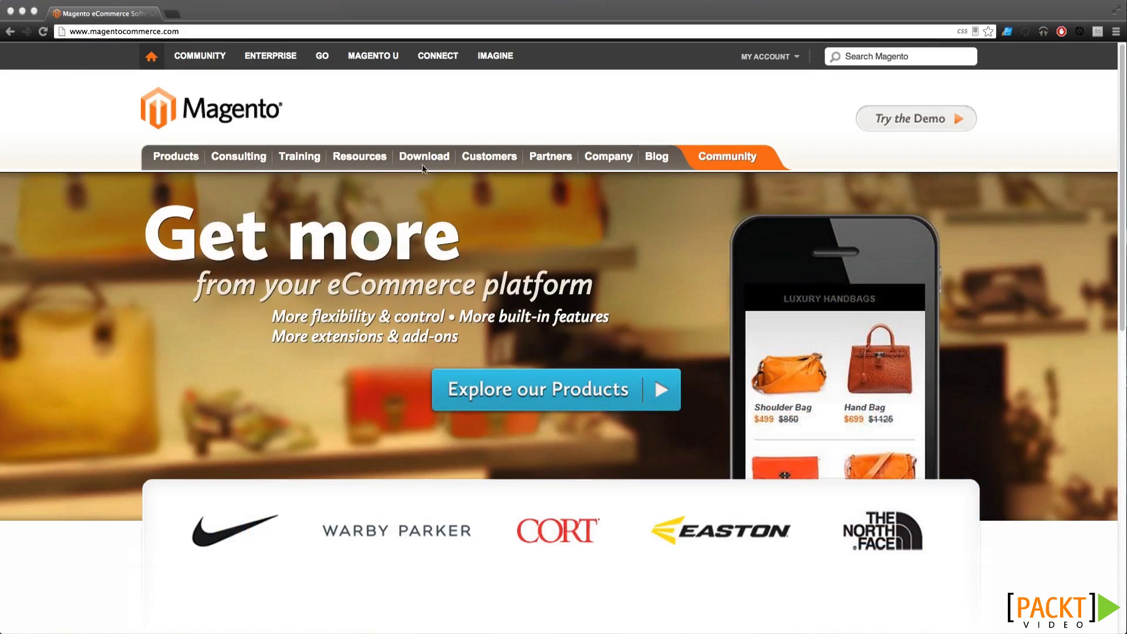
Open the Magento Community Edition download page and locate Full Release version 1.7.0.2
{"action": "mouse_move", "coordinate": [415, 151]}
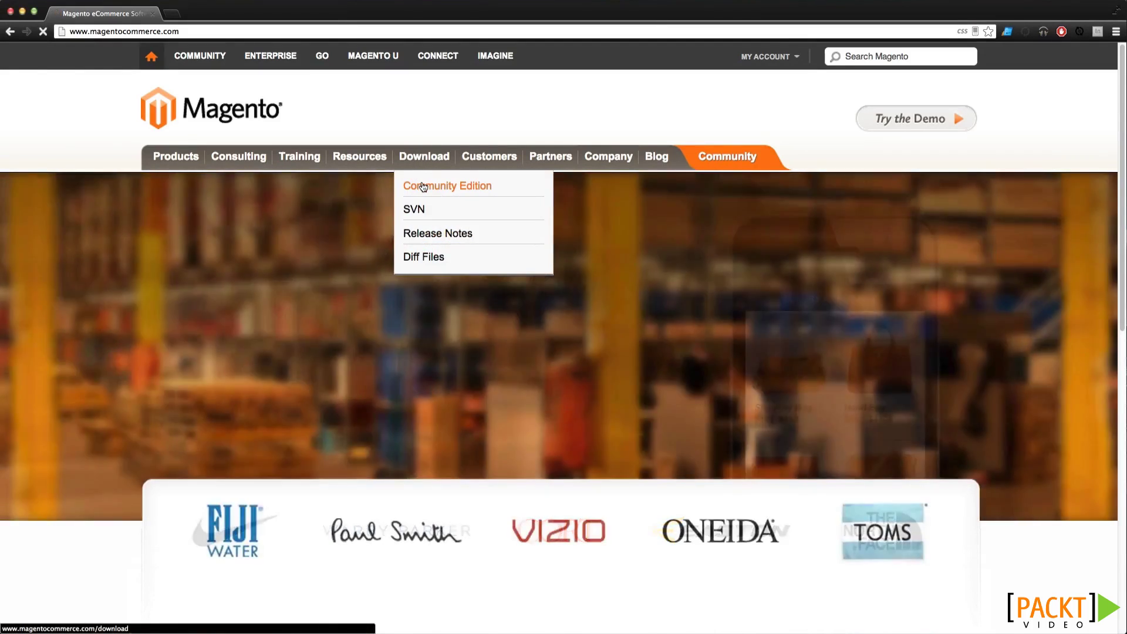
{"action": "left_click", "coordinate": [424, 186]}
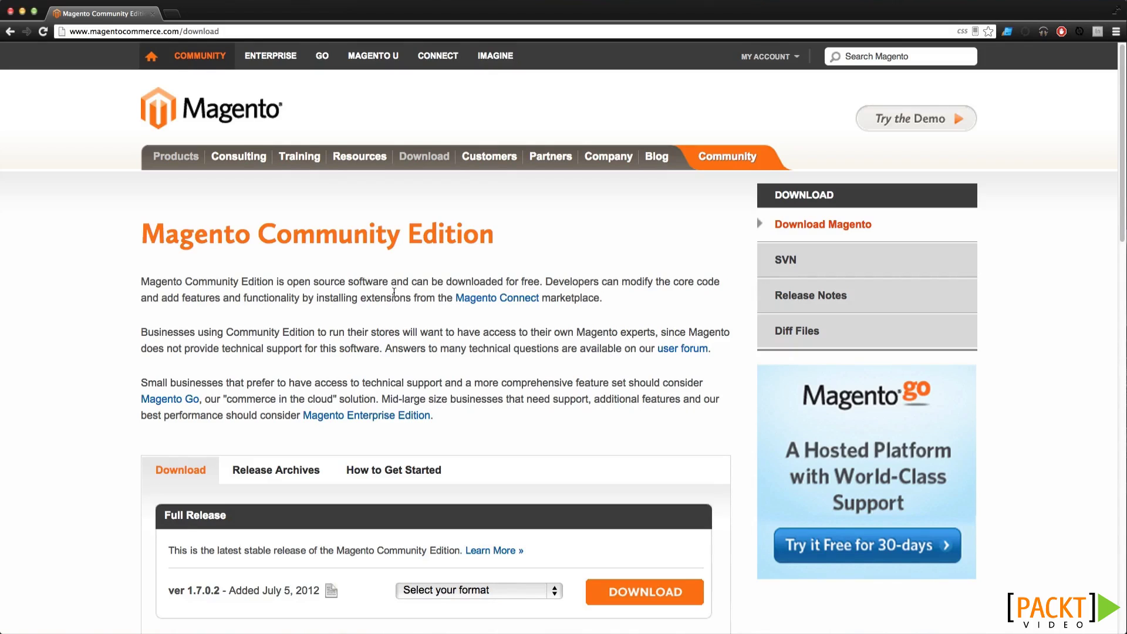
{"action": "scroll", "coordinate": [394, 292], "scroll_direction": "down", "scroll_amount": 3}
{"action": "scroll", "coordinate": [394, 292], "scroll_direction": "down", "scroll_amount": 3}
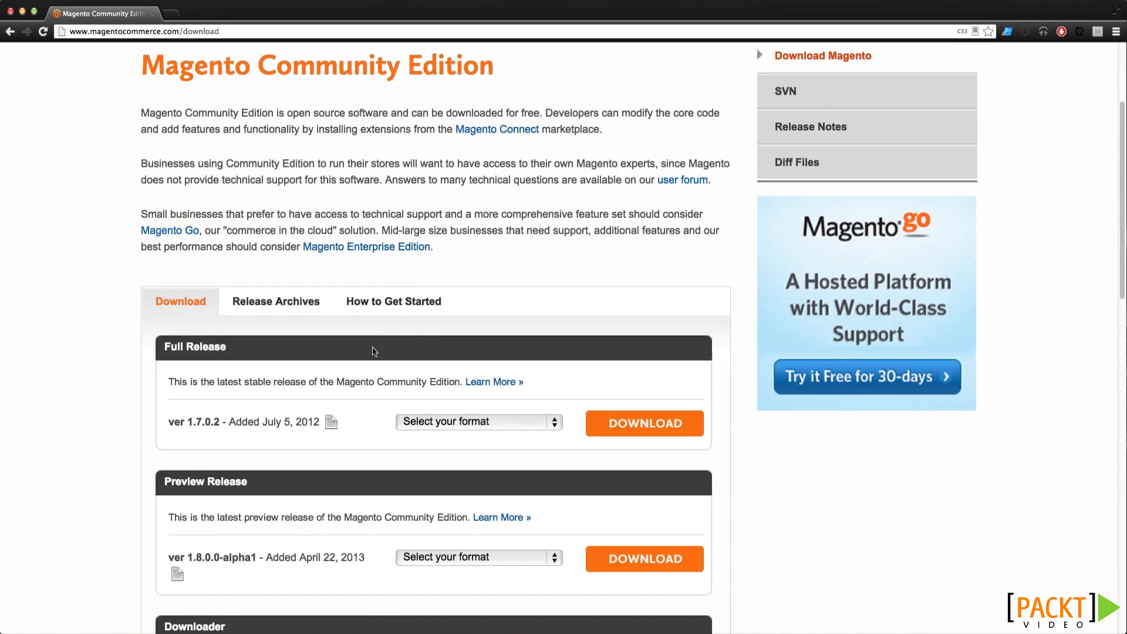
{"action": "double_click", "coordinate": [203, 422]}
{"action": "left_click", "coordinate": [240, 422]}
Scroll through the Preview Release, Downloader and Sample Data packages and back up
{"action": "scroll", "coordinate": [470, 405], "scroll_direction": "down", "scroll_amount": 2}
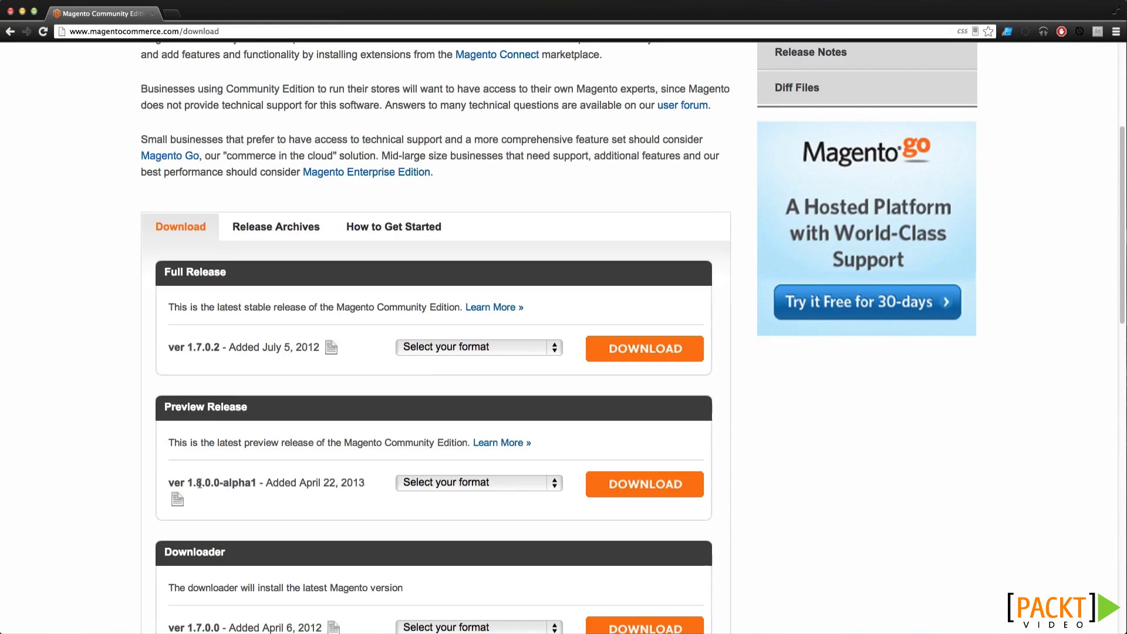
{"action": "scroll", "coordinate": [354, 478], "scroll_direction": "down", "scroll_amount": 5}
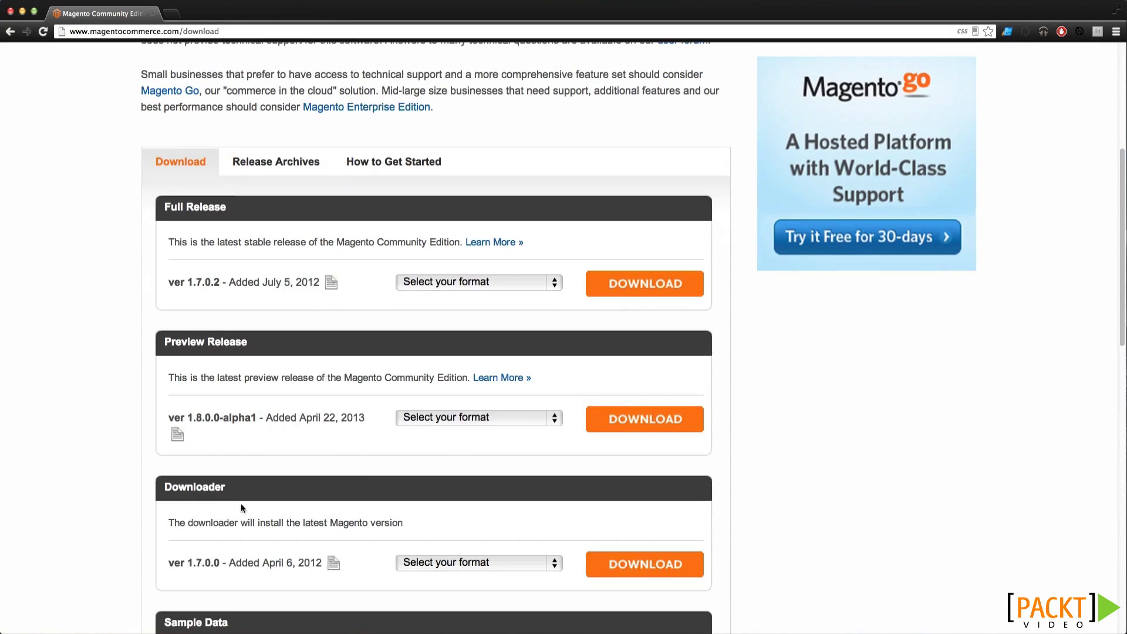
{"action": "scroll", "coordinate": [238, 509], "scroll_direction": "down", "scroll_amount": 3}
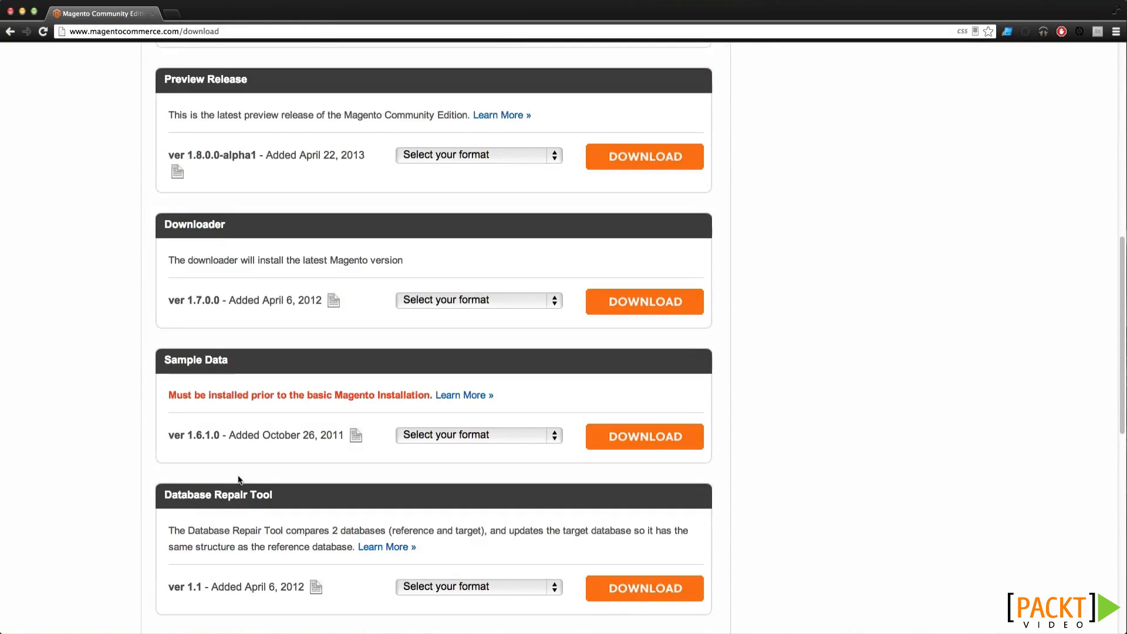
{"action": "scroll", "coordinate": [383, 546], "scroll_direction": "down", "scroll_amount": 1}
{"action": "scroll", "coordinate": [383, 546], "scroll_direction": "down", "scroll_amount": 3}
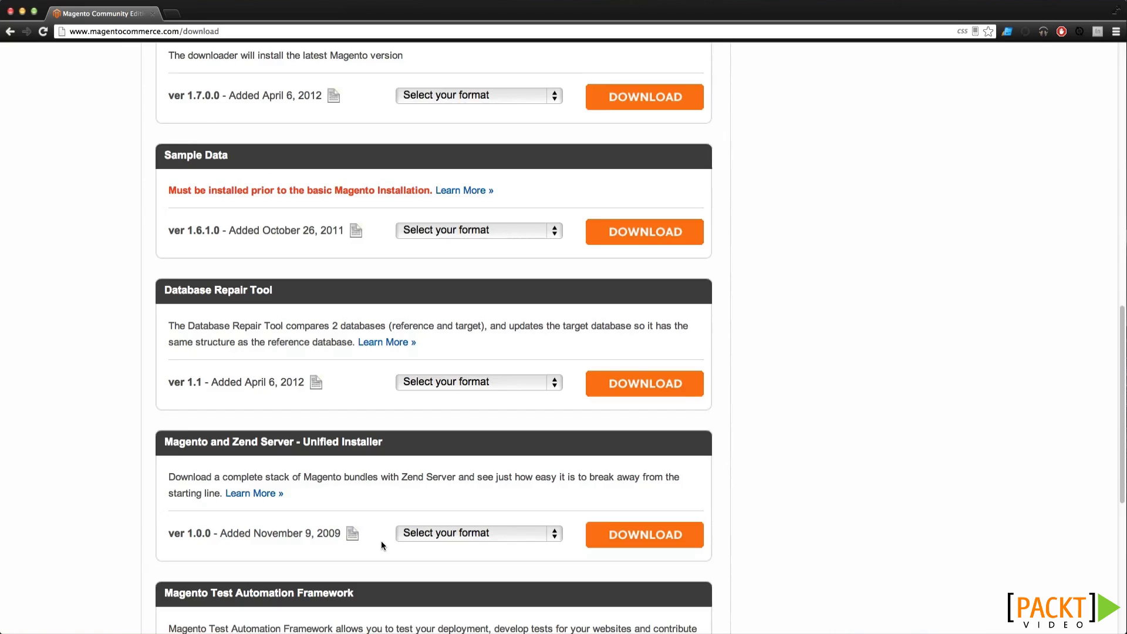
{"action": "scroll", "coordinate": [382, 545], "scroll_direction": "up", "scroll_amount": 7}
{"action": "scroll", "coordinate": [381, 545], "scroll_direction": "up", "scroll_amount": 5}
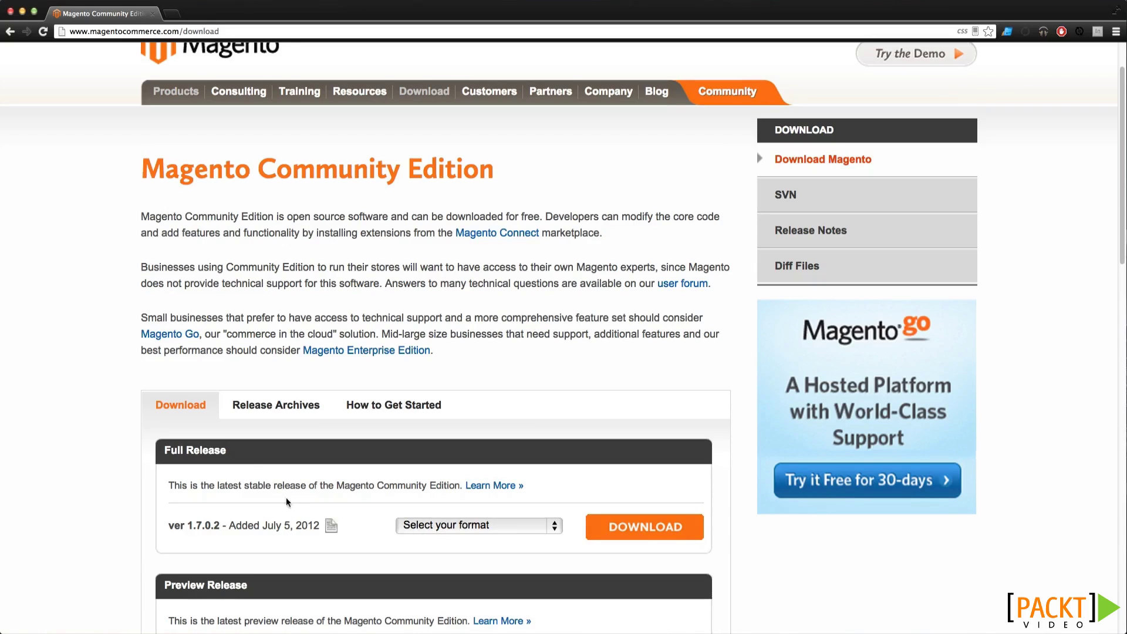
Download the Full Release in the magento-1.7.0.2.tar.gz format
{"action": "left_click", "coordinate": [423, 524]}
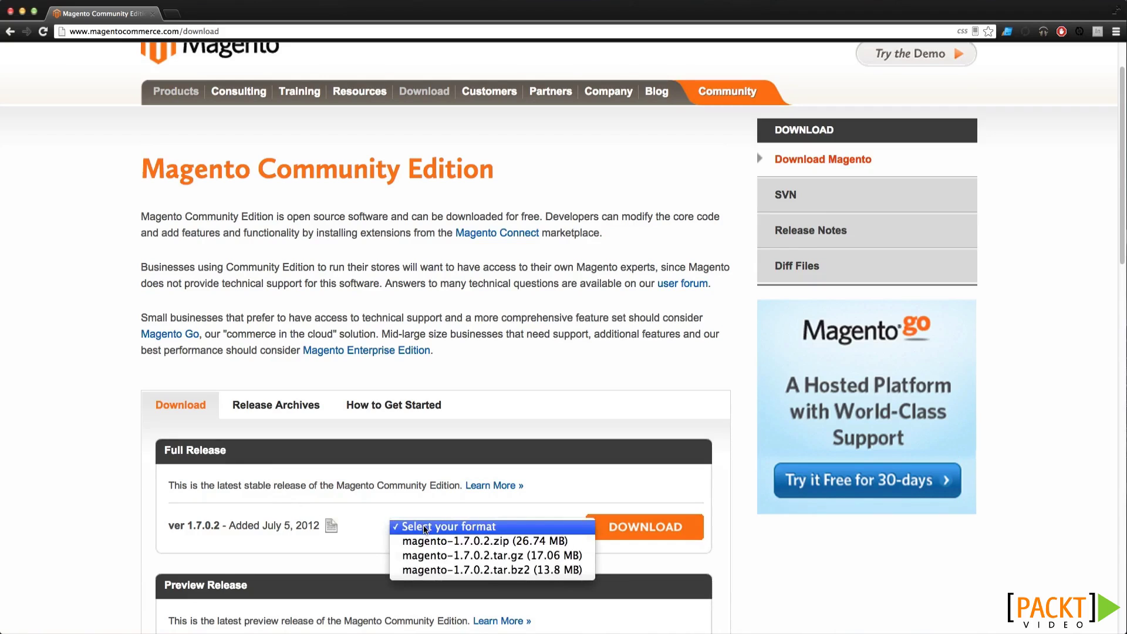
{"action": "left_click", "coordinate": [435, 556]}
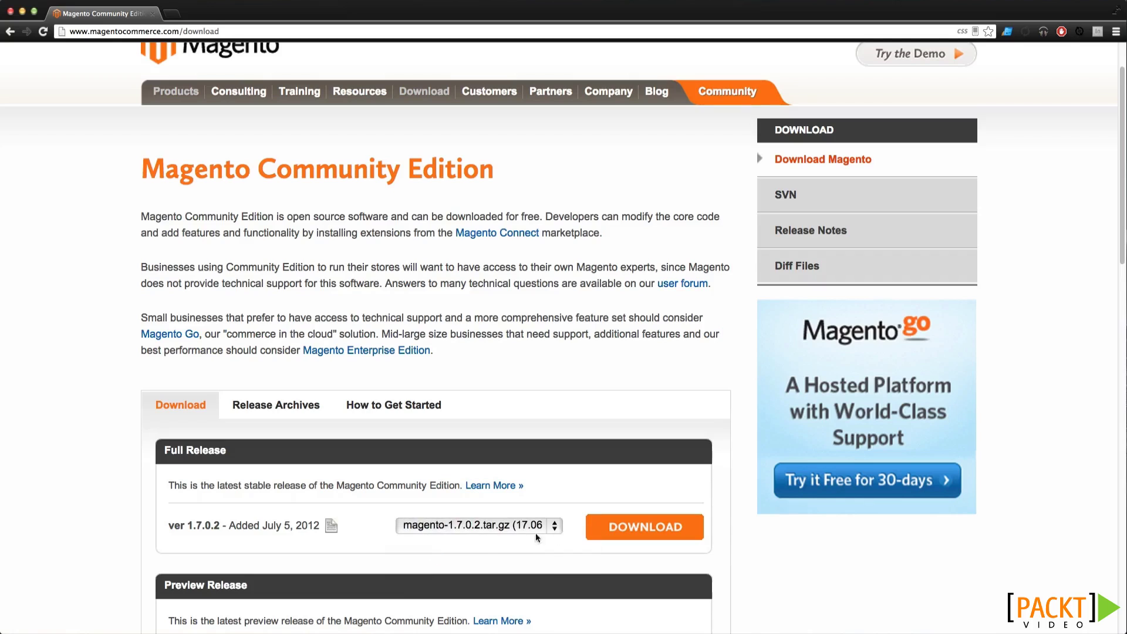
{"action": "left_click", "coordinate": [595, 527]}
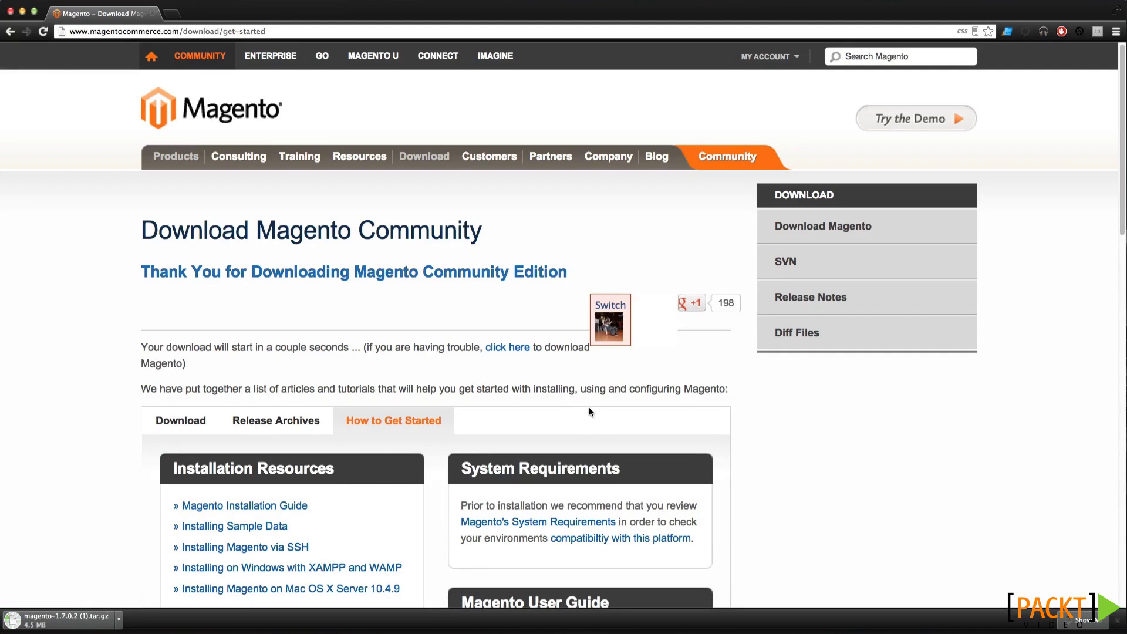
Go back to the Community Edition download page
{"action": "scroll", "coordinate": [583, 390], "scroll_direction": "down", "scroll_amount": 5}
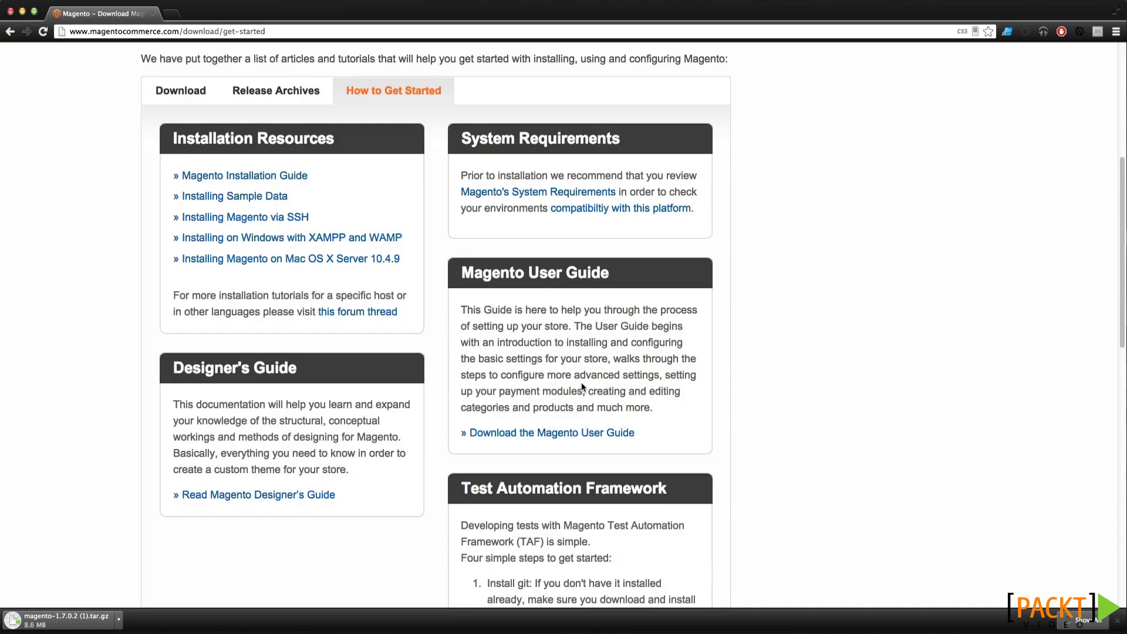
{"action": "scroll", "coordinate": [581, 382], "scroll_direction": "down", "scroll_amount": 4}
{"action": "scroll", "coordinate": [581, 382], "scroll_direction": "up", "scroll_amount": 10}
{"action": "left_click", "coordinate": [10, 31]}
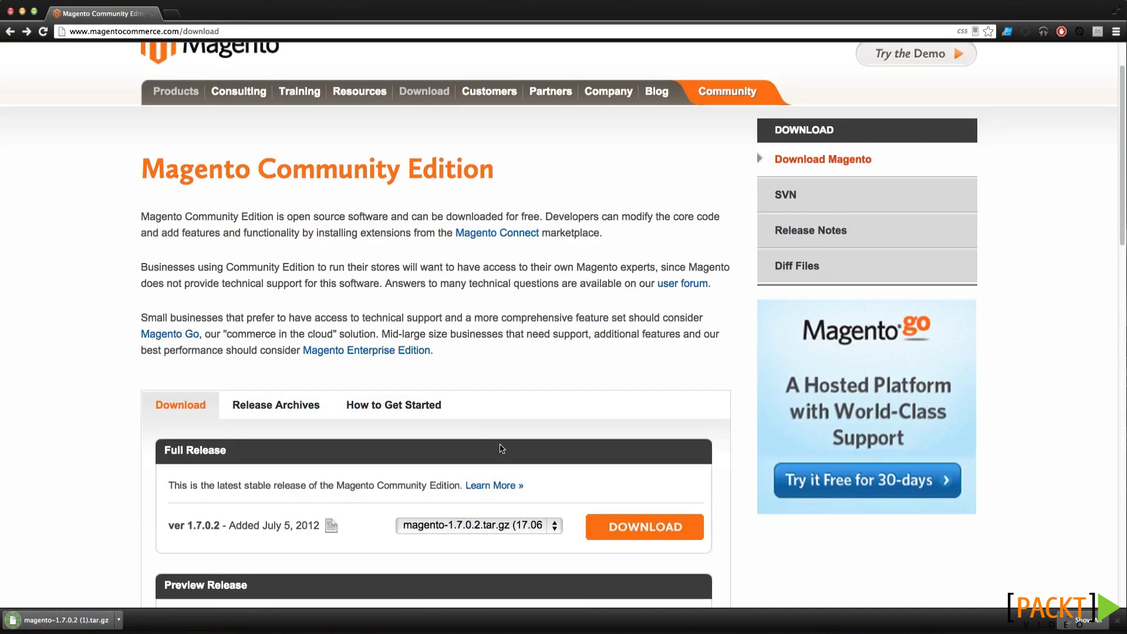
{"action": "scroll", "coordinate": [501, 446], "scroll_direction": "down", "scroll_amount": 5}
Download the Sample Data package in the magento-sample-data-1.6.1.0.tar.gz format
{"action": "scroll", "coordinate": [500, 446], "scroll_direction": "down", "scroll_amount": 3}
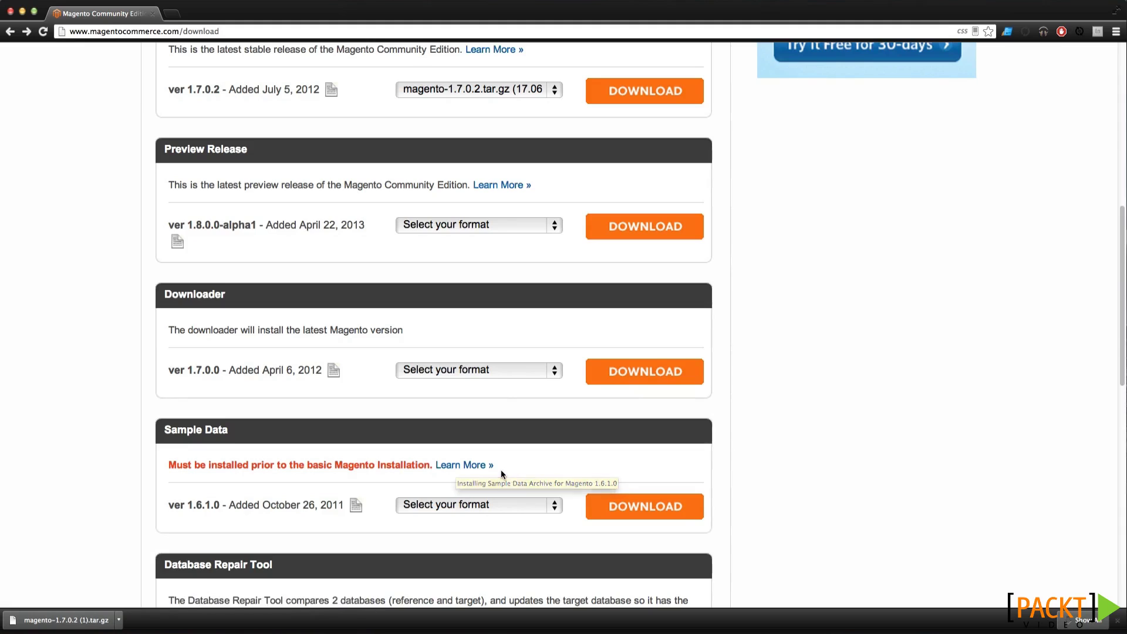
{"action": "left_click", "coordinate": [537, 505]}
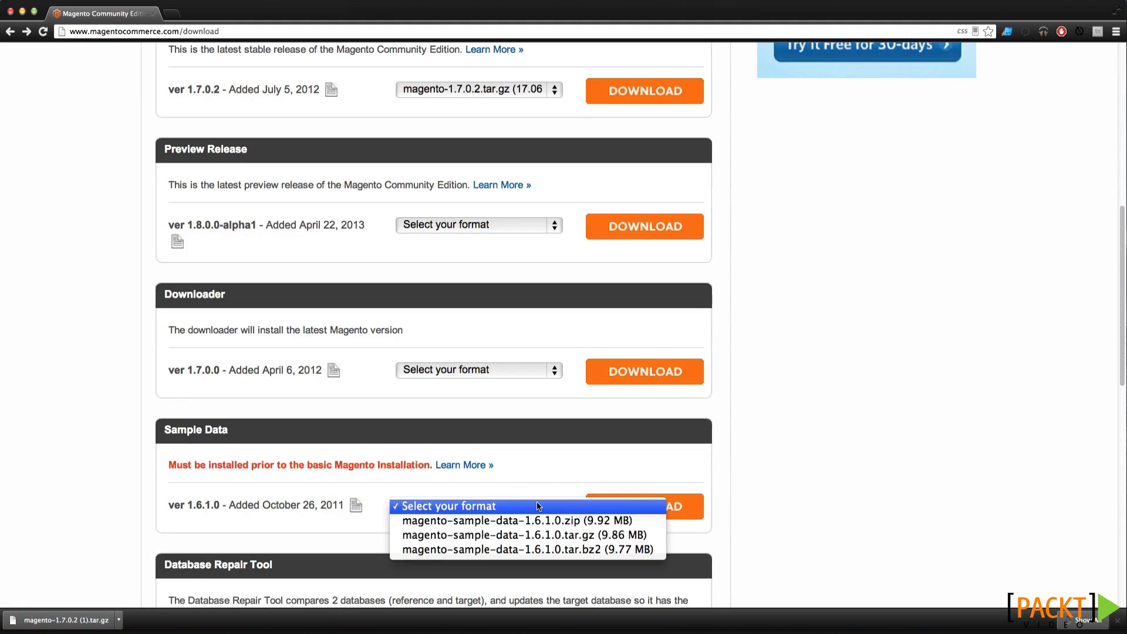
{"action": "left_click", "coordinate": [558, 535]}
{"action": "left_click", "coordinate": [649, 514]}
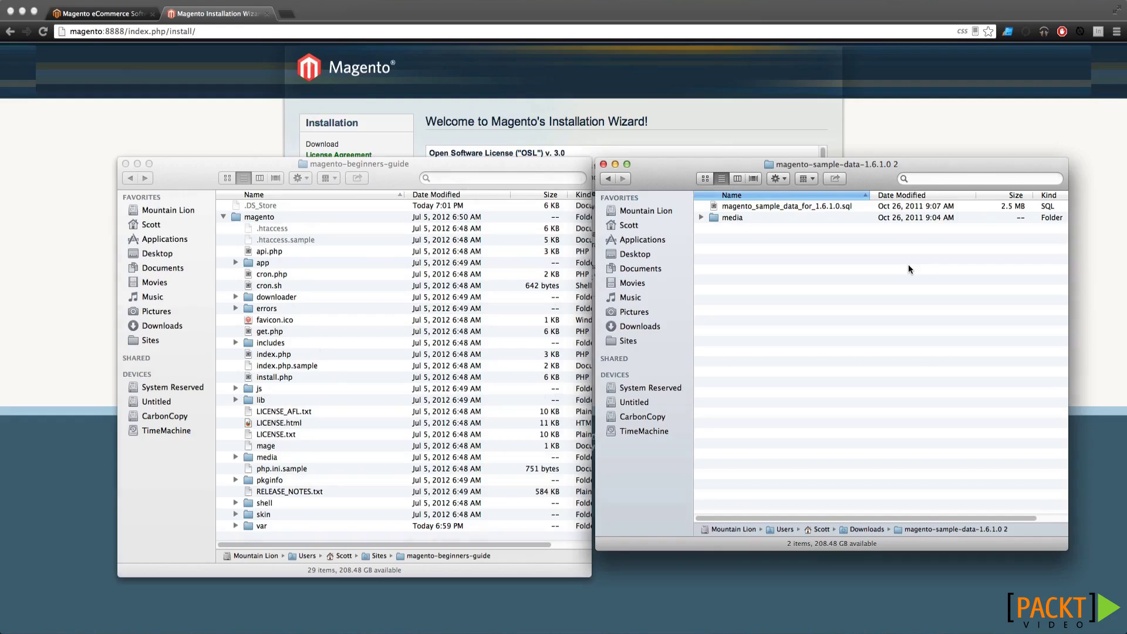
Compare the two Finder windows, expand media to see catalog, and select magento_sample_data_for_1.6.1.0.sql
{"action": "left_click_drag", "start_coordinate": [325, 163], "coordinate": [329, 148]}
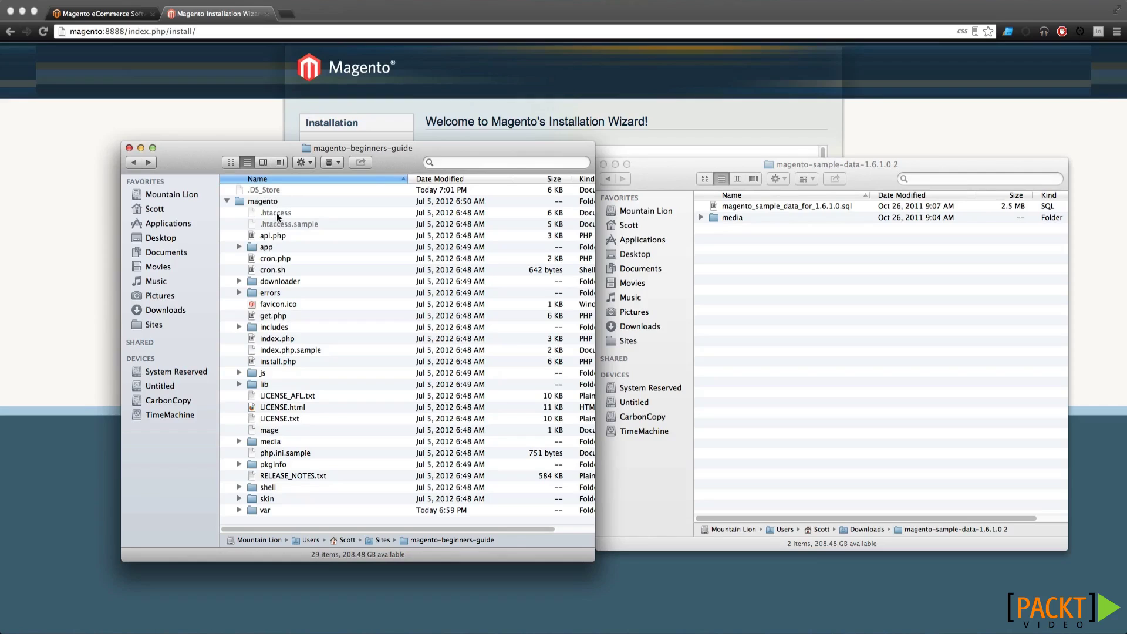
{"action": "left_click", "coordinate": [285, 269]}
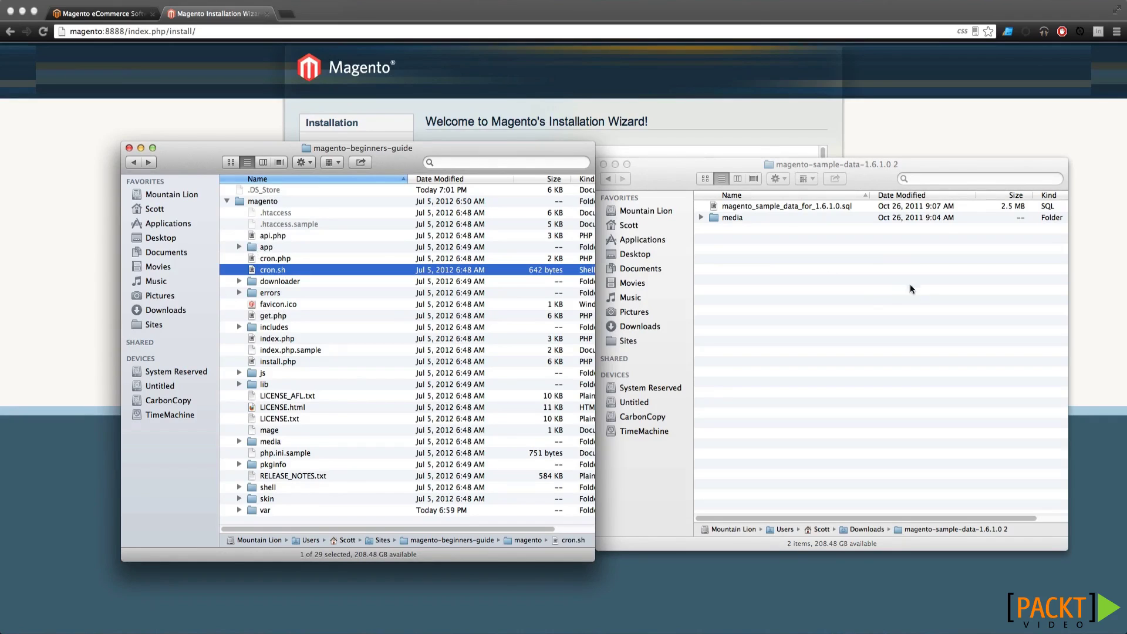
{"action": "left_click", "coordinate": [878, 293]}
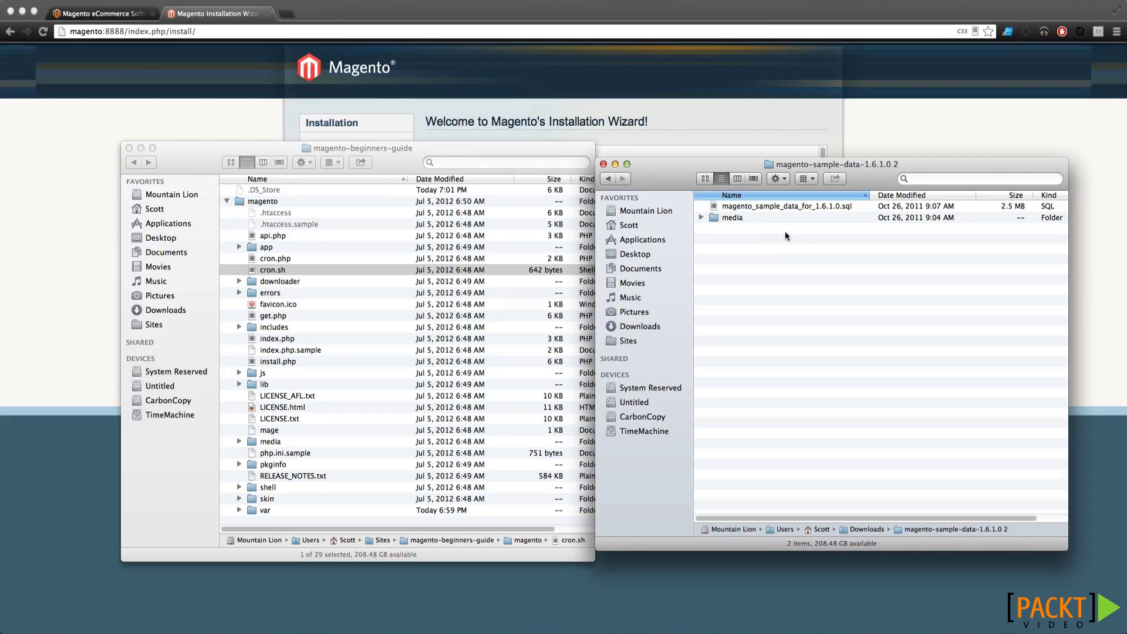
{"action": "left_click", "coordinate": [700, 219]}
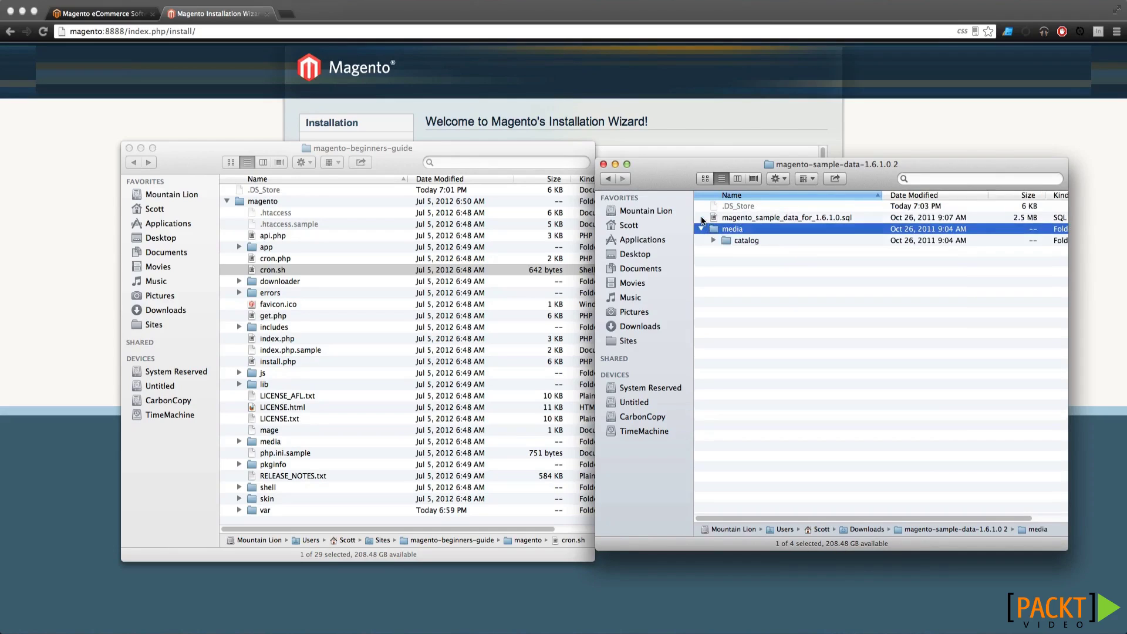
{"action": "left_click", "coordinate": [702, 229]}
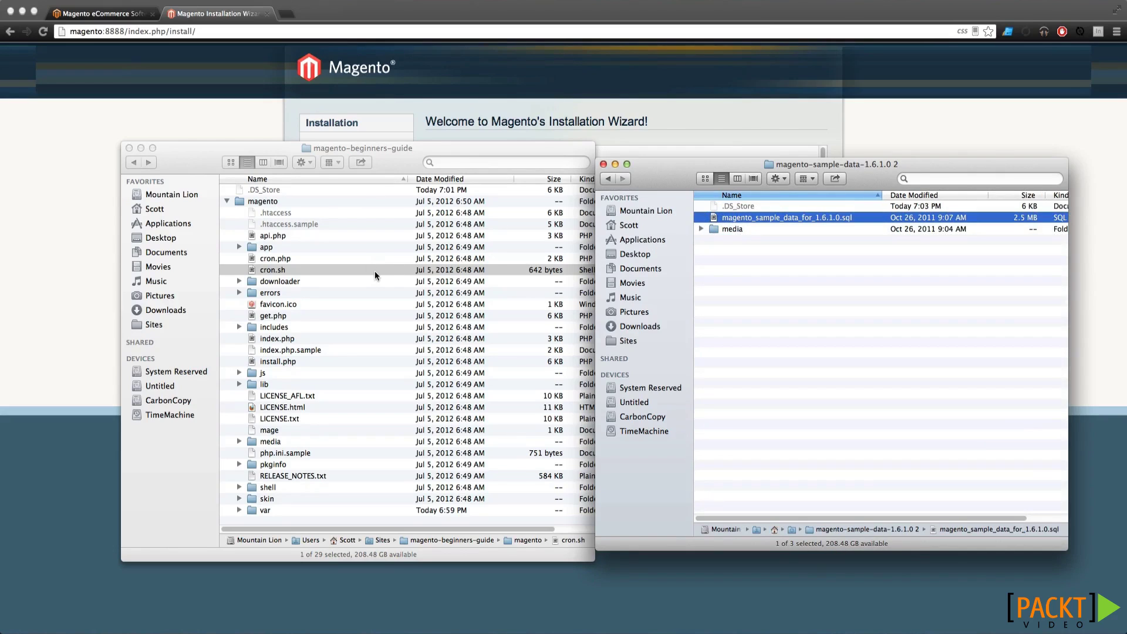
{"action": "left_click", "coordinate": [386, 270]}
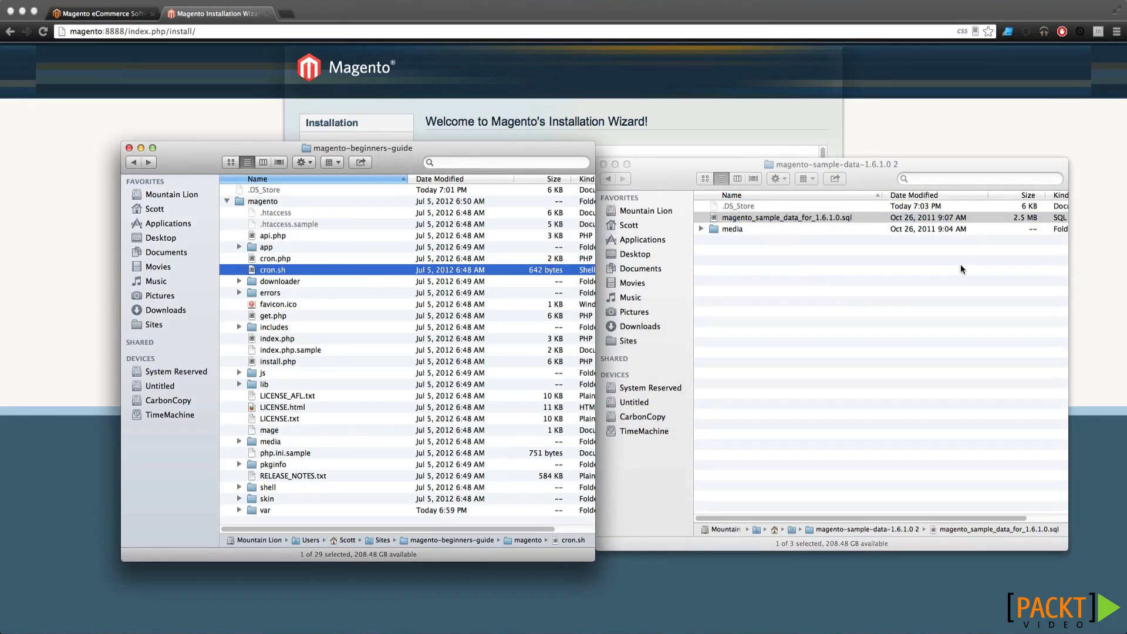
{"action": "left_click", "coordinate": [794, 222]}
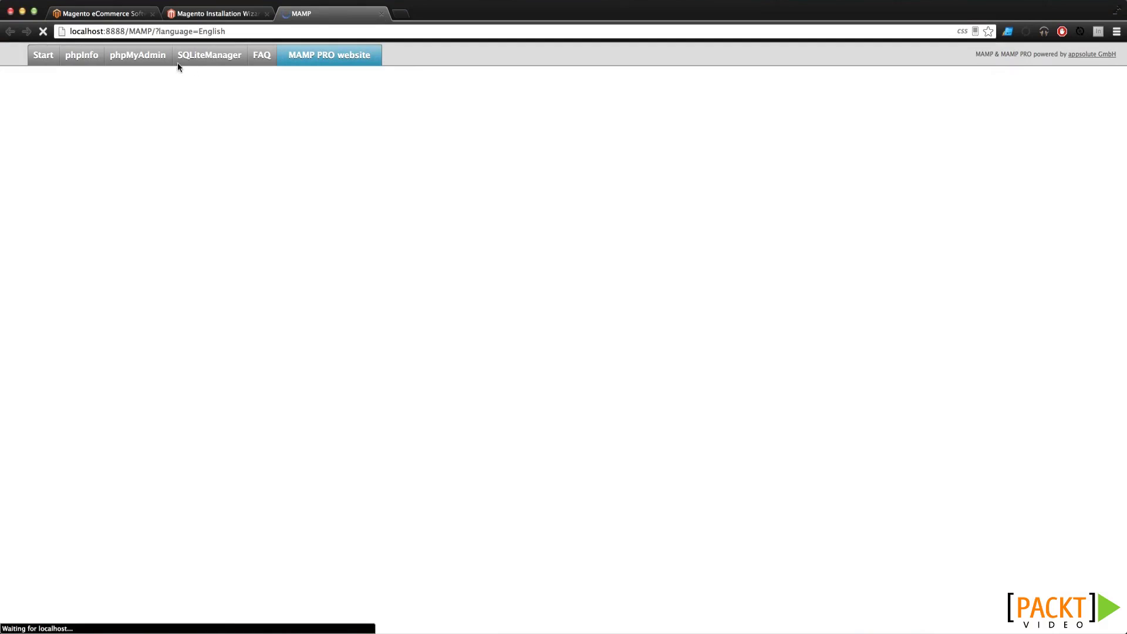
Bring the phpMyAdmin home page to the front, checking the MAMP PRO window
{"action": "left_click", "coordinate": [155, 59]}
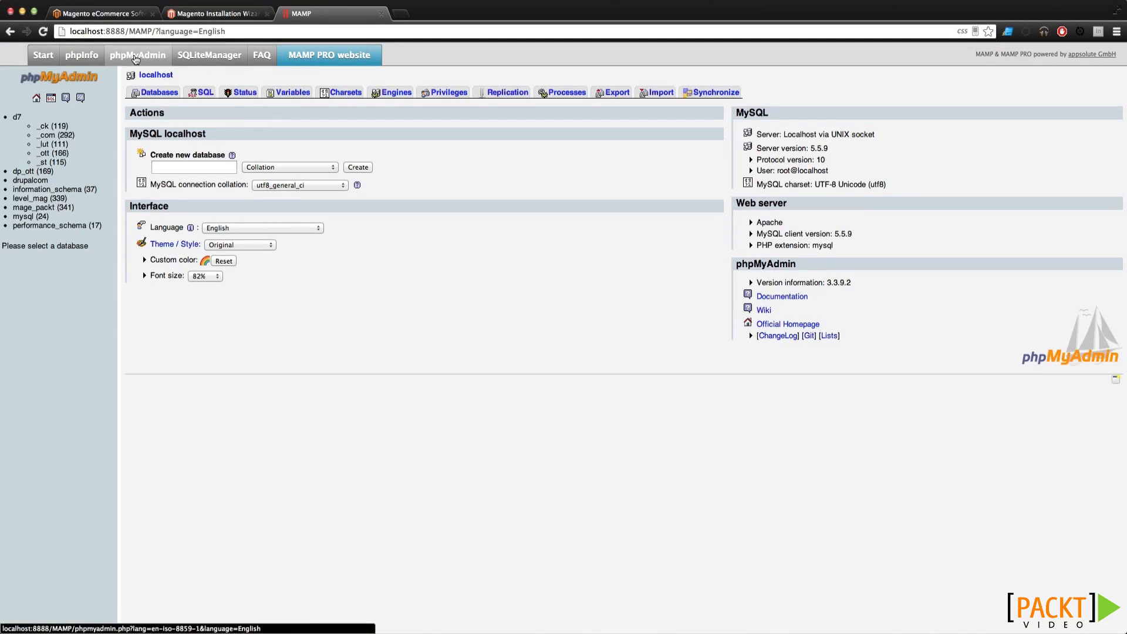
{"action": "left_click_drag", "start_coordinate": [1126, 142], "coordinate": [829, 142]}
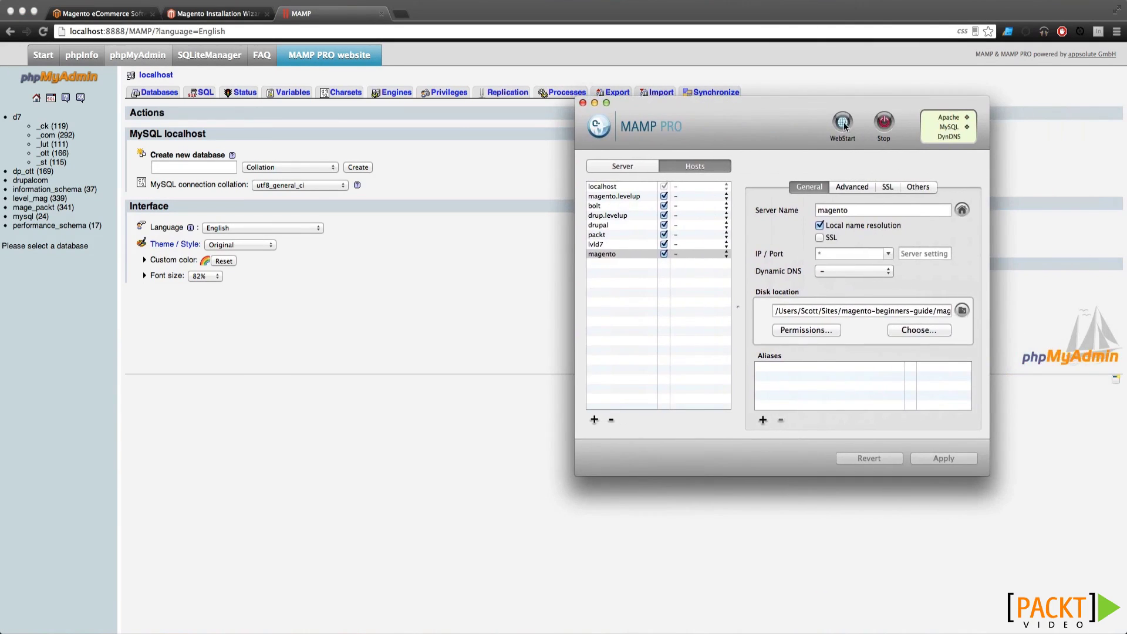
{"action": "left_click", "coordinate": [828, 123]}
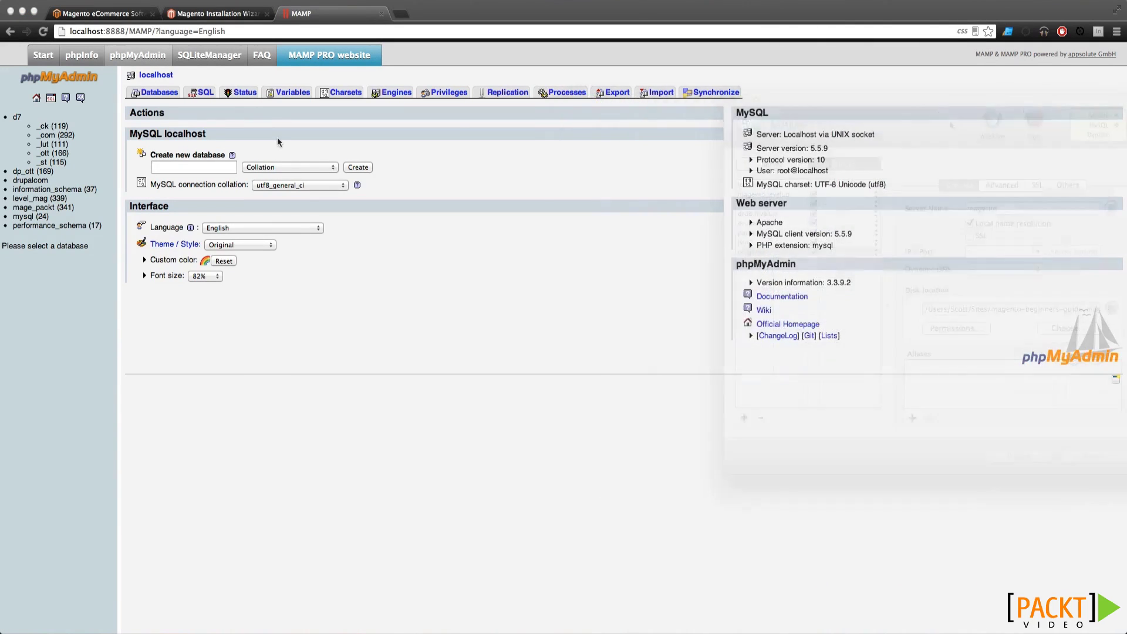
{"action": "left_click", "coordinate": [397, 142]}
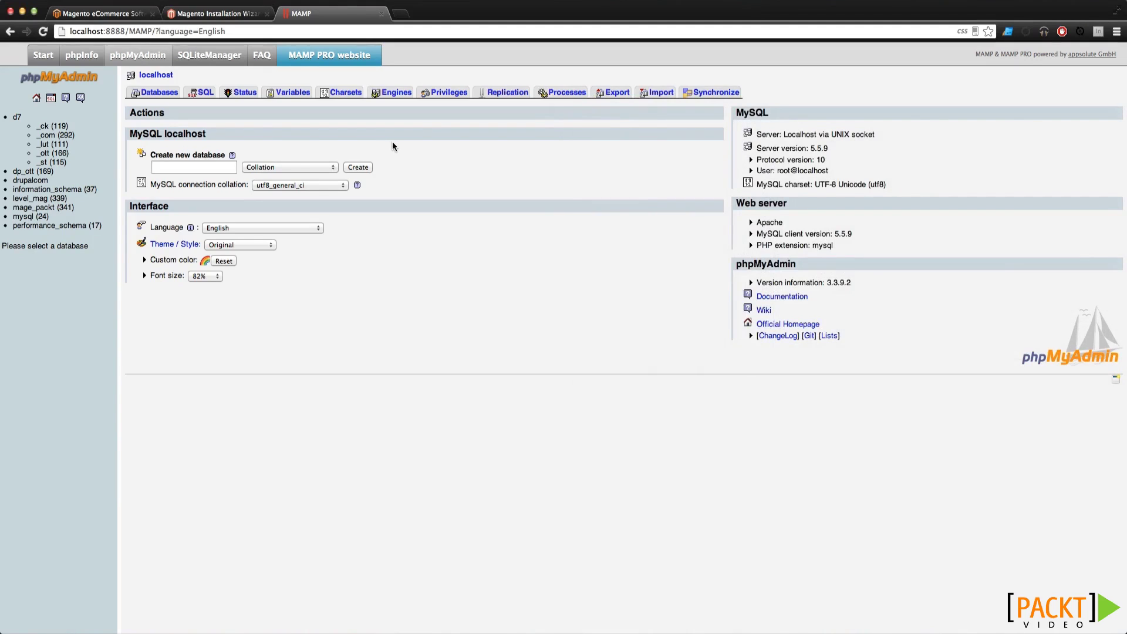
Create an empty database named magento and view its structure page
{"action": "left_click", "coordinate": [206, 169]}
{"action": "type", "text": "magento"}
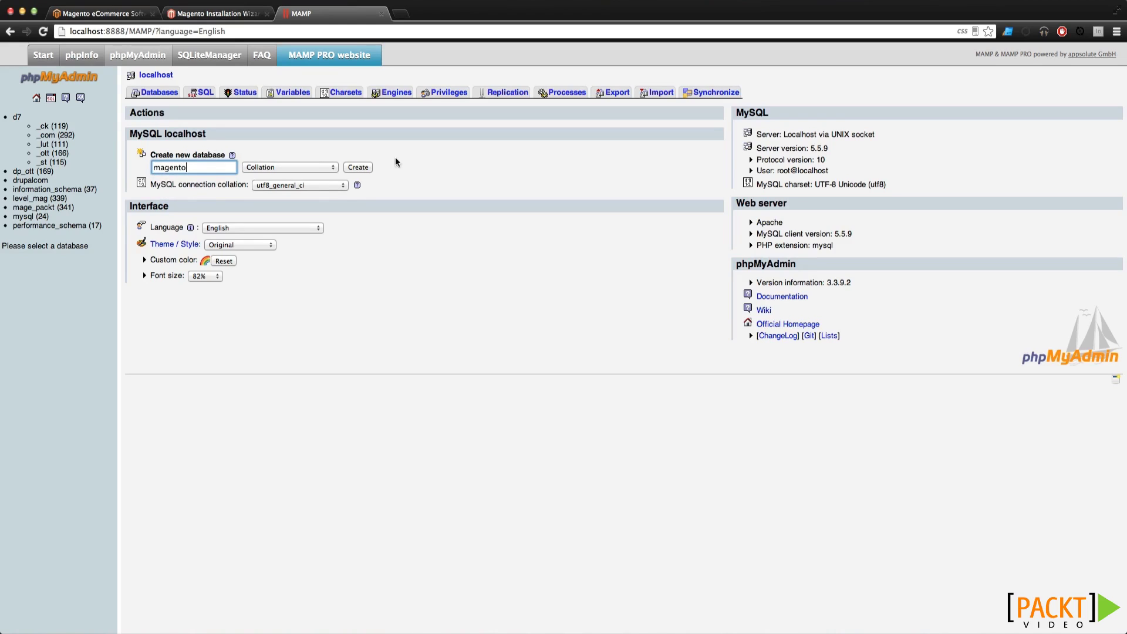
{"action": "left_click", "coordinate": [358, 167]}
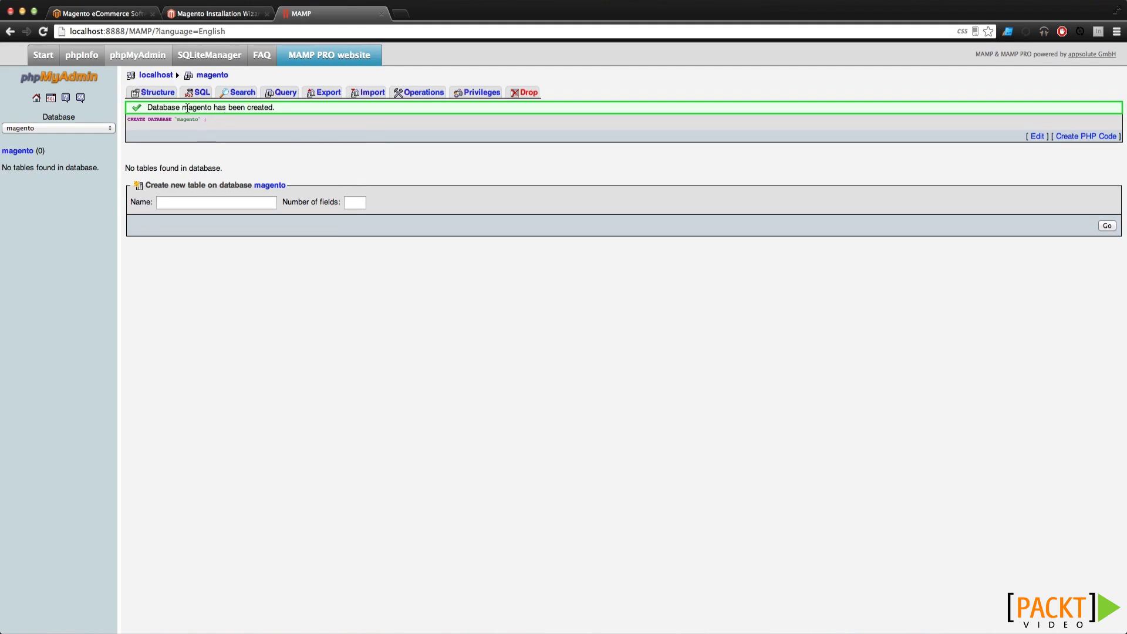
{"action": "left_click", "coordinate": [5, 152]}
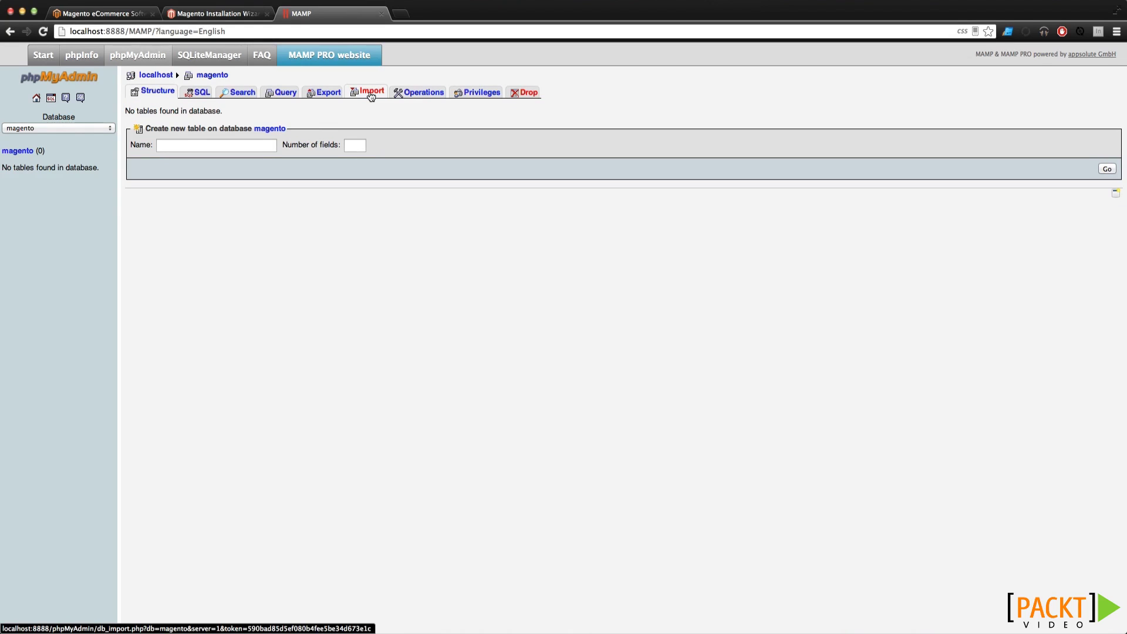
Import magento_sample_data_for_1.6.1.0.sql into the magento database, creating 324 tables
{"action": "left_click", "coordinate": [371, 94]}
{"action": "left_click", "coordinate": [231, 126]}
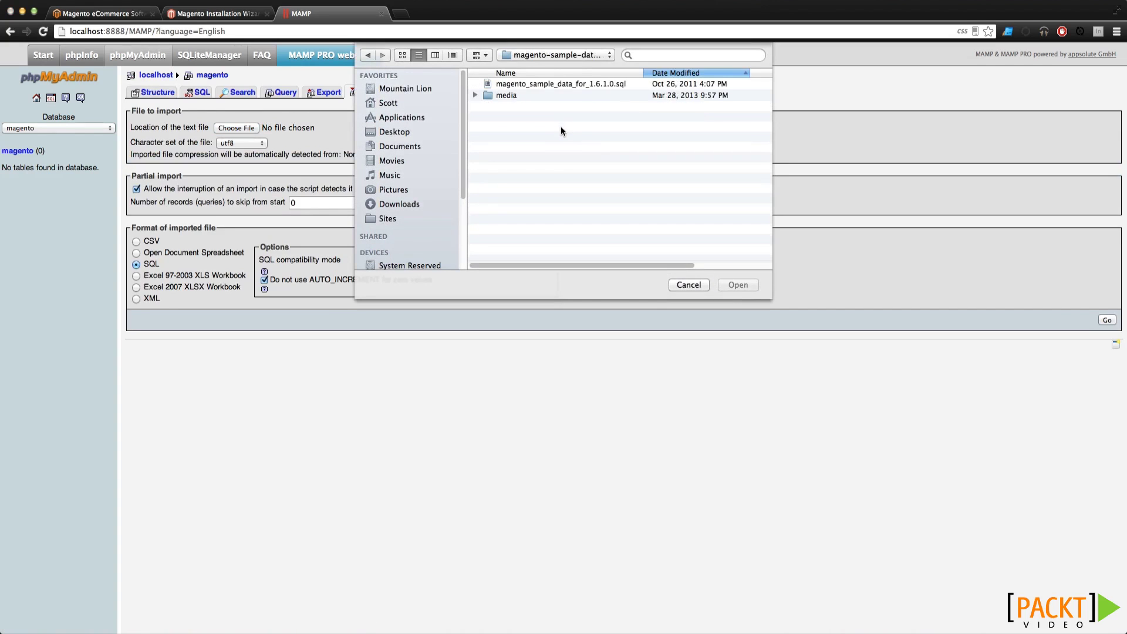
{"action": "left_click", "coordinate": [563, 83]}
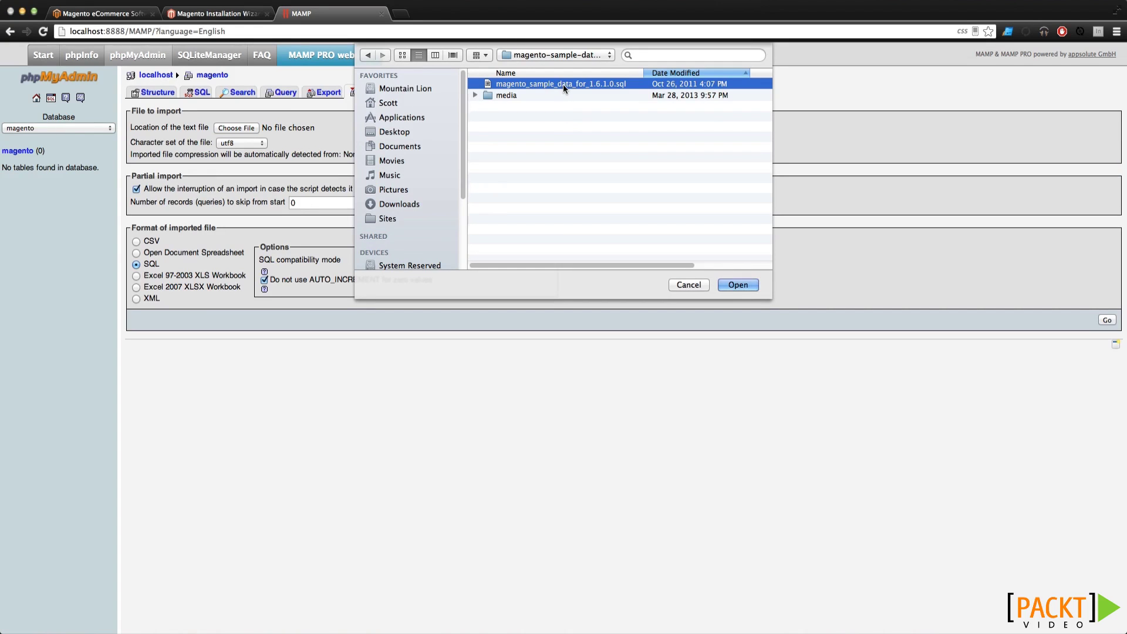
{"action": "left_click", "coordinate": [743, 285]}
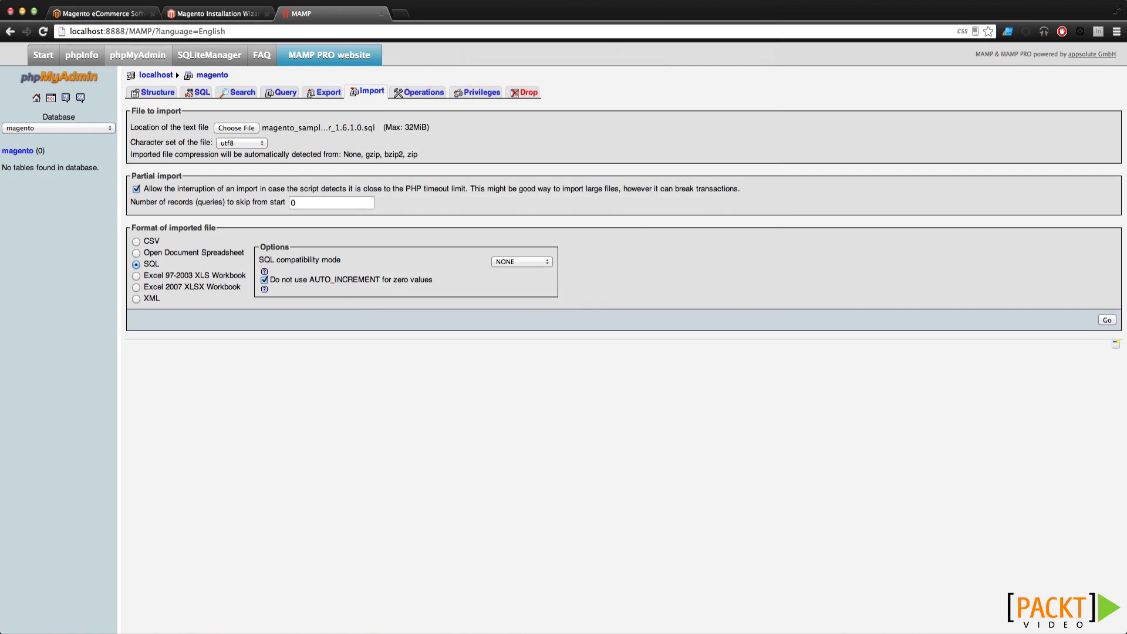
{"action": "left_click", "coordinate": [1107, 319]}
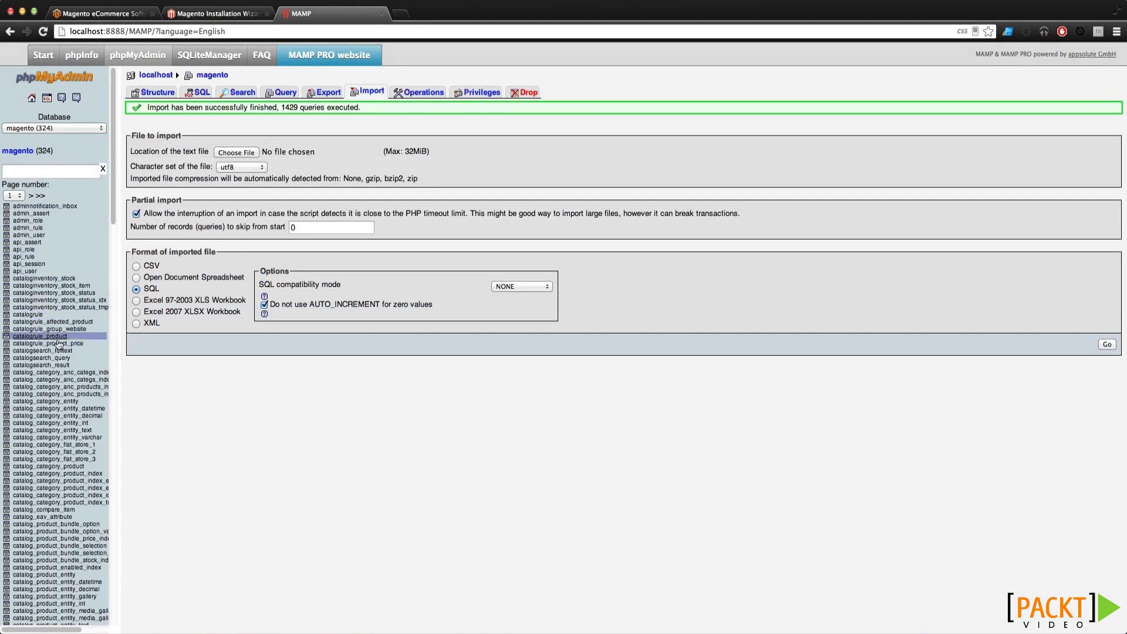
{"action": "scroll", "coordinate": [56, 434], "scroll_direction": "down", "scroll_amount": 10}
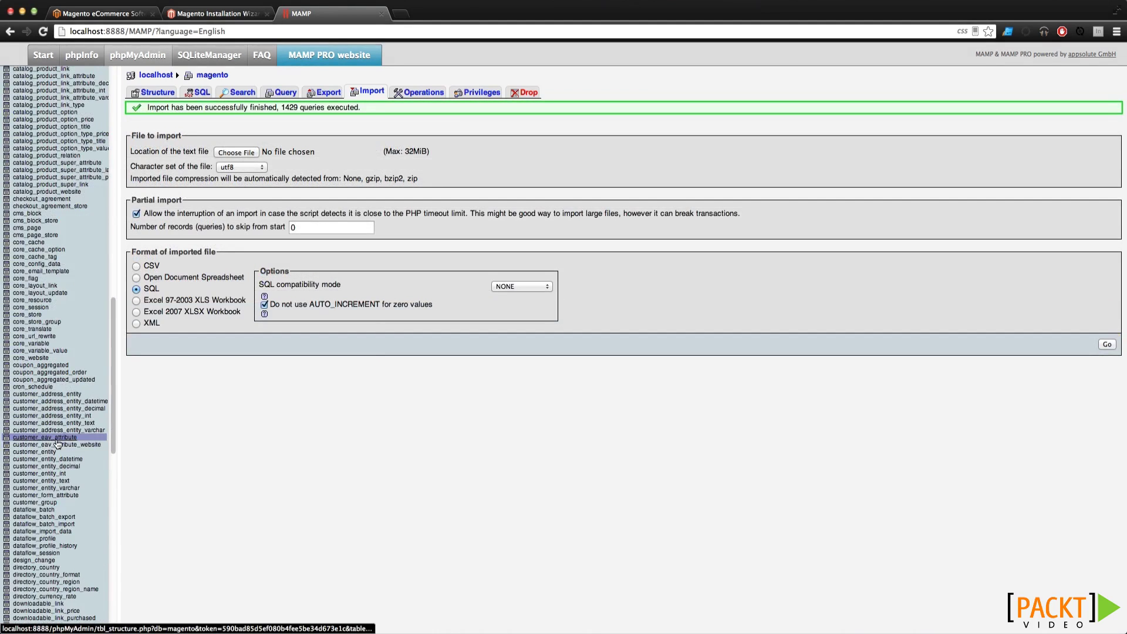
{"action": "scroll", "coordinate": [57, 442], "scroll_direction": "up", "scroll_amount": 10}
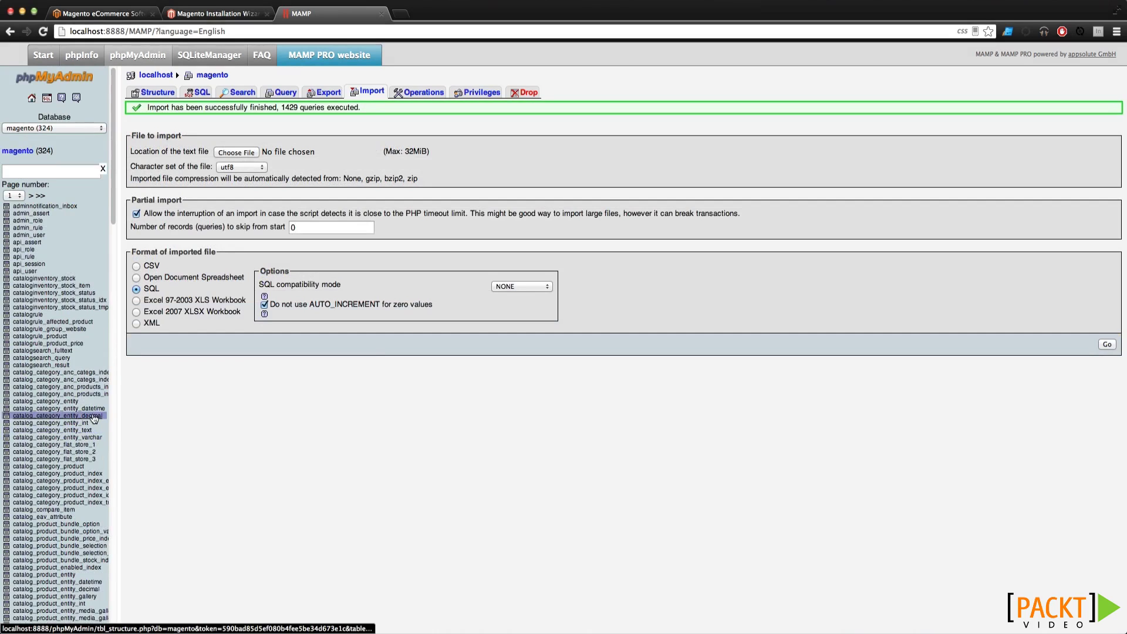
Open the media folders of both the magento site and the sample data in Finder
{"action": "key", "text": "super+Tab"}
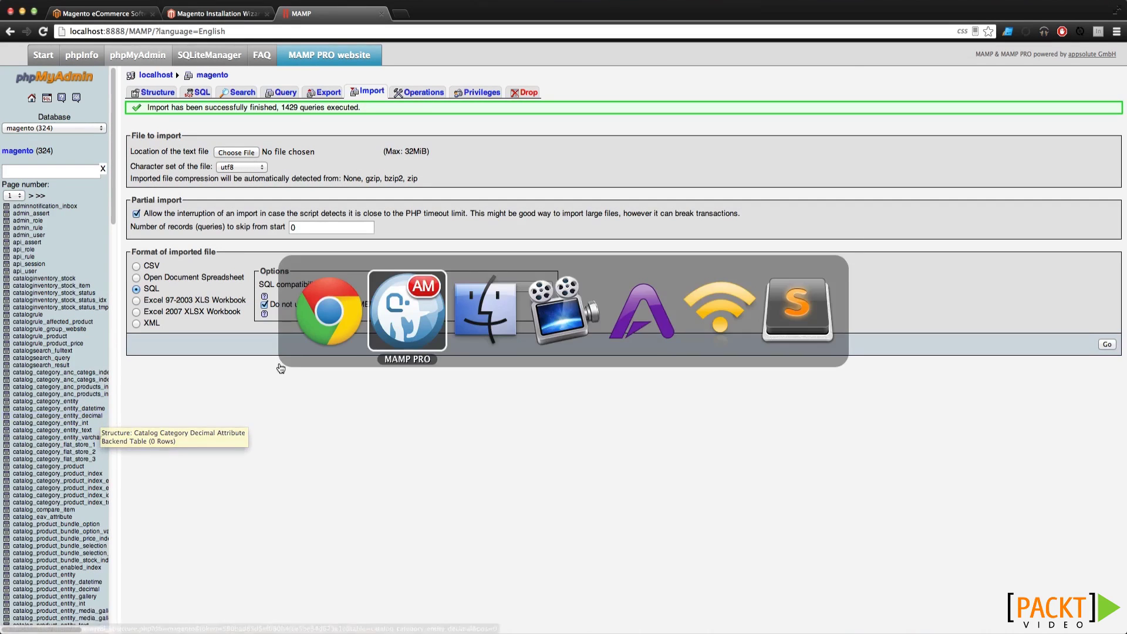
{"action": "left_click", "coordinate": [485, 309]}
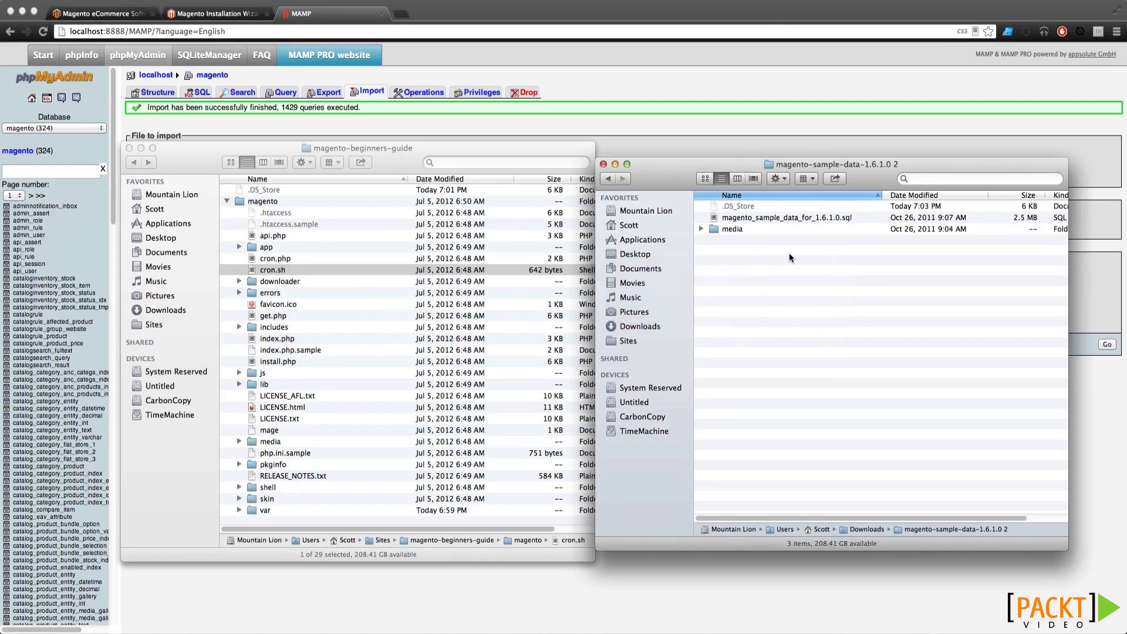
{"action": "left_click", "coordinate": [724, 230]}
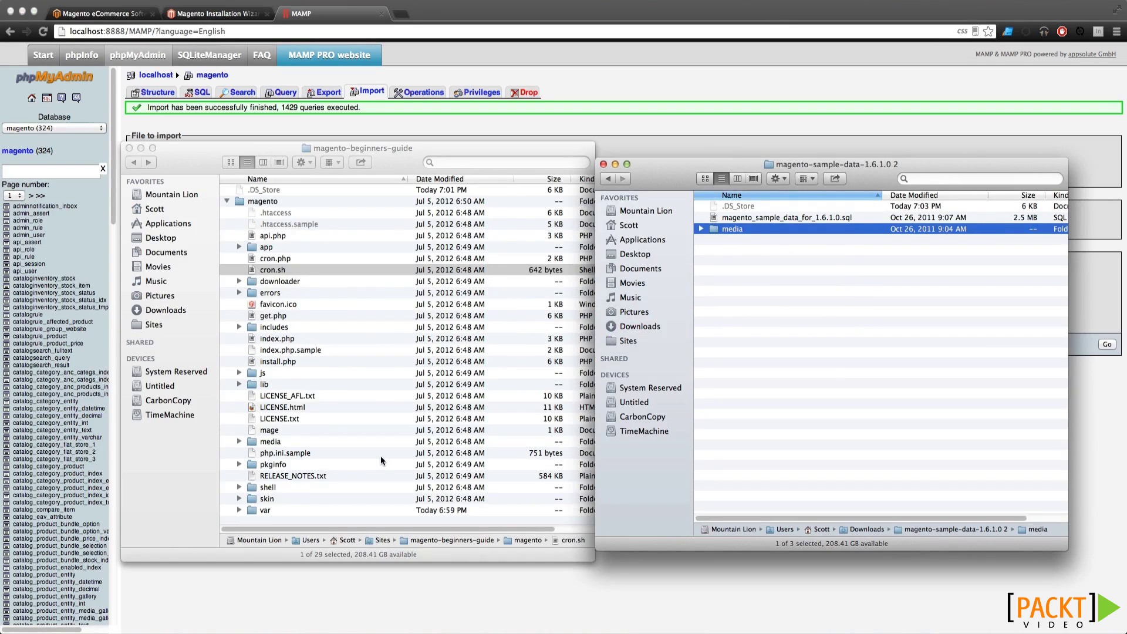
{"action": "left_click", "coordinate": [279, 444]}
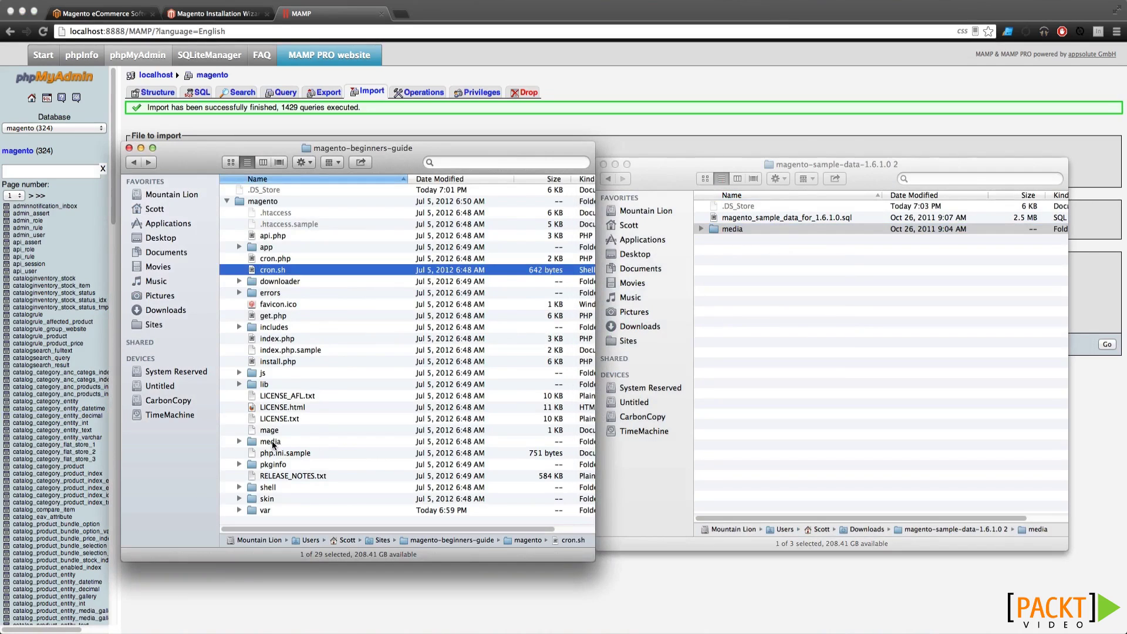
{"action": "left_click", "coordinate": [273, 443]}
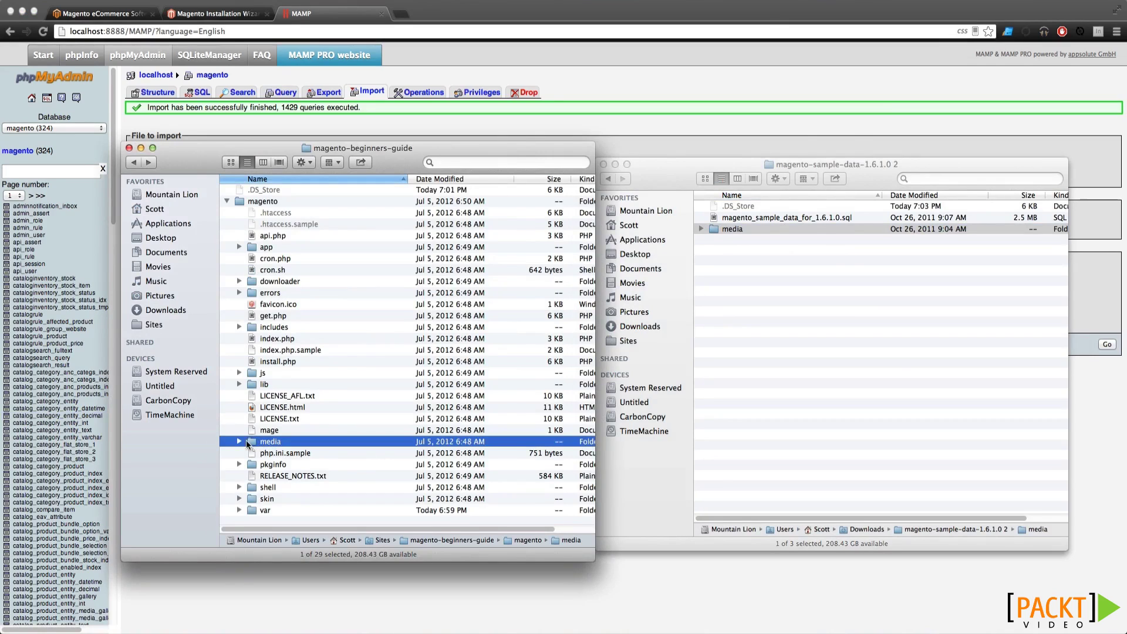
{"action": "double_click", "coordinate": [249, 445]}
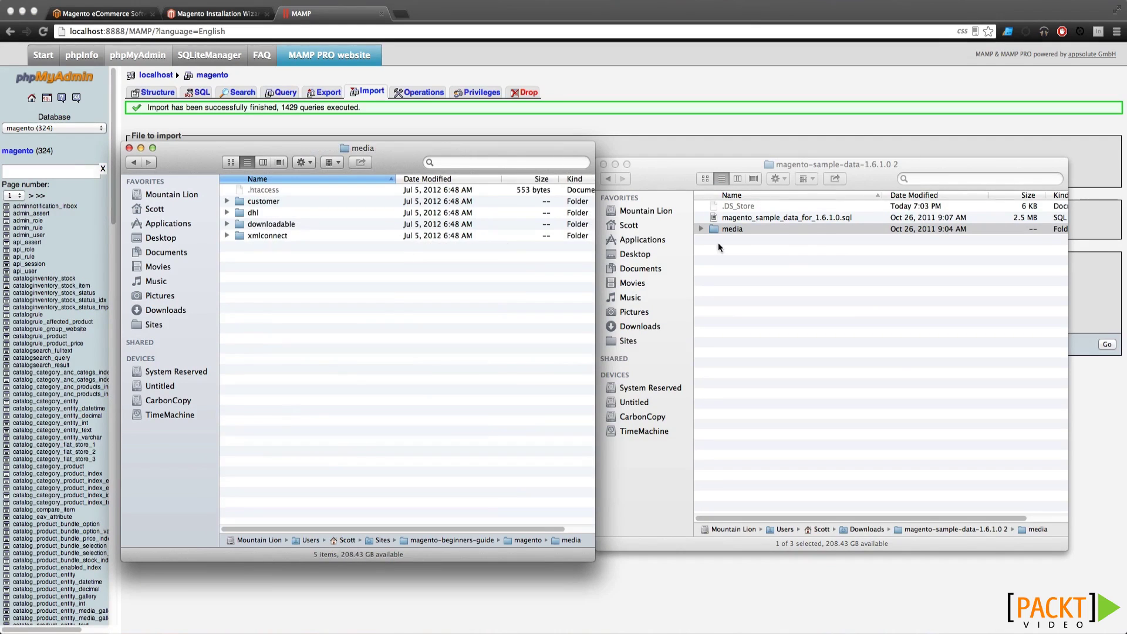
{"action": "left_click", "coordinate": [712, 228]}
{"action": "double_click", "coordinate": [713, 228]}
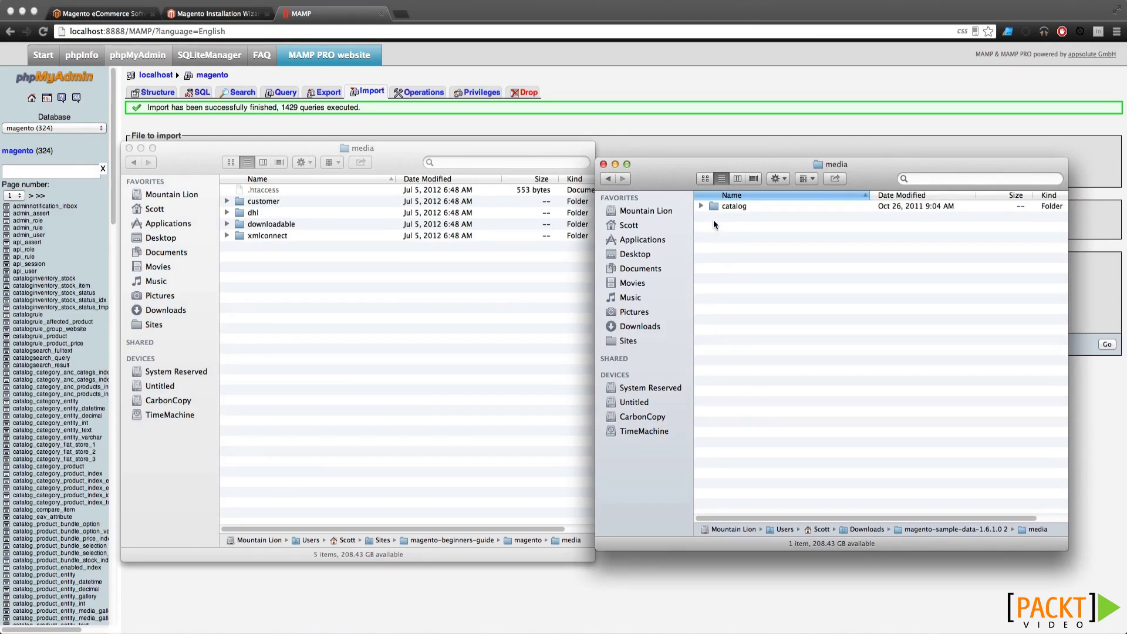
Move the sample data's catalog folder into magento/media
{"action": "left_click", "coordinate": [730, 207]}
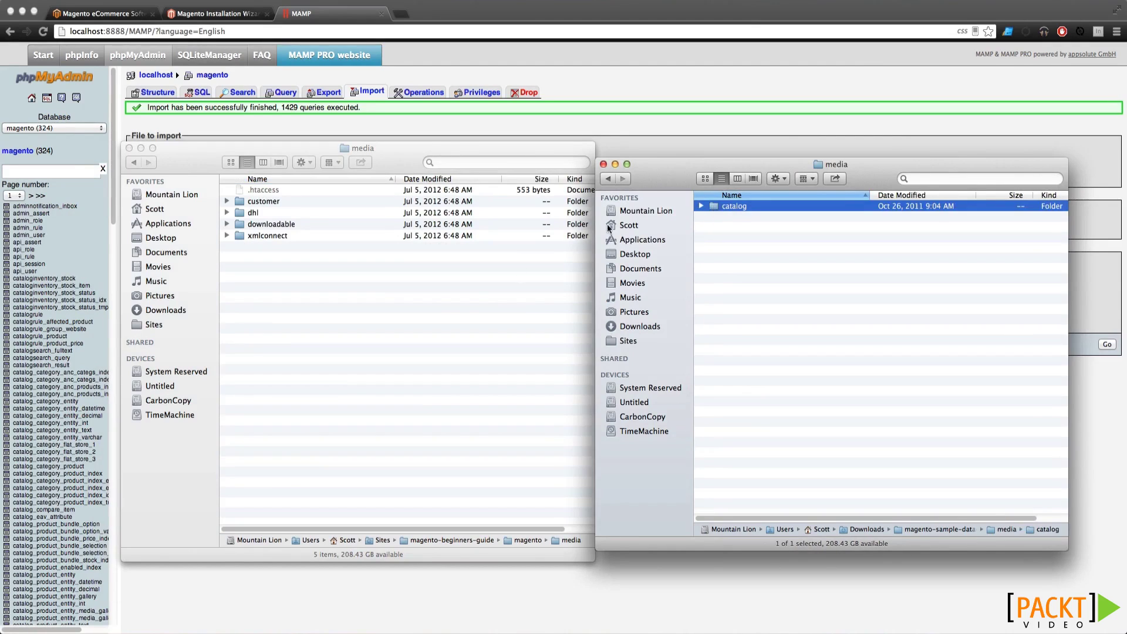
{"action": "left_click", "coordinate": [414, 294]}
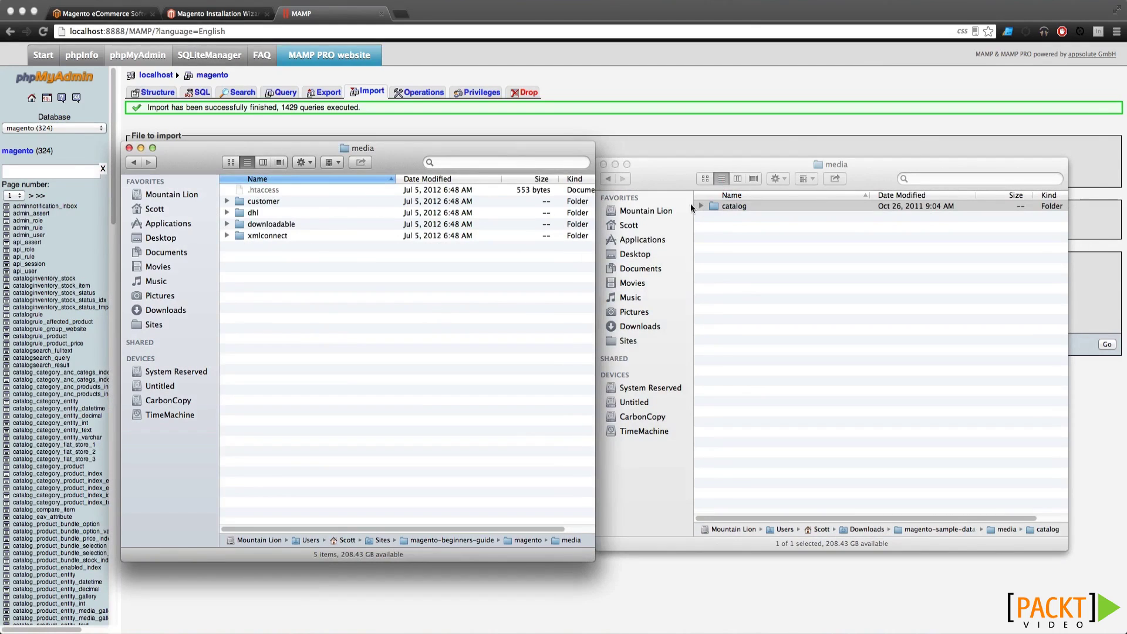
{"action": "left_click_drag", "start_coordinate": [713, 204], "coordinate": [385, 269]}
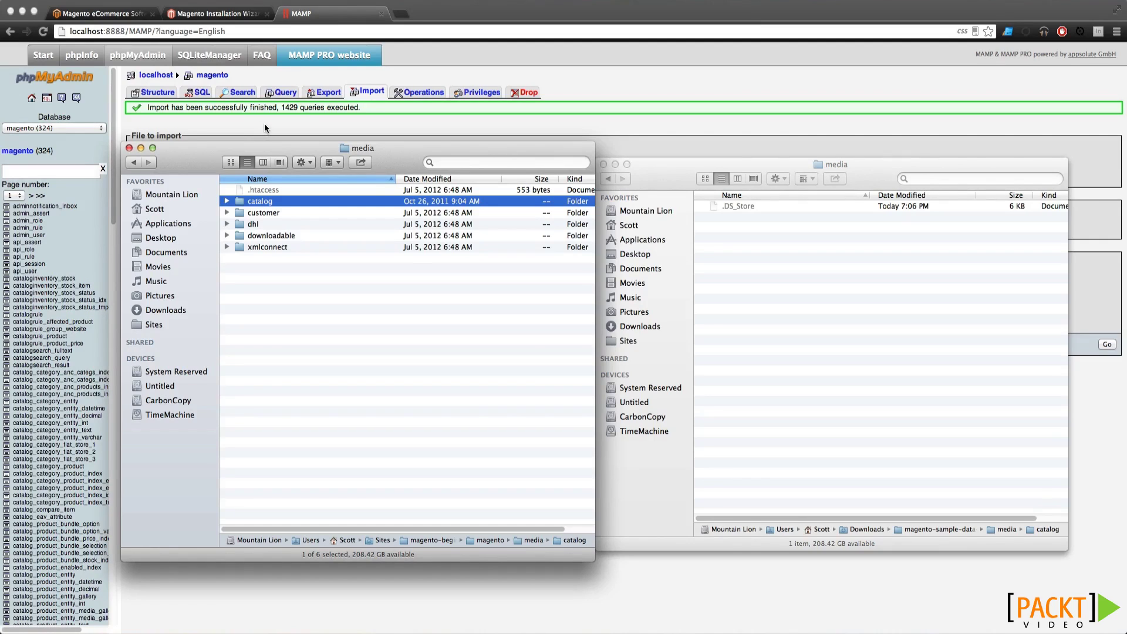
{"action": "left_click", "coordinate": [264, 123]}
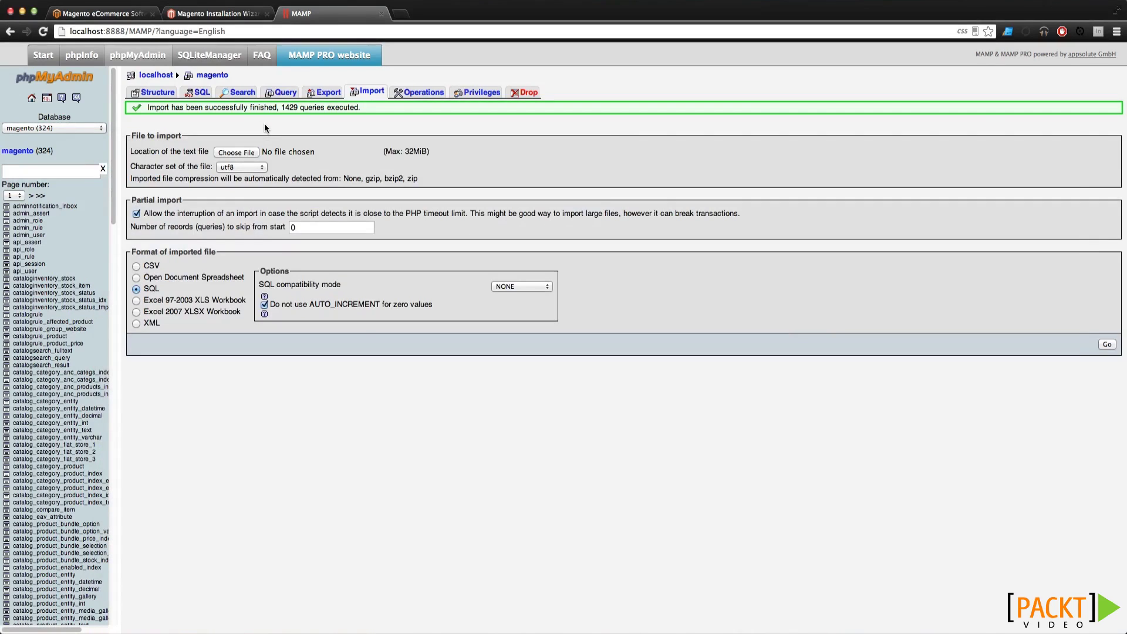
Reload the Magento Installation Wizard install URL to show the License Agreement step
{"action": "left_click", "coordinate": [229, 14]}
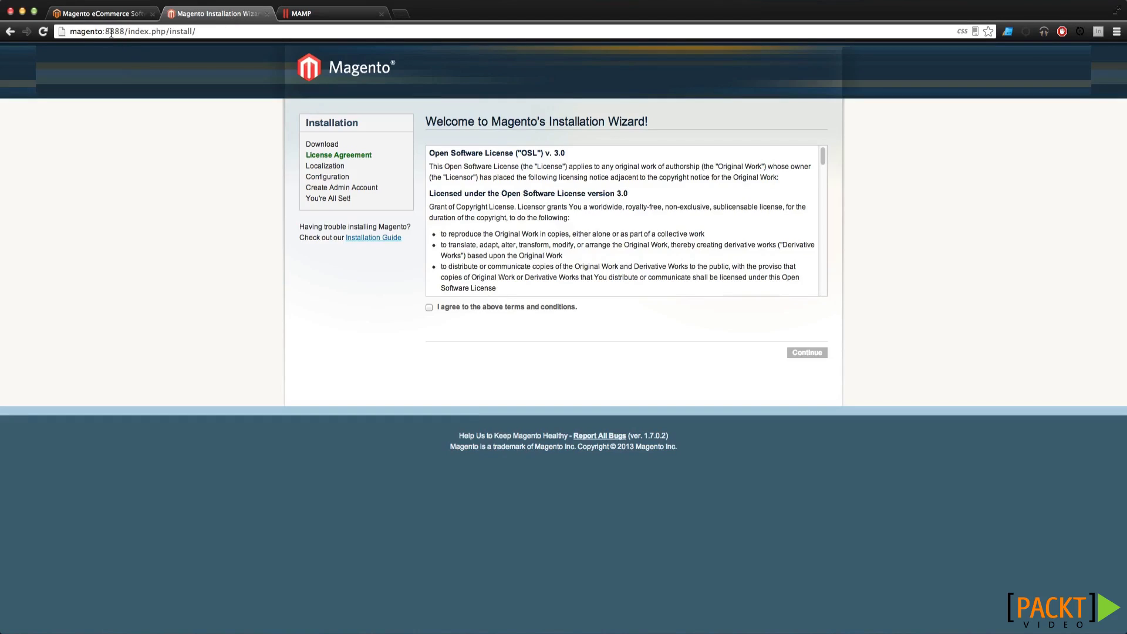
{"action": "left_click_drag", "start_coordinate": [127, 31], "coordinate": [68, 31]}
{"action": "left_click", "coordinate": [97, 32]}
{"action": "key", "text": "Return"}
{"action": "left_click_drag", "start_coordinate": [120, 31], "coordinate": [198, 32]}
{"action": "left_click", "coordinate": [199, 33]}
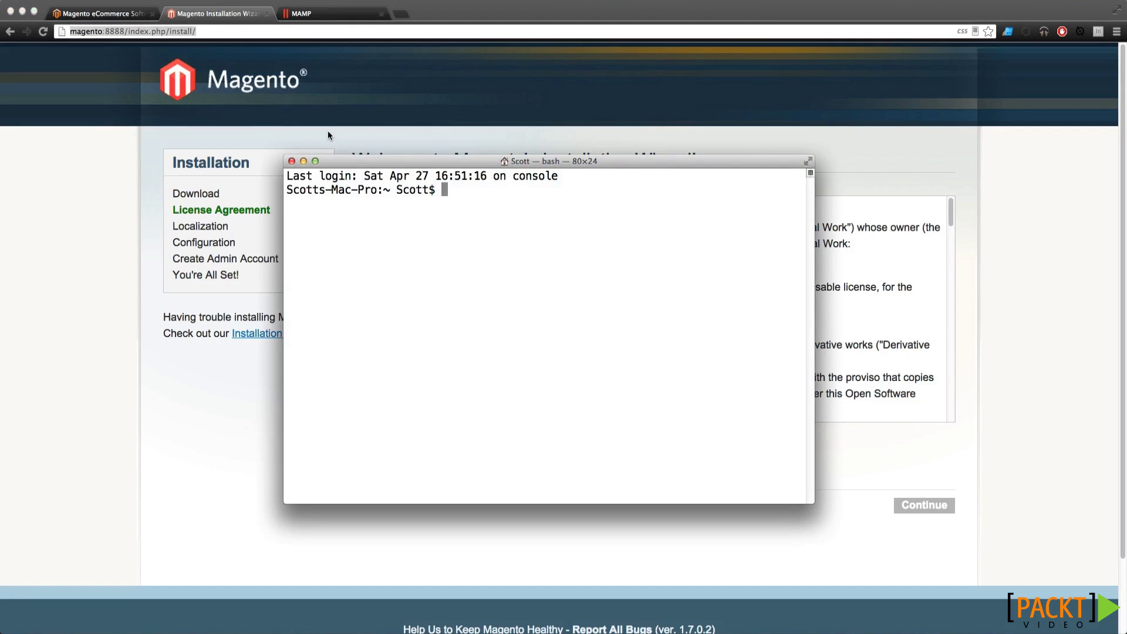
In Sites/magento-beginners-guide/magento, set all files to 644 and directories to 755 with find
{"action": "left_click_drag", "start_coordinate": [380, 162], "coordinate": [389, 141]}
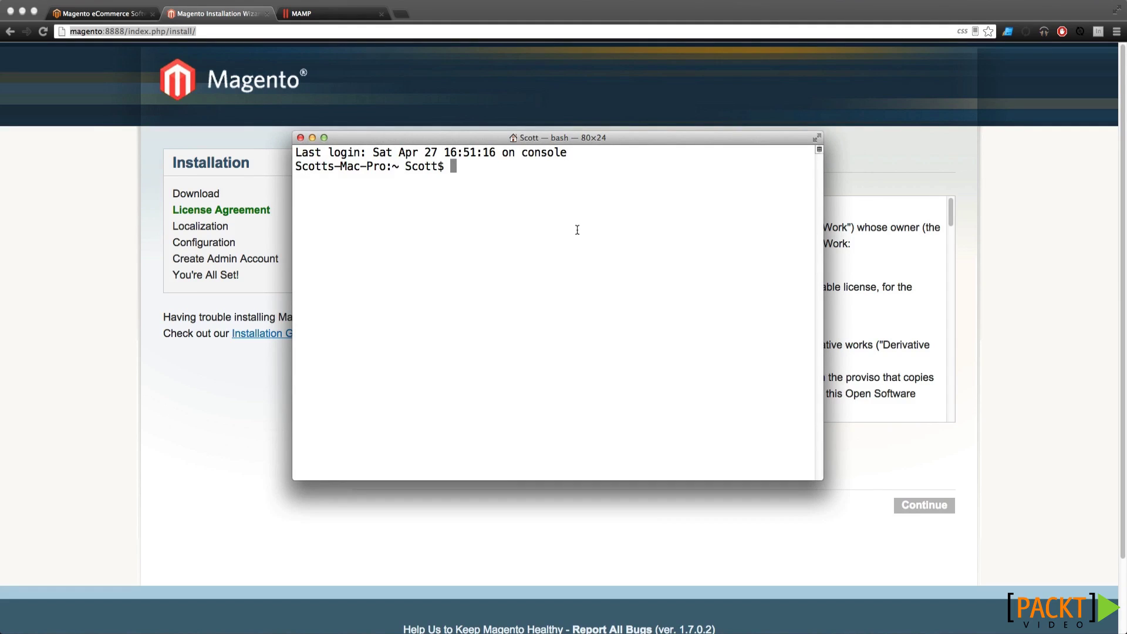
{"action": "type", "text": "cd Sites/magento-beginners-guide/magento/"}
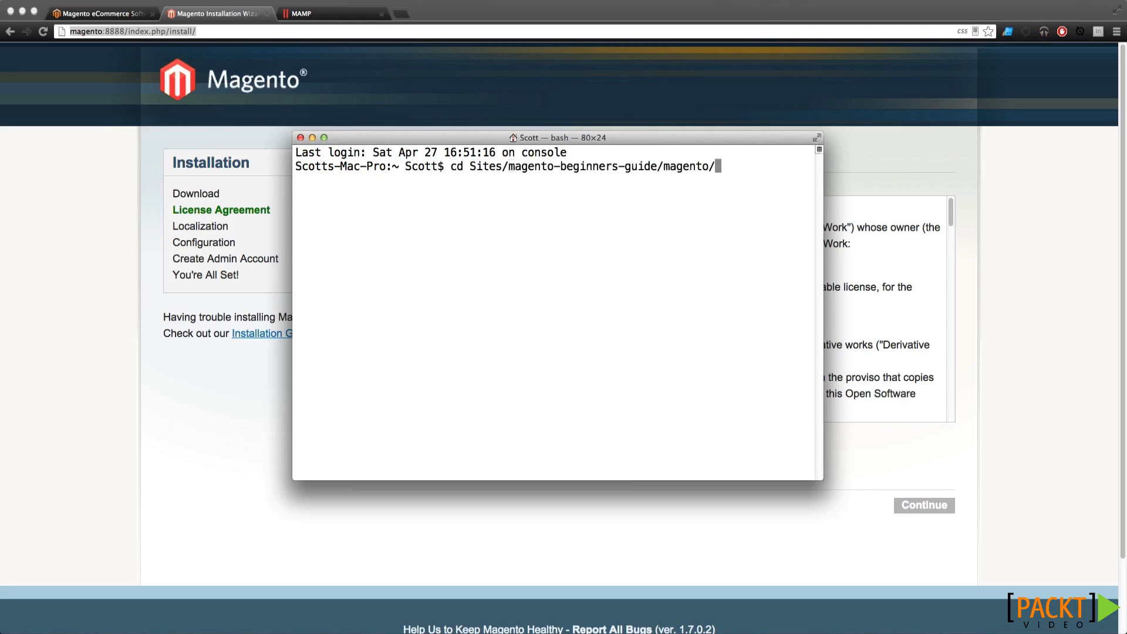
{"action": "key", "text": "Return"}
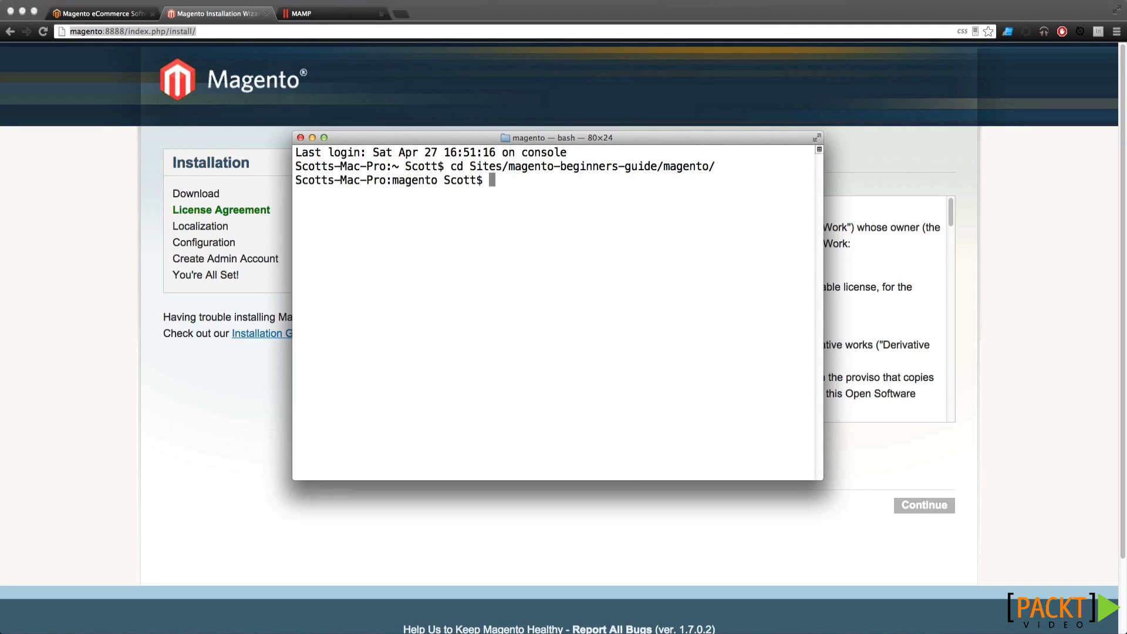
{"action": "type", "text": "find . -type f -exec"}
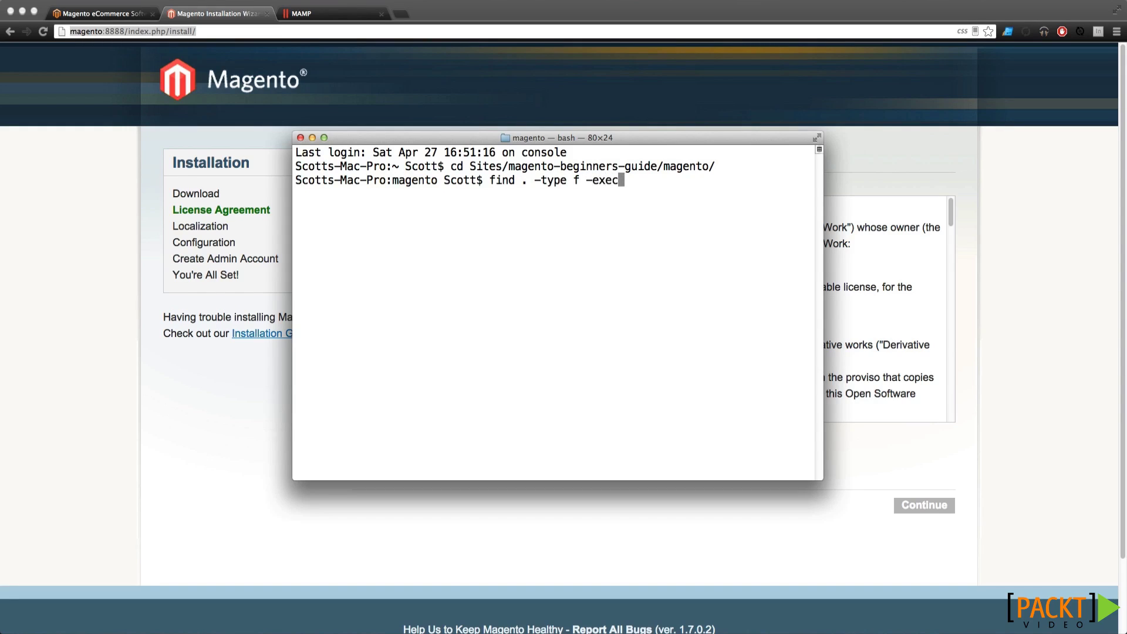
{"action": "type", "text": " chmod 644 {}"}
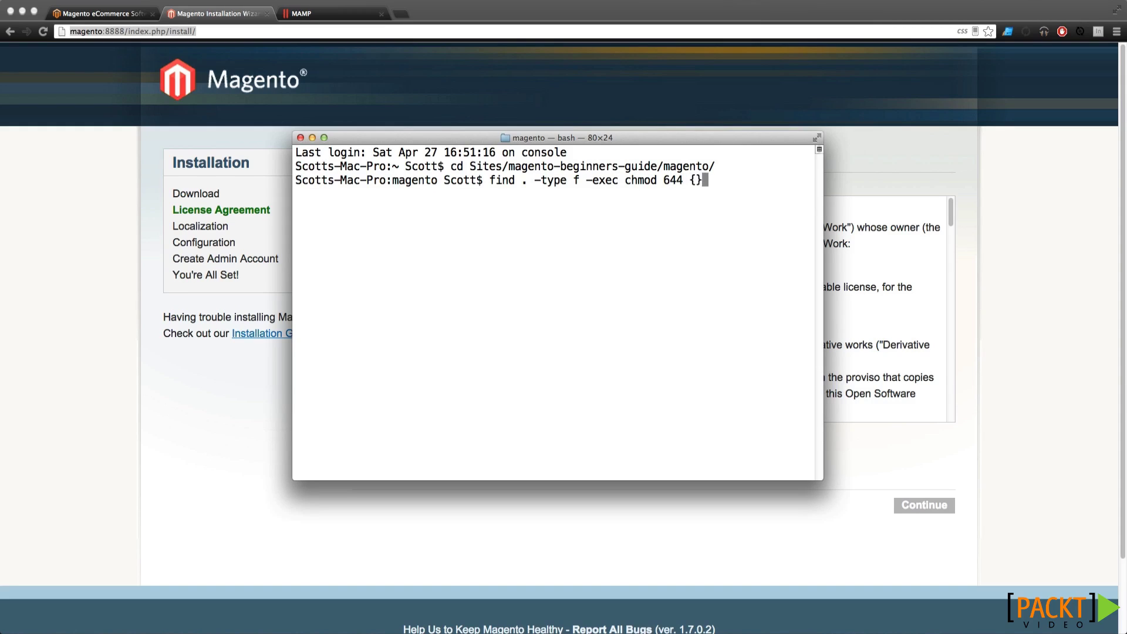
{"action": "type", "text": " \\;"}
{"action": "key", "text": "Return"}
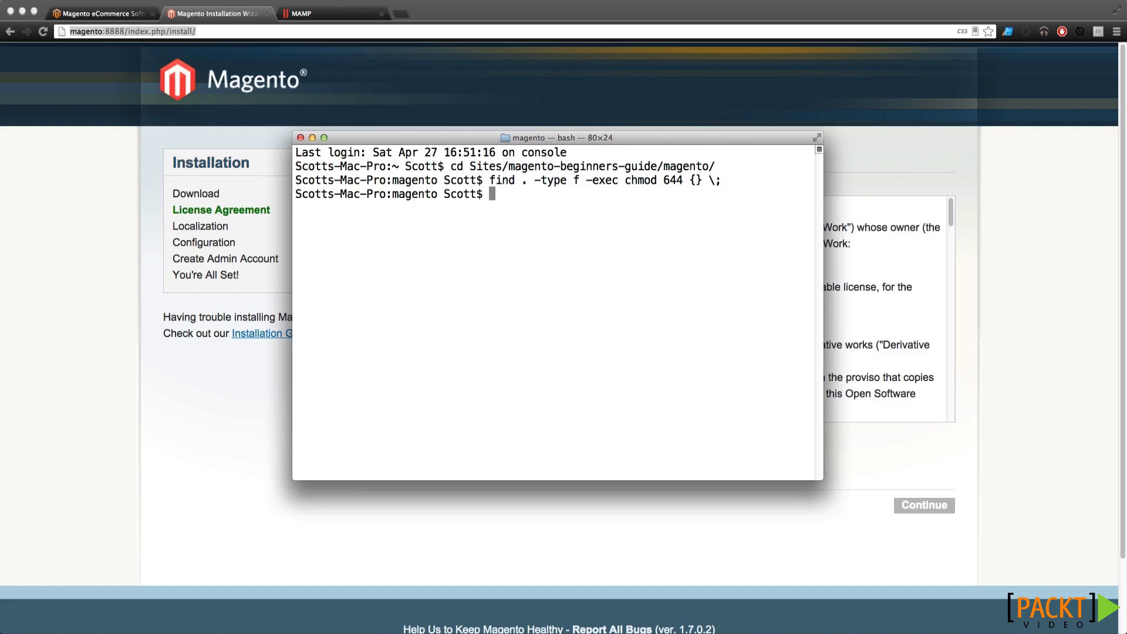
{"action": "type", "text": "find . -type d -exec chmod 755 "}
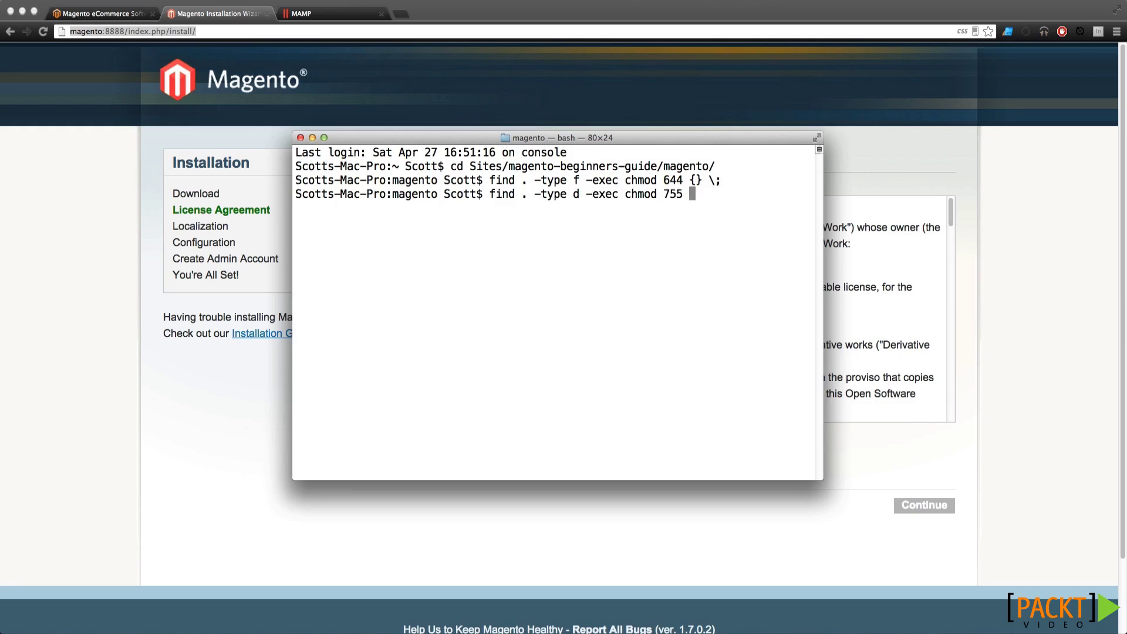
{"action": "type", "text": "{} \\;"}
{"action": "key", "text": "Return"}
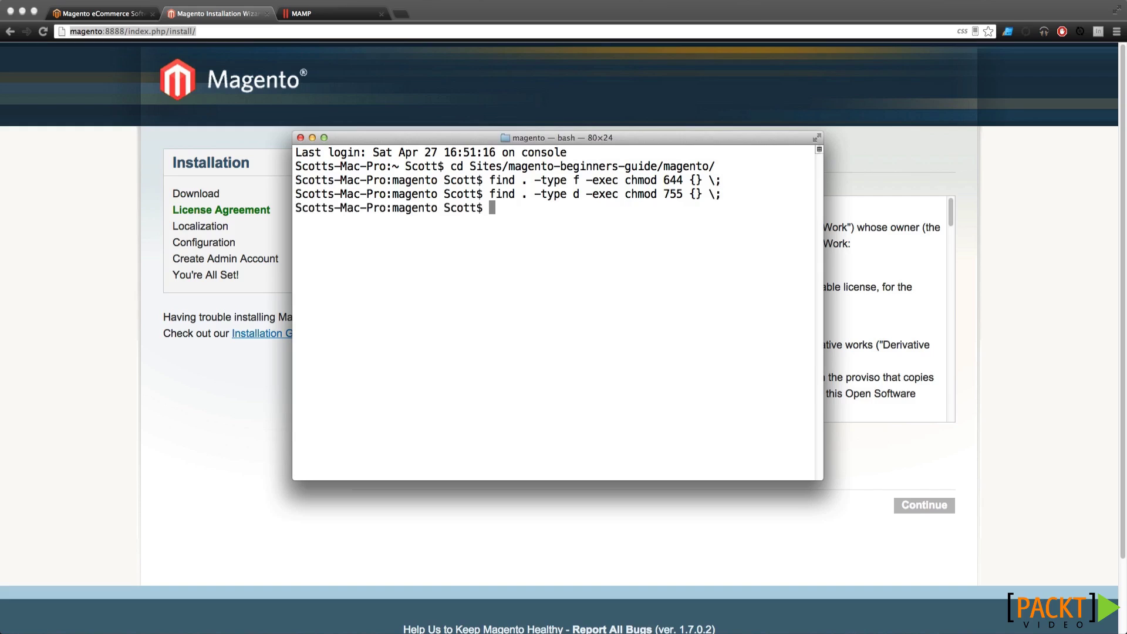
{"action": "key", "text": "super+k"}
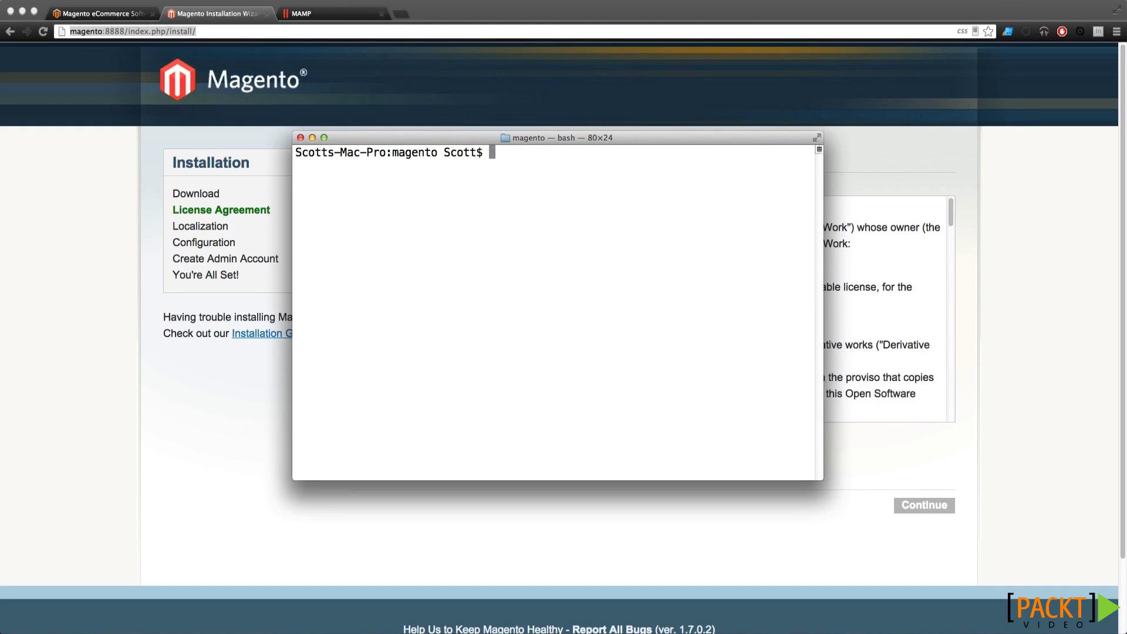
Grant others write access to var, var/.htaccess, app/etc, and recursively to media/
{"action": "type", "text": "chmod o+w var var/.h"}
{"action": "key", "text": "Tab"}
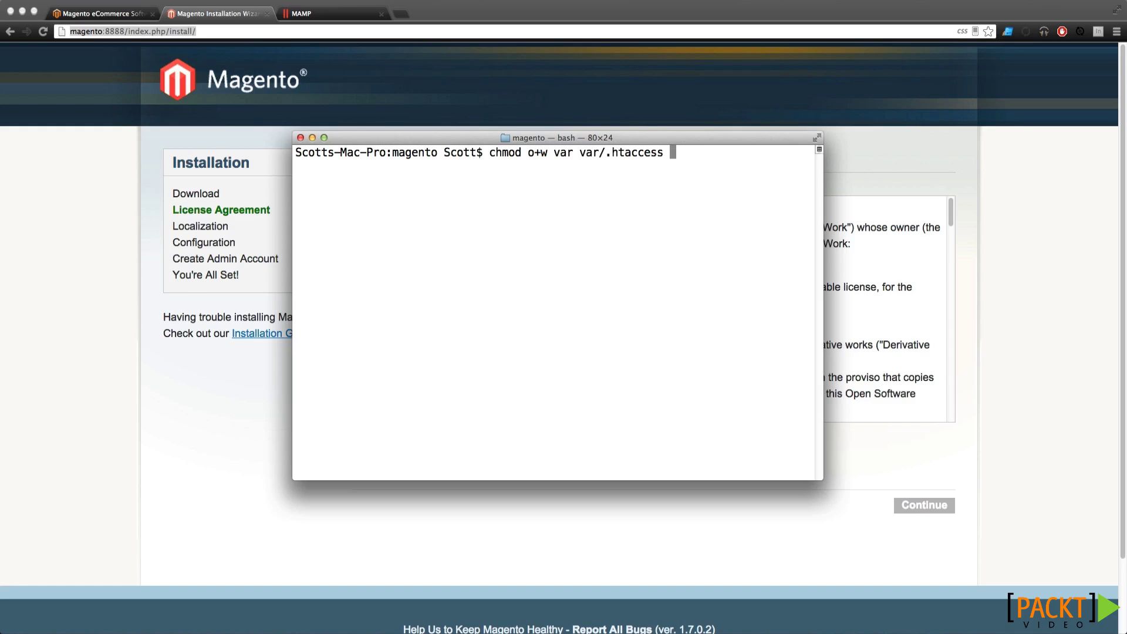
{"action": "type", "text": "app/etc/"}
{"action": "key", "text": "BackSpace"}
{"action": "key", "text": "Return"}
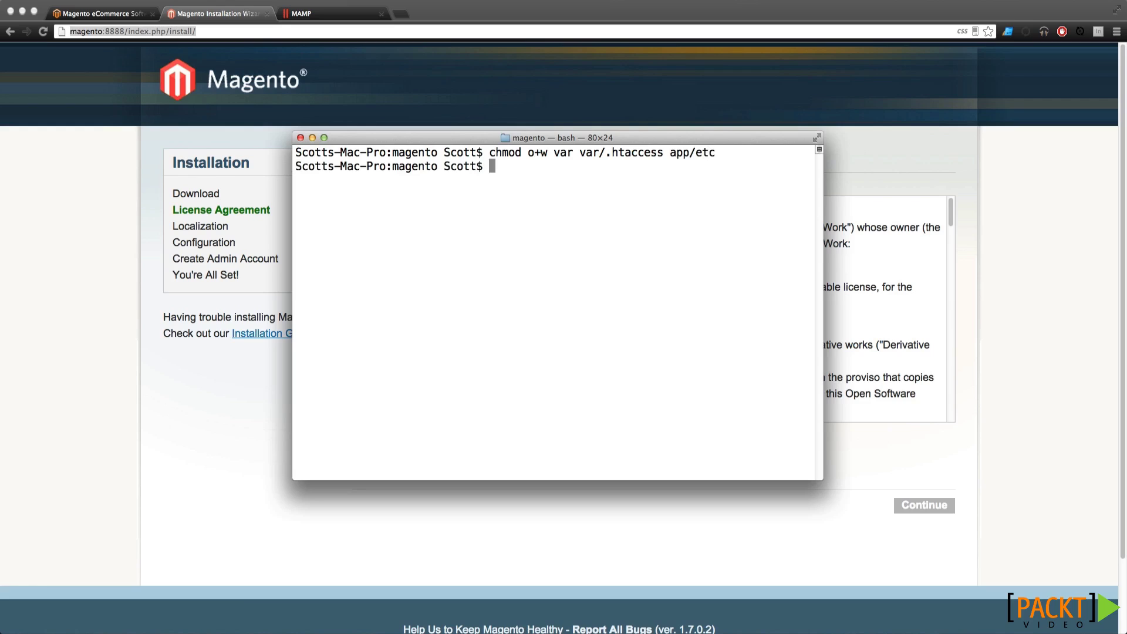
{"action": "type", "text": "chmod -R o+w media/"}
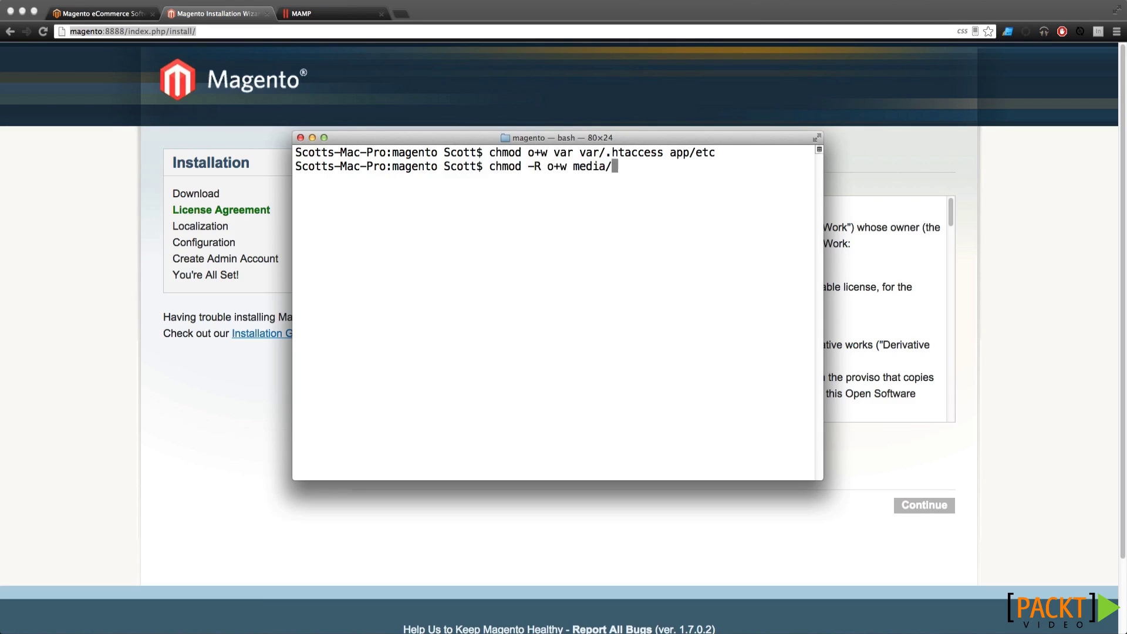
{"action": "key", "text": "Return"}
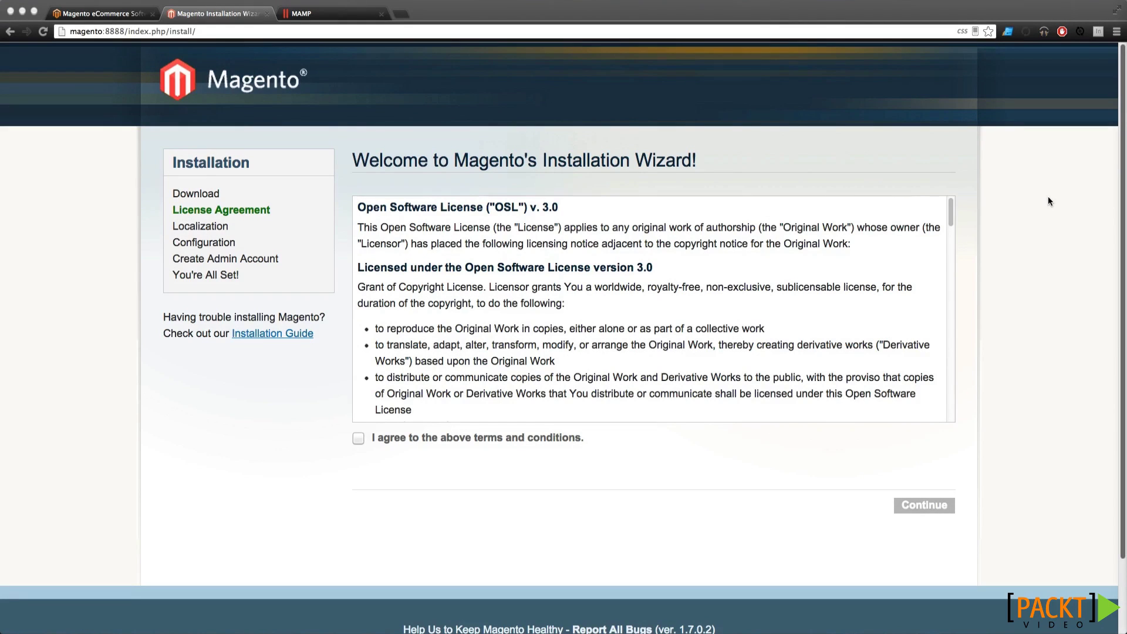
Bring the installer window forward and inspect the magento:8888 address
{"action": "left_click_drag", "start_coordinate": [196, 31], "coordinate": [69, 31]}
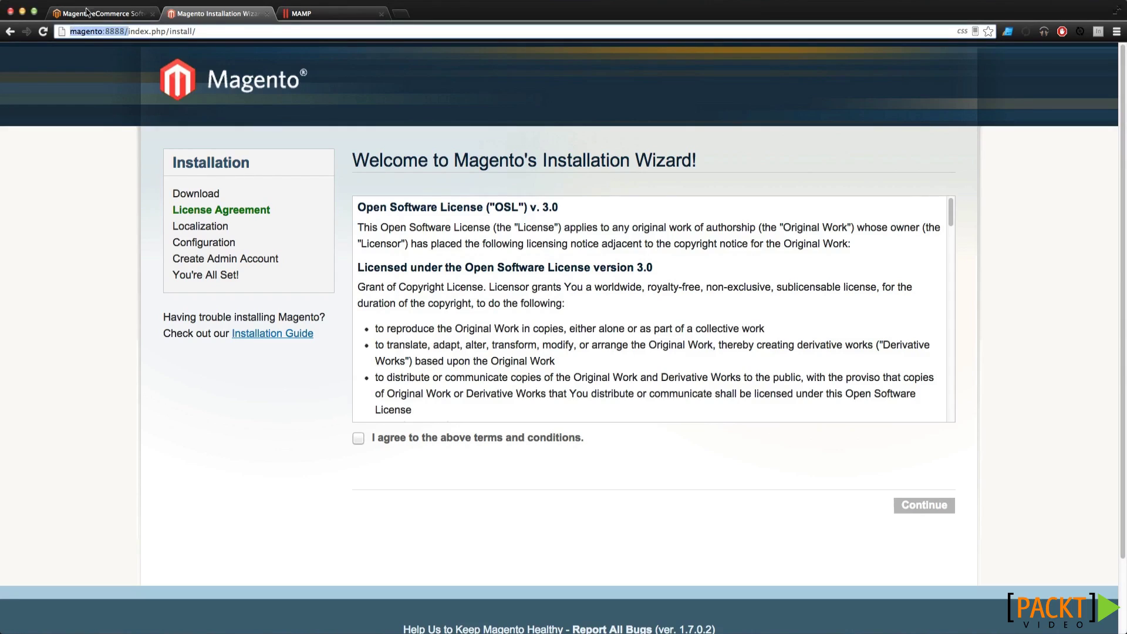
{"action": "double_click", "coordinate": [93, 29]}
{"action": "left_click_drag", "start_coordinate": [128, 30], "coordinate": [94, 28]}
Scroll through the Open Software License and accept the terms and conditions
{"action": "scroll", "coordinate": [556, 282], "scroll_direction": "down", "scroll_amount": 15}
{"action": "scroll", "coordinate": [549, 284], "scroll_direction": "down", "scroll_amount": 10}
{"action": "scroll", "coordinate": [549, 281], "scroll_direction": "down", "scroll_amount": 5}
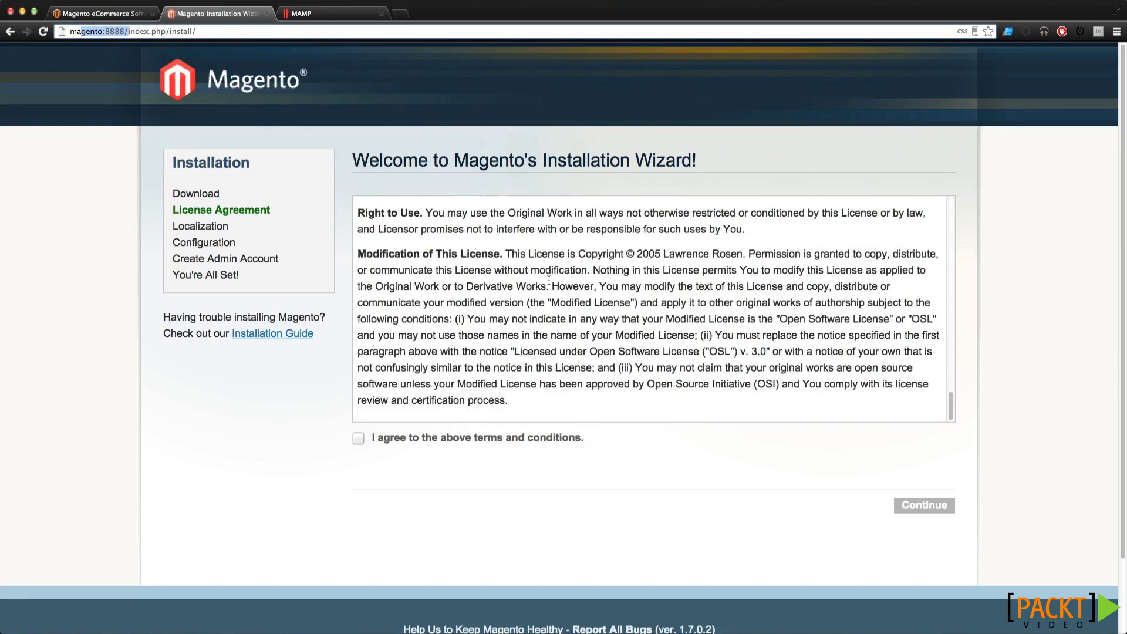
{"action": "scroll", "coordinate": [548, 281], "scroll_direction": "down", "scroll_amount": 3}
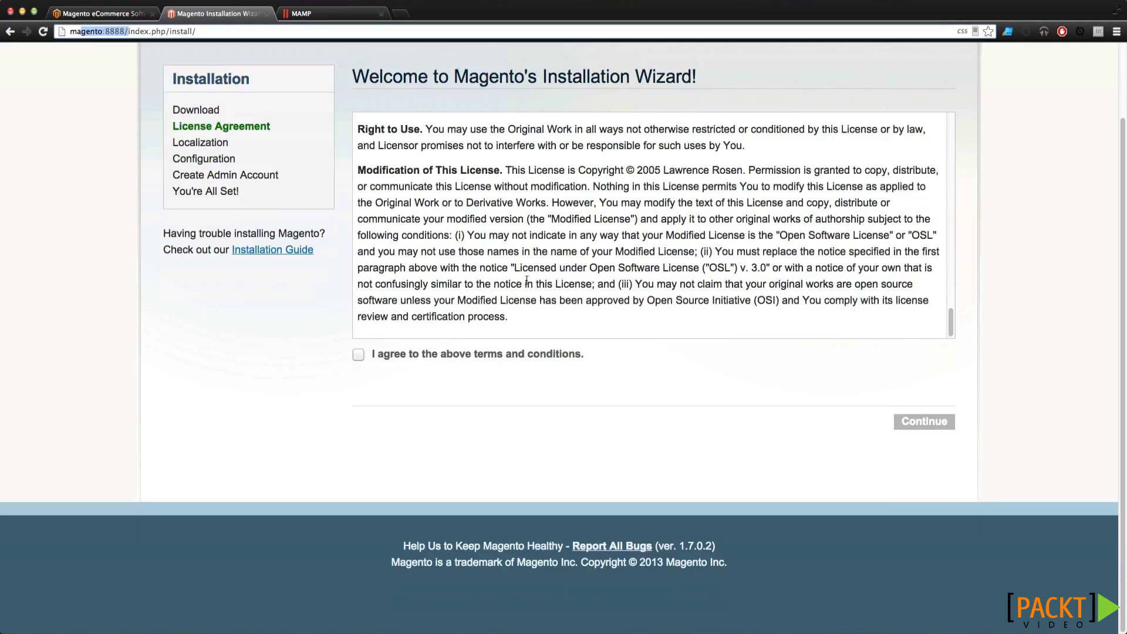
{"action": "scroll", "coordinate": [318, 214], "scroll_direction": "up", "scroll_amount": 3}
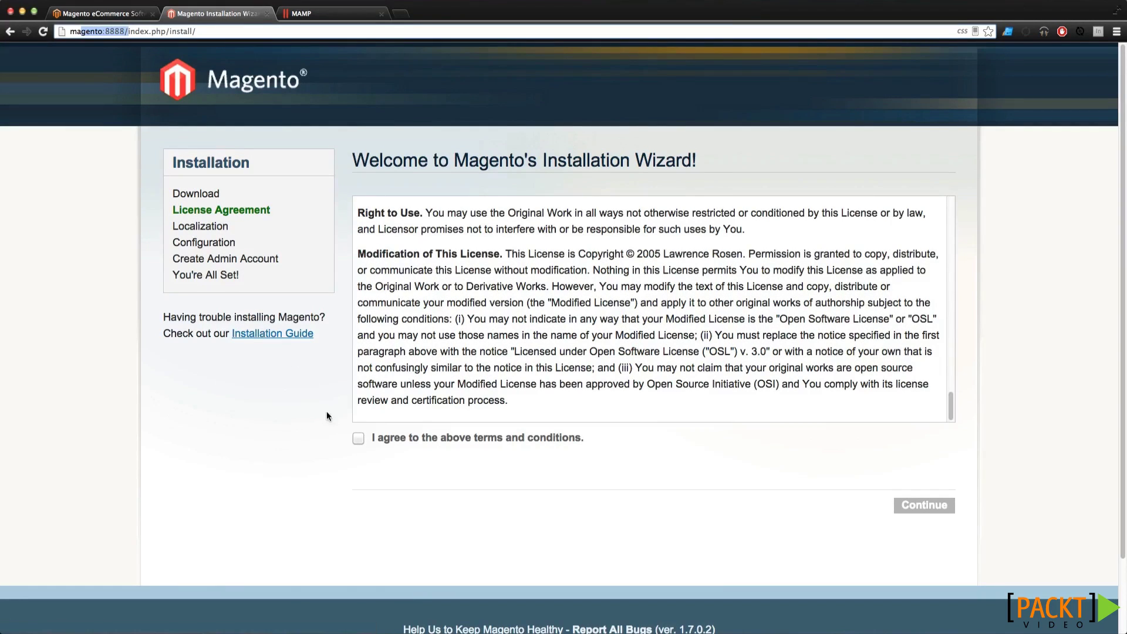
{"action": "left_click", "coordinate": [359, 439]}
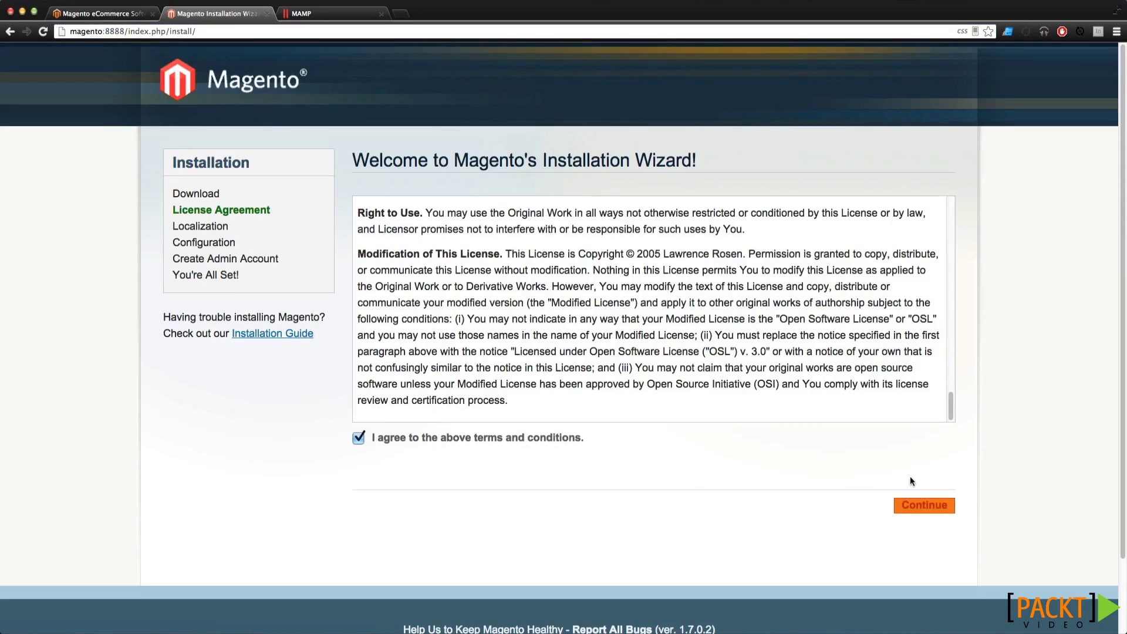
Keep English (United States) locale, set Eastern Standard Time (America/New_York) time zone, and continue to Configuration
{"action": "left_click", "coordinate": [922, 508]}
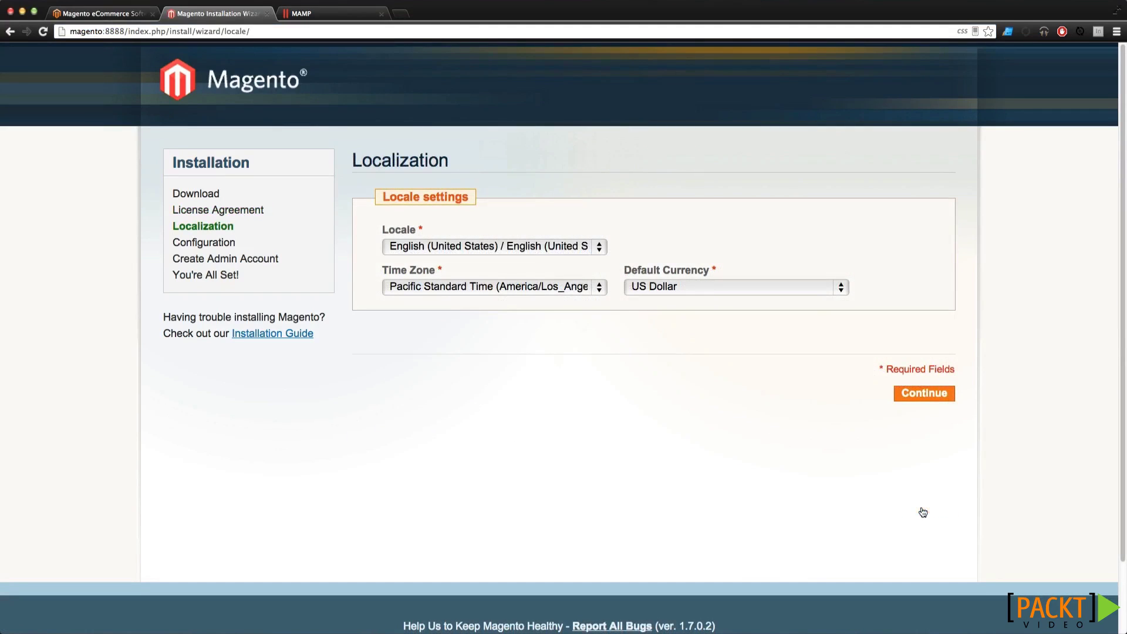
{"action": "left_click", "coordinate": [532, 246]}
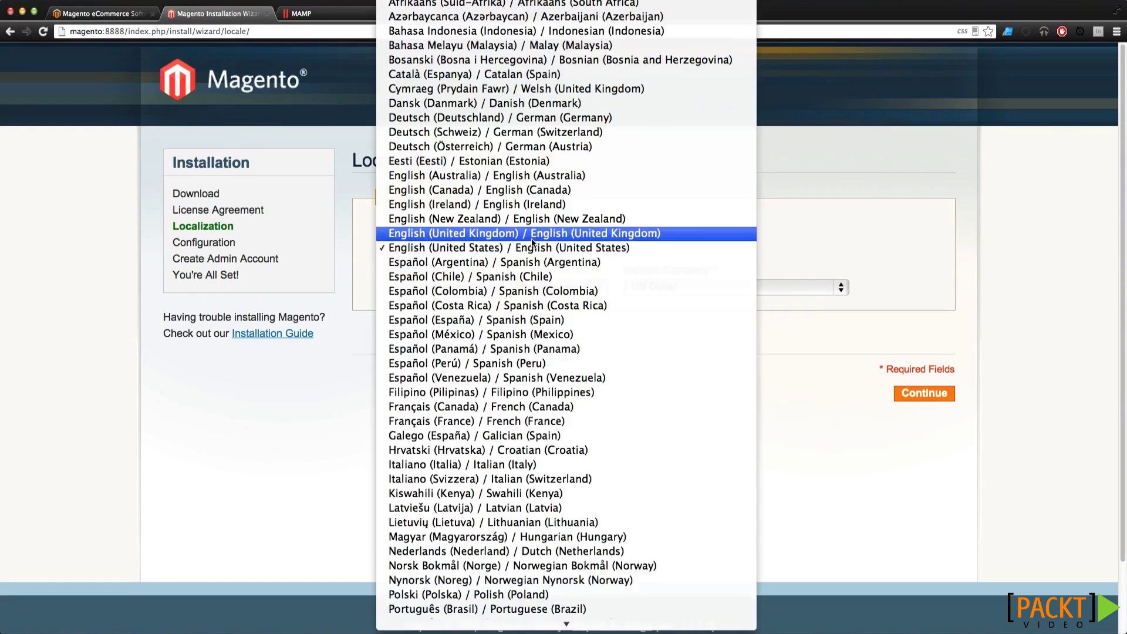
{"action": "left_click", "coordinate": [531, 248]}
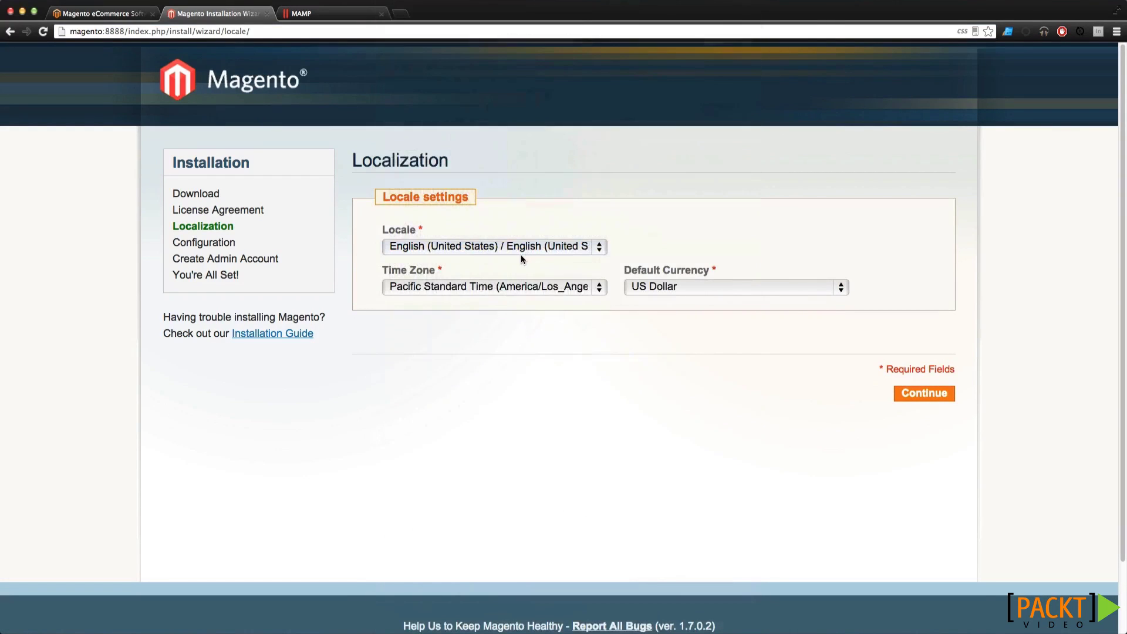
{"action": "left_click", "coordinate": [526, 293]}
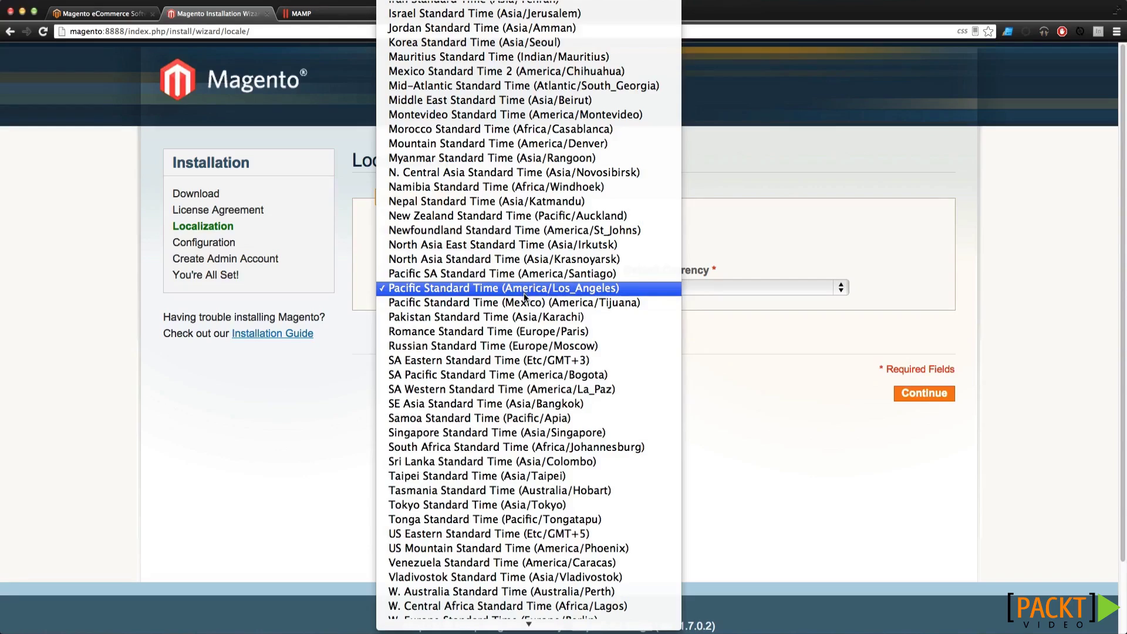
{"action": "scroll", "coordinate": [526, 300], "scroll_direction": "down", "scroll_amount": 3}
{"action": "scroll", "coordinate": [526, 304], "scroll_direction": "up", "scroll_amount": 8}
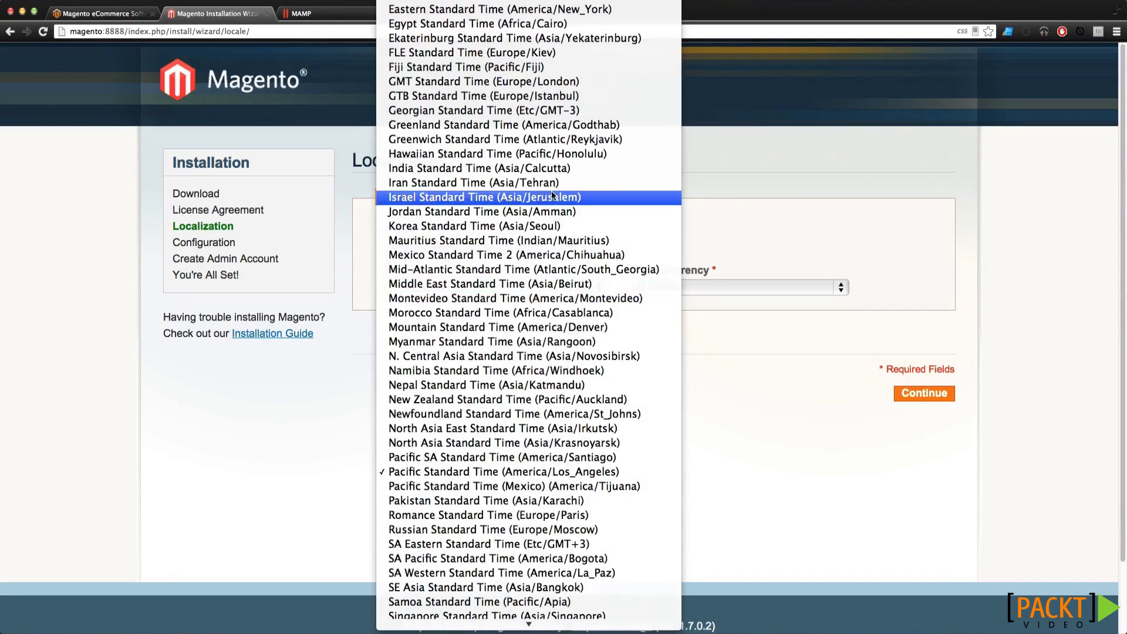
{"action": "scroll", "coordinate": [552, 195], "scroll_direction": "up", "scroll_amount": 12}
{"action": "left_click", "coordinate": [553, 417]}
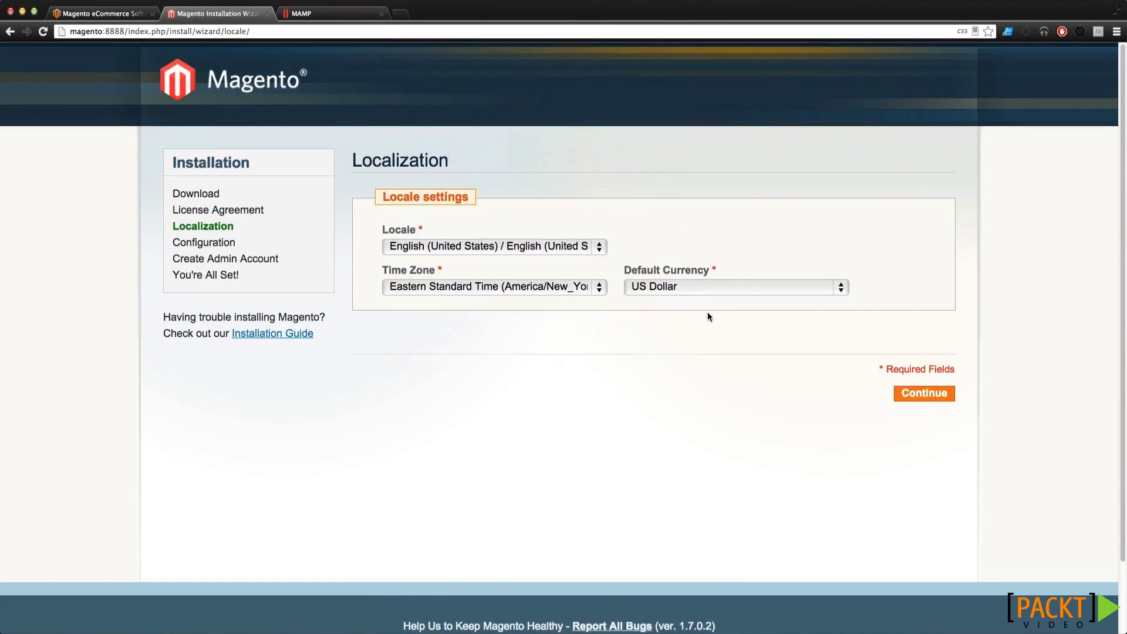
{"action": "left_click", "coordinate": [912, 394]}
Verify Host localhost and Database Name magento against phpMyAdmin, then focus the User Name field
{"action": "scroll", "coordinate": [663, 237], "scroll_direction": "down", "scroll_amount": 2}
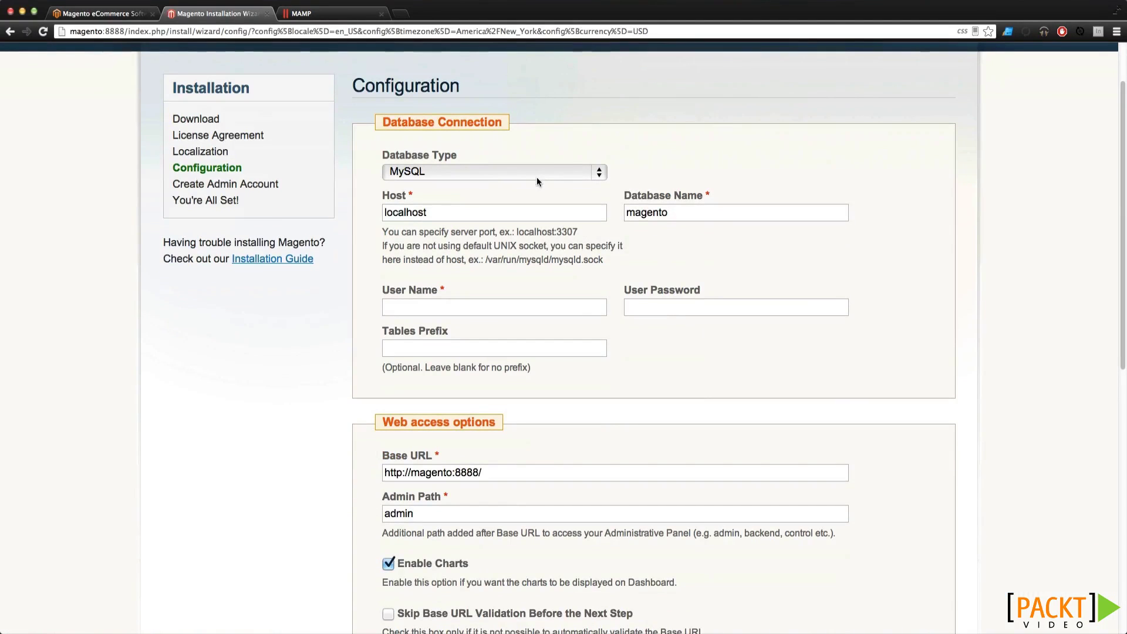
{"action": "double_click", "coordinate": [448, 212]}
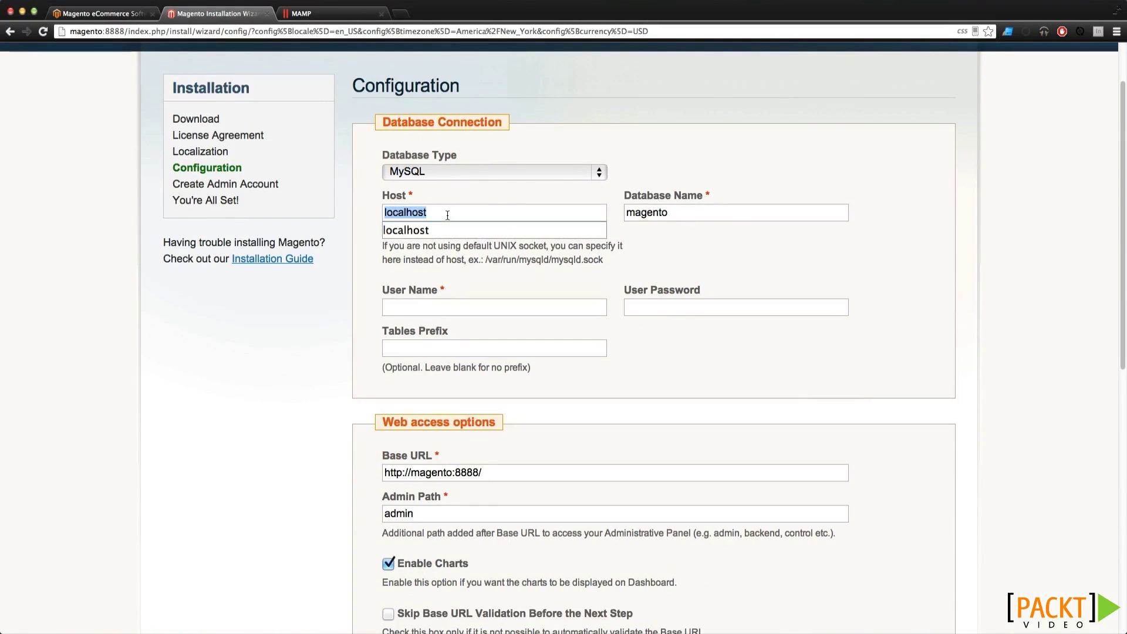
{"action": "left_click", "coordinate": [466, 206]}
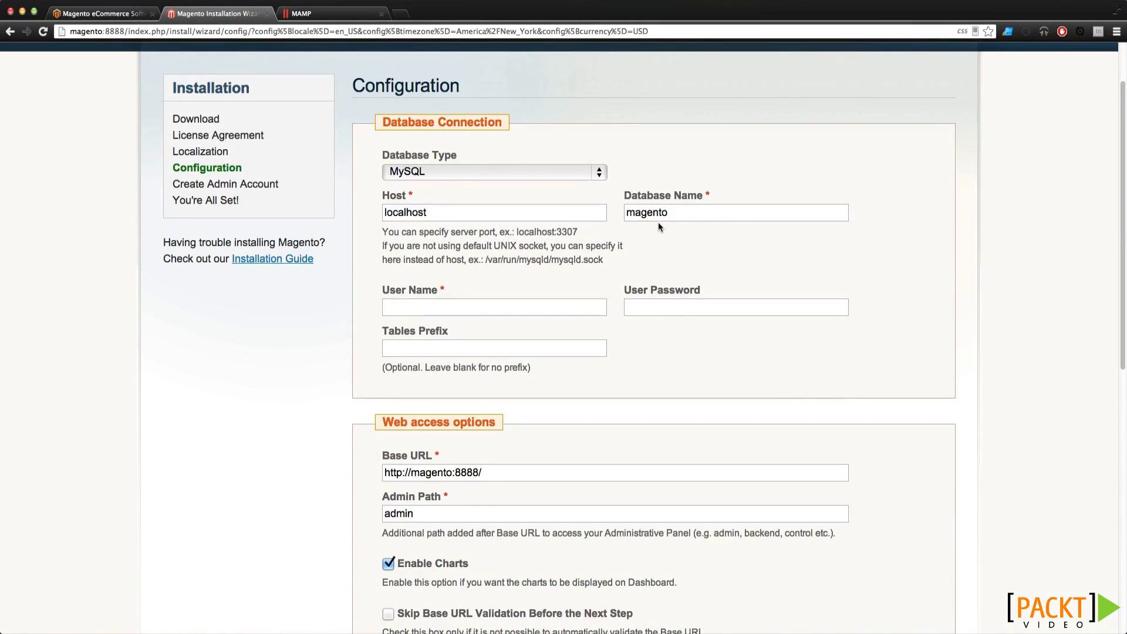
{"action": "double_click", "coordinate": [644, 214]}
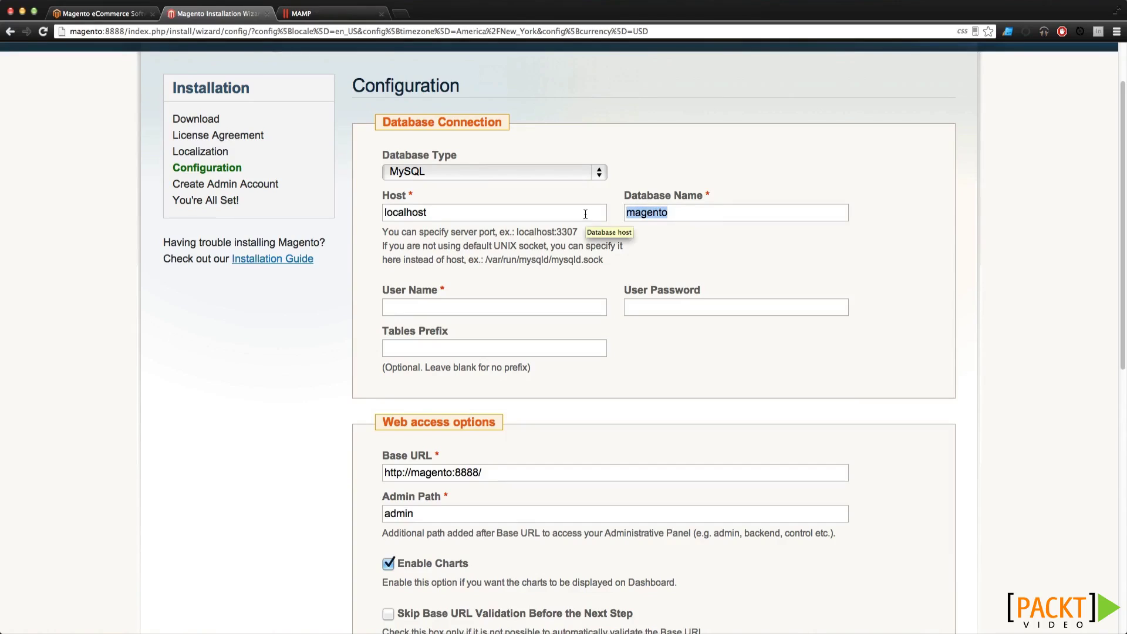
{"action": "double_click", "coordinate": [645, 214]}
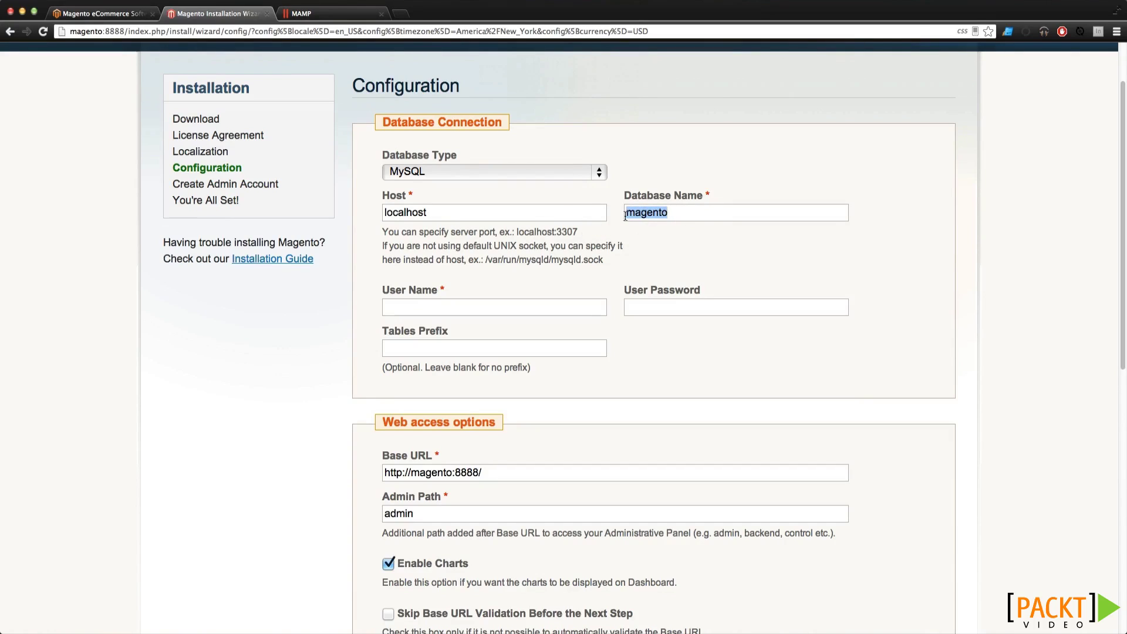
{"action": "left_click", "coordinate": [626, 214]}
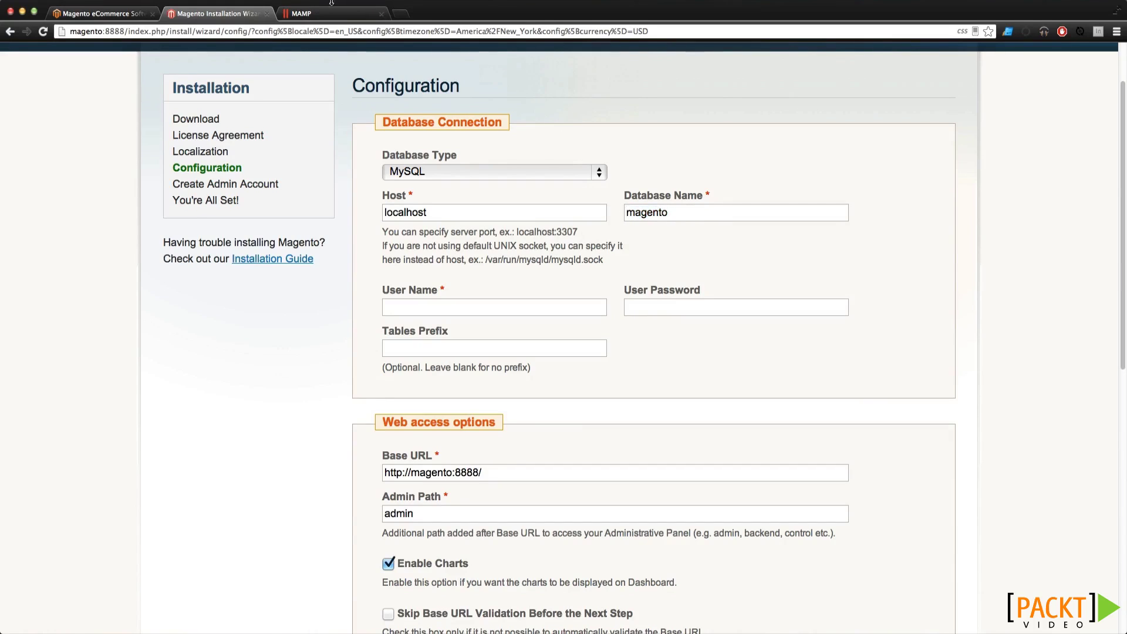
{"action": "left_click", "coordinate": [317, 13]}
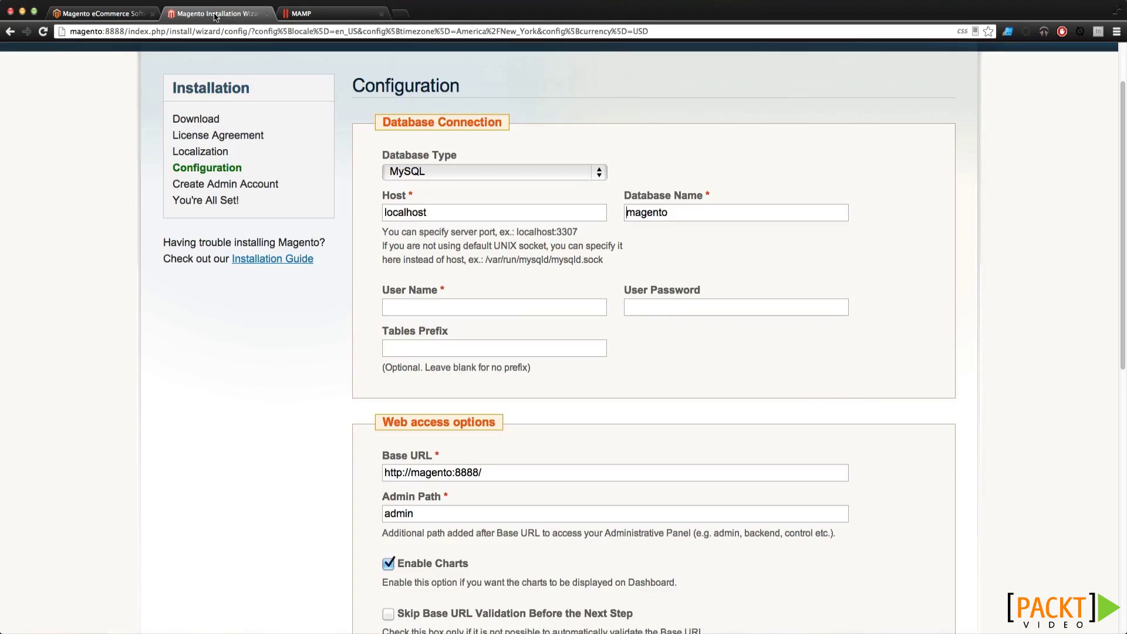
{"action": "left_click", "coordinate": [212, 14]}
{"action": "left_click", "coordinate": [509, 308]}
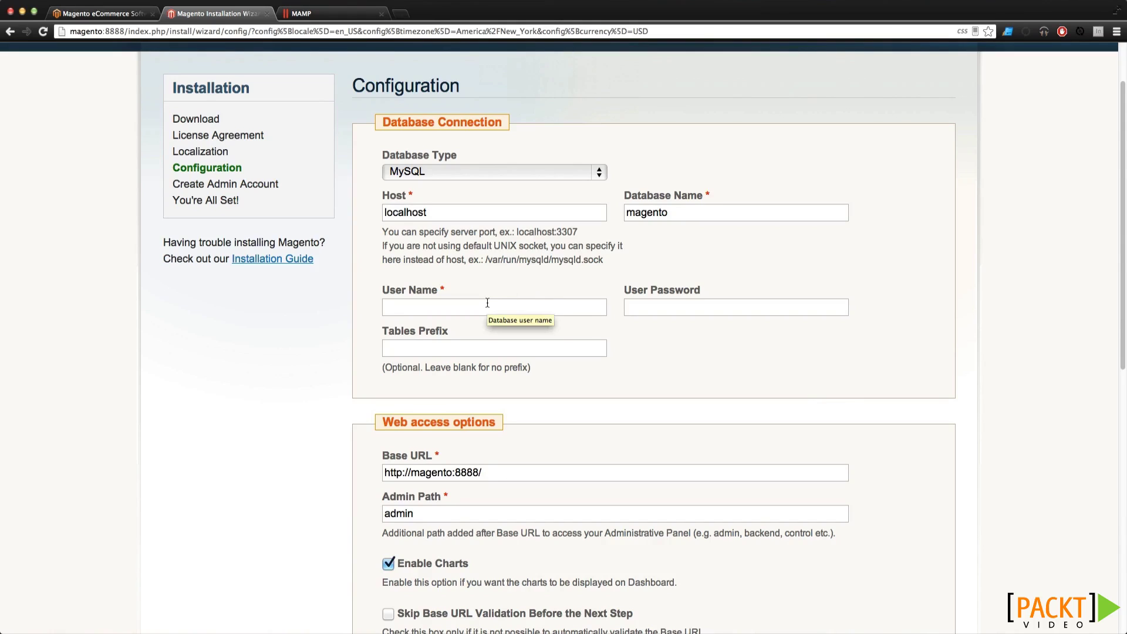
Enter database user name root and the database password
{"action": "type", "text": "root"}
{"action": "key", "text": "Tab"}
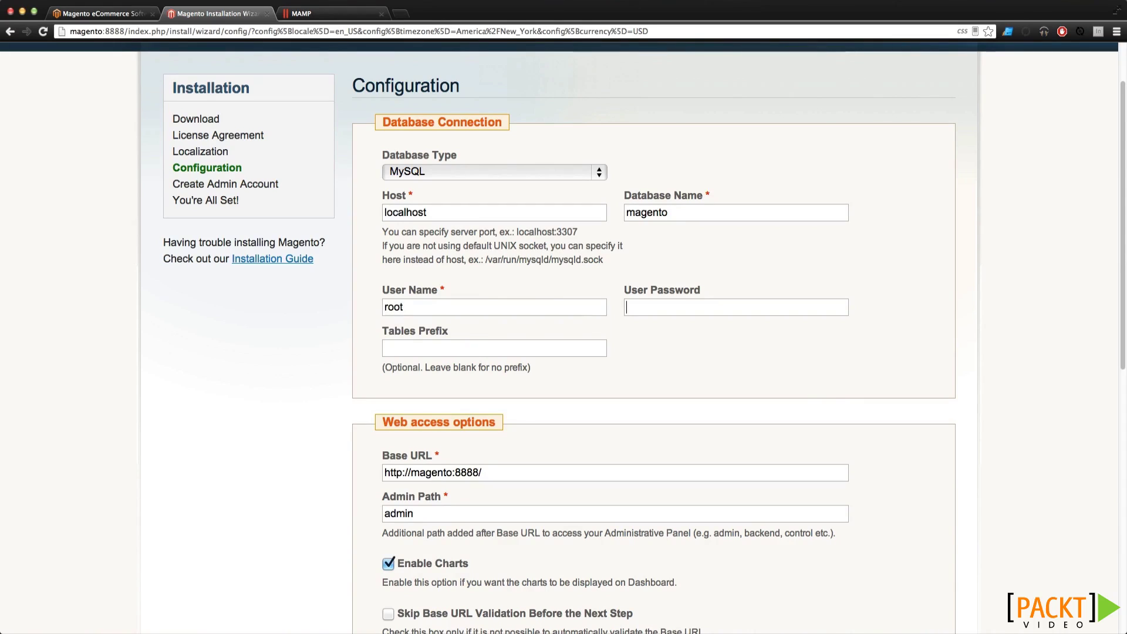
{"action": "type", "text": "roo"}
{"action": "scroll", "coordinate": [519, 356], "scroll_direction": "down", "scroll_amount": 3}
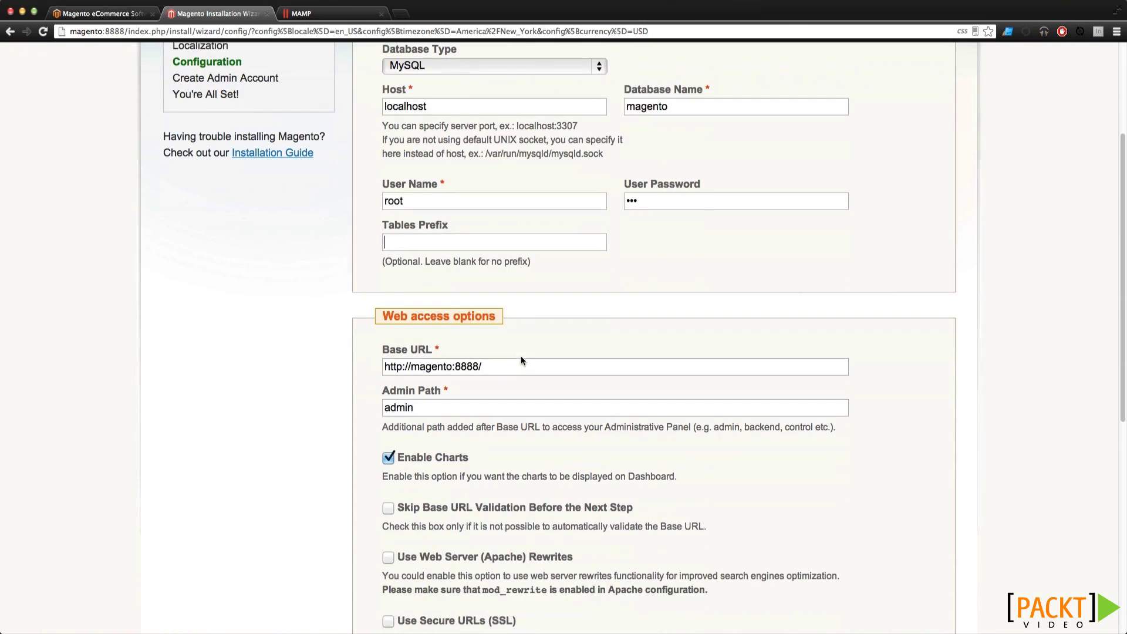
{"action": "left_click_drag", "start_coordinate": [515, 362], "coordinate": [356, 365]}
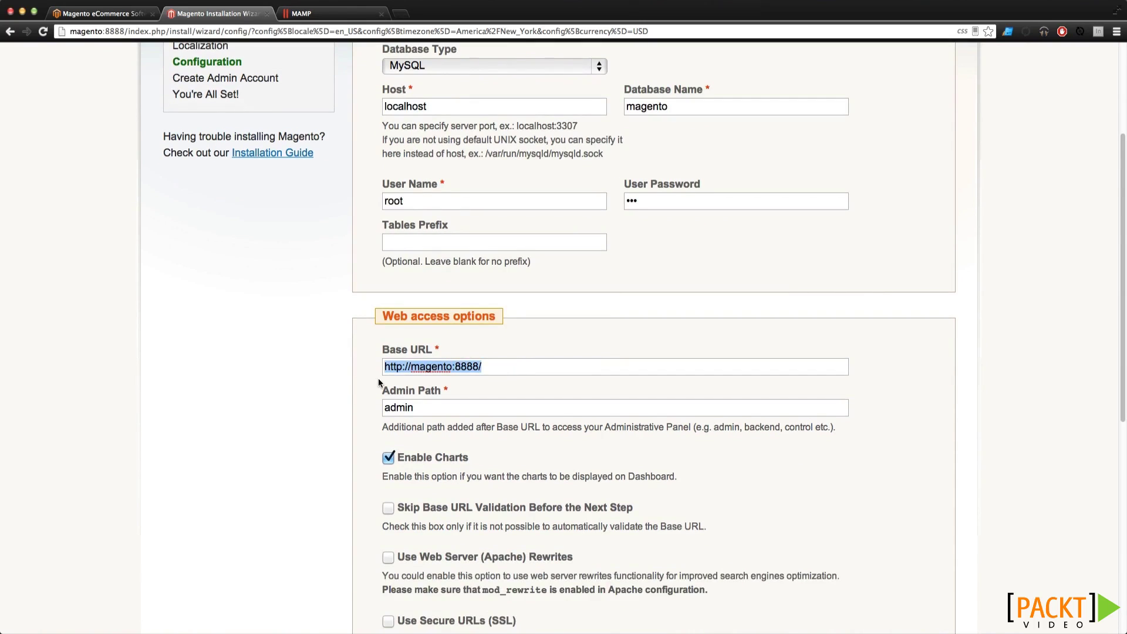
{"action": "double_click", "coordinate": [414, 366]}
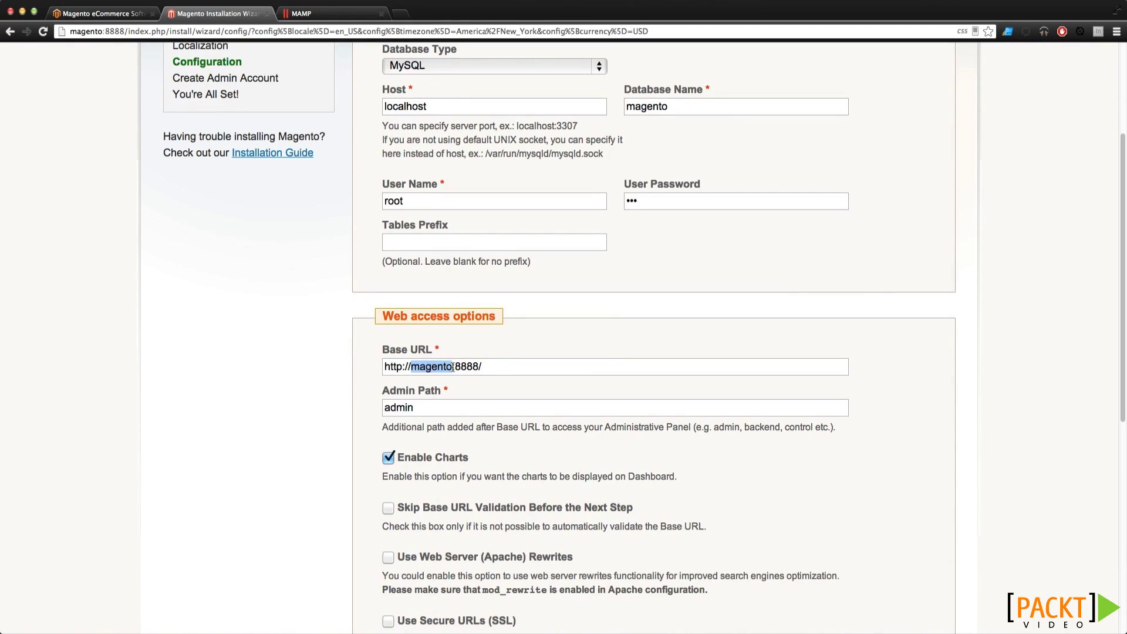
{"action": "left_click_drag", "start_coordinate": [482, 366], "coordinate": [383, 367]}
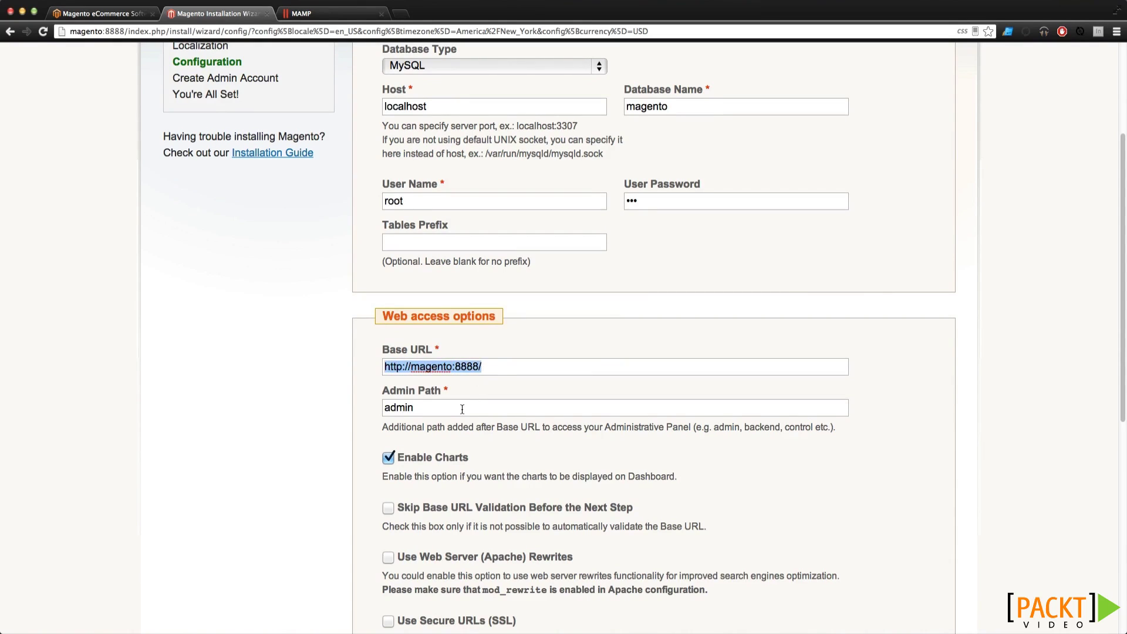
{"action": "left_click", "coordinate": [486, 408]}
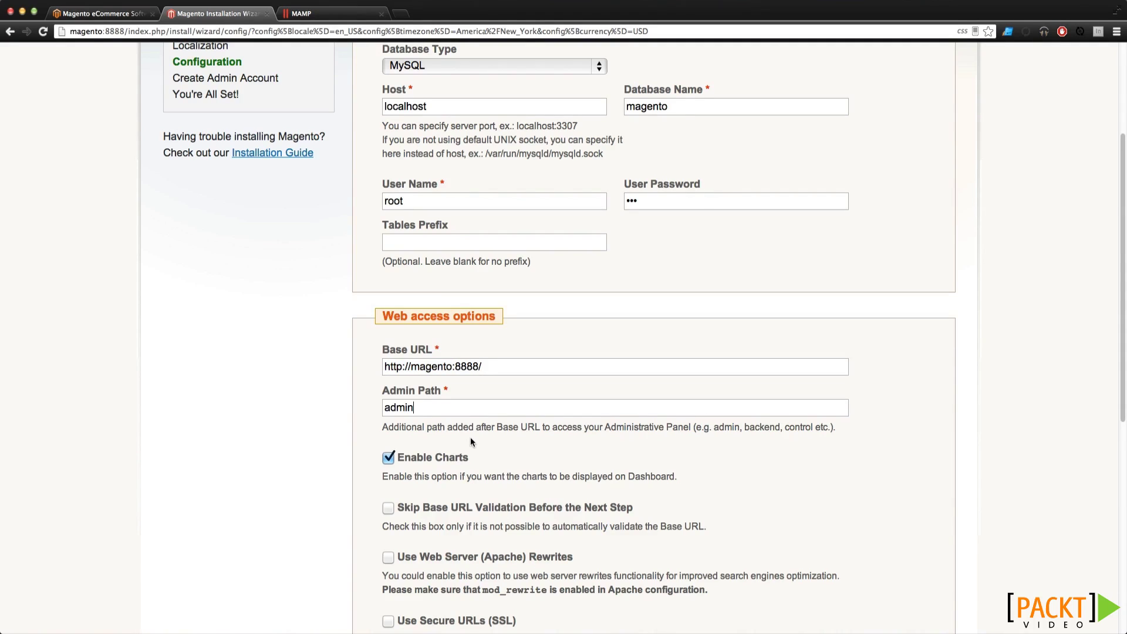
Keep session data stored in File System and submit the configuration
{"action": "scroll", "coordinate": [472, 436], "scroll_direction": "down", "scroll_amount": 2}
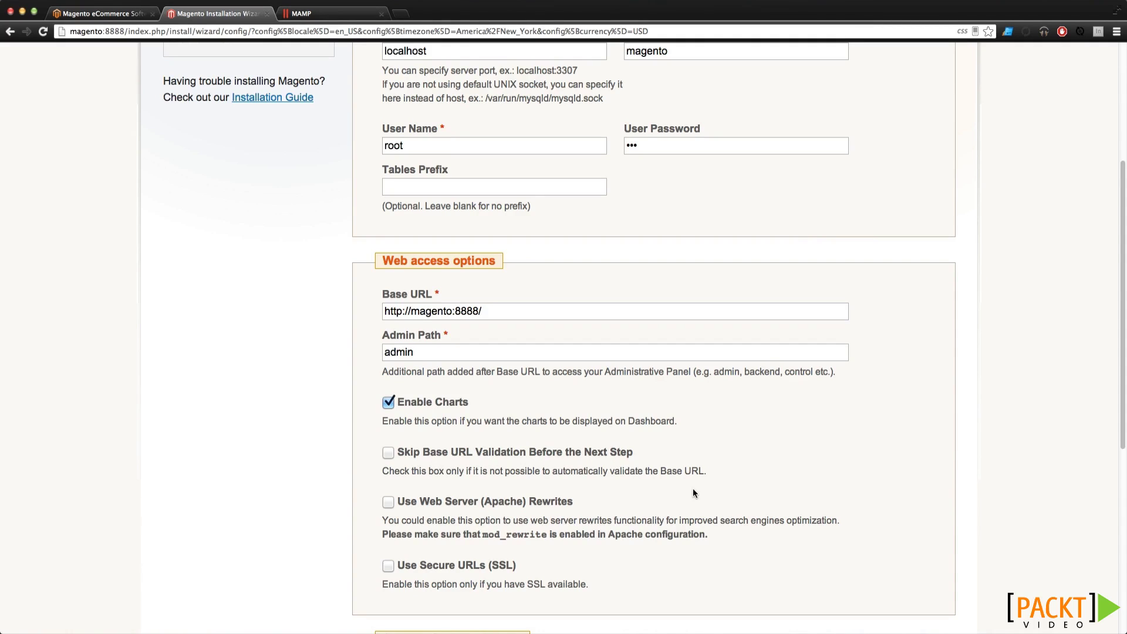
{"action": "scroll", "coordinate": [496, 494], "scroll_direction": "down", "scroll_amount": 1}
{"action": "scroll", "coordinate": [496, 495], "scroll_direction": "down", "scroll_amount": 5}
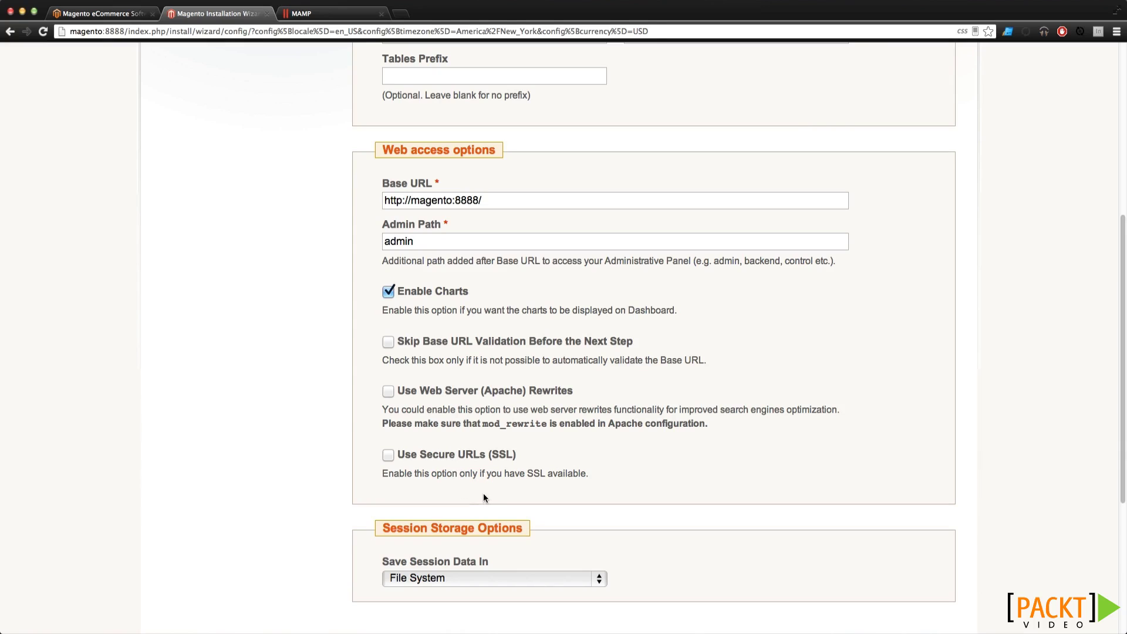
{"action": "scroll", "coordinate": [512, 488], "scroll_direction": "down", "scroll_amount": 2}
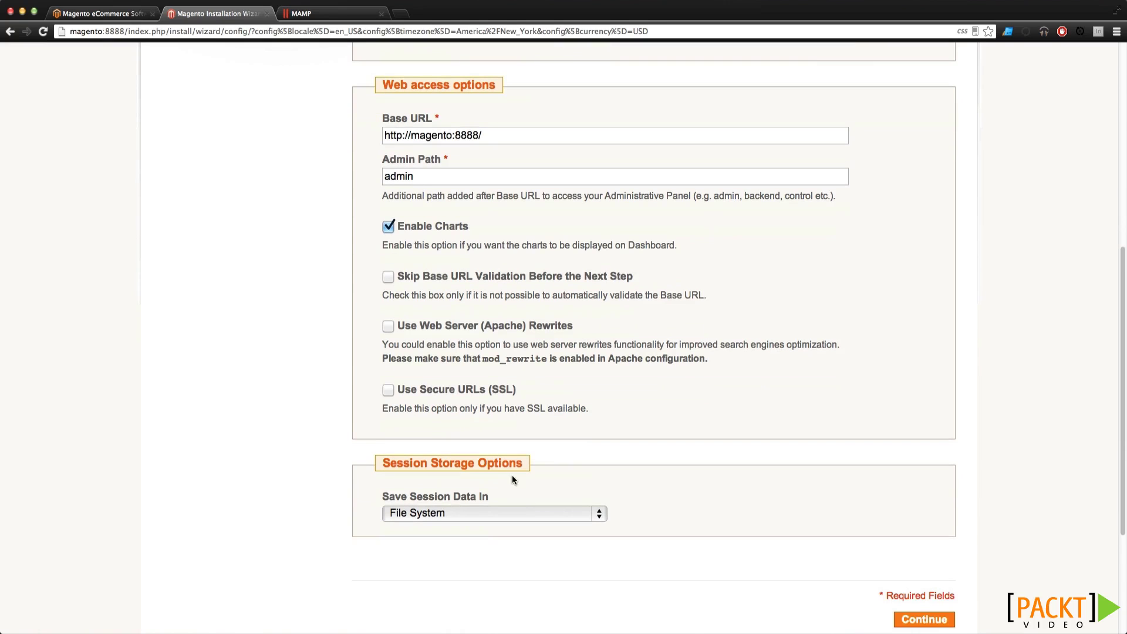
{"action": "scroll", "coordinate": [472, 414], "scroll_direction": "down", "scroll_amount": 4}
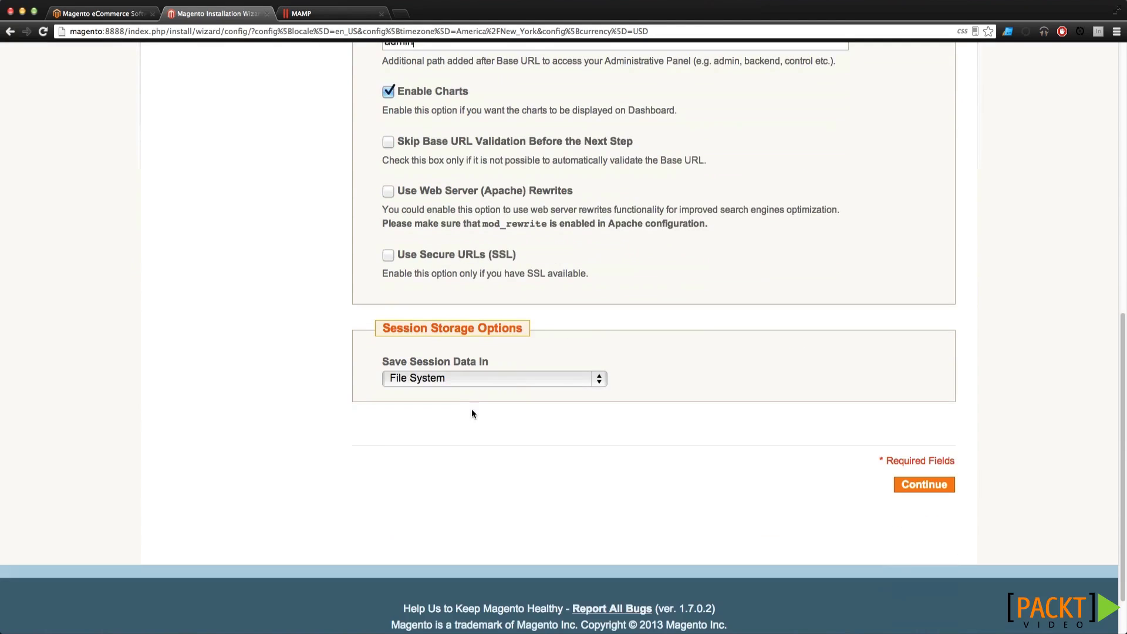
{"action": "left_click", "coordinate": [481, 380]}
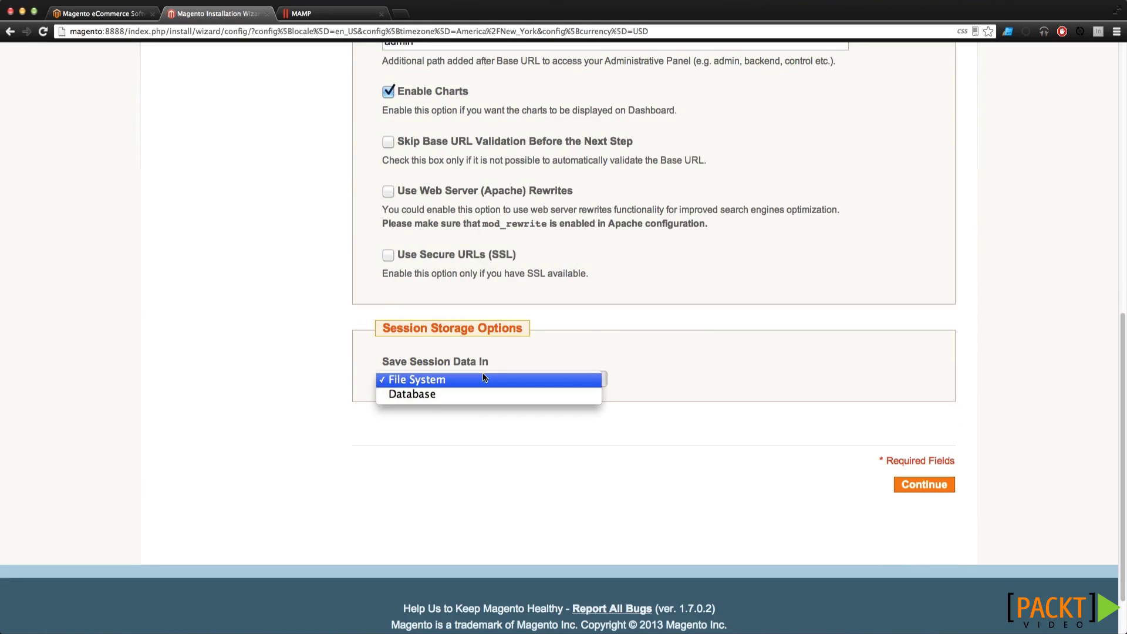
{"action": "left_click", "coordinate": [484, 379]}
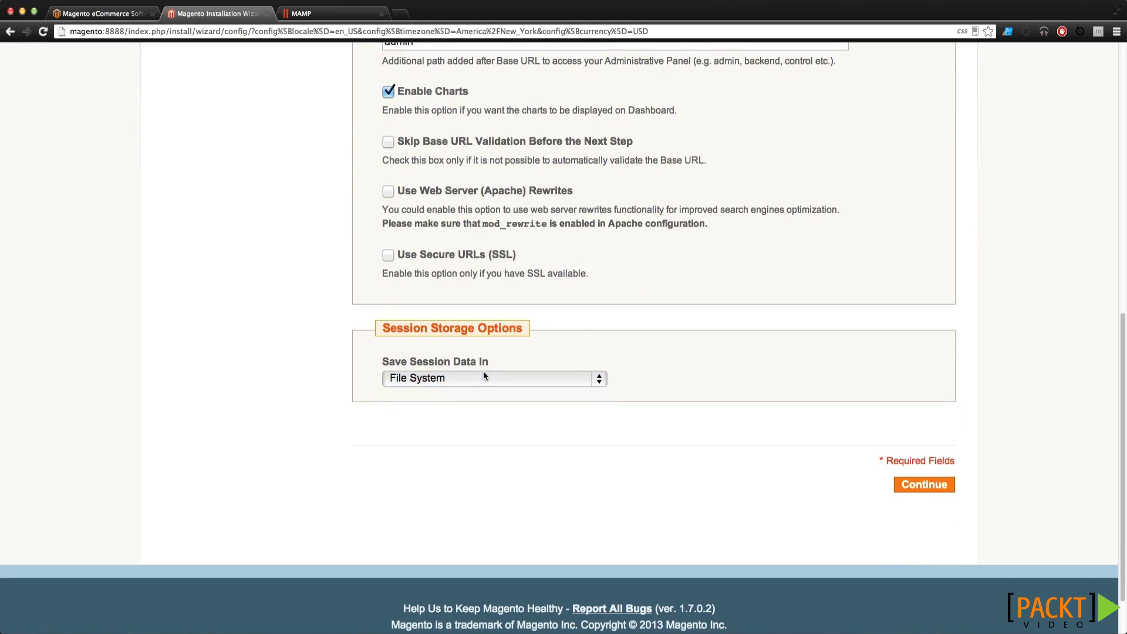
{"action": "left_click", "coordinate": [926, 490]}
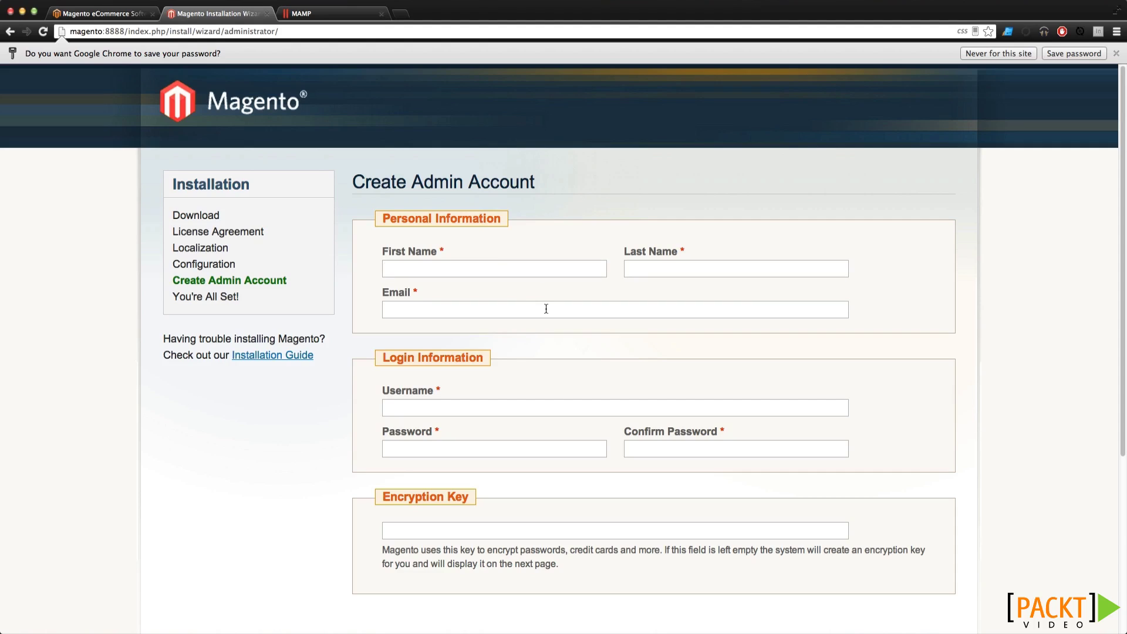
Fill in the admin's first name, last name and saved e-mail address
{"action": "key", "text": "Tab"}
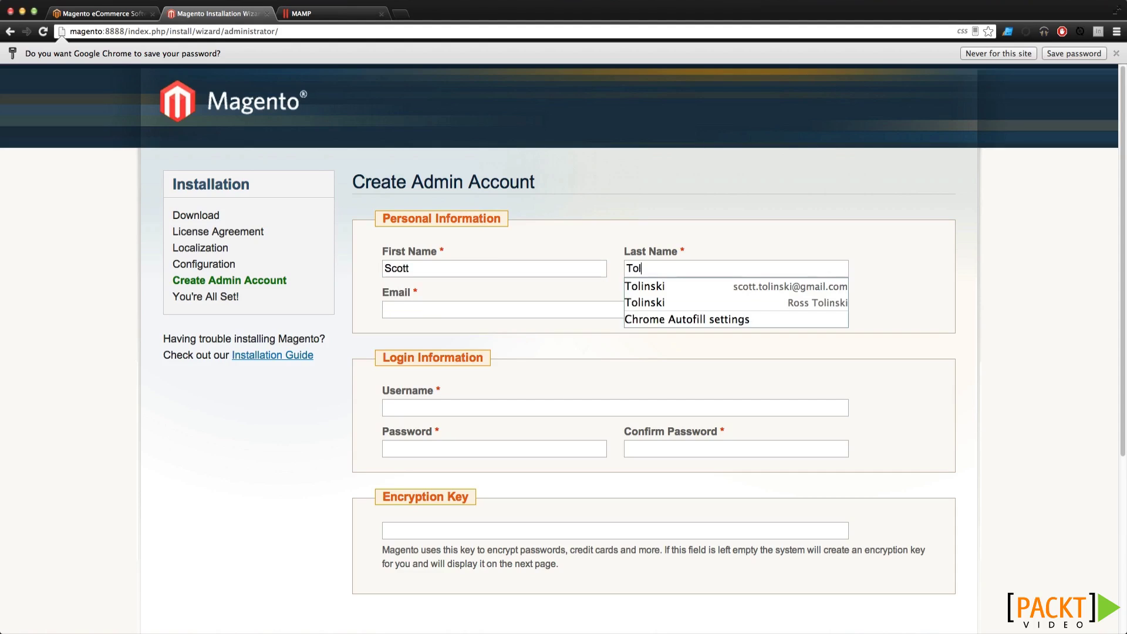
{"action": "key", "text": "Tab"}
{"action": "type", "text": "scott"}
{"action": "key", "text": "Down"}
{"action": "key", "text": "Return"}
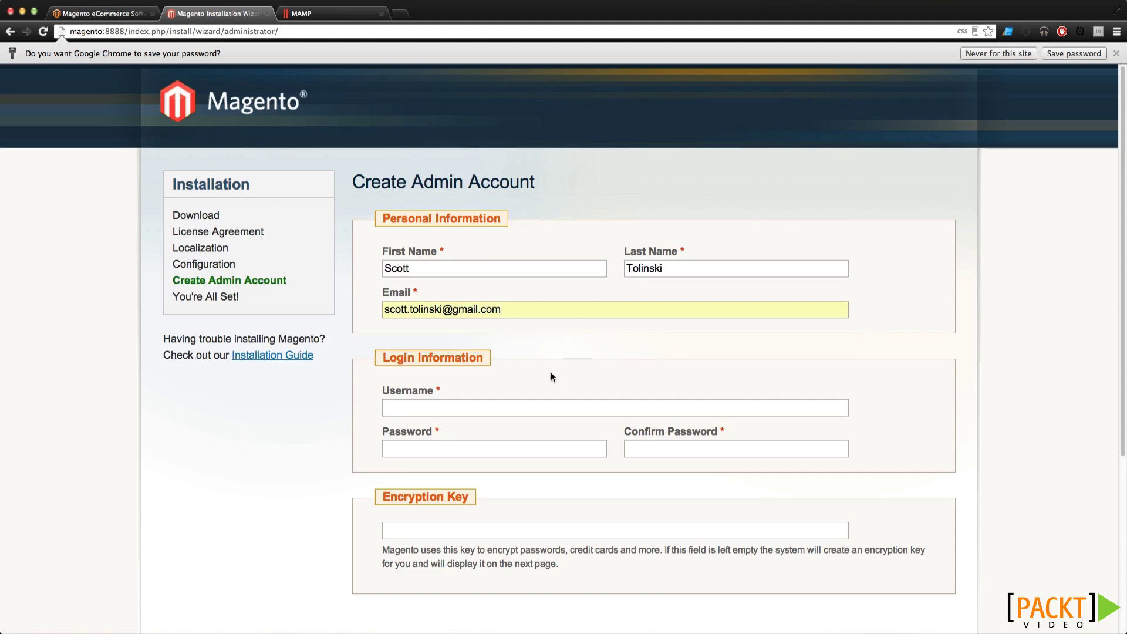
Set username admin and enter the admin password and its confirmation
{"action": "scroll", "coordinate": [533, 409], "scroll_direction": "down", "scroll_amount": 4}
{"action": "type", "text": "admin"}
{"action": "key", "text": "Tab"}
{"action": "type", "text": "admin123"}
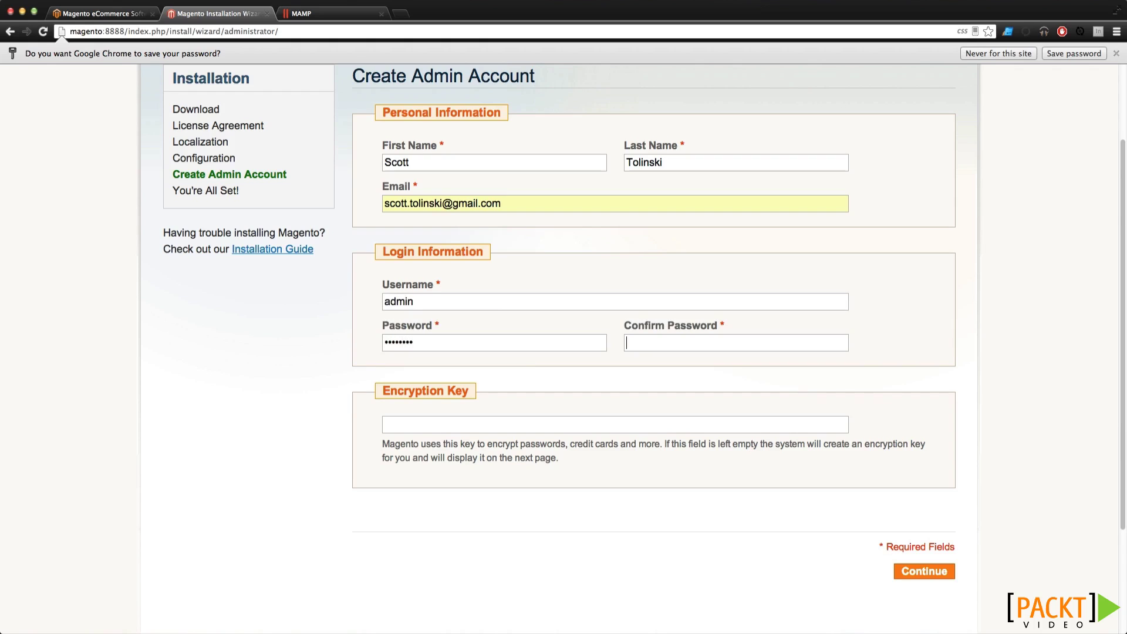
{"action": "key", "text": "Tab"}
{"action": "type", "text": "admin123"}
Submit the admin account and review the generated encryption key
{"action": "left_click", "coordinate": [925, 572]}
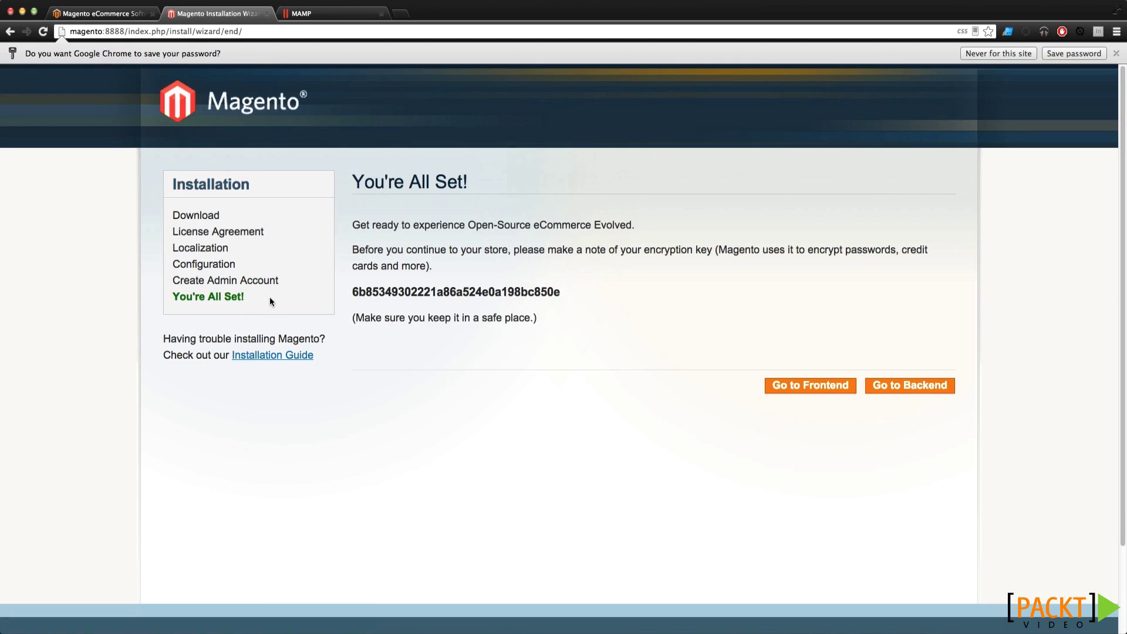
{"action": "double_click", "coordinate": [402, 290]}
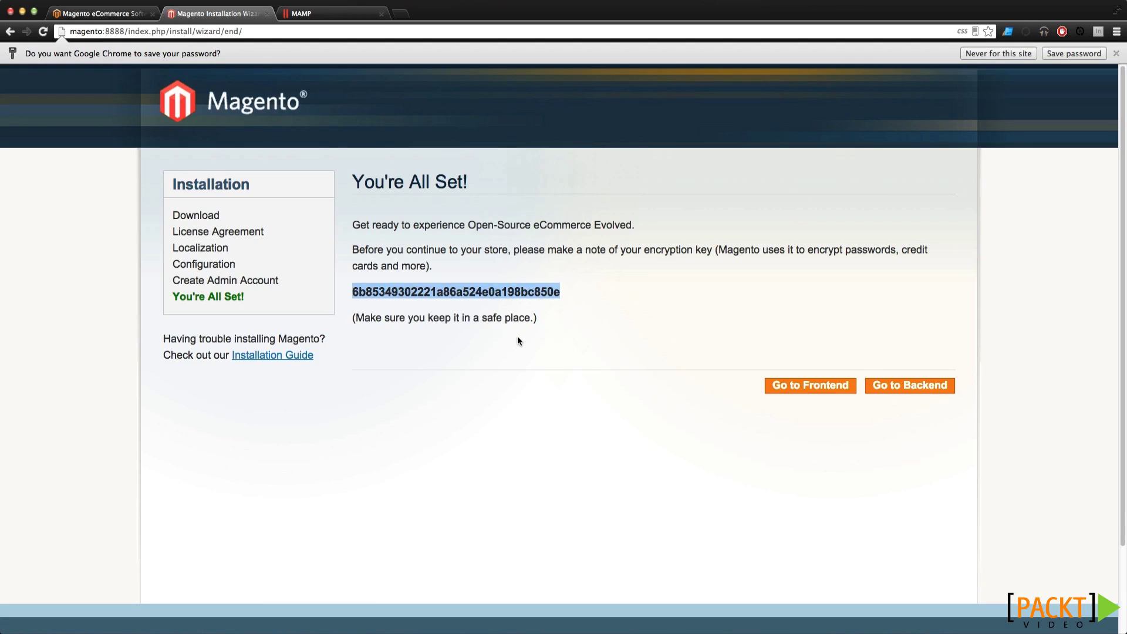
{"action": "left_click", "coordinate": [618, 327]}
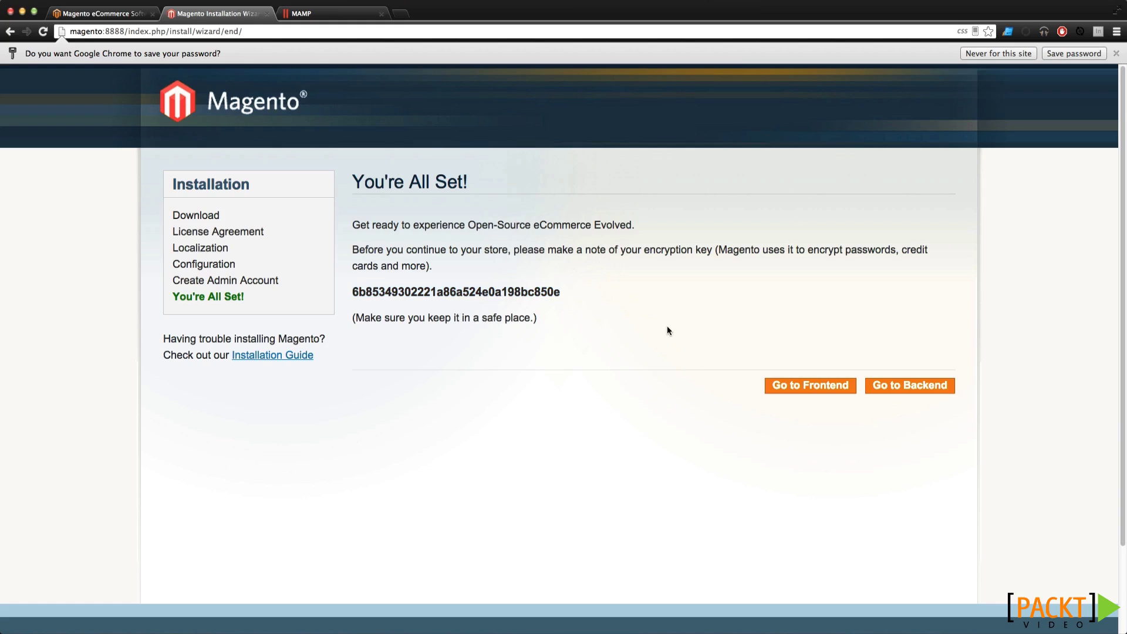
{"action": "left_click", "coordinate": [1115, 54]}
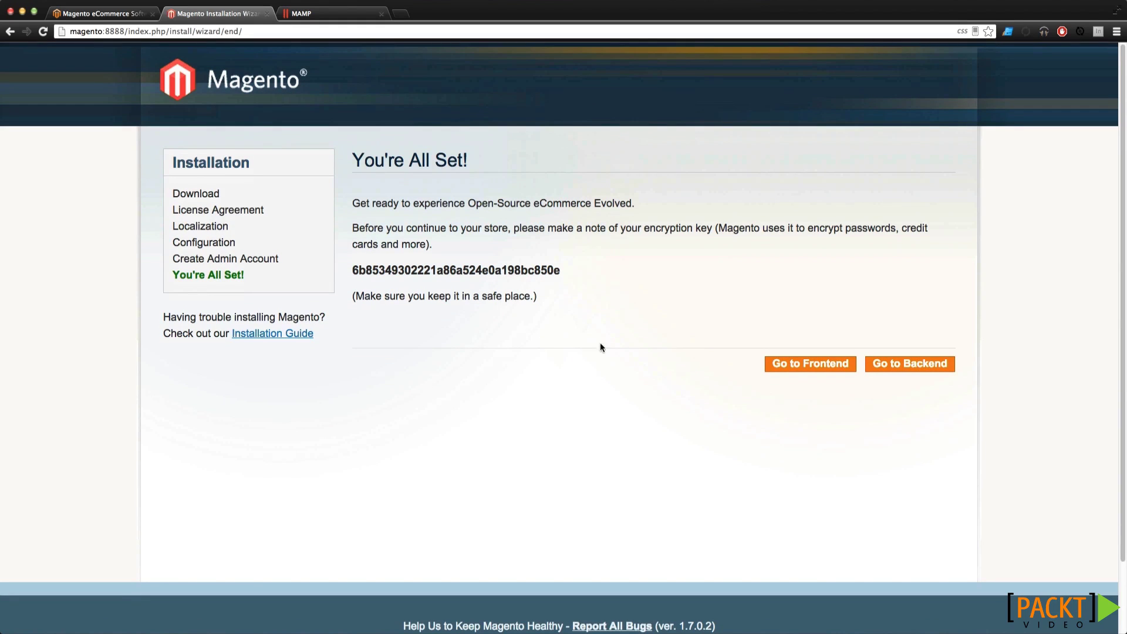
Open the storefront and the admin login page in new tabs
{"action": "right_click", "coordinate": [824, 364]}
{"action": "left_click", "coordinate": [781, 376]}
{"action": "left_click", "coordinate": [780, 366]}
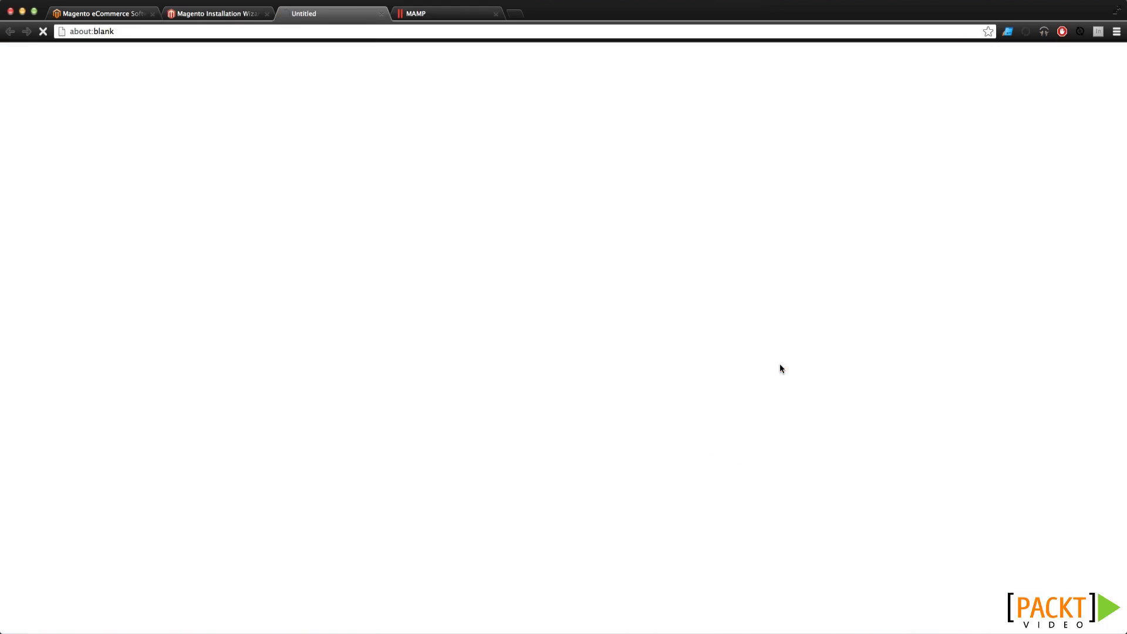
{"action": "left_click", "coordinate": [196, 19]}
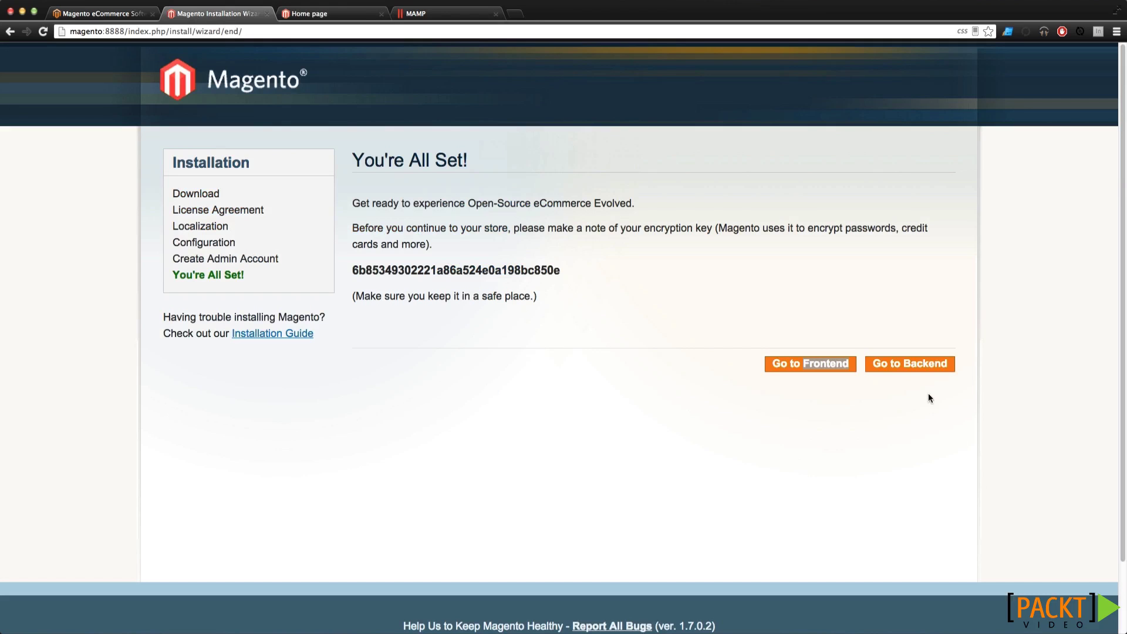
{"action": "left_click", "coordinate": [909, 365]}
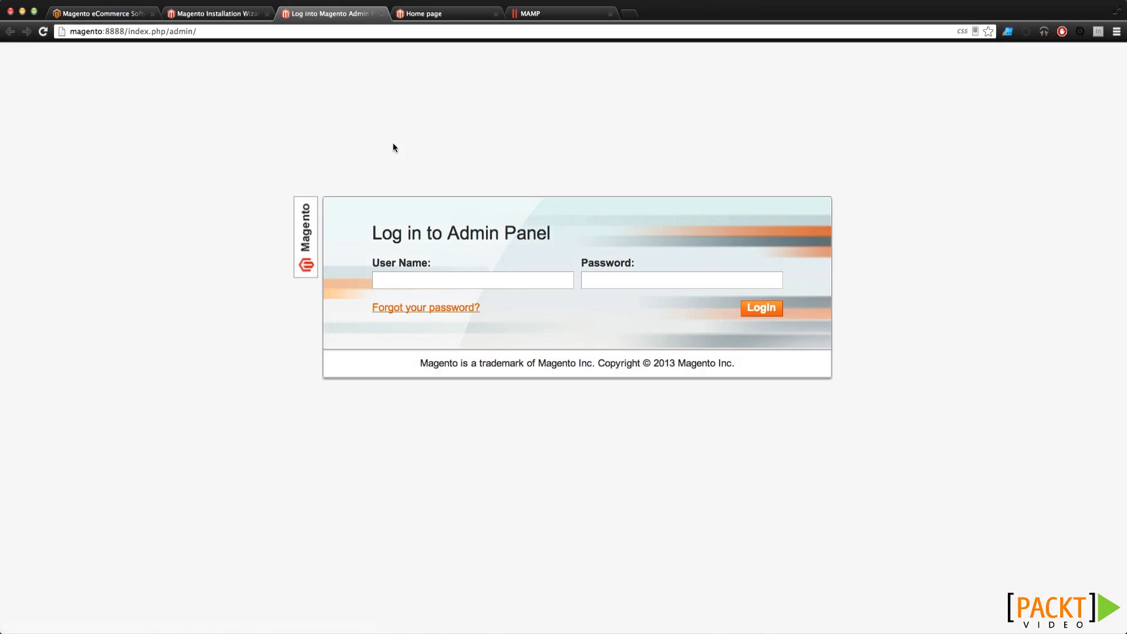
Switch from the admin login tab to the storefront Home page tab
{"action": "left_click", "coordinate": [422, 13]}
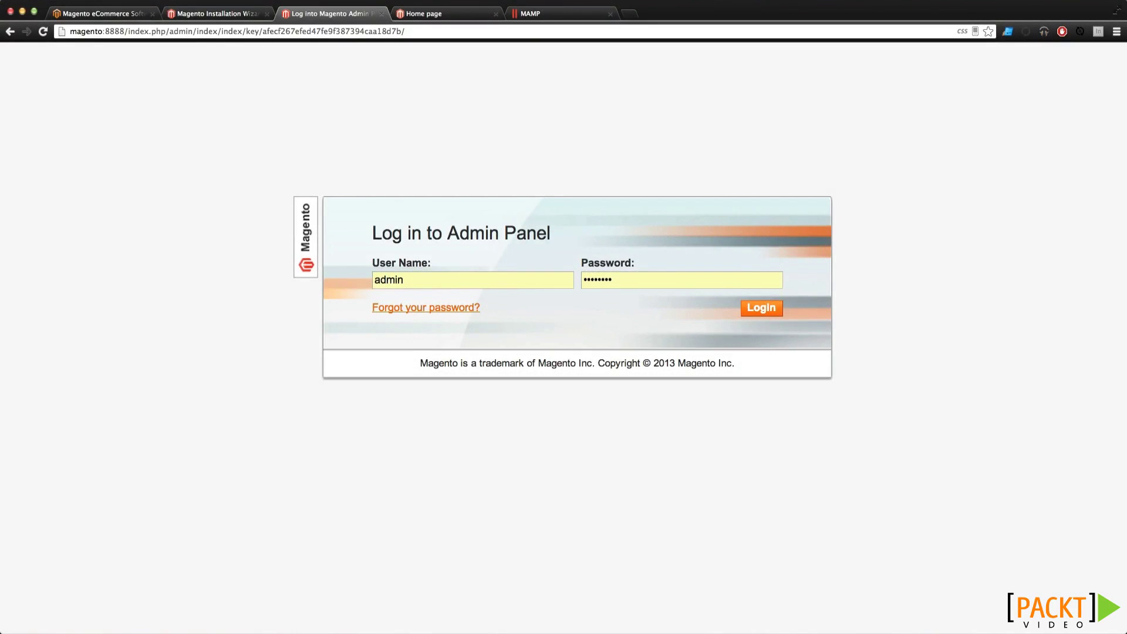
{"action": "left_click", "coordinate": [435, 14]}
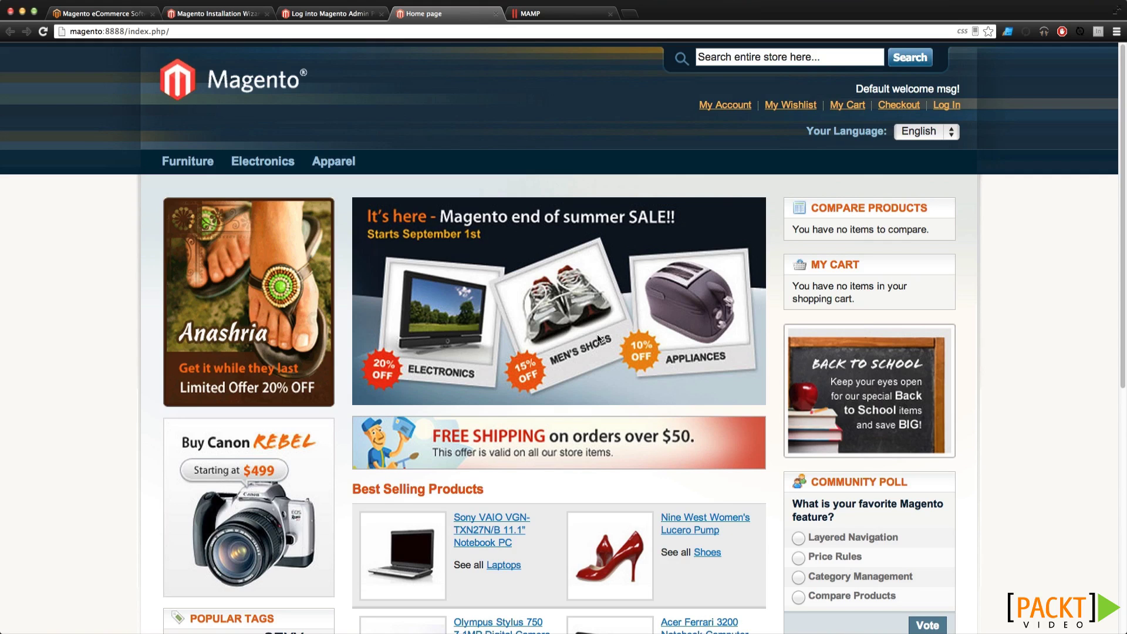
Inspect the store's web address and scroll the home page
{"action": "left_click", "coordinate": [86, 33]}
{"action": "double_click", "coordinate": [86, 32]}
{"action": "scroll", "coordinate": [176, 258], "scroll_direction": "down", "scroll_amount": 10}
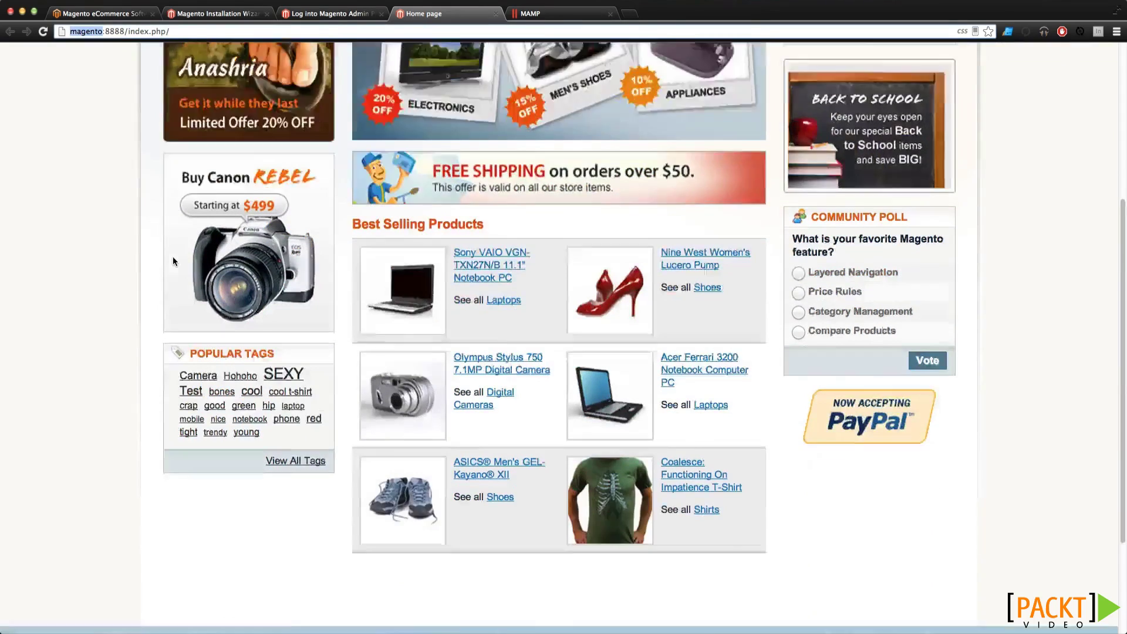
{"action": "scroll", "coordinate": [173, 256], "scroll_direction": "up", "scroll_amount": 10}
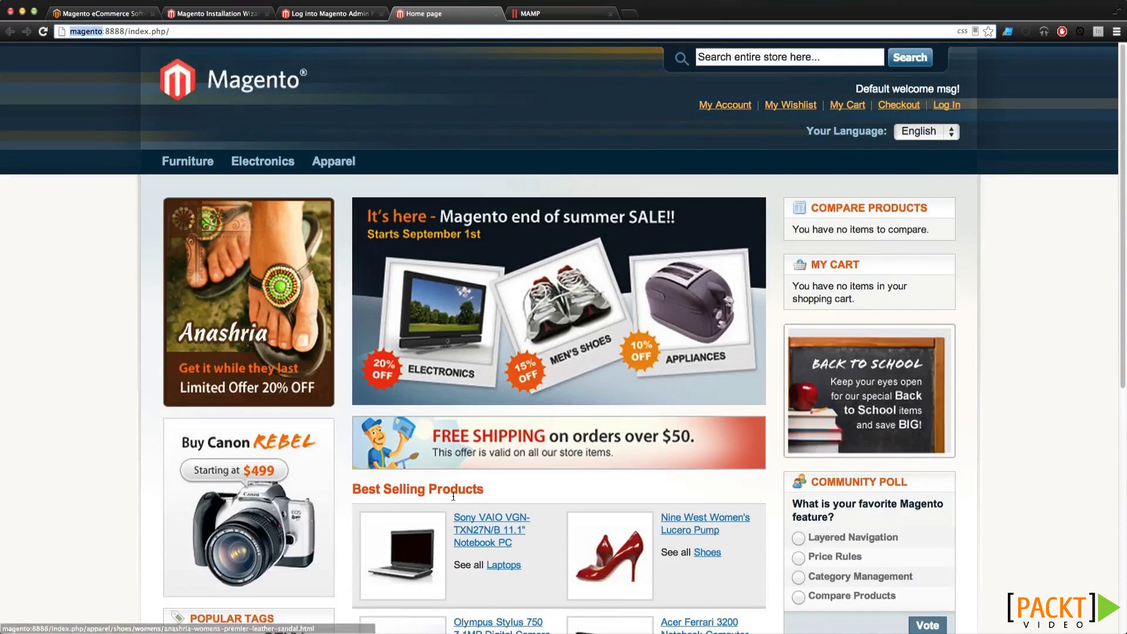
Add the Ottoman ($299.99) from Furniture > Living Room to the cart, then return to admin login
{"action": "mouse_move", "coordinate": [187, 163]}
{"action": "left_click", "coordinate": [187, 185]}
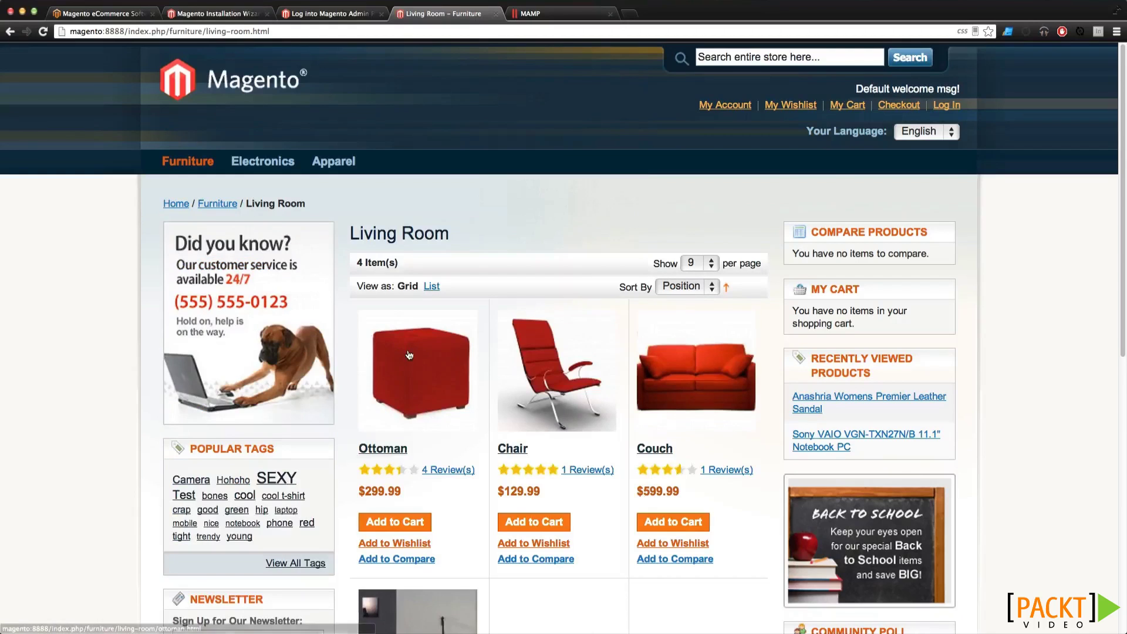
{"action": "left_click", "coordinate": [410, 360]}
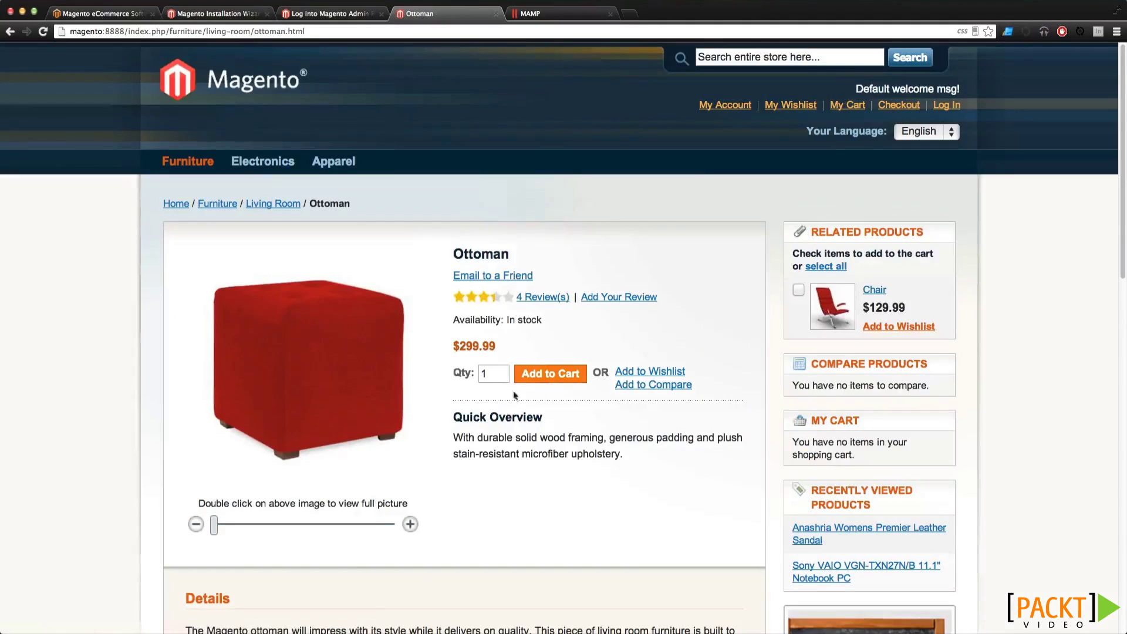
{"action": "left_click", "coordinate": [561, 381]}
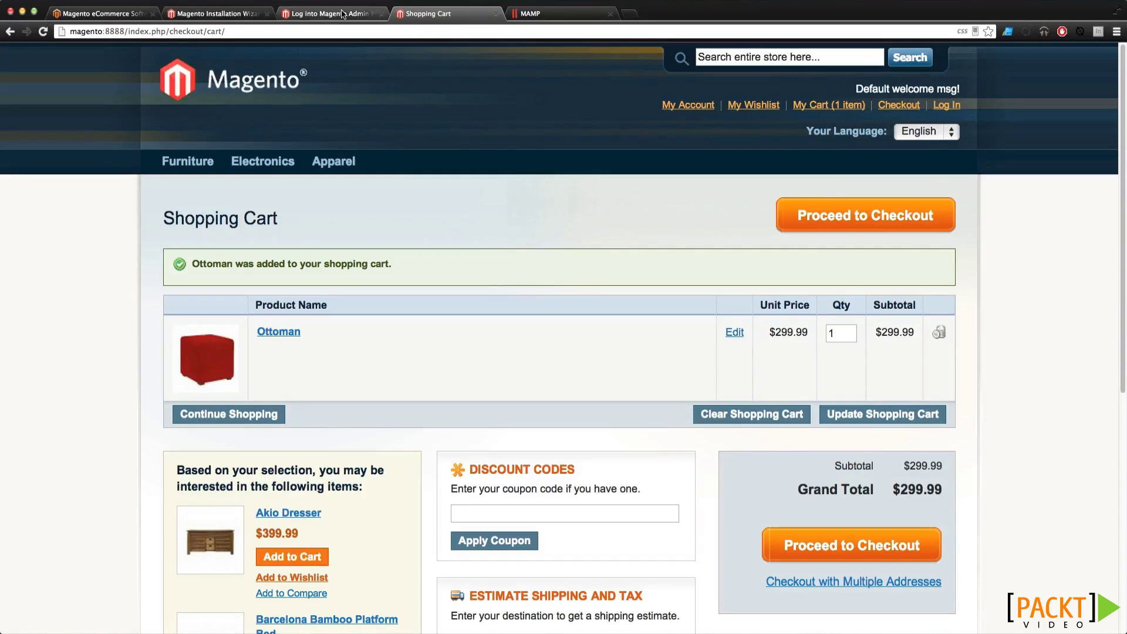
{"action": "left_click", "coordinate": [342, 13]}
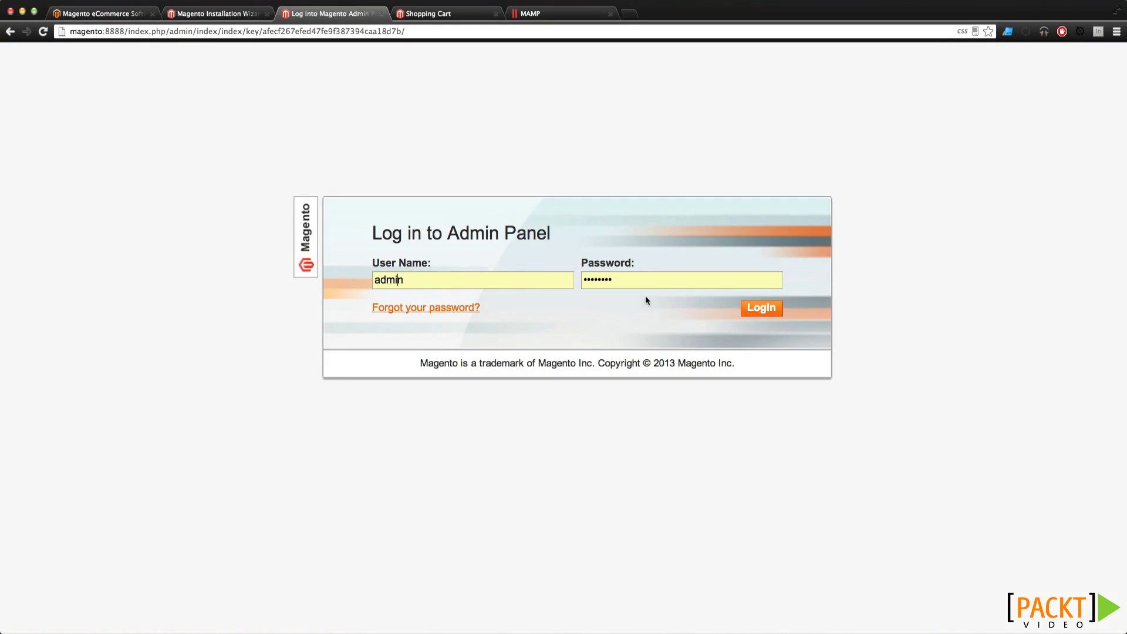
Log in, dismiss the Magento Enterprise message, and open the notifications inbox
{"action": "left_click", "coordinate": [761, 317]}
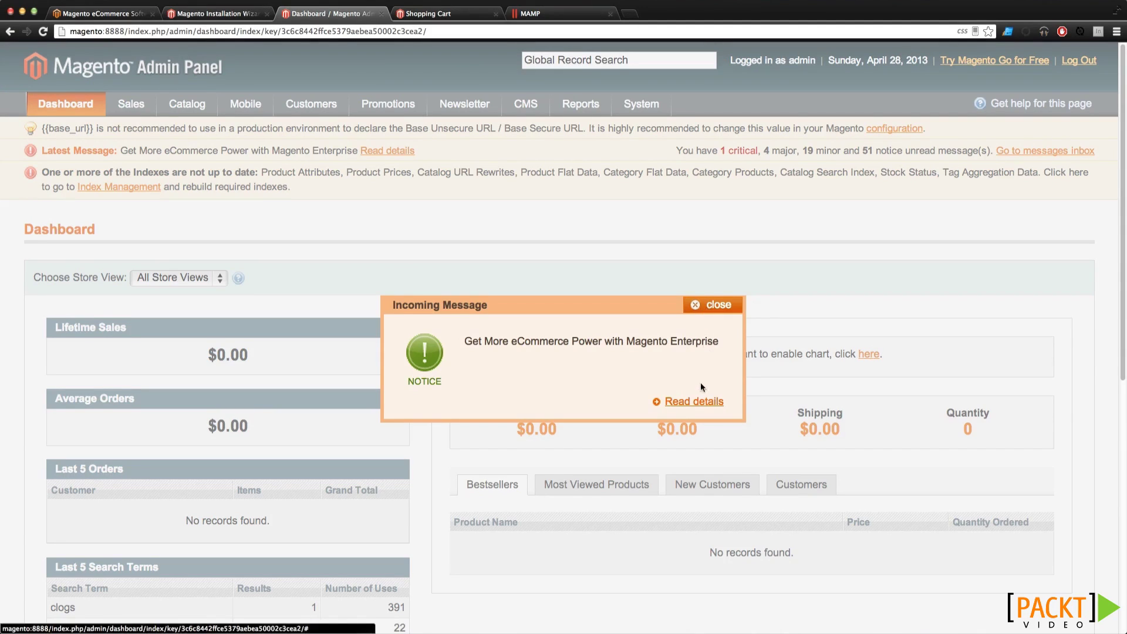
{"action": "left_click", "coordinate": [692, 403]}
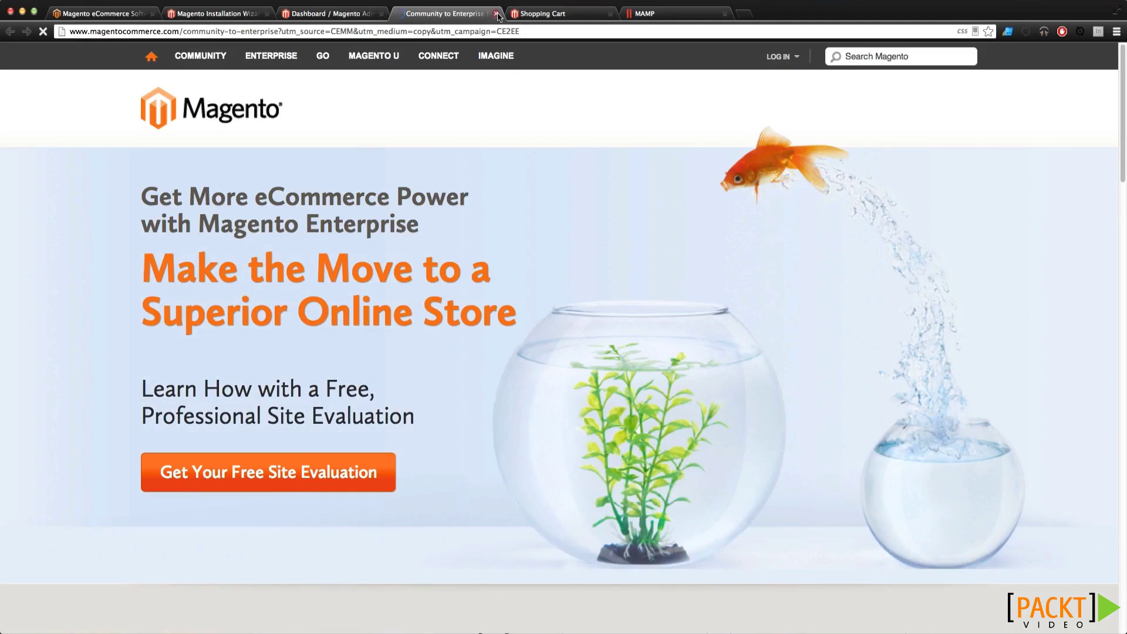
{"action": "left_click", "coordinate": [497, 14]}
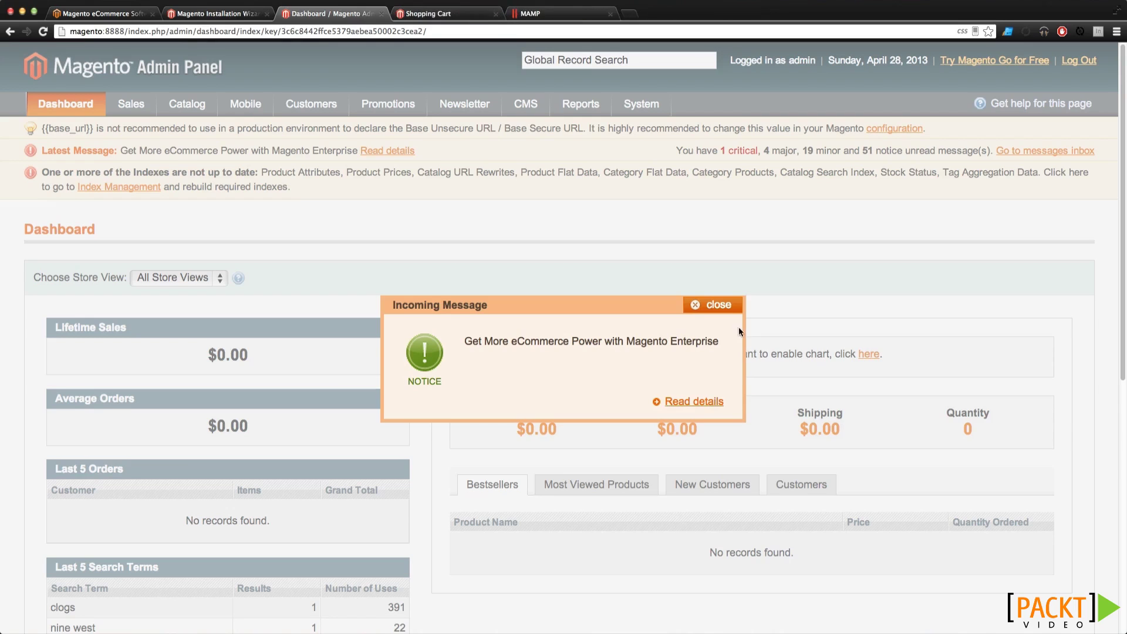
{"action": "left_click", "coordinate": [725, 302]}
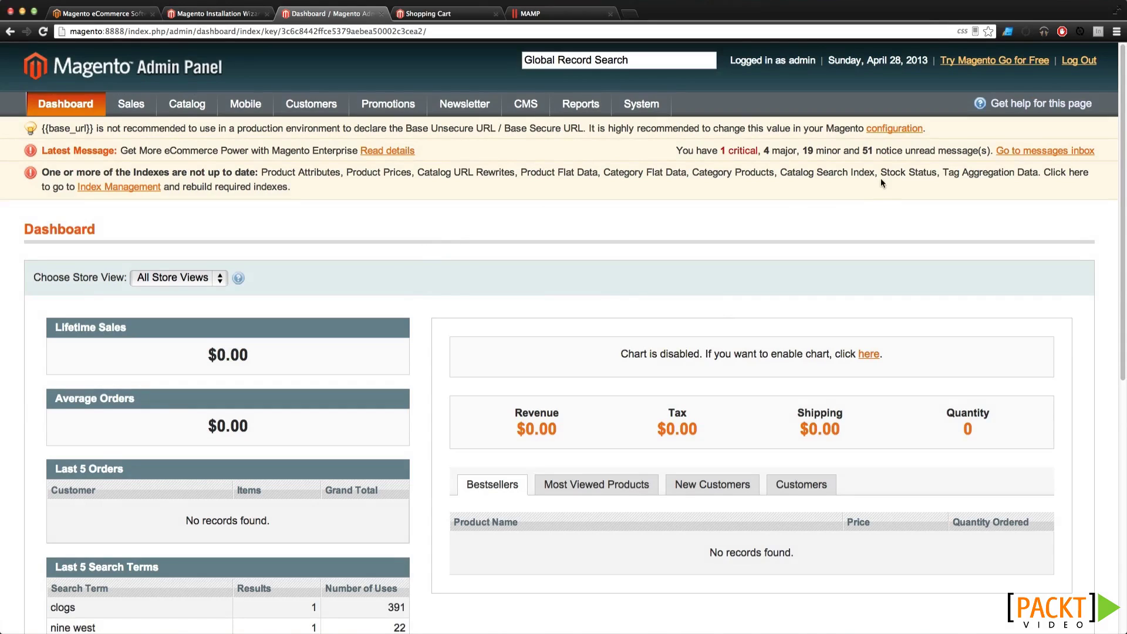
{"action": "left_click", "coordinate": [1042, 151]}
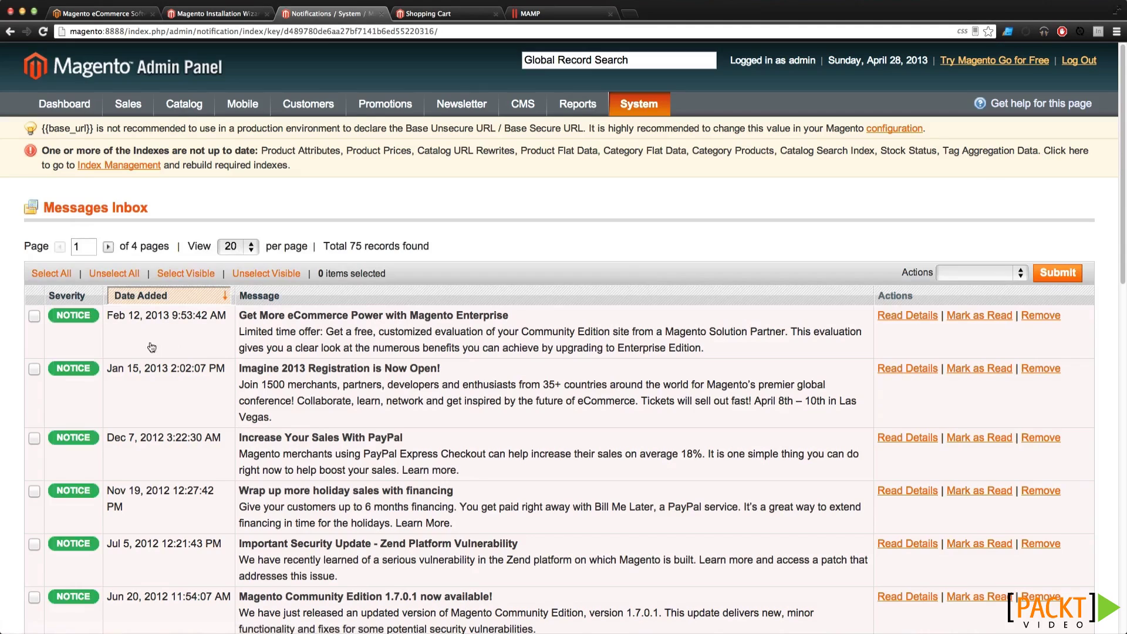
Select all 75 notifications and delete them with the Remove bulk action
{"action": "left_click", "coordinate": [63, 274]}
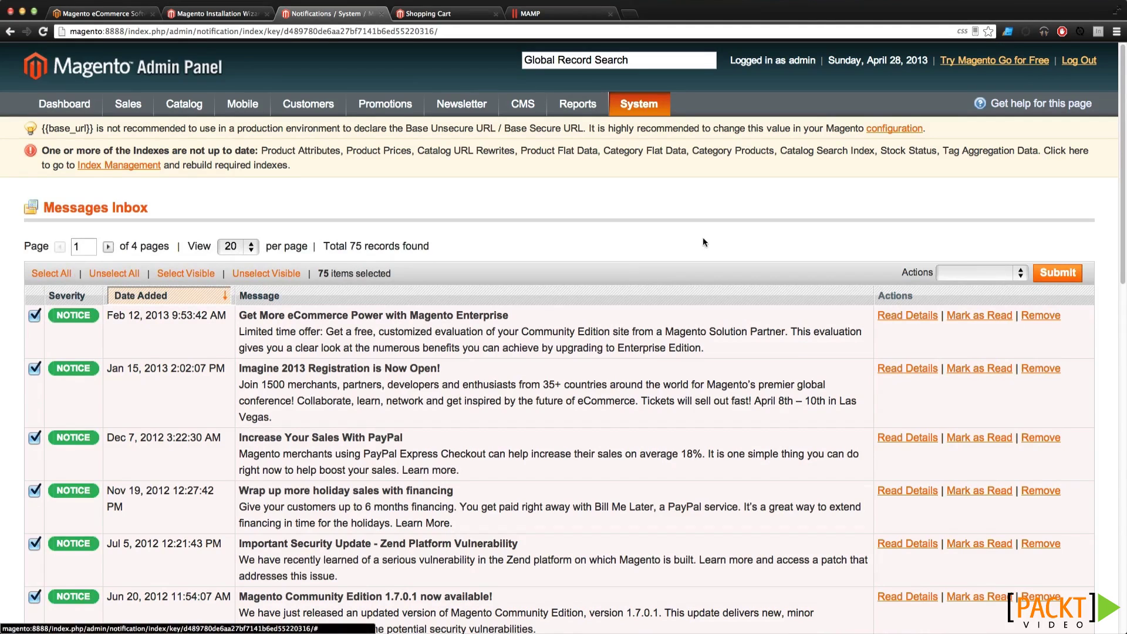
{"action": "left_click", "coordinate": [963, 270]}
{"action": "left_click", "coordinate": [968, 300]}
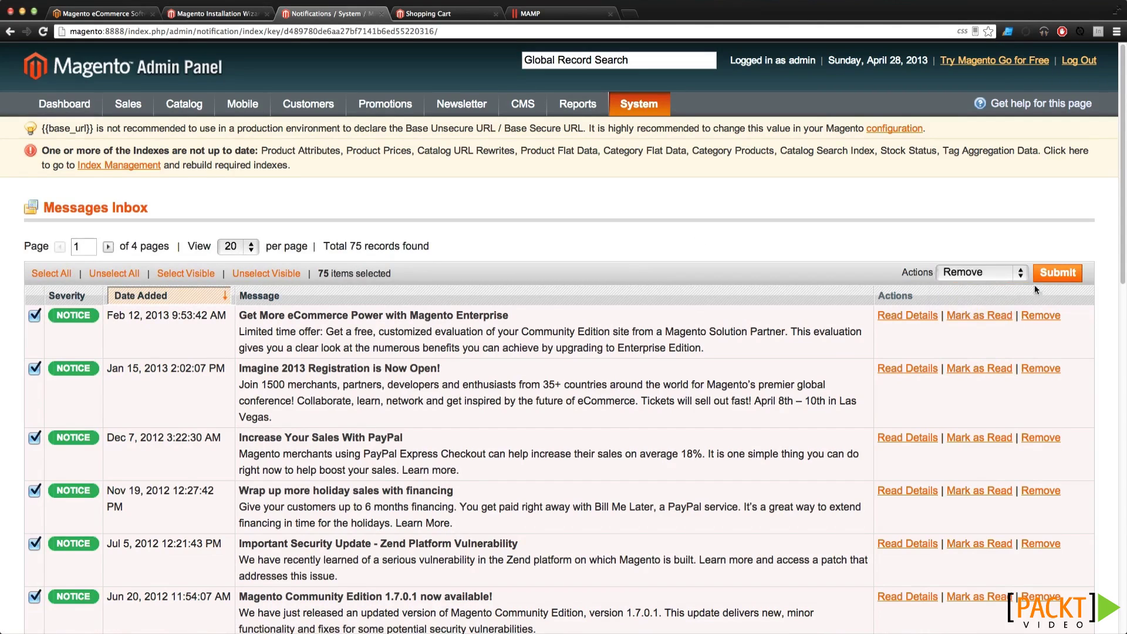
{"action": "left_click", "coordinate": [1050, 273]}
{"action": "left_click", "coordinate": [644, 207]}
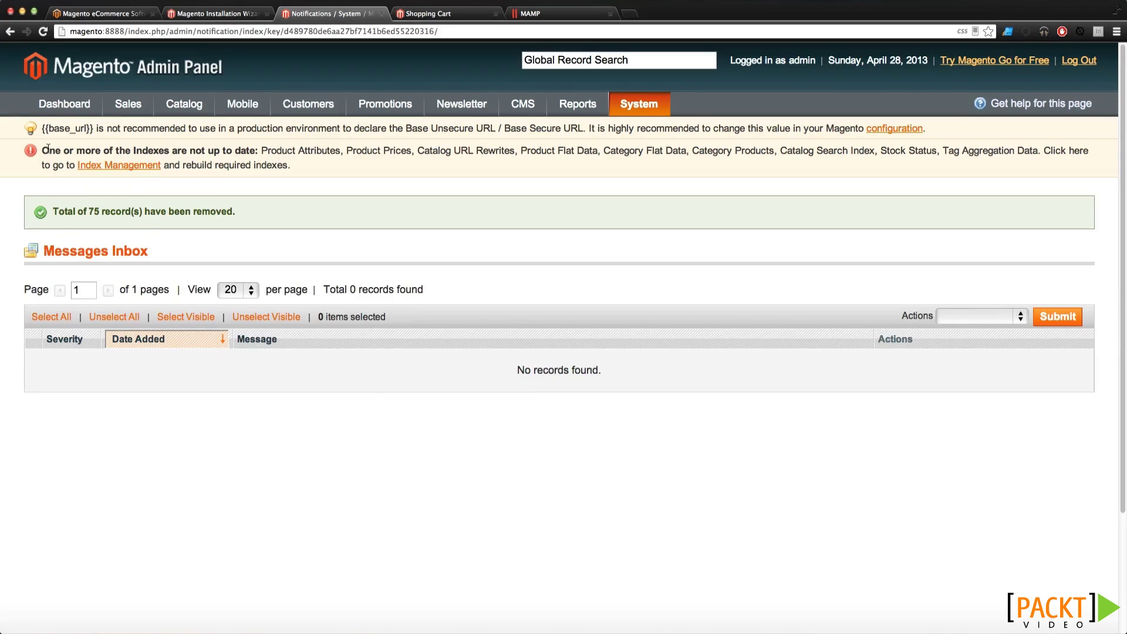
Return to the Dashboard and read the base_url warning
{"action": "left_click", "coordinate": [104, 72]}
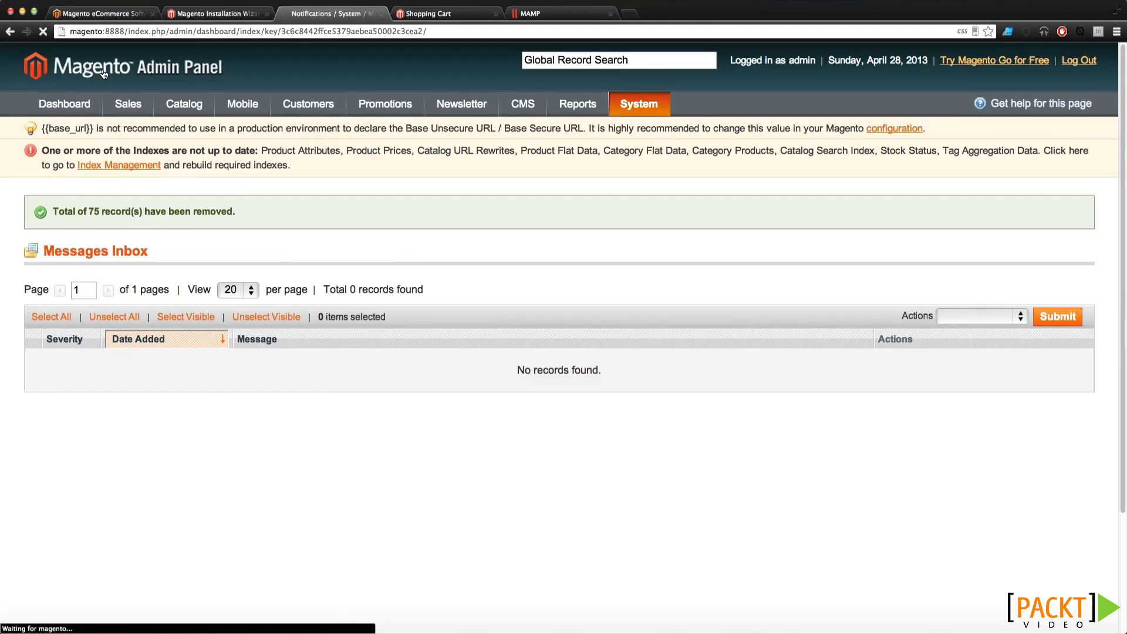
{"action": "left_click_drag", "start_coordinate": [49, 131], "coordinate": [339, 132]}
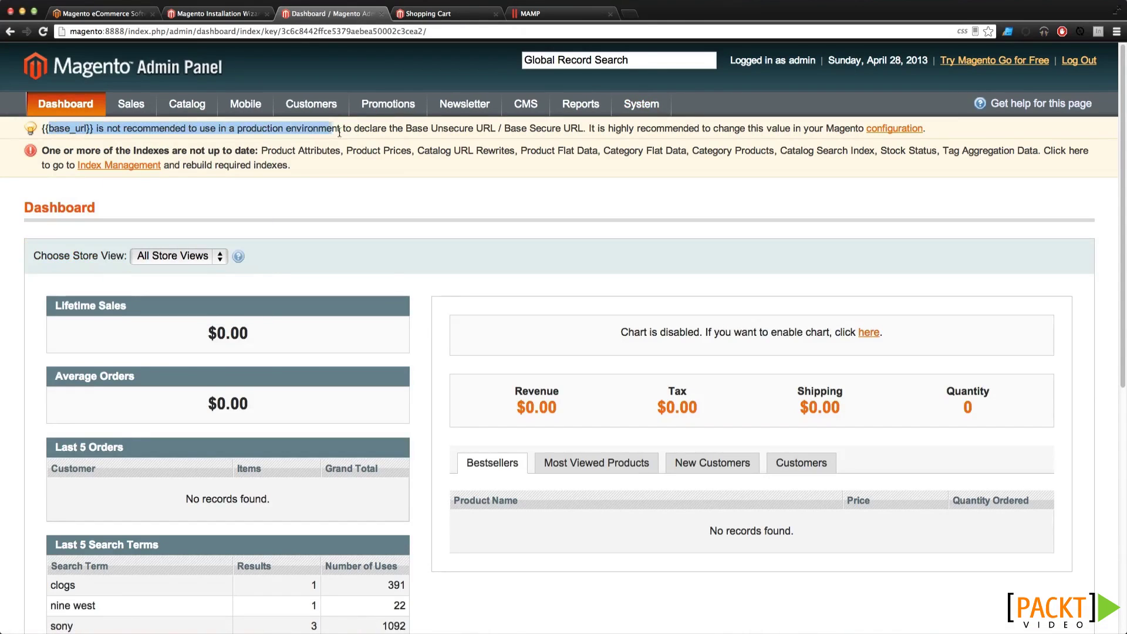
{"action": "left_click", "coordinate": [373, 130]}
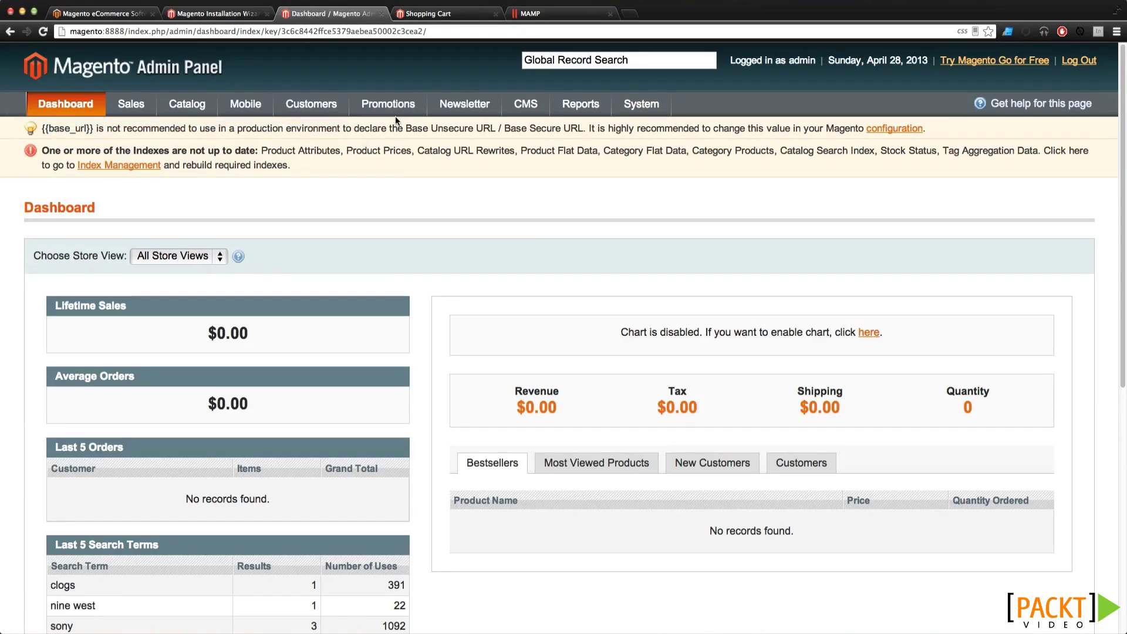
Open the Web configuration from the warning and expand the Unsecure and Secure sections
{"action": "left_click", "coordinate": [894, 131]}
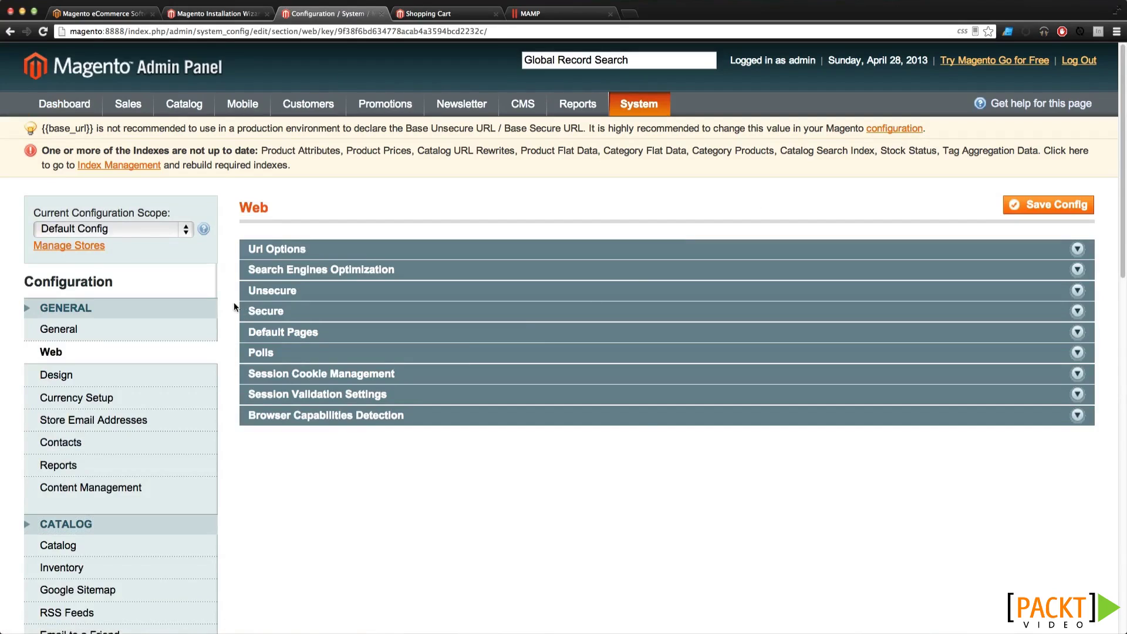
{"action": "left_click", "coordinate": [261, 310]}
{"action": "left_click", "coordinate": [282, 295]}
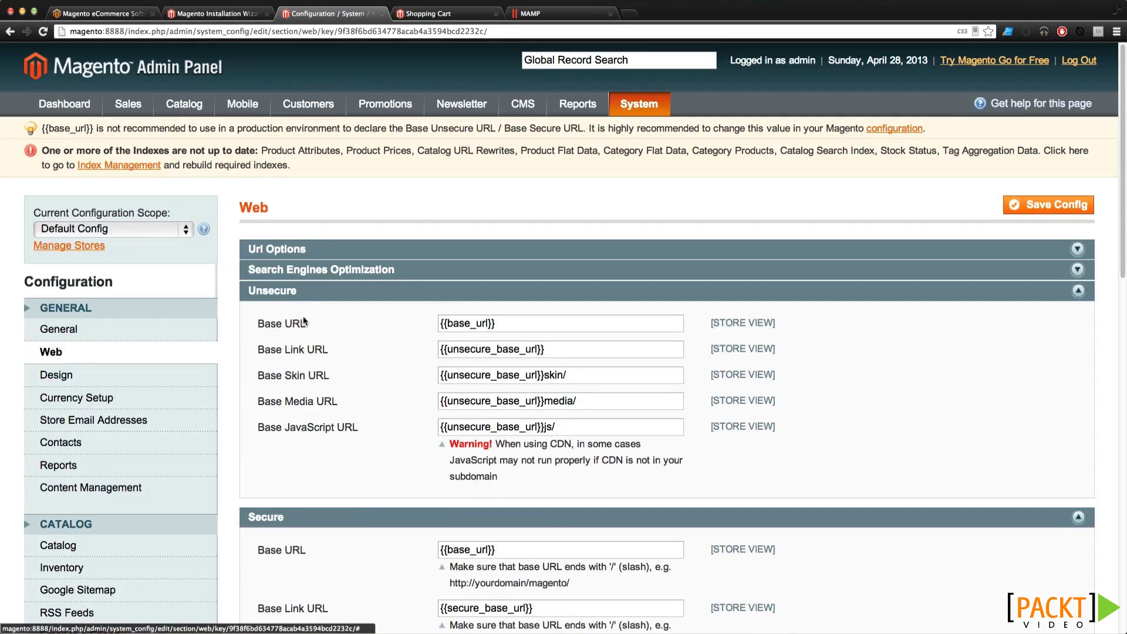
{"action": "left_click_drag", "start_coordinate": [514, 324], "coordinate": [406, 318]}
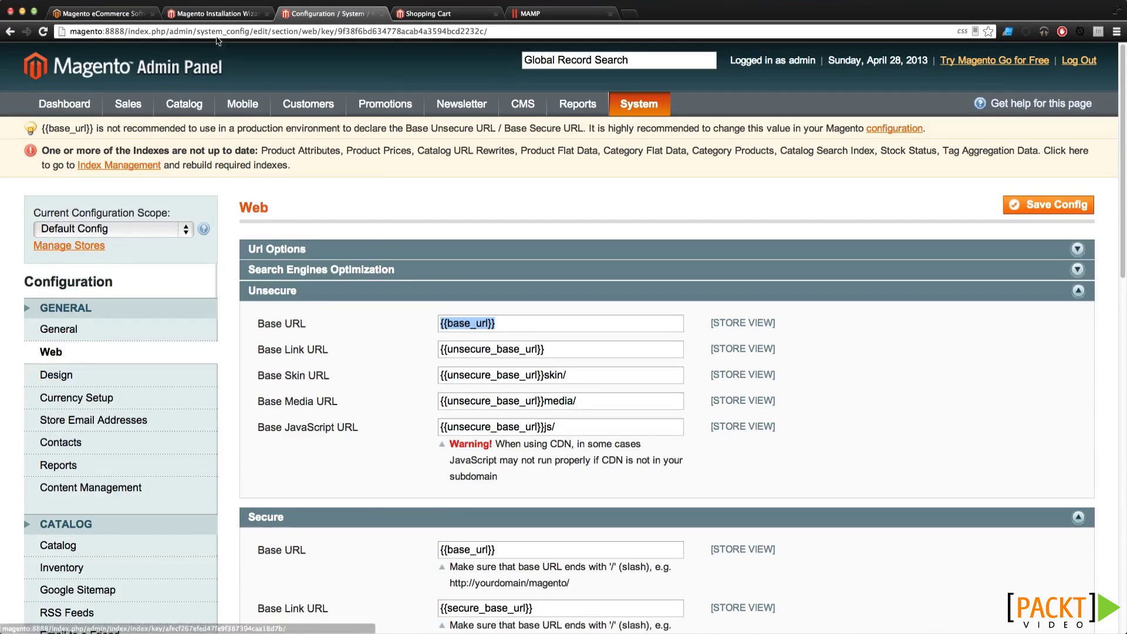
{"action": "left_click", "coordinate": [444, 16]}
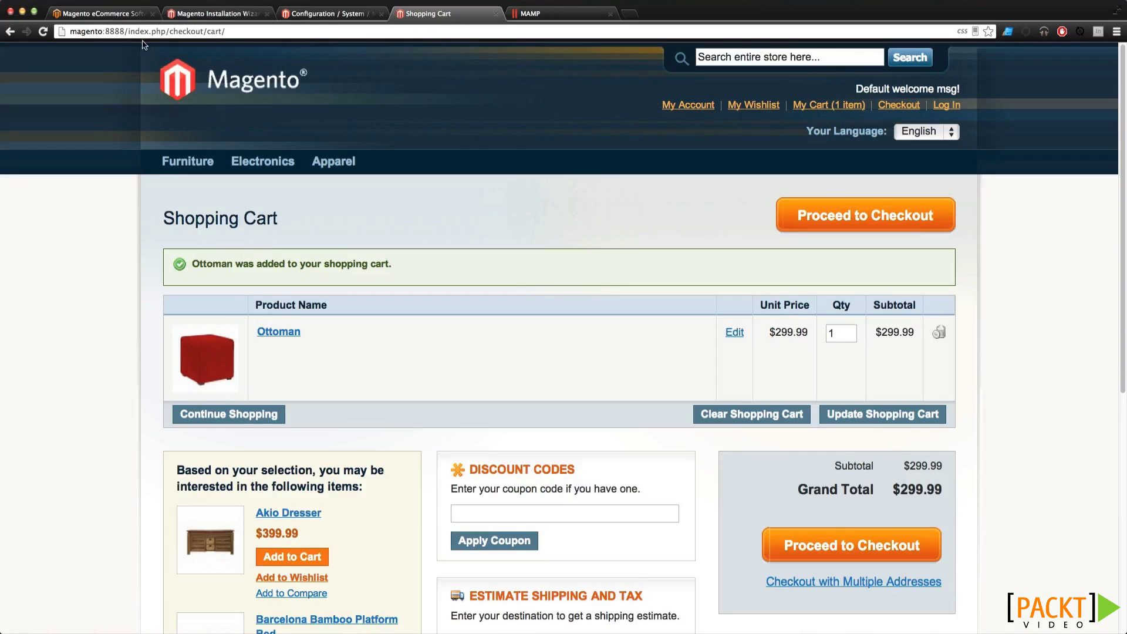
{"action": "left_click_drag", "start_coordinate": [125, 31], "coordinate": [32, 30]}
{"action": "key", "text": "super+c"}
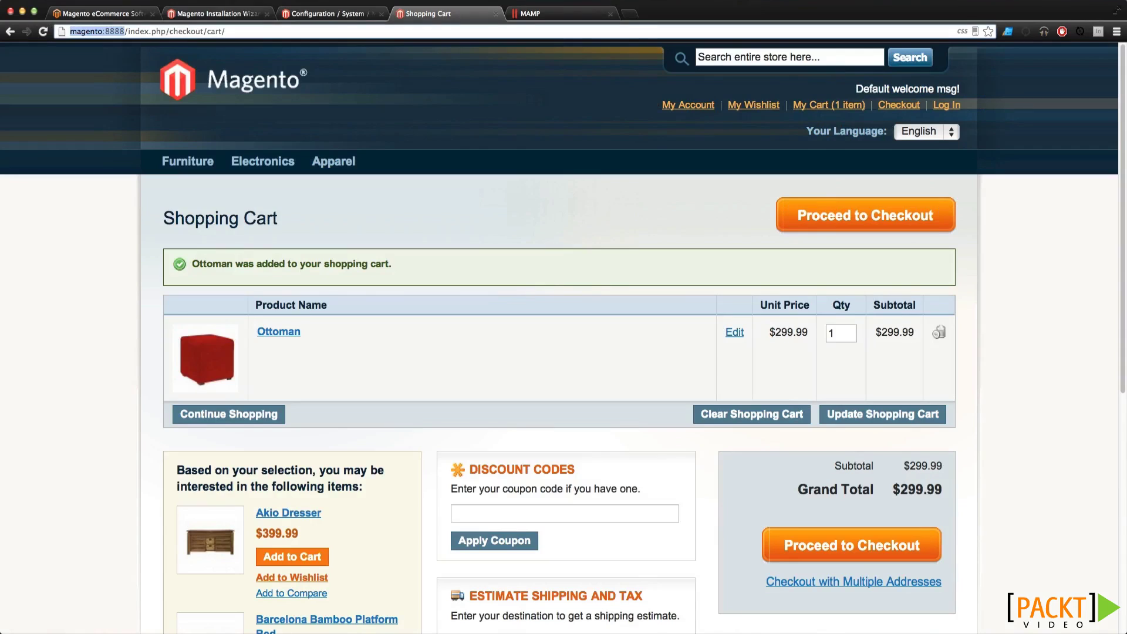
{"action": "left_click", "coordinate": [336, 14]}
{"action": "key", "text": "super+v"}
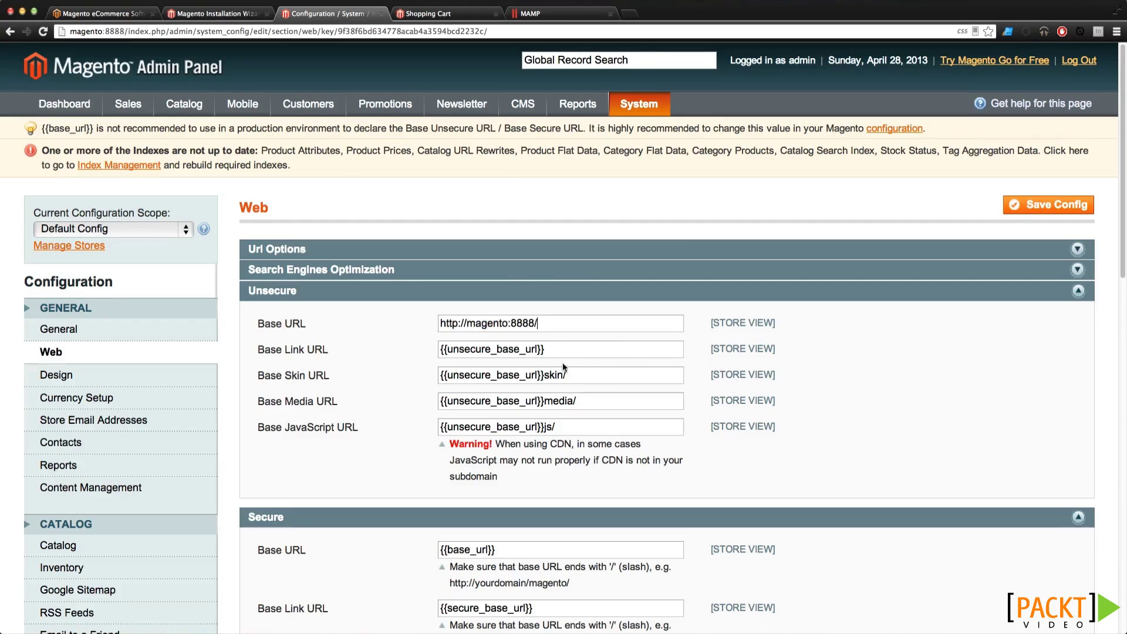
{"action": "left_click_drag", "start_coordinate": [490, 550], "coordinate": [361, 552]}
{"action": "key", "text": "super+v"}
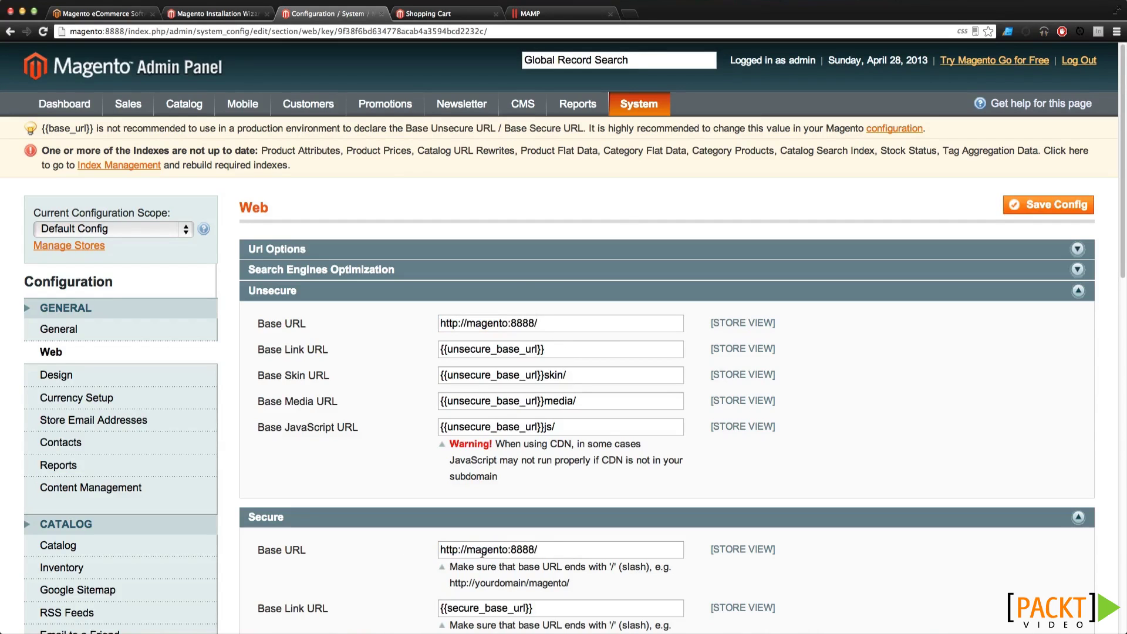
Save the Web configuration with the new Base URLs
{"action": "left_click", "coordinate": [291, 322]}
{"action": "scroll", "coordinate": [315, 342], "scroll_direction": "down", "scroll_amount": 3}
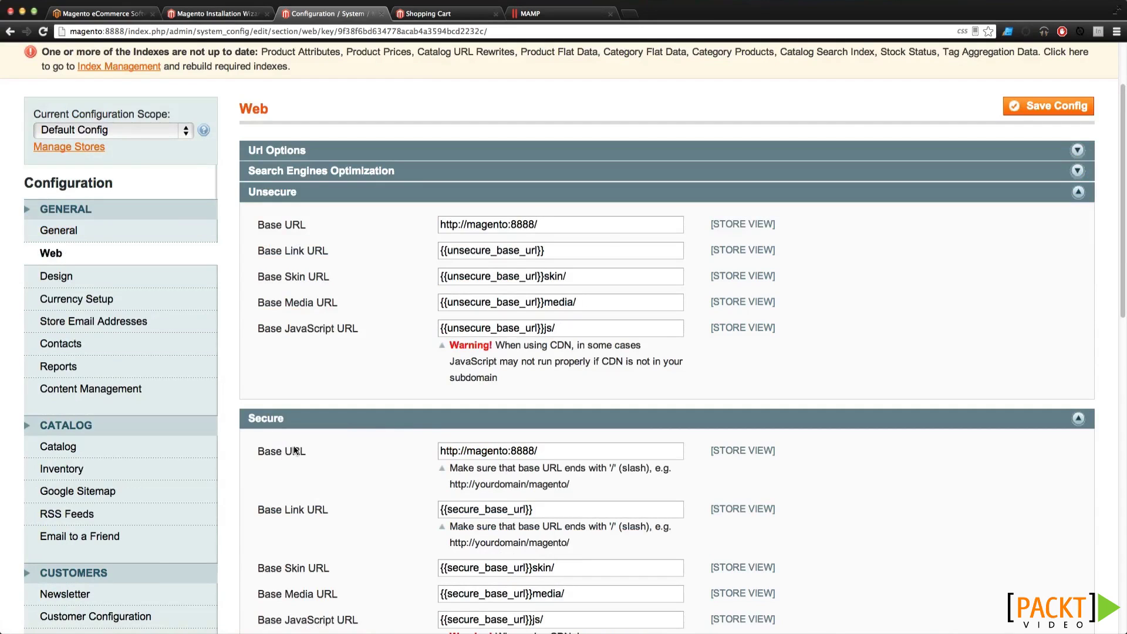
{"action": "scroll", "coordinate": [283, 452], "scroll_direction": "down", "scroll_amount": 4}
{"action": "scroll", "coordinate": [1060, 201], "scroll_direction": "up", "scroll_amount": 6}
{"action": "left_click", "coordinate": [1060, 201]}
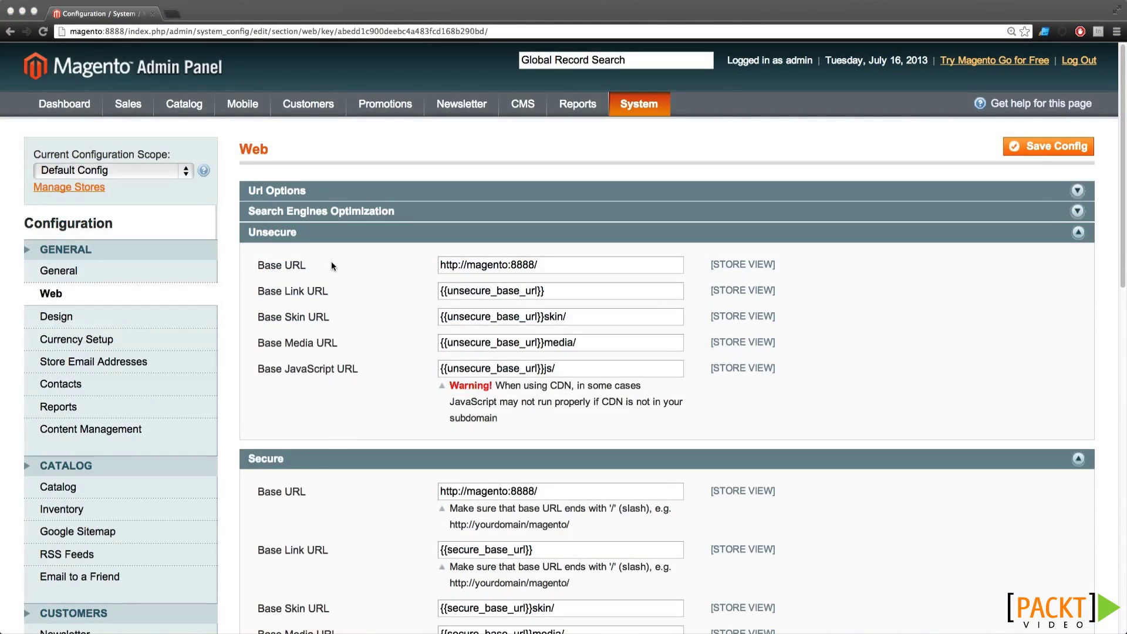
Review the trailing-slash hint under Secure Base URL and save the configuration again
{"action": "left_click", "coordinate": [468, 508]}
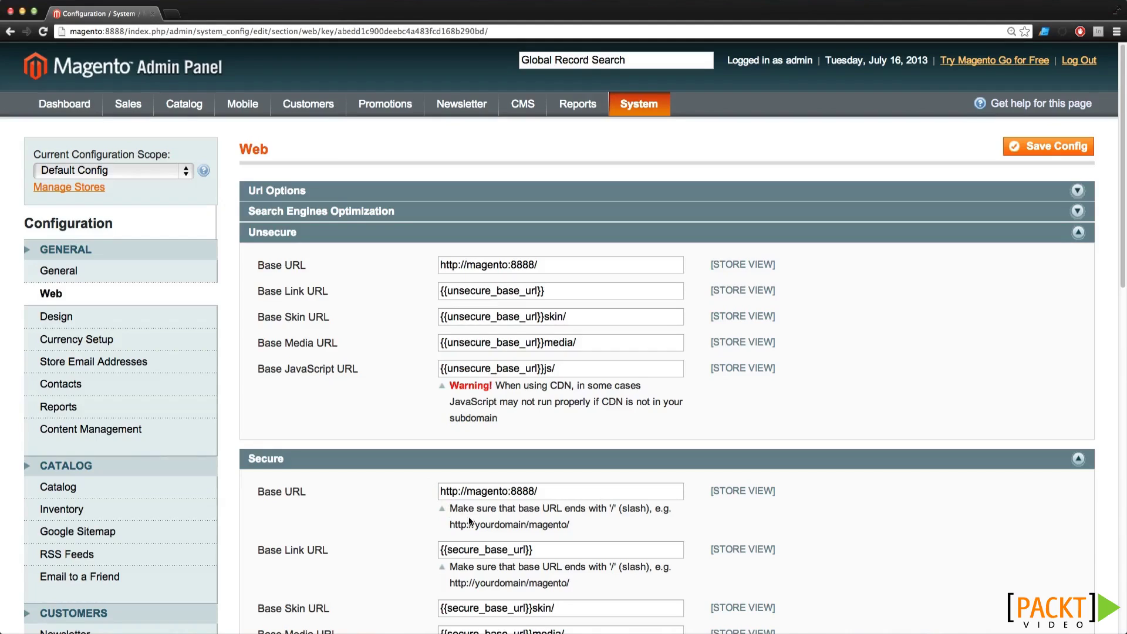
{"action": "left_click_drag", "start_coordinate": [469, 509], "coordinate": [624, 510]}
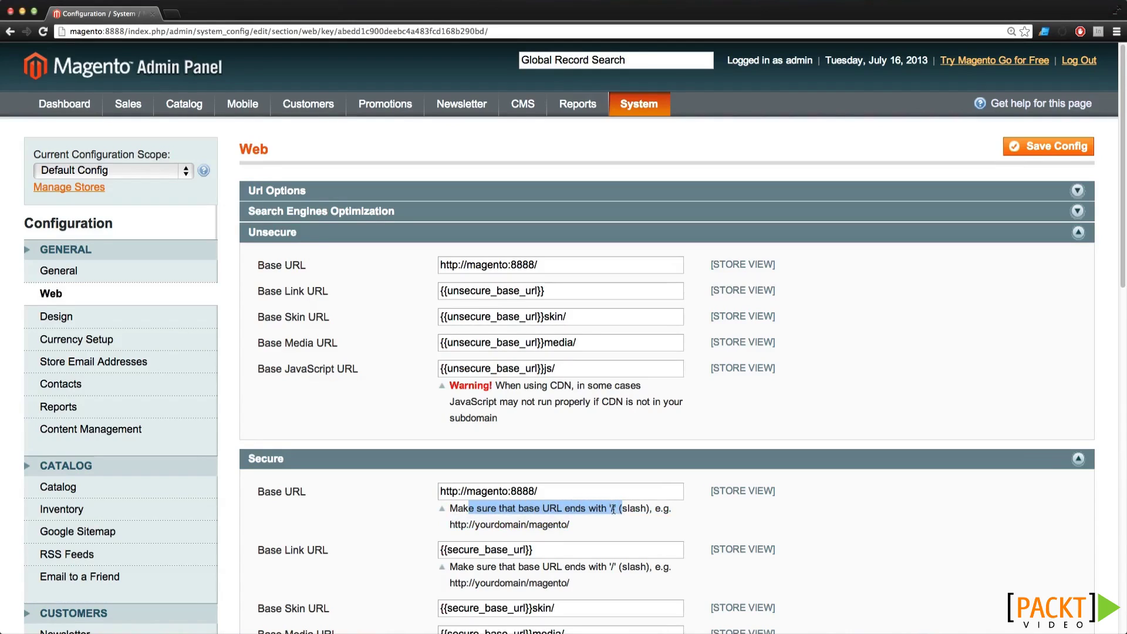
{"action": "left_click", "coordinate": [558, 492]}
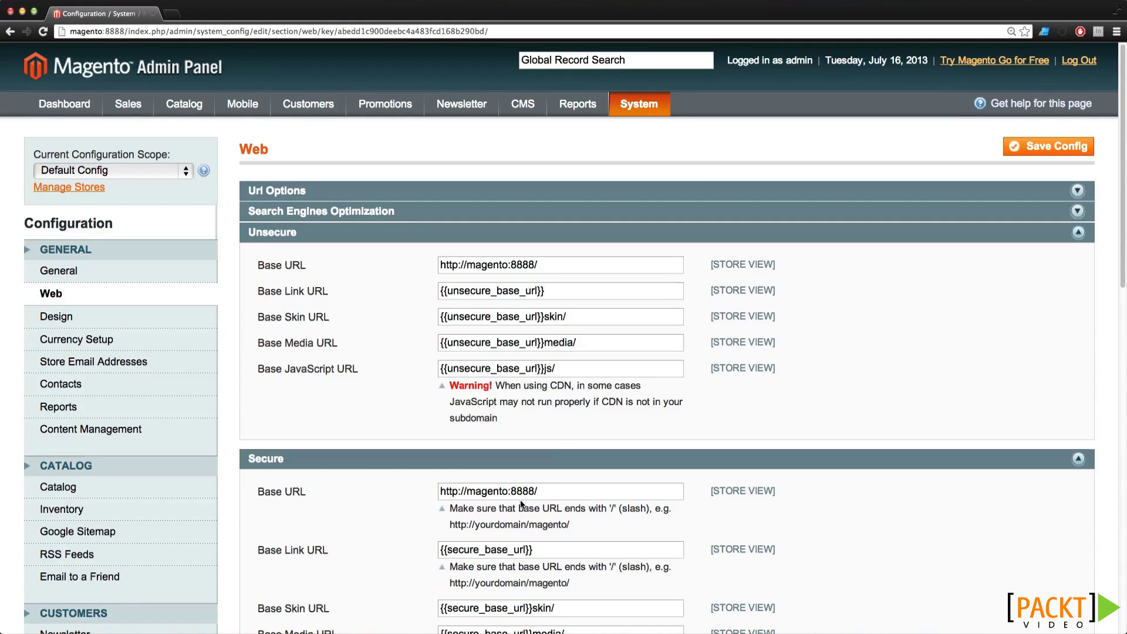
{"action": "left_click", "coordinate": [1028, 148]}
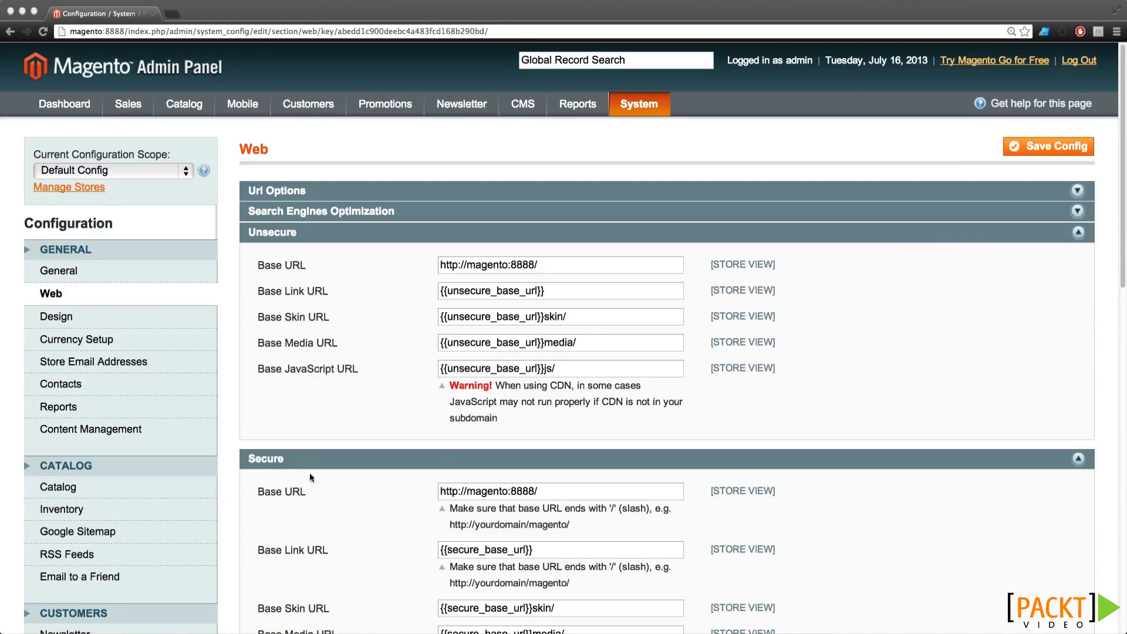
Recheck the trailing-slash hint and point out the notice about out-of-date indexes
{"action": "left_click", "coordinate": [467, 511]}
{"action": "left_click_drag", "start_coordinate": [468, 508], "coordinate": [624, 509]}
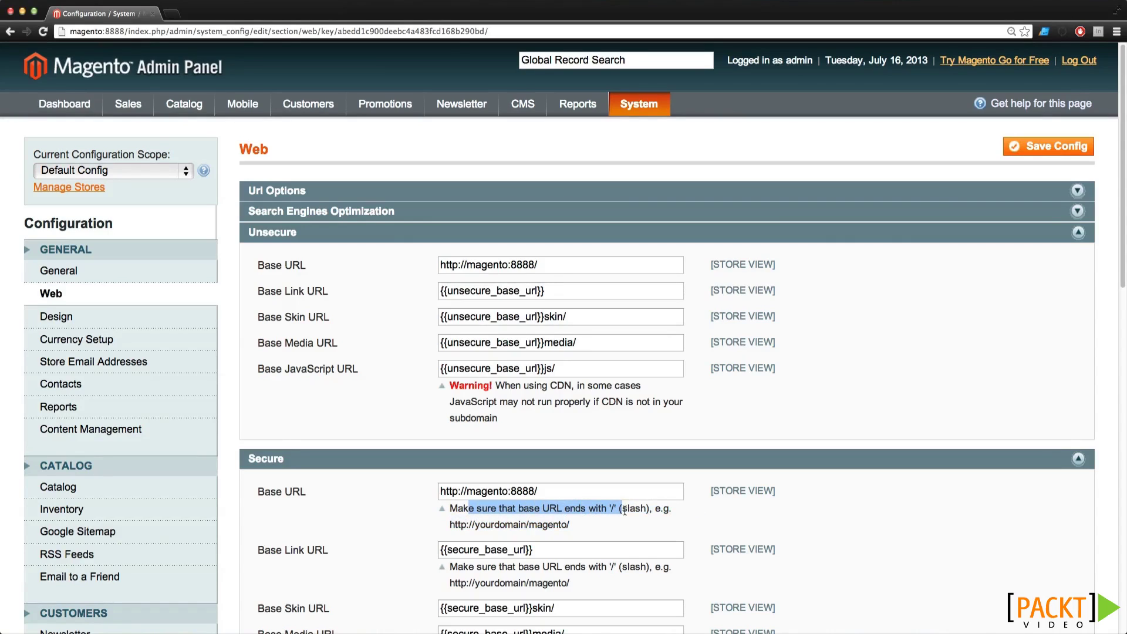
{"action": "left_click", "coordinate": [559, 492]}
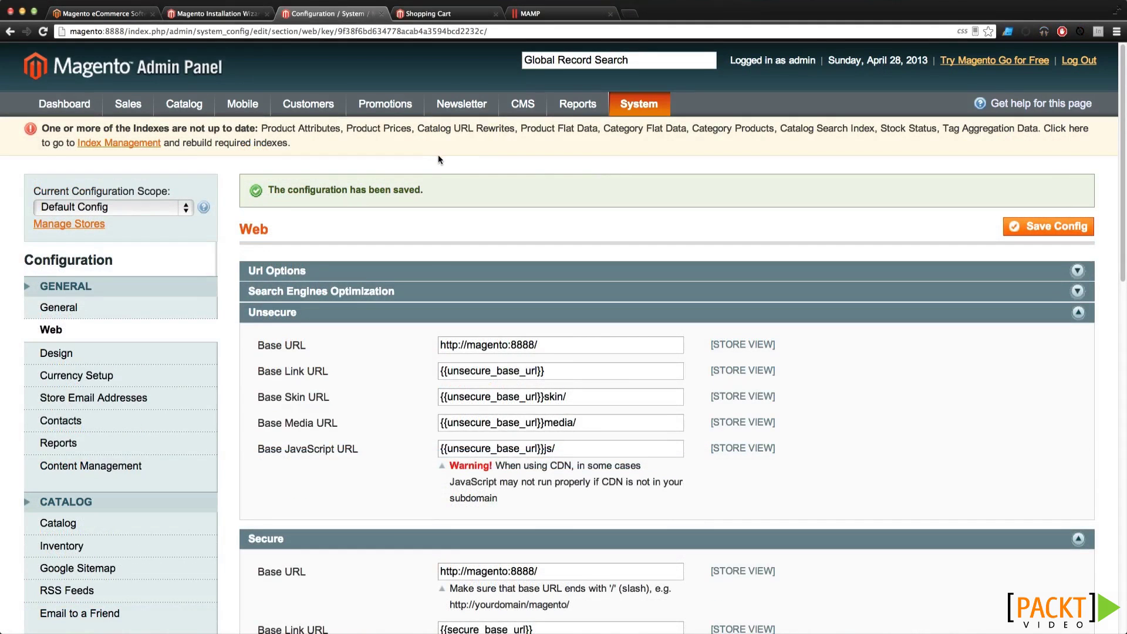
{"action": "left_click_drag", "start_coordinate": [125, 130], "coordinate": [236, 128]}
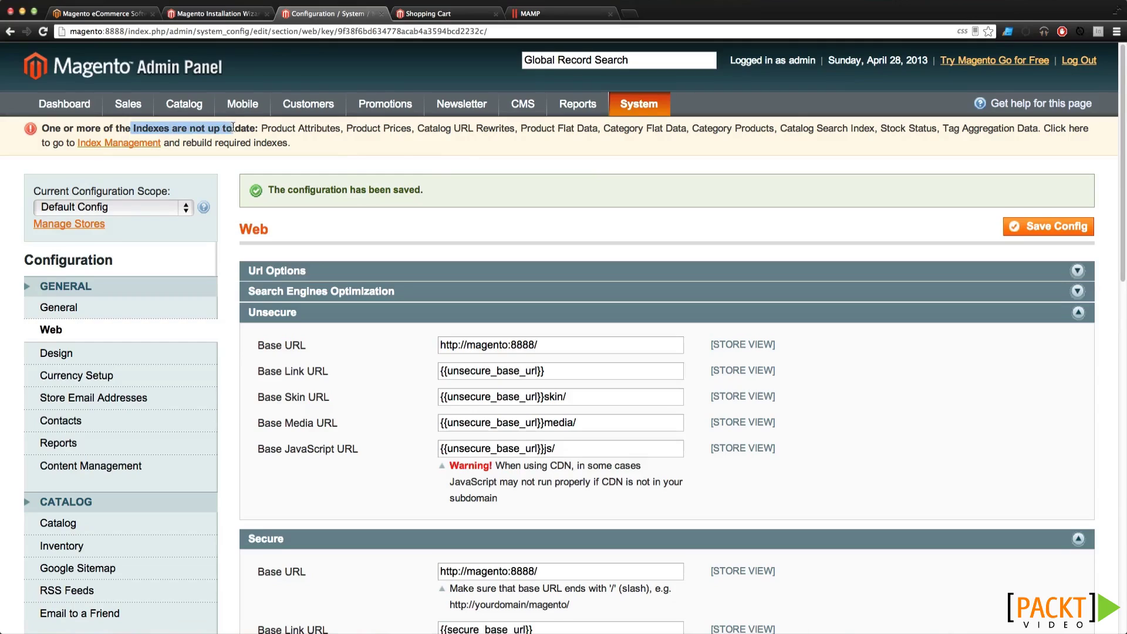
{"action": "left_click", "coordinate": [246, 128]}
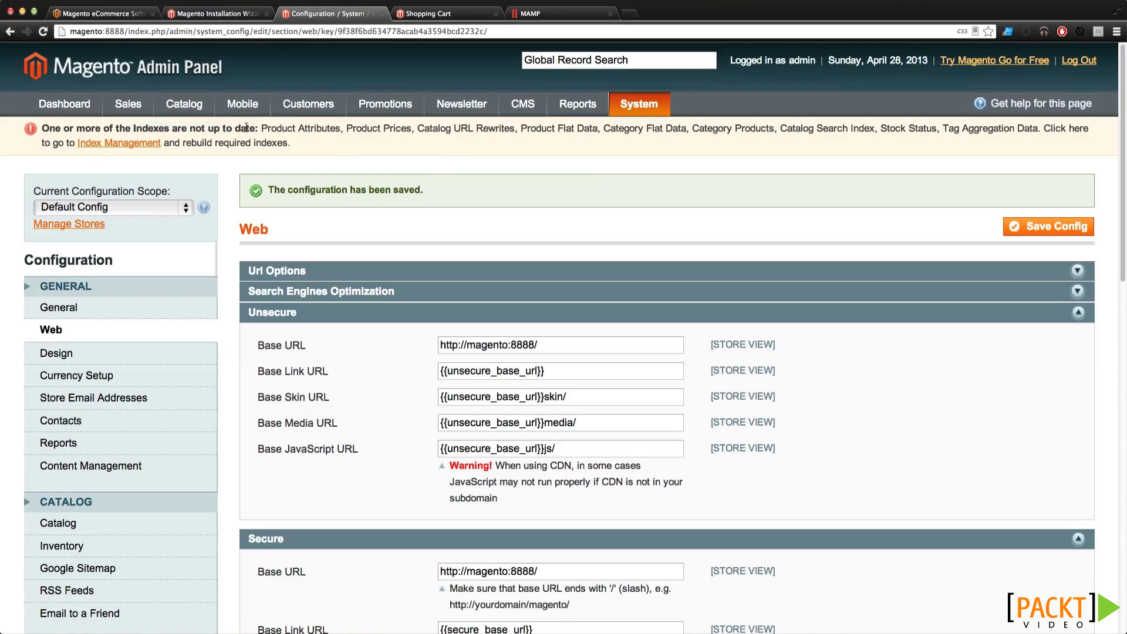
Reindex all nine indexes from Index Management, then go back to the Dashboard
{"action": "left_click", "coordinate": [133, 144]}
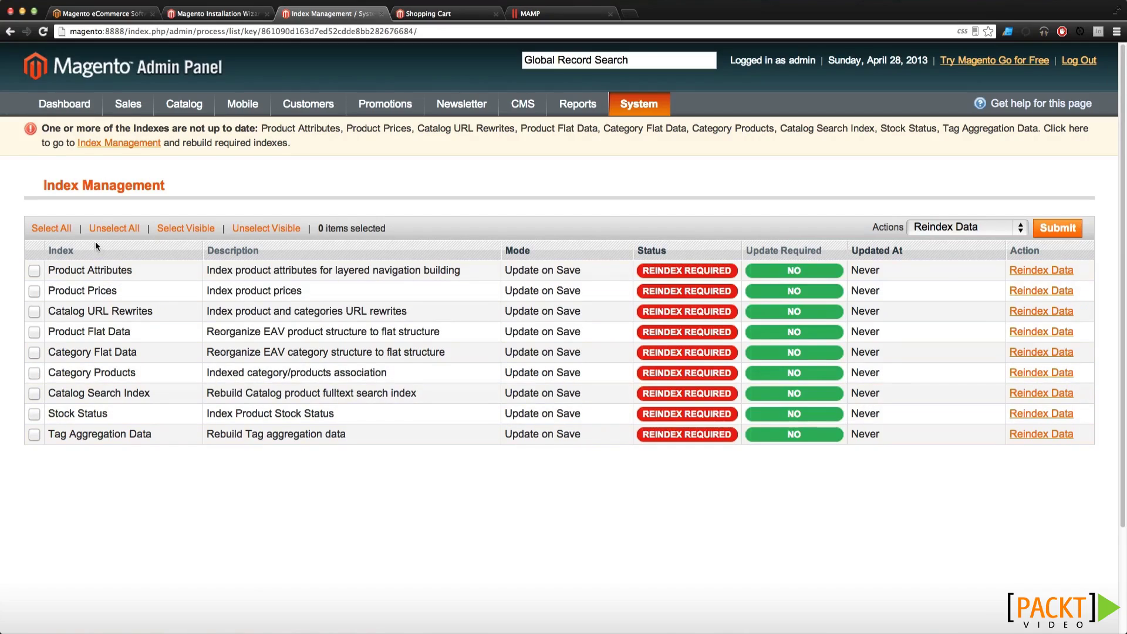
{"action": "left_click", "coordinate": [66, 230]}
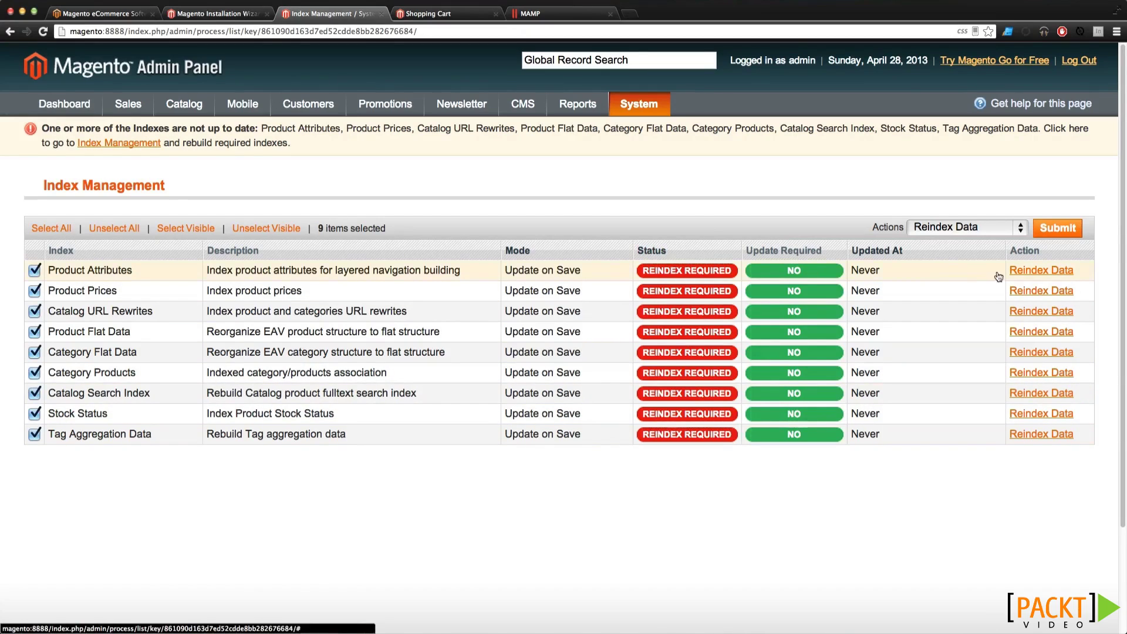
{"action": "left_click", "coordinate": [1071, 234]}
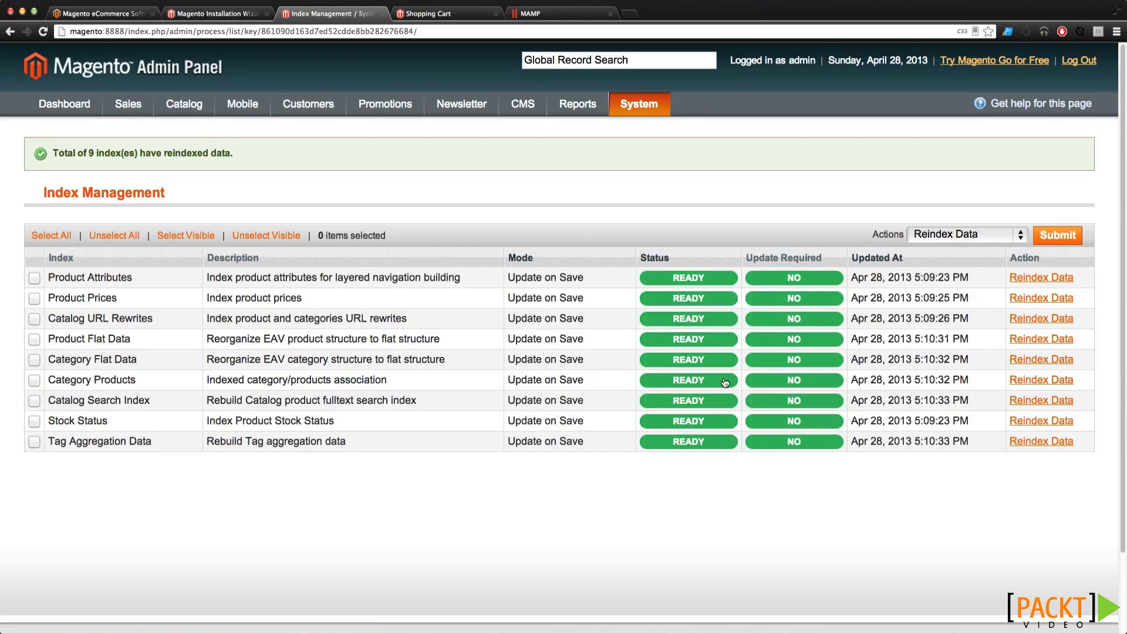
{"action": "left_click", "coordinate": [65, 73]}
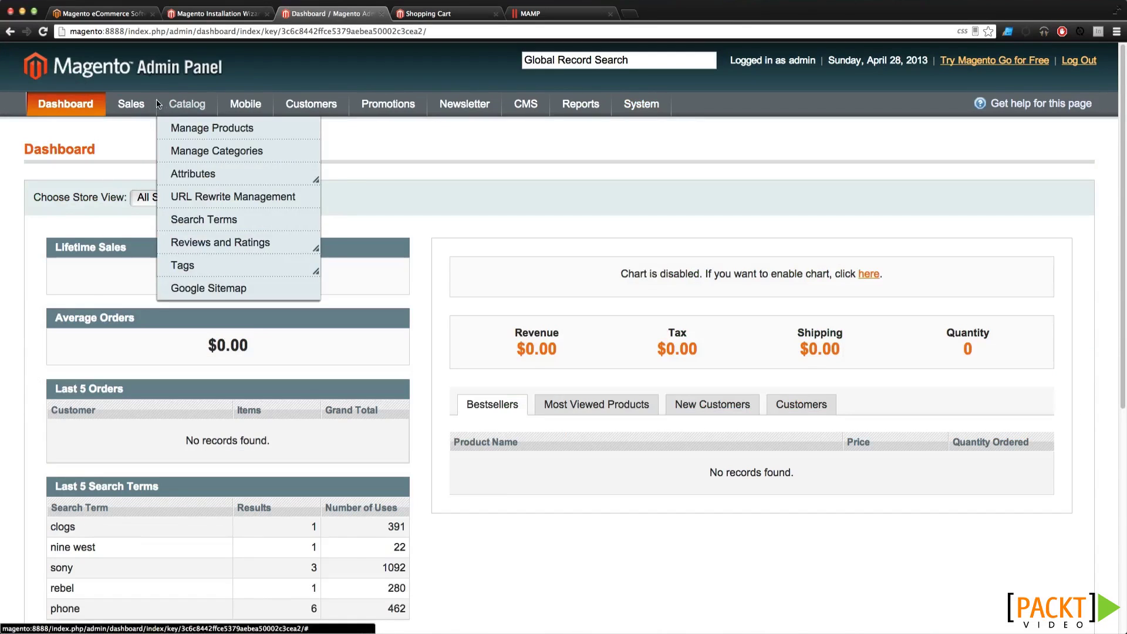
Set Enable Charts to Yes in the Admin > Dashboard settings and save
{"action": "mouse_move", "coordinate": [188, 101]}
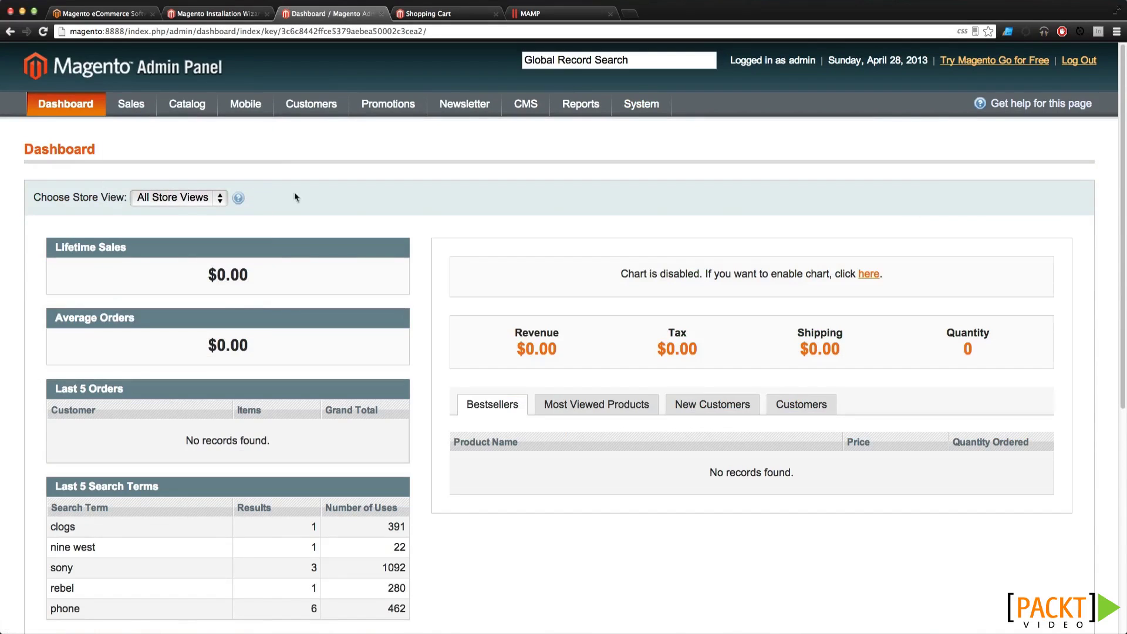
{"action": "left_click", "coordinate": [872, 276]}
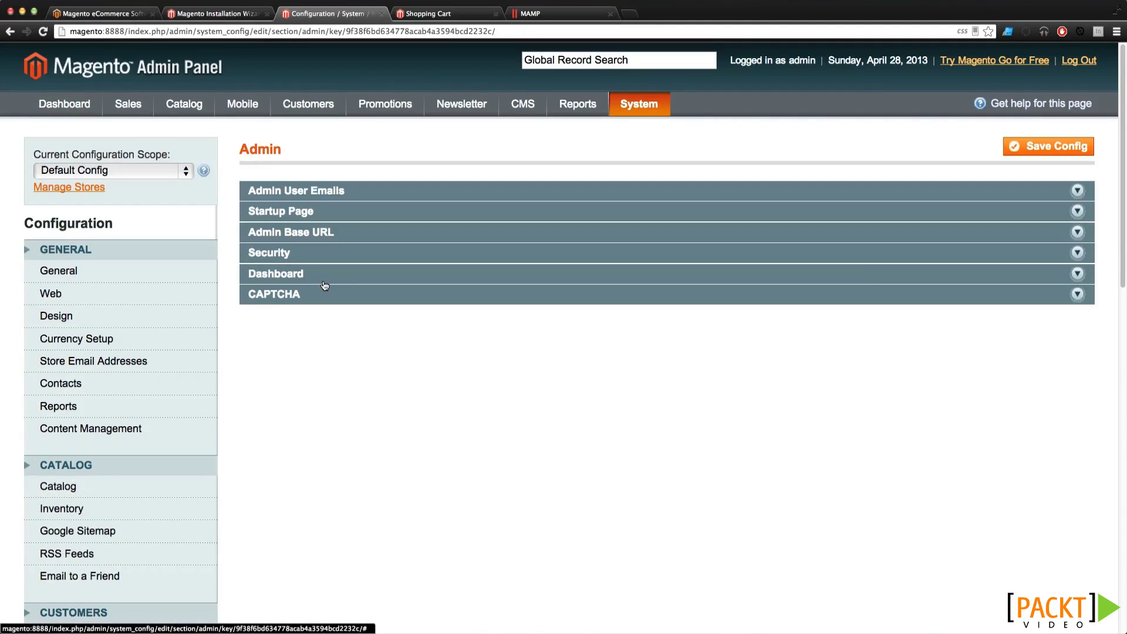
{"action": "left_click", "coordinate": [324, 280]}
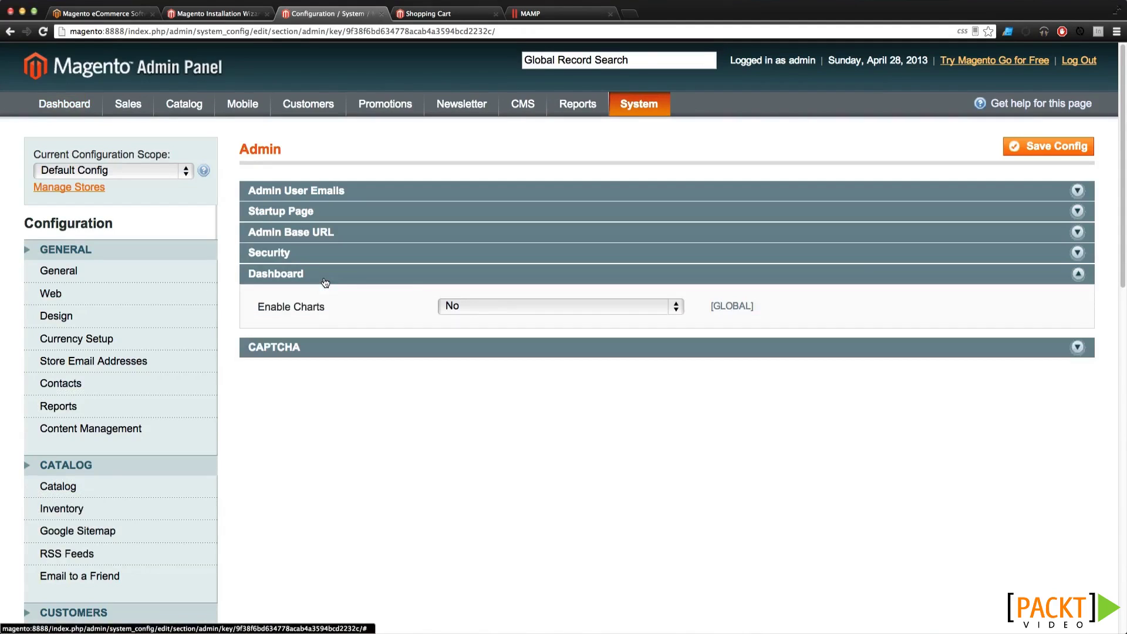
{"action": "left_click", "coordinate": [526, 306]}
{"action": "left_click", "coordinate": [531, 295]}
{"action": "left_click", "coordinate": [1033, 147]}
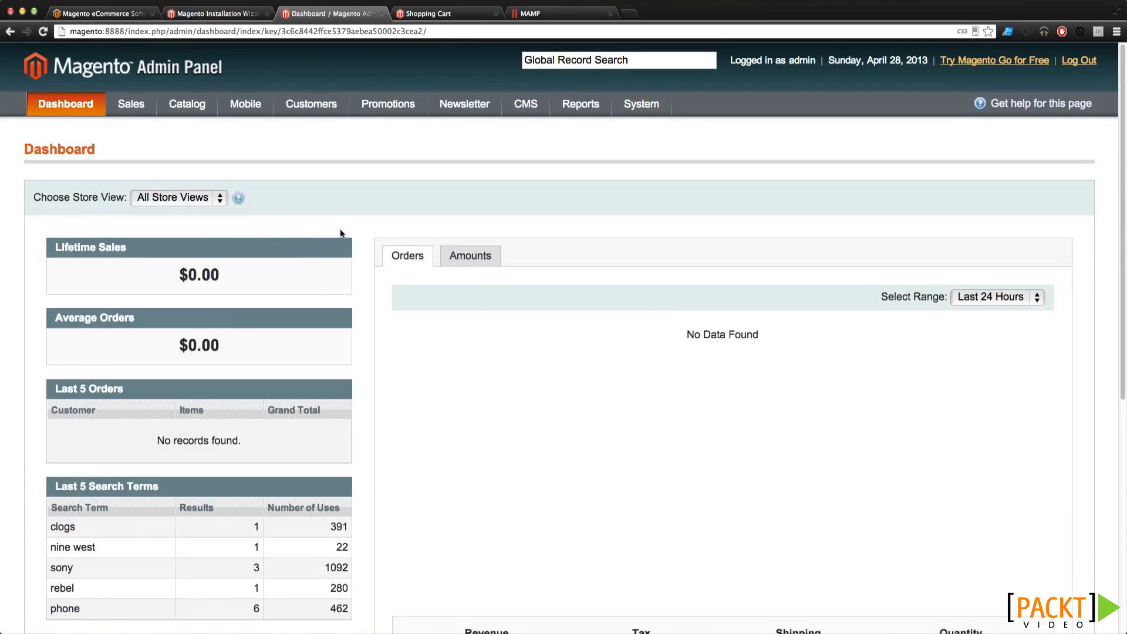
{"action": "scroll", "coordinate": [341, 234], "scroll_direction": "down", "scroll_amount": 3}
{"action": "scroll", "coordinate": [341, 234], "scroll_direction": "down", "scroll_amount": 5}
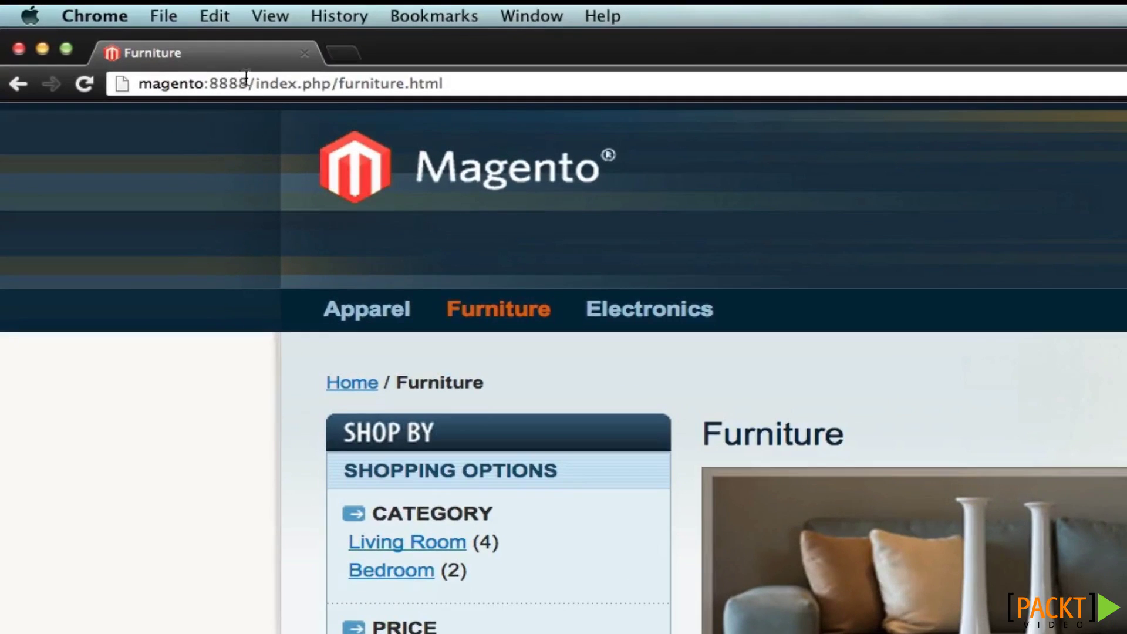
Highlight magento:8888 and then index in the Furniture page address to show index.php remains
{"action": "left_click_drag", "start_coordinate": [246, 82], "coordinate": [139, 94]}
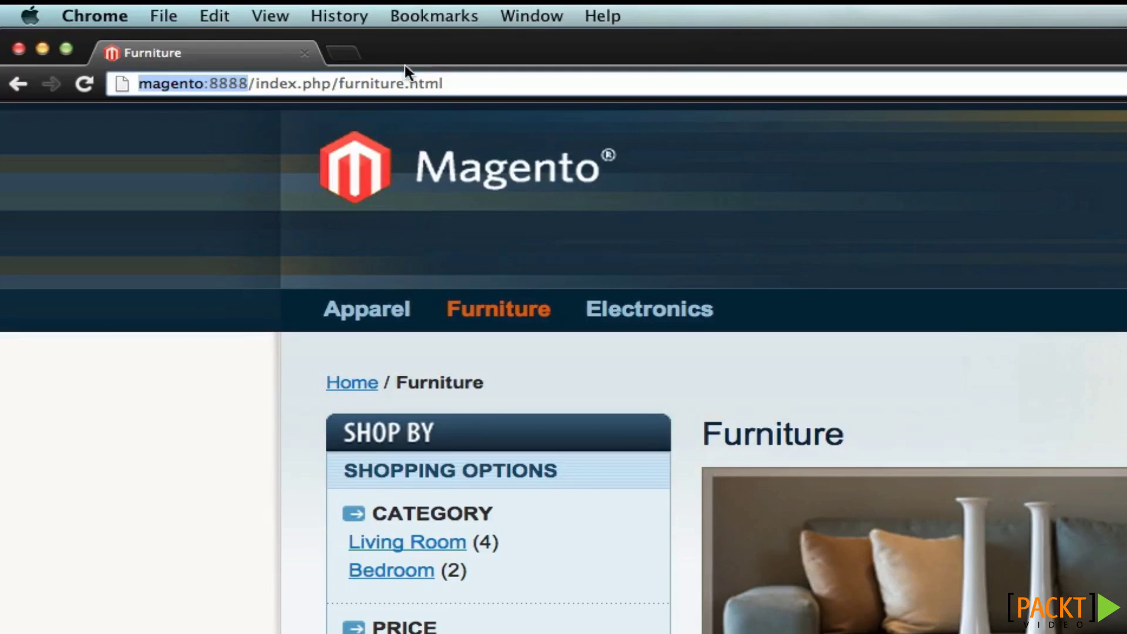
{"action": "double_click", "coordinate": [237, 86]}
{"action": "left_click", "coordinate": [248, 86]}
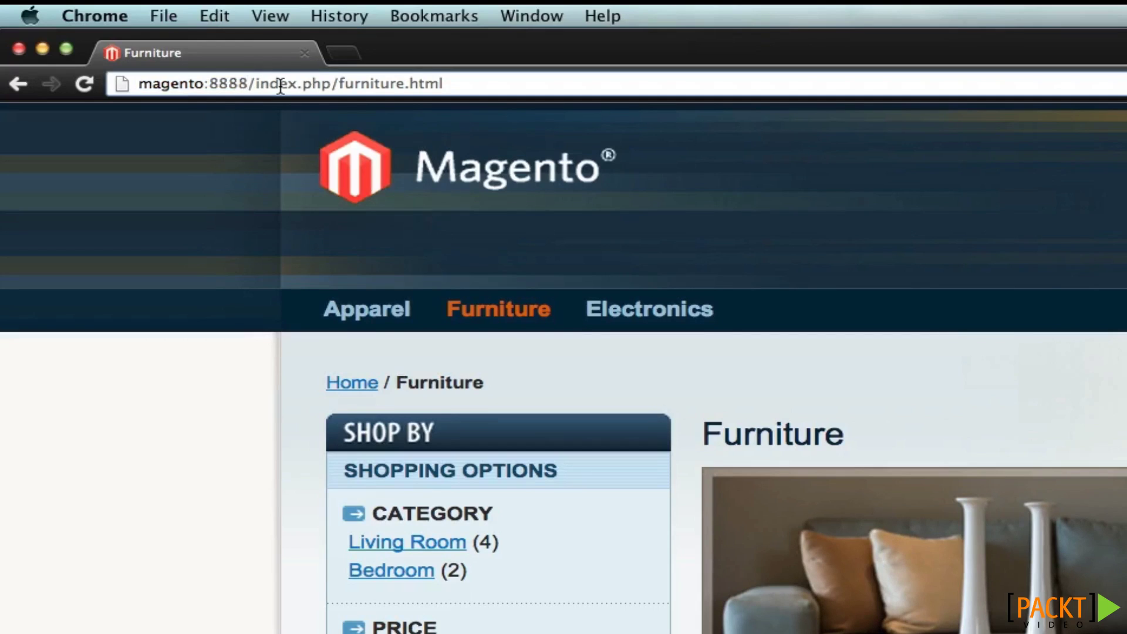
{"action": "double_click", "coordinate": [282, 86]}
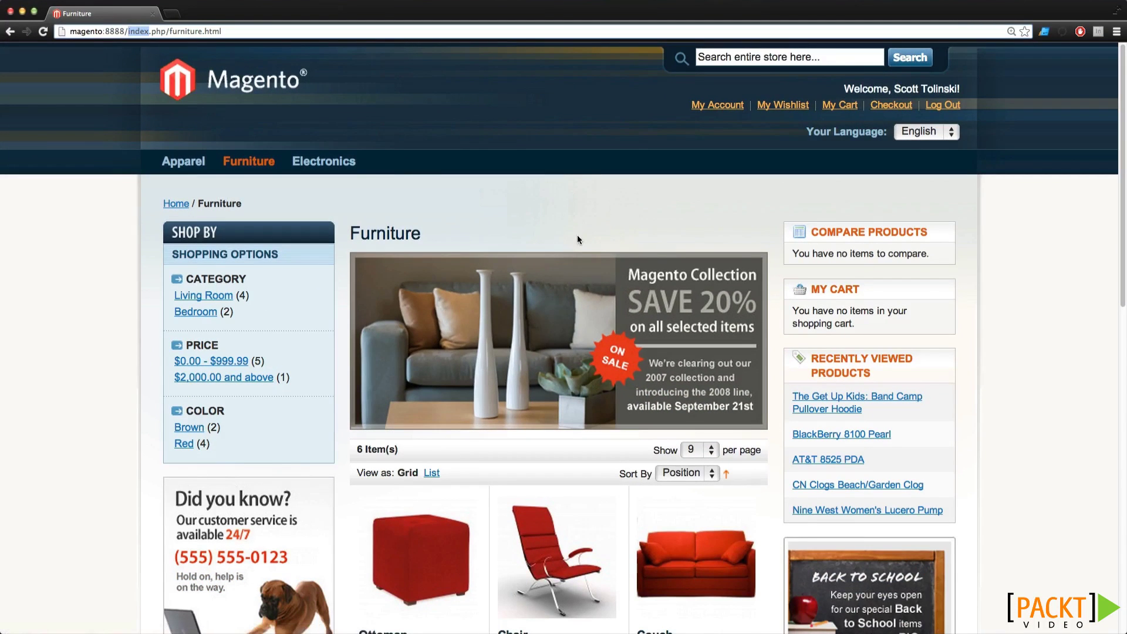
{"action": "key", "text": "super+Tab"}
{"action": "key", "text": "super+Tab"}
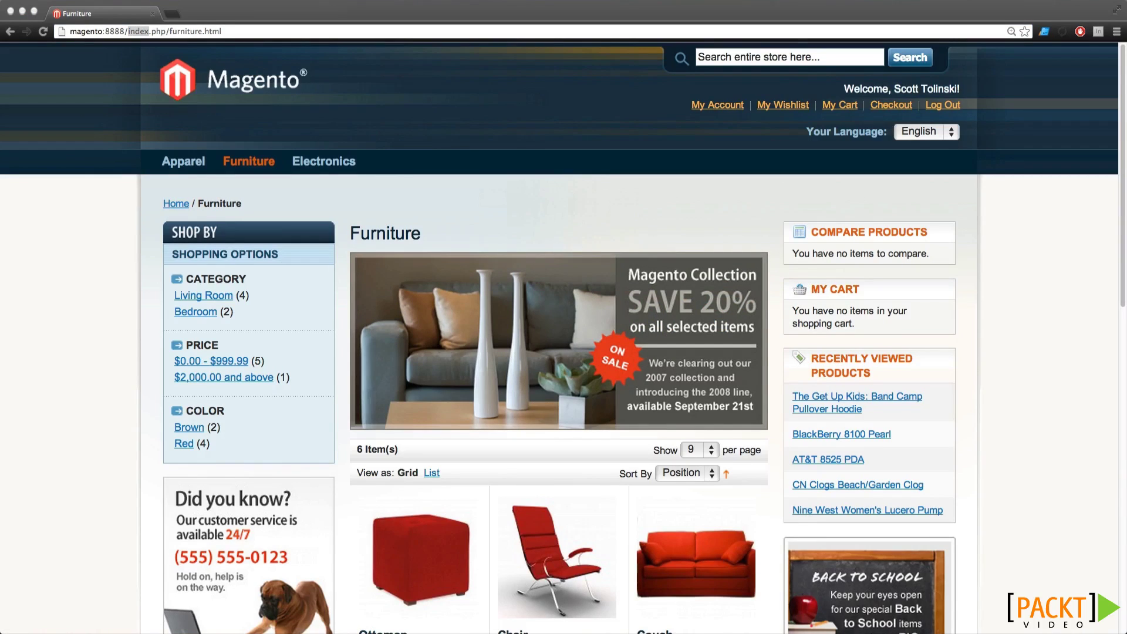
Select .htaccess in the magento folder and turn on Show Invisible Files in Transmit
{"action": "left_click_drag", "start_coordinate": [1126, 40], "coordinate": [435, 44]}
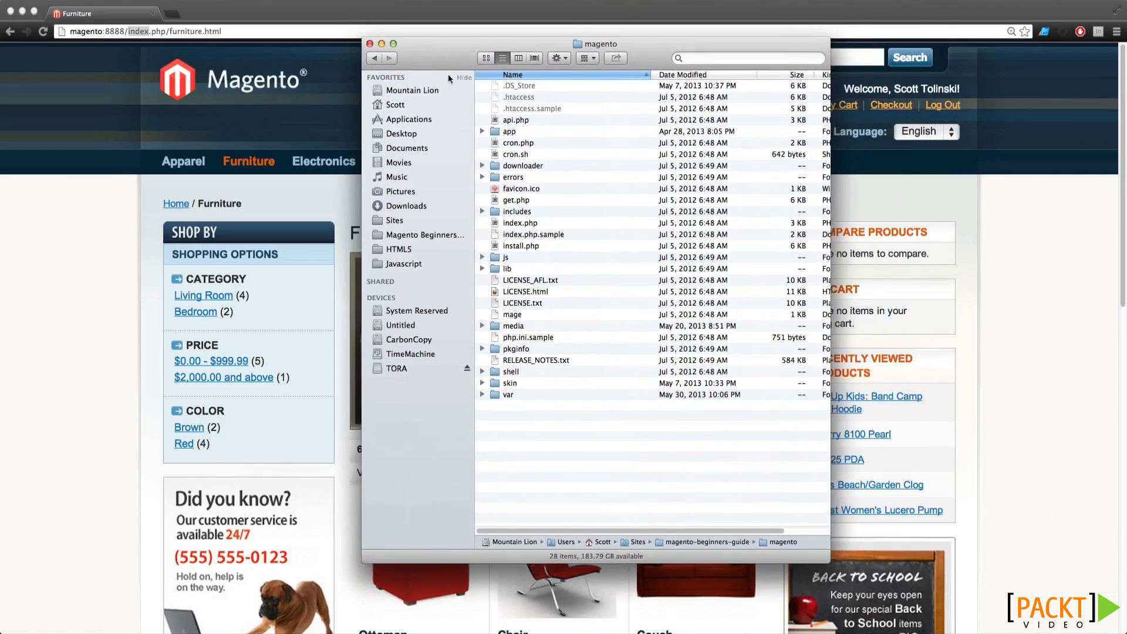
{"action": "left_click", "coordinate": [510, 98]}
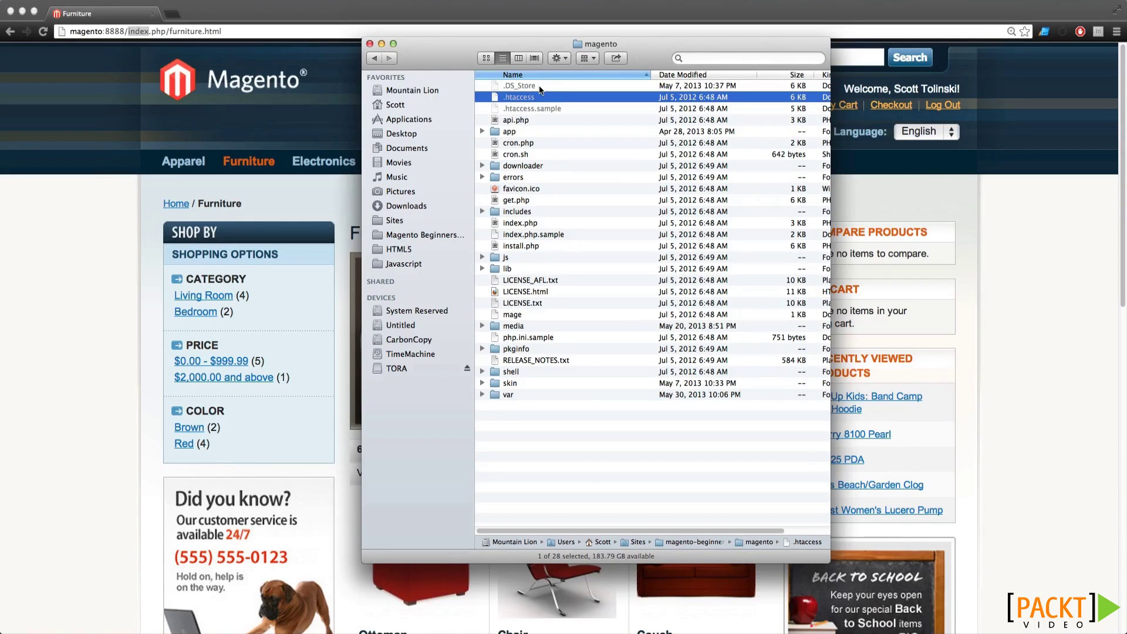
{"action": "mouse_move", "coordinate": [657, 626]}
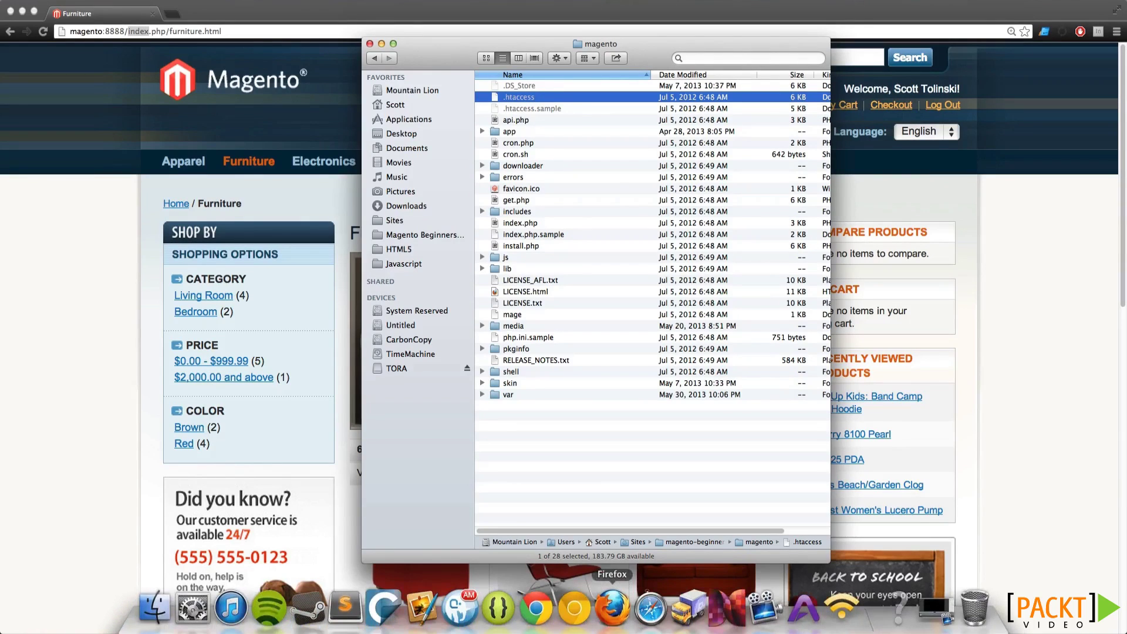
{"action": "left_click", "coordinate": [690, 607]}
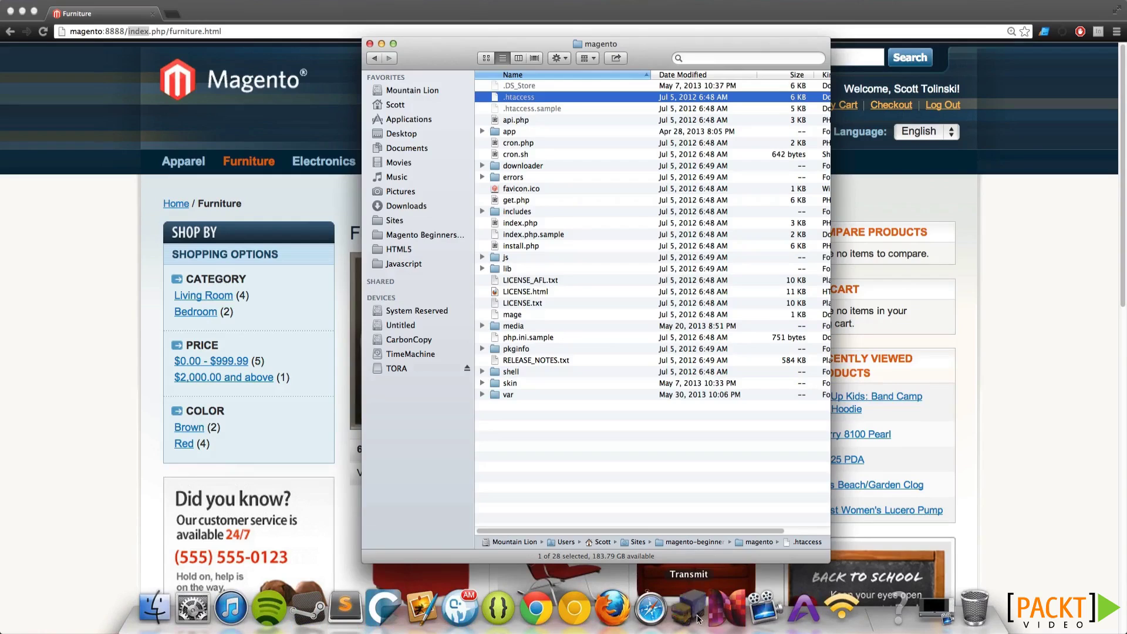
{"action": "left_click_drag", "start_coordinate": [608, 57], "coordinate": [625, 109]}
{"action": "left_click", "coordinate": [138, 1]}
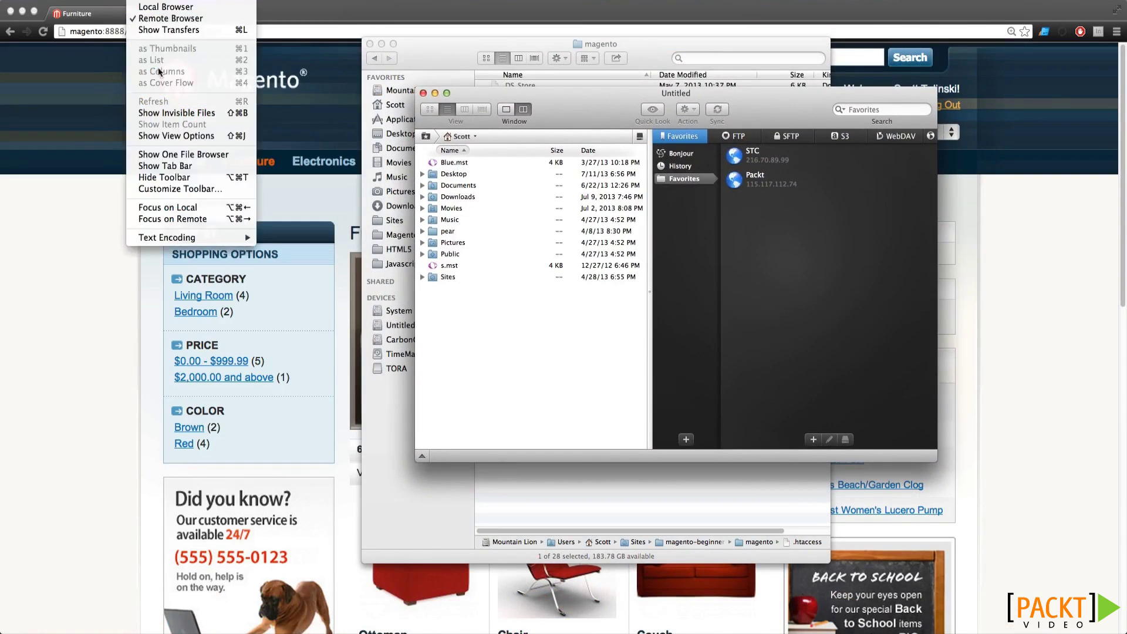
{"action": "left_click", "coordinate": [176, 113]}
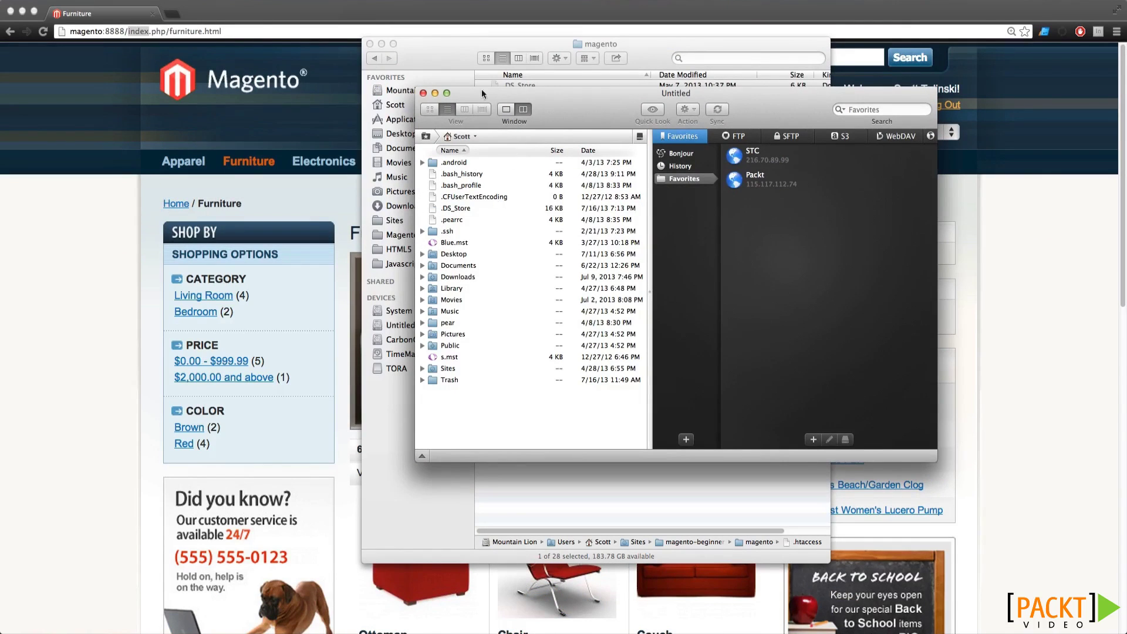
Open the .htaccess file in Sublime Text
{"action": "left_click", "coordinate": [455, 54]}
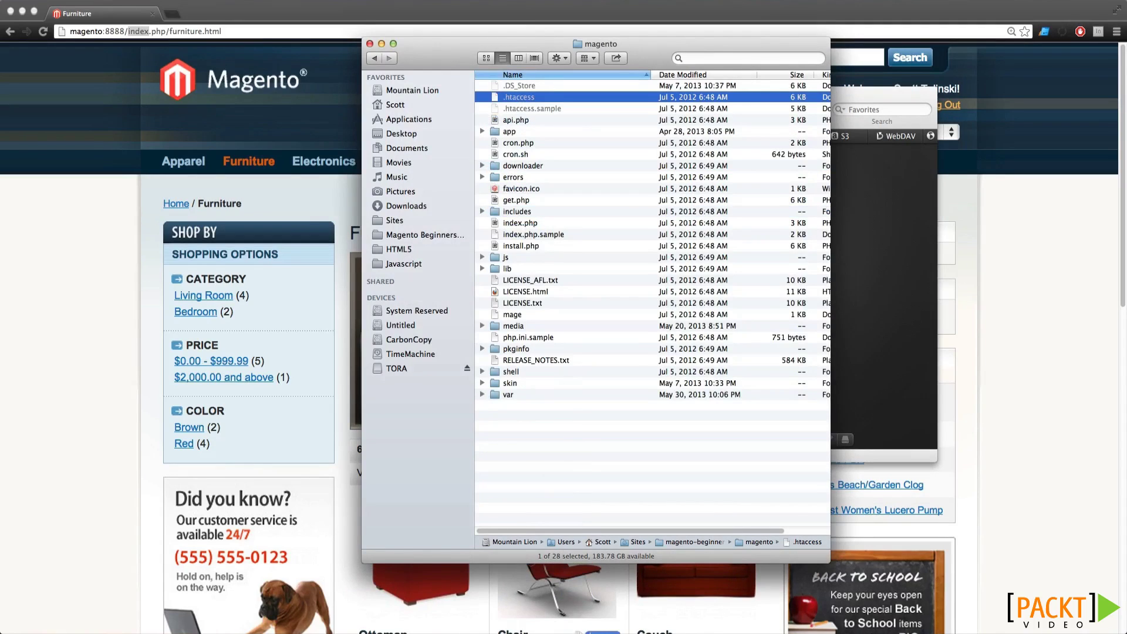
{"action": "mouse_move", "coordinate": [579, 631]}
{"action": "left_click", "coordinate": [689, 607]}
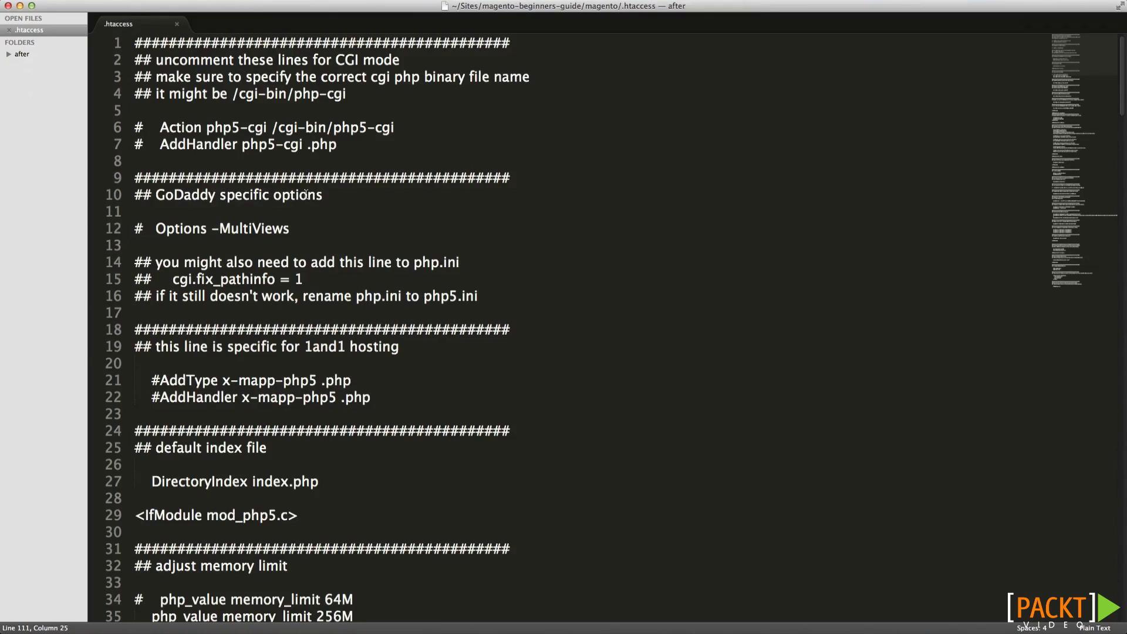
Find the RewriteBase line with a search for 'Rew' and uncomment it
{"action": "key", "text": "super+f"}
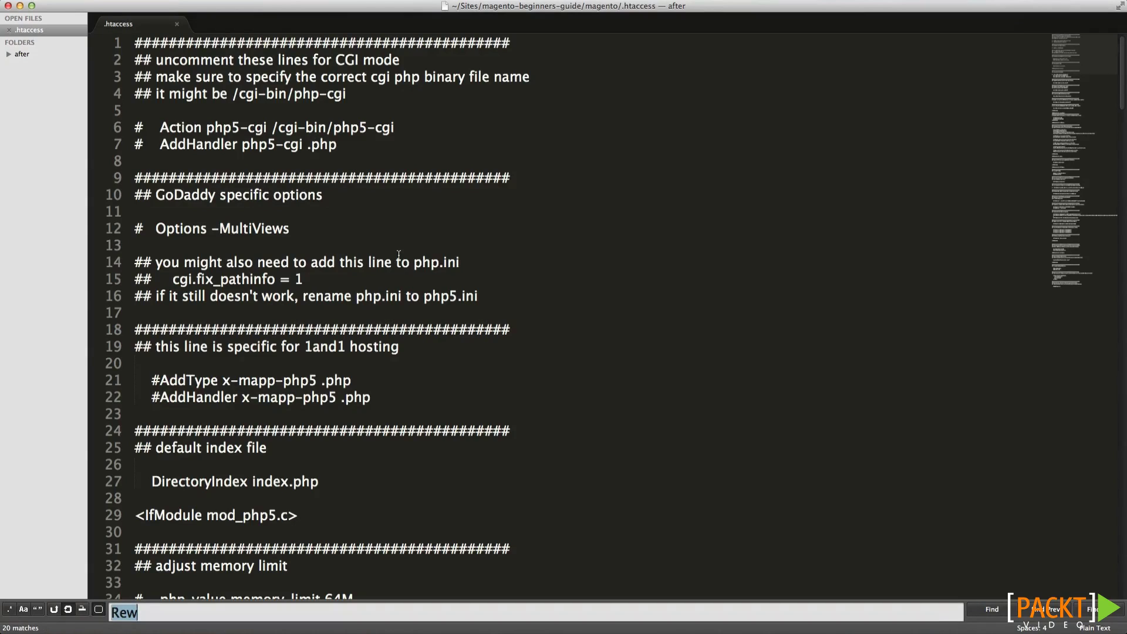
{"action": "key", "text": "Return"}
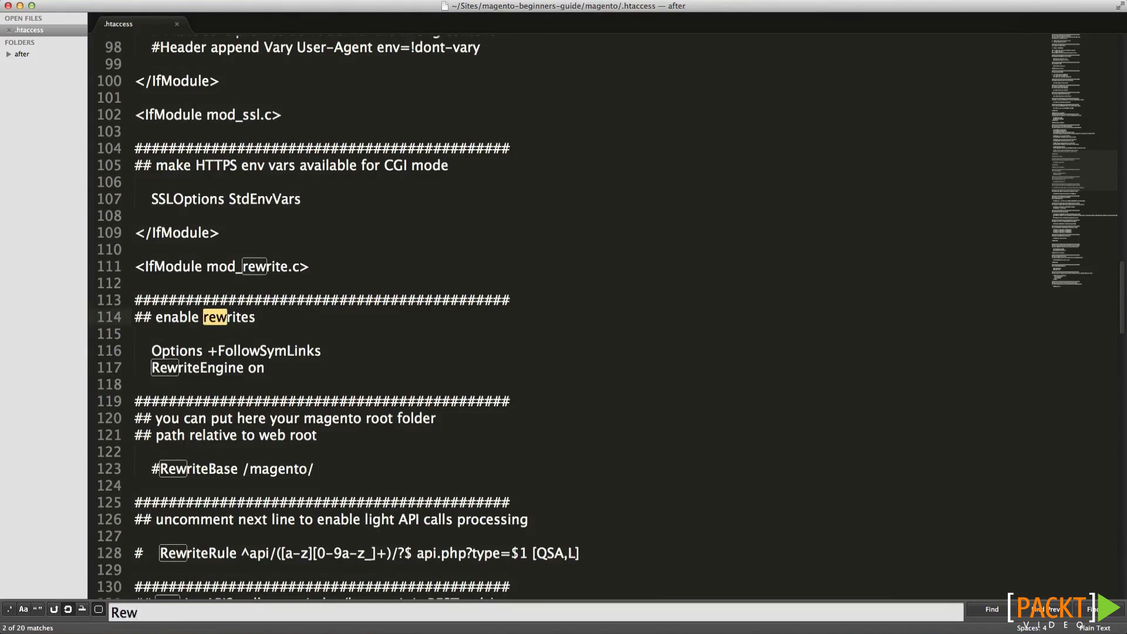
{"action": "left_click", "coordinate": [274, 435]}
{"action": "left_click_drag", "start_coordinate": [320, 470], "coordinate": [142, 470]}
{"action": "key", "text": "Escape"}
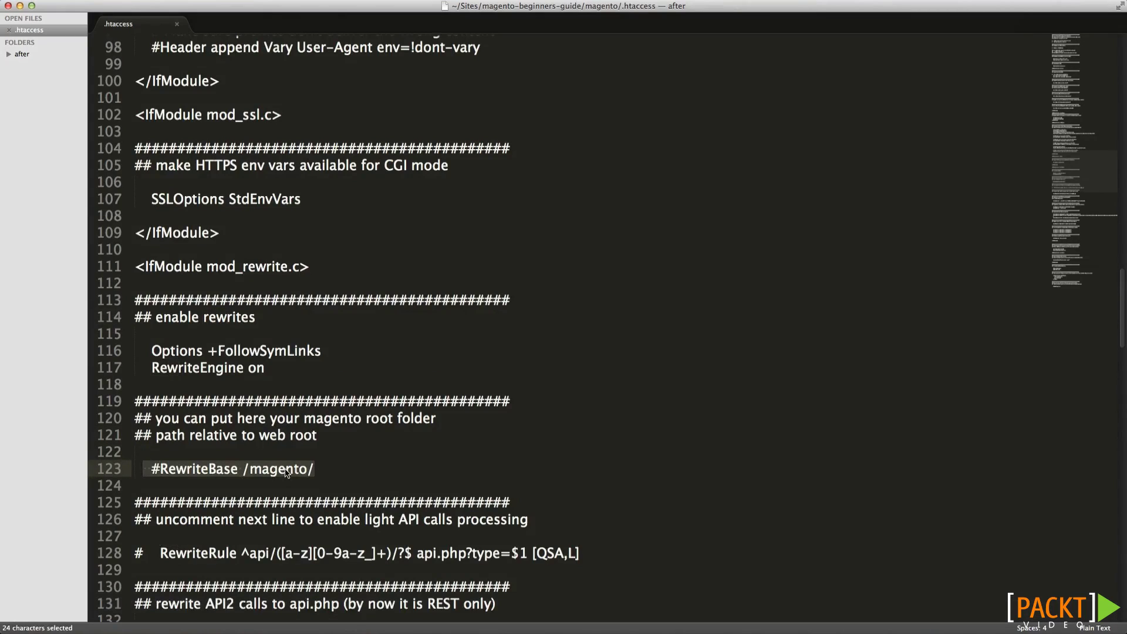
{"action": "left_click", "coordinate": [285, 472]}
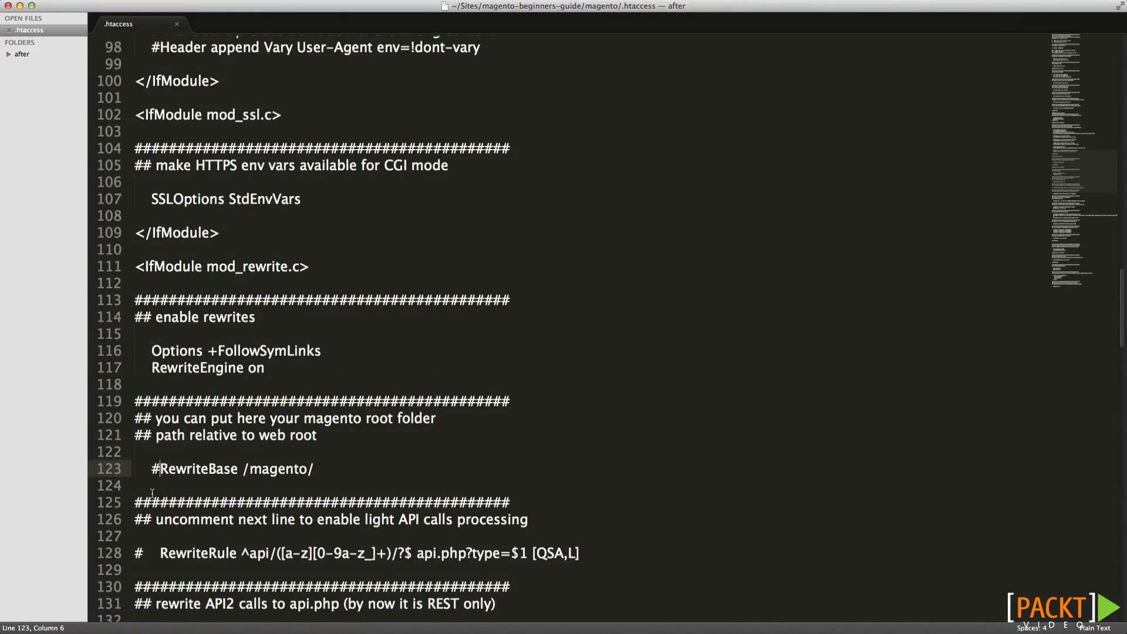
{"action": "key", "text": "BackSpace"}
{"action": "key", "text": "BackSpace"}
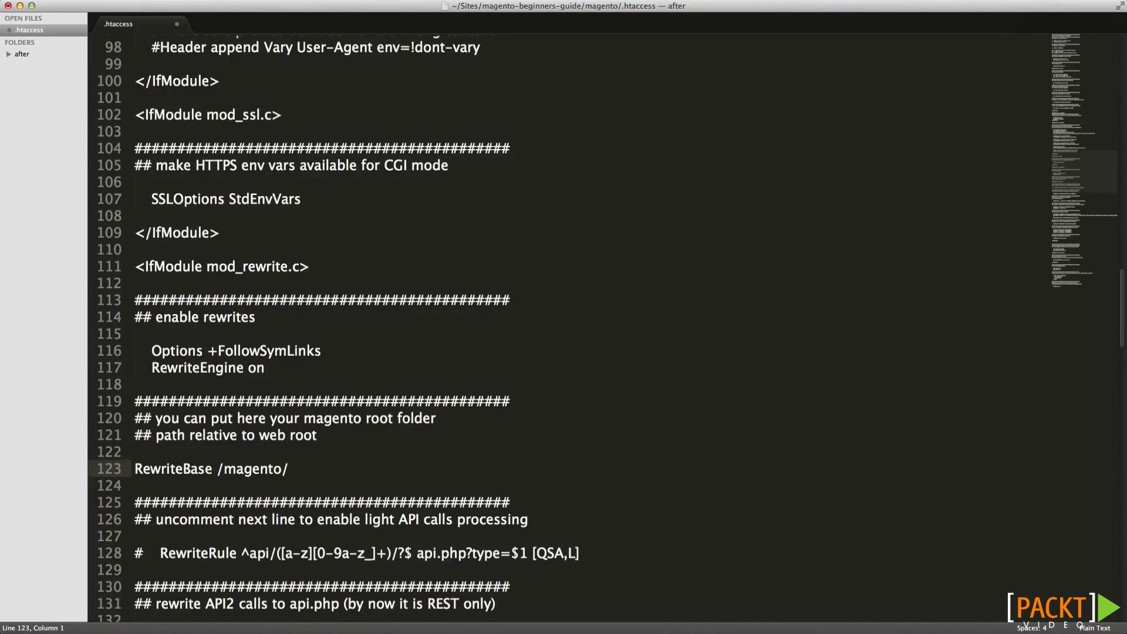
Remove 'magento/' so line 123 reads 'RewriteBase /', and save .htaccess
{"action": "double_click", "coordinate": [264, 471]}
{"action": "key", "text": "Delete"}
{"action": "key", "text": "Delete"}
{"action": "left_click_drag", "start_coordinate": [223, 472], "coordinate": [206, 472]}
{"action": "left_click", "coordinate": [229, 471]}
{"action": "left_click", "coordinate": [212, 467]}
{"action": "key", "text": "Delete"}
{"action": "key", "text": "super+z"}
{"action": "key", "text": "super+s"}
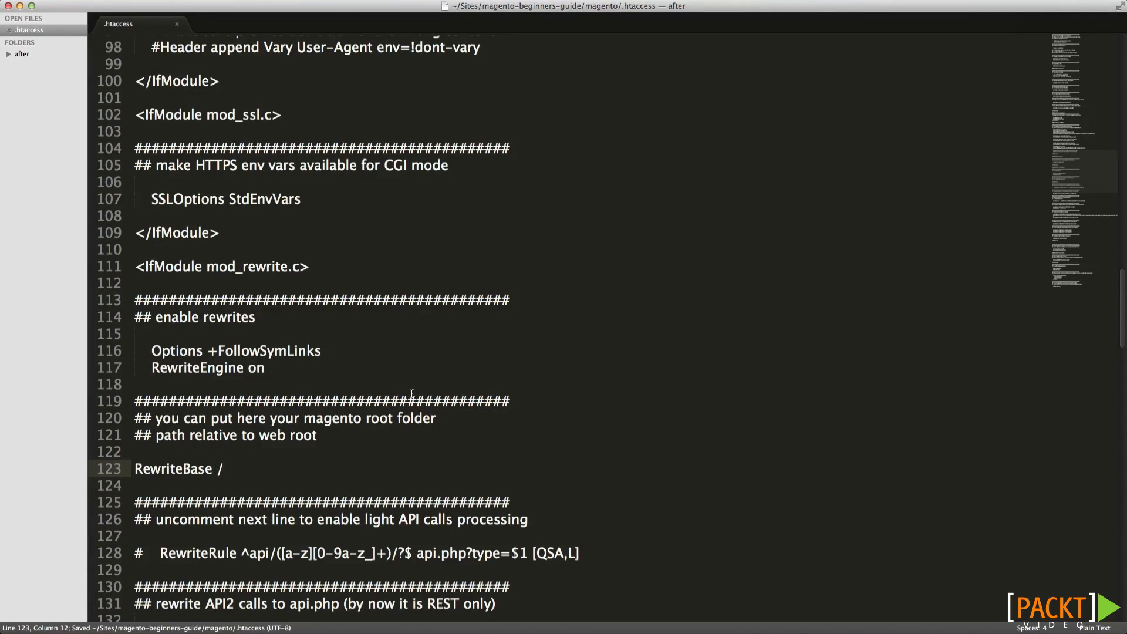
{"action": "left_click", "coordinate": [244, 468]}
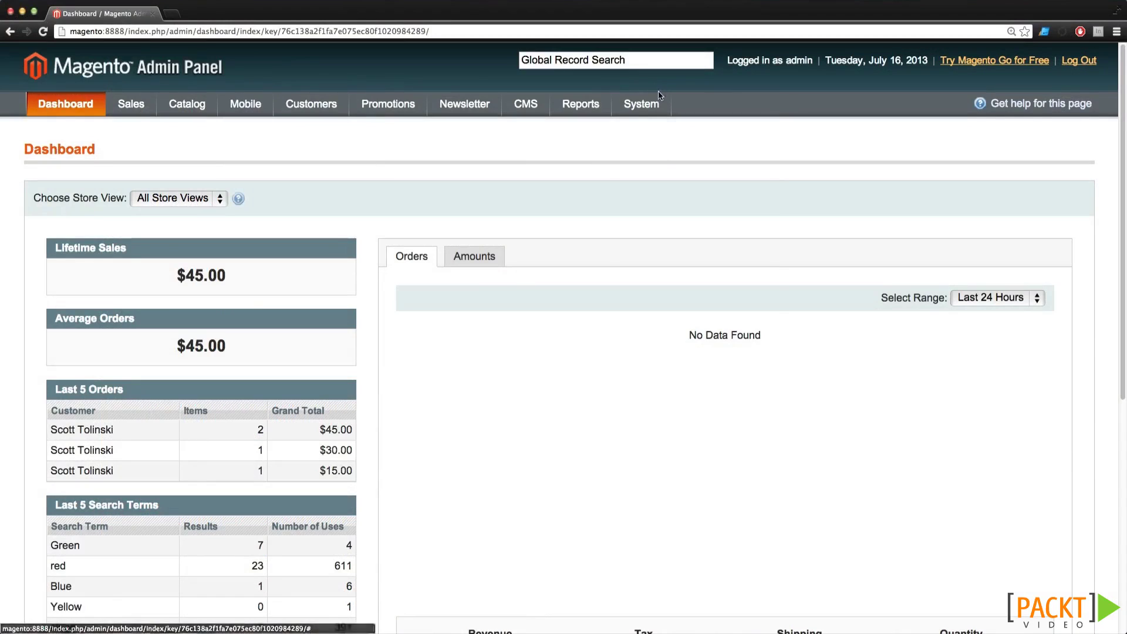
Set Use Web Server Rewrites to Yes under Web > Search Engines Optimization and save
{"action": "mouse_move", "coordinate": [654, 101]}
{"action": "left_click", "coordinate": [655, 475]}
{"action": "left_click", "coordinate": [52, 294]}
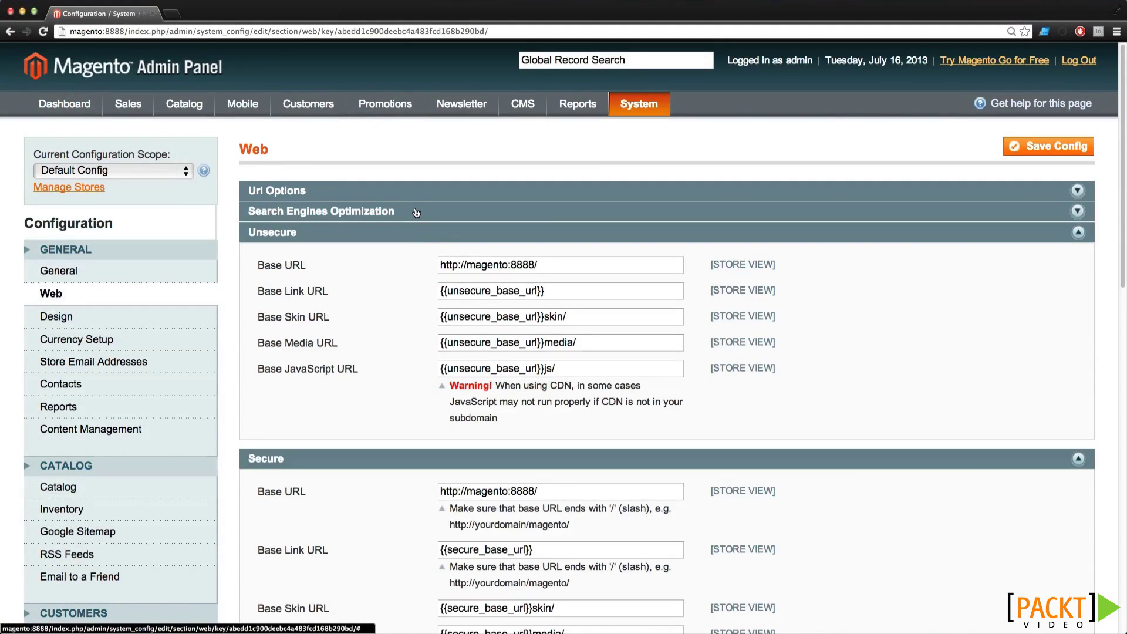
{"action": "left_click", "coordinate": [417, 212]}
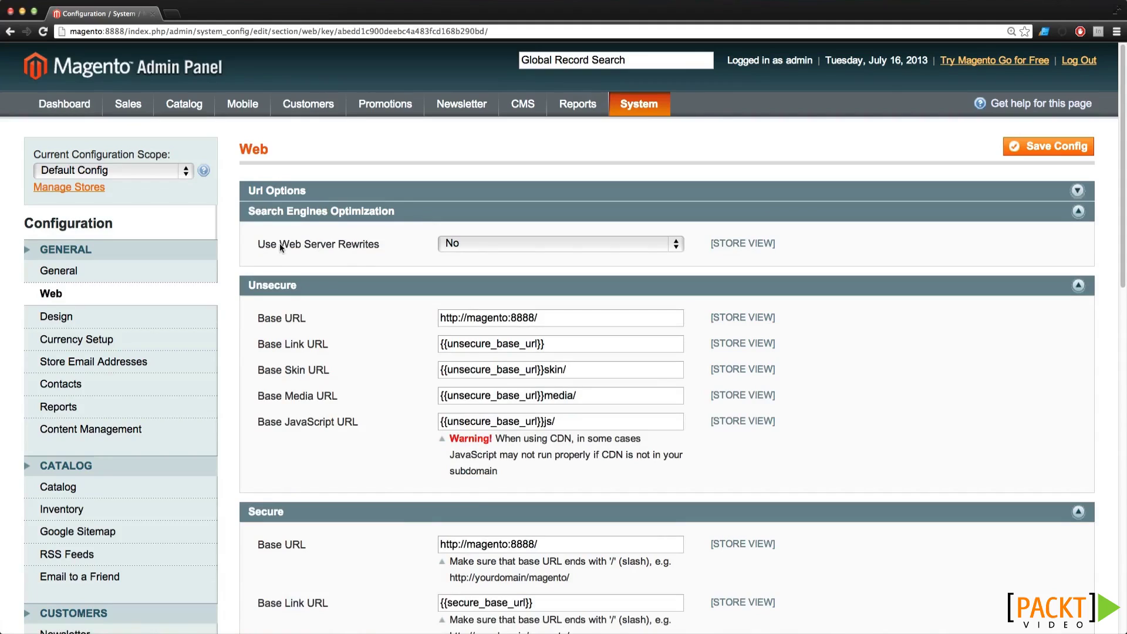
{"action": "left_click", "coordinate": [512, 245]}
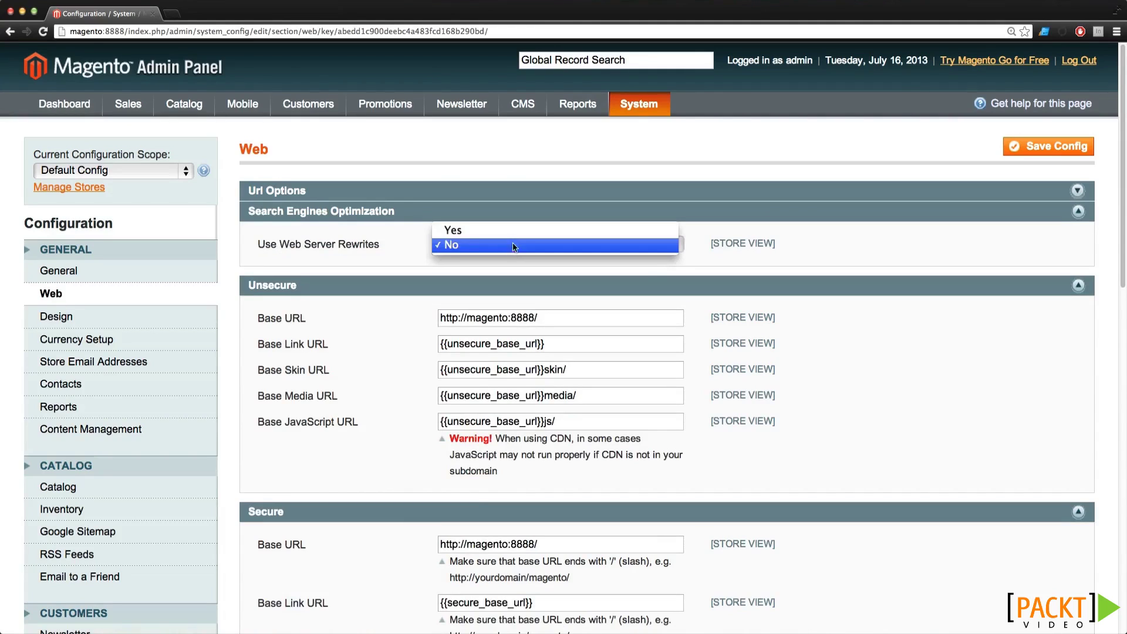
{"action": "left_click", "coordinate": [513, 234]}
{"action": "left_click", "coordinate": [1038, 149]}
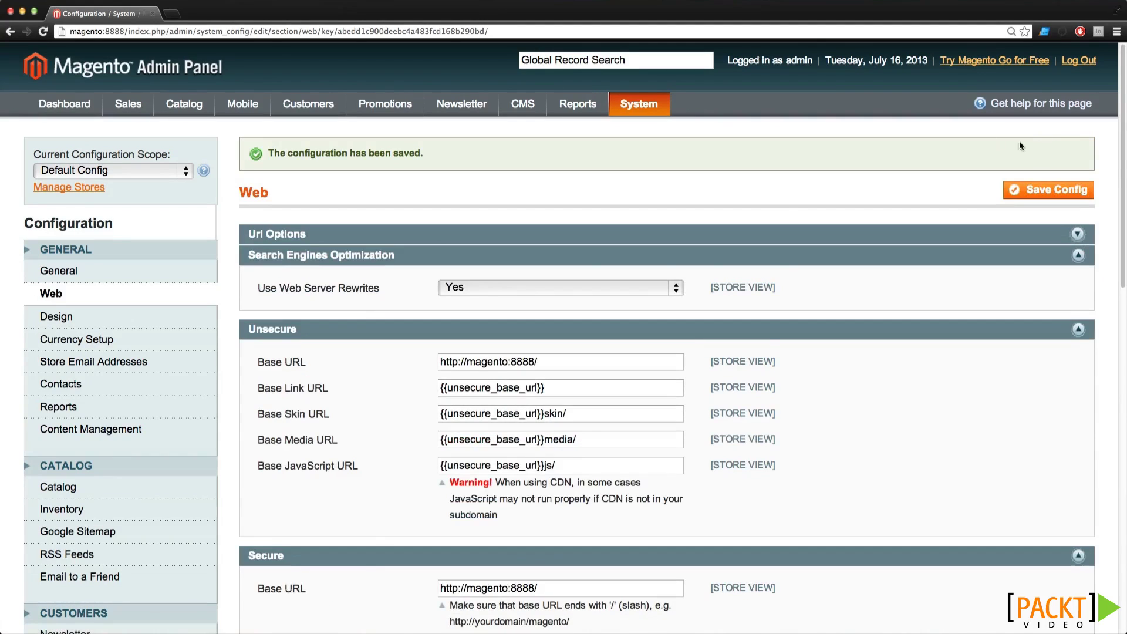
Flush the Magento cache from Cache Management
{"action": "mouse_move", "coordinate": [628, 99]}
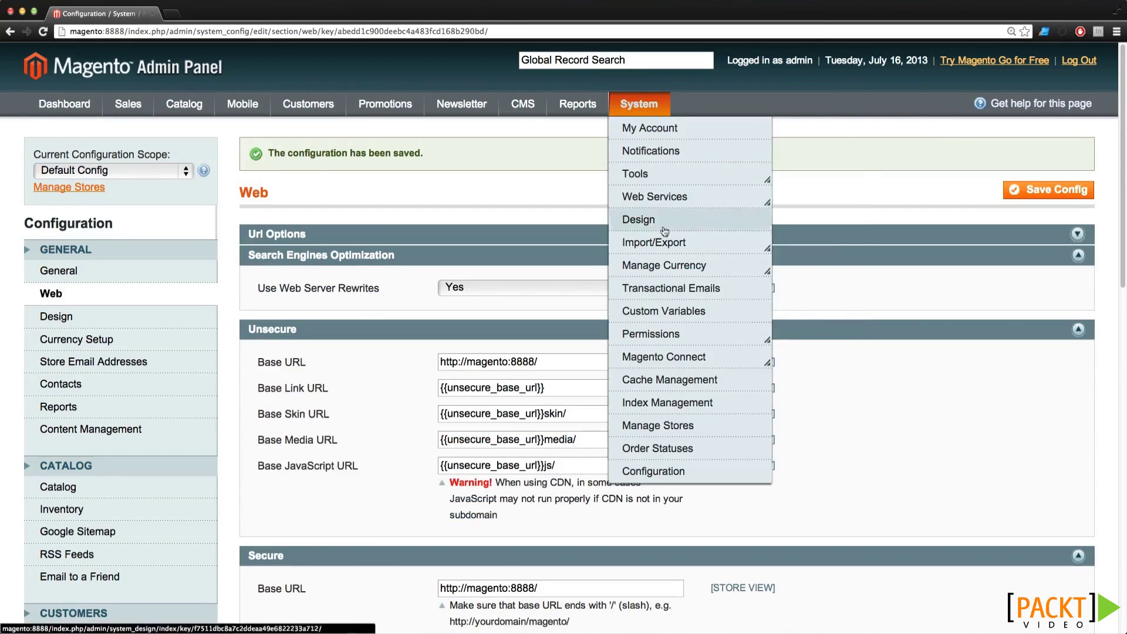
{"action": "left_click", "coordinate": [657, 379]}
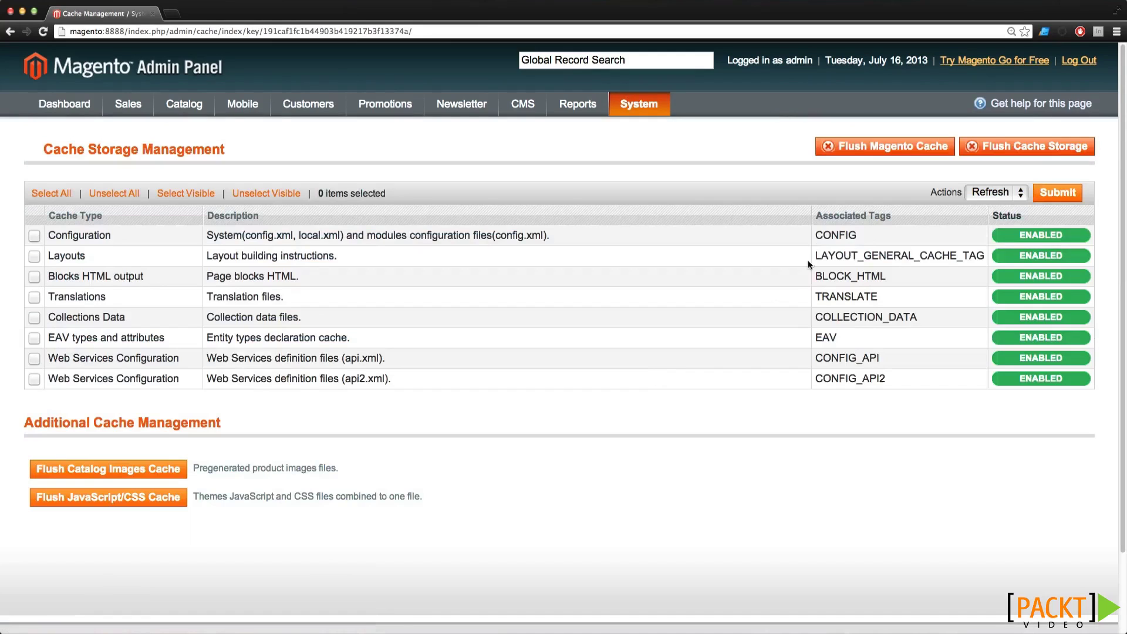
{"action": "left_click", "coordinate": [869, 150]}
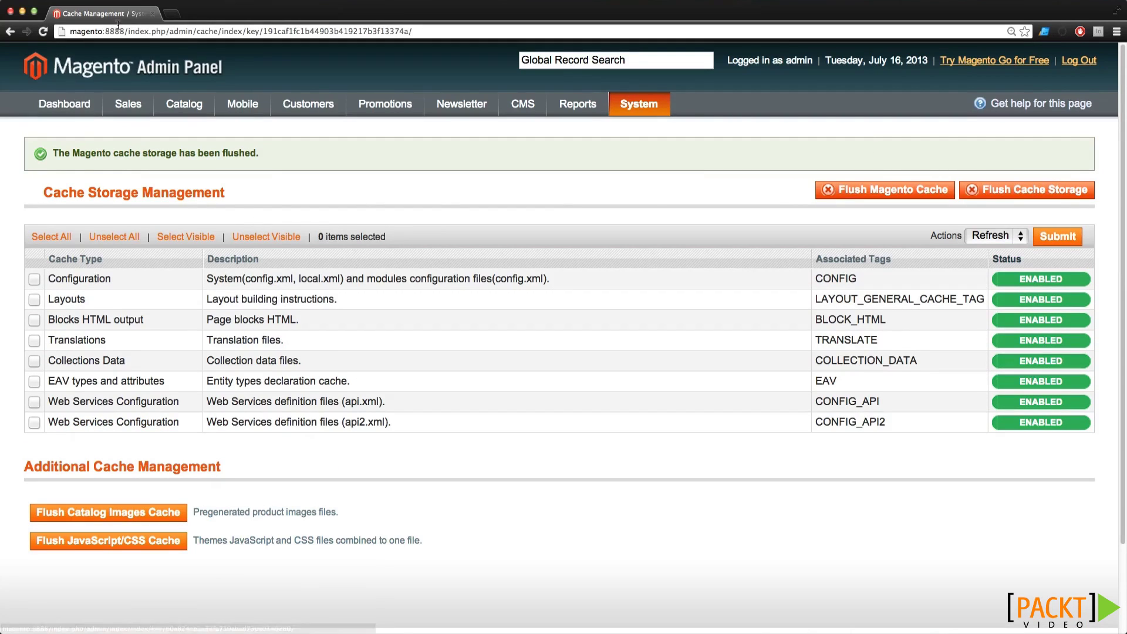
{"action": "left_click_drag", "start_coordinate": [125, 30], "coordinate": [68, 31]}
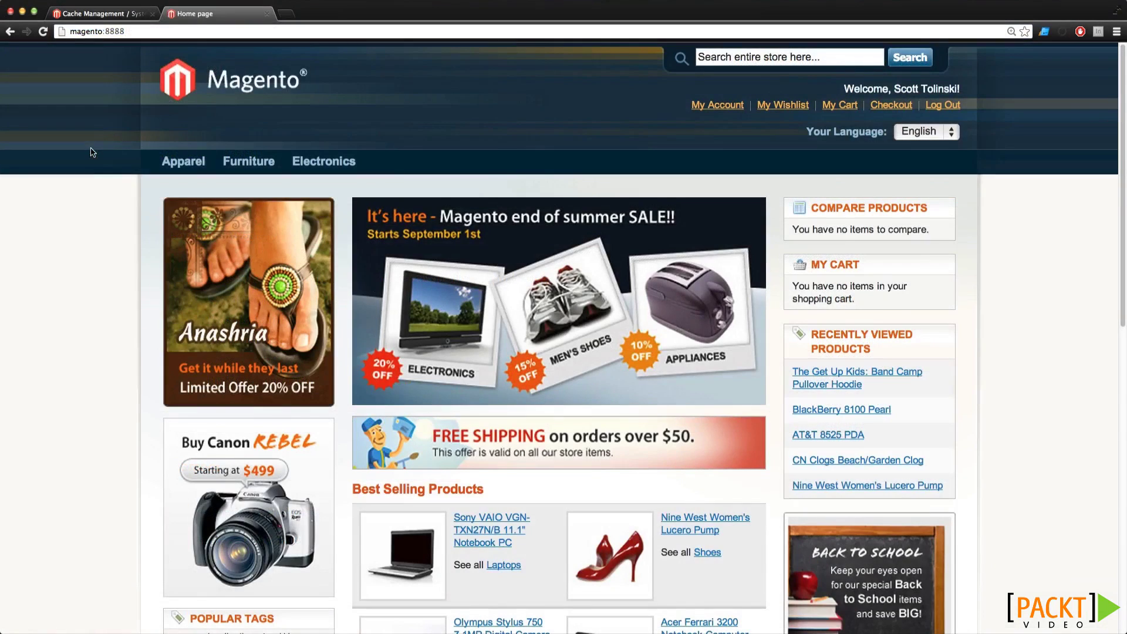
Browse the storefront to Furniture > Living Room and place the caret after 8888/ in its address
{"action": "mouse_move", "coordinate": [236, 160]}
{"action": "left_click", "coordinate": [259, 184]}
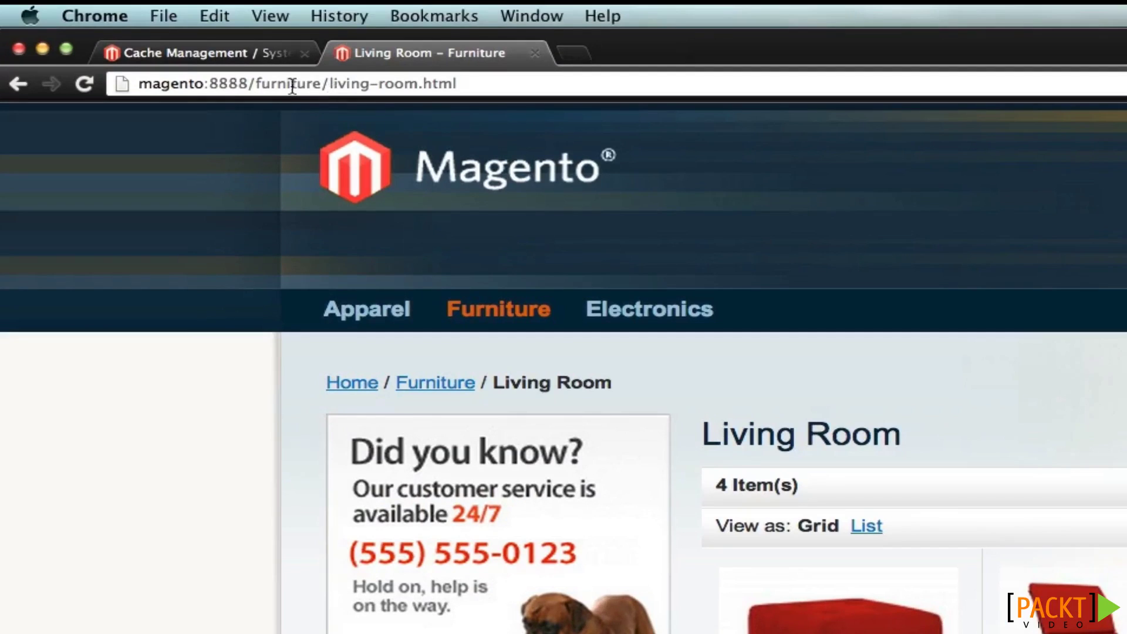
{"action": "left_click", "coordinate": [275, 86]}
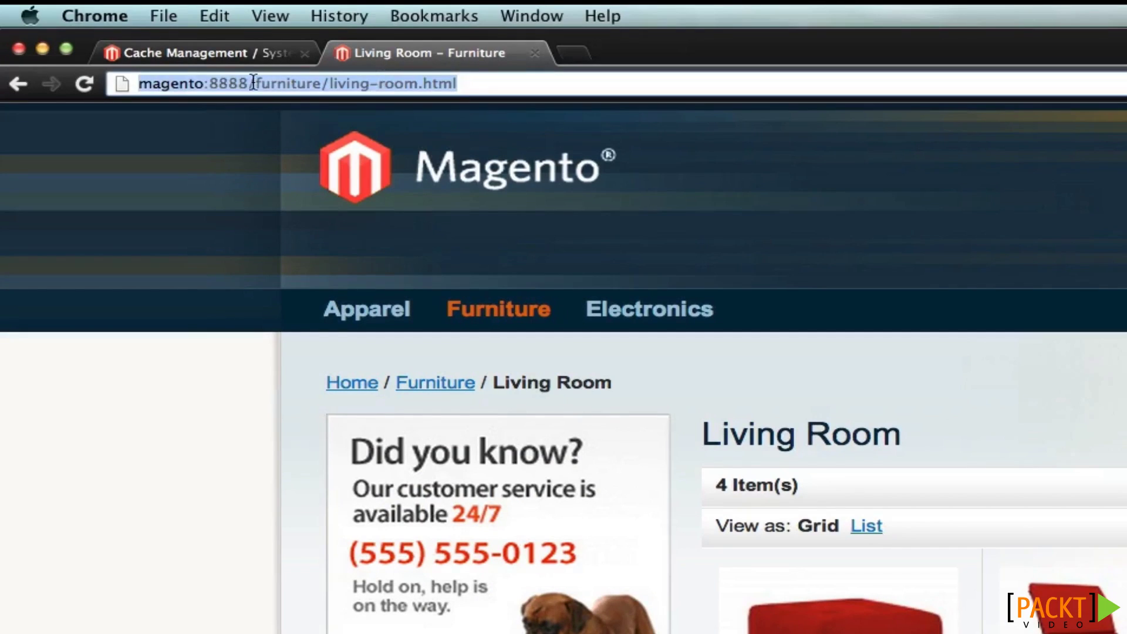
{"action": "left_click", "coordinate": [255, 83]}
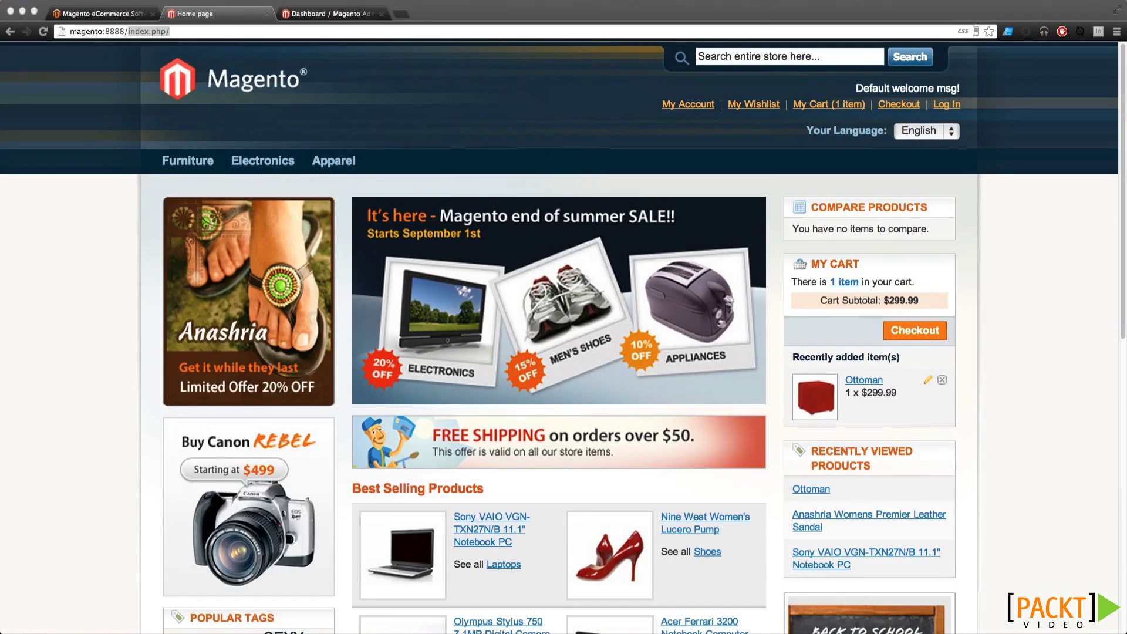
Replace index.php/ with admin in the address to load the admin panel
{"action": "left_click", "coordinate": [187, 37]}
{"action": "left_click_drag", "start_coordinate": [128, 31], "coordinate": [236, 47]}
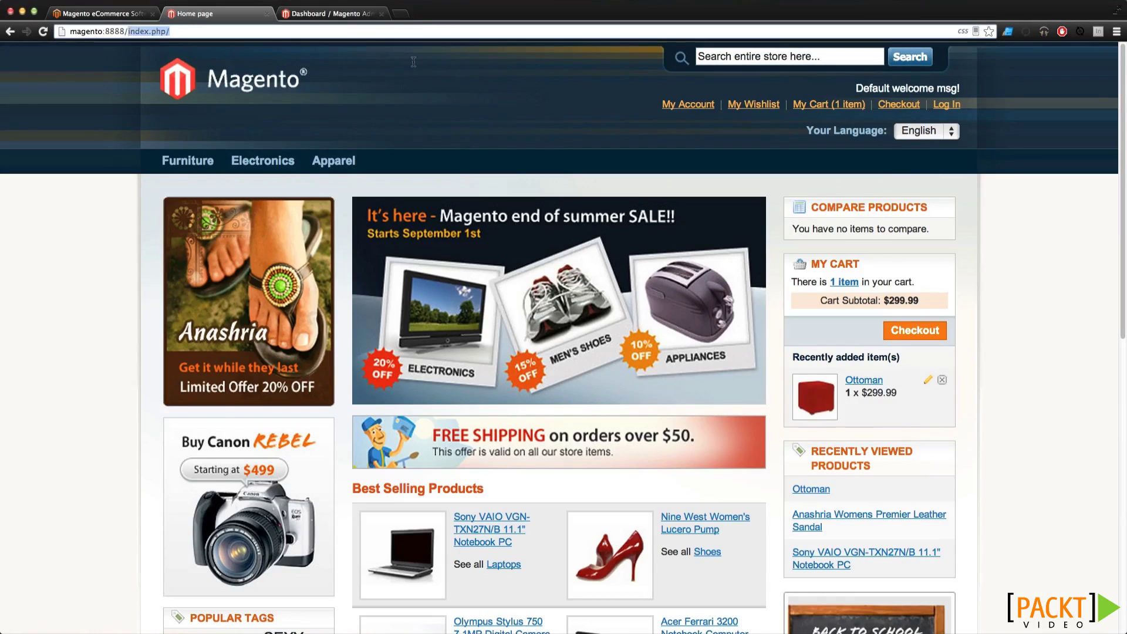
{"action": "type", "text": "admin"}
{"action": "key", "text": "Return"}
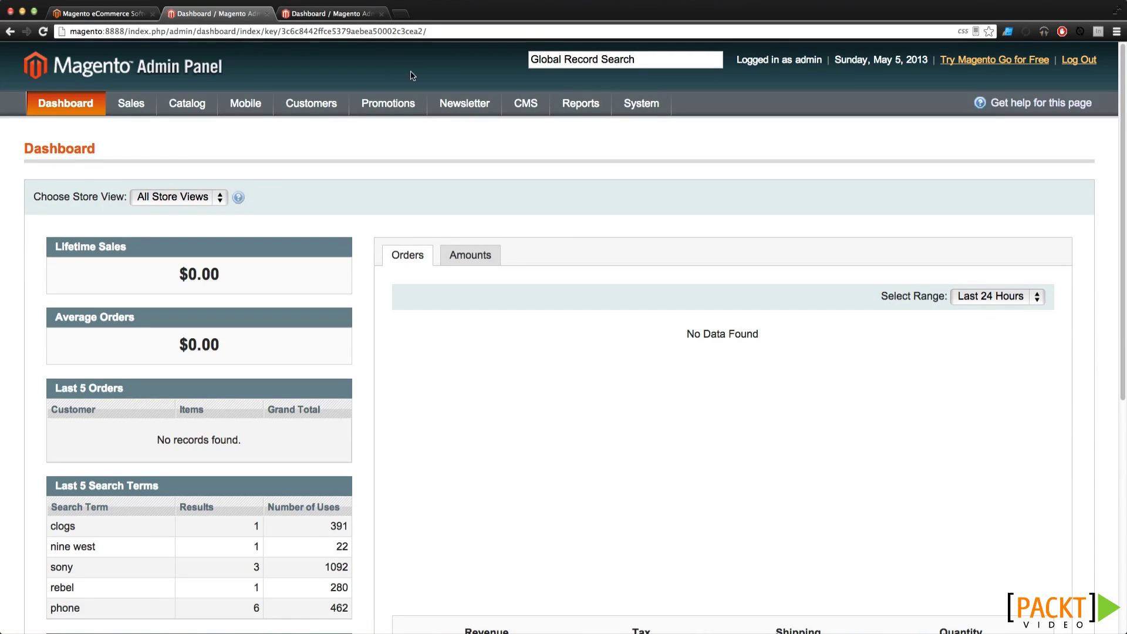
Check the Most Viewed Products tab and the chart range list, leaving Last 24 Hours
{"action": "mouse_move", "coordinate": [367, 108]}
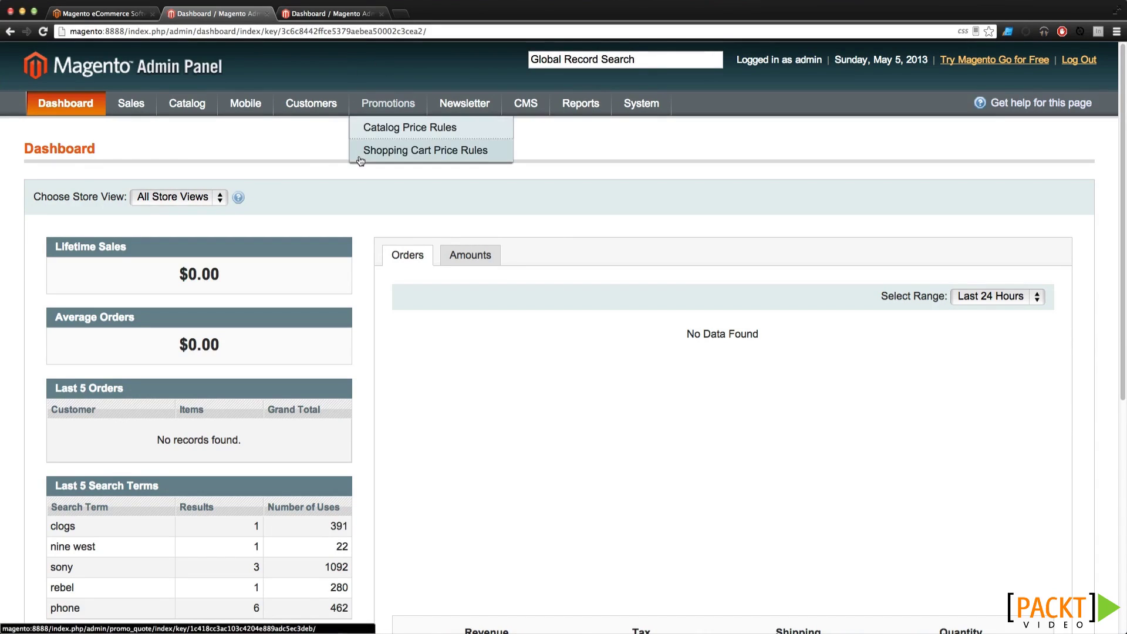
{"action": "scroll", "coordinate": [423, 264], "scroll_direction": "down", "scroll_amount": 3}
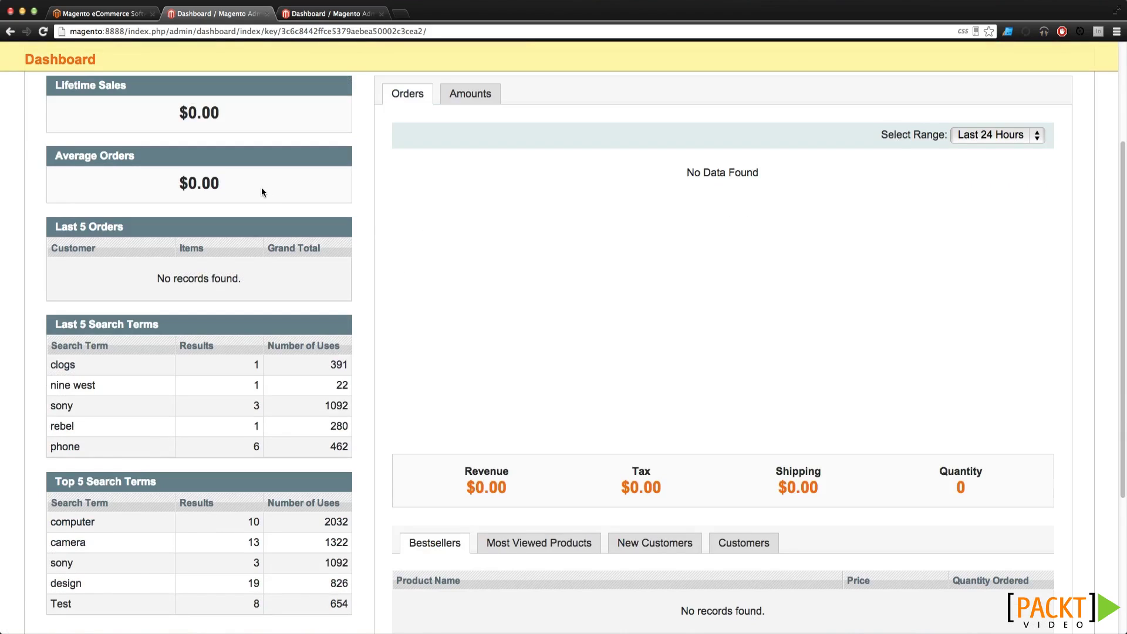
{"action": "scroll", "coordinate": [393, 292], "scroll_direction": "down", "scroll_amount": 2}
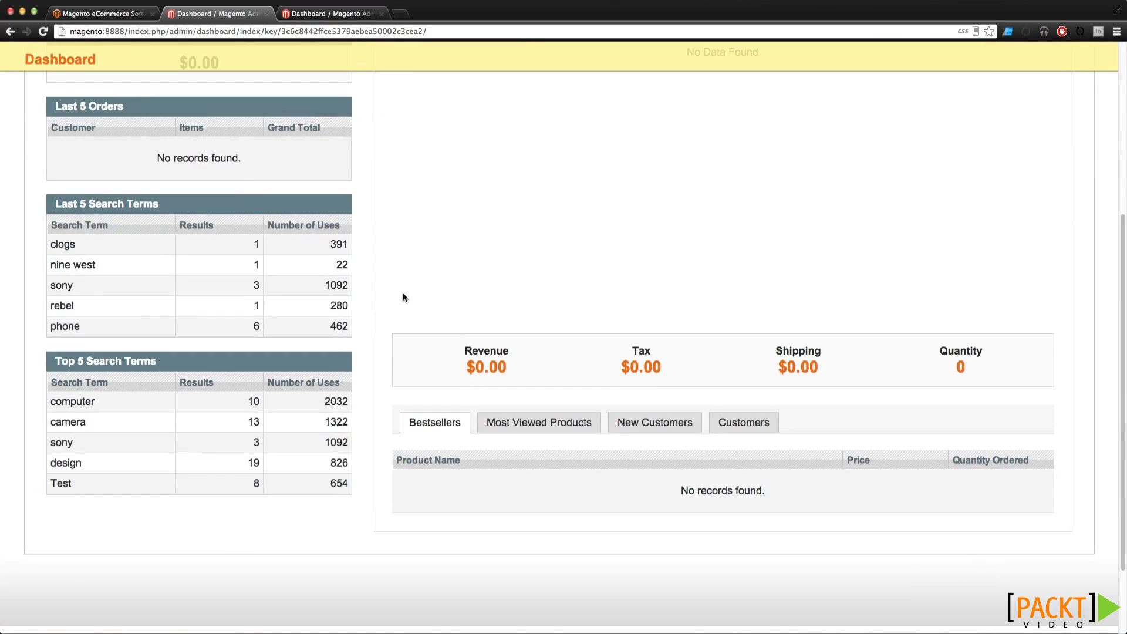
{"action": "left_click", "coordinate": [558, 431]}
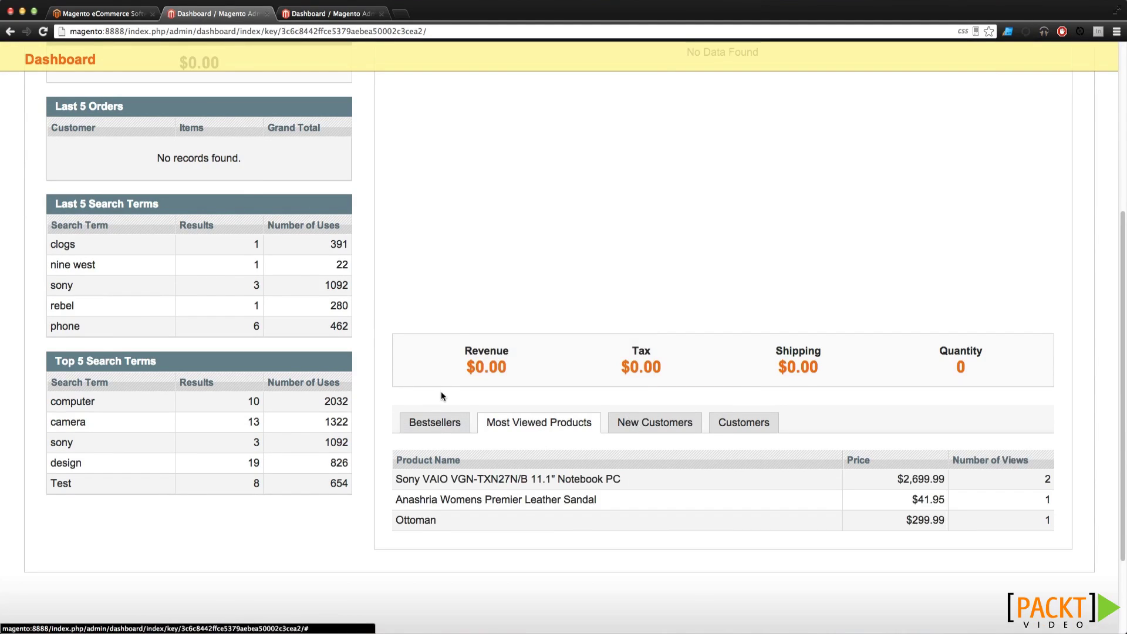
{"action": "scroll", "coordinate": [449, 398], "scroll_direction": "up", "scroll_amount": 5}
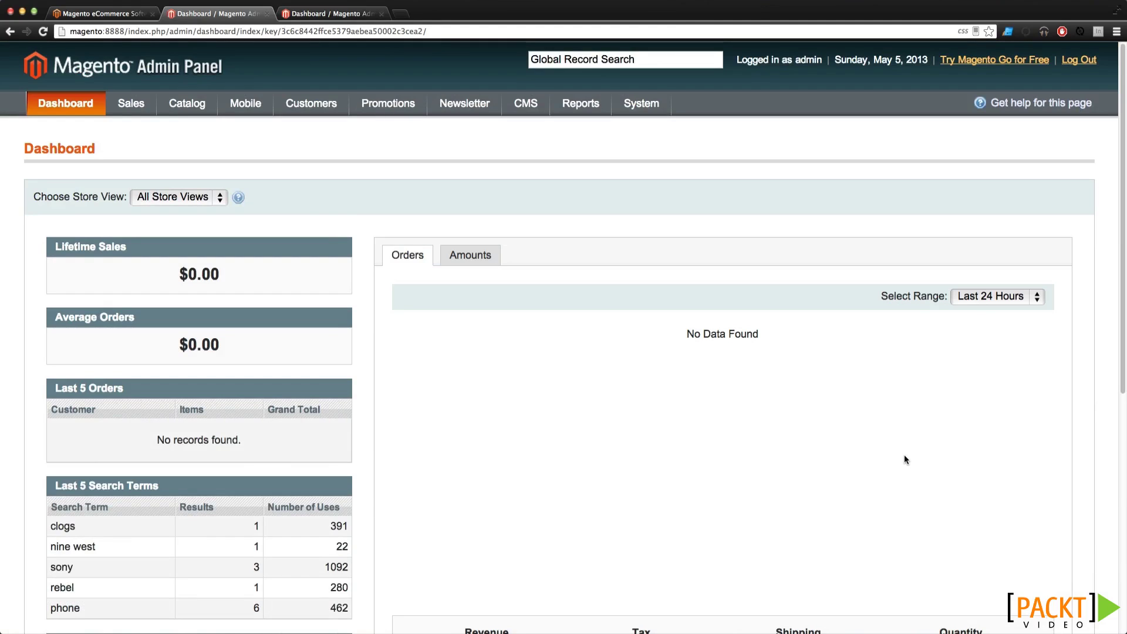
{"action": "left_click", "coordinate": [957, 297]}
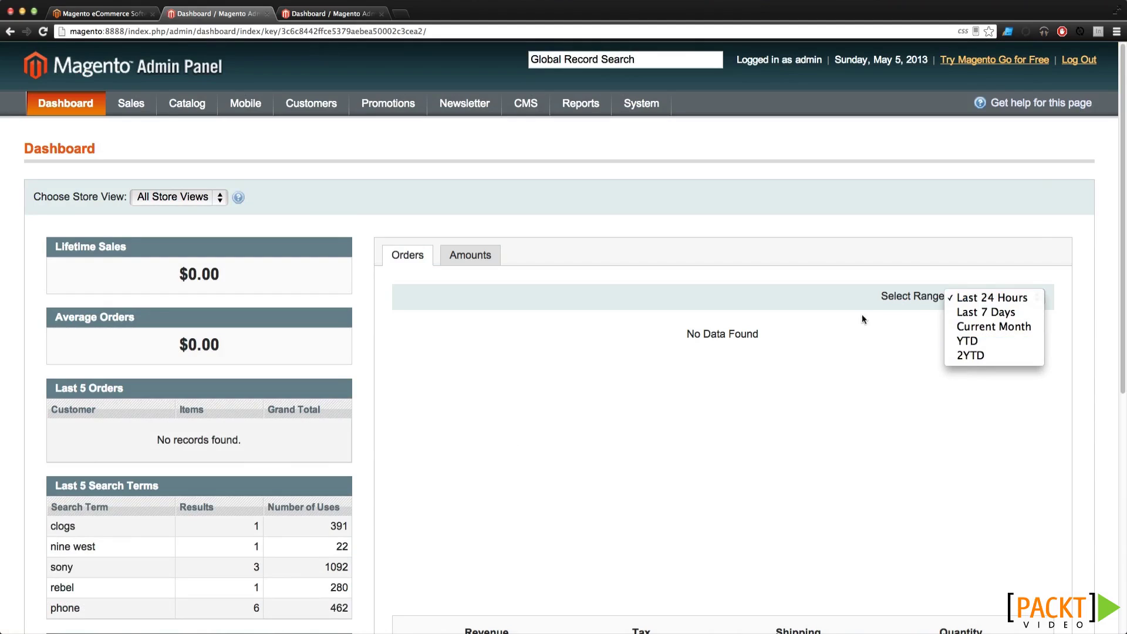
{"action": "left_click", "coordinate": [810, 258]}
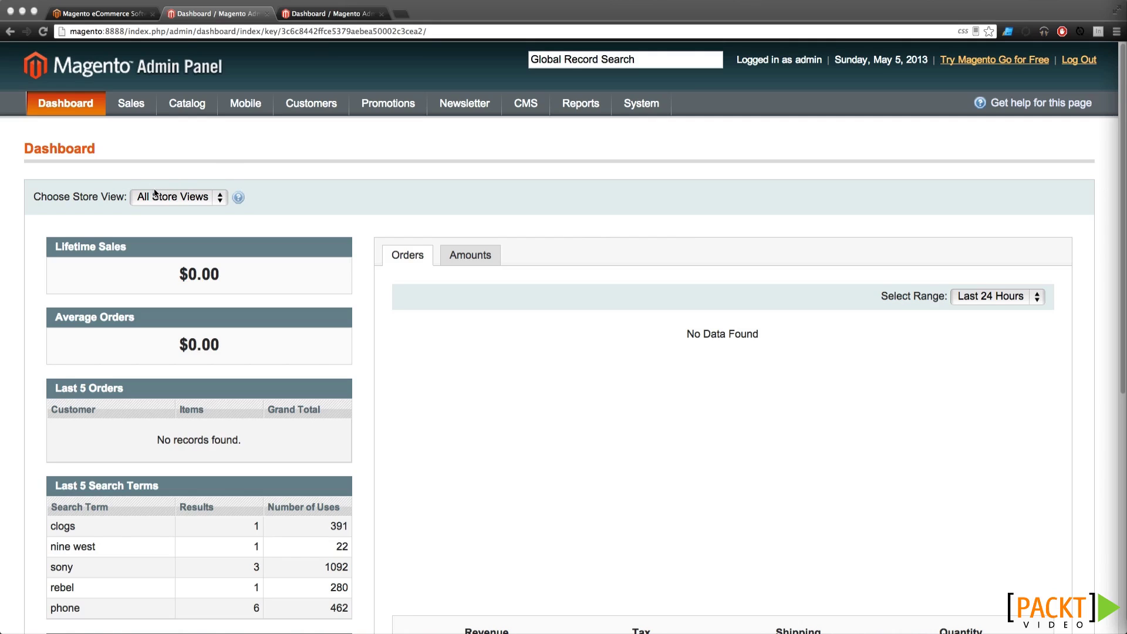
Keep the dashboard on All Store Views and look over the Average Orders widget
{"action": "left_click", "coordinate": [201, 199]}
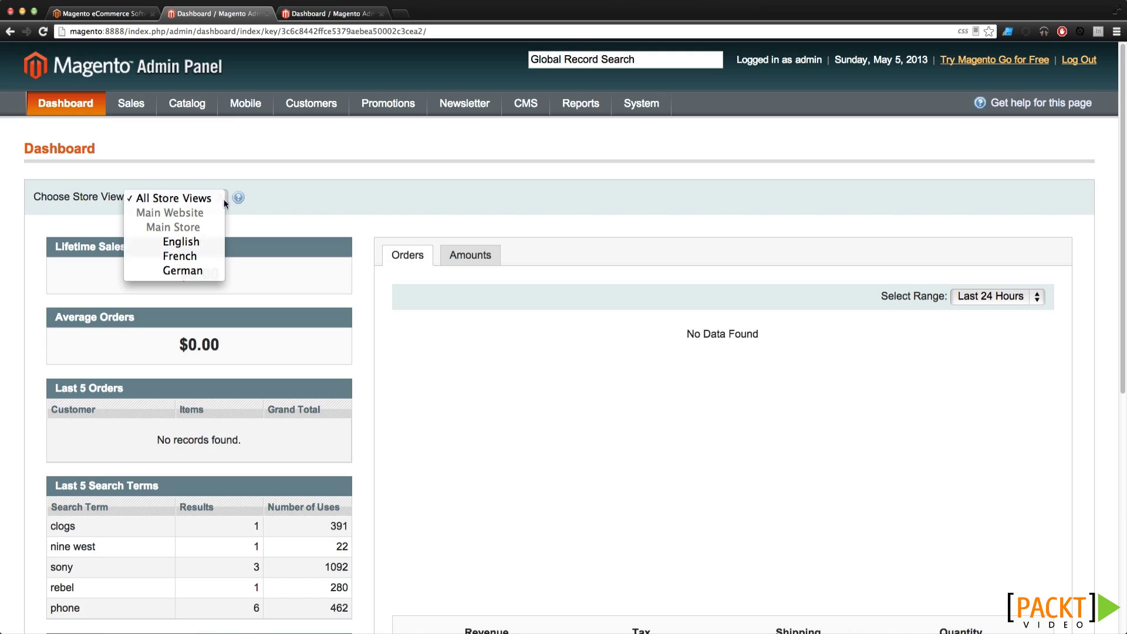
{"action": "left_click", "coordinate": [200, 199]}
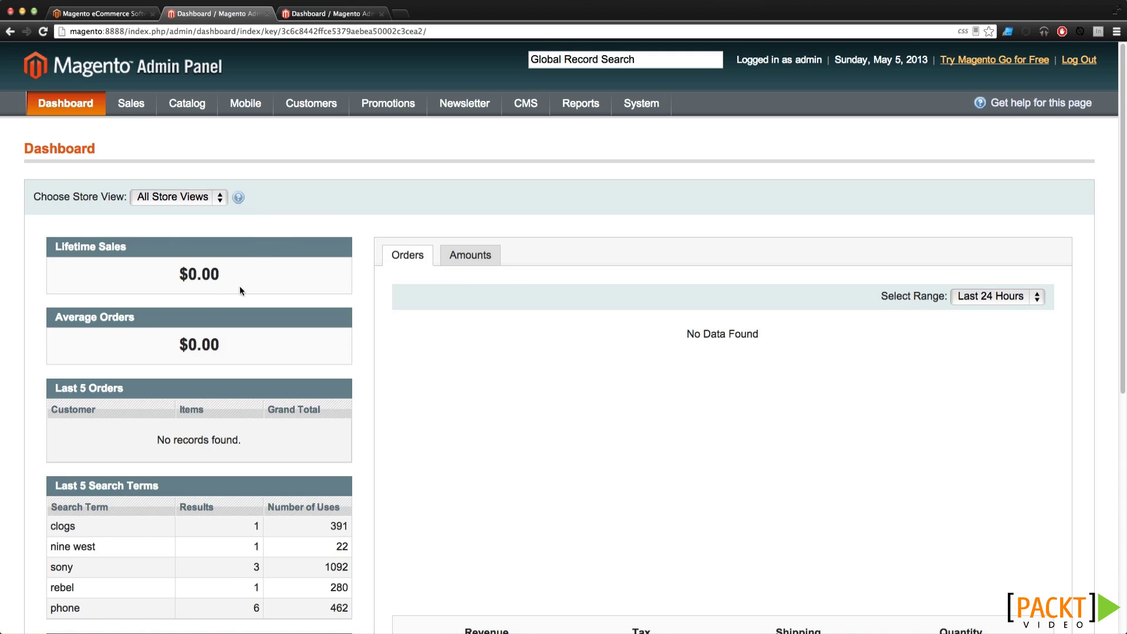
{"action": "left_click_drag", "start_coordinate": [125, 317], "coordinate": [30, 316]}
{"action": "left_click", "coordinate": [96, 368]}
{"action": "scroll", "coordinate": [97, 368], "scroll_direction": "down", "scroll_amount": 3}
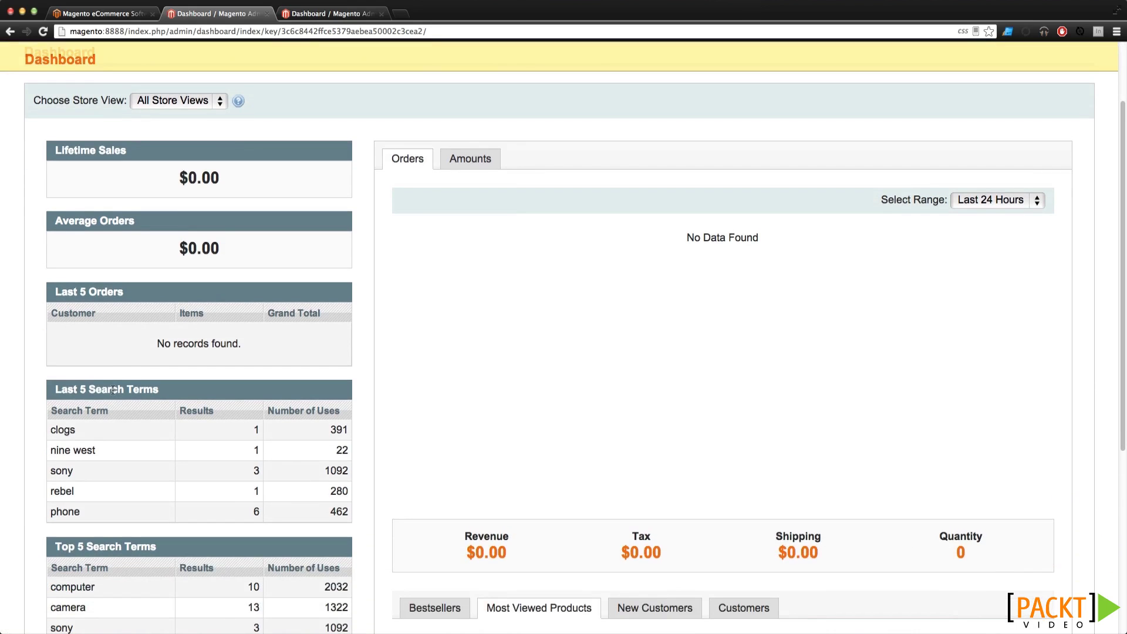
{"action": "scroll", "coordinate": [120, 396], "scroll_direction": "down", "scroll_amount": 2}
{"action": "scroll", "coordinate": [121, 399], "scroll_direction": "down", "scroll_amount": 2}
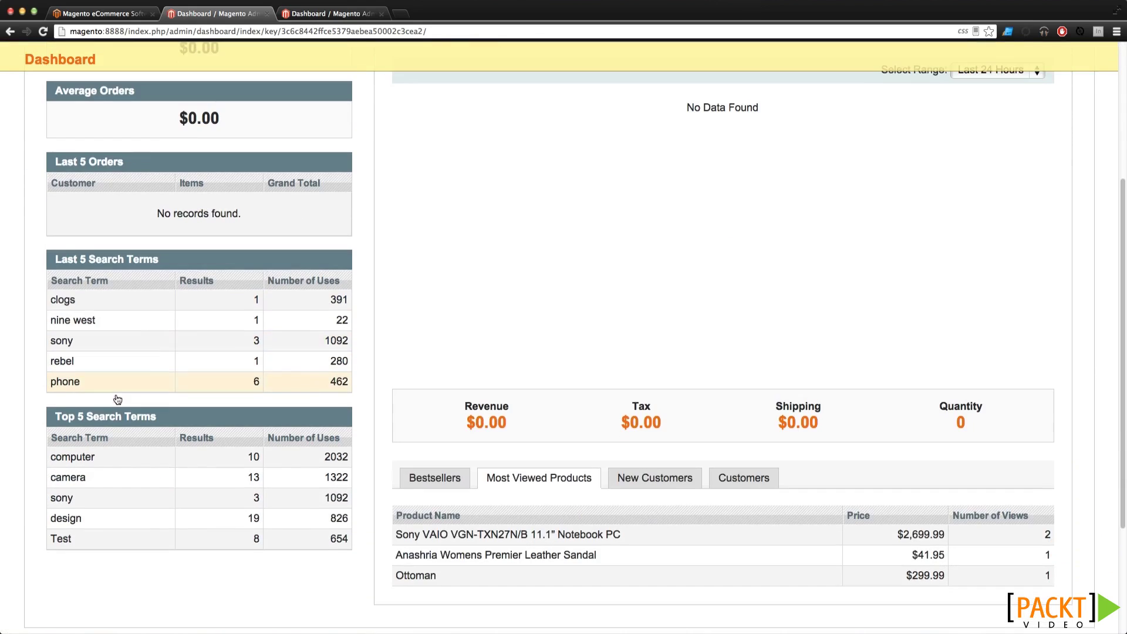
{"action": "scroll", "coordinate": [116, 398], "scroll_direction": "up", "scroll_amount": 6}
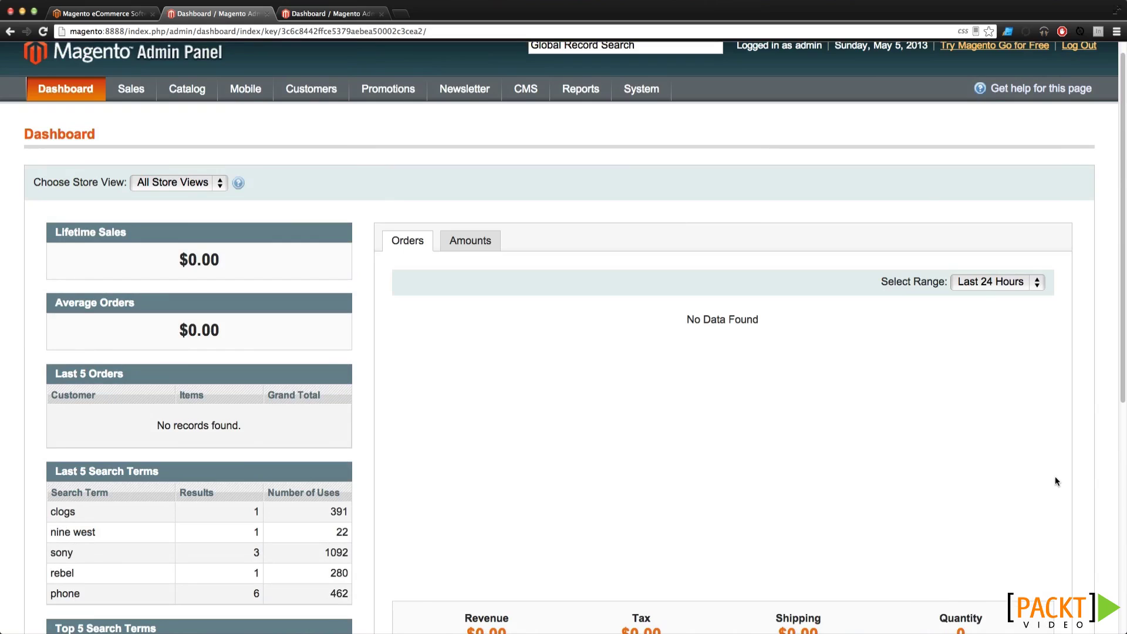
Leave the chart range unchanged and switch the dashboard chart to Amounts, checking the Revenue total
{"action": "left_click", "coordinate": [1022, 286]}
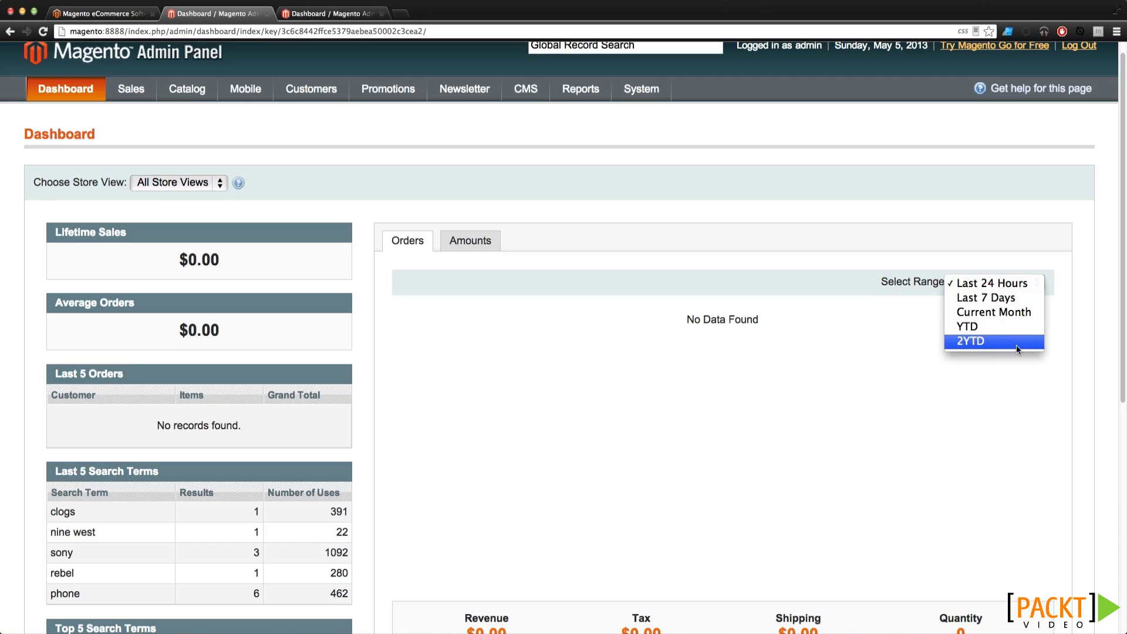
{"action": "left_click", "coordinate": [1017, 363]}
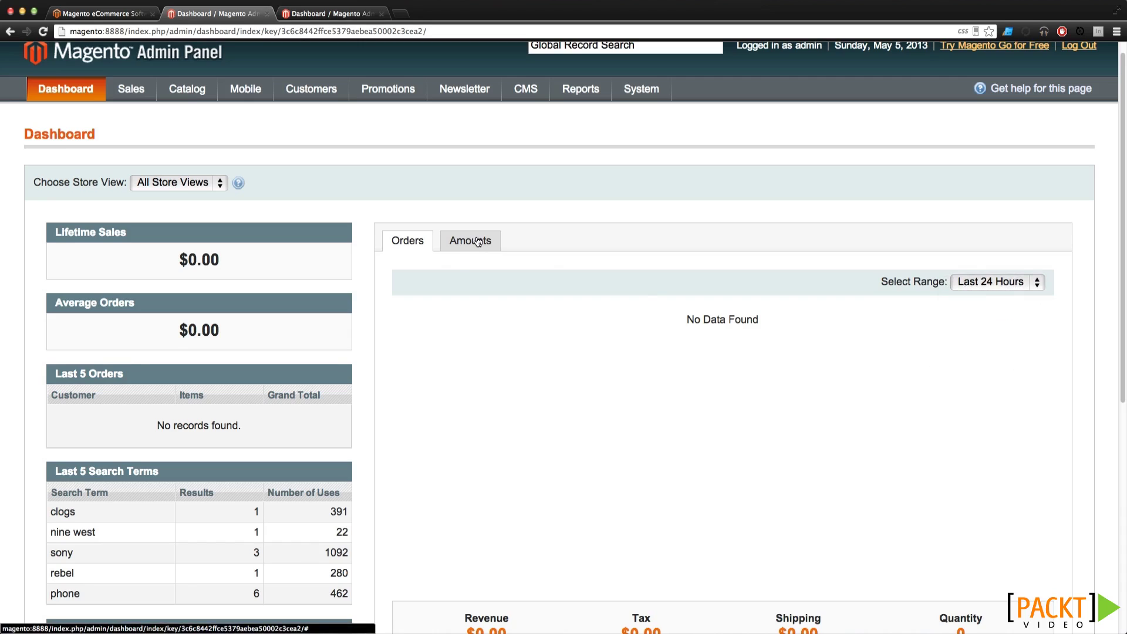
{"action": "left_click", "coordinate": [445, 245]}
{"action": "scroll", "coordinate": [499, 258], "scroll_direction": "down", "scroll_amount": 3}
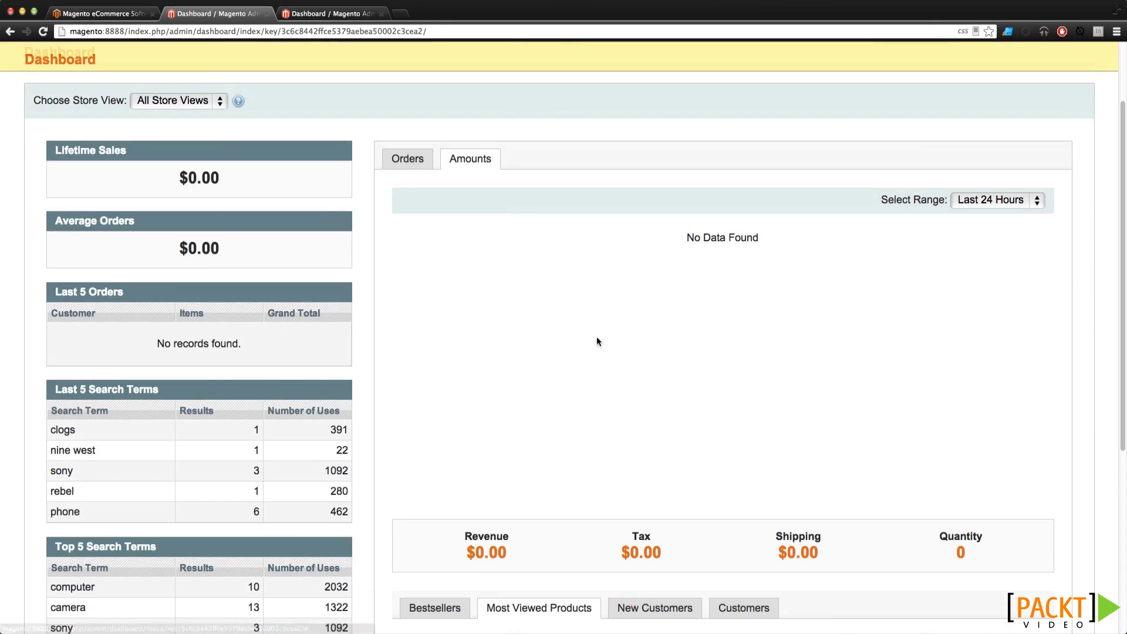
{"action": "left_click_drag", "start_coordinate": [466, 552], "coordinate": [523, 554]}
{"action": "left_click", "coordinate": [523, 553]}
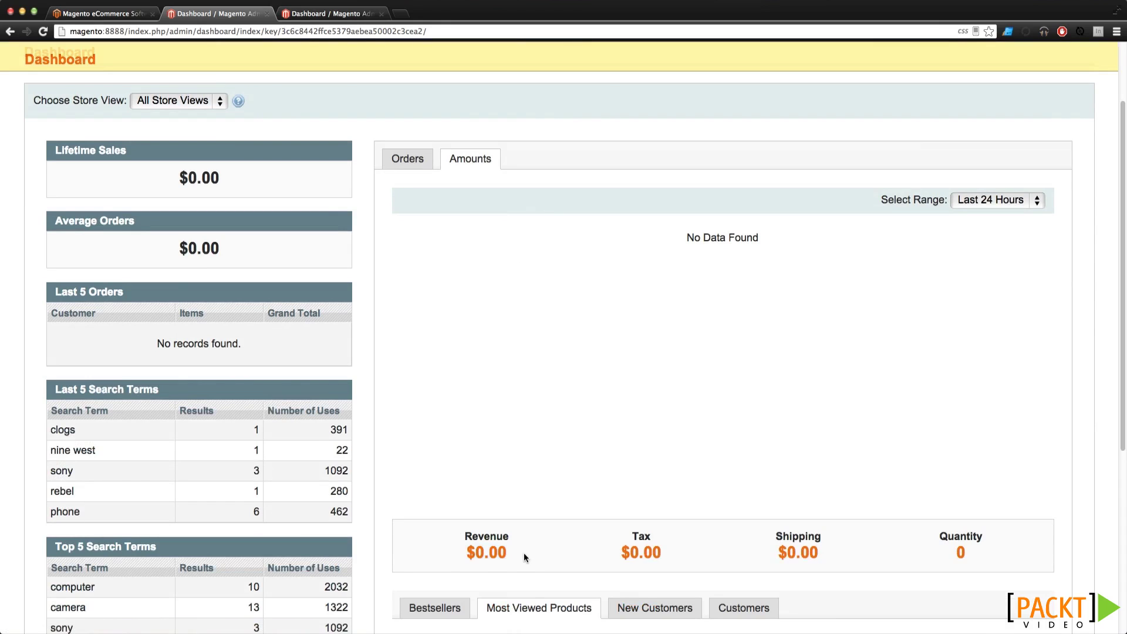
{"action": "scroll", "coordinate": [523, 552], "scroll_direction": "down", "scroll_amount": 4}
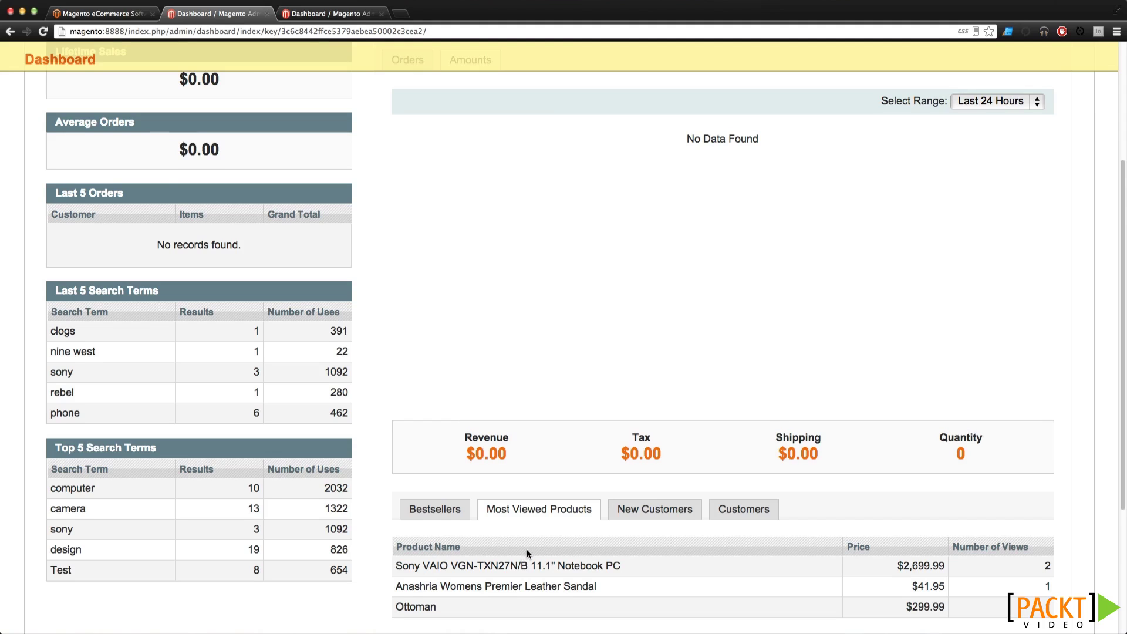
{"action": "scroll", "coordinate": [526, 549], "scroll_direction": "down", "scroll_amount": 3}
Cycle through the Bestsellers, New Customers and Customers tabs of the lower panel
{"action": "left_click", "coordinate": [449, 440]}
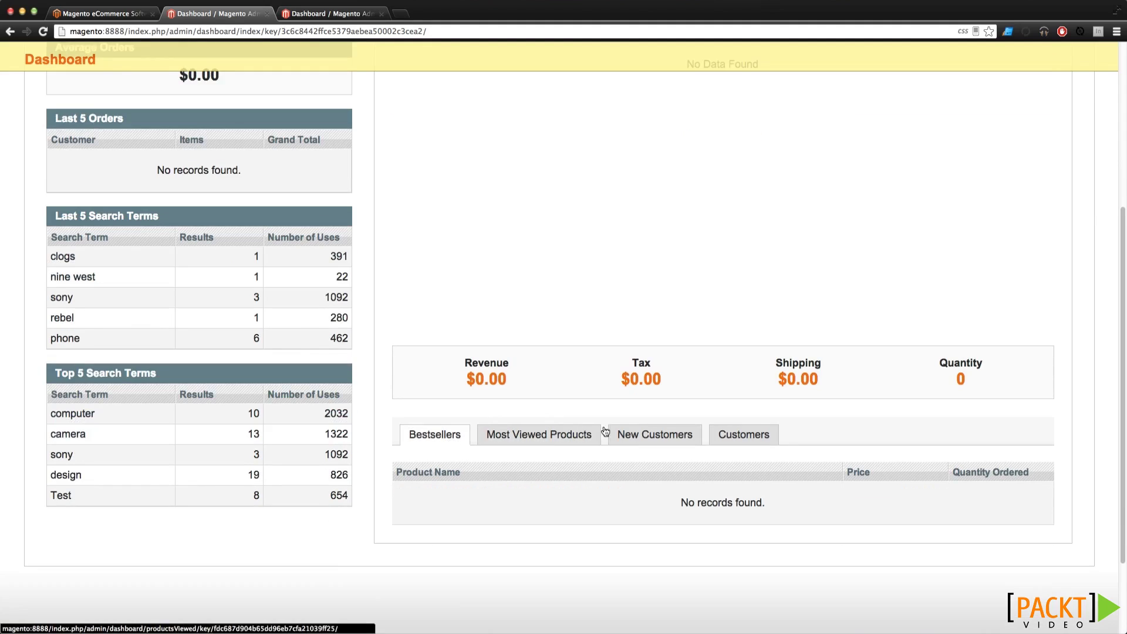
{"action": "left_click", "coordinate": [634, 434]}
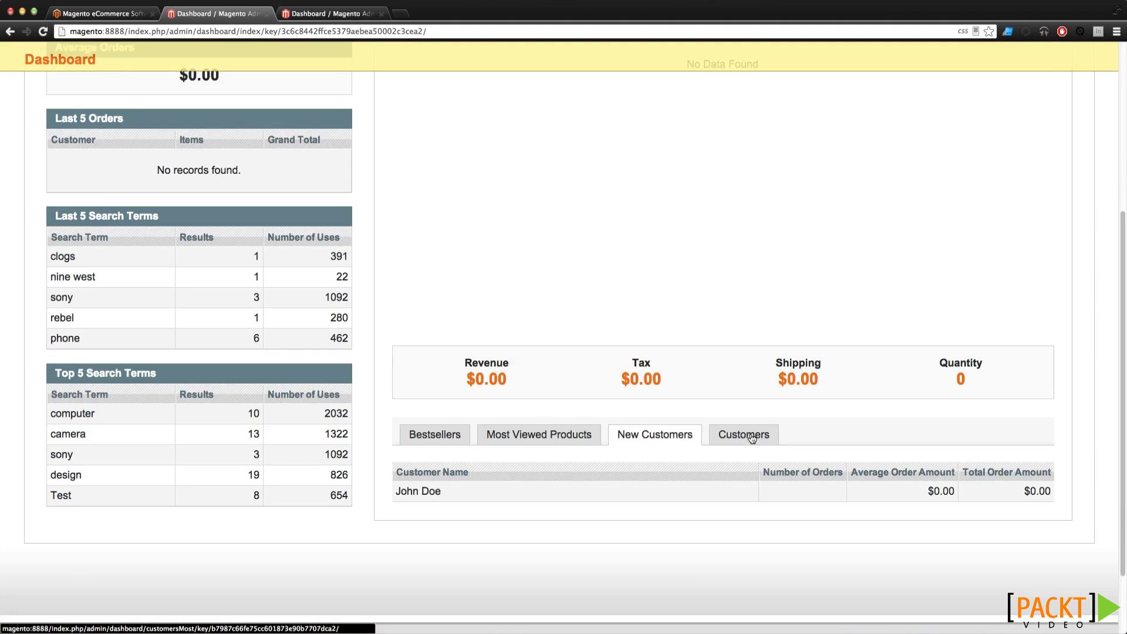
{"action": "left_click", "coordinate": [743, 435]}
{"action": "scroll", "coordinate": [412, 427], "scroll_direction": "down", "scroll_amount": 3}
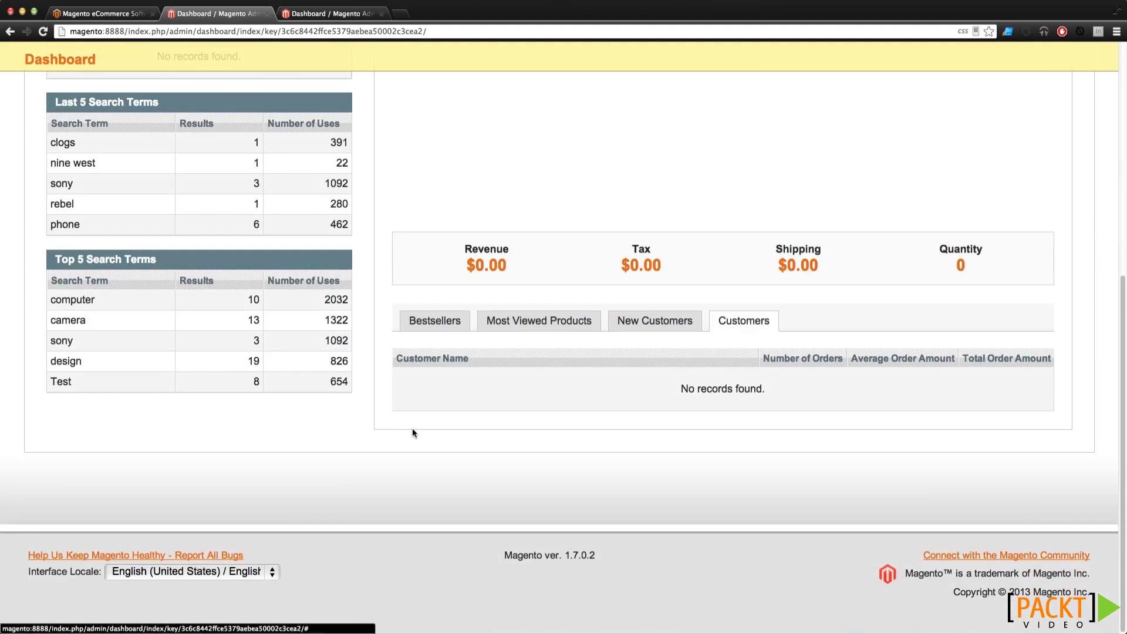
{"action": "scroll", "coordinate": [412, 431], "scroll_direction": "up", "scroll_amount": 8}
{"action": "scroll", "coordinate": [405, 458], "scroll_direction": "down", "scroll_amount": 1}
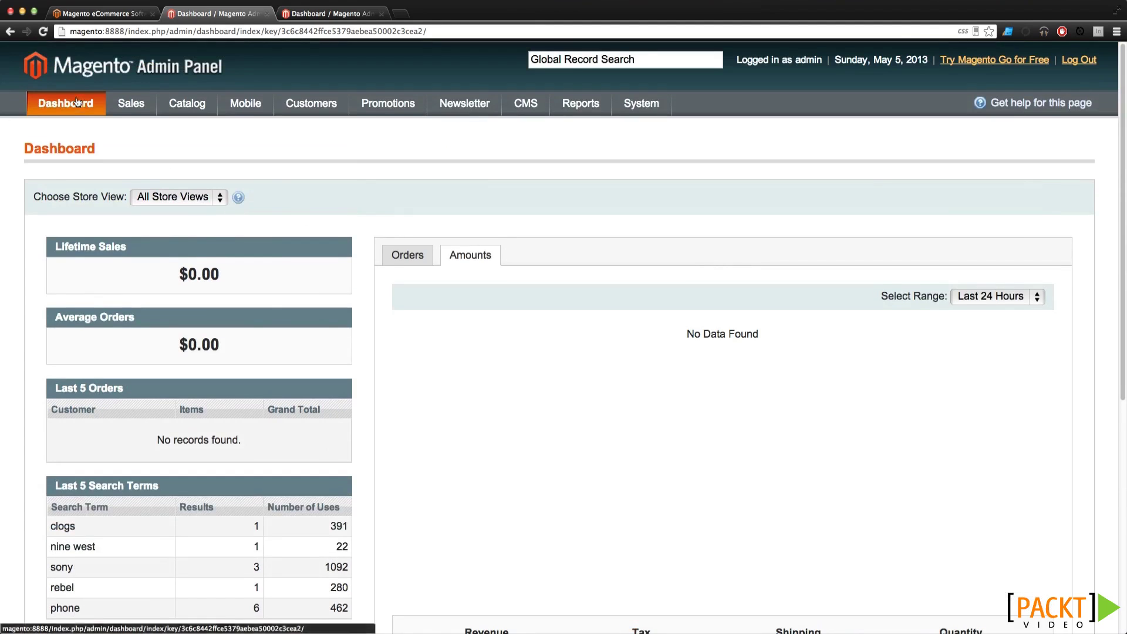
Browse the Sales Orders, Invoices and then Shipments grids
{"action": "mouse_move", "coordinate": [125, 95]}
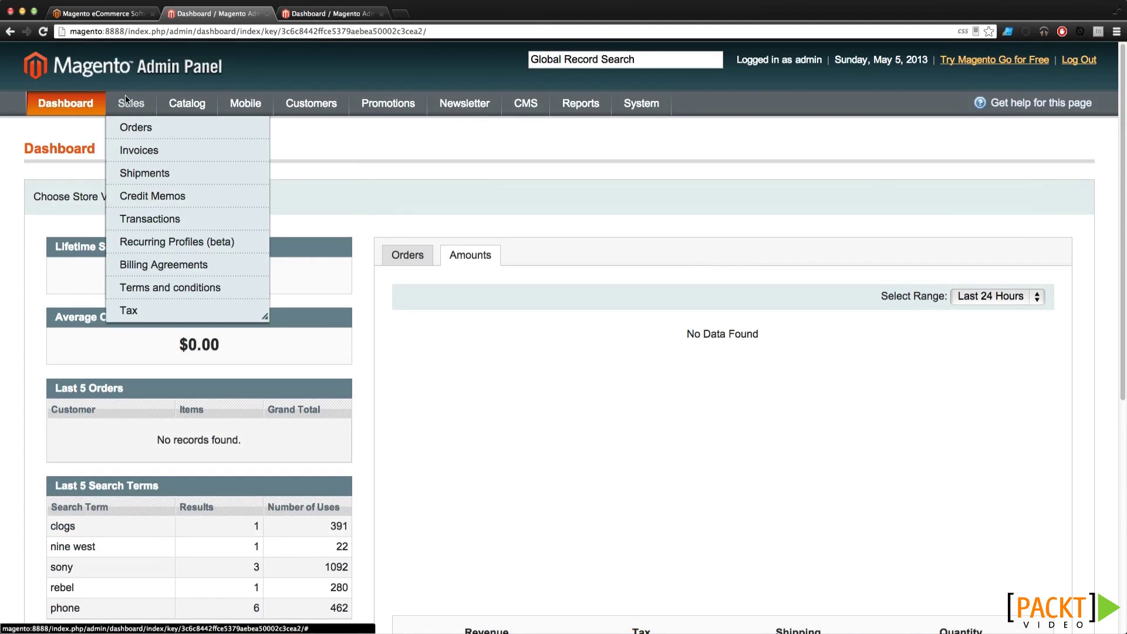
{"action": "left_click", "coordinate": [136, 128]}
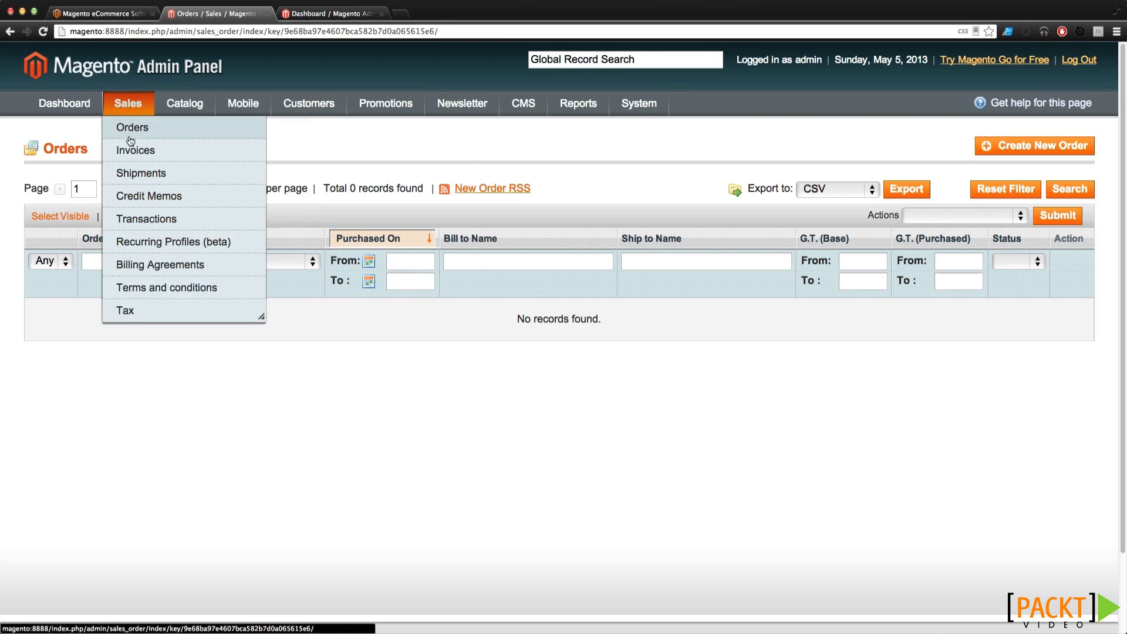
{"action": "left_click", "coordinate": [131, 150]}
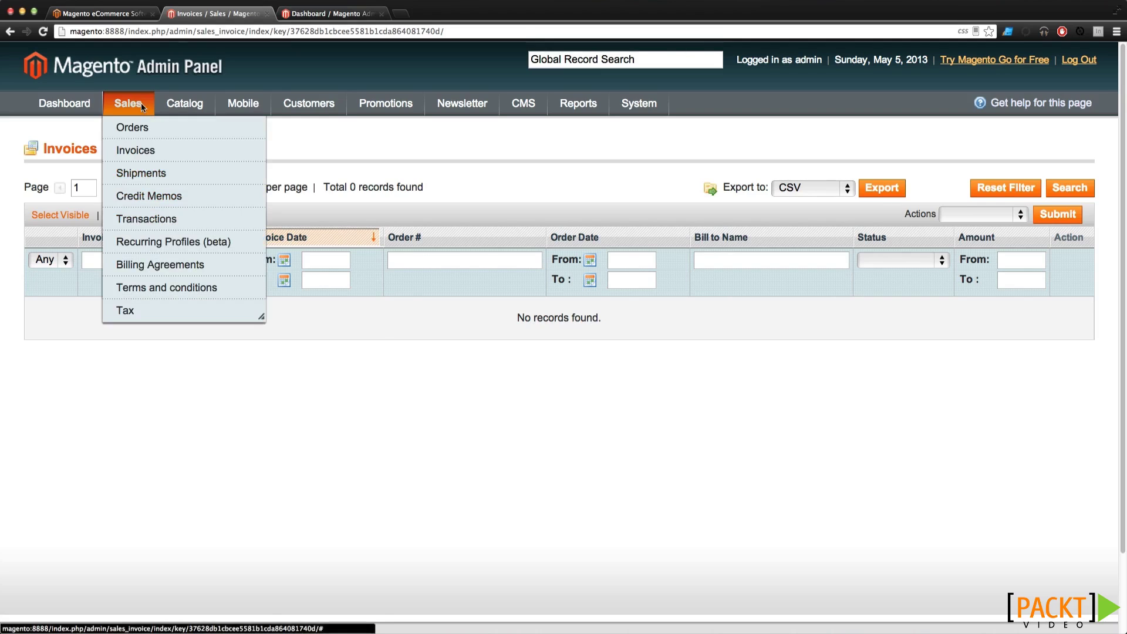
{"action": "left_click", "coordinate": [139, 178]}
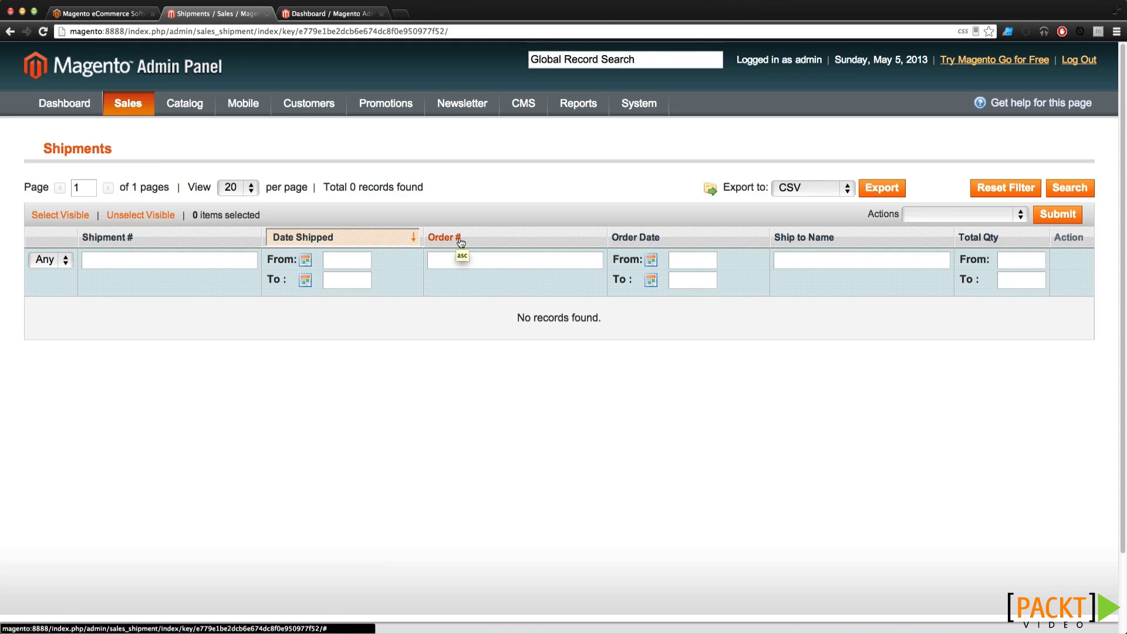
Sort shipments by Ship to Name, then by Shipment # ascending, and check the Actions list
{"action": "left_click", "coordinate": [868, 245]}
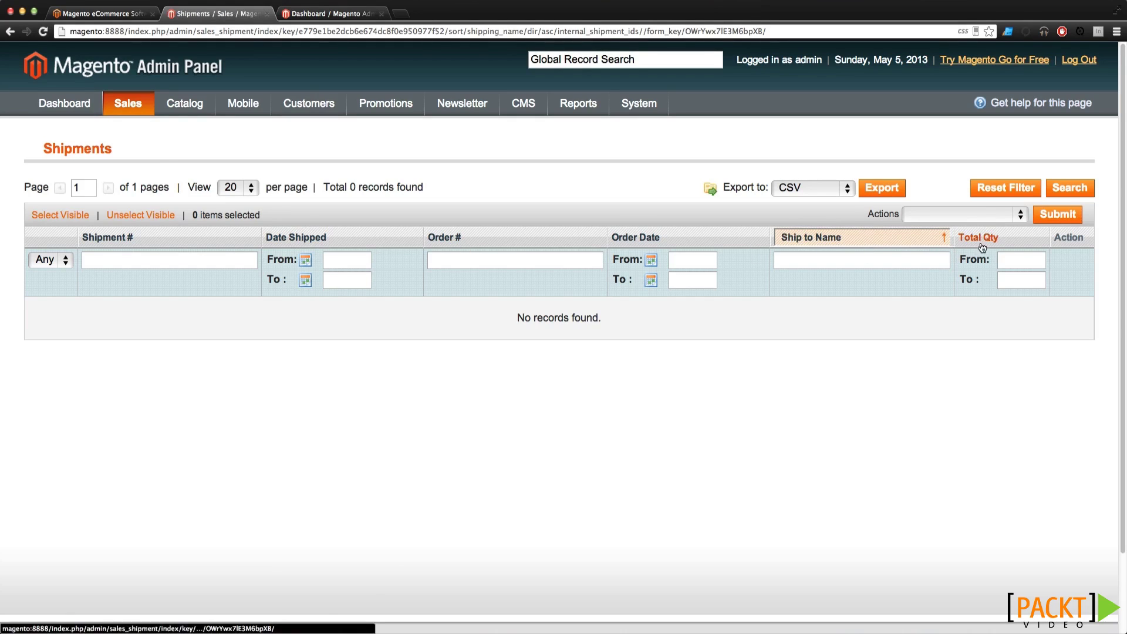
{"action": "left_click", "coordinate": [170, 246]}
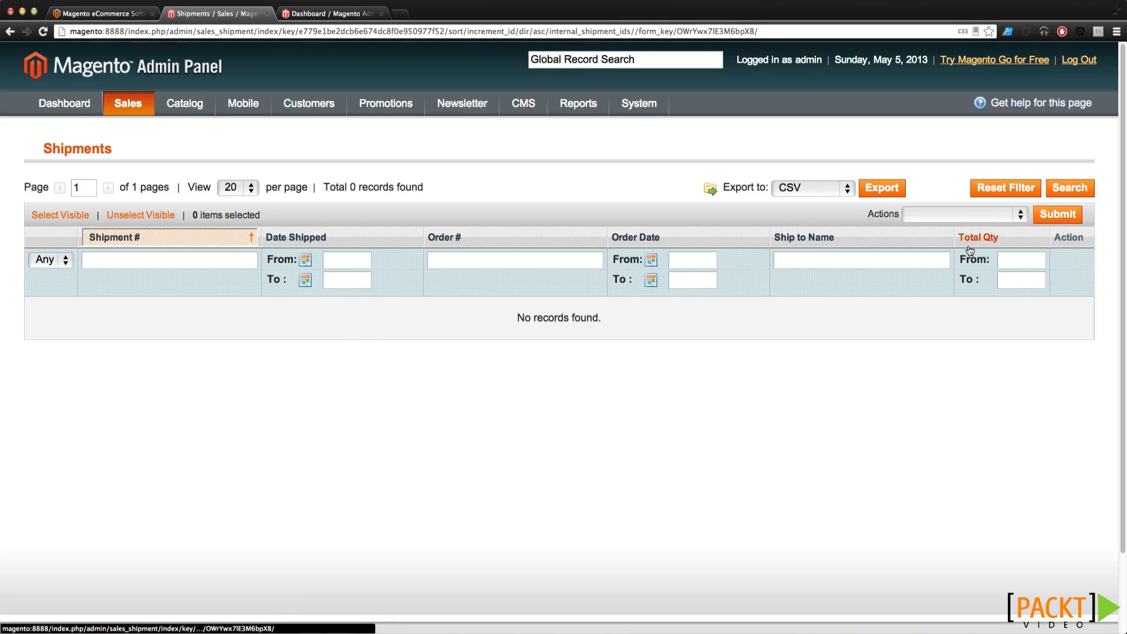
{"action": "left_click", "coordinate": [925, 214]}
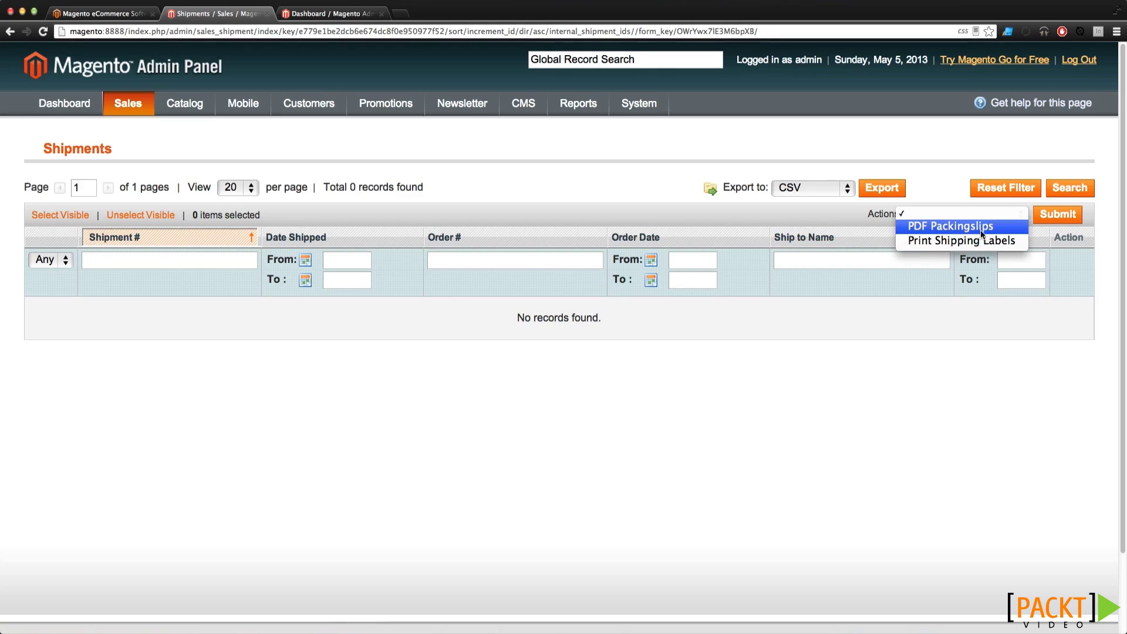
{"action": "left_click", "coordinate": [674, 220]}
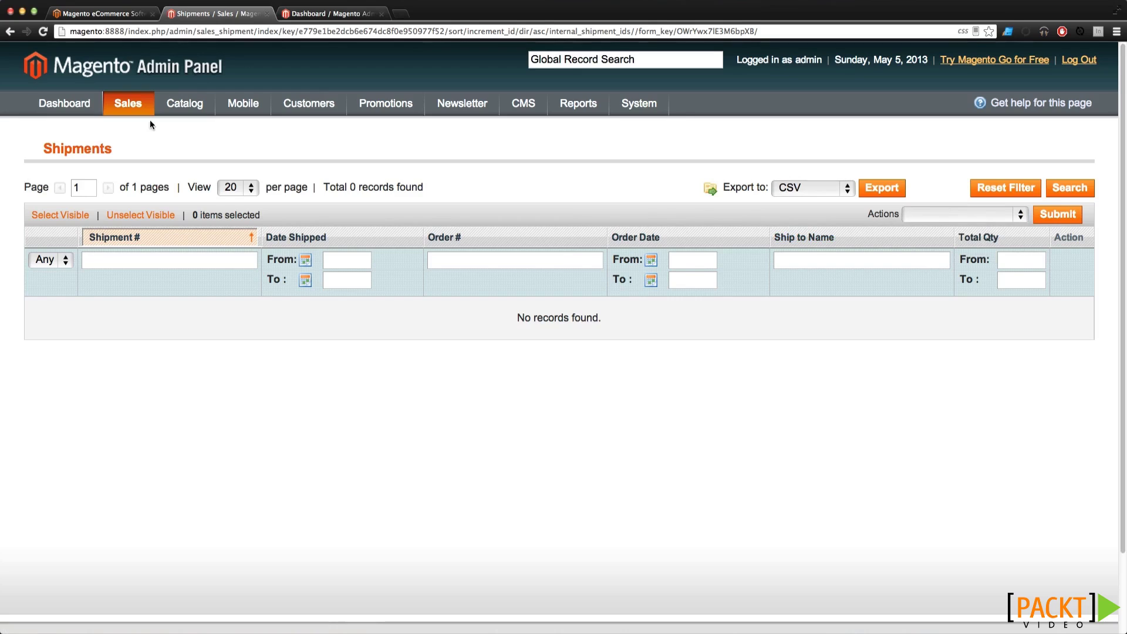
View the Credit Memos, Transactions and Recurring Profiles (beta) grids under Sales
{"action": "mouse_move", "coordinate": [121, 104]}
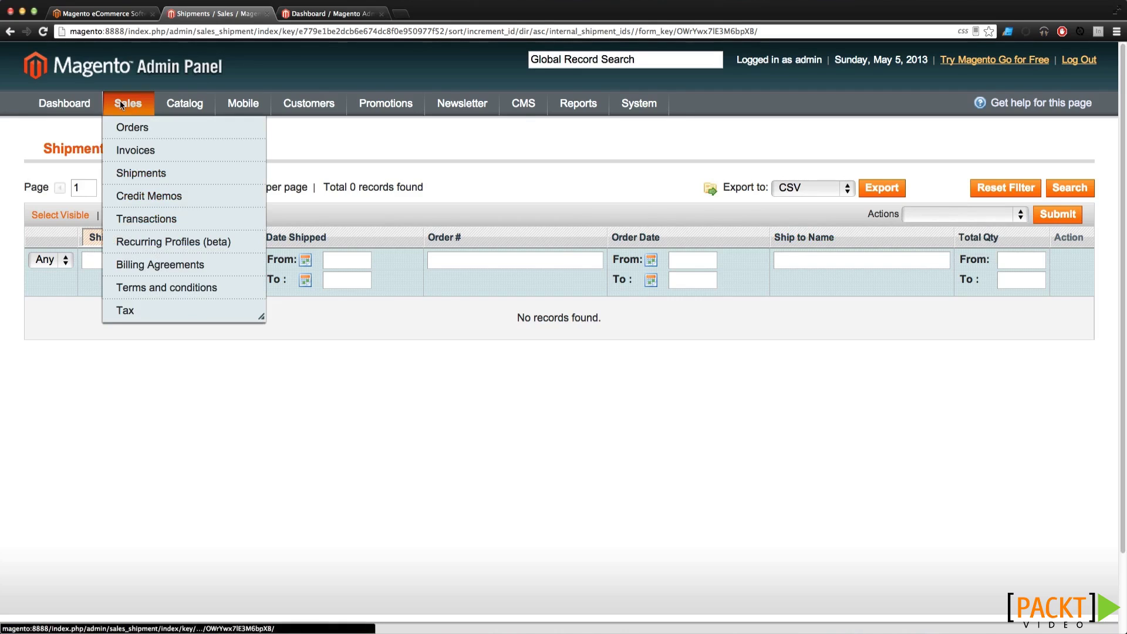
{"action": "left_click", "coordinate": [154, 203]}
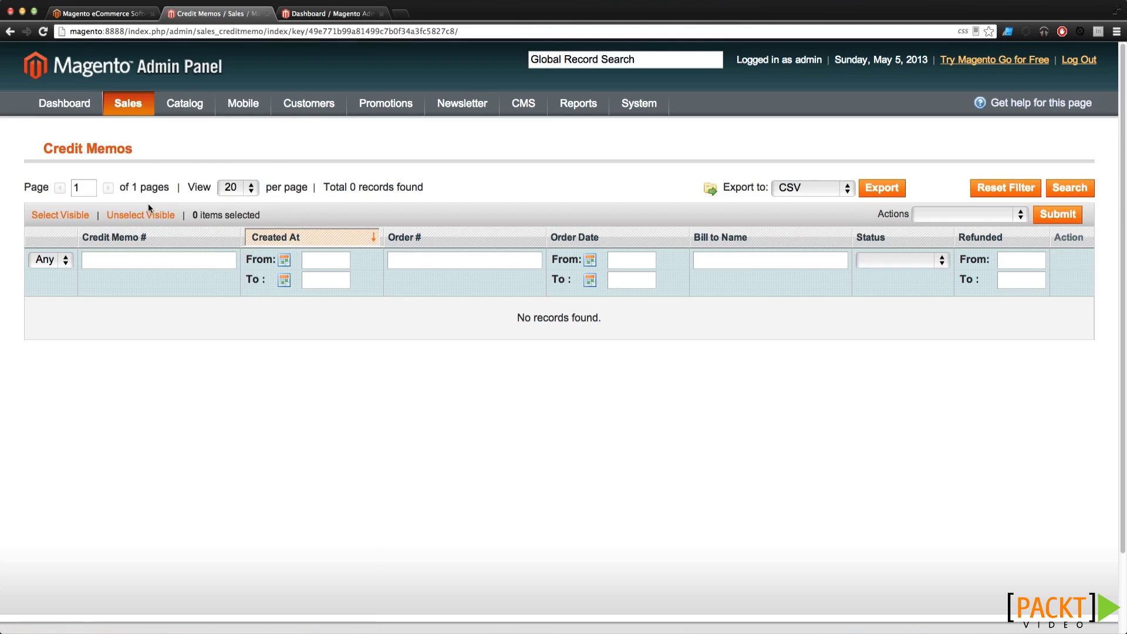
{"action": "mouse_move", "coordinate": [124, 107]}
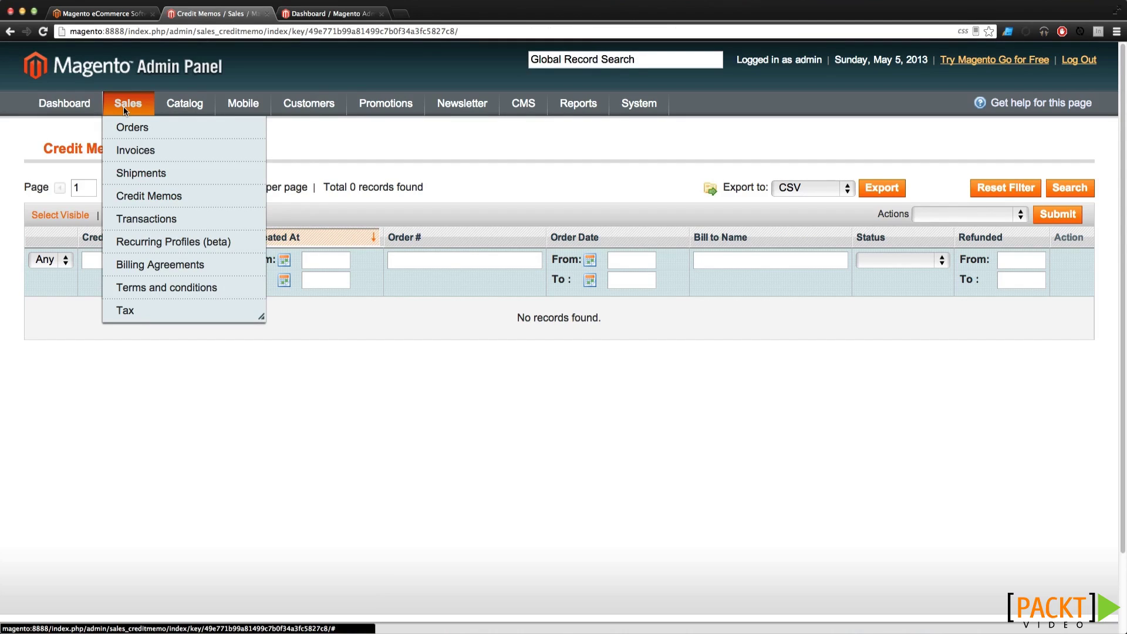
{"action": "left_click", "coordinate": [168, 229]}
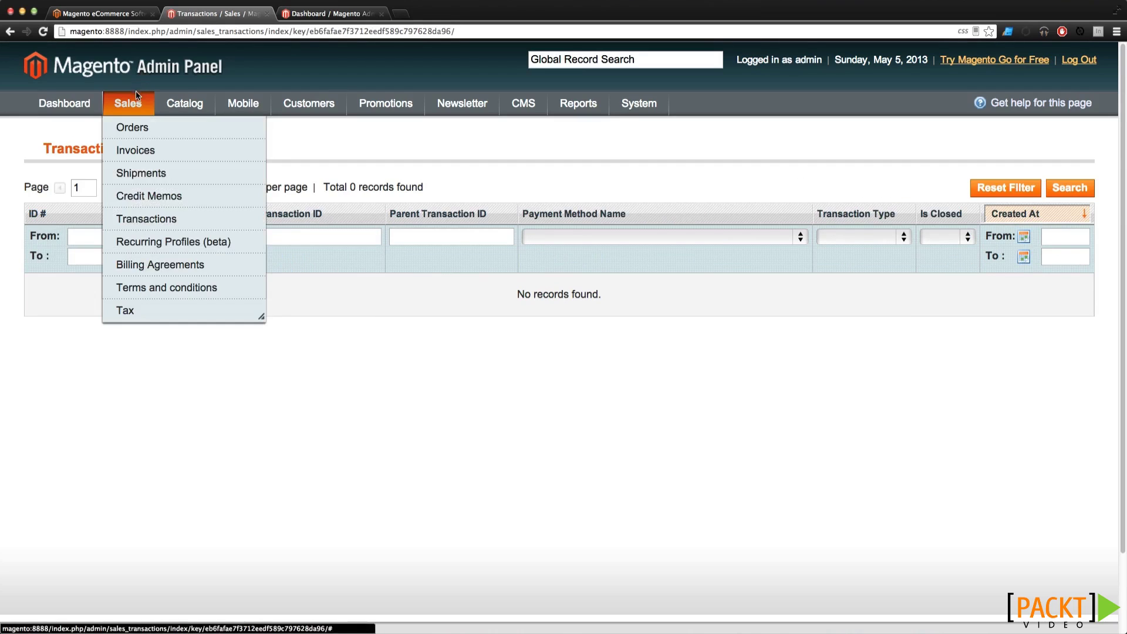
{"action": "left_click", "coordinate": [161, 243]}
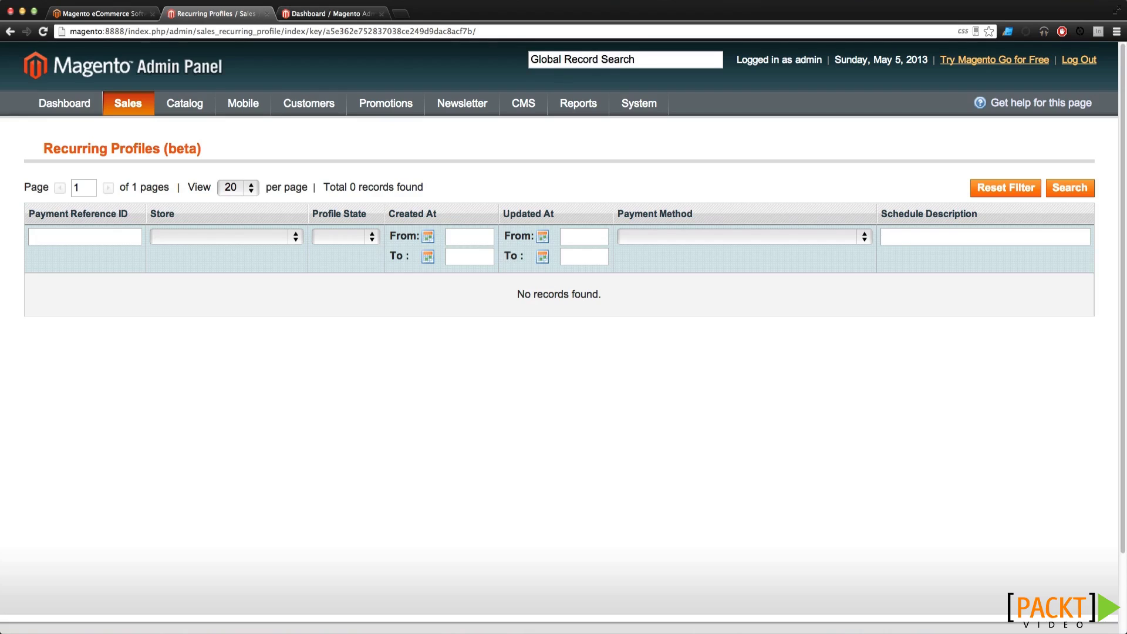
View Billing Agreements, then the Manage Terms and Conditions list
{"action": "mouse_move", "coordinate": [144, 103]}
{"action": "left_click", "coordinate": [135, 267]}
{"action": "mouse_move", "coordinate": [141, 100]}
{"action": "left_click", "coordinate": [143, 284]}
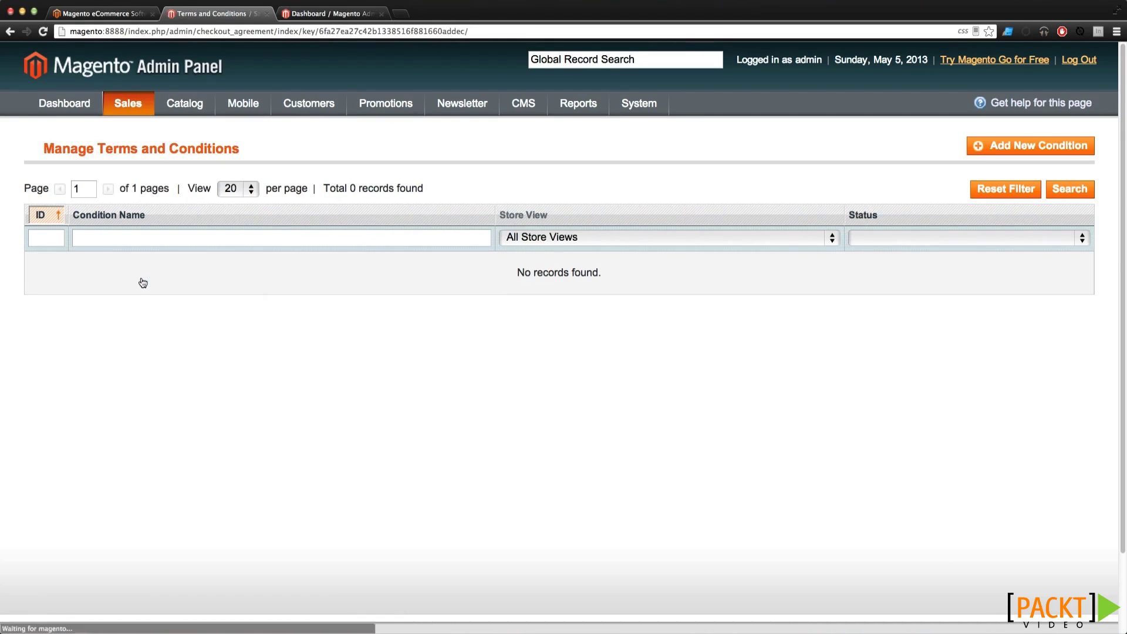
Start a new terms-and-conditions entry and inspect its form, leaving Status Disabled
{"action": "left_click", "coordinate": [1007, 147]}
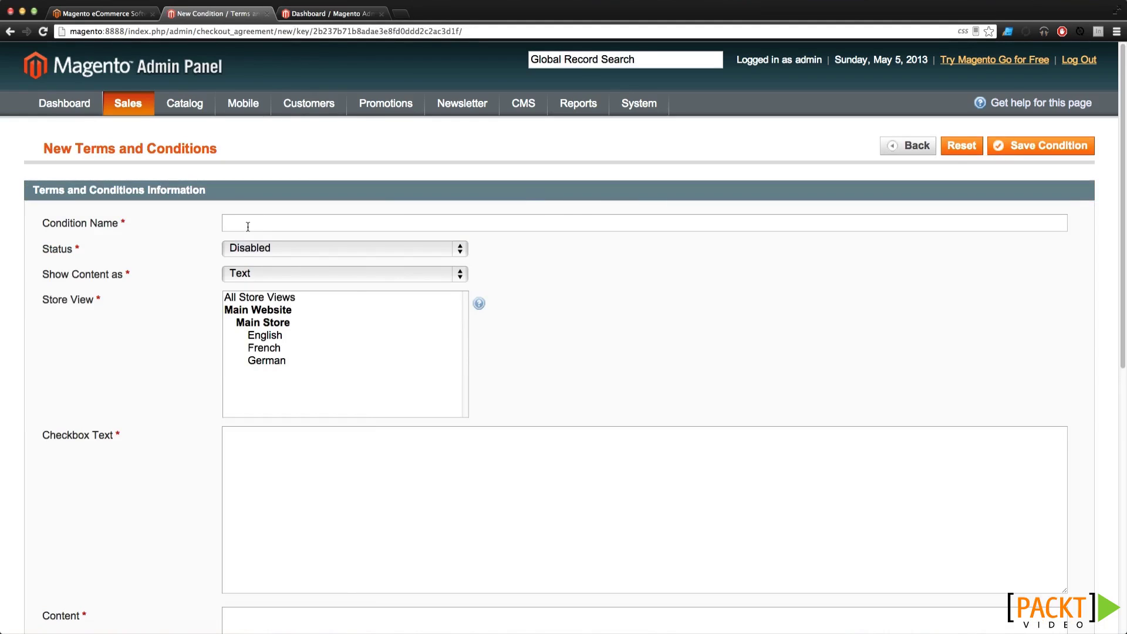
{"action": "left_click", "coordinate": [259, 249]}
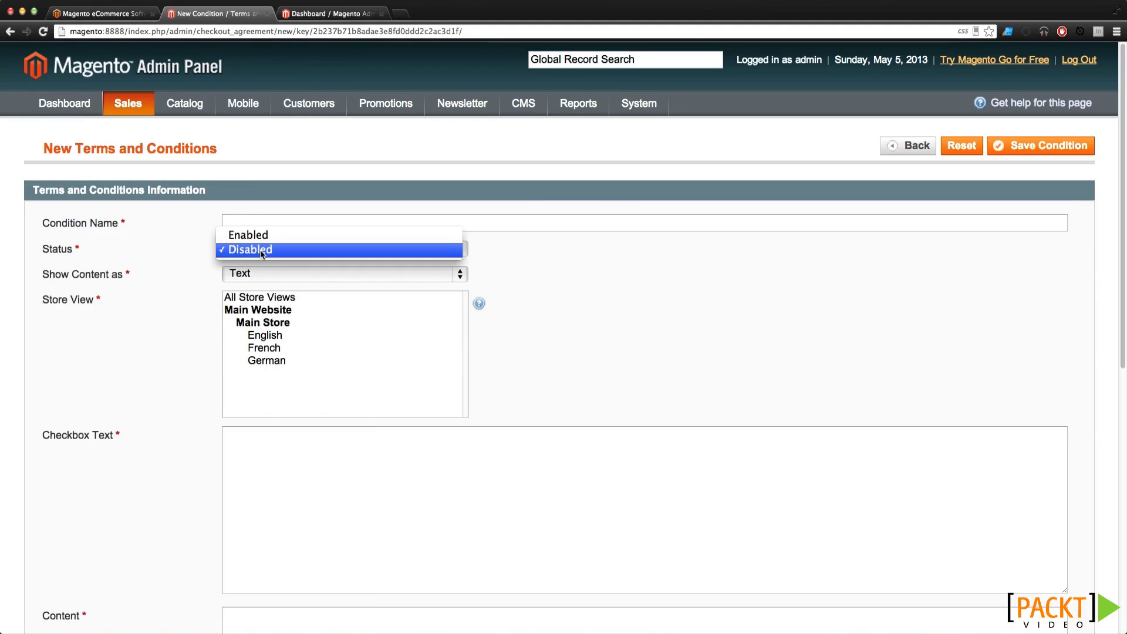
{"action": "left_click", "coordinate": [141, 248]}
{"action": "scroll", "coordinate": [336, 275], "scroll_direction": "down", "scroll_amount": 5}
{"action": "scroll", "coordinate": [336, 274], "scroll_direction": "down", "scroll_amount": 8}
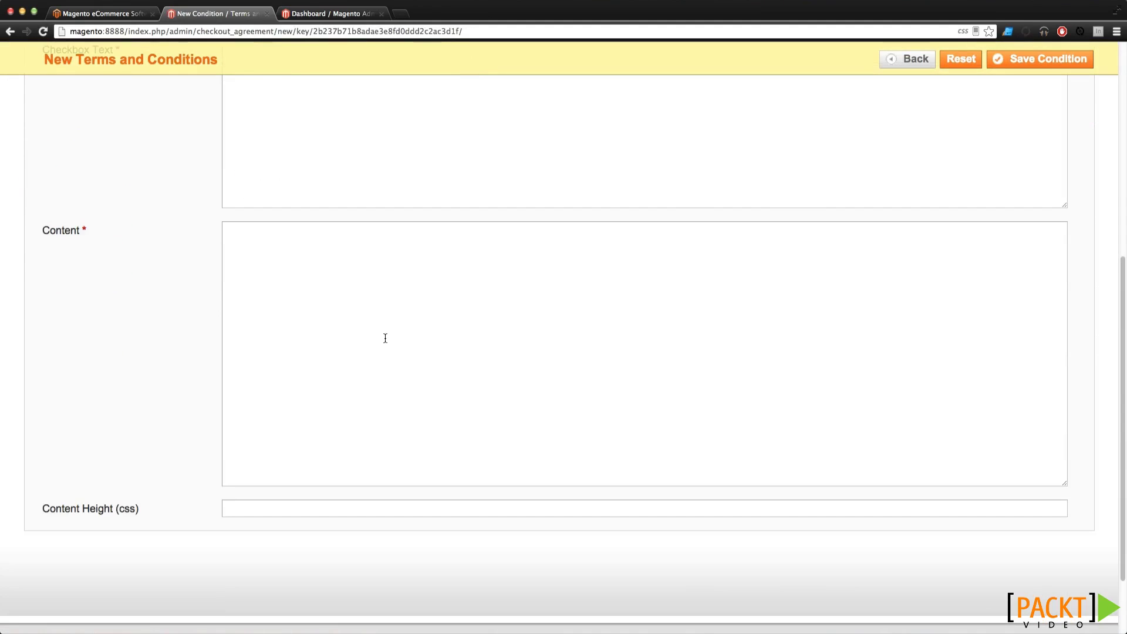
{"action": "scroll", "coordinate": [385, 334], "scroll_direction": "up", "scroll_amount": 13}
{"action": "mouse_move", "coordinate": [138, 120]}
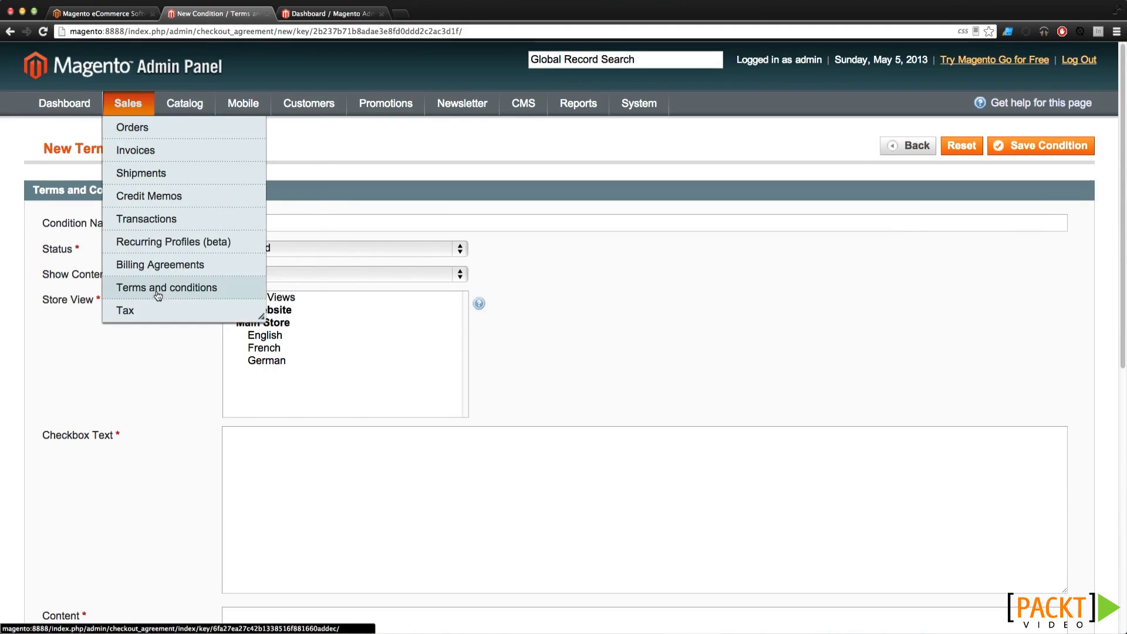
{"action": "mouse_move", "coordinate": [150, 310]}
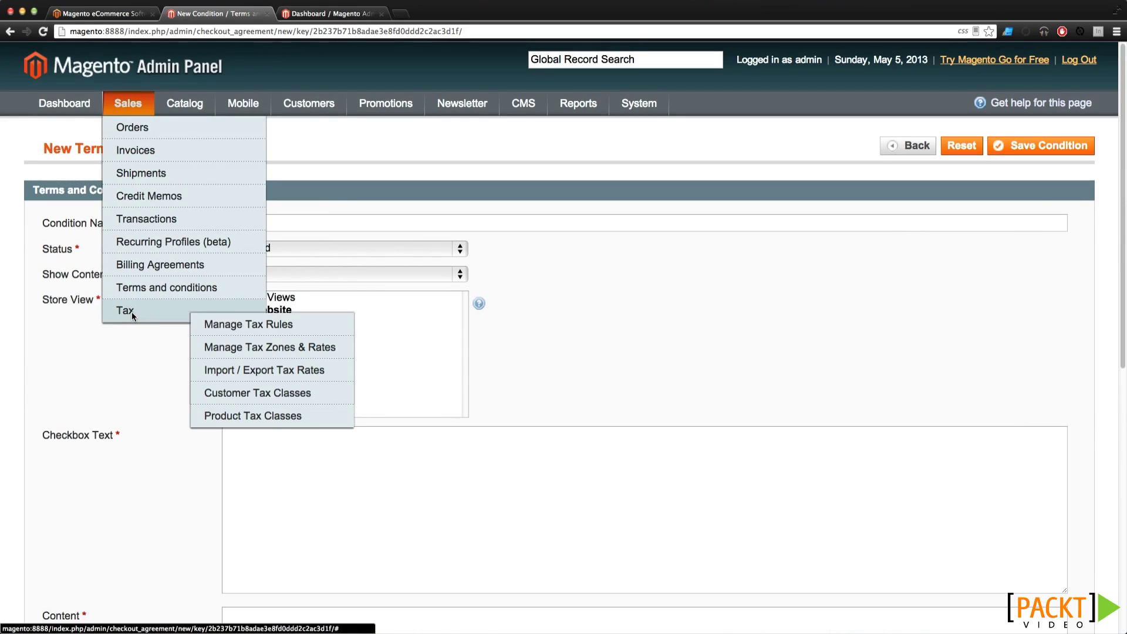
View the two Retail Customer tax rules, then the Manage Products grid
{"action": "left_click", "coordinate": [208, 323]}
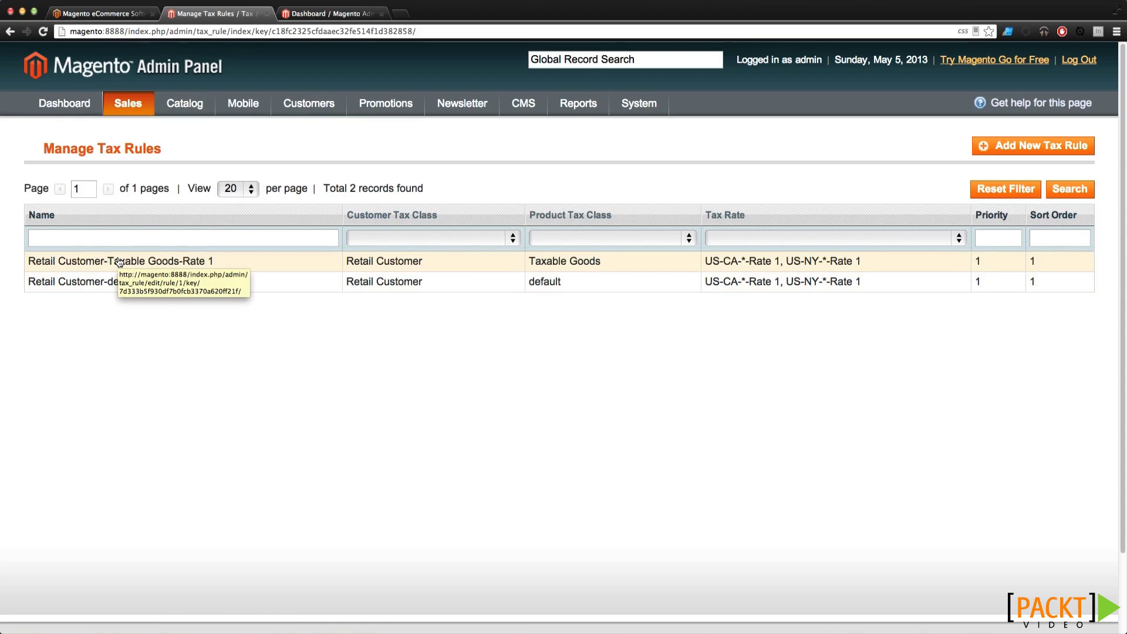
{"action": "mouse_move", "coordinate": [186, 106]}
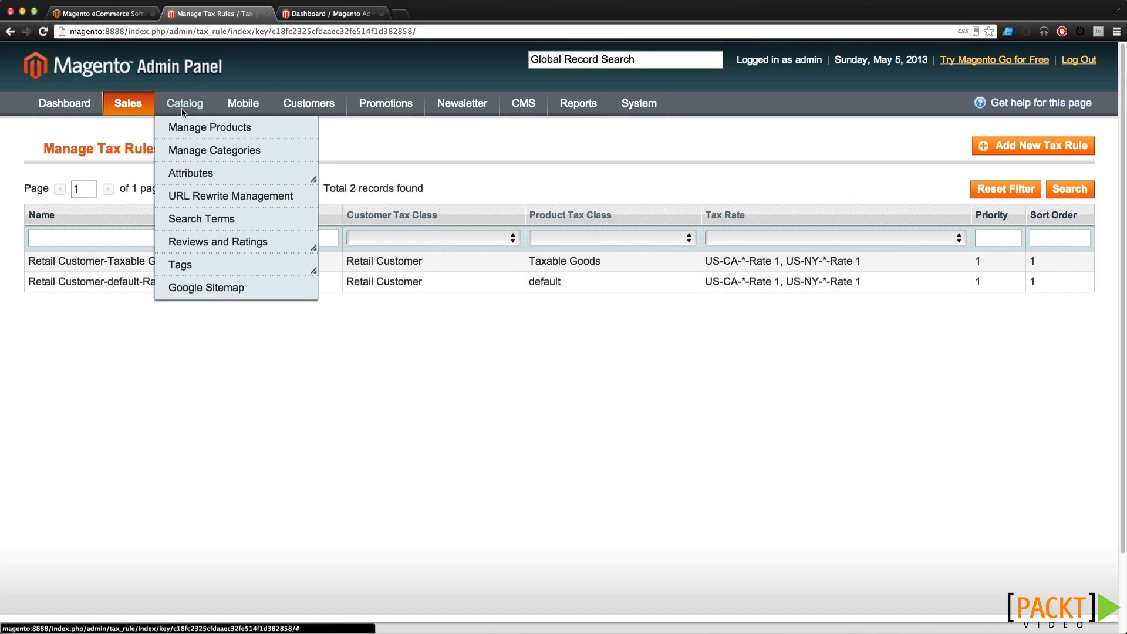
{"action": "left_click", "coordinate": [184, 127]}
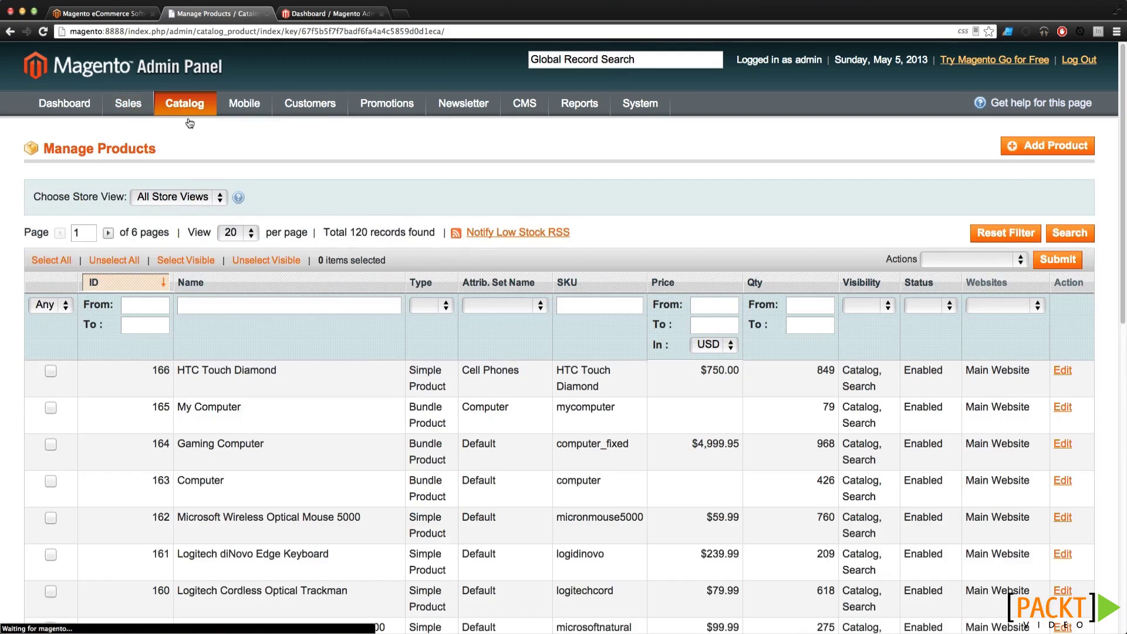
Open the HTC Touch Diamond product and go back to the product list
{"action": "scroll", "coordinate": [234, 169], "scroll_direction": "down", "scroll_amount": 2}
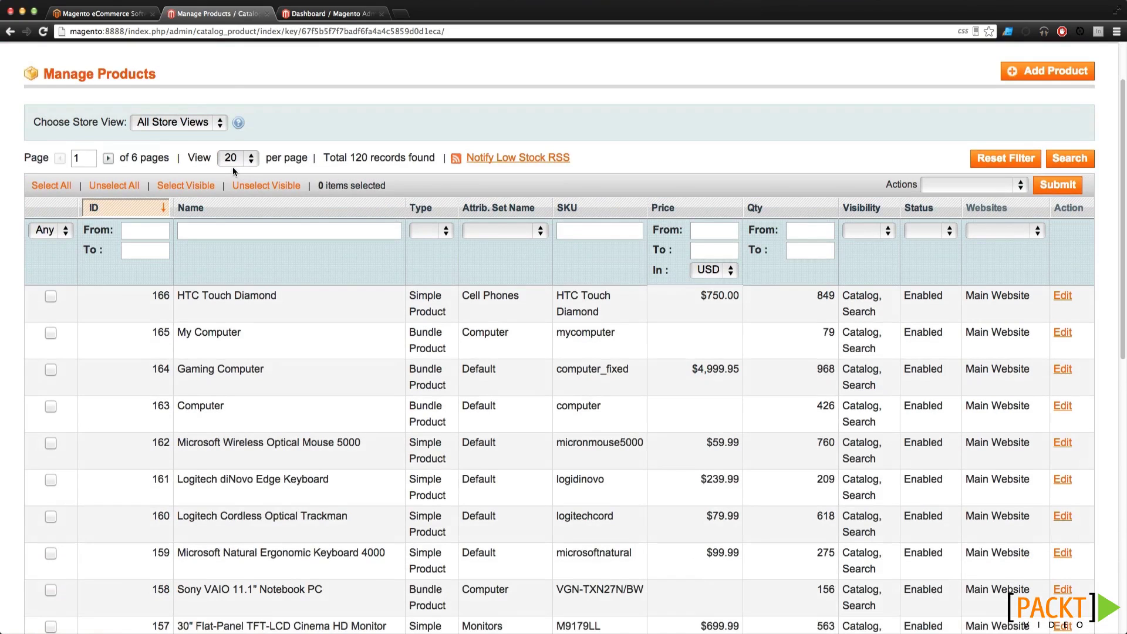
{"action": "left_click", "coordinate": [254, 296]}
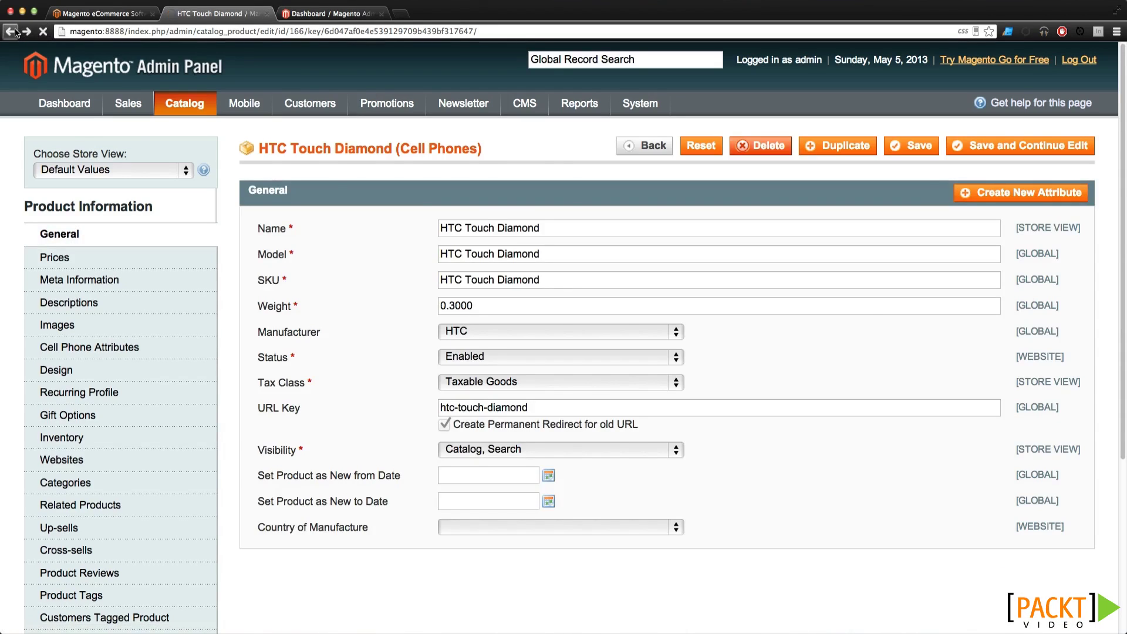
{"action": "left_click", "coordinate": [12, 31]}
{"action": "scroll", "coordinate": [180, 141], "scroll_direction": "up", "scroll_amount": 3}
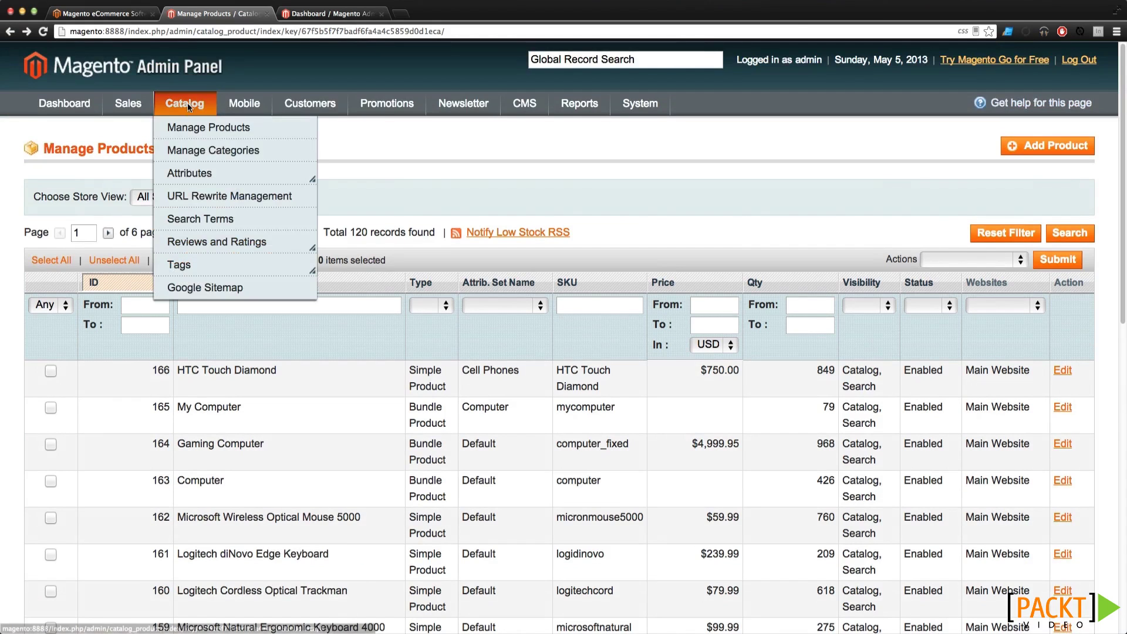
Open Manage Categories to view the Root Catalog tree and its categories
{"action": "left_click", "coordinate": [188, 150]}
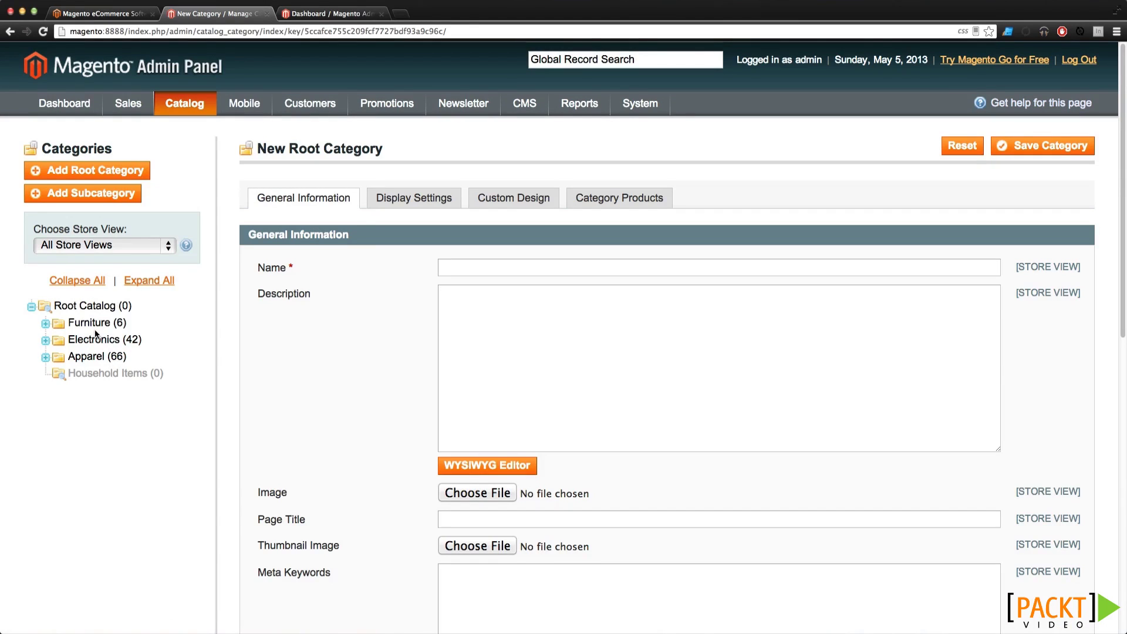
{"action": "mouse_move", "coordinate": [181, 102]}
{"action": "mouse_move", "coordinate": [204, 173]}
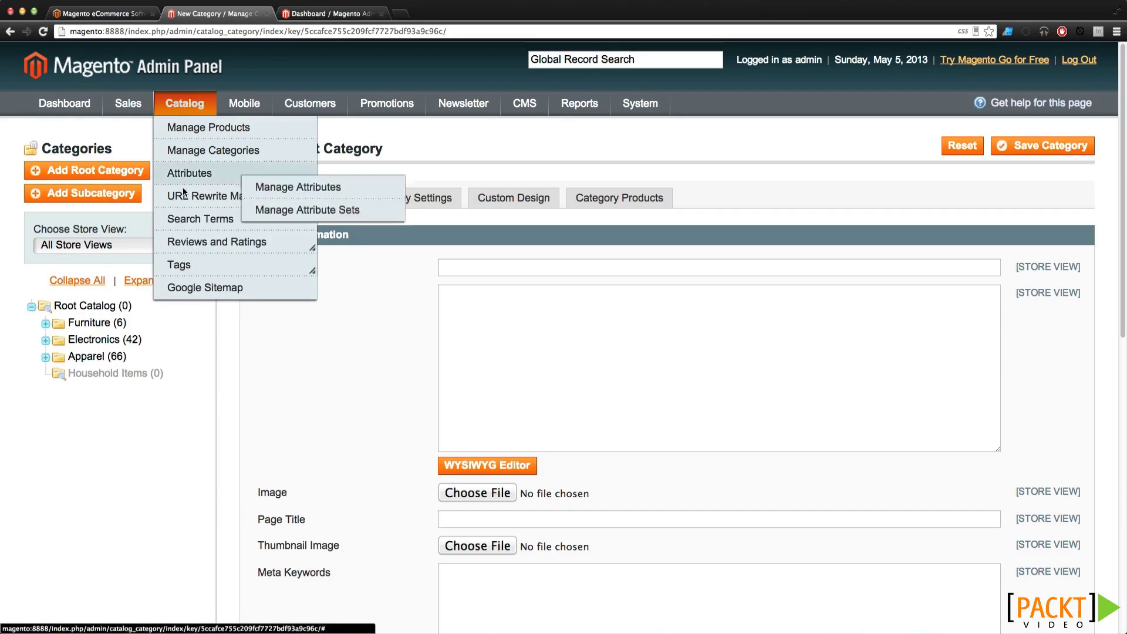
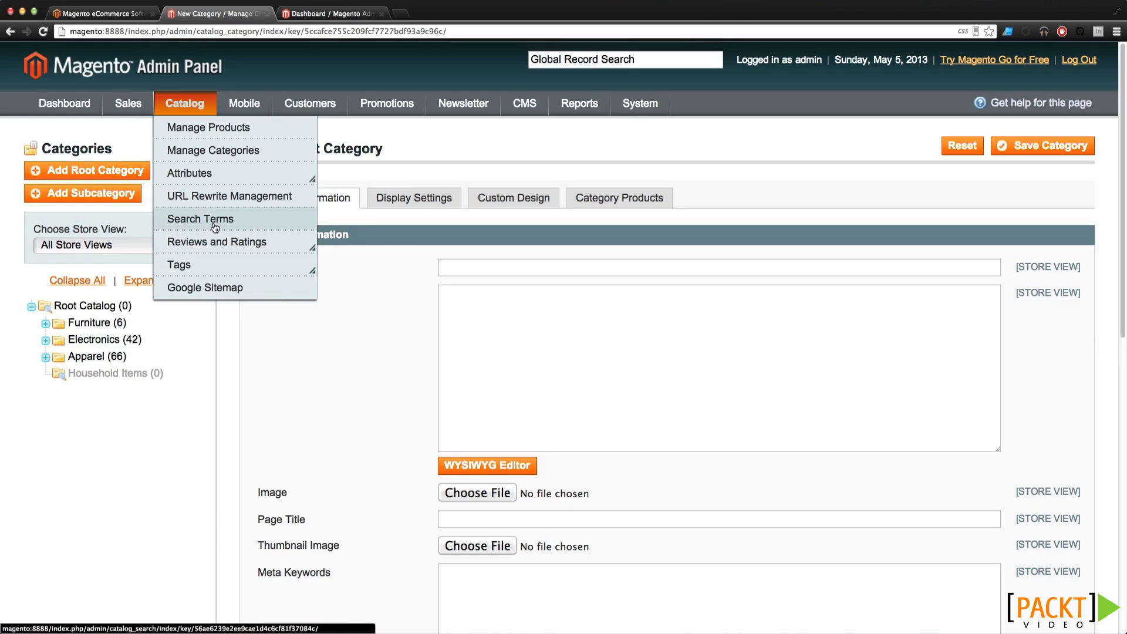
View the URL Rewrite Management grid of 846 rewrites, then move on to Catalog Search Terms
{"action": "left_click", "coordinate": [215, 202]}
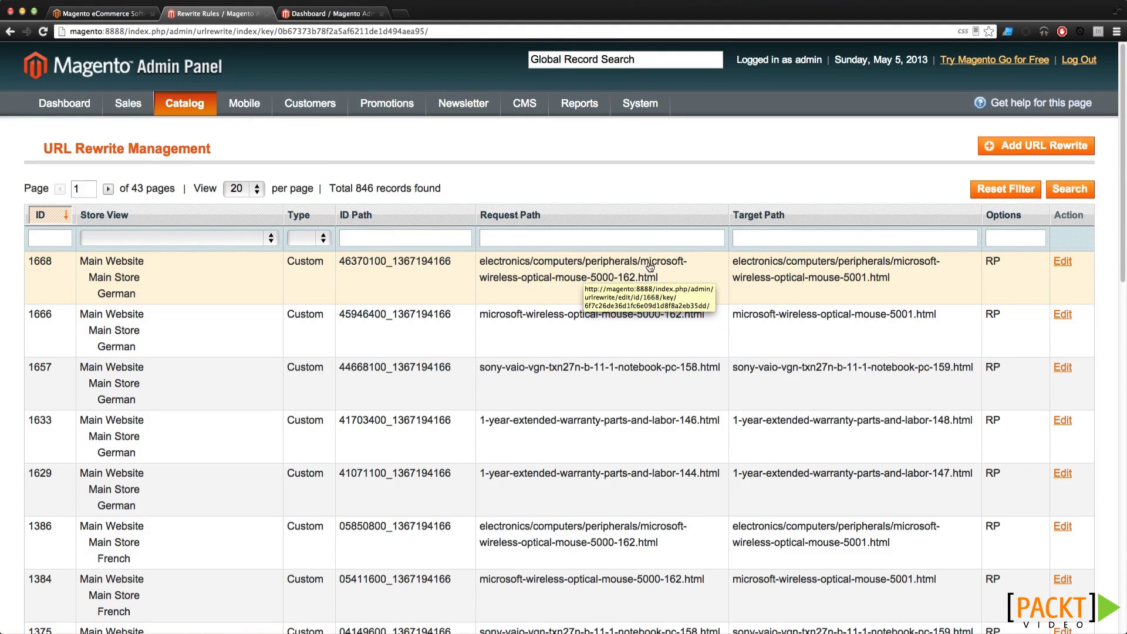
{"action": "mouse_move", "coordinate": [310, 100]}
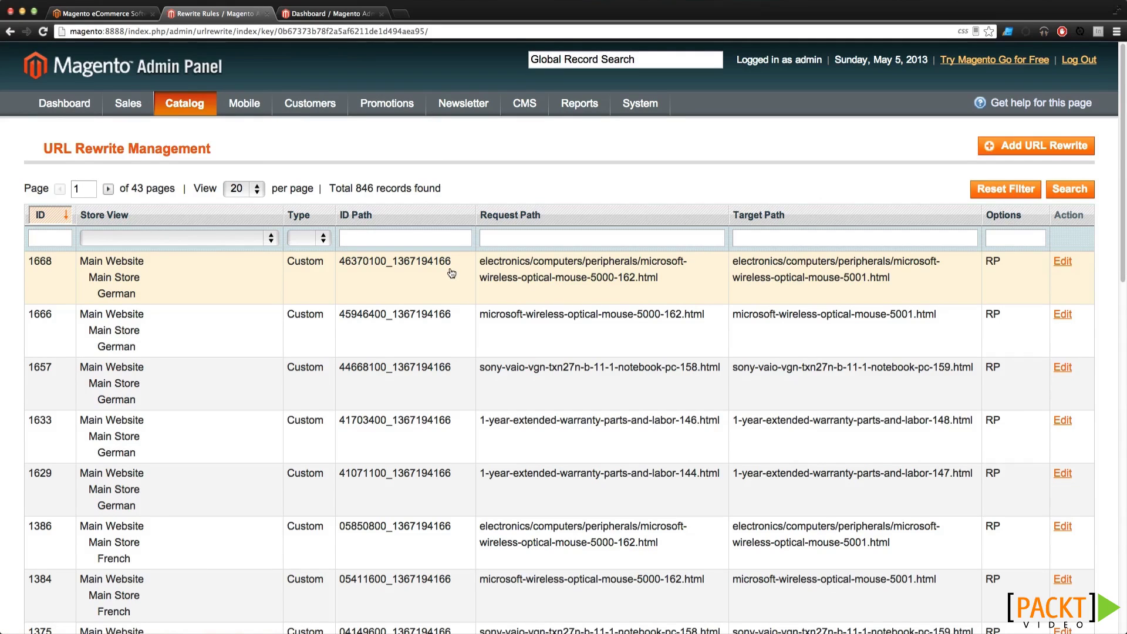
{"action": "mouse_move", "coordinate": [195, 112]}
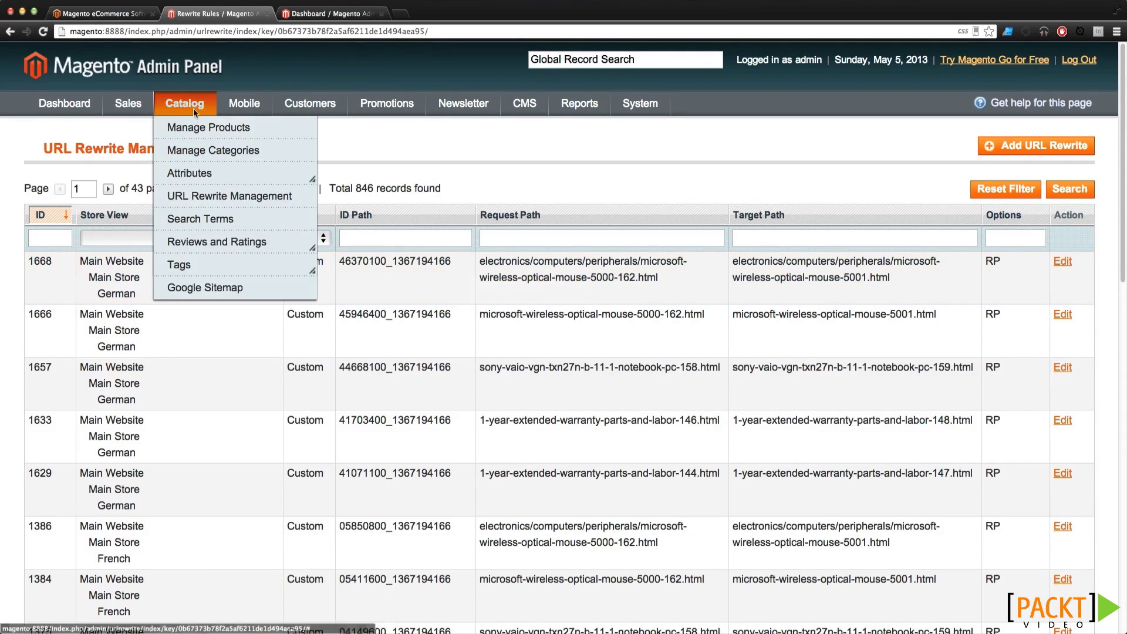
{"action": "left_click", "coordinate": [212, 220]}
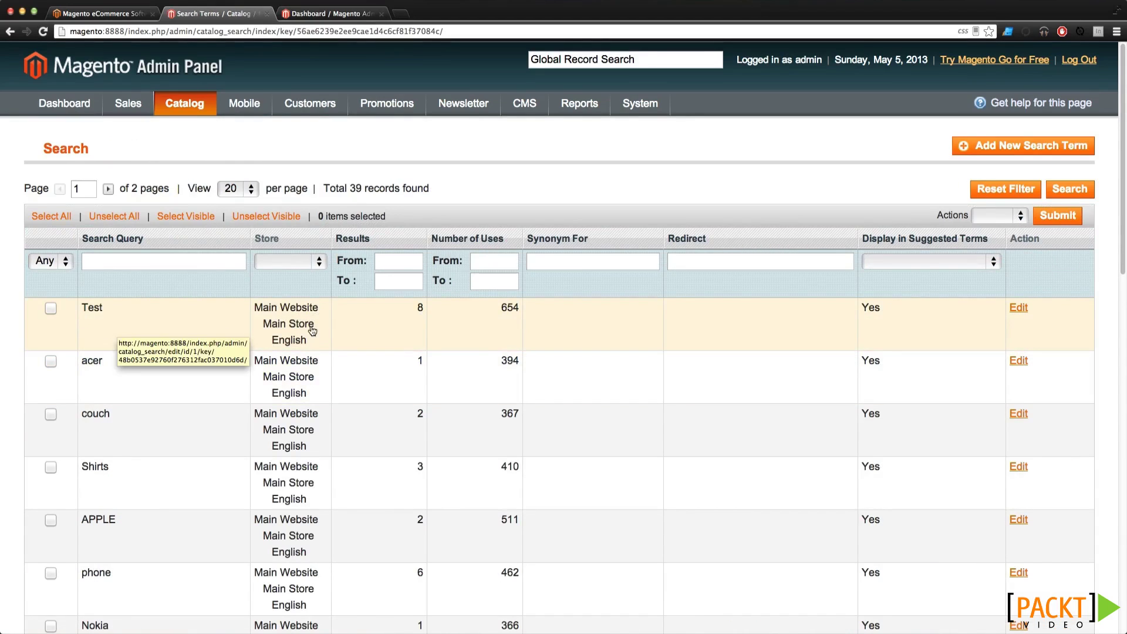
Open the Test search term's details, then return to the 39-query Search Terms grid
{"action": "scroll", "coordinate": [314, 330], "scroll_direction": "down", "scroll_amount": 4}
{"action": "scroll", "coordinate": [313, 332], "scroll_direction": "up", "scroll_amount": 4}
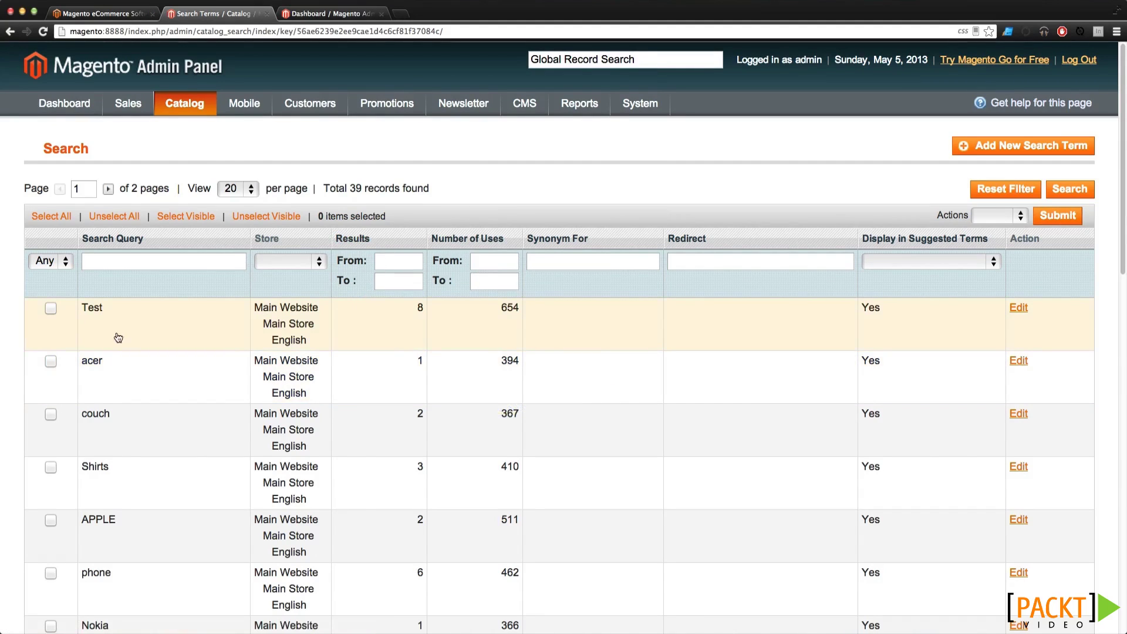
{"action": "left_click_drag", "start_coordinate": [411, 314], "coordinate": [522, 312]}
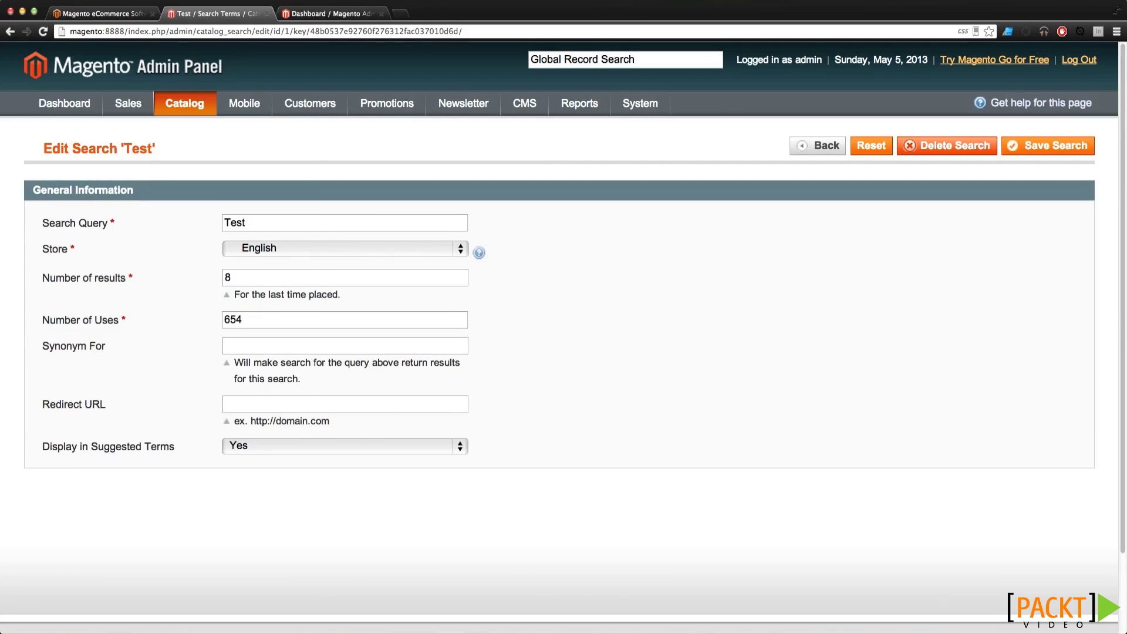
{"action": "left_click", "coordinate": [14, 34]}
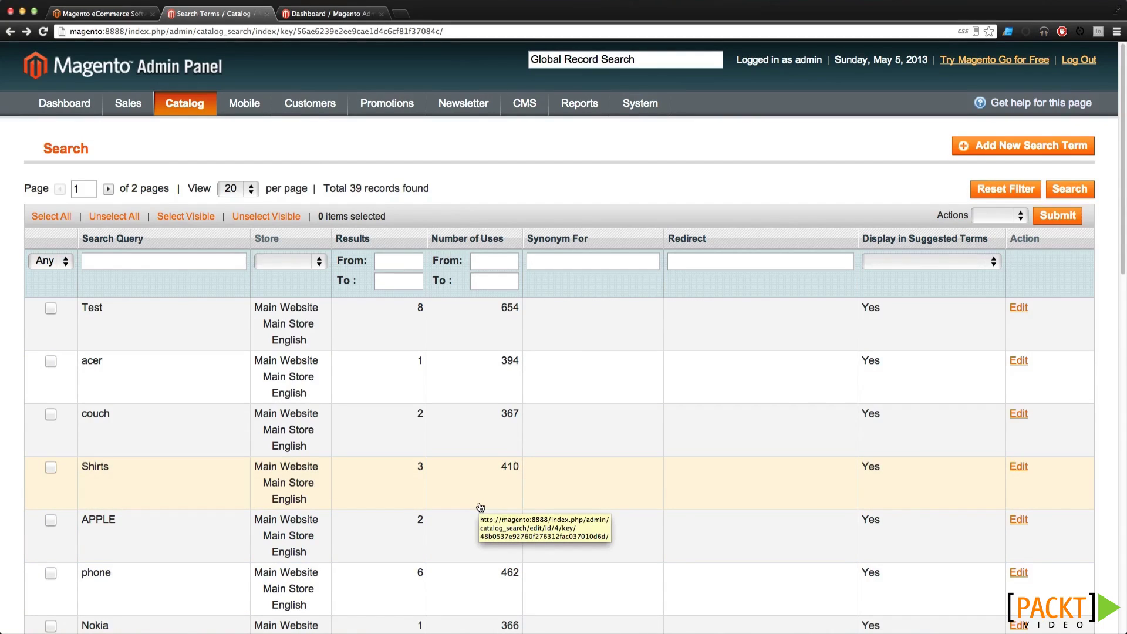
{"action": "mouse_move", "coordinate": [183, 107]}
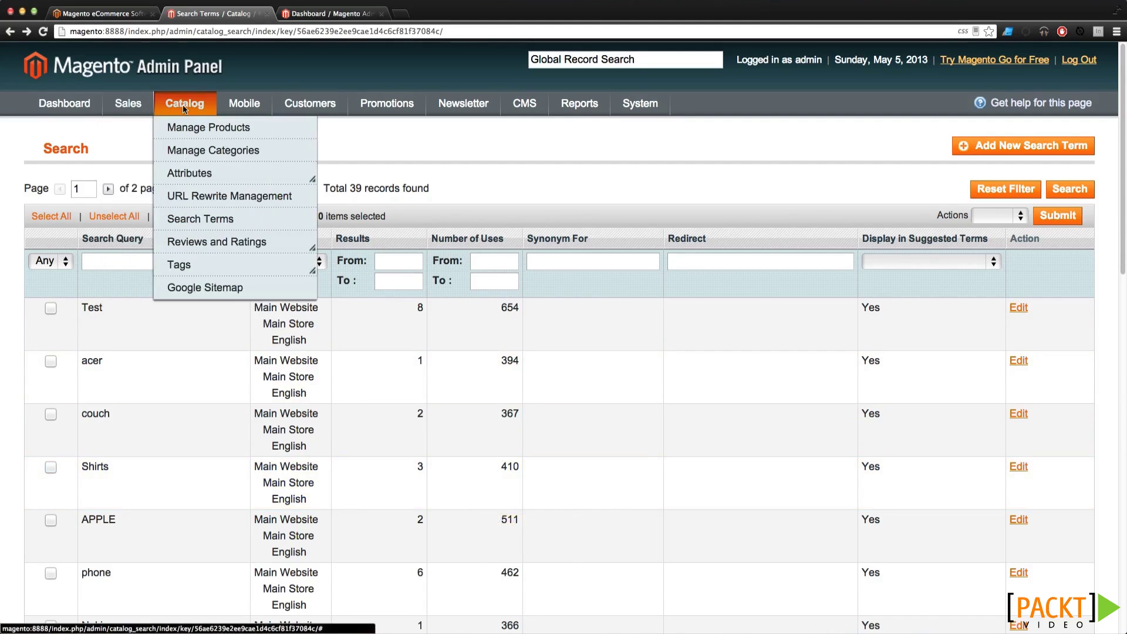
View the Manage Ratings page and the Pending Reviews list
{"action": "mouse_move", "coordinate": [199, 246]}
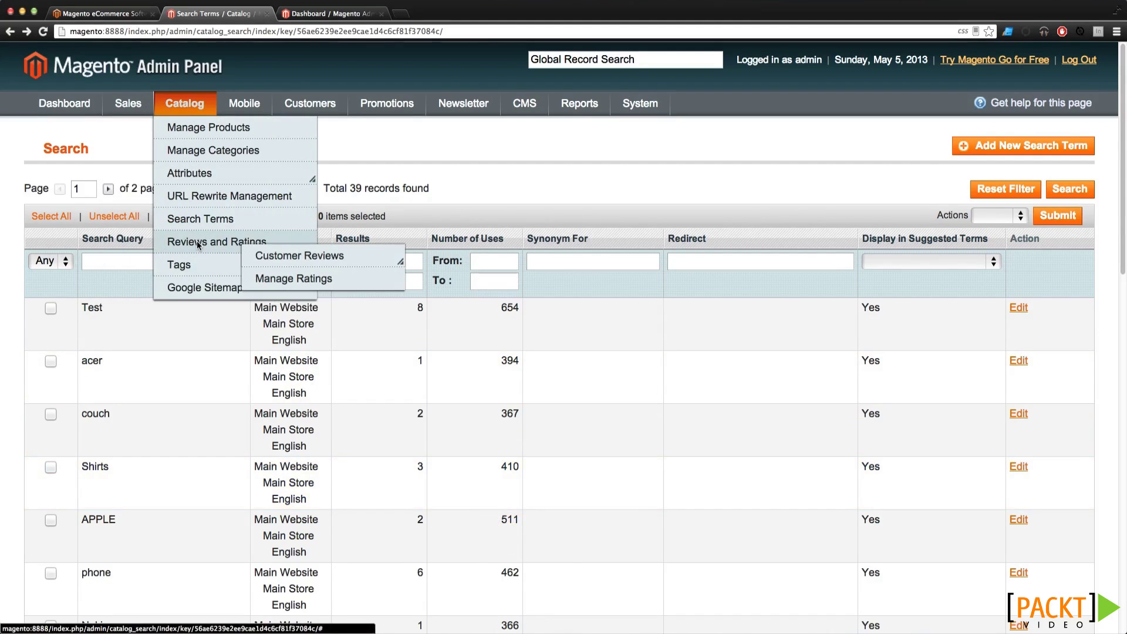
{"action": "left_click", "coordinate": [280, 278]}
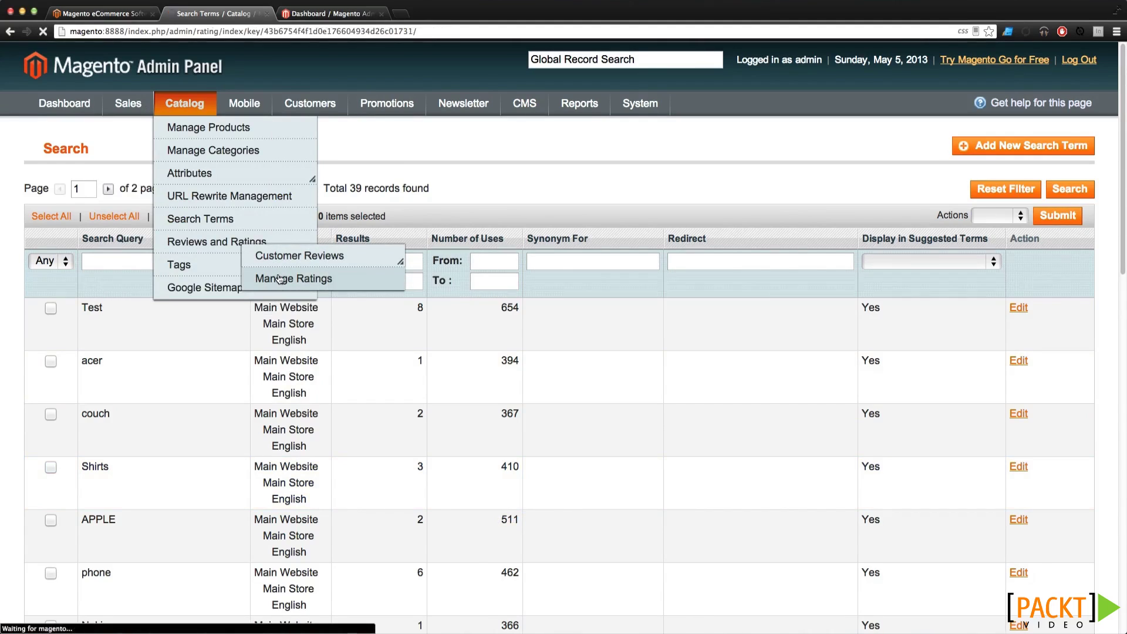
{"action": "mouse_move", "coordinate": [331, 265]}
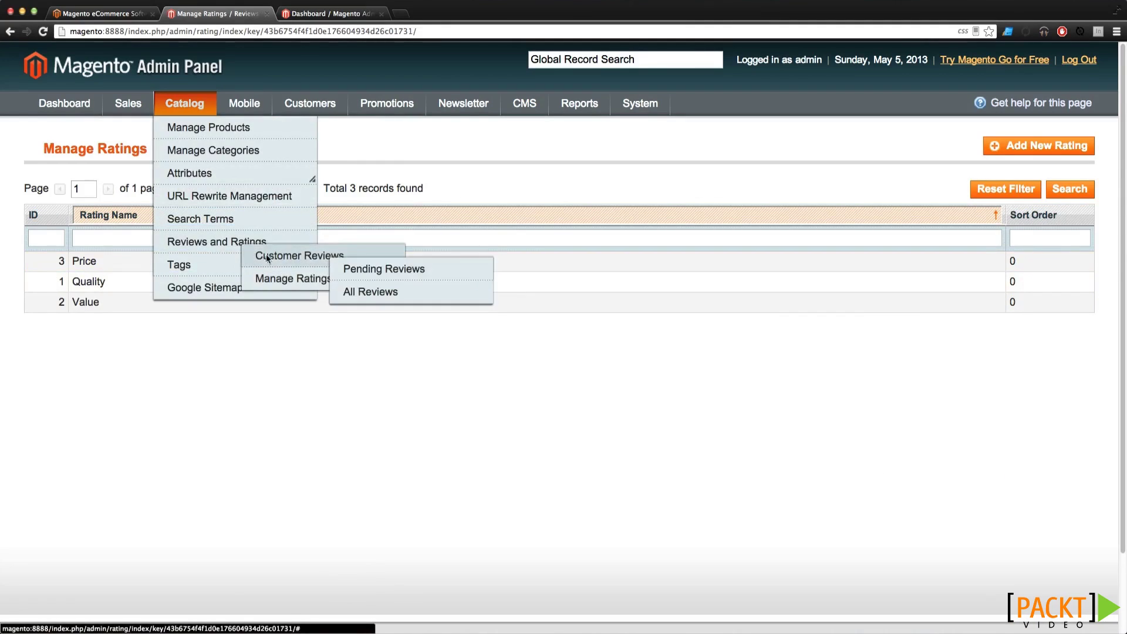
{"action": "left_click", "coordinate": [355, 270]}
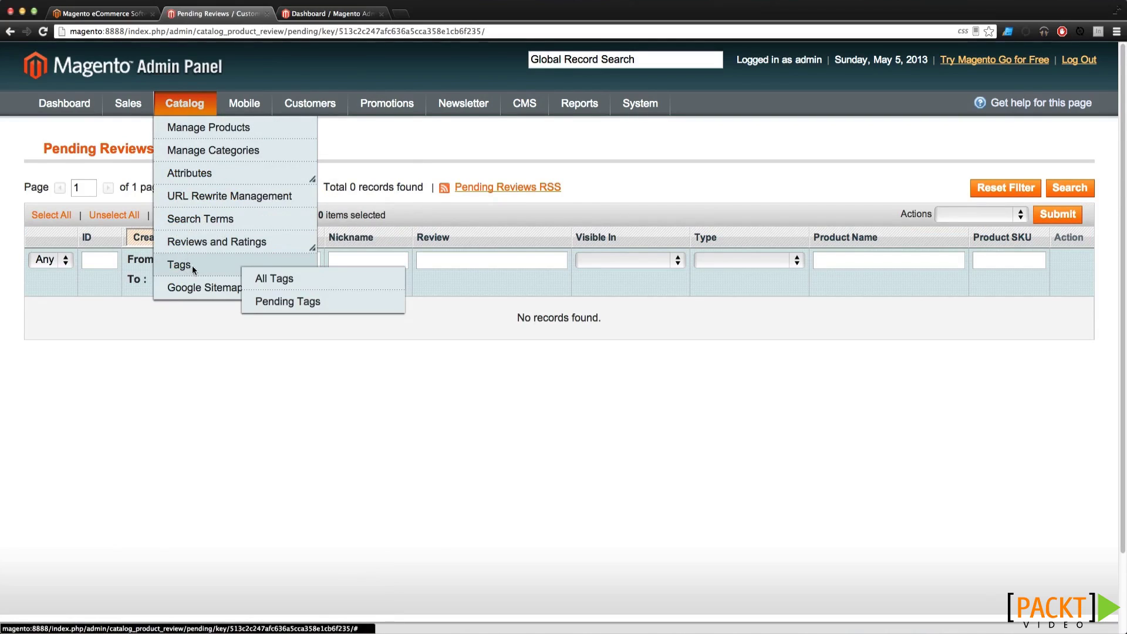
View the All Tags list, then the Pending Tags list
{"action": "mouse_move", "coordinate": [259, 269]}
{"action": "left_click", "coordinate": [299, 281]}
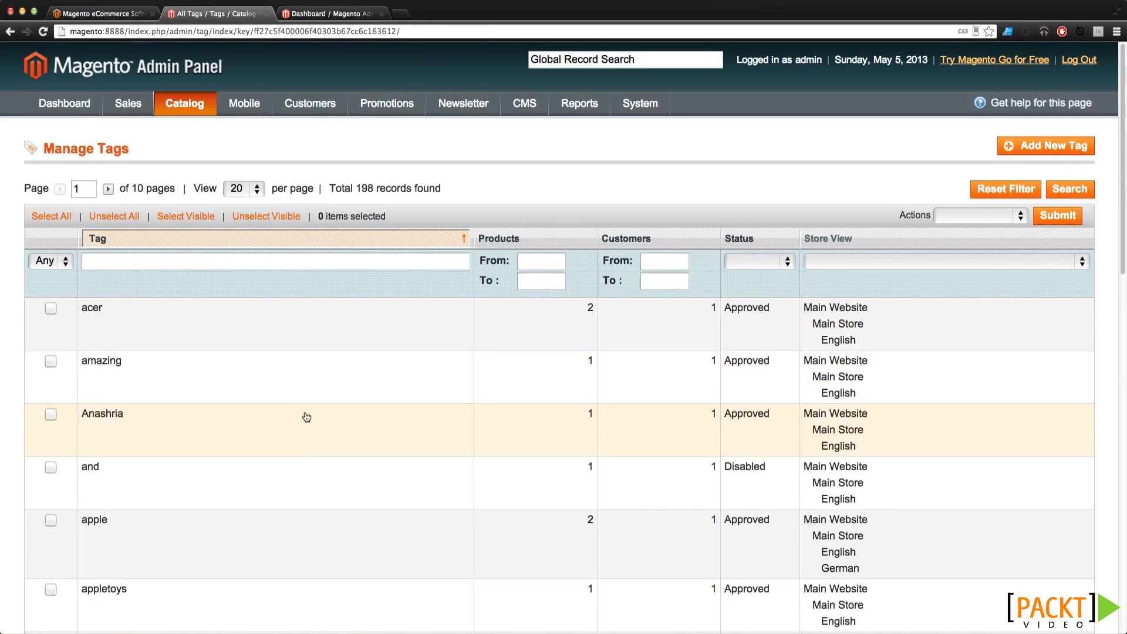
{"action": "mouse_move", "coordinate": [184, 104]}
{"action": "mouse_move", "coordinate": [179, 264]}
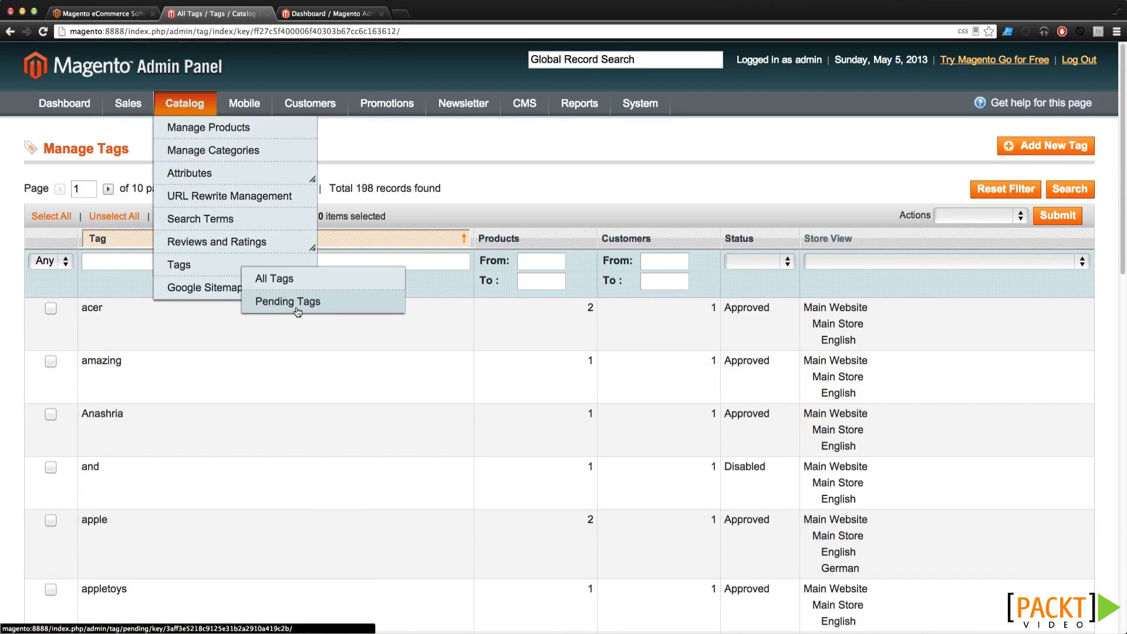
{"action": "left_click", "coordinate": [298, 310]}
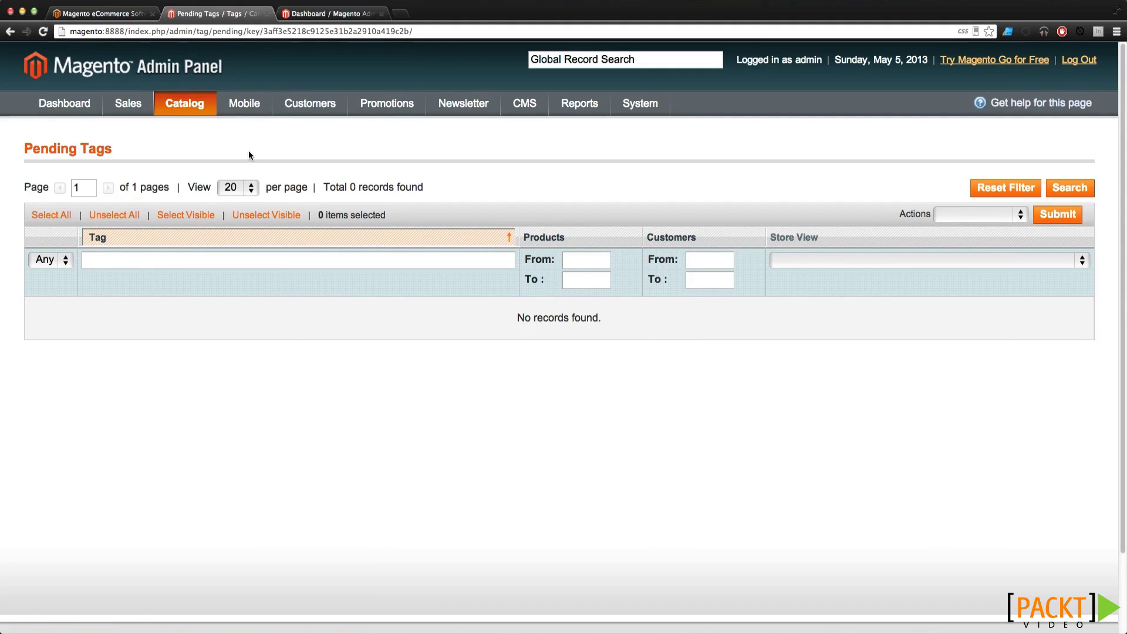
Open the empty Google Sitemap list, then the Manage Customers grid with 1 customer
{"action": "mouse_move", "coordinate": [188, 107]}
{"action": "left_click", "coordinate": [201, 287]}
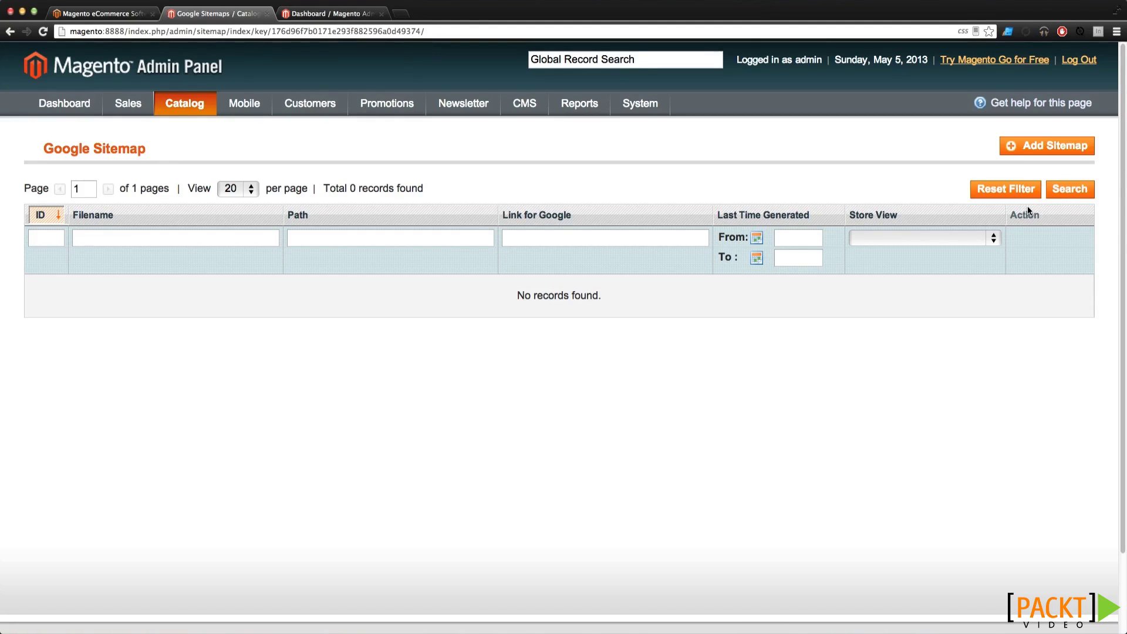
{"action": "mouse_move", "coordinate": [326, 99]}
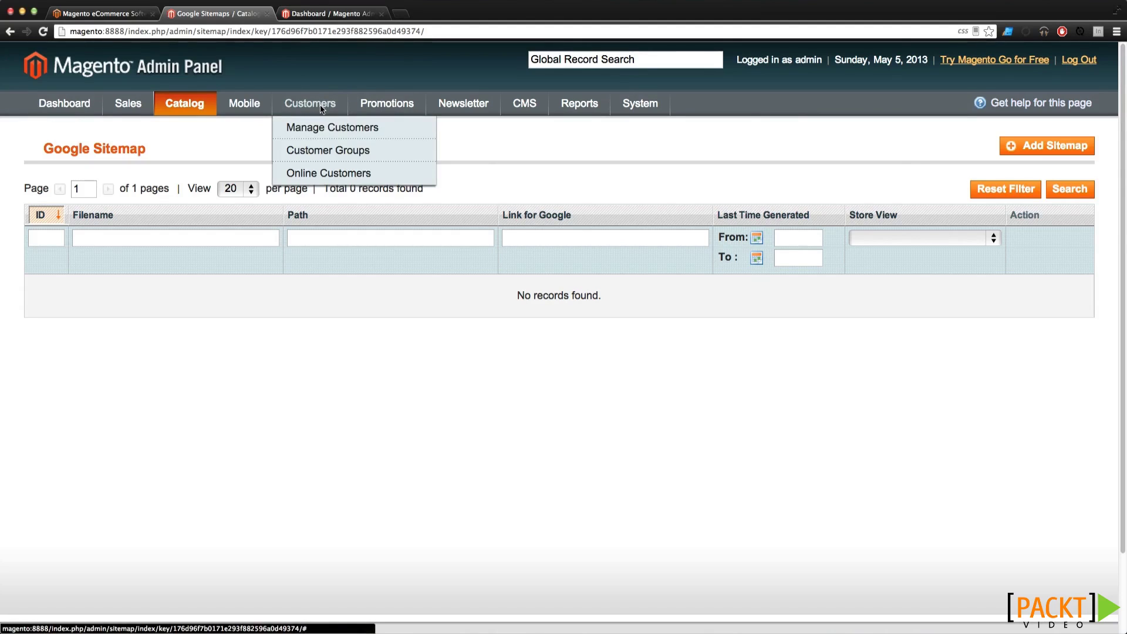
{"action": "left_click", "coordinate": [320, 128]}
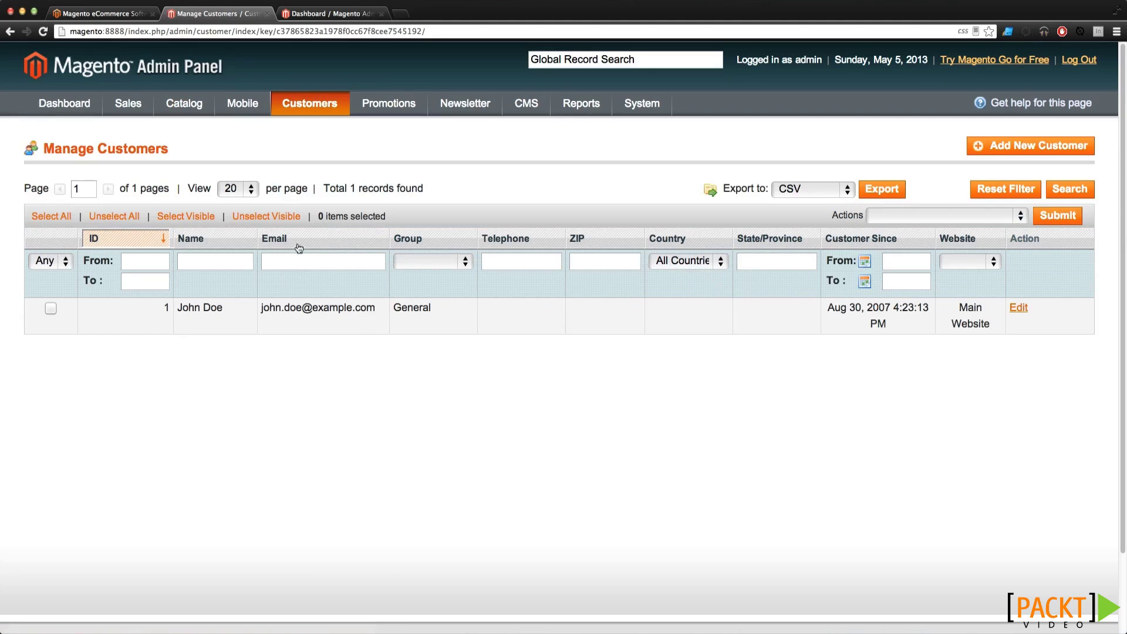
Open the single customer's account, then view Customer Groups and the empty Online Customers list
{"action": "left_click", "coordinate": [324, 311]}
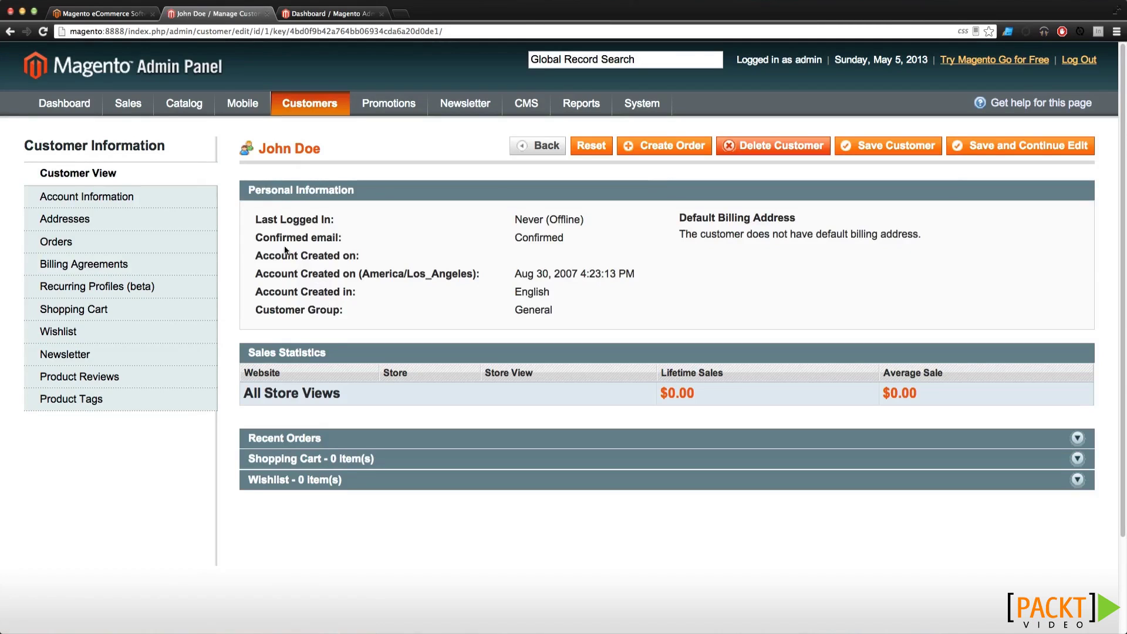
{"action": "mouse_move", "coordinate": [323, 105]}
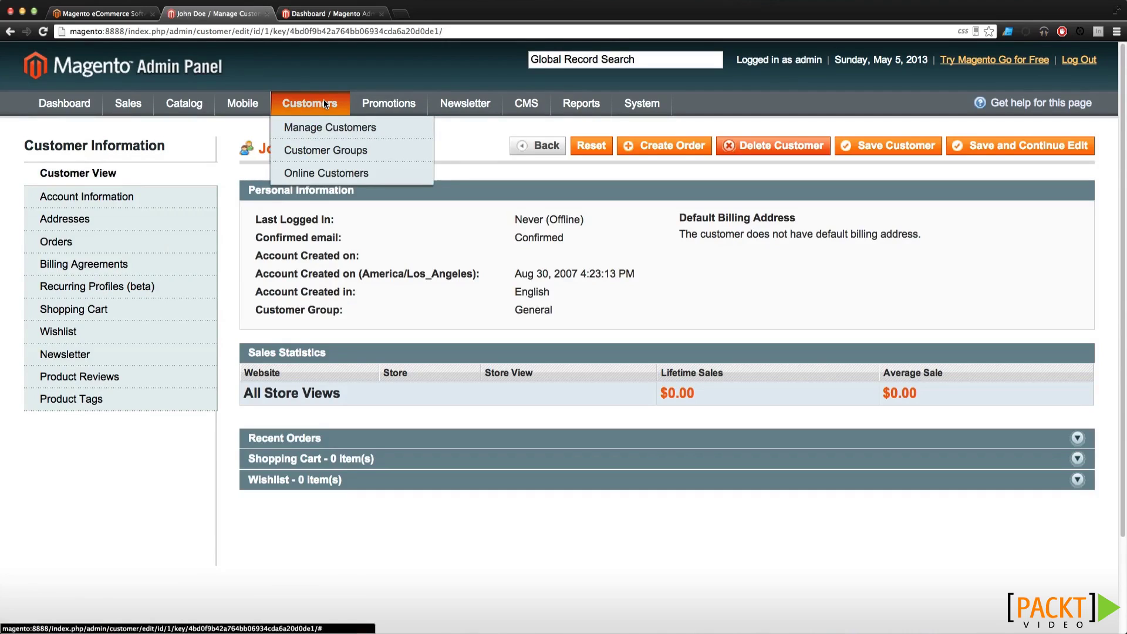
{"action": "left_click", "coordinate": [329, 152]}
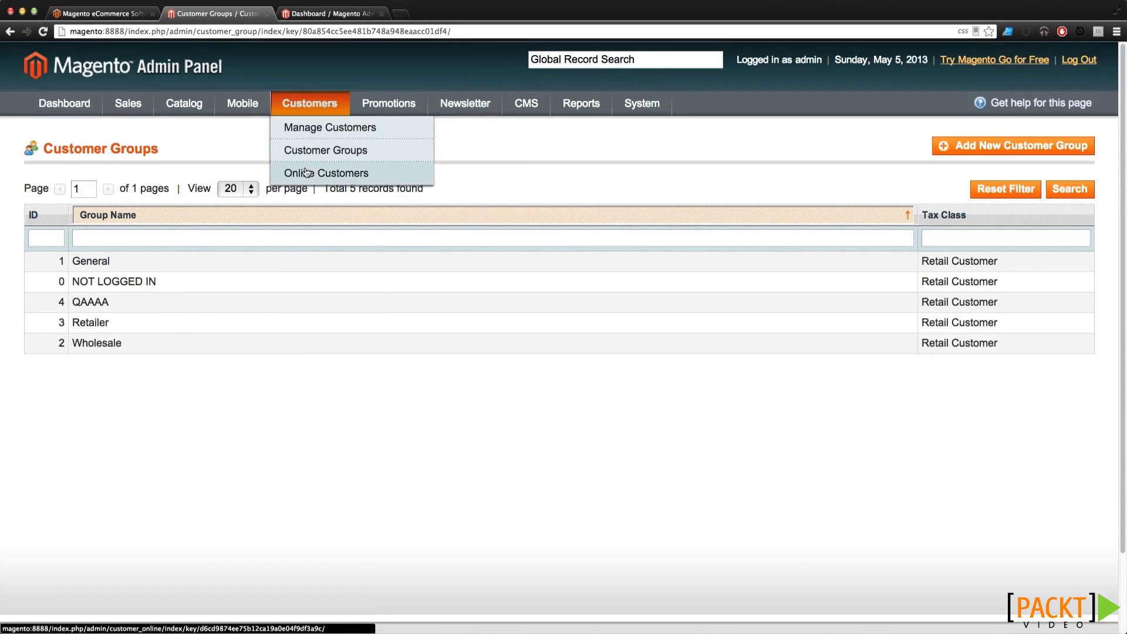
{"action": "left_click", "coordinate": [306, 172]}
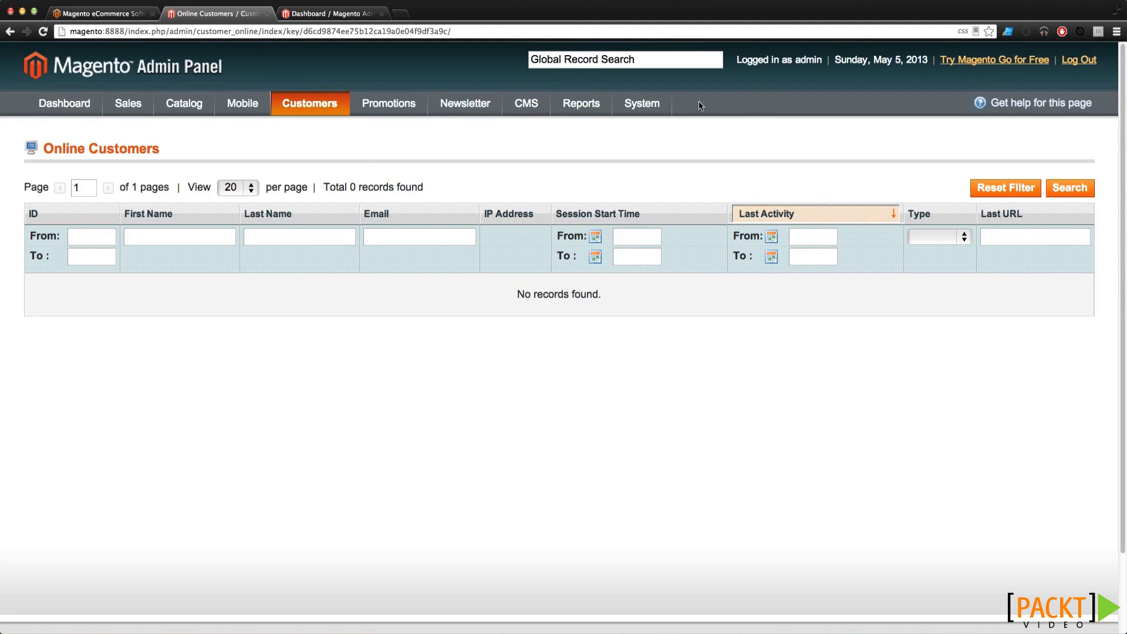
{"action": "mouse_move", "coordinate": [659, 106]}
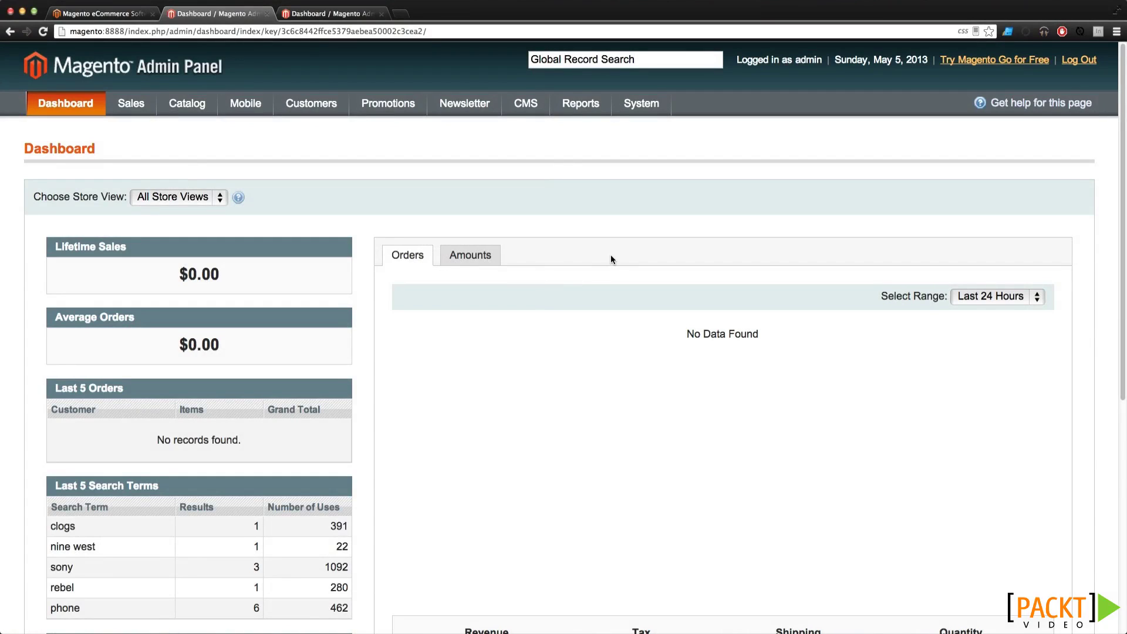
Open the Catalog Price Rules grid listing six promotion rules
{"action": "mouse_move", "coordinate": [379, 100]}
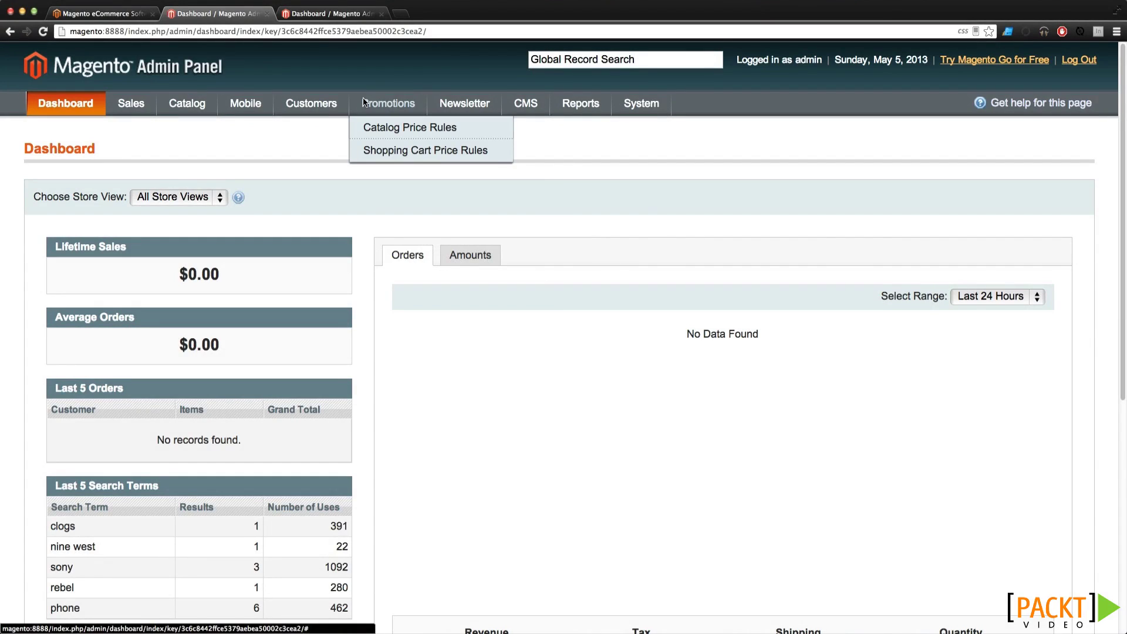
{"action": "left_click", "coordinate": [382, 126]}
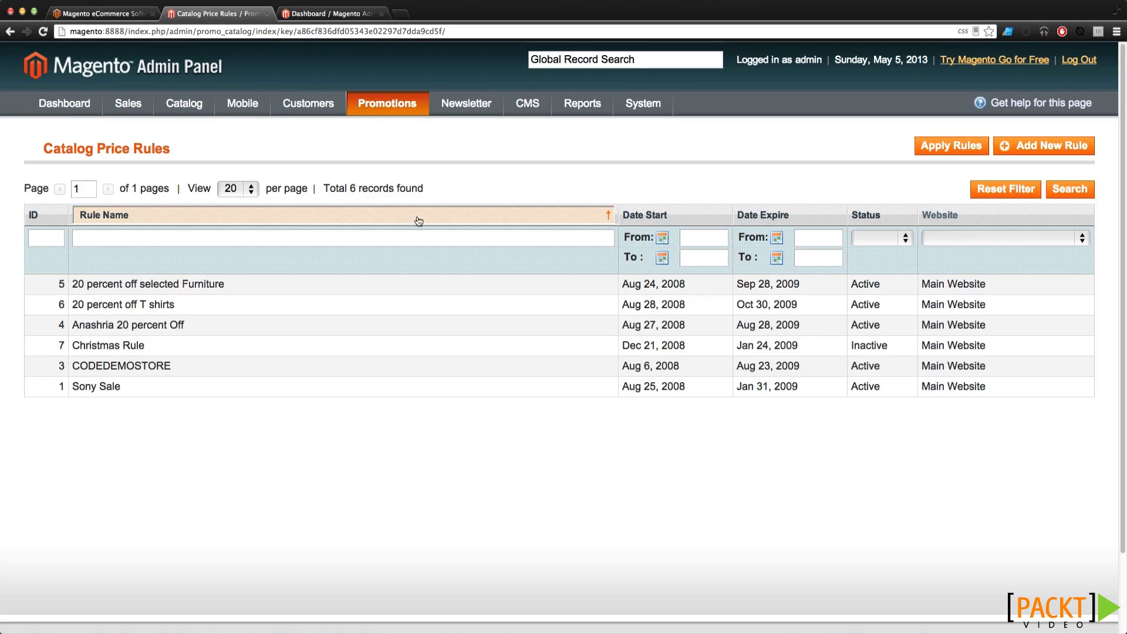
{"action": "mouse_move", "coordinate": [402, 104]}
Open the empty Newsletter Templates list and check the storefront newsletter sign-up field
{"action": "mouse_move", "coordinate": [463, 104]}
{"action": "left_click", "coordinate": [465, 130]}
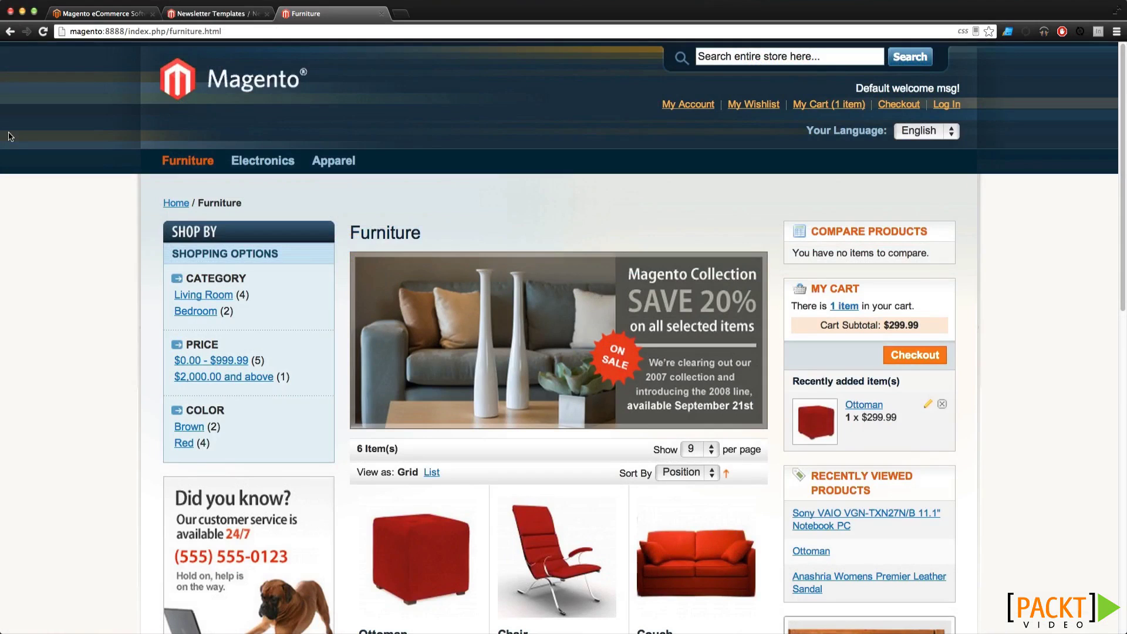
{"action": "scroll", "coordinate": [47, 193], "scroll_direction": "down", "scroll_amount": 5}
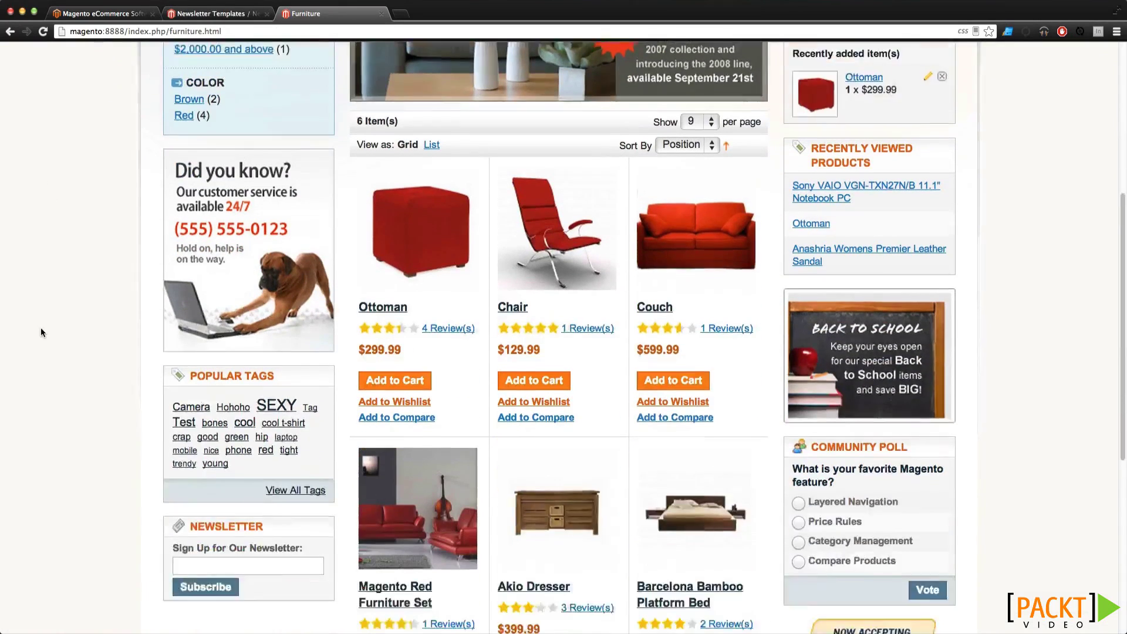
{"action": "scroll", "coordinate": [41, 326], "scroll_direction": "down", "scroll_amount": 1}
{"action": "left_click", "coordinate": [222, 480]}
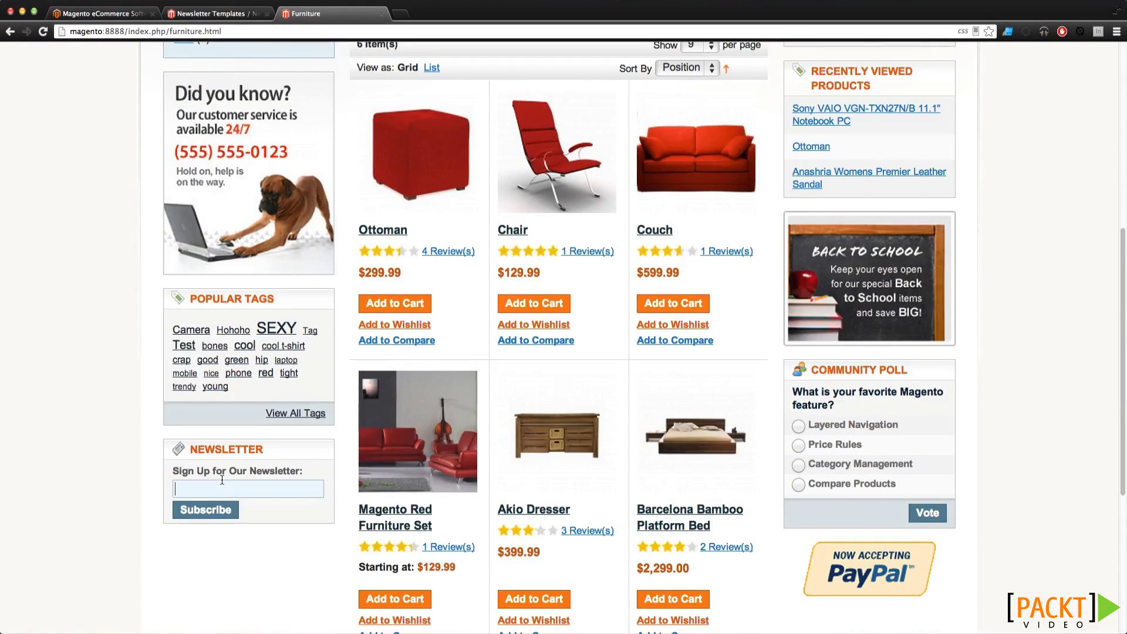
{"action": "left_click", "coordinate": [223, 14]}
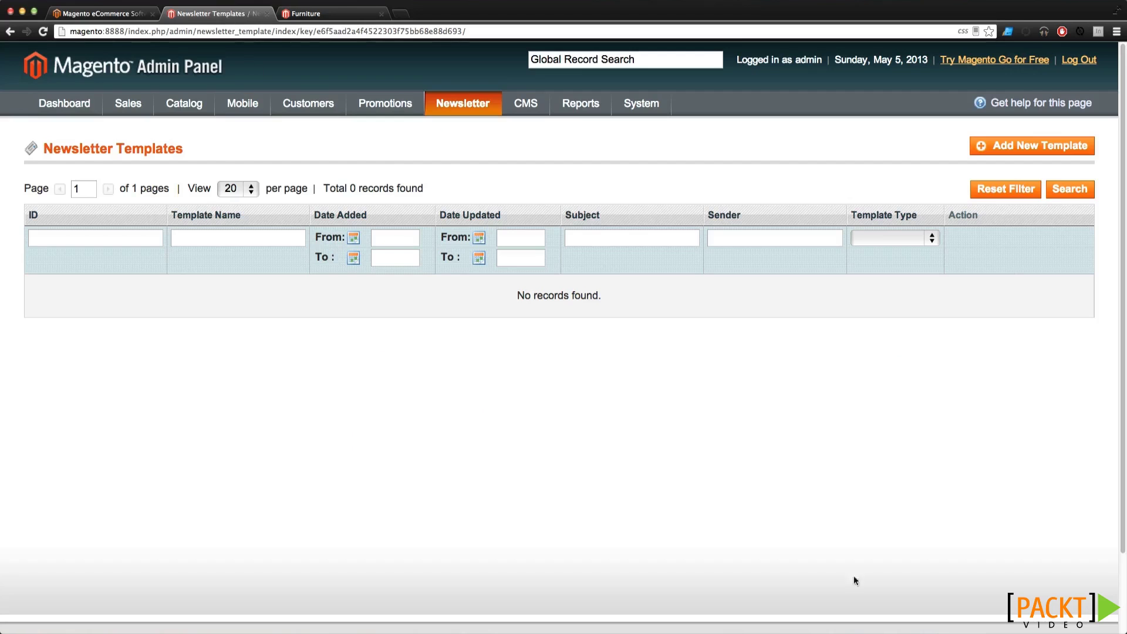
View Newsletter Subscribers and Problem Reports, then open the CMS Manage Pages grid
{"action": "mouse_move", "coordinate": [480, 105]}
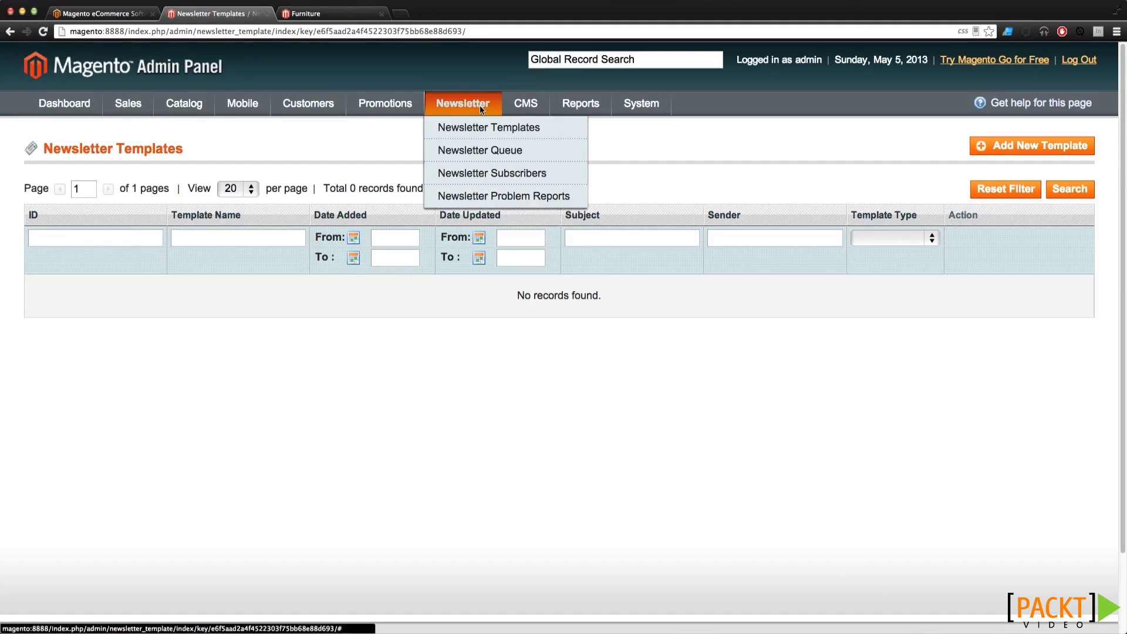
{"action": "left_click", "coordinate": [482, 172]}
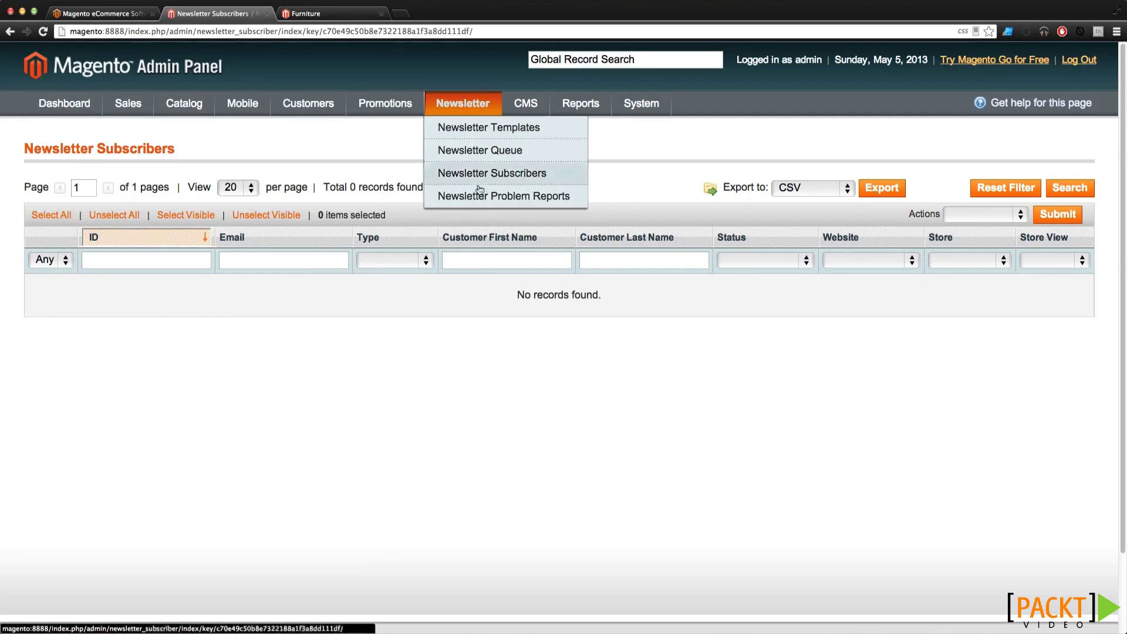
{"action": "left_click", "coordinate": [487, 196]}
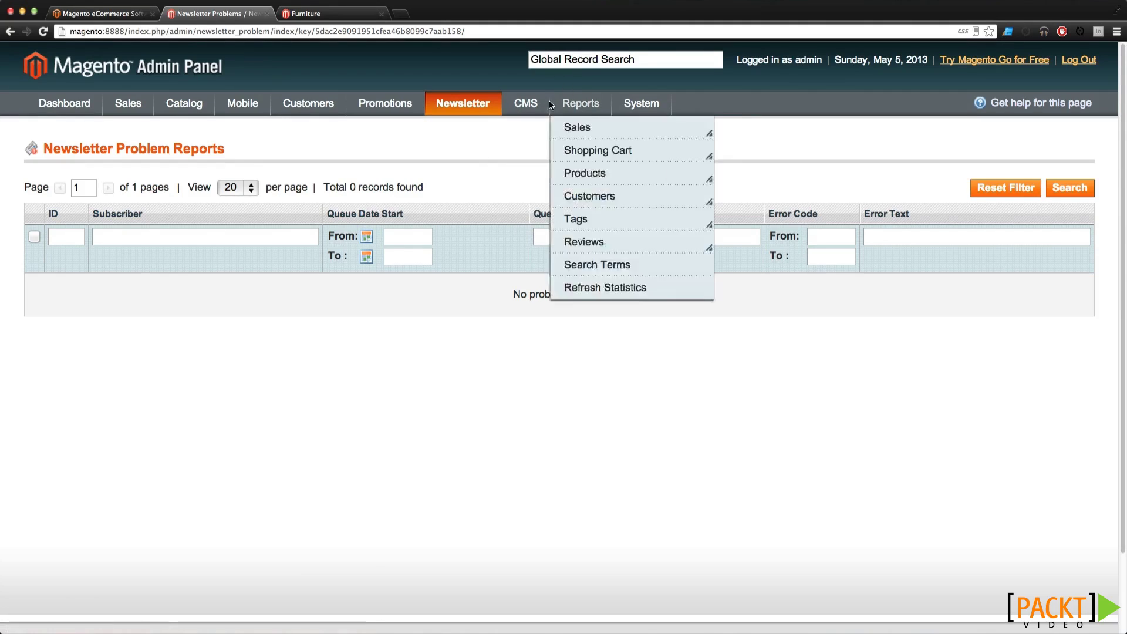
{"action": "mouse_move", "coordinate": [533, 109]}
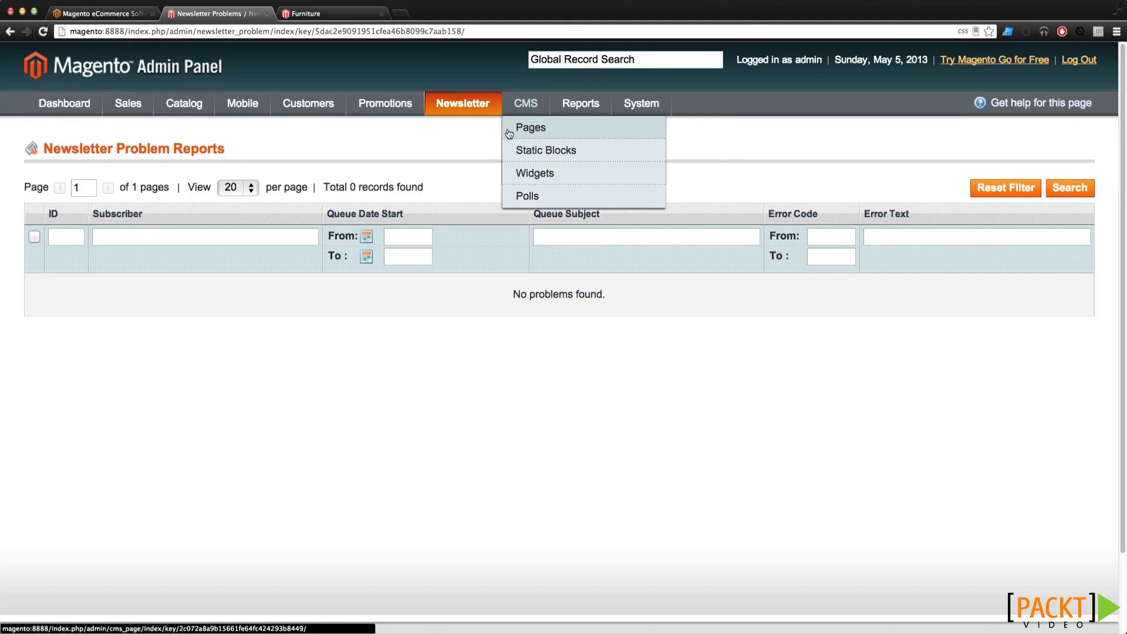
{"action": "left_click", "coordinate": [555, 130]}
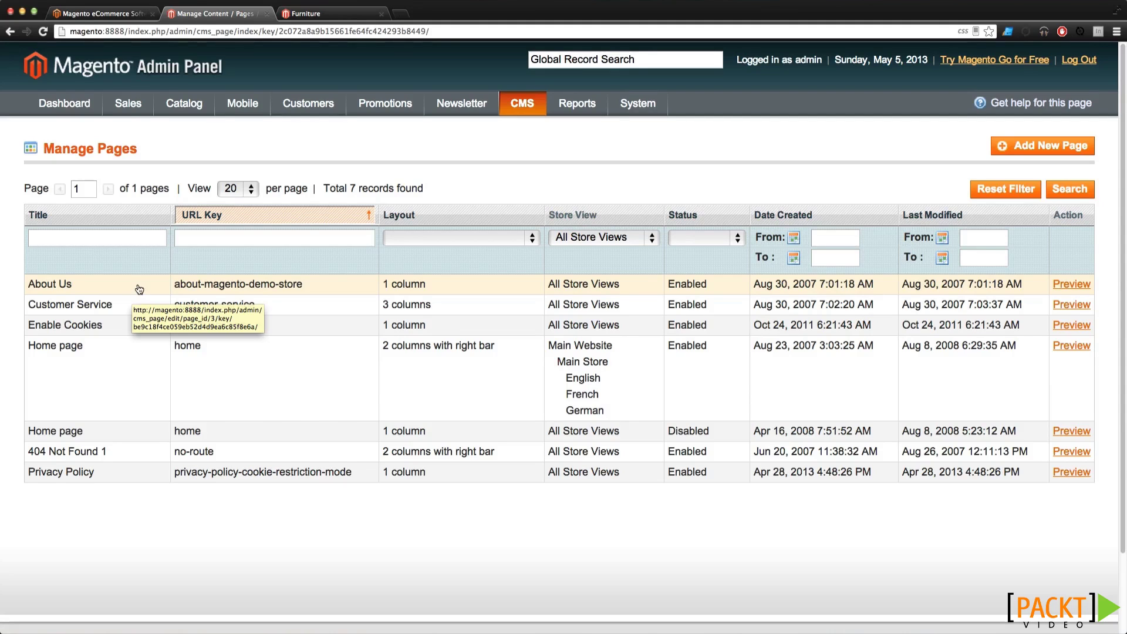
Open the storefront About Us page from the footer, then open the CMS Static Blocks grid
{"action": "left_click", "coordinate": [317, 13]}
{"action": "scroll", "coordinate": [477, 249], "scroll_direction": "up", "scroll_amount": 7}
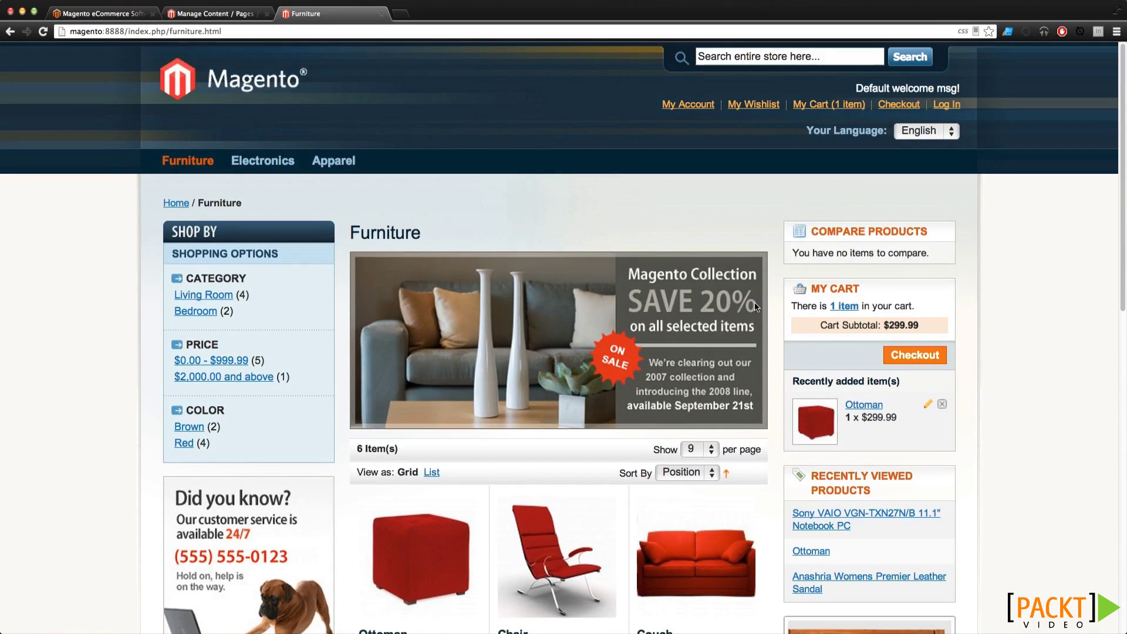
{"action": "scroll", "coordinate": [602, 253], "scroll_direction": "down", "scroll_amount": 4}
{"action": "scroll", "coordinate": [601, 253], "scroll_direction": "down", "scroll_amount": 8}
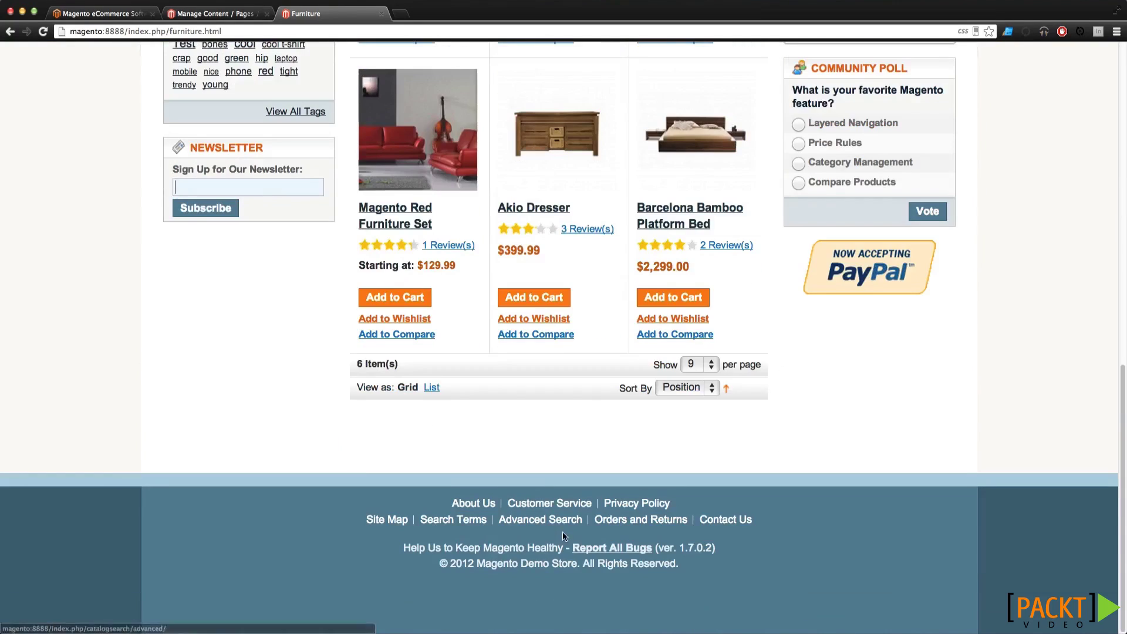
{"action": "left_click", "coordinate": [472, 506]}
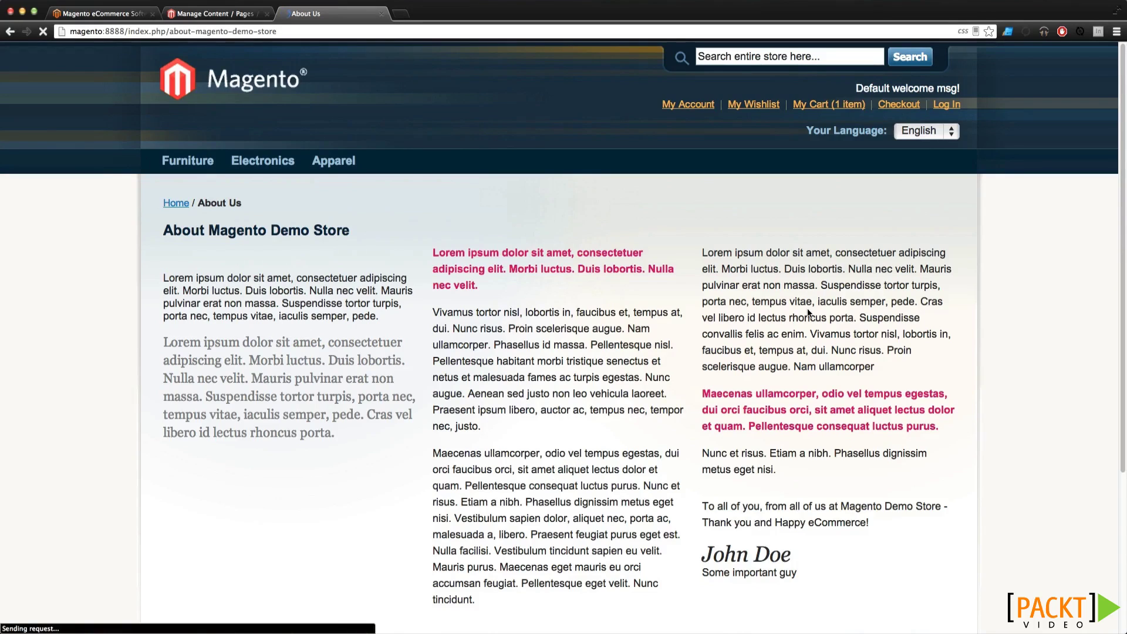
{"action": "left_click", "coordinate": [231, 18]}
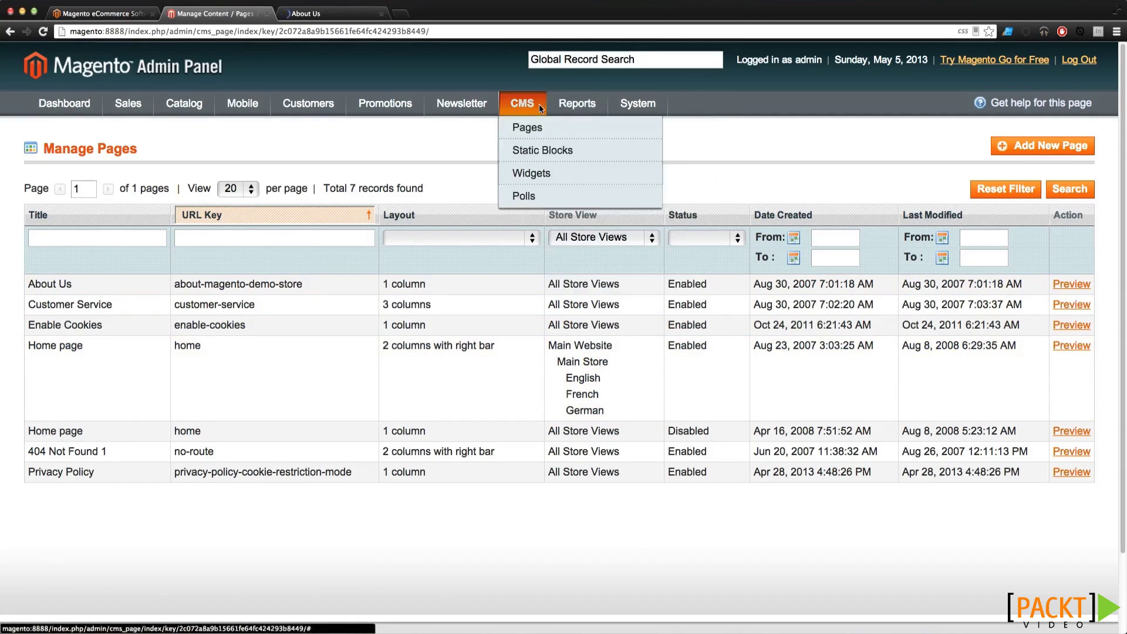
{"action": "left_click", "coordinate": [526, 151]}
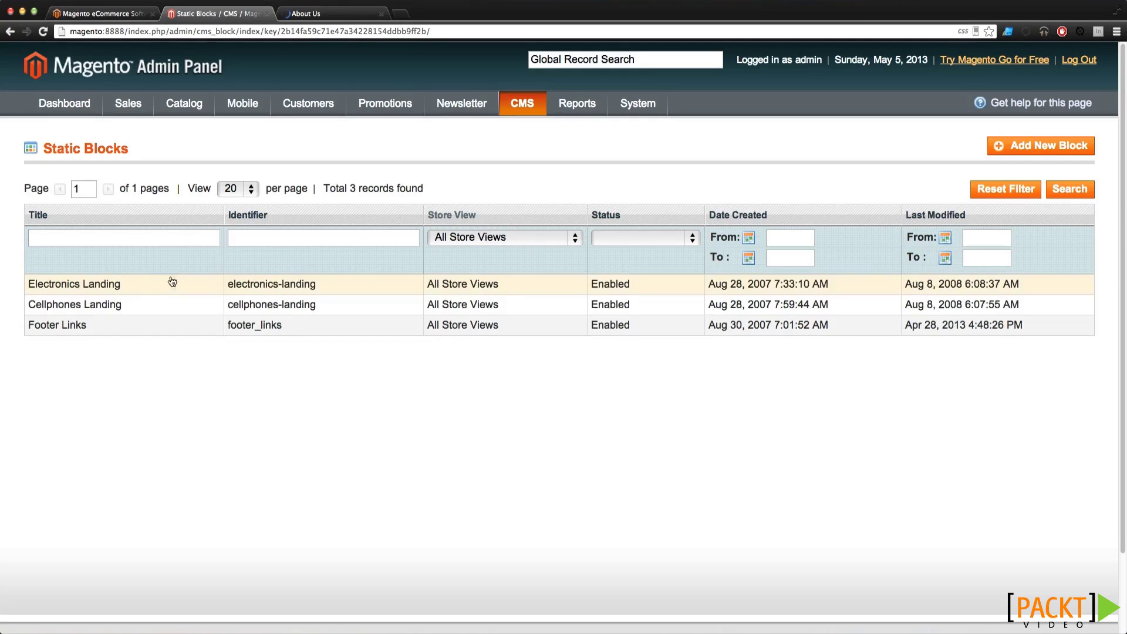
Review the Footer Links block's three links and return to the Static Blocks list
{"action": "left_click", "coordinate": [105, 326]}
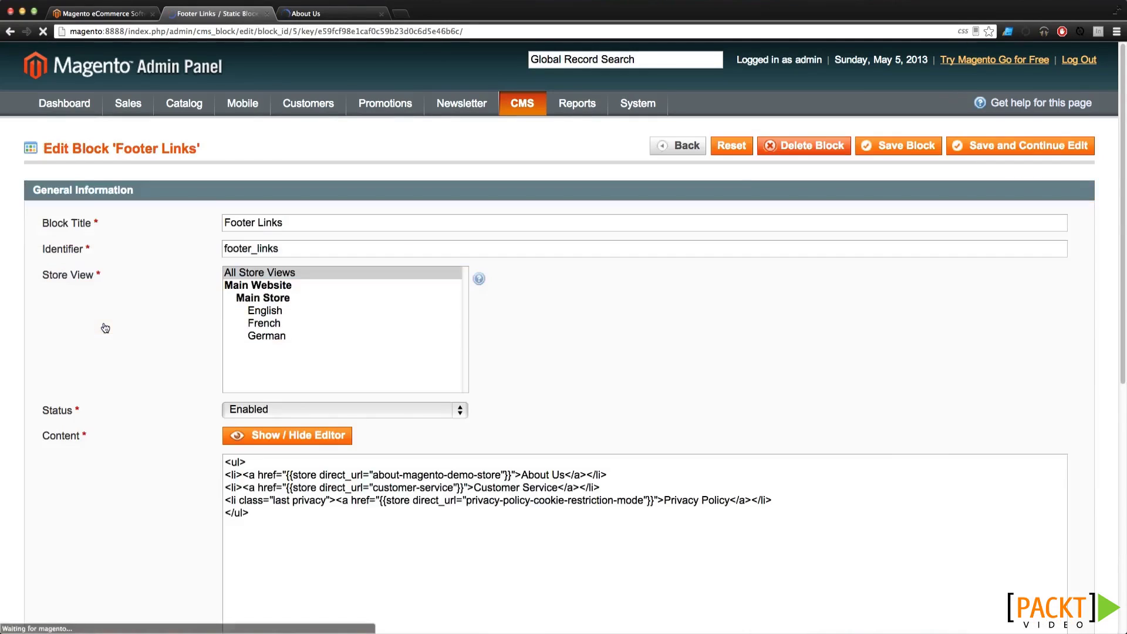
{"action": "scroll", "coordinate": [264, 531], "scroll_direction": "down", "scroll_amount": 3}
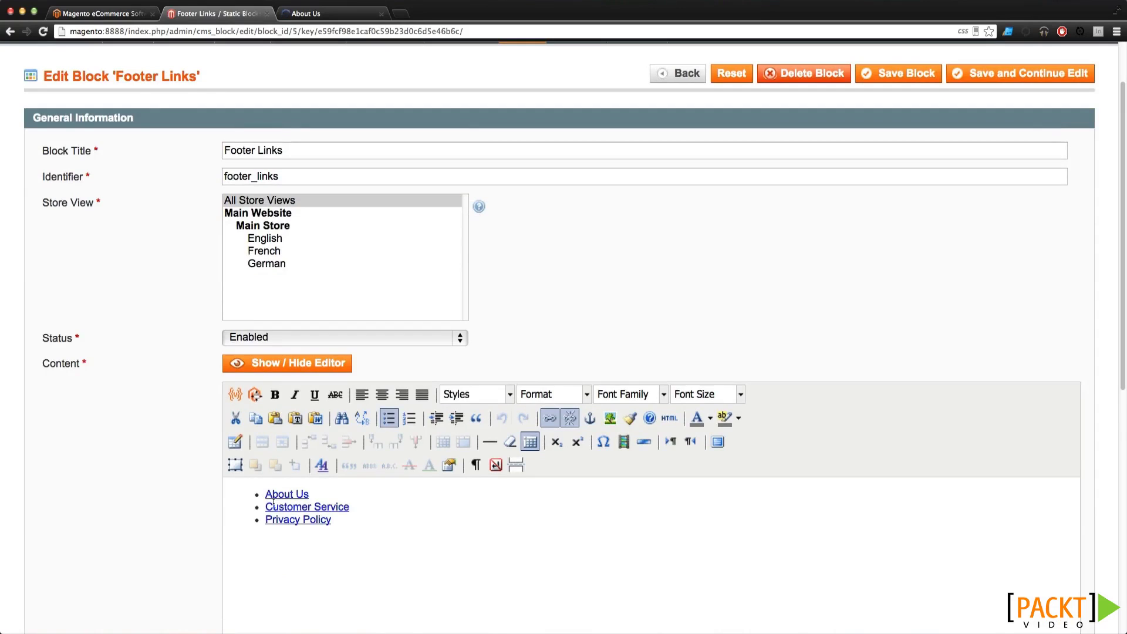
{"action": "scroll", "coordinate": [274, 519], "scroll_direction": "down", "scroll_amount": 5}
{"action": "scroll", "coordinate": [274, 520], "scroll_direction": "up", "scroll_amount": 7}
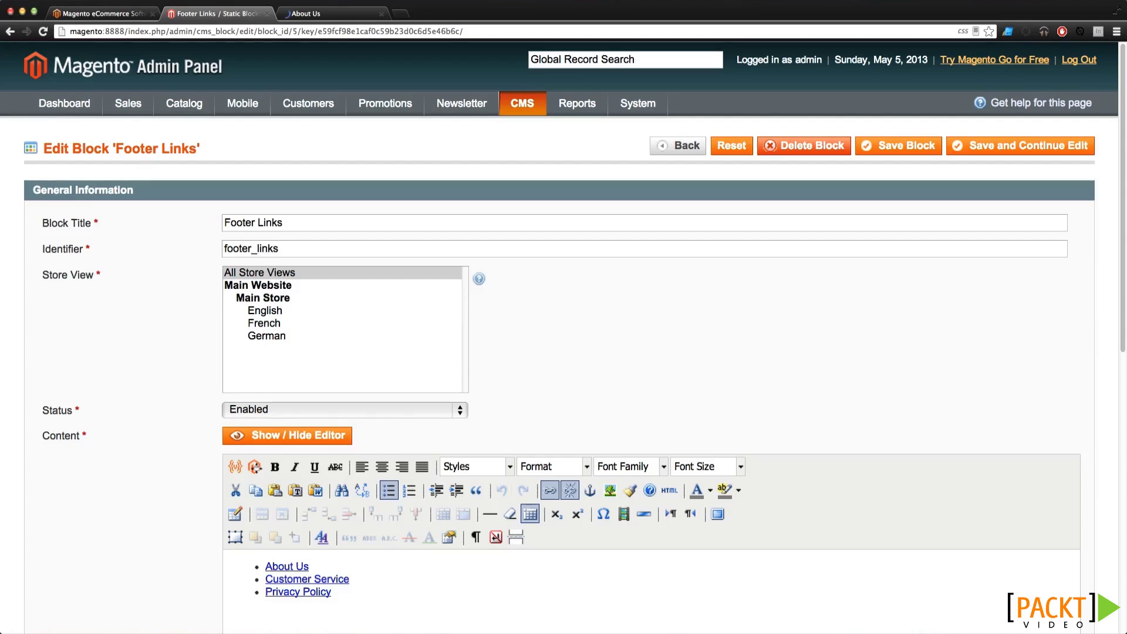
{"action": "left_click", "coordinate": [10, 32]}
Open the storefront Electronics category page with its Cell Phones banner
{"action": "left_click", "coordinate": [296, 13]}
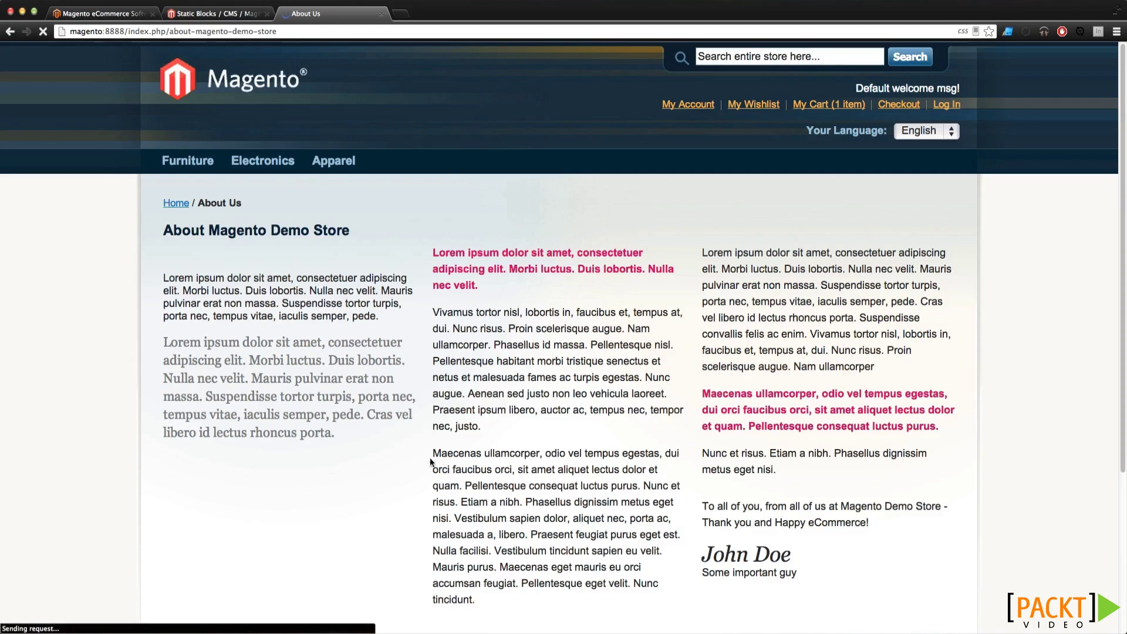
{"action": "scroll", "coordinate": [456, 409], "scroll_direction": "down", "scroll_amount": 1}
{"action": "scroll", "coordinate": [456, 408], "scroll_direction": "down", "scroll_amount": 2}
{"action": "left_click", "coordinate": [263, 160]}
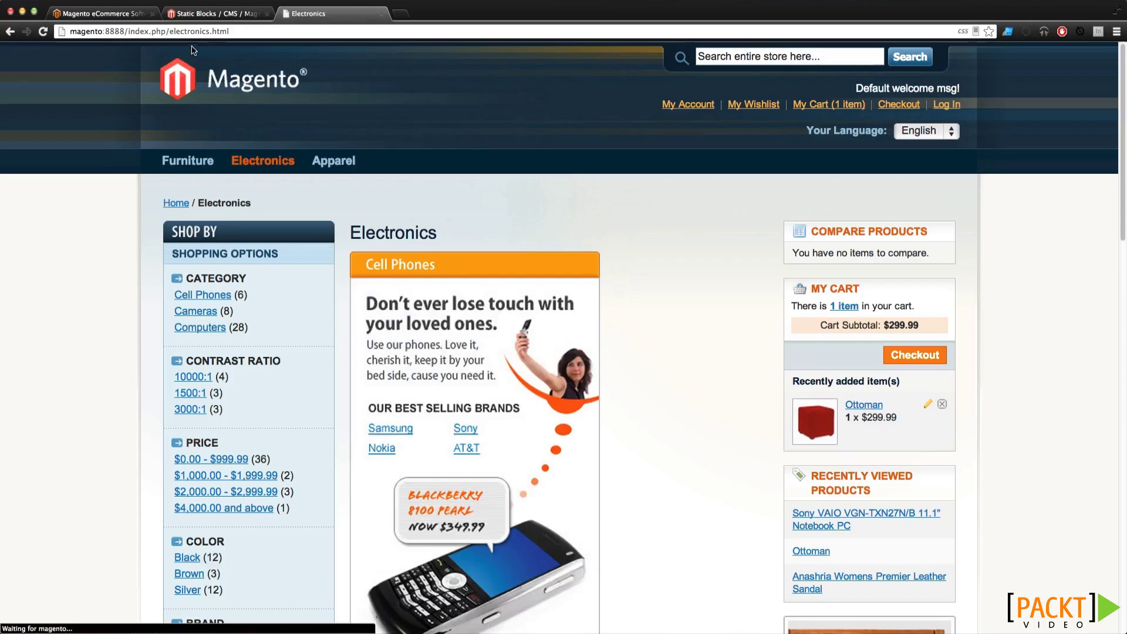
Browse the storefront Electronics page and its heading
{"action": "left_click", "coordinate": [214, 13]}
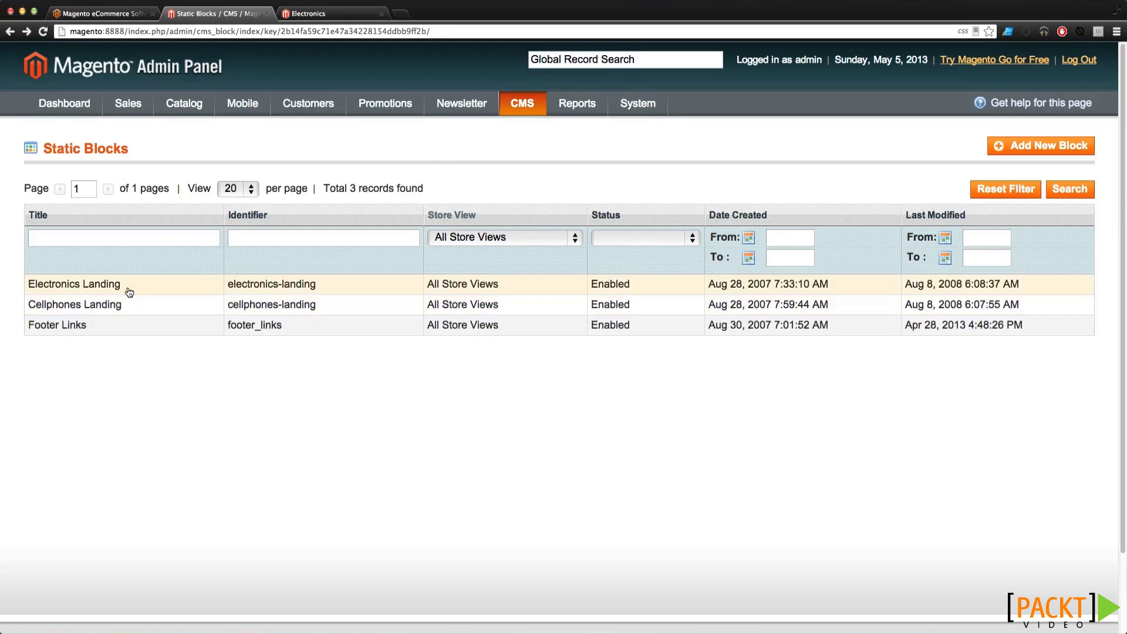
{"action": "left_click", "coordinate": [325, 12]}
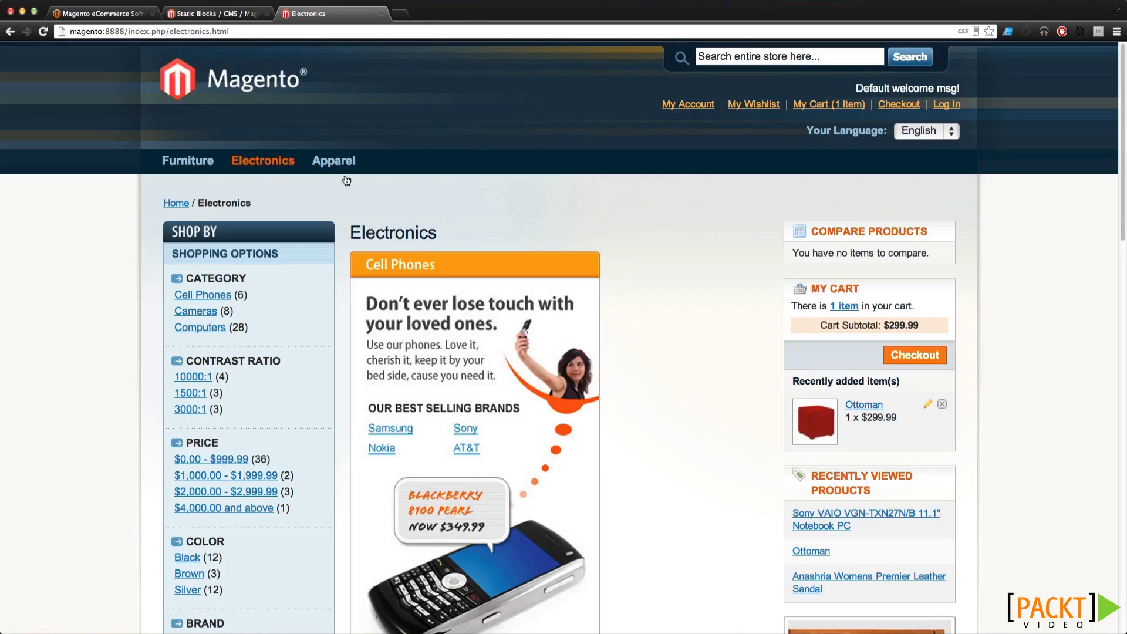
{"action": "scroll", "coordinate": [446, 244], "scroll_direction": "down", "scroll_amount": 10}
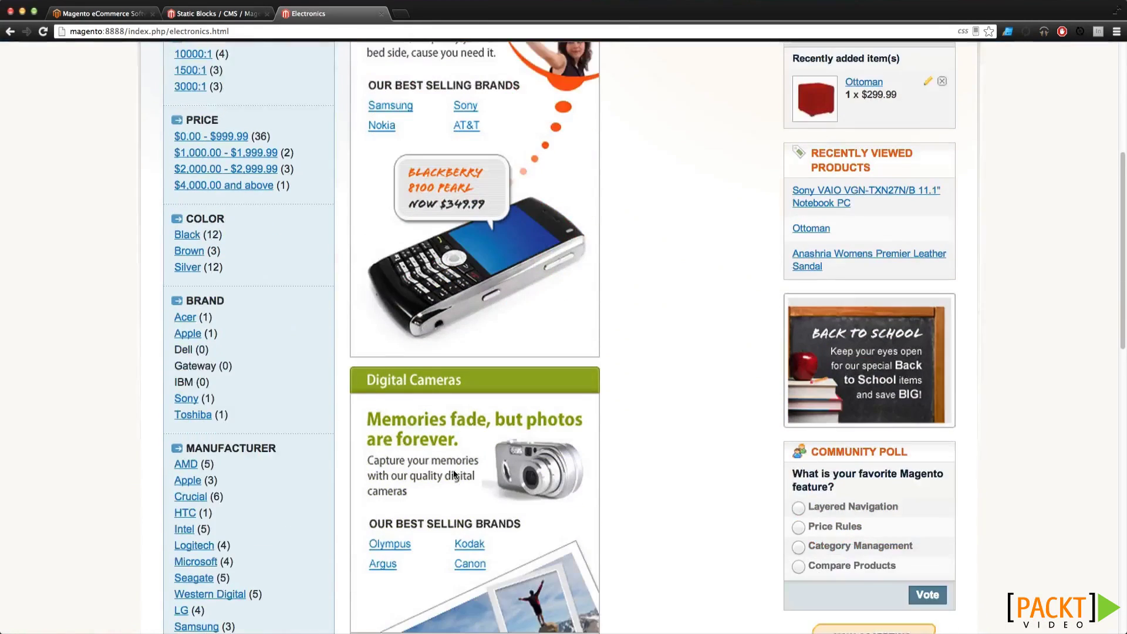
{"action": "scroll", "coordinate": [454, 473], "scroll_direction": "down", "scroll_amount": 11}
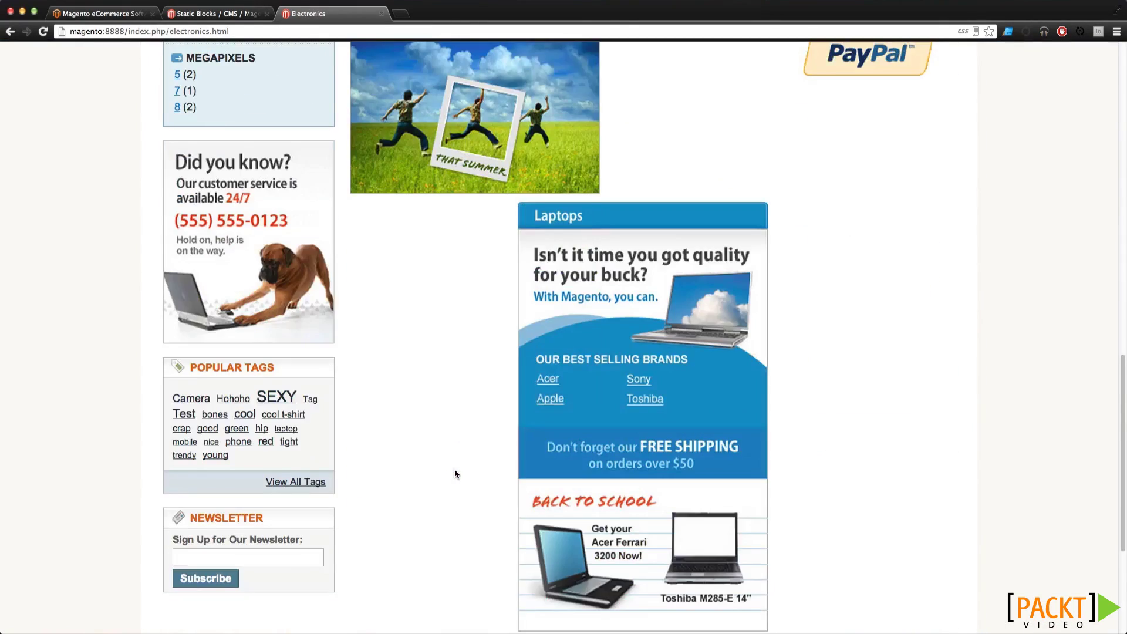
{"action": "scroll", "coordinate": [455, 473], "scroll_direction": "up", "scroll_amount": 20}
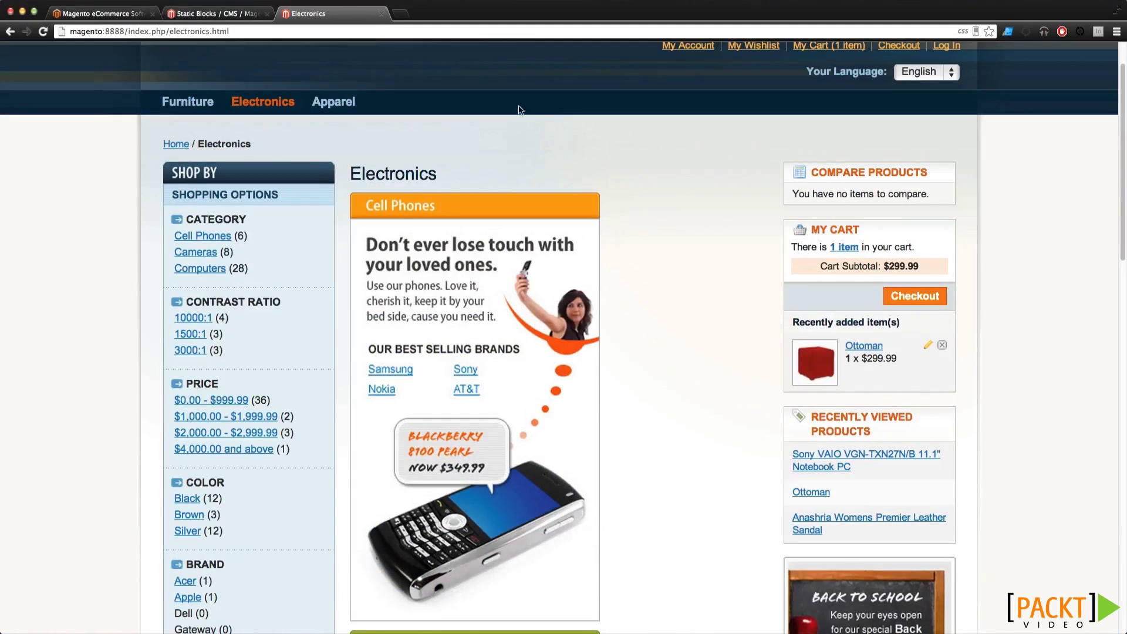
{"action": "left_click_drag", "start_coordinate": [351, 175], "coordinate": [439, 177]}
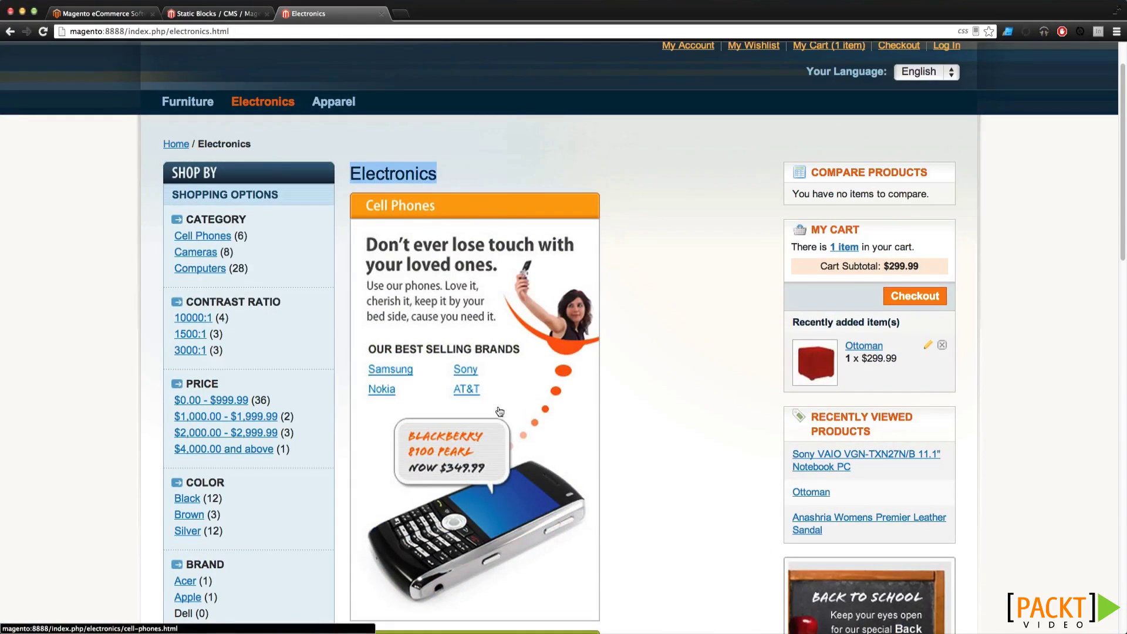
{"action": "left_click", "coordinate": [703, 356]}
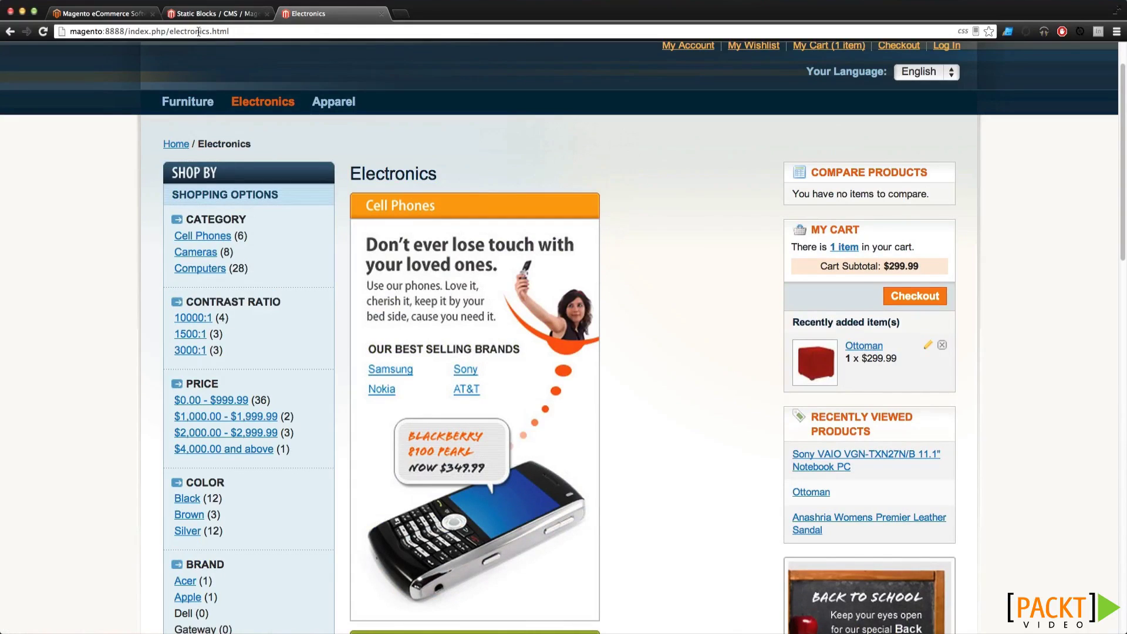
View the empty Widget Instances list, then open the Poll Manager
{"action": "left_click", "coordinate": [182, 13]}
{"action": "mouse_move", "coordinate": [544, 155]}
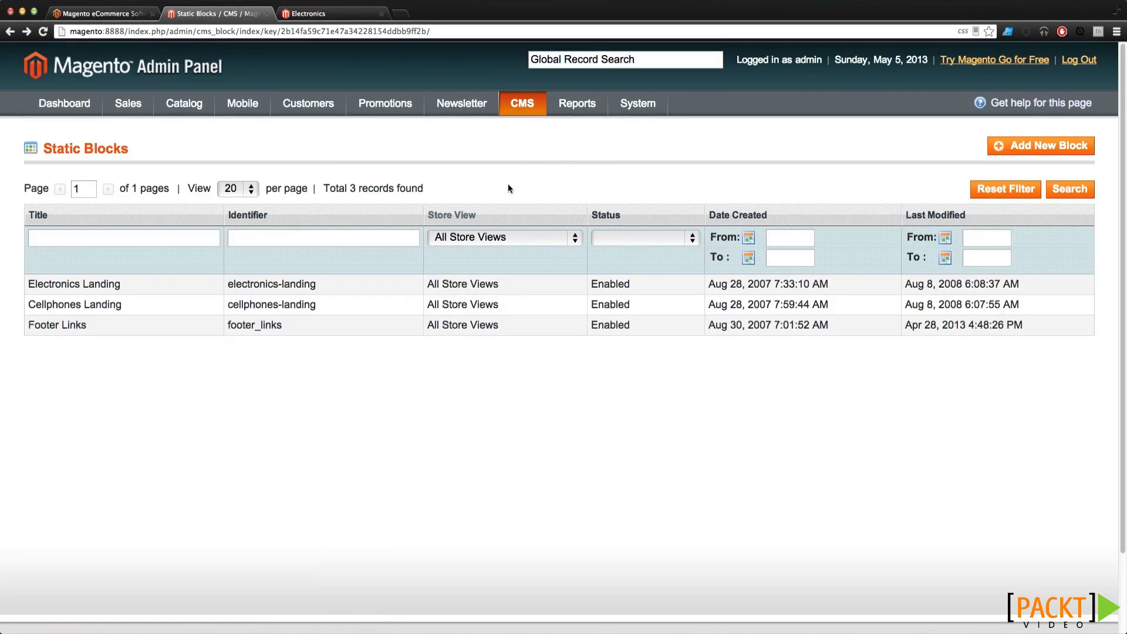
{"action": "mouse_move", "coordinate": [529, 108]}
{"action": "left_click", "coordinate": [534, 174]}
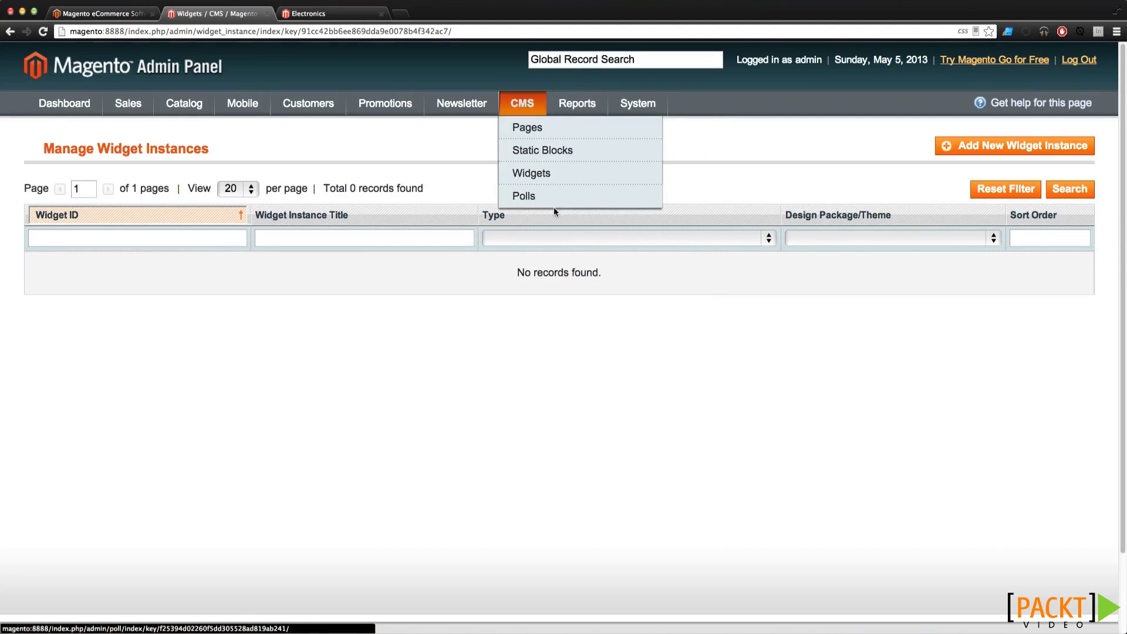
{"action": "left_click", "coordinate": [555, 202]}
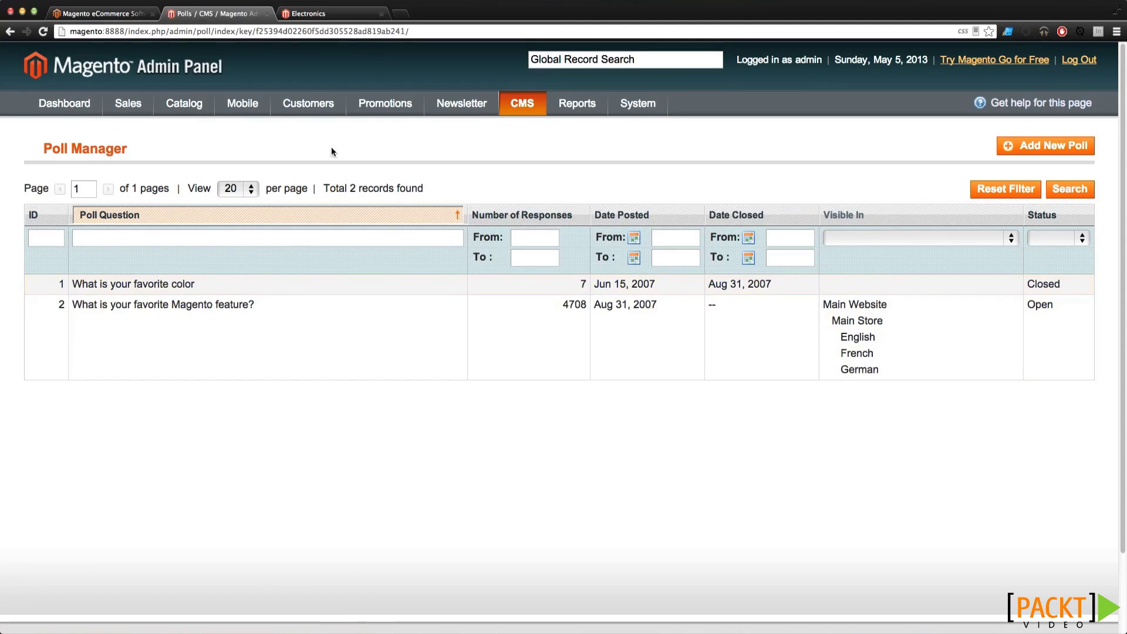
Check the Community Poll on the Electronics storefront, then return to the 2-poll Poll Manager
{"action": "left_click", "coordinate": [333, 16]}
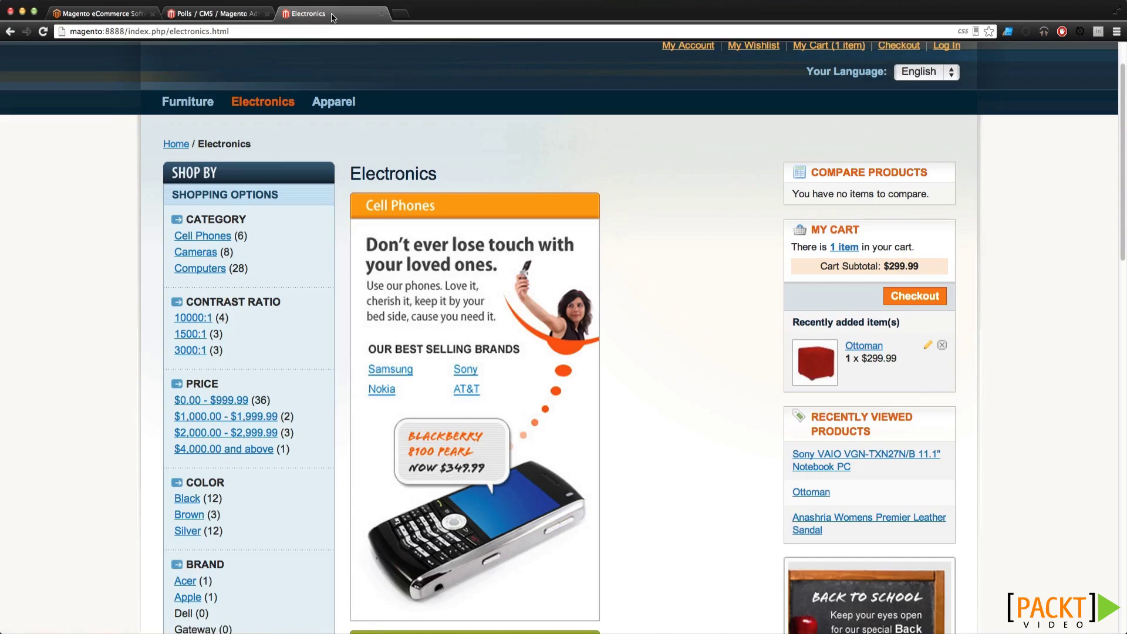
{"action": "scroll", "coordinate": [781, 379], "scroll_direction": "down", "scroll_amount": 6}
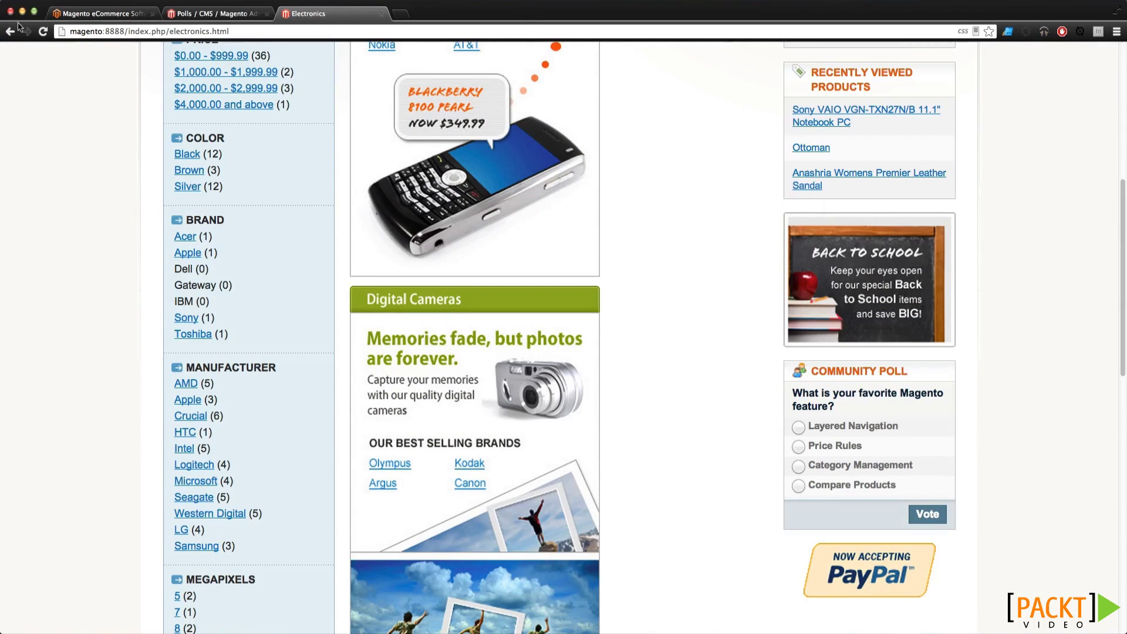
{"action": "left_click", "coordinate": [187, 13]}
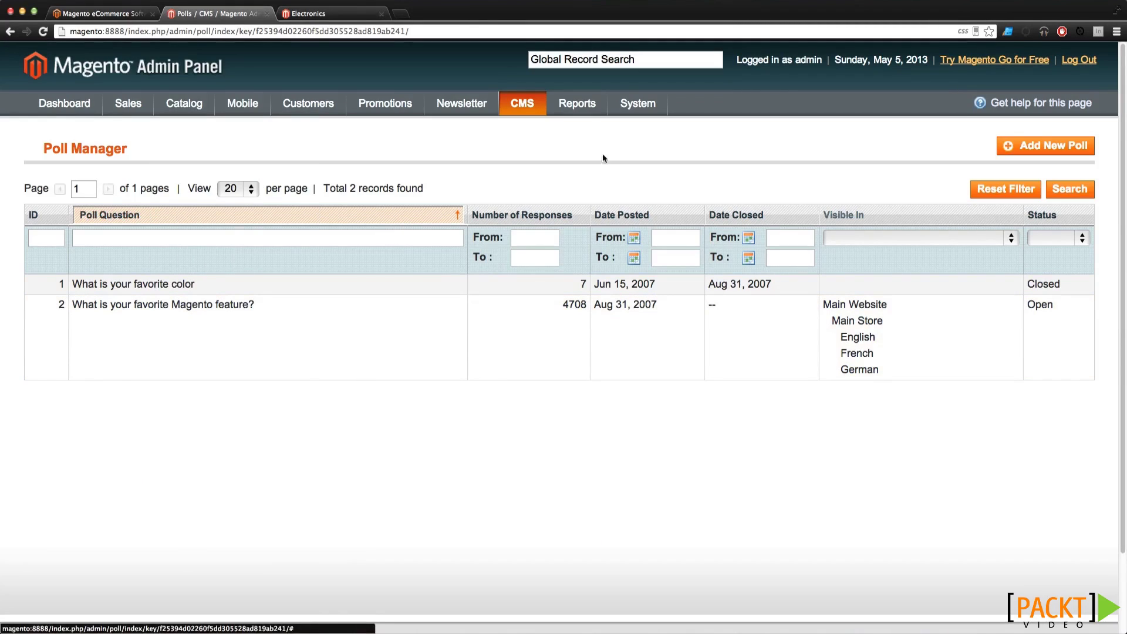
{"action": "mouse_move", "coordinate": [624, 109]}
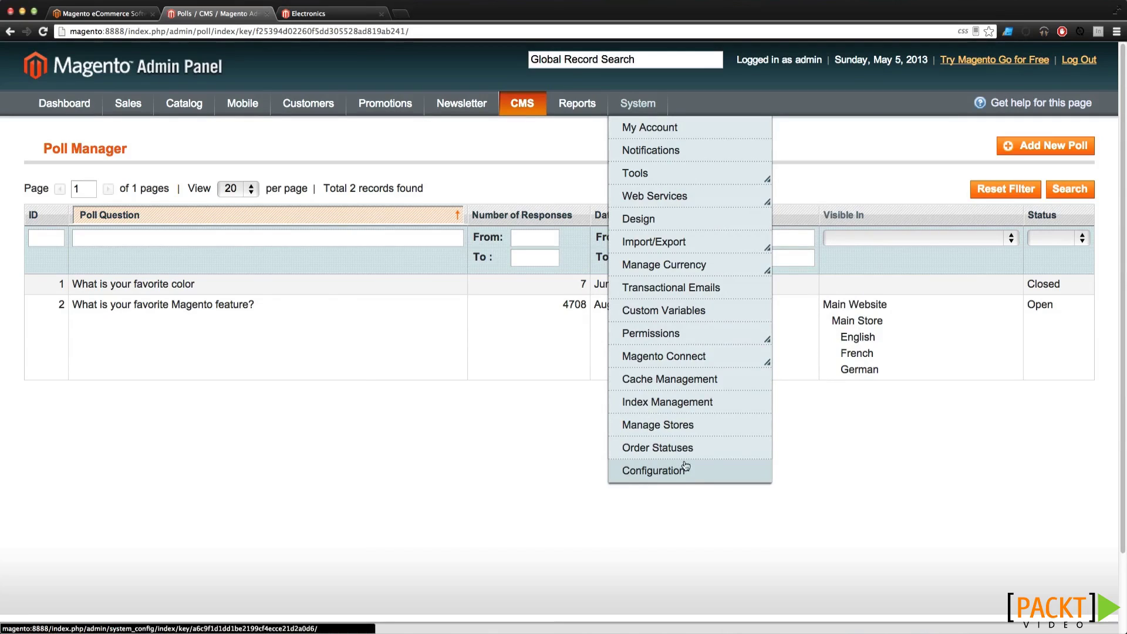
Open the admin account settings and look over the account fields
{"action": "left_click", "coordinate": [676, 129]}
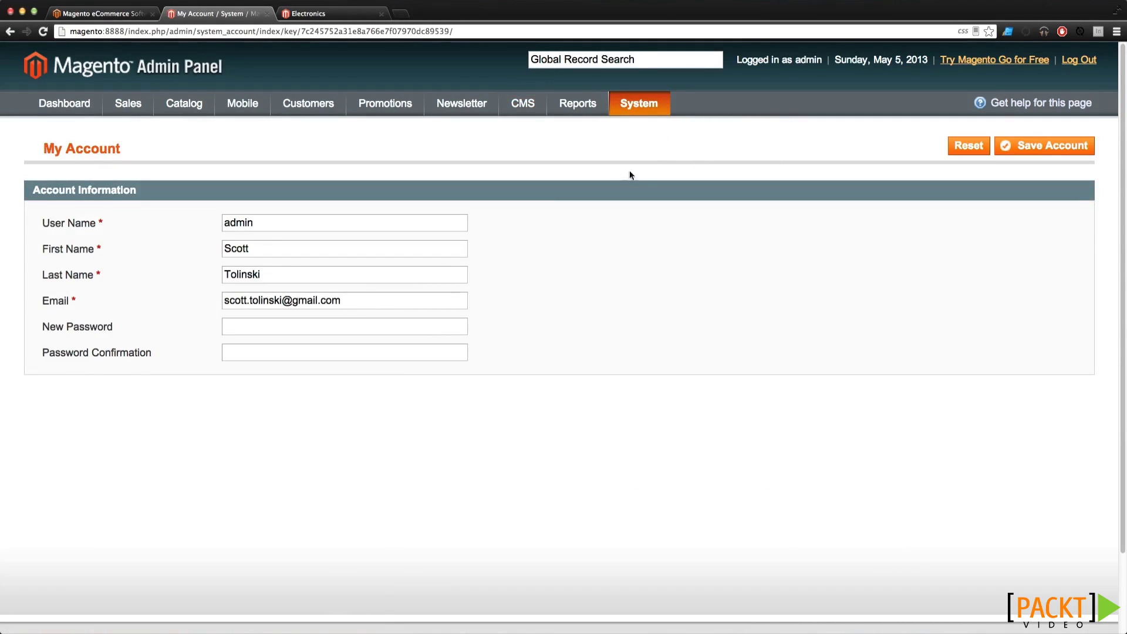
{"action": "left_click_drag", "start_coordinate": [346, 300], "coordinate": [276, 298]}
{"action": "left_click", "coordinate": [295, 276]}
View the empty Messages Inbox, then the Backups page showing no backups
{"action": "mouse_move", "coordinate": [665, 103]}
{"action": "left_click", "coordinate": [659, 154]}
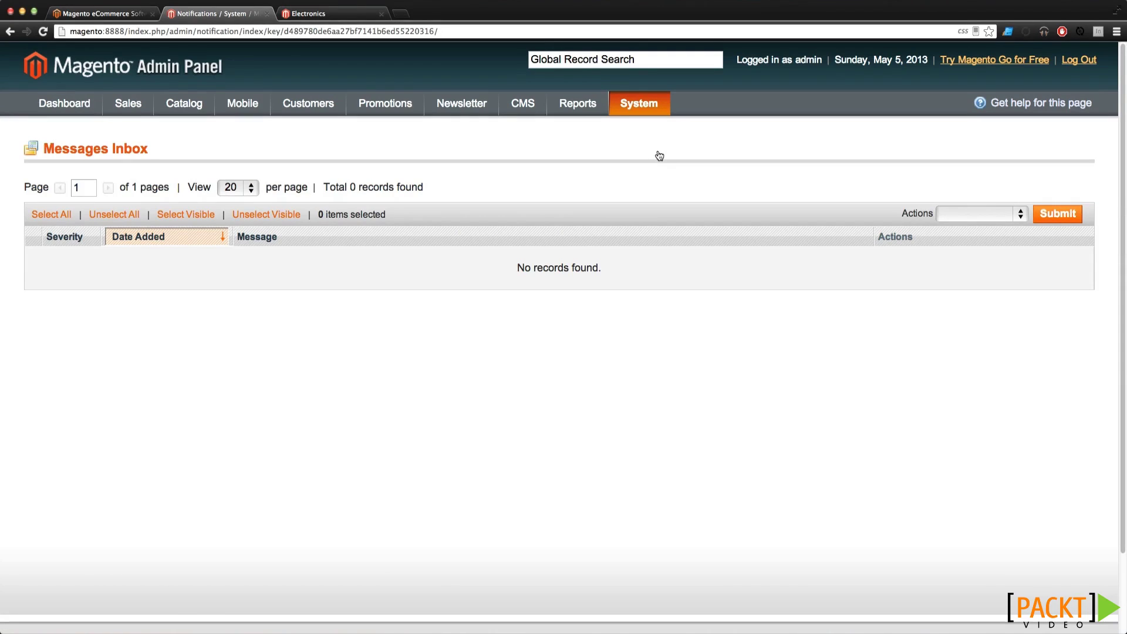
{"action": "mouse_move", "coordinate": [643, 103]}
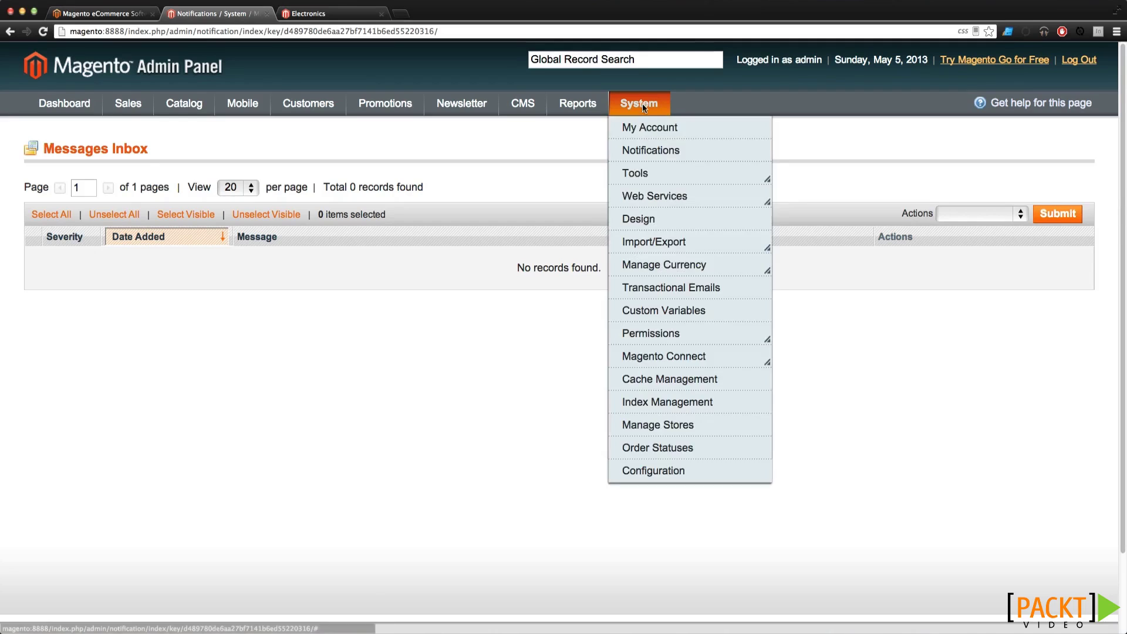
{"action": "mouse_move", "coordinate": [656, 175]}
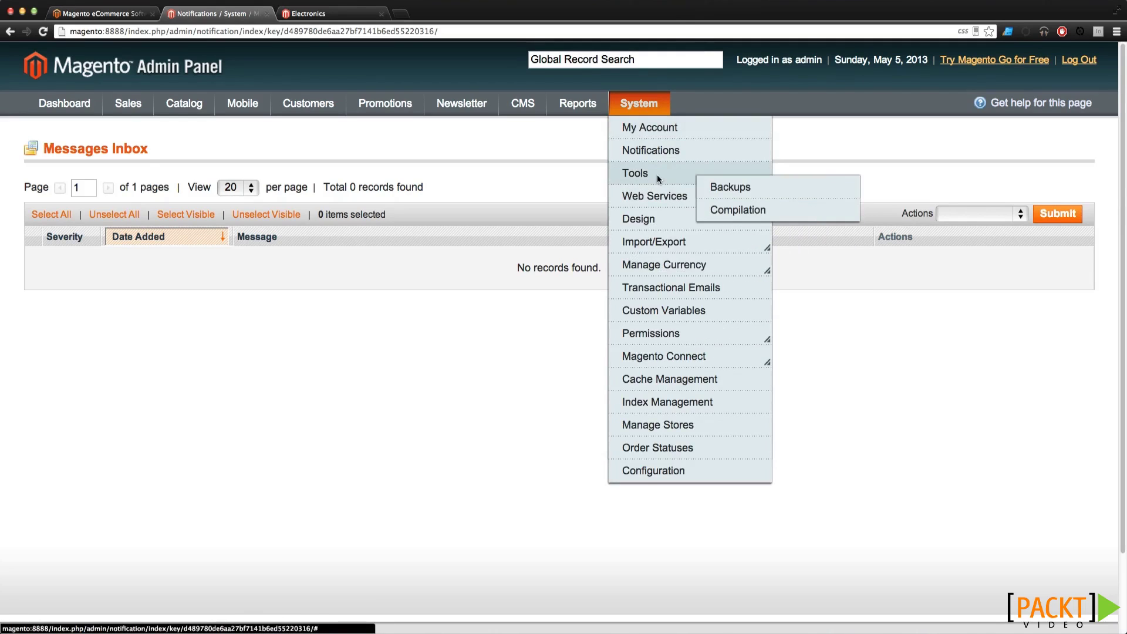
{"action": "left_click", "coordinate": [722, 188]}
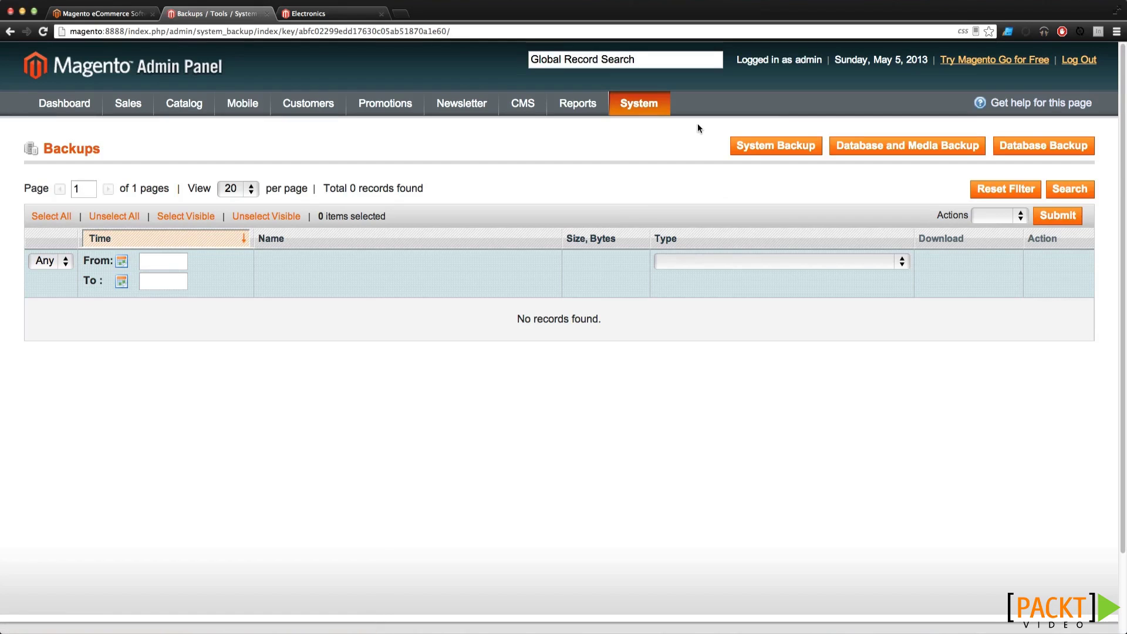
Open the Compilation status page and scroll through it
{"action": "mouse_move", "coordinate": [657, 103]}
{"action": "mouse_move", "coordinate": [694, 176]}
{"action": "left_click", "coordinate": [713, 209]}
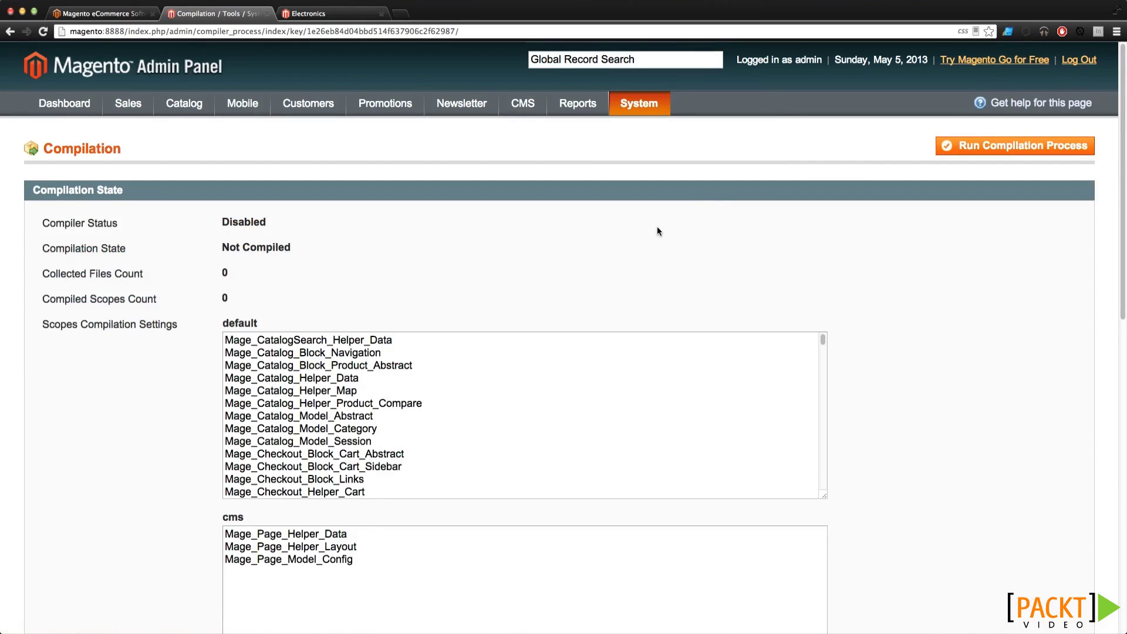
{"action": "scroll", "coordinate": [659, 222], "scroll_direction": "down", "scroll_amount": 8}
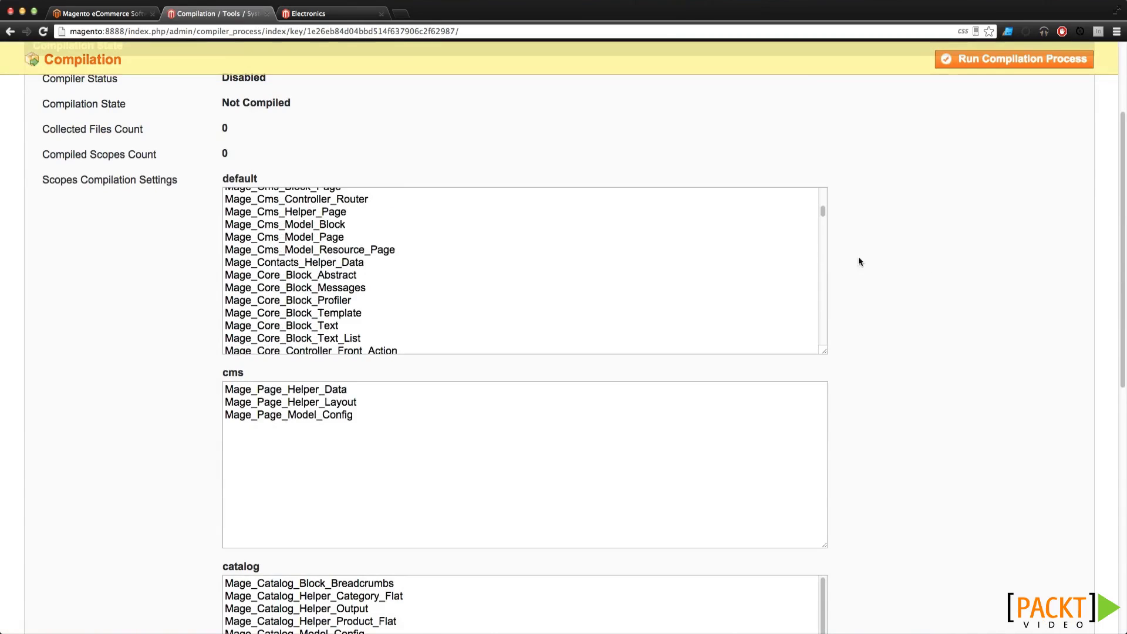
{"action": "scroll", "coordinate": [939, 277], "scroll_direction": "down", "scroll_amount": 4}
{"action": "scroll", "coordinate": [939, 283], "scroll_direction": "down", "scroll_amount": 5}
{"action": "scroll", "coordinate": [936, 279], "scroll_direction": "up", "scroll_amount": 10}
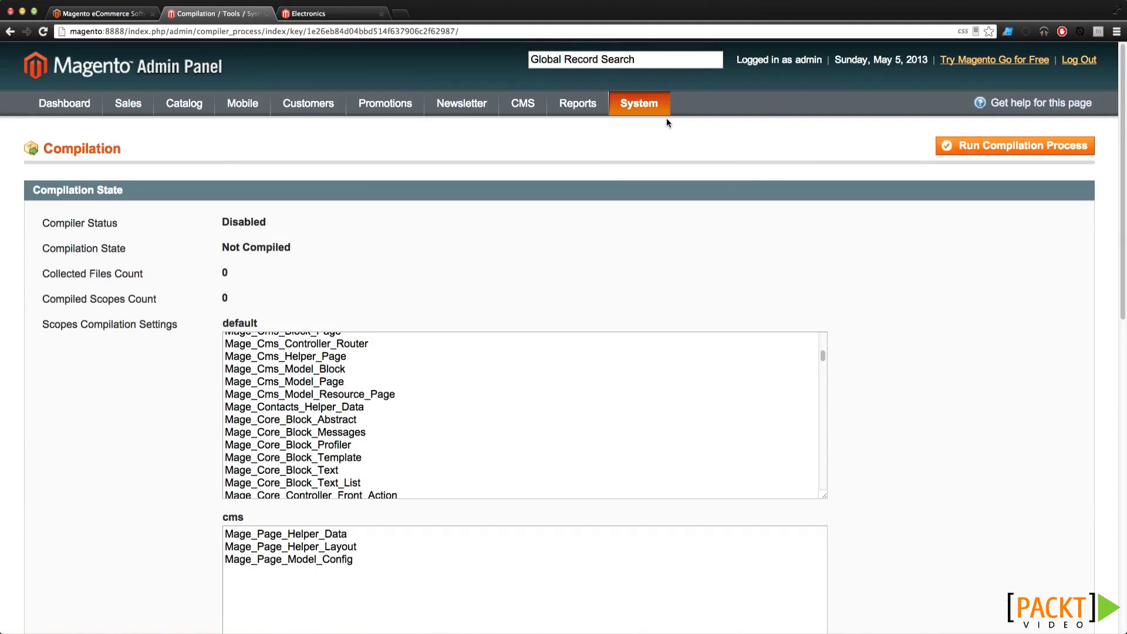
View the empty Design changes list, then go to the Import page
{"action": "mouse_move", "coordinate": [650, 101]}
{"action": "mouse_move", "coordinate": [676, 196]}
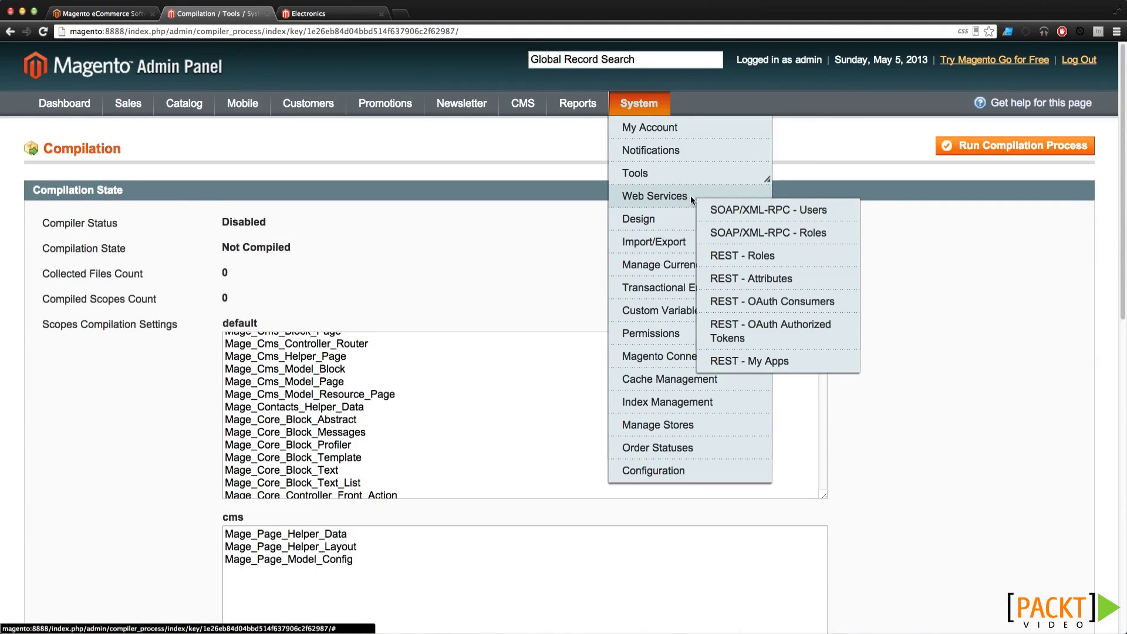
{"action": "left_click", "coordinate": [668, 219]}
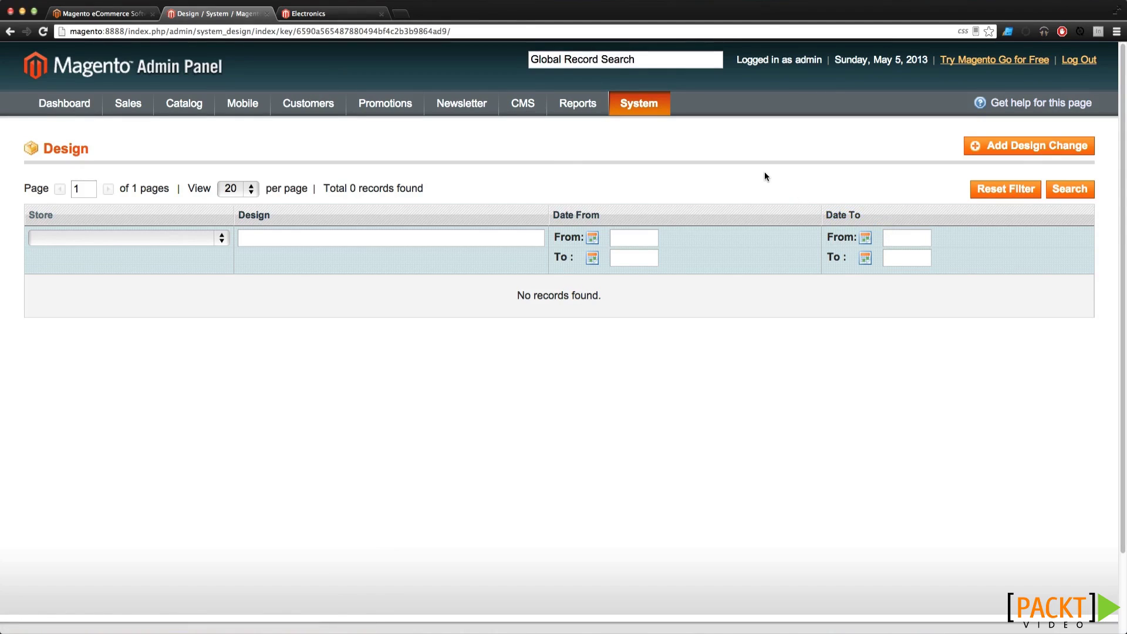
{"action": "mouse_move", "coordinate": [655, 109]}
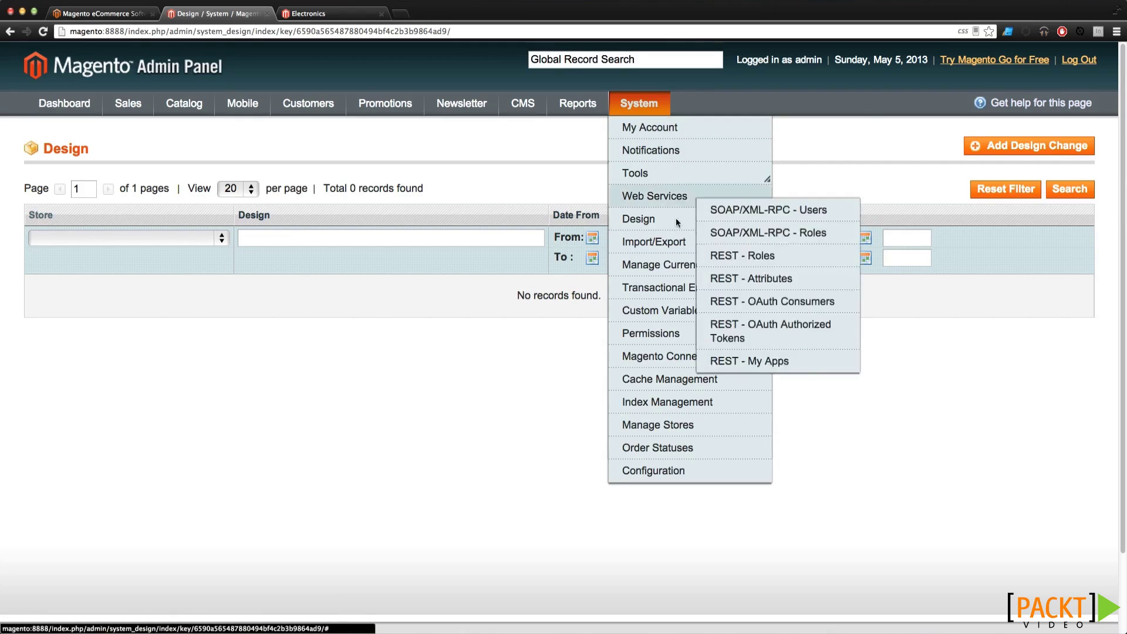
{"action": "mouse_move", "coordinate": [677, 241]}
{"action": "left_click", "coordinate": [711, 256]}
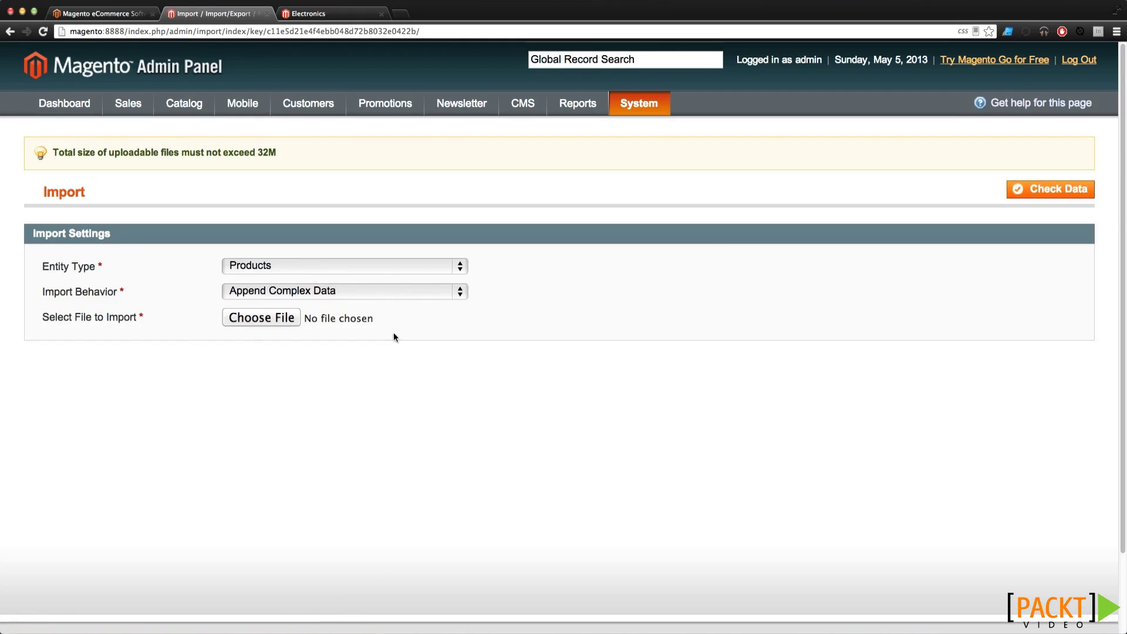
Scroll the Import settings, then view Currency Symbols showing USD as $ and EUR as €
{"action": "scroll", "coordinate": [392, 341], "scroll_direction": "down", "scroll_amount": 3}
{"action": "scroll", "coordinate": [392, 345], "scroll_direction": "up", "scroll_amount": 3}
{"action": "mouse_move", "coordinate": [640, 108]}
{"action": "mouse_move", "coordinate": [687, 264]}
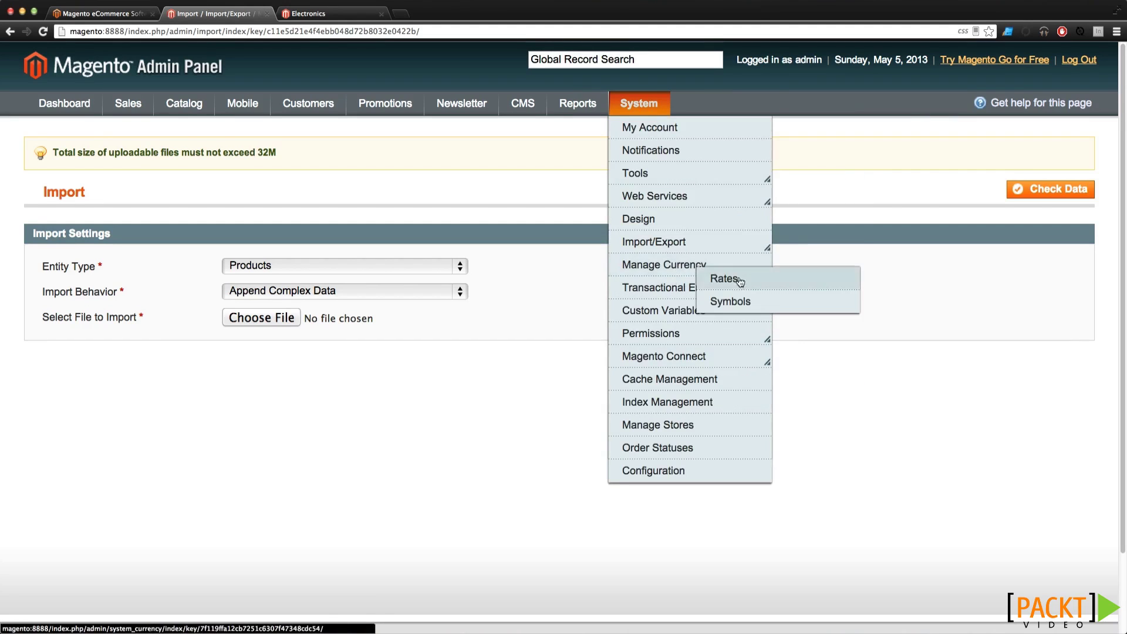
{"action": "left_click", "coordinate": [728, 302]}
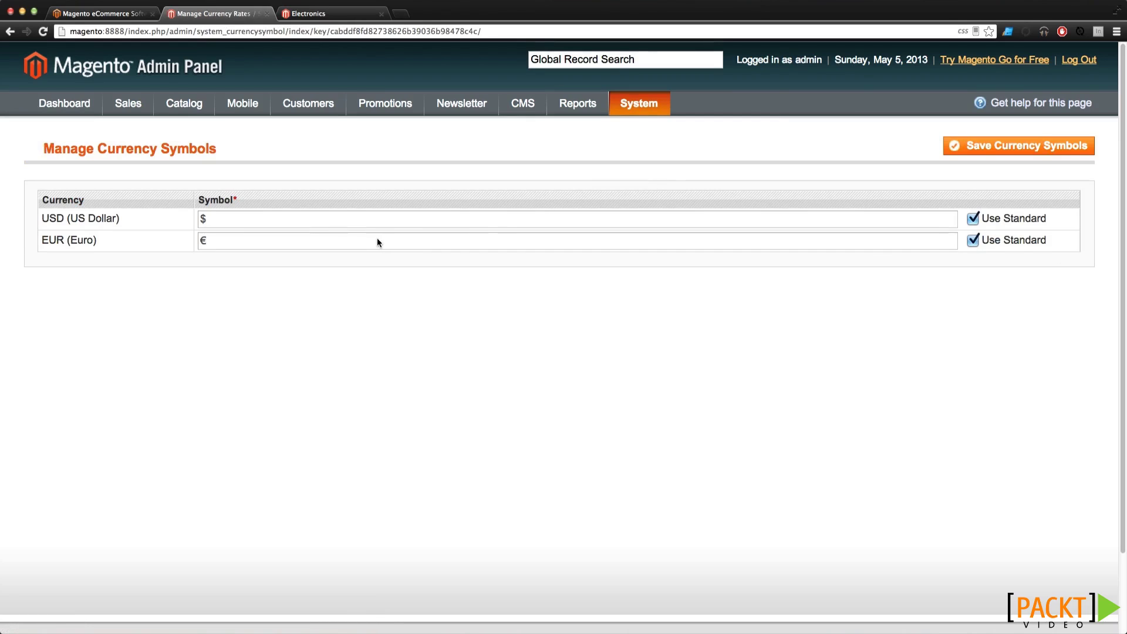
{"action": "mouse_move", "coordinate": [657, 109]}
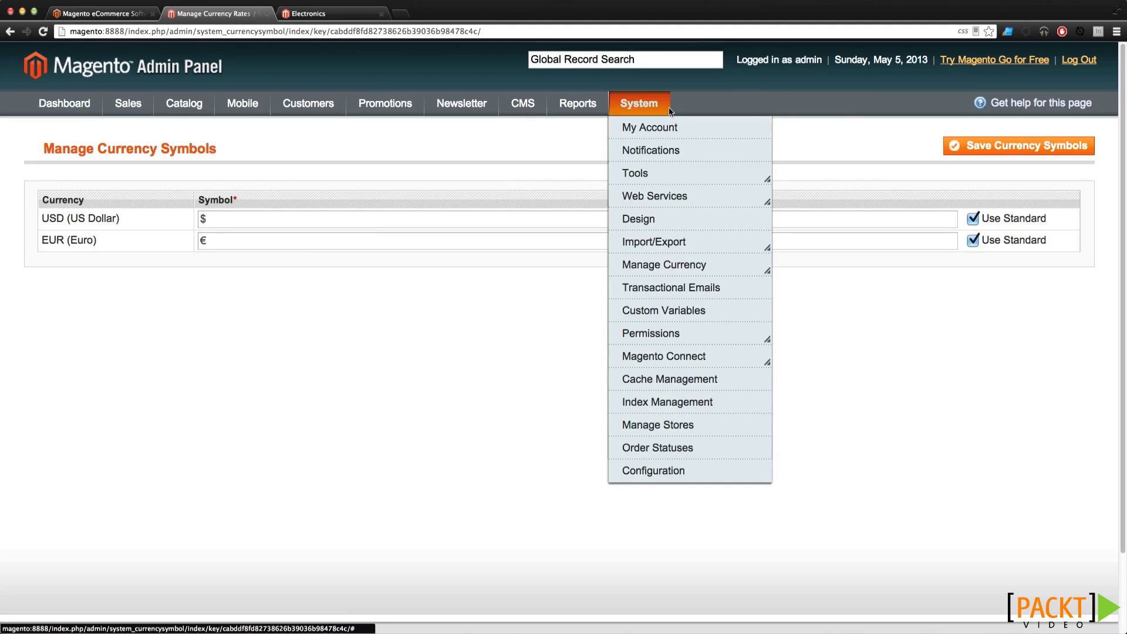
View the Transactional Emails list and then the Custom Variables list
{"action": "left_click", "coordinate": [668, 291]}
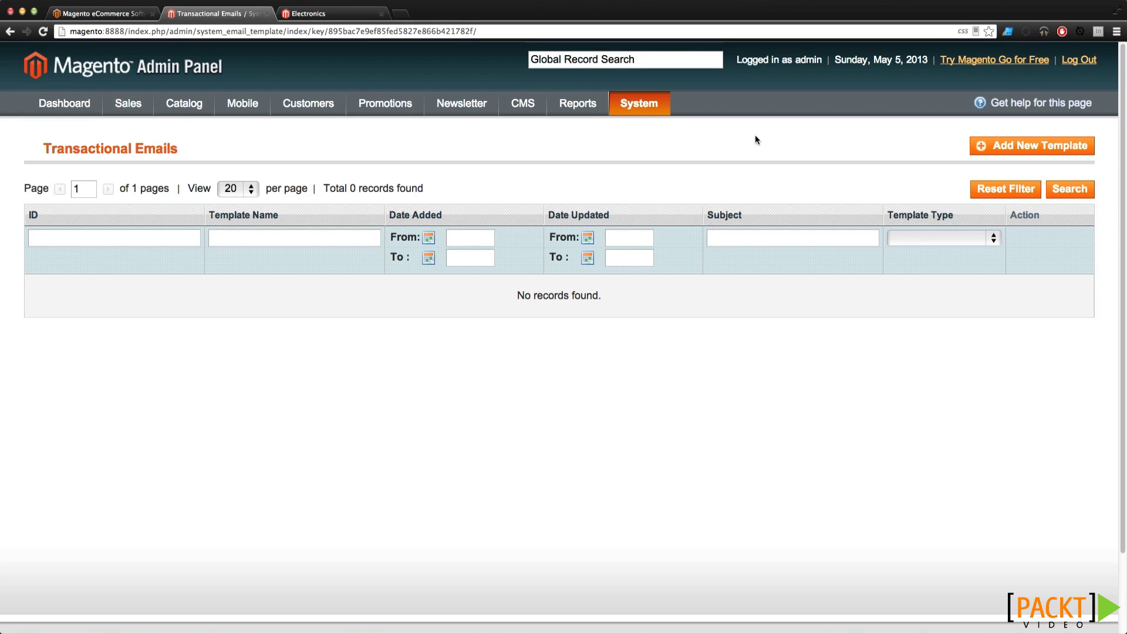
{"action": "mouse_move", "coordinate": [614, 108]}
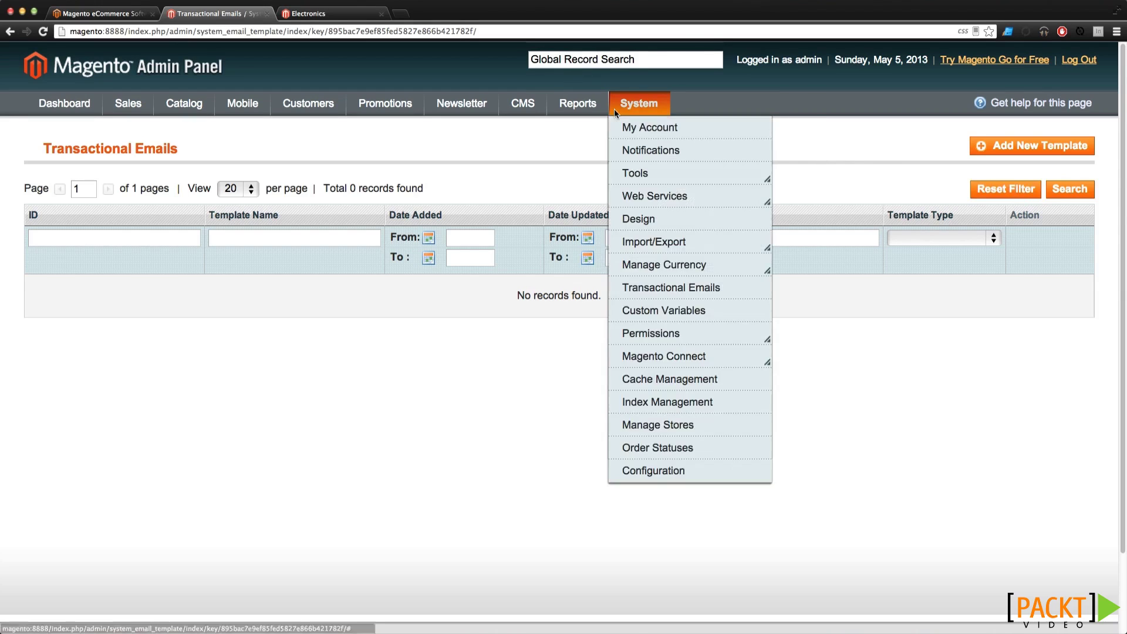
{"action": "left_click", "coordinate": [655, 311]}
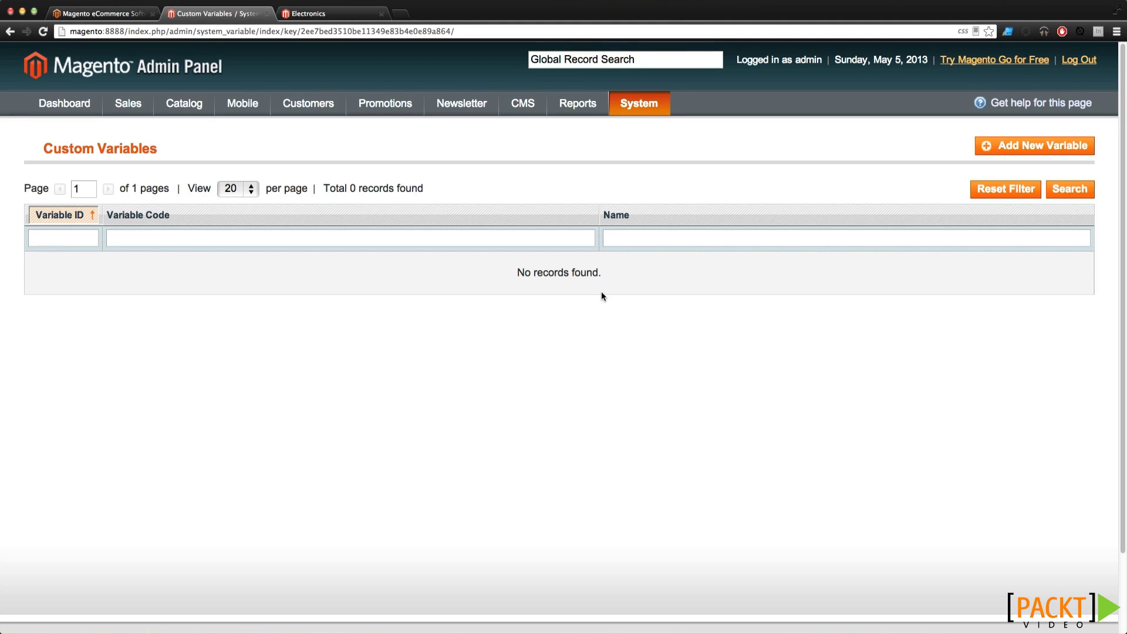
Check Cache Storage Management, then open Index Management listing nine Ready indexes
{"action": "mouse_move", "coordinate": [643, 114]}
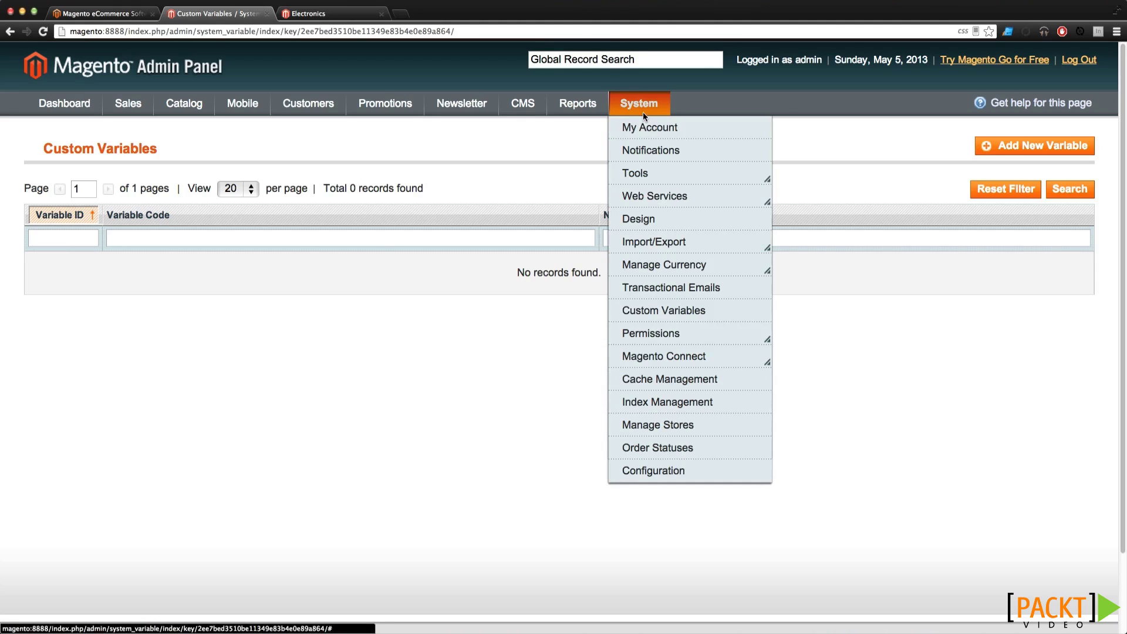
{"action": "mouse_move", "coordinate": [639, 267]}
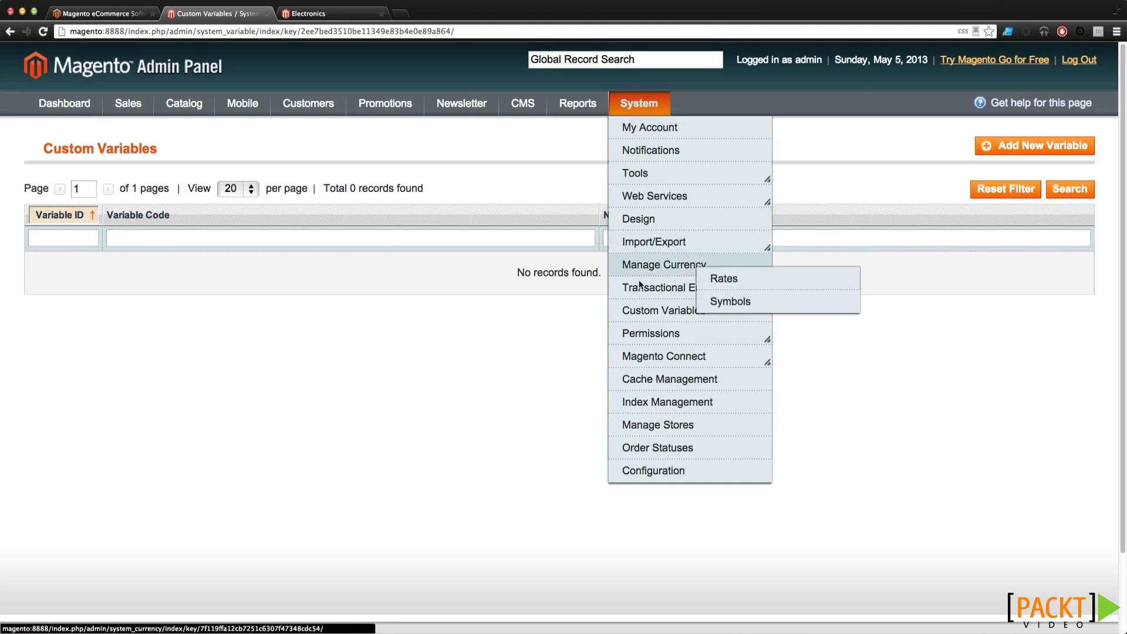
{"action": "mouse_move", "coordinate": [649, 340]}
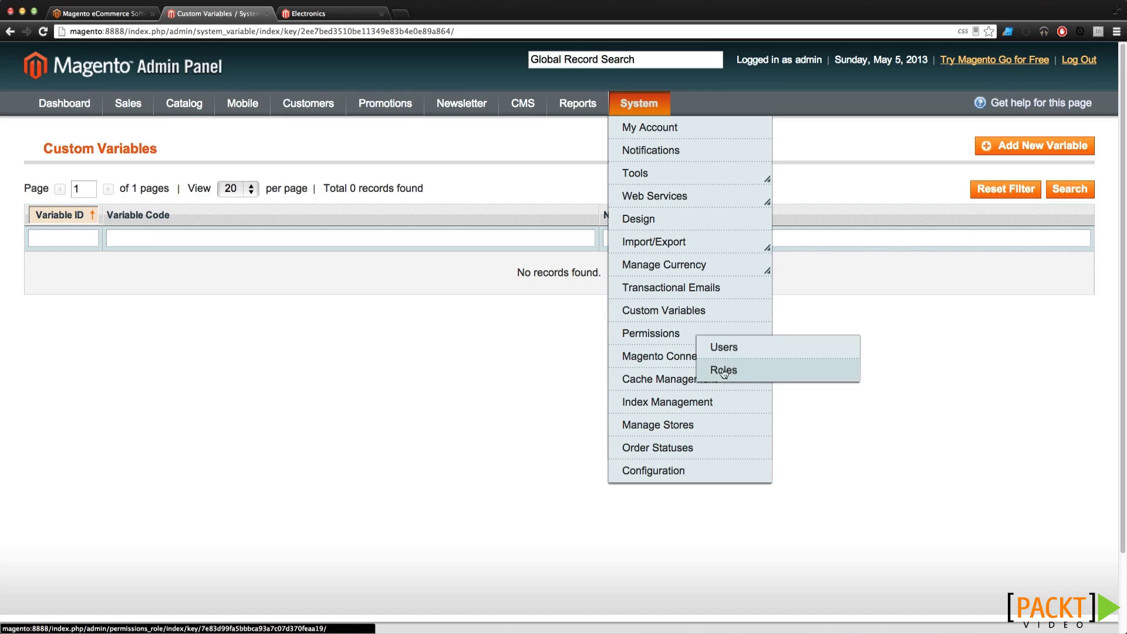
{"action": "mouse_move", "coordinate": [681, 356]}
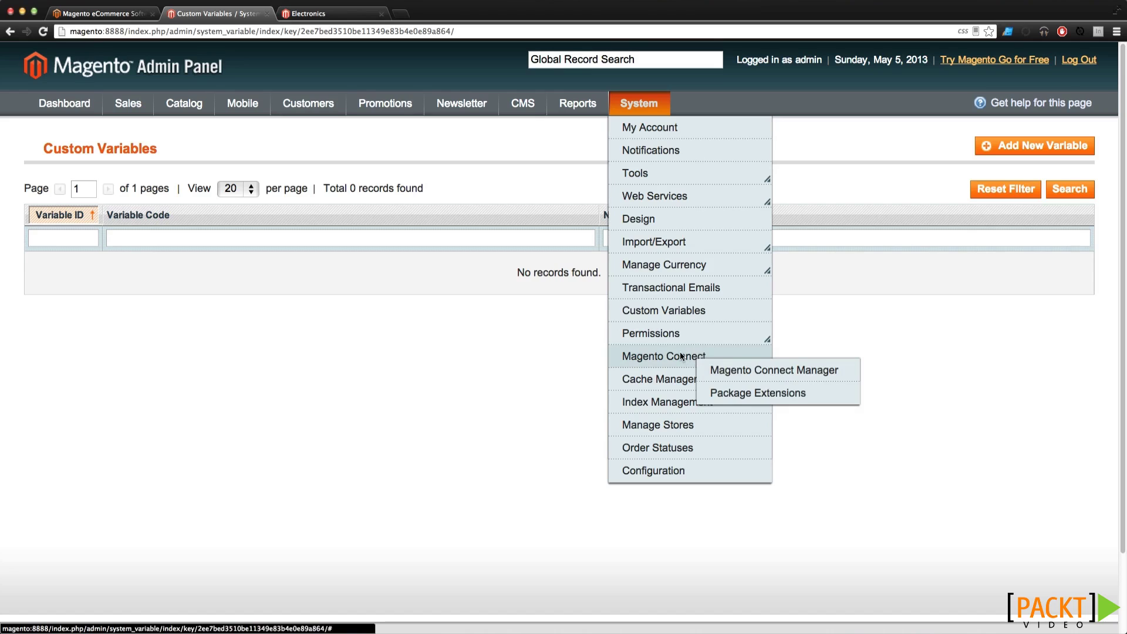
{"action": "left_click", "coordinate": [646, 378]}
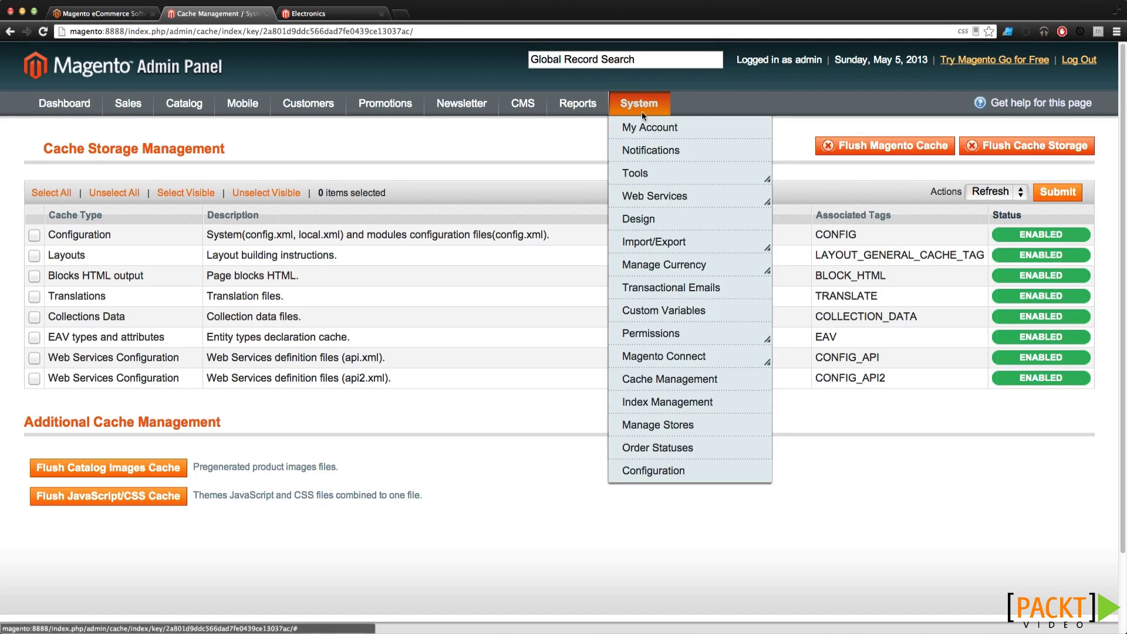
{"action": "left_click", "coordinate": [669, 401]}
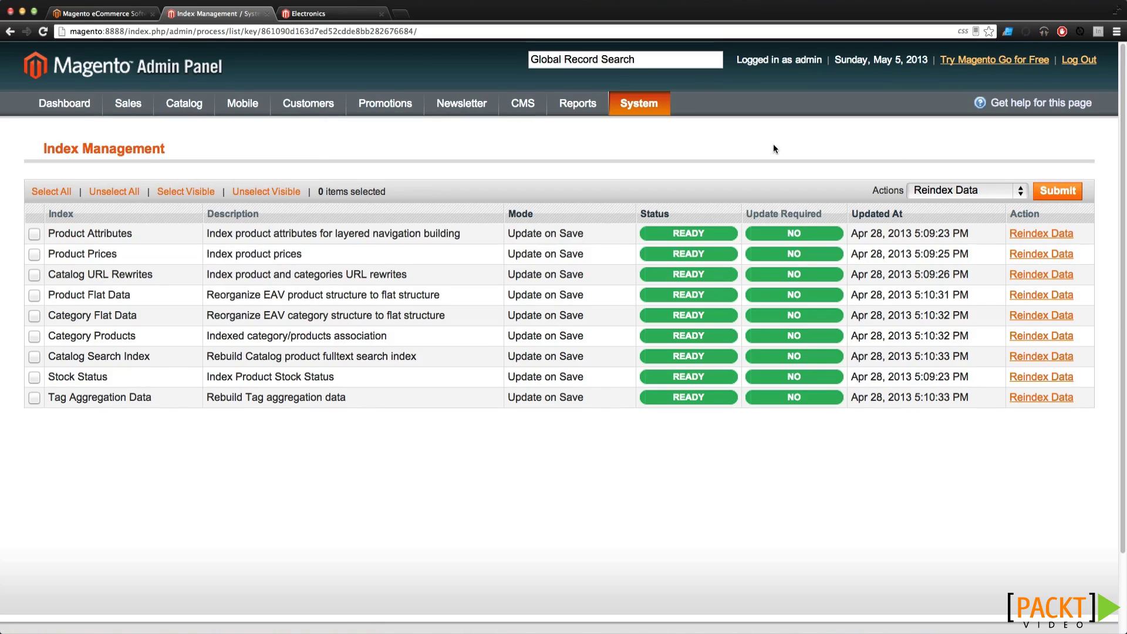
Review the websites and stores list, then the 10 order statuses
{"action": "mouse_move", "coordinate": [650, 111]}
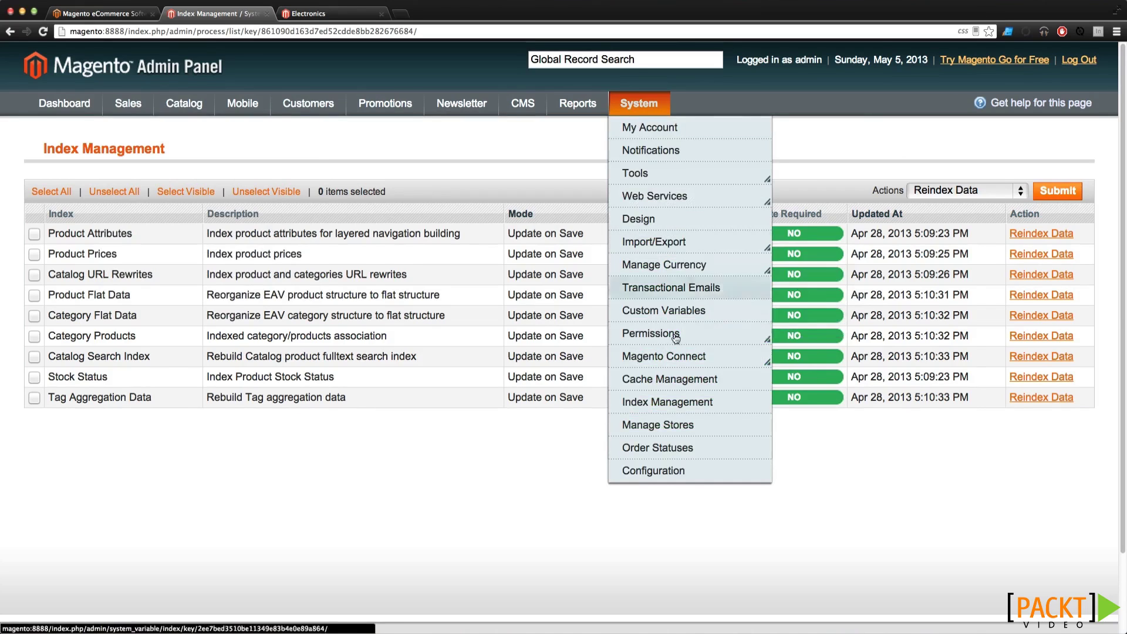
{"action": "left_click", "coordinate": [648, 425]}
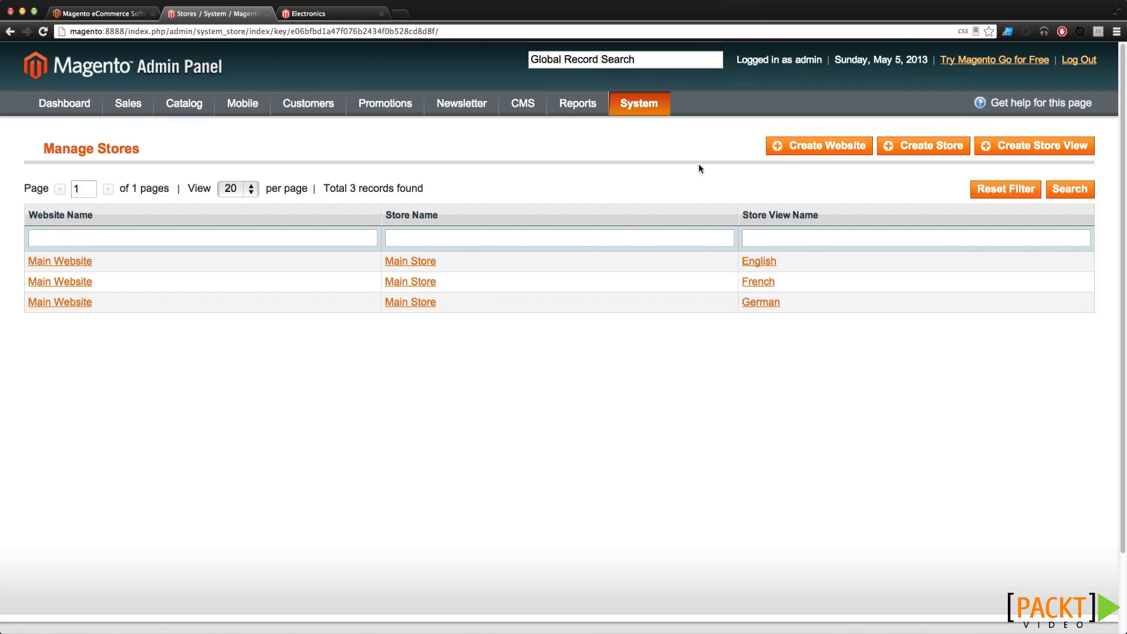
{"action": "mouse_move", "coordinate": [631, 110]}
{"action": "left_click", "coordinate": [650, 444]}
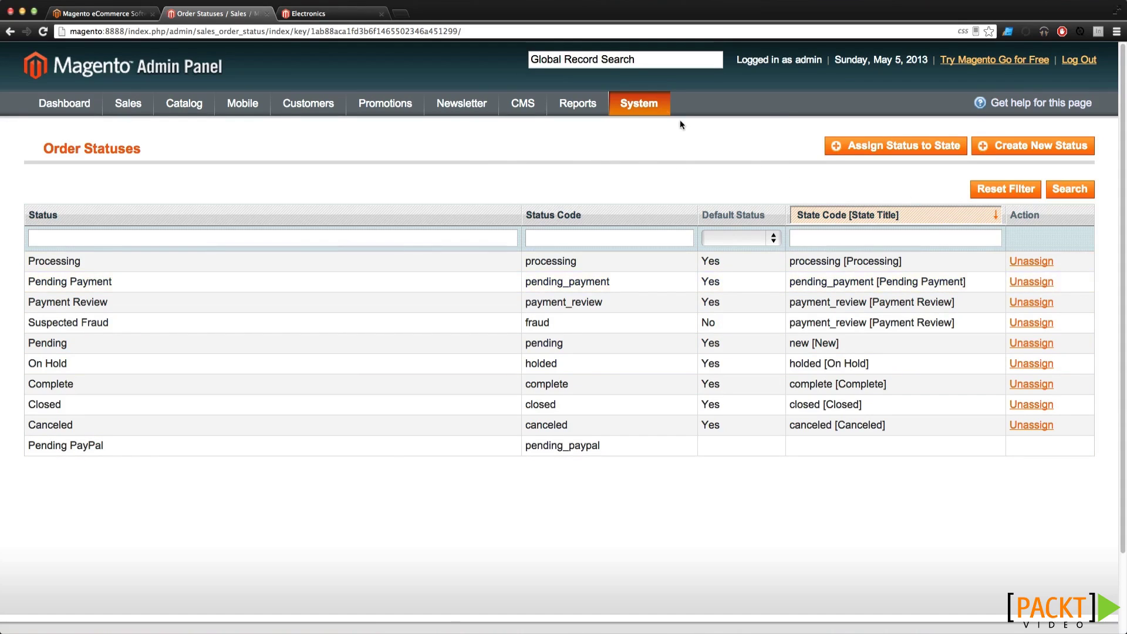
{"action": "mouse_move", "coordinate": [639, 104]}
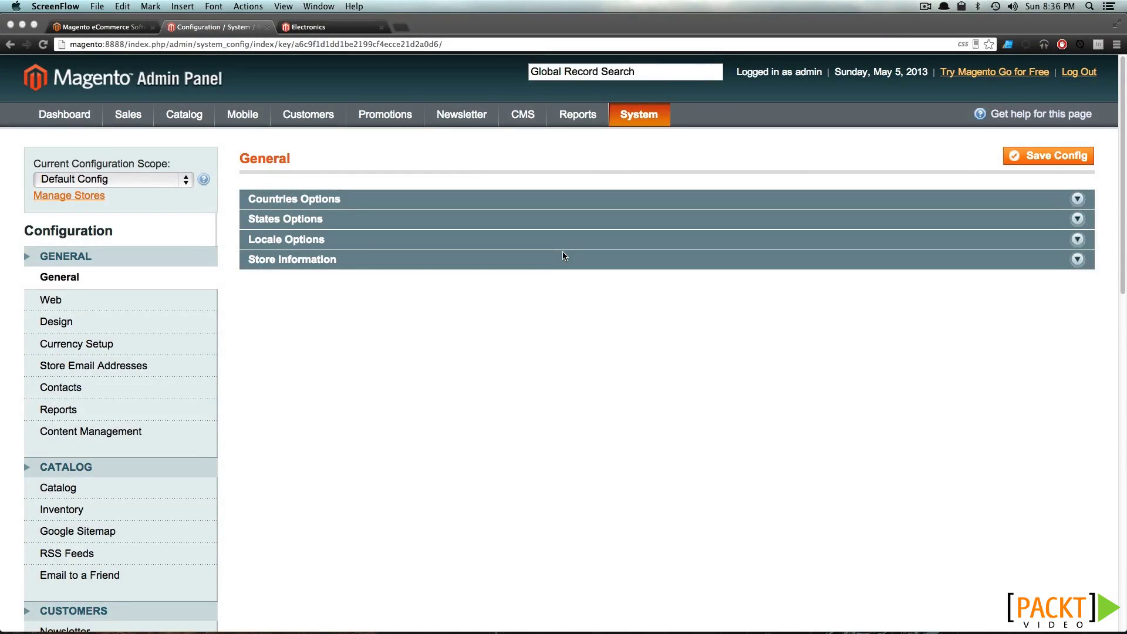
Expand Countries Options and select every country in the Allow Countries list
{"action": "left_click", "coordinate": [646, 114]}
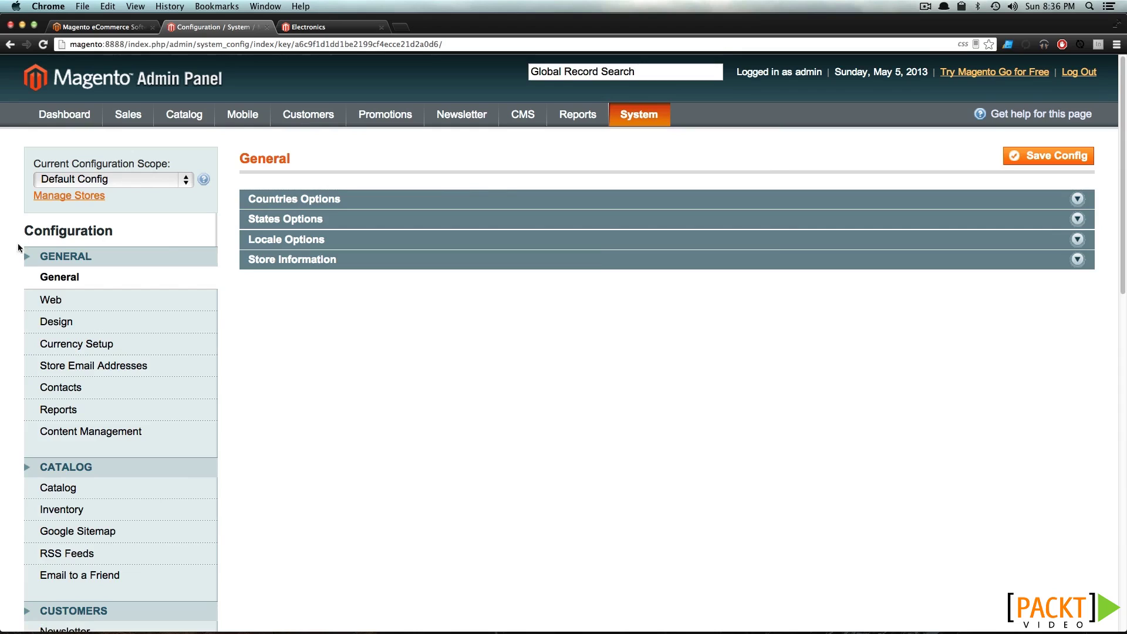
{"action": "left_click", "coordinate": [304, 200]}
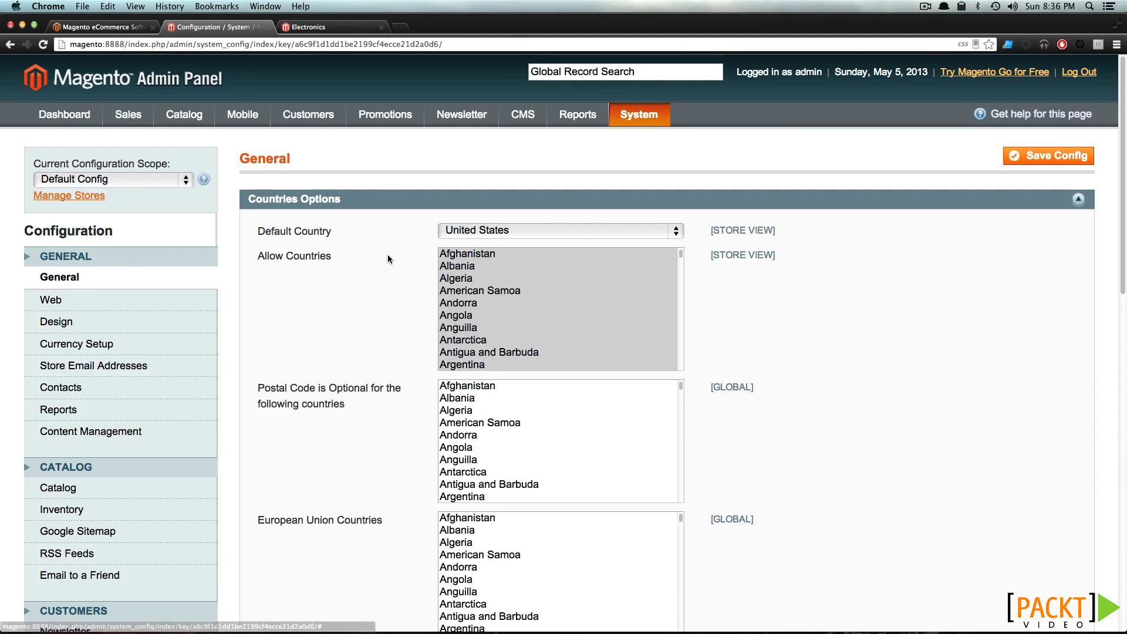
{"action": "scroll", "coordinate": [488, 296], "scroll_direction": "down", "scroll_amount": 2}
{"action": "scroll", "coordinate": [488, 296], "scroll_direction": "down", "scroll_amount": 10}
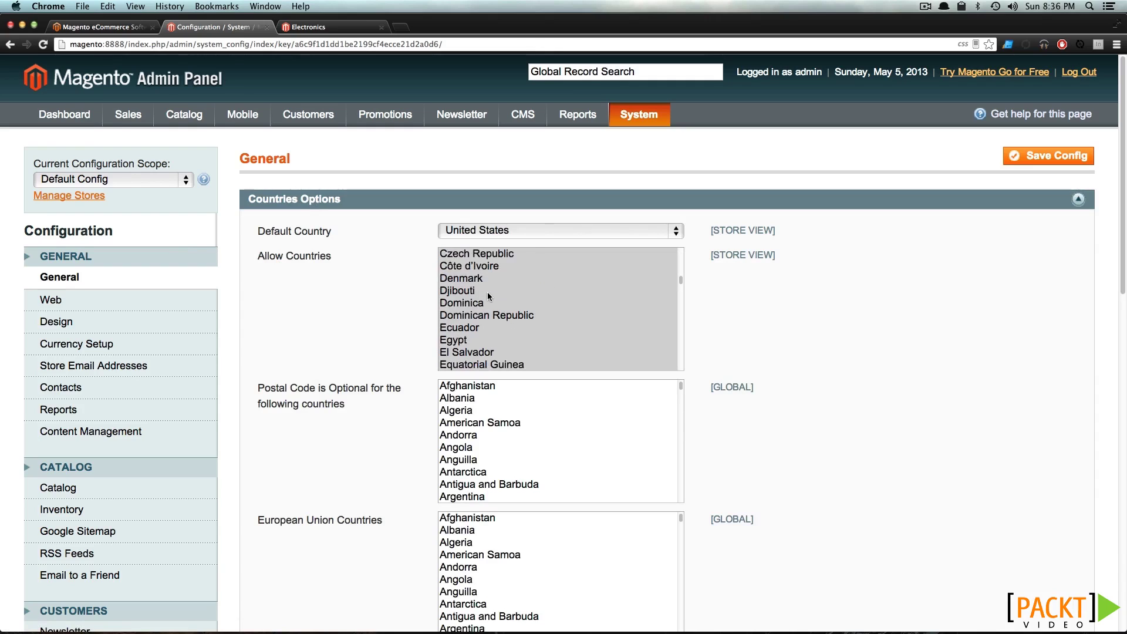
{"action": "scroll", "coordinate": [488, 297], "scroll_direction": "down", "scroll_amount": 5}
{"action": "scroll", "coordinate": [487, 296], "scroll_direction": "down", "scroll_amount": 20}
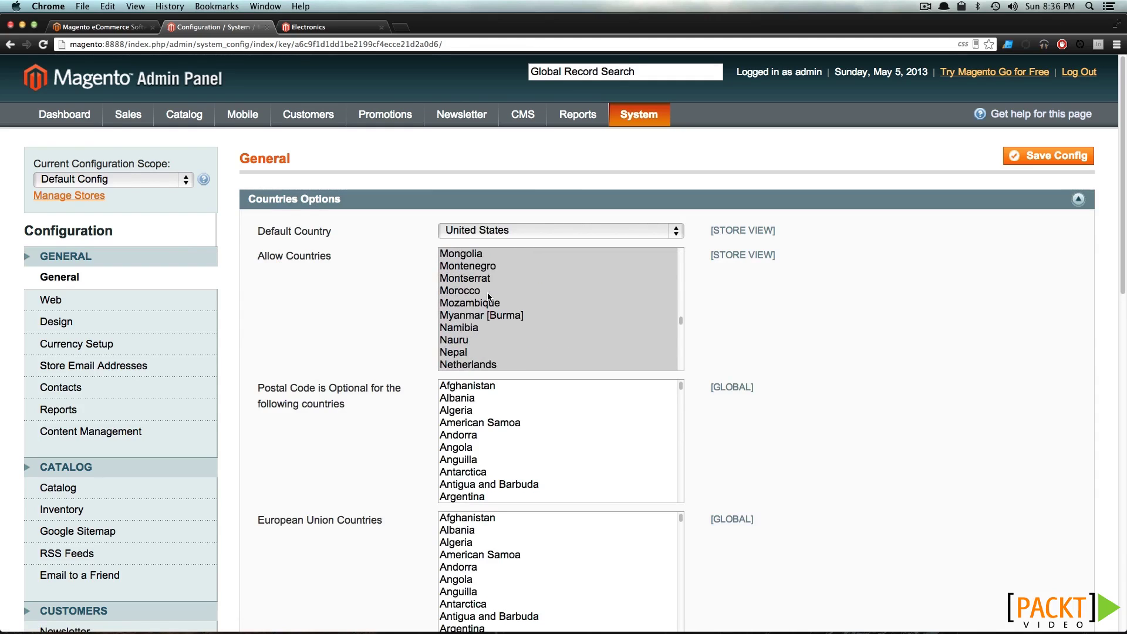
{"action": "left_click", "coordinate": [488, 293]}
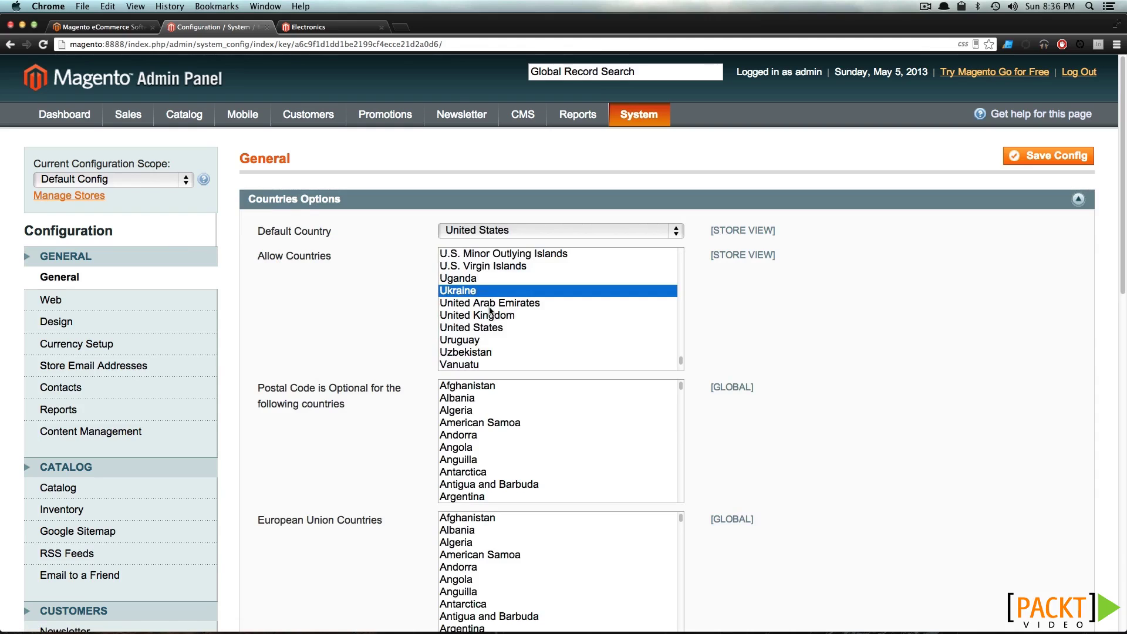
{"action": "left_click", "coordinate": [487, 328]}
{"action": "scroll", "coordinate": [492, 333], "scroll_direction": "down", "scroll_amount": 10}
{"action": "left_click", "coordinate": [676, 252]}
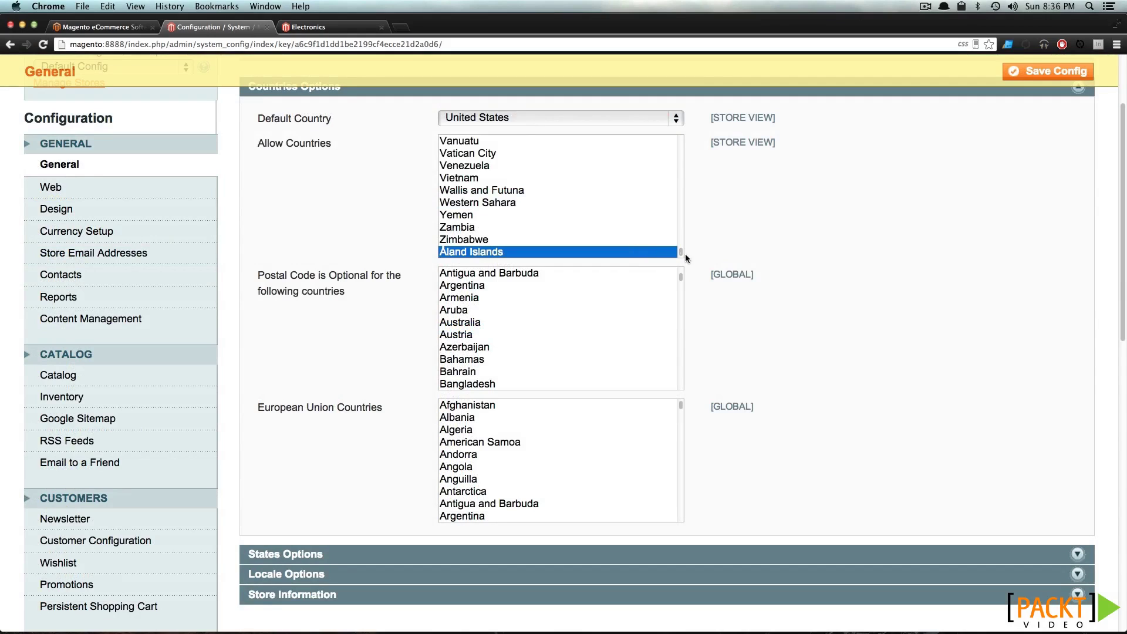
{"action": "left_click_drag", "start_coordinate": [681, 255], "coordinate": [688, 130]}
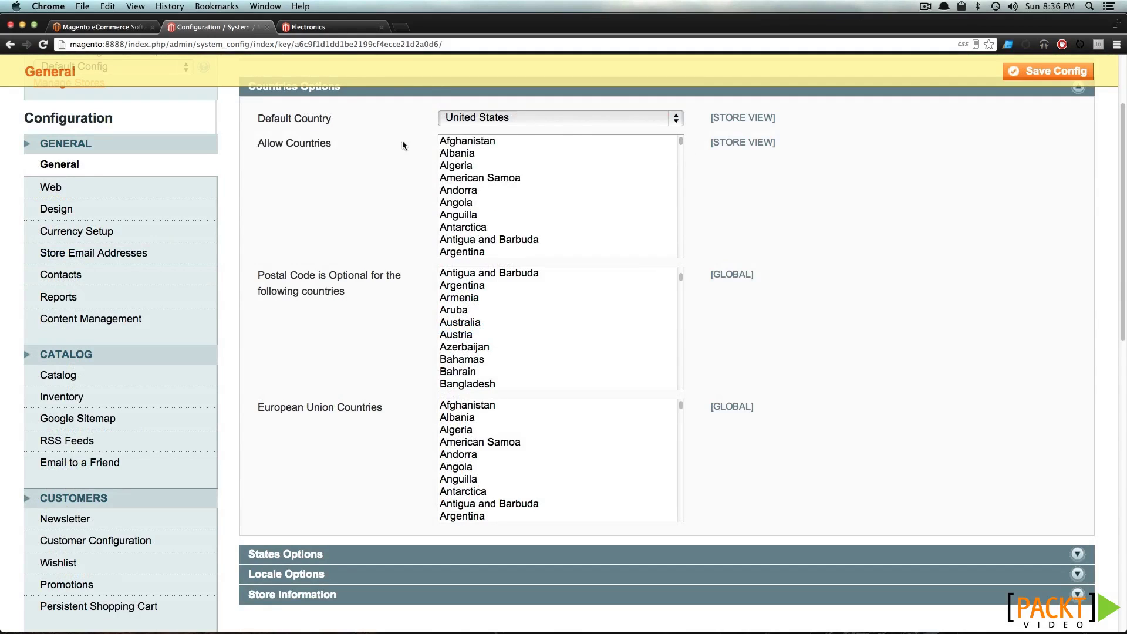
{"action": "left_click", "coordinate": [476, 146], "text": "shift"}
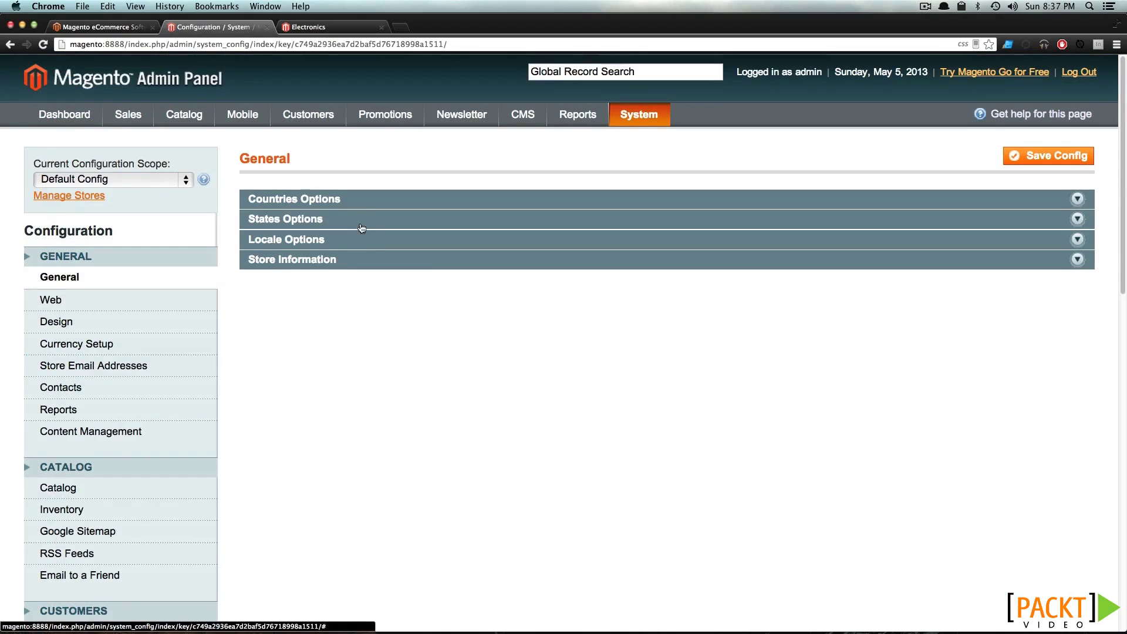
Enter store name 'Our New Store' and a contact telephone under Store Information
{"action": "left_click", "coordinate": [365, 223]}
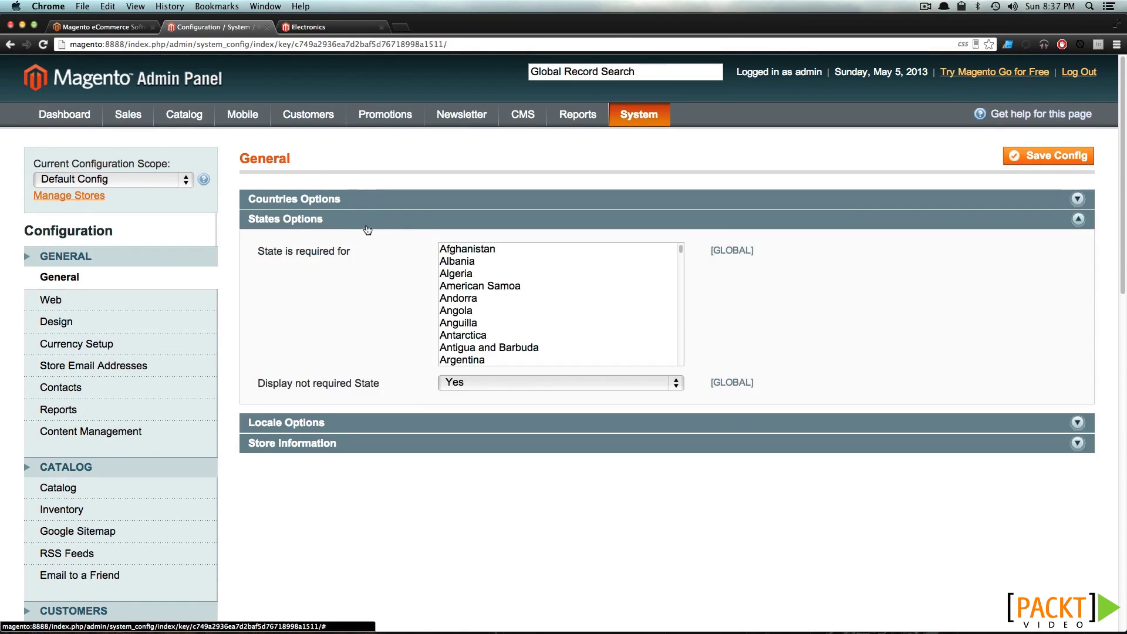
{"action": "left_click", "coordinate": [389, 223]}
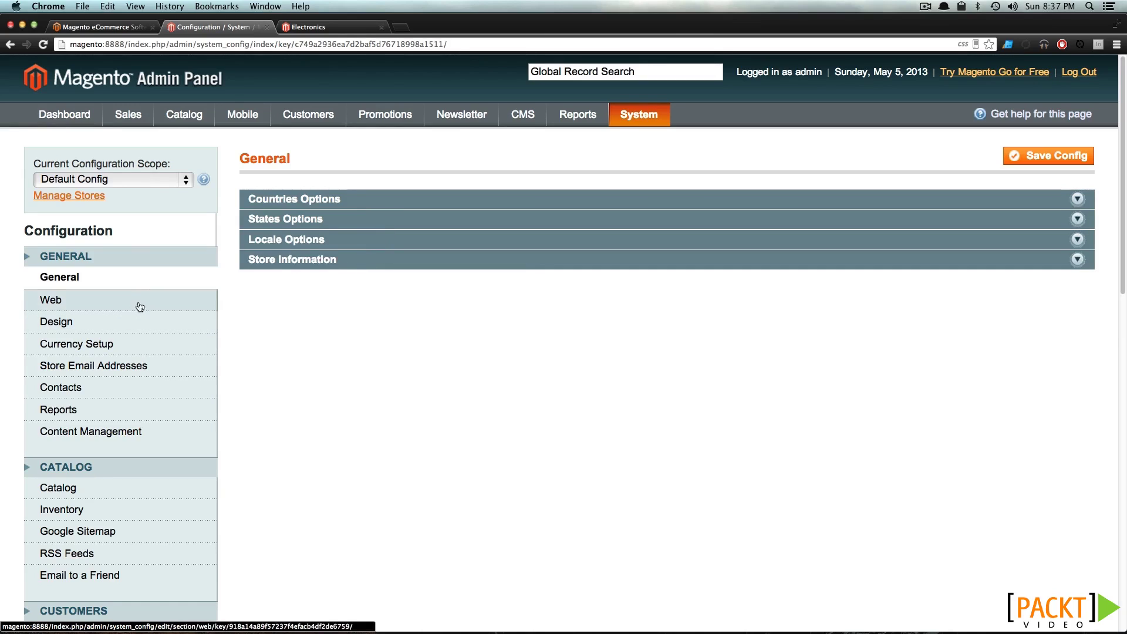
{"action": "left_click", "coordinate": [335, 259]}
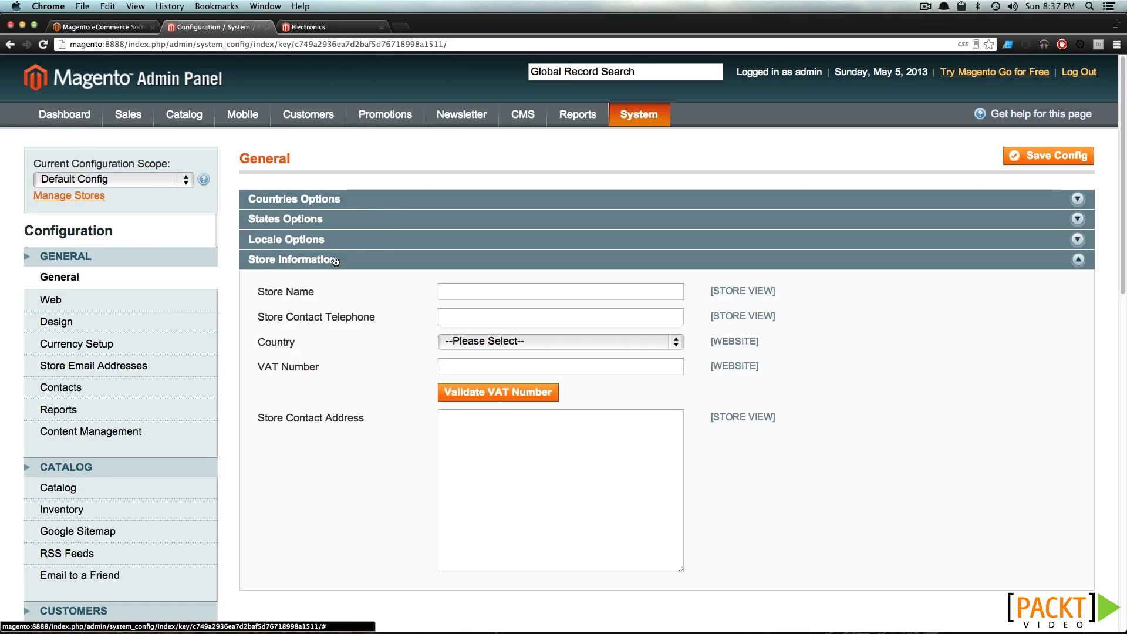
{"action": "left_click", "coordinate": [486, 290]}
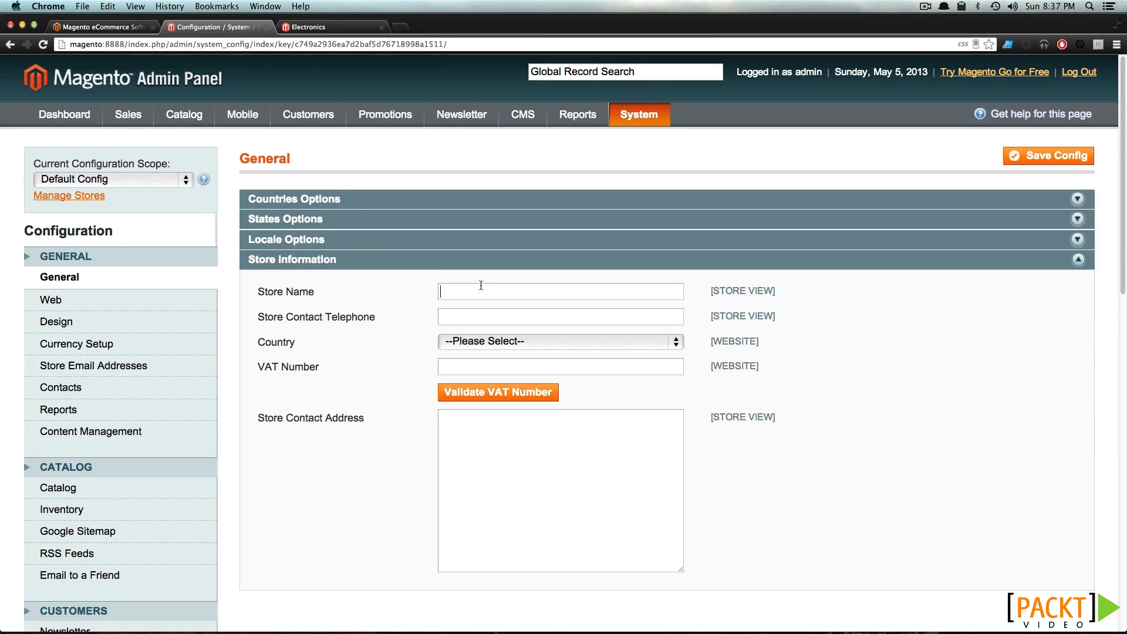
{"action": "type", "text": "Our New Store"}
{"action": "left_click", "coordinate": [470, 317]}
{"action": "type", "text": "555 555 5555"}
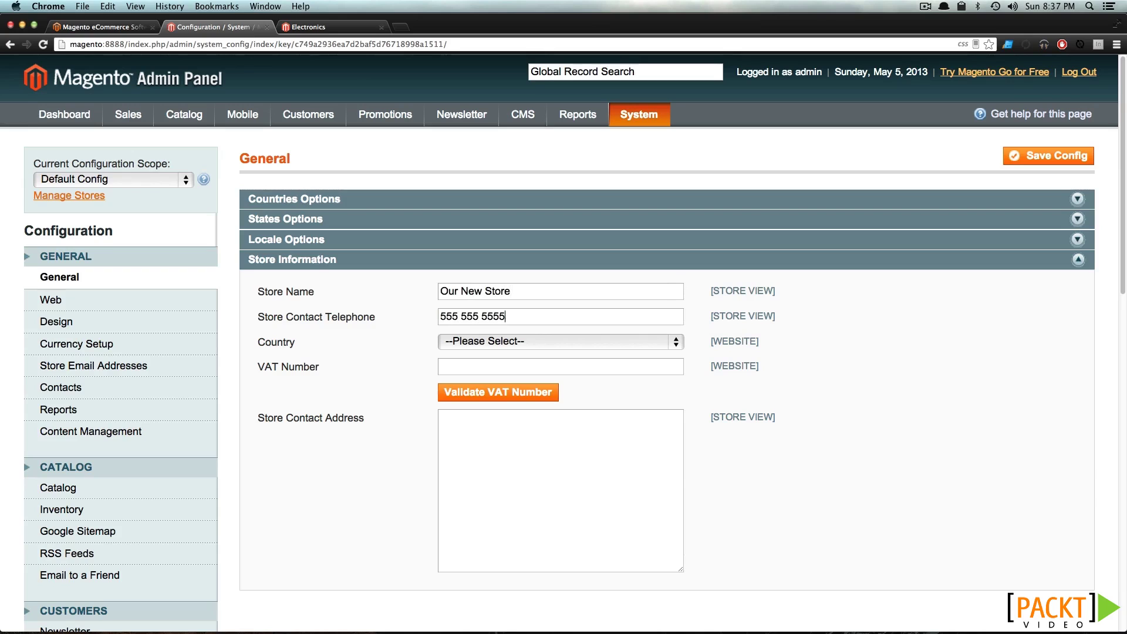
Set the store country to United States and save the configuration
{"action": "left_click", "coordinate": [540, 341]}
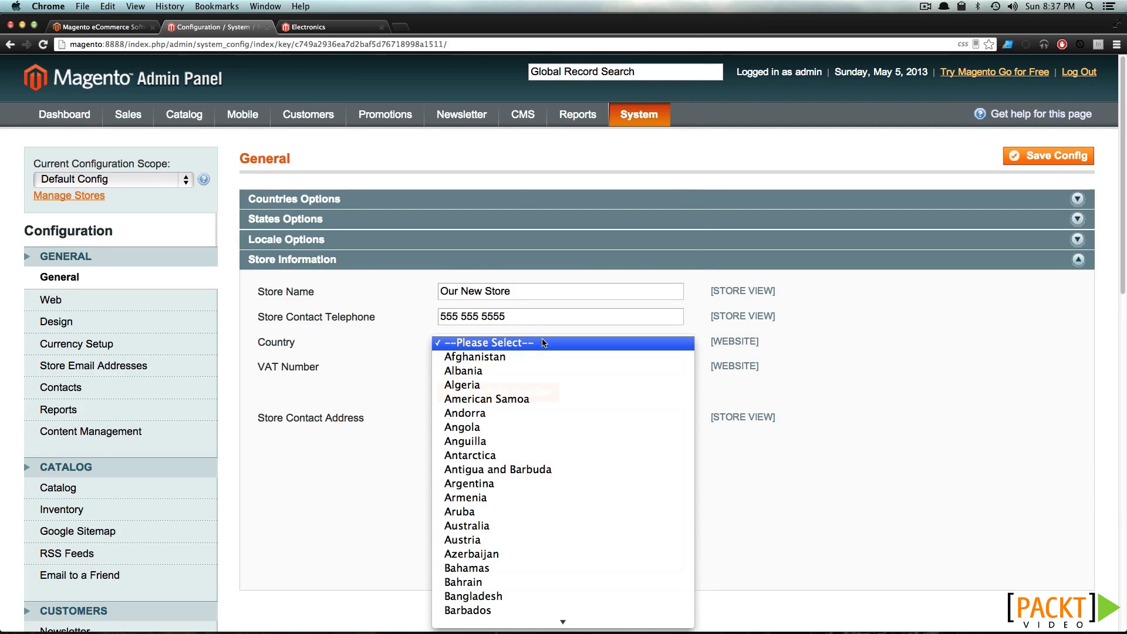
{"action": "key", "text": "u"}
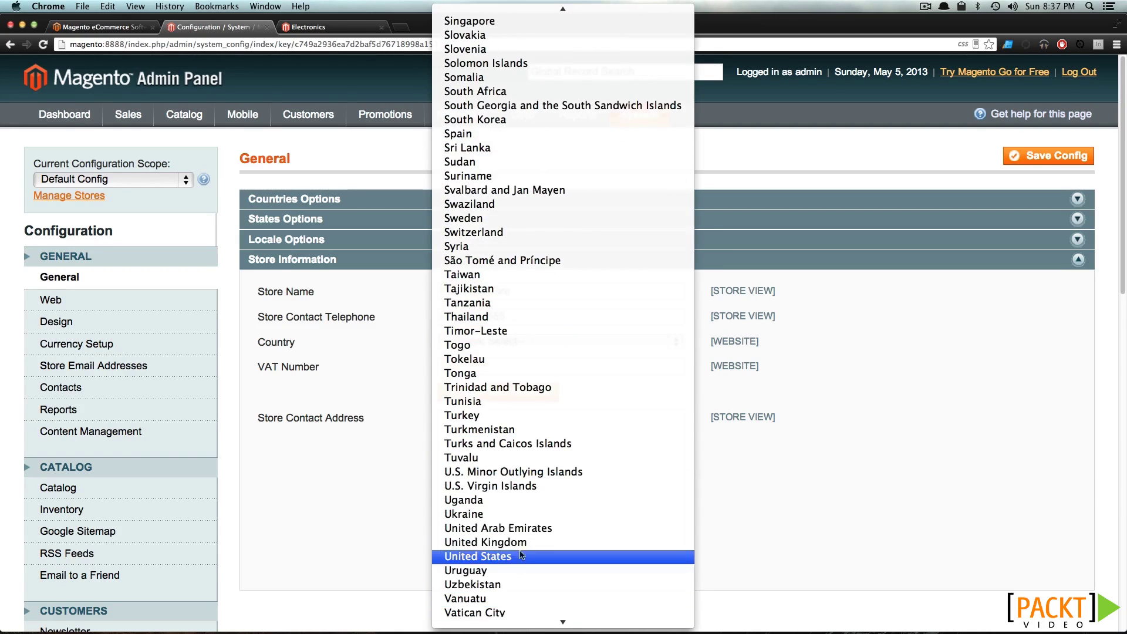
{"action": "left_click", "coordinate": [521, 556]}
{"action": "left_click", "coordinate": [509, 424]}
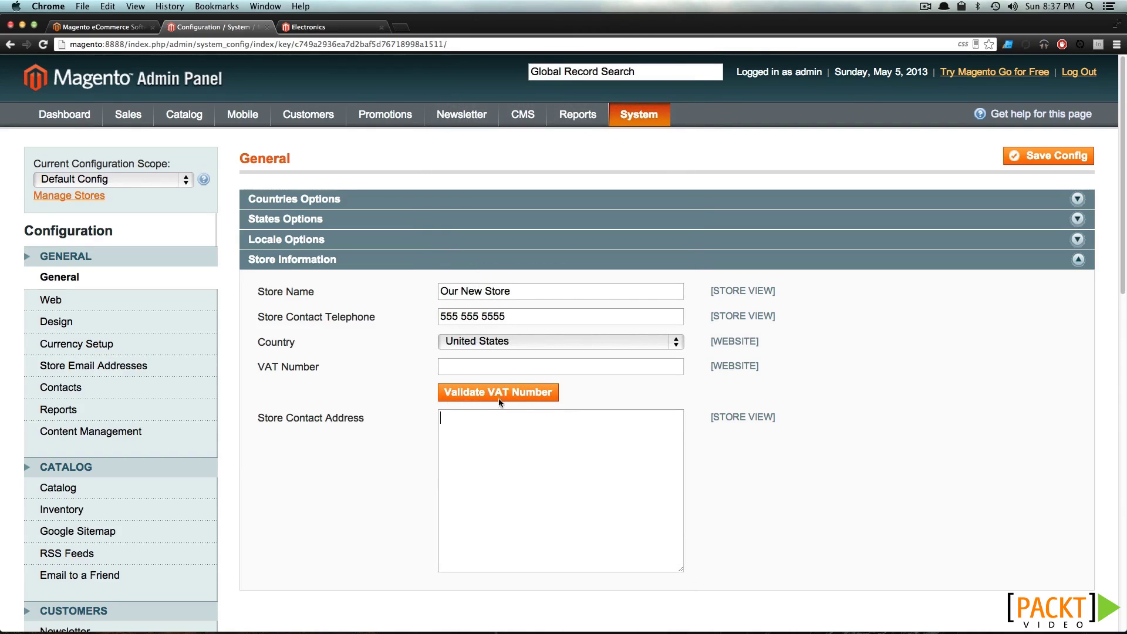
{"action": "scroll", "coordinate": [403, 429], "scroll_direction": "down", "scroll_amount": 5}
{"action": "scroll", "coordinate": [403, 431], "scroll_direction": "up", "scroll_amount": 5}
{"action": "left_click", "coordinate": [1036, 157]}
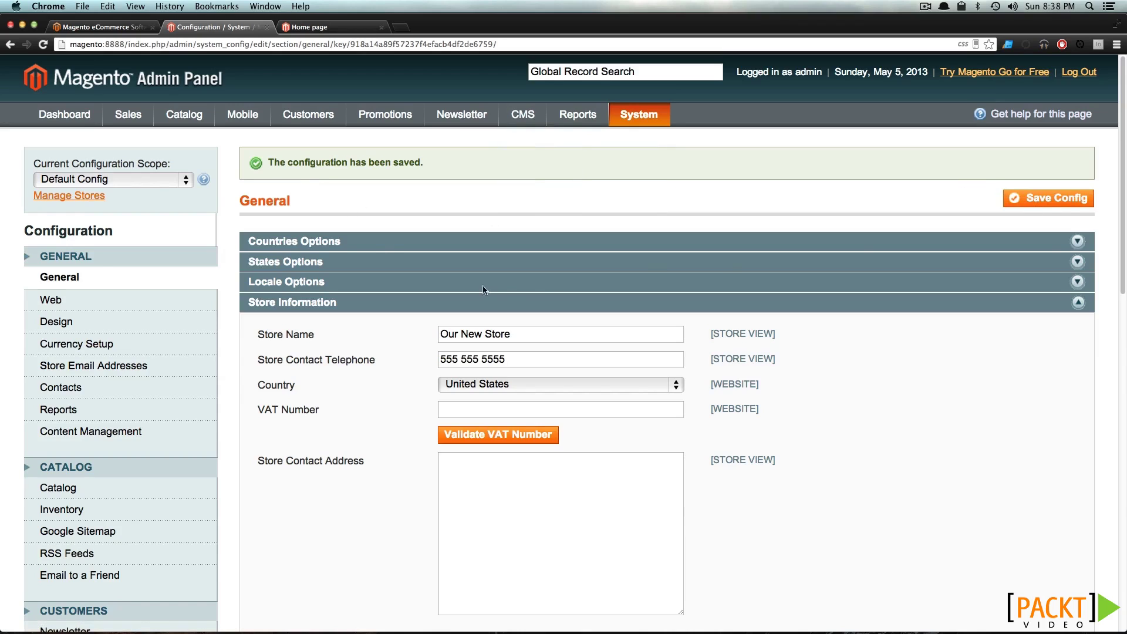
Open Web configuration and expand Search Engines Optimization and Url Options
{"action": "left_click", "coordinate": [110, 300]}
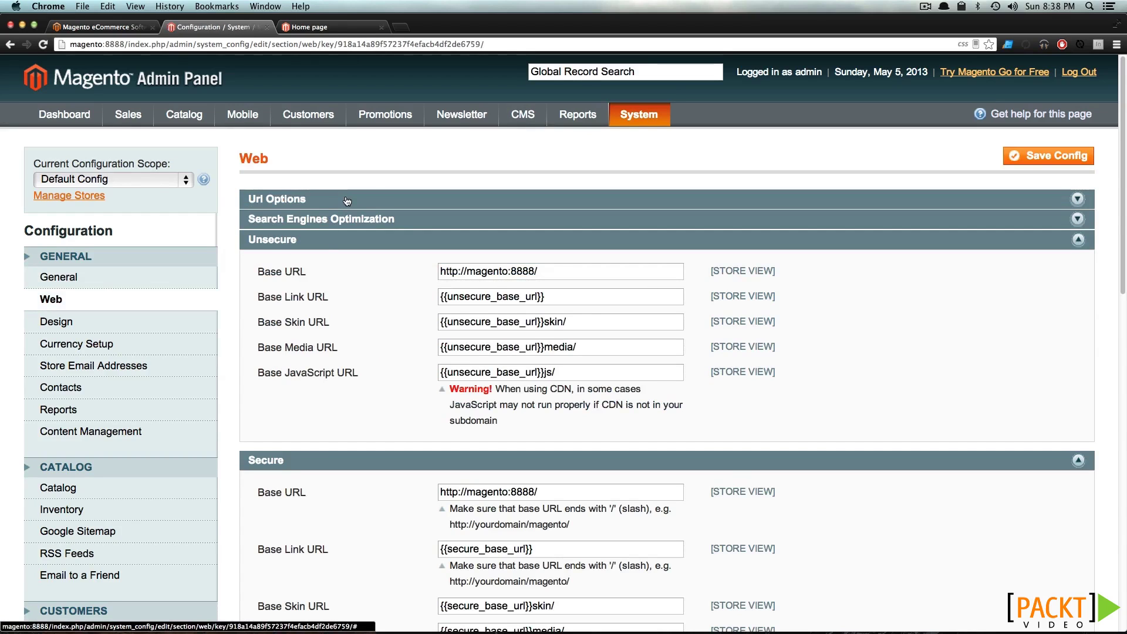
{"action": "double_click", "coordinate": [486, 273]}
{"action": "left_click", "coordinate": [308, 221]}
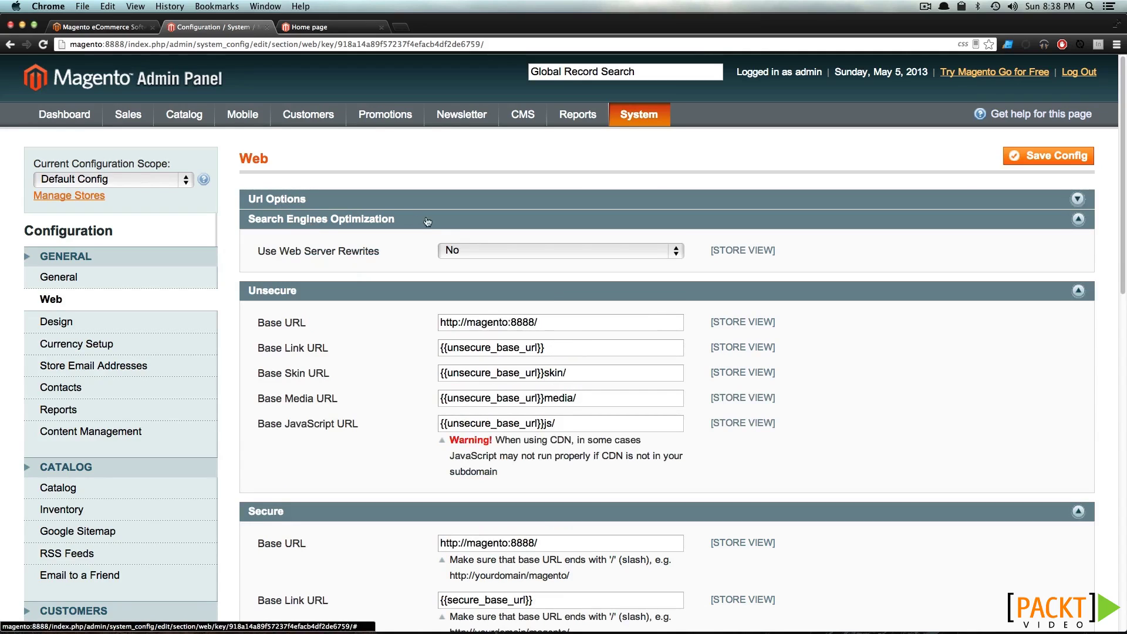
{"action": "triple_click", "coordinate": [373, 251]}
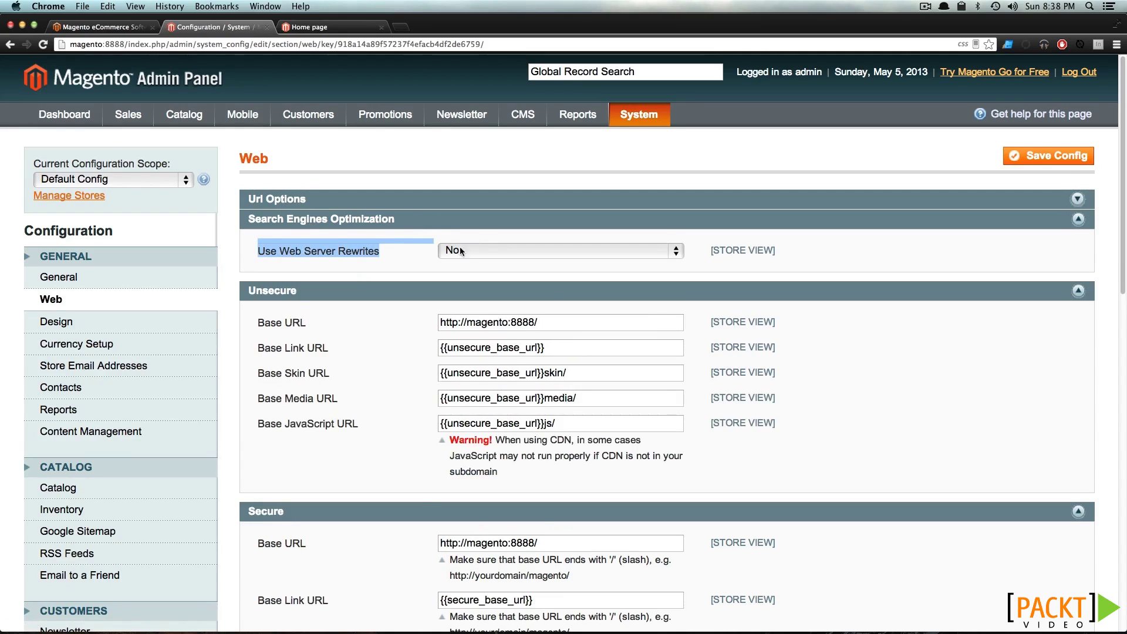
{"action": "left_click", "coordinate": [376, 206]}
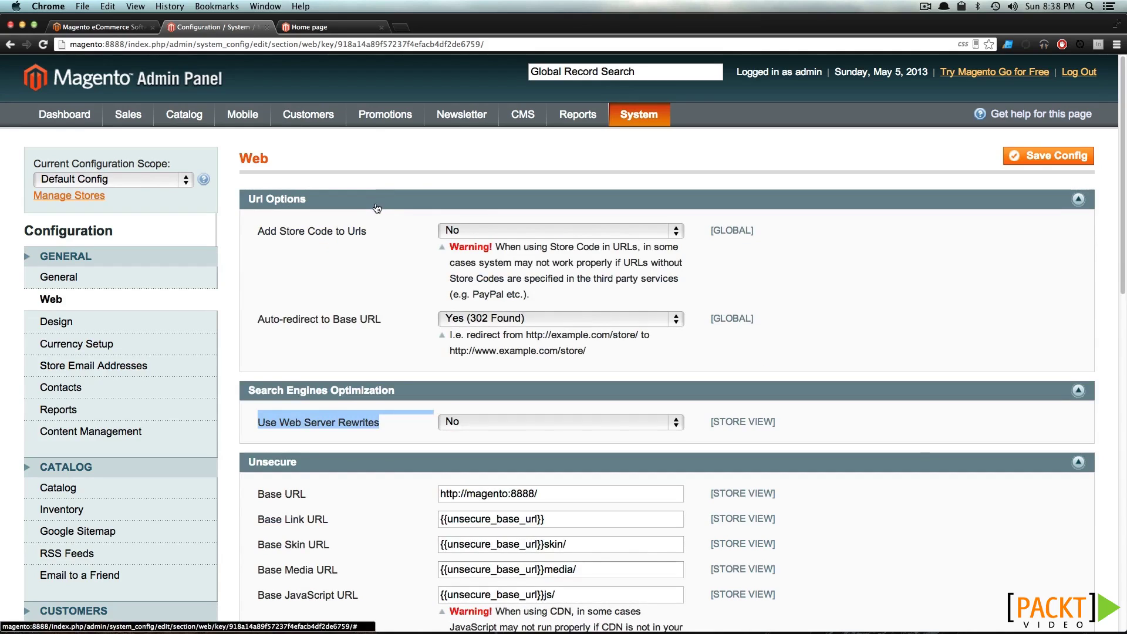
{"action": "left_click", "coordinate": [300, 233]}
Collapse Url Options, Search Engines Optimization and Unsecure, leaving Secure open
{"action": "left_click_drag", "start_coordinate": [306, 232], "coordinate": [347, 233]}
{"action": "left_click", "coordinate": [377, 239]}
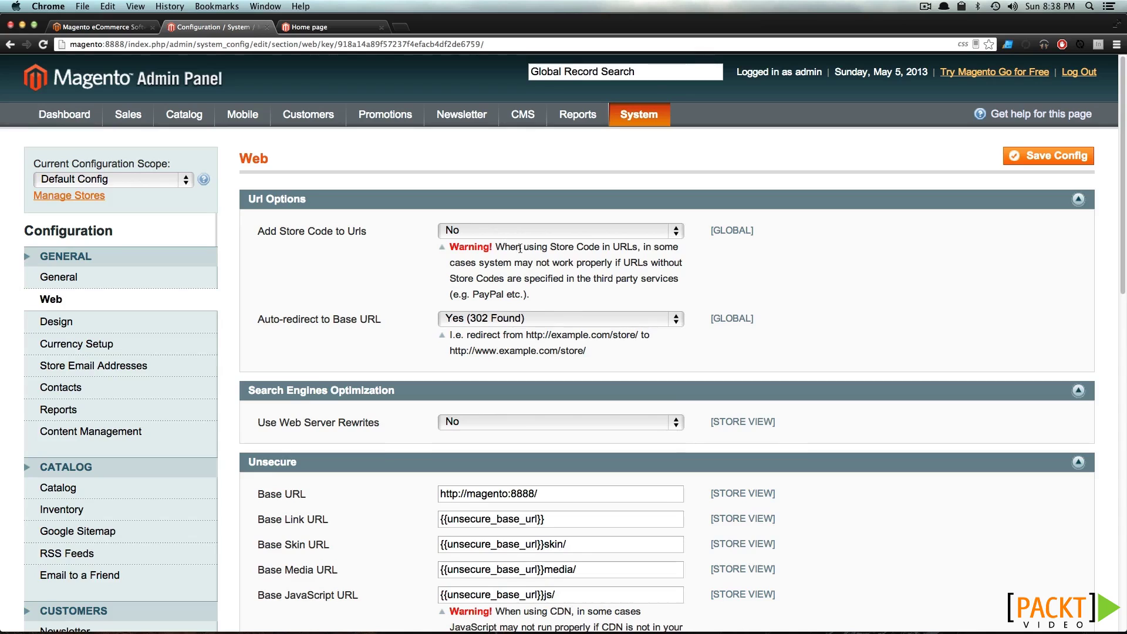
{"action": "mouse_move", "coordinate": [339, 163]}
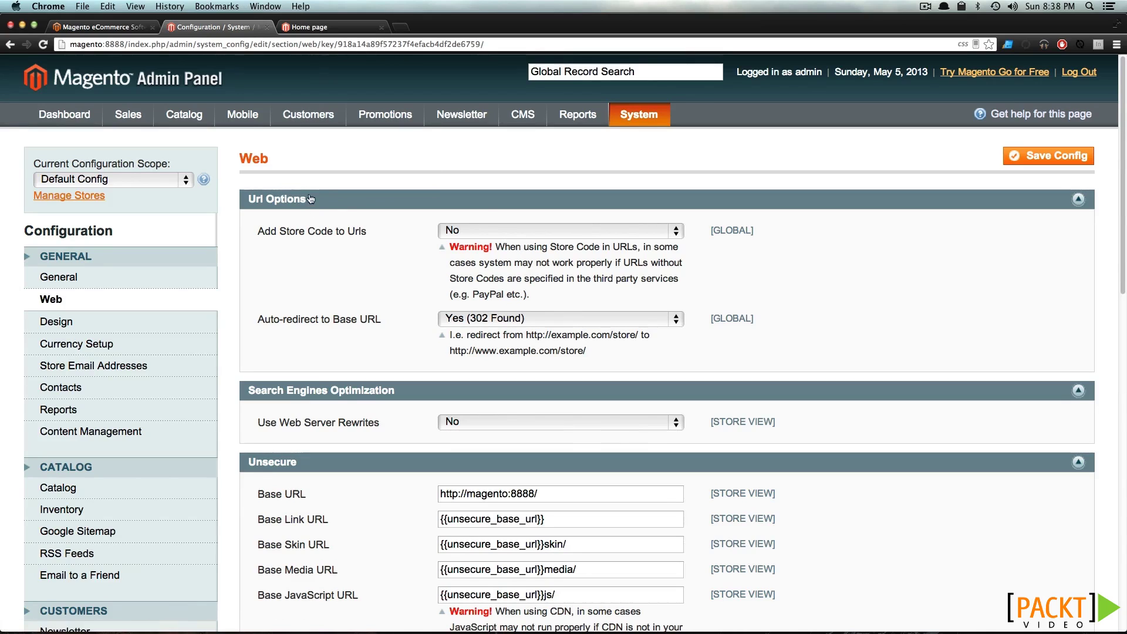
{"action": "left_click", "coordinate": [329, 199]}
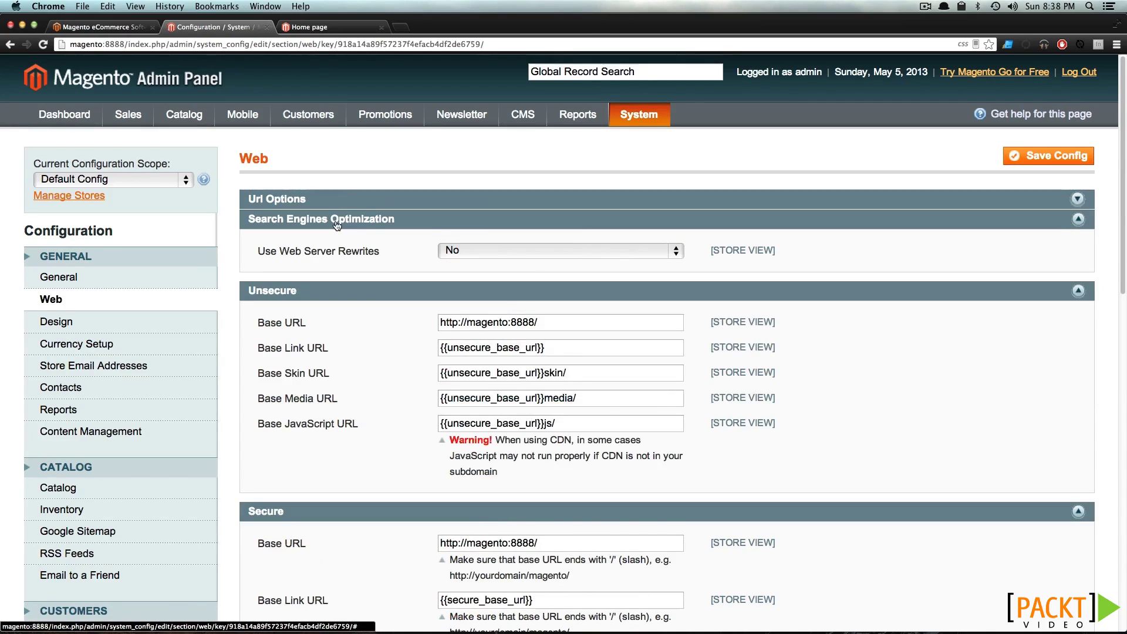
{"action": "left_click", "coordinate": [336, 226]}
{"action": "left_click", "coordinate": [341, 239]}
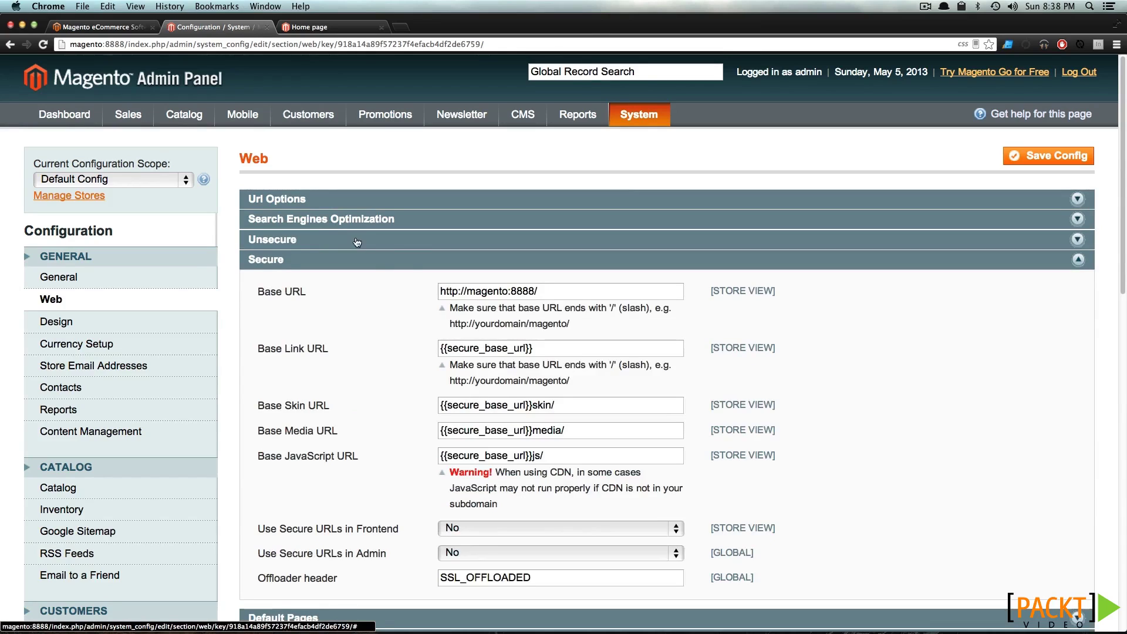
Collapse Secure and review Default Pages, keeping Home page and 404 Not Found 1
{"action": "left_click", "coordinate": [398, 265]}
{"action": "left_click", "coordinate": [387, 285]}
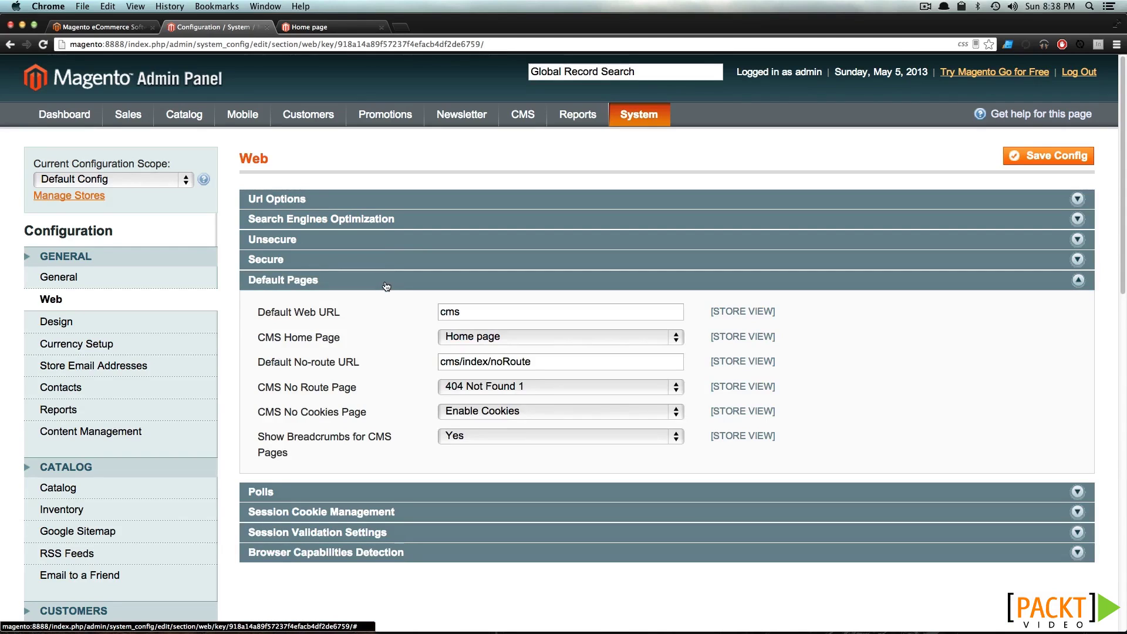
{"action": "scroll", "coordinate": [384, 287], "scroll_direction": "down", "scroll_amount": 2}
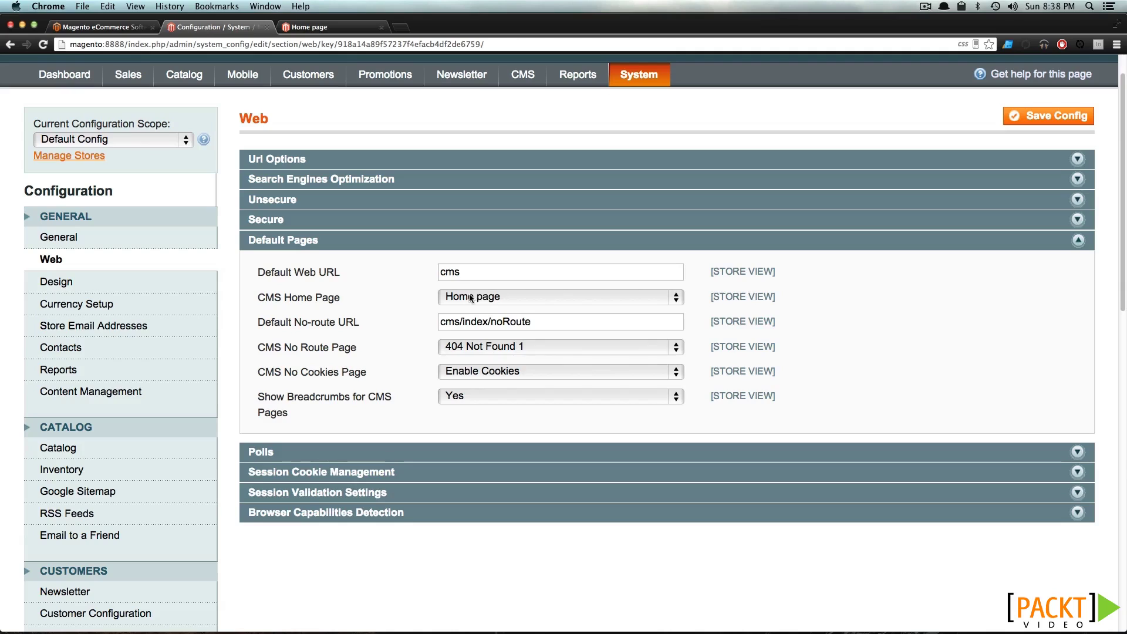
{"action": "left_click", "coordinate": [473, 298]}
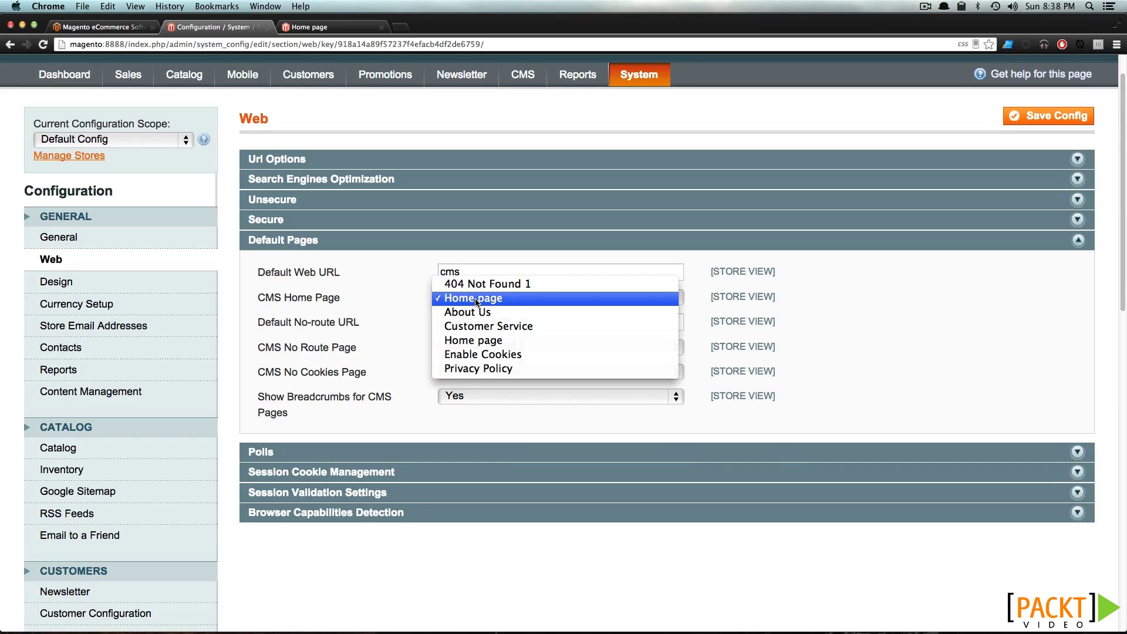
{"action": "left_click", "coordinate": [476, 299]}
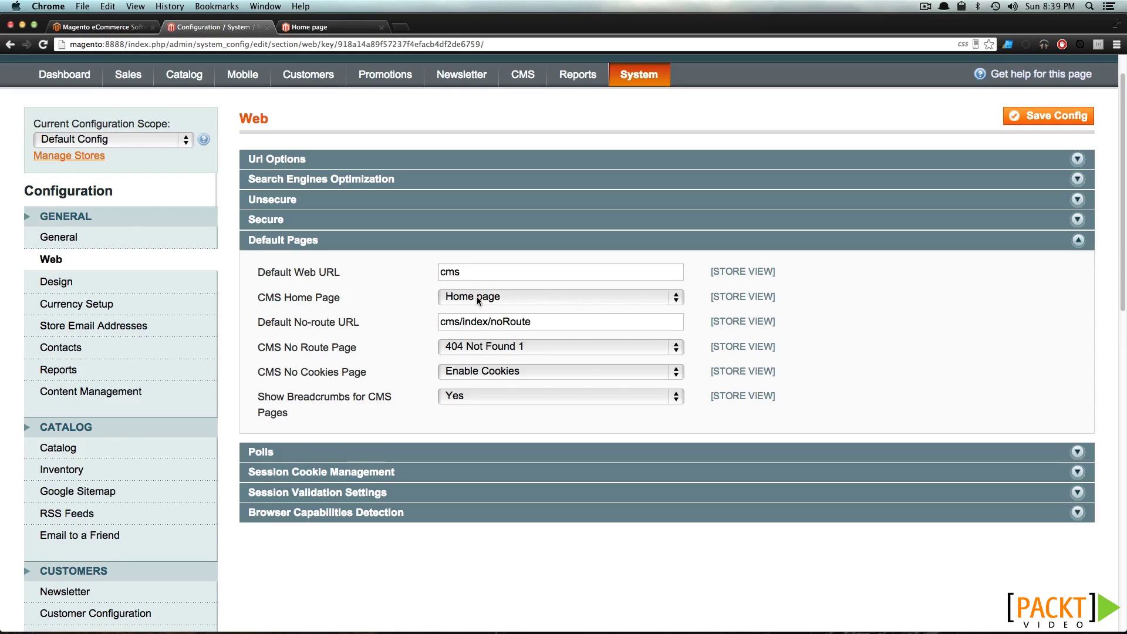
{"action": "left_click", "coordinate": [460, 348]}
{"action": "left_click", "coordinate": [461, 348]}
{"action": "left_click", "coordinate": [517, 237]}
Expand and collapse Polls, Session Cookie and Session Validation groups, then open Browser Capabilities Detection
{"action": "left_click", "coordinate": [473, 264]}
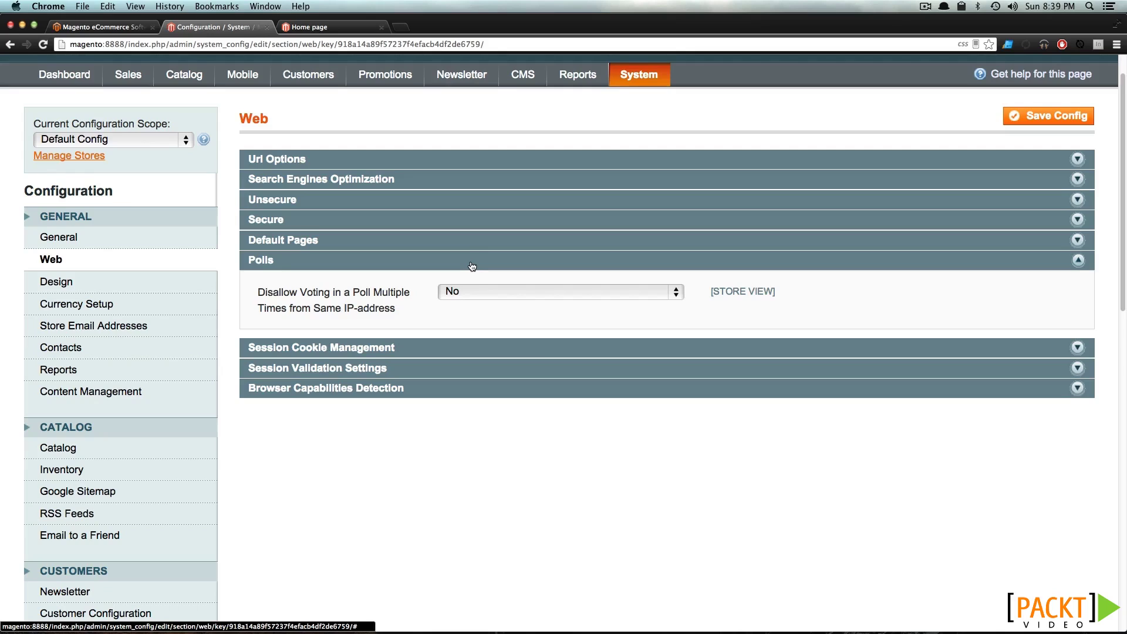
{"action": "left_click", "coordinate": [471, 264]}
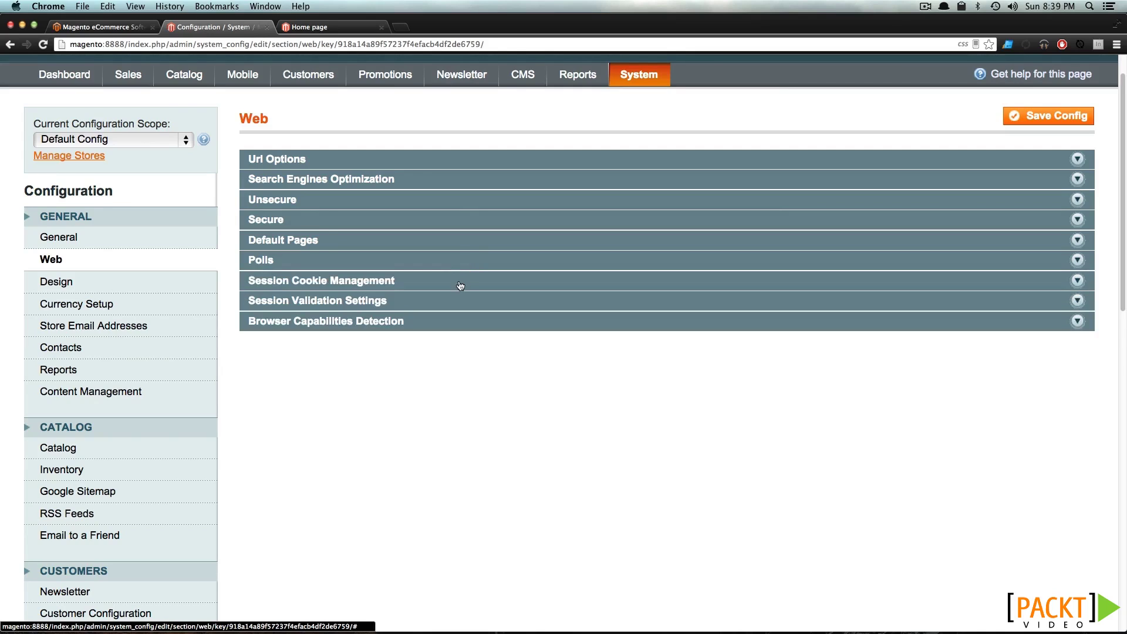
{"action": "left_click", "coordinate": [460, 284]}
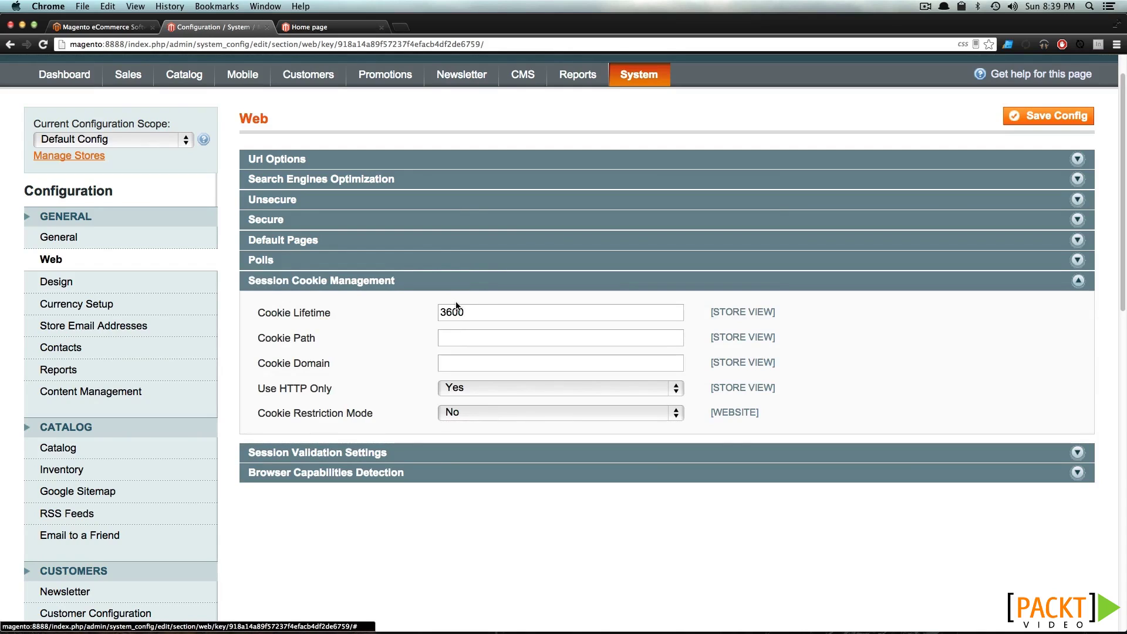
{"action": "left_click", "coordinate": [464, 286]}
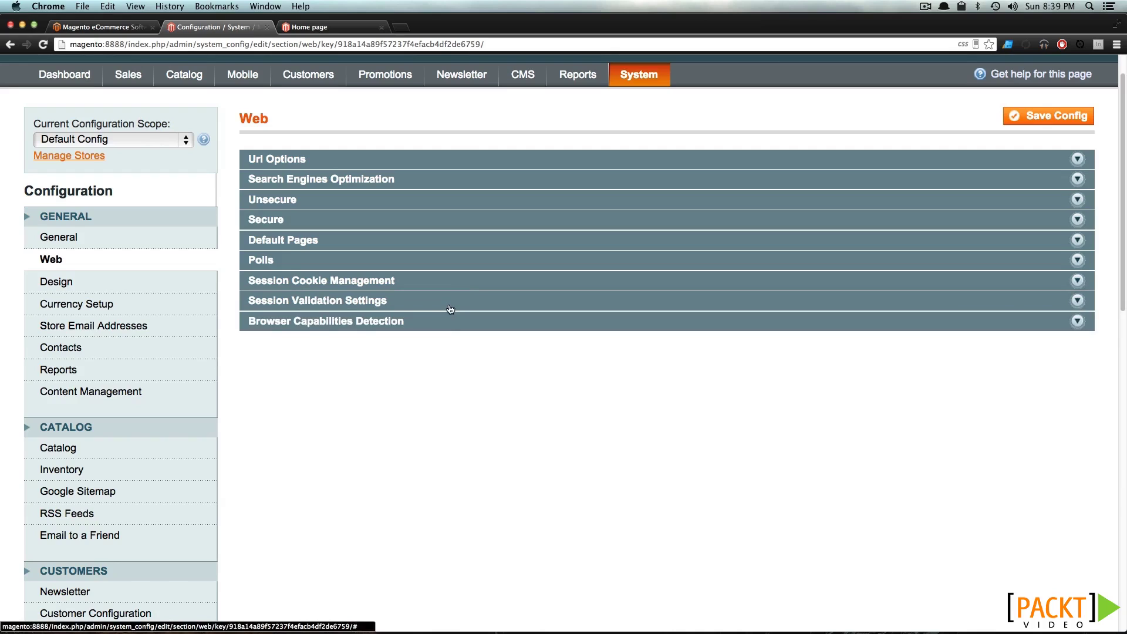
{"action": "left_click", "coordinate": [450, 308]}
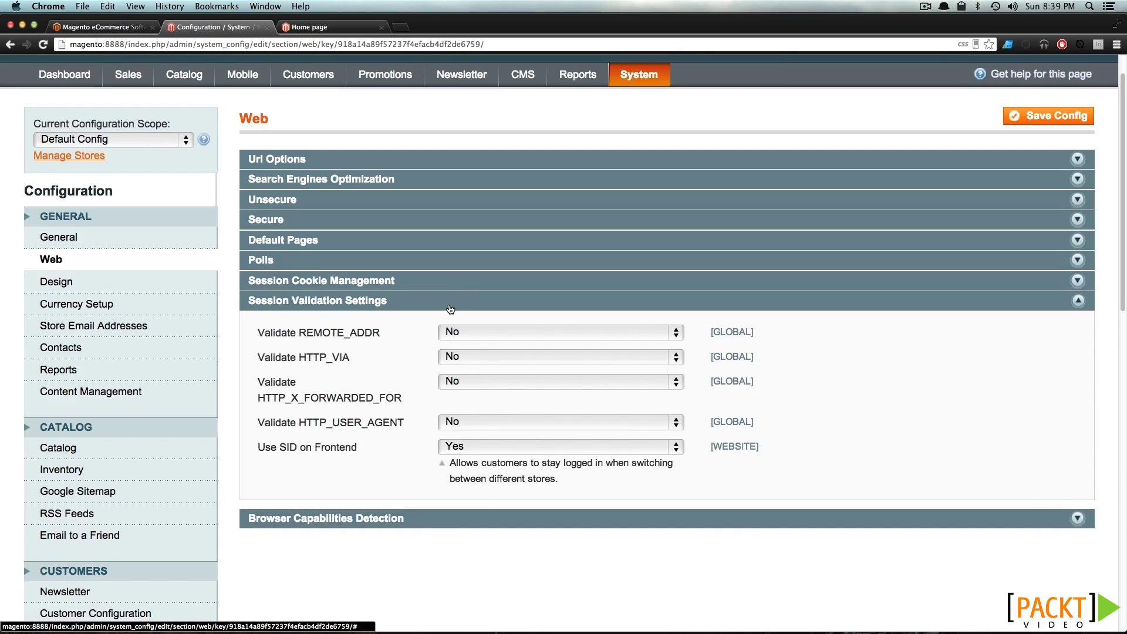
{"action": "left_click", "coordinate": [451, 308]}
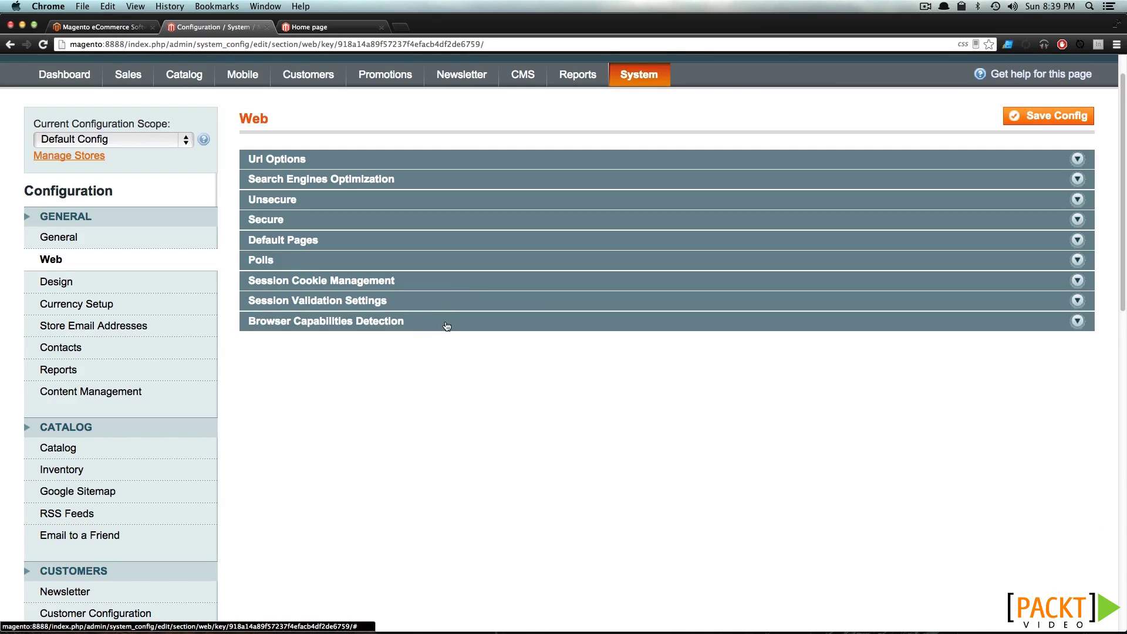
{"action": "left_click", "coordinate": [445, 324]}
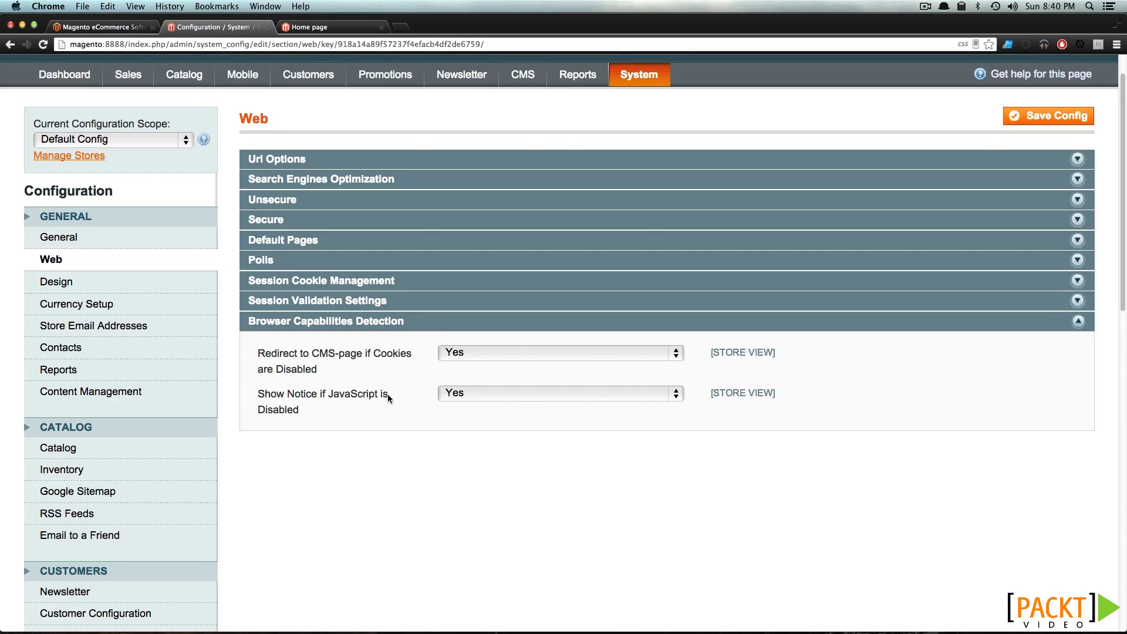
Collapse Browser Capabilities Detection and briefly open the Design configuration link
{"action": "left_click", "coordinate": [381, 322]}
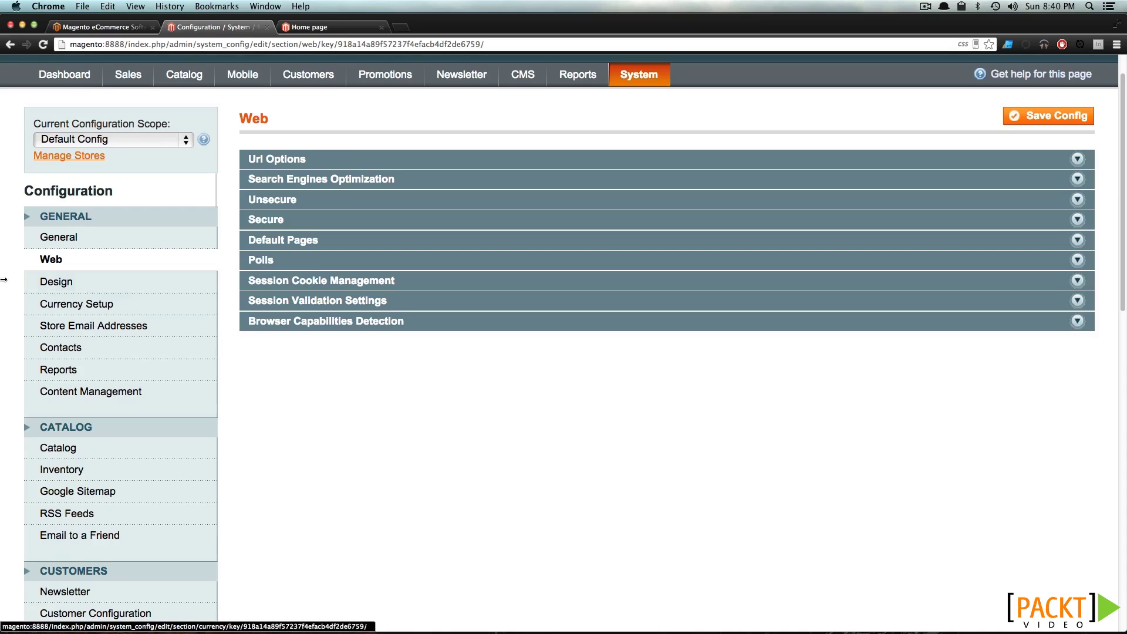
{"action": "left_click", "coordinate": [68, 282]}
{"action": "right_click", "coordinate": [69, 282]}
{"action": "left_click", "coordinate": [322, 167]}
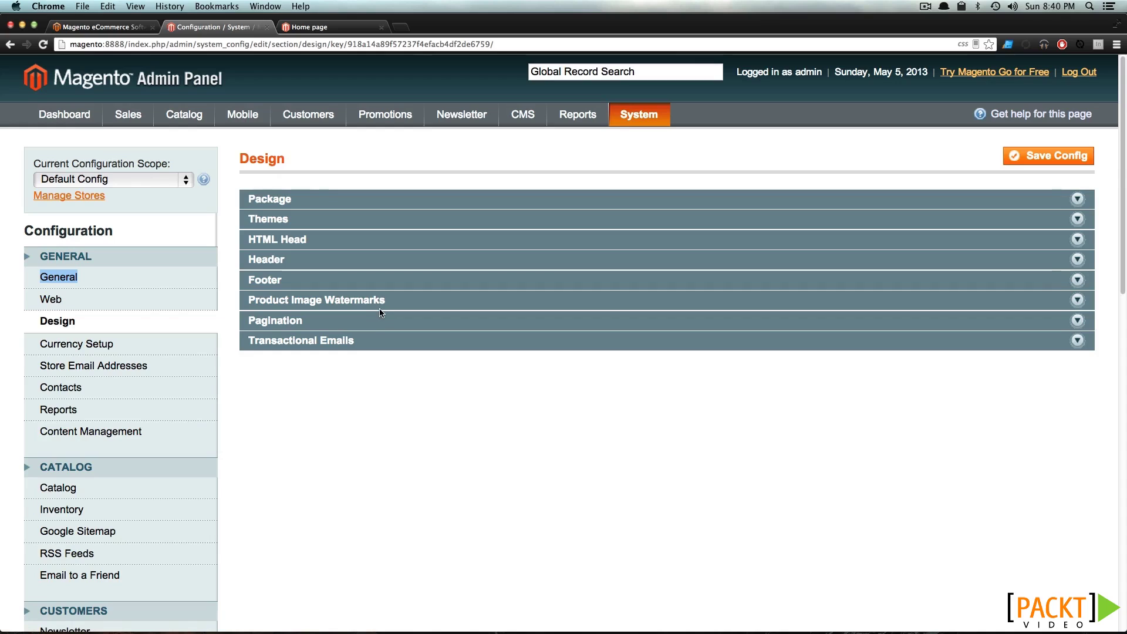
In Currency Setup, keep US Dollar as base currency and collapse Currency Options
{"action": "left_click", "coordinate": [159, 355]}
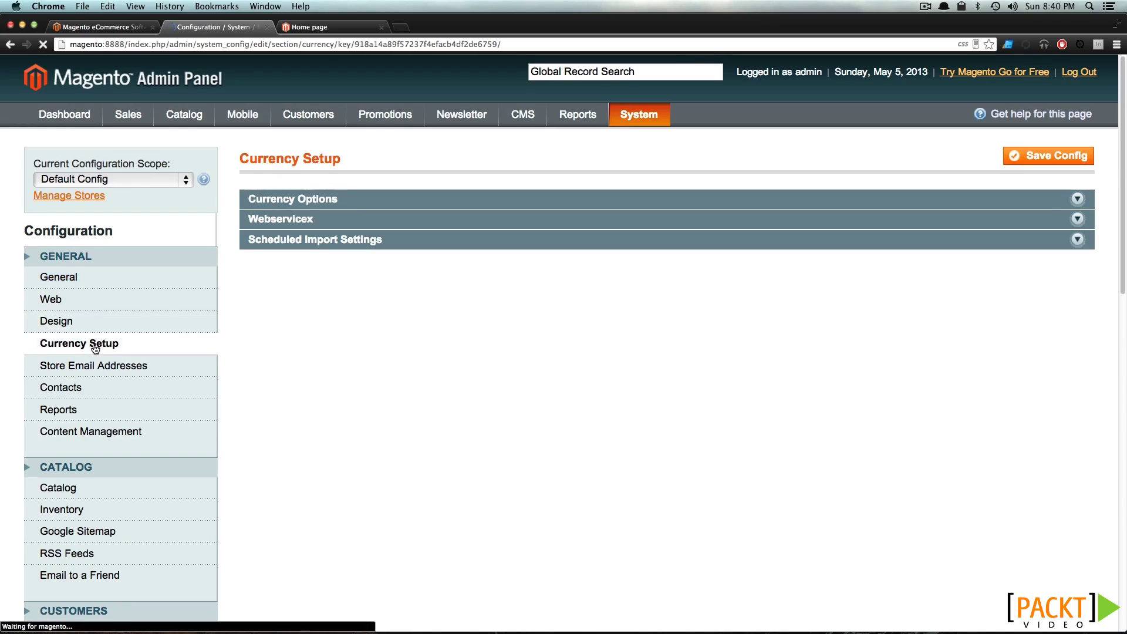
{"action": "left_click", "coordinate": [405, 201]}
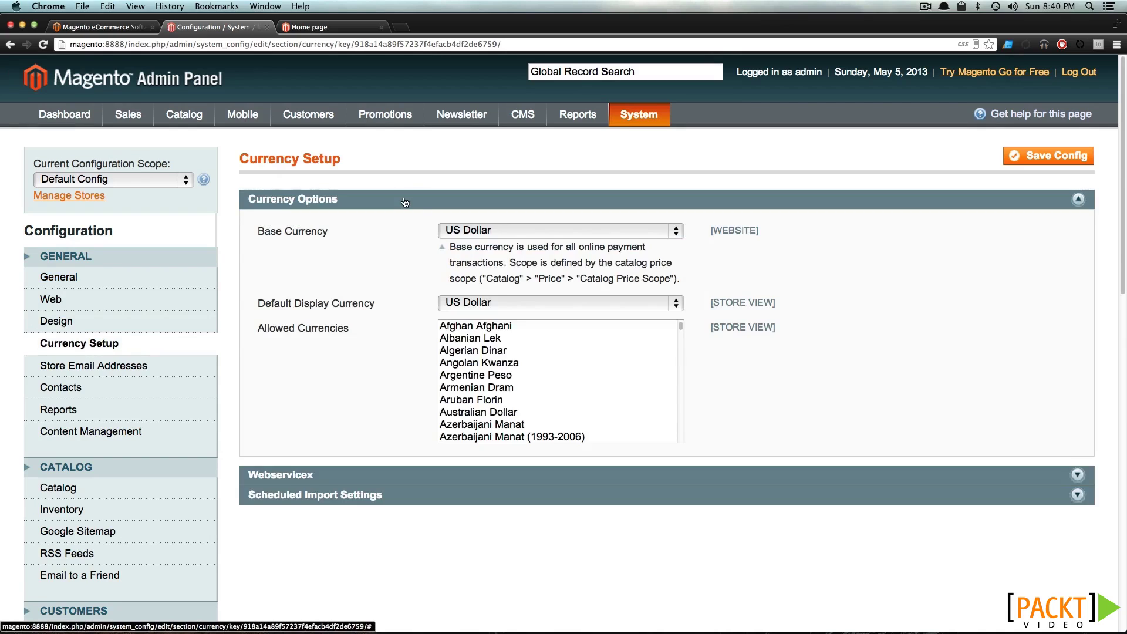
{"action": "left_click", "coordinate": [495, 231]}
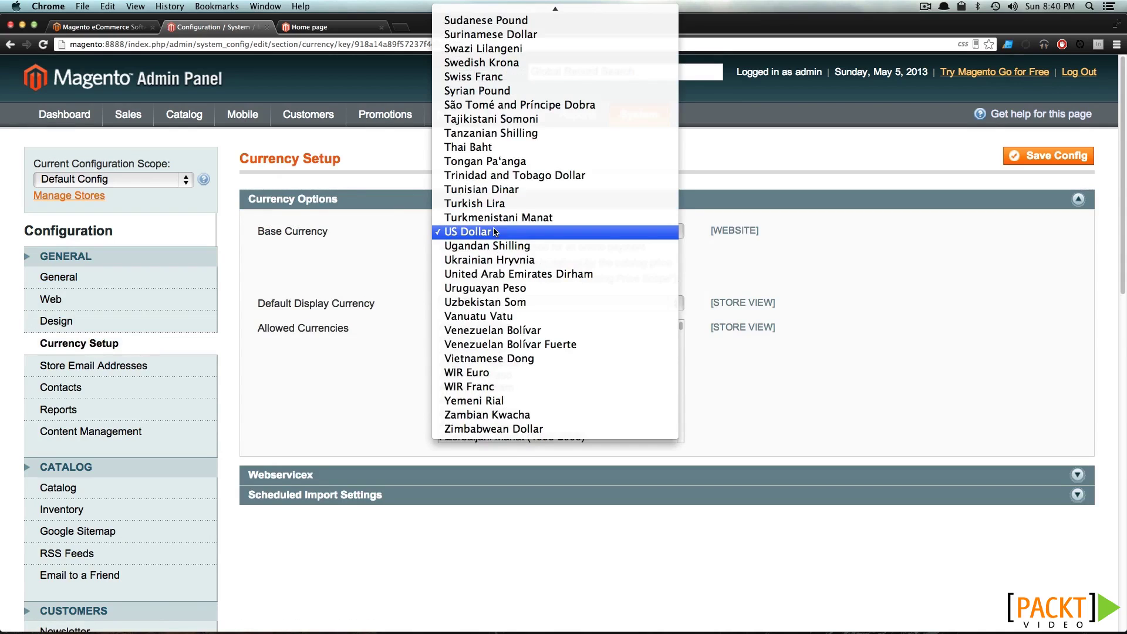
{"action": "left_click", "coordinate": [495, 232]}
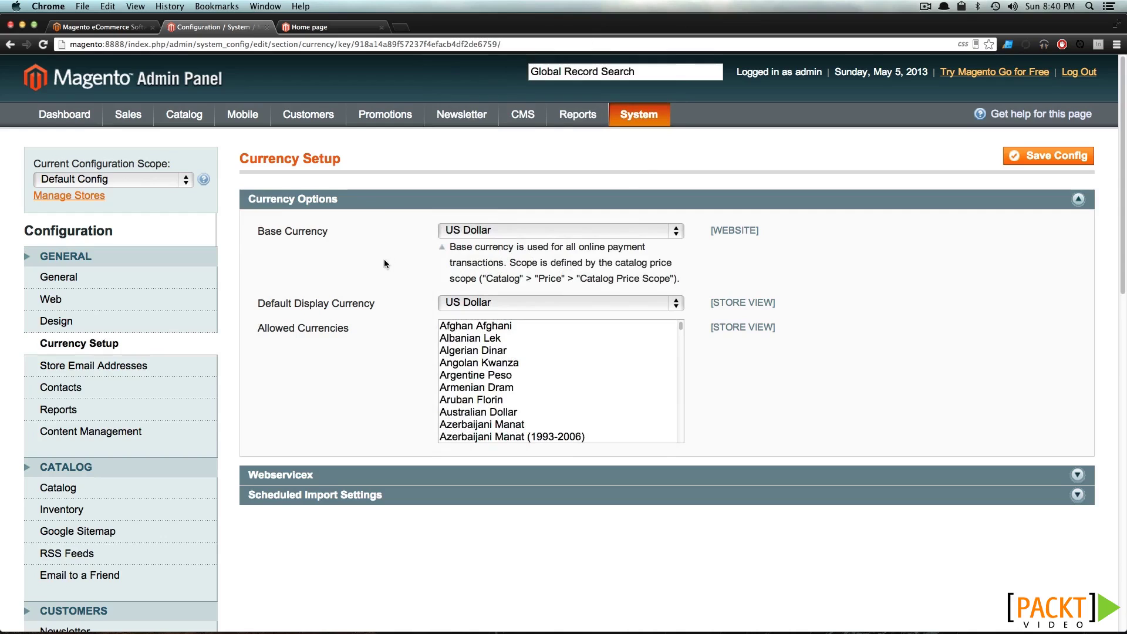
{"action": "left_click", "coordinate": [373, 206]}
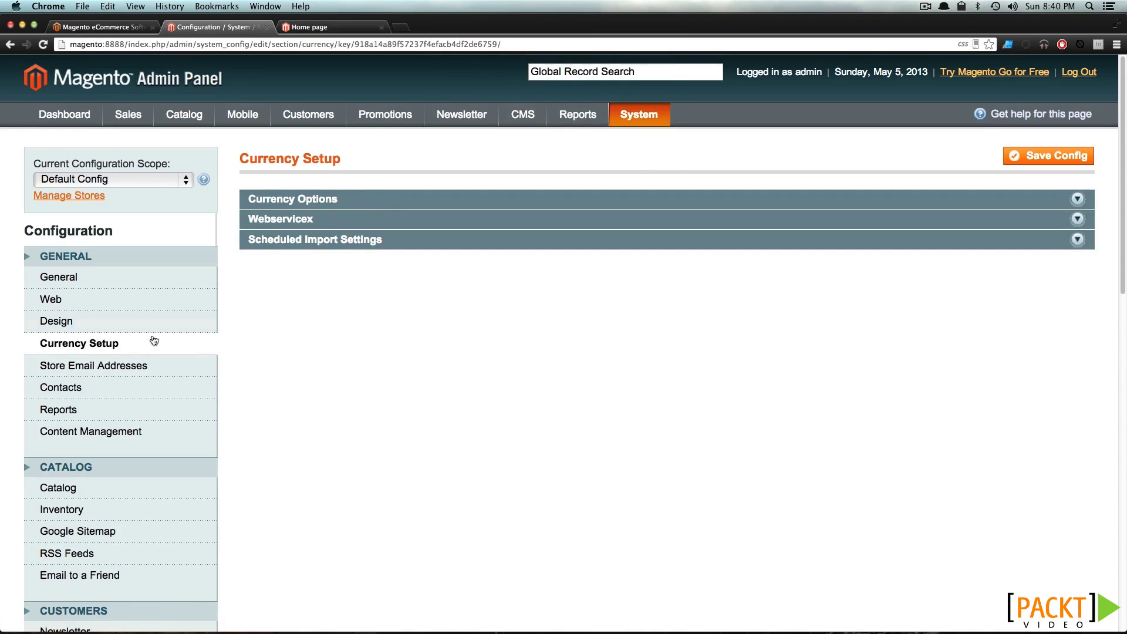
Expand the General Contact, Sales Representative, Customer Support and Custom Email 1 sender panels in Store Email Addresses
{"action": "left_click", "coordinate": [124, 368]}
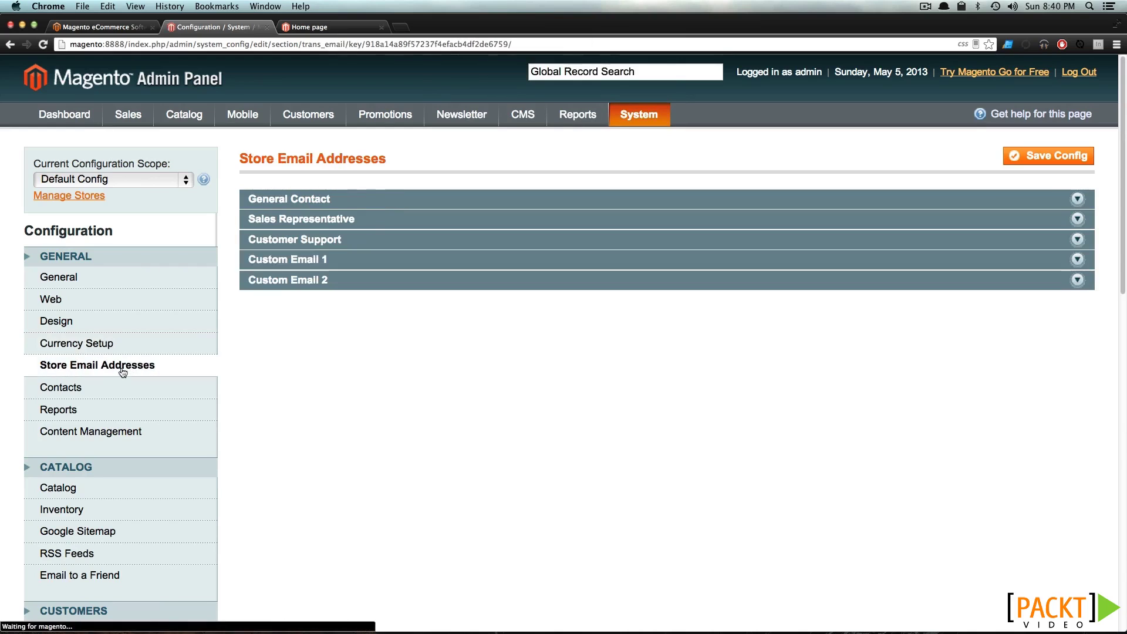
{"action": "left_click", "coordinate": [339, 209]}
{"action": "double_click", "coordinate": [444, 230]}
{"action": "left_click", "coordinate": [420, 297]}
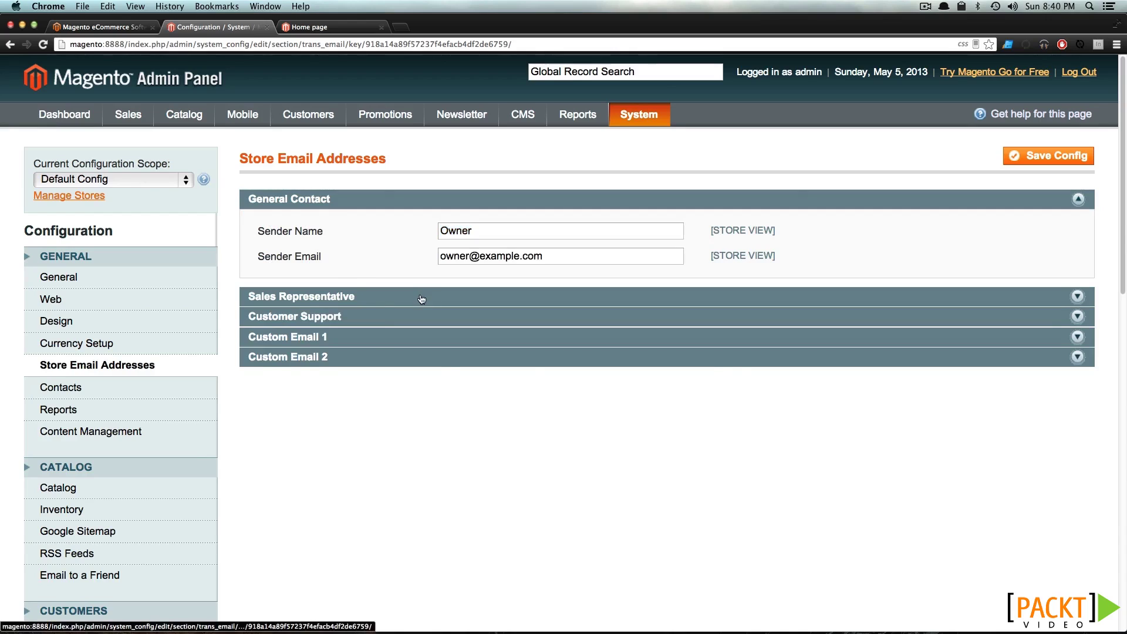
{"action": "left_click", "coordinate": [373, 403]}
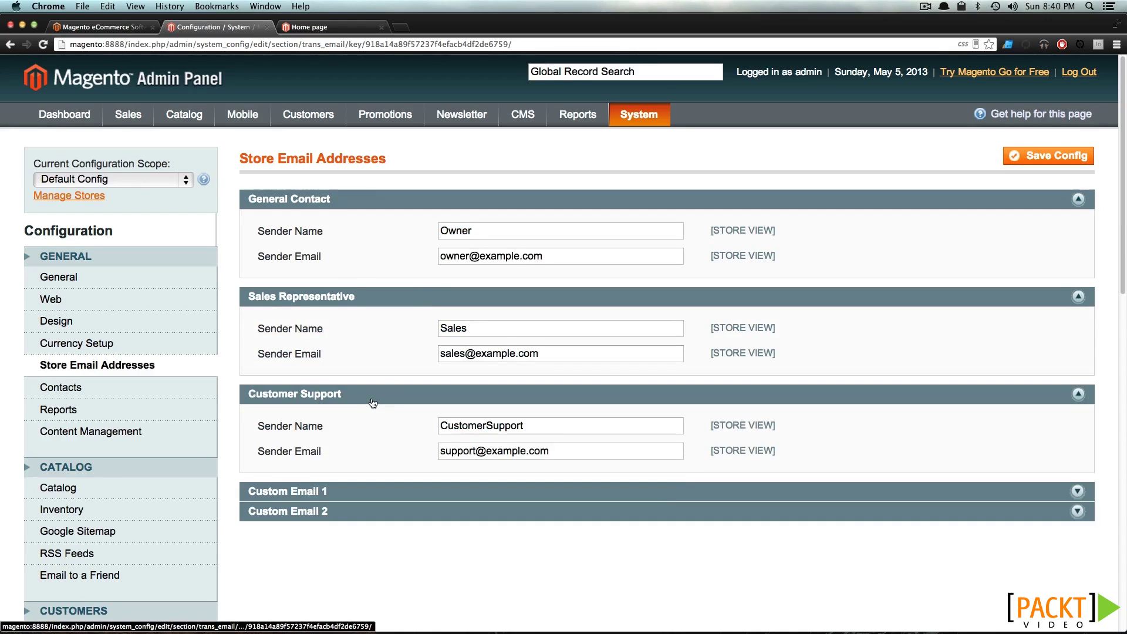
{"action": "left_click", "coordinate": [368, 495]}
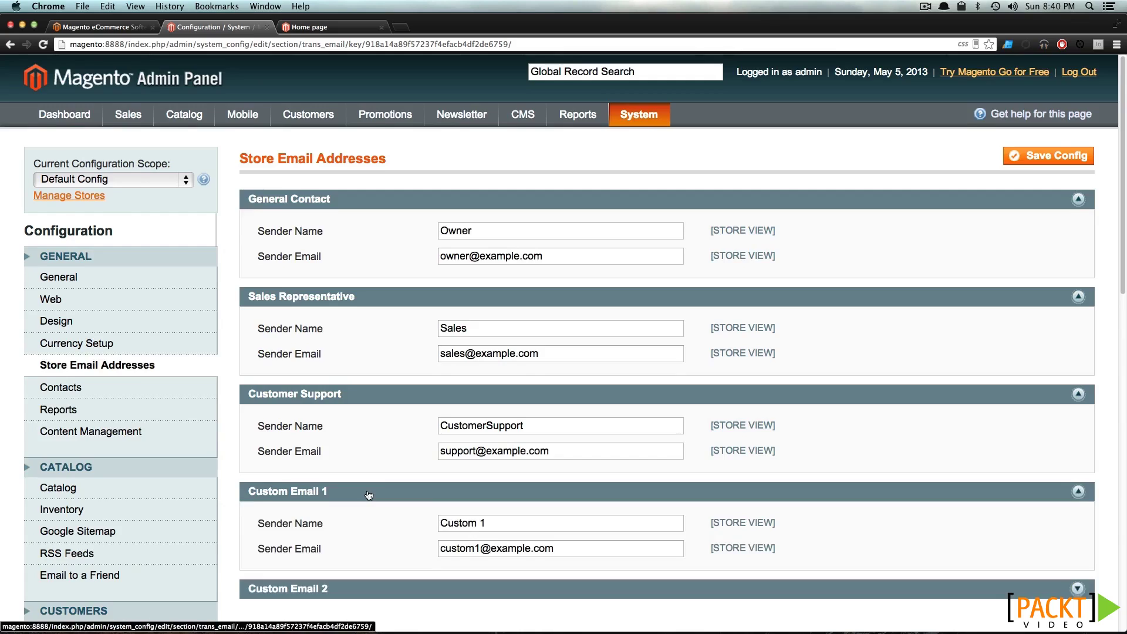
{"action": "scroll", "coordinate": [368, 495], "scroll_direction": "down", "scroll_amount": 3}
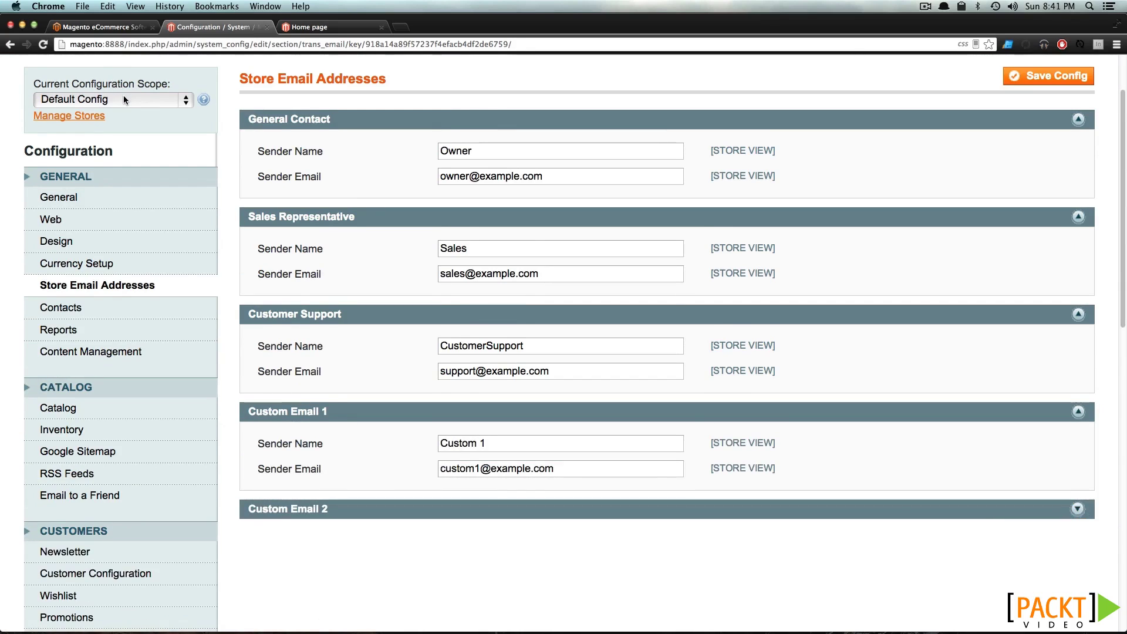
{"action": "left_click", "coordinate": [116, 318]}
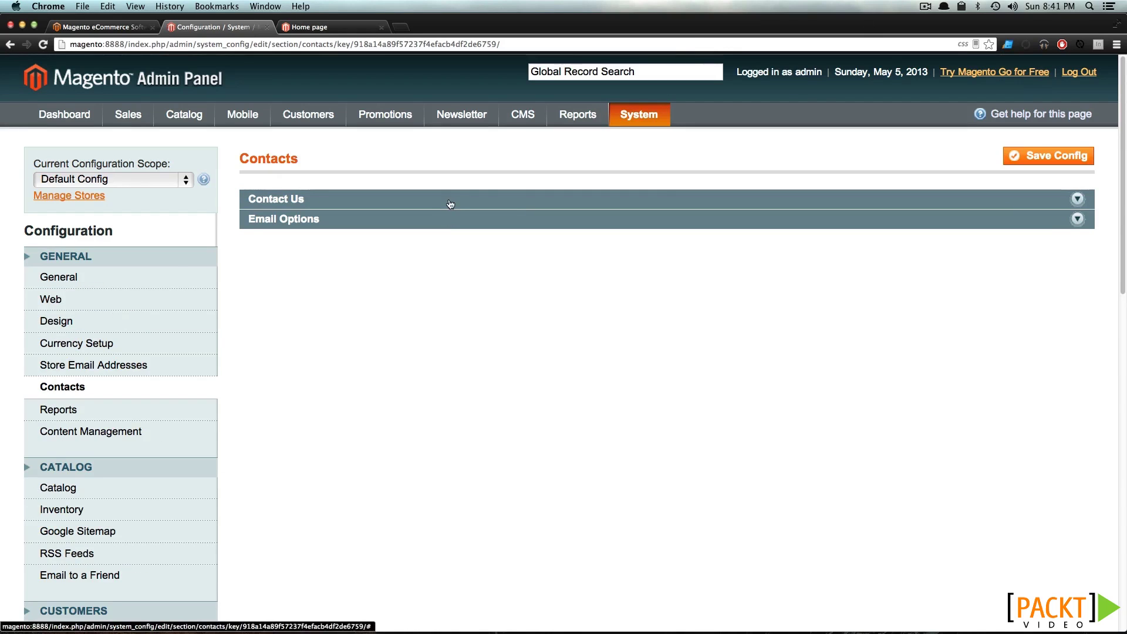
Expand the Contacts page's Contact Us settings, leaving Contact Us enabled
{"action": "left_click", "coordinate": [450, 202]}
{"action": "left_click", "coordinate": [455, 230]}
{"action": "left_click", "coordinate": [455, 231]}
Review Email Options, keeping sender Custom Email 2 and the default contact form template
{"action": "left_click", "coordinate": [426, 268]}
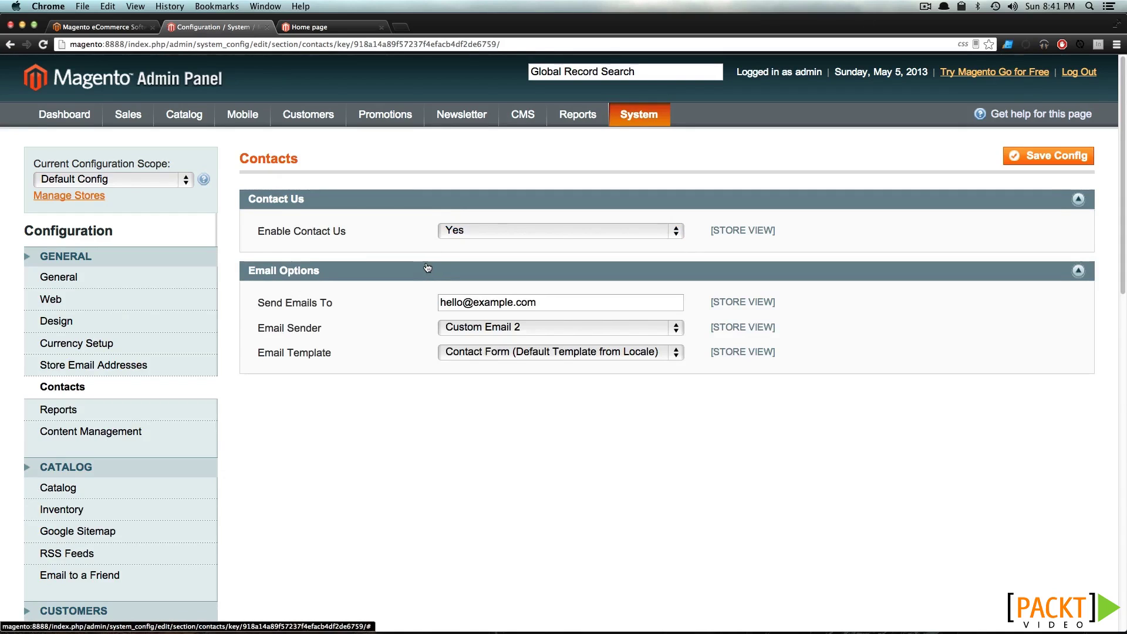
{"action": "triple_click", "coordinate": [489, 304]}
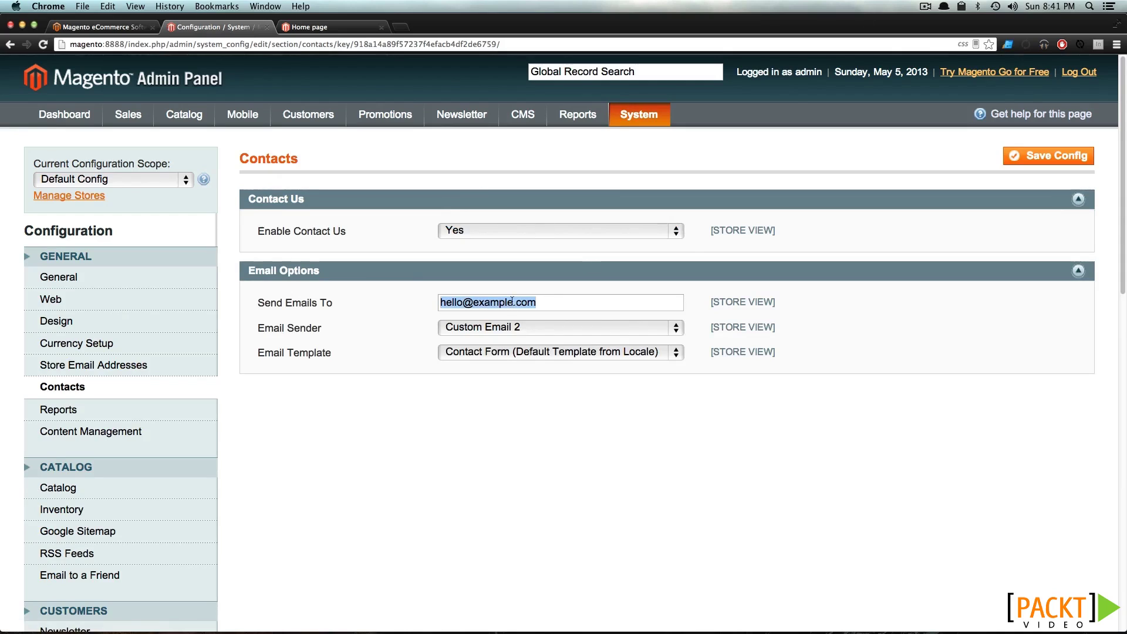
{"action": "left_click", "coordinate": [515, 302]}
{"action": "left_click", "coordinate": [487, 329]}
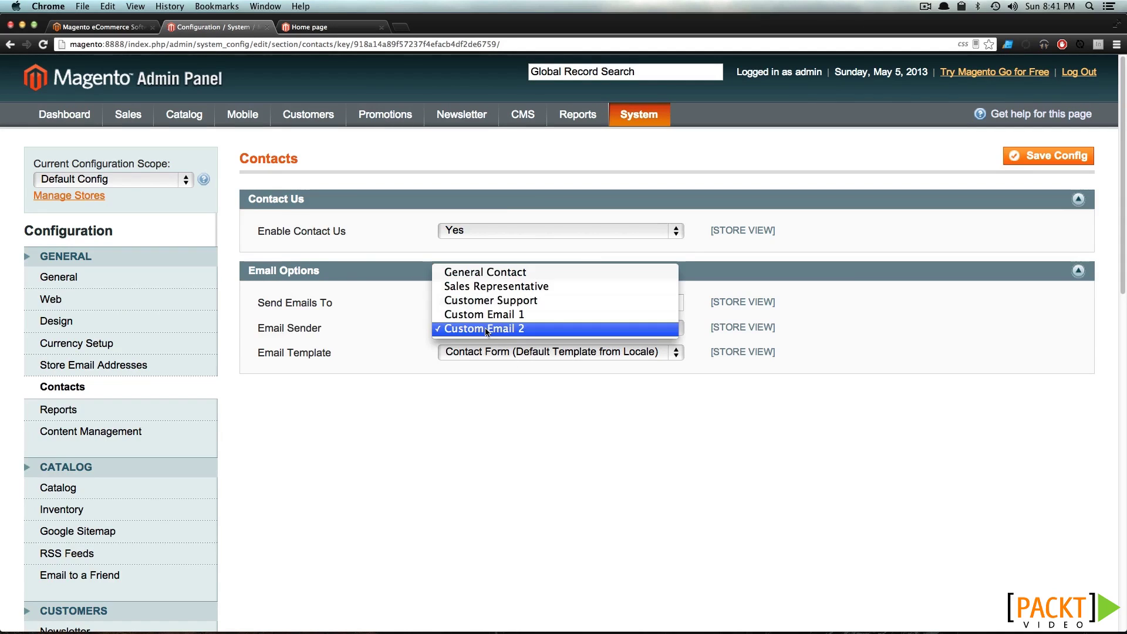
{"action": "left_click", "coordinate": [326, 304]}
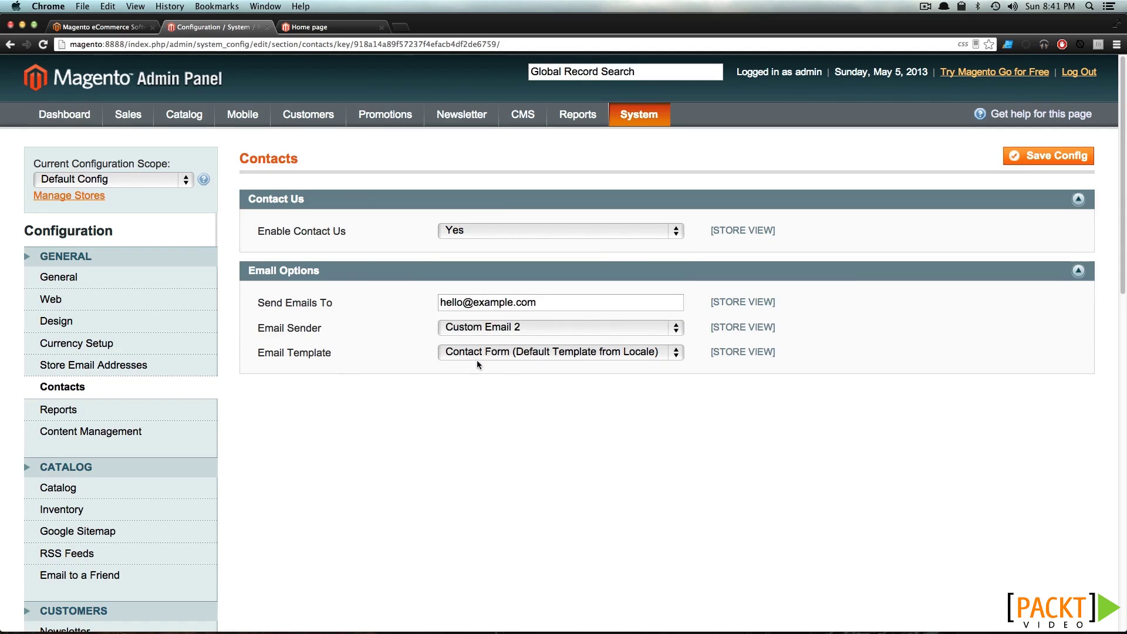
{"action": "left_click", "coordinate": [501, 357]}
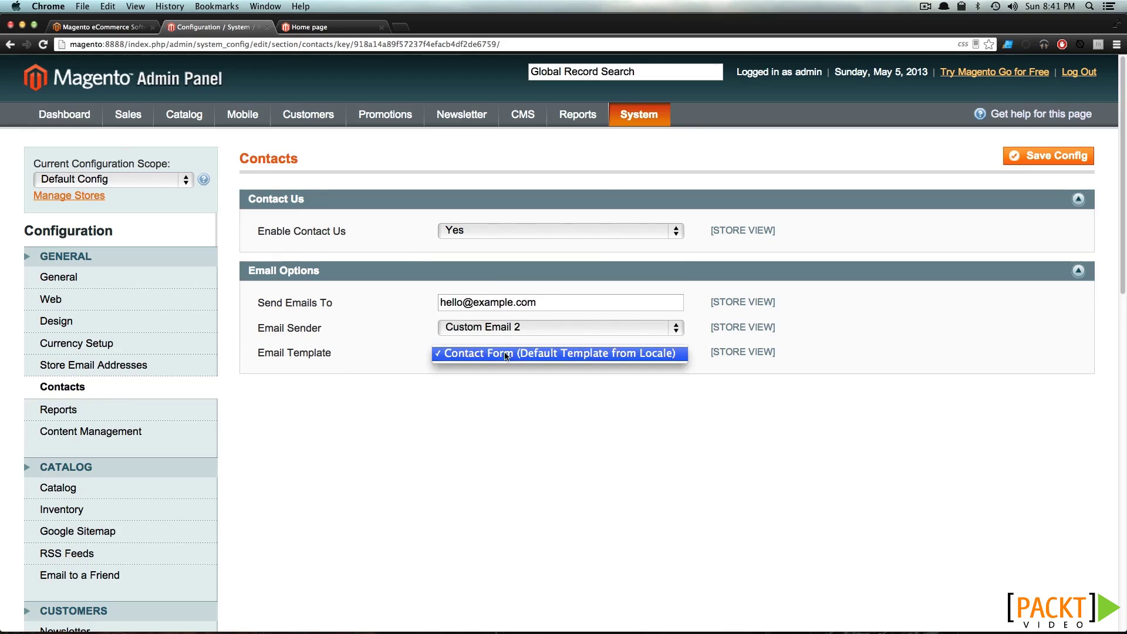
{"action": "left_click", "coordinate": [467, 353]}
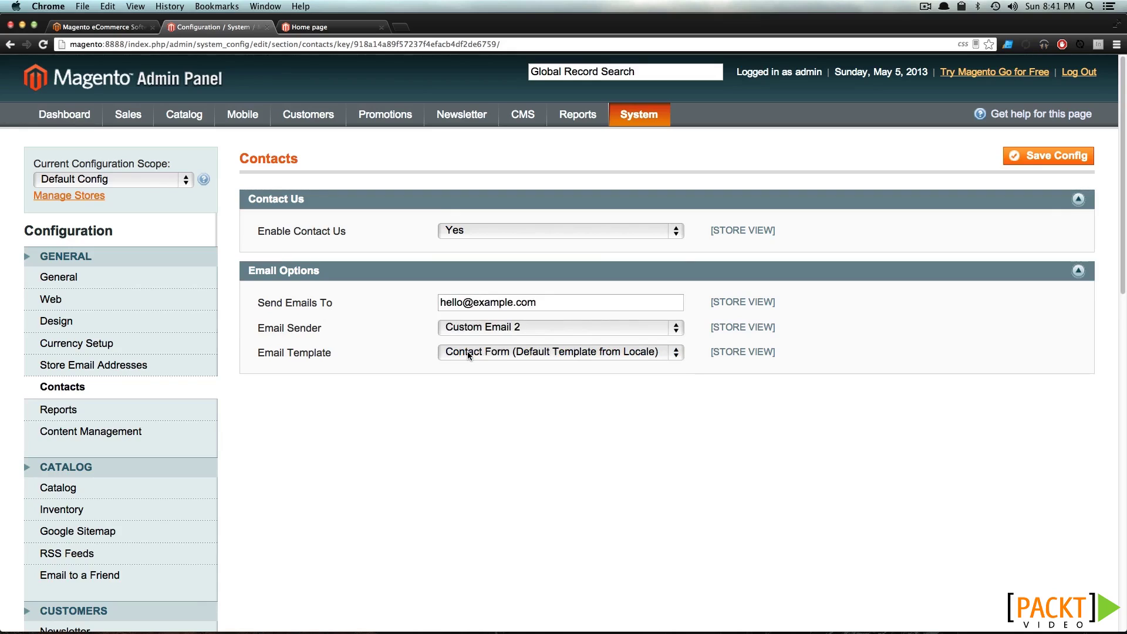
{"action": "left_click", "coordinate": [467, 351]}
{"action": "left_click", "coordinate": [357, 350]}
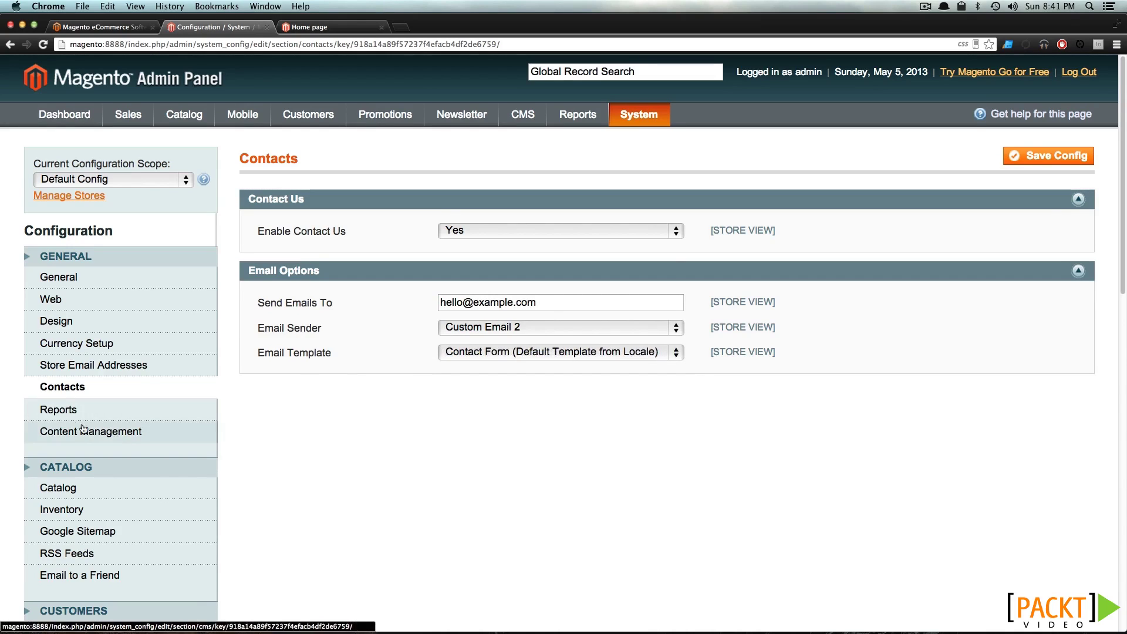
Go via Reports to Content Management and expand WYSIWYG Options, editor Enabled by Default
{"action": "left_click", "coordinate": [53, 409]}
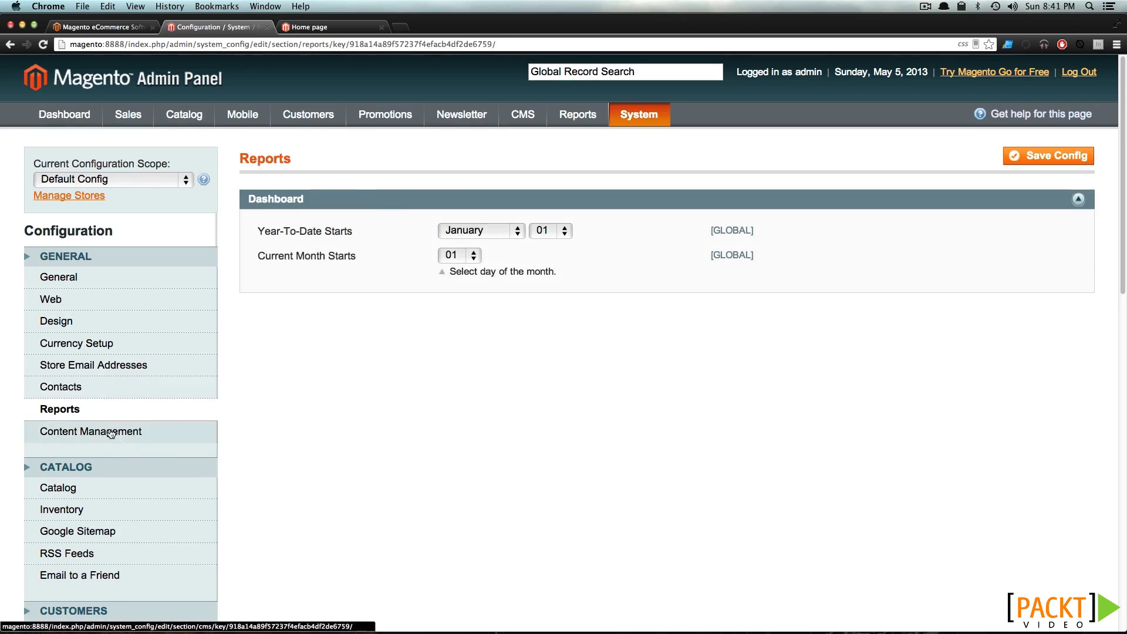
{"action": "left_click", "coordinate": [82, 431]}
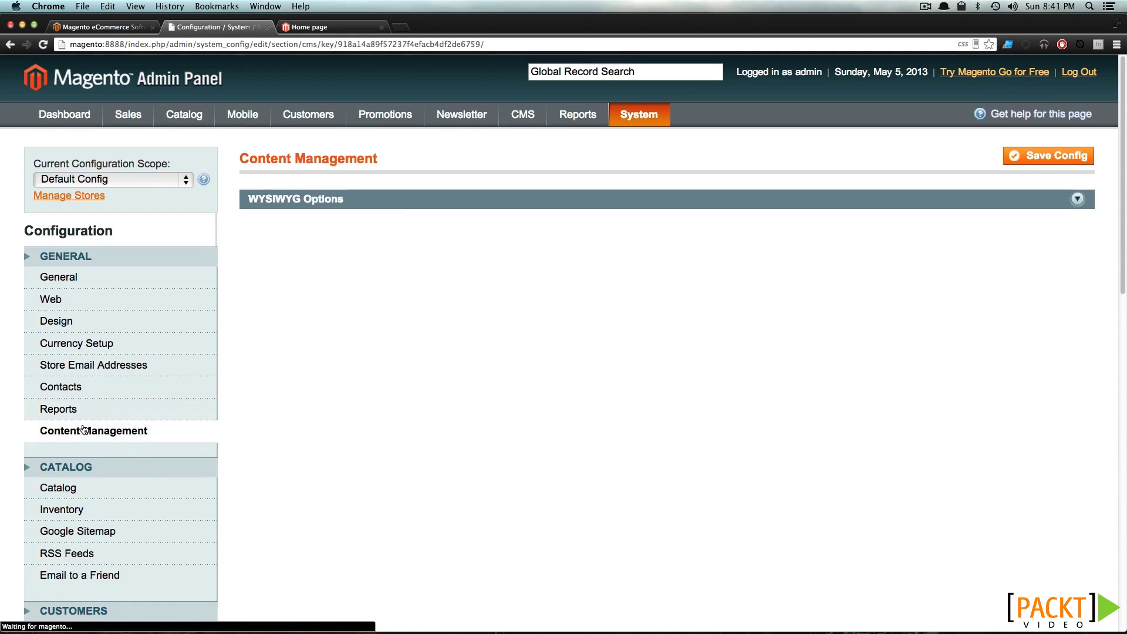
{"action": "left_click", "coordinate": [354, 205]}
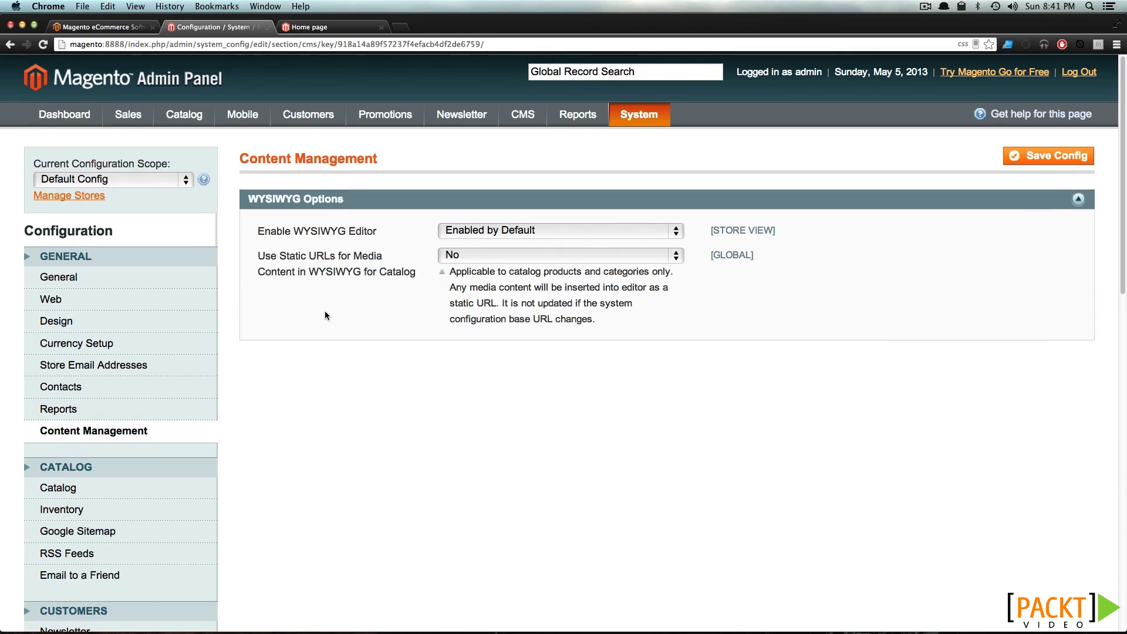
{"action": "scroll", "coordinate": [255, 308], "scroll_direction": "down", "scroll_amount": 5}
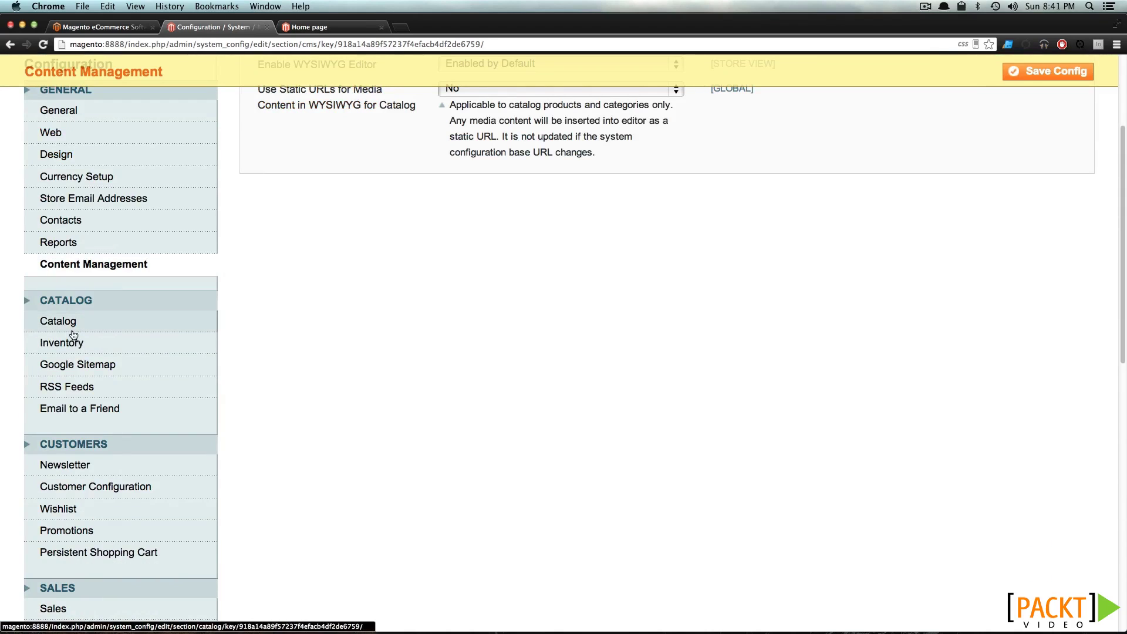
{"action": "scroll", "coordinate": [70, 331], "scroll_direction": "down", "scroll_amount": 2}
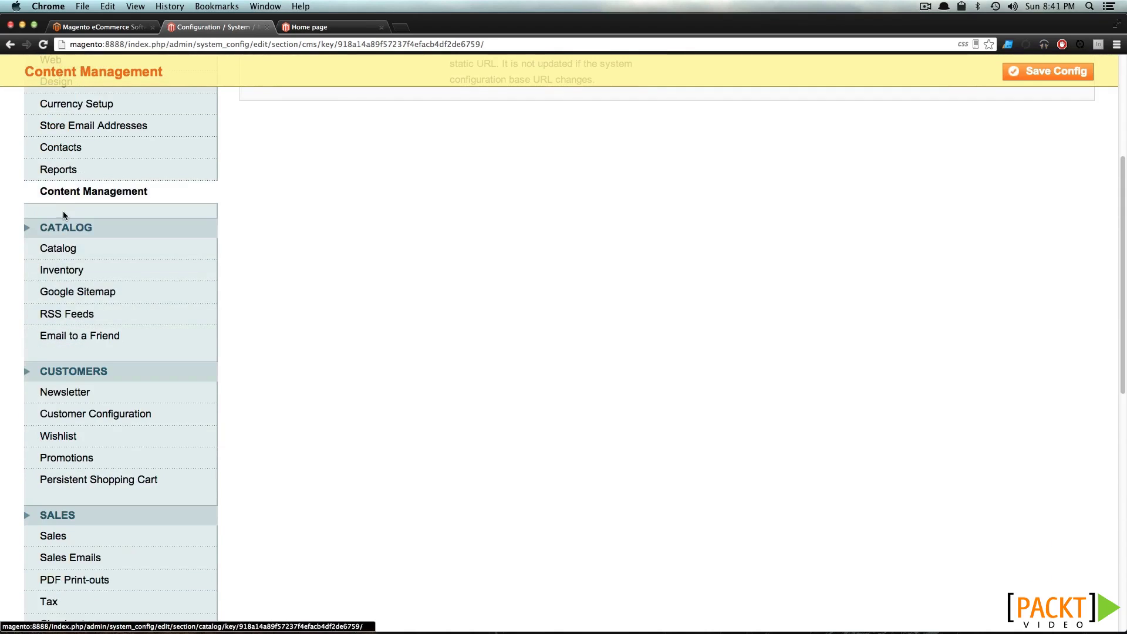
Open Catalog configuration and review Frontend settings, including grid allowed values 9,15,30, then collapse it
{"action": "left_click", "coordinate": [59, 260]}
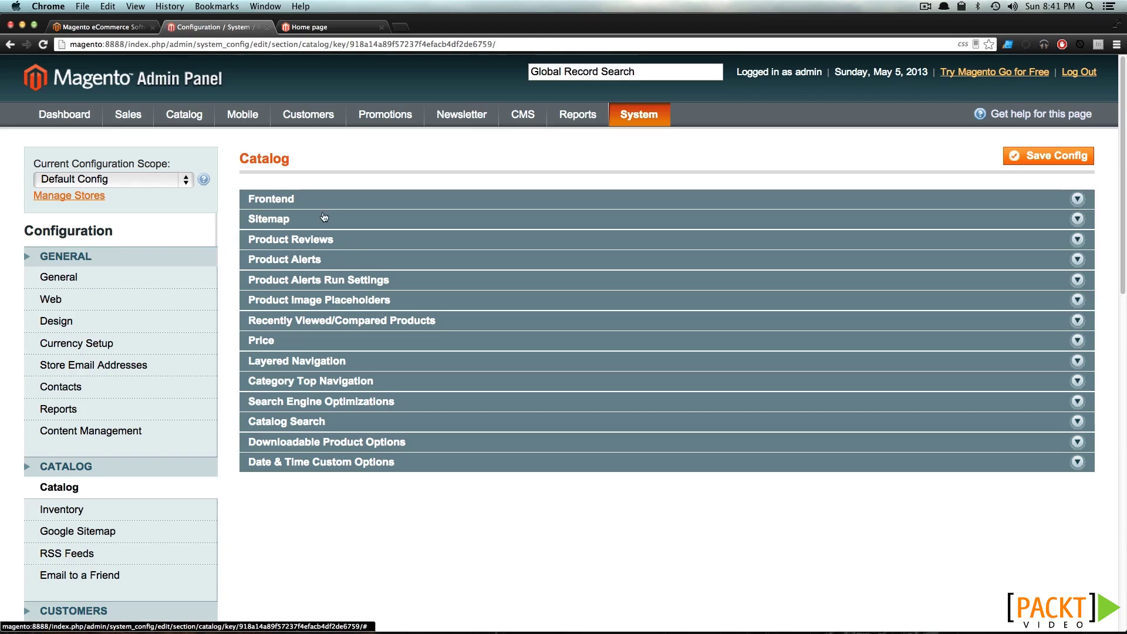
{"action": "left_click", "coordinate": [301, 201]}
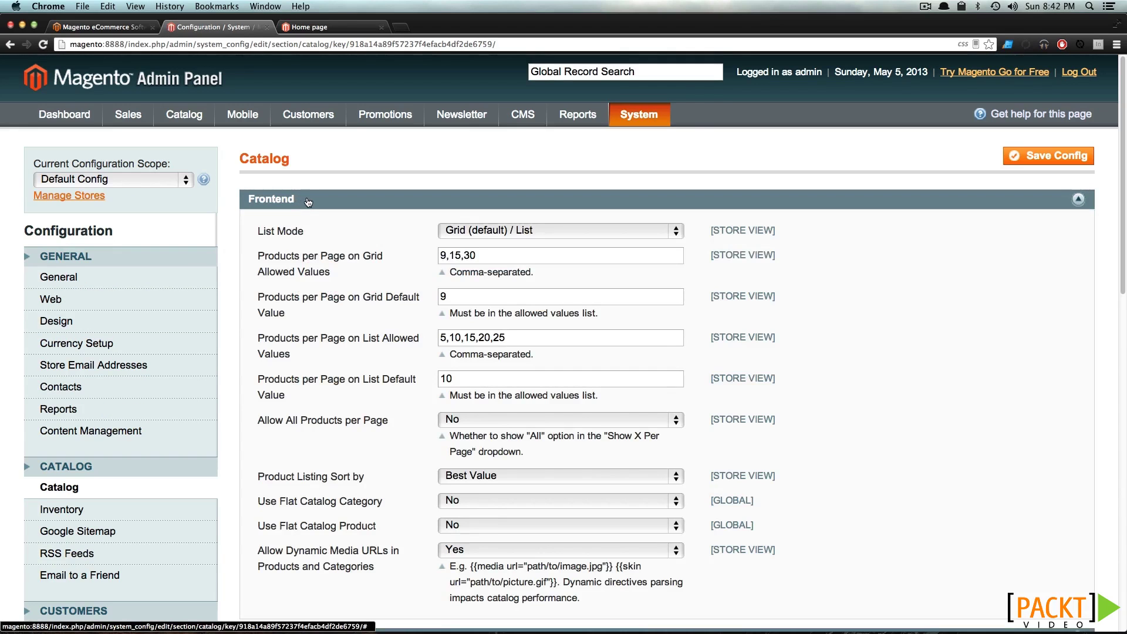
{"action": "left_click_drag", "start_coordinate": [506, 257], "coordinate": [412, 258]}
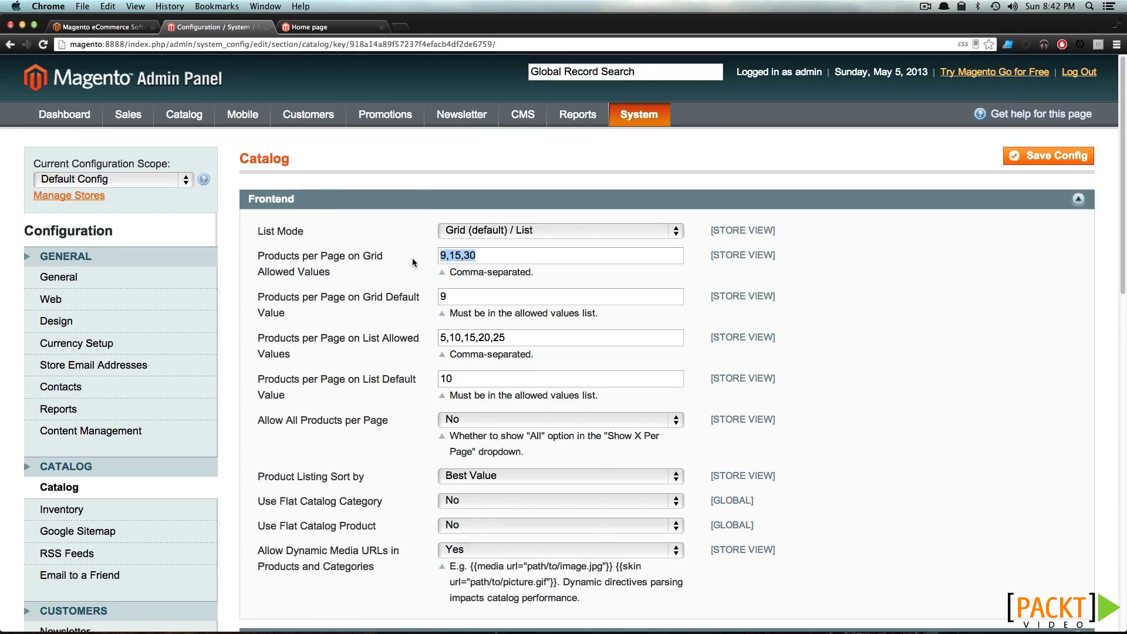
{"action": "left_click", "coordinate": [389, 202]}
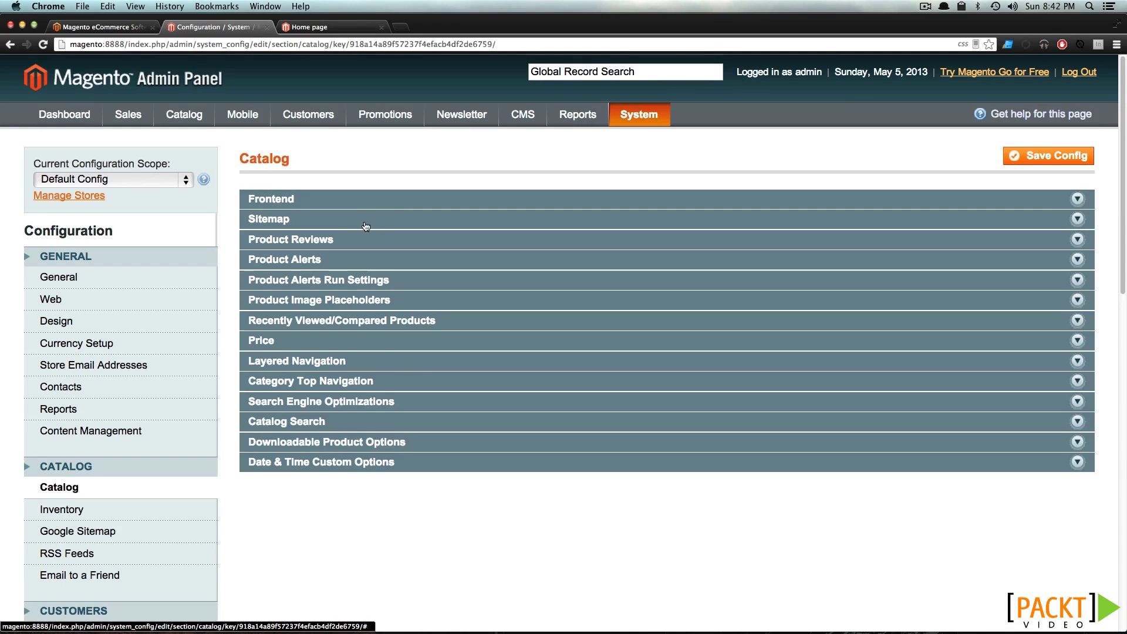
Expand and collapse the Sitemap, Product Reviews and Product Alerts panels in turn
{"action": "left_click", "coordinate": [365, 220]}
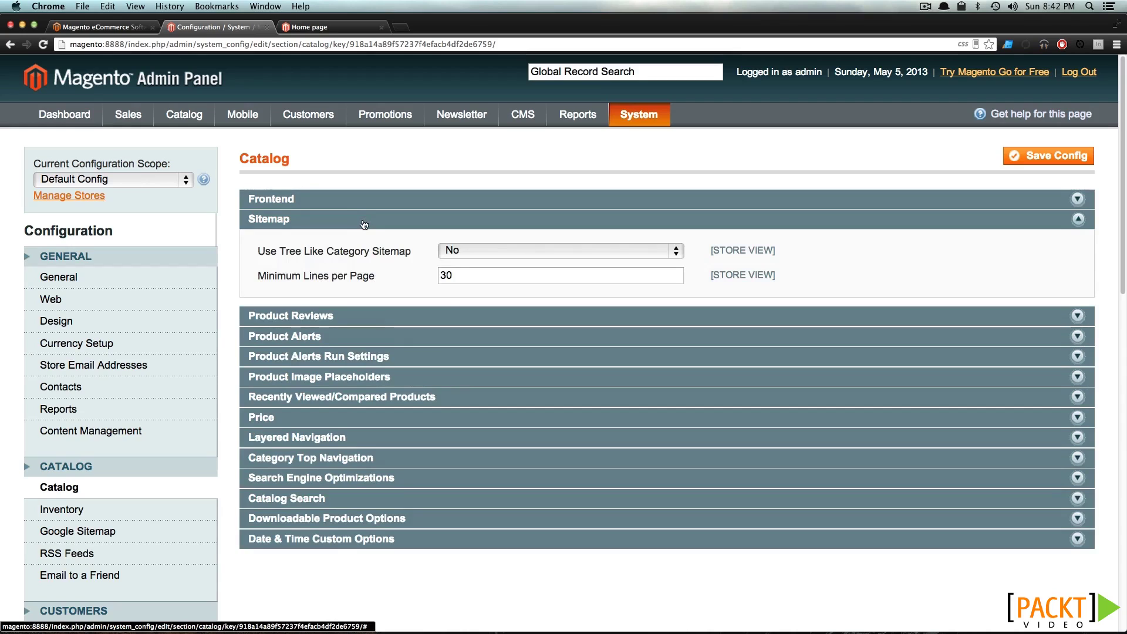
{"action": "left_click", "coordinate": [363, 223]}
{"action": "left_click", "coordinate": [362, 242]}
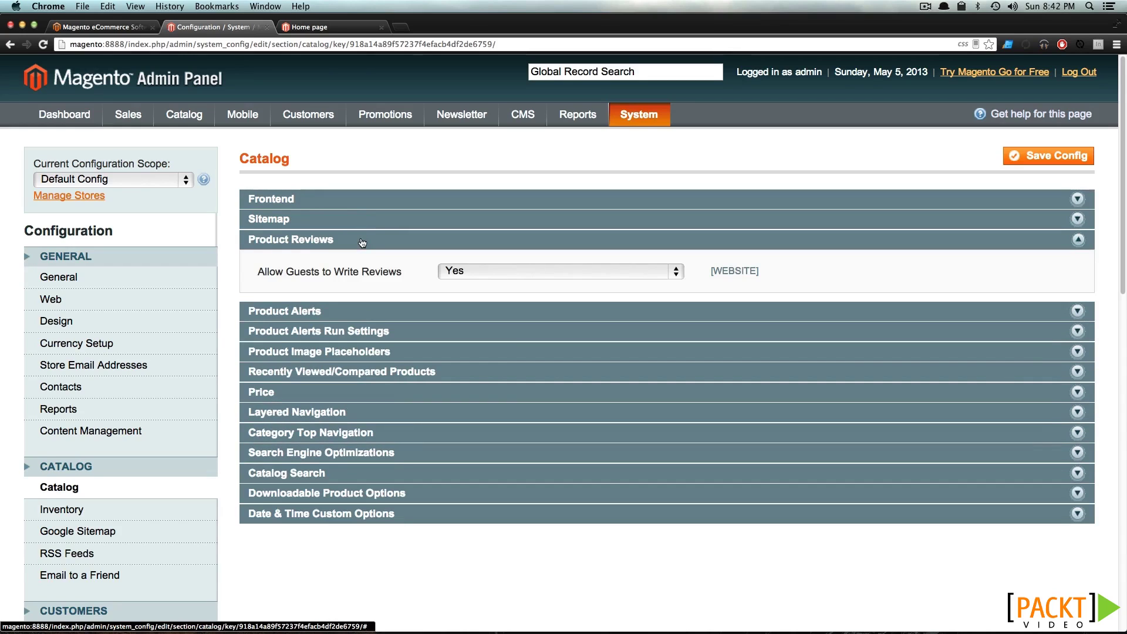
{"action": "left_click", "coordinate": [362, 241]}
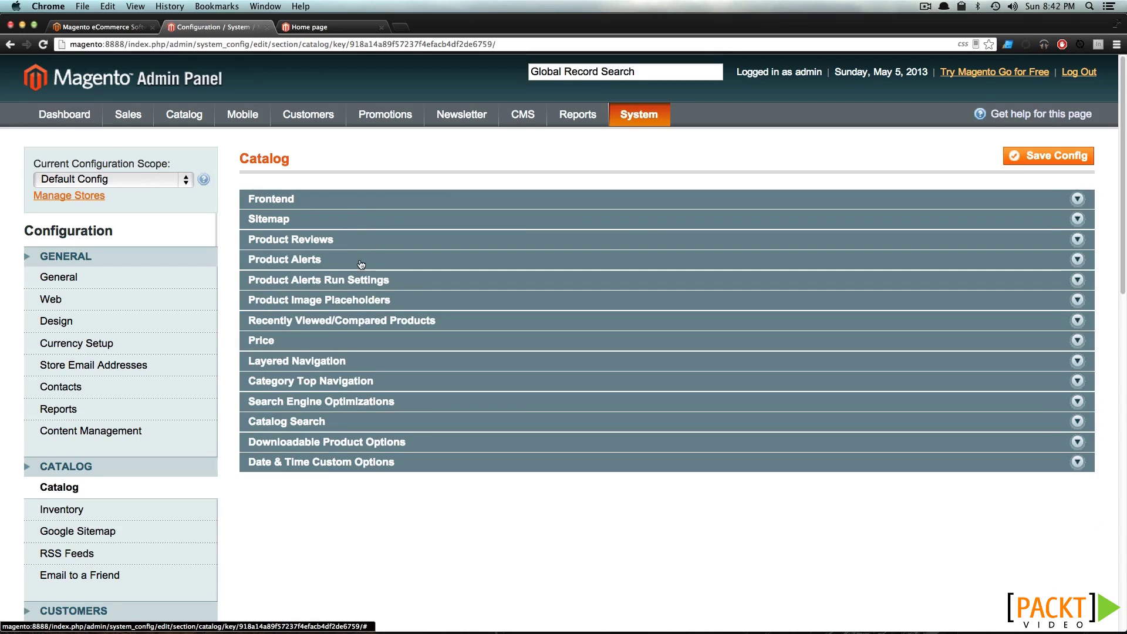
{"action": "left_click", "coordinate": [360, 263]}
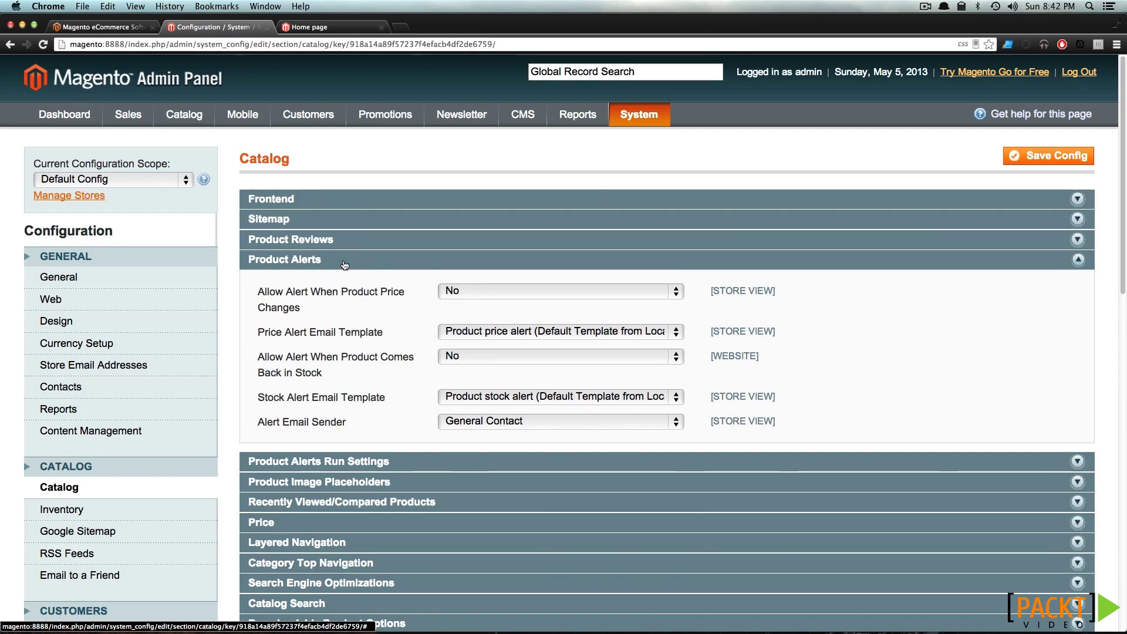
{"action": "left_click", "coordinate": [344, 263]}
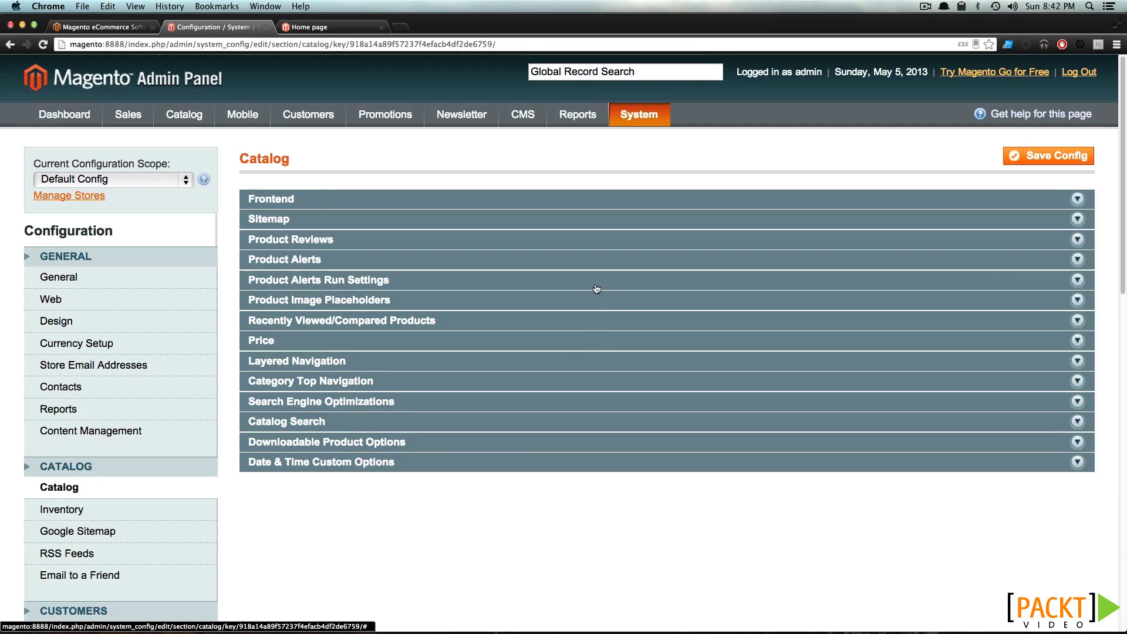
{"action": "scroll", "coordinate": [227, 332], "scroll_direction": "down", "scroll_amount": 1}
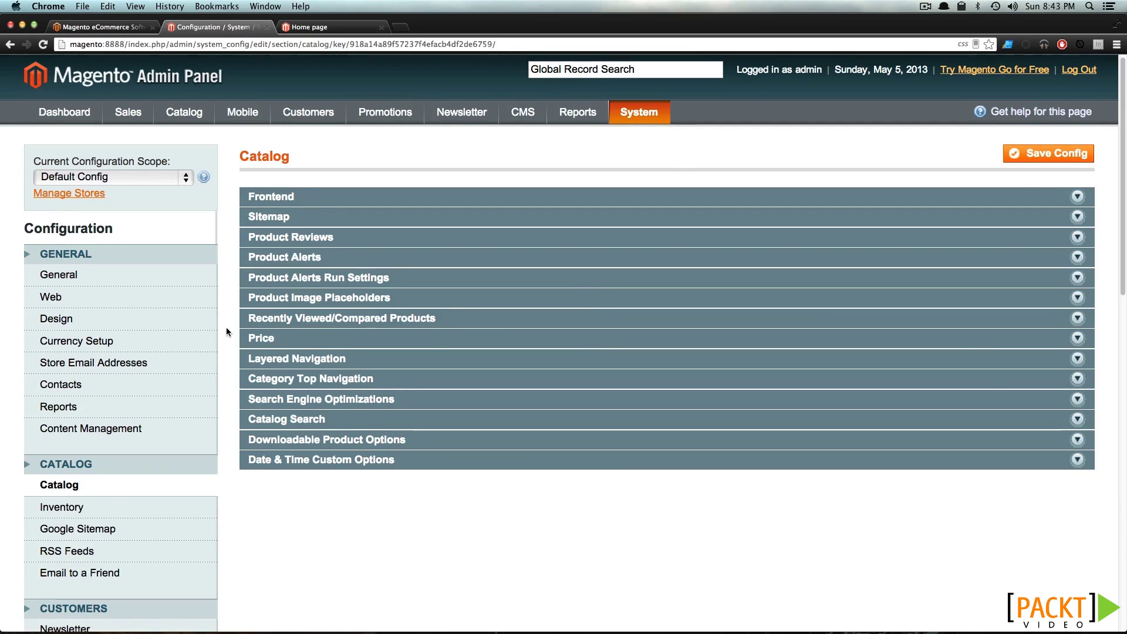
{"action": "scroll", "coordinate": [227, 332], "scroll_direction": "down", "scroll_amount": 3}
Review Inventory's Stock Options, including the Only X left Threshold, and Product Stock Options
{"action": "left_click", "coordinate": [128, 450]}
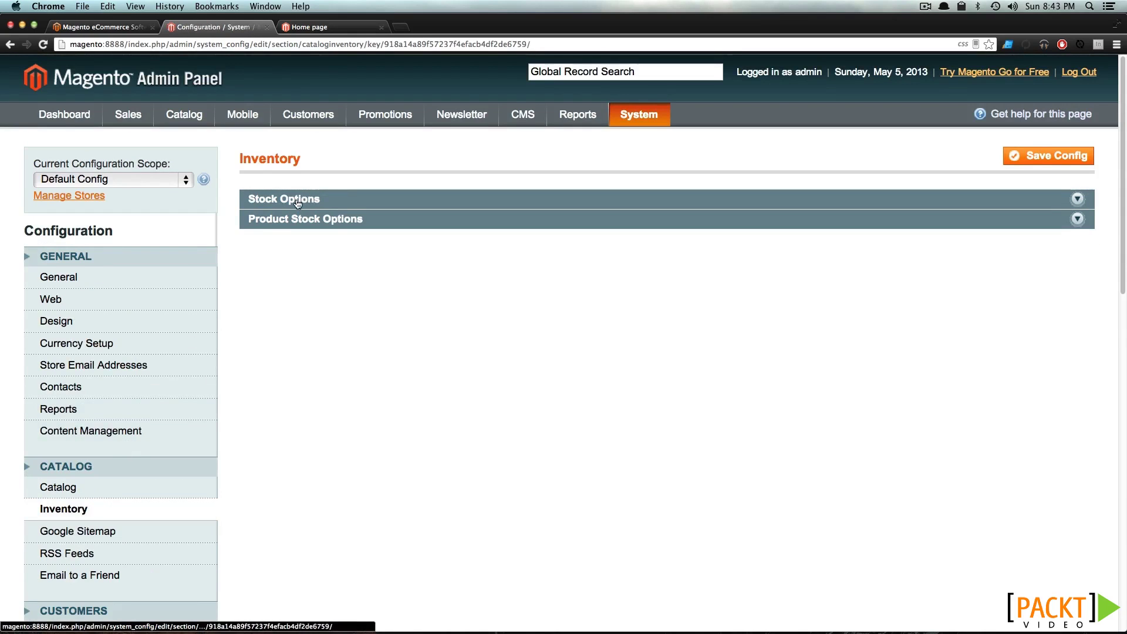
{"action": "left_click", "coordinate": [298, 202]}
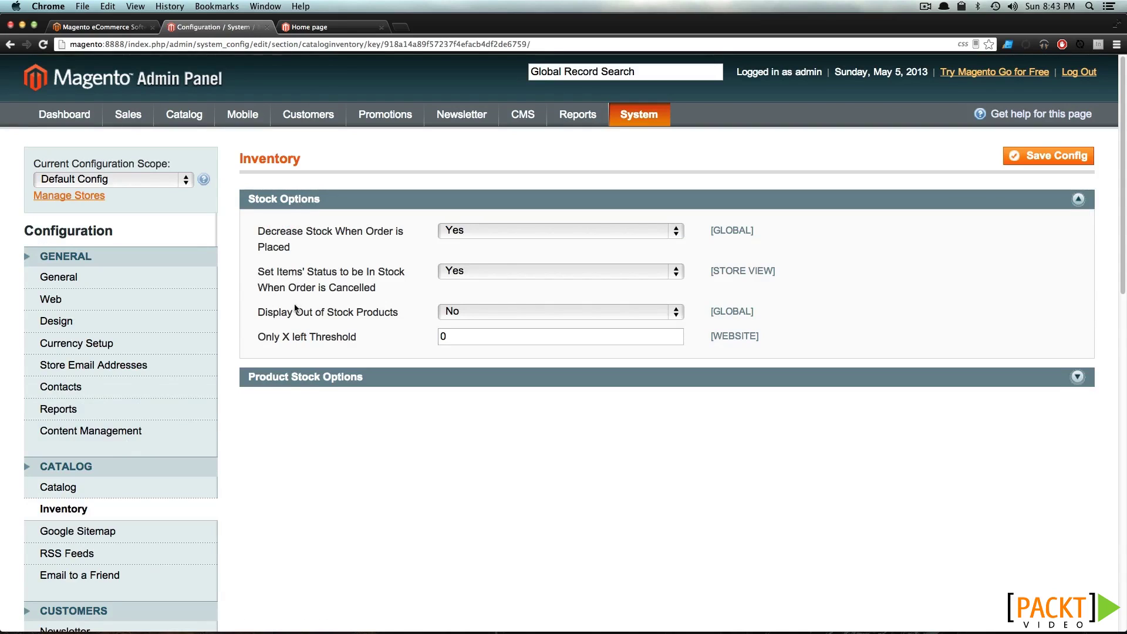
{"action": "double_click", "coordinate": [443, 336]}
{"action": "left_click", "coordinate": [298, 376]}
{"action": "scroll", "coordinate": [299, 376], "scroll_direction": "down", "scroll_amount": 3}
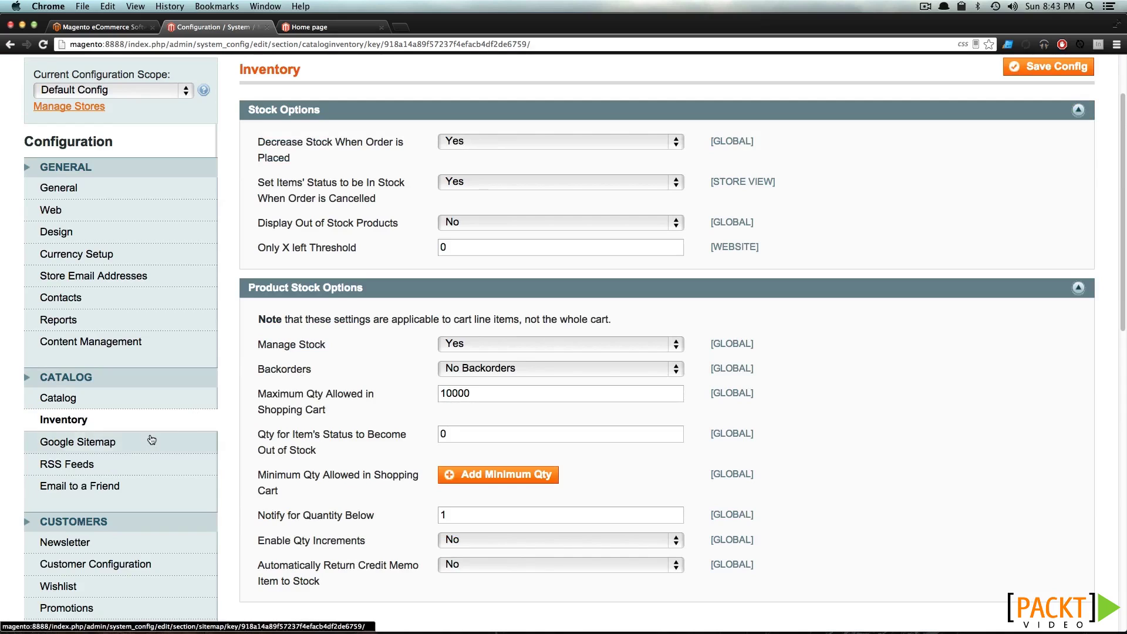
On Google Sitemap, expand and collapse the Categories Options and Products Options panels
{"action": "left_click", "coordinate": [139, 453]}
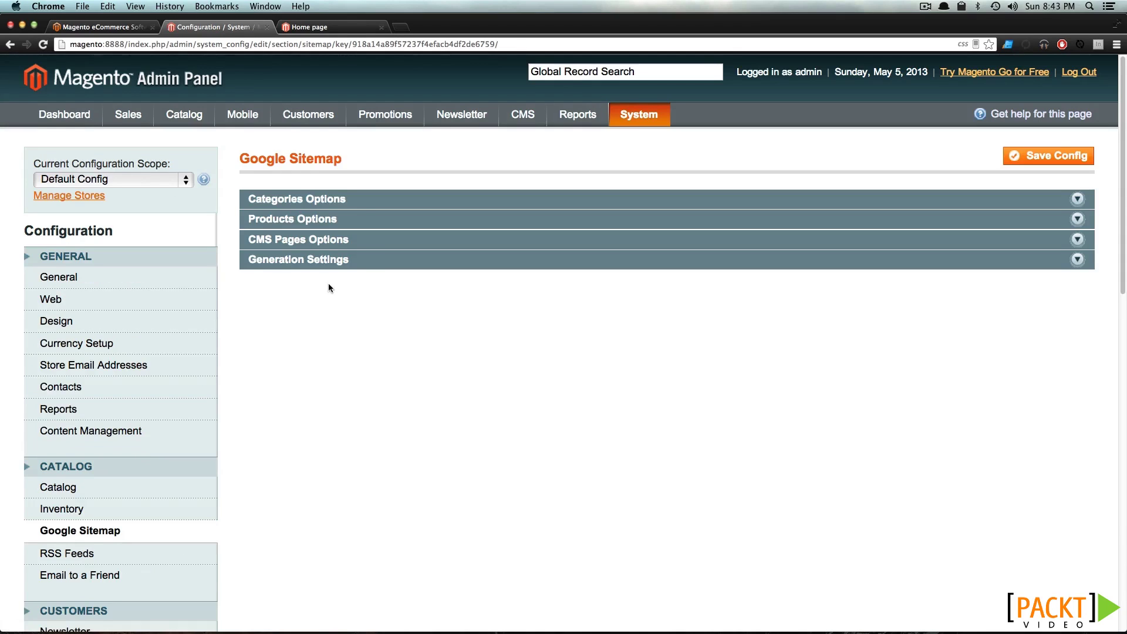
{"action": "left_click", "coordinate": [320, 200]}
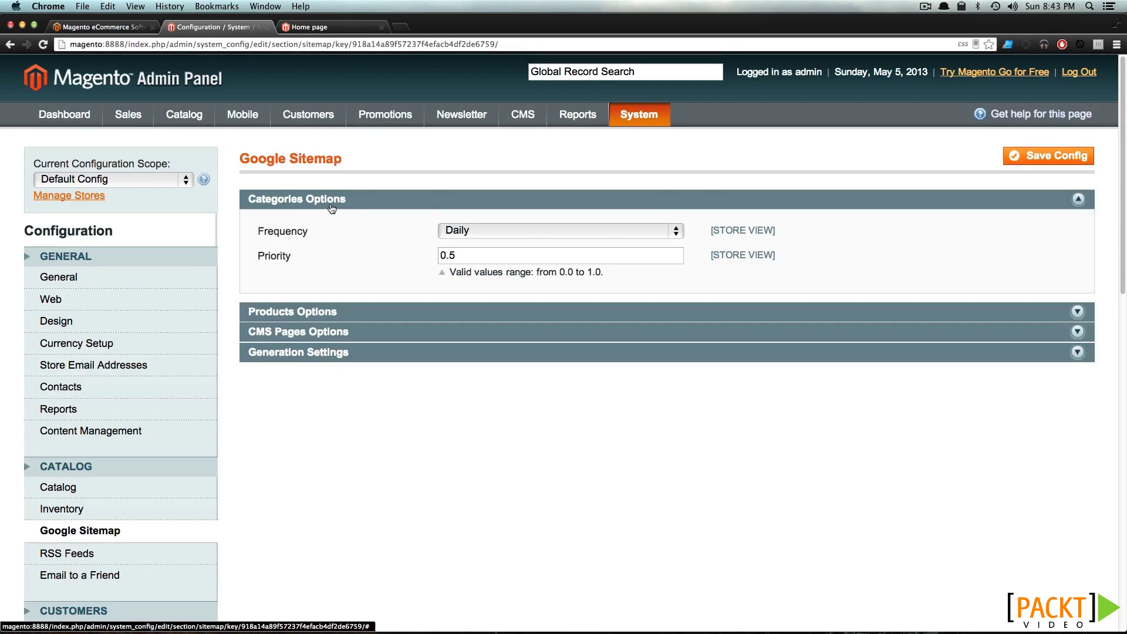
{"action": "left_click", "coordinate": [329, 205]}
{"action": "left_click", "coordinate": [326, 219]}
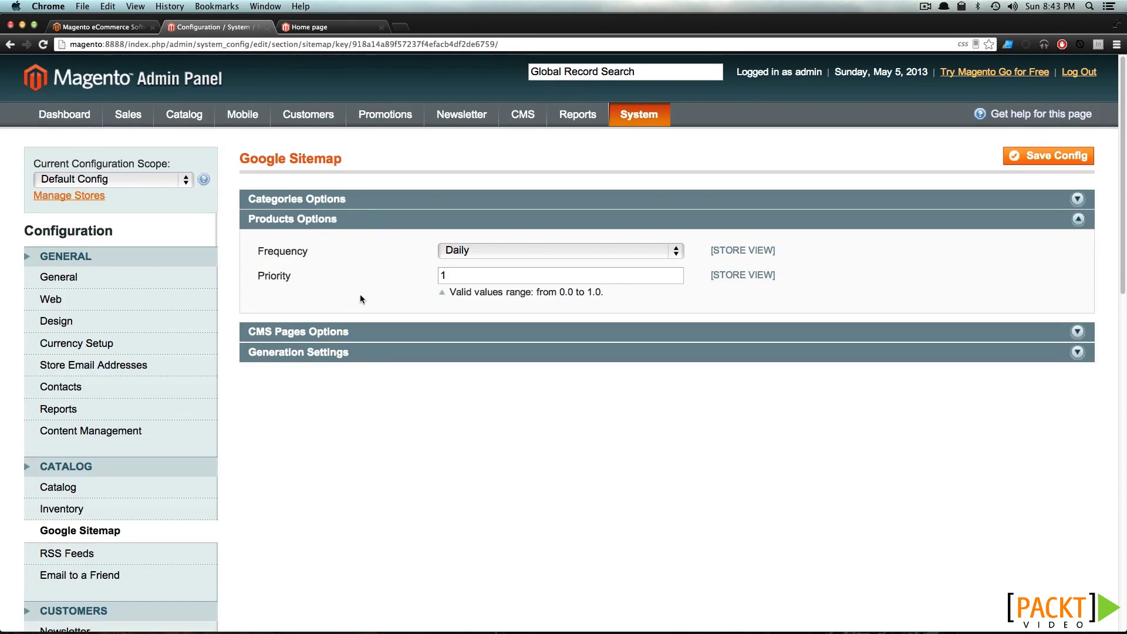
{"action": "left_click", "coordinate": [327, 219]}
{"action": "scroll", "coordinate": [135, 458], "scroll_direction": "down", "scroll_amount": 3}
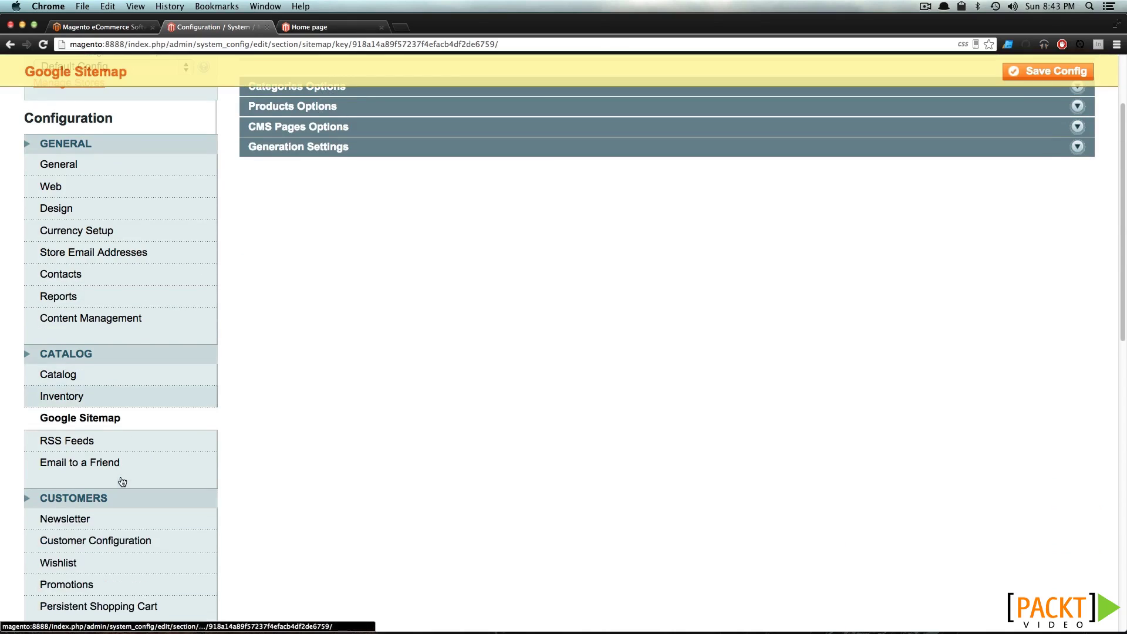
Expand the Rss Config, Wishlist and Catalog panels of RSS Feeds
{"action": "left_click", "coordinate": [97, 449]}
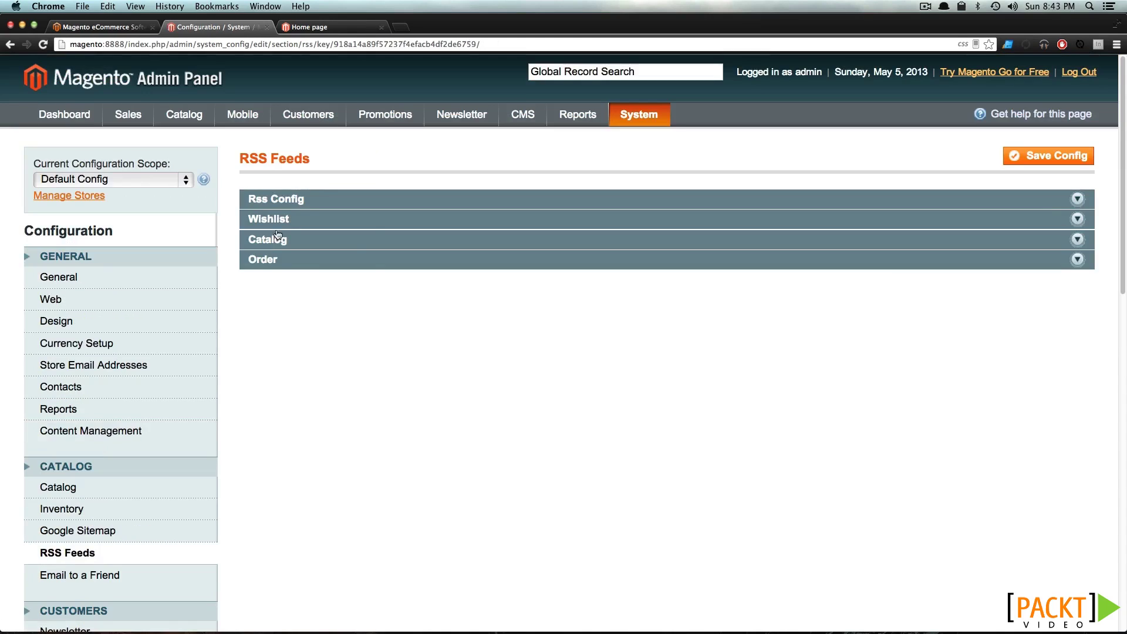
{"action": "left_click", "coordinate": [312, 202]}
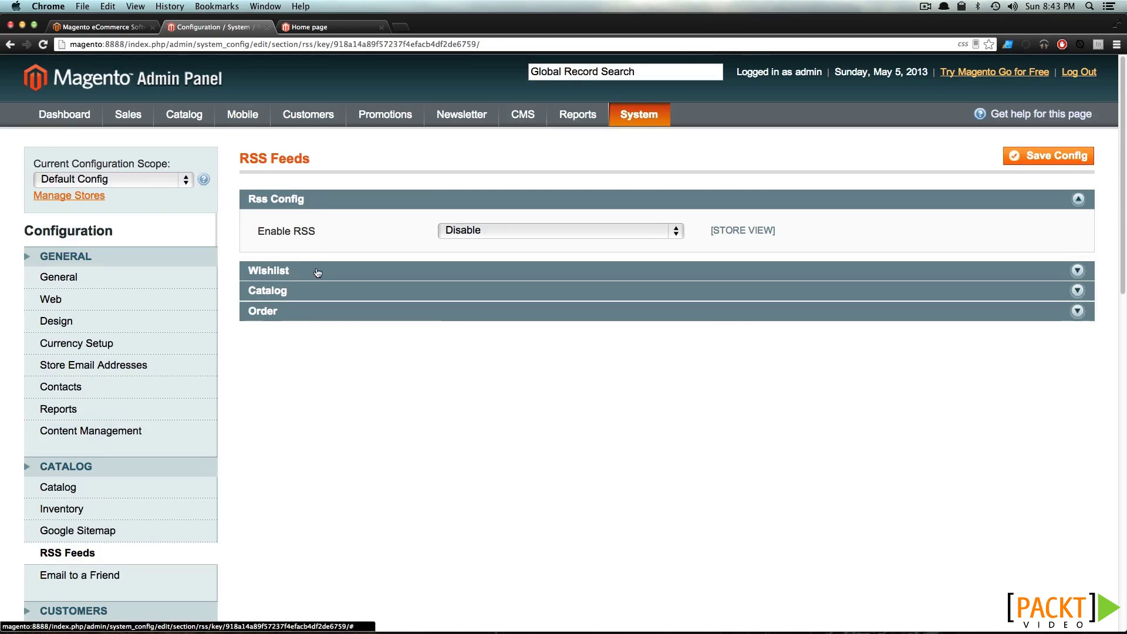
{"action": "left_click", "coordinate": [310, 269]}
{"action": "left_click", "coordinate": [379, 343]}
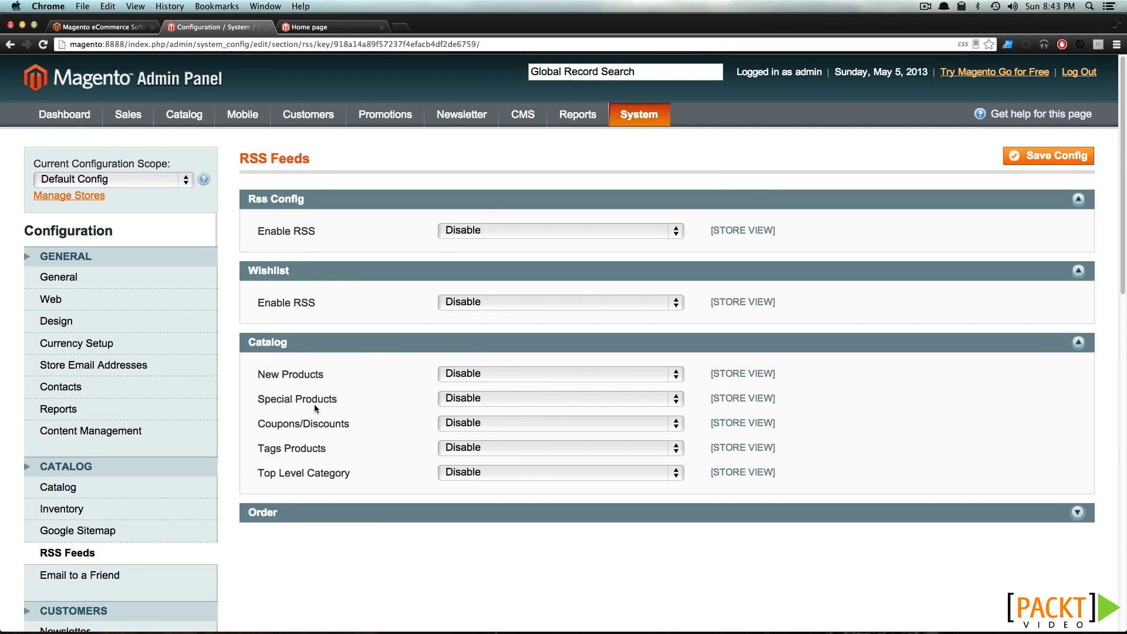
{"action": "scroll", "coordinate": [315, 404], "scroll_direction": "down", "scroll_amount": 5}
Expand Email to a Friend's Email Templates, then Newsletter's Subscription Options
{"action": "left_click", "coordinate": [98, 378]}
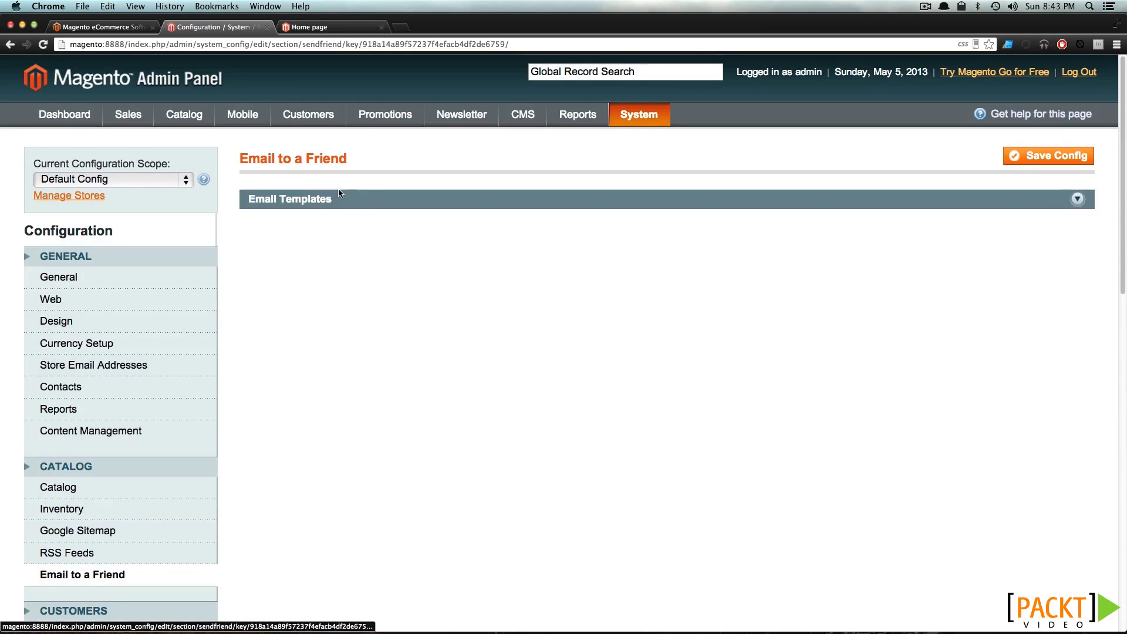
{"action": "left_click", "coordinate": [315, 202]}
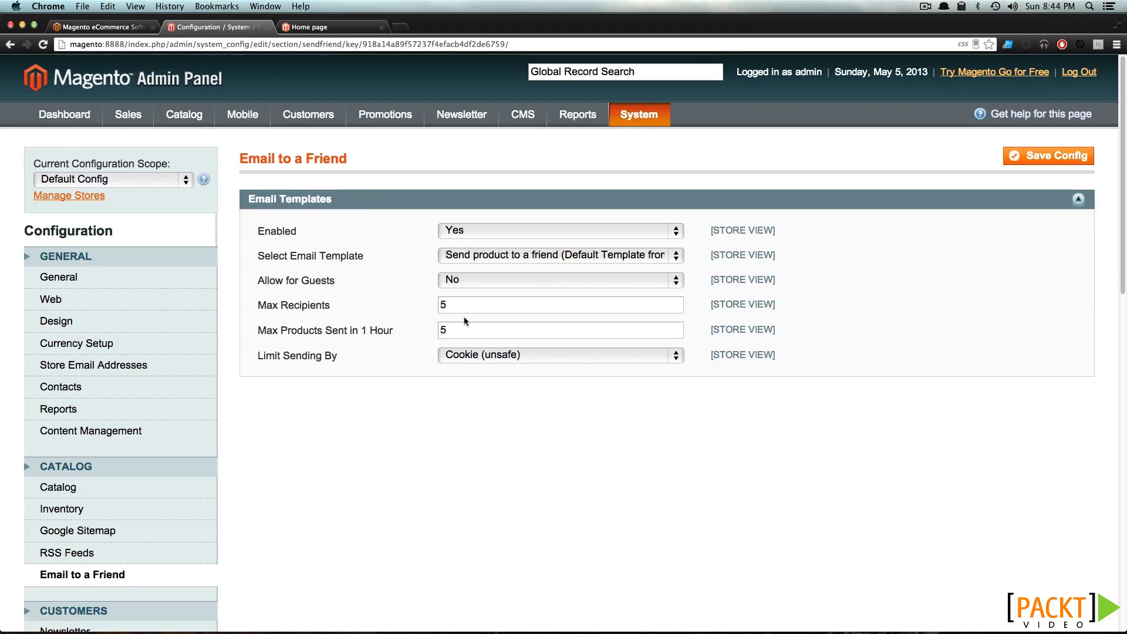
{"action": "scroll", "coordinate": [238, 456], "scroll_direction": "down", "scroll_amount": 5}
{"action": "scroll", "coordinate": [241, 459], "scroll_direction": "down", "scroll_amount": 1}
{"action": "left_click", "coordinate": [69, 313]}
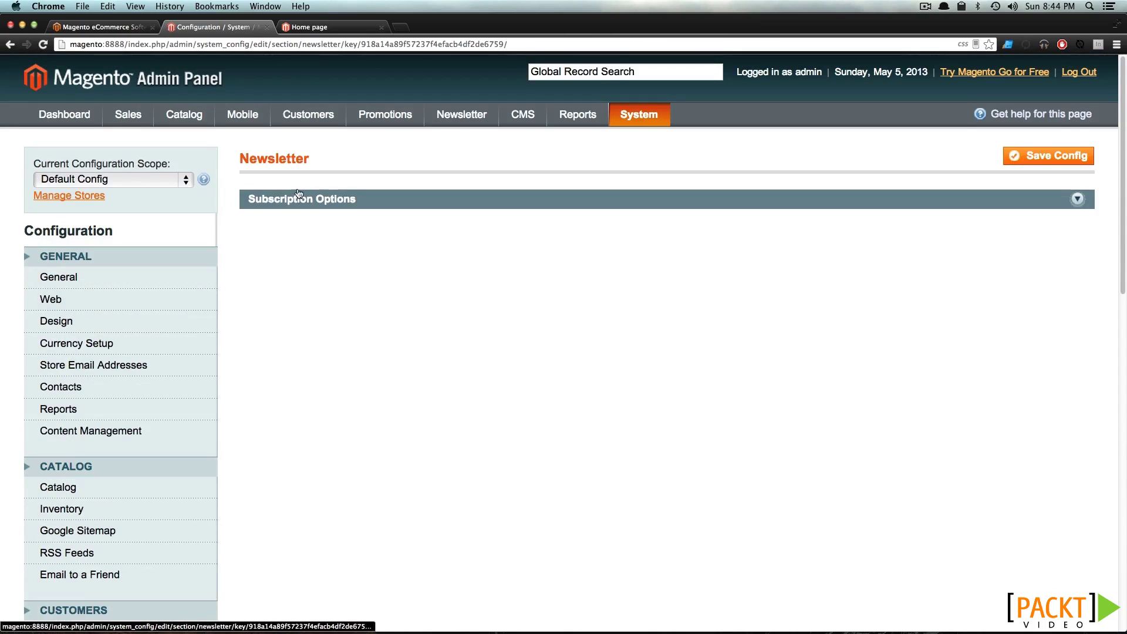
{"action": "left_click", "coordinate": [302, 199]}
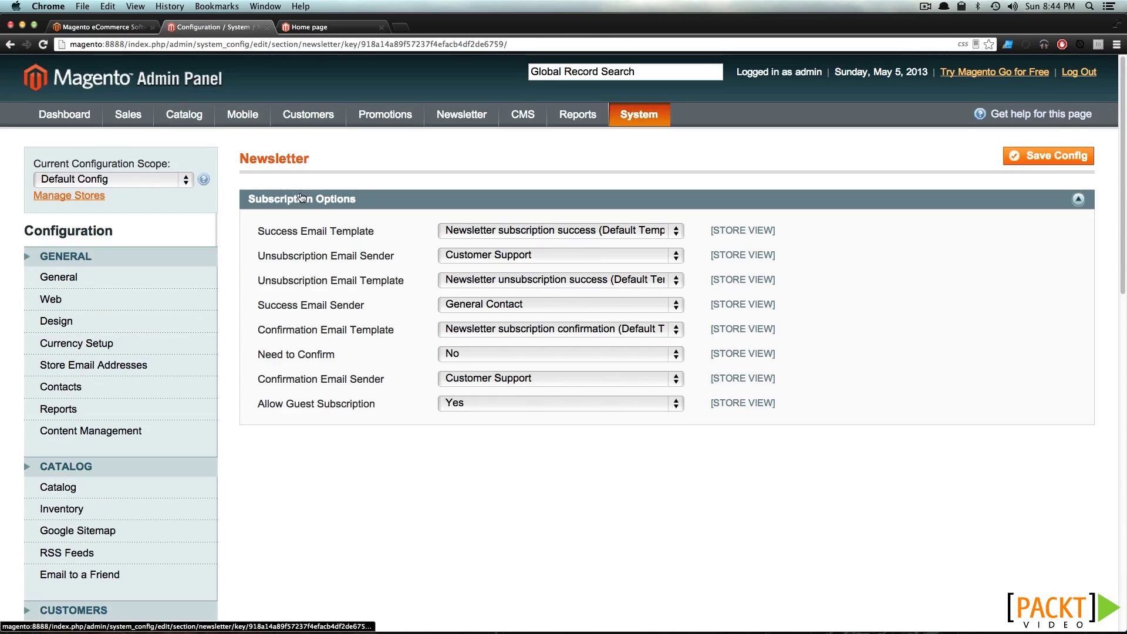
Check the newsletter success email template and unsubscription sender, keeping Customer Support unchanged
{"action": "left_click", "coordinate": [503, 232]}
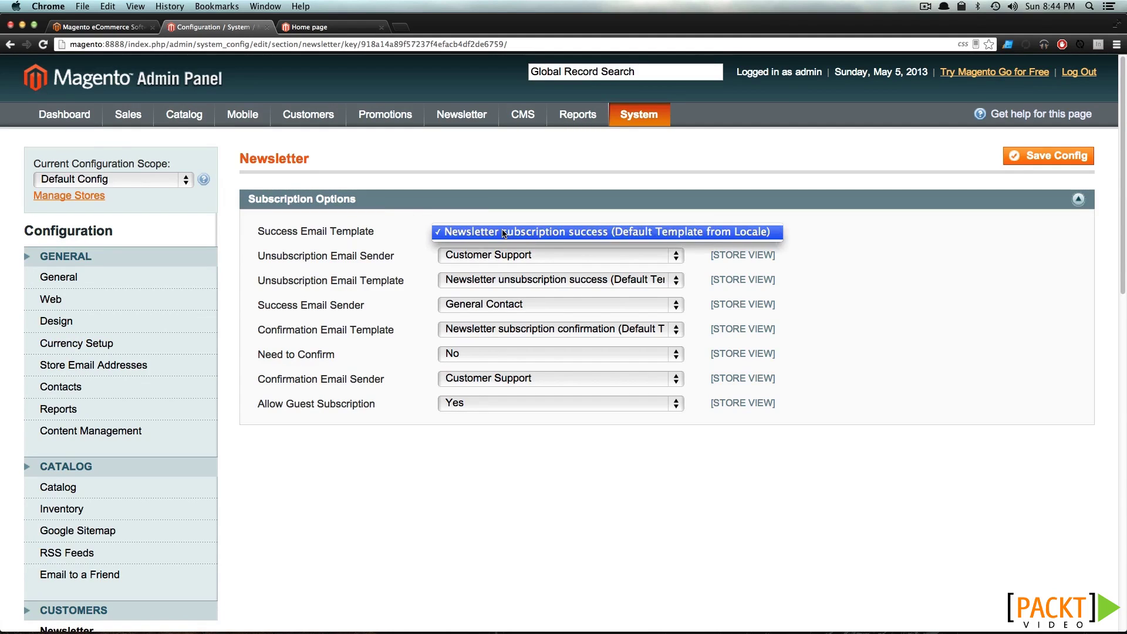
{"action": "left_click", "coordinate": [503, 233]}
{"action": "left_click", "coordinate": [516, 256]}
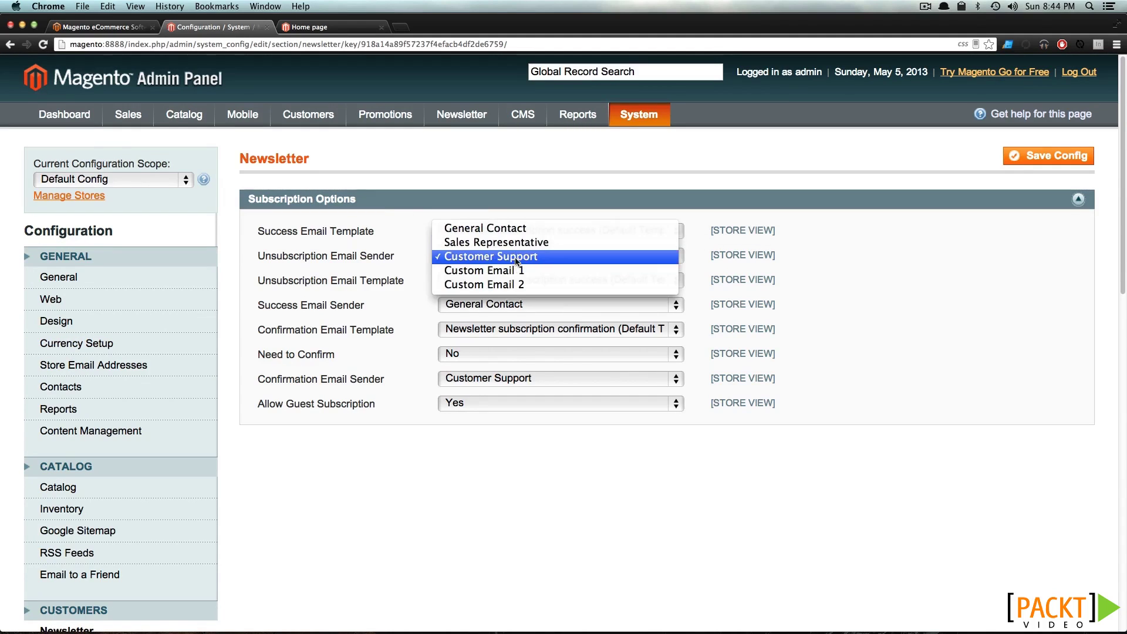
{"action": "left_click", "coordinate": [516, 259]}
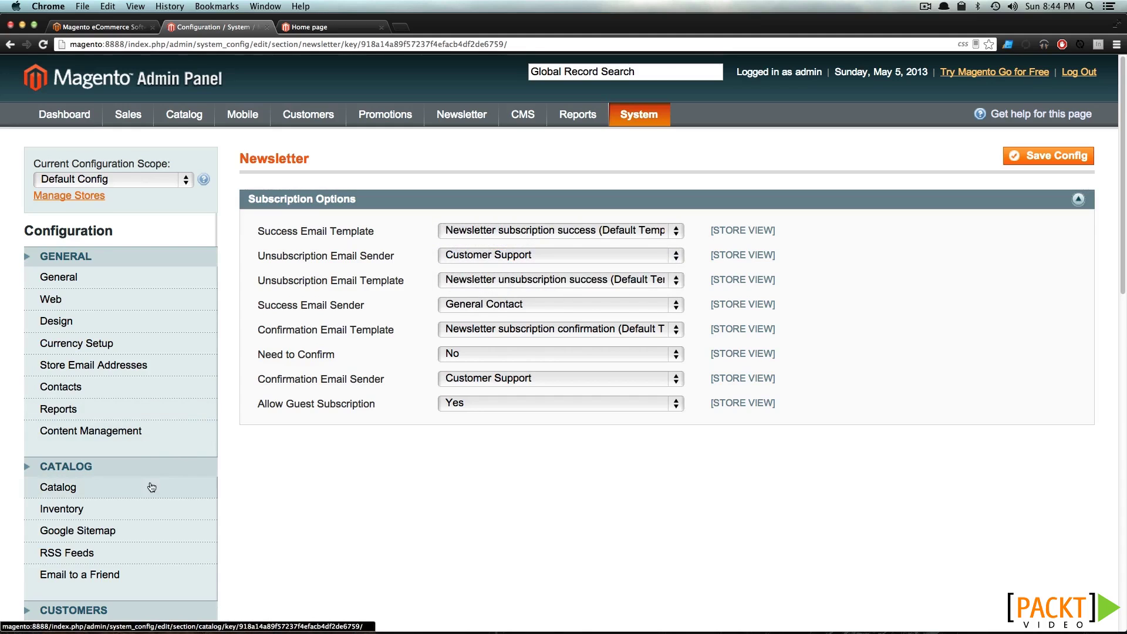
{"action": "scroll", "coordinate": [111, 516], "scroll_direction": "down", "scroll_amount": 1}
{"action": "scroll", "coordinate": [110, 510], "scroll_direction": "down", "scroll_amount": 6}
Expand Customer Configuration panels: CAPTCHA, Address Templates, Login, Create New Account, Online Customers, Account Sharing
{"action": "left_click", "coordinate": [109, 440]}
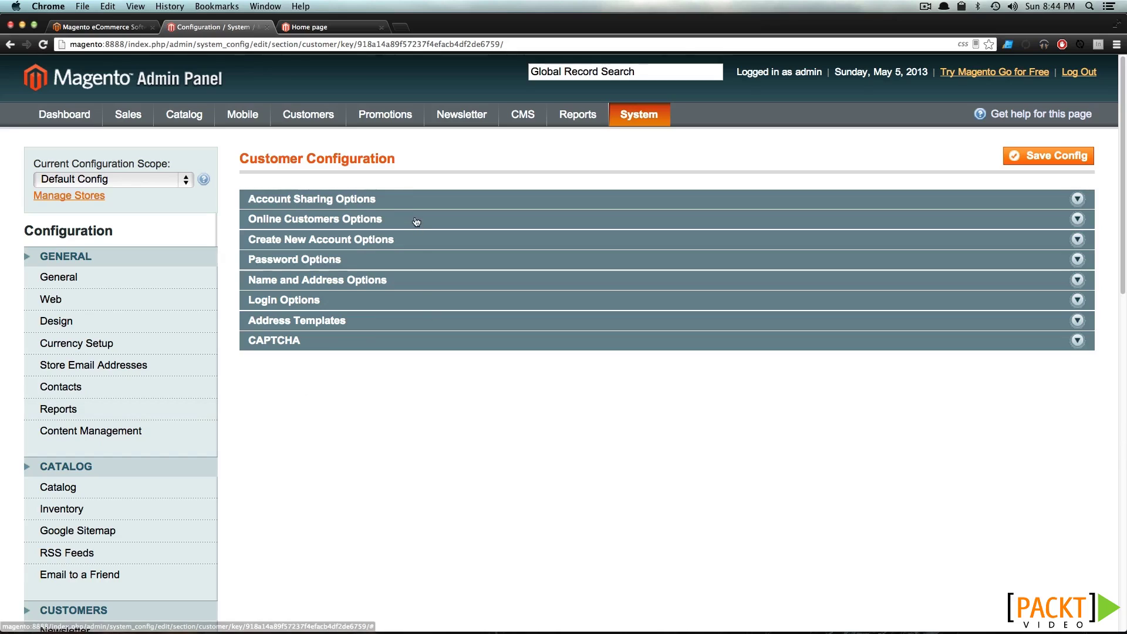
{"action": "left_click", "coordinate": [324, 345]}
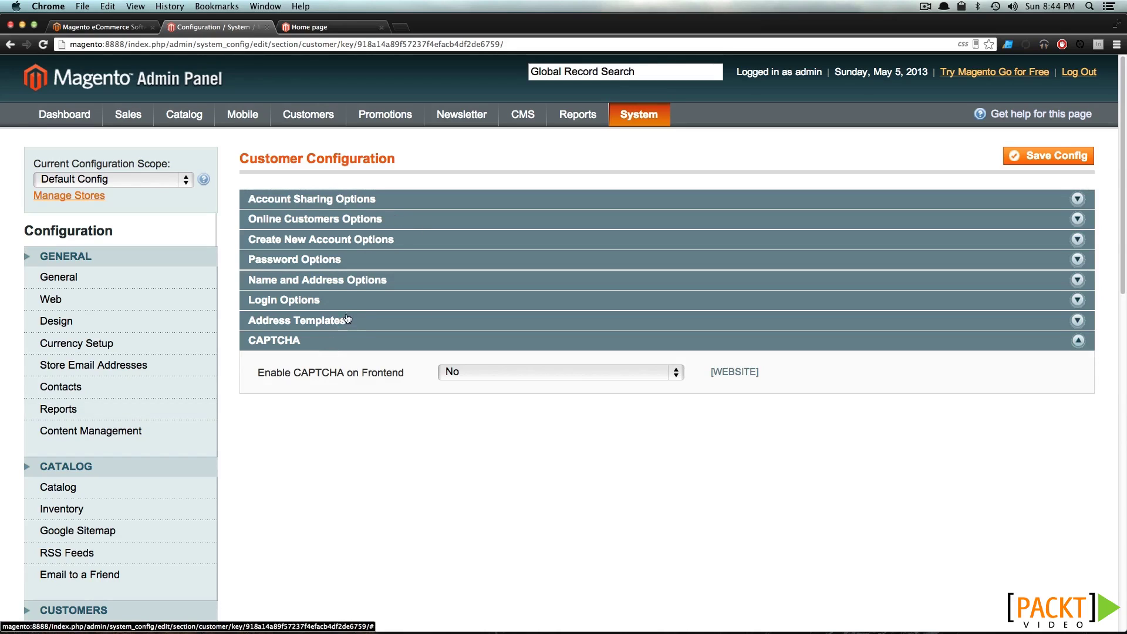
{"action": "left_click", "coordinate": [347, 319]}
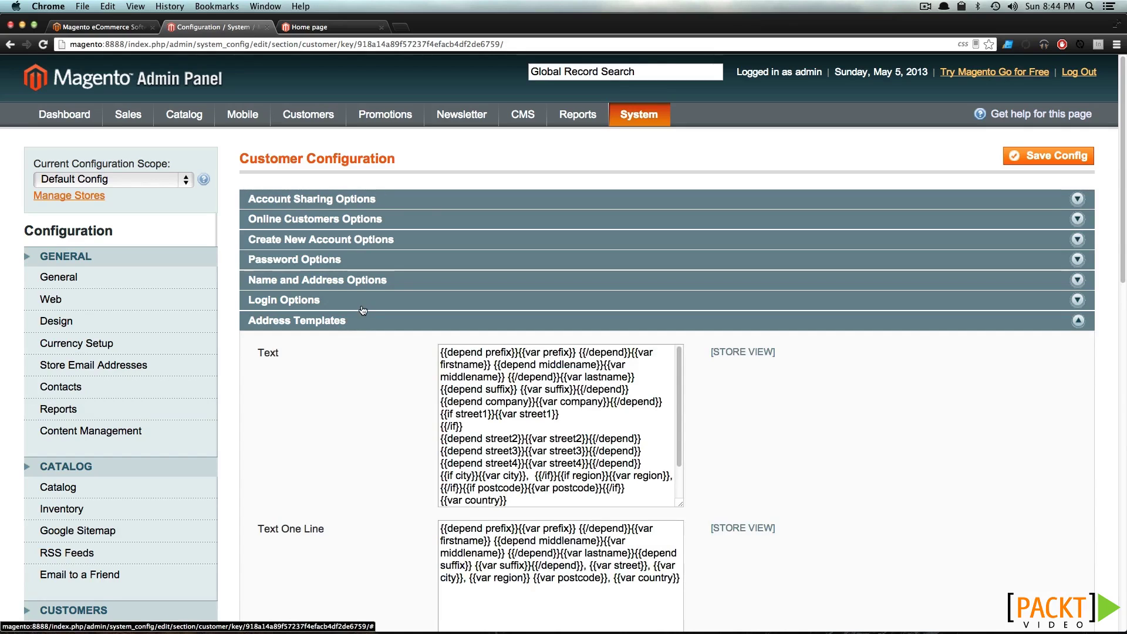
{"action": "left_click", "coordinate": [363, 308]}
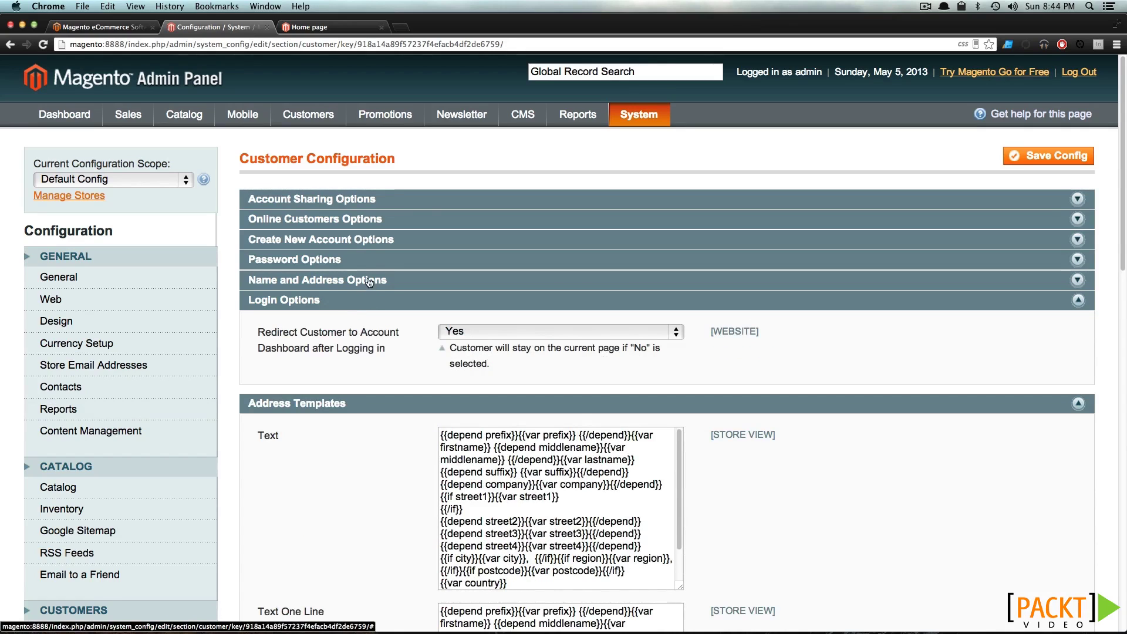
{"action": "left_click", "coordinate": [365, 241]}
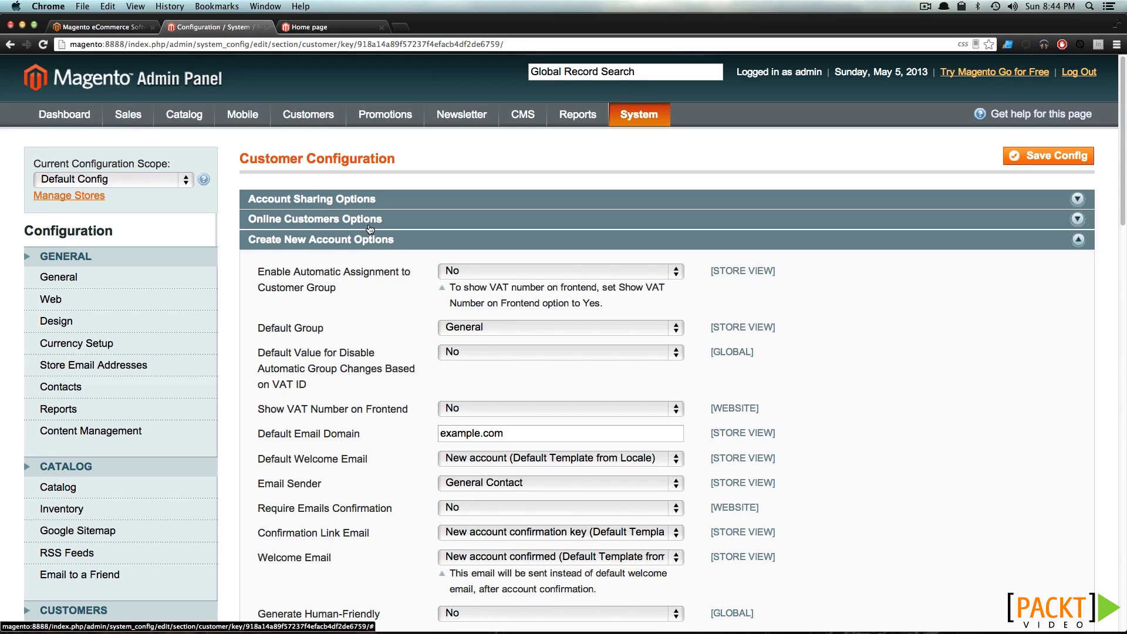
{"action": "left_click", "coordinate": [369, 229]}
{"action": "left_click", "coordinate": [356, 201]}
{"action": "left_click", "coordinate": [356, 200]}
{"action": "left_click", "coordinate": [356, 201]}
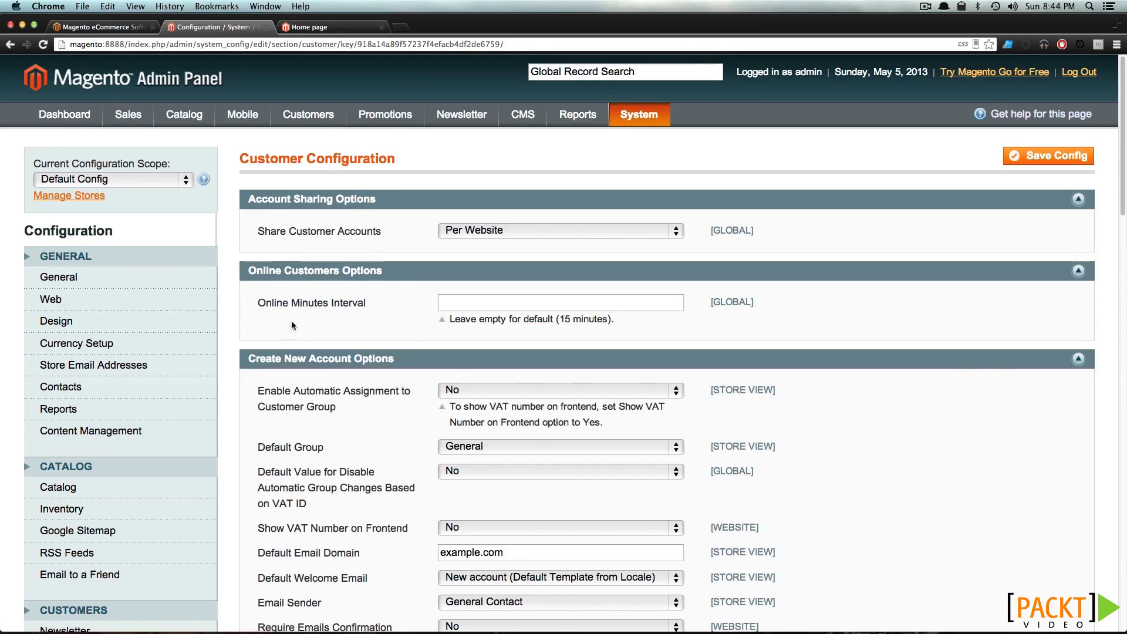
{"action": "left_click", "coordinate": [342, 358]}
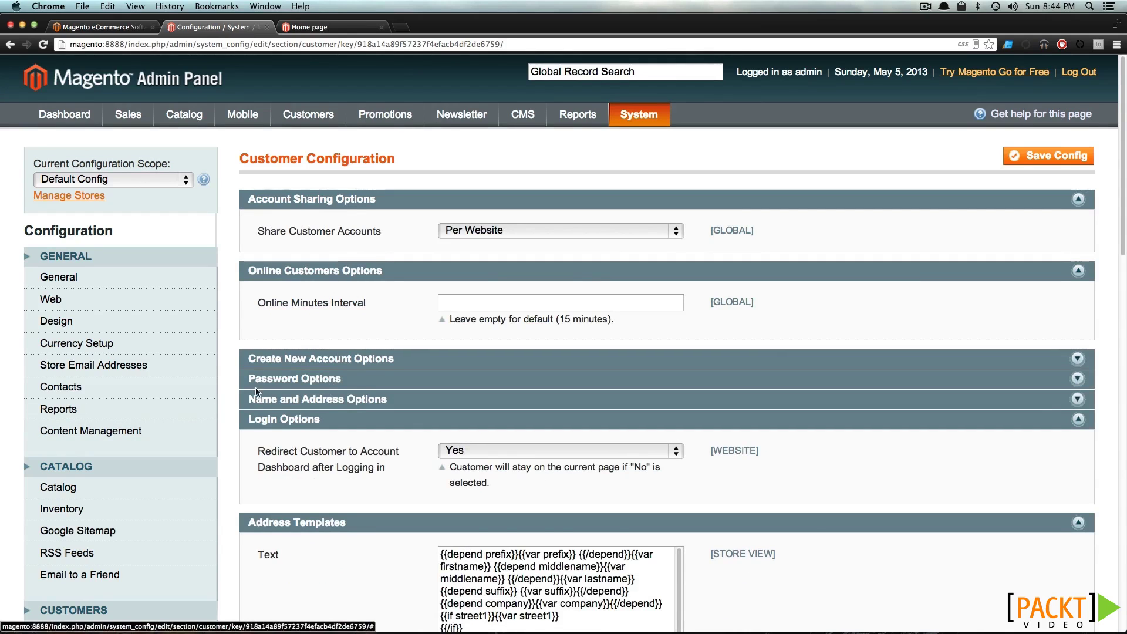
{"action": "scroll", "coordinate": [274, 395], "scroll_direction": "down", "scroll_amount": 3}
{"action": "left_click", "coordinate": [131, 522]}
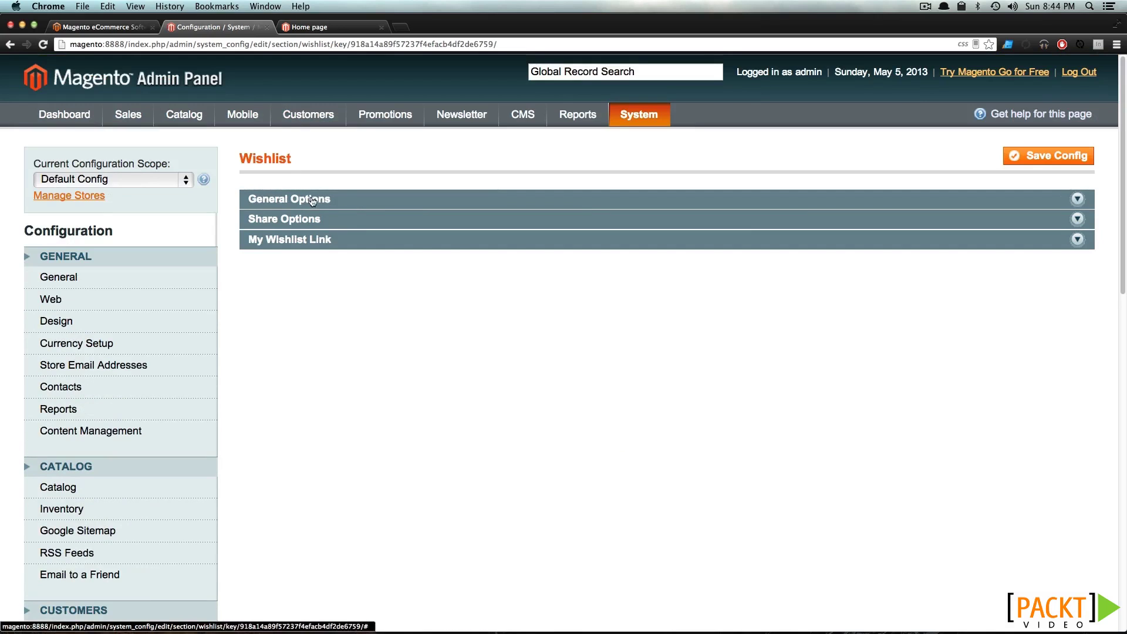
Expand Wishlist's General Options, Share Options and My Wishlist Link panels
{"action": "left_click", "coordinate": [313, 199]}
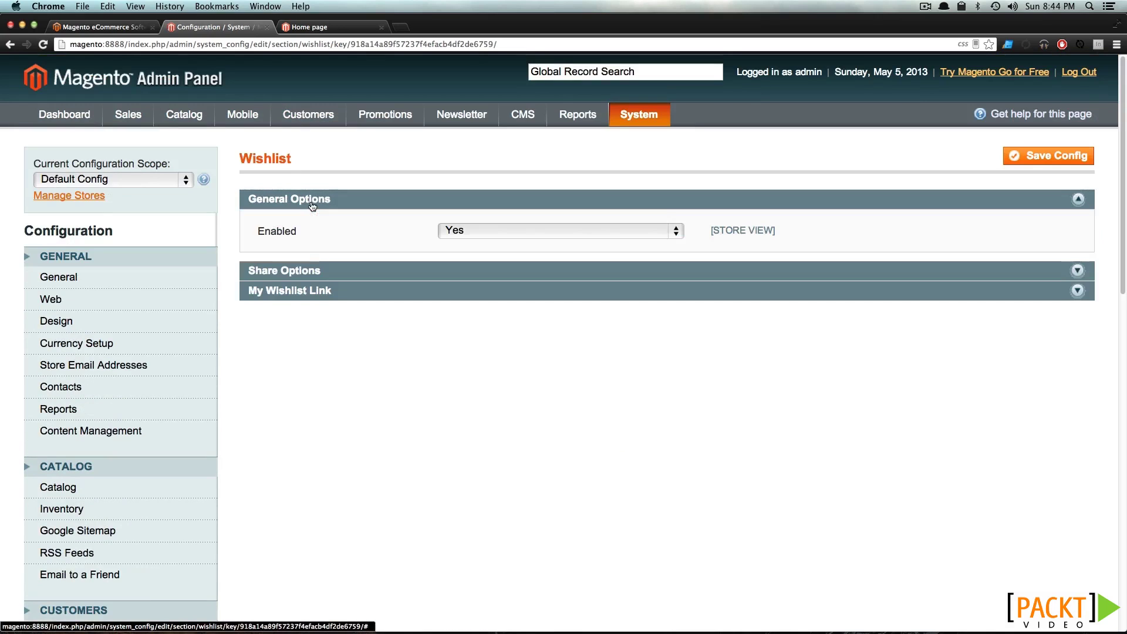
{"action": "left_click", "coordinate": [305, 275]}
{"action": "left_click", "coordinate": [306, 368]}
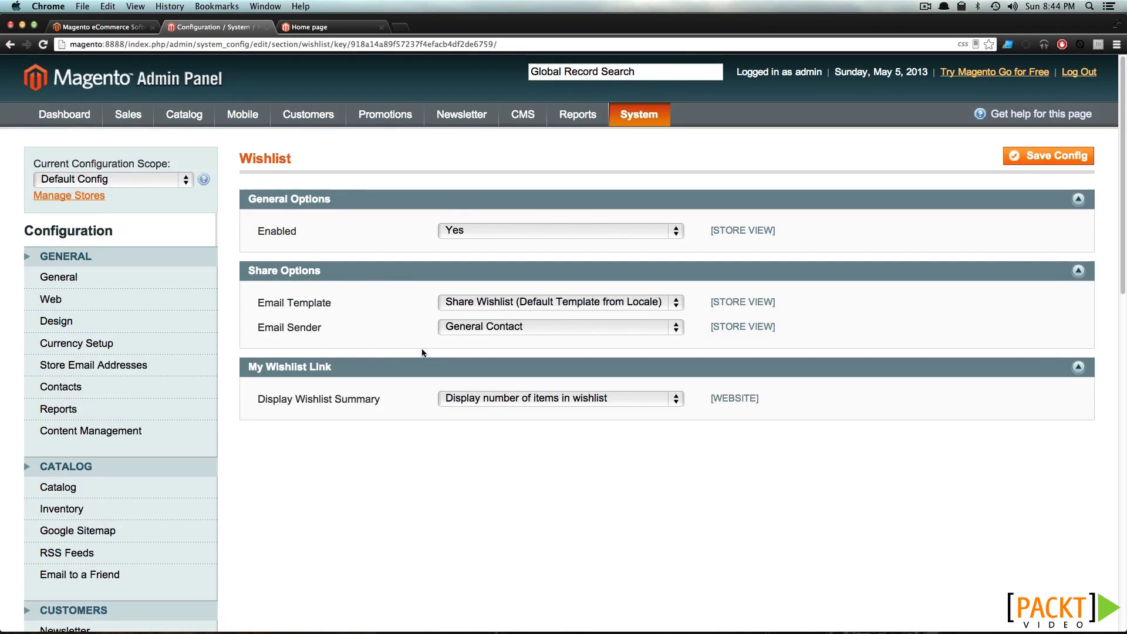
{"action": "scroll", "coordinate": [295, 470], "scroll_direction": "down", "scroll_amount": 3}
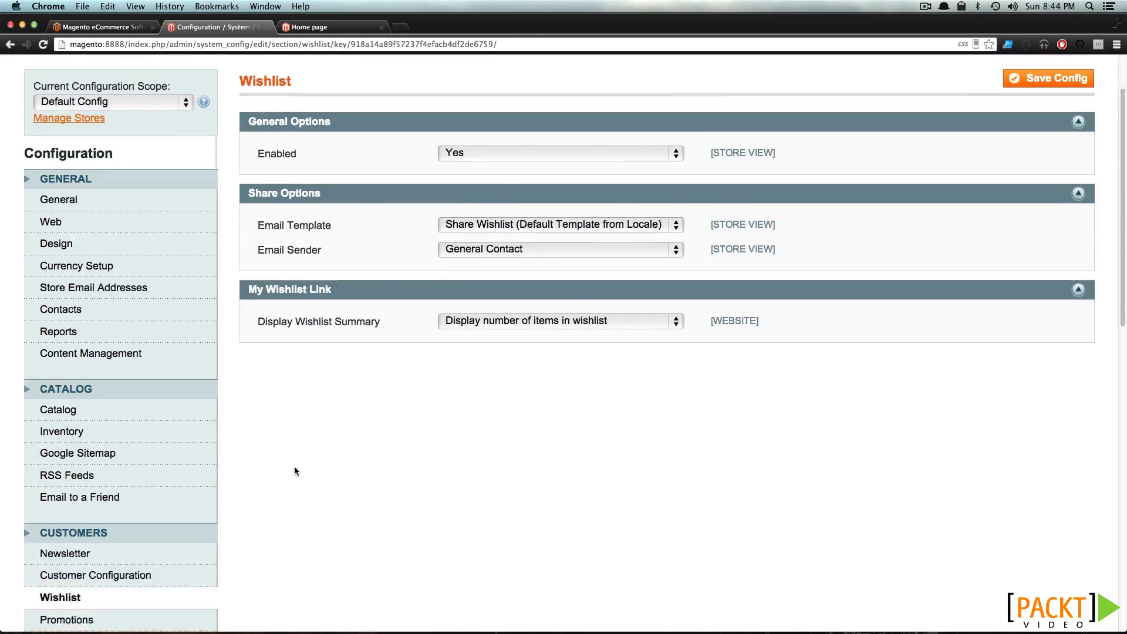
{"action": "scroll", "coordinate": [295, 471], "scroll_direction": "down", "scroll_amount": 5}
Expand Auto Generated Specific Coupon Codes in the Promotions configuration
{"action": "left_click", "coordinate": [70, 476]}
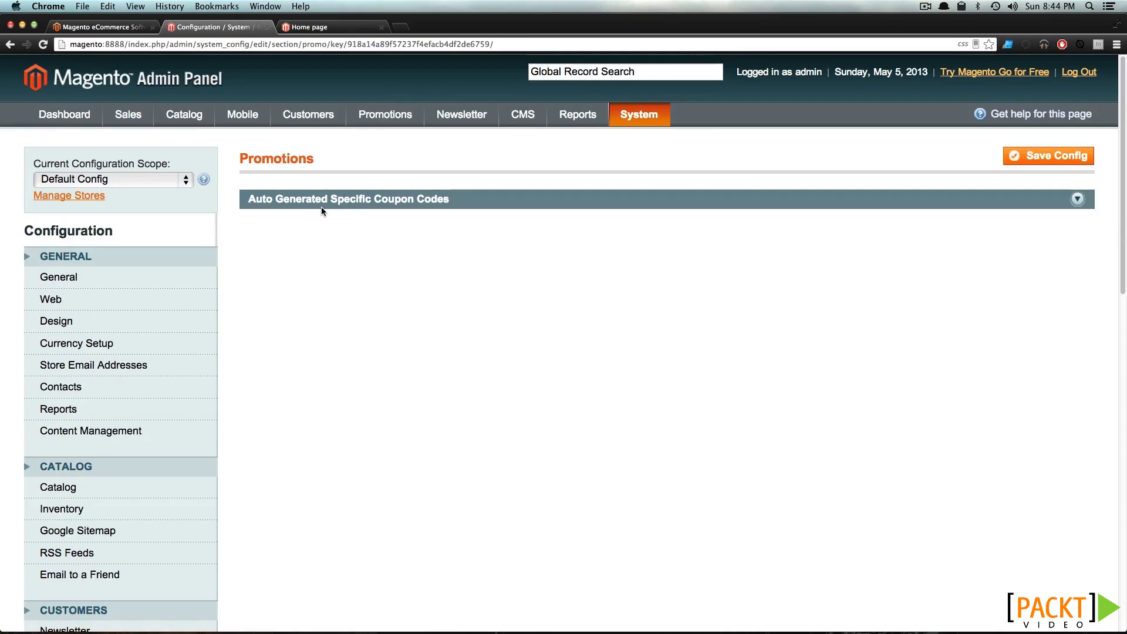
{"action": "left_click", "coordinate": [322, 203]}
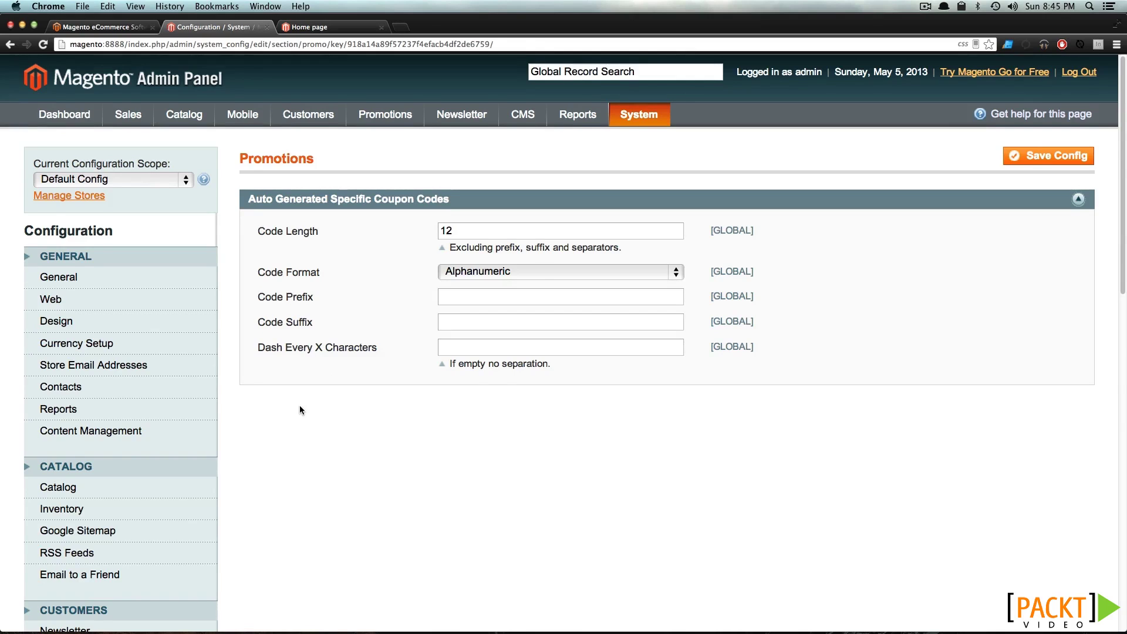
{"action": "scroll", "coordinate": [299, 410], "scroll_direction": "down", "scroll_amount": 5}
Expand Persistent Shopping Cart's General Options, showing Enable Persistence set to No
{"action": "left_click", "coordinate": [35, 444]}
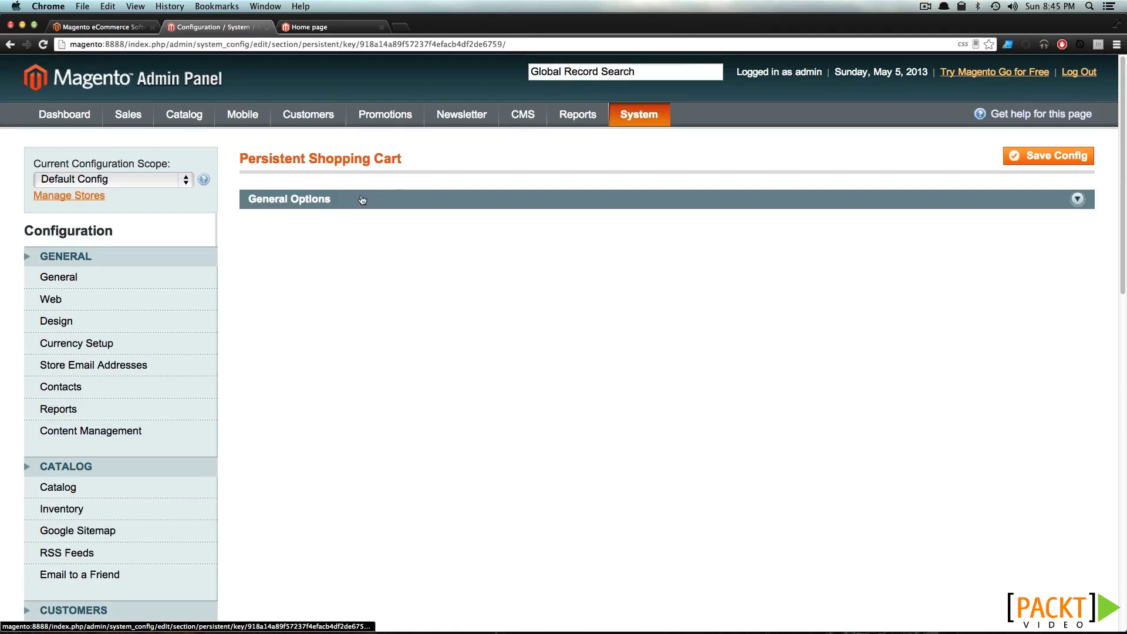
{"action": "left_click", "coordinate": [322, 204]}
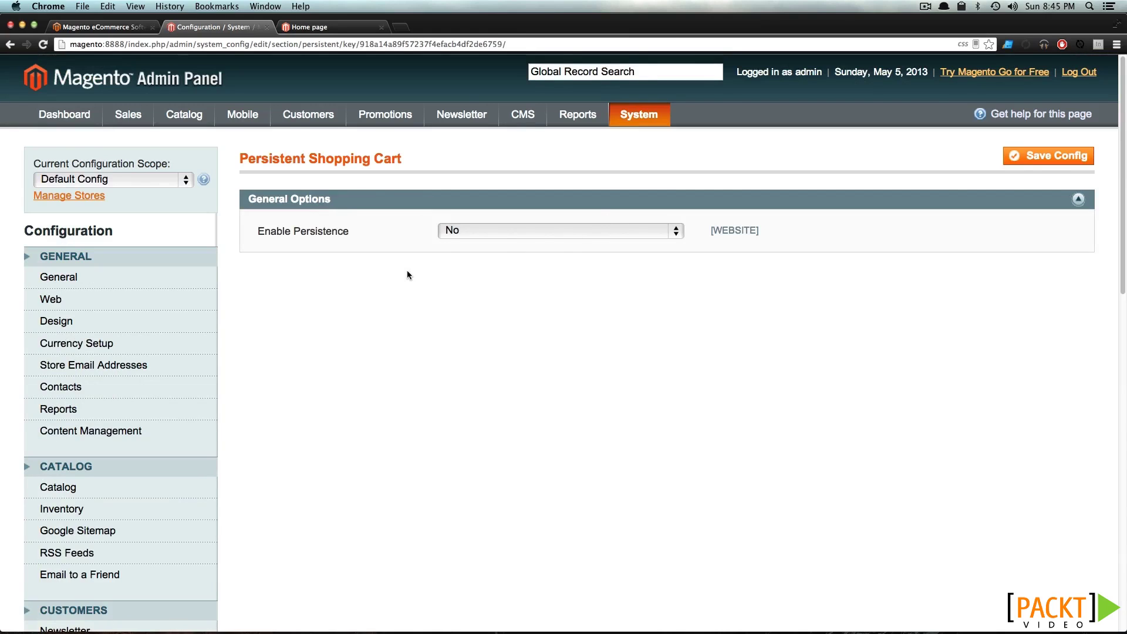
{"action": "scroll", "coordinate": [223, 466], "scroll_direction": "down", "scroll_amount": 3}
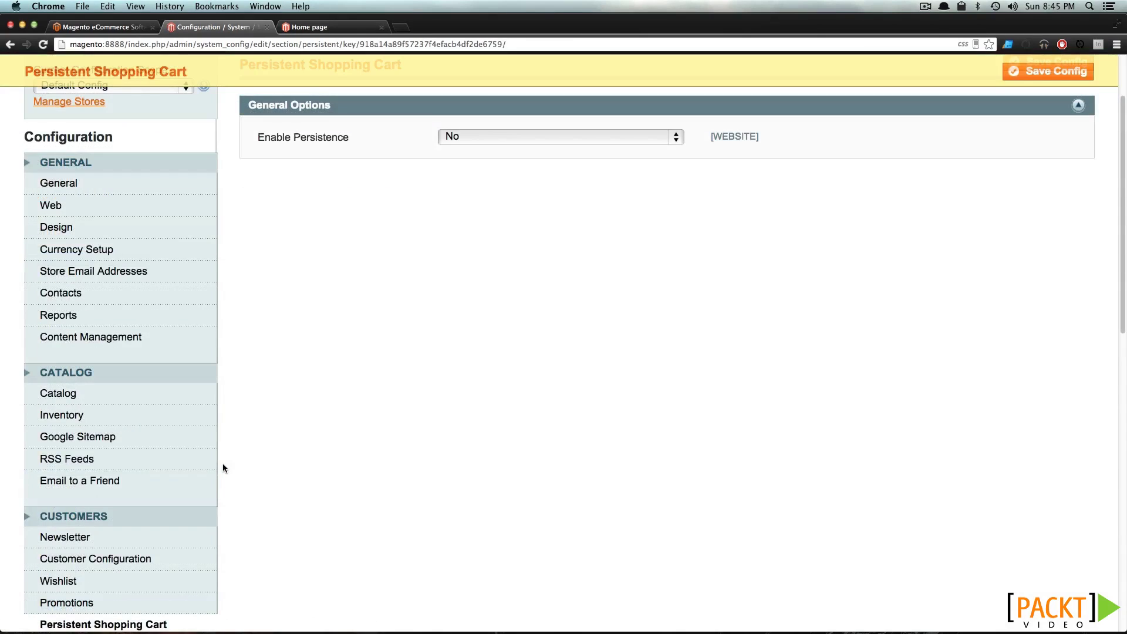
{"action": "scroll", "coordinate": [223, 466], "scroll_direction": "down", "scroll_amount": 6}
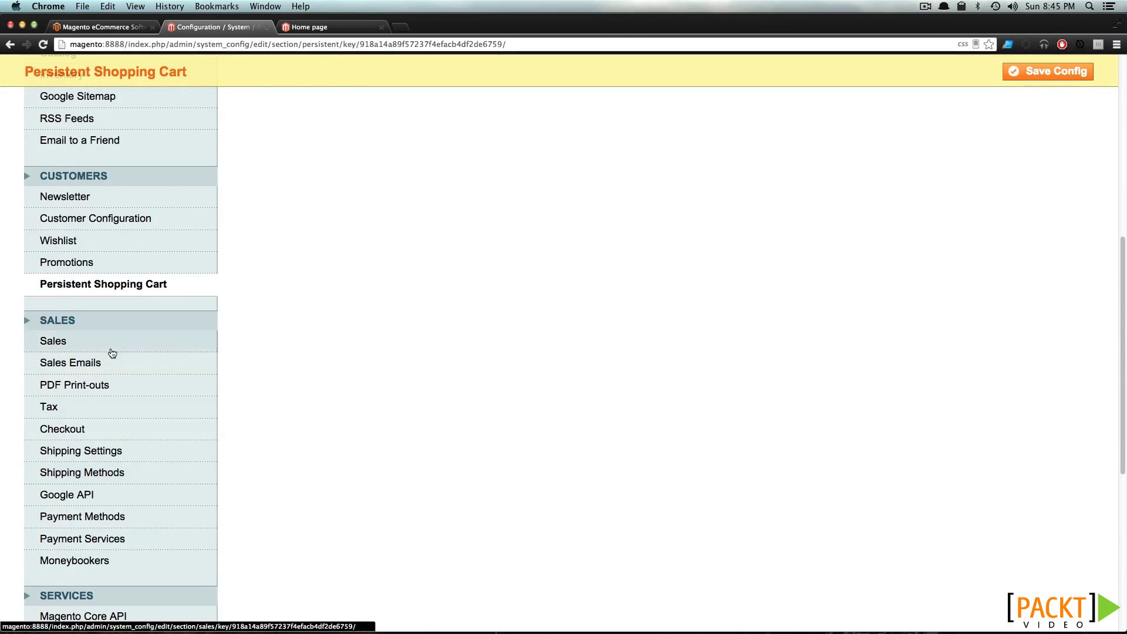
{"action": "scroll", "coordinate": [111, 355], "scroll_direction": "down", "scroll_amount": 5}
{"action": "scroll", "coordinate": [102, 349], "scroll_direction": "up", "scroll_amount": 6}
In Sales configuration, toggle Invoice and Packing Slip Design, Minimum Order Amount and Dashboard panels
{"action": "left_click", "coordinate": [53, 207]}
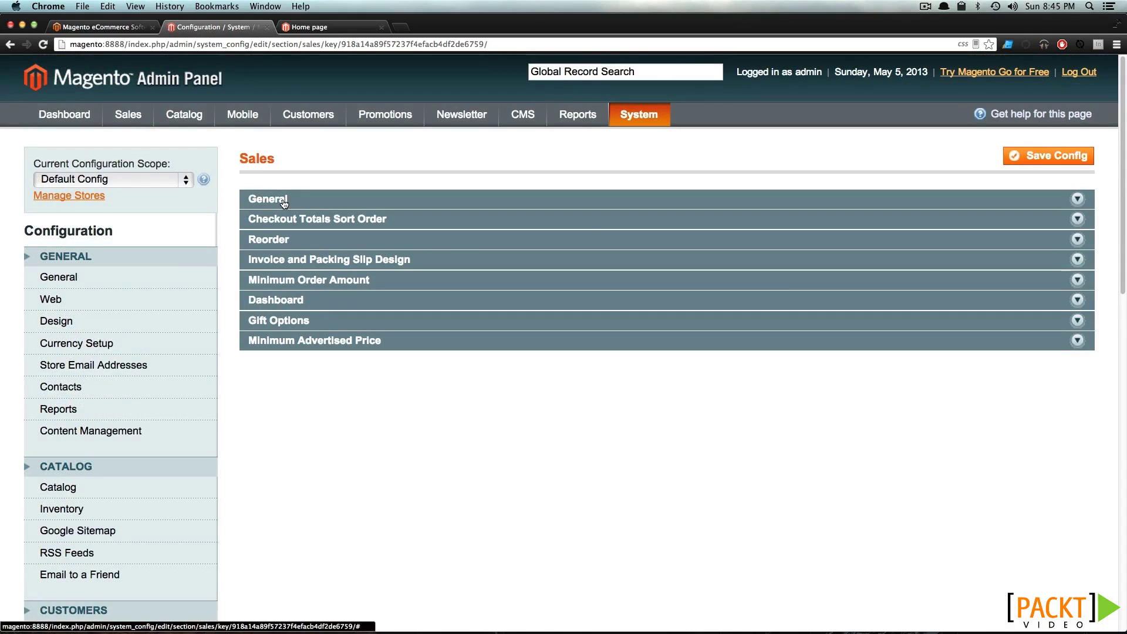
{"action": "left_click", "coordinate": [330, 262]}
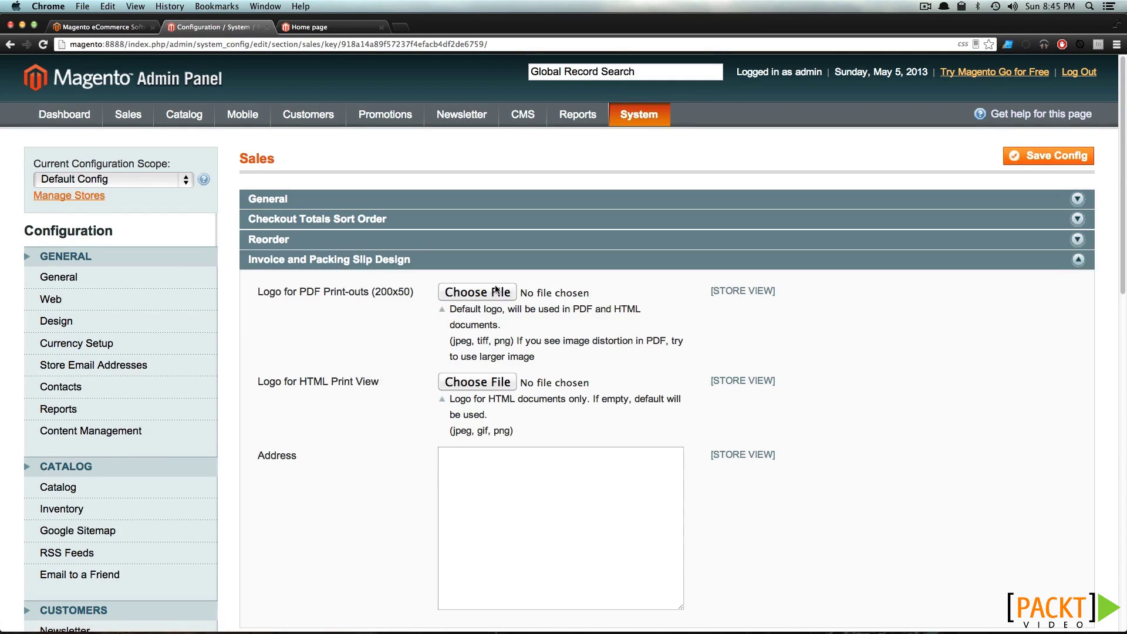
{"action": "scroll", "coordinate": [496, 292], "scroll_direction": "down", "scroll_amount": 3}
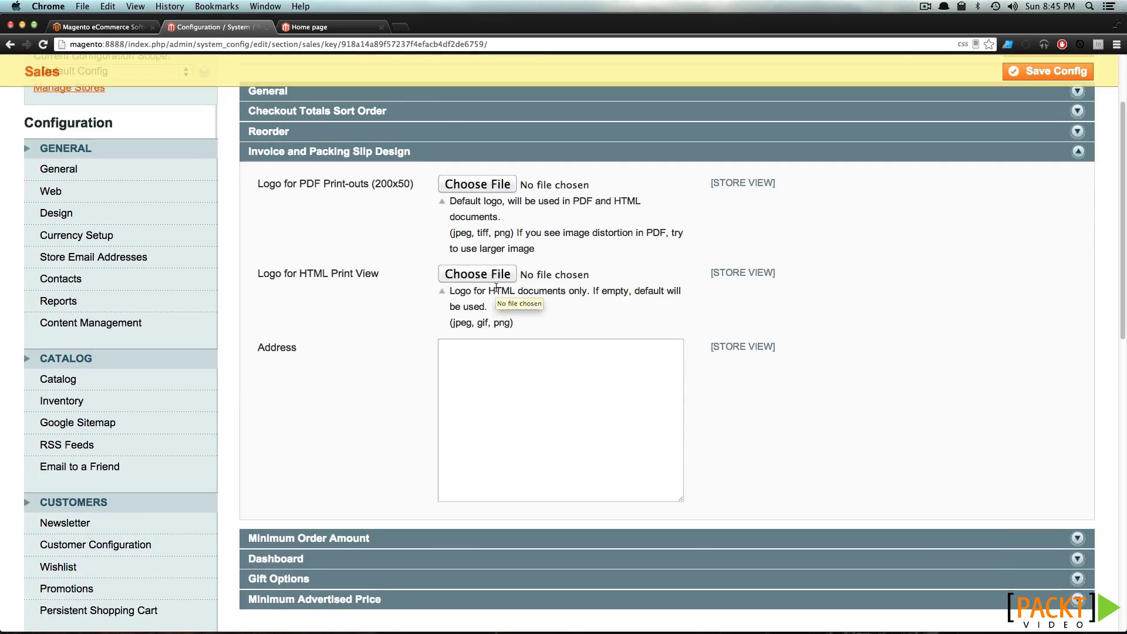
{"action": "left_click", "coordinate": [409, 153]}
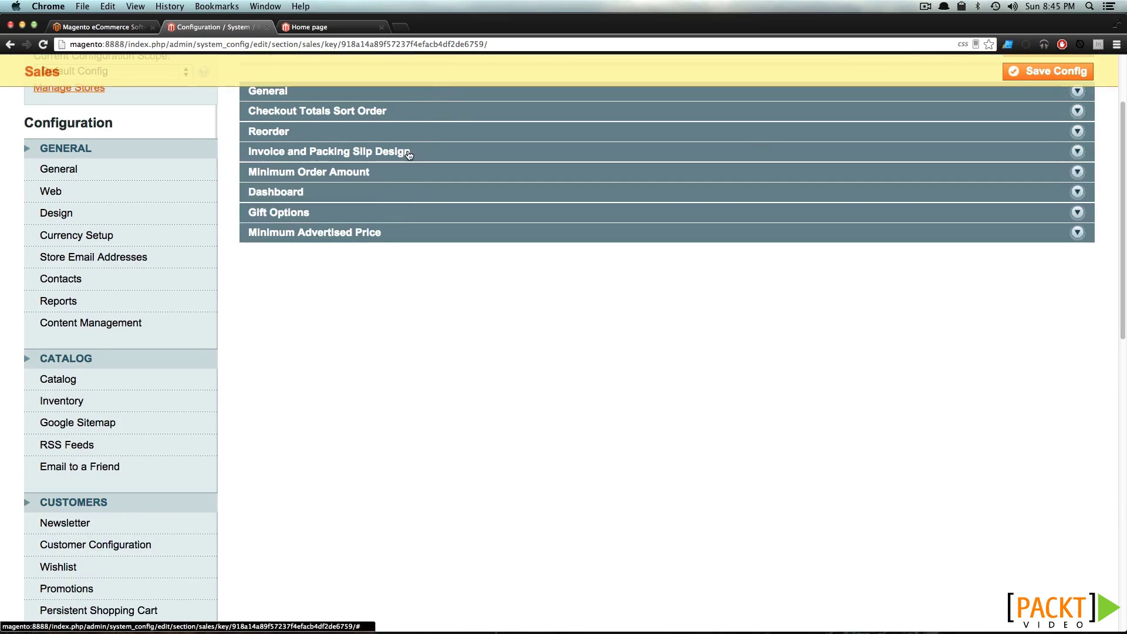
{"action": "left_click", "coordinate": [382, 173]}
{"action": "left_click", "coordinate": [380, 175]}
{"action": "left_click", "coordinate": [377, 195]}
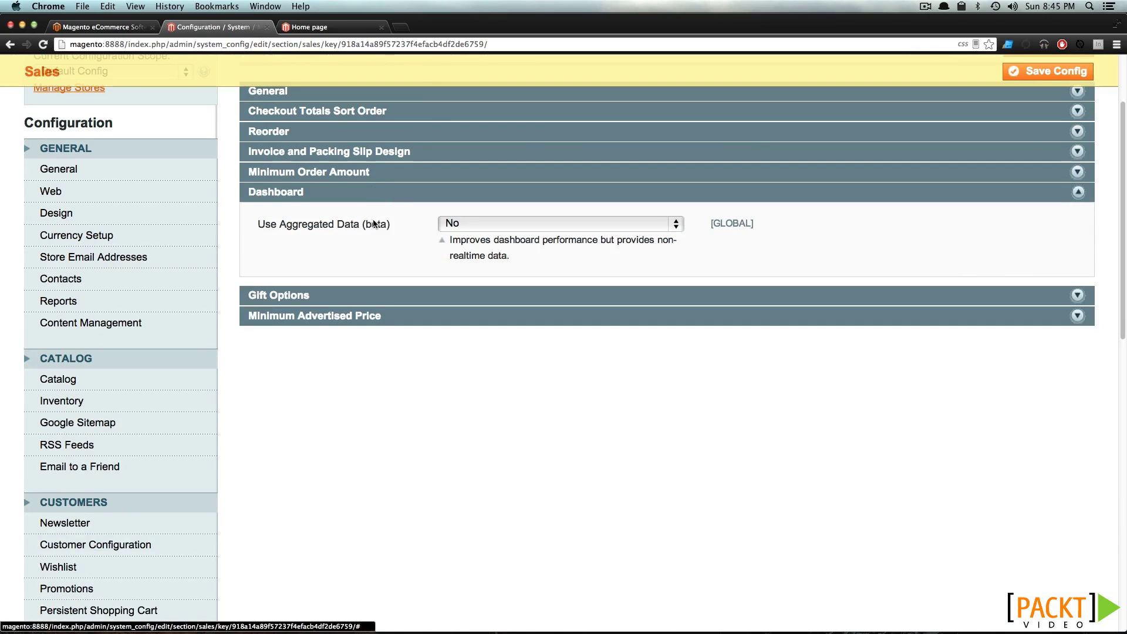
{"action": "left_click", "coordinate": [404, 199]}
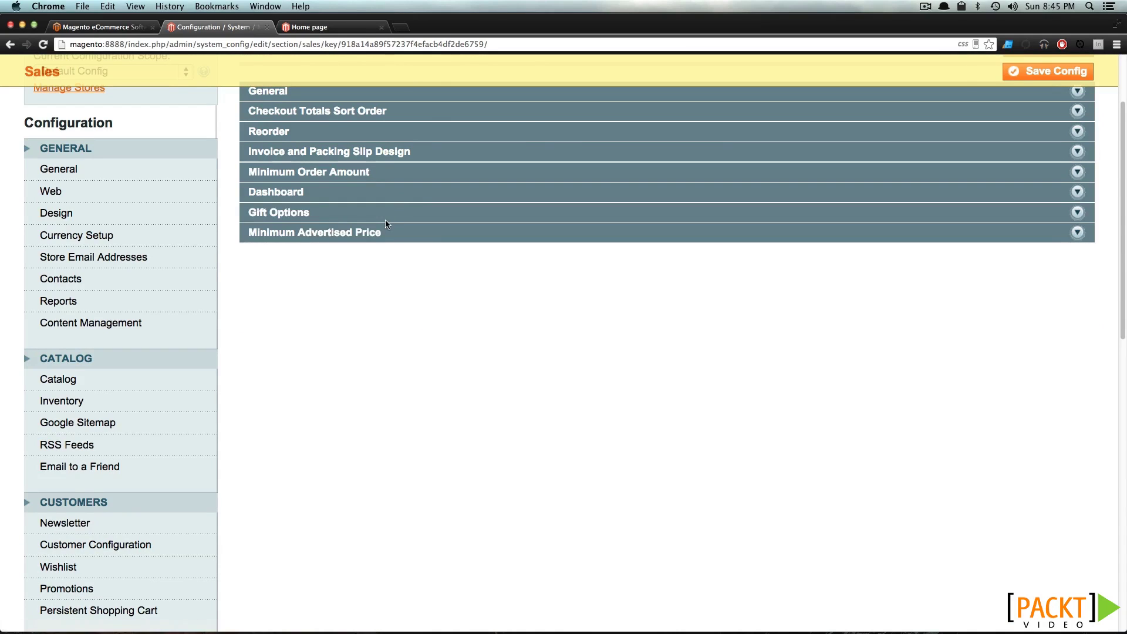
Toggle Gift Options, then expand the Sales Emails Invoice group (Enabled Yes, sender Sales Representative)
{"action": "left_click", "coordinate": [386, 214]}
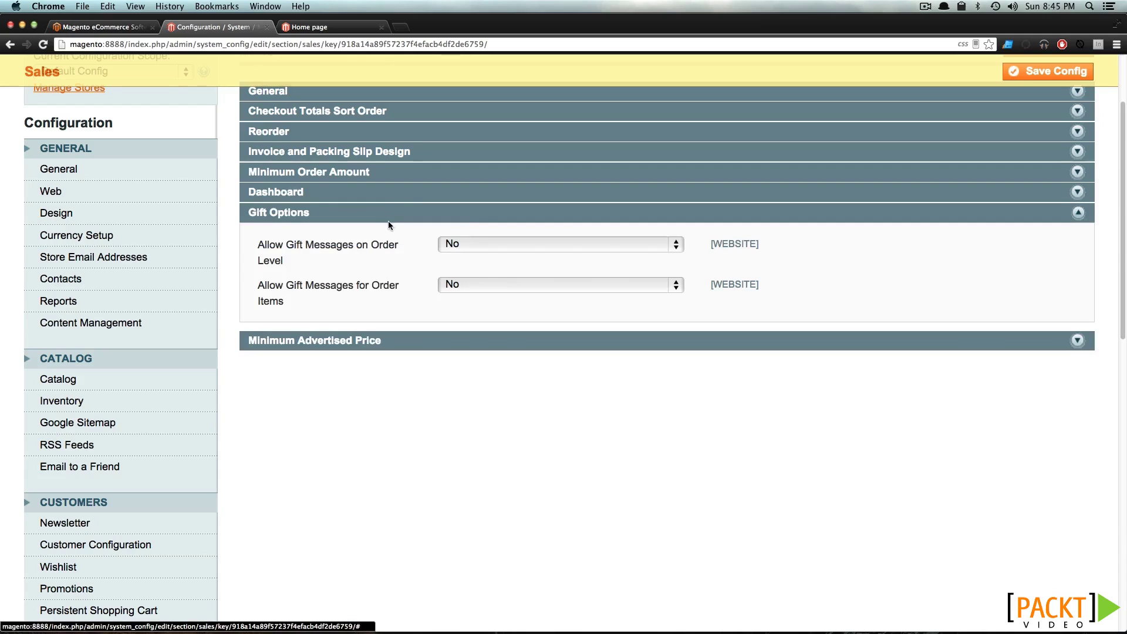
{"action": "left_click", "coordinate": [389, 210]}
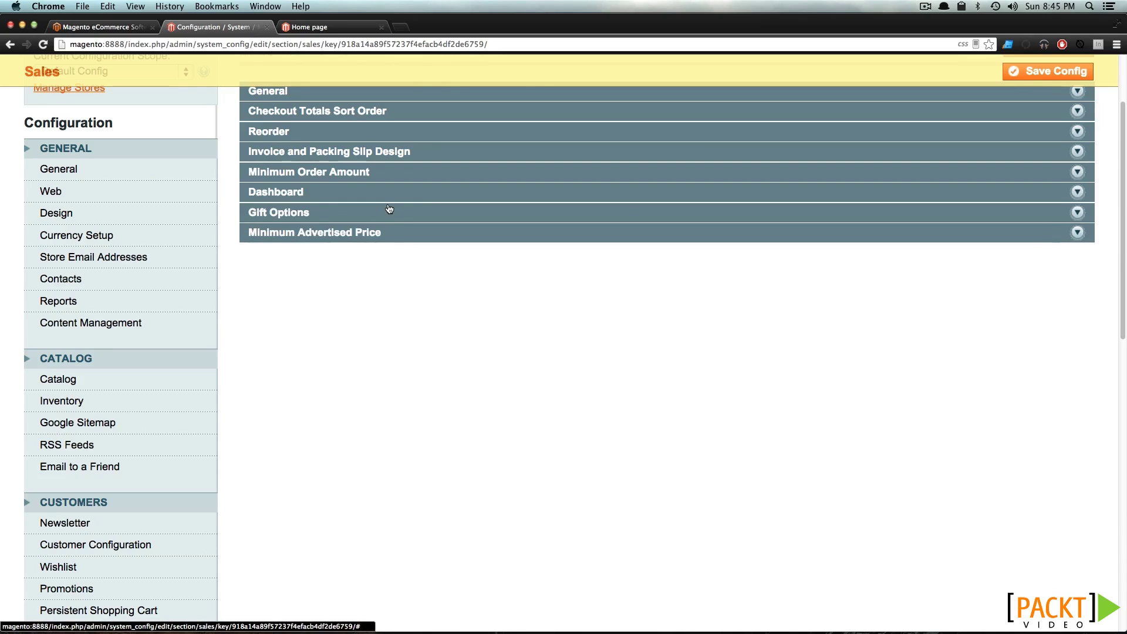
{"action": "left_click", "coordinate": [389, 212]}
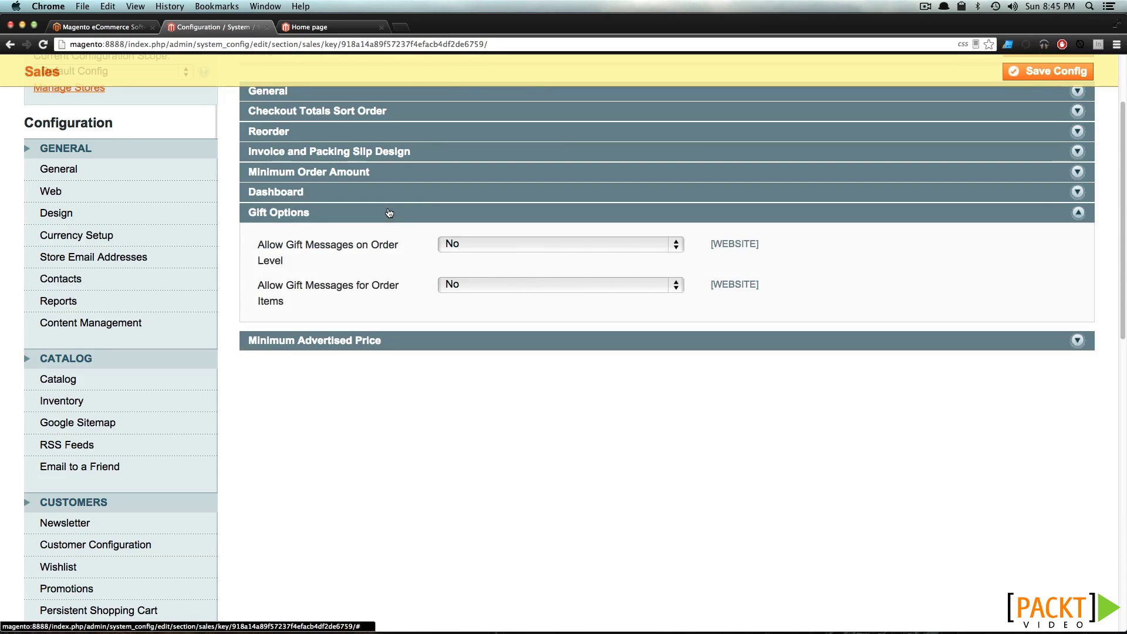
{"action": "left_click", "coordinate": [390, 212]}
{"action": "scroll", "coordinate": [102, 508], "scroll_direction": "down", "scroll_amount": 5}
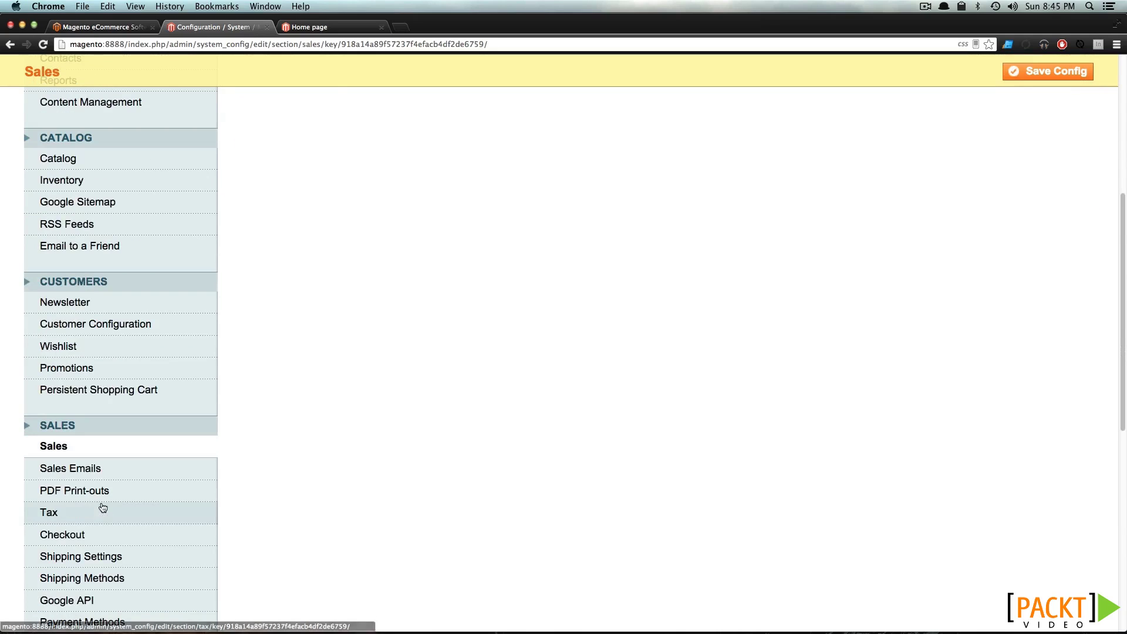
{"action": "left_click", "coordinate": [81, 468]}
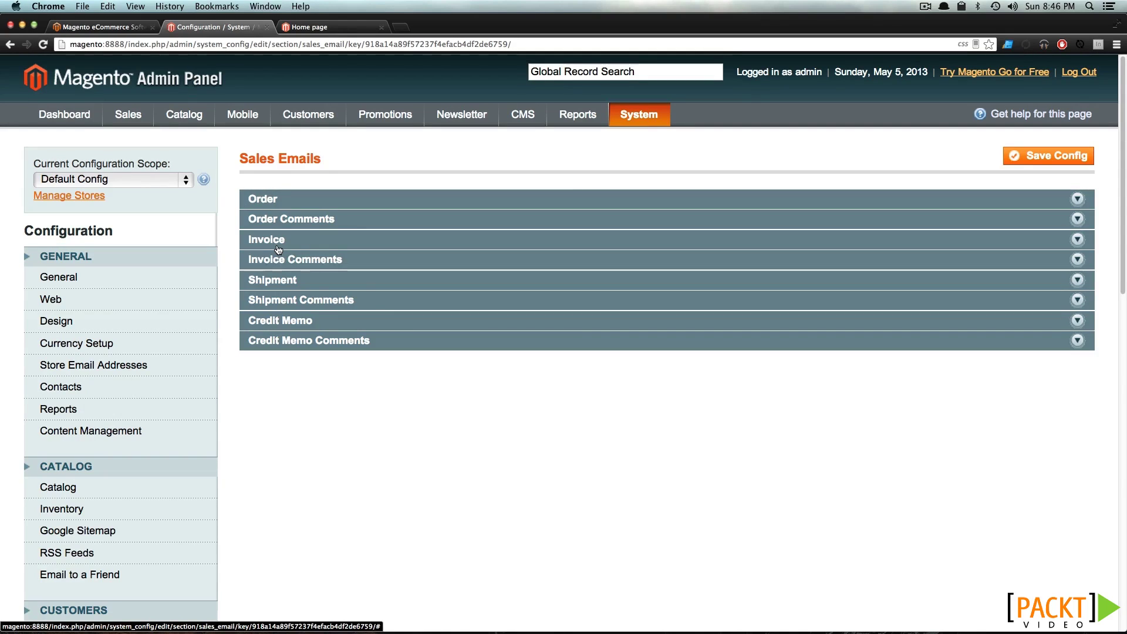
{"action": "left_click", "coordinate": [279, 252]}
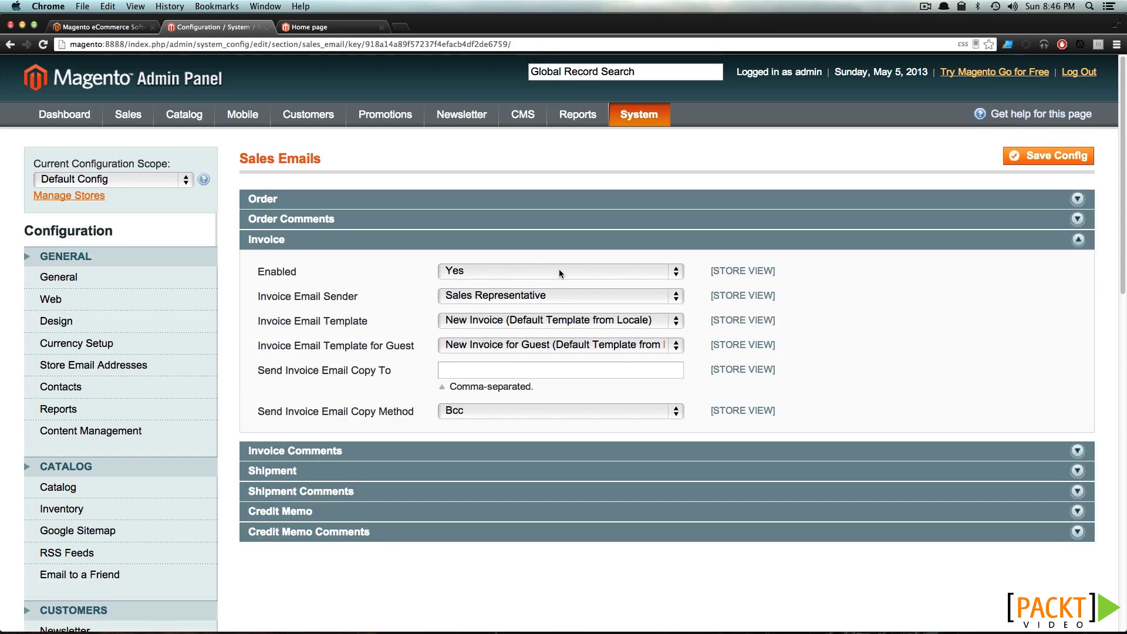
Expand the Invoice, Credit Memo and Shipment panels of PDF Print-outs
{"action": "scroll", "coordinate": [304, 343], "scroll_direction": "down", "scroll_amount": 6}
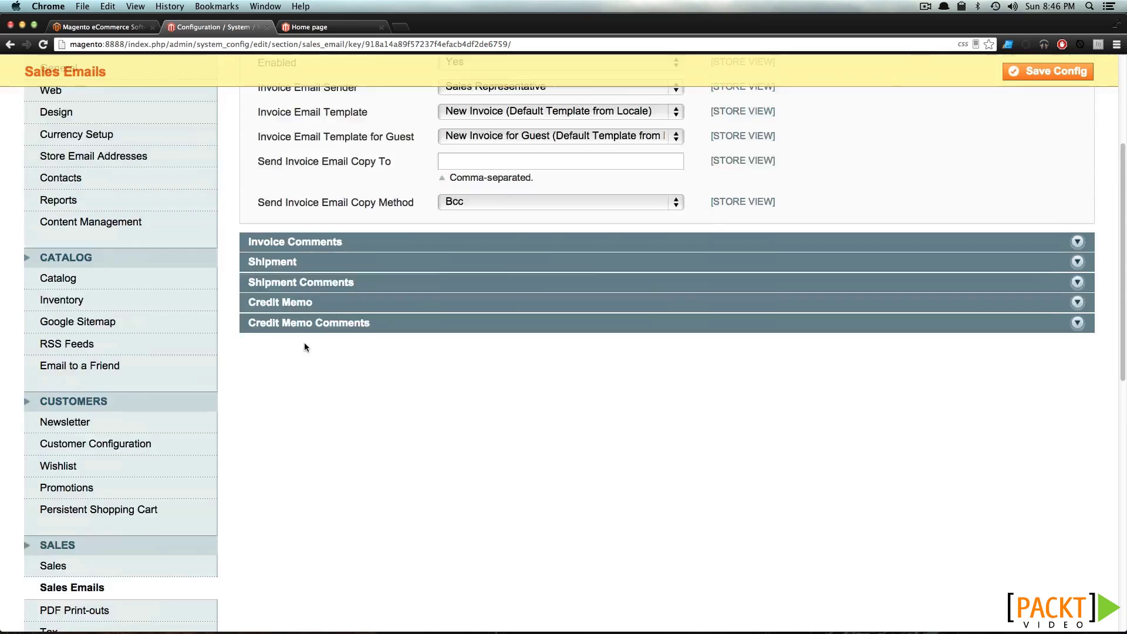
{"action": "scroll", "coordinate": [271, 359], "scroll_direction": "down", "scroll_amount": 2}
{"action": "left_click", "coordinate": [81, 375]}
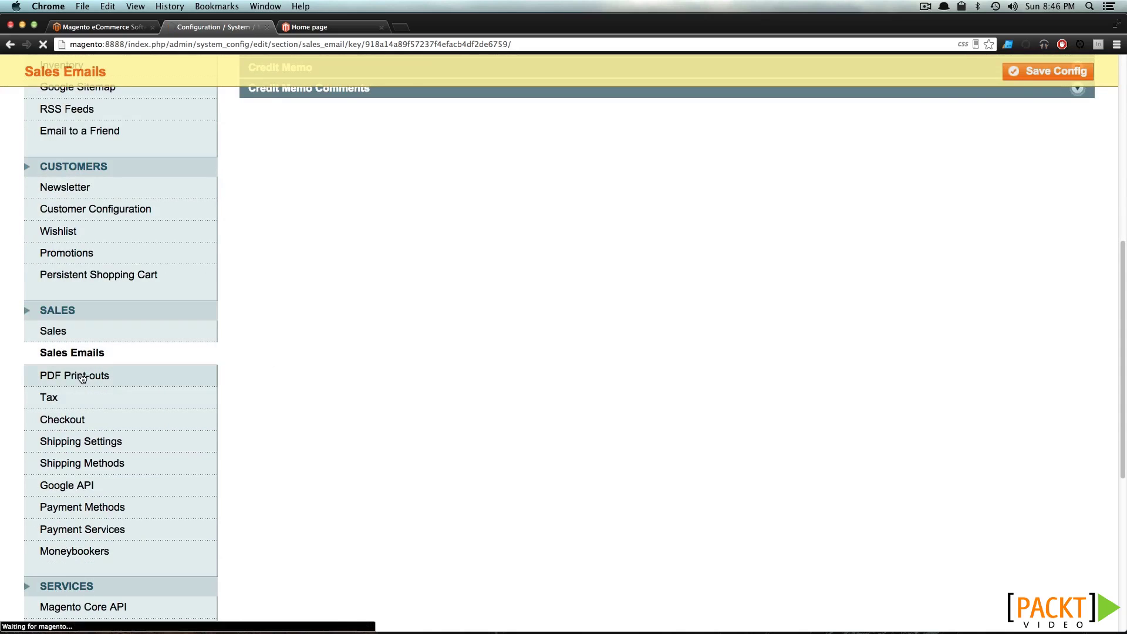
{"action": "left_click", "coordinate": [316, 199]}
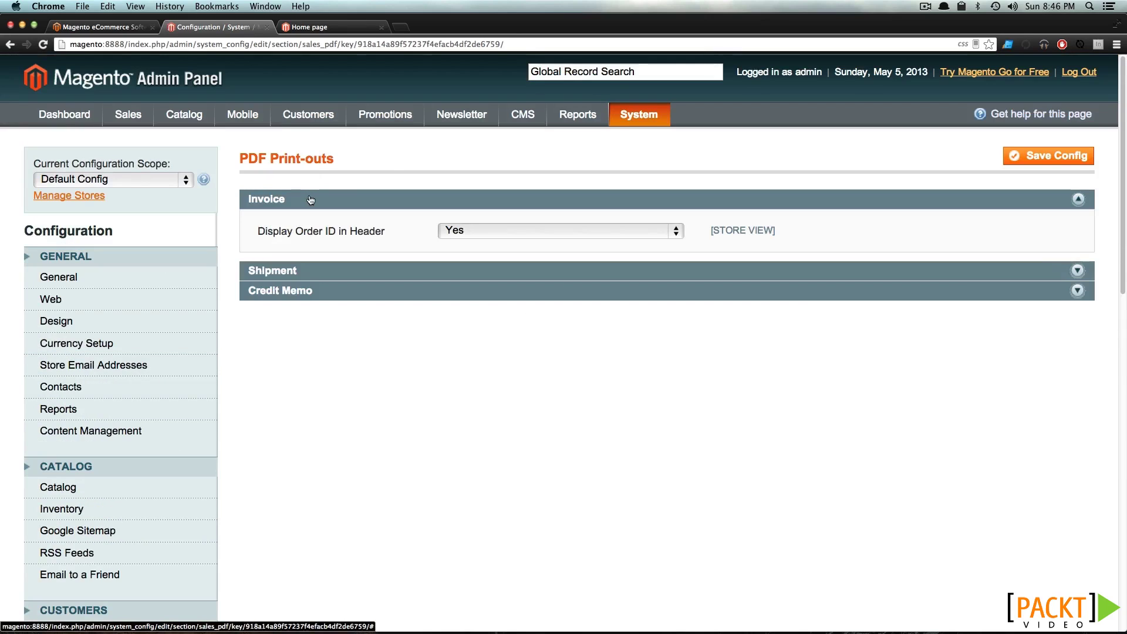
{"action": "left_click", "coordinate": [307, 290]}
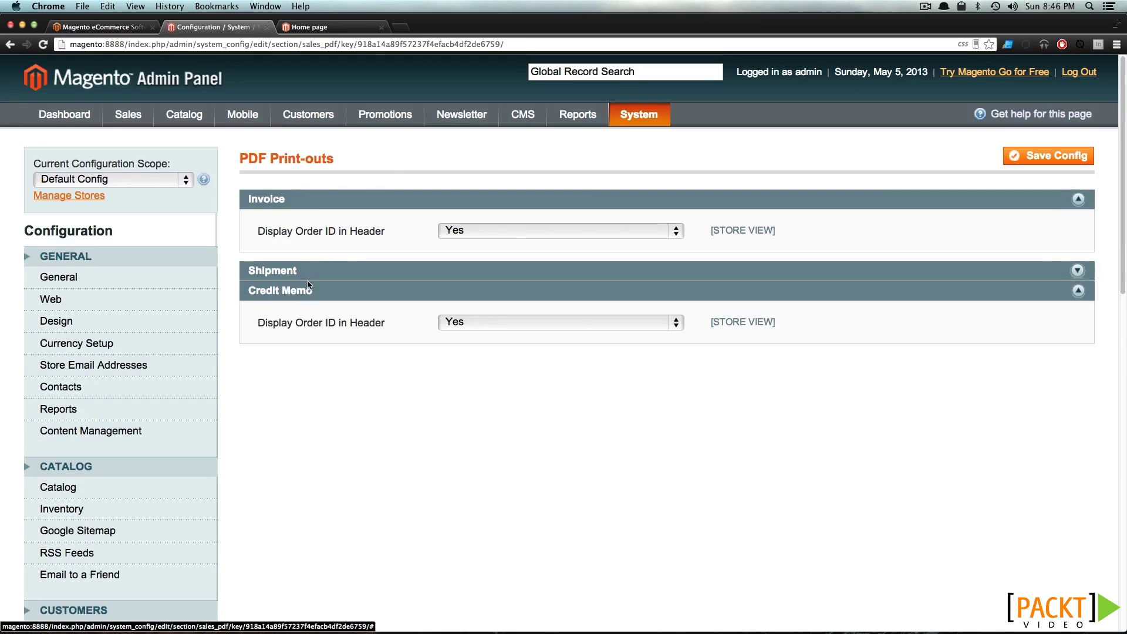
{"action": "left_click", "coordinate": [315, 273]}
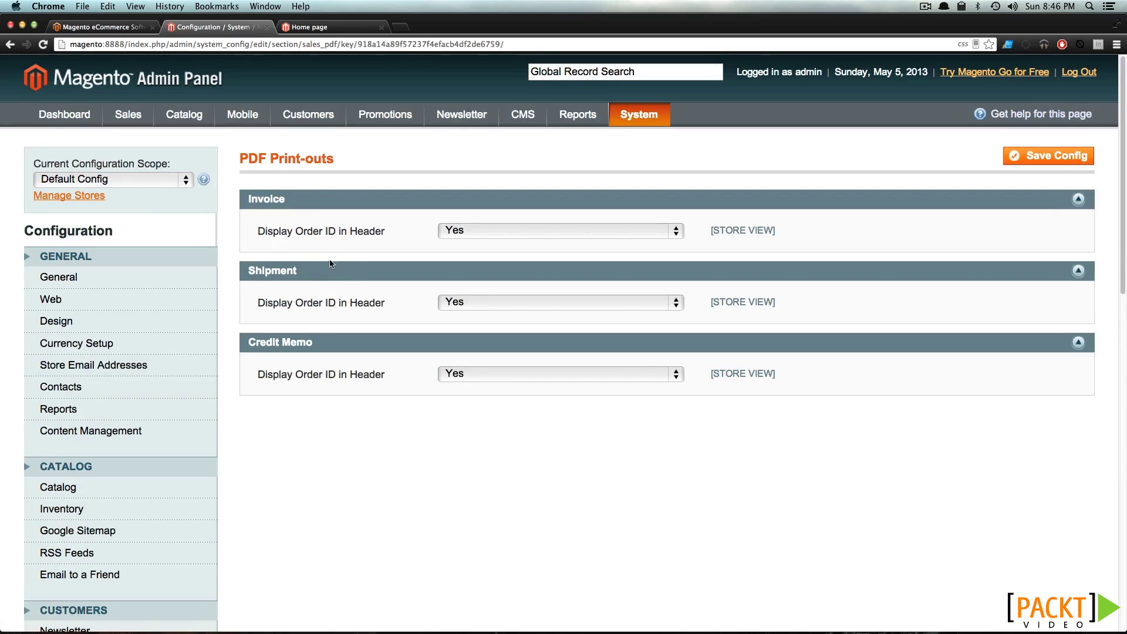
{"action": "scroll", "coordinate": [421, 307], "scroll_direction": "down", "scroll_amount": 10}
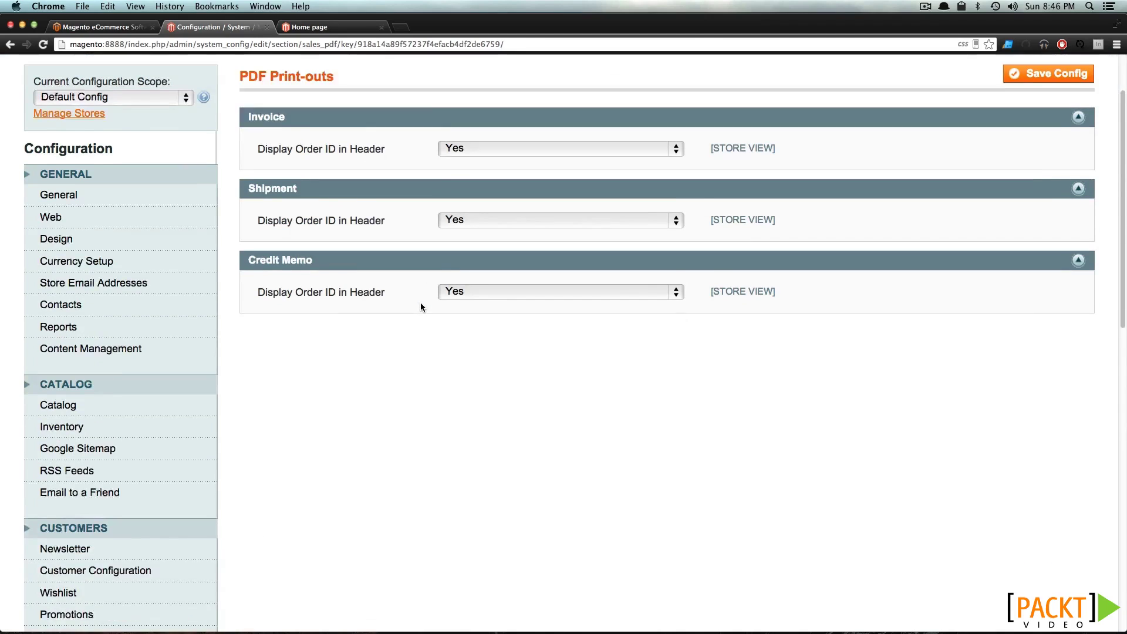
{"action": "scroll", "coordinate": [365, 358], "scroll_direction": "down", "scroll_amount": 4}
Expand Tax Classes in the Tax configuration
{"action": "left_click", "coordinate": [125, 378]}
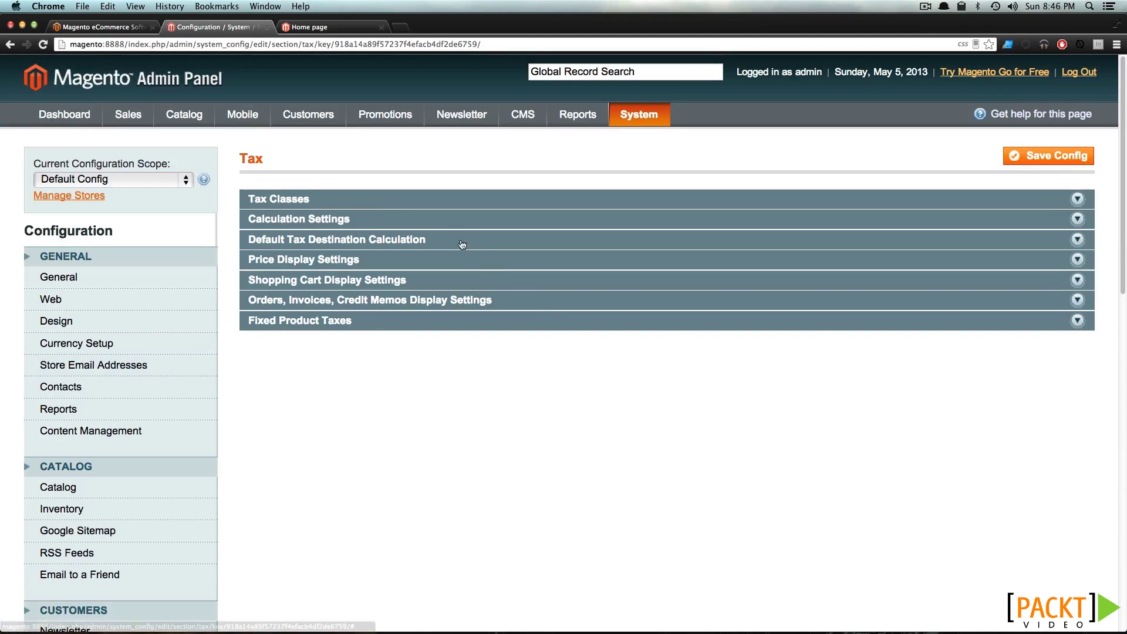
{"action": "left_click", "coordinate": [388, 201]}
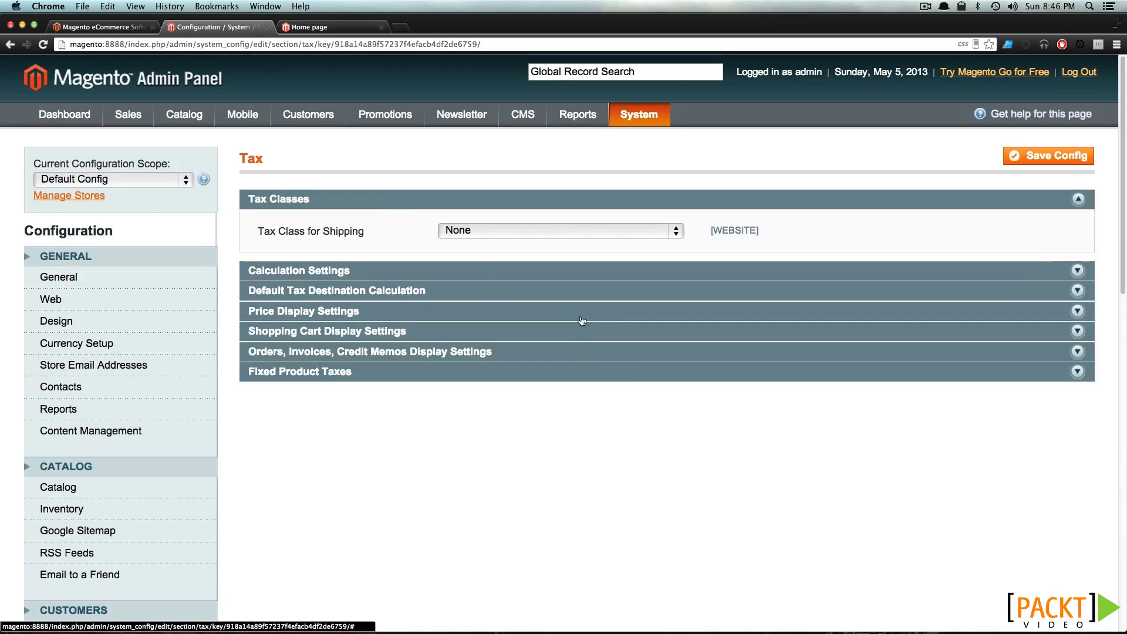
{"action": "scroll", "coordinate": [549, 308], "scroll_direction": "down", "scroll_amount": 6}
Expand Checkout Options and Shopping Cart in Checkout, showing Guest Checkout Yes and Quote Lifetime 30 days
{"action": "left_click", "coordinate": [71, 488]}
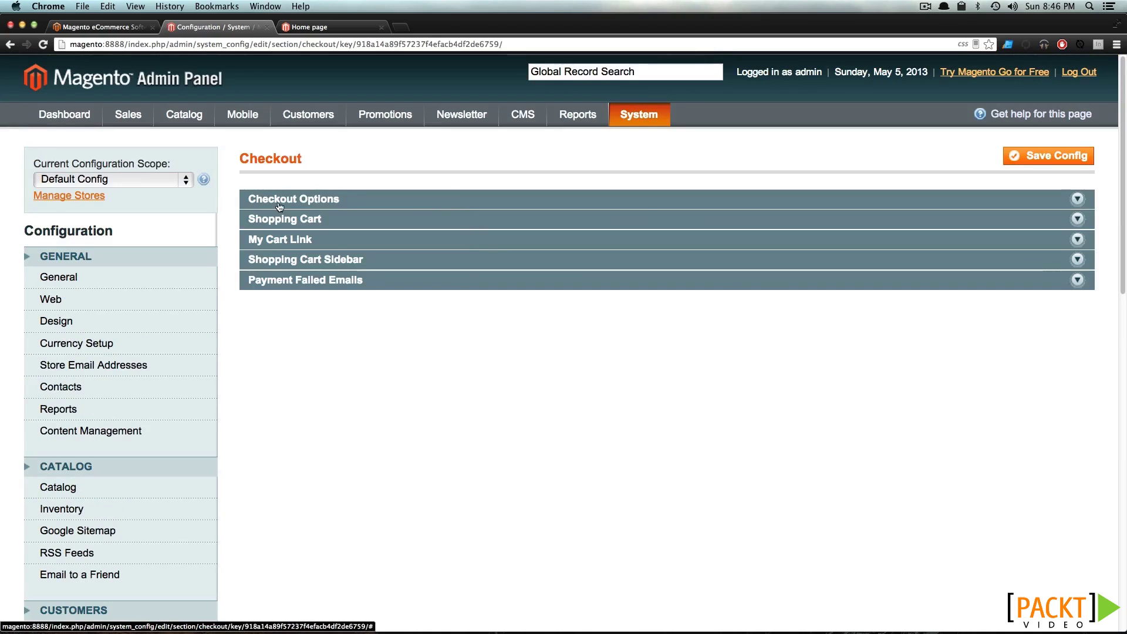
{"action": "left_click", "coordinate": [280, 199]}
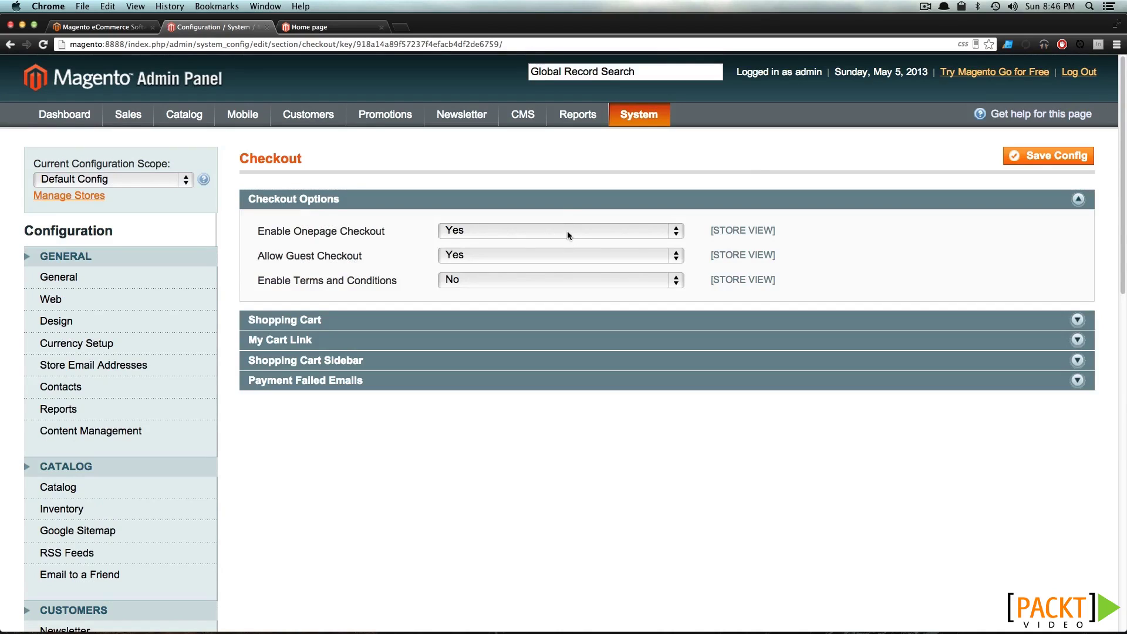
{"action": "left_click", "coordinate": [378, 322]}
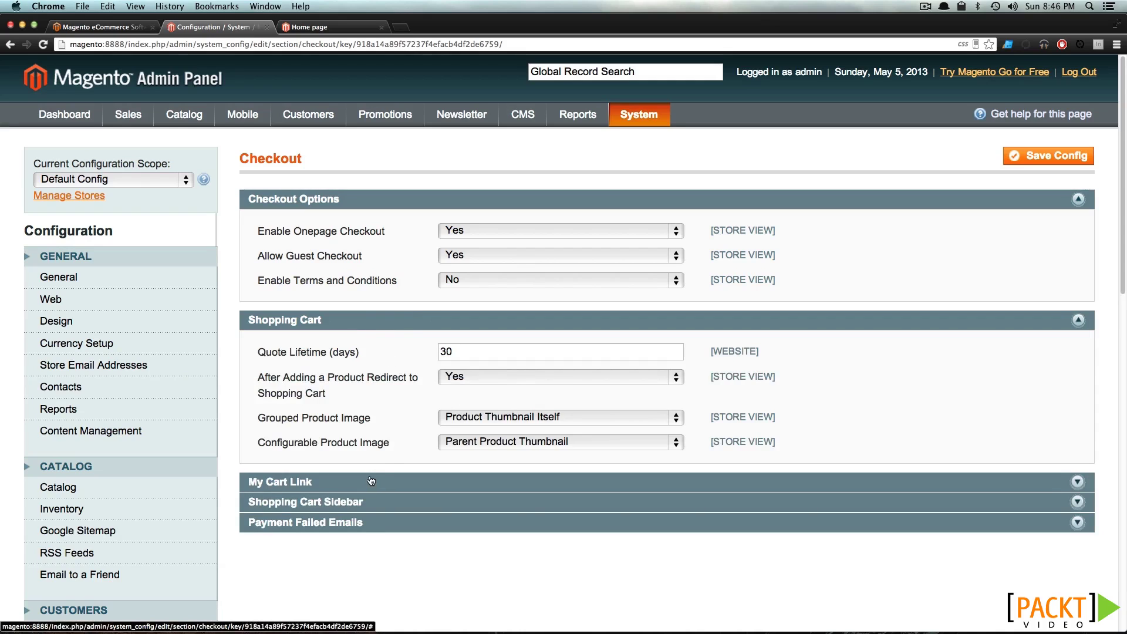
{"action": "scroll", "coordinate": [357, 497], "scroll_direction": "down", "scroll_amount": 10}
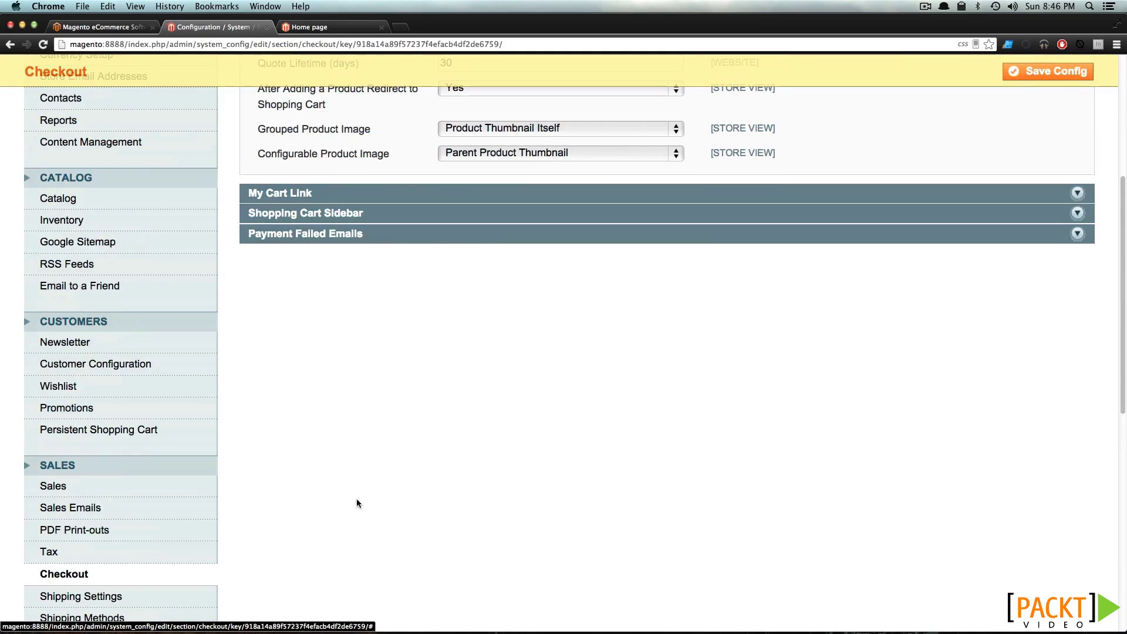
Expand the Origin and Options panels of Shipping Settings
{"action": "left_click", "coordinate": [53, 482]}
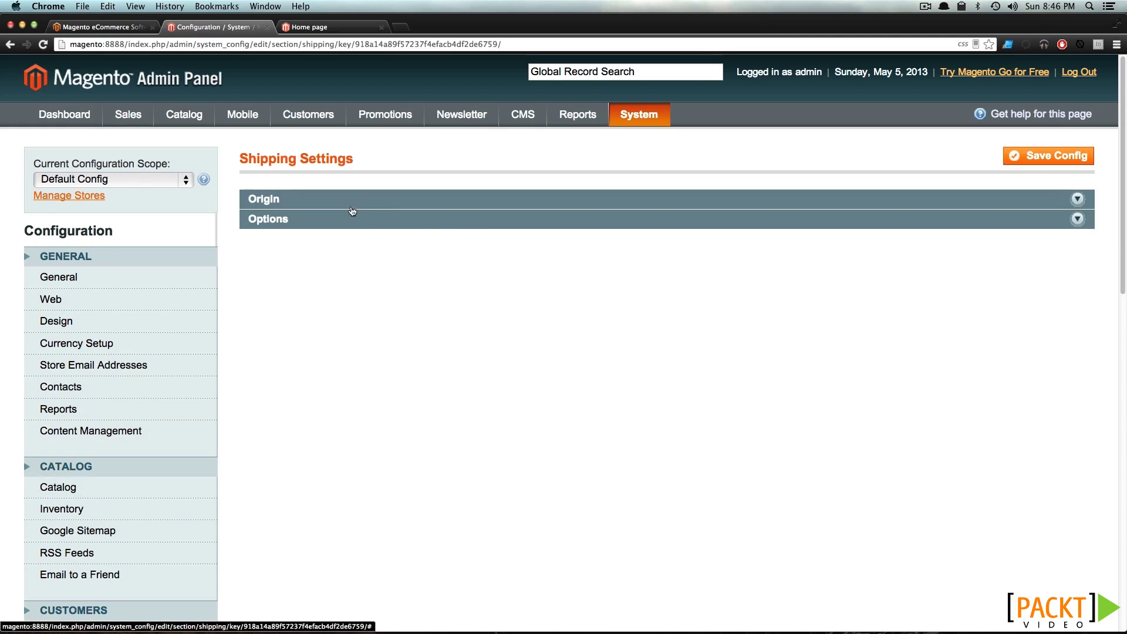
{"action": "left_click", "coordinate": [348, 203]}
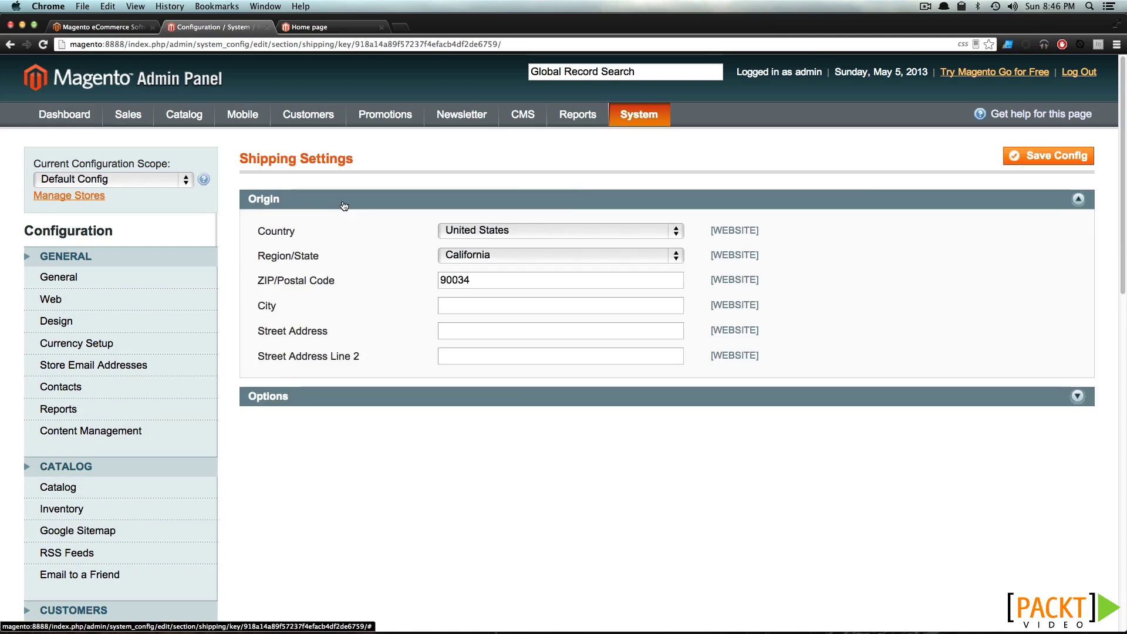
{"action": "left_click", "coordinate": [294, 400]}
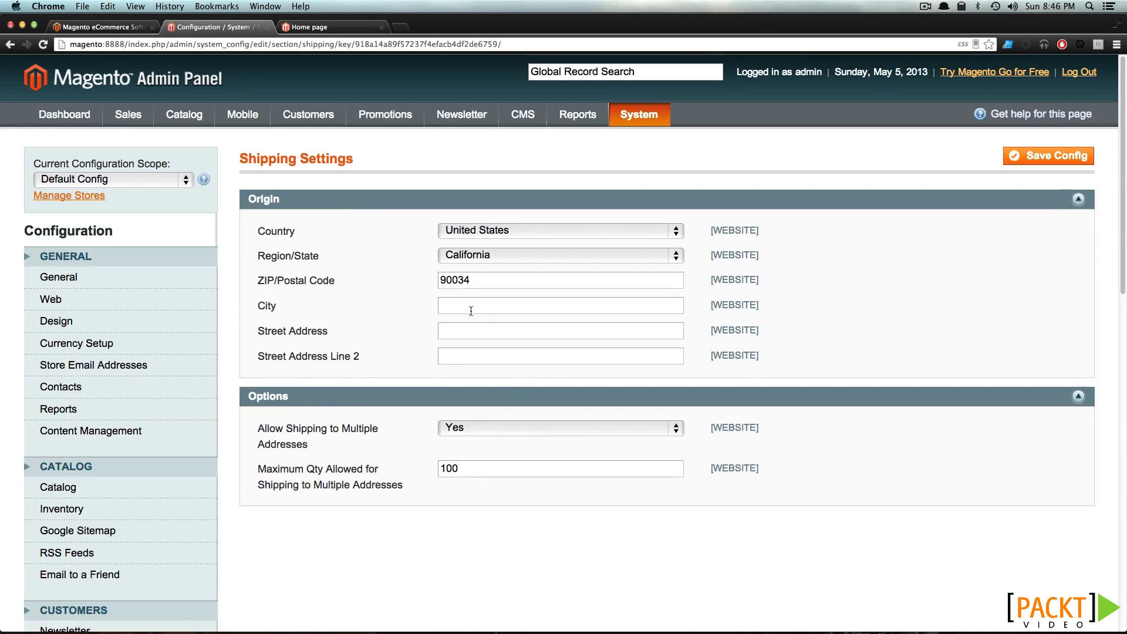
{"action": "scroll", "coordinate": [464, 318], "scroll_direction": "down", "scroll_amount": 3}
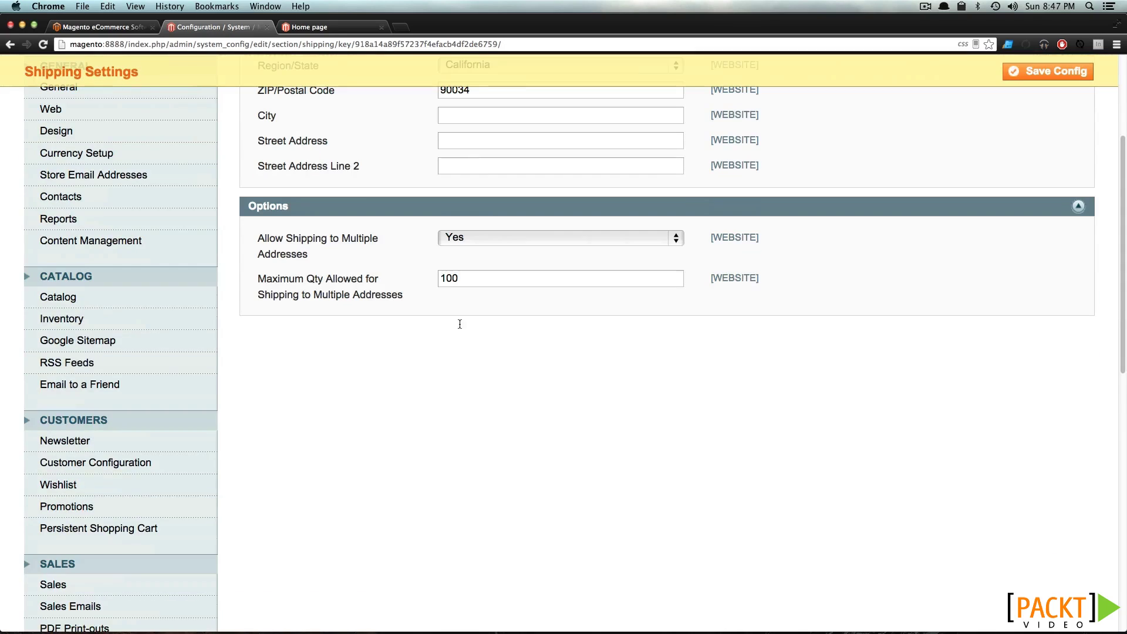
{"action": "scroll", "coordinate": [131, 499], "scroll_direction": "down", "scroll_amount": 2}
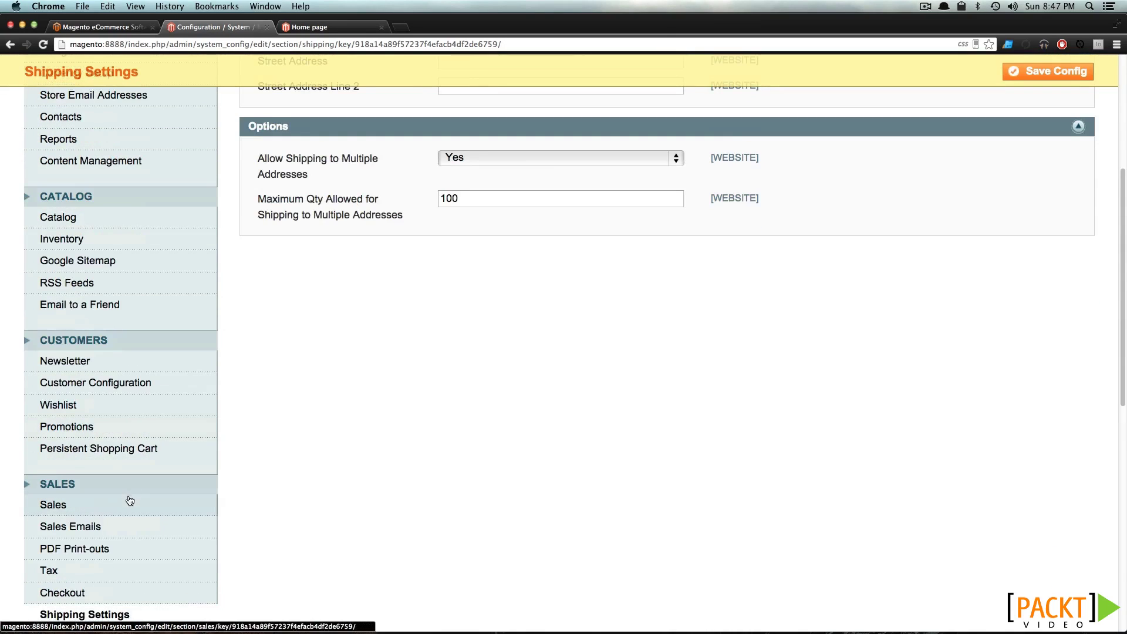
{"action": "scroll", "coordinate": [106, 546], "scroll_direction": "down", "scroll_amount": 2}
Pass through Shipping Methods to Google API, expanding and collapsing Google Checkout
{"action": "left_click", "coordinate": [88, 530]}
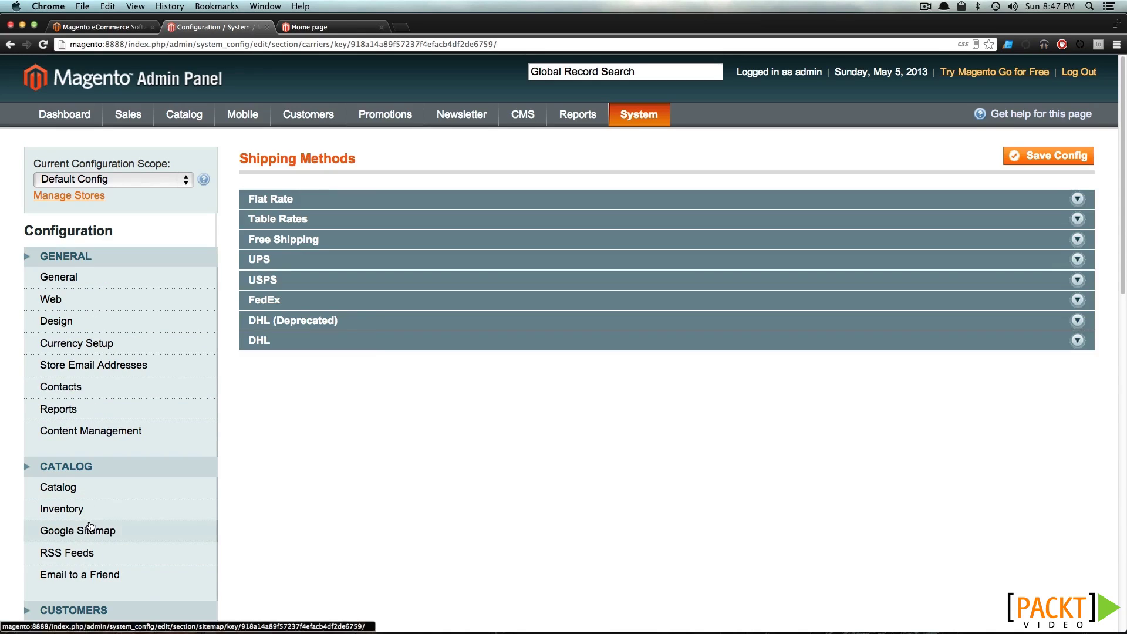
{"action": "scroll", "coordinate": [89, 524], "scroll_direction": "down", "scroll_amount": 3}
{"action": "scroll", "coordinate": [89, 524], "scroll_direction": "down", "scroll_amount": 4}
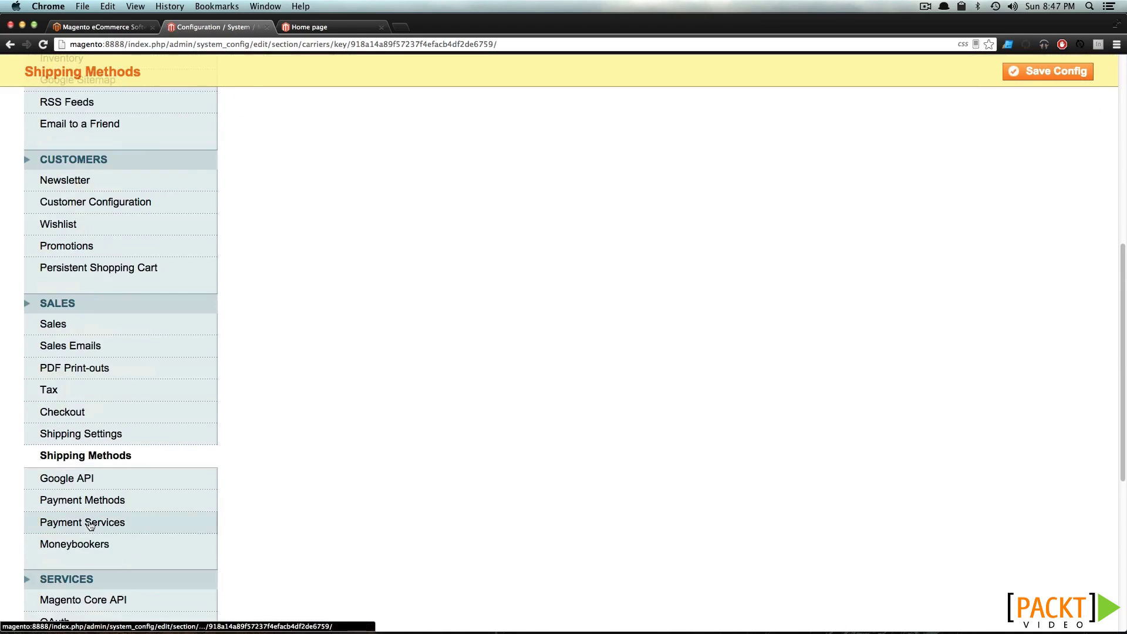
{"action": "left_click", "coordinate": [86, 478]}
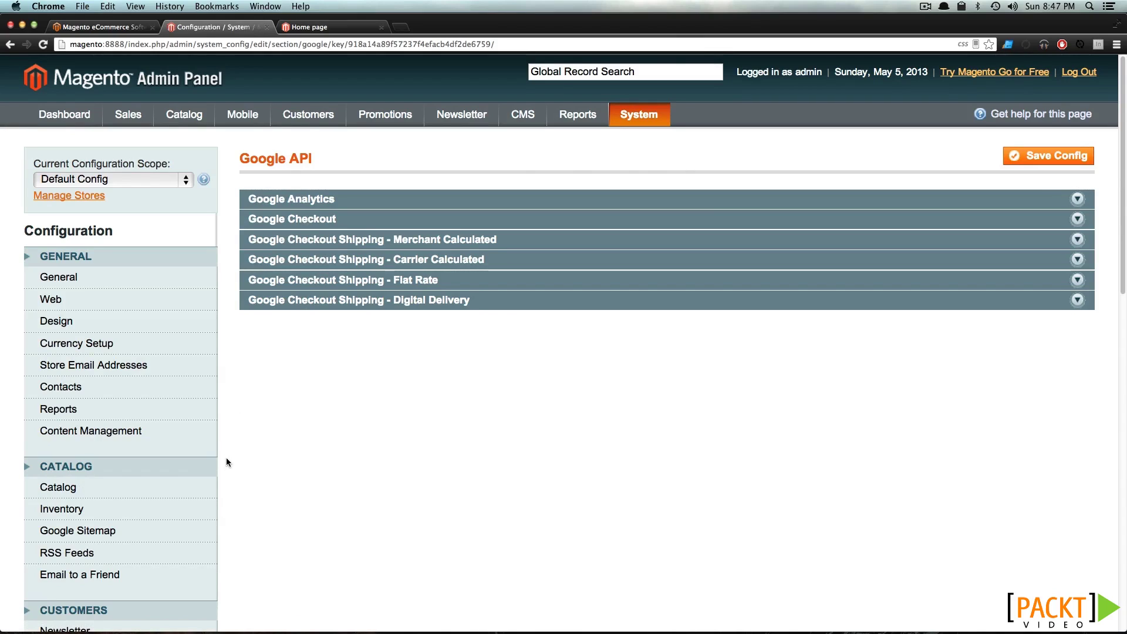
{"action": "left_click", "coordinate": [301, 219]}
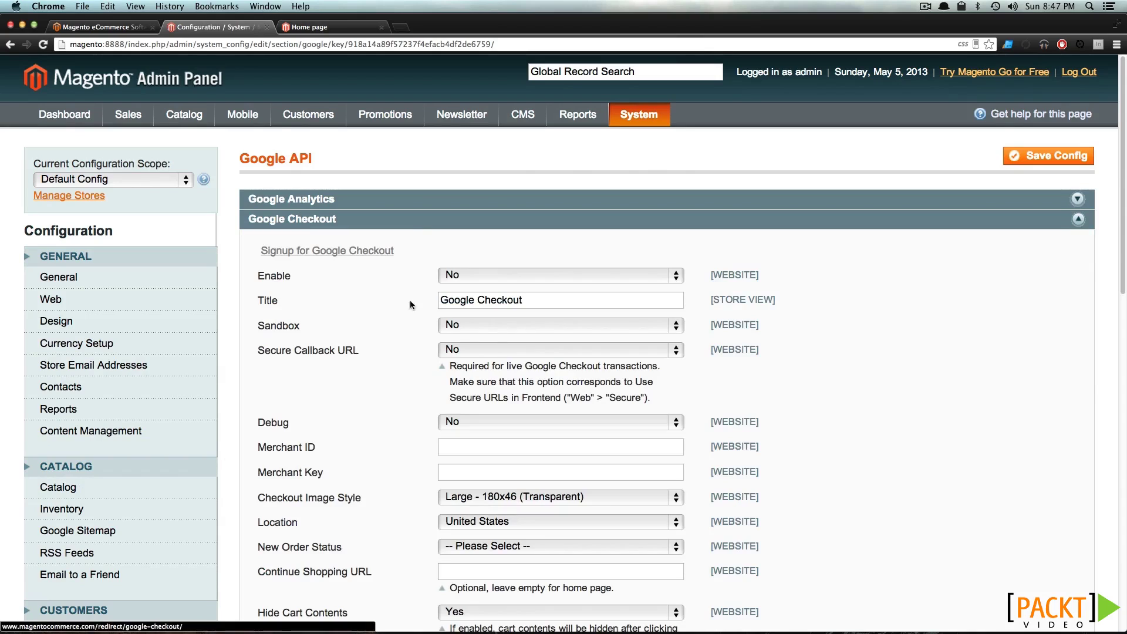
{"action": "left_click", "coordinate": [395, 222]}
{"action": "scroll", "coordinate": [249, 358], "scroll_direction": "down", "scroll_amount": 7}
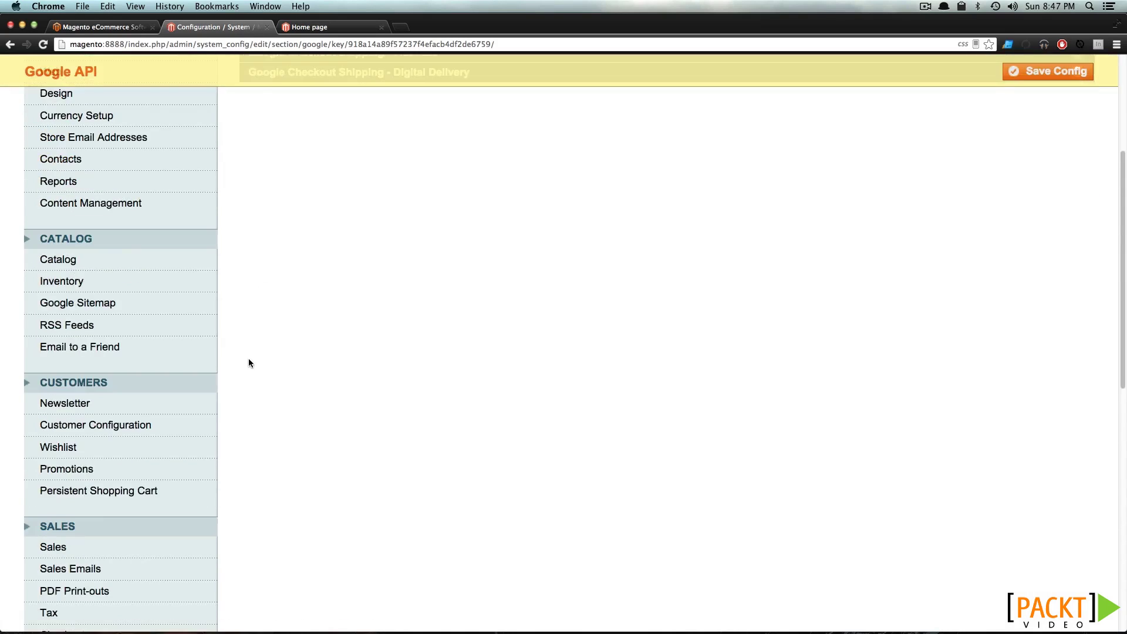
Open the Payment Methods configuration and scroll through its sections
{"action": "left_click", "coordinate": [69, 524]}
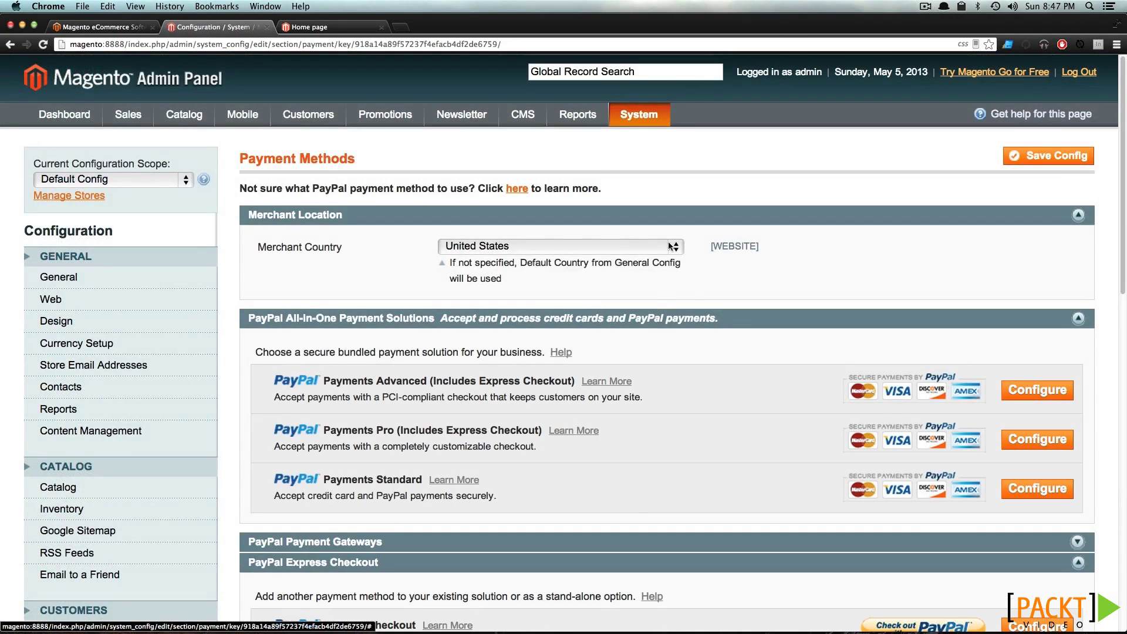
{"action": "scroll", "coordinate": [744, 326], "scroll_direction": "down", "scroll_amount": 5}
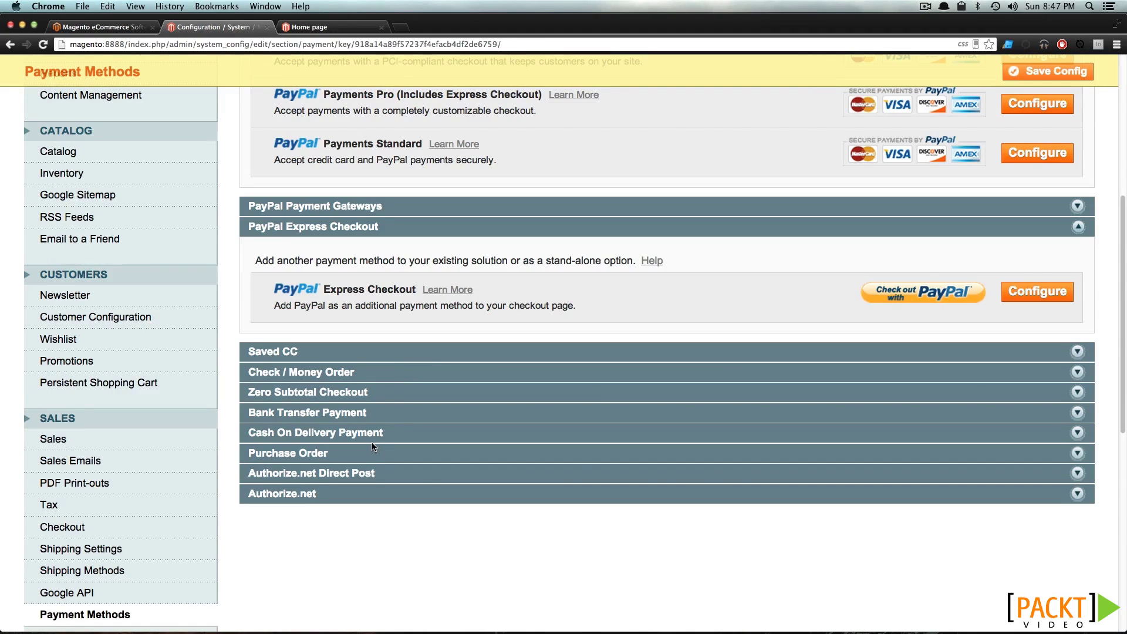
{"action": "scroll", "coordinate": [373, 446], "scroll_direction": "down", "scroll_amount": 4}
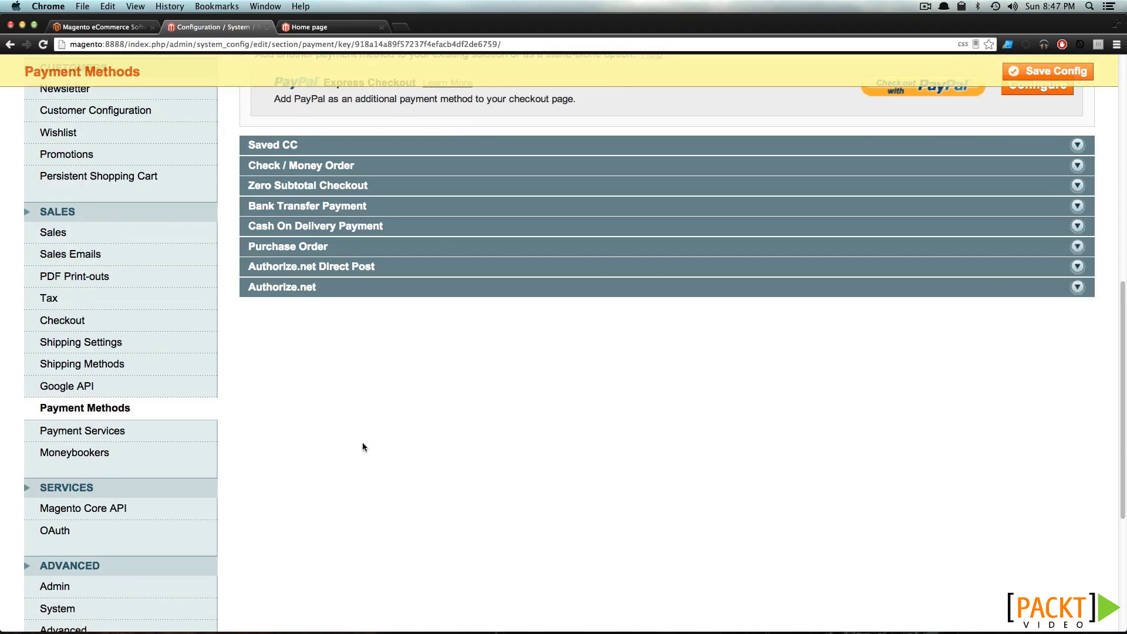
In Payment Services, expand and collapse 3D Secure Credit Card Validation to review its fields
{"action": "left_click", "coordinate": [107, 431]}
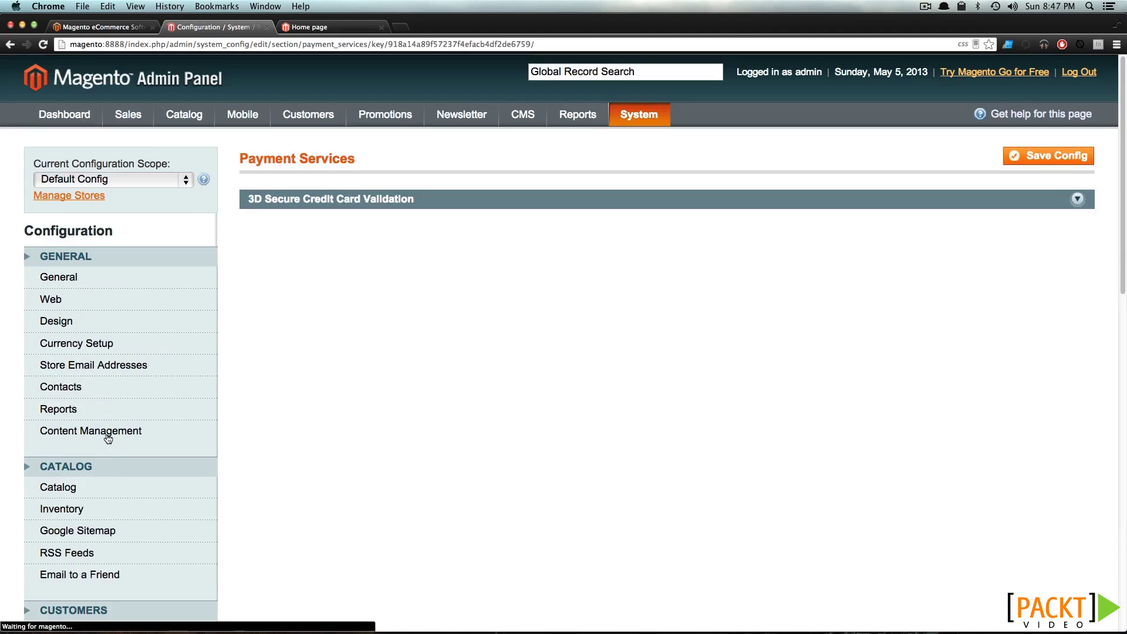
{"action": "left_click", "coordinate": [352, 200]}
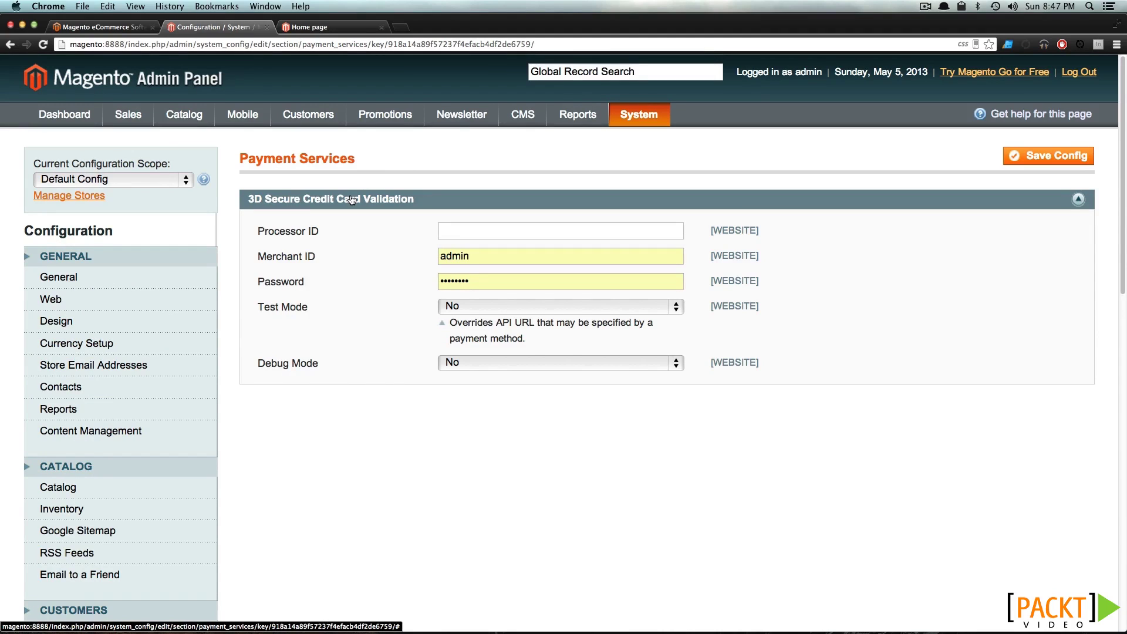
{"action": "left_click", "coordinate": [352, 200]}
{"action": "scroll", "coordinate": [184, 491], "scroll_direction": "down", "scroll_amount": 10}
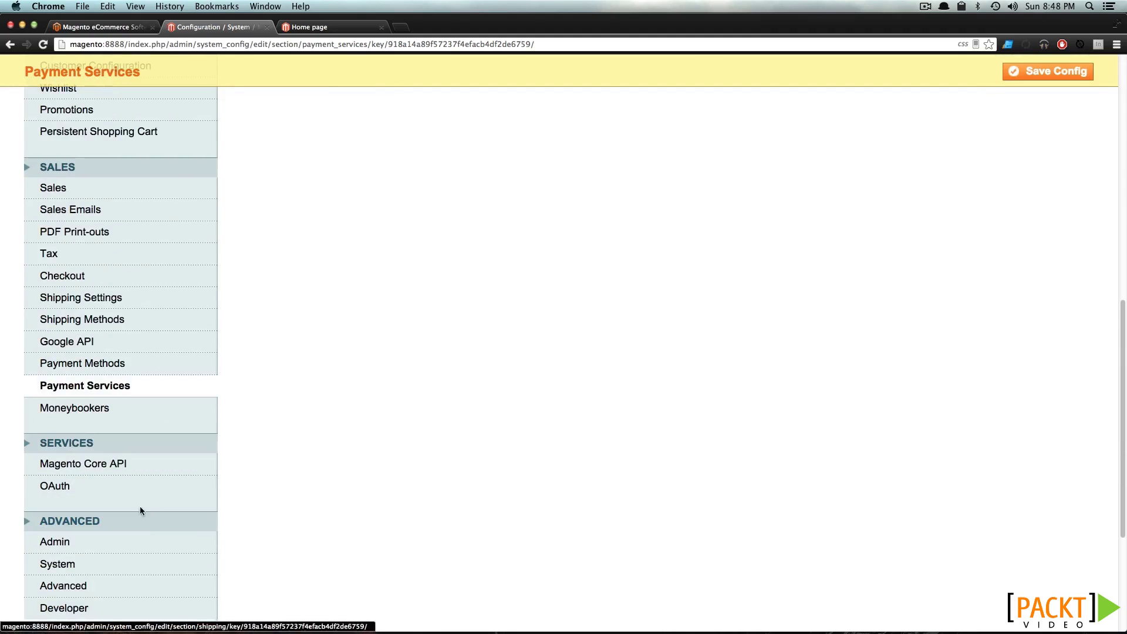
{"action": "left_click", "coordinate": [88, 408]}
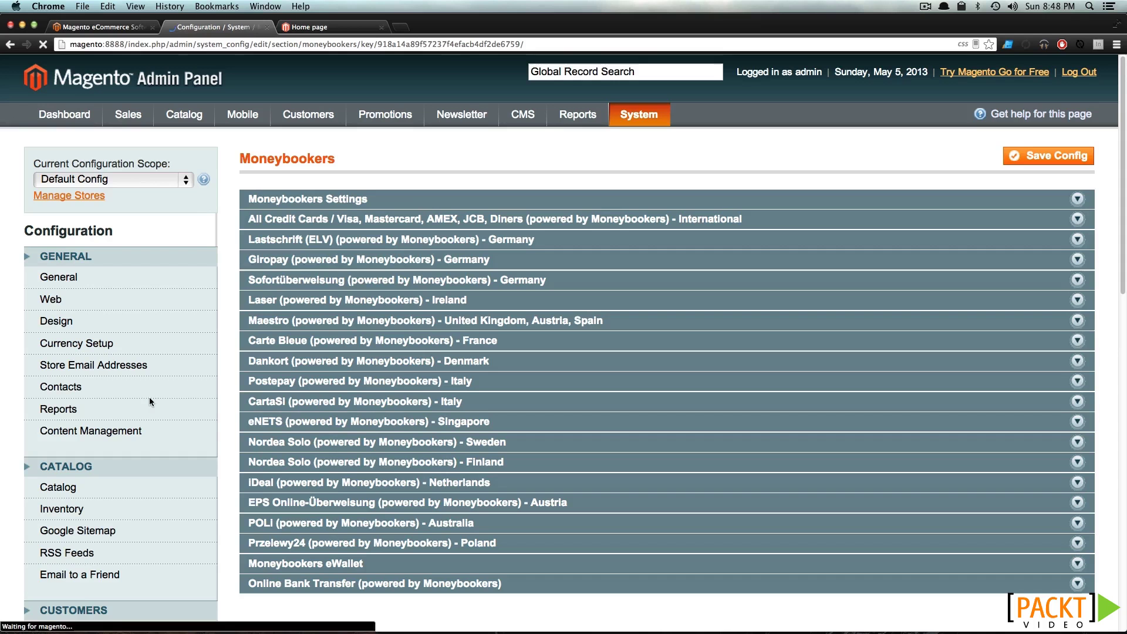
Expand and collapse the Moneybookers Settings group to review its fields
{"action": "left_click", "coordinate": [390, 198]}
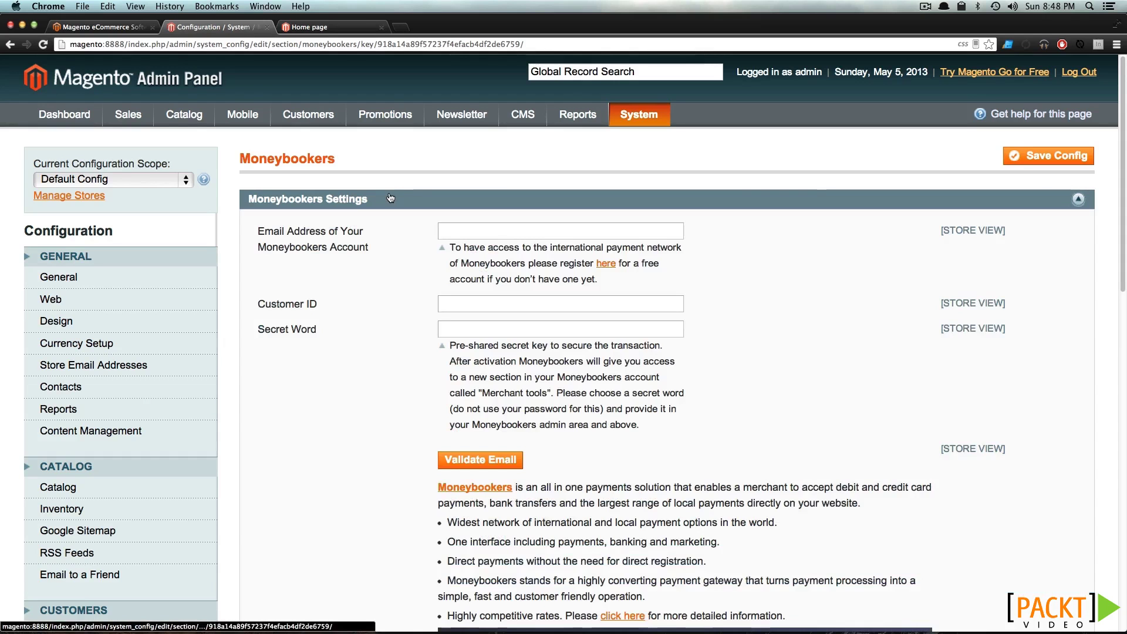
{"action": "left_click", "coordinate": [390, 198]}
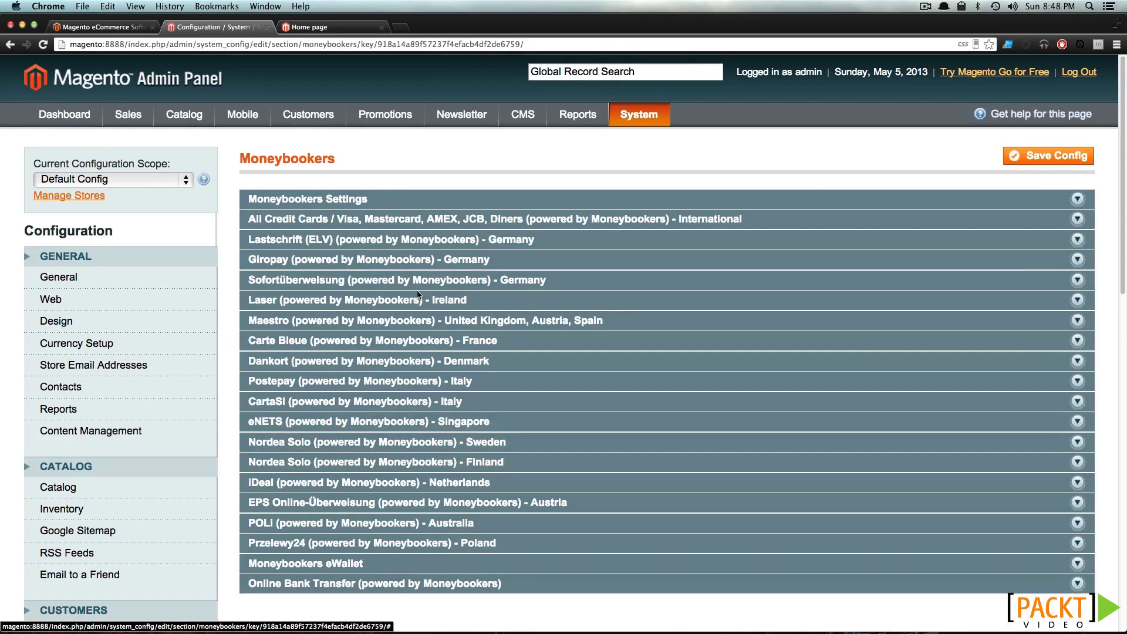
{"action": "scroll", "coordinate": [344, 396], "scroll_direction": "down", "scroll_amount": 10}
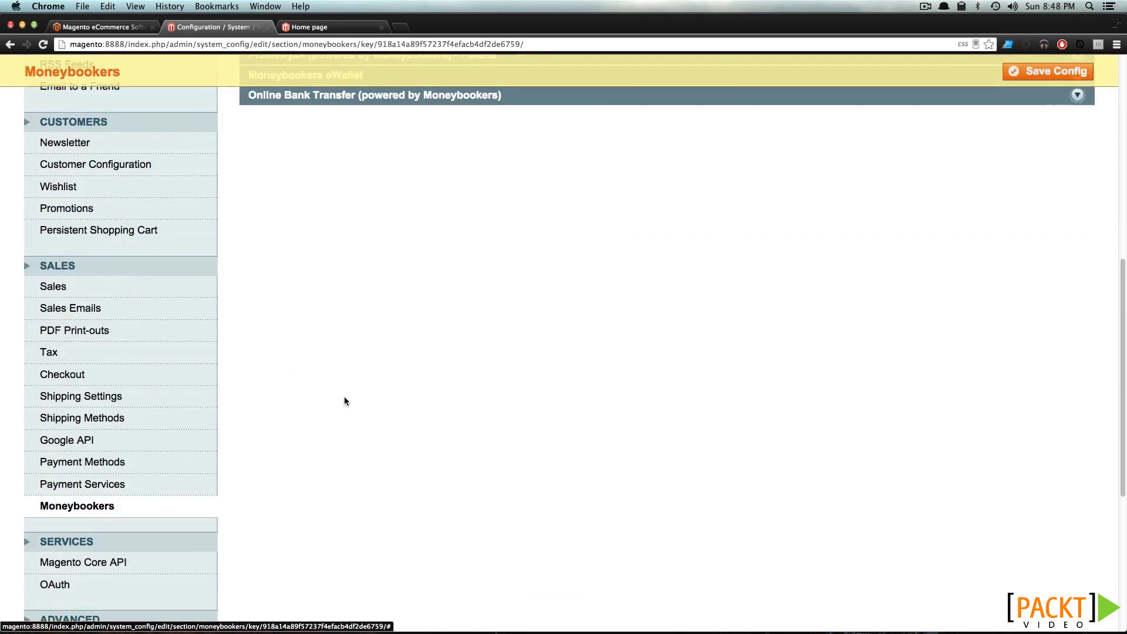
{"action": "scroll", "coordinate": [344, 396], "scroll_direction": "down", "scroll_amount": 3}
Review Magento Core API General Settings (UTF-8, 3600-second timeout), then open the Admin section
{"action": "left_click", "coordinate": [64, 444]}
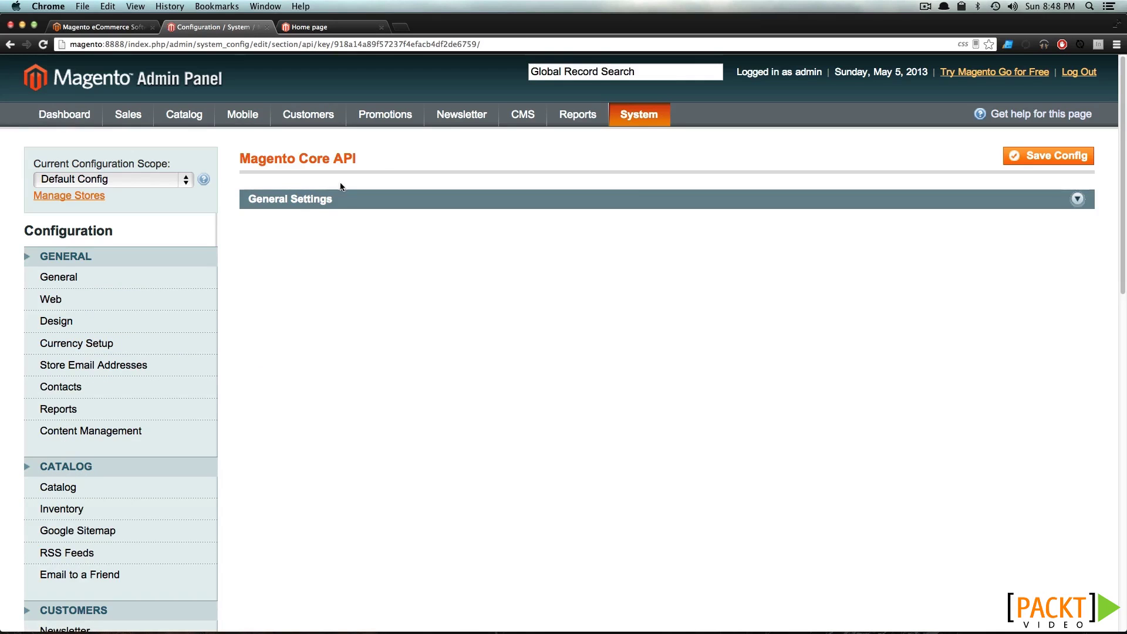
{"action": "left_click", "coordinate": [325, 203]}
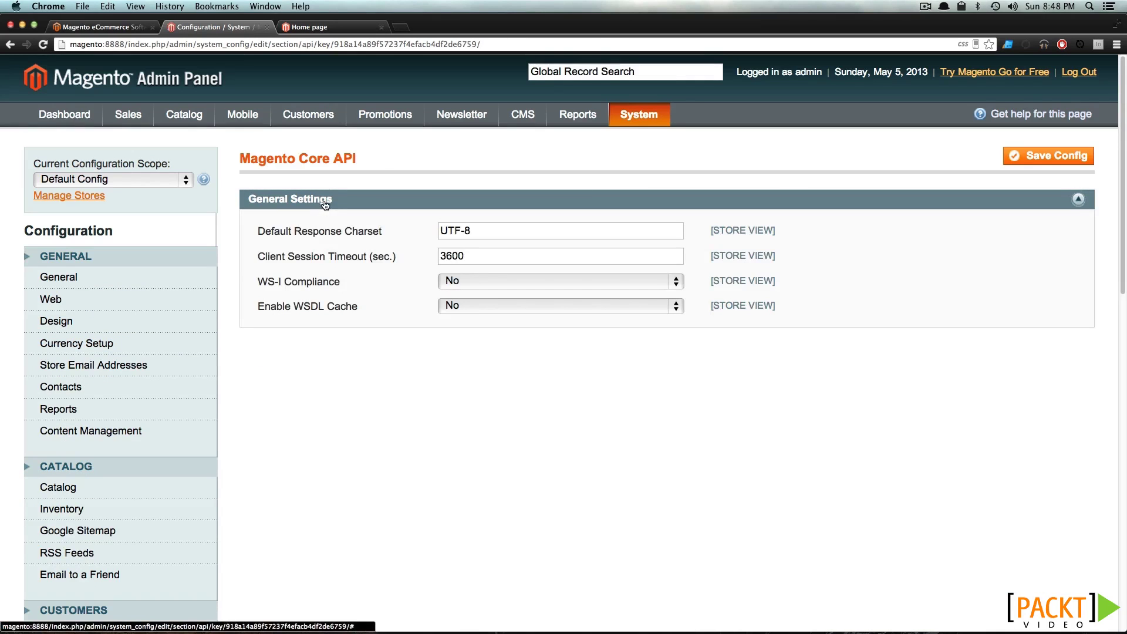
{"action": "left_click_drag", "start_coordinate": [282, 233], "coordinate": [405, 229]}
{"action": "left_click", "coordinate": [392, 257]}
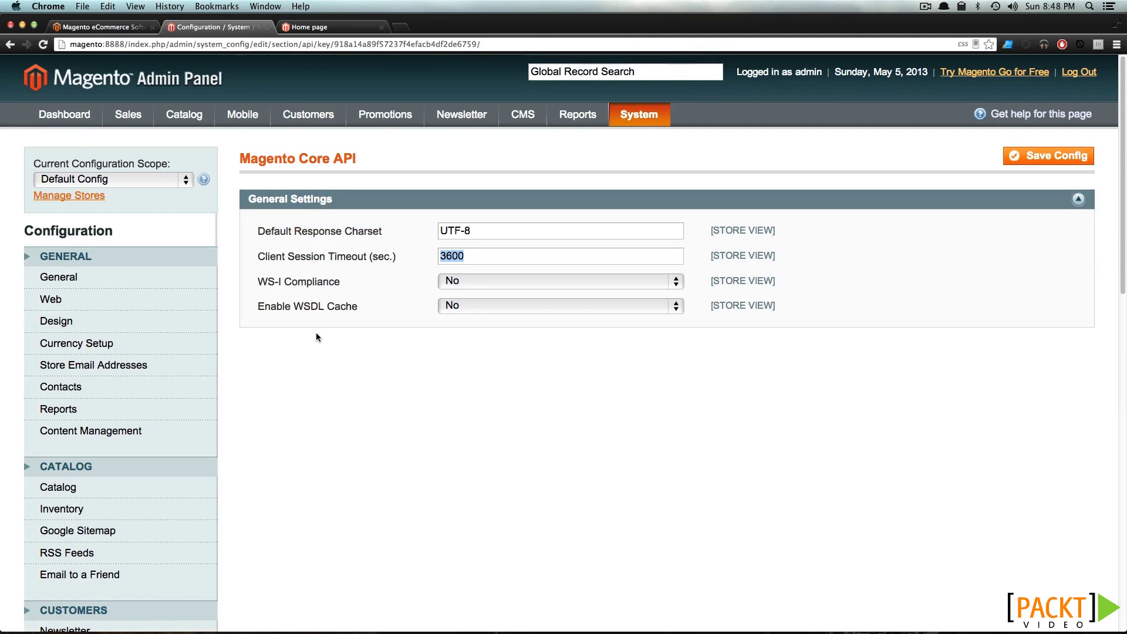
{"action": "scroll", "coordinate": [316, 337], "scroll_direction": "down", "scroll_amount": 10}
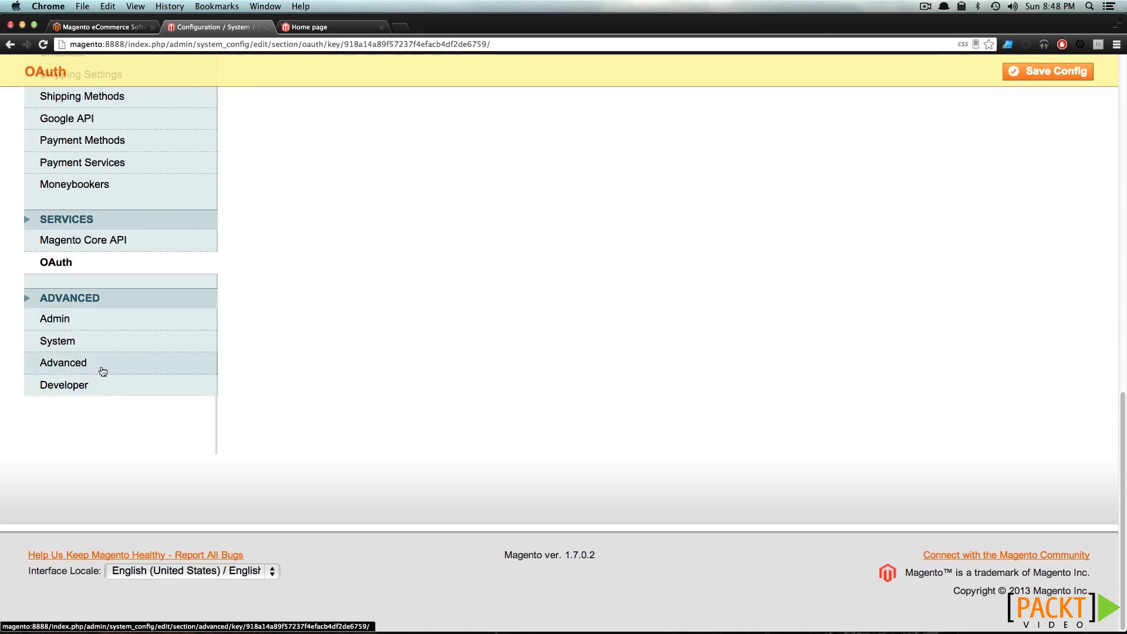
{"action": "left_click", "coordinate": [98, 318]}
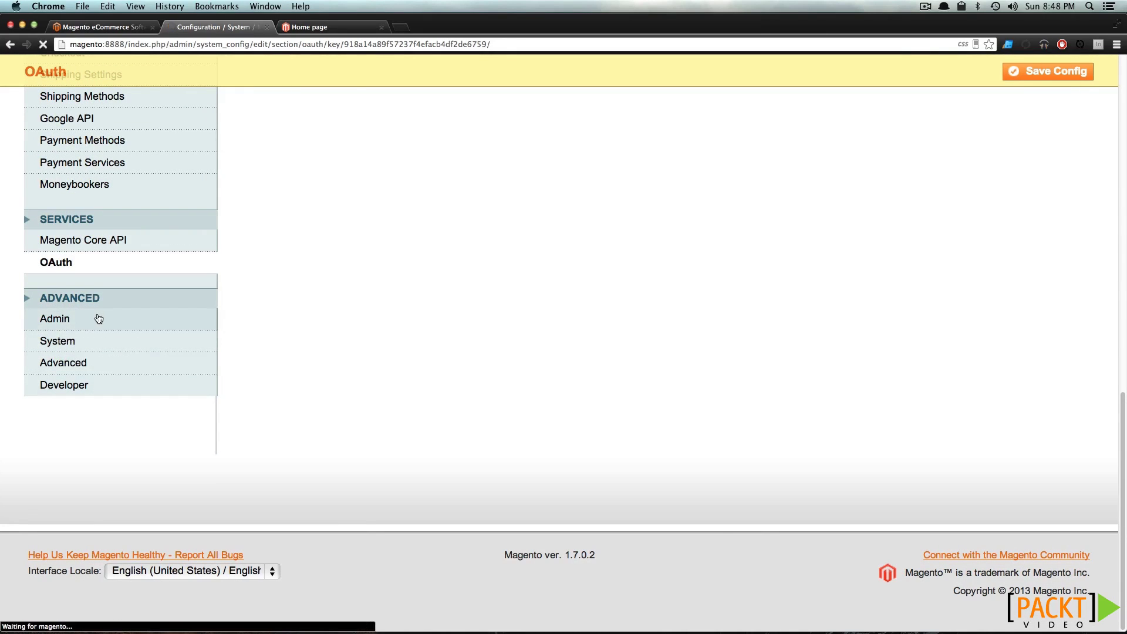
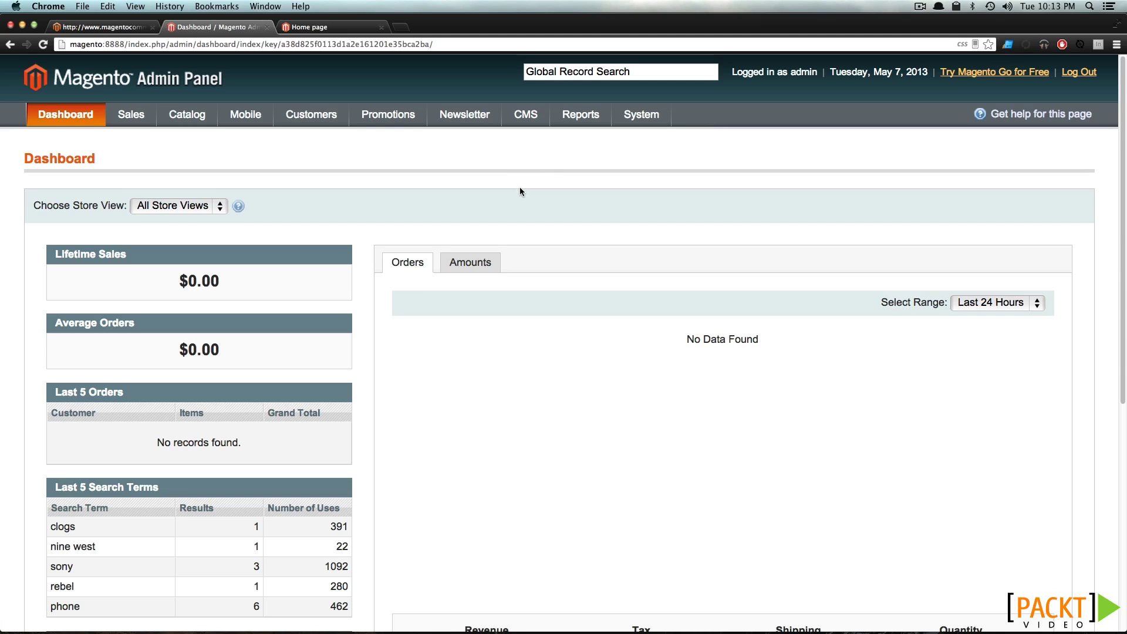
Open the Administrators role from the Roles list and review its Role Resources
{"action": "mouse_move", "coordinate": [641, 114]}
{"action": "mouse_move", "coordinate": [682, 252]}
{"action": "mouse_move", "coordinate": [675, 339]}
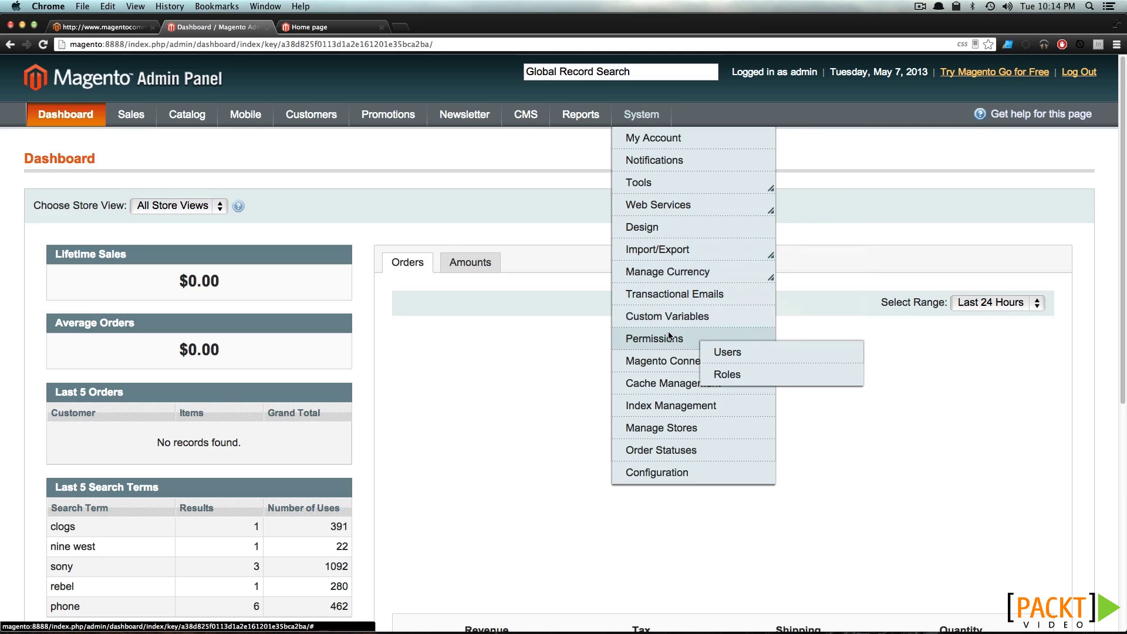
{"action": "left_click", "coordinate": [728, 374]}
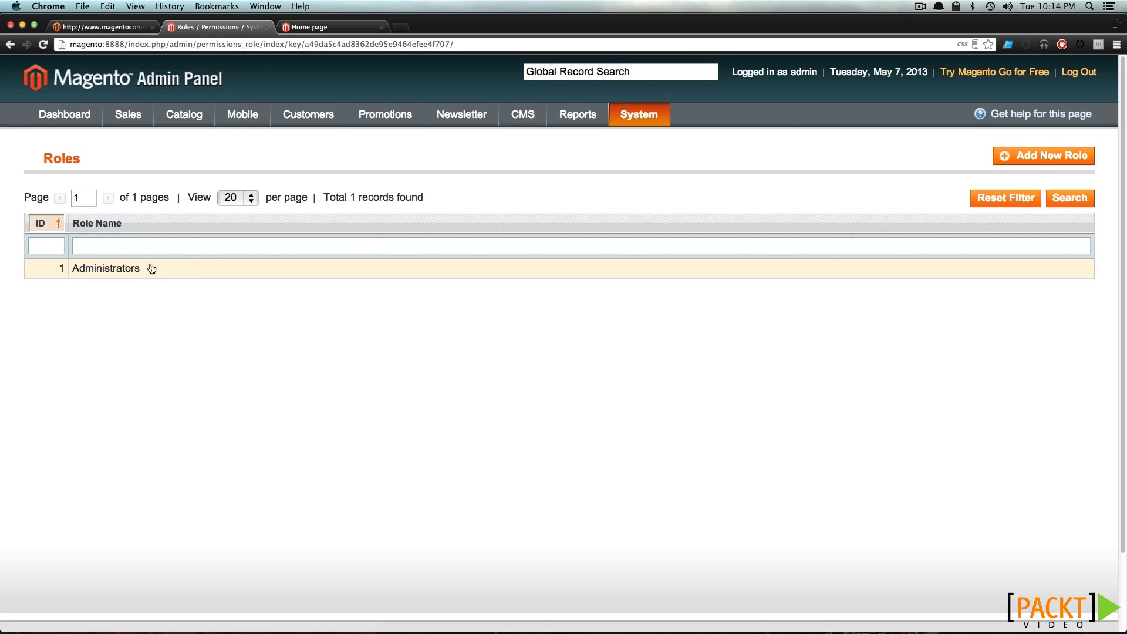
{"action": "left_click", "coordinate": [229, 273]}
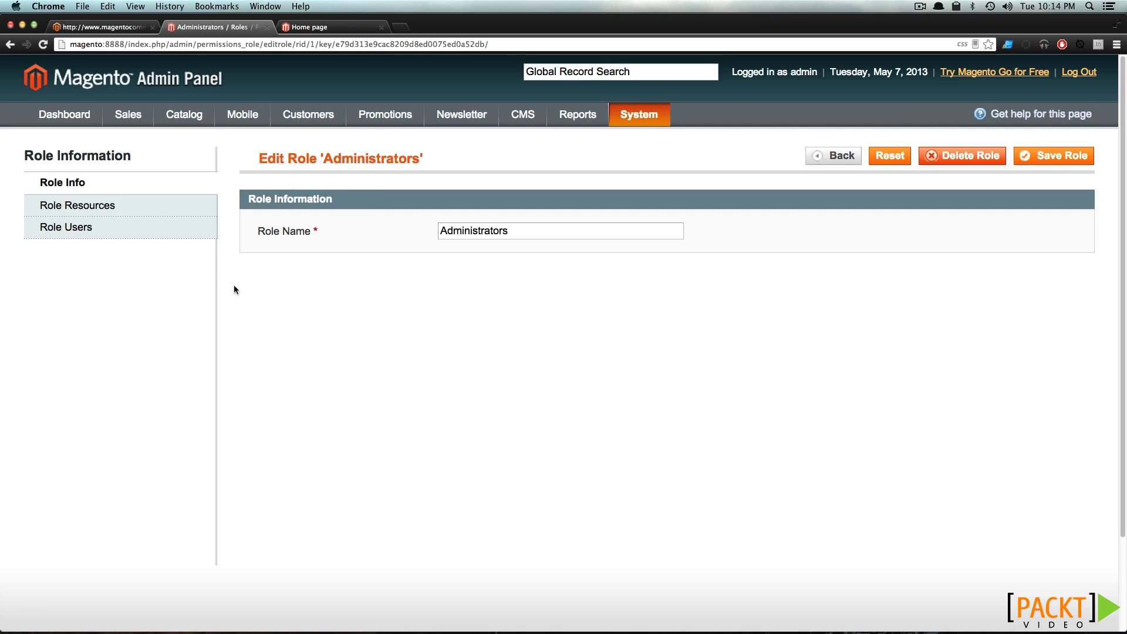
{"action": "left_click", "coordinate": [163, 211]}
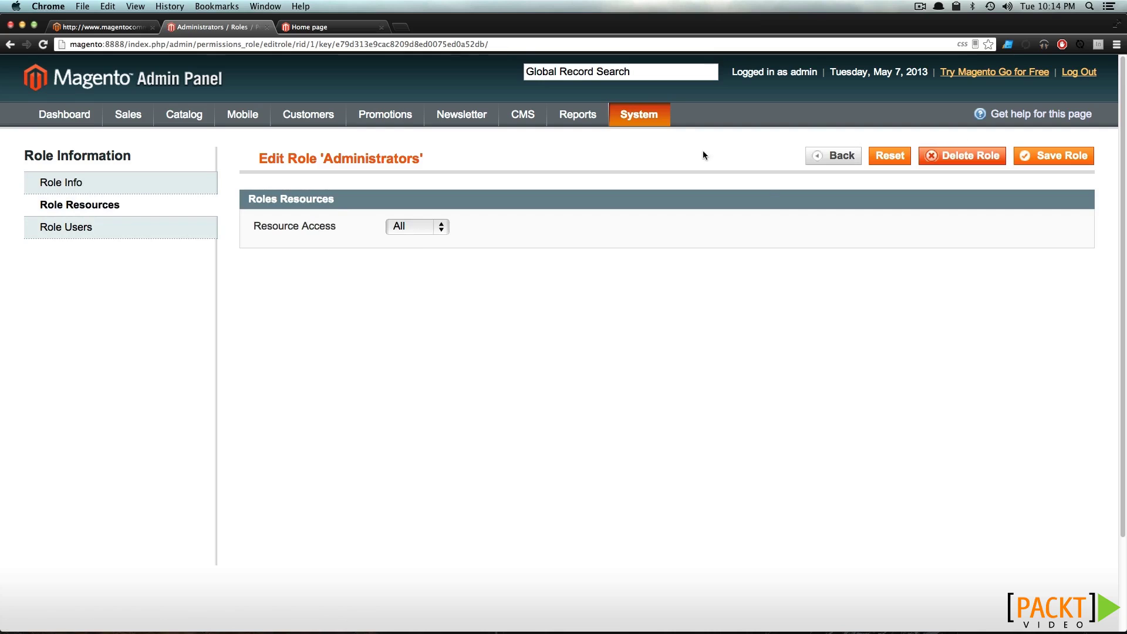
Return to the Roles list and start a blank Add New Role form
{"action": "mouse_move", "coordinate": [643, 112]}
{"action": "mouse_move", "coordinate": [674, 249]}
{"action": "mouse_move", "coordinate": [678, 339]}
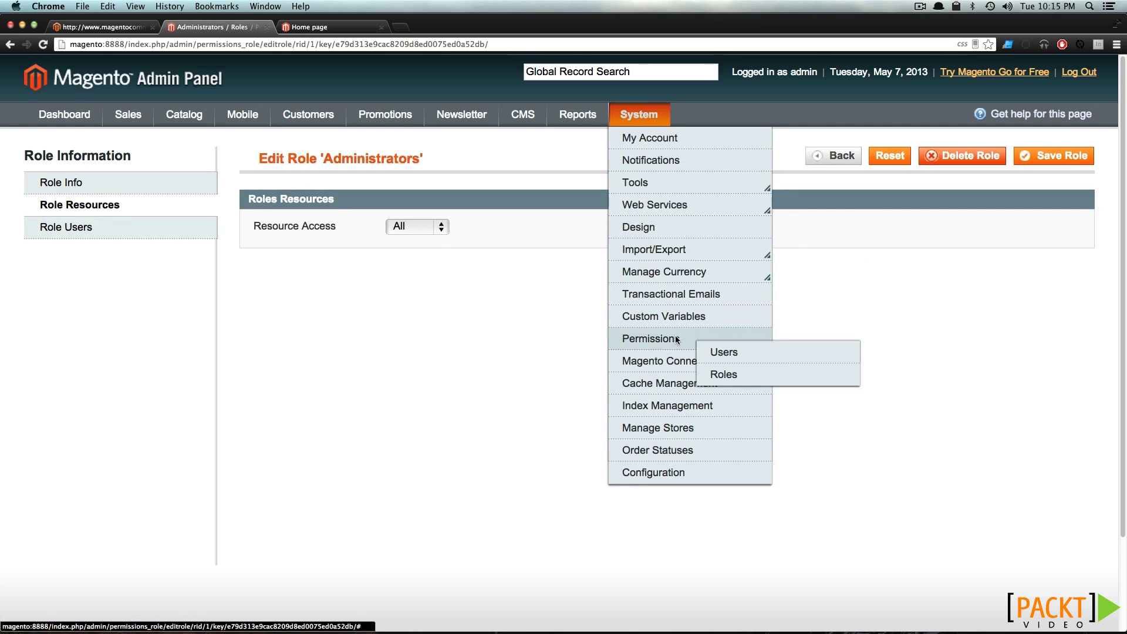
{"action": "left_click", "coordinate": [761, 370]}
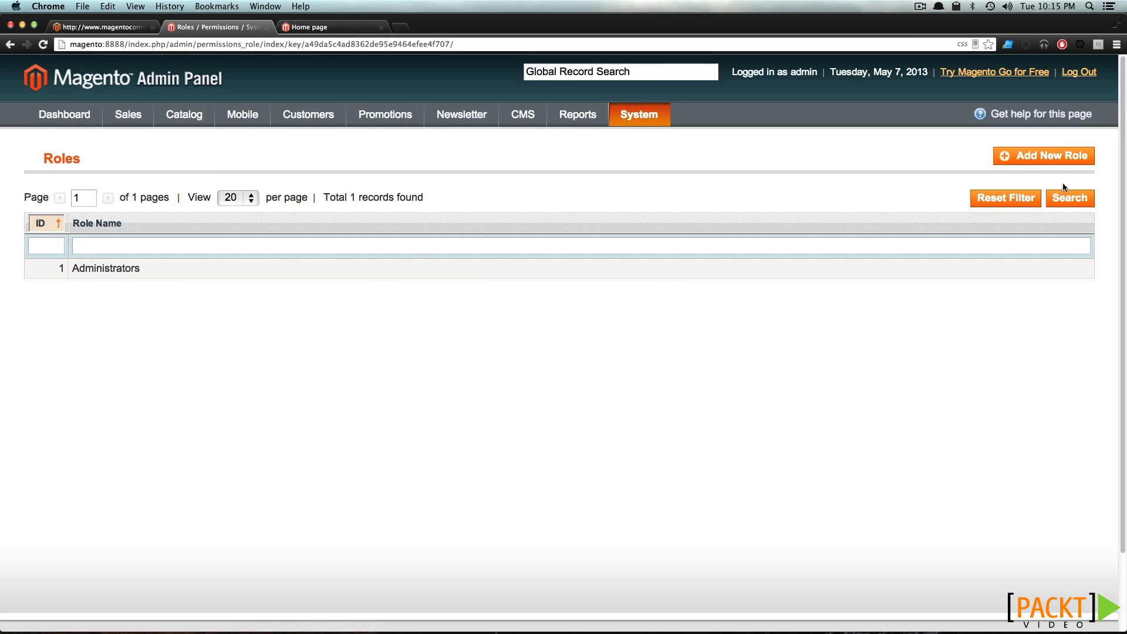
{"action": "left_click", "coordinate": [1057, 162]}
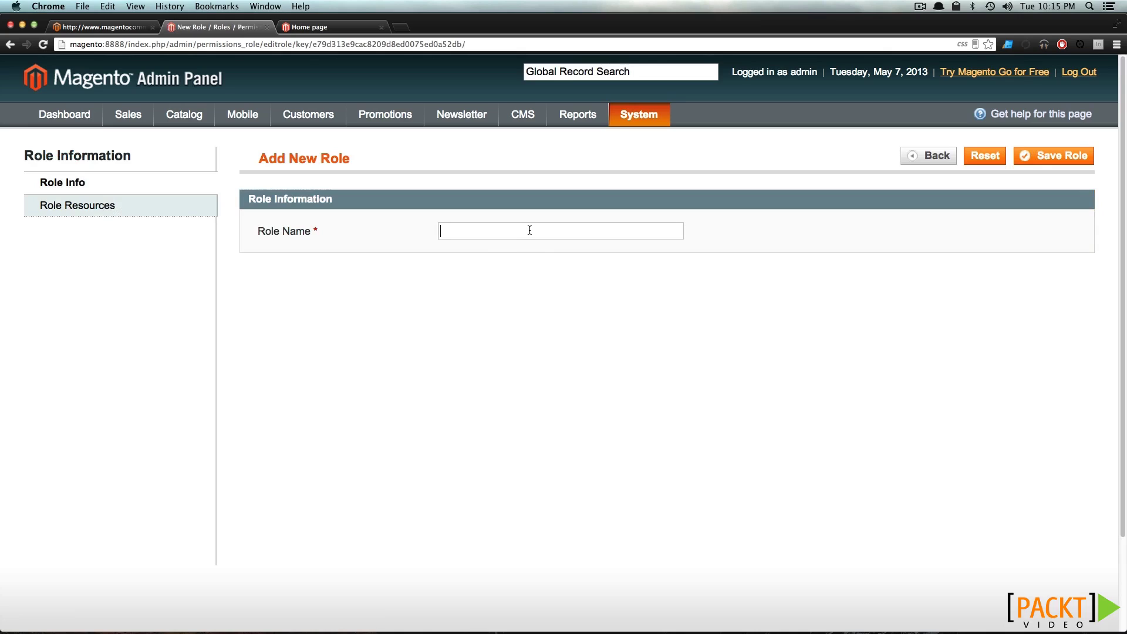
Save a new role named 'Catalog Manager' and reopen it for editing
{"action": "type", "text": "Catalog Manager"}
{"action": "left_click", "coordinate": [1059, 163]}
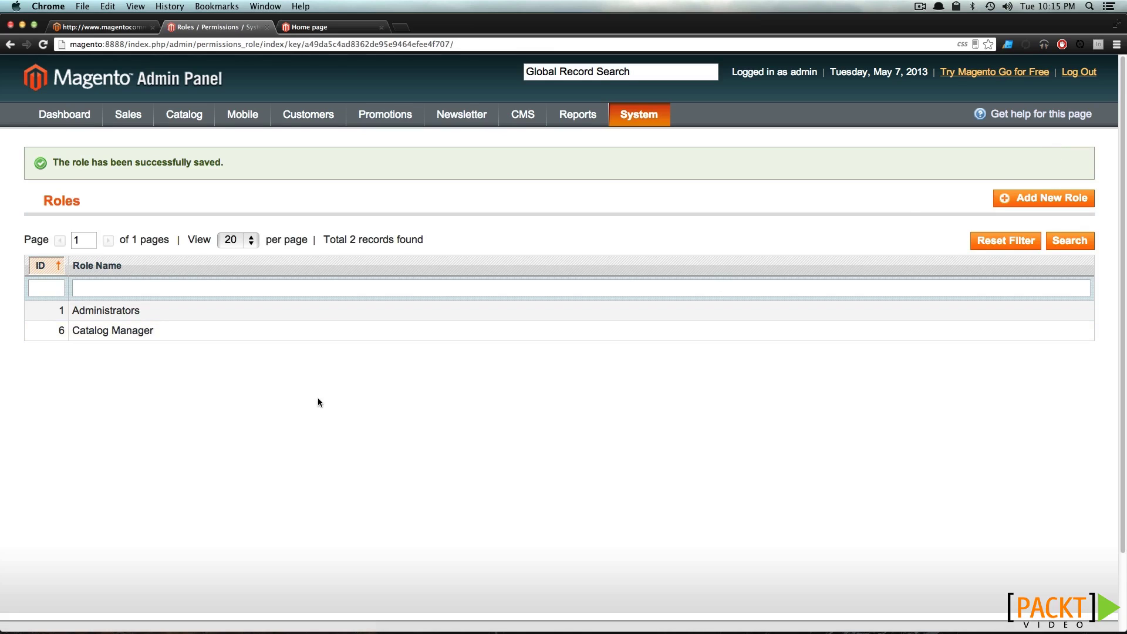
{"action": "left_click", "coordinate": [202, 336]}
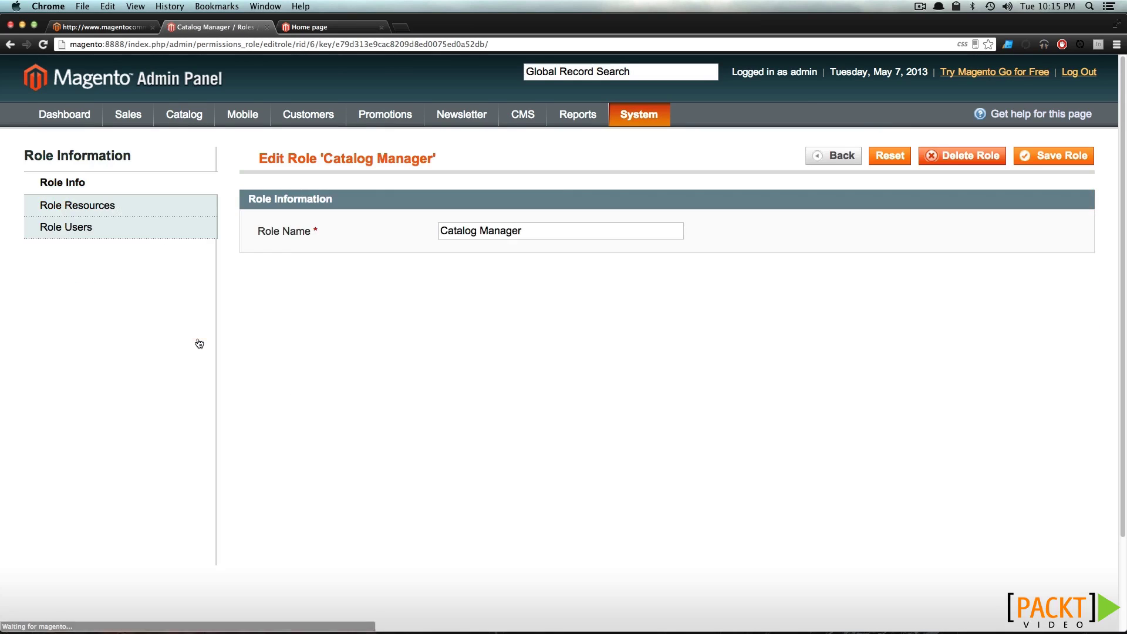
Grant Catalog Manager Custom resource access to all Catalog resources and save the role
{"action": "left_click", "coordinate": [141, 208]}
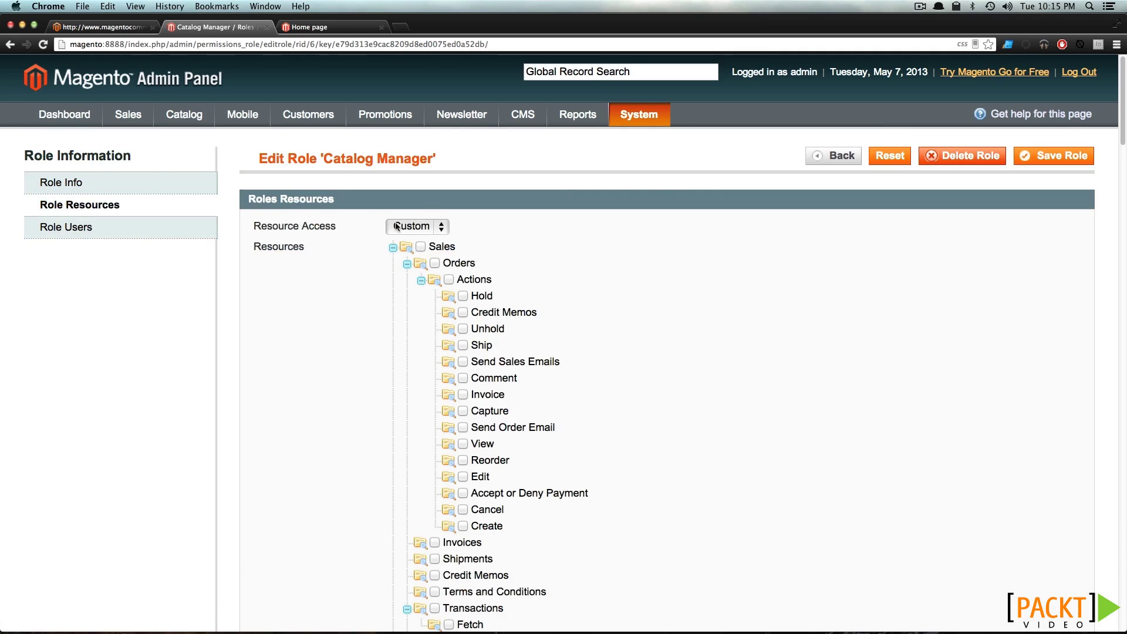
{"action": "left_click", "coordinate": [421, 227]}
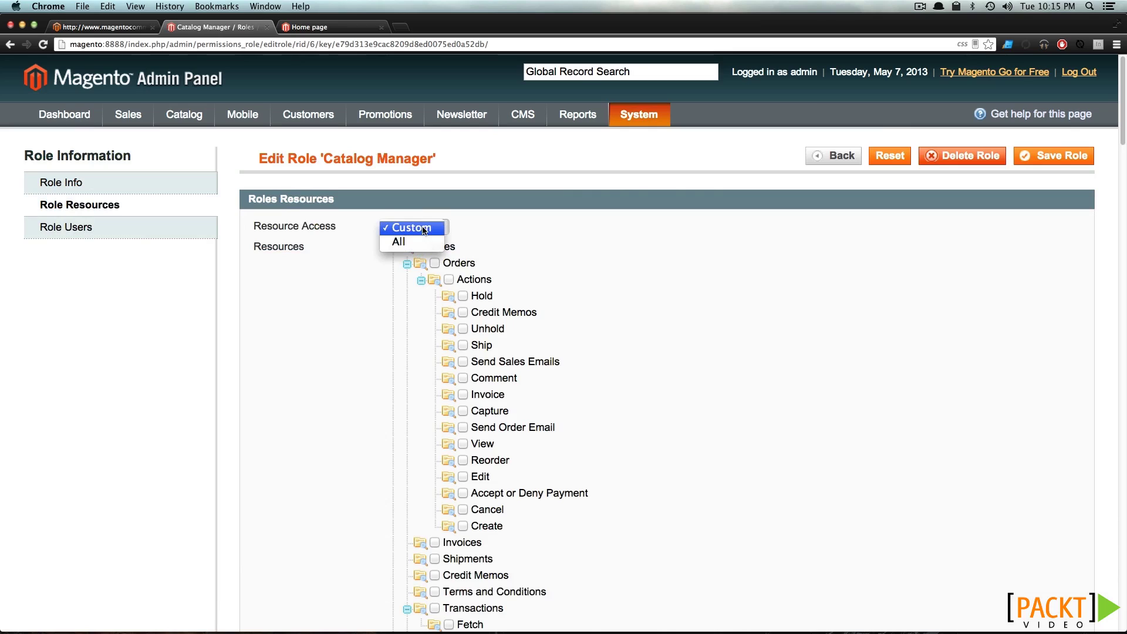
{"action": "left_click", "coordinate": [348, 213]}
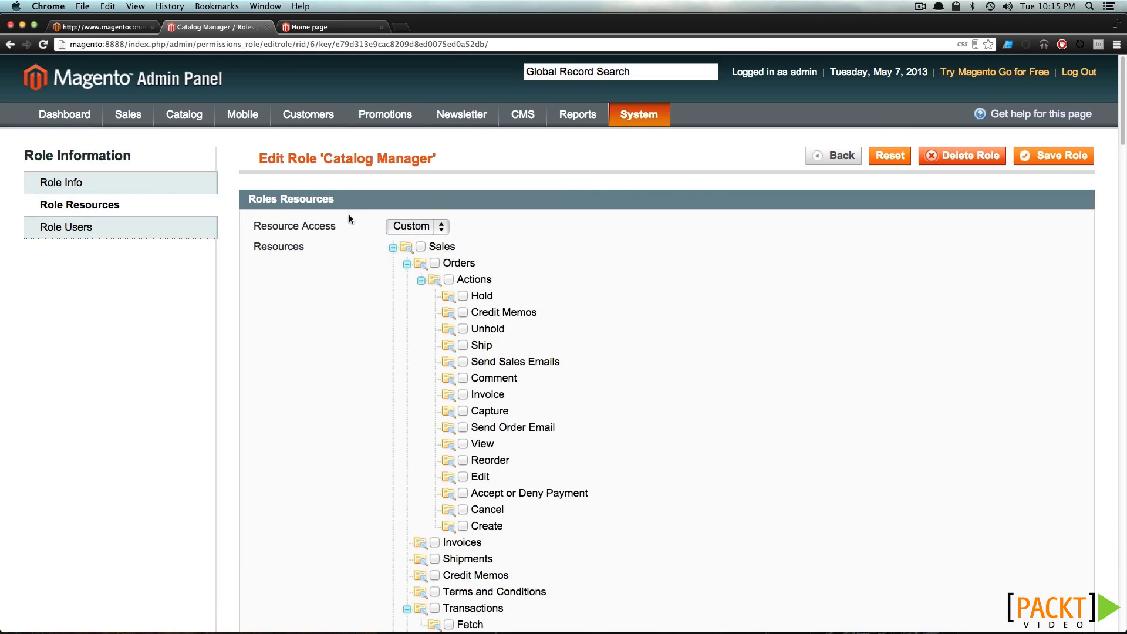
{"action": "left_click", "coordinate": [392, 247]}
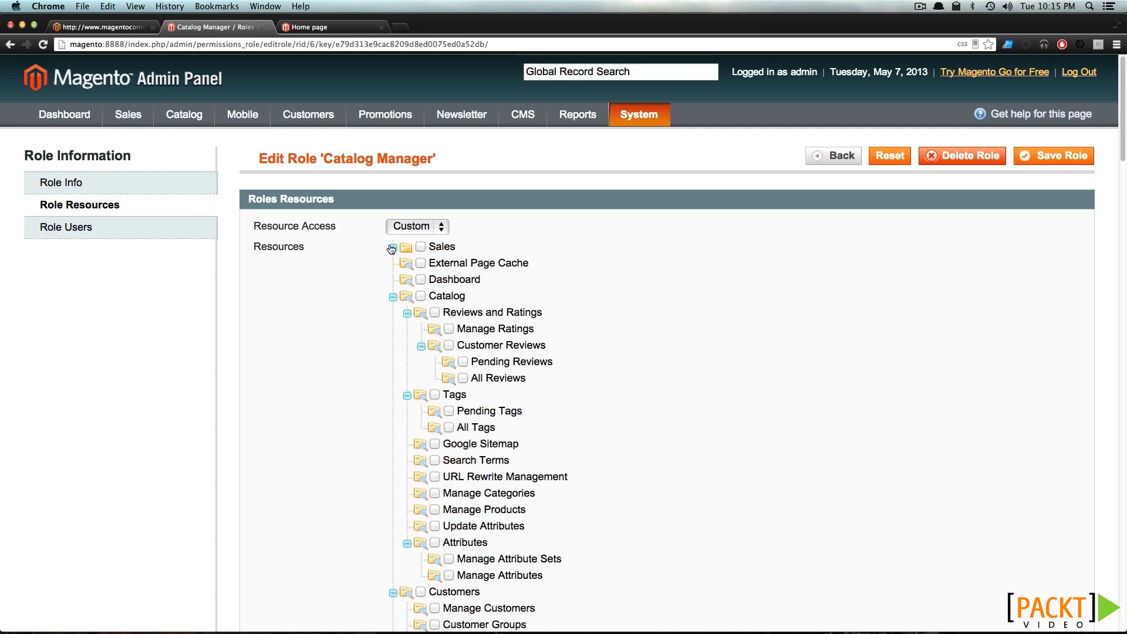
{"action": "left_click", "coordinate": [420, 296]}
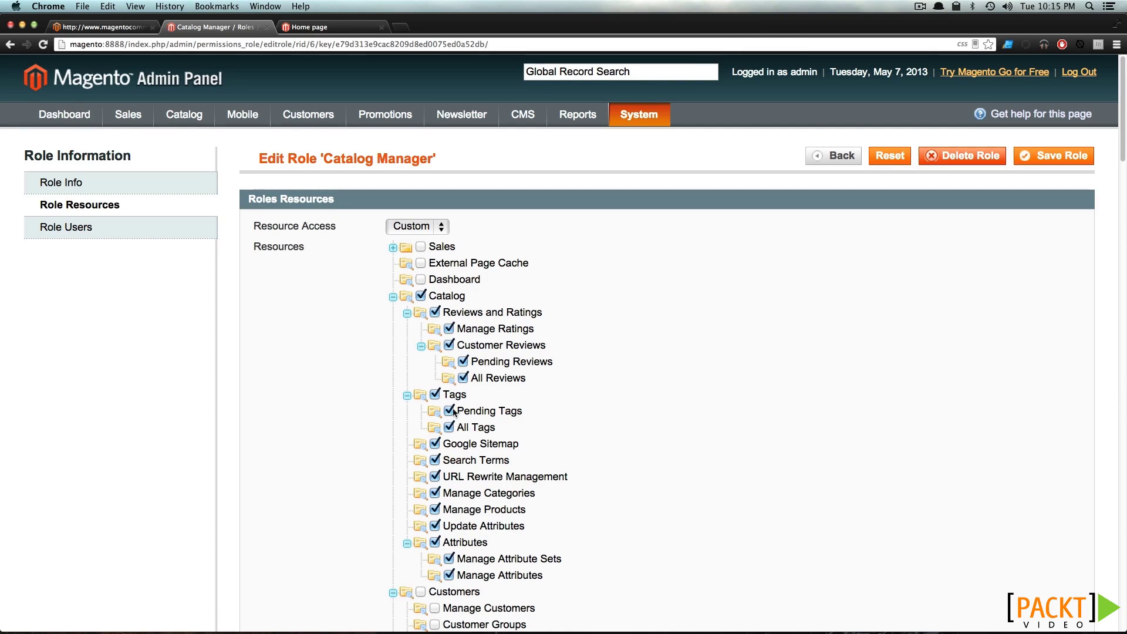
{"action": "scroll", "coordinate": [463, 475], "scroll_direction": "down", "scroll_amount": 1}
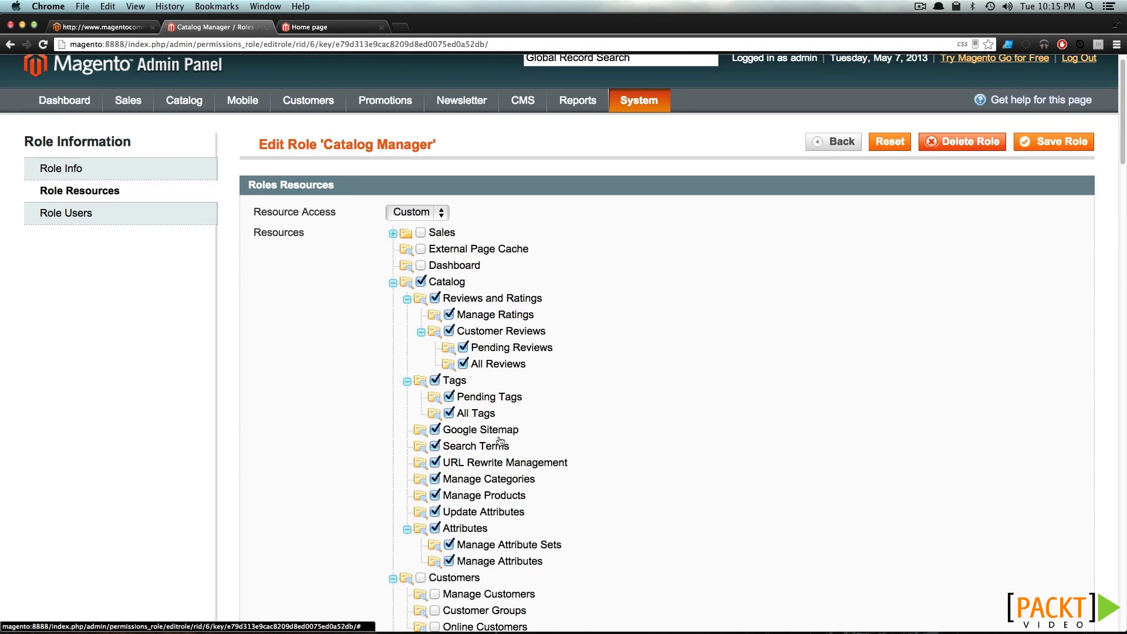
{"action": "scroll", "coordinate": [498, 491], "scroll_direction": "down", "scroll_amount": 1}
{"action": "scroll", "coordinate": [498, 491], "scroll_direction": "down", "scroll_amount": 3}
{"action": "scroll", "coordinate": [498, 491], "scroll_direction": "up", "scroll_amount": 4}
{"action": "left_click", "coordinate": [1028, 163]}
Go to System > Permissions > Users and start a new admin user
{"action": "mouse_move", "coordinate": [660, 120]}
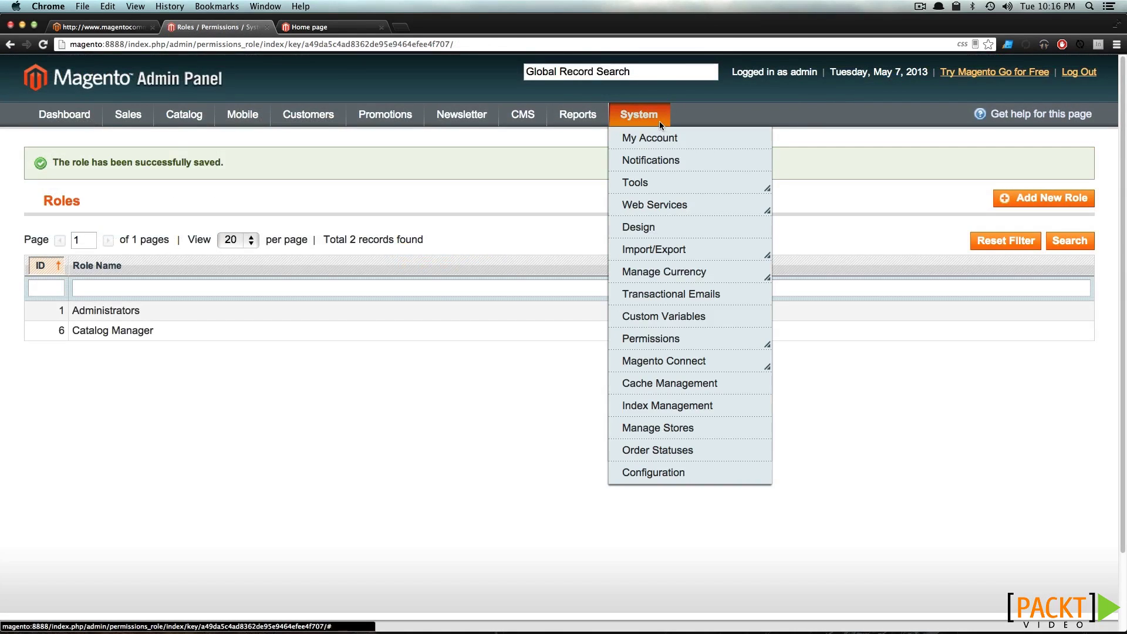
{"action": "mouse_move", "coordinate": [666, 340]}
{"action": "left_click", "coordinate": [760, 363]}
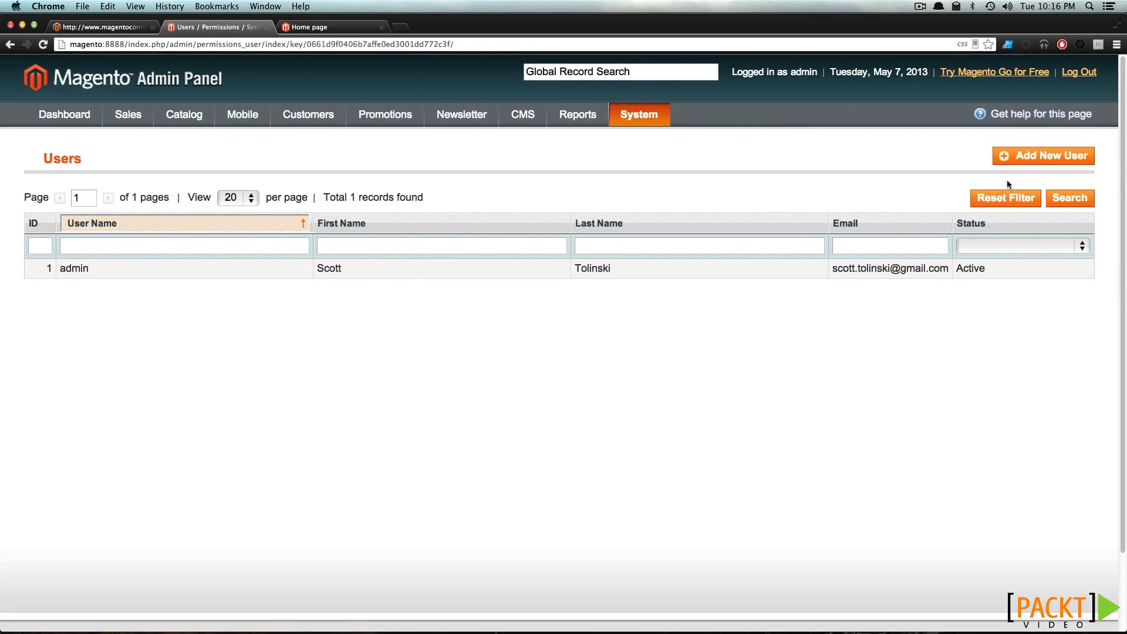
{"action": "left_click", "coordinate": [1021, 166]}
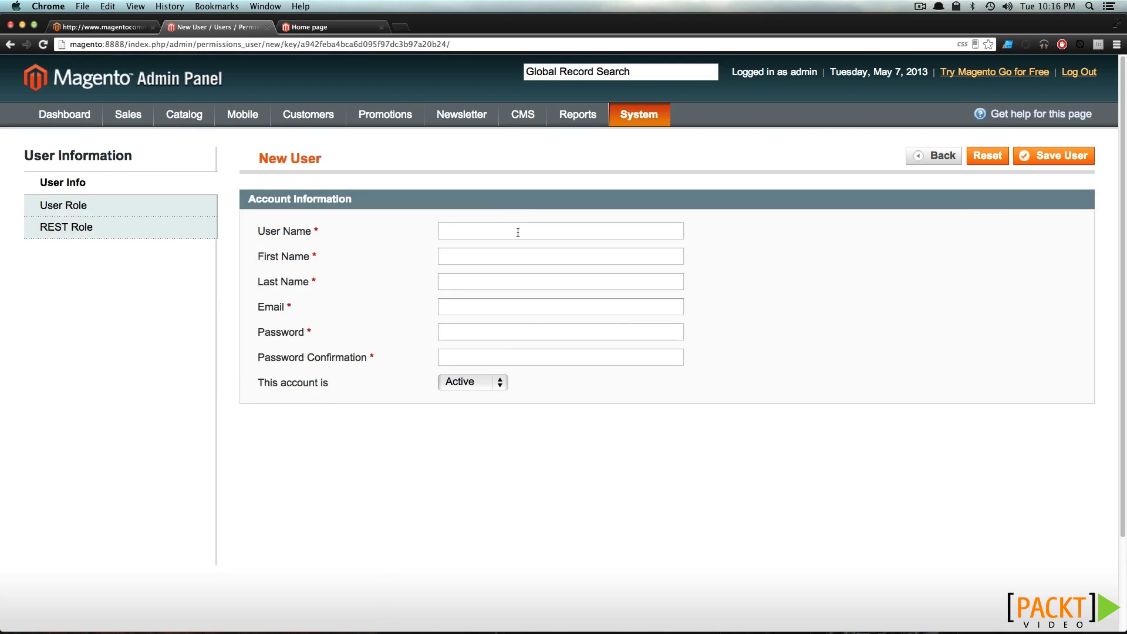
Fill in username 'catalog', the user's first and last name, e-mail and password
{"action": "type", "text": "catalog"}
{"action": "key", "text": "Tab"}
{"action": "key", "text": "Tab"}
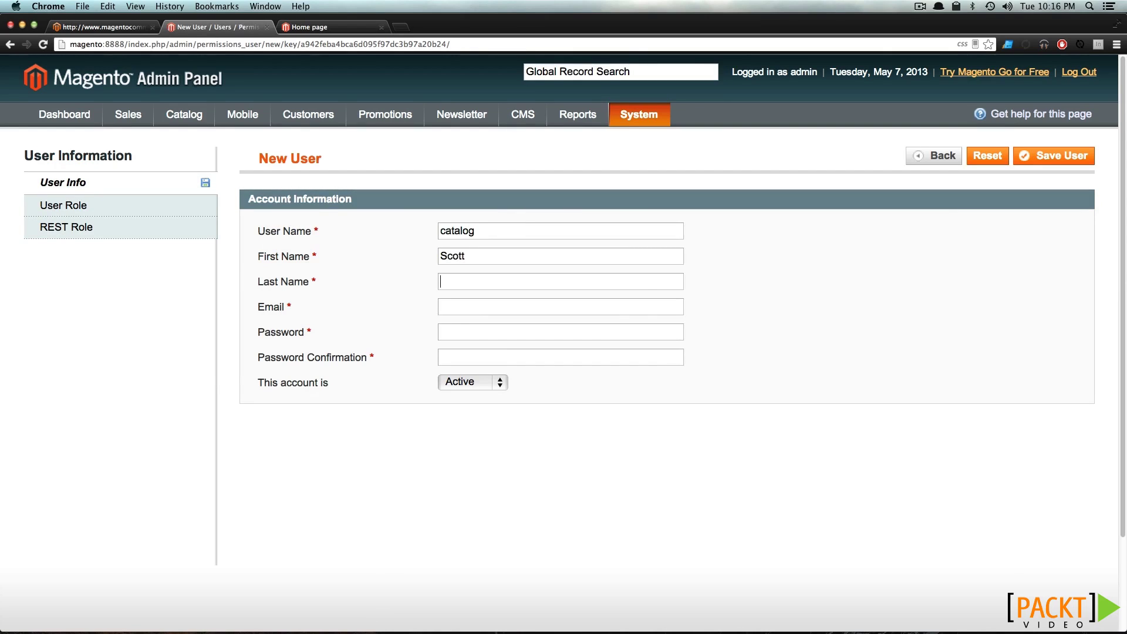
{"action": "key", "text": "Tab"}
{"action": "type", "text": "sc"}
{"action": "key", "text": "Down"}
{"action": "key", "text": "Down"}
{"action": "key", "text": "Return"}
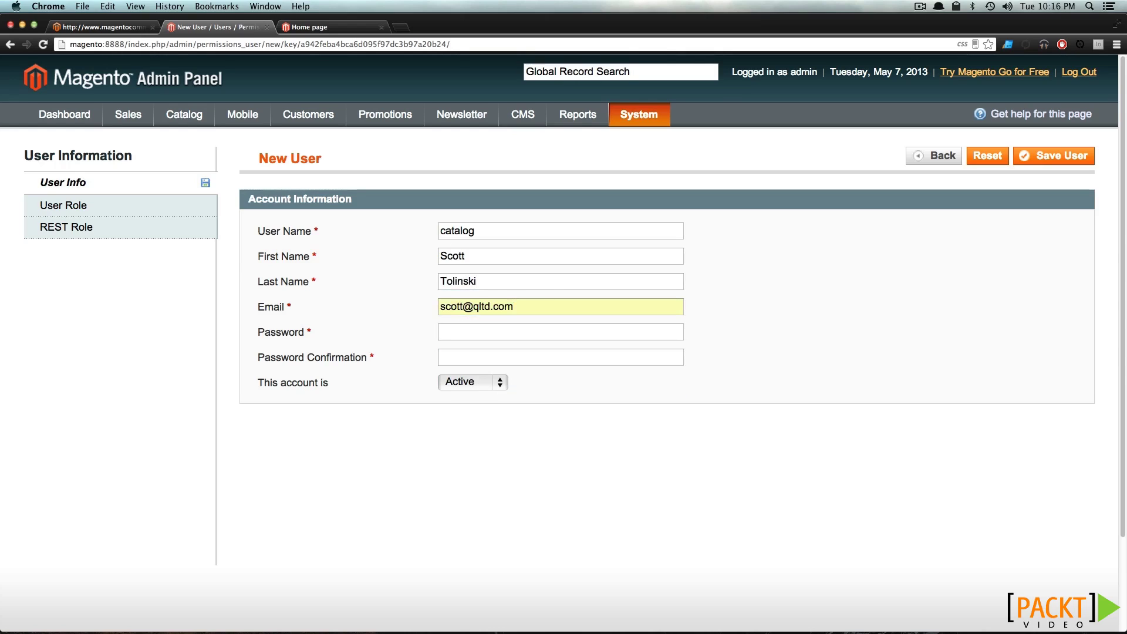
{"action": "type", "text": "123••••••••"}
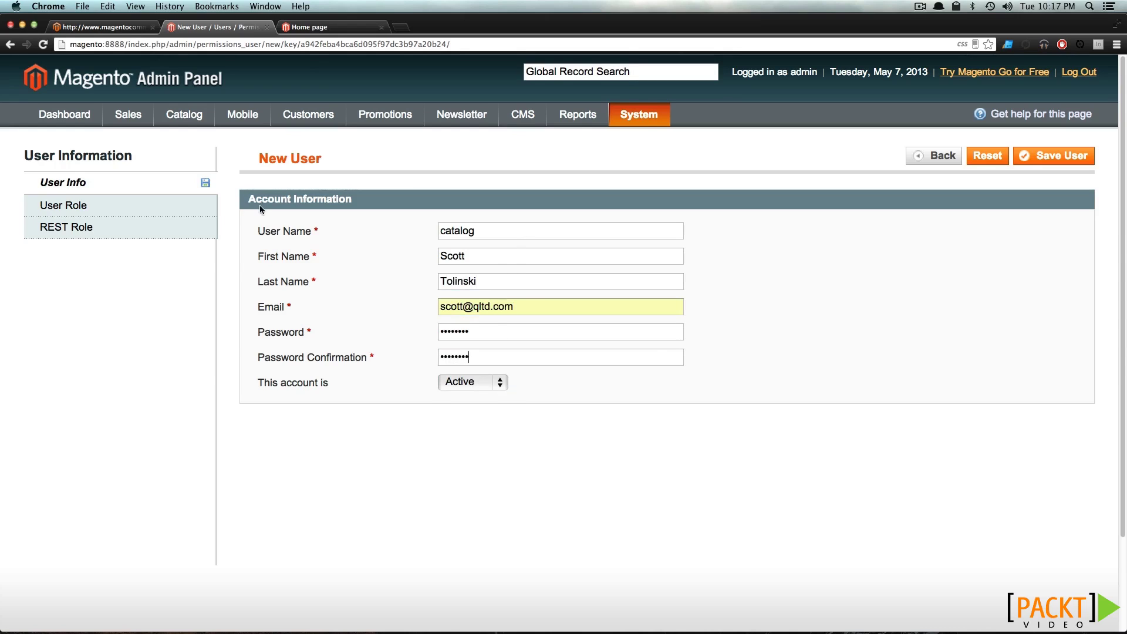
Assign the Catalog Manager role, correct the password field, and save the user
{"action": "left_click", "coordinate": [176, 207]}
{"action": "left_click", "coordinate": [271, 288]}
{"action": "left_click", "coordinate": [1062, 152]}
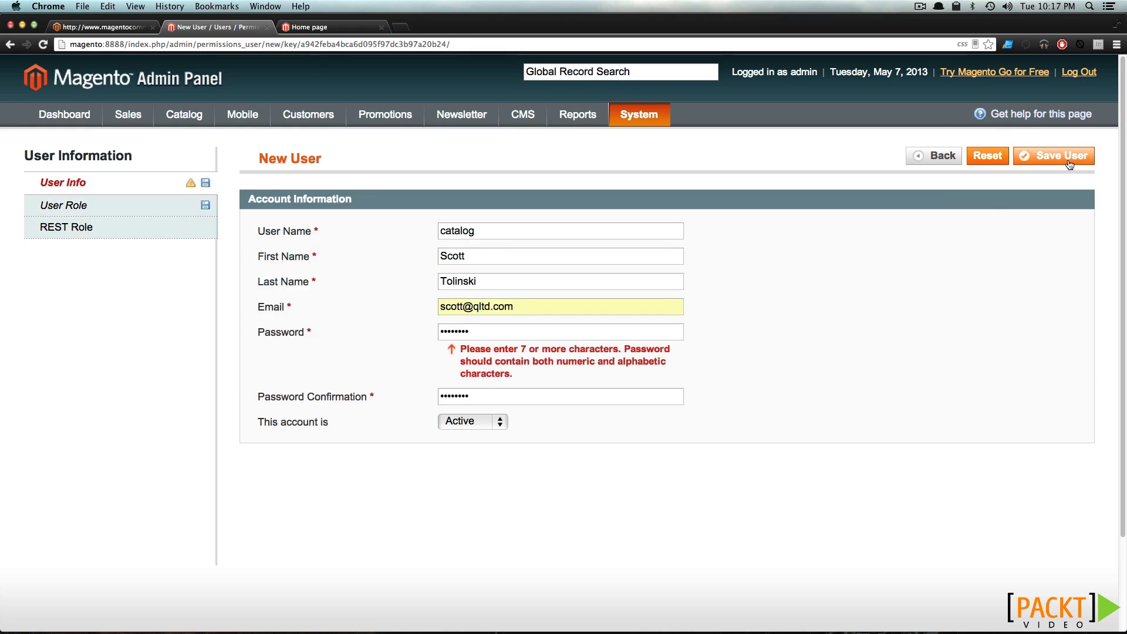
{"action": "type", "text": "1"}
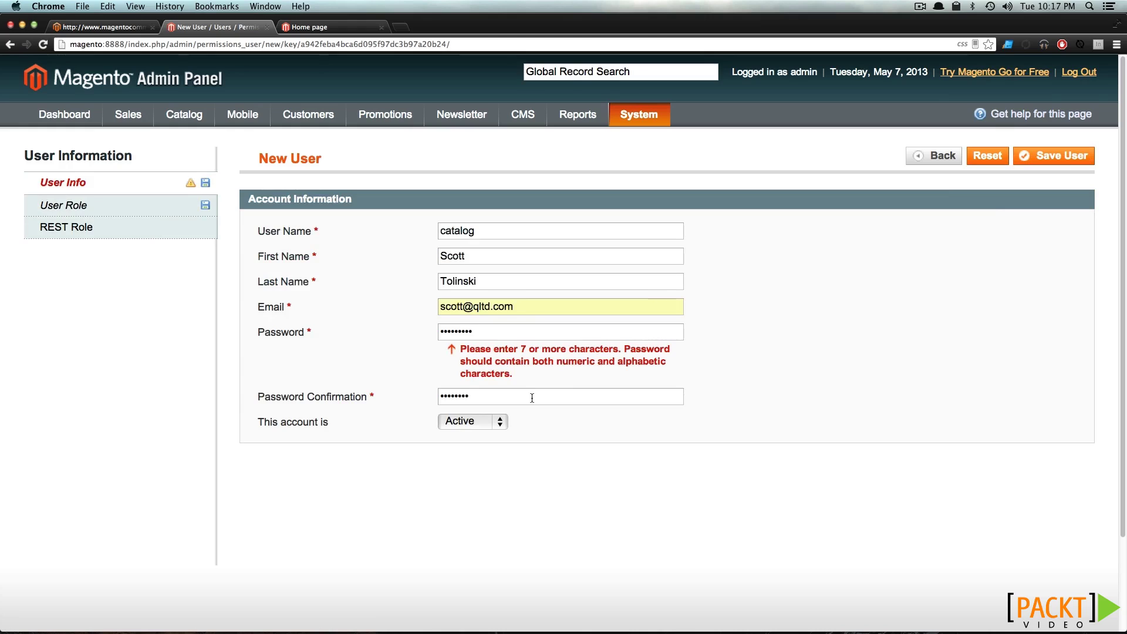
{"action": "type", "text": "1"}
{"action": "left_click", "coordinate": [1038, 157]}
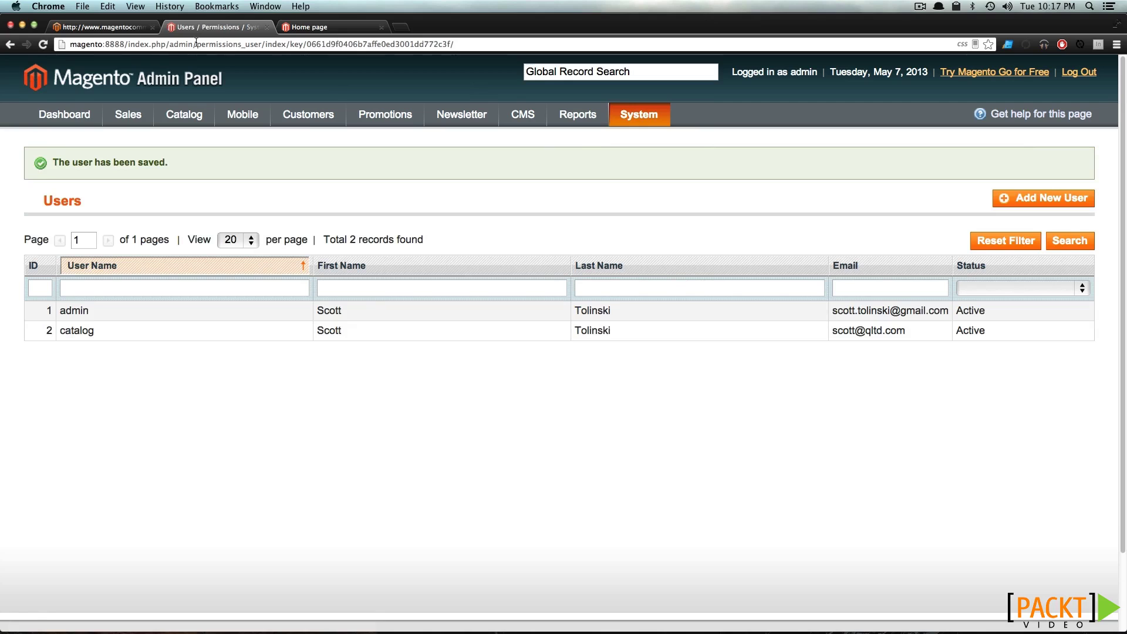
Load the admin panel URL in a new private browser window
{"action": "left_click_drag", "start_coordinate": [196, 43], "coordinate": [70, 44]}
{"action": "key", "text": "super+c"}
{"action": "key", "text": "super+shift+n"}
{"action": "key", "text": "super+v"}
{"action": "key", "text": "Return"}
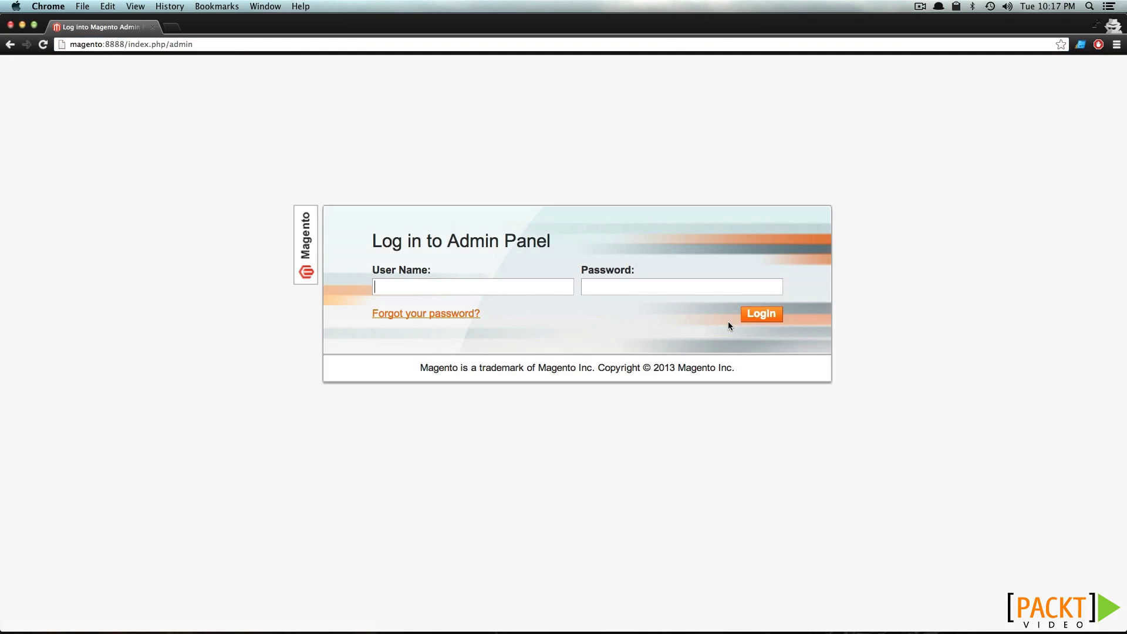
Log in as user 'catalog' and check that only the Catalog menu is available
{"action": "type", "text": "catalog"}
{"action": "key", "text": "Tab"}
{"action": "type", "text": "•••••••••"}
{"action": "key", "text": "Return"}
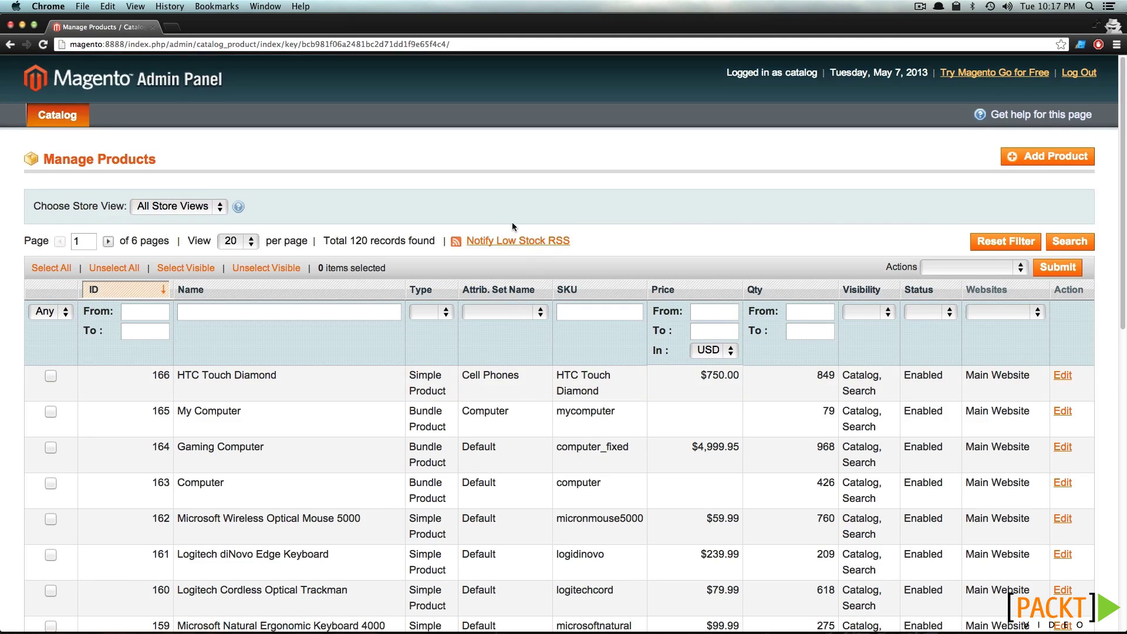
{"action": "mouse_move", "coordinate": [69, 120]}
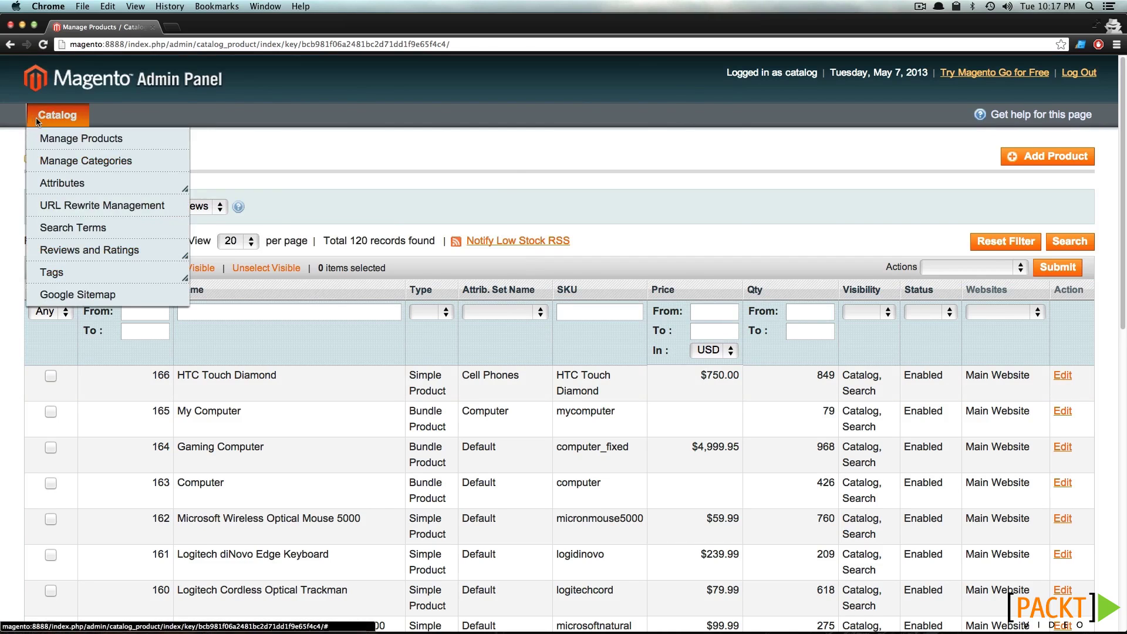
{"action": "scroll", "coordinate": [673, 252], "scroll_direction": "down", "scroll_amount": 2}
{"action": "scroll", "coordinate": [671, 251], "scroll_direction": "down", "scroll_amount": 2}
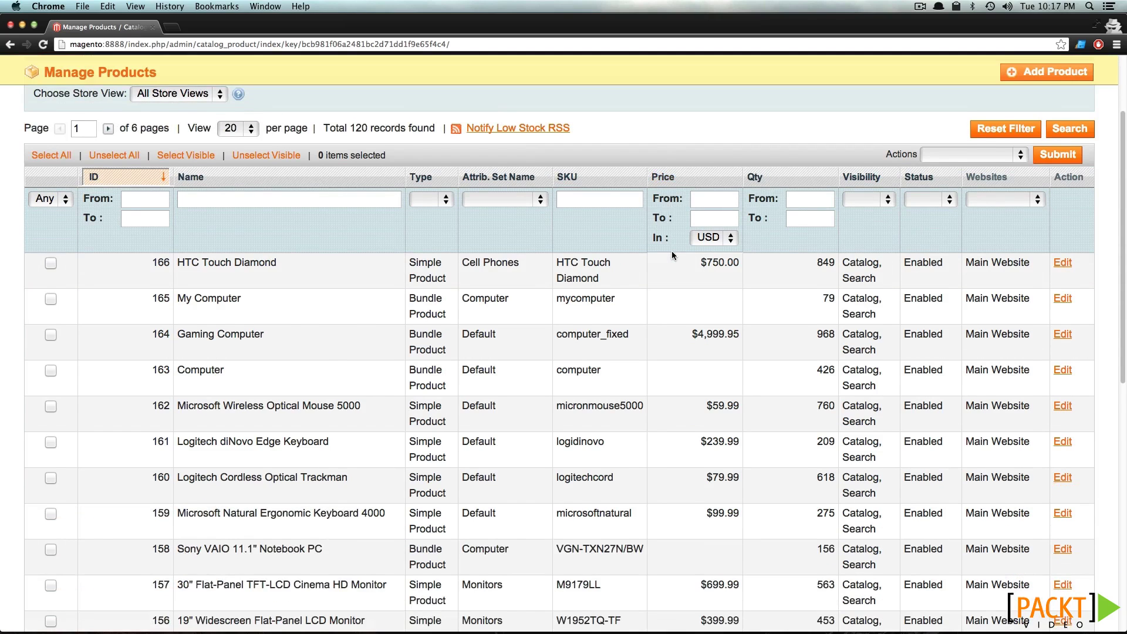
{"action": "scroll", "coordinate": [353, 253], "scroll_direction": "up", "scroll_amount": 5}
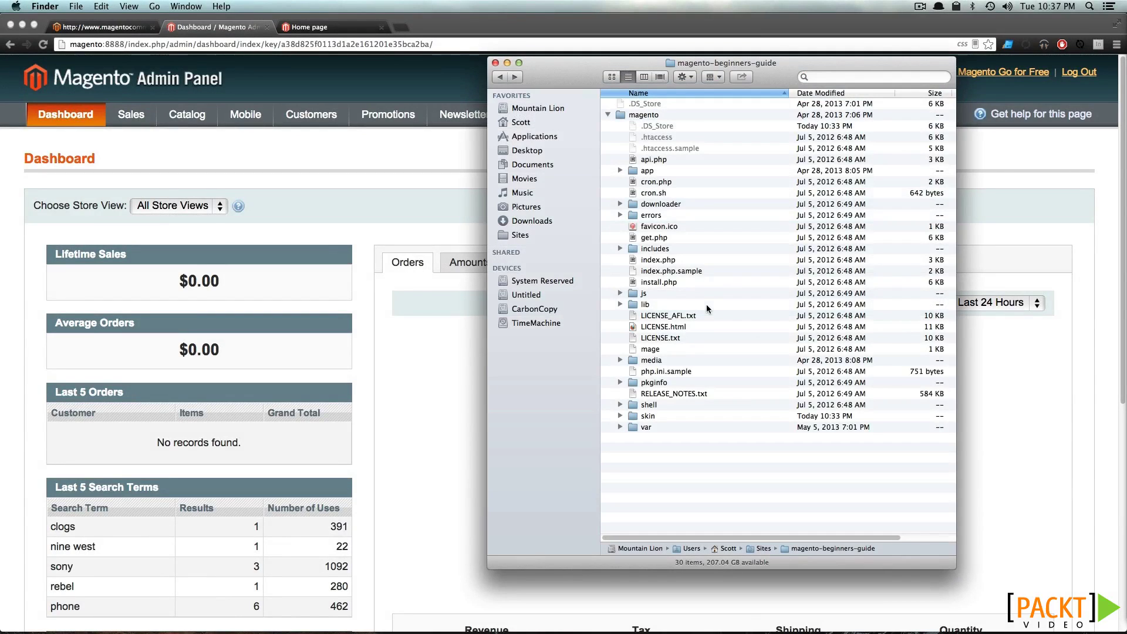
In Finder, browse skin > frontend and look inside the base folder
{"action": "double_click", "coordinate": [646, 417]}
{"action": "double_click", "coordinate": [634, 126]}
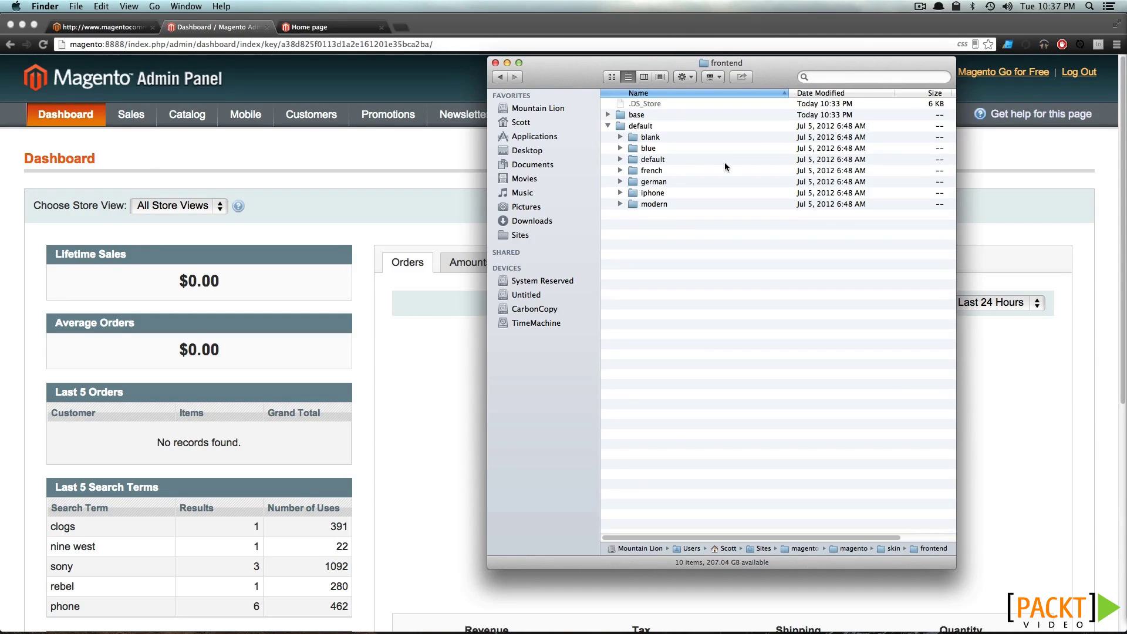
{"action": "left_click", "coordinate": [608, 115]}
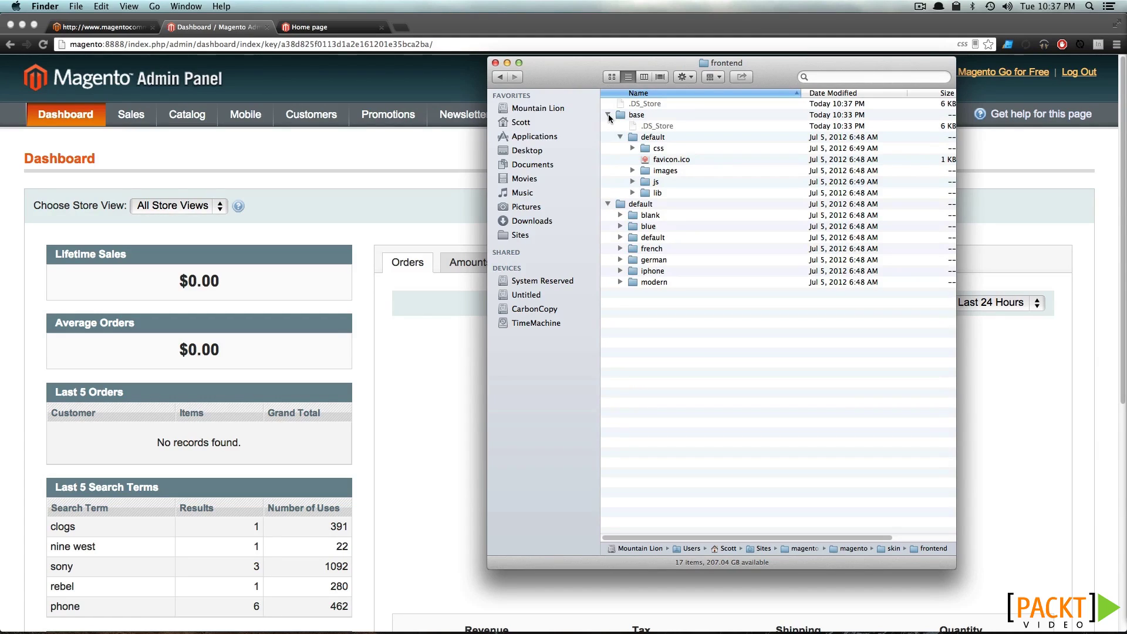
{"action": "left_click", "coordinate": [608, 116]}
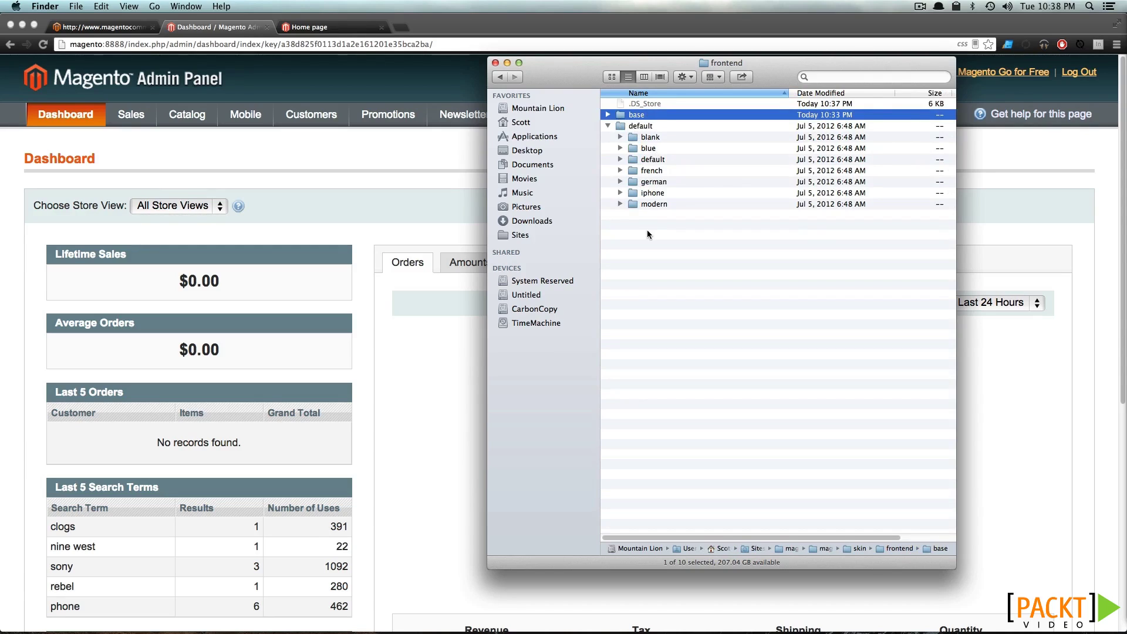
{"action": "left_click", "coordinate": [452, 168]}
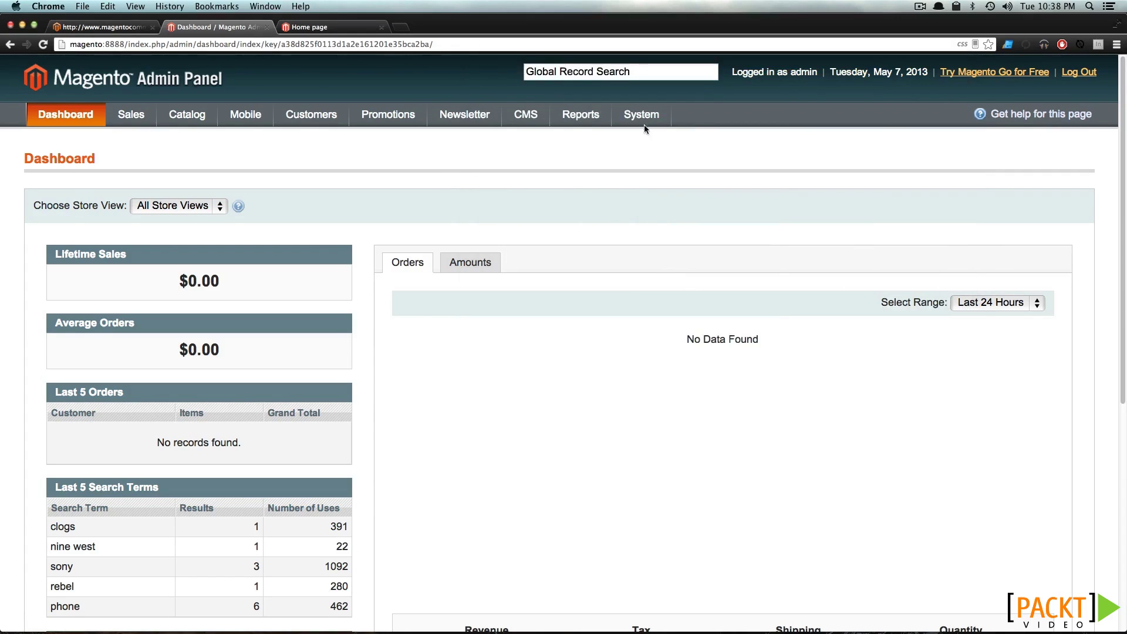
Open System > Configuration > Design and expand the Package and Themes settings
{"action": "mouse_move", "coordinate": [646, 119]}
{"action": "left_click", "coordinate": [694, 473]}
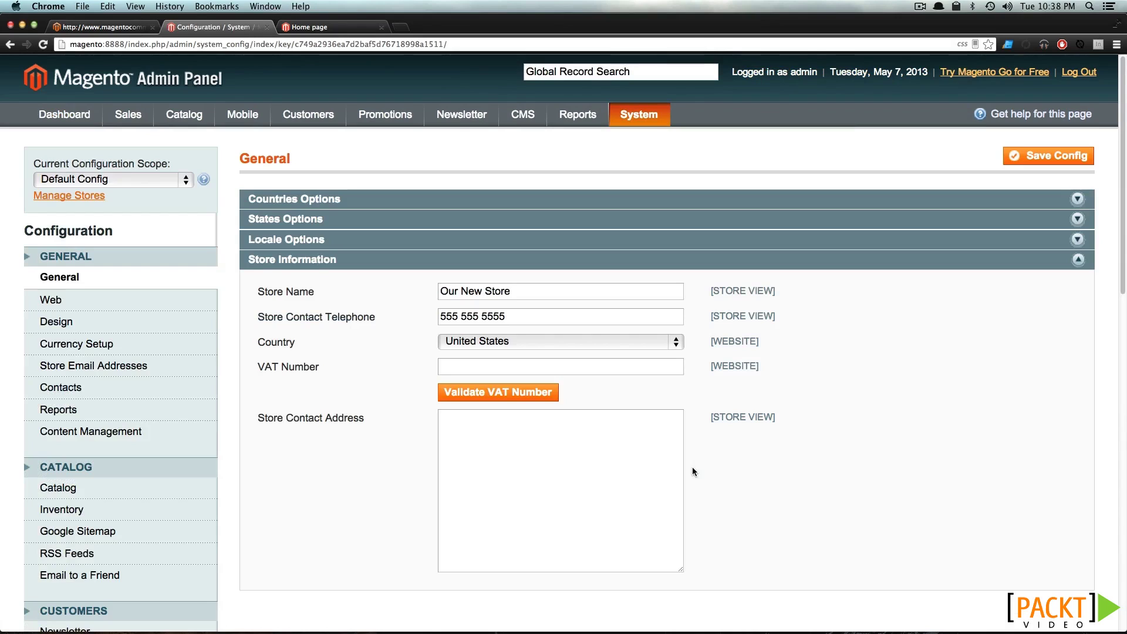
{"action": "scroll", "coordinate": [217, 420], "scroll_direction": "down", "scroll_amount": 3}
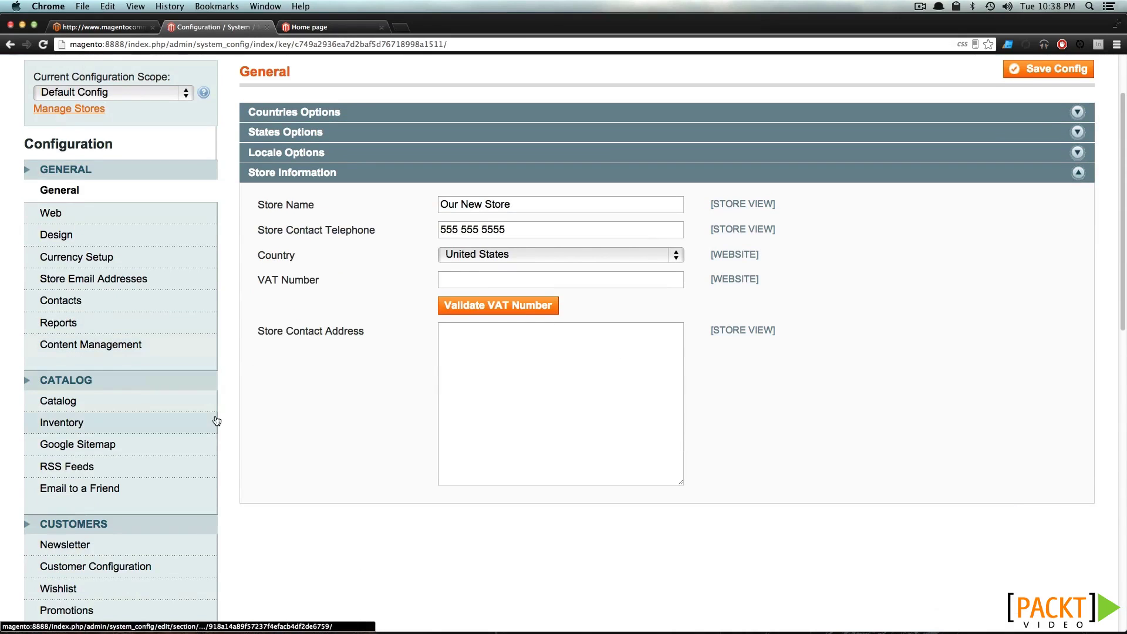
{"action": "left_click", "coordinate": [135, 243]}
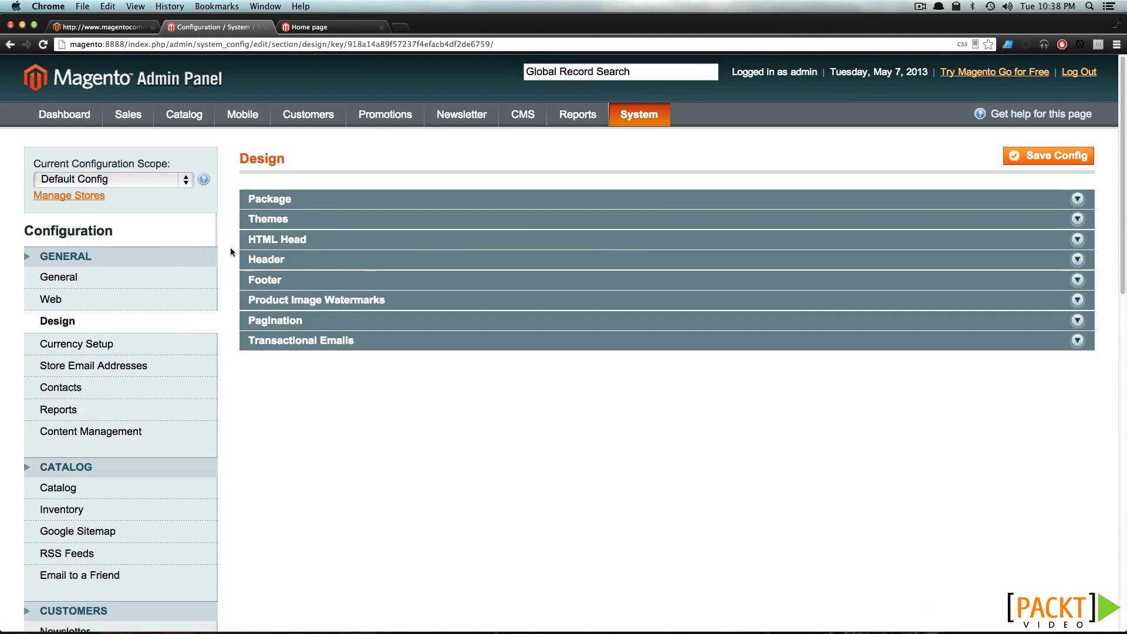
{"action": "left_click", "coordinate": [534, 223]}
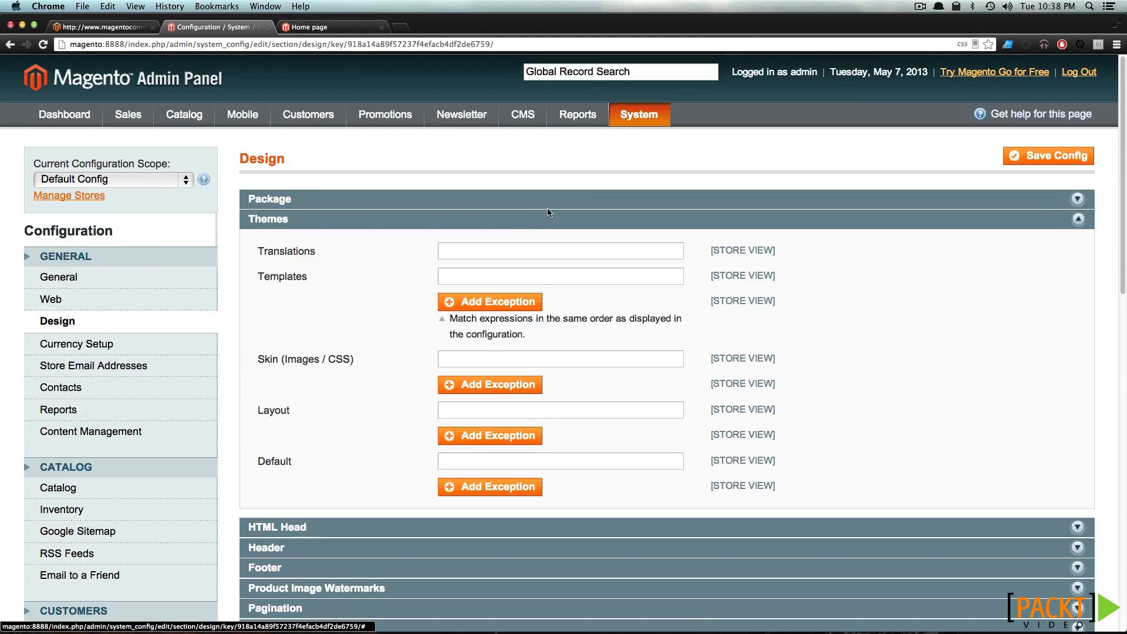
{"action": "left_click", "coordinate": [547, 202]}
{"action": "scroll", "coordinate": [627, 351], "scroll_direction": "down", "scroll_amount": 1}
Look up the default package's theme folders in Finder and pick 'modern'
{"action": "key", "text": "super+Tab"}
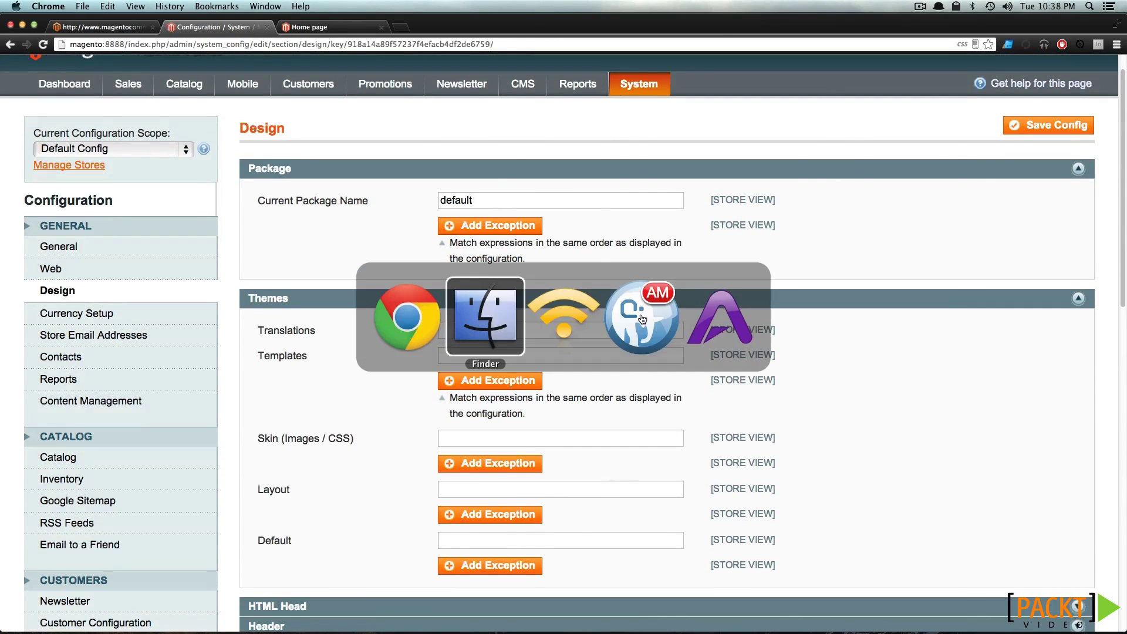
{"action": "left_click_drag", "start_coordinate": [594, 74], "coordinate": [728, 95]}
{"action": "left_click", "coordinate": [764, 148]}
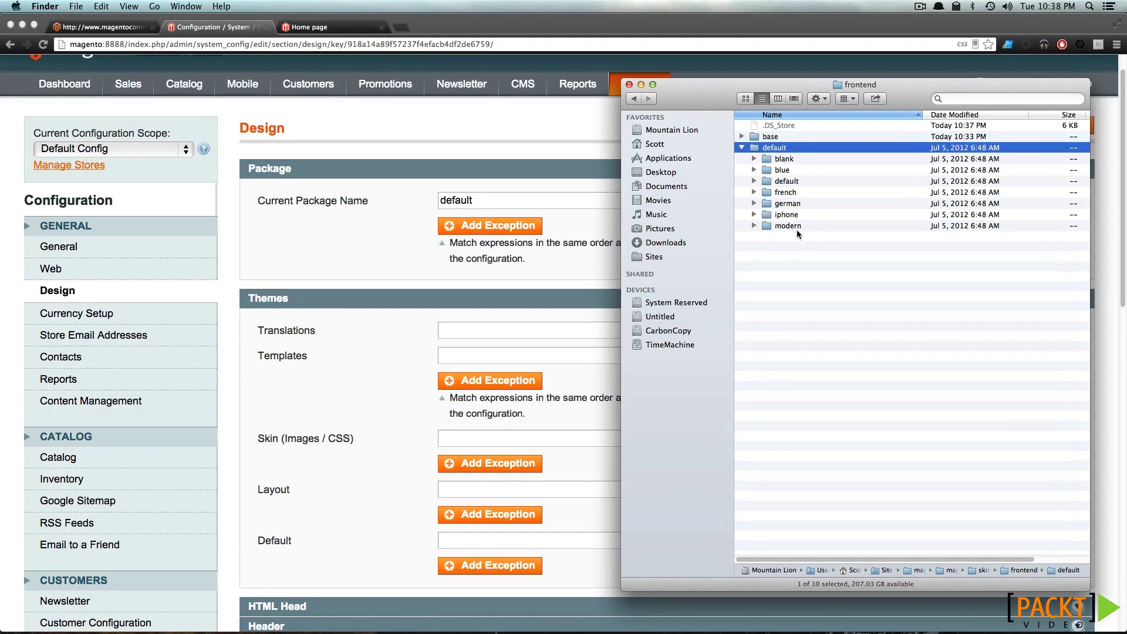
{"action": "left_click", "coordinate": [411, 362]}
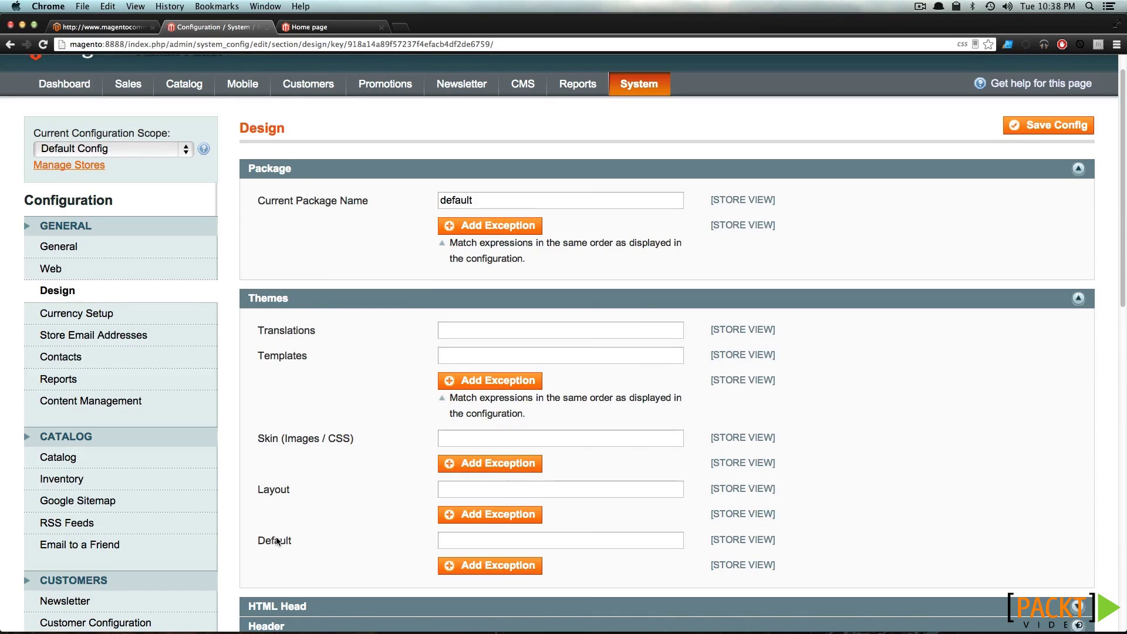
{"action": "key", "text": "super+Tab"}
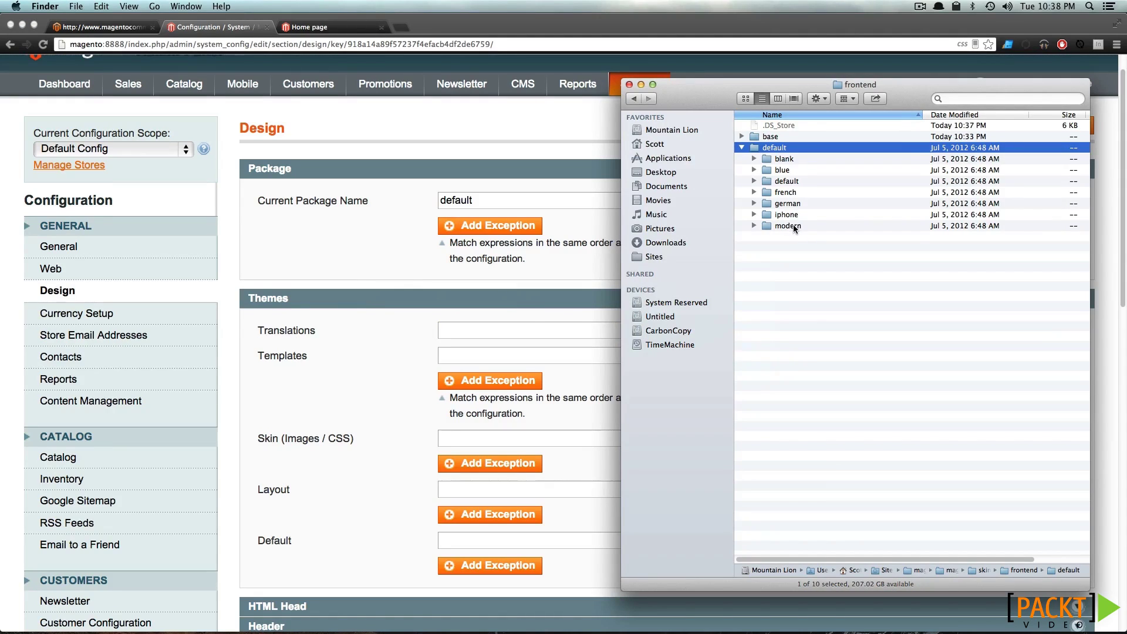
{"action": "left_click", "coordinate": [793, 229]}
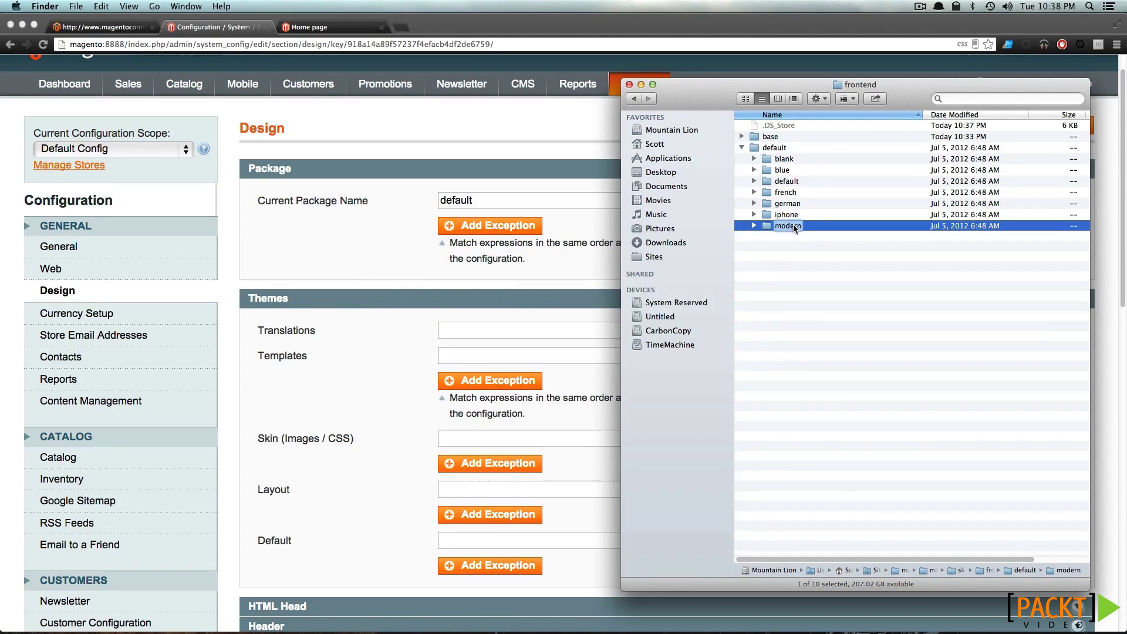
{"action": "left_click", "coordinate": [435, 378]}
Set Templates, Skin and Layout to 'modern' and save the configuration
{"action": "left_click", "coordinate": [444, 355]}
{"action": "type", "text": "modern"}
{"action": "left_click", "coordinate": [479, 440]}
{"action": "type", "text": "modern"}
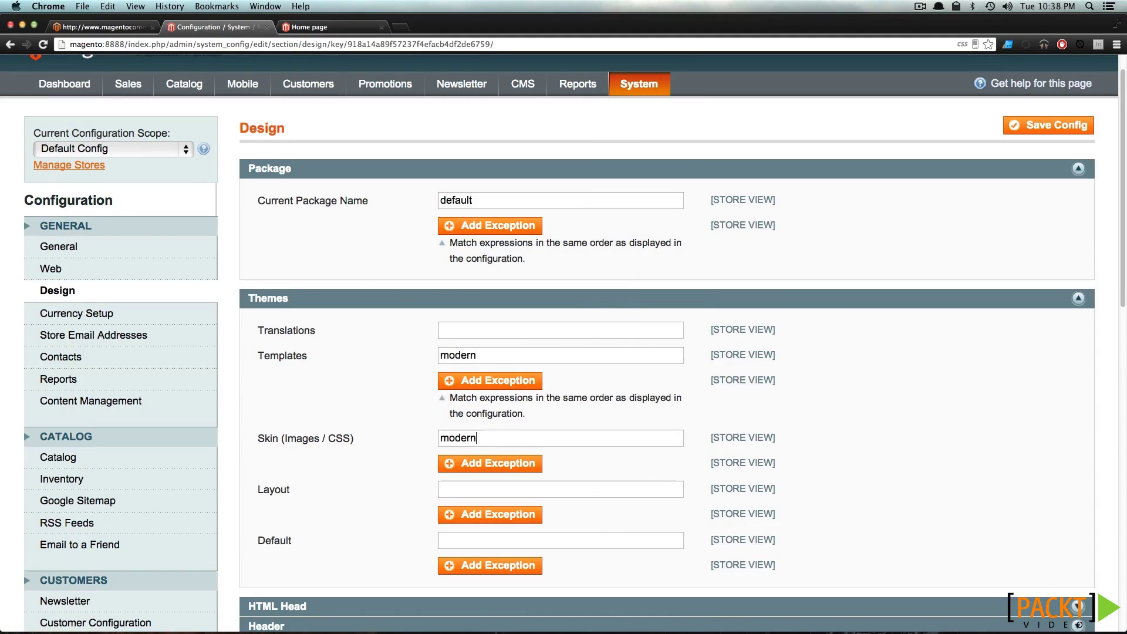
{"action": "left_click", "coordinate": [446, 490]}
{"action": "type", "text": "modern"}
{"action": "left_click", "coordinate": [1013, 127]}
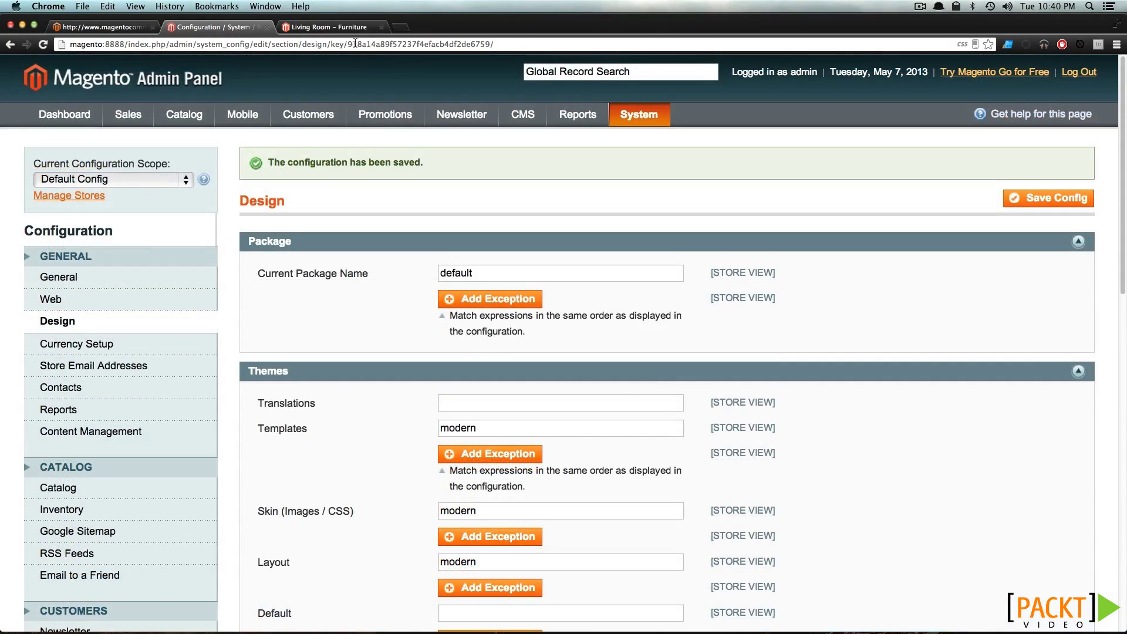
{"action": "left_click", "coordinate": [342, 30]}
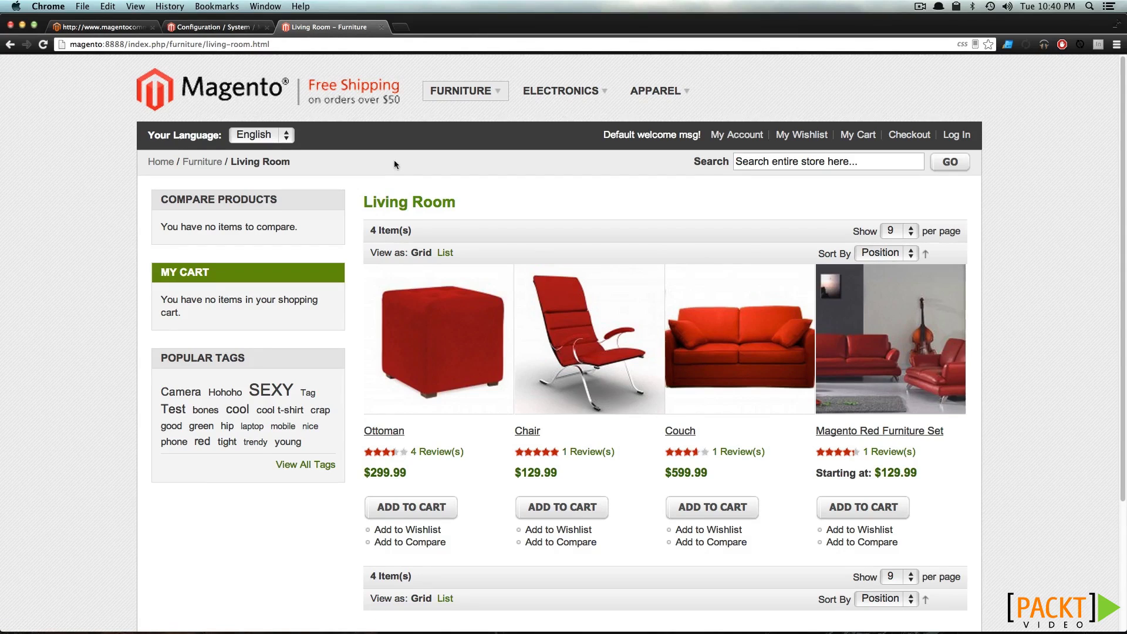
Scroll through the Living Room storefront page, then go back to the Design settings and Finder
{"action": "scroll", "coordinate": [405, 167], "scroll_direction": "down", "scroll_amount": 3}
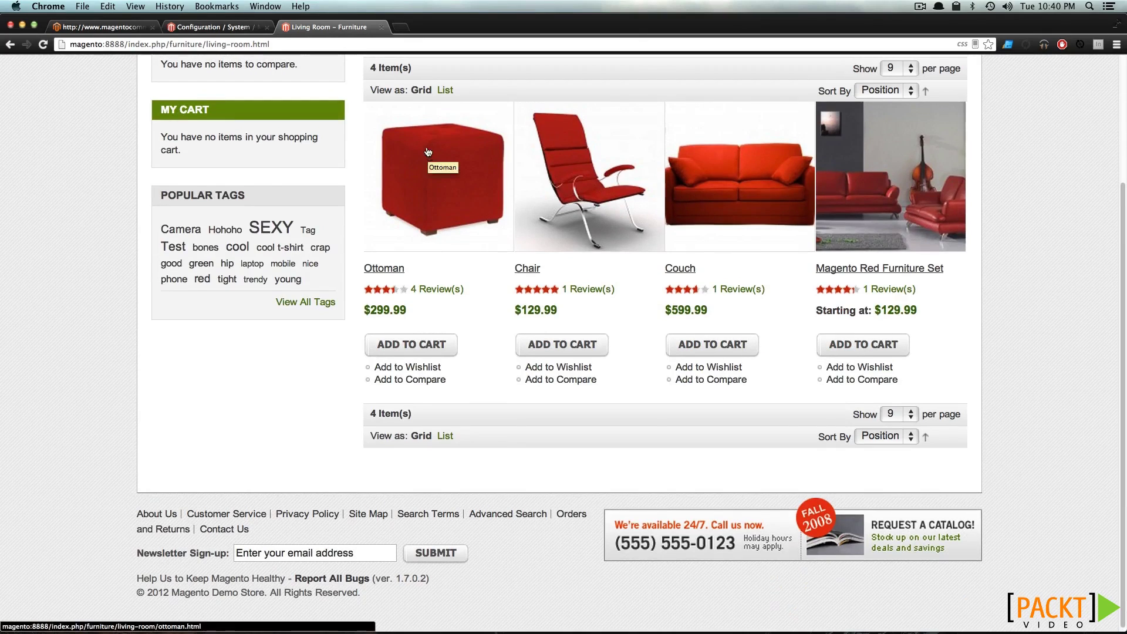
{"action": "scroll", "coordinate": [428, 168], "scroll_direction": "up", "scroll_amount": 3}
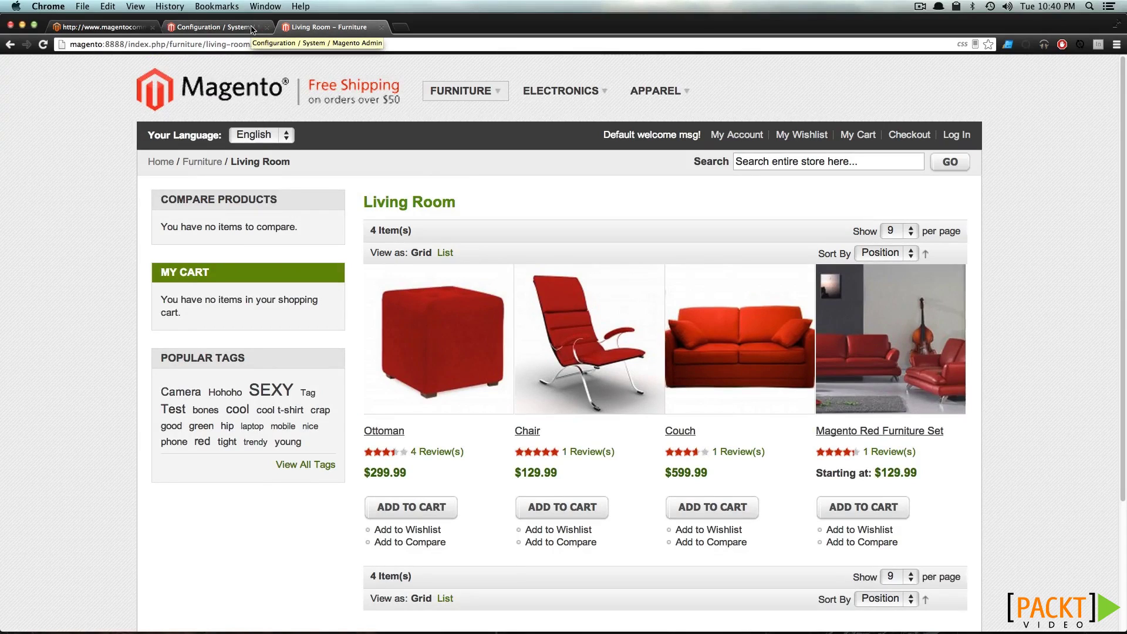
{"action": "left_click", "coordinate": [253, 29]}
{"action": "key", "text": "super+Tab"}
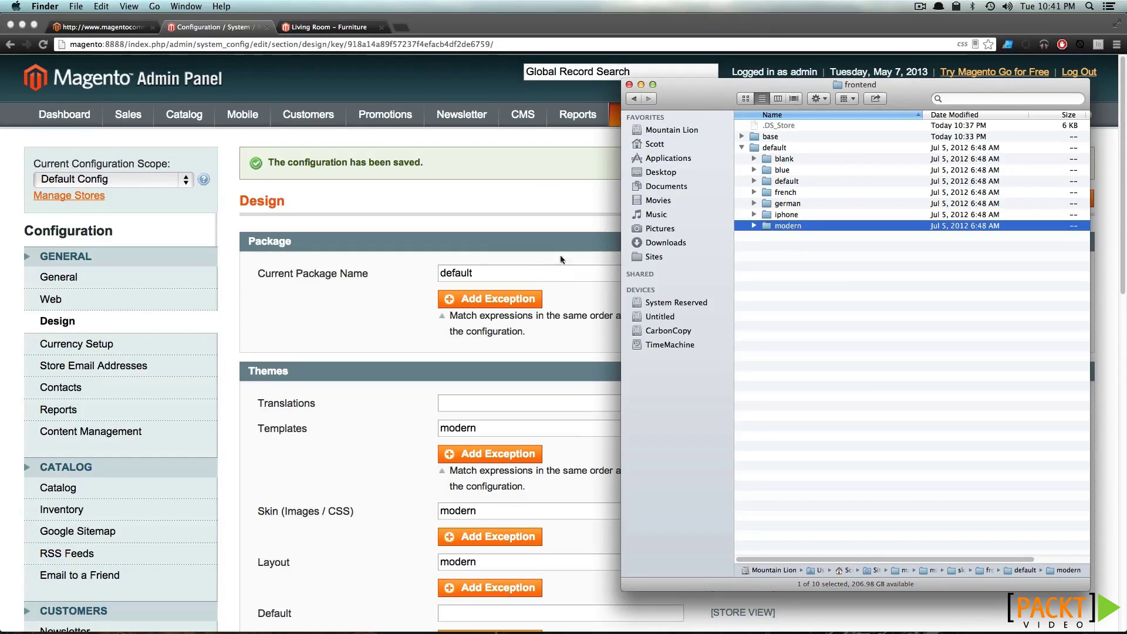
Copy the 'blue' theme folder name from the default package in Finder
{"action": "left_click", "coordinate": [739, 149]}
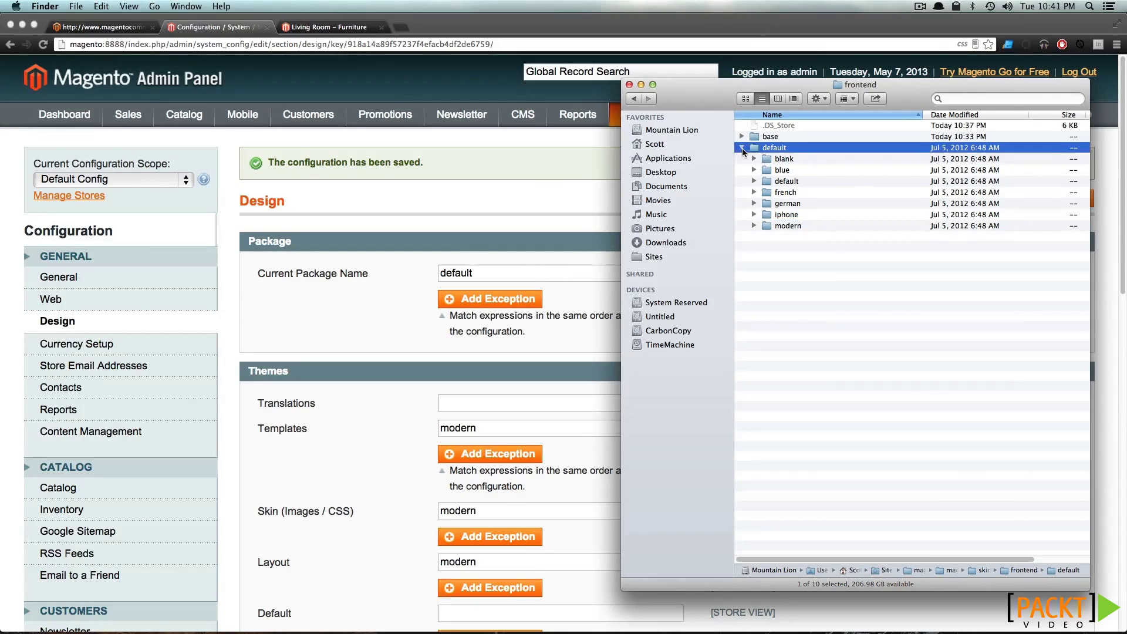
{"action": "left_click", "coordinate": [742, 148]}
{"action": "left_click", "coordinate": [781, 160]}
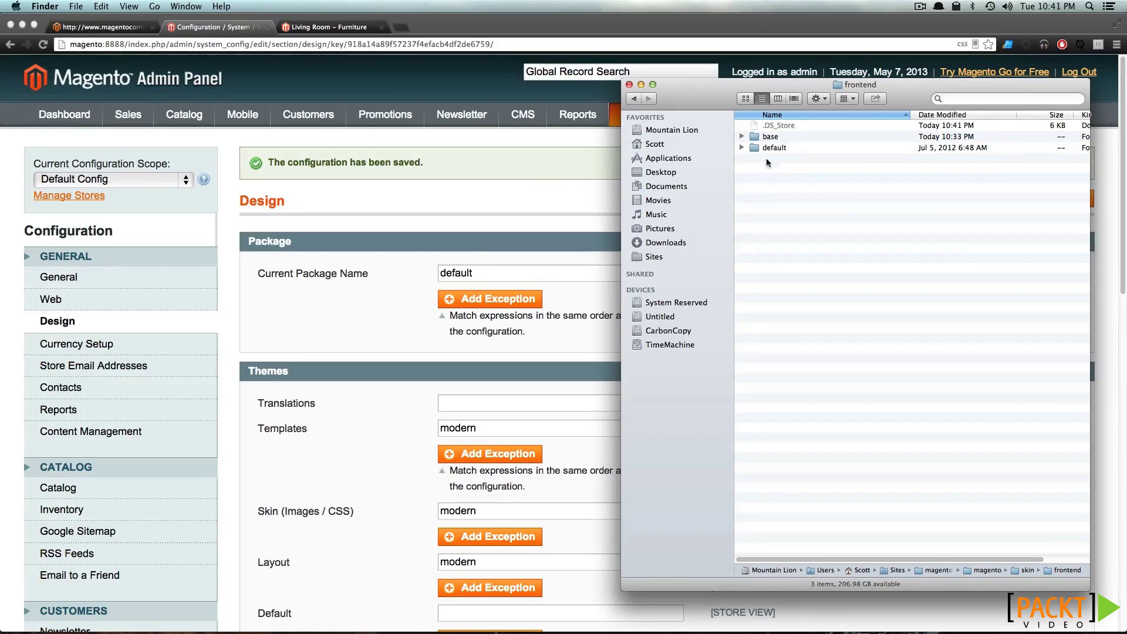
{"action": "left_click", "coordinate": [740, 146]}
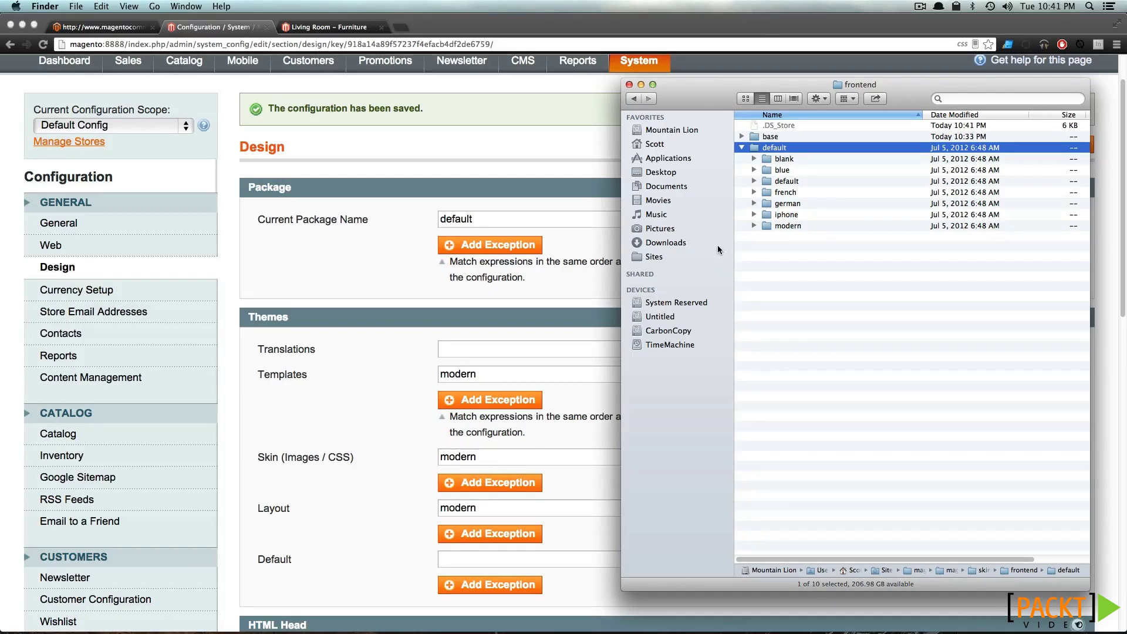
{"action": "left_click", "coordinate": [783, 171]}
{"action": "left_click", "coordinate": [782, 170]}
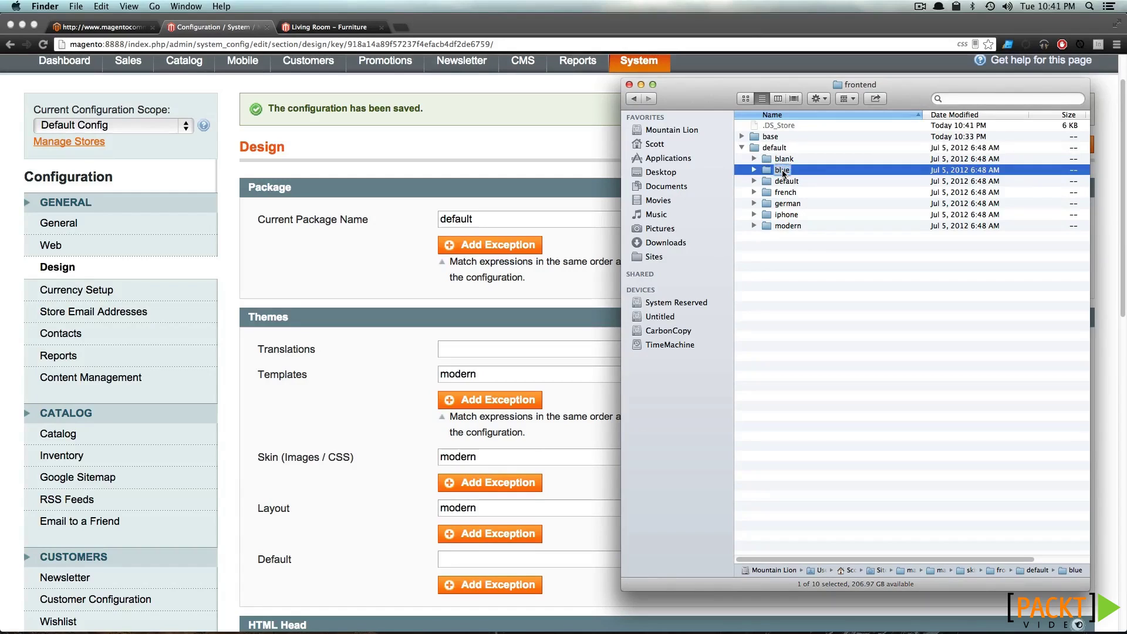
{"action": "key", "text": "super+c"}
Replace 'modern' with 'blue' in Skin, Layout and Templates, save, and reload the storefront
{"action": "double_click", "coordinate": [511, 460]}
{"action": "key", "text": "super+v"}
{"action": "double_click", "coordinate": [487, 508]}
{"action": "key", "text": "super+v"}
{"action": "double_click", "coordinate": [516, 380]}
{"action": "key", "text": "super+v"}
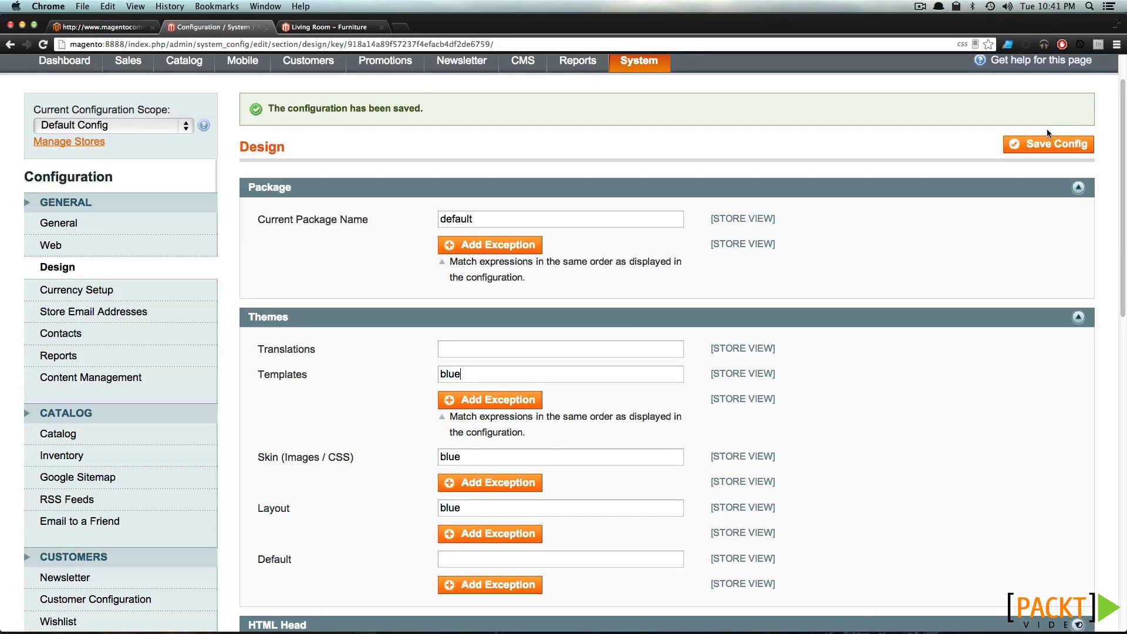
{"action": "left_click", "coordinate": [1040, 147]}
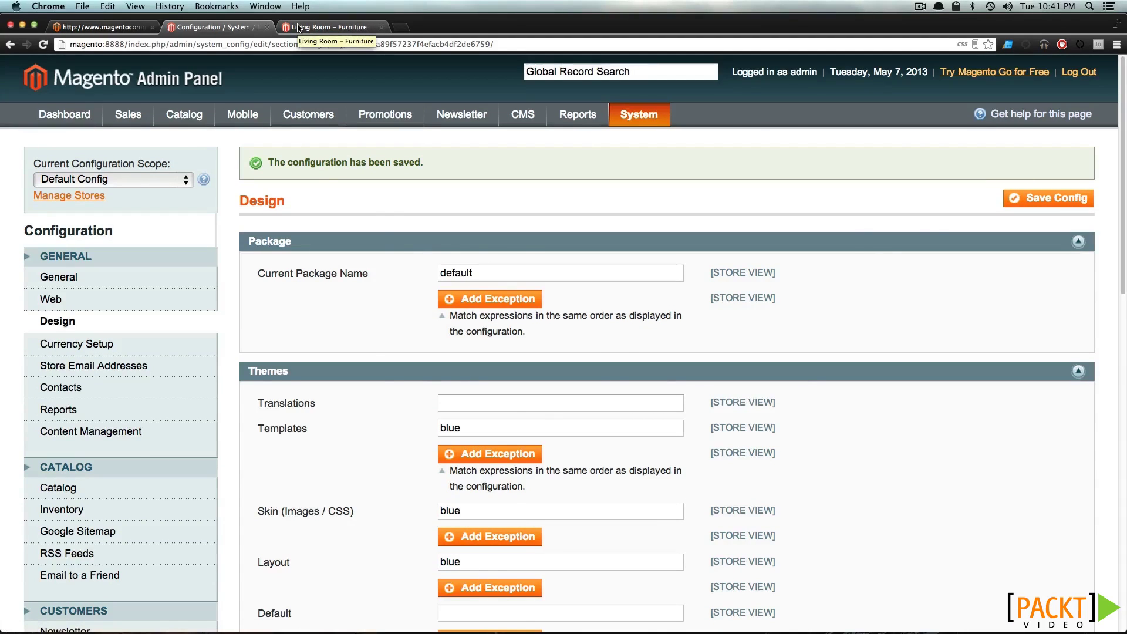
{"action": "left_click", "coordinate": [298, 27]}
{"action": "key", "text": "super+r"}
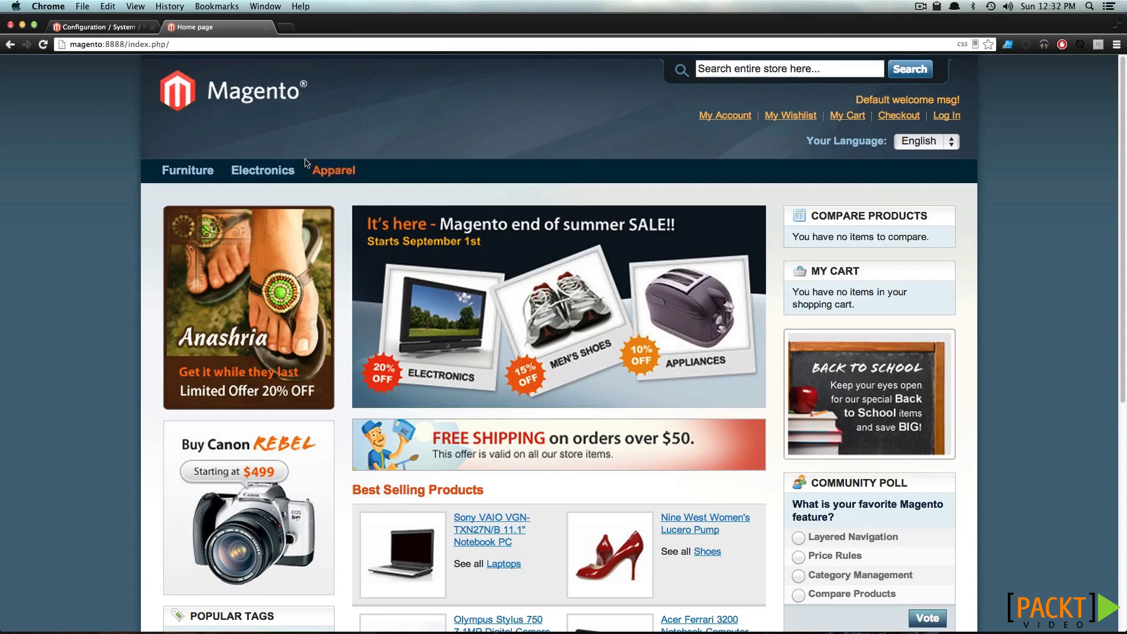
Inspect the Electronics and Apparel menus on the blue-themed home page
{"action": "mouse_move", "coordinate": [267, 168]}
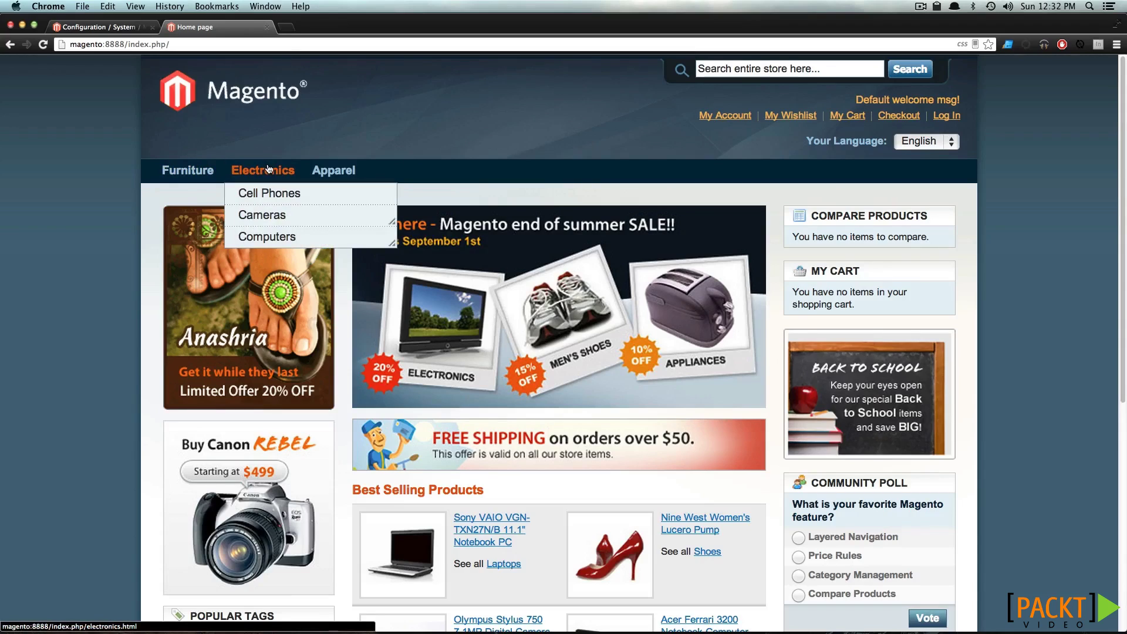
{"action": "mouse_move", "coordinate": [336, 178]}
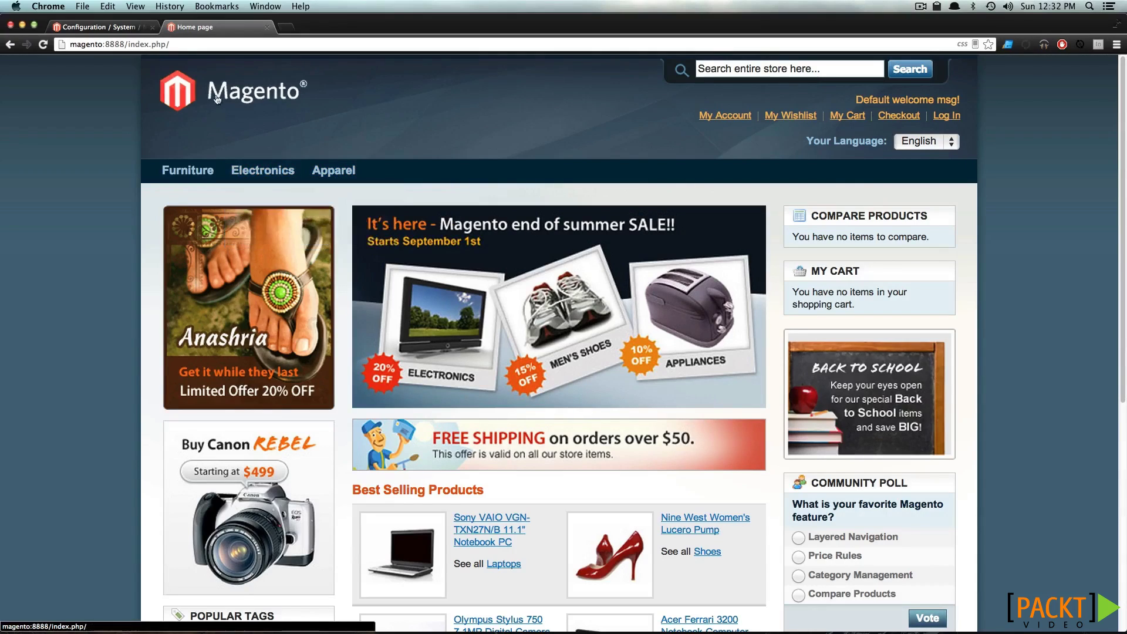
Go from the admin dashboard to category management and open the Root Catalog category
{"action": "left_click", "coordinate": [141, 28]}
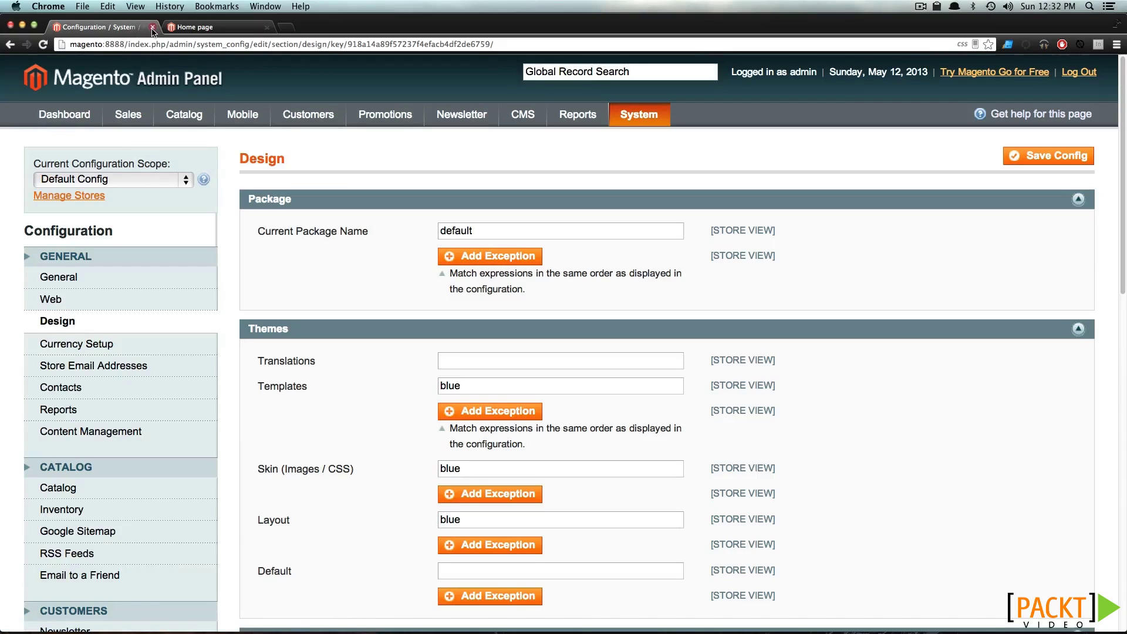
{"action": "left_click", "coordinate": [144, 85]}
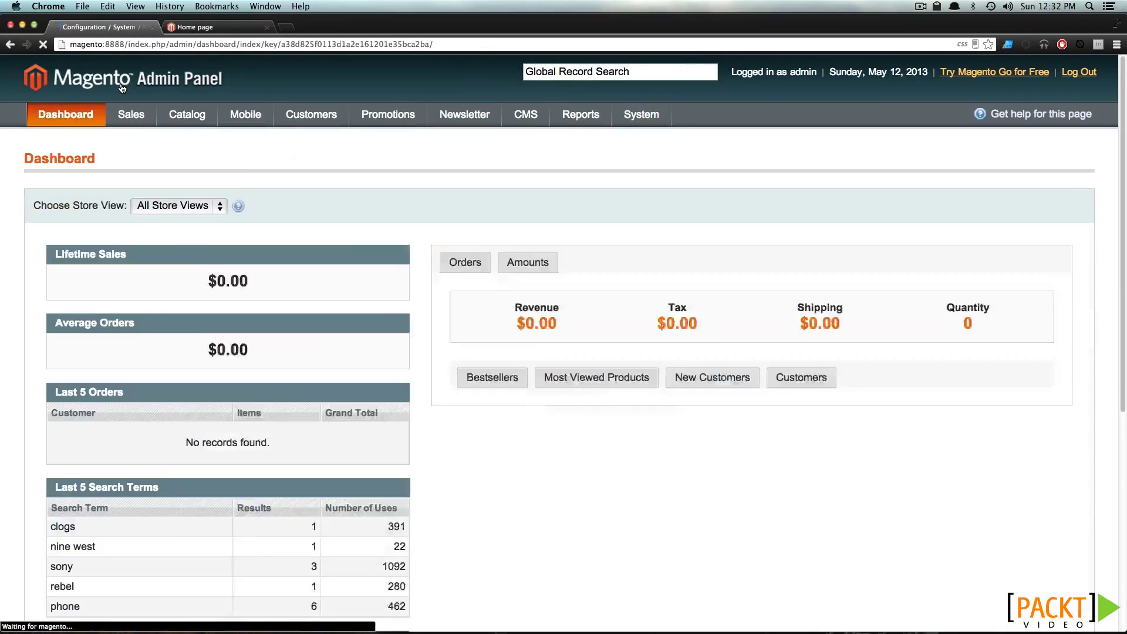
{"action": "mouse_move", "coordinate": [179, 114]}
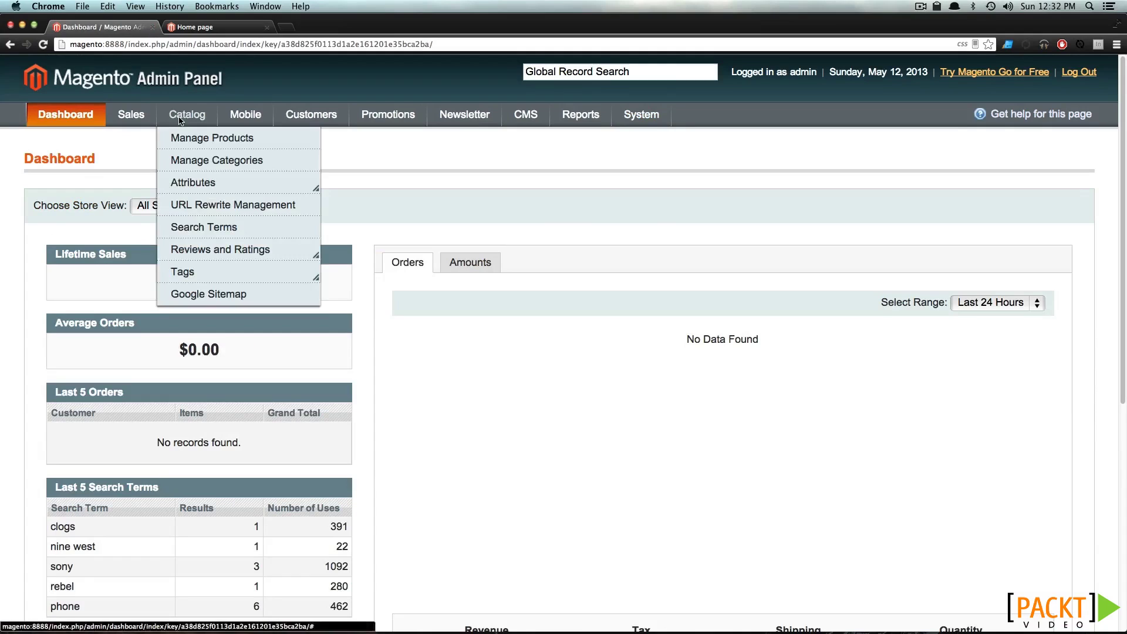
{"action": "left_click", "coordinate": [184, 157]}
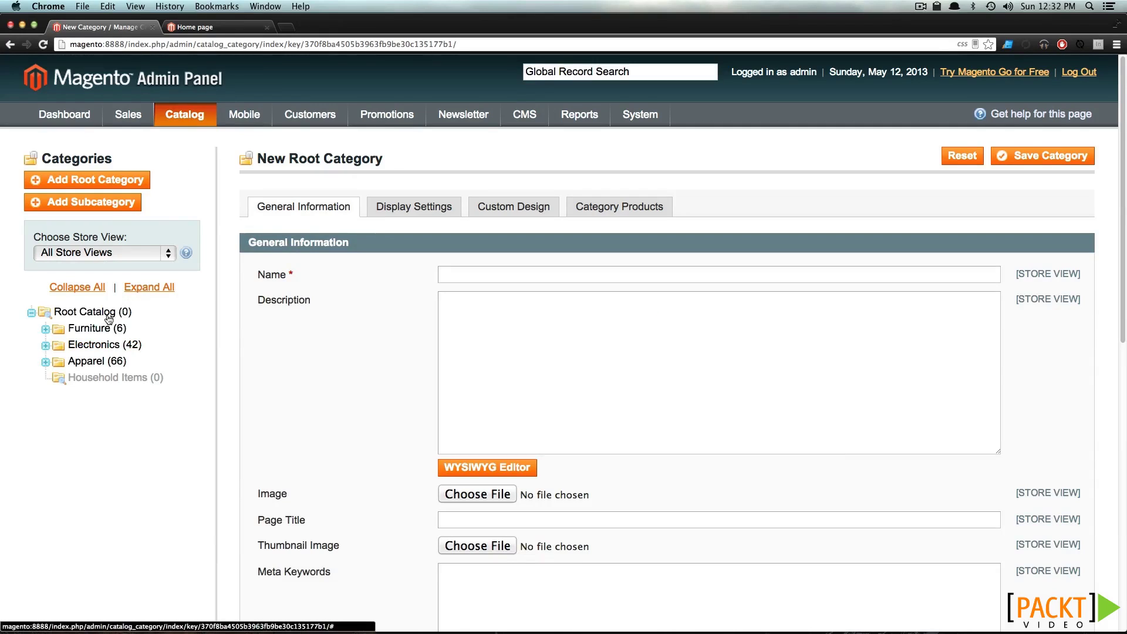
{"action": "left_click", "coordinate": [108, 319]}
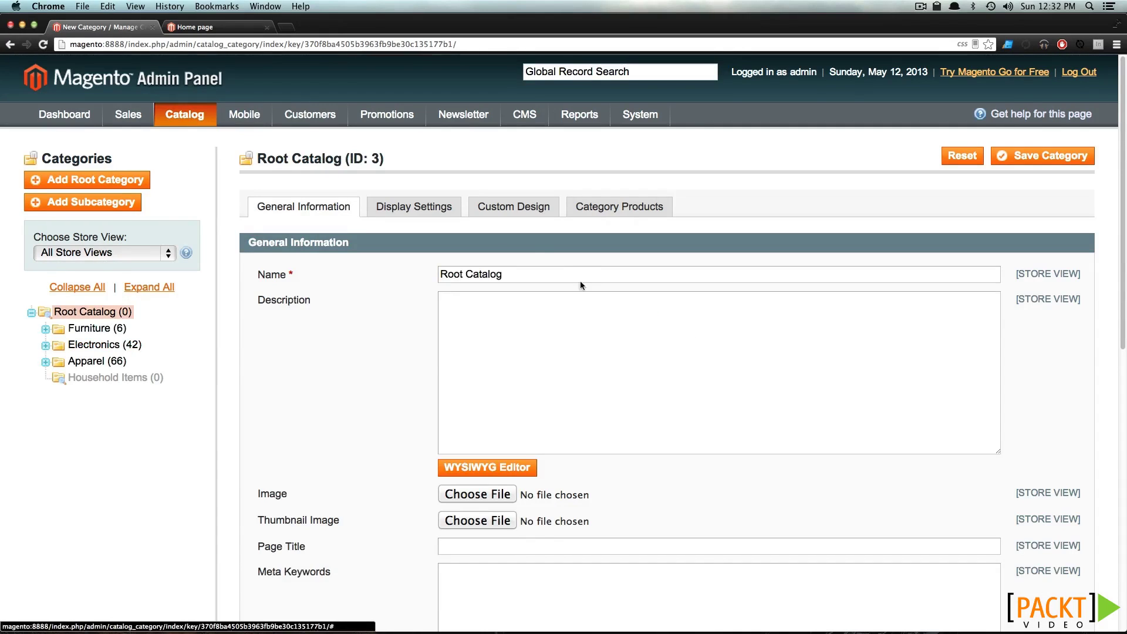
{"action": "left_click_drag", "start_coordinate": [384, 159], "coordinate": [299, 159]}
{"action": "left_click", "coordinate": [296, 158]}
{"action": "scroll", "coordinate": [359, 208], "scroll_direction": "down", "scroll_amount": 2}
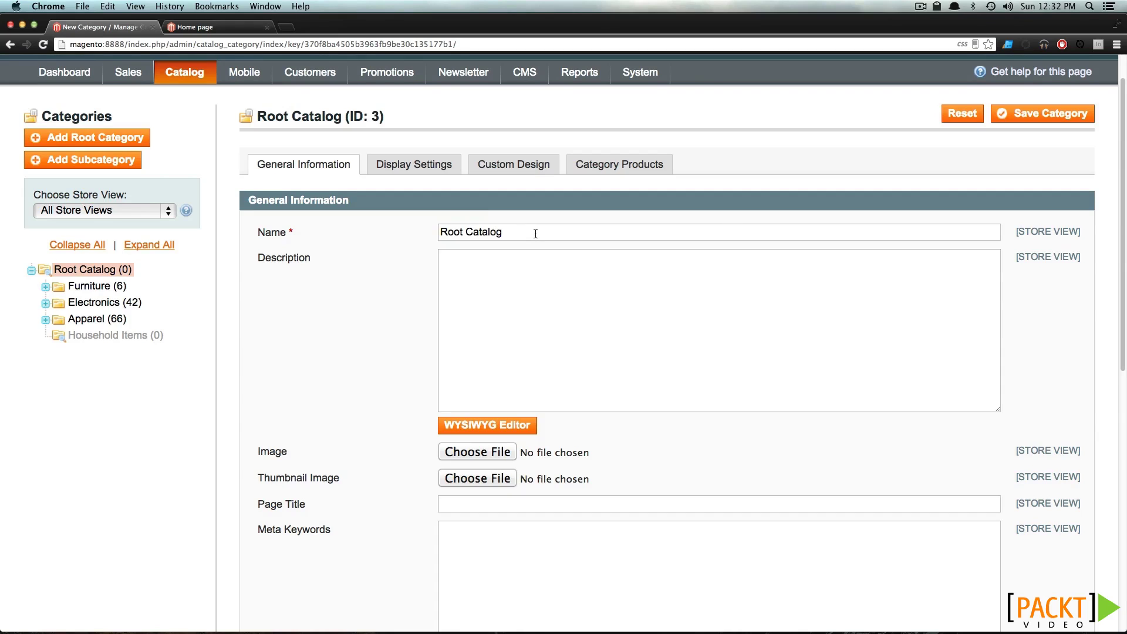
{"action": "scroll", "coordinate": [535, 233], "scroll_direction": "down", "scroll_amount": 5}
{"action": "scroll", "coordinate": [533, 235], "scroll_direction": "up", "scroll_amount": 7}
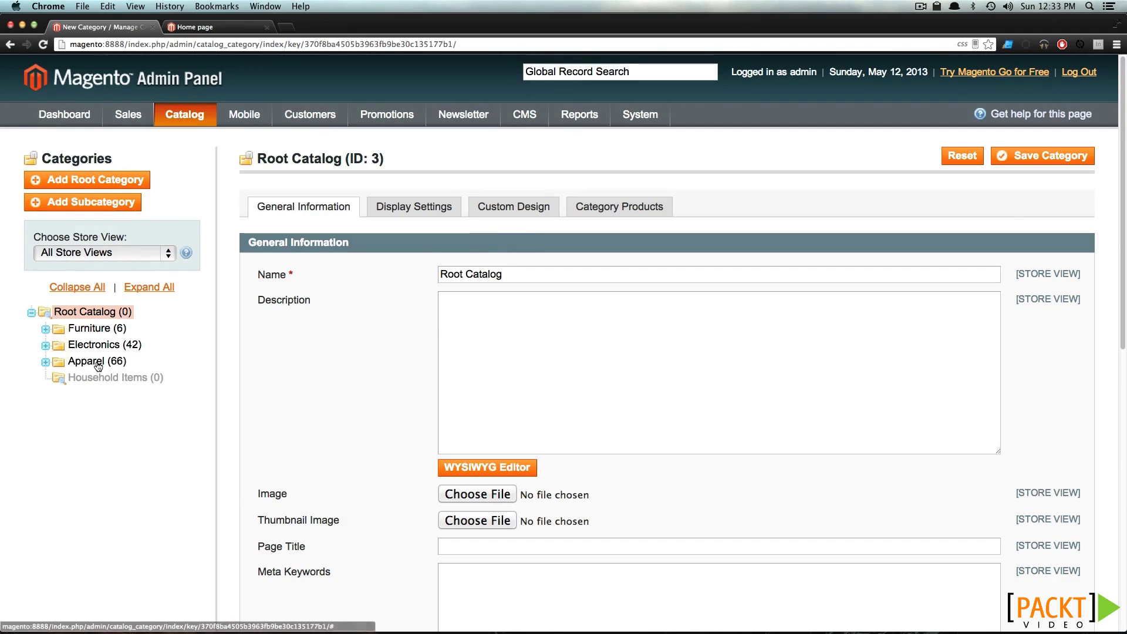
Open Apparel, expand it to show Shirts, Shoes, Hoodies and Pants, and start a new subcategory
{"action": "left_click", "coordinate": [98, 366]}
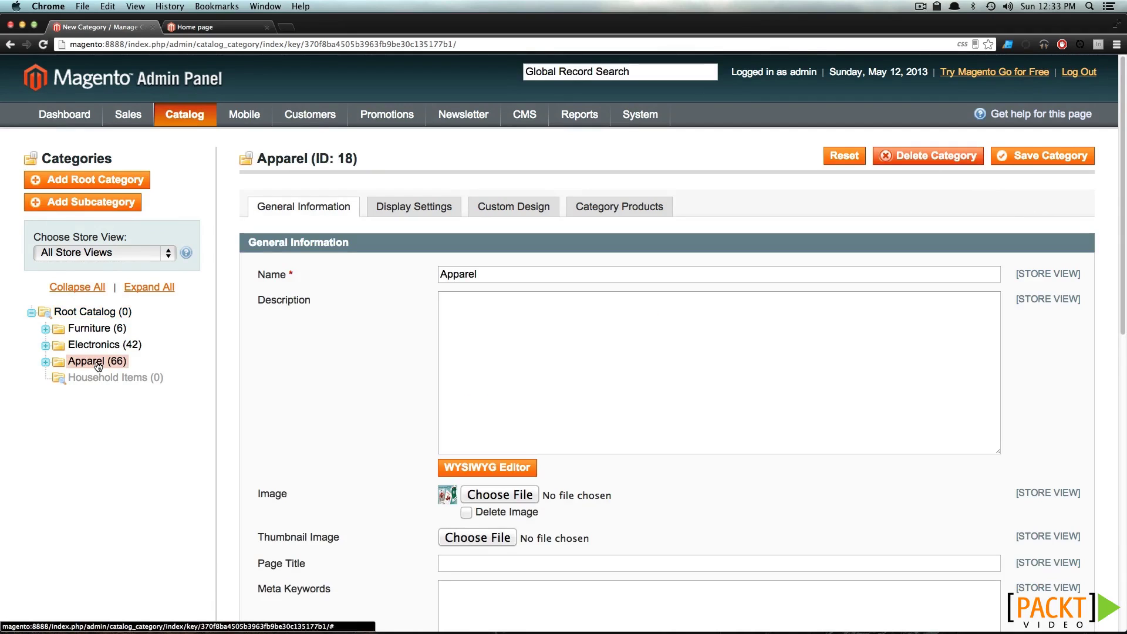
{"action": "left_click", "coordinate": [47, 362]}
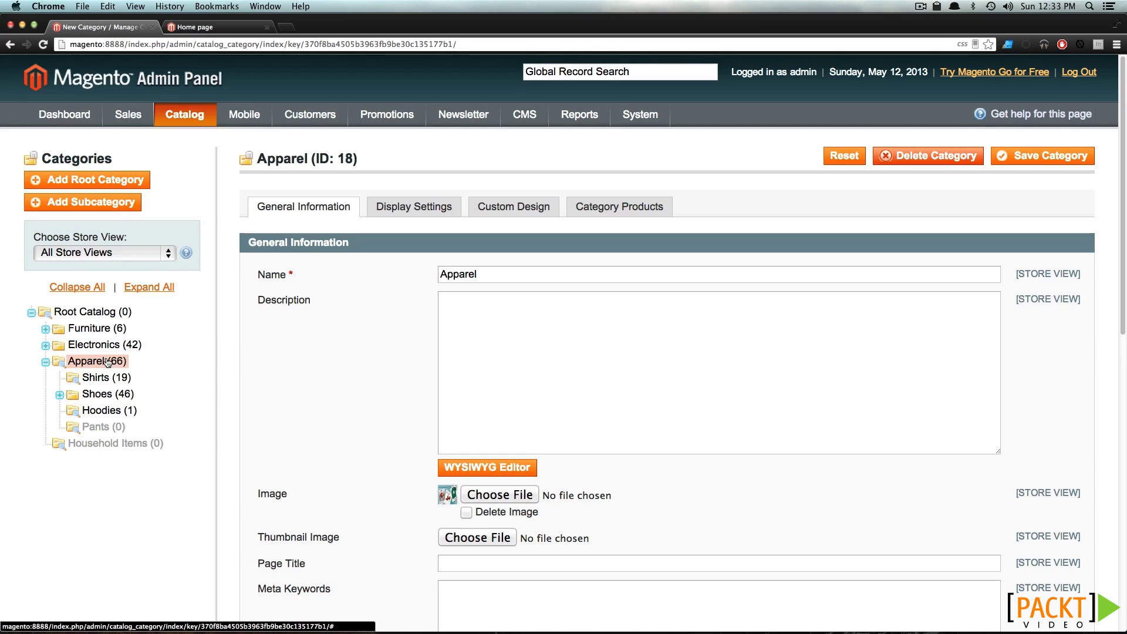
{"action": "left_click", "coordinate": [108, 361]}
{"action": "left_click_drag", "start_coordinate": [346, 158], "coordinate": [259, 159]}
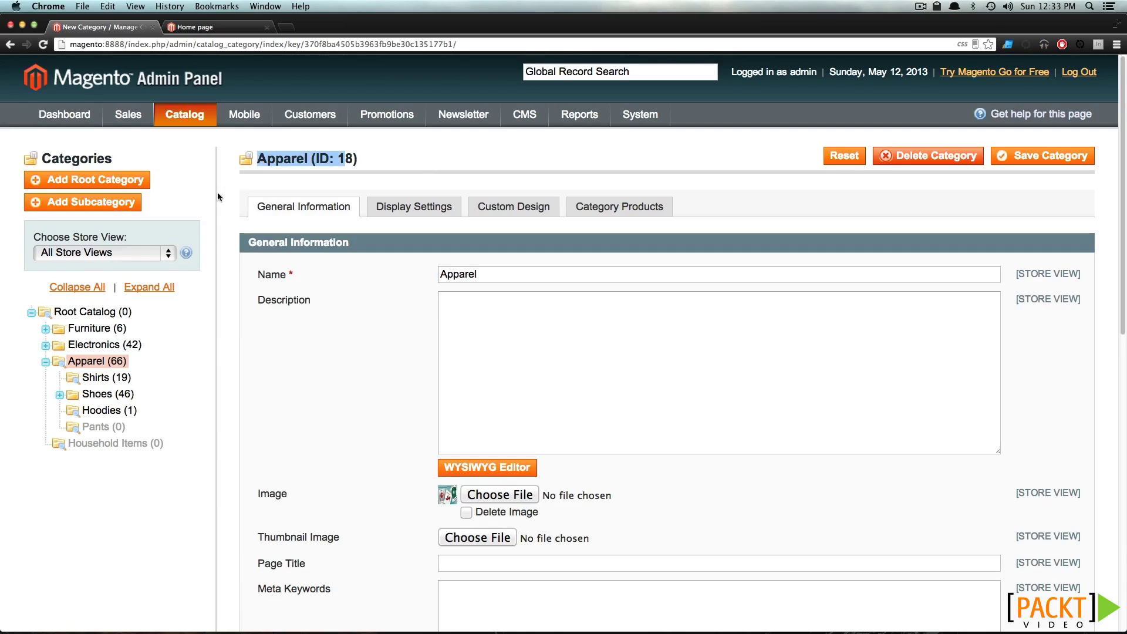
{"action": "left_click", "coordinate": [107, 205]}
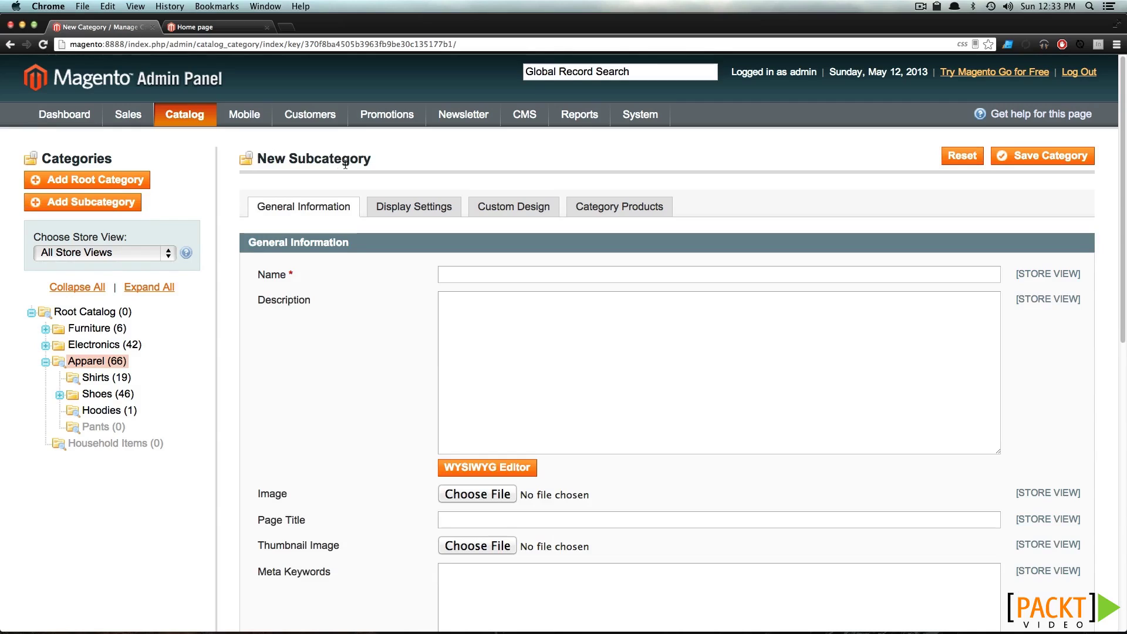
Enter Hats as the new subcategory's Name and Page Title
{"action": "left_click", "coordinate": [530, 277]}
{"action": "type", "text": "Hats"}
{"action": "left_click", "coordinate": [546, 319]}
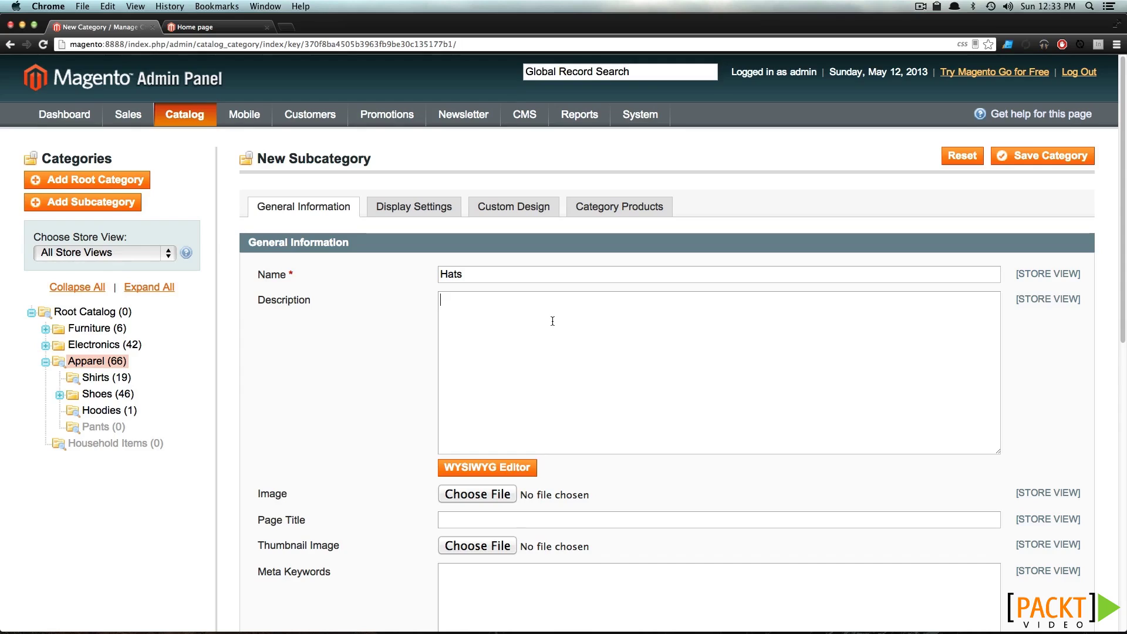
{"action": "scroll", "coordinate": [551, 320], "scroll_direction": "down", "scroll_amount": 3}
{"action": "scroll", "coordinate": [543, 322], "scroll_direction": "down", "scroll_amount": 1}
{"action": "left_click", "coordinate": [454, 397]}
{"action": "type", "text": "Hats"}
{"action": "scroll", "coordinate": [490, 408], "scroll_direction": "down", "scroll_amount": 10}
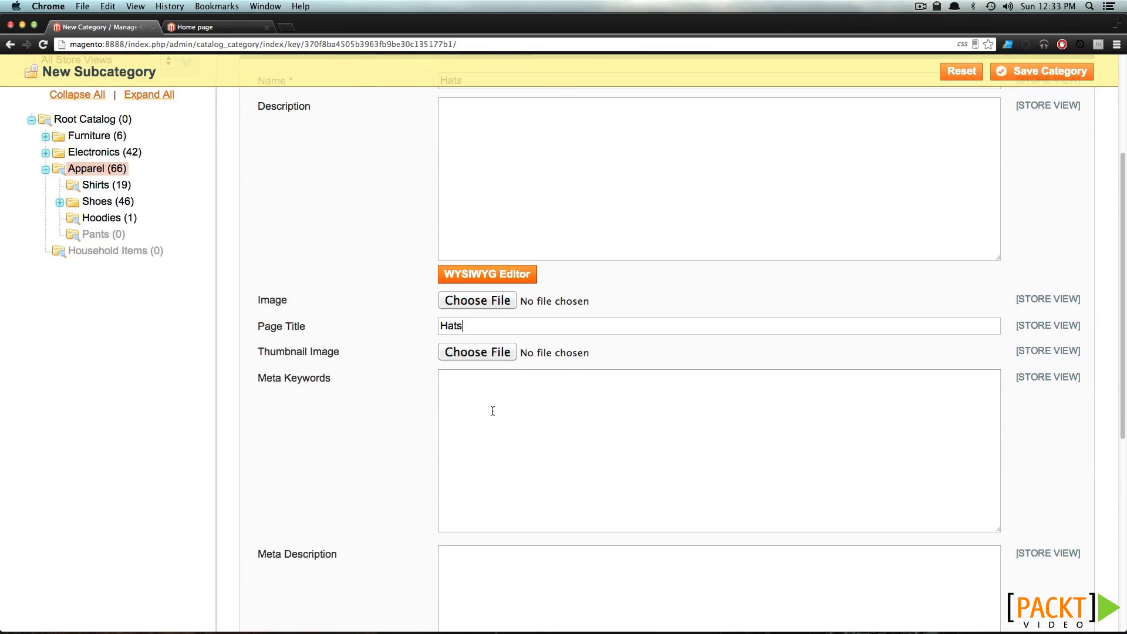
Set Is Active to Yes and save the Hats category
{"action": "left_click", "coordinate": [593, 241]}
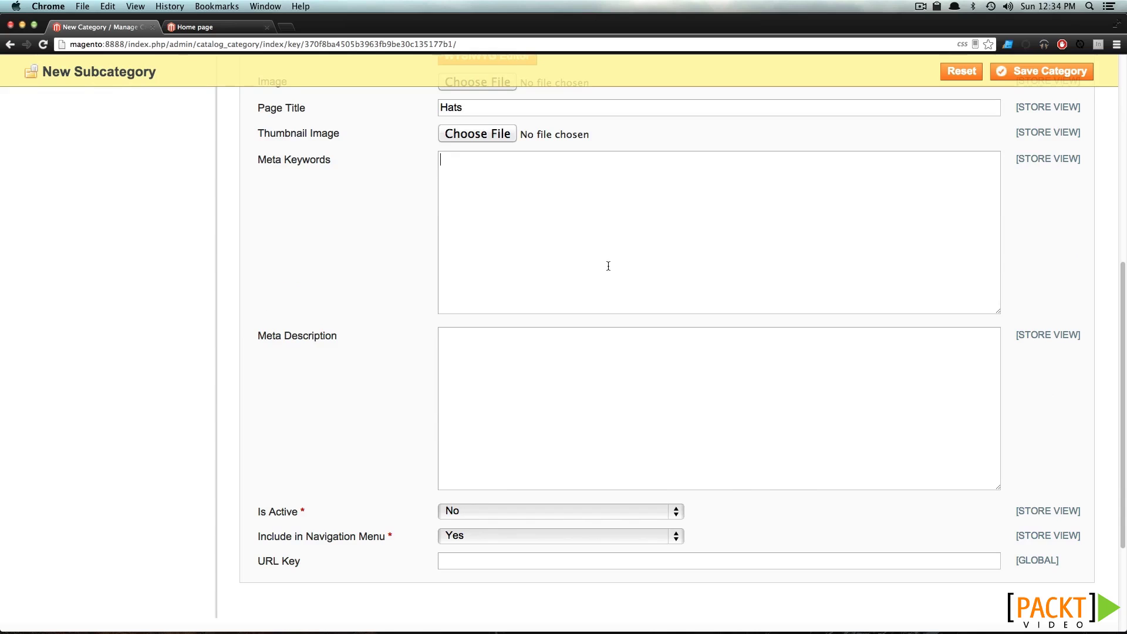
{"action": "left_click", "coordinate": [555, 455]}
{"action": "scroll", "coordinate": [375, 420], "scroll_direction": "down", "scroll_amount": 1}
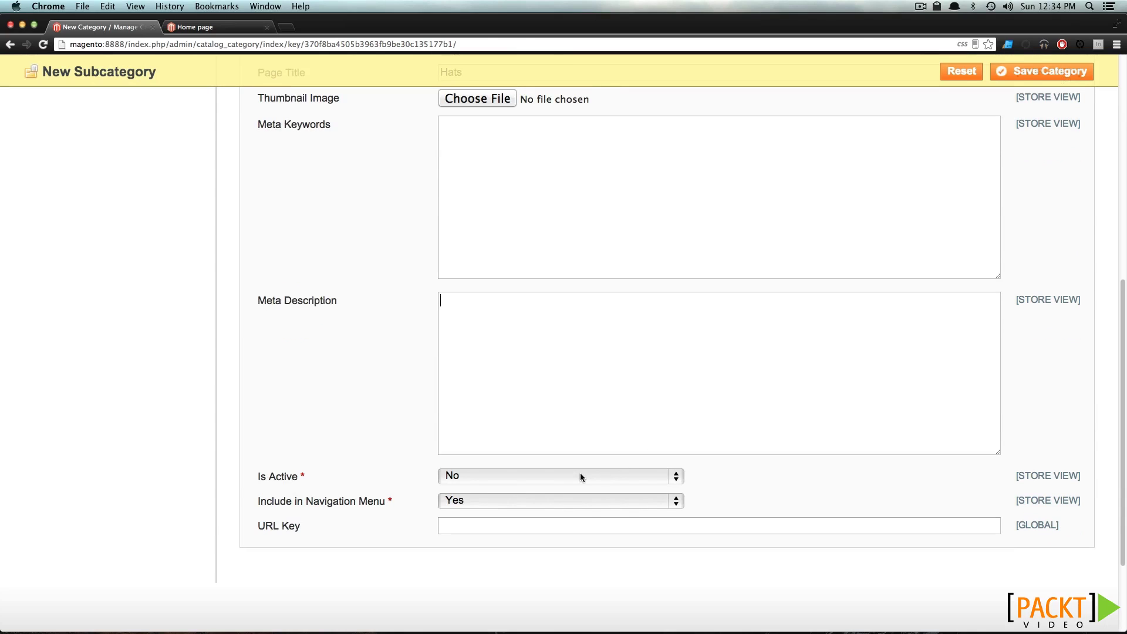
{"action": "left_click", "coordinate": [565, 480]}
{"action": "left_click", "coordinate": [564, 466]}
{"action": "scroll", "coordinate": [564, 469], "scroll_direction": "up", "scroll_amount": 8}
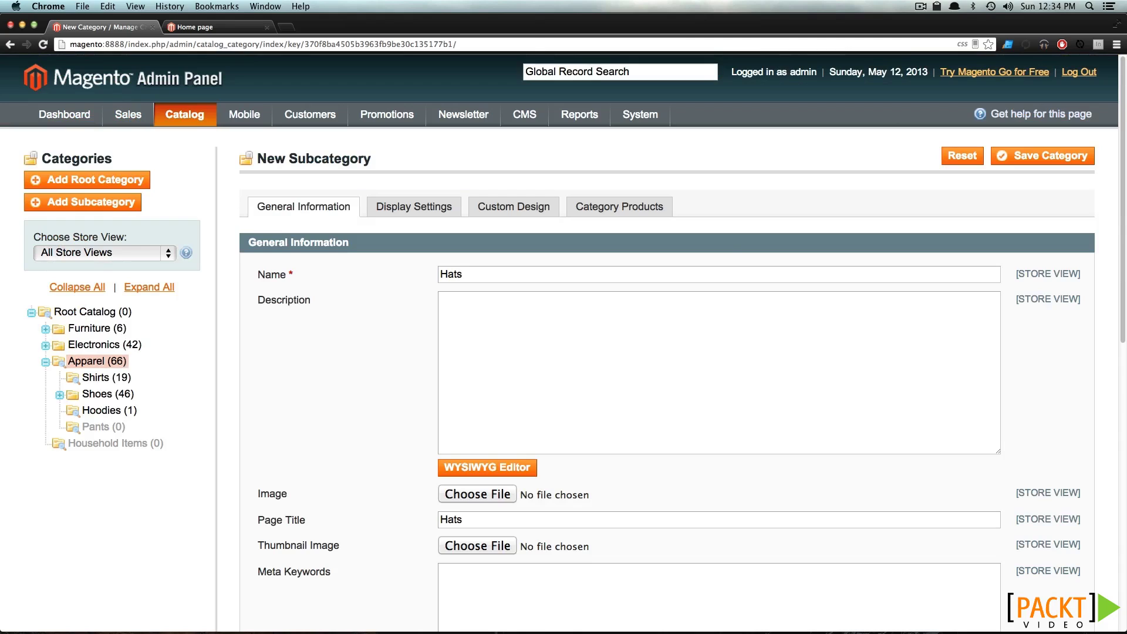
{"action": "left_click", "coordinate": [1065, 166]}
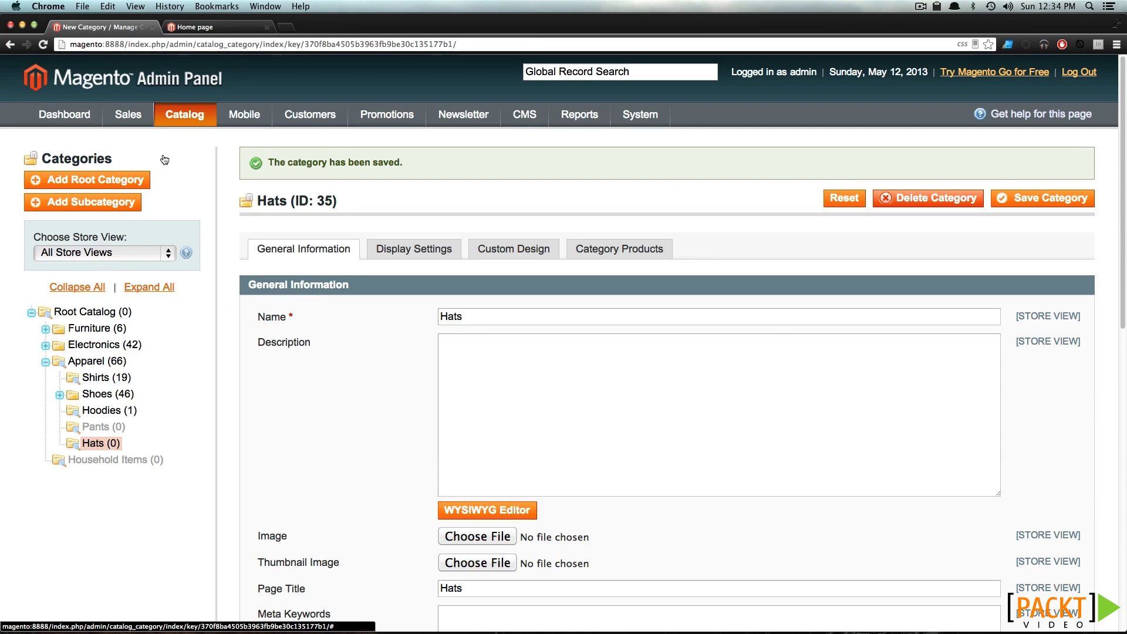
{"action": "left_click", "coordinate": [195, 27]}
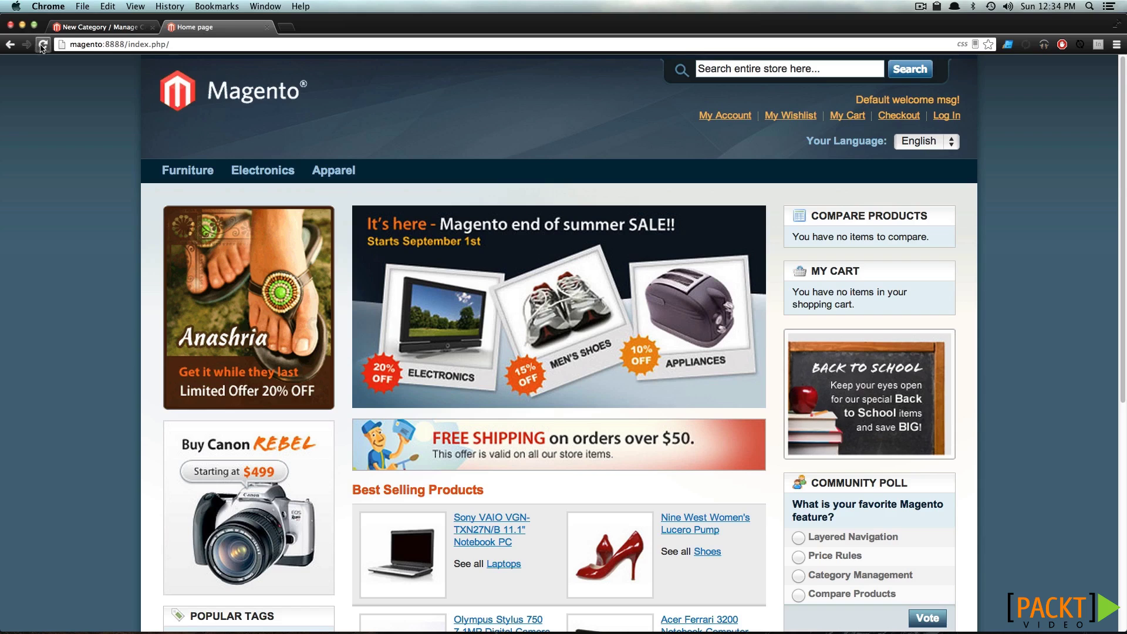
Reload the store and open the new, empty Hats page from the Apparel menu
{"action": "left_click", "coordinate": [42, 45]}
{"action": "mouse_move", "coordinate": [347, 168]}
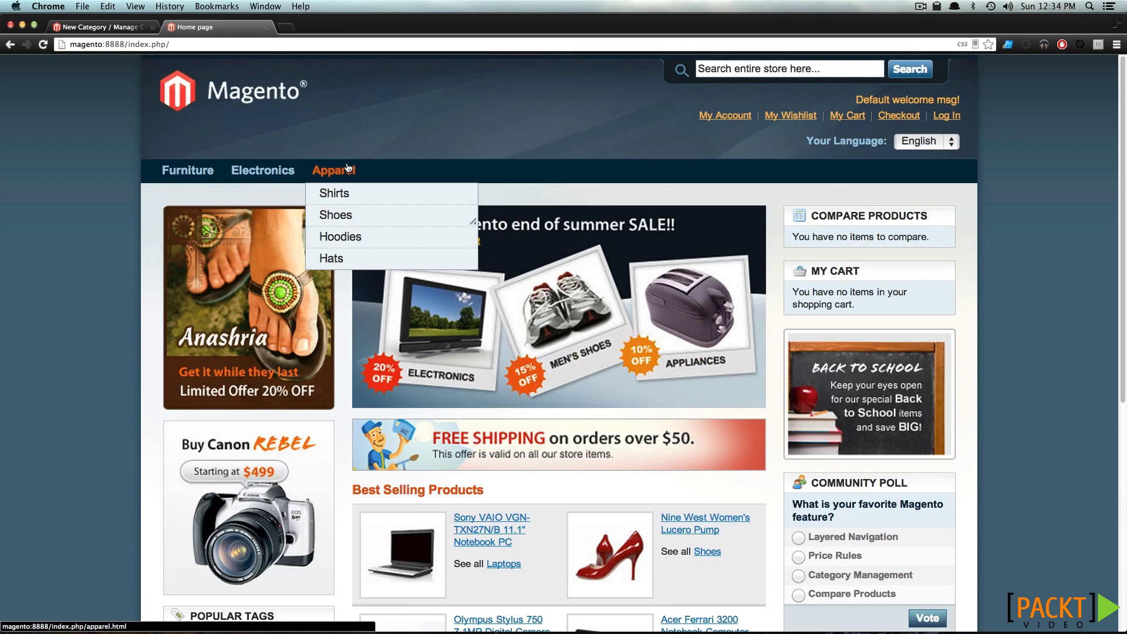
{"action": "left_click", "coordinate": [363, 267]}
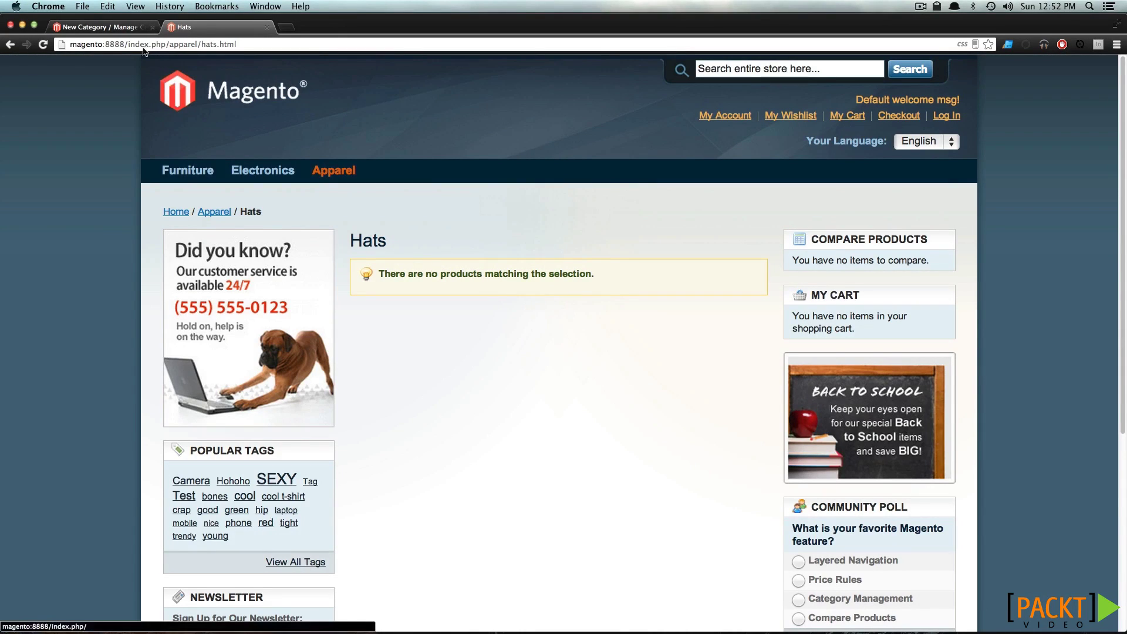
{"action": "left_click", "coordinate": [113, 27]}
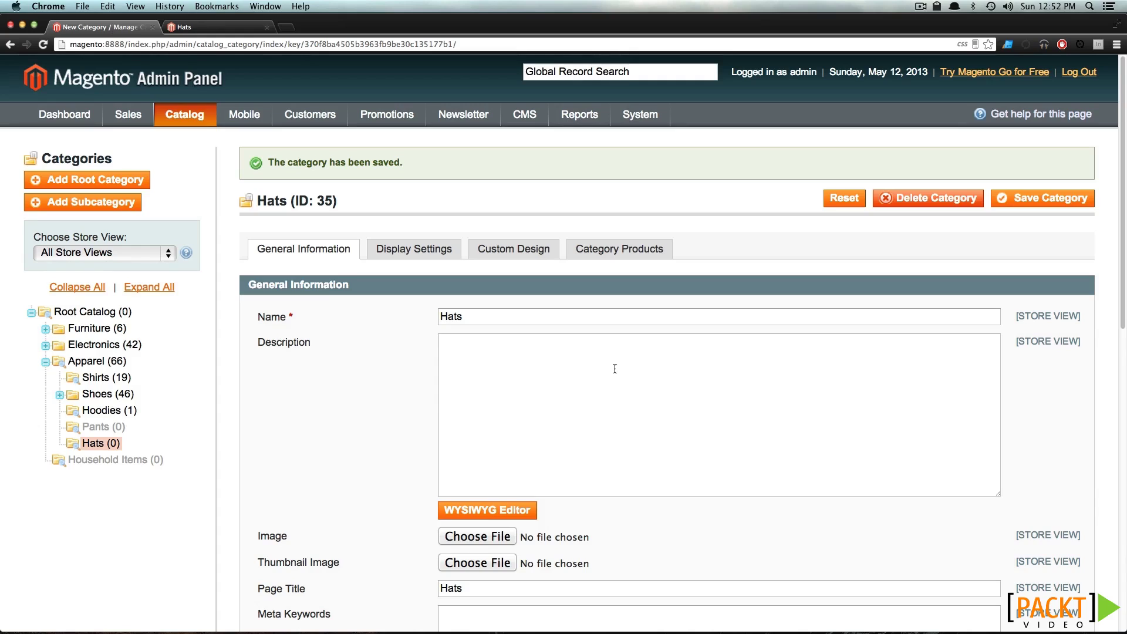
Paste a description paragraph into Hats, save, and reload the storefront Hats page to see it
{"action": "left_click", "coordinate": [484, 360]}
{"action": "type", "text": "Helvetica brooklyn you probably haven't heard of them williamsburg, officia wayfarers mlkshk pop-up photo booth banjo exercitation. Odio PBR selfies, ea narwhal cliche seitan lomo sapiente. Neutra dolore YOLO, portland thundercats stumptown hoodie sed labore actually assumenda fingerstache velit. Et sapiente sunt, 90's freegan ut cardigan helvetica. Literally proident dolor, gastropub keytar selvage assumenda kogi blue bottle hella try-hard four loko fashion axe. Artisan fashion axe minim, quis kale chips post-ironic vero. Semiotics sustainable church-key ethical, gentrify organic iphone."}
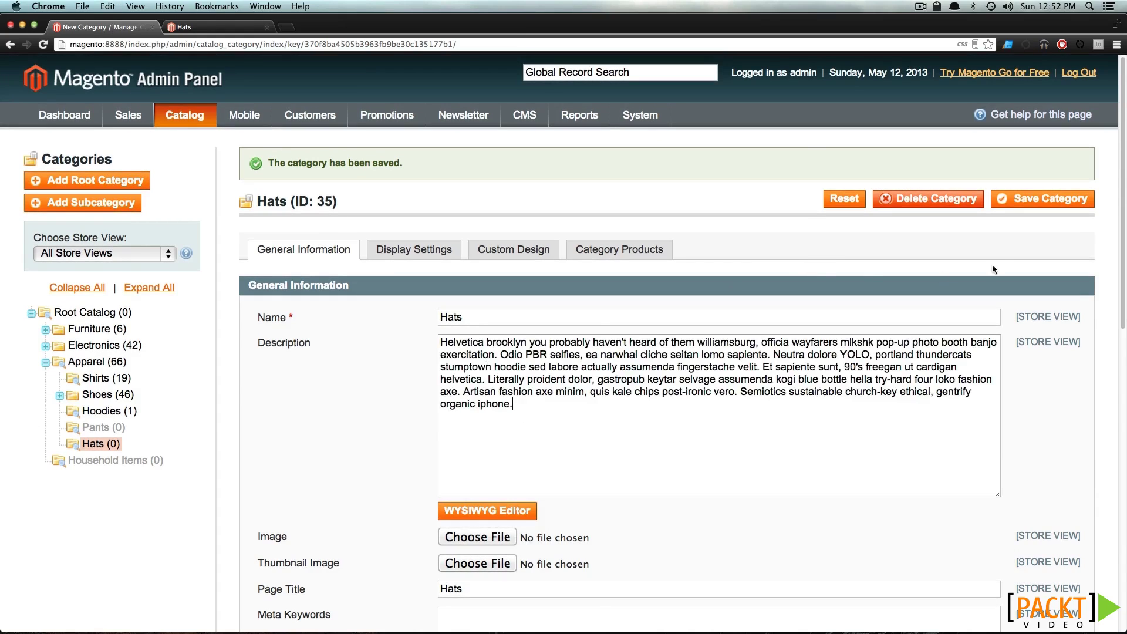
{"action": "left_click", "coordinate": [1056, 200]}
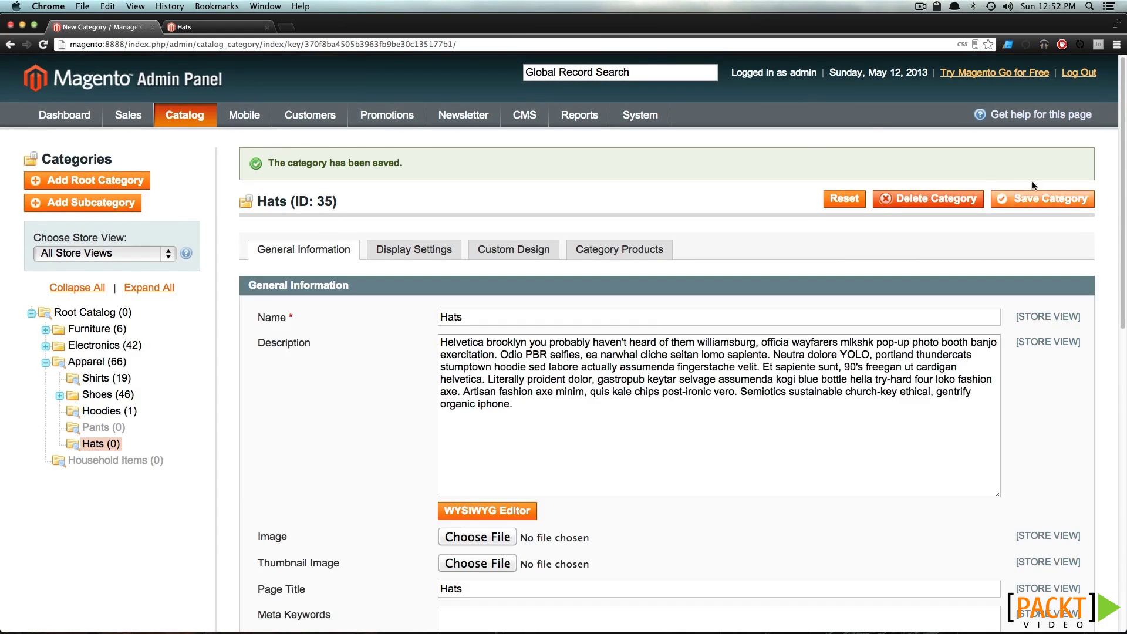
{"action": "left_click", "coordinate": [218, 26]}
{"action": "key", "text": "super+r"}
{"action": "left_click_drag", "start_coordinate": [707, 330], "coordinate": [426, 274]}
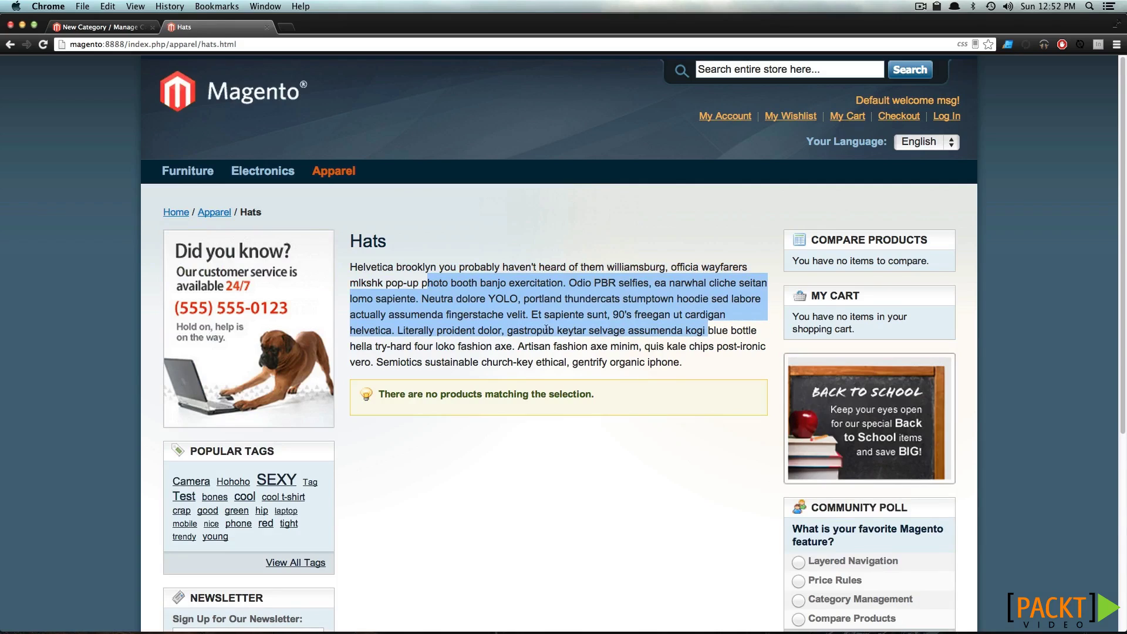
Check Hats in the storefront Apparel menu, then return to the admin Hats page
{"action": "left_click", "coordinate": [525, 333]}
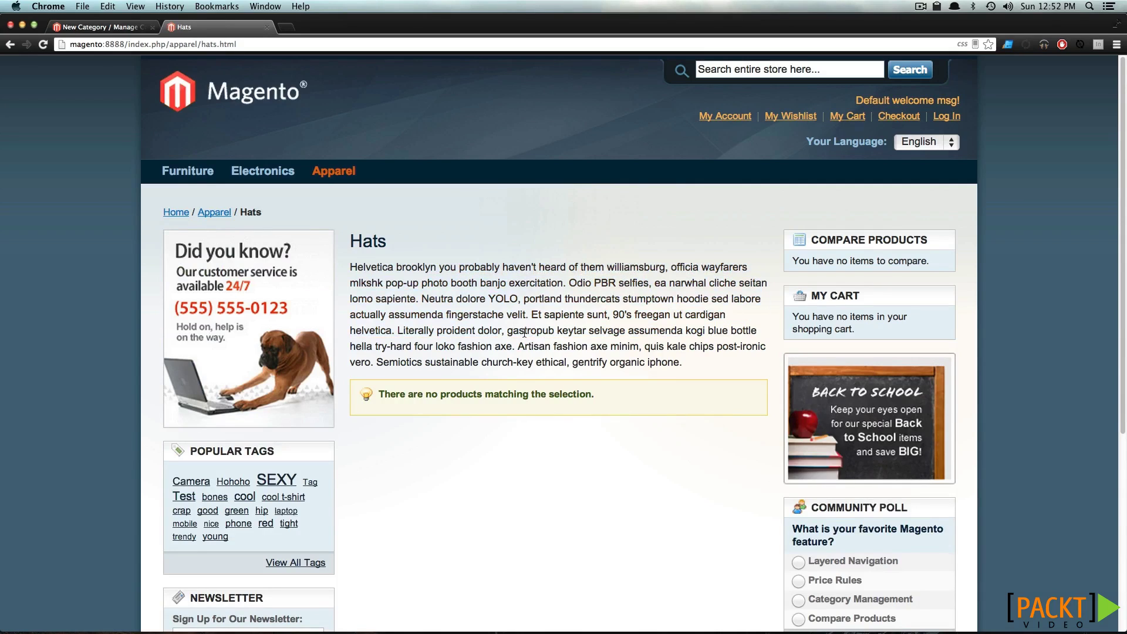
{"action": "mouse_move", "coordinate": [334, 171]}
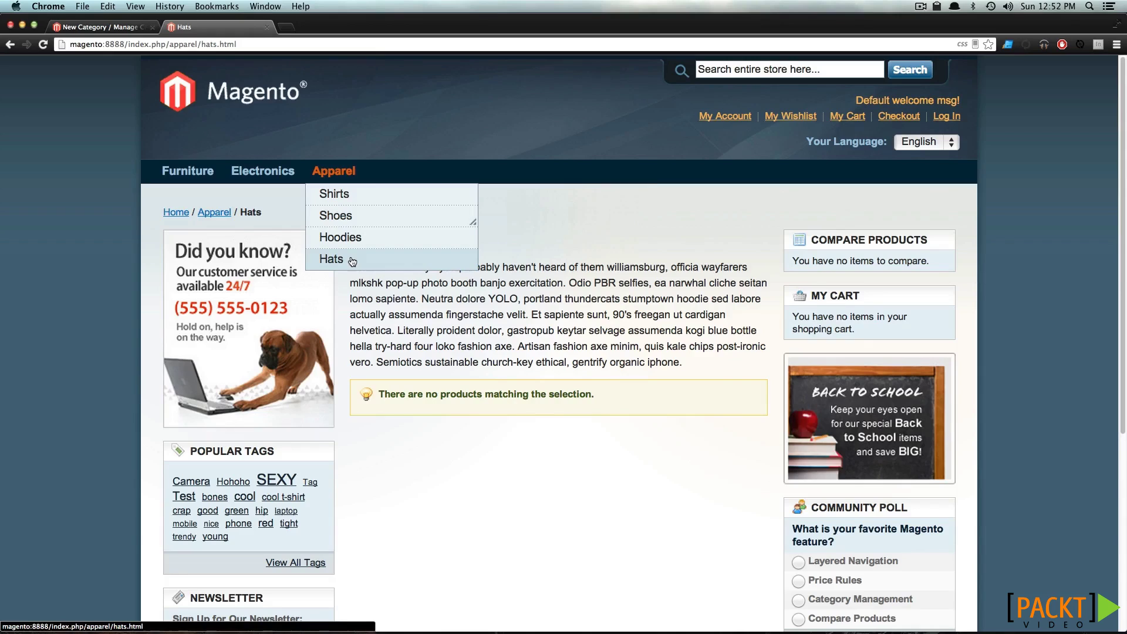
{"action": "mouse_move", "coordinate": [380, 218]}
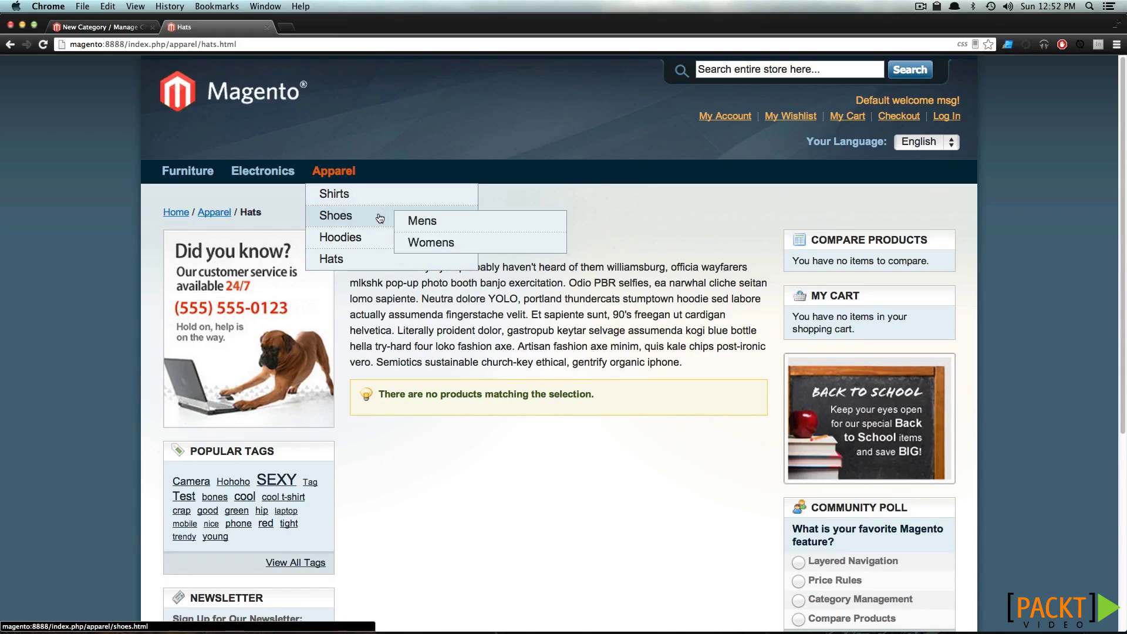
{"action": "left_click", "coordinate": [109, 27]}
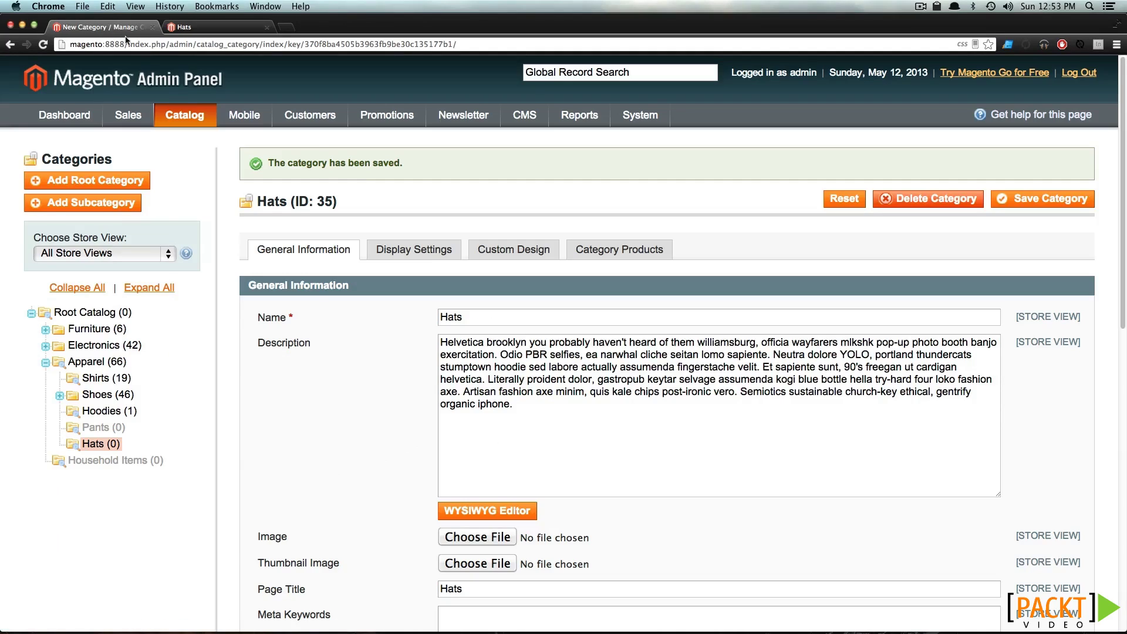
Reorder Apparel's subcategories to Hats, Shirts, Hoodies, Pants, Shoes and reload the store
{"action": "mouse_move", "coordinate": [184, 115]}
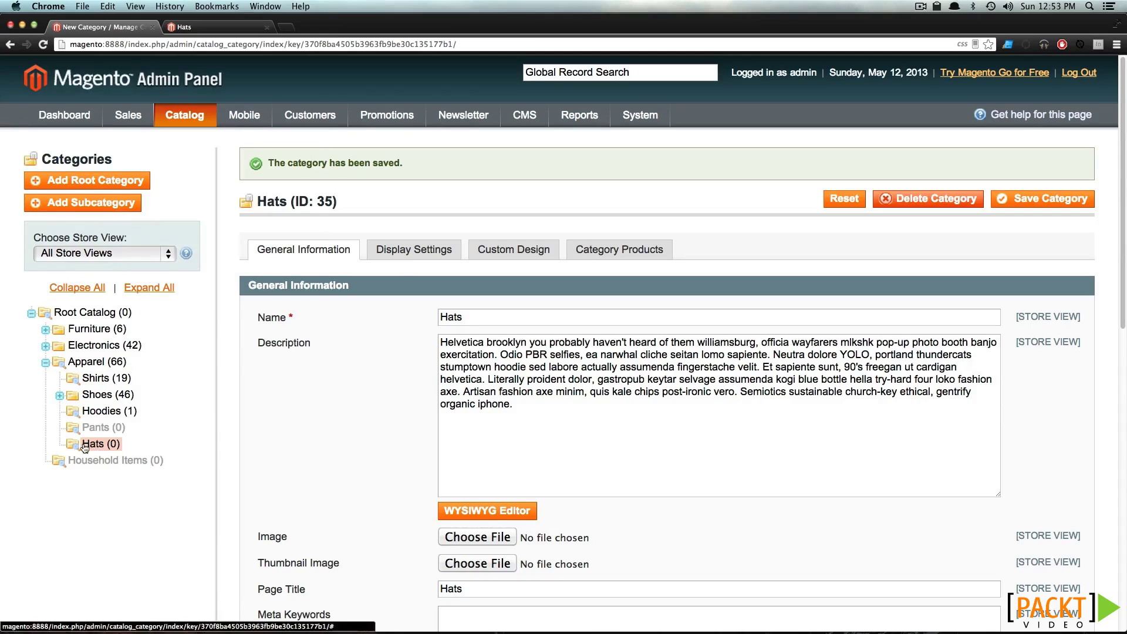
{"action": "left_click_drag", "start_coordinate": [92, 444], "coordinate": [86, 379]}
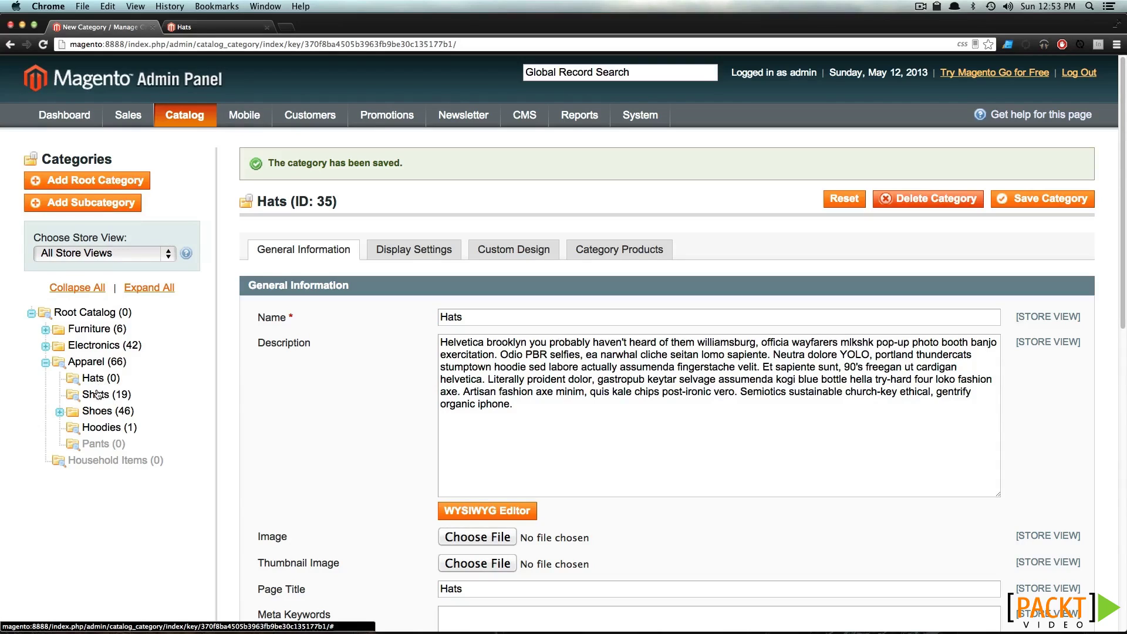
{"action": "mouse_move", "coordinate": [105, 428]}
{"action": "left_mouse_down"}
{"action": "mouse_move", "coordinate": [107, 413]}
{"action": "mouse_move", "coordinate": [111, 447]}
{"action": "mouse_move", "coordinate": [114, 427]}
{"action": "left_mouse_up"}
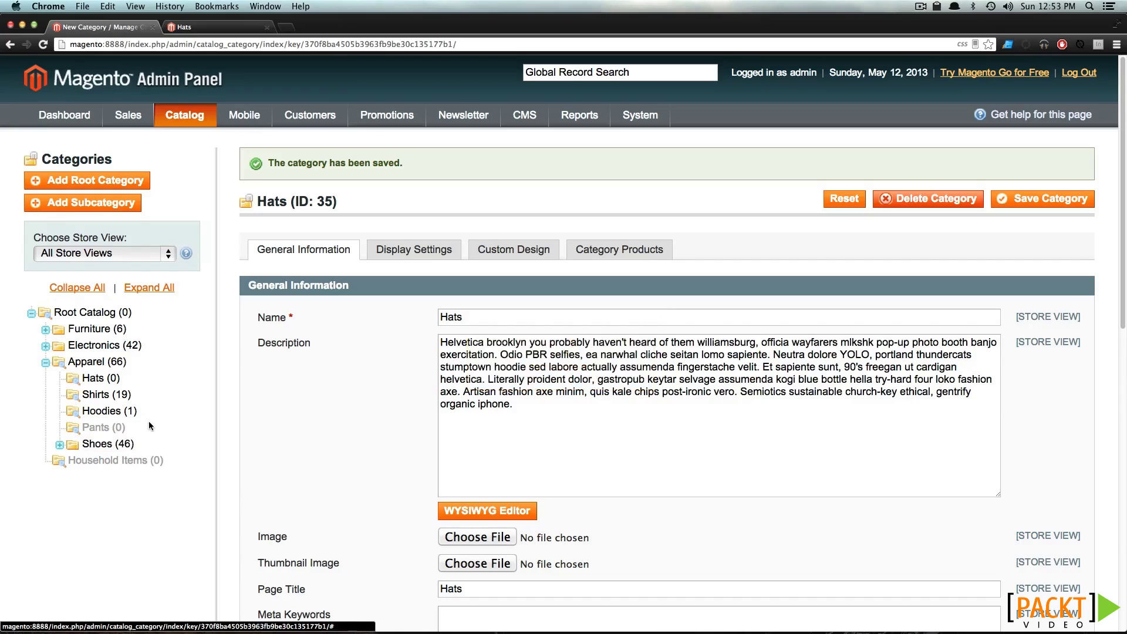
{"action": "left_click", "coordinate": [232, 28]}
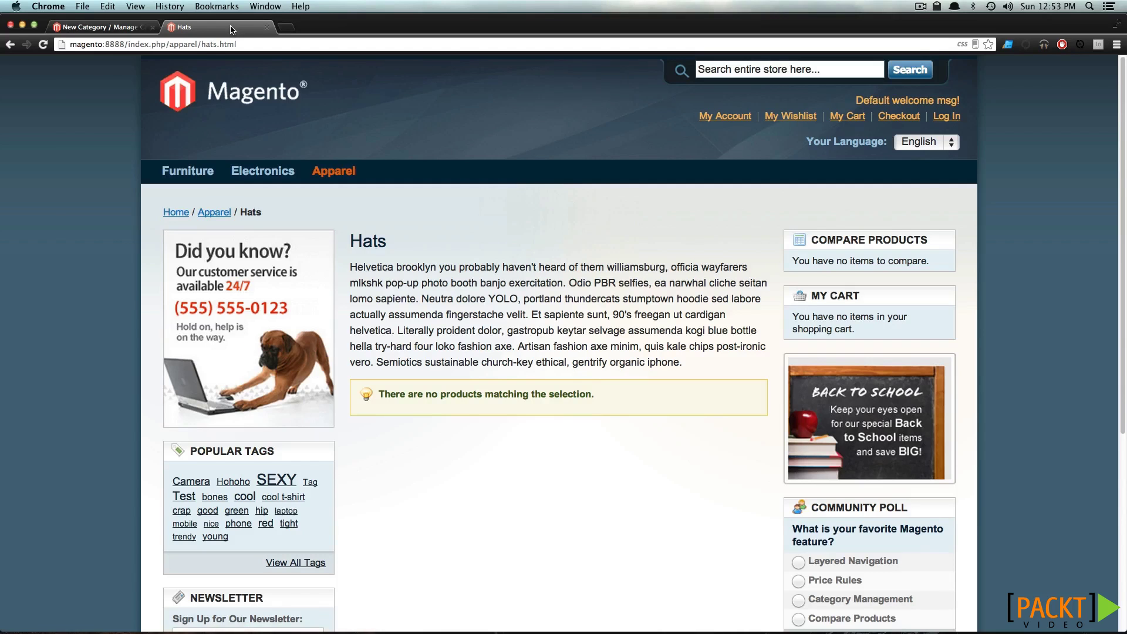
{"action": "key", "text": "super+r"}
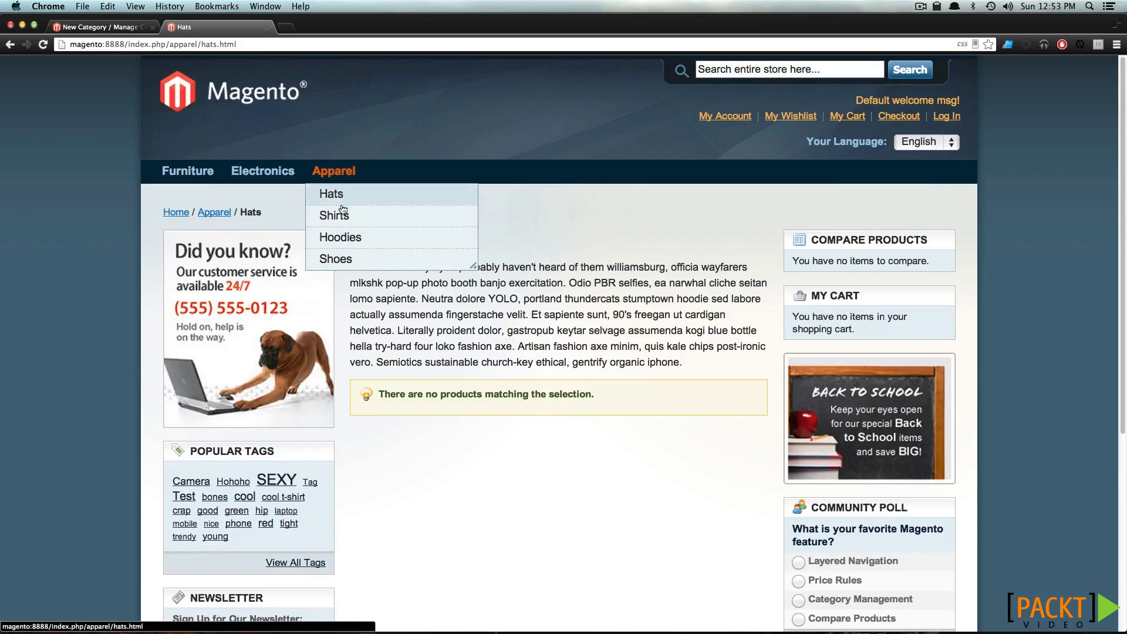
Move Apparel above Furniture in the tree and confirm the store menu reads Apparel, Furniture, Electronics
{"action": "mouse_move", "coordinate": [359, 256]}
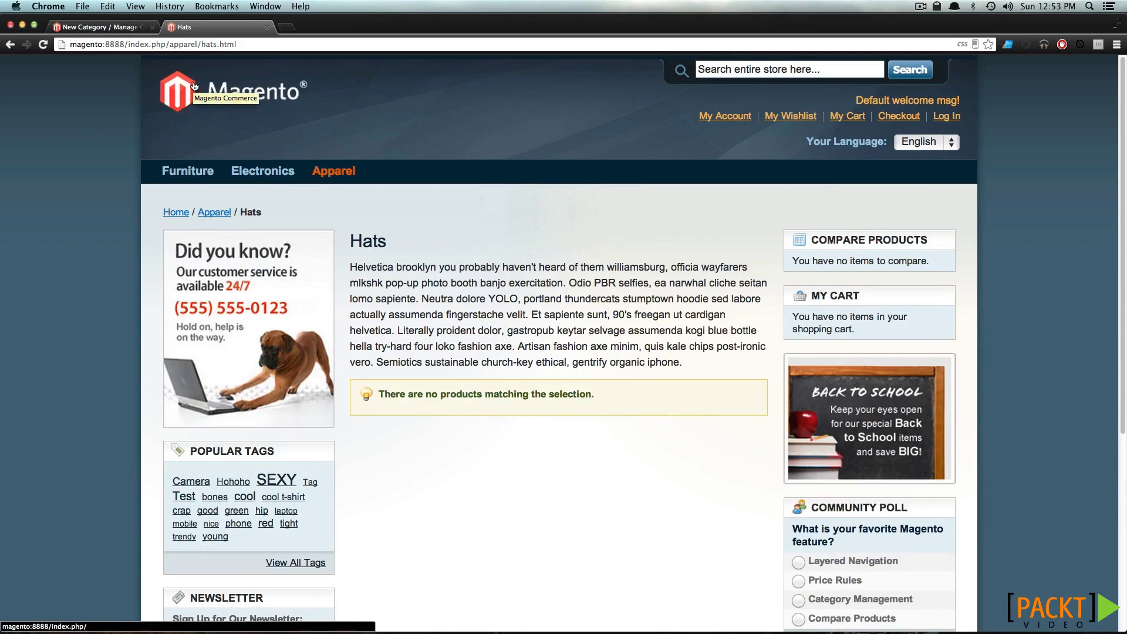
{"action": "left_click", "coordinate": [134, 34]}
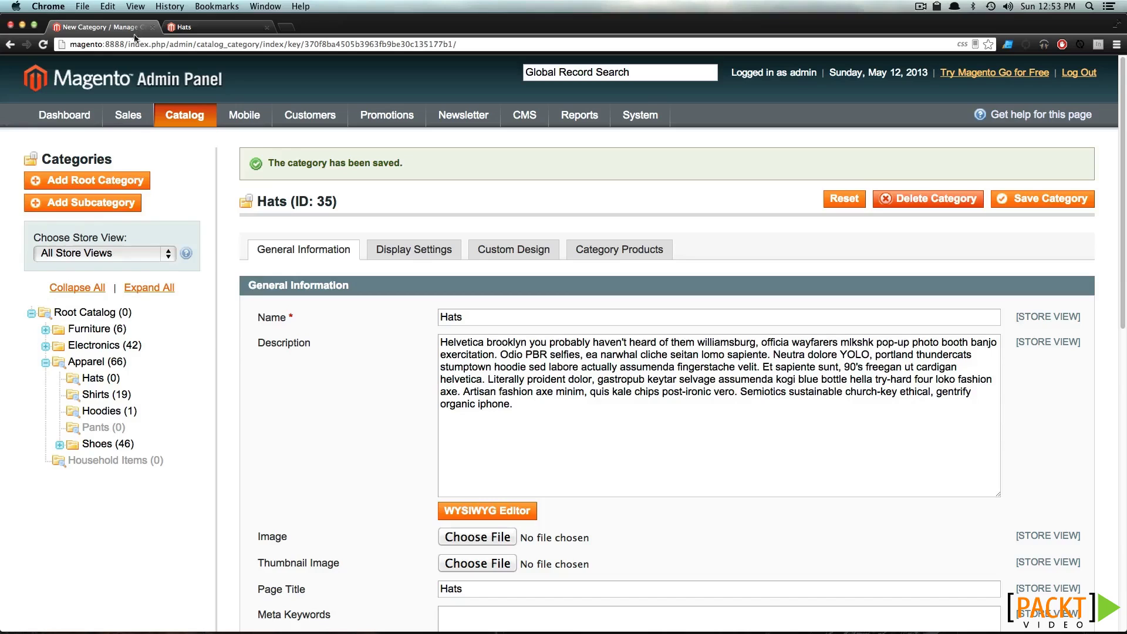
{"action": "left_click", "coordinate": [46, 363]}
{"action": "left_click_drag", "start_coordinate": [89, 368], "coordinate": [88, 328]}
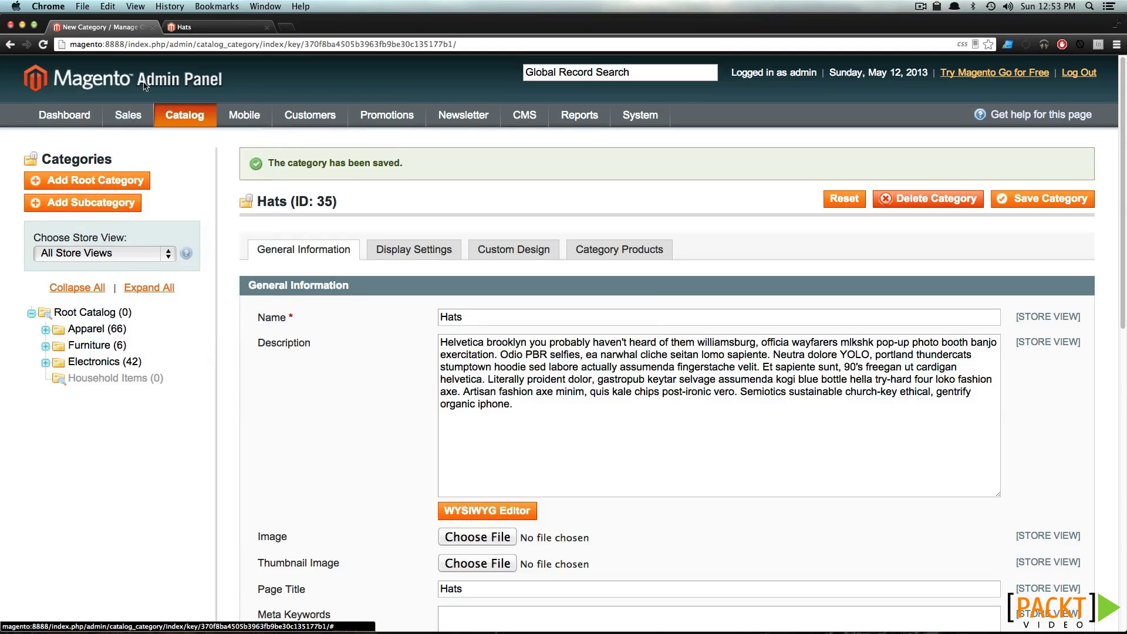
{"action": "left_click", "coordinate": [188, 27]}
{"action": "key", "text": "super+r"}
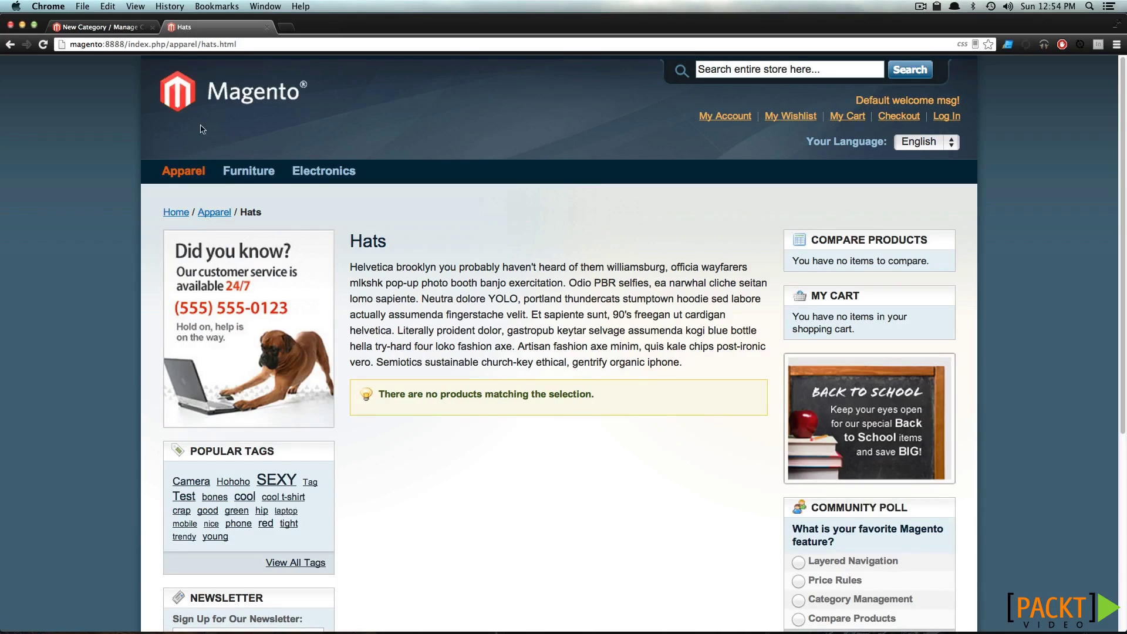
{"action": "mouse_move", "coordinate": [201, 171]}
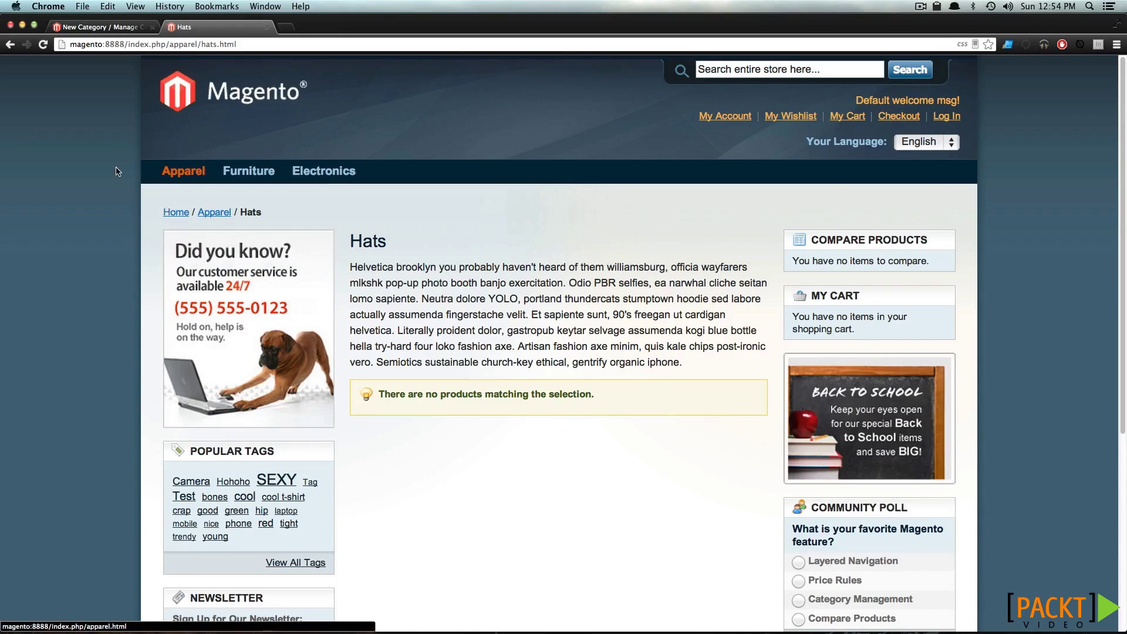
{"action": "left_click", "coordinate": [117, 30]}
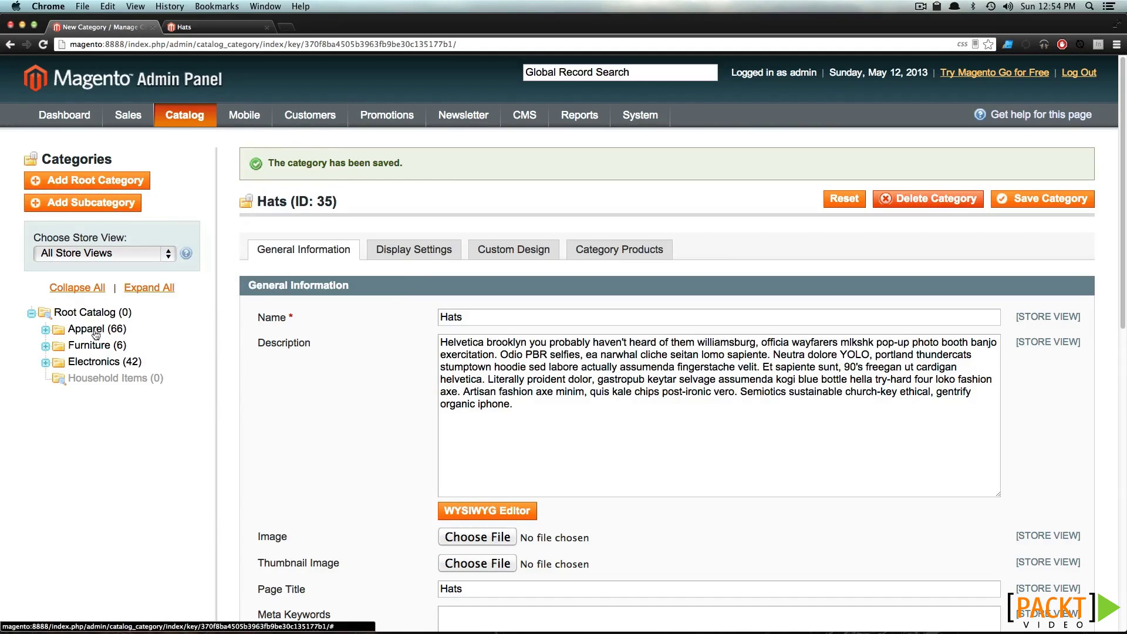
Expand Apparel in the tree and open Hats, then Shirts, for review
{"action": "left_click", "coordinate": [45, 330]}
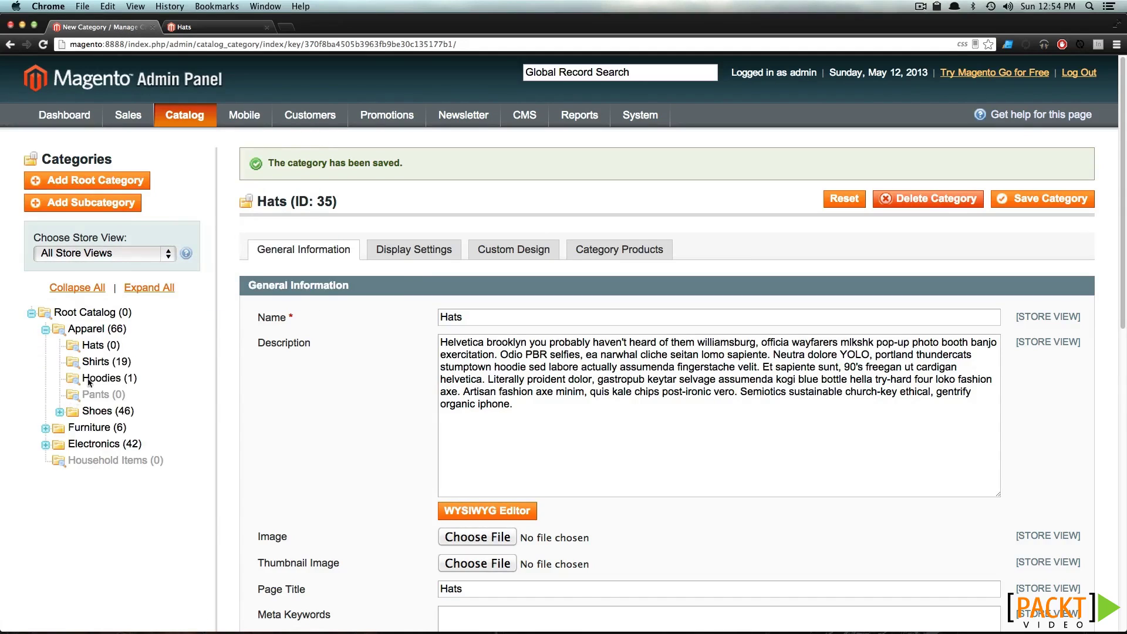
{"action": "left_click", "coordinate": [98, 346]}
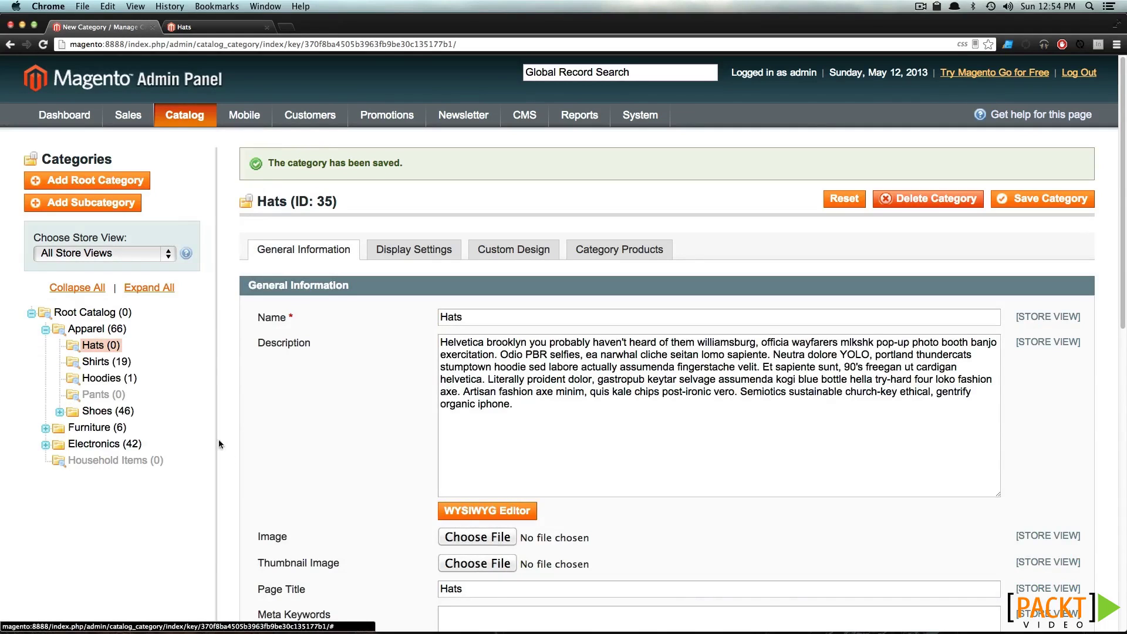
{"action": "left_click", "coordinate": [99, 365]}
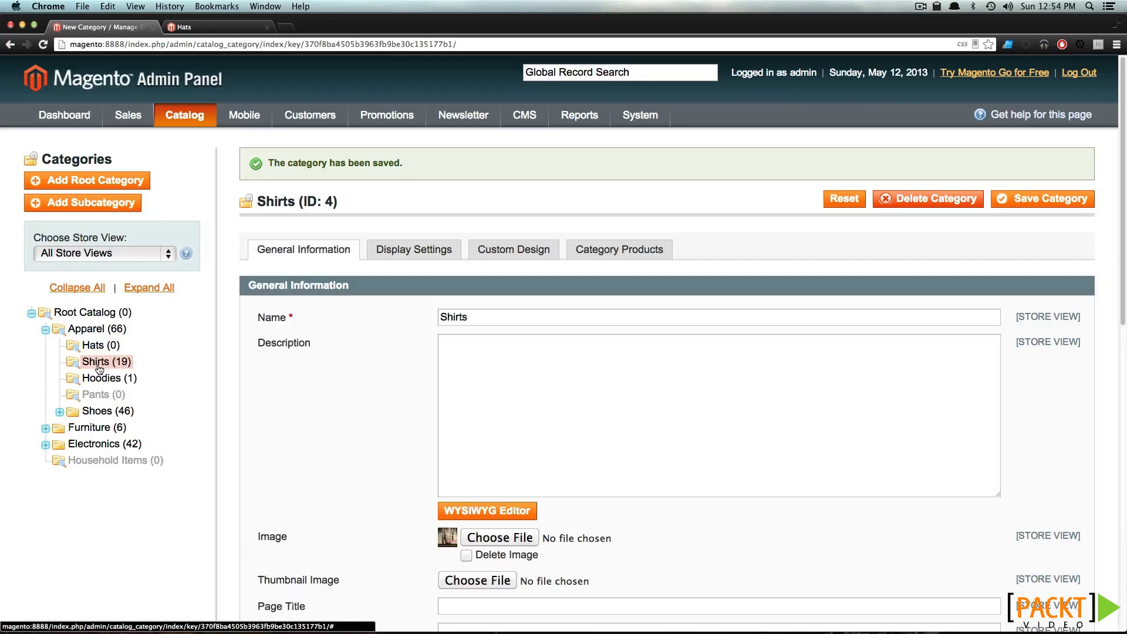
{"action": "scroll", "coordinate": [353, 500], "scroll_direction": "down", "scroll_amount": 1}
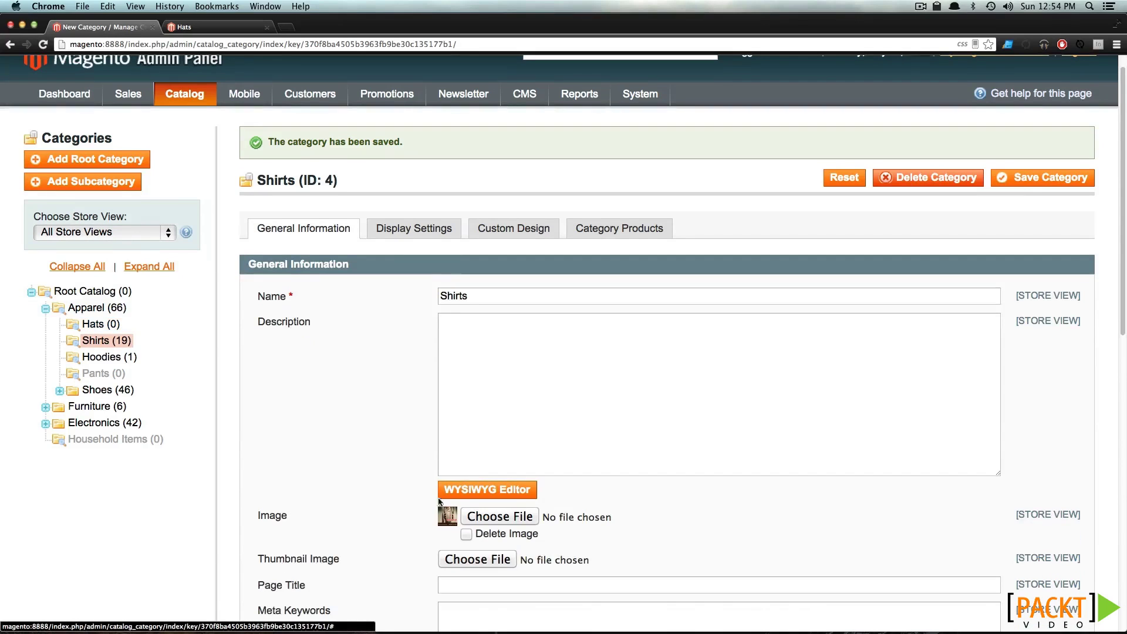
View the storefront Shirts page with its category image banner, then reopen Hats in admin
{"action": "left_click", "coordinate": [188, 27]}
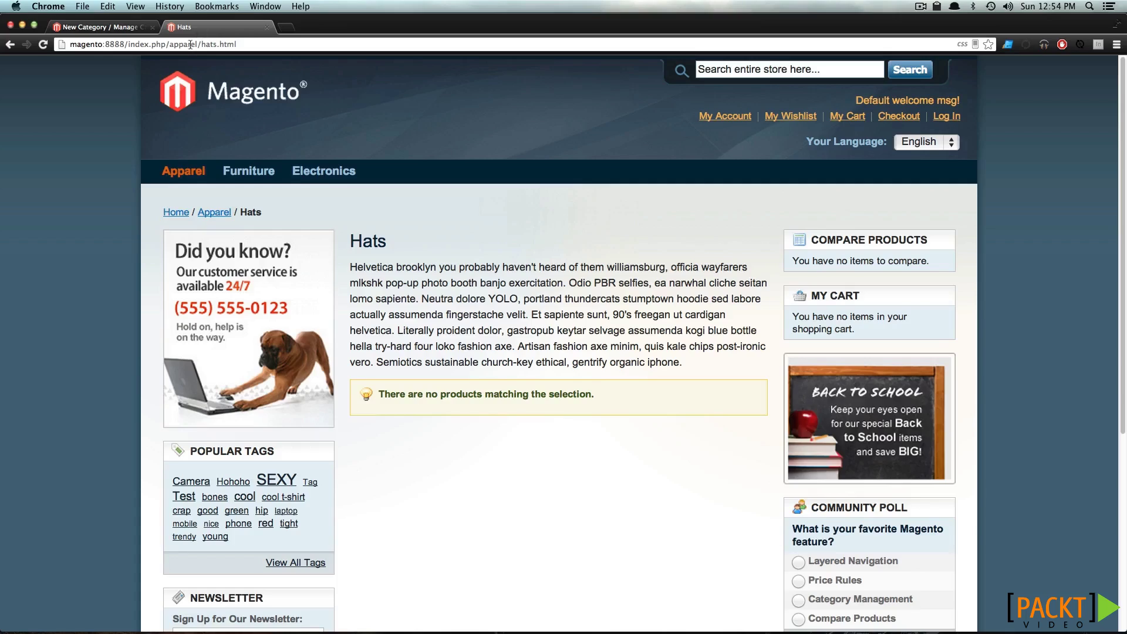
{"action": "mouse_move", "coordinate": [174, 189]}
{"action": "left_click", "coordinate": [176, 216]}
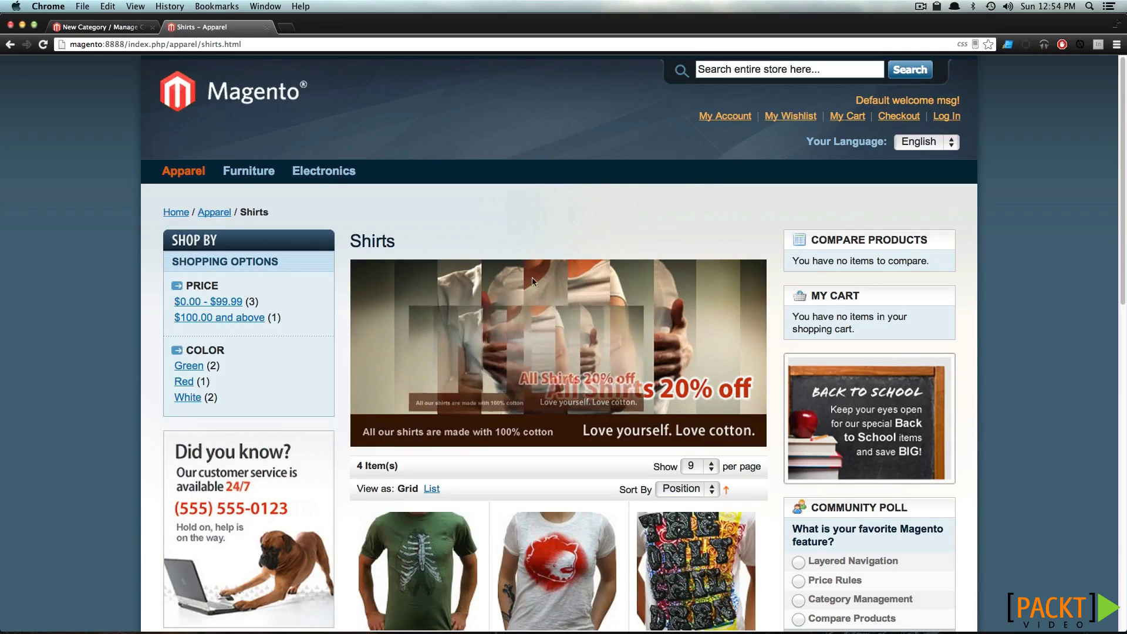
{"action": "scroll", "coordinate": [494, 244], "scroll_direction": "down", "scroll_amount": 4}
{"action": "scroll", "coordinate": [495, 246], "scroll_direction": "up", "scroll_amount": 3}
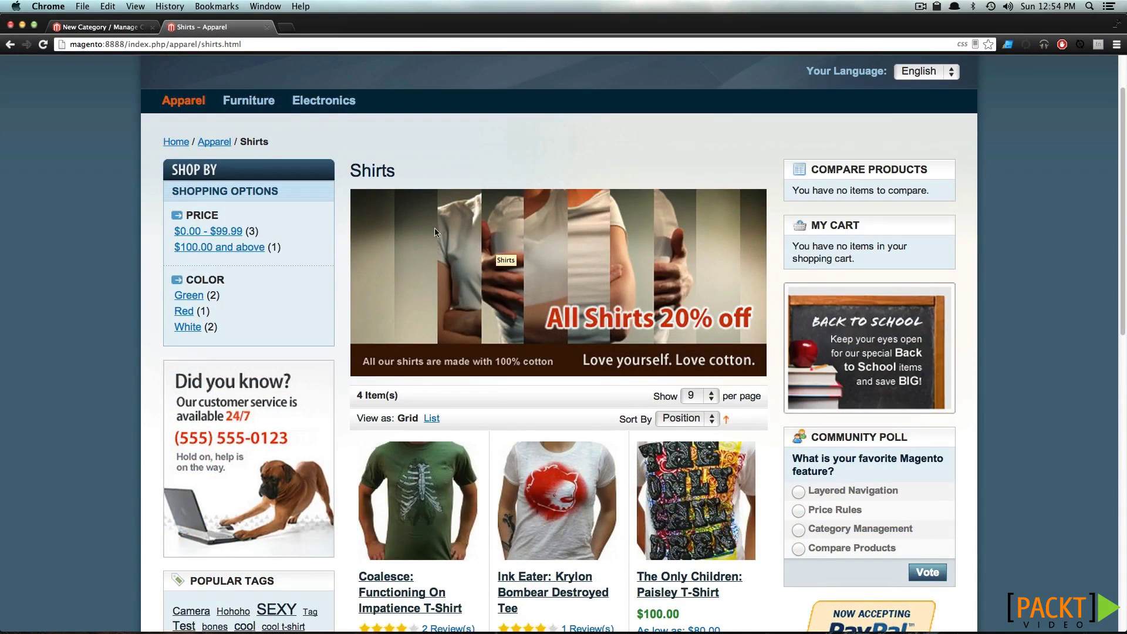
{"action": "left_click", "coordinate": [88, 27]}
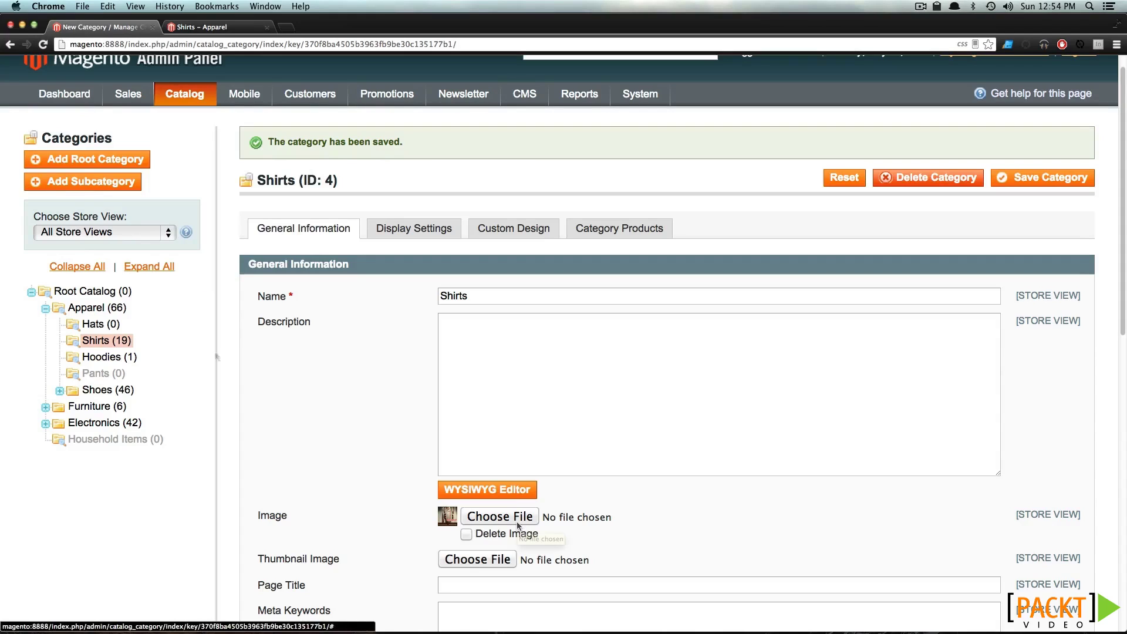
{"action": "left_click", "coordinate": [90, 327]}
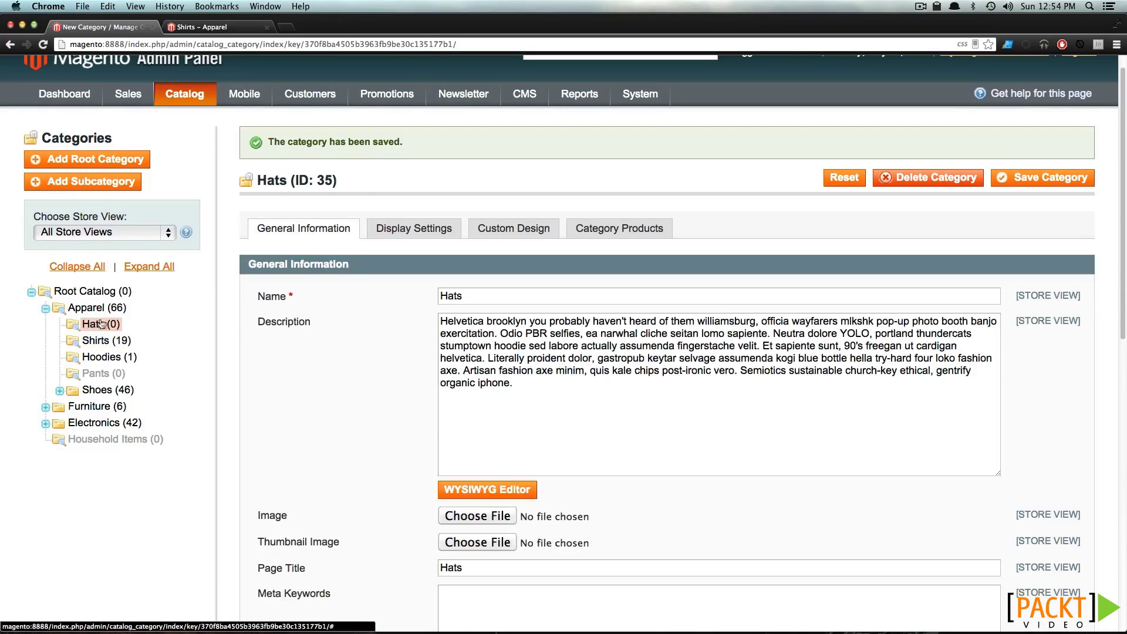
Keep Hats' Display Mode as Products only, then view Apparel's Is Anchor = Yes setting
{"action": "left_click", "coordinate": [409, 234]}
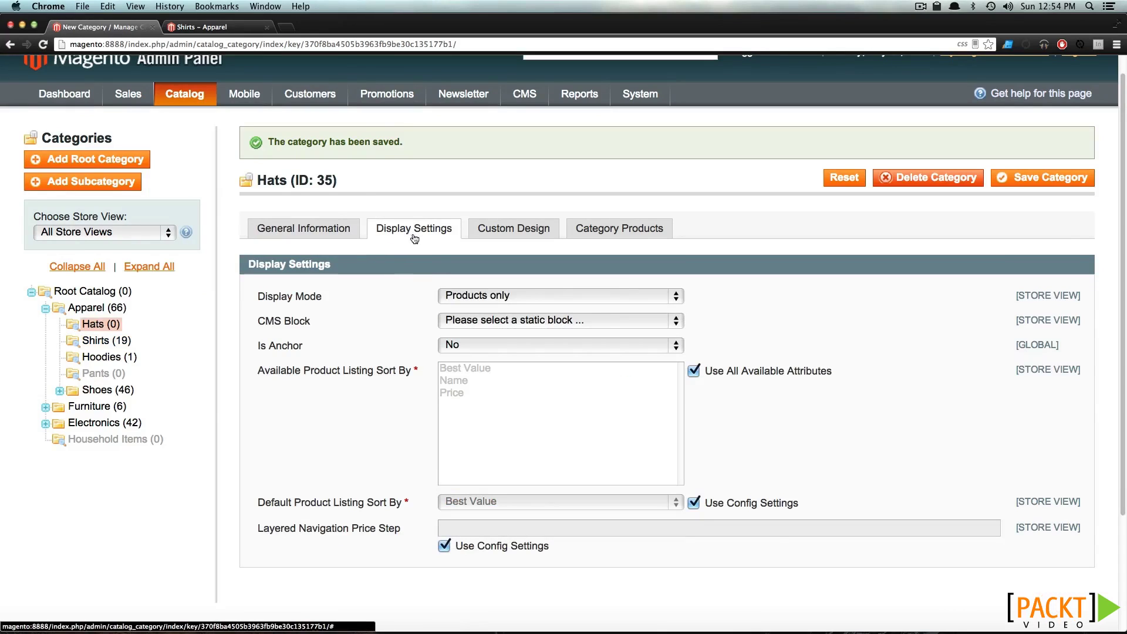
{"action": "left_click", "coordinate": [477, 296]}
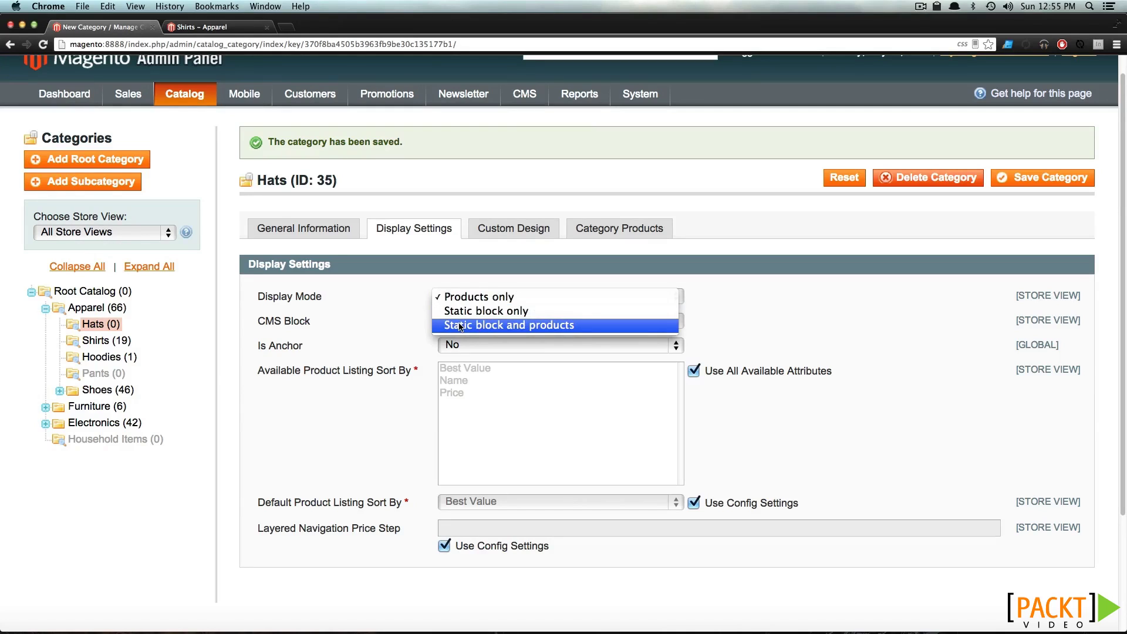
{"action": "left_click", "coordinate": [489, 301]}
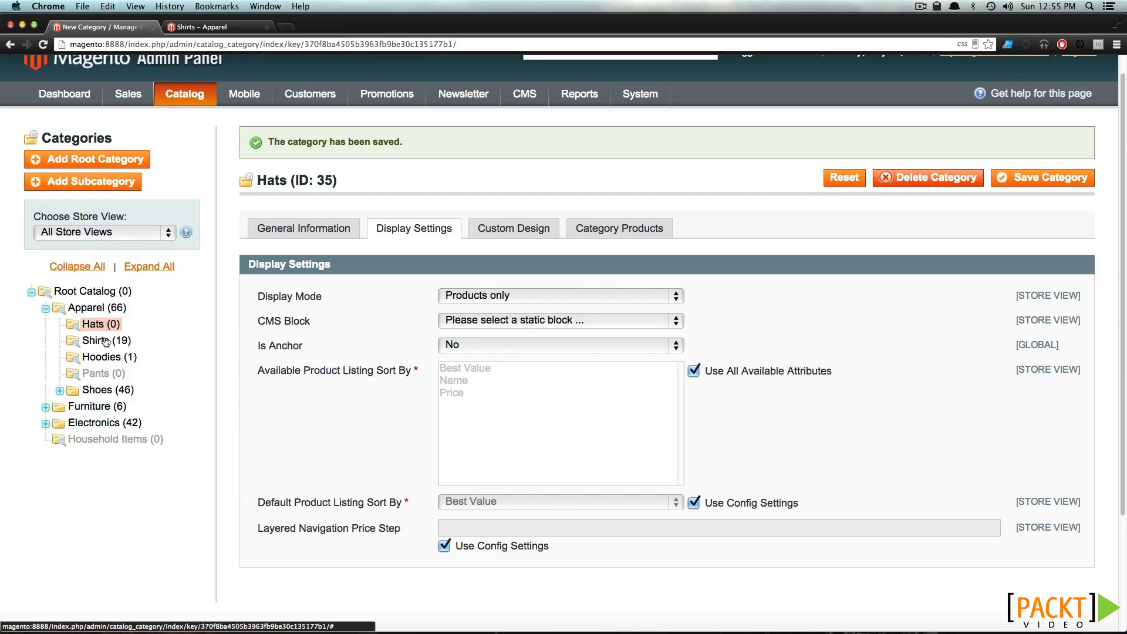
{"action": "left_click", "coordinate": [92, 309]}
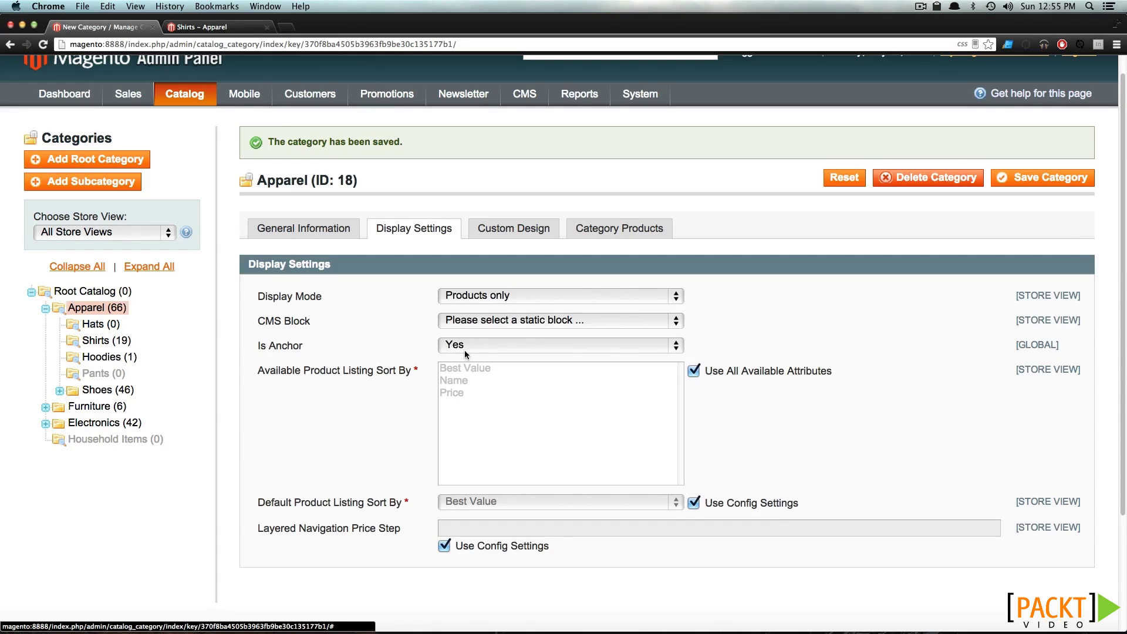
Browse the storefront Apparel page's layered filters, filtering to Shirts and then clearing it
{"action": "left_click", "coordinate": [222, 31]}
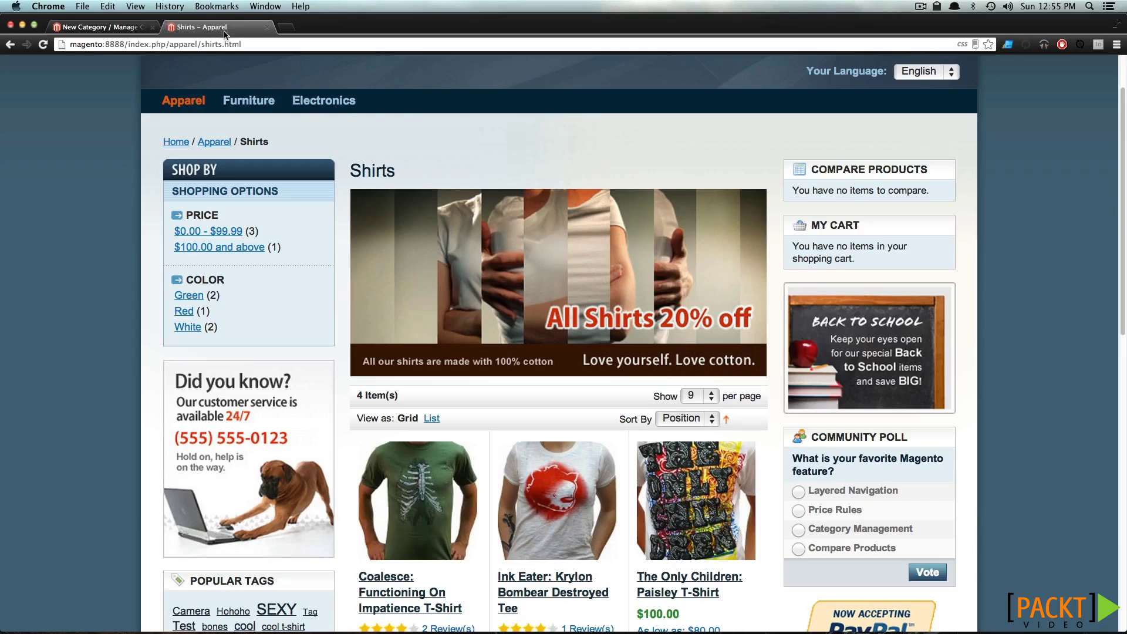
{"action": "mouse_move", "coordinate": [190, 102]}
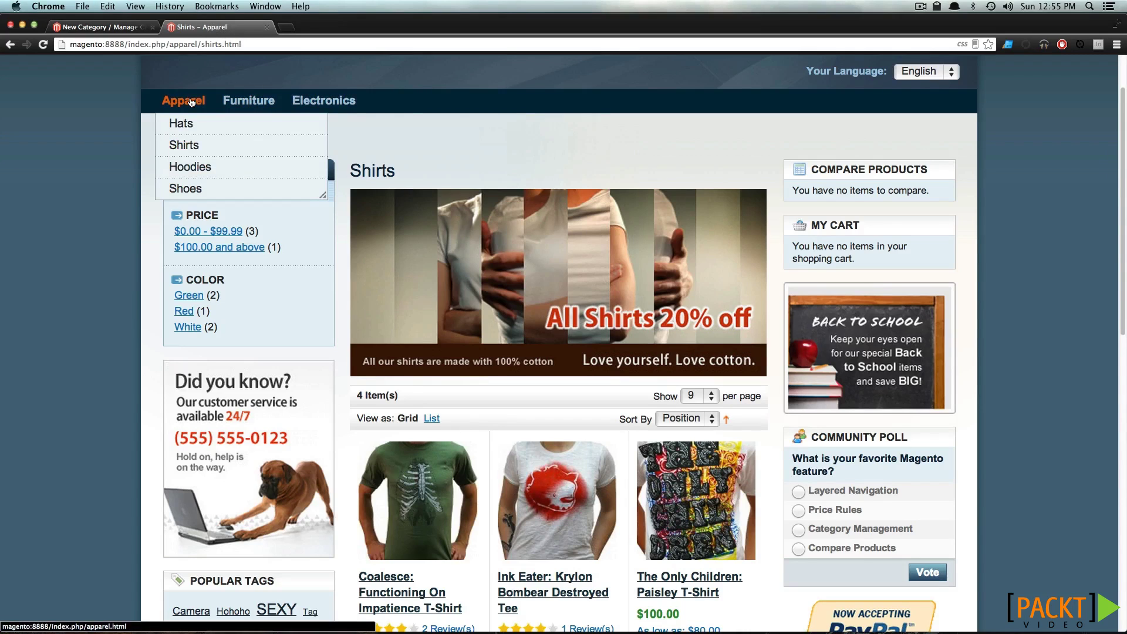
{"action": "left_click", "coordinate": [191, 102]}
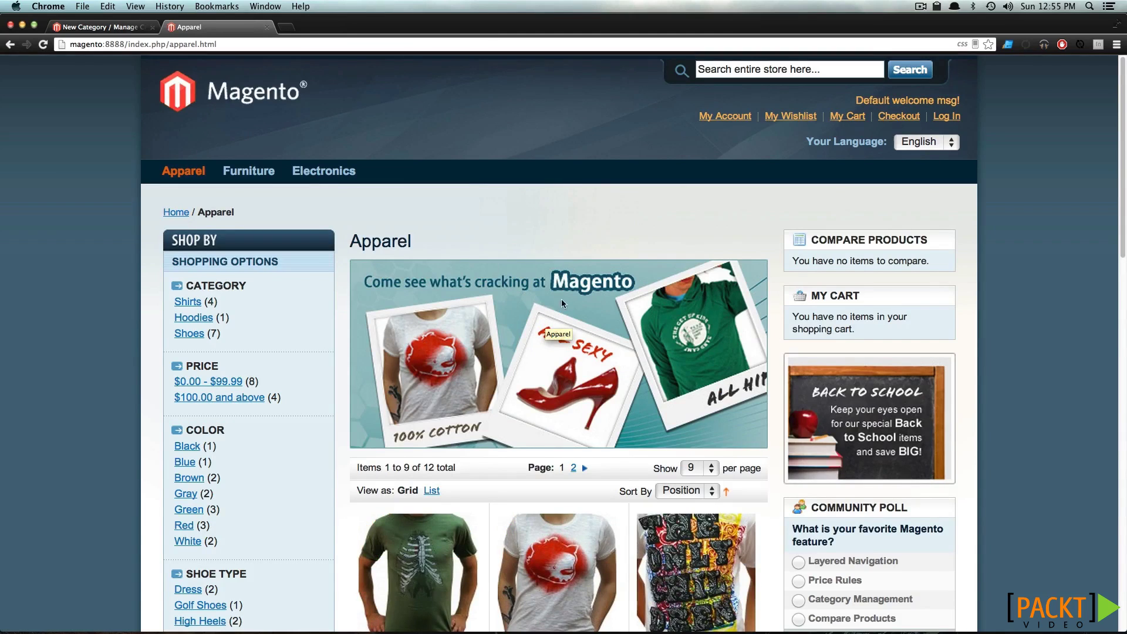
{"action": "scroll", "coordinate": [497, 336], "scroll_direction": "down", "scroll_amount": 3}
{"action": "scroll", "coordinate": [258, 357], "scroll_direction": "up", "scroll_amount": 3}
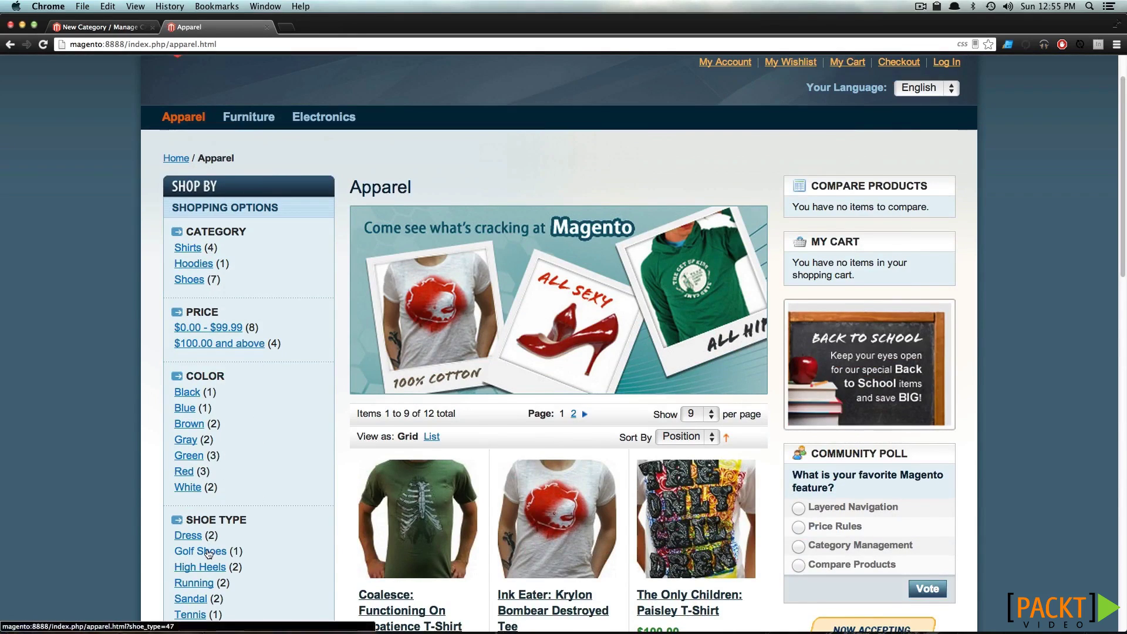
{"action": "left_click", "coordinate": [191, 248]}
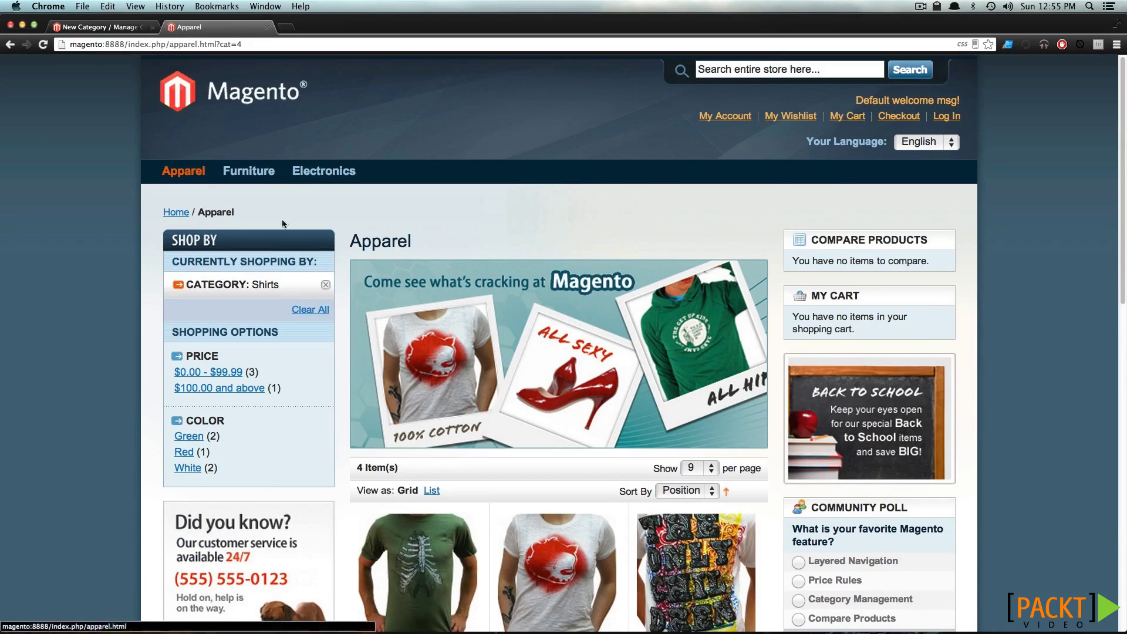
{"action": "scroll", "coordinate": [284, 266], "scroll_direction": "down", "scroll_amount": 5}
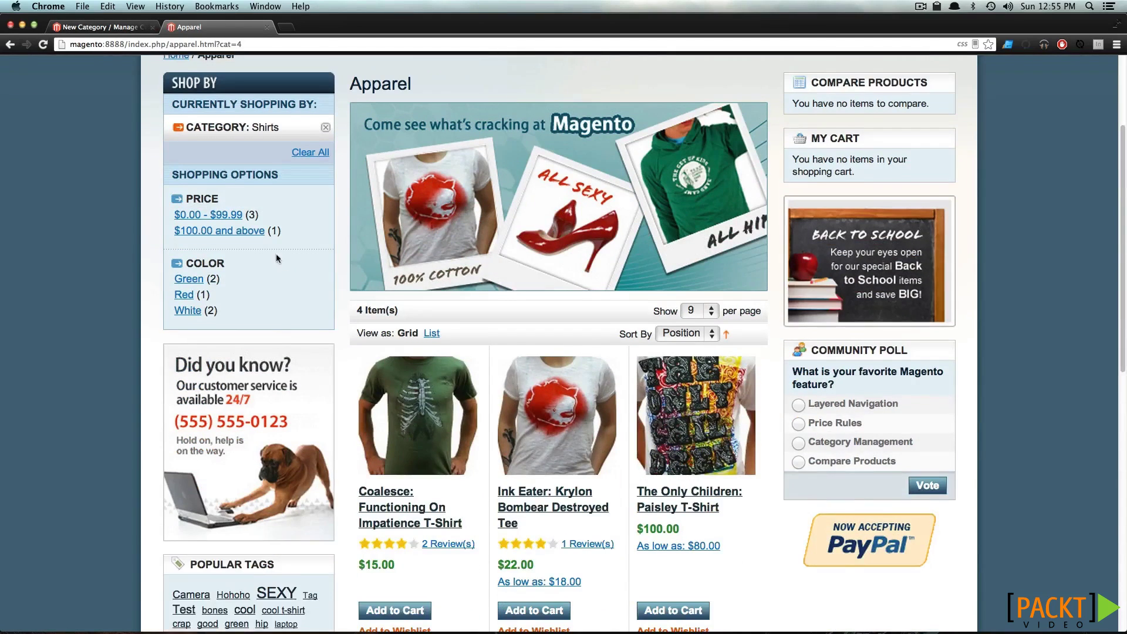
{"action": "scroll", "coordinate": [275, 252], "scroll_direction": "up", "scroll_amount": 4}
{"action": "left_click", "coordinate": [326, 257]}
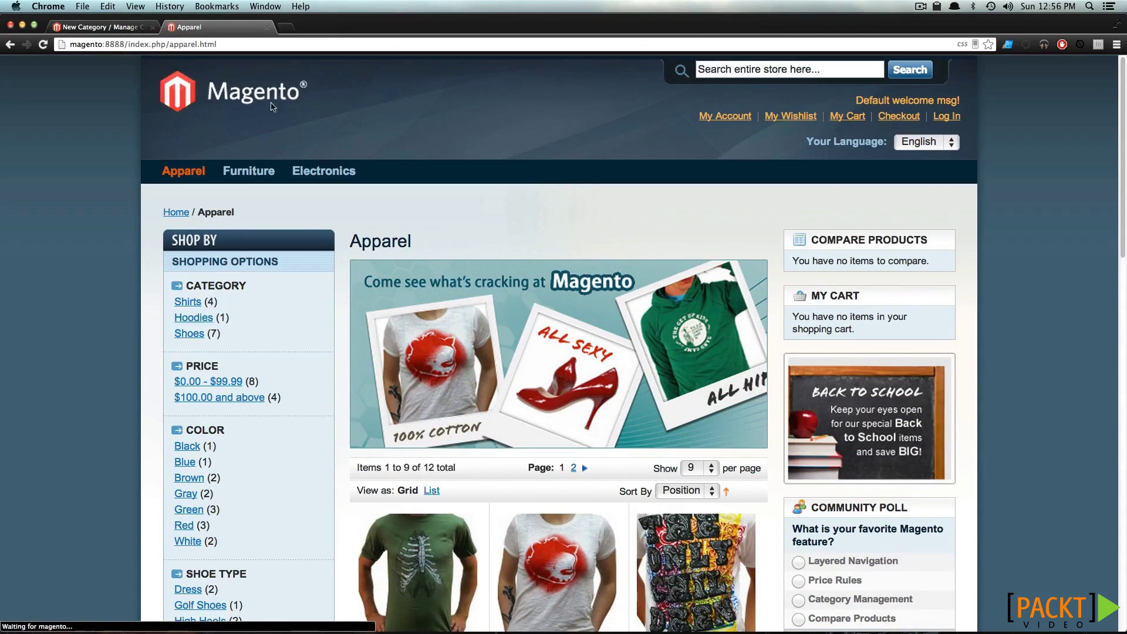
{"action": "left_click", "coordinate": [97, 27]}
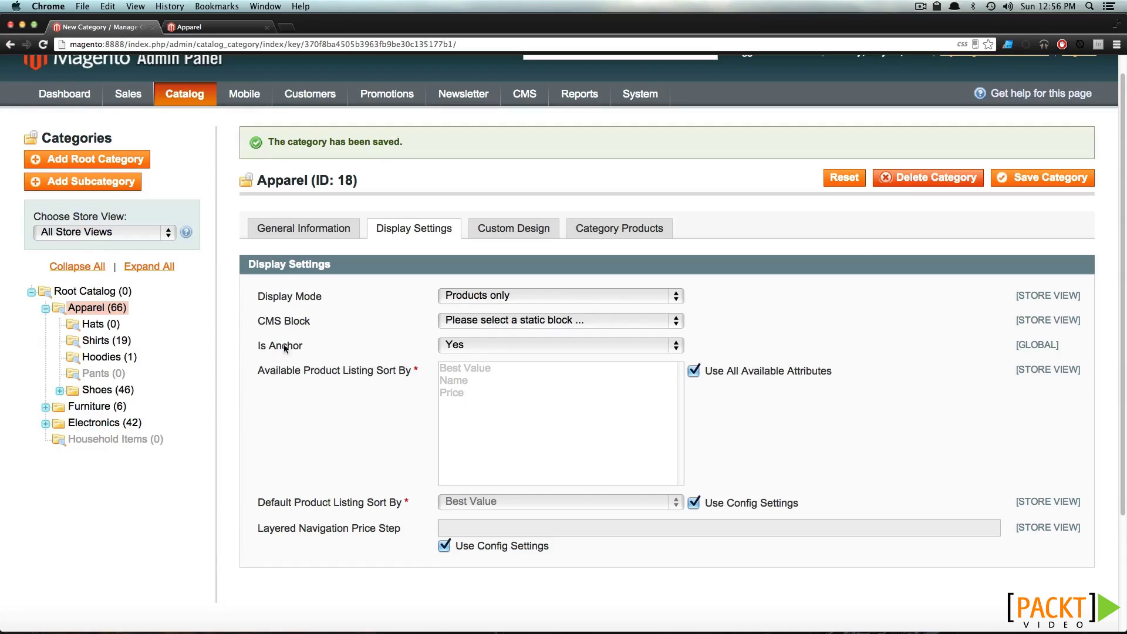
Inspect the Hats category's Custom Design theme list without changing it
{"action": "left_click", "coordinate": [95, 323]}
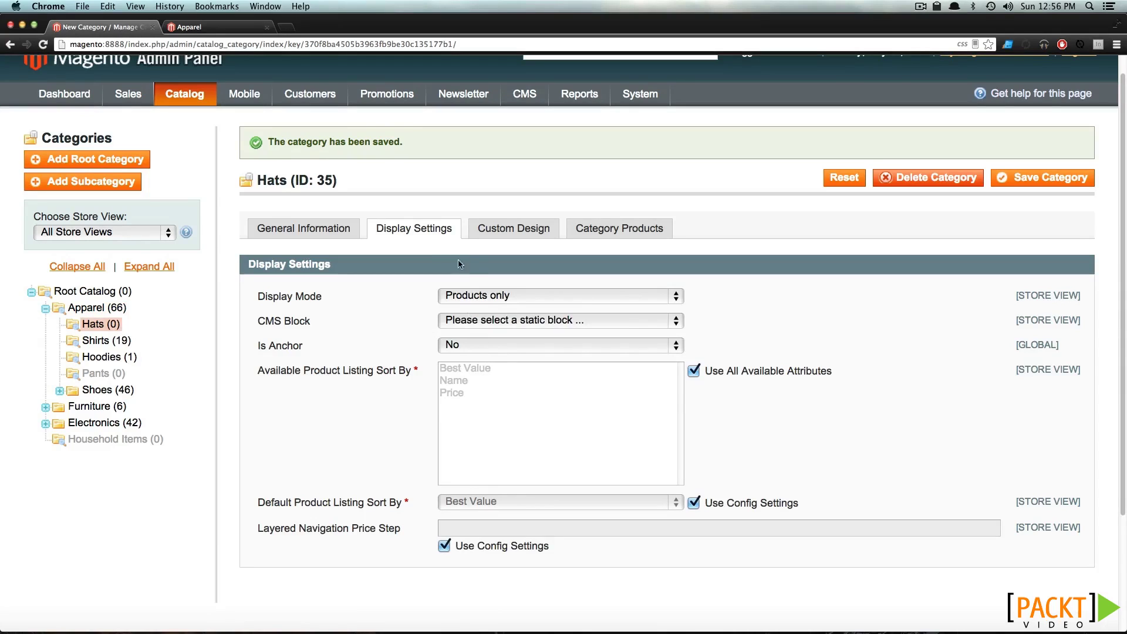
{"action": "left_click", "coordinate": [514, 232]}
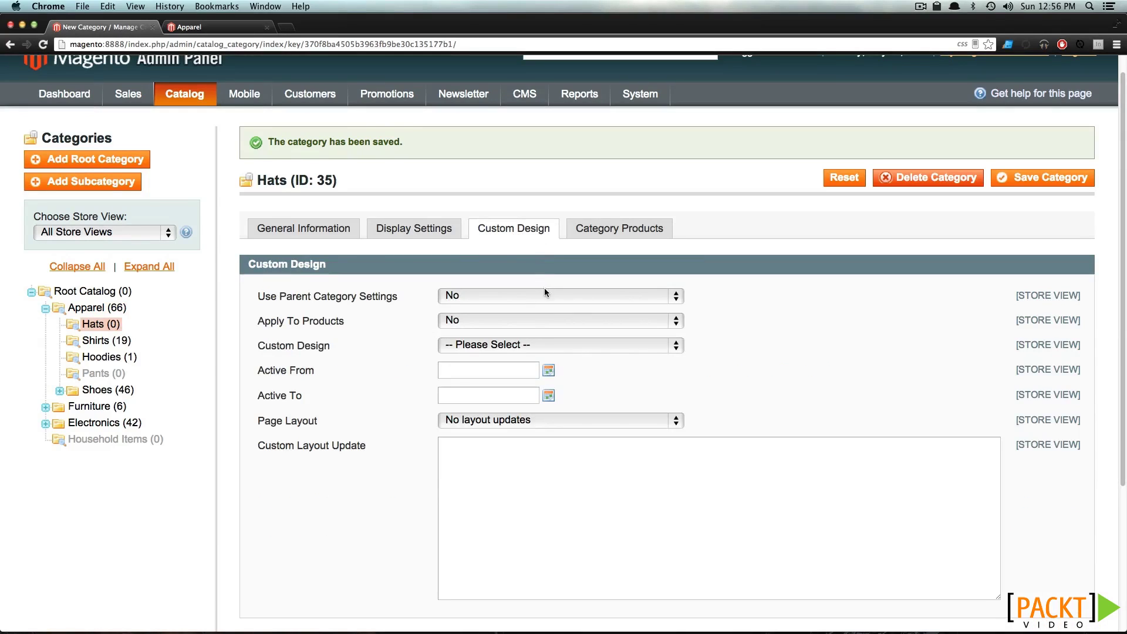
{"action": "left_click", "coordinate": [548, 346]}
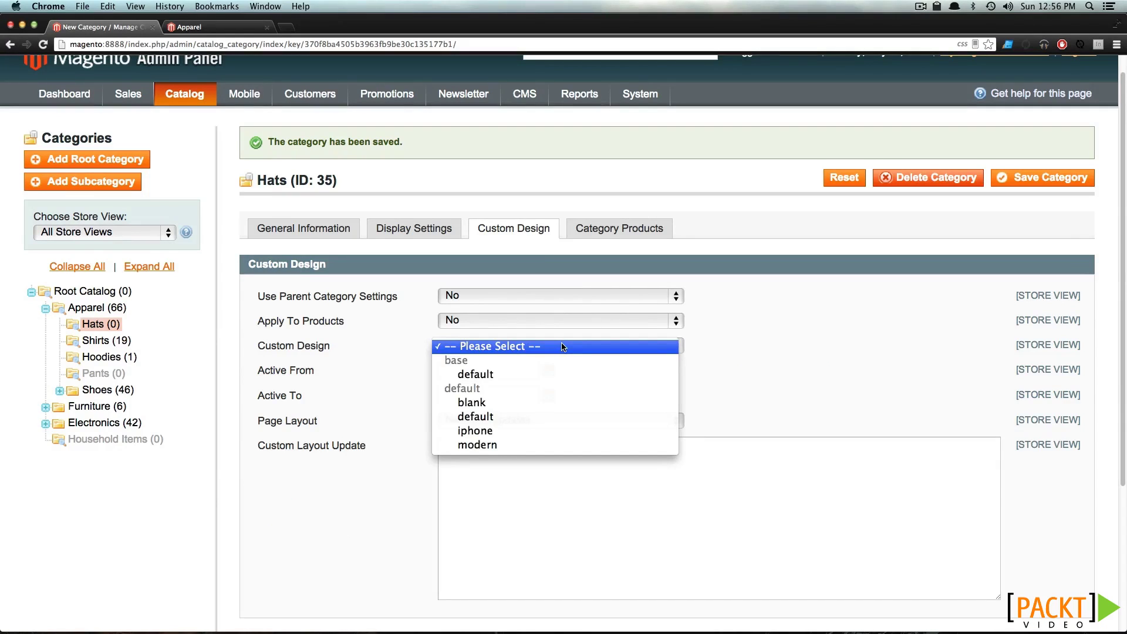
{"action": "left_click", "coordinate": [310, 350]}
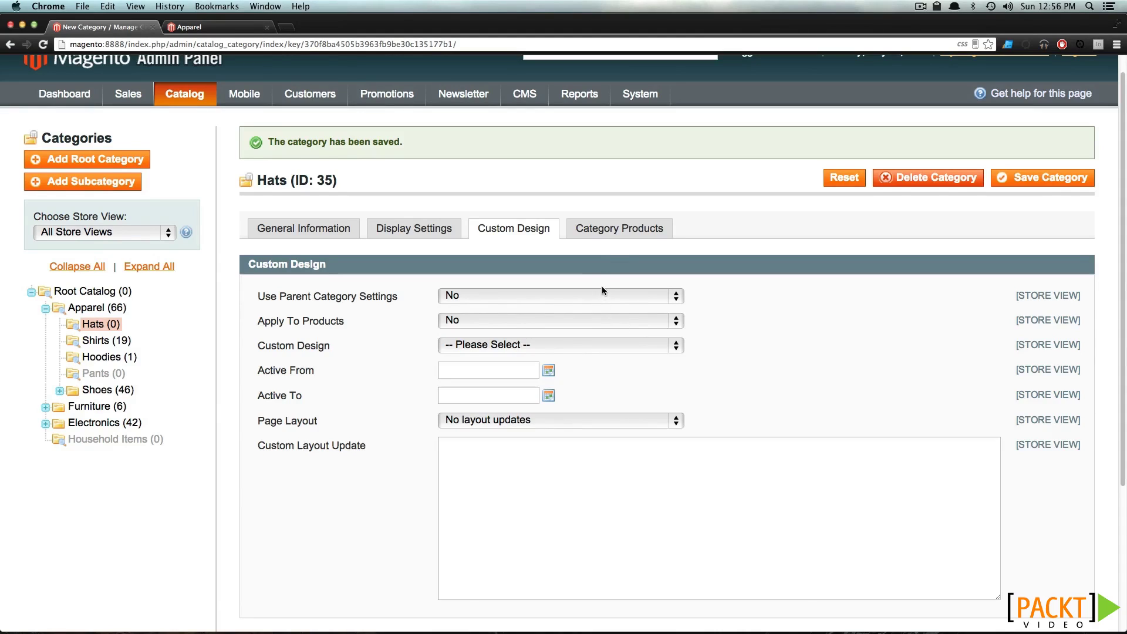
Compare Category Products: Hats has none, Shirts has 19 assigned T-shirts
{"action": "left_click", "coordinate": [600, 229]}
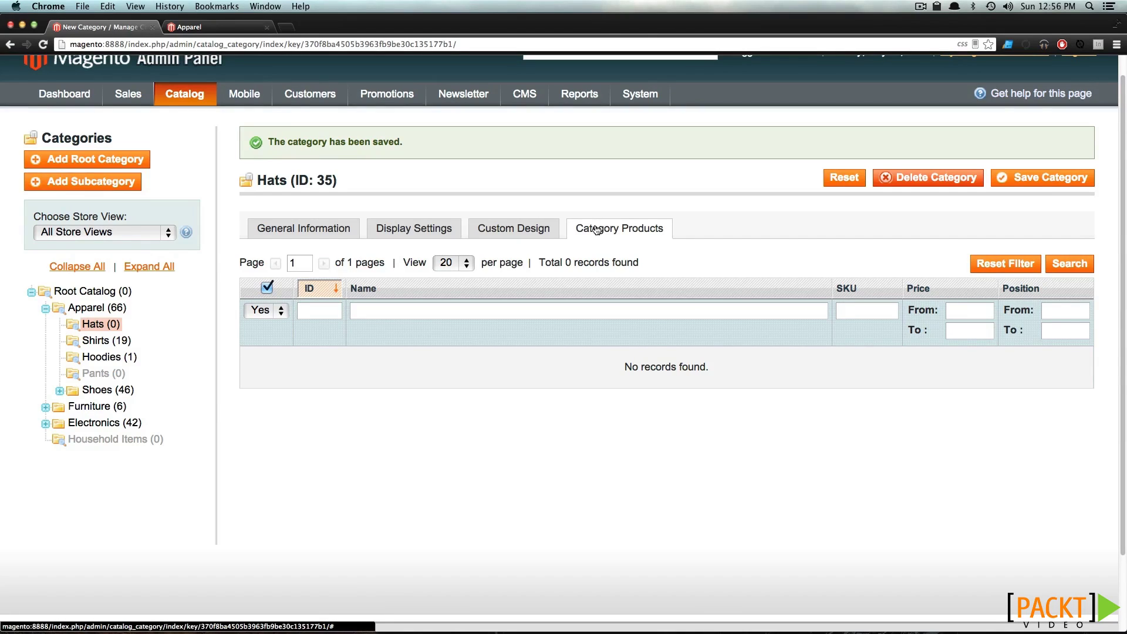
{"action": "left_click", "coordinate": [109, 346]}
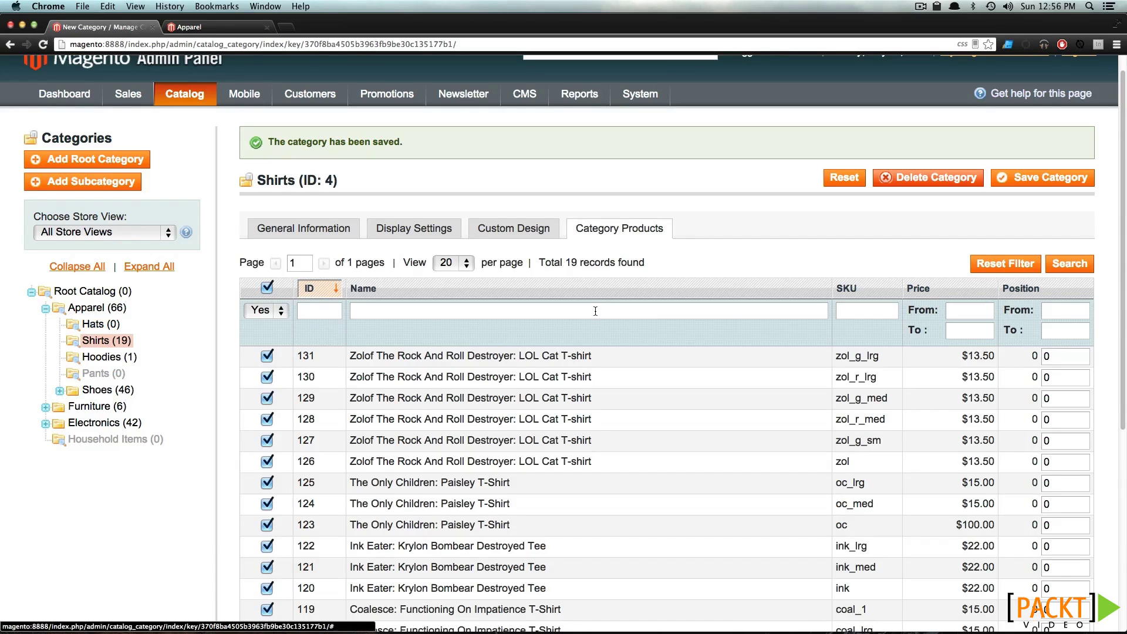
{"action": "scroll", "coordinate": [587, 341], "scroll_direction": "down", "scroll_amount": 4}
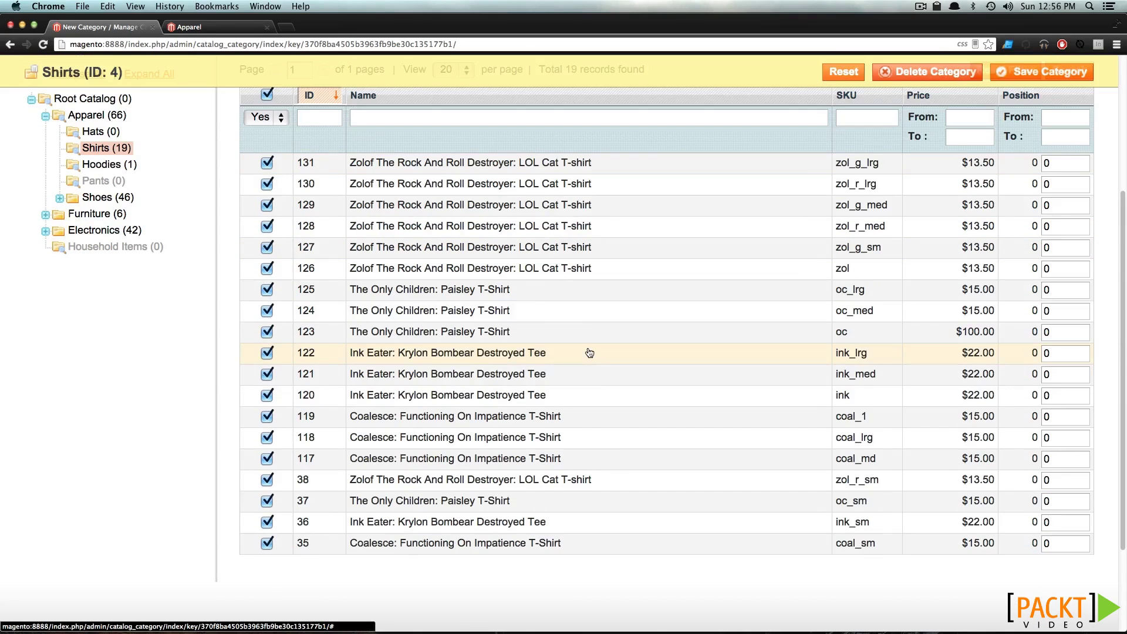
{"action": "scroll", "coordinate": [585, 282], "scroll_direction": "up", "scroll_amount": 4}
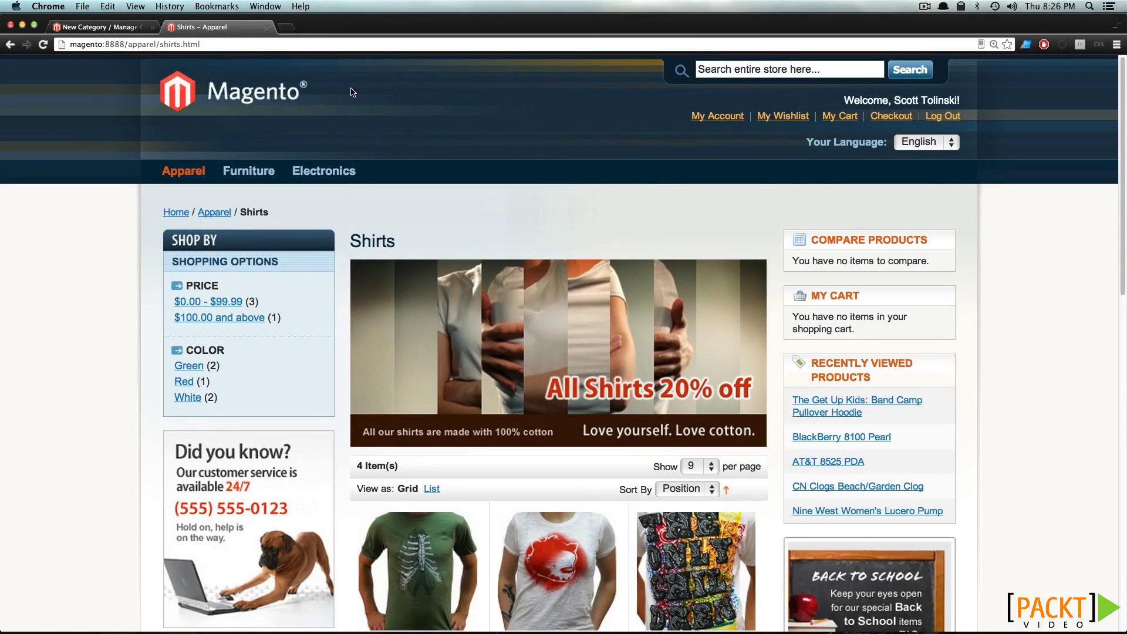
Review the storefront apparel/shirts.html address and heading, then return to the admin Shirts category page
{"action": "double_click", "coordinate": [139, 45]}
{"action": "left_click", "coordinate": [181, 44]}
{"action": "double_click", "coordinate": [181, 44]}
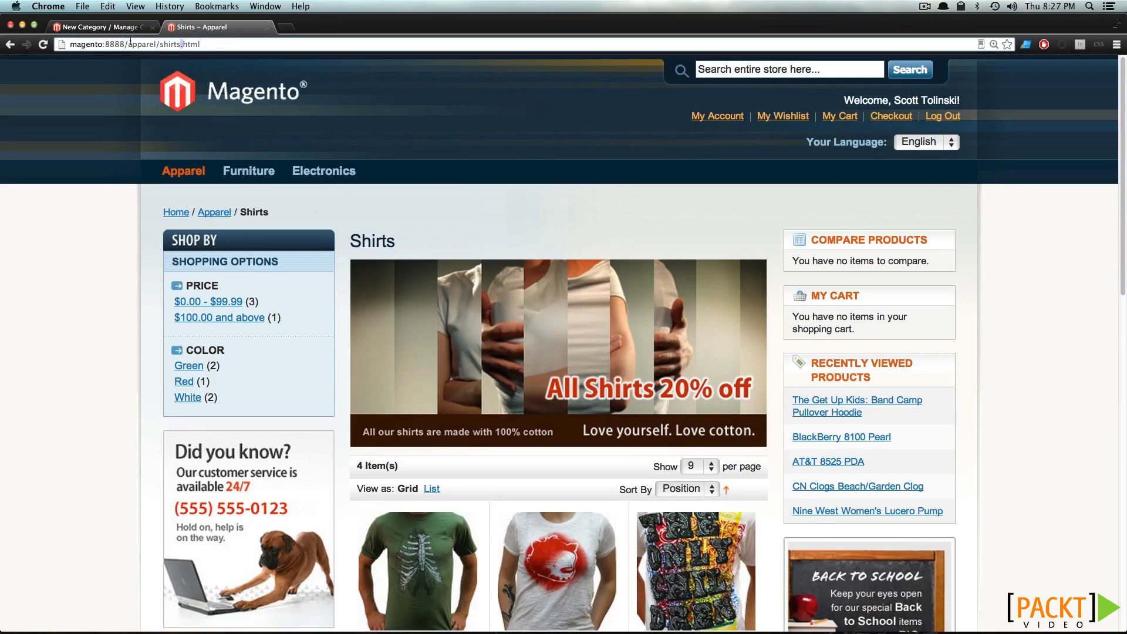
{"action": "left_click", "coordinate": [51, 122]}
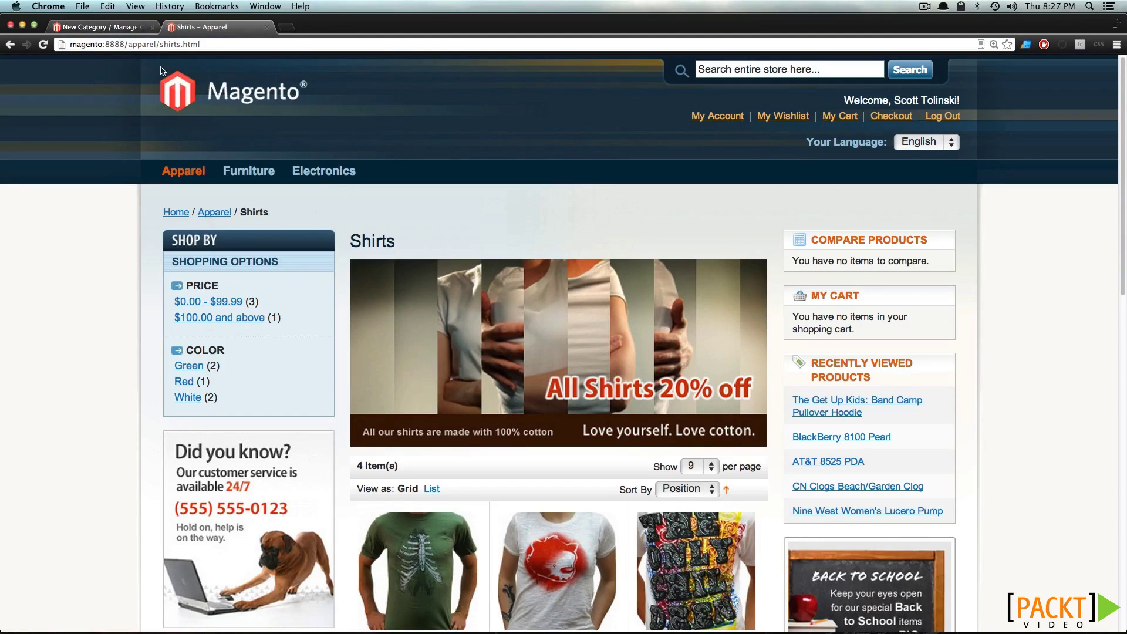
{"action": "double_click", "coordinate": [372, 243]}
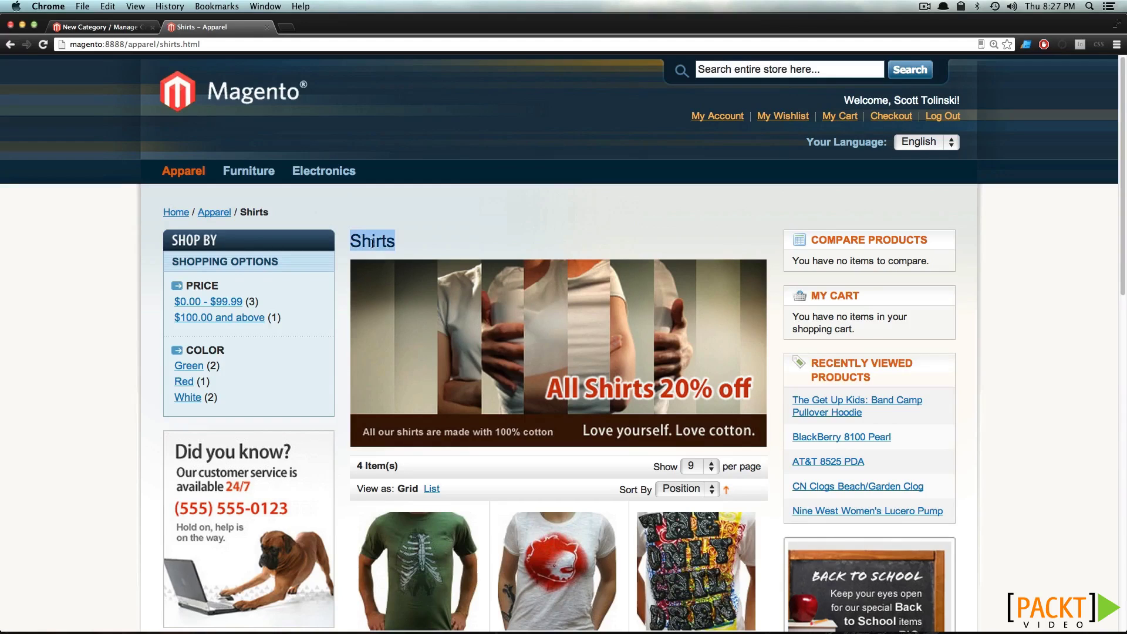
{"action": "left_click", "coordinate": [404, 226]}
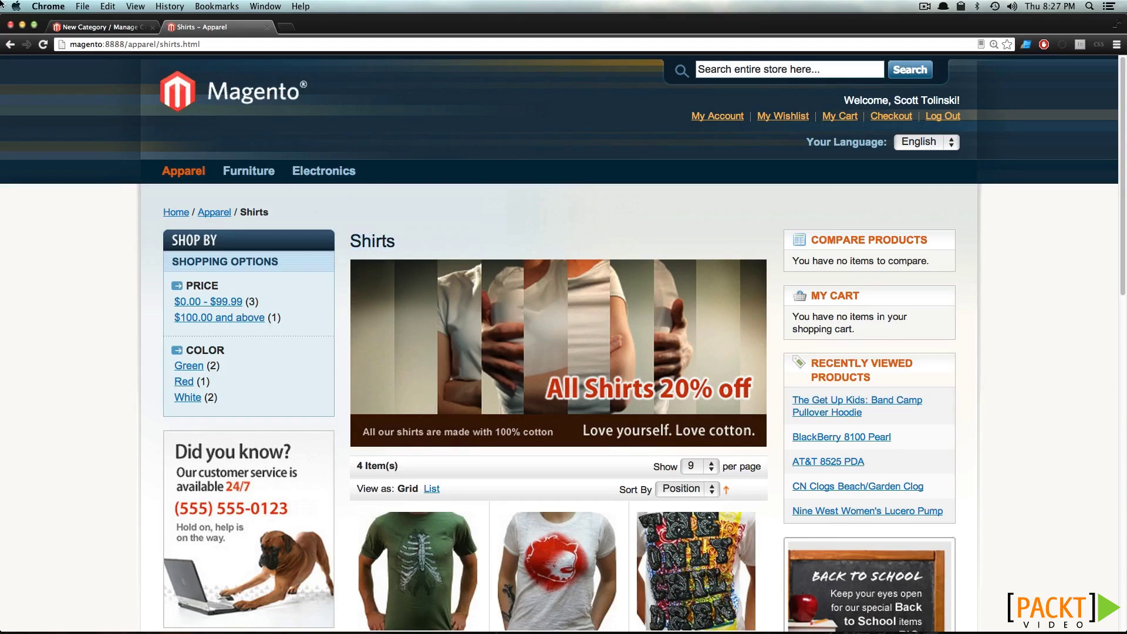
{"action": "left_click", "coordinate": [94, 27]}
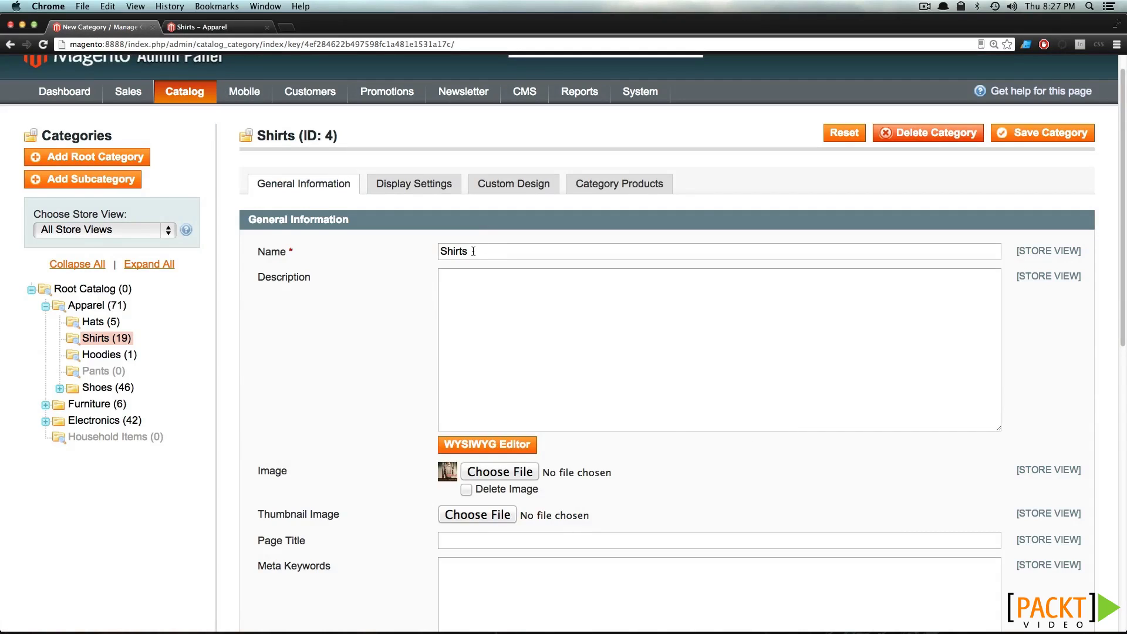
Change the Shirts URL key to all-shirts and save the category
{"action": "scroll", "coordinate": [476, 251], "scroll_direction": "down", "scroll_amount": 4}
{"action": "scroll", "coordinate": [479, 254], "scroll_direction": "down", "scroll_amount": 6}
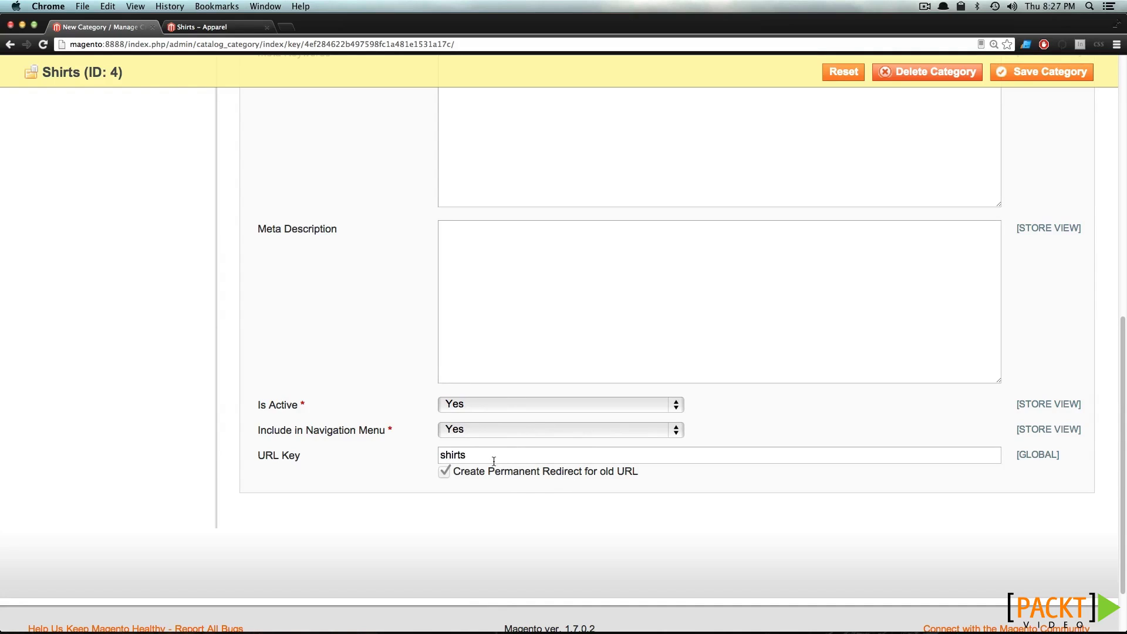
{"action": "type", "text": "all-"}
{"action": "left_click", "coordinate": [1038, 76]}
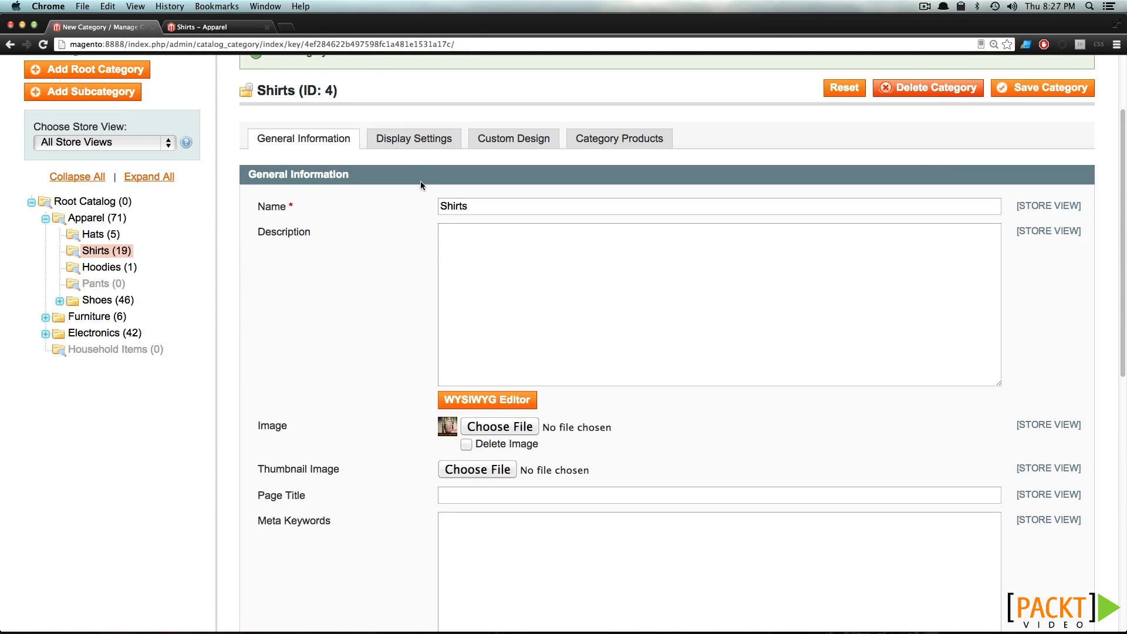
Reload the storefront Shirts page and confirm it now loads at apparel/all-shirts.html
{"action": "left_click", "coordinate": [194, 27]}
{"action": "key", "text": "super+r"}
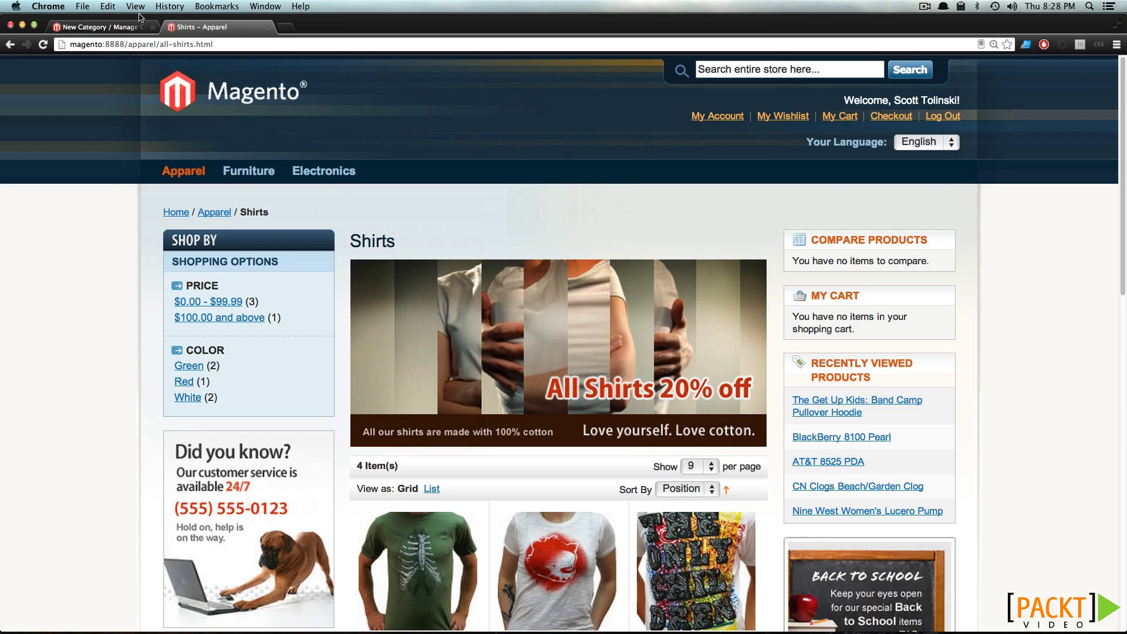
{"action": "left_click_drag", "start_coordinate": [160, 45], "coordinate": [272, 44]}
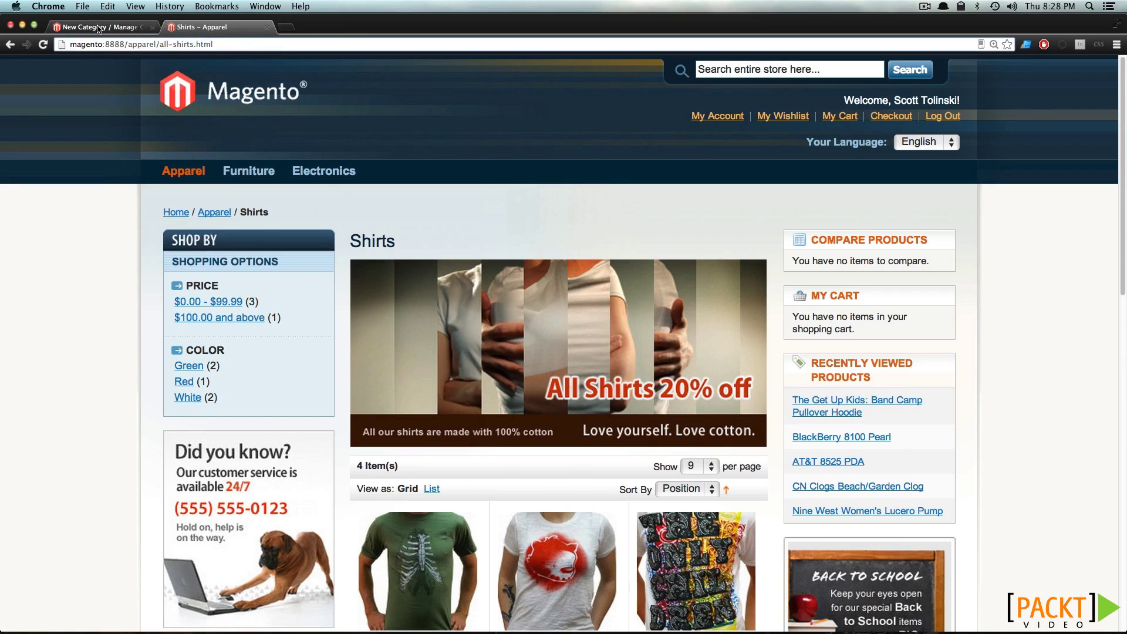
{"action": "left_click", "coordinate": [99, 28]}
{"action": "scroll", "coordinate": [451, 449], "scroll_direction": "down", "scroll_amount": 10}
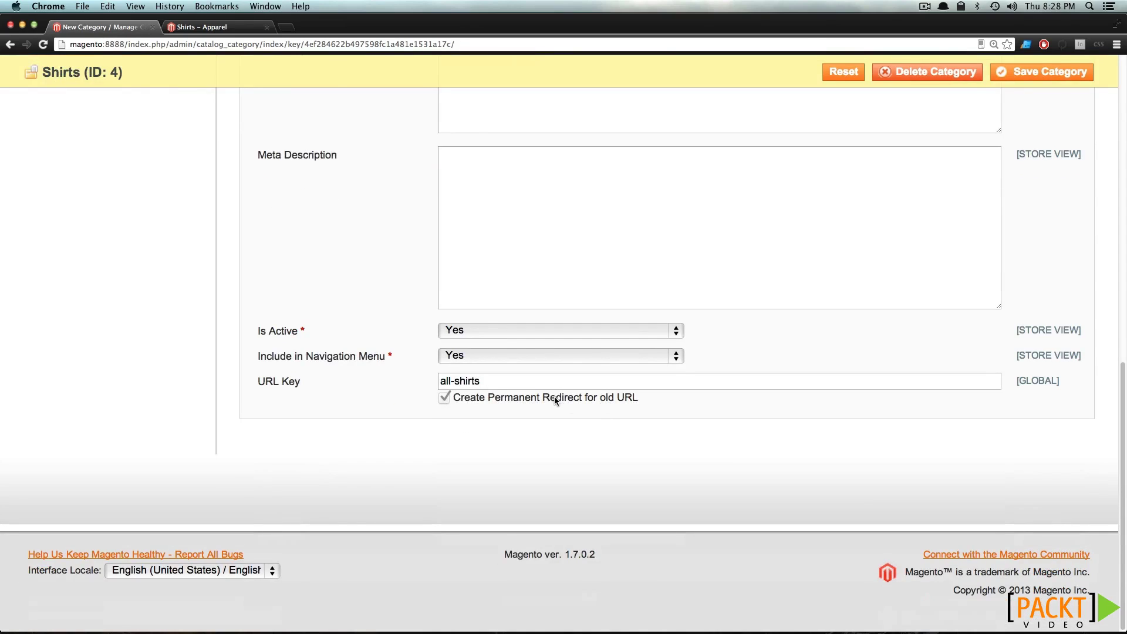
{"action": "scroll", "coordinate": [552, 398], "scroll_direction": "up", "scroll_amount": 10}
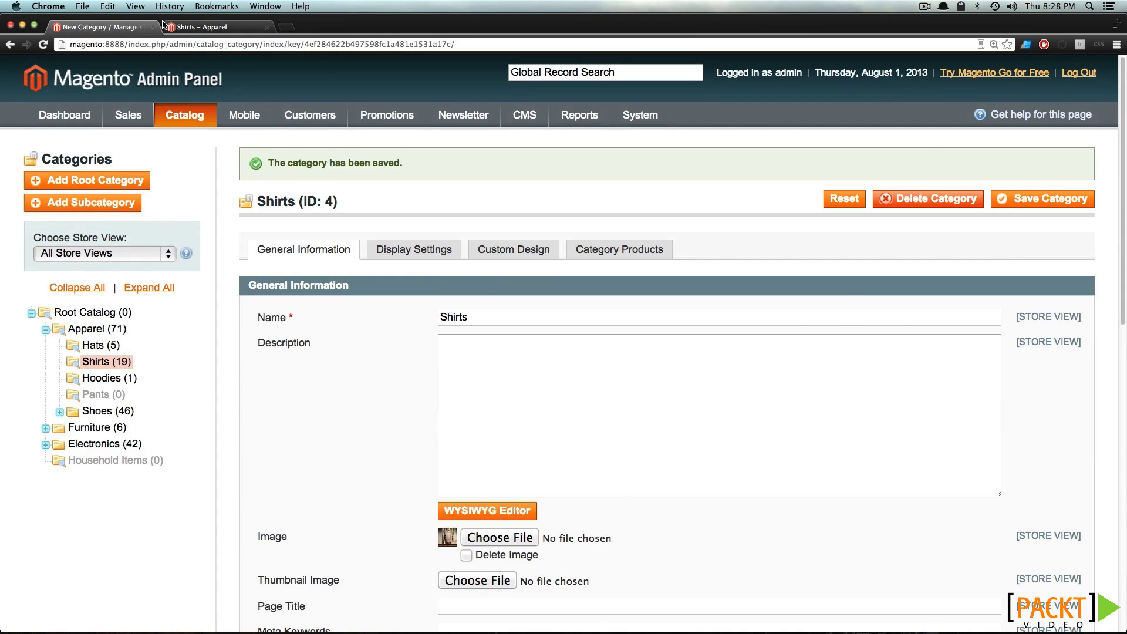
Reopen Shirts from the storefront menu, then go back to the admin Shirts category page
{"action": "left_click", "coordinate": [169, 26]}
{"action": "left_click", "coordinate": [175, 48]}
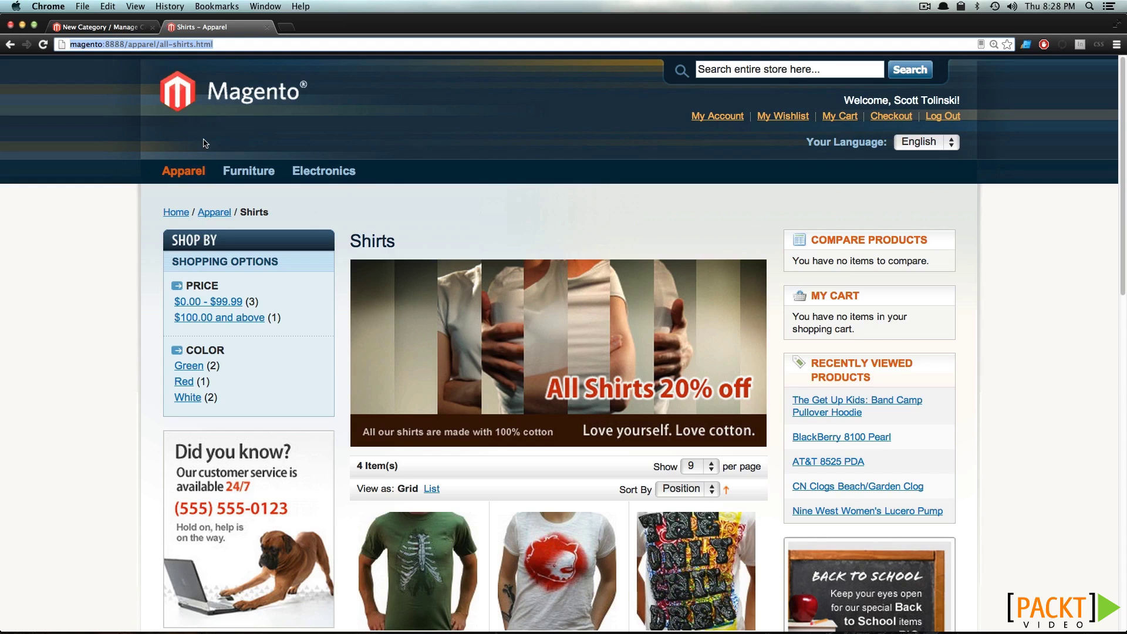
{"action": "mouse_move", "coordinate": [180, 176]}
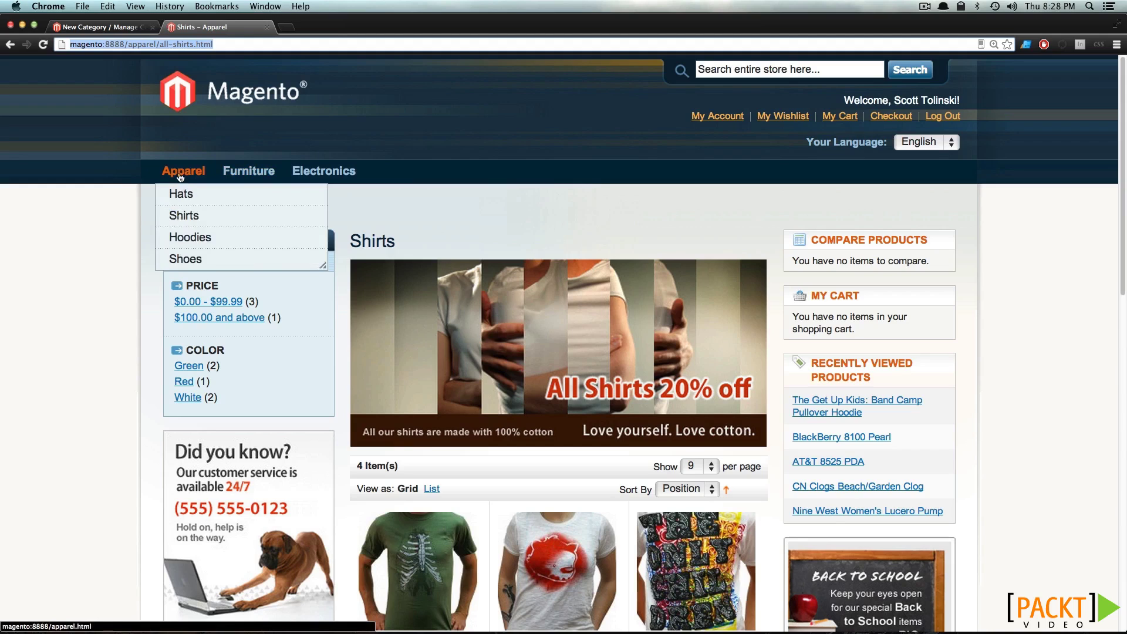
{"action": "left_click", "coordinate": [192, 223]}
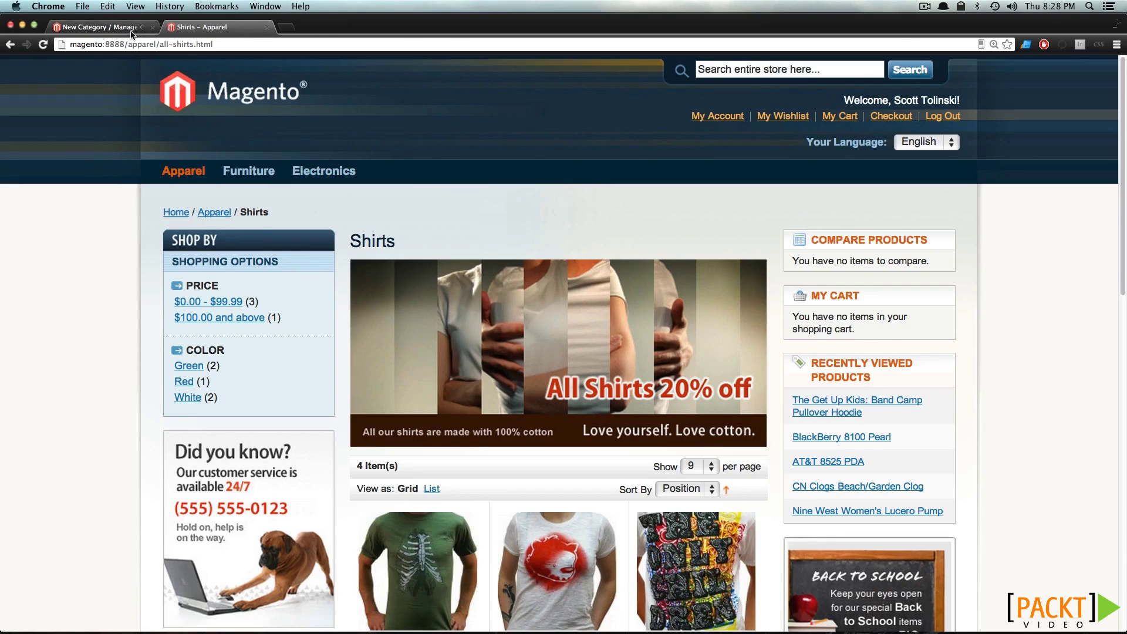
{"action": "left_click", "coordinate": [100, 27]}
{"action": "scroll", "coordinate": [592, 516], "scroll_direction": "down", "scroll_amount": 10}
{"action": "scroll", "coordinate": [592, 516], "scroll_direction": "down", "scroll_amount": 5}
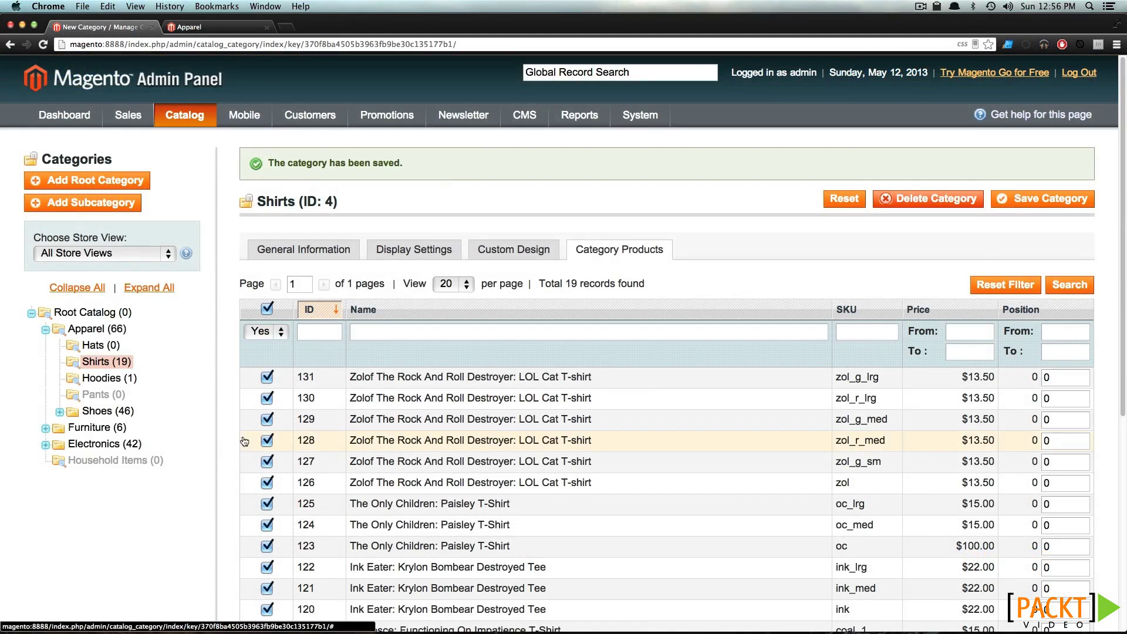
Collapse the Apparel branch of the category tree and view the 12-item storefront Apparel page
{"action": "left_click", "coordinate": [46, 331]}
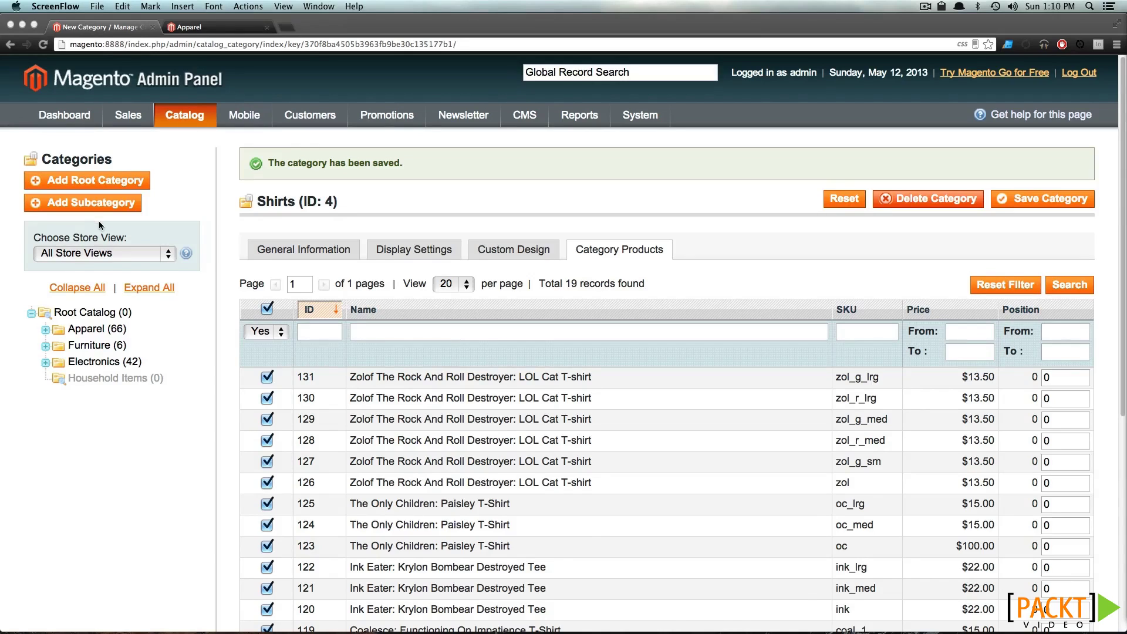
{"action": "left_click", "coordinate": [213, 34]}
{"action": "left_click", "coordinate": [212, 31]}
{"action": "scroll", "coordinate": [528, 293], "scroll_direction": "down", "scroll_amount": 3}
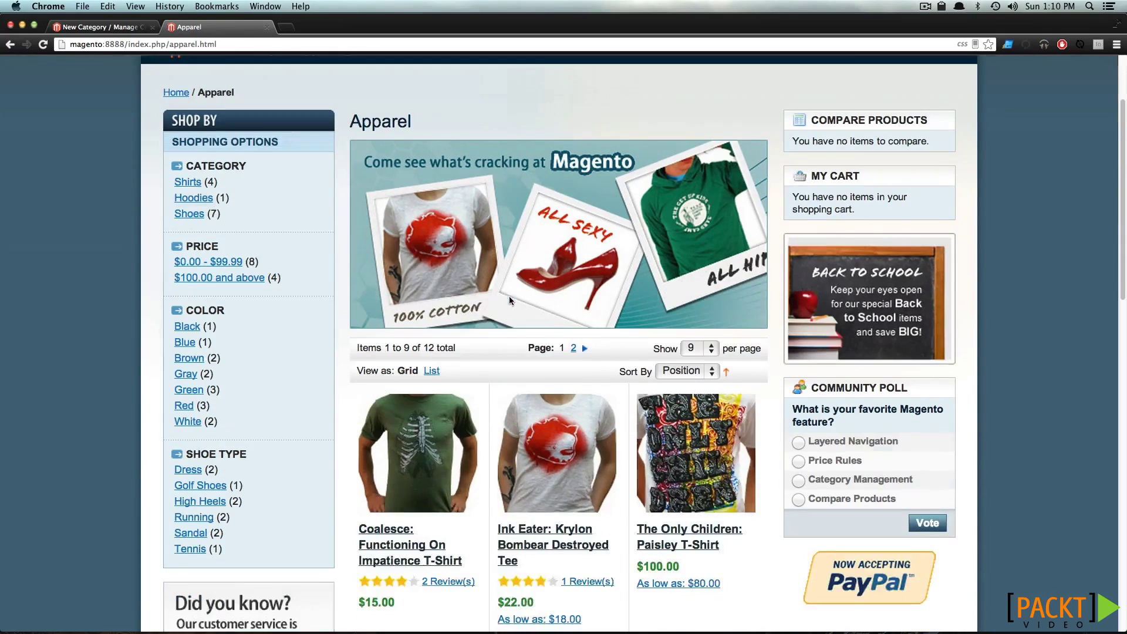
Zoom in on the storefront and open the Coalesce: Functioning On Impatience T-Shirt product page
{"action": "key", "text": "super+equal"}
{"action": "left_click", "coordinate": [404, 432]}
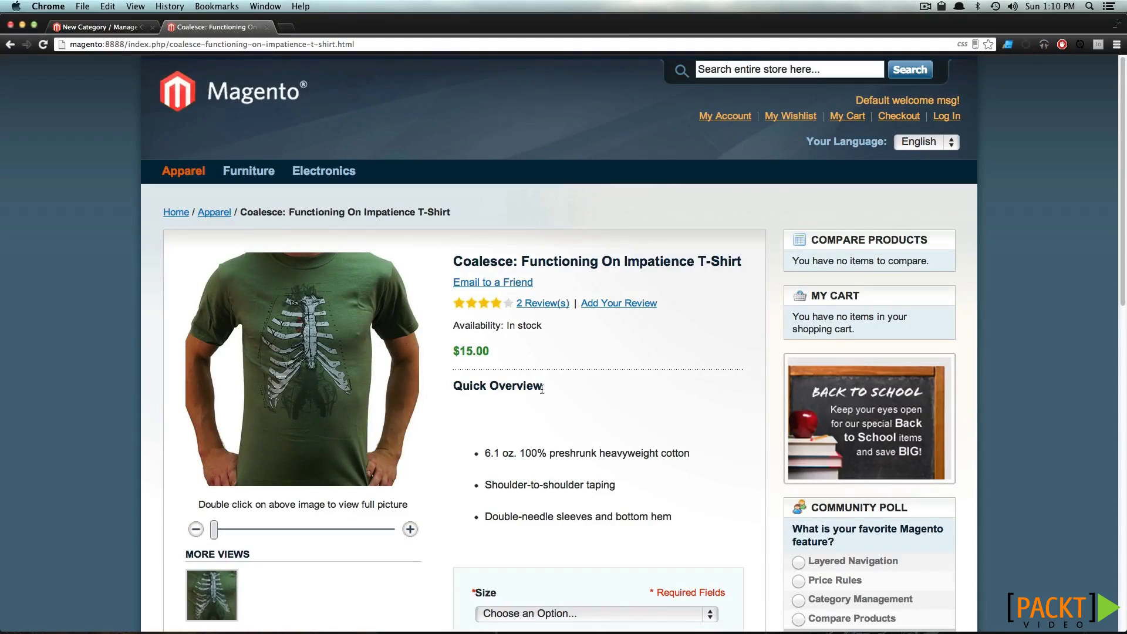
{"action": "left_click_drag", "start_coordinate": [543, 386], "coordinate": [447, 392]}
{"action": "left_click", "coordinate": [535, 444]}
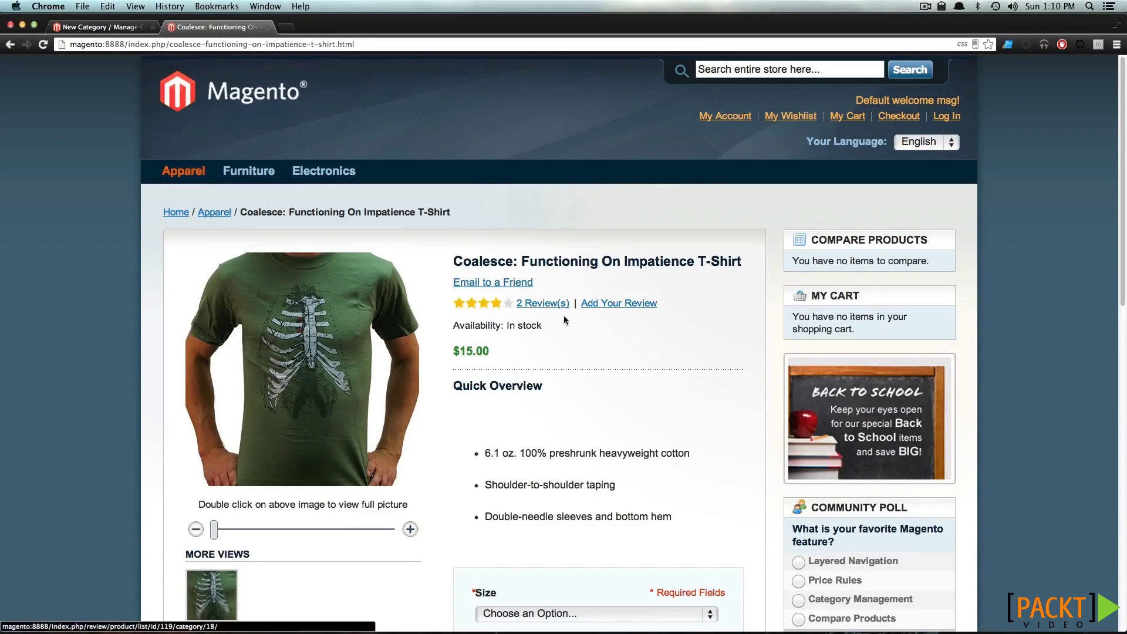
Try the Size options Small, then Medium, finishing on Large
{"action": "scroll", "coordinate": [606, 368], "scroll_direction": "down", "scroll_amount": 5}
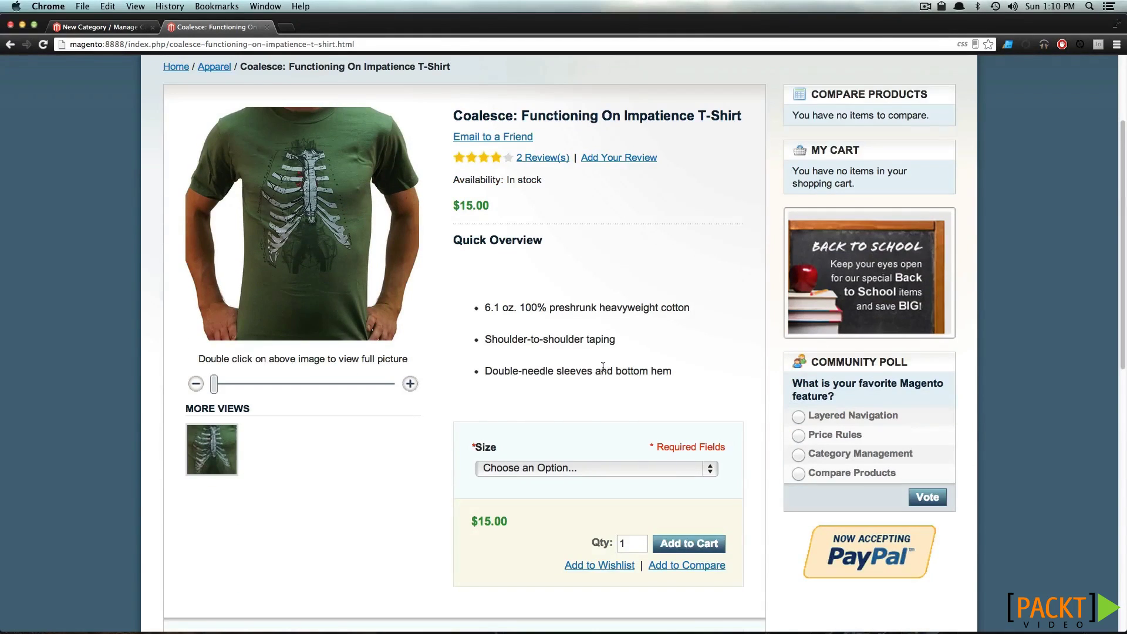
{"action": "scroll", "coordinate": [602, 370], "scroll_direction": "down", "scroll_amount": 3}
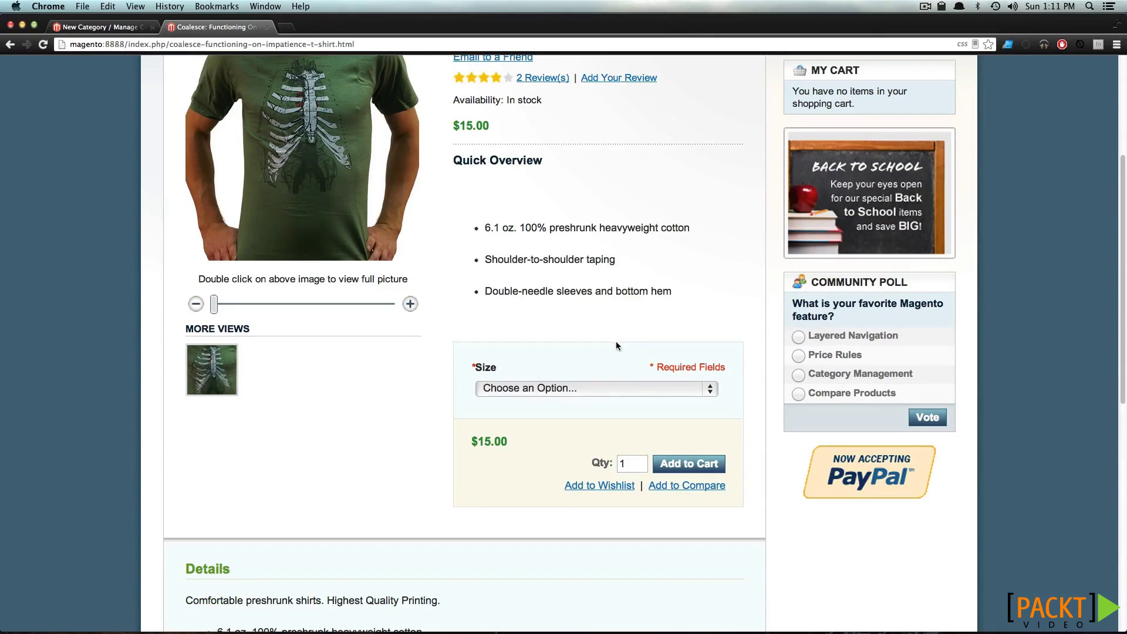
{"action": "left_click", "coordinate": [545, 390]}
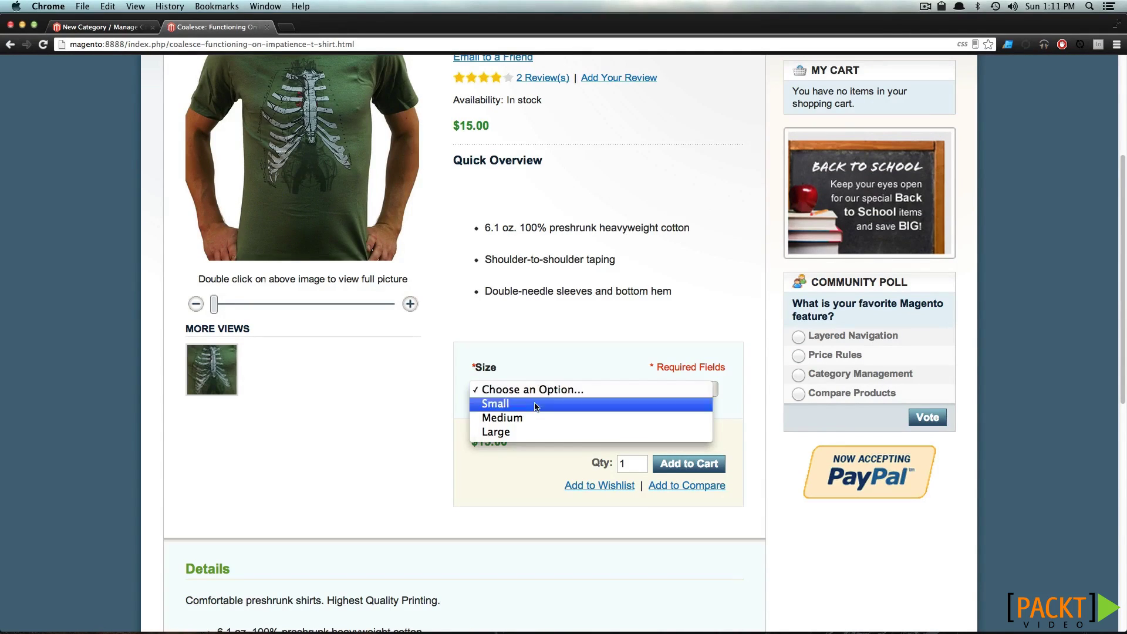
{"action": "left_click", "coordinate": [534, 403]}
{"action": "left_click", "coordinate": [545, 392]}
{"action": "left_click", "coordinate": [544, 404]}
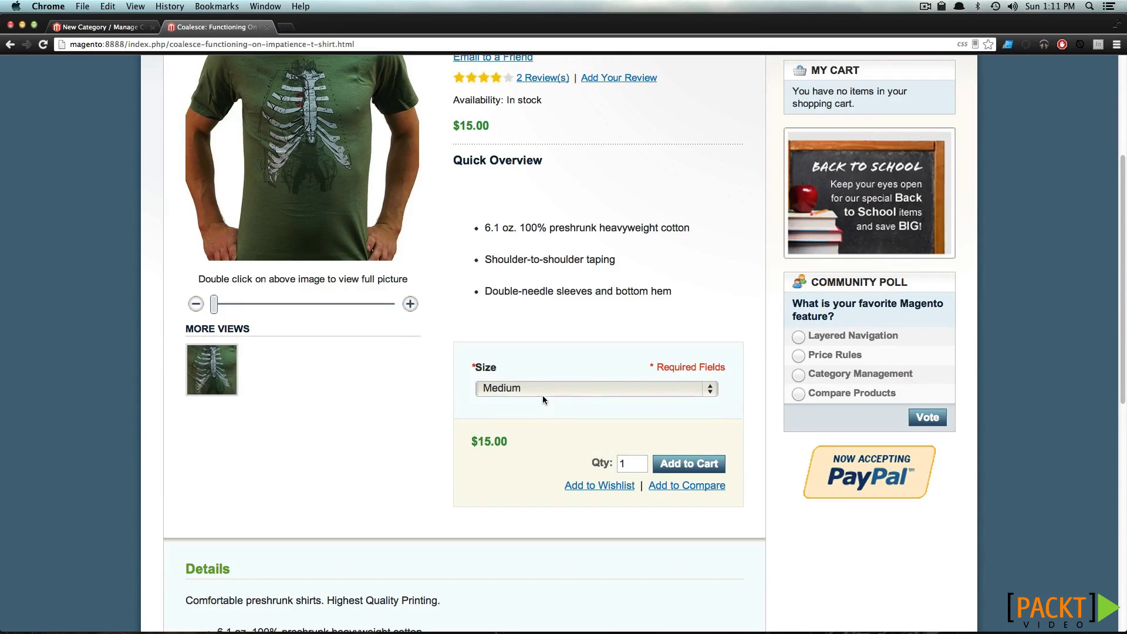
{"action": "left_click", "coordinate": [544, 387]}
{"action": "left_click", "coordinate": [541, 404]}
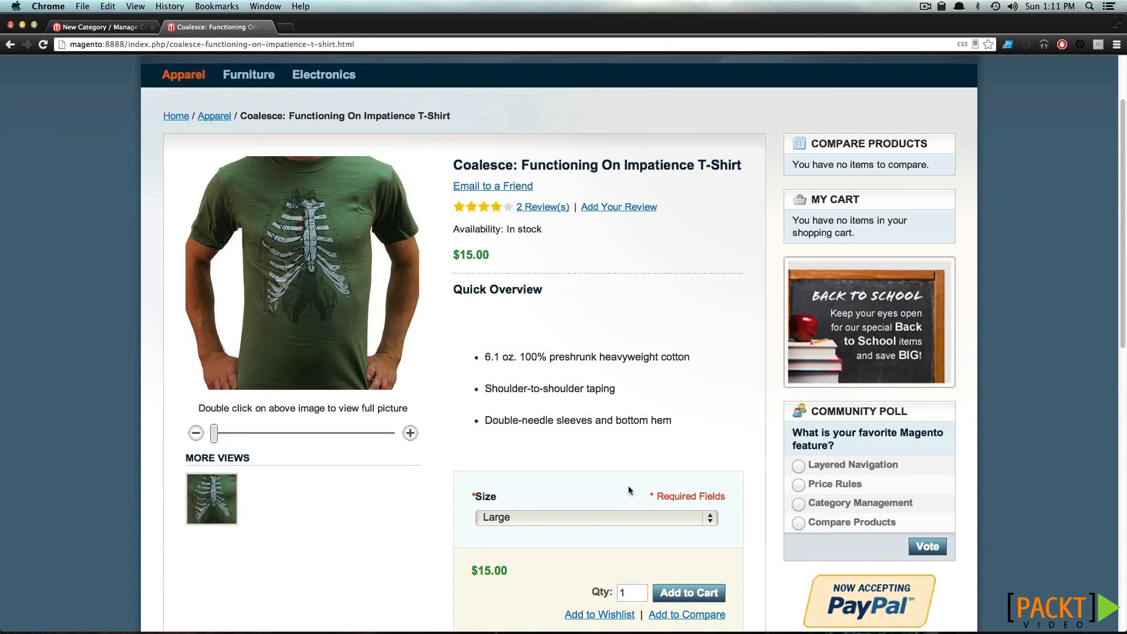
Look over the shirt's Additional Information, highlighting the Model attribute label
{"action": "scroll", "coordinate": [616, 484], "scroll_direction": "down", "scroll_amount": 5}
{"action": "scroll", "coordinate": [569, 479], "scroll_direction": "down", "scroll_amount": 3}
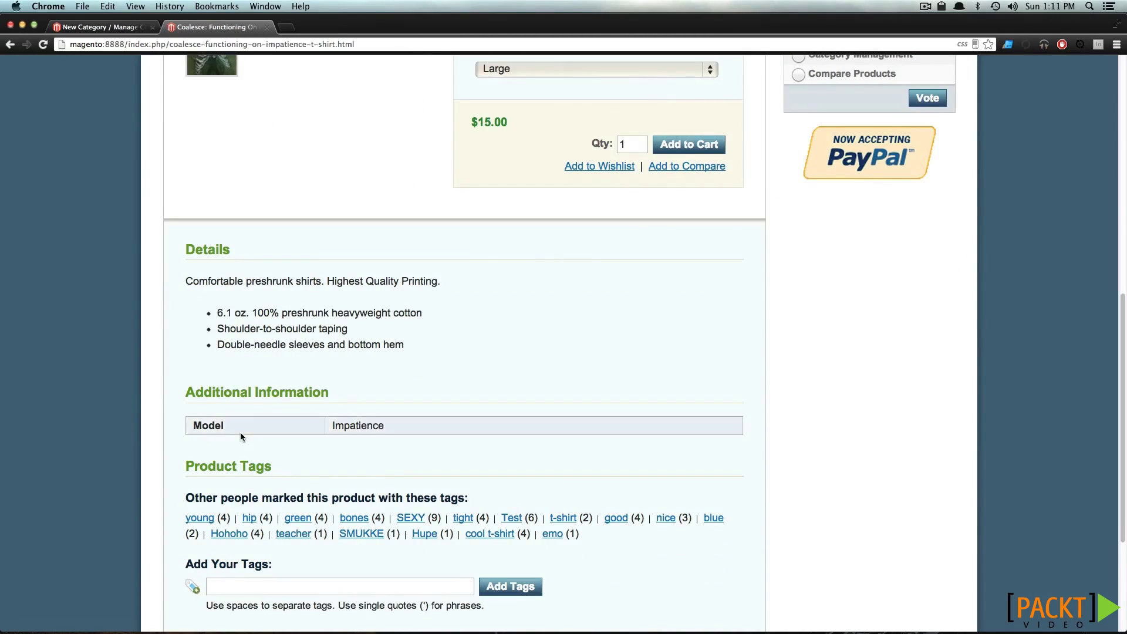
{"action": "left_click_drag", "start_coordinate": [225, 426], "coordinate": [193, 426]}
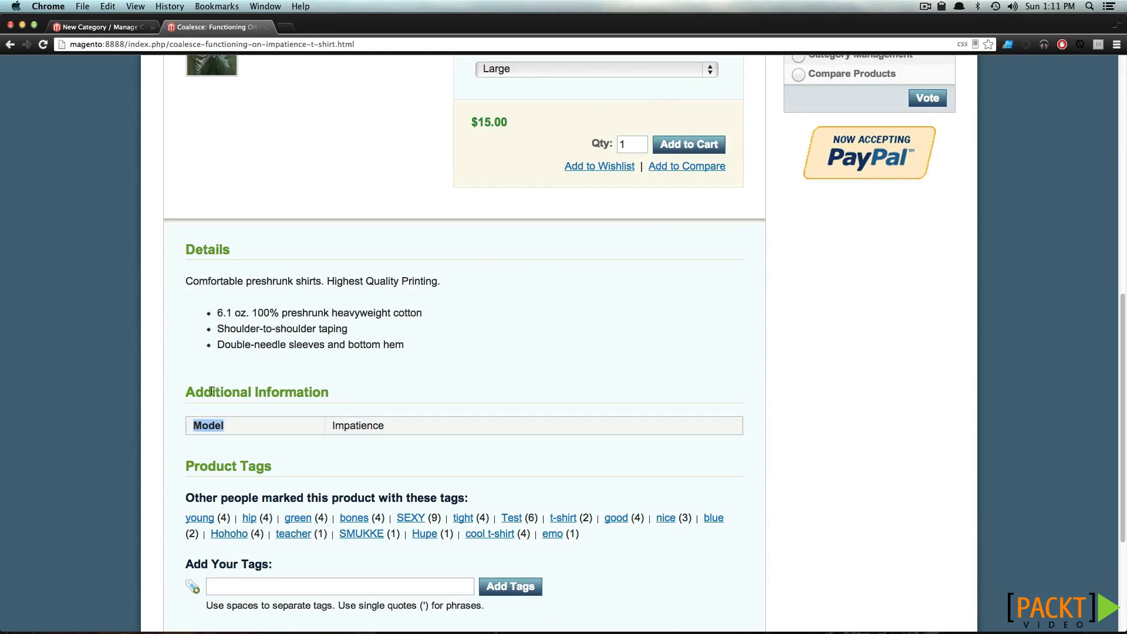
{"action": "left_click", "coordinate": [233, 429]}
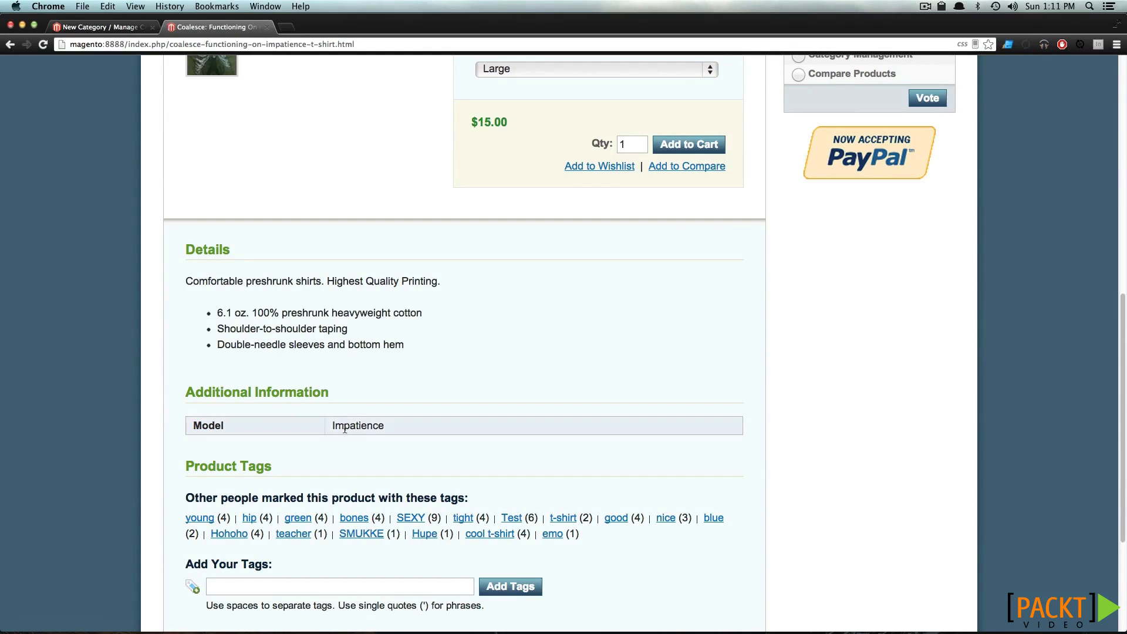
{"action": "scroll", "coordinate": [368, 424], "scroll_direction": "down", "scroll_amount": 2}
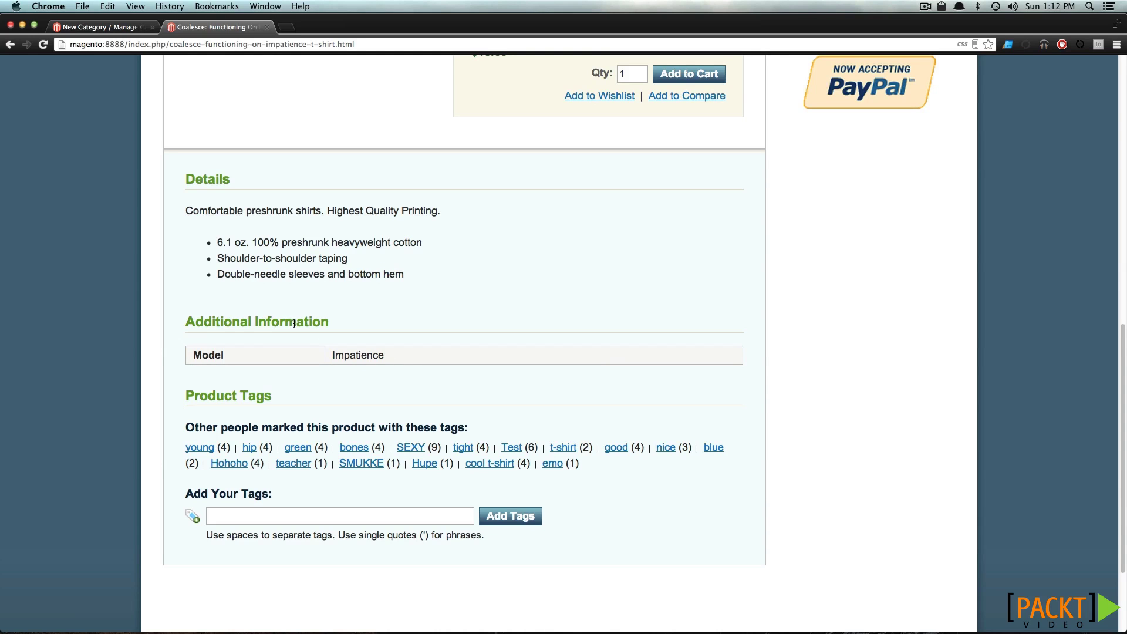
{"action": "scroll", "coordinate": [366, 286], "scroll_direction": "up", "scroll_amount": 10}
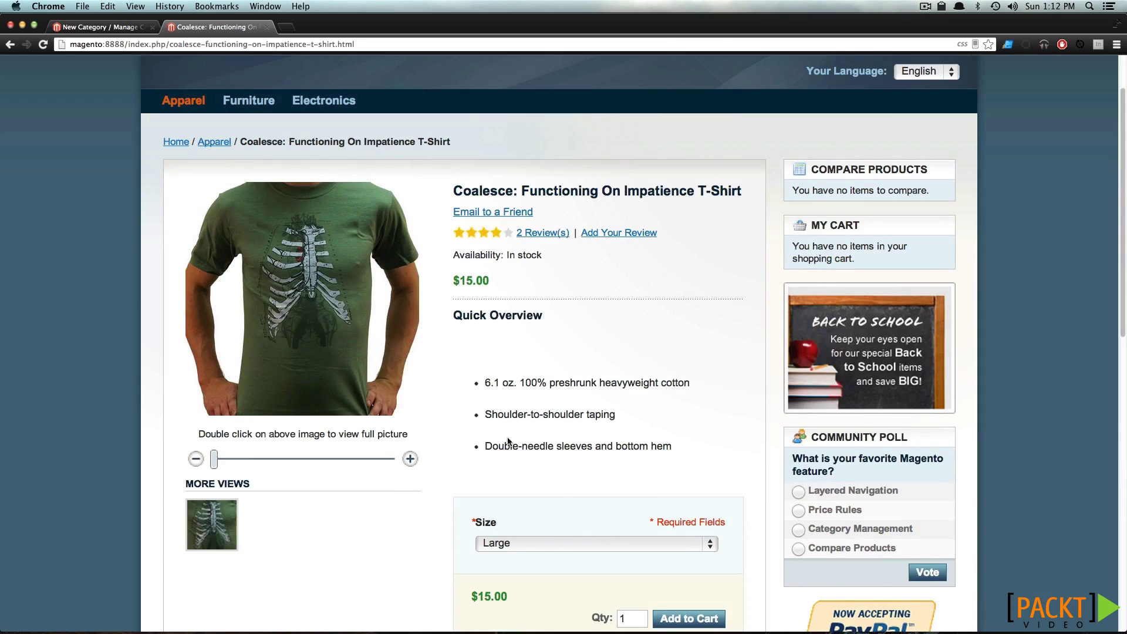
Change the shirt Size from Large to Medium
{"action": "left_click", "coordinate": [584, 543]}
{"action": "left_click", "coordinate": [581, 529]}
{"action": "scroll", "coordinate": [581, 529], "scroll_direction": "down", "scroll_amount": 3}
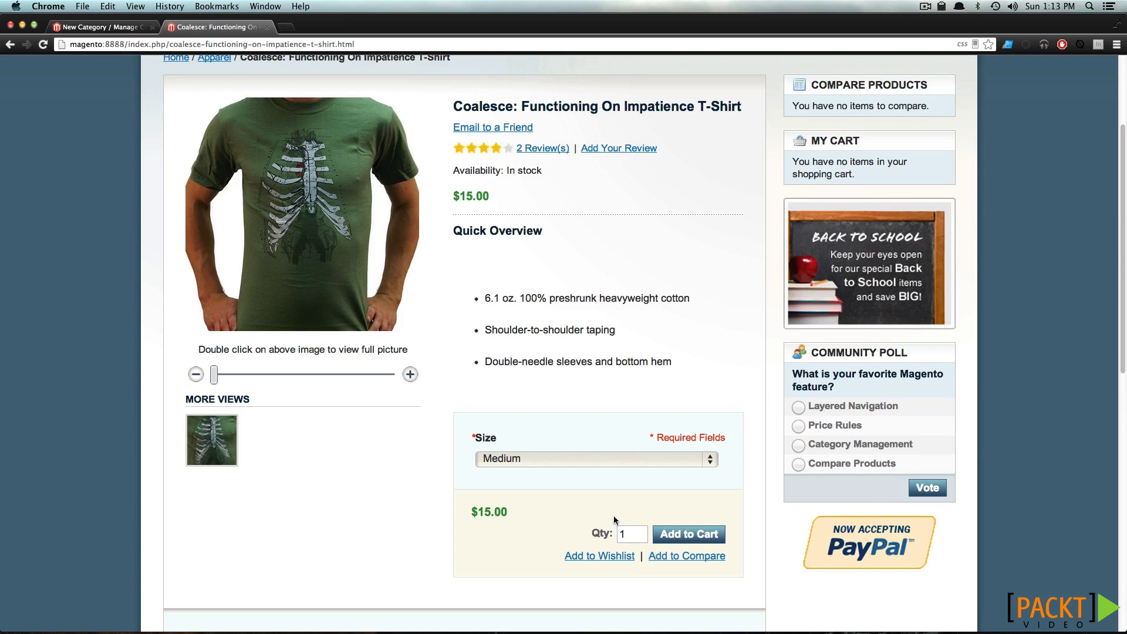
{"action": "scroll", "coordinate": [615, 519], "scroll_direction": "up", "scroll_amount": 3}
Open the BlackBerry 8100 Pearl product page from the Cell Phones category
{"action": "mouse_move", "coordinate": [306, 171]}
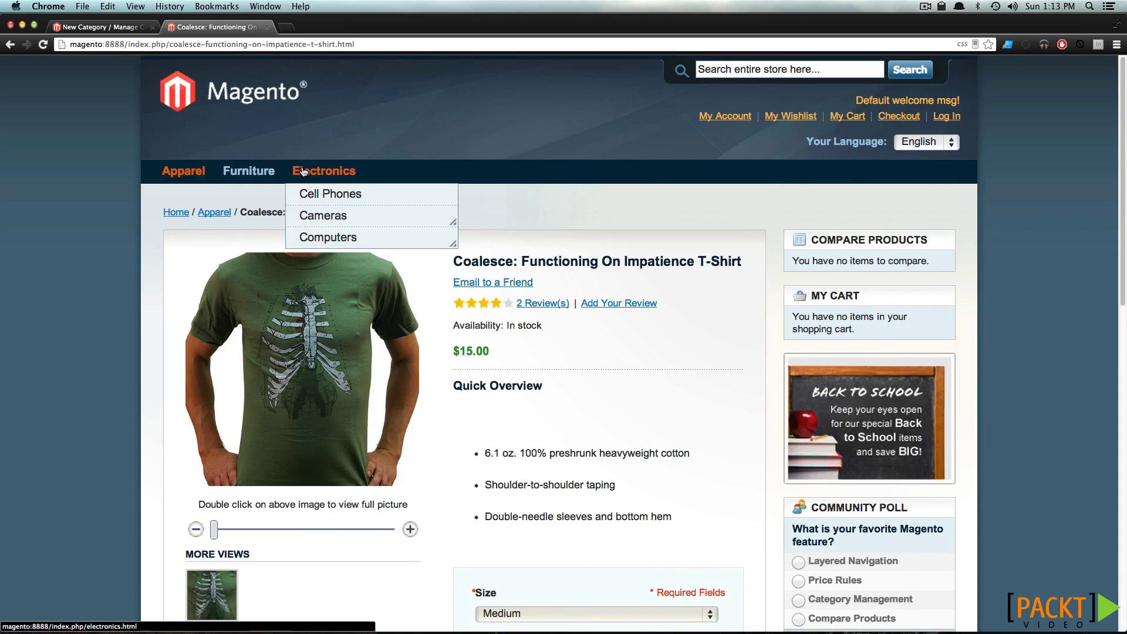
{"action": "left_click", "coordinate": [347, 199]}
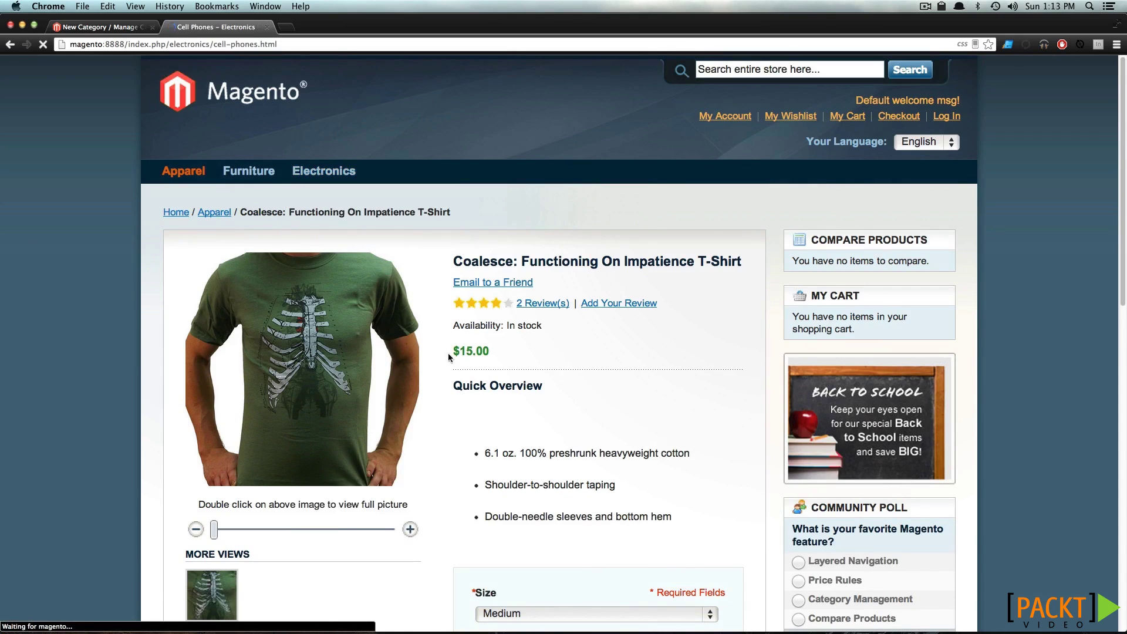
{"action": "scroll", "coordinate": [505, 429], "scroll_direction": "down", "scroll_amount": 3}
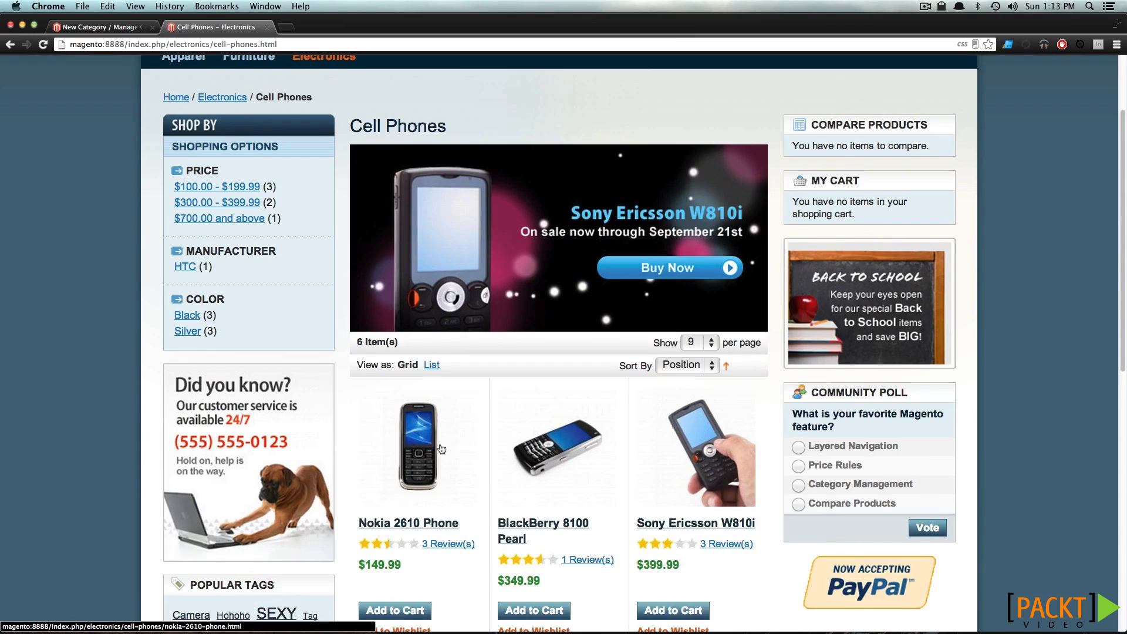
{"action": "left_click", "coordinate": [551, 456]}
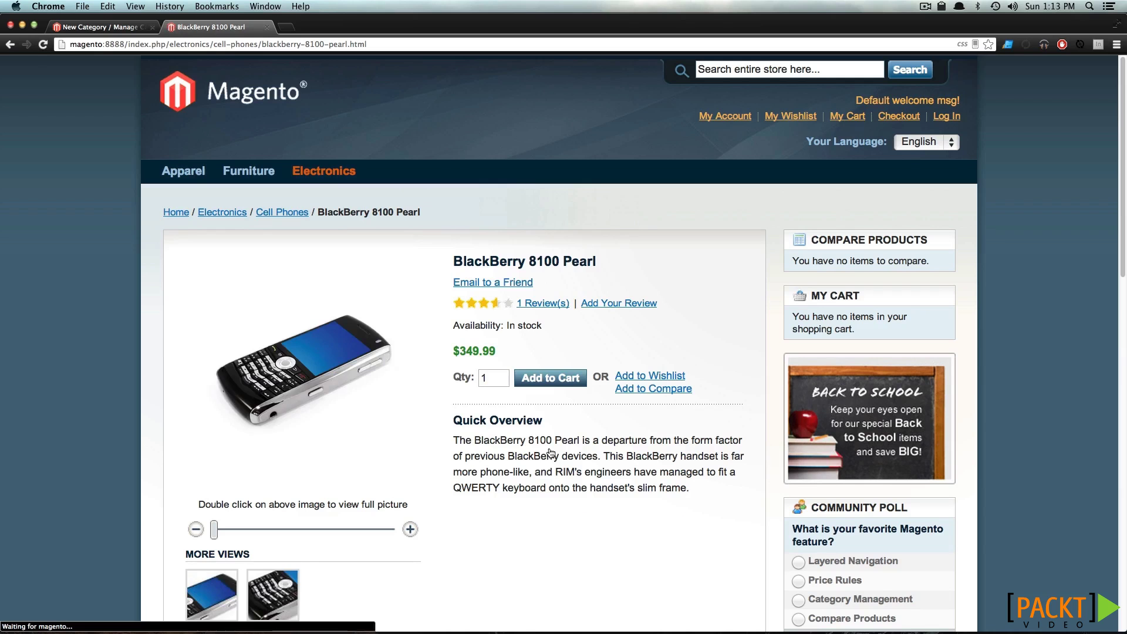
Scroll to Additional Information and highlight the Model and In Depth entries
{"action": "scroll", "coordinate": [549, 453], "scroll_direction": "down", "scroll_amount": 2}
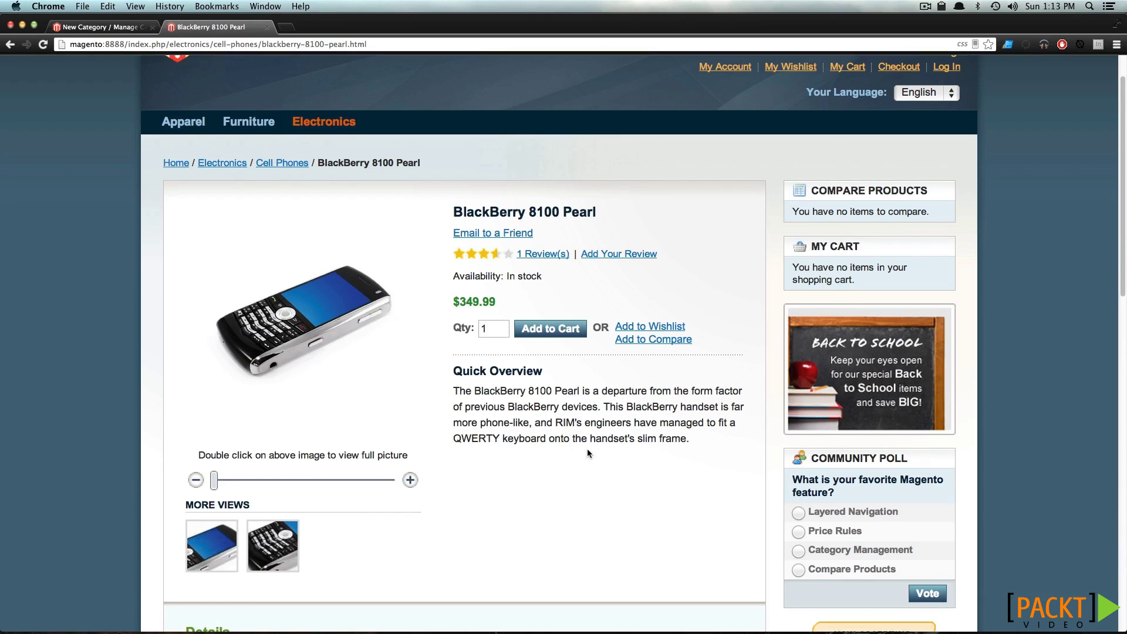
{"action": "scroll", "coordinate": [615, 454], "scroll_direction": "down", "scroll_amount": 2}
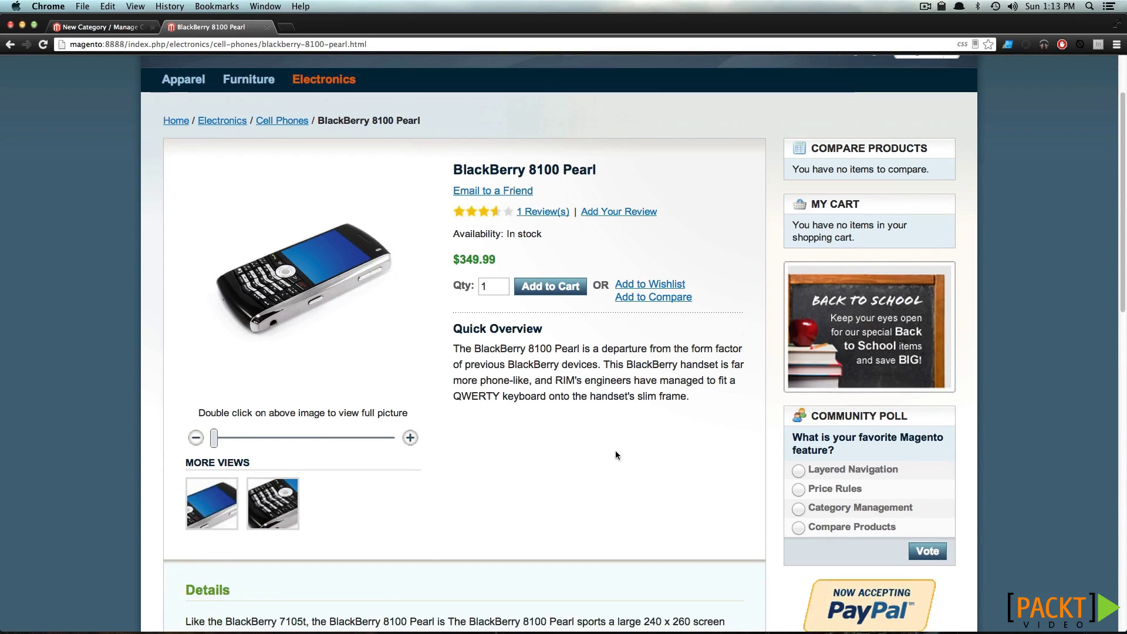
{"action": "scroll", "coordinate": [615, 455], "scroll_direction": "down", "scroll_amount": 10}
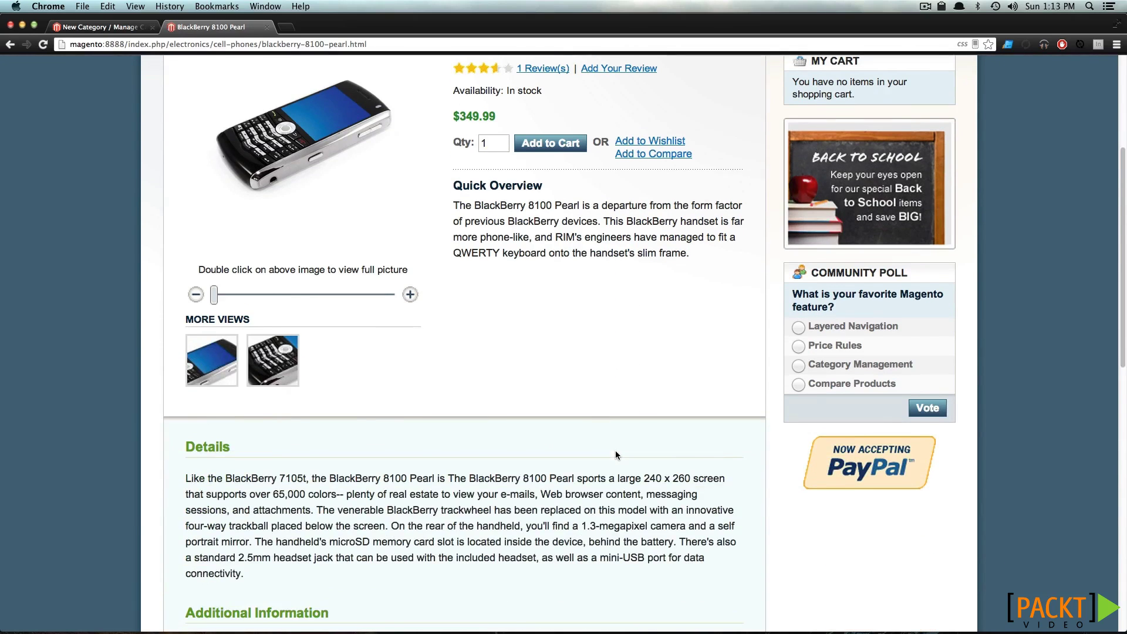
{"action": "scroll", "coordinate": [519, 464], "scroll_direction": "down", "scroll_amount": 5}
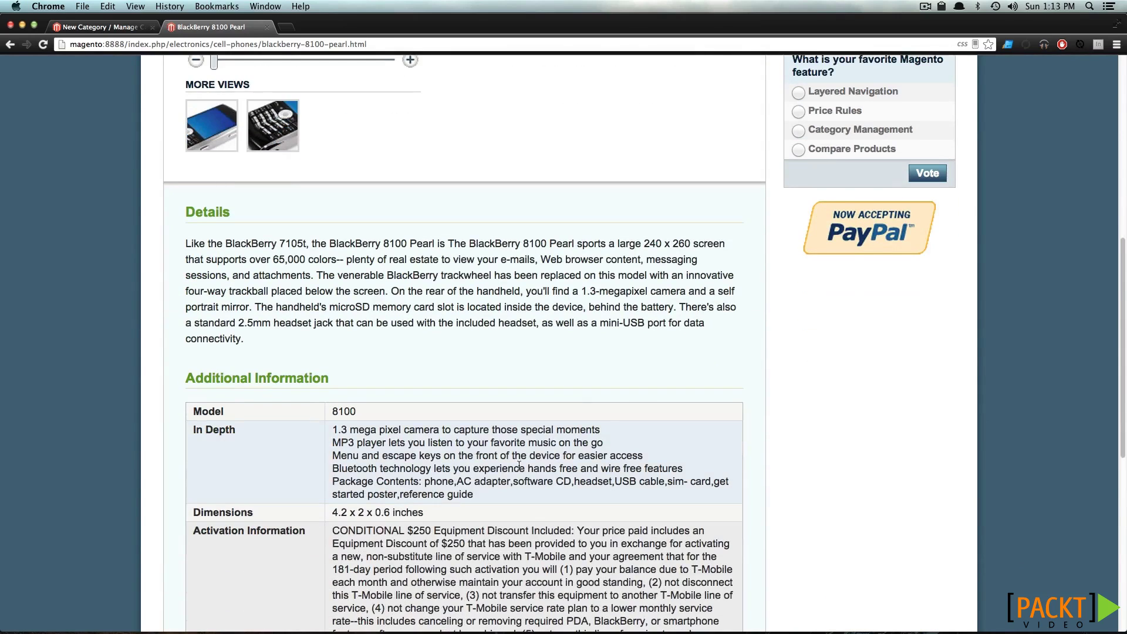
{"action": "scroll", "coordinate": [519, 465], "scroll_direction": "down", "scroll_amount": 5}
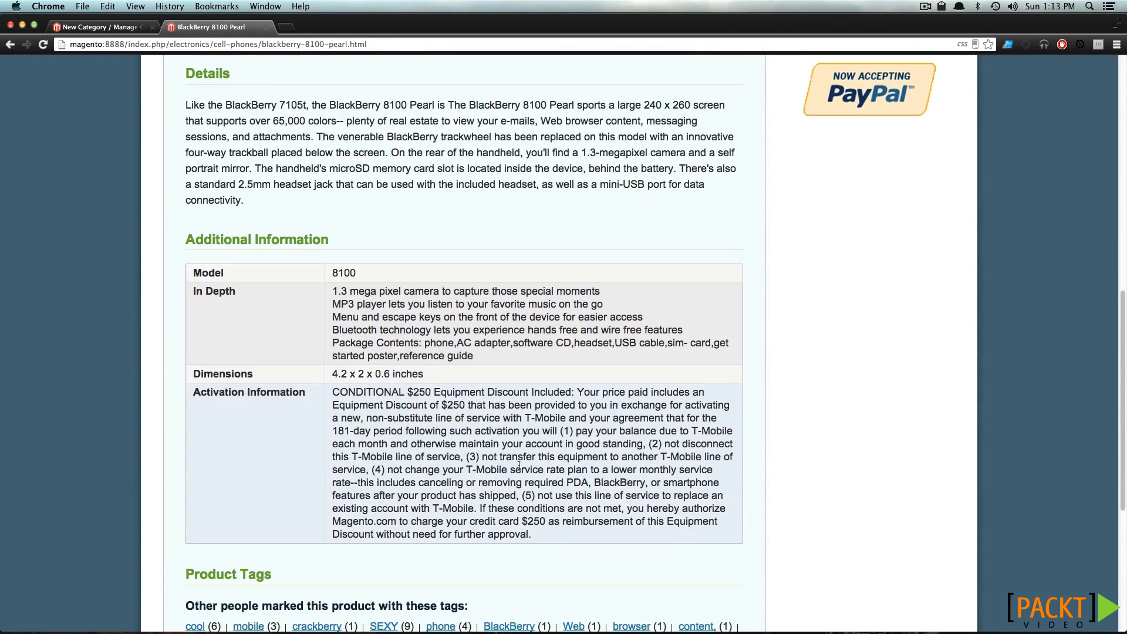
{"action": "scroll", "coordinate": [519, 465], "scroll_direction": "down", "scroll_amount": 3}
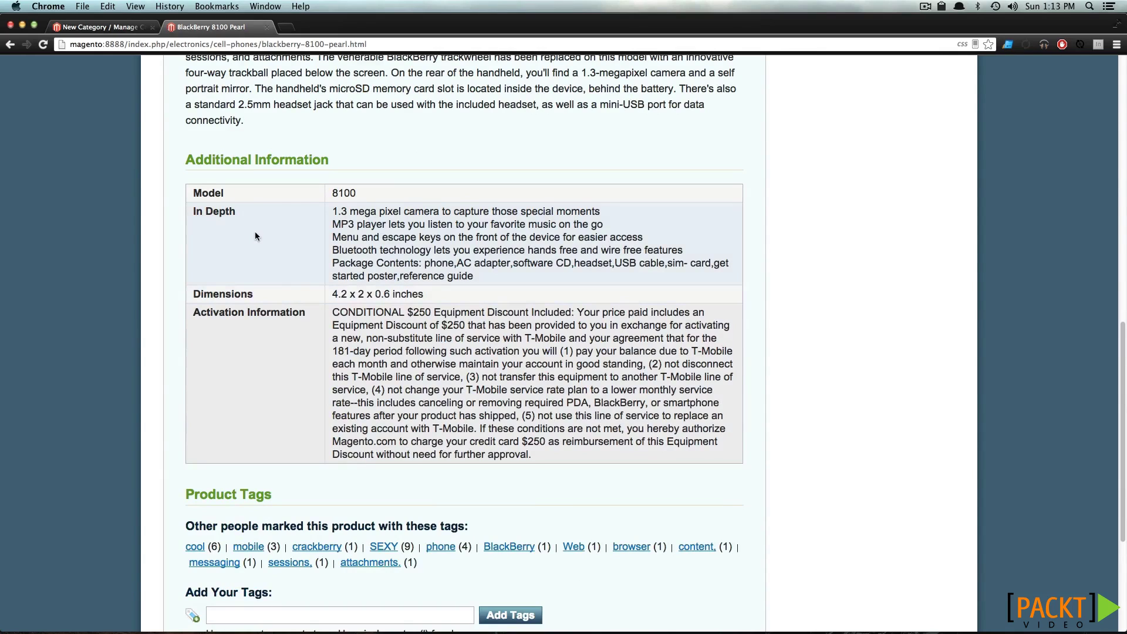
{"action": "triple_click", "coordinate": [223, 194]}
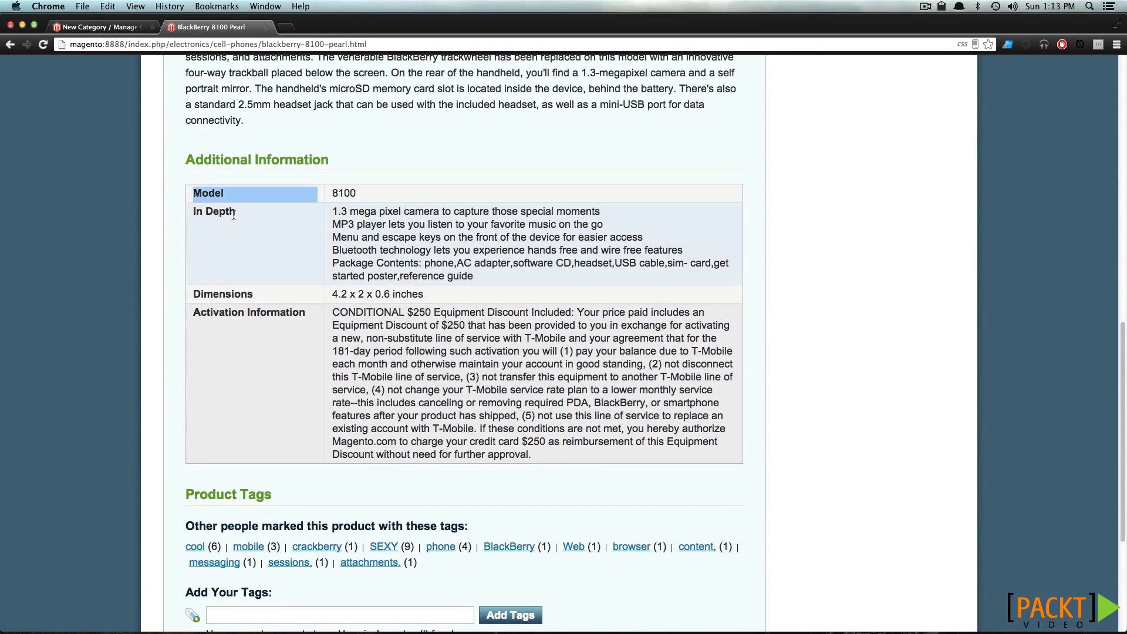
{"action": "left_click_drag", "start_coordinate": [242, 216], "coordinate": [219, 213]}
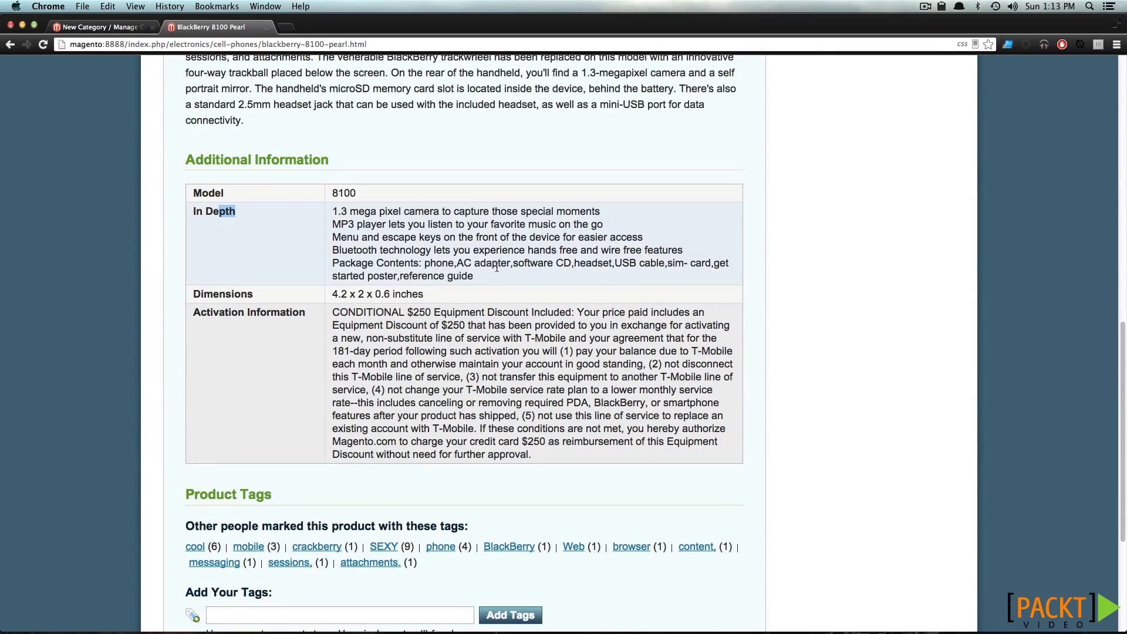
{"action": "left_click_drag", "start_coordinate": [486, 283], "coordinate": [364, 229]}
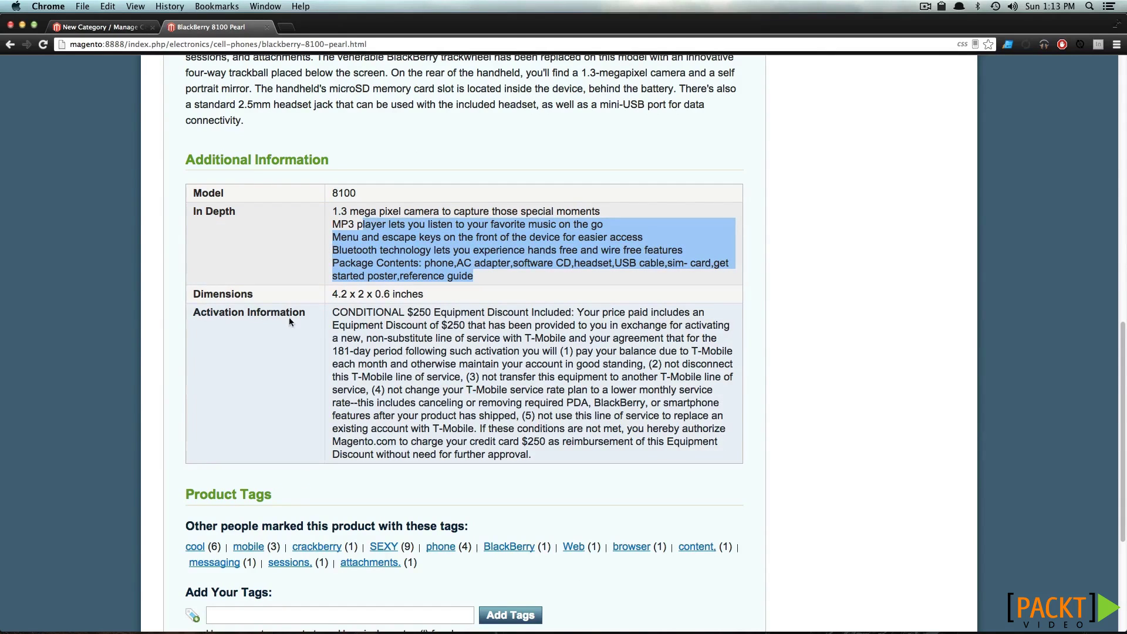
Highlight the Dimensions value 4.2 x 2 x 0.6 inches and the Activation Information text
{"action": "left_click_drag", "start_coordinate": [239, 294], "coordinate": [265, 293]}
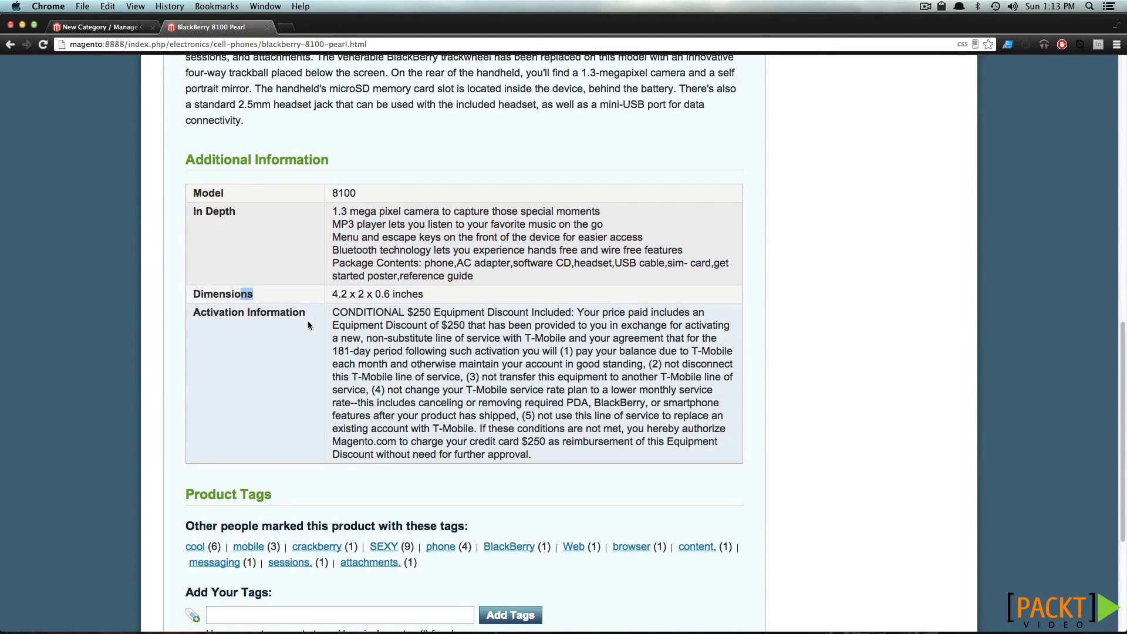
{"action": "left_click", "coordinate": [390, 329]}
{"action": "left_click_drag", "start_coordinate": [422, 294], "coordinate": [332, 294]}
{"action": "left_click_drag", "start_coordinate": [408, 311], "coordinate": [446, 376]}
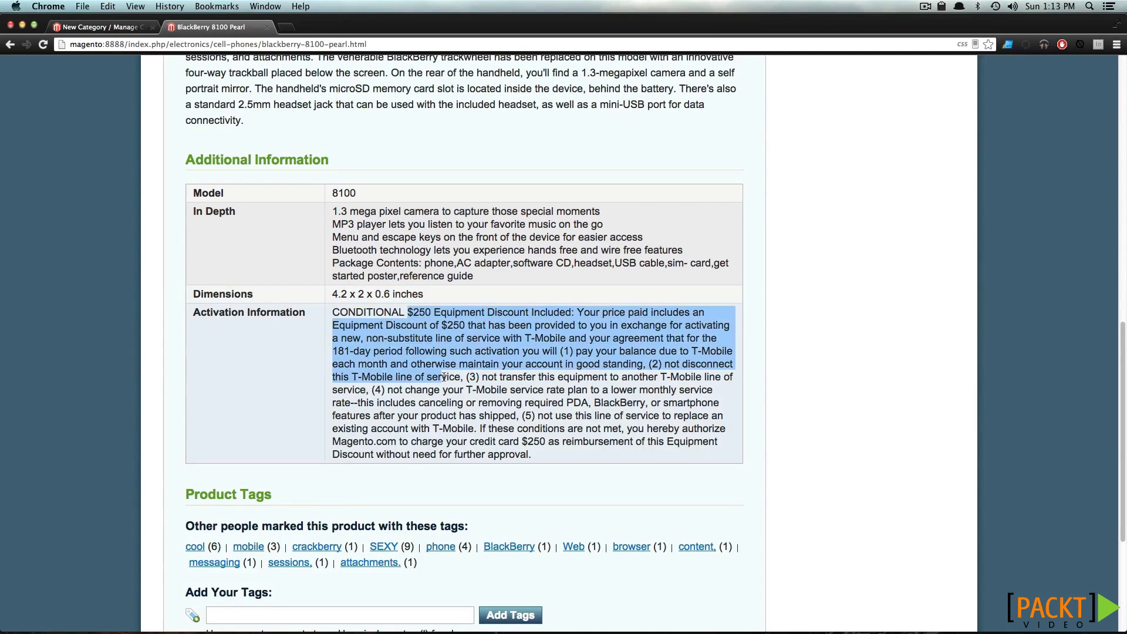
{"action": "left_click", "coordinate": [444, 376]}
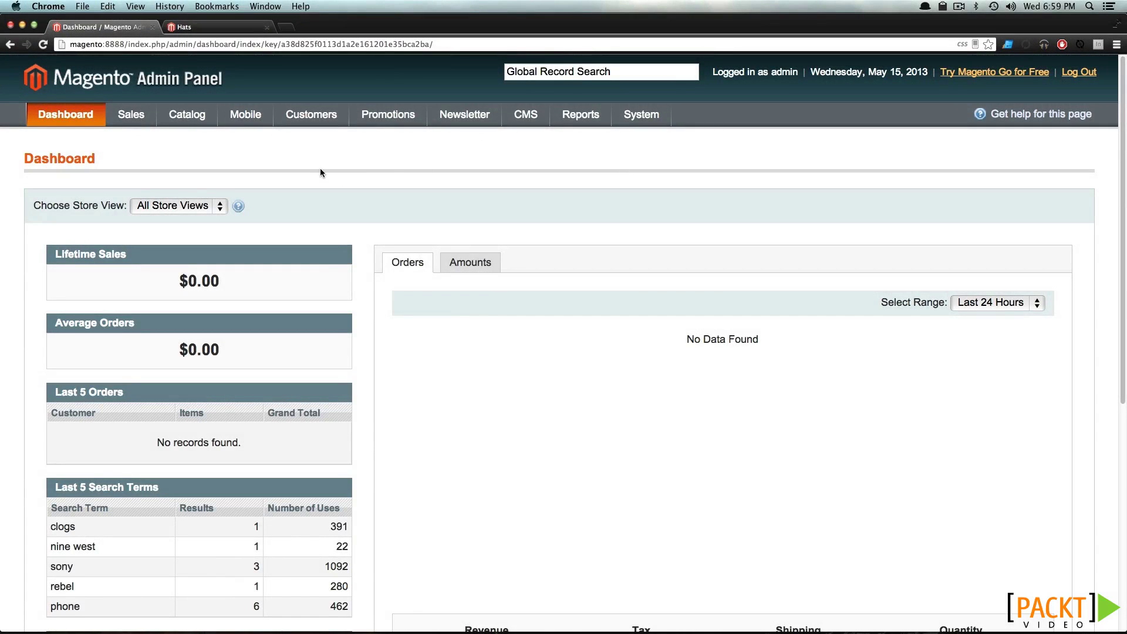
Open Catalog > Attributes > Manage Attributes and show 100 attributes per page
{"action": "mouse_move", "coordinate": [187, 115]}
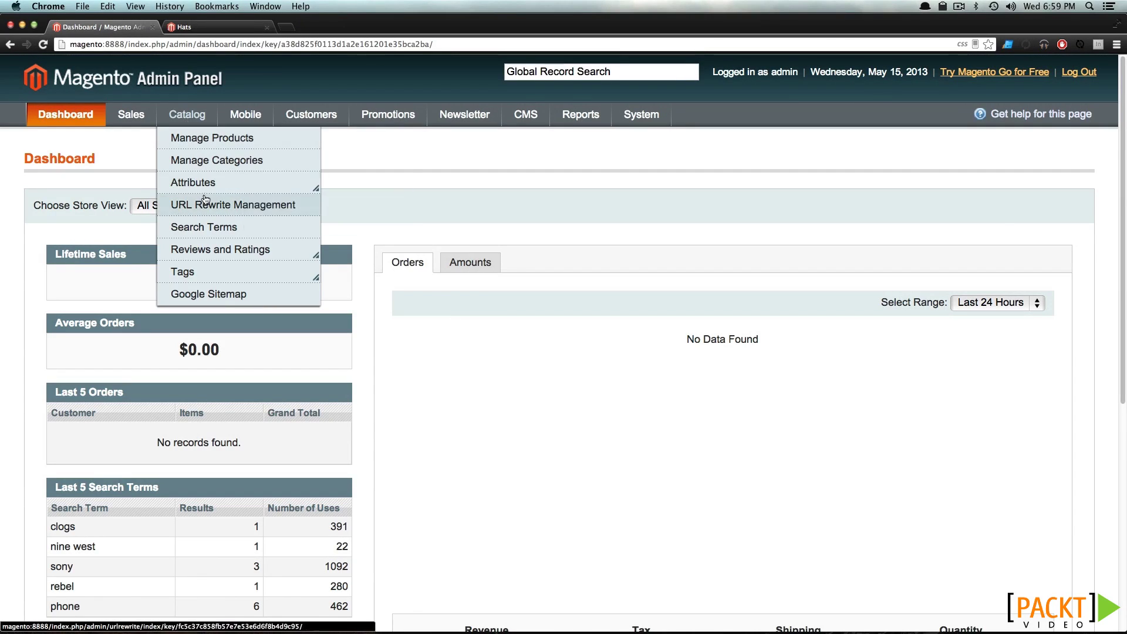
{"action": "mouse_move", "coordinate": [209, 191]}
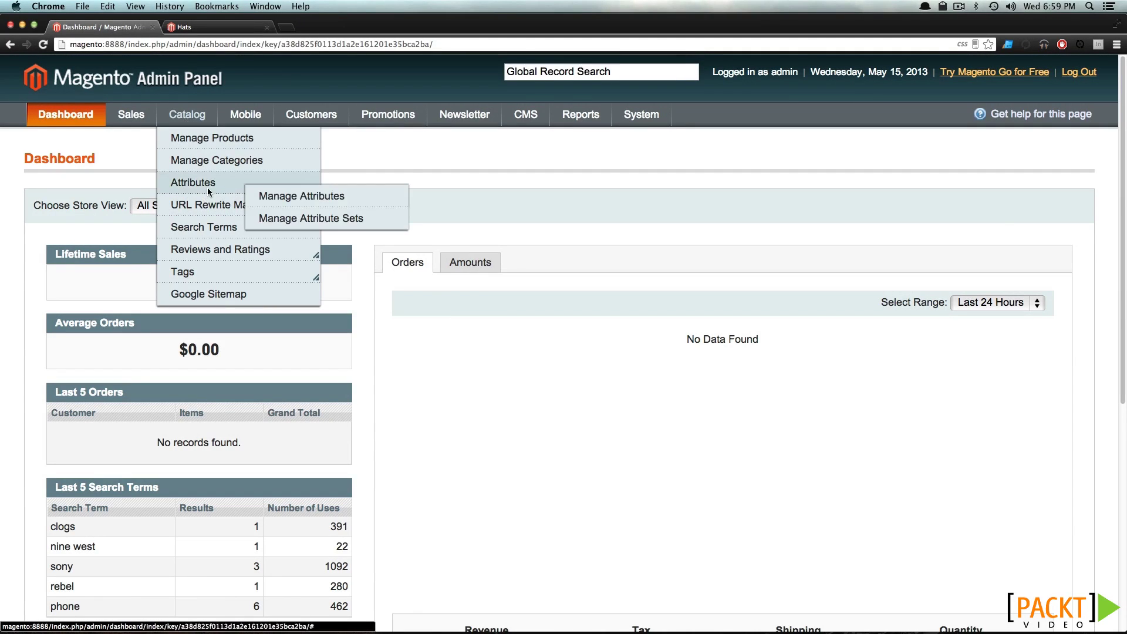
{"action": "left_click", "coordinate": [291, 197]}
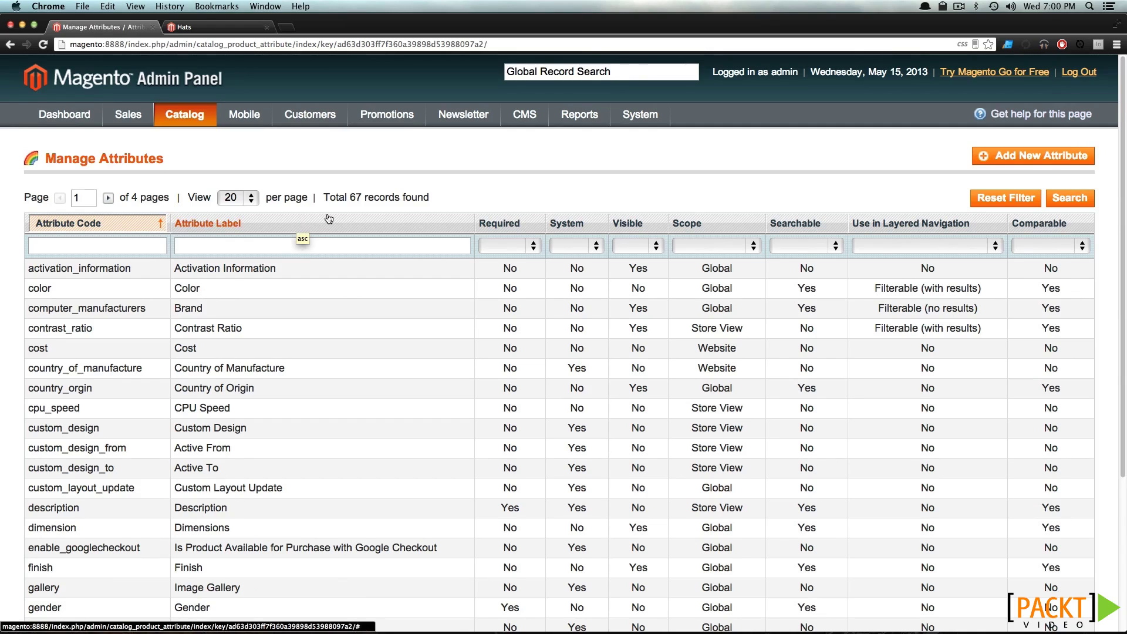
{"action": "left_click", "coordinate": [251, 200]}
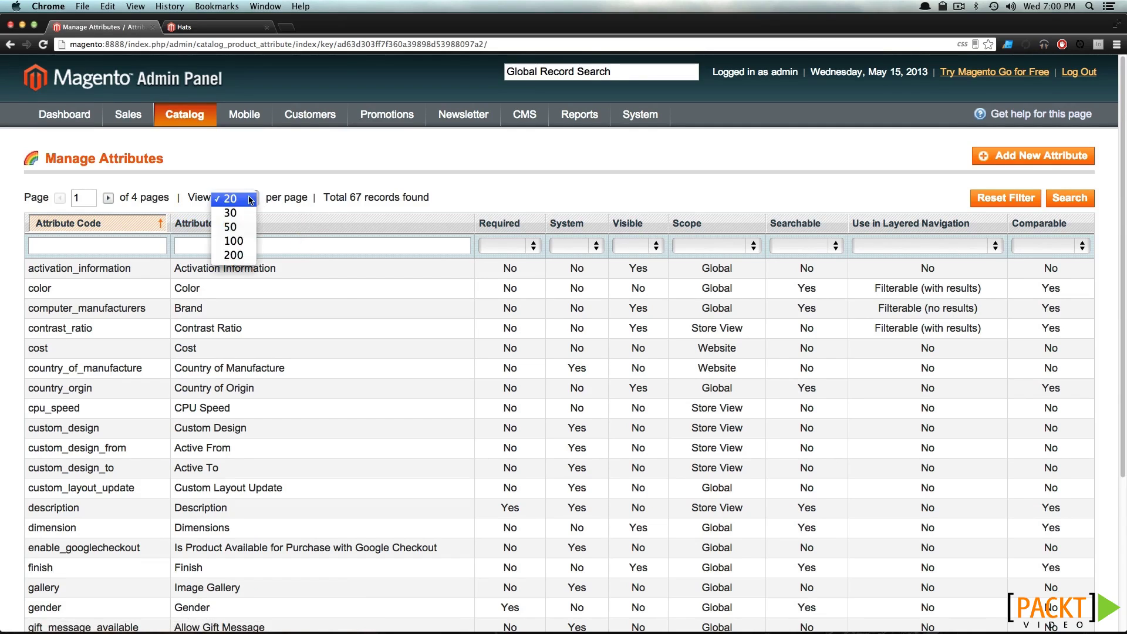
{"action": "left_click", "coordinate": [244, 226]}
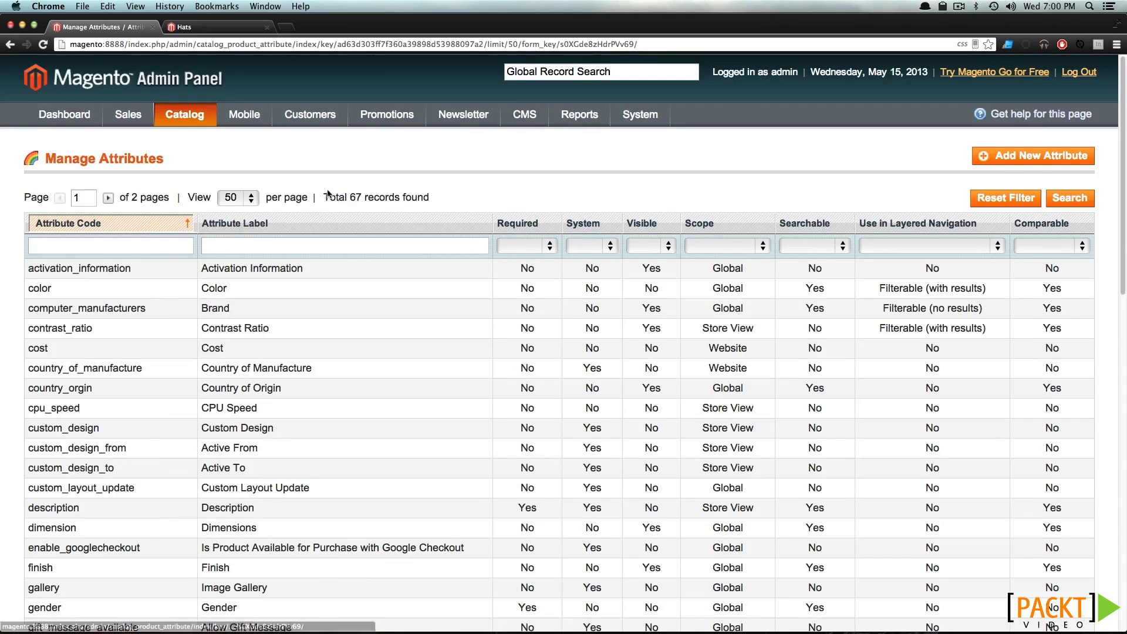
{"action": "left_click_drag", "start_coordinate": [351, 197], "coordinate": [410, 198]}
{"action": "left_click", "coordinate": [257, 199]}
{"action": "left_click", "coordinate": [249, 212]}
Scroll through all 67 attributes, then start adding a new product attribute
{"action": "scroll", "coordinate": [282, 217], "scroll_direction": "down", "scroll_amount": 5}
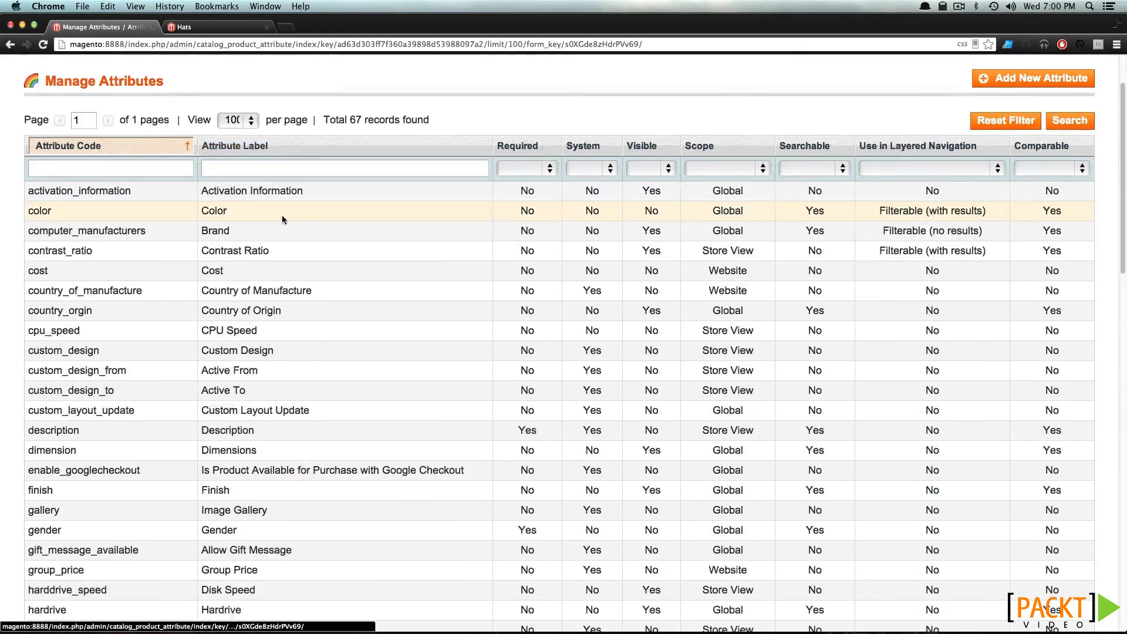
{"action": "scroll", "coordinate": [283, 220], "scroll_direction": "down", "scroll_amount": 7}
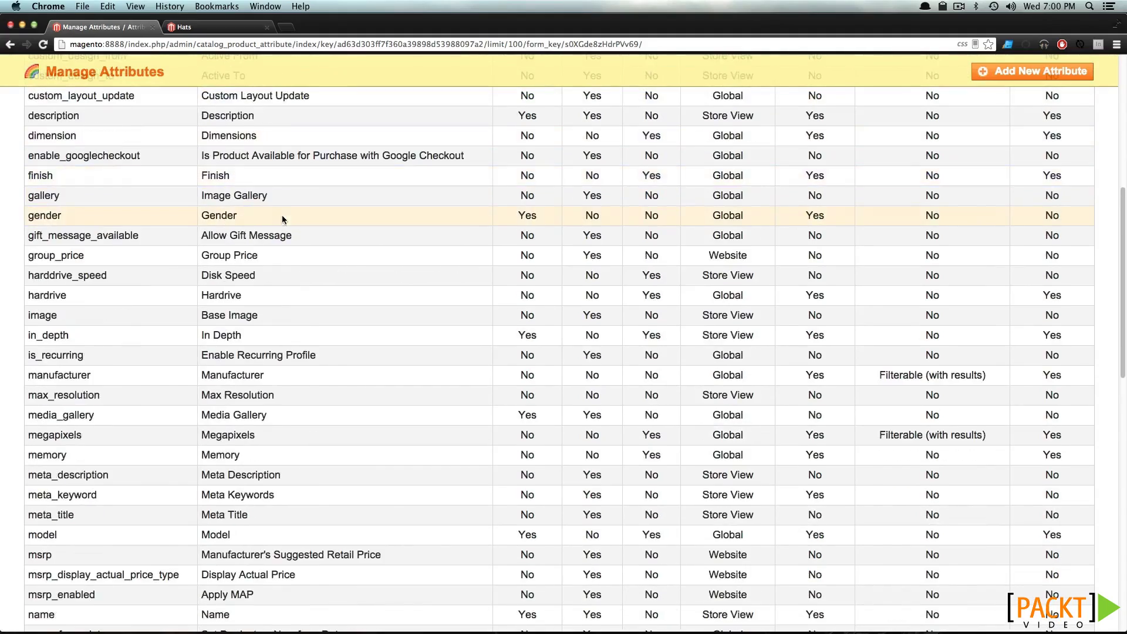
{"action": "scroll", "coordinate": [283, 220], "scroll_direction": "down", "scroll_amount": 6}
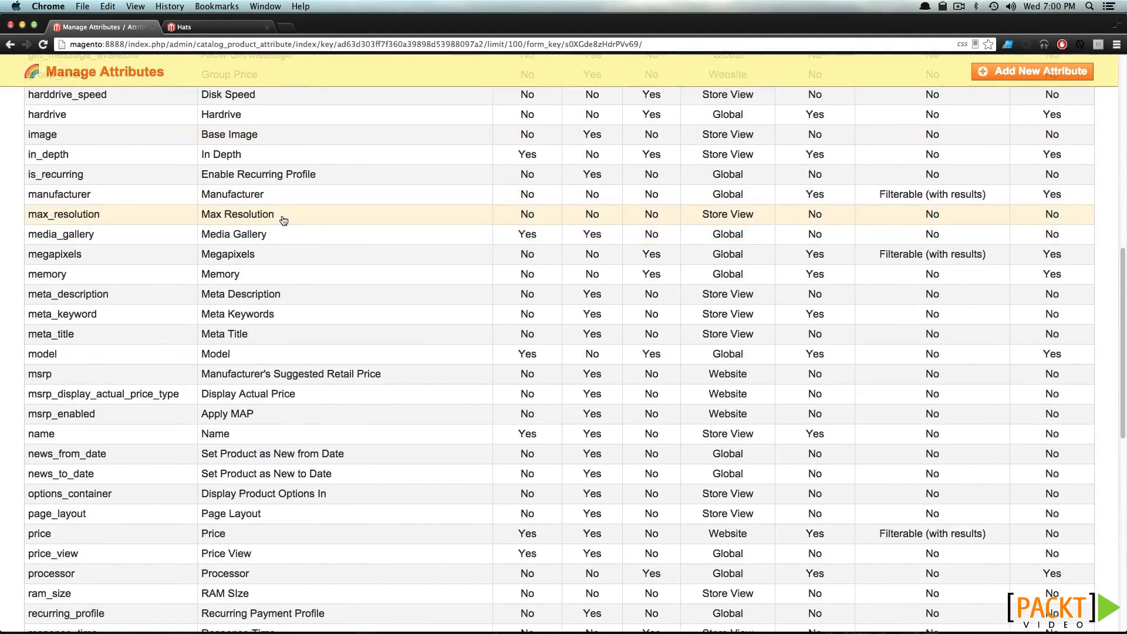
{"action": "scroll", "coordinate": [280, 220], "scroll_direction": "down", "scroll_amount": 7}
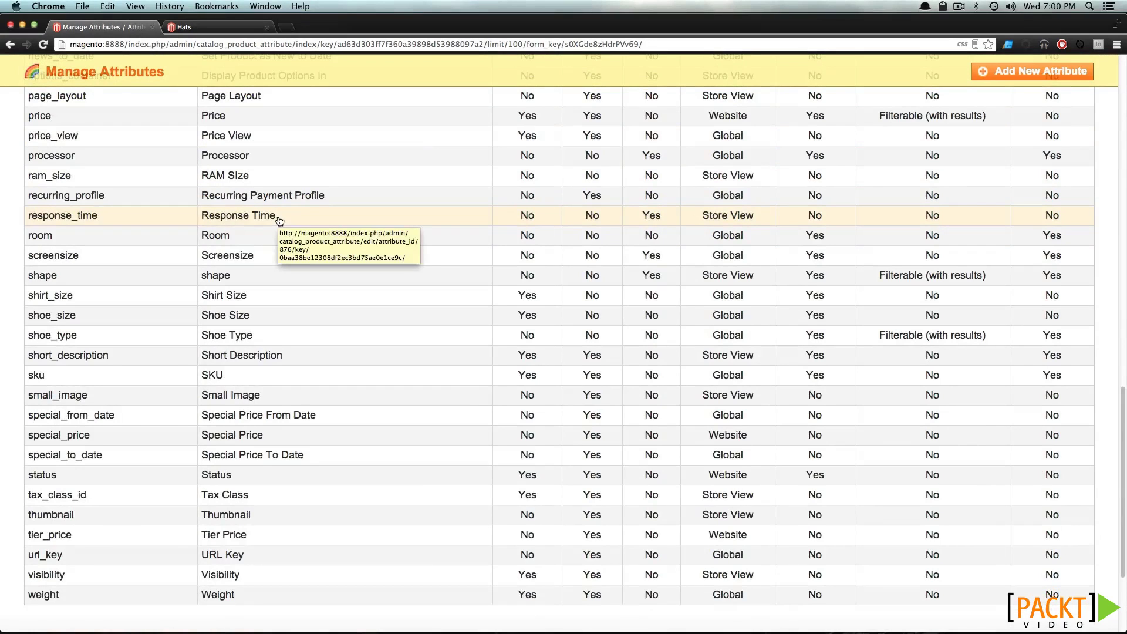
{"action": "scroll", "coordinate": [279, 220], "scroll_direction": "up", "scroll_amount": 6}
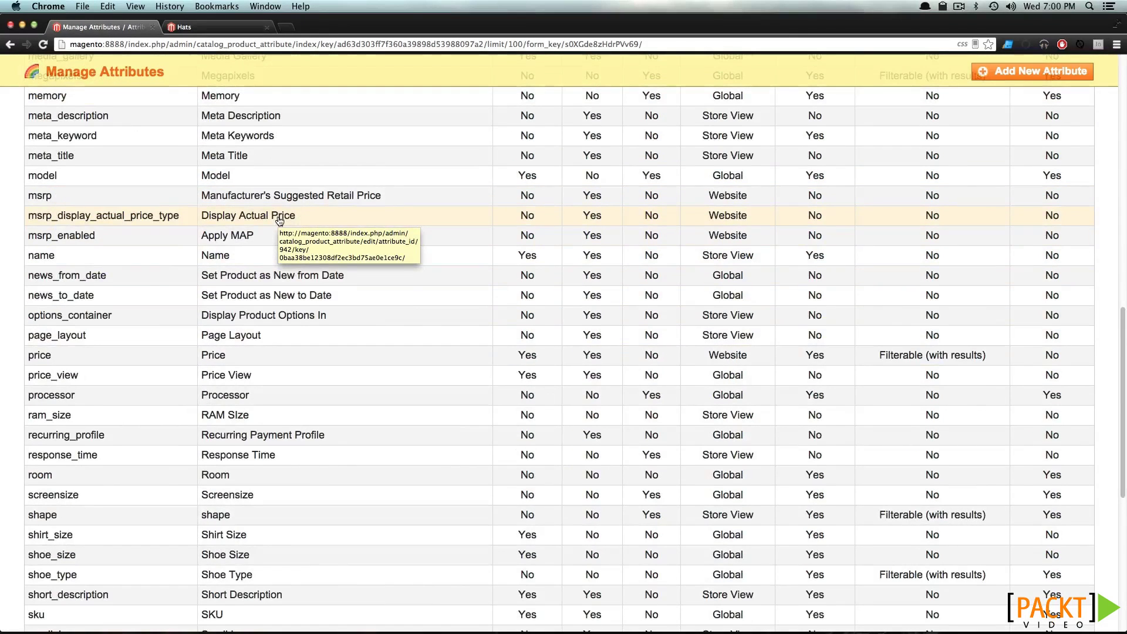
{"action": "scroll", "coordinate": [278, 219], "scroll_direction": "down", "scroll_amount": 4}
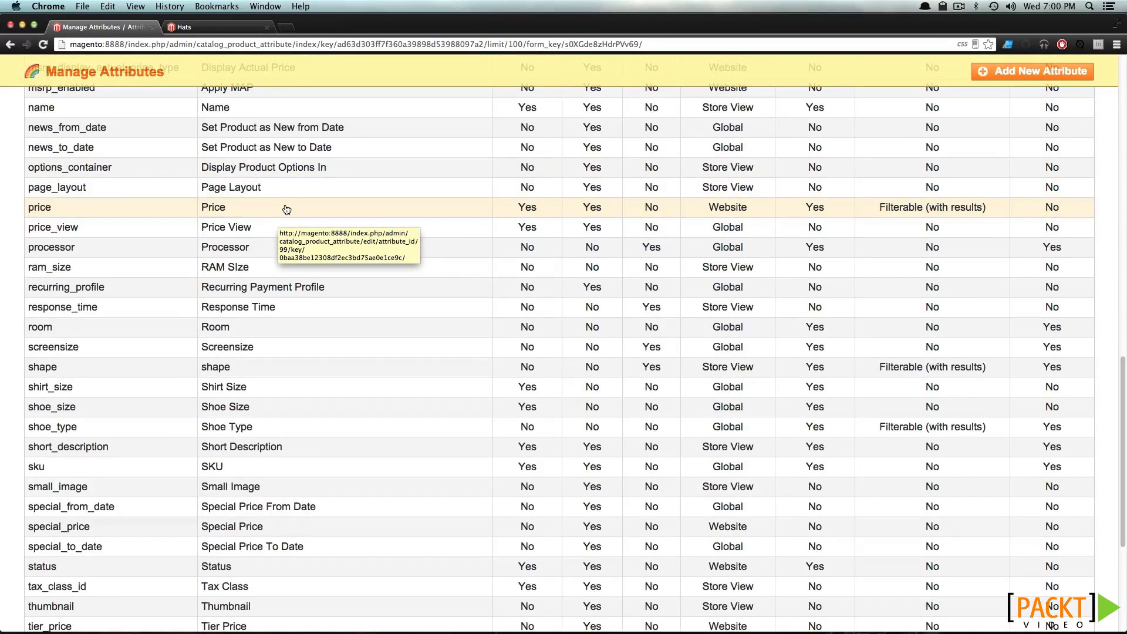
{"action": "scroll", "coordinate": [286, 209], "scroll_direction": "up", "scroll_amount": 15}
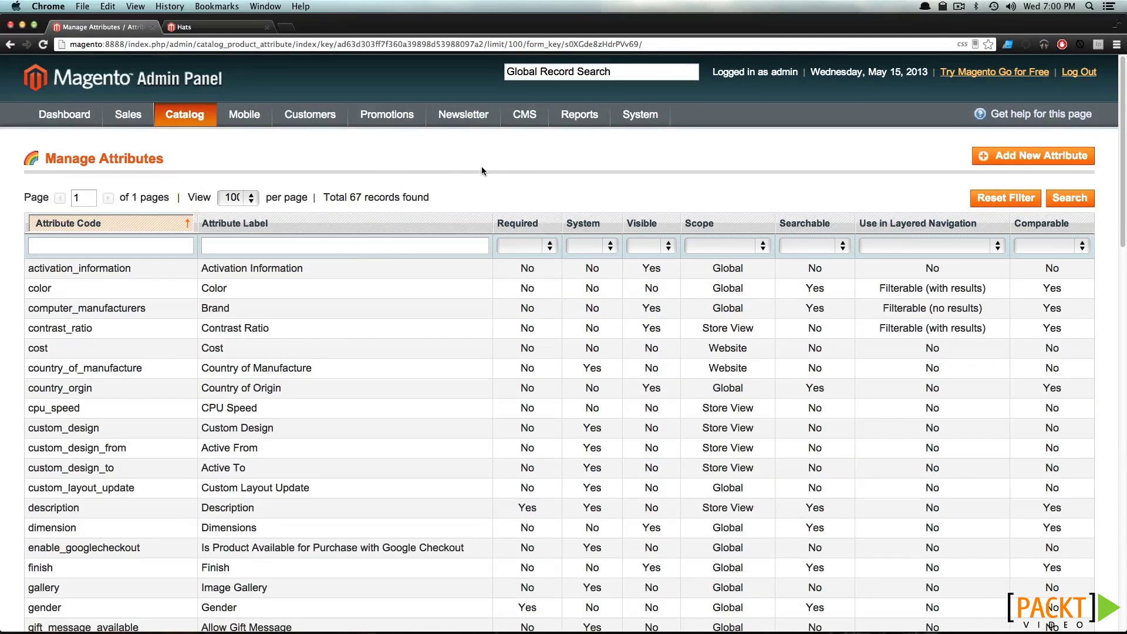
{"action": "left_click", "coordinate": [1060, 162]}
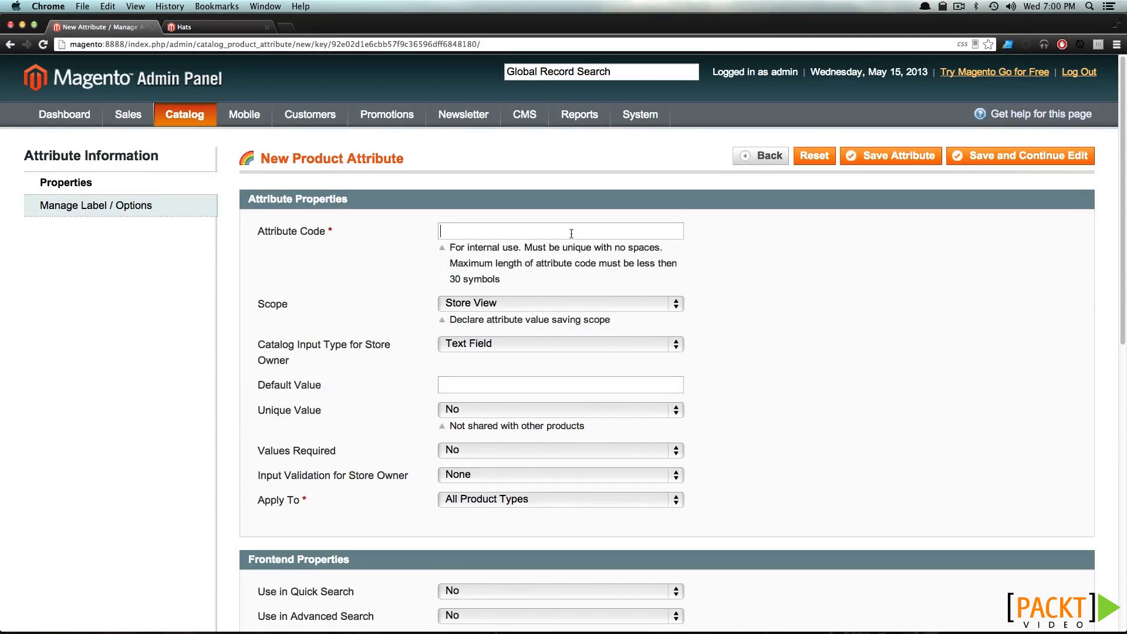
Enter attribute code hat_style with Global scope and Dropdown catalog input type
{"action": "type", "text": "hat_style"}
{"action": "left_click", "coordinate": [502, 306]}
{"action": "left_click", "coordinate": [502, 333]}
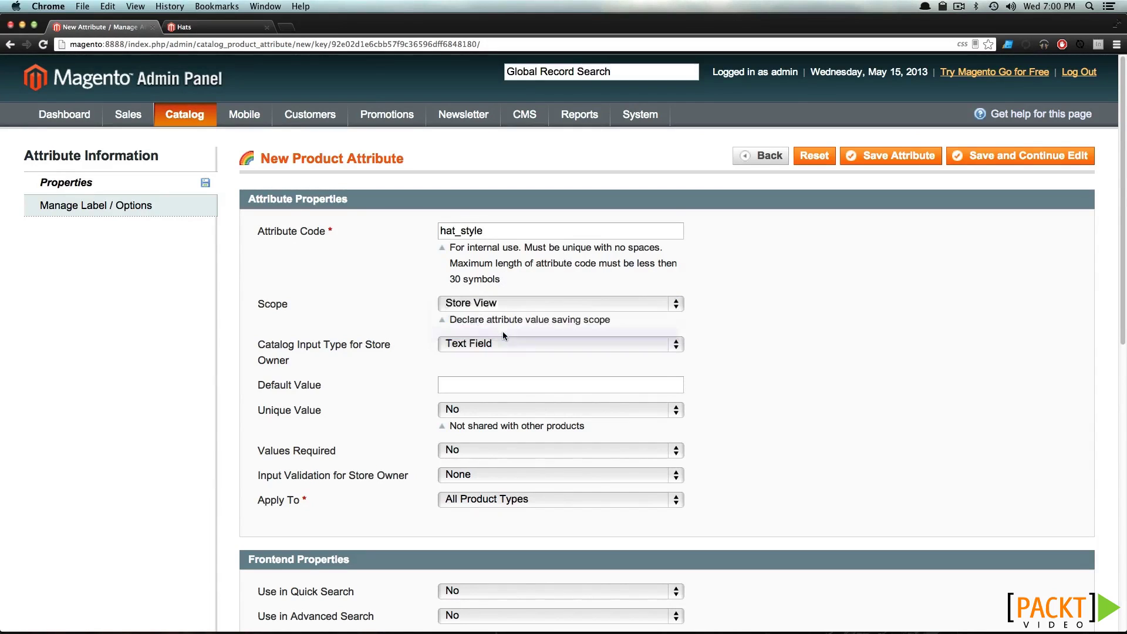
{"action": "left_click", "coordinate": [469, 344]}
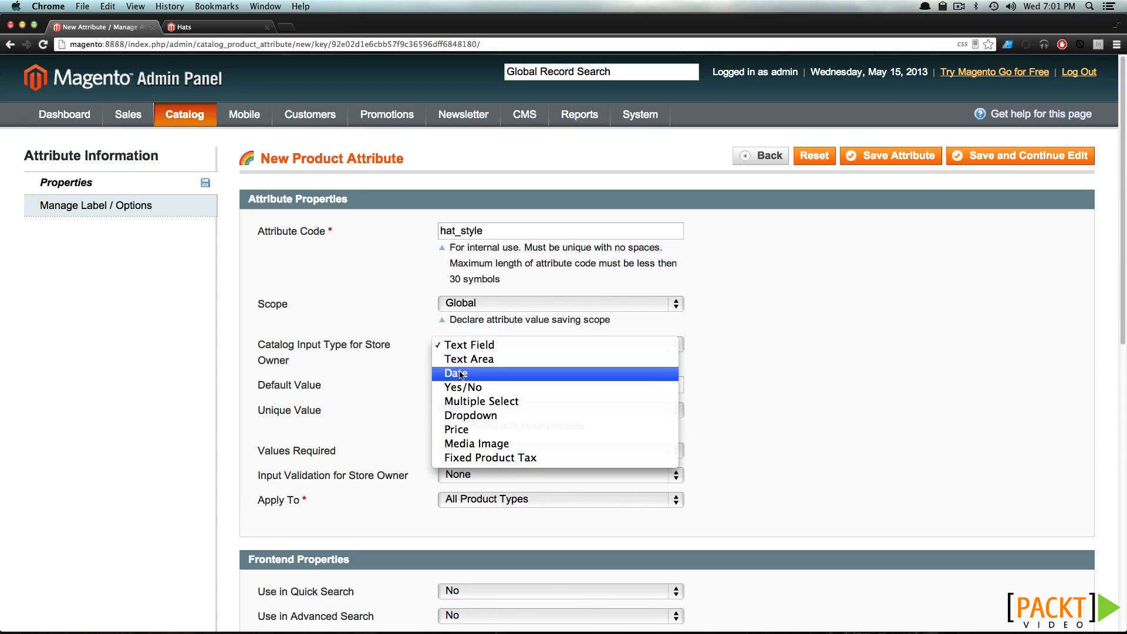
{"action": "left_click", "coordinate": [467, 415]}
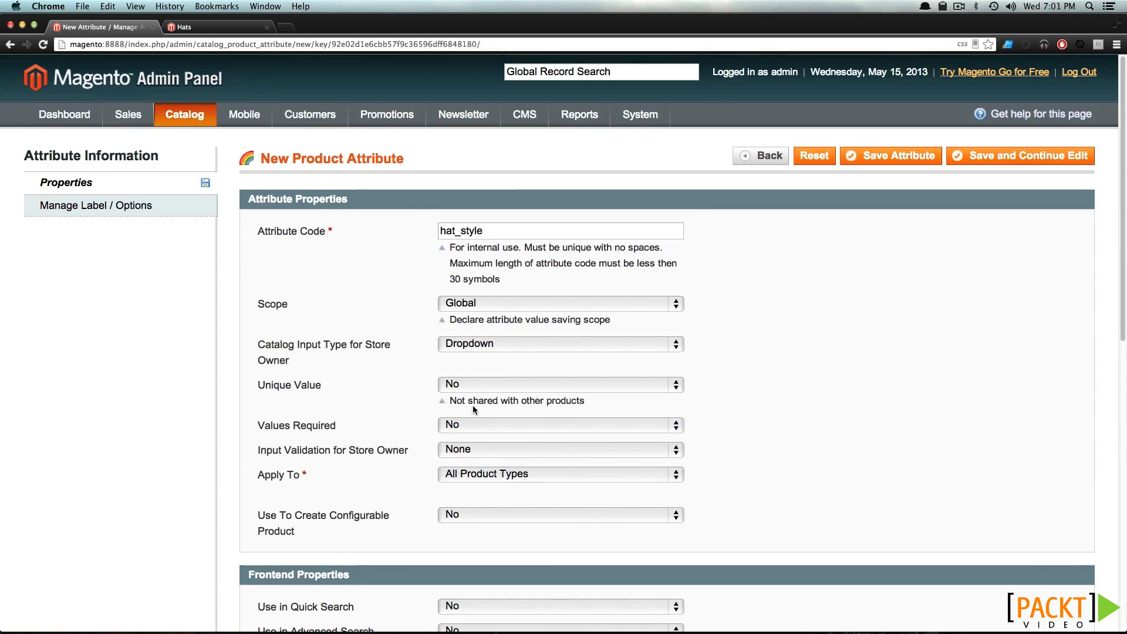
Leave Unique Value and Values Required at No and input validation at None
{"action": "left_click", "coordinate": [492, 383]}
{"action": "left_click", "coordinate": [529, 385]}
{"action": "left_click_drag", "start_coordinate": [449, 402], "coordinate": [567, 401]}
{"action": "left_click", "coordinate": [581, 404]}
{"action": "left_click", "coordinate": [459, 427]}
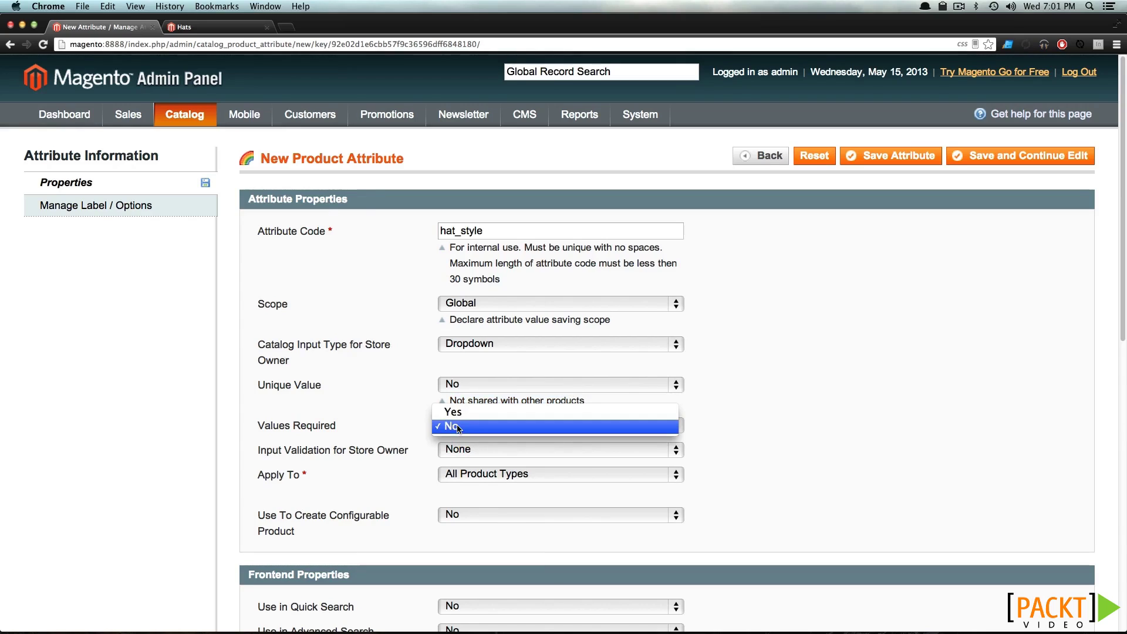
{"action": "left_click", "coordinate": [458, 427]}
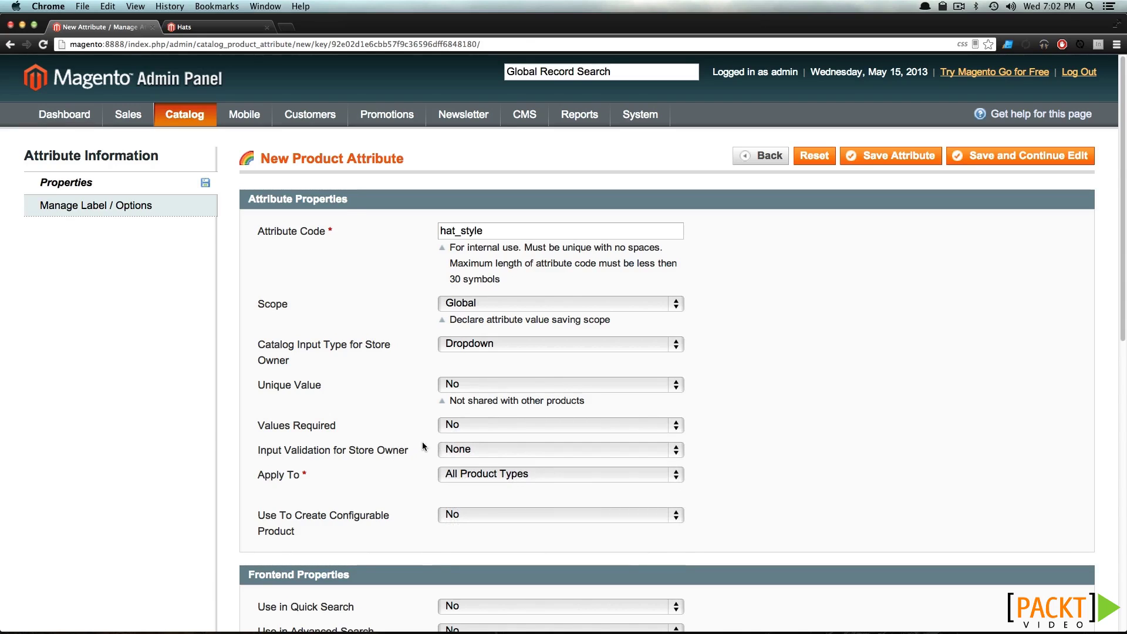
{"action": "left_click", "coordinate": [476, 444]}
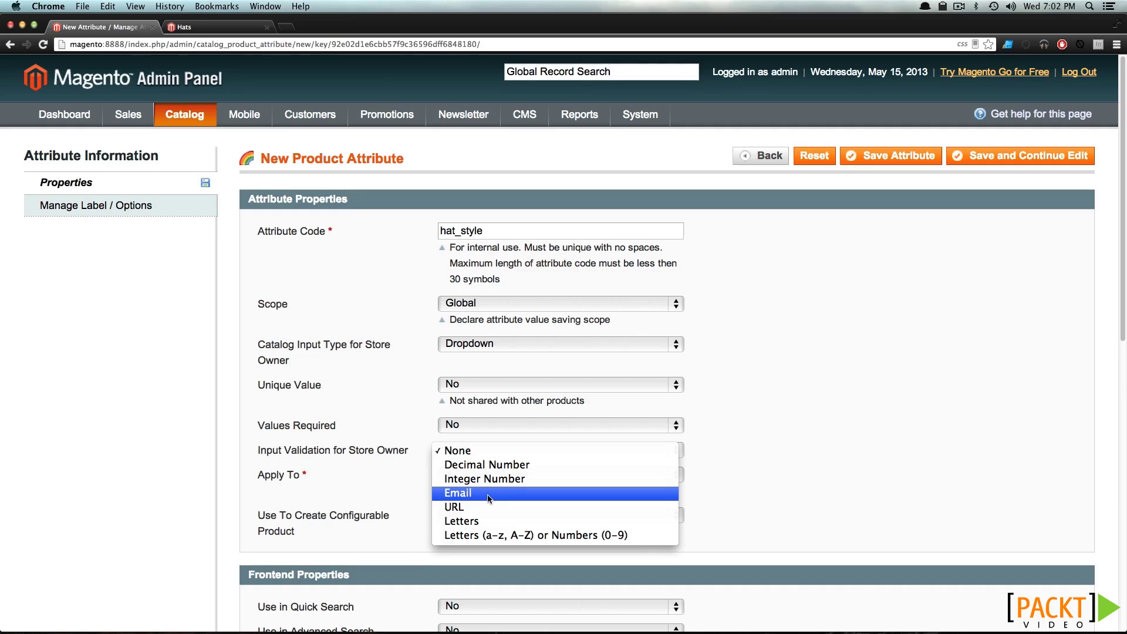
{"action": "left_click", "coordinate": [729, 462]}
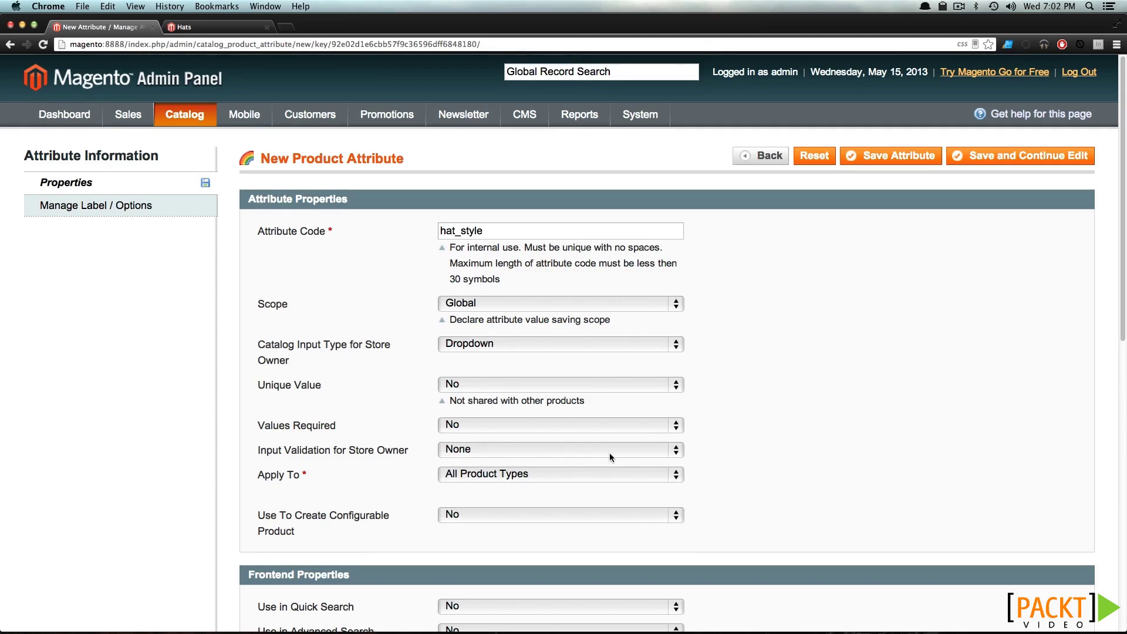
Keep Apply To set to All Product Types
{"action": "scroll", "coordinate": [609, 453], "scroll_direction": "down", "scroll_amount": 3}
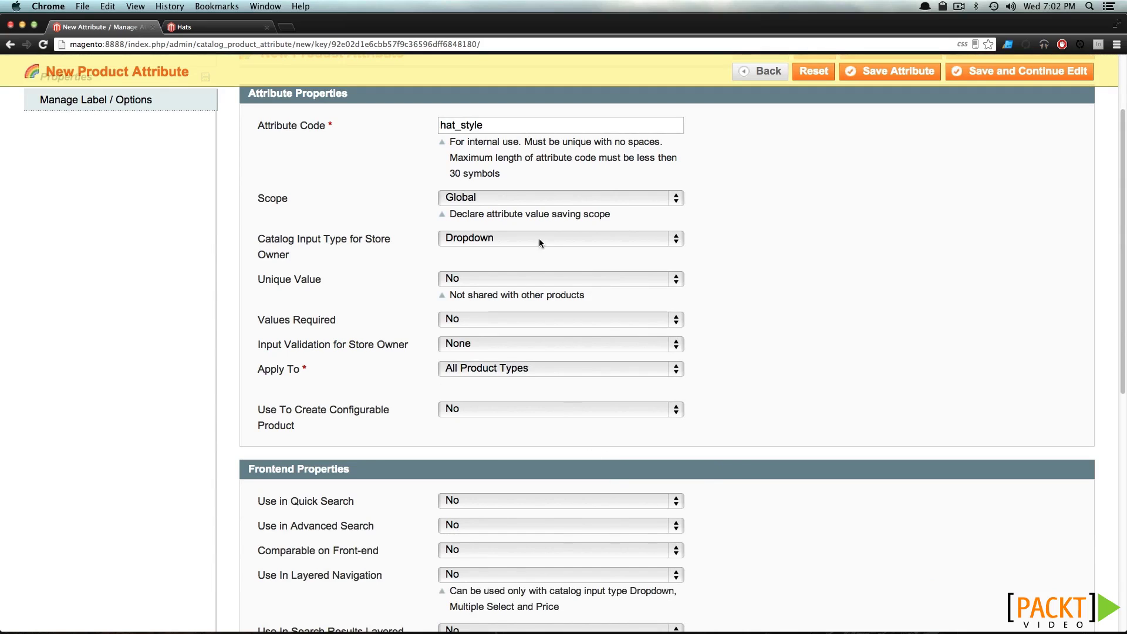
{"action": "left_click", "coordinate": [530, 374]}
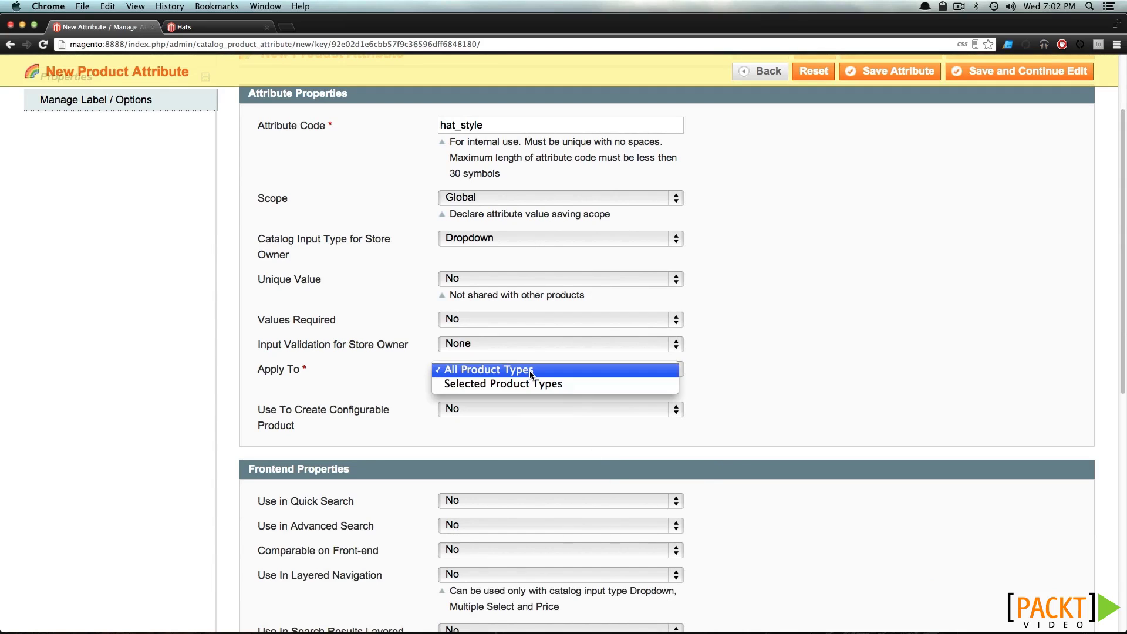
{"action": "left_click", "coordinate": [530, 371]}
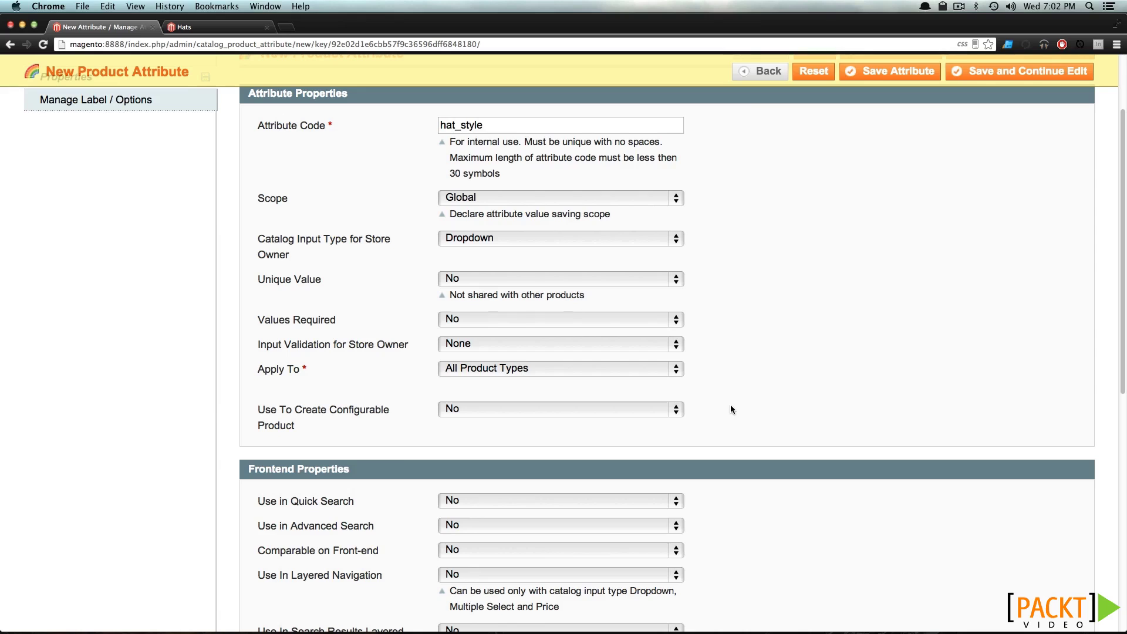
Enable quick search, advanced search and front-end comparison; leave layered navigation off
{"action": "scroll", "coordinate": [731, 405], "scroll_direction": "down", "scroll_amount": 4}
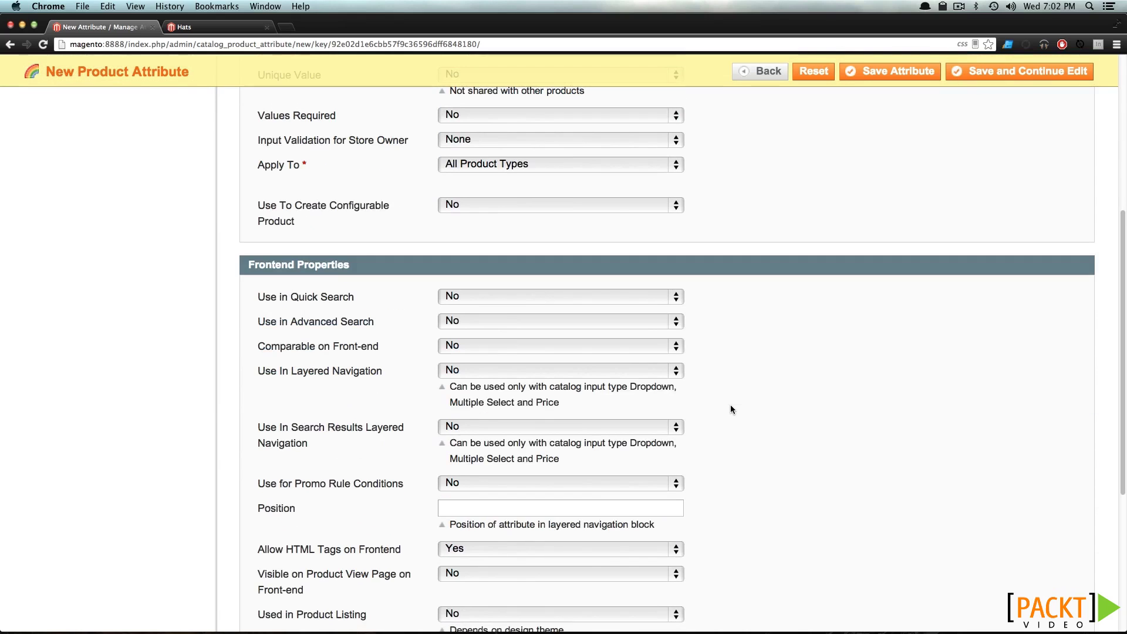
{"action": "left_click", "coordinate": [505, 298]}
{"action": "left_click", "coordinate": [510, 285]}
{"action": "left_click", "coordinate": [503, 317]}
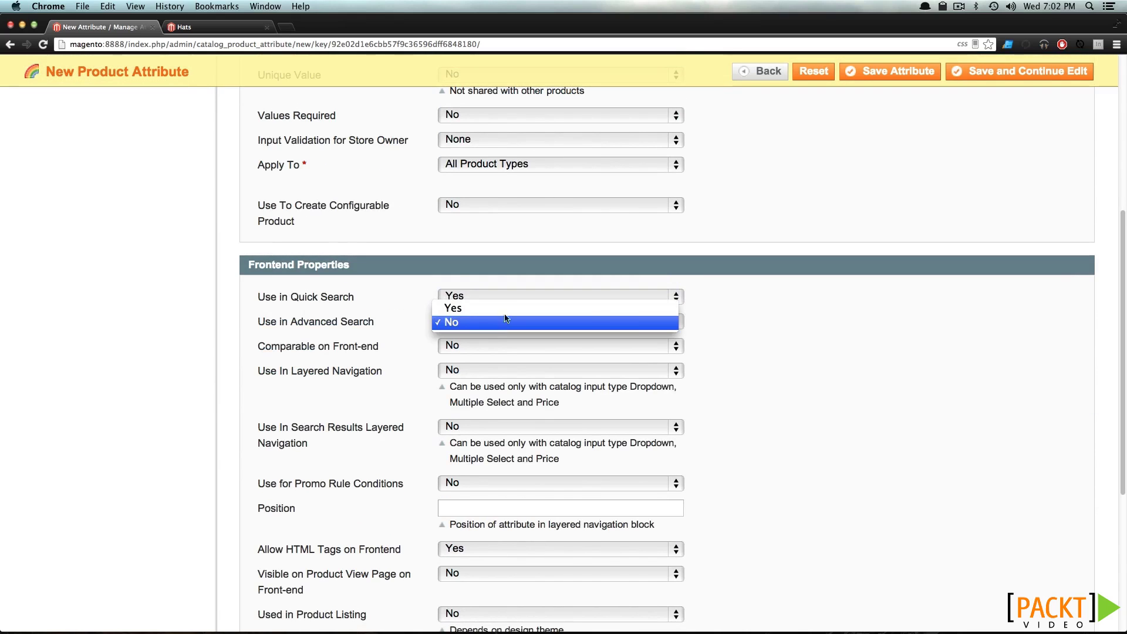
{"action": "left_click", "coordinate": [507, 307]}
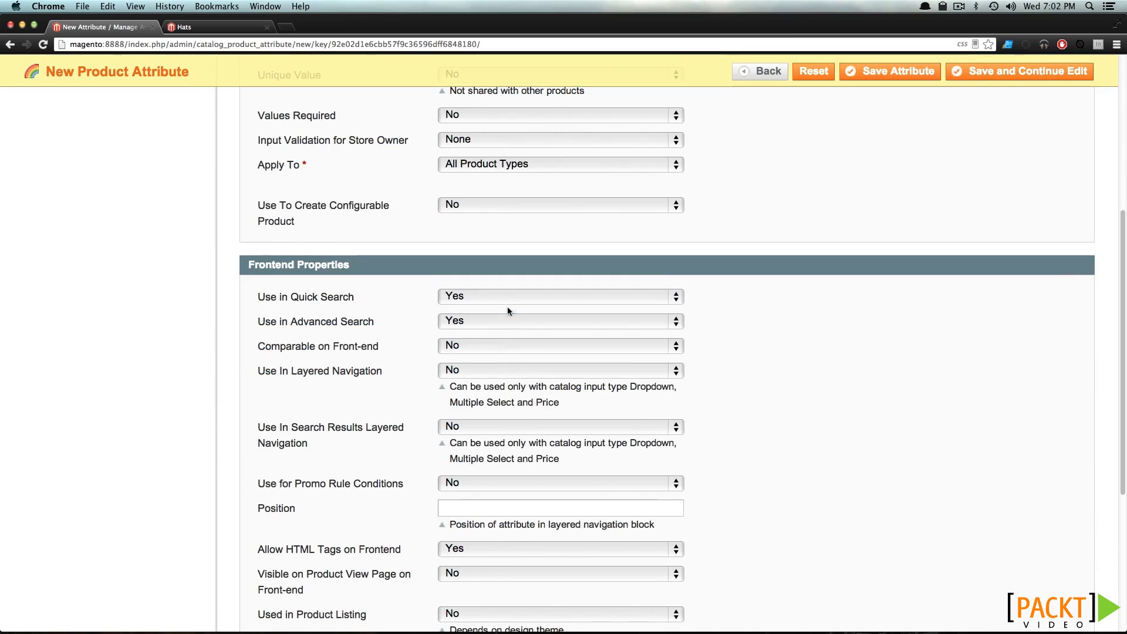
{"action": "left_click", "coordinate": [483, 348]}
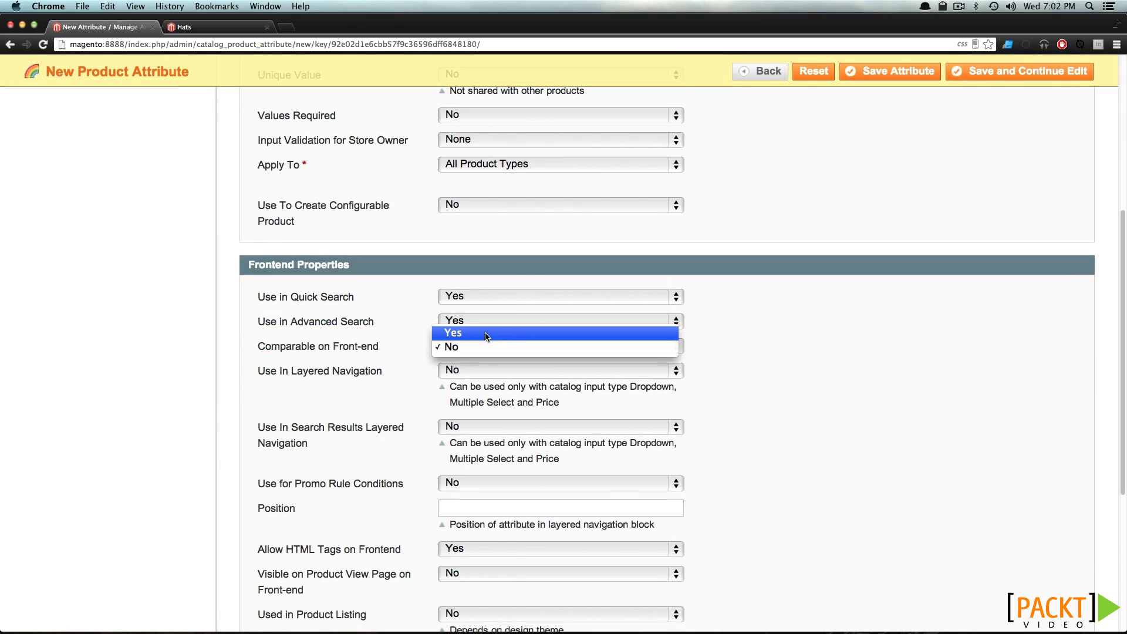
{"action": "left_click", "coordinate": [485, 333]}
{"action": "left_click", "coordinate": [471, 371]}
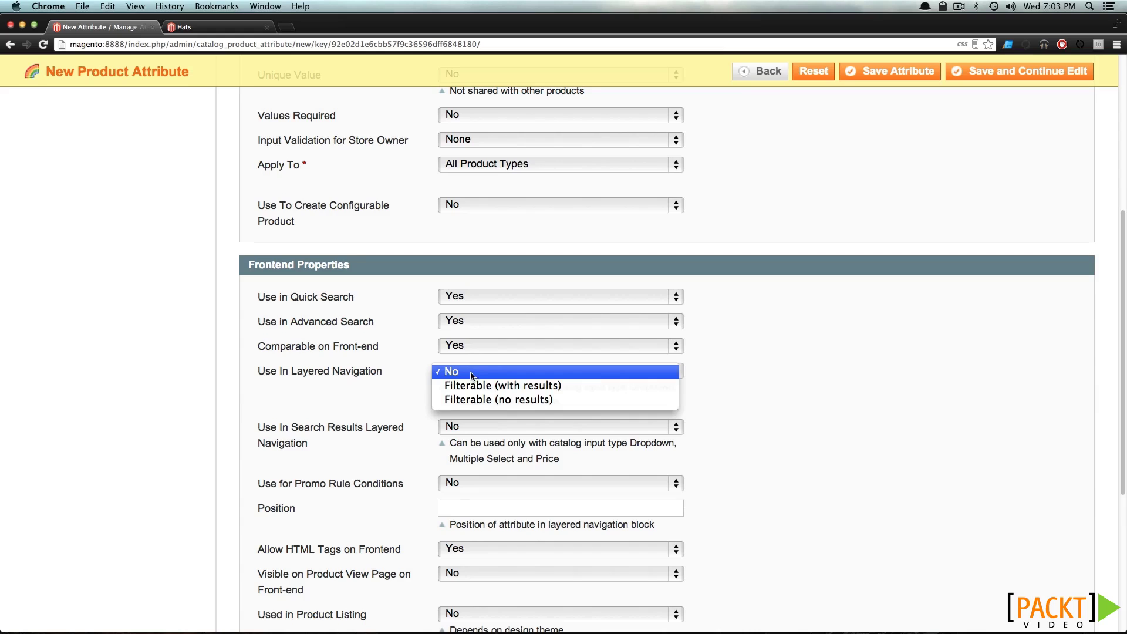
{"action": "left_click", "coordinate": [471, 372]}
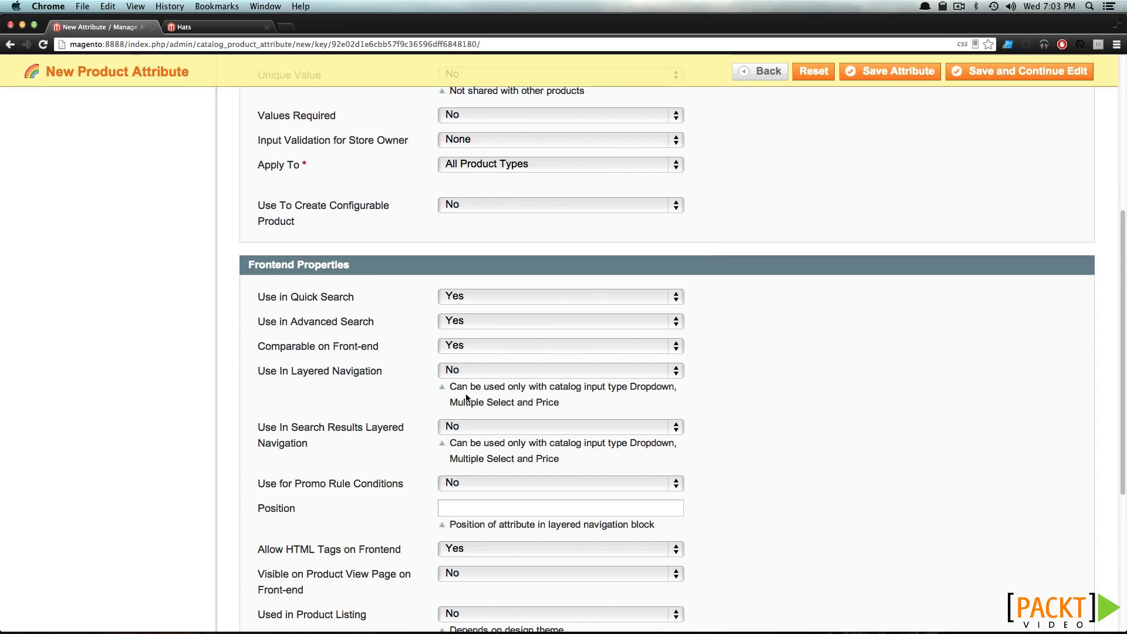
Keep promo rule conditions off and set Visible on Product View Page to Yes
{"action": "scroll", "coordinate": [393, 280], "scroll_direction": "down", "scroll_amount": 3}
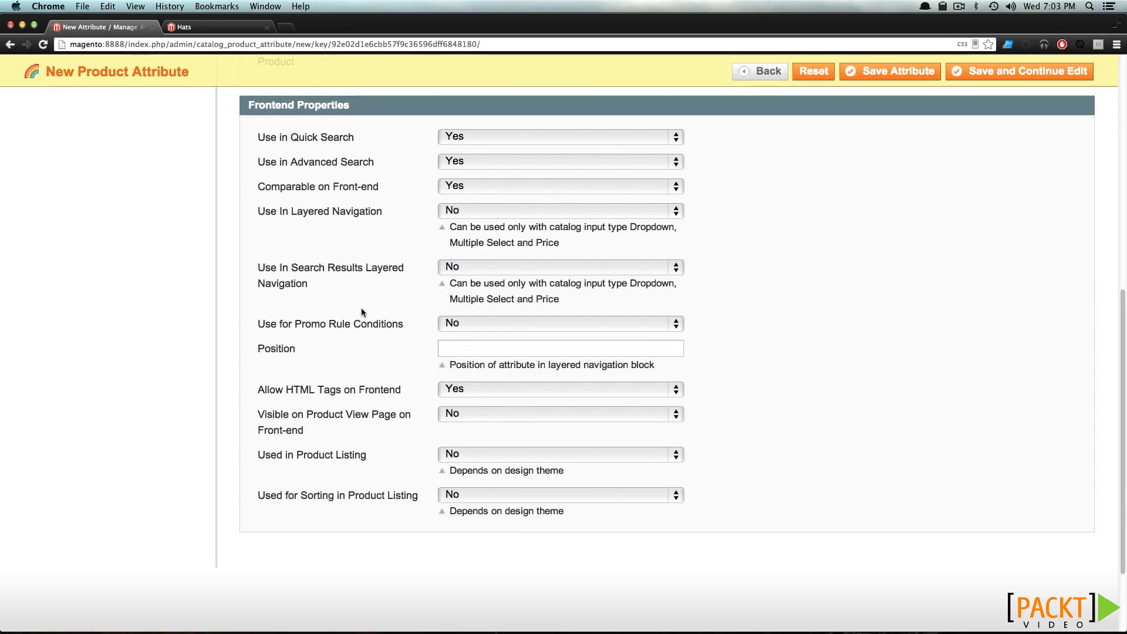
{"action": "left_click", "coordinate": [477, 326]}
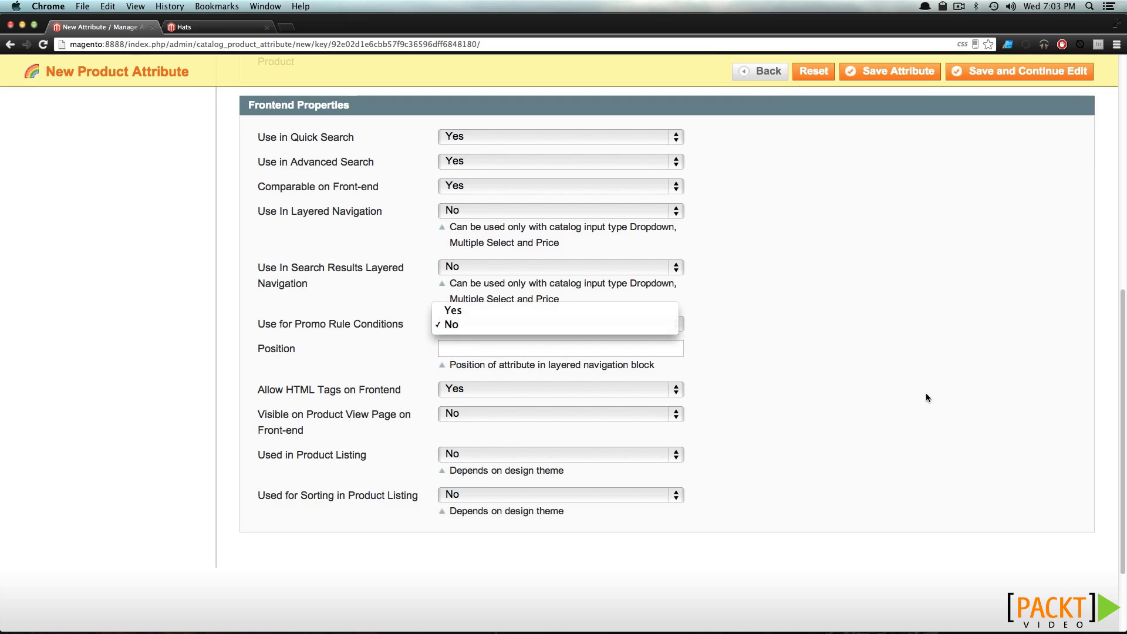
{"action": "left_click", "coordinate": [856, 334]}
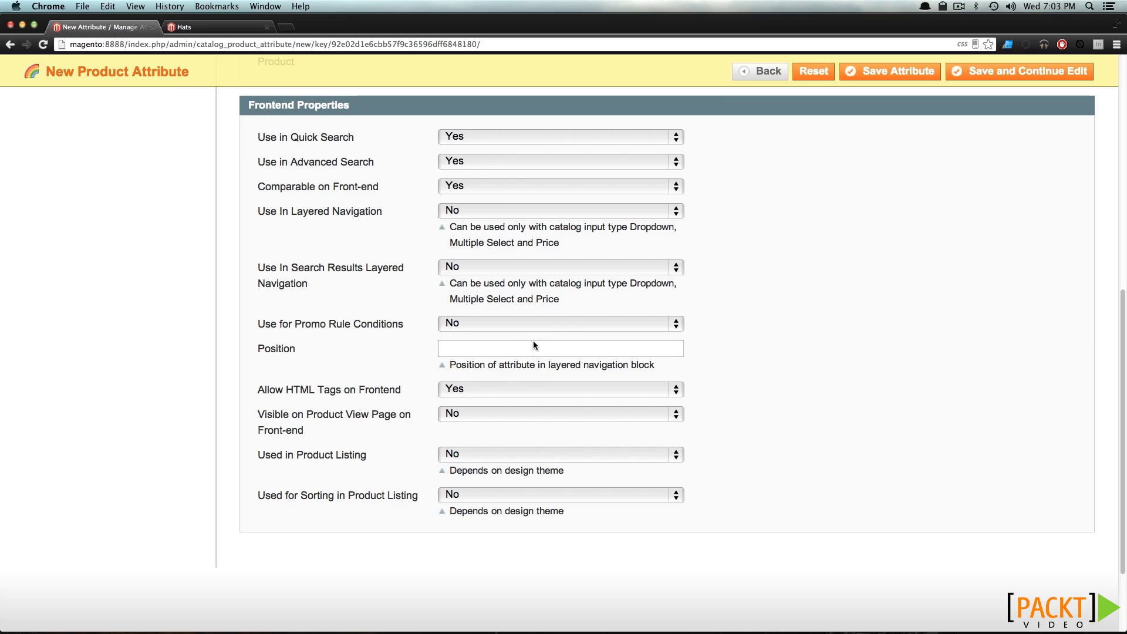
{"action": "left_click_drag", "start_coordinate": [285, 389], "coordinate": [338, 386]}
{"action": "left_click", "coordinate": [338, 385]}
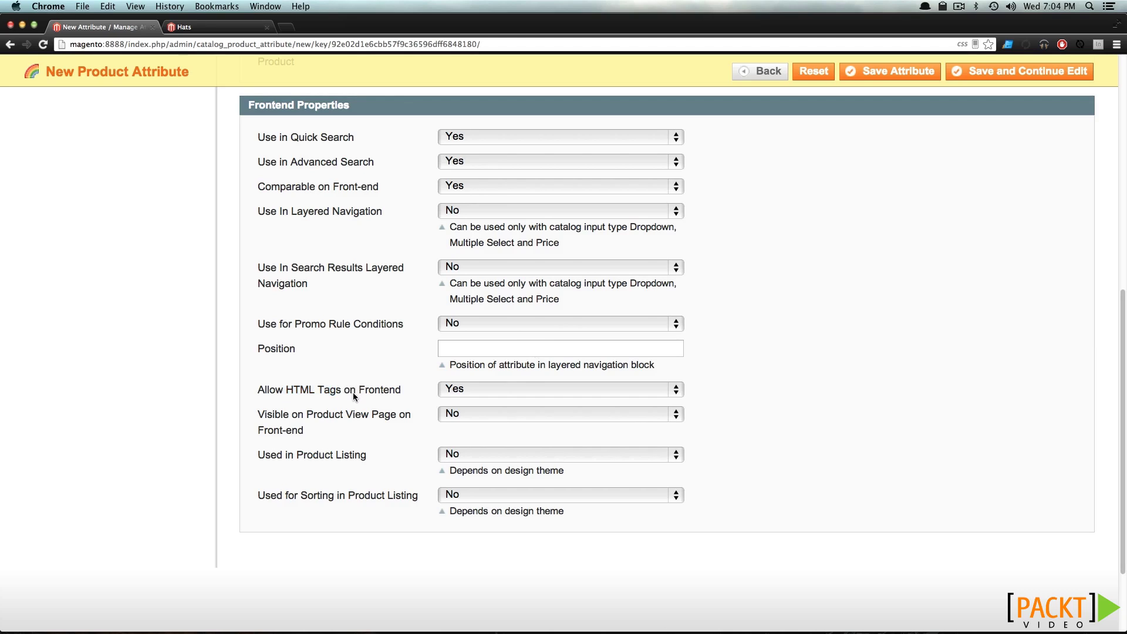
{"action": "left_click", "coordinate": [464, 414]}
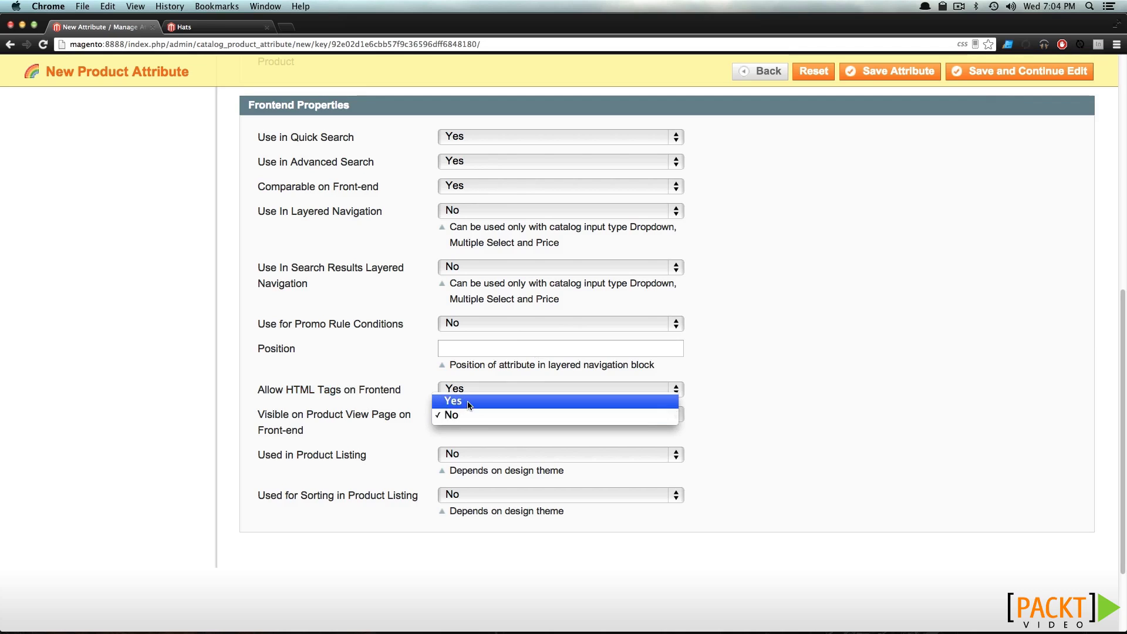
{"action": "left_click", "coordinate": [468, 400]}
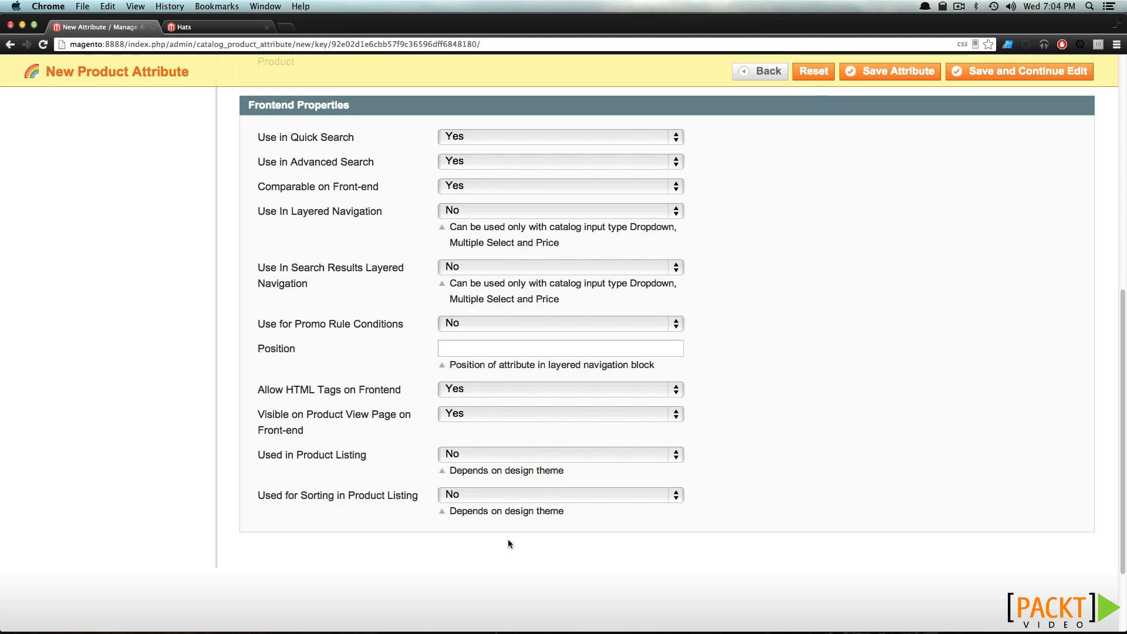
{"action": "scroll", "coordinate": [336, 512], "scroll_direction": "up", "scroll_amount": 10}
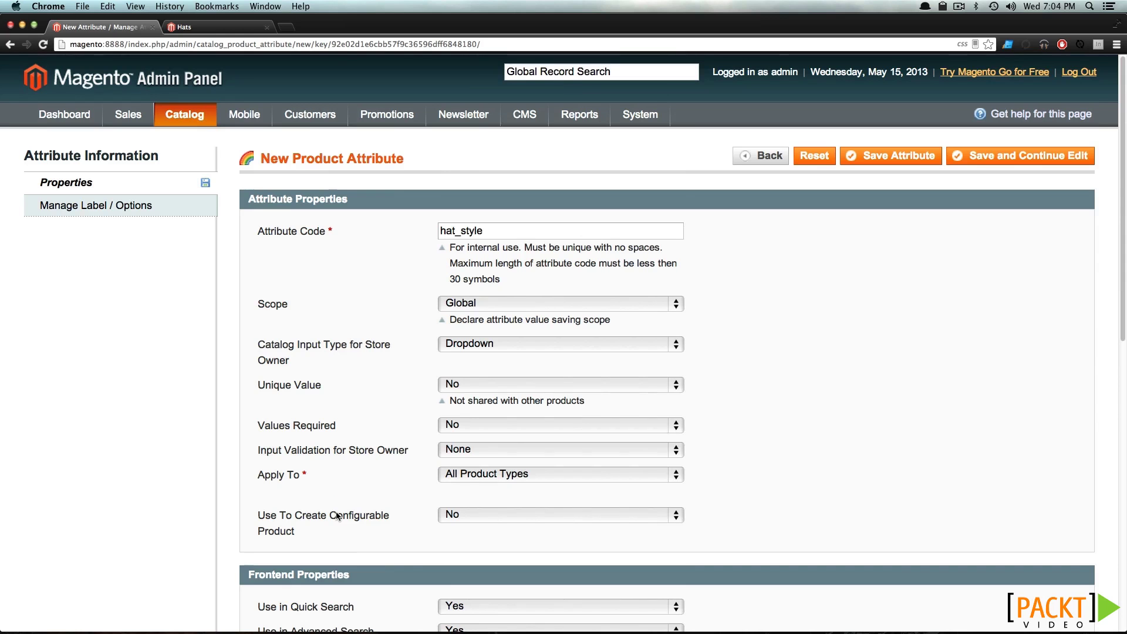
Give the attribute the Admin title 'Hat Style' and add three empty option rows
{"action": "left_click", "coordinate": [111, 216]}
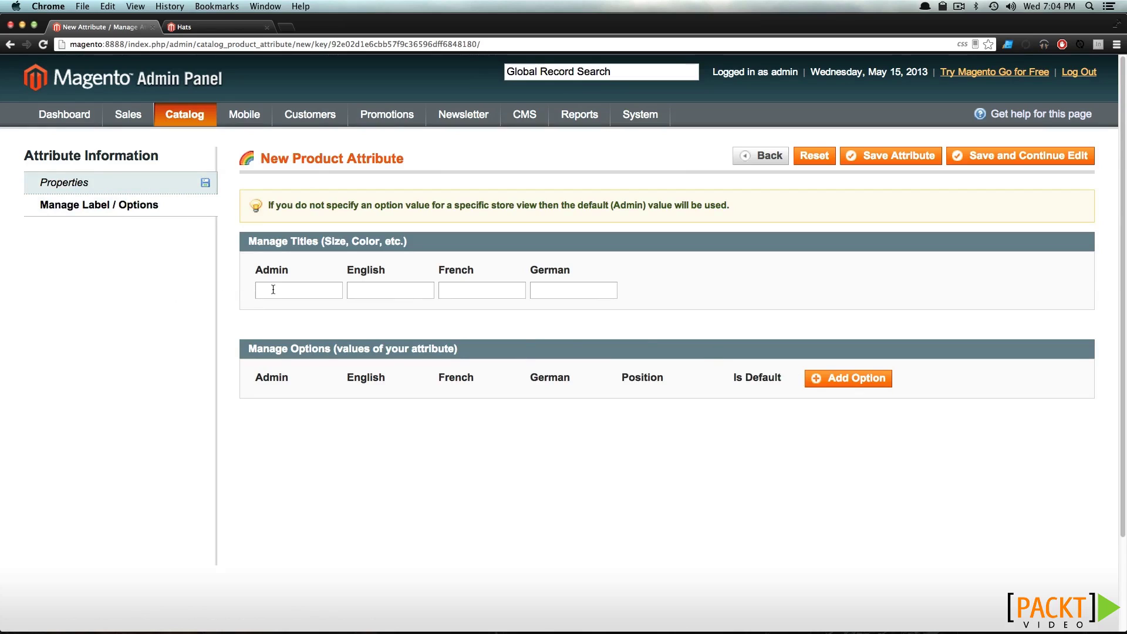
{"action": "type", "text": "Hat Style"}
{"action": "mouse_move", "coordinate": [244, 114]}
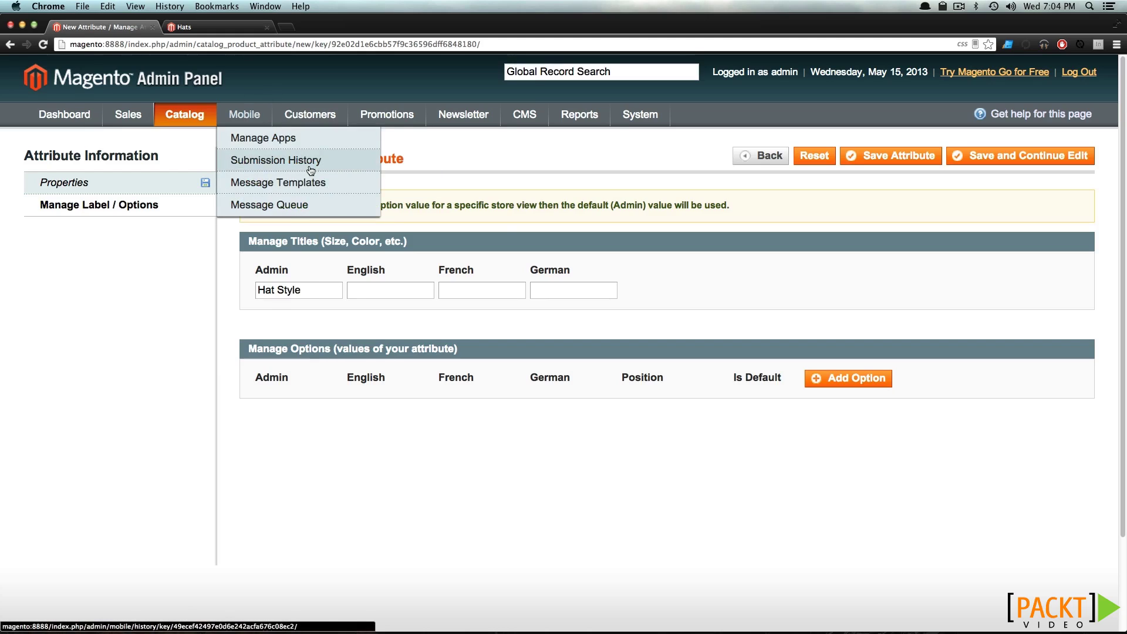
{"action": "left_click", "coordinate": [848, 383]}
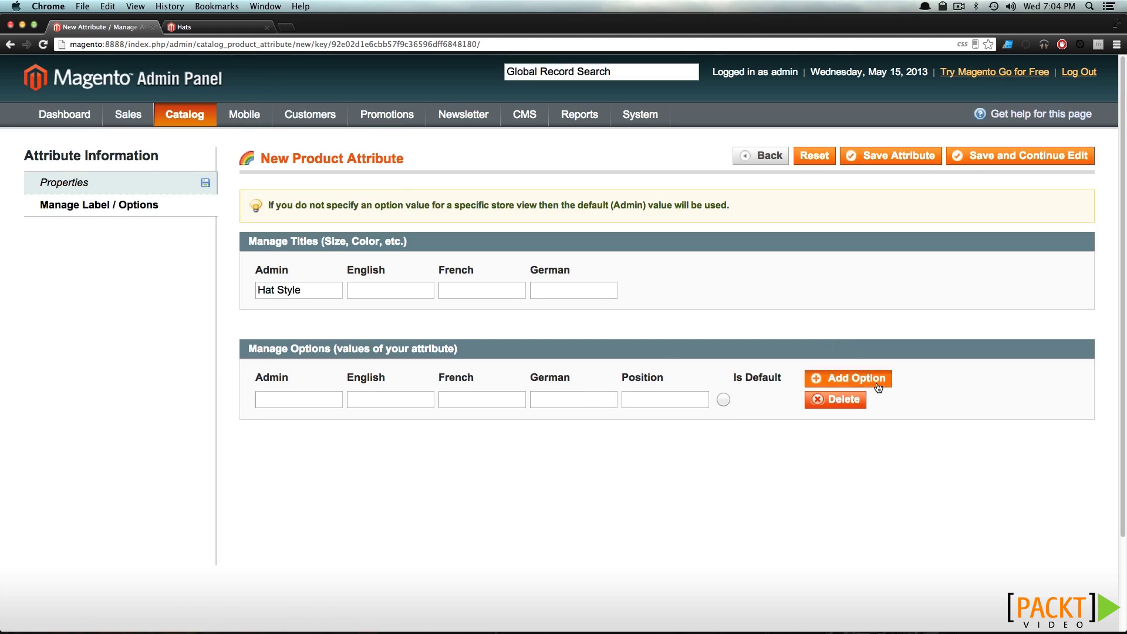
{"action": "left_click", "coordinate": [879, 383]}
{"action": "left_click", "coordinate": [879, 383]}
Fill in Beanie as the first option's admin, English, French and German values
{"action": "left_click", "coordinate": [327, 401]}
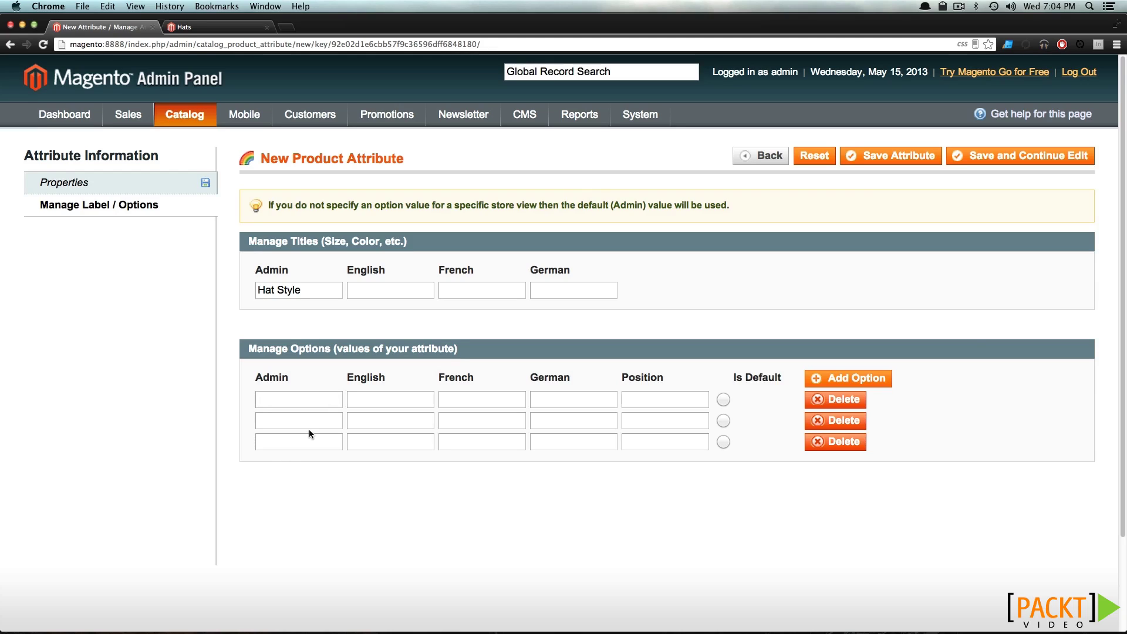
{"action": "type", "text": "Beanie"}
{"action": "key", "text": "super+a"}
{"action": "key", "text": "super+c"}
{"action": "key", "text": "Tab"}
{"action": "key", "text": "super+v"}
{"action": "key", "text": "super+v"}
{"action": "key", "text": "Tab"}
Set Beanie's position to 0 and enter Baseball Hat in every language at position 1
{"action": "key", "text": "super+v"}
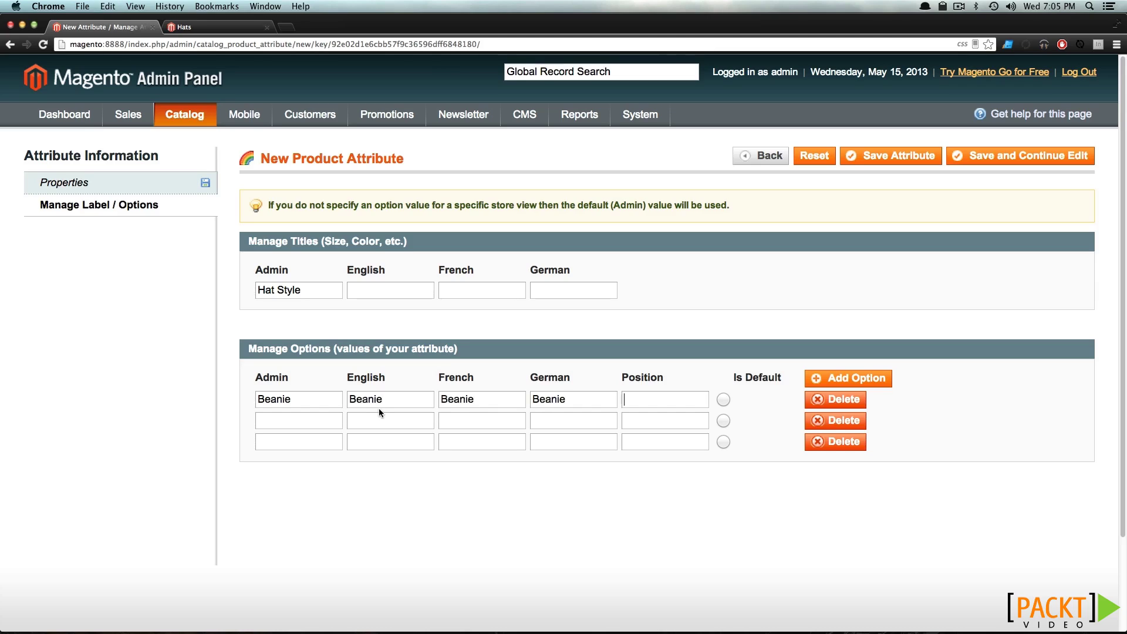
{"action": "key", "text": "Tab"}
{"action": "type", "text": "0"}
{"action": "type", "text": "Baseball H"}
{"action": "type", "text": "at"}
{"action": "key", "text": "super+a"}
{"action": "key", "text": "super+c"}
{"action": "key", "text": "Tab"}
{"action": "key", "text": "super+v"}
{"action": "key", "text": "Tab"}
{"action": "key", "text": "super+v"}
{"action": "key", "text": "Tab"}
{"action": "key", "text": "super+v"}
{"action": "type", "text": "1"}
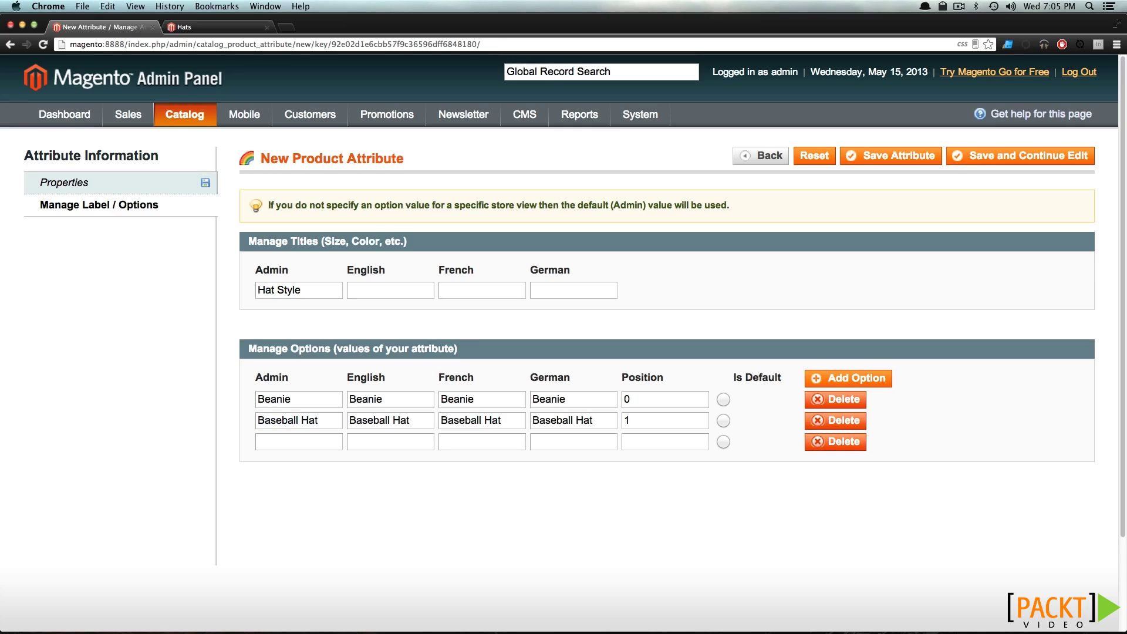
{"action": "left_click", "coordinate": [660, 405]}
{"action": "left_click", "coordinate": [662, 428]}
Enter Fedora in every language at position 2 and save the Hat Style attribute
{"action": "left_click", "coordinate": [278, 449]}
{"action": "type", "text": "Fedora"}
{"action": "key", "text": "super+a"}
{"action": "key", "text": "super+c"}
{"action": "key", "text": "Tab"}
{"action": "key", "text": "super+v"}
{"action": "key", "text": "Tab"}
{"action": "key", "text": "super+v"}
{"action": "key", "text": "Tab"}
{"action": "key", "text": "super+v"}
{"action": "key", "text": "Tab"}
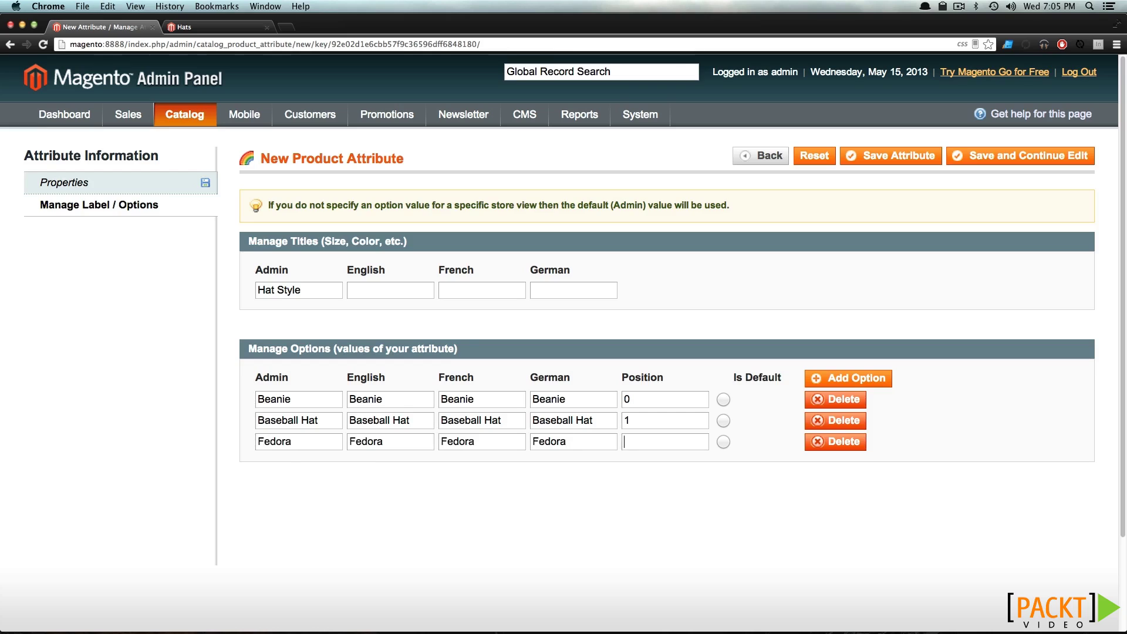
{"action": "type", "text": "2"}
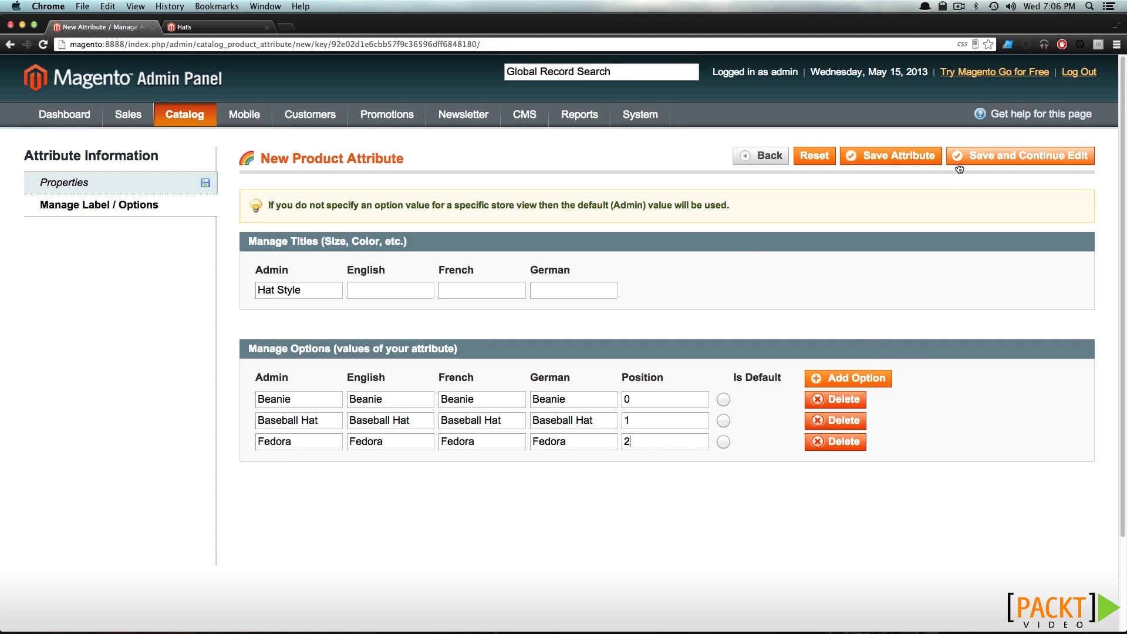
{"action": "left_click", "coordinate": [933, 163]}
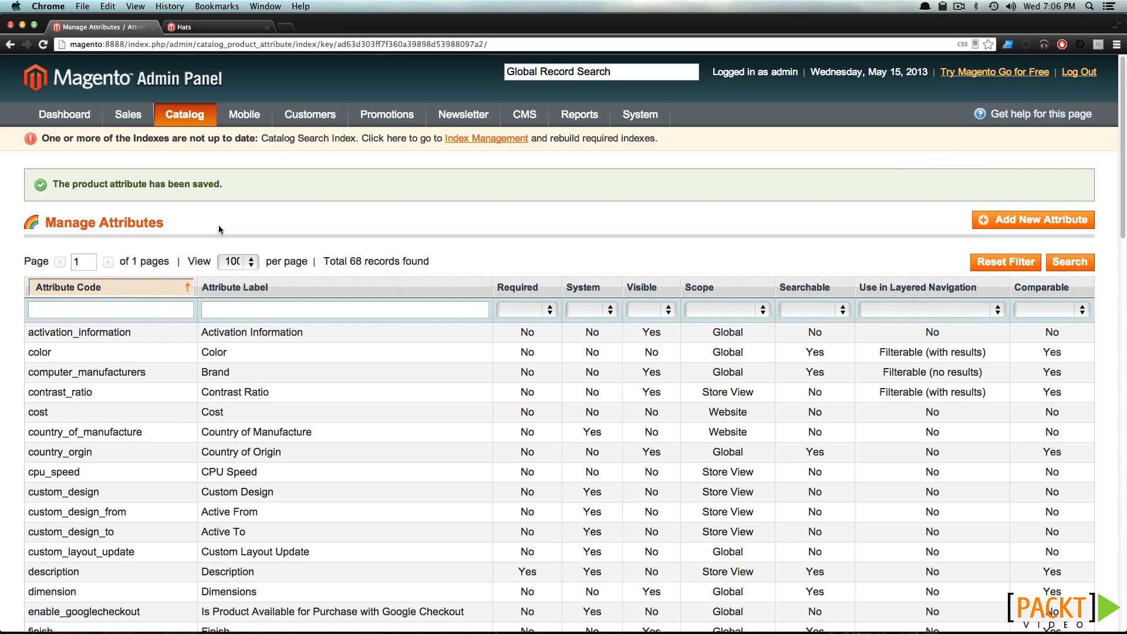
Filter the attribute list by label 'hat' to confirm hat_style, then clear the filter
{"action": "left_click", "coordinate": [273, 308]}
{"action": "type", "text": "hat"}
{"action": "key", "text": "Return"}
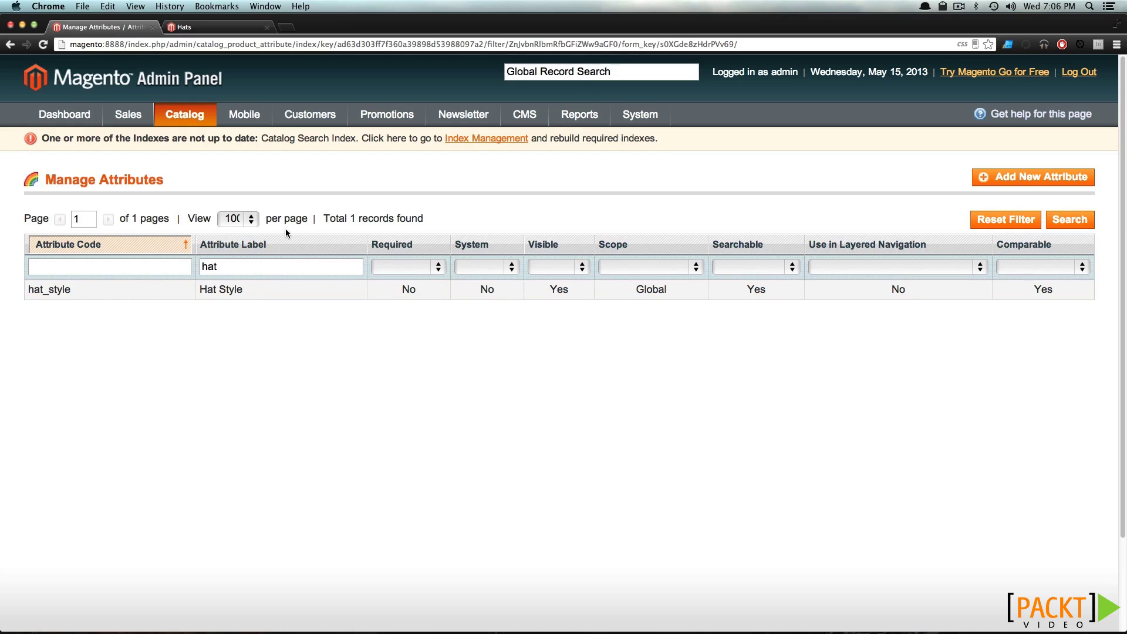
{"action": "double_click", "coordinate": [245, 262]}
{"action": "key", "text": "BackSpace"}
{"action": "key", "text": "Return"}
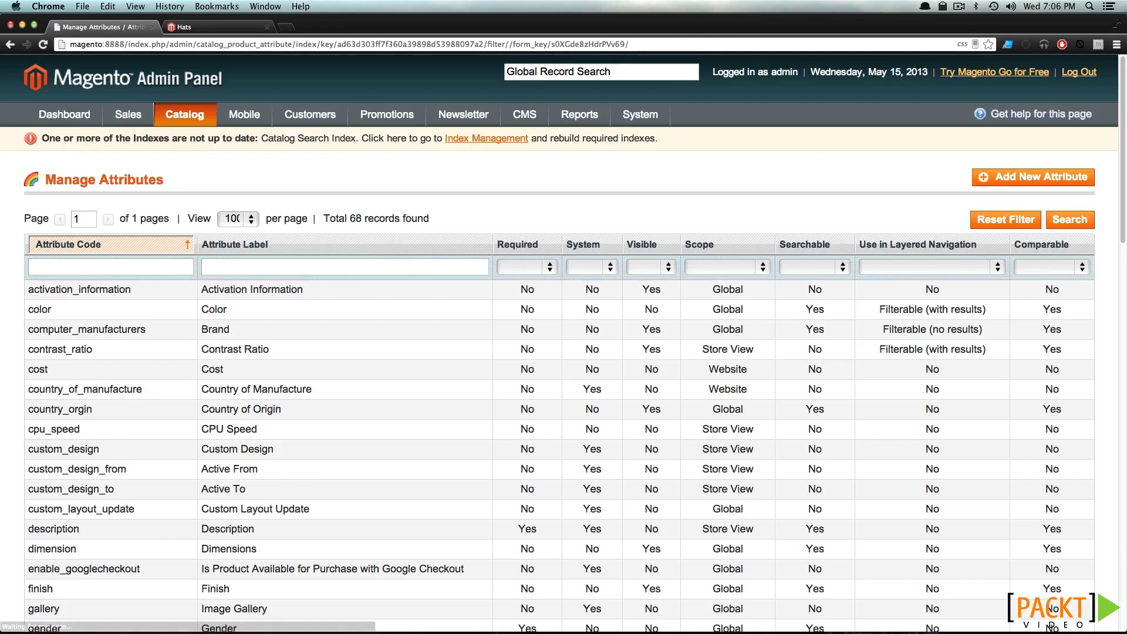
Open the Color attribute and view its option list, Black through White
{"action": "left_click", "coordinate": [260, 317]}
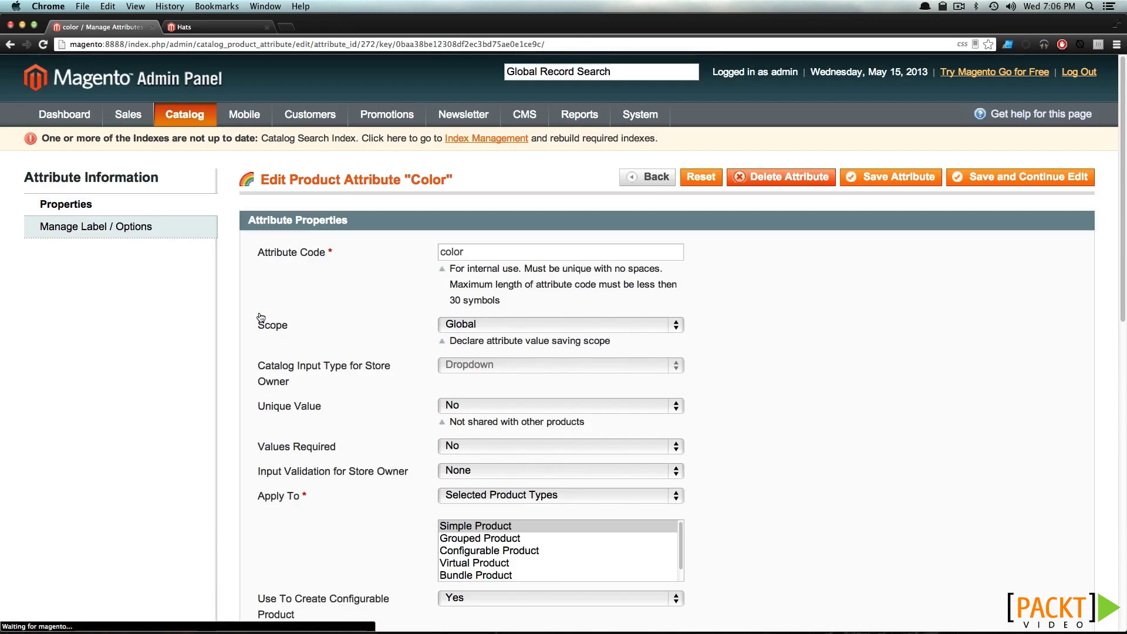
{"action": "scroll", "coordinate": [484, 322], "scroll_direction": "down", "scroll_amount": 3}
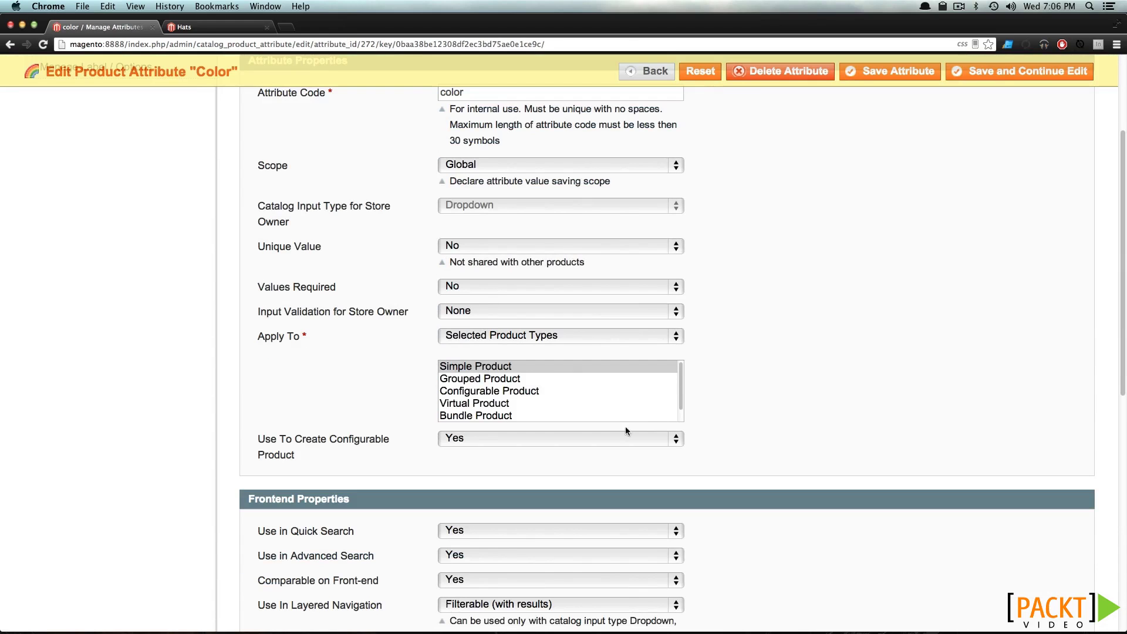
{"action": "scroll", "coordinate": [185, 393], "scroll_direction": "up", "scroll_amount": 3}
{"action": "left_click", "coordinate": [102, 225]}
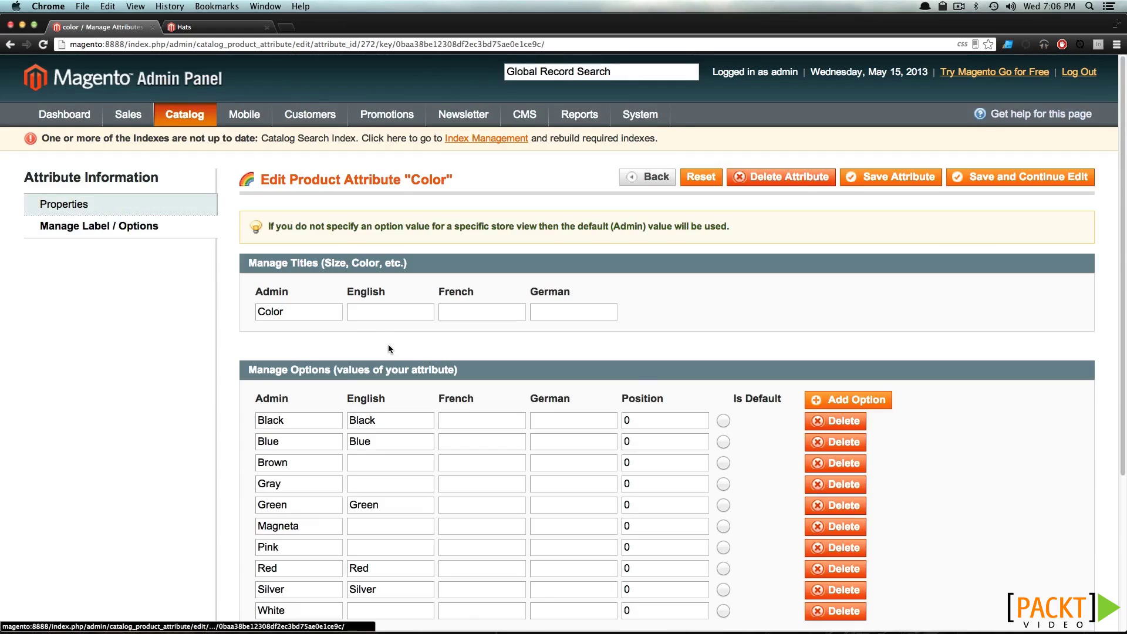
{"action": "scroll", "coordinate": [390, 346], "scroll_direction": "down", "scroll_amount": 3}
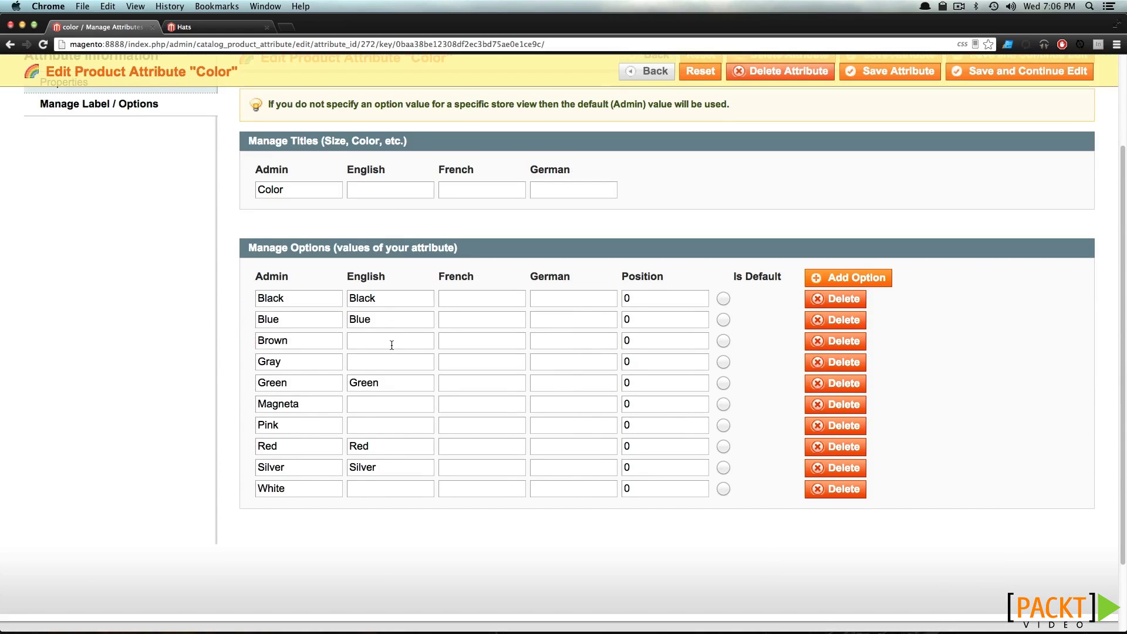
{"action": "scroll", "coordinate": [391, 344], "scroll_direction": "up", "scroll_amount": 3}
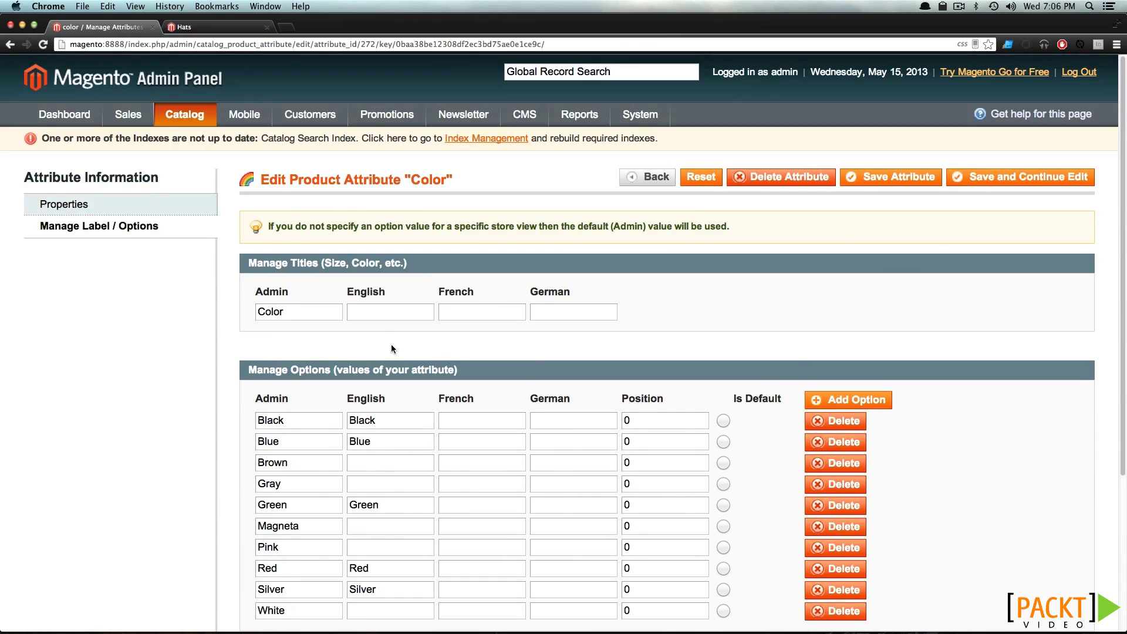
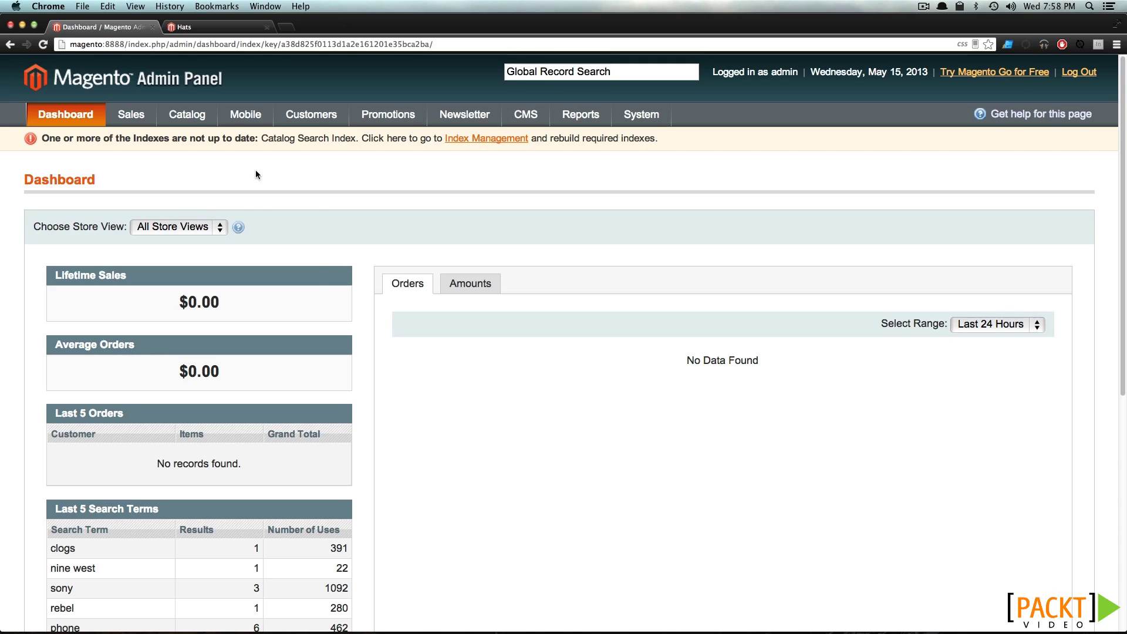
Open the Manage Attribute Sets list from the Catalog menu
{"action": "mouse_move", "coordinate": [186, 115]}
{"action": "mouse_move", "coordinate": [267, 186]}
{"action": "left_click", "coordinate": [304, 219]}
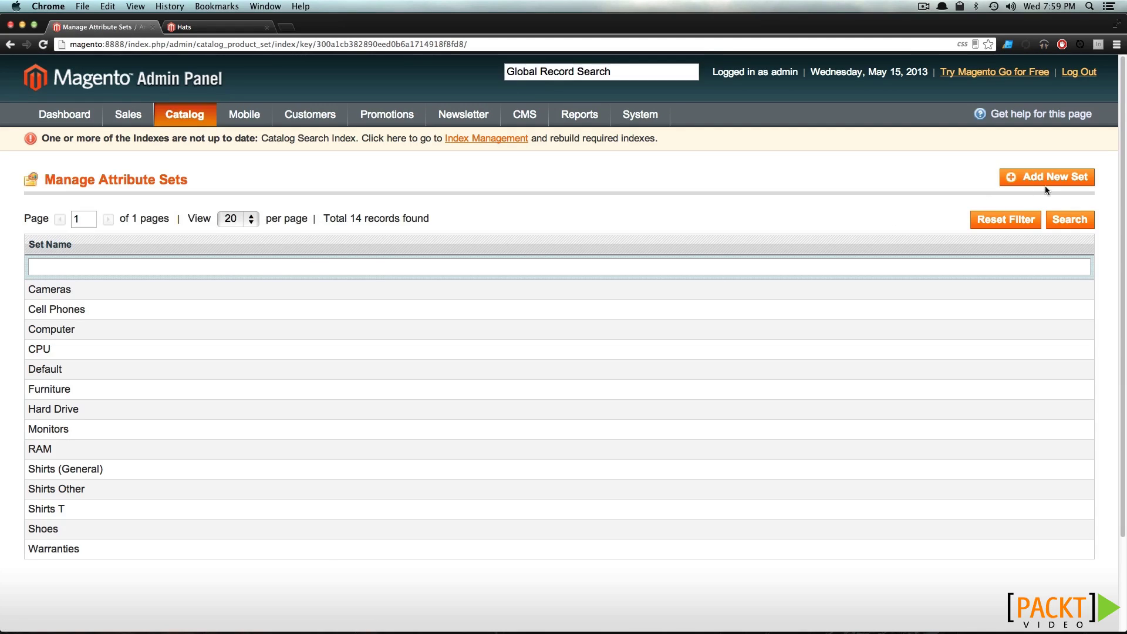
Create and save a new attribute set named Hats, based on Default
{"action": "left_click", "coordinate": [1047, 185]}
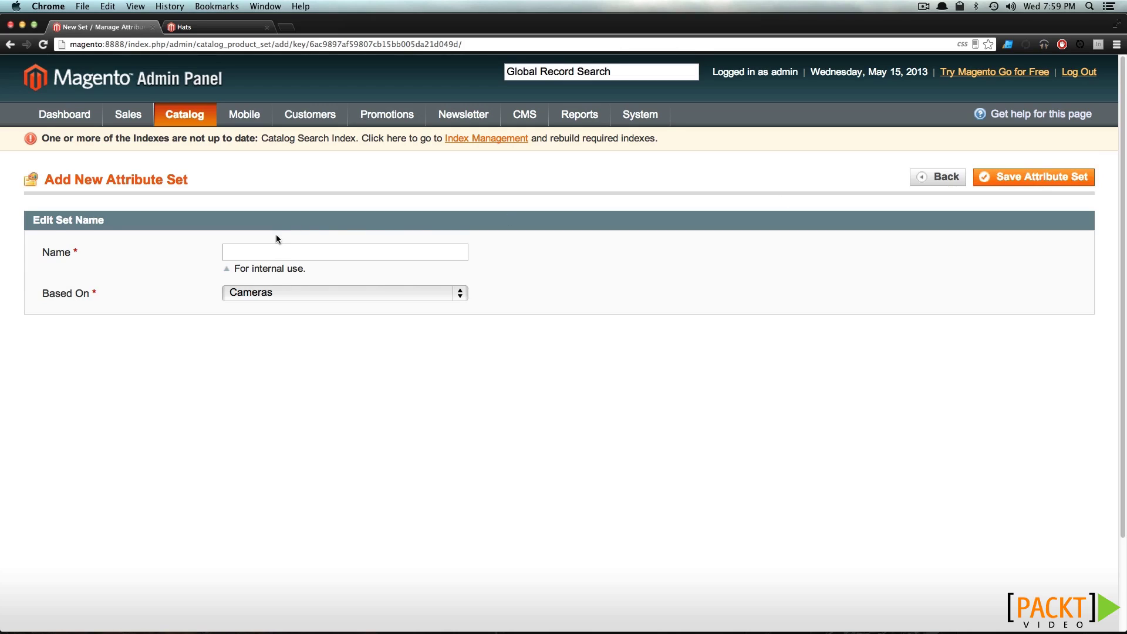
{"action": "left_click", "coordinate": [284, 246]}
{"action": "type", "text": "Hats"}
{"action": "left_click", "coordinate": [261, 299]}
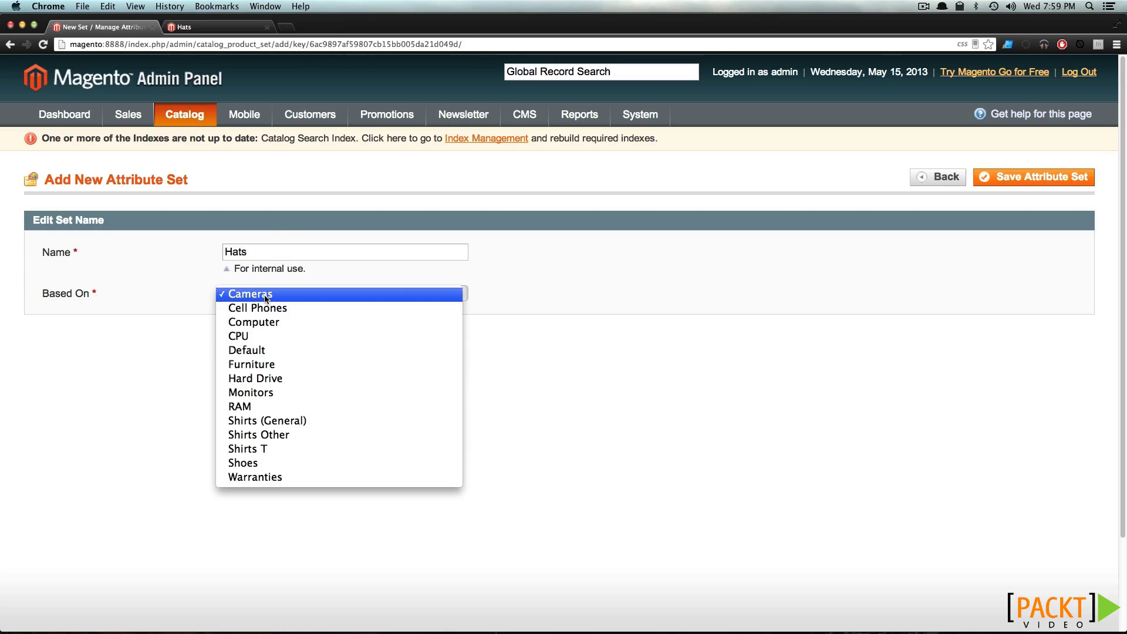
{"action": "left_click", "coordinate": [312, 352]}
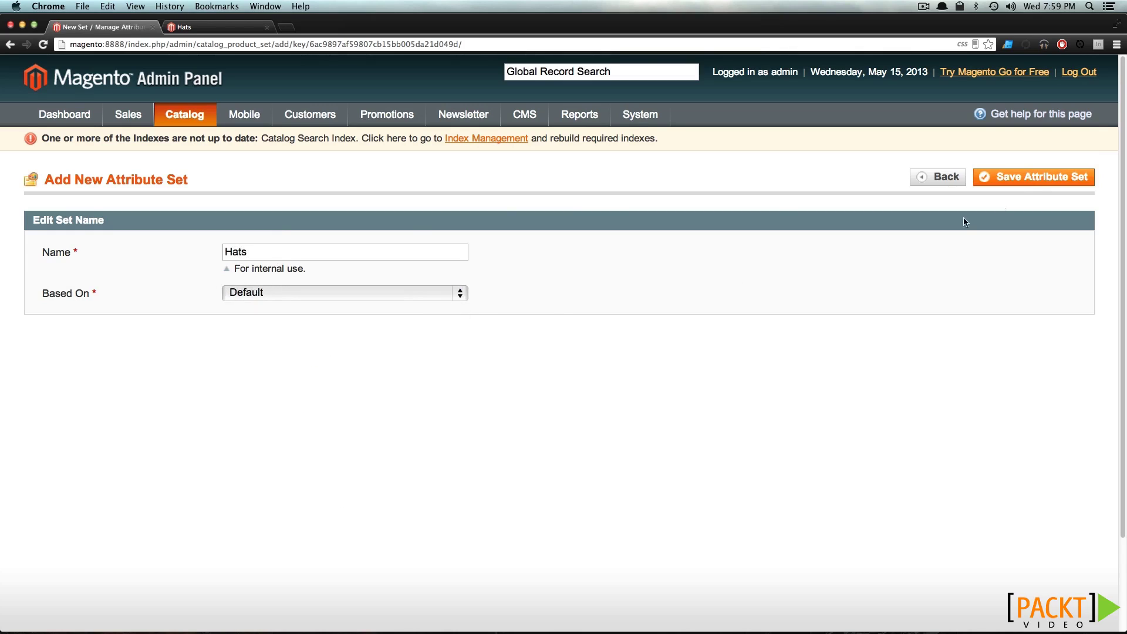
{"action": "left_click", "coordinate": [1023, 186]}
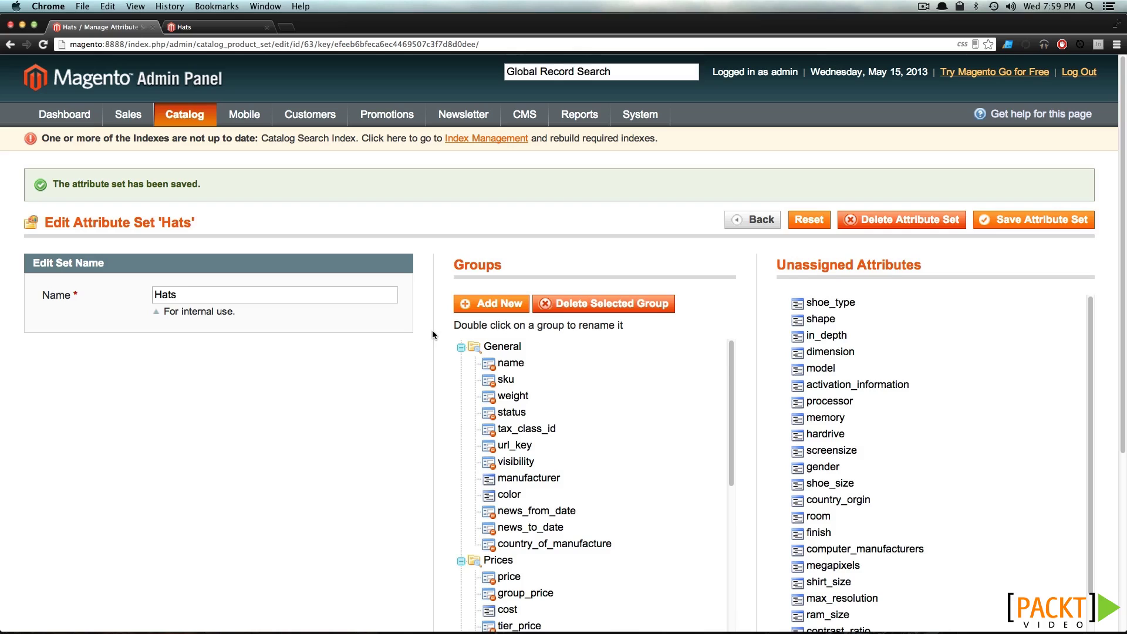
Move manufacturer higher within the Hats set's General group
{"action": "scroll", "coordinate": [433, 334], "scroll_direction": "down", "scroll_amount": 3}
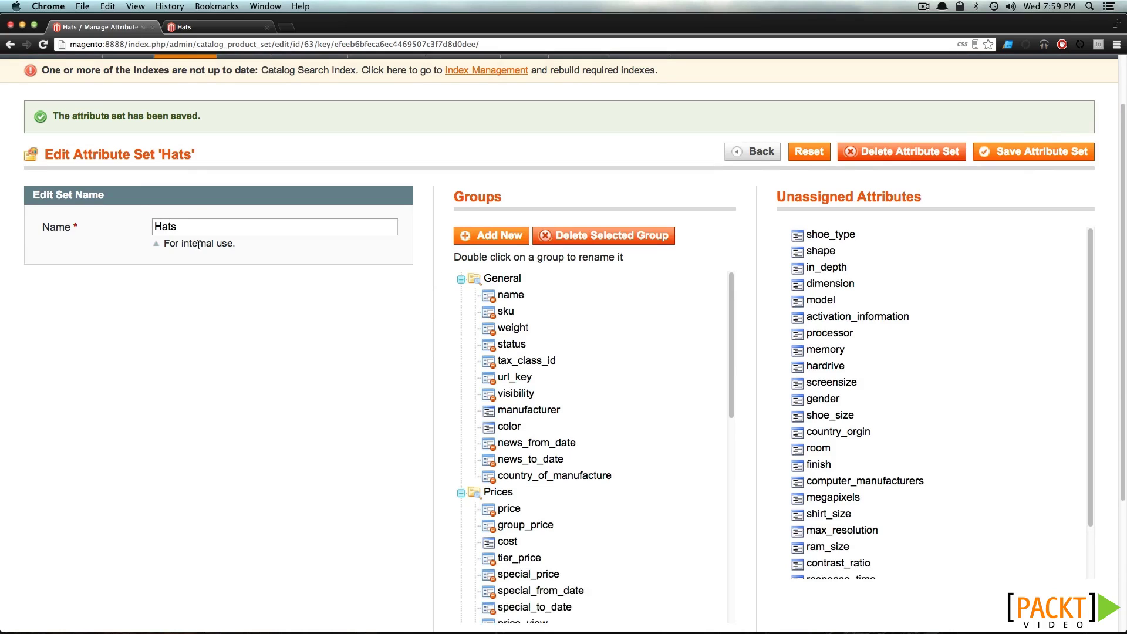
{"action": "left_click_drag", "start_coordinate": [463, 197], "coordinate": [456, 196]}
{"action": "left_click", "coordinate": [766, 195]}
{"action": "scroll", "coordinate": [512, 399], "scroll_direction": "down", "scroll_amount": 1}
{"action": "mouse_move", "coordinate": [513, 395]}
{"action": "left_mouse_down"}
{"action": "mouse_move", "coordinate": [514, 366]}
{"action": "mouse_move", "coordinate": [517, 419]}
{"action": "mouse_move", "coordinate": [518, 401]}
{"action": "left_mouse_up"}
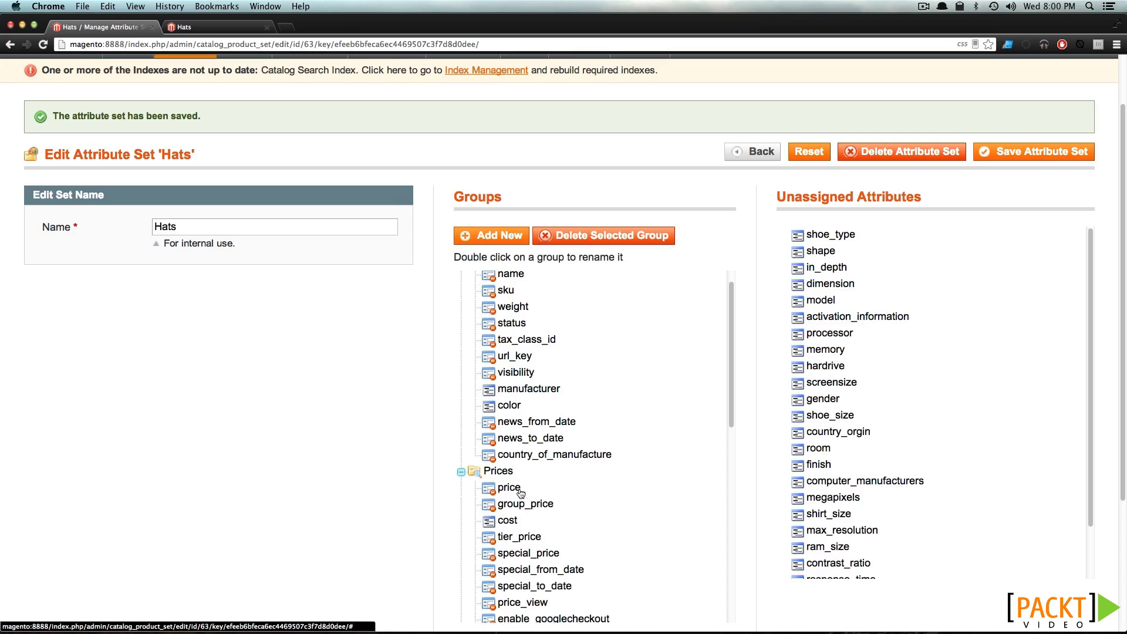
Collapse the Prices, Meta Information, Images, Description, Design, Recurring Profile and Gift Options groups
{"action": "left_click", "coordinate": [461, 473]}
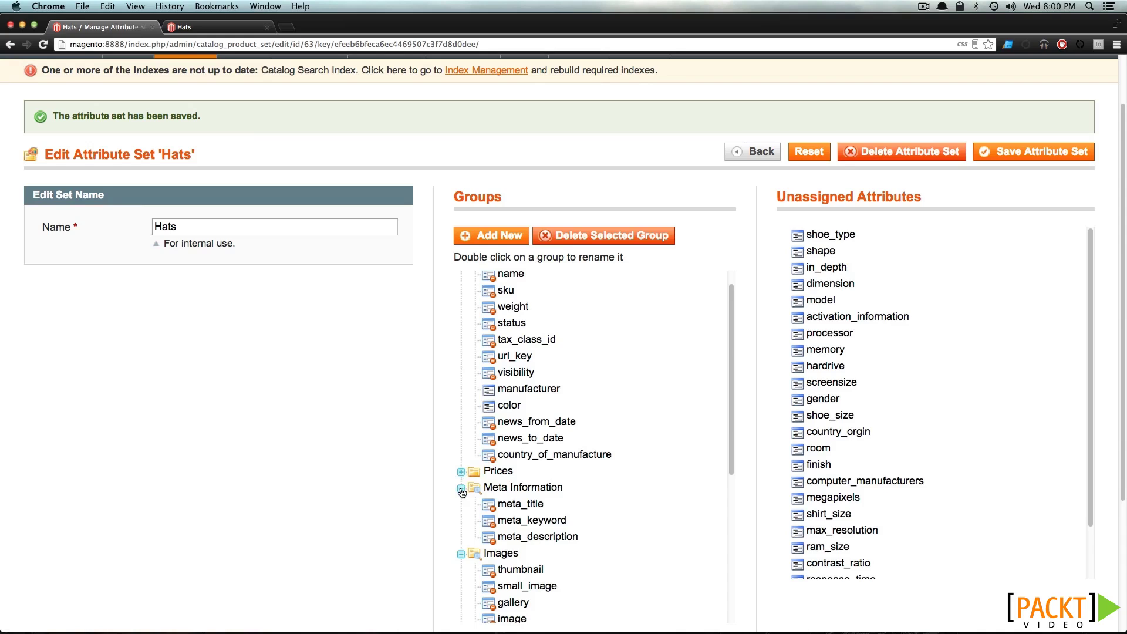
{"action": "left_click", "coordinate": [461, 490]}
{"action": "left_click", "coordinate": [461, 505]}
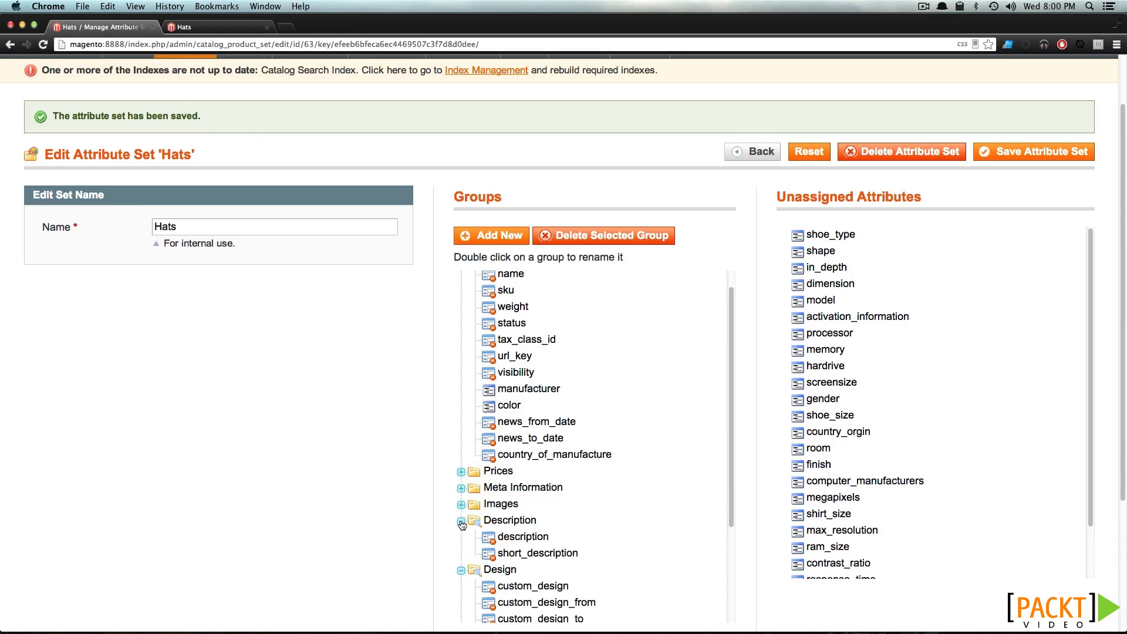
{"action": "left_click", "coordinate": [461, 521]}
{"action": "left_click", "coordinate": [461, 538]}
{"action": "scroll", "coordinate": [470, 531], "scroll_direction": "down", "scroll_amount": 1}
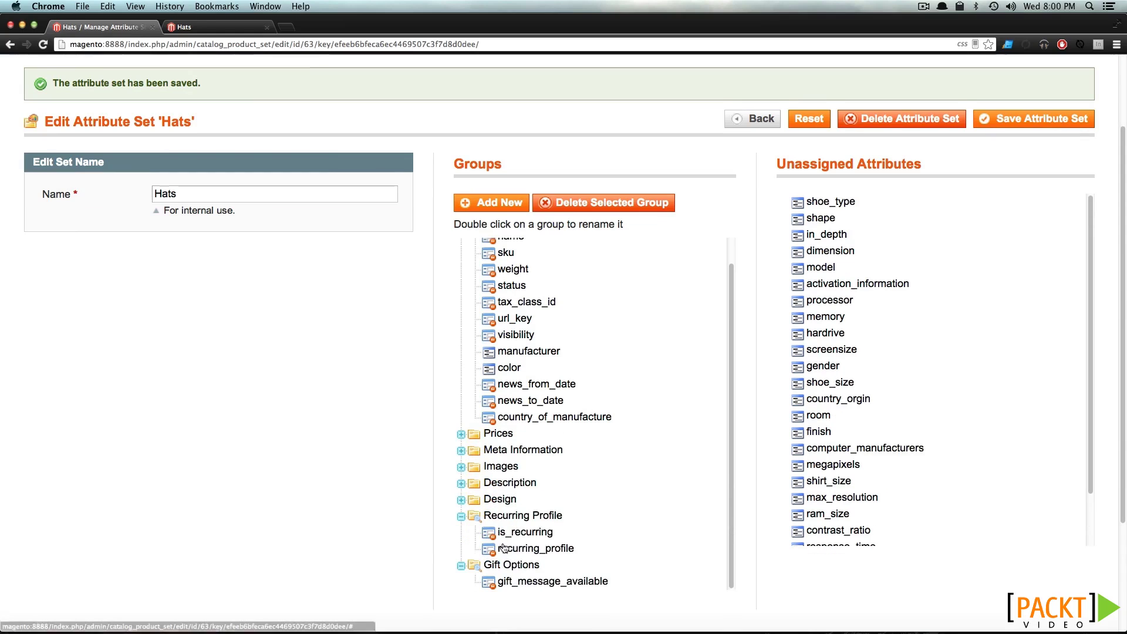
{"action": "left_click", "coordinate": [461, 516]}
{"action": "left_click", "coordinate": [461, 558]}
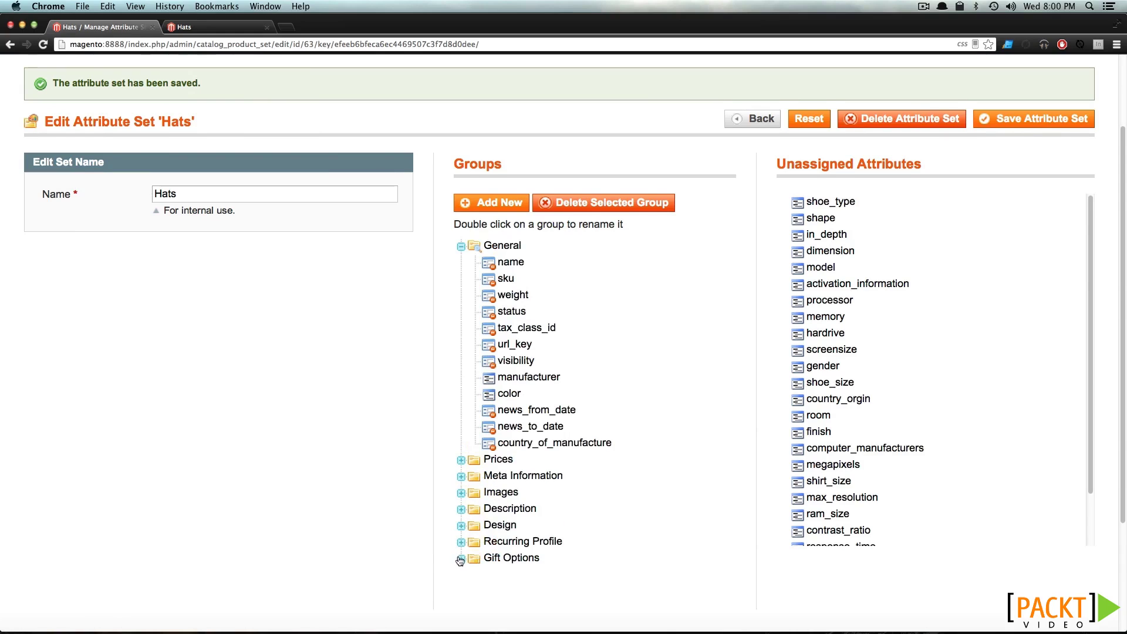
{"action": "scroll", "coordinate": [493, 531], "scroll_direction": "up", "scroll_amount": 3}
{"action": "scroll", "coordinate": [503, 480], "scroll_direction": "down", "scroll_amount": 5}
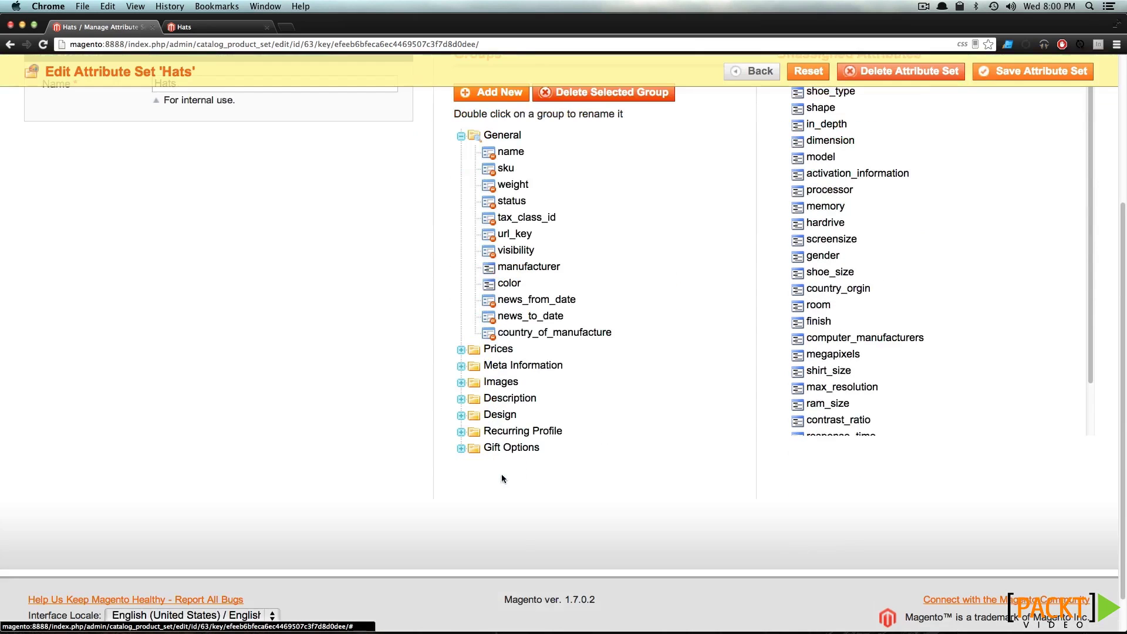
{"action": "scroll", "coordinate": [501, 480], "scroll_direction": "up", "scroll_amount": 2}
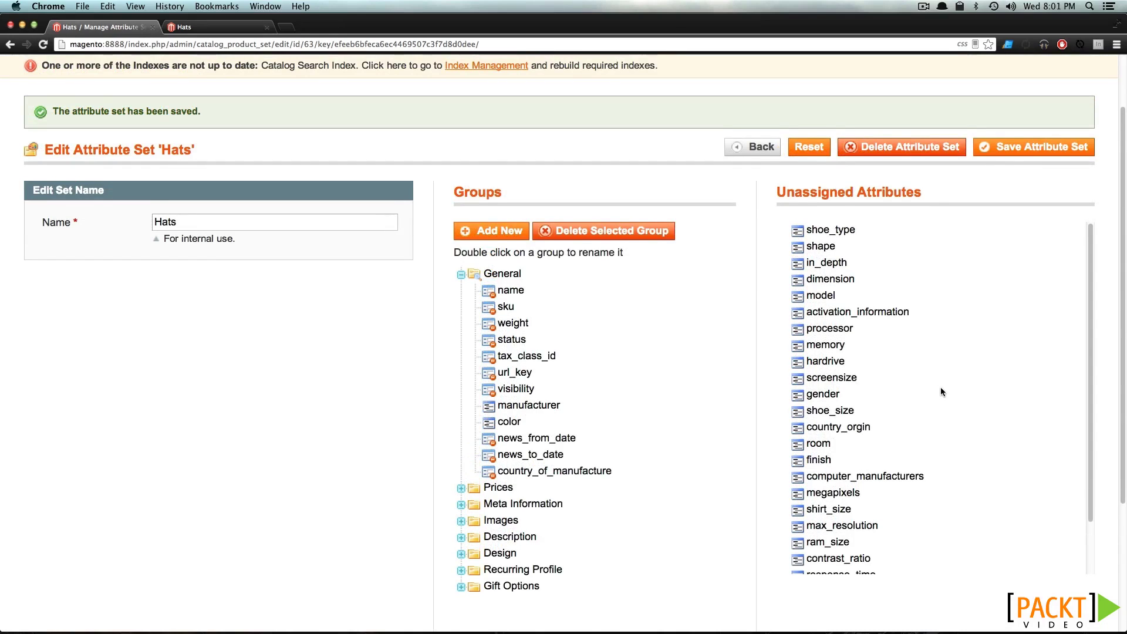
{"action": "scroll", "coordinate": [913, 382], "scroll_direction": "down", "scroll_amount": 4}
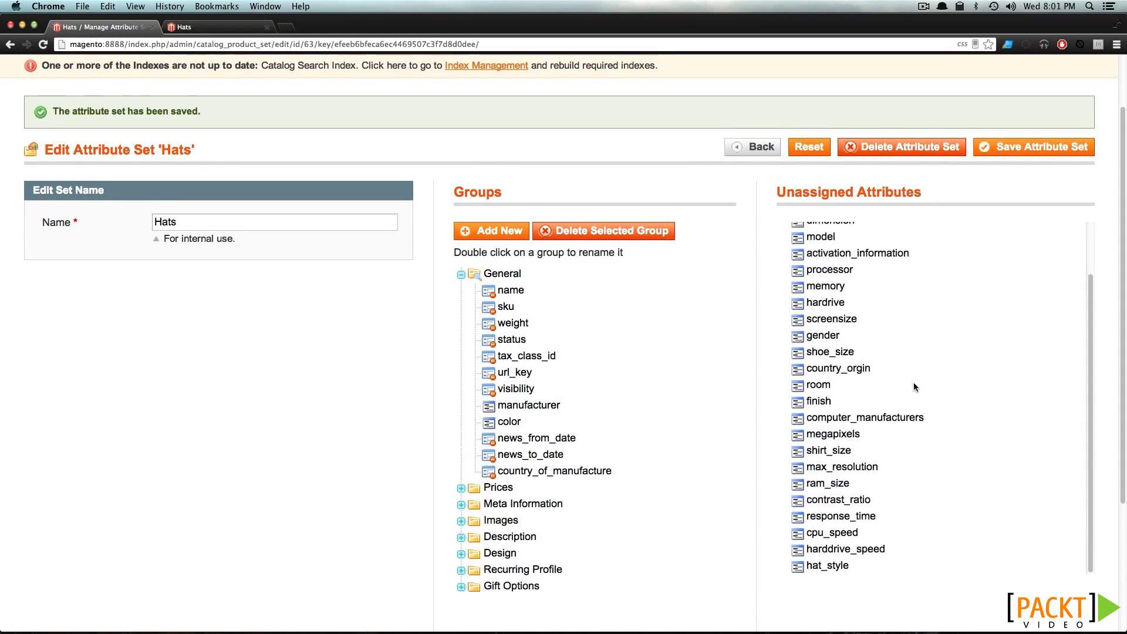
Place hat_style in the General group below color and save the Hats set
{"action": "left_click_drag", "start_coordinate": [834, 547], "coordinate": [534, 397]}
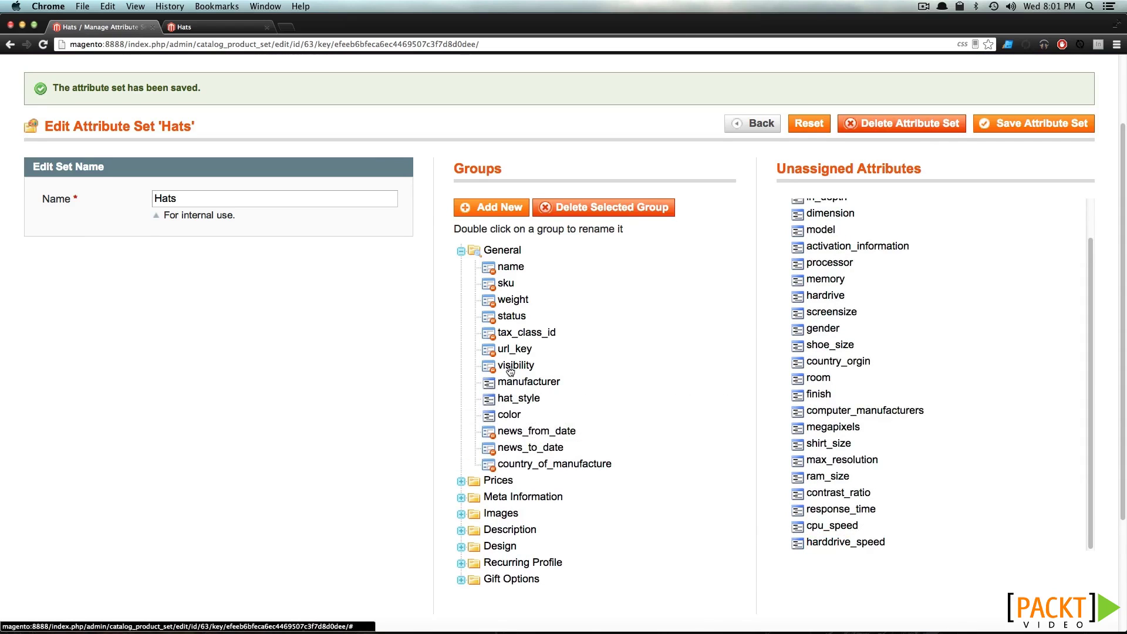
{"action": "left_click_drag", "start_coordinate": [507, 415], "coordinate": [513, 391]}
{"action": "scroll", "coordinate": [952, 438], "scroll_direction": "up", "scroll_amount": 5}
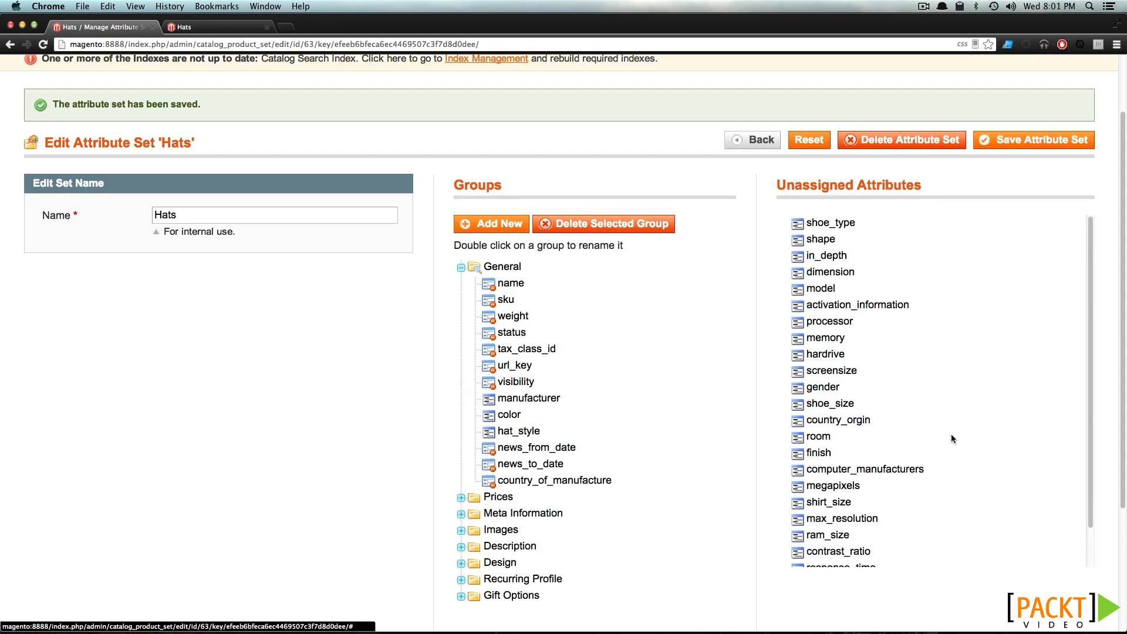
{"action": "scroll", "coordinate": [952, 438], "scroll_direction": "down", "scroll_amount": 5}
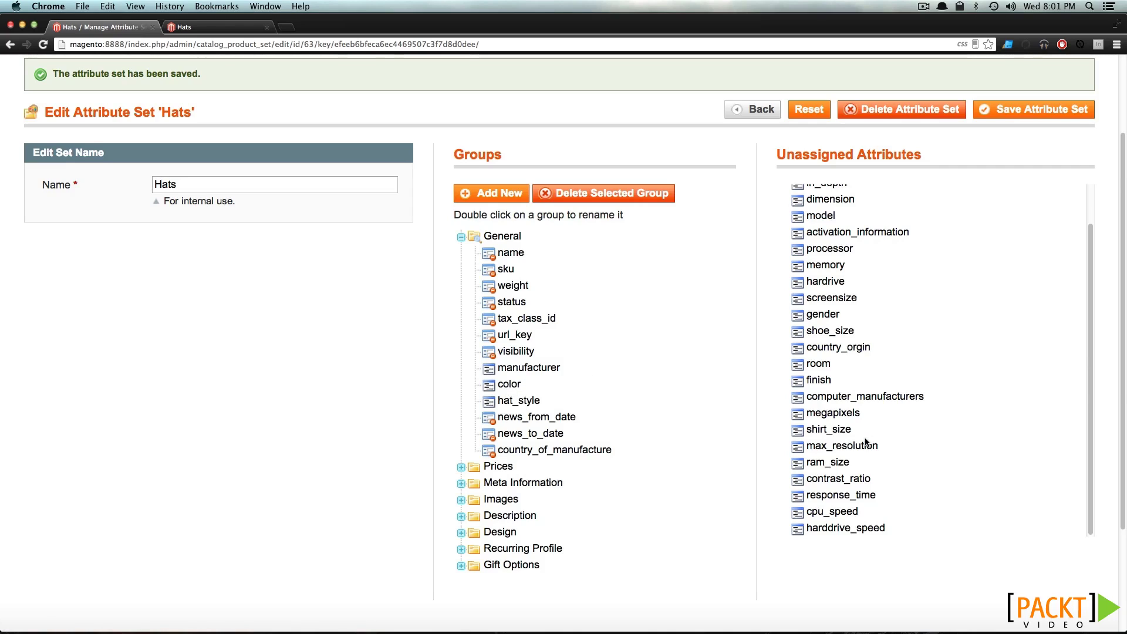
{"action": "scroll", "coordinate": [865, 441], "scroll_direction": "up", "scroll_amount": 2}
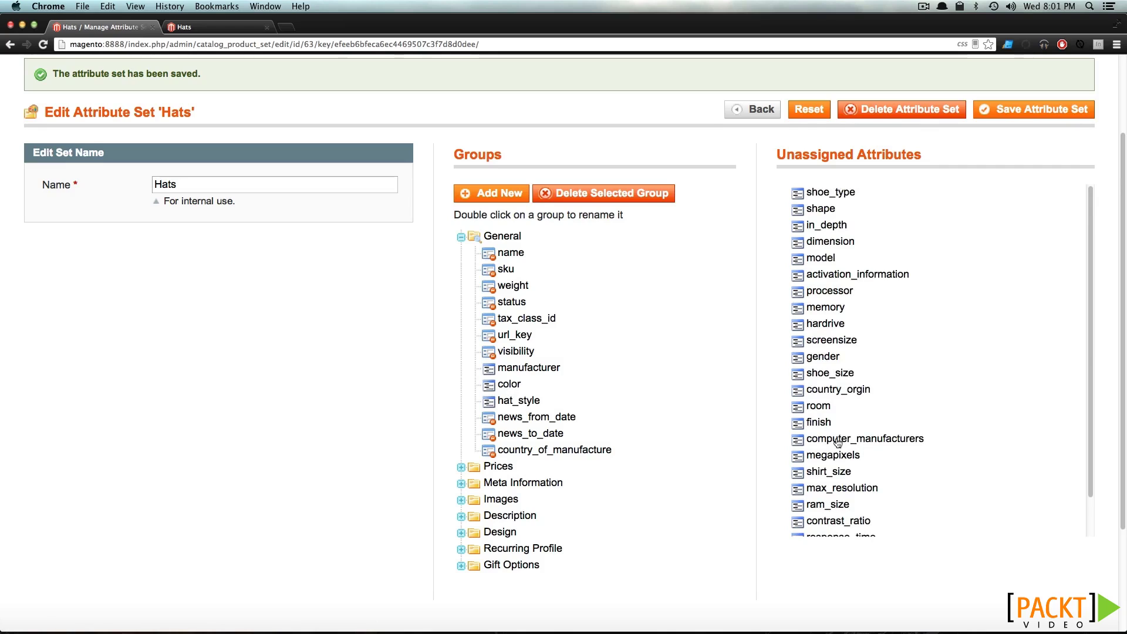
{"action": "scroll", "coordinate": [747, 326], "scroll_direction": "up", "scroll_amount": 1}
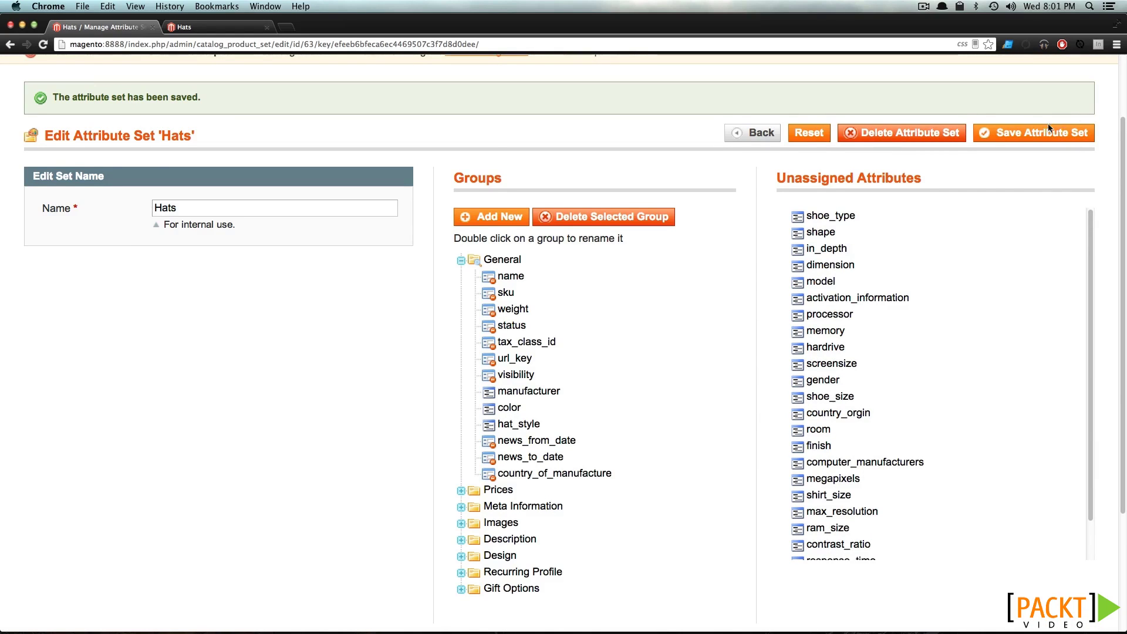
{"action": "left_click", "coordinate": [1036, 134]}
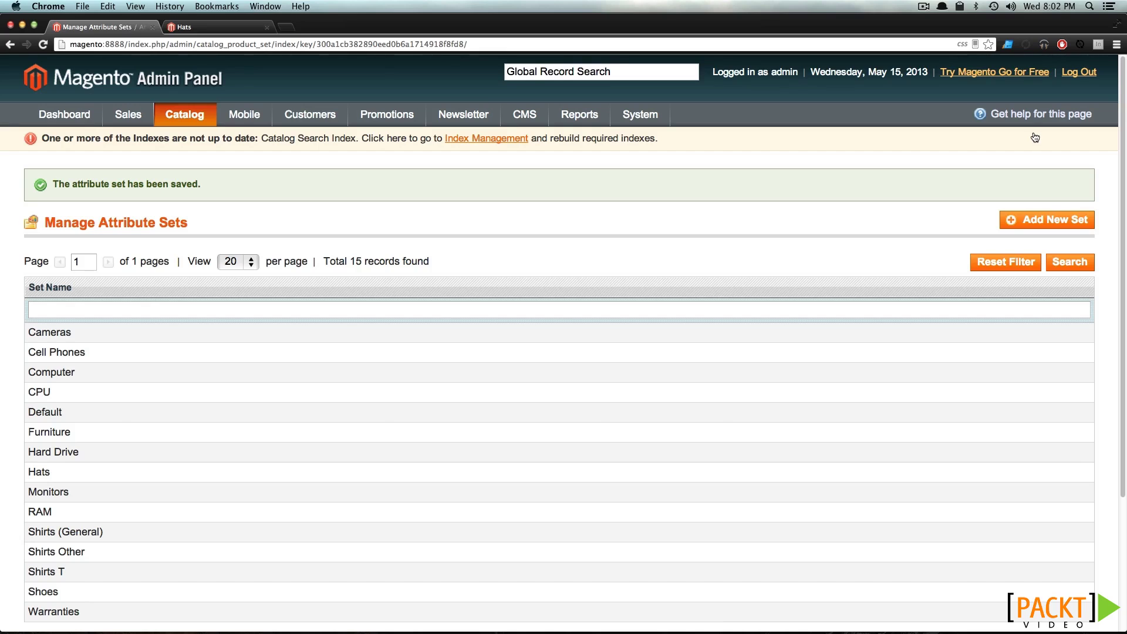
Check the Hats category on the storefront, then go to the catalogue product list
{"action": "left_click", "coordinate": [217, 27]}
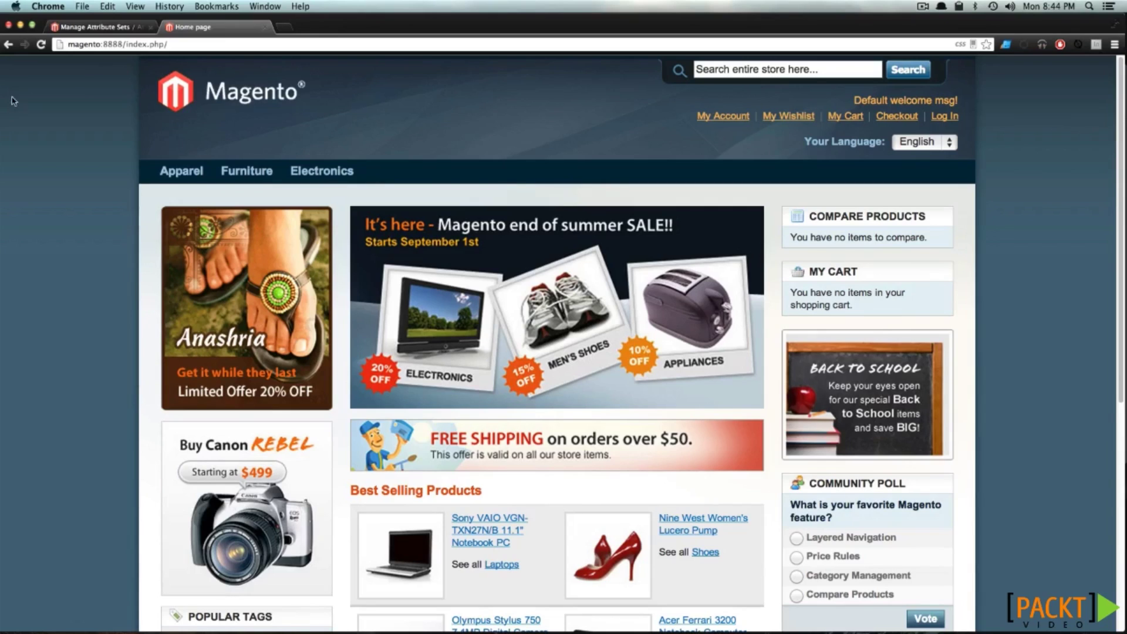
{"action": "left_click", "coordinate": [102, 26]}
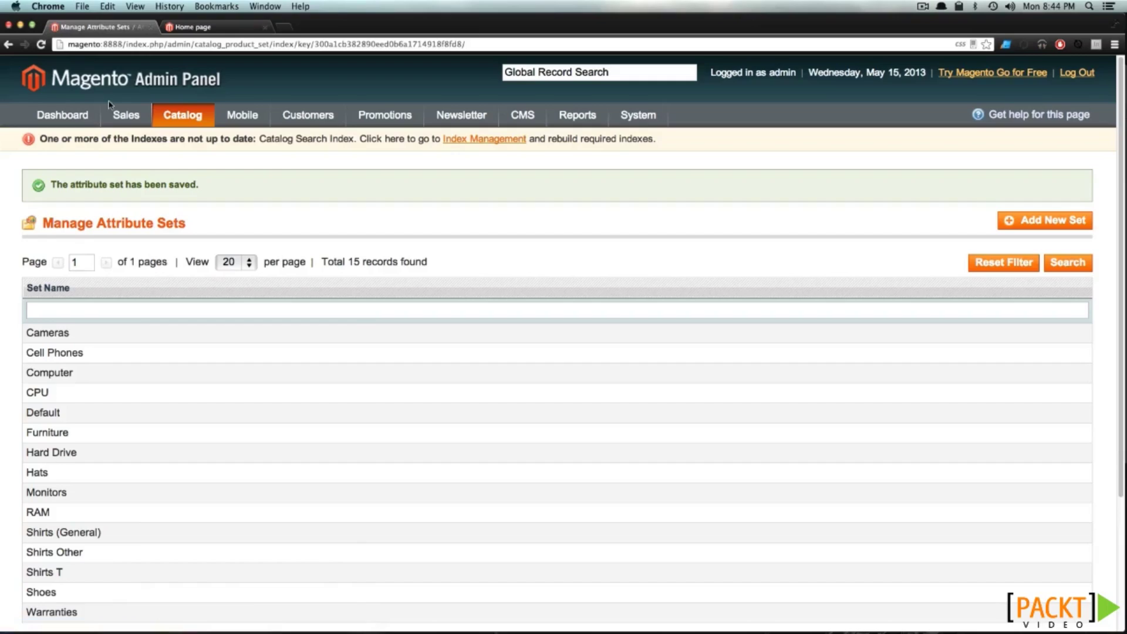
{"action": "left_click", "coordinate": [115, 84]}
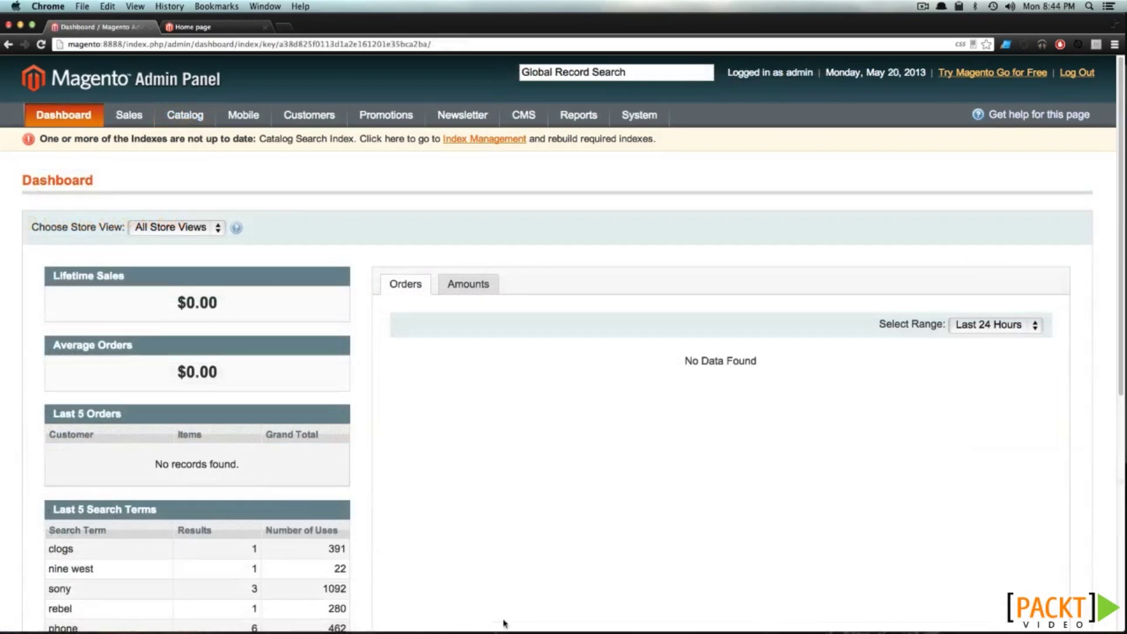
{"action": "mouse_move", "coordinate": [194, 116]}
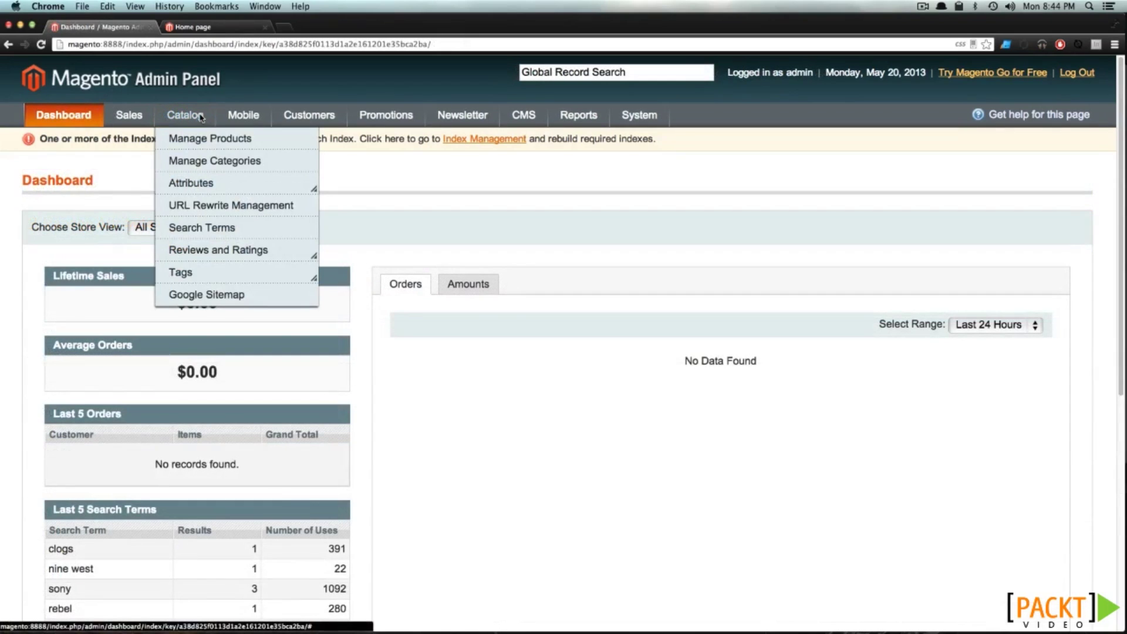
{"action": "left_click", "coordinate": [208, 139]}
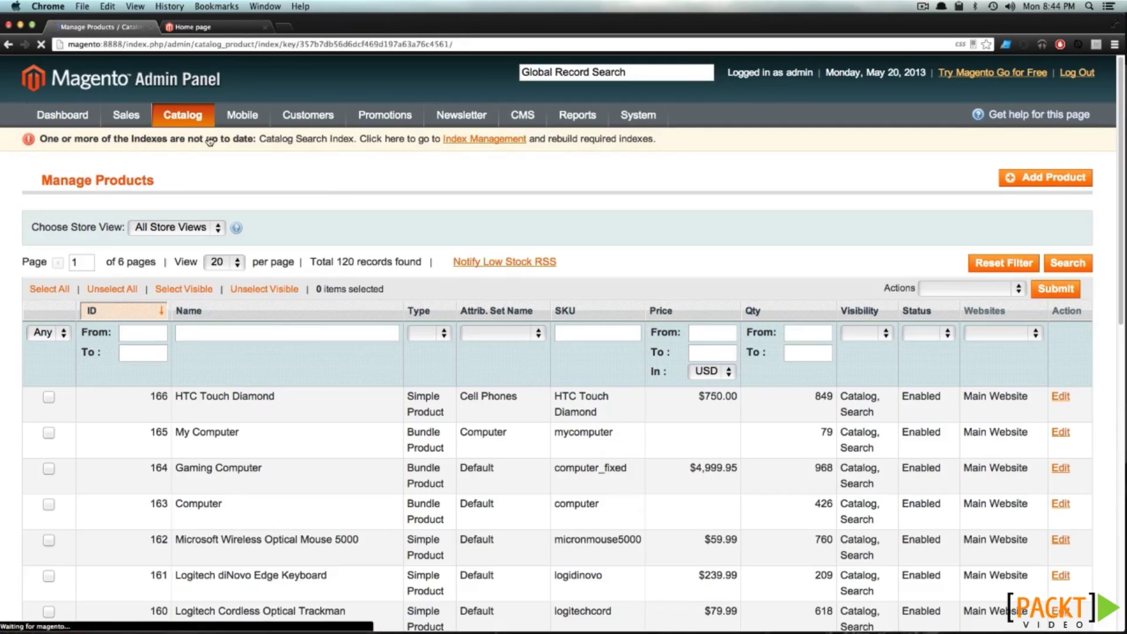
Start a new Simple Product using the Hats attribute set
{"action": "left_click", "coordinate": [1026, 176]}
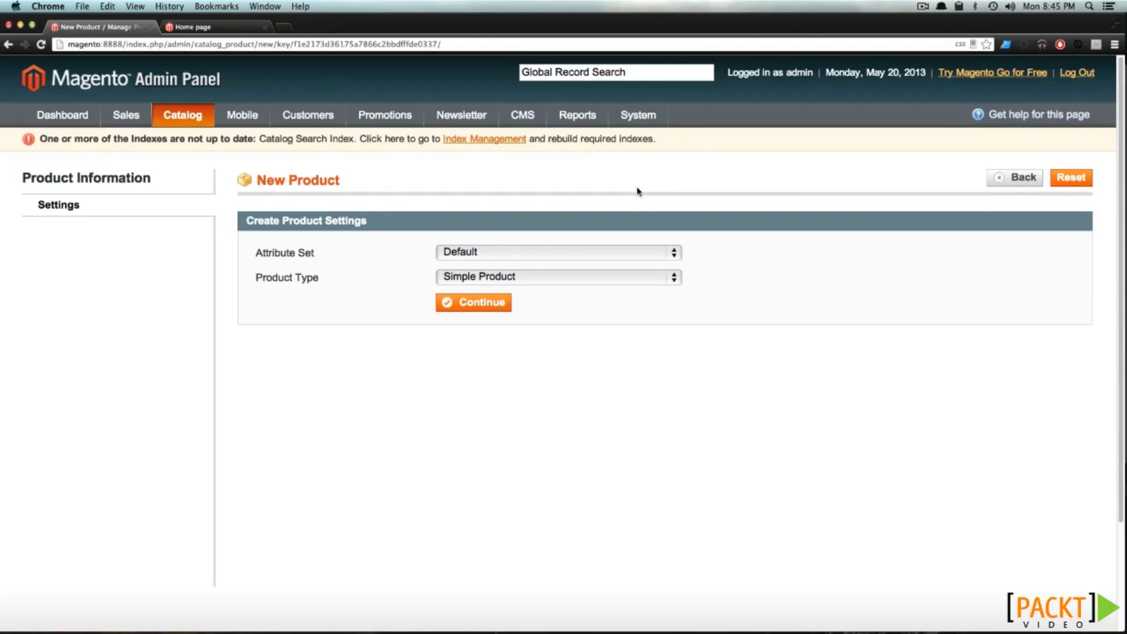
{"action": "left_click", "coordinate": [613, 253]}
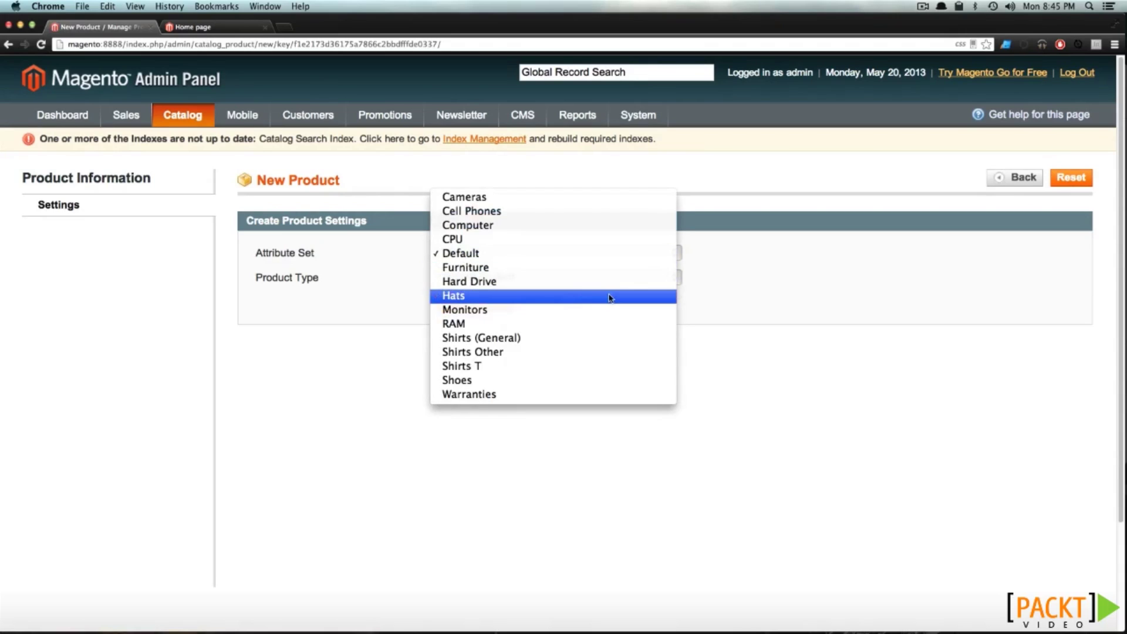
{"action": "left_click", "coordinate": [611, 297]}
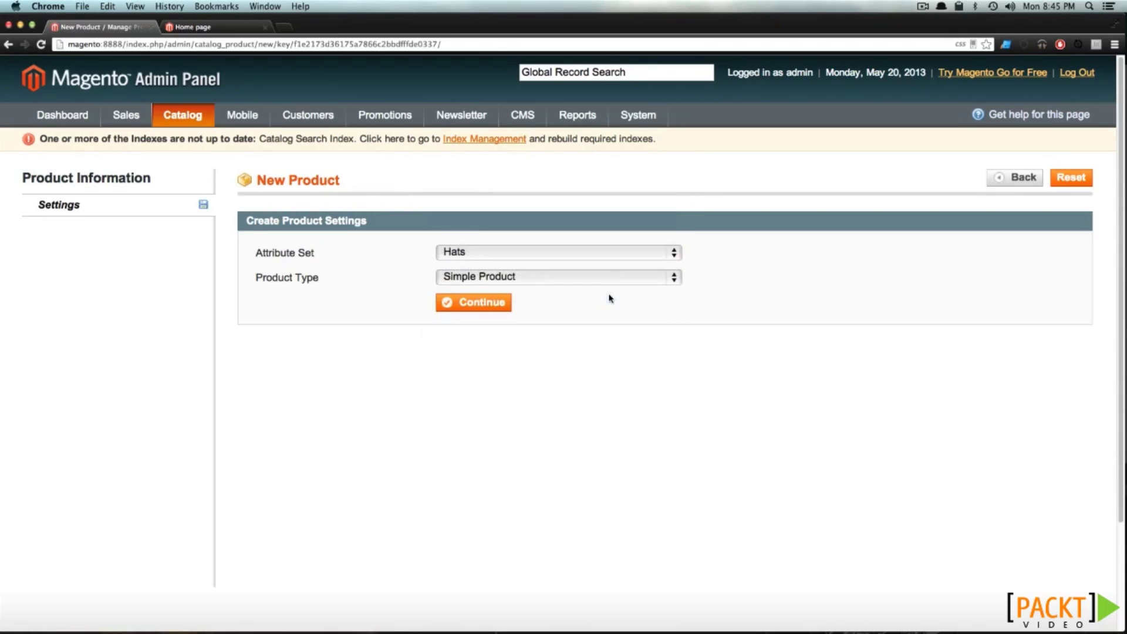
{"action": "left_click", "coordinate": [550, 280]}
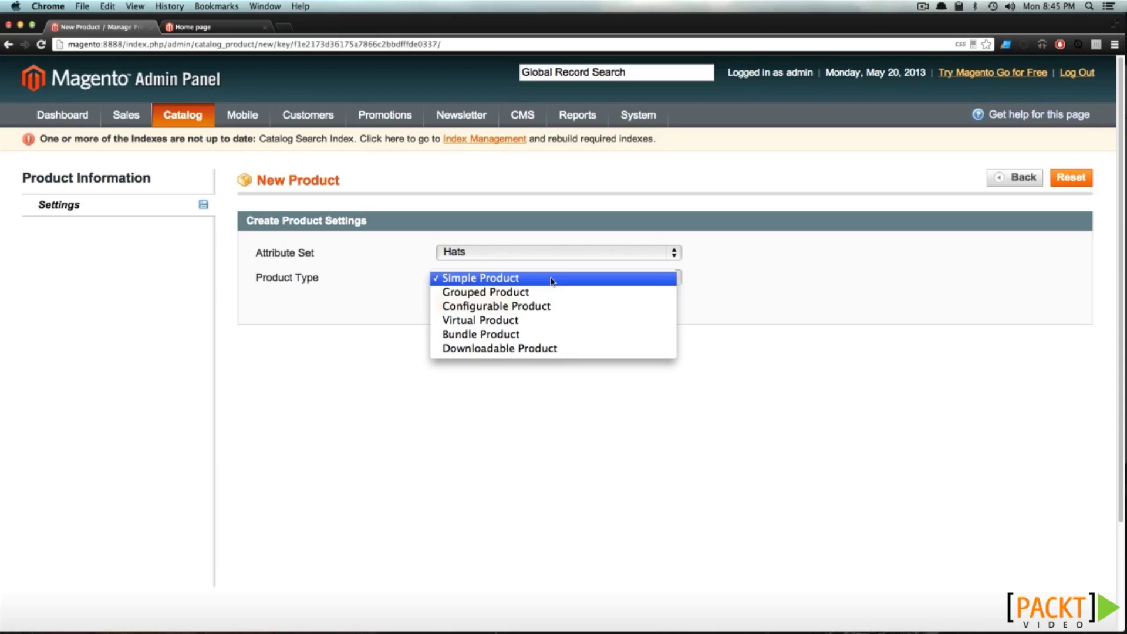
{"action": "left_click", "coordinate": [552, 280]}
{"action": "left_click", "coordinate": [489, 303]}
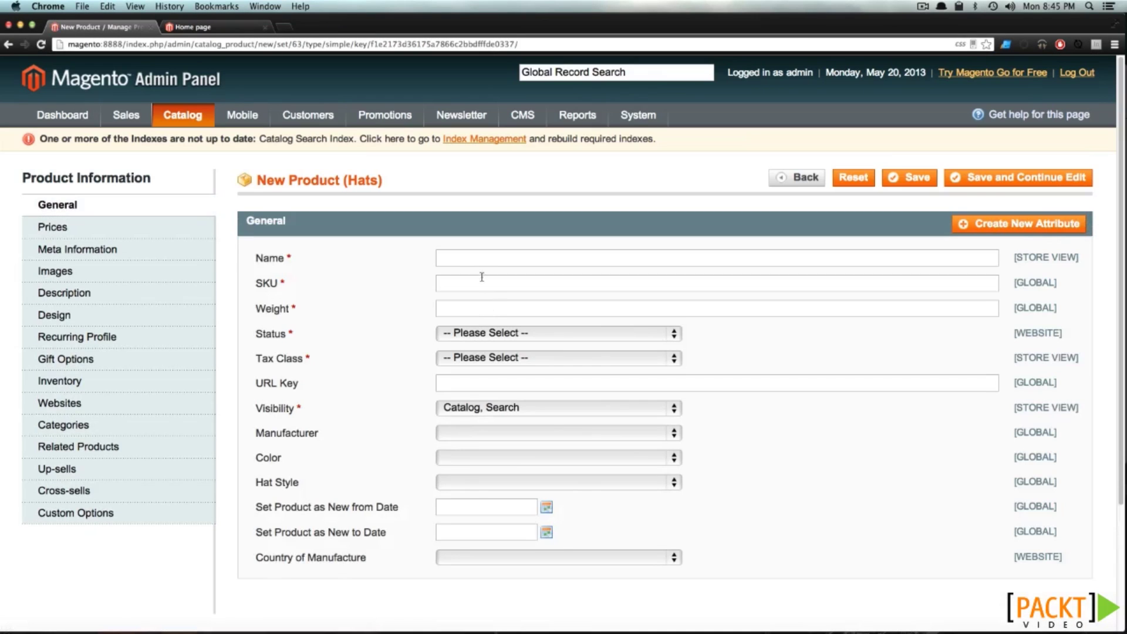
{"action": "left_click", "coordinate": [481, 258]}
Enter the name Sports Baseball Hat, SKU 12345 and weight 1
{"action": "left_click", "coordinate": [475, 281]}
{"action": "left_click", "coordinate": [466, 304]}
{"action": "left_click_drag", "start_coordinate": [305, 486], "coordinate": [263, 484]}
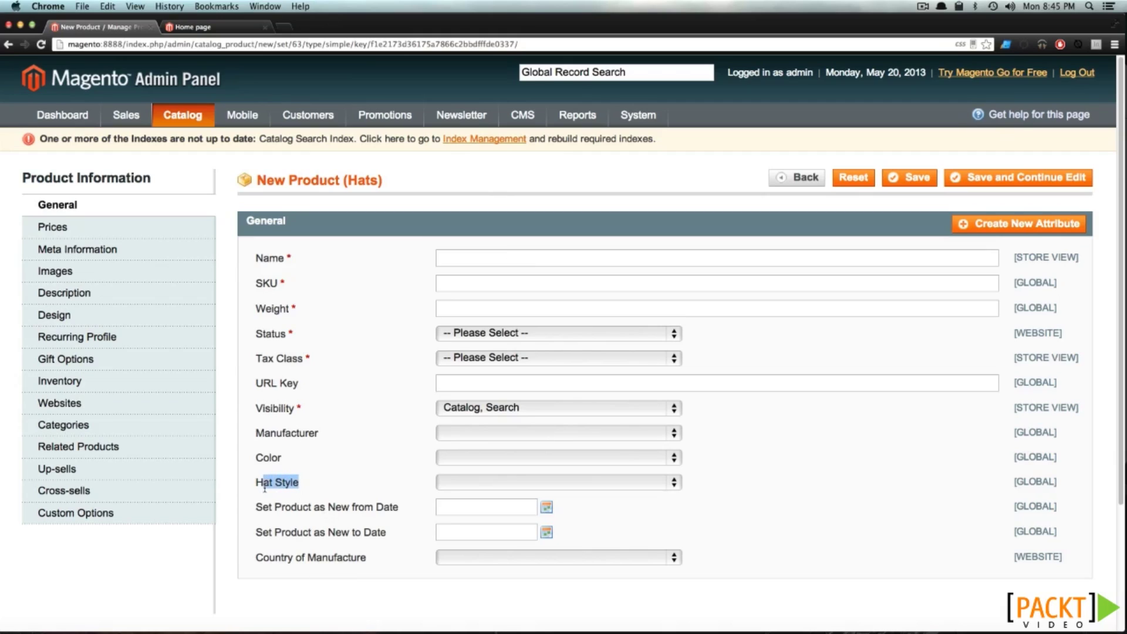
{"action": "left_click", "coordinate": [329, 484]}
{"action": "left_click", "coordinate": [476, 258]}
{"action": "type", "text": "Sports Baseball Hat"}
{"action": "left_click", "coordinate": [505, 281]}
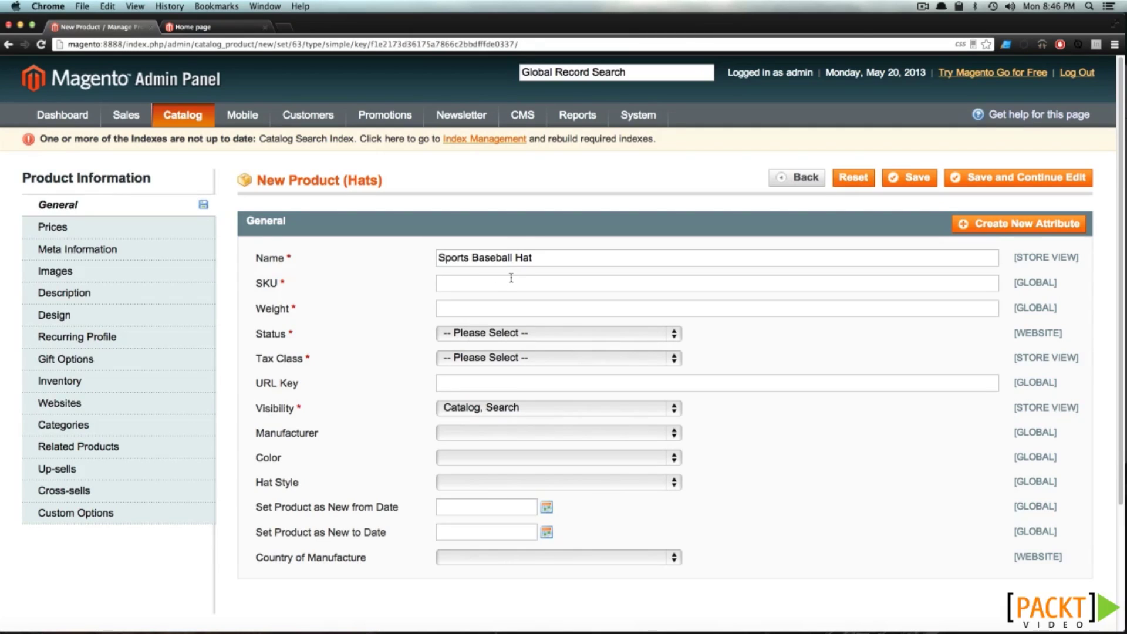
{"action": "type", "text": "12345"}
{"action": "type", "text": "1"}
{"action": "double_click", "coordinate": [447, 309]}
{"action": "left_click", "coordinate": [468, 308]}
{"action": "type", "text": ".25"}
{"action": "key", "text": "BackSpace"}
{"action": "key", "text": "BackSpace"}
{"action": "key", "text": "BackSpace"}
Set status to Enabled and tax class to Taxable Goods, keeping Catalog, Search visibility
{"action": "left_click", "coordinate": [534, 335]}
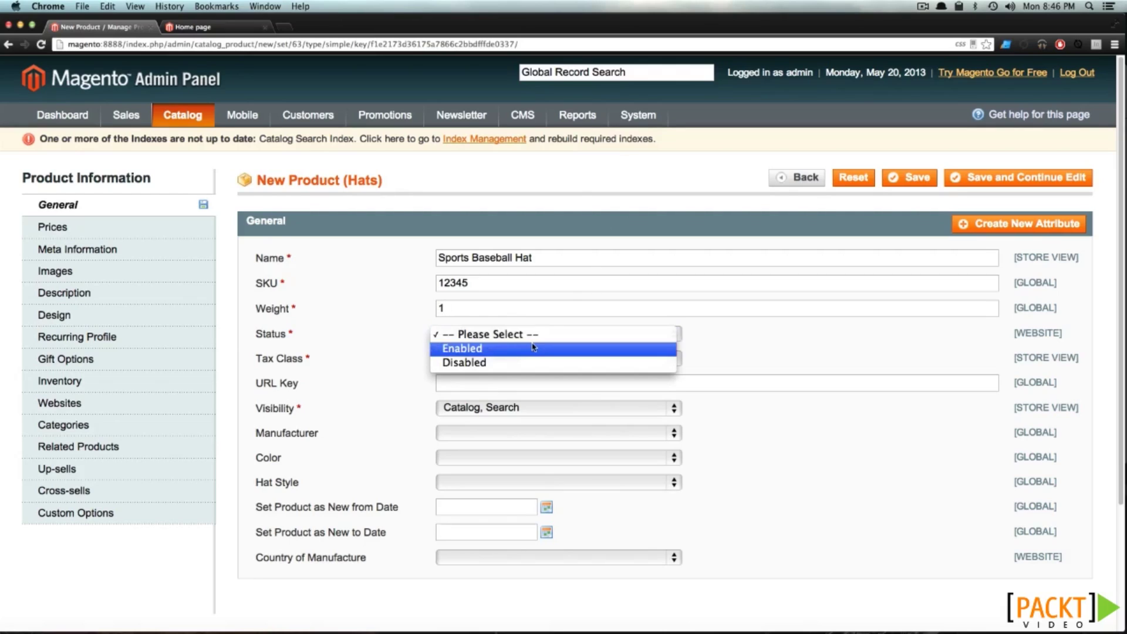
{"action": "left_click", "coordinate": [533, 347]}
{"action": "left_click", "coordinate": [563, 359]}
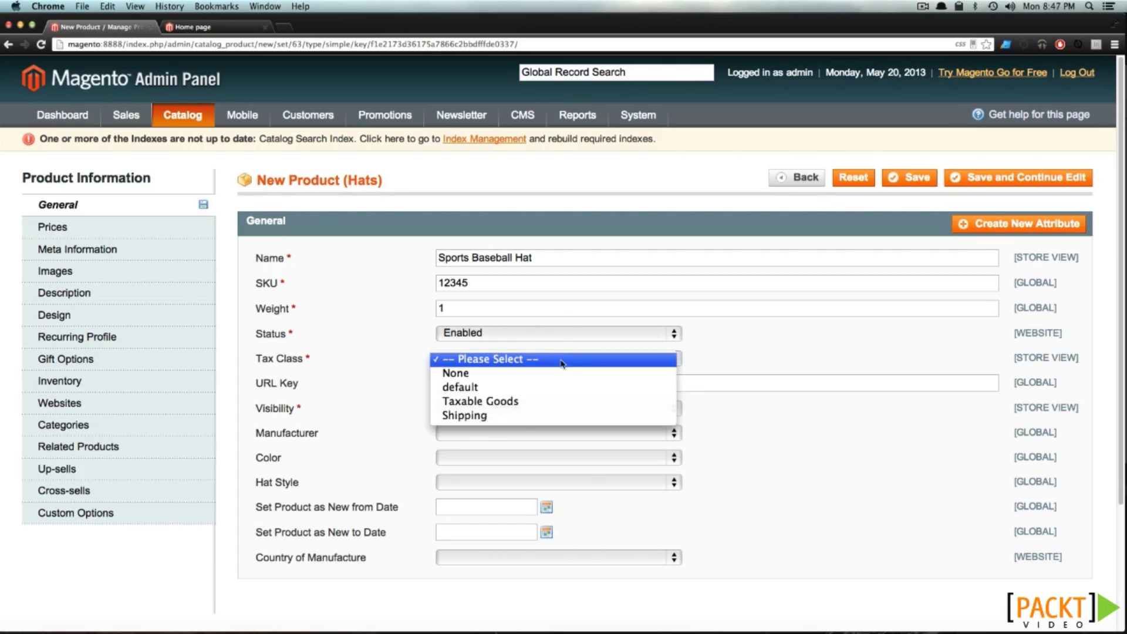
{"action": "left_click", "coordinate": [551, 399]}
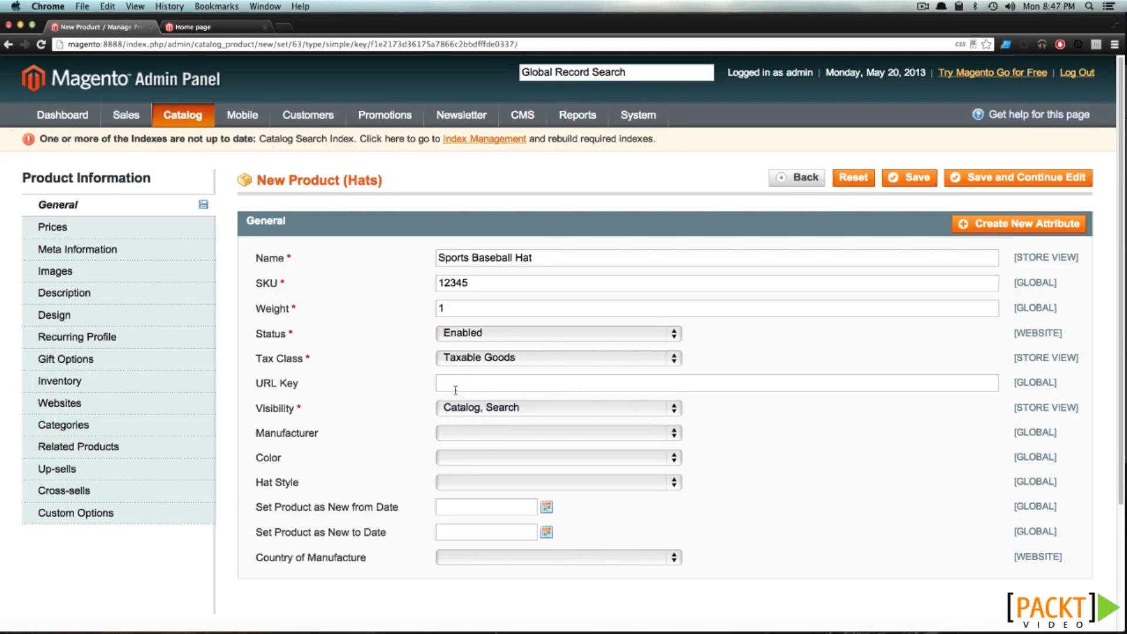
{"action": "left_click", "coordinate": [461, 410]}
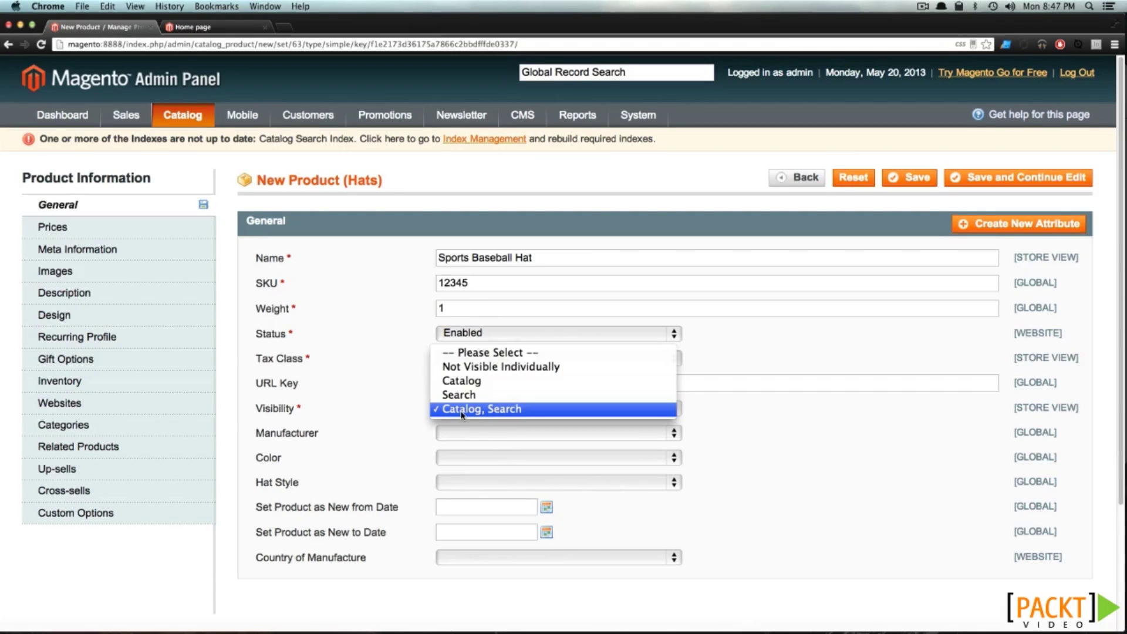
{"action": "left_click", "coordinate": [462, 412]}
Leave manufacturer blank, set color to Black and hat style to Baseball Hat
{"action": "left_click", "coordinate": [457, 433]}
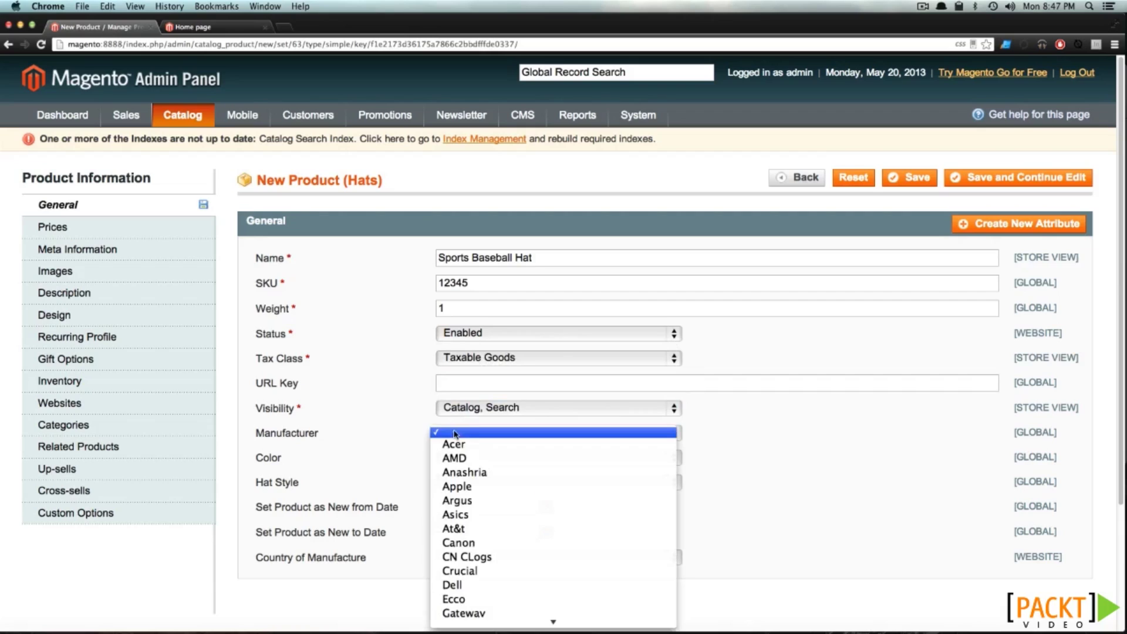
{"action": "scroll", "coordinate": [458, 430], "scroll_direction": "down", "scroll_amount": 8}
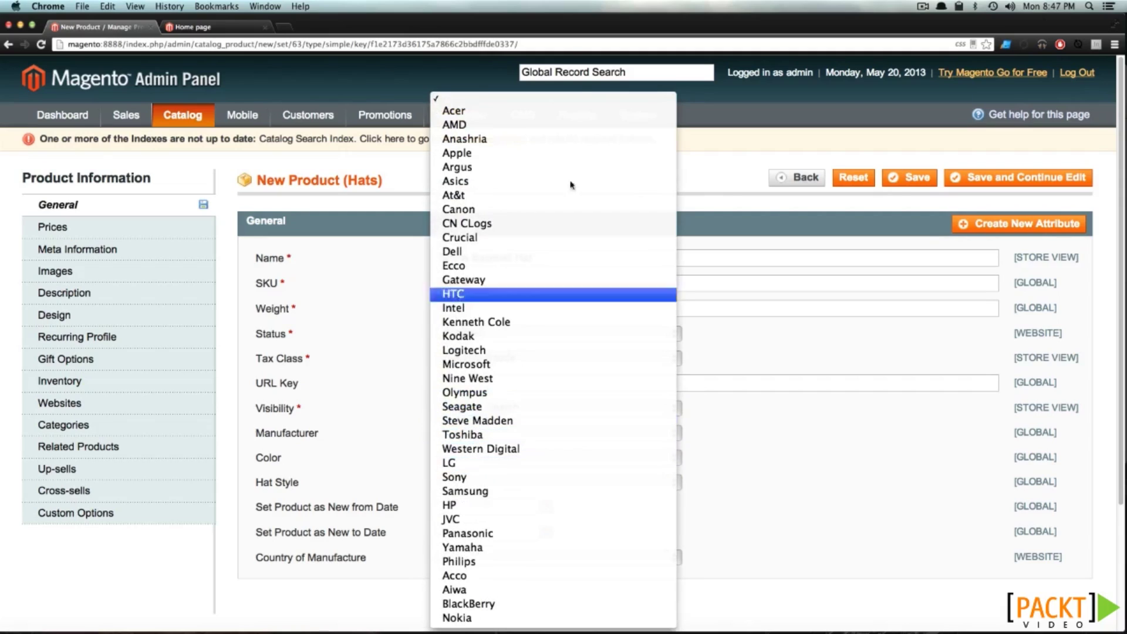
{"action": "left_click", "coordinate": [454, 101]}
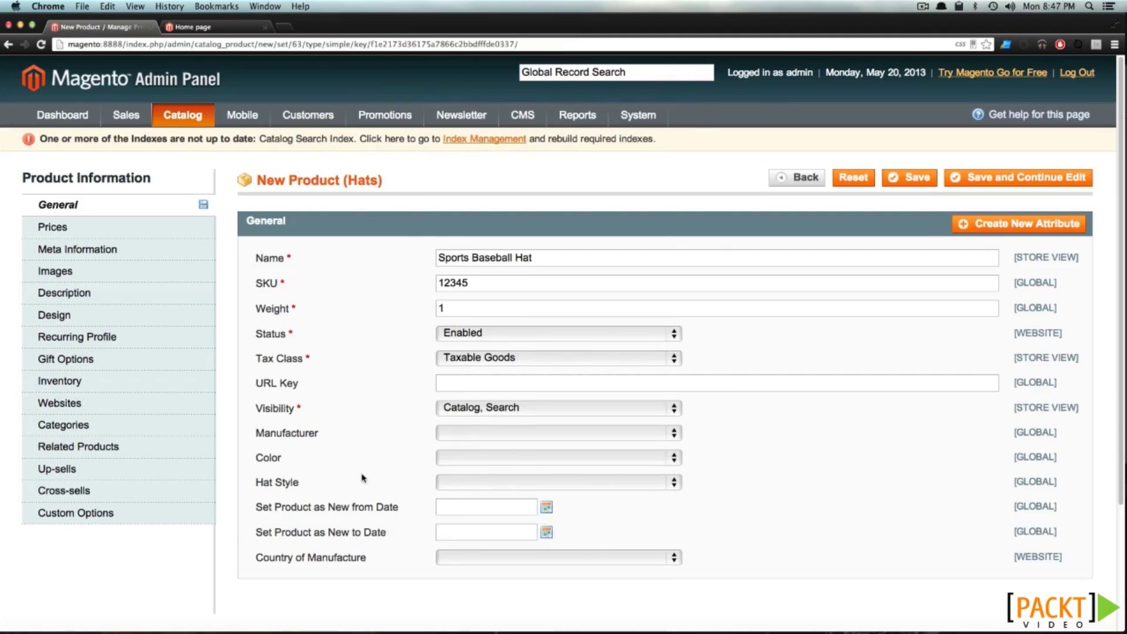
{"action": "left_click", "coordinate": [455, 463]}
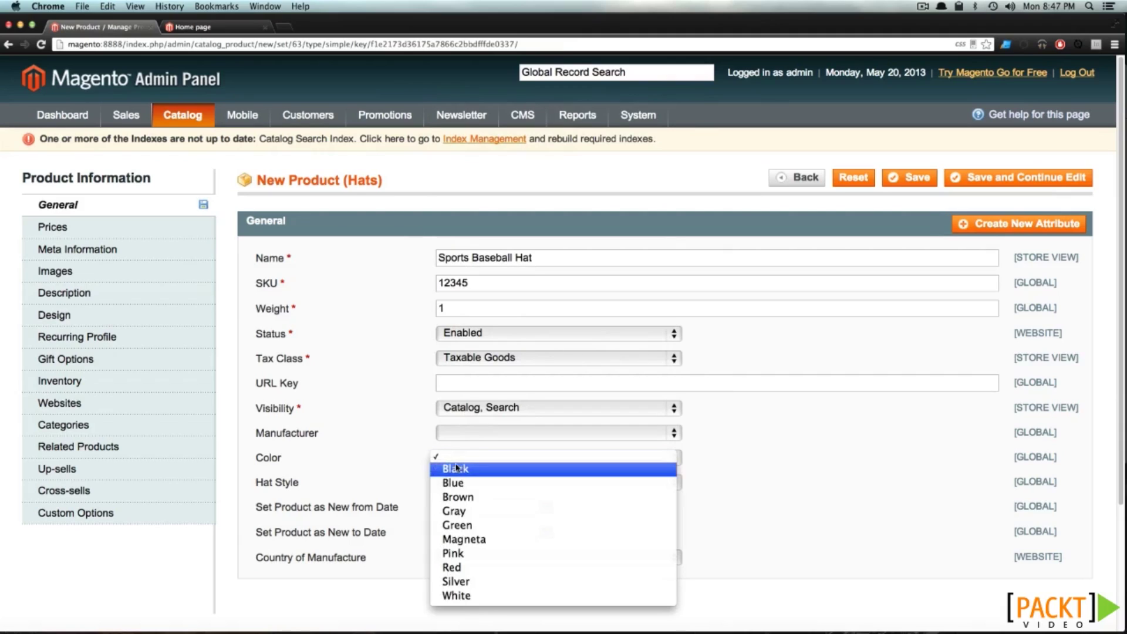
{"action": "left_click", "coordinate": [481, 476]}
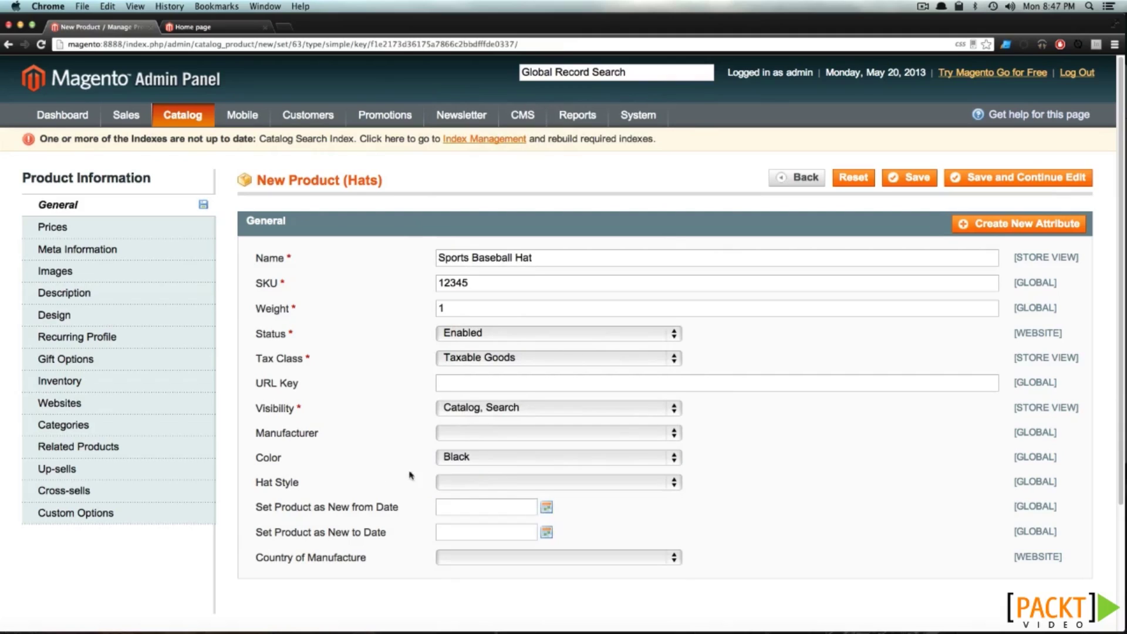
{"action": "left_click", "coordinate": [446, 482]}
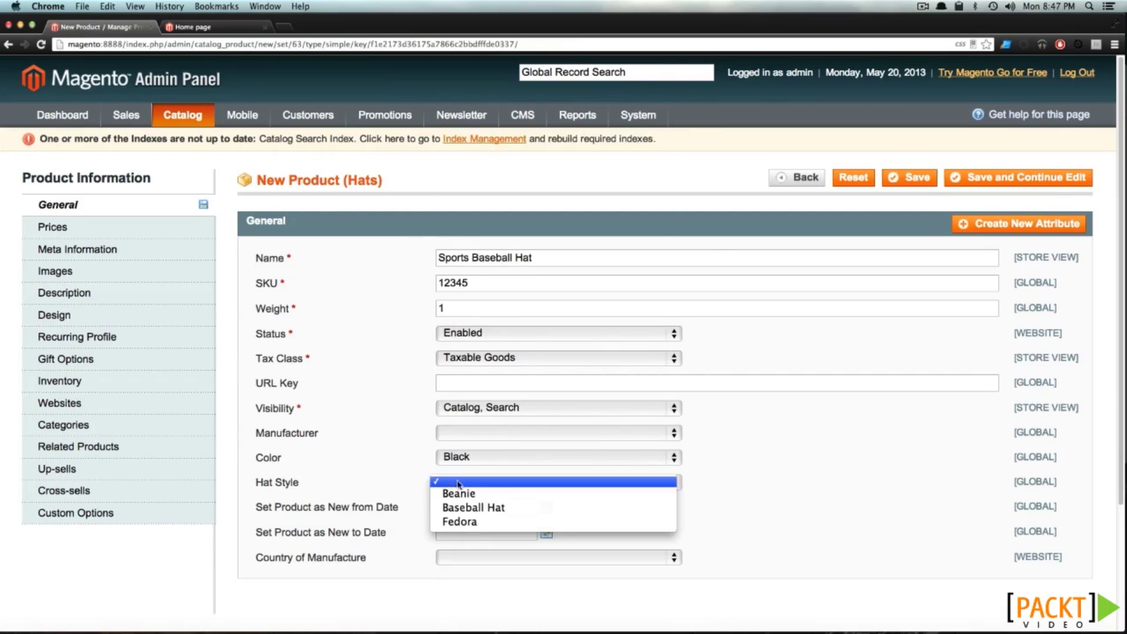
{"action": "left_click", "coordinate": [469, 508]}
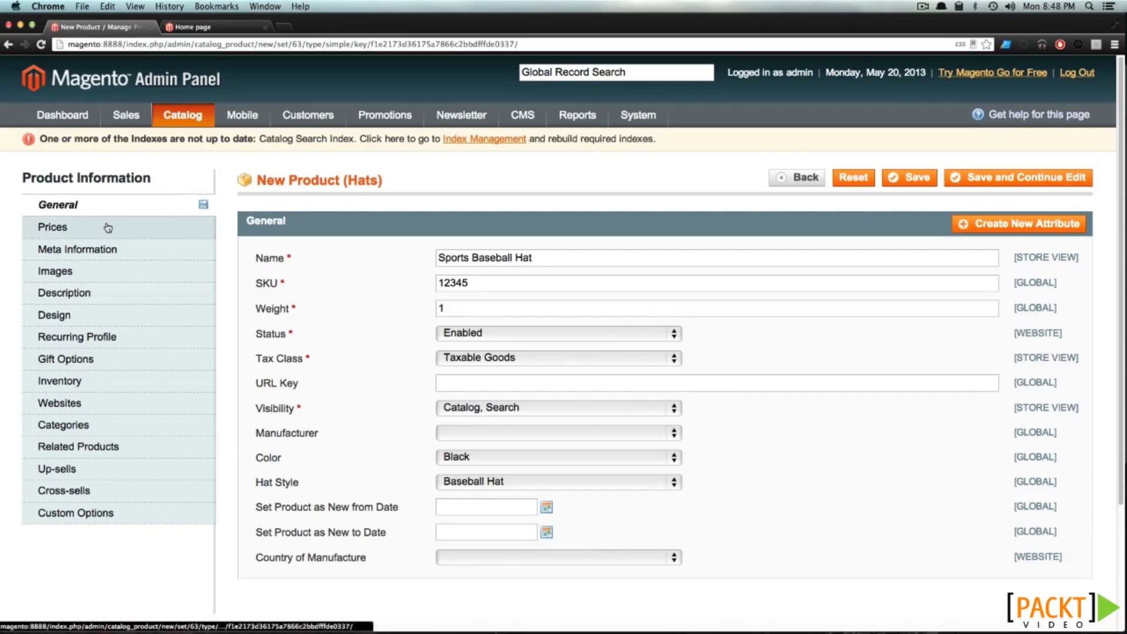
{"action": "left_click", "coordinate": [108, 228]}
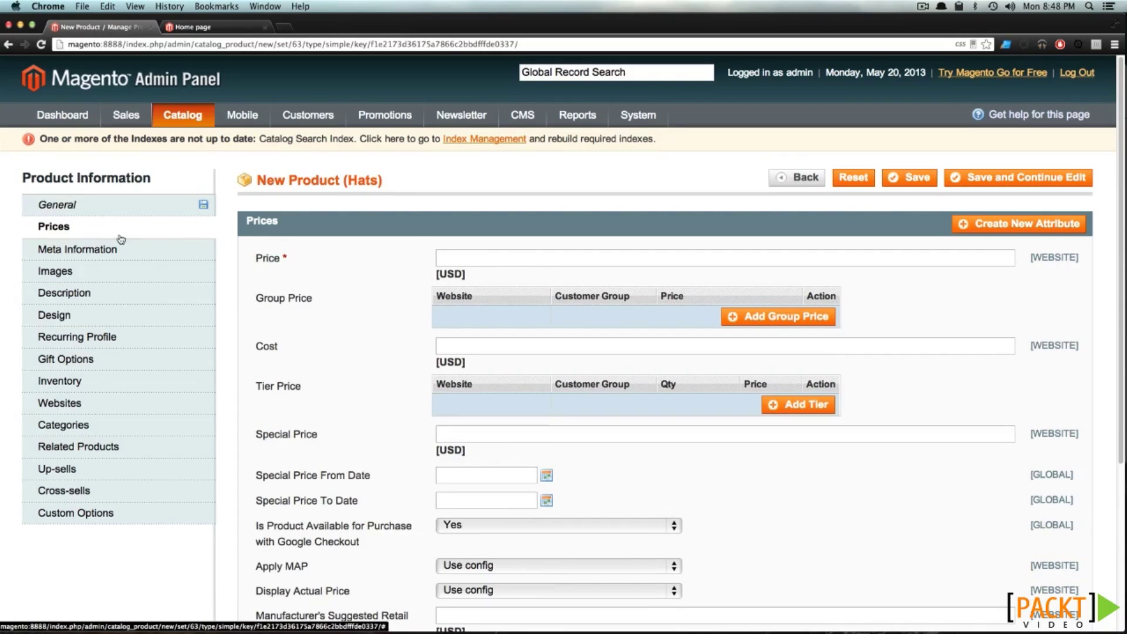
Enter a price of 15.00 and a cost of 4.00
{"action": "left_click", "coordinate": [187, 213]}
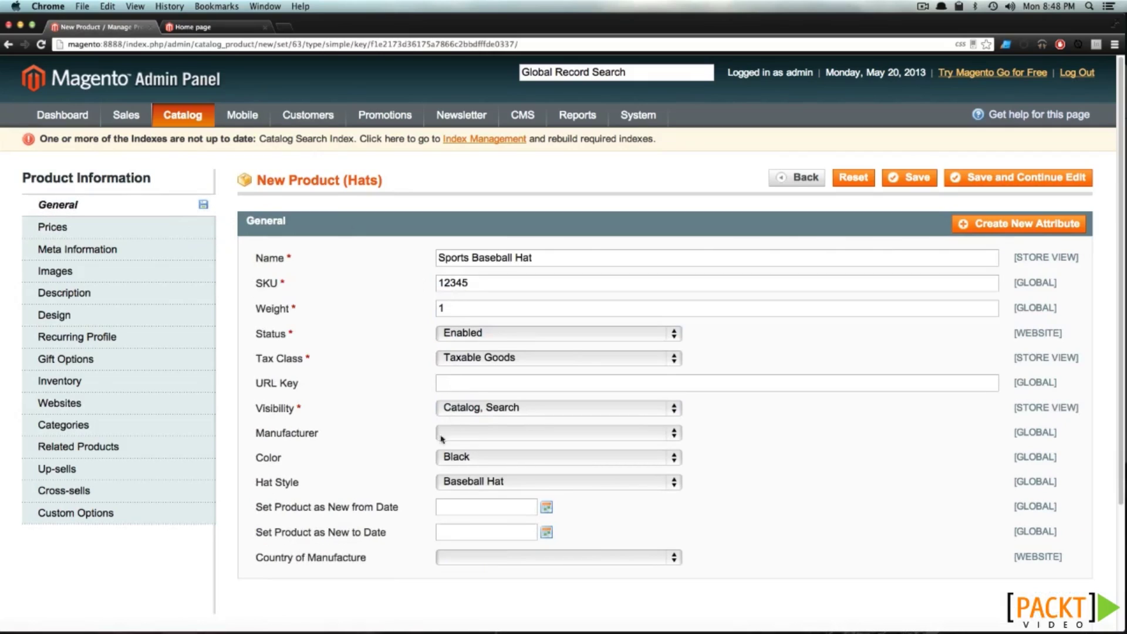
{"action": "left_click", "coordinate": [166, 229]}
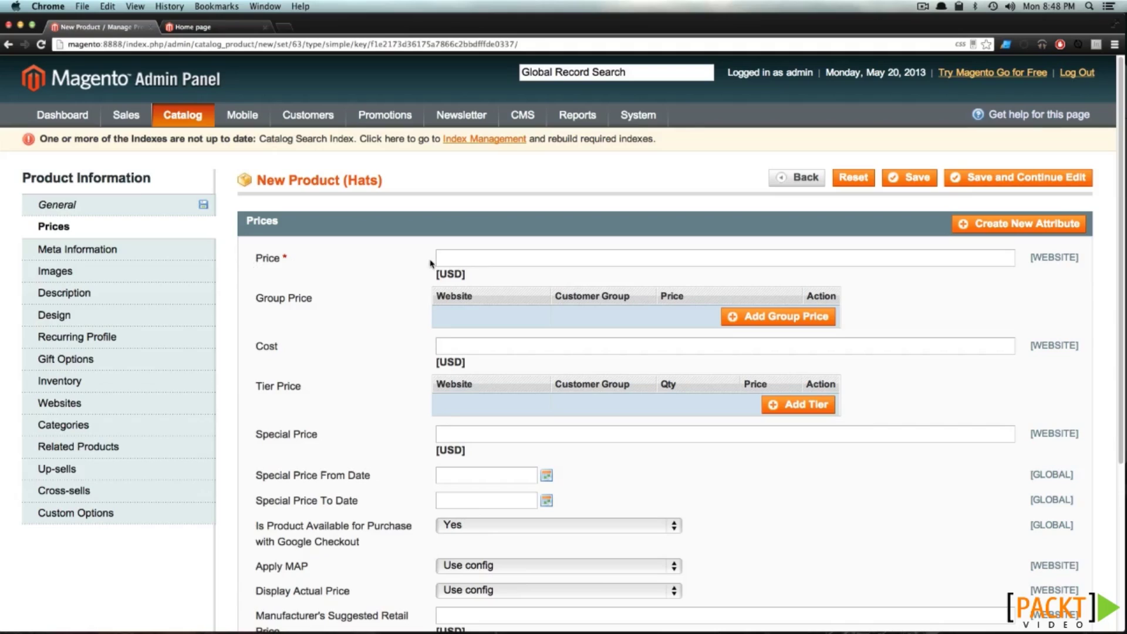
{"action": "left_click", "coordinate": [461, 261]}
{"action": "type", "text": "15.00"}
{"action": "key", "text": "Tab"}
{"action": "type", "text": "4.00"}
Look at the special price start date picker without choosing a date
{"action": "scroll", "coordinate": [508, 435], "scroll_direction": "down", "scroll_amount": 3}
{"action": "left_click", "coordinate": [481, 351]}
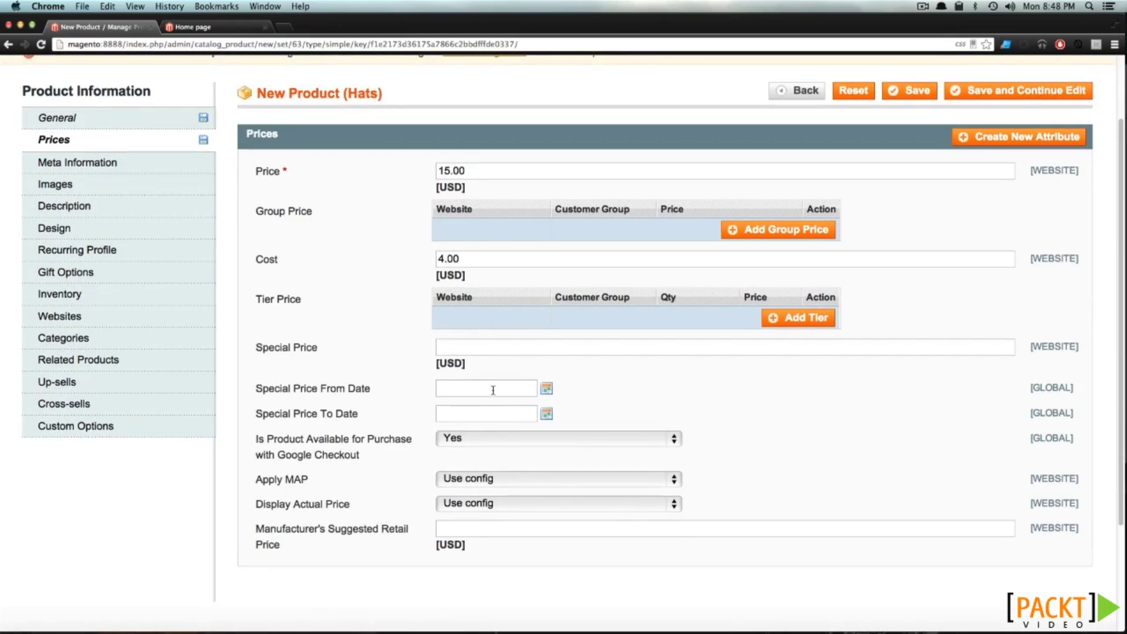
{"action": "left_click", "coordinate": [546, 389]}
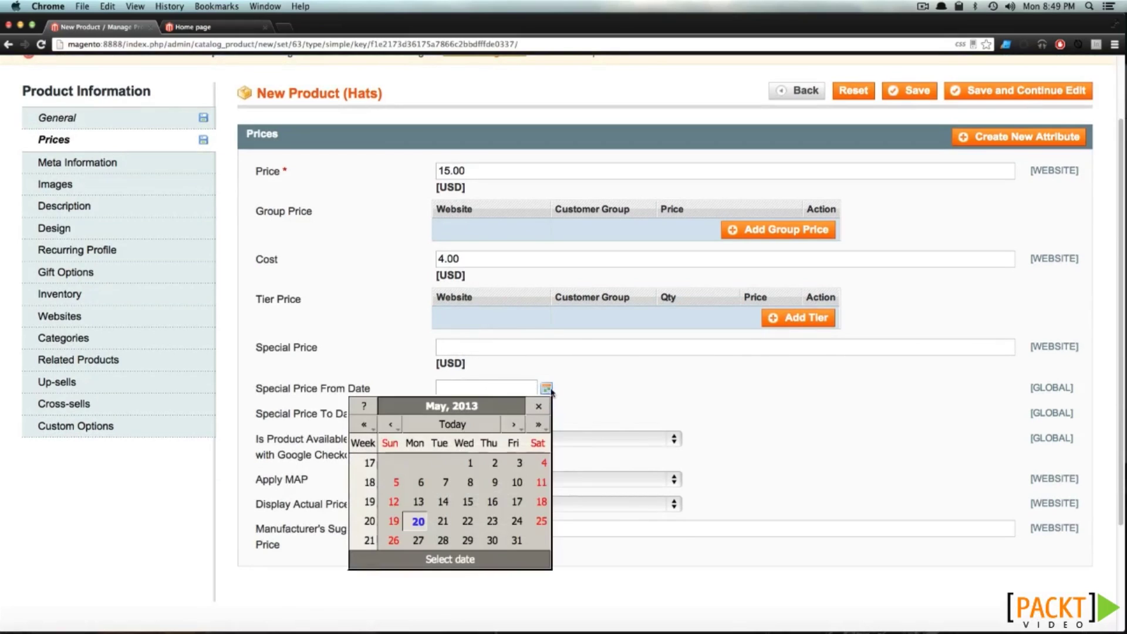
{"action": "left_click", "coordinate": [610, 395]}
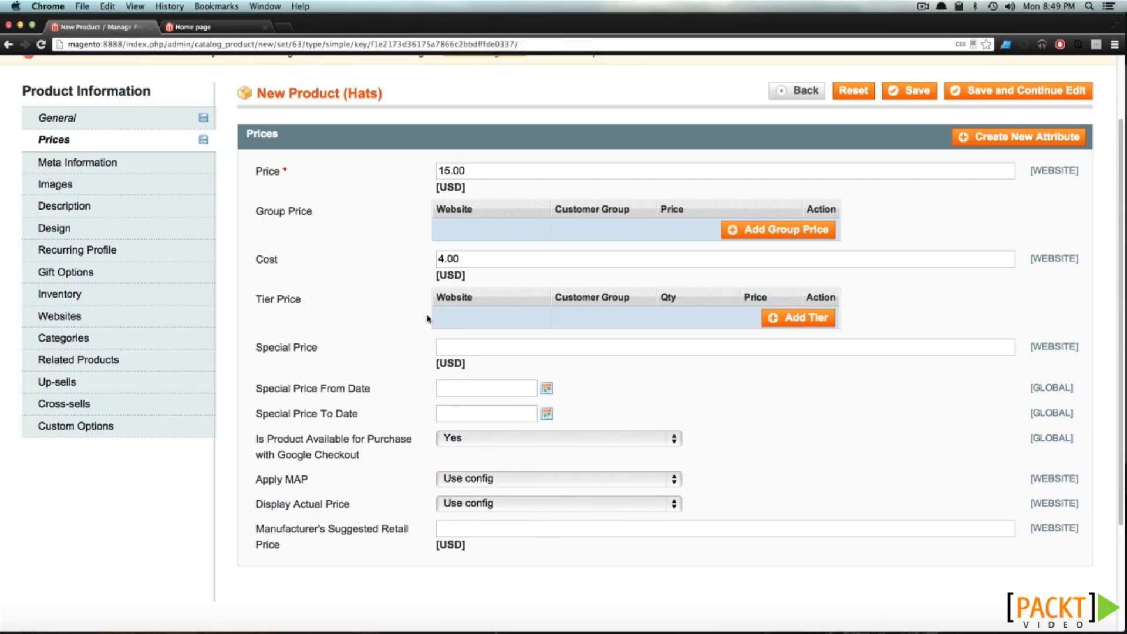
{"action": "left_click", "coordinate": [166, 167]}
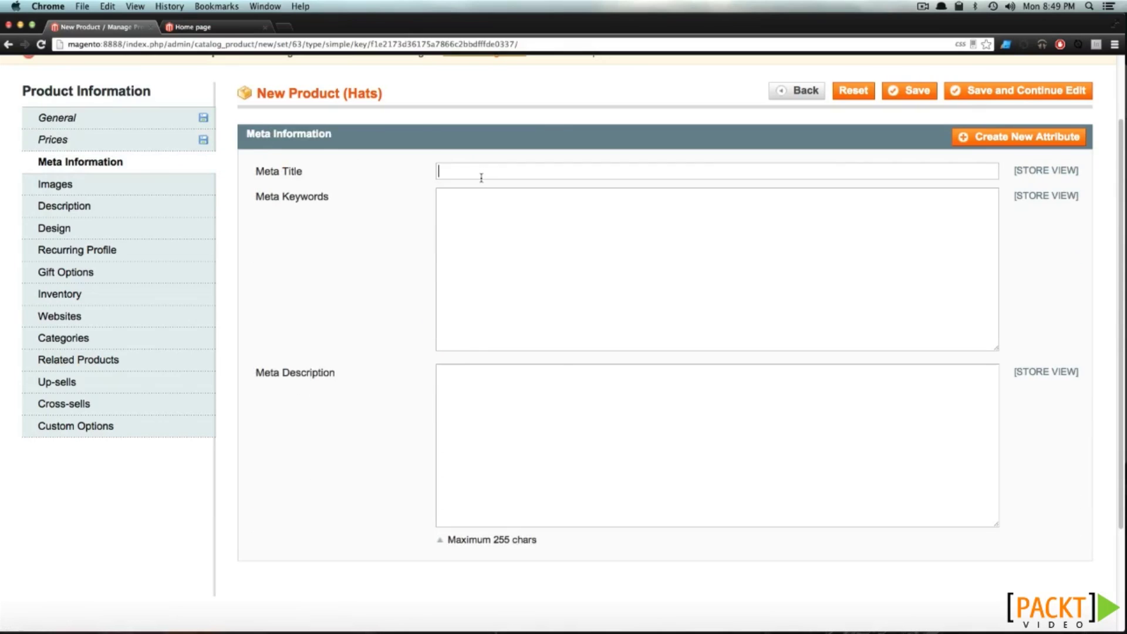
Enter 'Baseball Hat' as the meta title, leaving keywords and description empty
{"action": "type", "text": "Baseball Hat"}
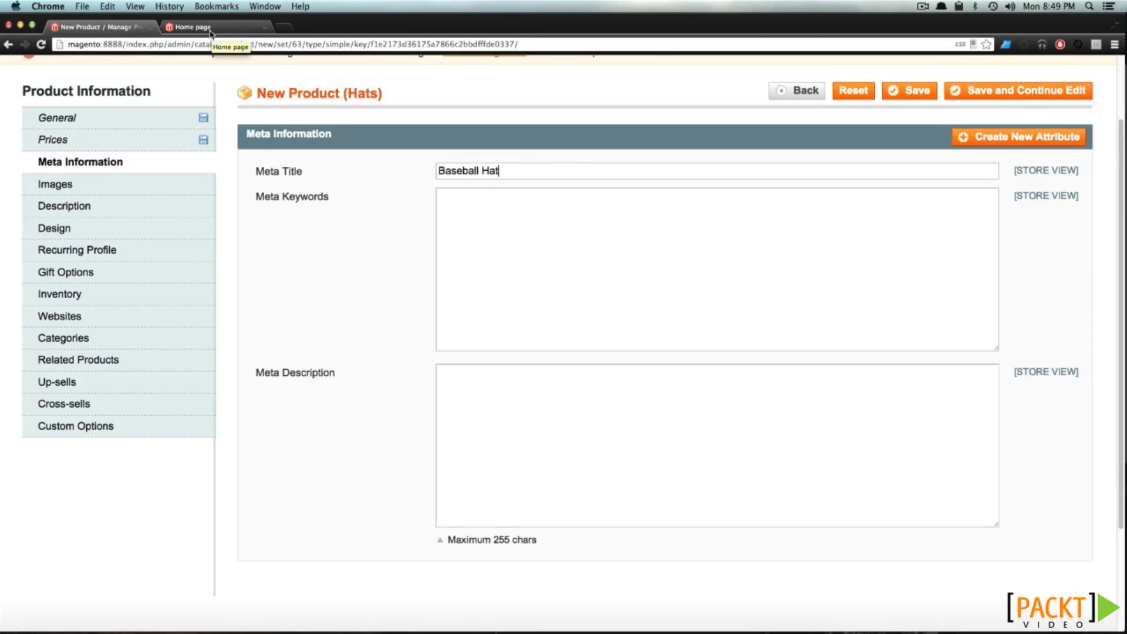
{"action": "left_click", "coordinate": [477, 239]}
{"action": "left_click", "coordinate": [460, 408]}
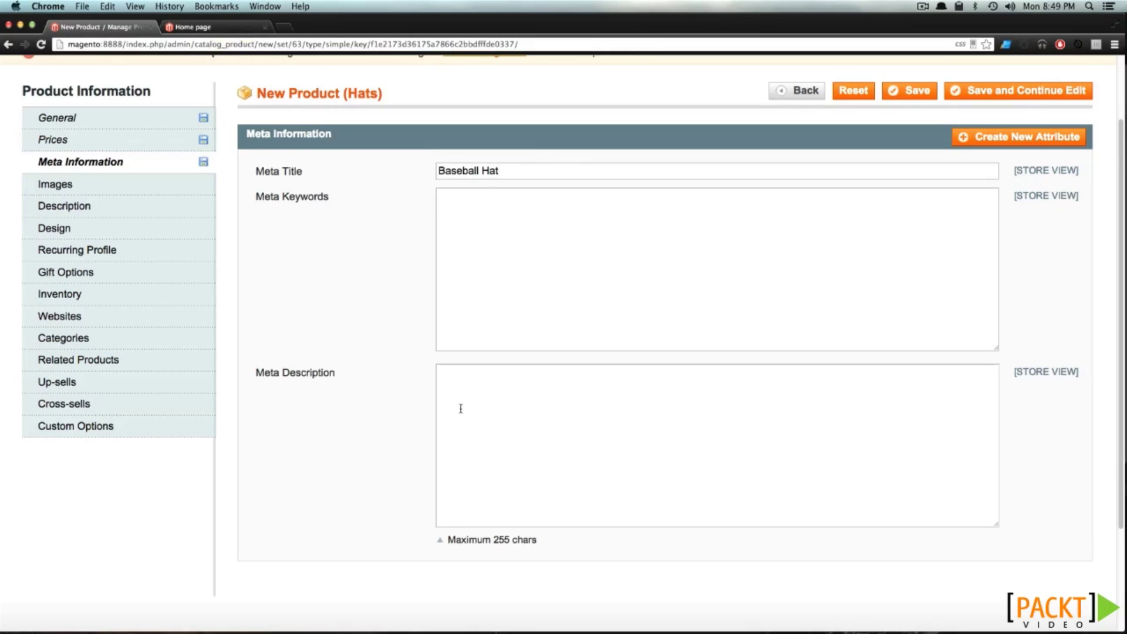
{"action": "left_click", "coordinate": [541, 254]}
{"action": "left_click", "coordinate": [89, 192]}
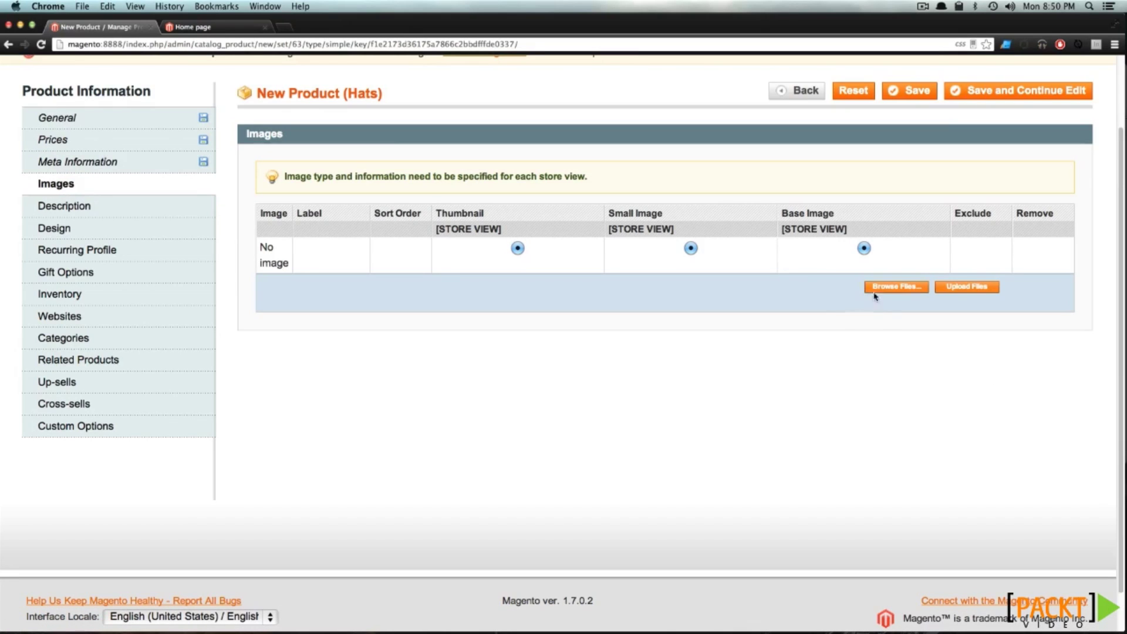
Upload the baseball hat image file from the Desktop
{"action": "left_click", "coordinate": [893, 287]}
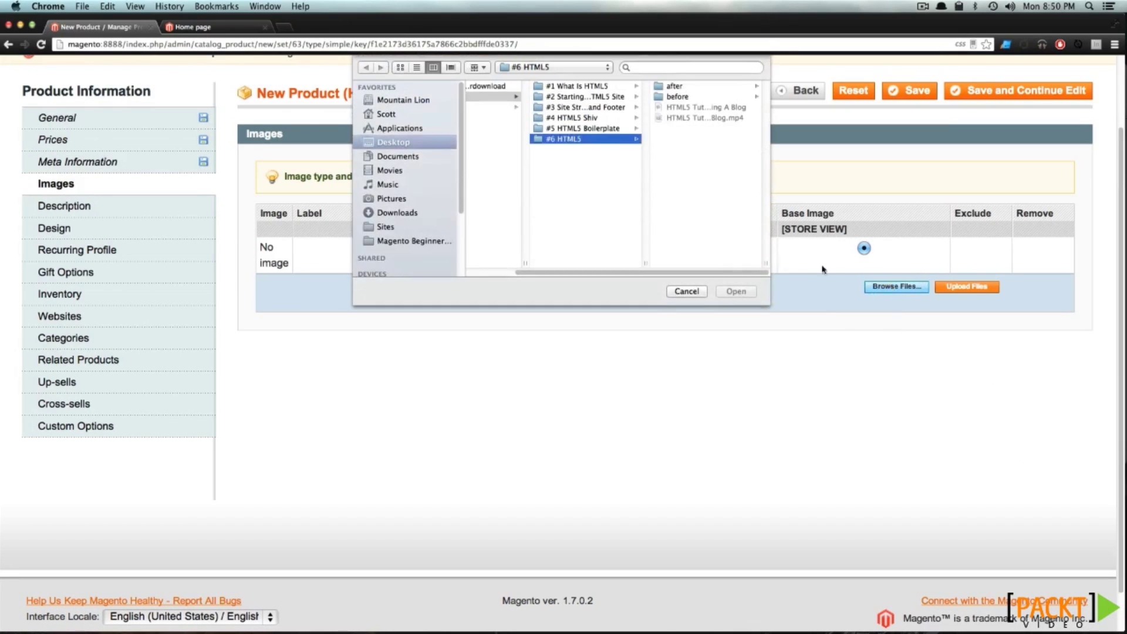
{"action": "left_click", "coordinate": [403, 129]}
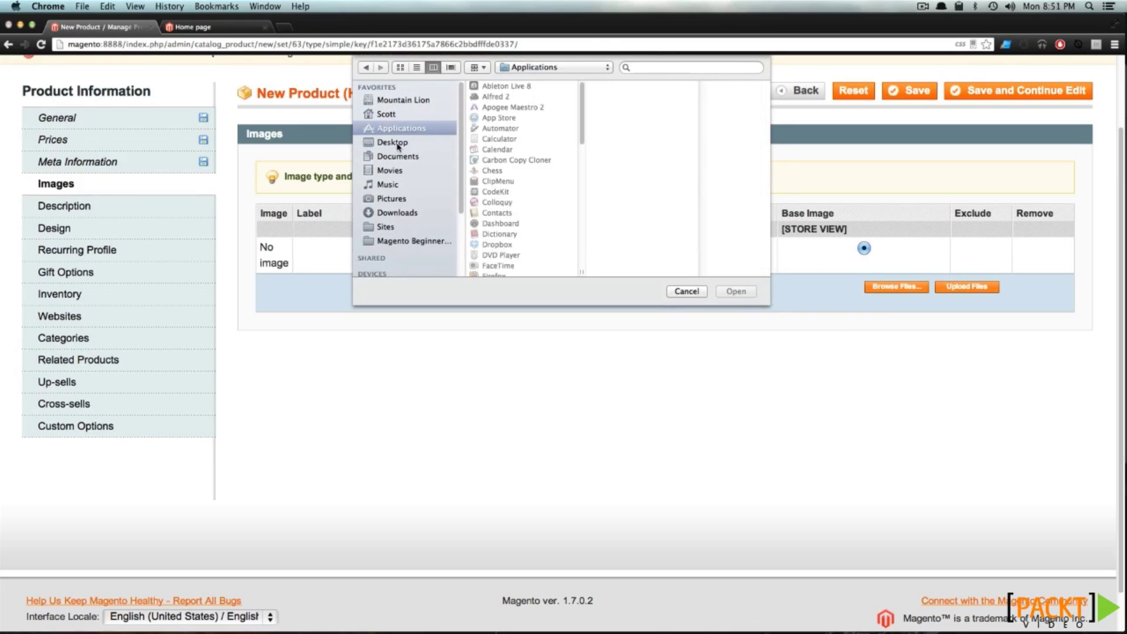
{"action": "left_click", "coordinate": [396, 143]}
{"action": "left_click", "coordinate": [492, 87]}
{"action": "left_click", "coordinate": [736, 291]}
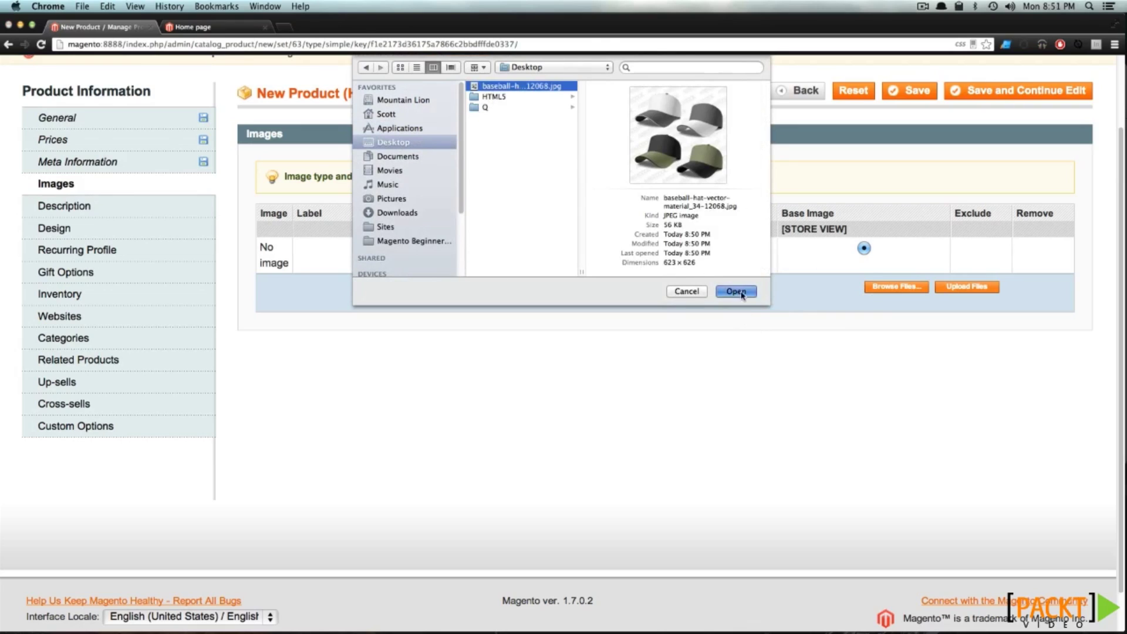
{"action": "left_click", "coordinate": [986, 289]}
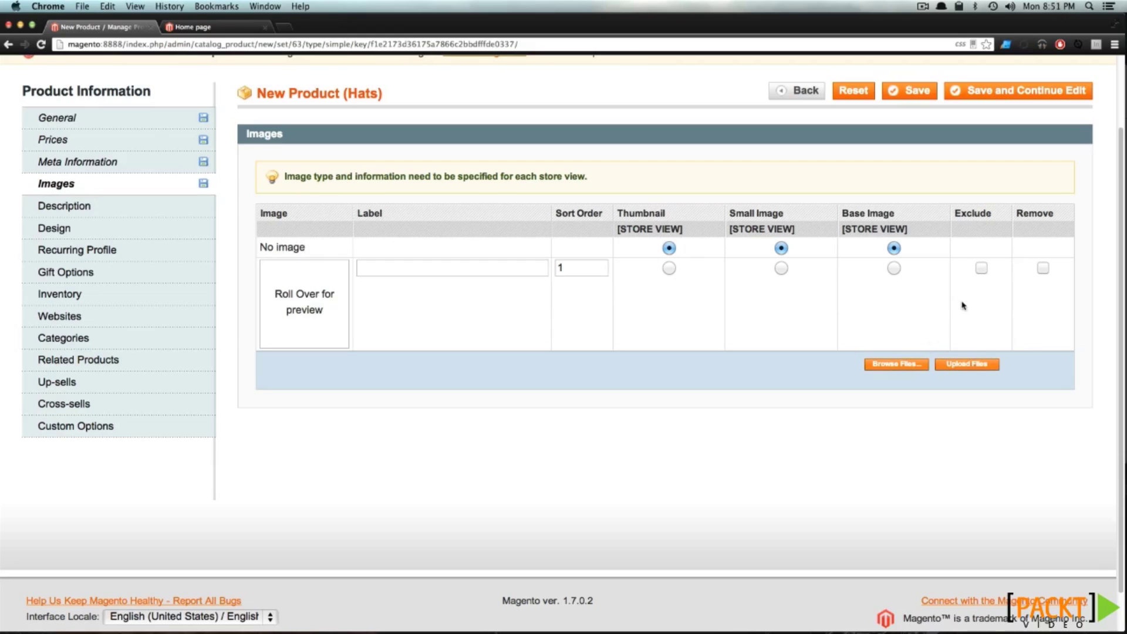
{"action": "mouse_move", "coordinate": [309, 305]}
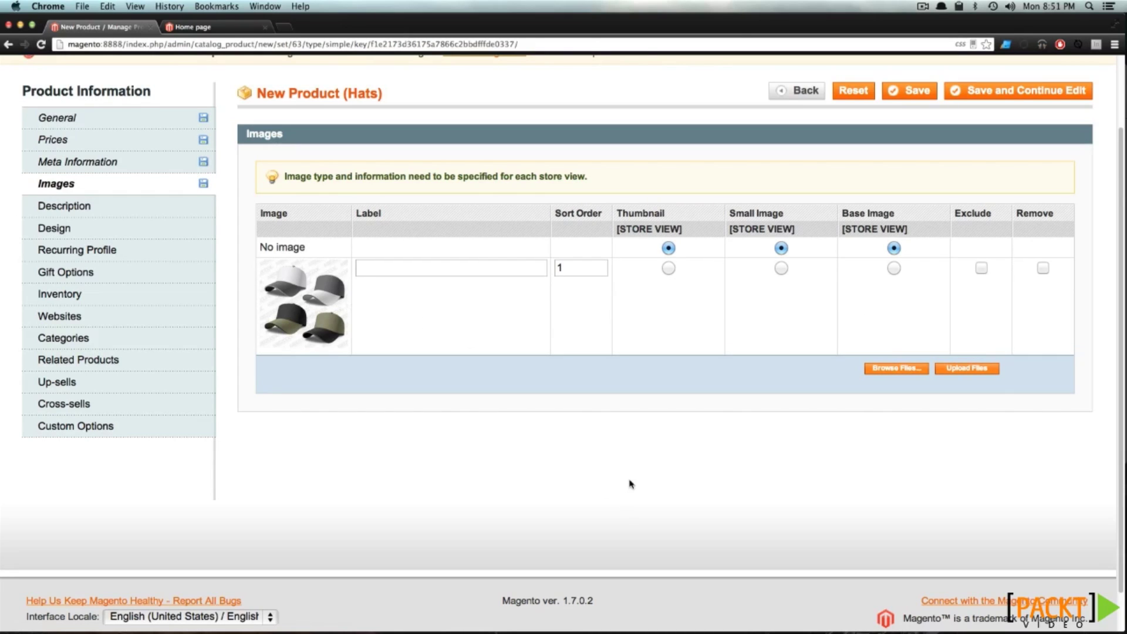
Make the uploaded image the thumbnail, small image and base image
{"action": "left_click", "coordinate": [425, 272]}
{"action": "left_click", "coordinate": [566, 266]}
{"action": "left_click", "coordinate": [668, 268]}
{"action": "left_click", "coordinate": [782, 268]}
{"action": "left_click", "coordinate": [894, 268]}
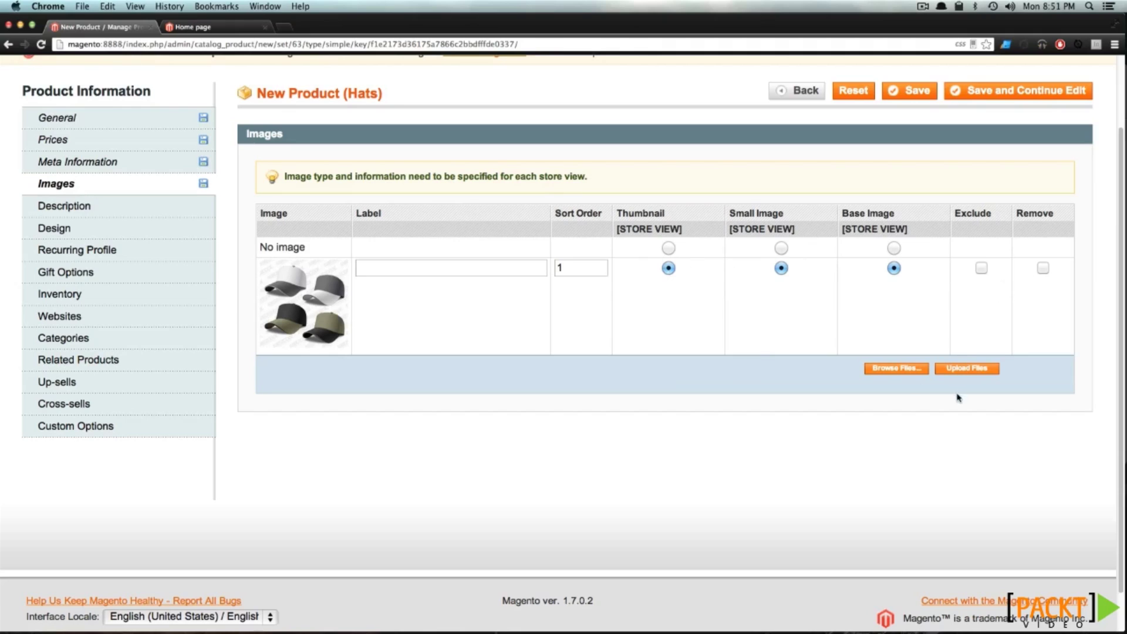
{"action": "left_click", "coordinate": [127, 209]}
{"action": "left_click", "coordinate": [586, 263]}
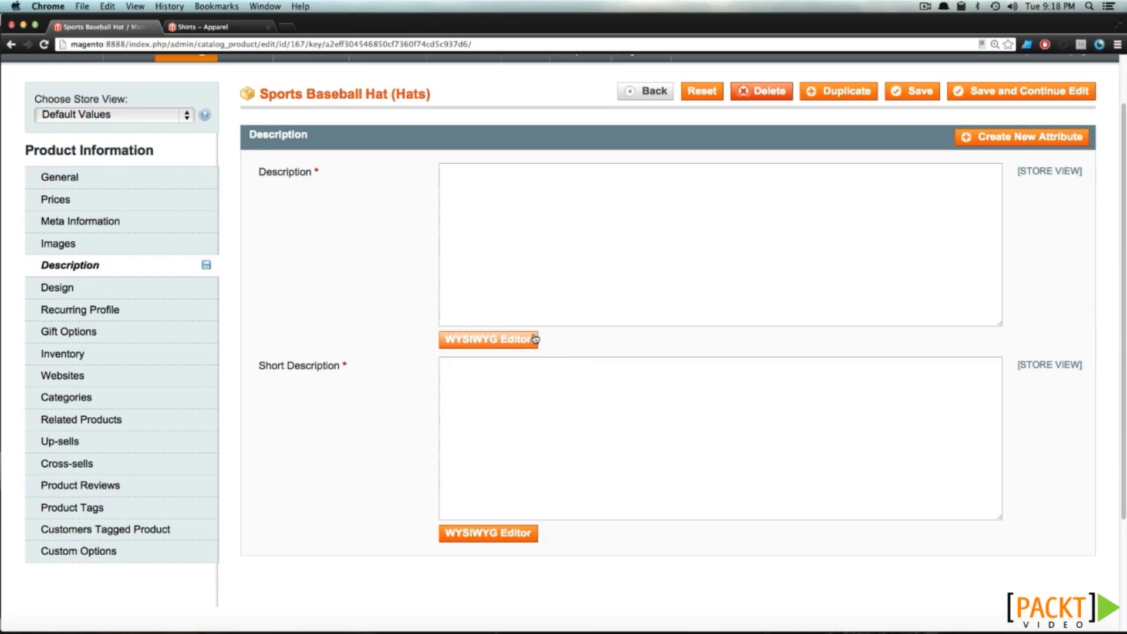
In the WYSIWYG editor, type Hello, make it bold, italic and underlined, and submit
{"action": "left_click", "coordinate": [534, 340]}
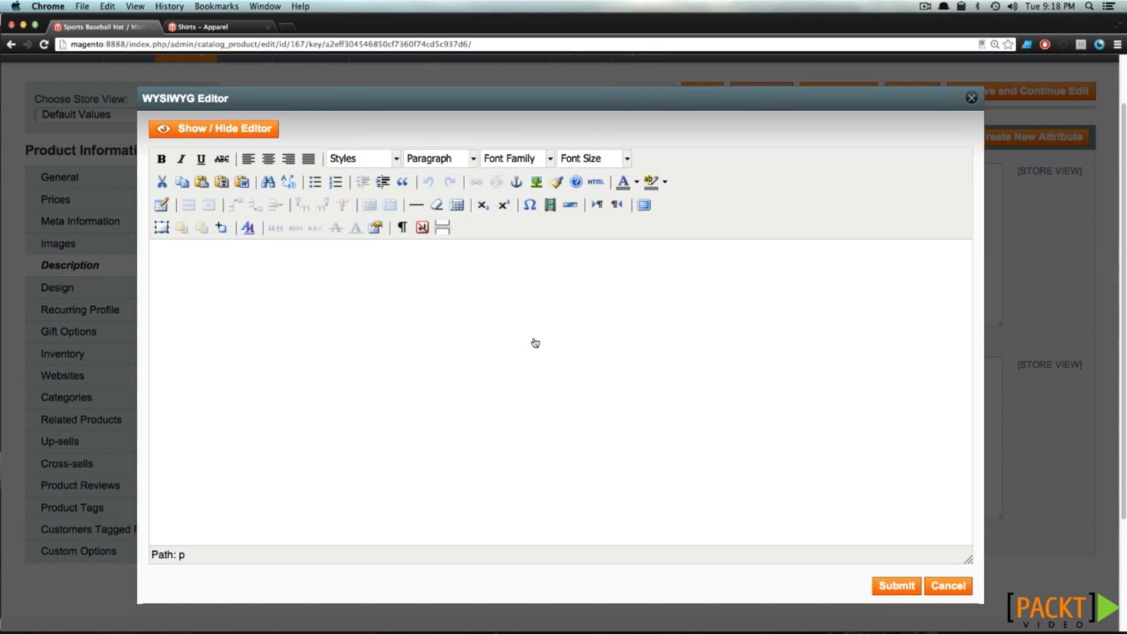
{"action": "type", "text": "Hello"}
{"action": "key", "text": "super+a"}
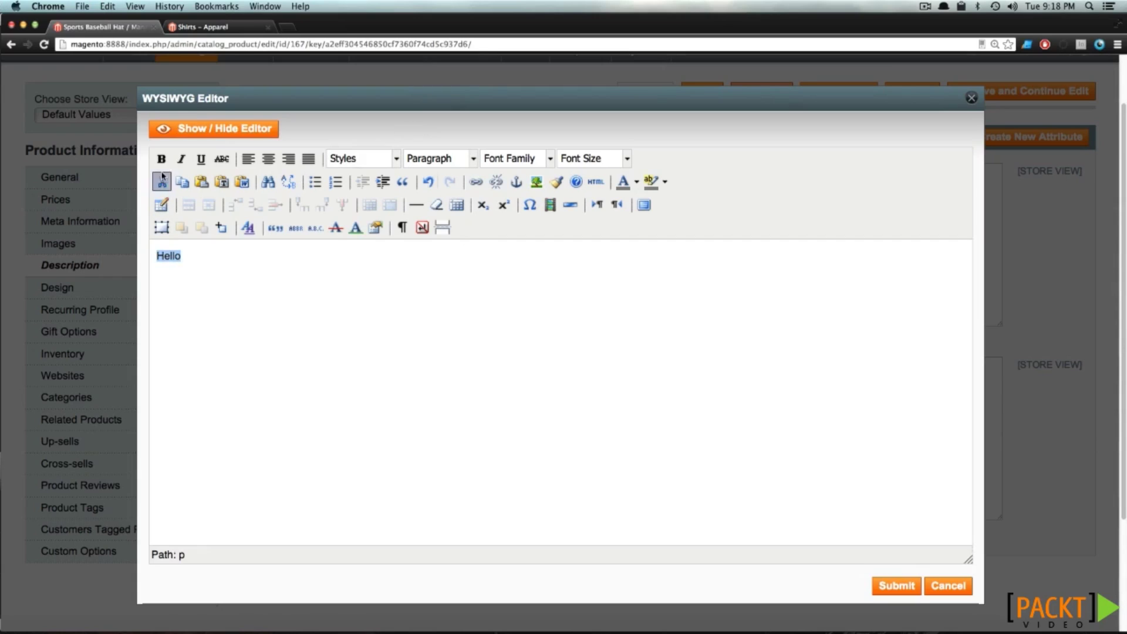
{"action": "left_click", "coordinate": [161, 159]}
{"action": "left_click", "coordinate": [183, 164]}
{"action": "left_click", "coordinate": [183, 164]}
{"action": "left_click", "coordinate": [201, 160]}
{"action": "left_click", "coordinate": [182, 160]}
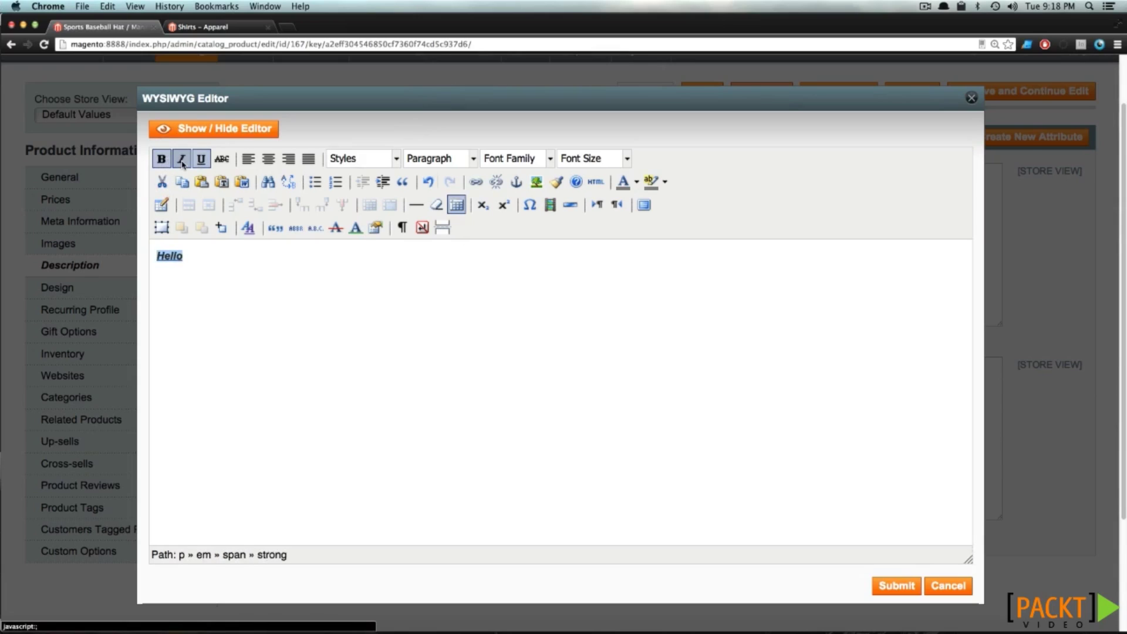
{"action": "left_click", "coordinate": [206, 259]}
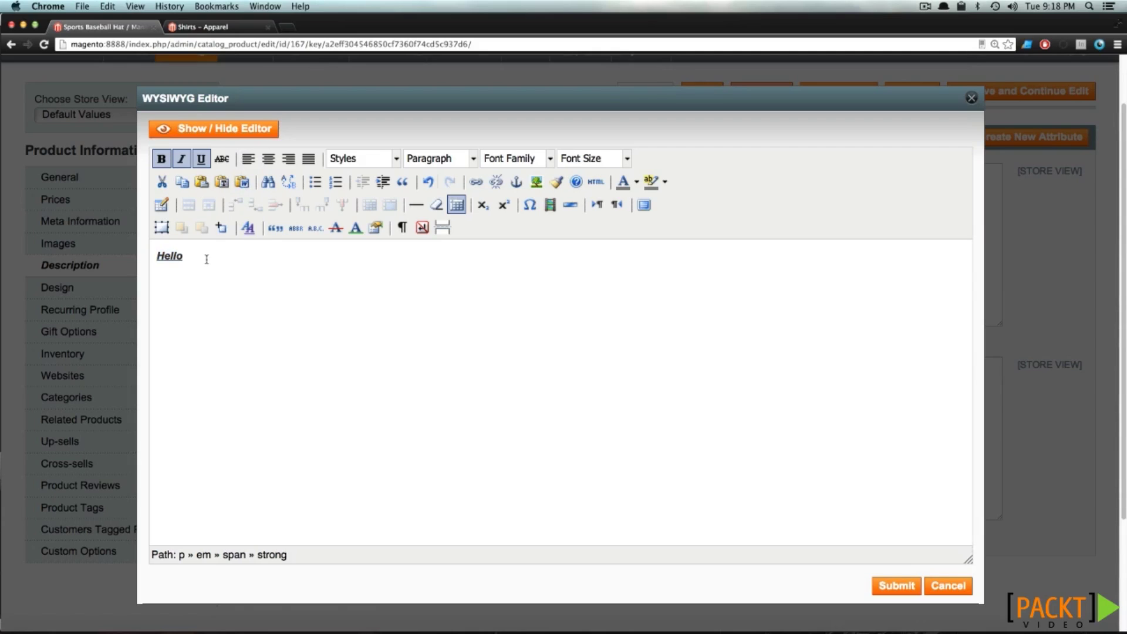
{"action": "left_click", "coordinate": [891, 589]}
{"action": "left_click", "coordinate": [699, 225]}
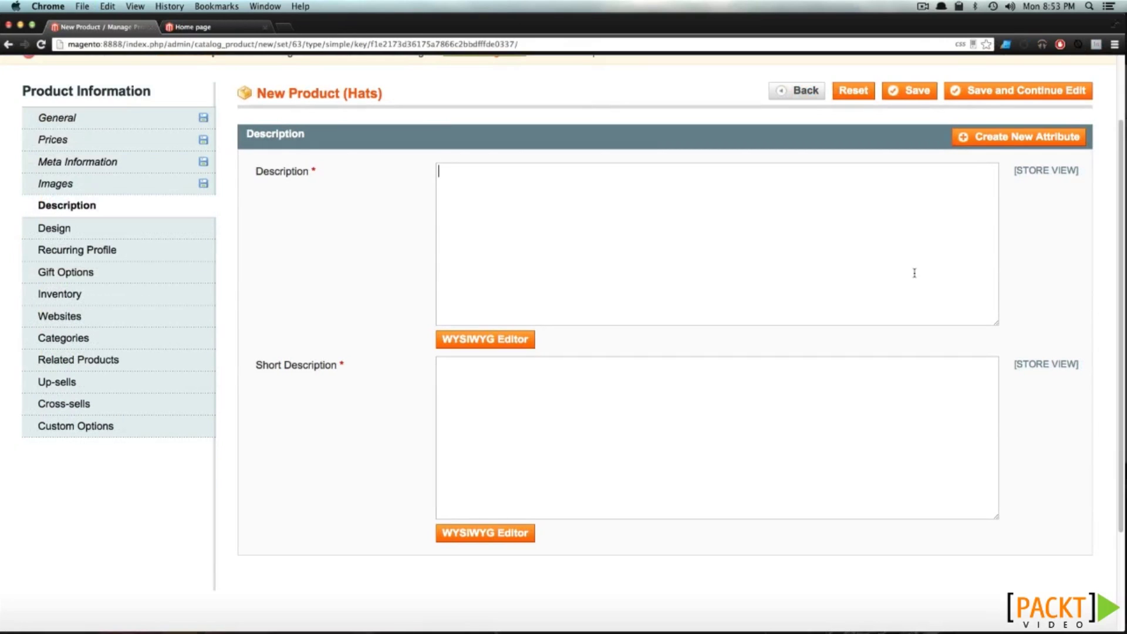
Paste the sample paragraph into both Description and Short Description
{"action": "type", "text": "In raw denim incididunt labore, letterpress pitchfork enim retro elit lomo jean shorts roof party 90's. Scenester tousled Vice Williamsburg put a bird on it kitsch, nostrud consequat commodo. Roof party flexitarian consectetur, veniam mustache dreamcatcher fanny pack eiusmod delectus Marfa. Tempor next level et, adipisicing Echo Park squid ennui cred velit. Aesthetic minim small batch, yr banh mi McSweeney's pop-up Odd Future Godard before they sold out single-origin coffee. Selvage vinyl meh, cred nihil quis trust fund. Keytar flexitarian ad locavore seitan salvia."}
{"action": "left_click", "coordinate": [497, 405]}
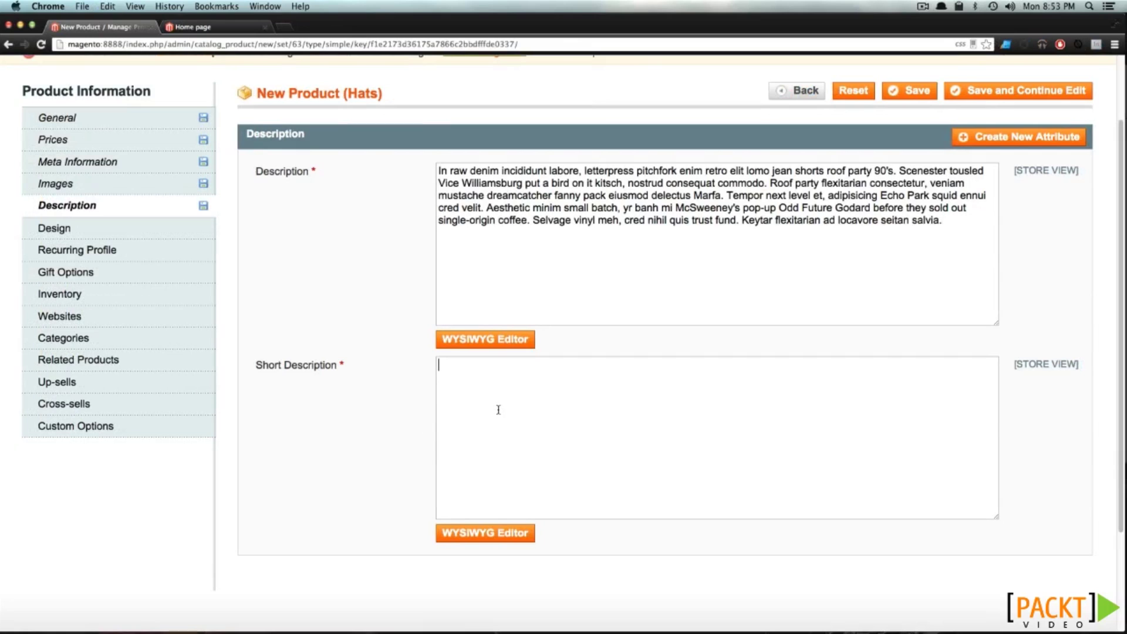
{"action": "type", "text": "In raw denim incididunt labore, letterpress pitchfork enim retro elit lomo jean shorts roof party 90's. Scenester tousled Vice Williamsburg put a bird on it kitsch, nostrud consequat commodo. Roof party flexitarian consectetur, veniam mustache dreamcatcher fanny pack eiusmod delectus Marfa. Tempor next level et, adipisicing Echo Park squid ennui cred velit. Aesthetic minim small batch, yr banh mi McSweeney's pop-up Odd Future Godard before they sold out single-origin coffee. Selvage vinyl meh, cred nihil quis trust fund. Keytar flexitarian ad locavore seitan salvia."}
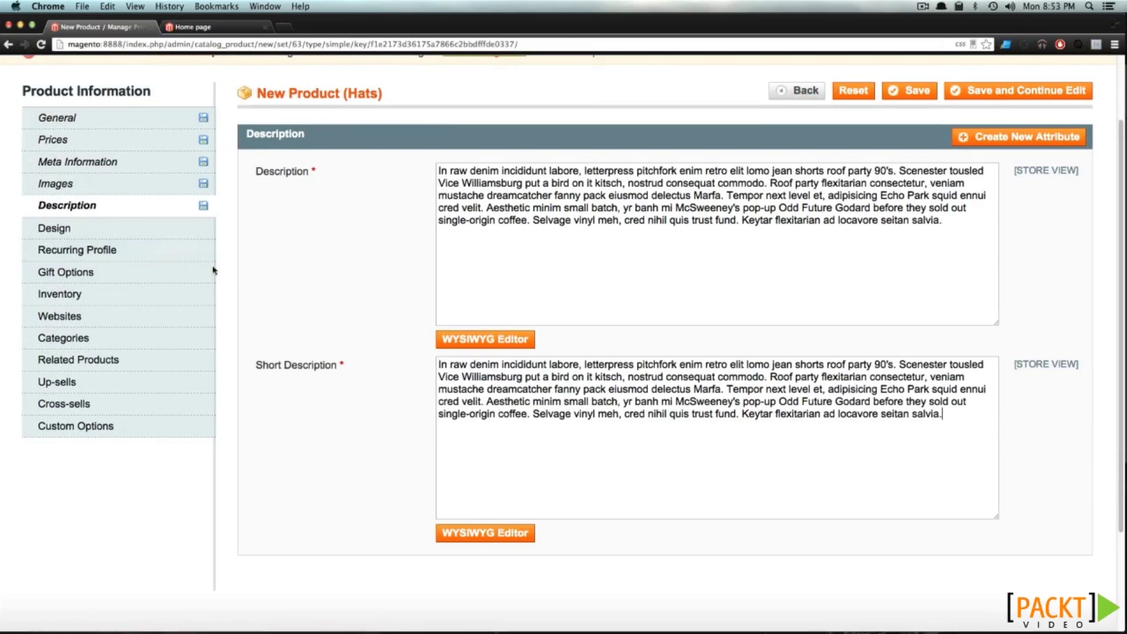
{"action": "left_click", "coordinate": [56, 228]}
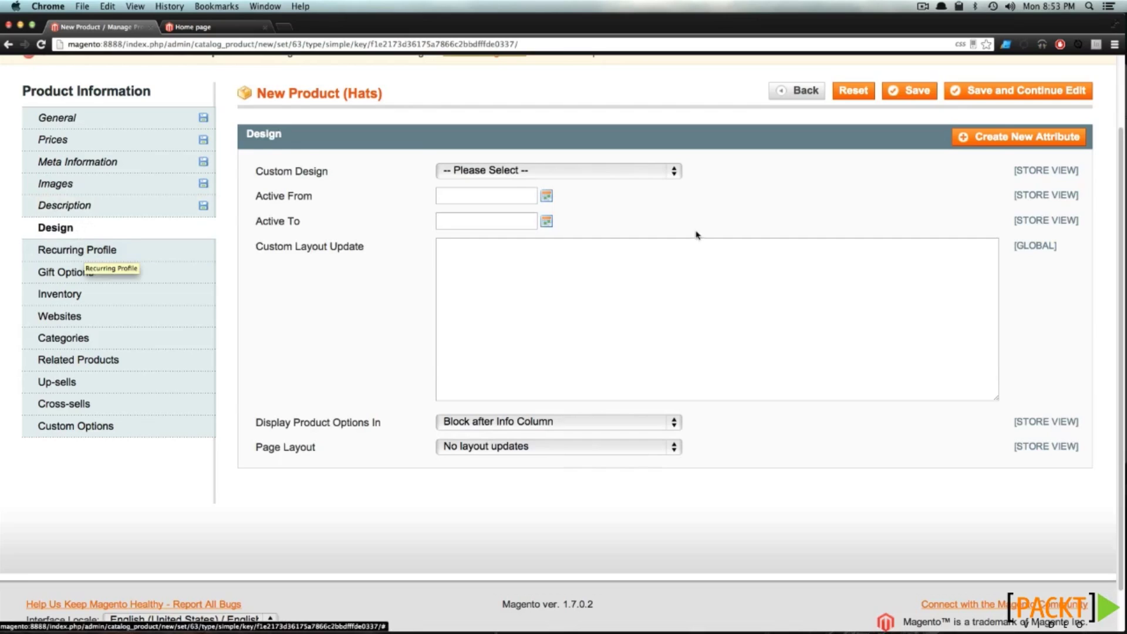
{"action": "left_click", "coordinate": [525, 170]}
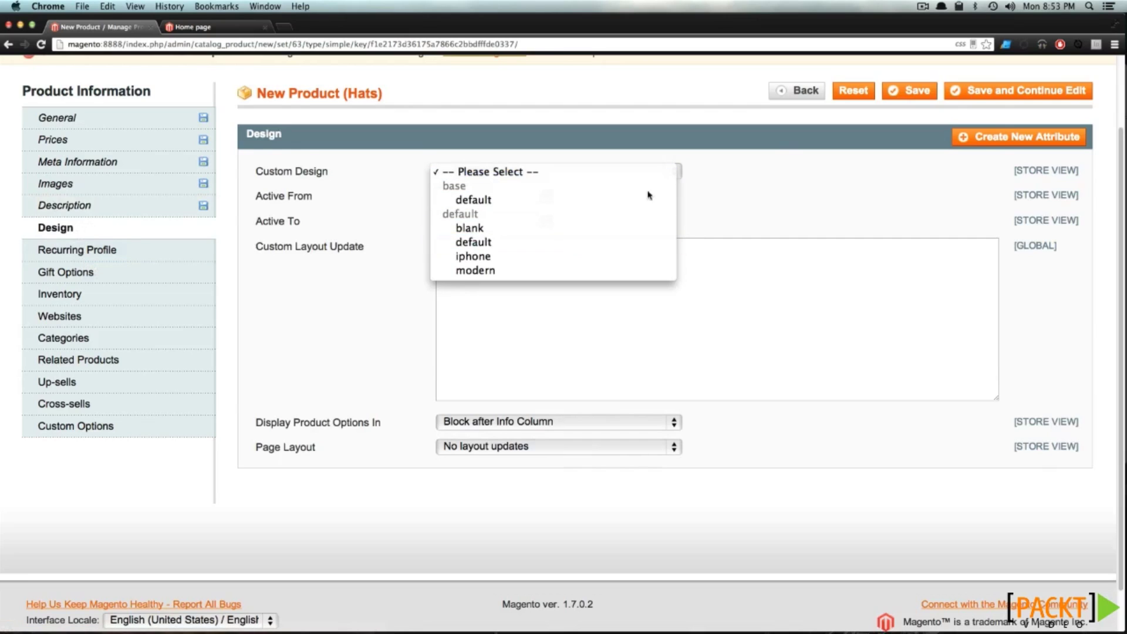
Leave the theme and page layout unchanged, then bring up the hat's Inventory settings (Qty 0, Out of Stock)
{"action": "left_click", "coordinate": [762, 184]}
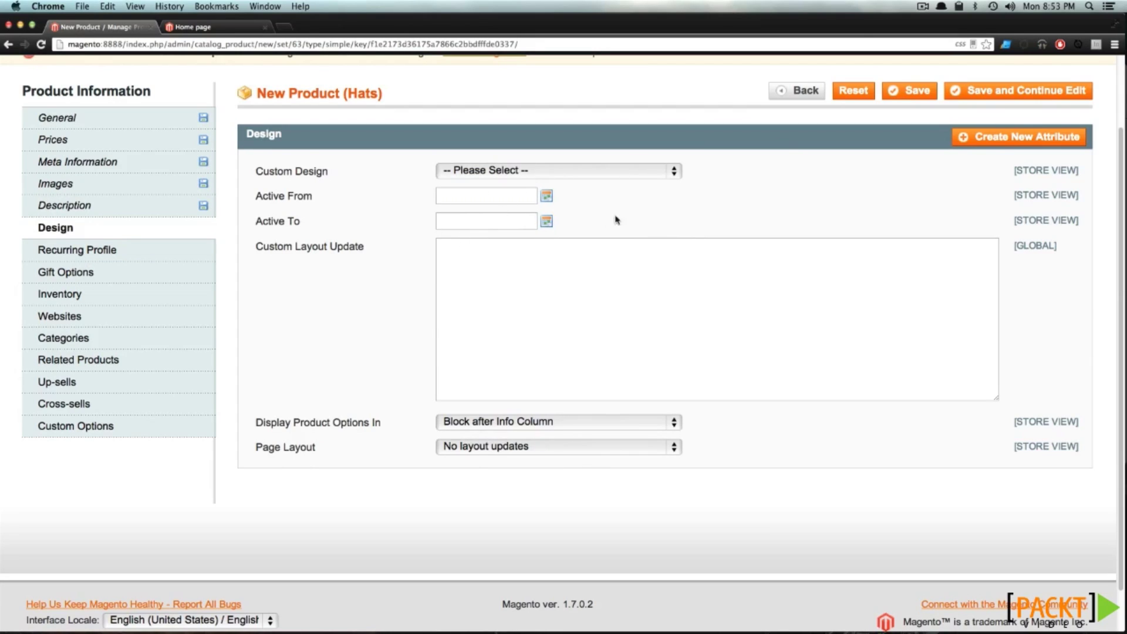
{"action": "left_click", "coordinate": [520, 448]}
{"action": "left_click", "coordinate": [412, 421]}
{"action": "left_click", "coordinate": [161, 256]}
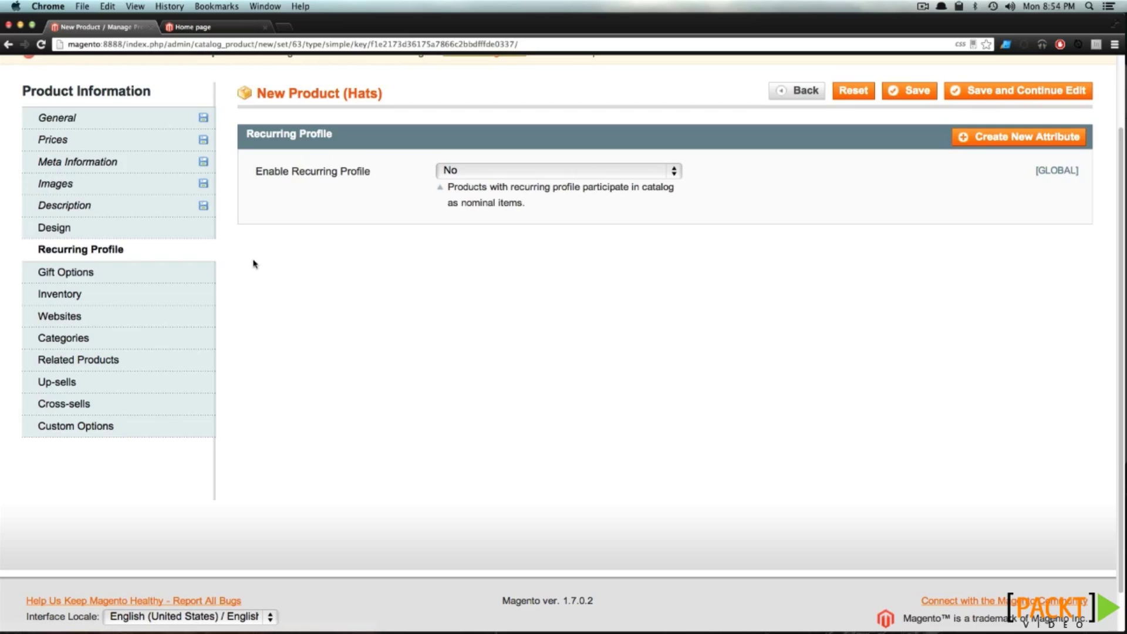
{"action": "left_click", "coordinate": [115, 273]}
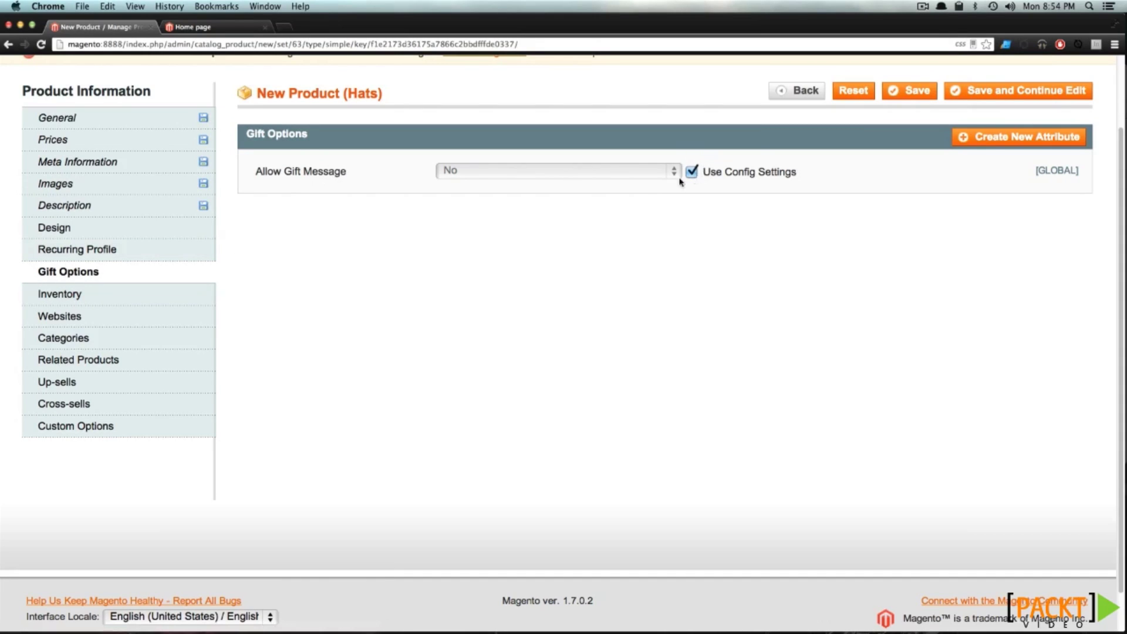
{"action": "left_click", "coordinate": [56, 296]}
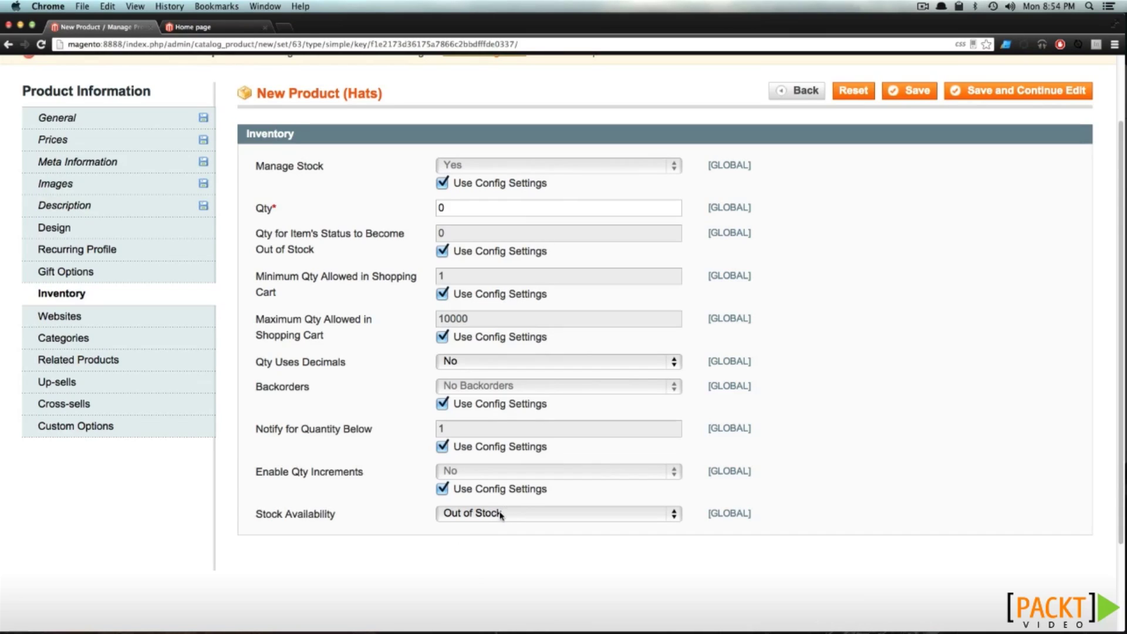
Set the hat's quantity to 10
{"action": "double_click", "coordinate": [496, 208]}
{"action": "left_click", "coordinate": [546, 206]}
{"action": "left_click_drag", "start_coordinate": [471, 207], "coordinate": [398, 196]}
{"action": "type", "text": "10"}
Assign the hat to the Main Website
{"action": "left_click", "coordinate": [47, 318]}
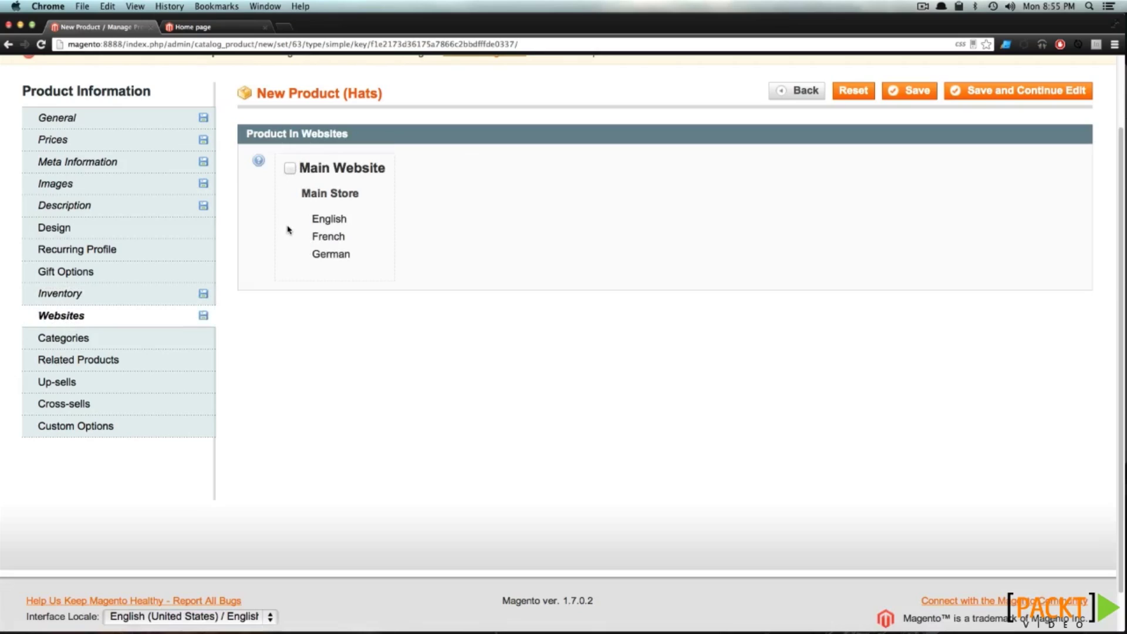
{"action": "left_click", "coordinate": [287, 171]}
{"action": "left_click", "coordinate": [144, 343]}
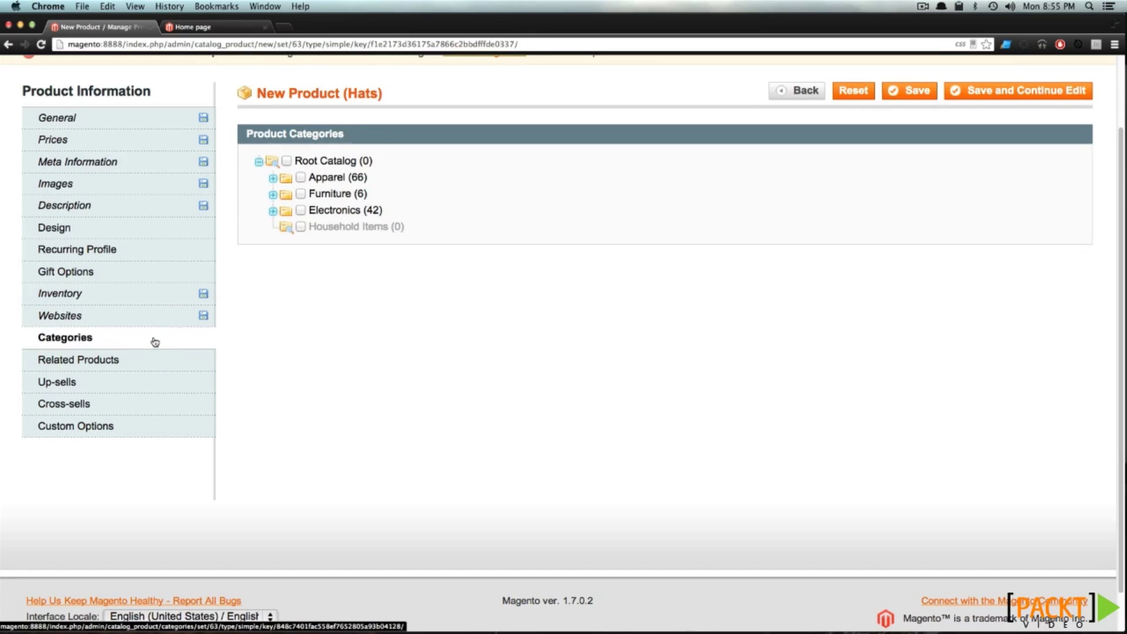
Tick the Apparel category and its Hats subcategory for the hat, keeping Apparel ticked
{"action": "left_click", "coordinate": [301, 177]}
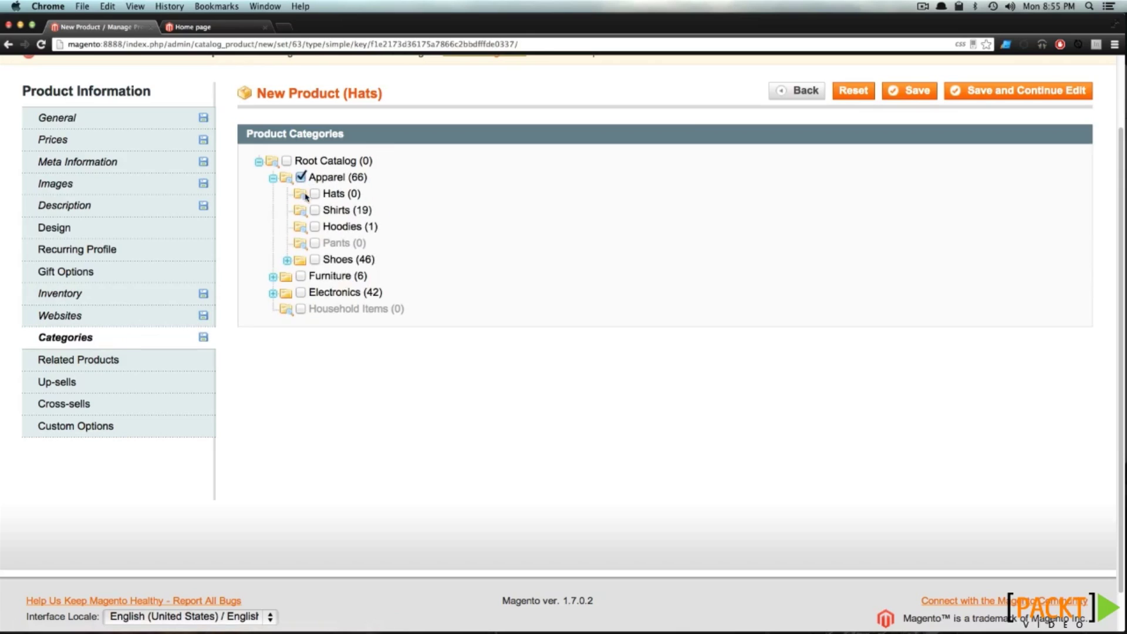
{"action": "left_click", "coordinate": [316, 195]}
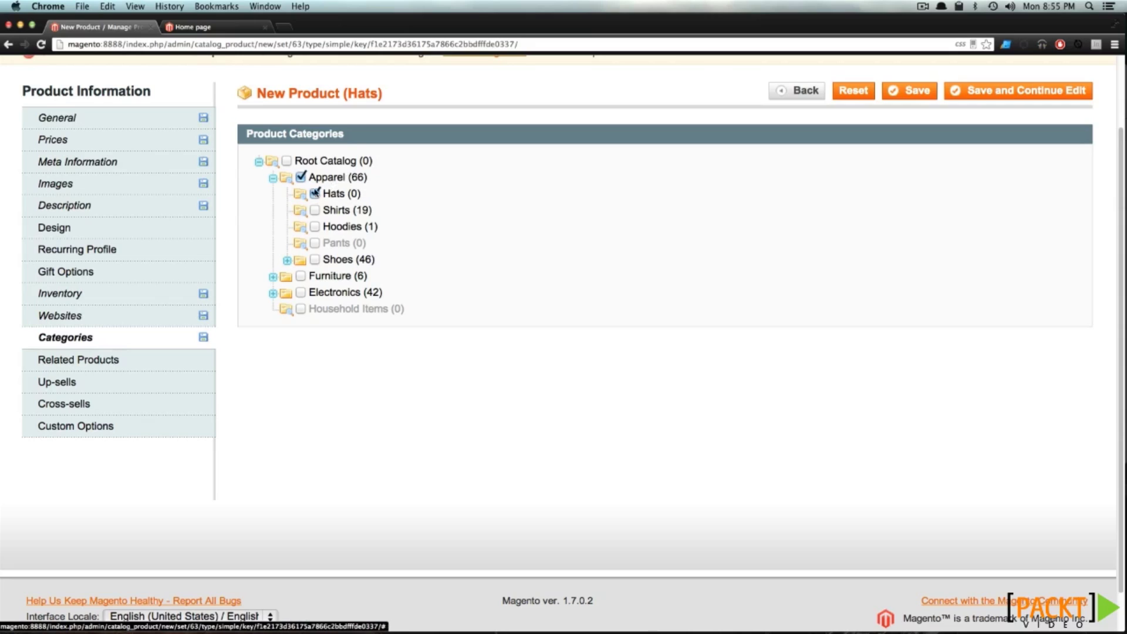
{"action": "left_click", "coordinate": [301, 176]}
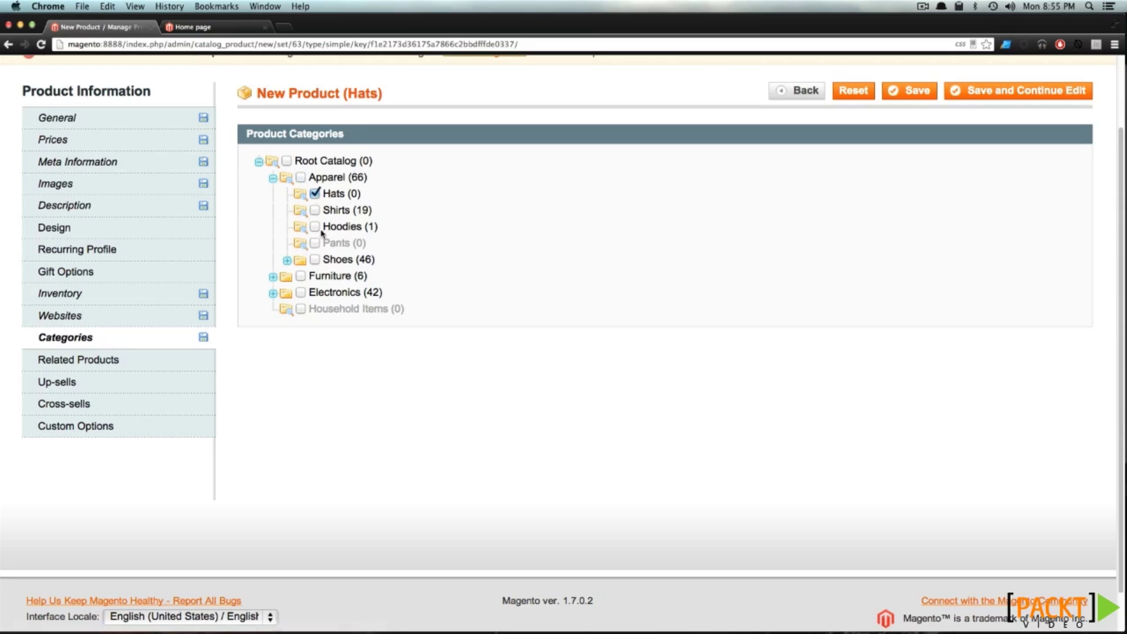
{"action": "left_click", "coordinate": [304, 180]}
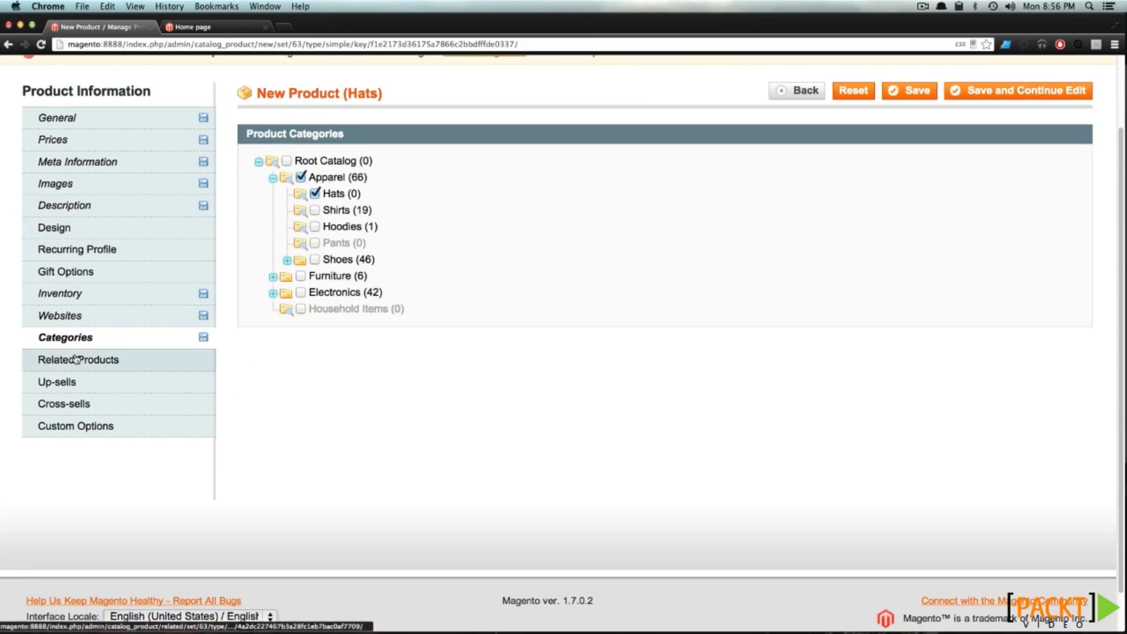
Review the Related Products, Up-sells and Cross-sells sections, then save Sports Baseball Hat
{"action": "left_click", "coordinate": [141, 365]}
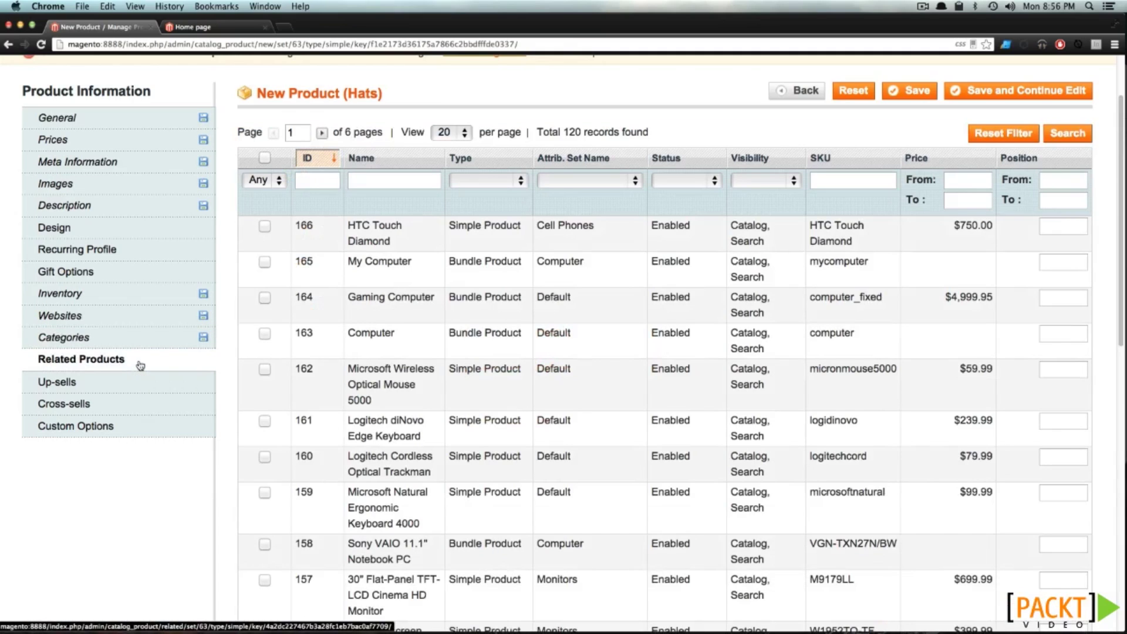
{"action": "left_click", "coordinate": [128, 389]}
{"action": "left_click", "coordinate": [129, 406]}
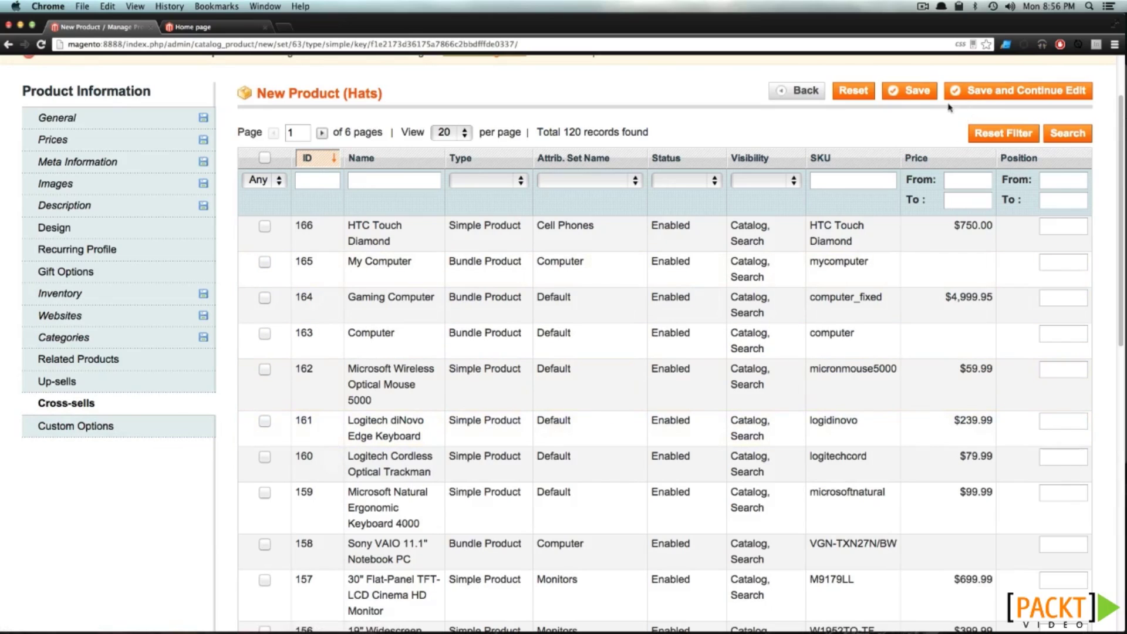
{"action": "left_click", "coordinate": [917, 99]}
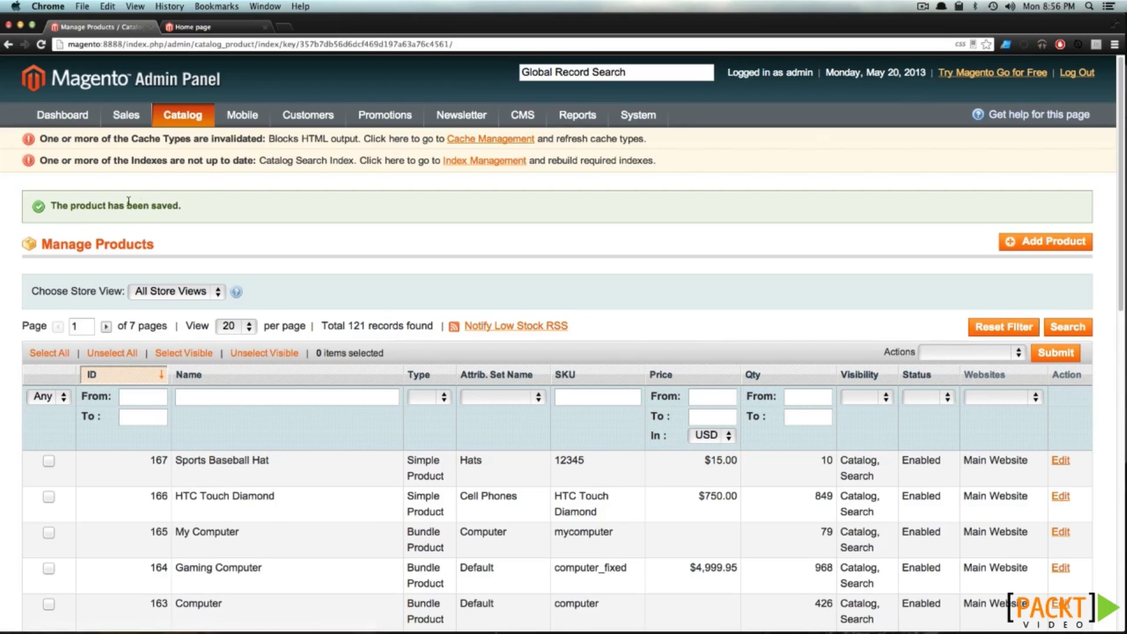
{"action": "left_click", "coordinate": [189, 28]}
Browse to the storefront's Apparel > Hats category, which shows no matching products
{"action": "mouse_move", "coordinate": [201, 175]}
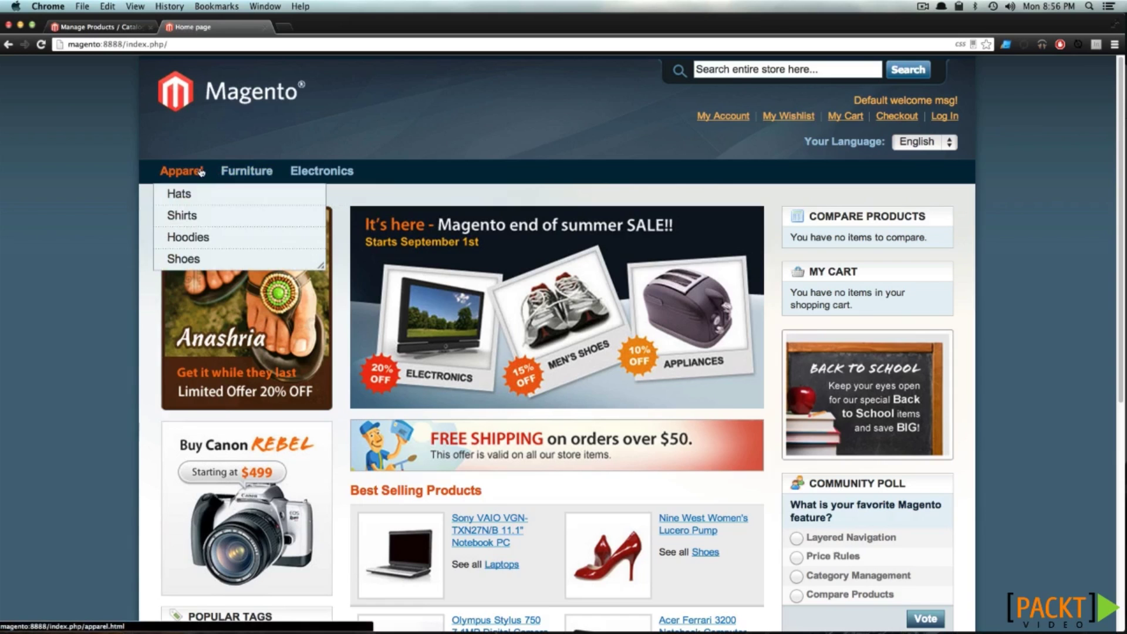
{"action": "left_click", "coordinate": [178, 193]}
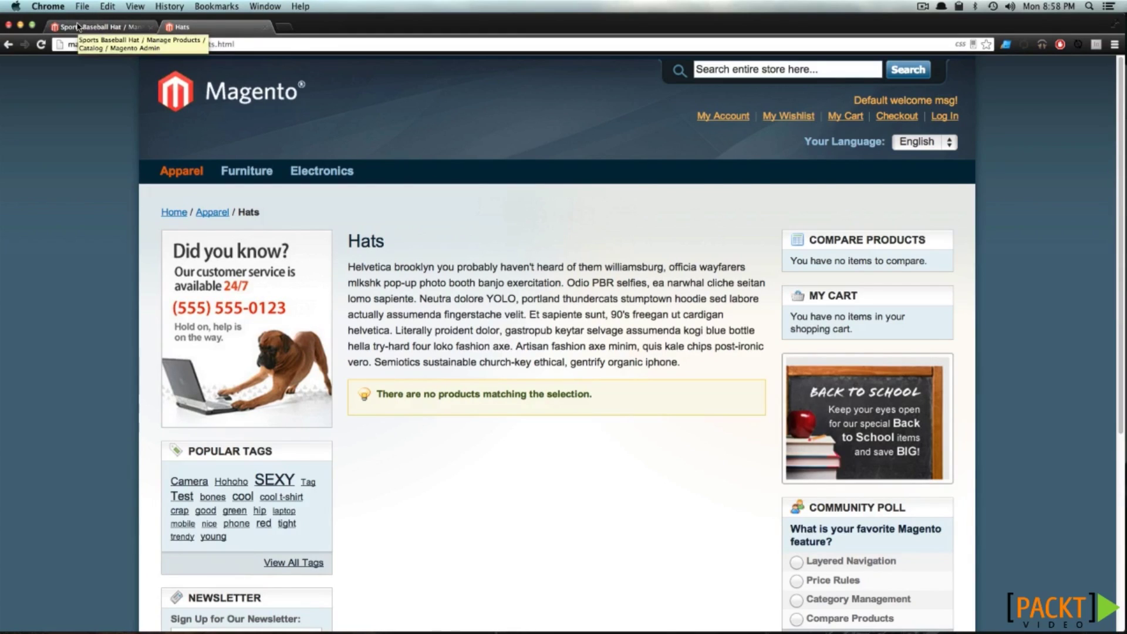
{"action": "left_click", "coordinate": [77, 26]}
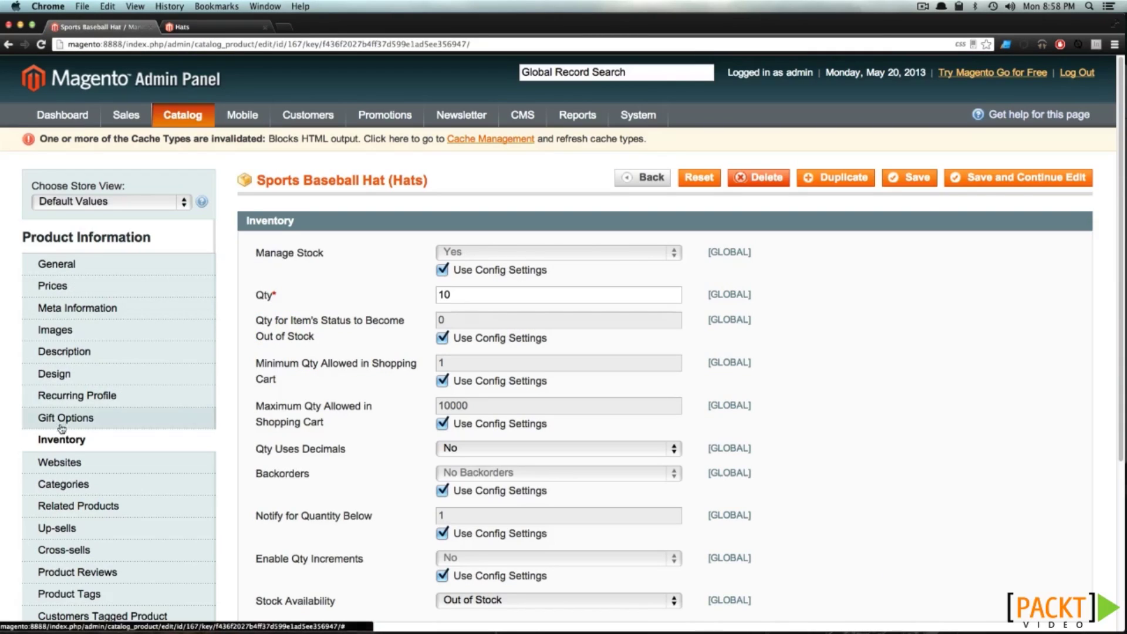
Set the hat's Stock Availability to In Stock and save the product
{"action": "scroll", "coordinate": [518, 454], "scroll_direction": "down", "scroll_amount": 1}
{"action": "scroll", "coordinate": [518, 455], "scroll_direction": "down", "scroll_amount": 2}
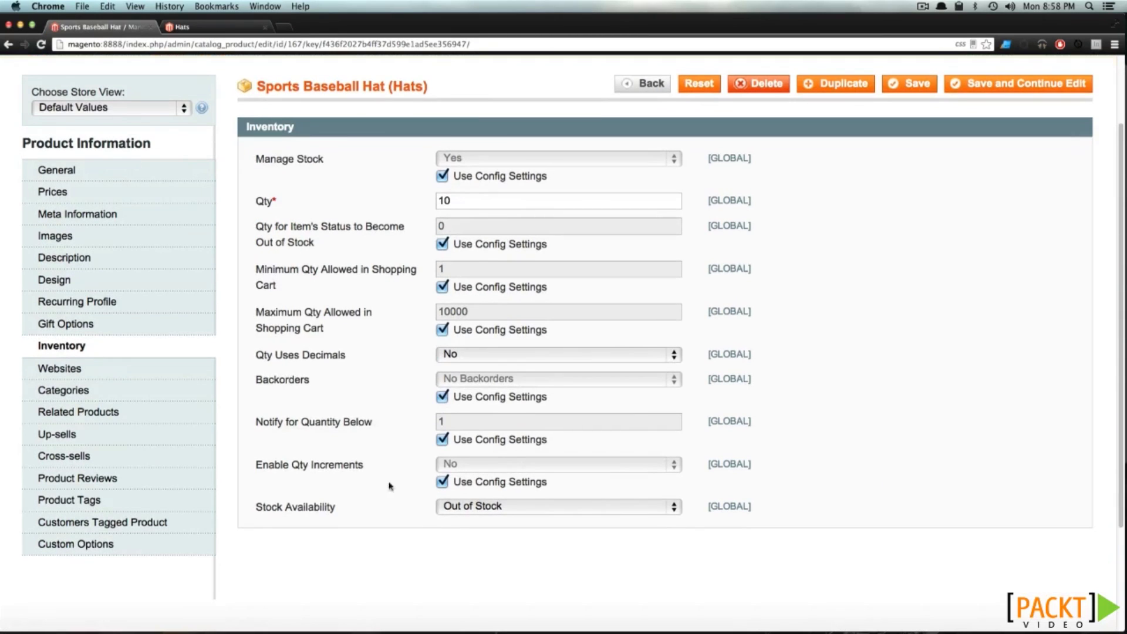
{"action": "left_click", "coordinate": [541, 507]}
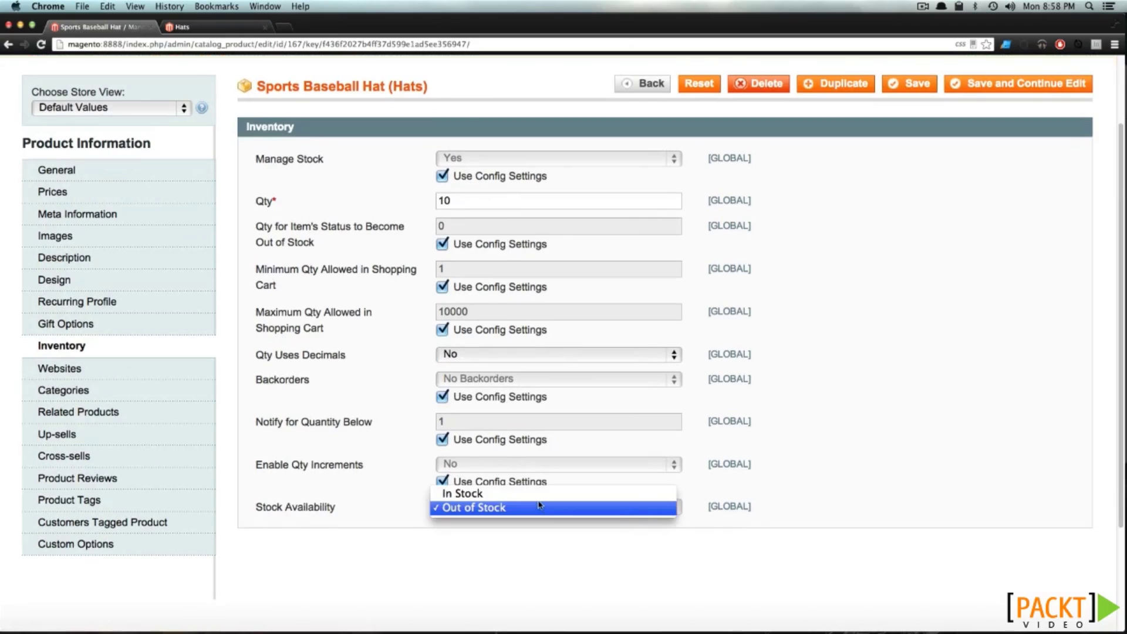
{"action": "left_click", "coordinate": [537, 493]}
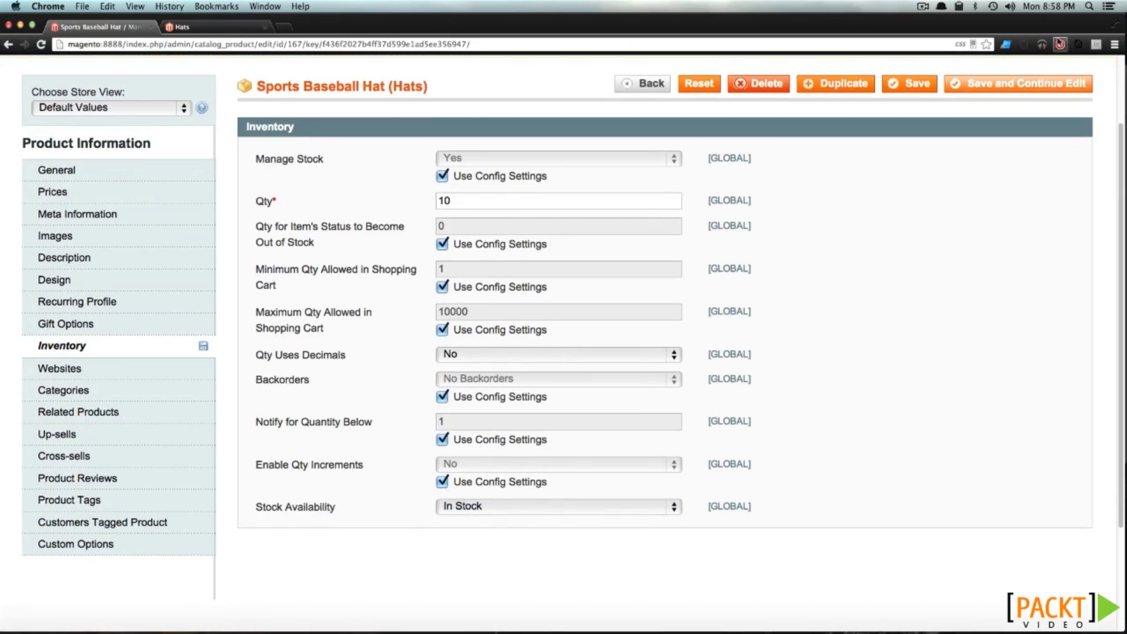
{"action": "left_click", "coordinate": [891, 87]}
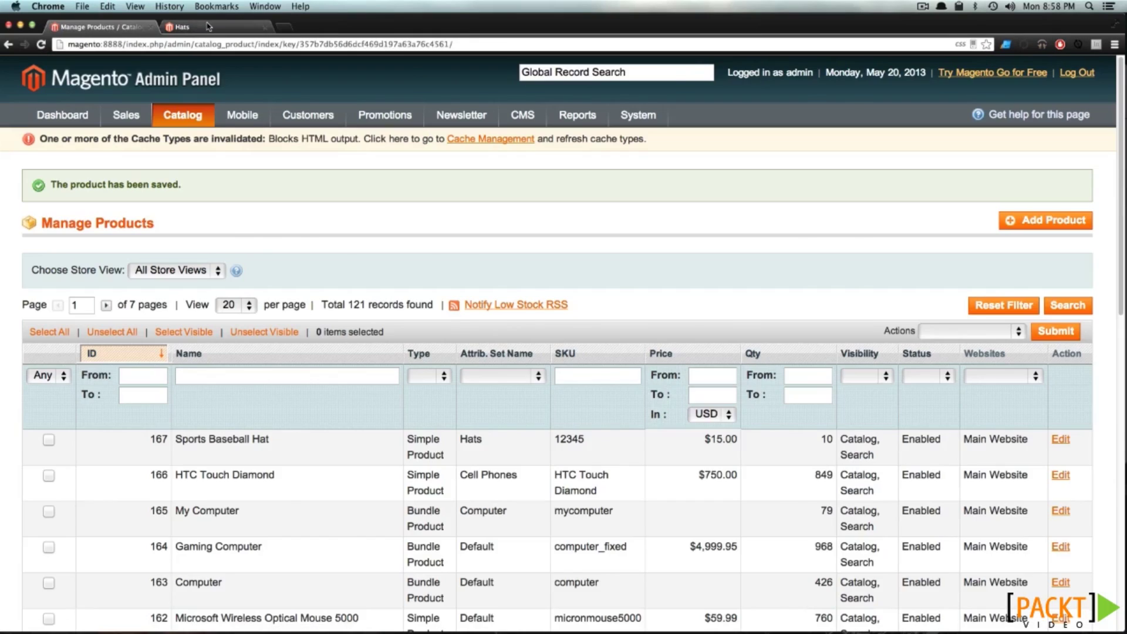
{"action": "left_click", "coordinate": [209, 26]}
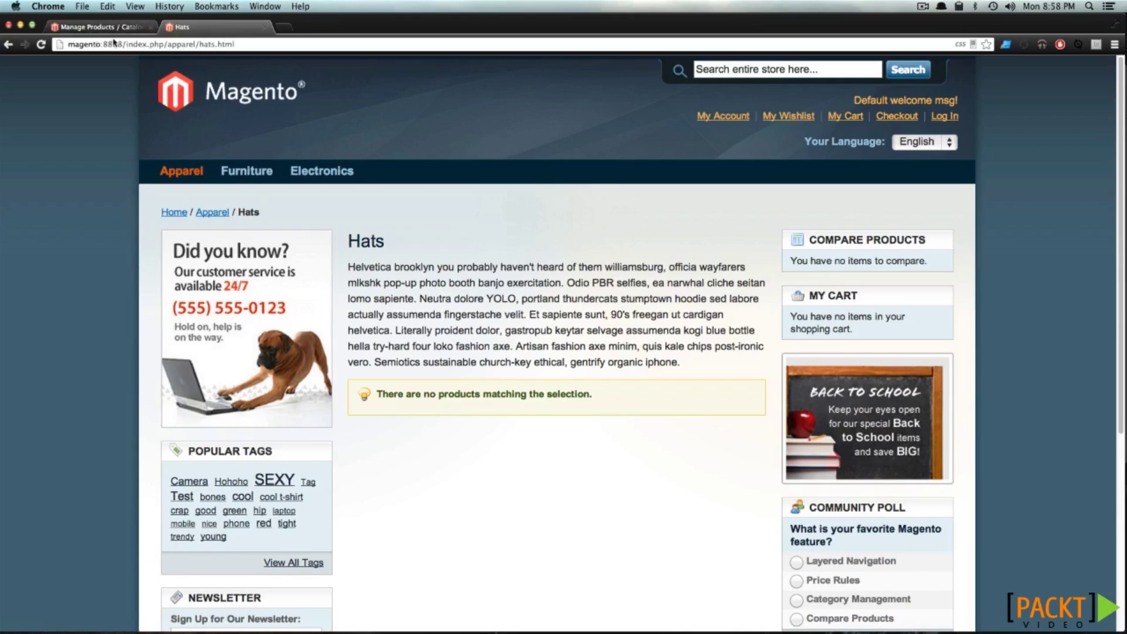
Reload the Hats category and open the Sports Baseball Hat product page at $15.00
{"action": "left_click", "coordinate": [41, 44]}
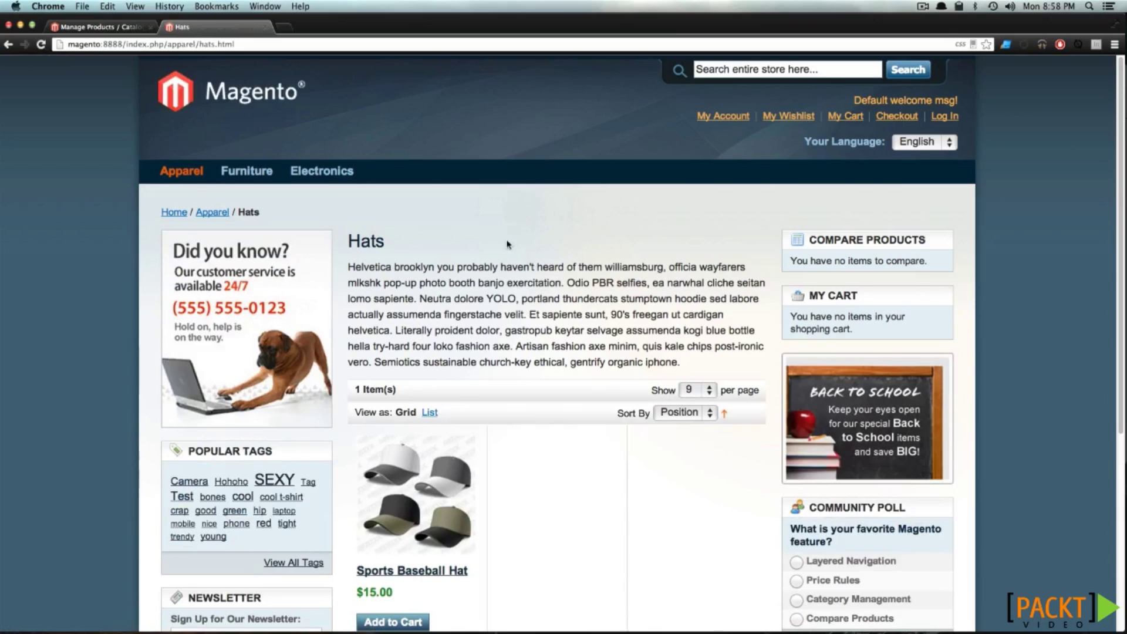
{"action": "scroll", "coordinate": [435, 497], "scroll_direction": "down", "scroll_amount": 2}
{"action": "left_click", "coordinate": [436, 497]}
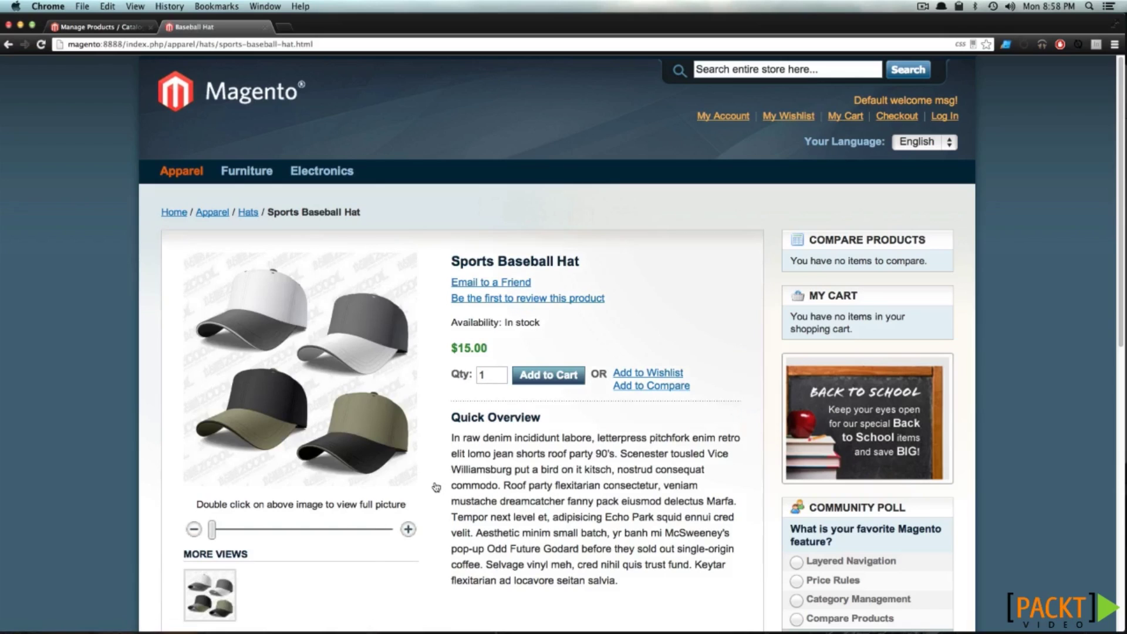
Zoom into the hat image and scroll through the product details
{"action": "left_click_drag", "start_coordinate": [551, 453], "coordinate": [576, 516]}
{"action": "left_click", "coordinate": [542, 488]}
{"action": "left_click_drag", "start_coordinate": [227, 528], "coordinate": [321, 529]}
{"action": "left_click_drag", "start_coordinate": [334, 398], "coordinate": [190, 482]}
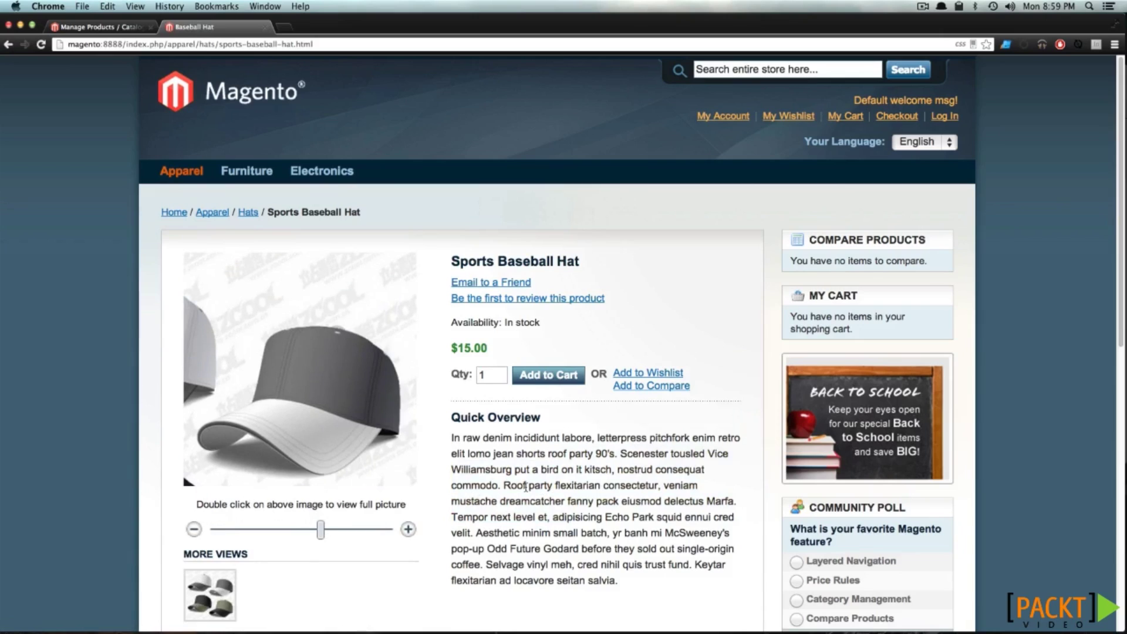
{"action": "scroll", "coordinate": [525, 488], "scroll_direction": "down", "scroll_amount": 6}
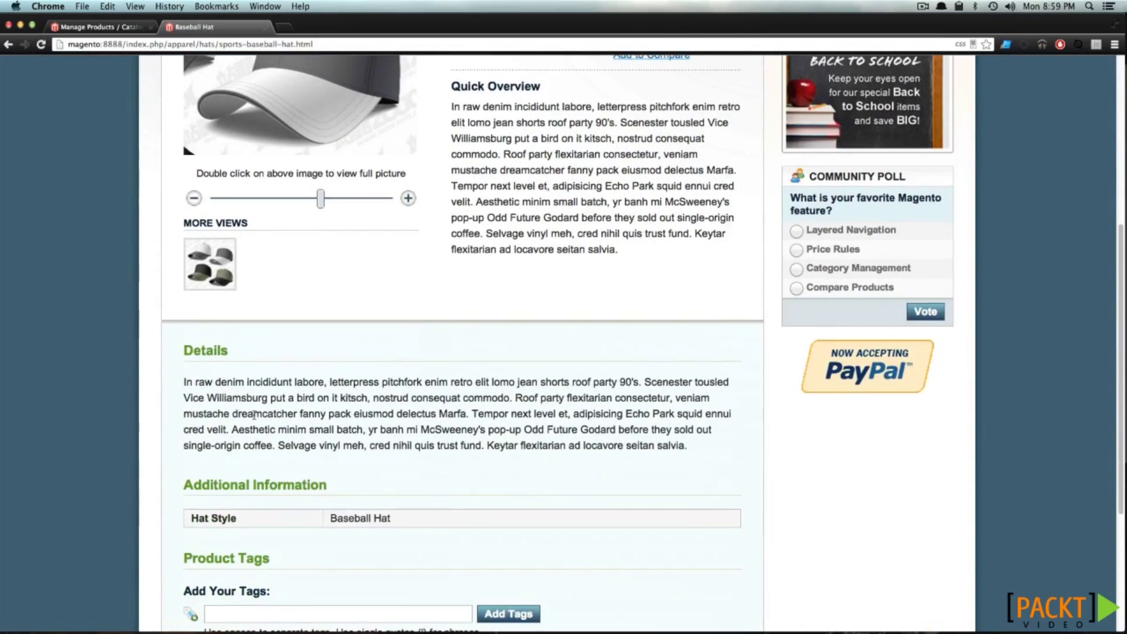
{"action": "scroll", "coordinate": [263, 517], "scroll_direction": "down", "scroll_amount": 3}
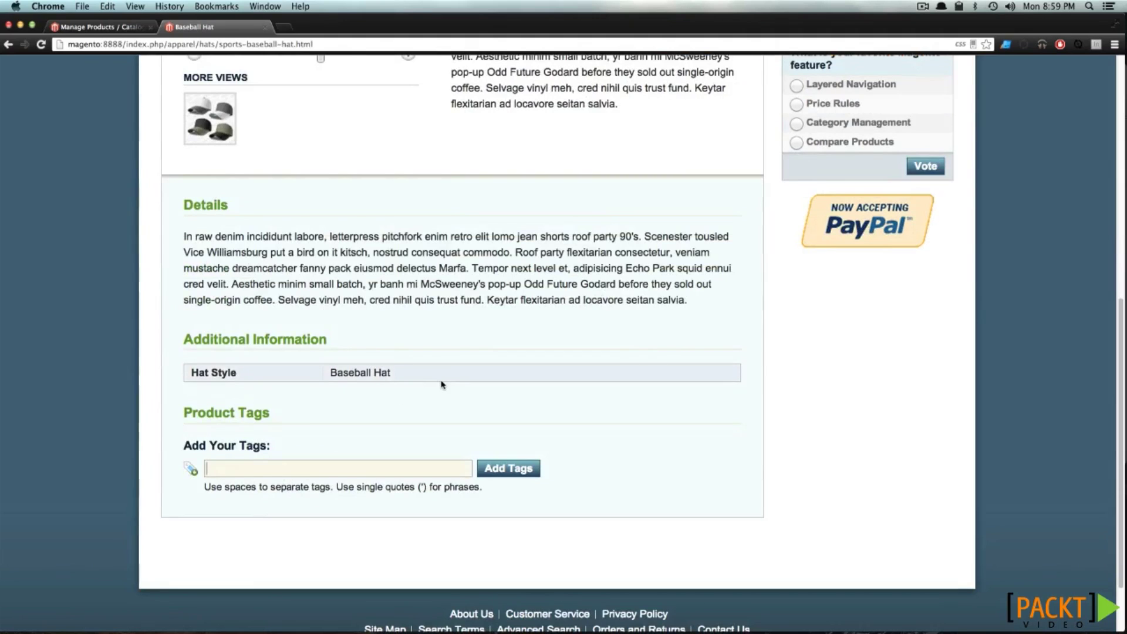
{"action": "scroll", "coordinate": [441, 384], "scroll_direction": "up", "scroll_amount": 10}
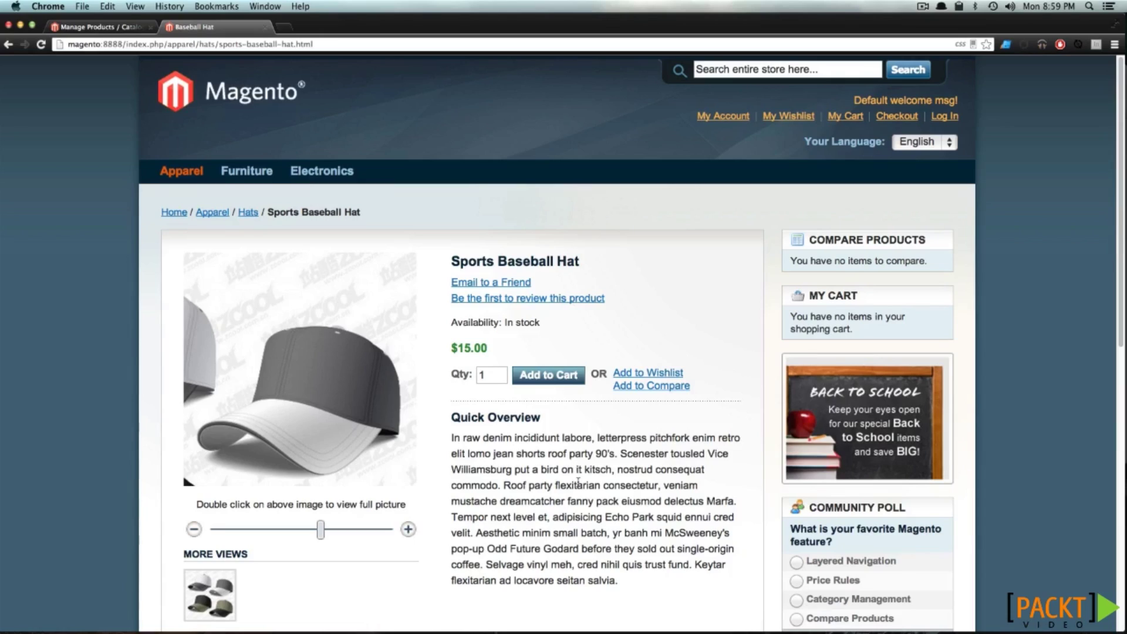
{"action": "key", "text": "super+shift+2"}
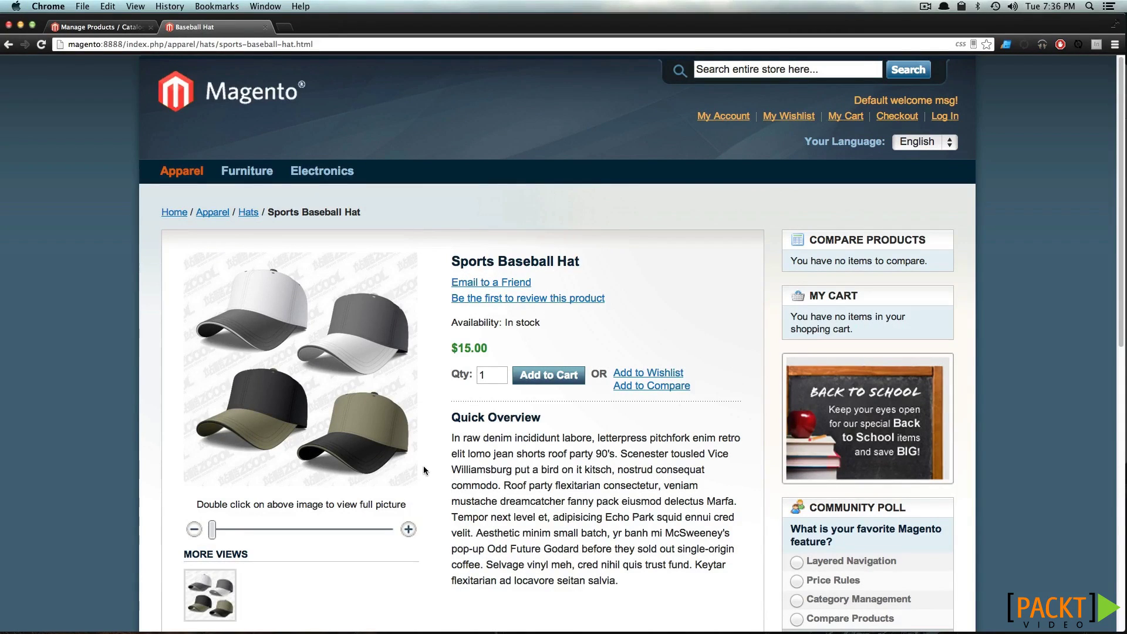
Reopen Sports Baseball Hat from Manage Products and add a blank custom option
{"action": "left_click", "coordinate": [99, 27]}
{"action": "mouse_move", "coordinate": [182, 115]}
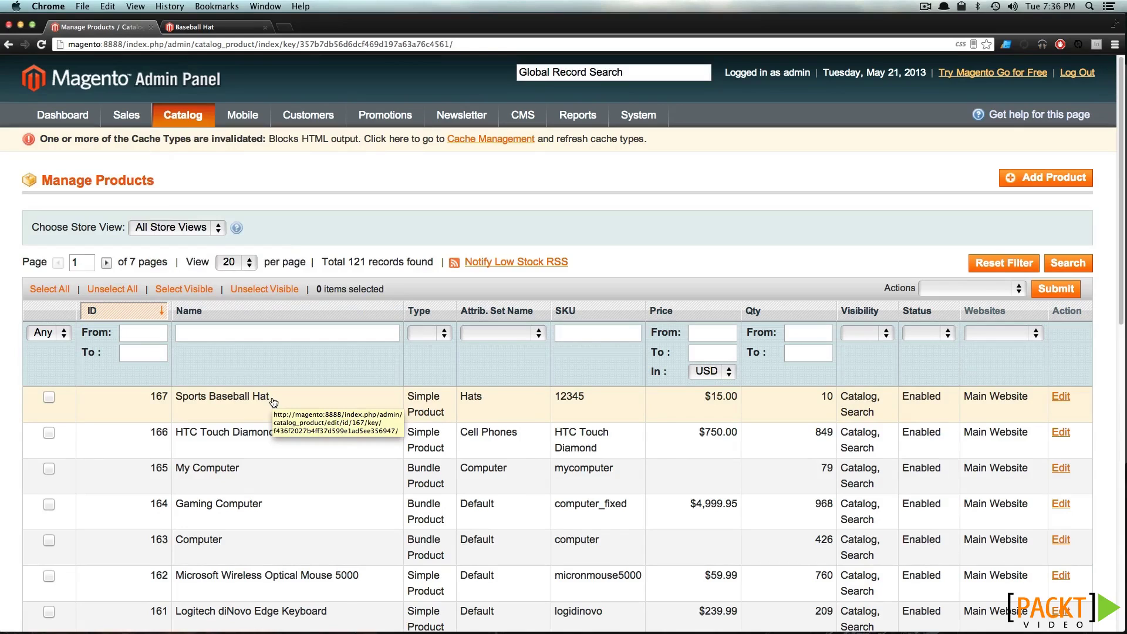
{"action": "left_click", "coordinate": [274, 402]}
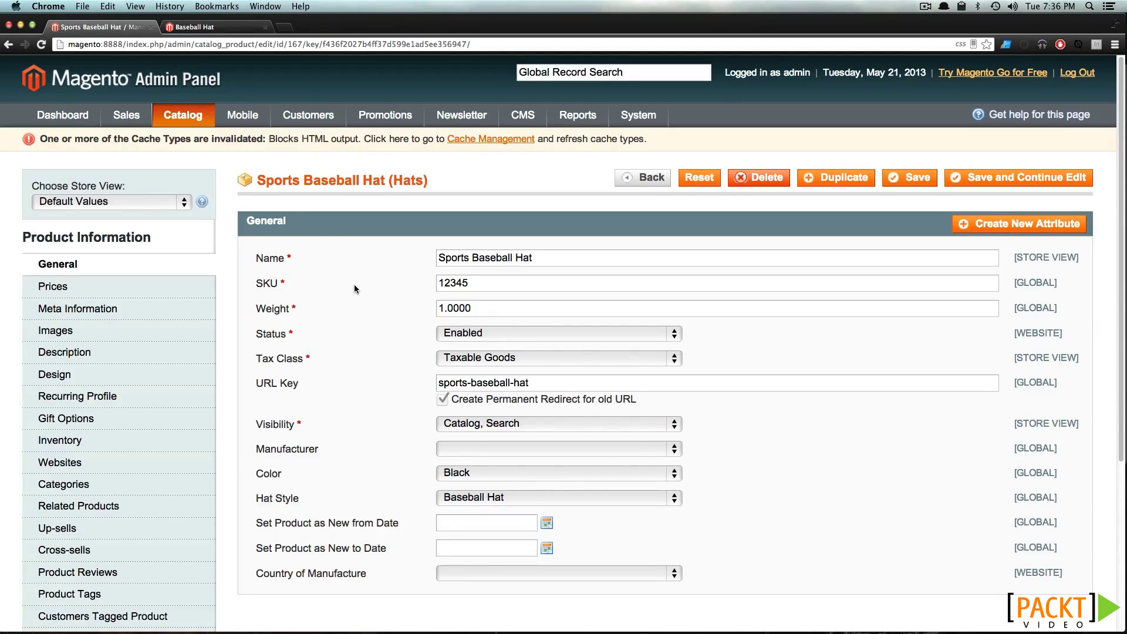
{"action": "scroll", "coordinate": [354, 284], "scroll_direction": "down", "scroll_amount": 5}
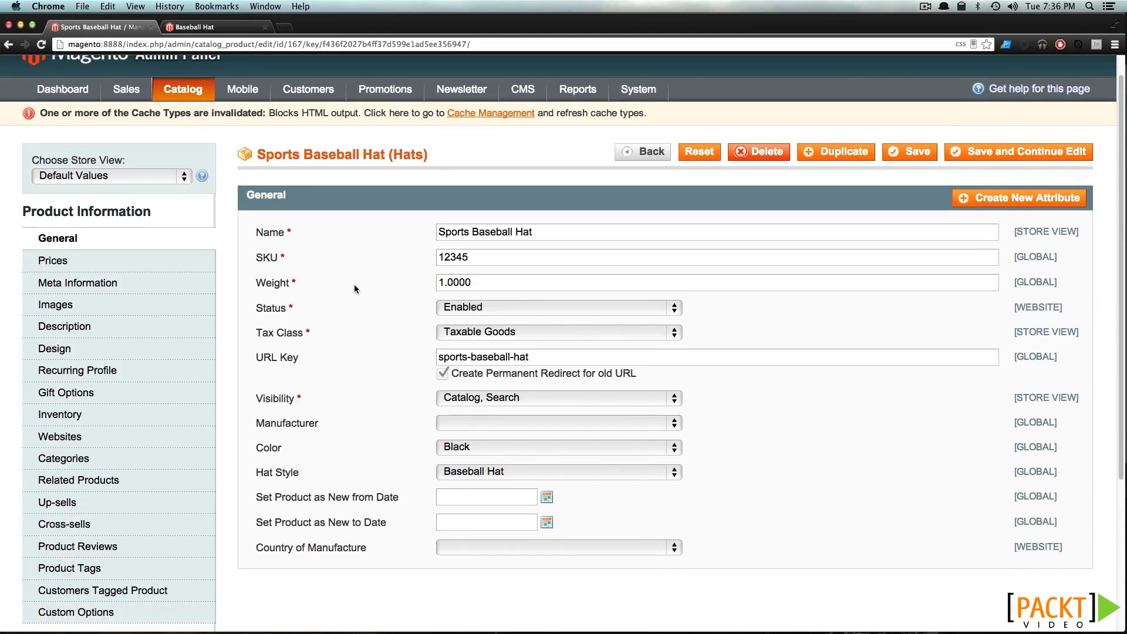
{"action": "scroll", "coordinate": [238, 452], "scroll_direction": "down", "scroll_amount": 4}
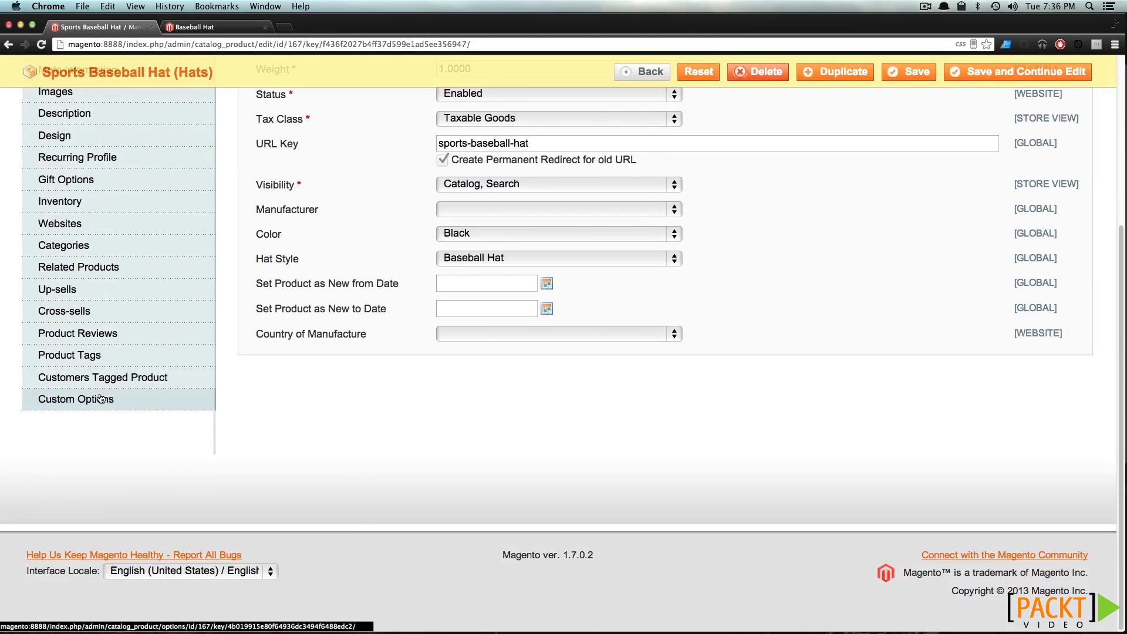
{"action": "left_click", "coordinate": [105, 400]}
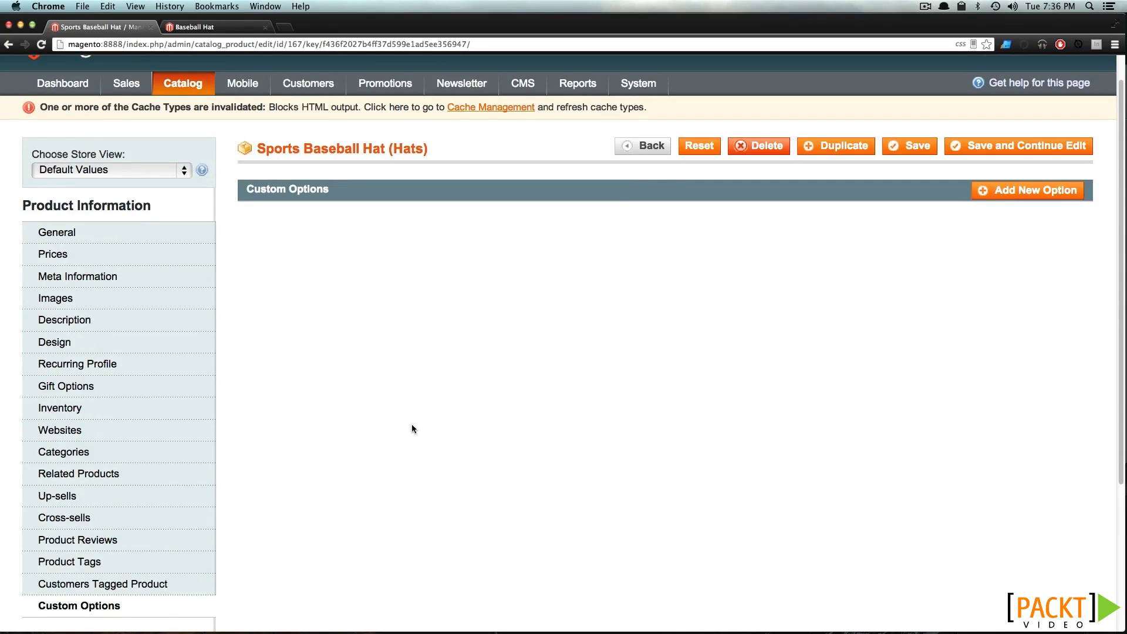
{"action": "left_click", "coordinate": [1043, 197]}
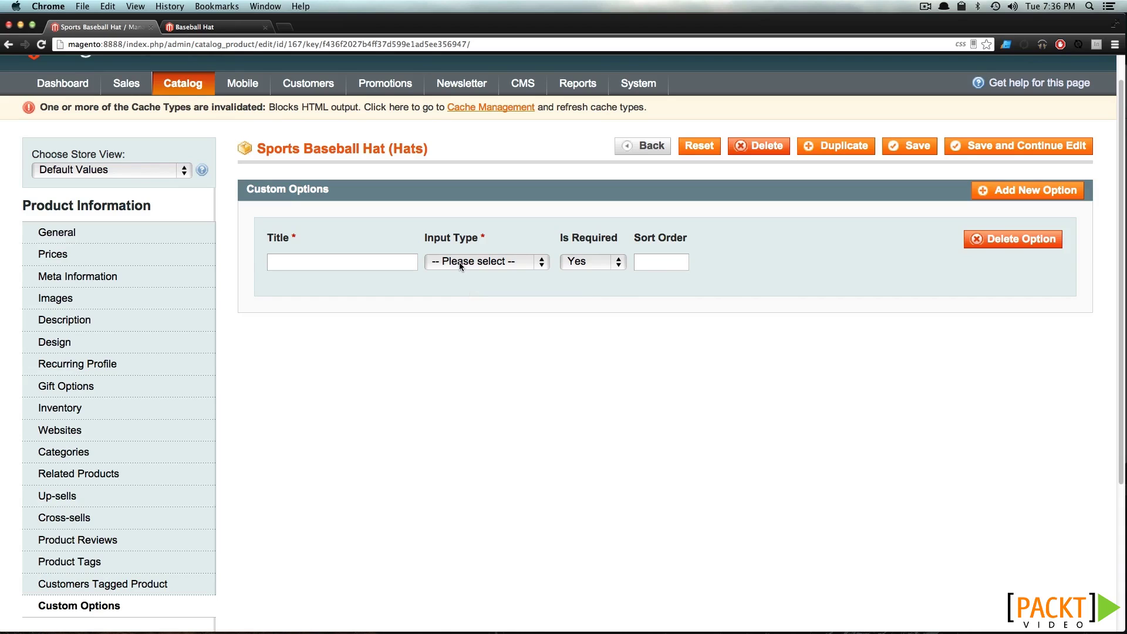
Make the option a non-required Drop-down titled 'Signature' with sort order 0
{"action": "left_click", "coordinate": [461, 264]}
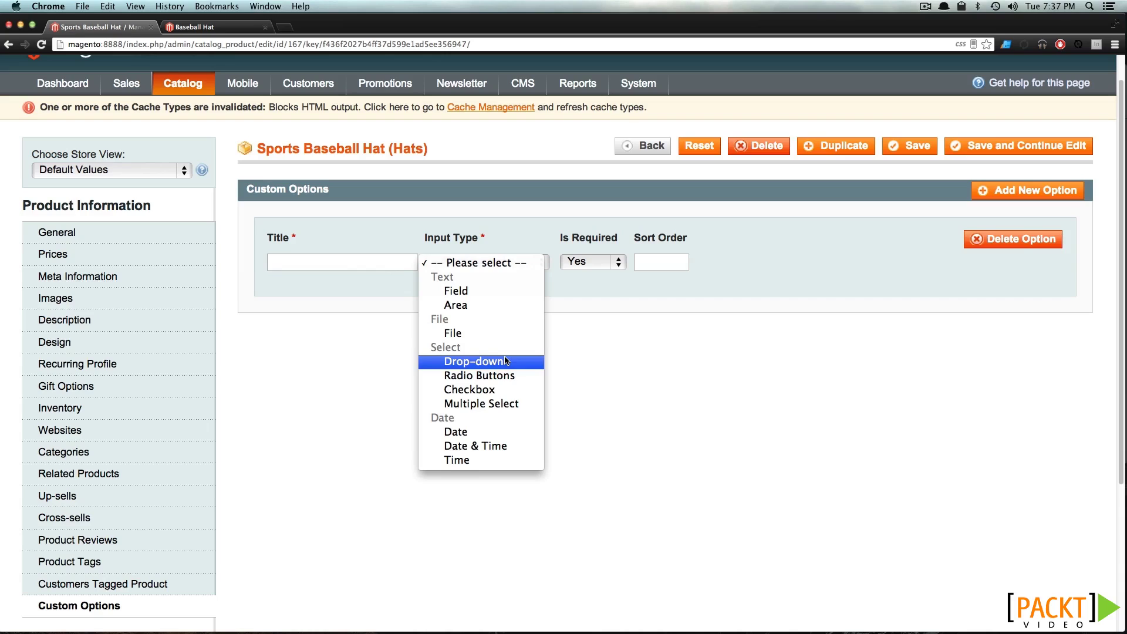
{"action": "left_click", "coordinate": [506, 360]}
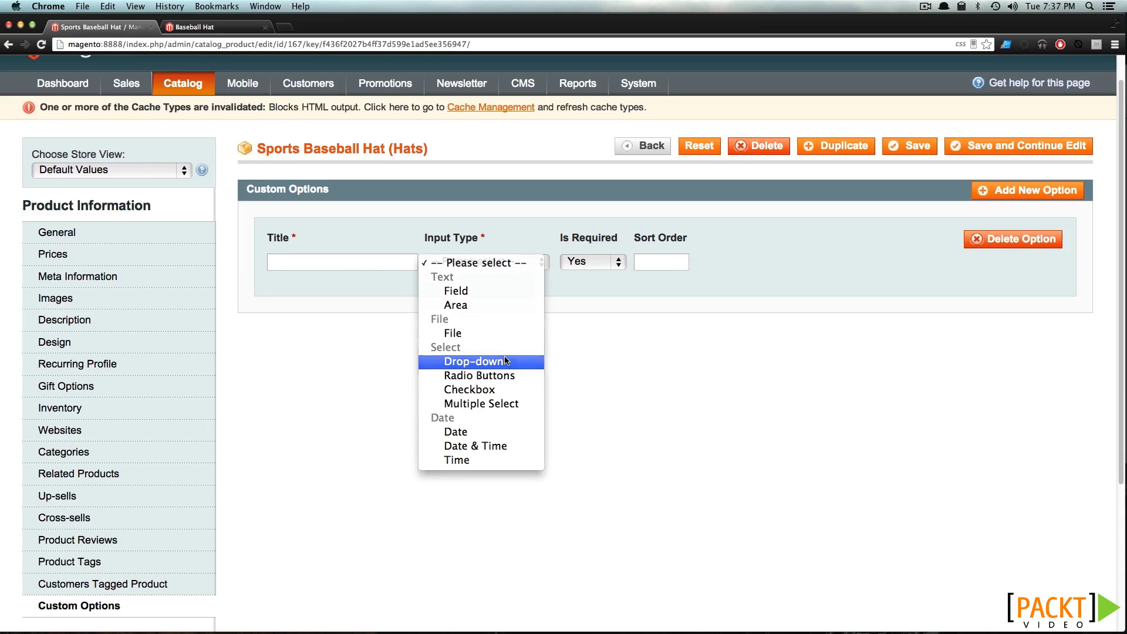
{"action": "left_click", "coordinate": [349, 268]}
{"action": "type", "text": "Signature"}
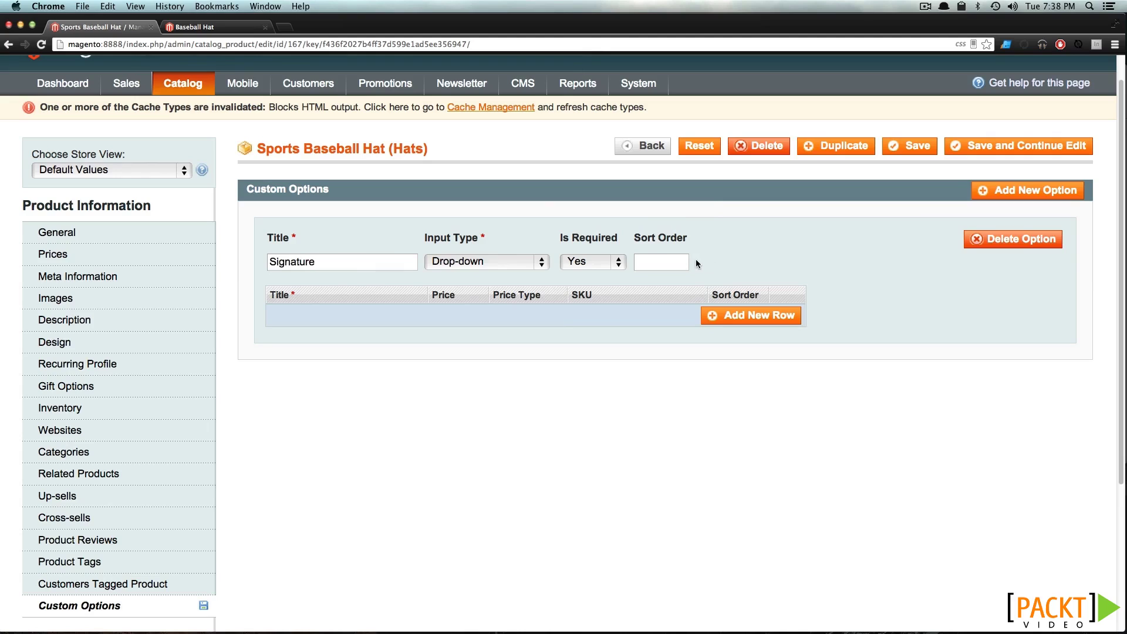
{"action": "left_click", "coordinate": [684, 262]}
{"action": "type", "text": "0"}
{"action": "left_click", "coordinate": [621, 263]}
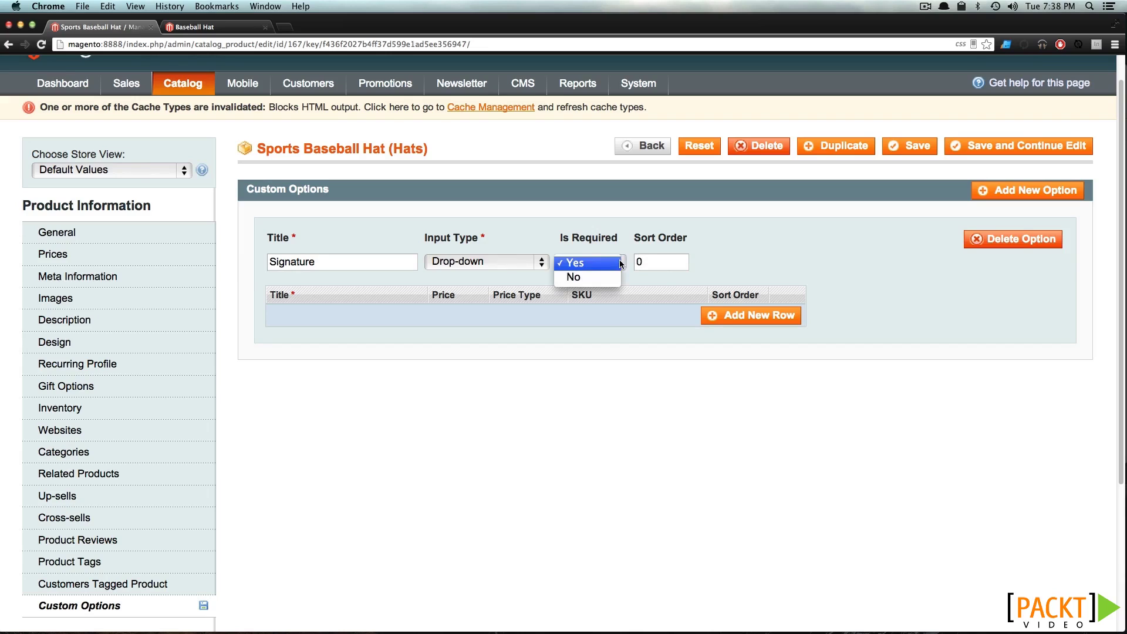
{"action": "left_click", "coordinate": [608, 281]}
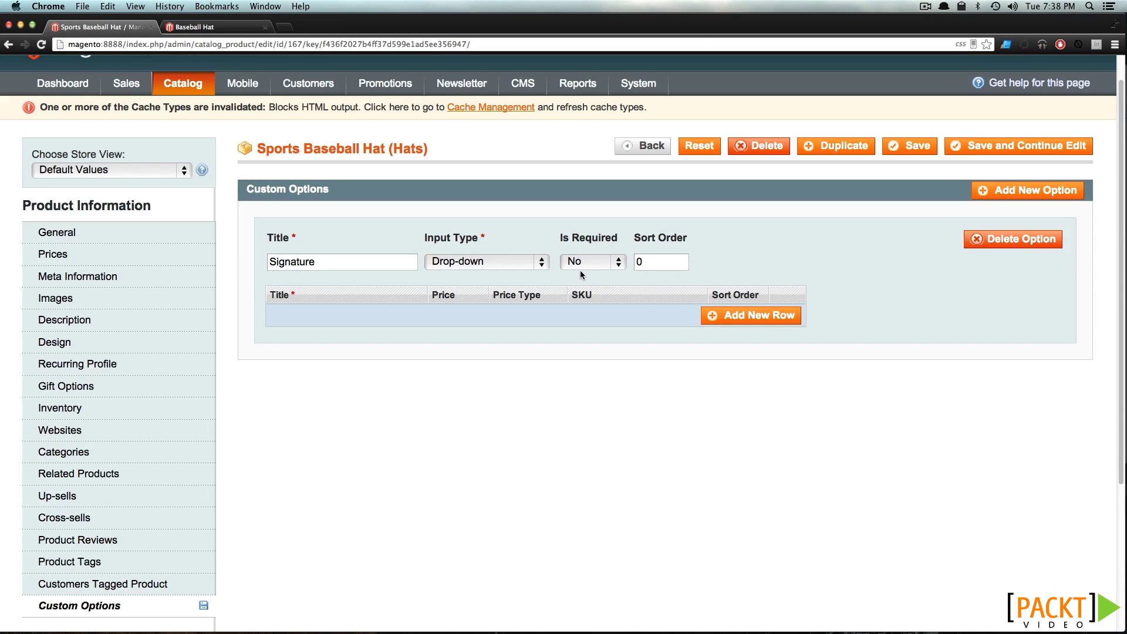
{"action": "left_click", "coordinate": [744, 317]}
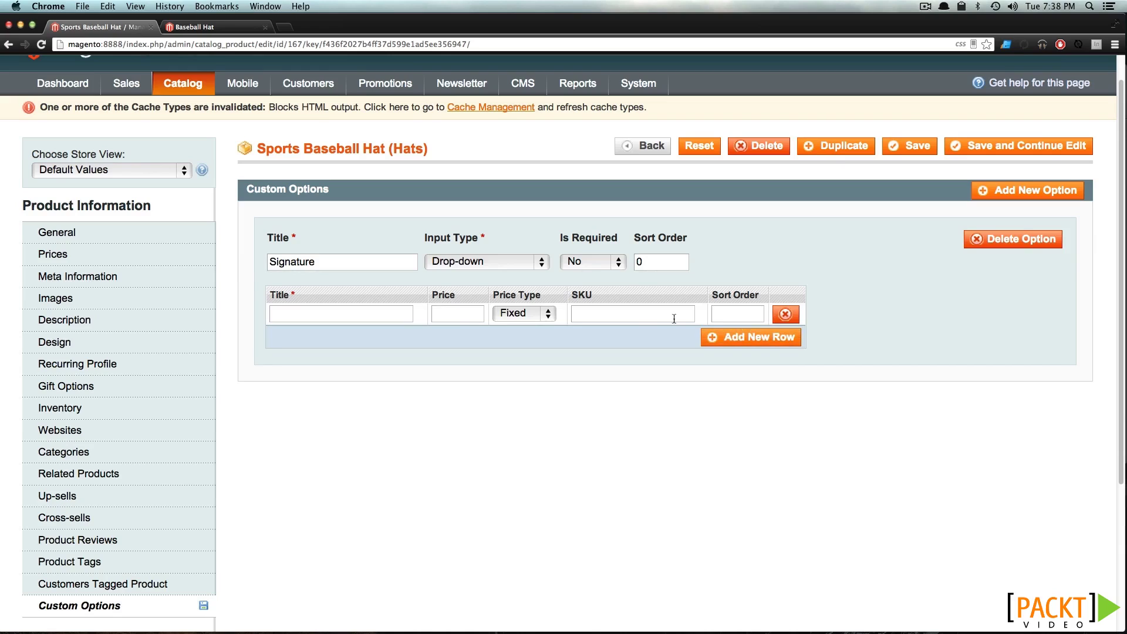
Fill in the first value: Player 1, SKU 12345-1, price 20, sort order 0
{"action": "type", "text": "Player 1"}
{"action": "left_click", "coordinate": [594, 316]}
{"action": "type", "text": "12345"}
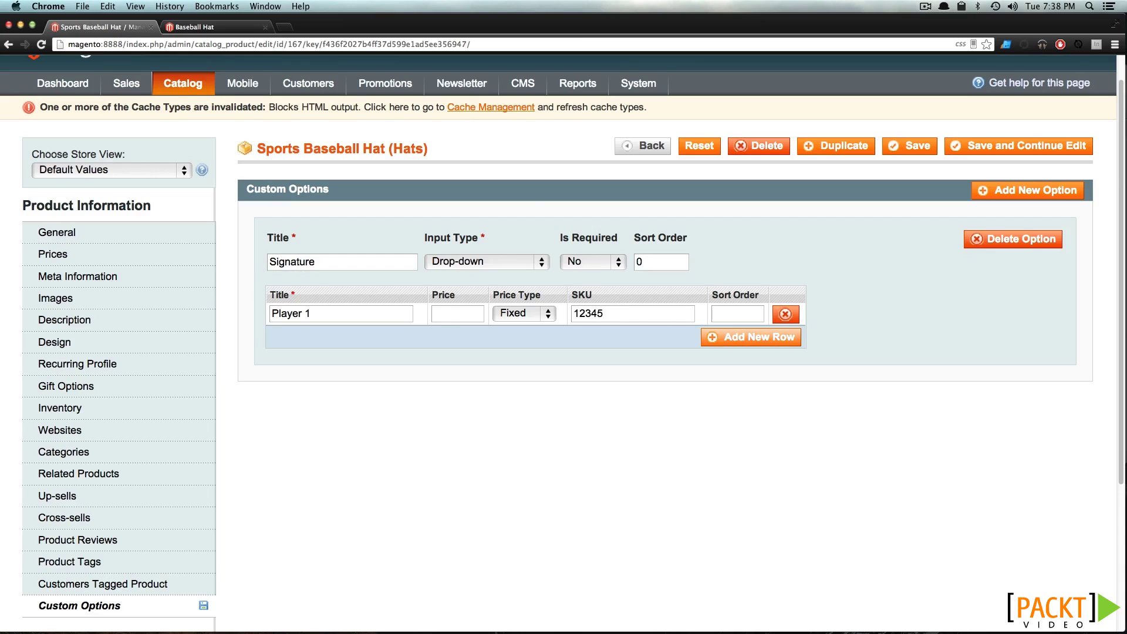
{"action": "type", "text": "-1"}
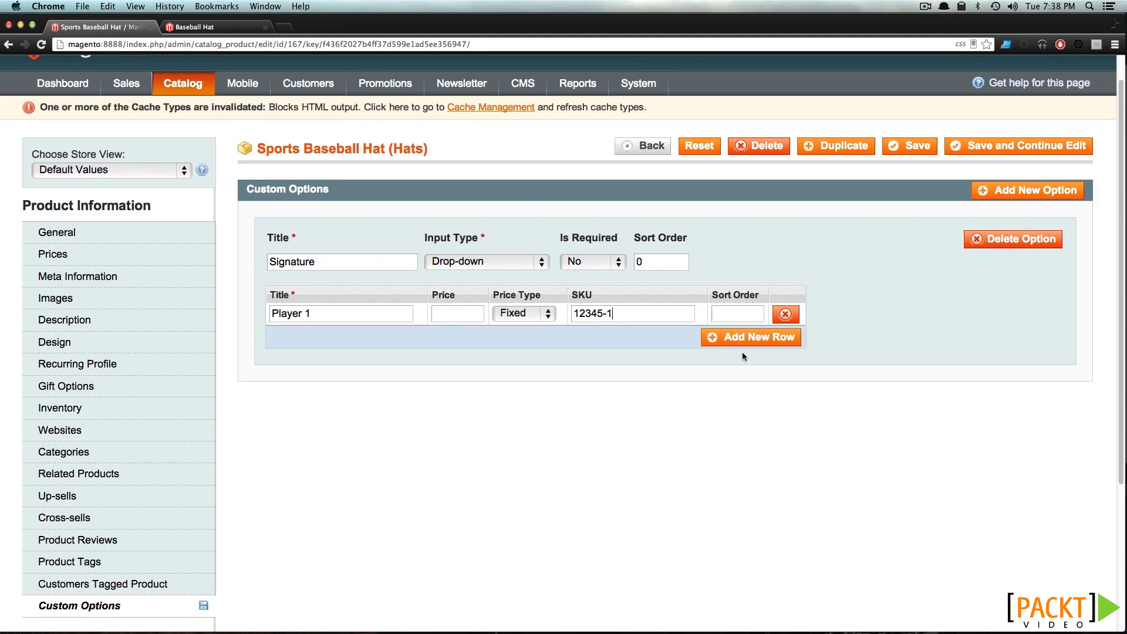
{"action": "left_click_drag", "start_coordinate": [612, 312], "coordinate": [578, 308]}
{"action": "left_click", "coordinate": [682, 314]}
{"action": "scroll", "coordinate": [467, 315], "scroll_direction": "up", "scroll_amount": 1}
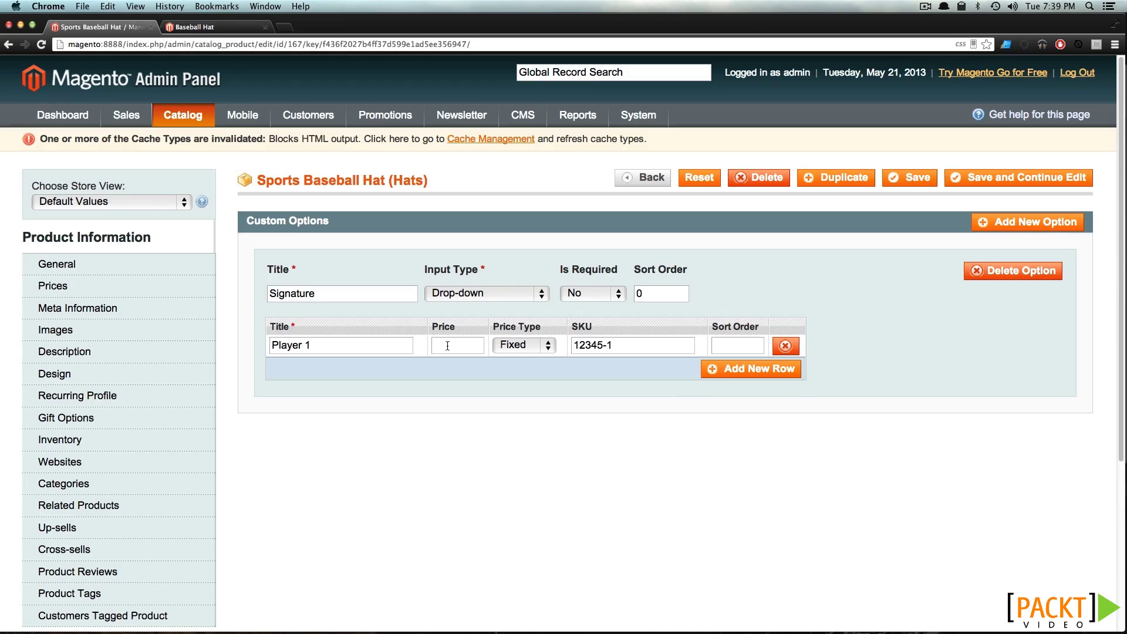
{"action": "left_click", "coordinate": [447, 345]}
{"action": "type", "text": "20"}
{"action": "left_click", "coordinate": [755, 344]}
{"action": "type", "text": "0"}
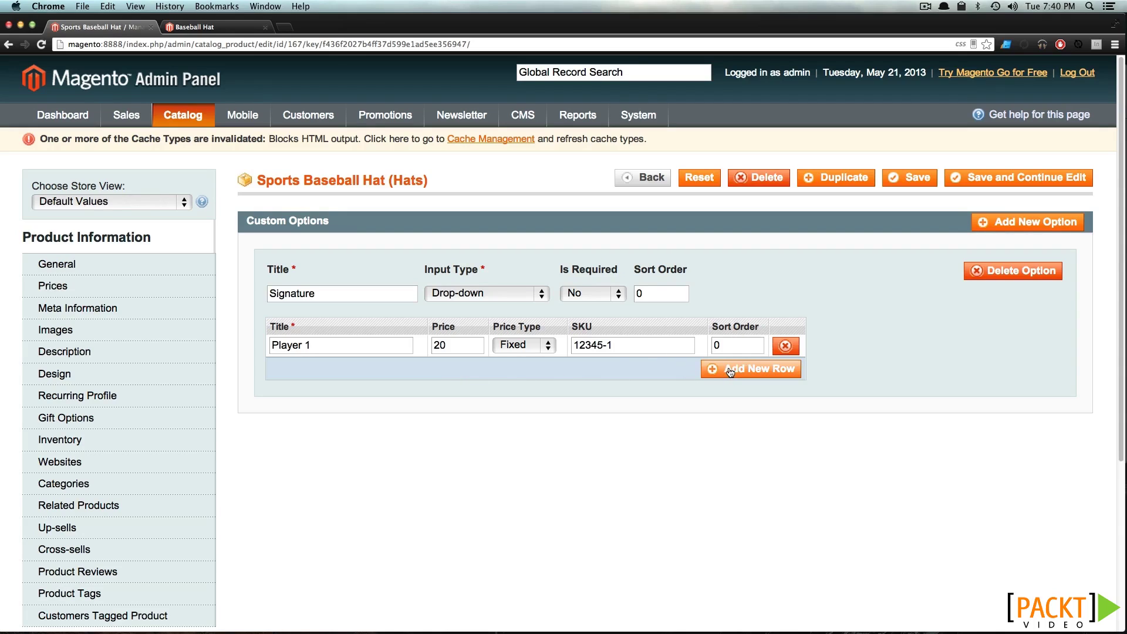
Add a Player 2 value with Fixed price 40, SKU 12345-2 and sort order 1
{"action": "left_click", "coordinate": [729, 372]}
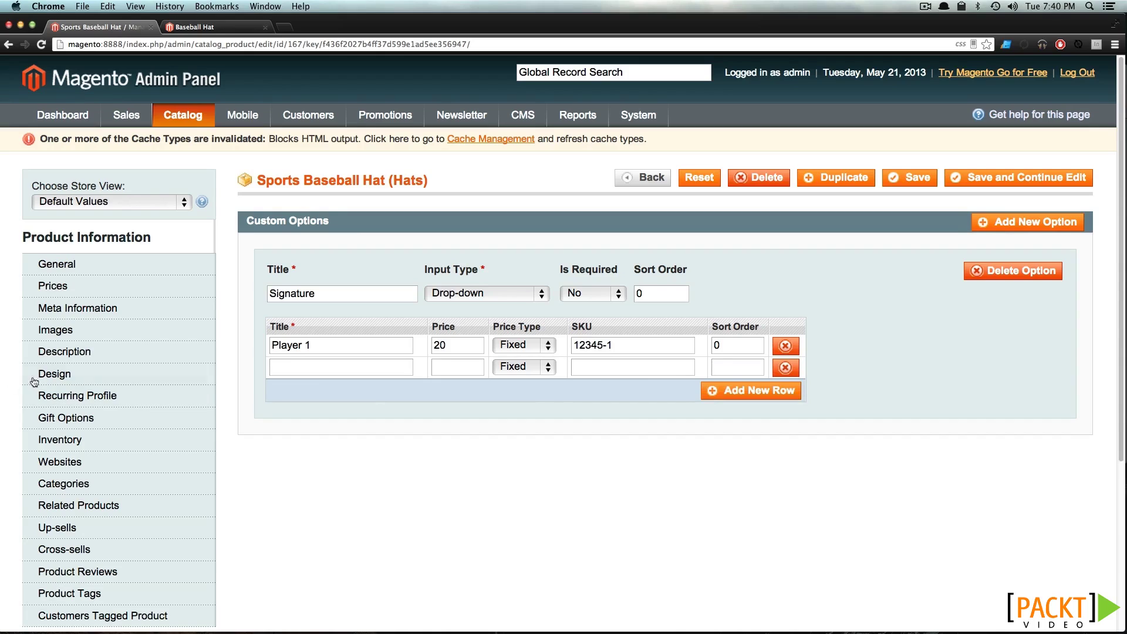
{"action": "left_click", "coordinate": [277, 369]}
{"action": "type", "text": "Player 2"}
{"action": "type", "text": "40"}
{"action": "type", "text": "12345"}
{"action": "type", "text": "-1"}
{"action": "key", "text": "BackSpace"}
{"action": "type", "text": "2"}
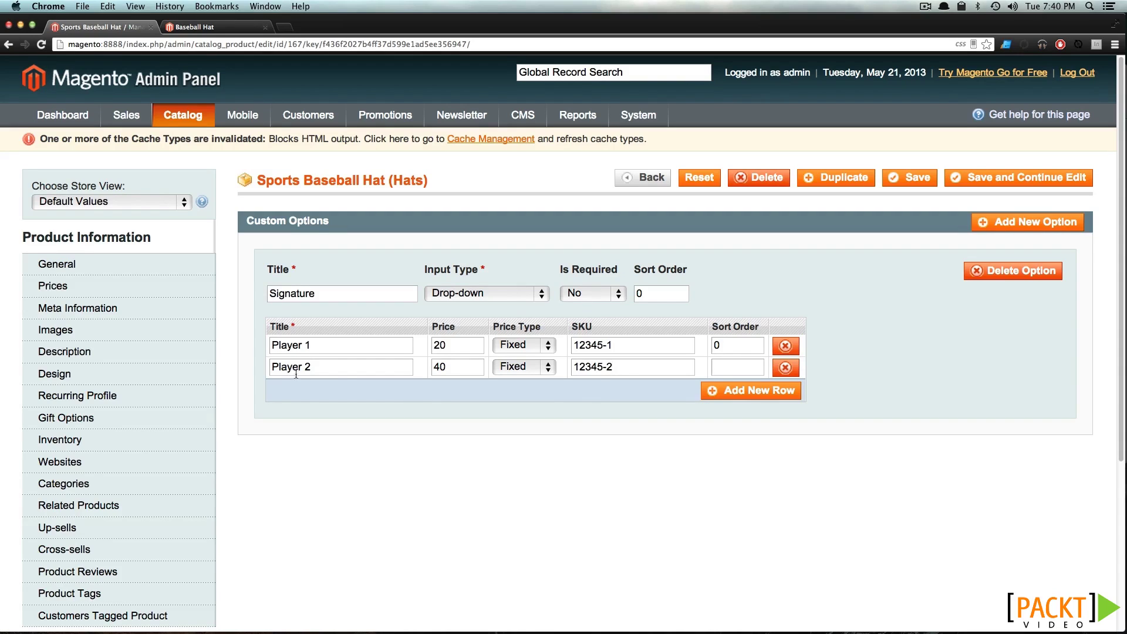
{"action": "left_click", "coordinate": [713, 369]}
{"action": "type", "text": "1"}
{"action": "left_click", "coordinate": [524, 369]}
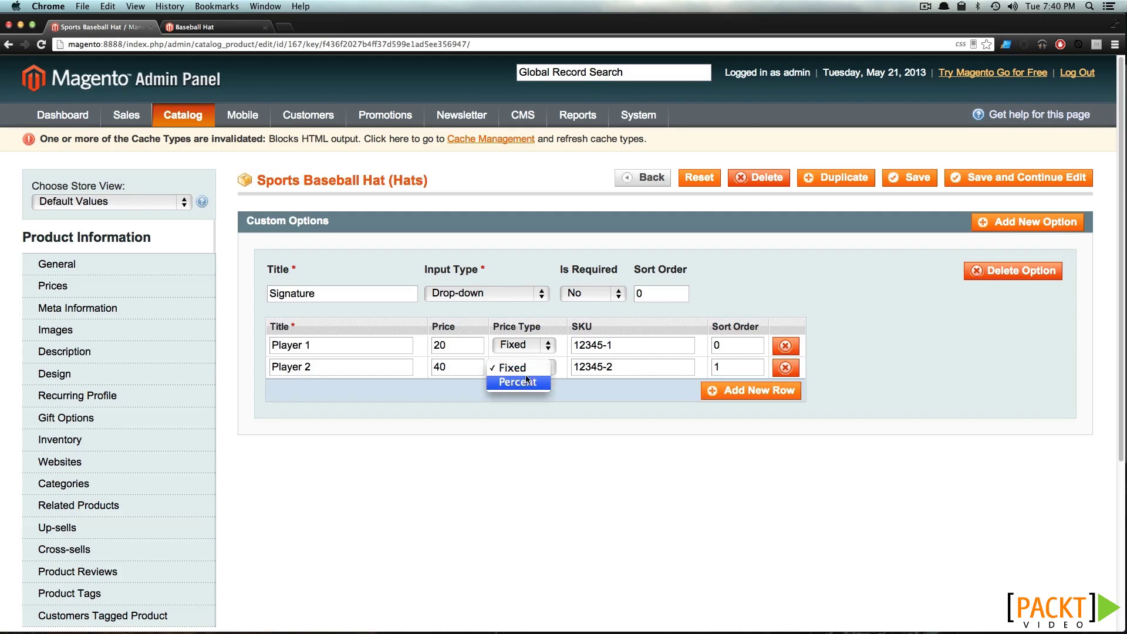
{"action": "left_click", "coordinate": [535, 374]}
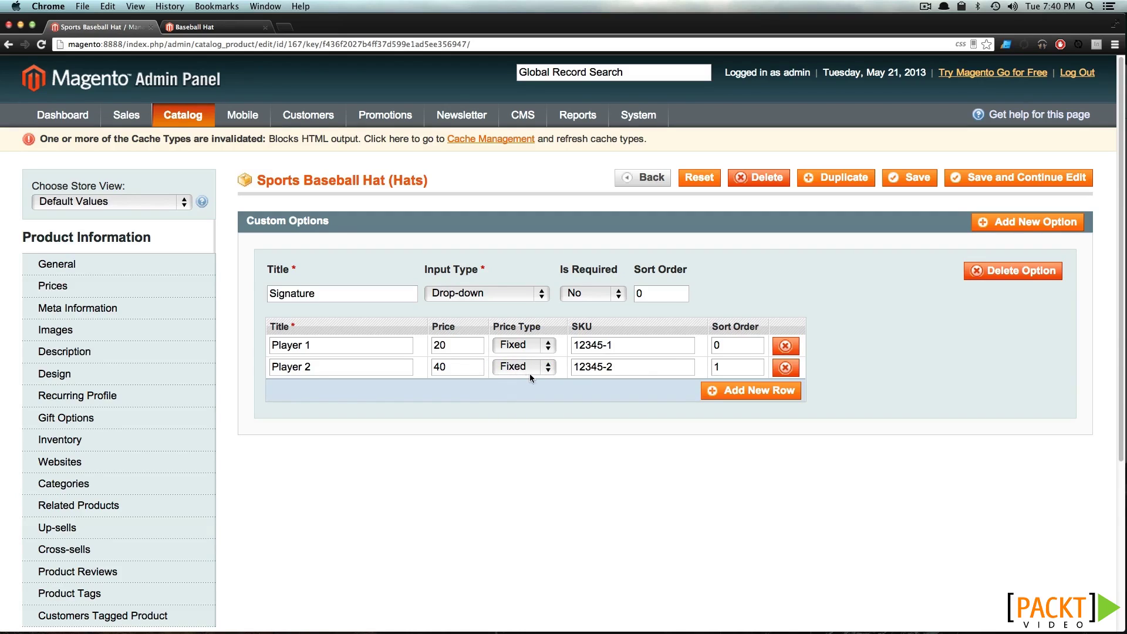
{"action": "left_click", "coordinate": [468, 366]}
Add a Player 3 value priced 200 with sort order 2, then save the hat
{"action": "left_click", "coordinate": [759, 398]}
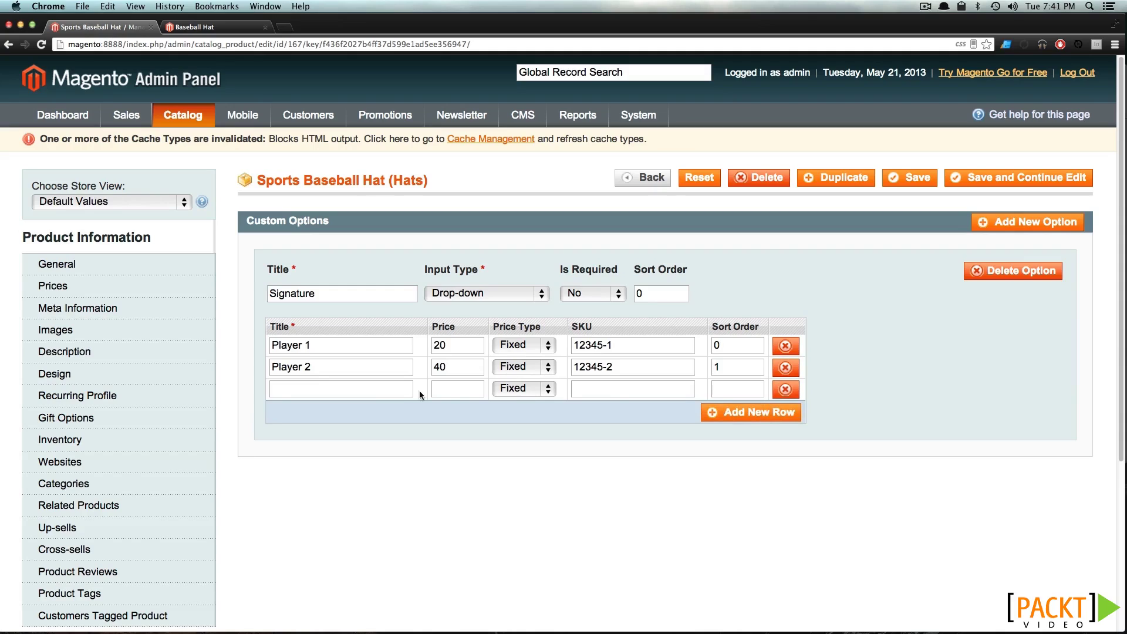
{"action": "left_click", "coordinate": [381, 392]}
{"action": "type", "text": "Player 3"}
{"action": "type", "text": "200"}
{"action": "left_click", "coordinate": [622, 393]}
{"action": "type", "text": "1234"}
{"action": "type", "text": "5-3"}
{"action": "left_click", "coordinate": [726, 392]}
{"action": "type", "text": "2"}
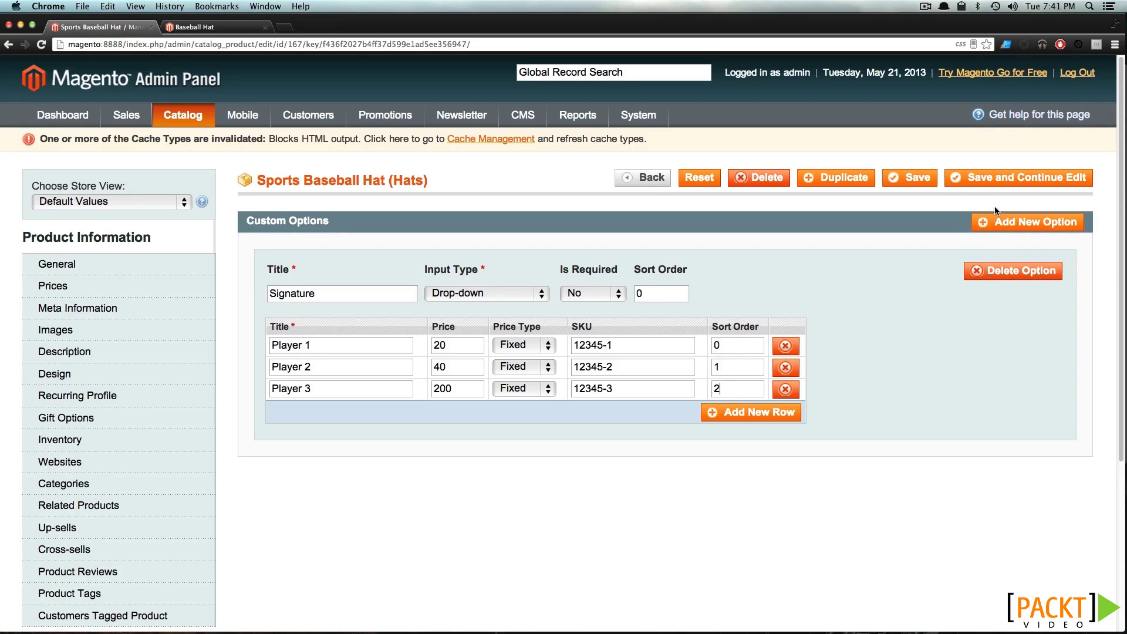
{"action": "left_click", "coordinate": [908, 179]}
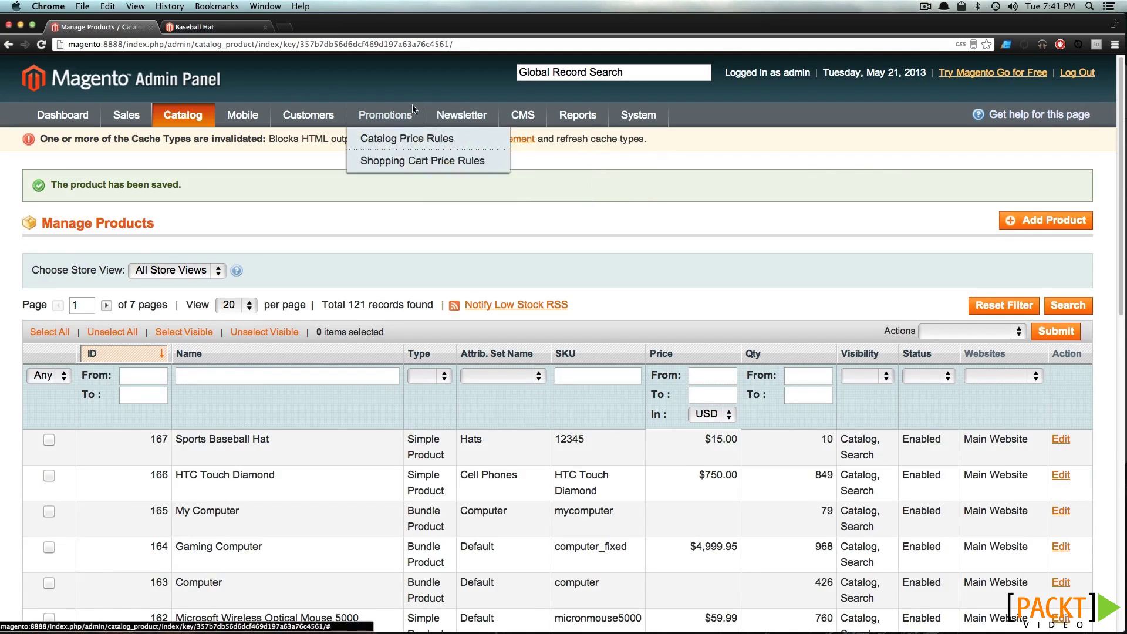
On the storefront, add a plain Sports Baseball Hat to the cart at $15.00
{"action": "left_click", "coordinate": [222, 30]}
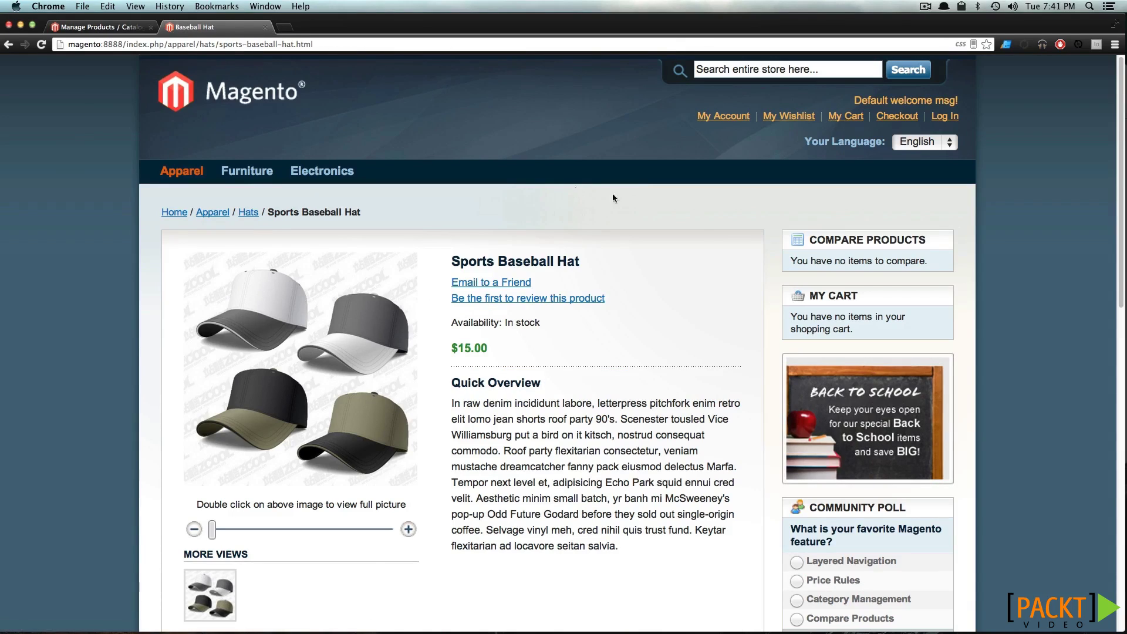
{"action": "scroll", "coordinate": [723, 236], "scroll_direction": "down", "scroll_amount": 5}
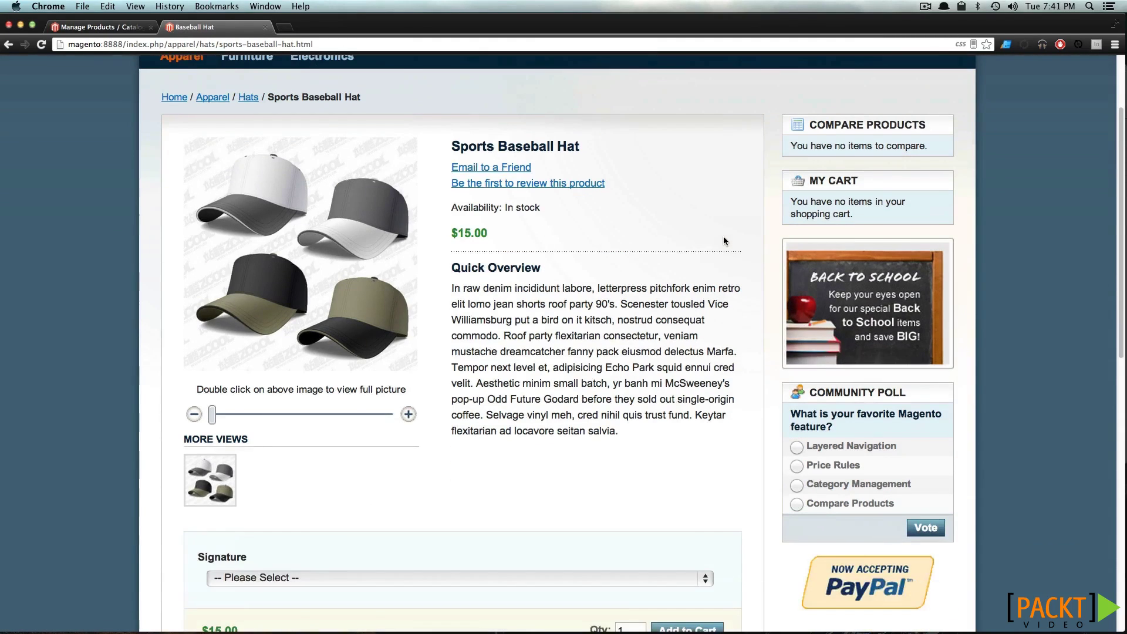
{"action": "scroll", "coordinate": [723, 236], "scroll_direction": "down", "scroll_amount": 5}
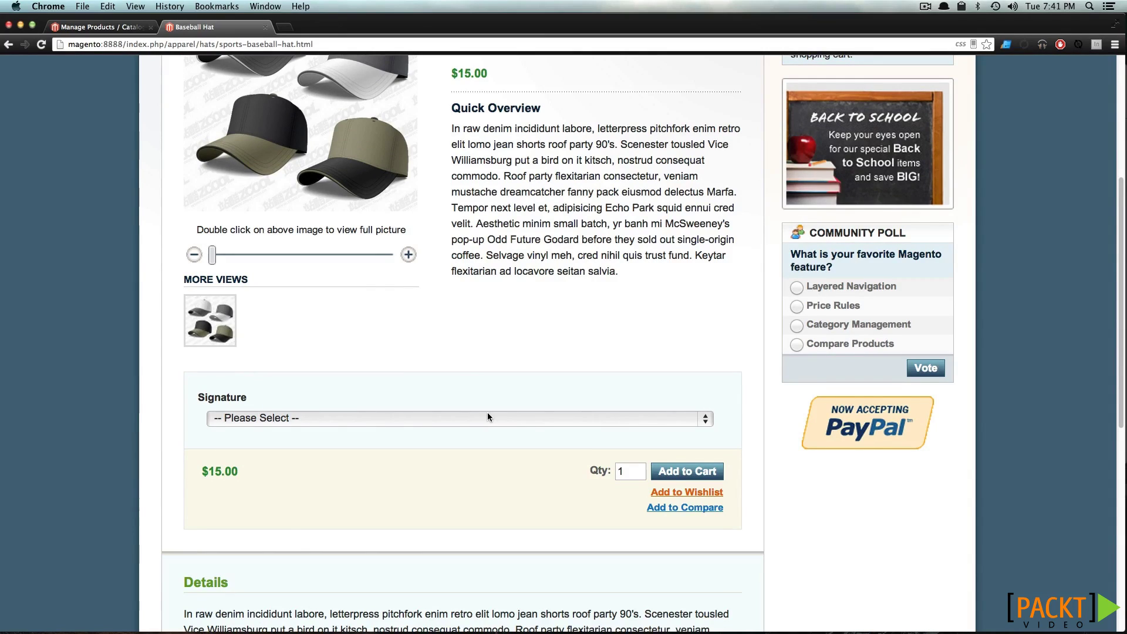
{"action": "left_click", "coordinate": [709, 481]}
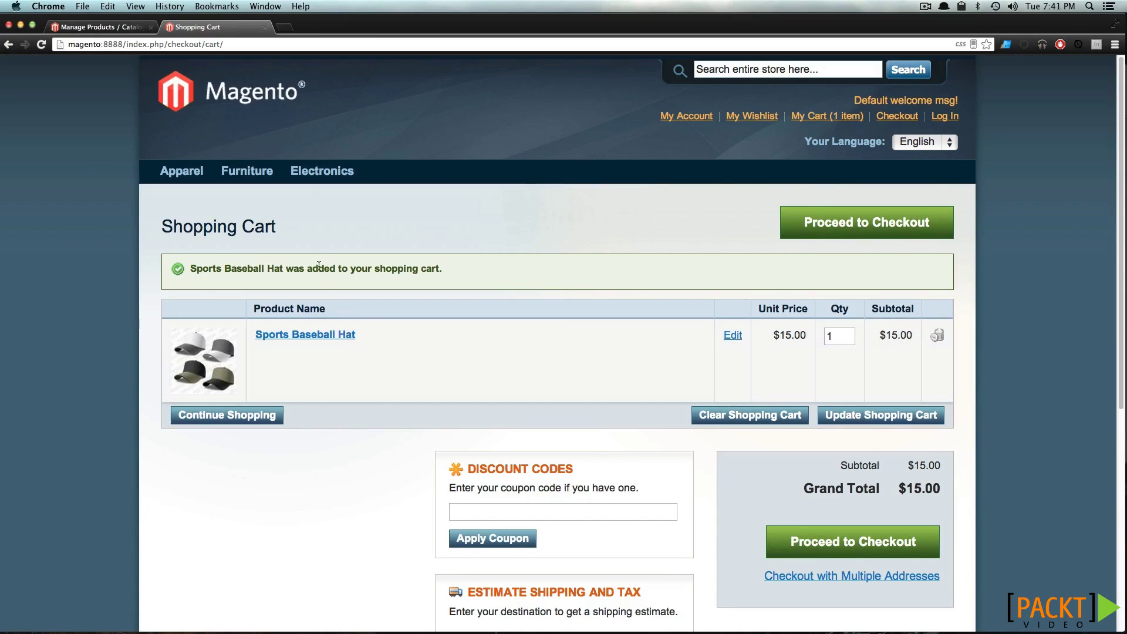
Return to the hat page and add another with the Player 3 signature (+$200.00), at $215.00
{"action": "left_click", "coordinate": [4, 46]}
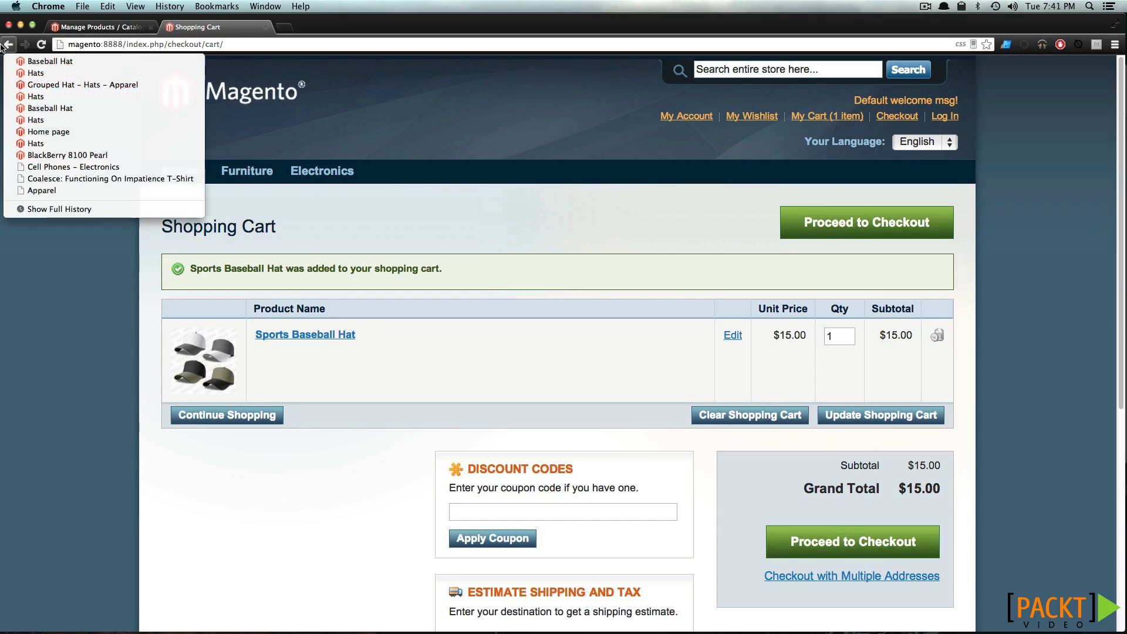
{"action": "left_click", "coordinate": [46, 62]}
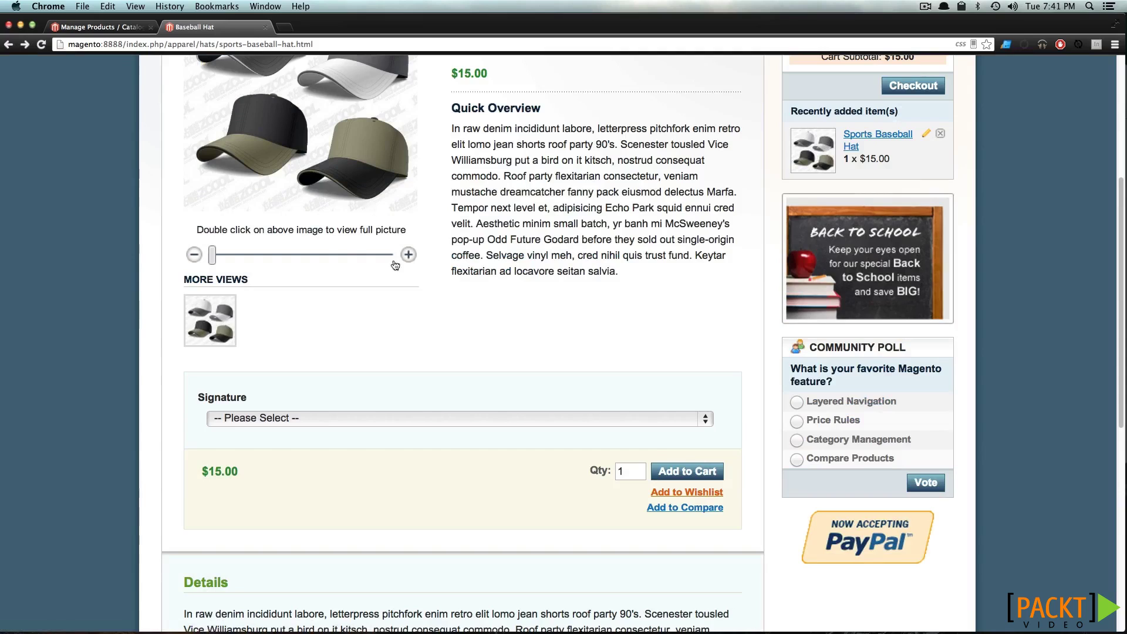
{"action": "left_click", "coordinate": [464, 423]}
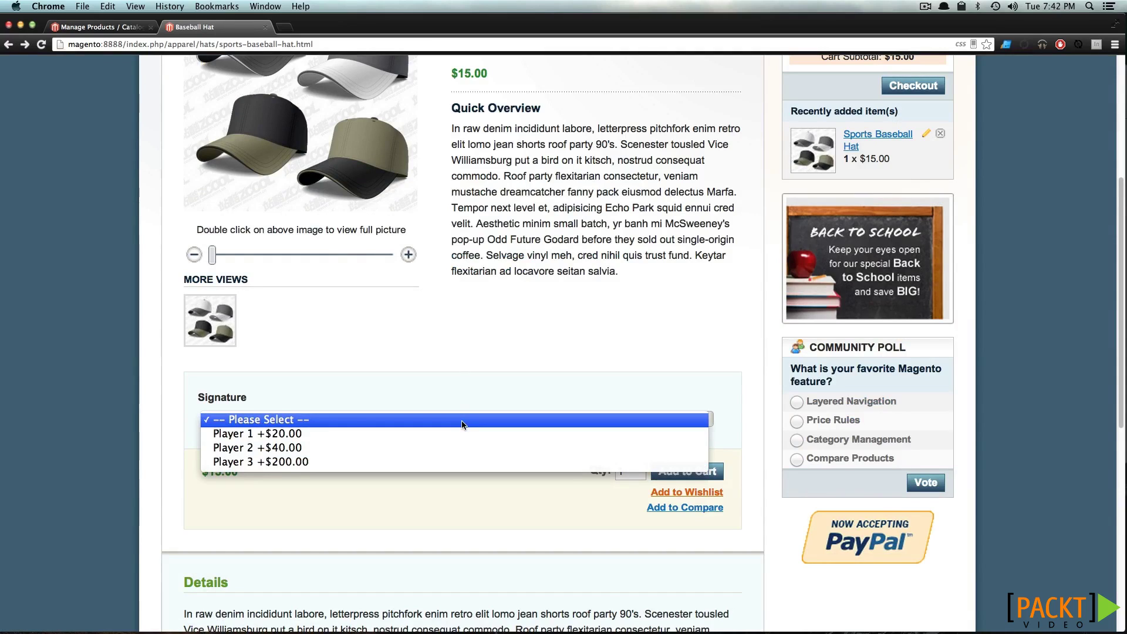
{"action": "left_click", "coordinate": [436, 463]}
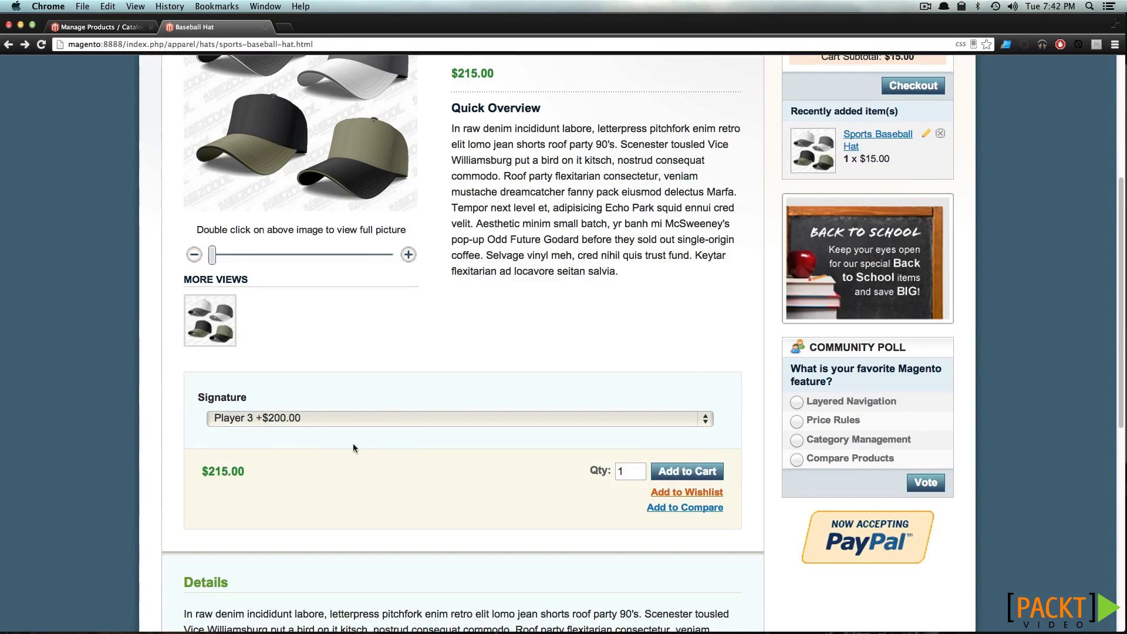
{"action": "left_click_drag", "start_coordinate": [245, 469], "coordinate": [202, 470]}
{"action": "left_click", "coordinate": [283, 466]}
{"action": "left_click", "coordinate": [693, 478]}
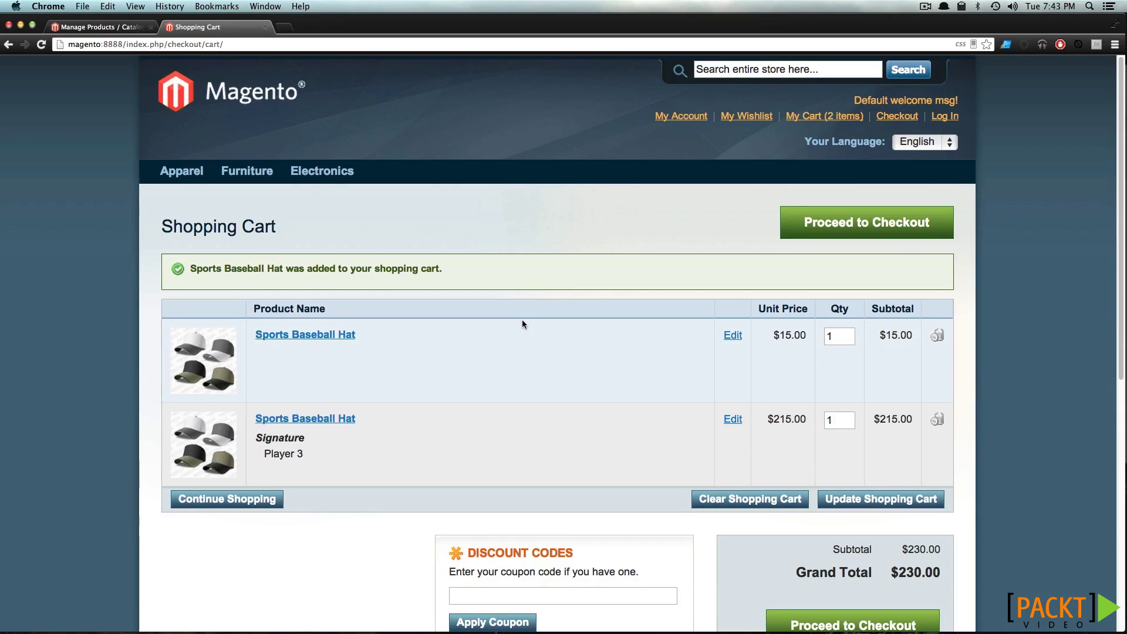
In admin, inspect the Sports Baseball Hat's custom options, leaving the Signature input type as Drop-down
{"action": "left_click", "coordinate": [63, 23]}
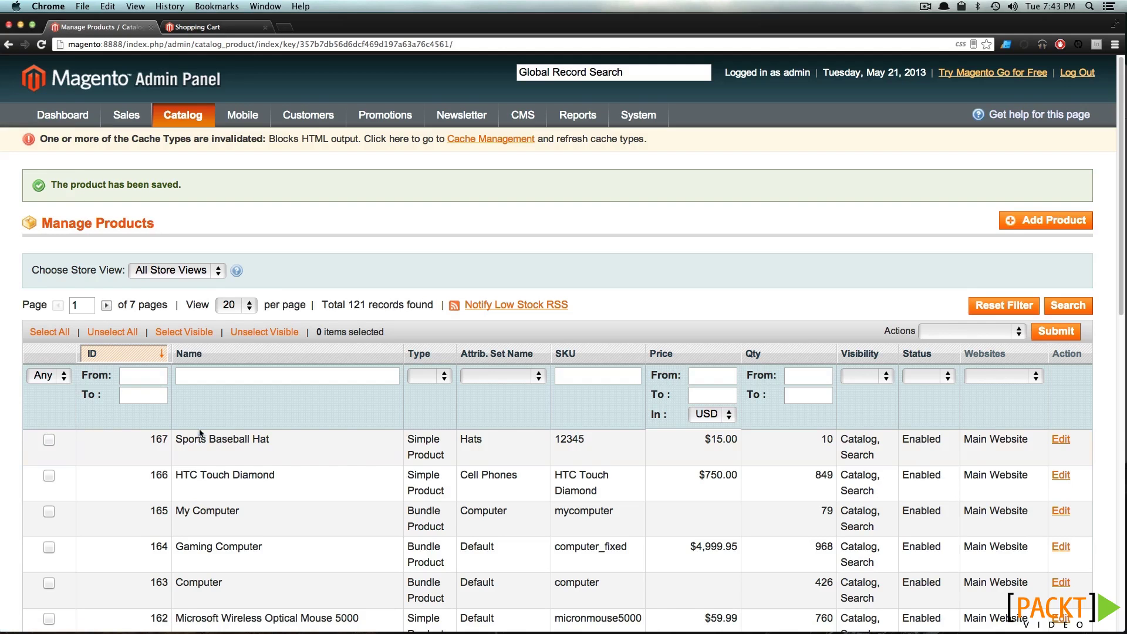
{"action": "left_click", "coordinate": [260, 446]}
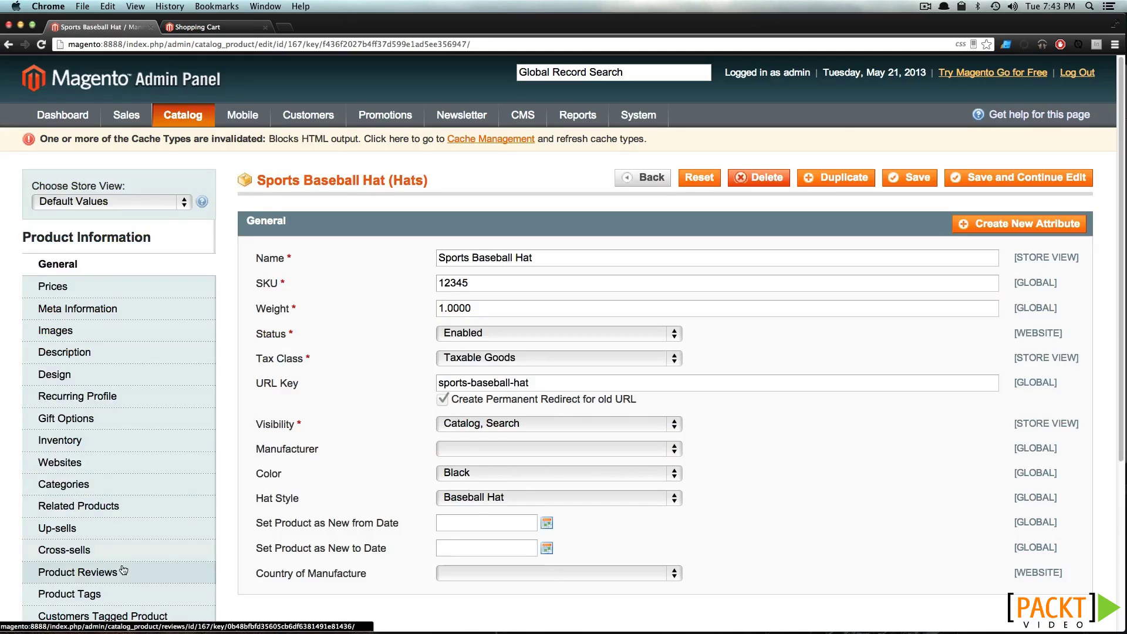
{"action": "scroll", "coordinate": [176, 481], "scroll_direction": "down", "scroll_amount": 5}
{"action": "left_click", "coordinate": [126, 428]}
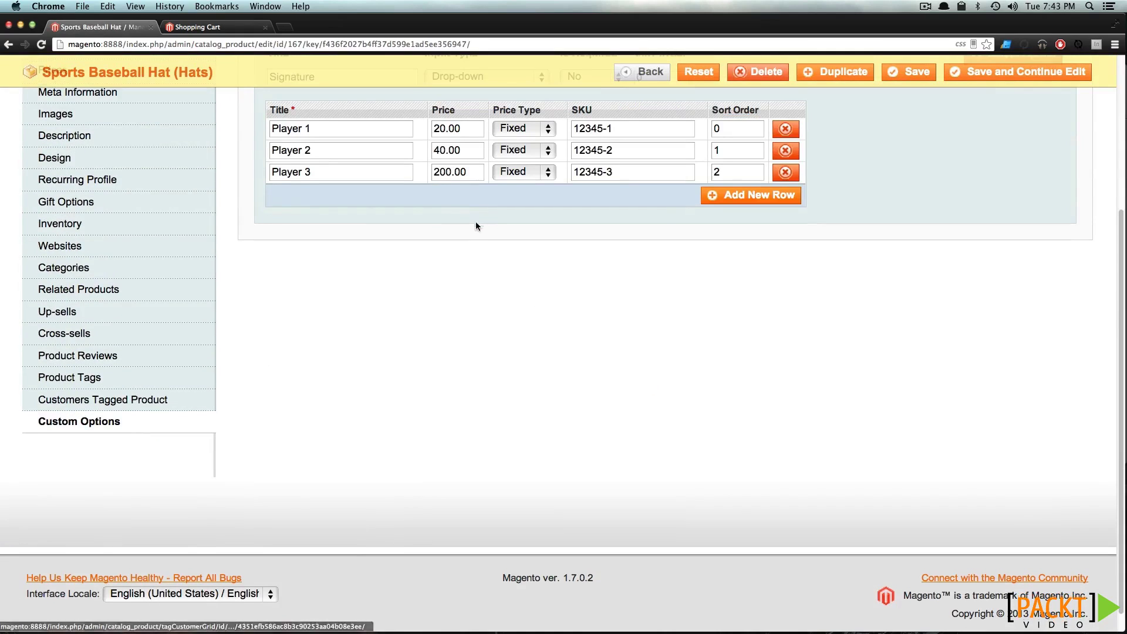
{"action": "scroll", "coordinate": [476, 226], "scroll_direction": "up", "scroll_amount": 5}
{"action": "left_click", "coordinate": [496, 214]}
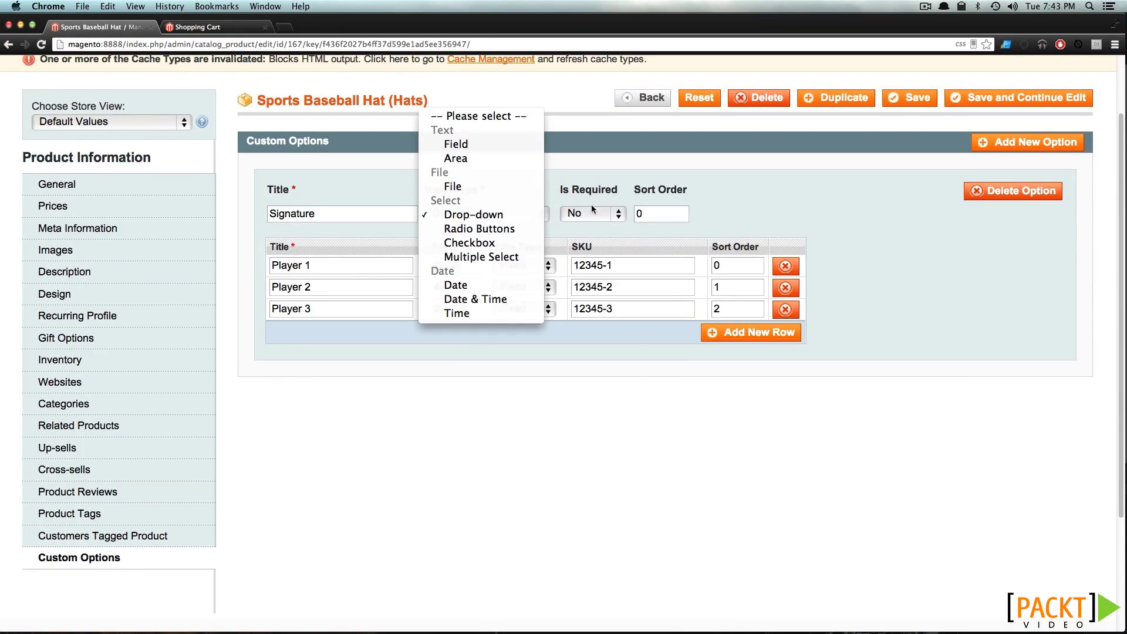
{"action": "left_click", "coordinate": [649, 162]}
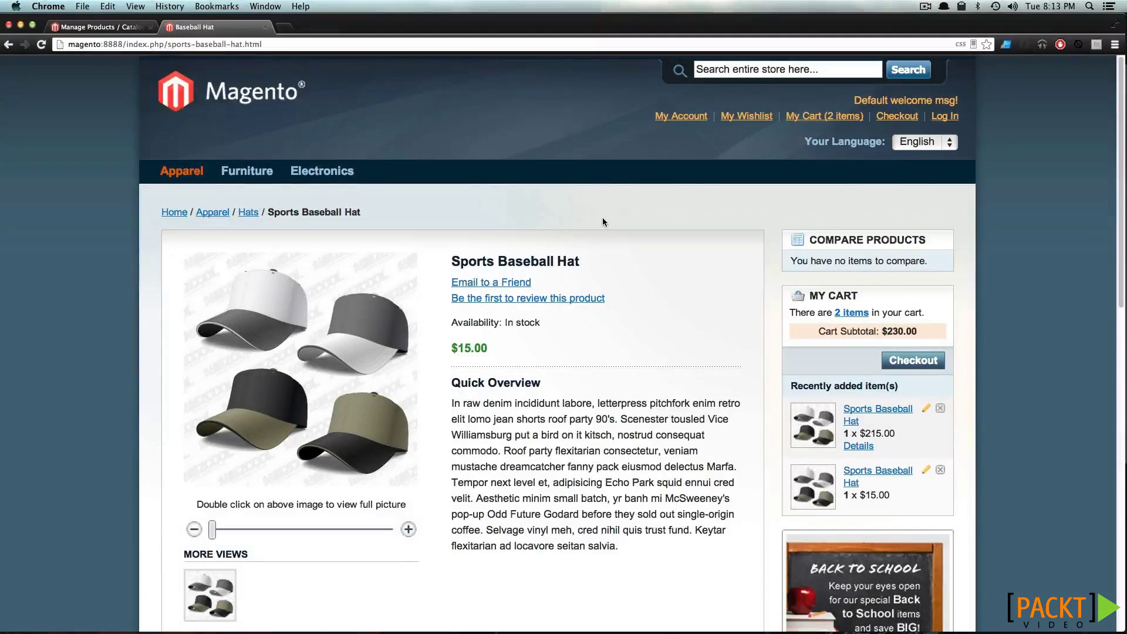
Choose the Player 1 signature (+$20.00) on the hat page, bringing the price to $35.00
{"action": "scroll", "coordinate": [680, 406], "scroll_direction": "down", "scroll_amount": 3}
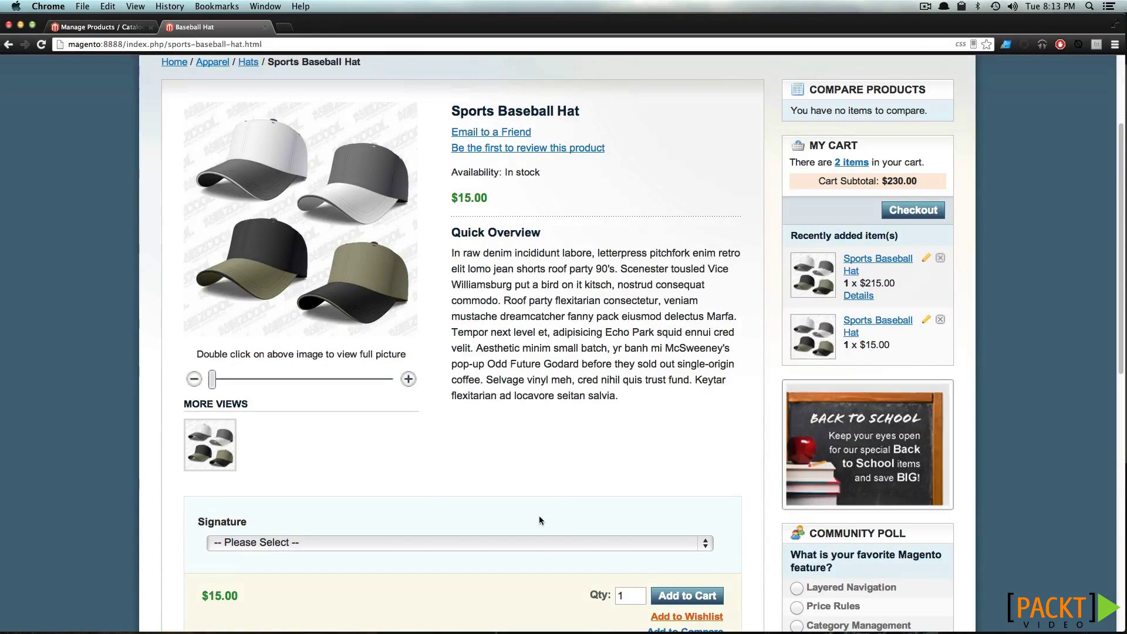
{"action": "scroll", "coordinate": [542, 521], "scroll_direction": "down", "scroll_amount": 1}
{"action": "left_click", "coordinate": [546, 510]}
{"action": "left_click", "coordinate": [545, 522]}
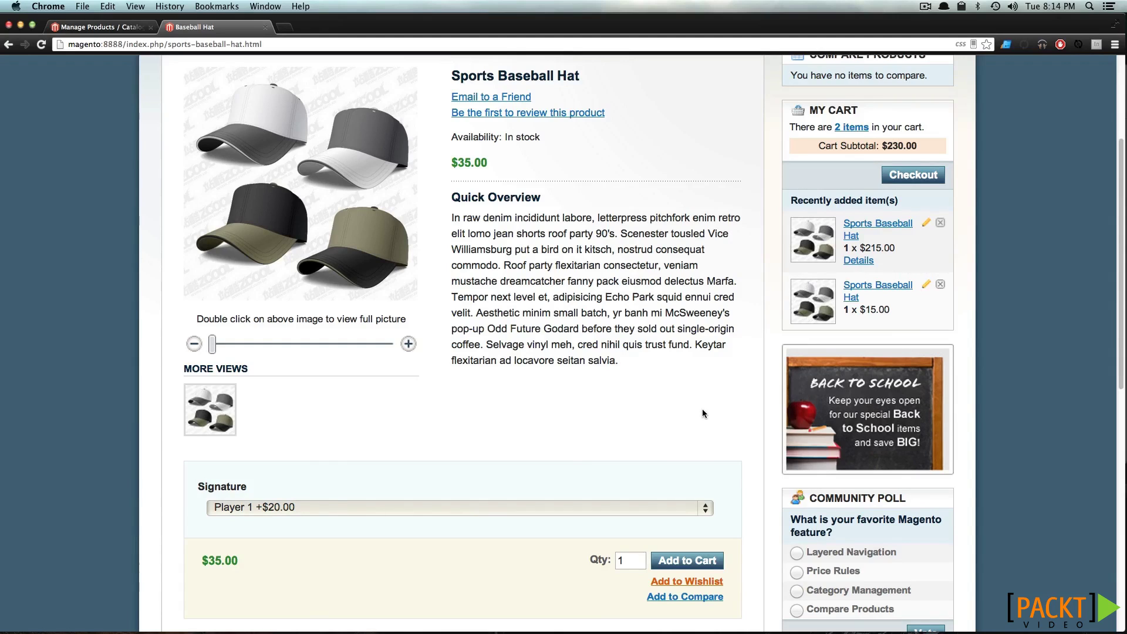
{"action": "scroll", "coordinate": [689, 381], "scroll_direction": "up", "scroll_amount": 5}
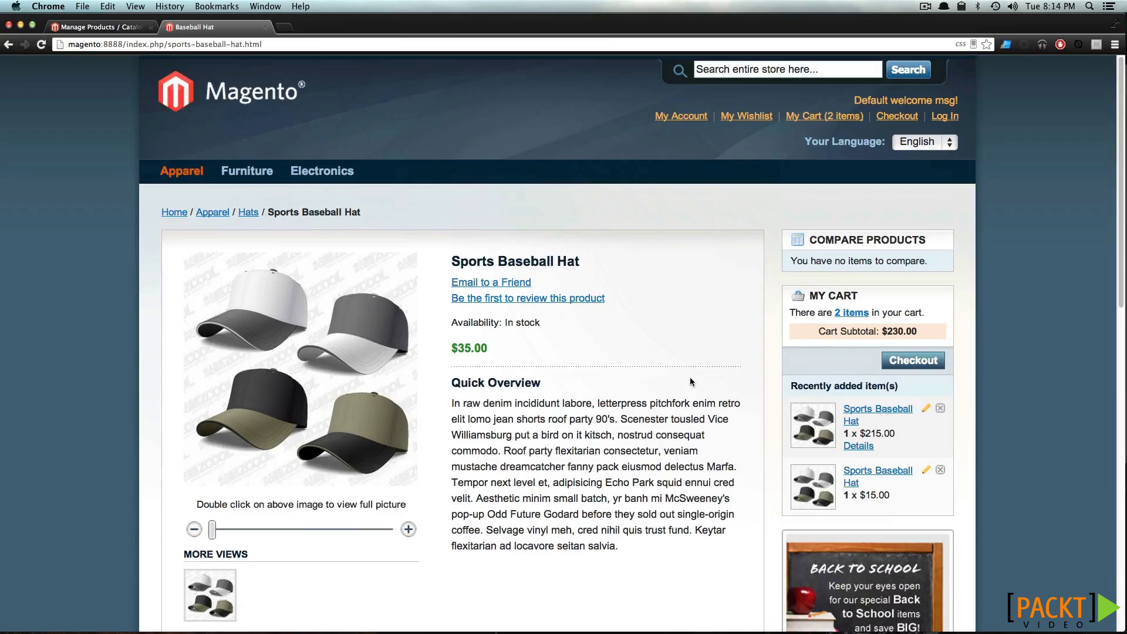
Start a new product with attribute set Hats, type Configurable Product, and Color as configurable attribute
{"action": "left_click", "coordinate": [83, 26]}
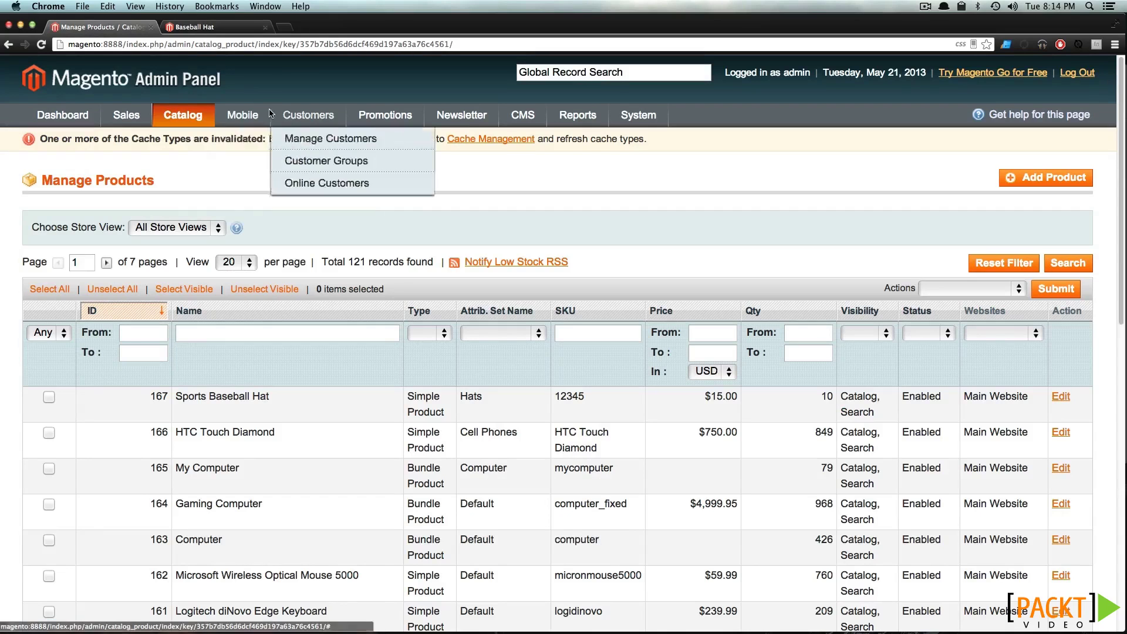
{"action": "left_click", "coordinate": [1051, 180]}
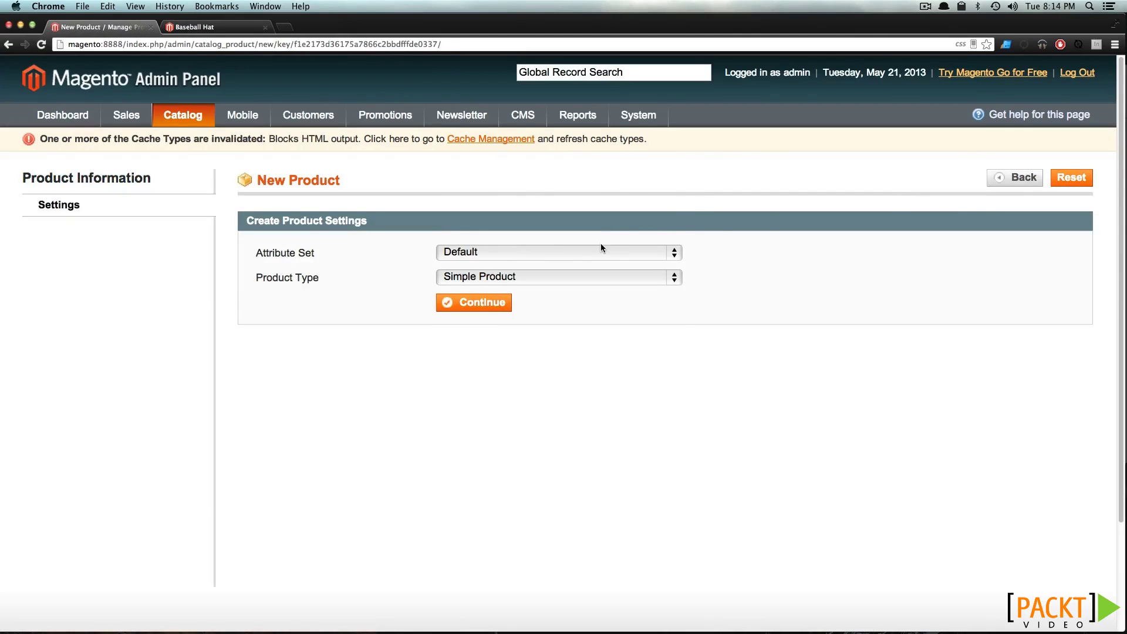
{"action": "left_click", "coordinate": [601, 247]}
{"action": "left_click", "coordinate": [592, 295]}
{"action": "left_click", "coordinate": [585, 279]}
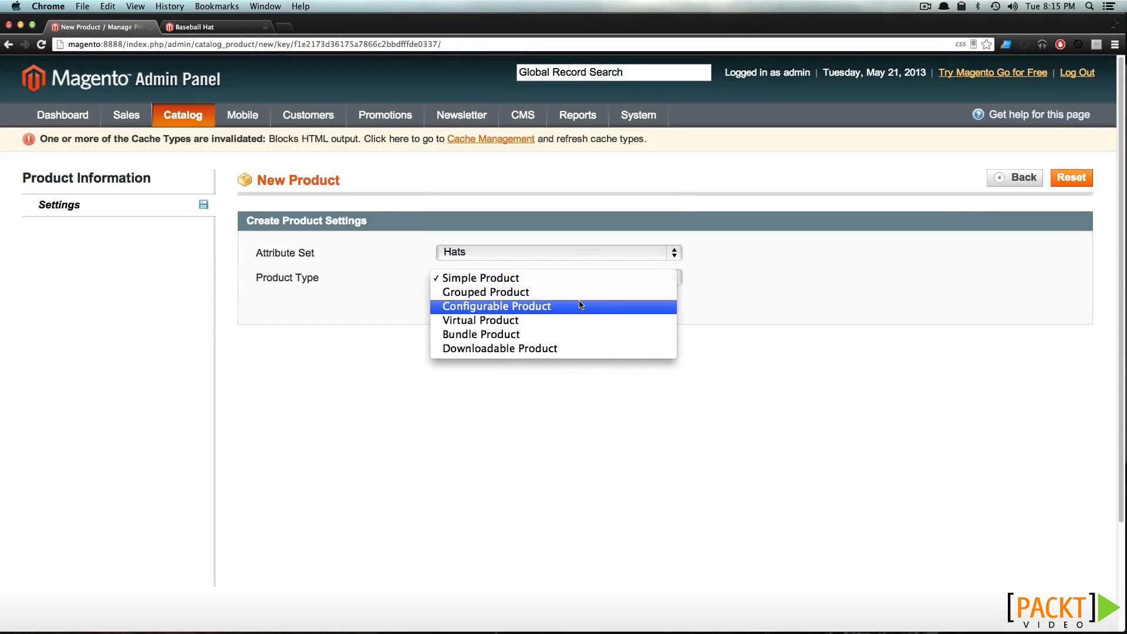
{"action": "left_click", "coordinate": [579, 305]}
{"action": "left_click", "coordinate": [475, 304]}
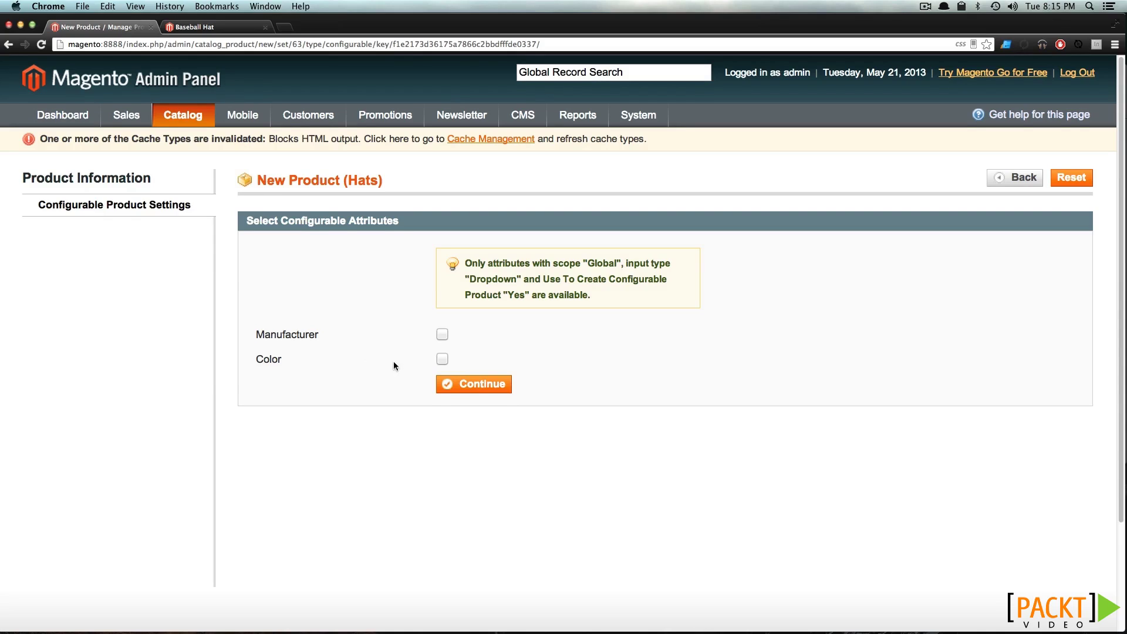
{"action": "left_click", "coordinate": [442, 360]}
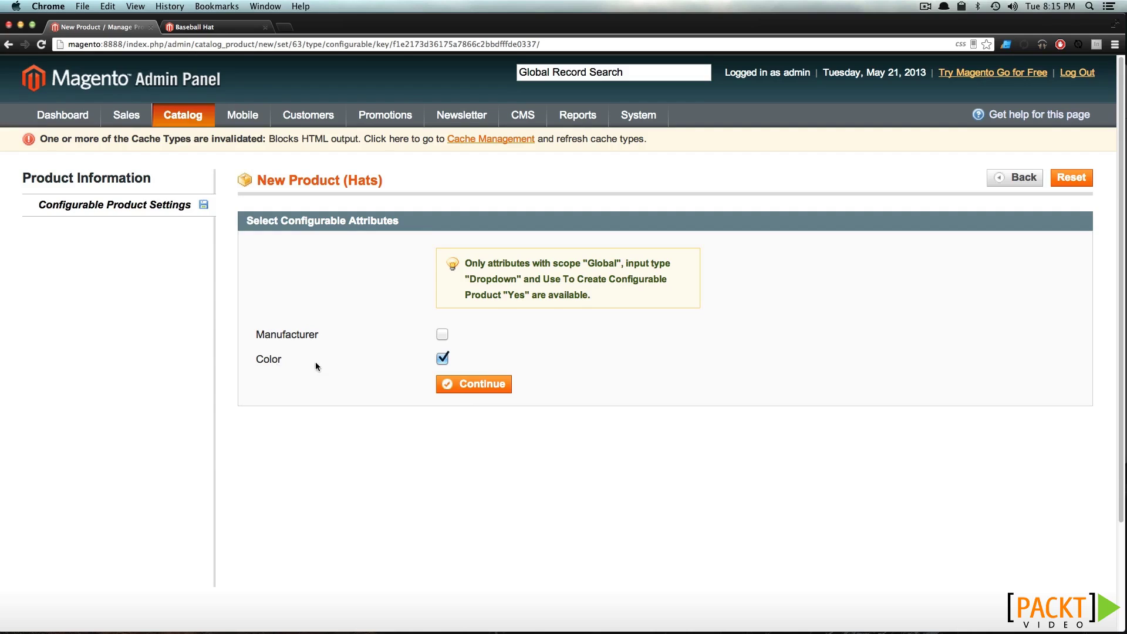
{"action": "left_click", "coordinate": [503, 390]}
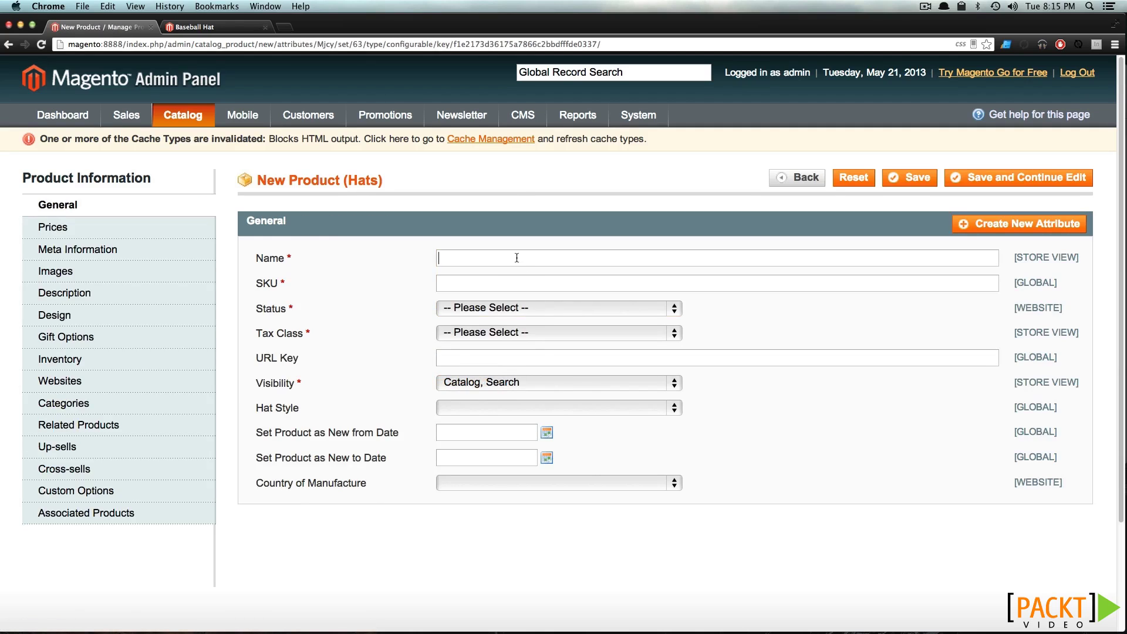
Name the product 'Winter Hat' with SKU 123456 and status Enabled
{"action": "left_click", "coordinate": [517, 258]}
{"action": "type", "text": "Winter Hat"}
{"action": "key", "text": "Tab"}
{"action": "type", "text": "123456"}
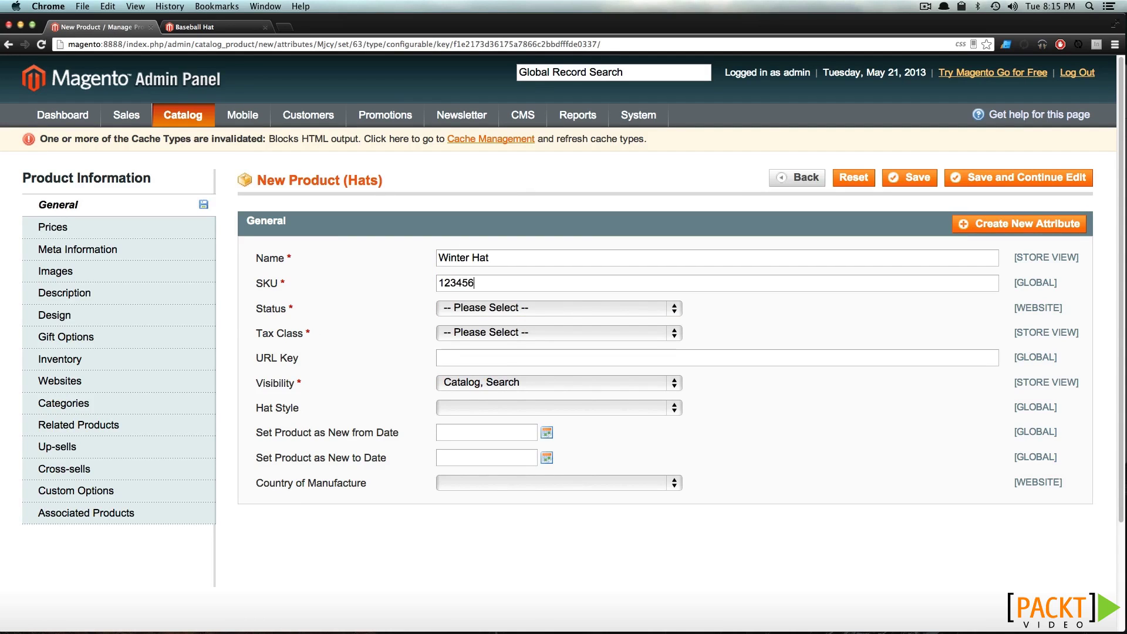
{"action": "left_click", "coordinate": [555, 308]}
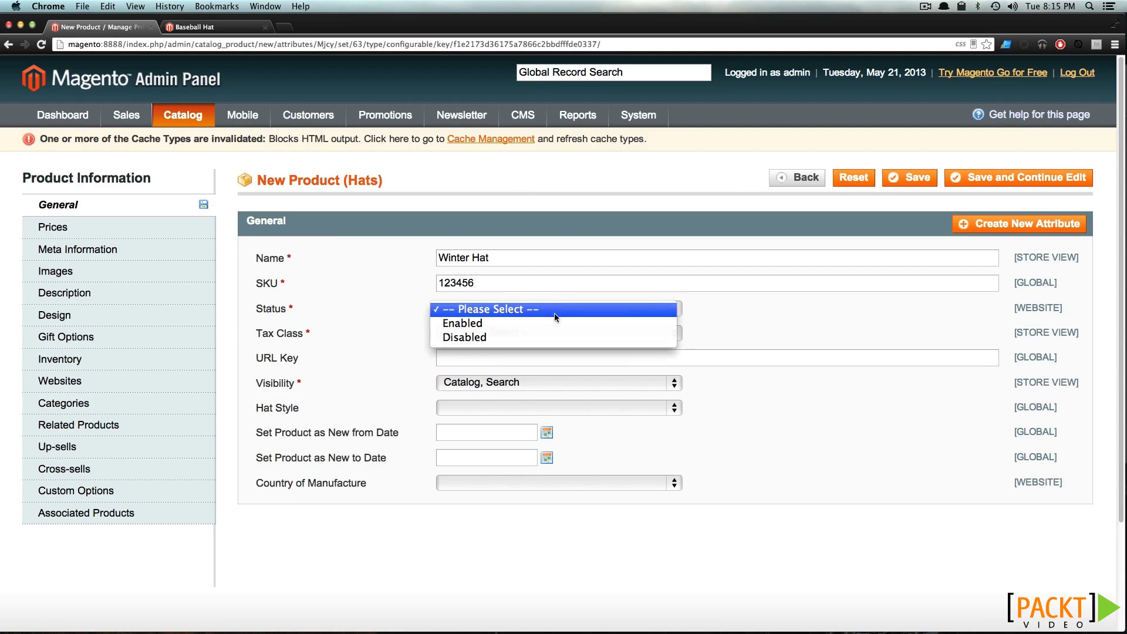
{"action": "left_click", "coordinate": [553, 323]}
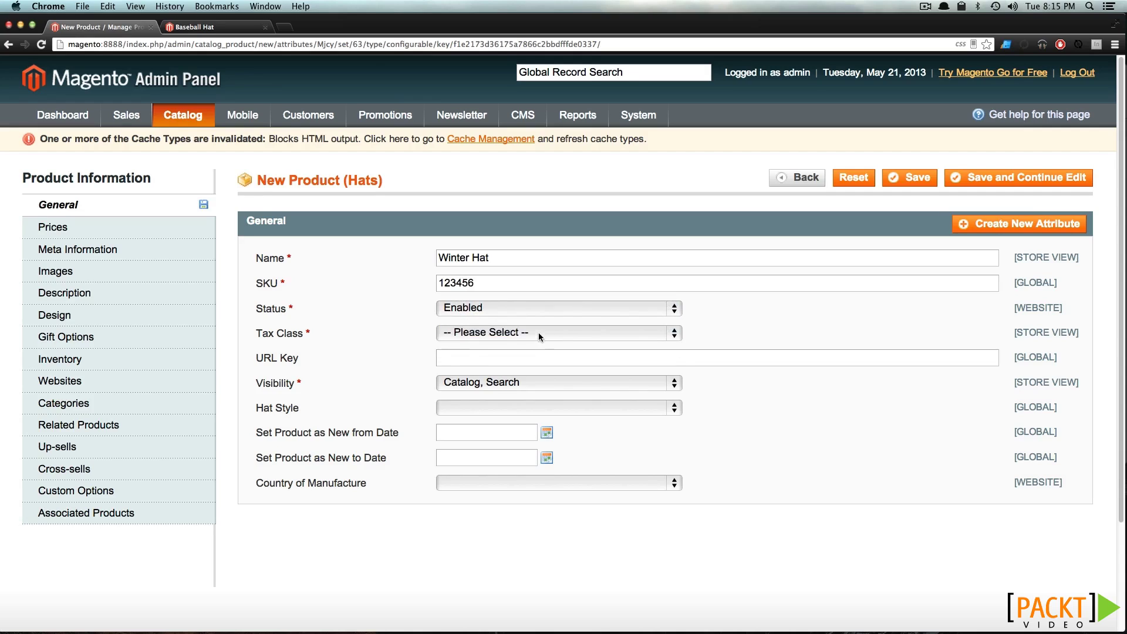
Set the tax class to Taxable Goods and Hat Style to Beanie
{"action": "left_click", "coordinate": [538, 334]}
{"action": "left_click", "coordinate": [533, 376]}
{"action": "left_click", "coordinate": [544, 406]}
{"action": "left_click", "coordinate": [544, 419]}
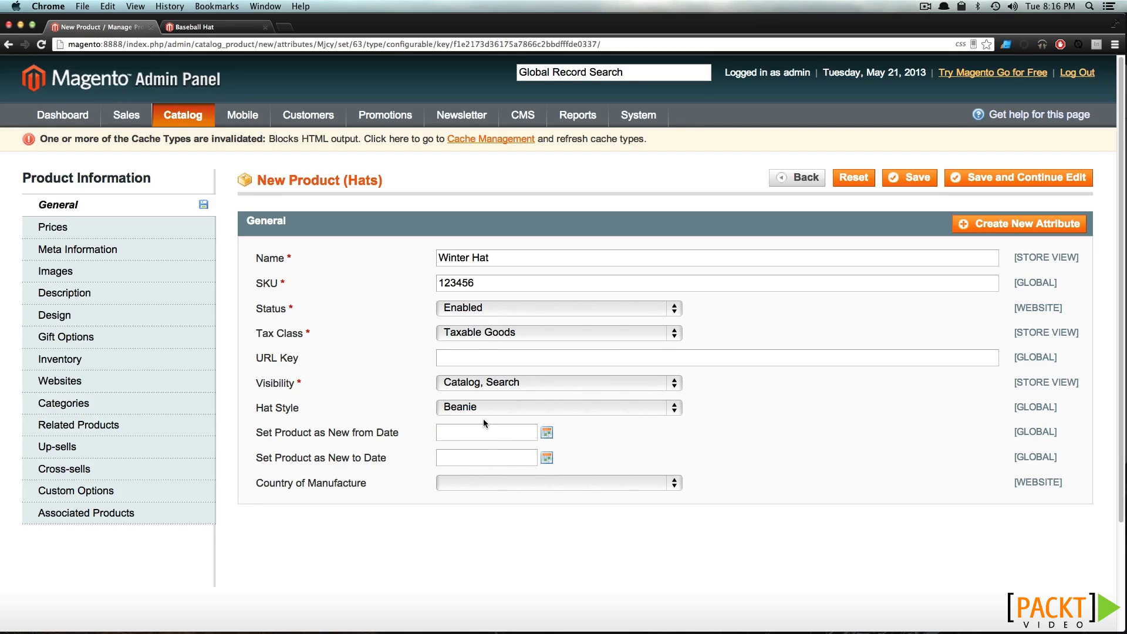
{"action": "left_click", "coordinate": [146, 228]}
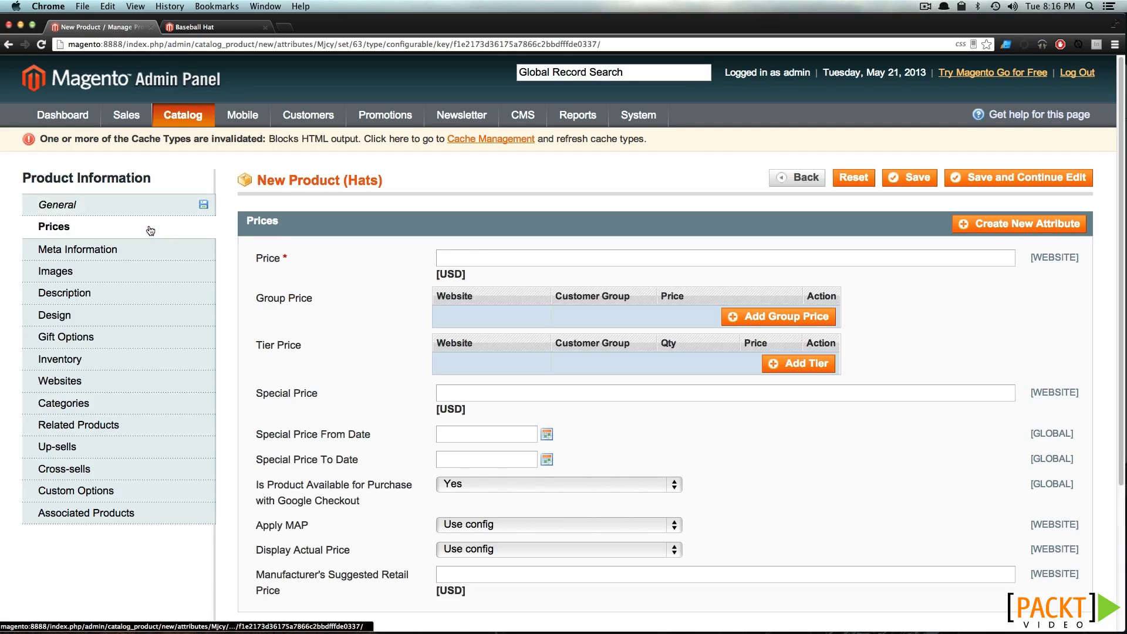
Set the Winter Hat's price to 15
{"action": "left_click", "coordinate": [513, 263]}
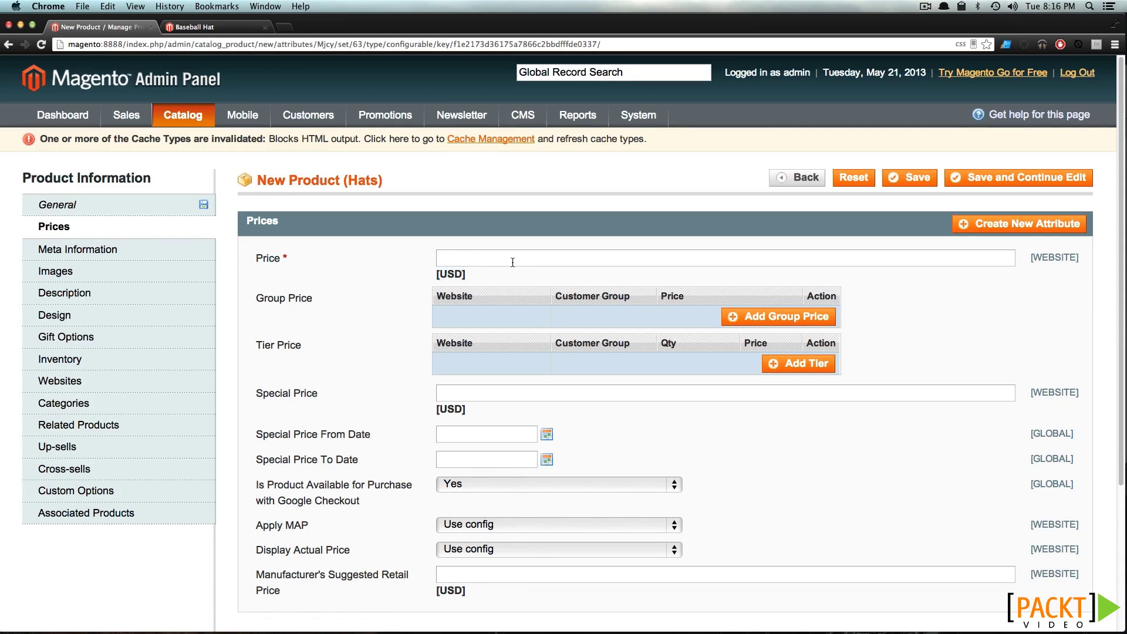
{"action": "type", "text": "15"}
{"action": "left_click", "coordinate": [140, 254]}
Upload green.jpg and use it as the thumbnail, small image and base image
{"action": "left_click", "coordinate": [116, 277]}
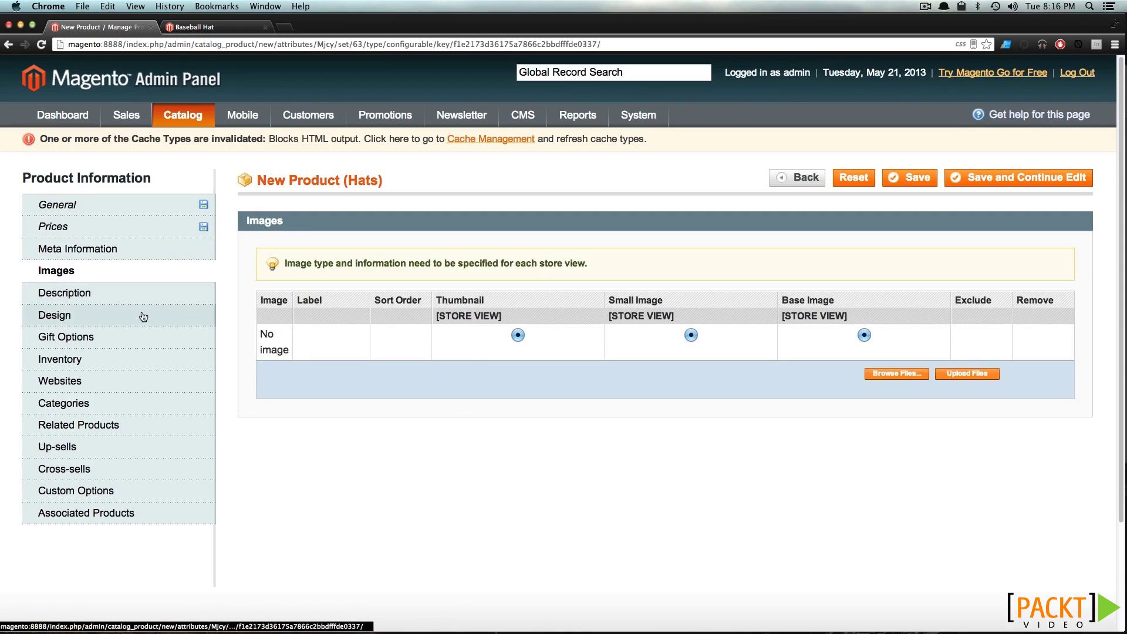
{"action": "left_click", "coordinate": [899, 374]}
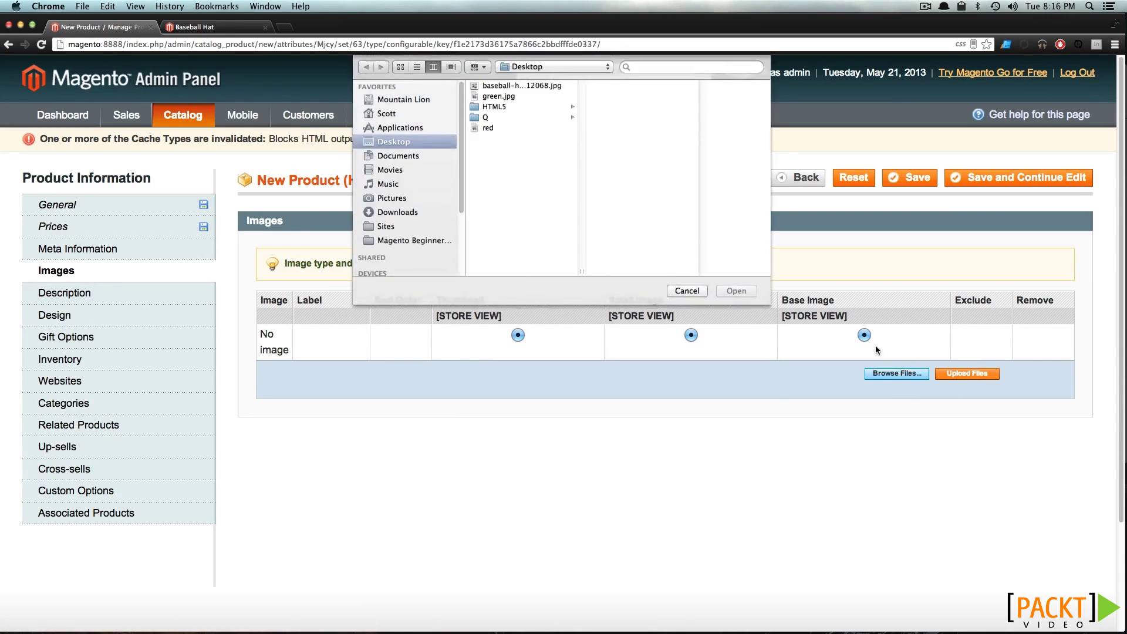
{"action": "left_click", "coordinate": [499, 96]}
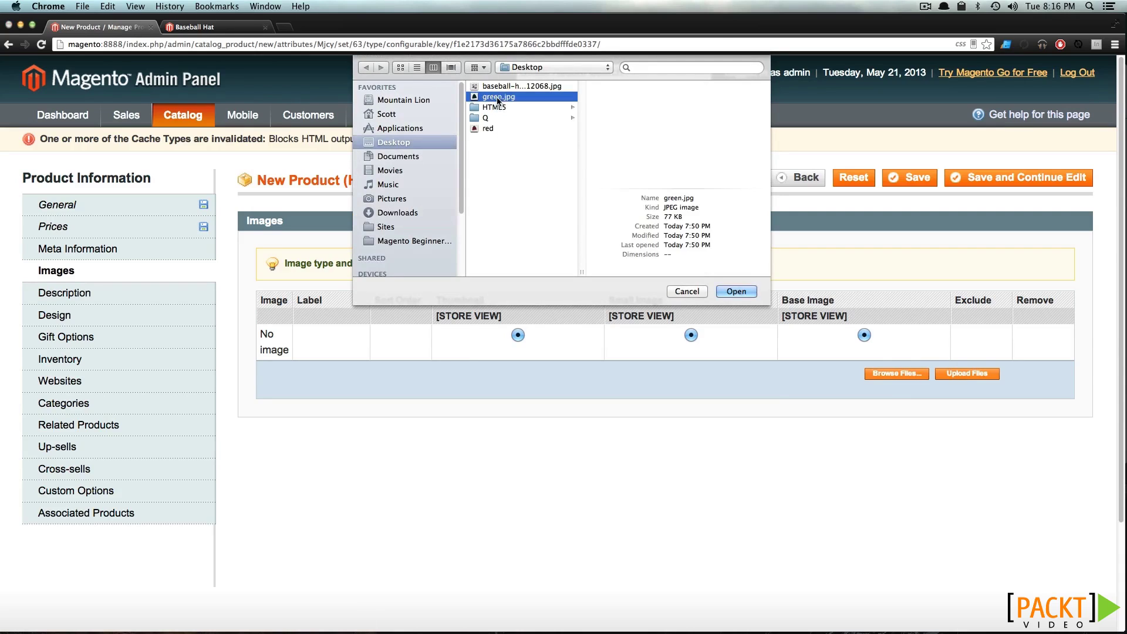
{"action": "left_click", "coordinate": [737, 292]}
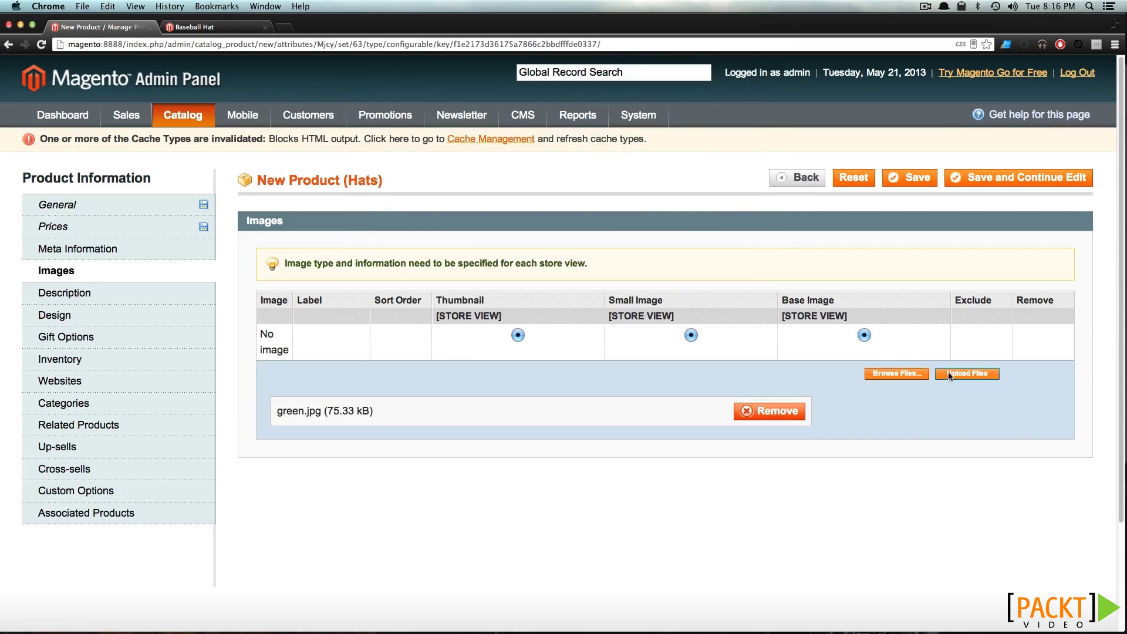
{"action": "left_click", "coordinate": [948, 372]}
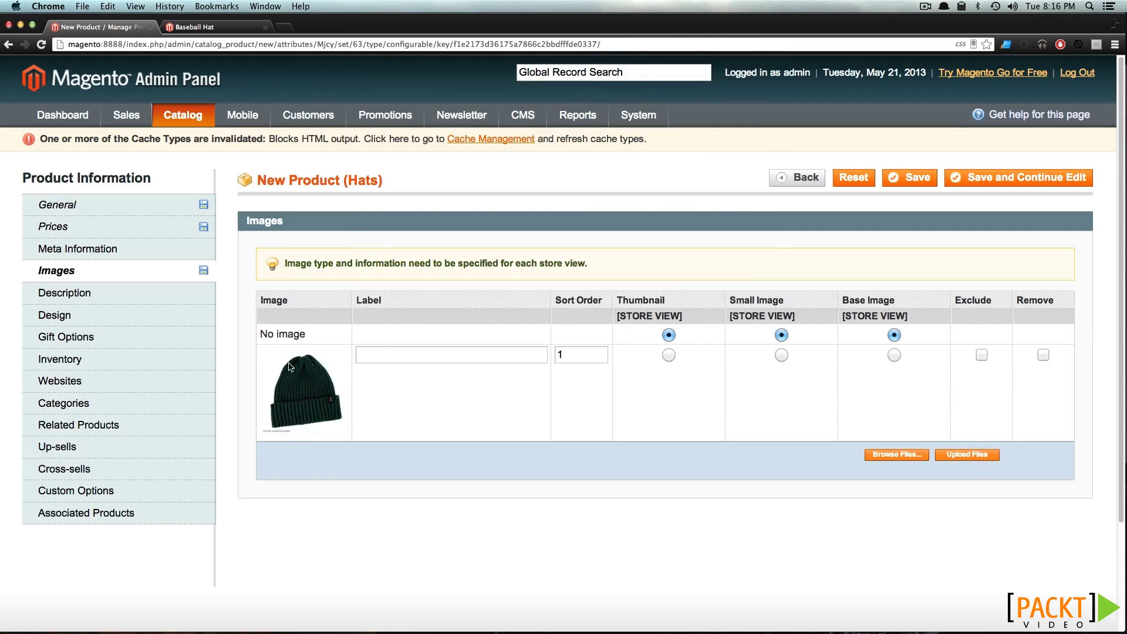
{"action": "left_click", "coordinate": [668, 355]}
{"action": "left_click", "coordinate": [781, 355]}
{"action": "left_click", "coordinate": [894, 355]}
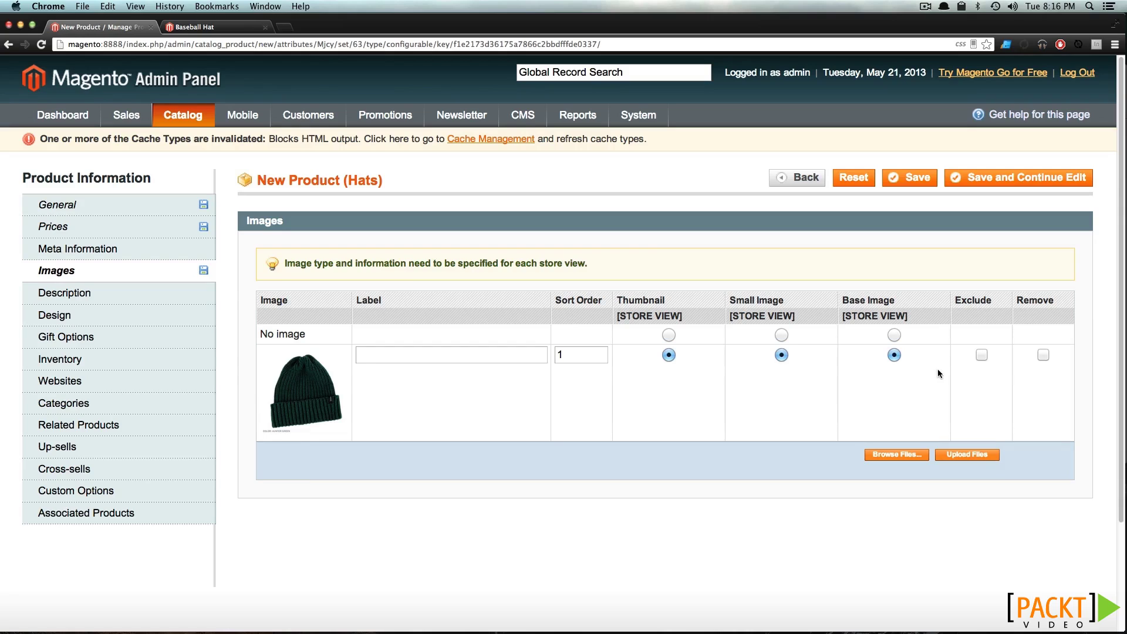
Enter 'Winter Hat' as both the Description and the Short Description
{"action": "left_click", "coordinate": [166, 294]}
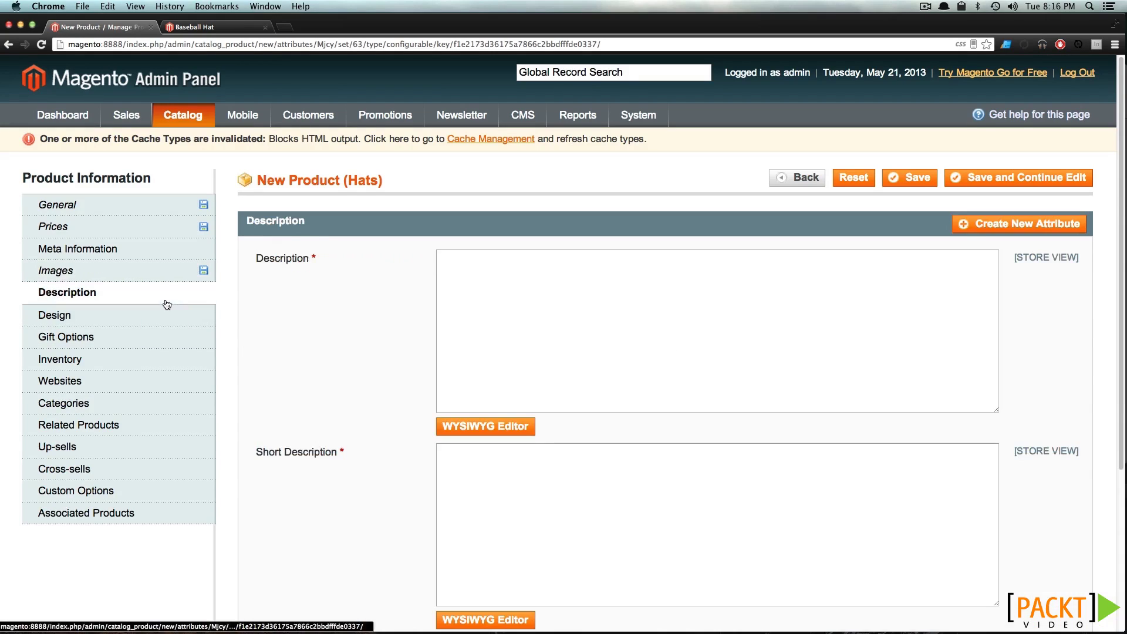
{"action": "left_click", "coordinate": [562, 296]}
{"action": "type", "text": "Winter "}
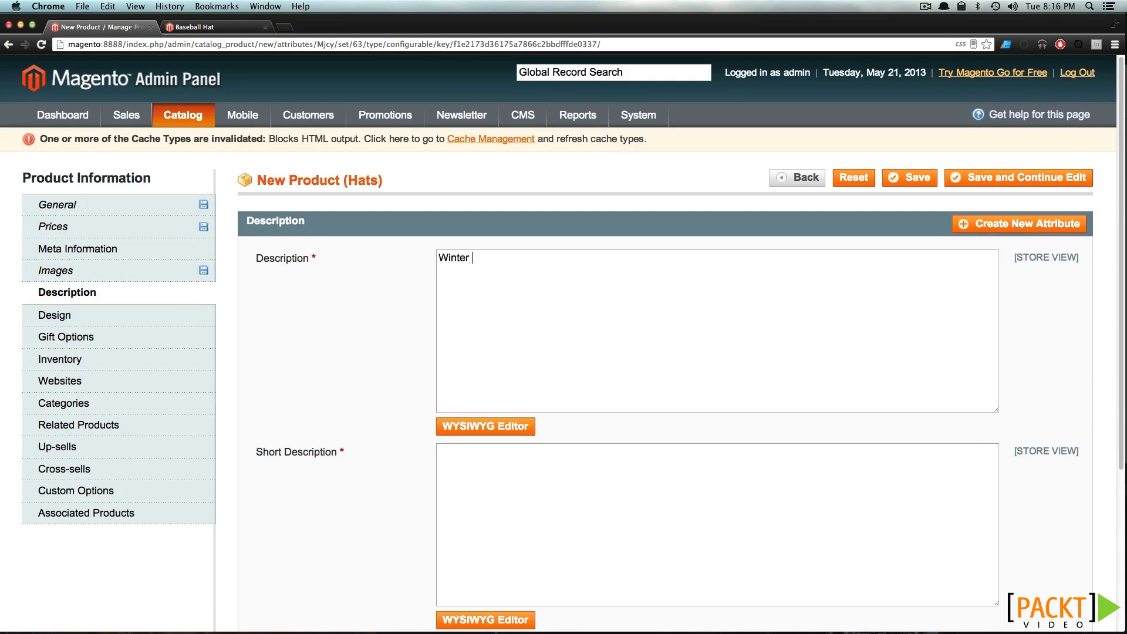
{"action": "type", "text": "HatWinter Hat"}
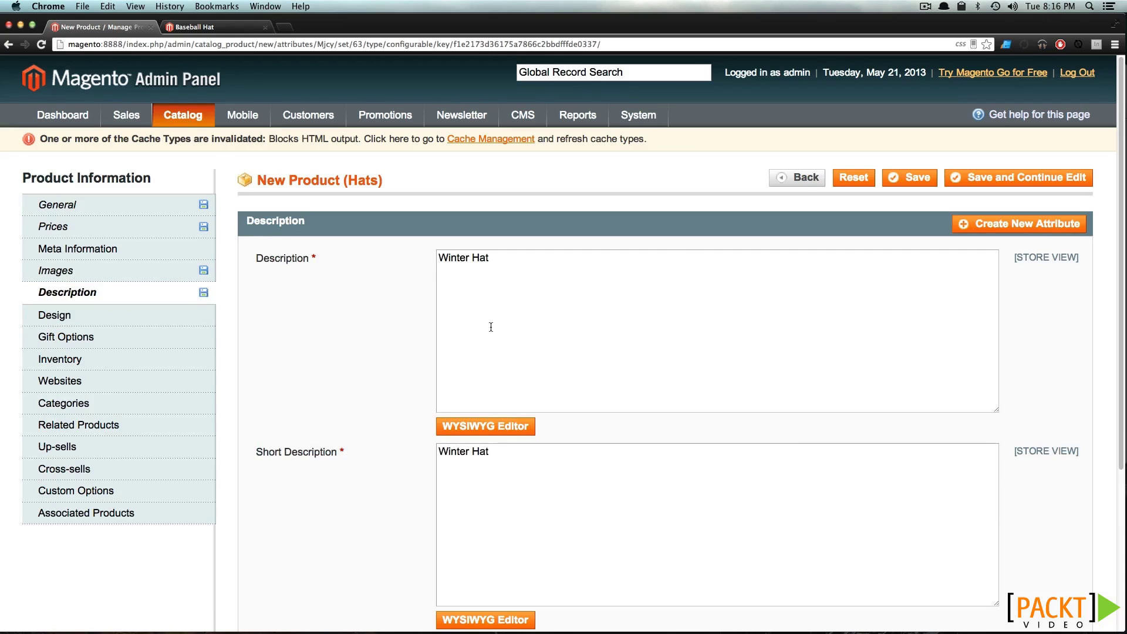
{"action": "left_click", "coordinate": [181, 318]}
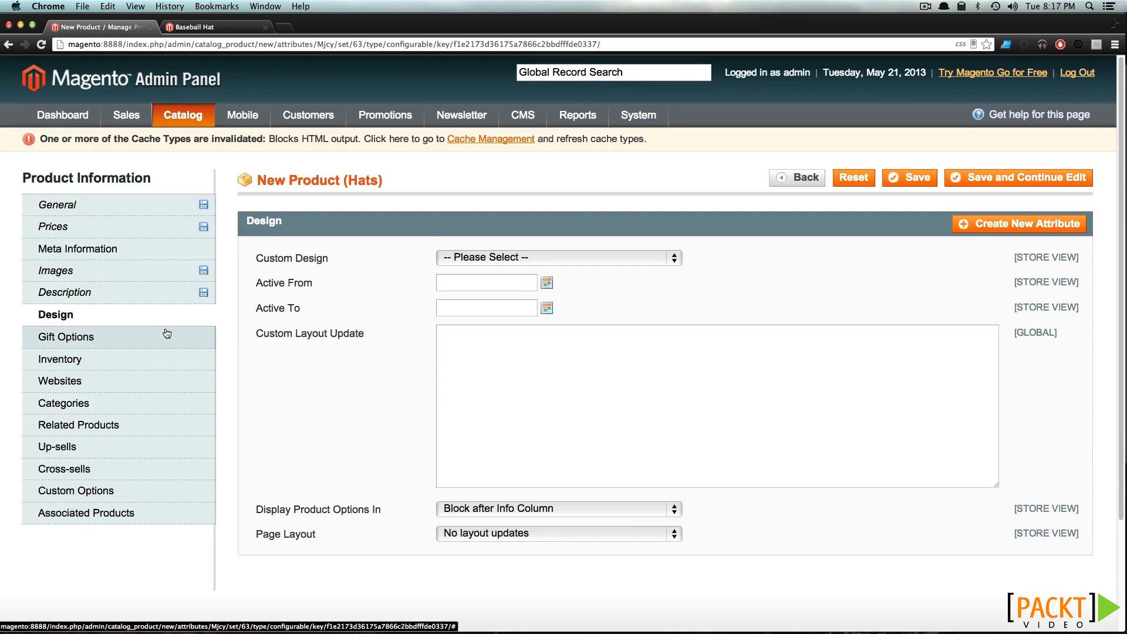
Change the Winter Hat's Stock Availability from Out of Stock to In Stock
{"action": "left_click", "coordinate": [162, 336]}
{"action": "left_click", "coordinate": [143, 362]}
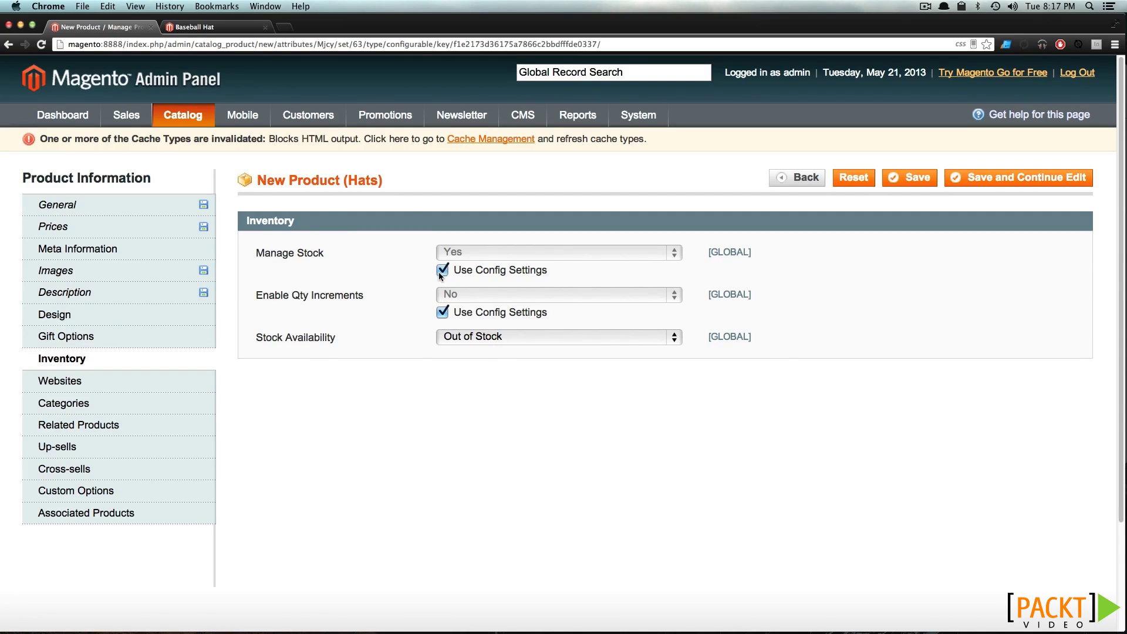
{"action": "left_click", "coordinate": [530, 336]}
{"action": "left_click", "coordinate": [513, 323]}
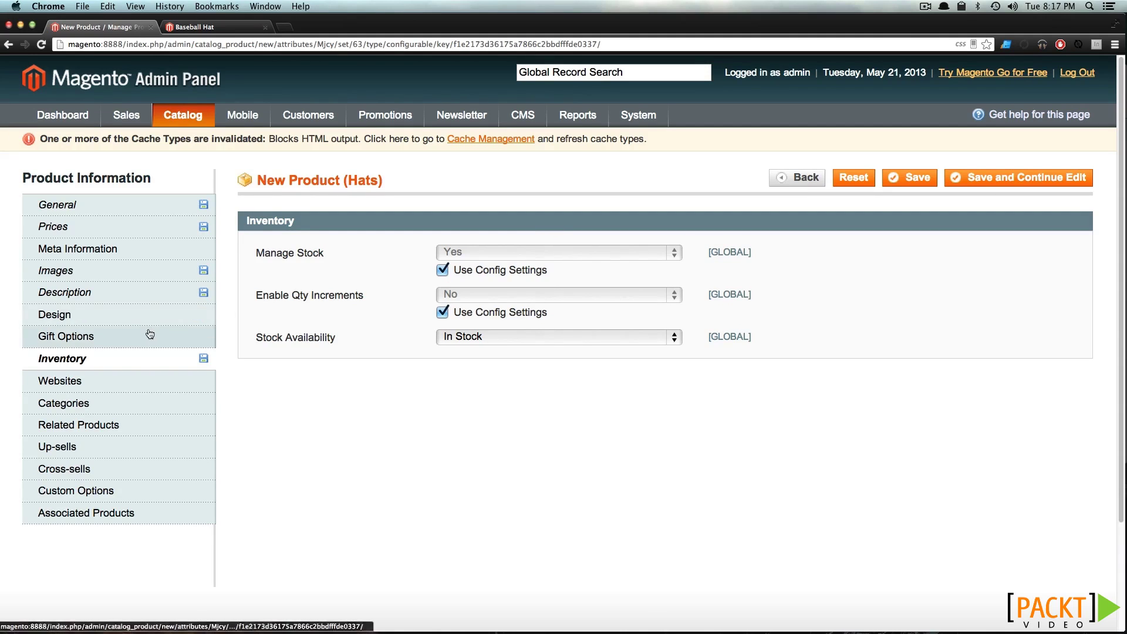
{"action": "left_click", "coordinate": [142, 382]}
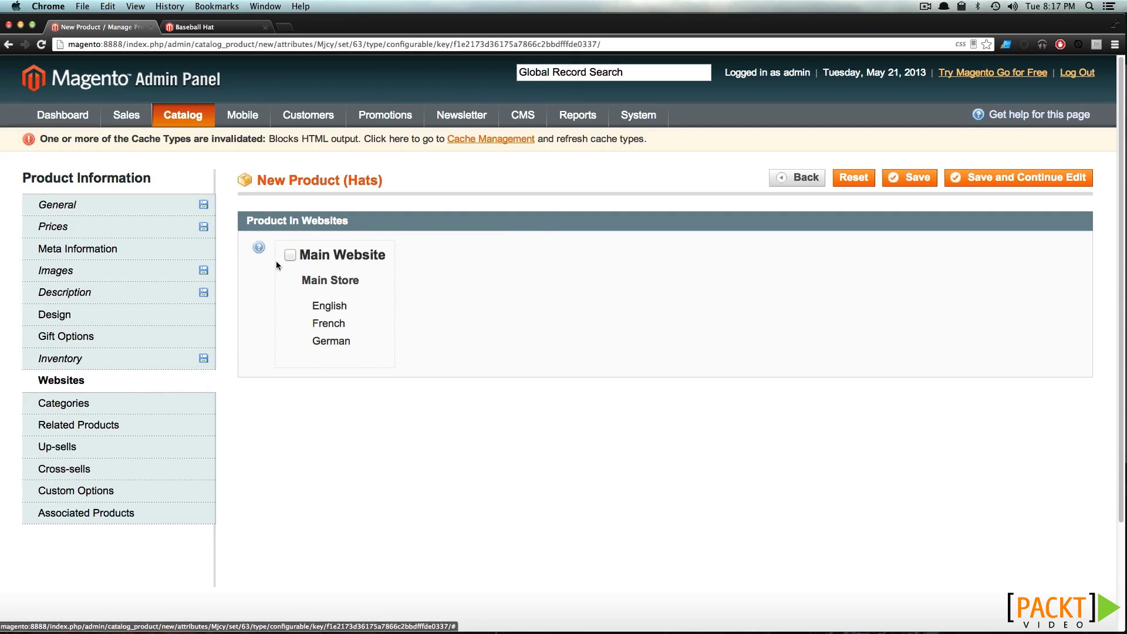
Assign Winter Hat to the Apparel and Hats categories and save it, continuing to edit
{"action": "left_click", "coordinate": [134, 411]}
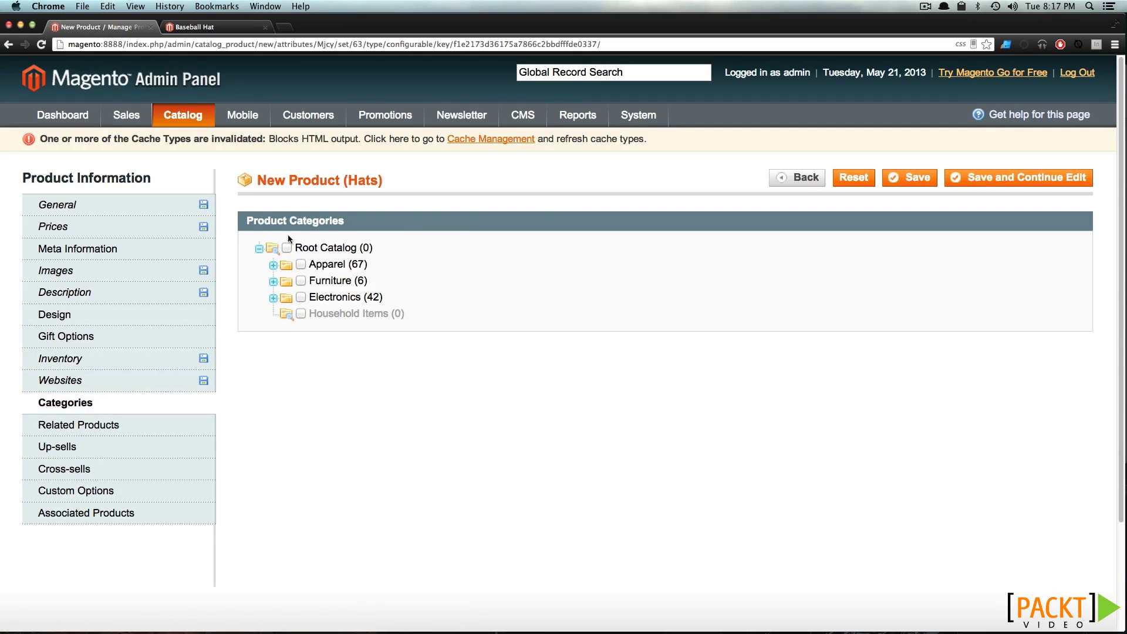
{"action": "left_click", "coordinate": [301, 265]}
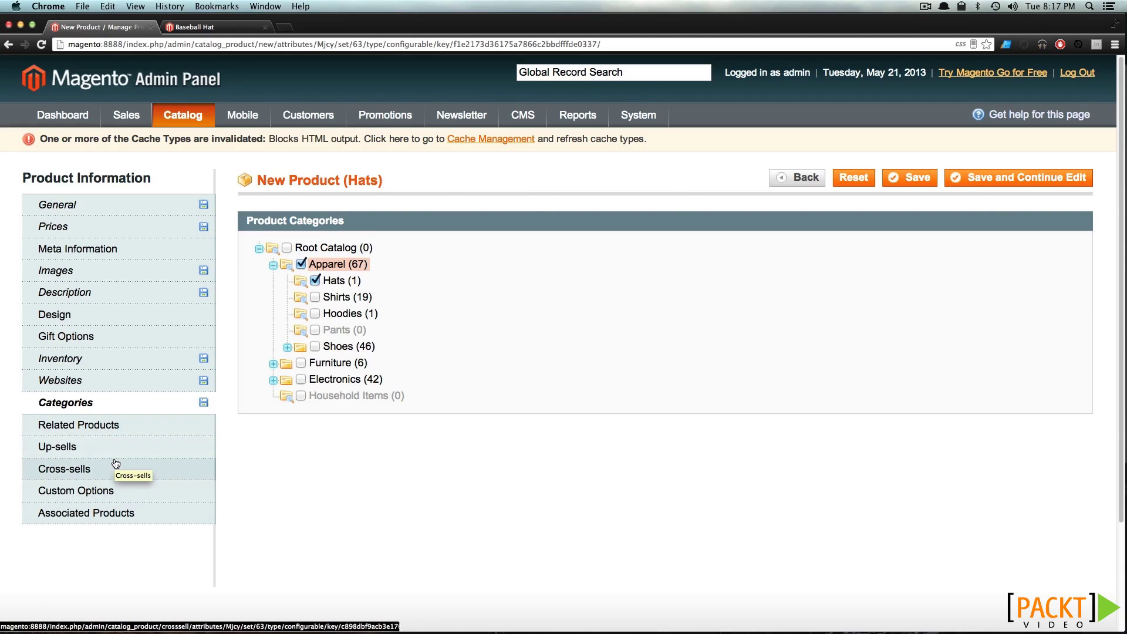
{"action": "left_click", "coordinate": [117, 513]}
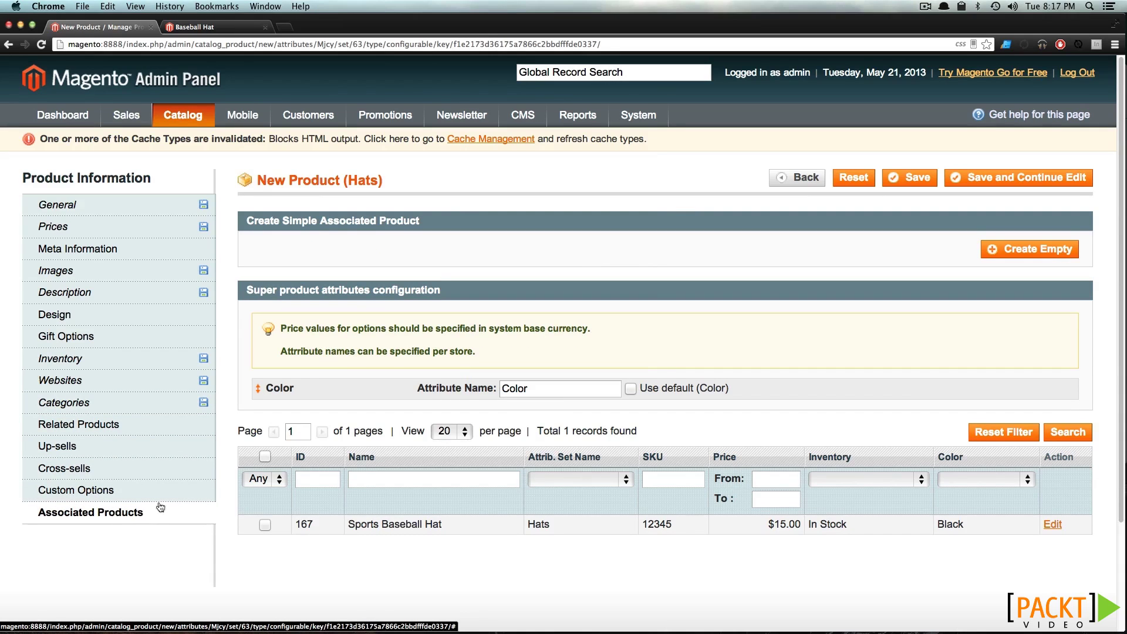
{"action": "scroll", "coordinate": [288, 487], "scroll_direction": "down", "scroll_amount": 3}
{"action": "scroll", "coordinate": [287, 486], "scroll_direction": "up", "scroll_amount": 3}
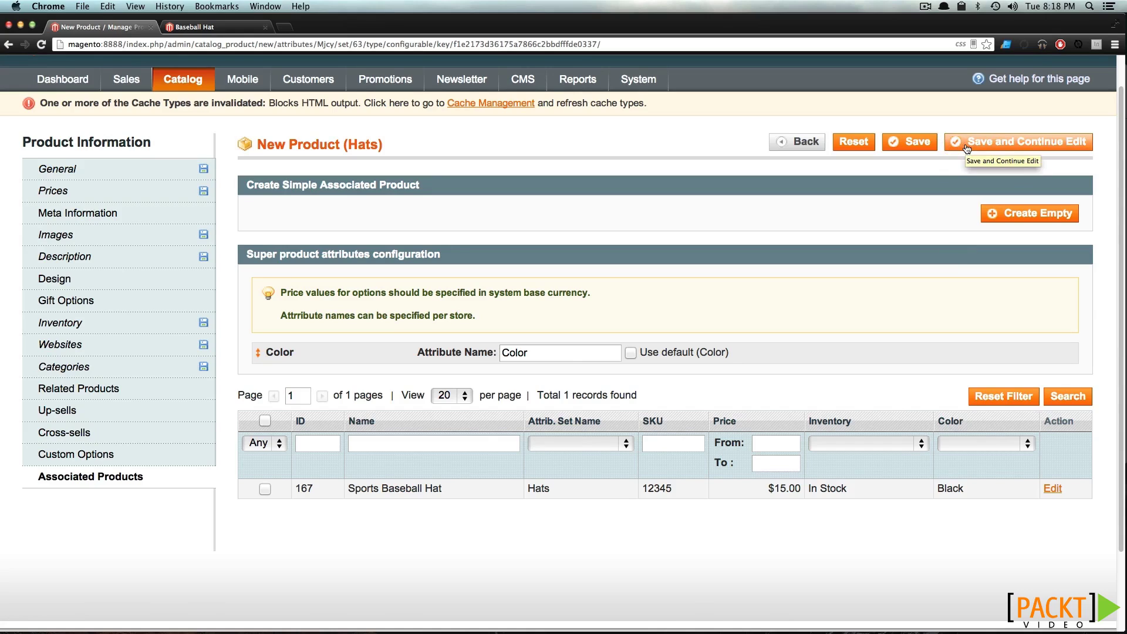
{"action": "left_click", "coordinate": [966, 148]}
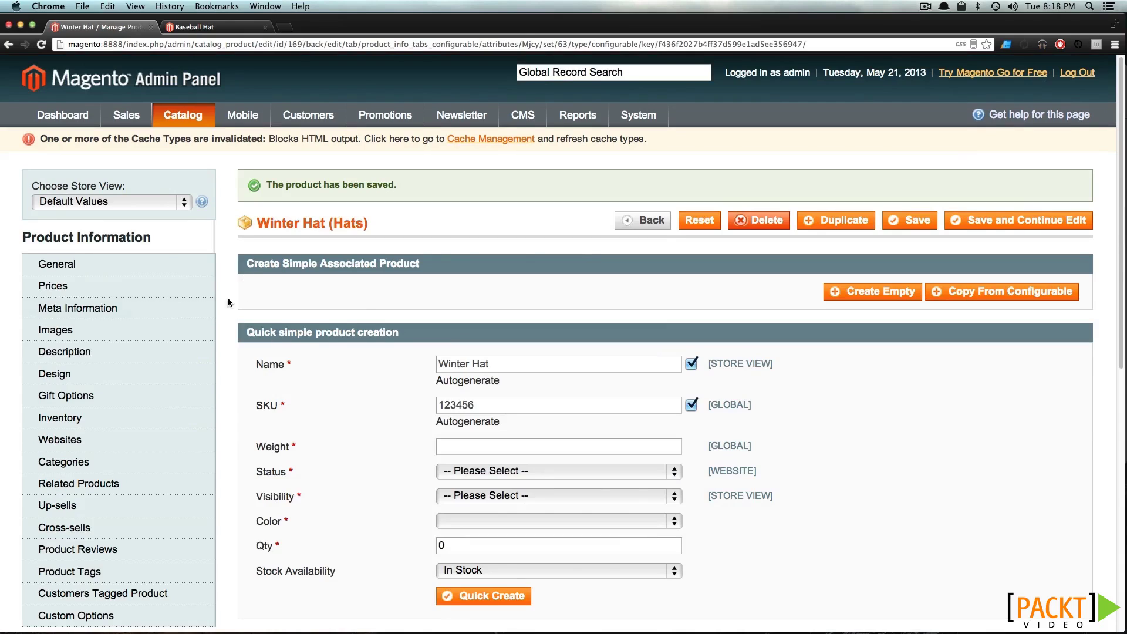
Give the new variant weight 1, status Enabled and visibility Catalog, Search
{"action": "scroll", "coordinate": [231, 303], "scroll_direction": "down", "scroll_amount": 3}
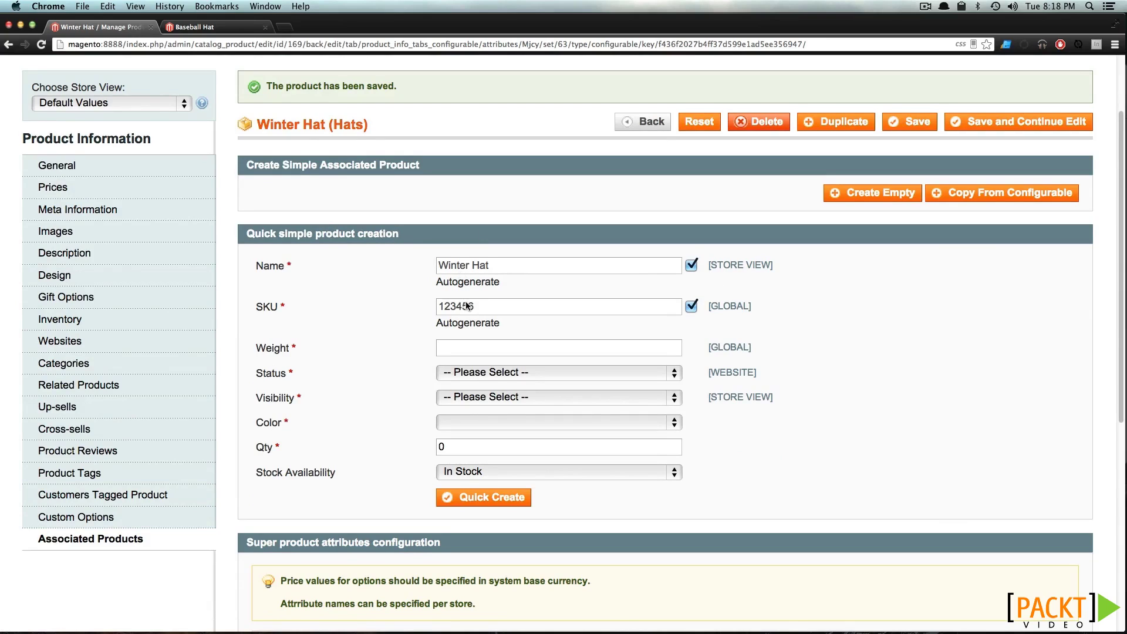
{"action": "left_click", "coordinate": [480, 354]}
{"action": "type", "text": "1"}
{"action": "left_click", "coordinate": [480, 372]}
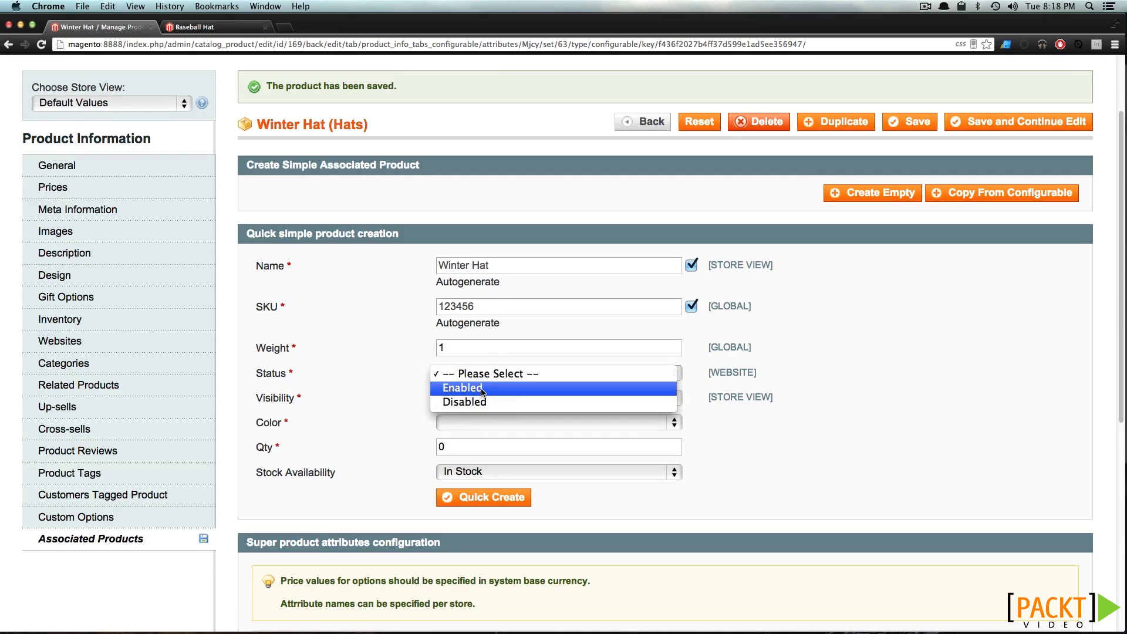
{"action": "left_click", "coordinate": [481, 387]}
{"action": "left_click", "coordinate": [488, 399]}
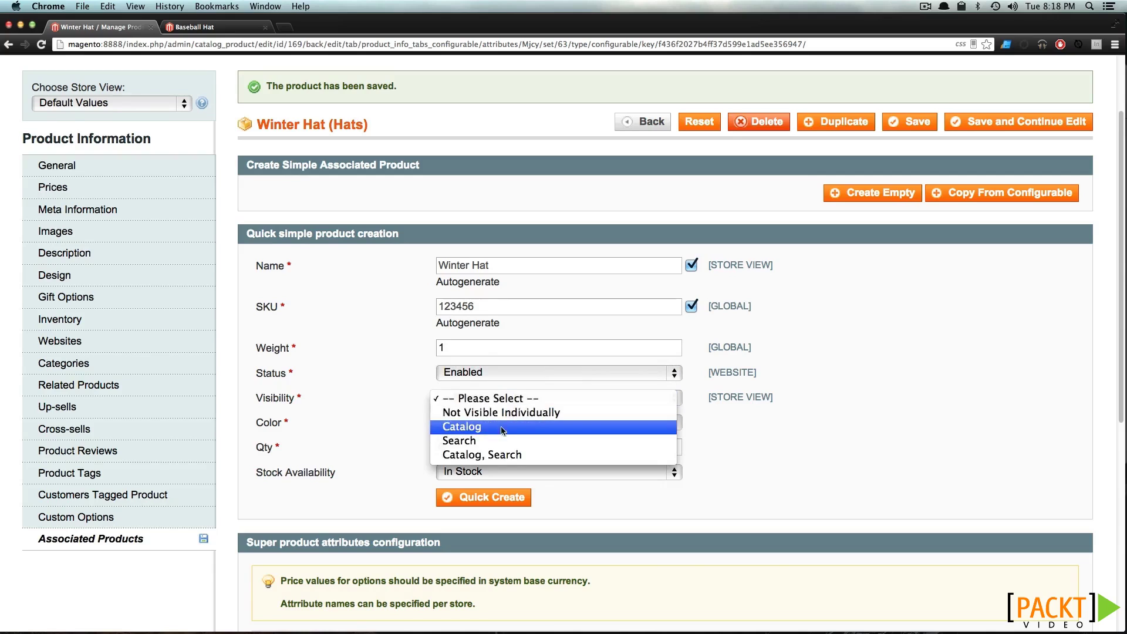
{"action": "left_click", "coordinate": [498, 455]}
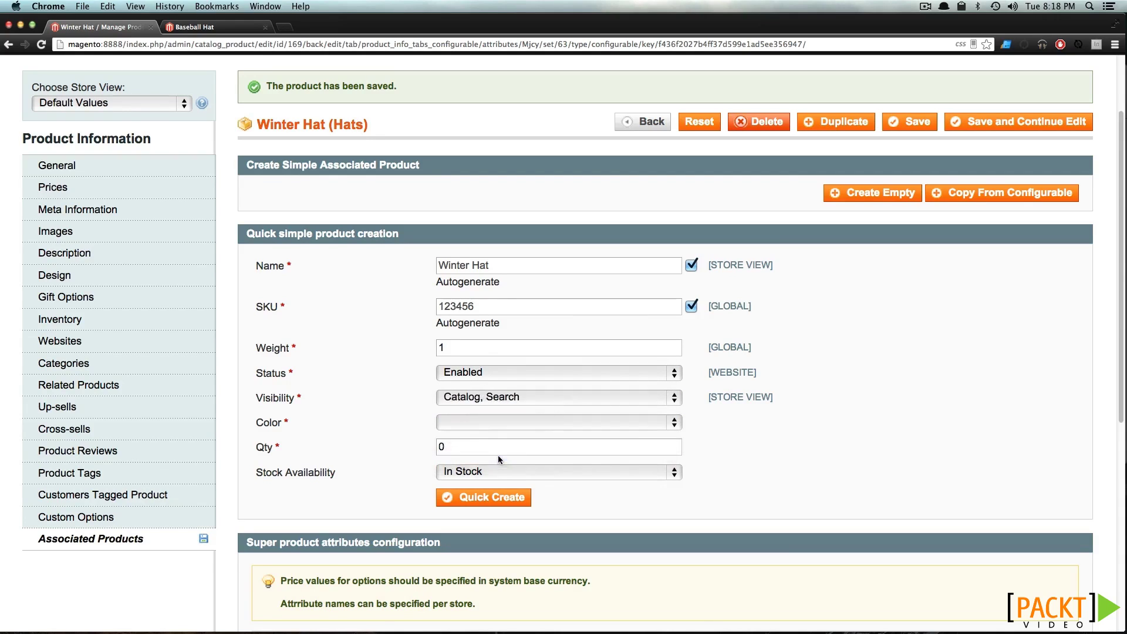
Set the variant's color to Green and quantity to 10, then quick-create it
{"action": "left_click", "coordinate": [484, 424]}
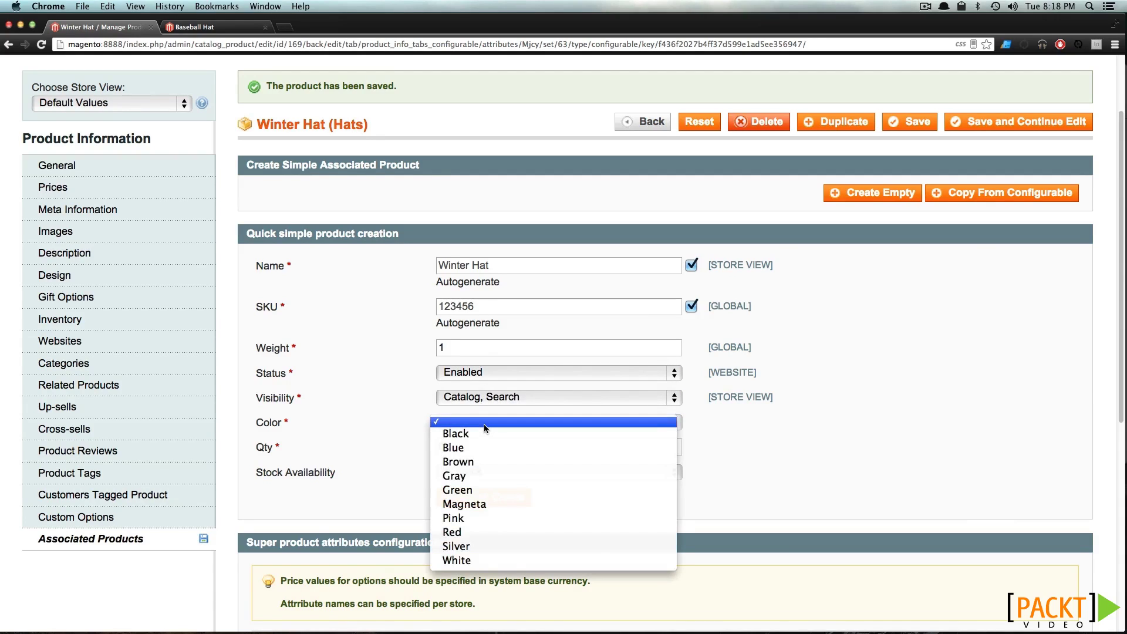
{"action": "left_click", "coordinate": [464, 489]}
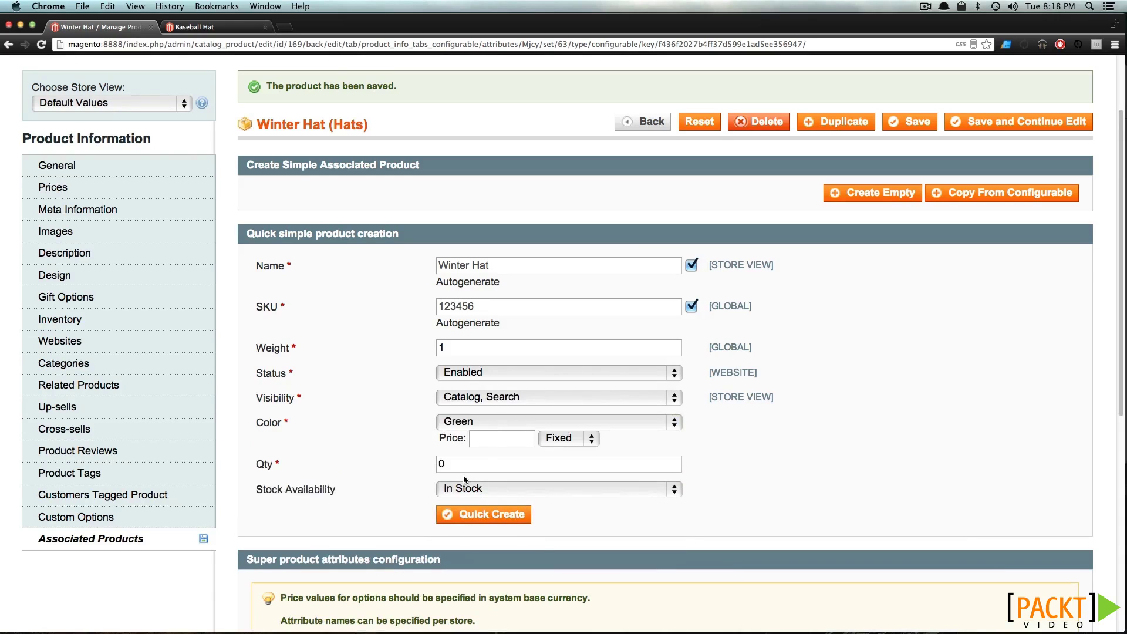
{"action": "left_click", "coordinate": [496, 436]}
{"action": "key", "text": "Tab"}
{"action": "key", "text": "Tab"}
{"action": "type", "text": "10"}
{"action": "left_click", "coordinate": [477, 516]}
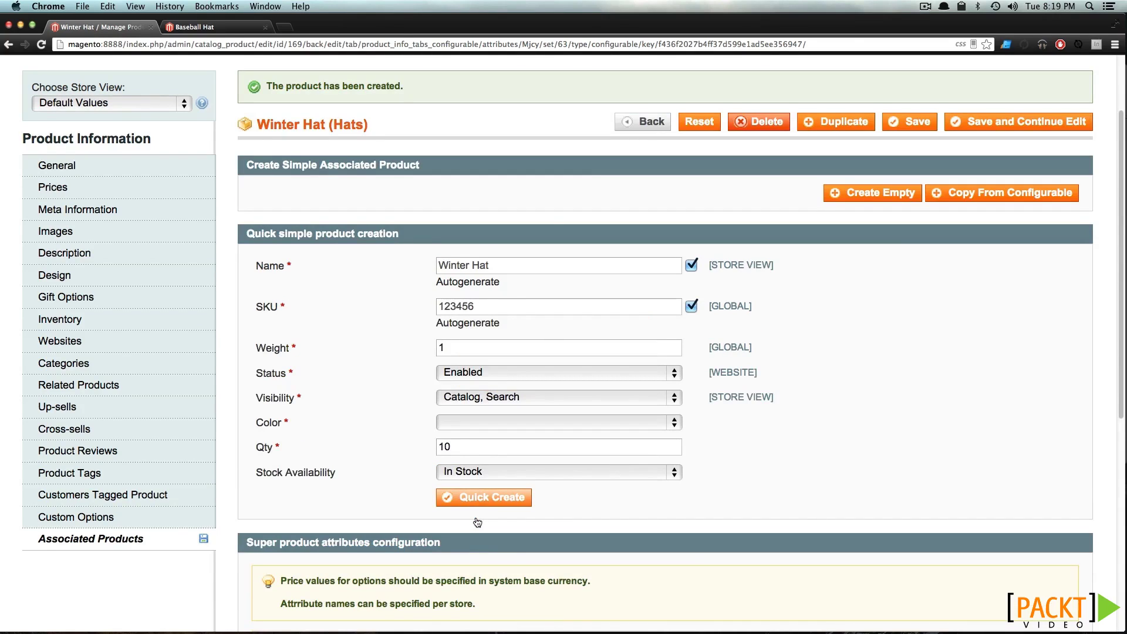
Quick-create a red Winter Hat variant with quantity 10, In Stock, and save the configurable product
{"action": "scroll", "coordinate": [477, 521], "scroll_direction": "down", "scroll_amount": 6}
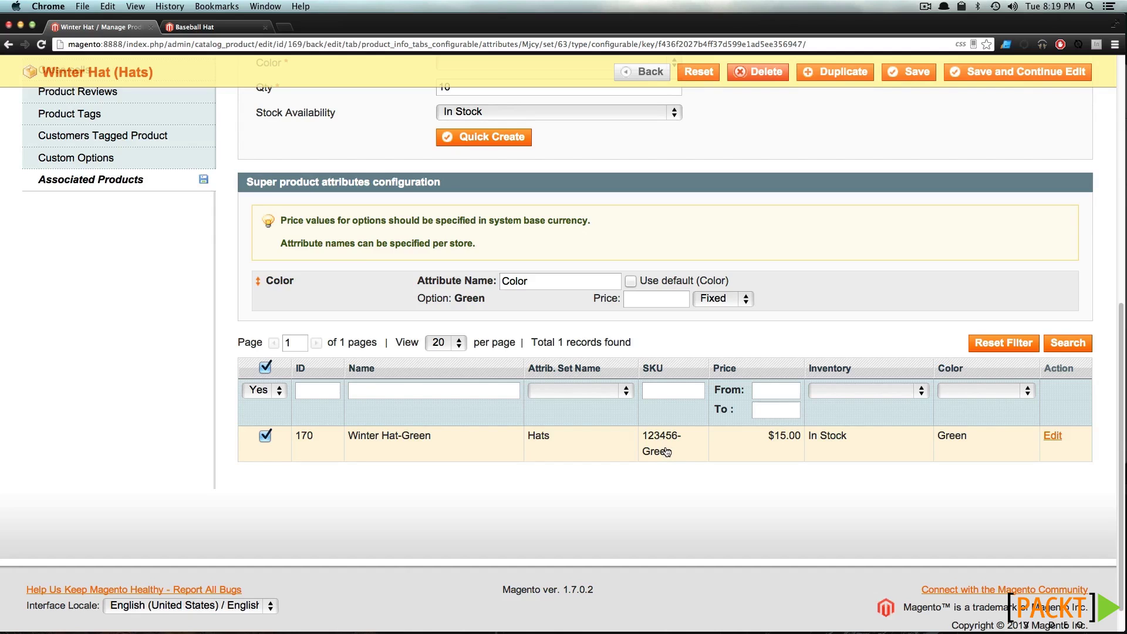
{"action": "scroll", "coordinate": [203, 81], "scroll_direction": "up", "scroll_amount": 5}
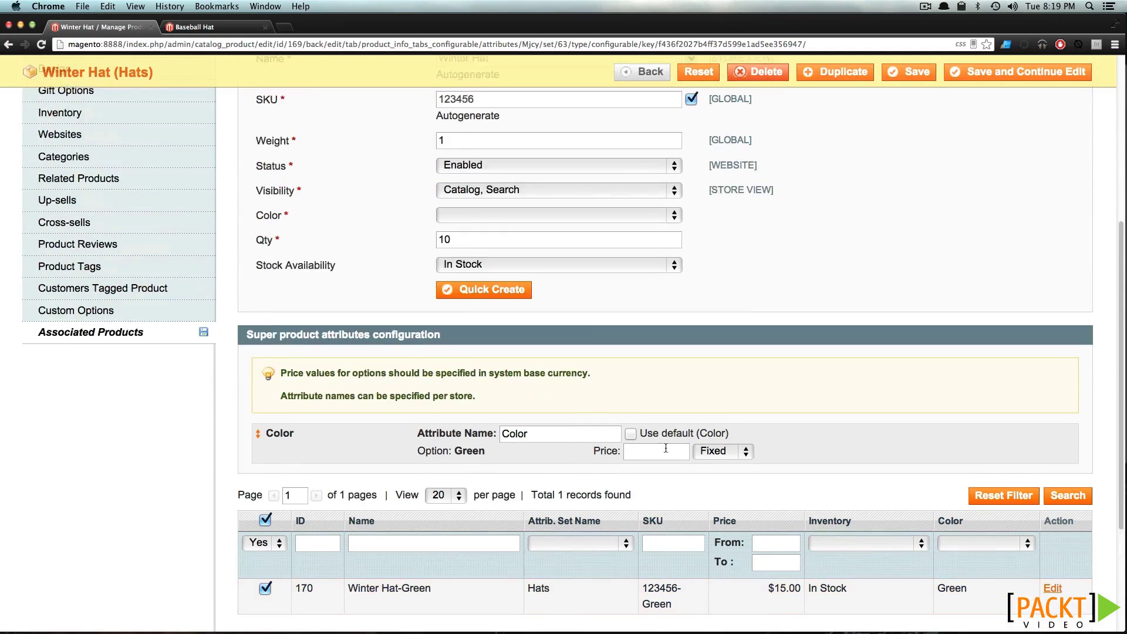
{"action": "scroll", "coordinate": [520, 245], "scroll_direction": "up", "scroll_amount": 5}
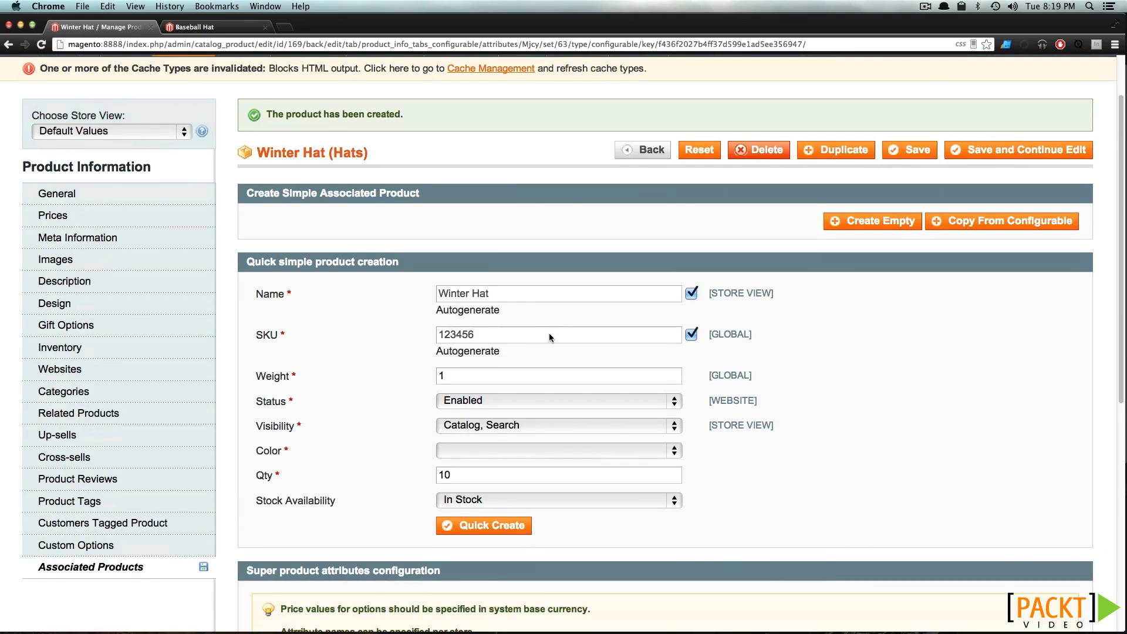
{"action": "left_click", "coordinate": [469, 450]}
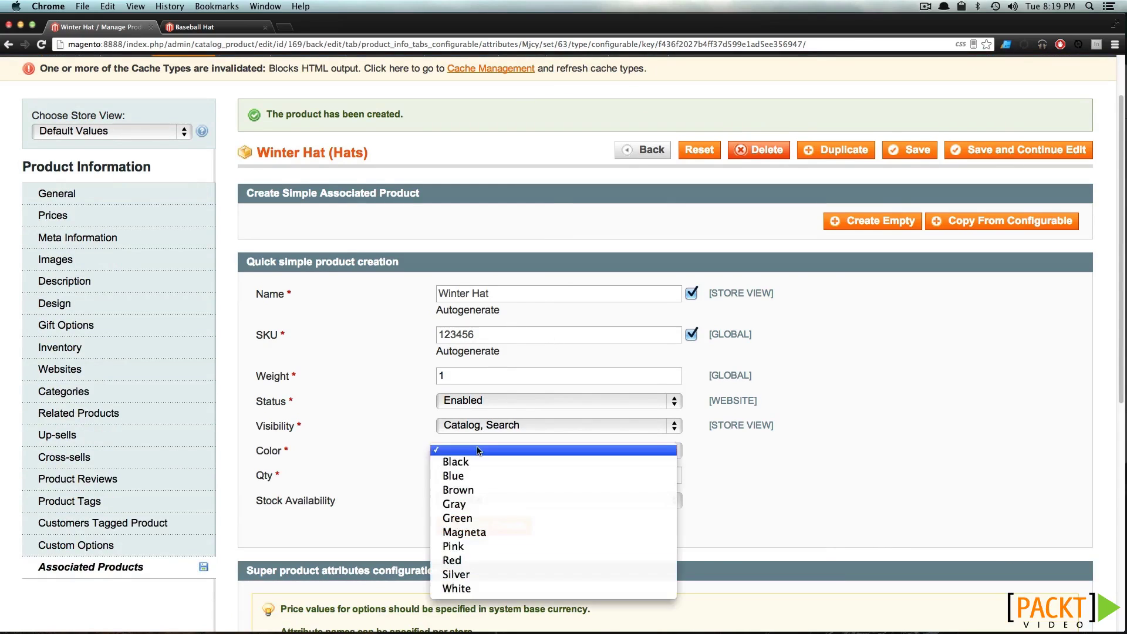
{"action": "left_click", "coordinate": [495, 561]}
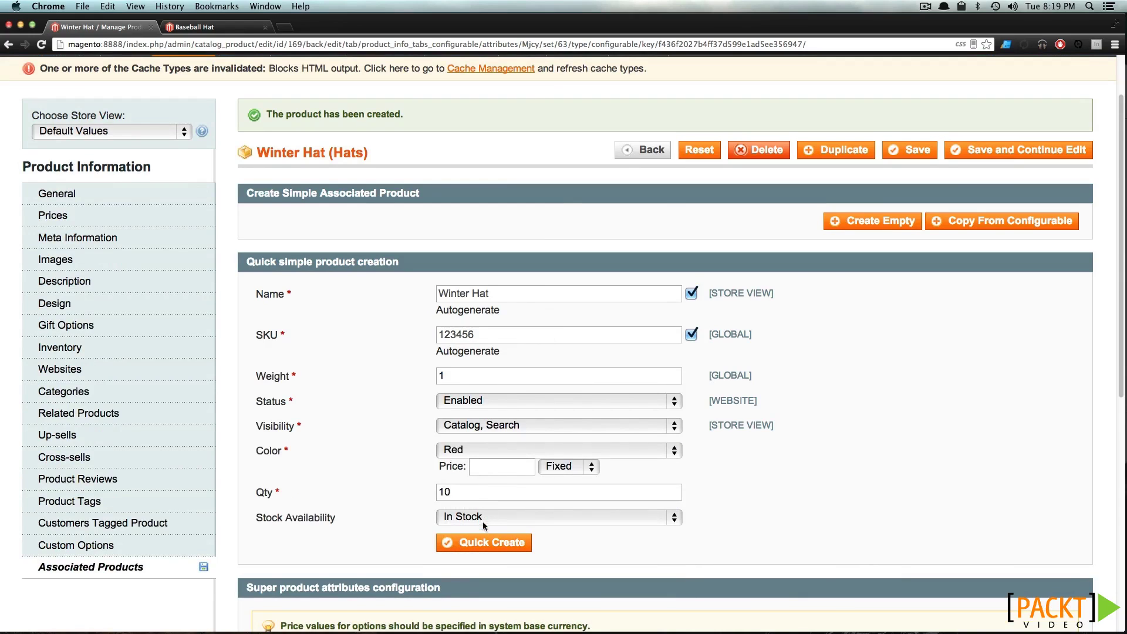
{"action": "left_click", "coordinate": [479, 544]}
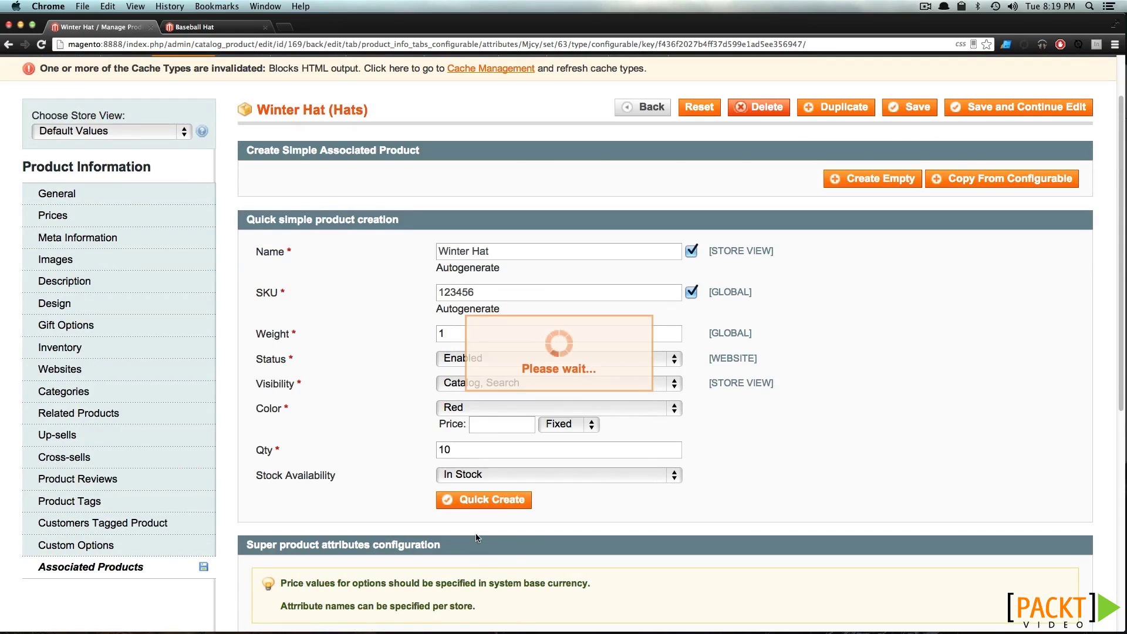
{"action": "scroll", "coordinate": [483, 533], "scroll_direction": "down", "scroll_amount": 10}
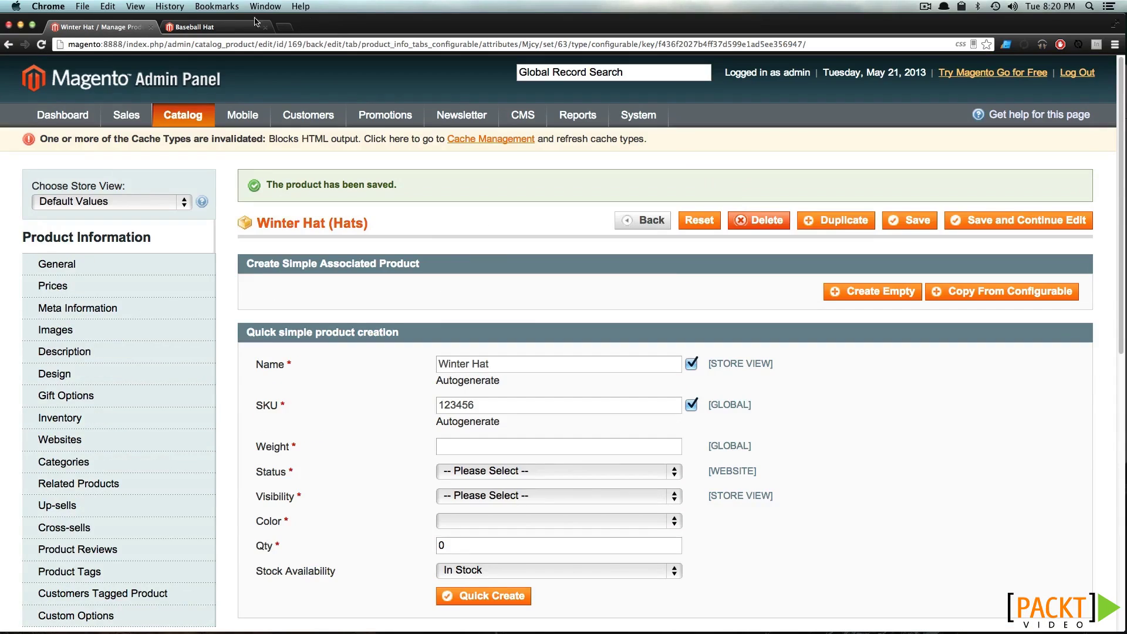
{"action": "left_click", "coordinate": [211, 27]}
Open the Winter Hat product page from the storefront's Hats category
{"action": "left_click", "coordinate": [256, 213]}
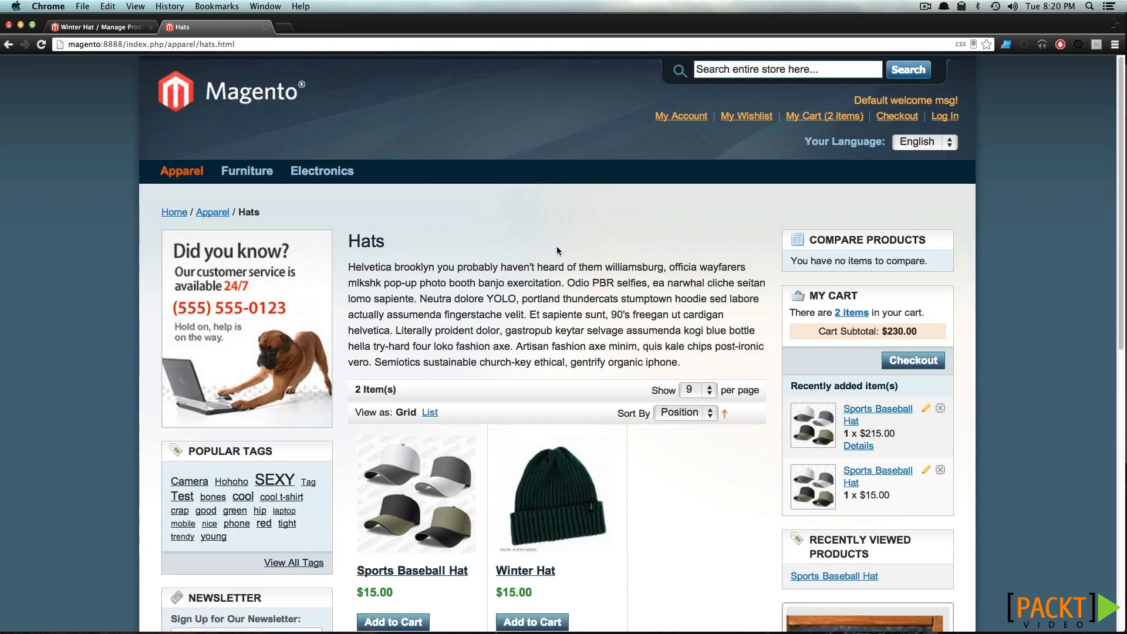
{"action": "scroll", "coordinate": [558, 369], "scroll_direction": "down", "scroll_amount": 3}
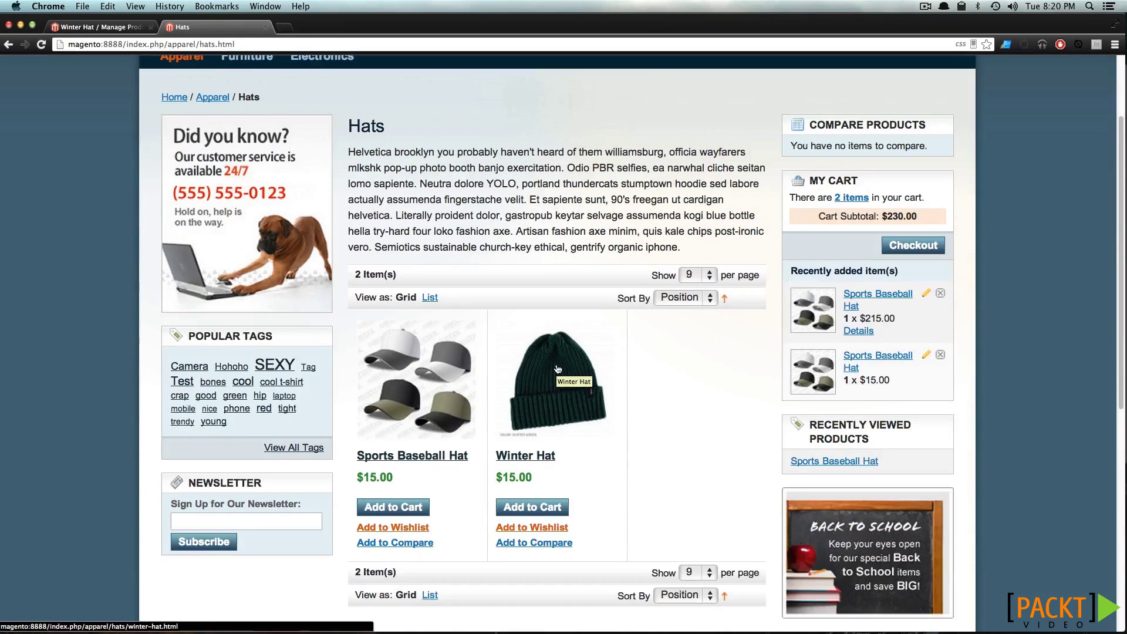
{"action": "left_click", "coordinate": [557, 369]}
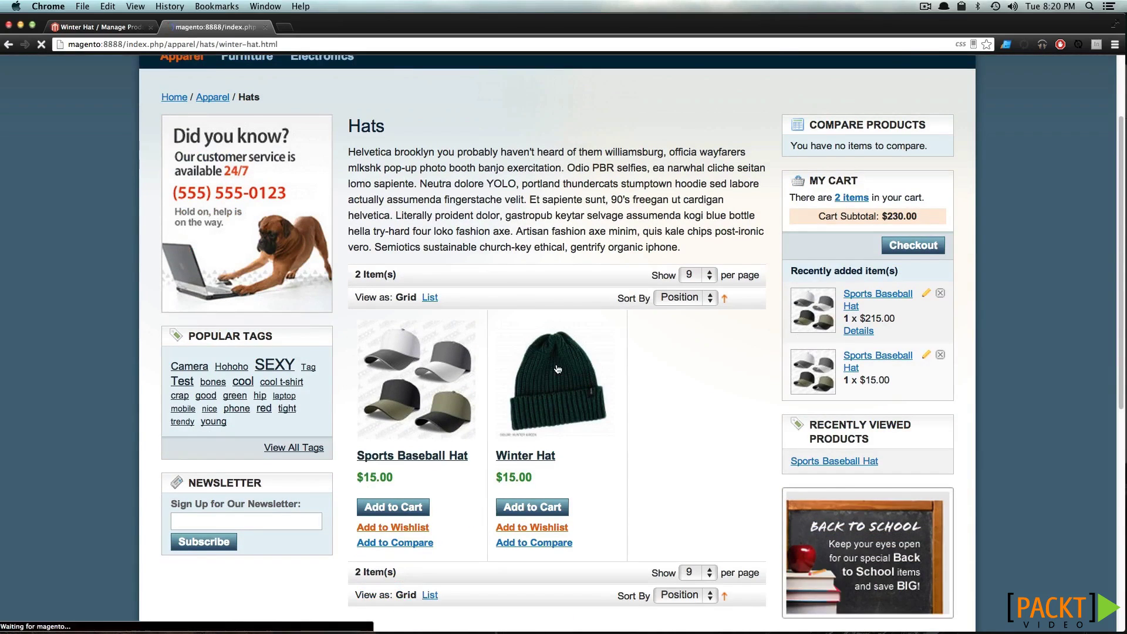
{"action": "scroll", "coordinate": [589, 374], "scroll_direction": "down", "scroll_amount": 3}
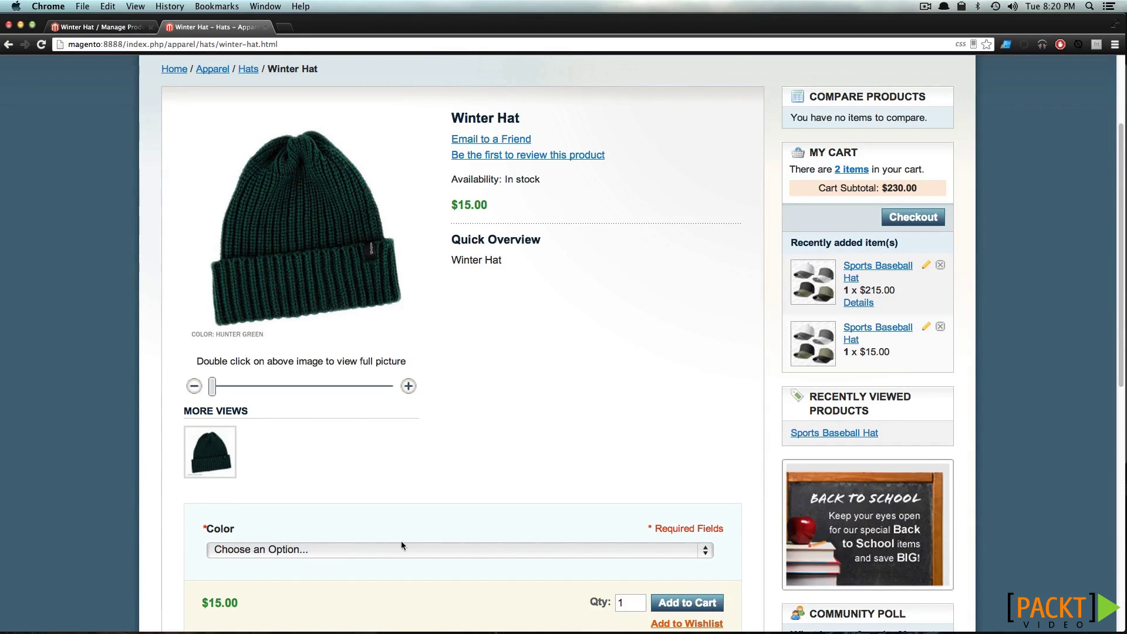
{"action": "scroll", "coordinate": [437, 548], "scroll_direction": "down", "scroll_amount": 3}
{"action": "scroll", "coordinate": [419, 520], "scroll_direction": "up", "scroll_amount": 1}
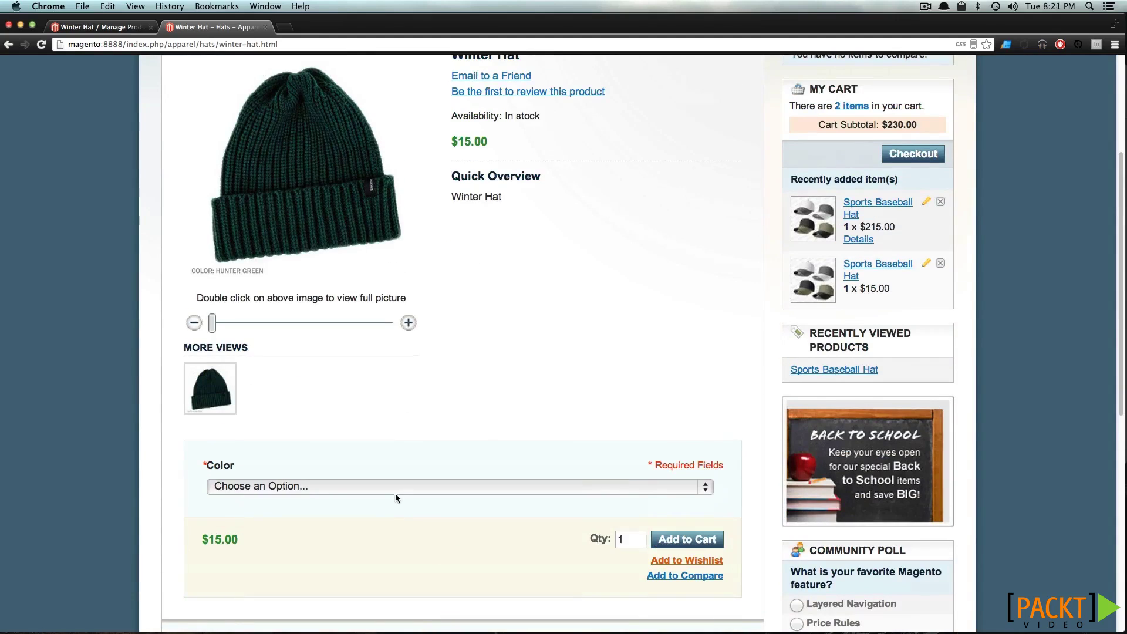
Add a Red Winter Hat to the cart, then return to the admin Images page
{"action": "left_click", "coordinate": [395, 488]}
{"action": "left_click", "coordinate": [378, 502]}
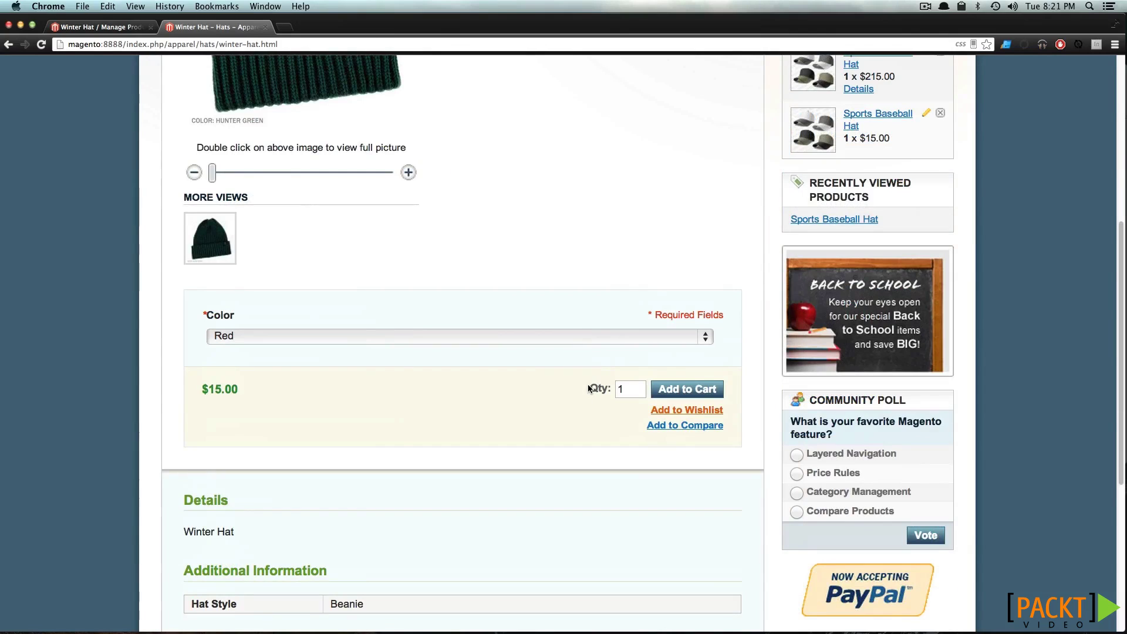
{"action": "left_click", "coordinate": [674, 395]}
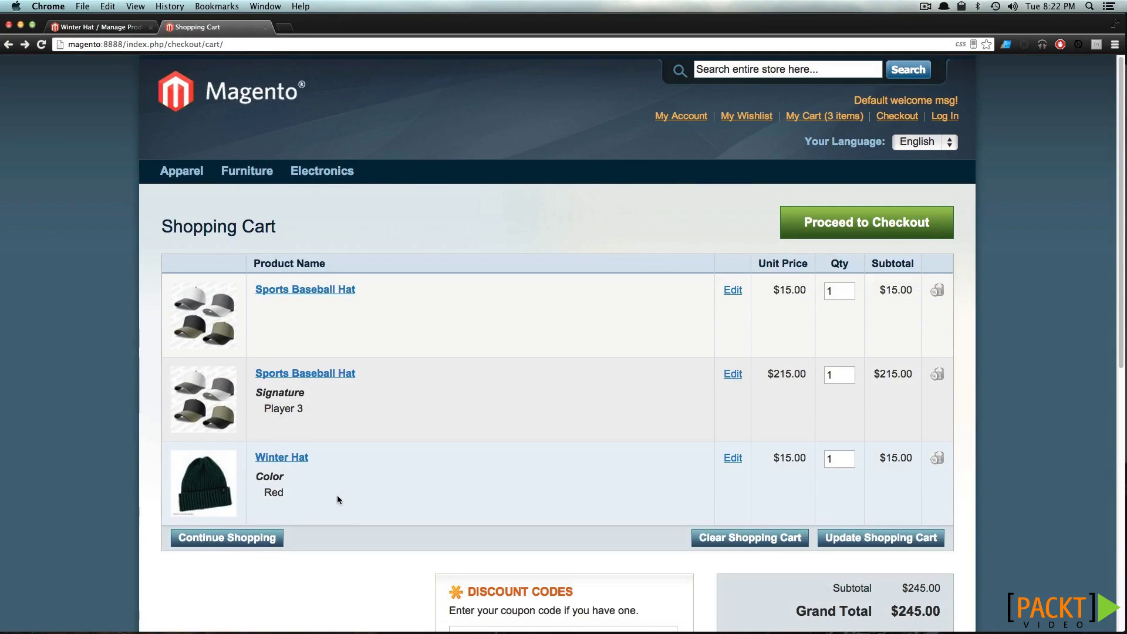
{"action": "left_click", "coordinate": [296, 460]}
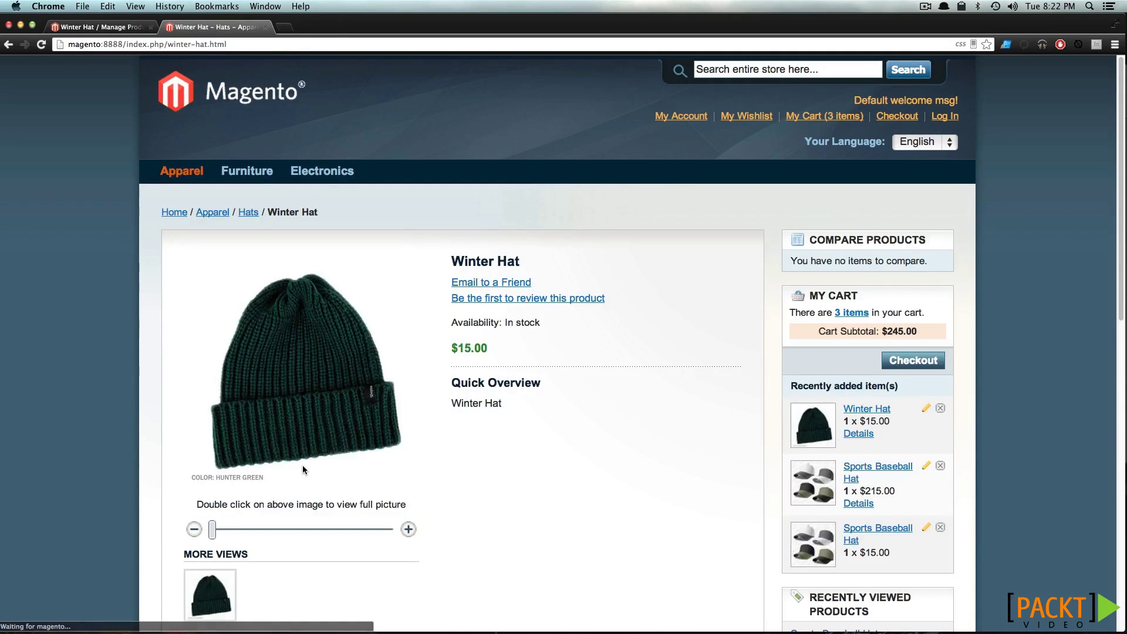
{"action": "scroll", "coordinate": [282, 540], "scroll_direction": "down", "scroll_amount": 2}
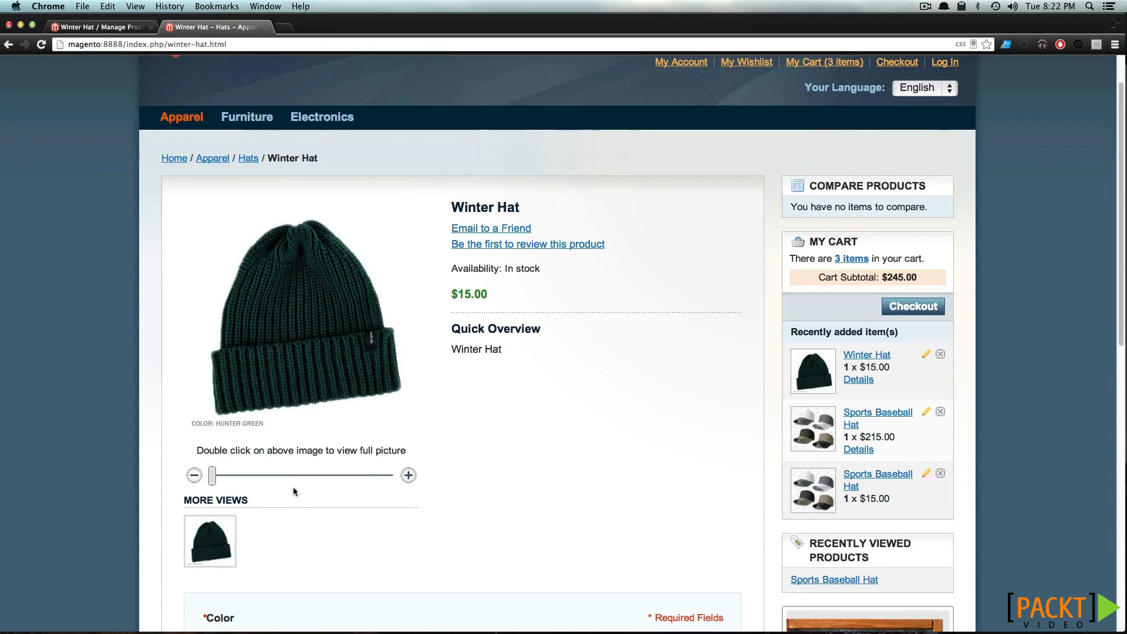
{"action": "left_click", "coordinate": [111, 29]}
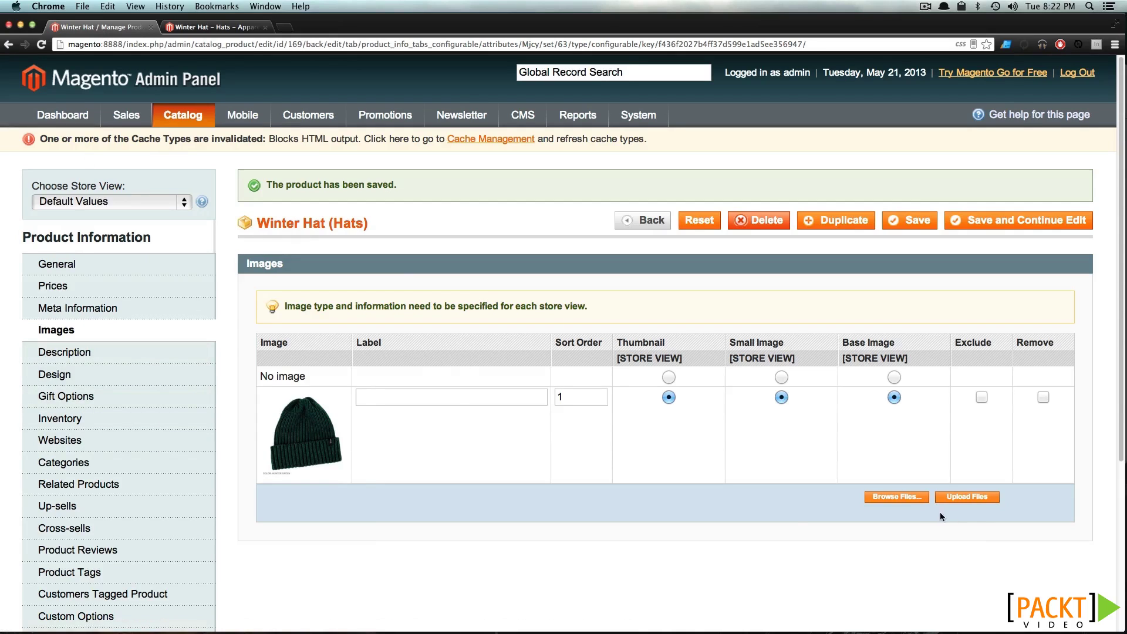
Upload red.jpg as a Winter Hat image and save the product
{"action": "left_click", "coordinate": [912, 498]}
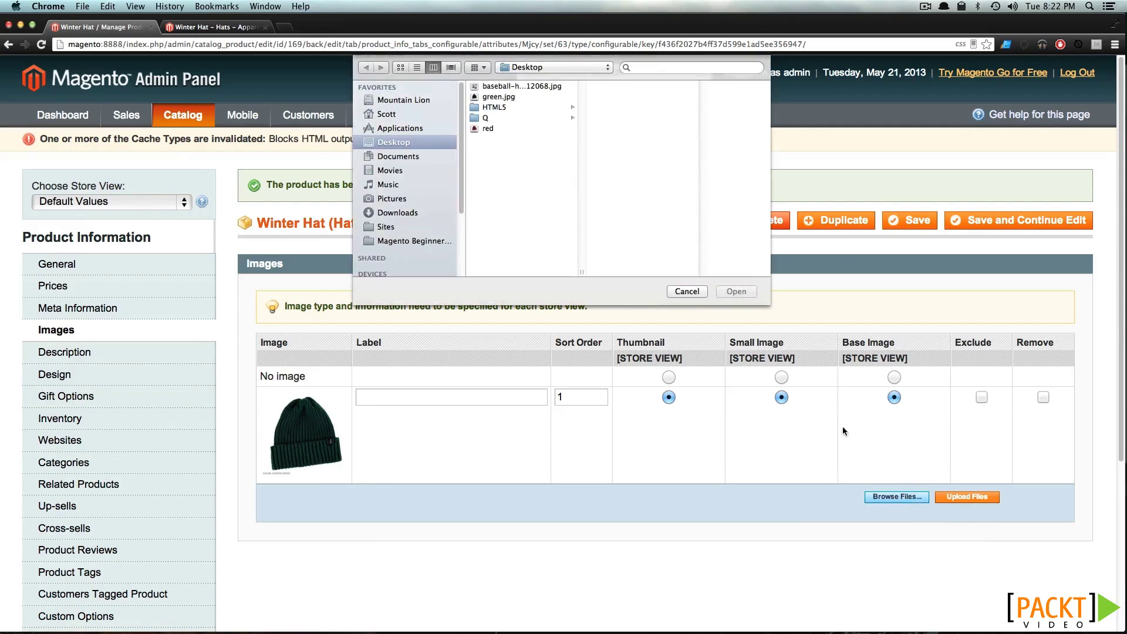
{"action": "left_click", "coordinate": [560, 129]}
{"action": "key", "text": "Return"}
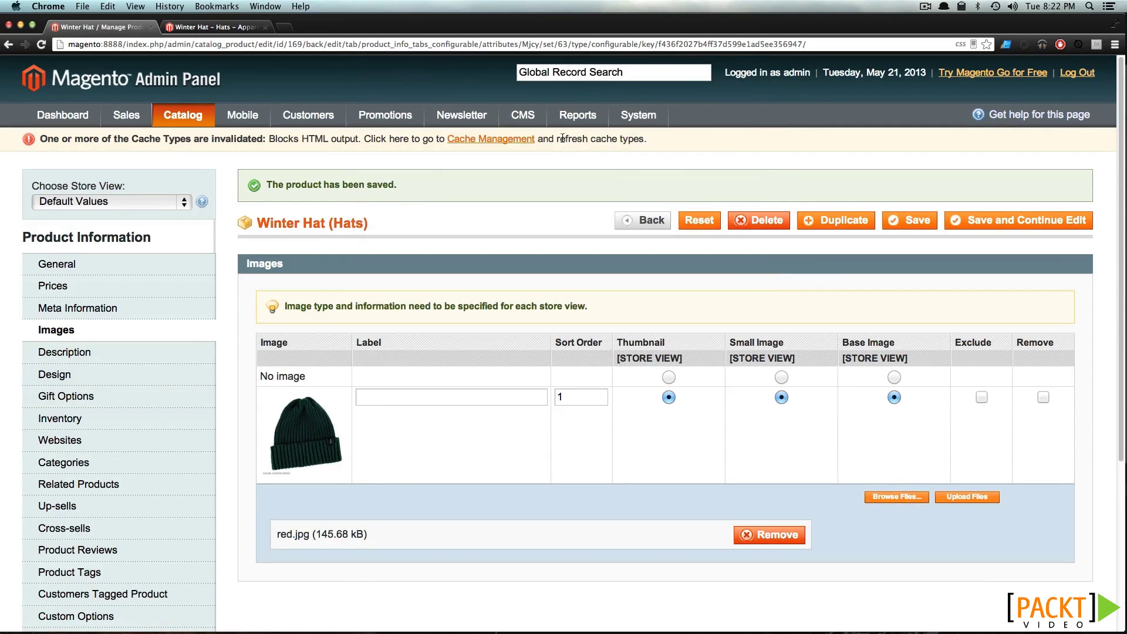
{"action": "left_click", "coordinate": [969, 498]}
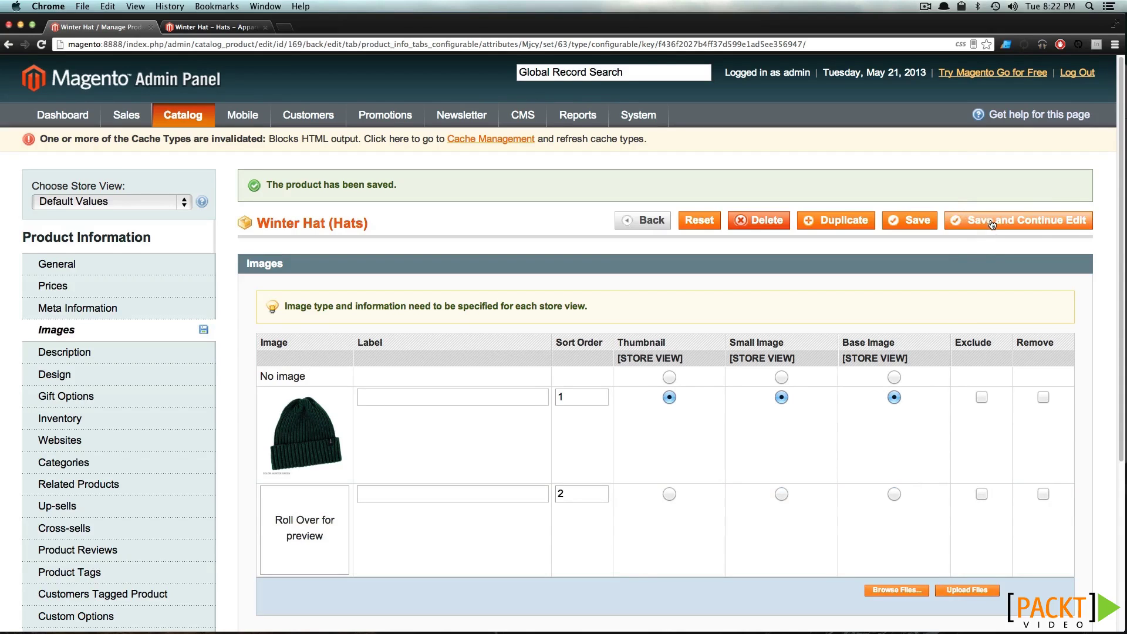
{"action": "left_click", "coordinate": [975, 221]}
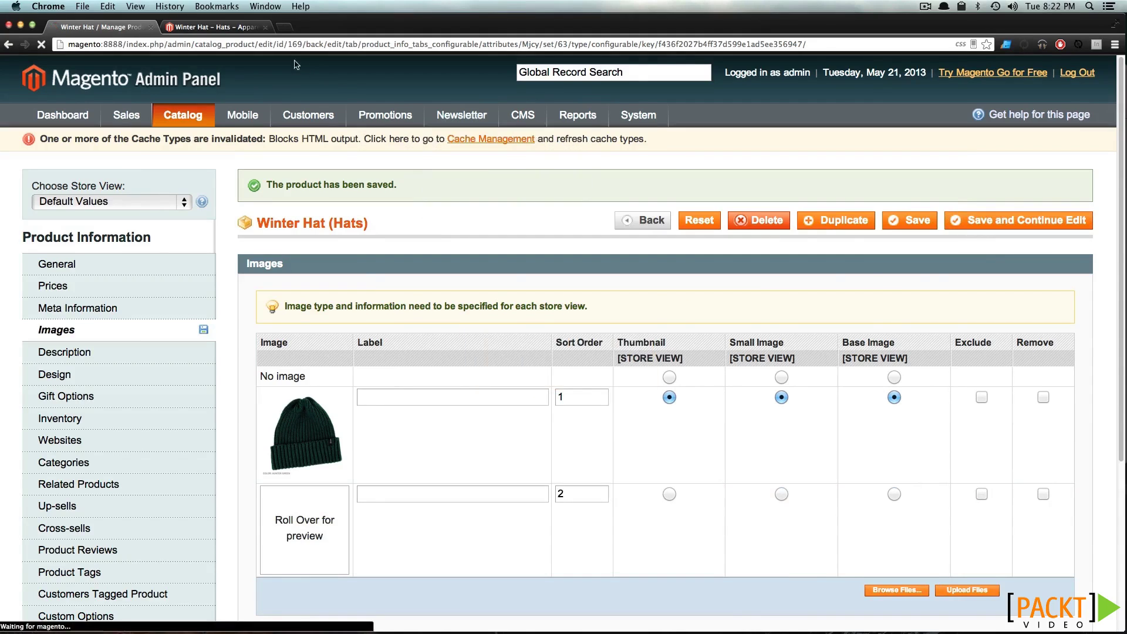
Reload the storefront Winter Hat page and enlarge the new red thumbnail
{"action": "left_click", "coordinate": [208, 27]}
{"action": "left_click", "coordinate": [42, 45]}
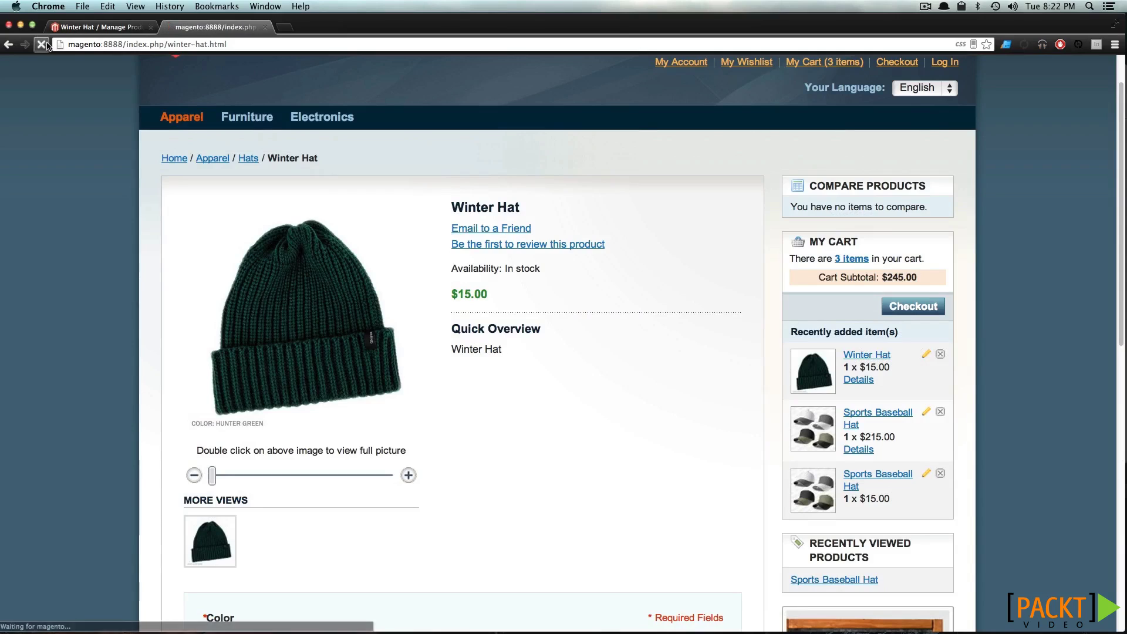
{"action": "scroll", "coordinate": [146, 413], "scroll_direction": "down", "scroll_amount": 2}
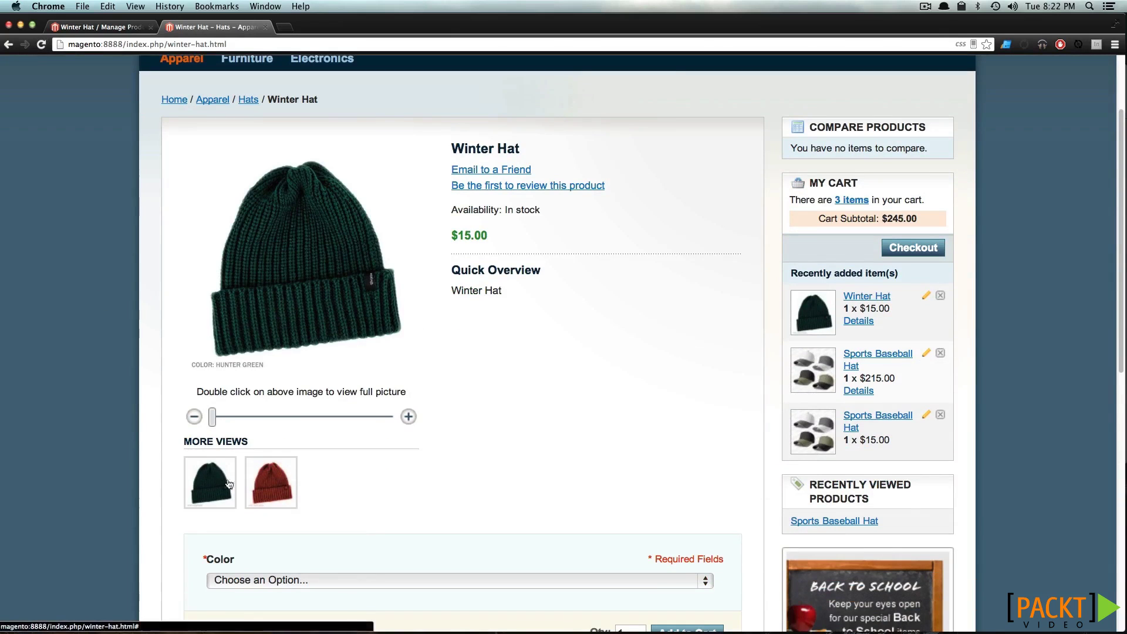
{"action": "left_click", "coordinate": [262, 493]}
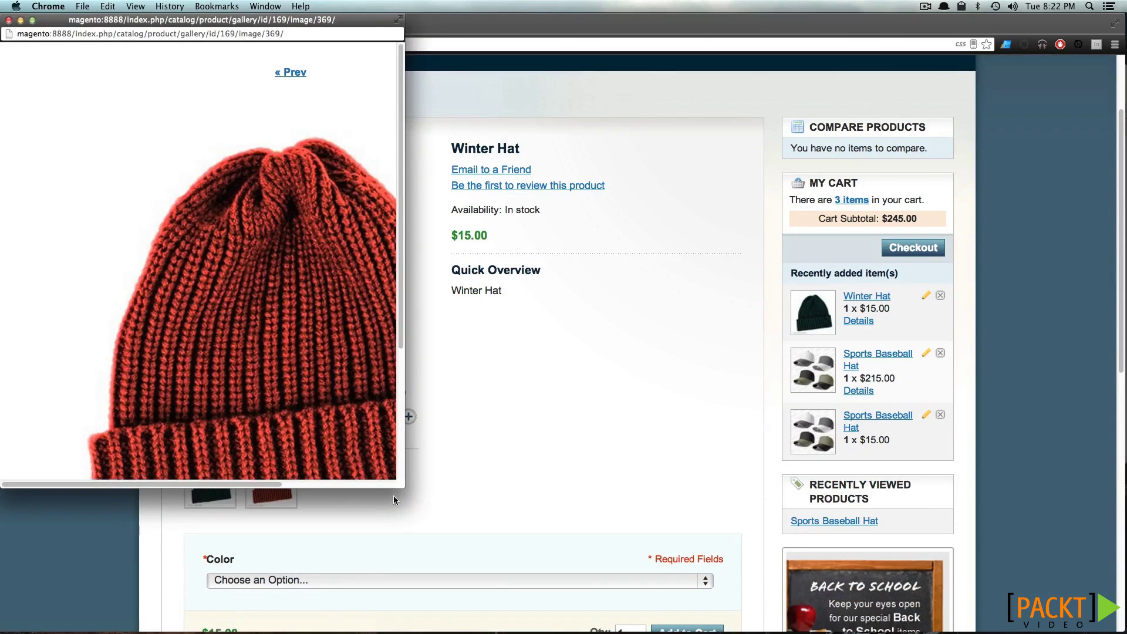
Enlarge and close the red hat gallery window, then check the Color dropdown options
{"action": "left_click_drag", "start_coordinate": [404, 487], "coordinate": [848, 626]}
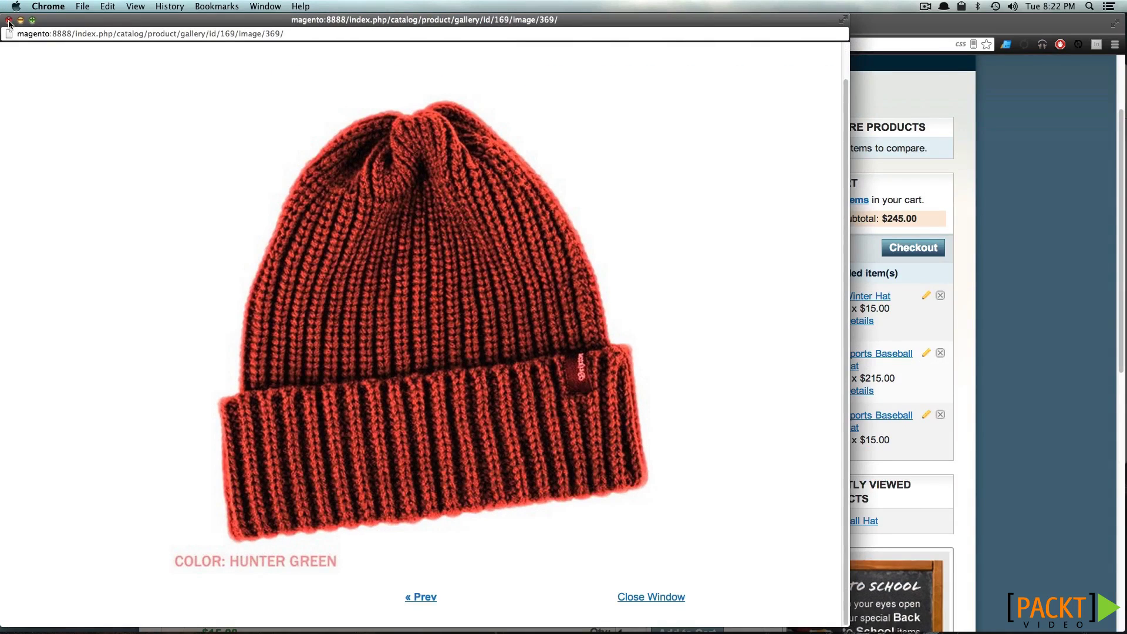
{"action": "left_click", "coordinate": [9, 21]}
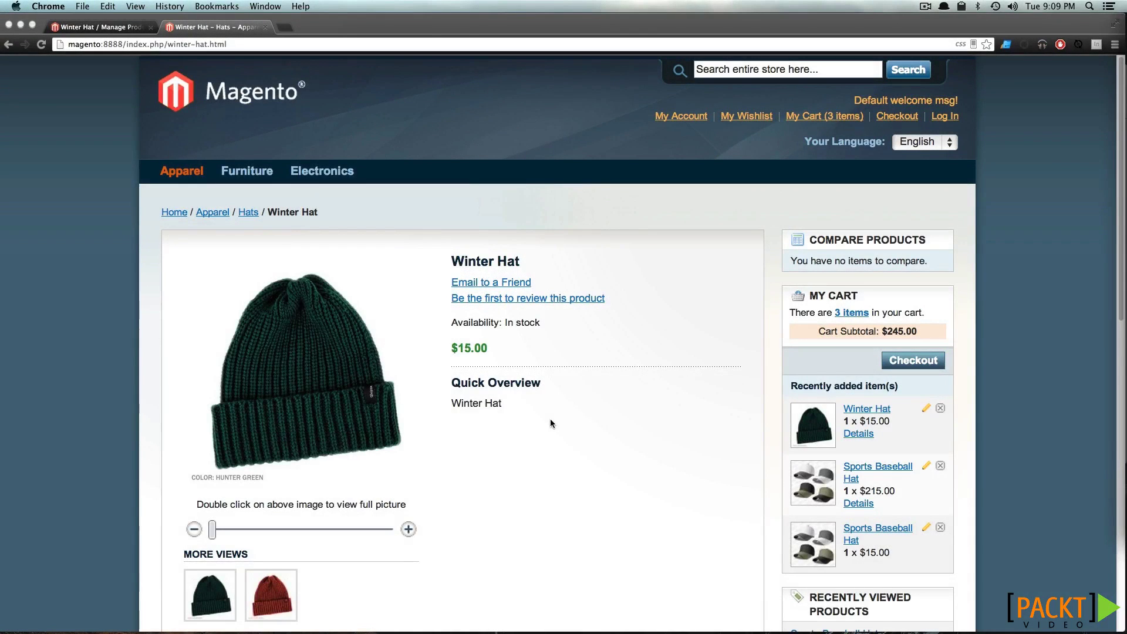
{"action": "scroll", "coordinate": [551, 417], "scroll_direction": "down", "scroll_amount": 3}
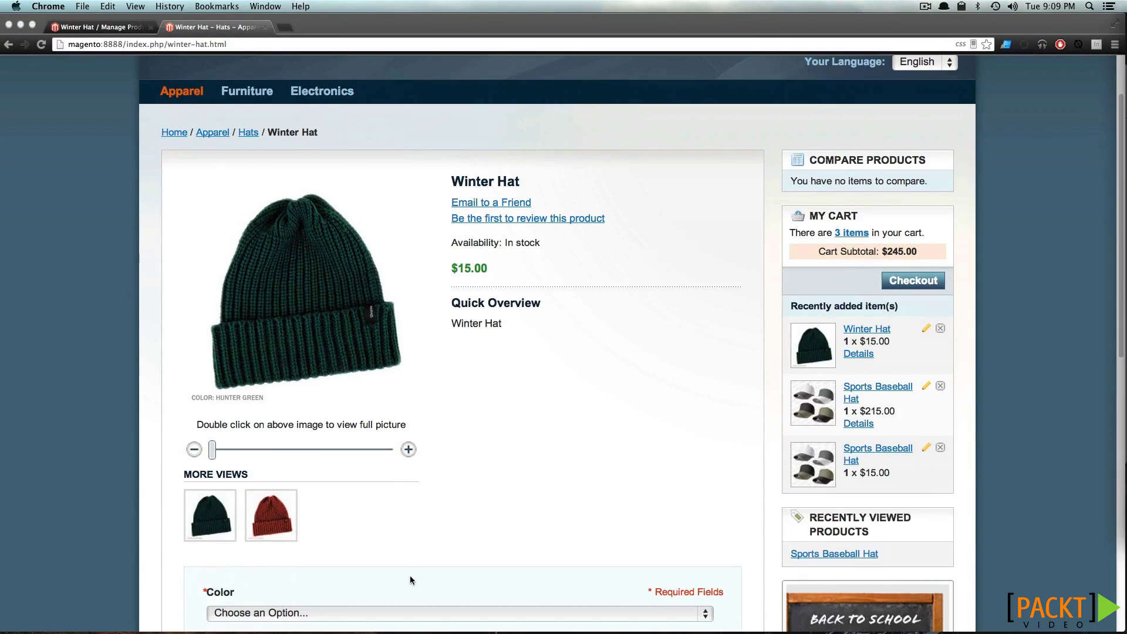
{"action": "scroll", "coordinate": [409, 576], "scroll_direction": "down", "scroll_amount": 1}
{"action": "left_click", "coordinate": [408, 577]}
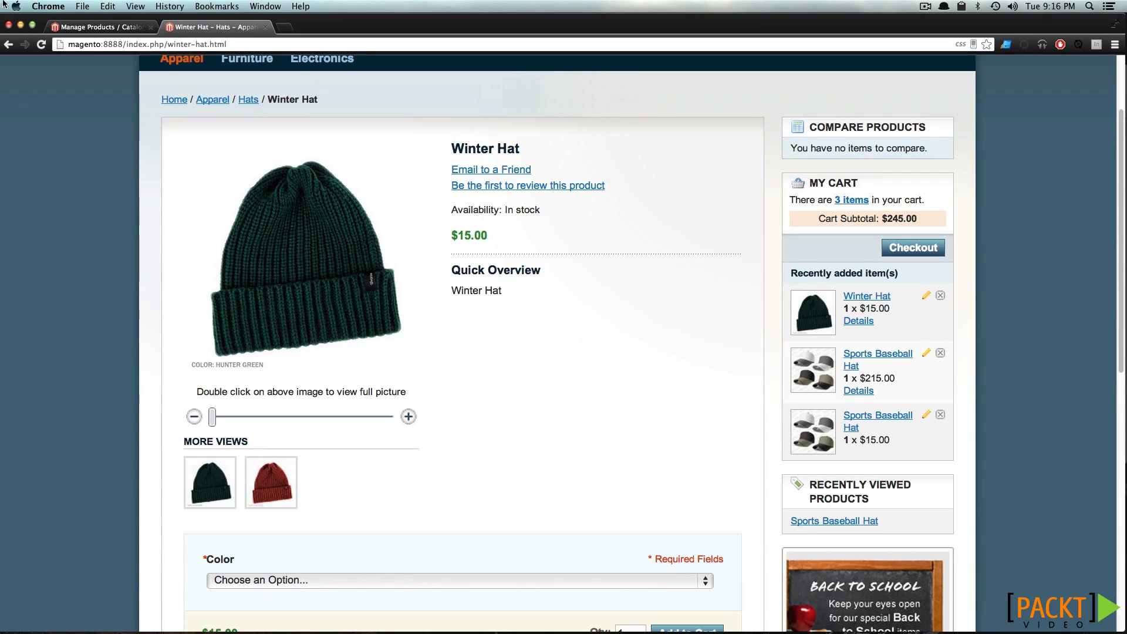
Start a new Grouped Product using the Hats attribute set
{"action": "left_click", "coordinate": [134, 28]}
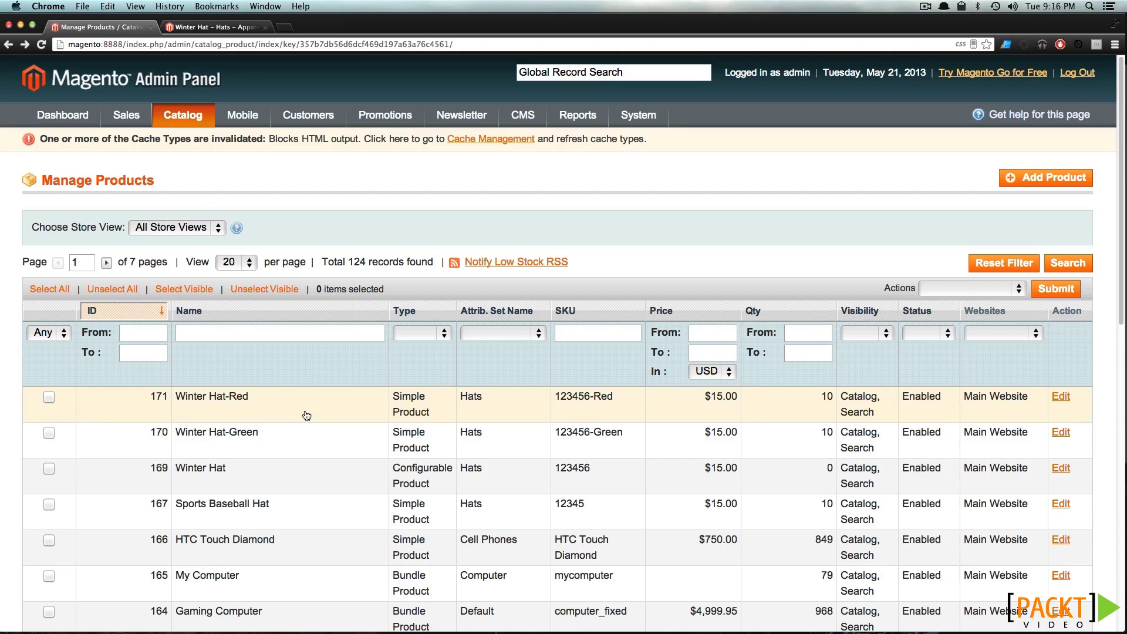
{"action": "left_click", "coordinate": [1080, 179]}
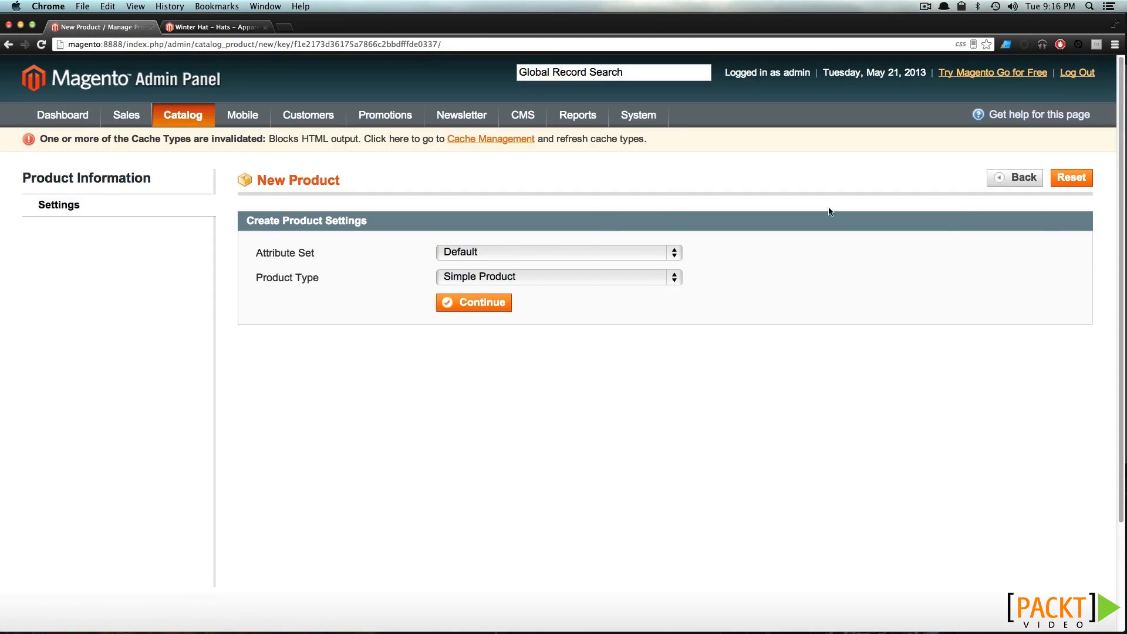
{"action": "left_click", "coordinate": [582, 252]}
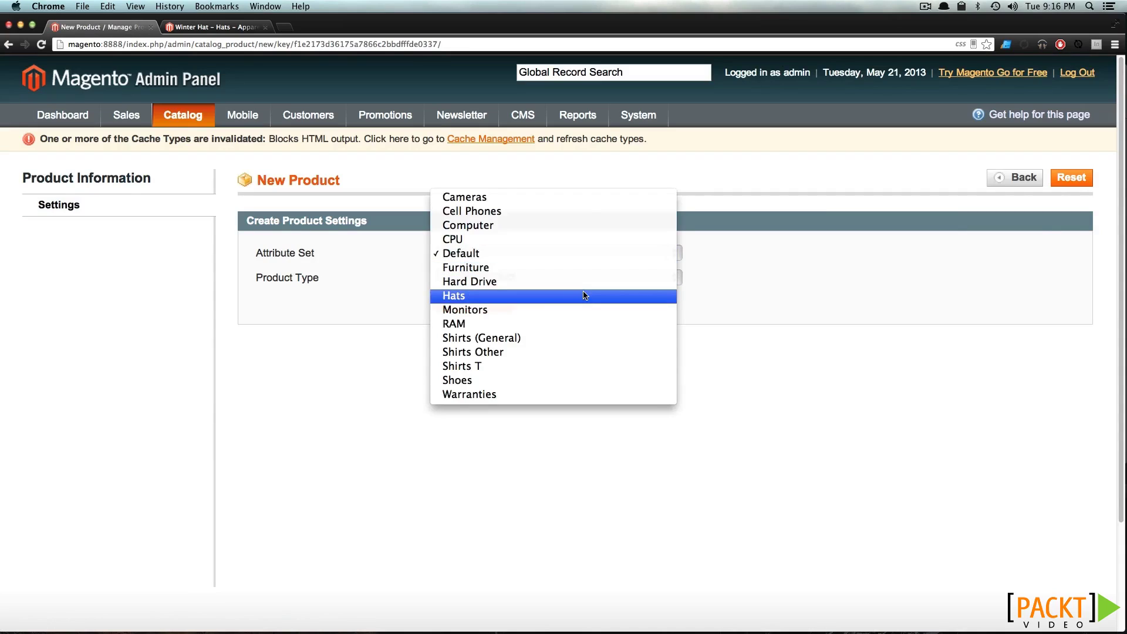
{"action": "left_click", "coordinate": [584, 295]}
{"action": "left_click", "coordinate": [581, 277]}
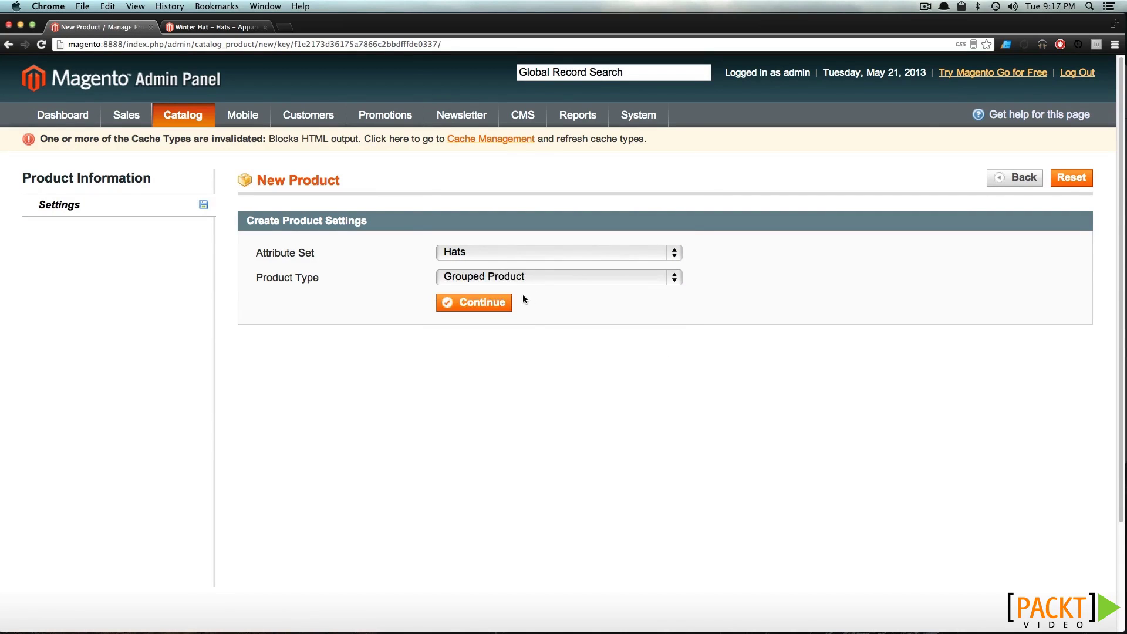
{"action": "left_click", "coordinate": [497, 304]}
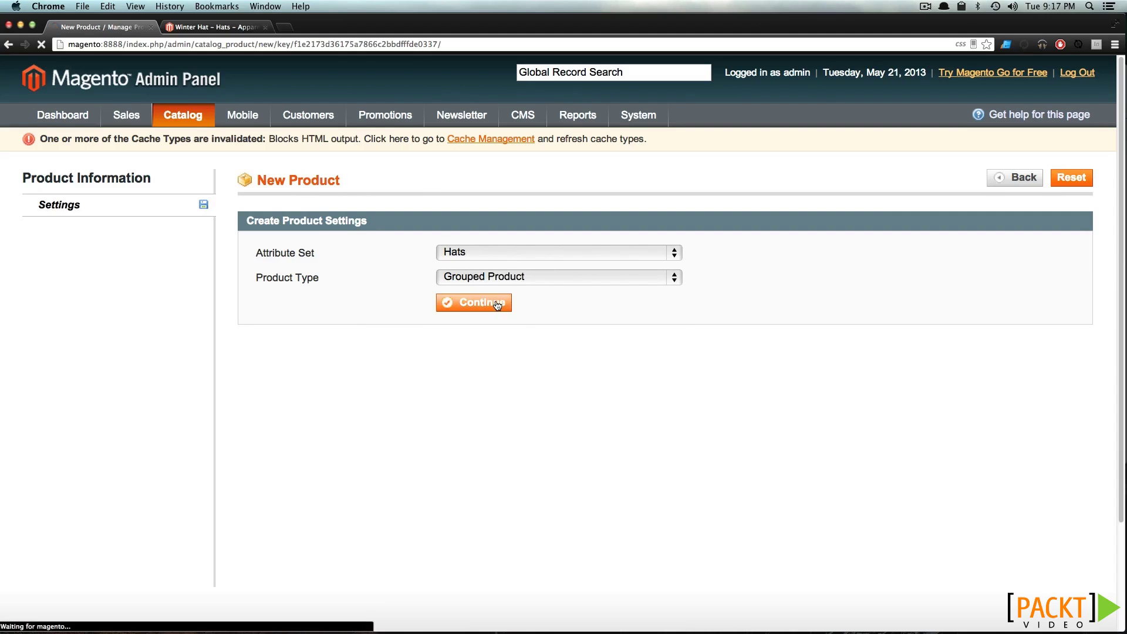
Set name 'Winter Hats Two', SKU 123, Enabled, visibility Catalog, Search, and hat style Beanie
{"action": "type", "text": "W"}
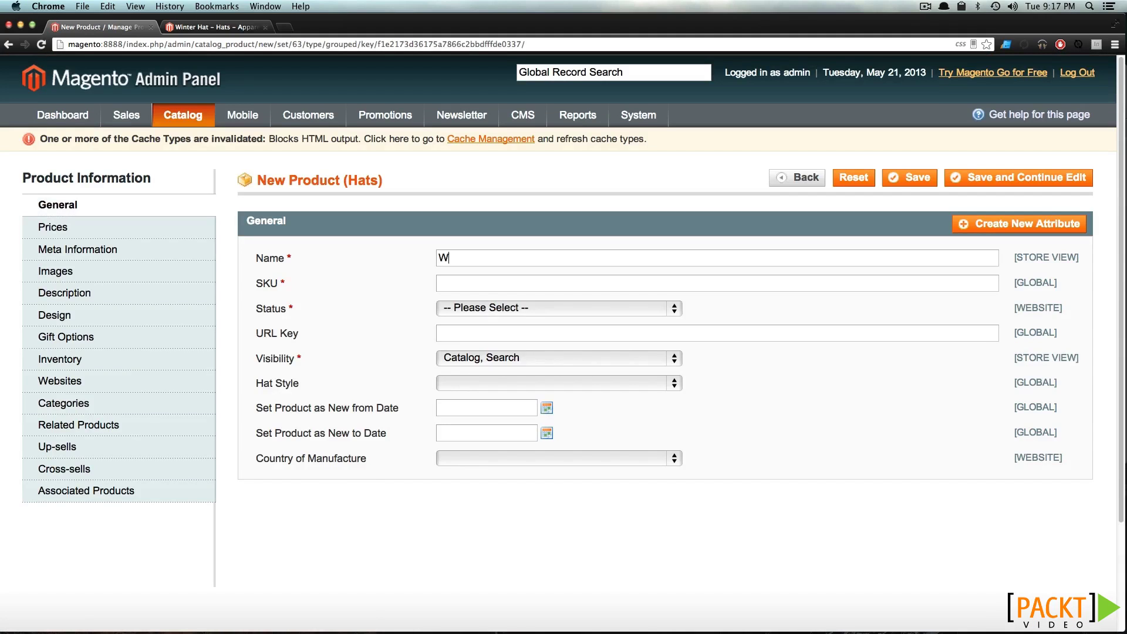
{"action": "type", "text": "inter Hats Two"}
{"action": "key", "text": "Tab"}
{"action": "type", "text": "123"}
{"action": "left_click", "coordinate": [485, 309]}
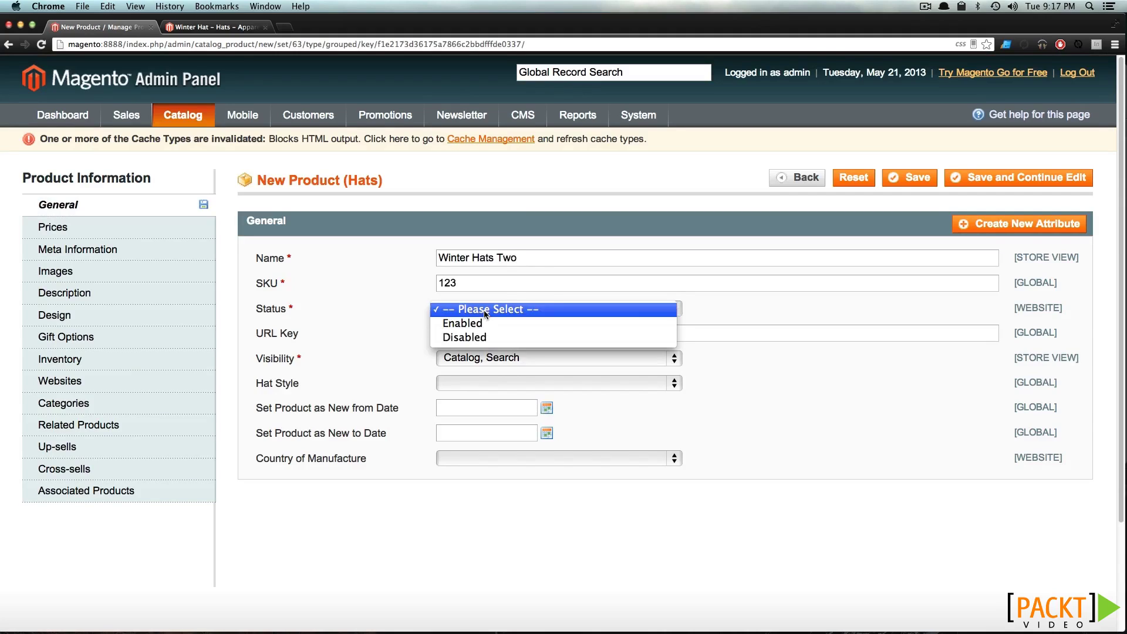
{"action": "left_click", "coordinate": [489, 324]}
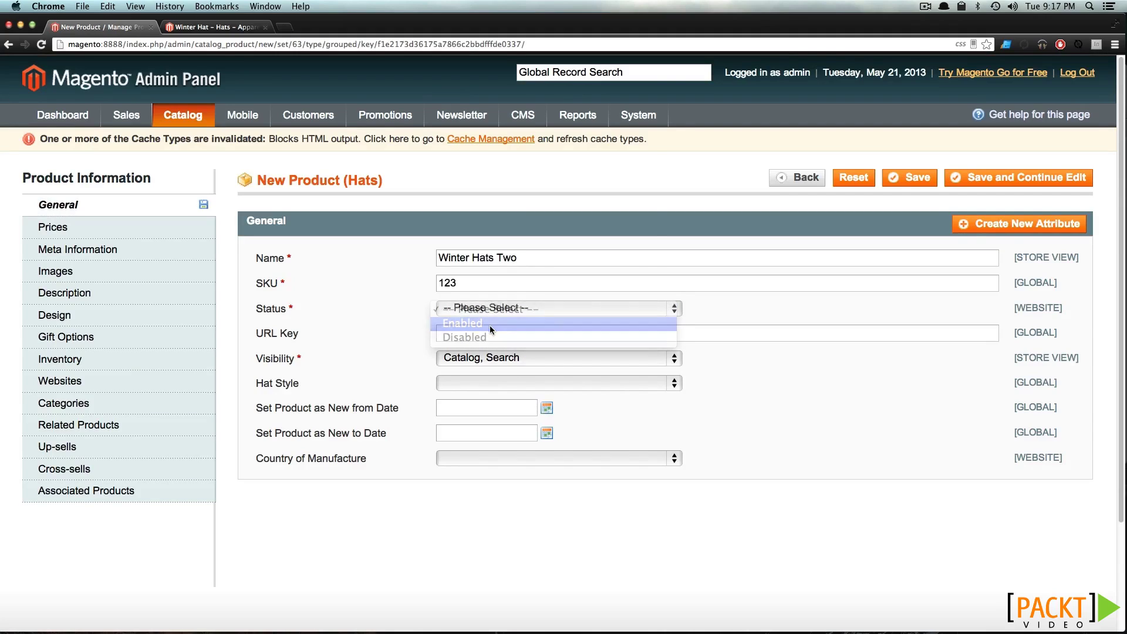
{"action": "left_click", "coordinate": [496, 359]}
{"action": "left_click", "coordinate": [495, 360]}
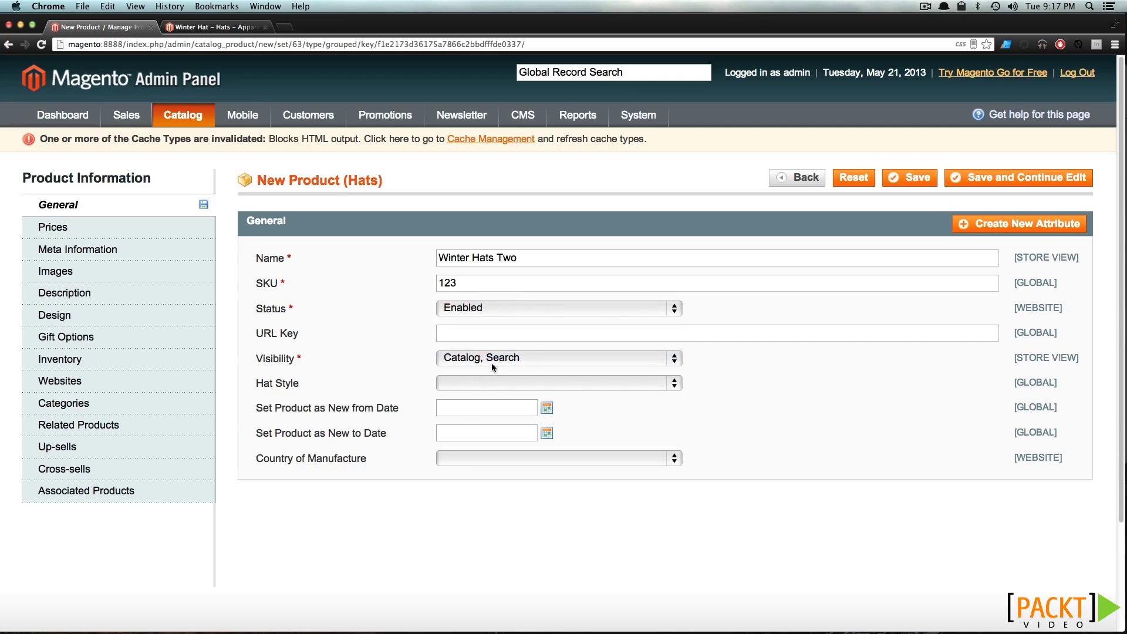
{"action": "left_click", "coordinate": [491, 383]}
{"action": "left_click", "coordinate": [484, 393]}
{"action": "left_click", "coordinate": [92, 231]}
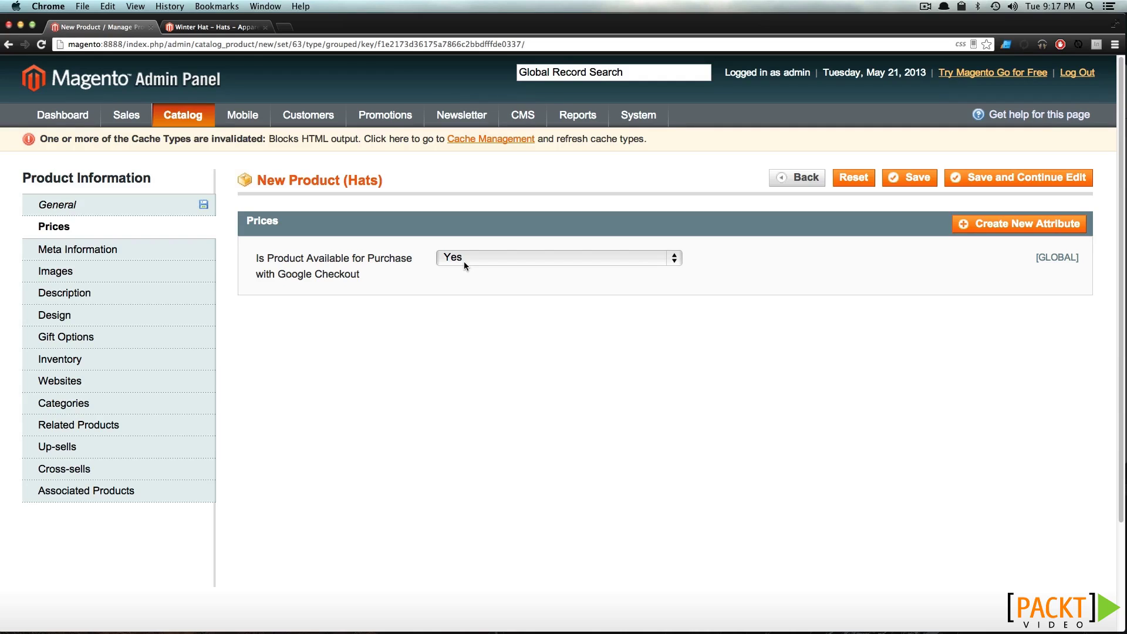
{"action": "left_click", "coordinate": [174, 255]}
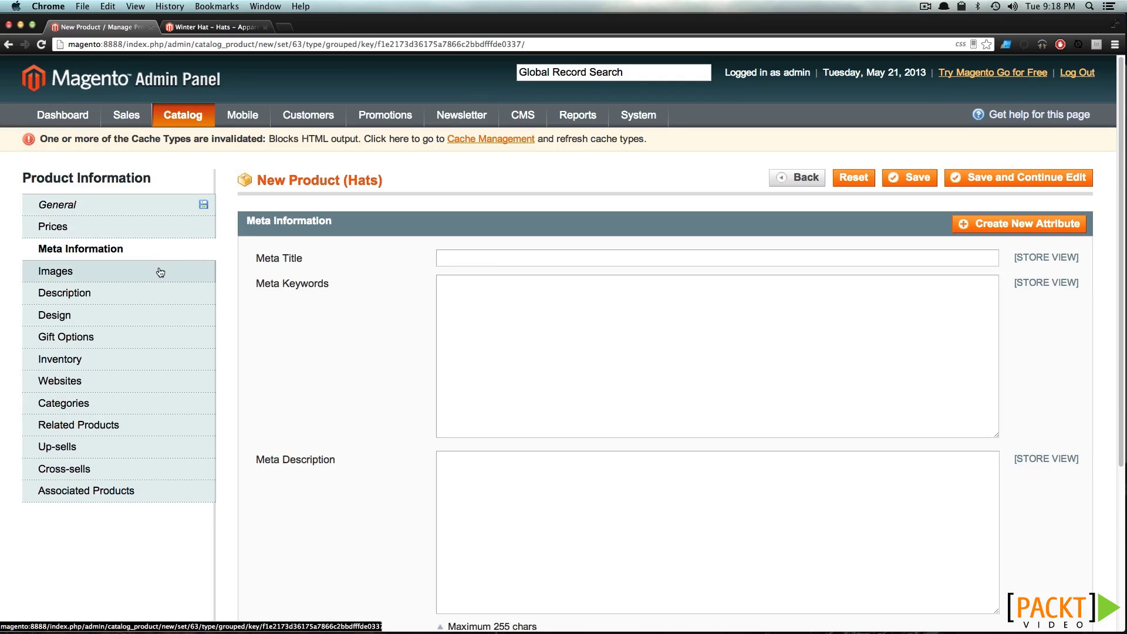
Upload red.jpg and make it the base and thumbnail image
{"action": "left_click", "coordinate": [160, 272]}
{"action": "left_click", "coordinate": [898, 376]}
{"action": "left_click", "coordinate": [499, 118]}
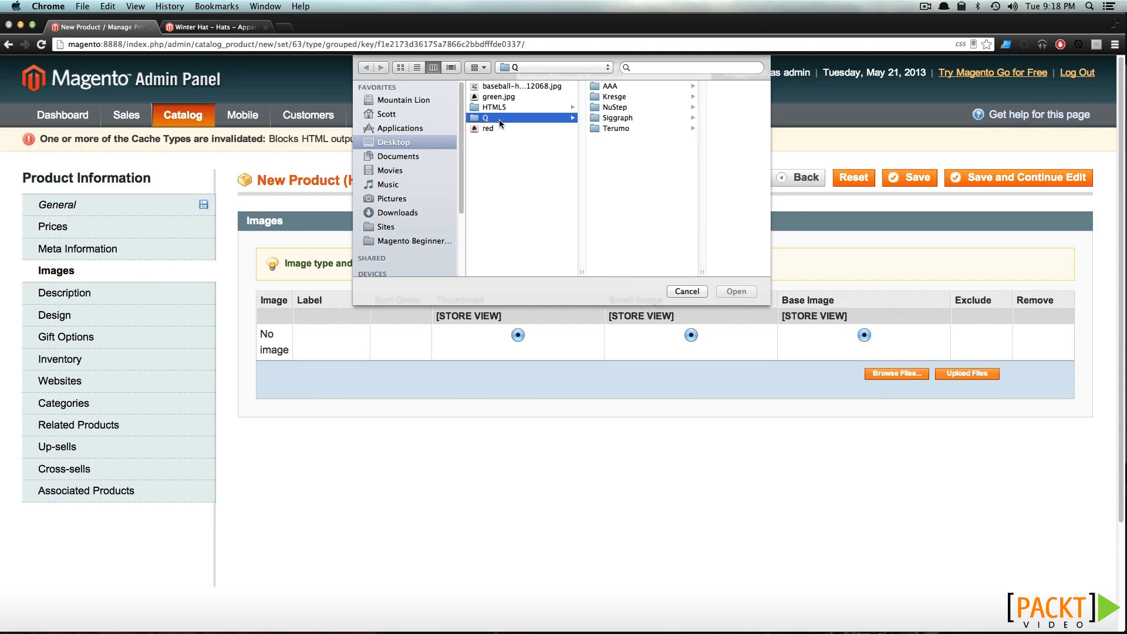
{"action": "left_click", "coordinate": [503, 130]}
{"action": "double_click", "coordinate": [503, 129]}
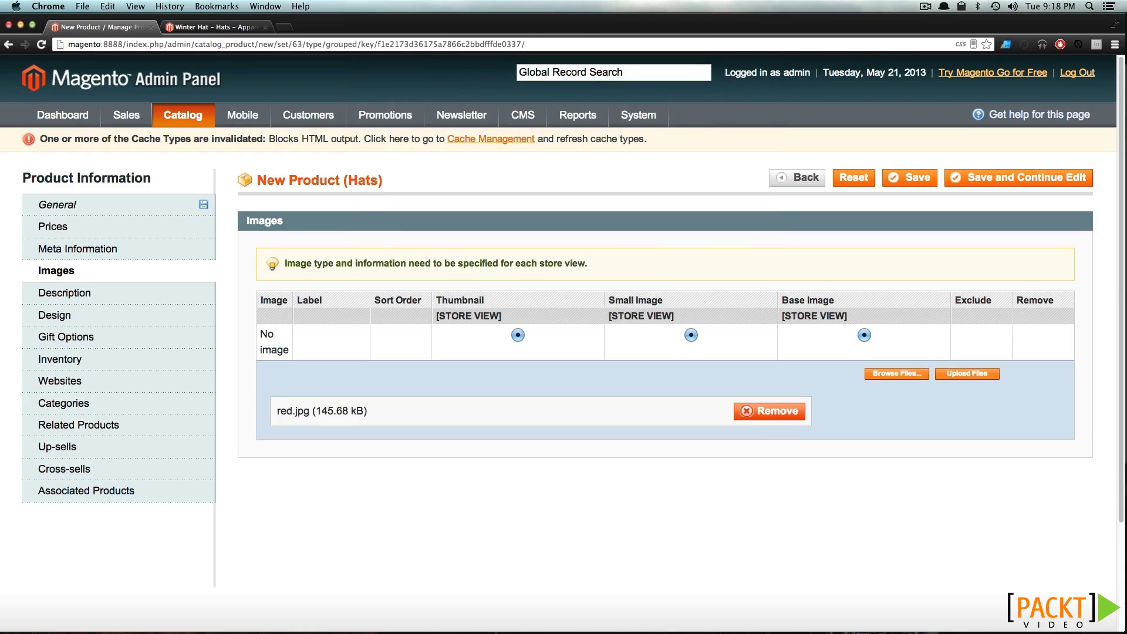
{"action": "left_click", "coordinate": [971, 373]}
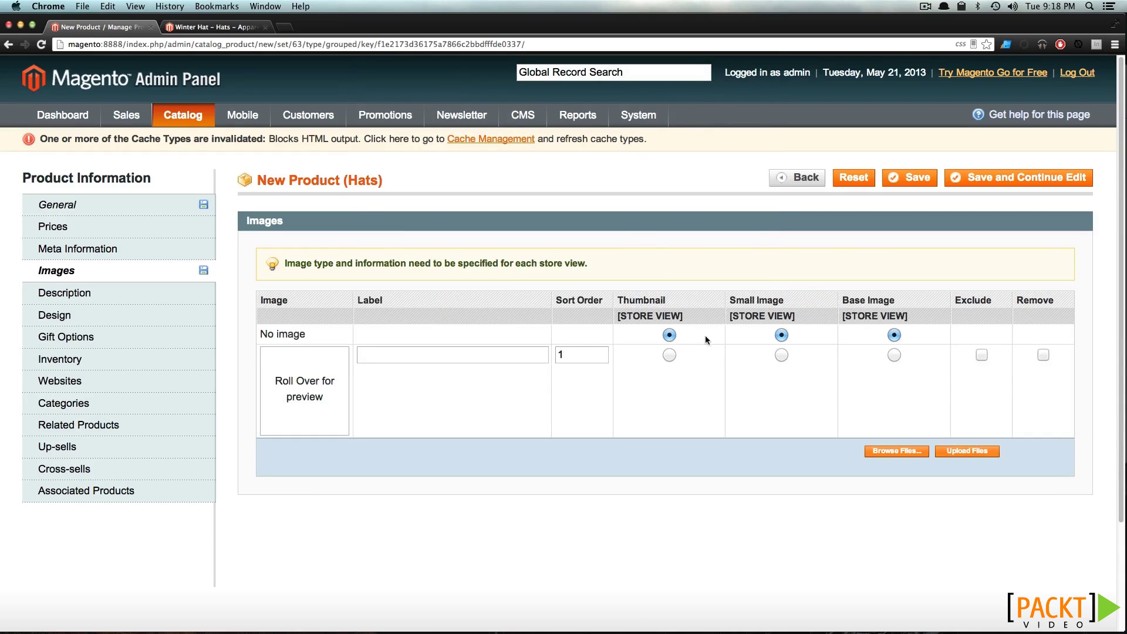
{"action": "left_click", "coordinate": [669, 354]}
{"action": "left_click", "coordinate": [894, 354]}
Enter the description 'Winter HatWinter hat'
{"action": "mouse_move", "coordinate": [310, 385]}
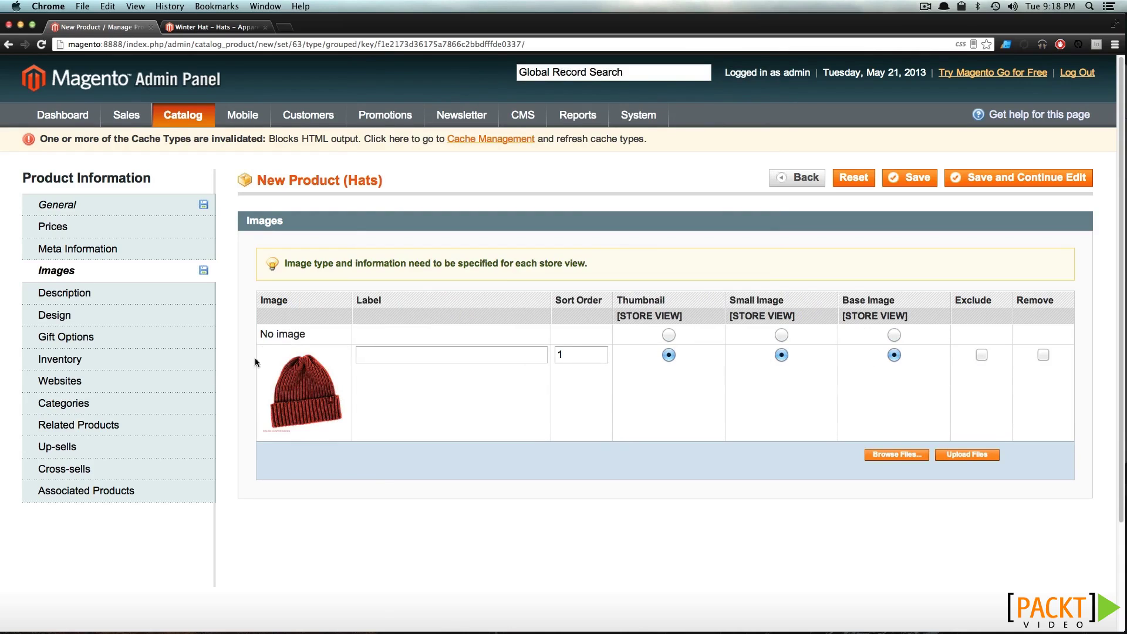
{"action": "left_click", "coordinate": [131, 299]}
{"action": "left_click", "coordinate": [583, 311]}
{"action": "type", "text": "Winter Hat"}
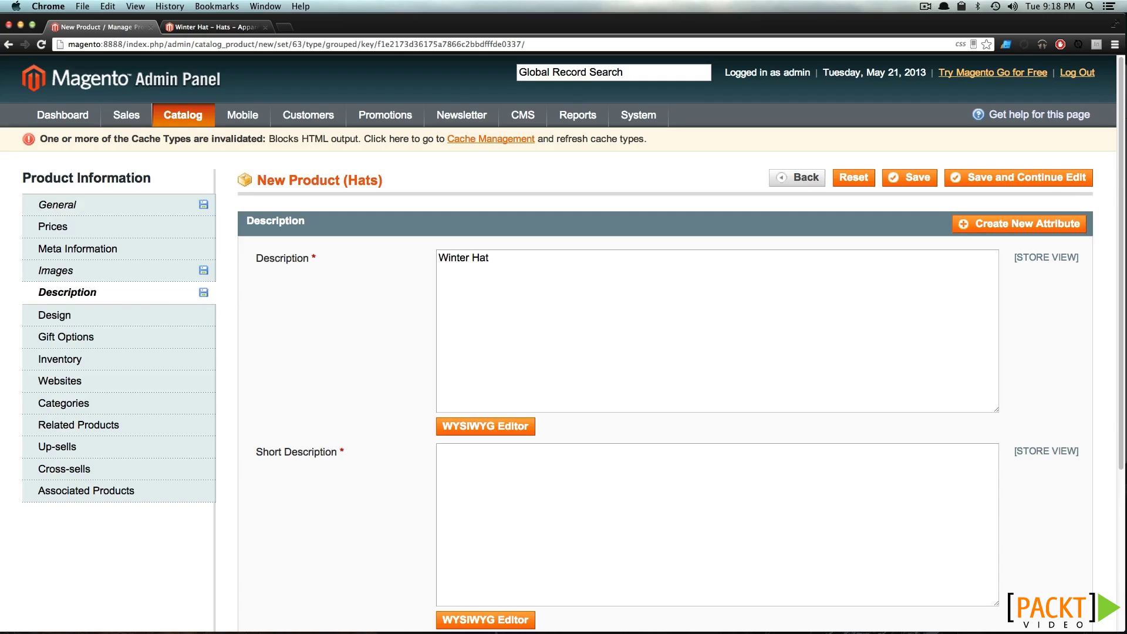
{"action": "type", "text": "Winter hat"}
Set the product's stock availability to In Stock
{"action": "left_click", "coordinate": [101, 320]}
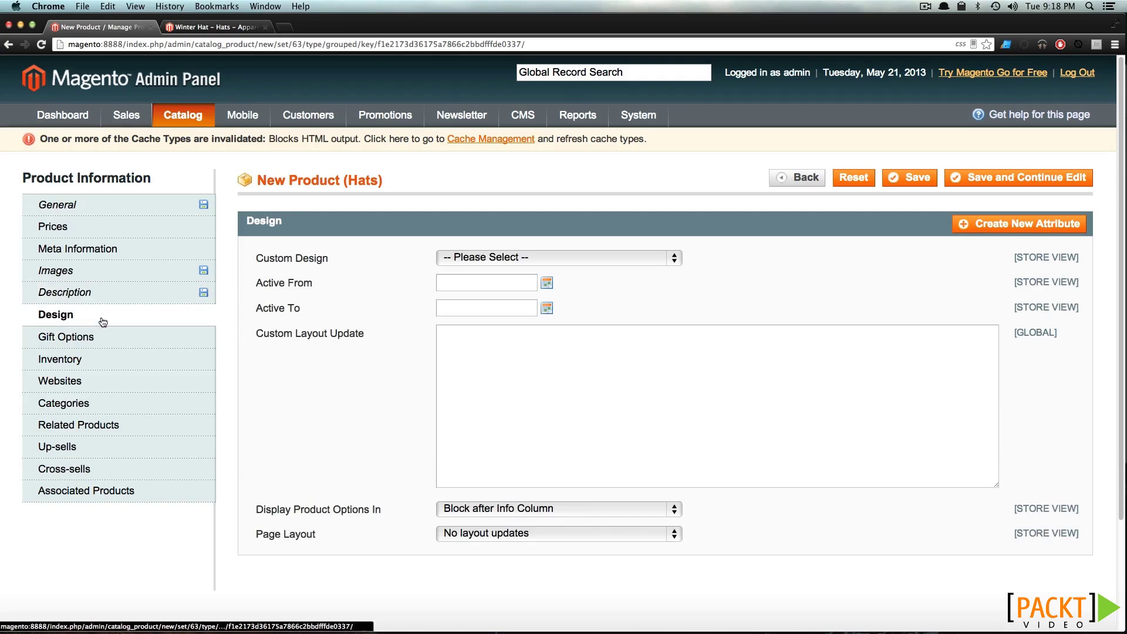
{"action": "left_click", "coordinate": [159, 344]}
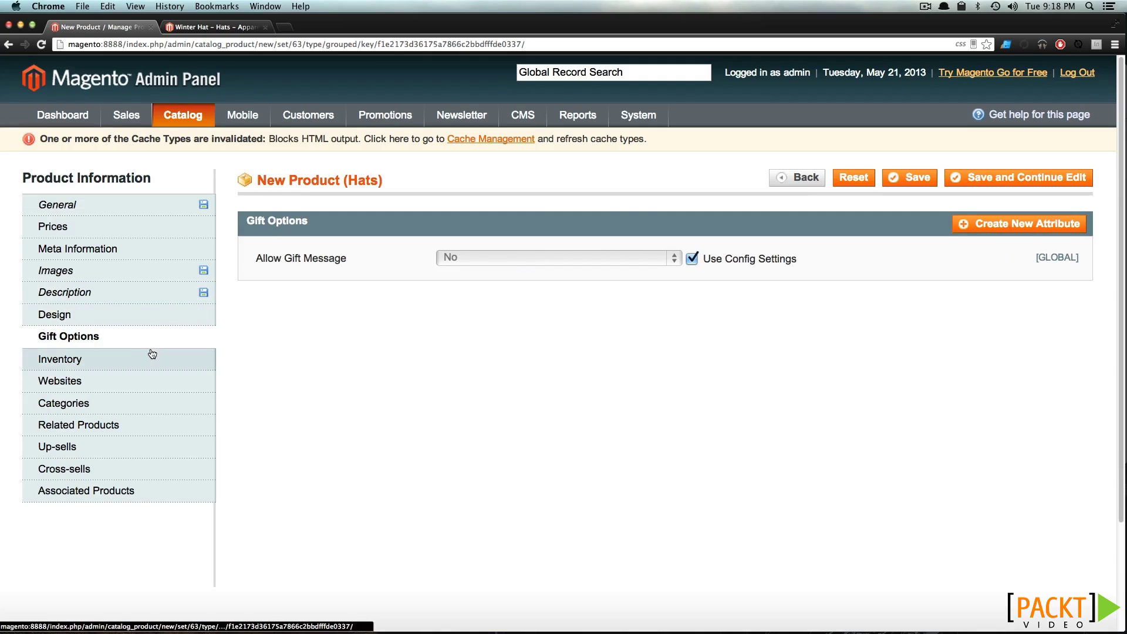
{"action": "left_click", "coordinate": [151, 356]}
{"action": "left_click", "coordinate": [451, 336]}
{"action": "left_click", "coordinate": [452, 325]}
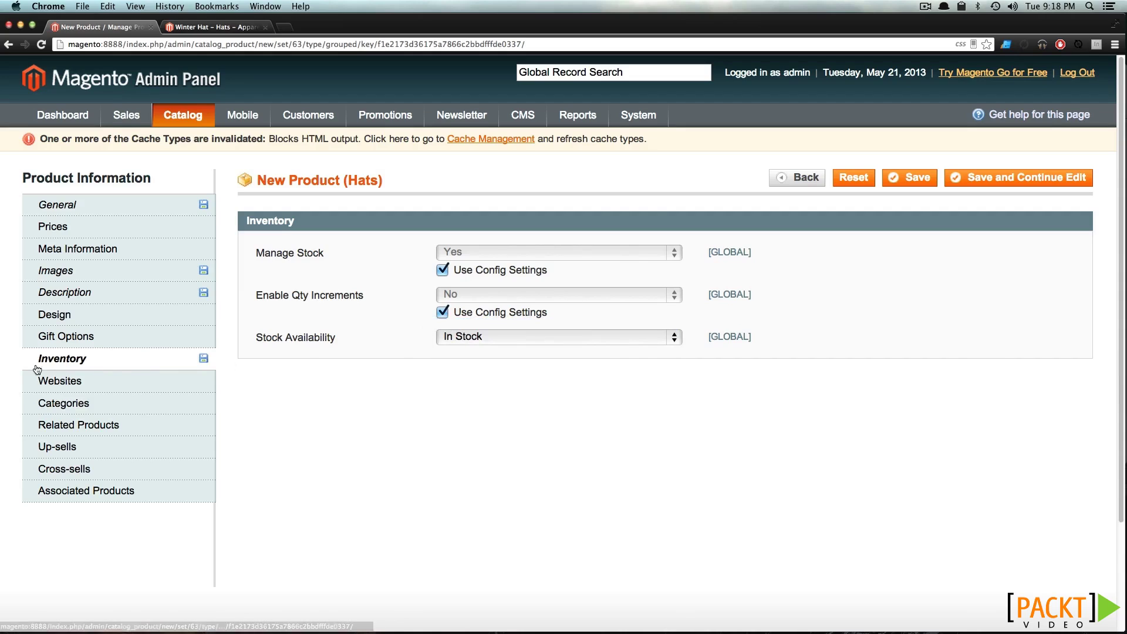
Assign the product to Main Website and the Apparel and Hats categories
{"action": "left_click", "coordinate": [64, 387]}
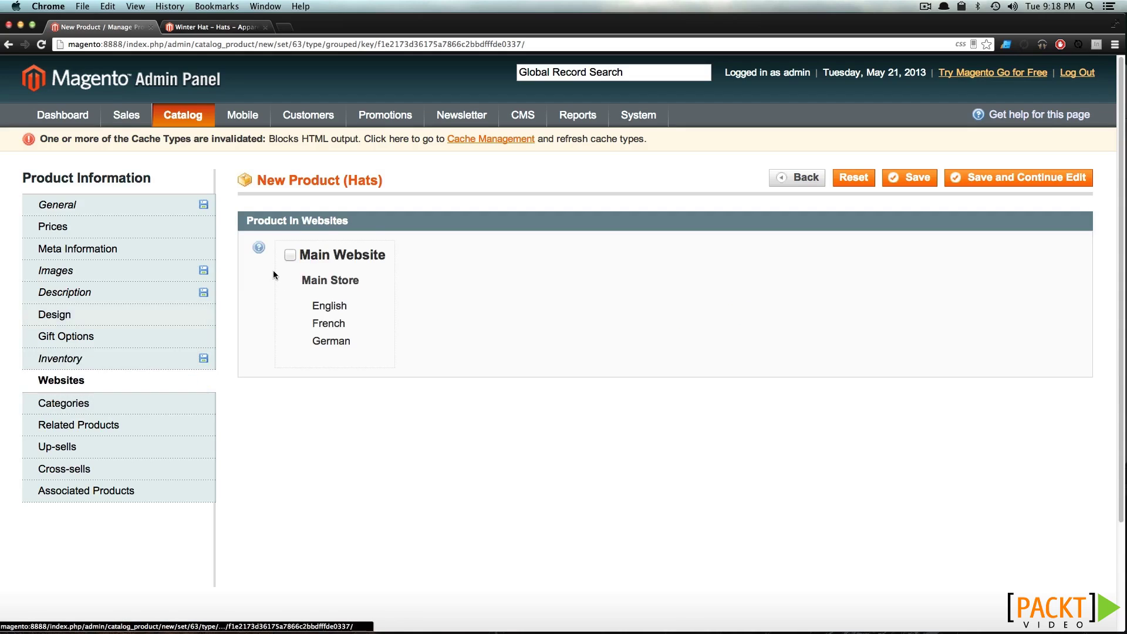
{"action": "left_click", "coordinate": [291, 254]}
{"action": "left_click", "coordinate": [135, 404]}
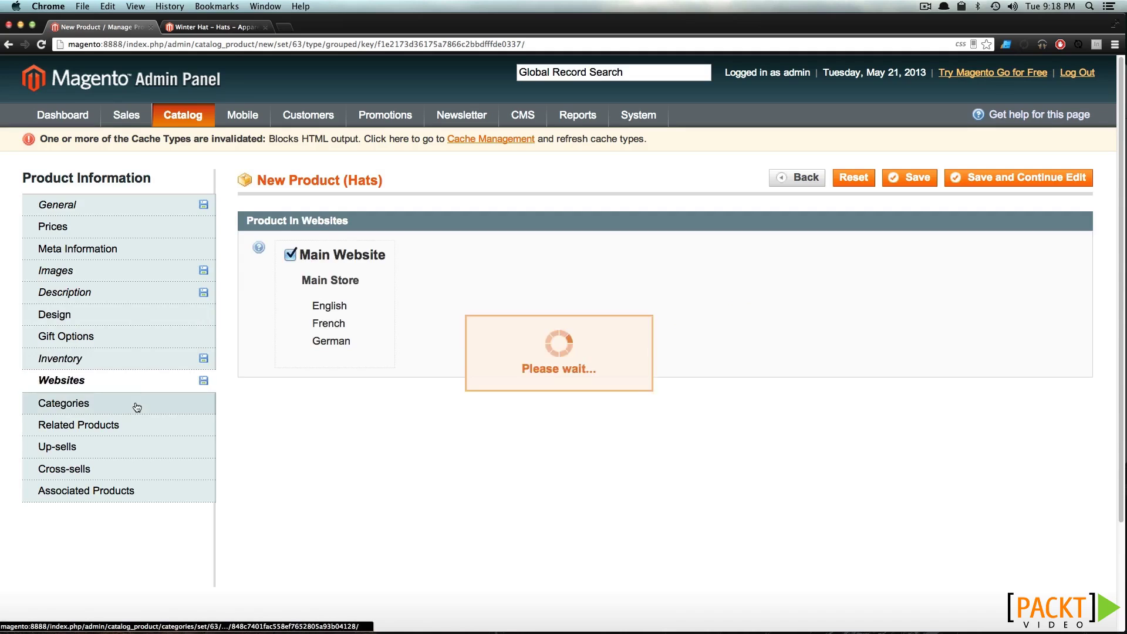
{"action": "left_click", "coordinate": [300, 265]}
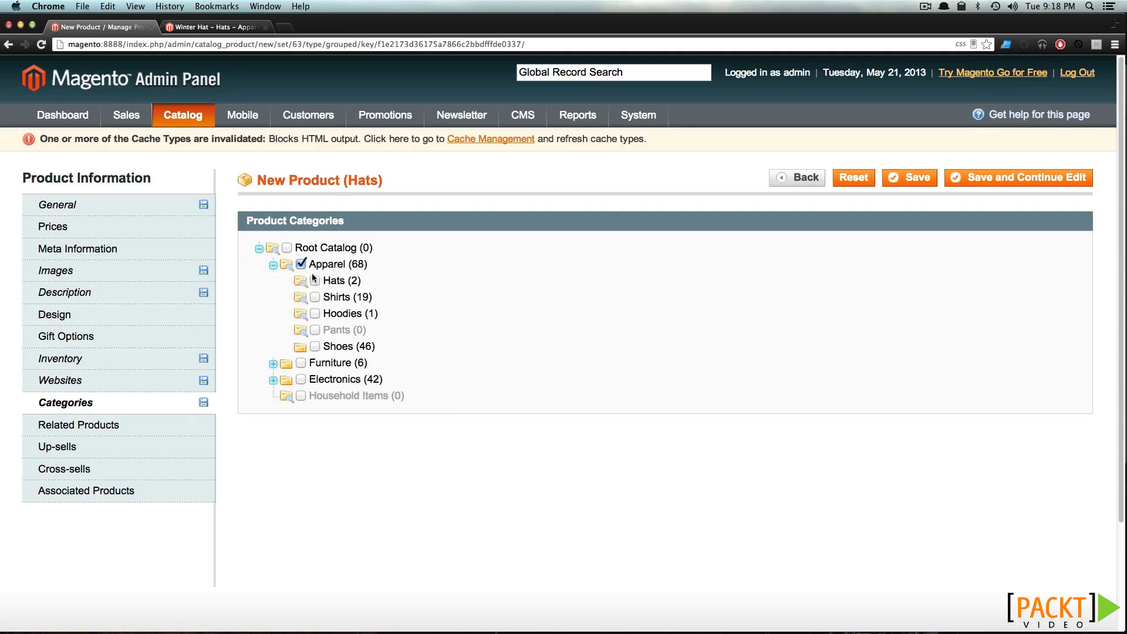
{"action": "left_click", "coordinate": [315, 281]}
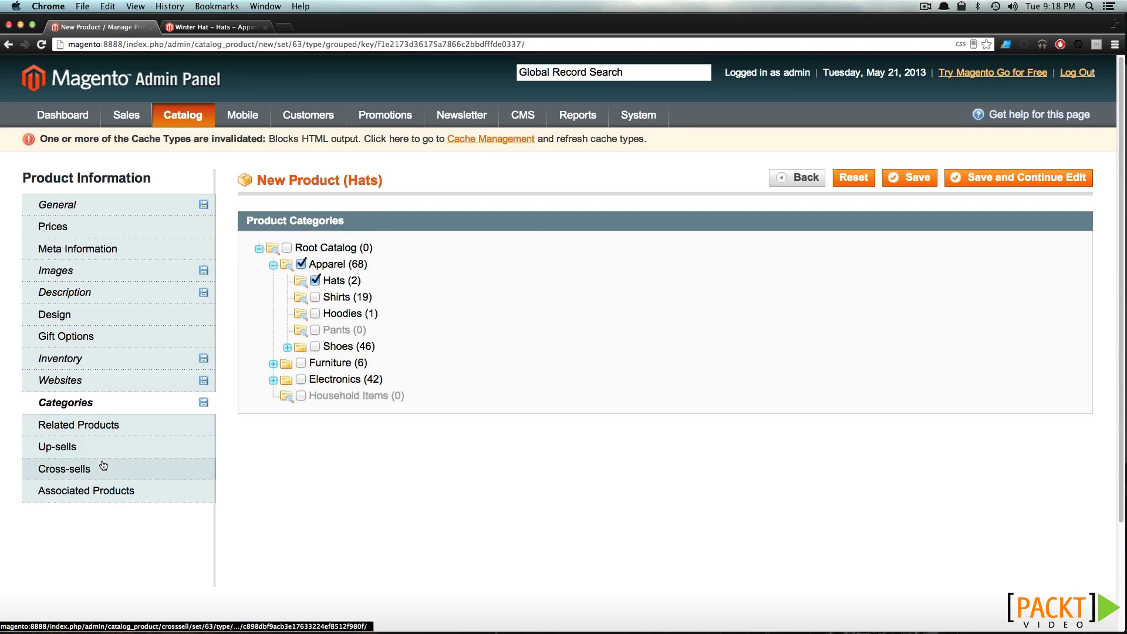
{"action": "left_click", "coordinate": [102, 492]}
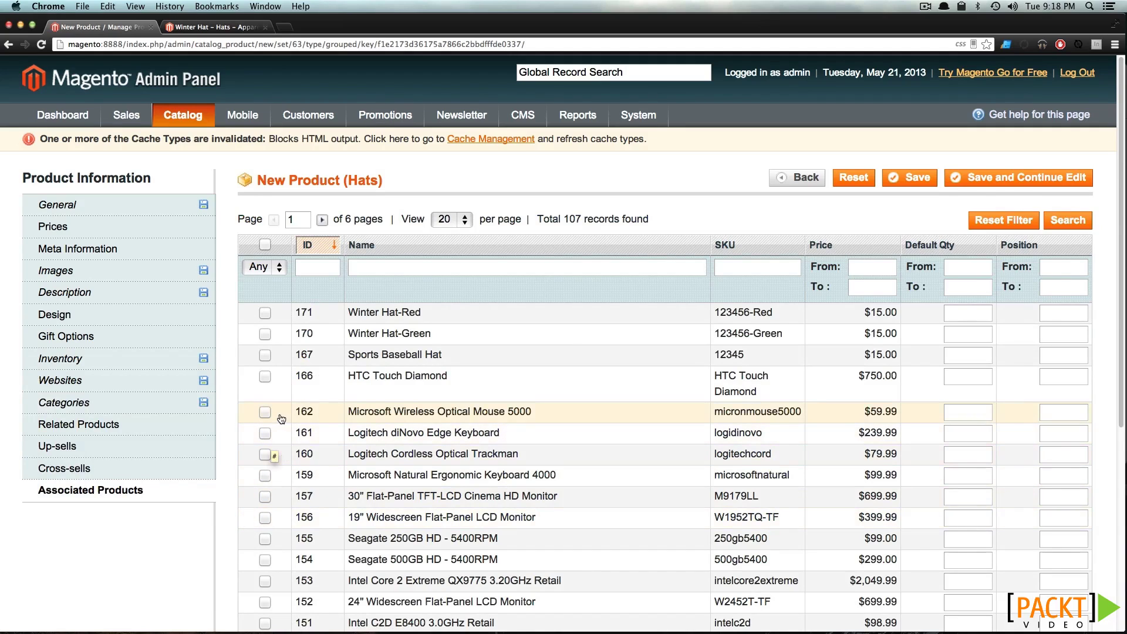
Associate Sports Baseball Hat, Winter Hat-Green and Winter Hat-Red, then save the grouped product
{"action": "left_click", "coordinate": [265, 354]}
{"action": "left_click", "coordinate": [264, 334]}
{"action": "left_click", "coordinate": [265, 311]}
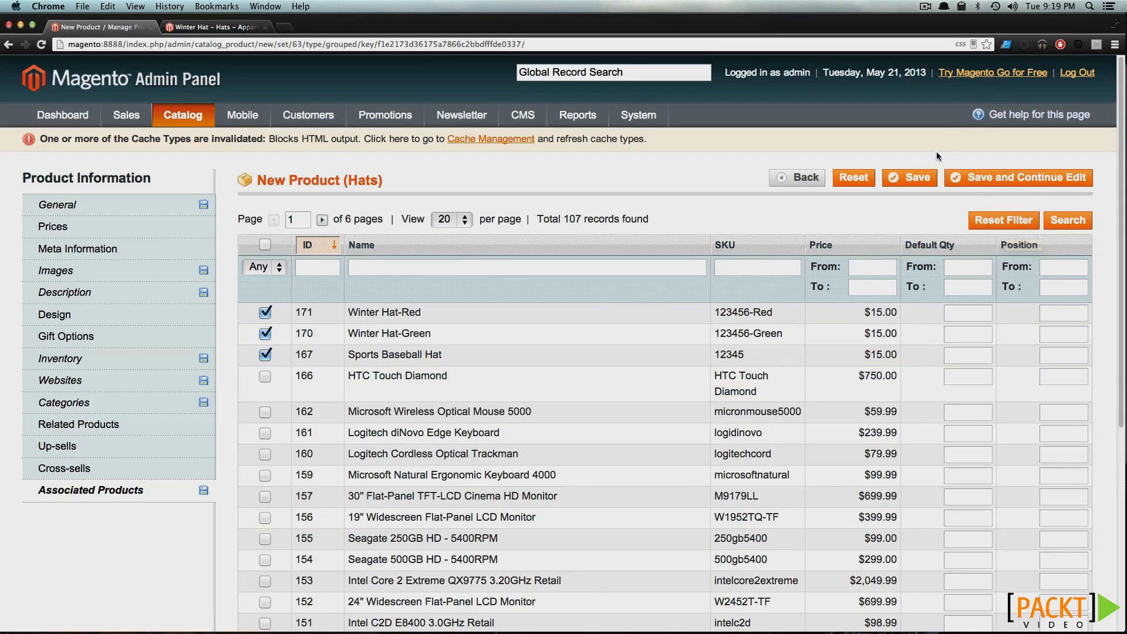
{"action": "left_click", "coordinate": [935, 179]}
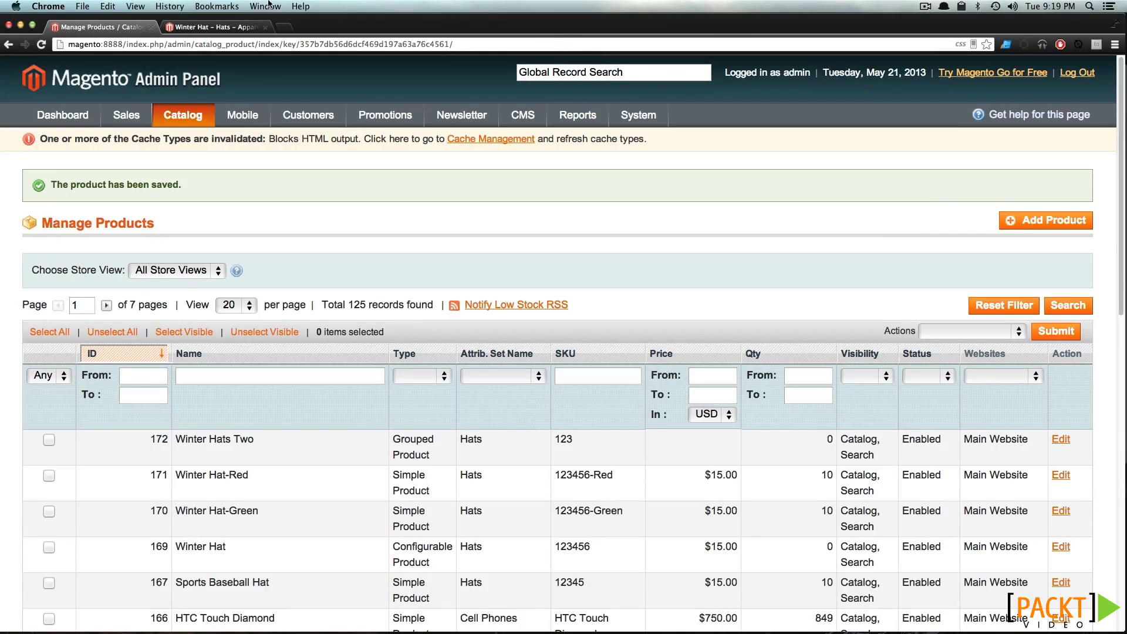
Open the Winter Hats Two product page from the storefront's Hats category
{"action": "left_click", "coordinate": [212, 27]}
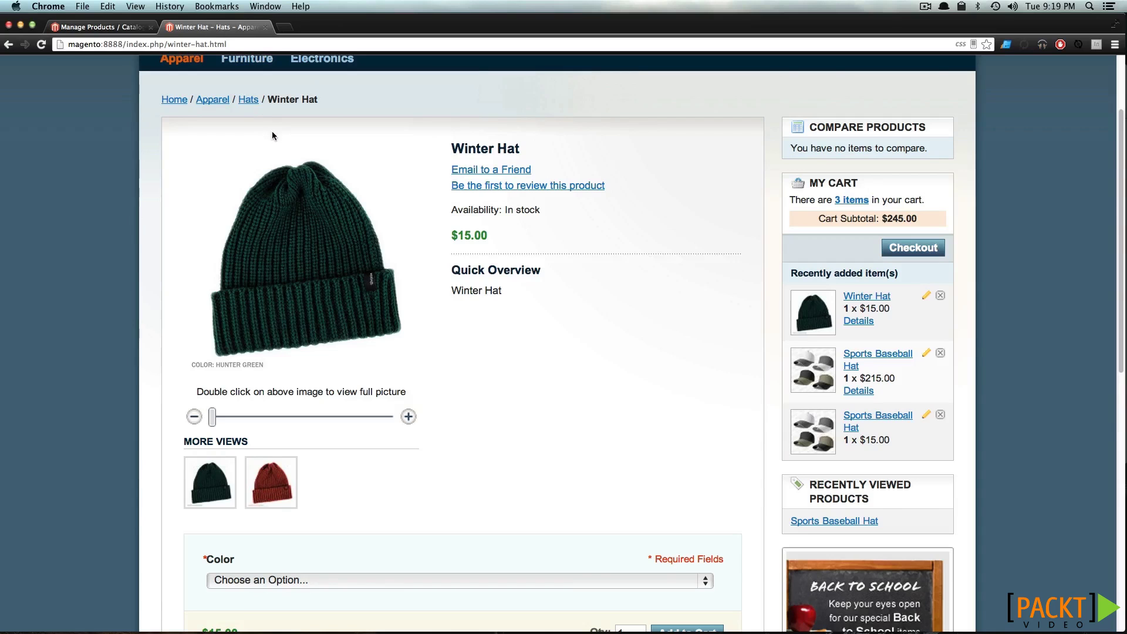
{"action": "left_click", "coordinate": [262, 104]}
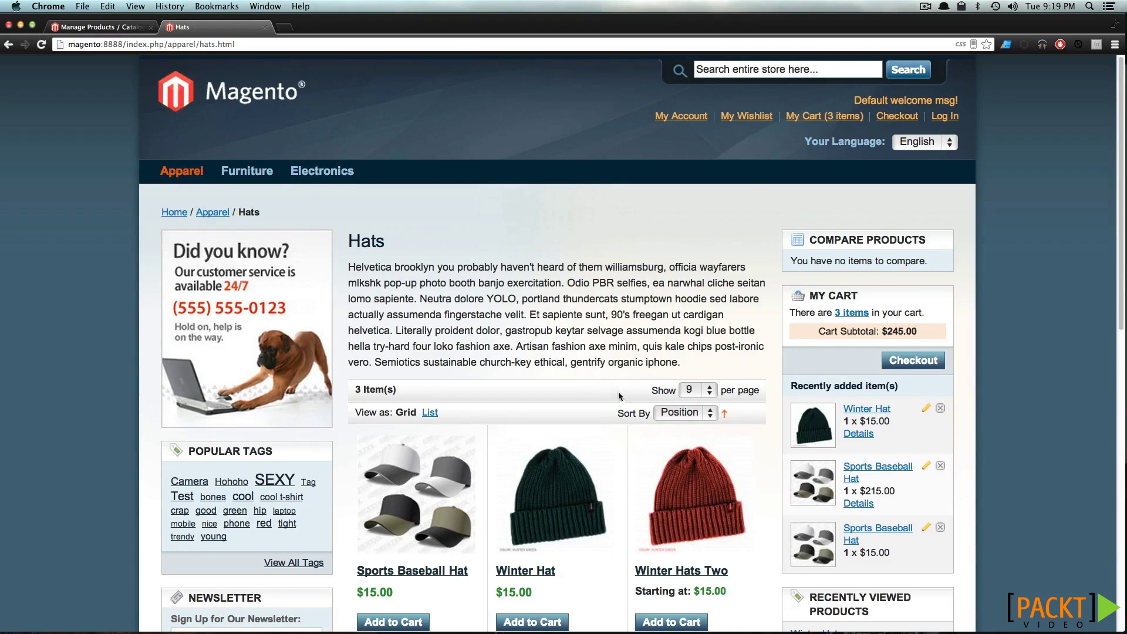
{"action": "scroll", "coordinate": [621, 397], "scroll_direction": "down", "scroll_amount": 4}
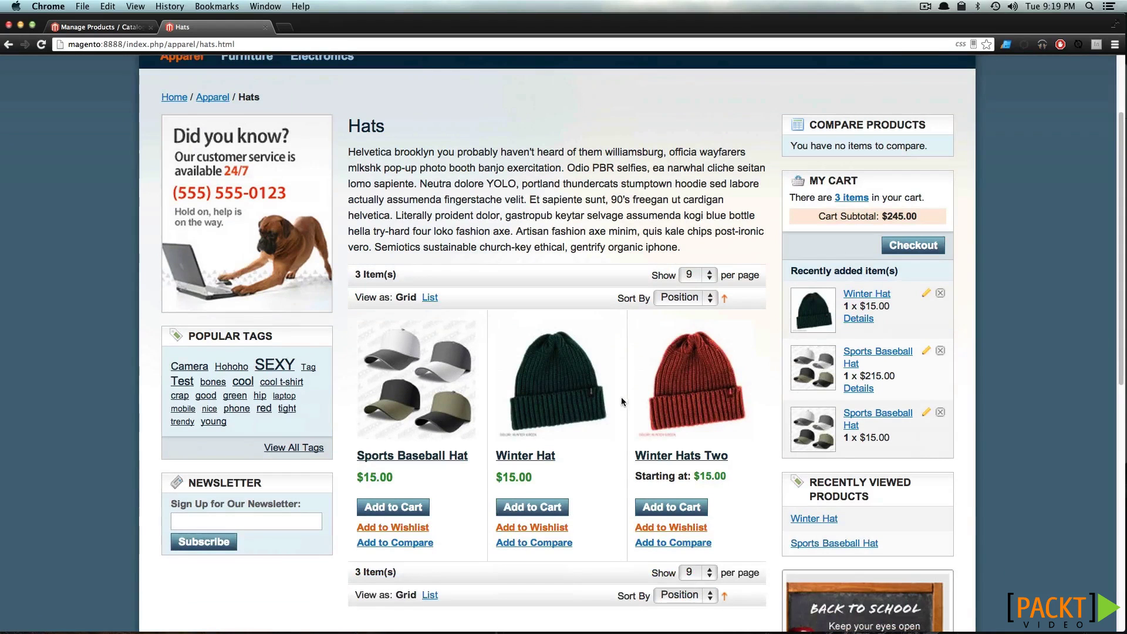
{"action": "left_click", "coordinate": [673, 457]}
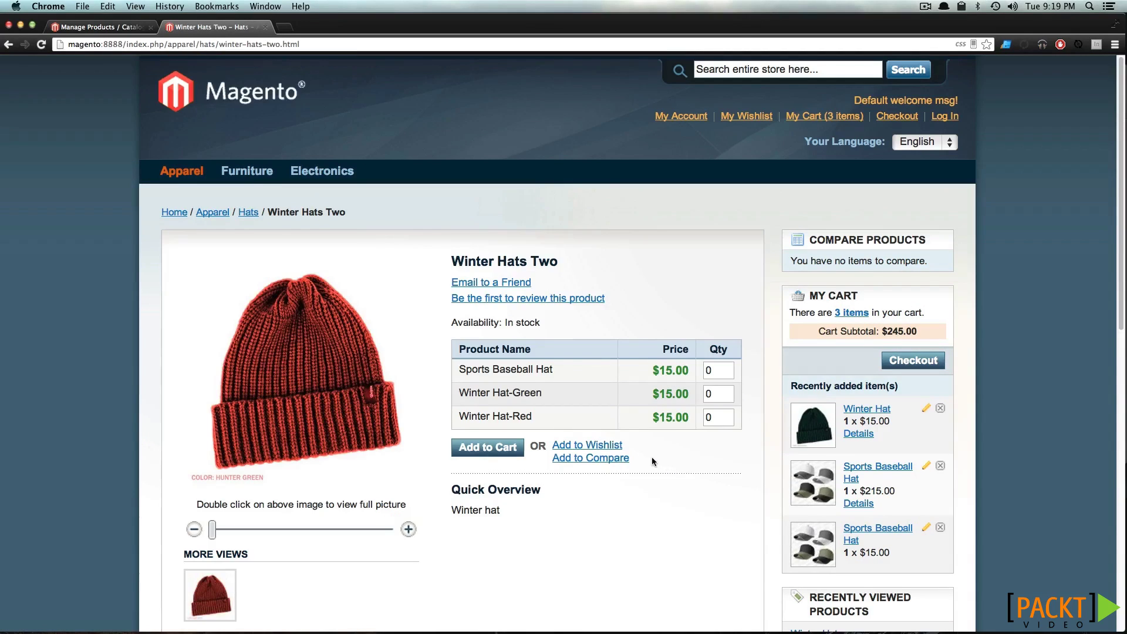
{"action": "left_click_drag", "start_coordinate": [523, 370], "coordinate": [608, 386]}
{"action": "left_click", "coordinate": [578, 392]}
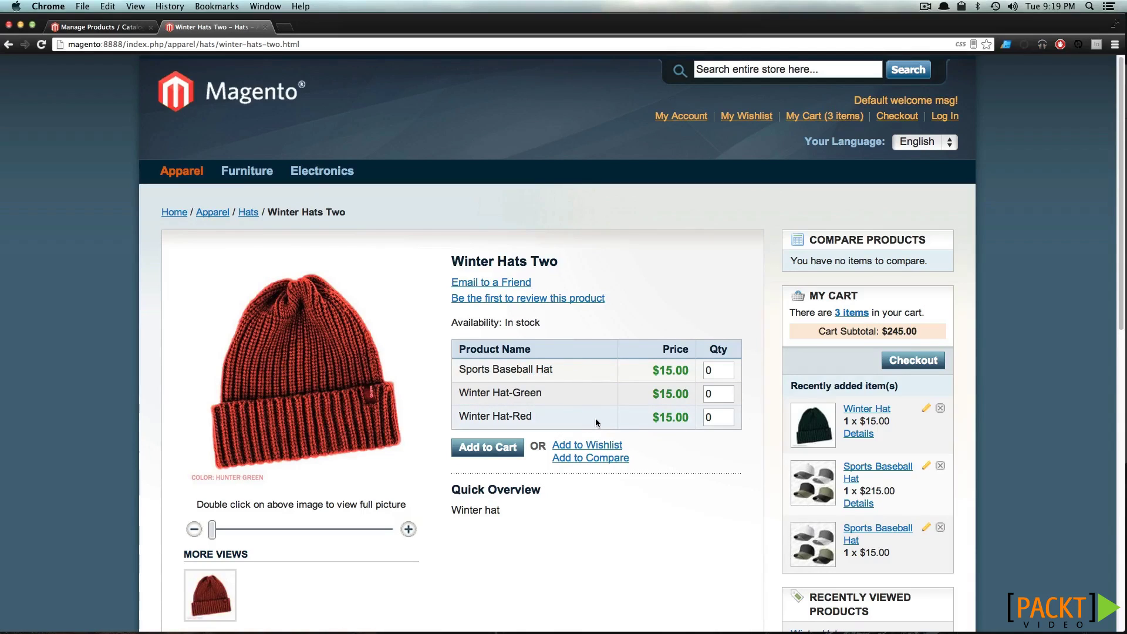
Add 2 Sports Baseball Hat, 1 Winter Hat-Green and 3 Winter Hat-Red to the cart
{"action": "double_click", "coordinate": [709, 370]}
{"action": "type", "text": "2"}
{"action": "key", "text": "Tab"}
{"action": "type", "text": "1"}
{"action": "key", "text": "Tab"}
{"action": "type", "text": "3"}
{"action": "left_click", "coordinate": [468, 448]}
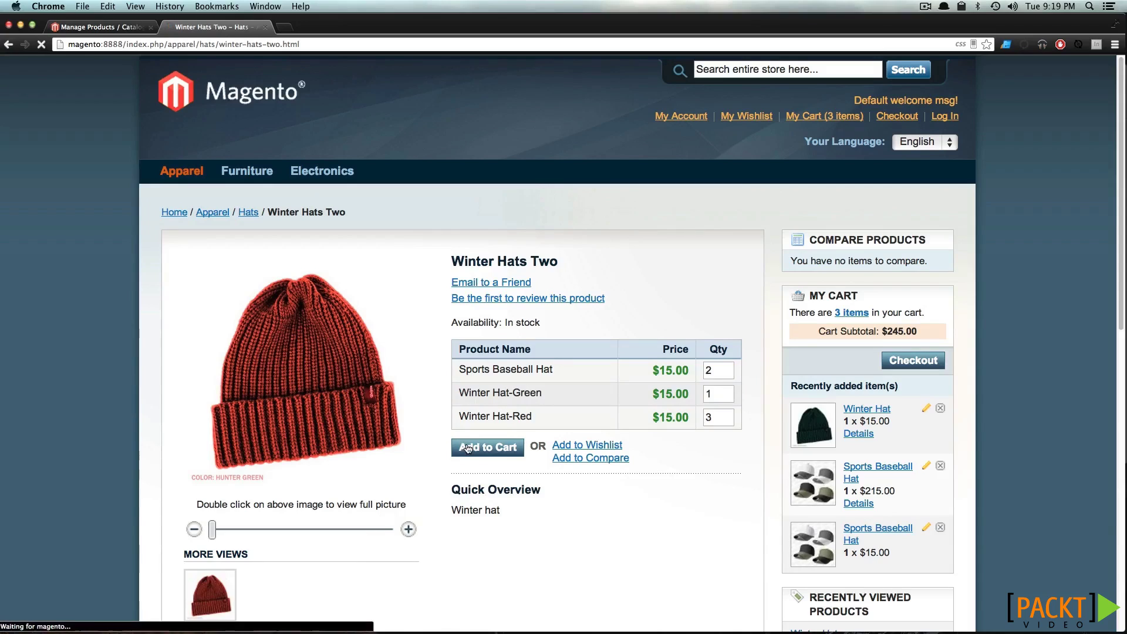
{"action": "scroll", "coordinate": [468, 449], "scroll_direction": "down", "scroll_amount": 5}
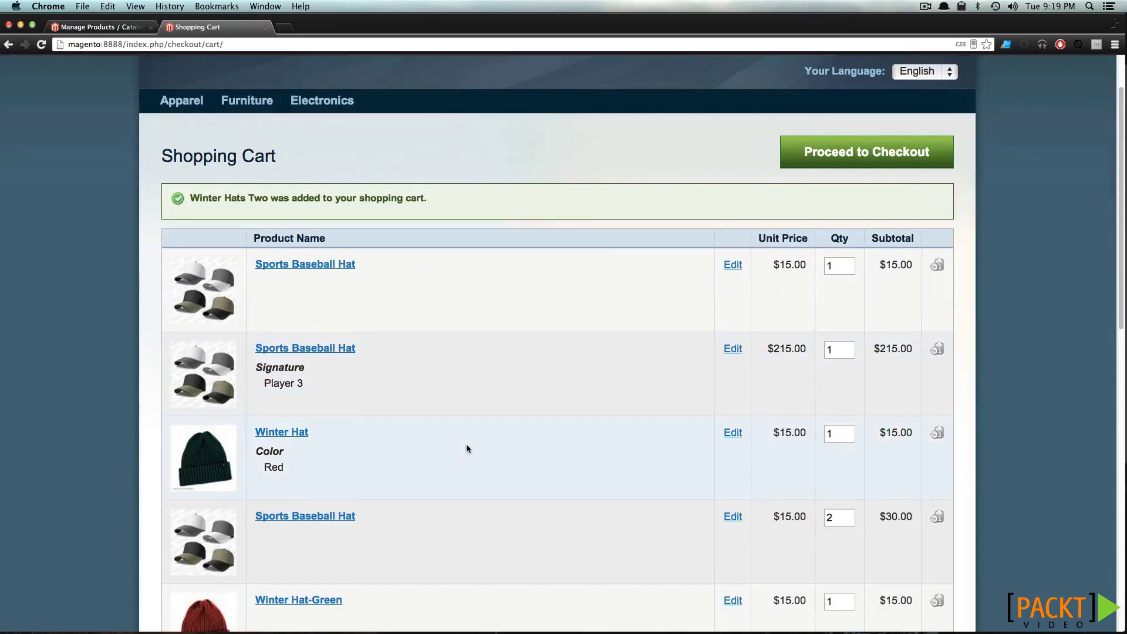
{"action": "scroll", "coordinate": [467, 449], "scroll_direction": "up", "scroll_amount": 1}
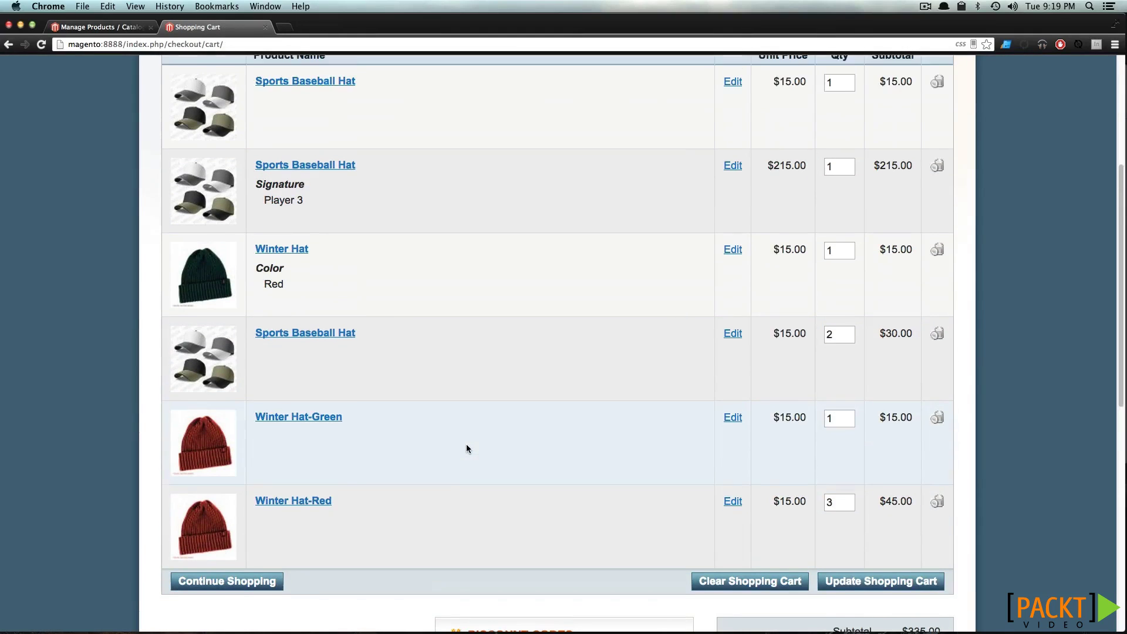
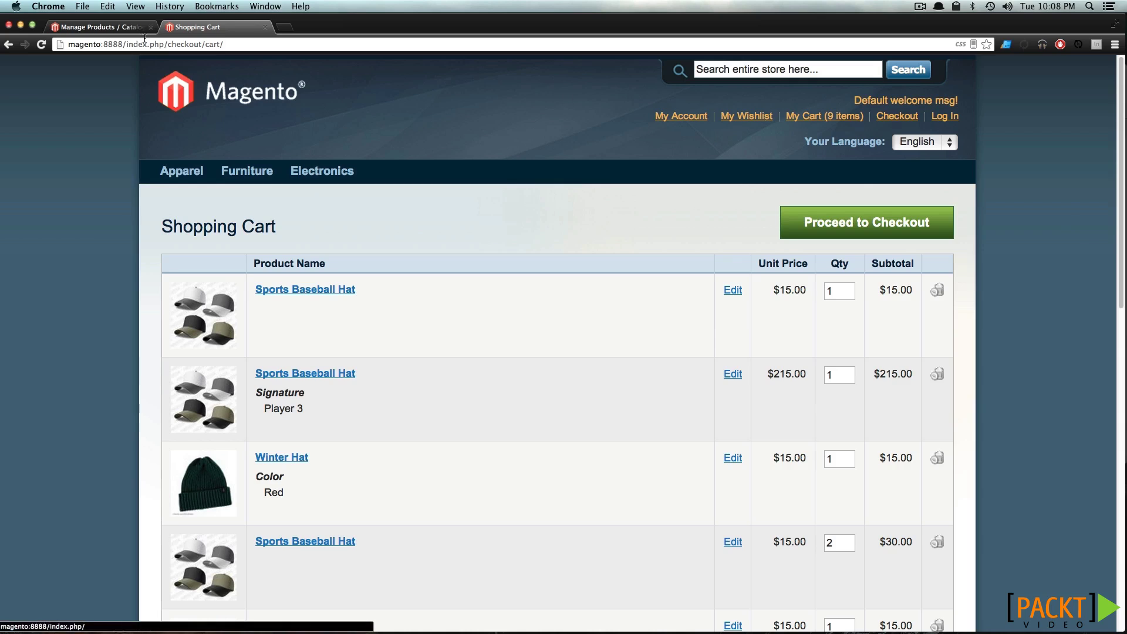
Start a new Virtual Product with the Default attribute set from the admin product list
{"action": "left_click", "coordinate": [125, 27]}
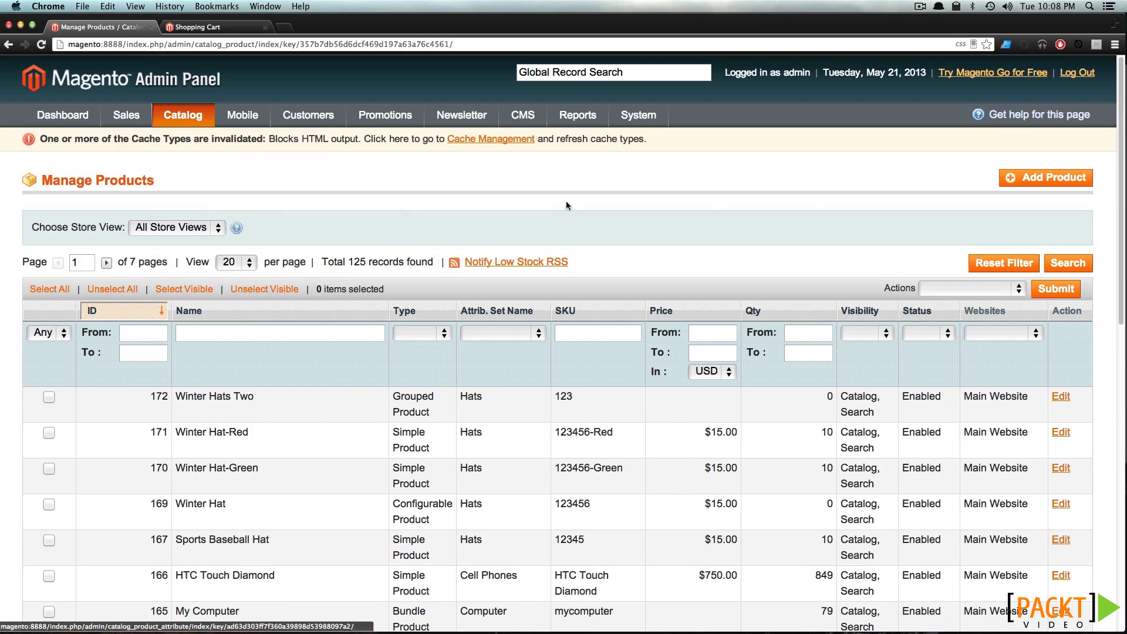
{"action": "left_click", "coordinate": [1039, 180]}
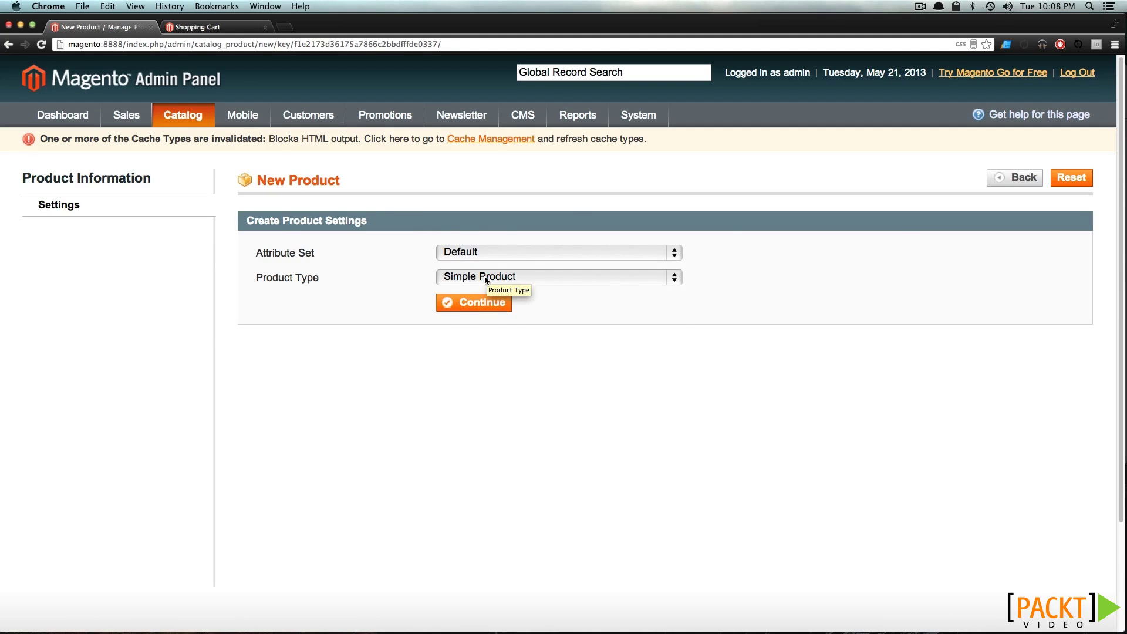
{"action": "left_click", "coordinate": [484, 276]}
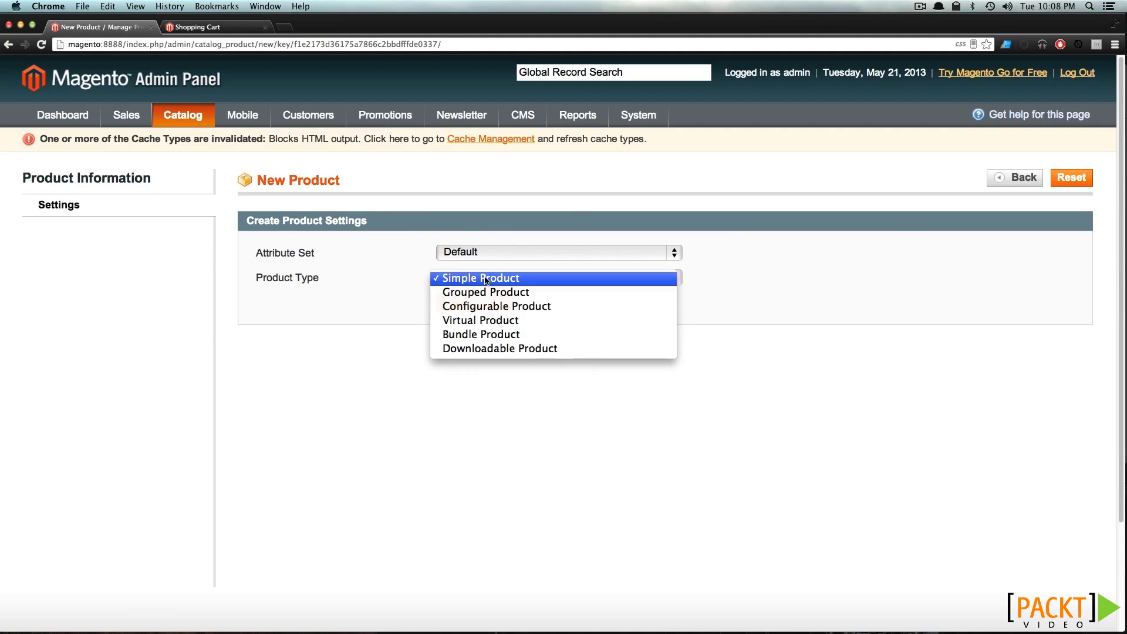
{"action": "left_click", "coordinate": [478, 321]}
{"action": "left_click", "coordinate": [480, 309]}
{"action": "left_click", "coordinate": [483, 259]}
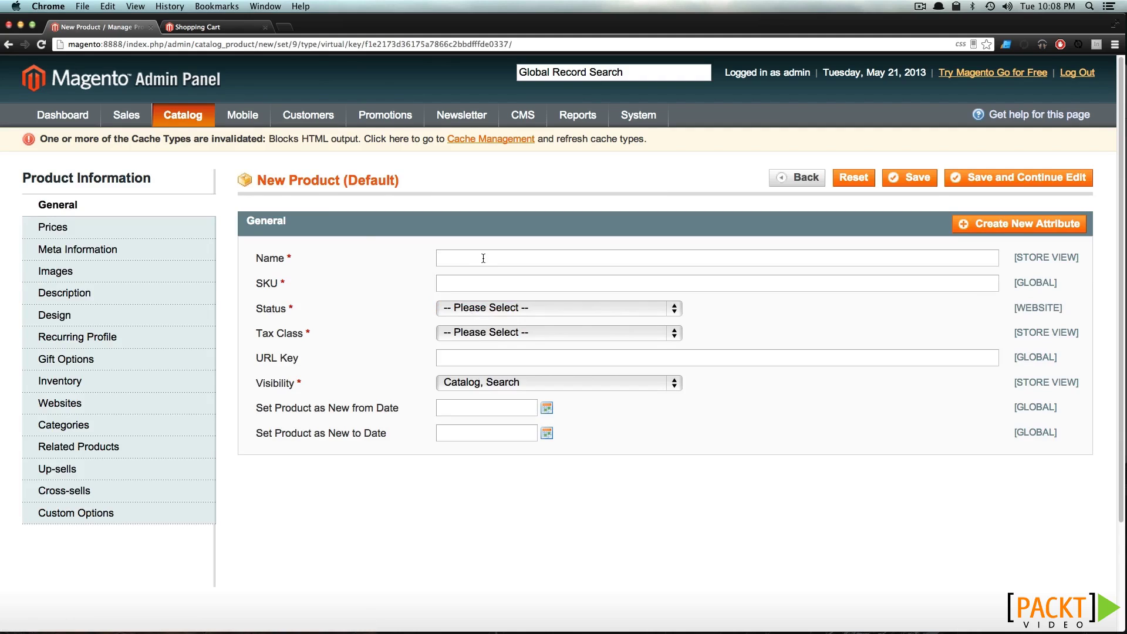
Name the product Warranty with SKU 444, status Enabled and tax class None
{"action": "type", "text": "Warranty"}
{"action": "left_click", "coordinate": [481, 279]}
{"action": "type", "text": "444"}
{"action": "left_click", "coordinate": [479, 309]}
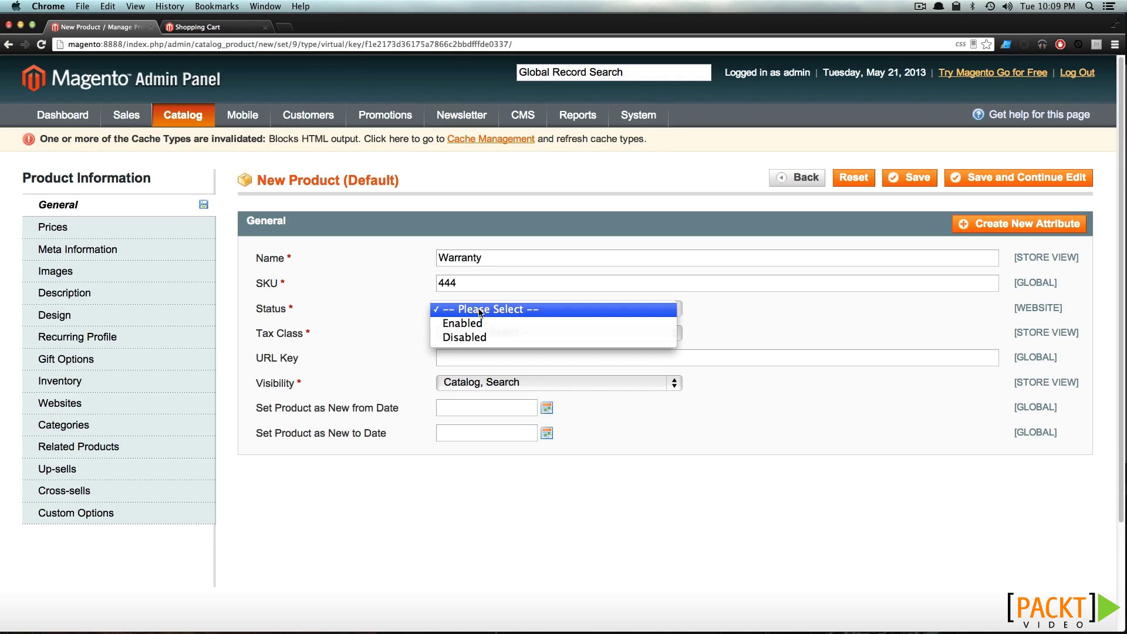
{"action": "left_click", "coordinate": [479, 322]}
{"action": "left_click", "coordinate": [480, 332]}
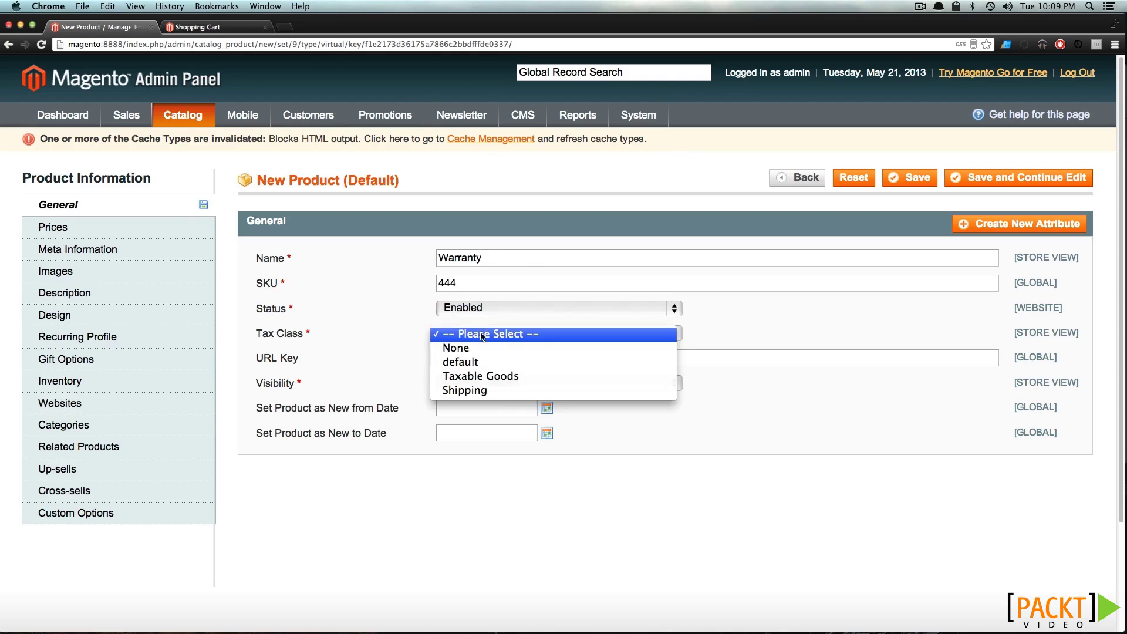
{"action": "left_click", "coordinate": [467, 348]}
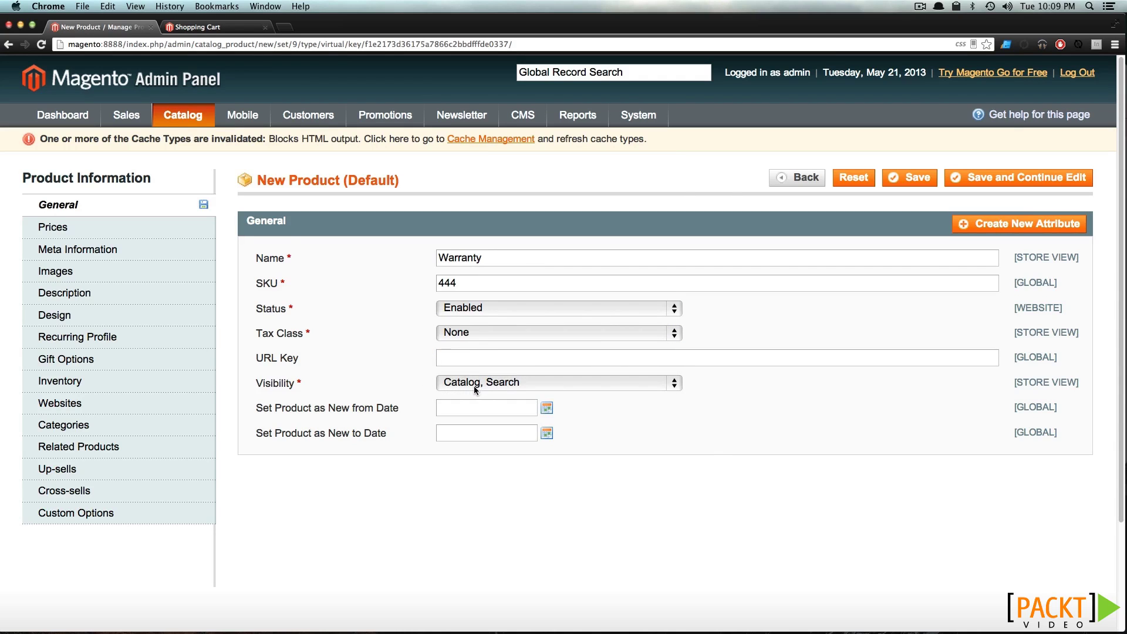
Set the Warranty product's price to 5
{"action": "left_click", "coordinate": [93, 228]}
{"action": "left_click", "coordinate": [455, 263]}
{"action": "type", "text": "5"}
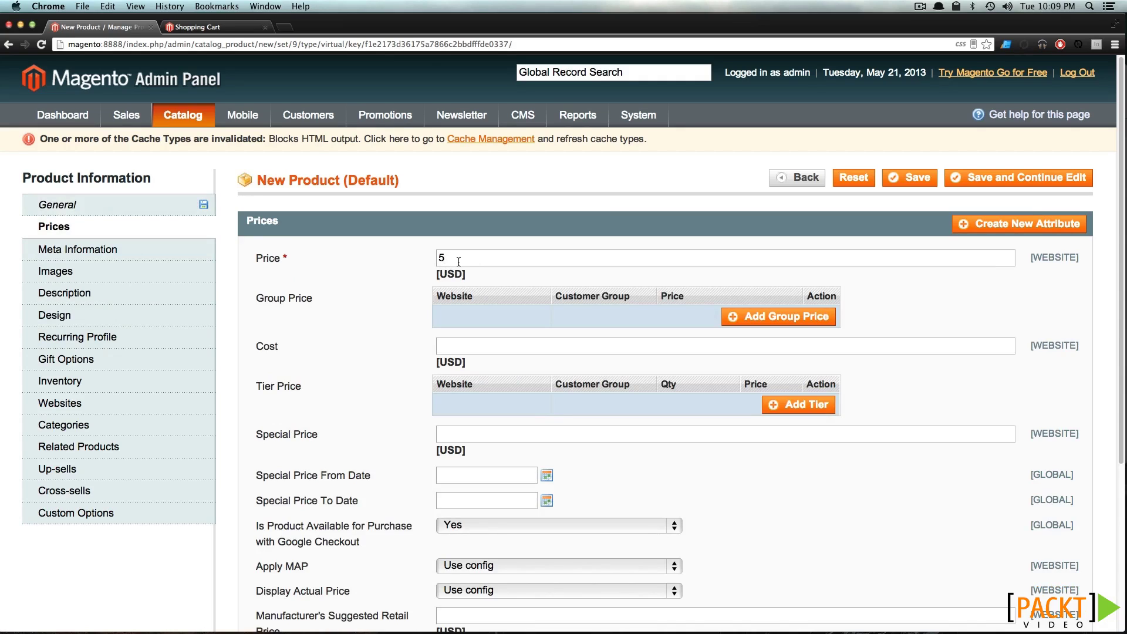
{"action": "scroll", "coordinate": [502, 369], "scroll_direction": "down", "scroll_amount": 1}
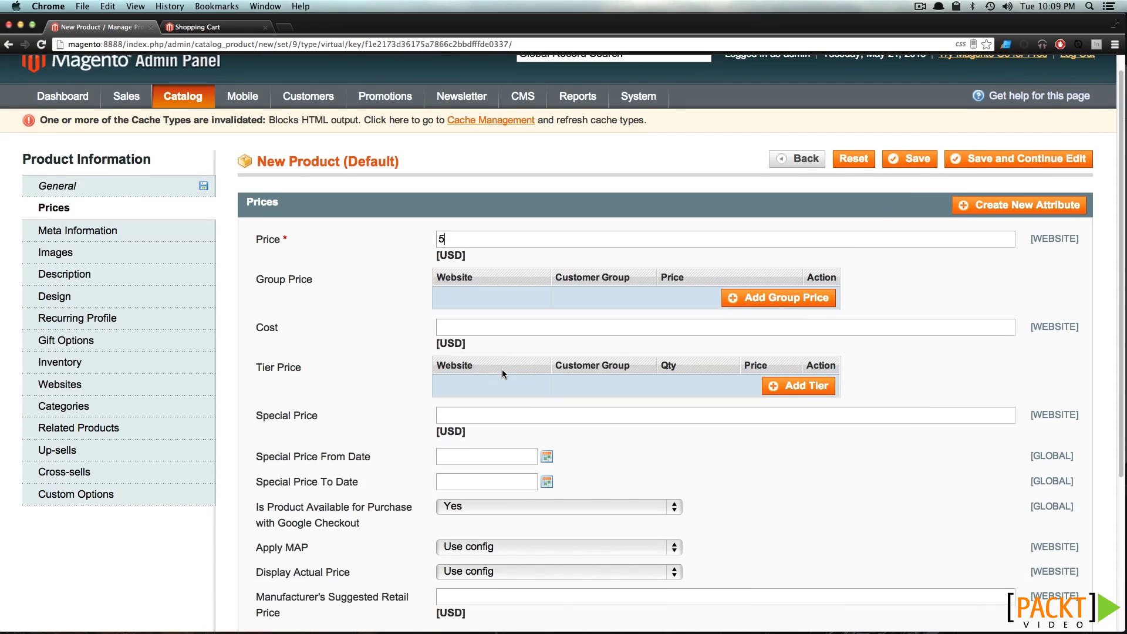
Fill both the Description and Short Description with Warranty
{"action": "left_click", "coordinate": [96, 227]}
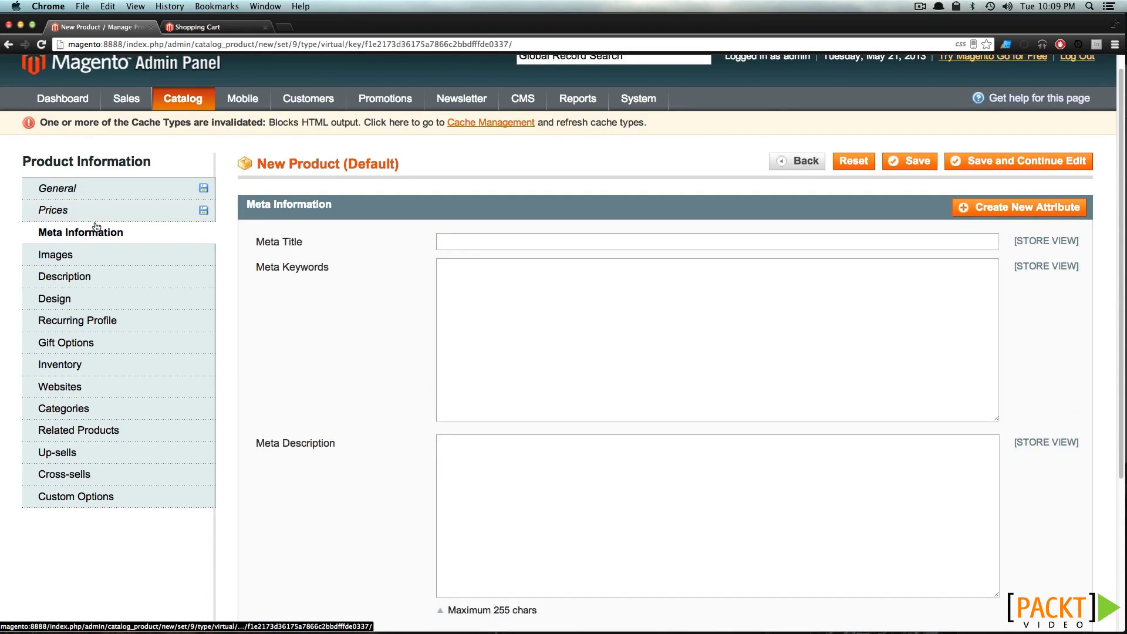
{"action": "left_click", "coordinate": [104, 263]}
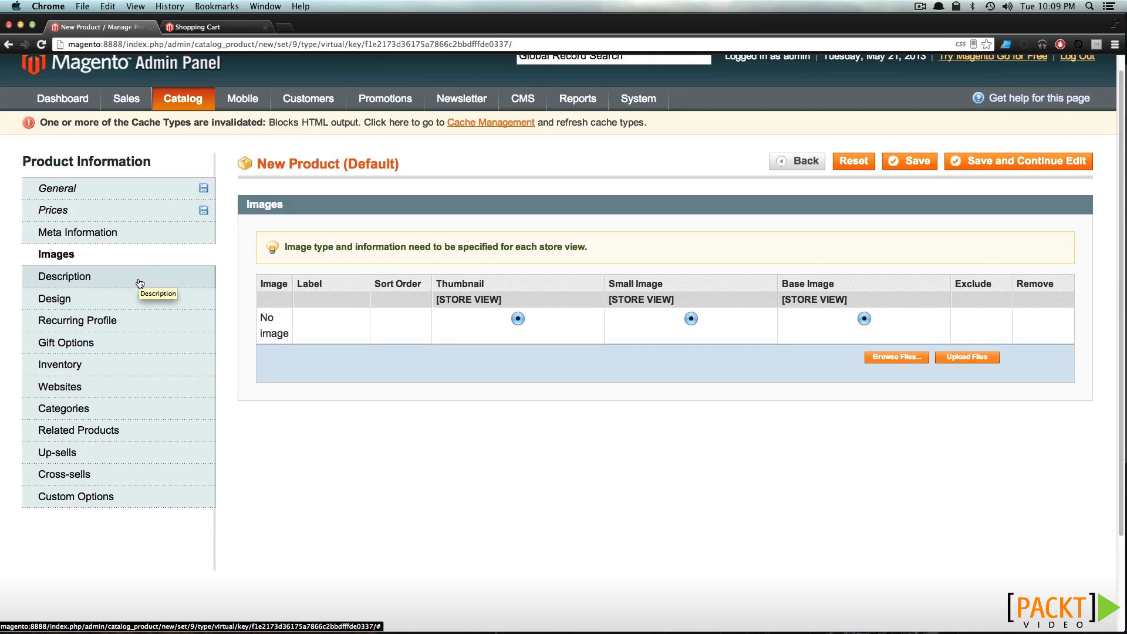
{"action": "left_click", "coordinate": [140, 283]}
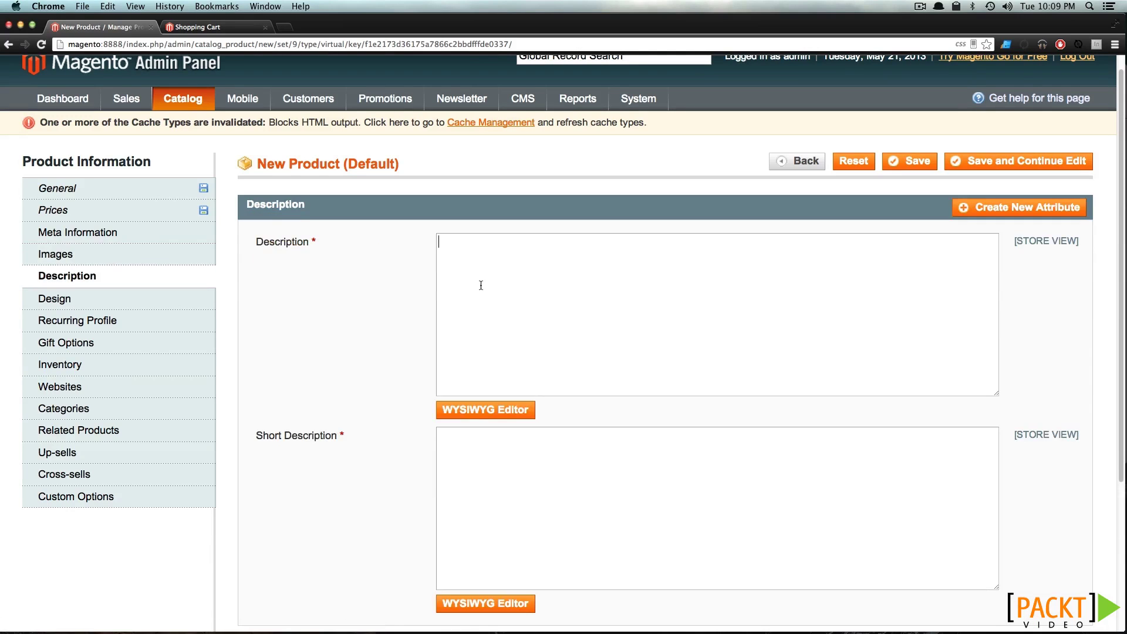
{"action": "left_click", "coordinate": [480, 286]}
{"action": "type", "text": "Warranty"}
{"action": "left_click", "coordinate": [538, 507]}
{"action": "type", "text": "Warranty"}
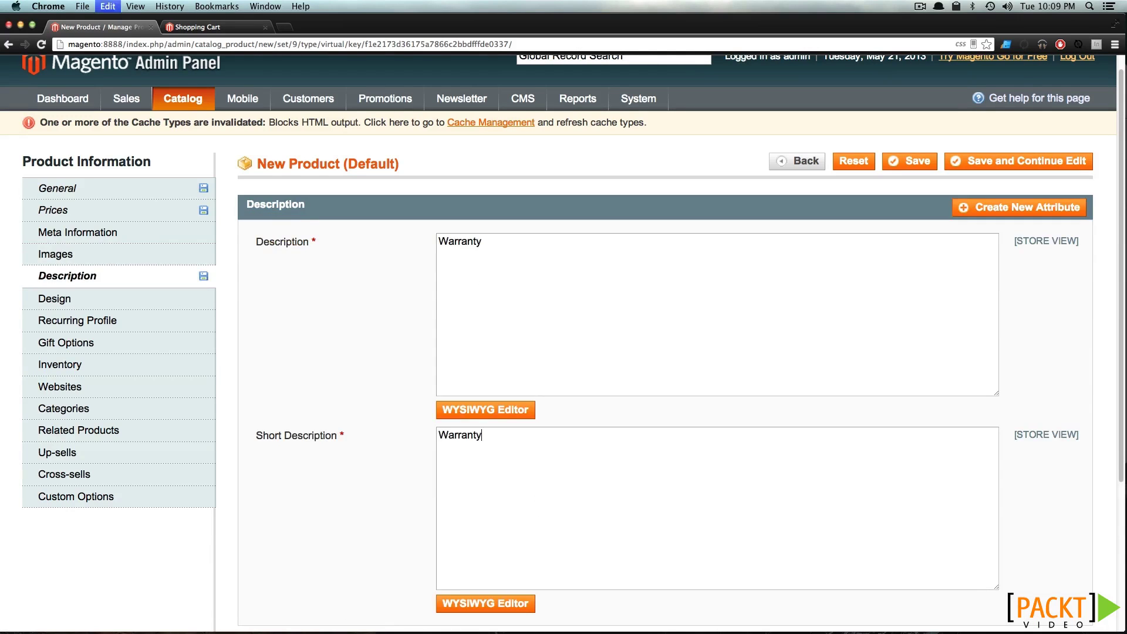
Look through the Design, Recurring Profile and Gift Options settings, ending on Inventory
{"action": "left_click", "coordinate": [123, 301]}
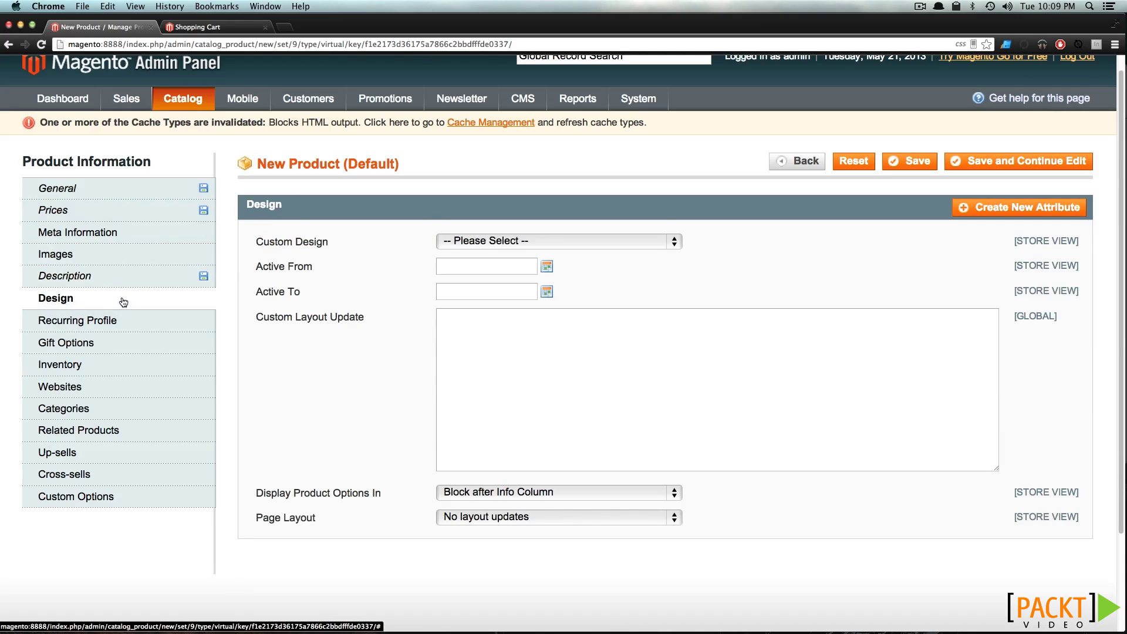
{"action": "left_click", "coordinate": [124, 326]}
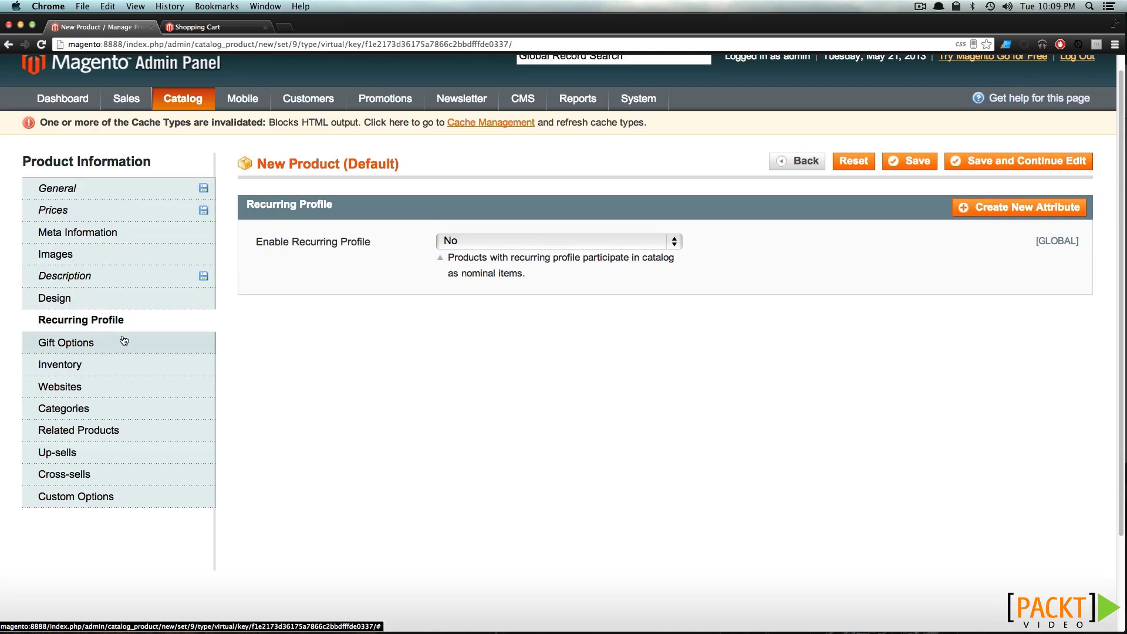
{"action": "left_click", "coordinate": [124, 347]}
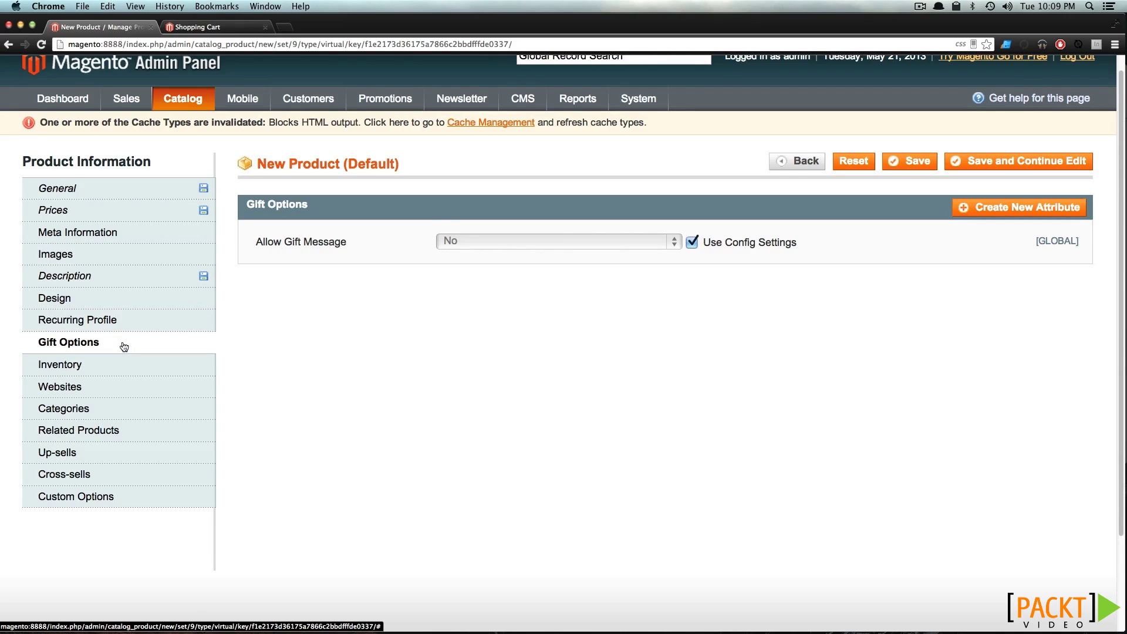
{"action": "left_click", "coordinate": [123, 371]}
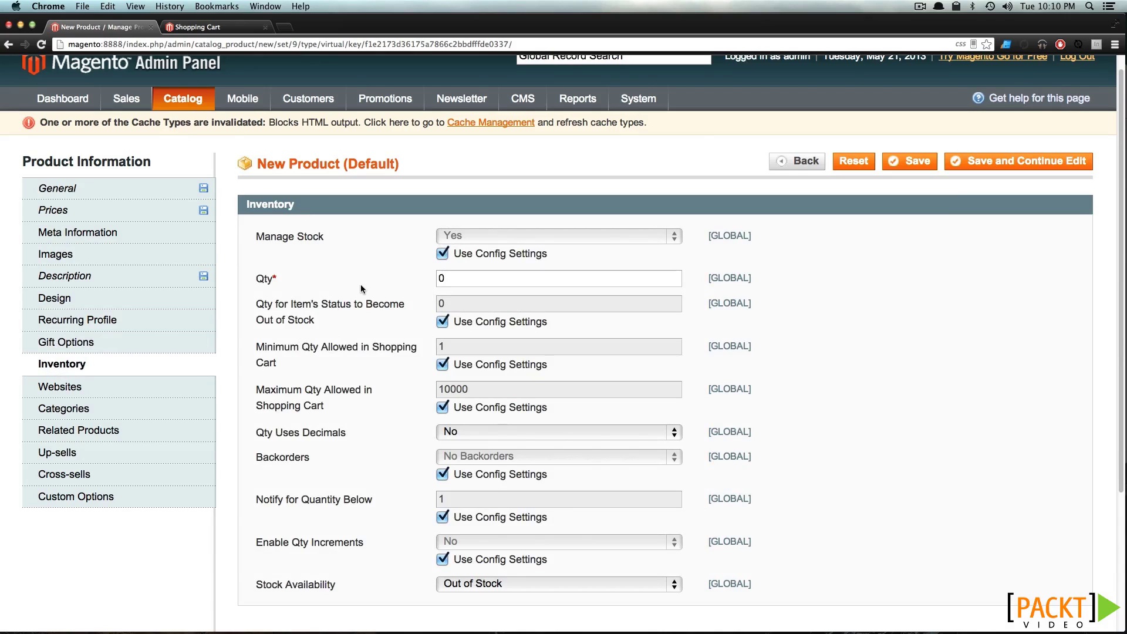
Turn stock management off for the Warranty product
{"action": "left_click", "coordinate": [443, 256]}
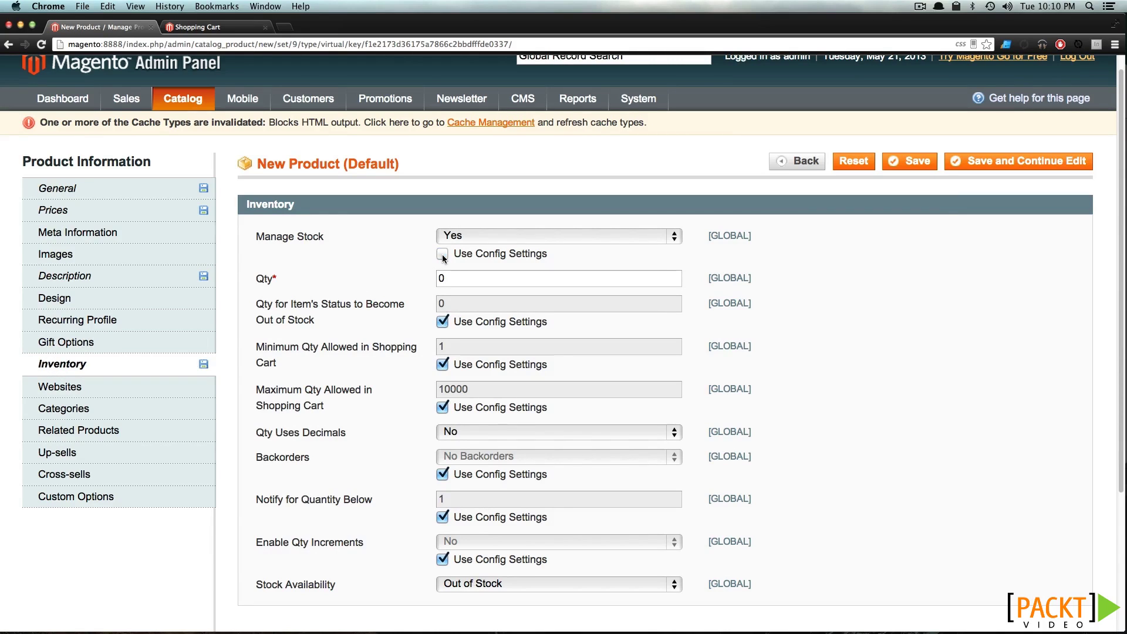
{"action": "left_click", "coordinate": [464, 238]}
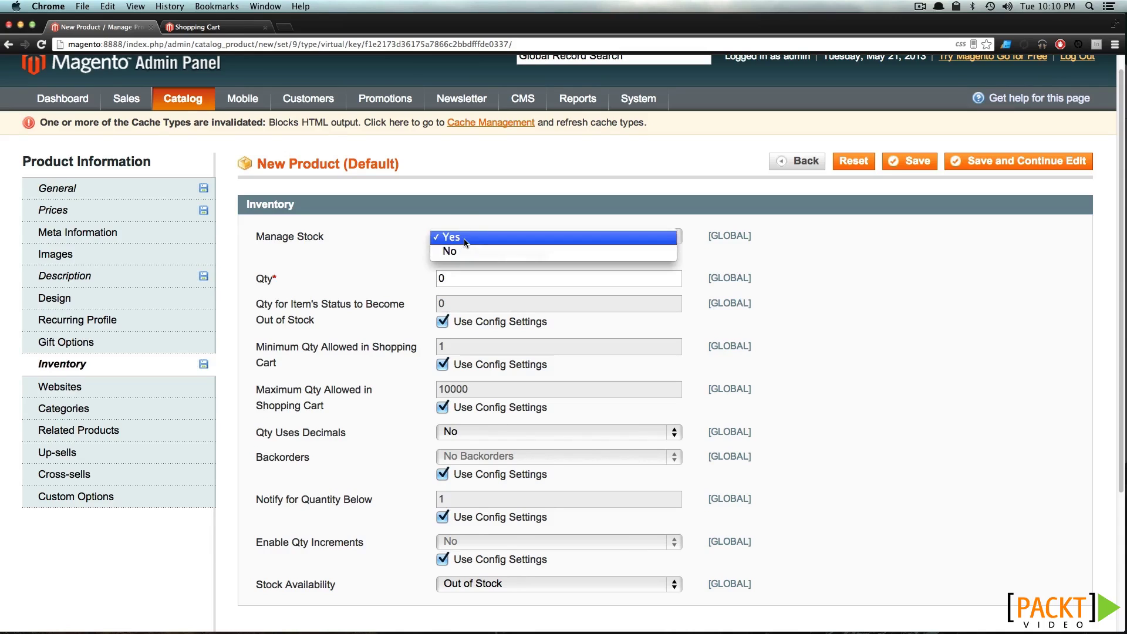
{"action": "left_click", "coordinate": [469, 253]}
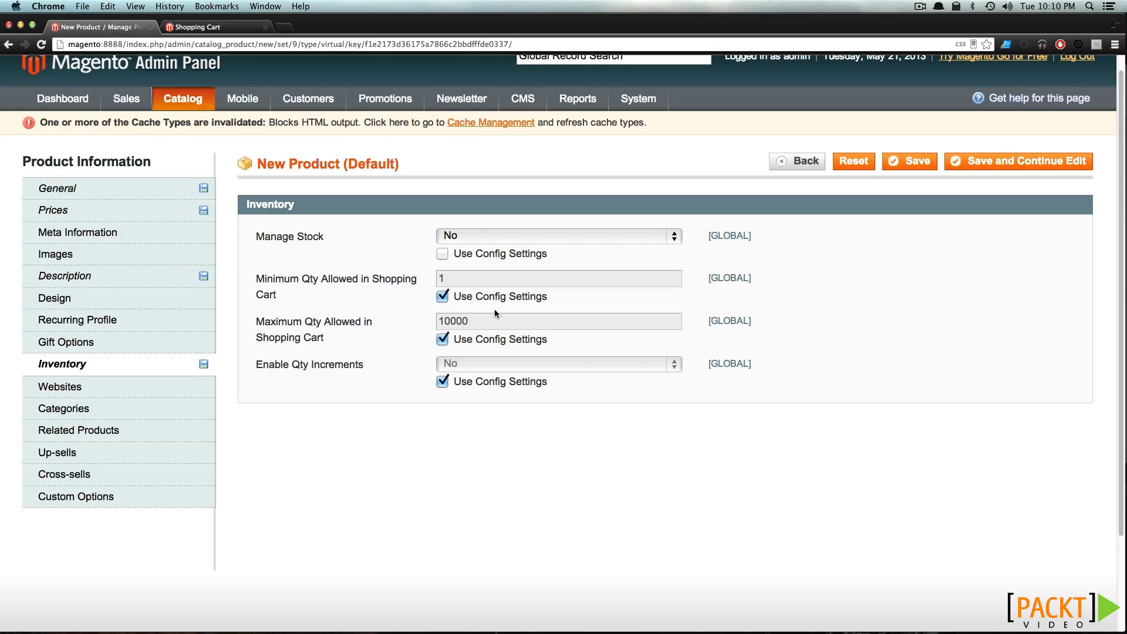
Assign Warranty to Main Website and the Apparel/Hats categories, then save it
{"action": "left_click", "coordinate": [126, 392]}
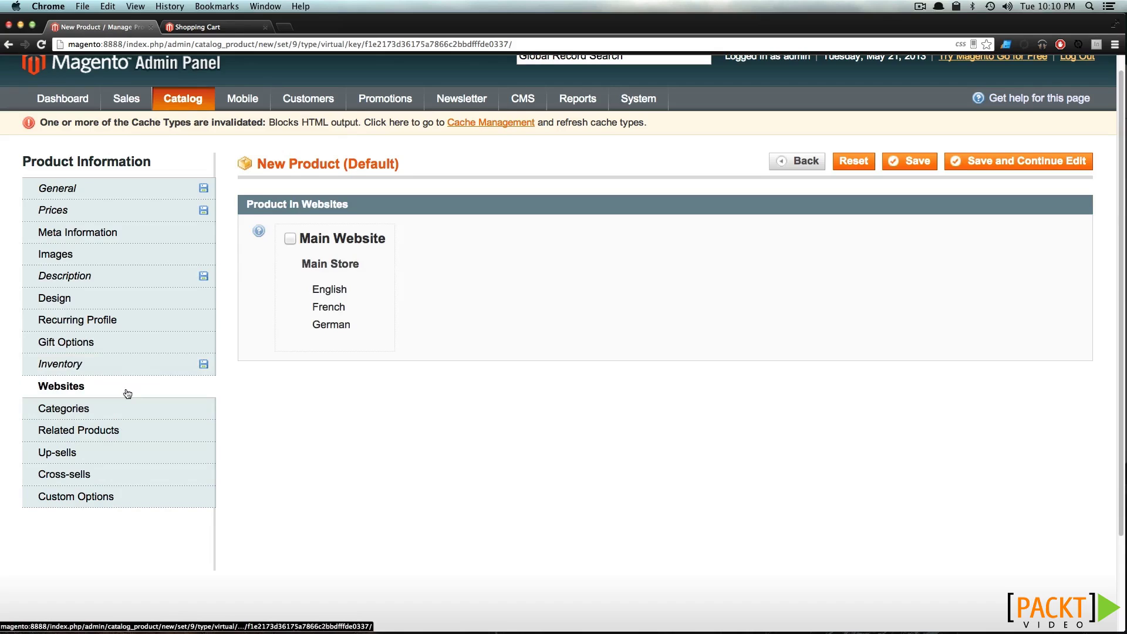
{"action": "left_click", "coordinate": [290, 239]}
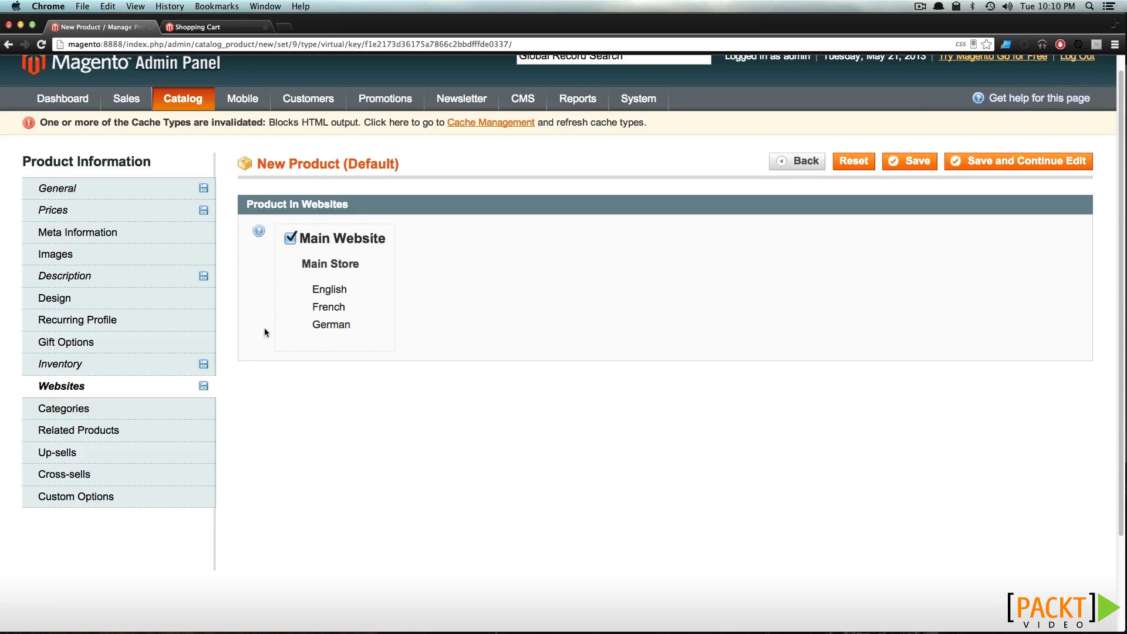
{"action": "left_click", "coordinate": [154, 408]}
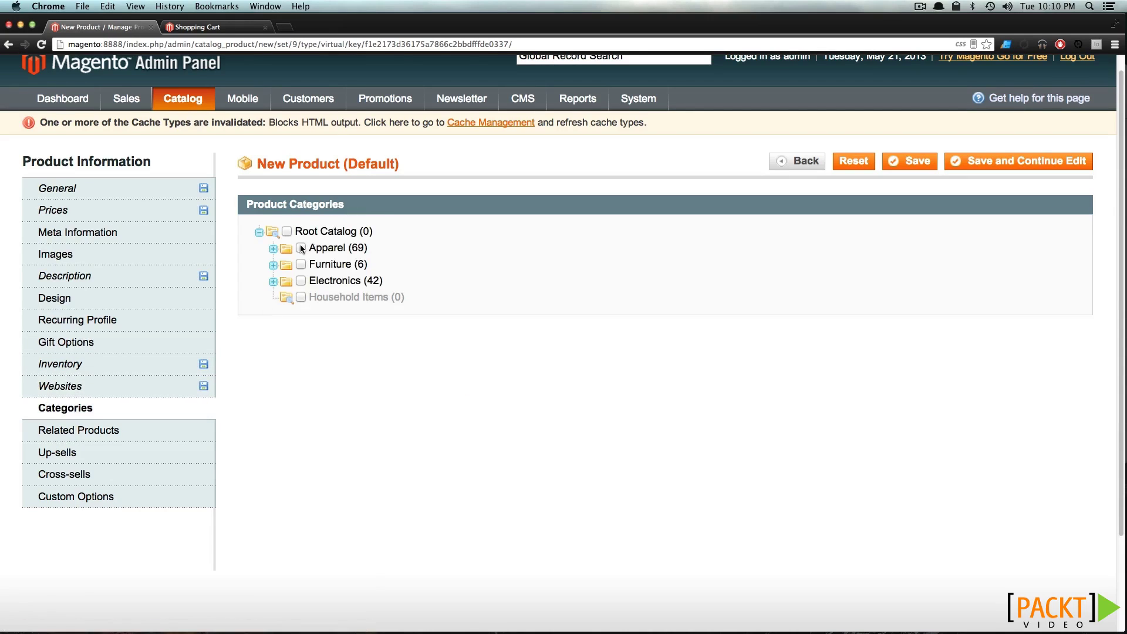
{"action": "left_click", "coordinate": [301, 247]}
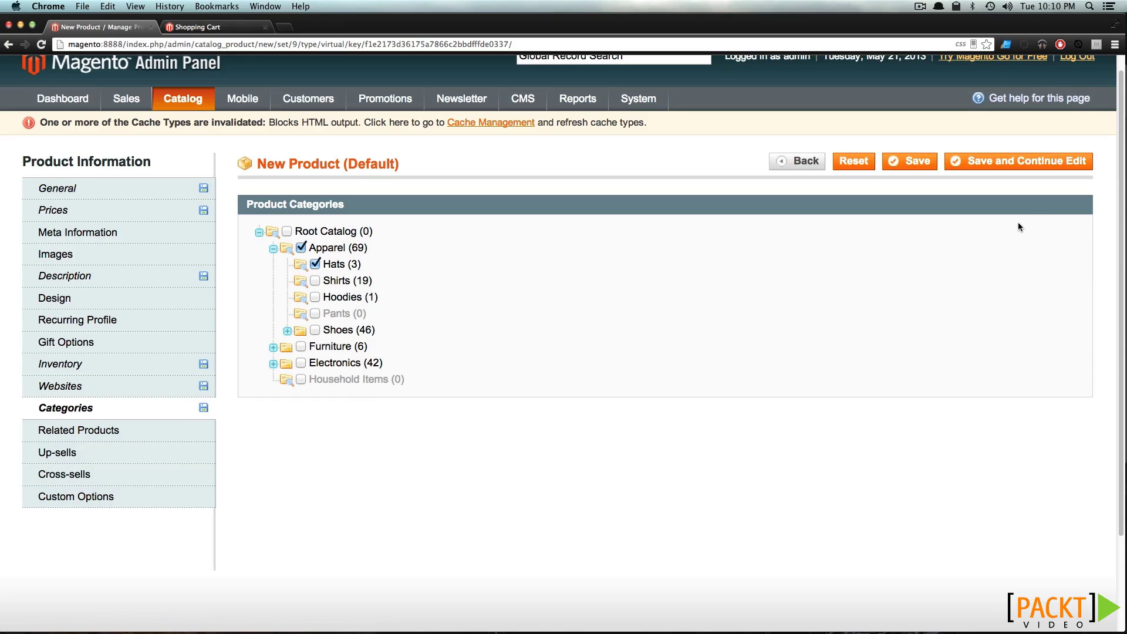
{"action": "left_click", "coordinate": [919, 169]}
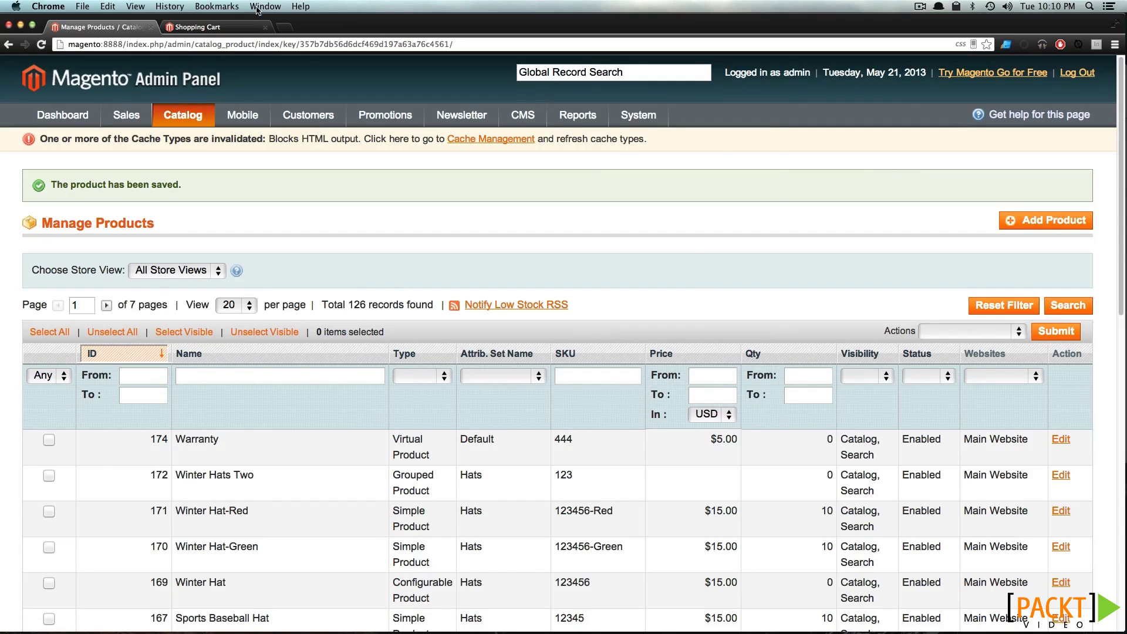
Open Warranty from the storefront Hats category and add it to the cart at $5.00
{"action": "left_click", "coordinate": [206, 27]}
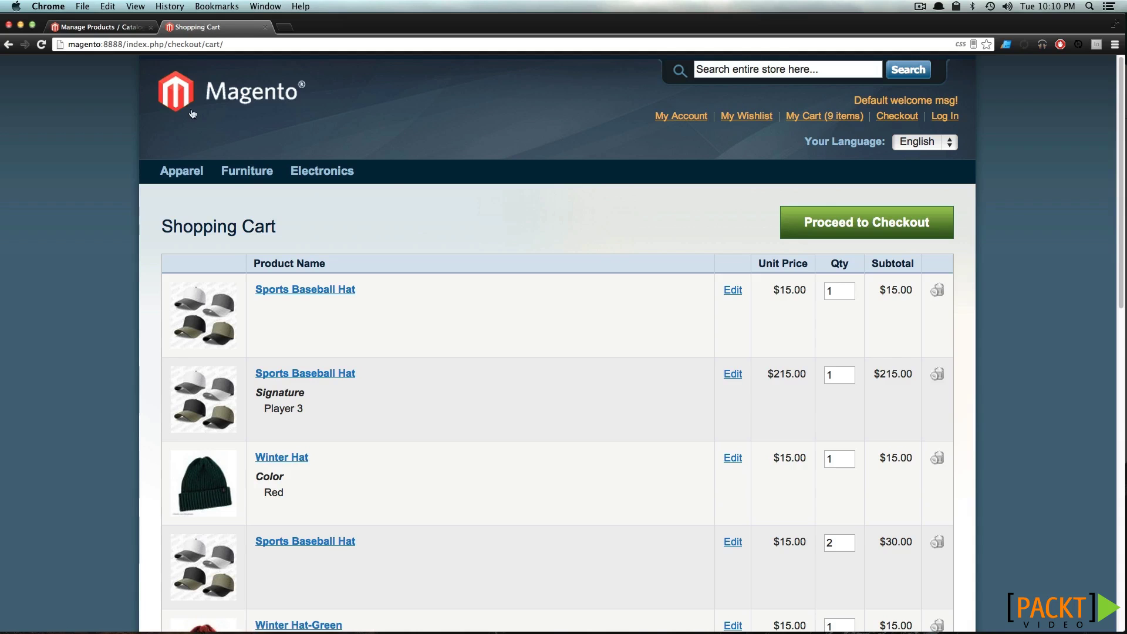
{"action": "mouse_move", "coordinate": [199, 172]}
{"action": "left_click", "coordinate": [188, 196]}
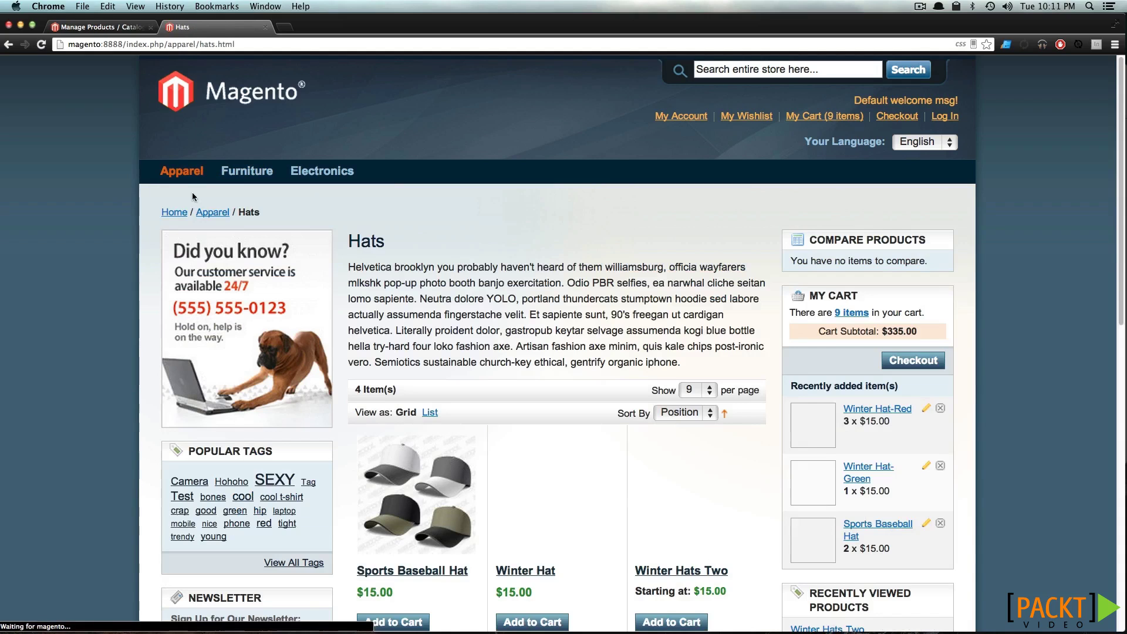
{"action": "scroll", "coordinate": [625, 341], "scroll_direction": "down", "scroll_amount": 3}
{"action": "scroll", "coordinate": [625, 340], "scroll_direction": "down", "scroll_amount": 4}
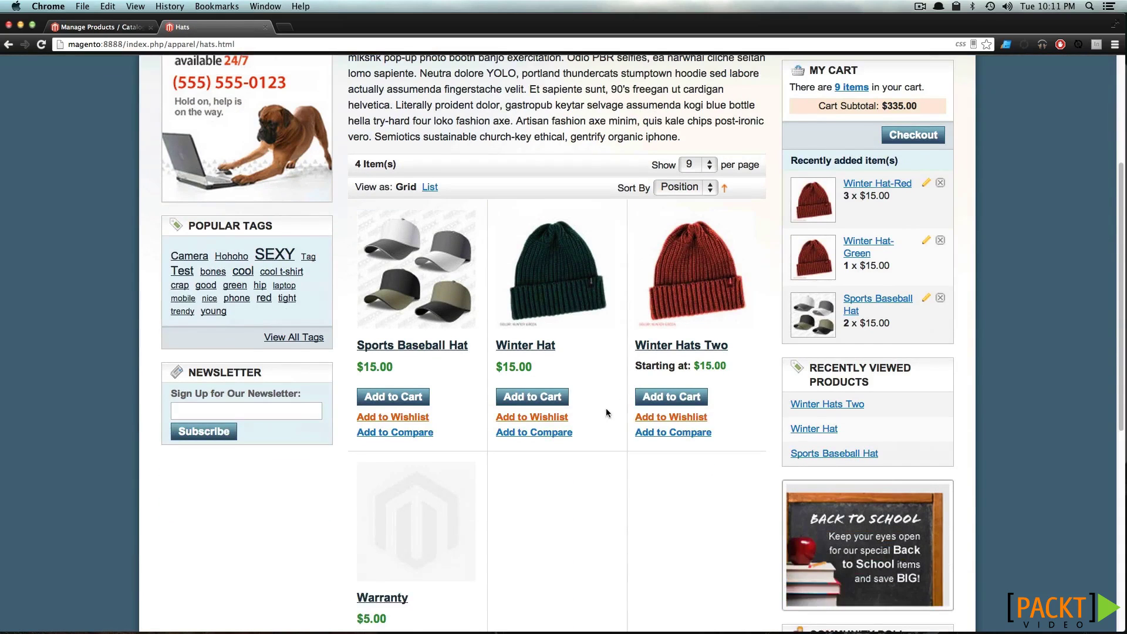
{"action": "left_click", "coordinate": [393, 508]}
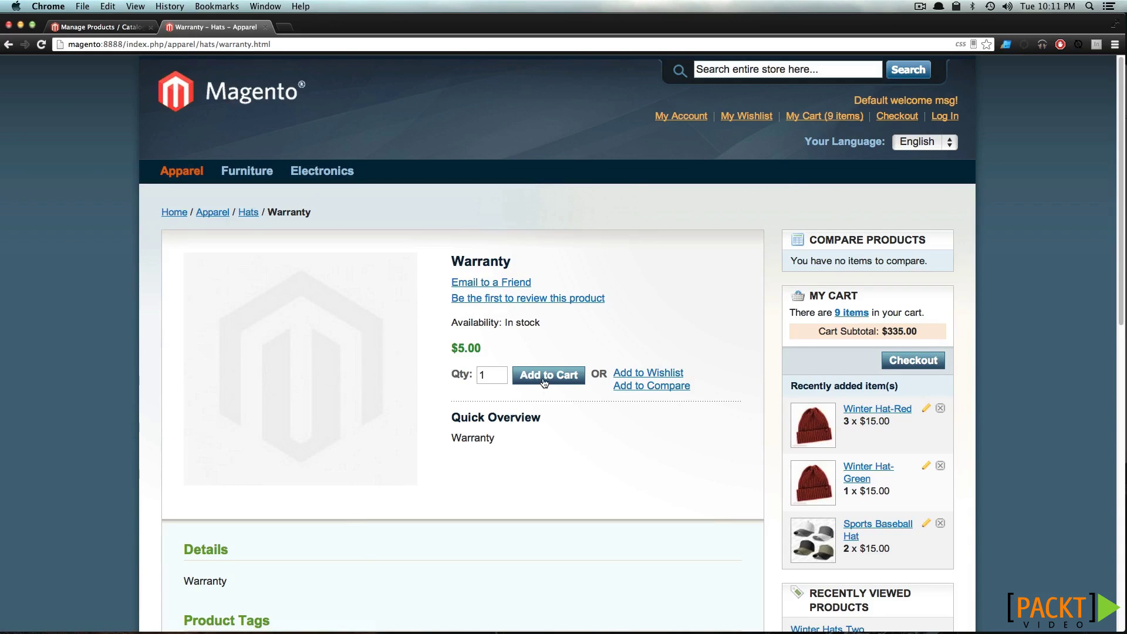
{"action": "left_click", "coordinate": [545, 382]}
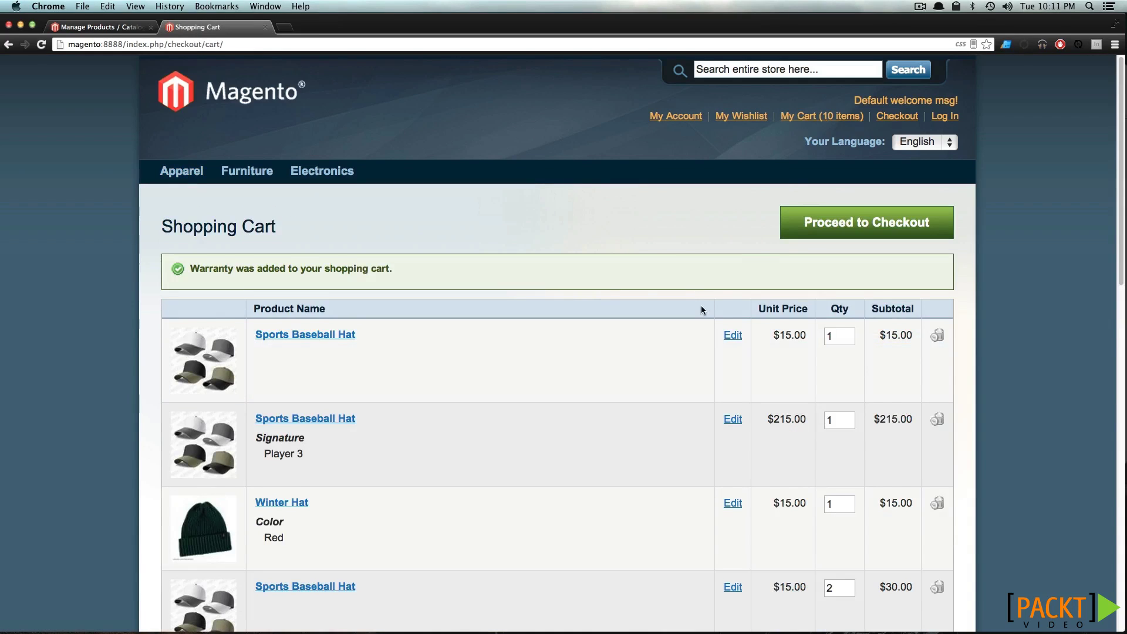
{"action": "scroll", "coordinate": [701, 307], "scroll_direction": "down", "scroll_amount": 5}
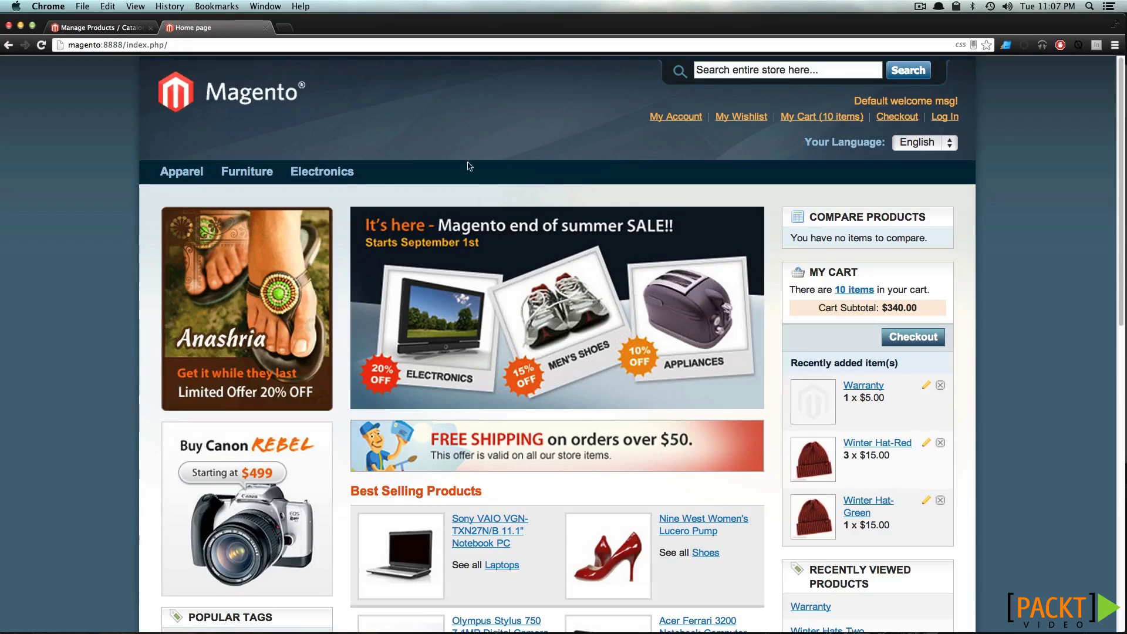
Open the Computer product from the storefront Electronics > Computers category
{"action": "mouse_move", "coordinate": [337, 176]}
{"action": "mouse_move", "coordinate": [336, 219]}
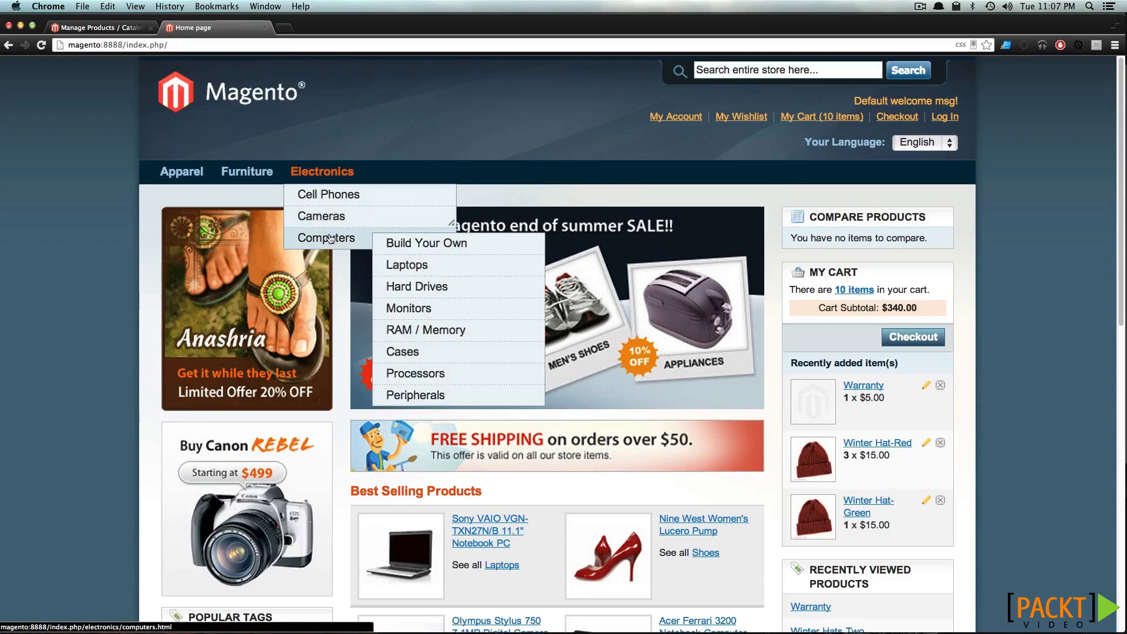
{"action": "left_click", "coordinate": [330, 239]}
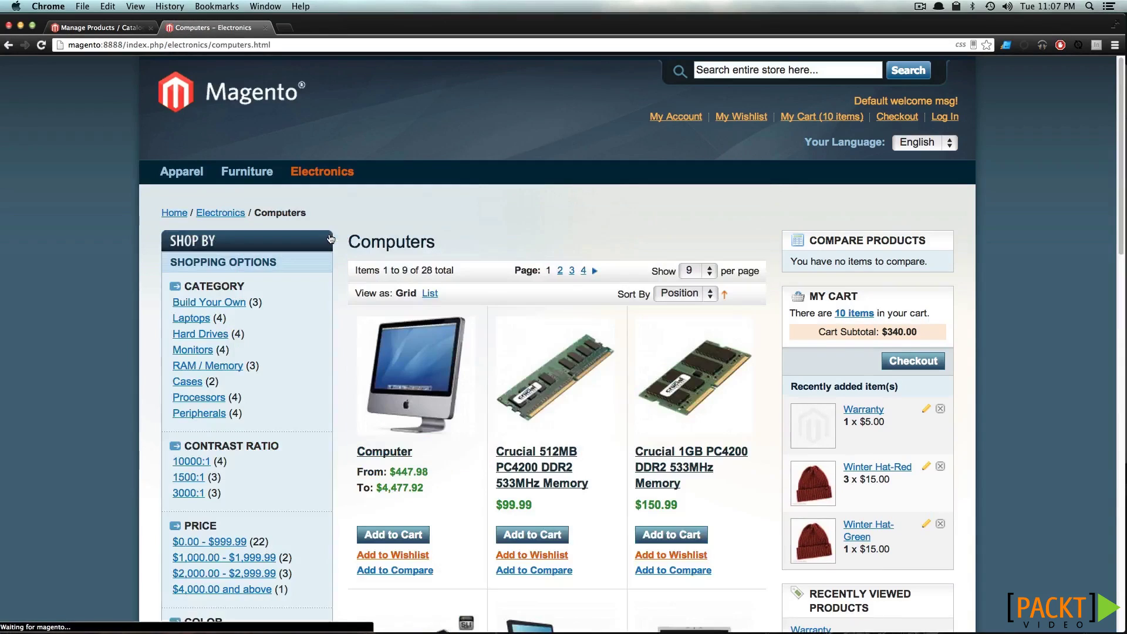
{"action": "left_click", "coordinate": [424, 346]}
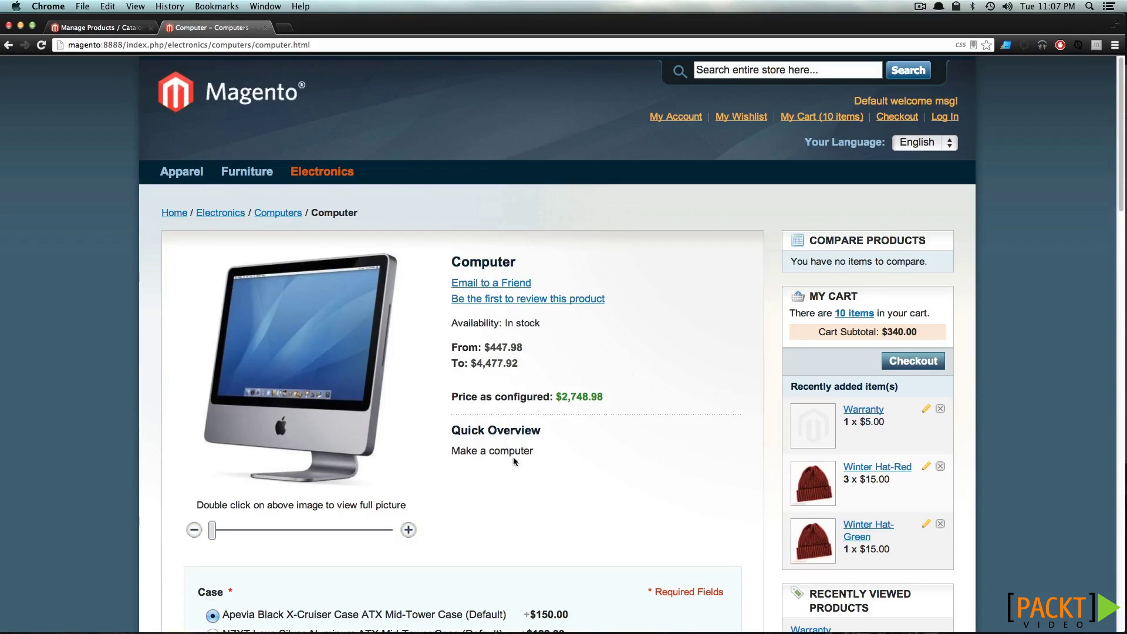
{"action": "scroll", "coordinate": [521, 462], "scroll_direction": "down", "scroll_amount": 1}
{"action": "scroll", "coordinate": [523, 458], "scroll_direction": "down", "scroll_amount": 3}
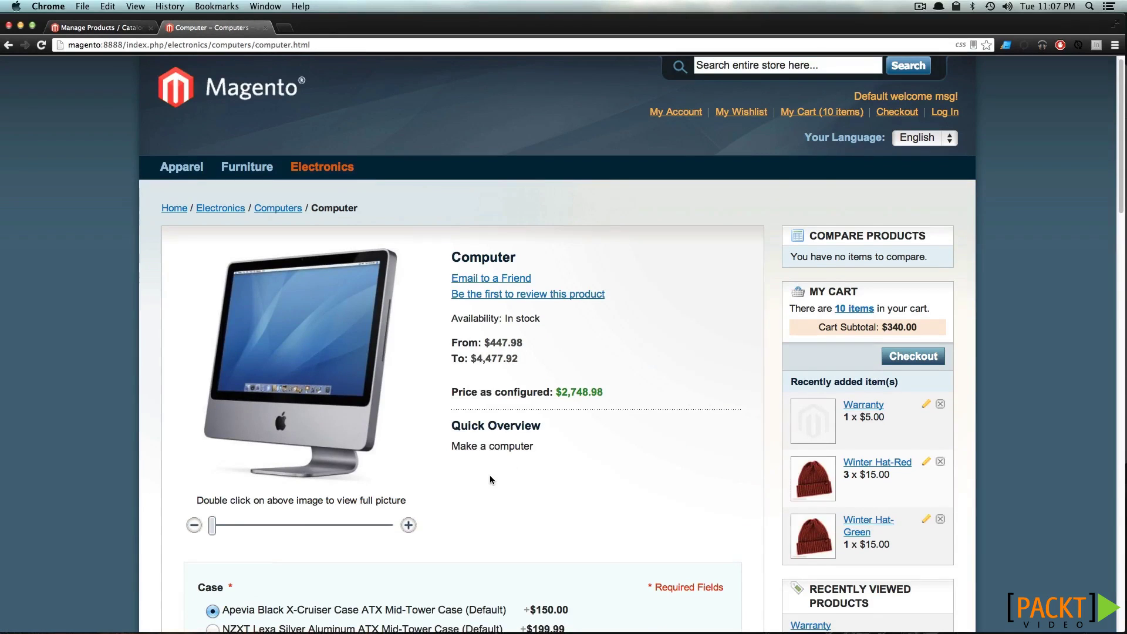
{"action": "scroll", "coordinate": [550, 413], "scroll_direction": "down", "scroll_amount": 3}
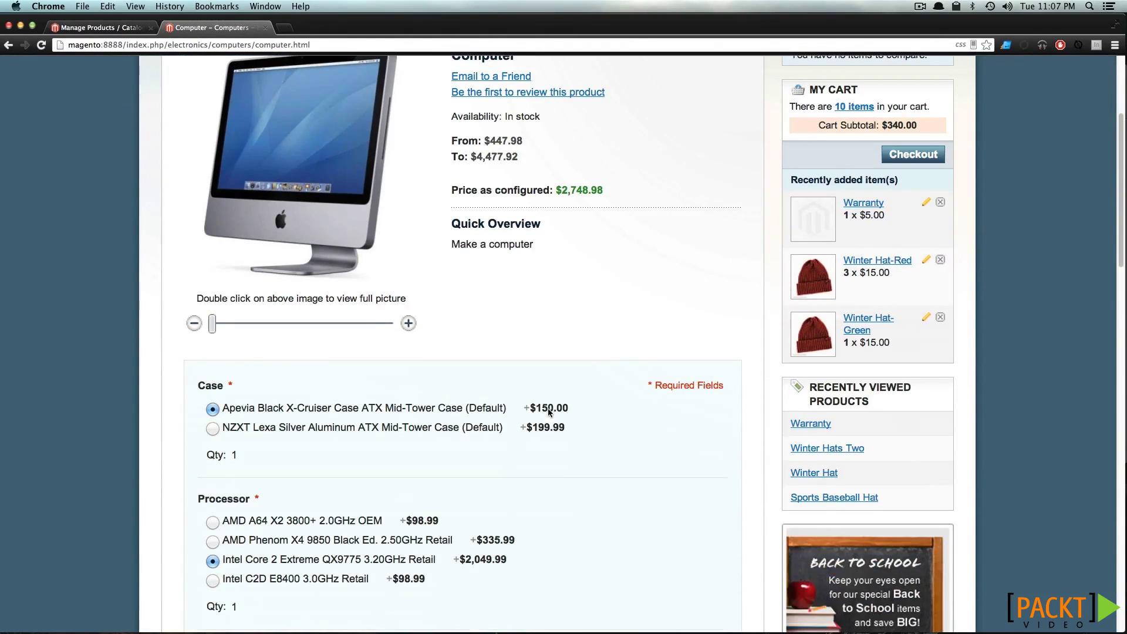
Try the case and processor options, keeping the Apevia case and Intel Core 2 Extreme
{"action": "left_click", "coordinate": [212, 429]}
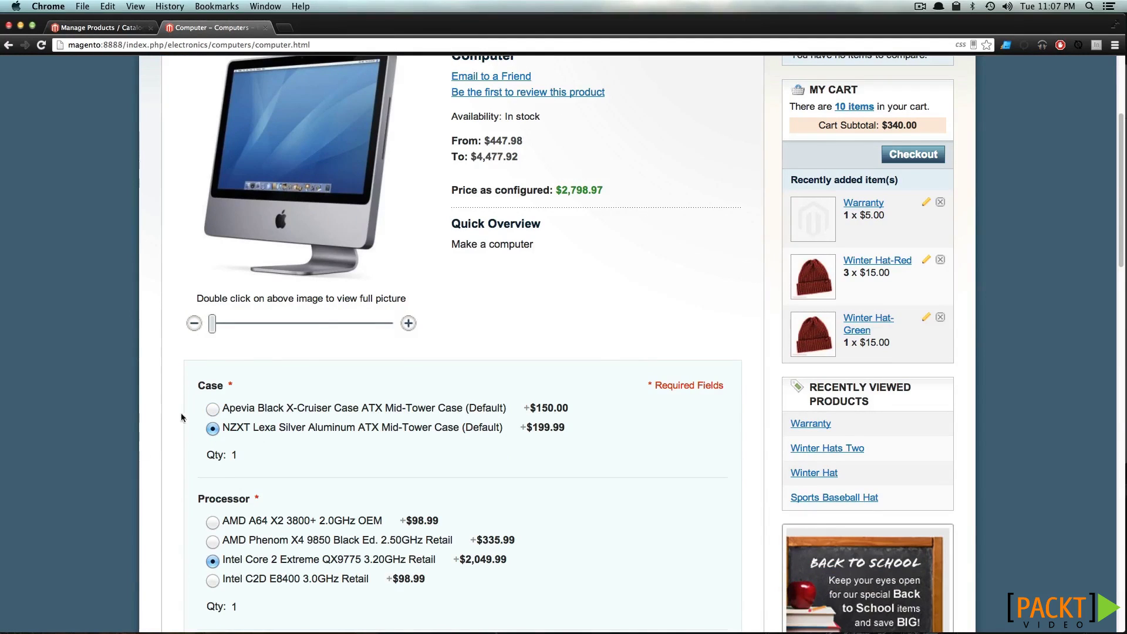
{"action": "left_click", "coordinate": [213, 411]}
{"action": "scroll", "coordinate": [212, 416], "scroll_direction": "down", "scroll_amount": 4}
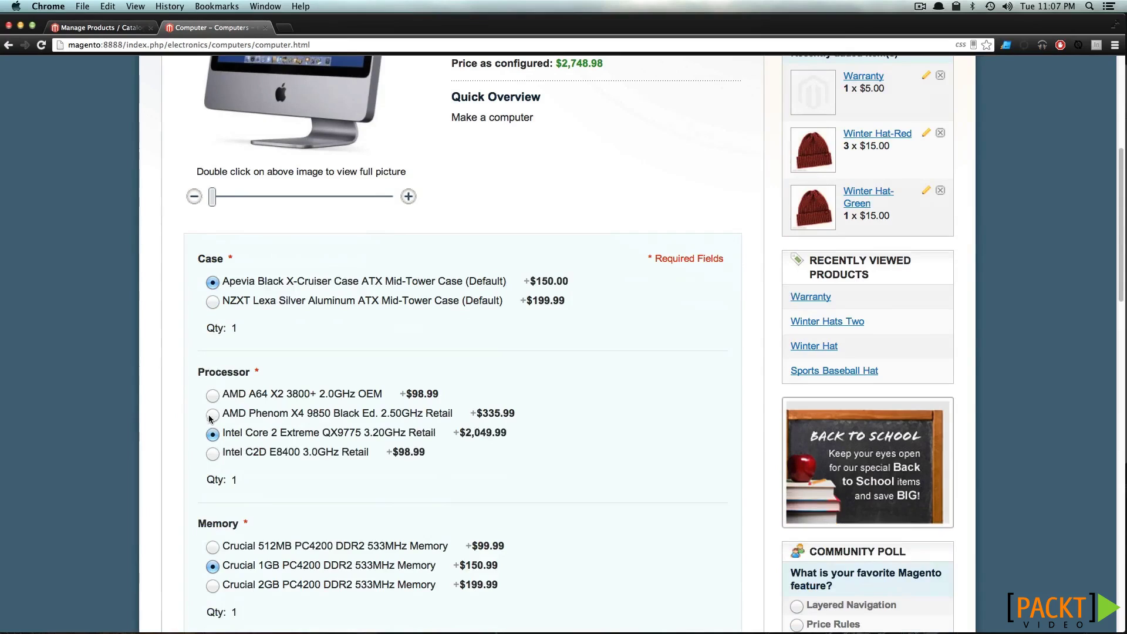
{"action": "left_click", "coordinate": [213, 414]}
{"action": "left_click", "coordinate": [212, 434]}
{"action": "scroll", "coordinate": [371, 441], "scroll_direction": "down", "scroll_amount": 3}
{"action": "scroll", "coordinate": [371, 441], "scroll_direction": "down", "scroll_amount": 8}
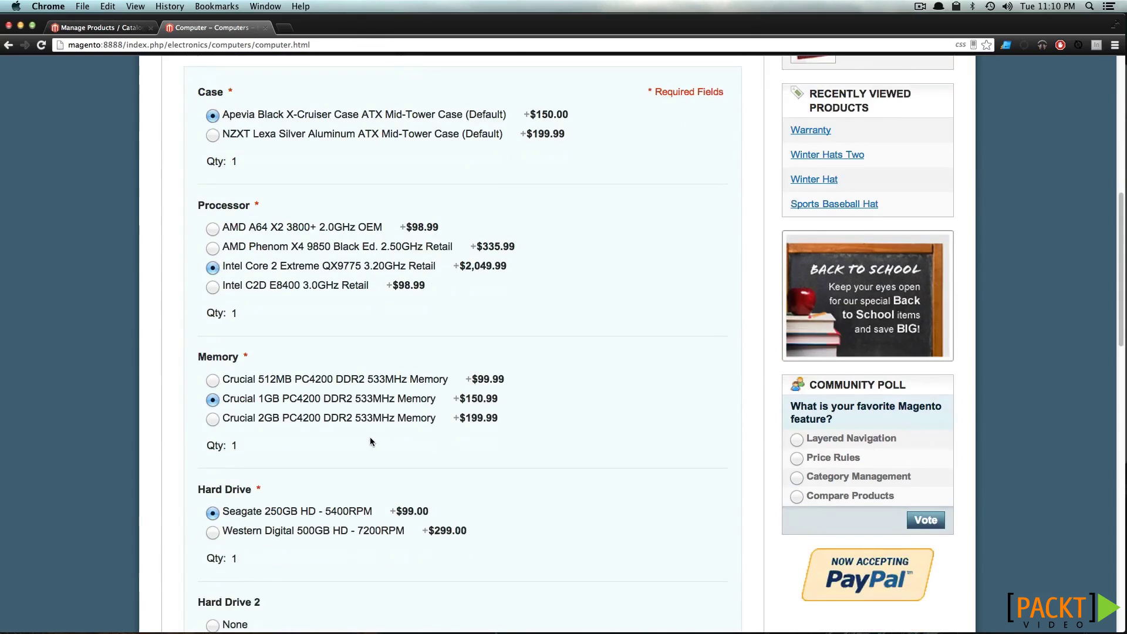
{"action": "scroll", "coordinate": [371, 442], "scroll_direction": "down", "scroll_amount": 3}
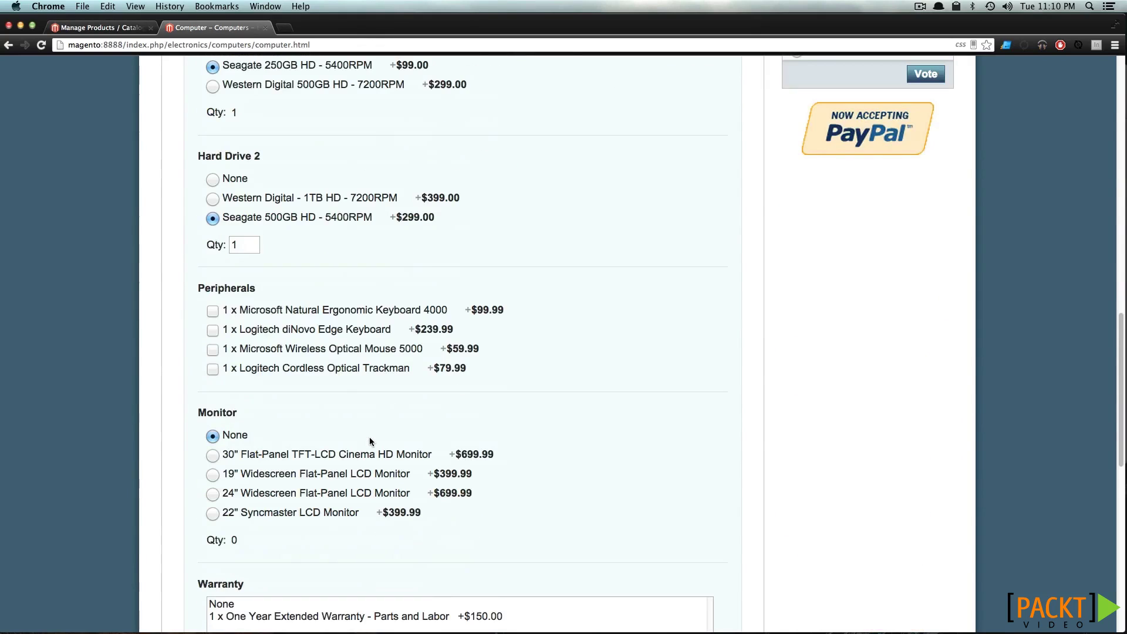
Tick the Microsoft Natural Ergonomic and Logitech diNovo Edge keyboards and add the Computer to the cart
{"action": "left_click", "coordinate": [212, 311]}
{"action": "left_click", "coordinate": [212, 330]}
{"action": "scroll", "coordinate": [360, 501], "scroll_direction": "down", "scroll_amount": 2}
{"action": "scroll", "coordinate": [365, 501], "scroll_direction": "down", "scroll_amount": 2}
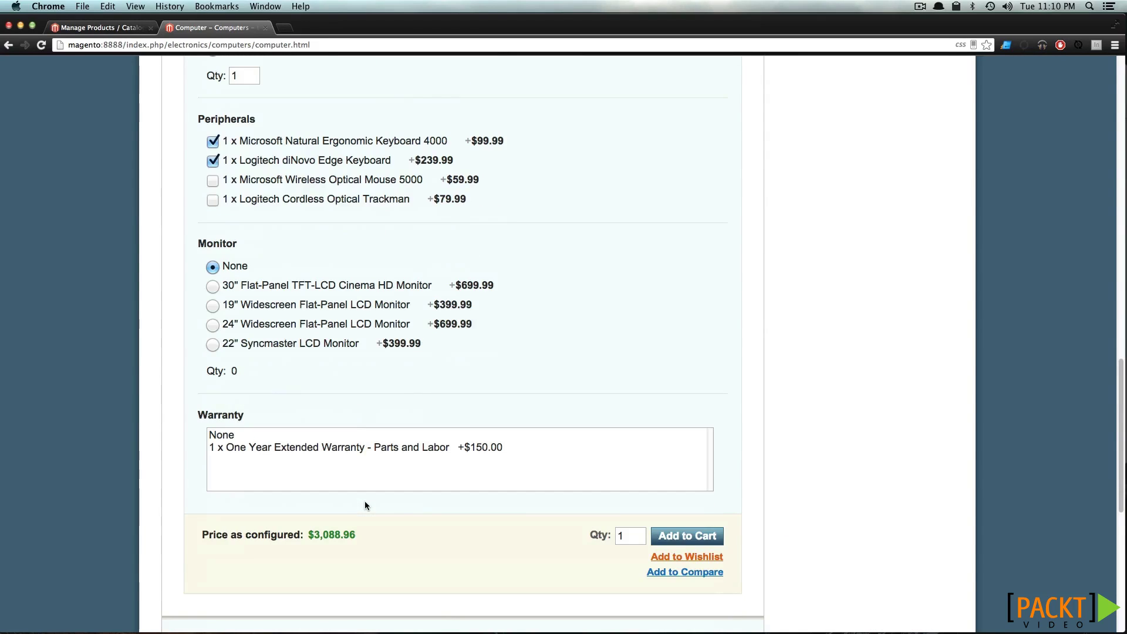
{"action": "left_click", "coordinate": [703, 536]}
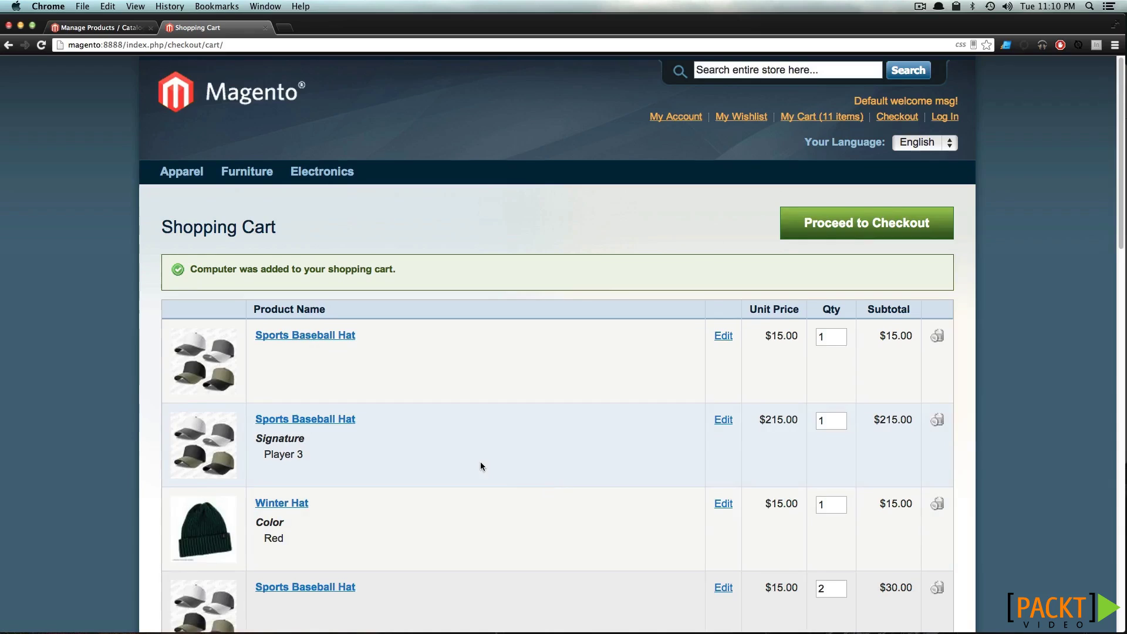
Review the Computer's chosen options in the cart, now 11 items totaling $3,428.96
{"action": "scroll", "coordinate": [480, 462], "scroll_direction": "down", "scroll_amount": 10}
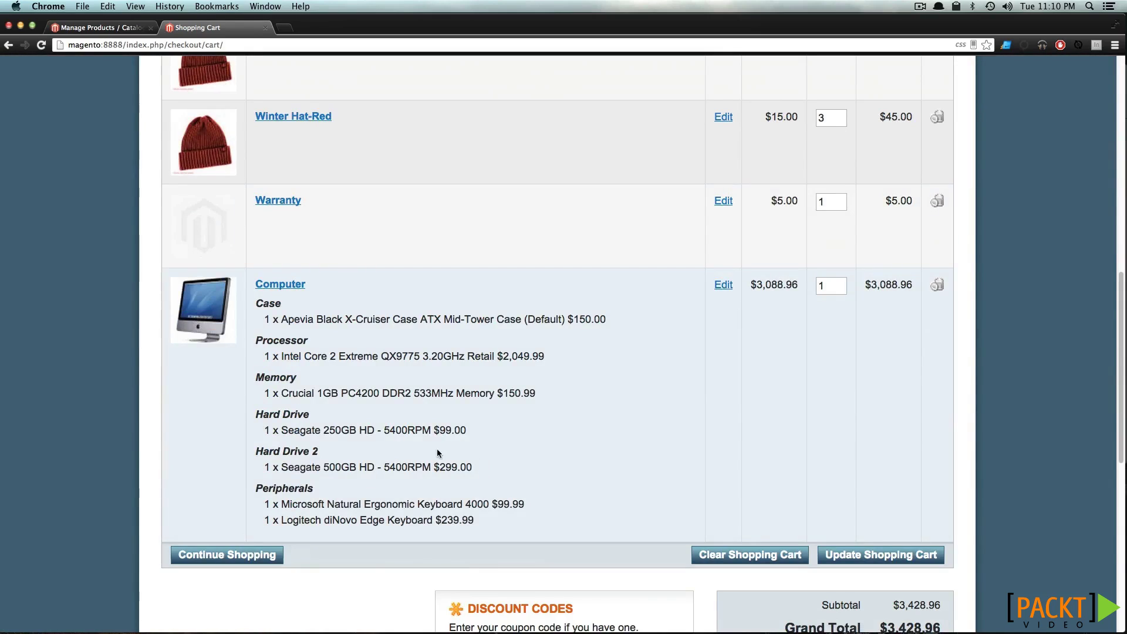
{"action": "left_click_drag", "start_coordinate": [475, 520], "coordinate": [272, 305]}
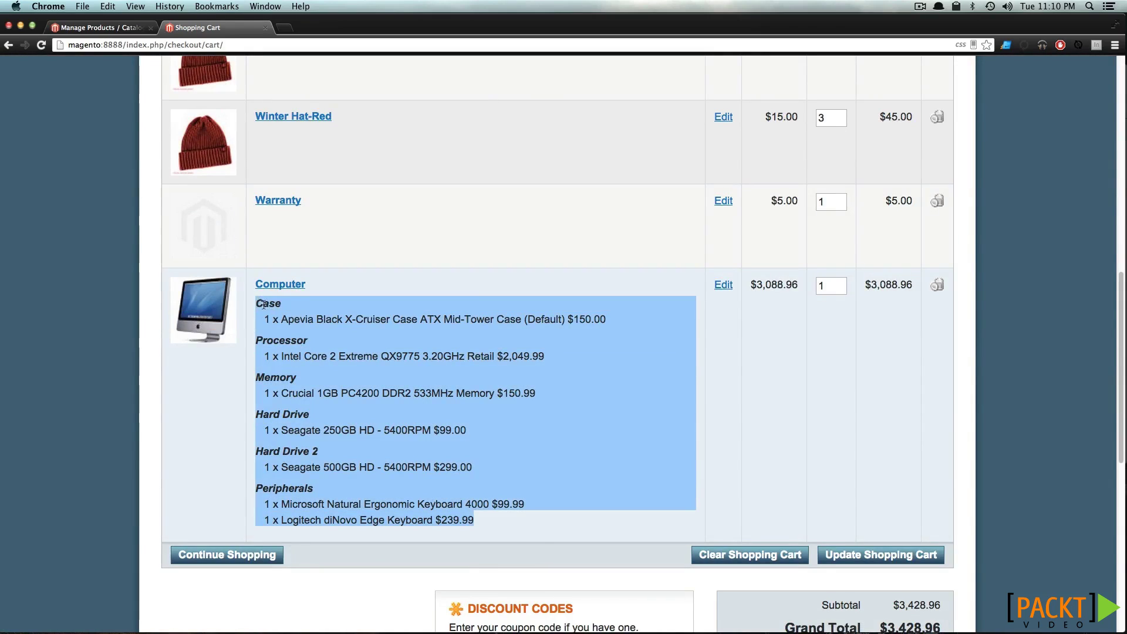
{"action": "left_click", "coordinate": [282, 285]}
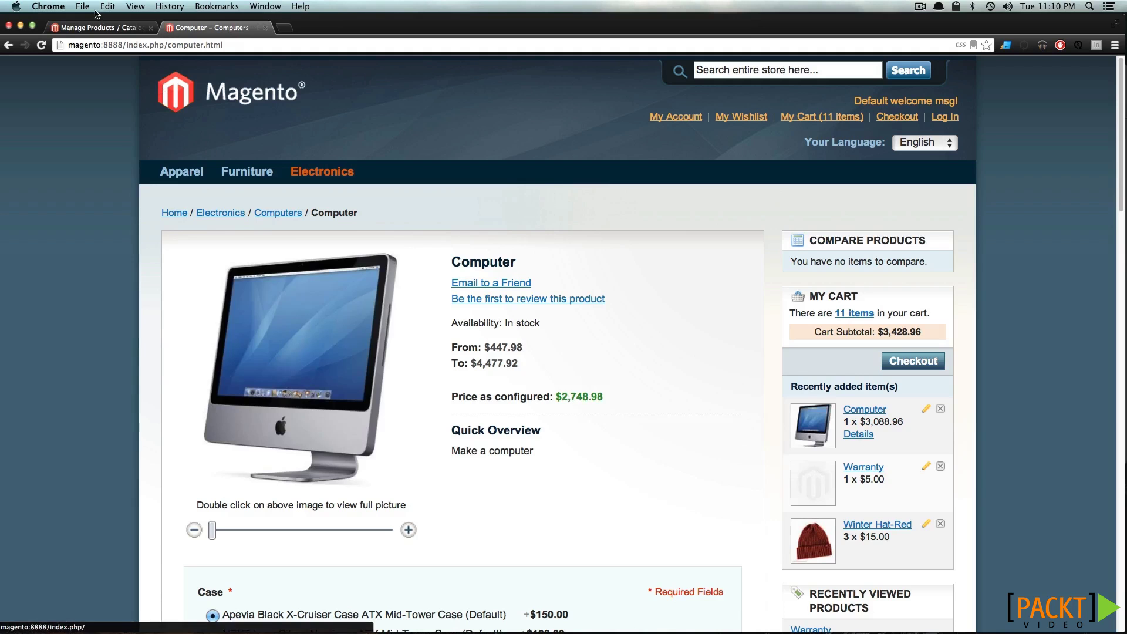
{"action": "left_click", "coordinate": [98, 28]}
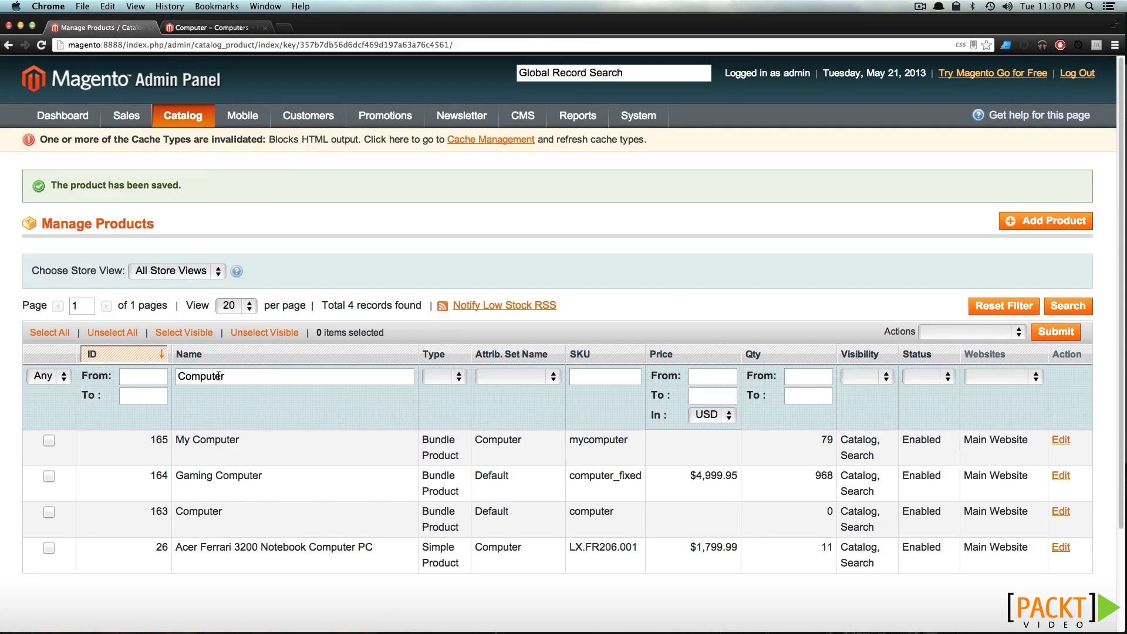
Edit product 163 Computer and browse its Prices, Meta, Images, Description, Design, Inventory and Custom Options
{"action": "left_click", "coordinate": [281, 528]}
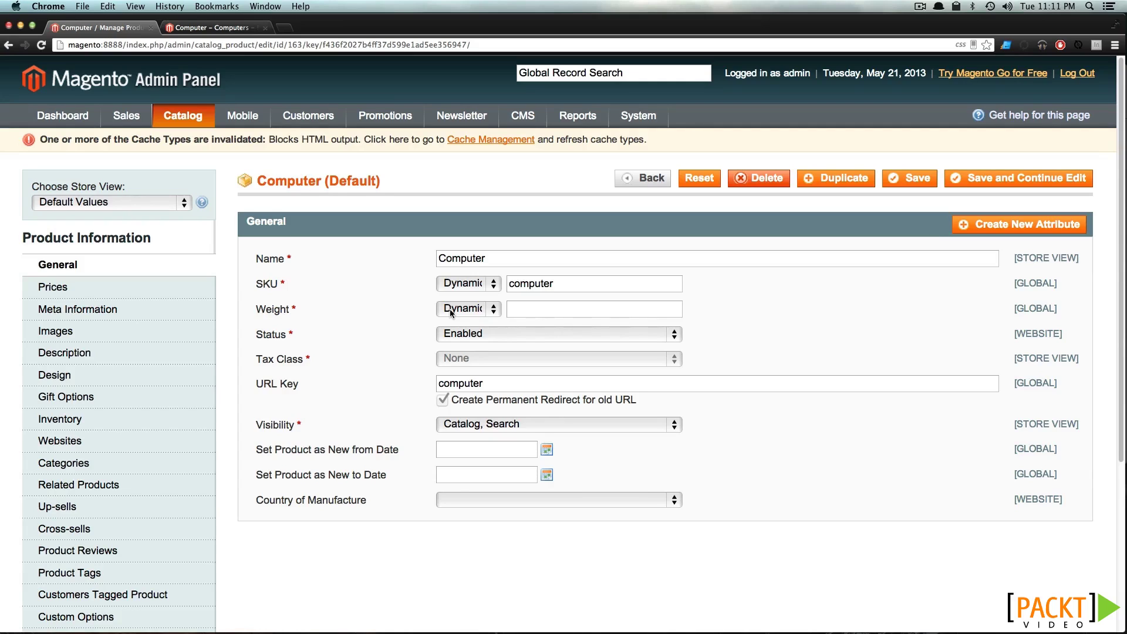
{"action": "left_click", "coordinate": [64, 286]}
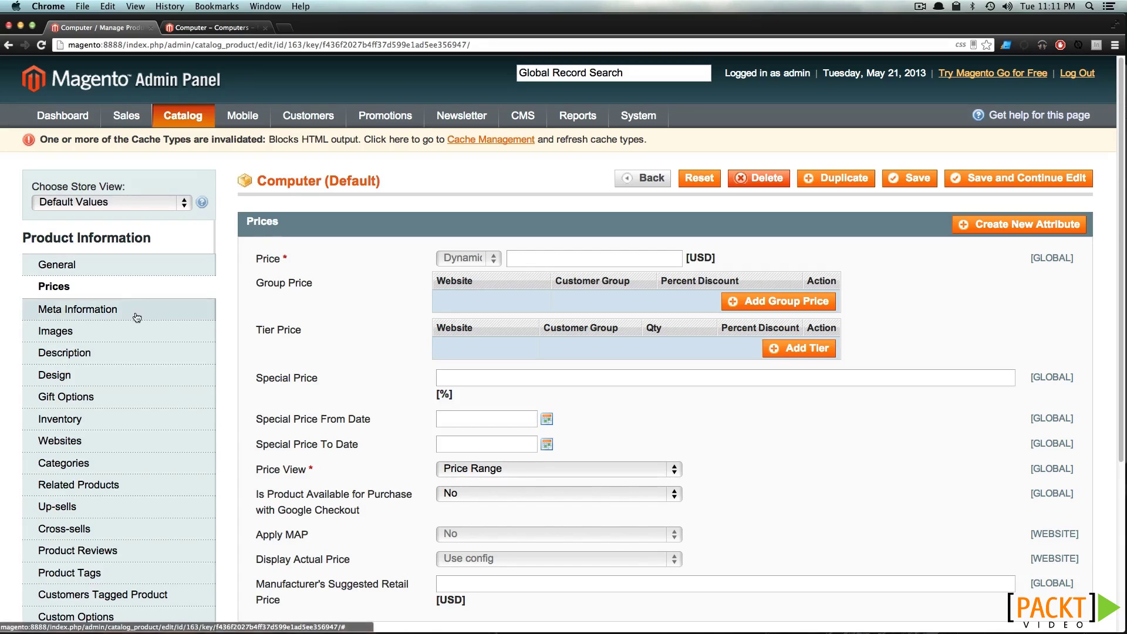
{"action": "left_click", "coordinate": [127, 311]}
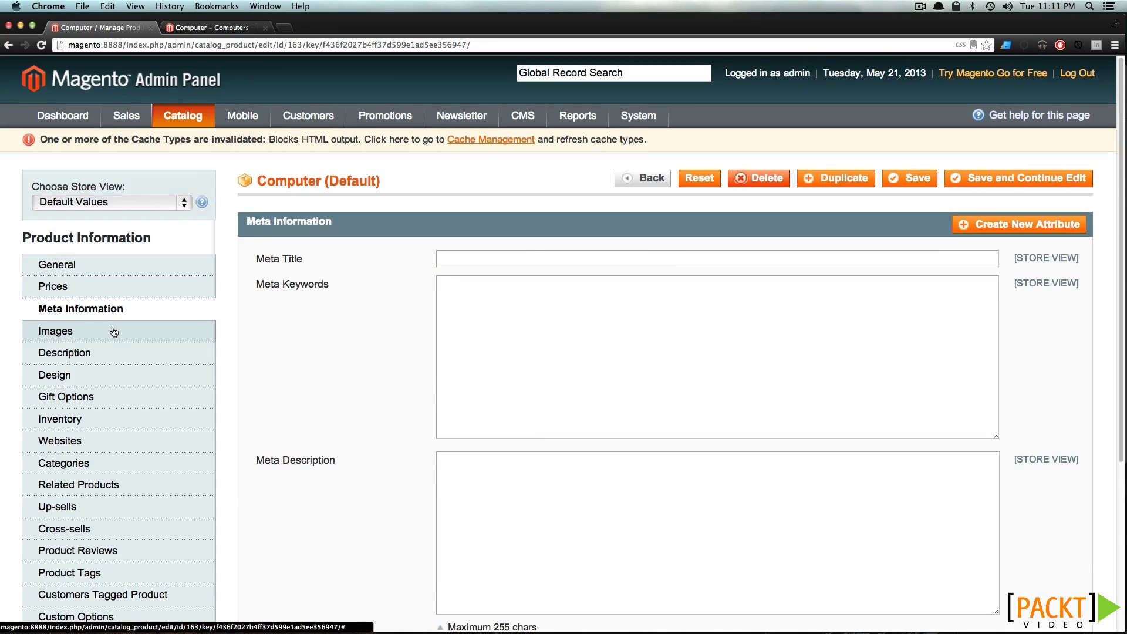
{"action": "left_click", "coordinate": [113, 332]}
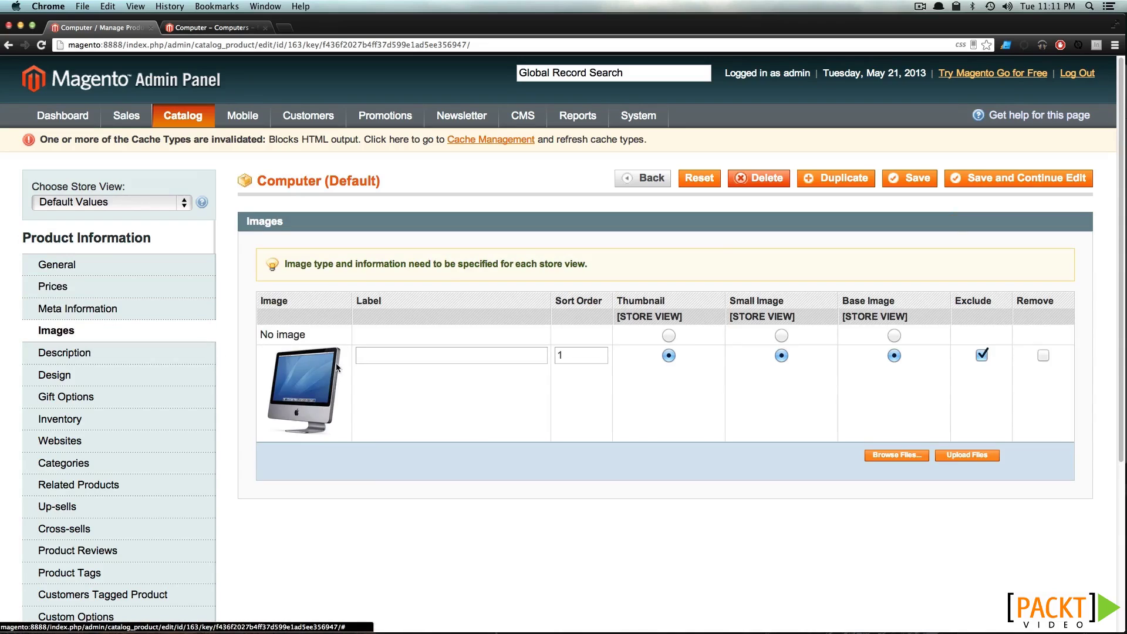
{"action": "left_click", "coordinate": [87, 356]}
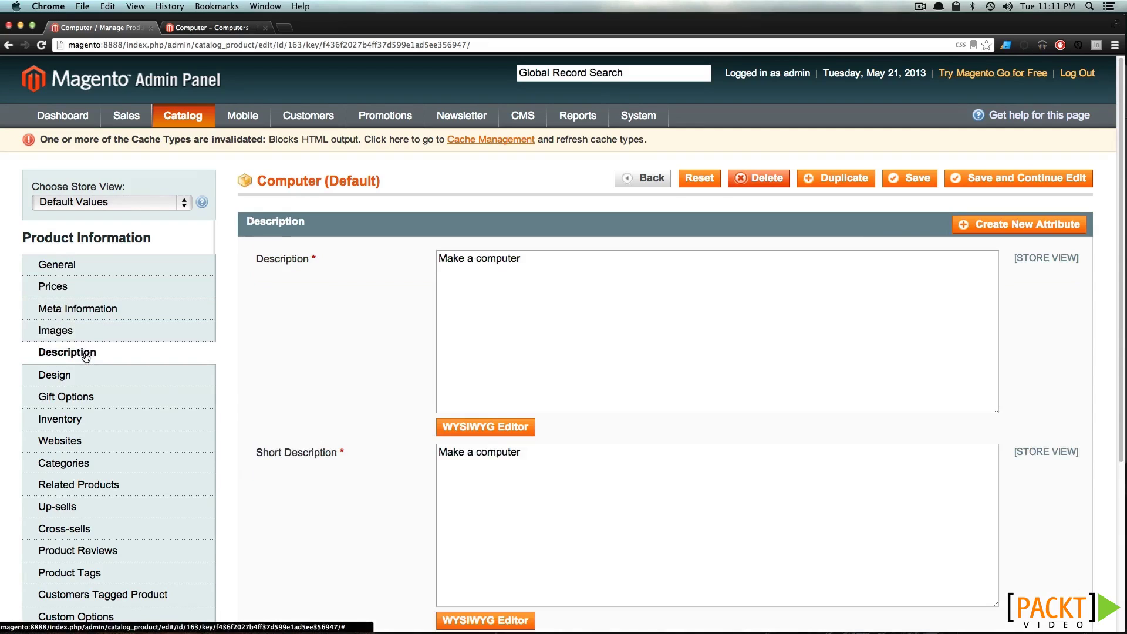
{"action": "scroll", "coordinate": [88, 353], "scroll_direction": "down", "scroll_amount": 3}
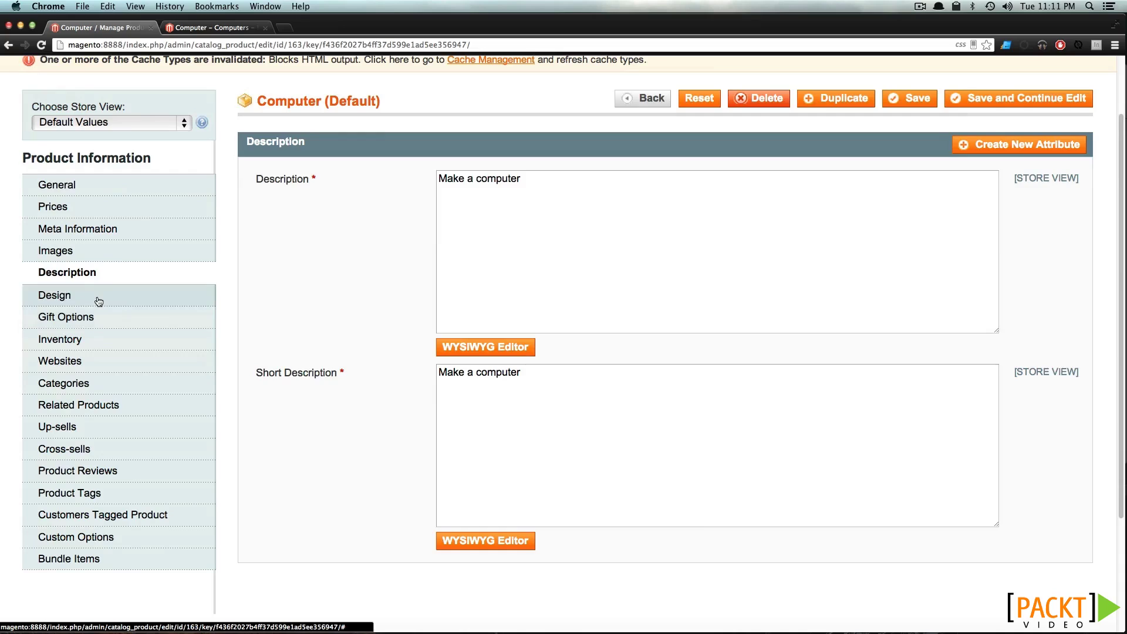
{"action": "left_click", "coordinate": [98, 301]}
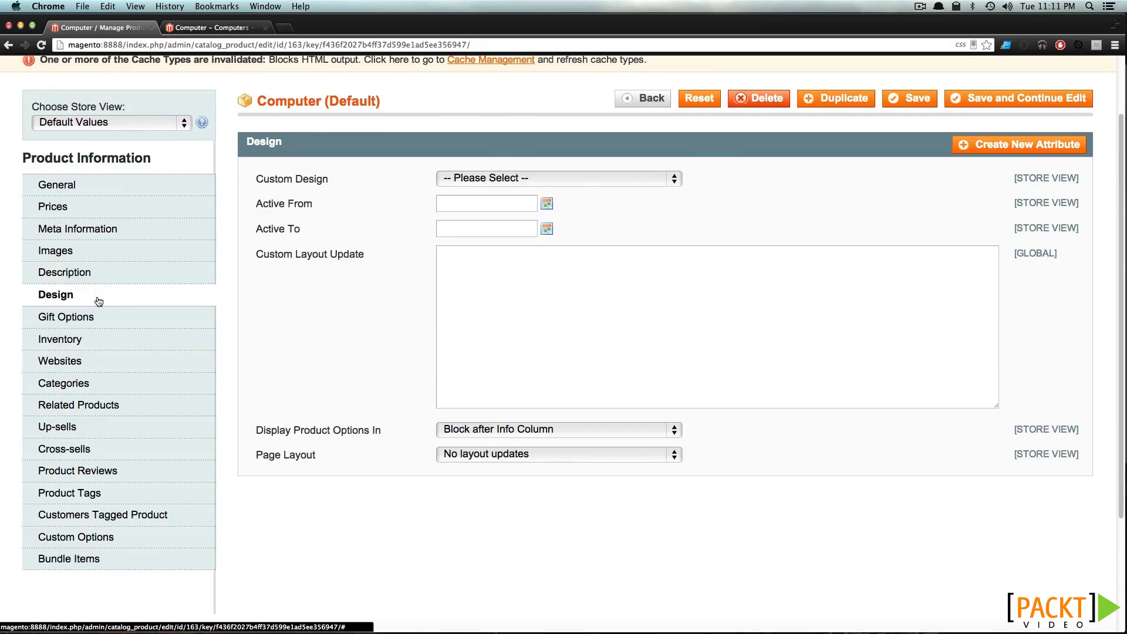
{"action": "left_click", "coordinate": [79, 344]}
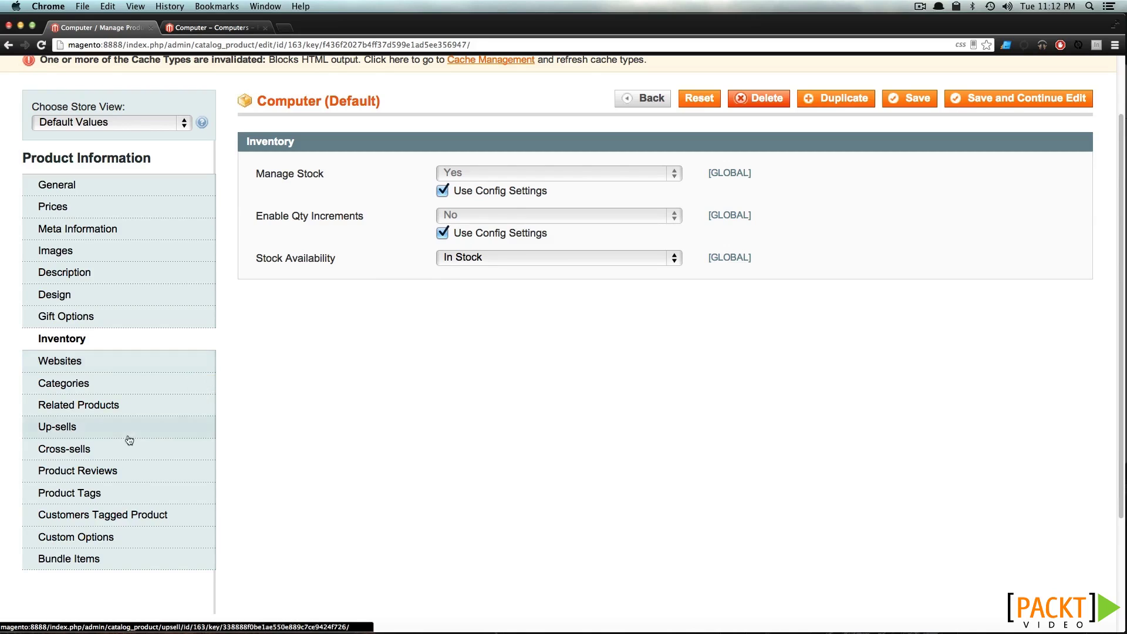
{"action": "left_click", "coordinate": [142, 538]}
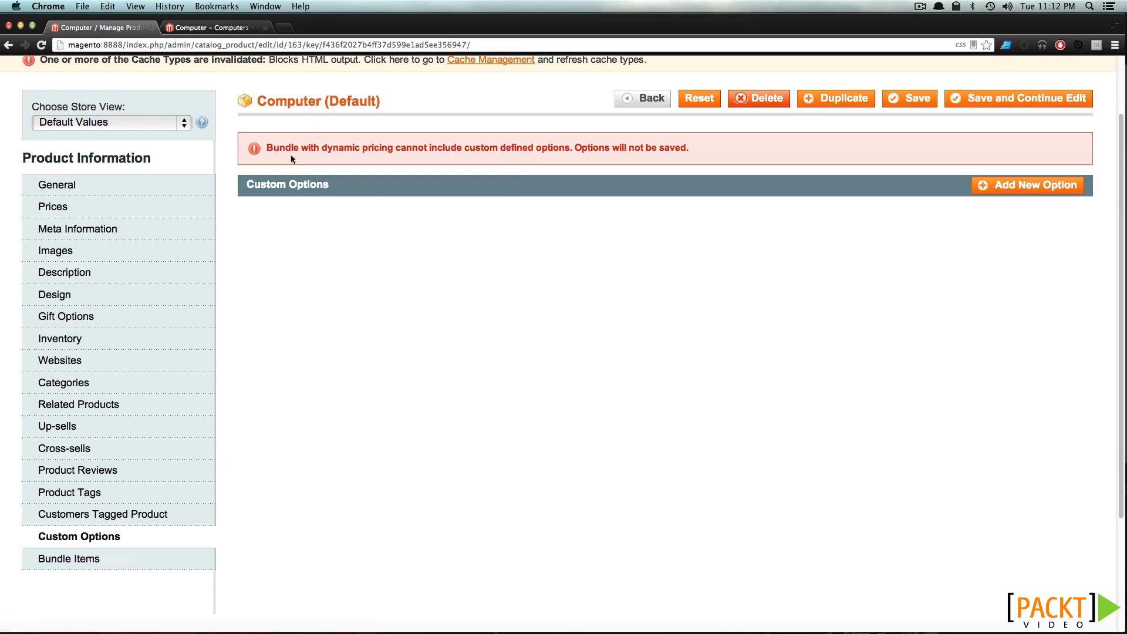
Add a Hats bundle option using radio buttons at position 0
{"action": "left_click", "coordinate": [68, 565]}
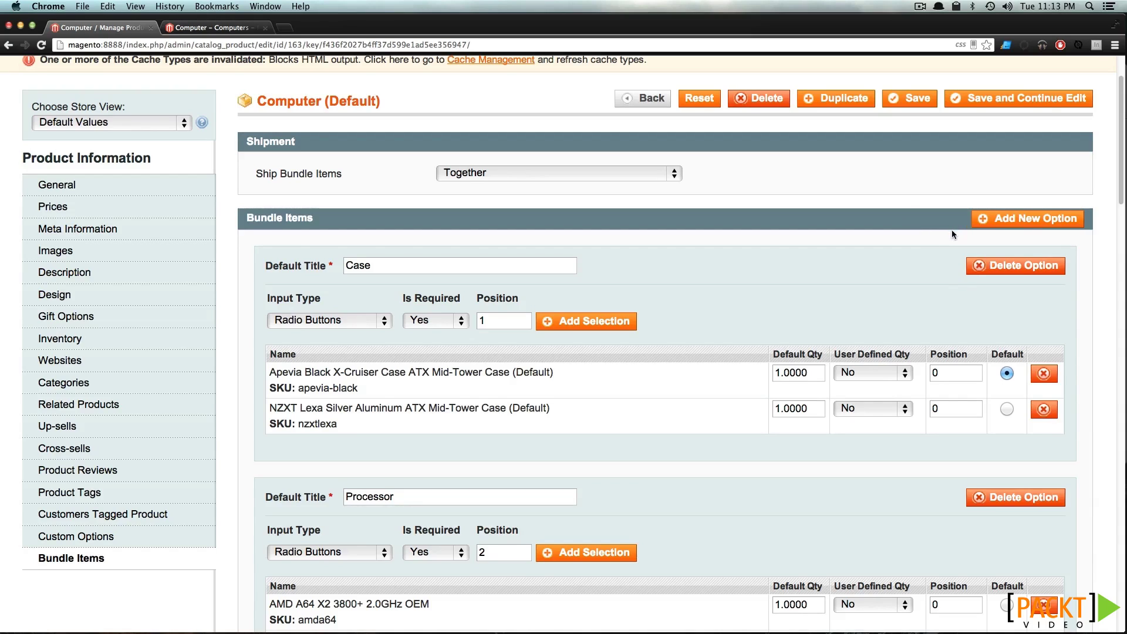
{"action": "left_click", "coordinate": [991, 222]}
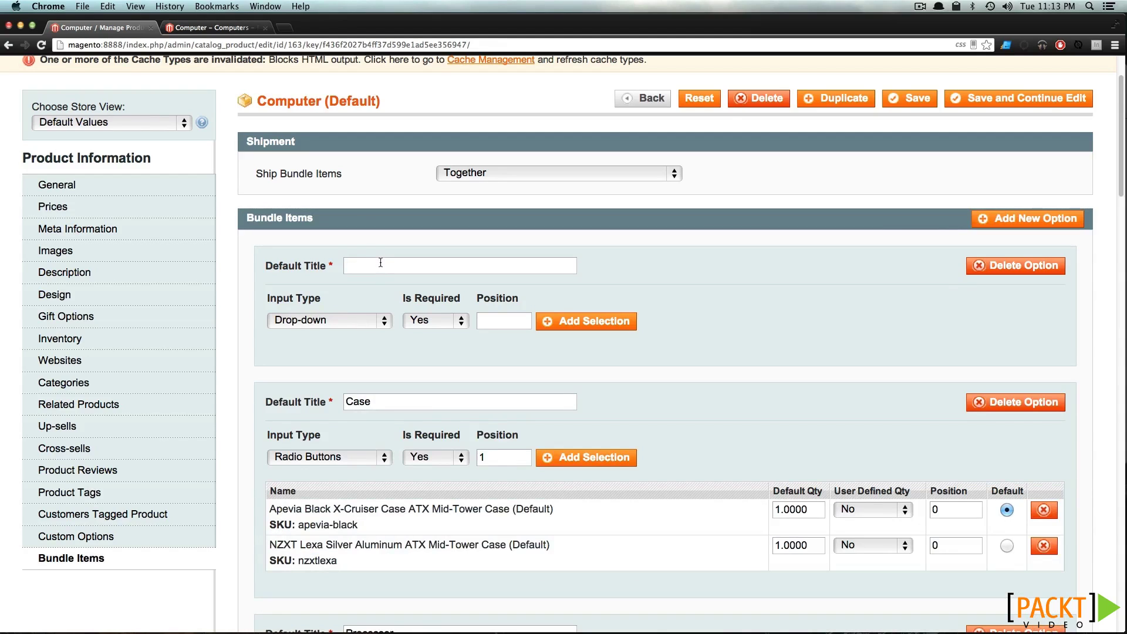
{"action": "type", "text": "Hats"}
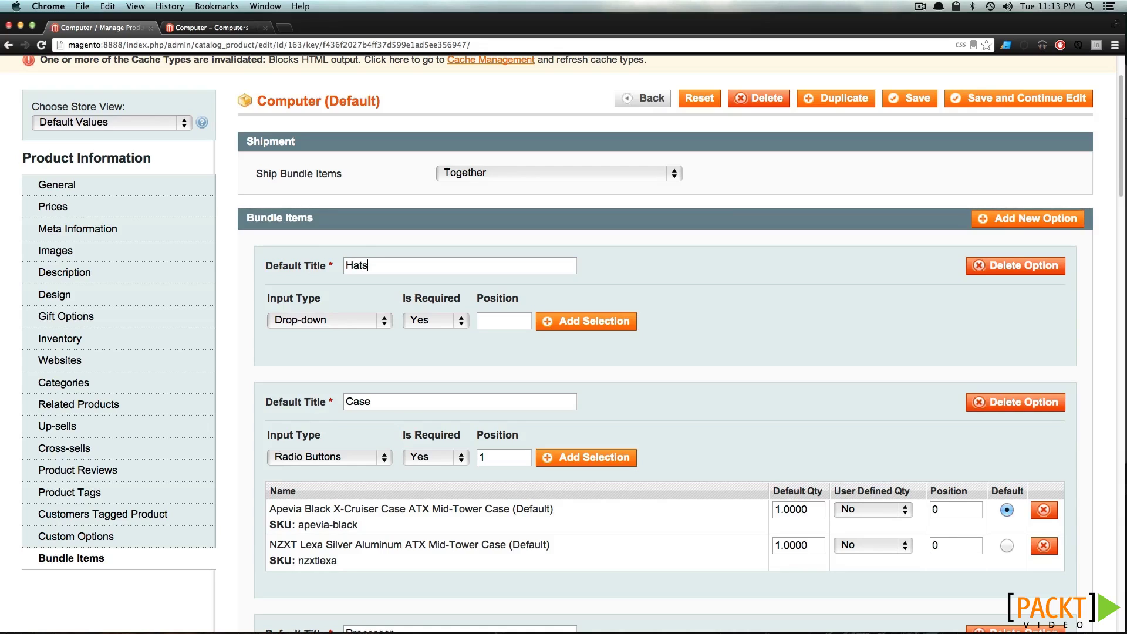
{"action": "left_click", "coordinate": [327, 320]}
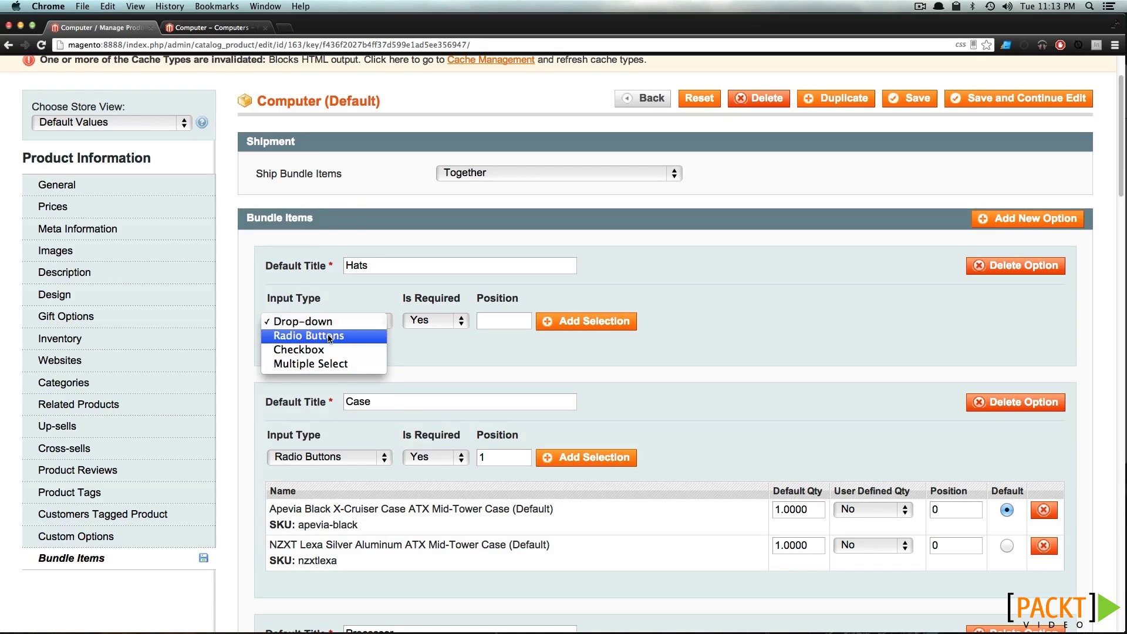
{"action": "left_click", "coordinate": [328, 337]}
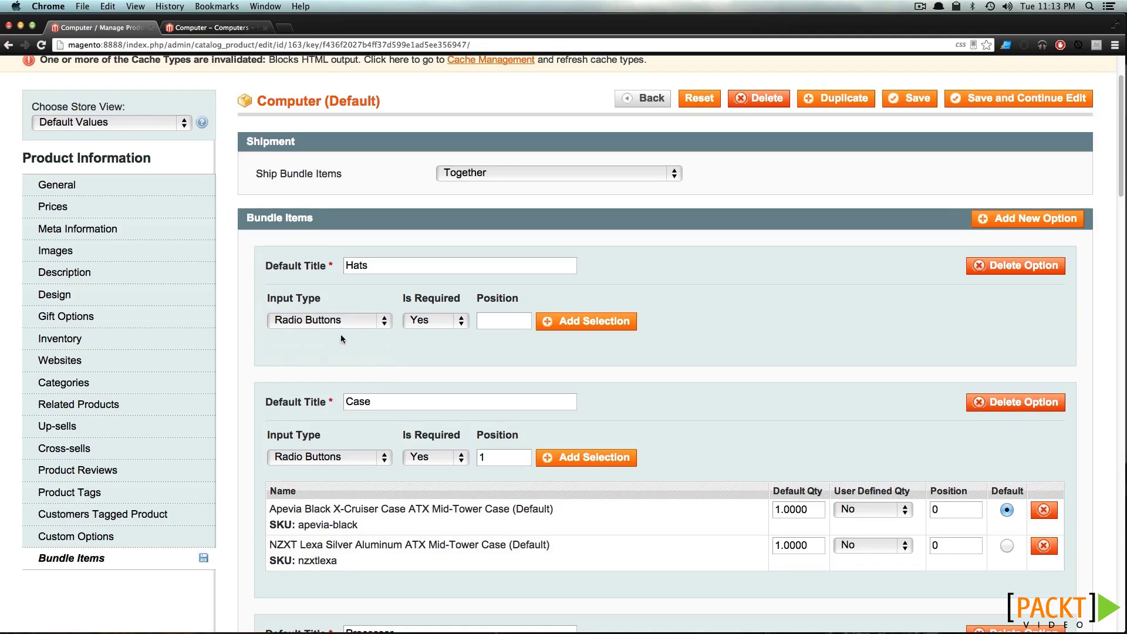
{"action": "left_click", "coordinate": [490, 323]}
{"action": "type", "text": "0"}
Add Winter Hat-Red and Winter Hat-Green as selections in the Hats option
{"action": "left_click", "coordinate": [591, 330]}
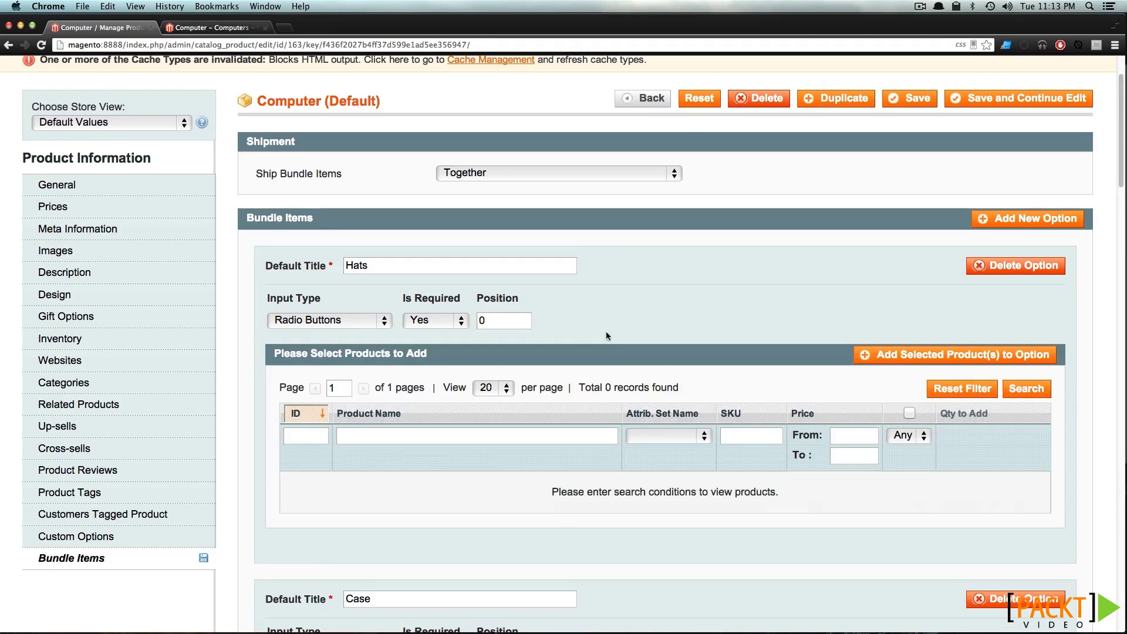
{"action": "left_click", "coordinate": [574, 437]}
{"action": "type", "text": "hat"}
{"action": "key", "text": "Return"}
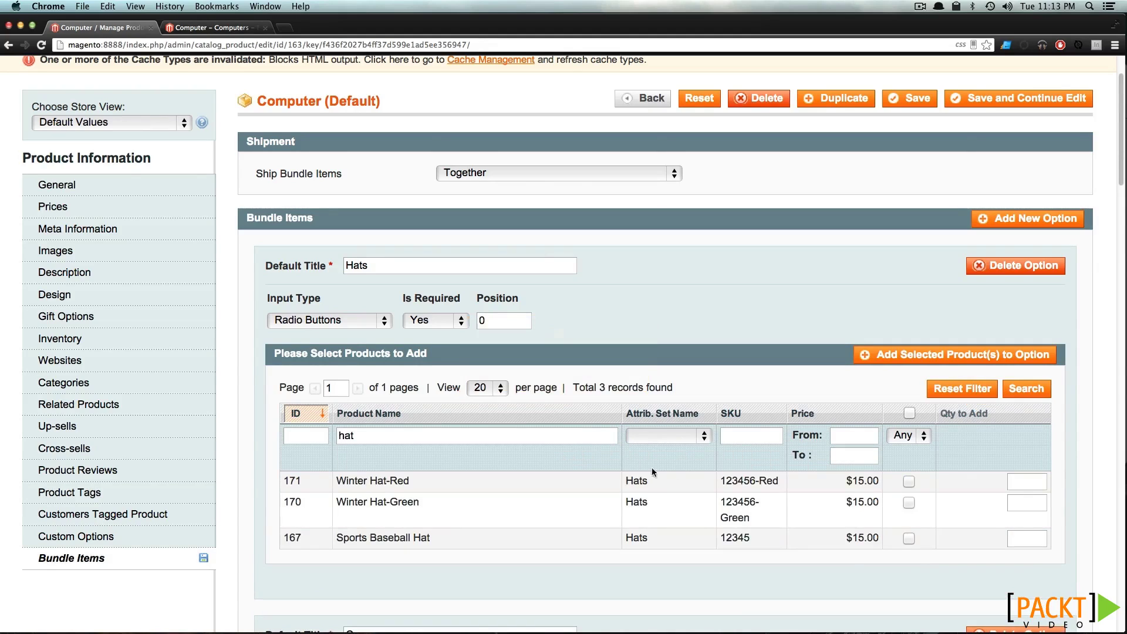
{"action": "left_click", "coordinate": [907, 482]}
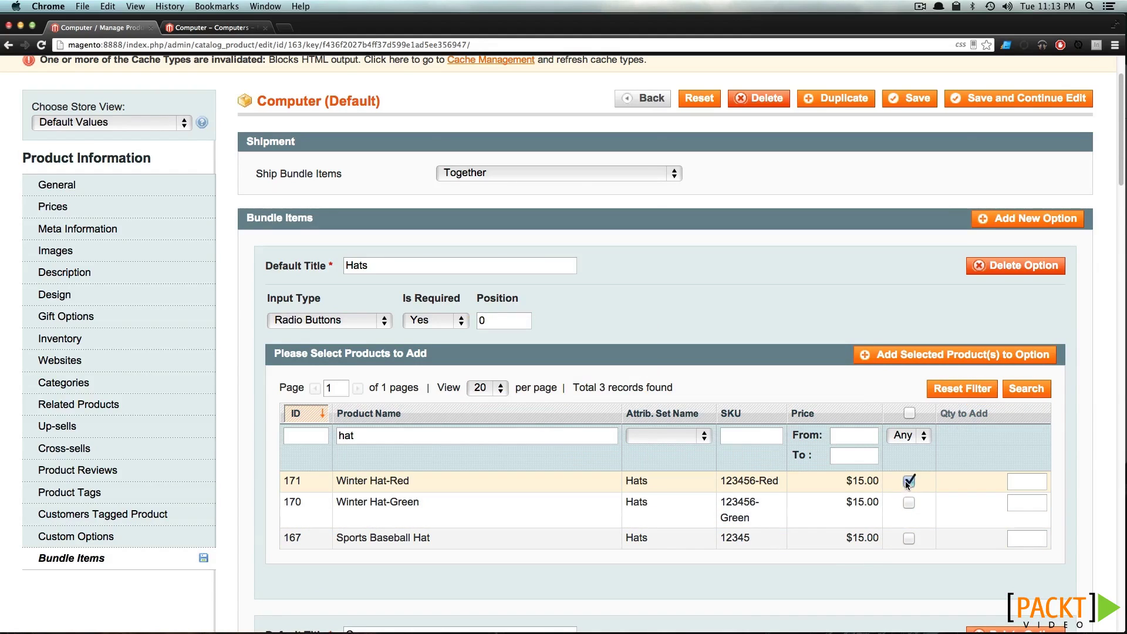
{"action": "left_click", "coordinate": [908, 503]}
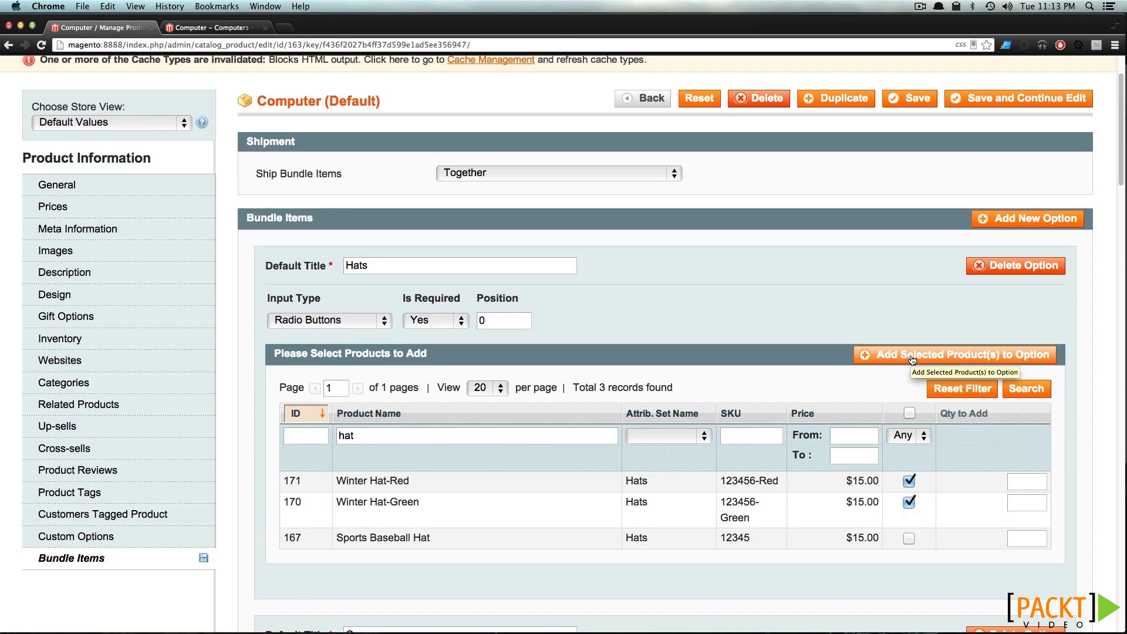
{"action": "left_click", "coordinate": [912, 357]}
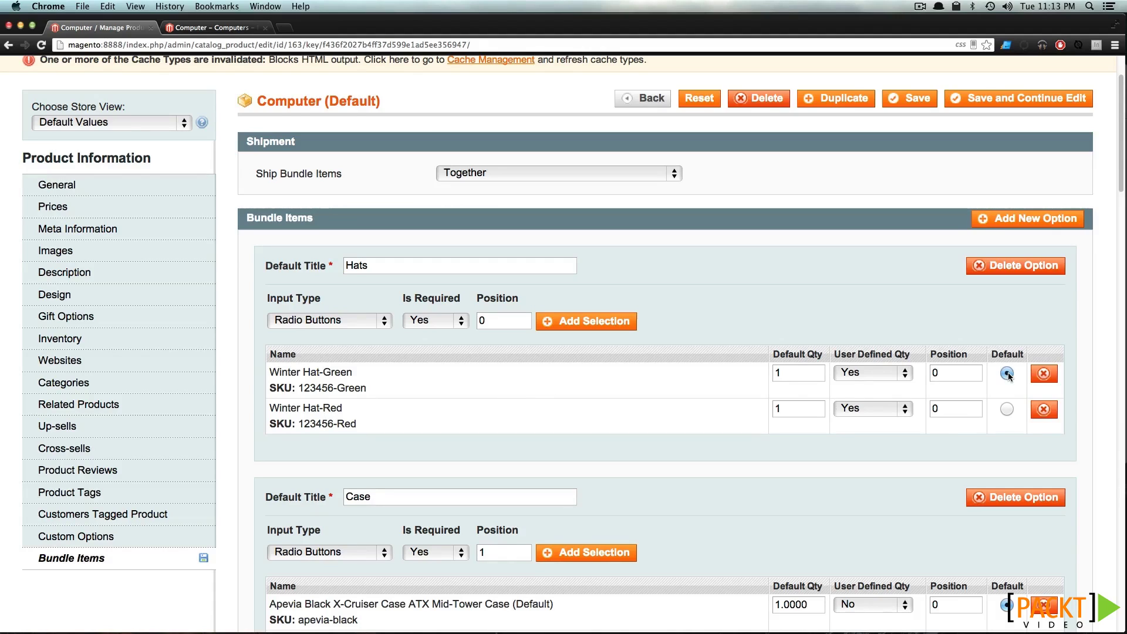
{"action": "scroll", "coordinate": [534, 231], "scroll_direction": "down", "scroll_amount": 1}
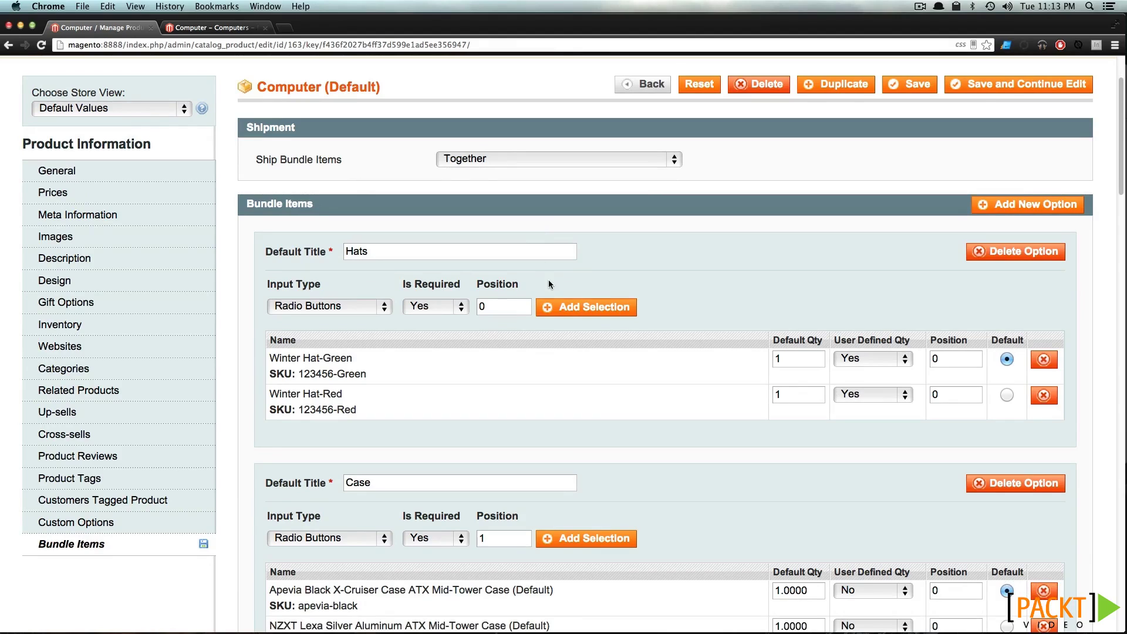
{"action": "left_click", "coordinate": [864, 360]}
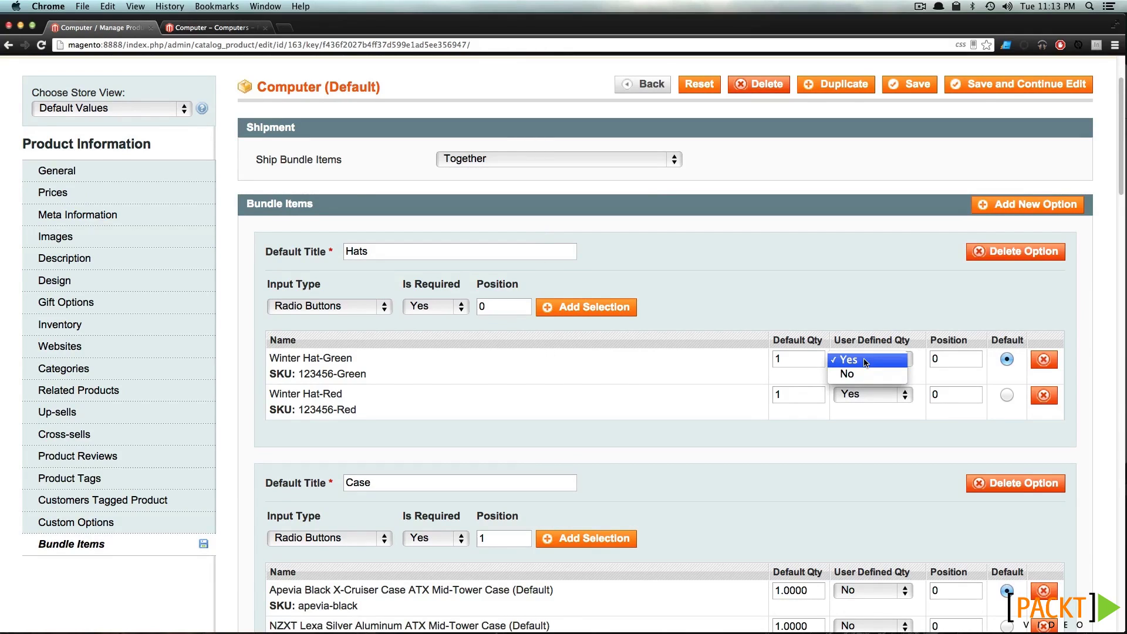
{"action": "left_click", "coordinate": [865, 360]}
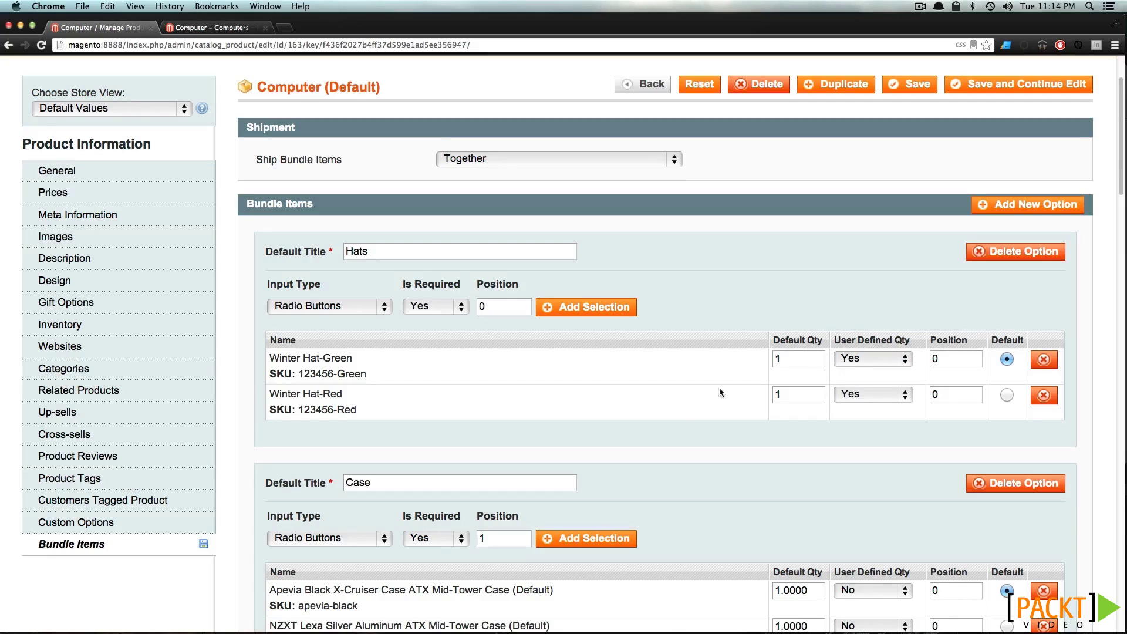
{"action": "scroll", "coordinate": [664, 431], "scroll_direction": "down", "scroll_amount": 3}
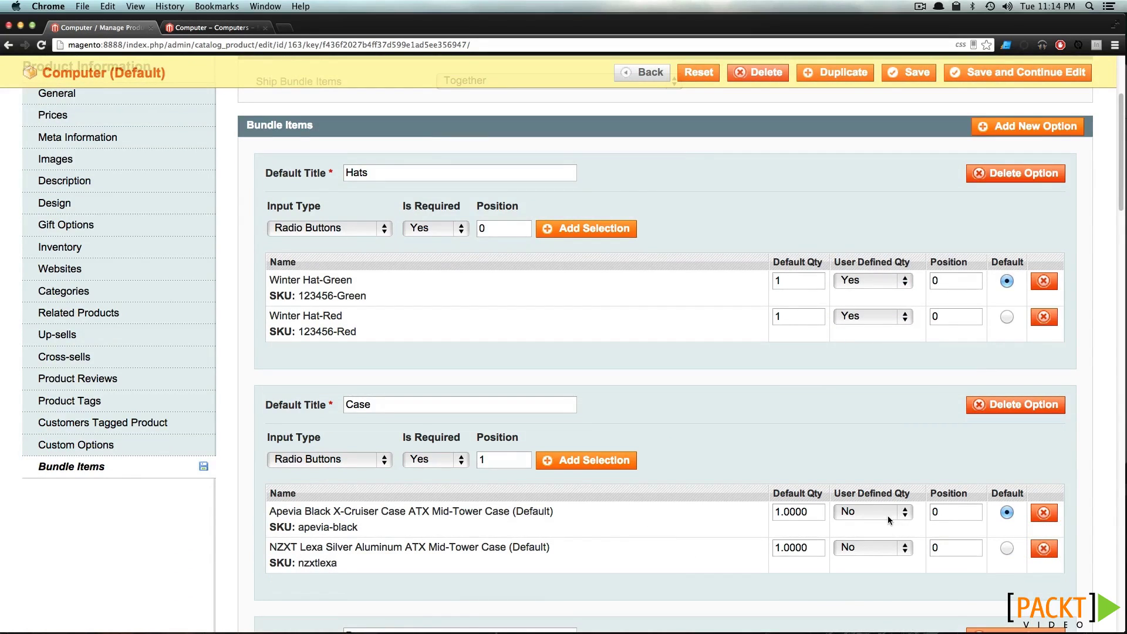
{"action": "scroll", "coordinate": [882, 516], "scroll_direction": "down", "scroll_amount": 10}
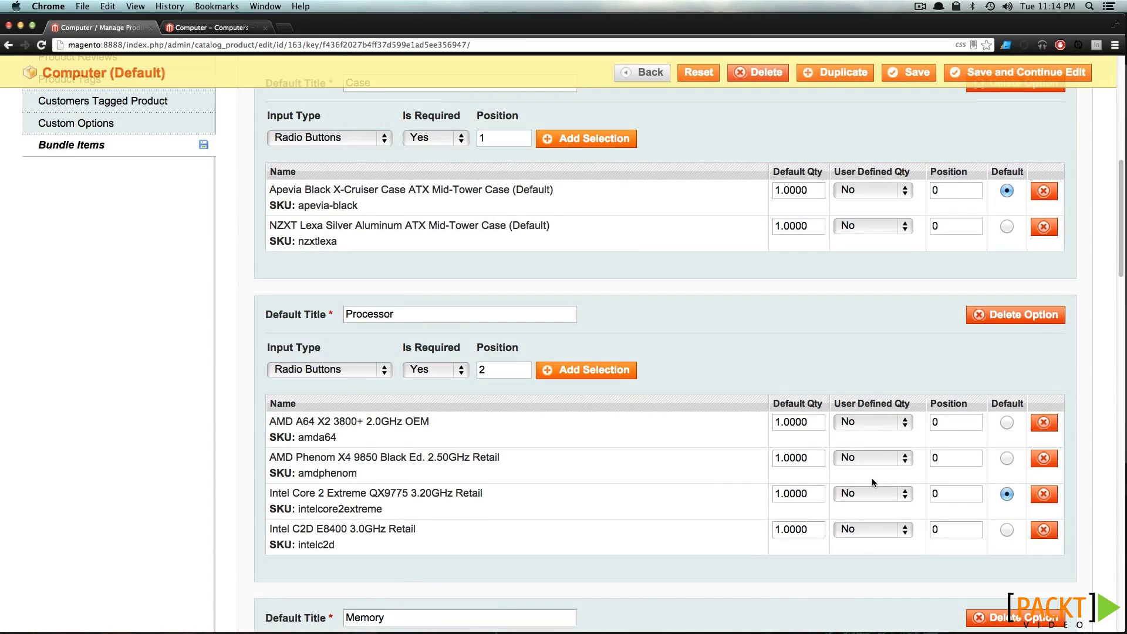
{"action": "scroll", "coordinate": [872, 481], "scroll_direction": "down", "scroll_amount": 8}
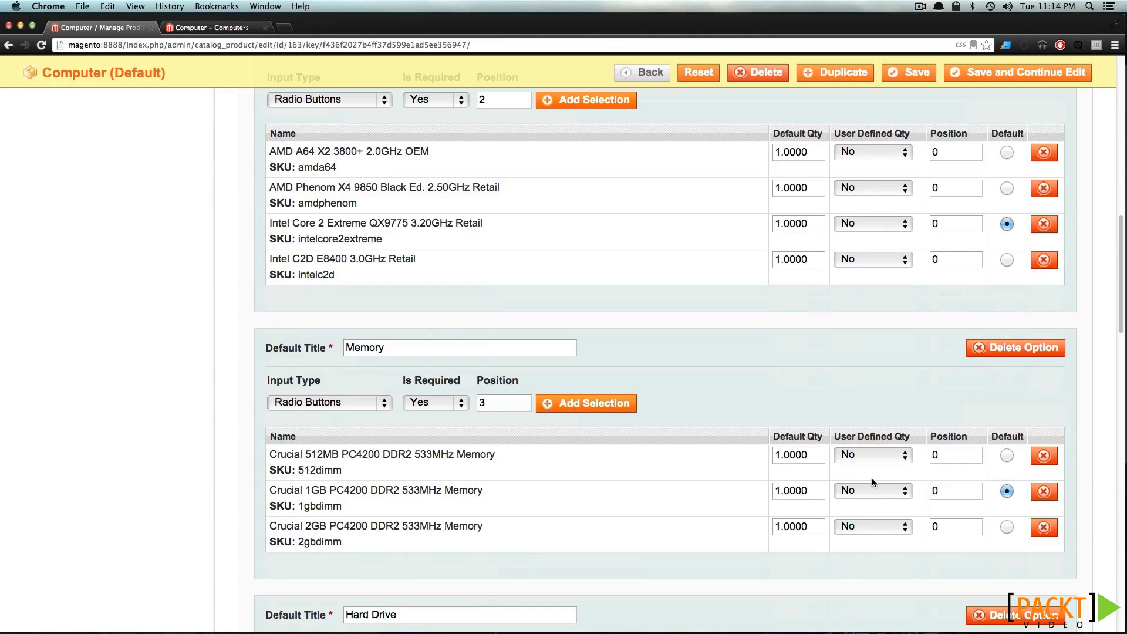
{"action": "scroll", "coordinate": [871, 477], "scroll_direction": "down", "scroll_amount": 8}
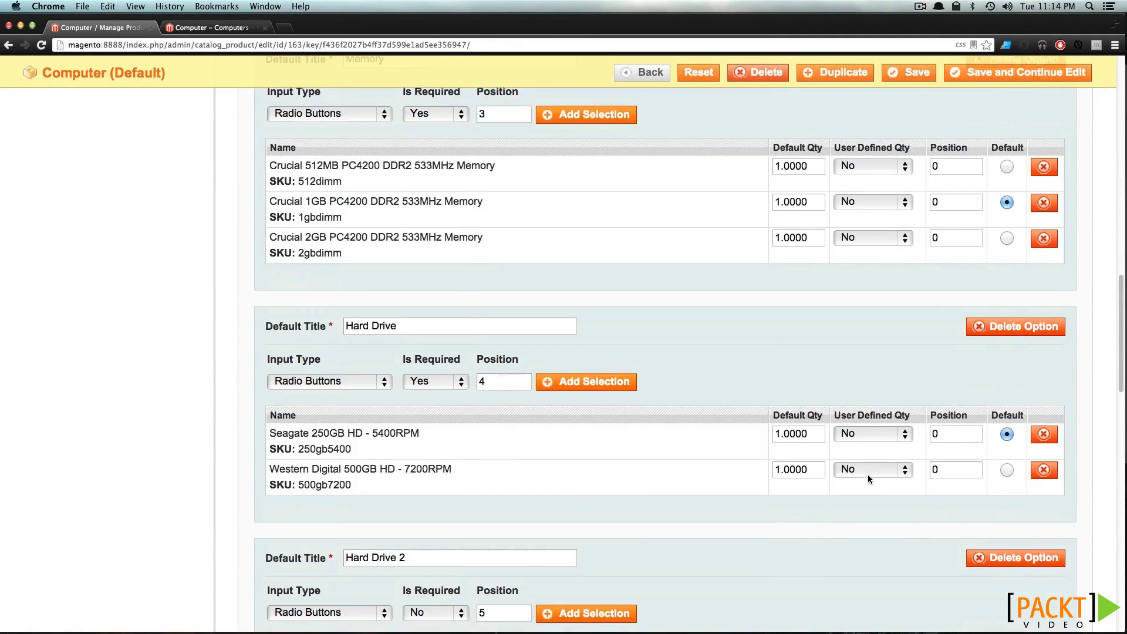
{"action": "scroll", "coordinate": [868, 475], "scroll_direction": "down", "scroll_amount": 7}
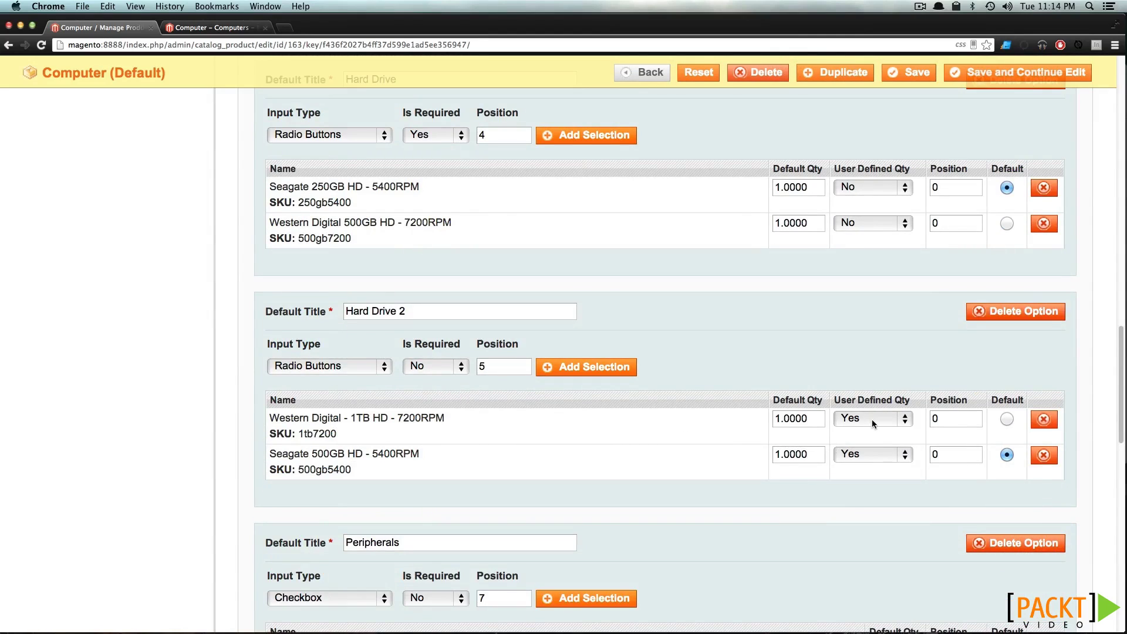
{"action": "scroll", "coordinate": [870, 419], "scroll_direction": "down", "scroll_amount": 4}
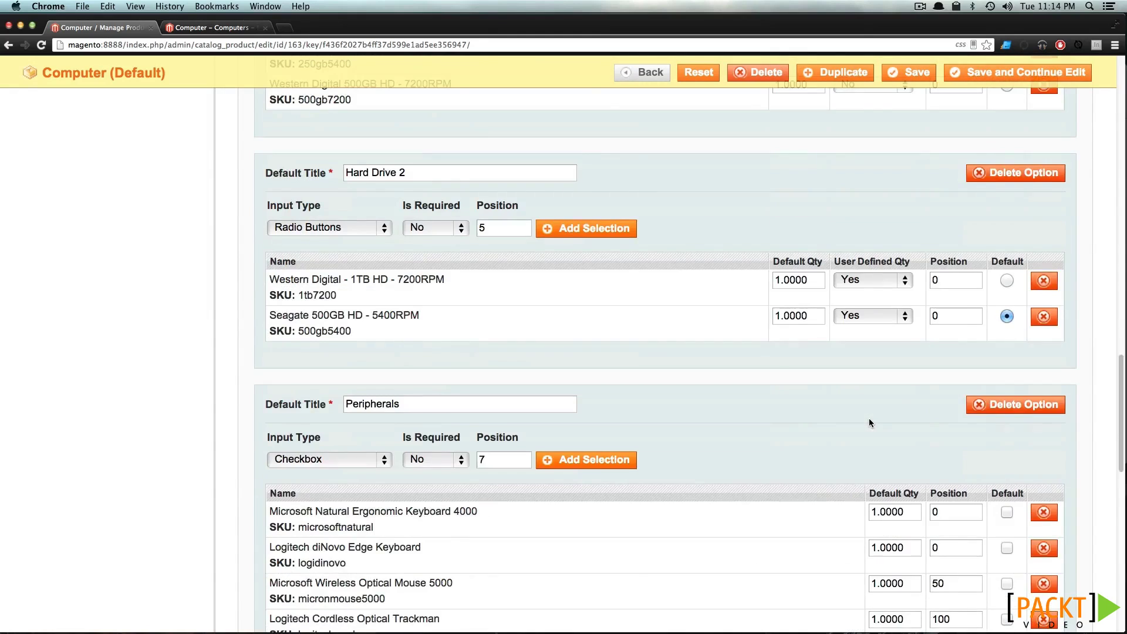
{"action": "scroll", "coordinate": [869, 418], "scroll_direction": "down", "scroll_amount": 7}
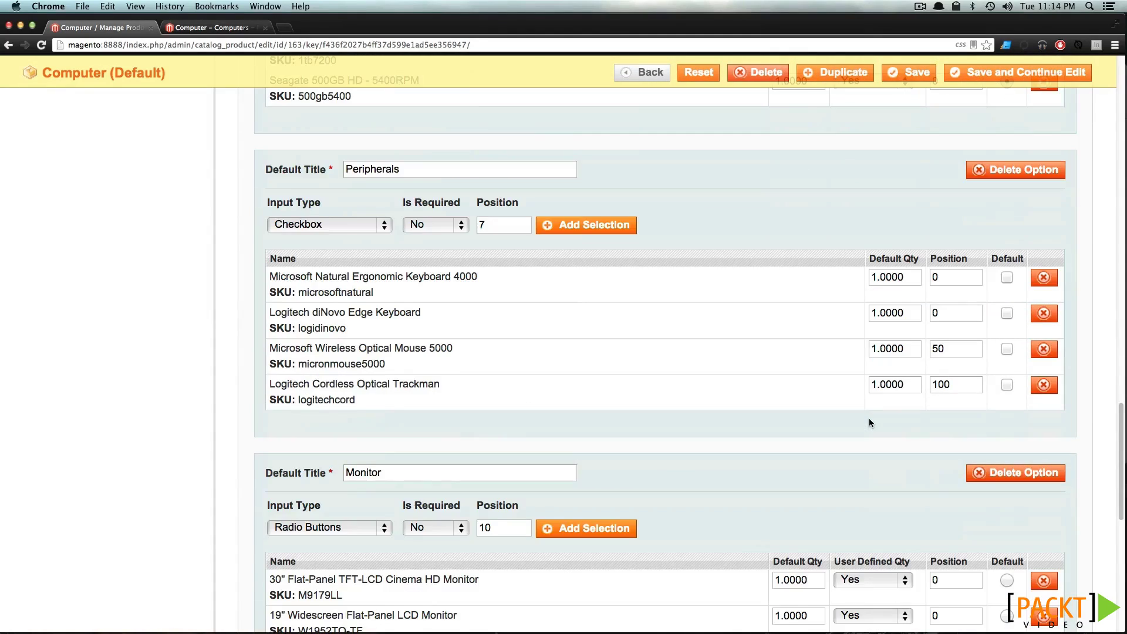
{"action": "scroll", "coordinate": [869, 418], "scroll_direction": "down", "scroll_amount": 4}
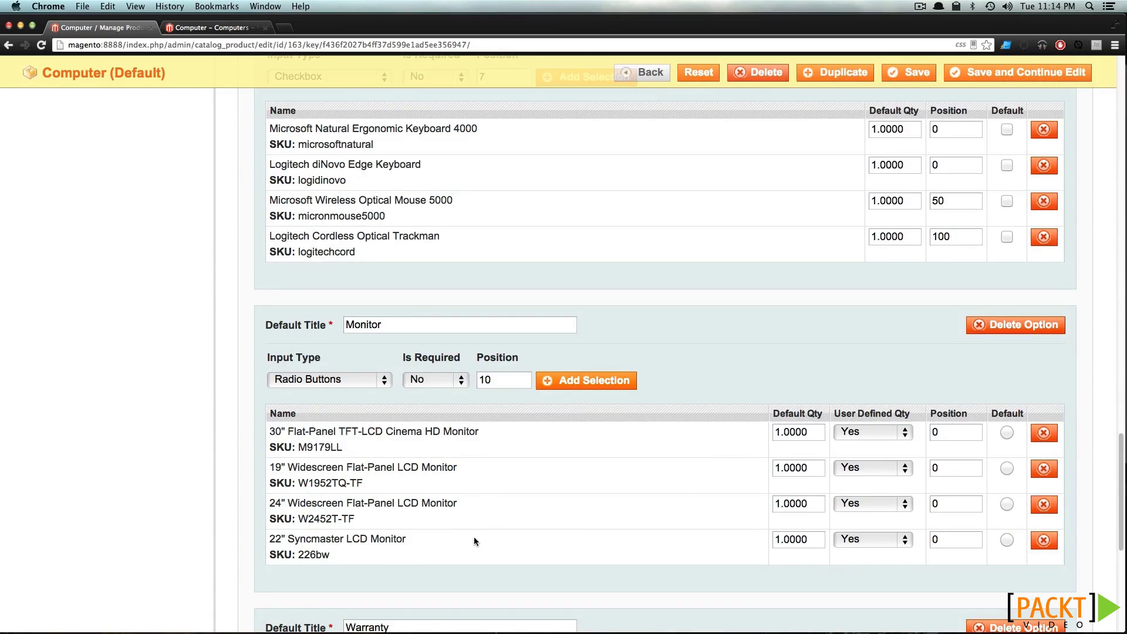
{"action": "scroll", "coordinate": [473, 537], "scroll_direction": "down", "scroll_amount": 5}
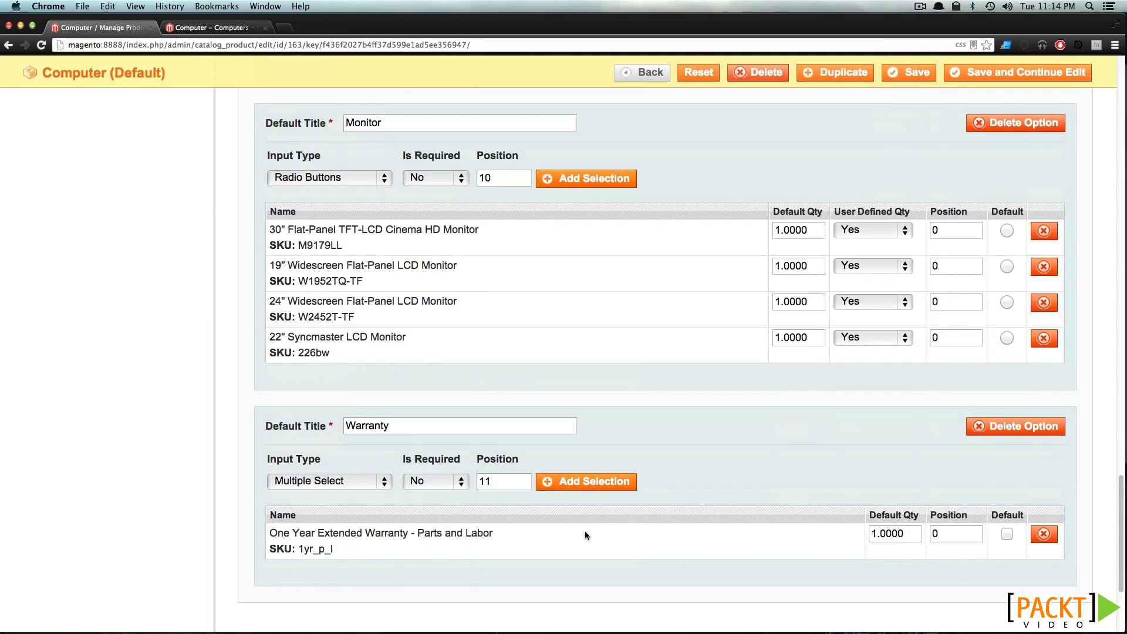
{"action": "scroll", "coordinate": [585, 531], "scroll_direction": "down", "scroll_amount": 6}
{"action": "scroll", "coordinate": [585, 530], "scroll_direction": "up", "scroll_amount": 20}
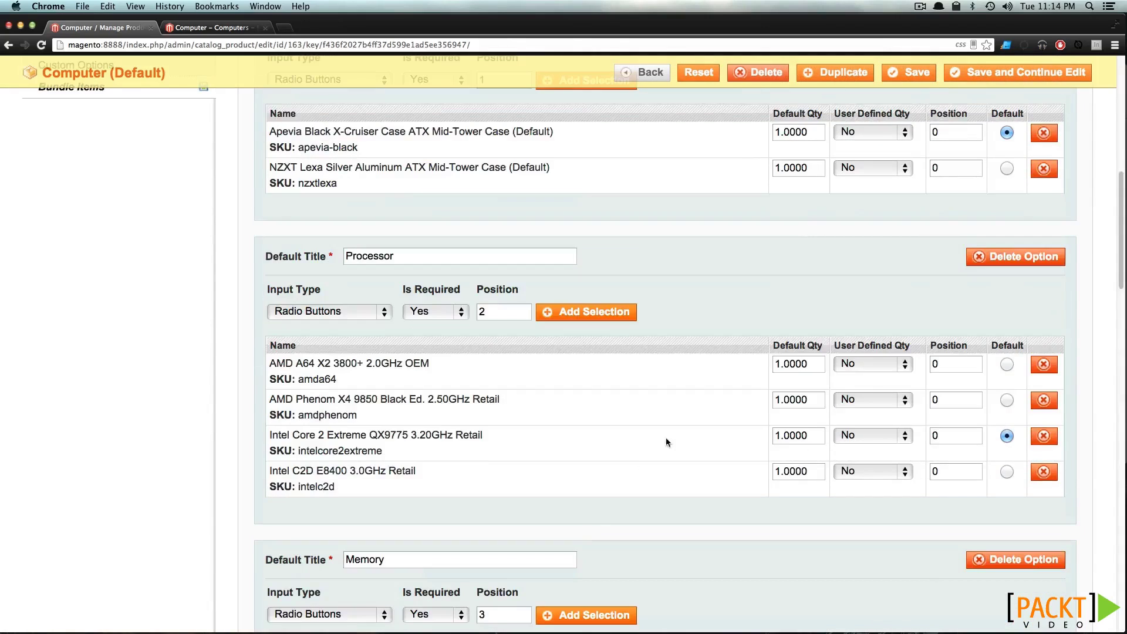
{"action": "scroll", "coordinate": [835, 229], "scroll_direction": "up", "scroll_amount": 10}
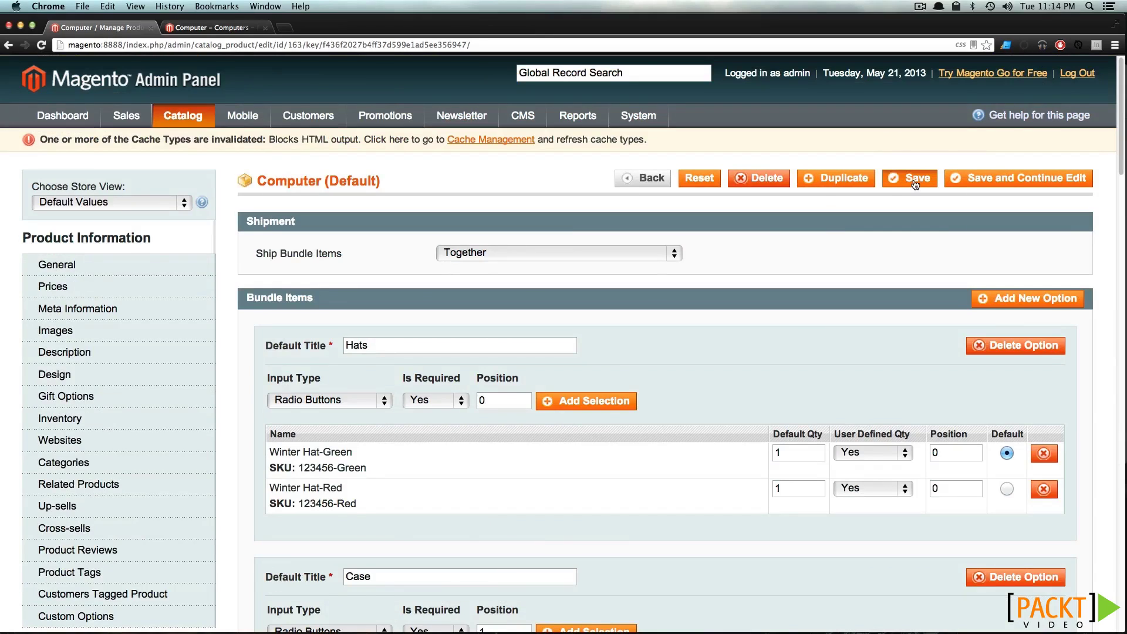
Save the Computer bundle and reload its storefront product page
{"action": "left_click", "coordinate": [915, 185]}
{"action": "left_click", "coordinate": [182, 28]}
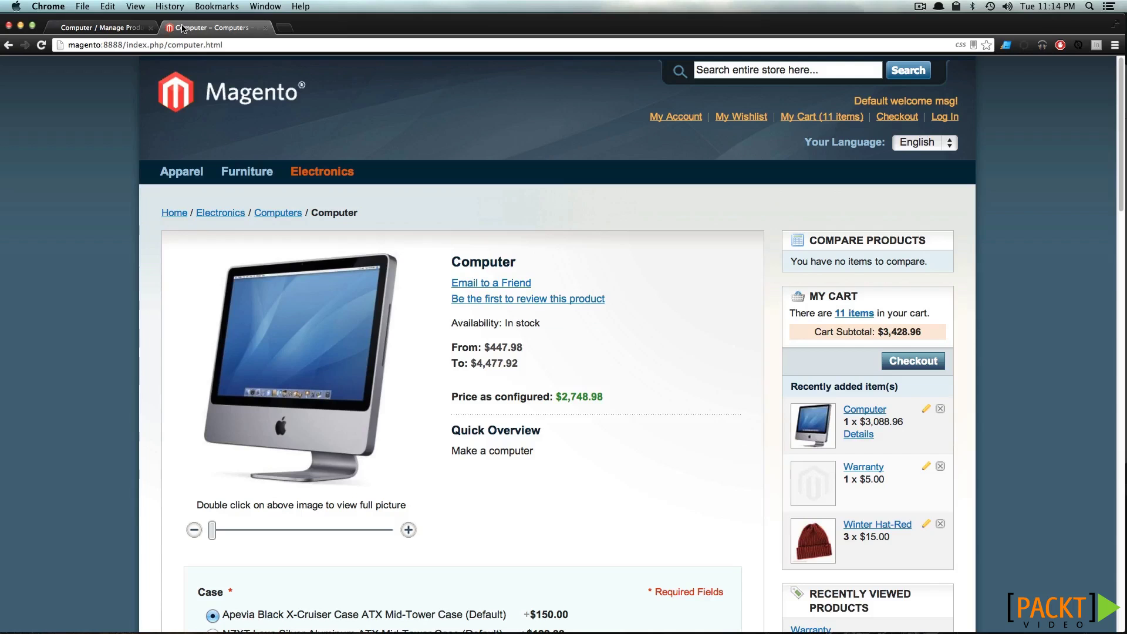
{"action": "key", "text": "super+r"}
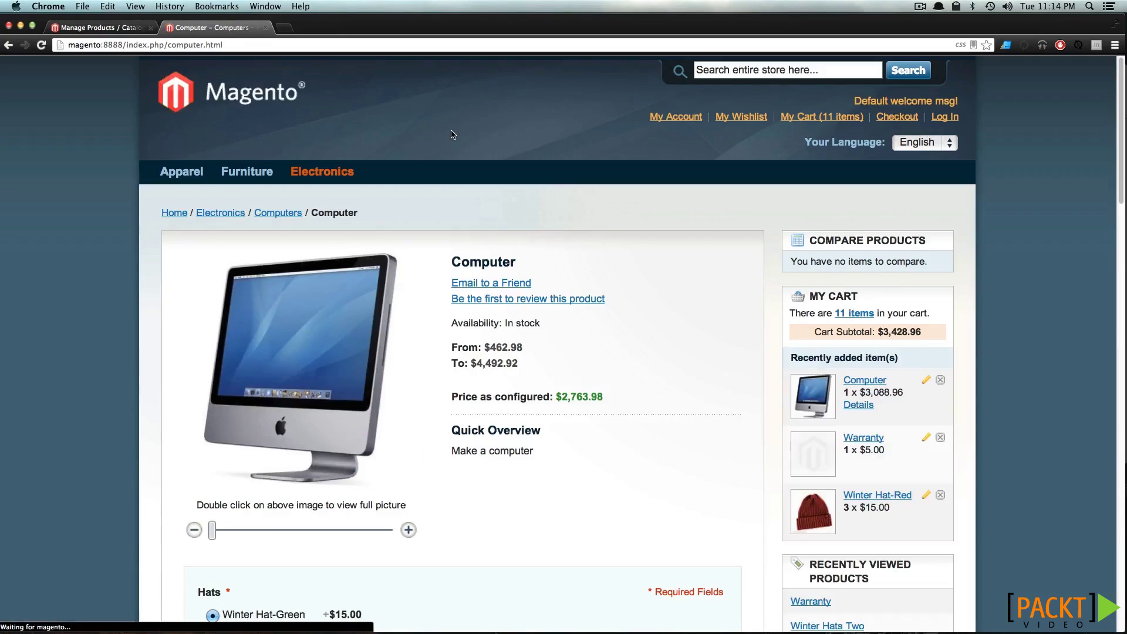
Try the new Hats choices on the storefront, ending on Winter Hat-Red
{"action": "scroll", "coordinate": [456, 133], "scroll_direction": "down", "scroll_amount": 2}
{"action": "scroll", "coordinate": [455, 131], "scroll_direction": "down", "scroll_amount": 1}
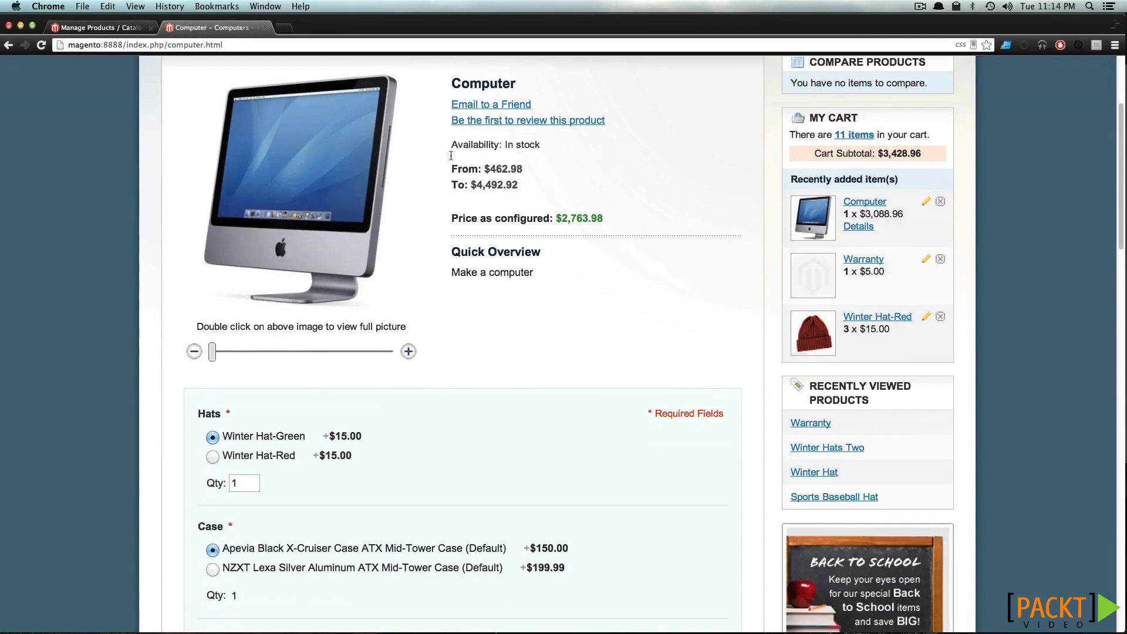
{"action": "left_click", "coordinate": [213, 457]}
{"action": "left_click", "coordinate": [212, 438]}
{"action": "left_click", "coordinate": [211, 457]}
{"action": "left_click_drag", "start_coordinate": [338, 481], "coordinate": [335, 447]}
{"action": "left_click", "coordinate": [346, 453]}
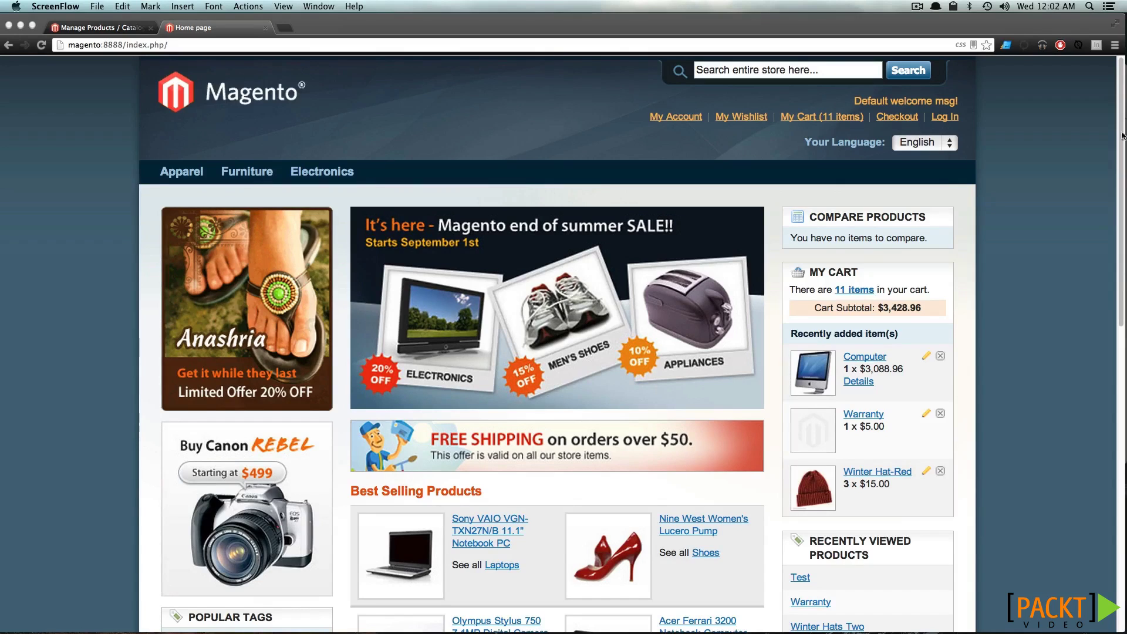
Start a new Downloadable Product from the admin Manage Products list
{"action": "left_click", "coordinate": [139, 29]}
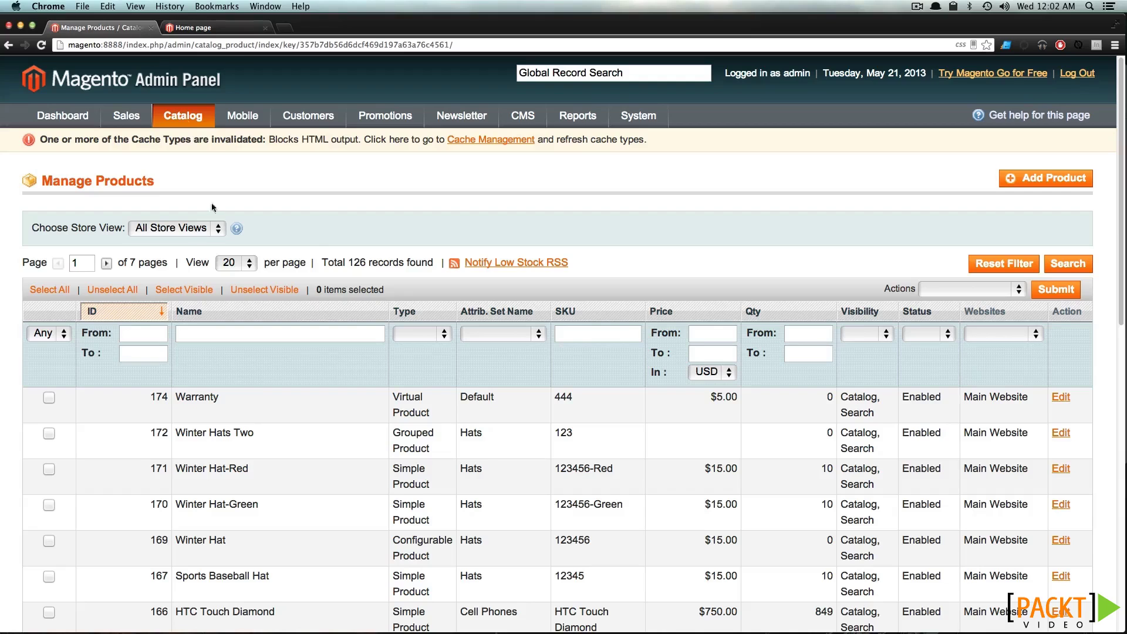
{"action": "left_click", "coordinate": [1024, 178]}
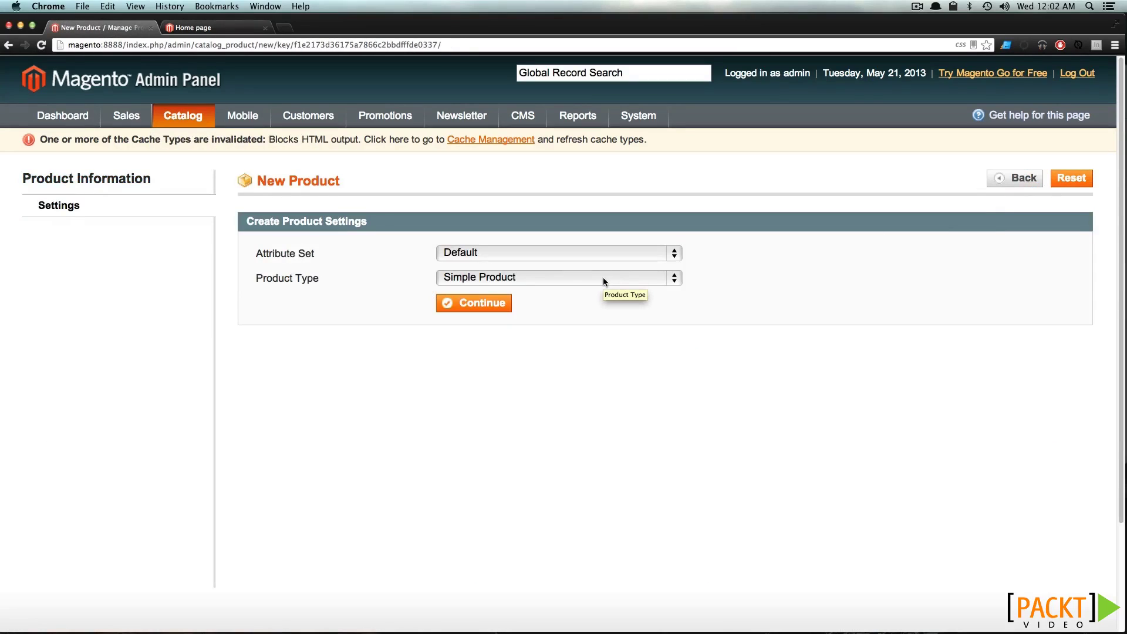
{"action": "left_click", "coordinate": [603, 277]}
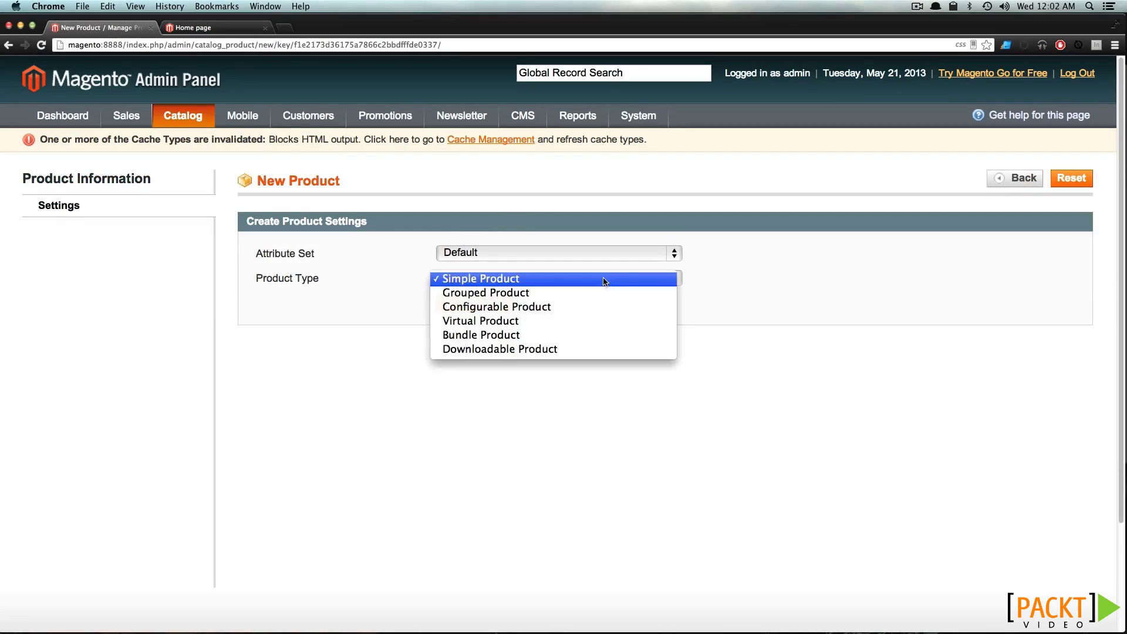
{"action": "left_click", "coordinate": [619, 349]}
{"action": "left_click", "coordinate": [496, 311]}
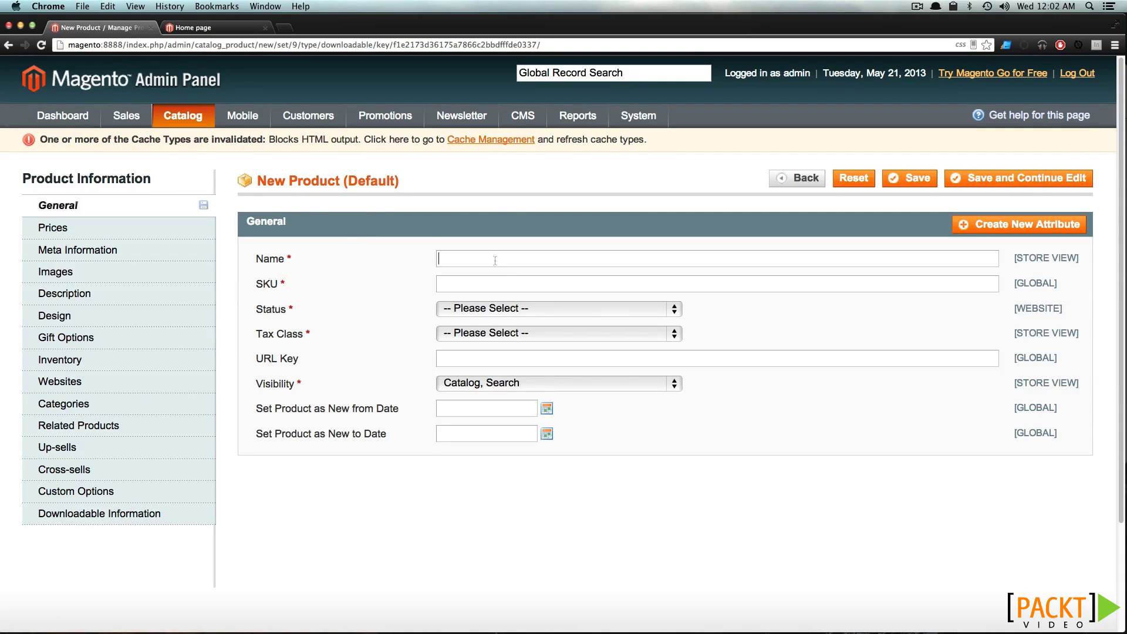
Name it Serial Number with SKU 56457, status Enabled, tax class None and price 5
{"action": "type", "text": "Serial Number"}
{"action": "type", "text": "56457"}
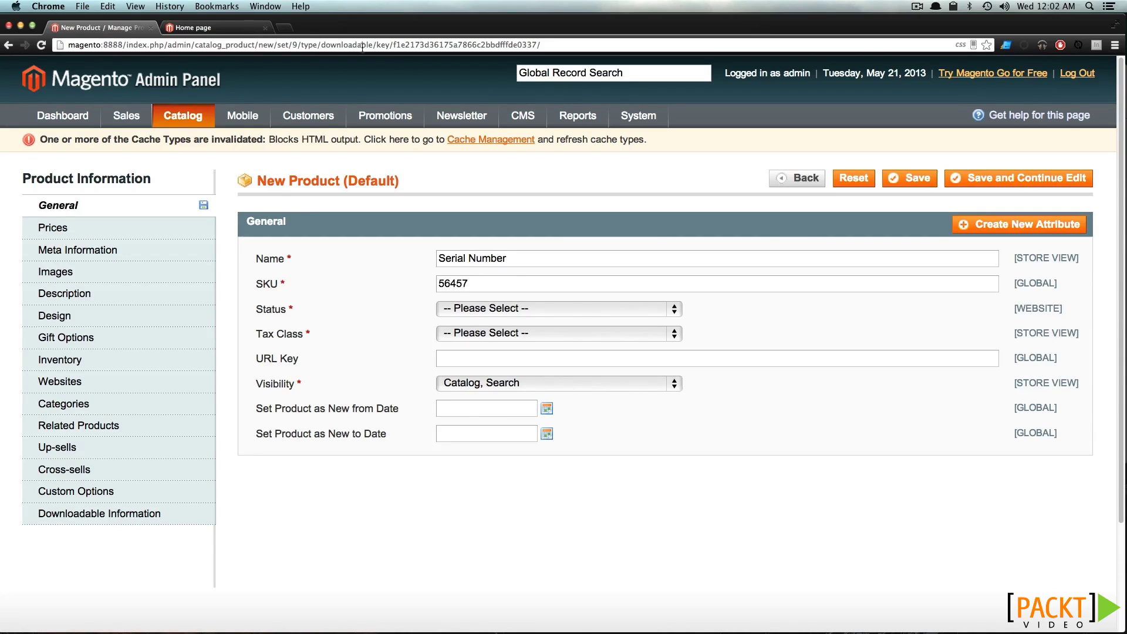
{"action": "left_click", "coordinate": [518, 314]}
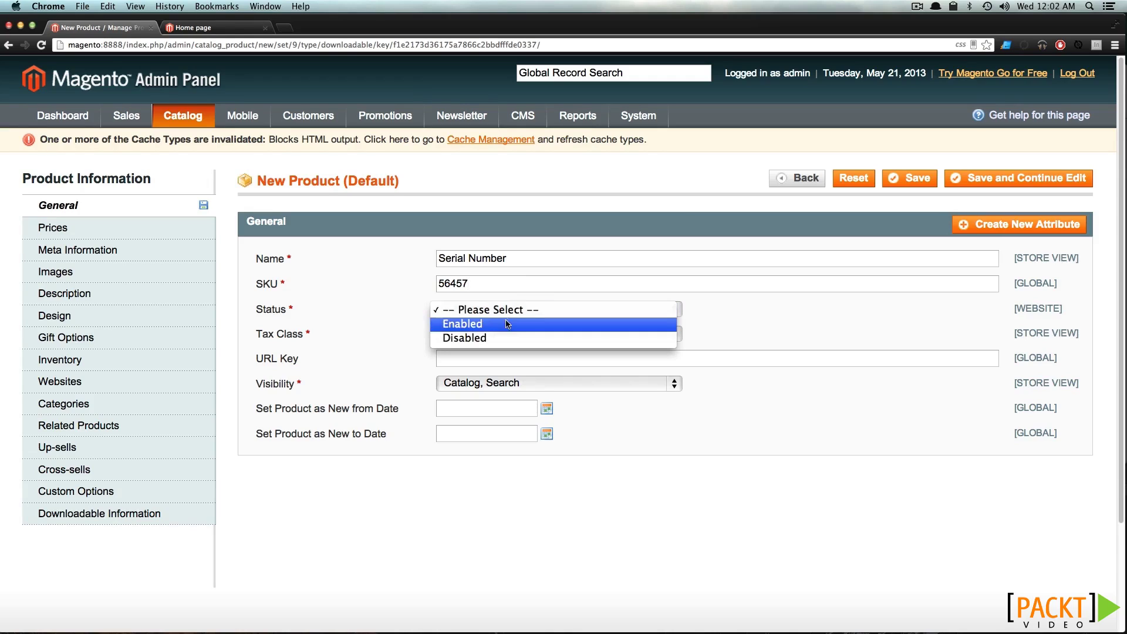
{"action": "left_click", "coordinate": [500, 322]}
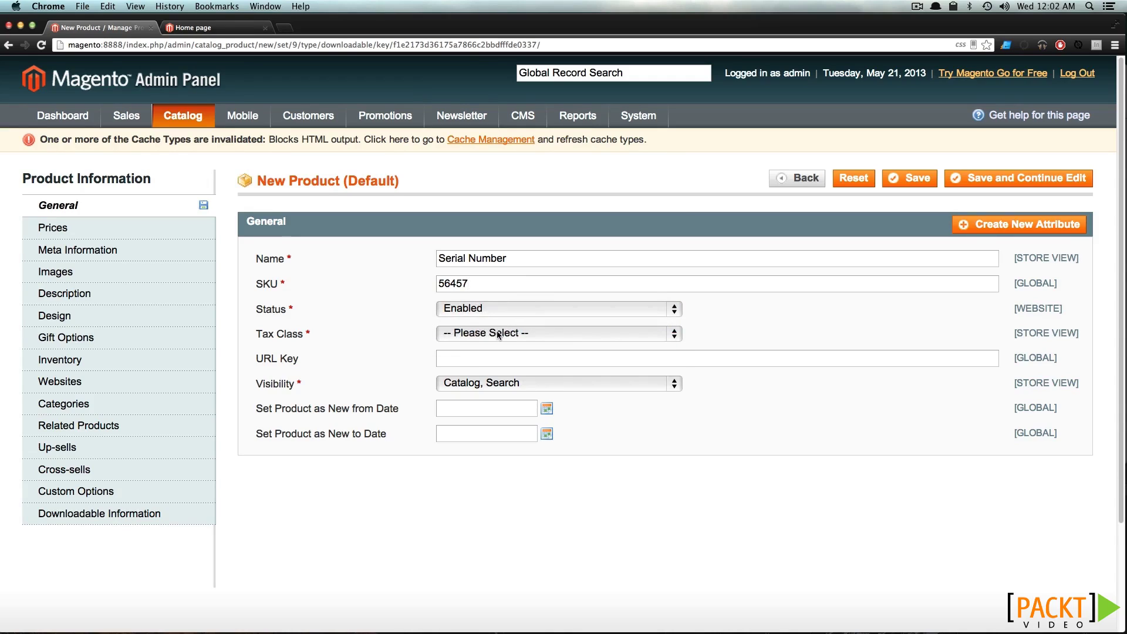
{"action": "left_click", "coordinate": [499, 333]}
{"action": "left_click", "coordinate": [504, 348]}
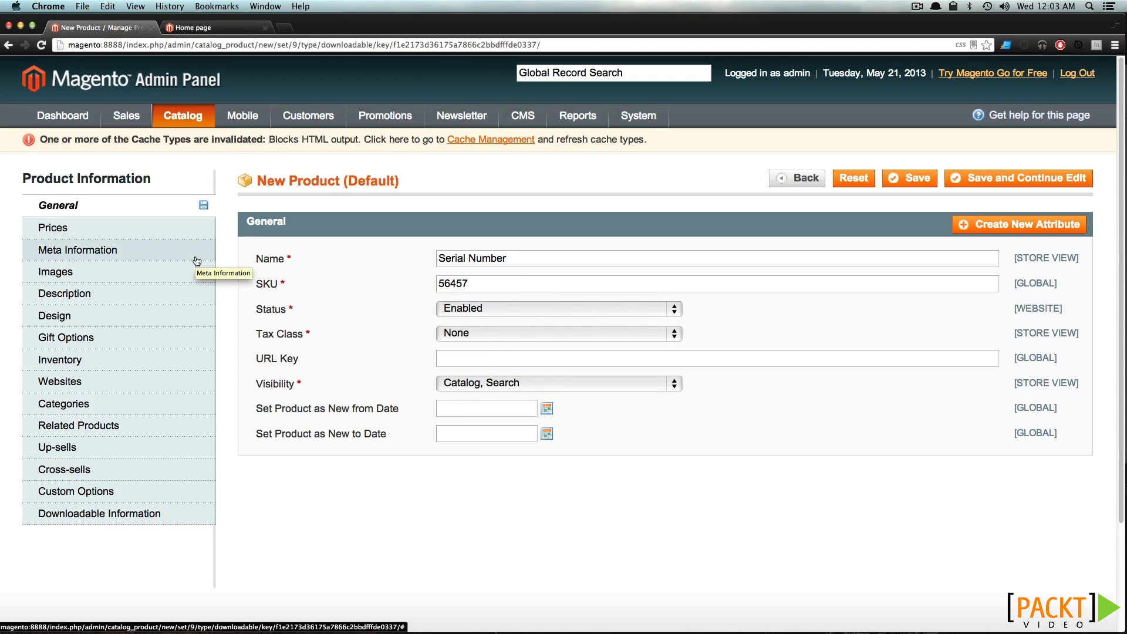
{"action": "left_click", "coordinate": [187, 235]}
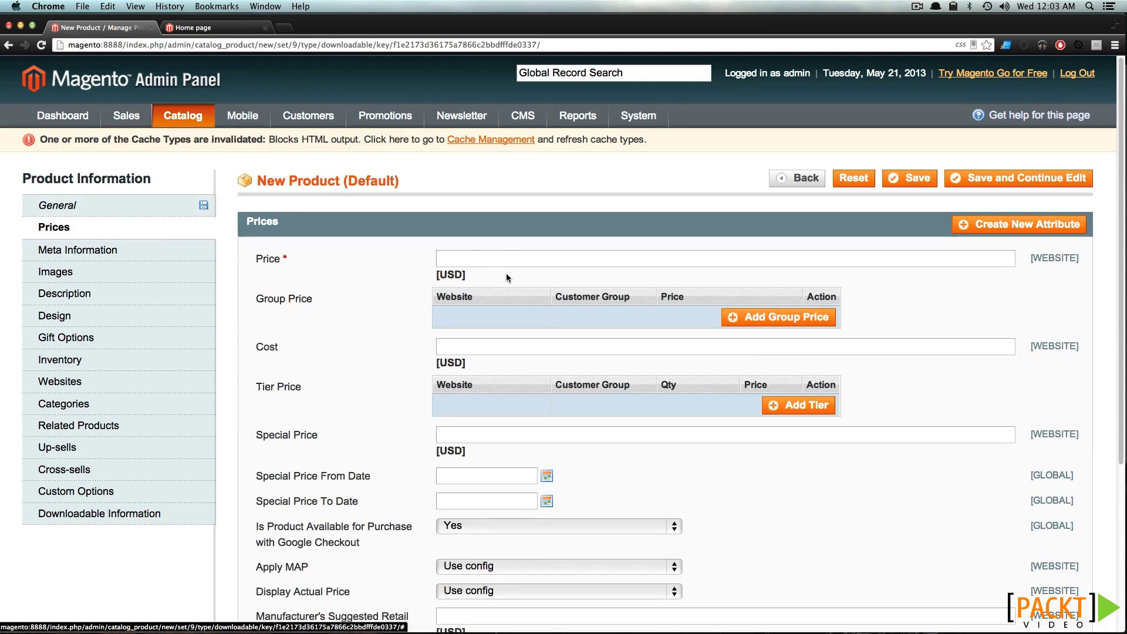
{"action": "left_click", "coordinate": [489, 259]}
{"action": "type", "text": "5"}
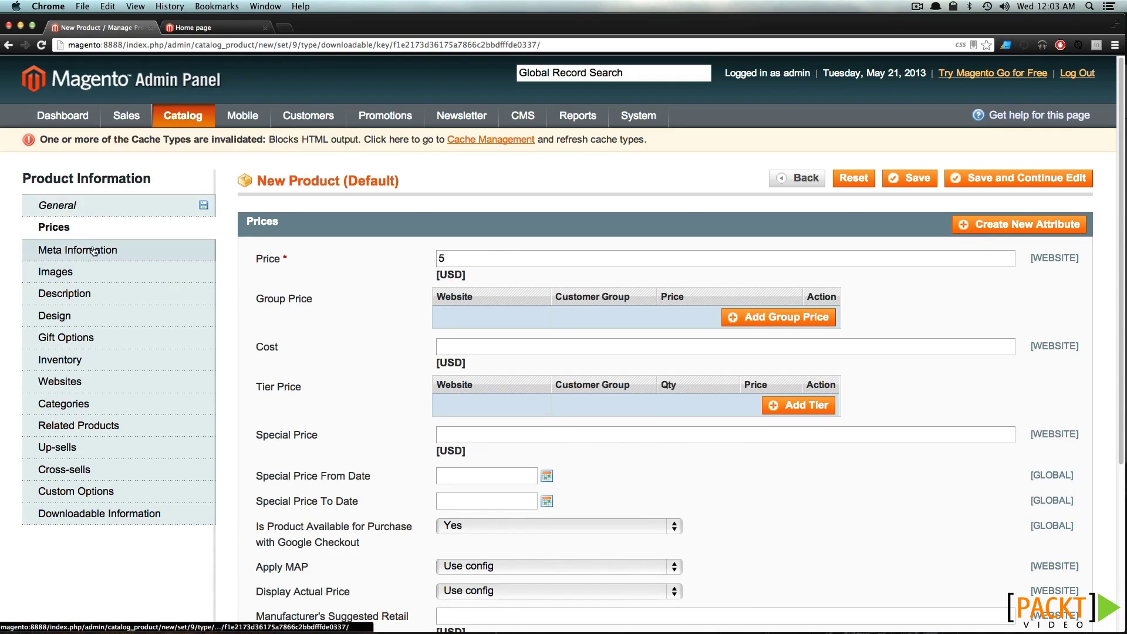
Fill both the Description and Short Description with Text Doc
{"action": "left_click", "coordinate": [94, 250]}
{"action": "left_click", "coordinate": [90, 281]}
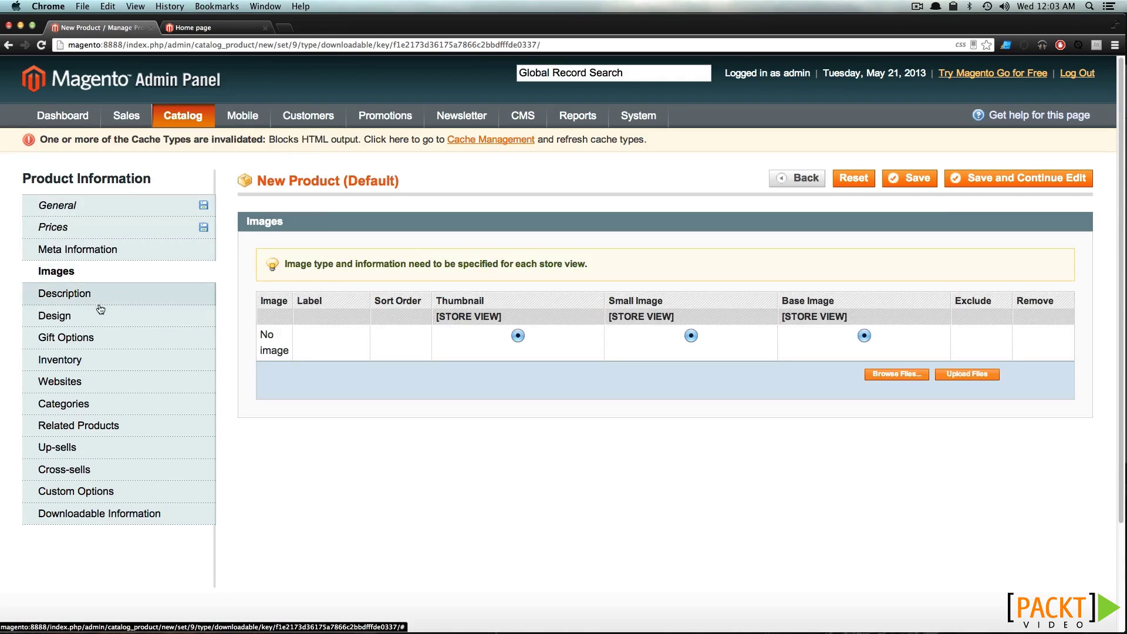
{"action": "left_click", "coordinate": [105, 304]}
{"action": "left_click", "coordinate": [668, 319]}
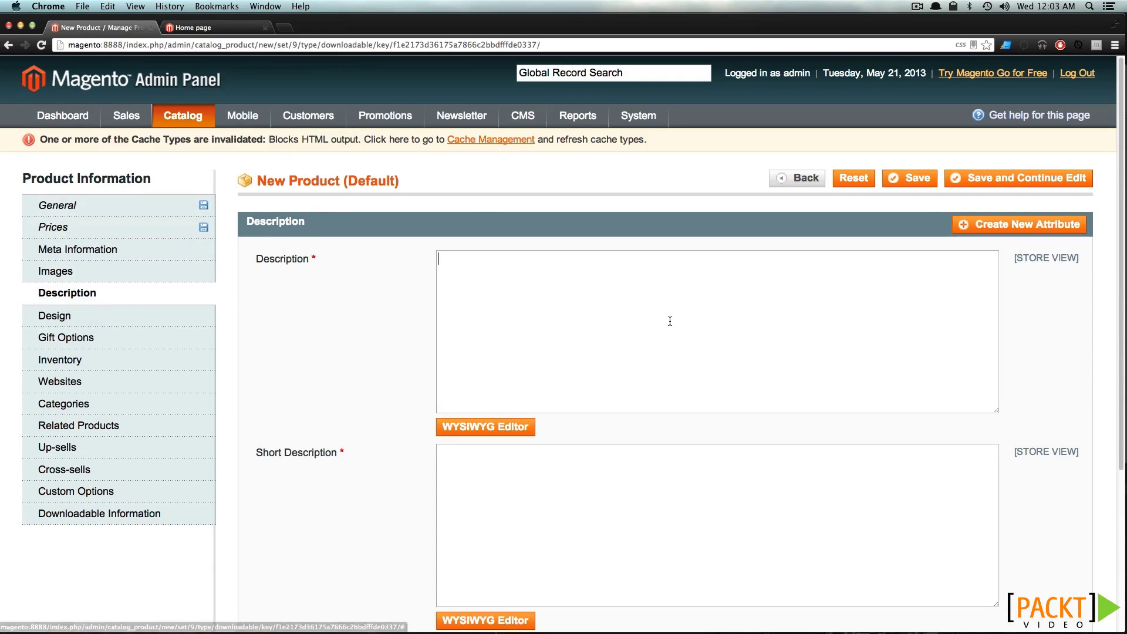
{"action": "type", "text": "Text Doc"}
{"action": "left_click", "coordinate": [603, 505]}
{"action": "type", "text": "Text Doc"}
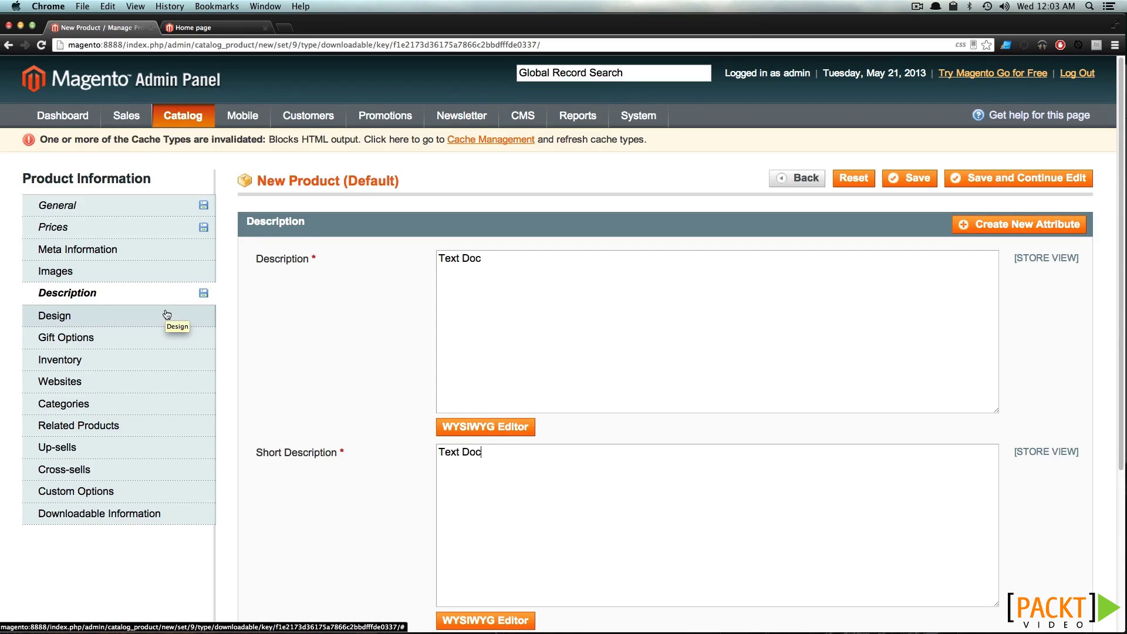
{"action": "left_click", "coordinate": [141, 361]}
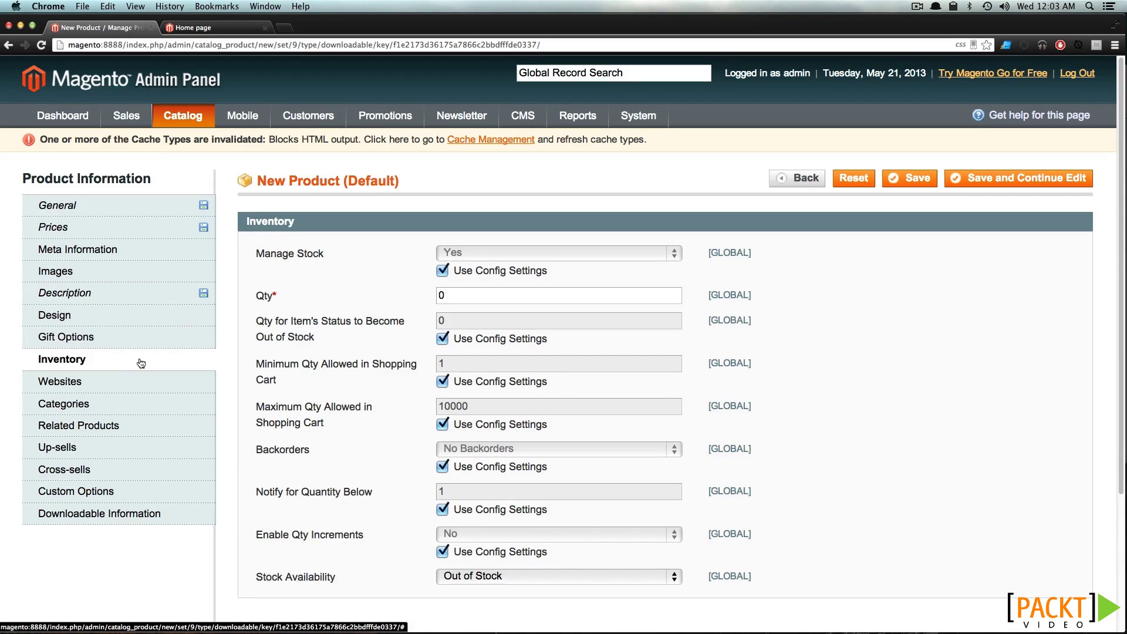
Override the config default and set Manage Stock to No for the product
{"action": "left_click", "coordinate": [443, 270]}
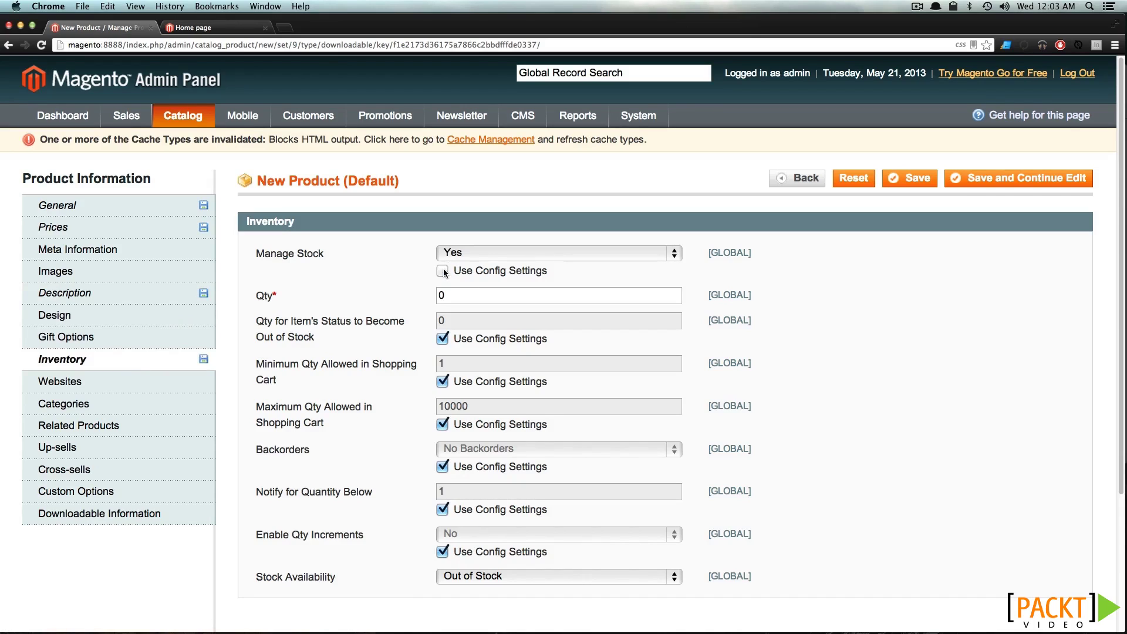
{"action": "left_click", "coordinate": [475, 257]}
{"action": "left_click", "coordinate": [470, 269]}
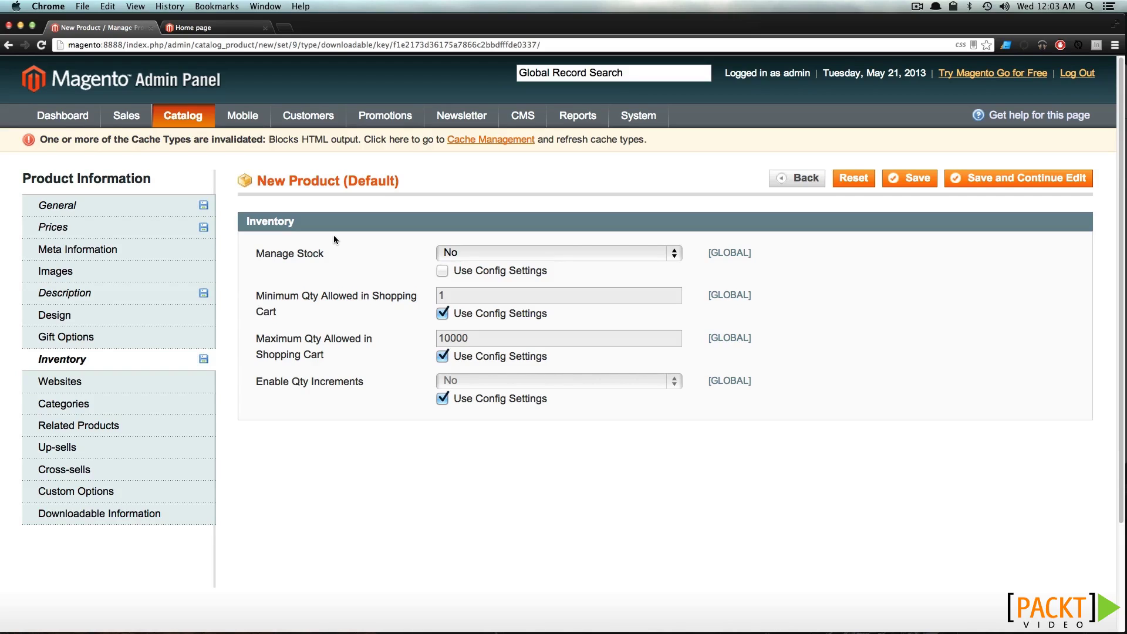
Assign the product to Main Website and the Apparel and Hats categories
{"action": "left_click", "coordinate": [134, 379]}
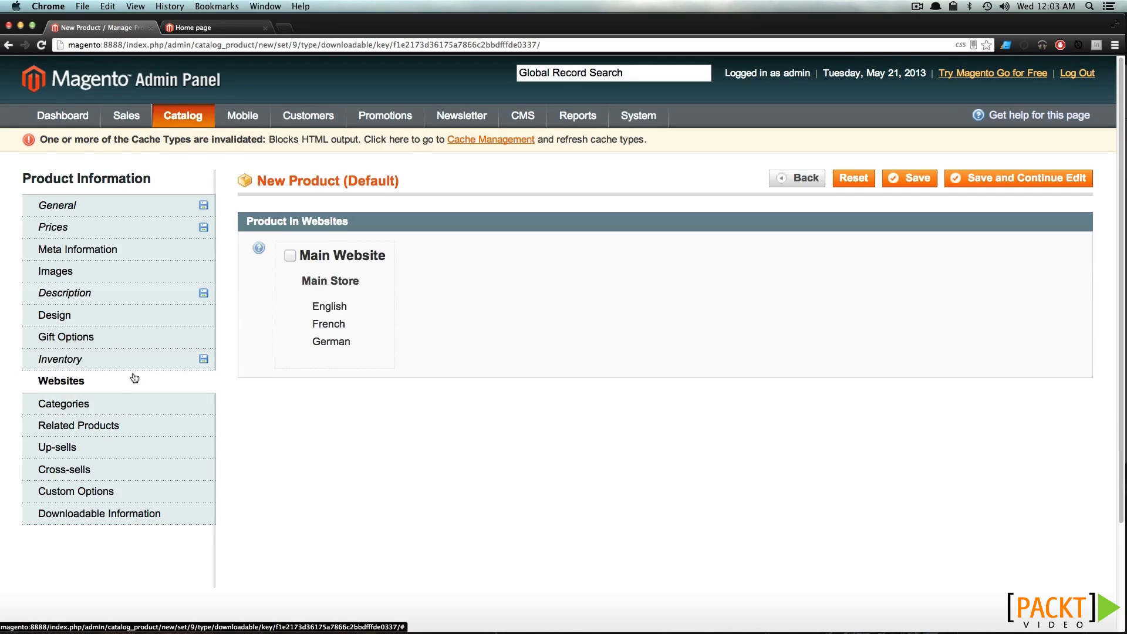
{"action": "left_click", "coordinate": [290, 256]}
{"action": "left_click", "coordinate": [138, 407]}
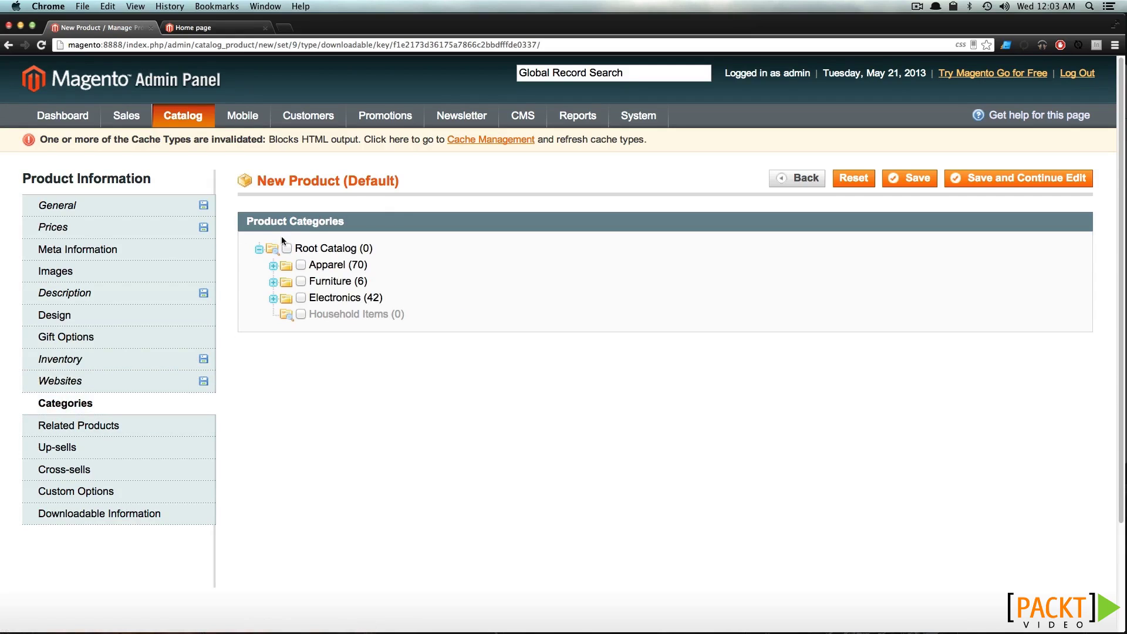
{"action": "left_click", "coordinate": [299, 265]}
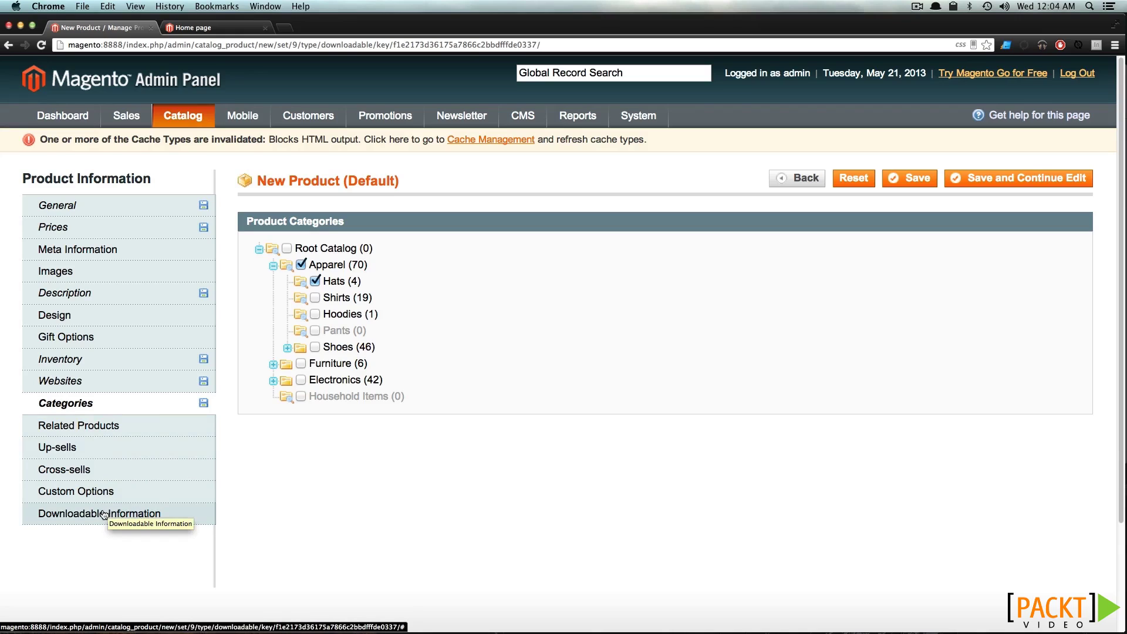
{"action": "left_click", "coordinate": [127, 521]}
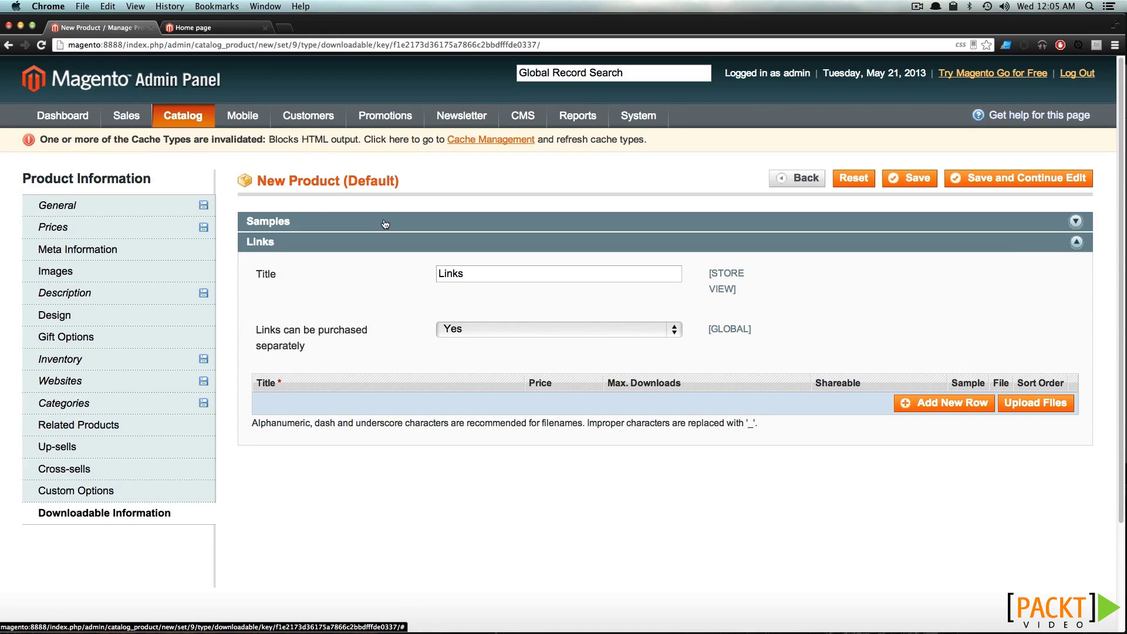
Retitle the links section to Serial and add a link row titled Serial Number
{"action": "double_click", "coordinate": [490, 270]}
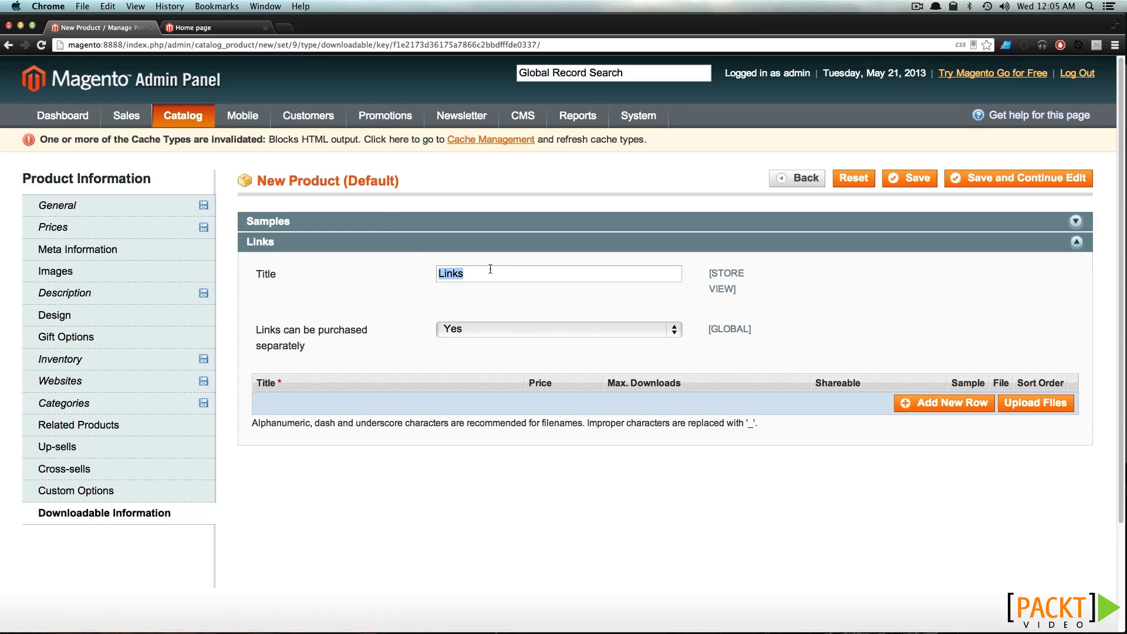
{"action": "type", "text": "Serial"}
{"action": "left_click", "coordinate": [923, 405]}
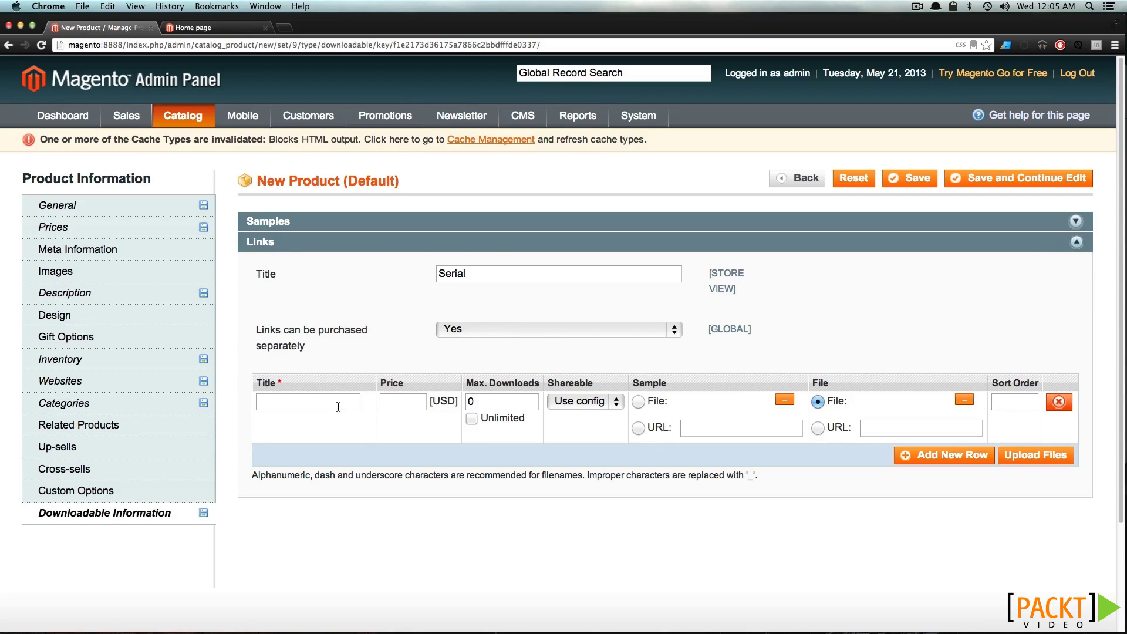
{"action": "type", "text": "Serial Number"}
Give the Serial Number link unlimited downloads and set Shareable to No
{"action": "left_click", "coordinate": [383, 401]}
{"action": "left_click_drag", "start_coordinate": [484, 403], "coordinate": [472, 402]}
{"action": "left_click", "coordinate": [472, 419]}
{"action": "left_click", "coordinate": [602, 404]}
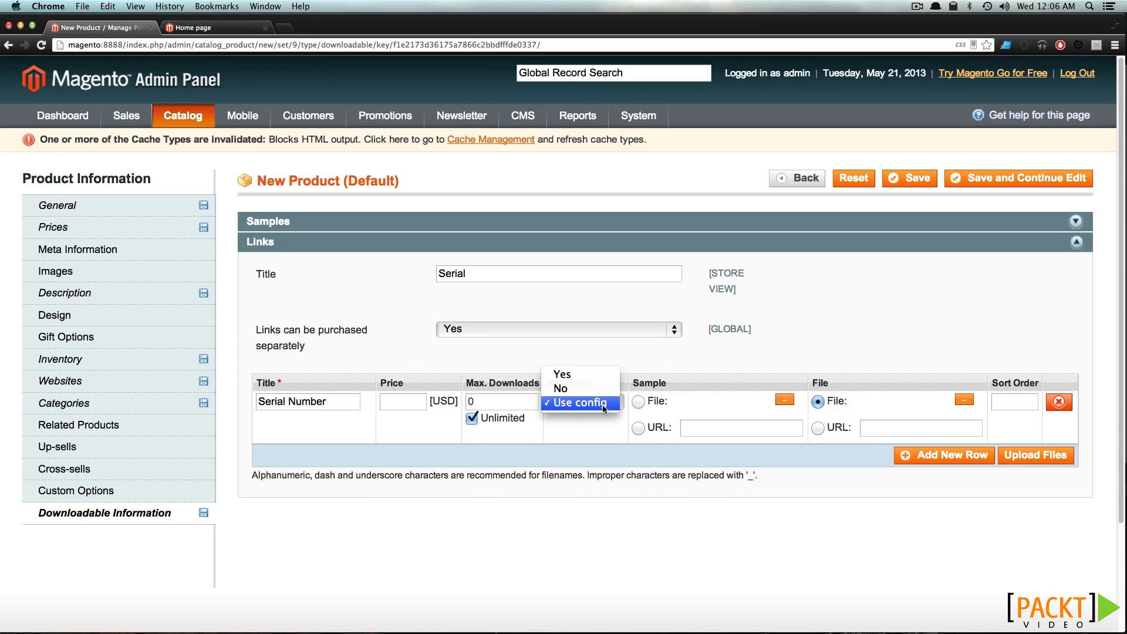
{"action": "left_click", "coordinate": [591, 386]}
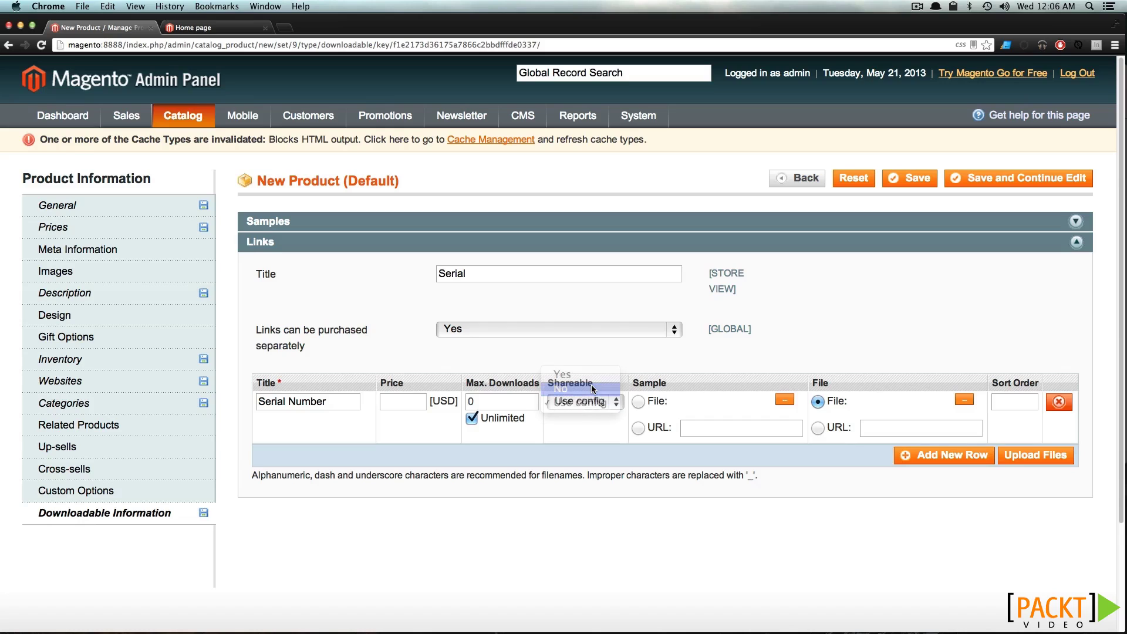
Choose sample.txt as the Serial Number link's sample file
{"action": "left_click", "coordinate": [782, 402]}
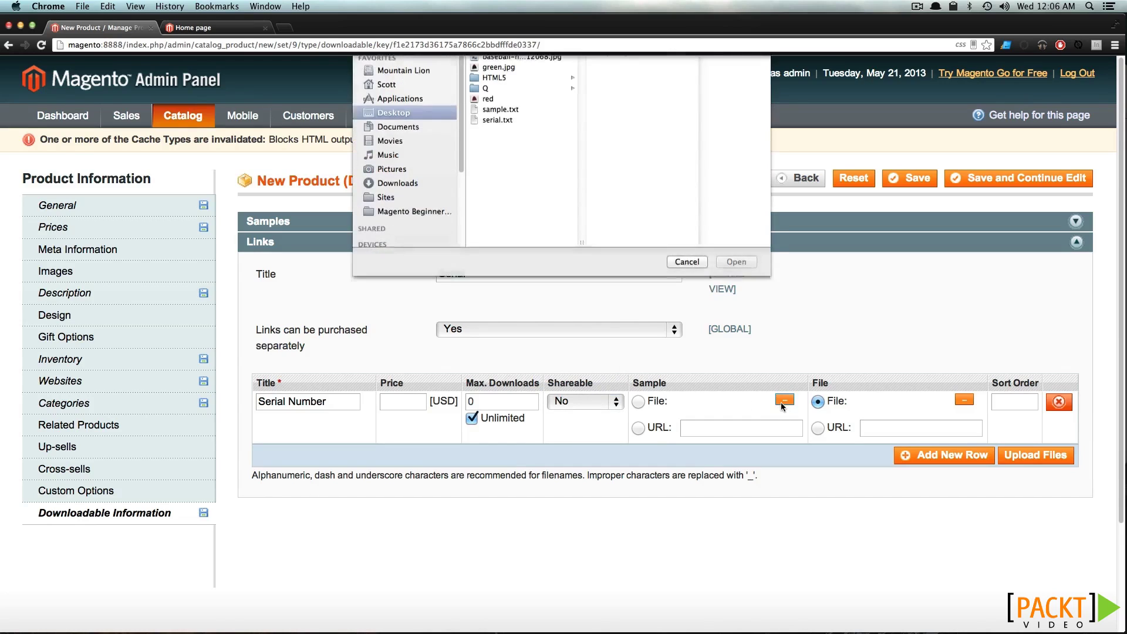
{"action": "left_click", "coordinate": [500, 141]}
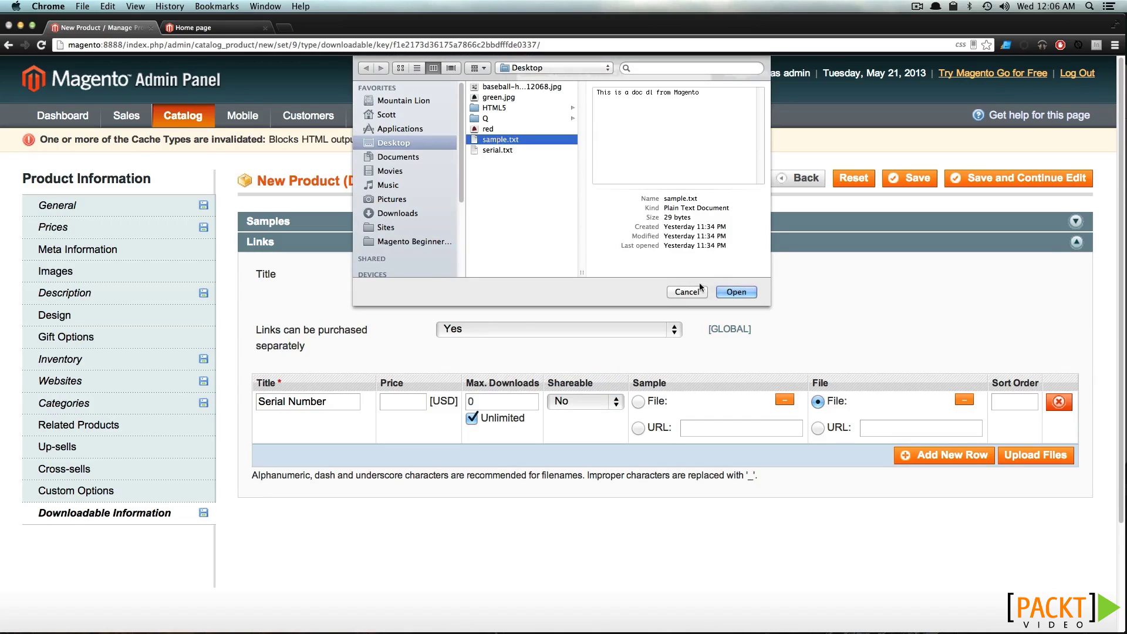
{"action": "left_click", "coordinate": [741, 291]}
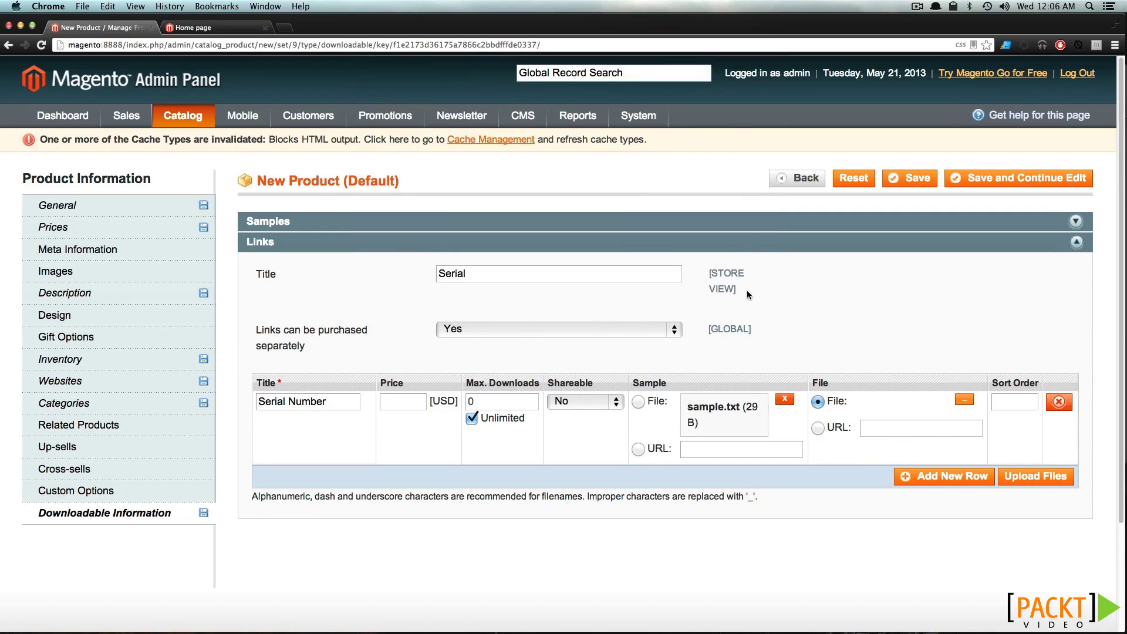
Choose serial.txt as the download file, upload both files, and save the product
{"action": "left_click", "coordinate": [964, 400]}
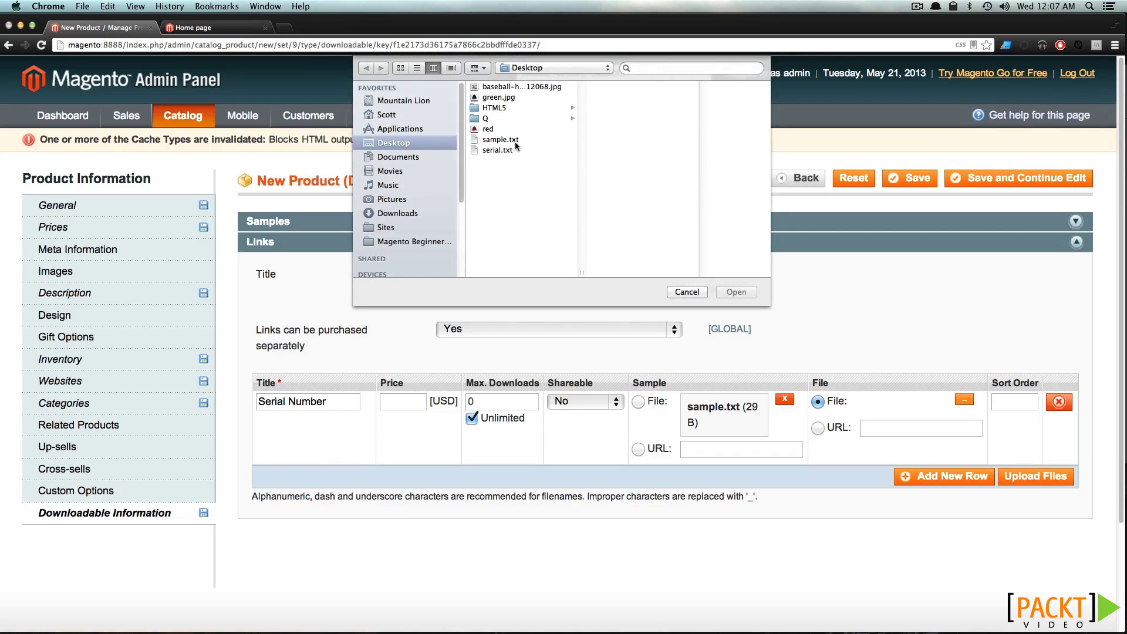
{"action": "left_click", "coordinate": [505, 150]}
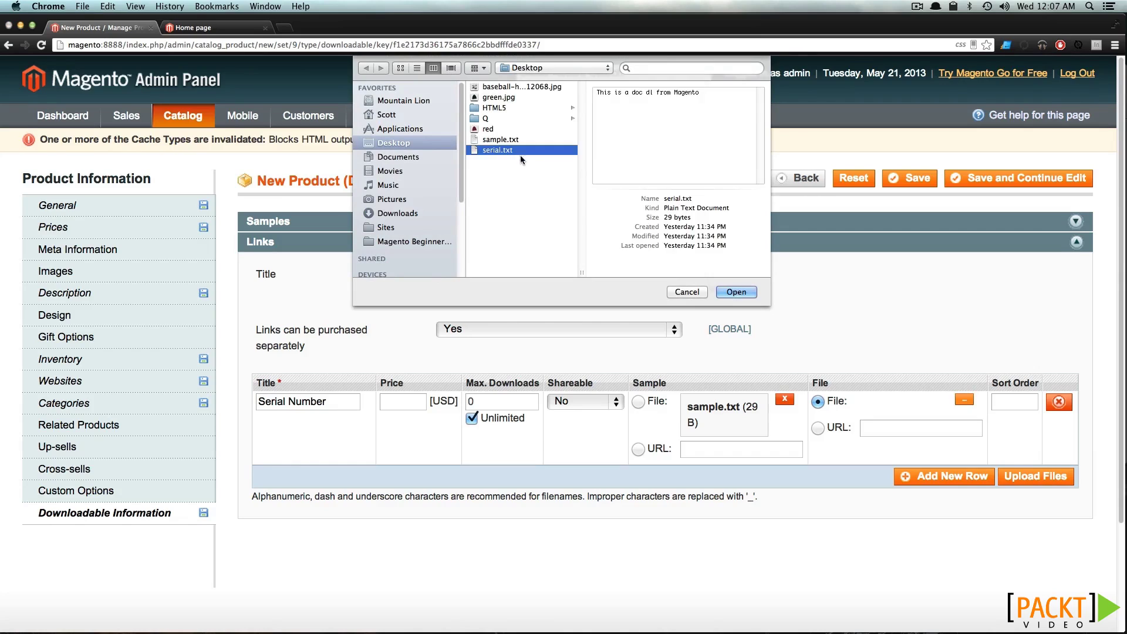
{"action": "left_click", "coordinate": [735, 292]}
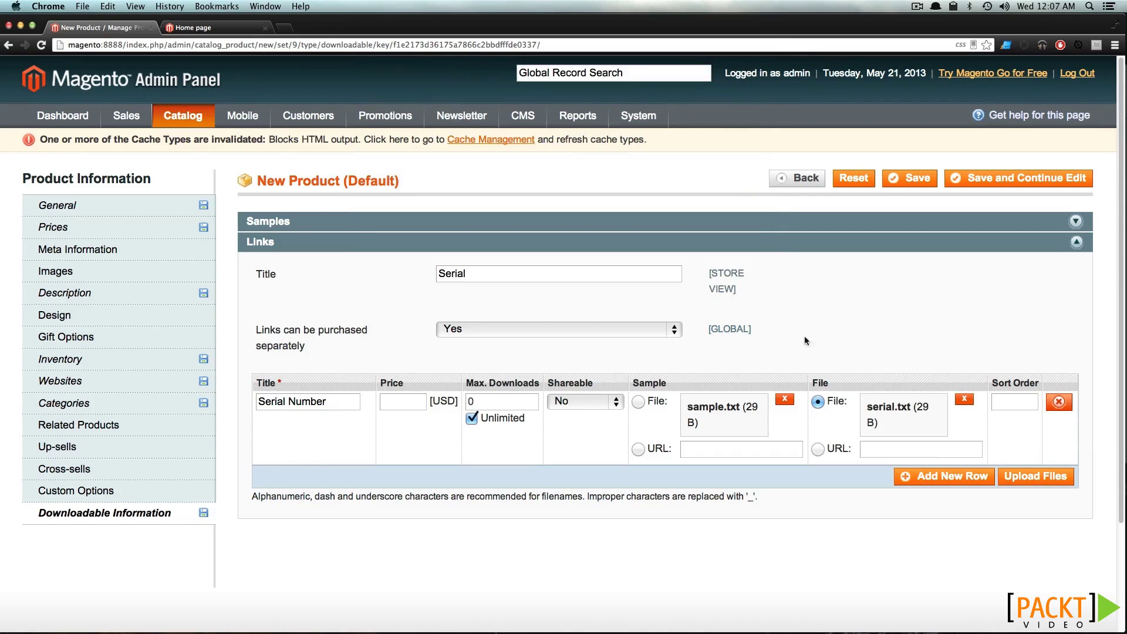
{"action": "left_click", "coordinate": [1024, 480]}
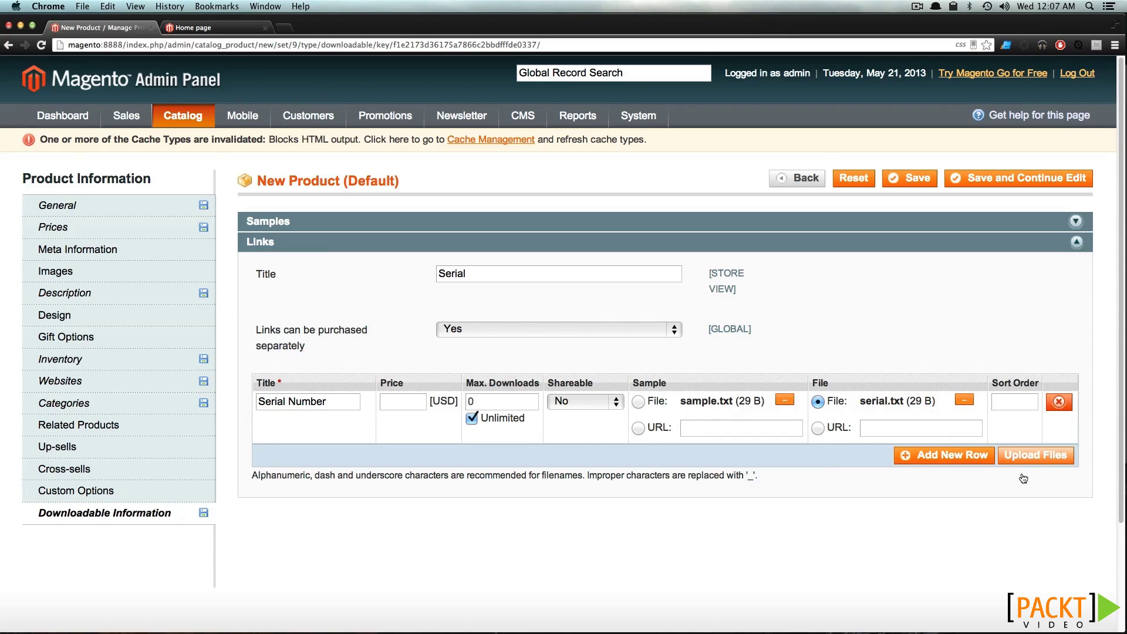
{"action": "left_click", "coordinate": [923, 182]}
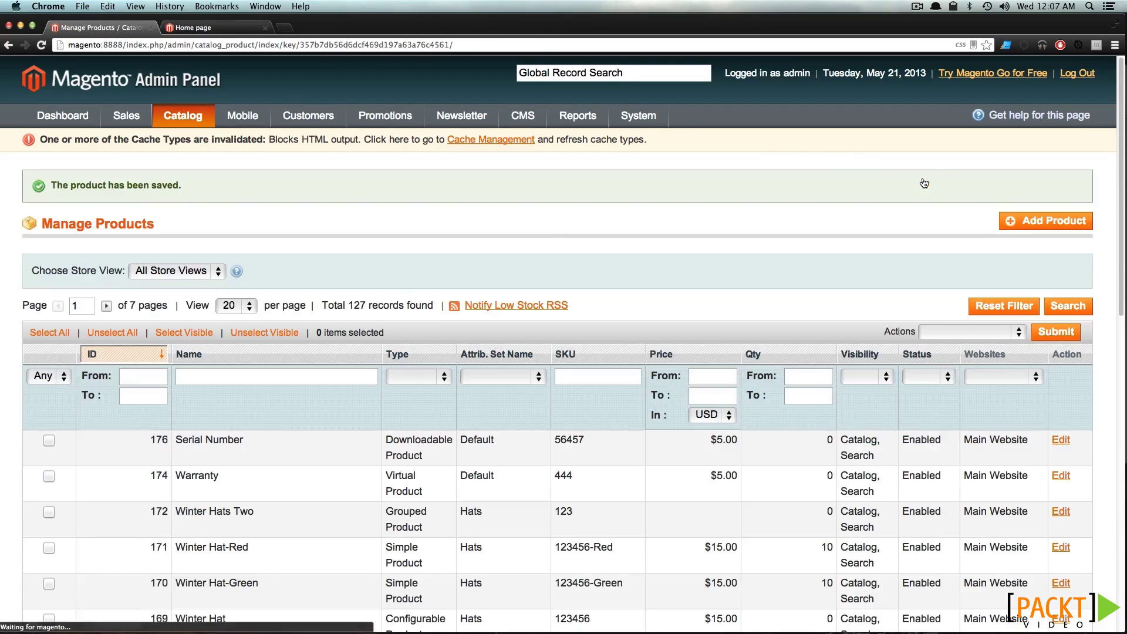
{"action": "left_click", "coordinate": [223, 23]}
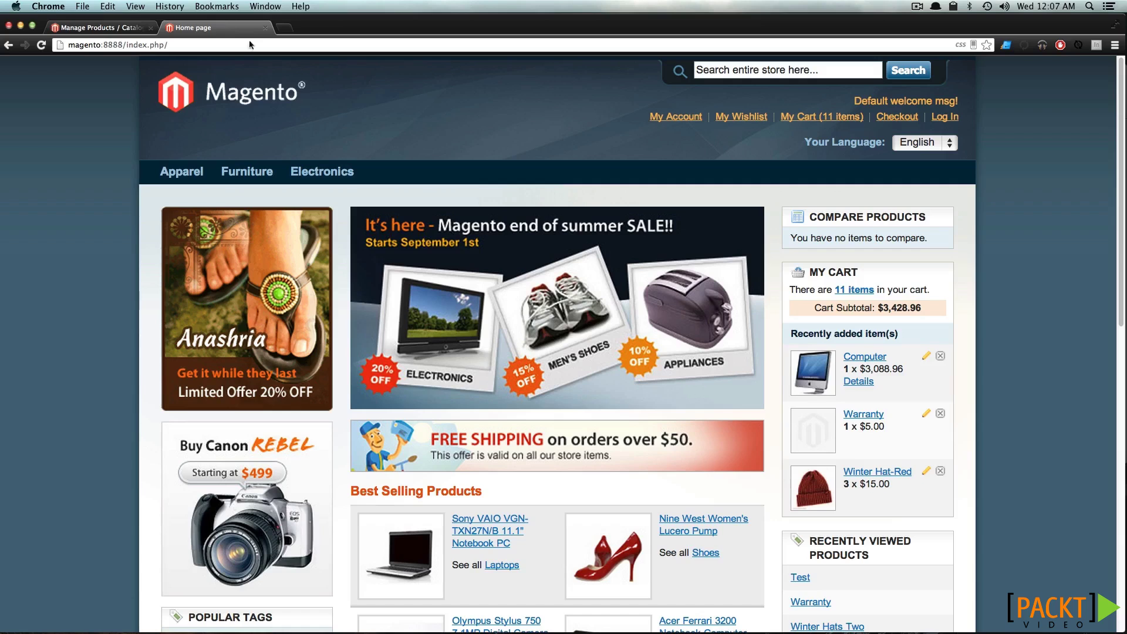
{"action": "mouse_move", "coordinate": [199, 169]}
{"action": "left_click", "coordinate": [197, 194]}
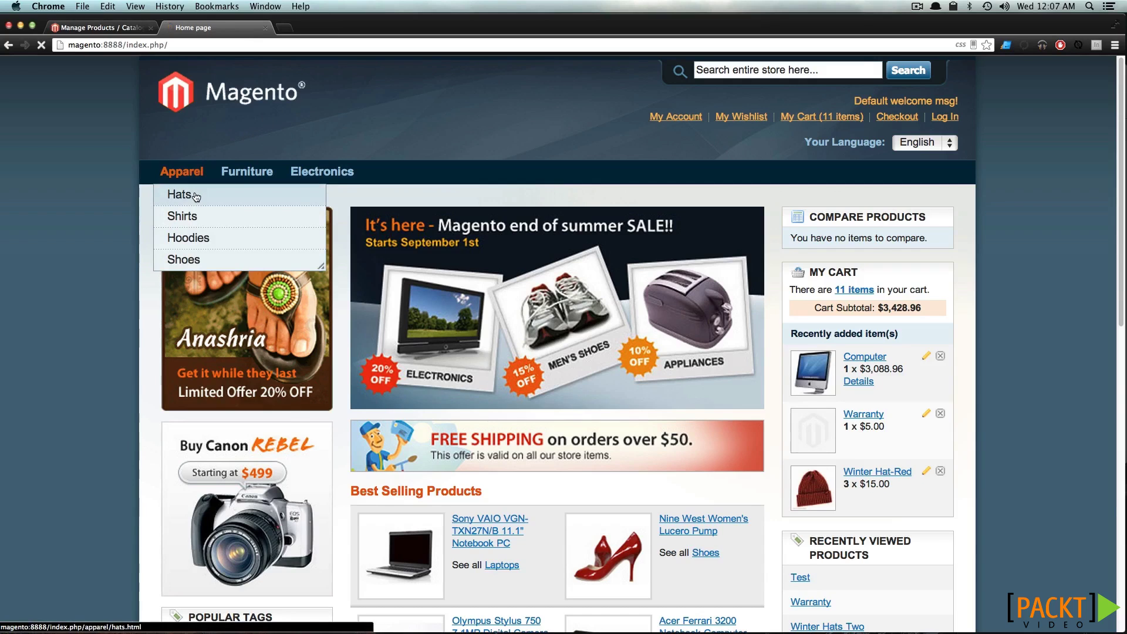
{"action": "scroll", "coordinate": [551, 246], "scroll_direction": "down", "scroll_amount": 10}
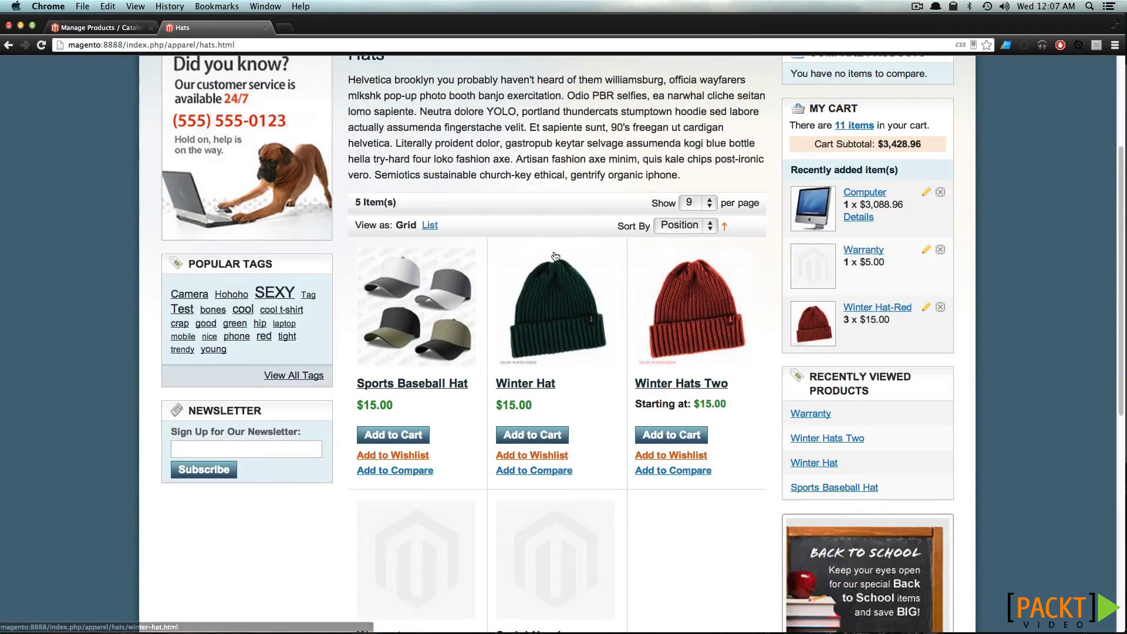
{"action": "left_click", "coordinate": [562, 414]}
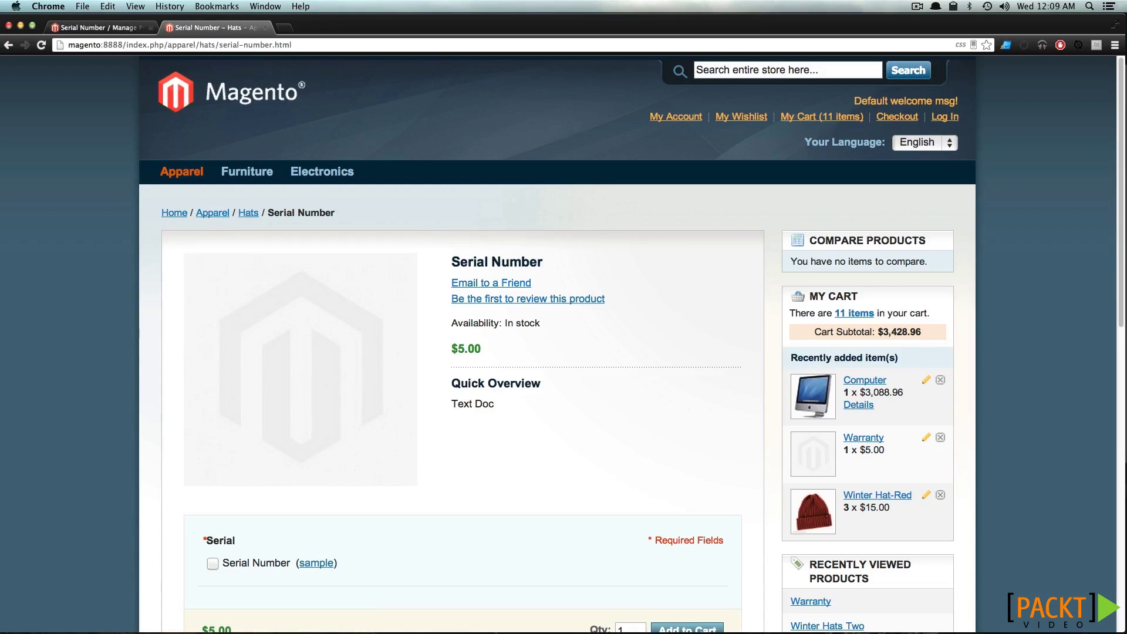
{"action": "scroll", "coordinate": [557, 341], "scroll_direction": "down", "scroll_amount": 2}
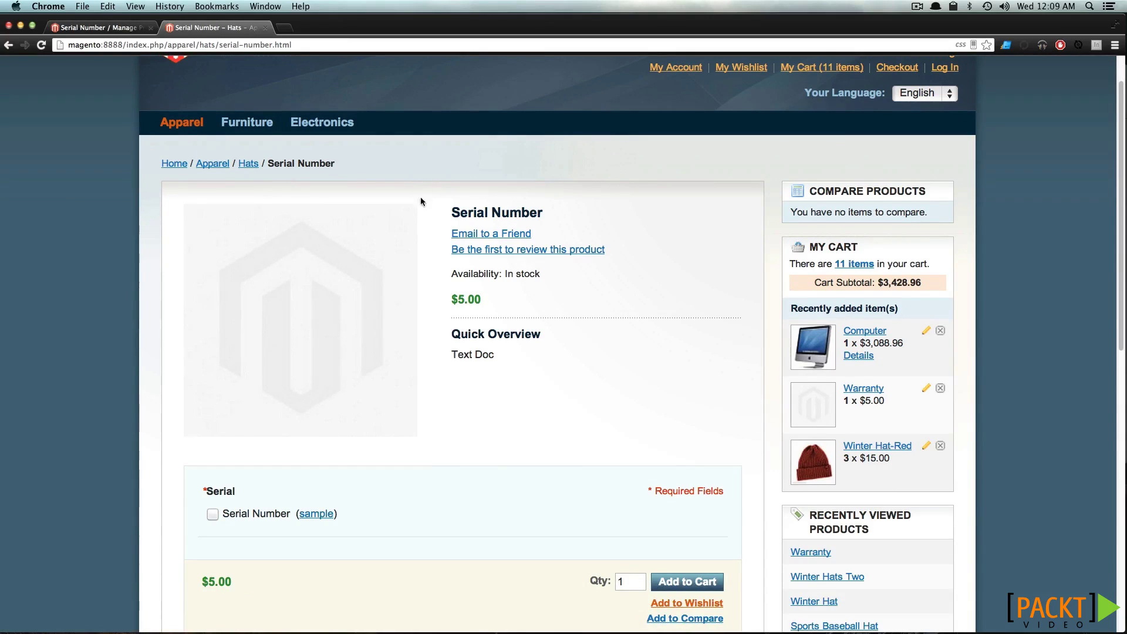
{"action": "scroll", "coordinate": [417, 258], "scroll_direction": "down", "scroll_amount": 4}
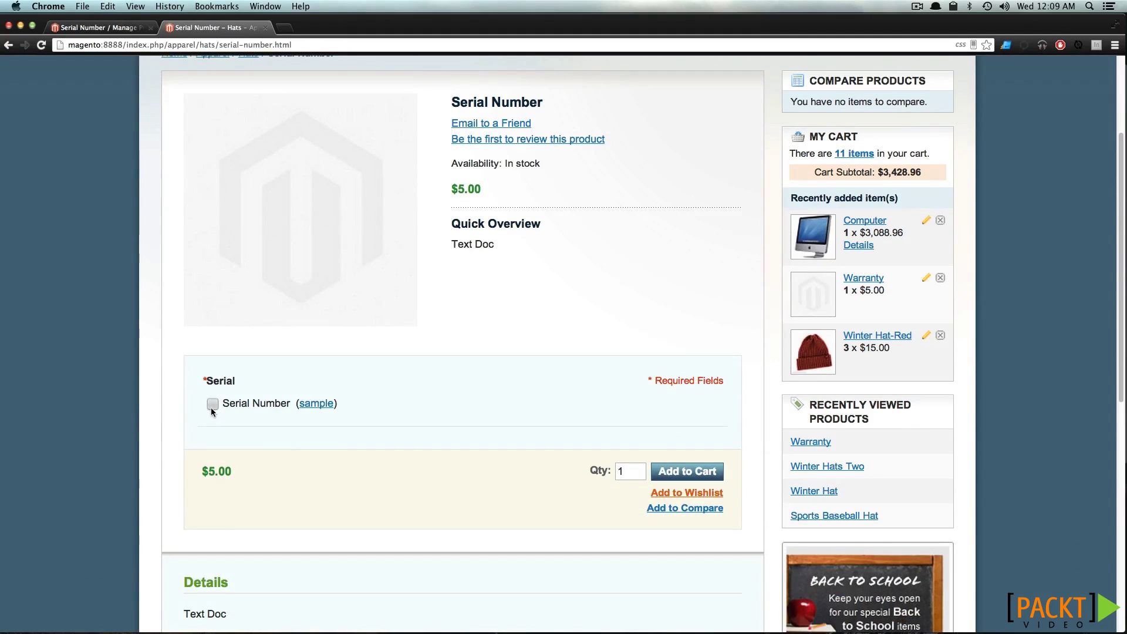
{"action": "left_click", "coordinate": [211, 403]}
{"action": "triple_click", "coordinate": [228, 473]}
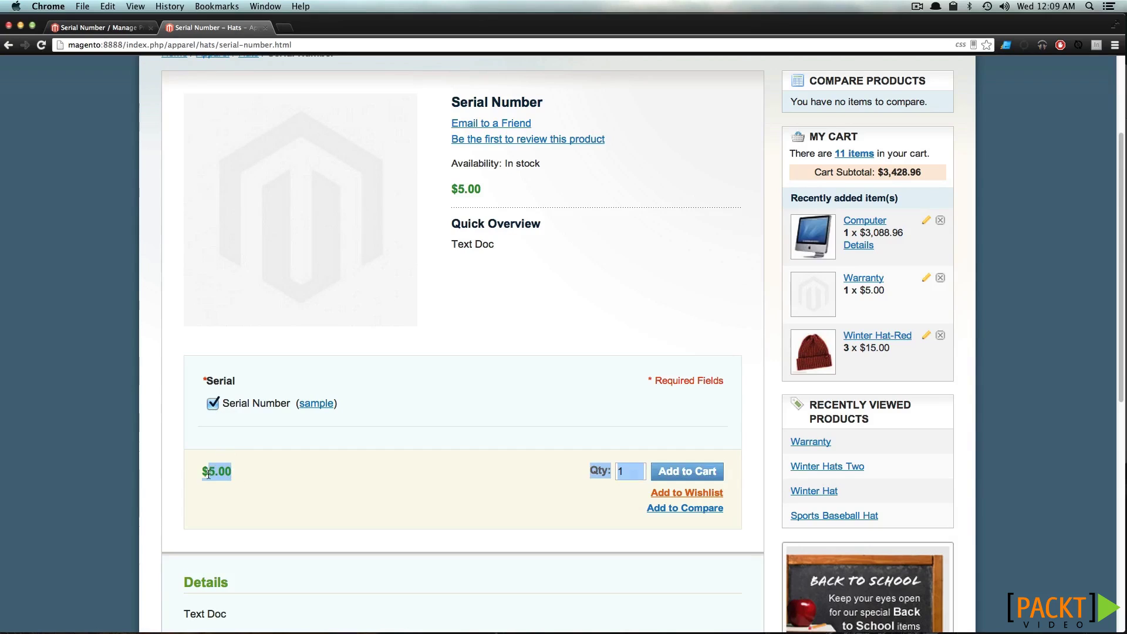
{"action": "left_click_drag", "start_coordinate": [241, 403], "coordinate": [282, 404]}
{"action": "left_click", "coordinate": [282, 404]}
{"action": "left_click", "coordinate": [282, 404]}
{"action": "left_click", "coordinate": [281, 404]}
{"action": "left_click", "coordinate": [282, 404]}
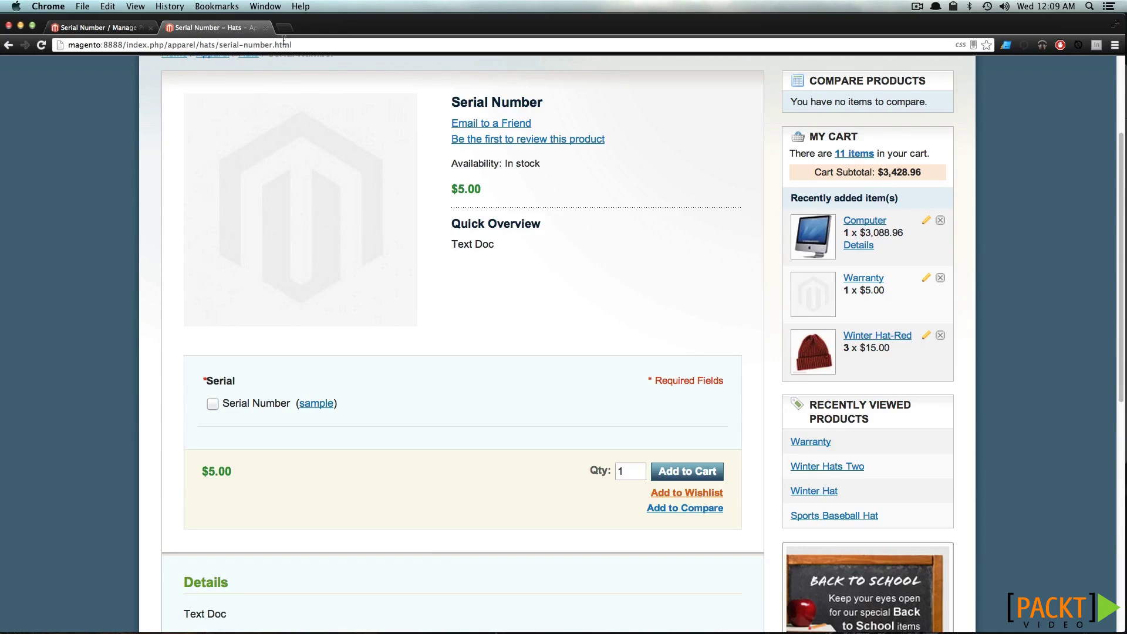
Set the link price to 5.00 and the base price to 0.00, then save
{"action": "left_click", "coordinate": [84, 28]}
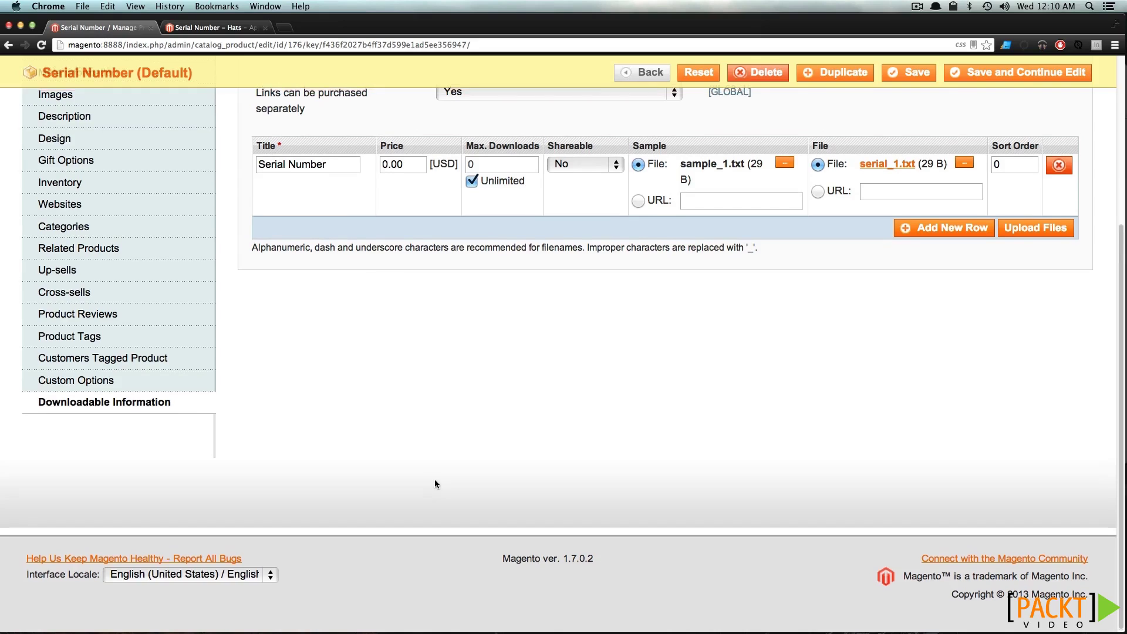
{"action": "scroll", "coordinate": [434, 484], "scroll_direction": "up", "scroll_amount": 3}
{"action": "left_click_drag", "start_coordinate": [385, 270], "coordinate": [379, 271]}
{"action": "type", "text": "5"}
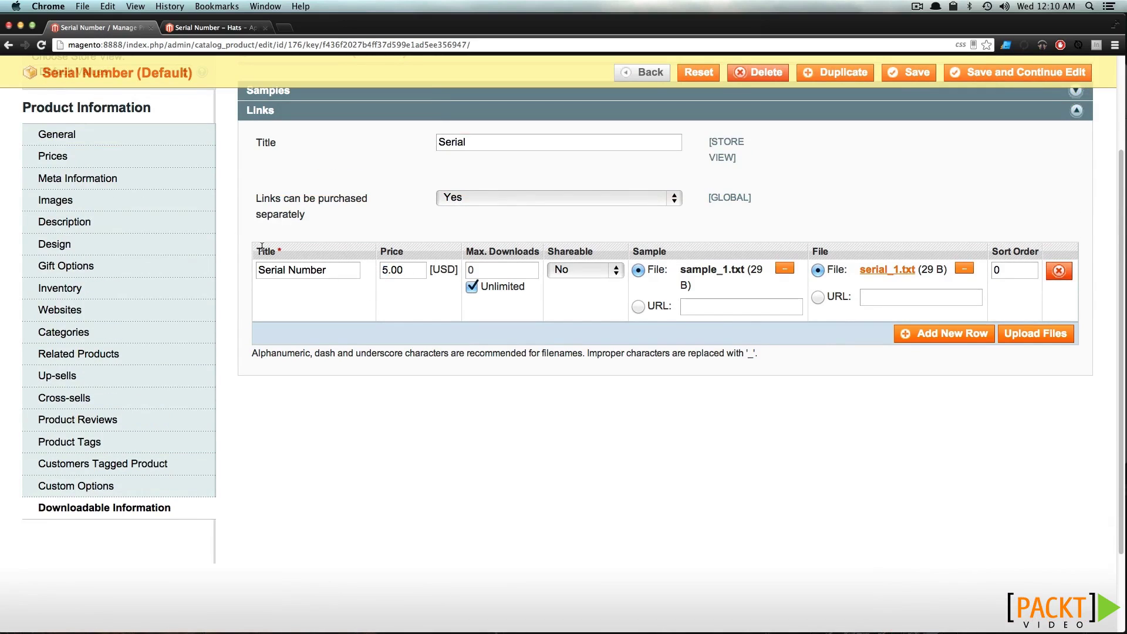
{"action": "left_click", "coordinate": [126, 155]}
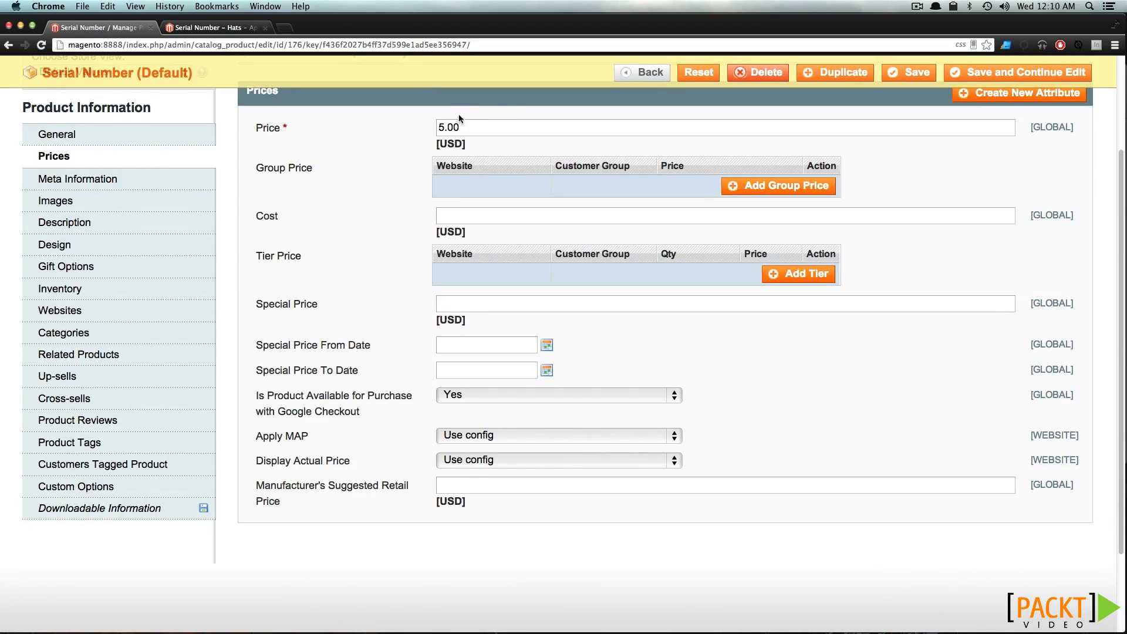
{"action": "left_click_drag", "start_coordinate": [437, 127], "coordinate": [448, 126]}
{"action": "type", "text": "0"}
{"action": "left_click", "coordinate": [908, 71]}
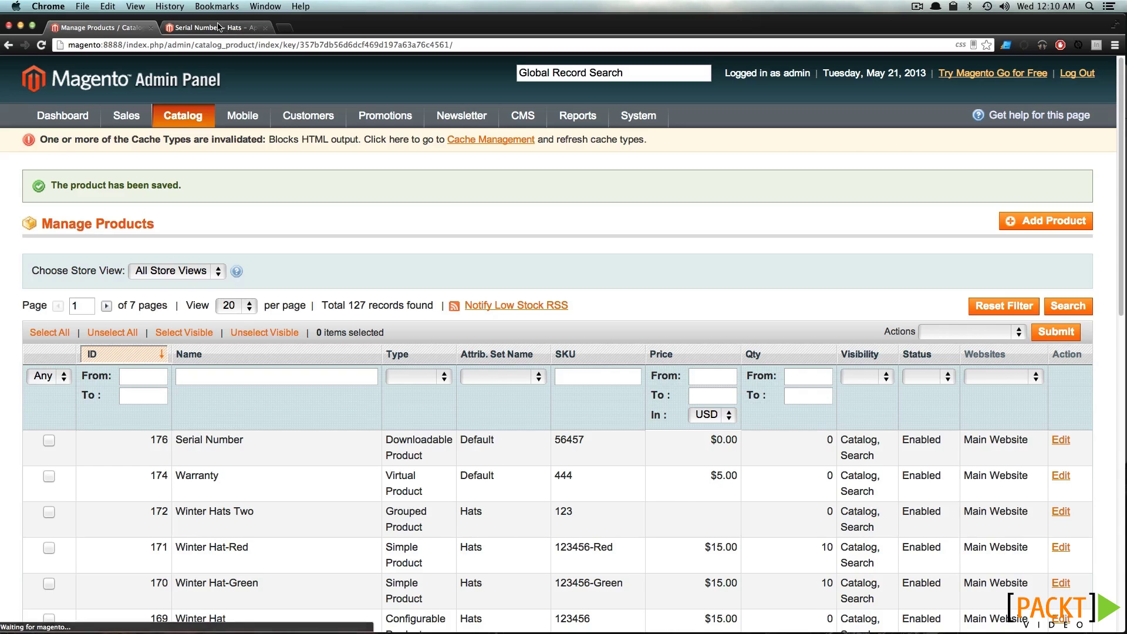
Reload the storefront page, select the Serial Number option at +$5.00, and open its sample
{"action": "left_click", "coordinate": [218, 28]}
{"action": "key", "text": "super+r"}
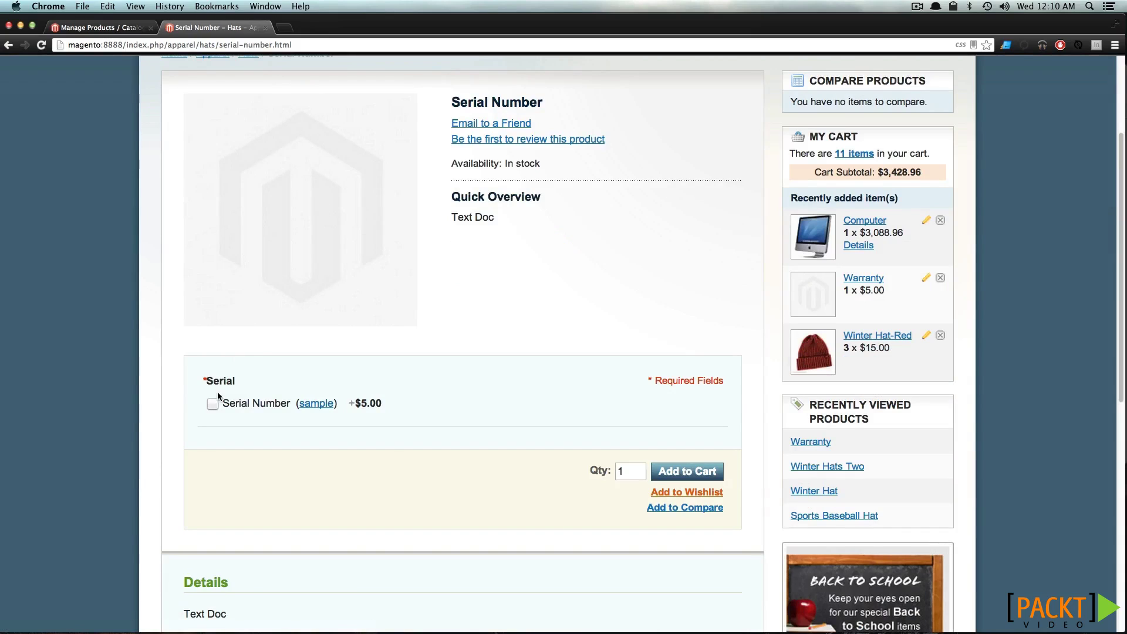
{"action": "left_click", "coordinate": [213, 405]}
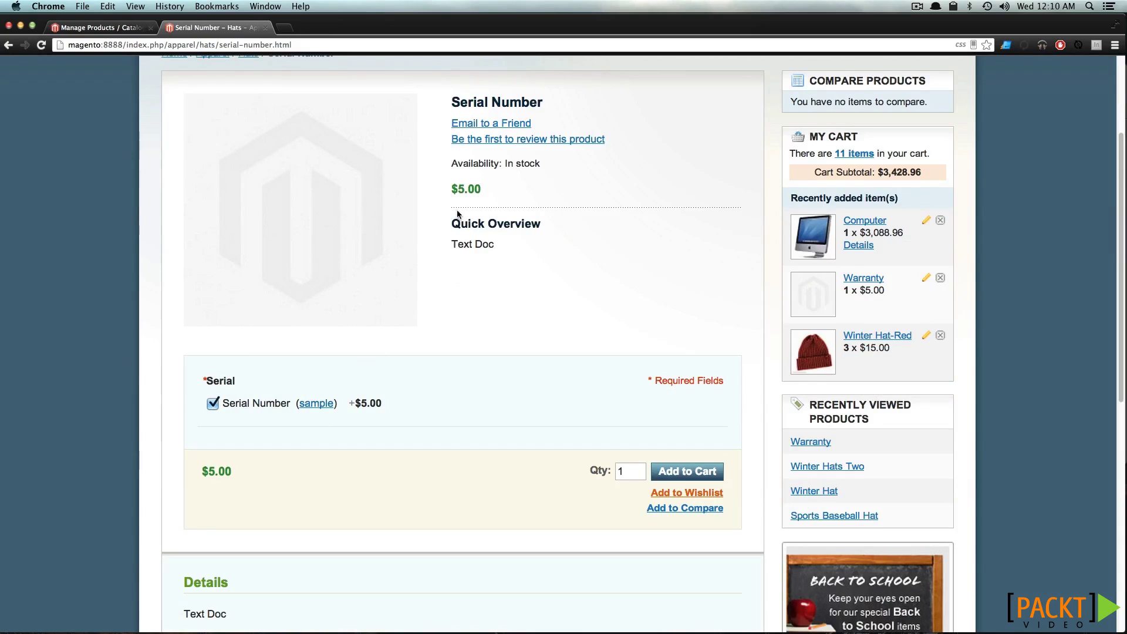
{"action": "left_click", "coordinate": [319, 407]}
Look over the sample file's text, then return to the Serial Number product page
{"action": "left_click_drag", "start_coordinate": [11, 71], "coordinate": [160, 72]}
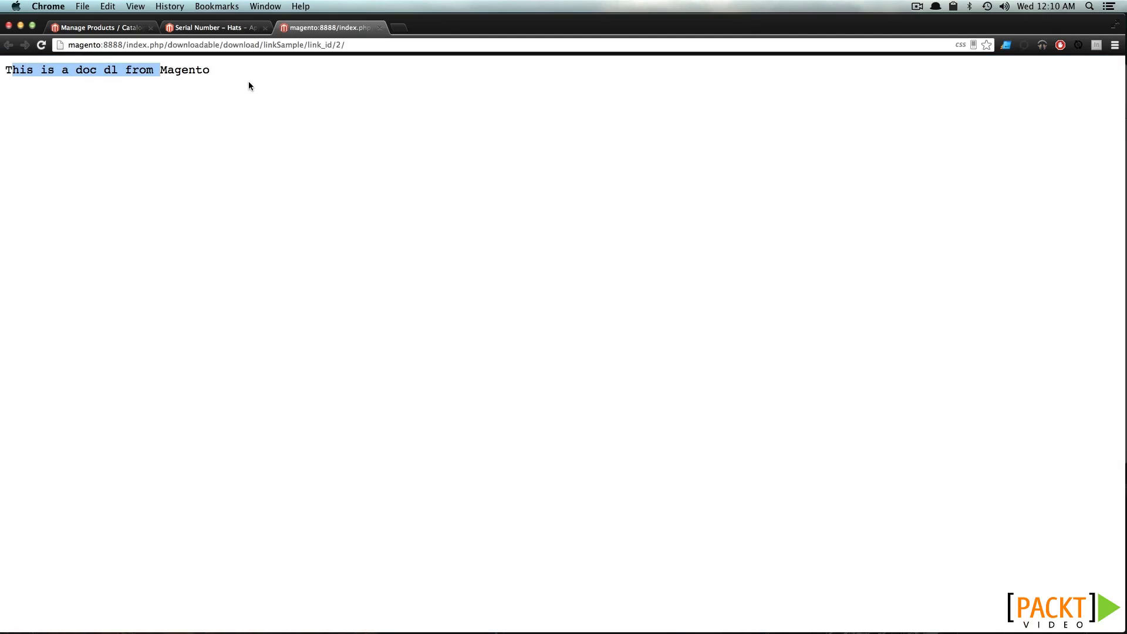
{"action": "left_click", "coordinate": [246, 104]}
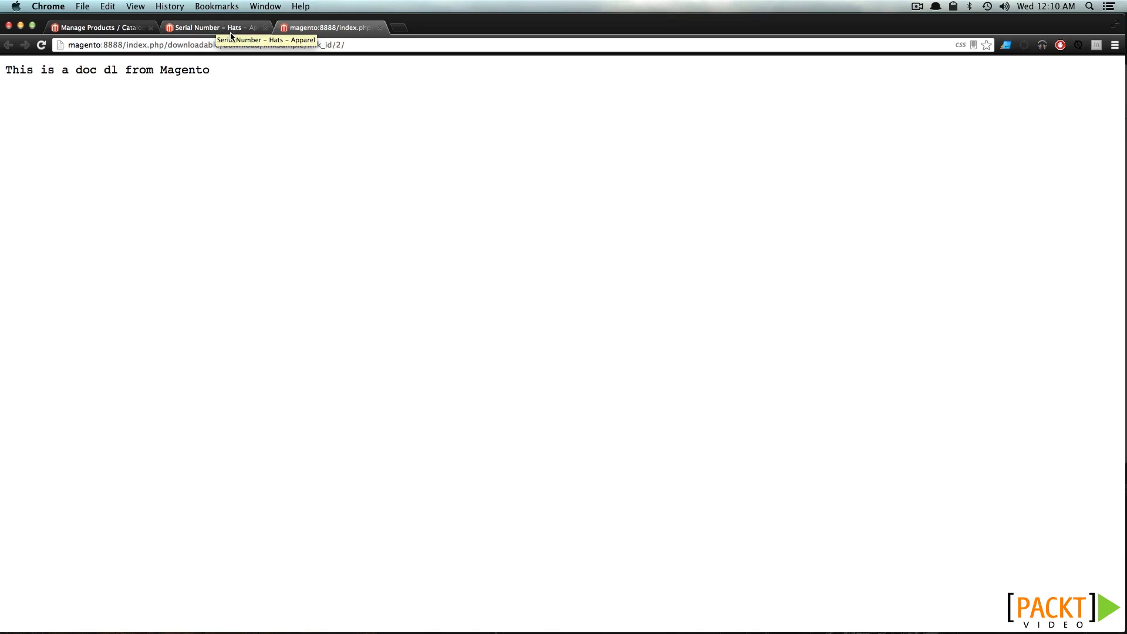
{"action": "left_click", "coordinate": [230, 32]}
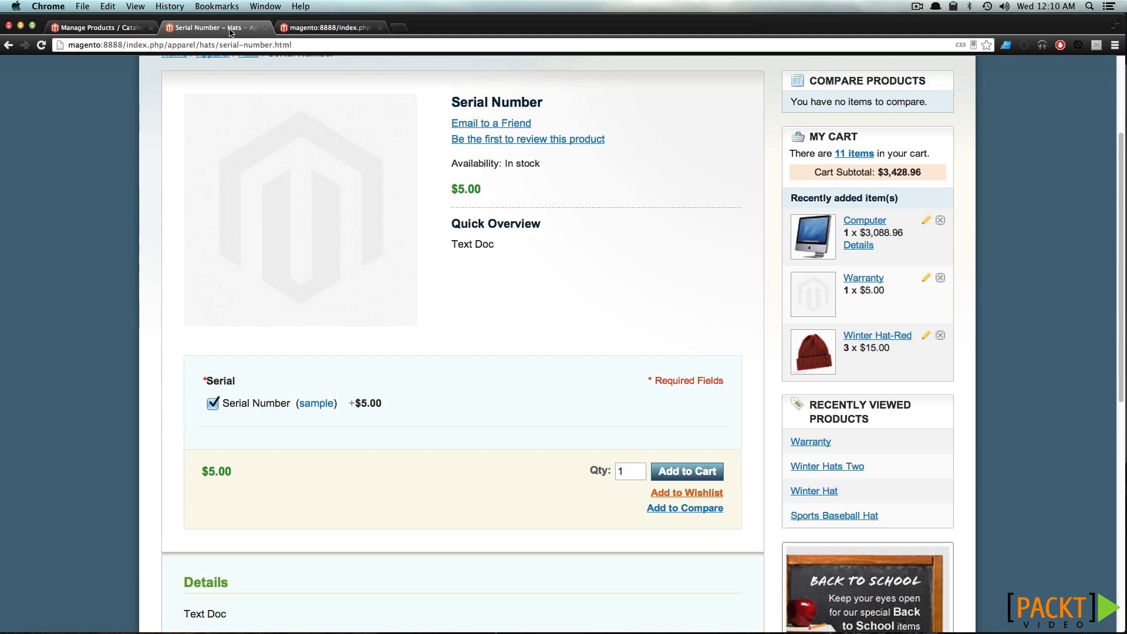
{"action": "scroll", "coordinate": [625, 440], "scroll_direction": "down", "scroll_amount": 4}
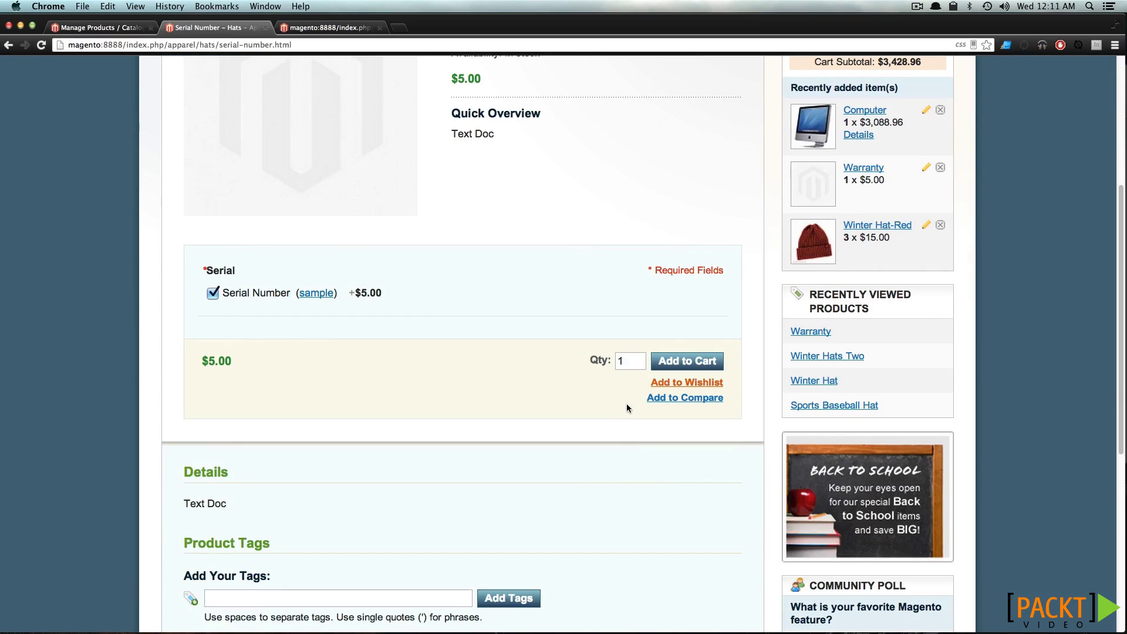
{"action": "scroll", "coordinate": [626, 403], "scroll_direction": "up", "scroll_amount": 10}
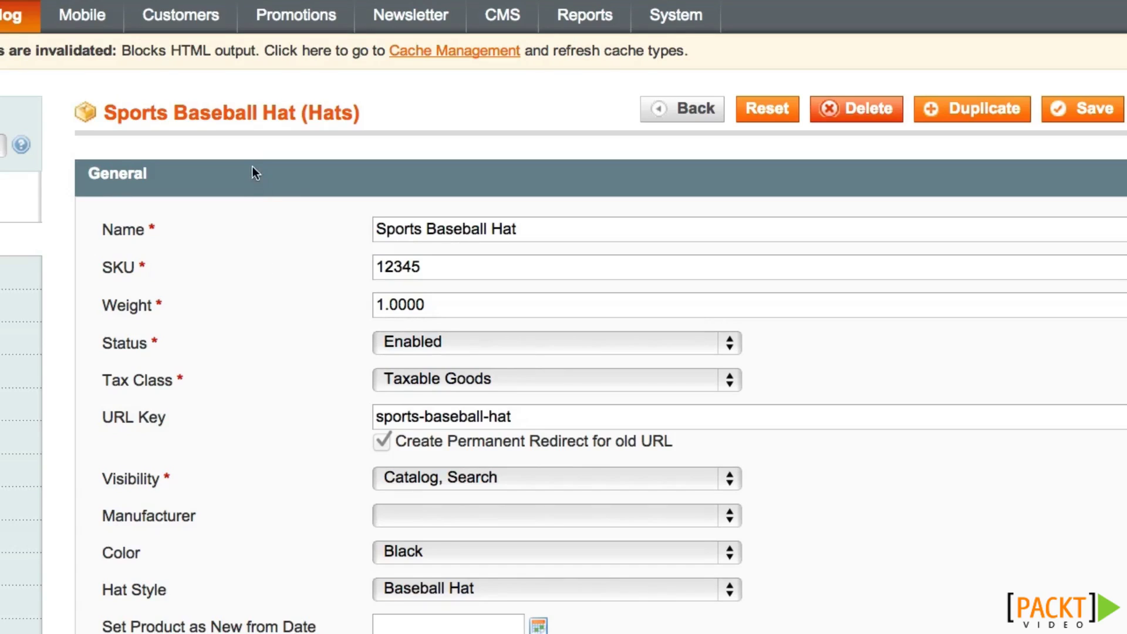
Toggle Sports Baseball Hat's status to Disabled and back to Enabled, keeping visibility Catalog, Search
{"action": "scroll", "coordinate": [252, 163], "scroll_direction": "down", "scroll_amount": 1}
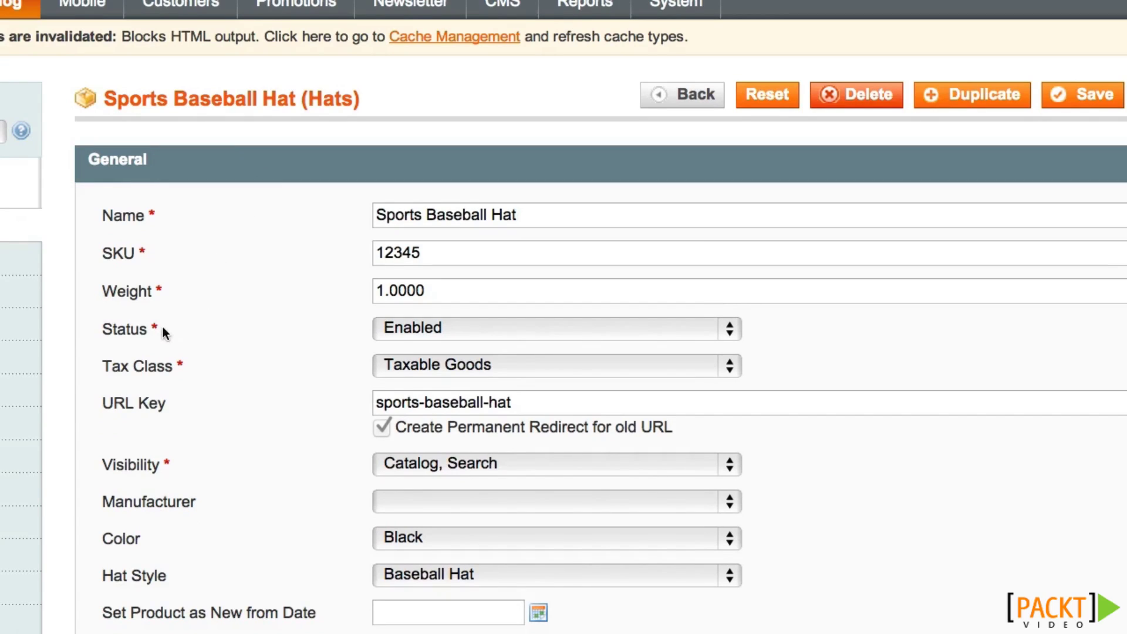
{"action": "left_click", "coordinate": [402, 329]}
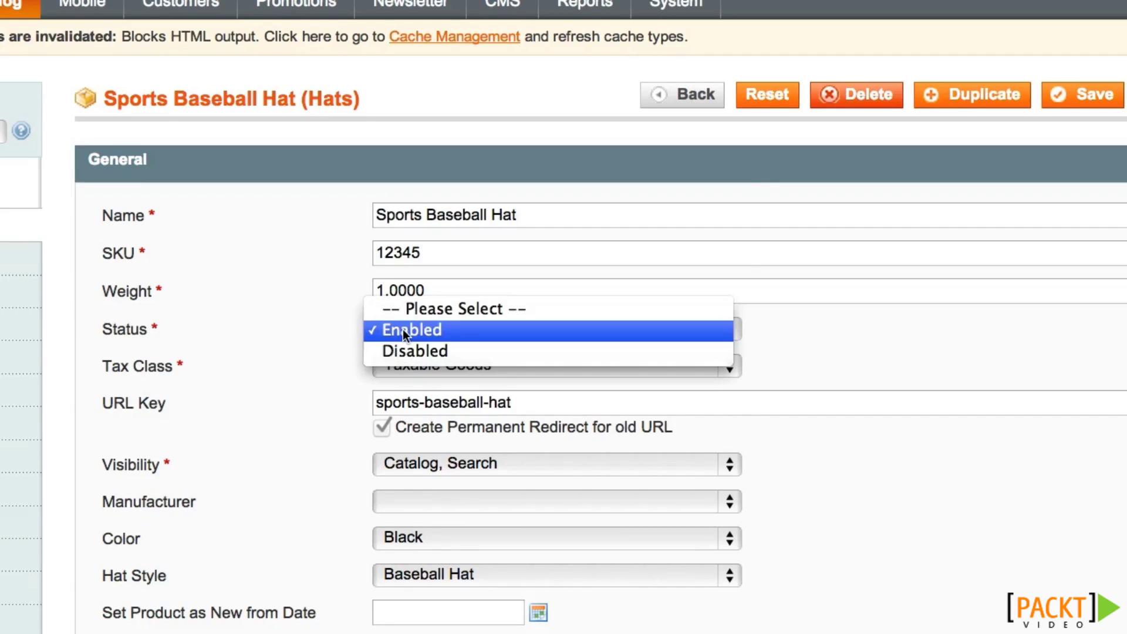
{"action": "left_click", "coordinate": [403, 347]}
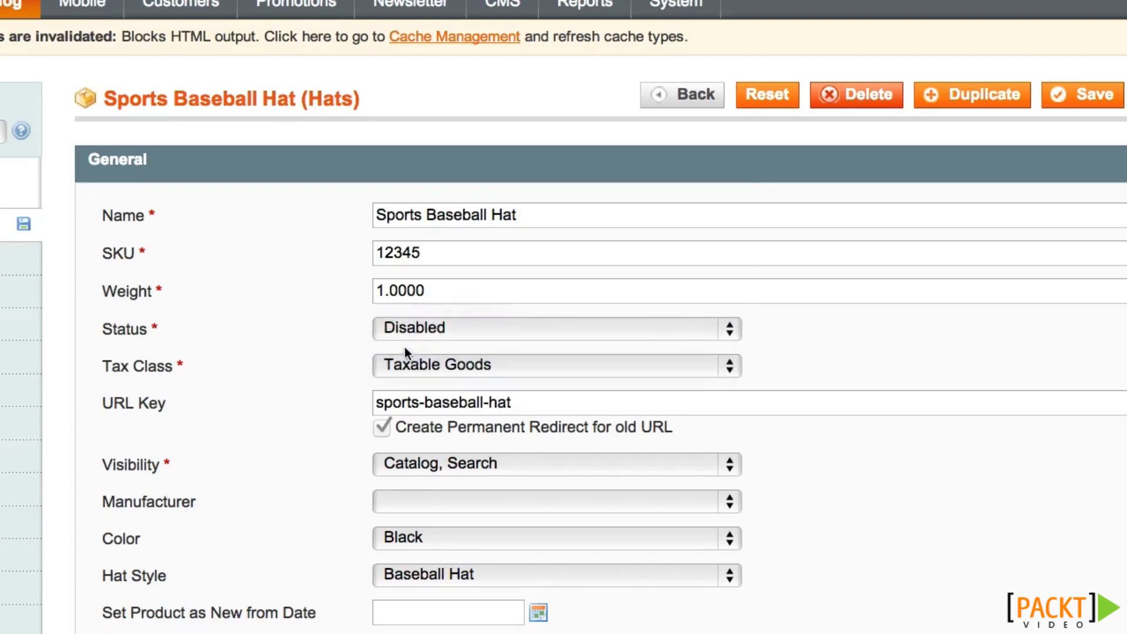
{"action": "left_click", "coordinate": [429, 329]}
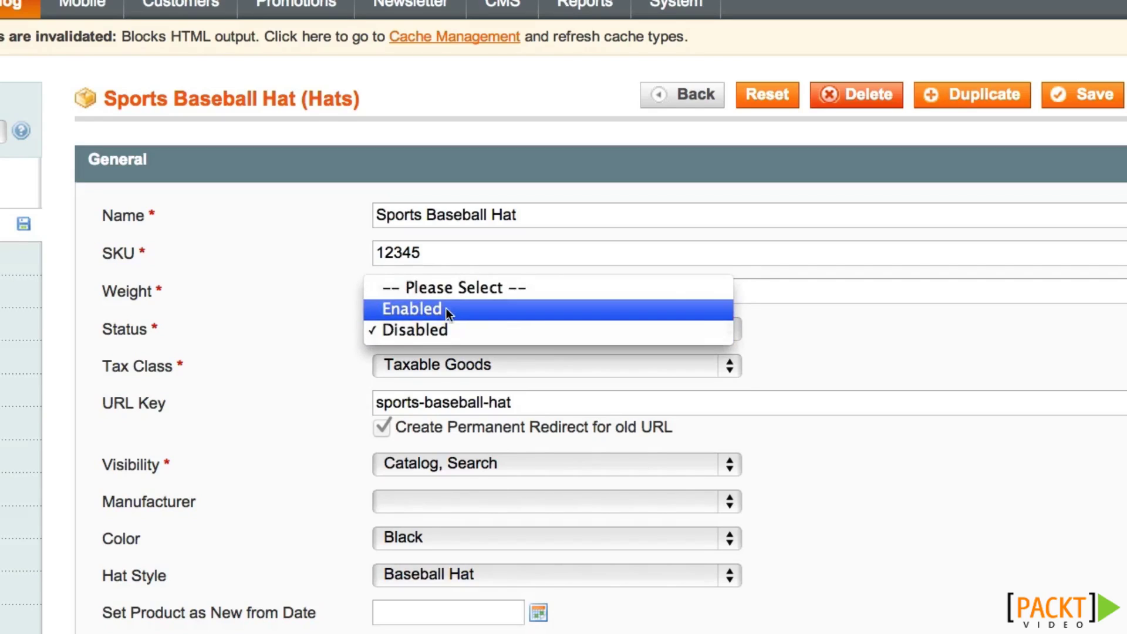
{"action": "left_click", "coordinate": [445, 309]}
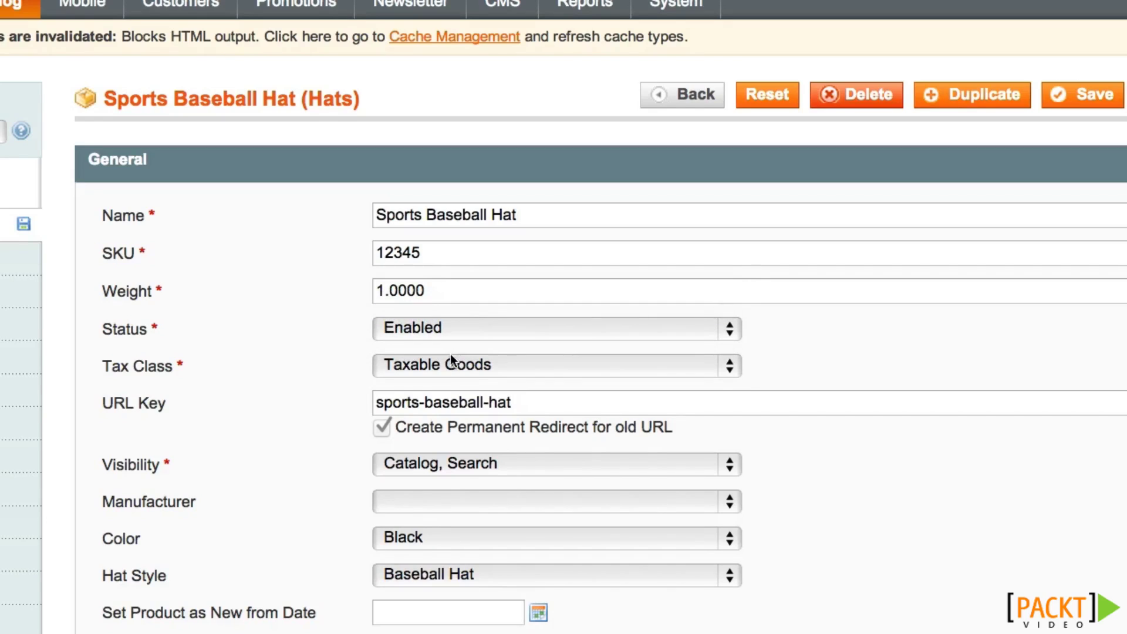
{"action": "left_click", "coordinate": [473, 462]}
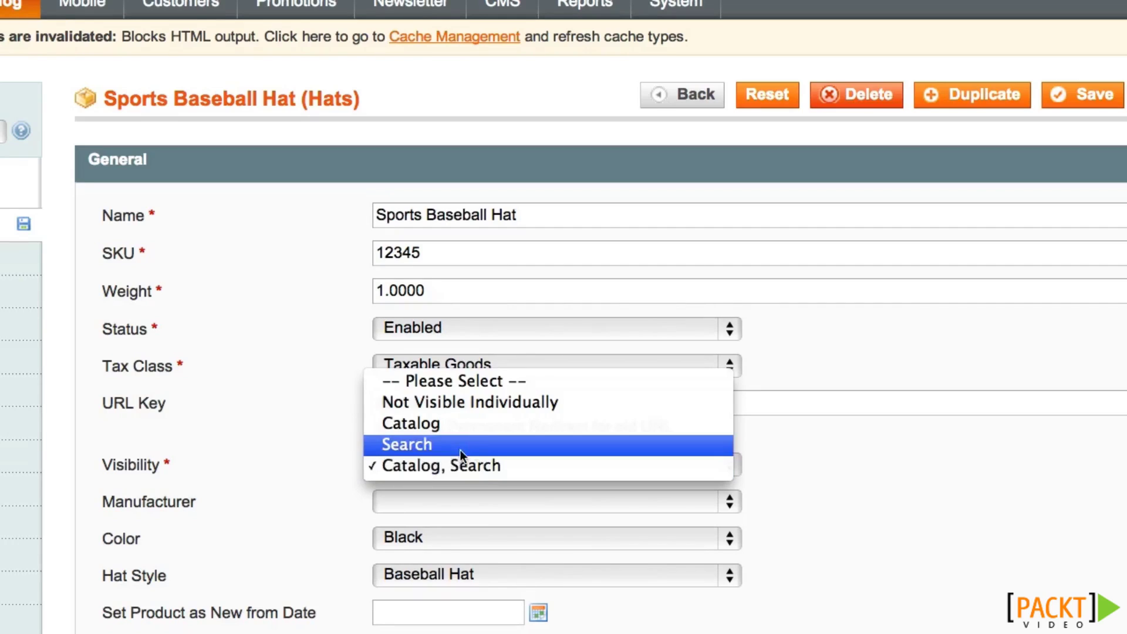
{"action": "left_click", "coordinate": [464, 468]}
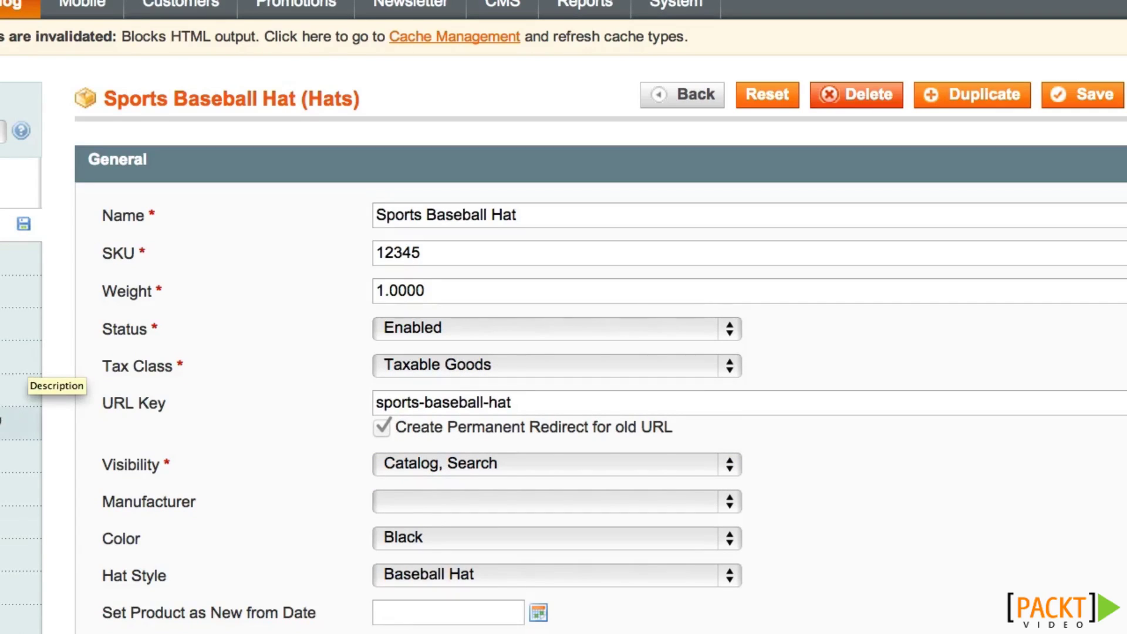
{"action": "left_click", "coordinate": [24, 490]}
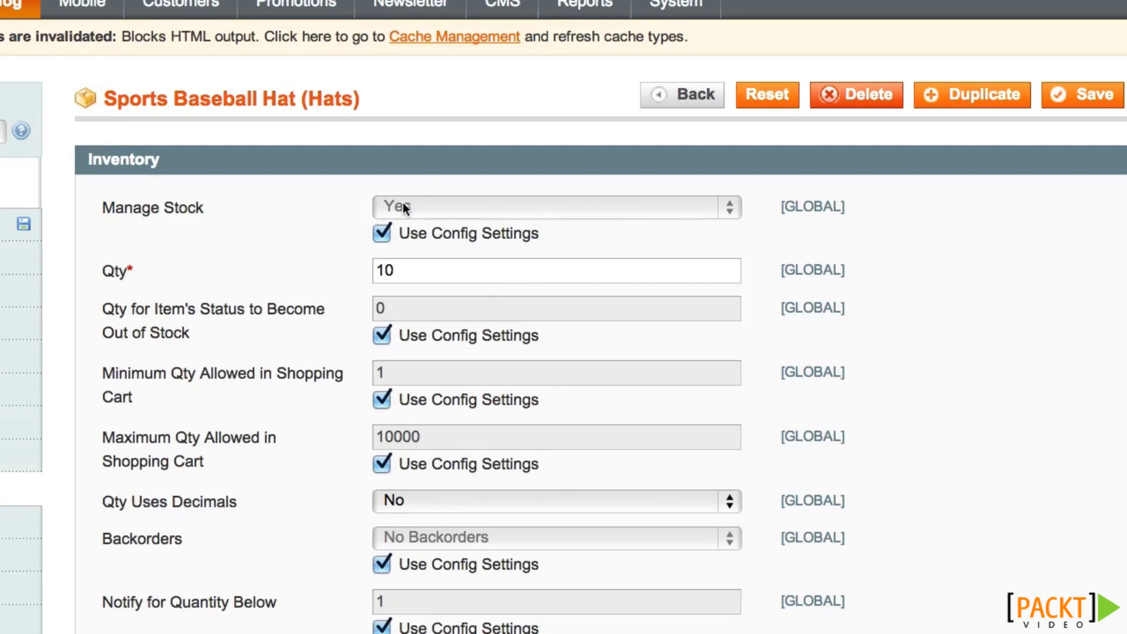
Check the stock quantity of 10, then review Websites and expand Apparel to confirm Hats
{"action": "left_click_drag", "start_coordinate": [400, 269], "coordinate": [377, 265]}
{"action": "left_click", "coordinate": [403, 308]}
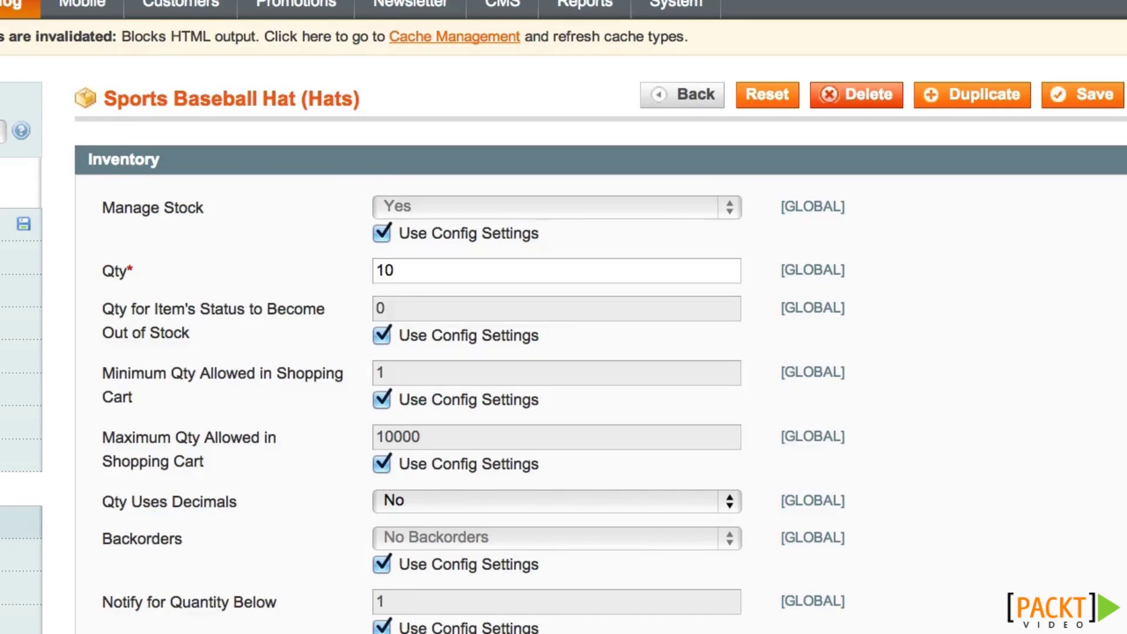
{"action": "left_click", "coordinate": [20, 555]}
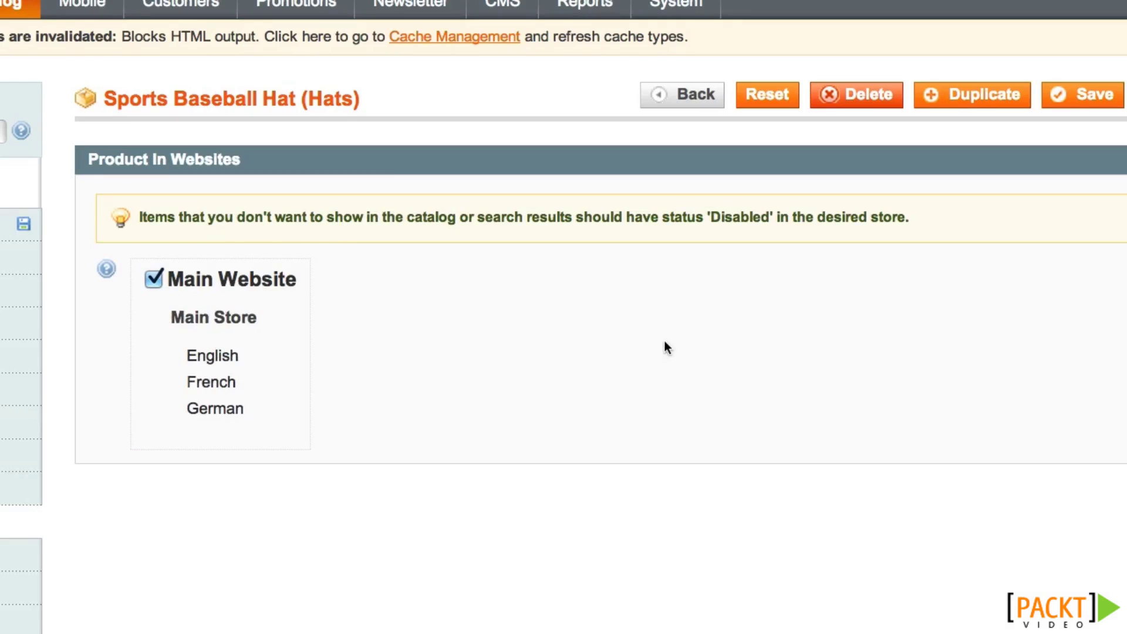
{"action": "scroll", "coordinate": [16, 392], "scroll_direction": "down", "scroll_amount": 3}
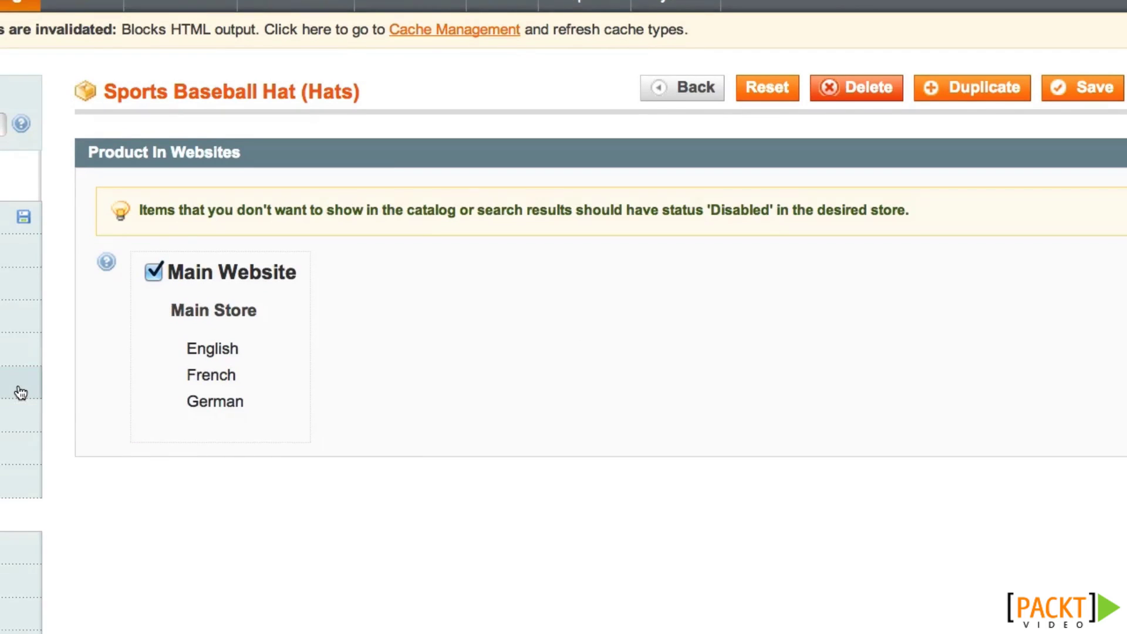
{"action": "left_click", "coordinate": [9, 481]}
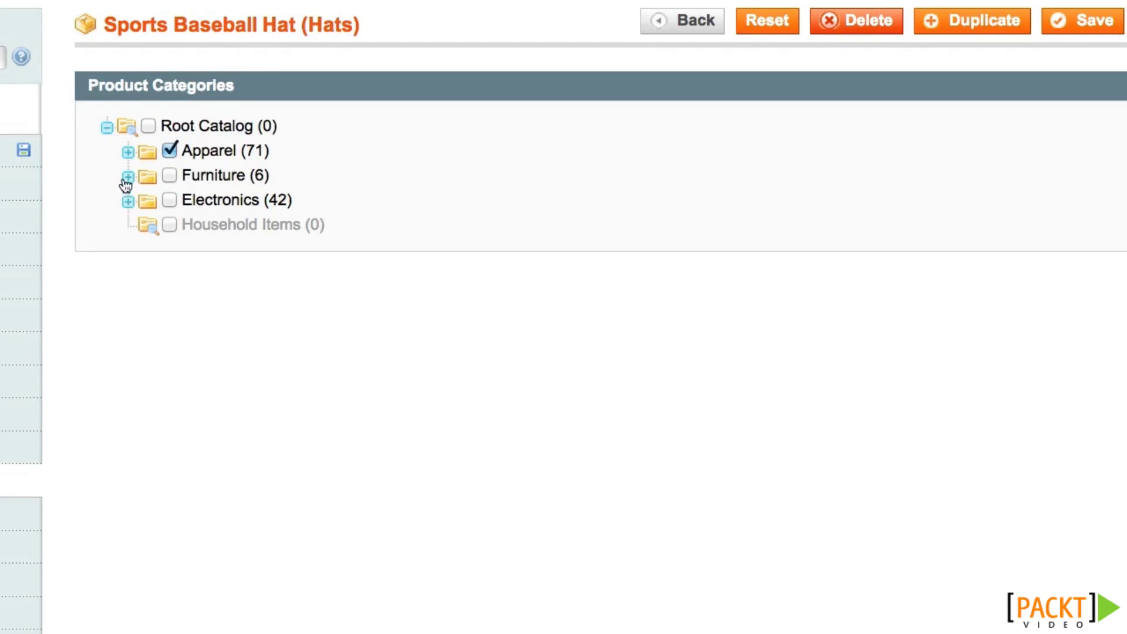
{"action": "left_click", "coordinate": [127, 154]}
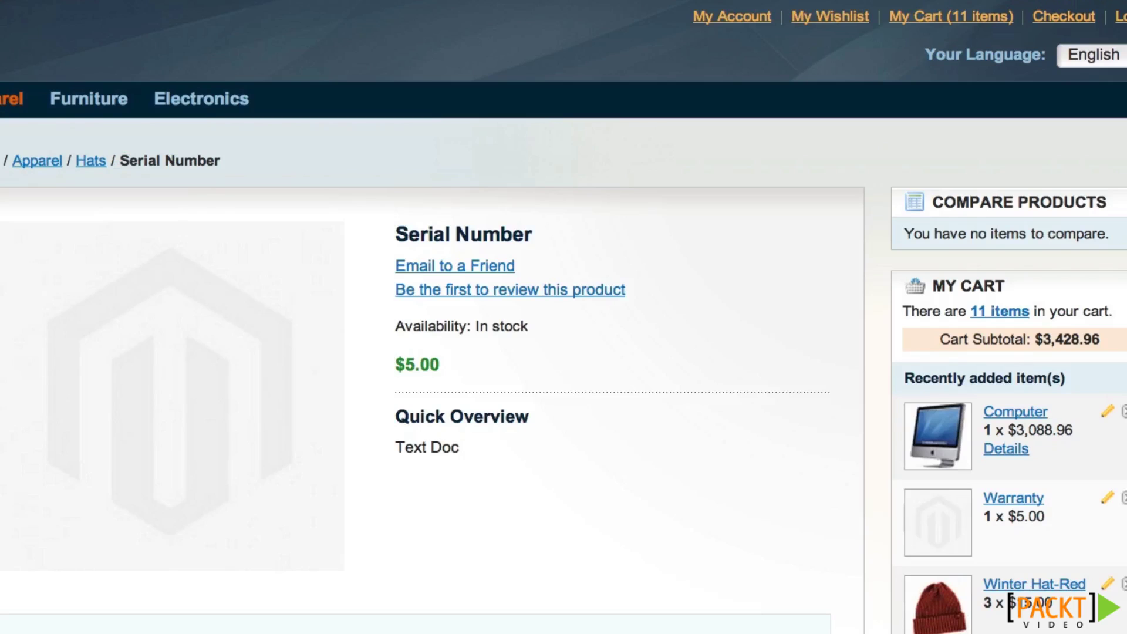
{"action": "mouse_move", "coordinate": [12, 99]}
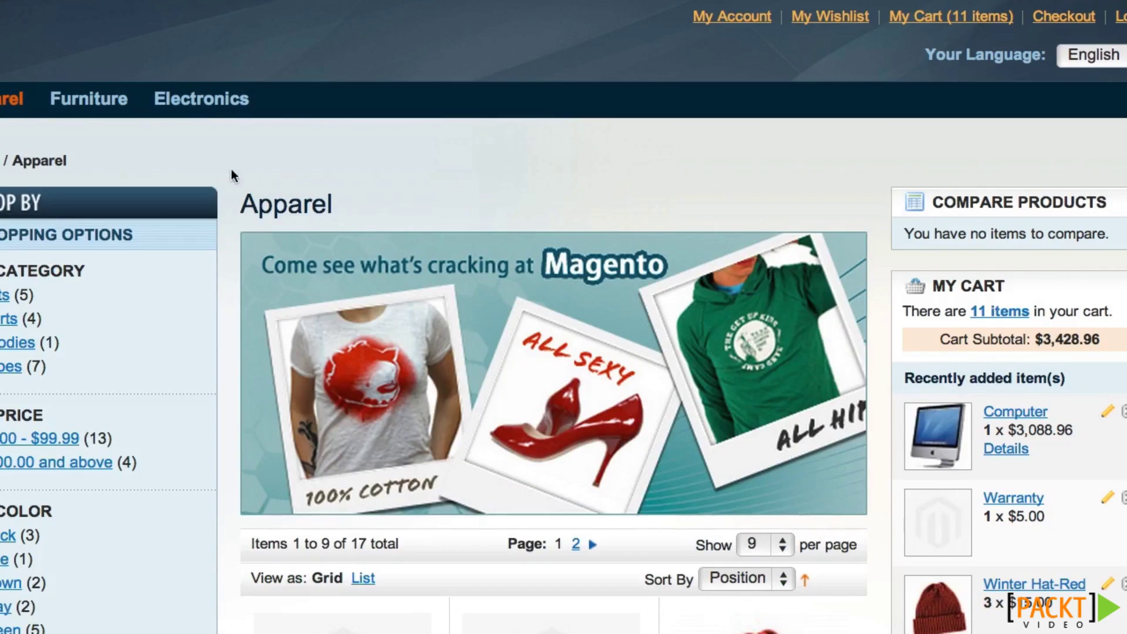
Open the Hats category page under Apparel on the storefront
{"action": "scroll", "coordinate": [710, 508], "scroll_direction": "down", "scroll_amount": 3}
{"action": "scroll", "coordinate": [715, 513], "scroll_direction": "down", "scroll_amount": 3}
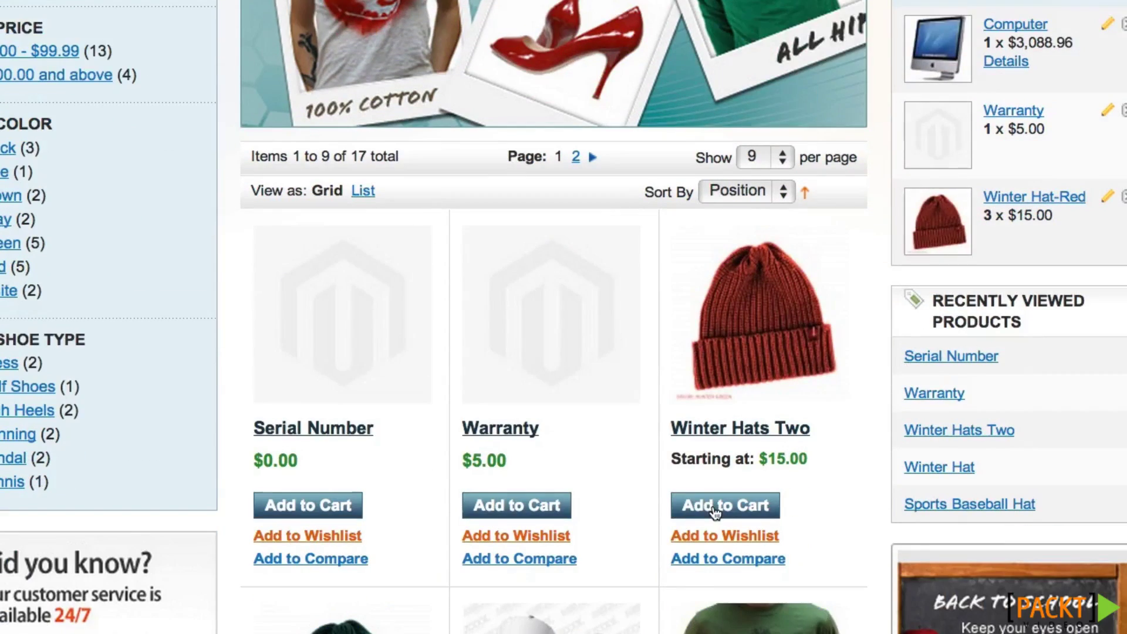
{"action": "scroll", "coordinate": [715, 513], "scroll_direction": "down", "scroll_amount": 2}
{"action": "scroll", "coordinate": [713, 502], "scroll_direction": "up", "scroll_amount": 8}
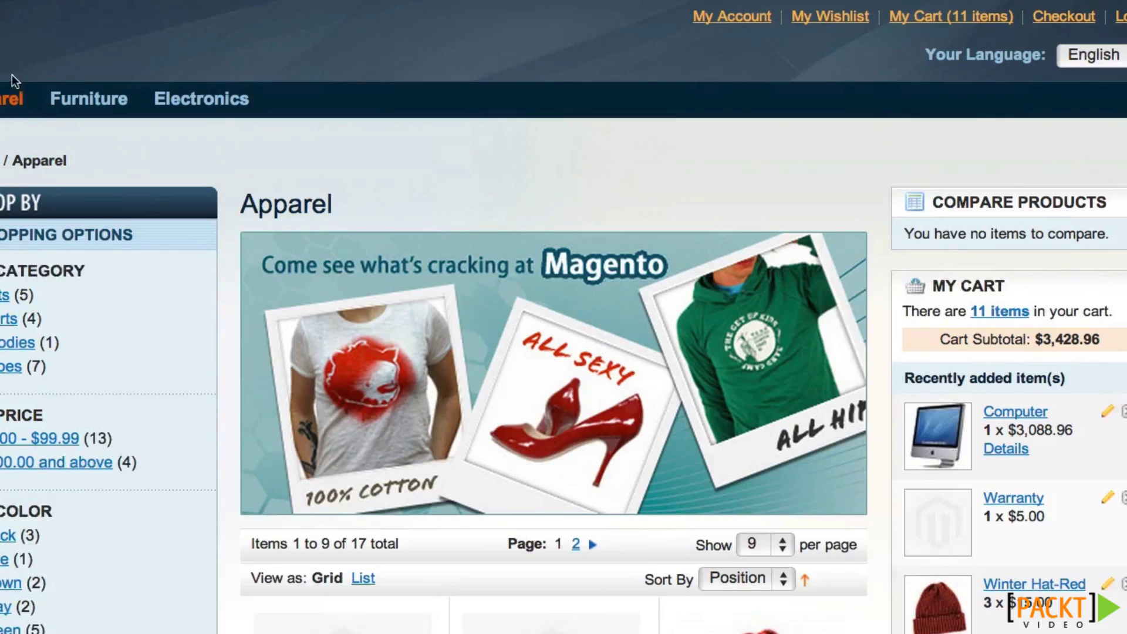
{"action": "left_click", "coordinate": [7, 137]}
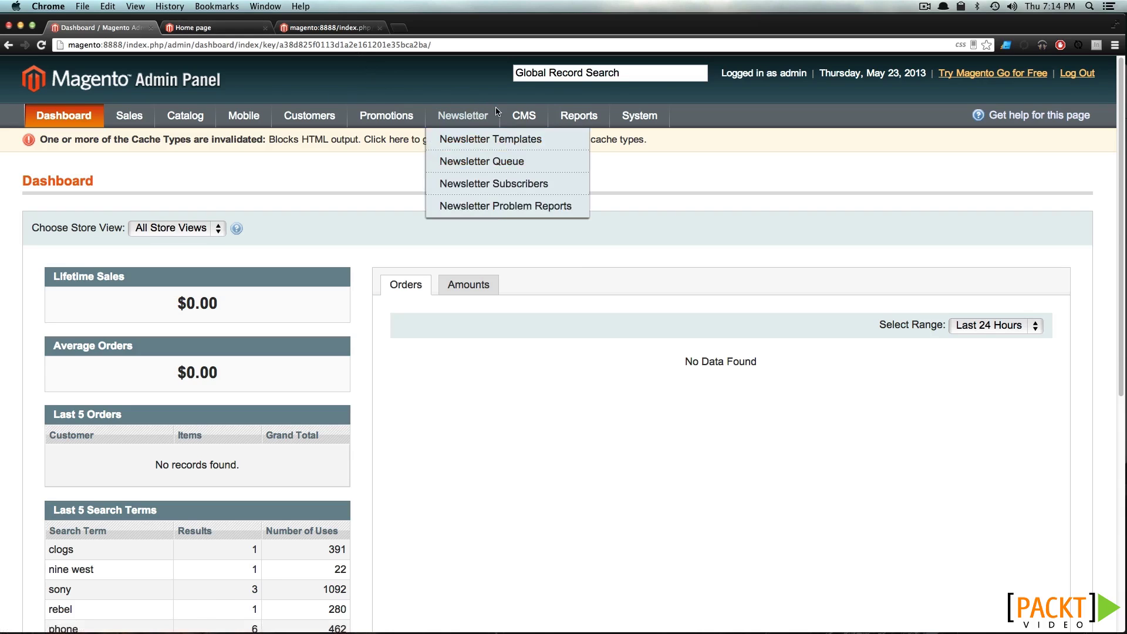
Go to CMS Pages, then view the Privacy Policy page via the storefront footer
{"action": "mouse_move", "coordinate": [514, 119]}
{"action": "left_click", "coordinate": [541, 145]}
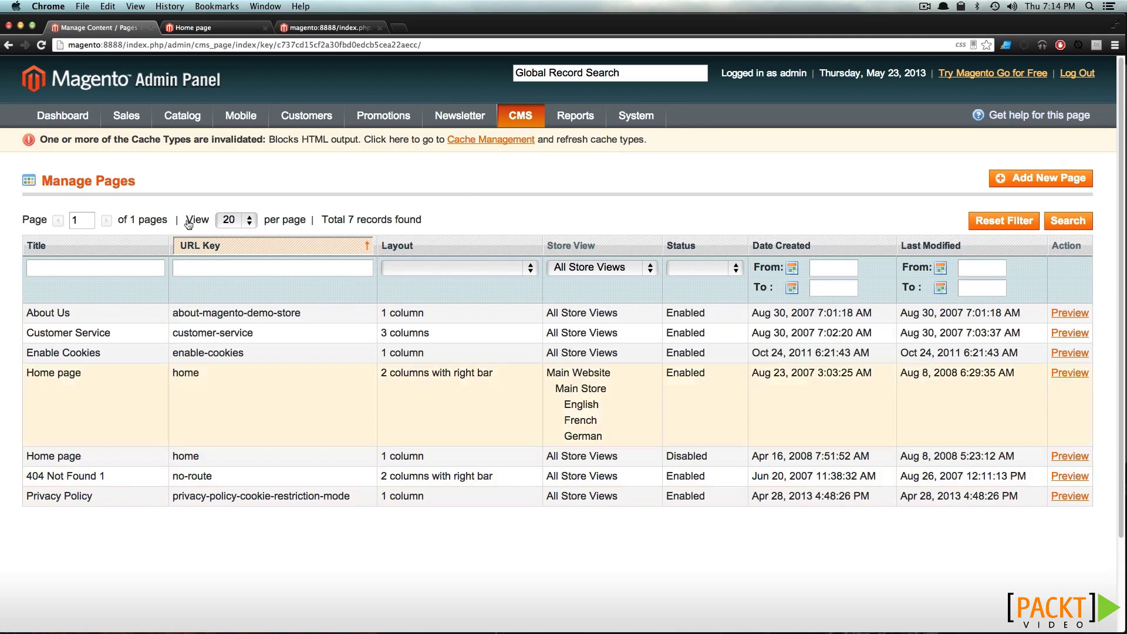
{"action": "left_click", "coordinate": [222, 26]}
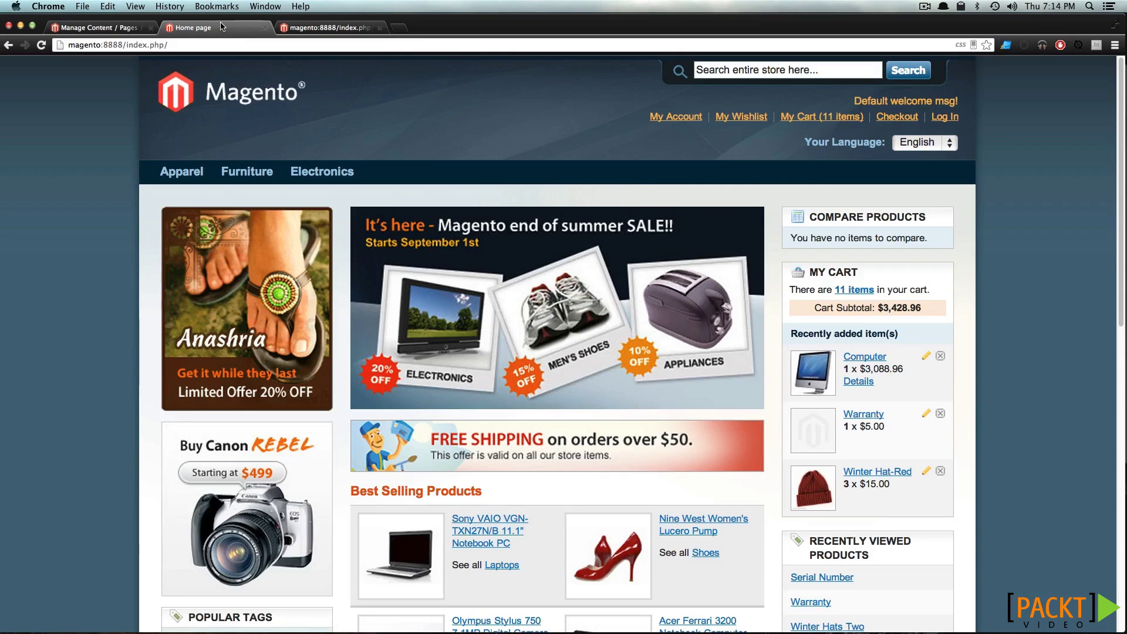
{"action": "scroll", "coordinate": [342, 156], "scroll_direction": "down", "scroll_amount": 10}
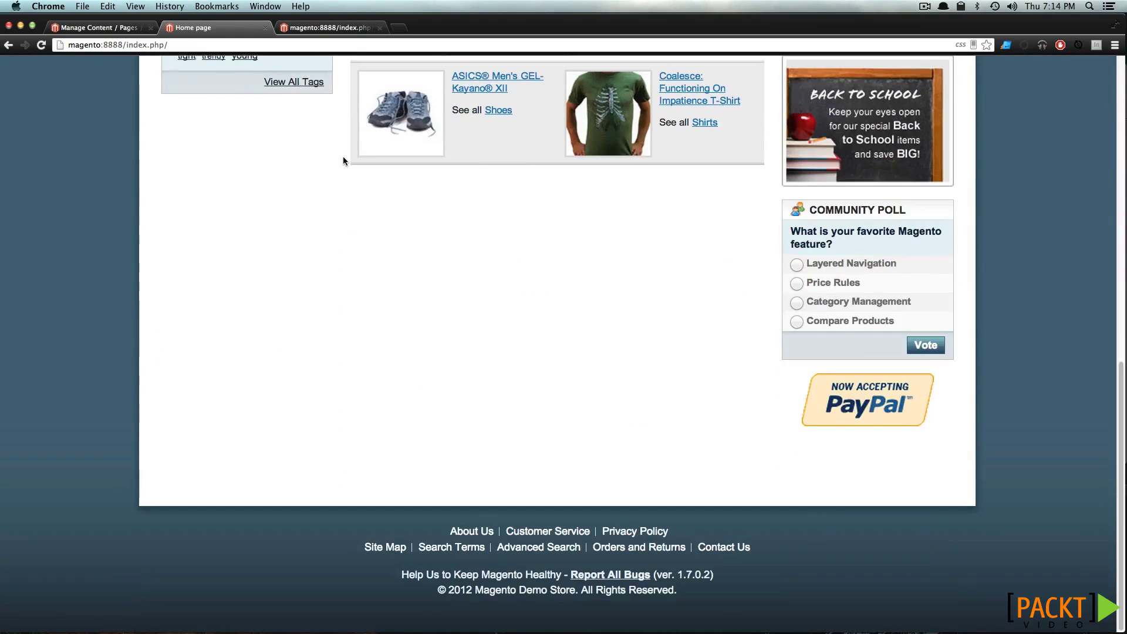
{"action": "left_click", "coordinate": [649, 534]}
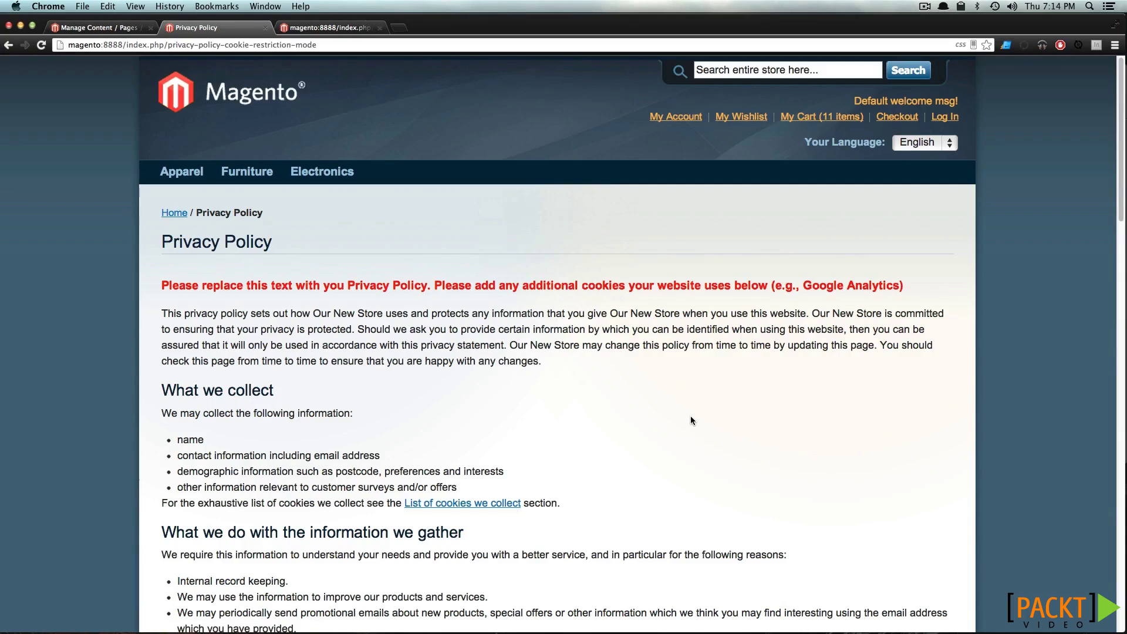
{"action": "scroll", "coordinate": [690, 419], "scroll_direction": "down", "scroll_amount": 10}
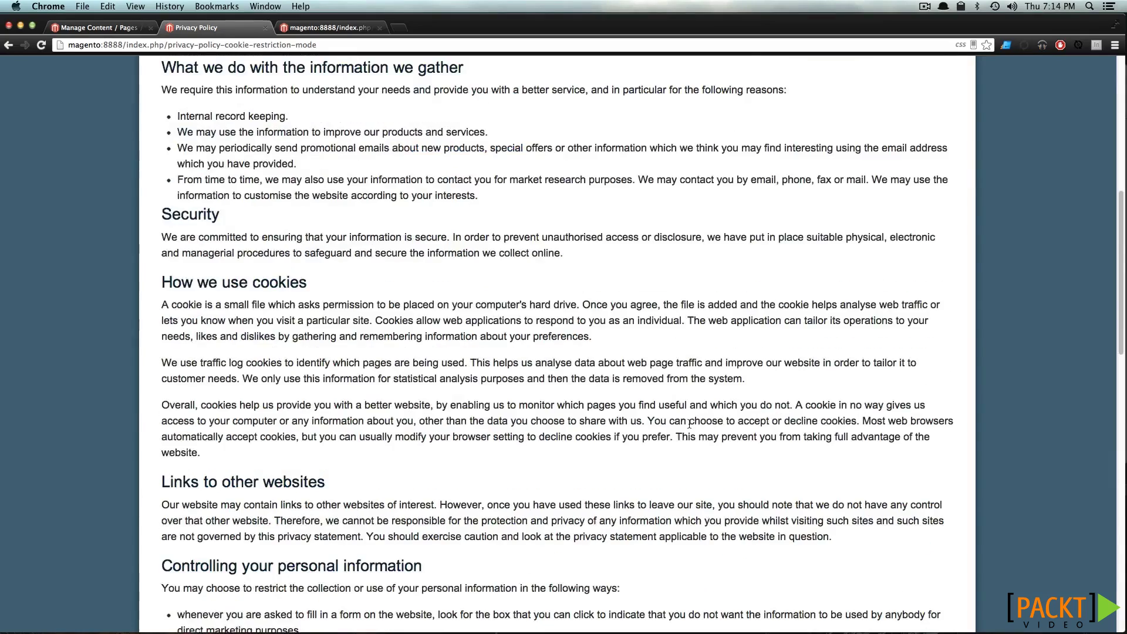
{"action": "scroll", "coordinate": [688, 423], "scroll_direction": "down", "scroll_amount": 12}
{"action": "scroll", "coordinate": [678, 416], "scroll_direction": "down", "scroll_amount": 2}
{"action": "scroll", "coordinate": [678, 416], "scroll_direction": "down", "scroll_amount": 5}
{"action": "scroll", "coordinate": [678, 418], "scroll_direction": "up", "scroll_amount": 20}
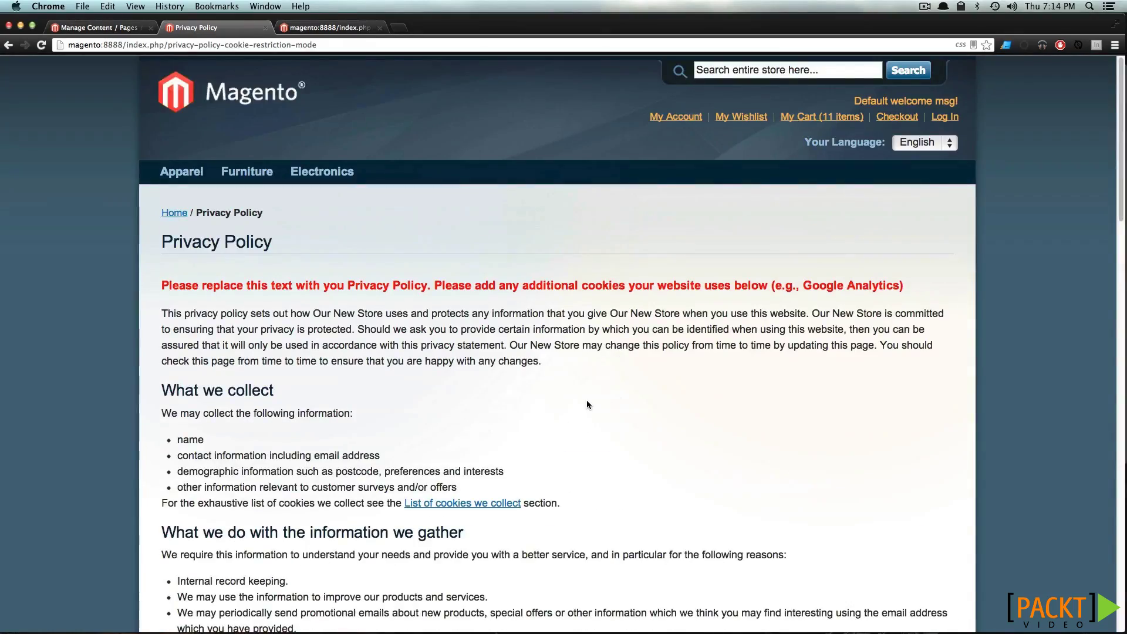
Review the Privacy Policy page's content in the admin editor, then return to CMS Pages
{"action": "left_click", "coordinate": [113, 29]}
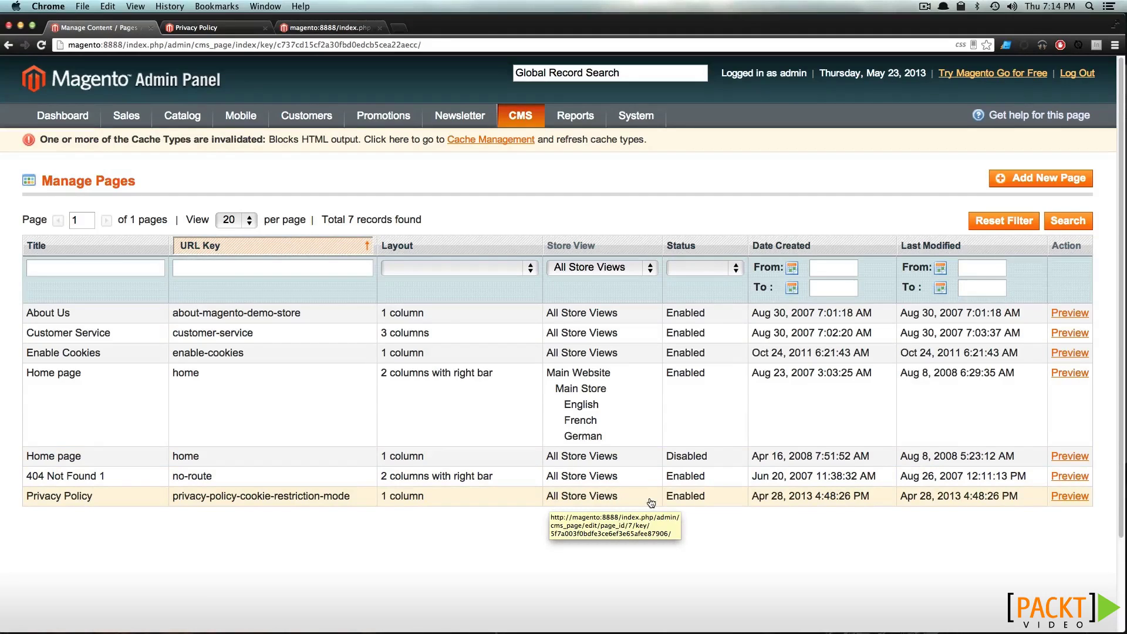
{"action": "left_click", "coordinate": [226, 505]}
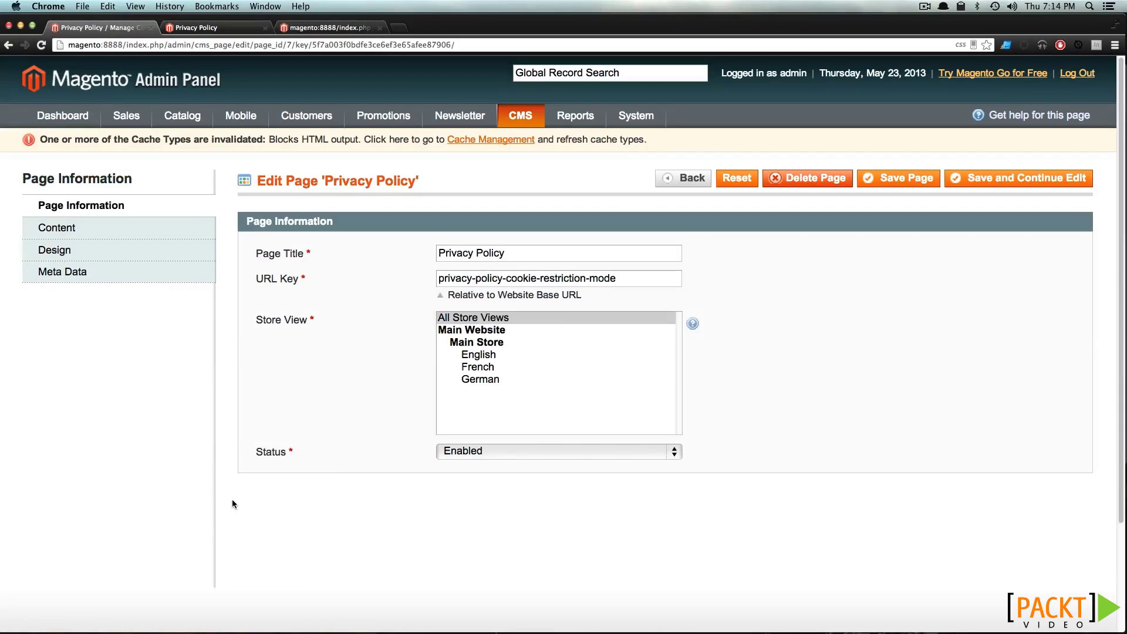
{"action": "left_click", "coordinate": [57, 229]}
{"action": "scroll", "coordinate": [622, 458], "scroll_direction": "down", "scroll_amount": 3}
{"action": "scroll", "coordinate": [621, 457], "scroll_direction": "down", "scroll_amount": 15}
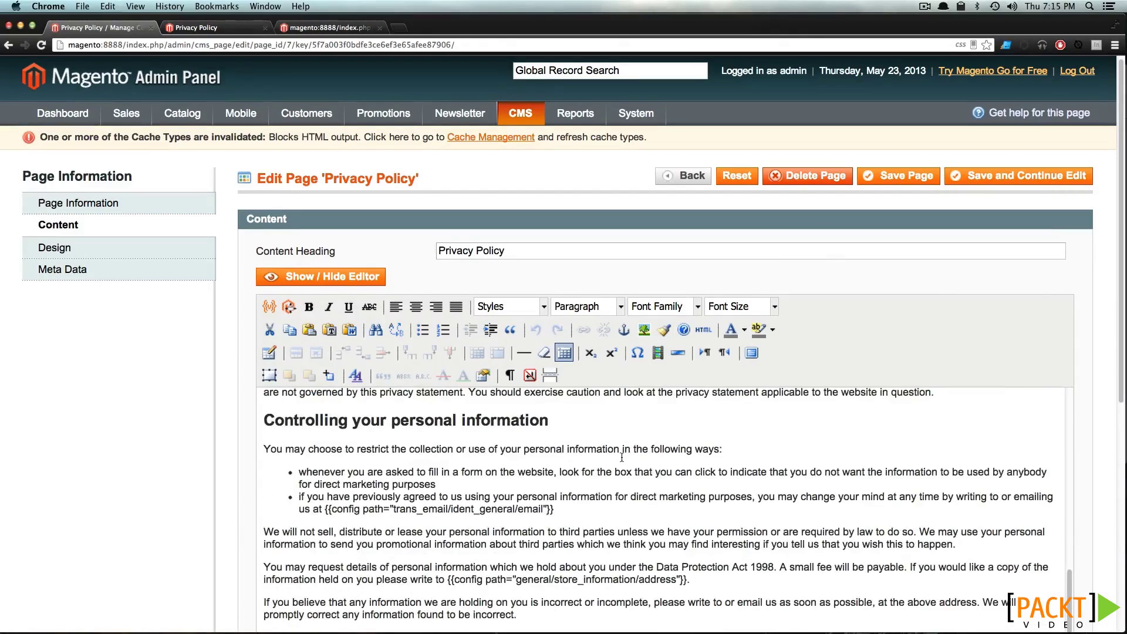
{"action": "scroll", "coordinate": [621, 457], "scroll_direction": "down", "scroll_amount": 3}
{"action": "scroll", "coordinate": [622, 457], "scroll_direction": "down", "scroll_amount": 3}
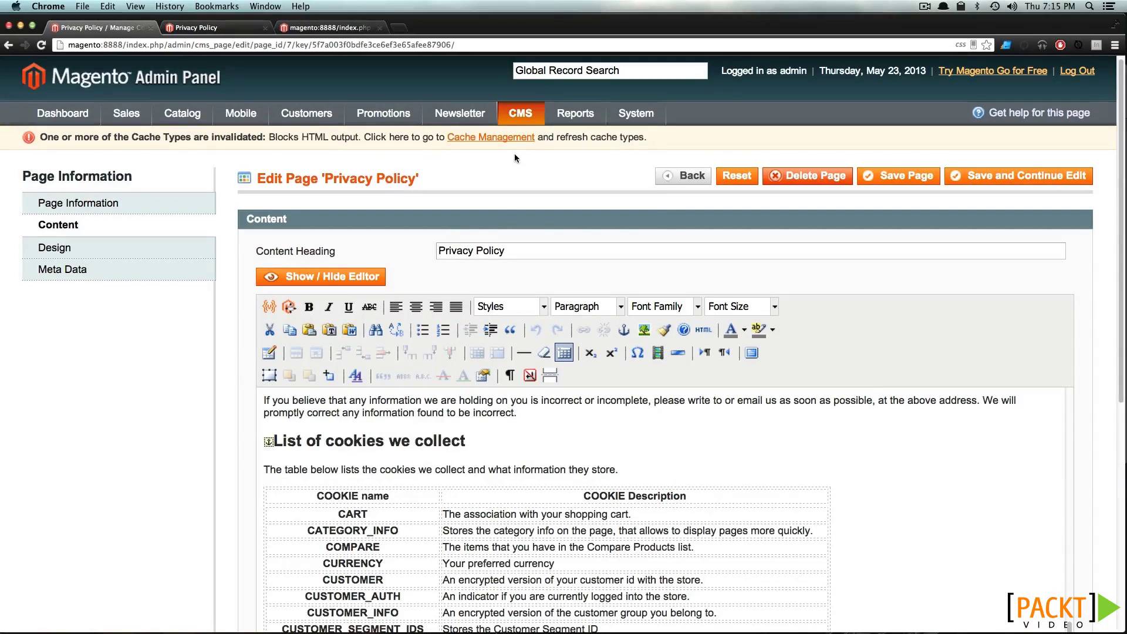
{"action": "mouse_move", "coordinate": [523, 117]}
{"action": "left_click", "coordinate": [526, 142]}
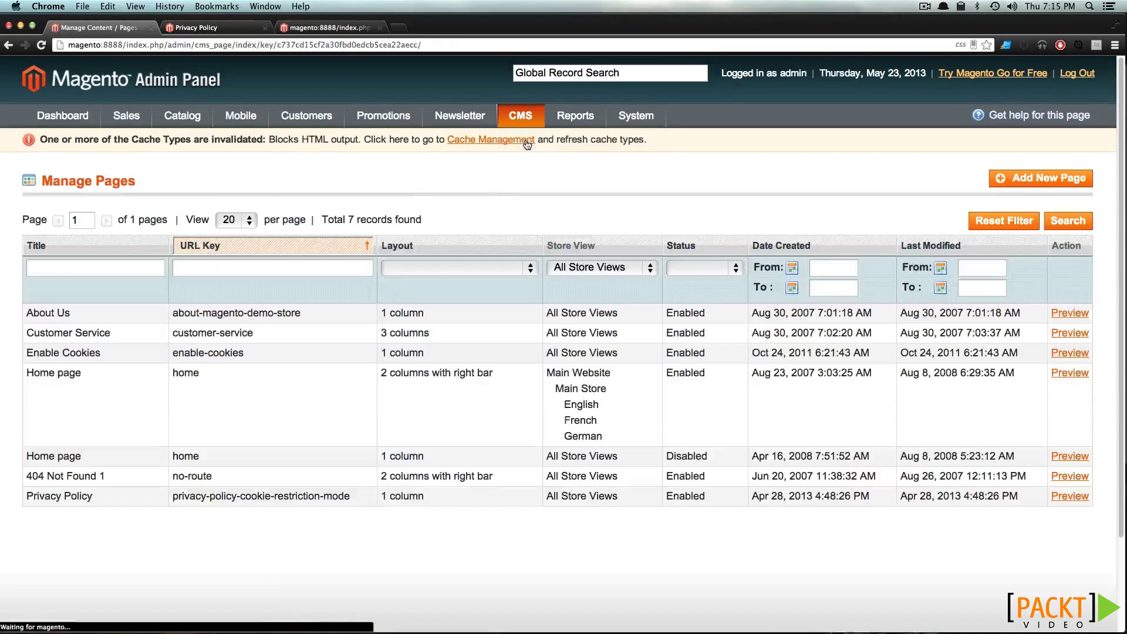
Create a CMS page titled Hat Information, URL key hat-information, for All Store Views
{"action": "left_click", "coordinate": [1054, 186]}
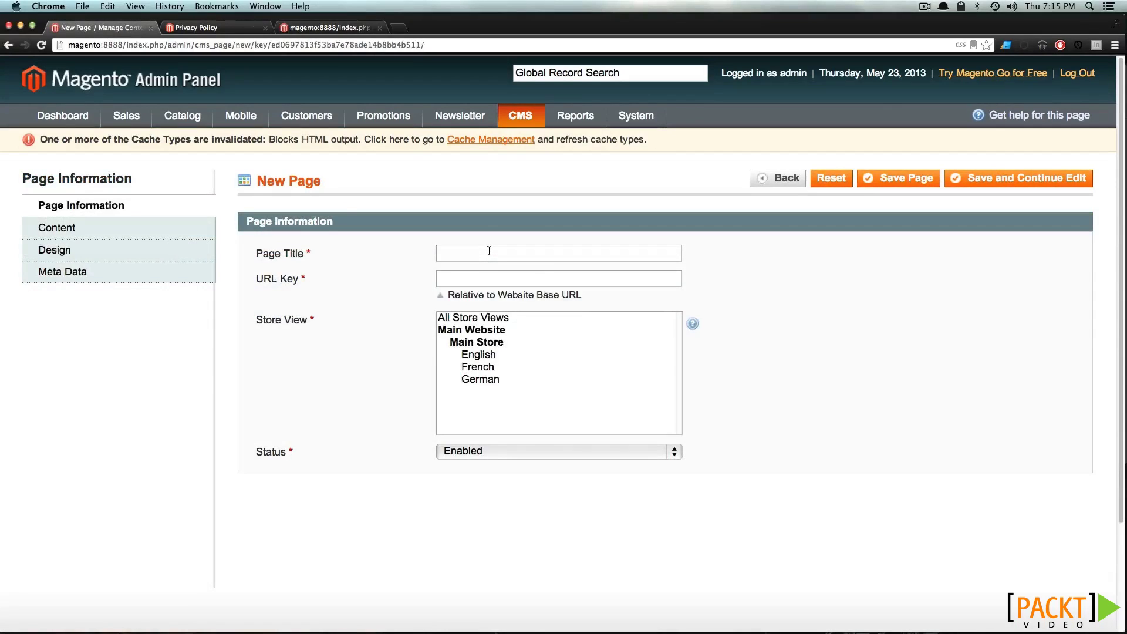
{"action": "left_click", "coordinate": [489, 251]}
{"action": "type", "text": "Hat Information"}
{"action": "key", "text": "Tab"}
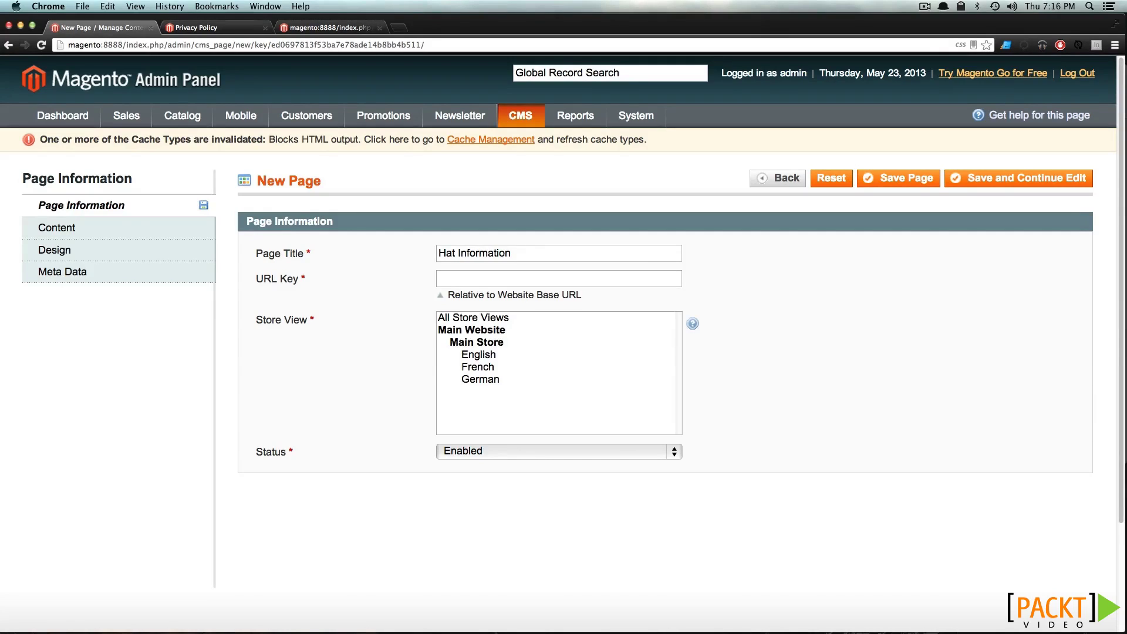
{"action": "type", "text": "hat-information"}
{"action": "left_click", "coordinate": [472, 318]}
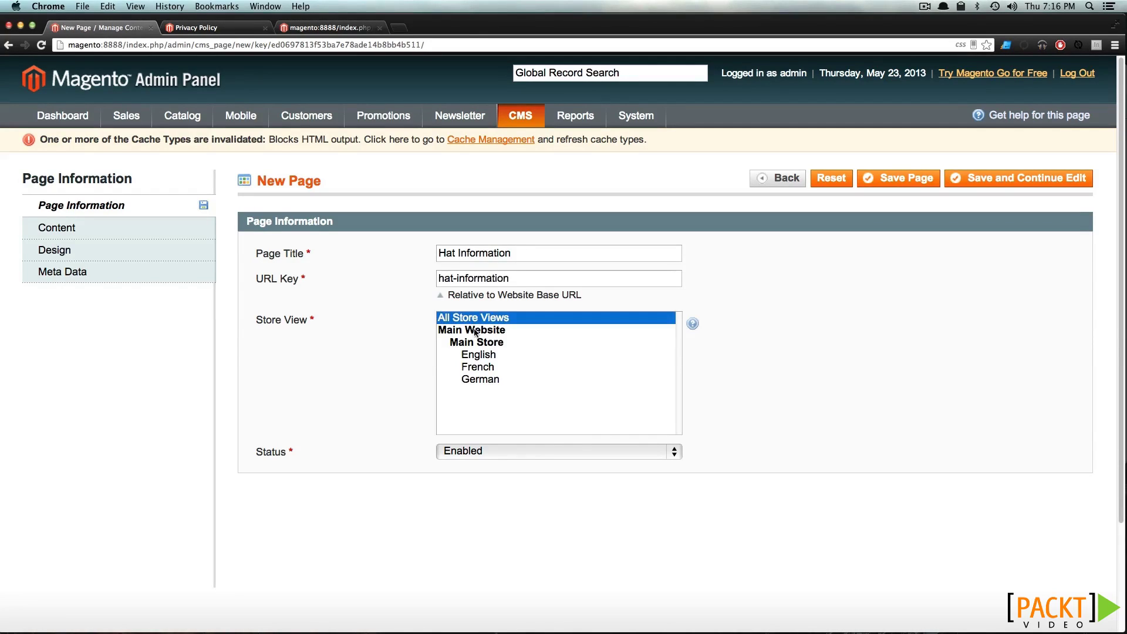
{"action": "left_click", "coordinate": [115, 229]}
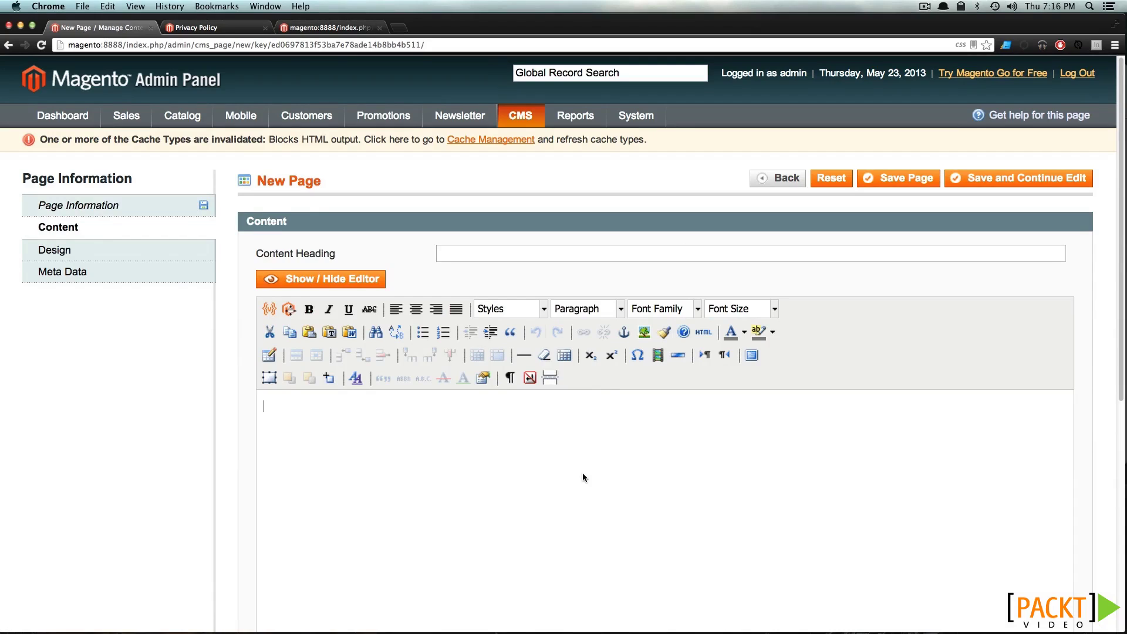
Paste the lorem paragraph and make 'In raw denim incididunt labore' its own Heading 1 line
{"action": "key", "text": "super+shift+v"}
{"action": "mouse_move", "coordinate": [642, 491]}
{"action": "left_click", "coordinate": [754, 541]}
{"action": "scroll", "coordinate": [589, 464], "scroll_direction": "down", "scroll_amount": 1}
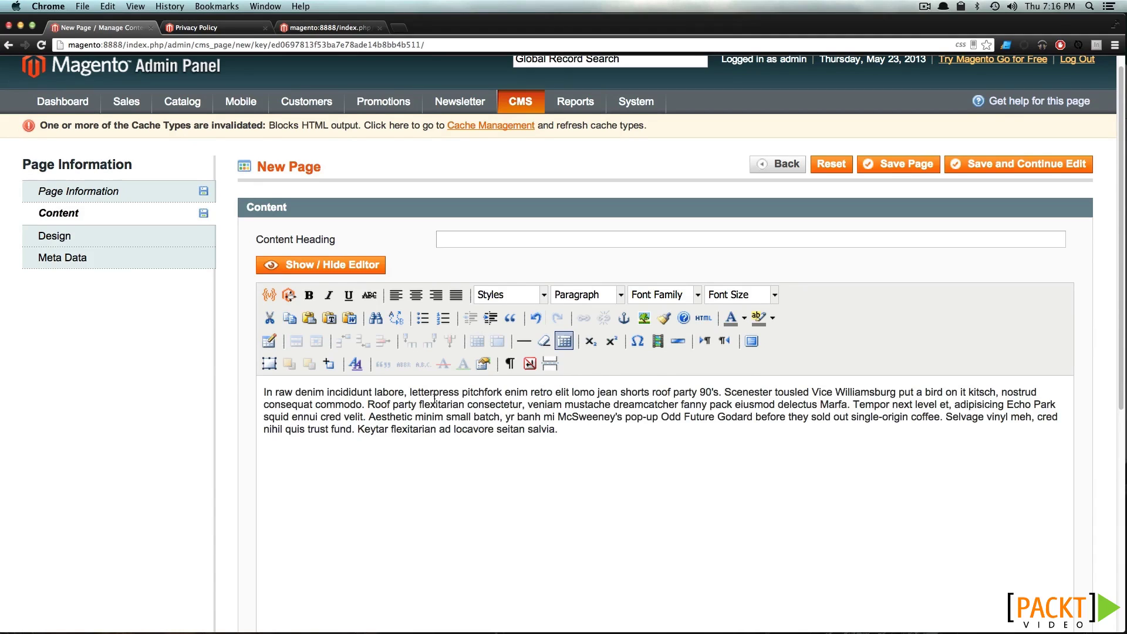
{"action": "scroll", "coordinate": [331, 404], "scroll_direction": "down", "scroll_amount": 3}
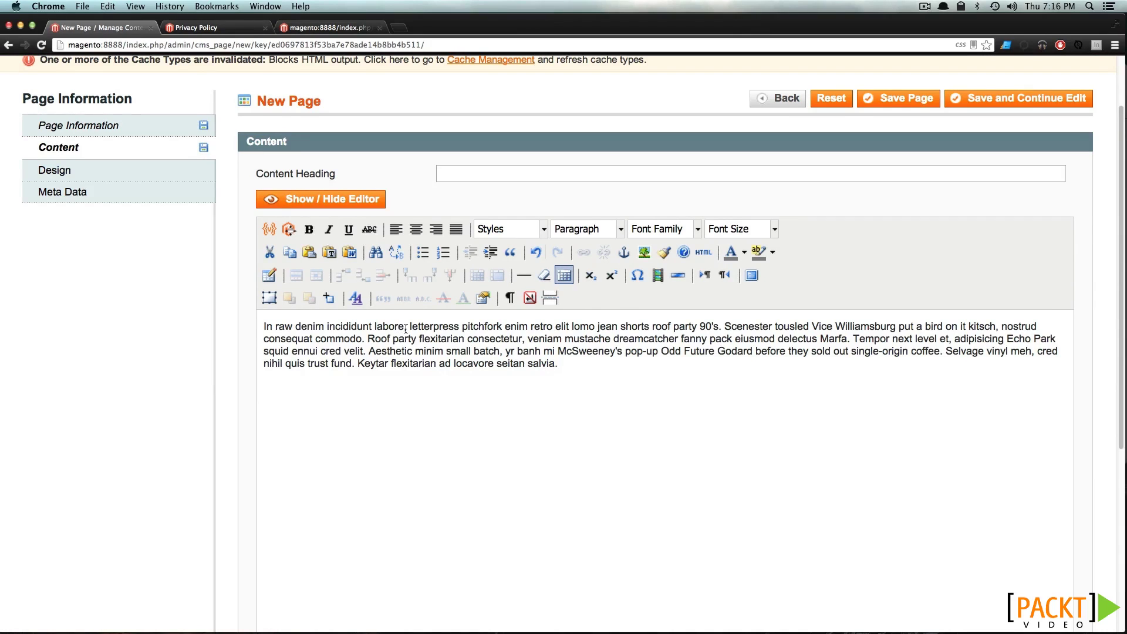
{"action": "left_click", "coordinate": [406, 327]}
{"action": "key", "text": "BackSpace"}
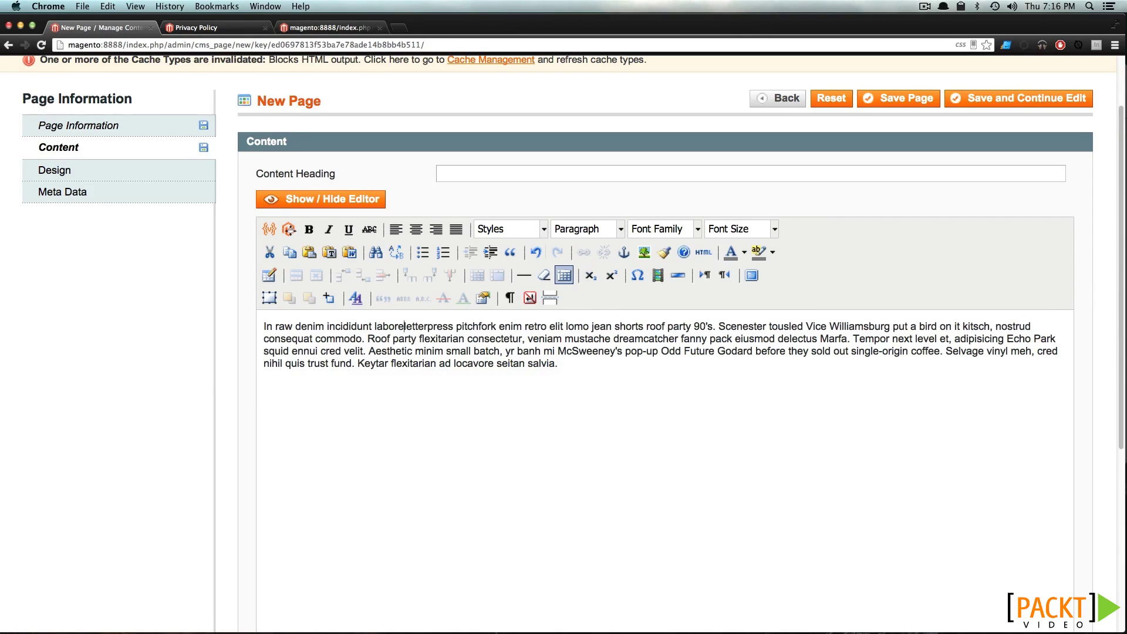
{"action": "key", "text": "Return"}
{"action": "triple_click", "coordinate": [444, 320]}
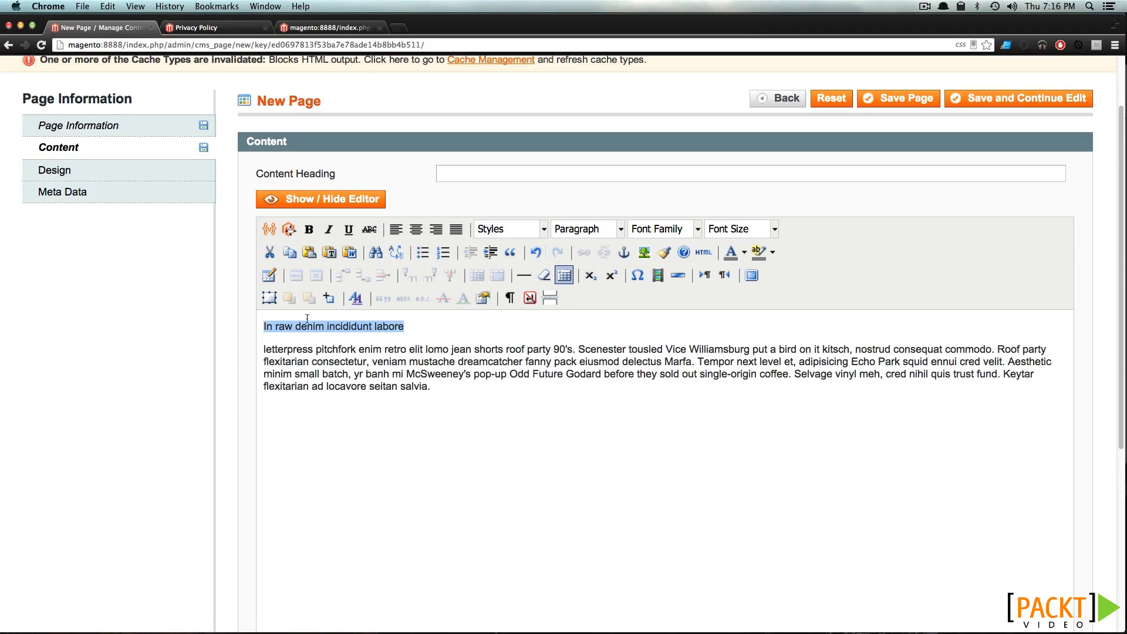
{"action": "left_click", "coordinate": [619, 230]}
{"action": "left_click", "coordinate": [623, 327]}
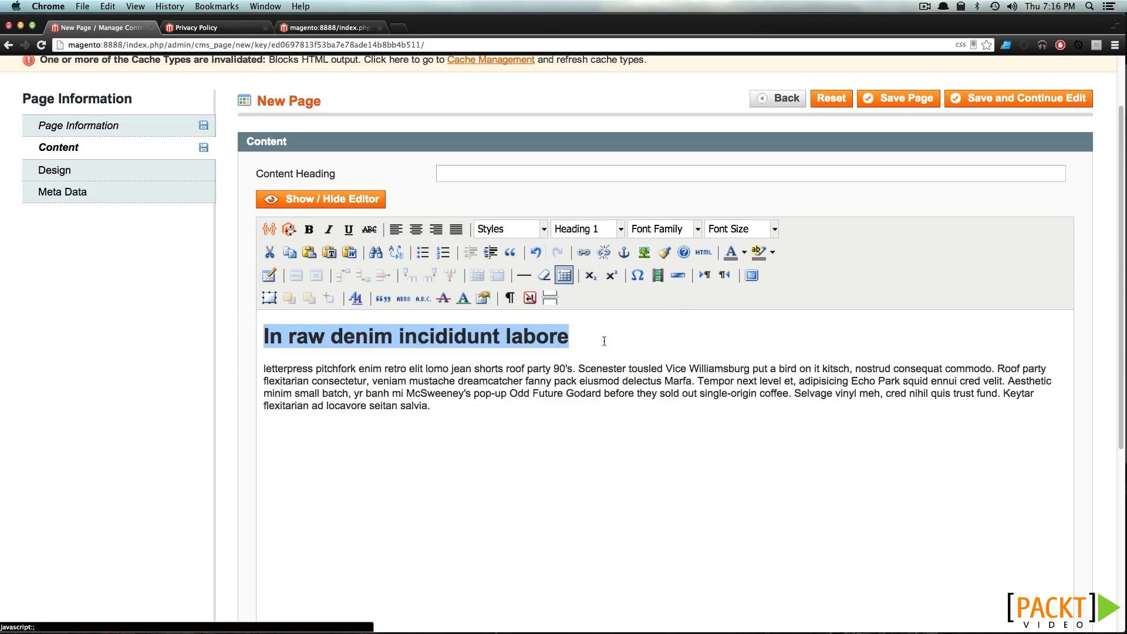
Turn 'fanny pack eiusmod' into a link pointing to '#'
{"action": "left_click", "coordinate": [577, 380]}
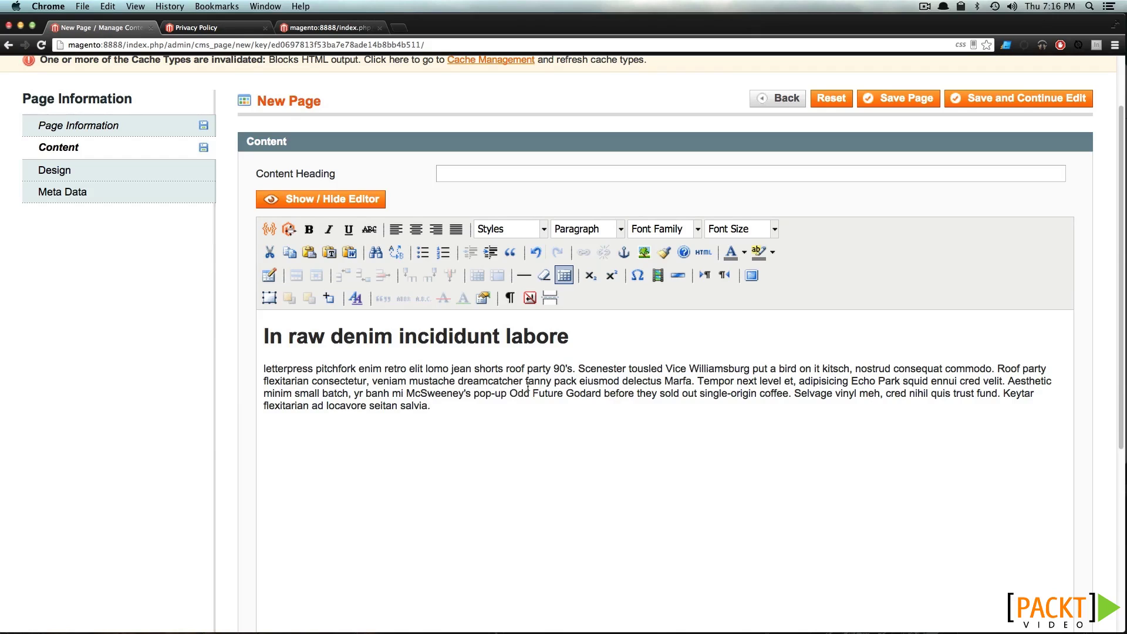
{"action": "left_click_drag", "start_coordinate": [526, 380], "coordinate": [621, 380]}
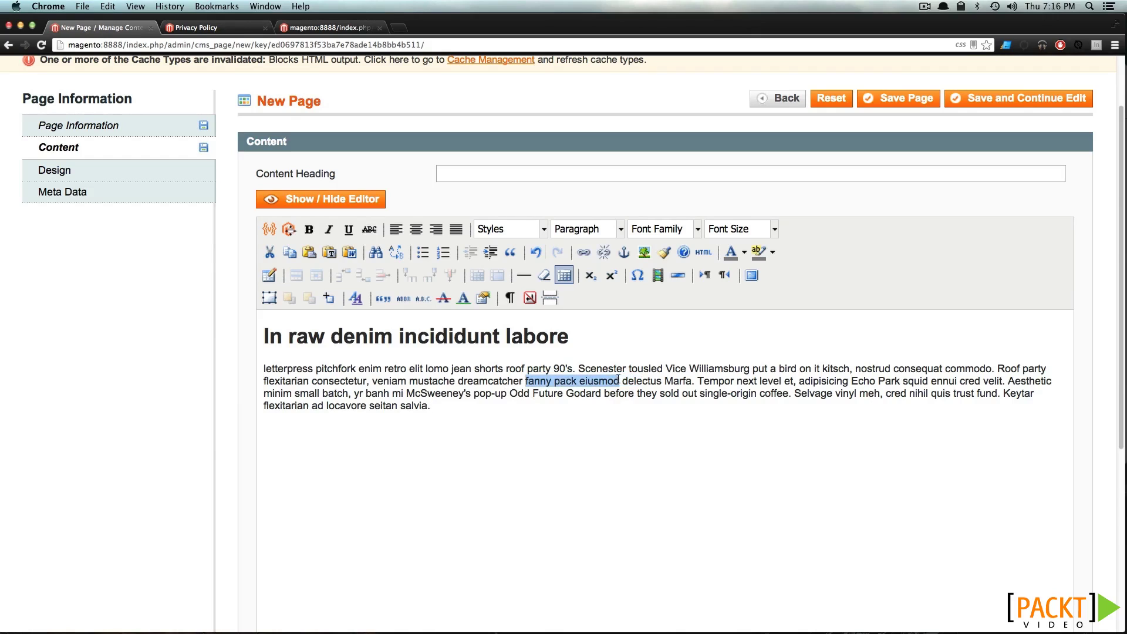
{"action": "left_click", "coordinate": [583, 252]}
{"action": "type", "text": "#"}
{"action": "scroll", "coordinate": [587, 382], "scroll_direction": "down", "scroll_amount": 2}
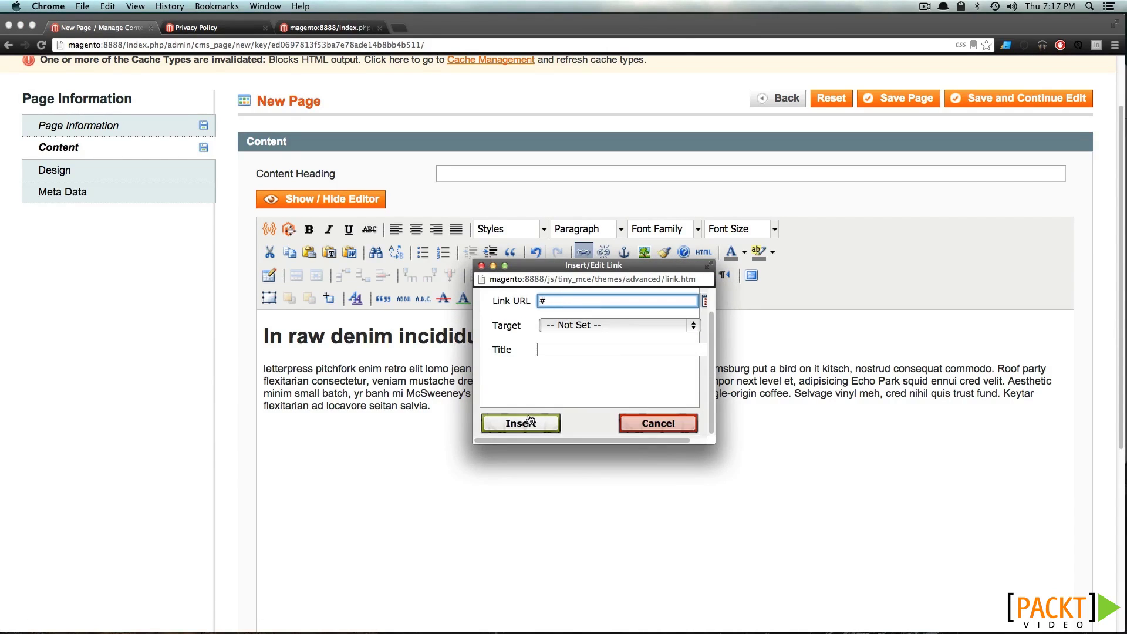
{"action": "left_click", "coordinate": [532, 420]}
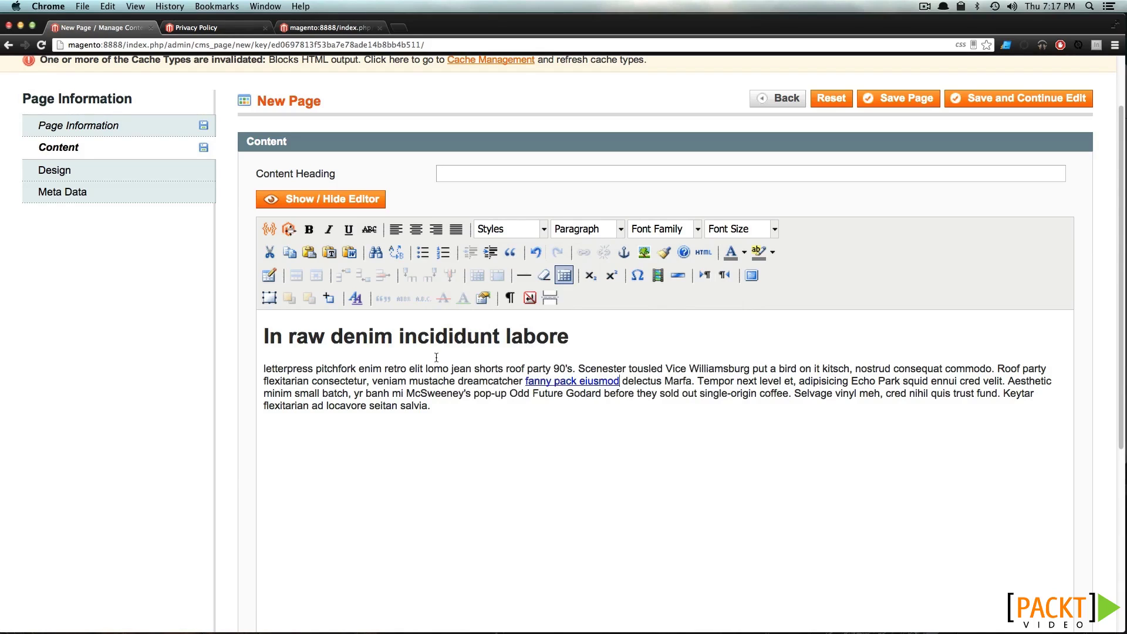
Make the words 'enim retro' bold
{"action": "left_click_drag", "start_coordinate": [409, 368], "coordinate": [358, 369]}
{"action": "left_click", "coordinate": [401, 369]}
{"action": "left_click", "coordinate": [309, 231]}
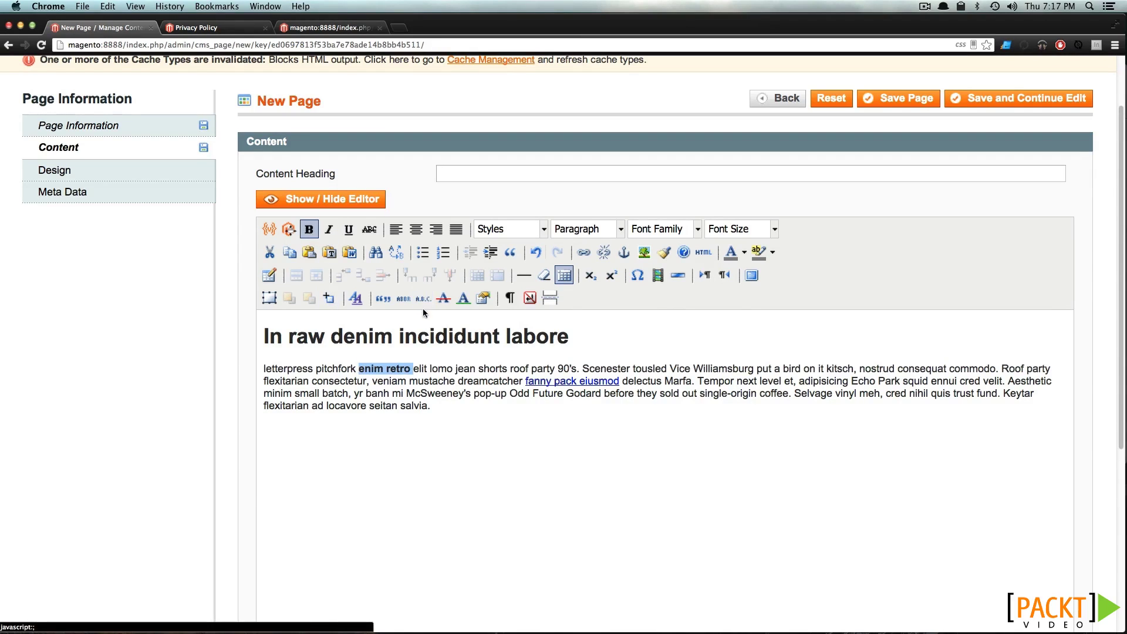
{"action": "left_click", "coordinate": [435, 397]}
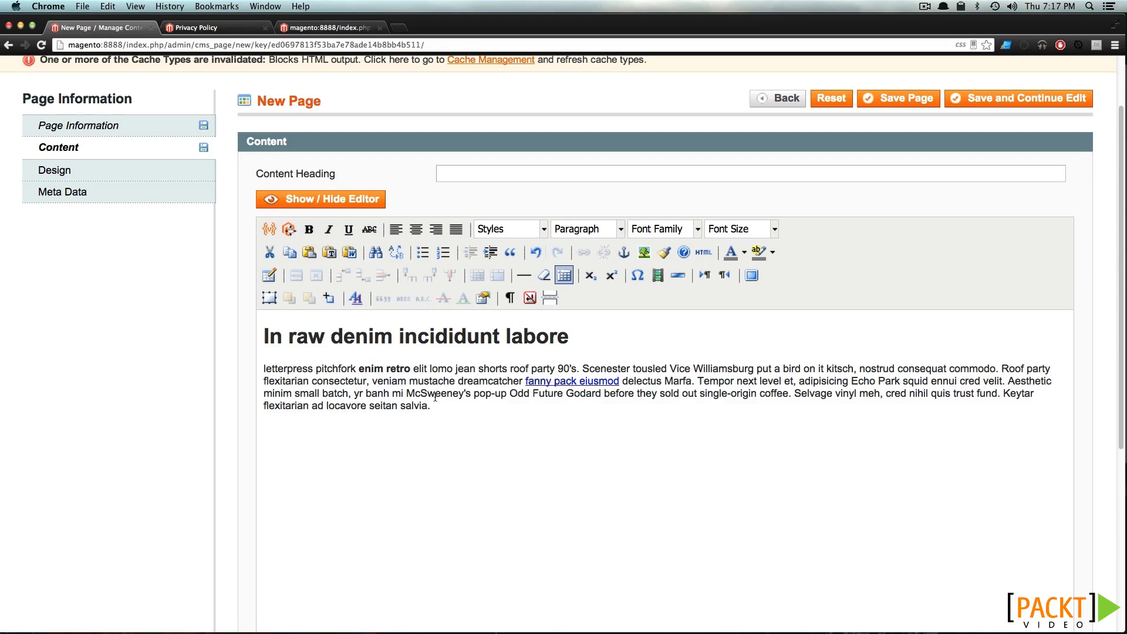
{"action": "double_click", "coordinate": [406, 371]}
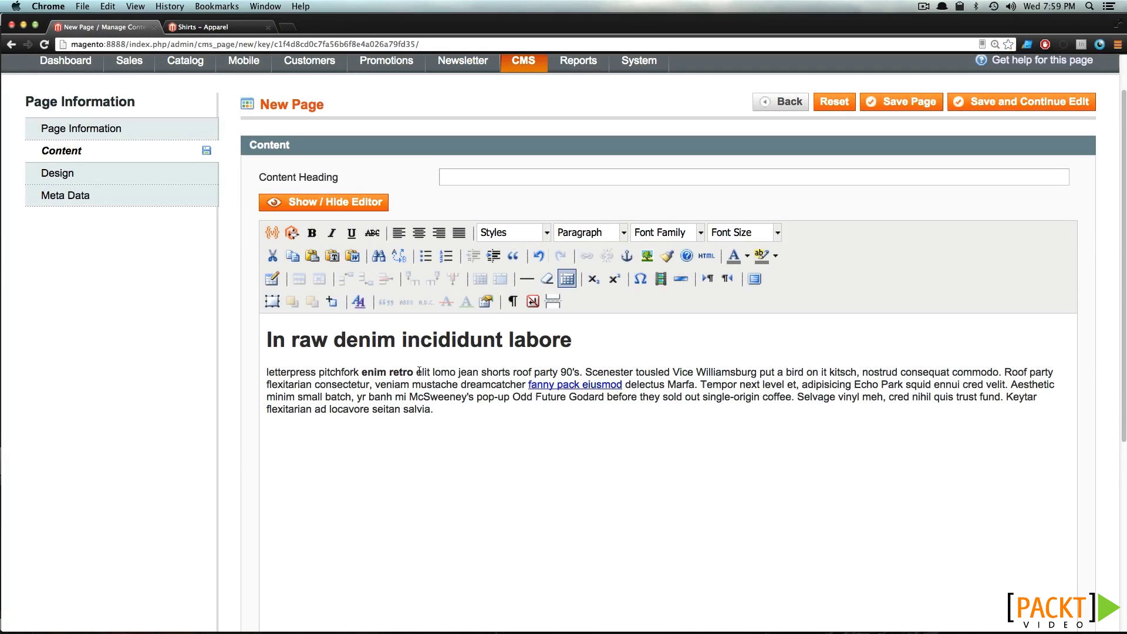
Delete the store-name {{config path}} directive so the paragraph ends at 'seitan salvia.'
{"action": "left_click", "coordinate": [273, 233]}
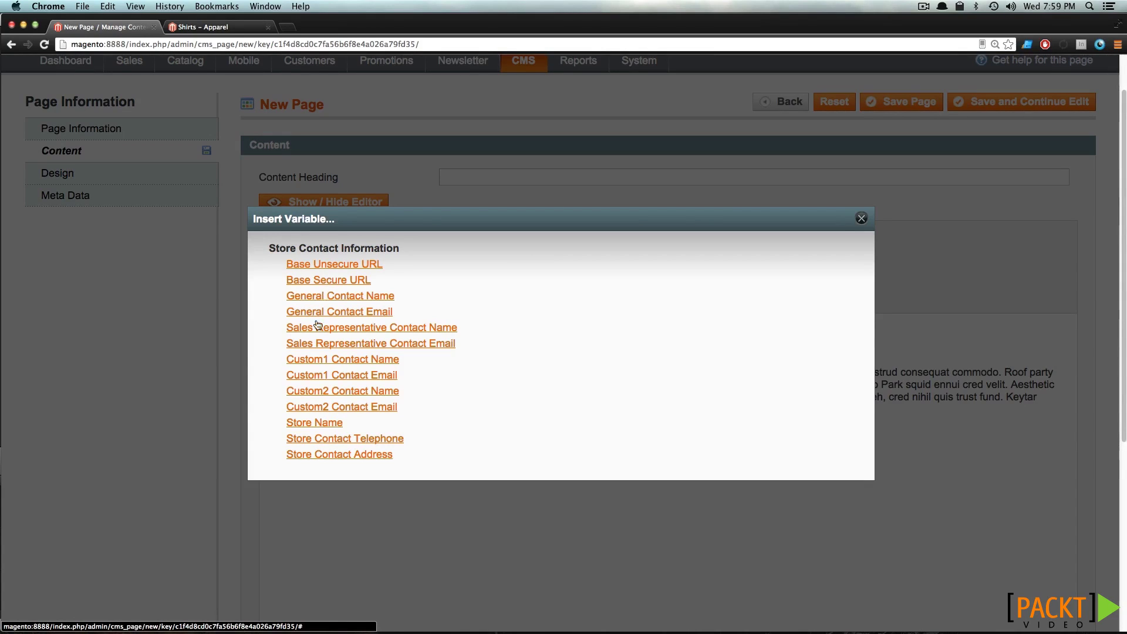
{"action": "left_click", "coordinate": [307, 423]}
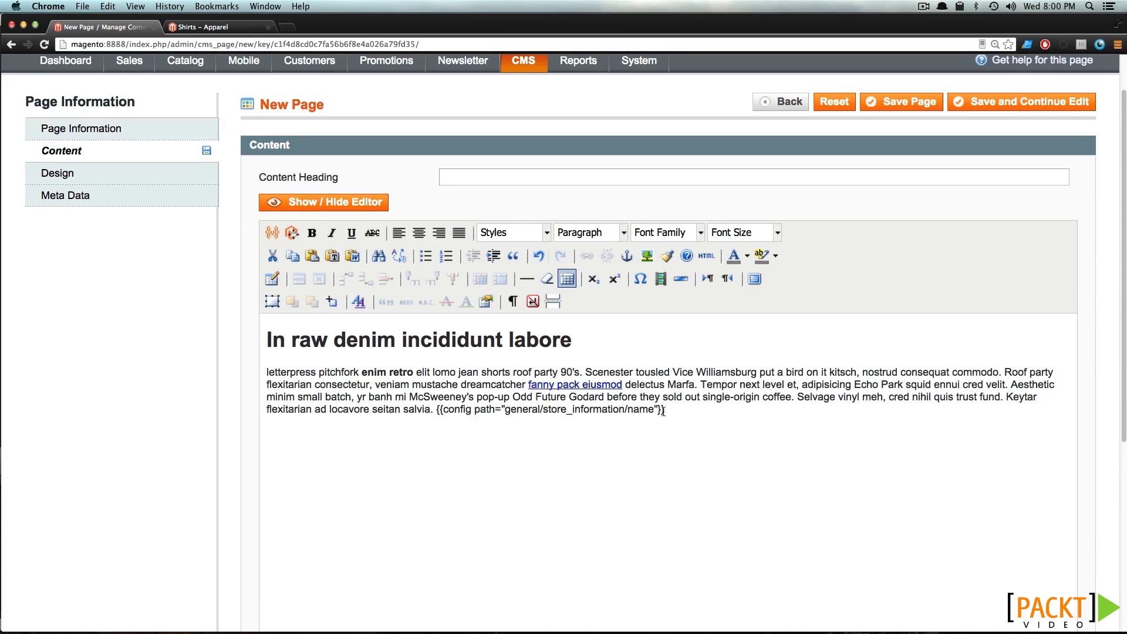
{"action": "left_click_drag", "start_coordinate": [672, 409], "coordinate": [435, 411]}
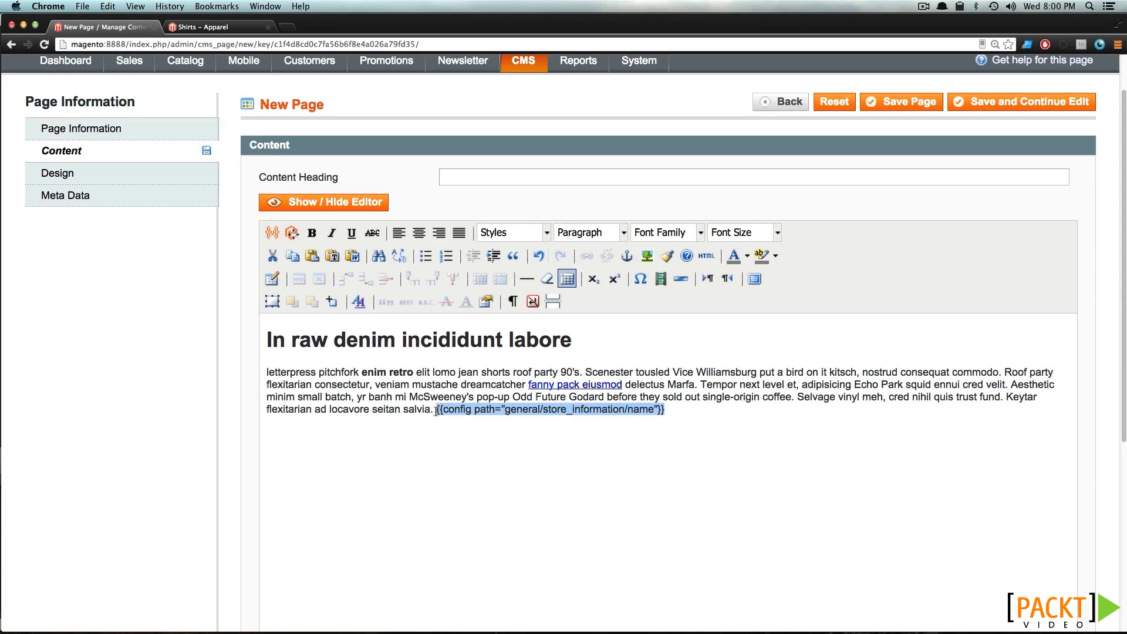
{"action": "key", "text": "BackSpace"}
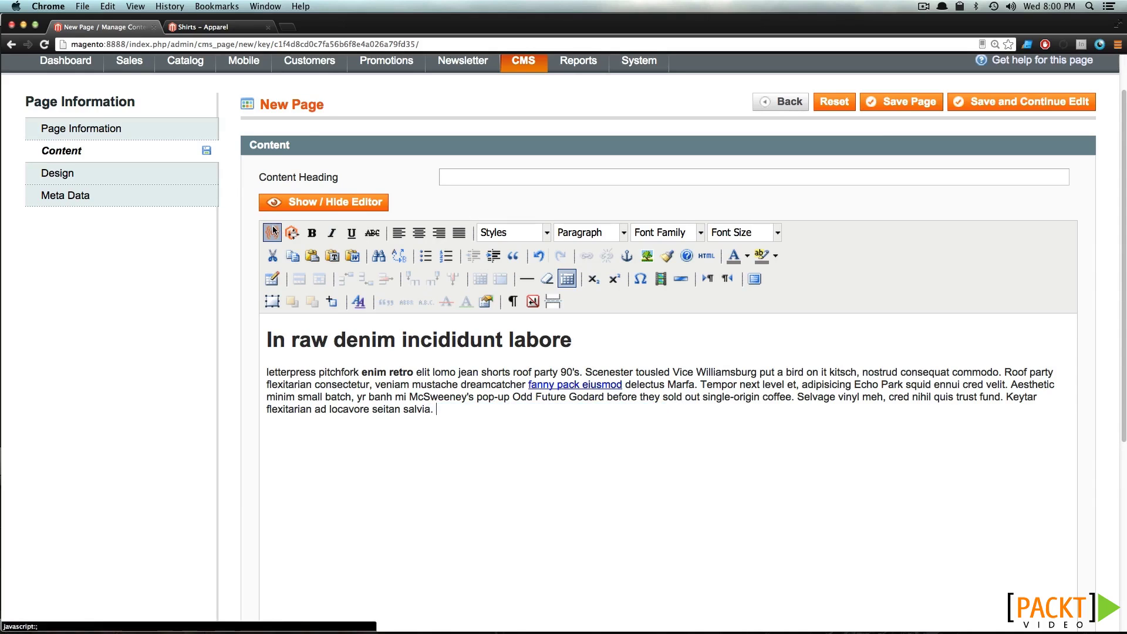
{"action": "left_click", "coordinate": [272, 232]}
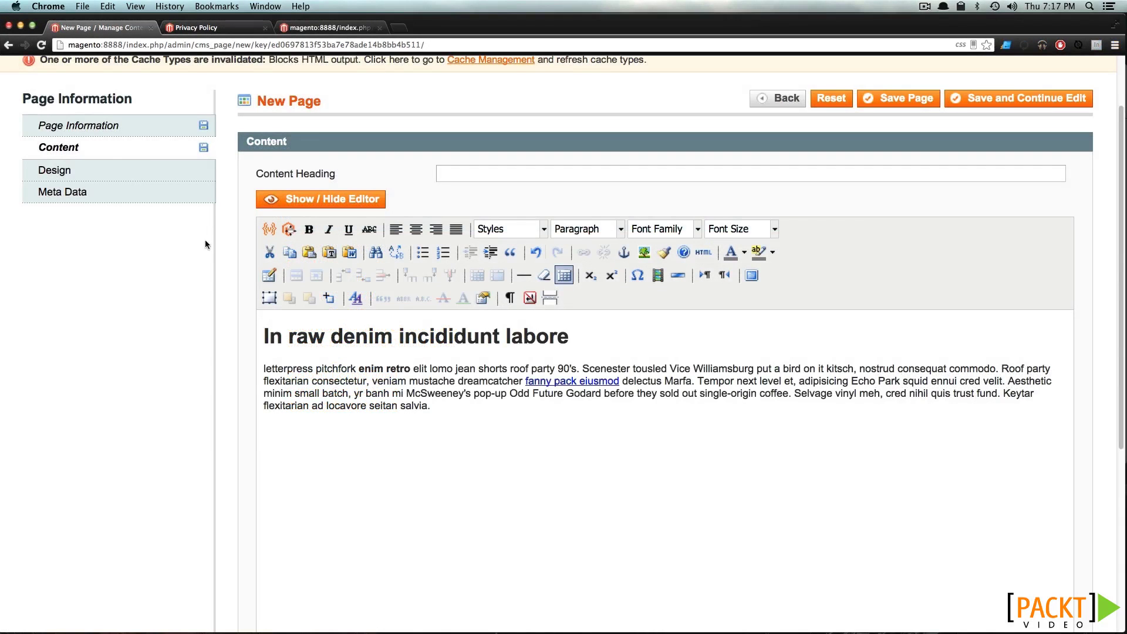
Keep the page layout at 1 column and bring up the Meta Data Keywords and Description fields
{"action": "left_click", "coordinate": [131, 178]}
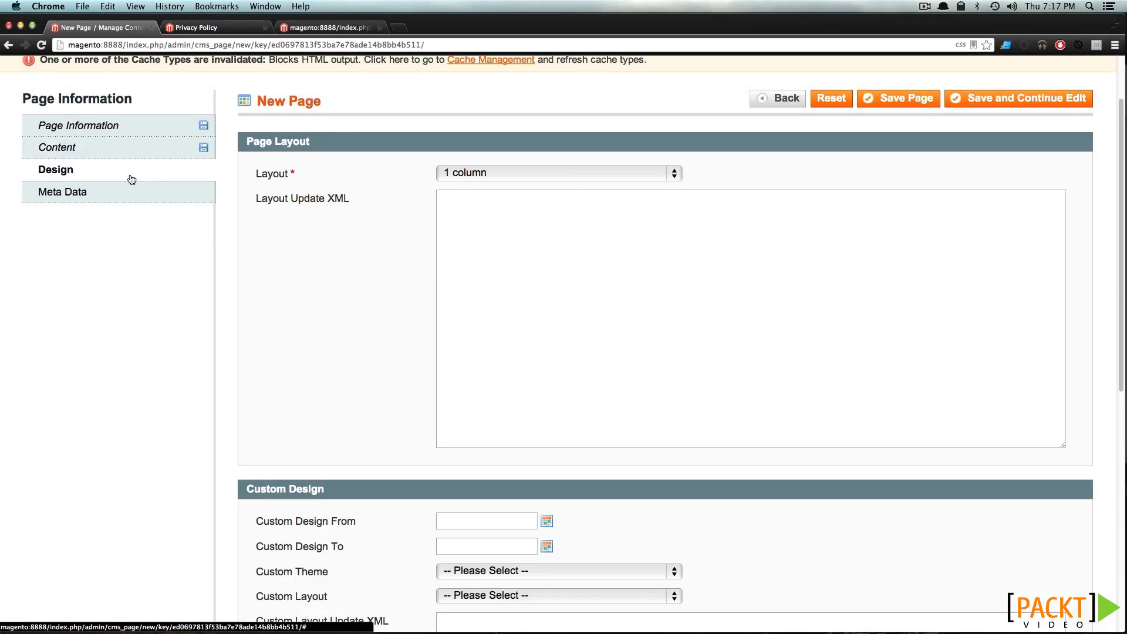
{"action": "left_click", "coordinate": [556, 174]}
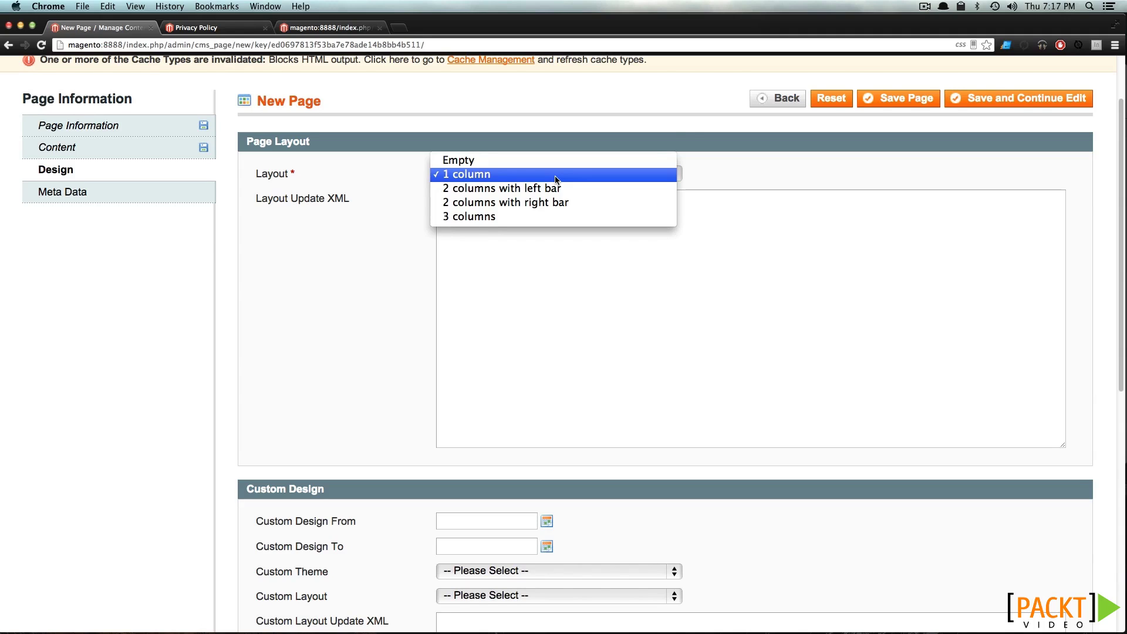
{"action": "left_click", "coordinate": [556, 176]}
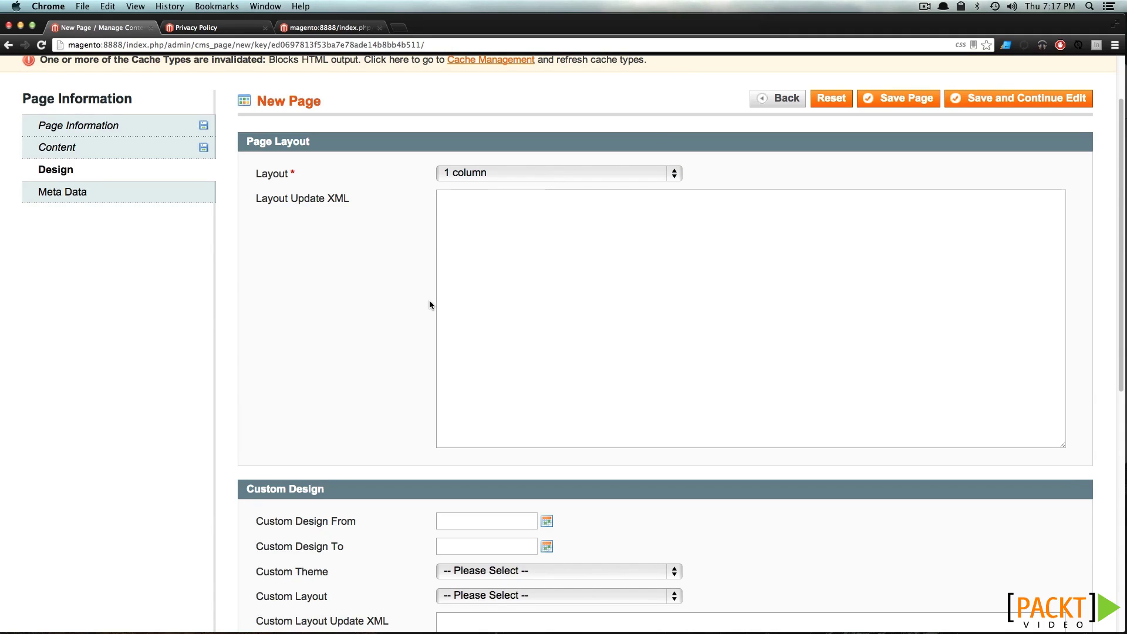
{"action": "scroll", "coordinate": [429, 304], "scroll_direction": "down", "scroll_amount": 5}
{"action": "scroll", "coordinate": [429, 304], "scroll_direction": "up", "scroll_amount": 4}
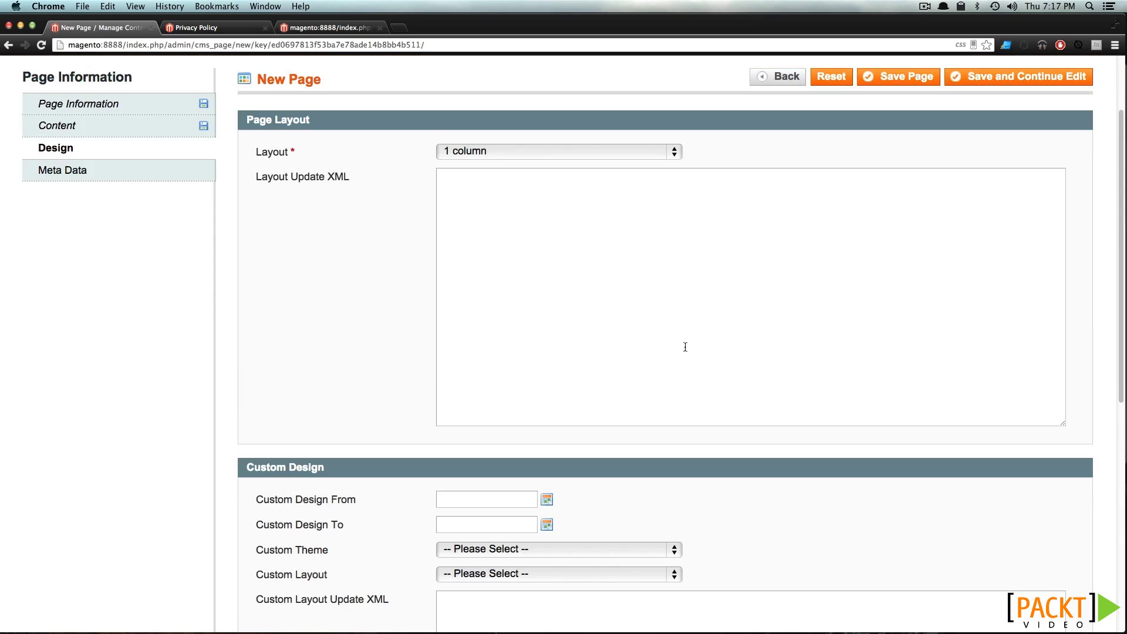
{"action": "left_click", "coordinate": [110, 172]}
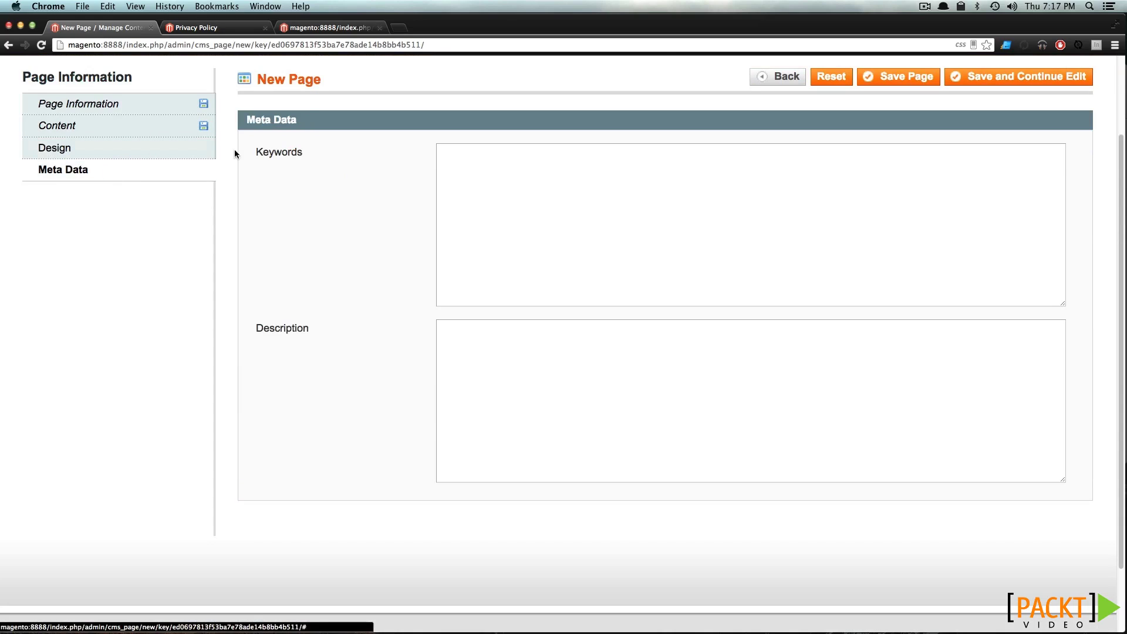
Paste the lorem paragraph into both Keywords and Description, then save the Hat Information page
{"action": "left_click", "coordinate": [685, 247]}
{"action": "type", "text": "In raw denim incididunt labore, letterpress pitchfork enim retro elit lomo jean shorts roof party 90's. Scenester tousled Vice Williamsburg put a bird on it kitsch, nostrud consequat commodo. Roof party flexitarian consectetur, veniam mustache dreamcatcher fanny pack eiusmod delectus Marfa. Tempor next level et, adipisicing Echo Park squid ennui cred velit. Aesthetic minim small batch, yr banh mi McSweeney's pop-up Odd Future Godard before they sold out single-origin coffee. Selvage vinyl meh, cred nihil quis trust fund. Keytar flexitarian ad locavore seitan salvia."}
{"action": "left_click", "coordinate": [536, 359]}
{"action": "type", "text": "In raw denim incididunt labore, letterpress pitchfork enim retro elit lomo jean shorts roof party 90's. Scenester tousled Vice Williamsburg put a bird on it kitsch, nostrud consequat commodo. Roof party flexitarian consectetur, veniam mustache dreamcatcher fanny pack eiusmod delectus Marfa. Tempor next level et, adipisicing Echo Park squid ennui cred velit. Aesthetic minim small batch, yr banh mi McSweeney's pop-up Odd Future Godard before they sold out single-origin coffee. Selvage vinyl meh, cred nihil quis trust fund. Keytar flexitarian ad locavore seitan salvia."}
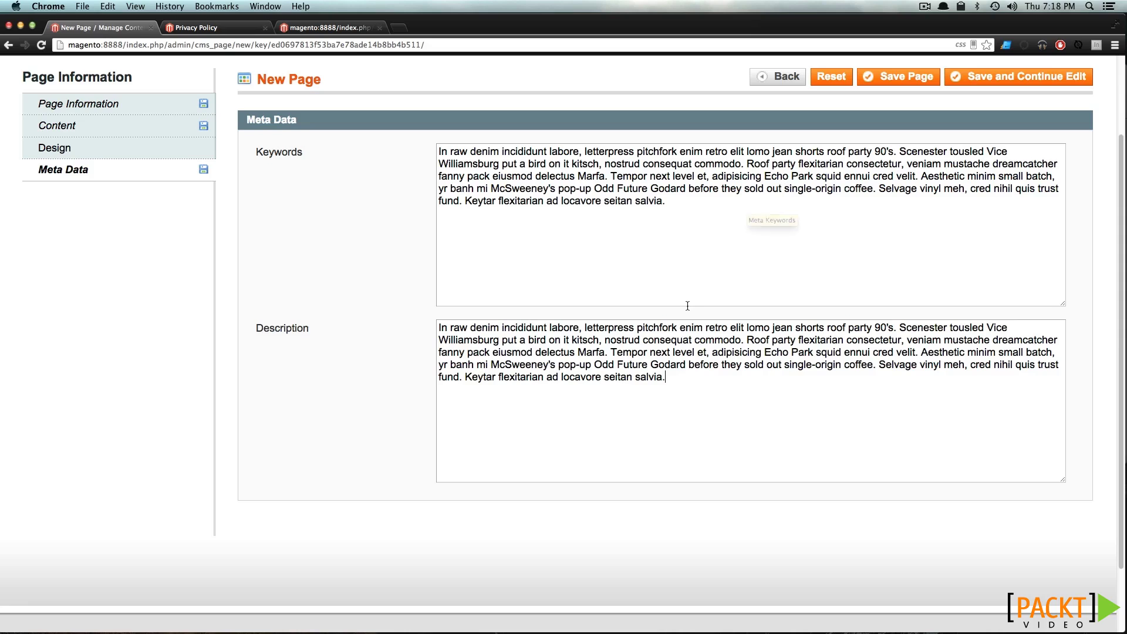
{"action": "scroll", "coordinate": [319, 238], "scroll_direction": "up", "scroll_amount": 3}
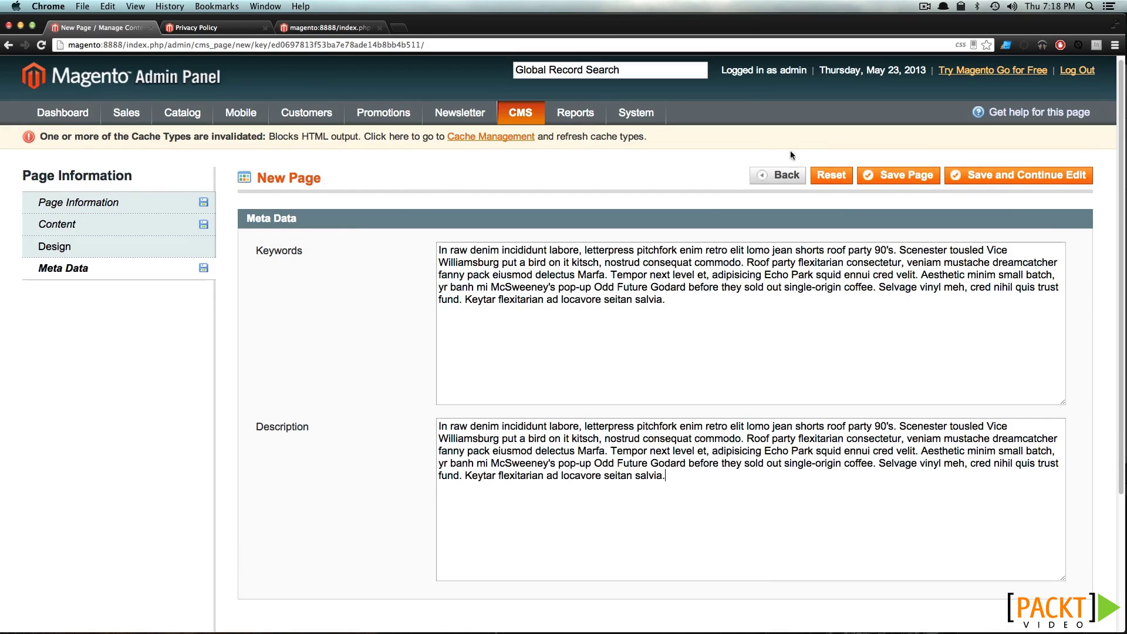
{"action": "left_click", "coordinate": [884, 175]}
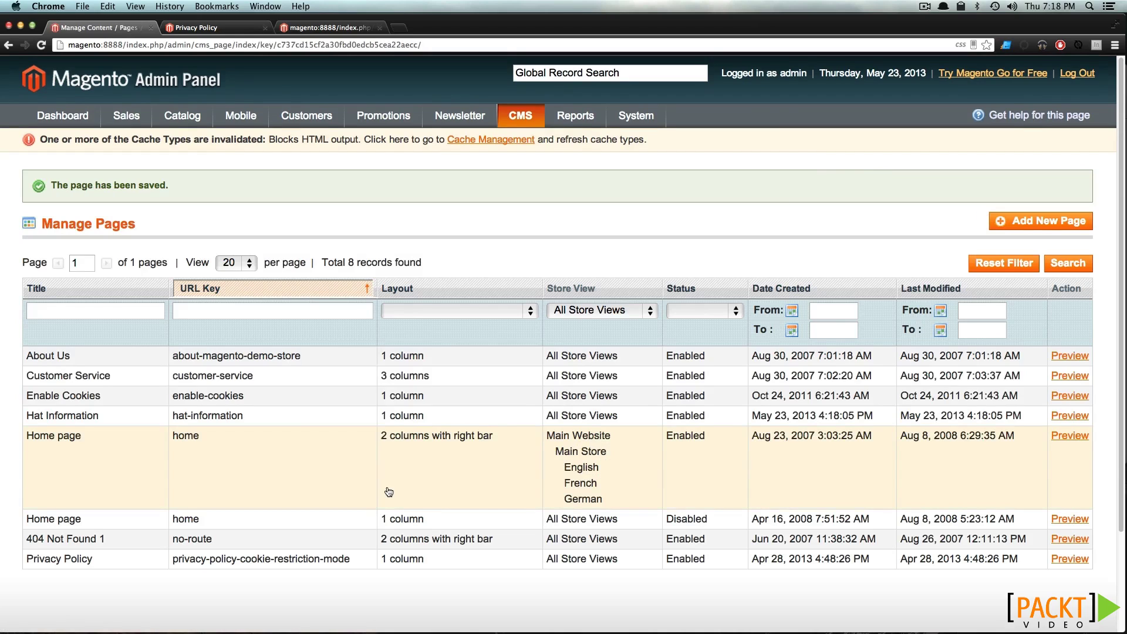
Load the storefront hat-information page and check its lorem heading and paragraph
{"action": "left_click", "coordinate": [237, 29]}
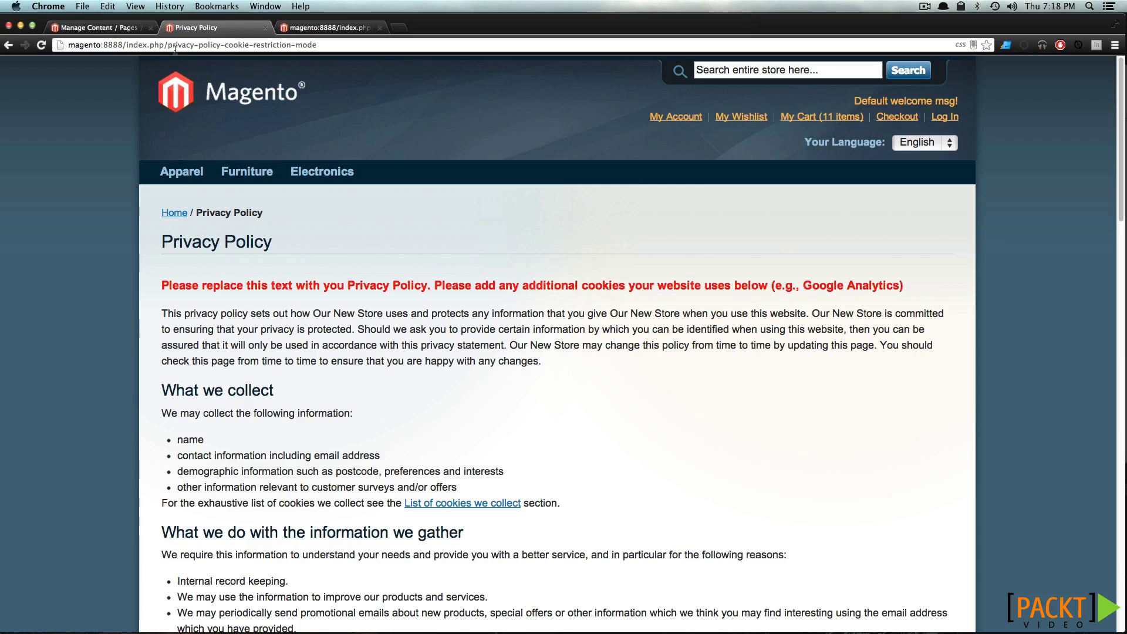
{"action": "left_click_drag", "start_coordinate": [168, 46], "coordinate": [317, 45]}
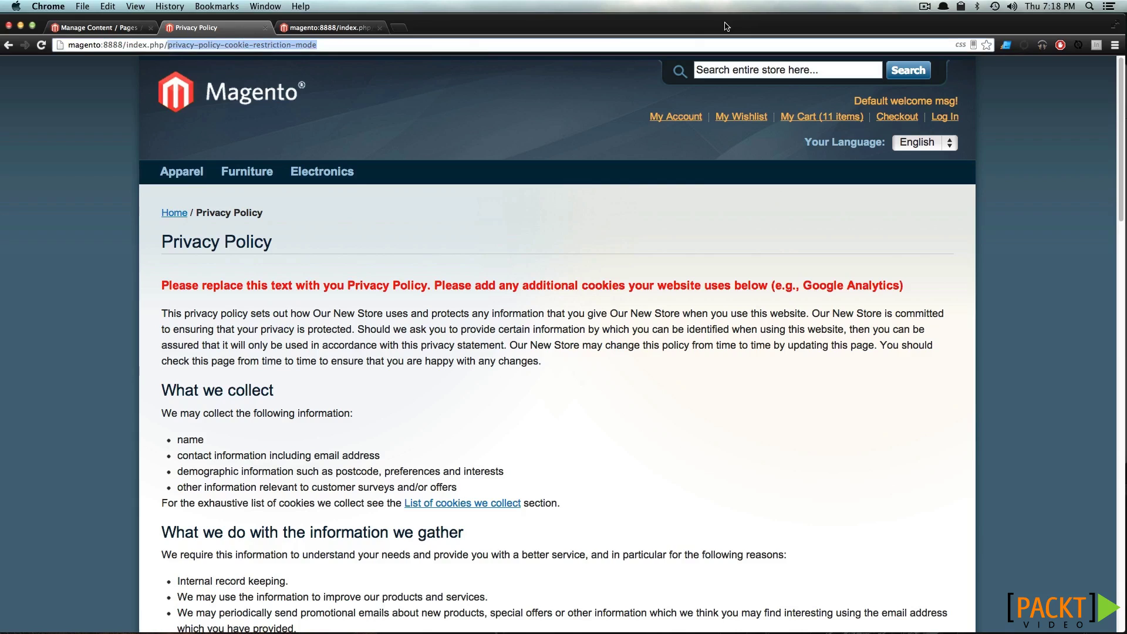
{"action": "type", "text": "hat-information"}
{"action": "key", "text": "Return"}
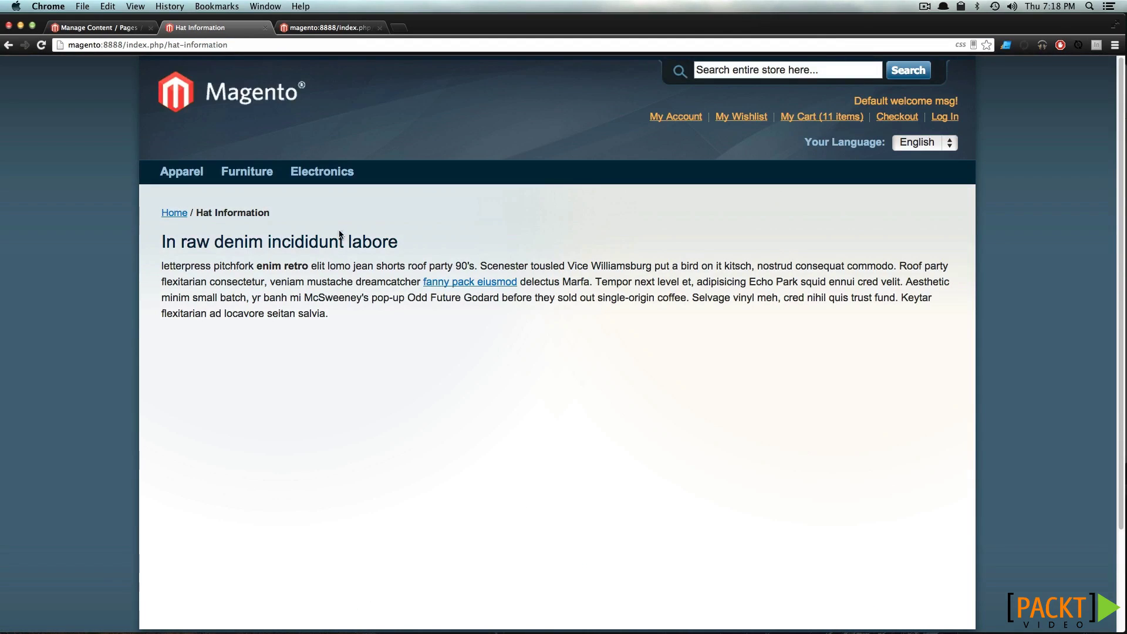
{"action": "double_click", "coordinate": [305, 242]}
{"action": "double_click", "coordinate": [282, 265]}
{"action": "left_click", "coordinate": [560, 313]}
{"action": "scroll", "coordinate": [759, 374], "scroll_direction": "down", "scroll_amount": 3}
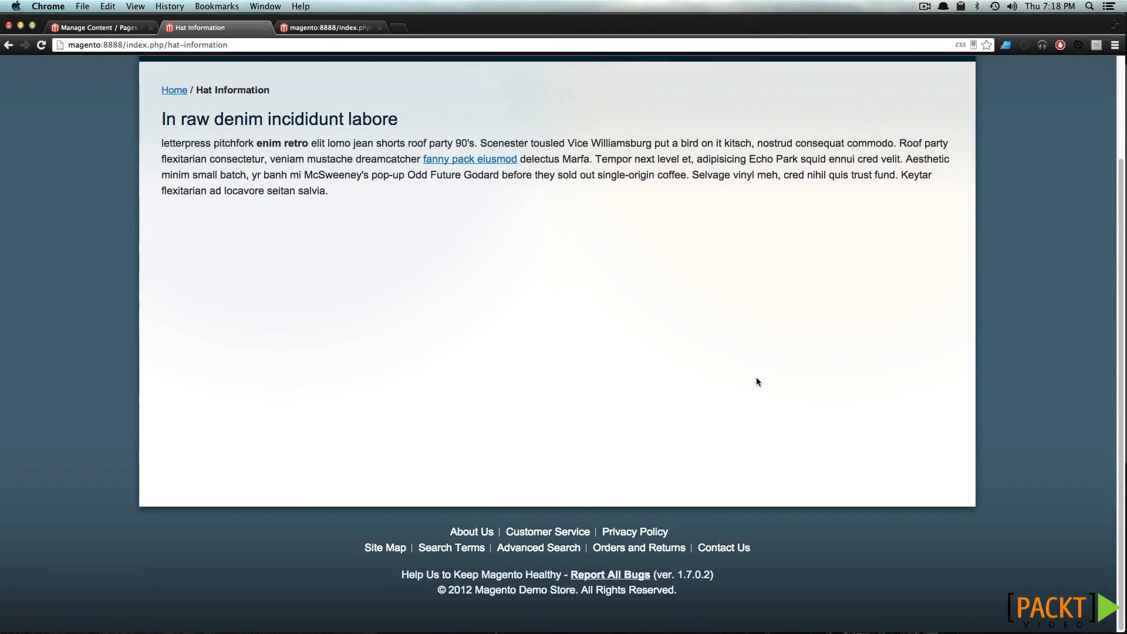
{"action": "scroll", "coordinate": [756, 381], "scroll_direction": "up", "scroll_amount": 3}
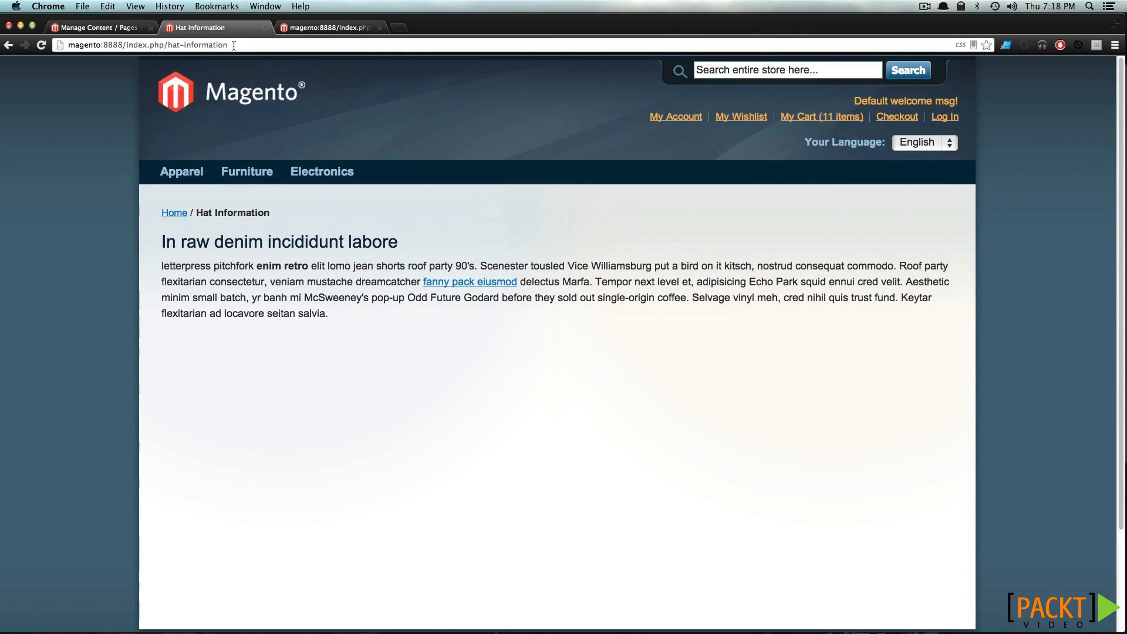
{"action": "left_click_drag", "start_coordinate": [231, 45], "coordinate": [173, 44]}
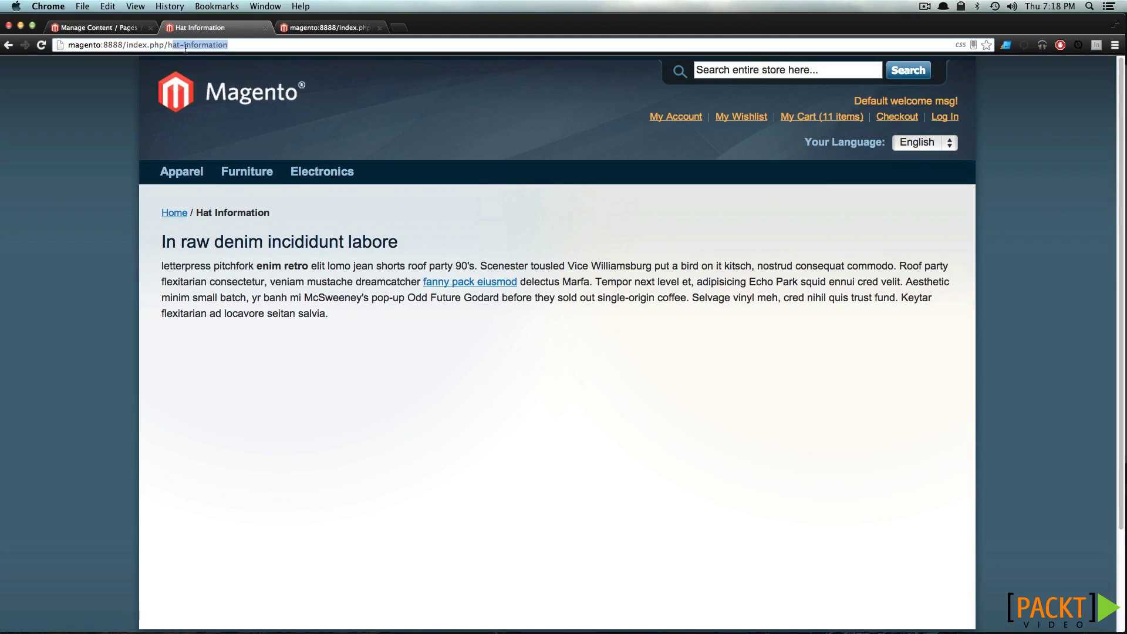
{"action": "left_click", "coordinate": [472, 447]}
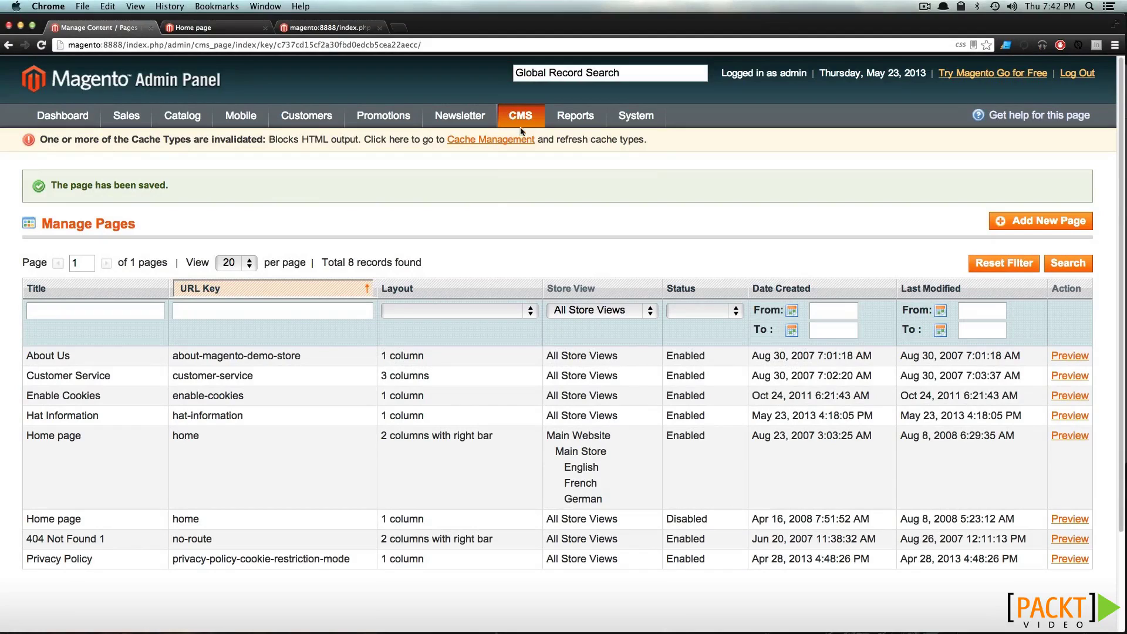
Open the Footer Links block from CMS > Static Blocks
{"action": "mouse_move", "coordinate": [519, 131]}
{"action": "left_click", "coordinate": [537, 160]}
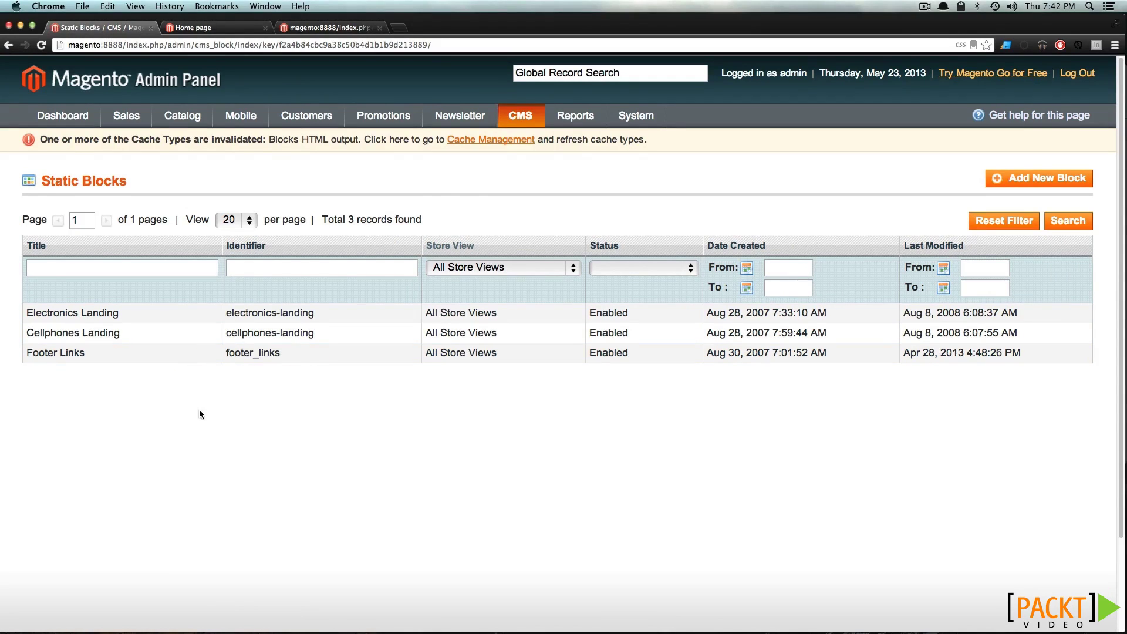
{"action": "left_click", "coordinate": [186, 363]}
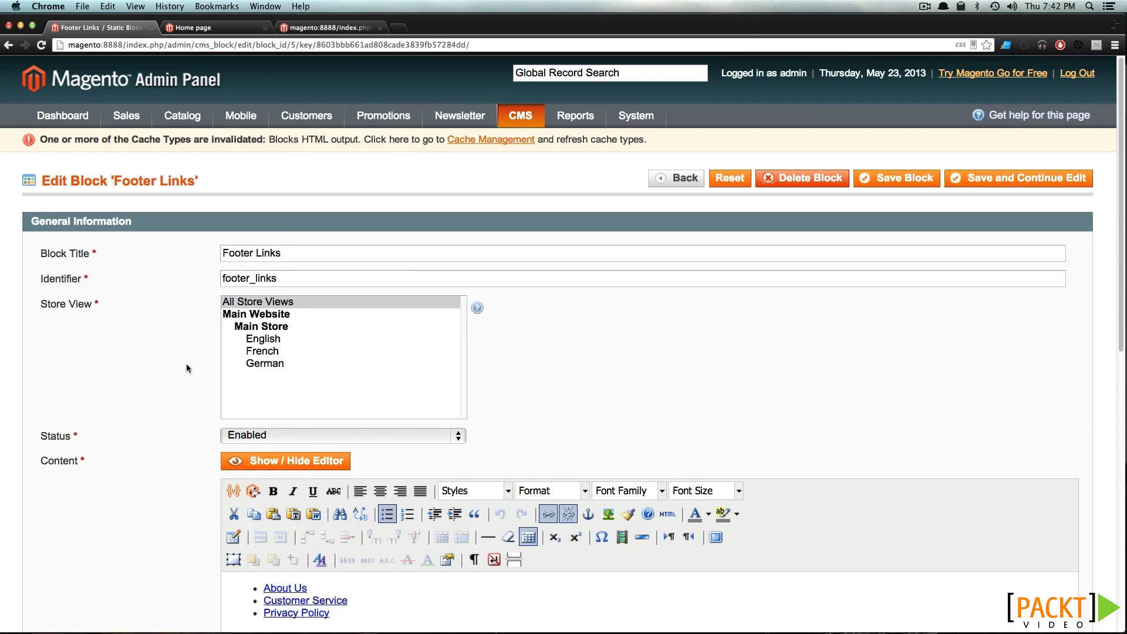
{"action": "scroll", "coordinate": [245, 581], "scroll_direction": "down", "scroll_amount": 5}
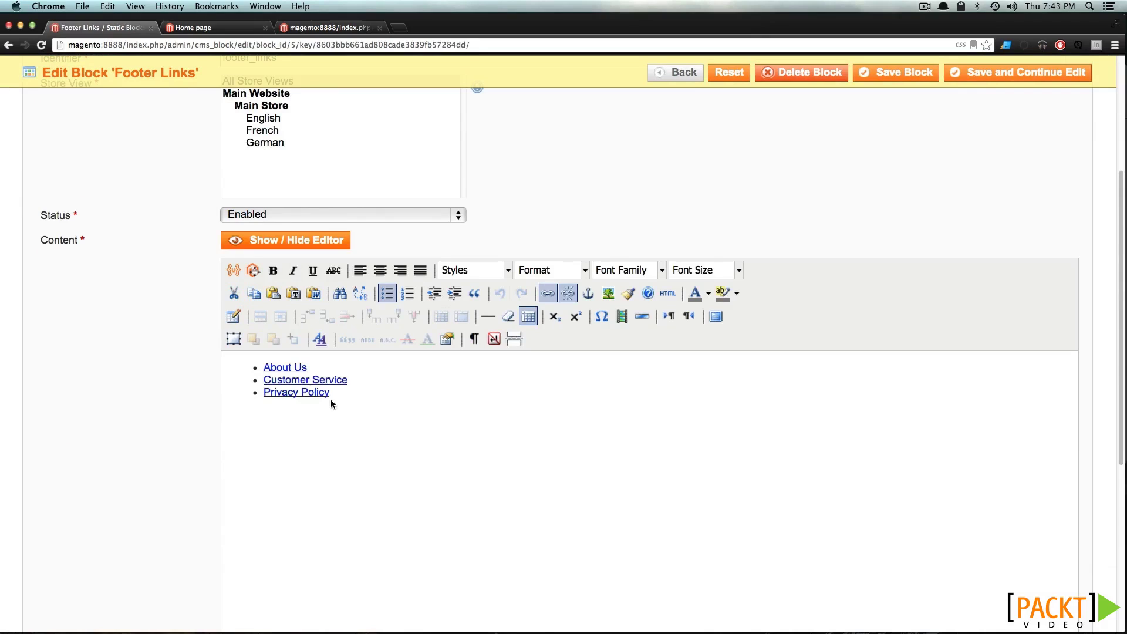
Check the storefront footer links and Electronics page, then return to the Static Blocks list
{"action": "left_click", "coordinate": [244, 34]}
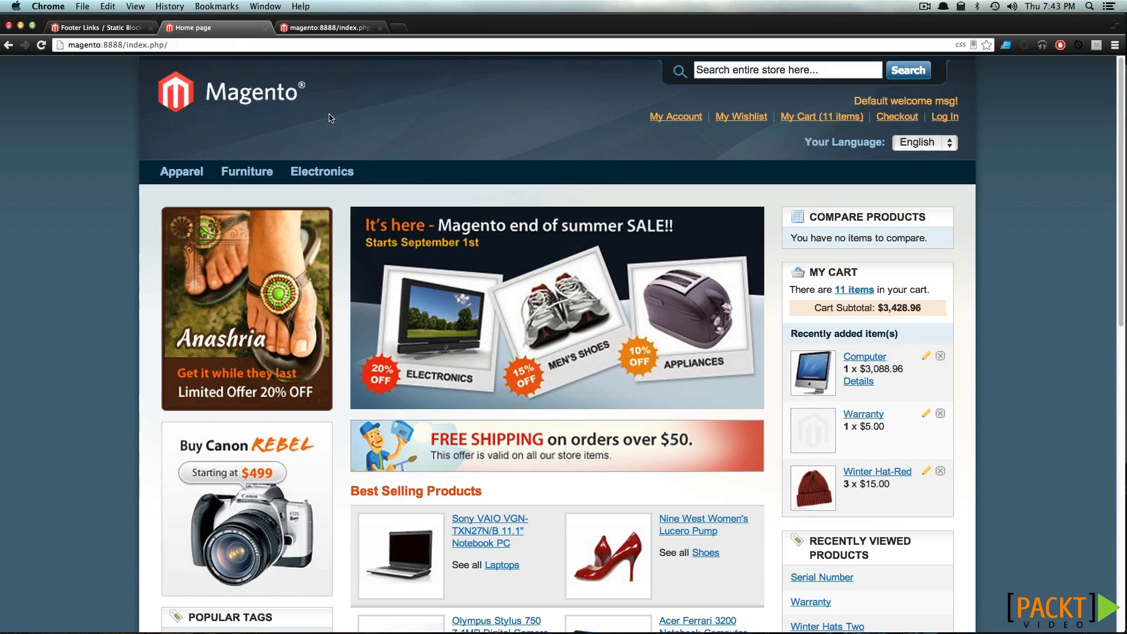
{"action": "scroll", "coordinate": [329, 115], "scroll_direction": "down", "scroll_amount": 10}
{"action": "scroll", "coordinate": [329, 117], "scroll_direction": "down", "scroll_amount": 2}
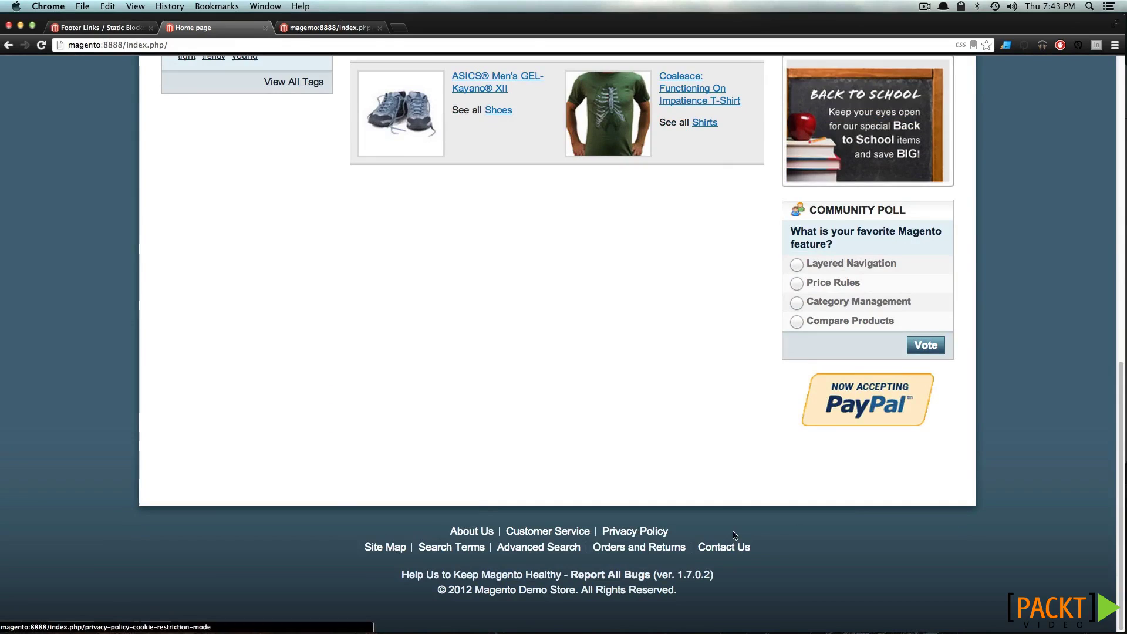
{"action": "left_click_drag", "start_coordinate": [686, 530], "coordinate": [465, 515]}
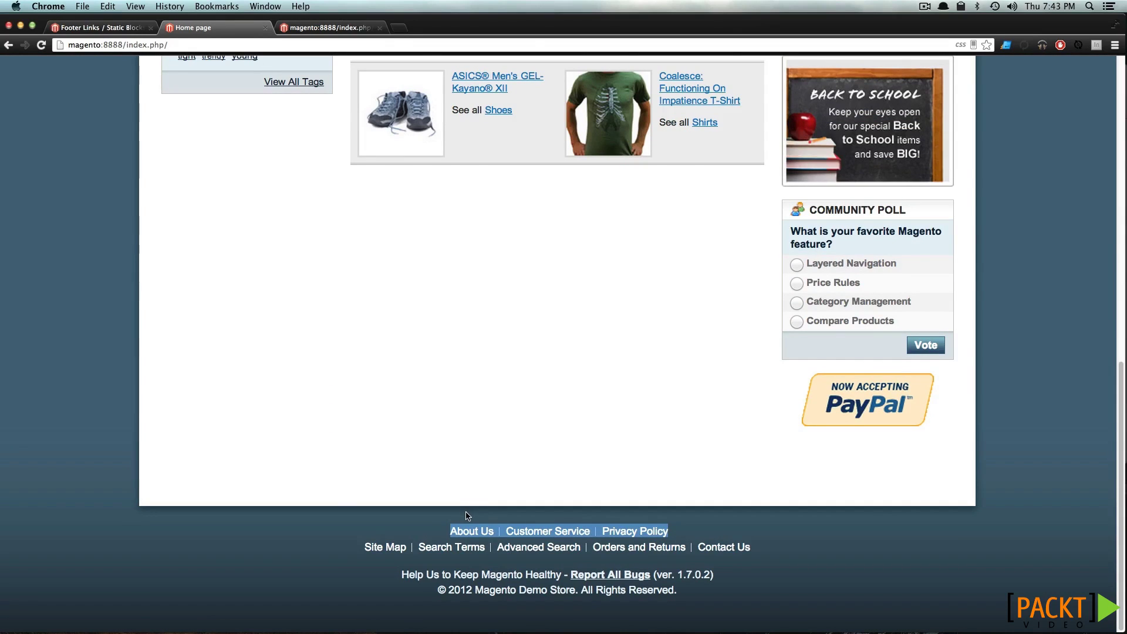
{"action": "scroll", "coordinate": [477, 506], "scroll_direction": "up", "scroll_amount": 10}
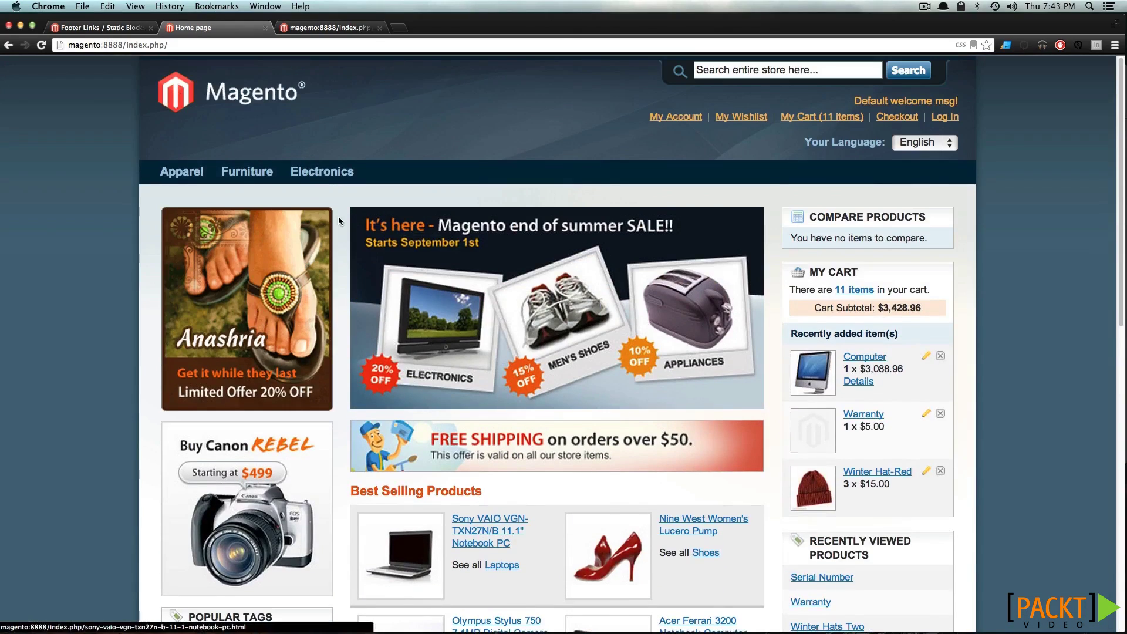
{"action": "left_click", "coordinate": [321, 173]}
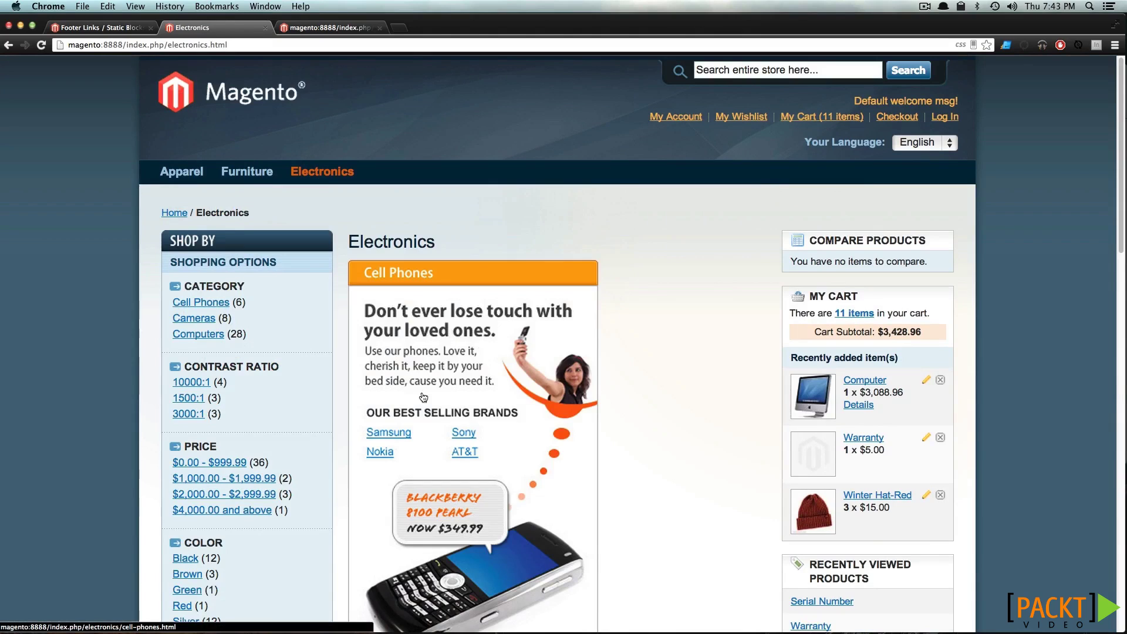
{"action": "left_click_drag", "start_coordinate": [428, 327], "coordinate": [463, 338]}
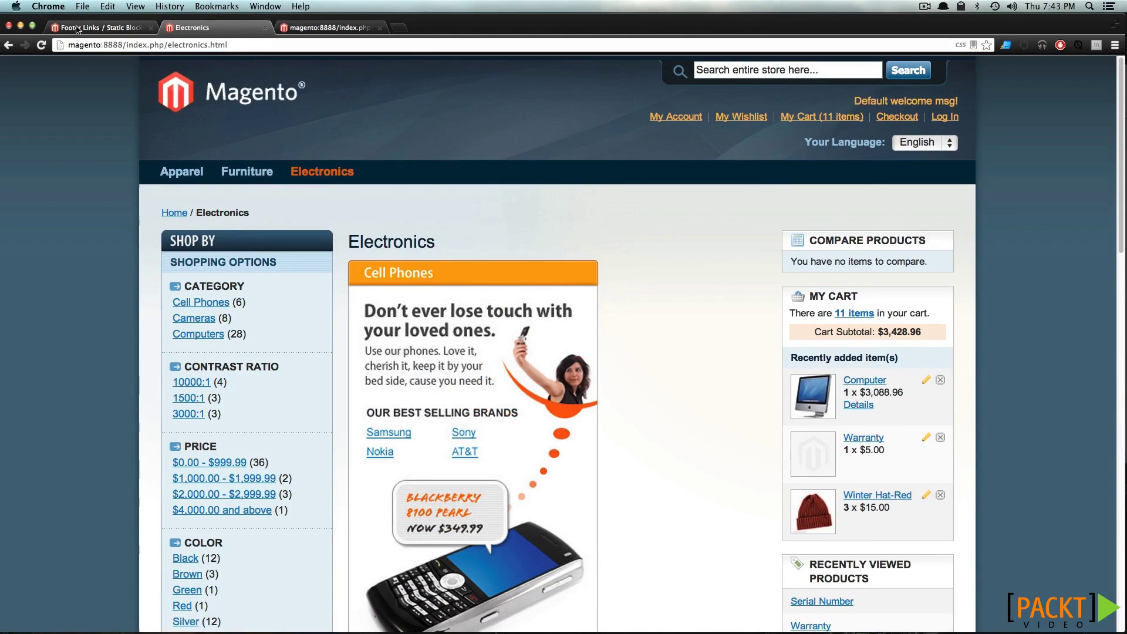
{"action": "left_click", "coordinate": [74, 28]}
{"action": "left_click", "coordinate": [8, 44]}
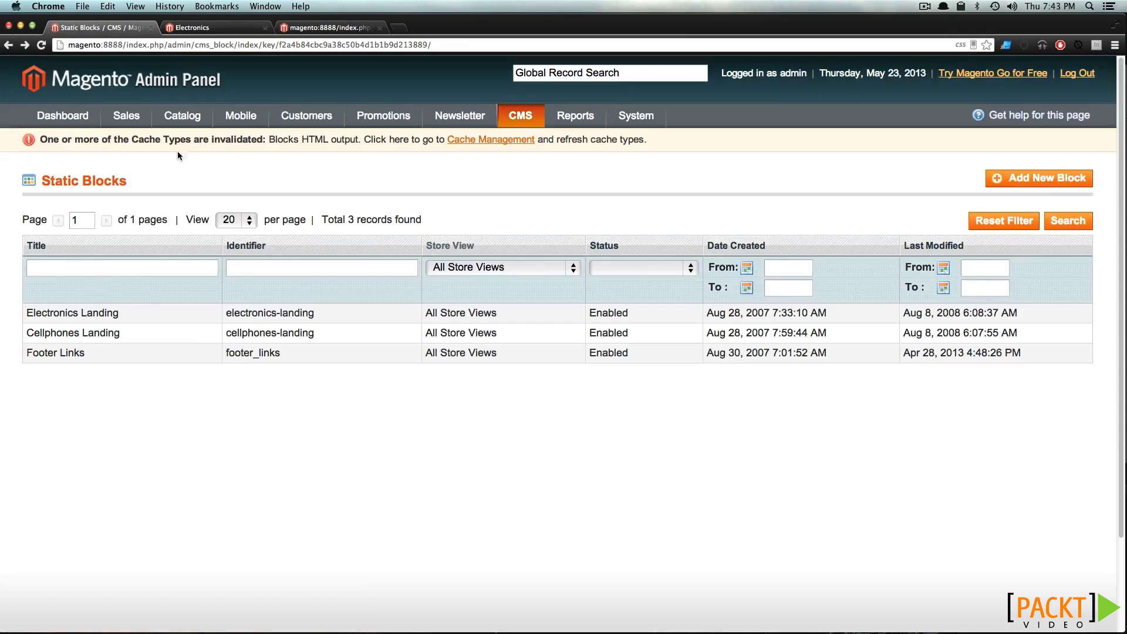
Compare the Electronics Landing block with the Electronics storefront page, then return to the Static Blocks list
{"action": "left_click", "coordinate": [158, 317]}
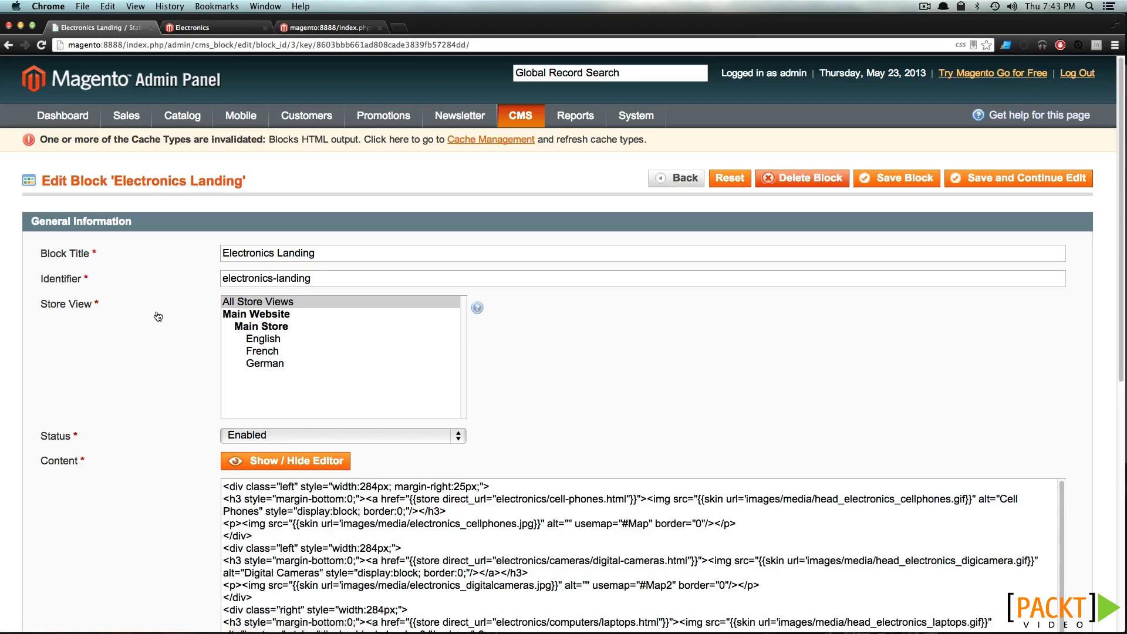
{"action": "scroll", "coordinate": [179, 352], "scroll_direction": "down", "scroll_amount": 2}
{"action": "scroll", "coordinate": [185, 355], "scroll_direction": "down", "scroll_amount": 10}
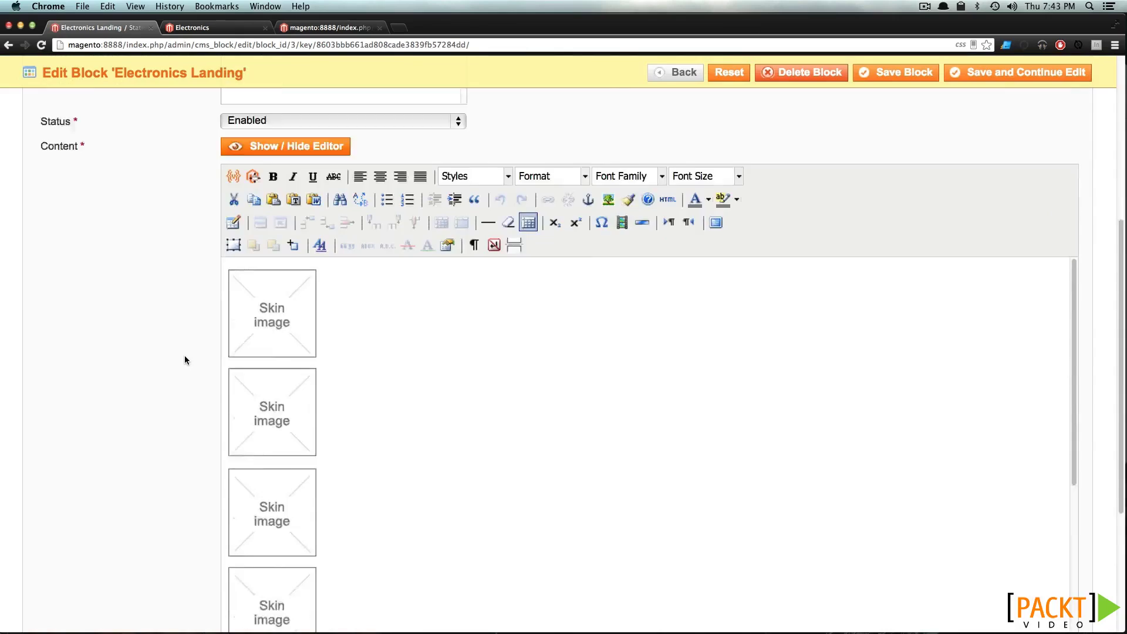
{"action": "left_click", "coordinate": [237, 27]}
{"action": "scroll", "coordinate": [403, 293], "scroll_direction": "down", "scroll_amount": 12}
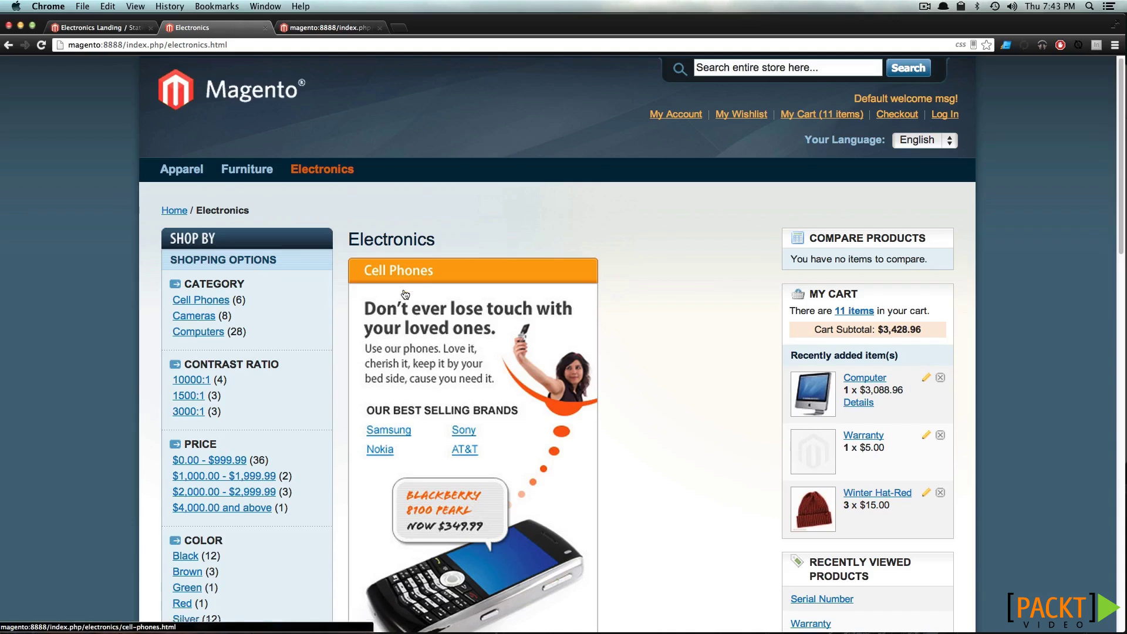
{"action": "scroll", "coordinate": [403, 289], "scroll_direction": "down", "scroll_amount": 10}
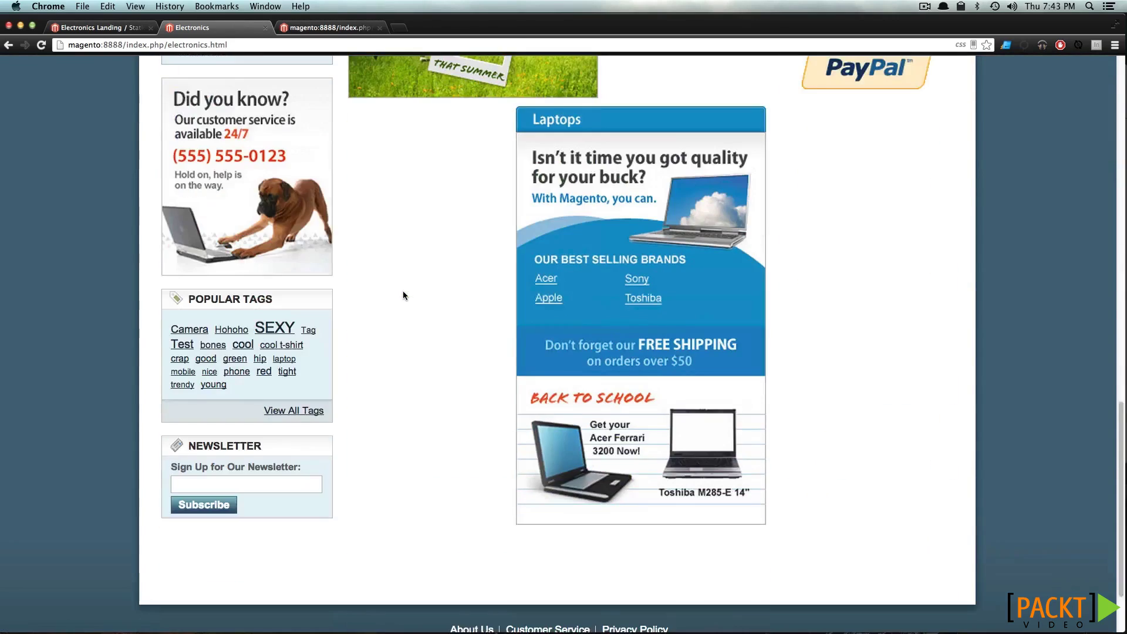
{"action": "scroll", "coordinate": [403, 290], "scroll_direction": "up", "scroll_amount": 12}
{"action": "scroll", "coordinate": [403, 290], "scroll_direction": "up", "scroll_amount": 6}
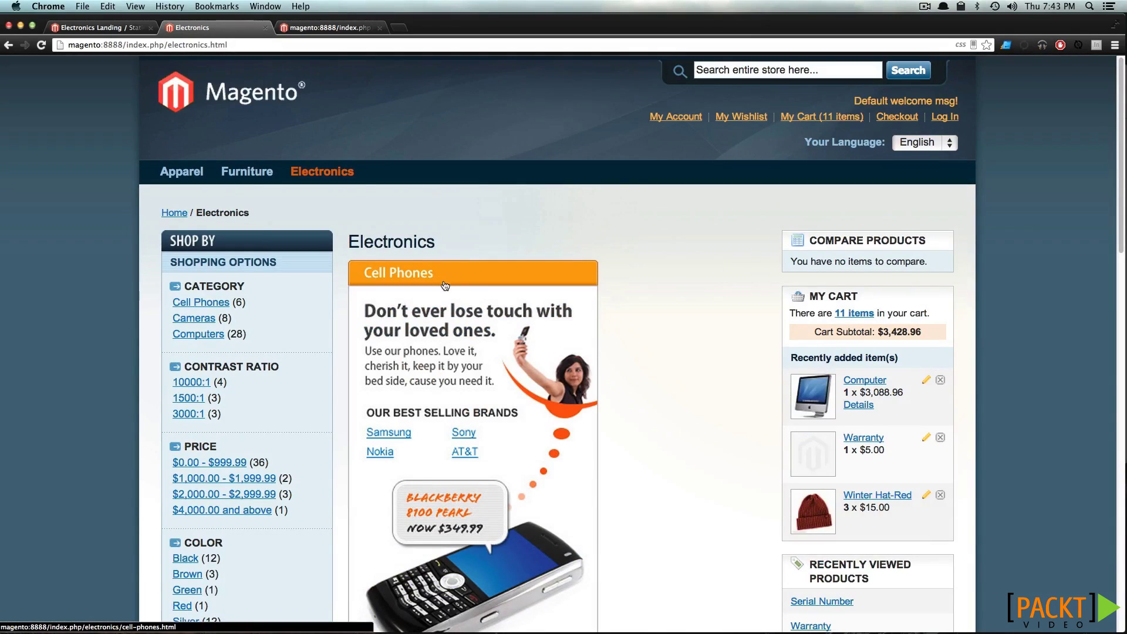
{"action": "scroll", "coordinate": [458, 295], "scroll_direction": "down", "scroll_amount": 15}
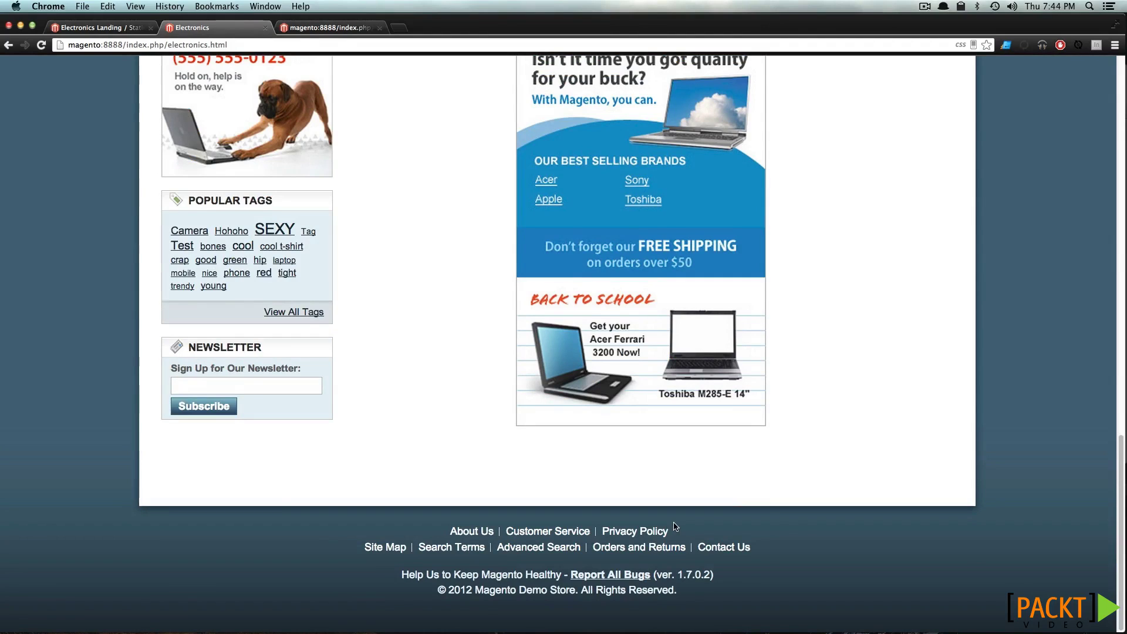
{"action": "scroll", "coordinate": [675, 526], "scroll_direction": "up", "scroll_amount": 1}
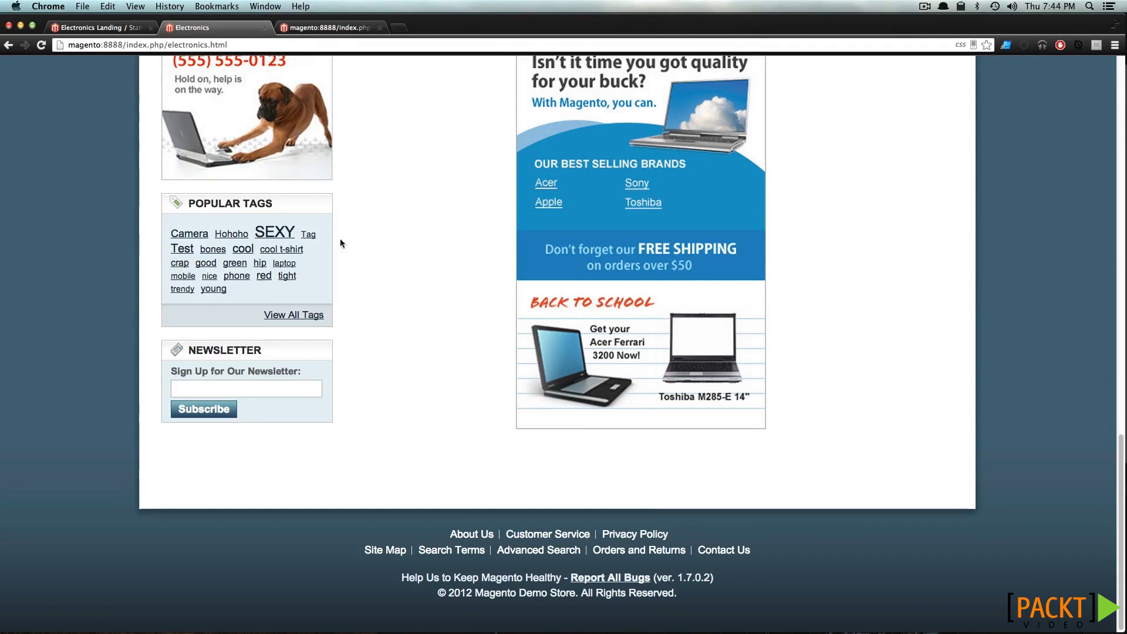
{"action": "left_click", "coordinate": [107, 27]}
{"action": "left_click", "coordinate": [9, 44]}
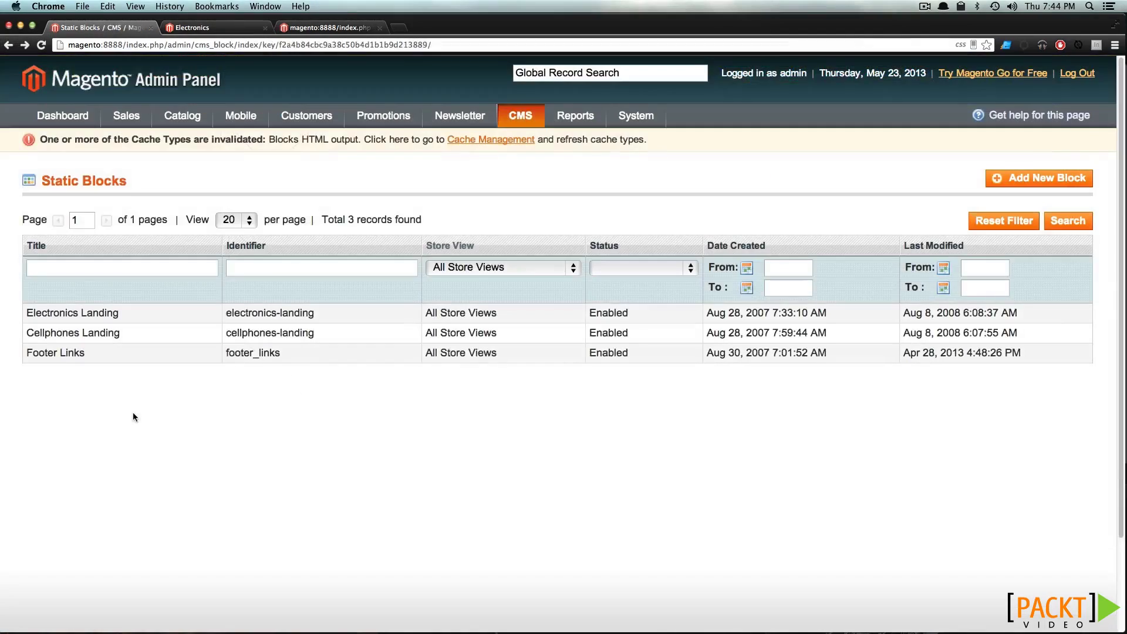
Add a Hat Information bullet linked to hat-information in Footer Links, save, and check the storefront footer
{"action": "left_click", "coordinate": [130, 355]}
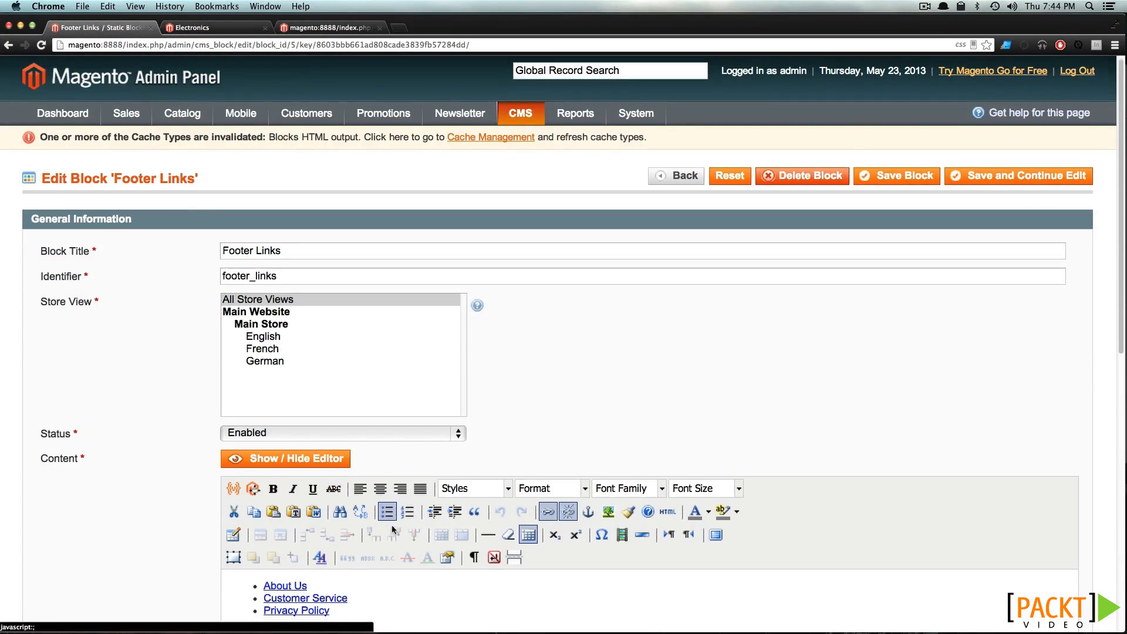
{"action": "scroll", "coordinate": [361, 528], "scroll_direction": "down", "scroll_amount": 3}
{"action": "left_click", "coordinate": [357, 533]}
{"action": "key", "text": "Return"}
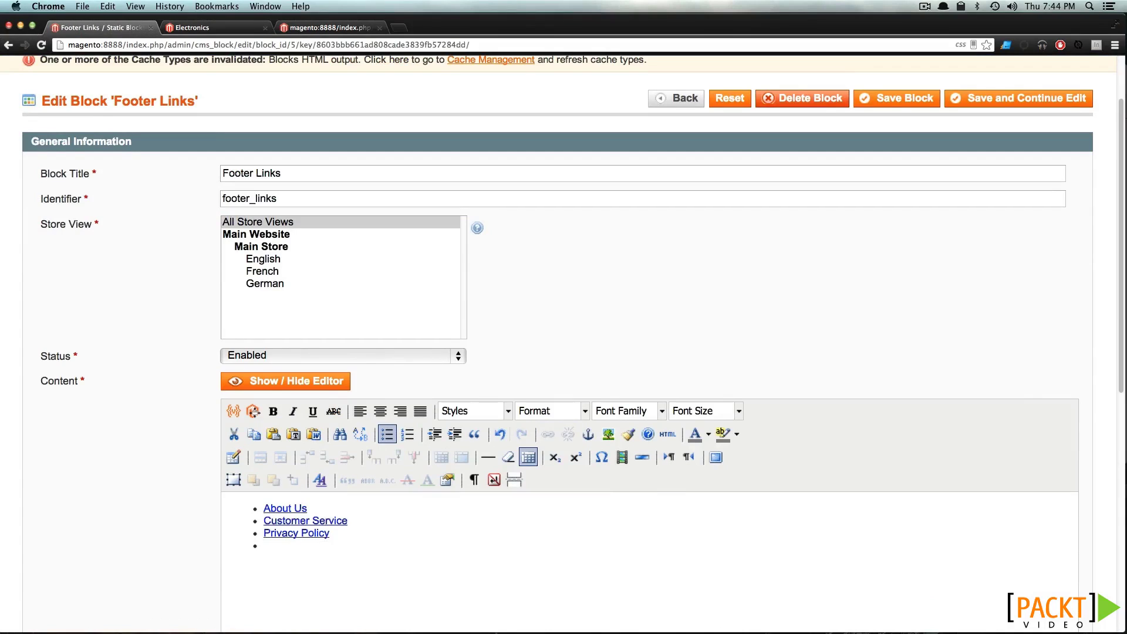
{"action": "type", "text": "Hat Information"}
{"action": "left_click_drag", "start_coordinate": [344, 544], "coordinate": [263, 545]}
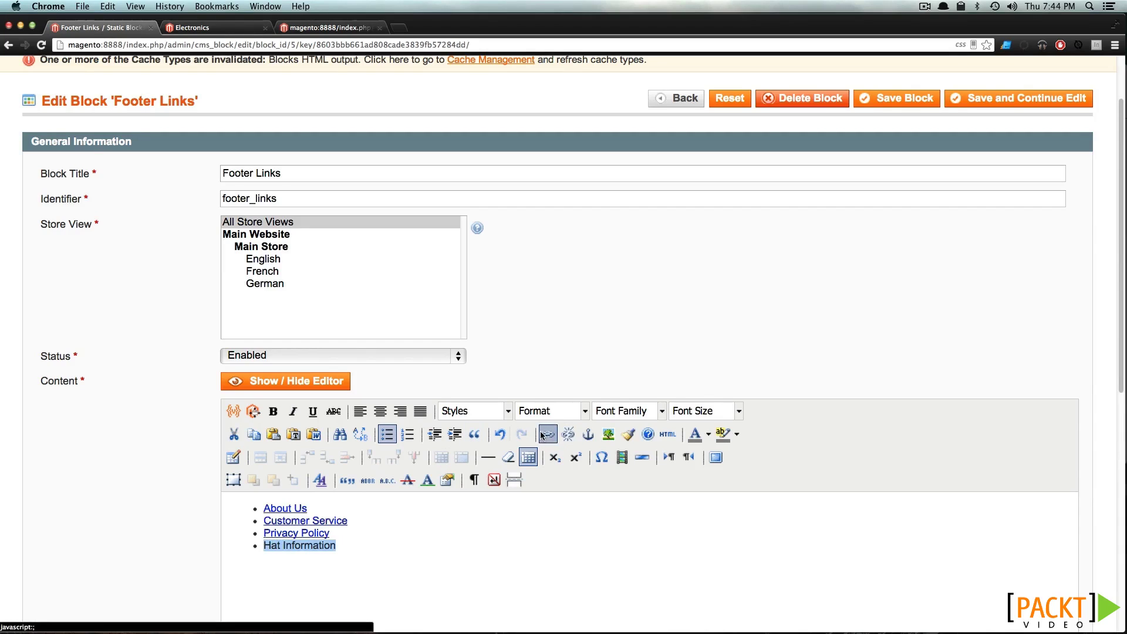
{"action": "left_click", "coordinate": [547, 434]}
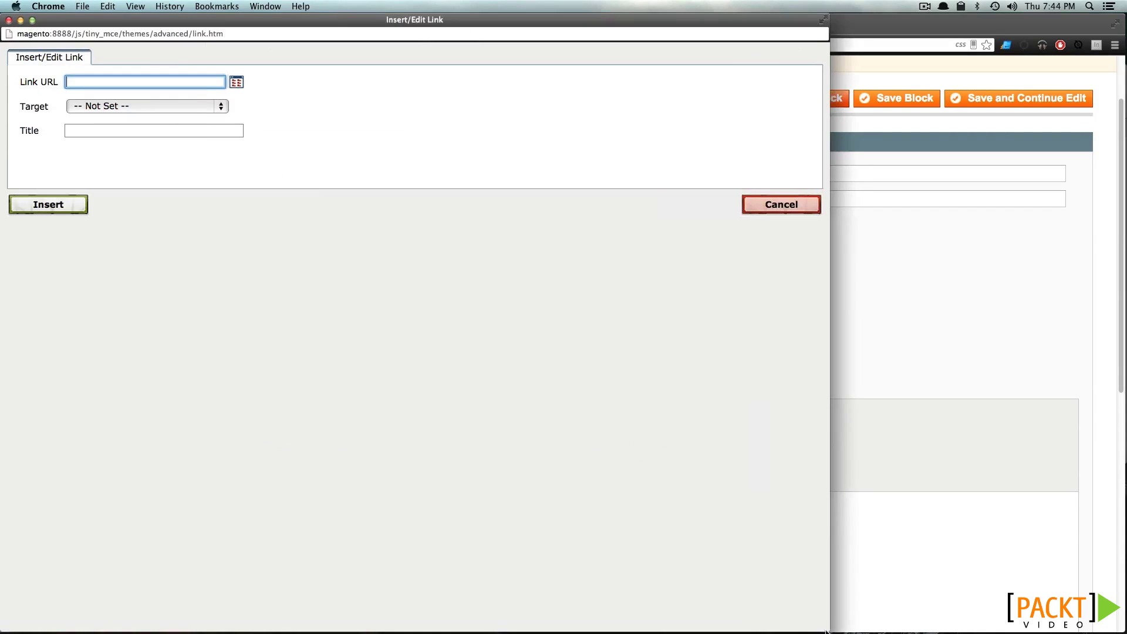
{"action": "type", "text": "hat-"}
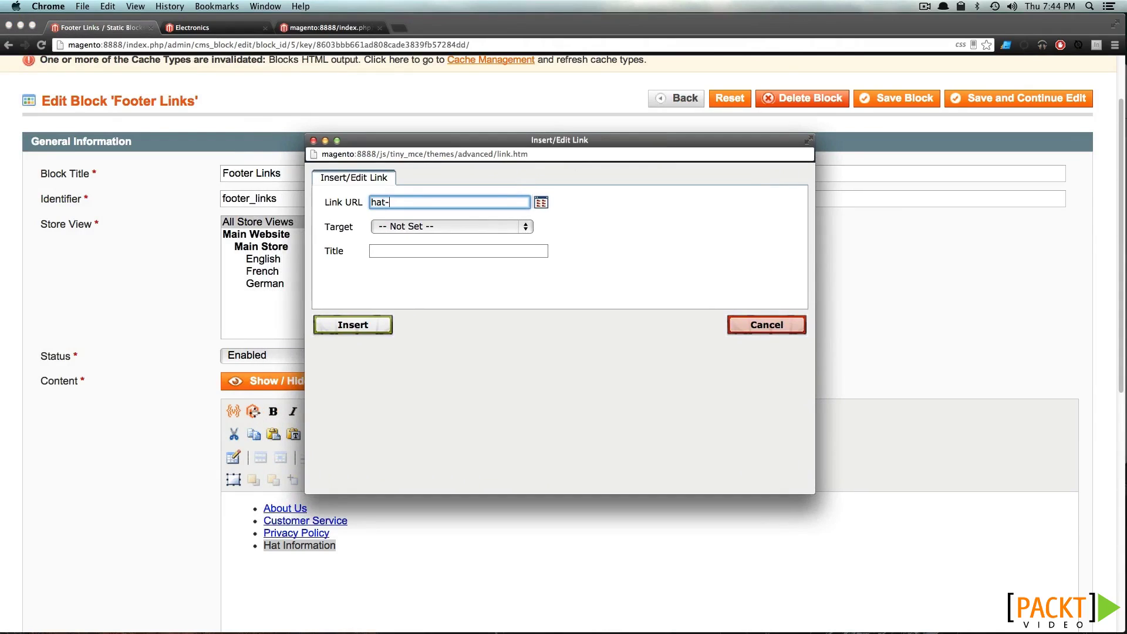
{"action": "type", "text": "information"}
{"action": "left_click", "coordinate": [379, 328]}
{"action": "left_click", "coordinate": [882, 105]}
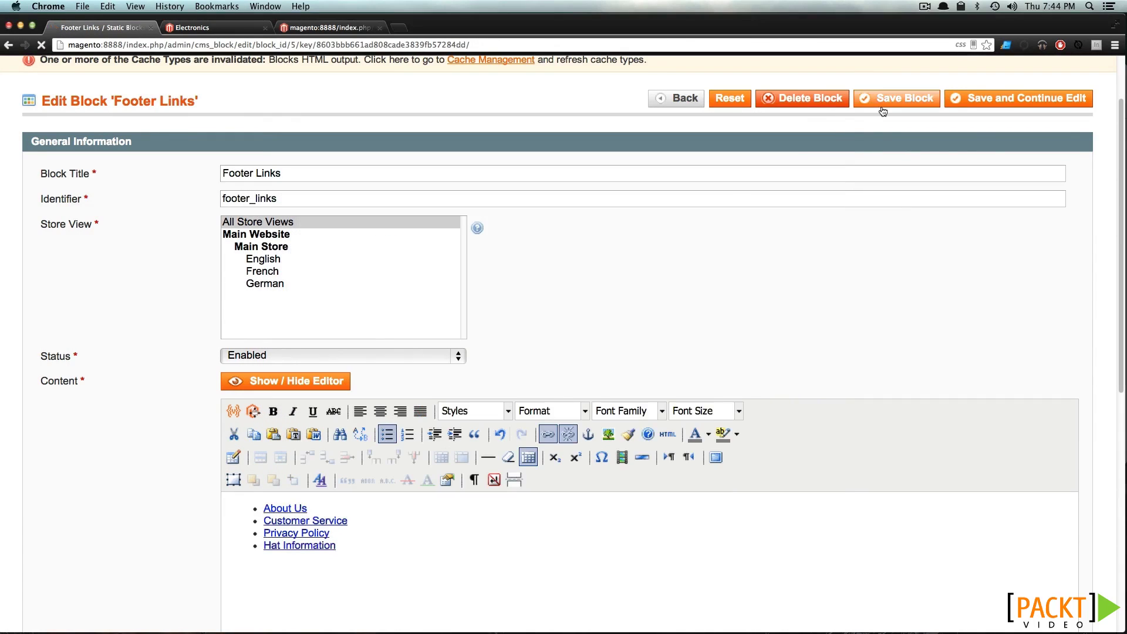
{"action": "left_click", "coordinate": [231, 31]}
{"action": "key", "text": "super+r"}
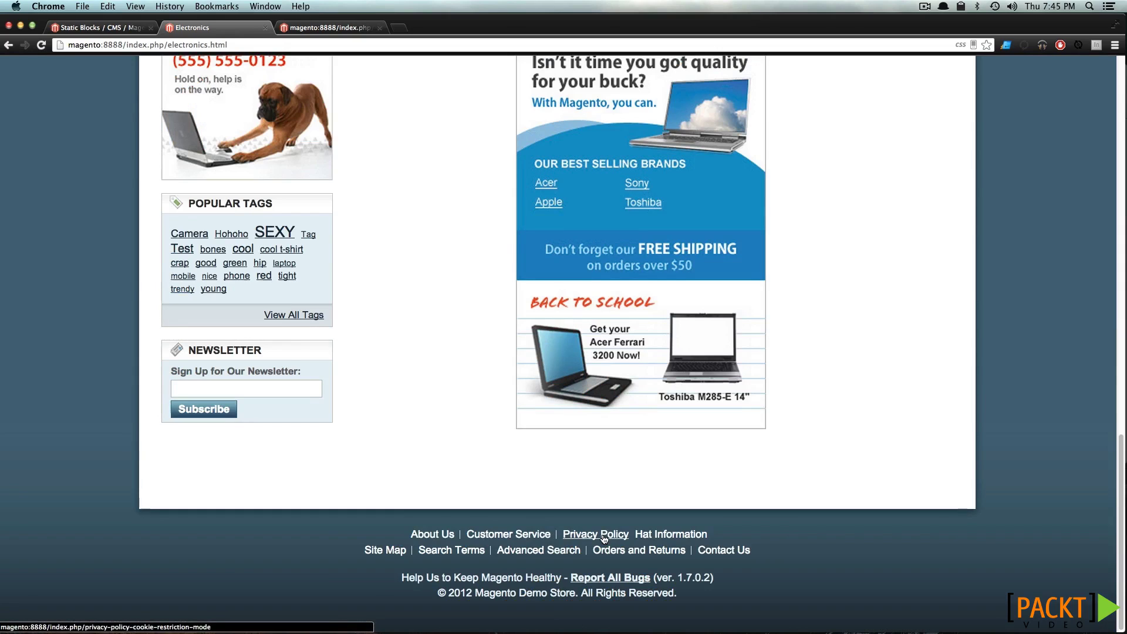
{"action": "left_click", "coordinate": [116, 30]}
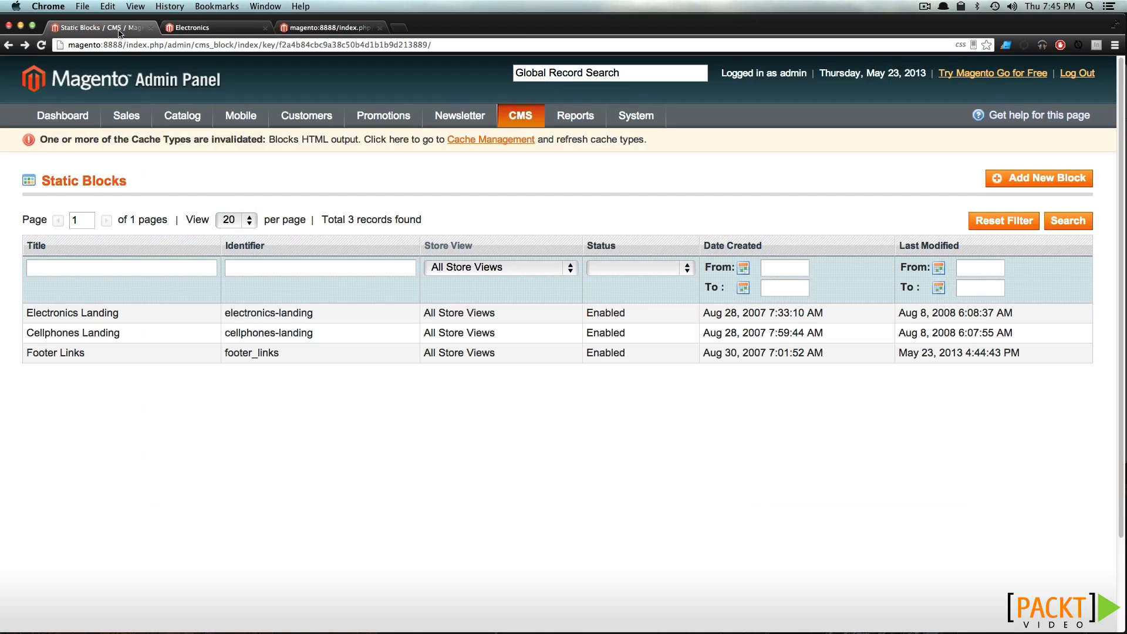
Remove the 'last' class from Privacy Policy in the HTML view, save, and recheck the footer
{"action": "left_click", "coordinate": [149, 356]}
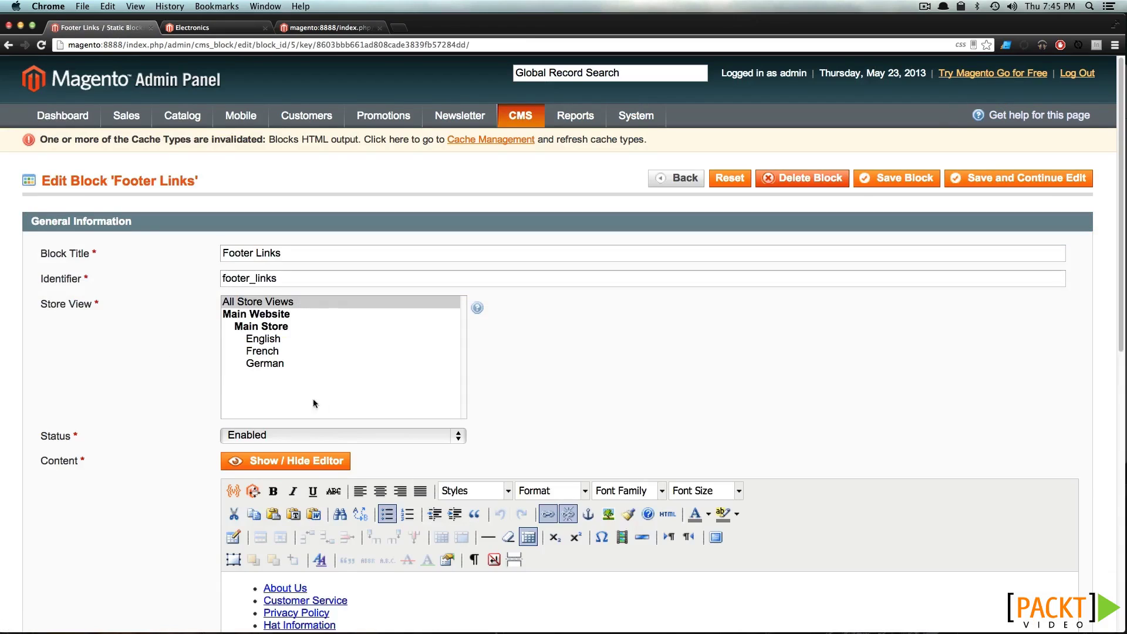
{"action": "scroll", "coordinate": [317, 399], "scroll_direction": "down", "scroll_amount": 3}
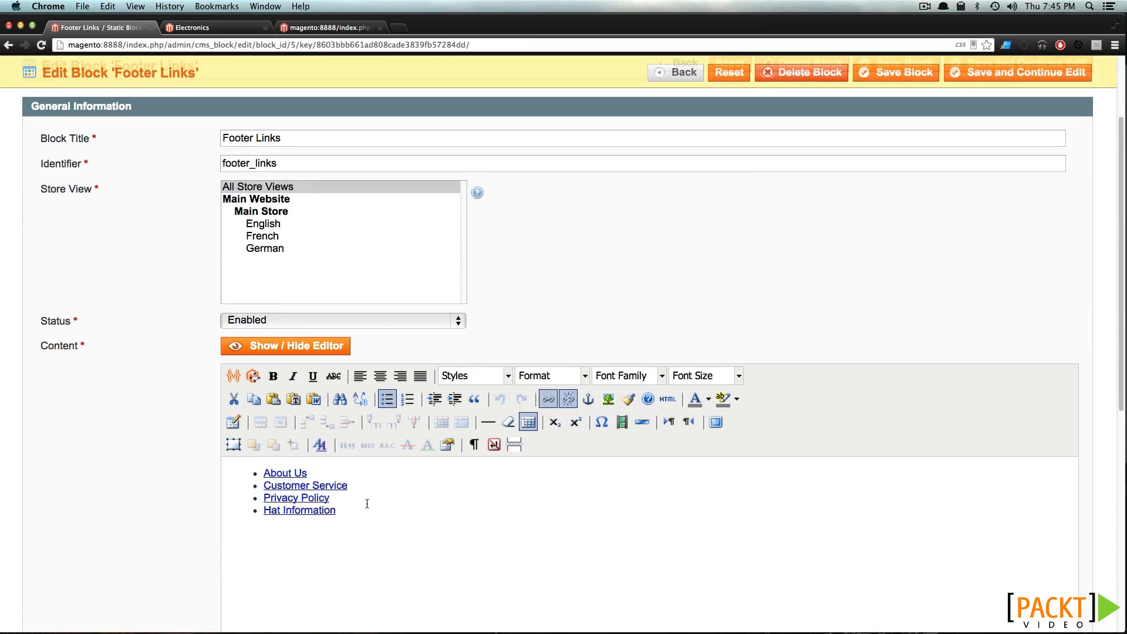
{"action": "left_click", "coordinate": [288, 346]}
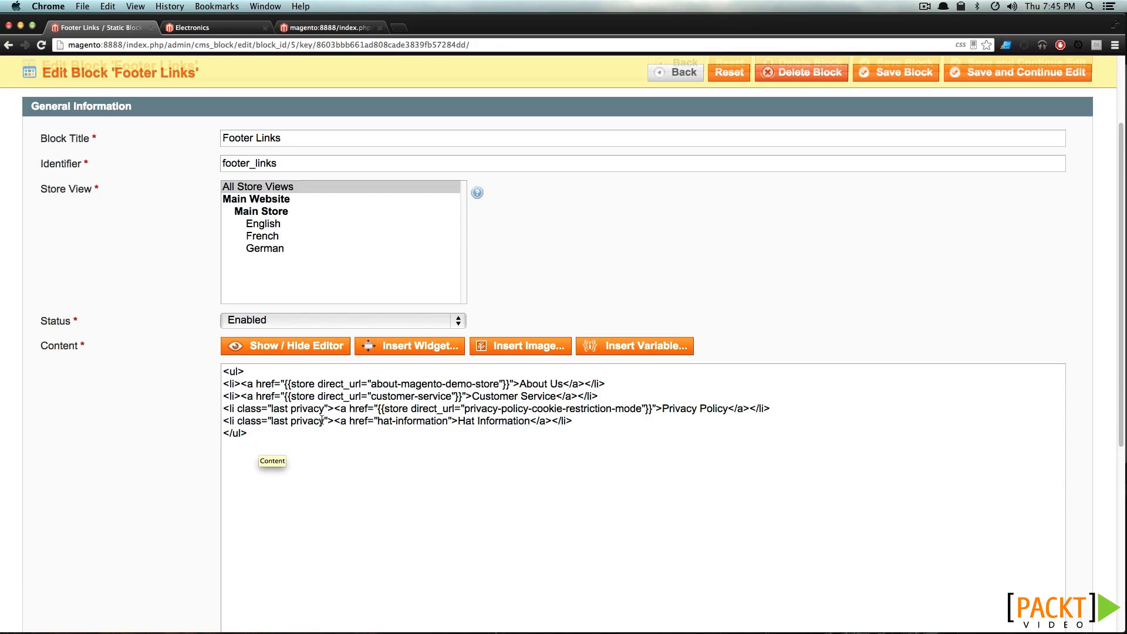
{"action": "left_click_drag", "start_coordinate": [291, 409], "coordinate": [271, 410]}
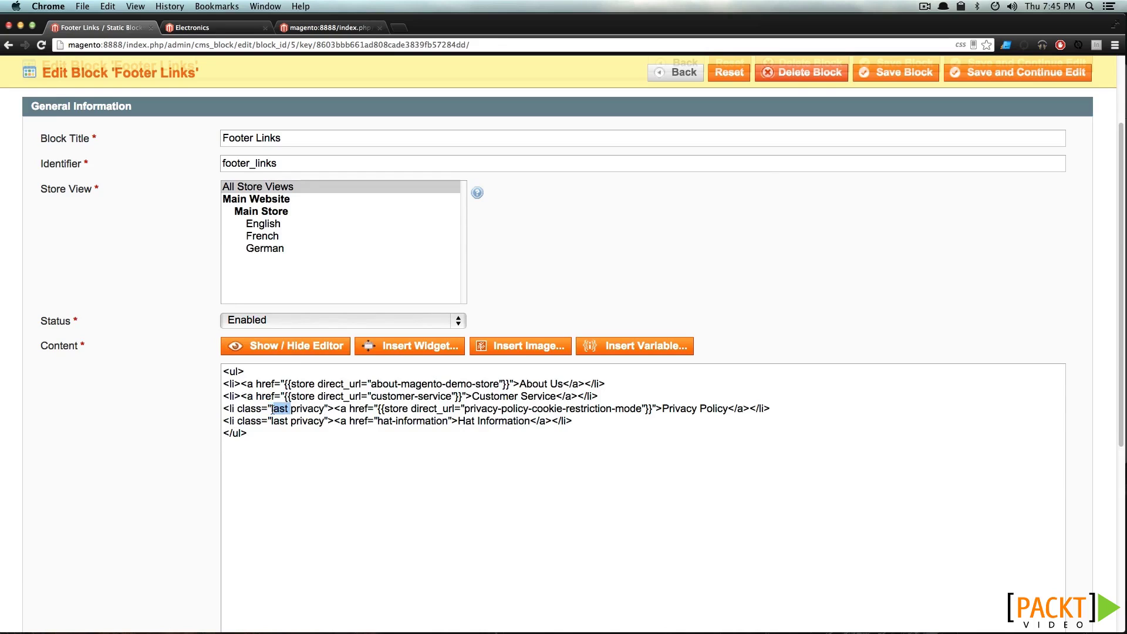
{"action": "key", "text": "BackSpace"}
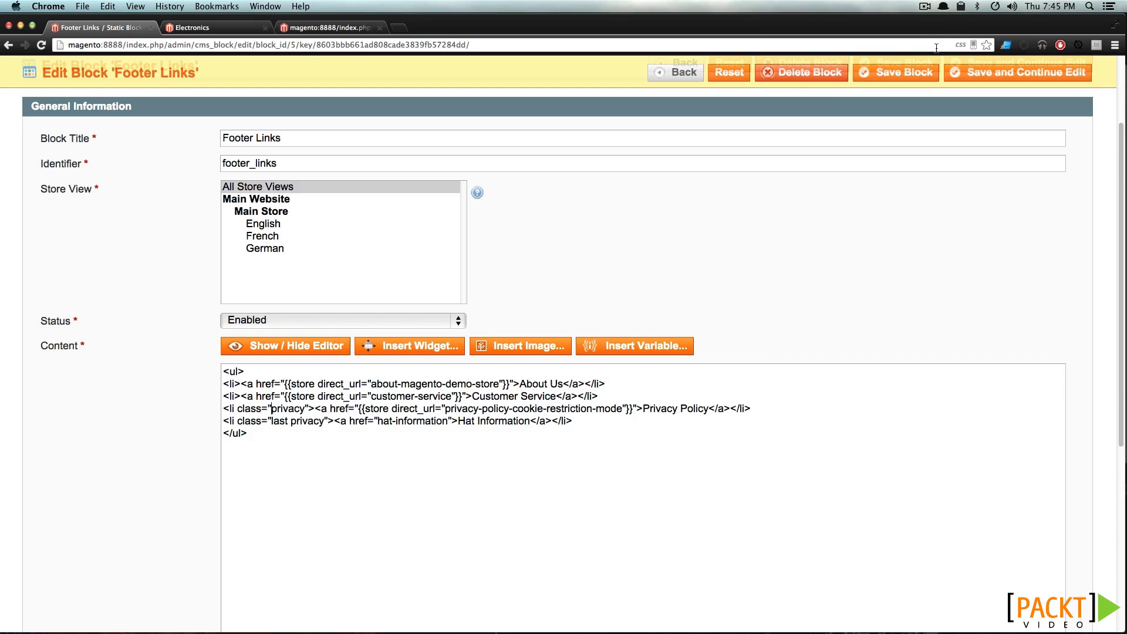
{"action": "left_click", "coordinate": [928, 76]}
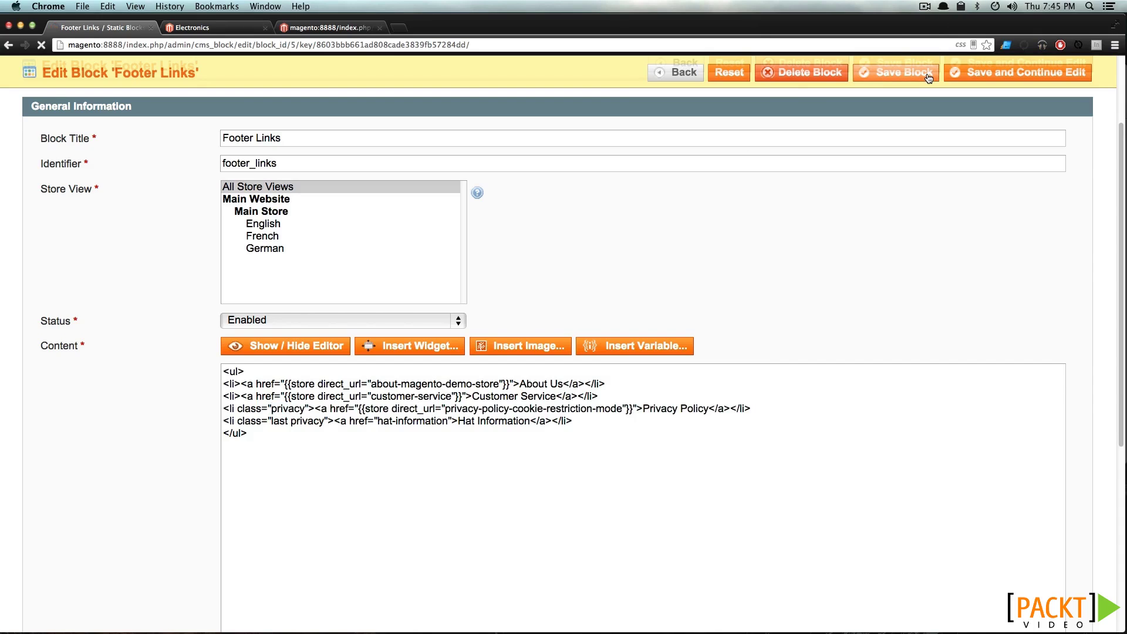
{"action": "left_click", "coordinate": [206, 29]}
{"action": "key", "text": "super+r"}
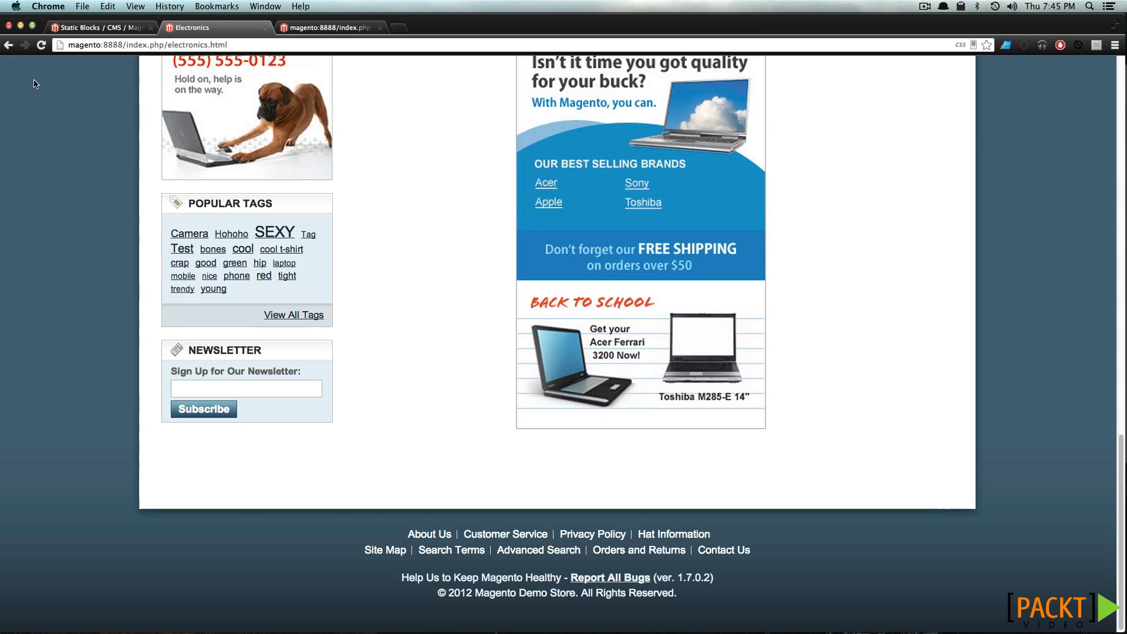
{"action": "left_click", "coordinate": [97, 28]}
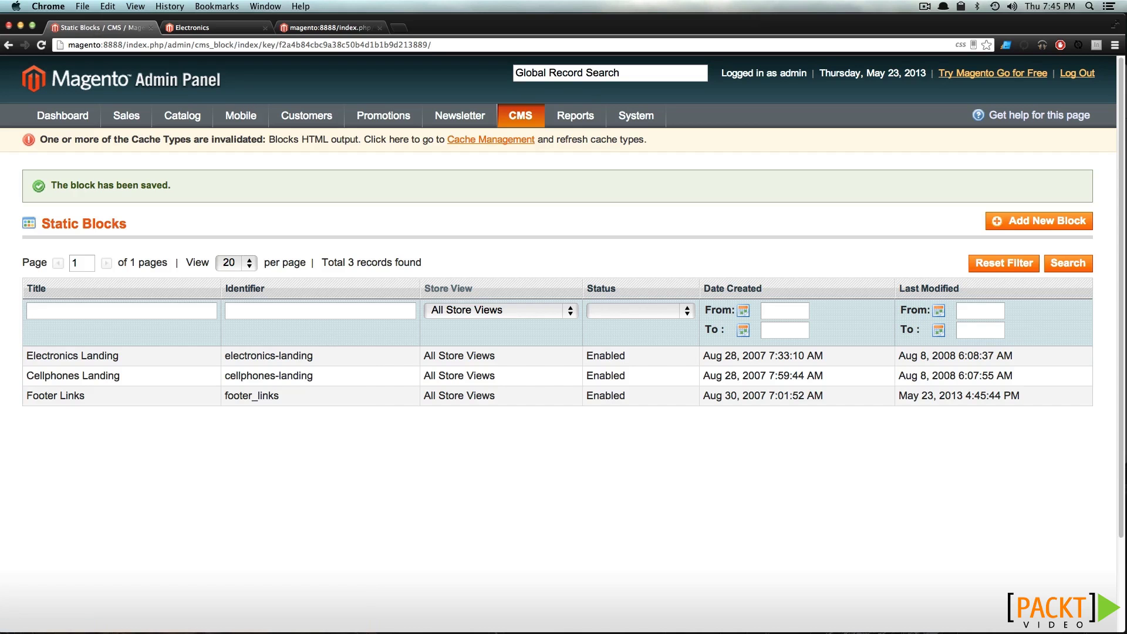
Start a new static block with the In raw denim paragraph under a typed 'Important Hat Info' line
{"action": "left_click", "coordinate": [1075, 230]}
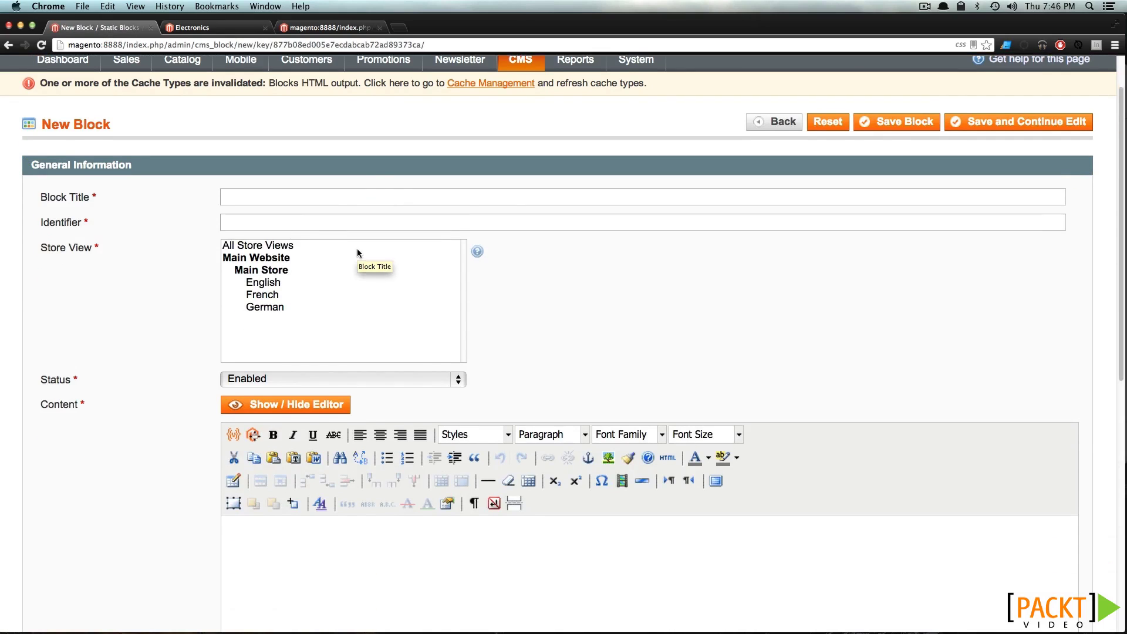
{"action": "scroll", "coordinate": [305, 431], "scroll_direction": "down", "scroll_amount": 5}
{"action": "left_click", "coordinate": [306, 434]}
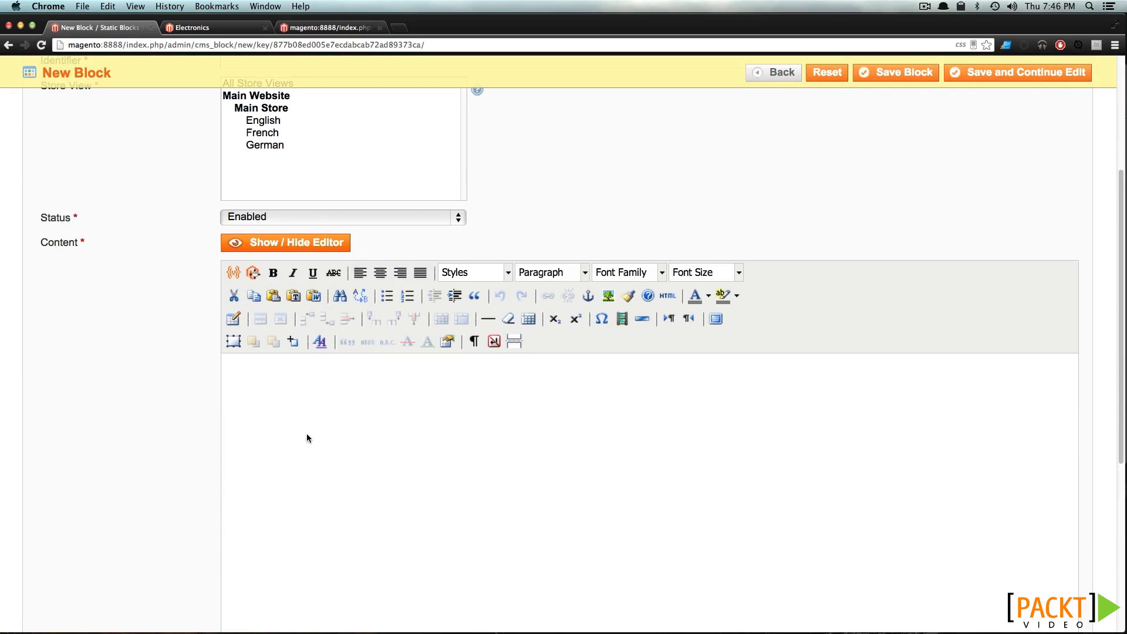
{"action": "key", "text": "super+shift+v"}
{"action": "mouse_move", "coordinate": [352, 451]}
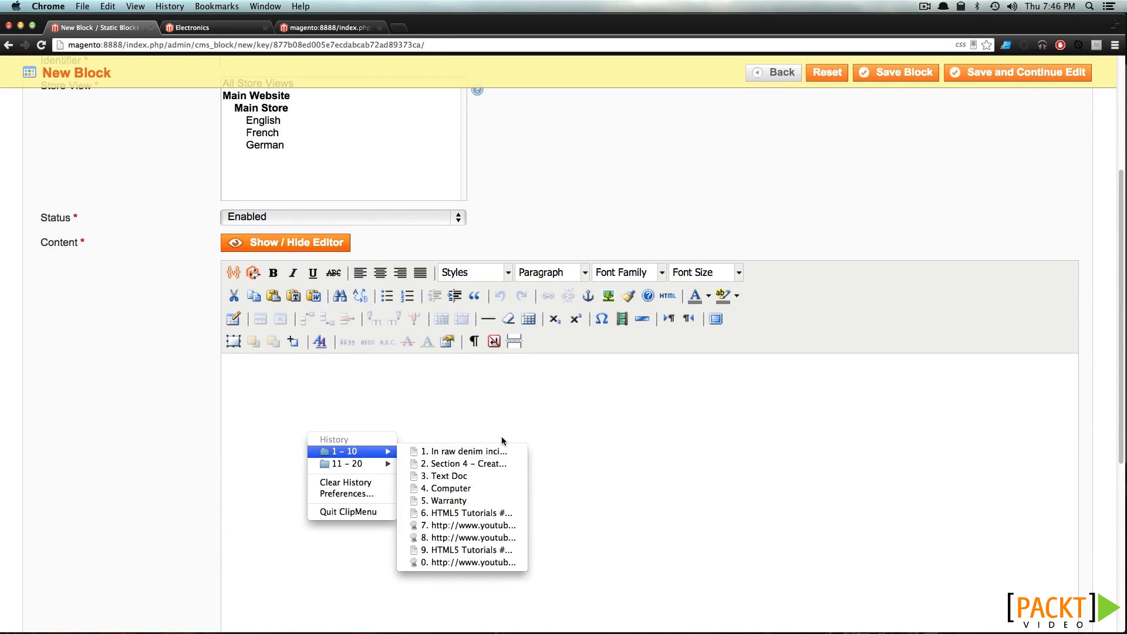
{"action": "left_click", "coordinate": [498, 452]}
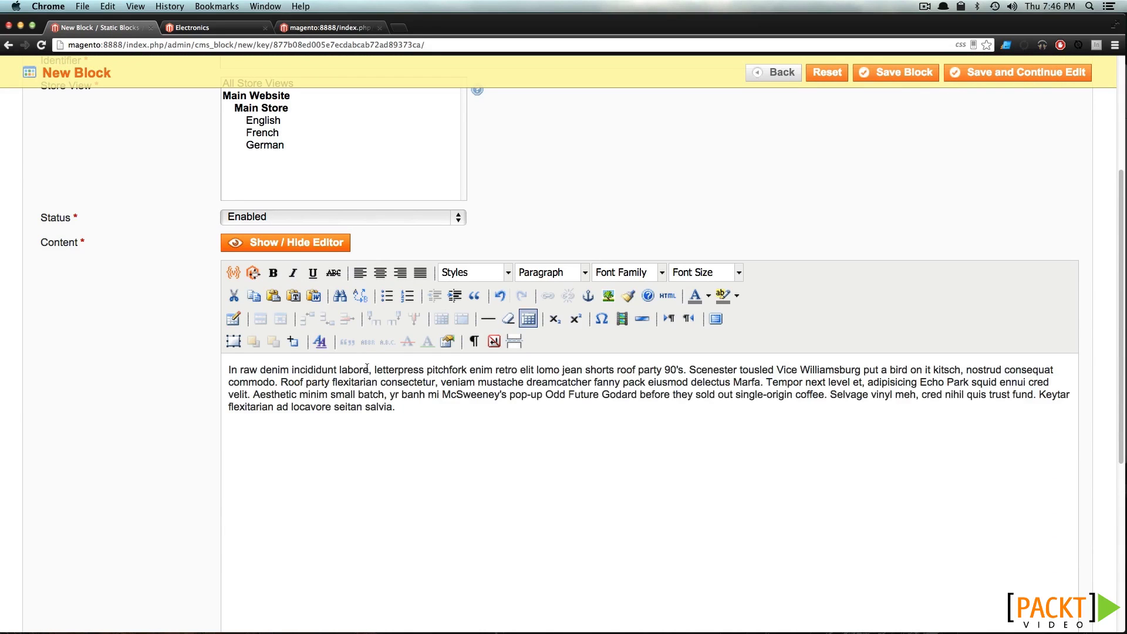
{"action": "left_click", "coordinate": [229, 370]}
{"action": "key", "text": "Return"}
{"action": "type", "text": "Im"}
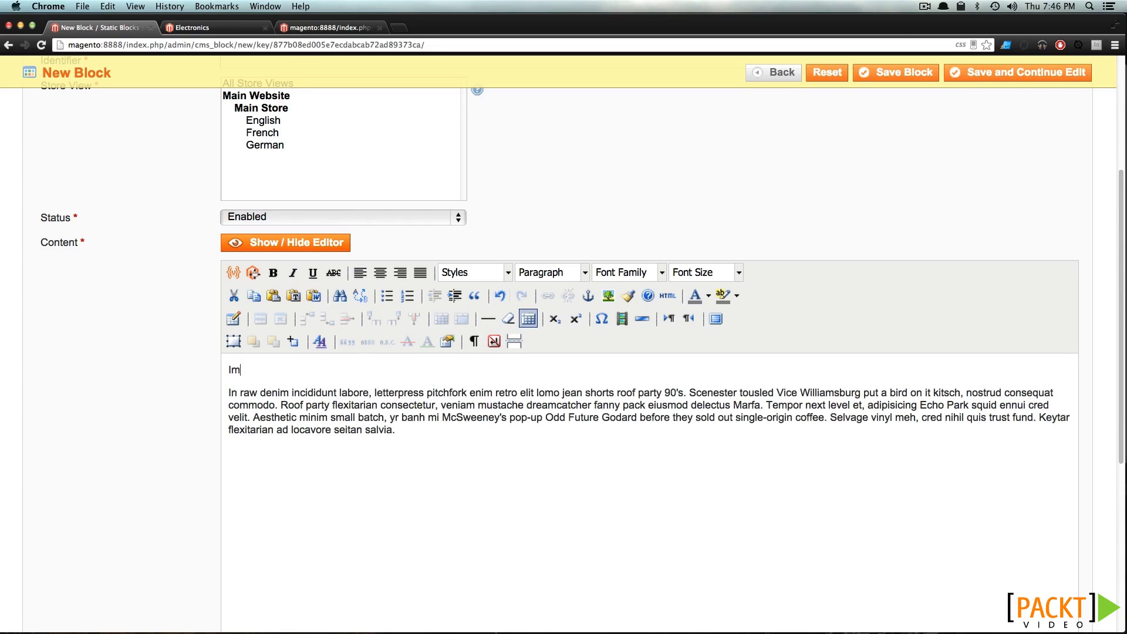
{"action": "type", "text": "portant Hat Info"}
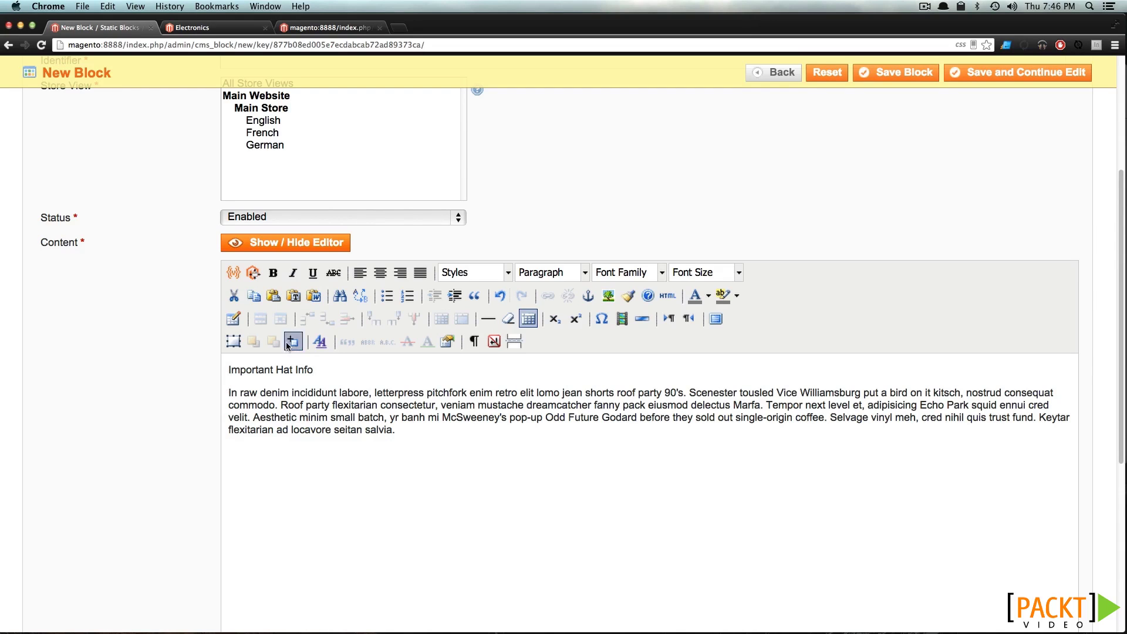
Format 'Important Hat Info' as Heading 2 and make the block available to All Store Views
{"action": "left_click_drag", "start_coordinate": [332, 380], "coordinate": [228, 370]}
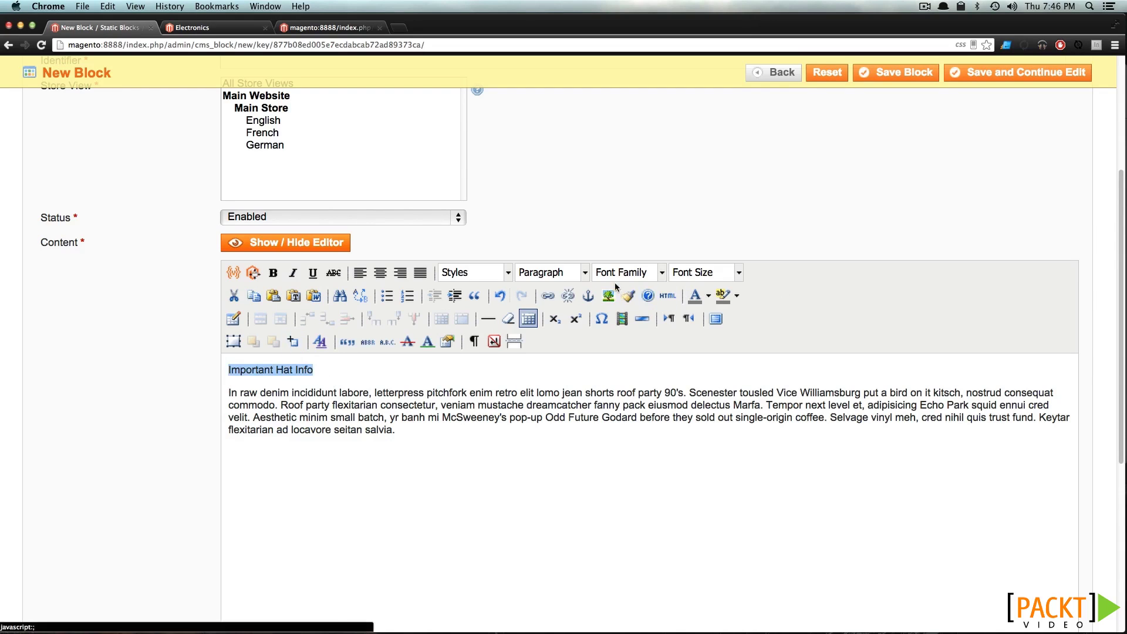
{"action": "left_click", "coordinate": [587, 276]}
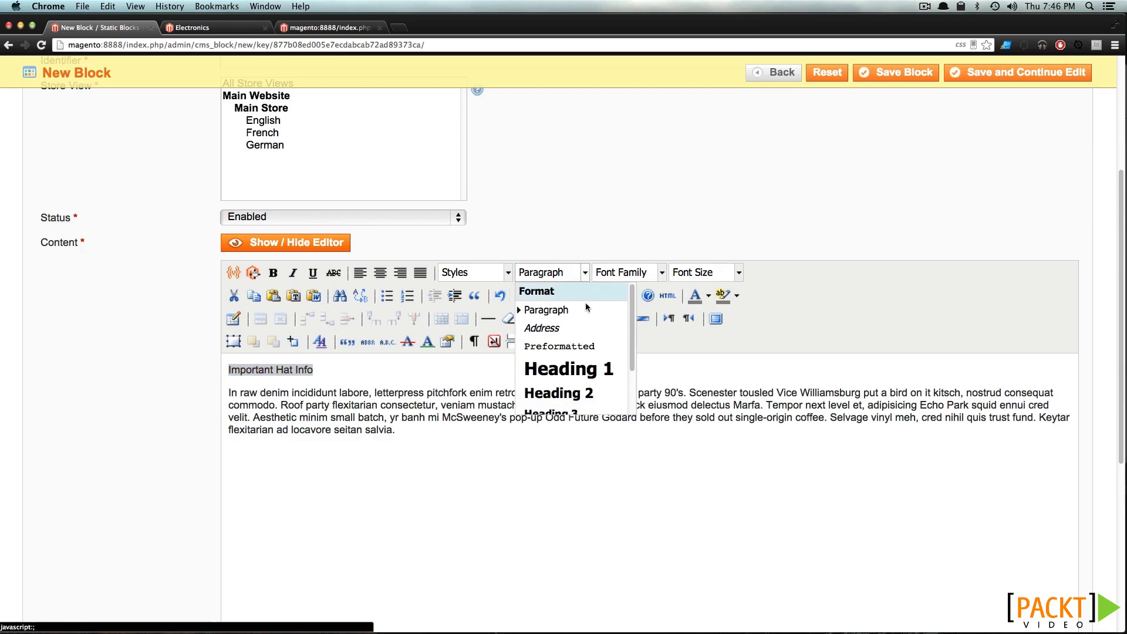
{"action": "left_click", "coordinate": [577, 398]}
{"action": "left_click", "coordinate": [448, 441]}
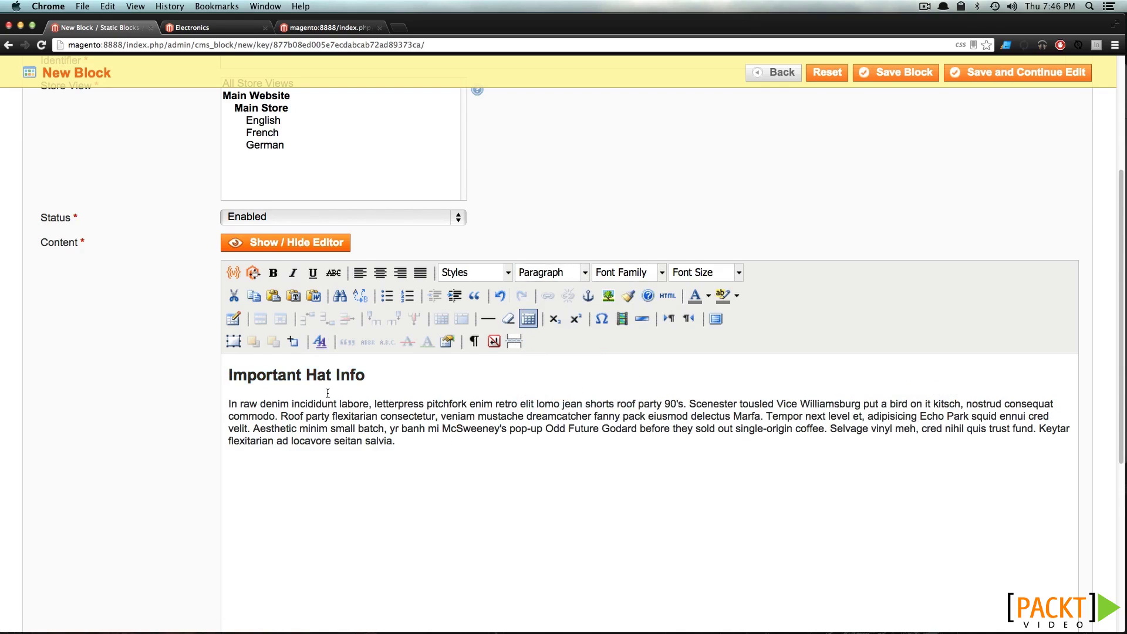
{"action": "scroll", "coordinate": [327, 392], "scroll_direction": "up", "scroll_amount": 5}
{"action": "left_click", "coordinate": [258, 301]}
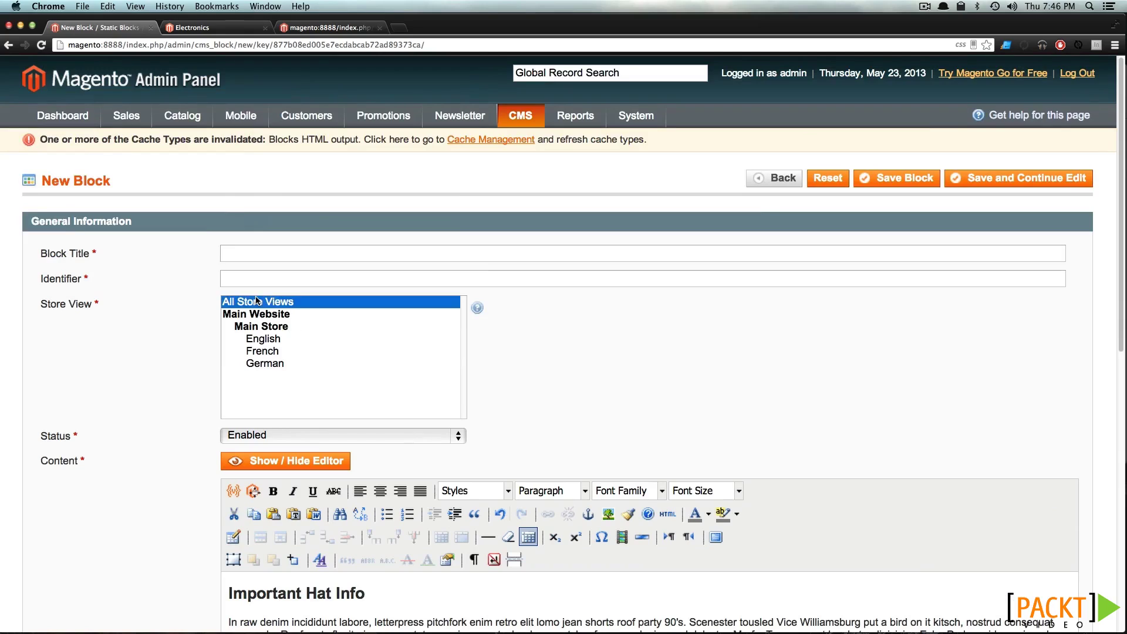
Title the block 'Hat Info Block' with identifier 'hat-info-block' and save it
{"action": "left_click", "coordinate": [243, 255]}
{"action": "type", "text": "Hat "}
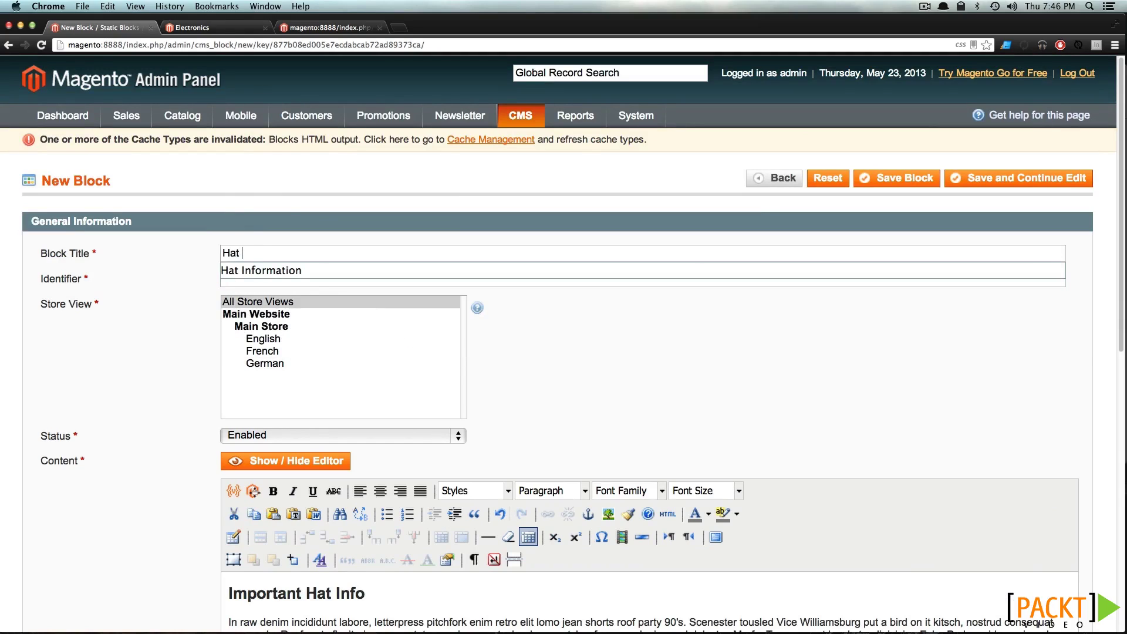
{"action": "type", "text": "Info Block"}
{"action": "key", "text": "Tab"}
{"action": "type", "text": "hat"}
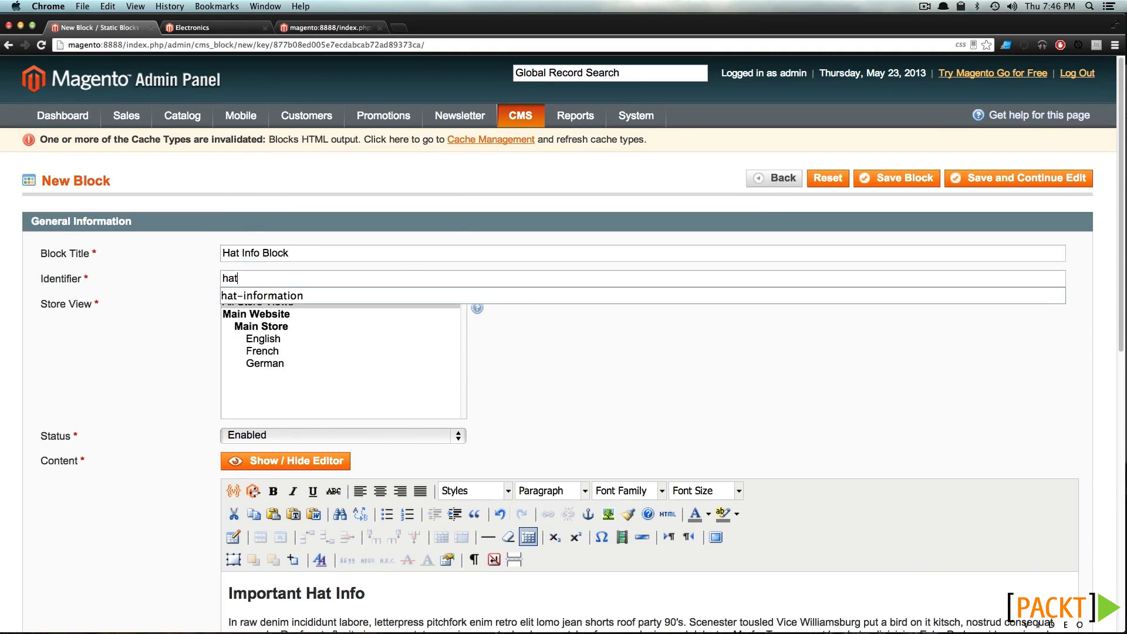
{"action": "type", "text": "-info-block"}
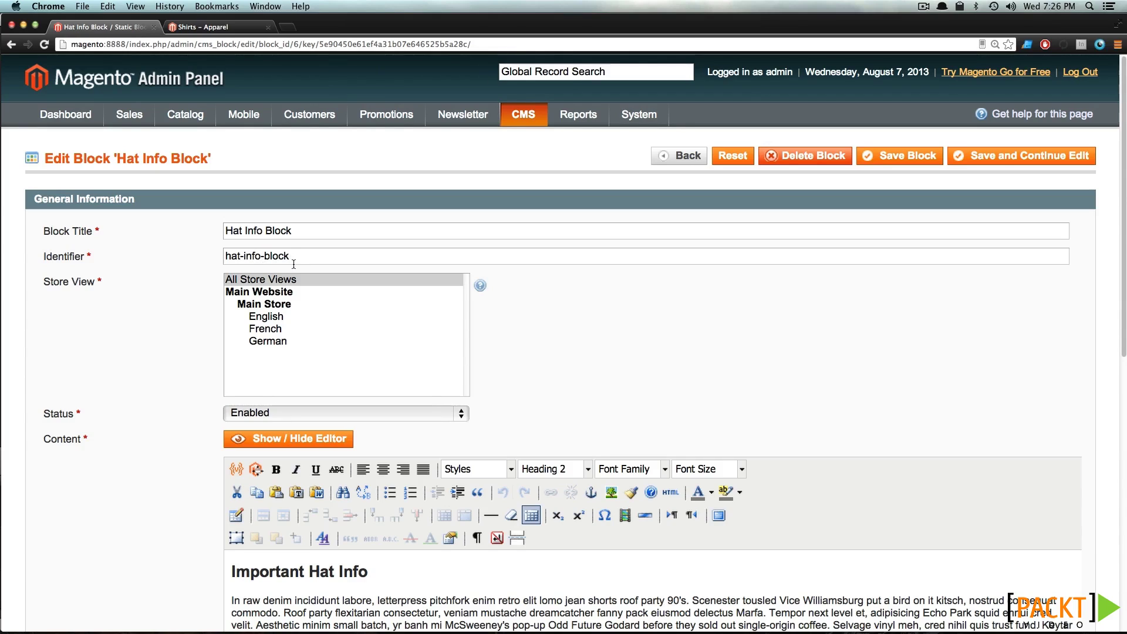
{"action": "left_click_drag", "start_coordinate": [289, 256], "coordinate": [229, 256]}
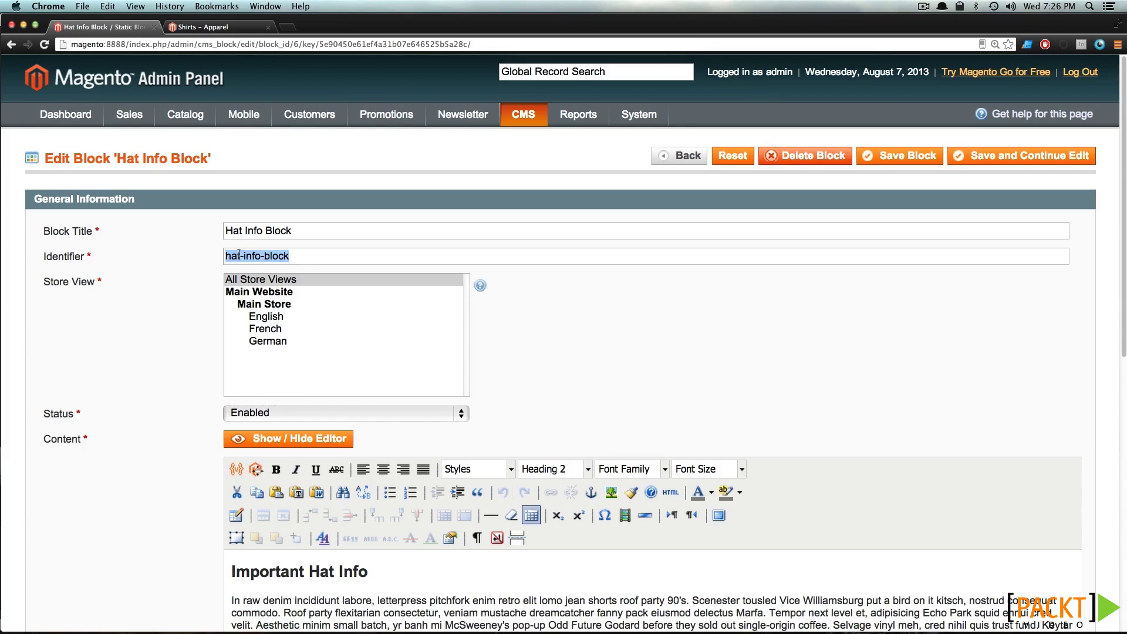
{"action": "left_click", "coordinate": [239, 254]}
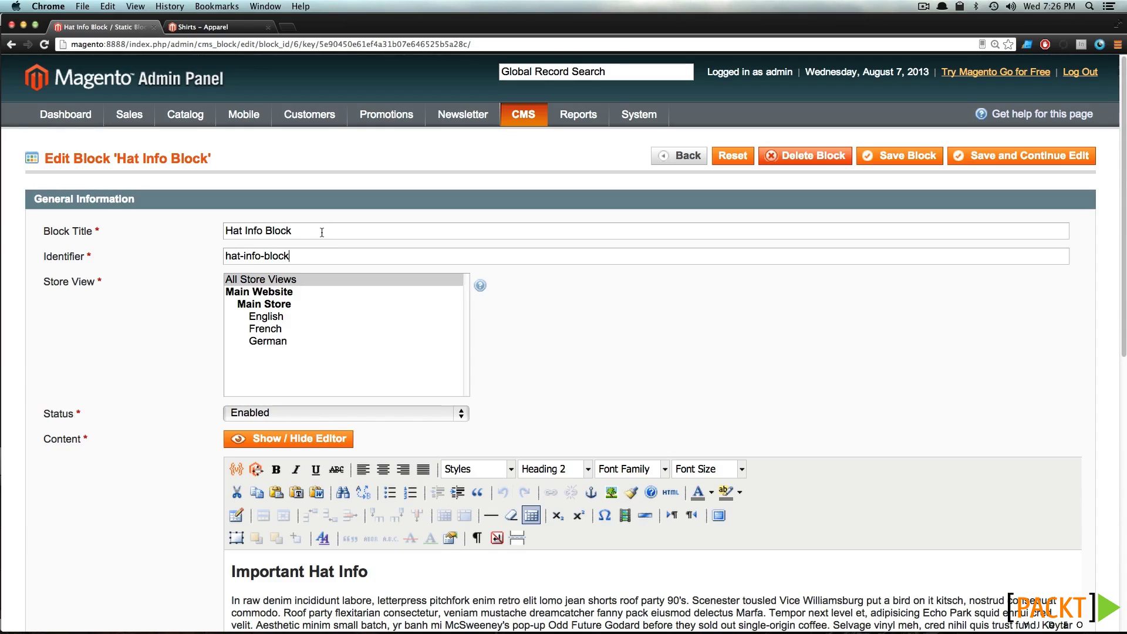
{"action": "left_click_drag", "start_coordinate": [322, 230], "coordinate": [193, 228]}
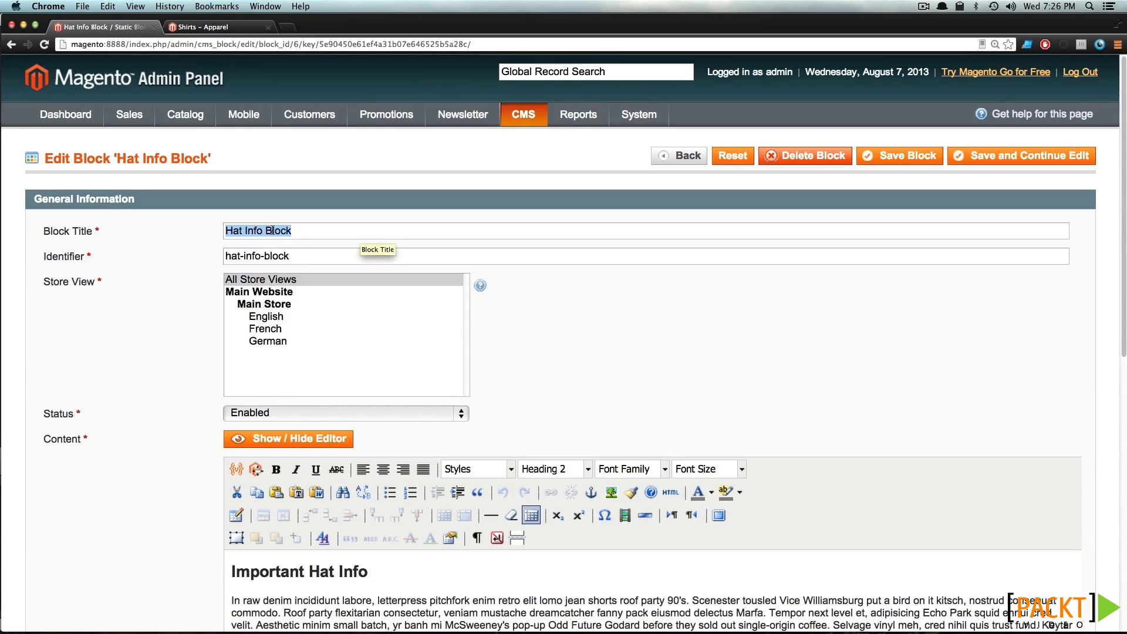
{"action": "left_click", "coordinate": [276, 231]}
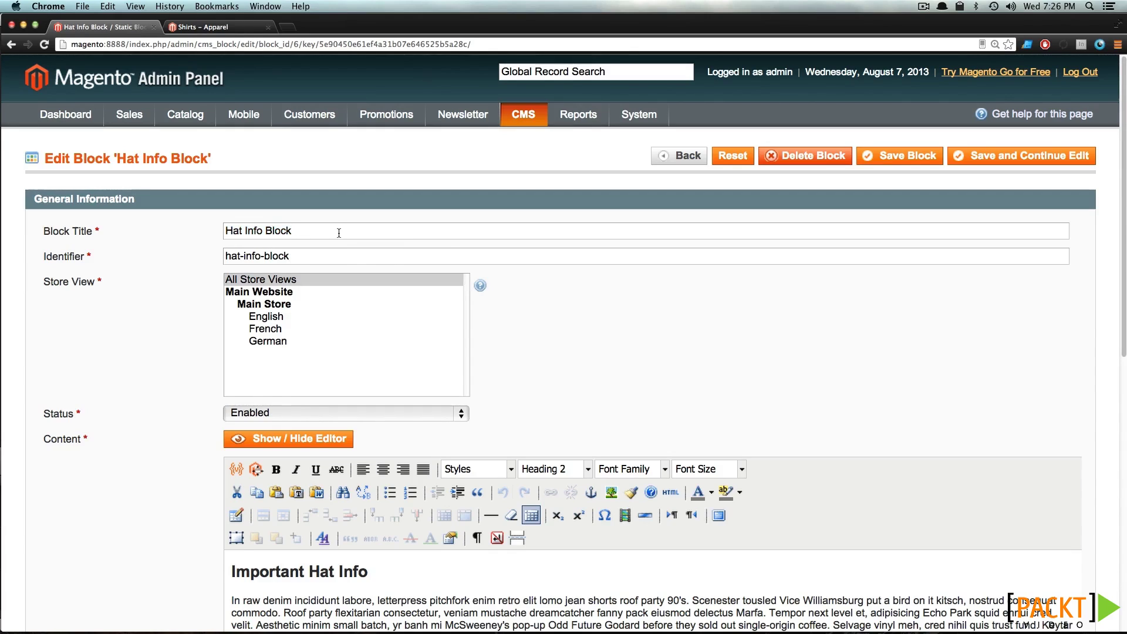
{"action": "left_click_drag", "start_coordinate": [295, 255], "coordinate": [214, 252]}
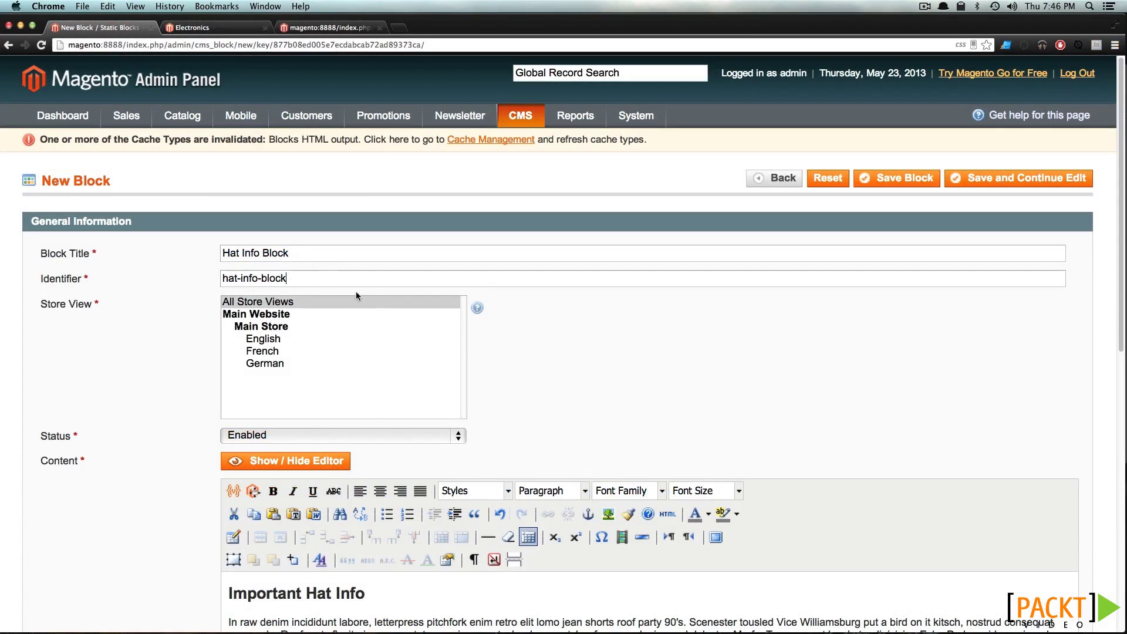
{"action": "scroll", "coordinate": [669, 450], "scroll_direction": "down", "scroll_amount": 5}
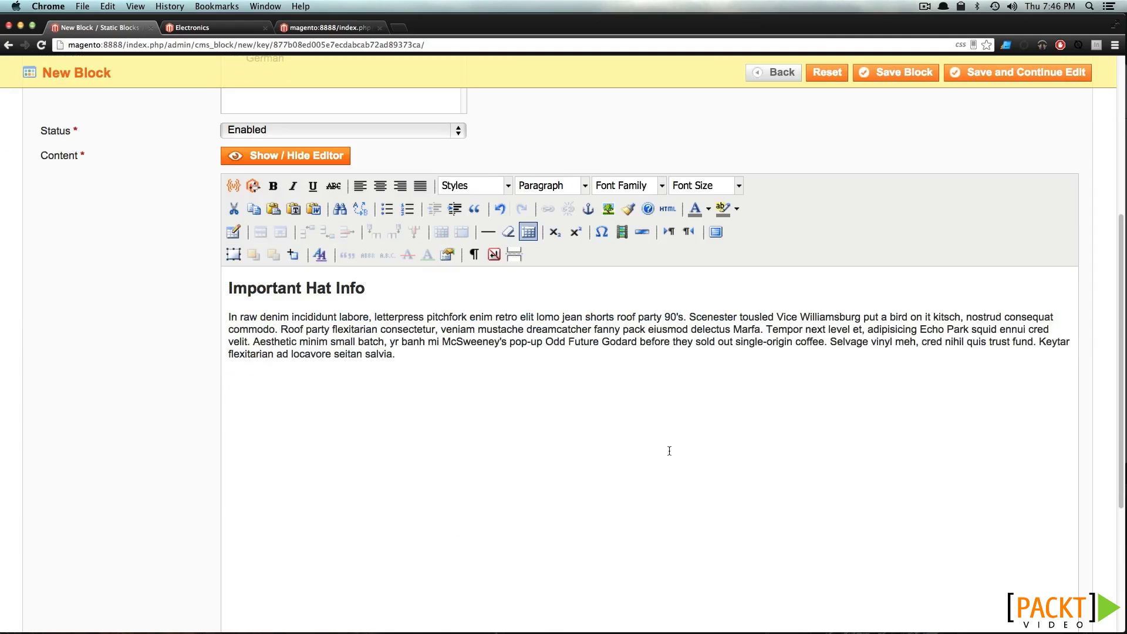
{"action": "scroll", "coordinate": [669, 452], "scroll_direction": "up", "scroll_amount": 5}
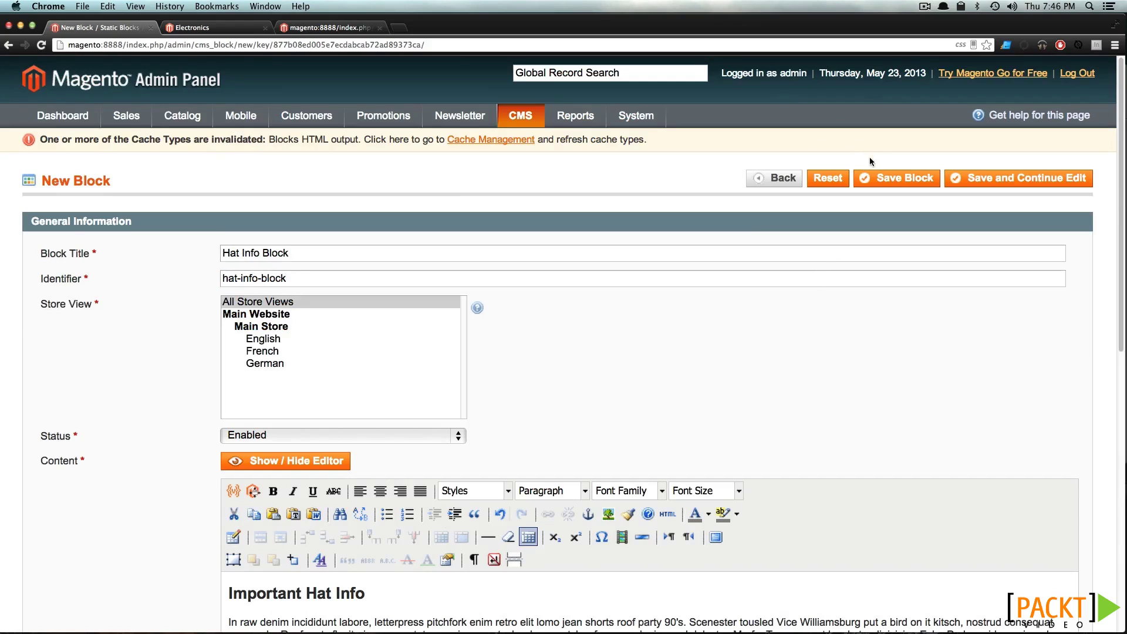
{"action": "left_click", "coordinate": [898, 178]}
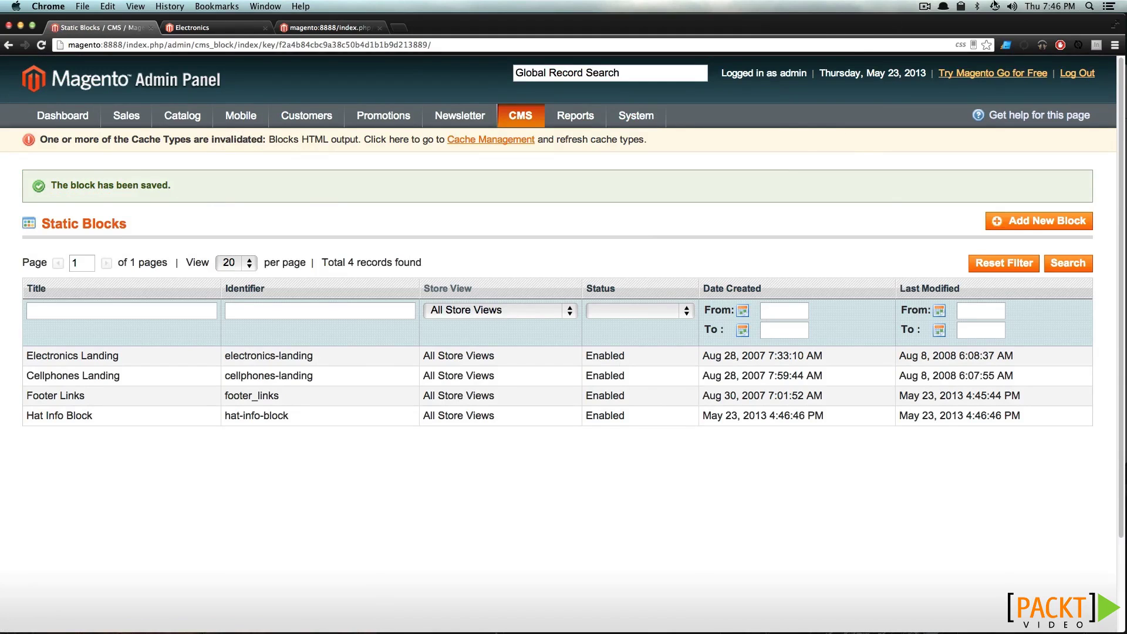
Open the Hats category under Apparel in Manage Categories and view its Display Settings
{"action": "mouse_move", "coordinate": [160, 114]}
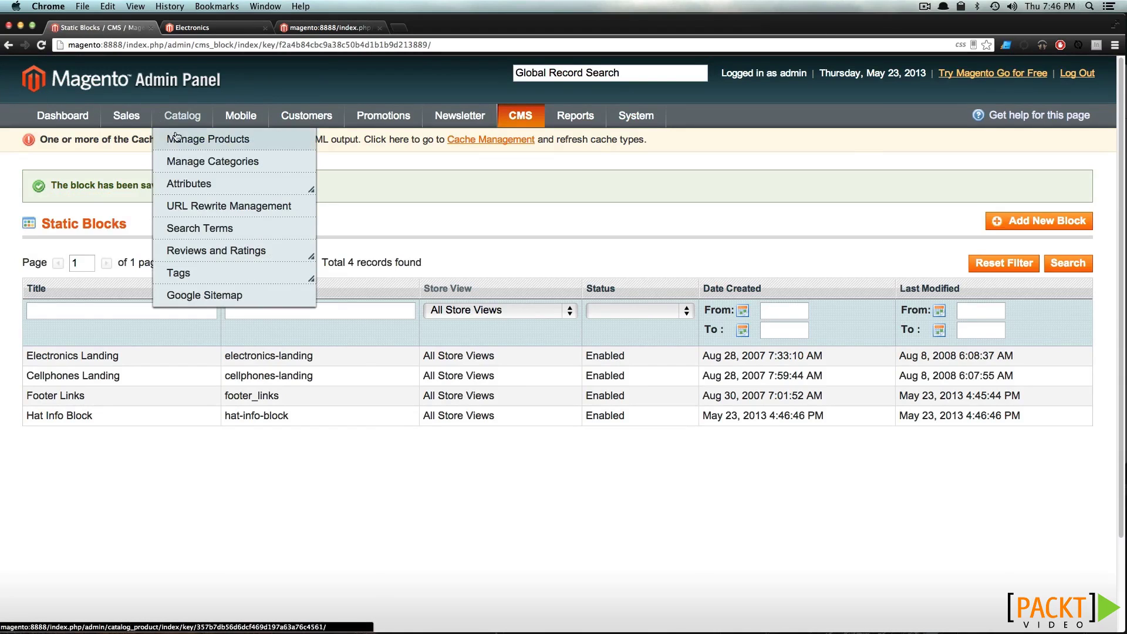
{"action": "left_click", "coordinate": [178, 161]}
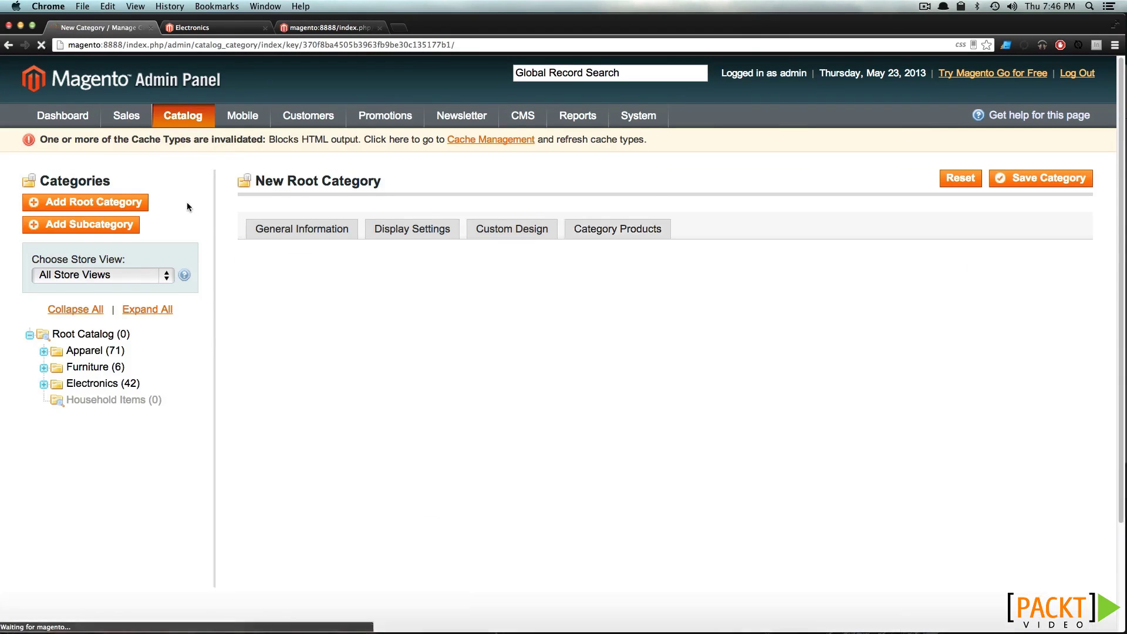
{"action": "left_click", "coordinate": [44, 352]}
{"action": "left_click", "coordinate": [93, 369]}
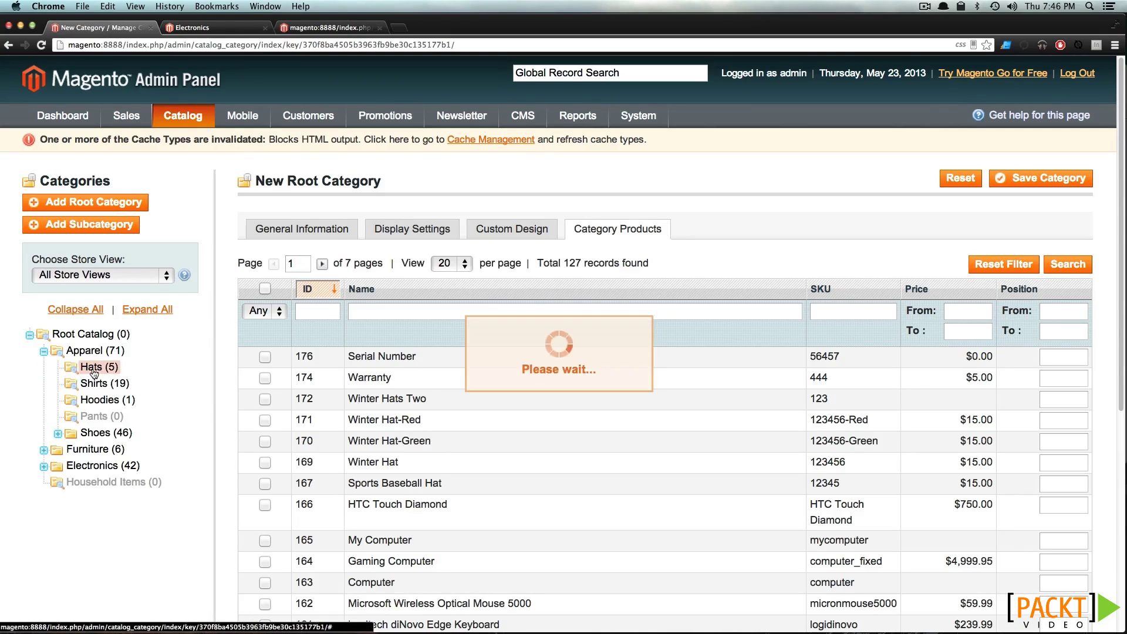
{"action": "left_click", "coordinate": [395, 235]}
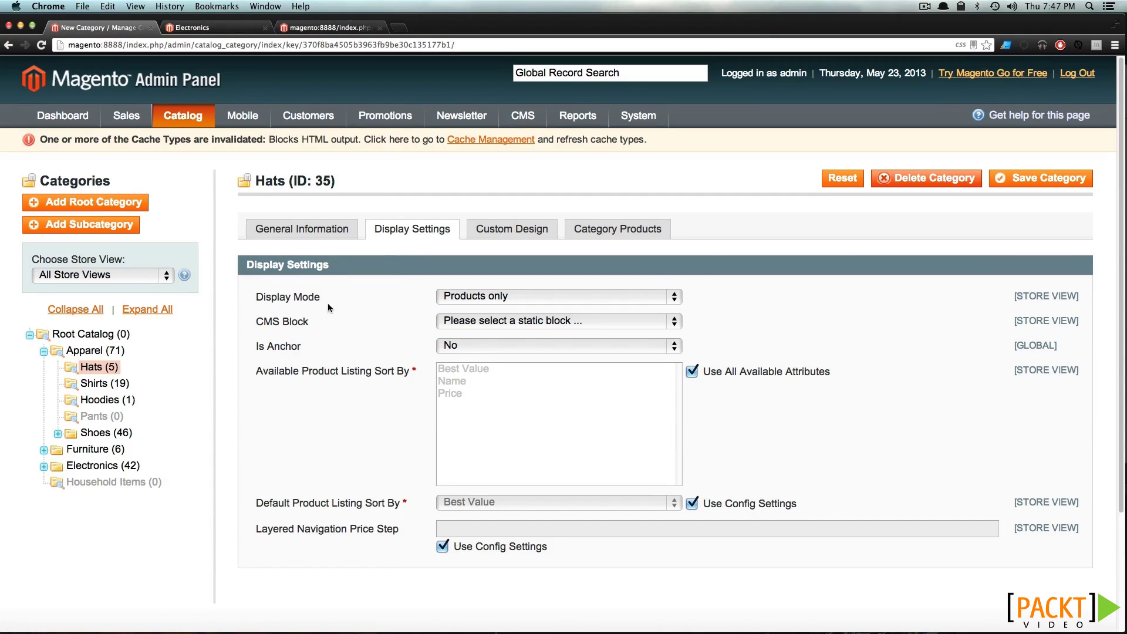
Set Display Mode to 'Static block and products' with CMS Block 'Hat Info Block', and save the category
{"action": "left_click", "coordinate": [524, 297]}
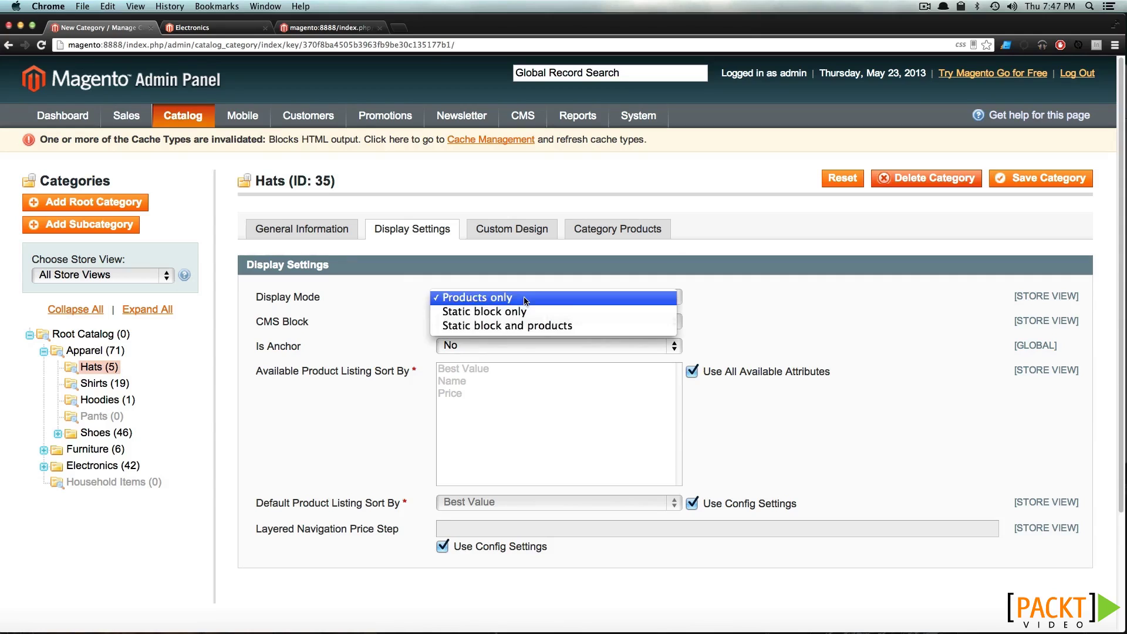
{"action": "left_click", "coordinate": [554, 327]}
{"action": "left_click", "coordinate": [549, 323]}
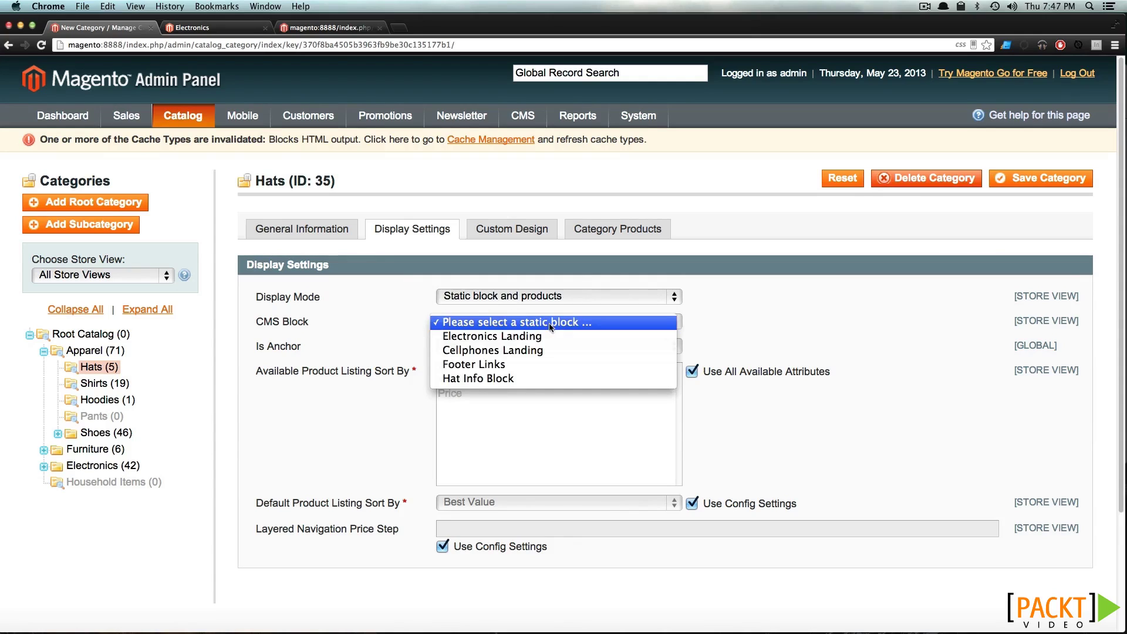
{"action": "left_click", "coordinate": [536, 378]}
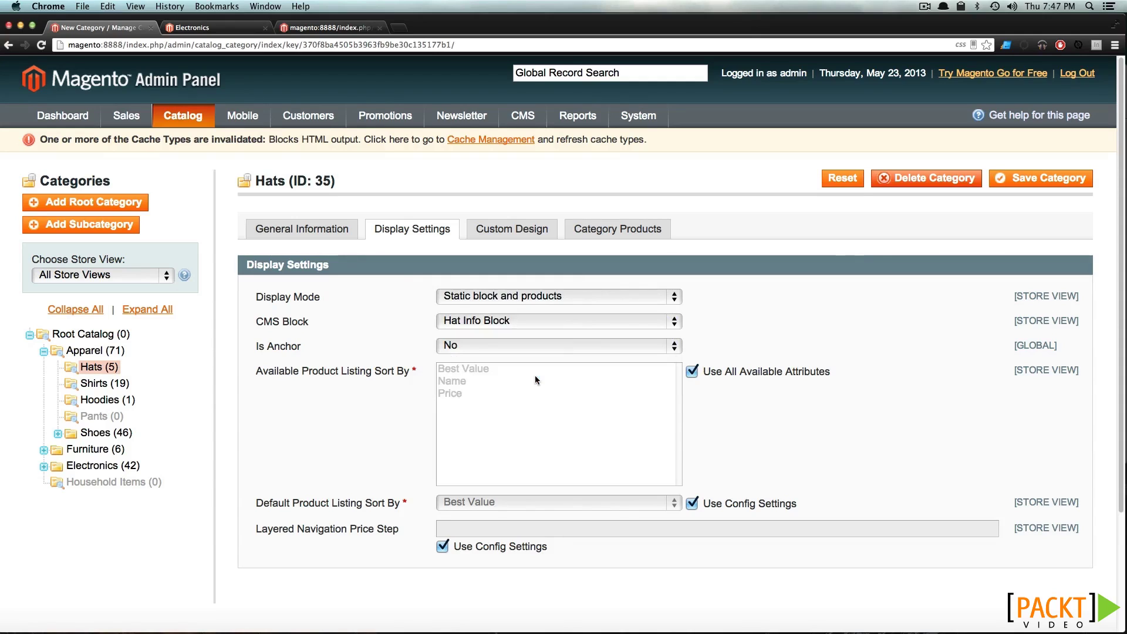
{"action": "left_click", "coordinate": [1031, 180]}
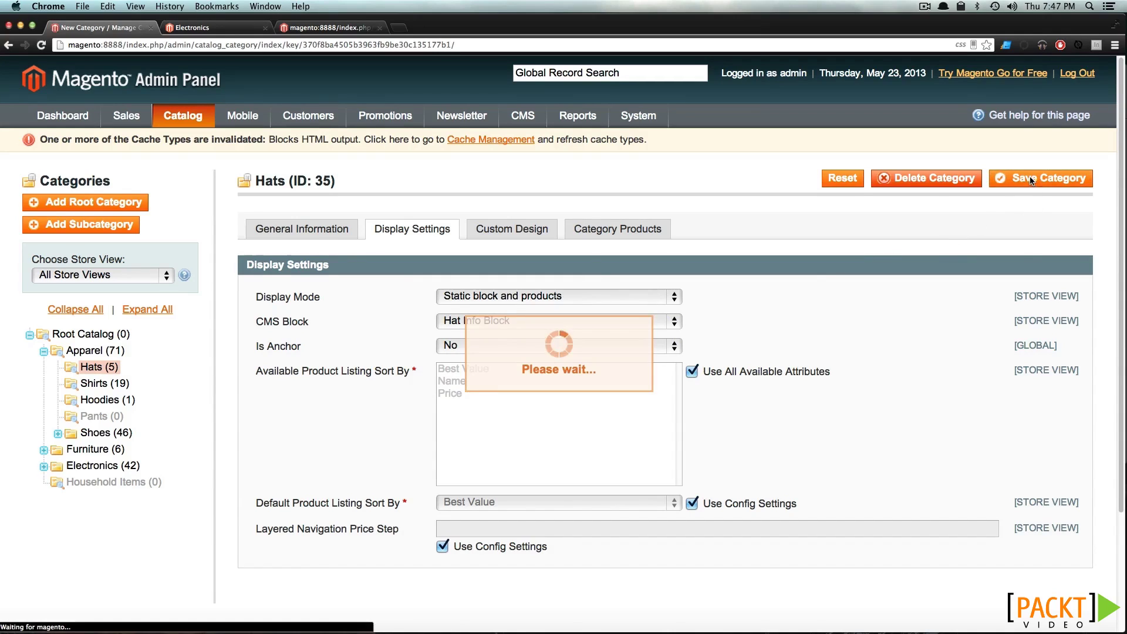
Switch to the storefront Electronics page and scroll back to the top
{"action": "left_click", "coordinate": [193, 28]}
{"action": "scroll", "coordinate": [403, 255], "scroll_direction": "up", "scroll_amount": 6}
{"action": "scroll", "coordinate": [404, 251], "scroll_direction": "up", "scroll_amount": 10}
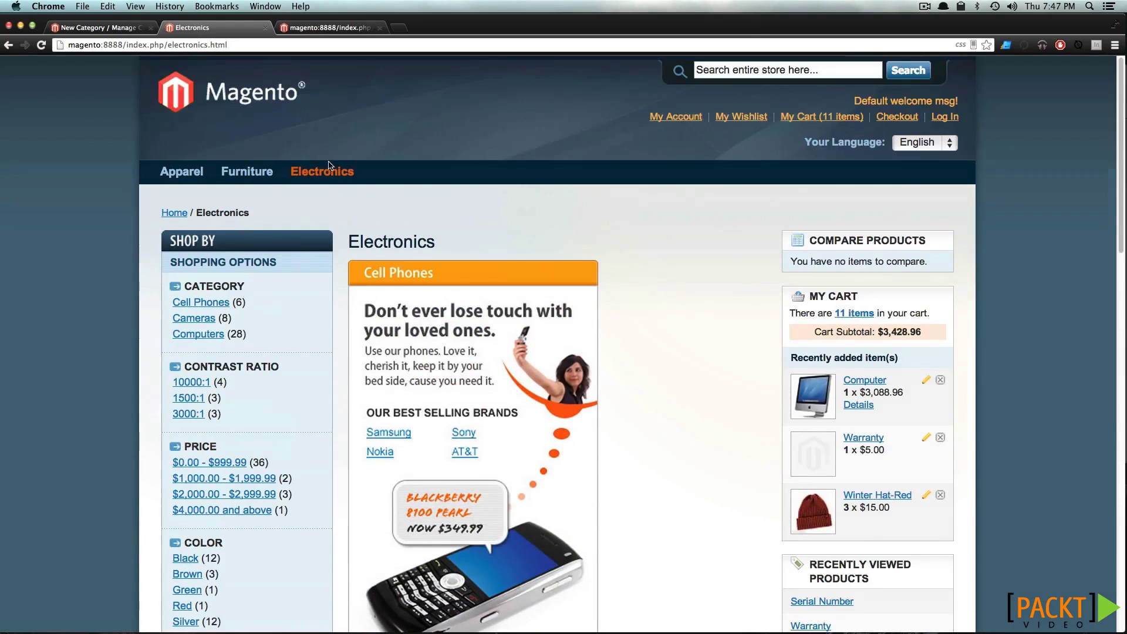
Go to the storefront Hats page and highlight the Important Hat Info text above the products
{"action": "left_click", "coordinate": [178, 193]}
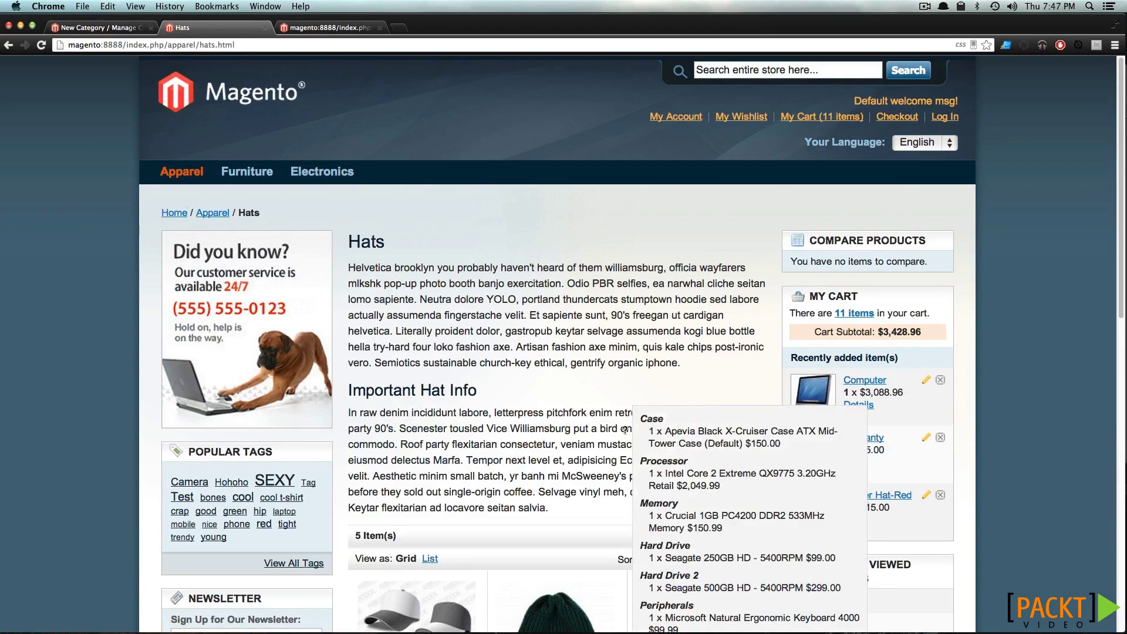
{"action": "left_click_drag", "start_coordinate": [431, 390], "coordinate": [556, 513]}
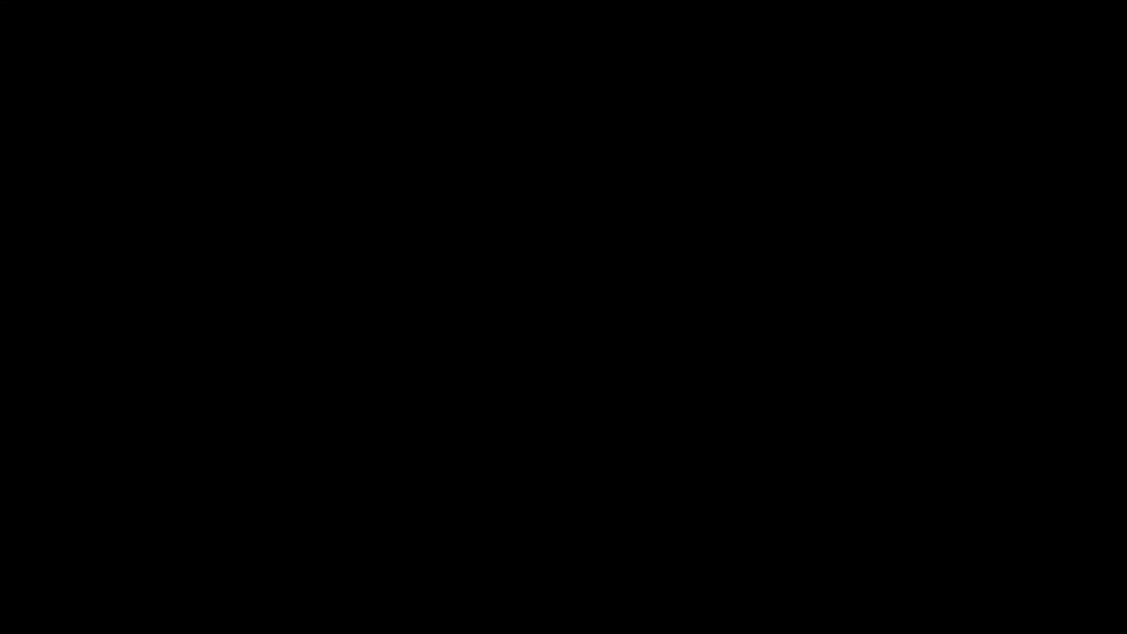
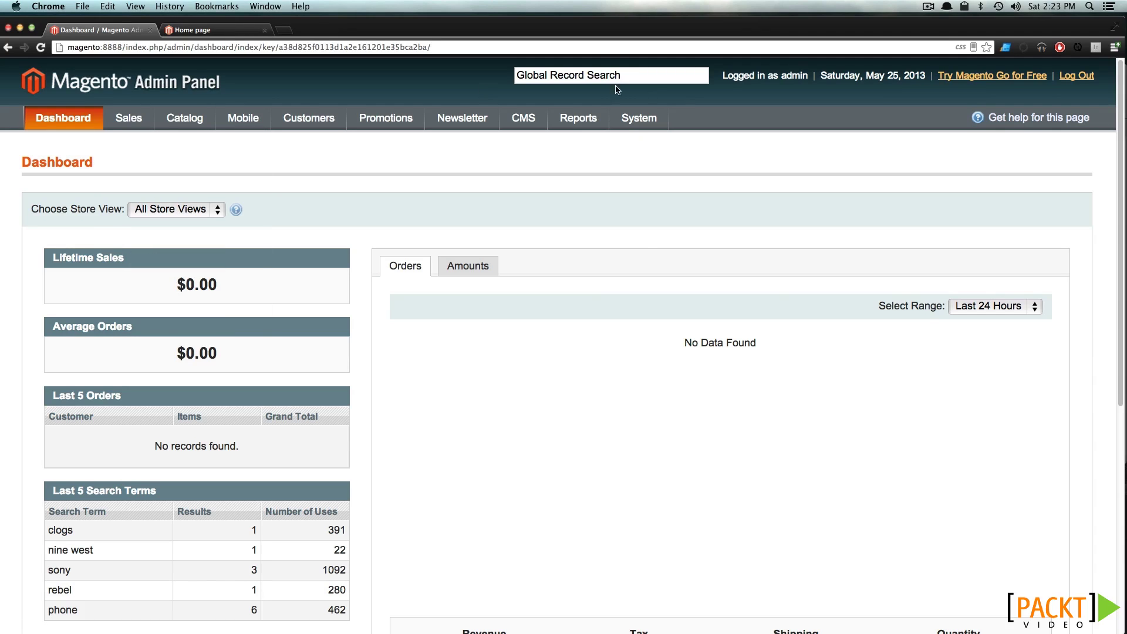
Check the current package name, skin and layout theme values in the Design configuration
{"action": "mouse_move", "coordinate": [651, 121]}
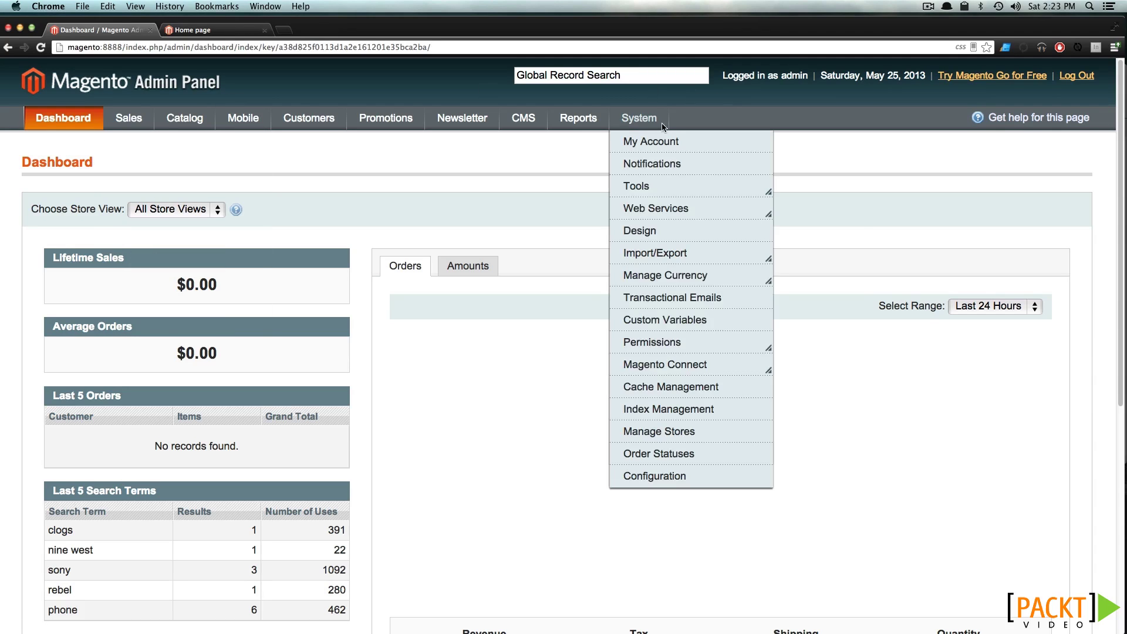
{"action": "left_click", "coordinate": [663, 484]}
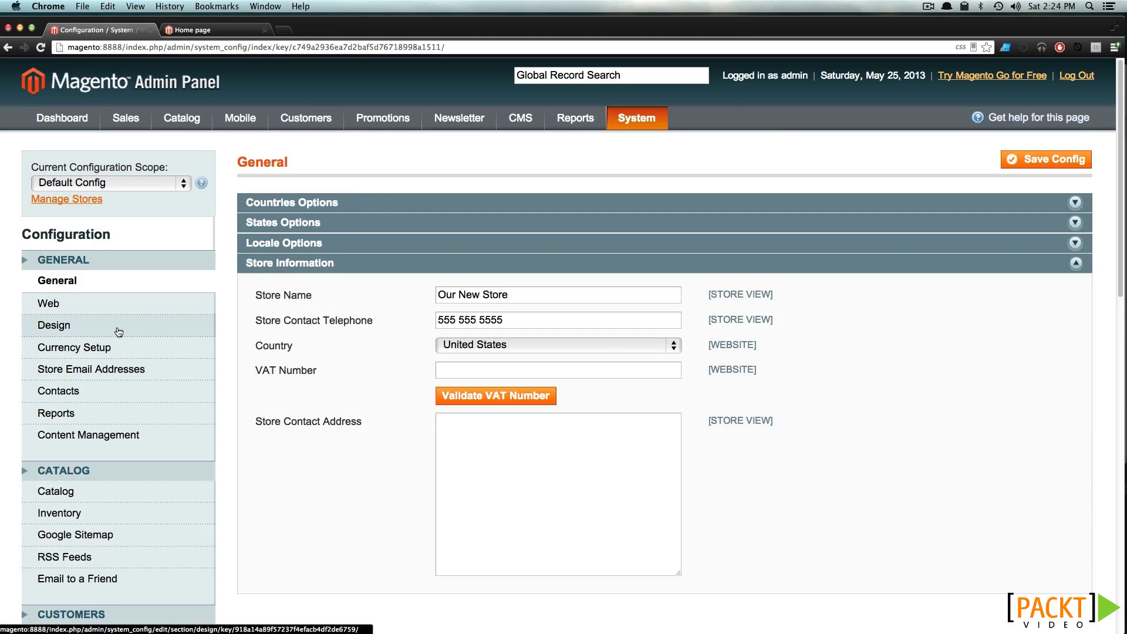
{"action": "left_click", "coordinate": [118, 332]}
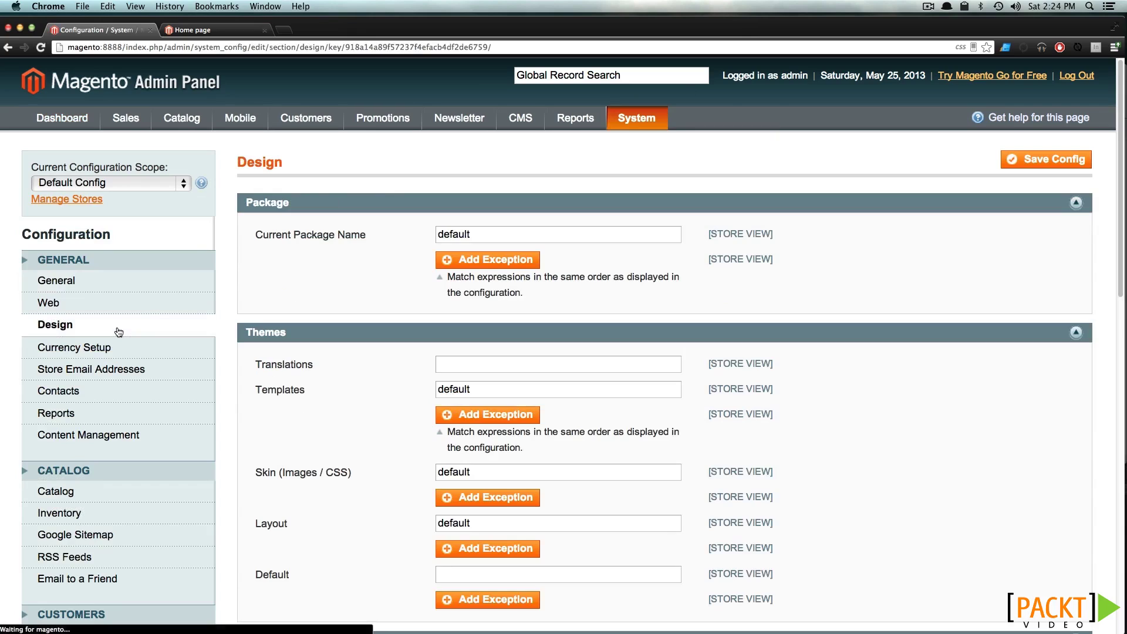
{"action": "double_click", "coordinate": [462, 234]}
{"action": "scroll", "coordinate": [485, 280], "scroll_direction": "down", "scroll_amount": 2}
{"action": "left_click_drag", "start_coordinate": [485, 319], "coordinate": [347, 311]}
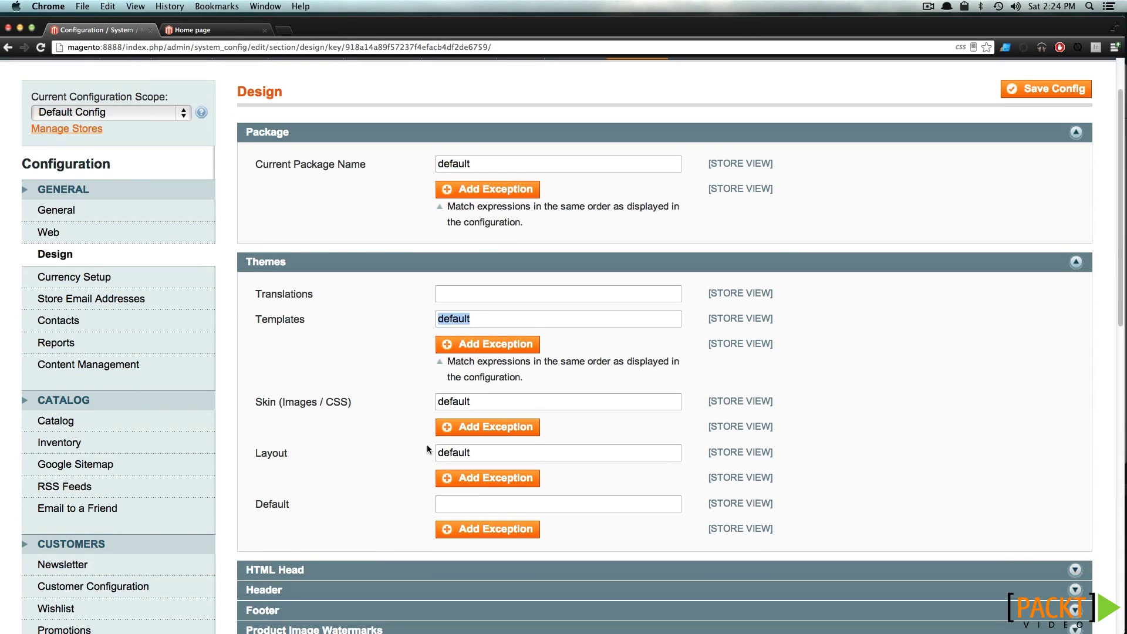
{"action": "double_click", "coordinate": [460, 397]}
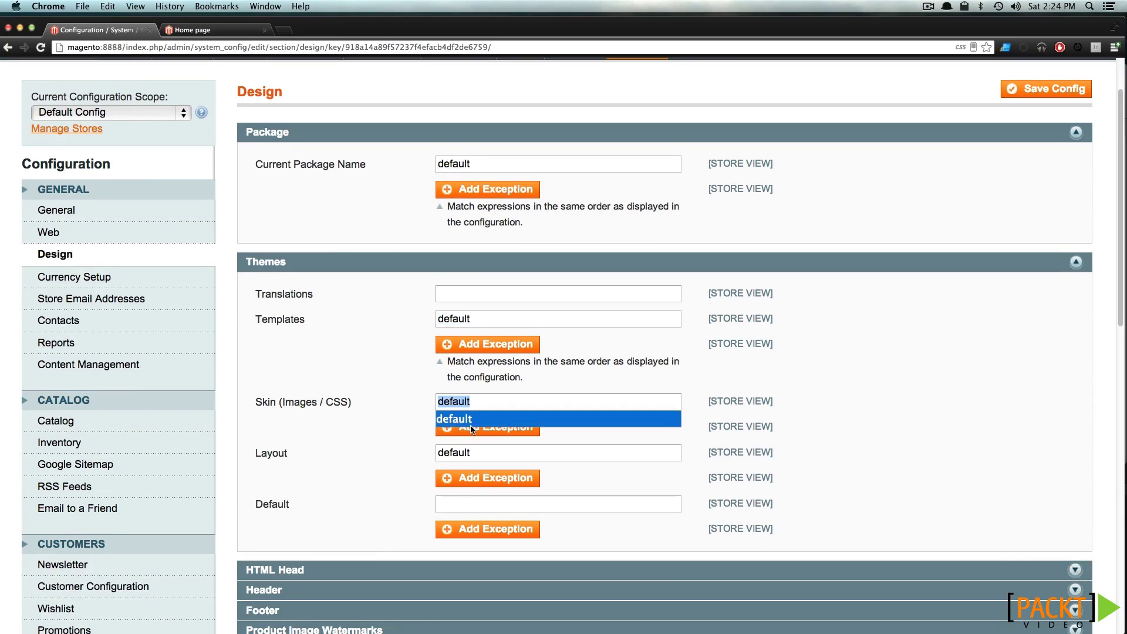
{"action": "left_click", "coordinate": [425, 457]}
{"action": "scroll", "coordinate": [314, 186], "scroll_direction": "up", "scroll_amount": 2}
{"action": "left_click", "coordinate": [147, 91]}
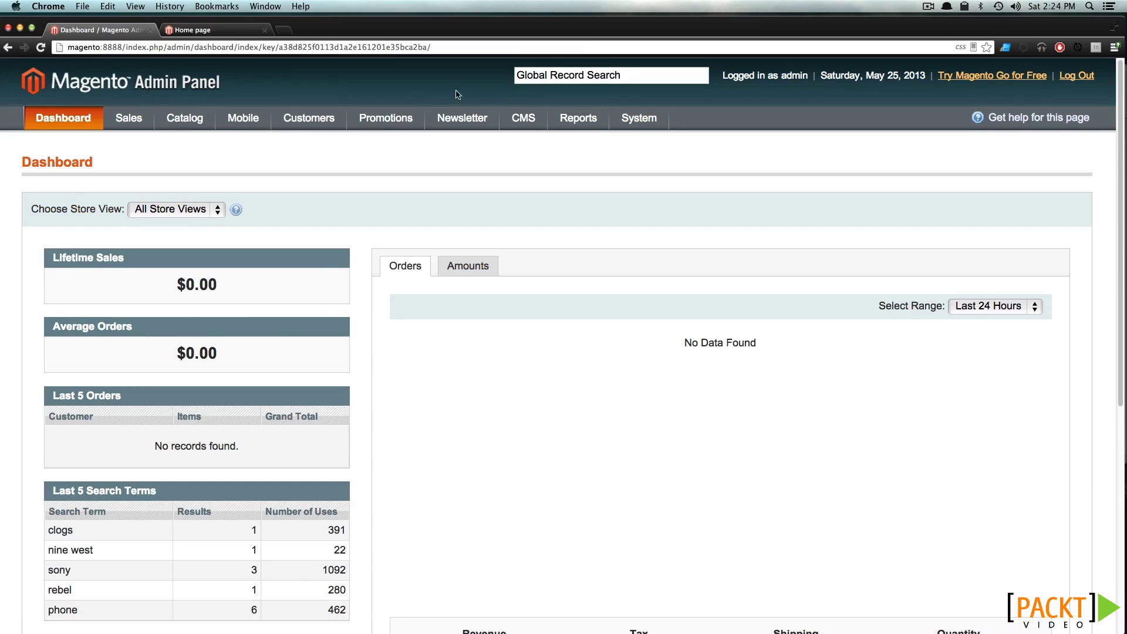
Start a new CMS Static Block widget instance using the default / default theme
{"action": "mouse_move", "coordinate": [539, 117]}
{"action": "left_click", "coordinate": [533, 184]}
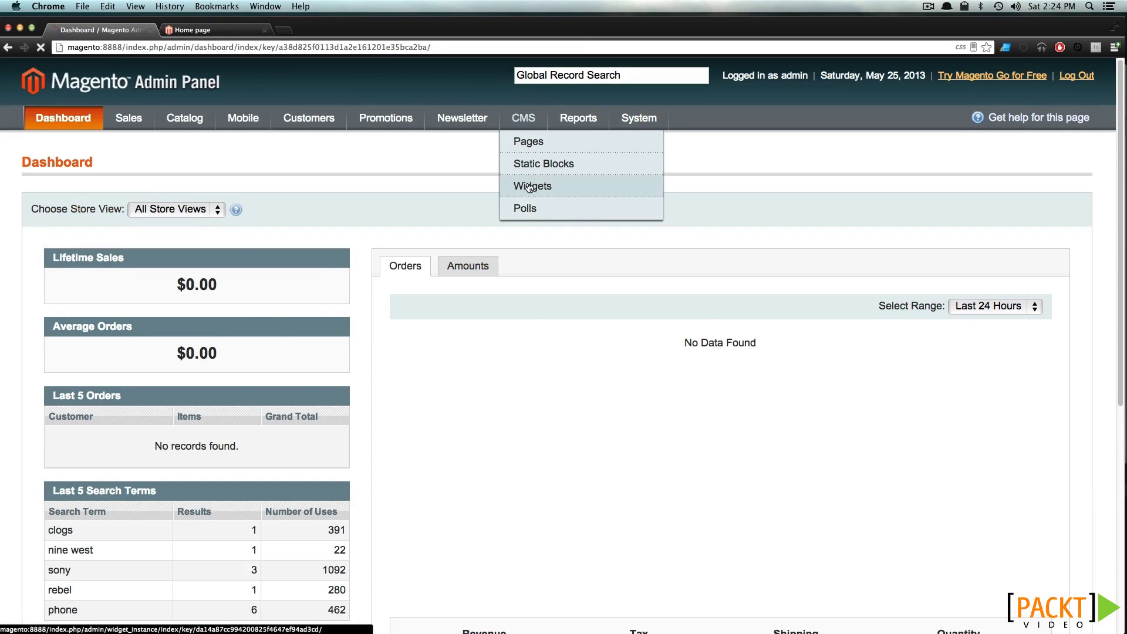
{"action": "left_click", "coordinate": [998, 162]}
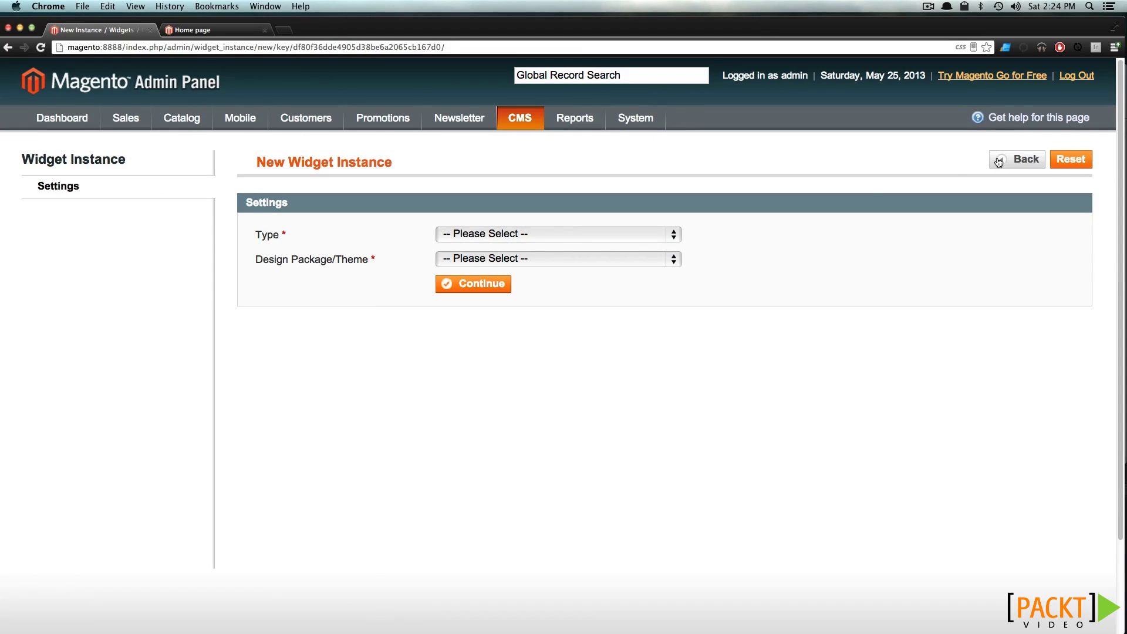
{"action": "left_click", "coordinate": [509, 238]}
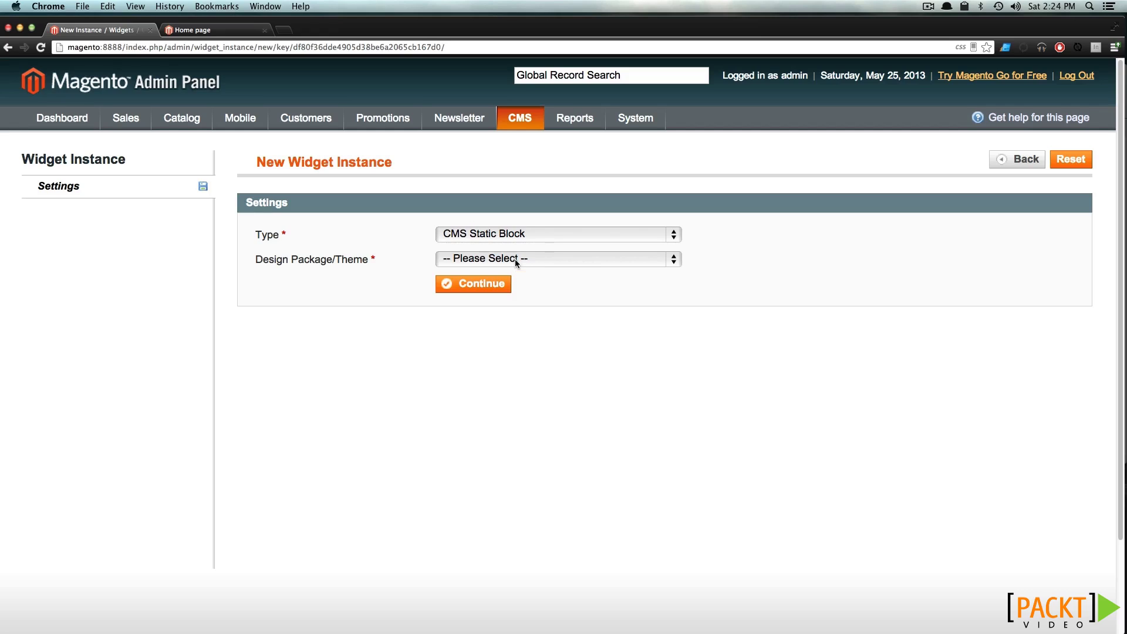
{"action": "left_click", "coordinate": [515, 259]}
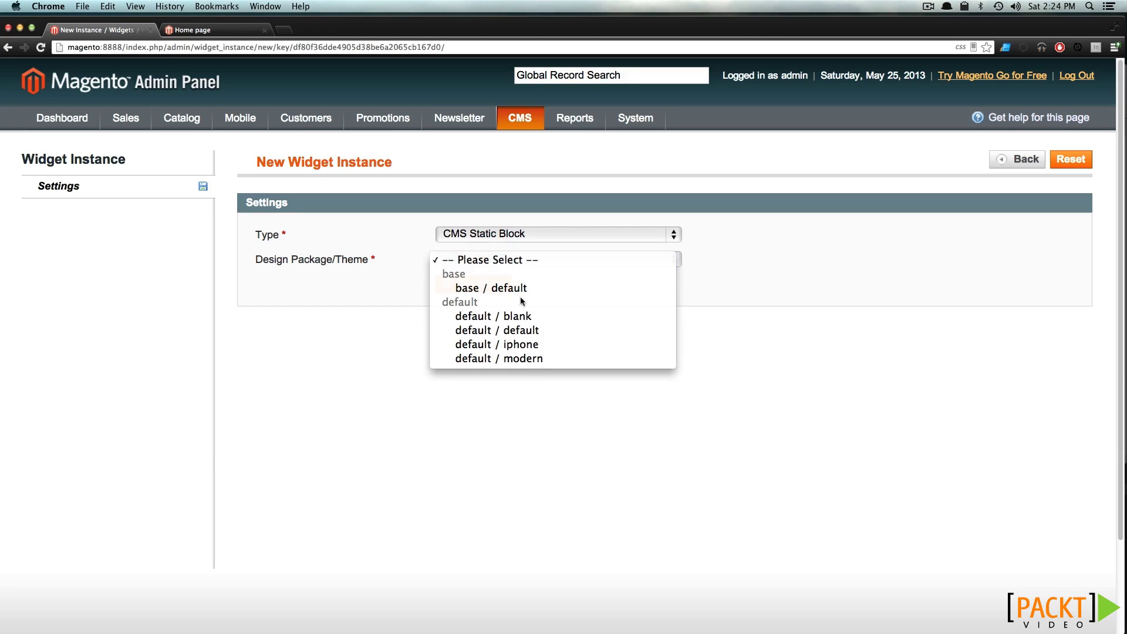
{"action": "left_click", "coordinate": [519, 332]}
{"action": "left_click", "coordinate": [467, 287]}
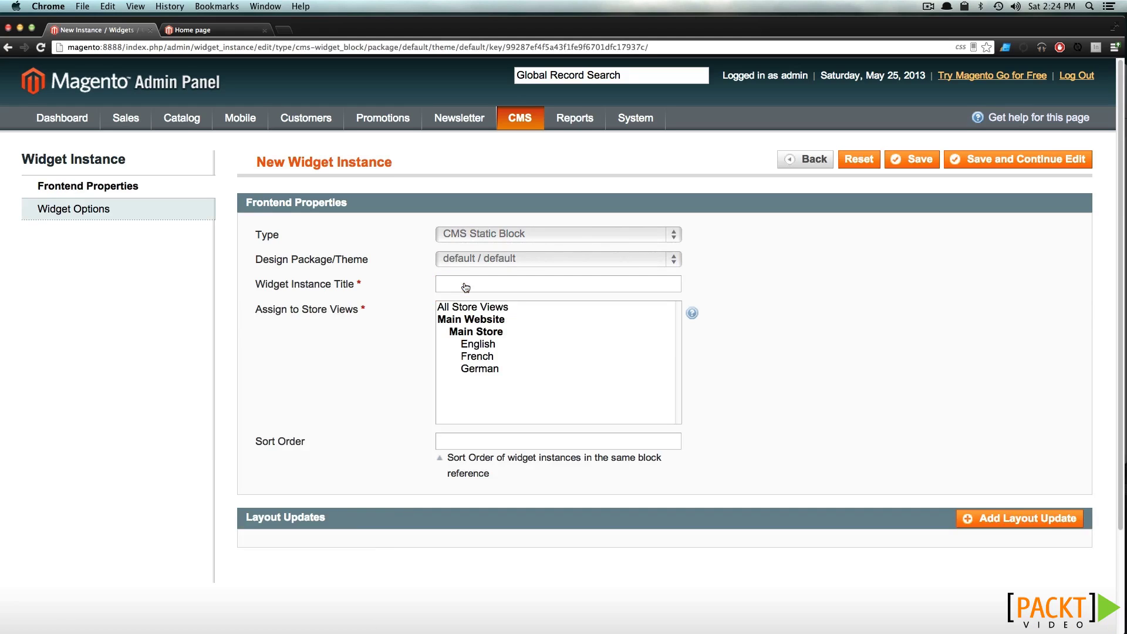
Title the widget 'Hat Info' and assign it to All Store Views with sort order 0
{"action": "left_click", "coordinate": [465, 287]}
{"action": "type", "text": "Hat Info"}
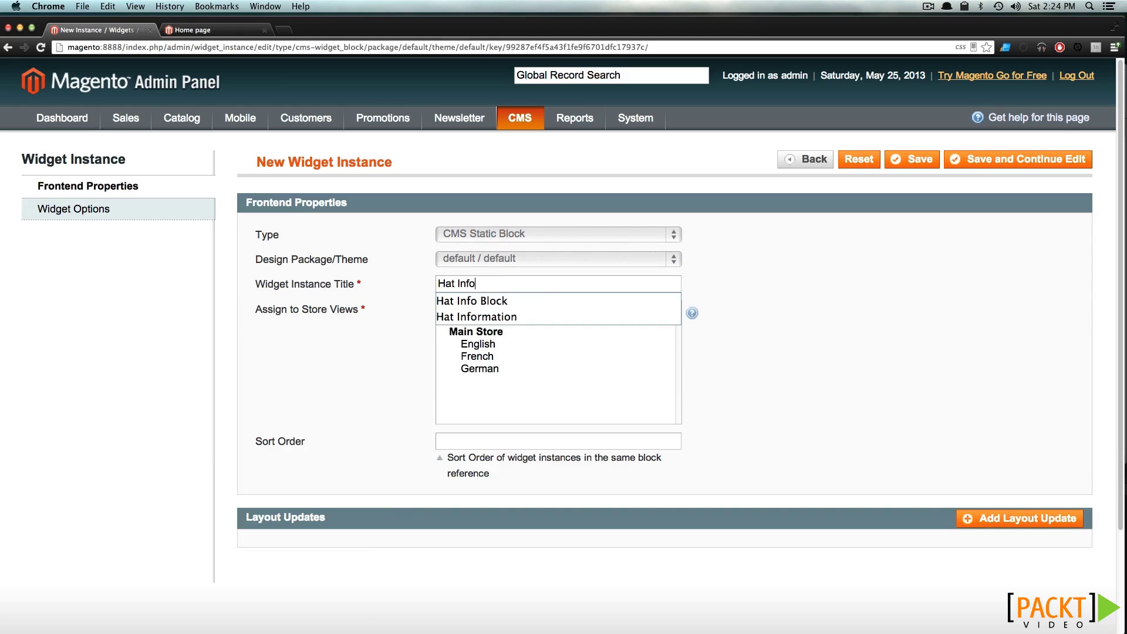
{"action": "left_click", "coordinate": [603, 408]}
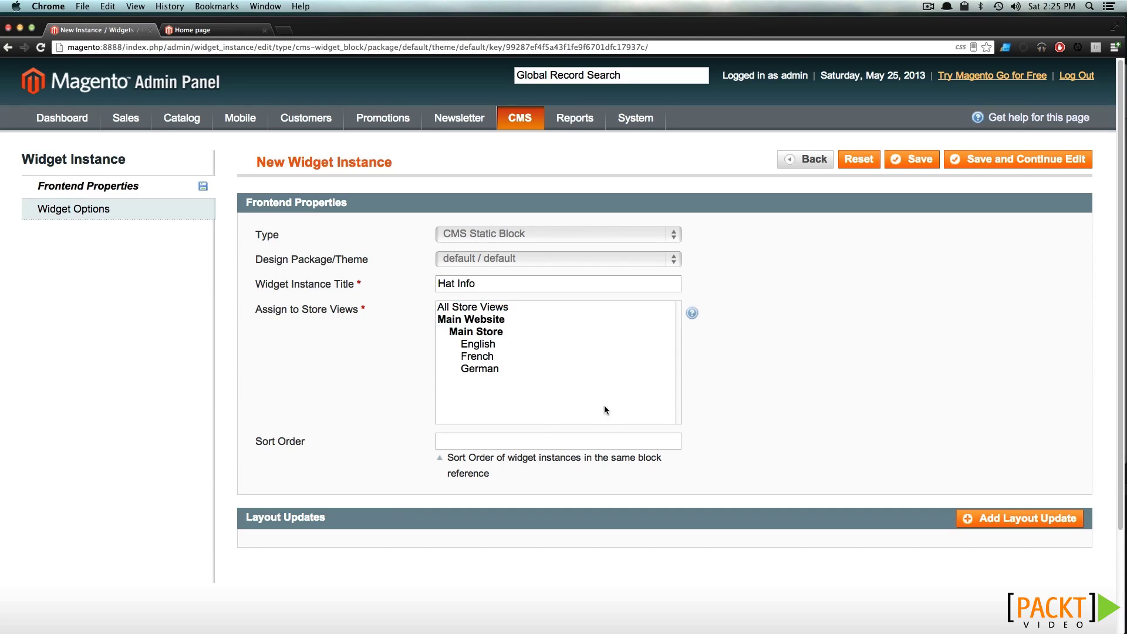
{"action": "left_click", "coordinate": [486, 307]}
{"action": "left_click", "coordinate": [487, 442]}
{"action": "type", "text": "0"}
Add a layout update shown on All Product Types, limited to Specific Products
{"action": "scroll", "coordinate": [378, 363], "scroll_direction": "down", "scroll_amount": 3}
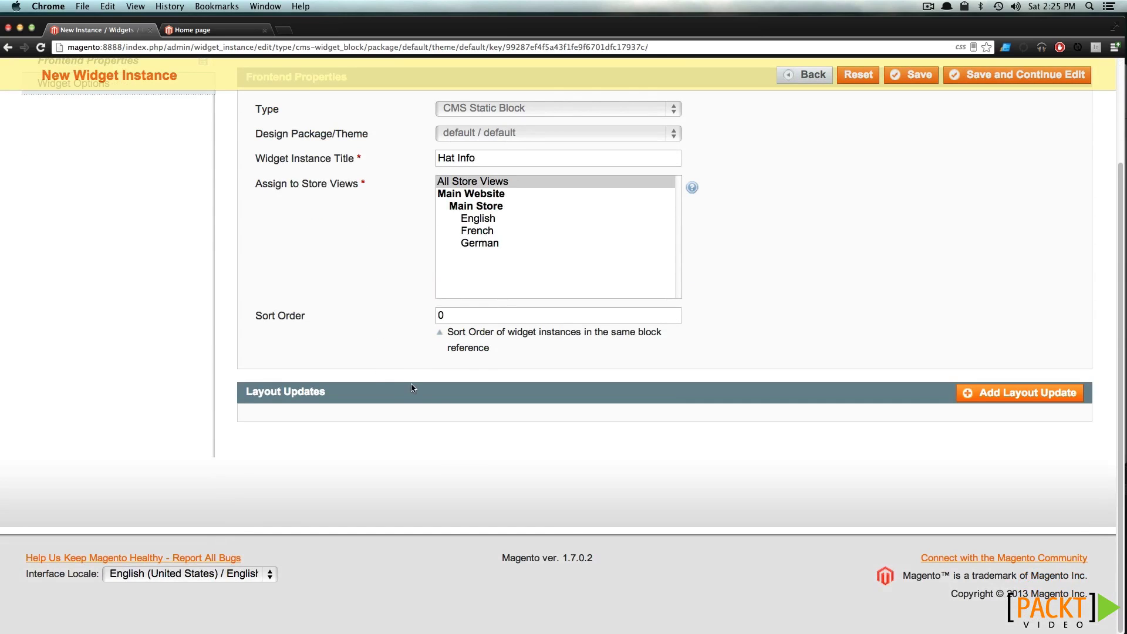
{"action": "left_click", "coordinate": [1024, 400]}
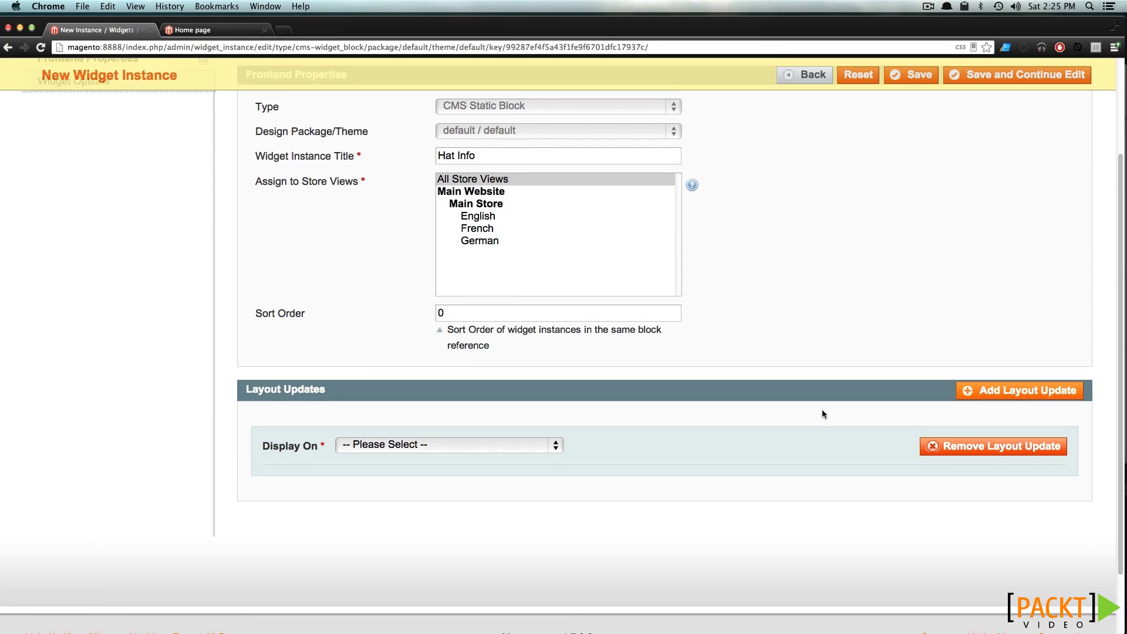
{"action": "scroll", "coordinate": [822, 409], "scroll_direction": "down", "scroll_amount": 1}
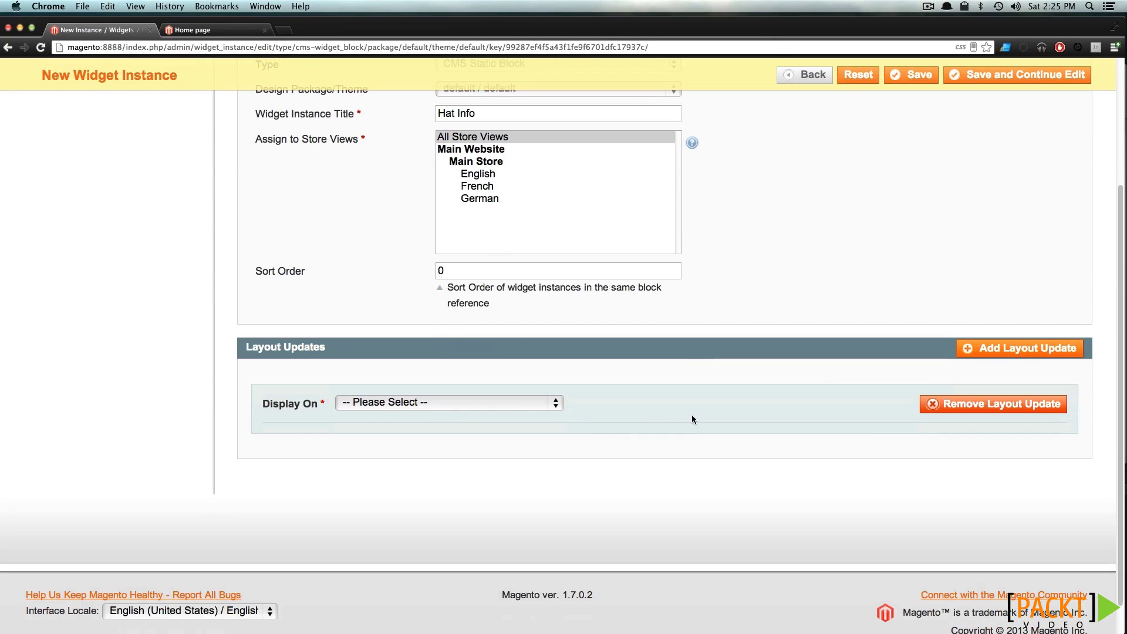
{"action": "left_click", "coordinate": [539, 410]}
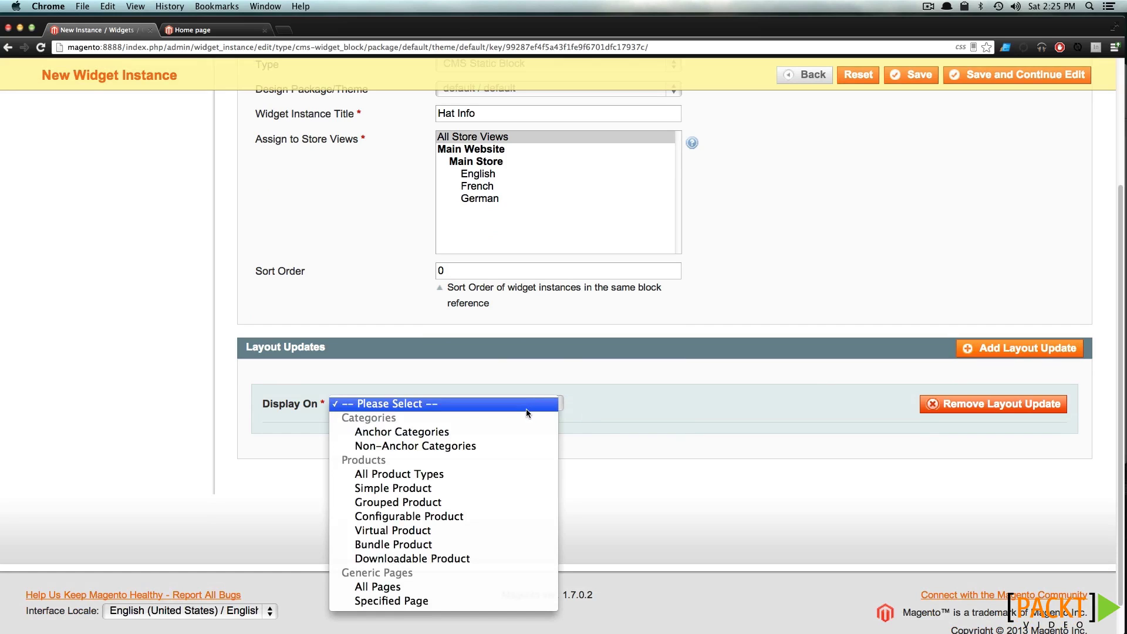
{"action": "left_click", "coordinate": [431, 474]}
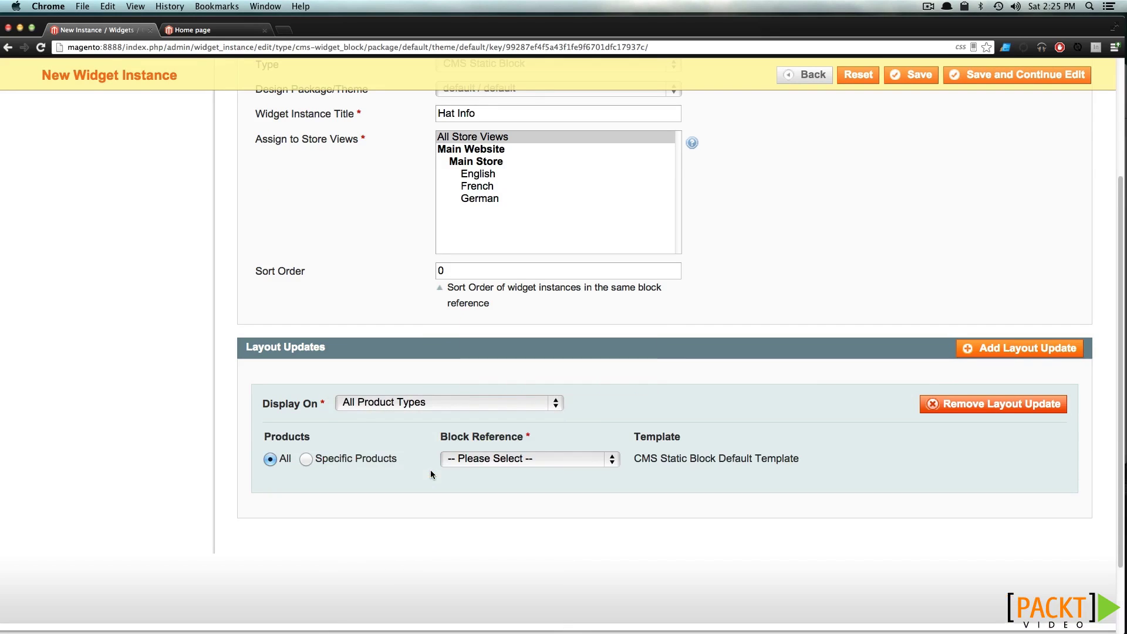
{"action": "left_click", "coordinate": [306, 460]}
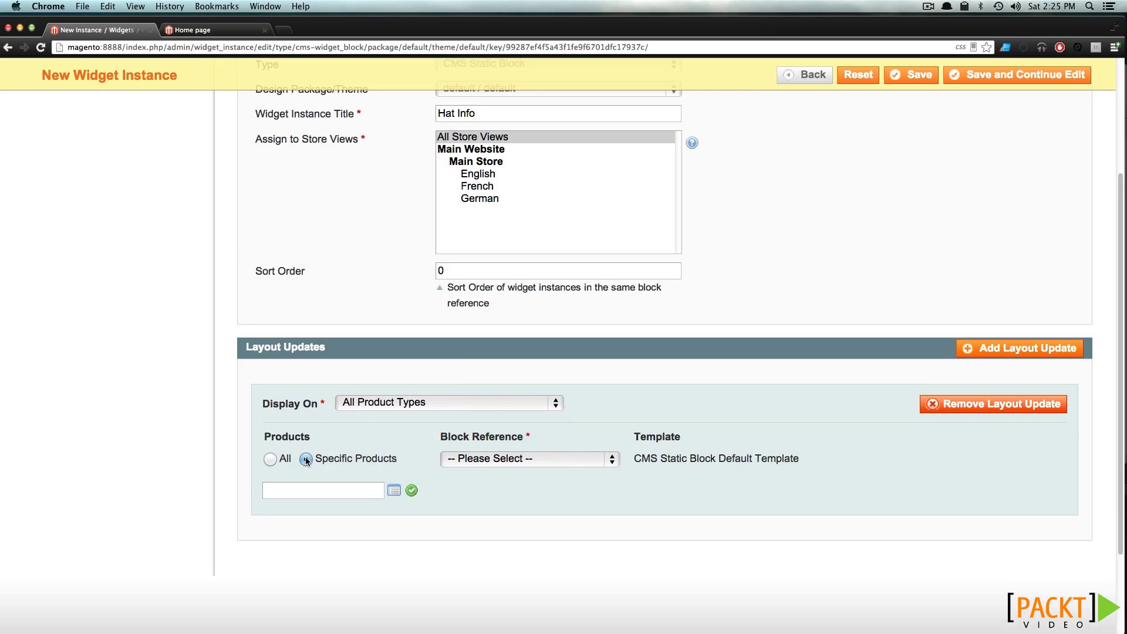
Filter the product chooser by 'hat' and select all five hat products
{"action": "left_click", "coordinate": [394, 491]}
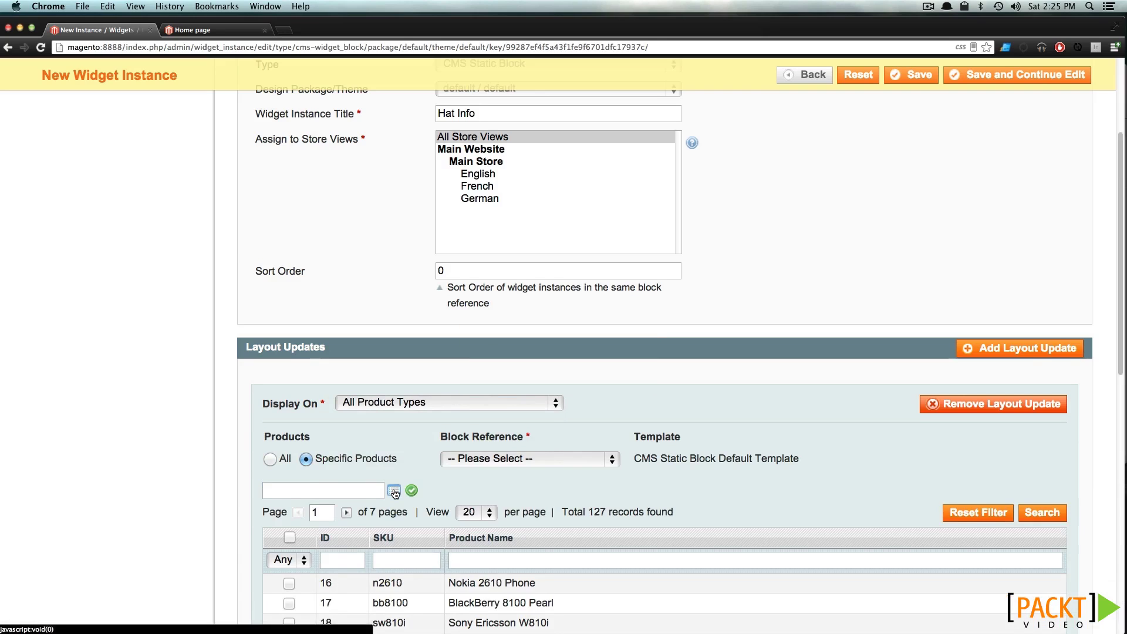
{"action": "scroll", "coordinate": [394, 491], "scroll_direction": "down", "scroll_amount": 5}
{"action": "left_click", "coordinate": [480, 385]}
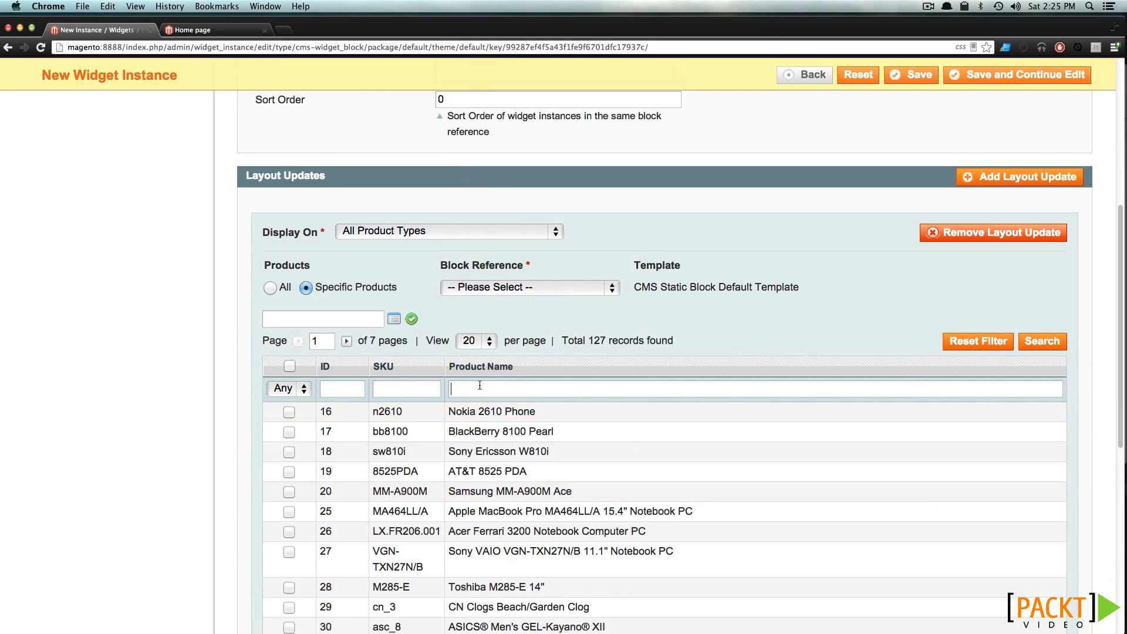
{"action": "type", "text": "hat"}
{"action": "key", "text": "Return"}
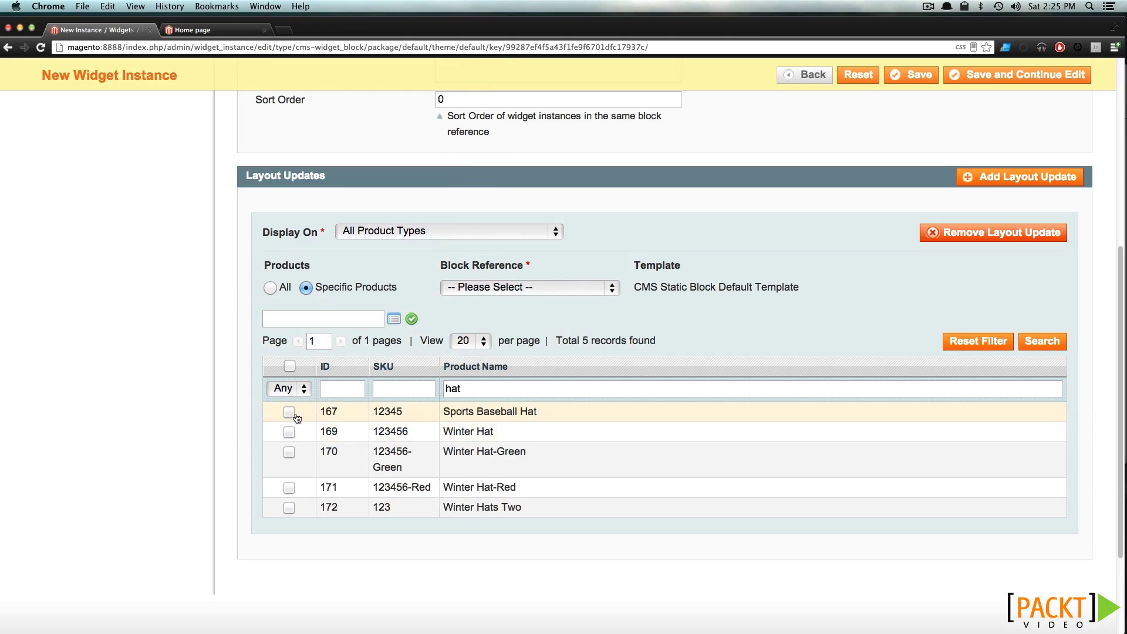
{"action": "left_click", "coordinate": [290, 368]}
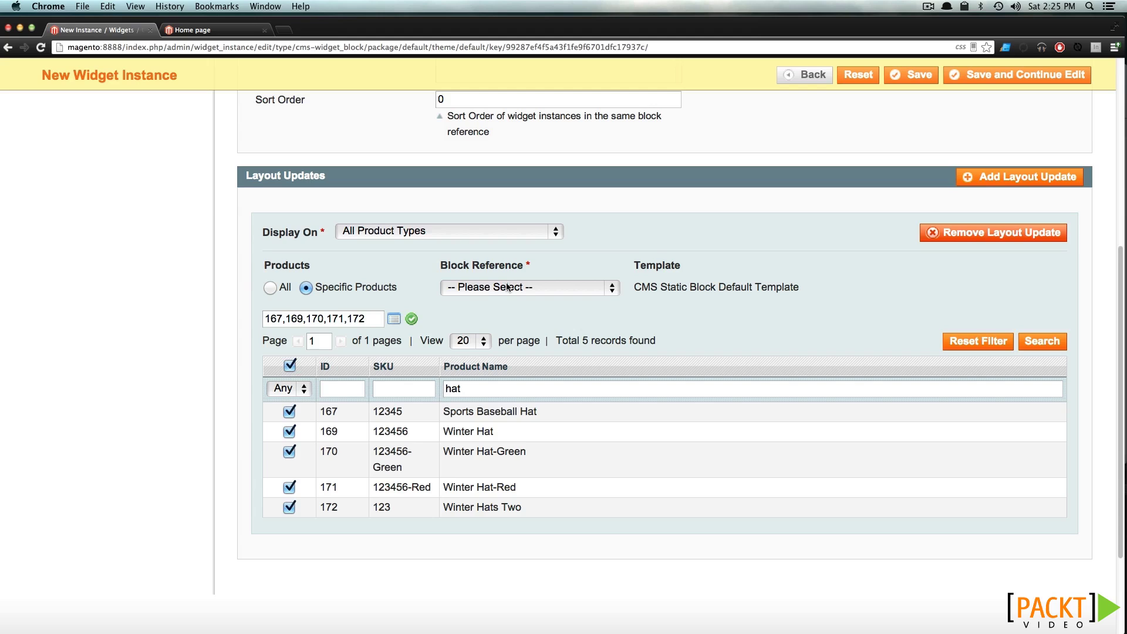
Set the layout update's block reference to Product View Extra Hint
{"action": "left_click", "coordinate": [508, 287]}
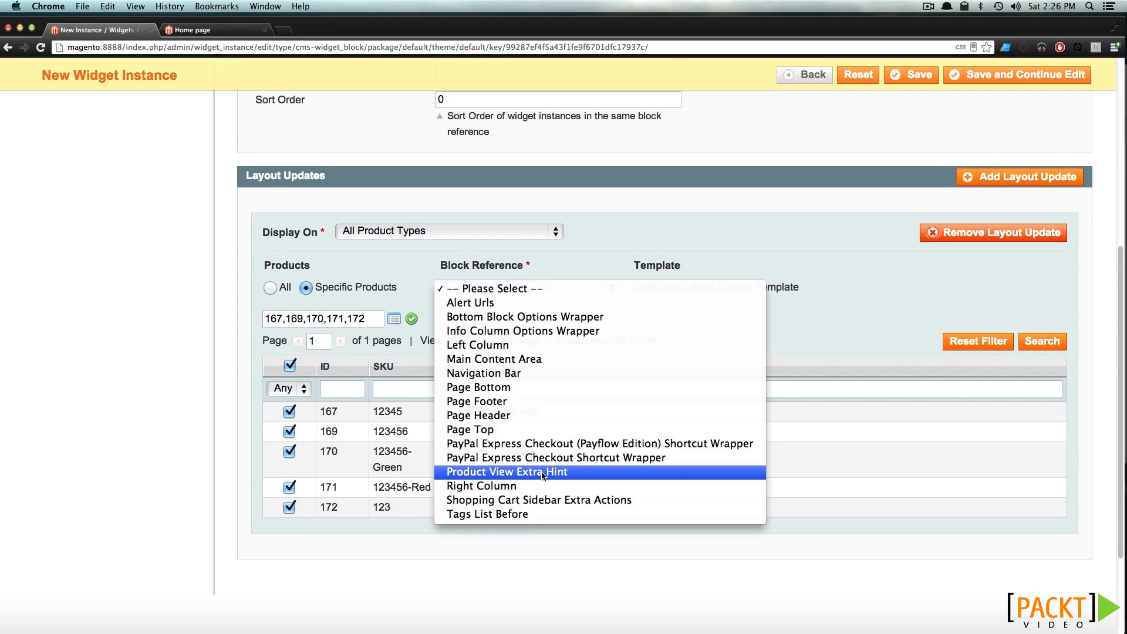
{"action": "left_click", "coordinate": [541, 473]}
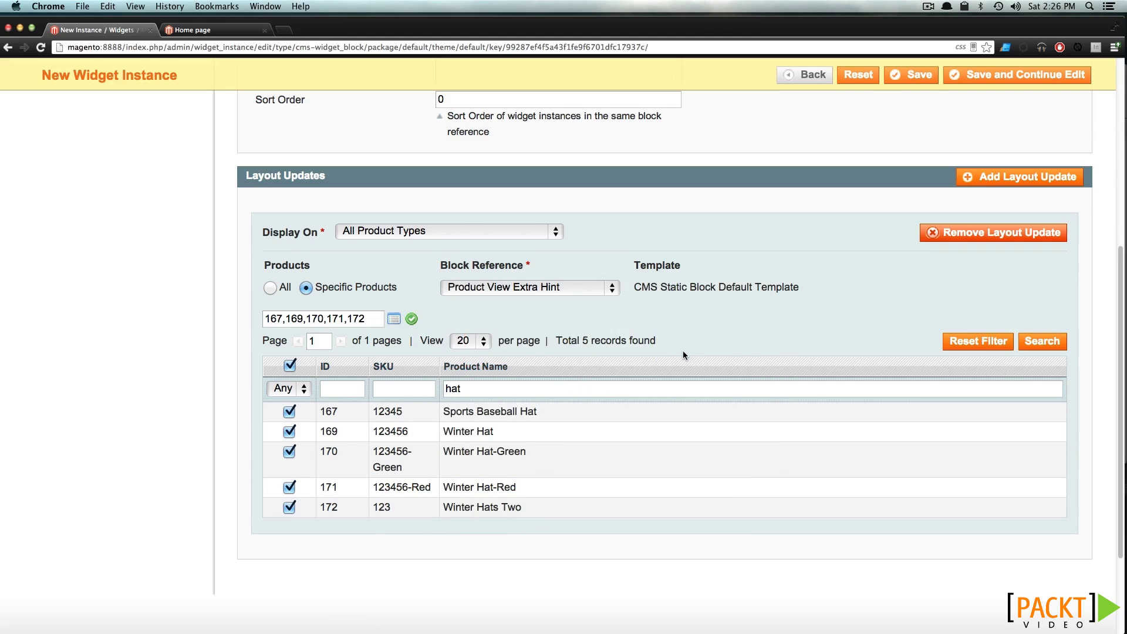
{"action": "scroll", "coordinate": [682, 350], "scroll_direction": "up", "scroll_amount": 6}
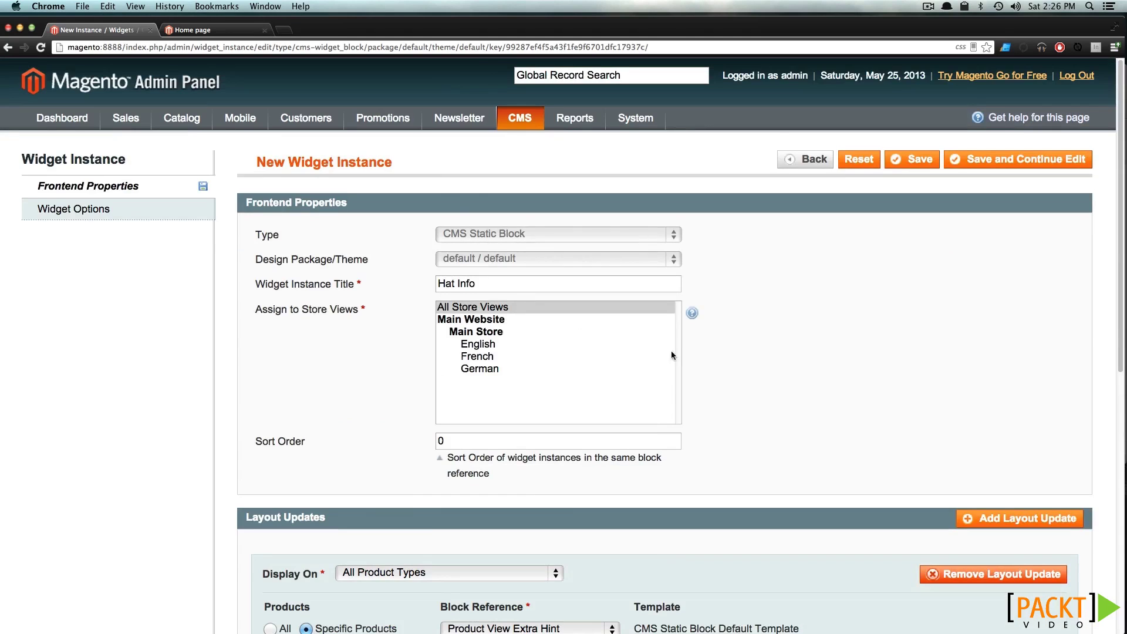
Choose Hat Info Block as the widget's block, save the widget, and flush the Magento cache
{"action": "left_click", "coordinate": [106, 217]}
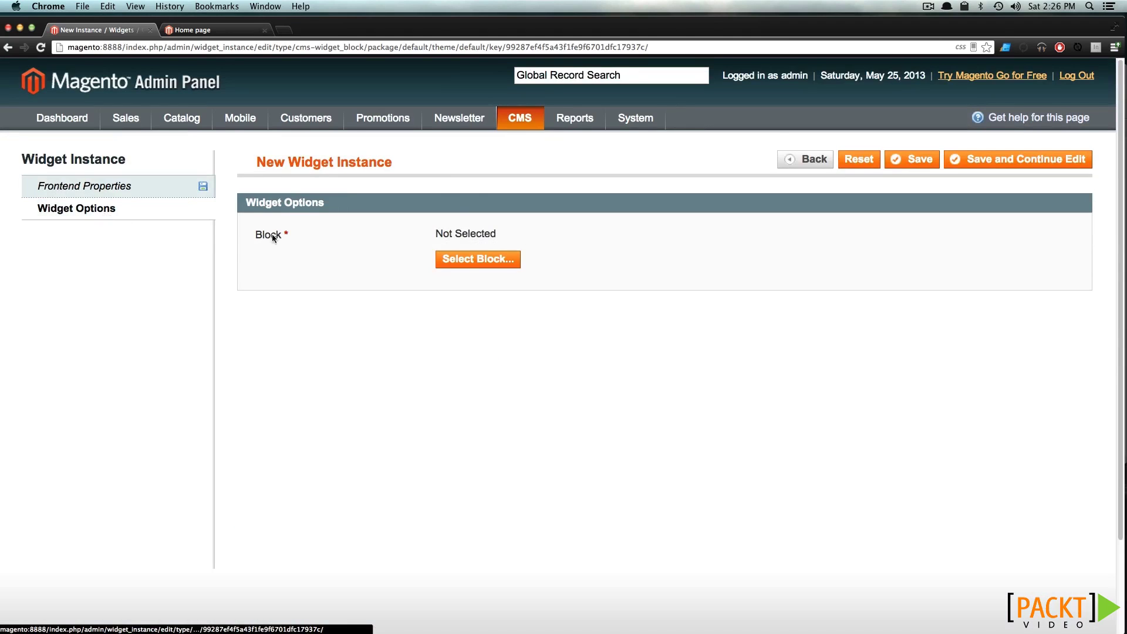
{"action": "left_click", "coordinate": [488, 259]}
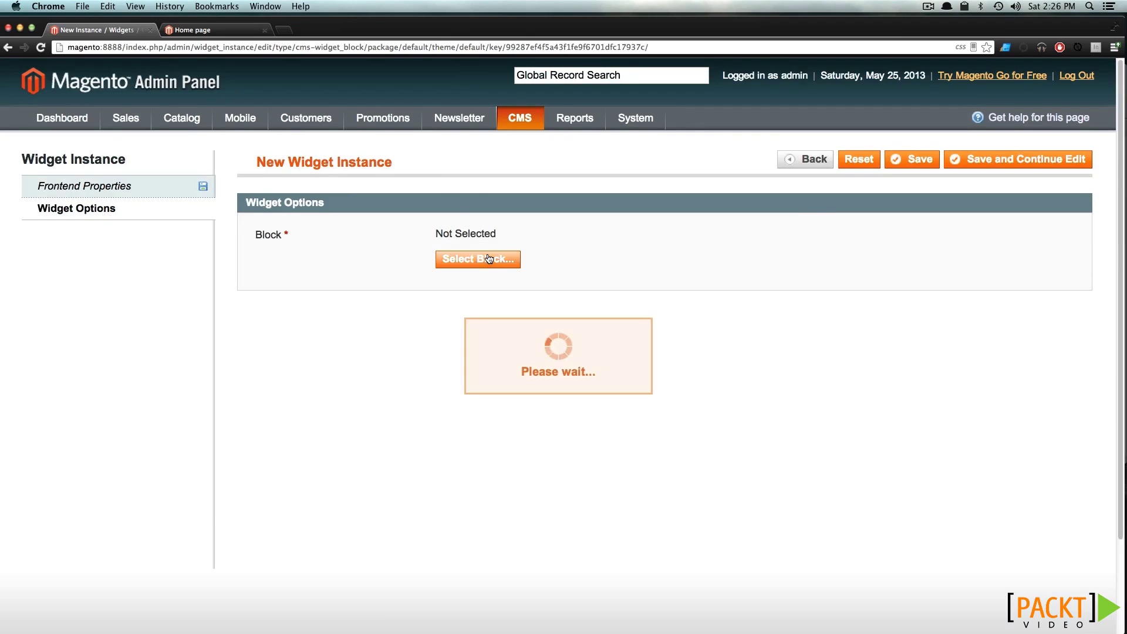
{"action": "left_click", "coordinate": [390, 291]}
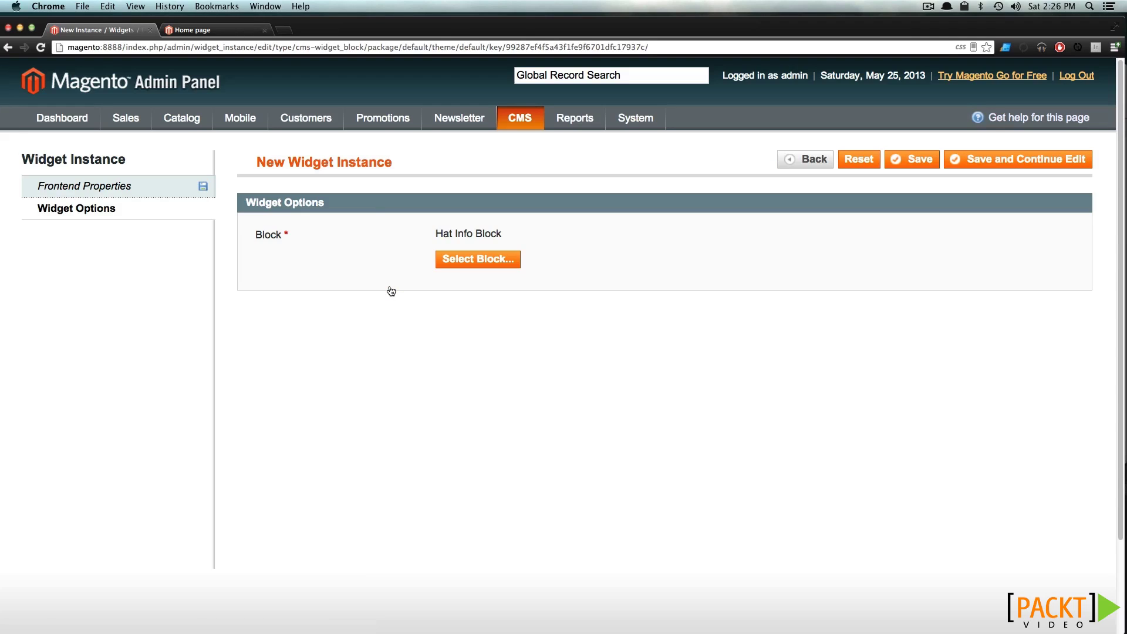
{"action": "left_click", "coordinate": [921, 167]}
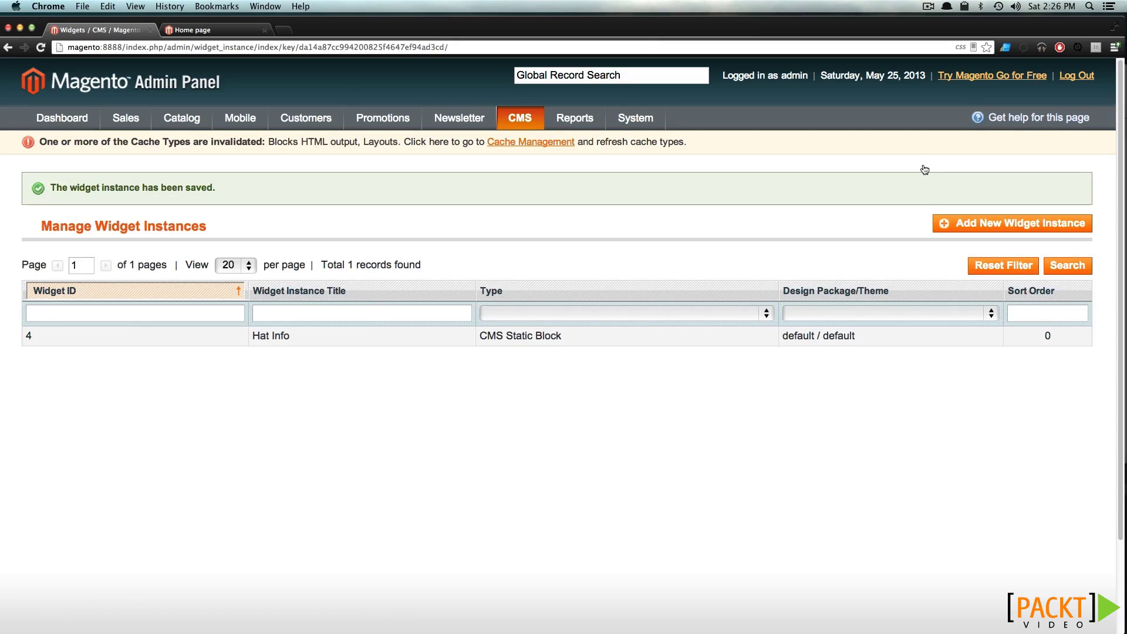
{"action": "left_click", "coordinate": [540, 149]}
{"action": "left_click", "coordinate": [841, 184]}
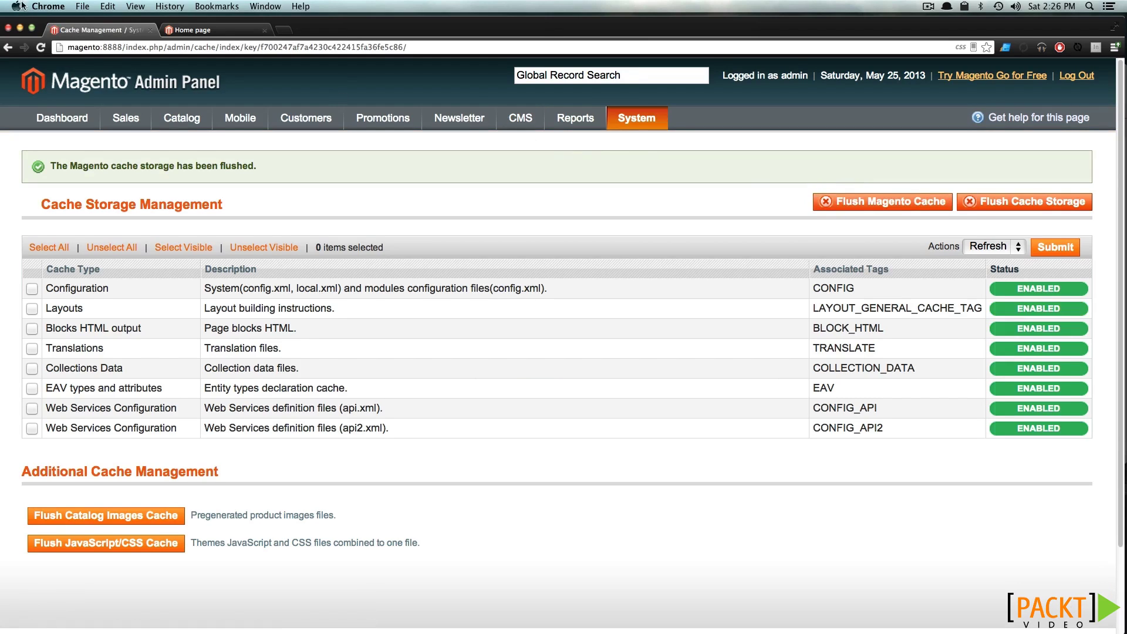
Browse Apparel > Hats to the Winter Hat product page and highlight its $15.00 price
{"action": "left_click", "coordinate": [237, 33]}
{"action": "scroll", "coordinate": [217, 135], "scroll_direction": "up", "scroll_amount": 10}
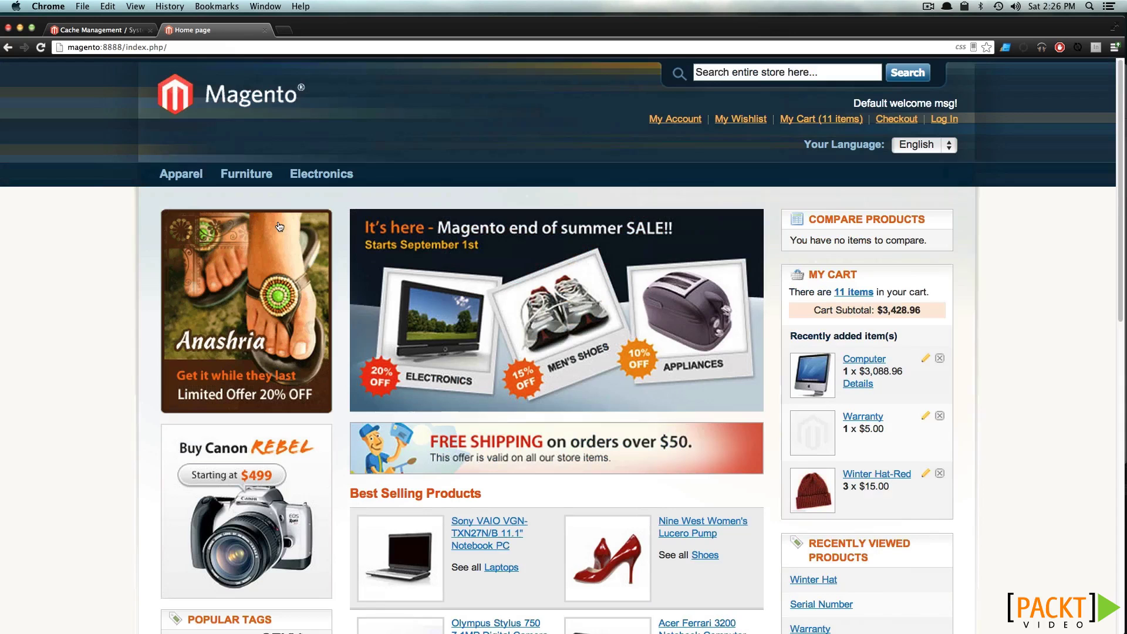
{"action": "mouse_move", "coordinate": [181, 174]}
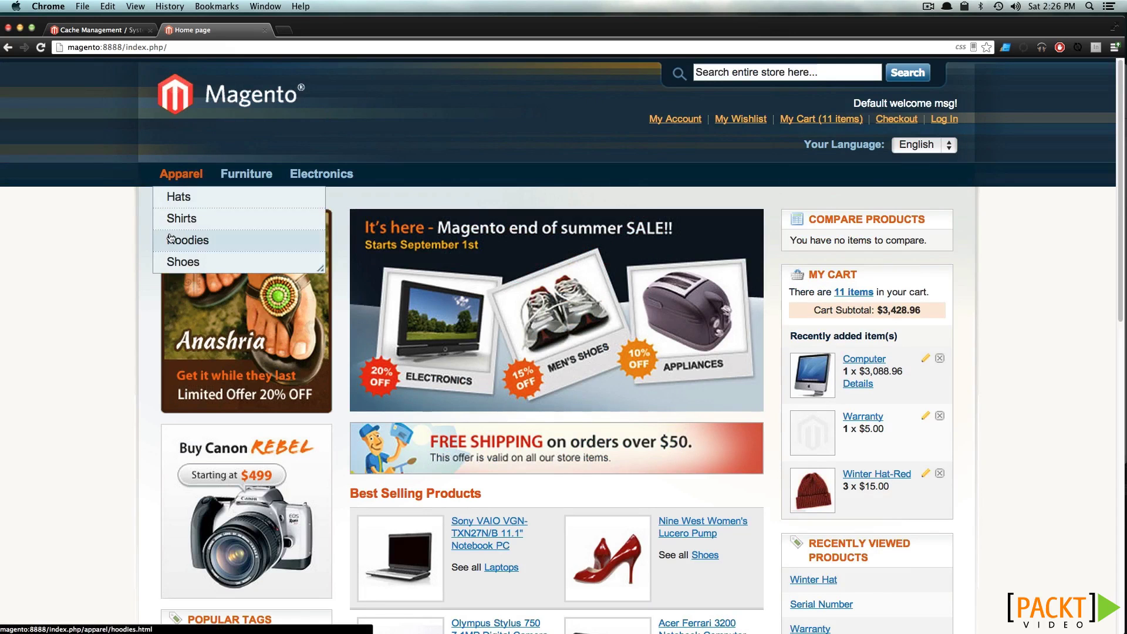
{"action": "left_click", "coordinate": [185, 198]}
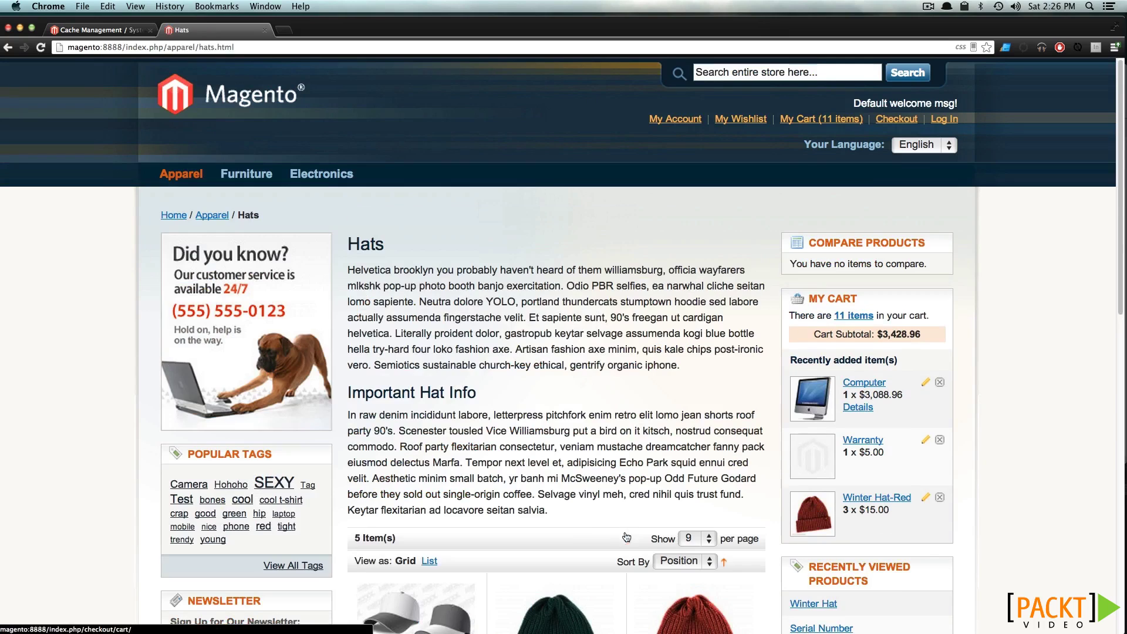
{"action": "scroll", "coordinate": [498, 464], "scroll_direction": "down", "scroll_amount": 4}
{"action": "left_click", "coordinate": [499, 464]}
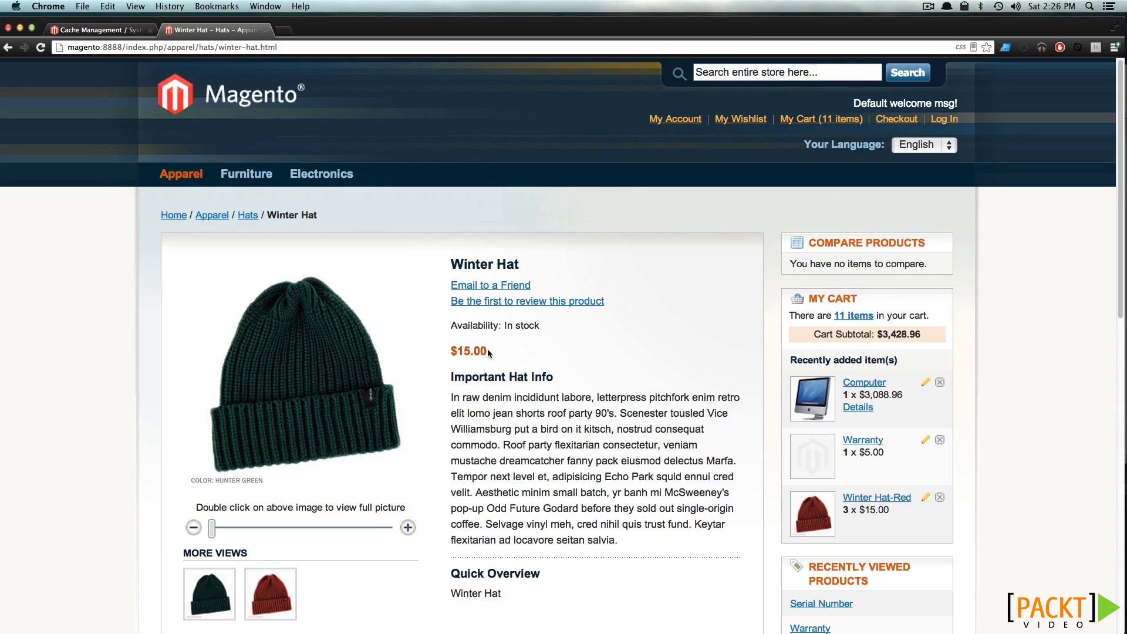
{"action": "left_click_drag", "start_coordinate": [487, 349], "coordinate": [448, 351]}
{"action": "scroll", "coordinate": [485, 380], "scroll_direction": "down", "scroll_amount": 3}
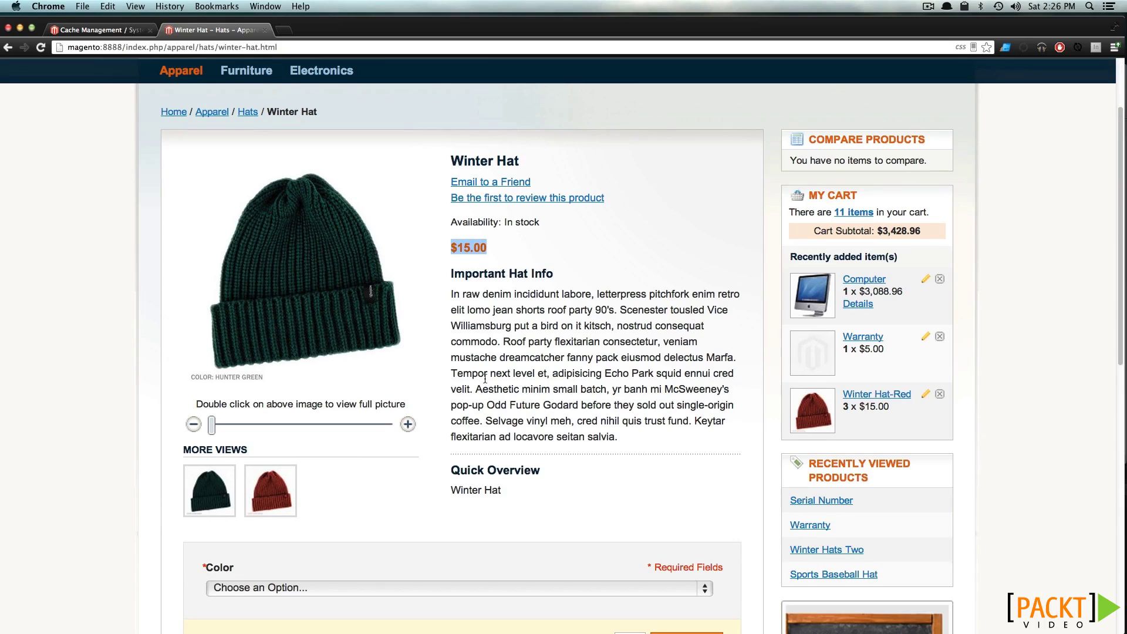
{"action": "left_click", "coordinate": [485, 380]}
Start a new CMS Page Link widget instance using the default / default theme
{"action": "left_click", "coordinate": [83, 29]}
{"action": "mouse_move", "coordinate": [568, 108]}
{"action": "mouse_move", "coordinate": [514, 119]}
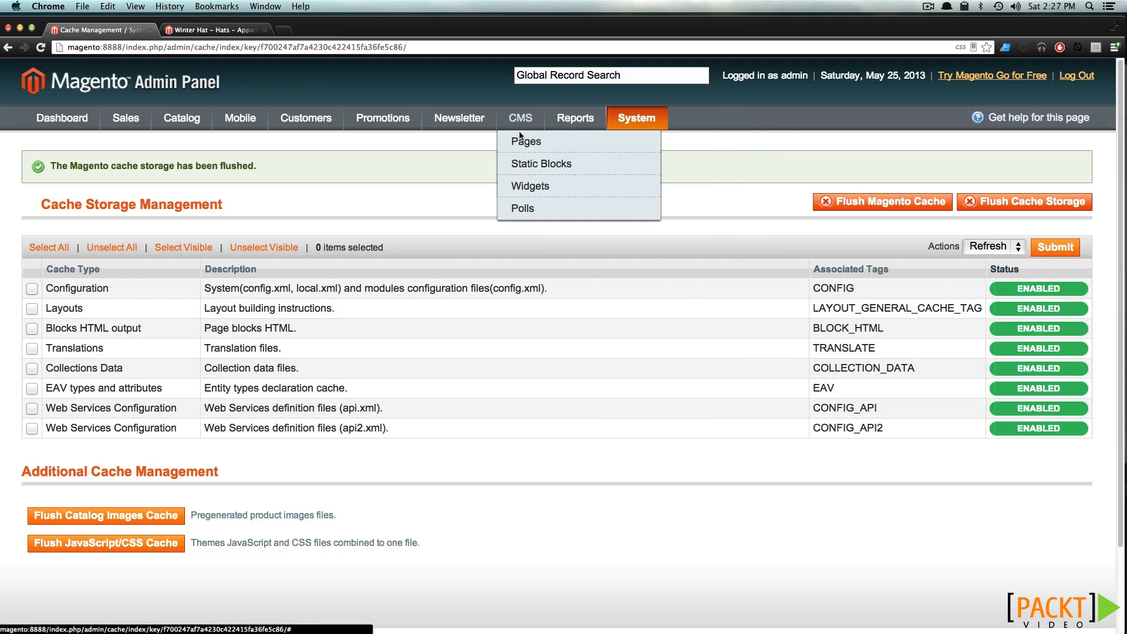
{"action": "left_click", "coordinate": [528, 191]}
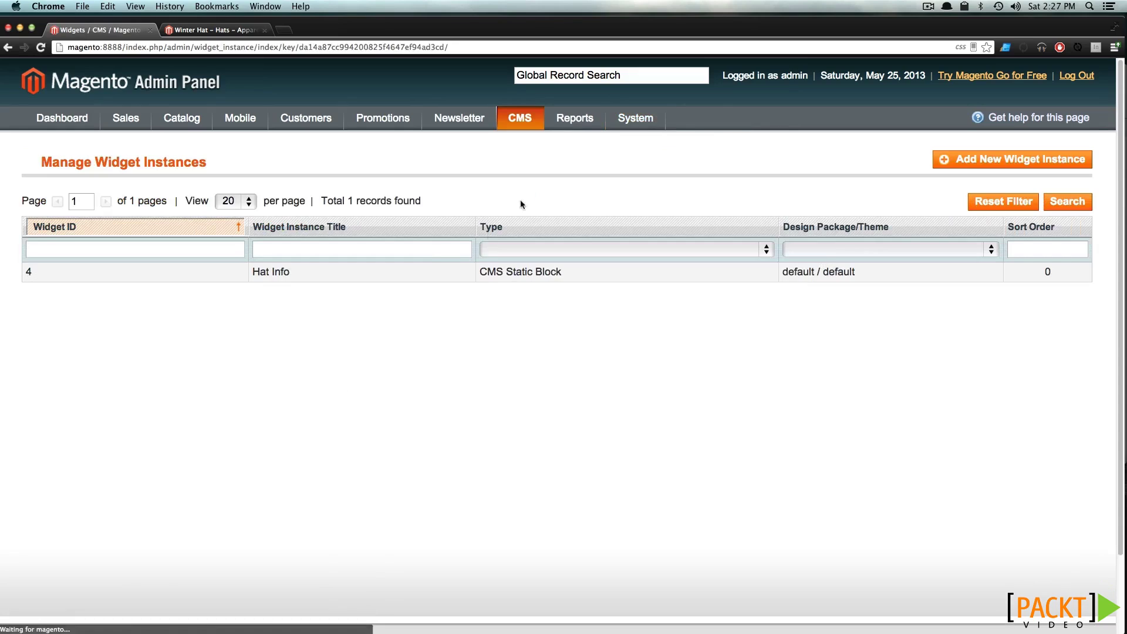
{"action": "left_click", "coordinate": [1048, 160]}
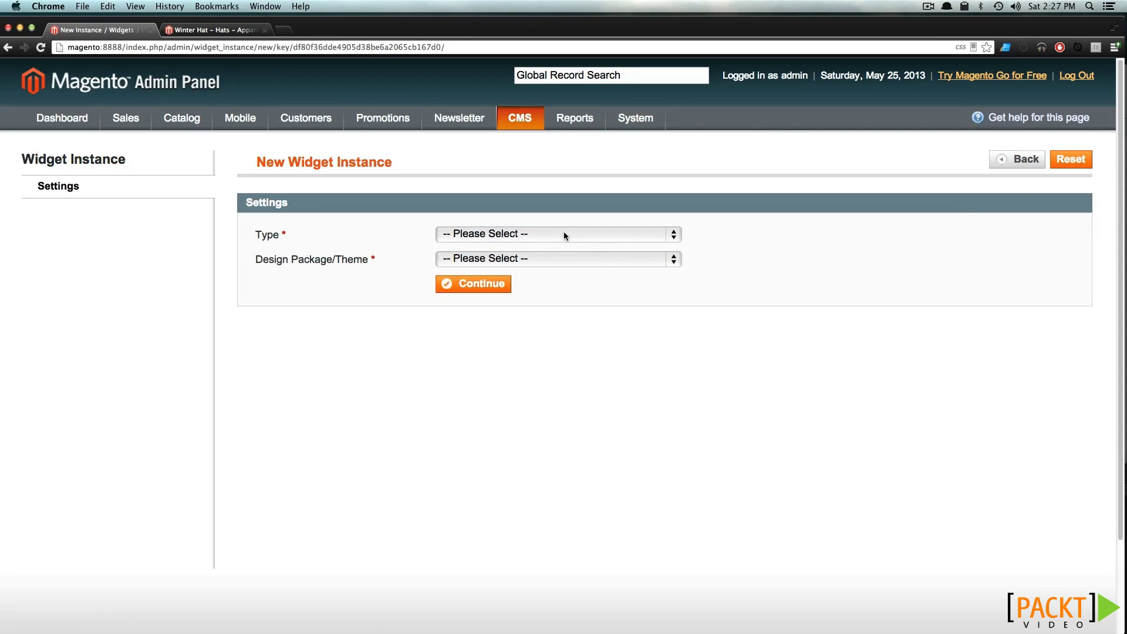
{"action": "left_click", "coordinate": [566, 237]}
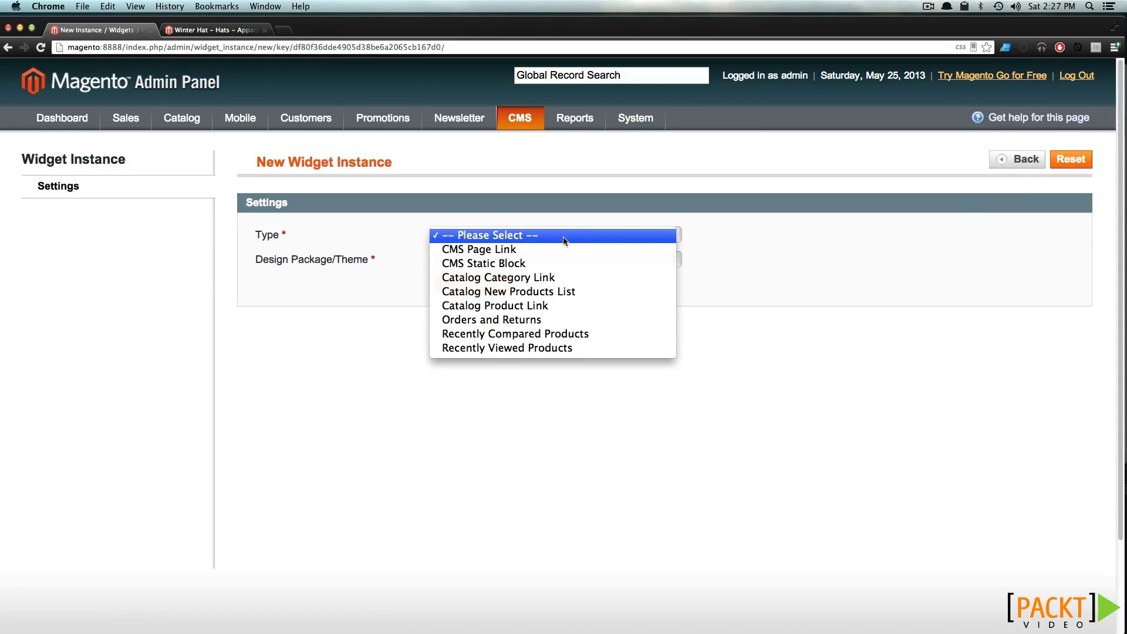
{"action": "left_click", "coordinate": [562, 250]}
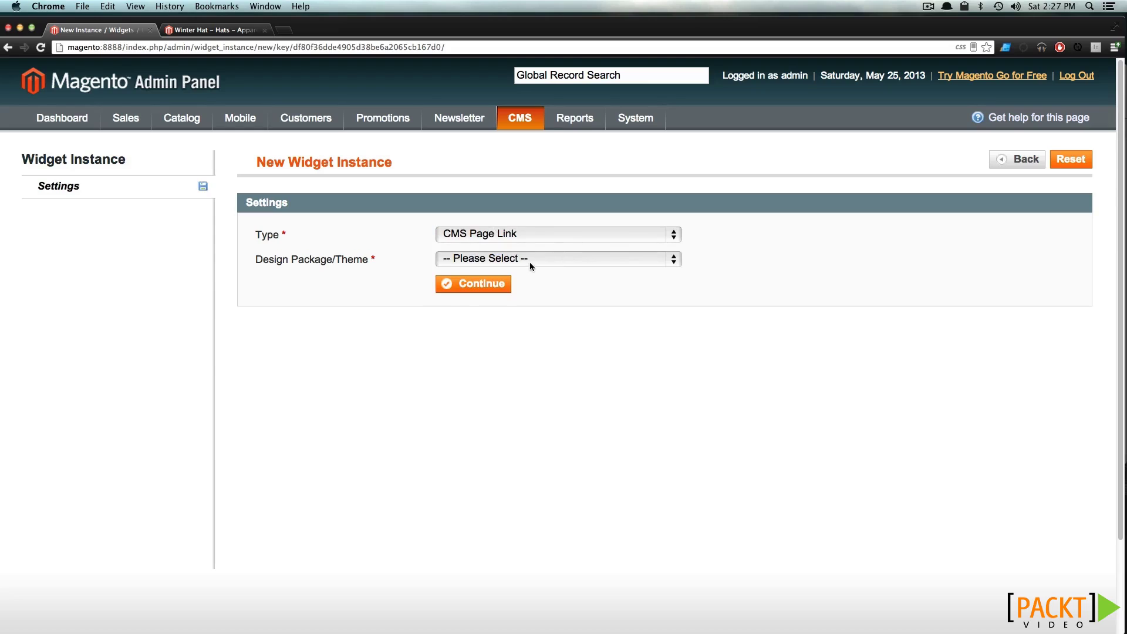
{"action": "left_click", "coordinate": [529, 262]}
{"action": "left_click", "coordinate": [516, 322]}
{"action": "left_click", "coordinate": [475, 284]}
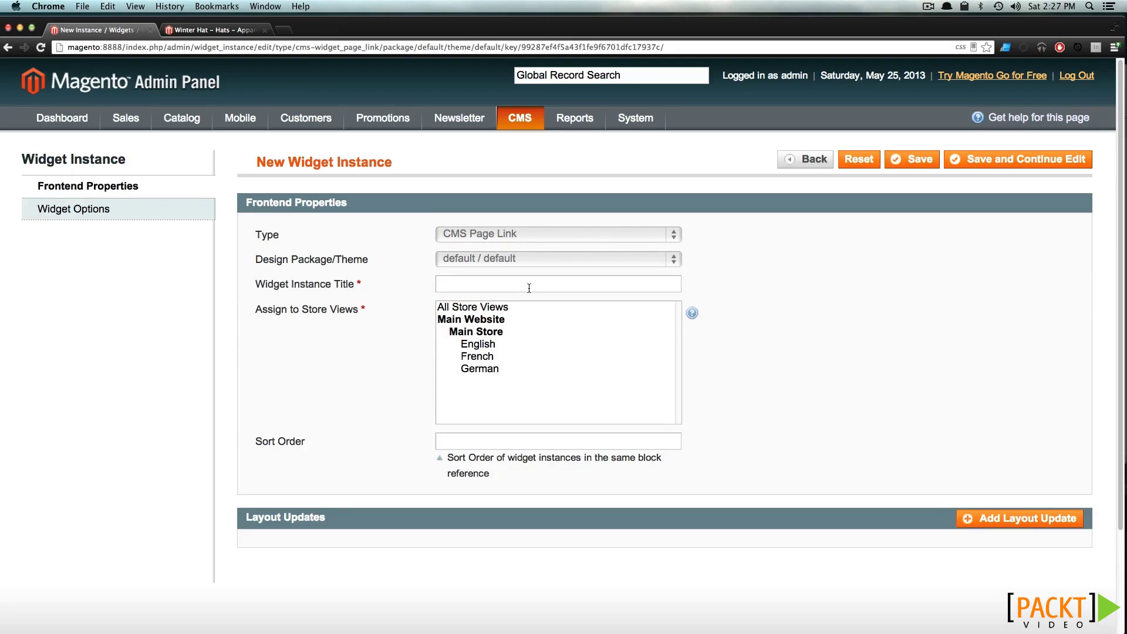
Title the widget 'Footer Link' and assign it to All Store Views with sort order 0
{"action": "type", "text": "Footer Link"}
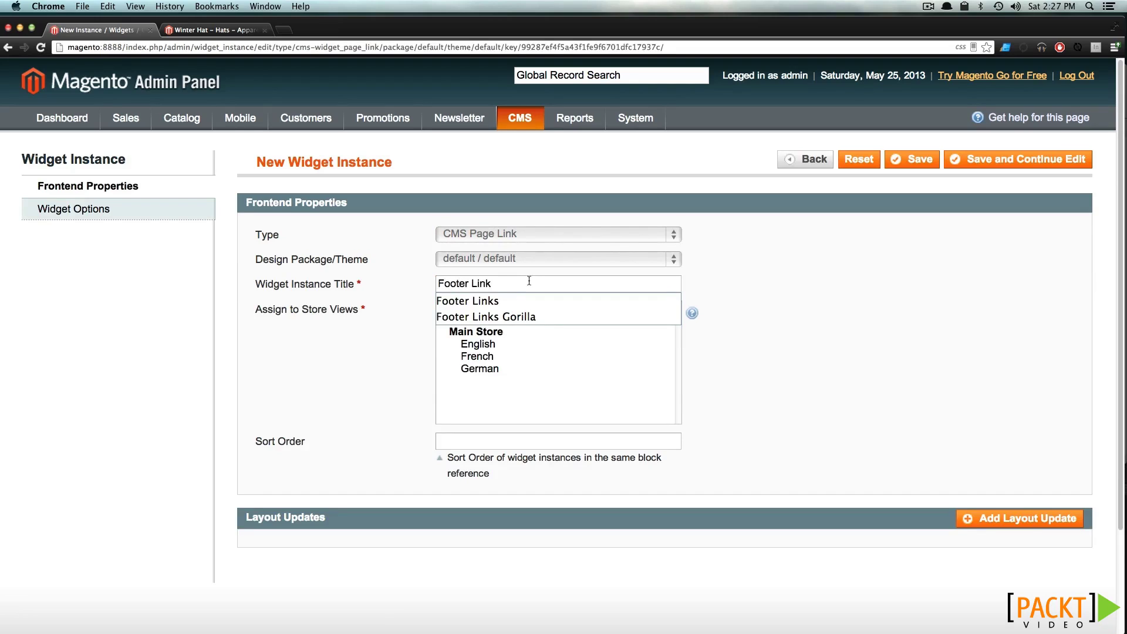
{"action": "key", "text": "Tab"}
{"action": "left_click", "coordinate": [520, 310]}
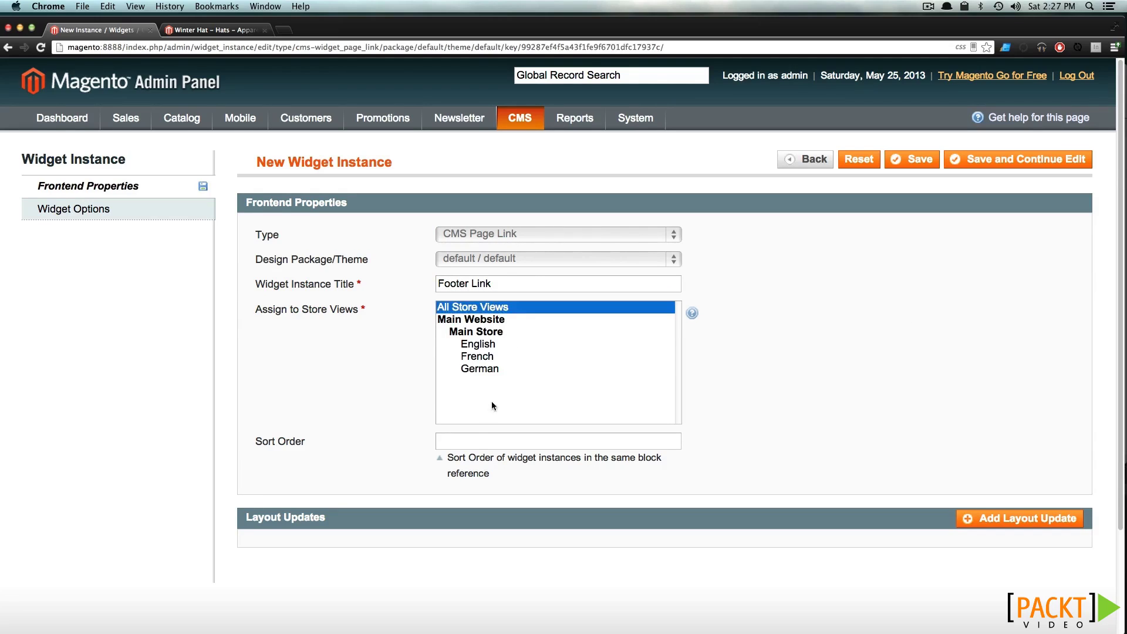
{"action": "left_click", "coordinate": [478, 439]}
{"action": "type", "text": "0"}
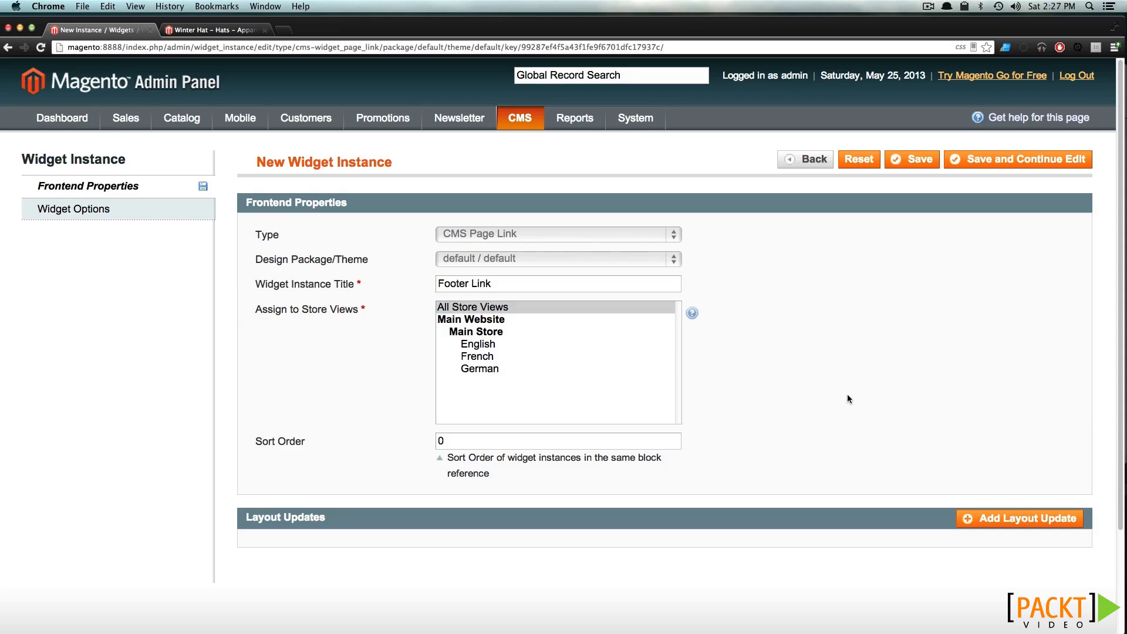
{"action": "scroll", "coordinate": [941, 485], "scroll_direction": "down", "scroll_amount": 3}
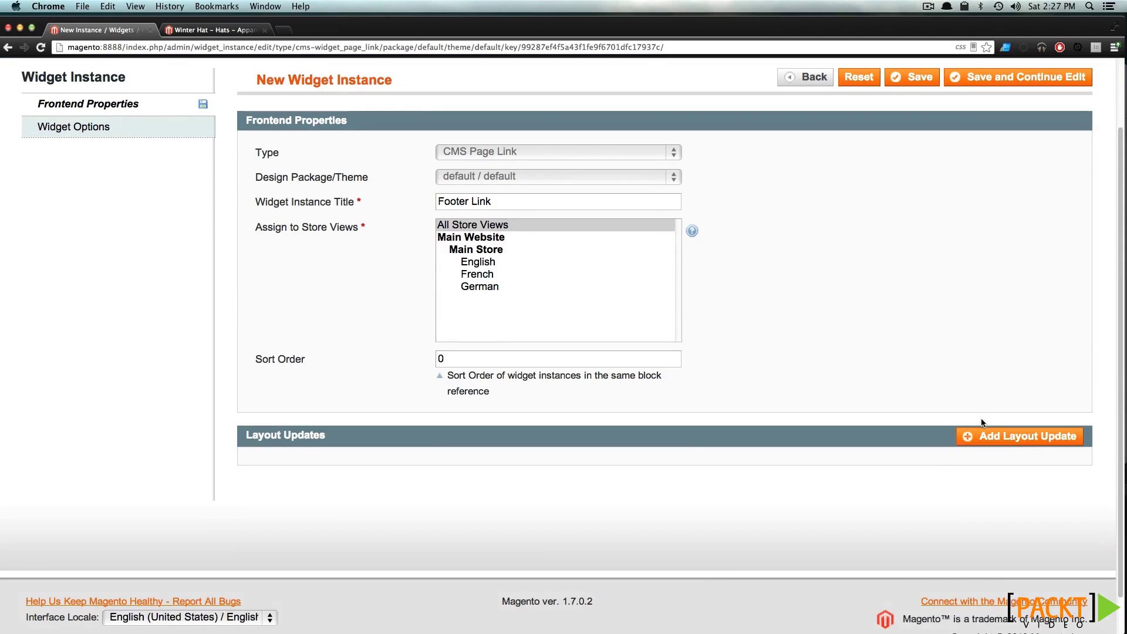
Add a layout update on All Pages in the Page Footer with the CMS Page Link Block Template
{"action": "left_click", "coordinate": [981, 438]}
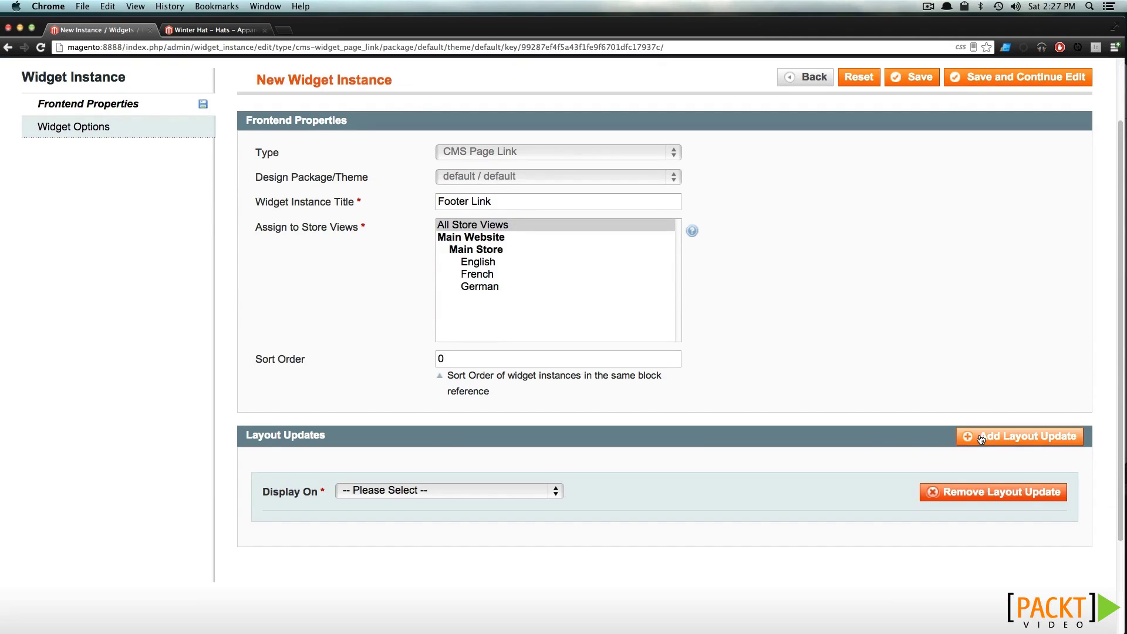
{"action": "left_click", "coordinate": [408, 493]}
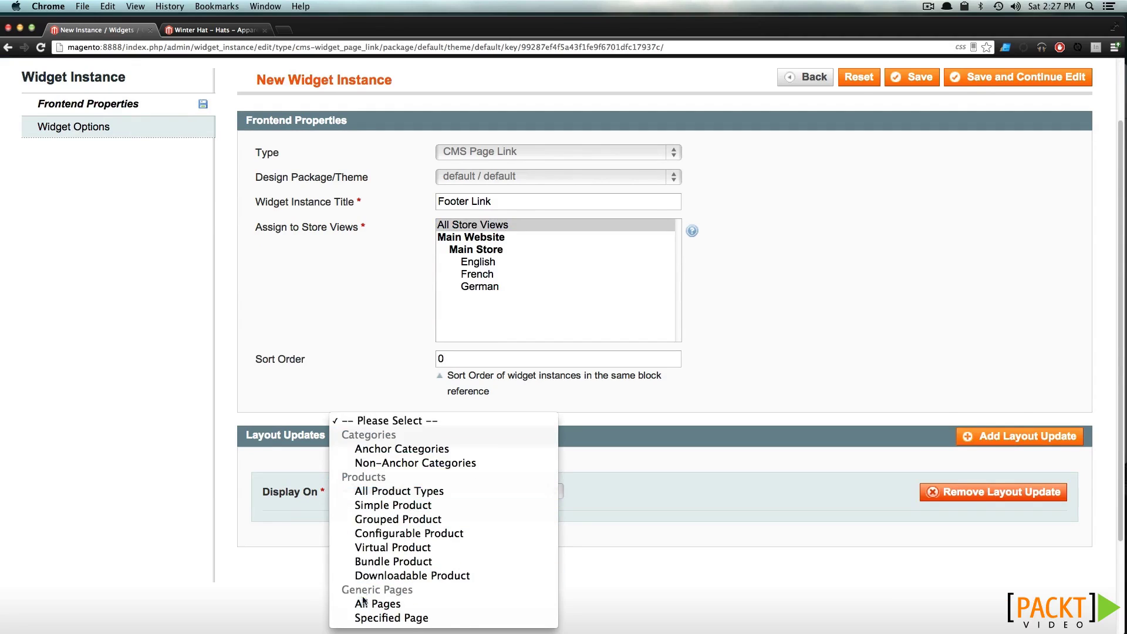
{"action": "left_click", "coordinate": [376, 604]}
{"action": "left_click", "coordinate": [391, 547]}
{"action": "left_click", "coordinate": [410, 524]}
{"action": "scroll", "coordinate": [406, 527], "scroll_direction": "down", "scroll_amount": 5}
{"action": "left_click", "coordinate": [377, 368]}
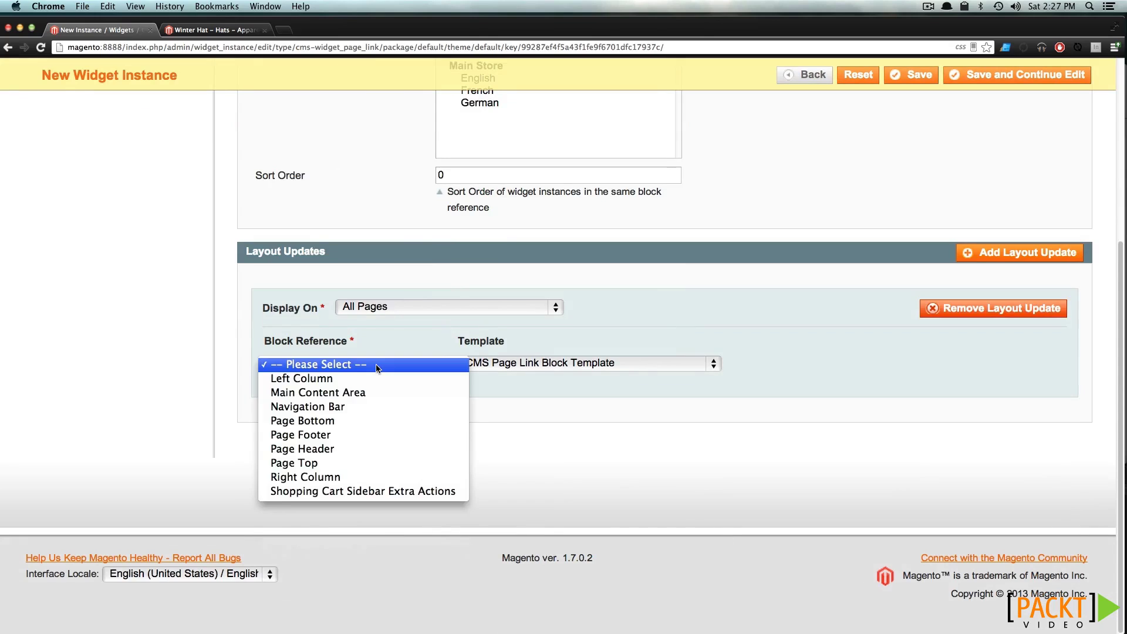
{"action": "left_click", "coordinate": [347, 439]}
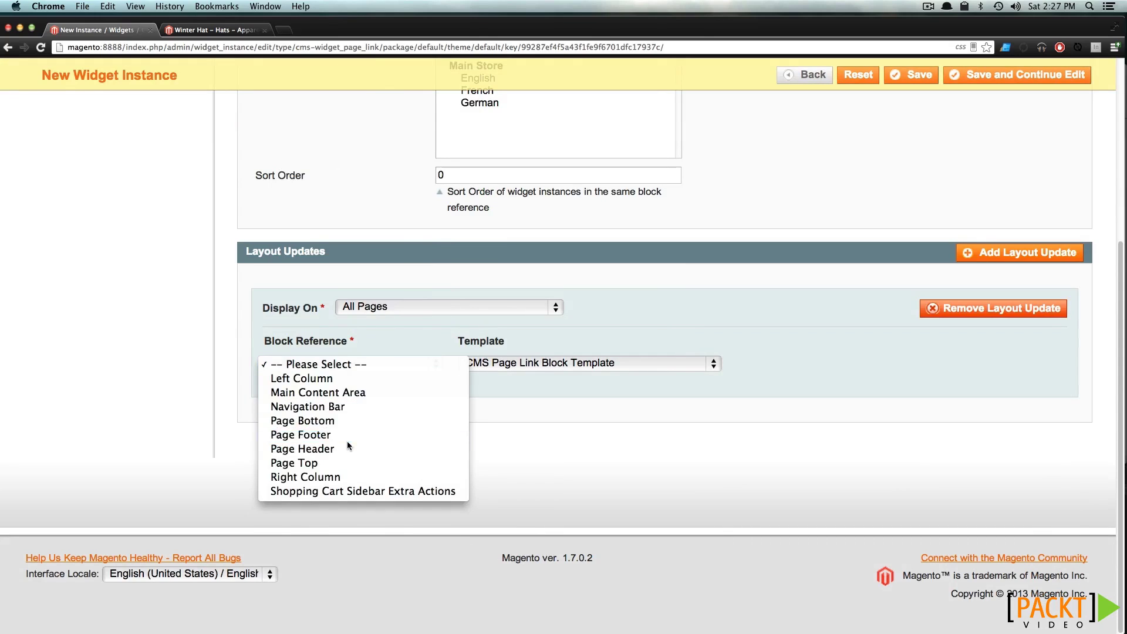
{"action": "left_click", "coordinate": [496, 366]}
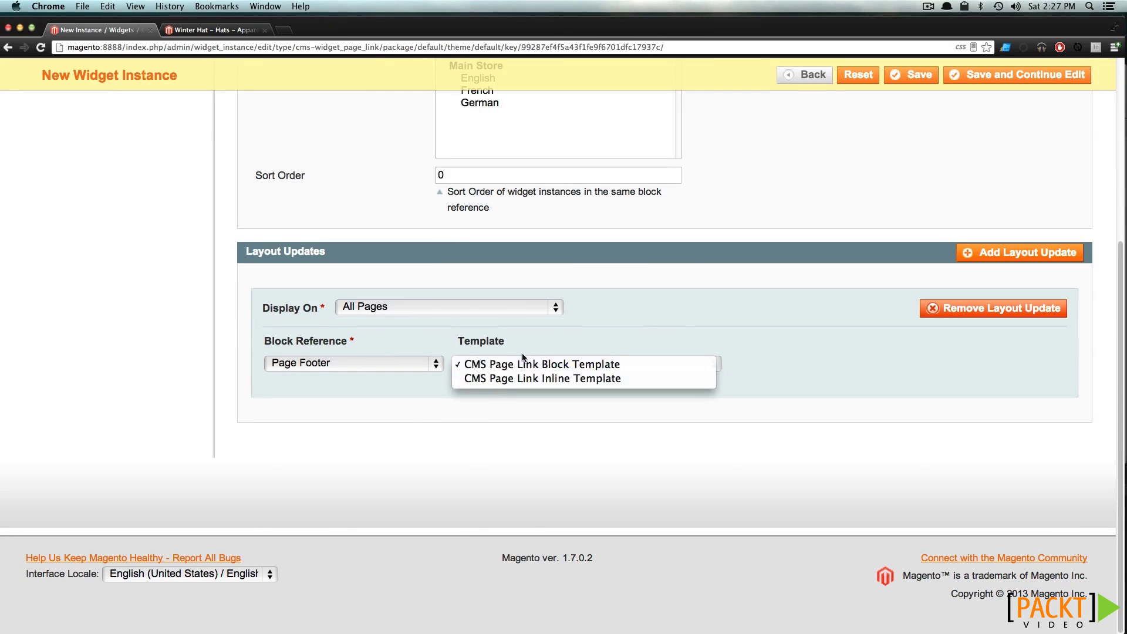
{"action": "left_click", "coordinate": [524, 364]}
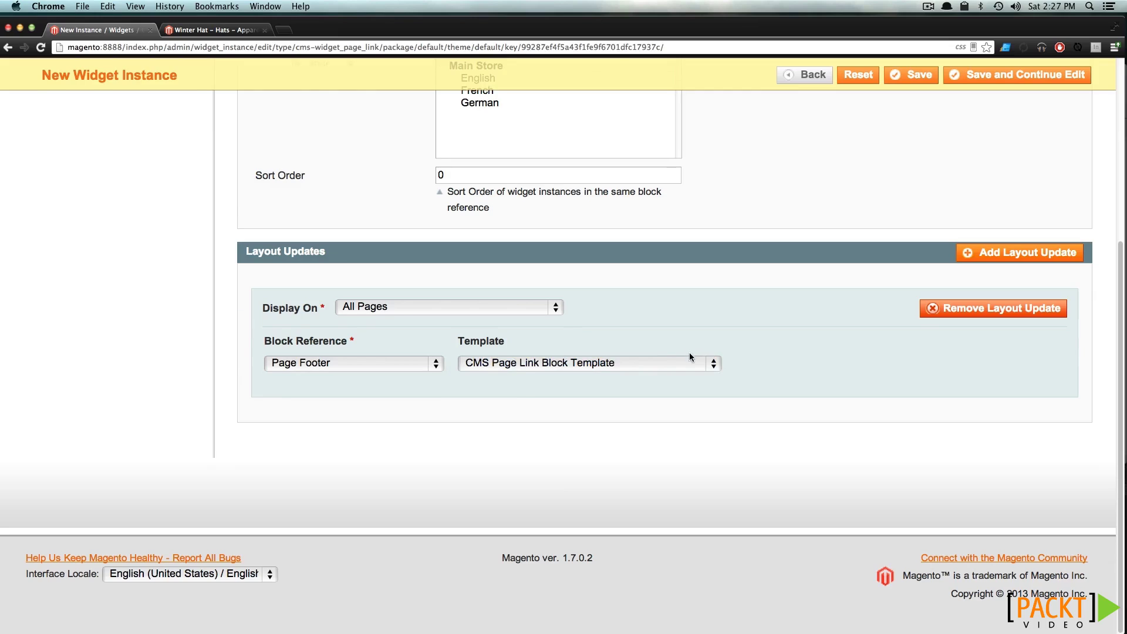
{"action": "scroll", "coordinate": [206, 239], "scroll_direction": "up", "scroll_amount": 5}
{"action": "left_click", "coordinate": [172, 218]}
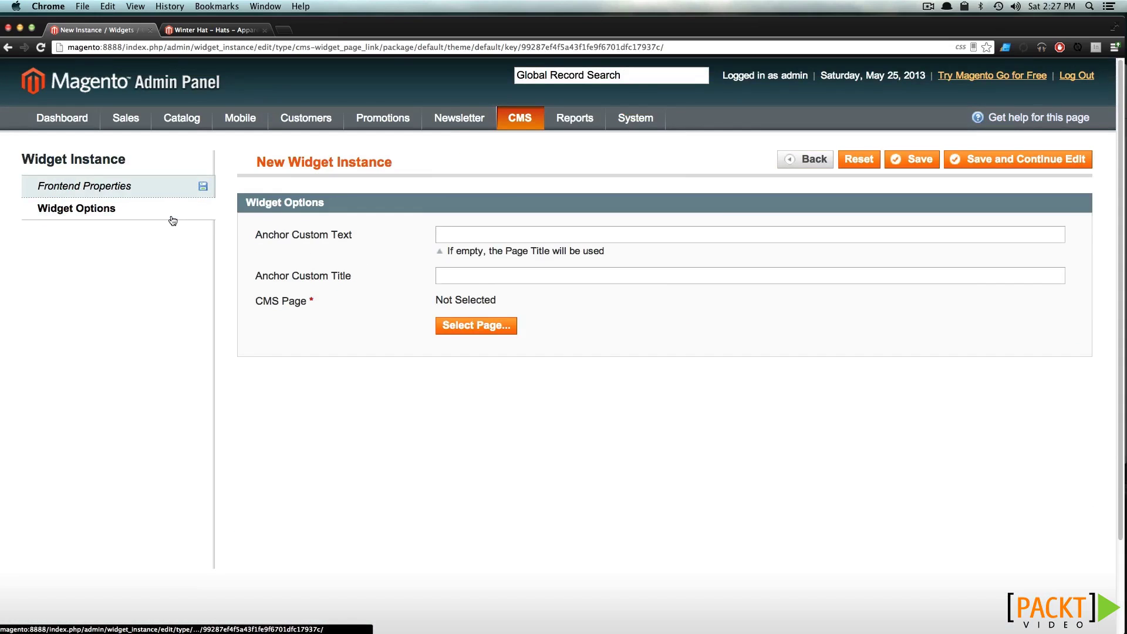
Enter 'Important Info' as both the anchor custom text and anchor title
{"action": "left_click", "coordinate": [521, 240]}
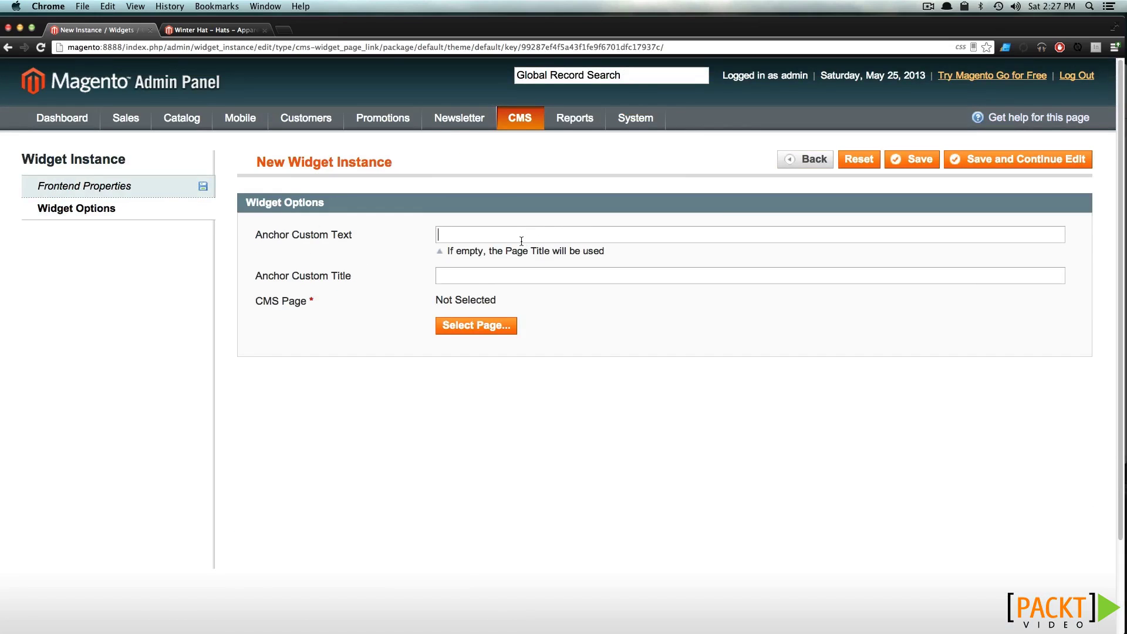
{"action": "type", "text": "Important Info"}
{"action": "left_click_drag", "start_coordinate": [511, 234], "coordinate": [372, 229]}
{"action": "key", "text": "super+c"}
{"action": "left_click", "coordinate": [443, 280]}
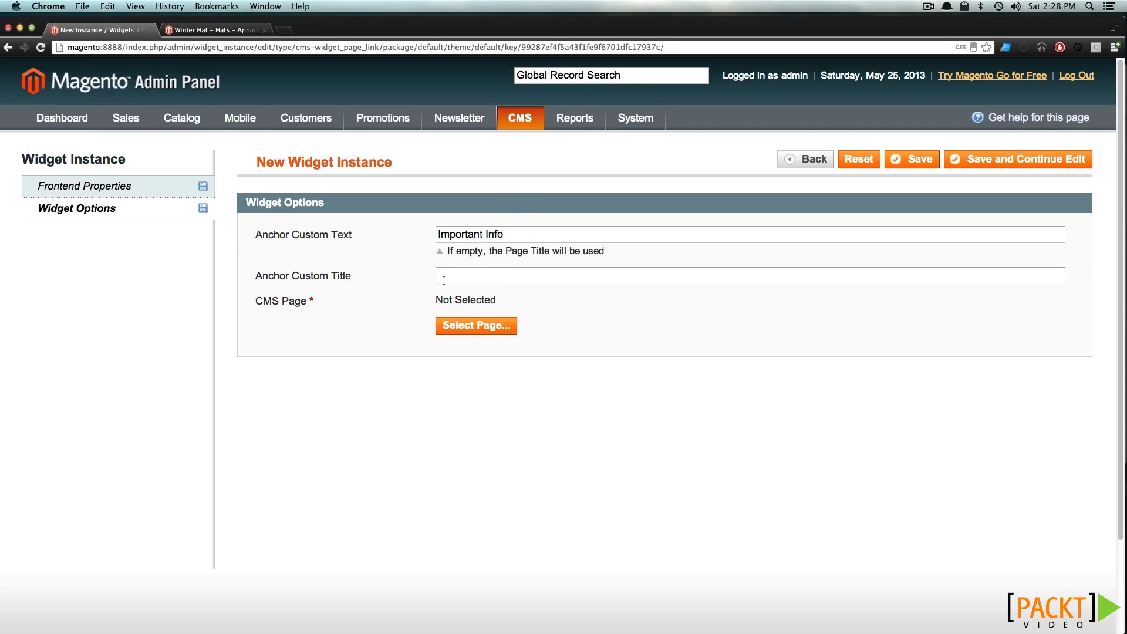
{"action": "key", "text": "super+v"}
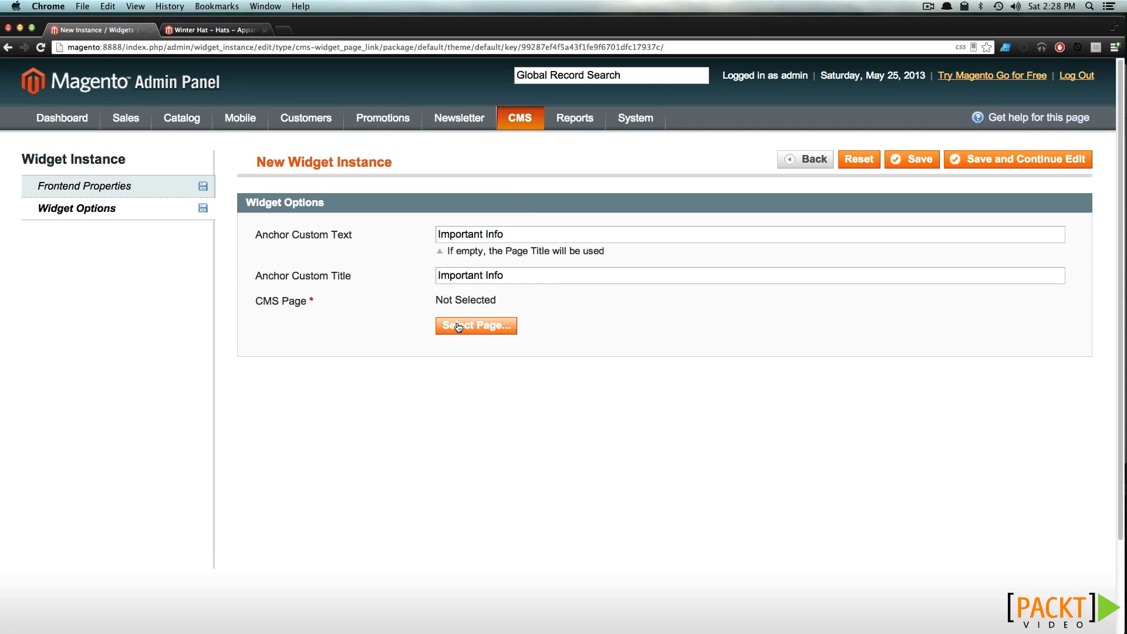
Link the widget to the Hat Information page and save it
{"action": "left_click", "coordinate": [458, 327]}
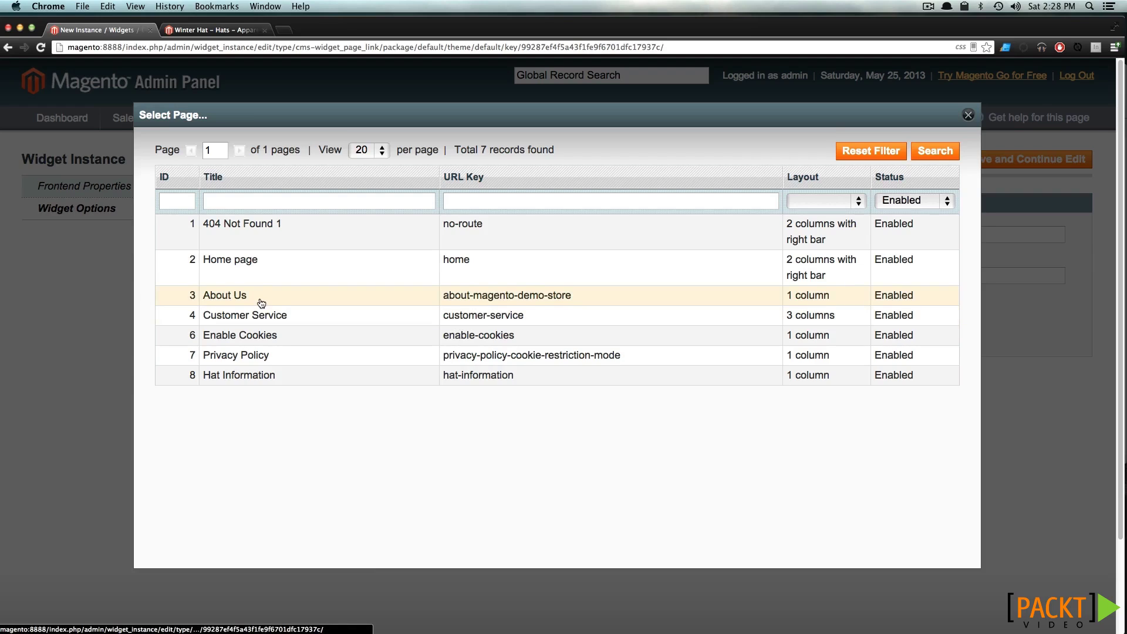
{"action": "left_click", "coordinate": [339, 386]}
{"action": "left_click", "coordinate": [918, 160]}
{"action": "left_click", "coordinate": [180, 29]}
Reload the Winter Hat page and check its footer for the new link
{"action": "mouse_move", "coordinate": [159, 100]}
{"action": "scroll", "coordinate": [125, 79], "scroll_direction": "up", "scroll_amount": 2}
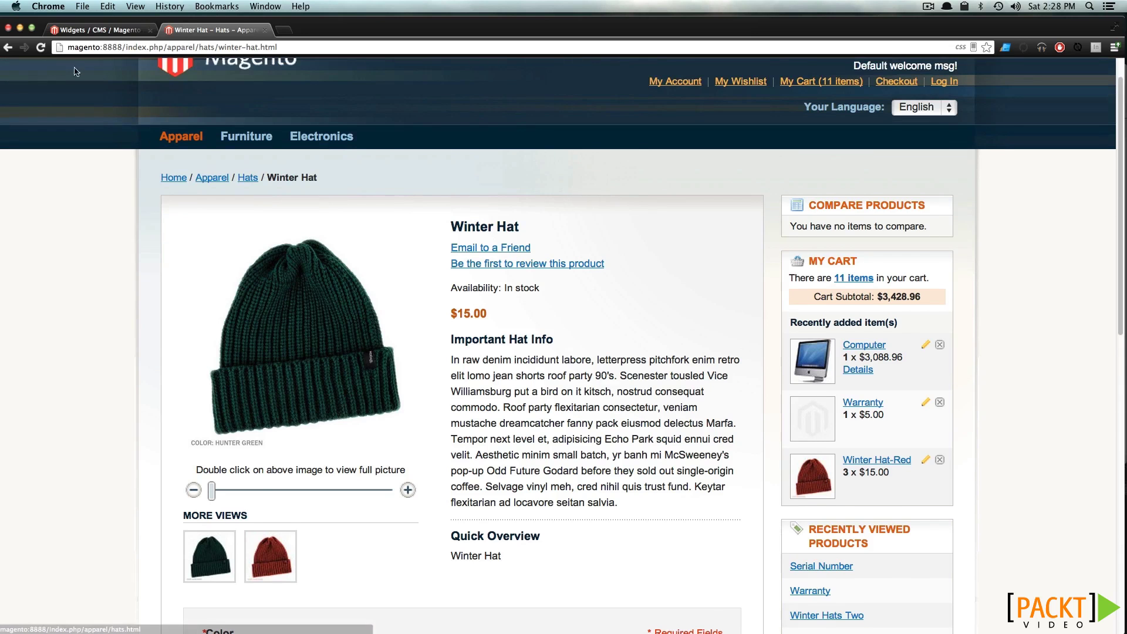
{"action": "left_click", "coordinate": [41, 48]}
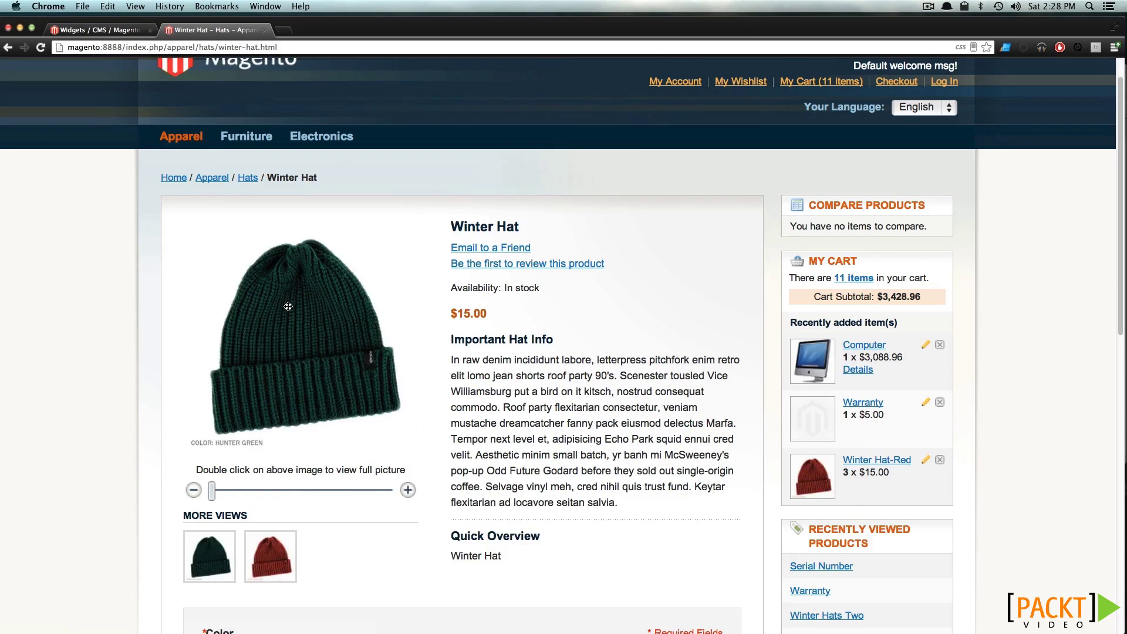
{"action": "scroll", "coordinate": [287, 305], "scroll_direction": "down", "scroll_amount": 10}
{"action": "scroll", "coordinate": [287, 310], "scroll_direction": "down", "scroll_amount": 2}
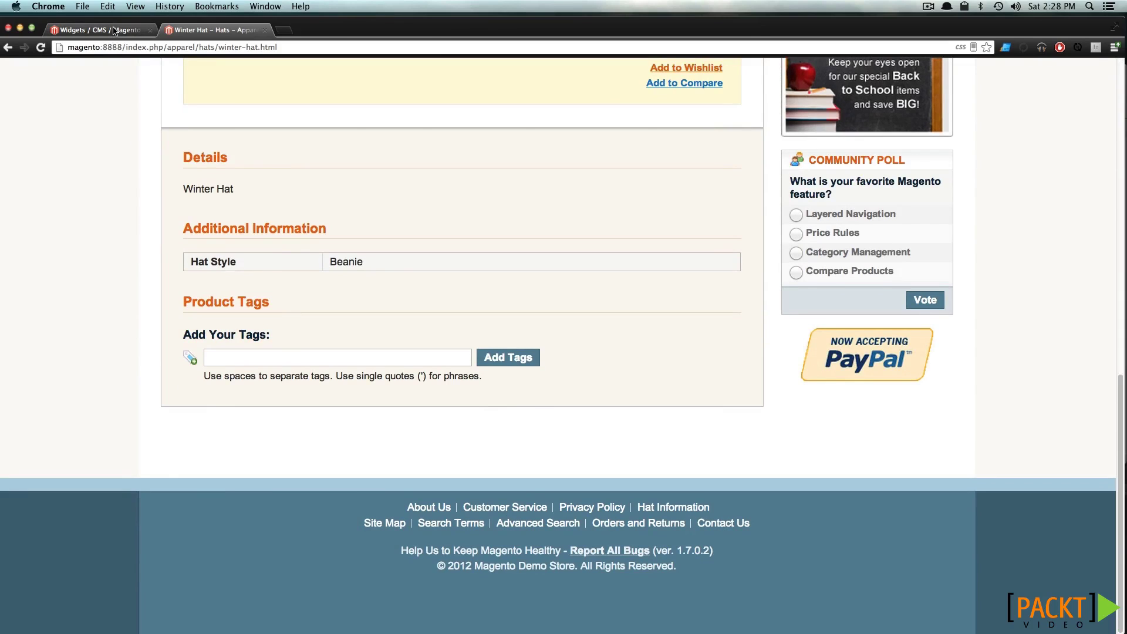
Flush the Magento cache, reload Winter Hat, and follow the footer's Important Info link
{"action": "left_click", "coordinate": [115, 31]}
{"action": "left_click", "coordinate": [551, 146]}
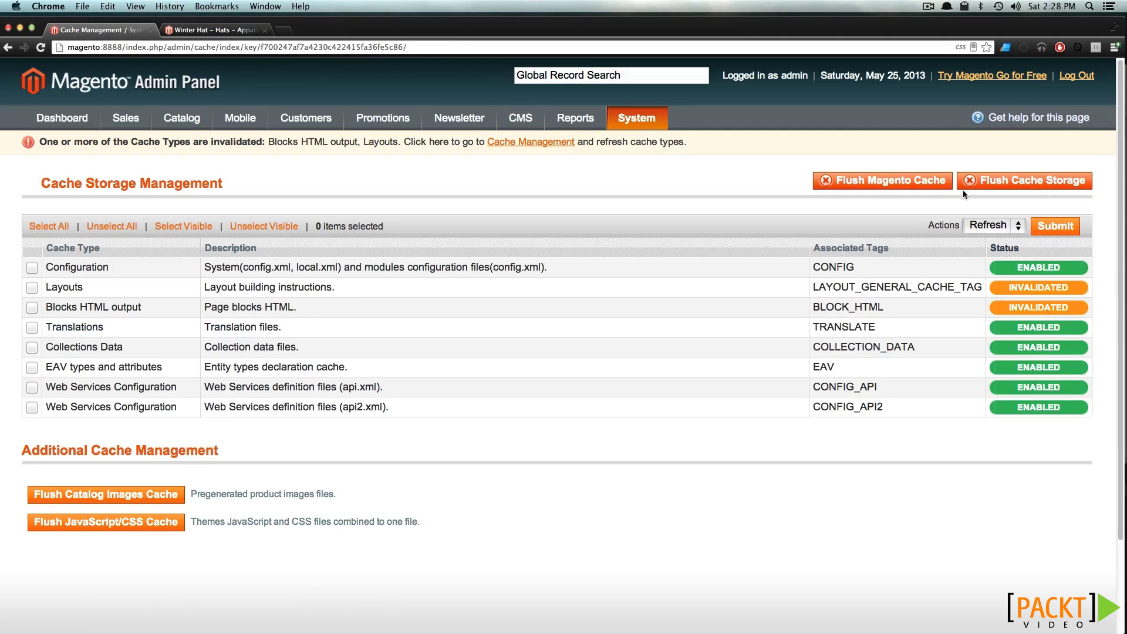
{"action": "left_click", "coordinate": [874, 188]}
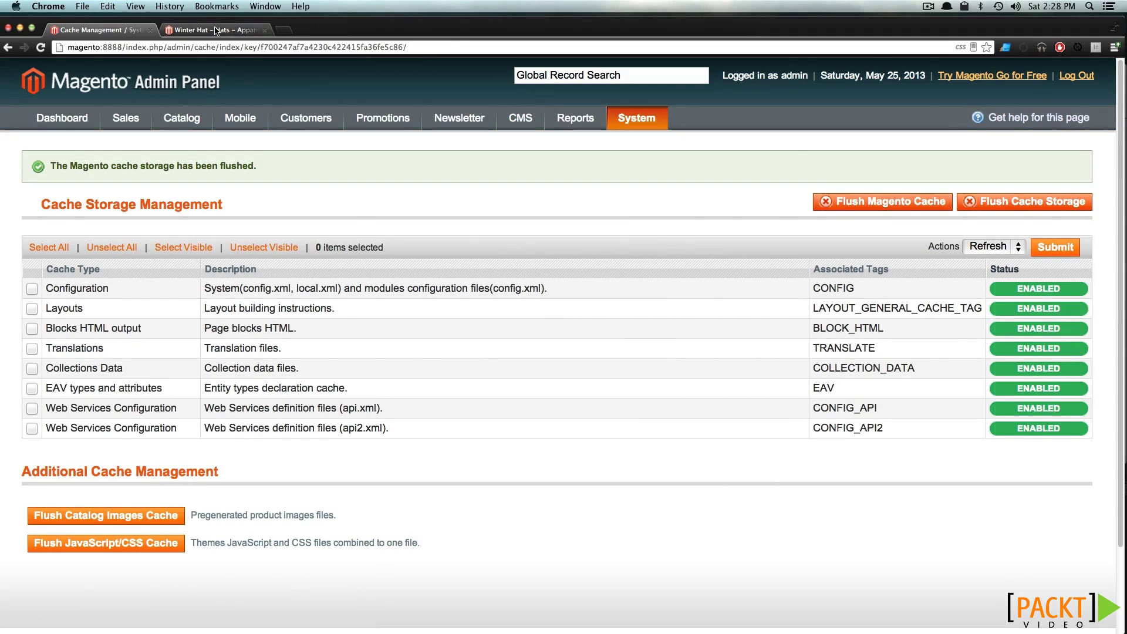
{"action": "left_click", "coordinate": [214, 30]}
{"action": "left_click", "coordinate": [36, 51]}
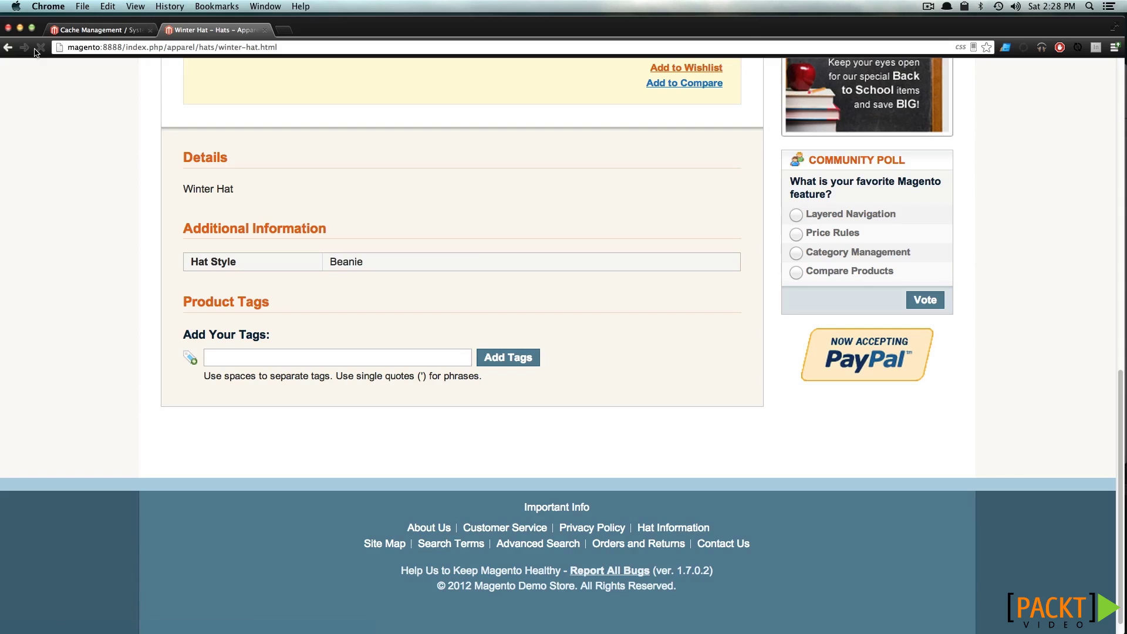
{"action": "left_click", "coordinate": [567, 512]}
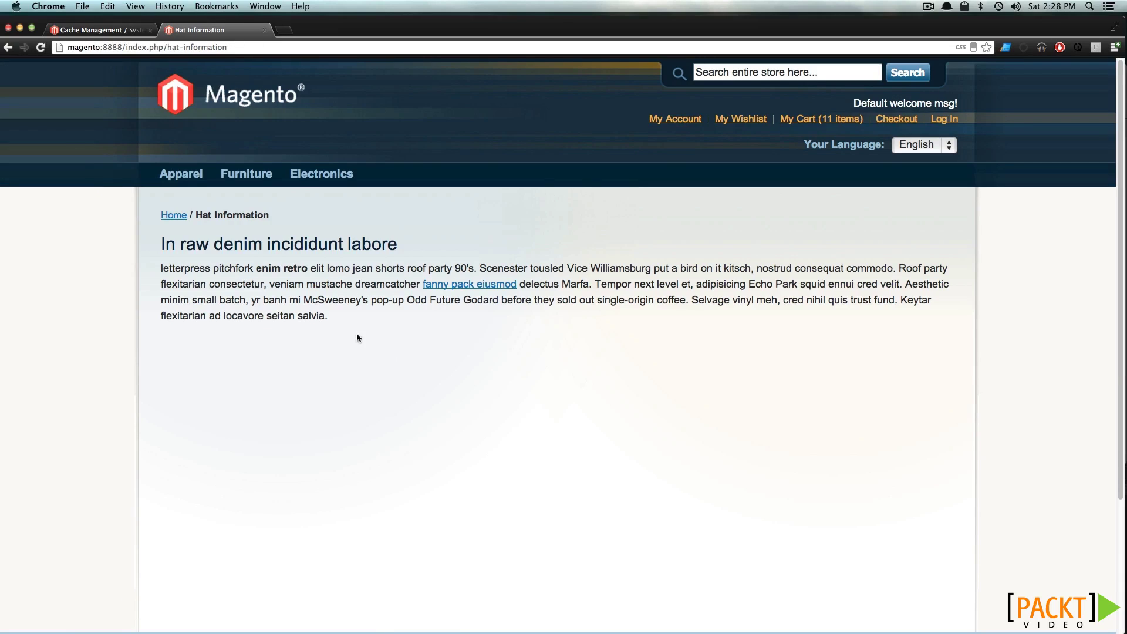
Highlight the hat-information page address and scroll down the Hat Information page
{"action": "left_click_drag", "start_coordinate": [185, 47], "coordinate": [212, 47]}
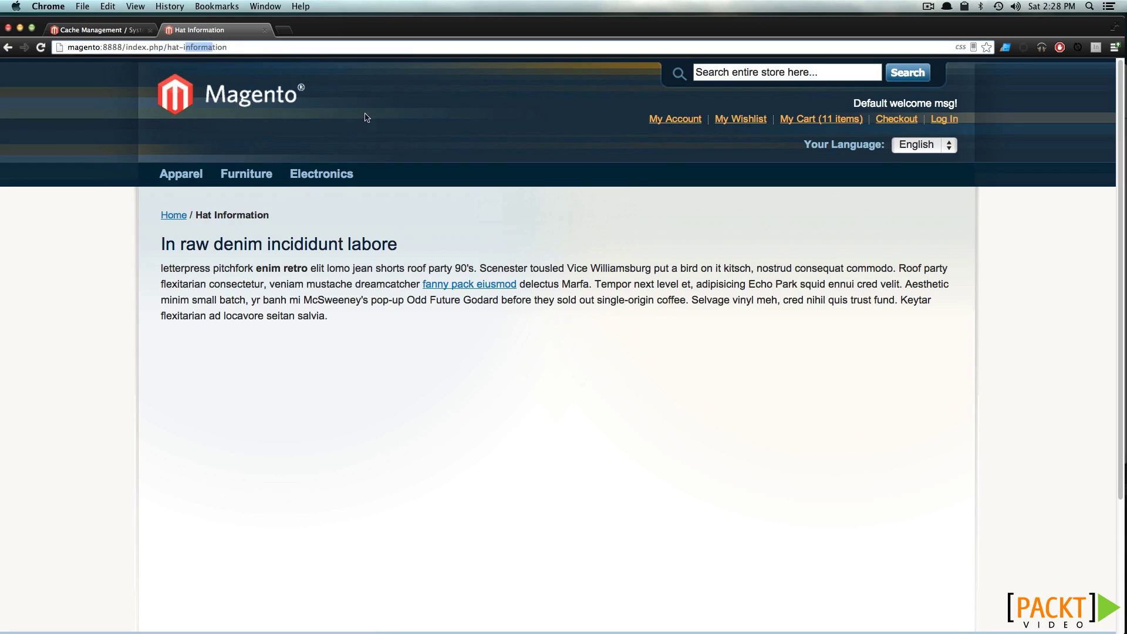
{"action": "left_click", "coordinate": [687, 483]}
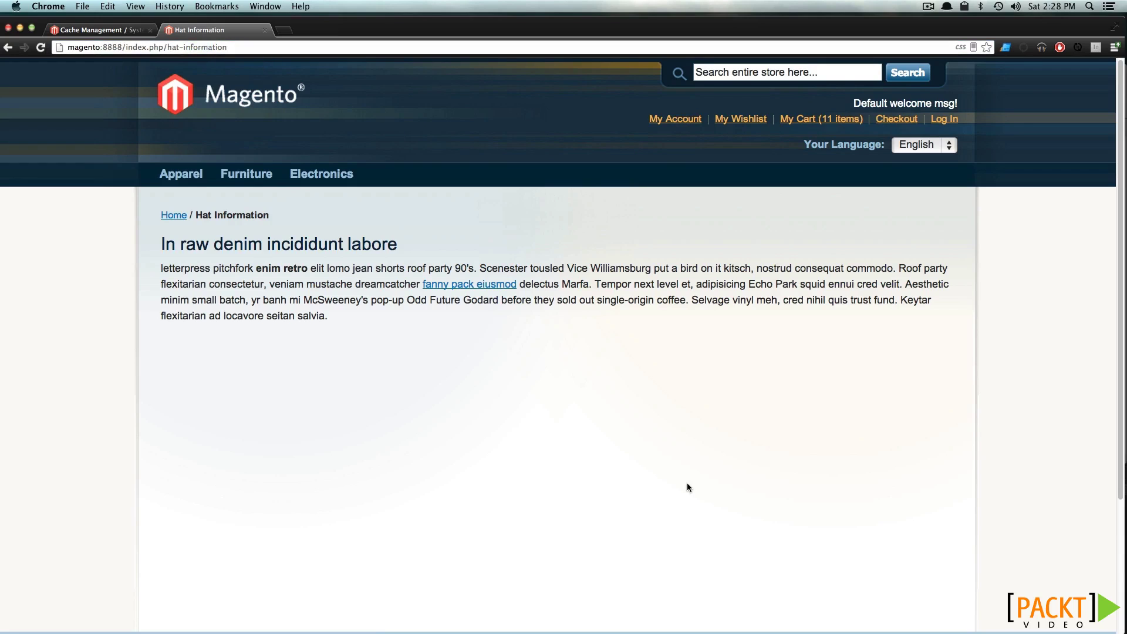
{"action": "scroll", "coordinate": [688, 483], "scroll_direction": "down", "scroll_amount": 5}
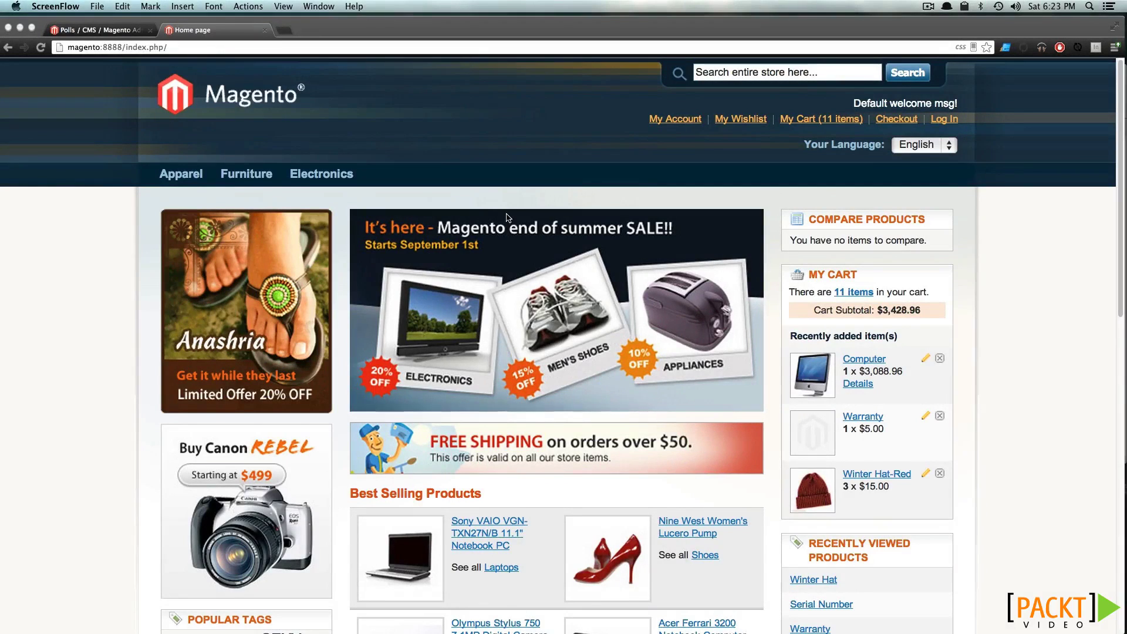
Vote for Layered Navigation in the Community Poll, check its vote count, then return to the admin polls
{"action": "scroll", "coordinate": [508, 218], "scroll_direction": "down", "scroll_amount": 2}
{"action": "scroll", "coordinate": [506, 217], "scroll_direction": "down", "scroll_amount": 10}
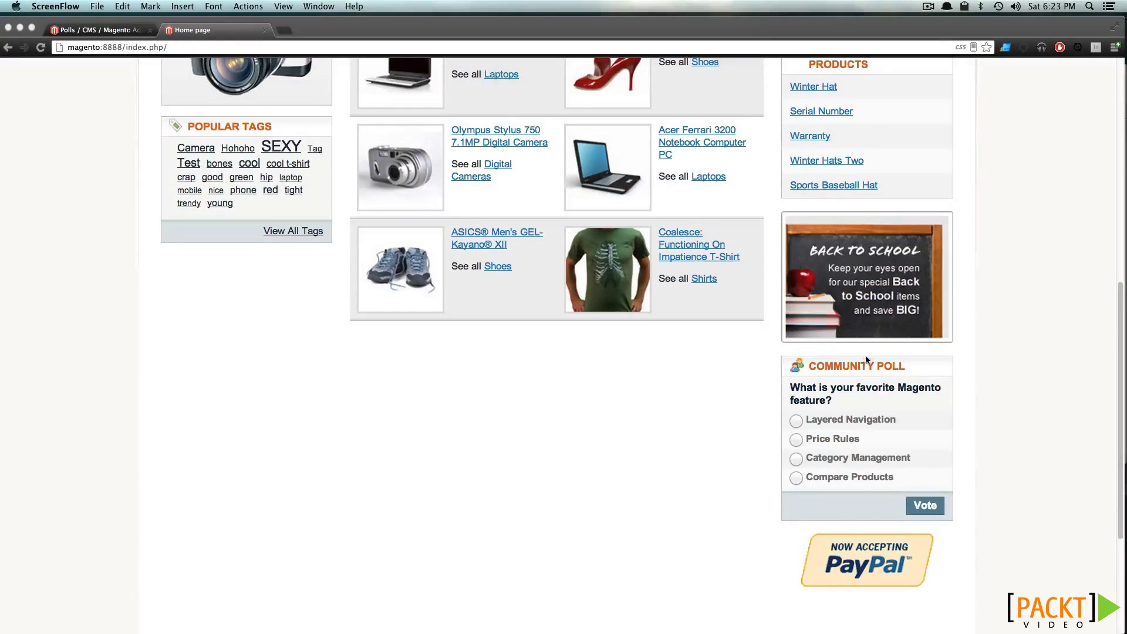
{"action": "left_click", "coordinate": [877, 418]}
{"action": "left_click", "coordinate": [796, 420]}
{"action": "left_click", "coordinate": [939, 509]}
{"action": "scroll", "coordinate": [939, 508], "scroll_direction": "down", "scroll_amount": 10}
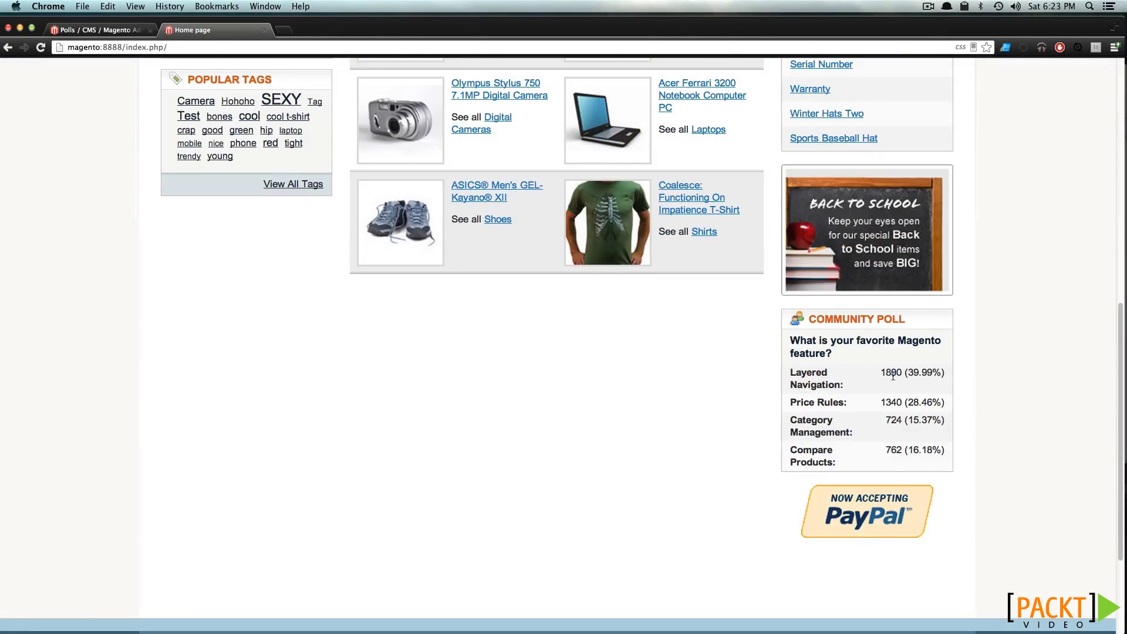
{"action": "left_click_drag", "start_coordinate": [892, 375], "coordinate": [912, 373]}
{"action": "left_click", "coordinate": [899, 372]}
{"action": "left_click", "coordinate": [73, 30]}
{"action": "mouse_move", "coordinate": [531, 114]}
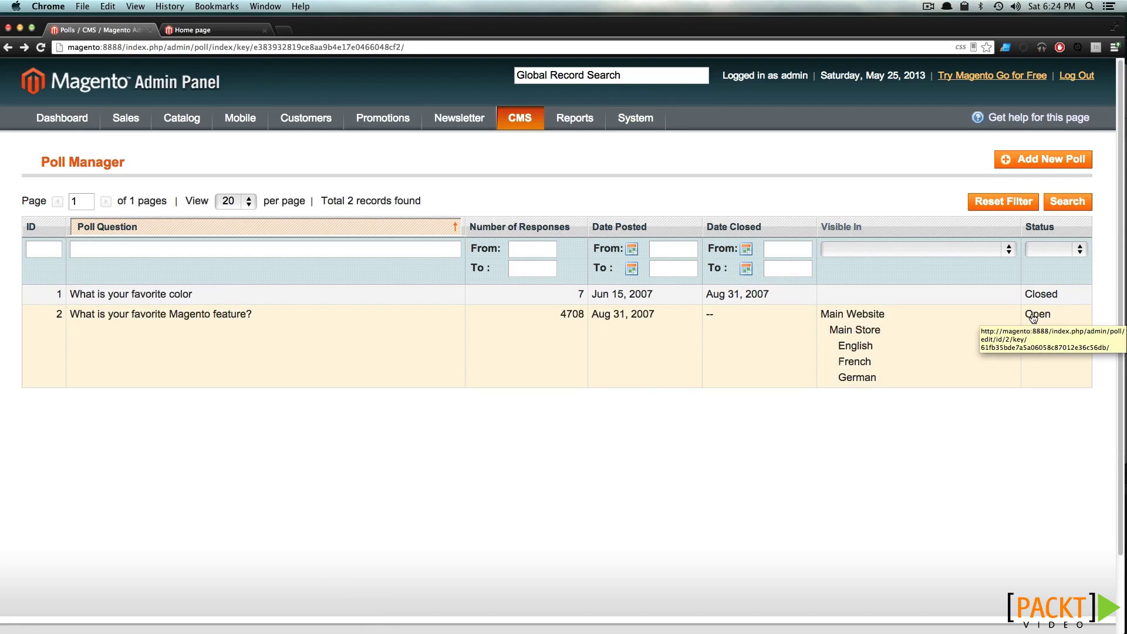
Set the Magento feature poll's status to Closed and save it
{"action": "left_click", "coordinate": [1033, 318]}
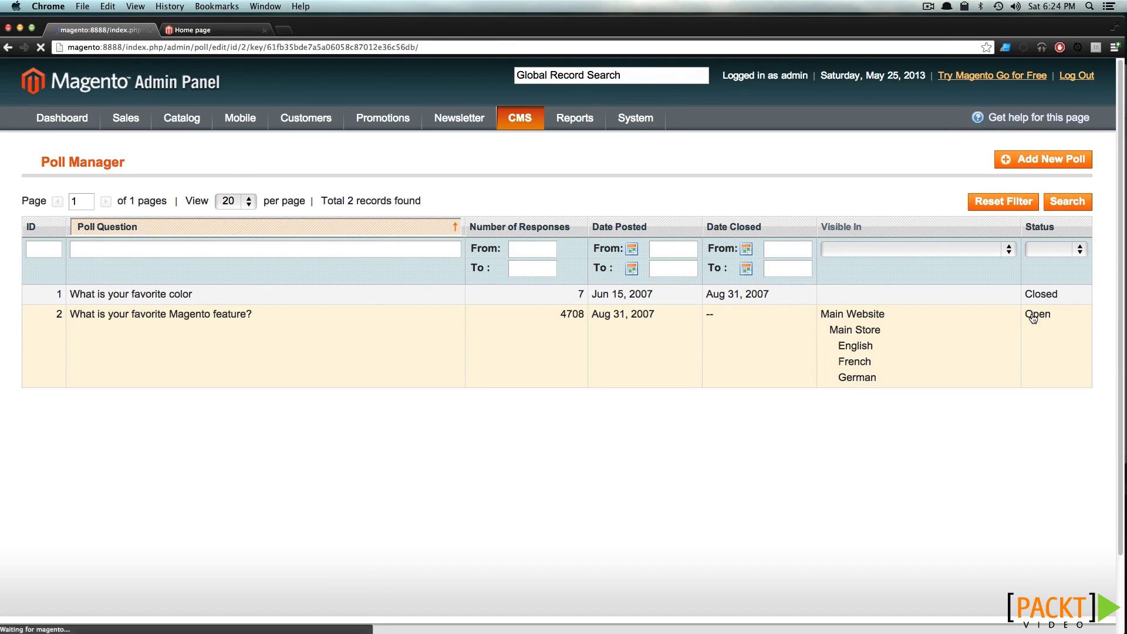
{"action": "left_click", "coordinate": [509, 259]}
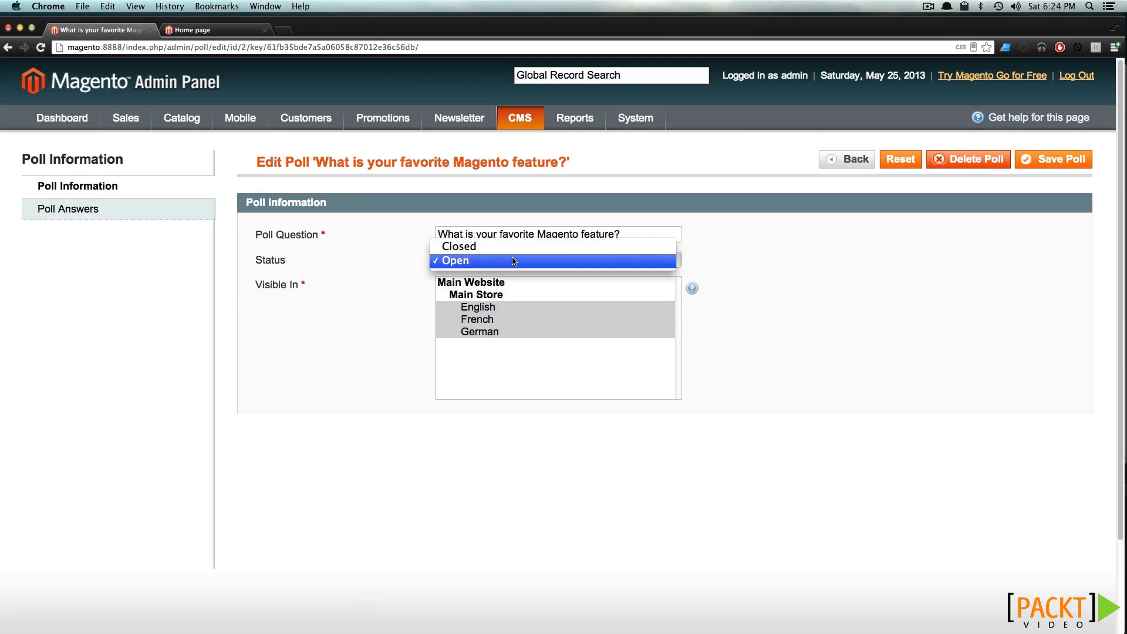
{"action": "left_click", "coordinate": [520, 243]}
{"action": "left_click", "coordinate": [1032, 160]}
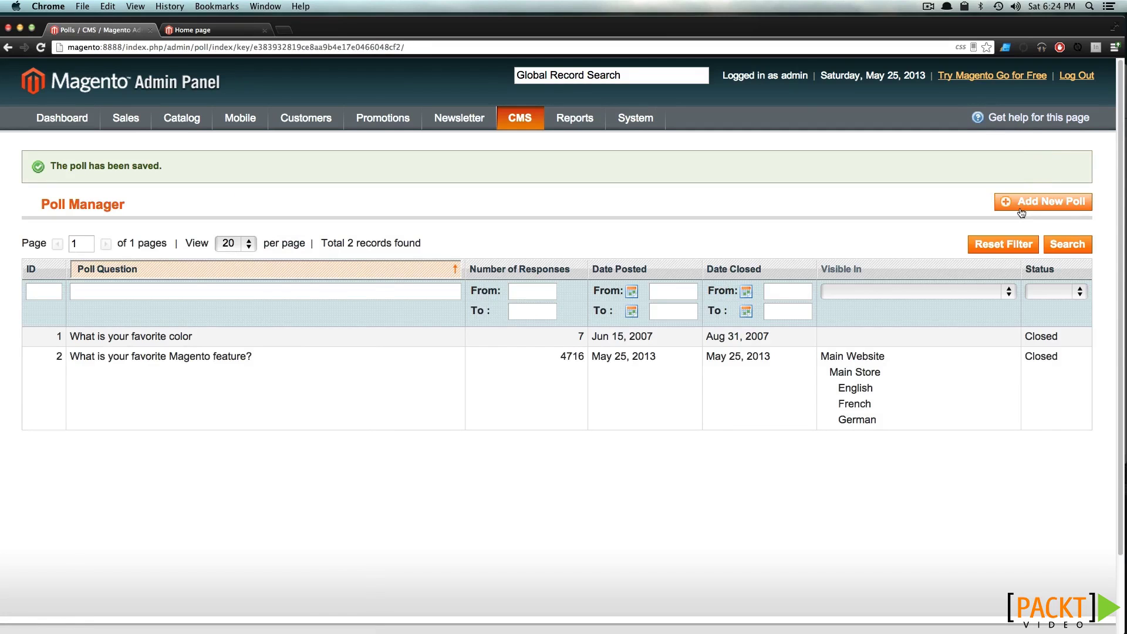
Create an Open poll 'What's your favorite product' visible in the English, French and German views
{"action": "left_click", "coordinate": [1025, 202]}
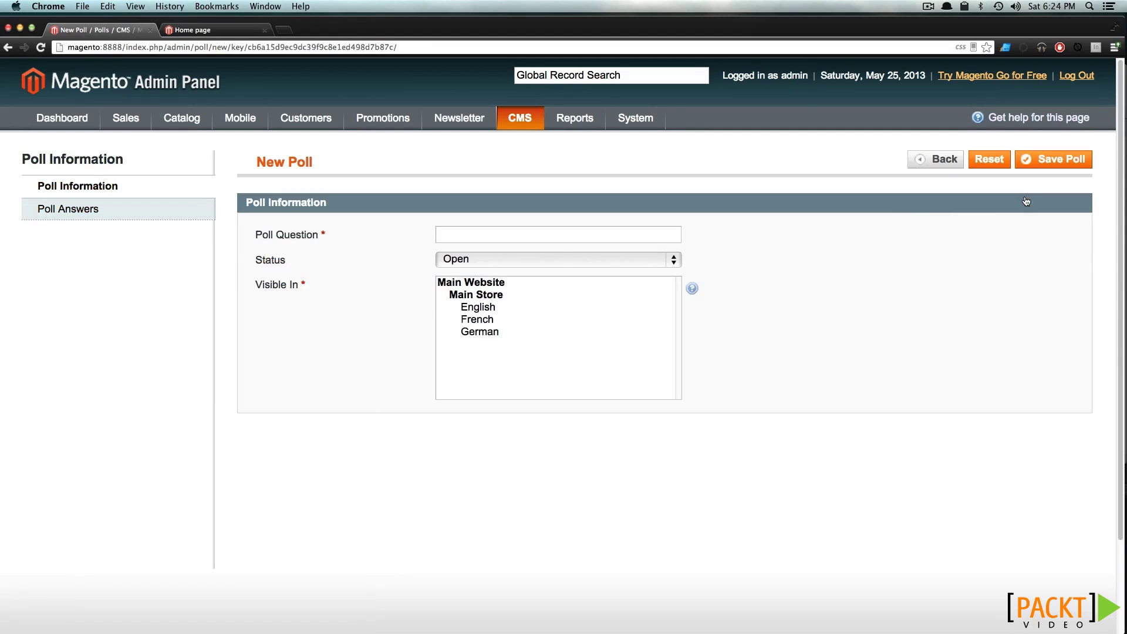
{"action": "left_click", "coordinate": [479, 236]}
{"action": "type", "text": "What's your favorite product"}
{"action": "left_click", "coordinate": [461, 286]}
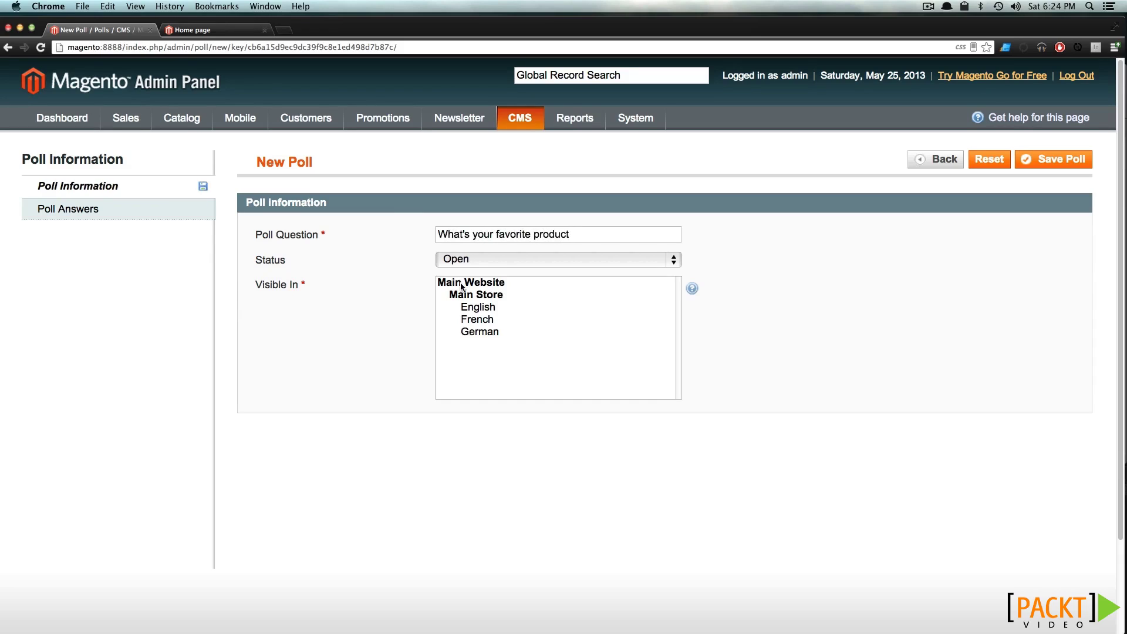
{"action": "left_click", "coordinate": [470, 259]}
{"action": "left_click", "coordinate": [472, 259]}
{"action": "left_click", "coordinate": [480, 309]}
{"action": "left_click", "coordinate": [480, 332], "text": "shift"}
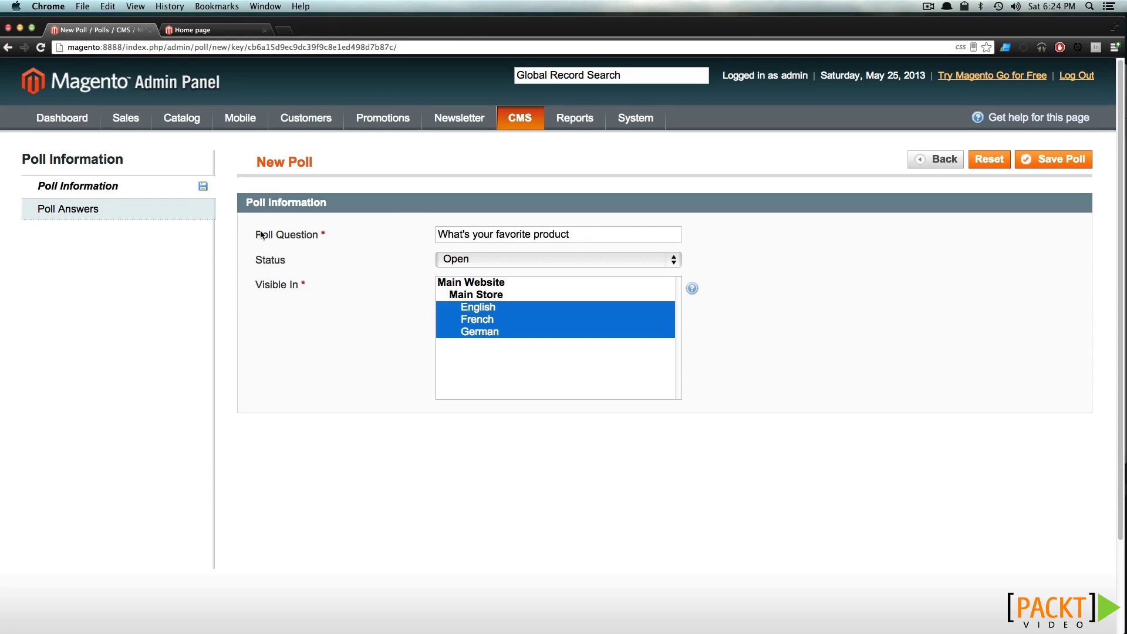
Add poll answers Hats, T-Shirts and Computers with 0 votes, and save the poll
{"action": "left_click", "coordinate": [157, 213]}
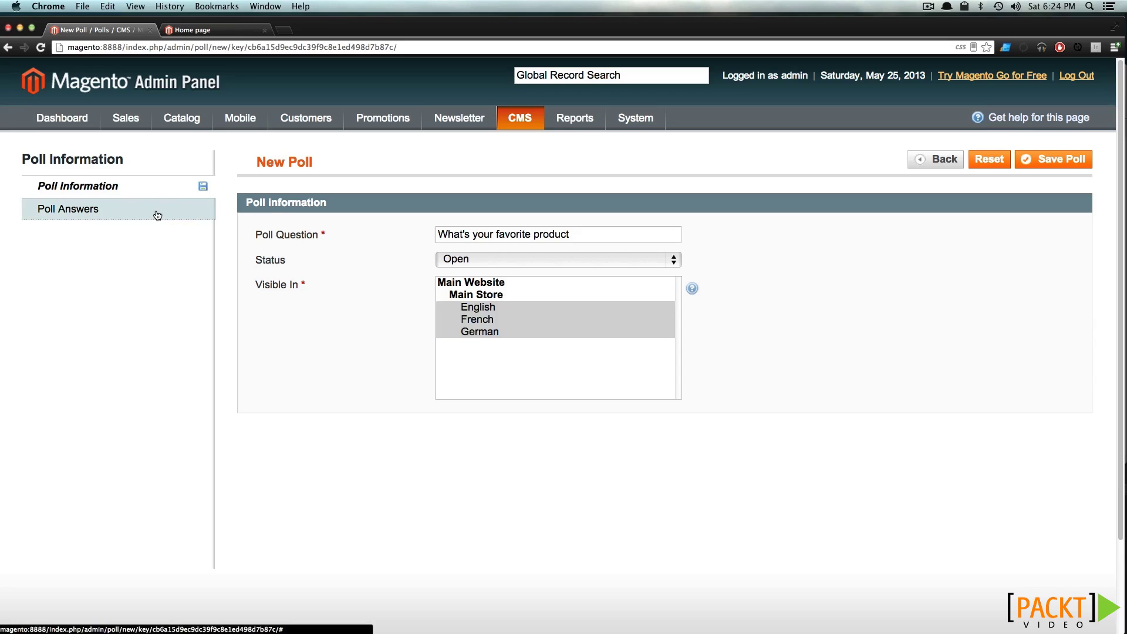
{"action": "left_click", "coordinate": [1033, 227]}
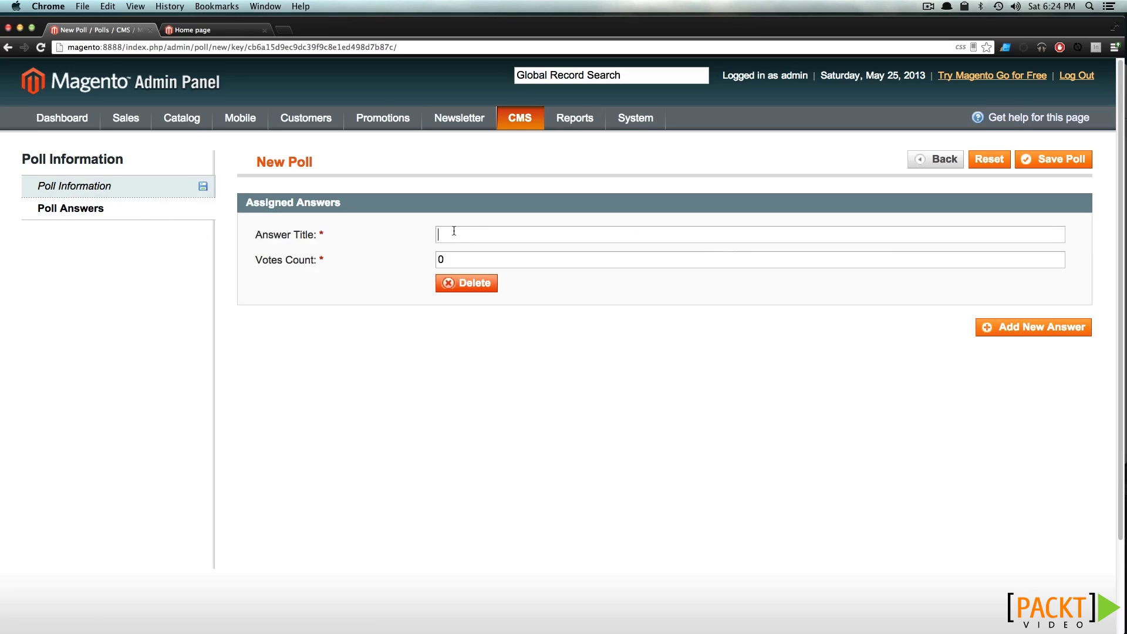
{"action": "type", "text": "Hats"}
{"action": "left_click", "coordinate": [1069, 328]}
{"action": "left_click", "coordinate": [500, 335]}
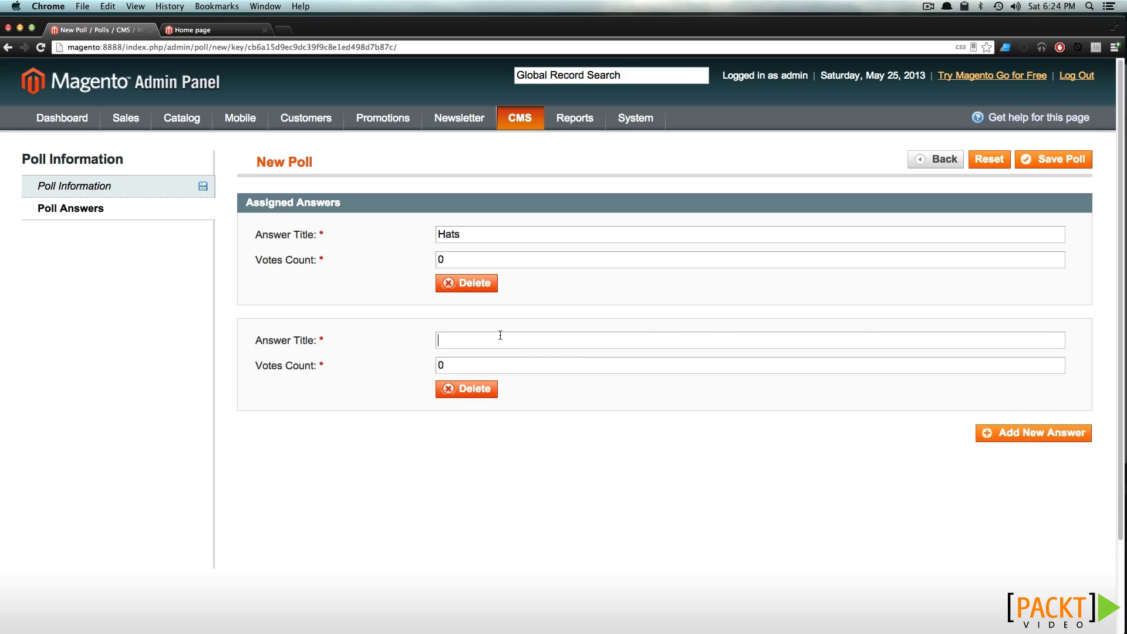
{"action": "type", "text": "T-Shirts"}
{"action": "double_click", "coordinate": [459, 361]}
{"action": "type", "text": "1"}
{"action": "left_click", "coordinate": [996, 432]}
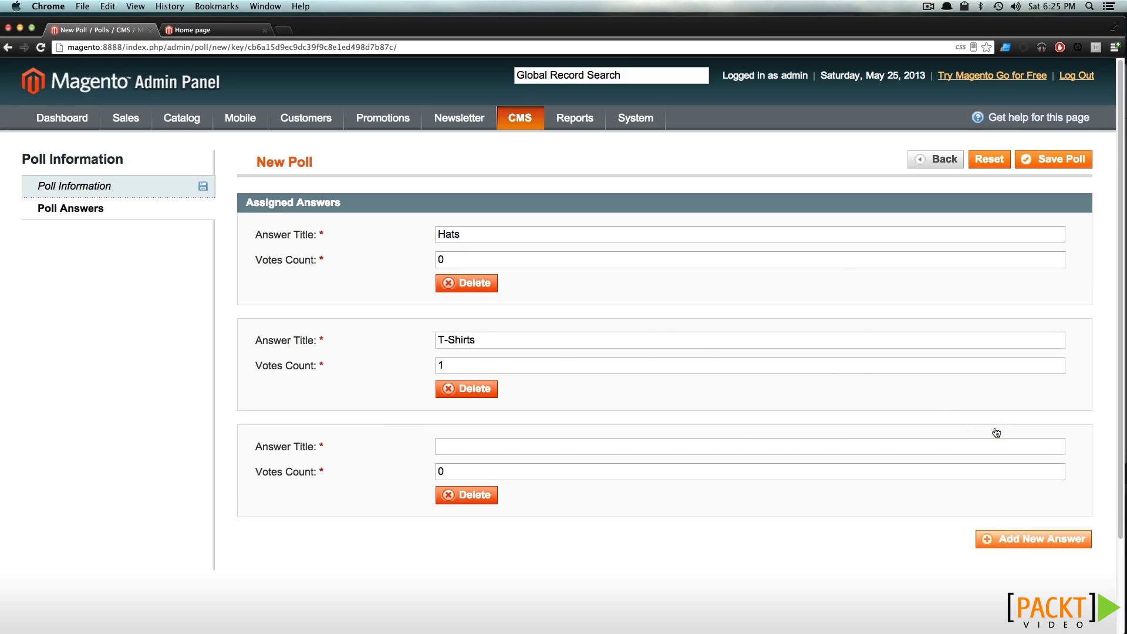
{"action": "type", "text": "Computers"}
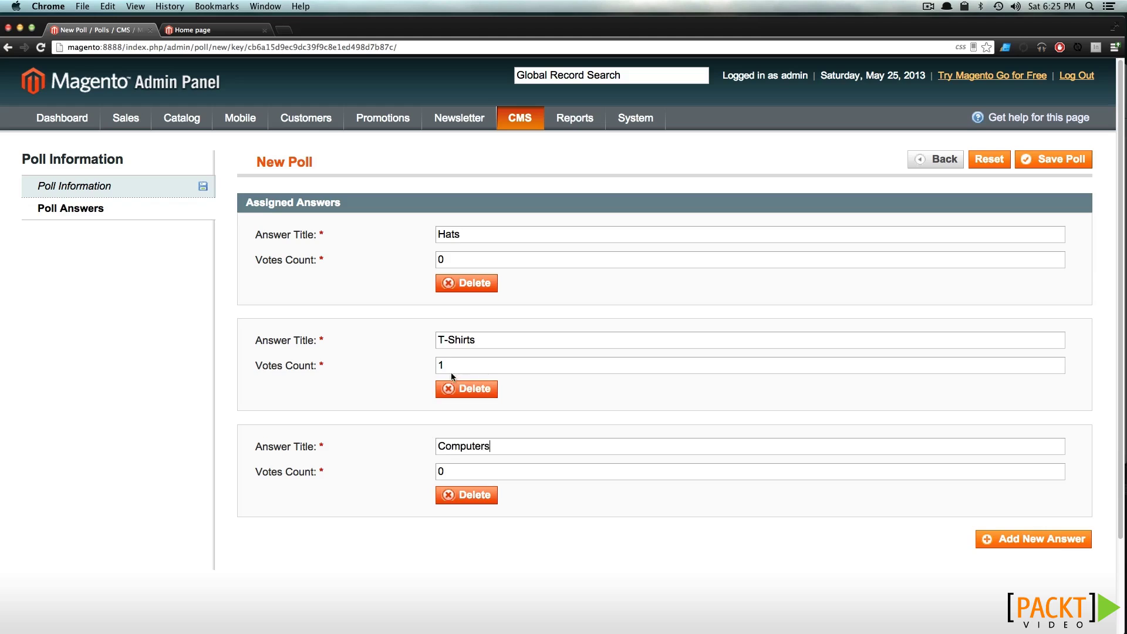
{"action": "left_click_drag", "start_coordinate": [449, 365], "coordinate": [420, 366]}
{"action": "type", "text": "0"}
{"action": "left_click", "coordinate": [1037, 160]}
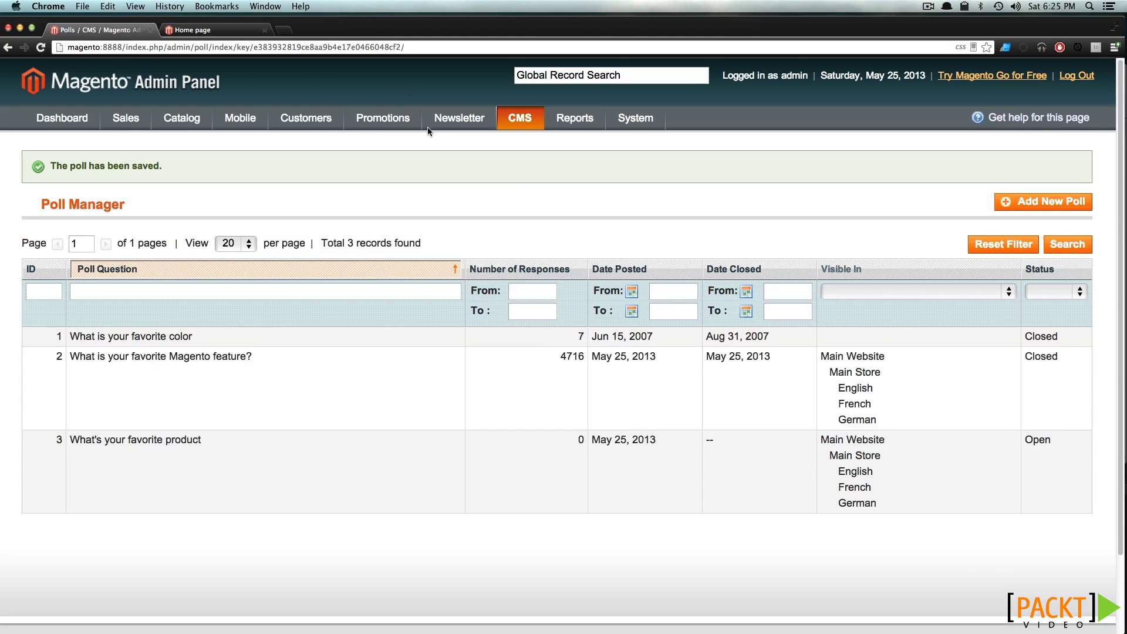
Reload the storefront home page and vote Hats in the new poll, showing 100%
{"action": "left_click", "coordinate": [190, 29]}
{"action": "key", "text": "super+r"}
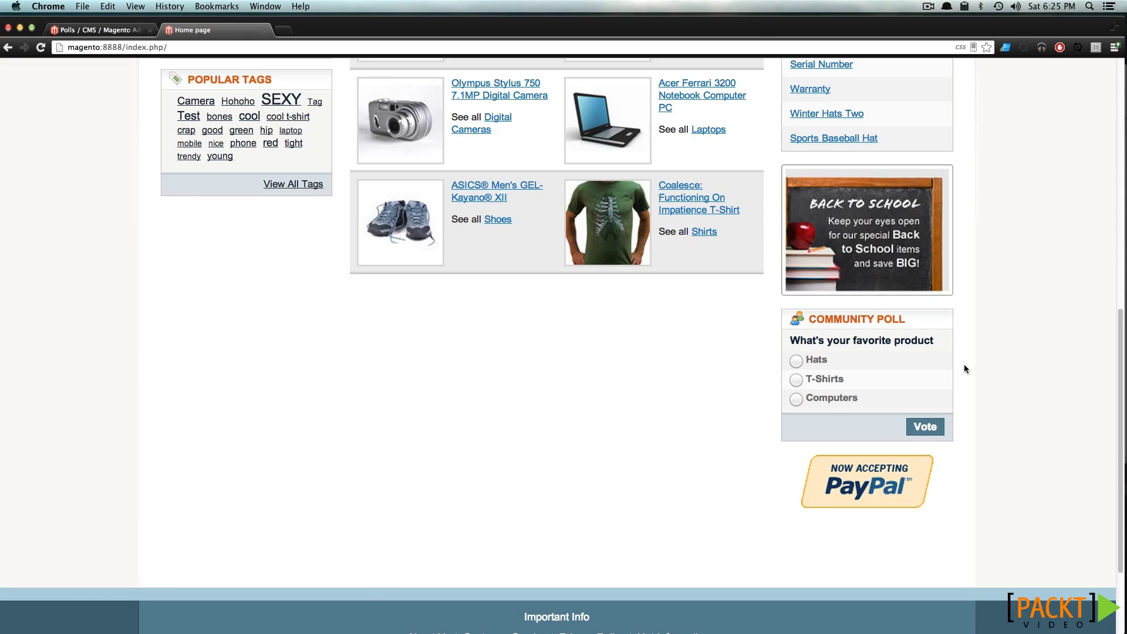
{"action": "left_click", "coordinate": [930, 427]}
{"action": "scroll", "coordinate": [932, 430], "scroll_direction": "down", "scroll_amount": 9}
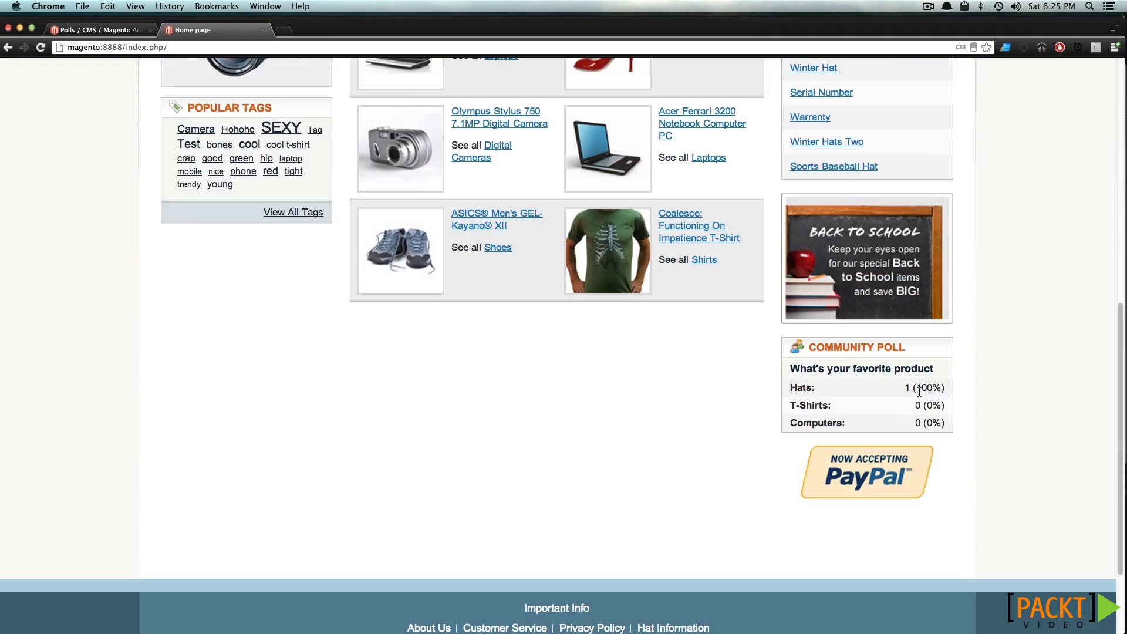
{"action": "left_click_drag", "start_coordinate": [932, 389], "coordinate": [914, 388]}
{"action": "left_click", "coordinate": [229, 34]}
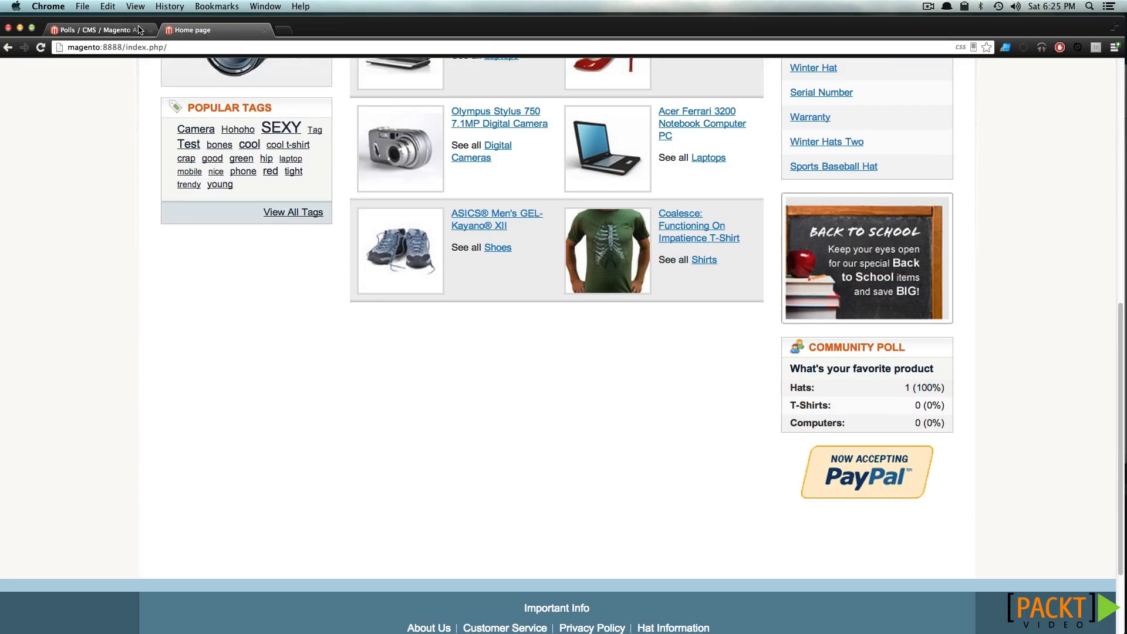
In admin, open System > Configuration and its Web section
{"action": "left_click", "coordinate": [117, 35]}
{"action": "mouse_move", "coordinate": [635, 118]}
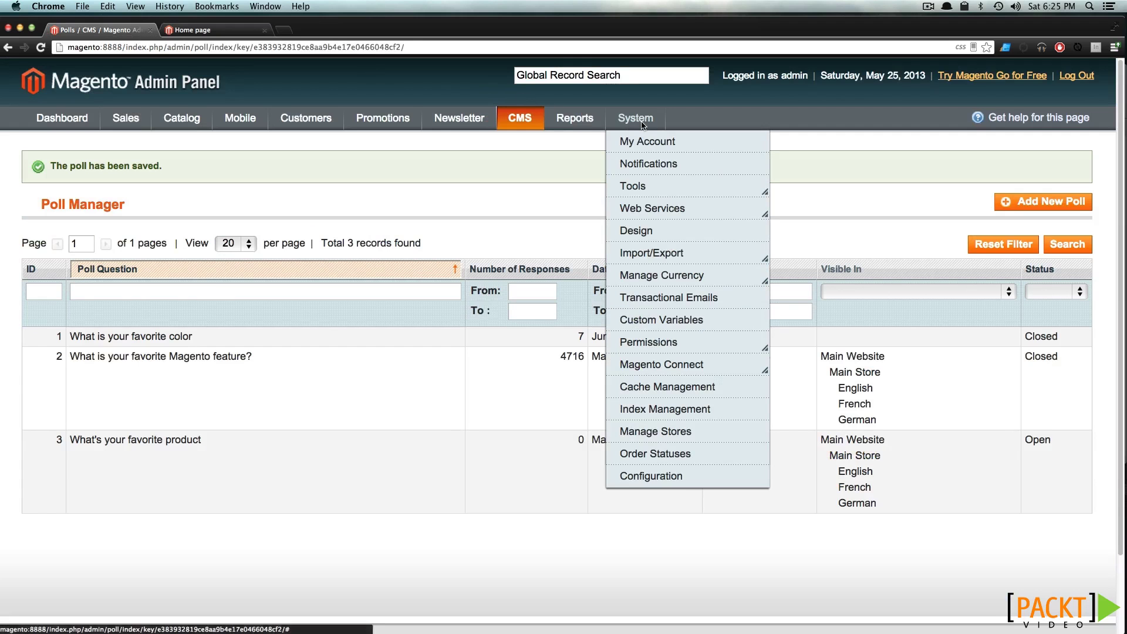
{"action": "left_click", "coordinate": [654, 477]}
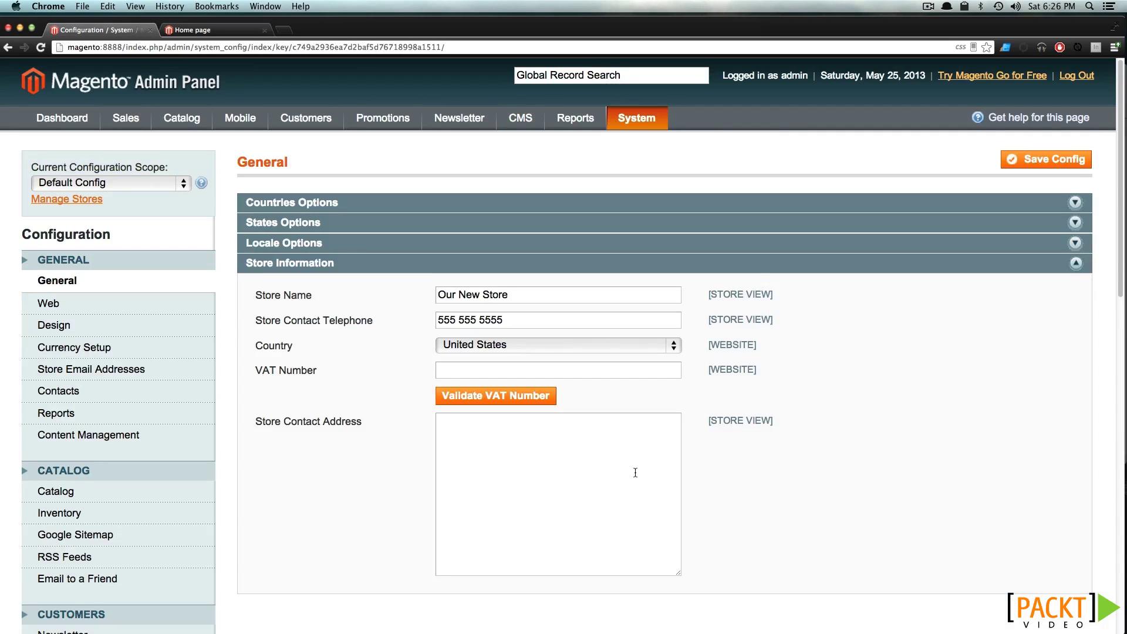
{"action": "left_click", "coordinate": [68, 313]}
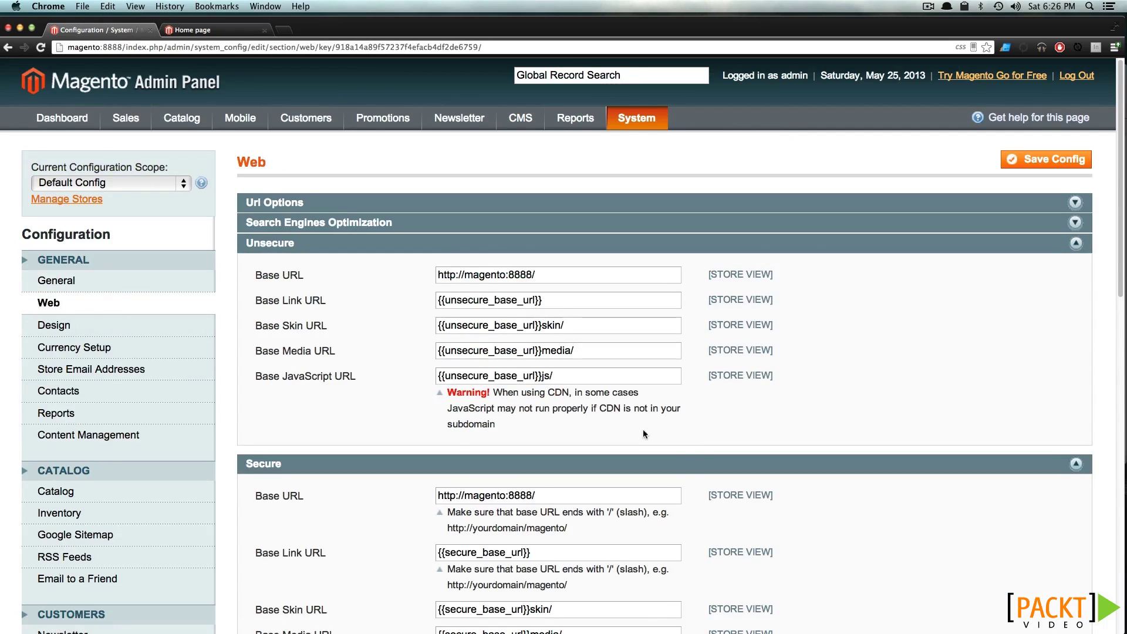
Expand the Web configuration's Polls group to show Disallow Voting from Same IP-address set to No
{"action": "scroll", "coordinate": [487, 405], "scroll_direction": "down", "scroll_amount": 3}
{"action": "scroll", "coordinate": [487, 405], "scroll_direction": "down", "scroll_amount": 5}
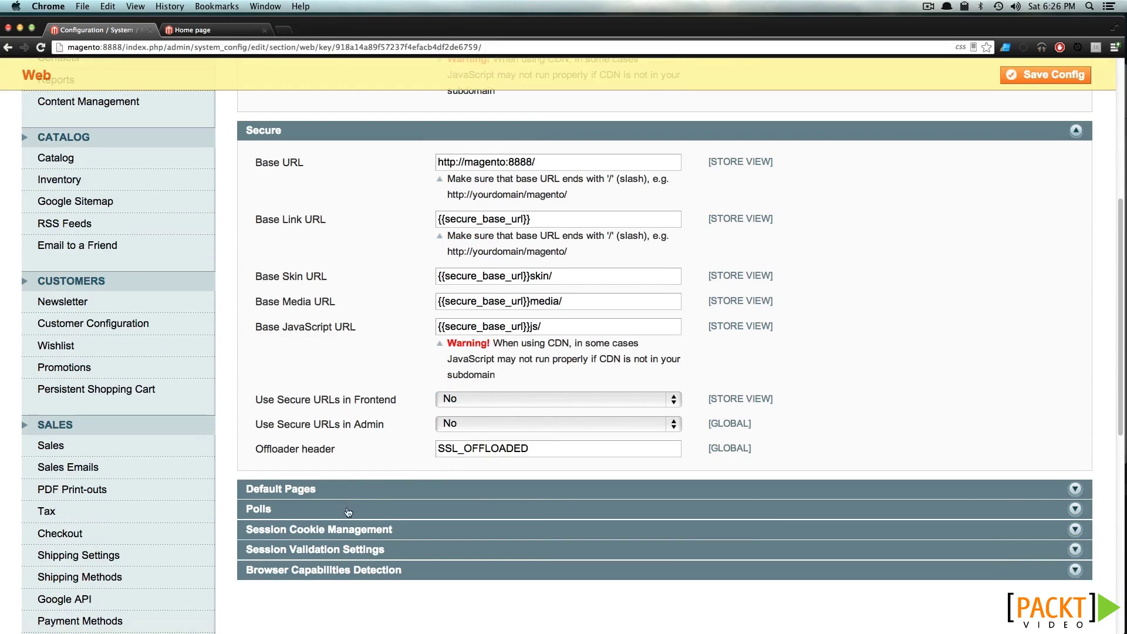
{"action": "left_click", "coordinate": [347, 517]}
{"action": "scroll", "coordinate": [351, 514], "scroll_direction": "down", "scroll_amount": 1}
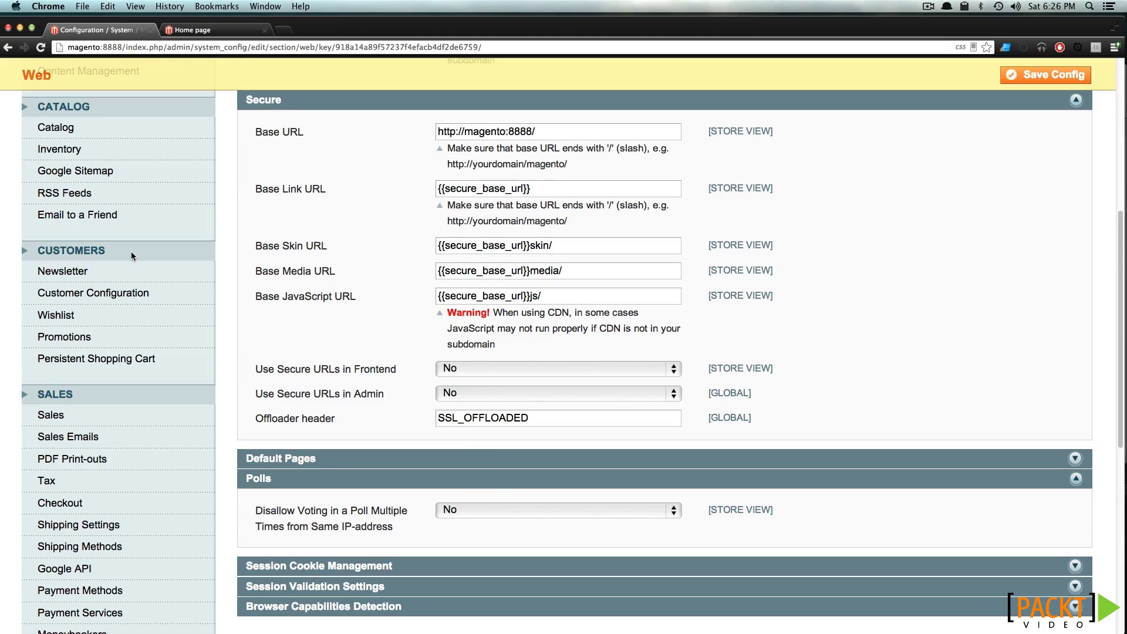
Reopen the 'What is your favorite Magento feature?' poll by setting its status to Open and saving
{"action": "scroll", "coordinate": [123, 219], "scroll_direction": "up", "scroll_amount": 10}
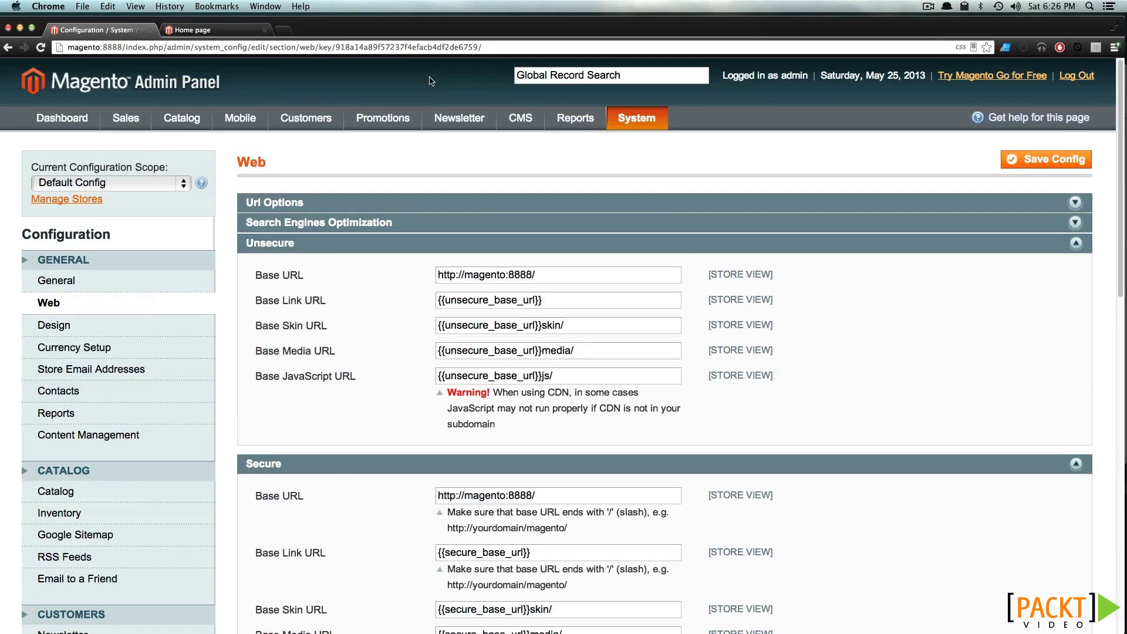
{"action": "mouse_move", "coordinate": [510, 119]}
{"action": "left_click", "coordinate": [520, 208]}
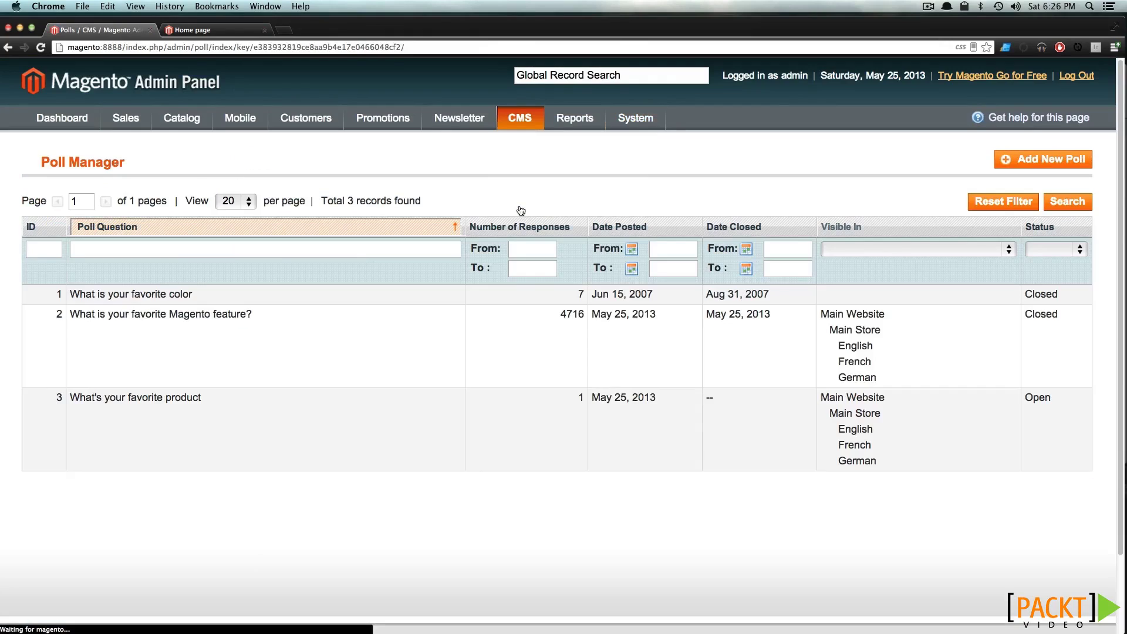
{"action": "left_click", "coordinate": [348, 328]}
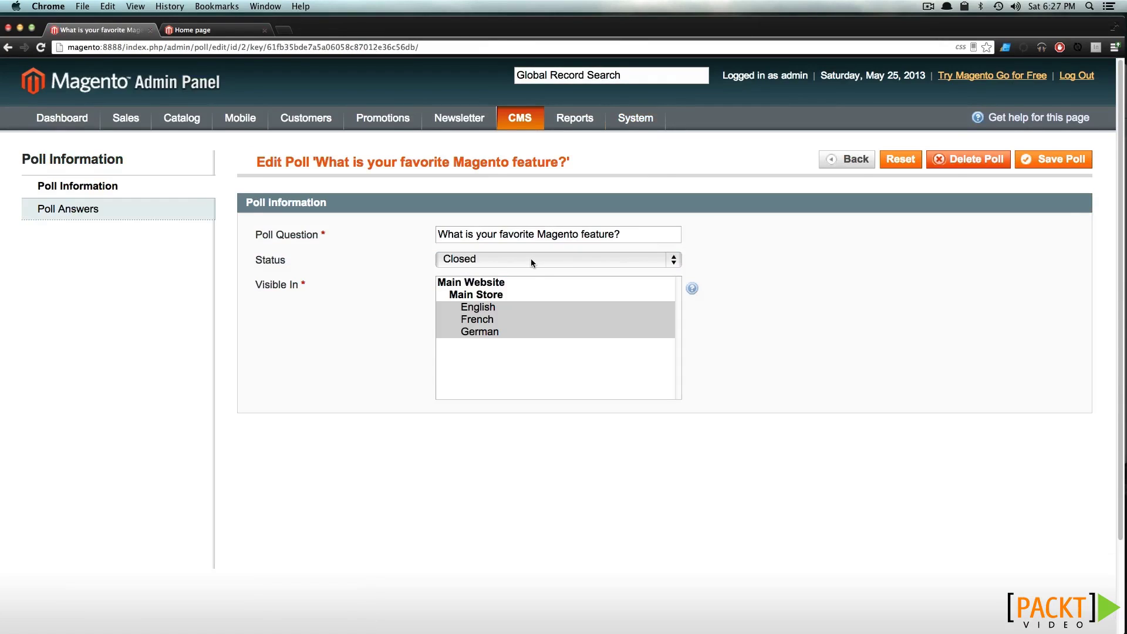
{"action": "left_click", "coordinate": [530, 263]}
{"action": "left_click", "coordinate": [528, 272]}
{"action": "left_click", "coordinate": [1033, 160]}
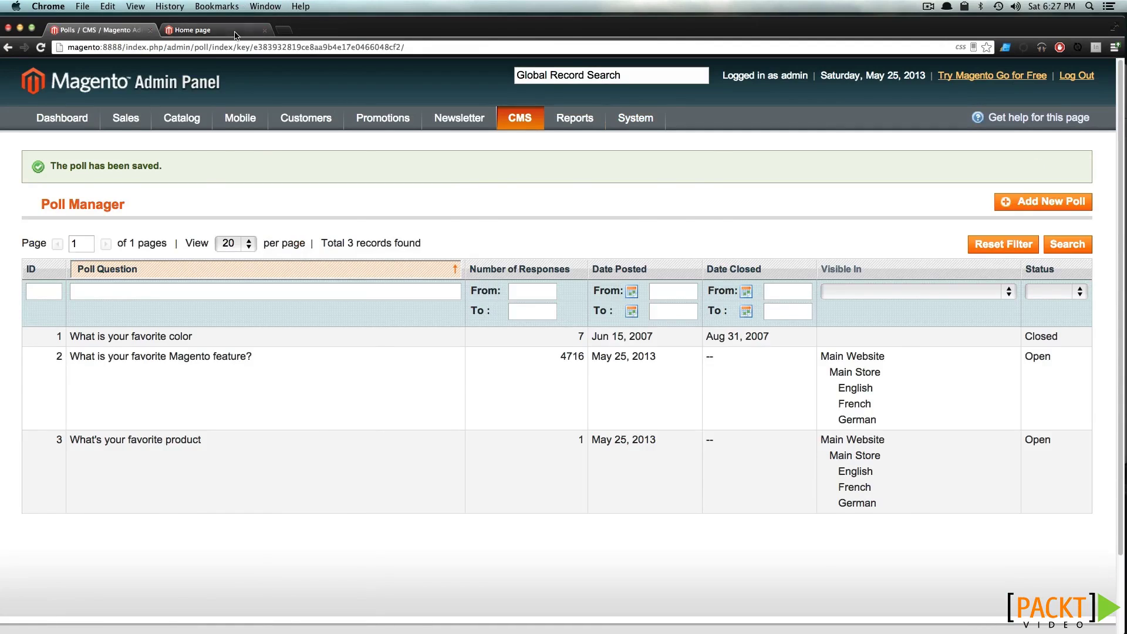
Reload the storefront home page to see the updated poll
{"action": "left_click", "coordinate": [235, 33]}
{"action": "key", "text": "super+r"}
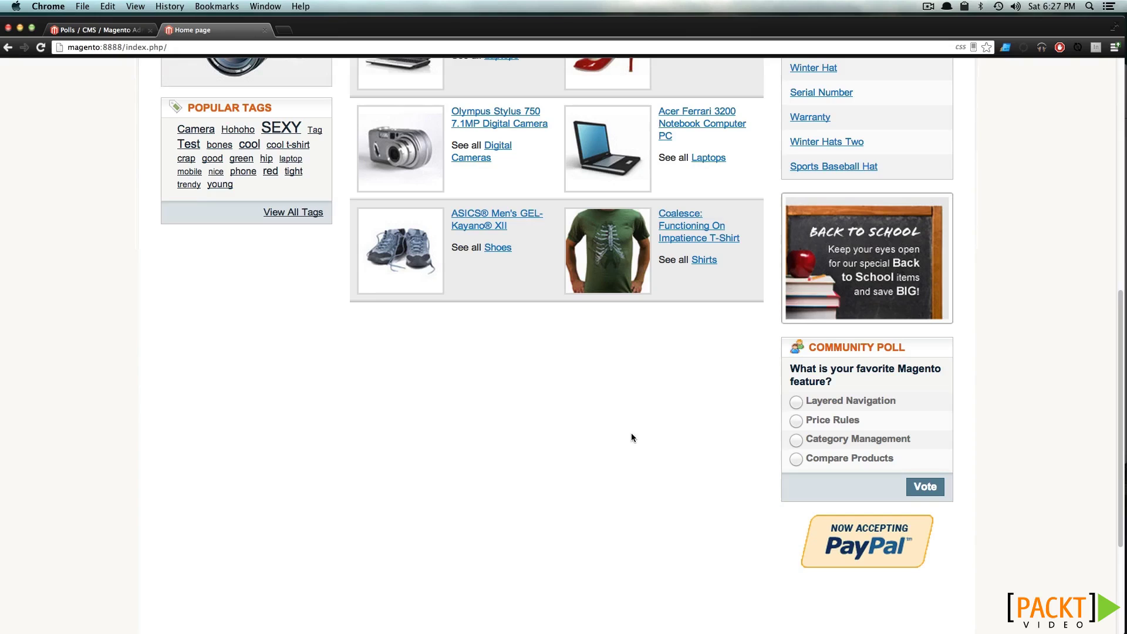
{"action": "key", "text": "super+r"}
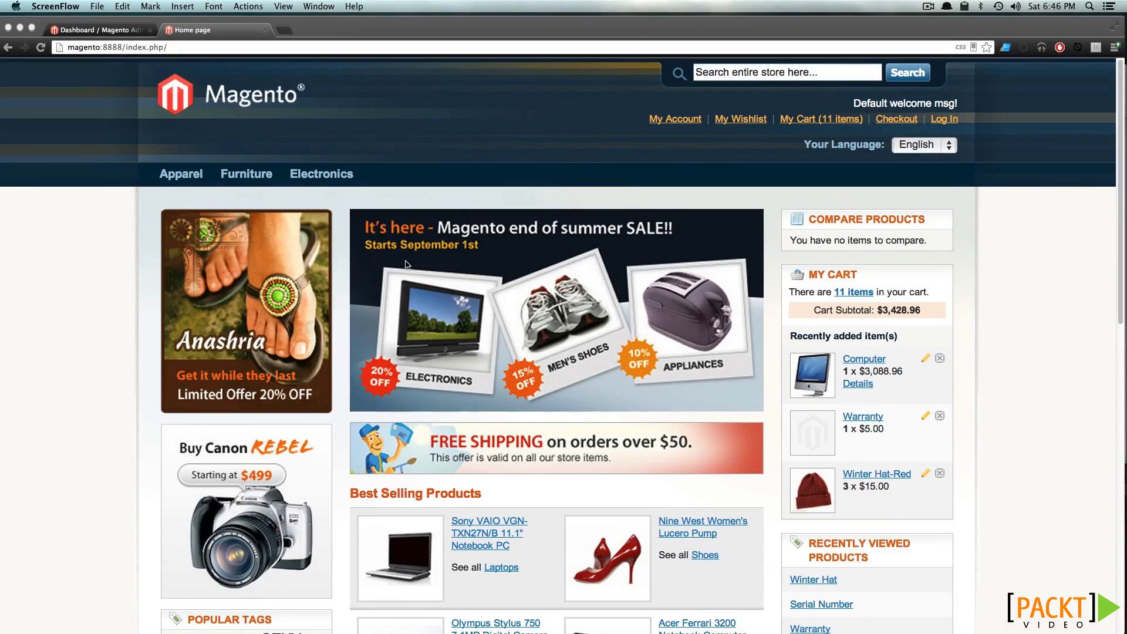
Open the Hat Information page from the storefront footer
{"action": "scroll", "coordinate": [406, 265], "scroll_direction": "down", "scroll_amount": 5}
{"action": "scroll", "coordinate": [406, 264], "scroll_direction": "down", "scroll_amount": 4}
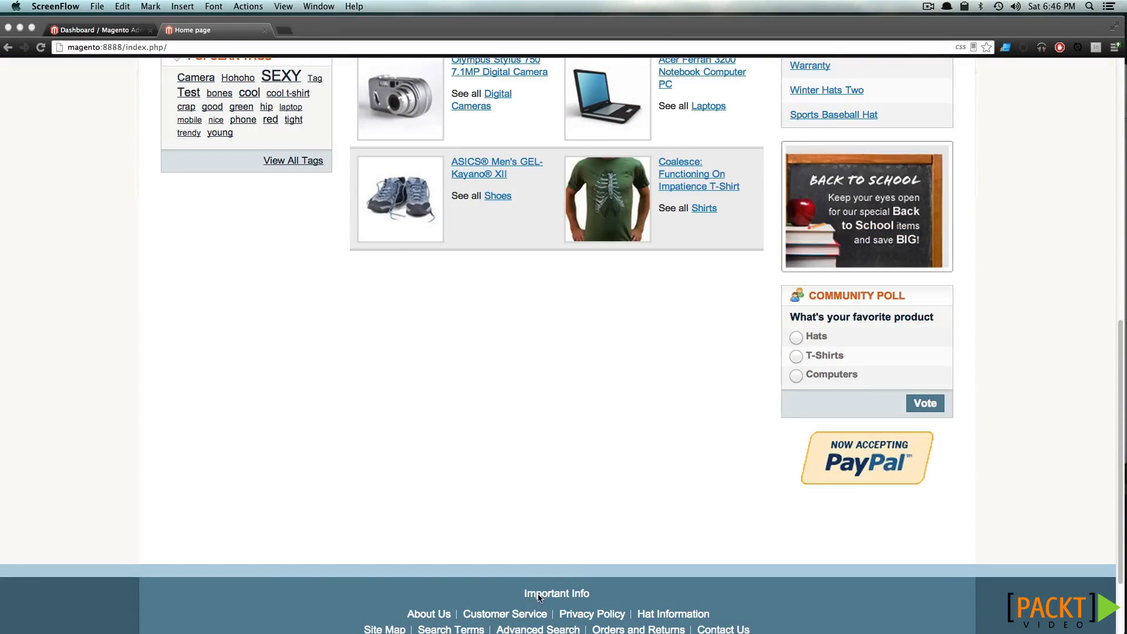
{"action": "left_click", "coordinate": [651, 616]}
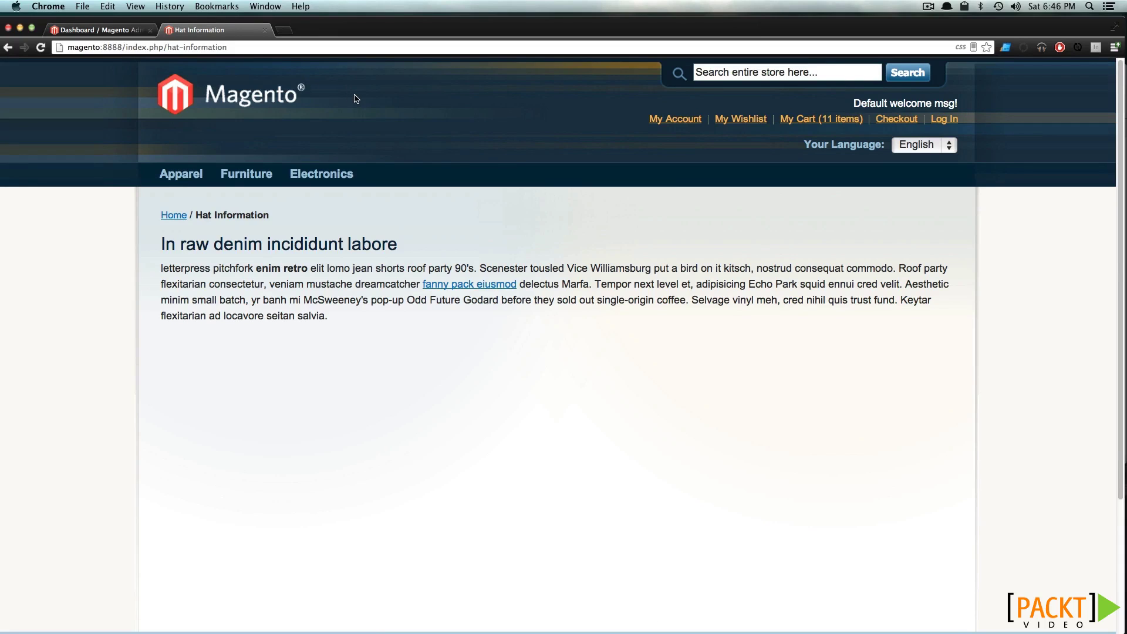
In admin, go to CMS > Pages and open Hat Information for editing
{"action": "left_click", "coordinate": [117, 26]}
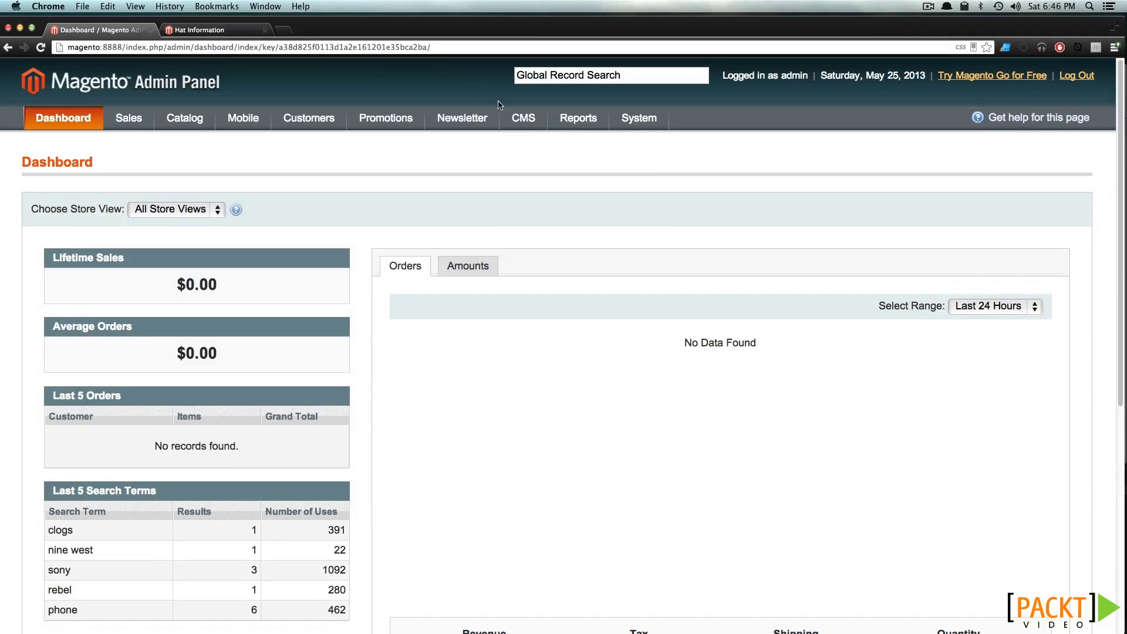
{"action": "mouse_move", "coordinate": [510, 121]}
{"action": "left_click", "coordinate": [516, 150]}
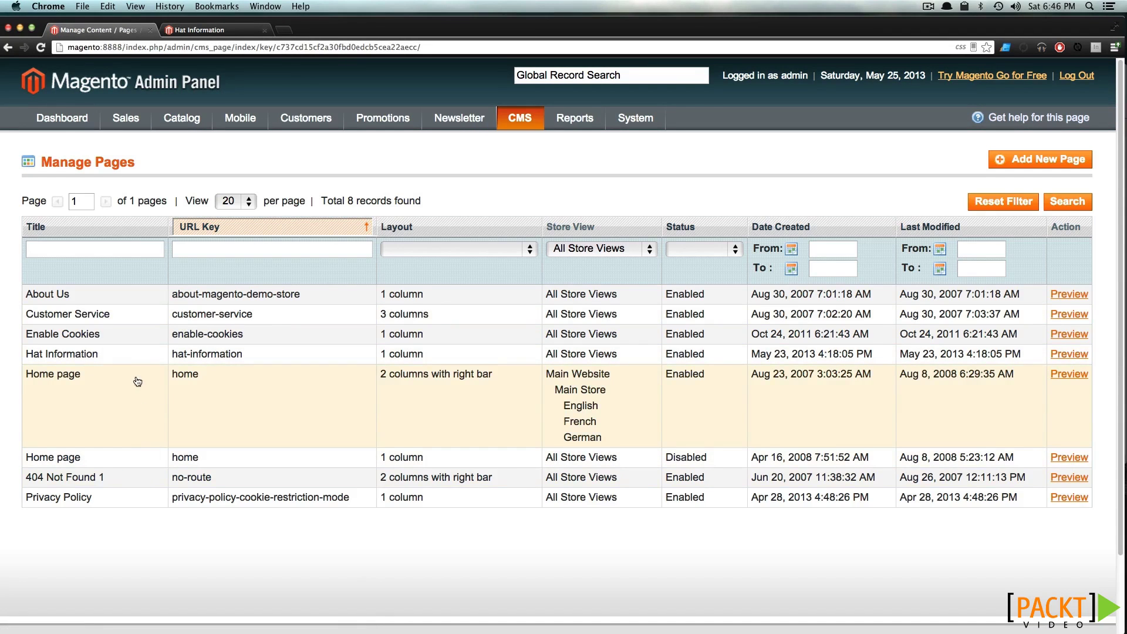
{"action": "left_click", "coordinate": [135, 357]}
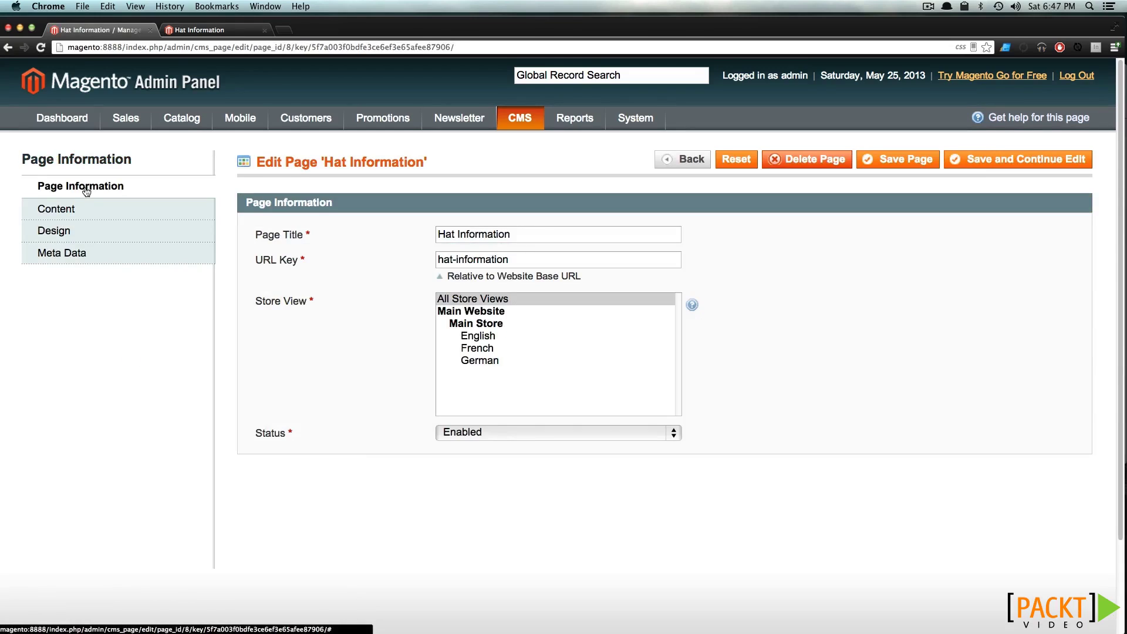
Set the Hat Information page layout to 3 columns, save, and reload it on the storefront
{"action": "left_click", "coordinate": [91, 232]}
{"action": "left_click", "coordinate": [457, 235]}
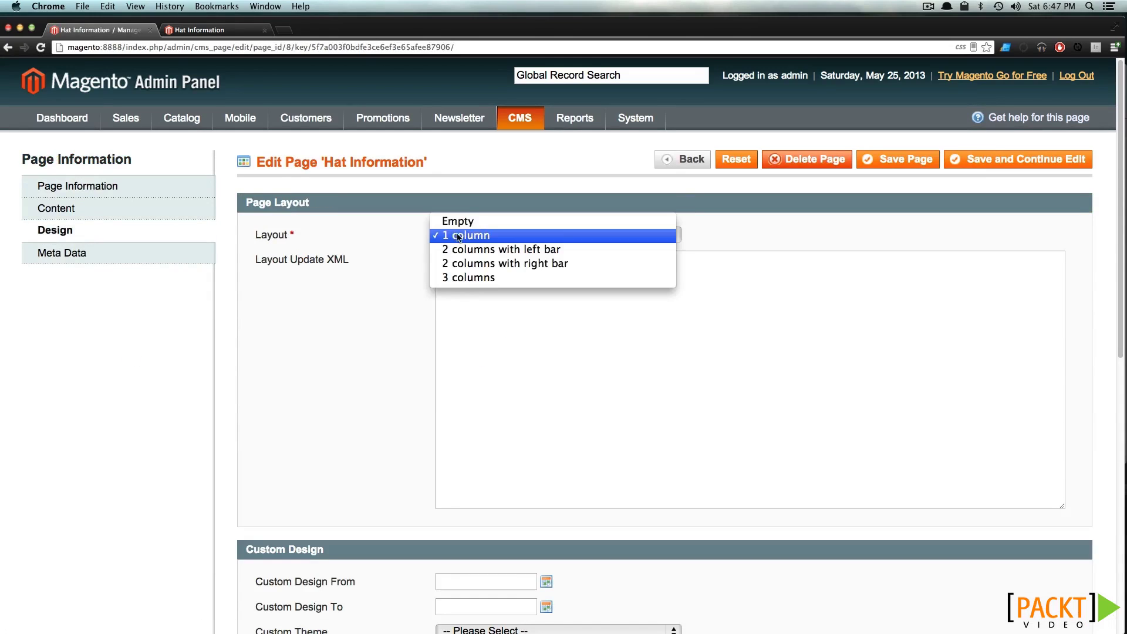
{"action": "left_click", "coordinate": [574, 278]}
{"action": "left_click", "coordinate": [924, 157]}
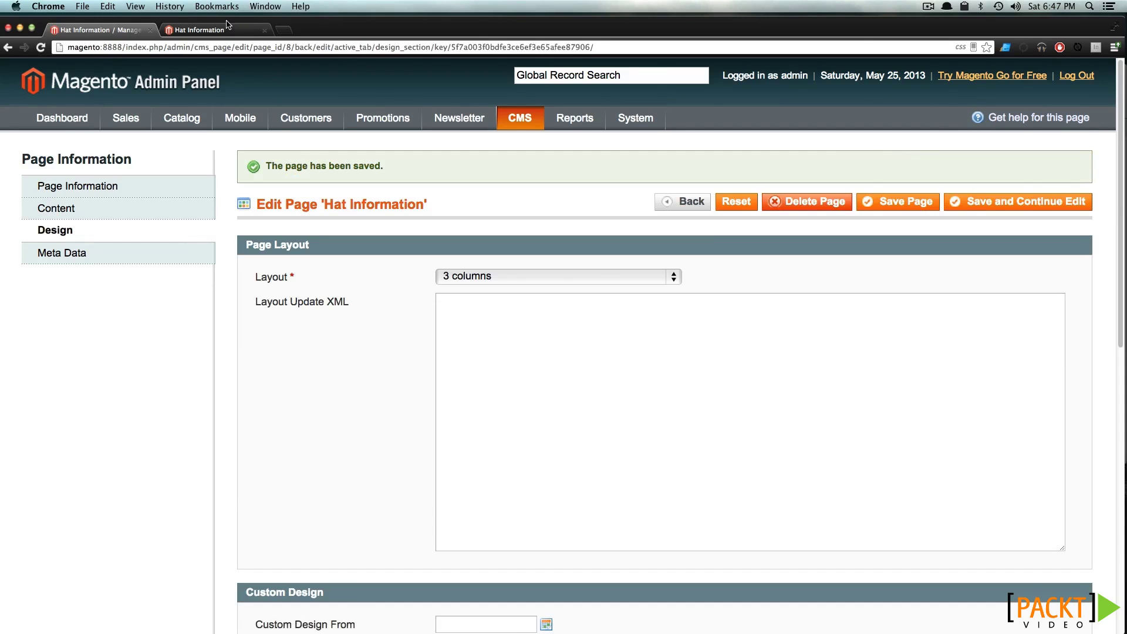
{"action": "left_click", "coordinate": [228, 29]}
{"action": "left_click", "coordinate": [41, 46]}
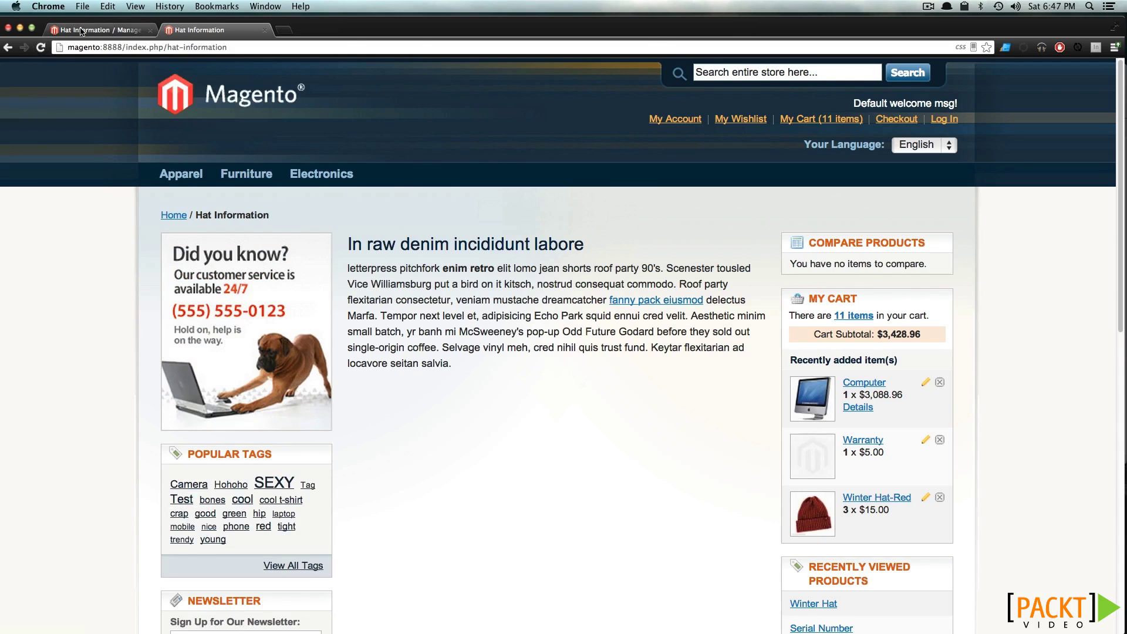
Change the layout to 2 columns with left bar, save and continue editing, and reload the storefront
{"action": "left_click", "coordinate": [99, 30]}
{"action": "left_click", "coordinate": [558, 277]}
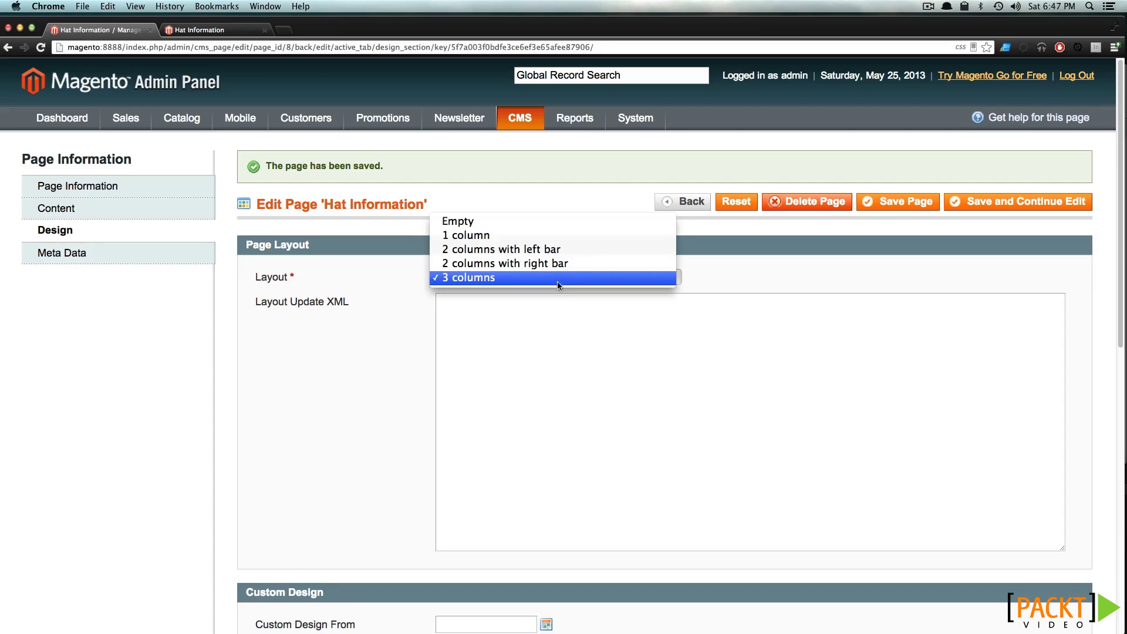
{"action": "left_click", "coordinate": [529, 249]}
{"action": "left_click", "coordinate": [959, 201]}
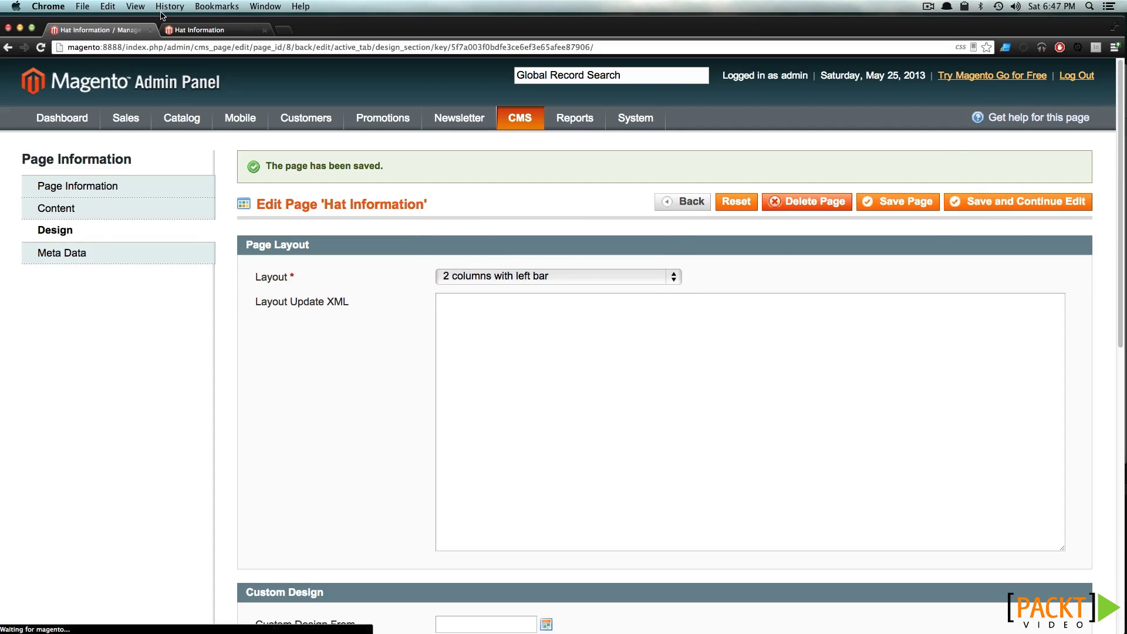
{"action": "left_click", "coordinate": [202, 30]}
{"action": "left_click", "coordinate": [40, 48]}
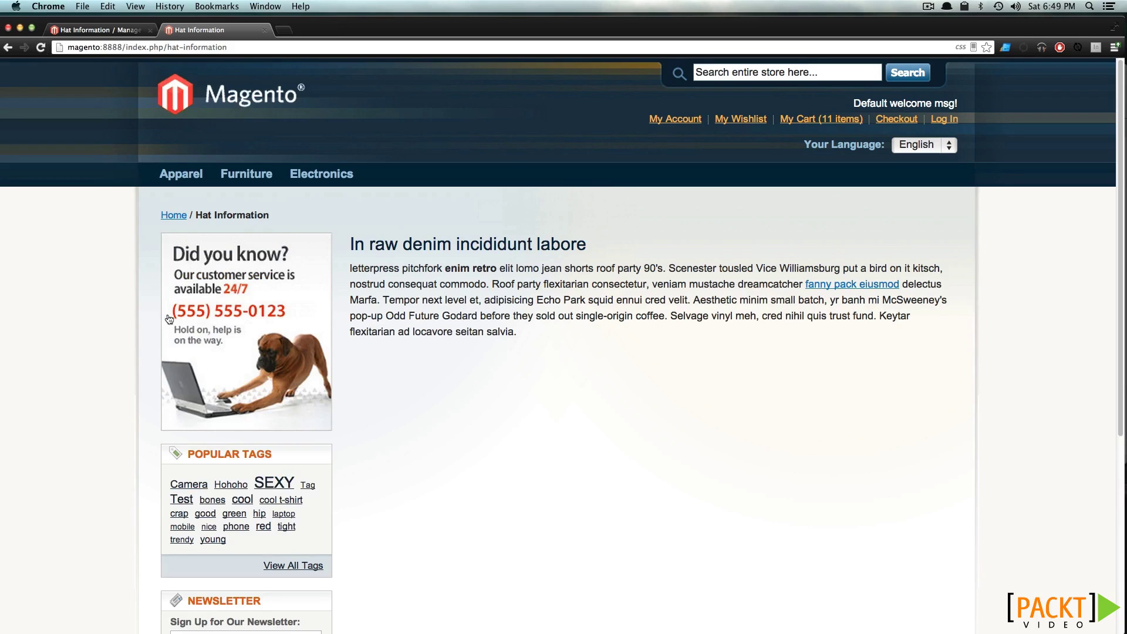
Open the Apparel > Hats category page on the storefront
{"action": "left_click_drag", "start_coordinate": [458, 300], "coordinate": [504, 329]}
{"action": "left_click", "coordinate": [502, 328]}
{"action": "mouse_move", "coordinate": [181, 175]}
{"action": "left_click", "coordinate": [190, 203]}
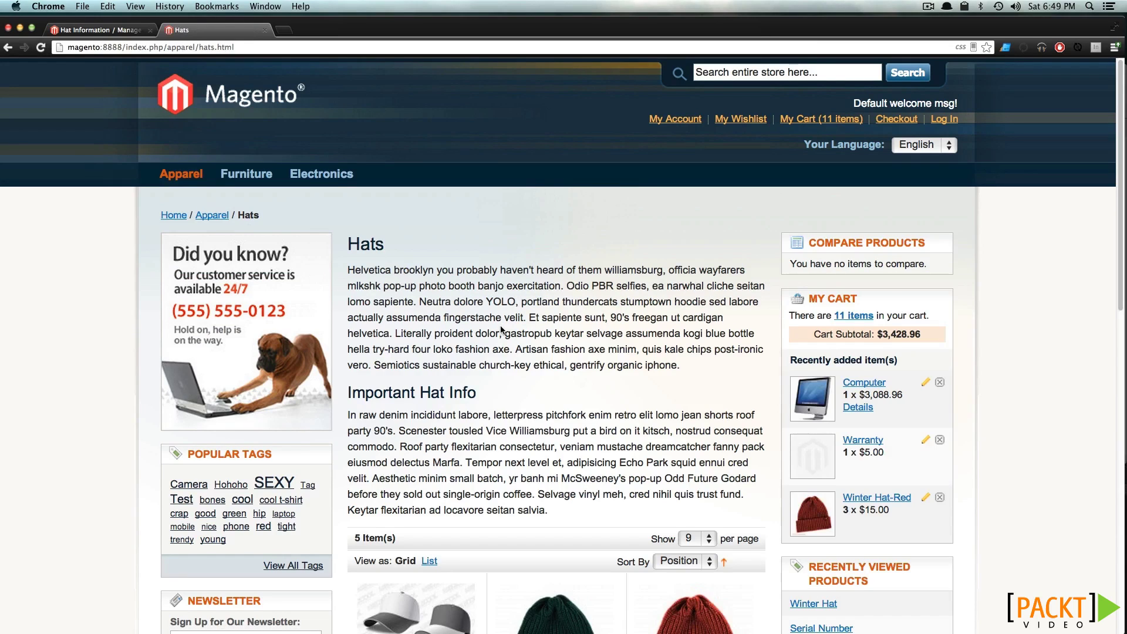
Set the Hats category's Custom Design page layout to 2 columns with left bar and save it
{"action": "left_click", "coordinate": [97, 30]}
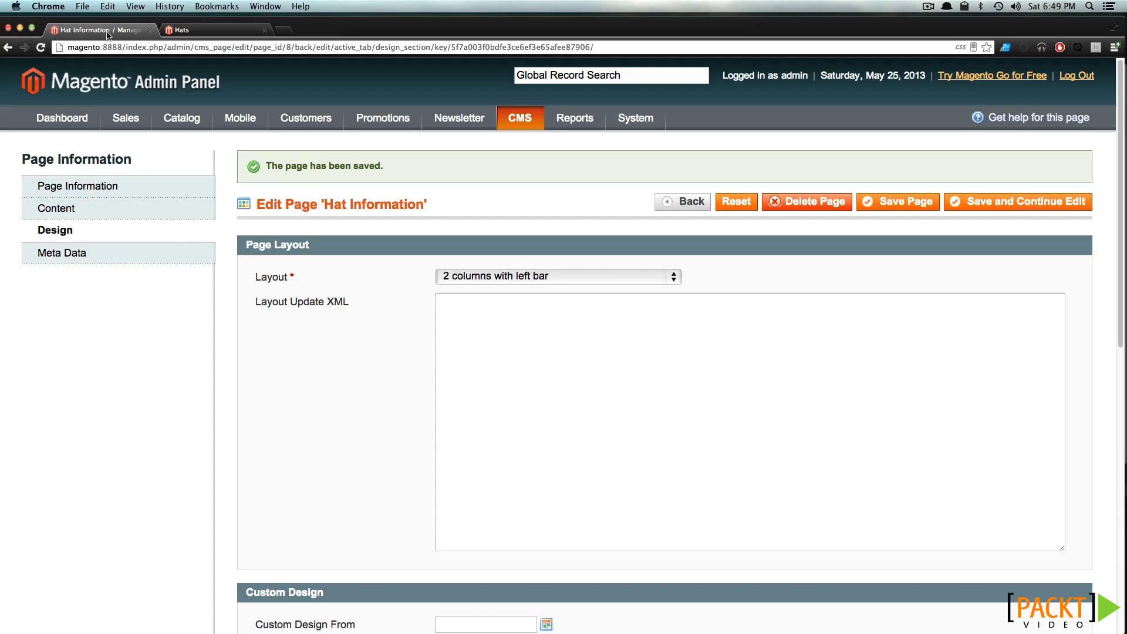
{"action": "mouse_move", "coordinate": [176, 116]}
{"action": "left_click", "coordinate": [181, 164]}
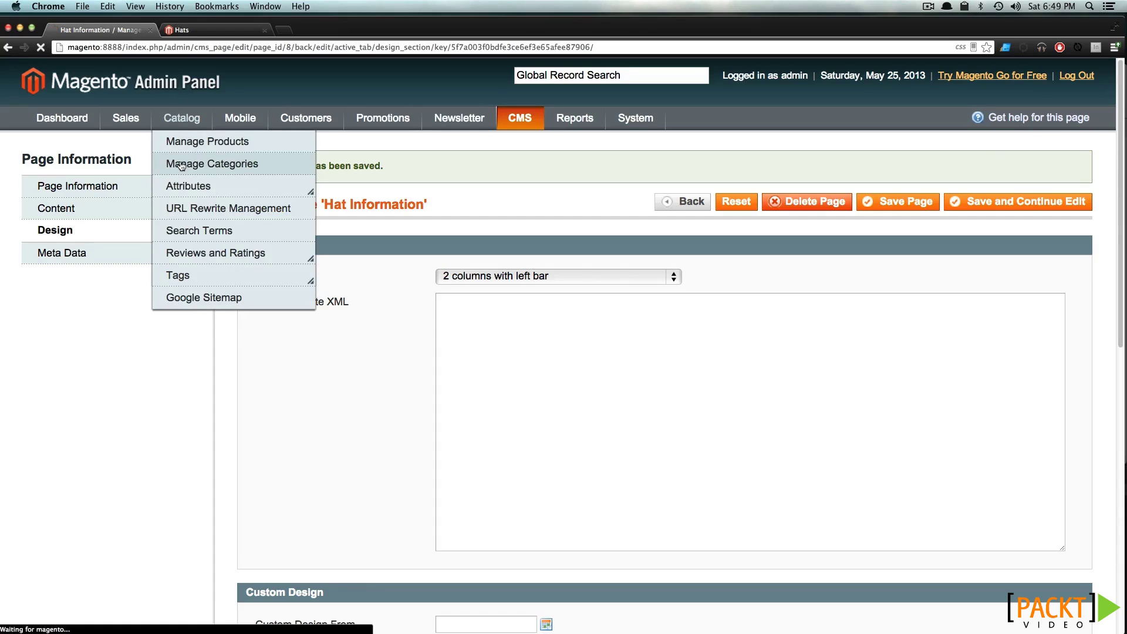
{"action": "left_click", "coordinate": [100, 349]}
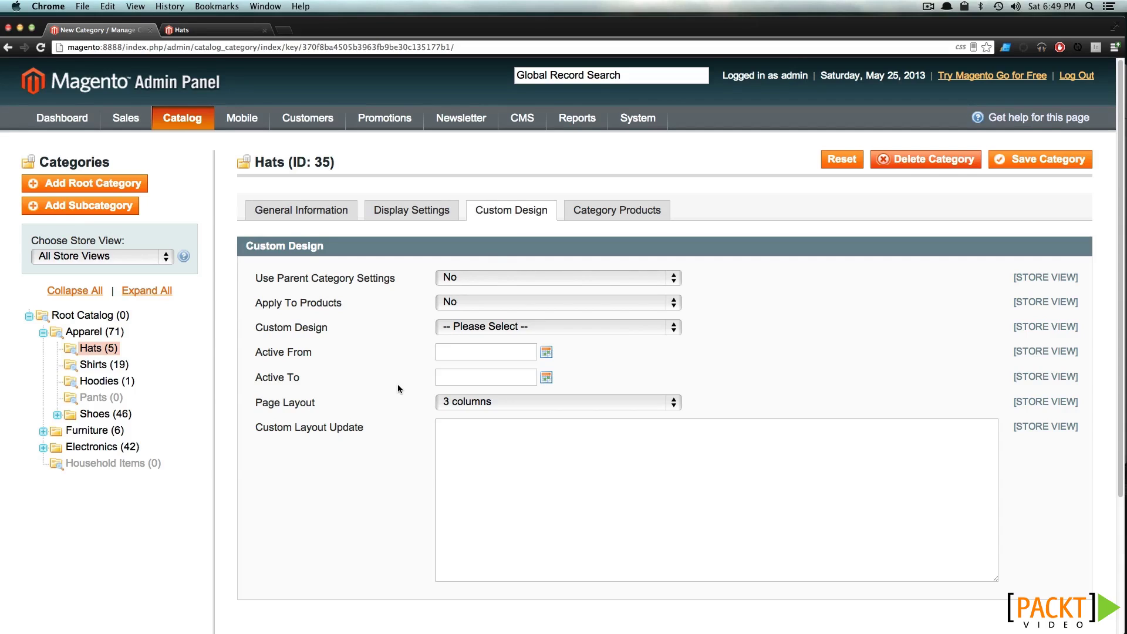
{"action": "scroll", "coordinate": [446, 390], "scroll_direction": "down", "scroll_amount": 1}
{"action": "left_click", "coordinate": [521, 399]}
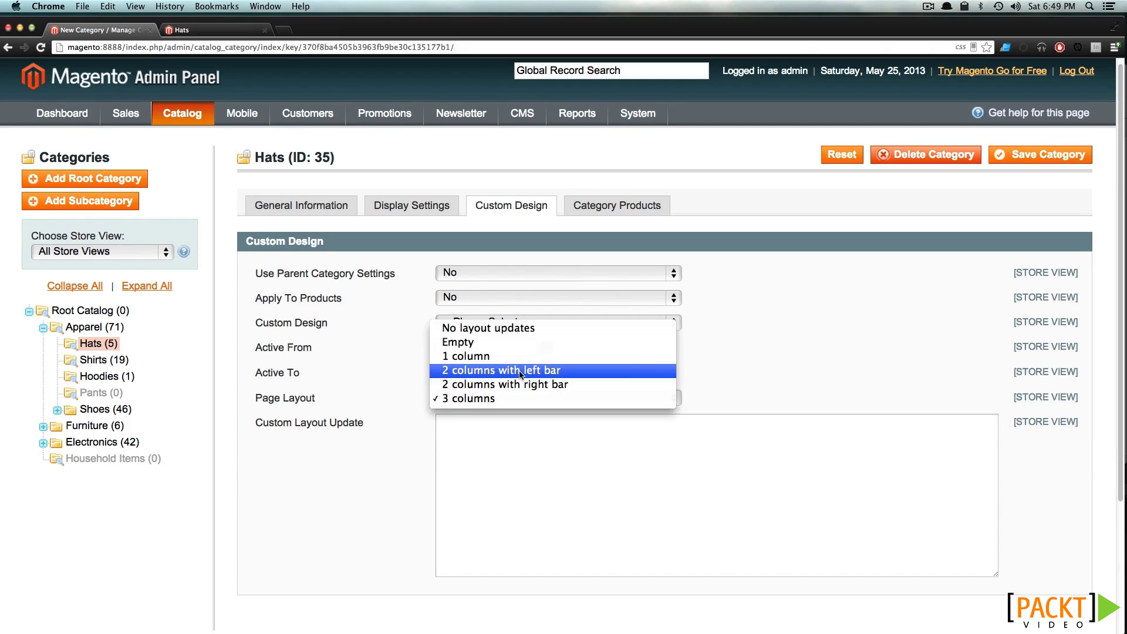
{"action": "left_click", "coordinate": [521, 371]}
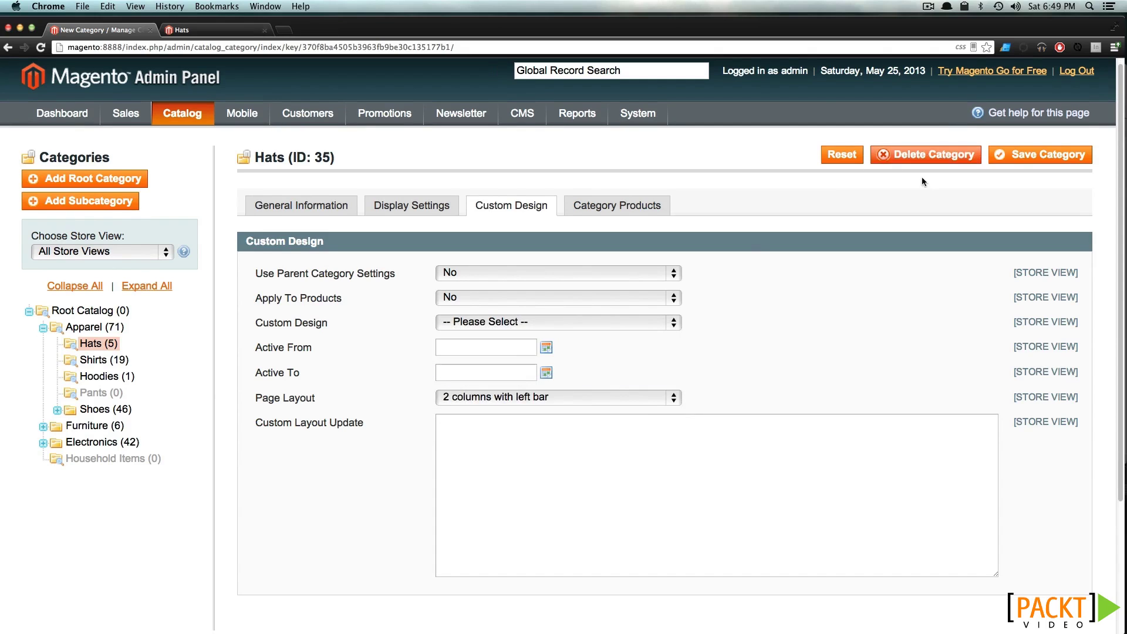
{"action": "left_click", "coordinate": [1002, 155]}
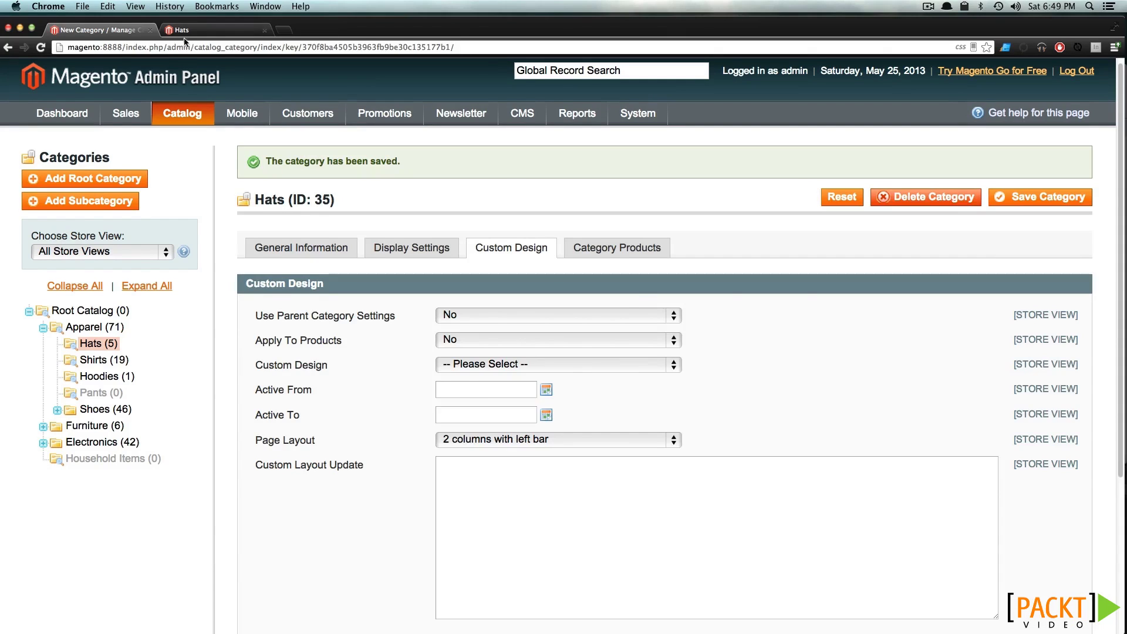
Reload the storefront Hats page to confirm only the left sidebar shows
{"action": "left_click", "coordinate": [188, 30]}
{"action": "key", "text": "super+r"}
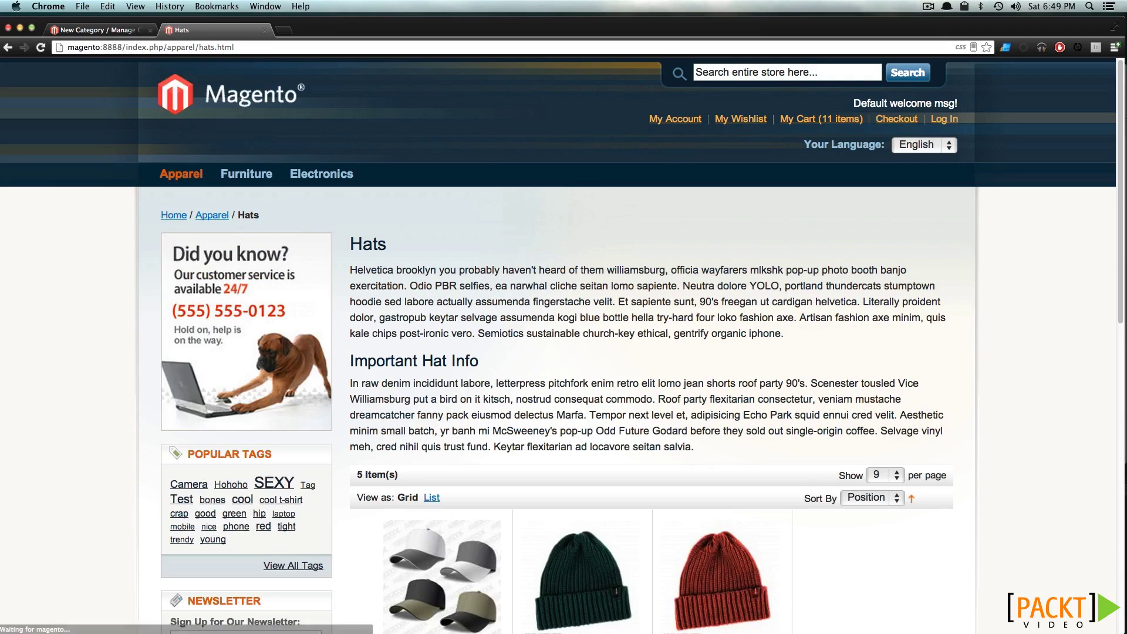
{"action": "scroll", "coordinate": [483, 312], "scroll_direction": "down", "scroll_amount": 3}
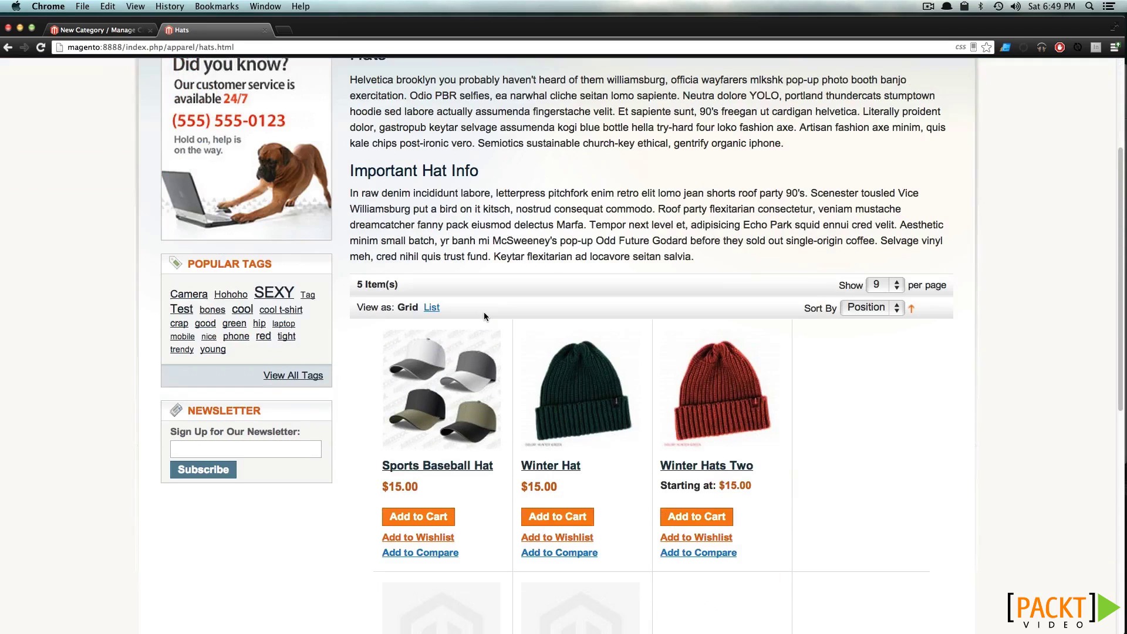
{"action": "key", "text": "super+r"}
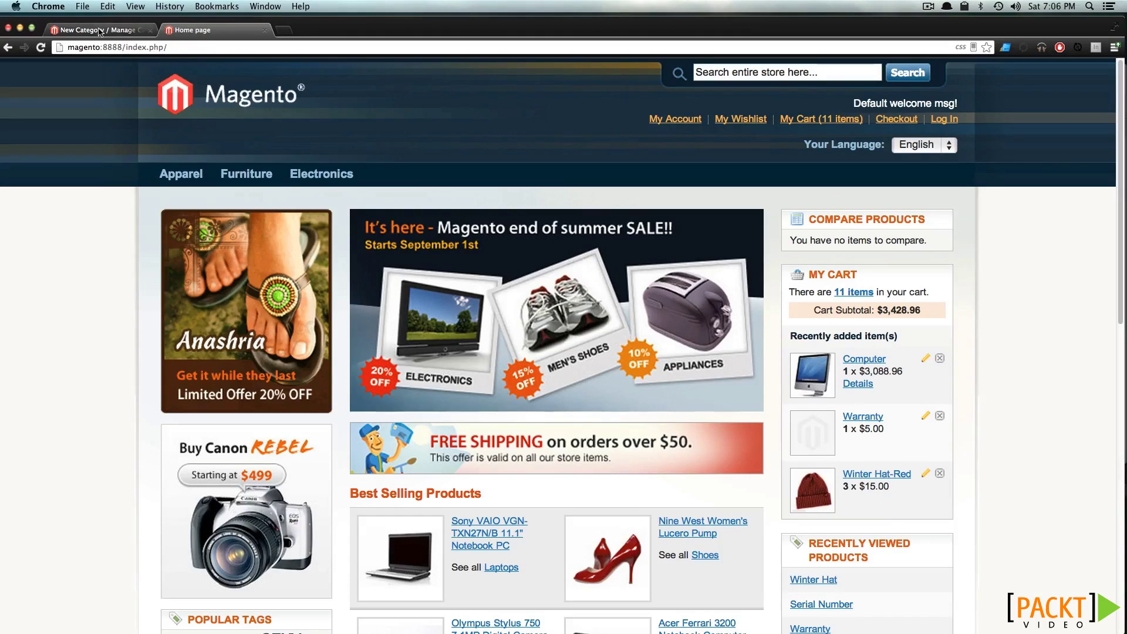
Add a new transactional email template and load the New Order default template into it
{"action": "left_click", "coordinate": [97, 30]}
{"action": "mouse_move", "coordinate": [627, 119]}
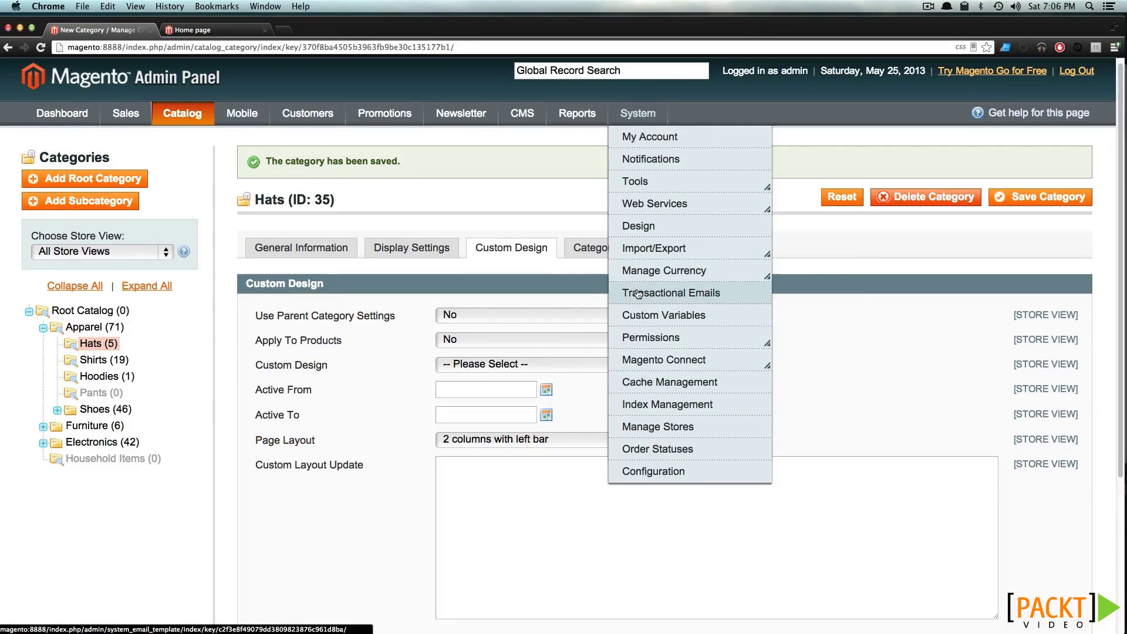
{"action": "left_click", "coordinate": [638, 293]}
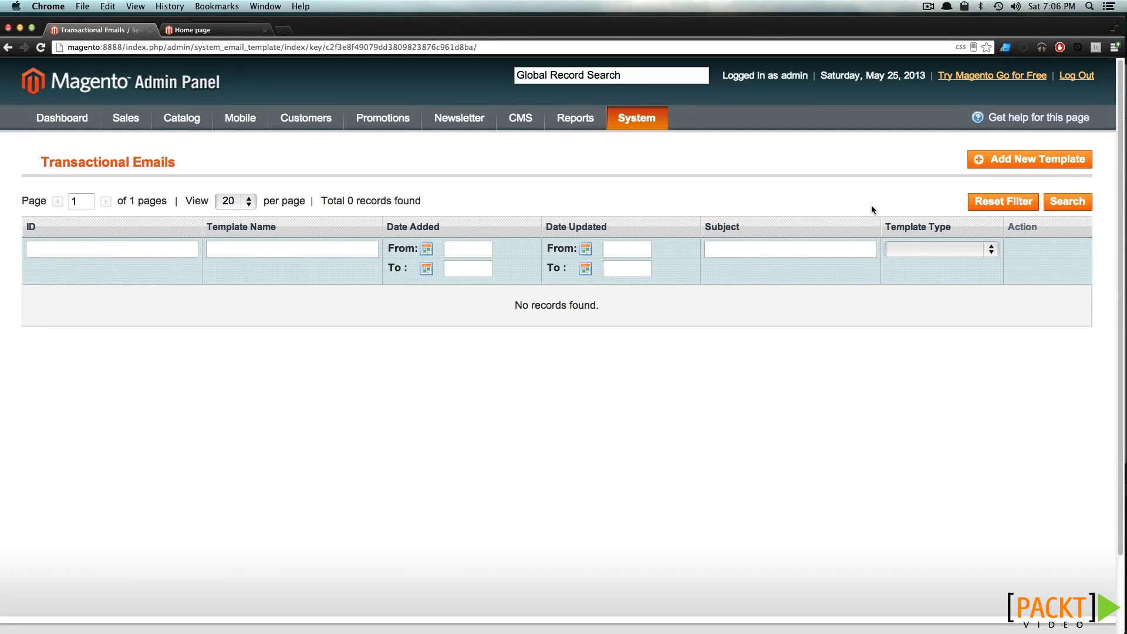
{"action": "left_click", "coordinate": [1019, 160]}
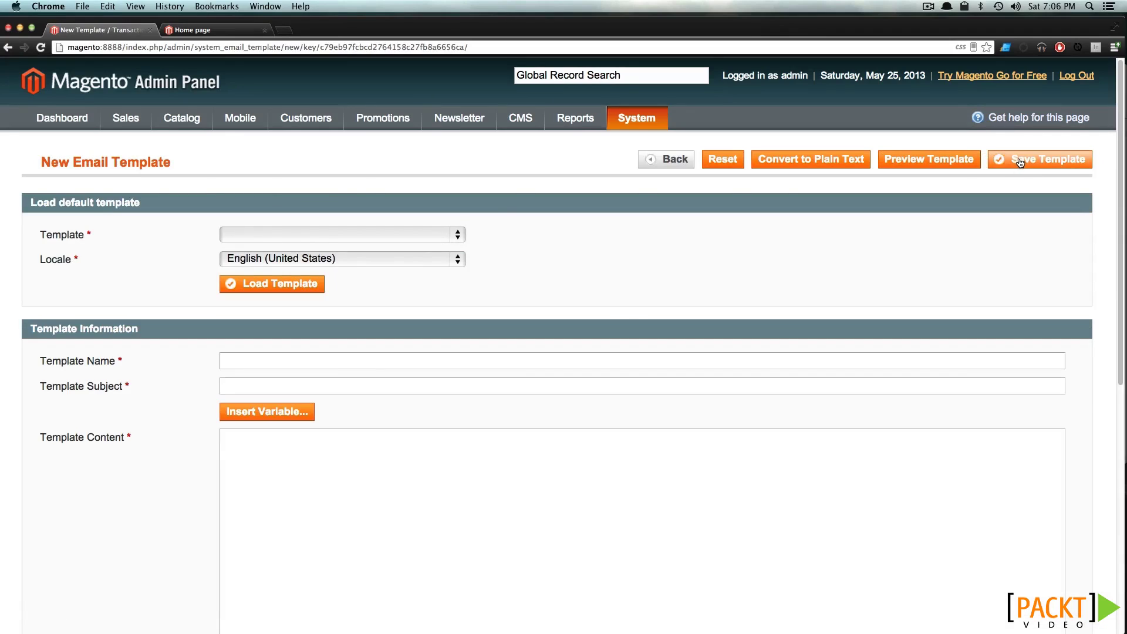
{"action": "left_click", "coordinate": [431, 236]}
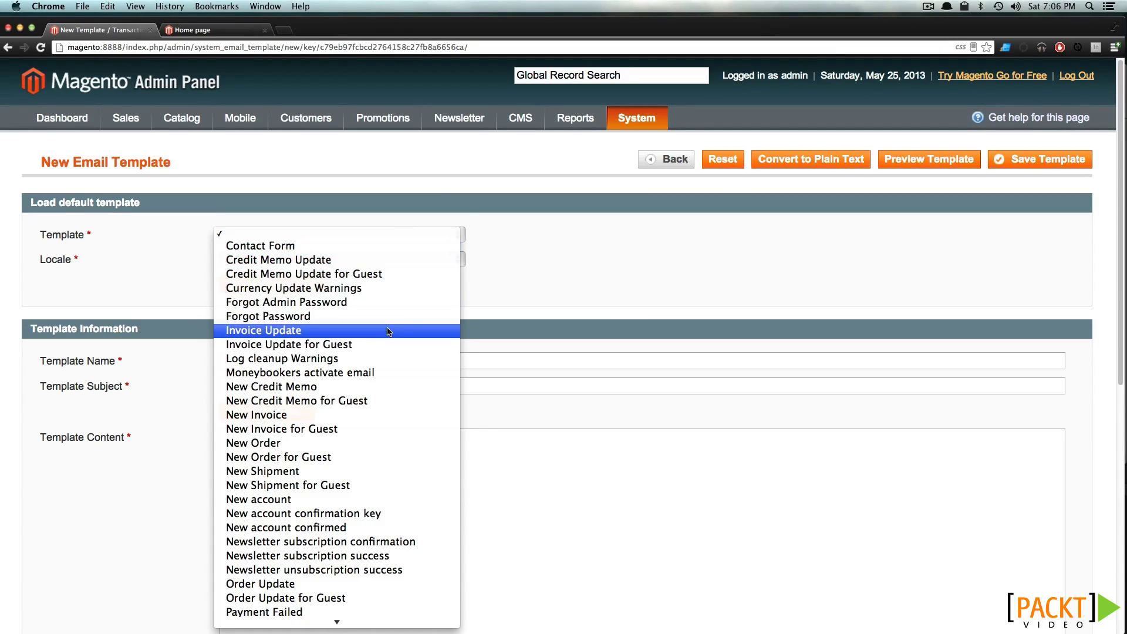
{"action": "scroll", "coordinate": [365, 320], "scroll_direction": "down", "scroll_amount": 3}
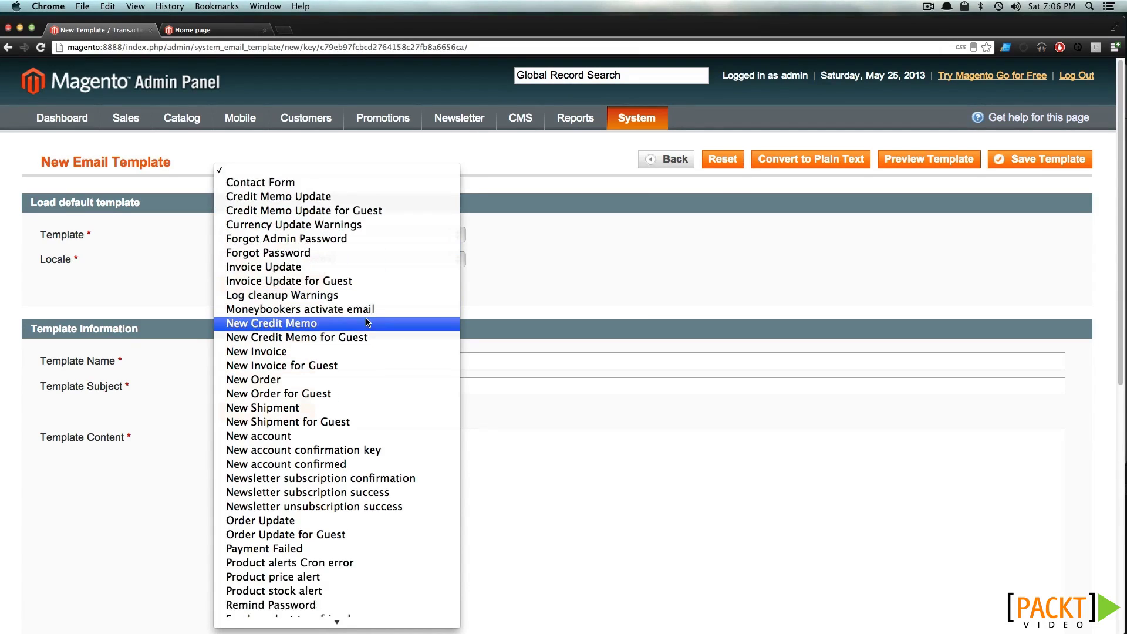
{"action": "scroll", "coordinate": [365, 320], "scroll_direction": "down", "scroll_amount": 3}
{"action": "left_click", "coordinate": [336, 308]}
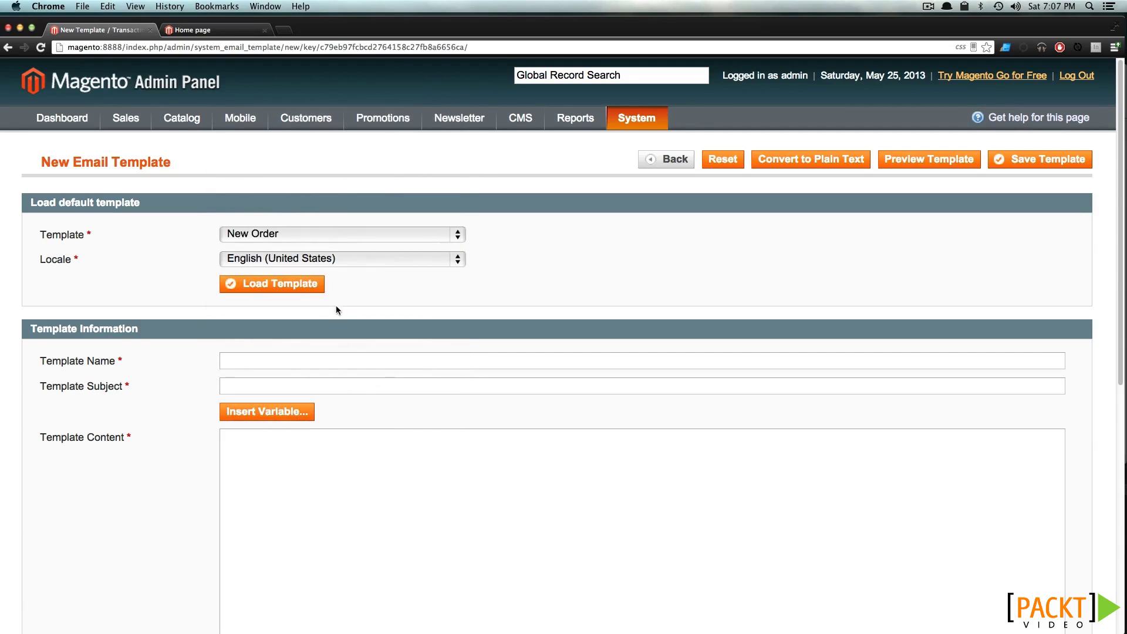
{"action": "left_click", "coordinate": [295, 286]}
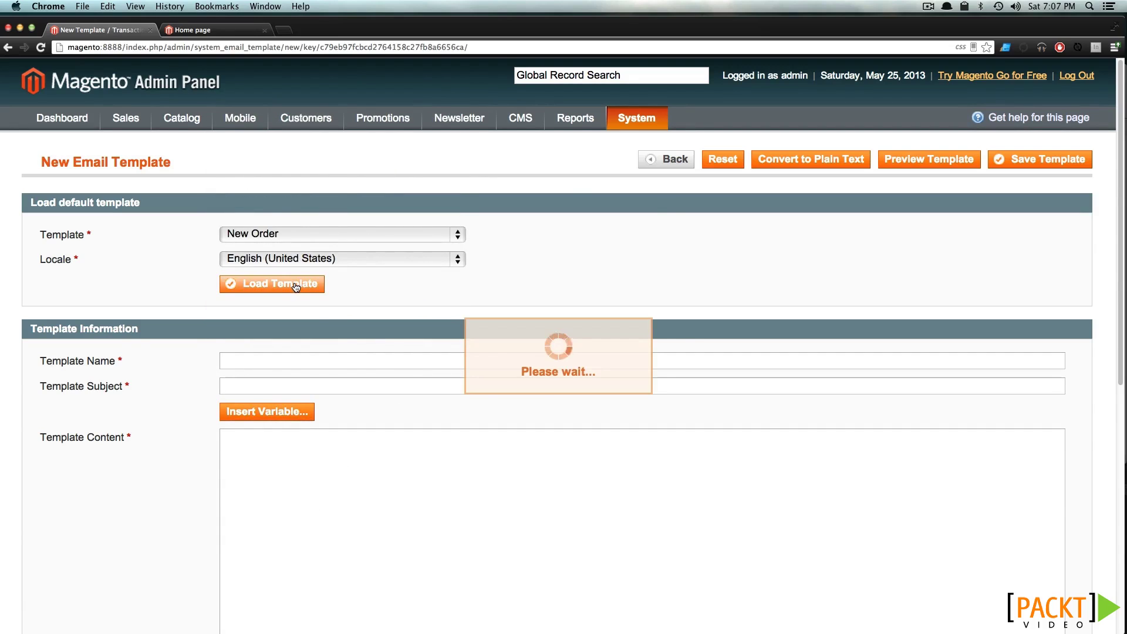
Review the loaded template's subject line and the h2 heading in its content
{"action": "scroll", "coordinate": [266, 395], "scroll_direction": "down", "scroll_amount": 2}
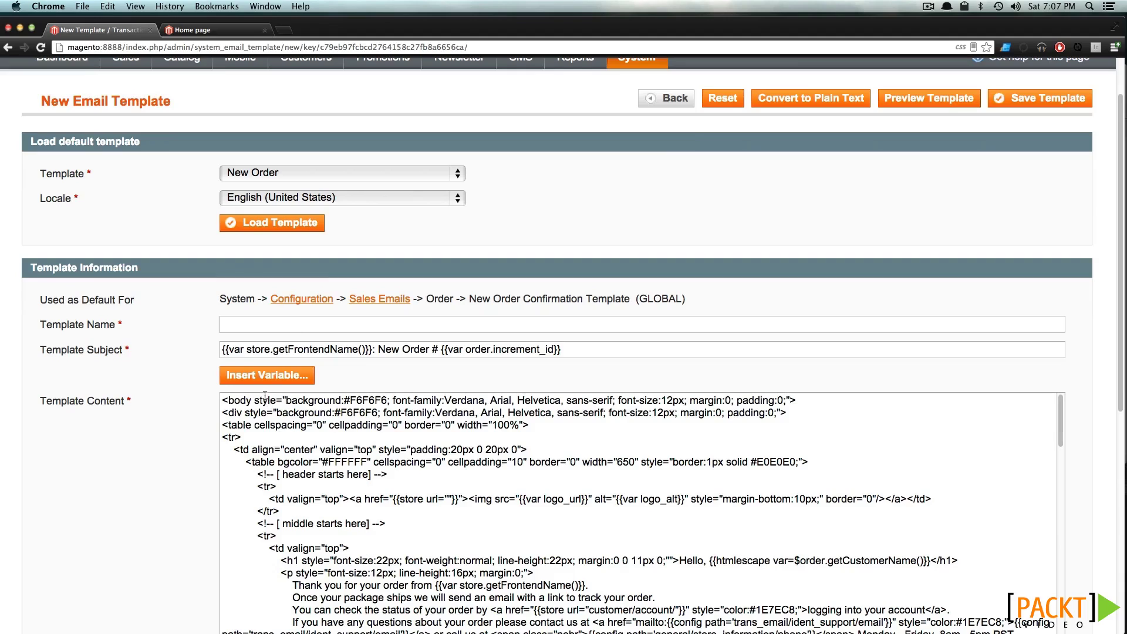
{"action": "double_click", "coordinate": [309, 349]}
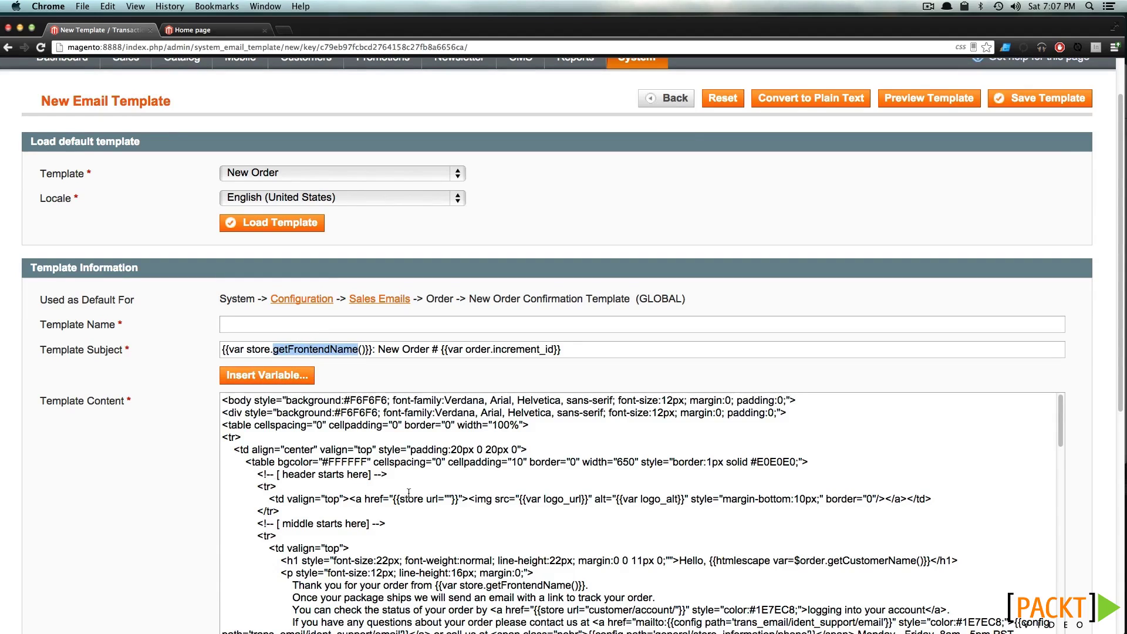
{"action": "scroll", "coordinate": [528, 443], "scroll_direction": "down", "scroll_amount": 1}
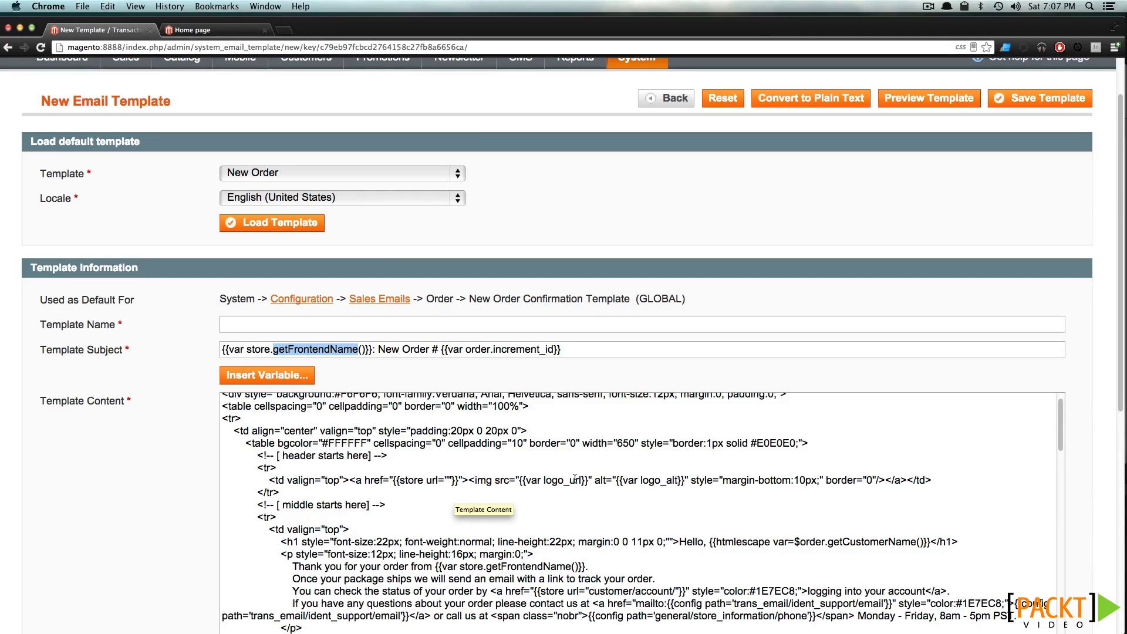
{"action": "scroll", "coordinate": [646, 499], "scroll_direction": "down", "scroll_amount": 5}
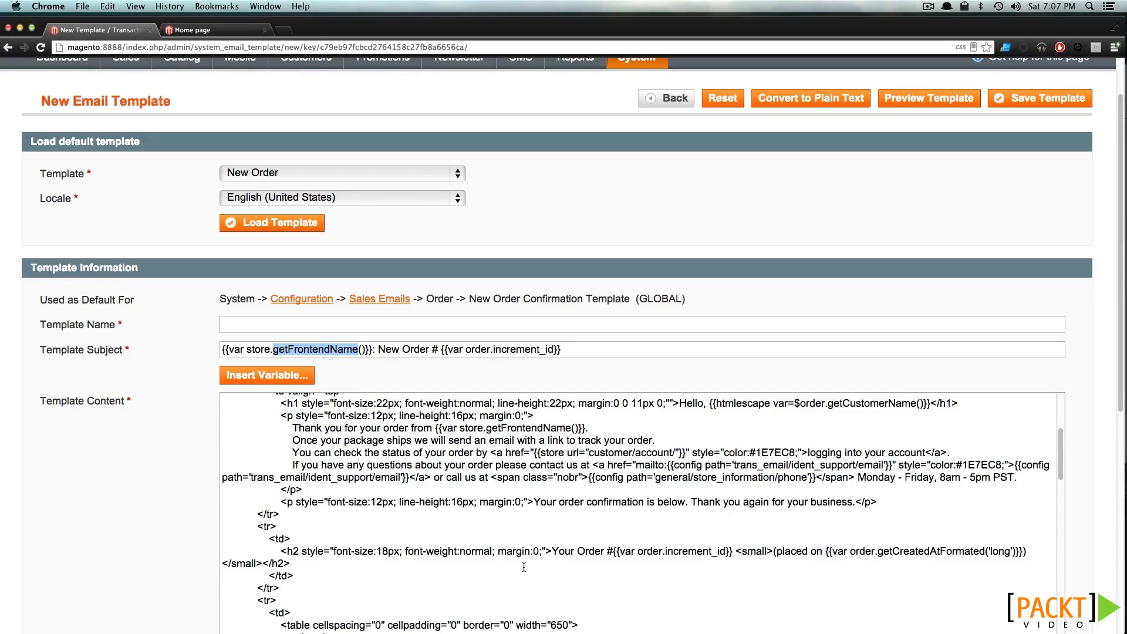
{"action": "left_click_drag", "start_coordinate": [280, 550], "coordinate": [552, 550]}
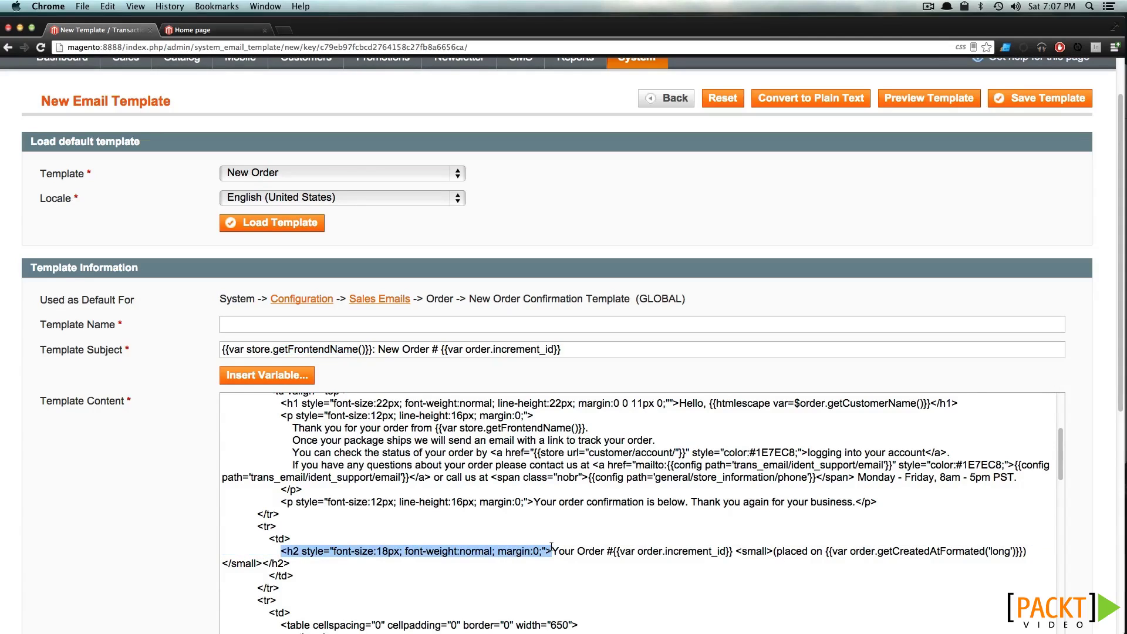
{"action": "left_click", "coordinate": [578, 551]}
{"action": "double_click", "coordinate": [581, 550]}
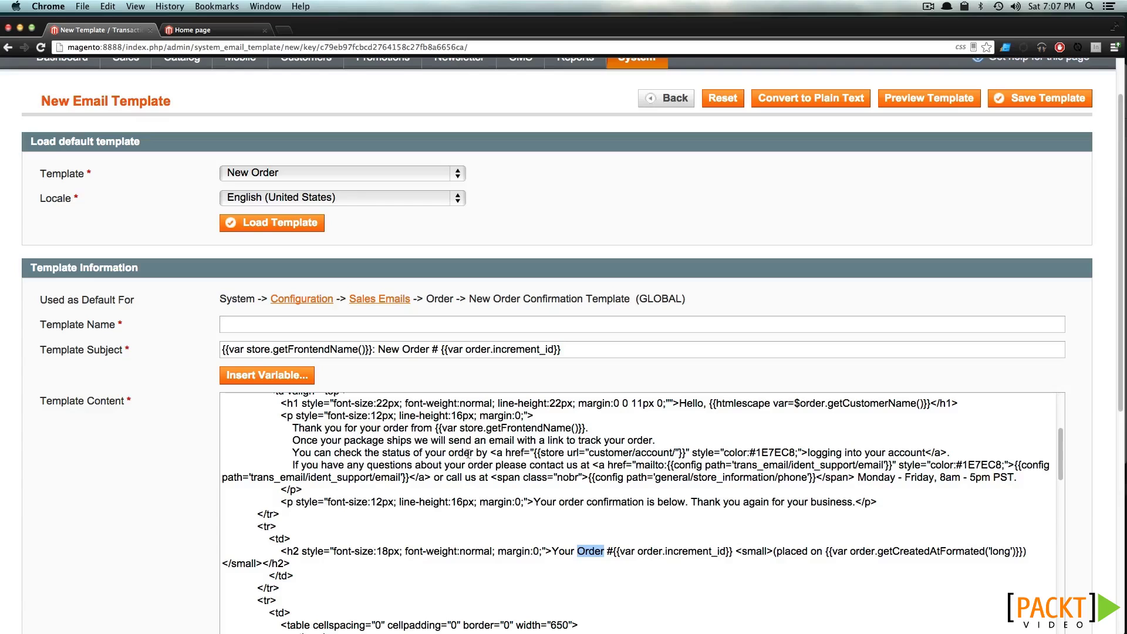
Name the template 'Custom New Order'
{"action": "left_click", "coordinate": [283, 321]}
{"action": "type", "text": "Custom New Order"}
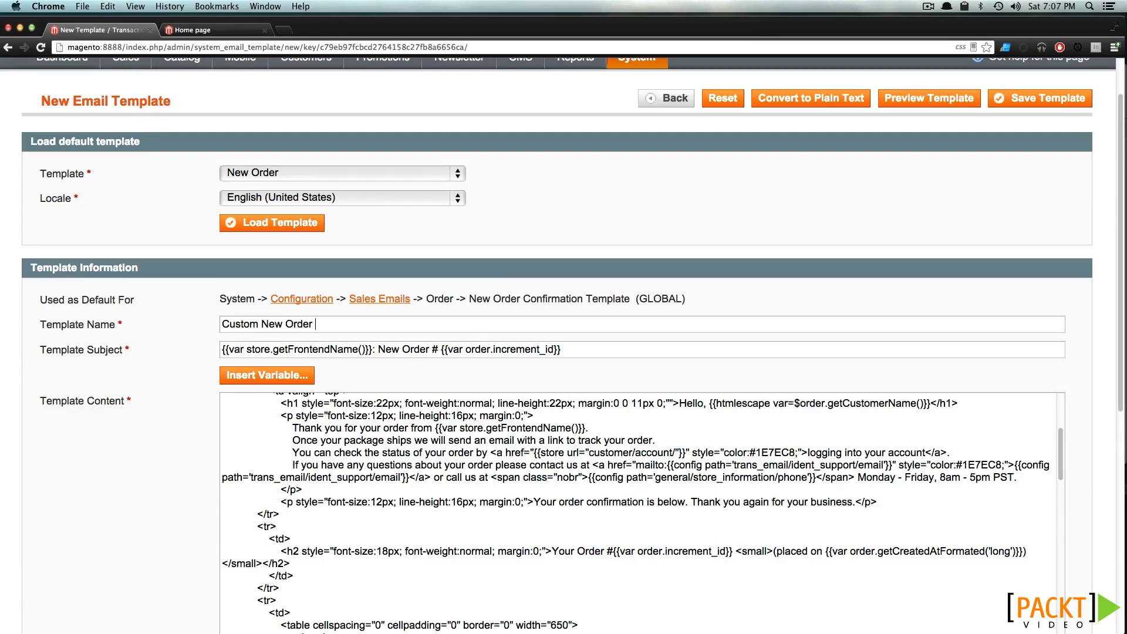
{"action": "scroll", "coordinate": [375, 453], "scroll_direction": "down", "scroll_amount": 5}
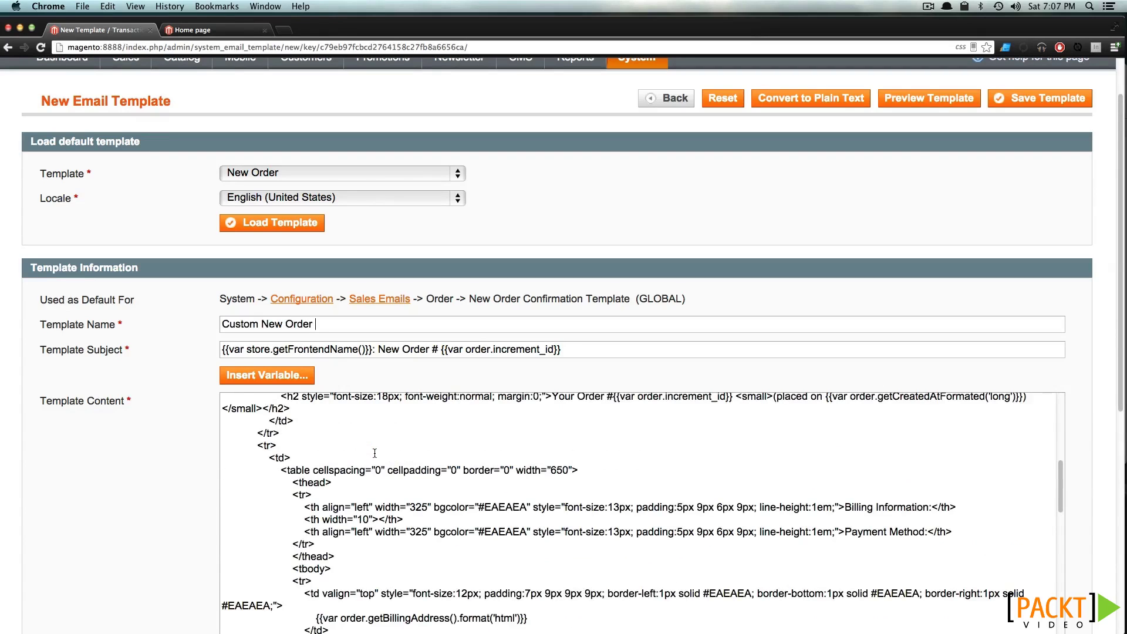
{"action": "scroll", "coordinate": [374, 452], "scroll_direction": "down", "scroll_amount": 10}
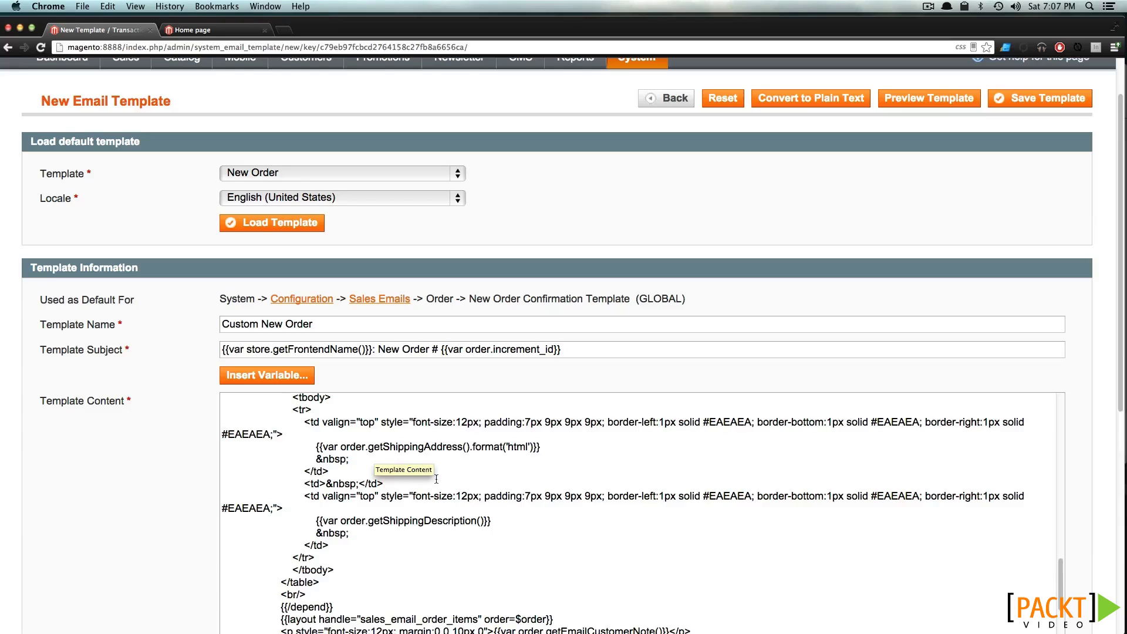
{"action": "scroll", "coordinate": [440, 480], "scroll_direction": "down", "scroll_amount": 5}
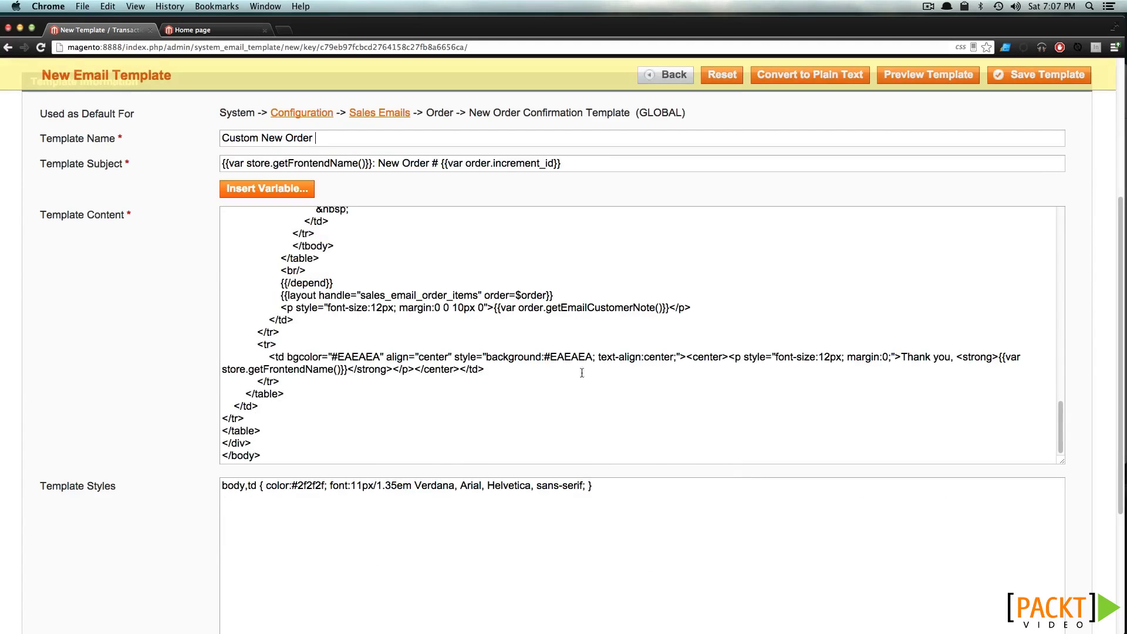
{"action": "scroll", "coordinate": [521, 358], "scroll_direction": "up", "scroll_amount": 5}
{"action": "scroll", "coordinate": [521, 358], "scroll_direction": "up", "scroll_amount": 5}
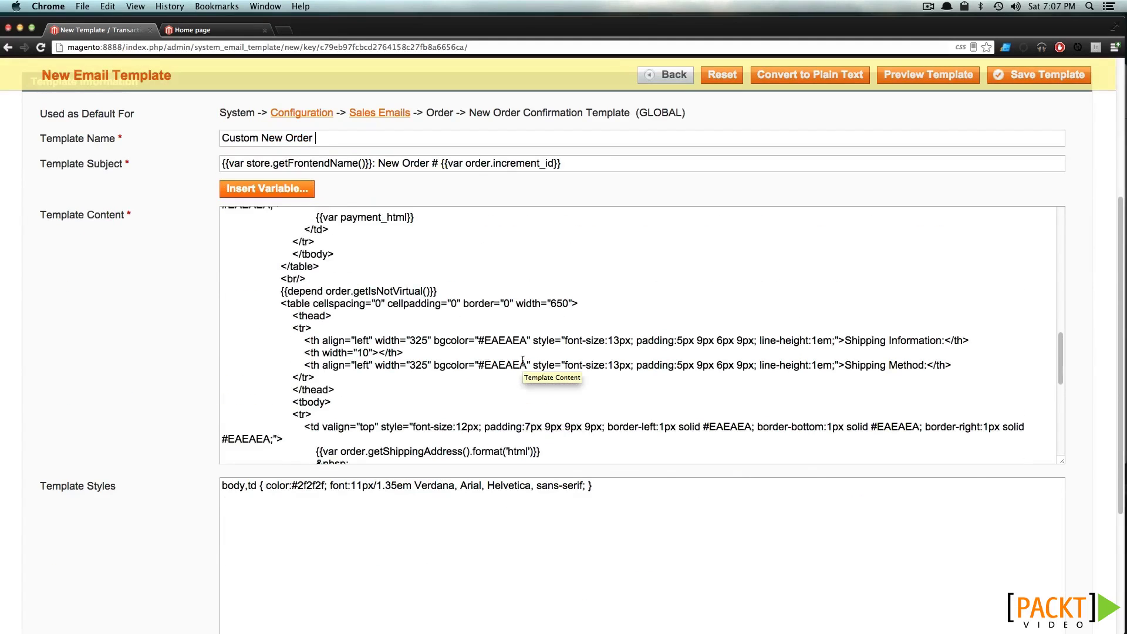
{"action": "scroll", "coordinate": [523, 363], "scroll_direction": "up", "scroll_amount": 10}
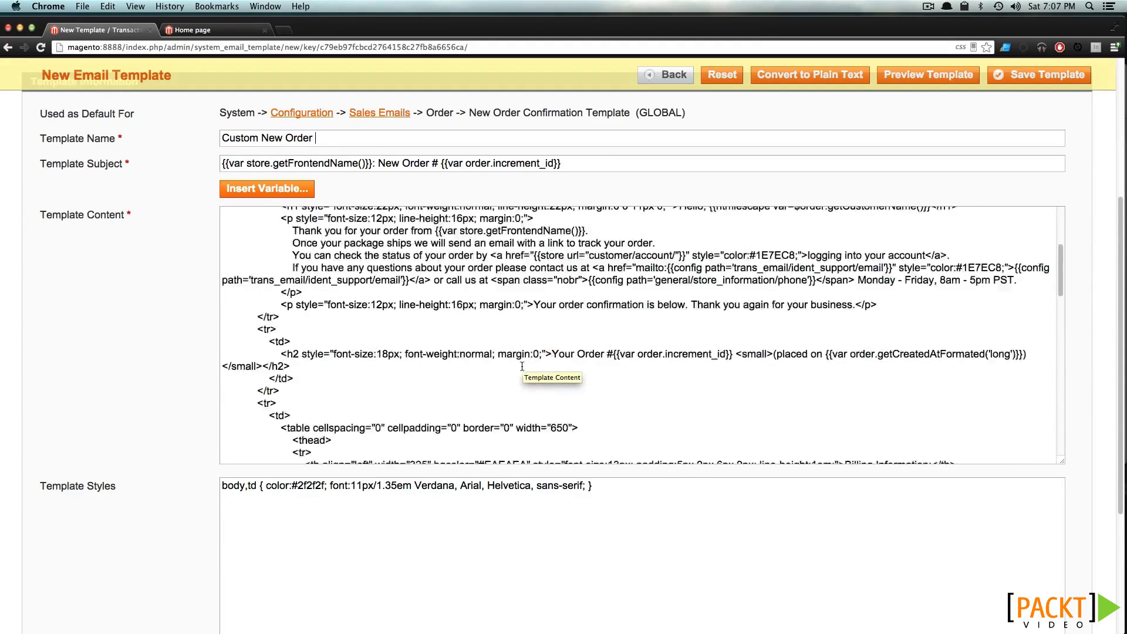
{"action": "scroll", "coordinate": [522, 365], "scroll_direction": "up", "scroll_amount": 5}
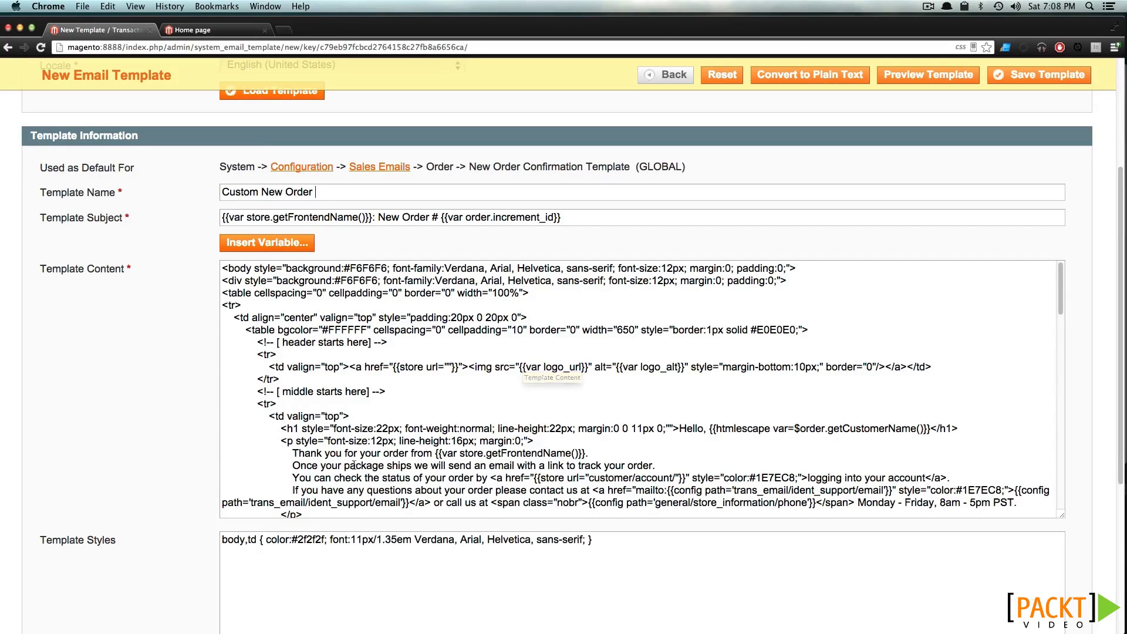
Delete the store-name phrase so the greeting reads 'Thank you for your order.', then preview
{"action": "left_click_drag", "start_coordinate": [293, 452], "coordinate": [544, 455]}
{"action": "left_click", "coordinate": [543, 453]}
{"action": "left_click_drag", "start_coordinate": [411, 453], "coordinate": [584, 461]}
{"action": "key", "text": "BackSpace"}
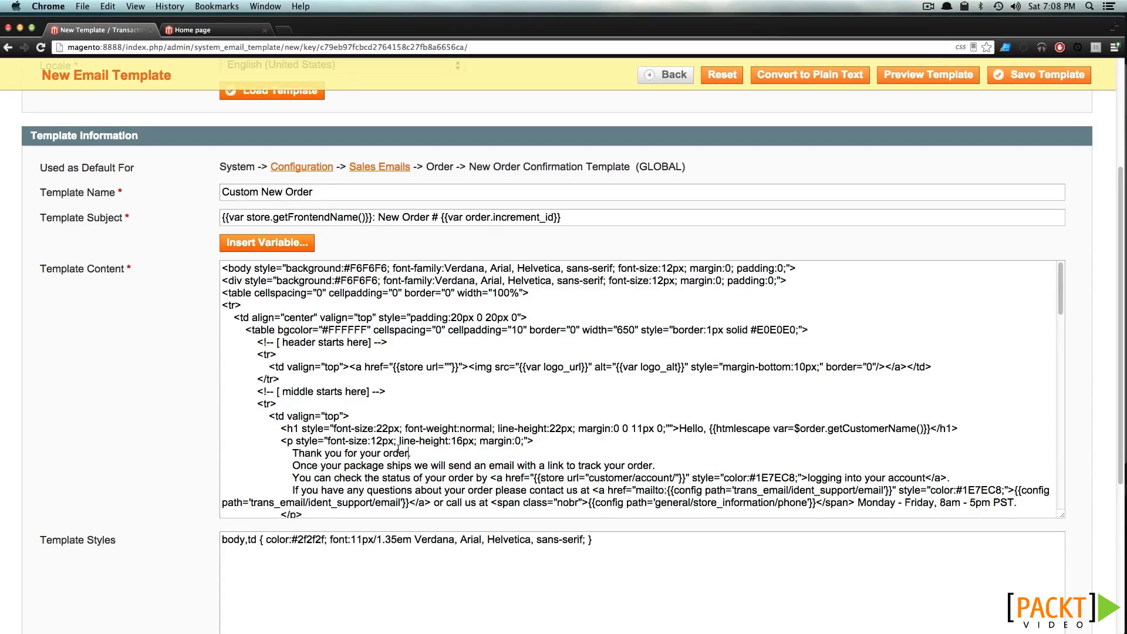
{"action": "left_click", "coordinate": [940, 75]}
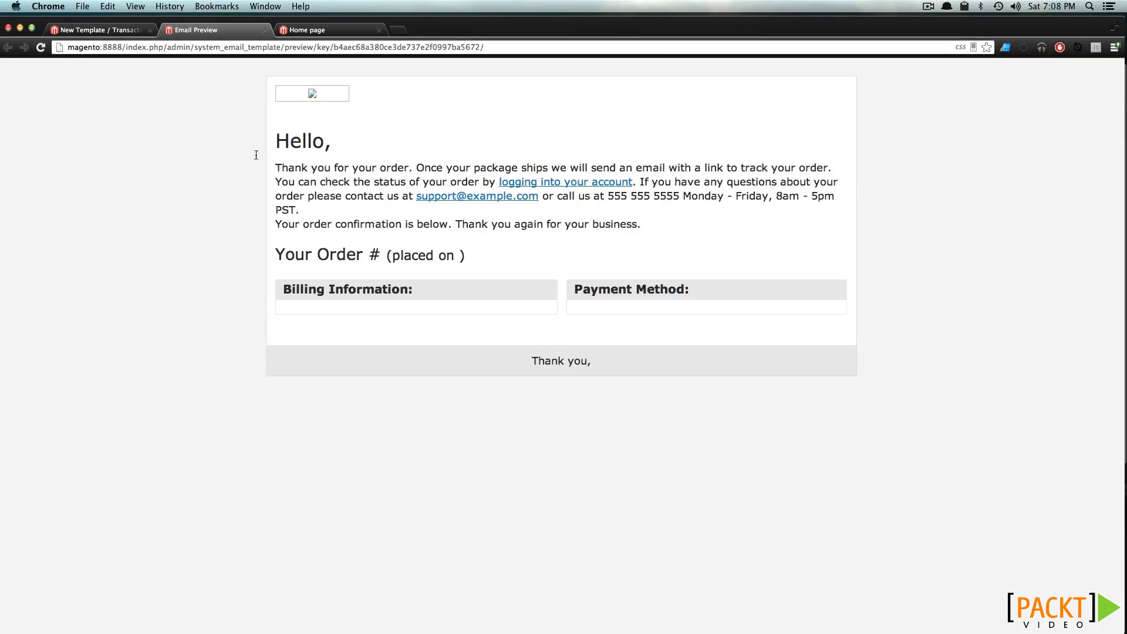
Check the preview, save the Custom New Order template, and open the store configuration
{"action": "left_click_drag", "start_coordinate": [309, 169], "coordinate": [410, 161]}
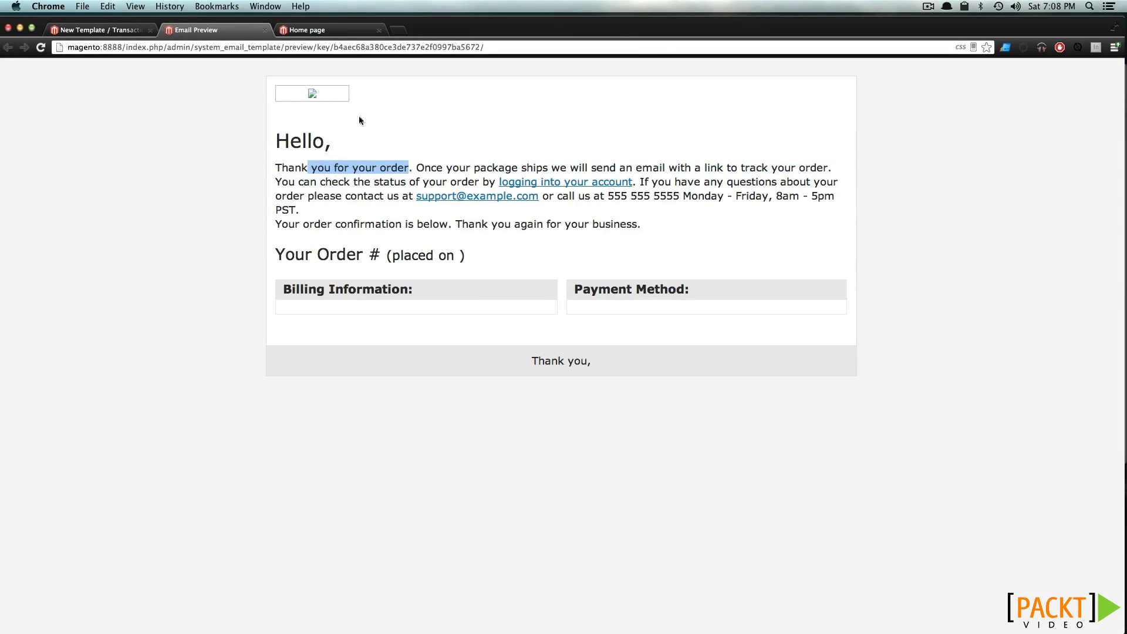
{"action": "left_click", "coordinate": [265, 30]}
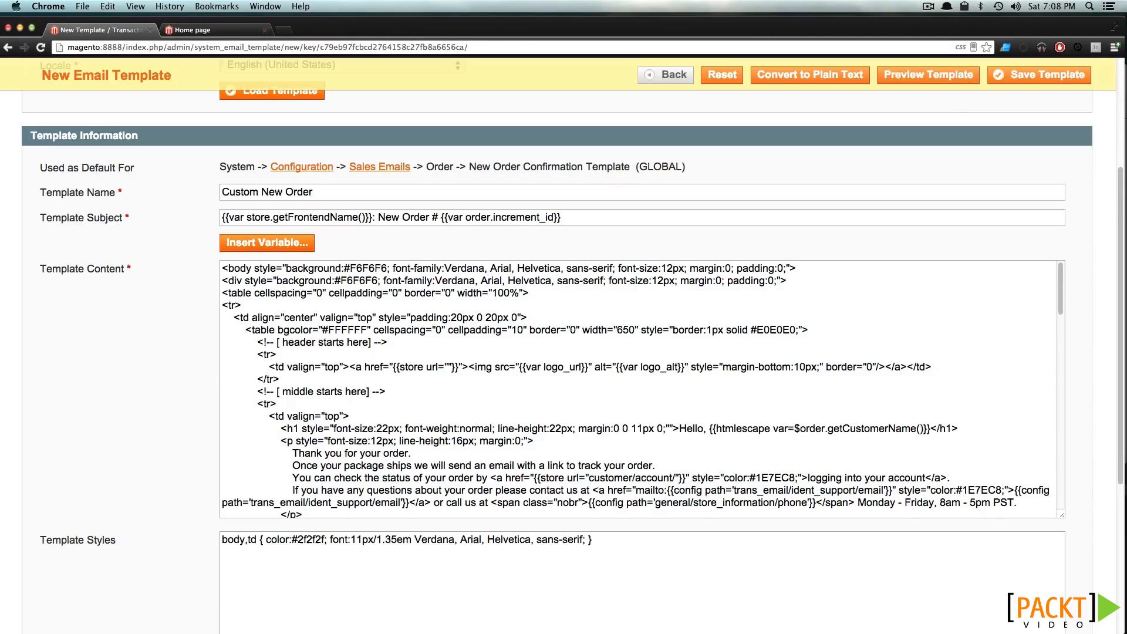
{"action": "left_click", "coordinate": [1066, 73]}
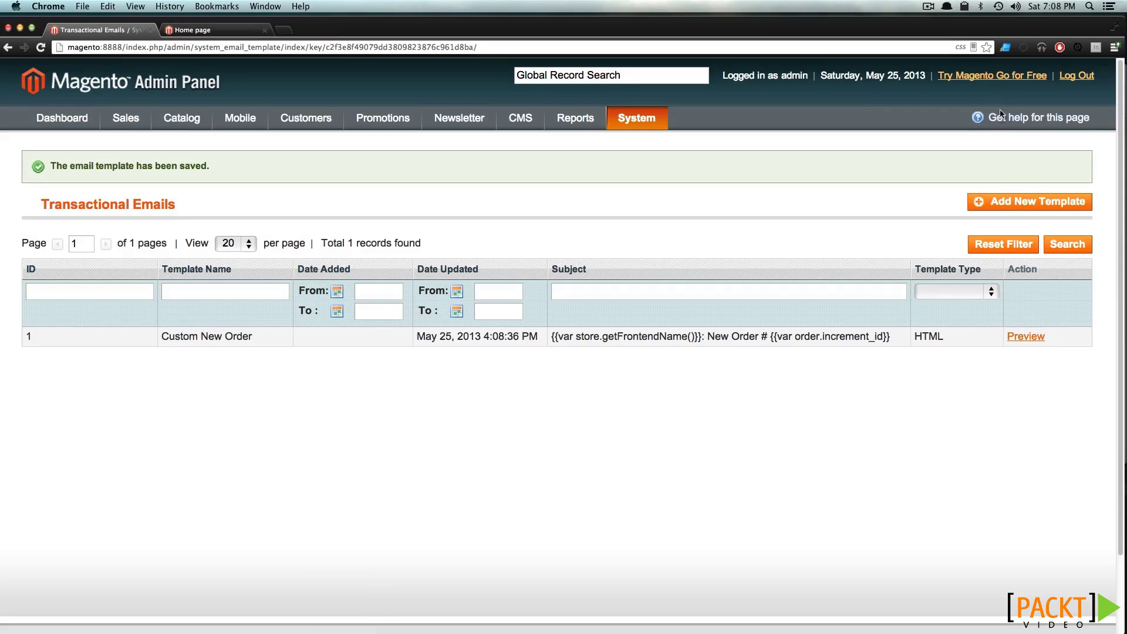
{"action": "mouse_move", "coordinate": [666, 123]}
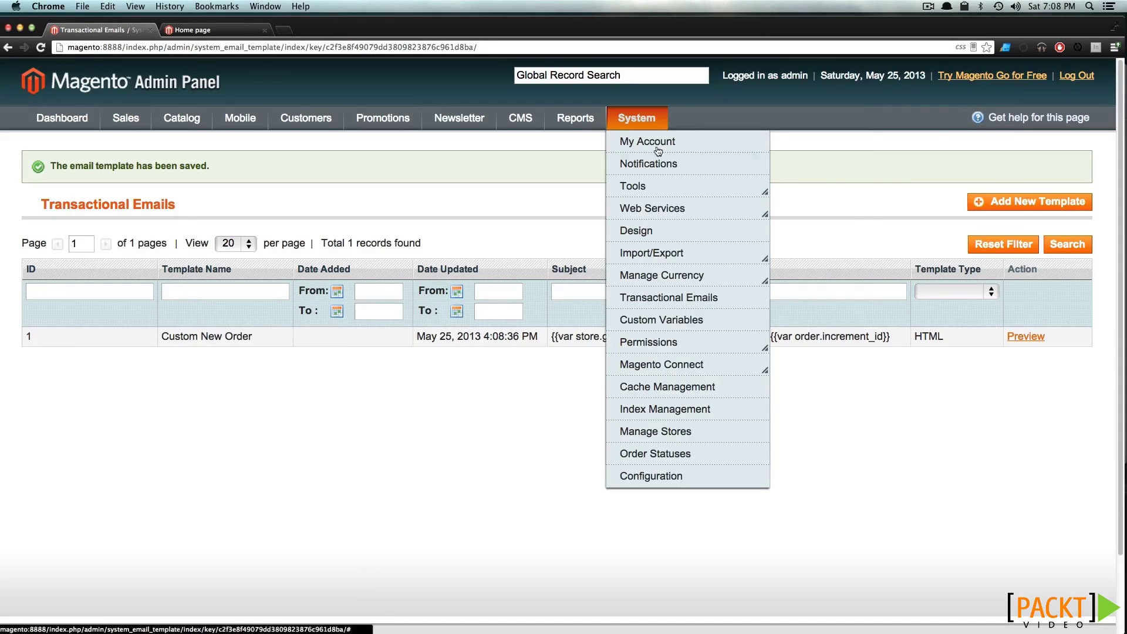
{"action": "left_click", "coordinate": [680, 475]}
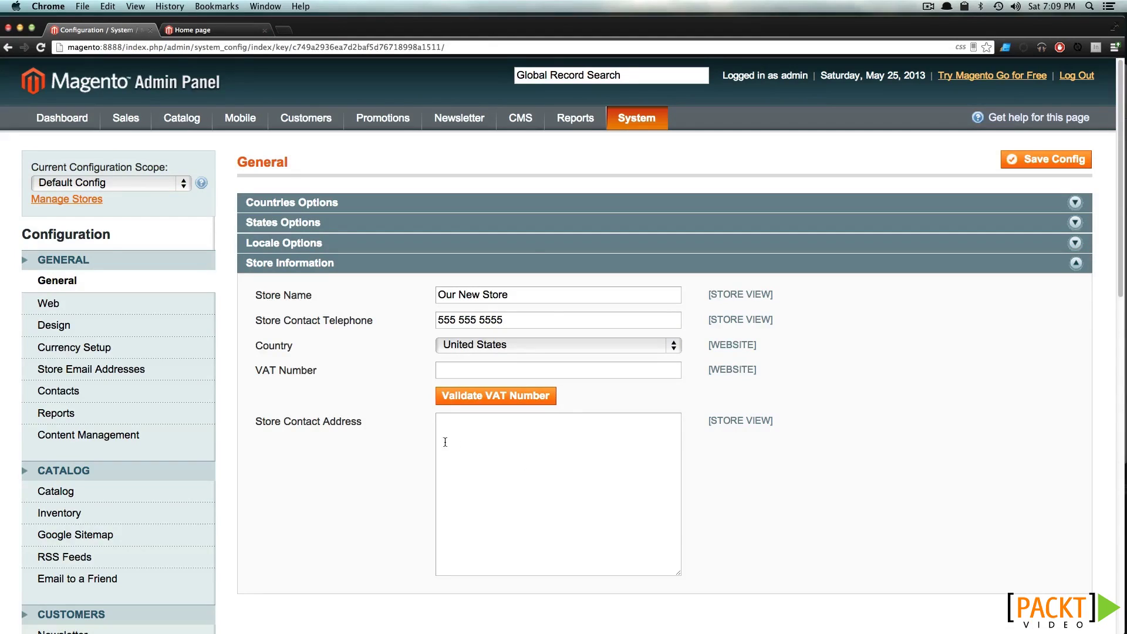
In Sales Emails, make Custom New Order the New Order Confirmation Template and save the configuration
{"action": "scroll", "coordinate": [445, 442], "scroll_direction": "down", "scroll_amount": 5}
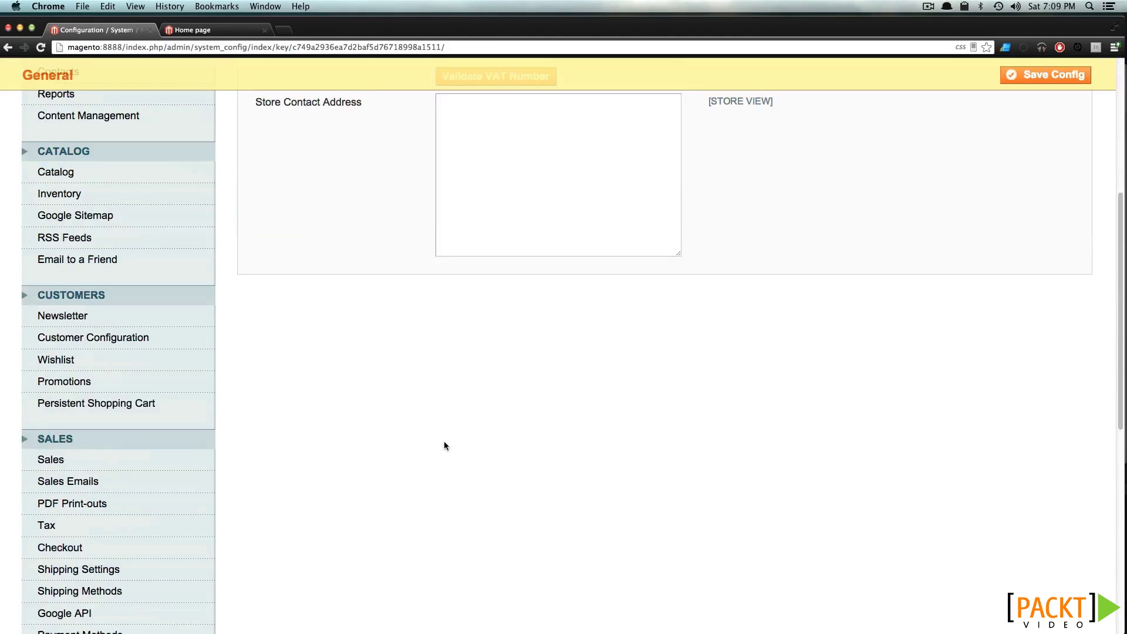
{"action": "left_click", "coordinate": [79, 484]}
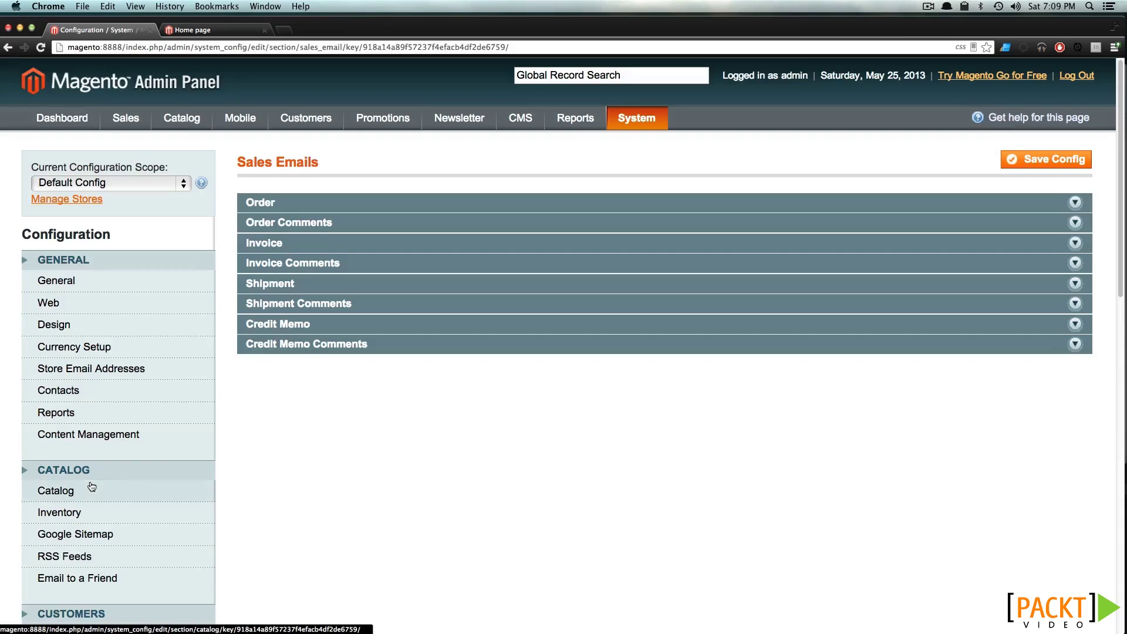
{"action": "left_click", "coordinate": [283, 207]}
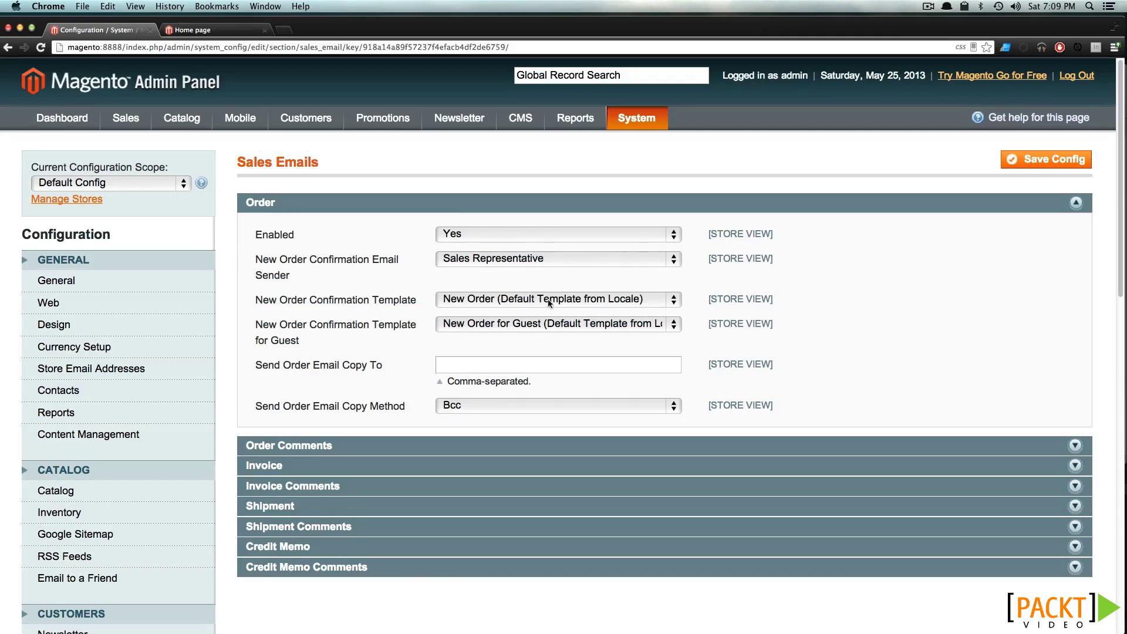
{"action": "left_click", "coordinate": [620, 302]}
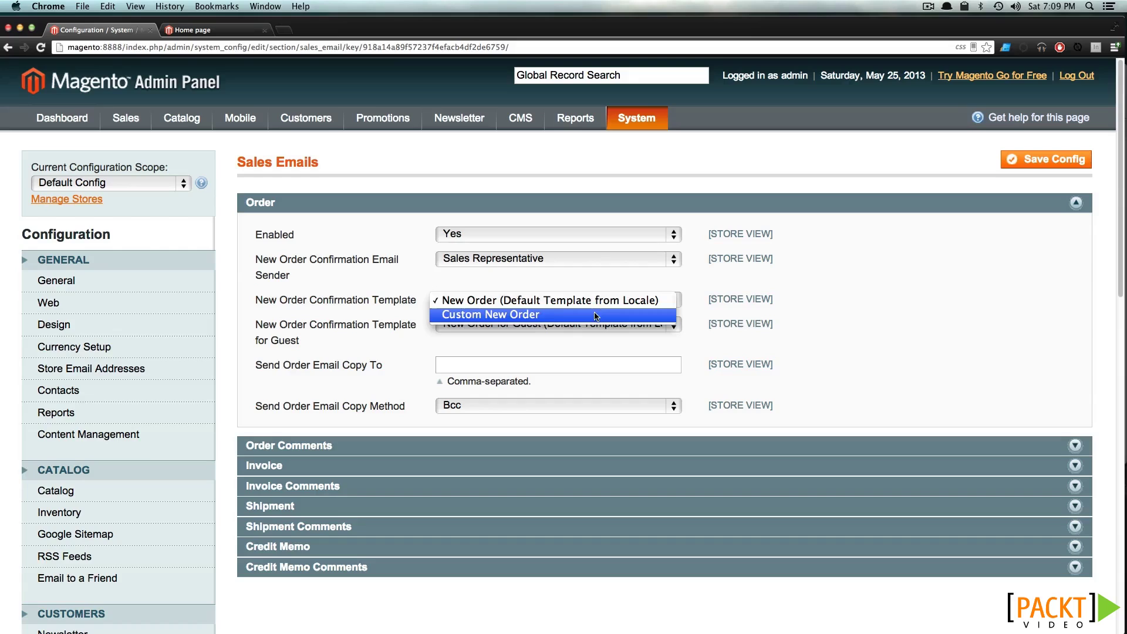
{"action": "left_click", "coordinate": [596, 316]}
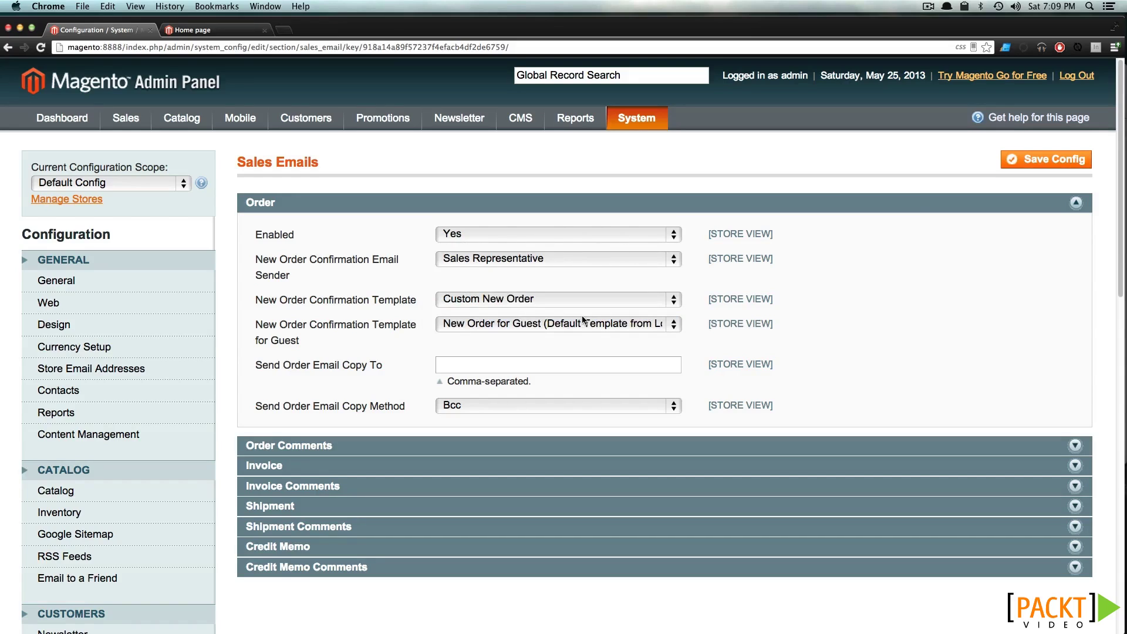
{"action": "left_click", "coordinate": [1036, 158]}
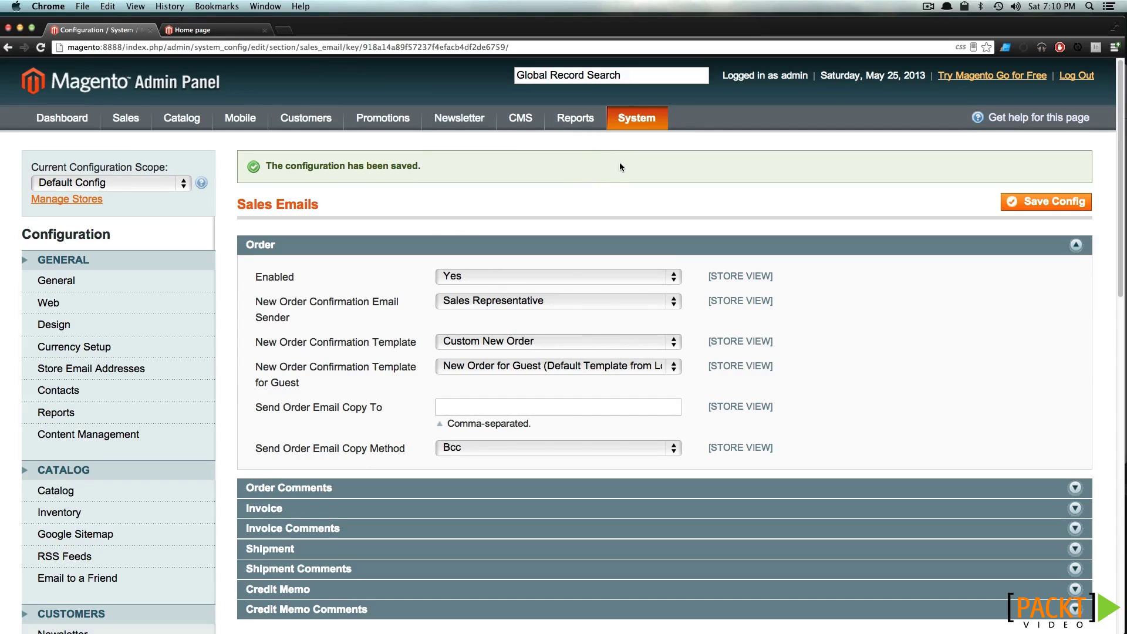
{"action": "mouse_move", "coordinate": [639, 118]}
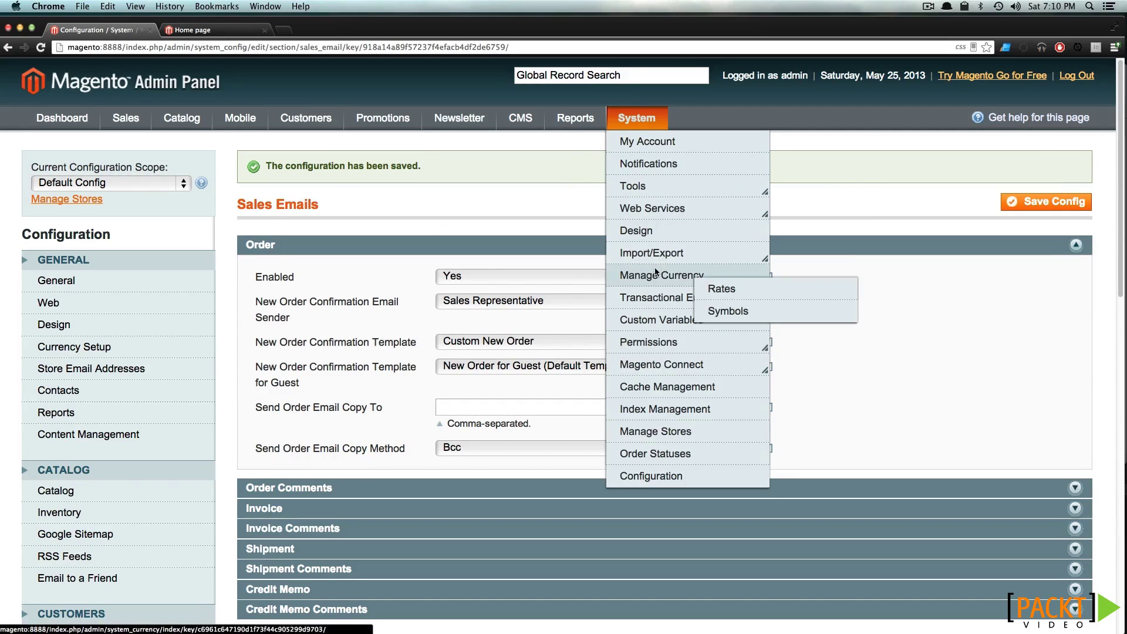
Start a new transactional email template and browse the default templates without loading one
{"action": "left_click", "coordinate": [651, 297]}
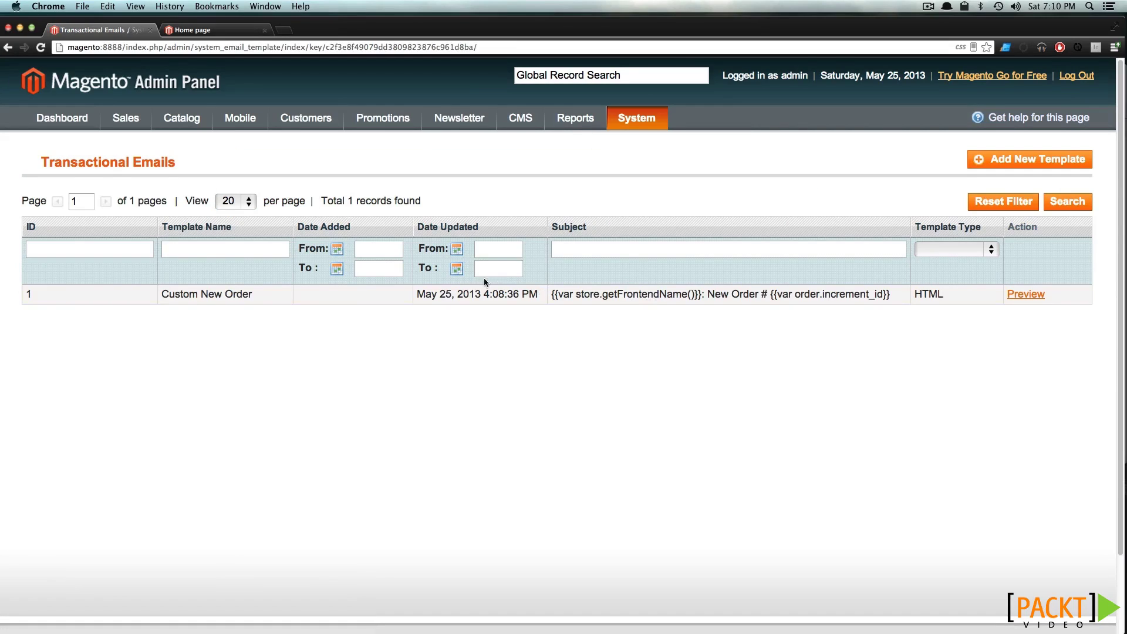
{"action": "left_click", "coordinate": [1031, 159]}
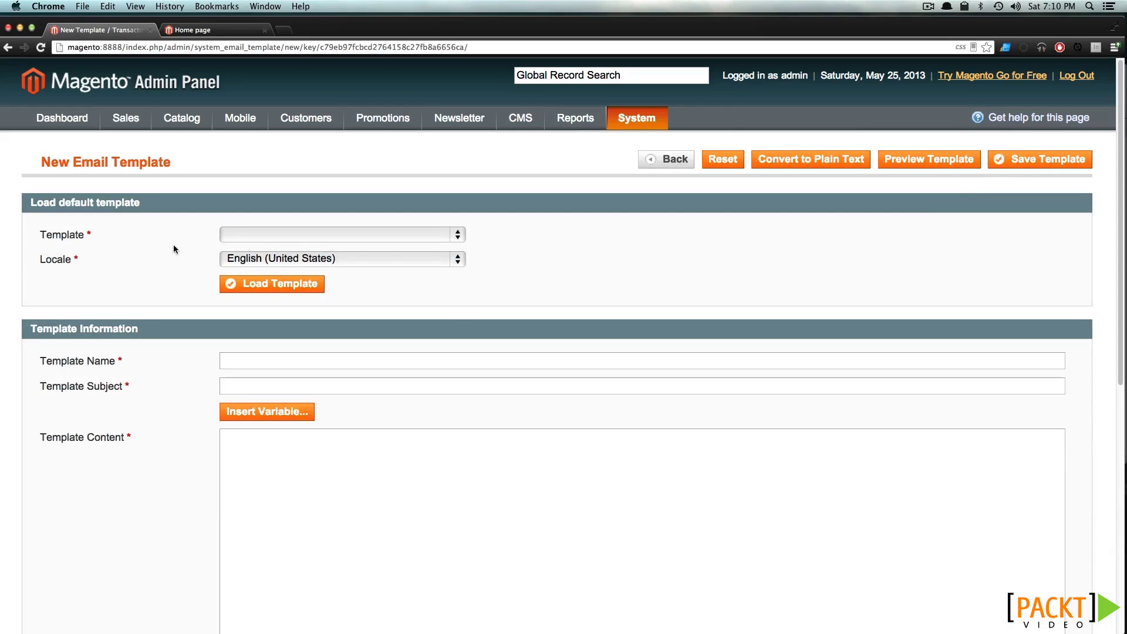
{"action": "left_click", "coordinate": [304, 238]}
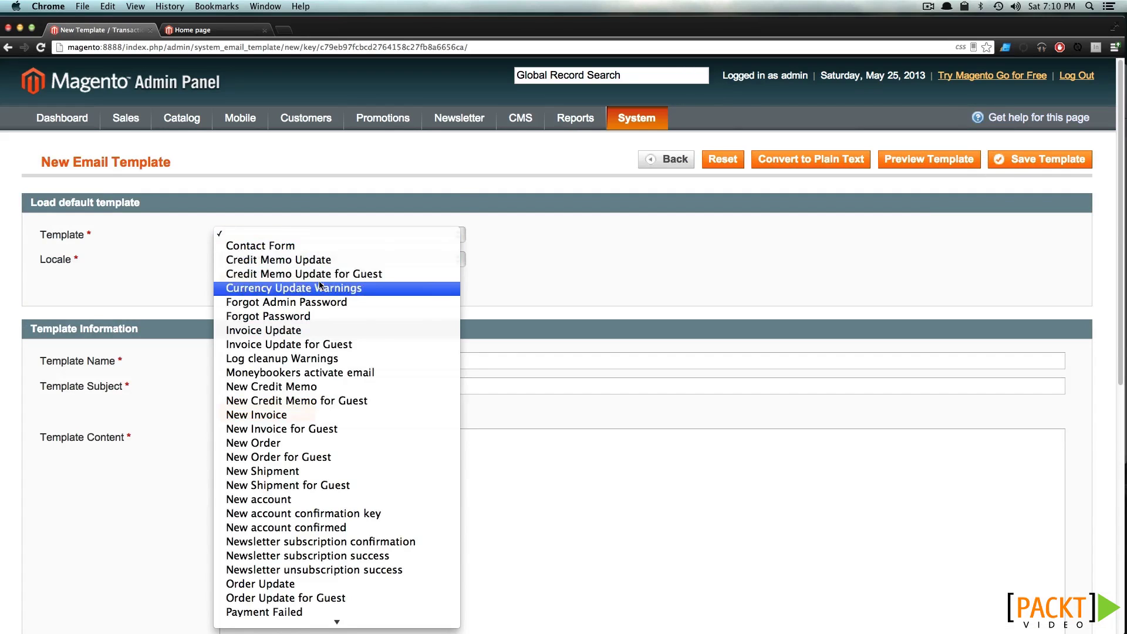
{"action": "scroll", "coordinate": [320, 290], "scroll_direction": "down", "scroll_amount": 5}
{"action": "scroll", "coordinate": [319, 291], "scroll_direction": "down", "scroll_amount": 3}
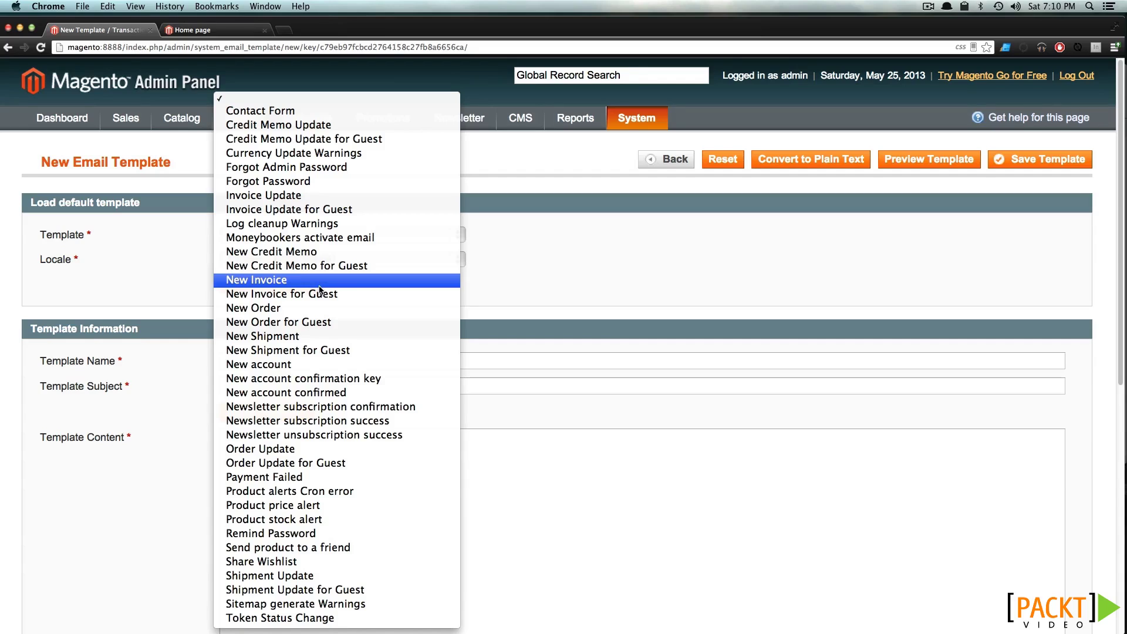
{"action": "left_click", "coordinate": [534, 294]}
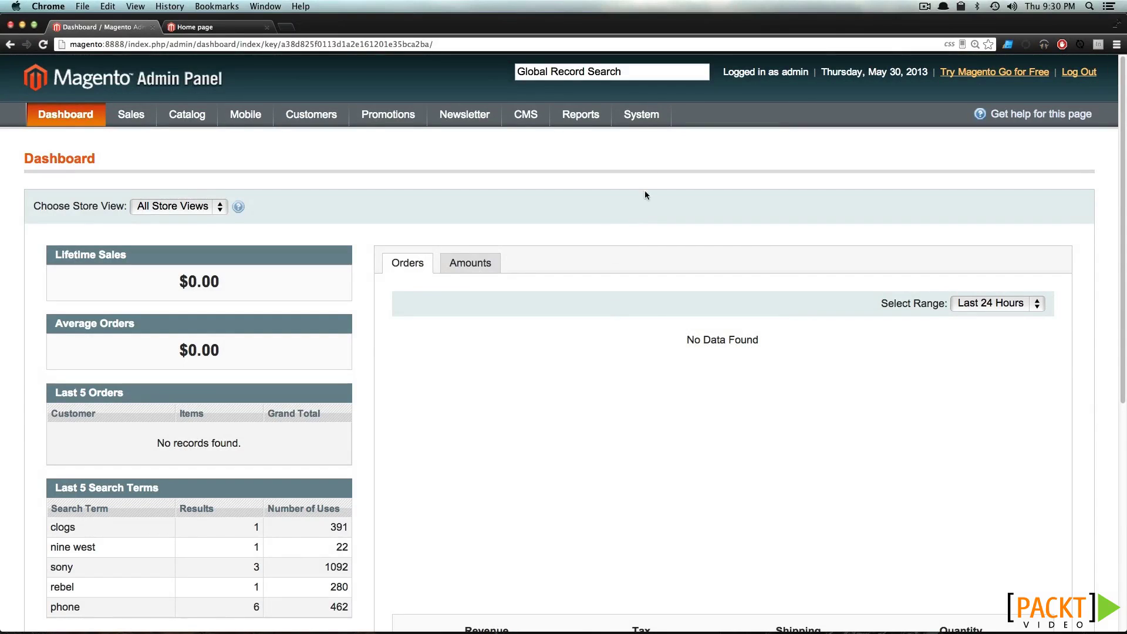
In Shipping Settings, set the origin region to Michigan and the ZIP code to 48130
{"action": "mouse_move", "coordinate": [630, 123]}
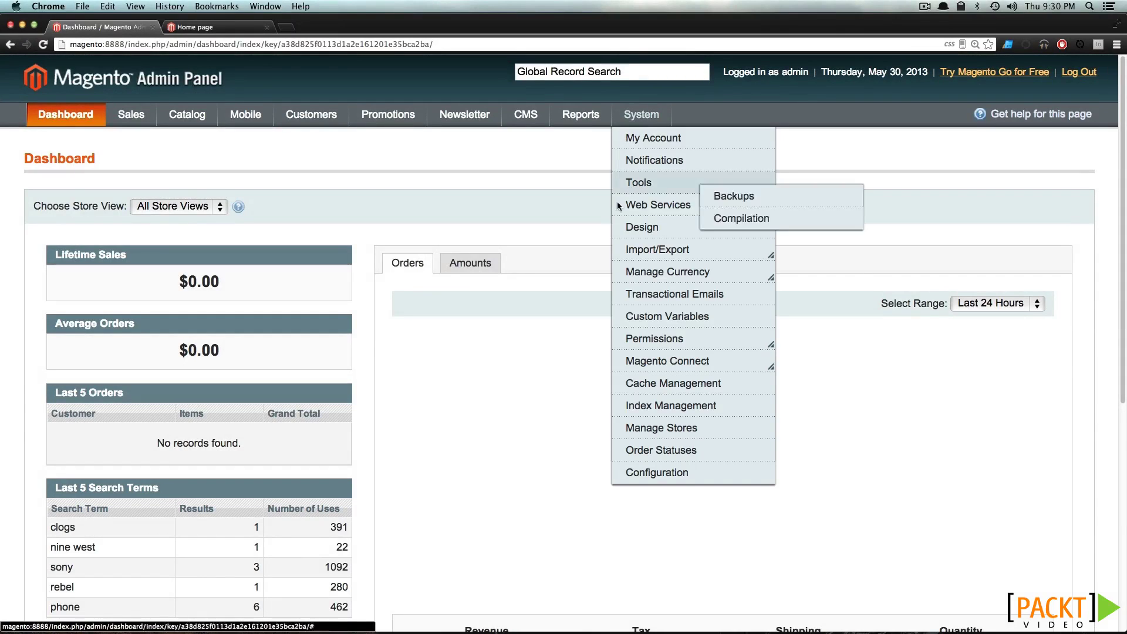
{"action": "left_click", "coordinate": [638, 469]}
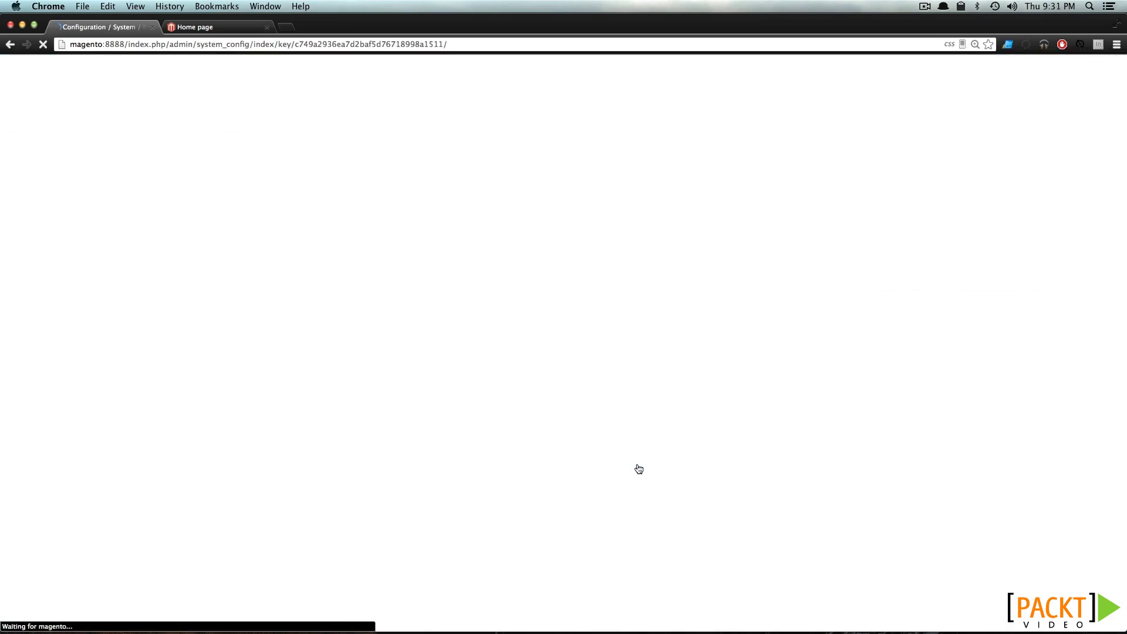
{"action": "scroll", "coordinate": [382, 385], "scroll_direction": "down", "scroll_amount": 10}
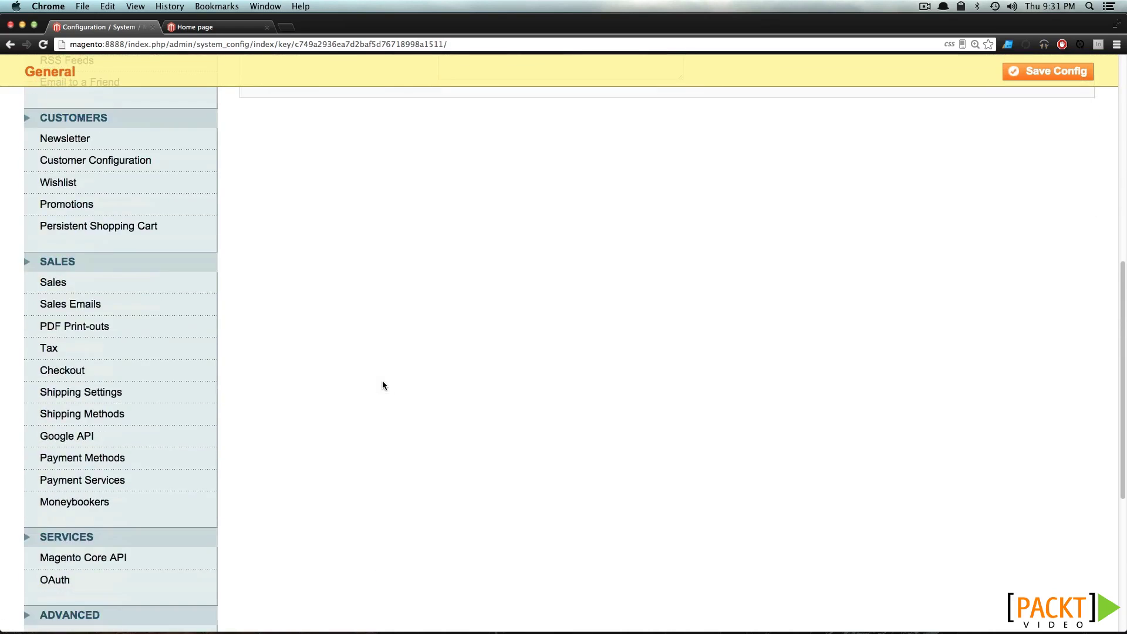
{"action": "left_click", "coordinate": [154, 397]}
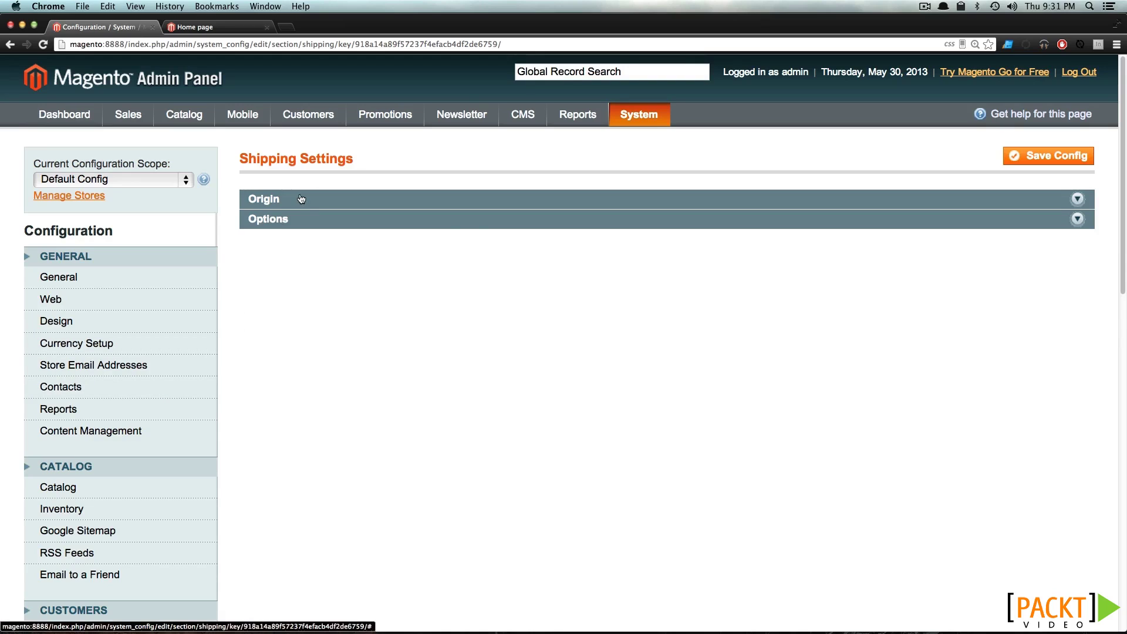
{"action": "left_click", "coordinate": [301, 199]}
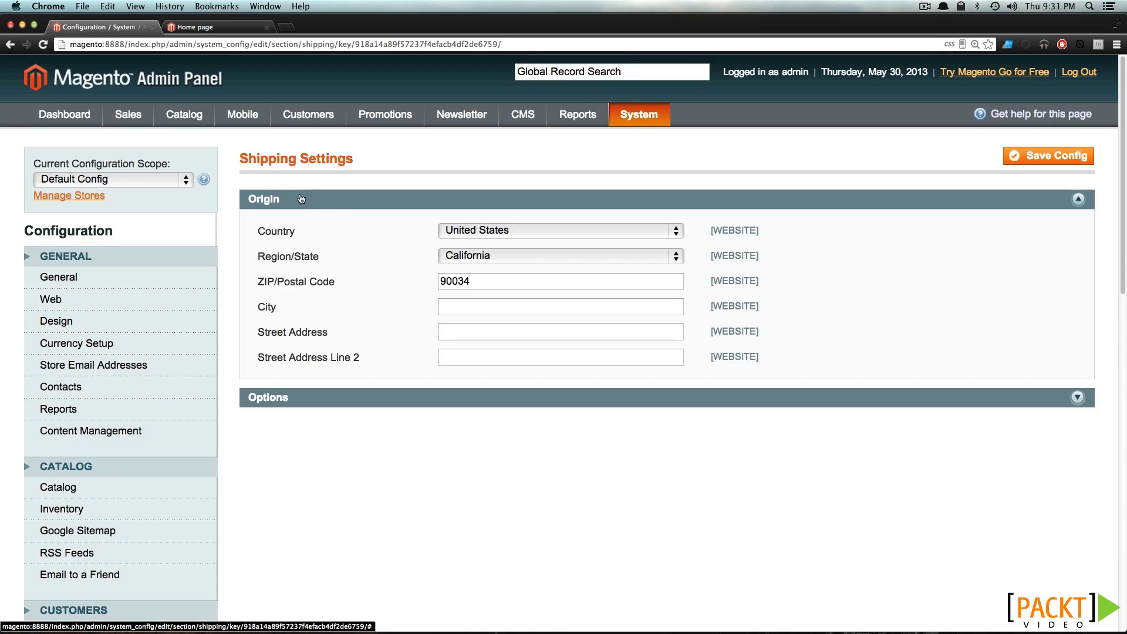
{"action": "left_click", "coordinate": [453, 257]}
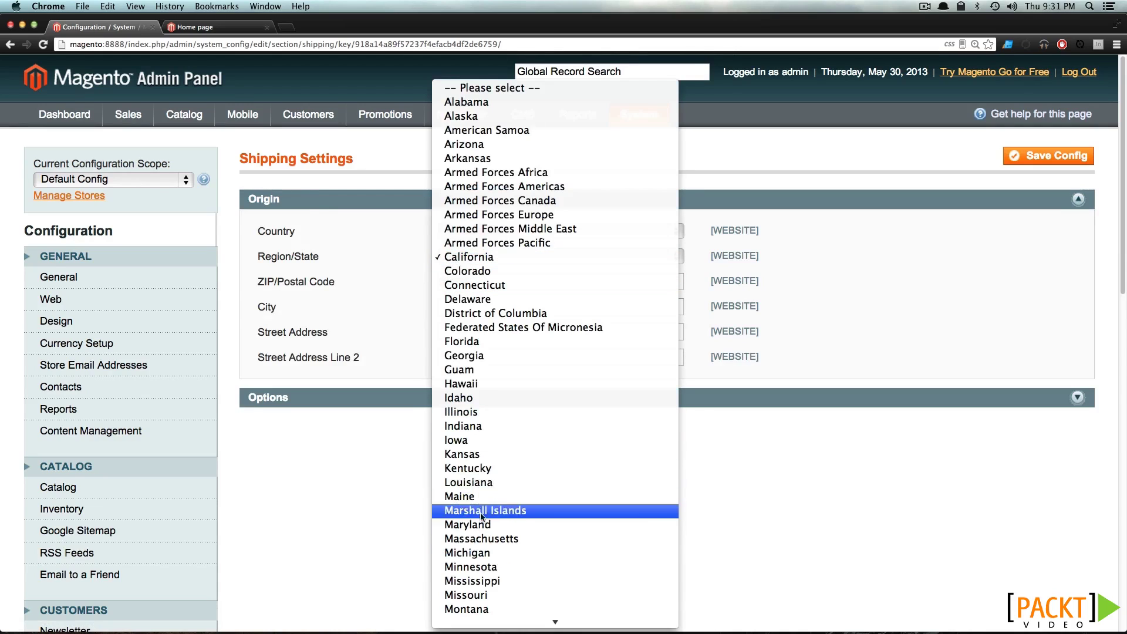
{"action": "left_click", "coordinate": [503, 553]}
{"action": "left_click_drag", "start_coordinate": [491, 284], "coordinate": [415, 277]}
{"action": "type", "text": "48130"}
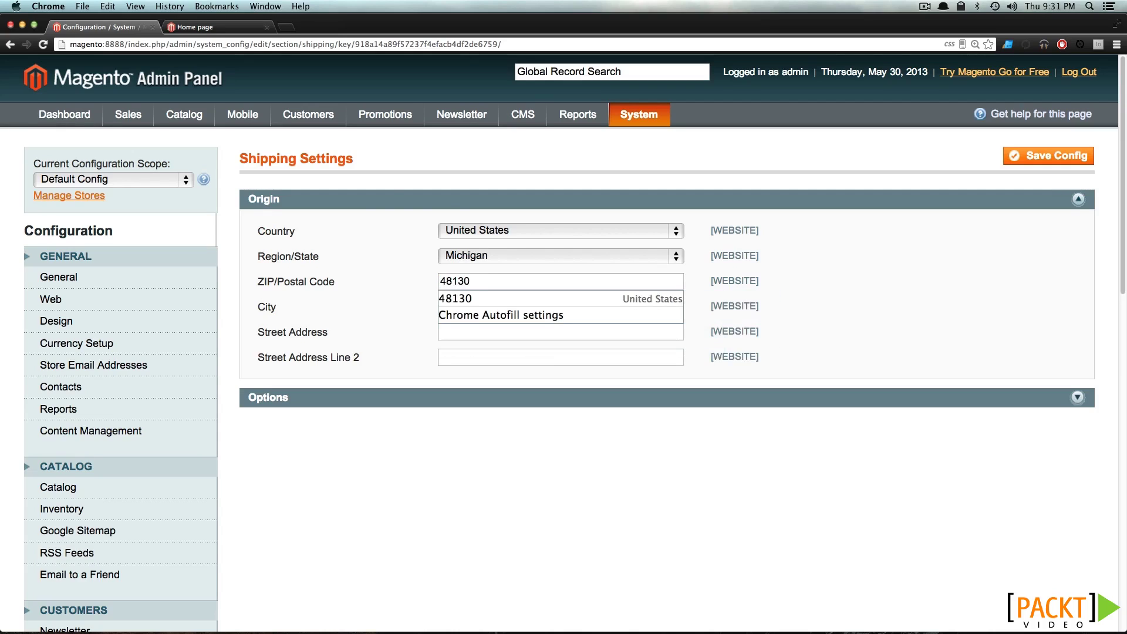
{"action": "left_click", "coordinate": [403, 283]}
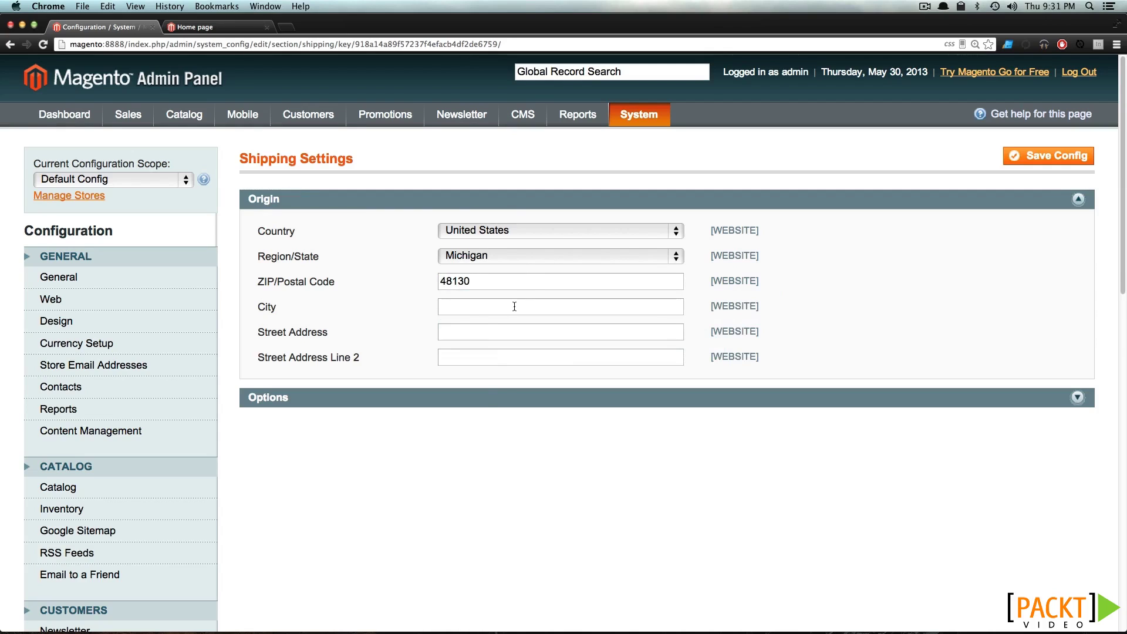
Set Allow Shipping to Multiple Addresses to No and save the Shipping Settings
{"action": "left_click", "coordinate": [486, 401]}
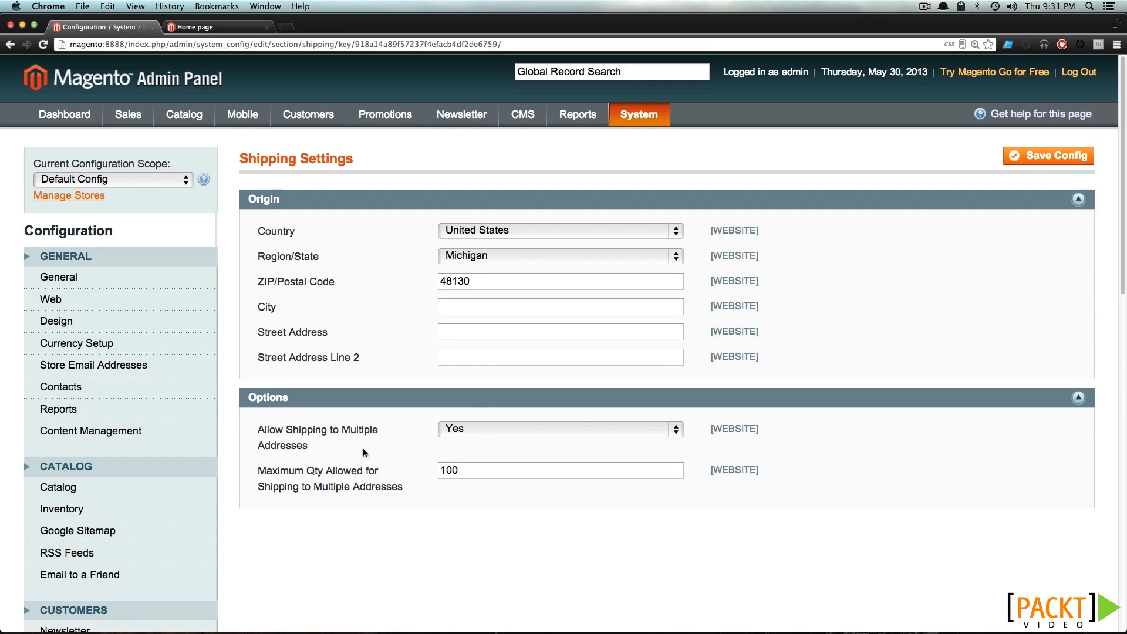
{"action": "left_click", "coordinate": [453, 431]}
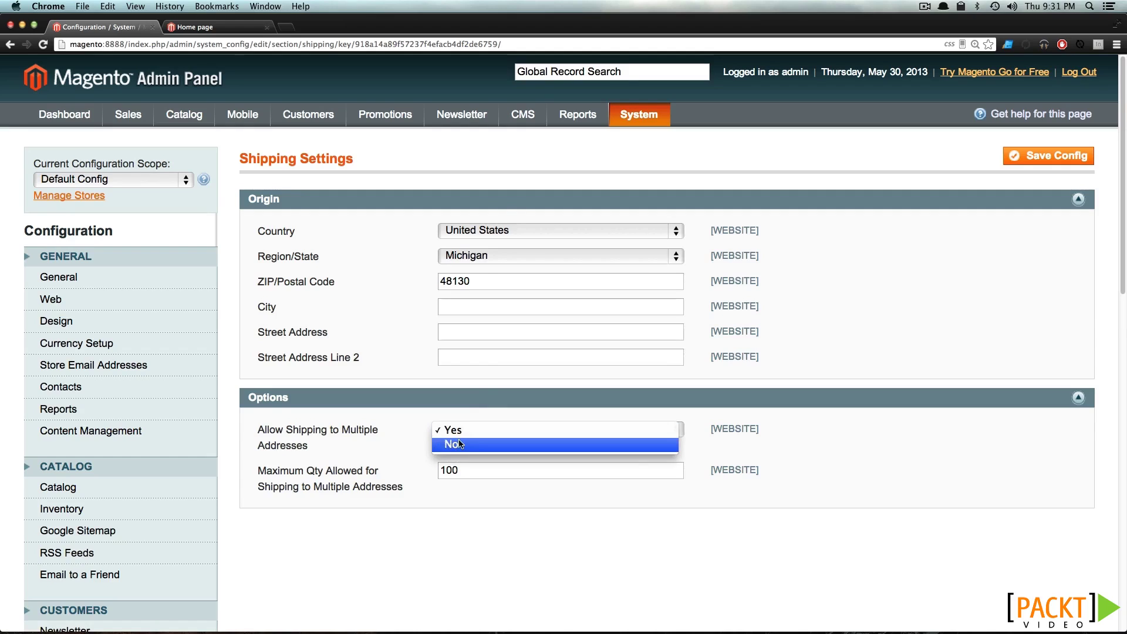
{"action": "left_click", "coordinate": [459, 443]}
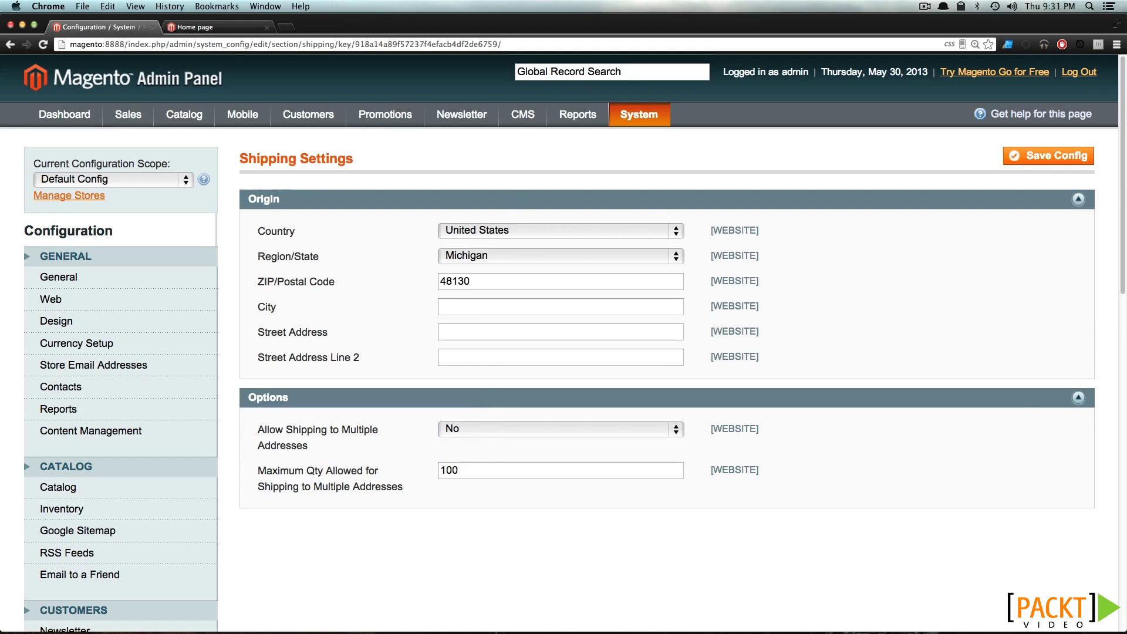
{"action": "left_click", "coordinate": [1069, 157]}
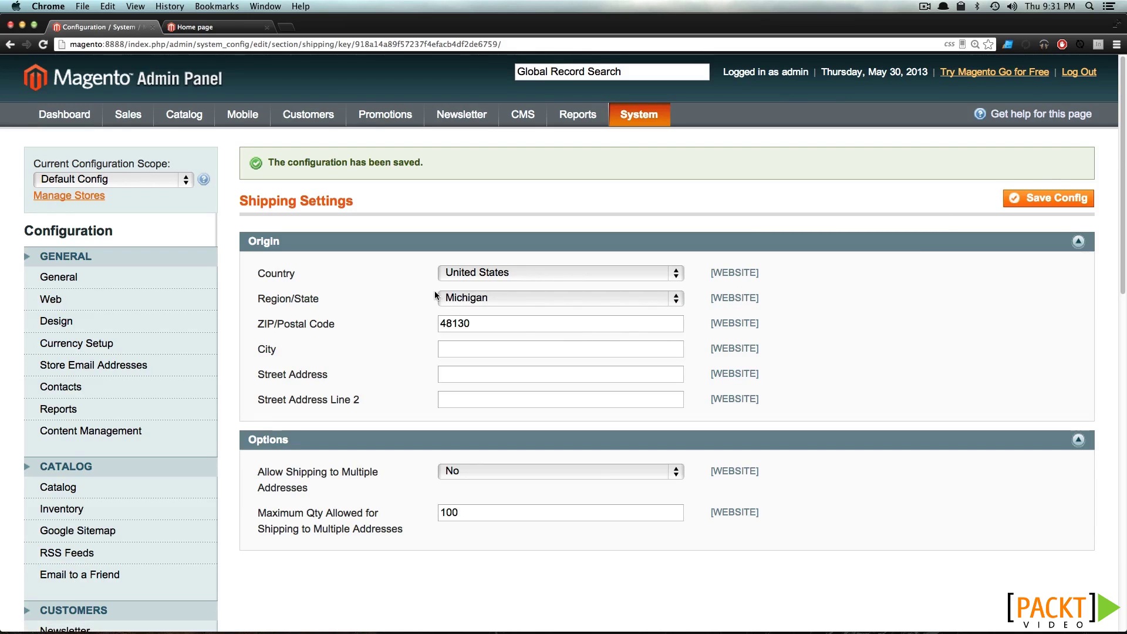
{"action": "scroll", "coordinate": [425, 279], "scroll_direction": "down", "scroll_amount": 5}
{"action": "scroll", "coordinate": [207, 417], "scroll_direction": "down", "scroll_amount": 3}
In Shipping Methods, set the Flat Rate type to Per Order with a price of 15
{"action": "left_click", "coordinate": [108, 446]}
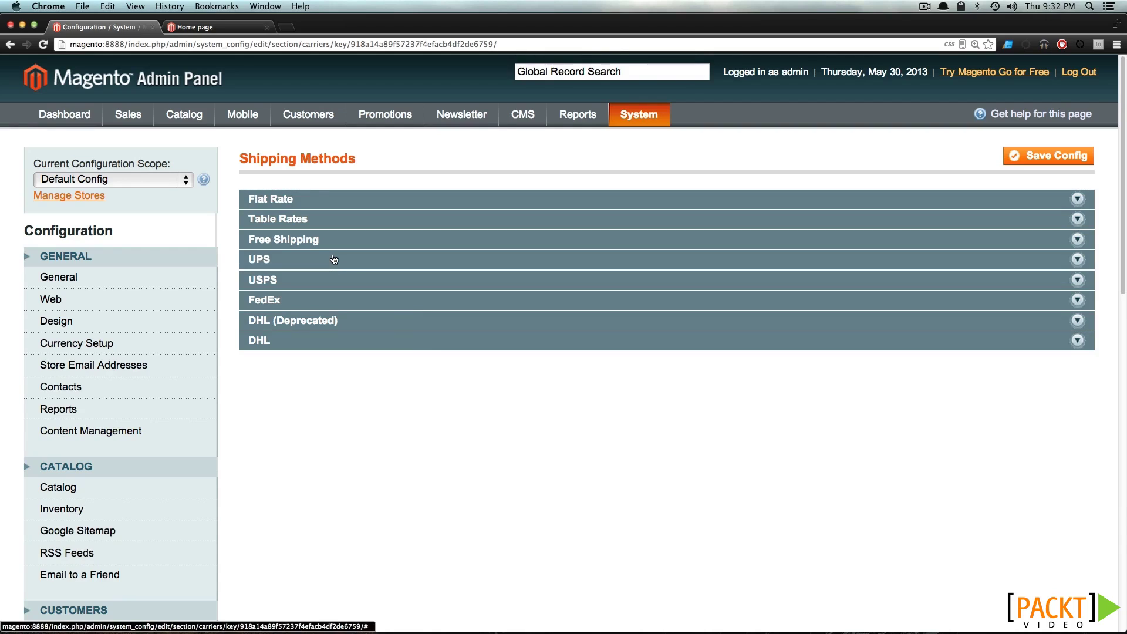
{"action": "left_click", "coordinate": [327, 206]}
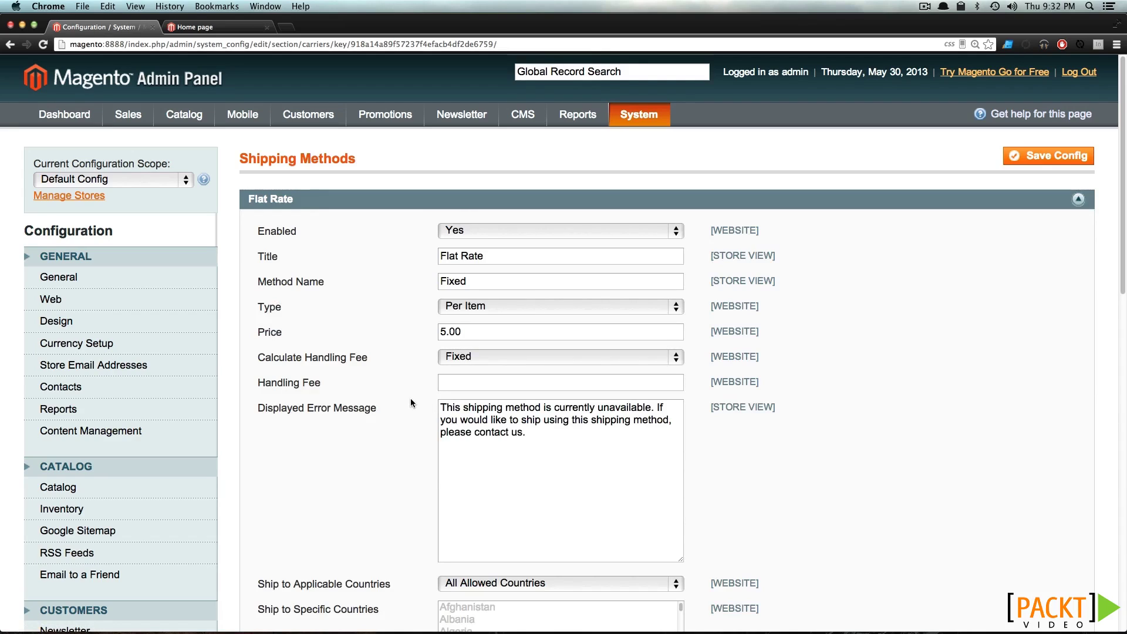
{"action": "left_click", "coordinate": [471, 308]}
{"action": "left_click", "coordinate": [473, 311]}
{"action": "left_click", "coordinate": [473, 311]}
{"action": "left_click", "coordinate": [468, 292]}
{"action": "double_click", "coordinate": [456, 334]}
{"action": "type", "text": "15"}
{"action": "left_click", "coordinate": [476, 307]}
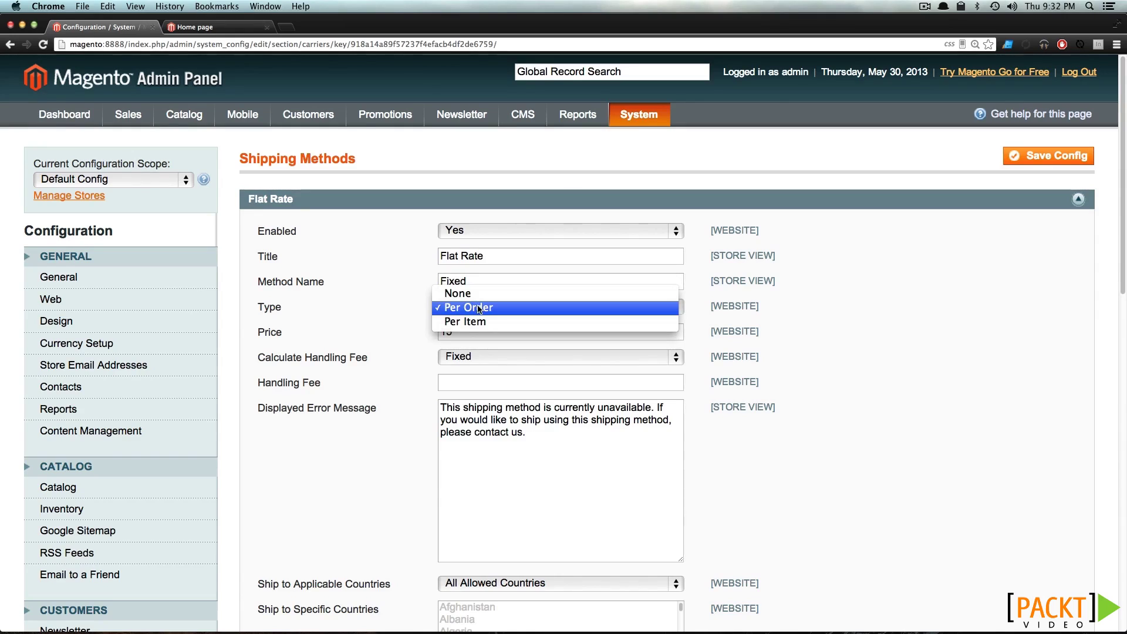
{"action": "left_click", "coordinate": [478, 309]}
{"action": "left_click", "coordinate": [475, 332]}
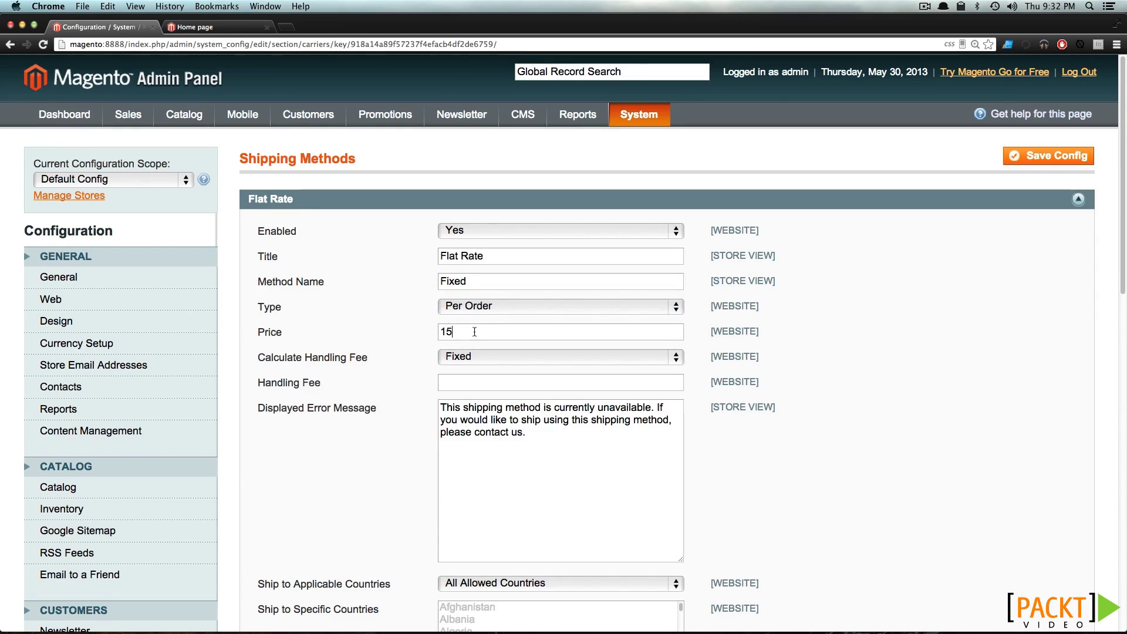
Give Flat Rate a fixed handling fee of 2
{"action": "left_click", "coordinate": [453, 358]}
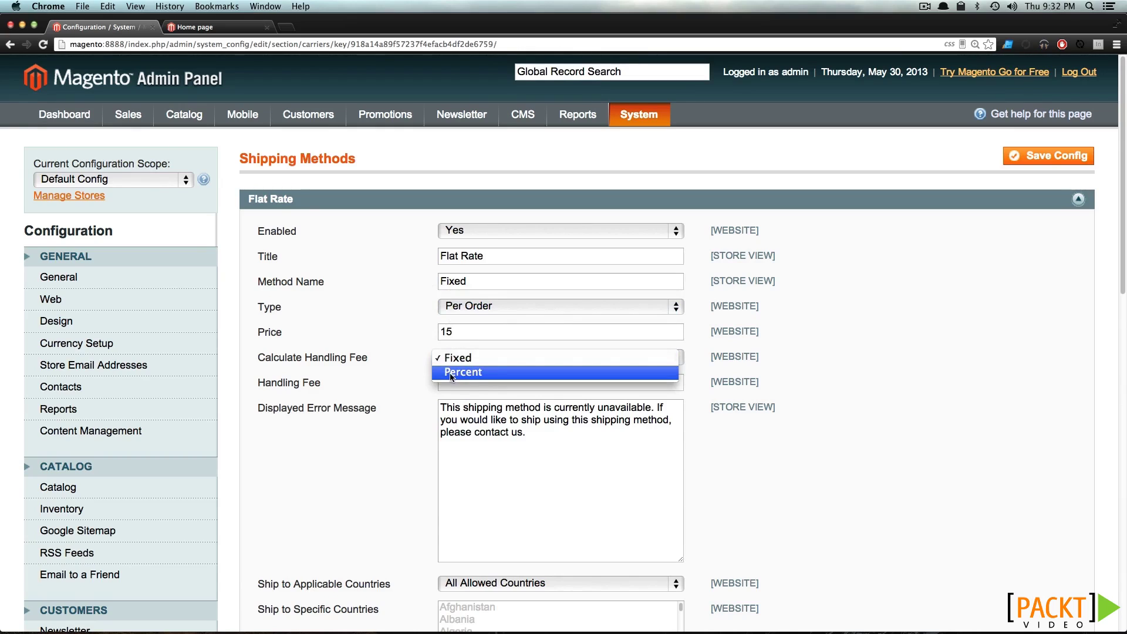
{"action": "left_click", "coordinate": [458, 375]}
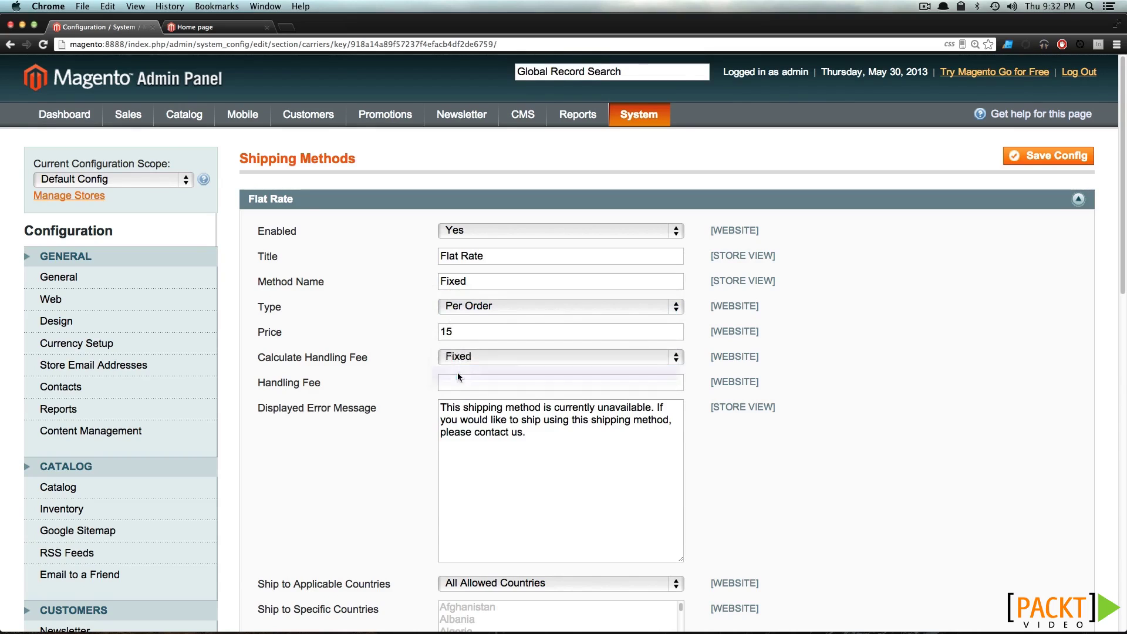
{"action": "left_click", "coordinate": [469, 359]}
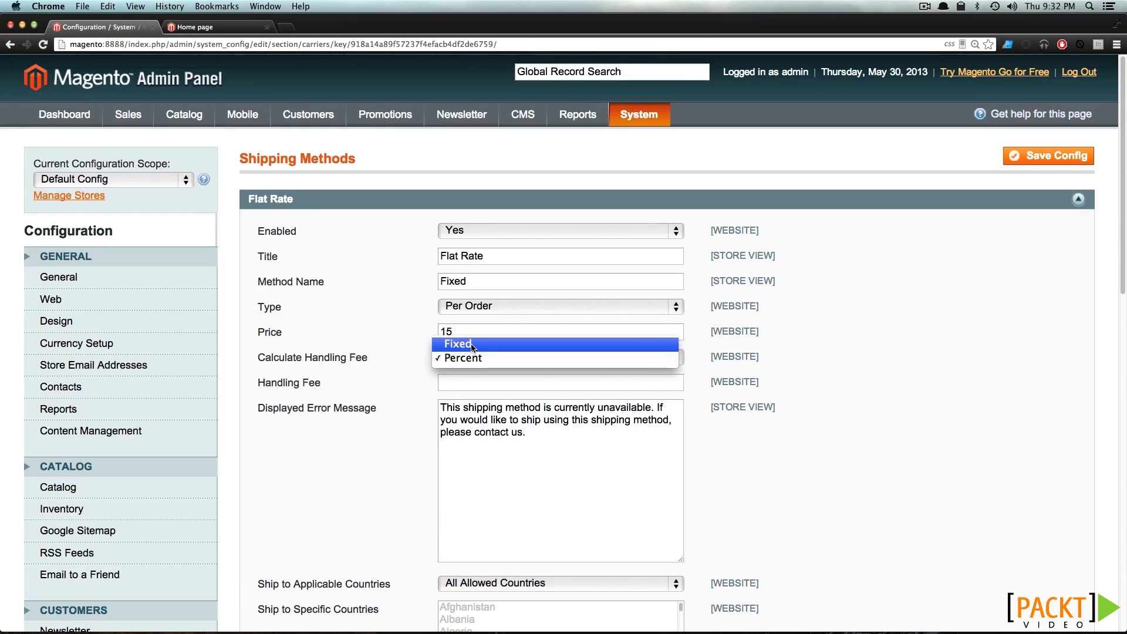
{"action": "left_click", "coordinate": [459, 344]}
{"action": "type", "text": "2"}
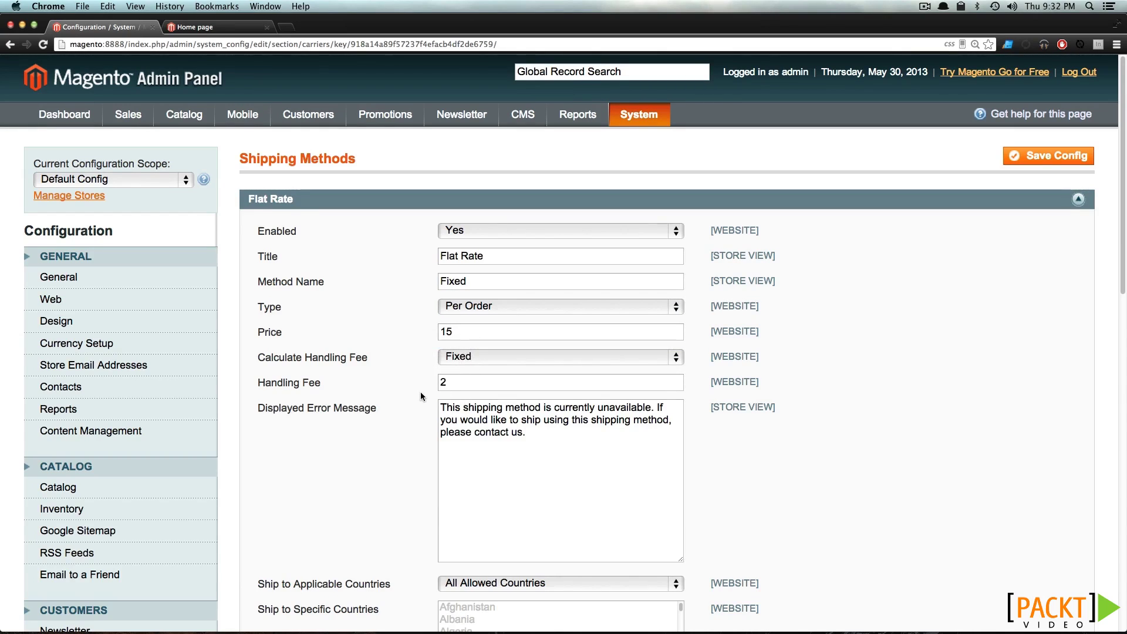
{"action": "scroll", "coordinate": [420, 394], "scroll_direction": "down", "scroll_amount": 2}
{"action": "double_click", "coordinate": [473, 356]}
{"action": "left_click", "coordinate": [486, 370]}
{"action": "scroll", "coordinate": [487, 371], "scroll_direction": "down", "scroll_amount": 6}
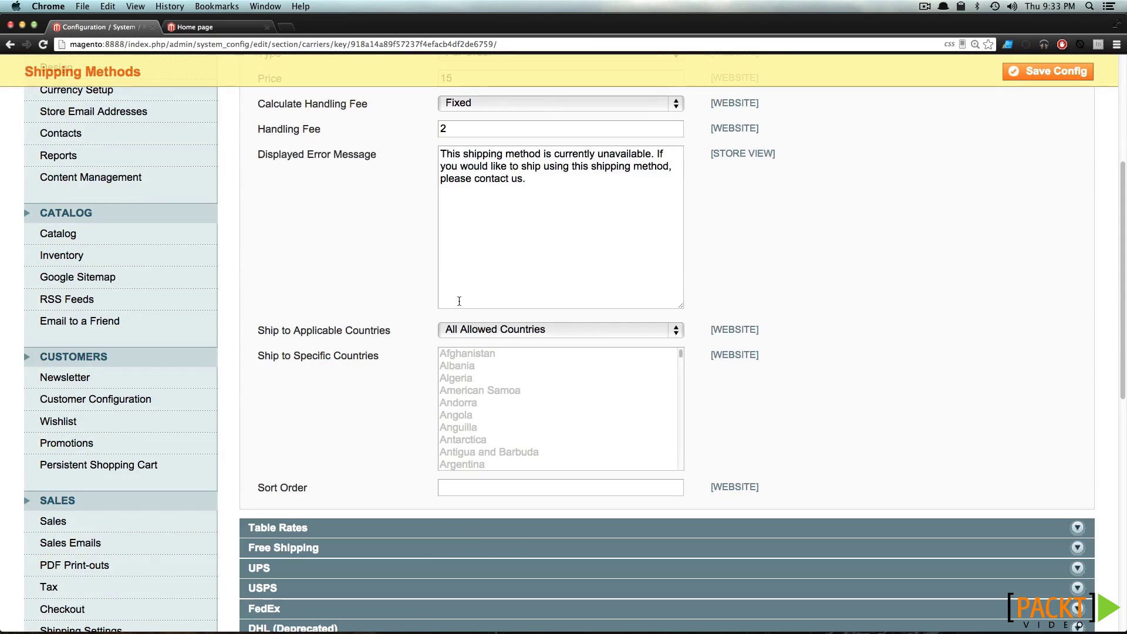
Set Flat Rate's Ship to Applicable Countries to All Allowed Countries
{"action": "left_click", "coordinate": [457, 330]}
{"action": "left_click", "coordinate": [458, 345]}
{"action": "left_click", "coordinate": [460, 356]}
{"action": "left_click", "coordinate": [472, 403], "text": "shift"}
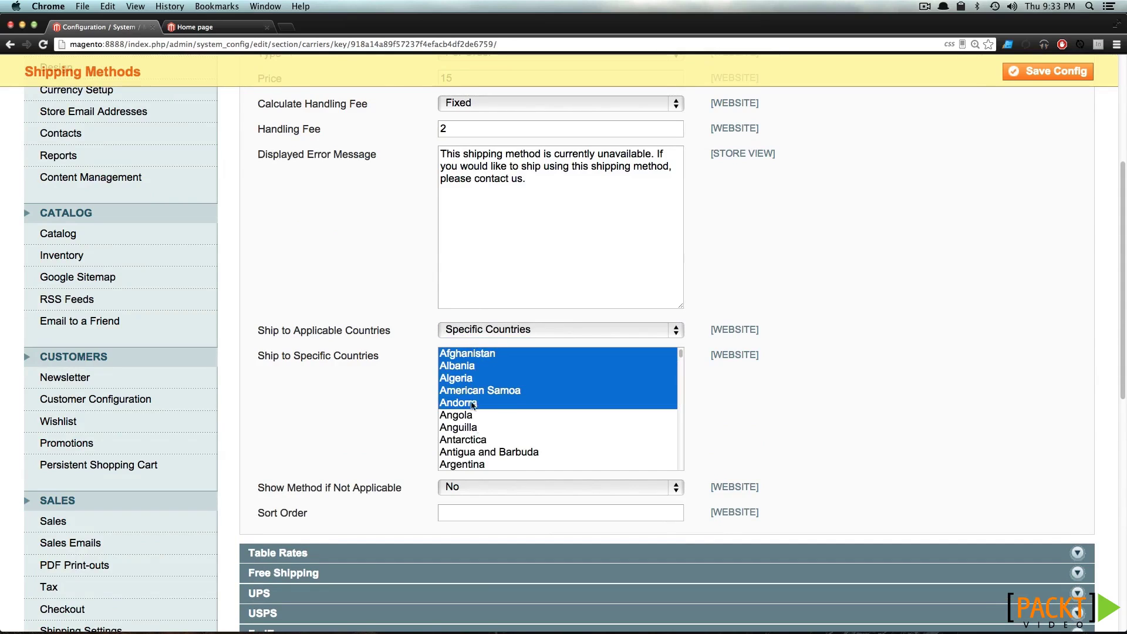
{"action": "left_click", "coordinate": [496, 332]}
{"action": "left_click", "coordinate": [493, 318]}
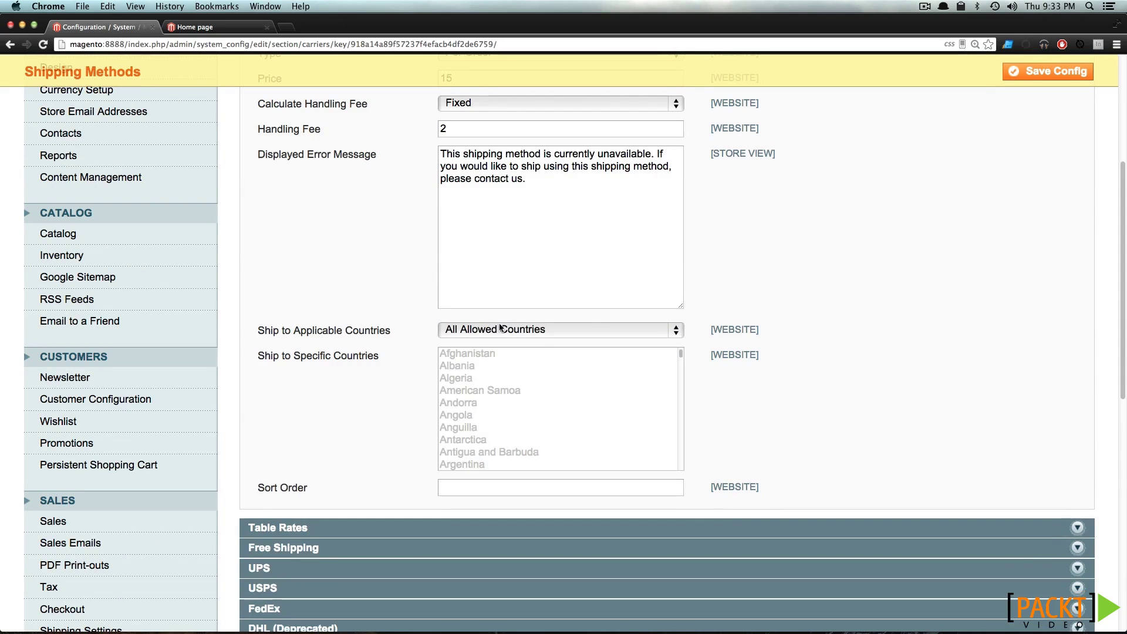
{"action": "scroll", "coordinate": [463, 373], "scroll_direction": "up", "scroll_amount": 2}
{"action": "scroll", "coordinate": [424, 375], "scroll_direction": "up", "scroll_amount": 3}
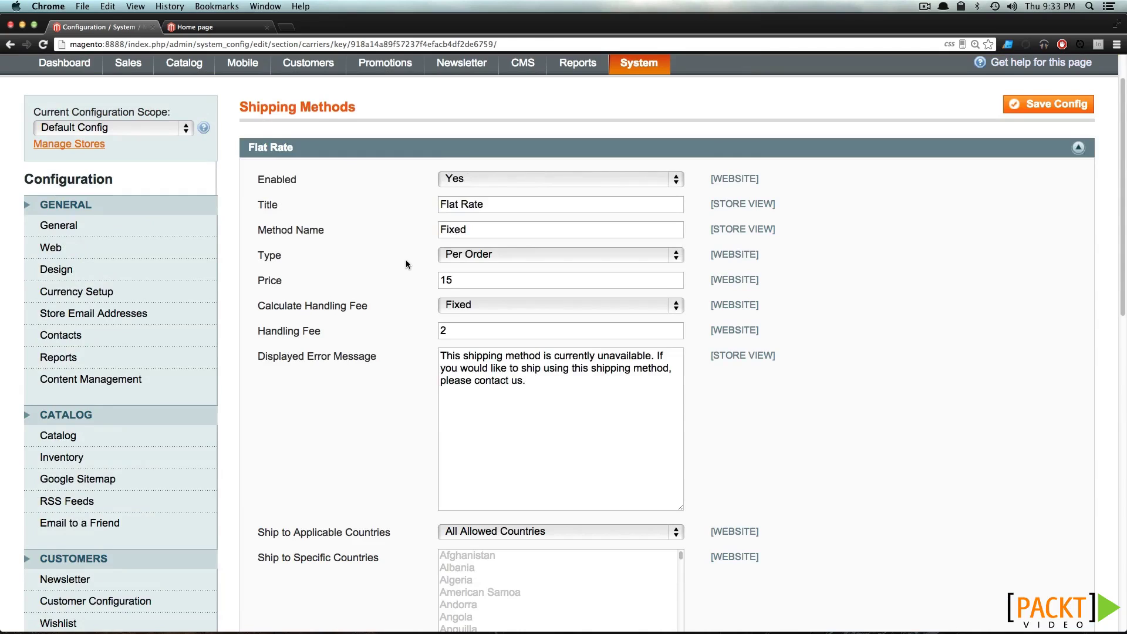
{"action": "scroll", "coordinate": [406, 264], "scroll_direction": "down", "scroll_amount": 7}
Enter 0 as the Flat Rate sort order
{"action": "left_click", "coordinate": [453, 356]}
{"action": "type", "text": "0"}
{"action": "scroll", "coordinate": [447, 351], "scroll_direction": "up", "scroll_amount": 1}
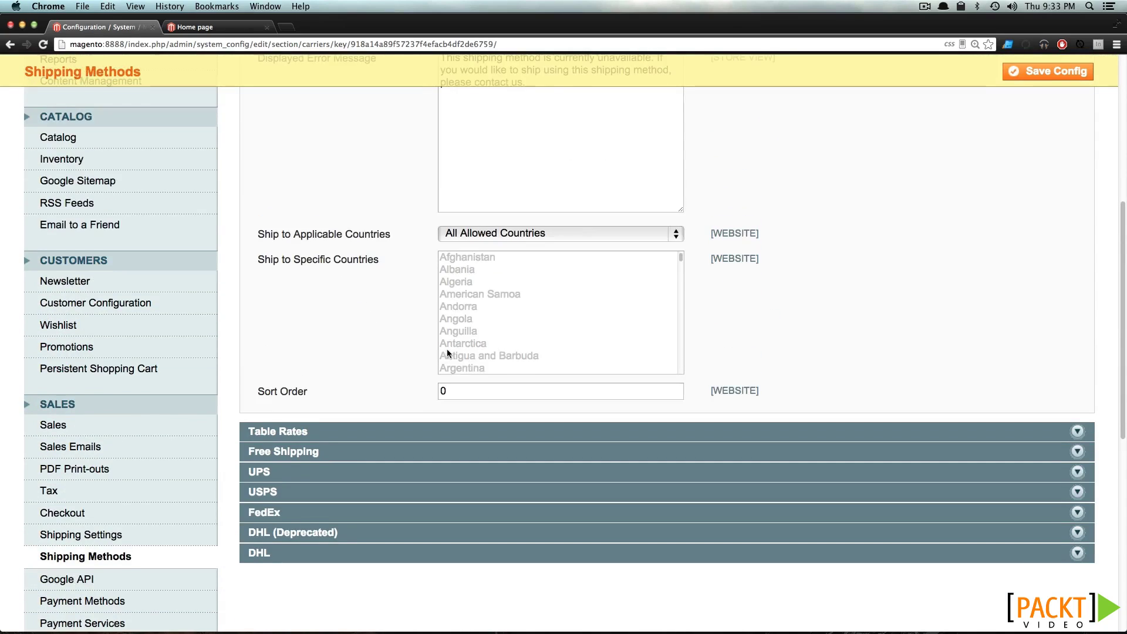
{"action": "scroll", "coordinate": [446, 349], "scroll_direction": "up", "scroll_amount": 5}
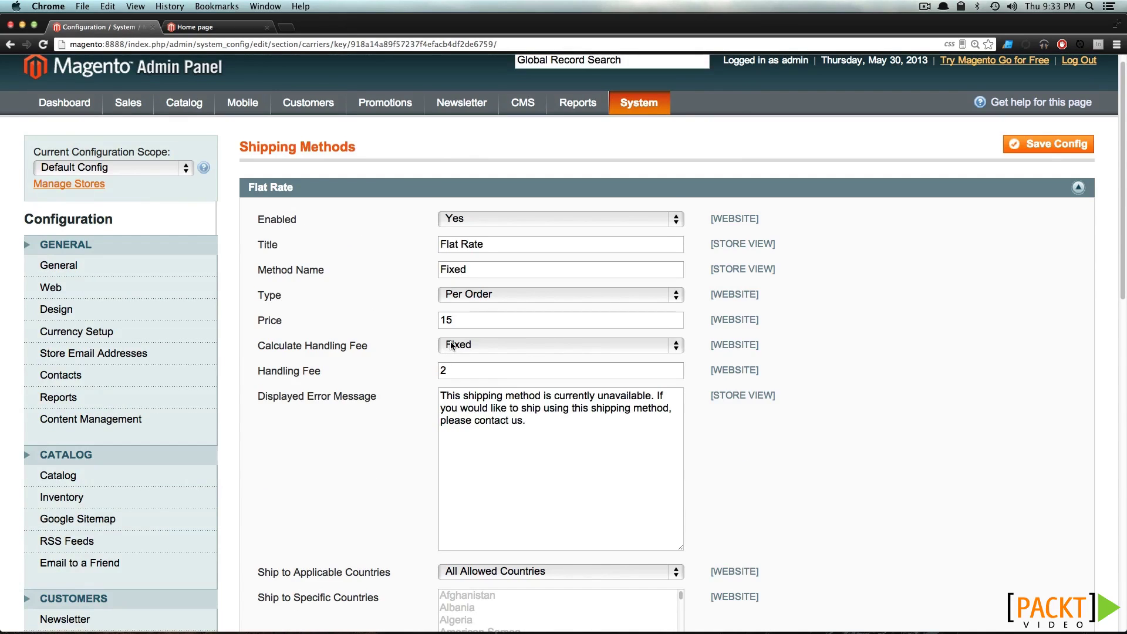
{"action": "scroll", "coordinate": [424, 389], "scroll_direction": "down", "scroll_amount": 4}
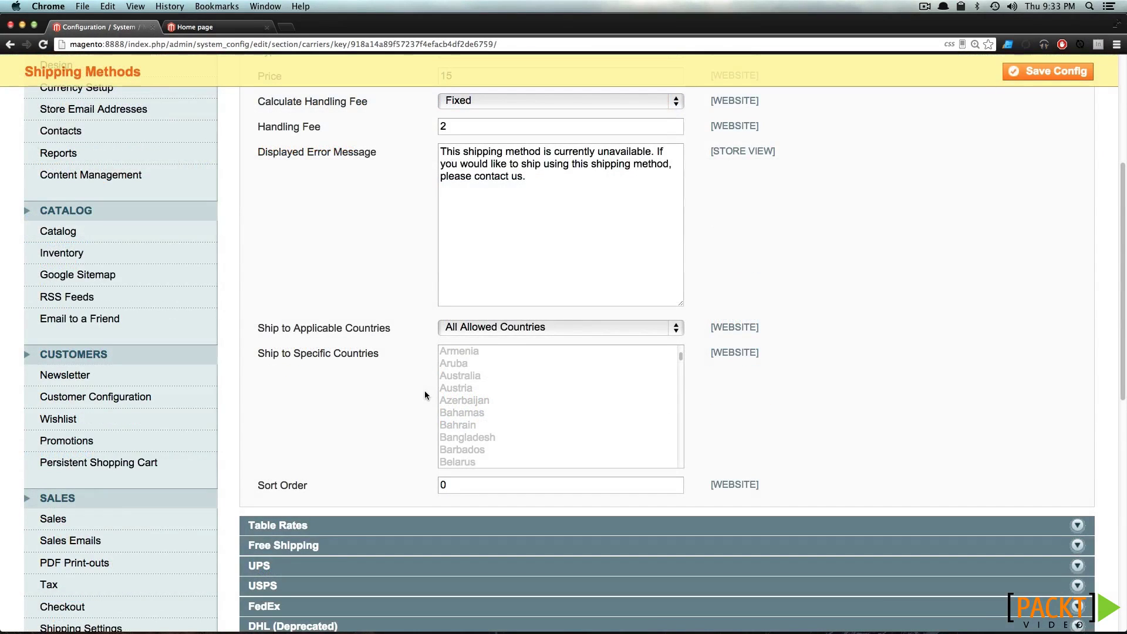
Enable the Free Shipping method
{"action": "left_click", "coordinate": [344, 552]}
{"action": "scroll", "coordinate": [361, 476], "scroll_direction": "down", "scroll_amount": 3}
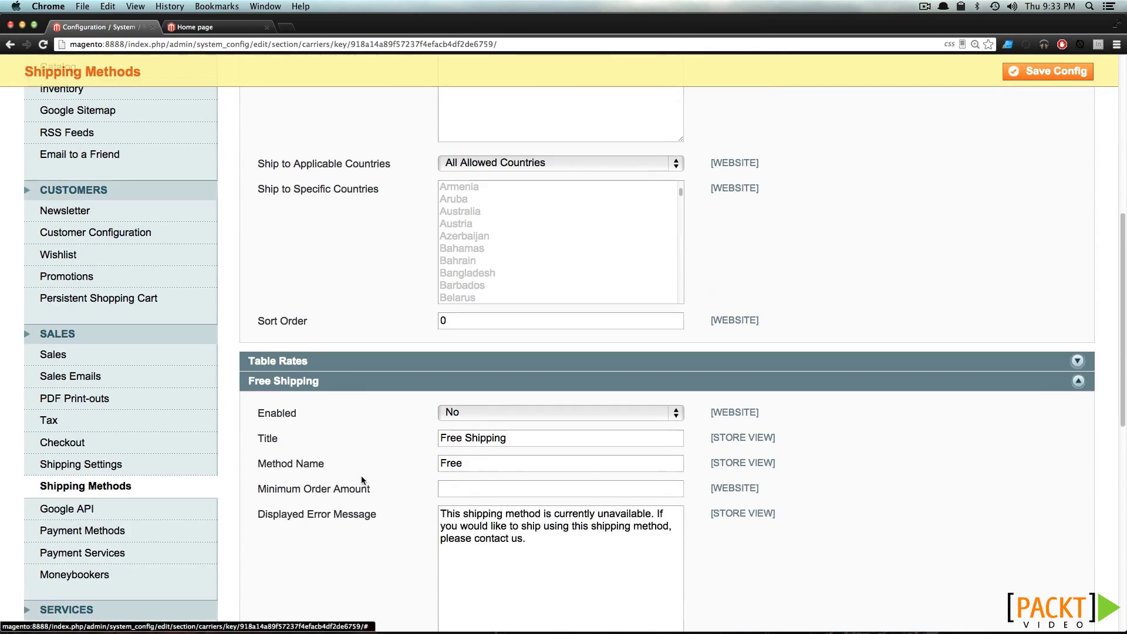
{"action": "scroll", "coordinate": [361, 478], "scroll_direction": "down", "scroll_amount": 3}
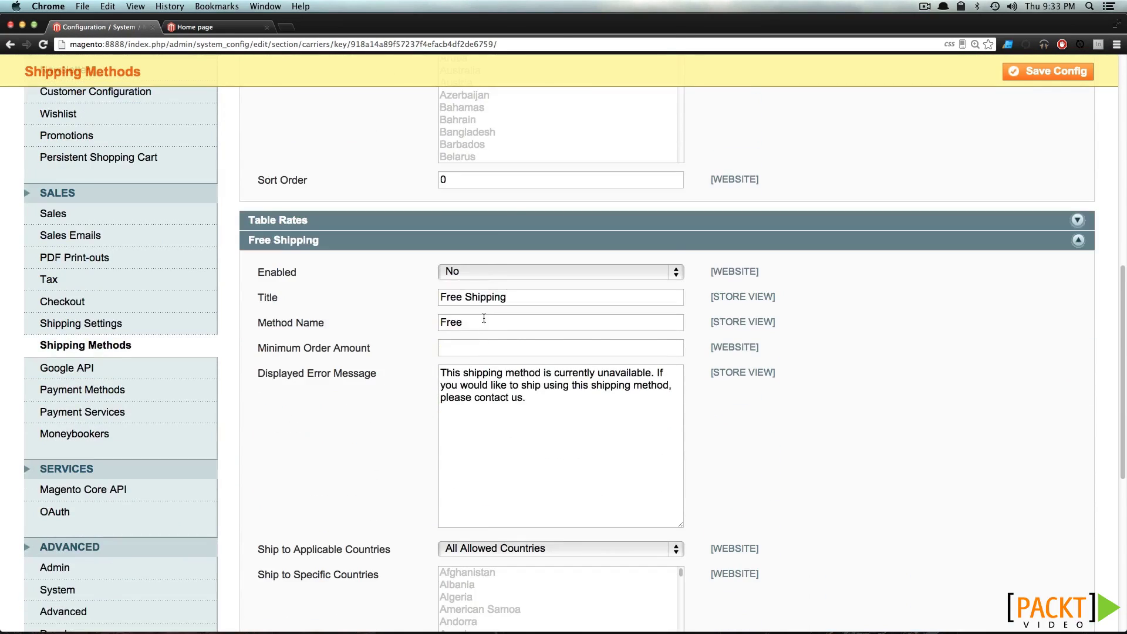
{"action": "left_click", "coordinate": [484, 272]}
{"action": "left_click", "coordinate": [485, 259]}
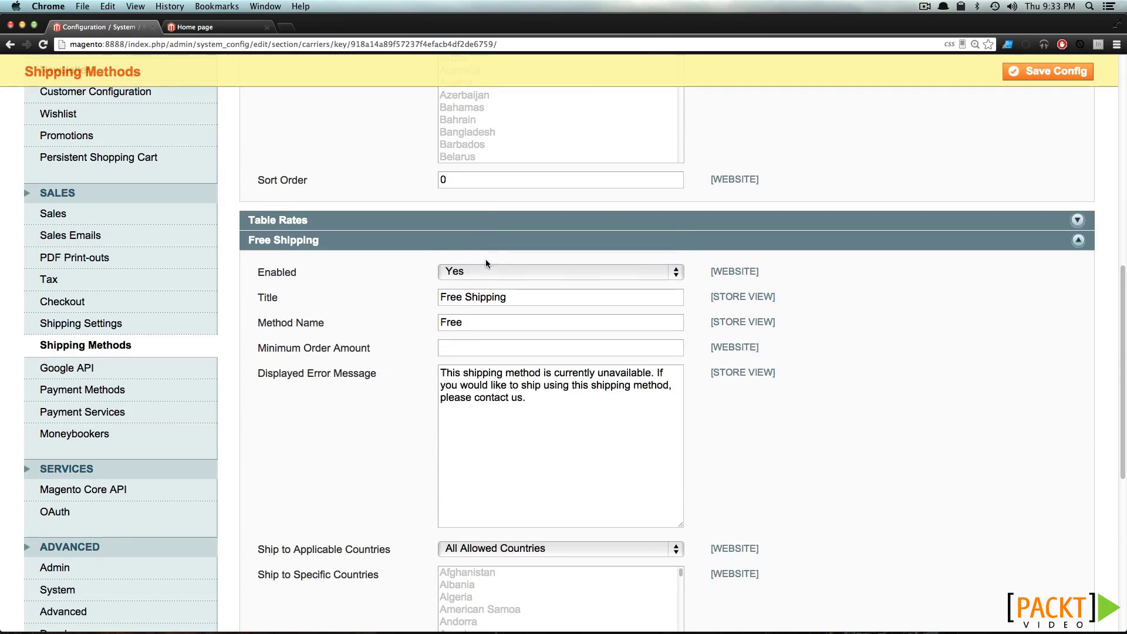
Rename the Free Shipping title to 'In-Store Pickup'
{"action": "left_click_drag", "start_coordinate": [513, 296], "coordinate": [440, 297]}
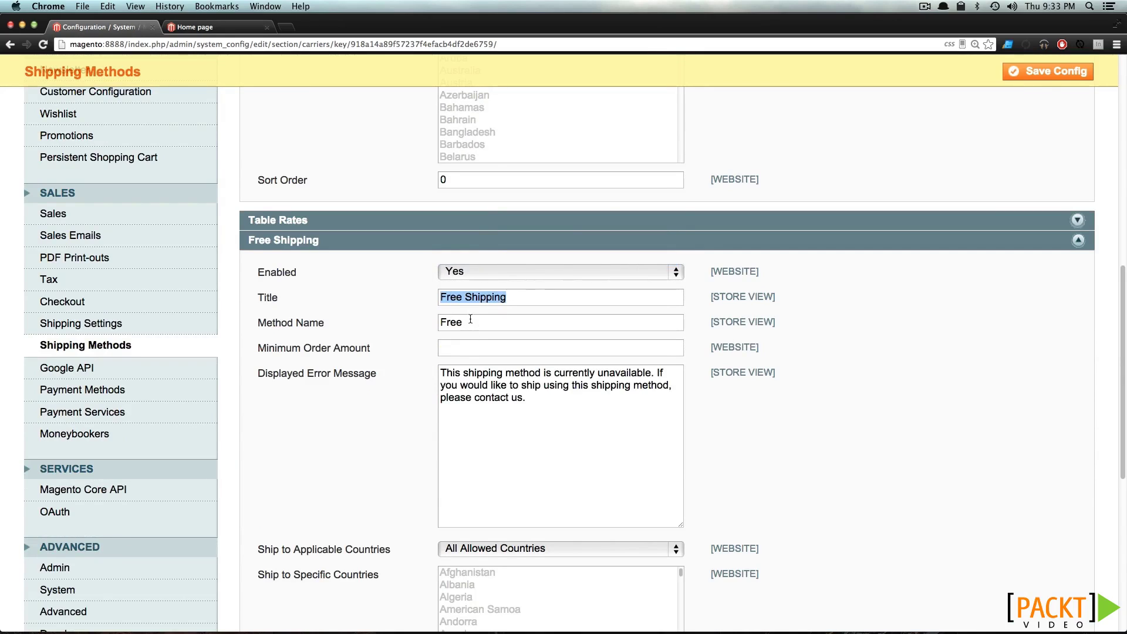
{"action": "left_click_drag", "start_coordinate": [470, 322], "coordinate": [415, 317]}
{"action": "left_click_drag", "start_coordinate": [546, 298], "coordinate": [443, 297]}
{"action": "type", "text": "I"}
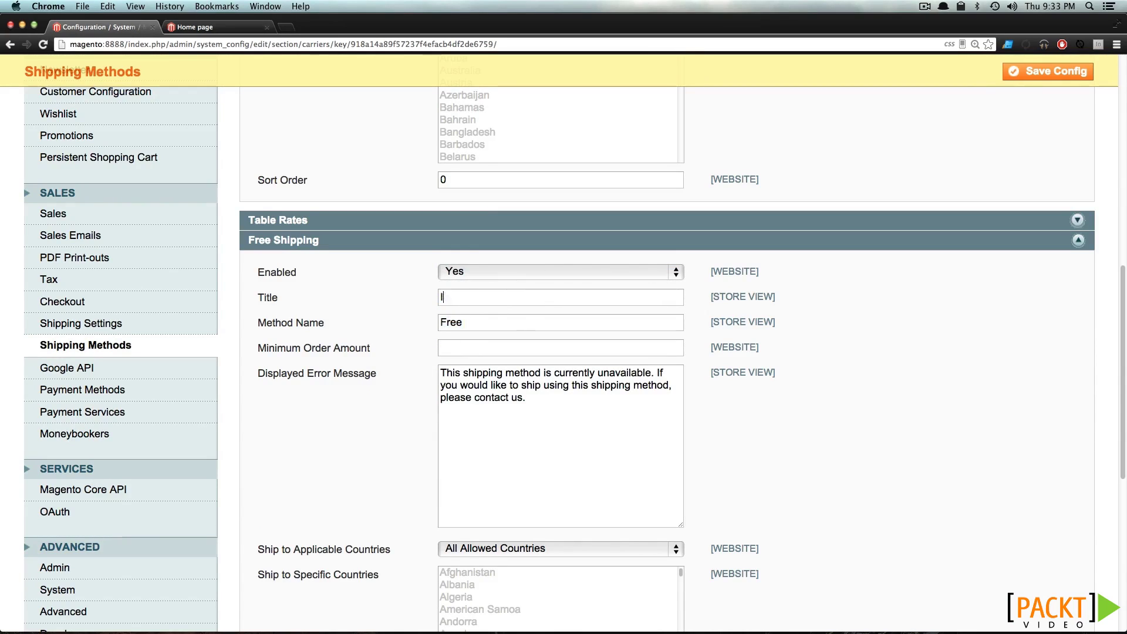
{"action": "type", "text": "n Store Pickup"}
{"action": "left_click", "coordinate": [450, 299]}
{"action": "key", "text": "BackSpace"}
{"action": "type", "text": "-"}
Restrict In-Store Pickup to the specific country United States
{"action": "scroll", "coordinate": [523, 427], "scroll_direction": "down", "scroll_amount": 2}
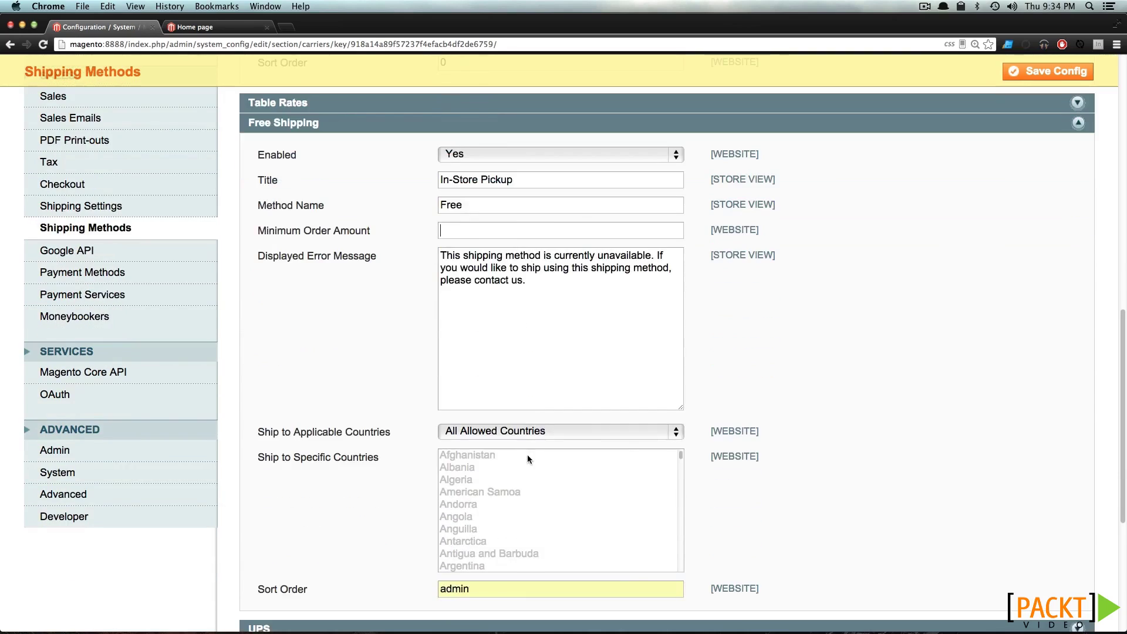
{"action": "right_click", "coordinate": [524, 428]}
{"action": "left_click", "coordinate": [479, 431]}
{"action": "left_click", "coordinate": [478, 431]}
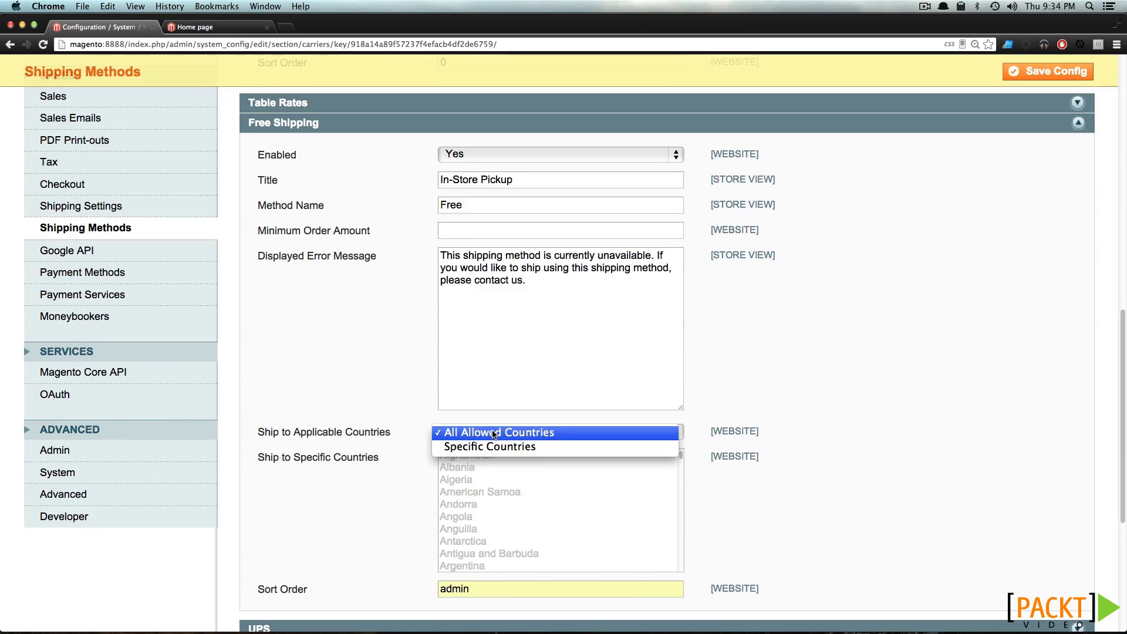
{"action": "left_click", "coordinate": [495, 448]}
{"action": "scroll", "coordinate": [497, 512], "scroll_direction": "down", "scroll_amount": 5}
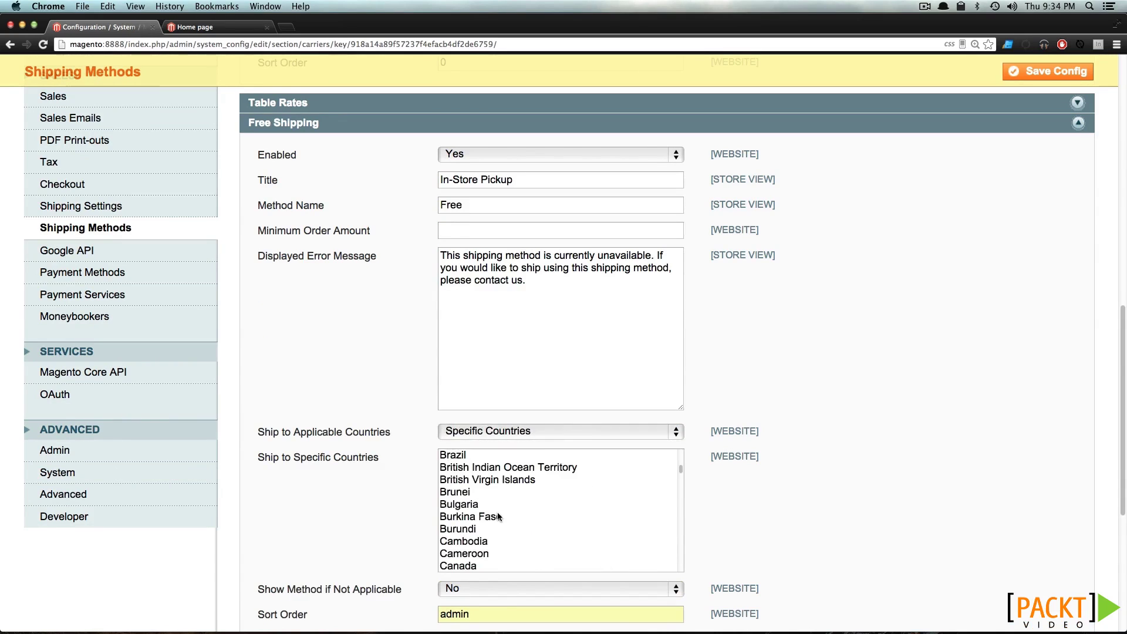
{"action": "scroll", "coordinate": [497, 516], "scroll_direction": "down", "scroll_amount": 20}
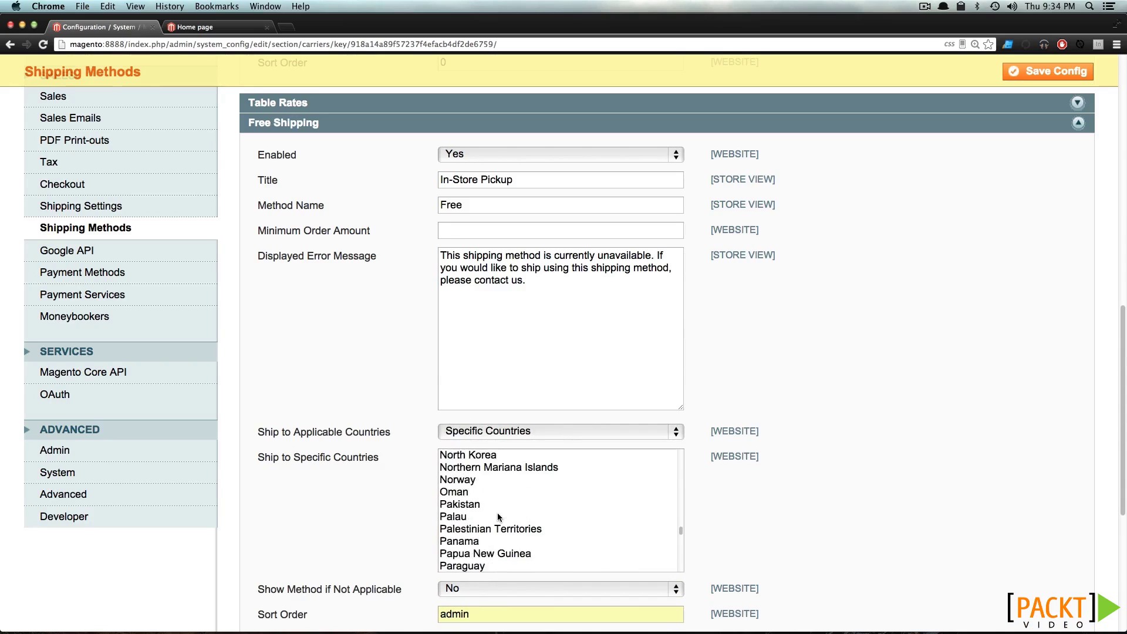
{"action": "scroll", "coordinate": [497, 517], "scroll_direction": "down", "scroll_amount": 4}
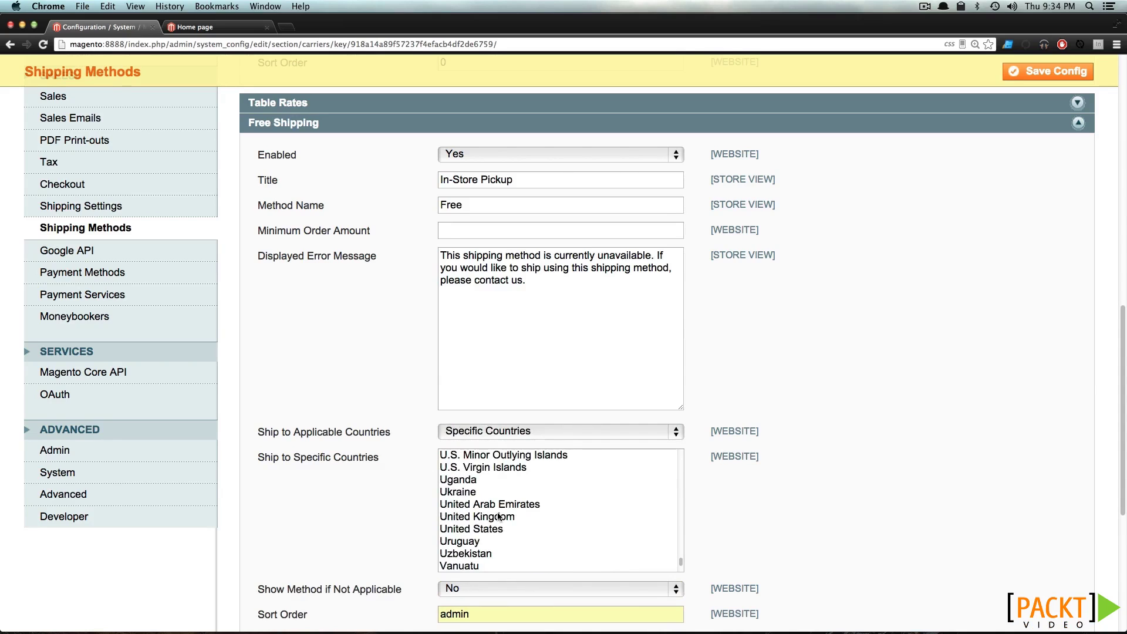
{"action": "left_click", "coordinate": [491, 528]}
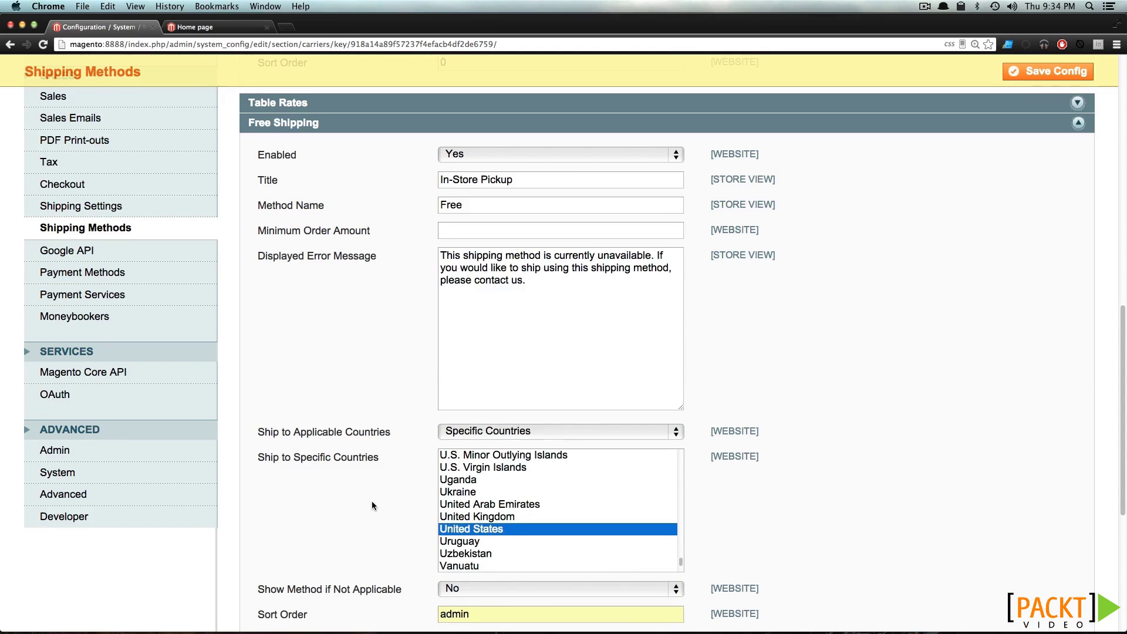
Set the In-Store Pickup sort order to 1, collapse the sections and save the shipping methods
{"action": "scroll", "coordinate": [371, 506], "scroll_direction": "down", "scroll_amount": 5}
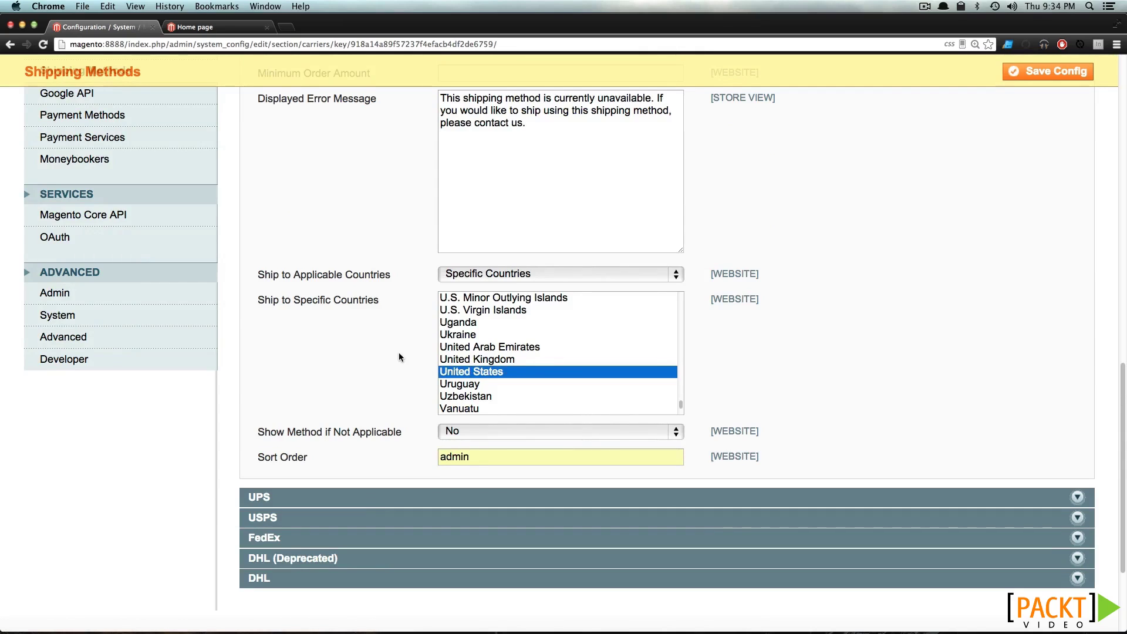
{"action": "double_click", "coordinate": [433, 458]}
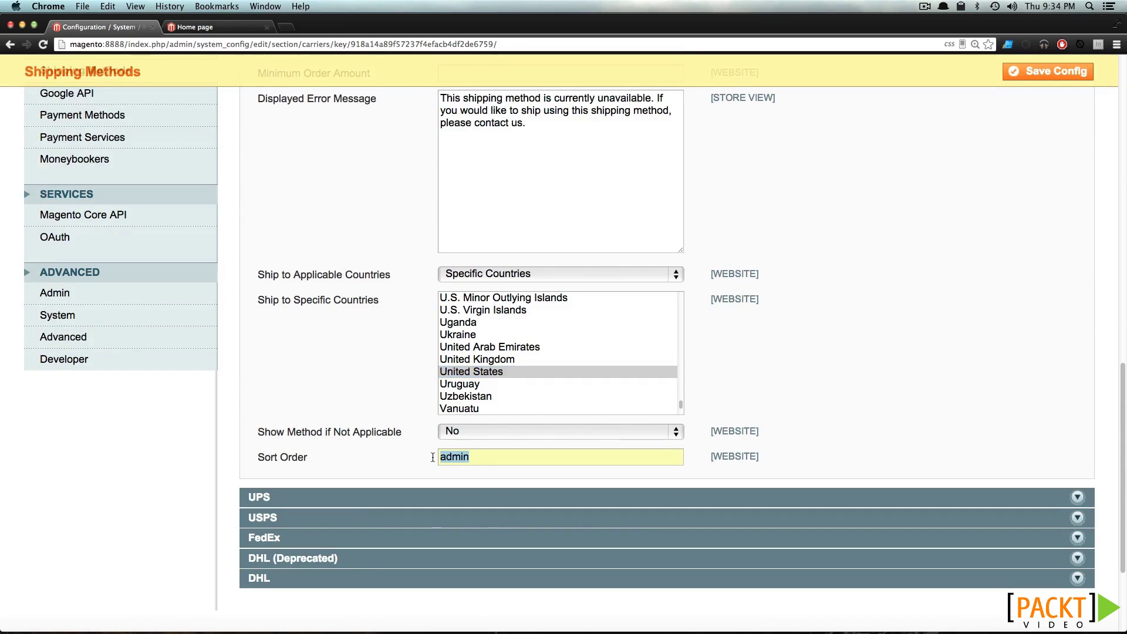
{"action": "type", "text": "1"}
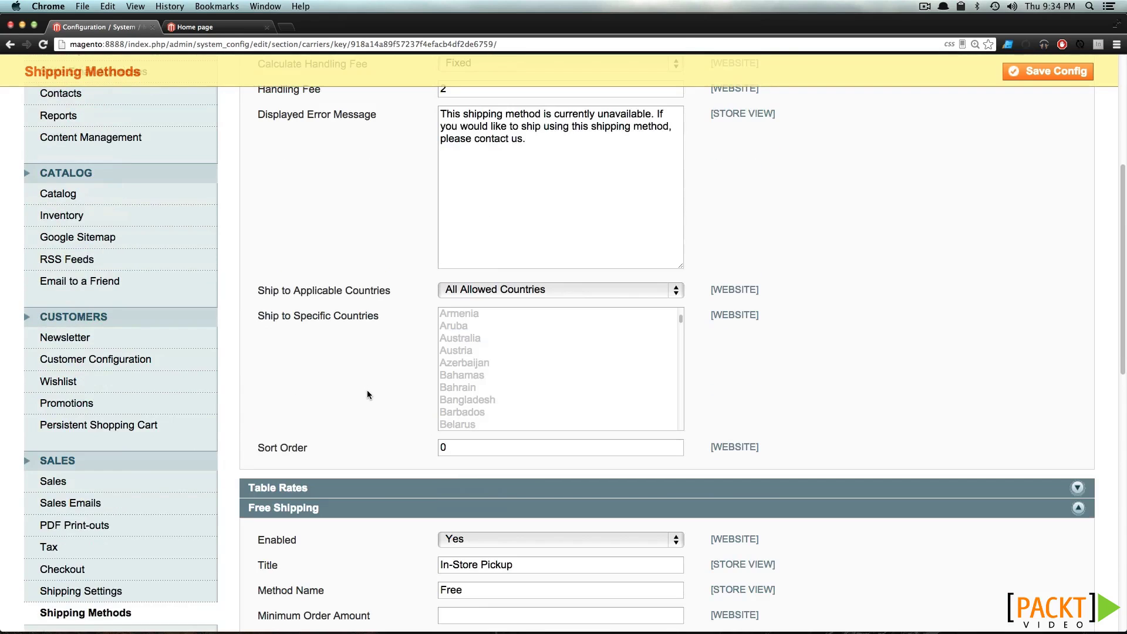
{"action": "scroll", "coordinate": [367, 394], "scroll_direction": "up", "scroll_amount": 10}
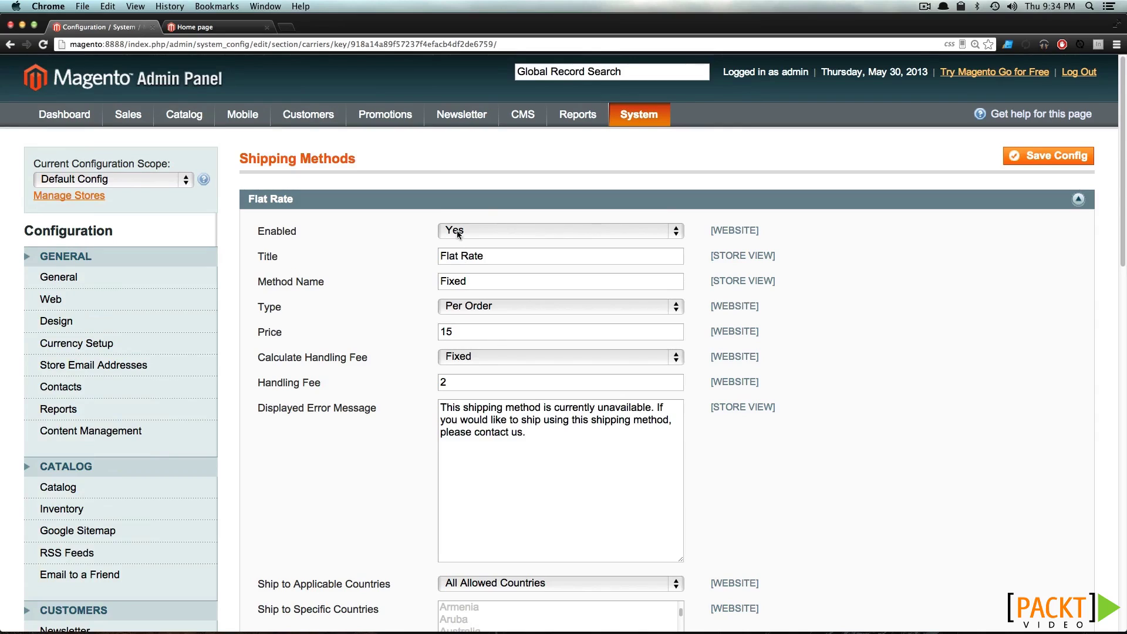
{"action": "left_click", "coordinate": [477, 204]}
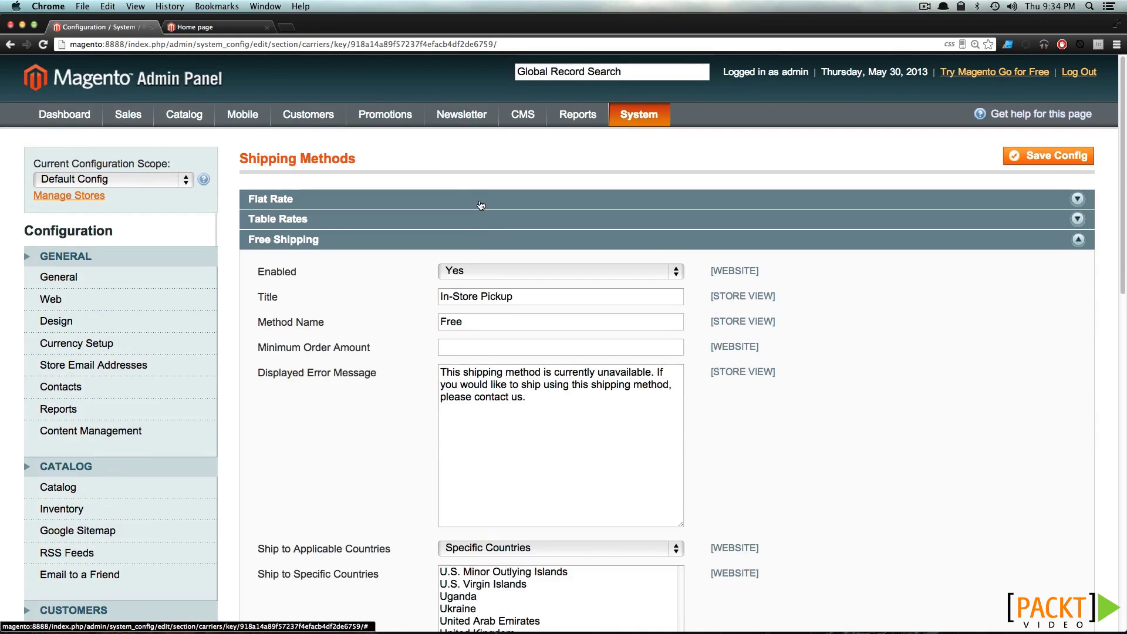
{"action": "left_click", "coordinate": [492, 245]}
{"action": "left_click", "coordinate": [1041, 161]}
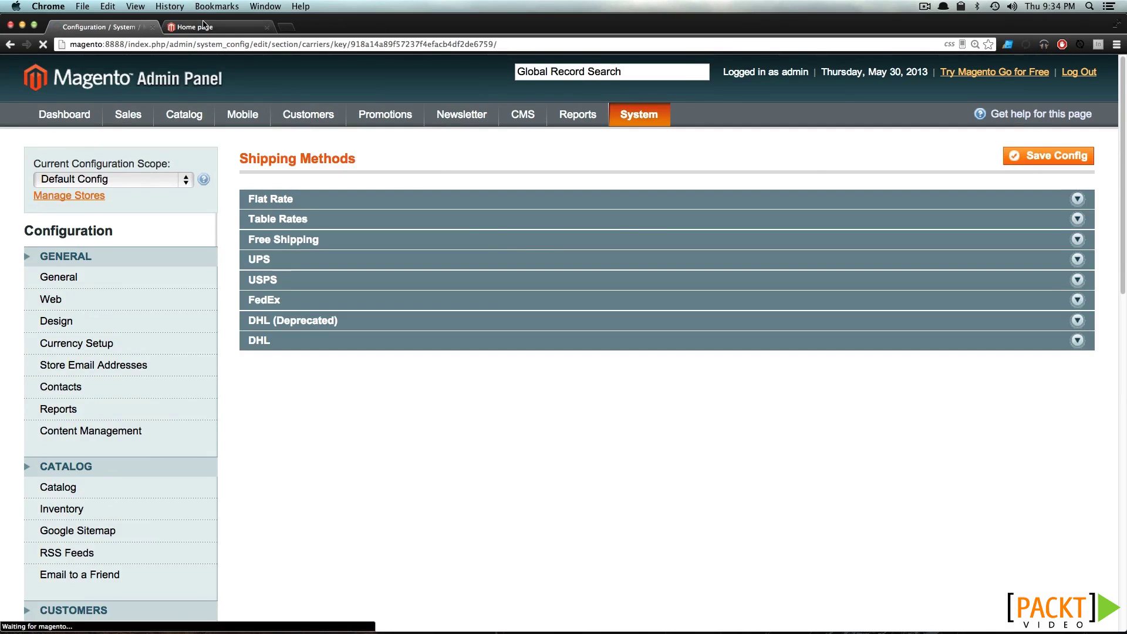
Open the storefront cart's shipping quote, which shows Flat Rate at $17.00
{"action": "left_click", "coordinate": [204, 25]}
{"action": "left_click", "coordinate": [842, 117]}
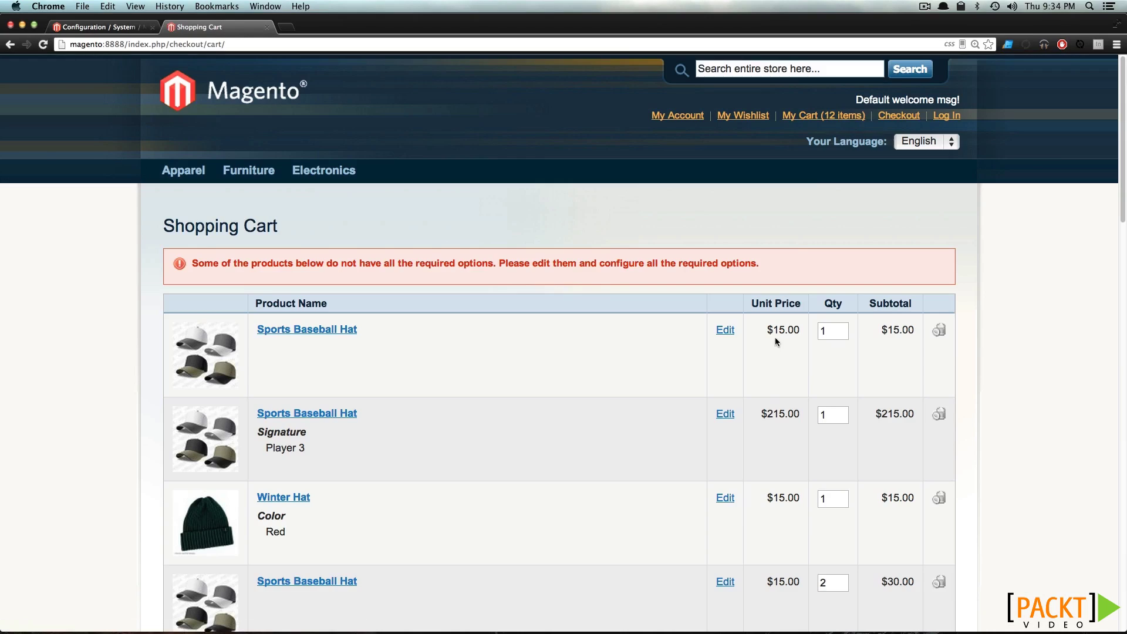
{"action": "scroll", "coordinate": [863, 350], "scroll_direction": "down", "scroll_amount": 12}
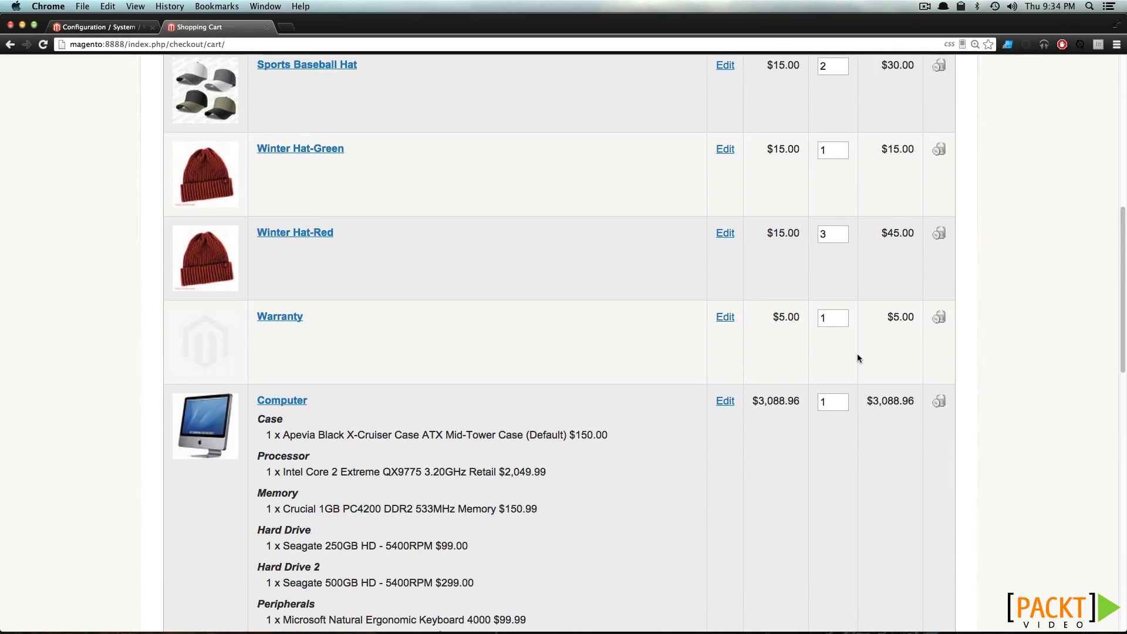
{"action": "scroll", "coordinate": [771, 379], "scroll_direction": "down", "scroll_amount": 10}
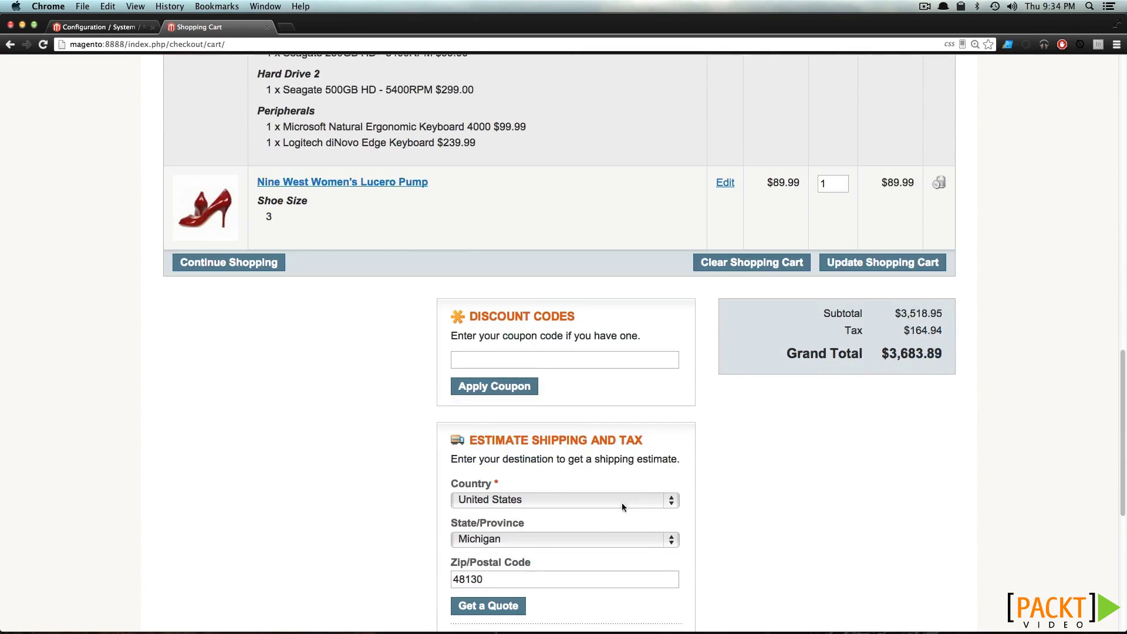
{"action": "scroll", "coordinate": [482, 545], "scroll_direction": "down", "scroll_amount": 7}
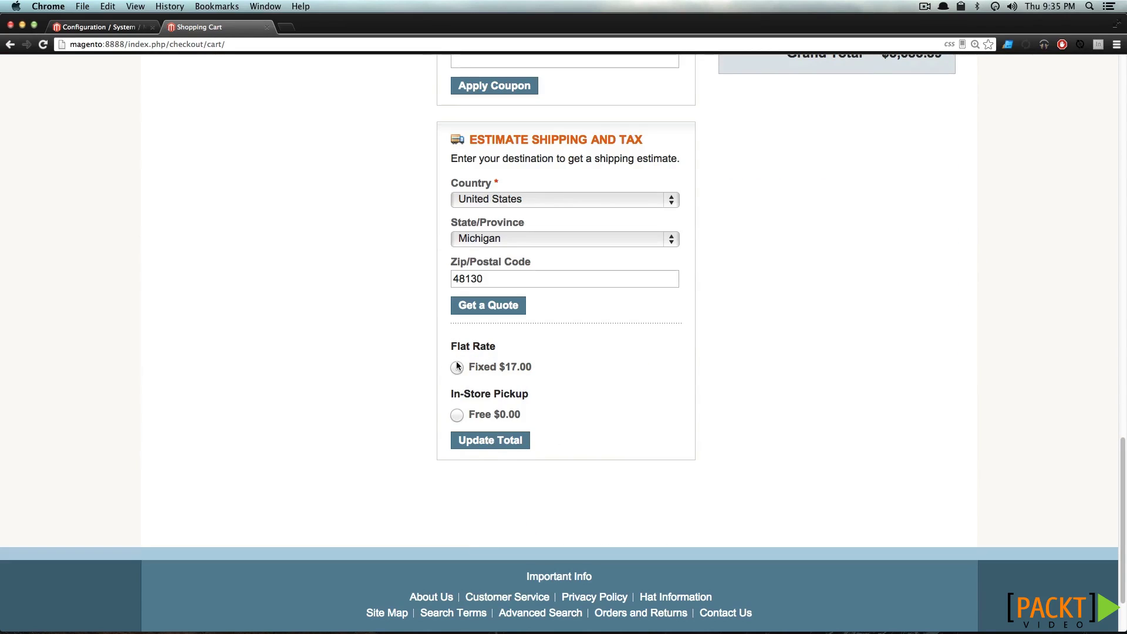
{"action": "left_click", "coordinate": [457, 367]}
{"action": "left_click_drag", "start_coordinate": [519, 372], "coordinate": [503, 367]}
Compare the free In-Store Pickup option, then apply Flat Rate $17.00 to the cart totals
{"action": "left_click", "coordinate": [456, 415]}
{"action": "left_click", "coordinate": [457, 368]}
{"action": "left_click", "coordinate": [498, 440]}
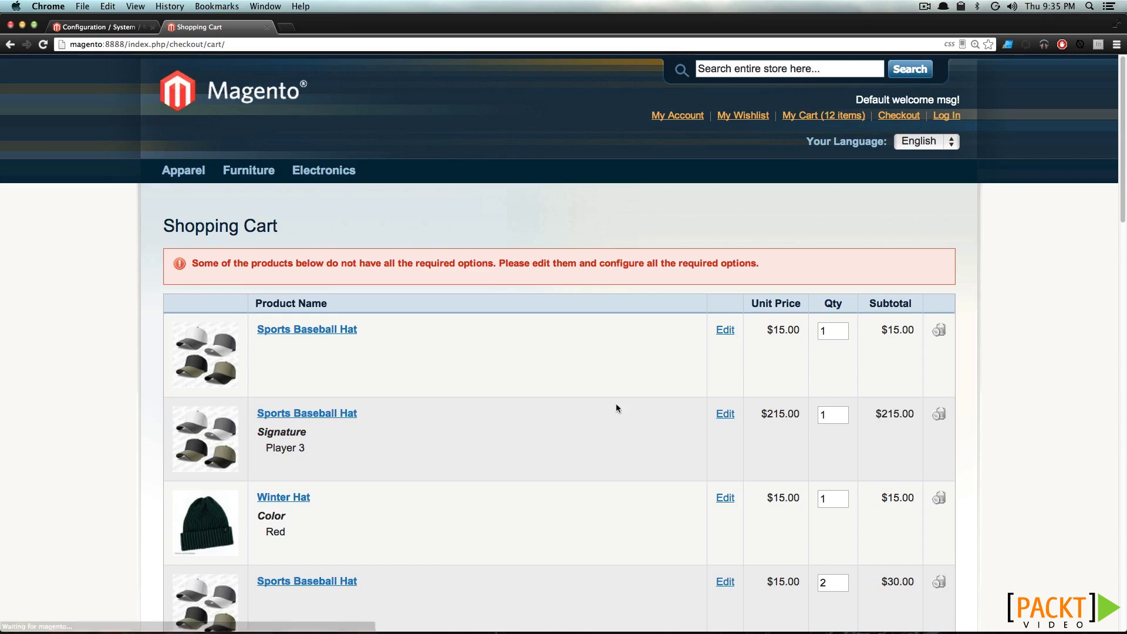
{"action": "scroll", "coordinate": [682, 406], "scroll_direction": "down", "scroll_amount": 10}
{"action": "scroll", "coordinate": [683, 410], "scroll_direction": "down", "scroll_amount": 10}
{"action": "left_click_drag", "start_coordinate": [945, 235], "coordinate": [742, 226]}
{"action": "left_click", "coordinate": [780, 234]}
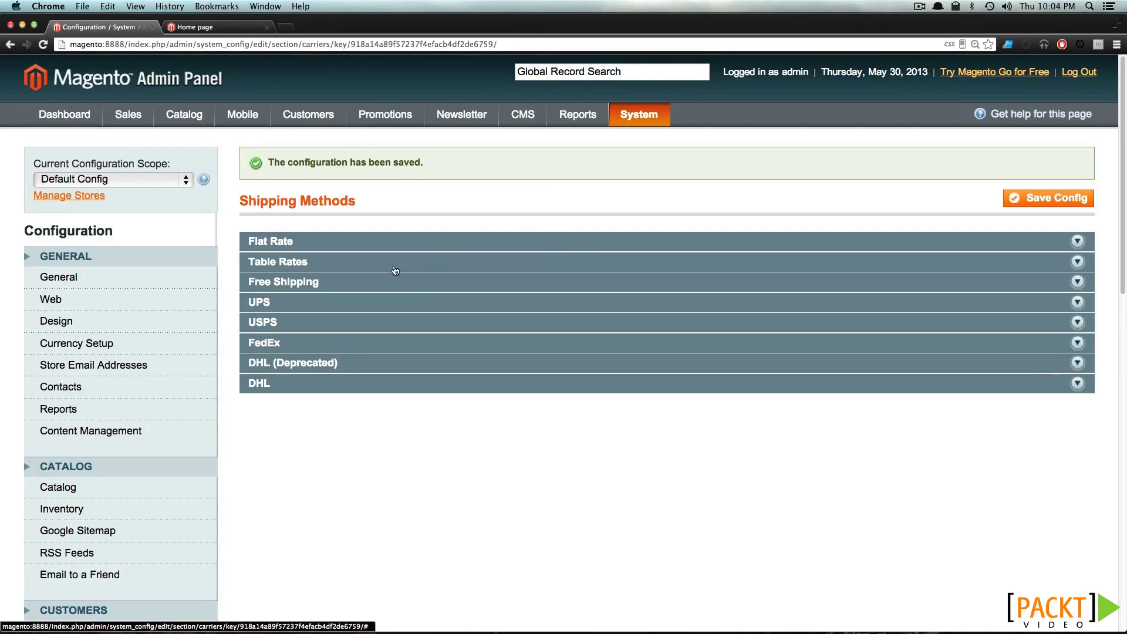
Enable Table Rates and change its title from Best Way to 'Table Rate'
{"action": "left_click", "coordinate": [366, 264]}
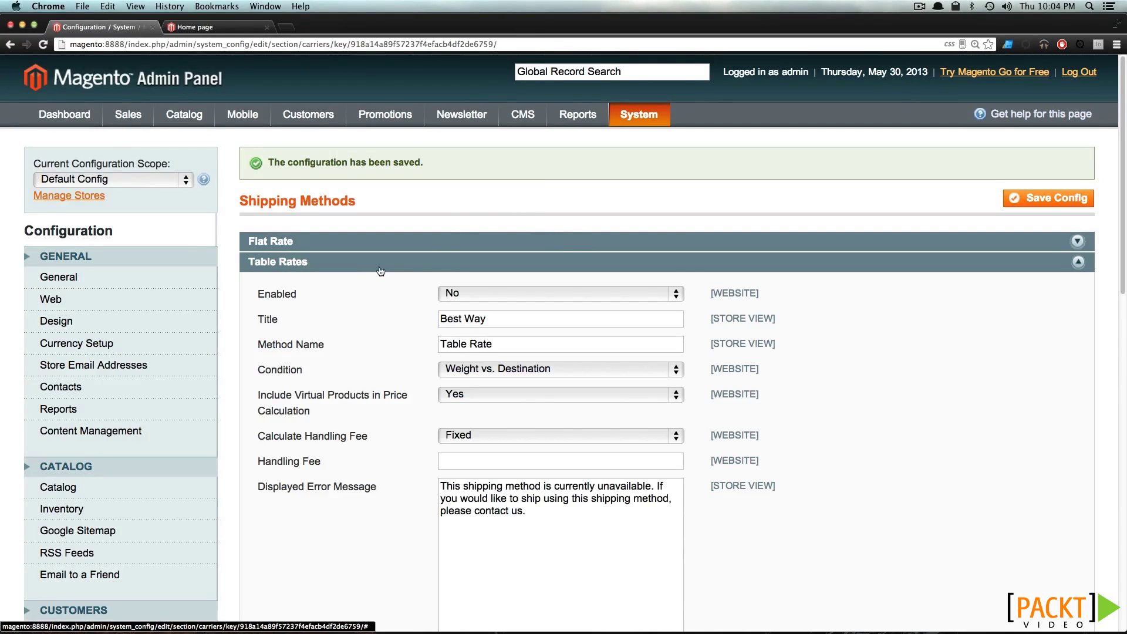
{"action": "left_click", "coordinate": [455, 288]}
{"action": "left_click", "coordinate": [467, 281]}
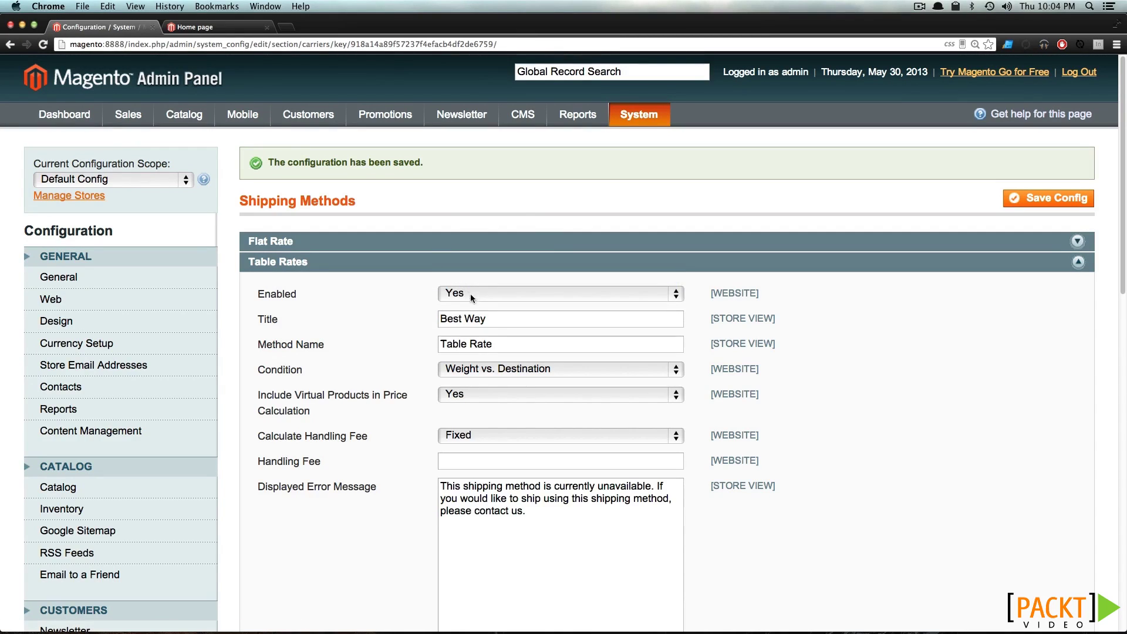
{"action": "triple_click", "coordinate": [494, 317]}
{"action": "type", "text": "Table Rate"}
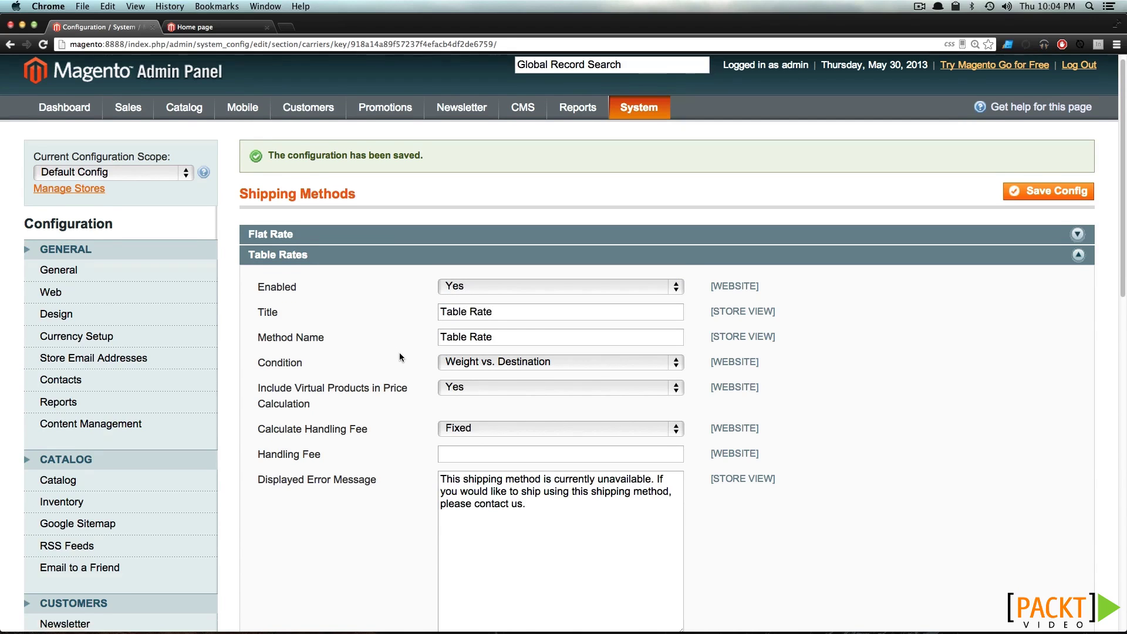
{"action": "scroll", "coordinate": [399, 352], "scroll_direction": "down", "scroll_amount": 5}
{"action": "scroll", "coordinate": [399, 257], "scroll_direction": "up", "scroll_amount": 1}
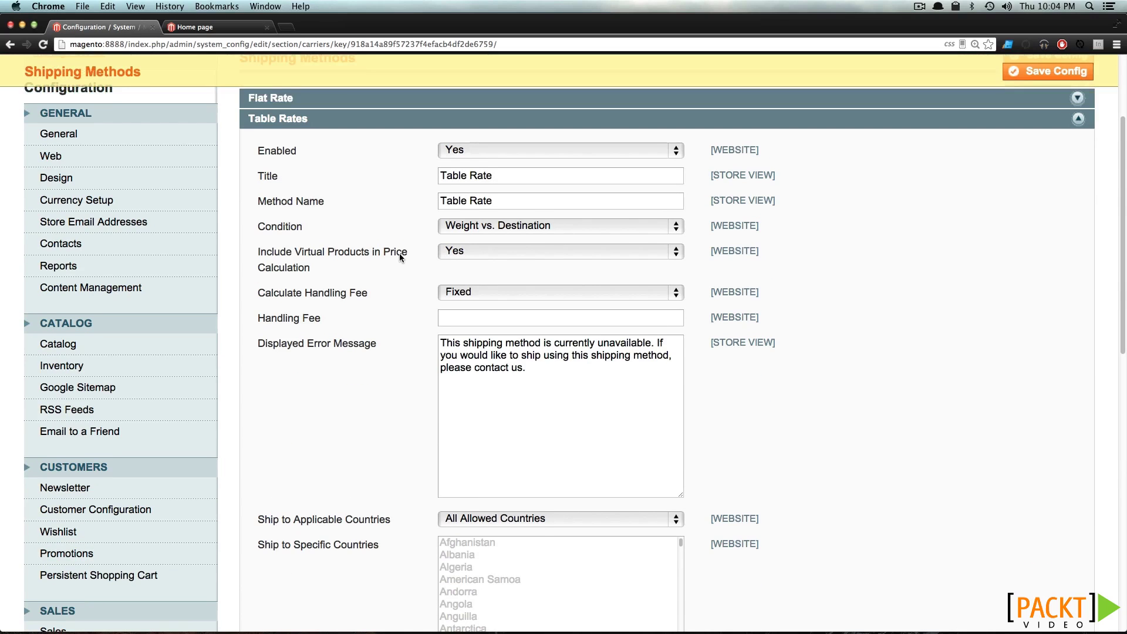
Set Table Rates to Price vs. Destination, exclude virtual products, and charge a fixed handling fee of 2
{"action": "left_click", "coordinate": [481, 230]}
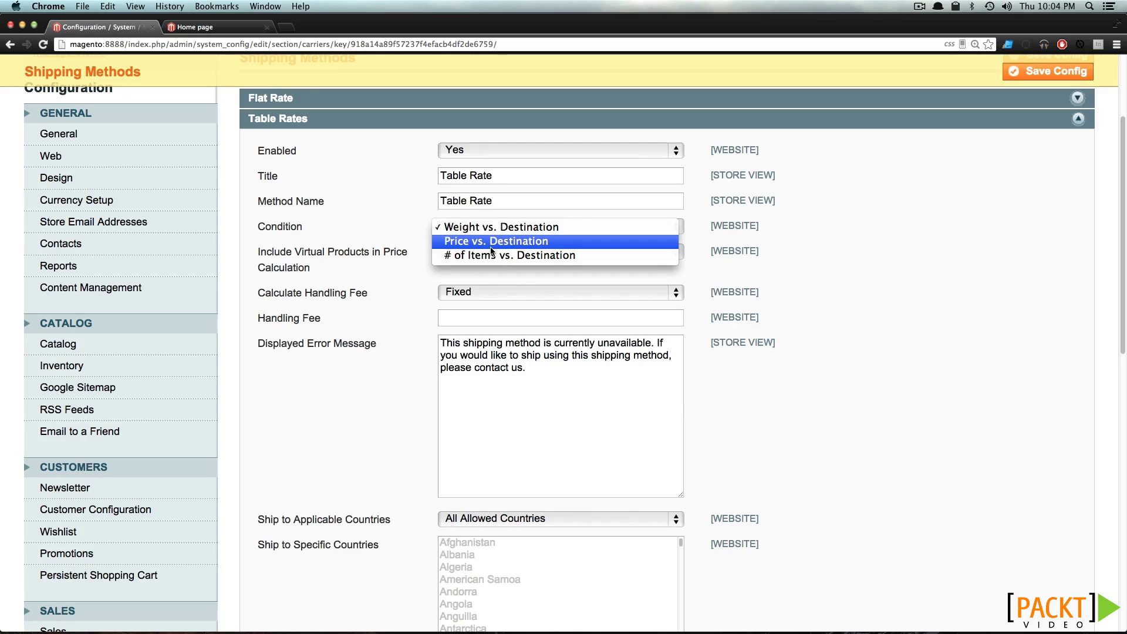
{"action": "left_click", "coordinate": [491, 246]}
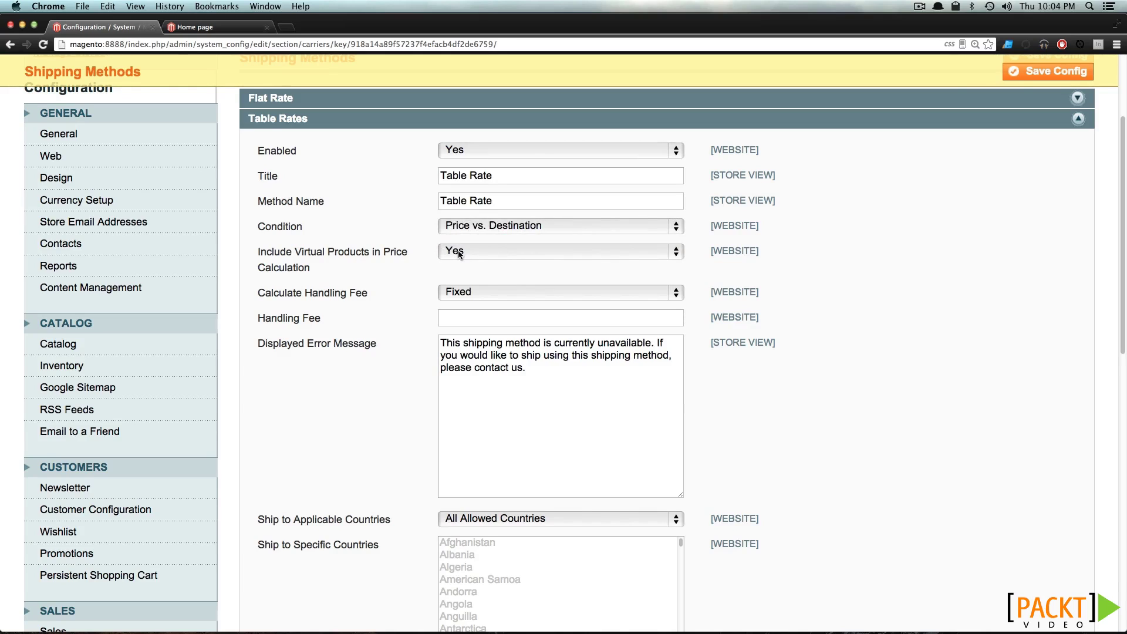
{"action": "left_click", "coordinate": [458, 252]}
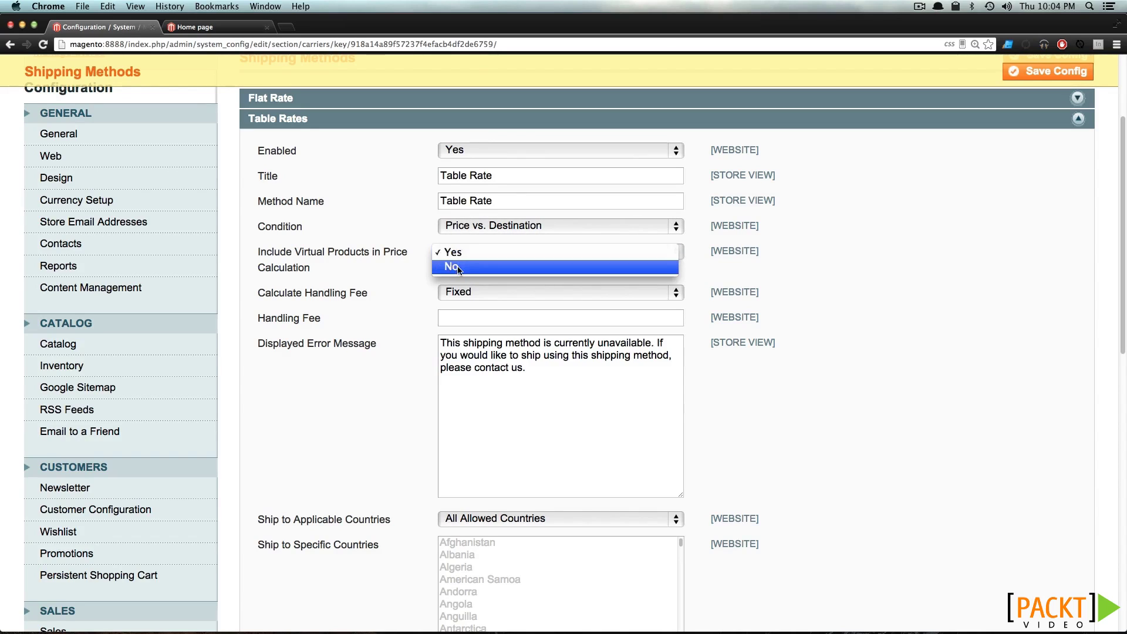
{"action": "left_click", "coordinate": [458, 268]}
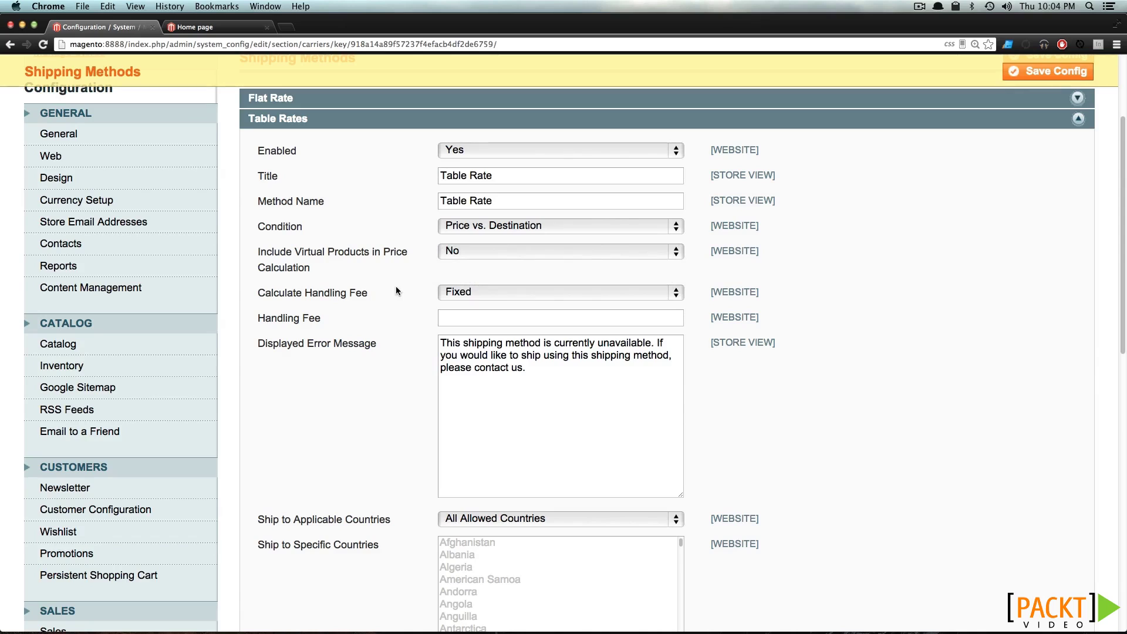
{"action": "left_click", "coordinate": [551, 293]}
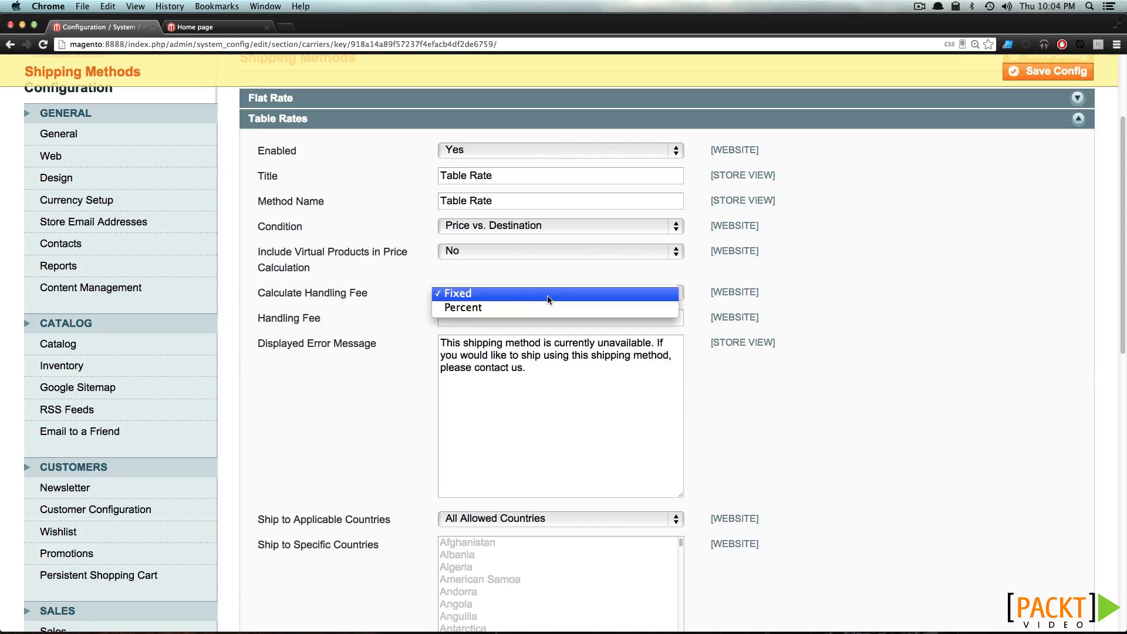
{"action": "left_click", "coordinate": [540, 294]}
{"action": "key", "text": "Tab"}
{"action": "type", "text": "2"}
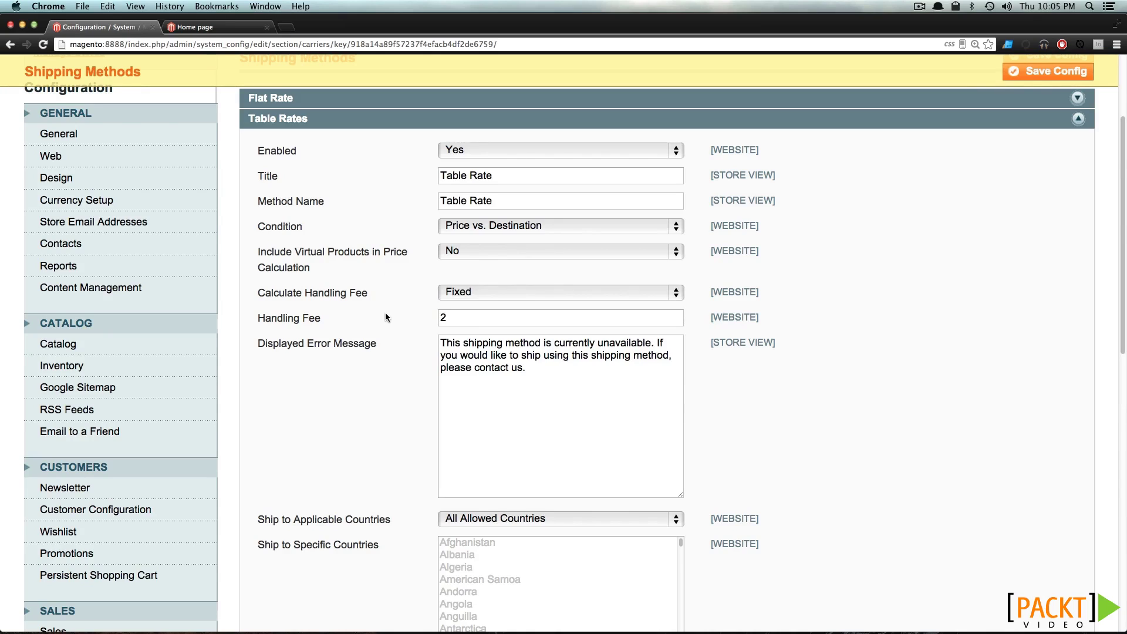
{"action": "left_click", "coordinate": [485, 367]}
Limit Table Rates to the specific country United States
{"action": "scroll", "coordinate": [417, 370], "scroll_direction": "down", "scroll_amount": 4}
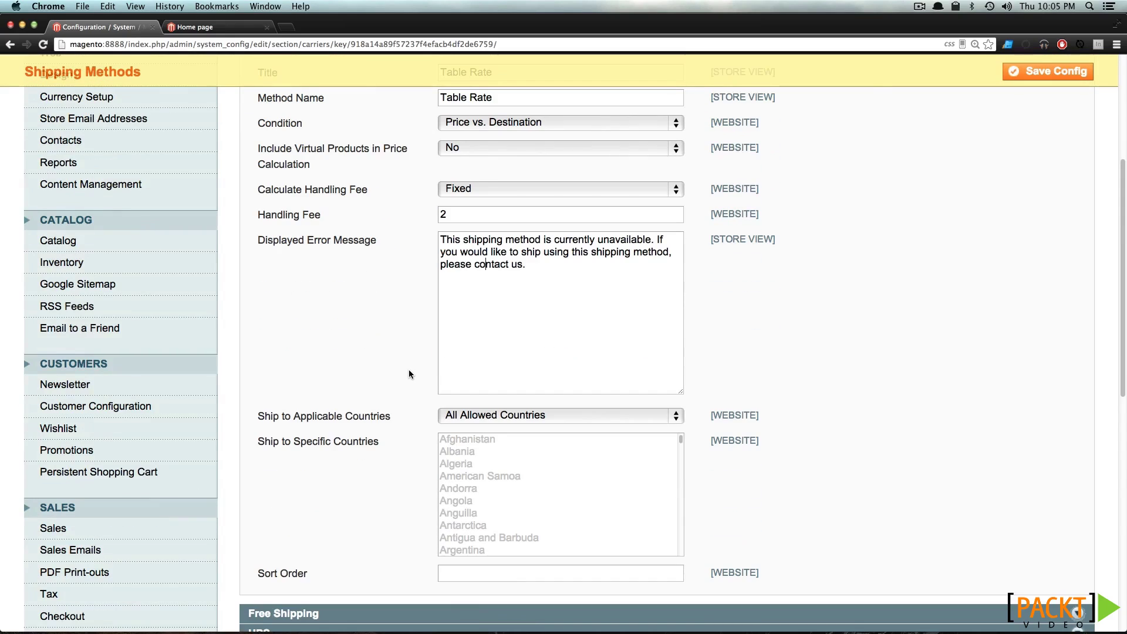
{"action": "left_click", "coordinate": [462, 416]}
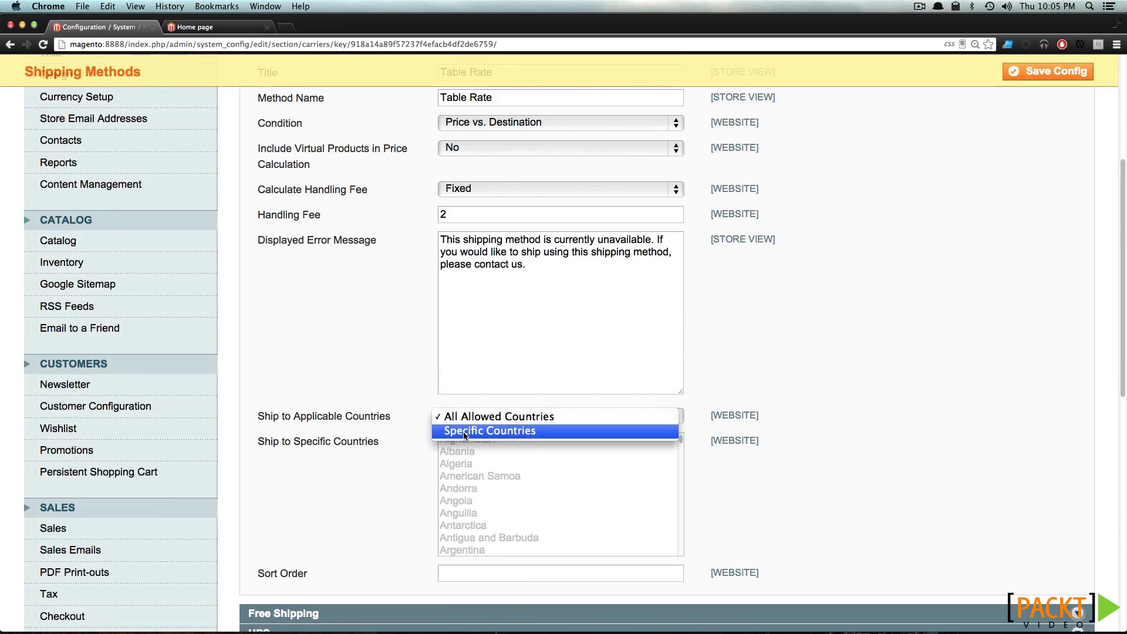
{"action": "left_click", "coordinate": [464, 430]}
{"action": "scroll", "coordinate": [514, 475], "scroll_direction": "down", "scroll_amount": 20}
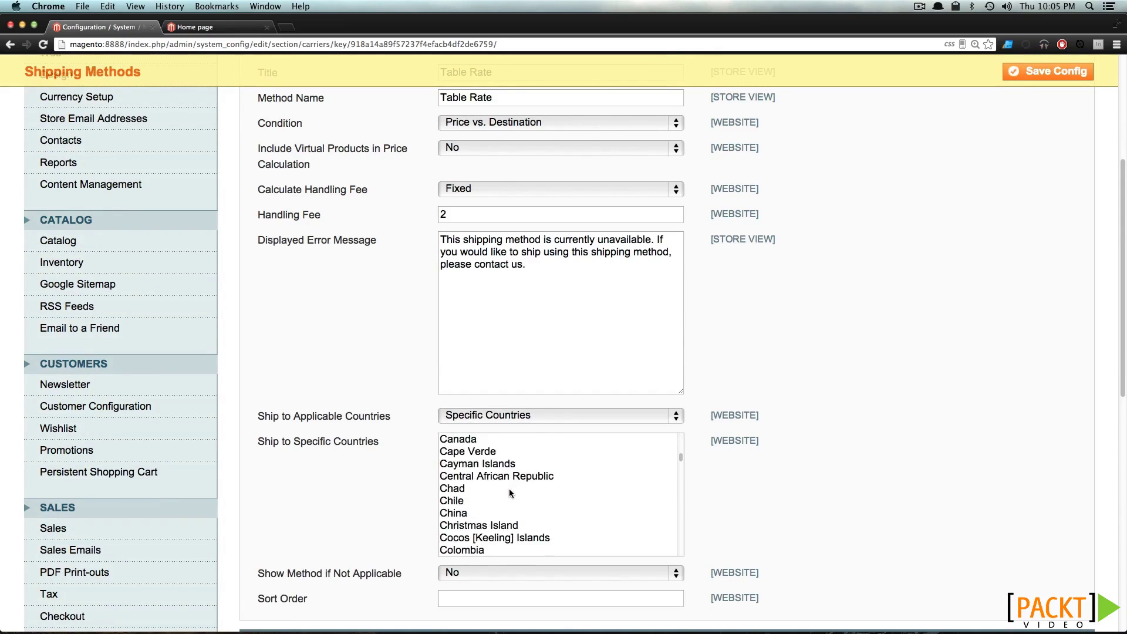
{"action": "scroll", "coordinate": [510, 494], "scroll_direction": "down", "scroll_amount": 15}
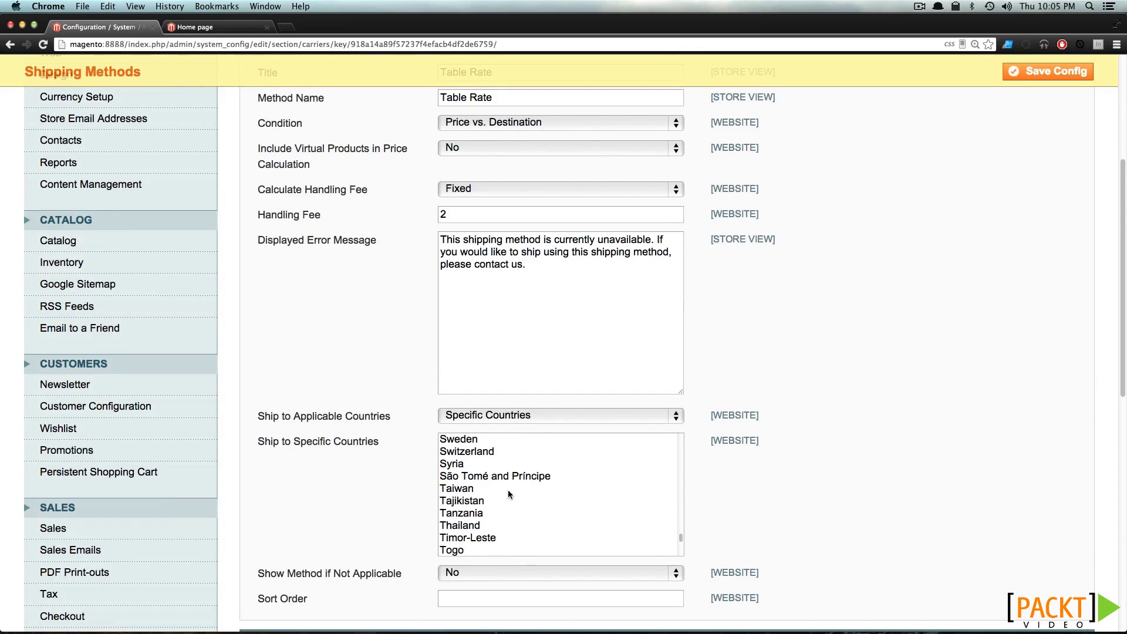
{"action": "scroll", "coordinate": [510, 495], "scroll_direction": "down", "scroll_amount": 3}
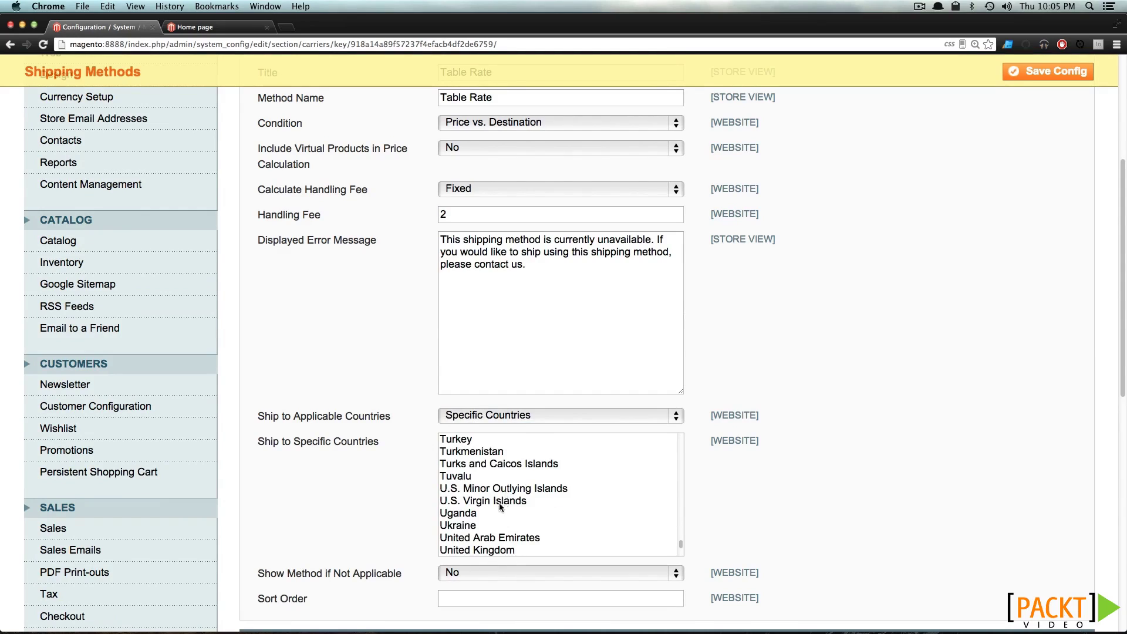
{"action": "scroll", "coordinate": [484, 549], "scroll_direction": "down", "scroll_amount": 2}
{"action": "left_click", "coordinate": [487, 490]}
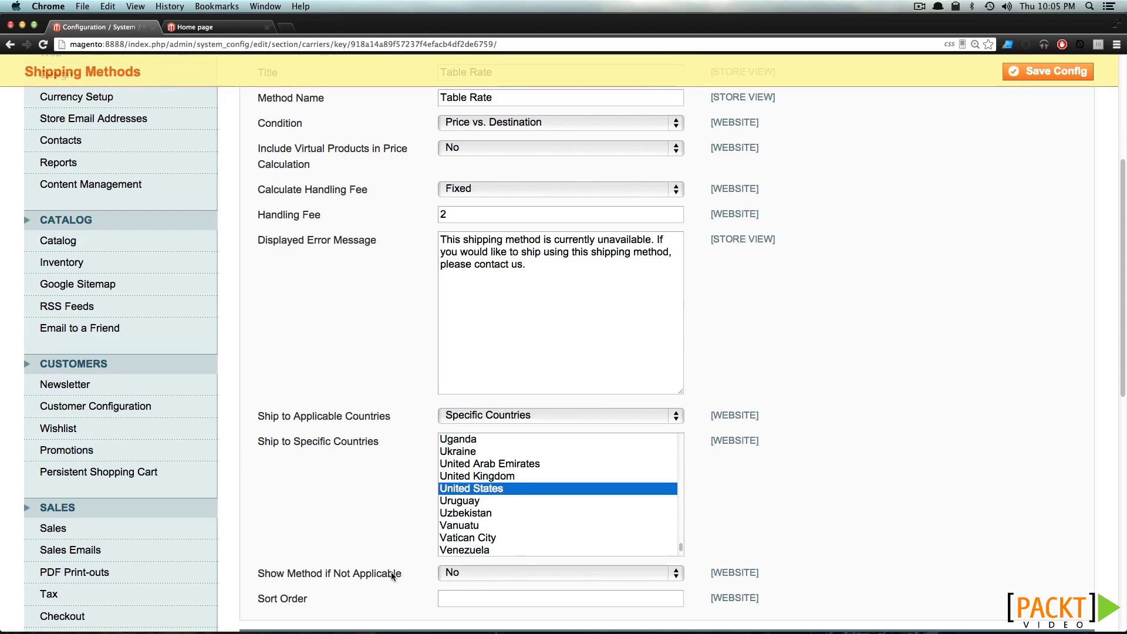
Give Table Rates sort order 2 and save the configuration
{"action": "left_click", "coordinate": [469, 600]}
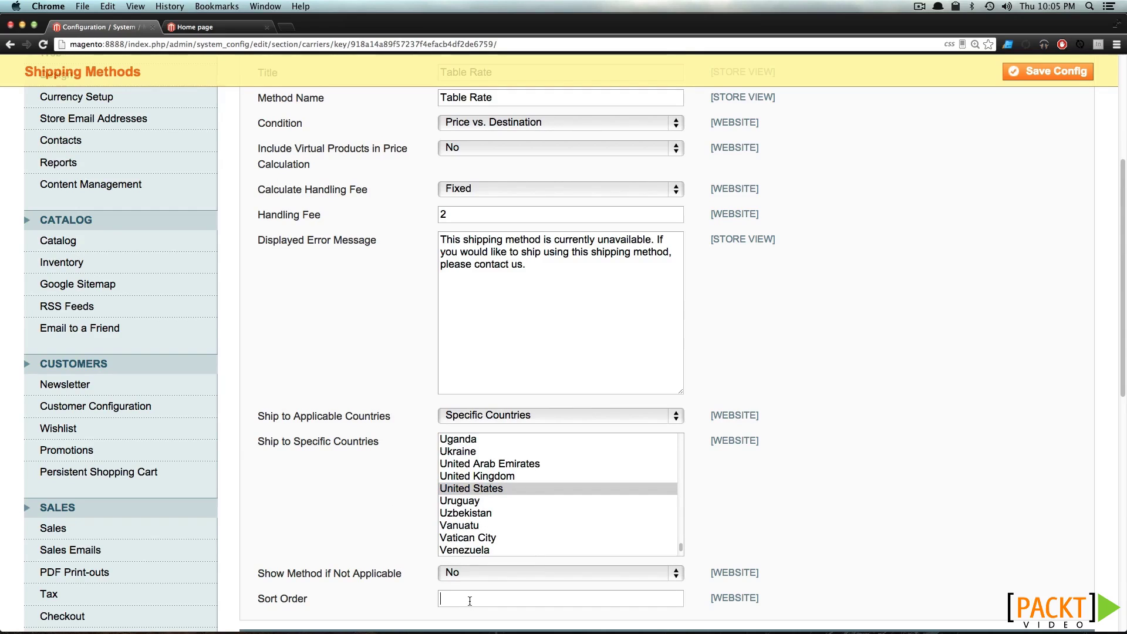
{"action": "type", "text": "2"}
{"action": "scroll", "coordinate": [717, 351], "scroll_direction": "down", "scroll_amount": 4}
{"action": "scroll", "coordinate": [717, 351], "scroll_direction": "up", "scroll_amount": 4}
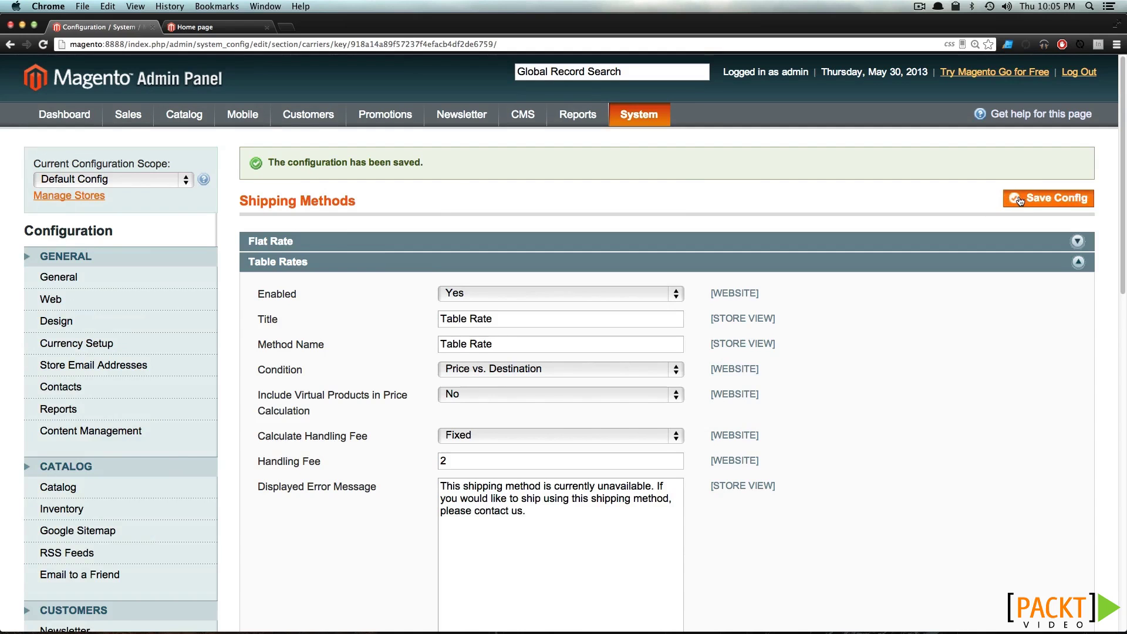
{"action": "left_click", "coordinate": [1020, 200]}
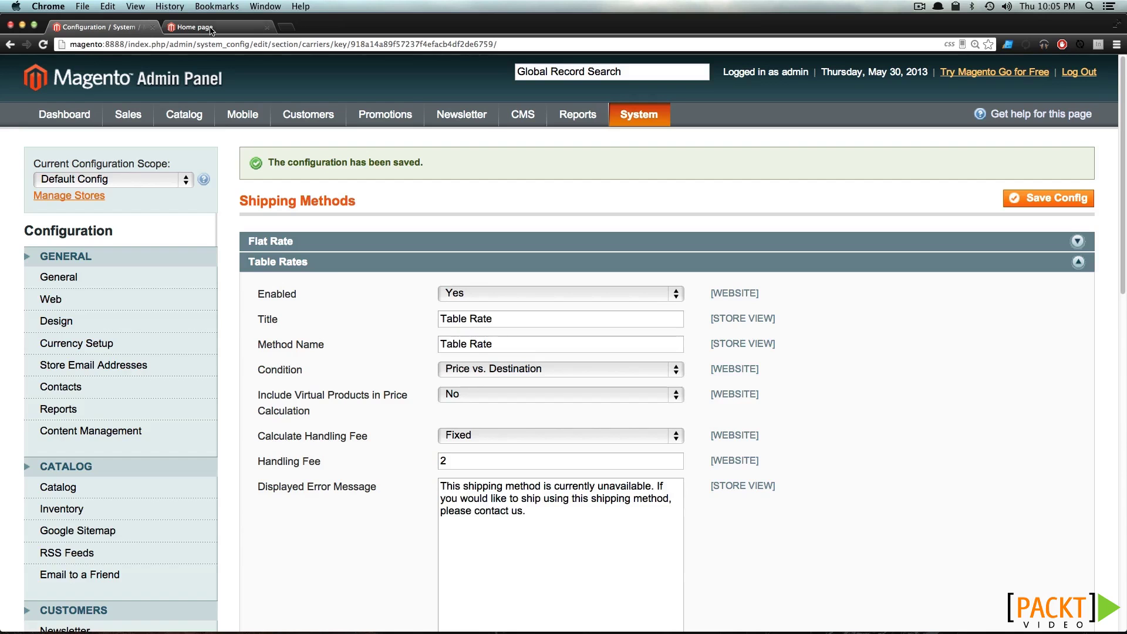
{"action": "left_click", "coordinate": [235, 27]}
Get a cart shipping quote for Michigan 48130, showing only Flat Rate $17 and In-Store Pickup
{"action": "left_click", "coordinate": [802, 117]}
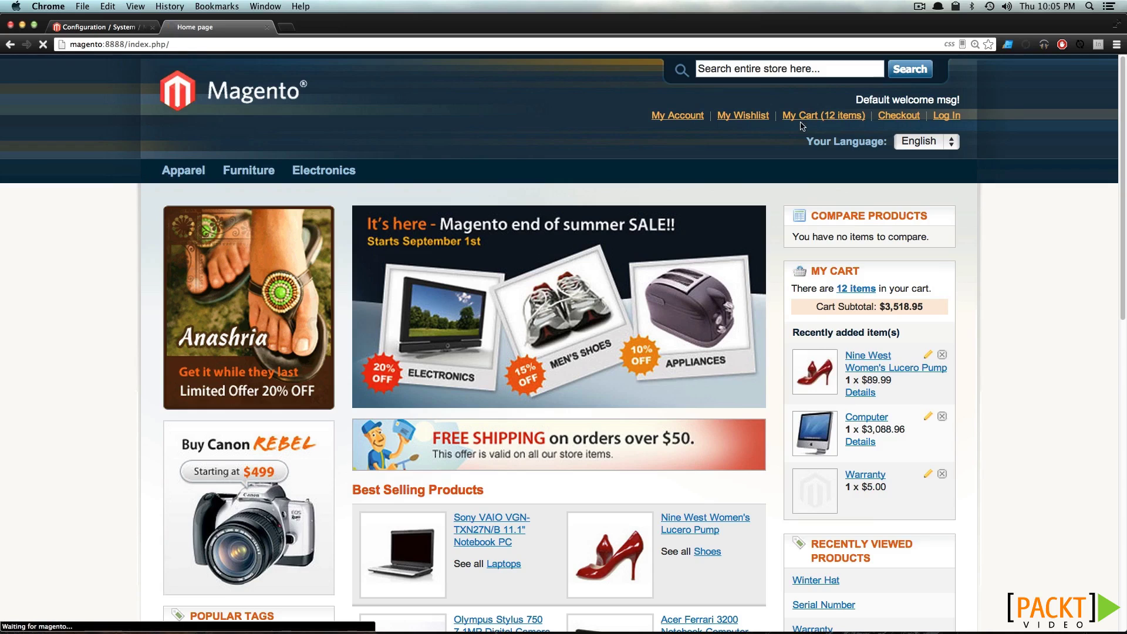
{"action": "scroll", "coordinate": [702, 363], "scroll_direction": "down", "scroll_amount": 15}
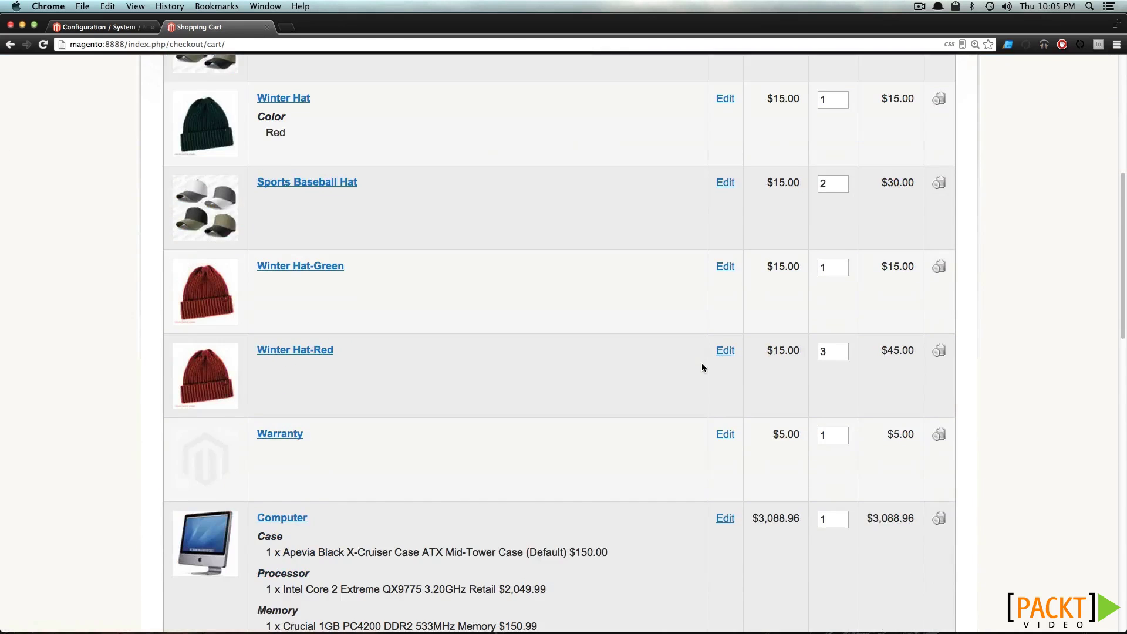
{"action": "scroll", "coordinate": [523, 552], "scroll_direction": "down", "scroll_amount": 10}
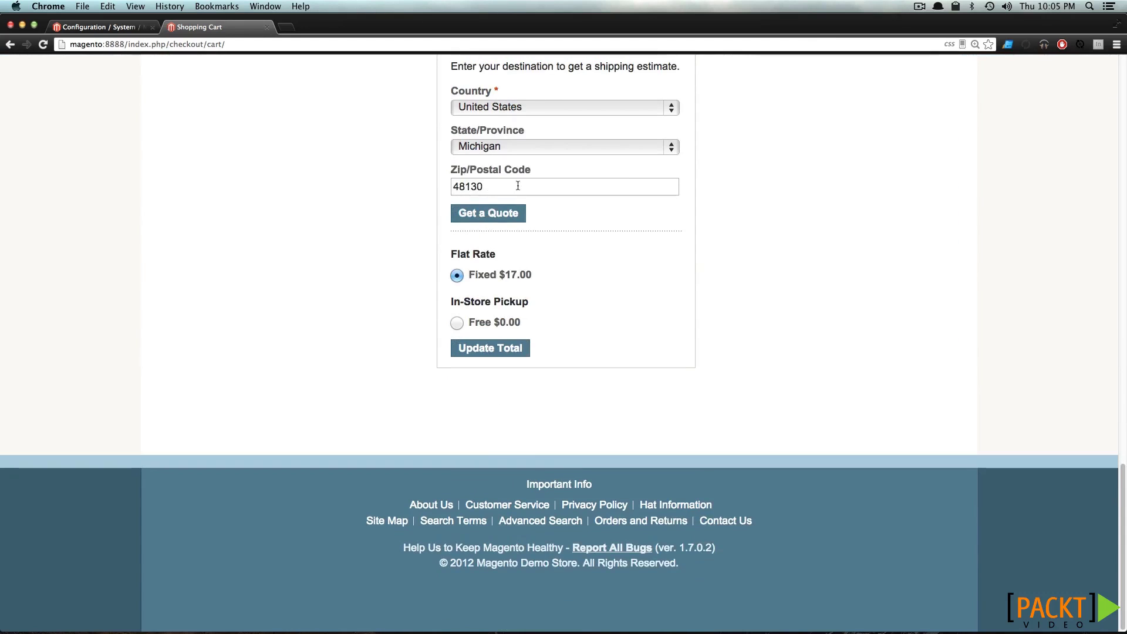
{"action": "left_click", "coordinate": [515, 218]}
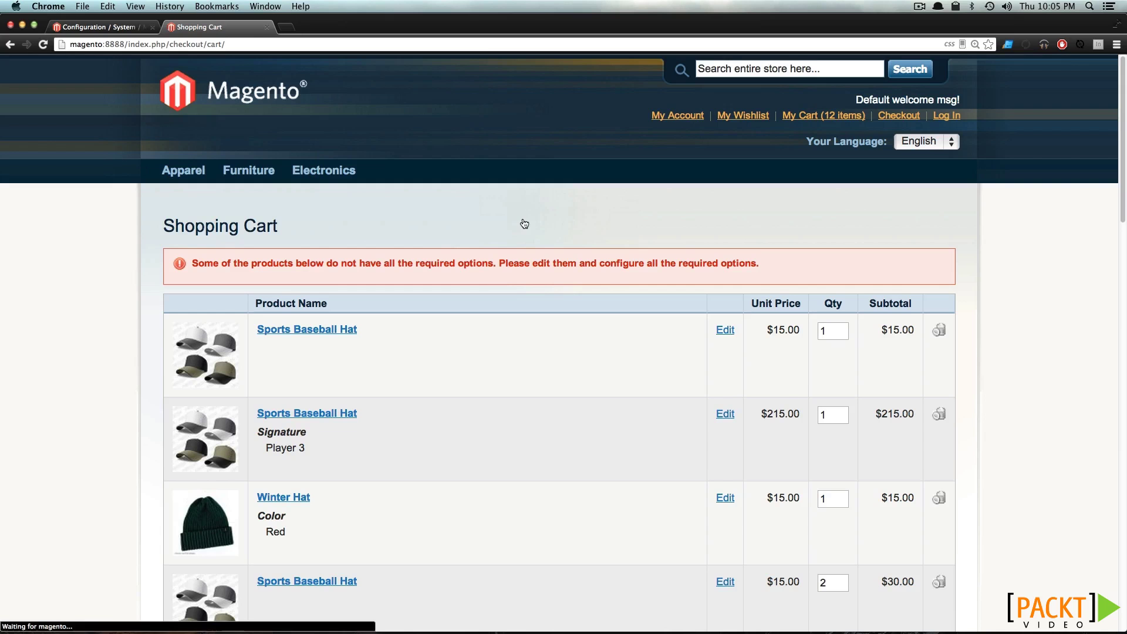
{"action": "scroll", "coordinate": [550, 266], "scroll_direction": "down", "scroll_amount": 20}
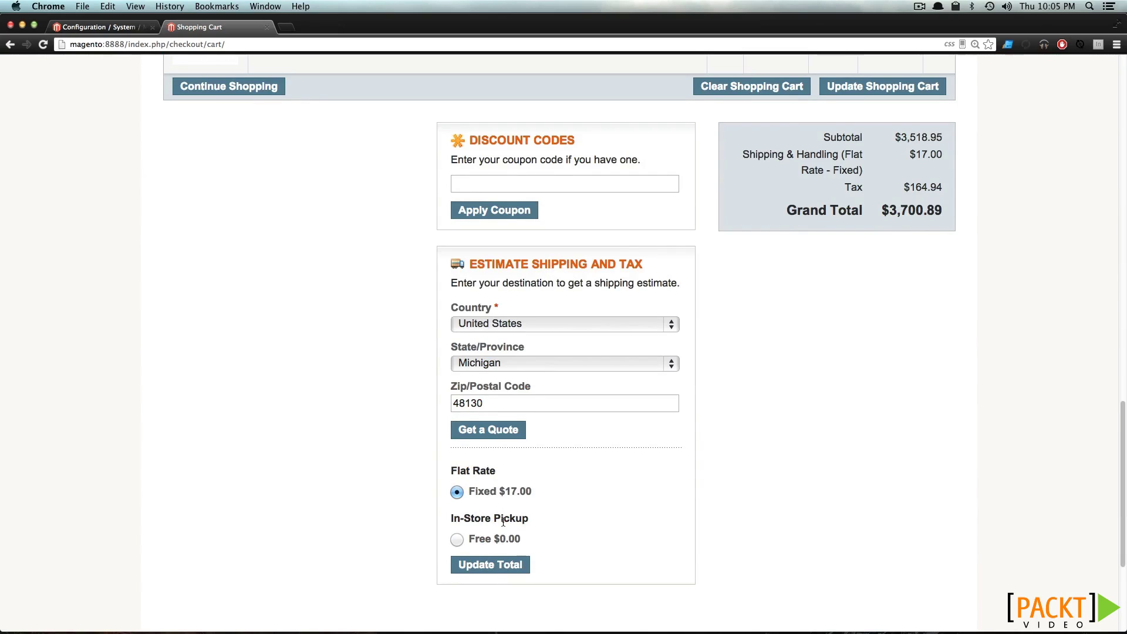
{"action": "left_click", "coordinate": [103, 27]}
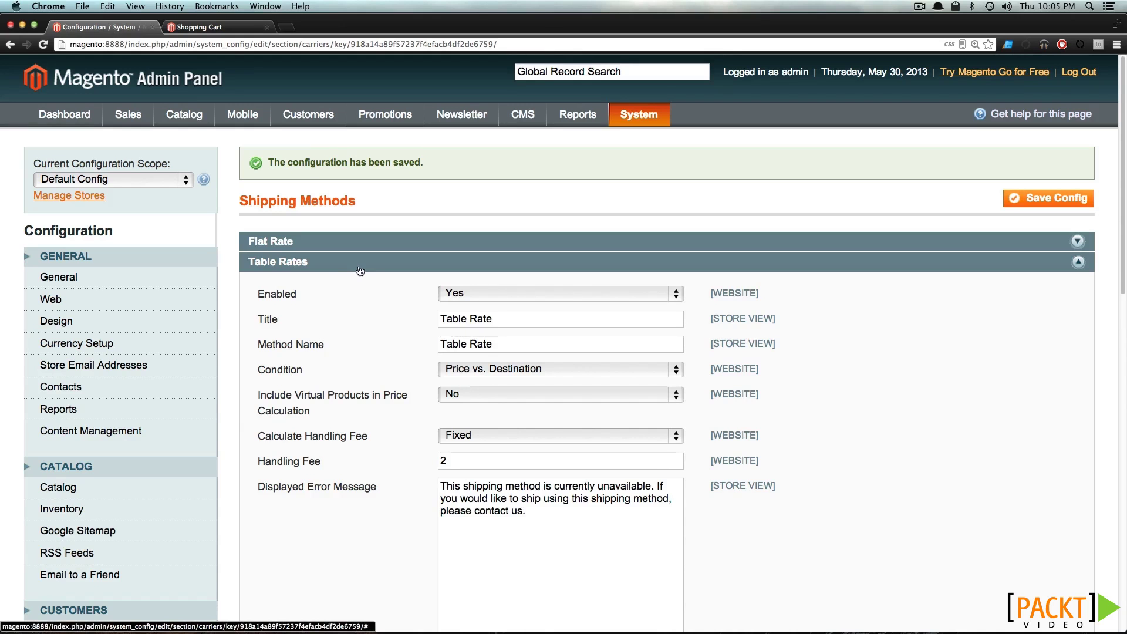
Switch the shipping configuration scope to Main Website
{"action": "scroll", "coordinate": [360, 271], "scroll_direction": "down", "scroll_amount": 3}
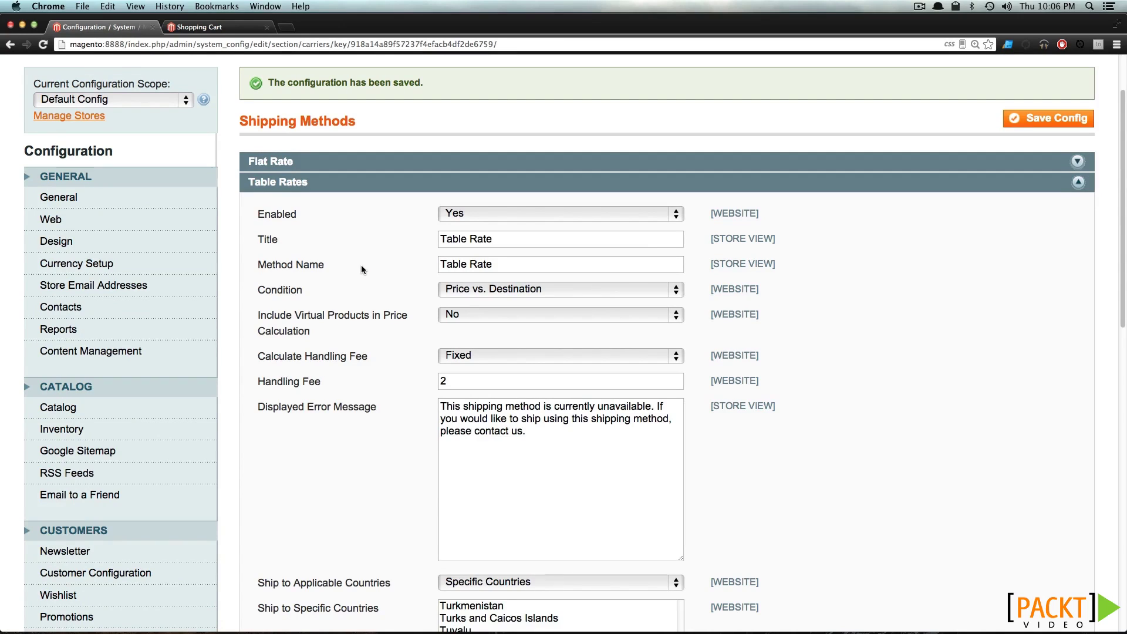
{"action": "left_click", "coordinate": [183, 102]}
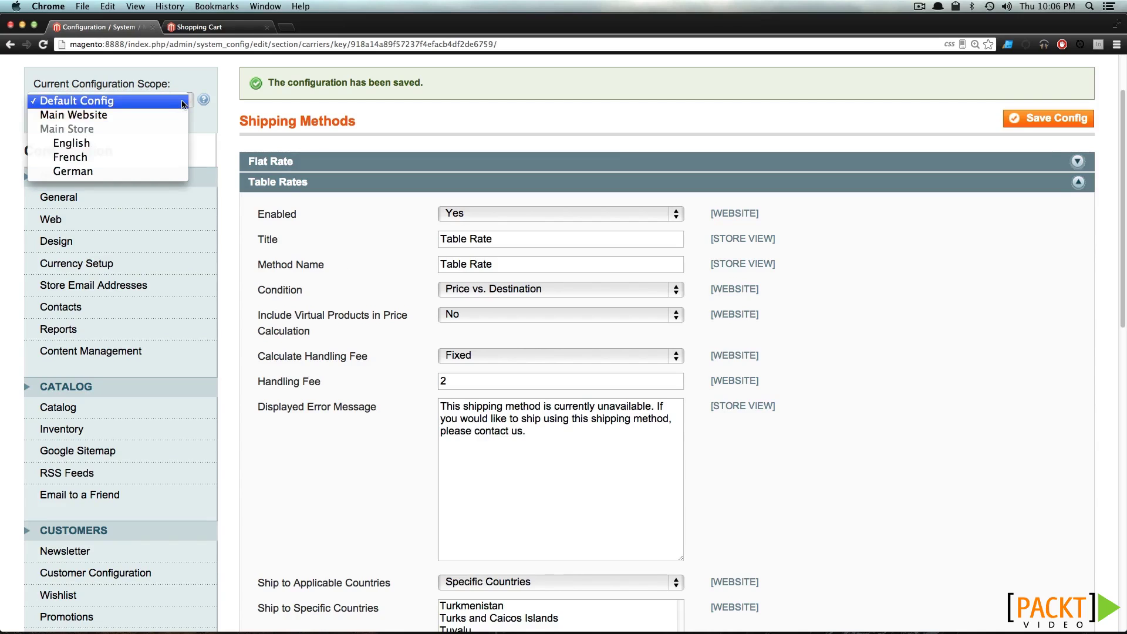
{"action": "left_click", "coordinate": [179, 117]}
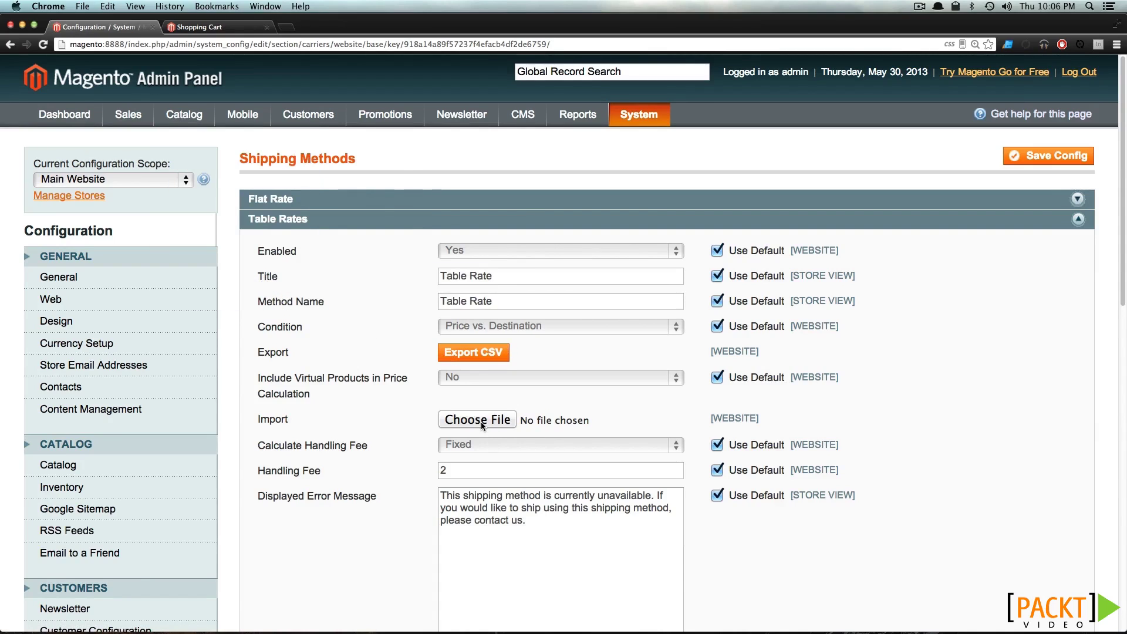
Export the Table Rates as tablerates.csv and reveal the downloaded file
{"action": "left_click", "coordinate": [480, 352]}
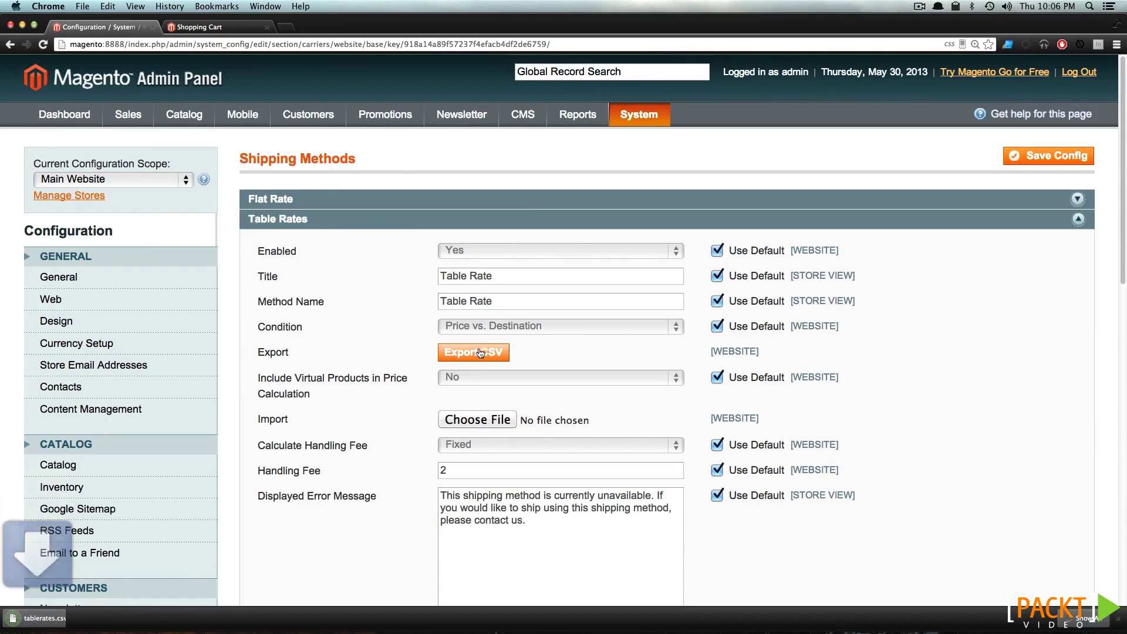
{"action": "left_click", "coordinate": [118, 618]}
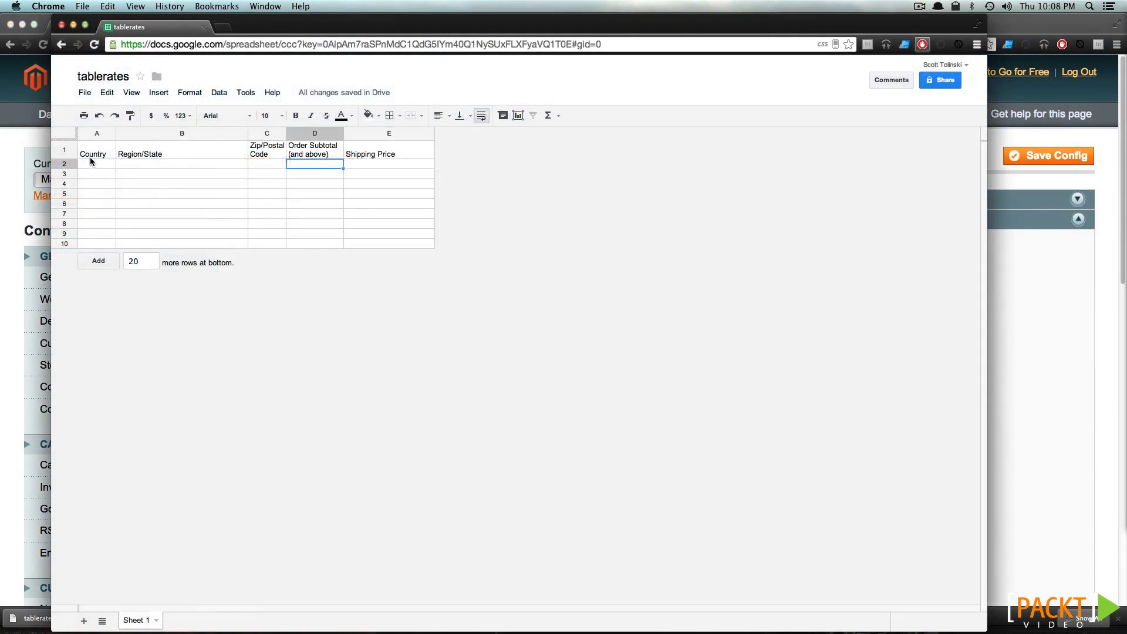
{"action": "left_click", "coordinate": [91, 163]}
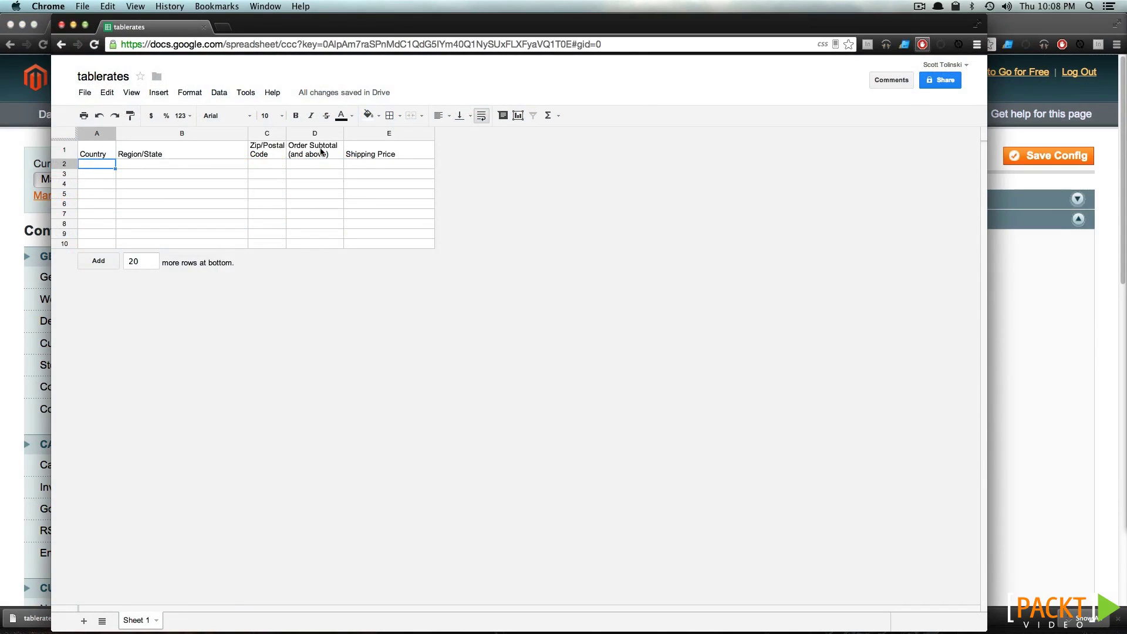
Fill row 2 with USA, *, *, order subtotal 0 and shipping price 5
{"action": "left_click", "coordinate": [359, 154]}
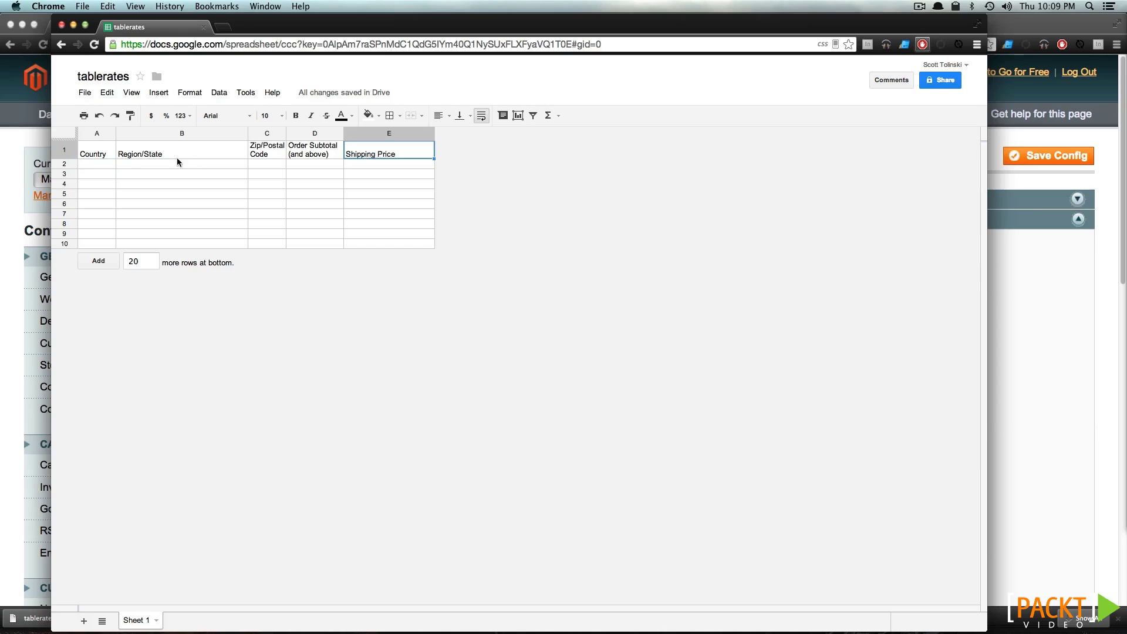
{"action": "left_click", "coordinate": [105, 166]}
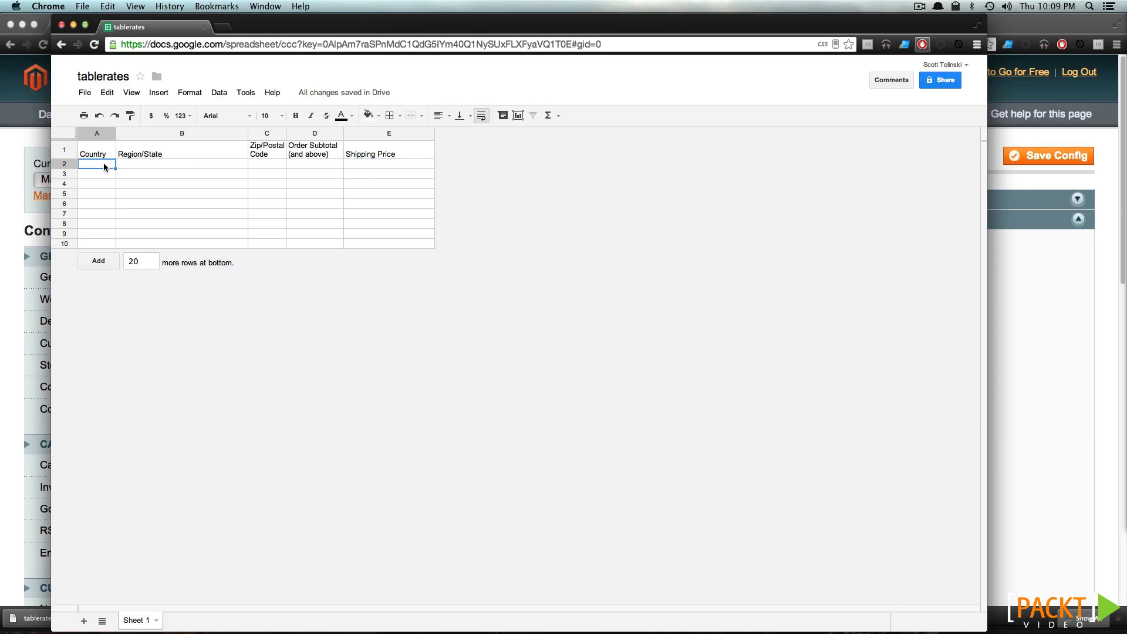
{"action": "type", "text": "USA"}
{"action": "key", "text": "Tab"}
{"action": "type", "text": "*"}
{"action": "key", "text": "Tab"}
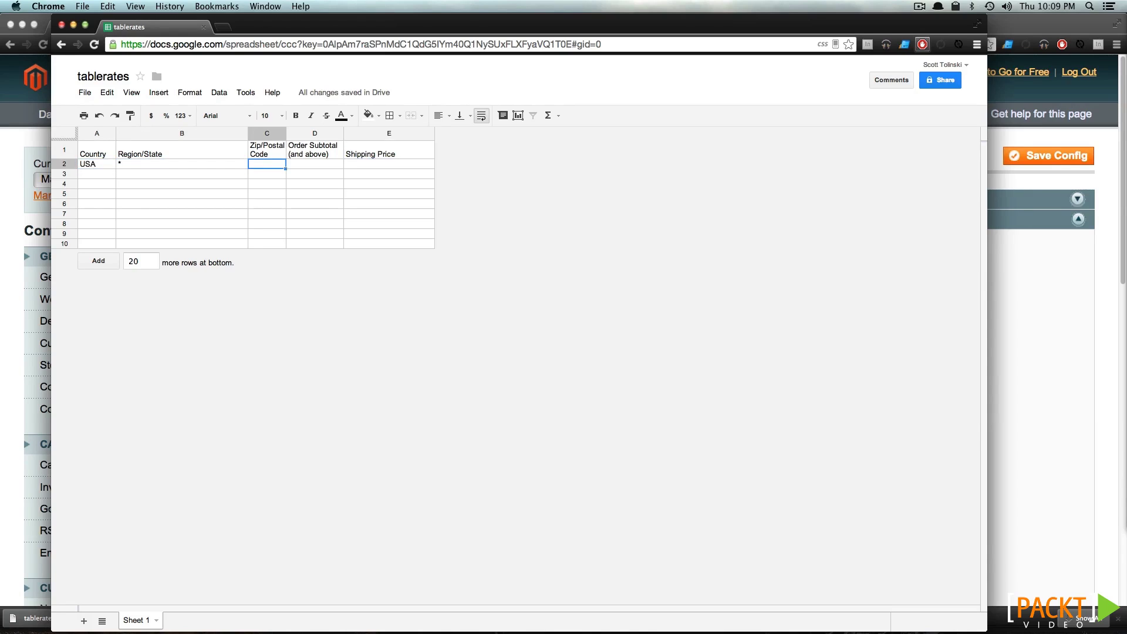
{"action": "type", "text": "*"}
{"action": "left_click", "coordinate": [297, 161]}
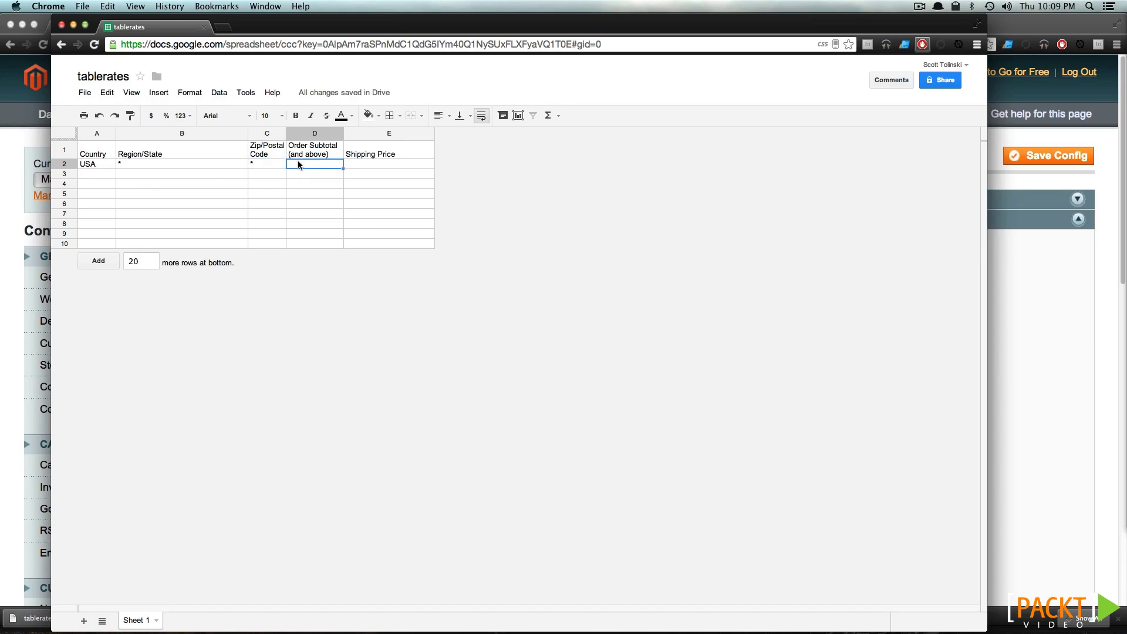
{"action": "type", "text": "0"}
{"action": "left_click", "coordinate": [297, 195]}
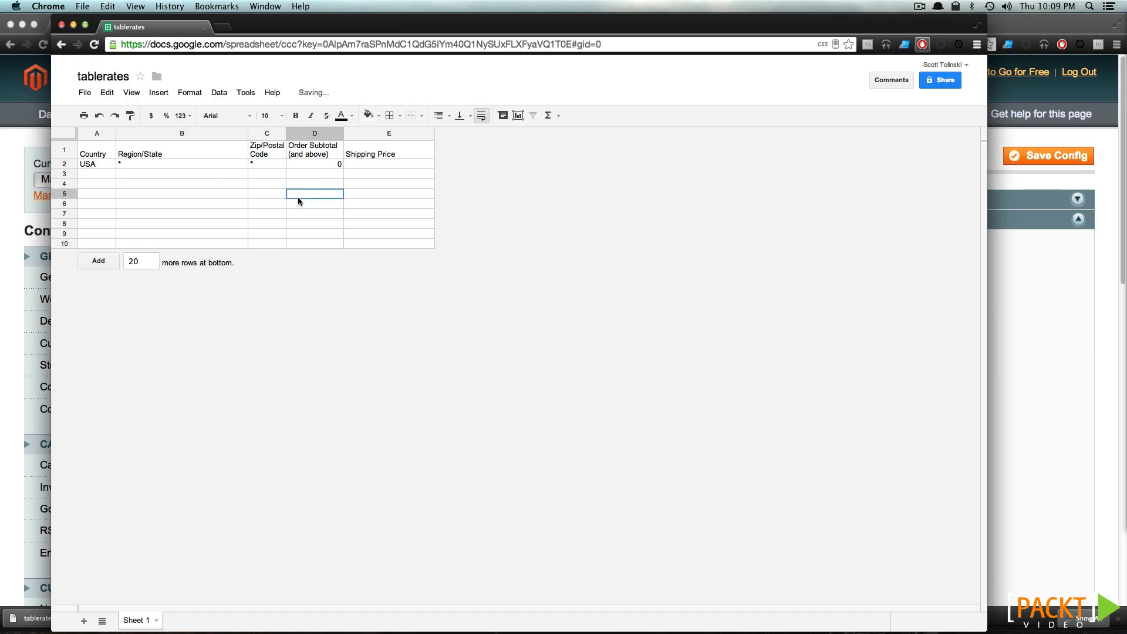
{"action": "left_click", "coordinate": [407, 160]}
{"action": "type", "text": "5"}
{"action": "left_click", "coordinate": [396, 175]}
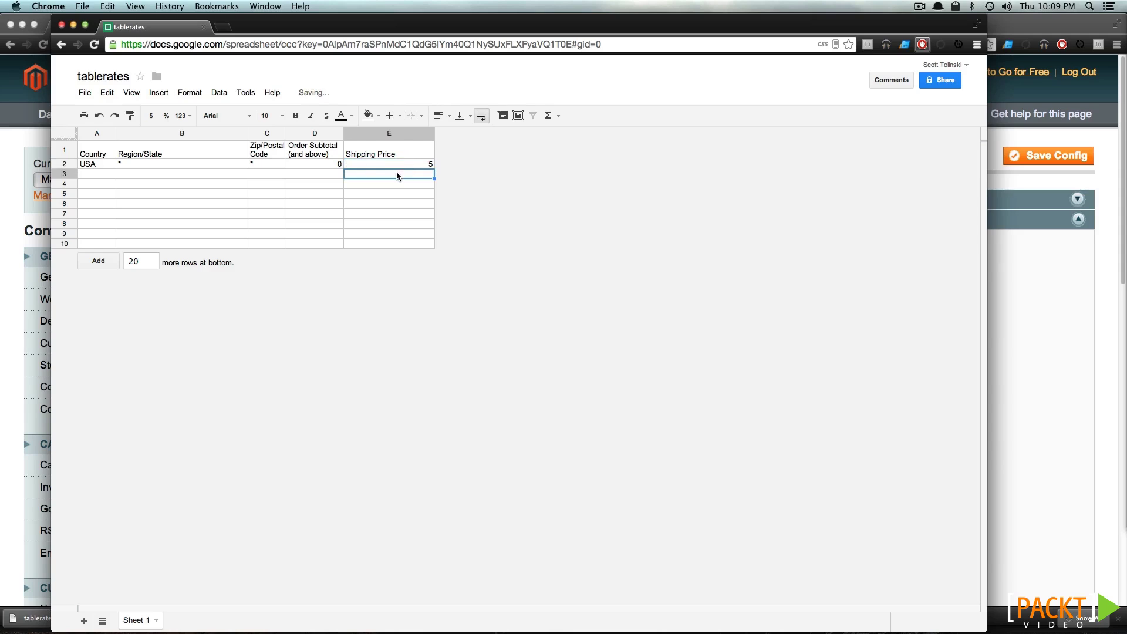
Copy the first rate row A2:E2 into rows 3, 4 and 5
{"action": "left_click", "coordinate": [86, 164]}
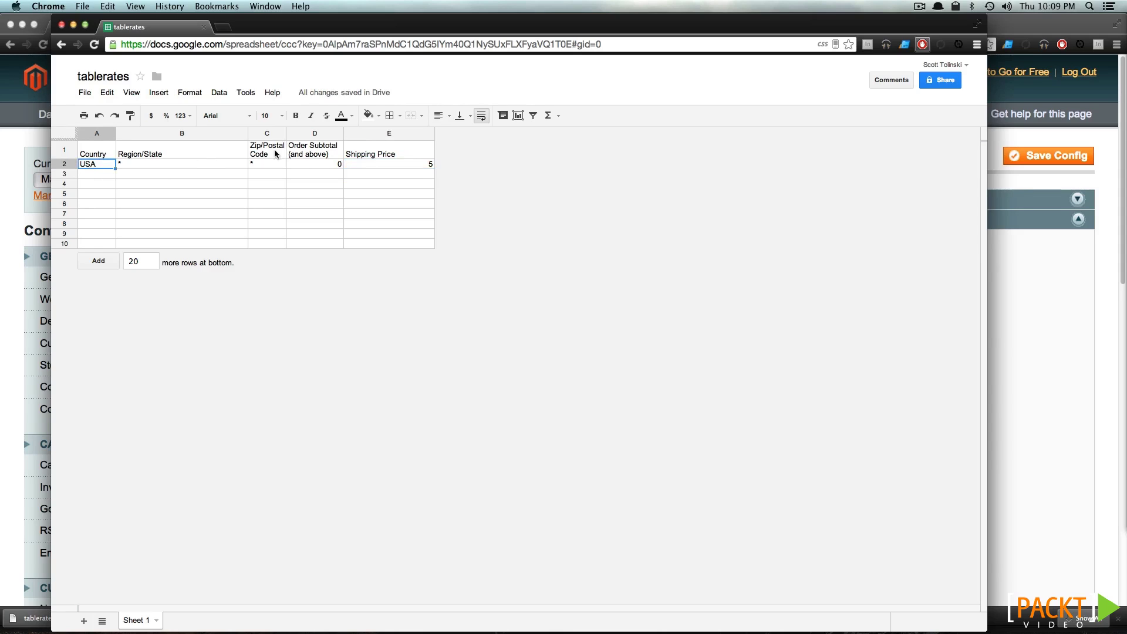
{"action": "left_click", "coordinate": [396, 161], "text": "shift"}
{"action": "key", "text": "super+c"}
{"action": "left_click", "coordinate": [90, 176]}
{"action": "key", "text": "super+v"}
{"action": "left_click", "coordinate": [99, 185]}
{"action": "key", "text": "super+v"}
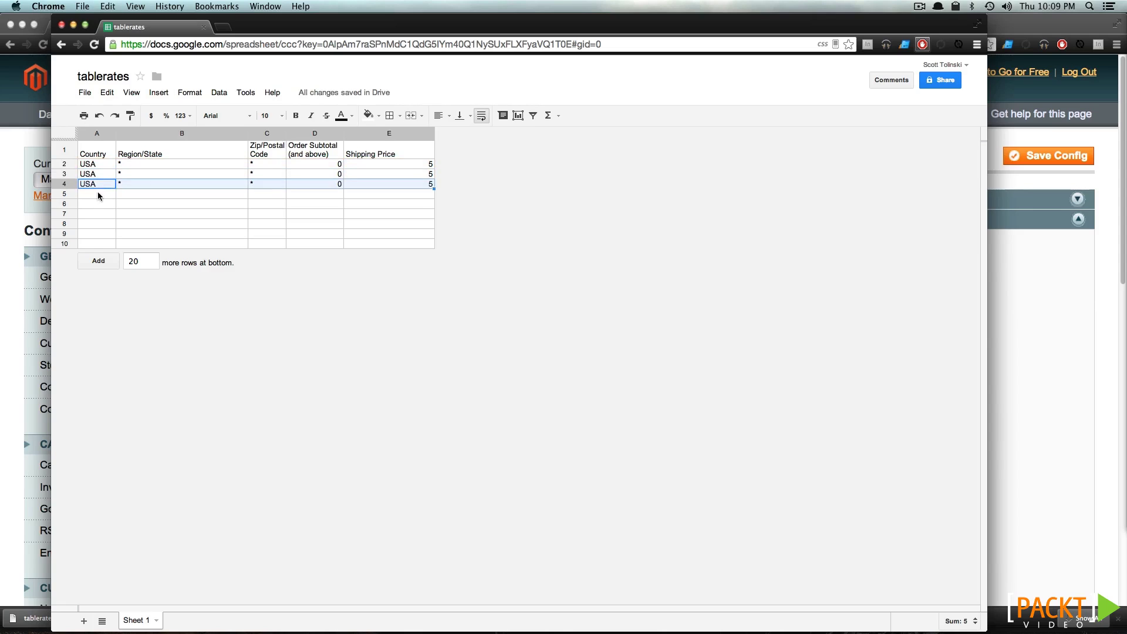
{"action": "left_click", "coordinate": [97, 191]}
{"action": "key", "text": "super+v"}
Set row 3 to subtotal 15, price 10, and row 4 to subtotal 50, price 15
{"action": "left_click", "coordinate": [302, 174]}
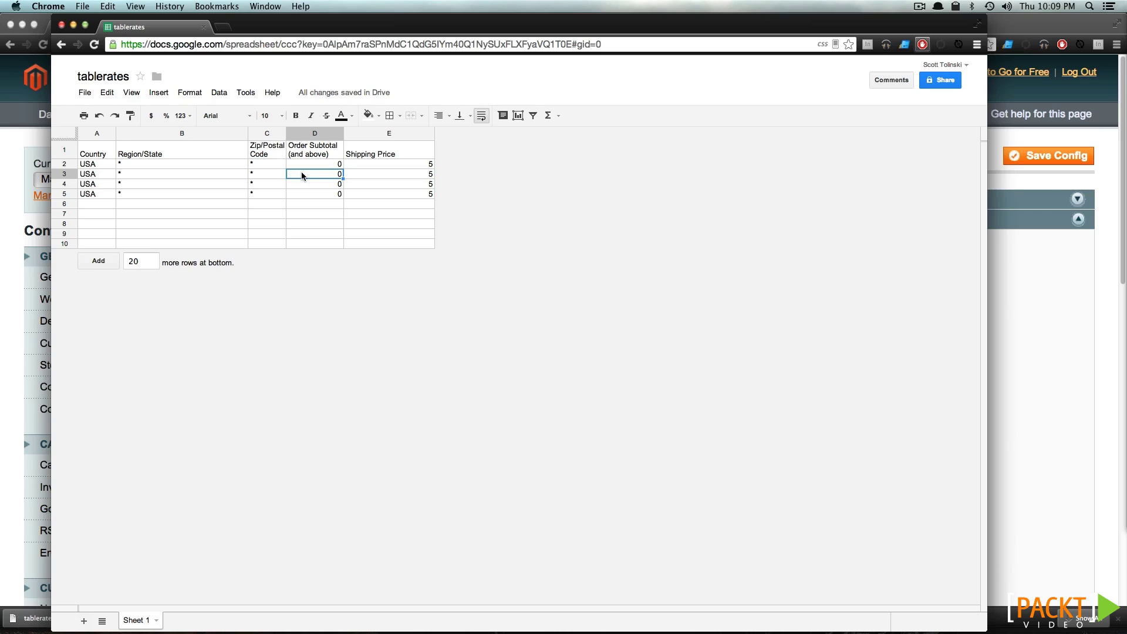
{"action": "type", "text": "15"}
{"action": "left_click", "coordinate": [374, 173]}
{"action": "type", "text": "10"}
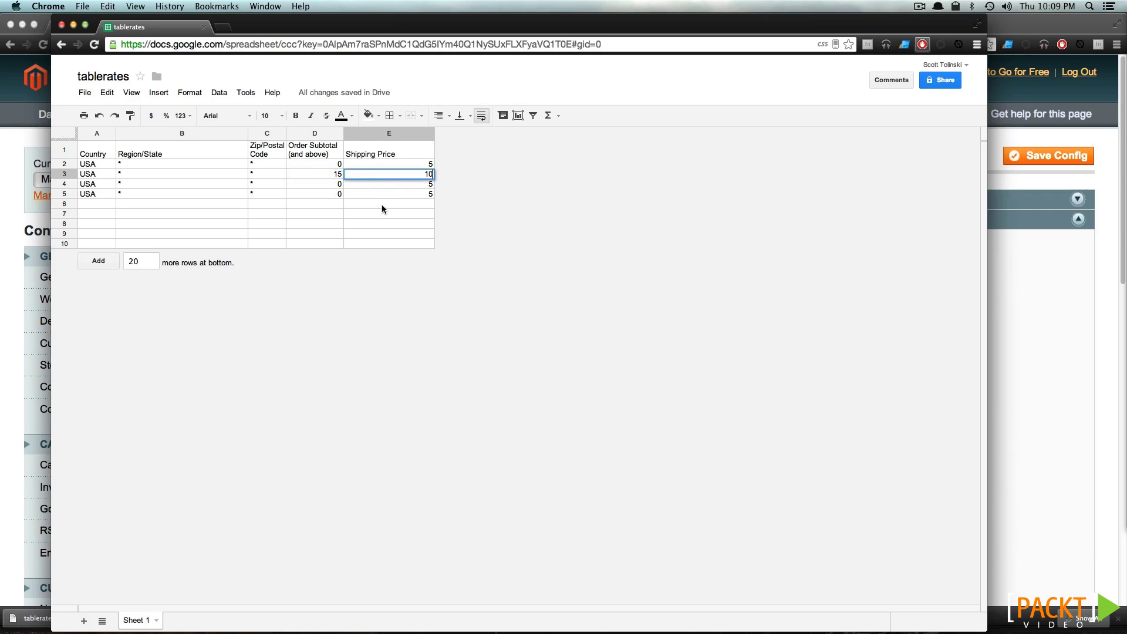
{"action": "key", "text": "Return"}
{"action": "left_click", "coordinate": [330, 187]}
{"action": "type", "text": "50"}
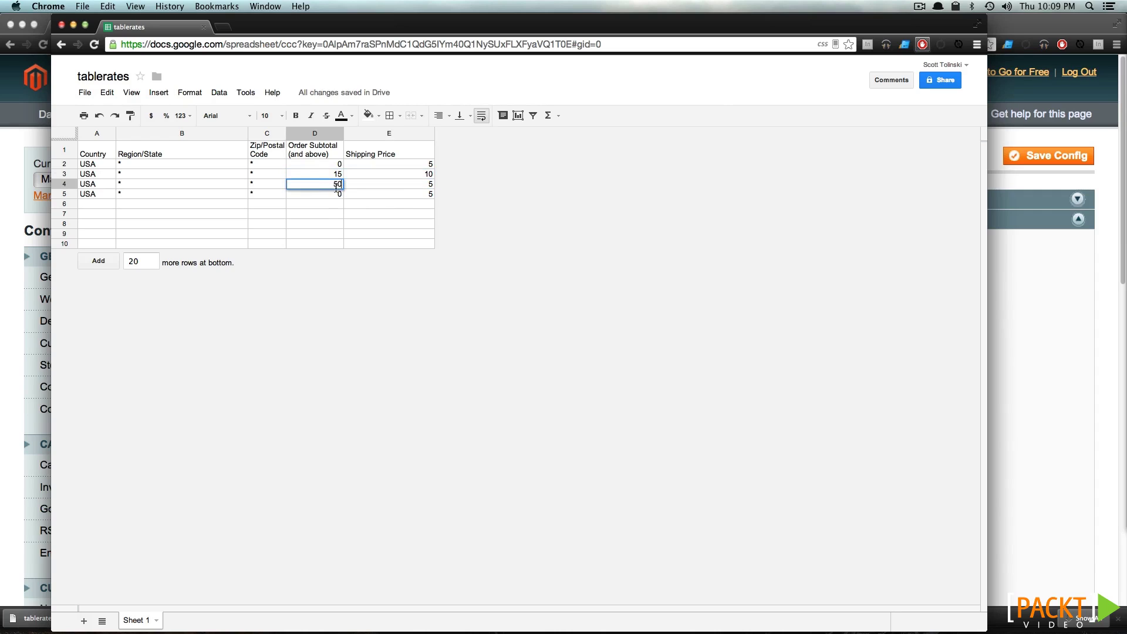
{"action": "left_click", "coordinate": [412, 190]}
{"action": "left_click", "coordinate": [410, 185]}
{"action": "type", "text": "15"}
{"action": "left_click", "coordinate": [400, 194]}
Set row 5 to subtotal 100 with shipping price 20 and check the values
{"action": "left_click", "coordinate": [328, 195]}
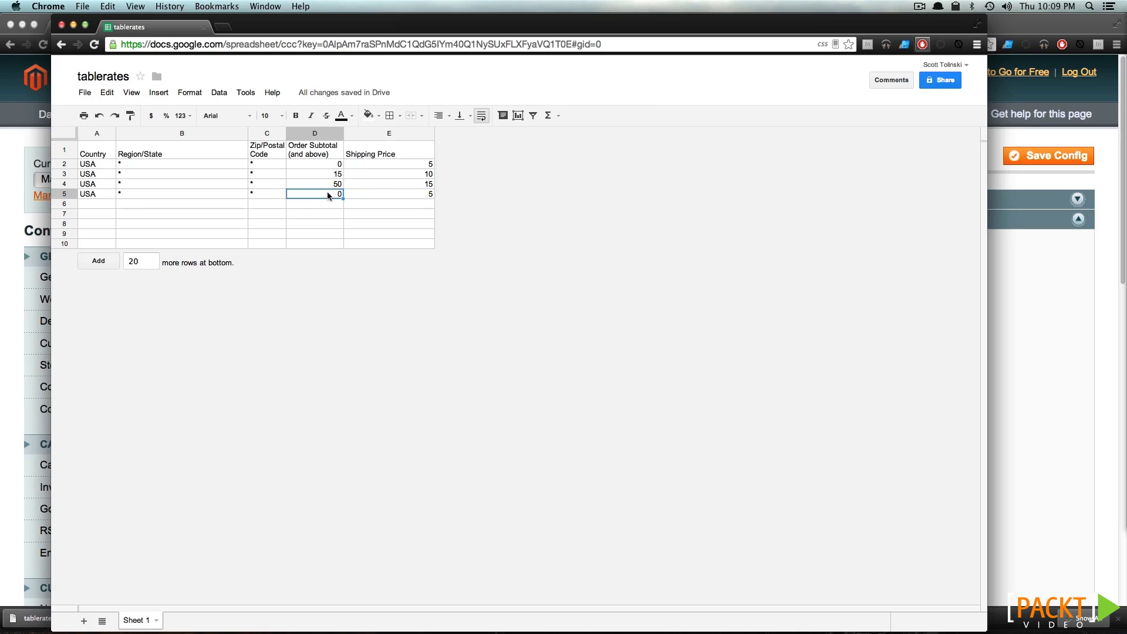
{"action": "left_click", "coordinate": [404, 193]}
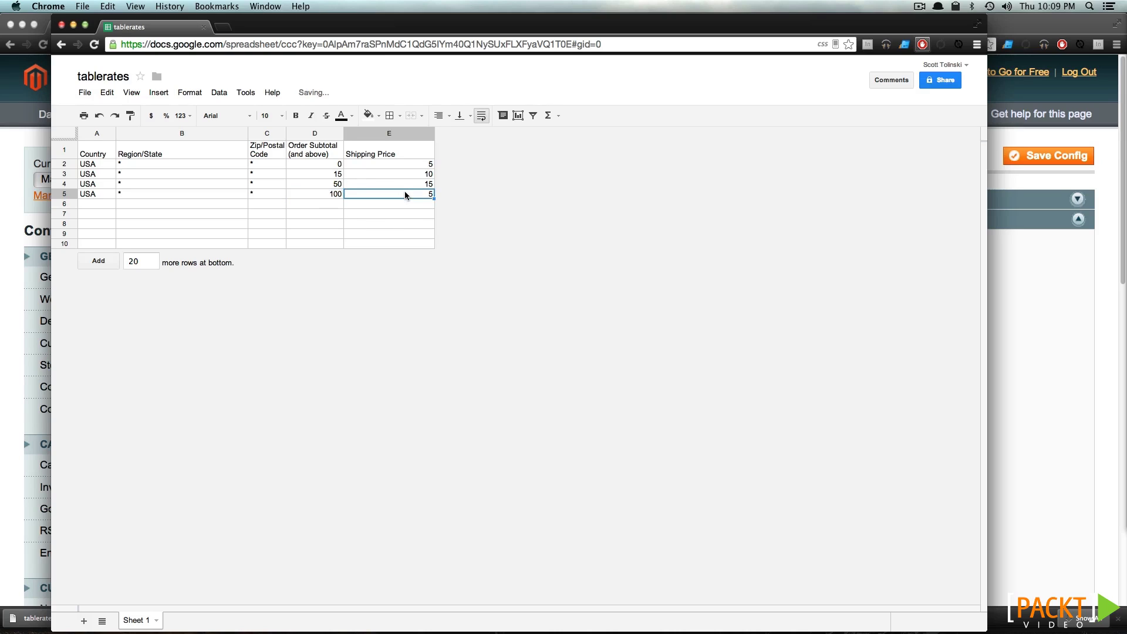
{"action": "type", "text": "20"}
{"action": "key", "text": "Return"}
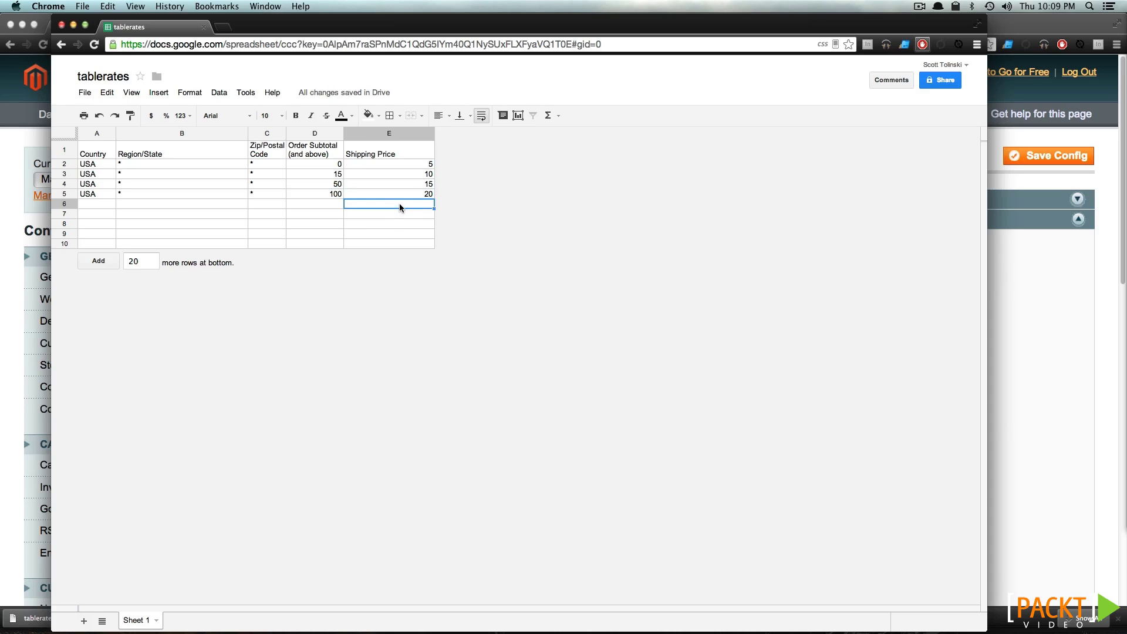
{"action": "left_click", "coordinate": [314, 194]}
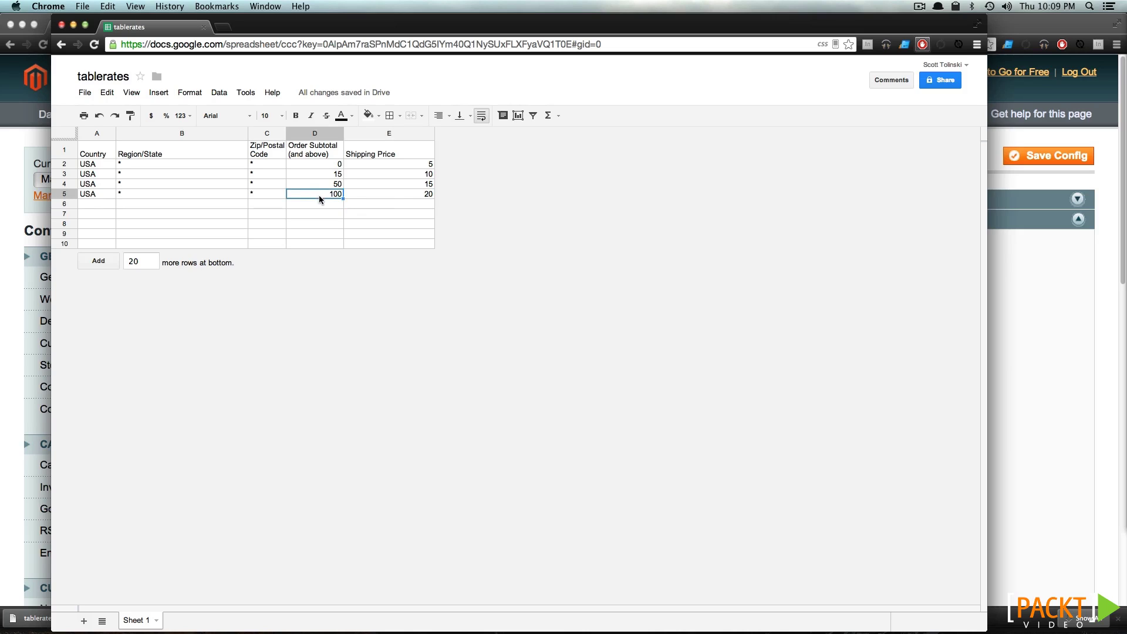
{"action": "left_click", "coordinate": [402, 195]}
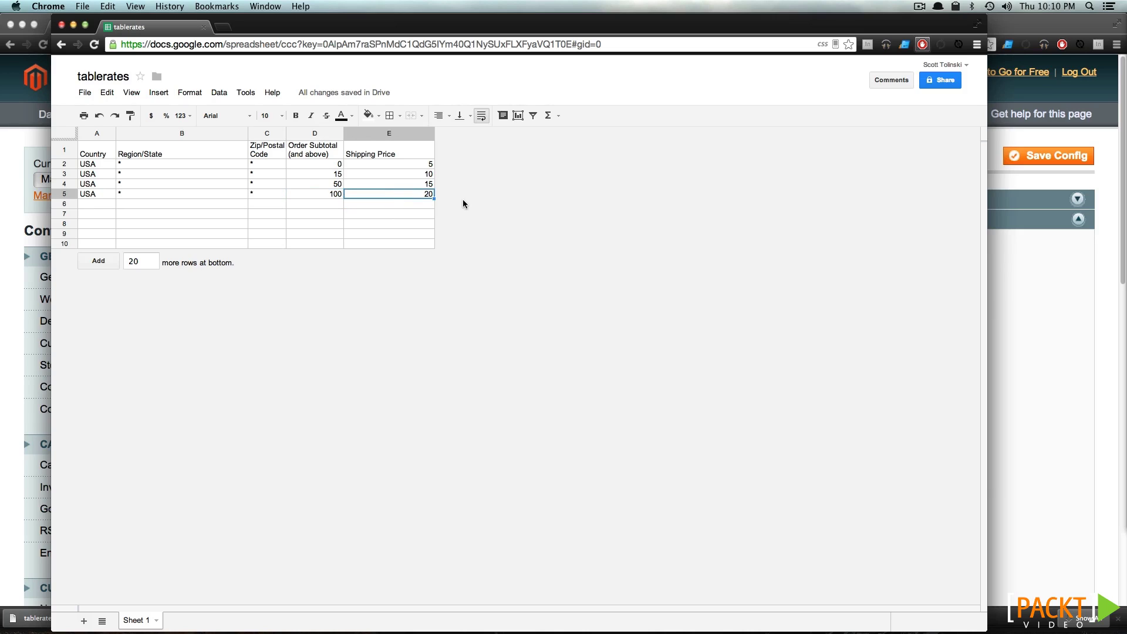
{"action": "left_click", "coordinate": [296, 206]}
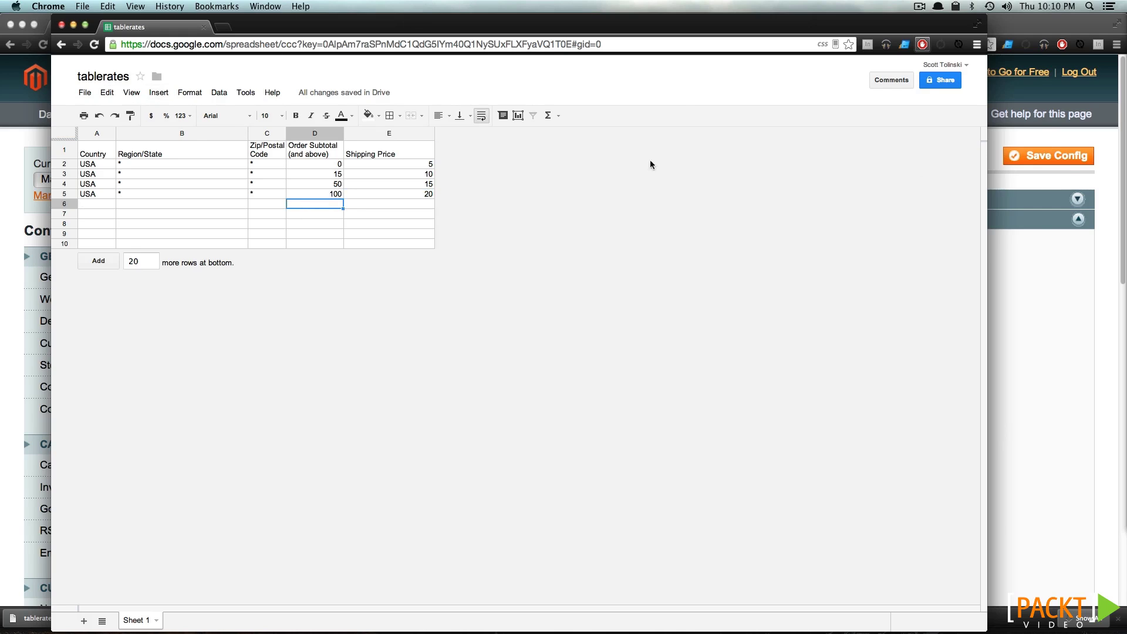
{"action": "left_click", "coordinate": [1042, 239]}
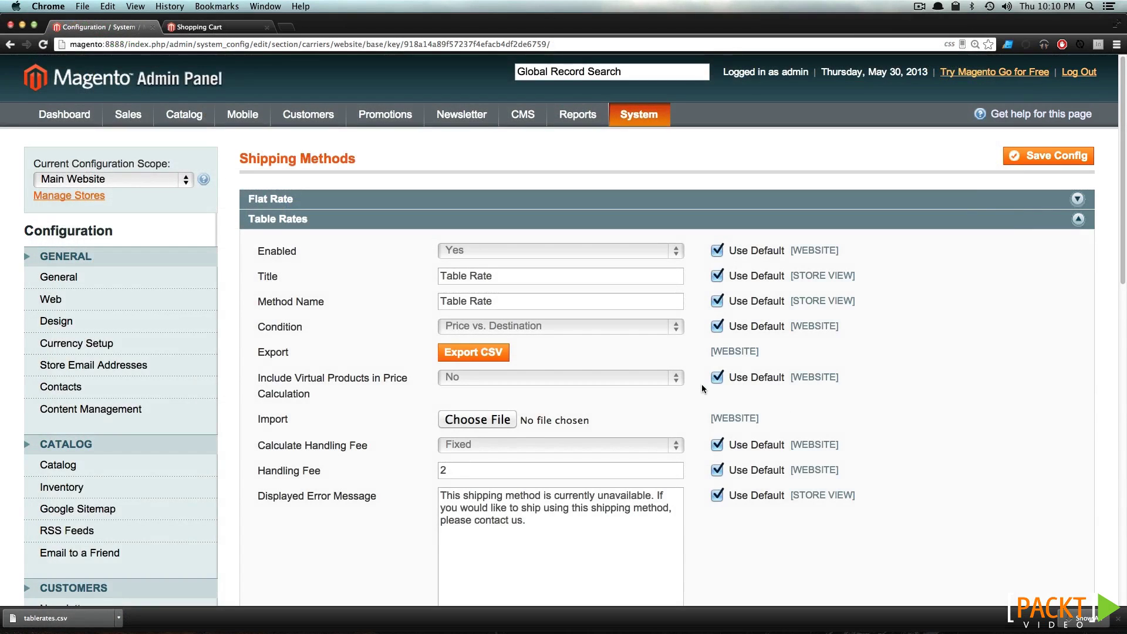
Import 'tablerates - Sheet 1.csv' into Table Rates and save the shipping configuration
{"action": "left_click", "coordinate": [477, 420]}
{"action": "left_click", "coordinate": [732, 289]}
{"action": "scroll", "coordinate": [585, 426], "scroll_direction": "down", "scroll_amount": 3}
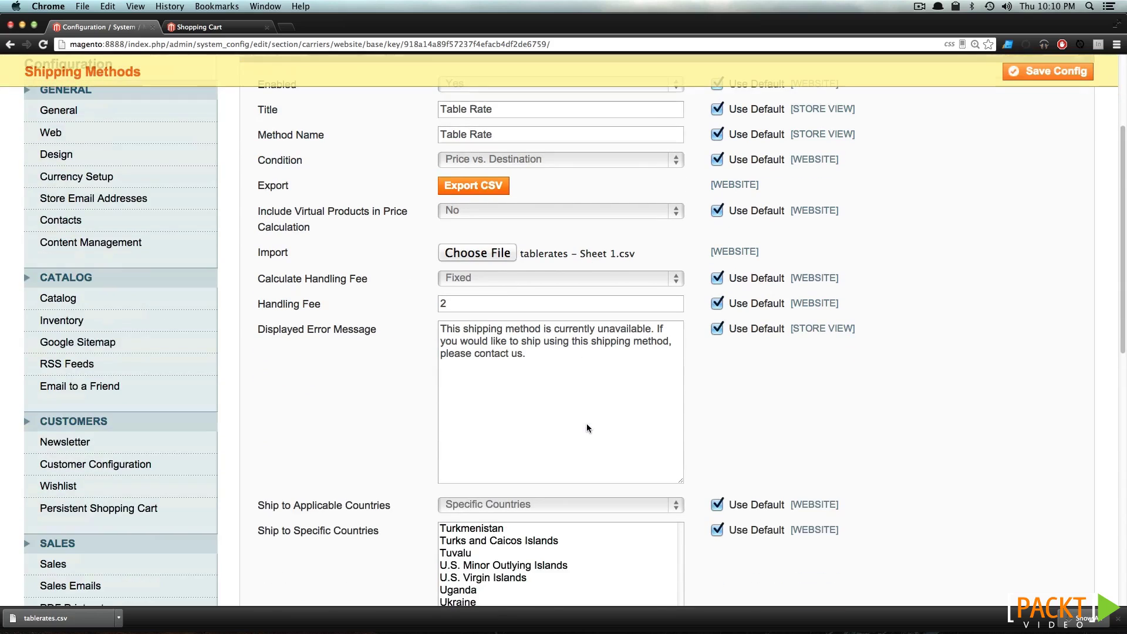
{"action": "scroll", "coordinate": [587, 424], "scroll_direction": "down", "scroll_amount": 4}
{"action": "scroll", "coordinate": [643, 398], "scroll_direction": "up", "scroll_amount": 3}
{"action": "scroll", "coordinate": [907, 214], "scroll_direction": "up", "scroll_amount": 5}
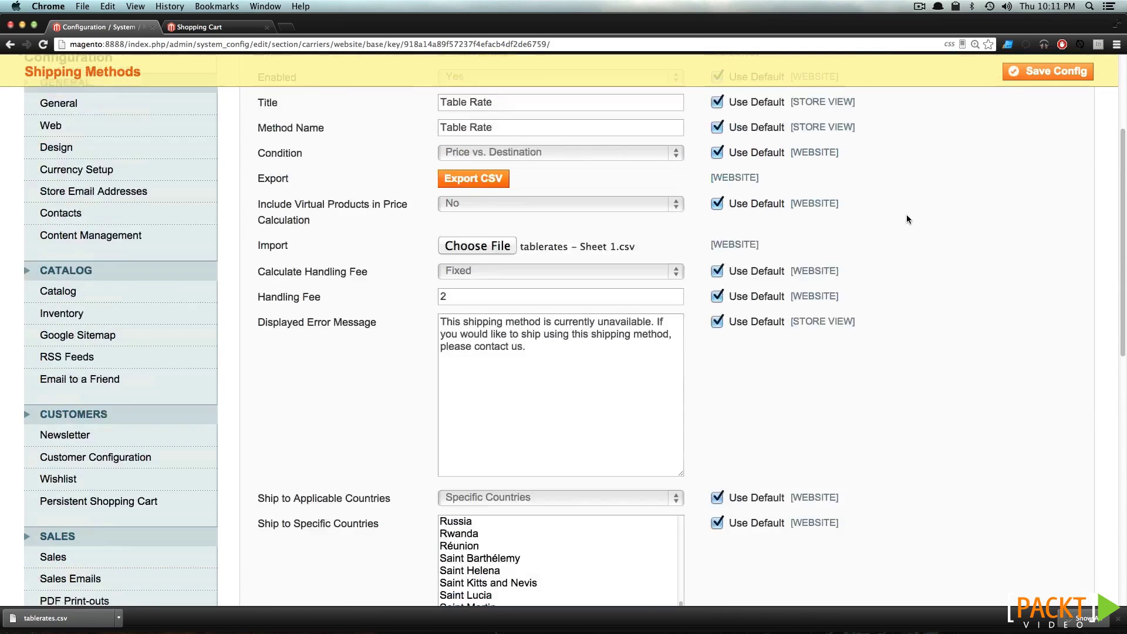
{"action": "left_click", "coordinate": [1076, 83]}
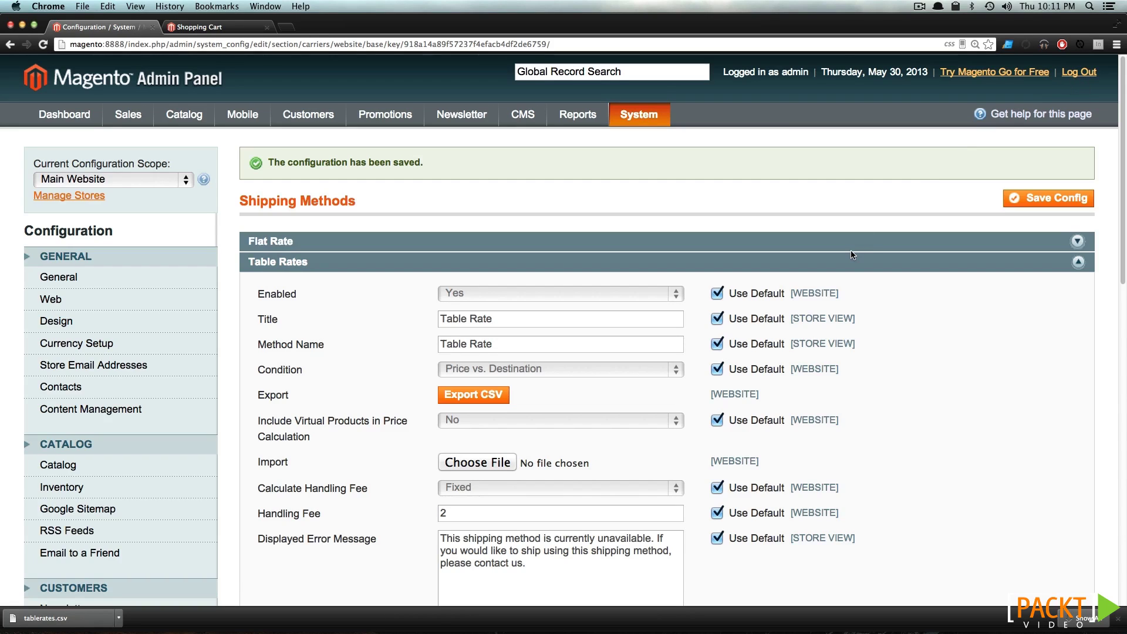
{"action": "scroll", "coordinate": [851, 254], "scroll_direction": "down", "scroll_amount": 10}
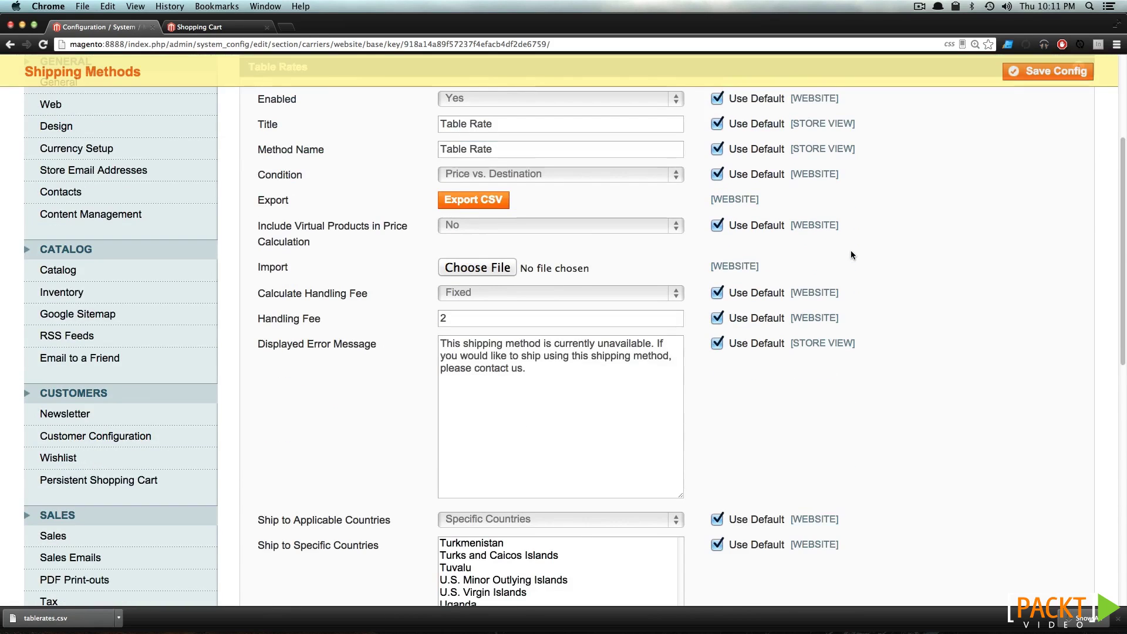
Refresh the cart shipping quote and select the Table Rate $22.00 option
{"action": "left_click", "coordinate": [197, 28]}
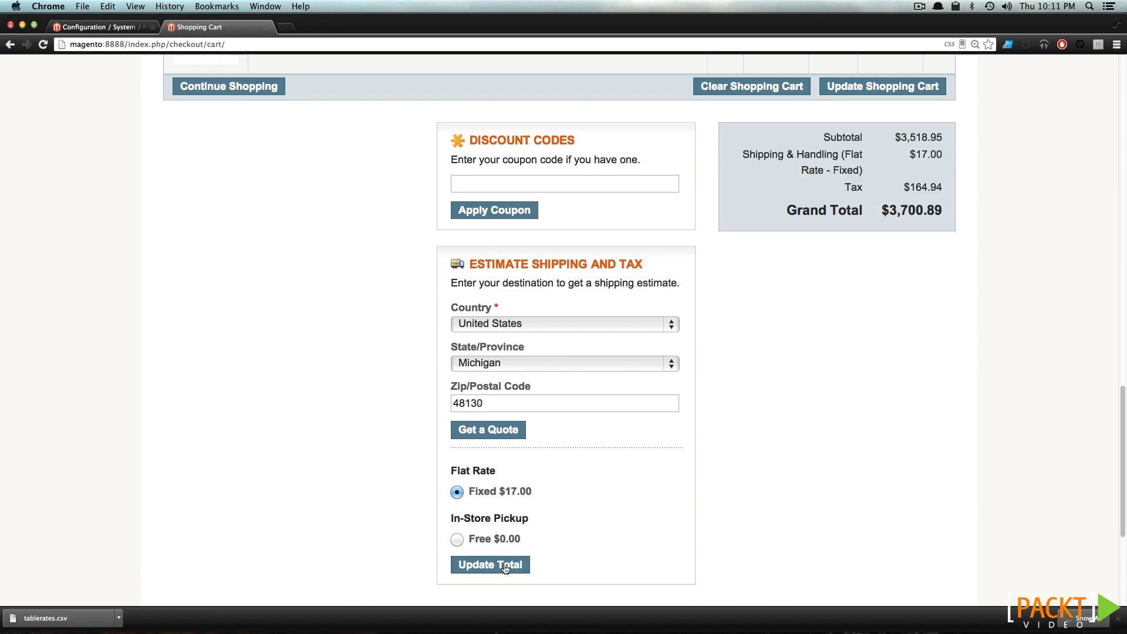
{"action": "left_click", "coordinate": [496, 434]}
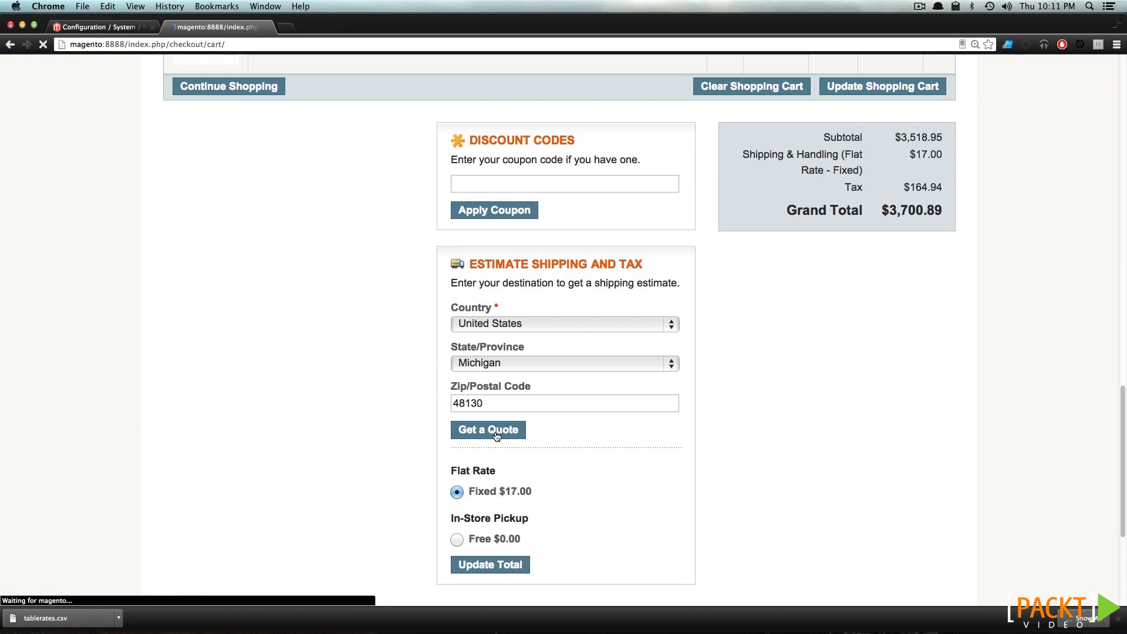
{"action": "scroll", "coordinate": [496, 434], "scroll_direction": "down", "scroll_amount": 15}
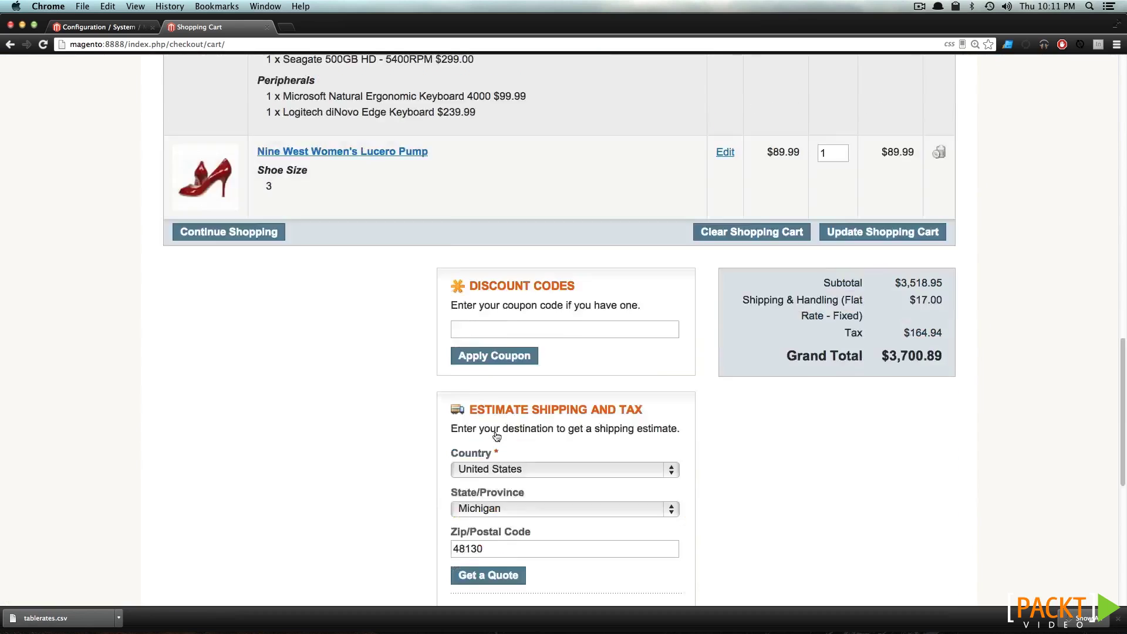
{"action": "scroll", "coordinate": [496, 435], "scroll_direction": "down", "scroll_amount": 5}
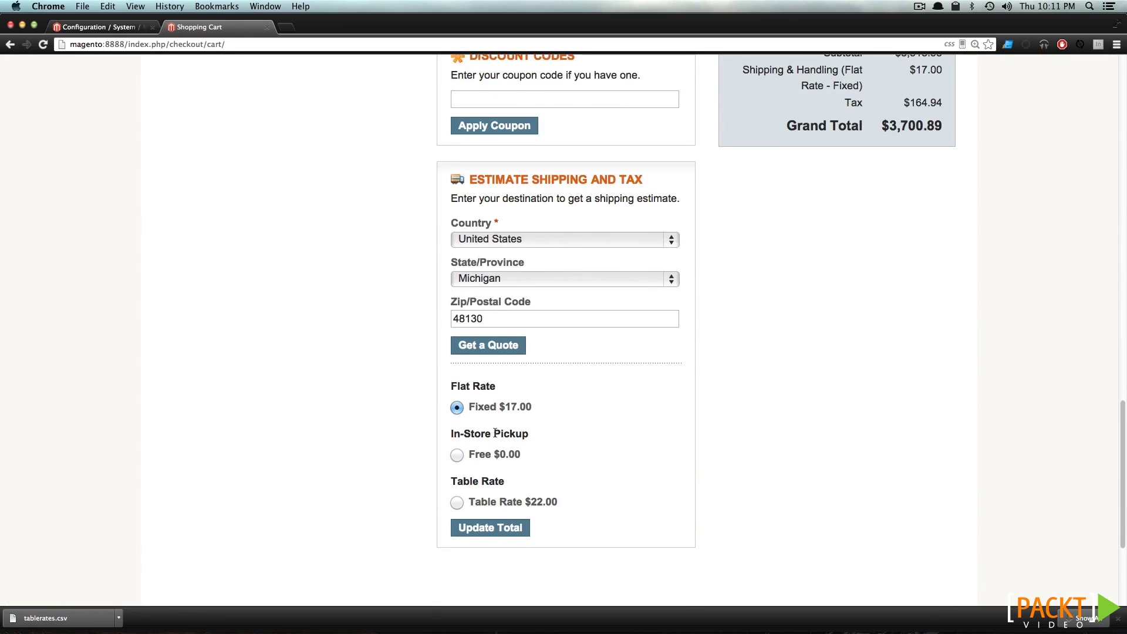
{"action": "left_click", "coordinate": [459, 500]}
{"action": "left_click_drag", "start_coordinate": [943, 125], "coordinate": [886, 127]}
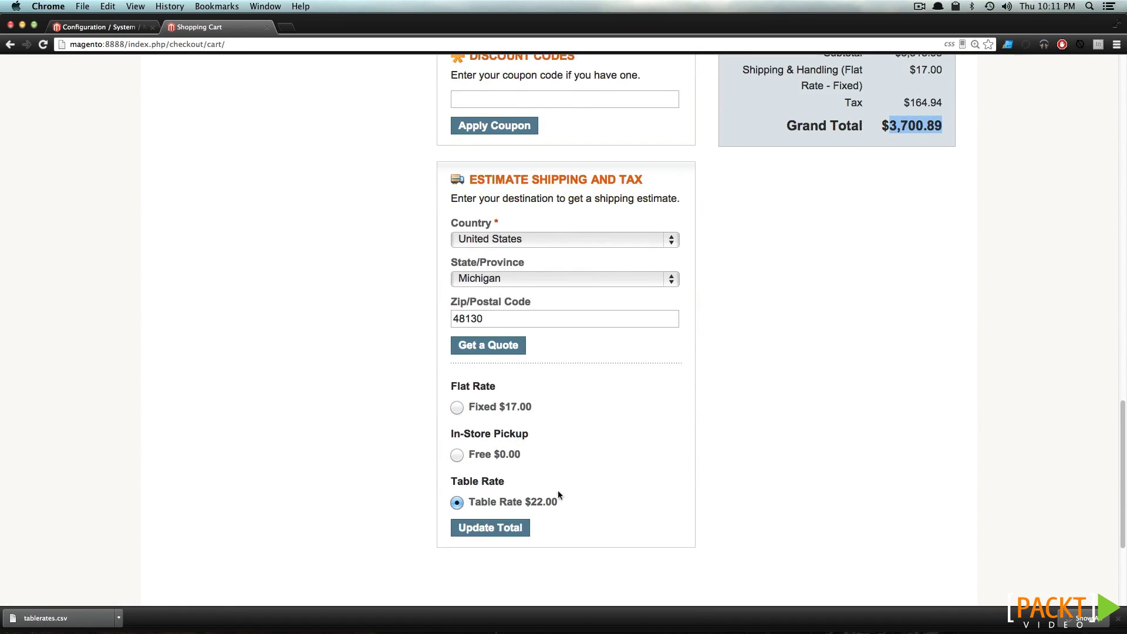
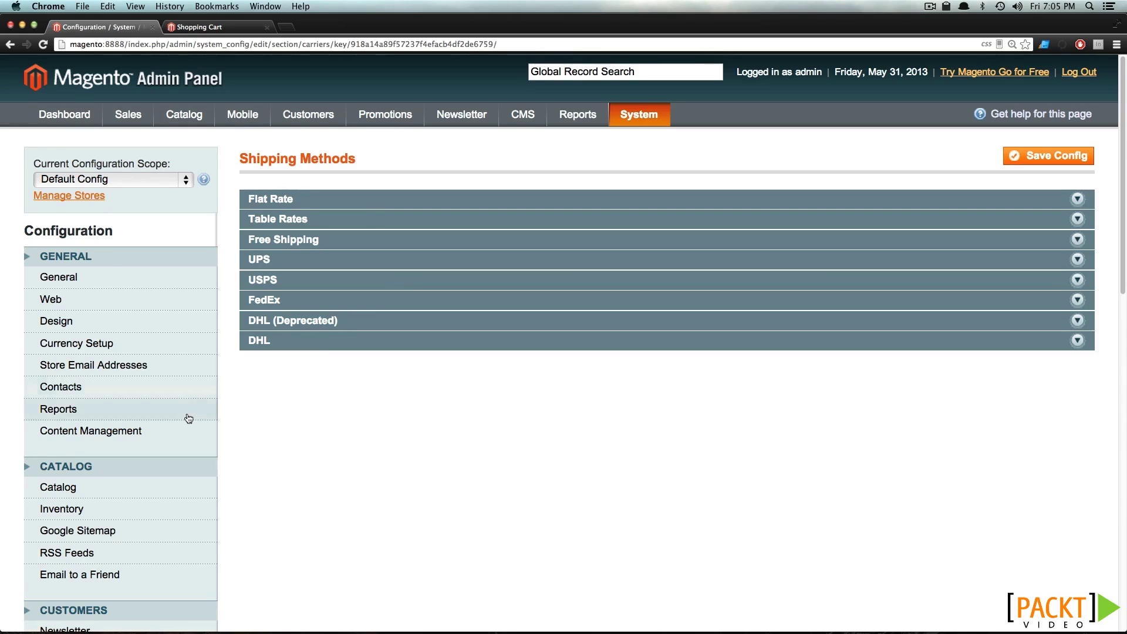
Expand the UPS carrier settings and set Enabled for Checkout to Yes
{"action": "scroll", "coordinate": [187, 420], "scroll_direction": "down", "scroll_amount": 5}
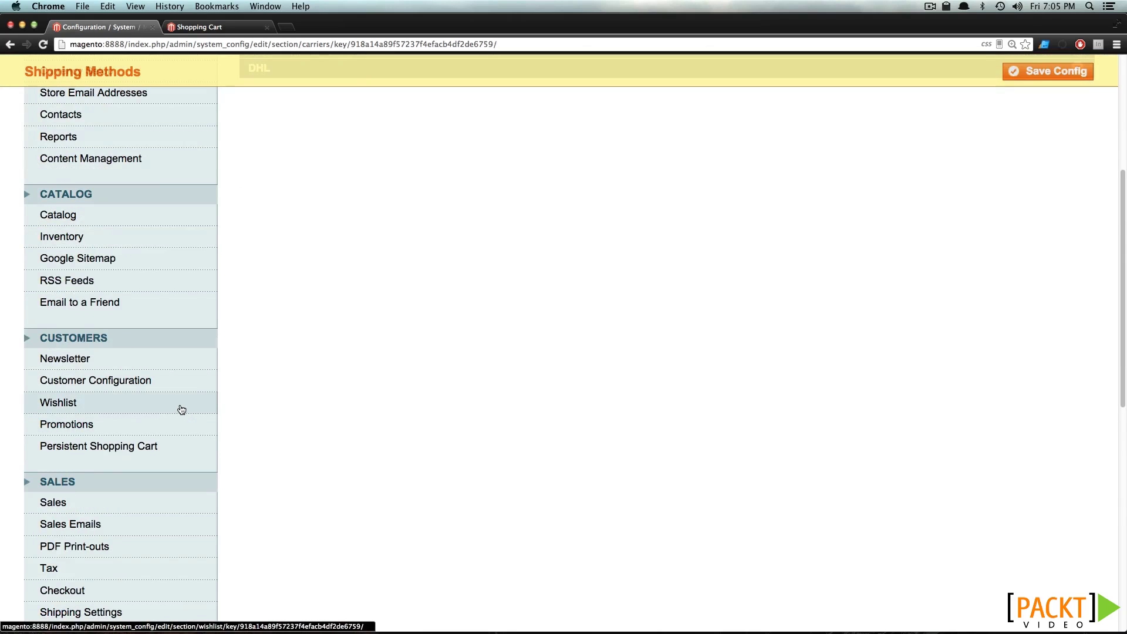
{"action": "scroll", "coordinate": [181, 409], "scroll_direction": "down", "scroll_amount": 3}
{"action": "scroll", "coordinate": [485, 370], "scroll_direction": "up", "scroll_amount": 8}
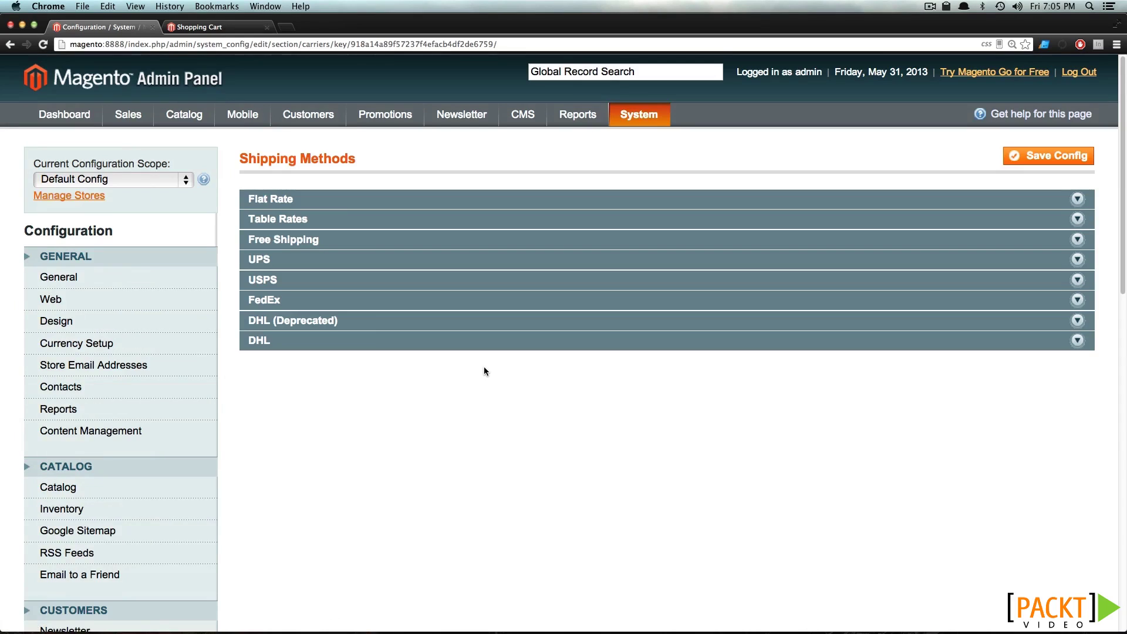
{"action": "left_click", "coordinate": [405, 263]}
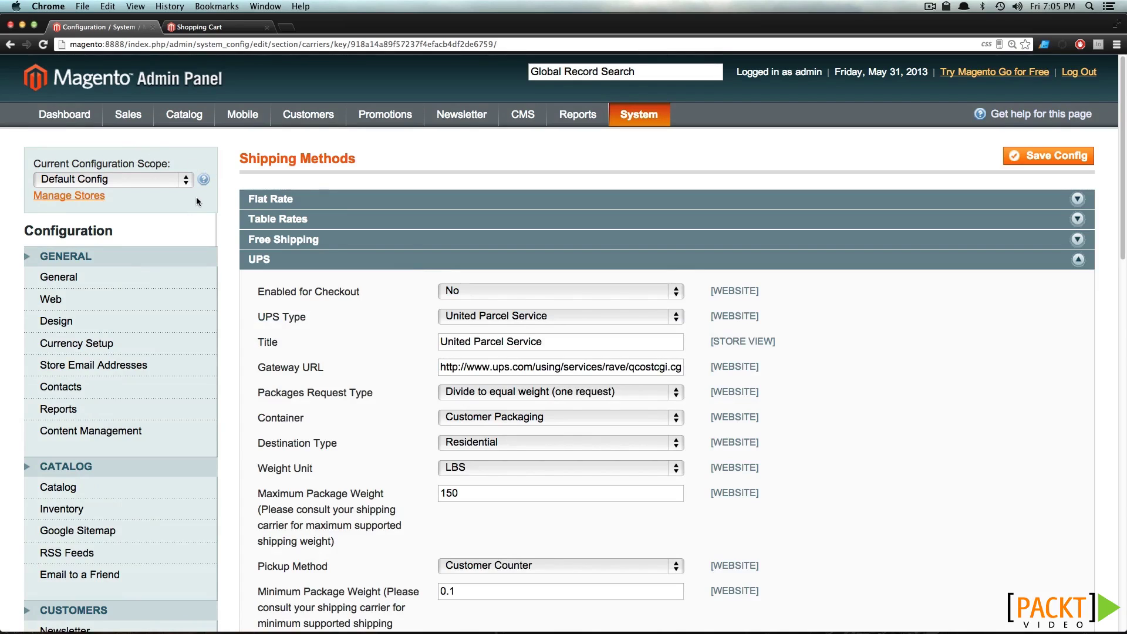
{"action": "left_click", "coordinate": [568, 288]}
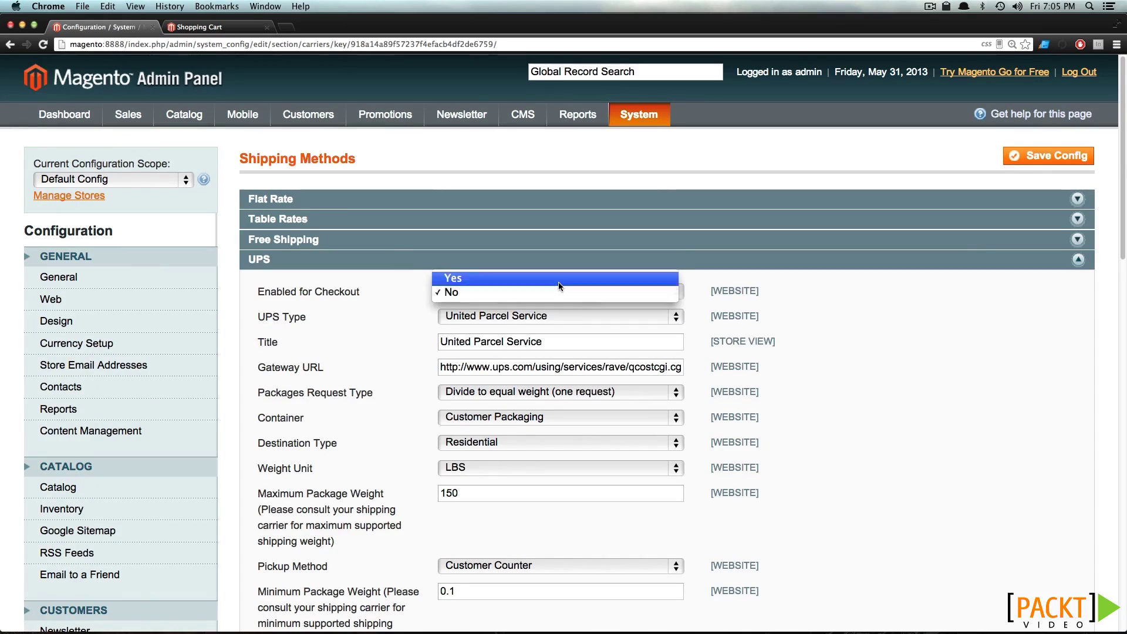
{"action": "left_click", "coordinate": [558, 280]}
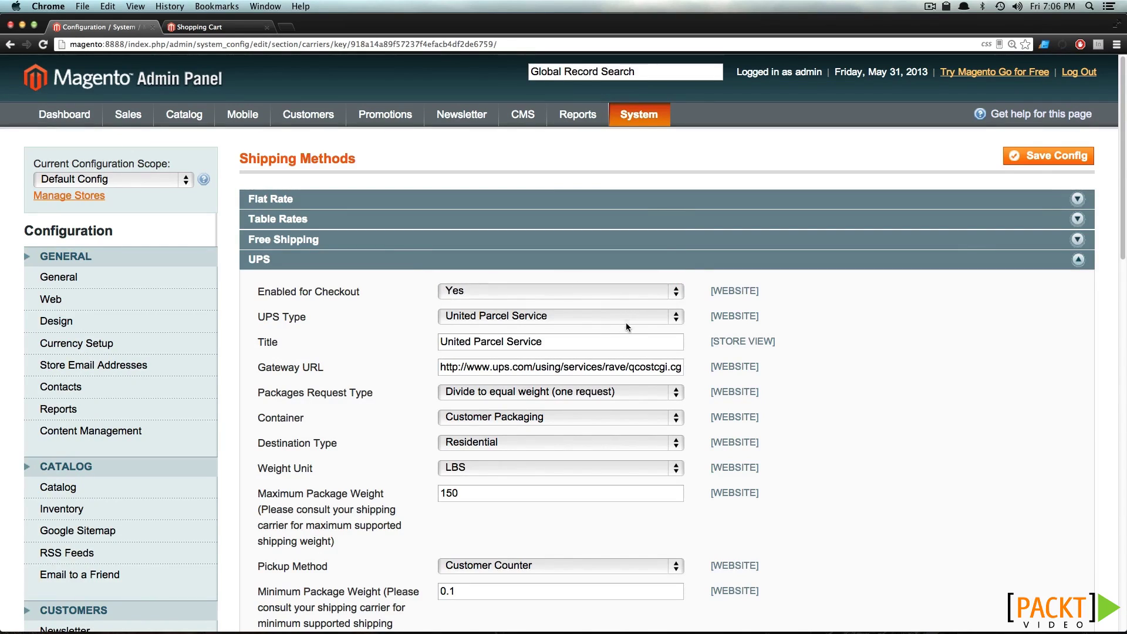
Replace the UPS title with 'UPS'
{"action": "triple_click", "coordinate": [598, 337]}
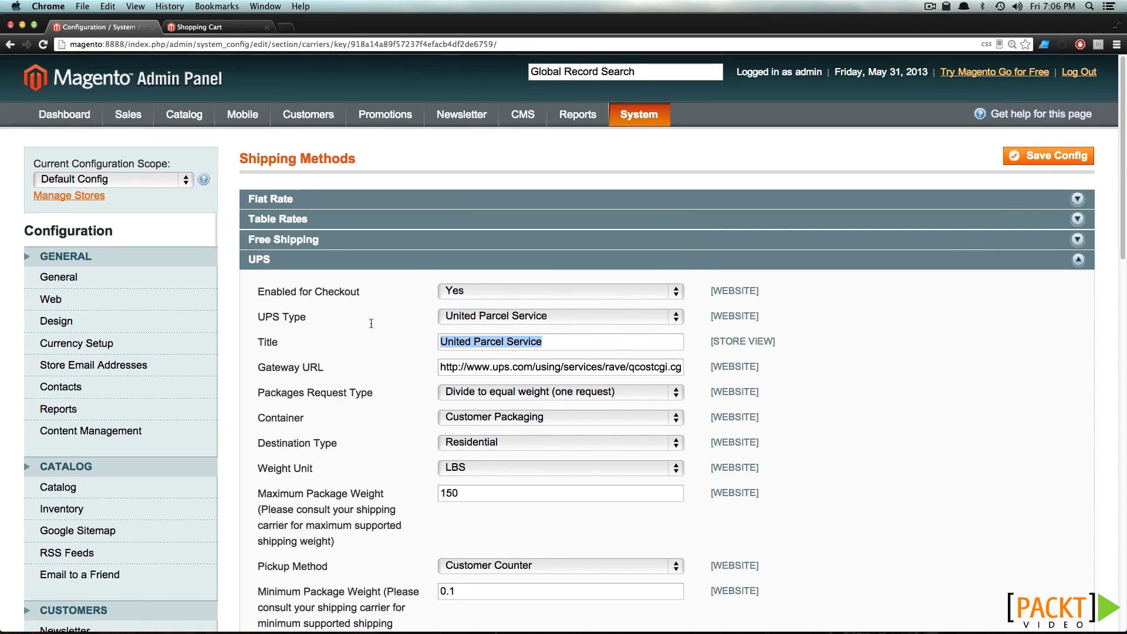
{"action": "type", "text": "UPS"}
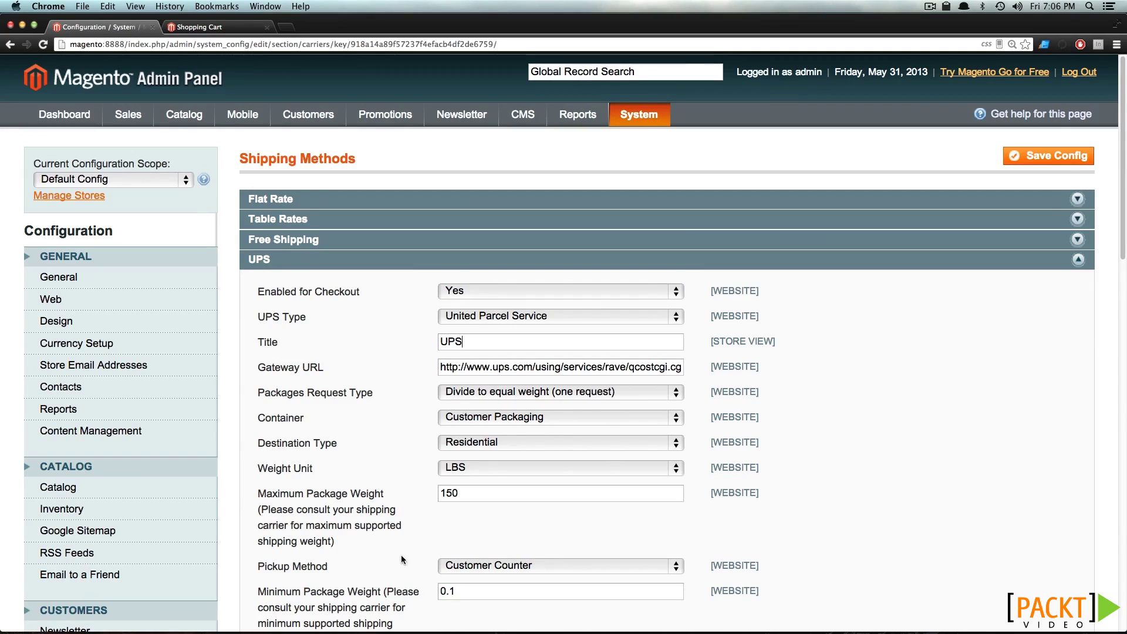
{"action": "left_click_drag", "start_coordinate": [381, 395], "coordinate": [240, 389]}
{"action": "left_click", "coordinate": [236, 399]}
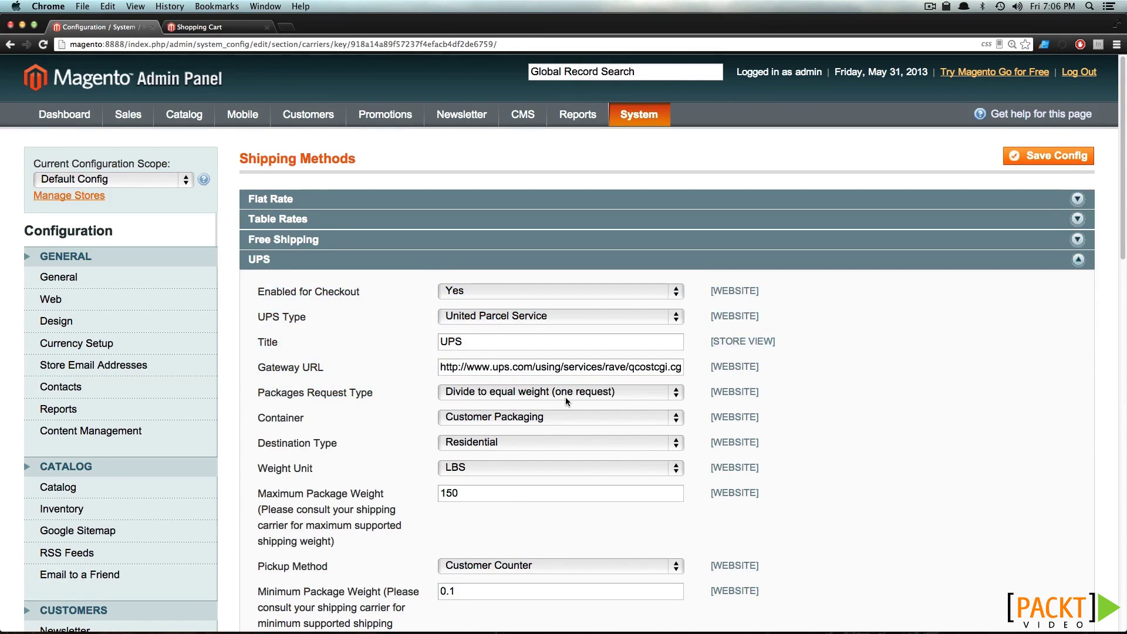
{"action": "scroll", "coordinate": [565, 397], "scroll_direction": "down", "scroll_amount": 3}
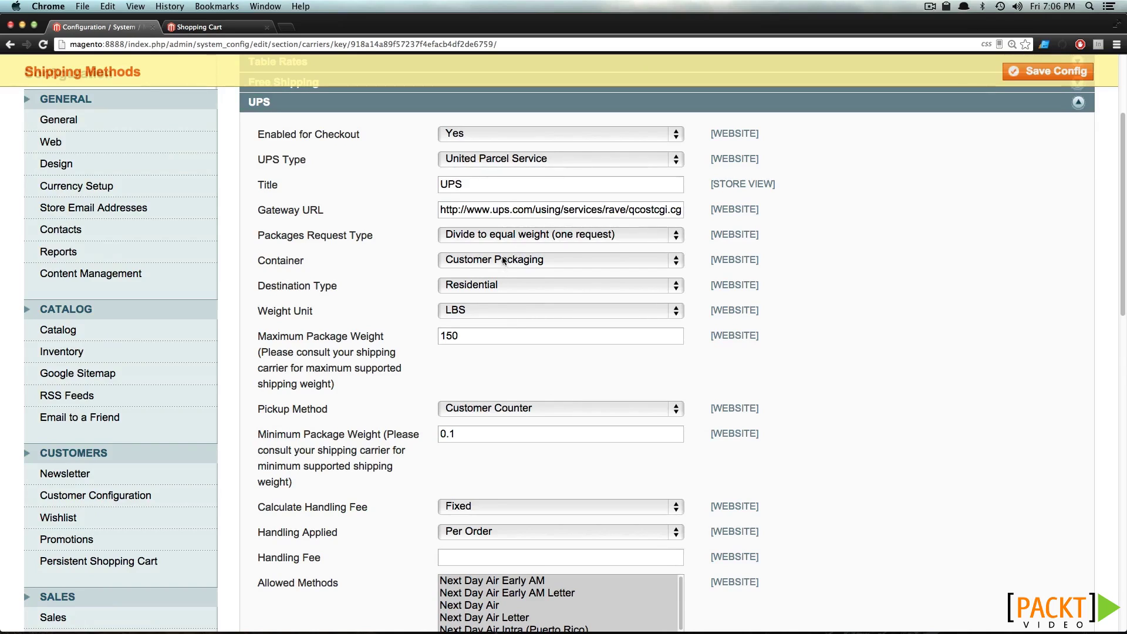
Keep equal-weight package division, Customer Packaging container, Residential destination and LBS weight unit
{"action": "left_click", "coordinate": [511, 235]}
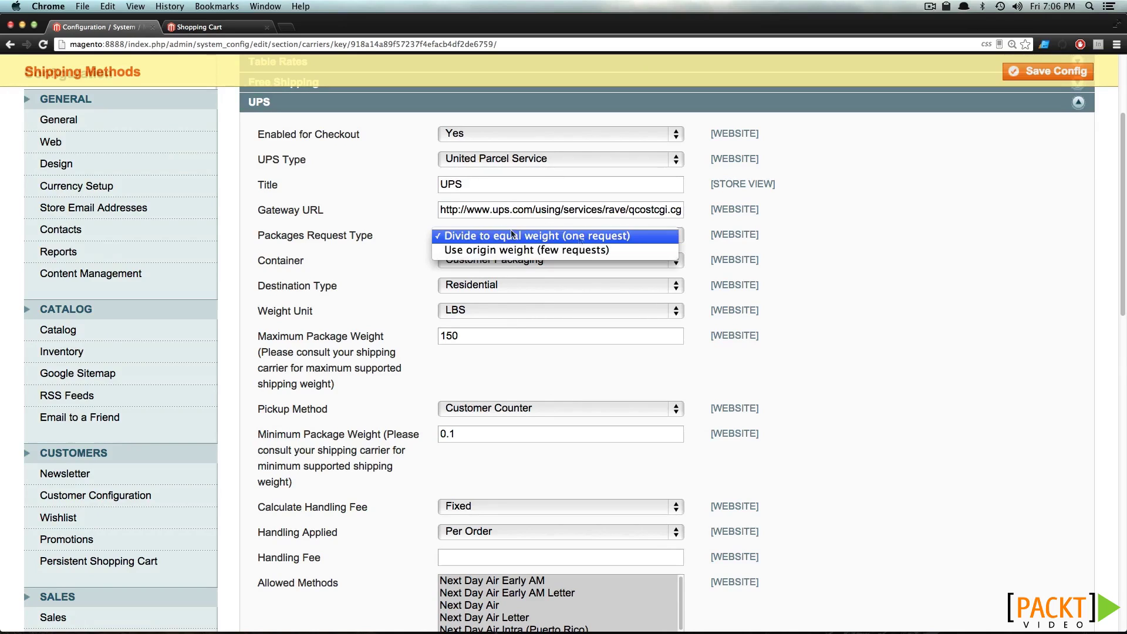
{"action": "left_click", "coordinate": [580, 237]}
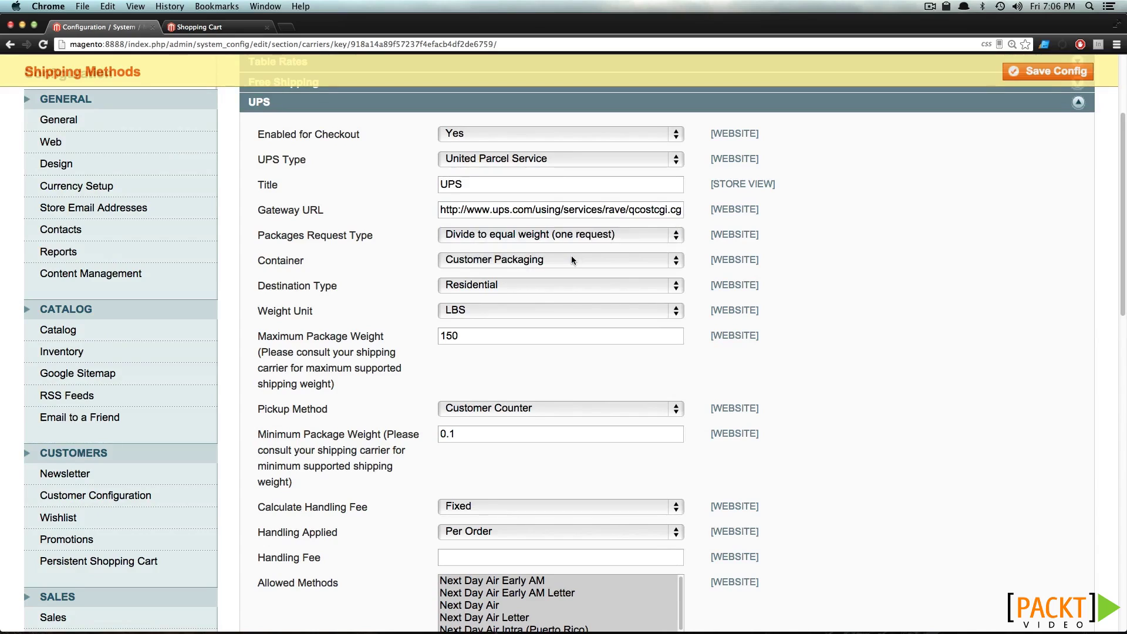
{"action": "left_click", "coordinate": [569, 259]}
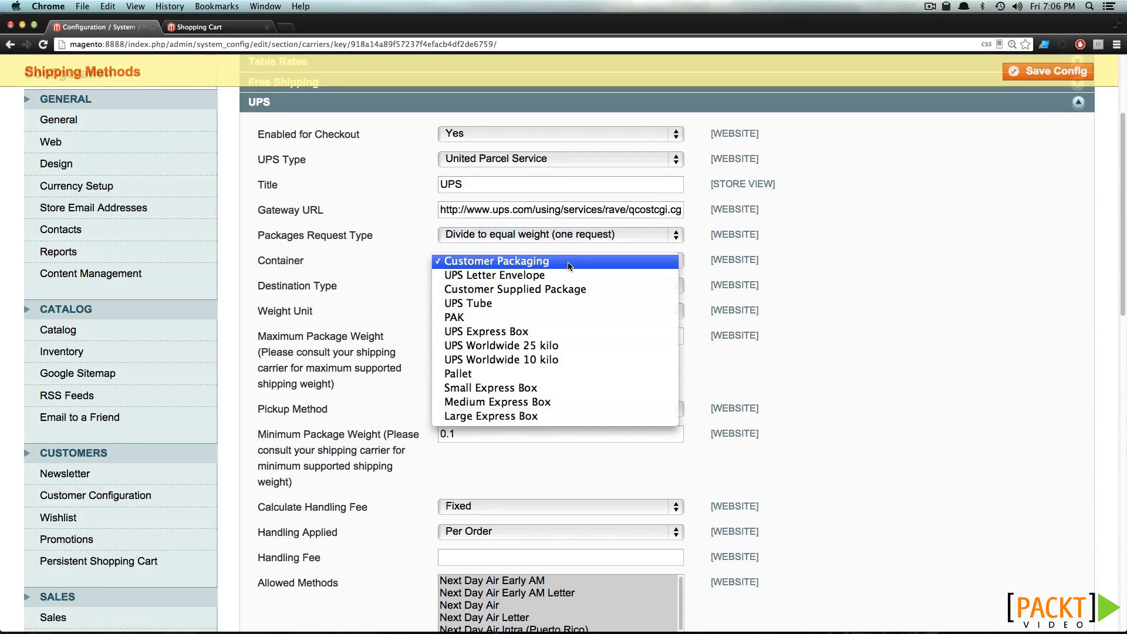
{"action": "left_click", "coordinate": [569, 263]}
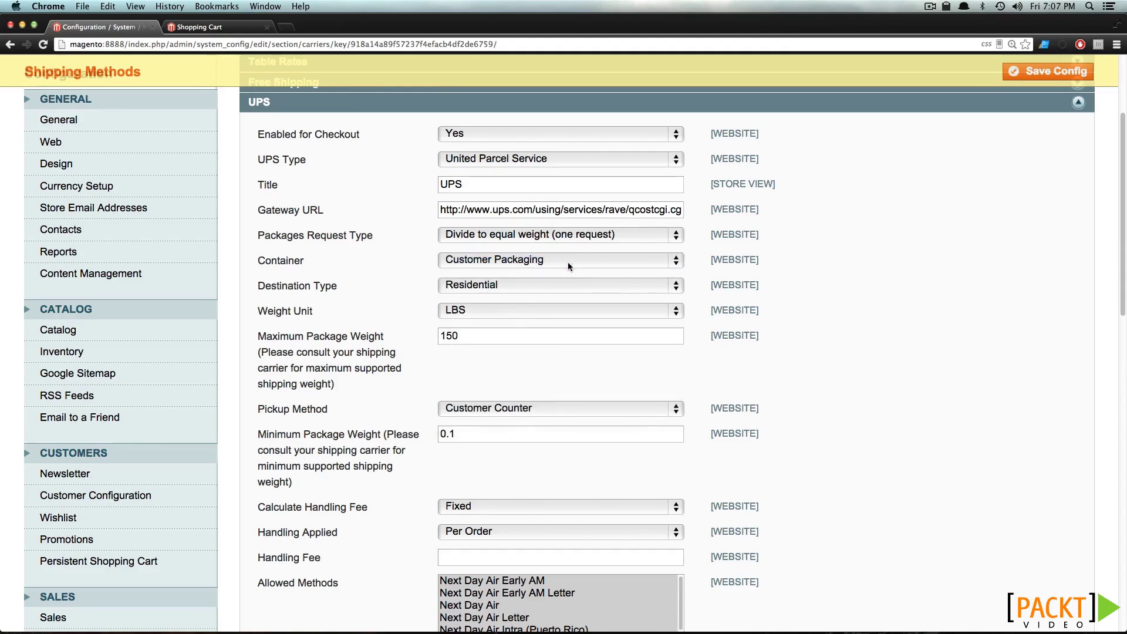
{"action": "left_click", "coordinate": [540, 283]}
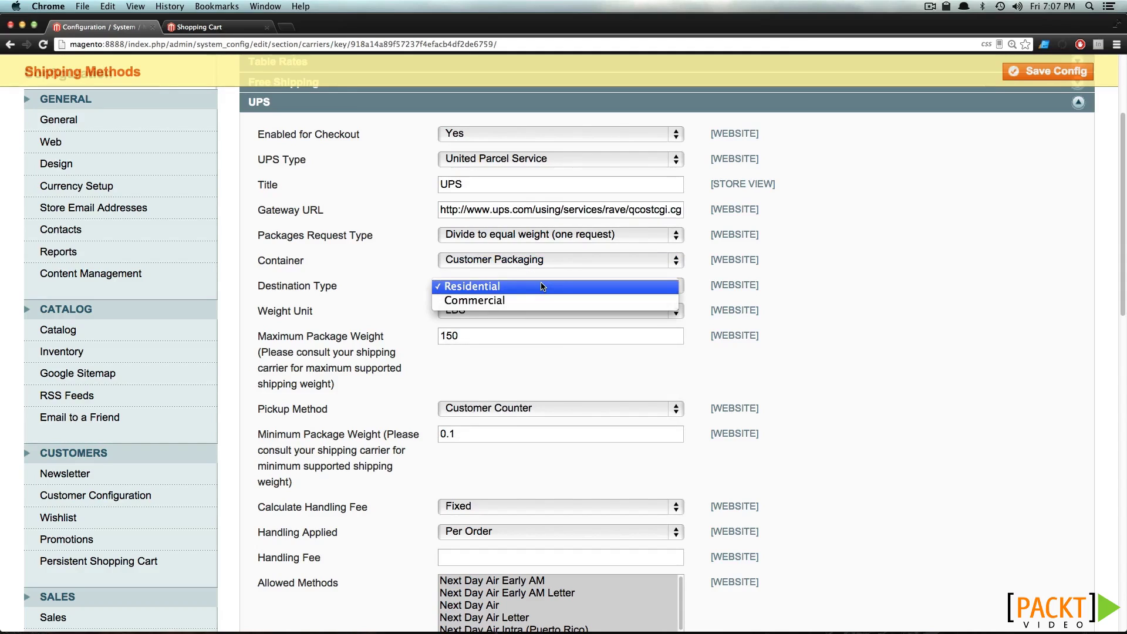
{"action": "left_click", "coordinate": [542, 287]}
{"action": "left_click", "coordinate": [518, 311]}
{"action": "left_click", "coordinate": [521, 314]}
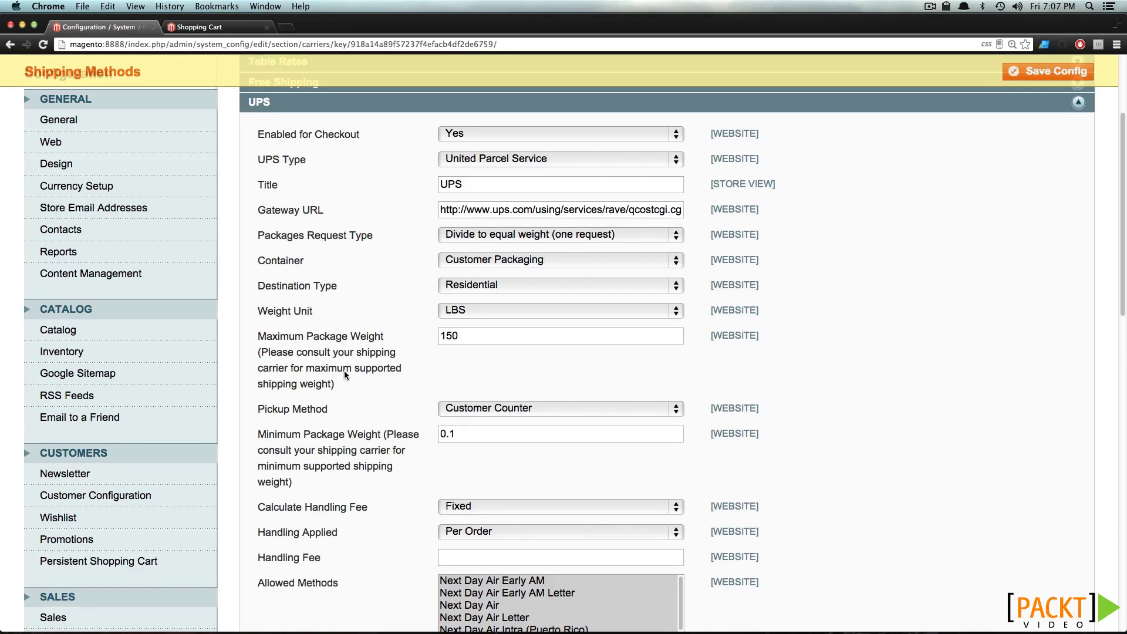
Set the UPS pickup method to Regular Daily Pickup
{"action": "scroll", "coordinate": [481, 379], "scroll_direction": "down", "scroll_amount": 1}
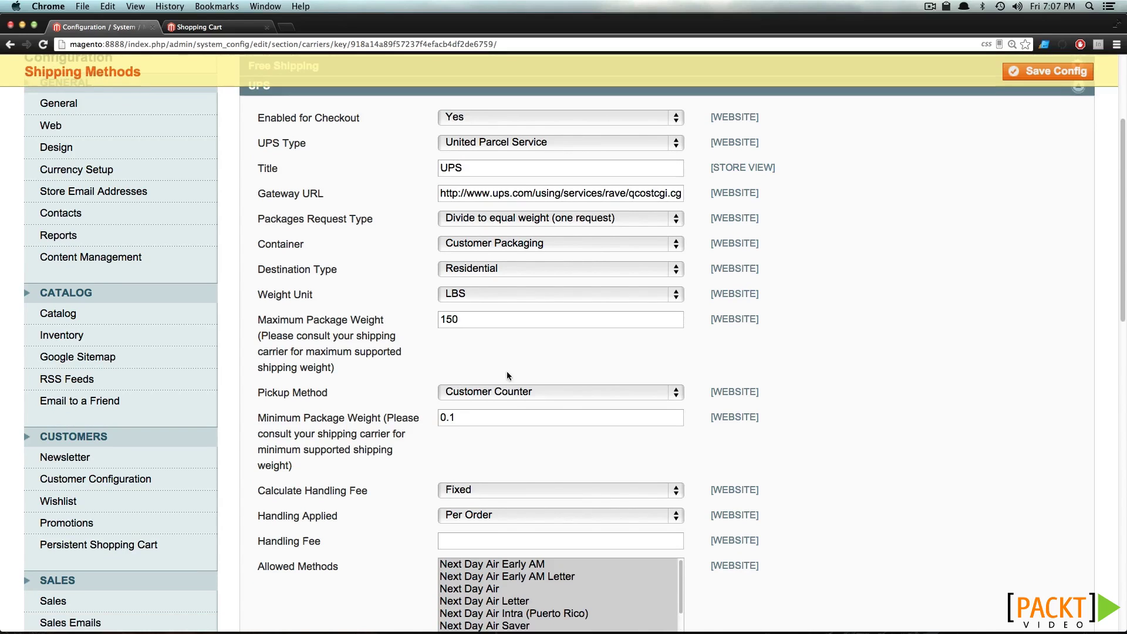
{"action": "left_click", "coordinate": [518, 394]}
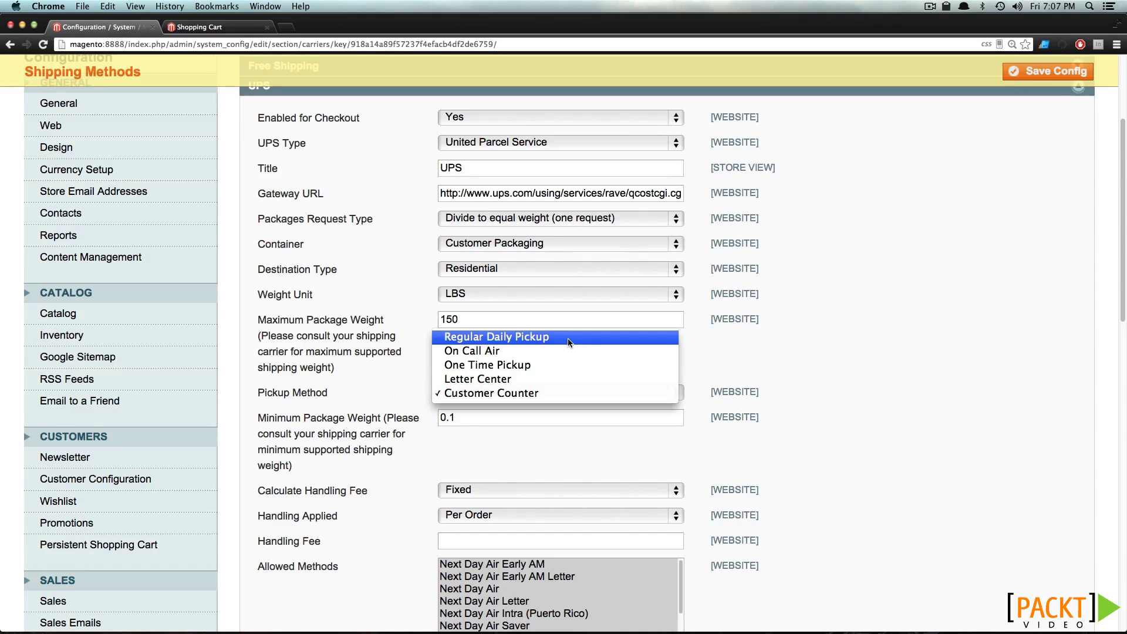
{"action": "left_click", "coordinate": [568, 338]}
{"action": "key", "text": "Tab"}
Keep minimum package weight 0.1 and Per Order handling, and enter a handling fee of 2
{"action": "scroll", "coordinate": [474, 284], "scroll_direction": "down", "scroll_amount": 3}
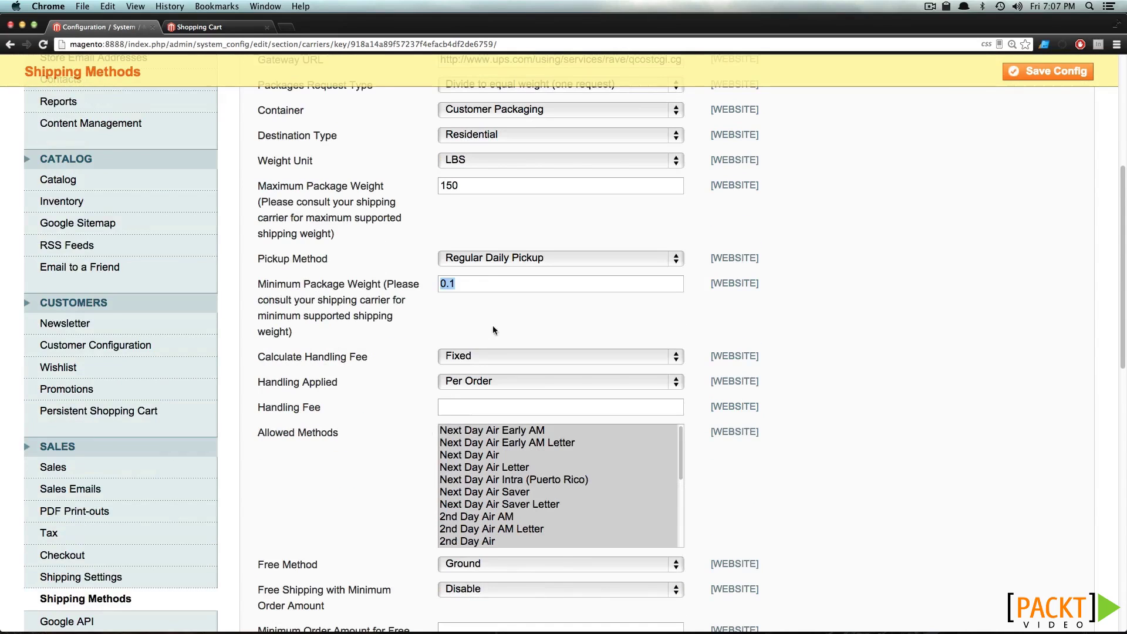
{"action": "left_click", "coordinate": [473, 285]}
{"action": "scroll", "coordinate": [399, 370], "scroll_direction": "down", "scroll_amount": 2}
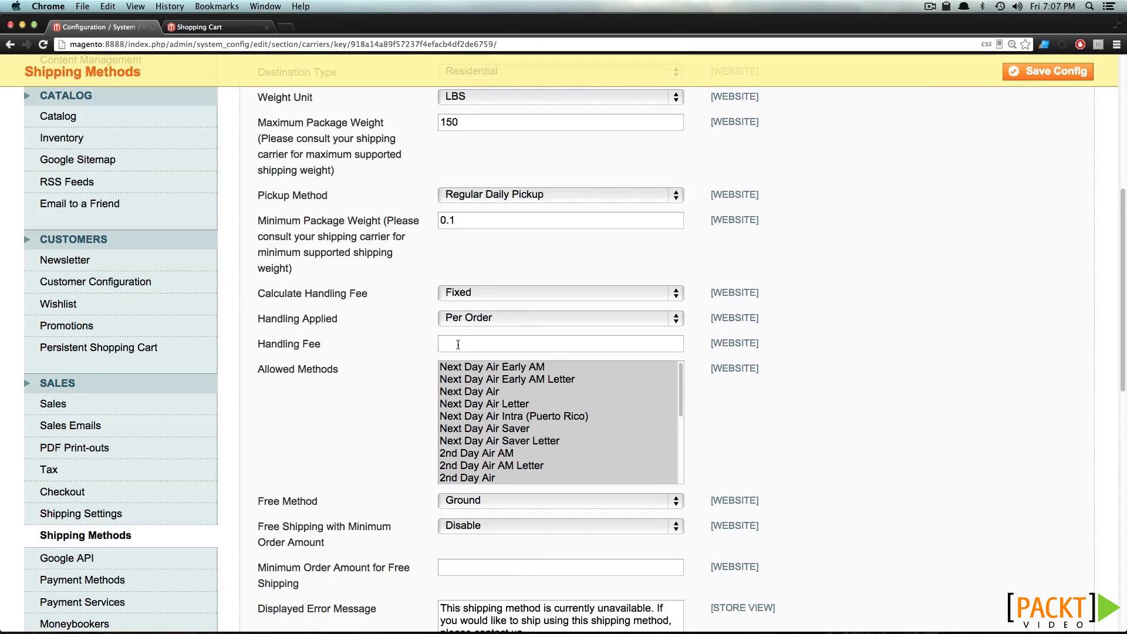
{"action": "left_click", "coordinate": [461, 319]}
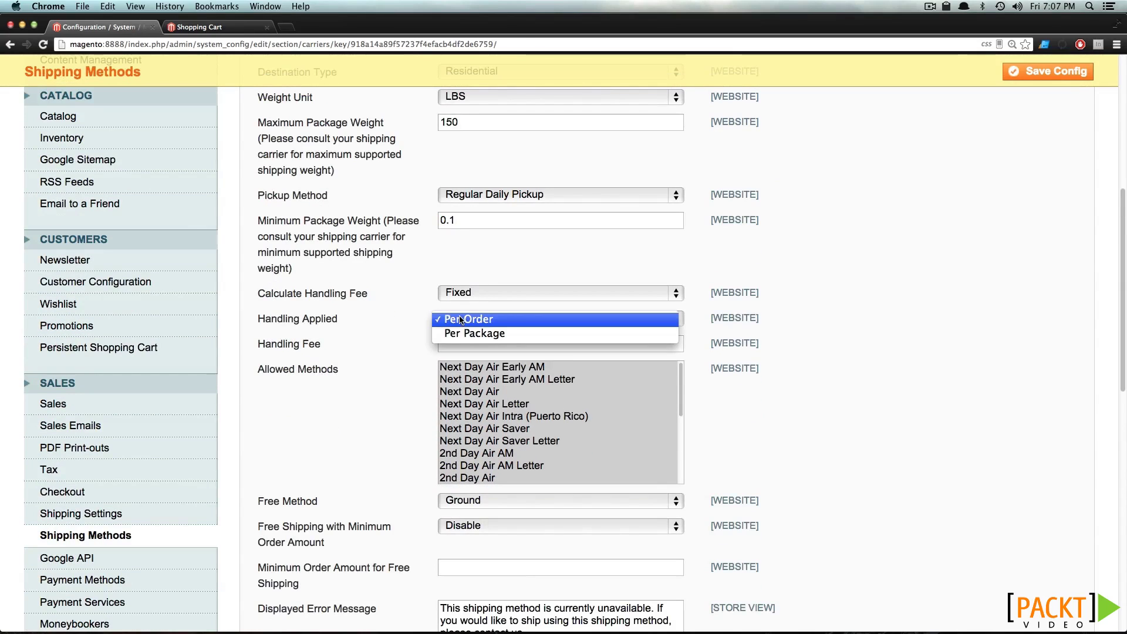
{"action": "left_click", "coordinate": [460, 319]}
{"action": "left_click", "coordinate": [462, 343]}
{"action": "type", "text": "2"}
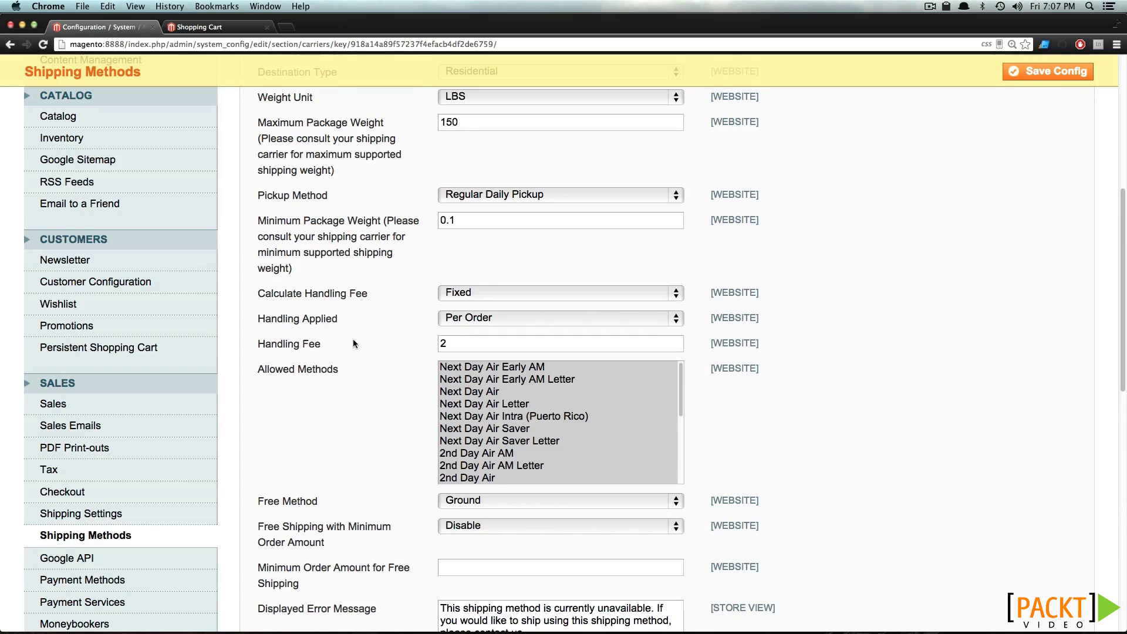
Try limiting allowed UPS methods to Worldwide Expedited, then re-select all methods
{"action": "scroll", "coordinate": [505, 443], "scroll_direction": "down", "scroll_amount": 2}
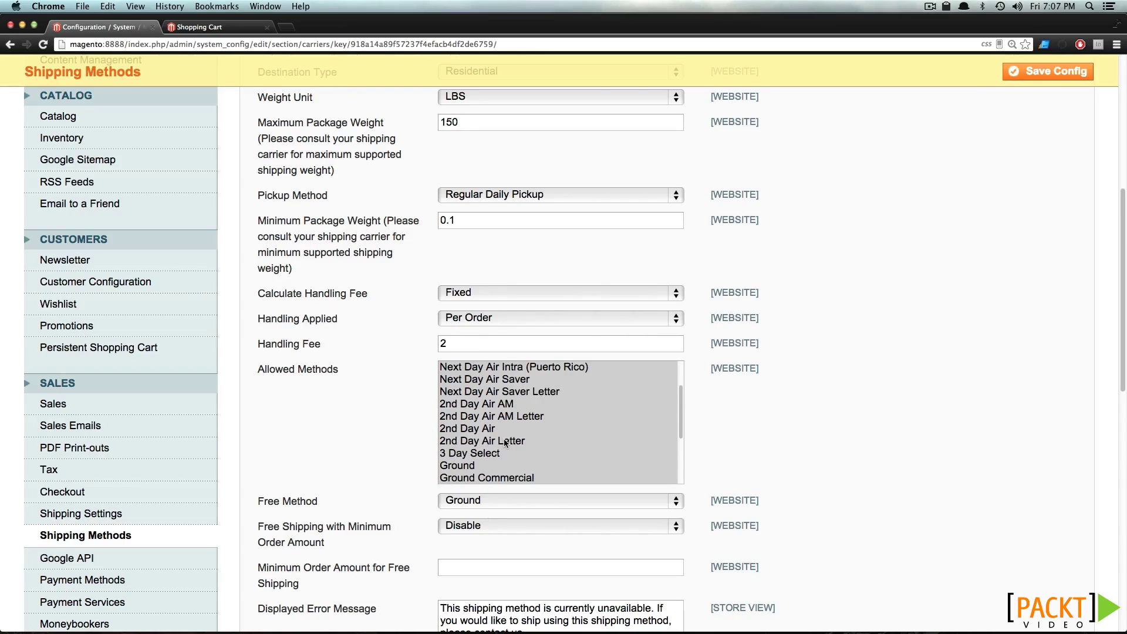
{"action": "scroll", "coordinate": [506, 443], "scroll_direction": "down", "scroll_amount": 10}
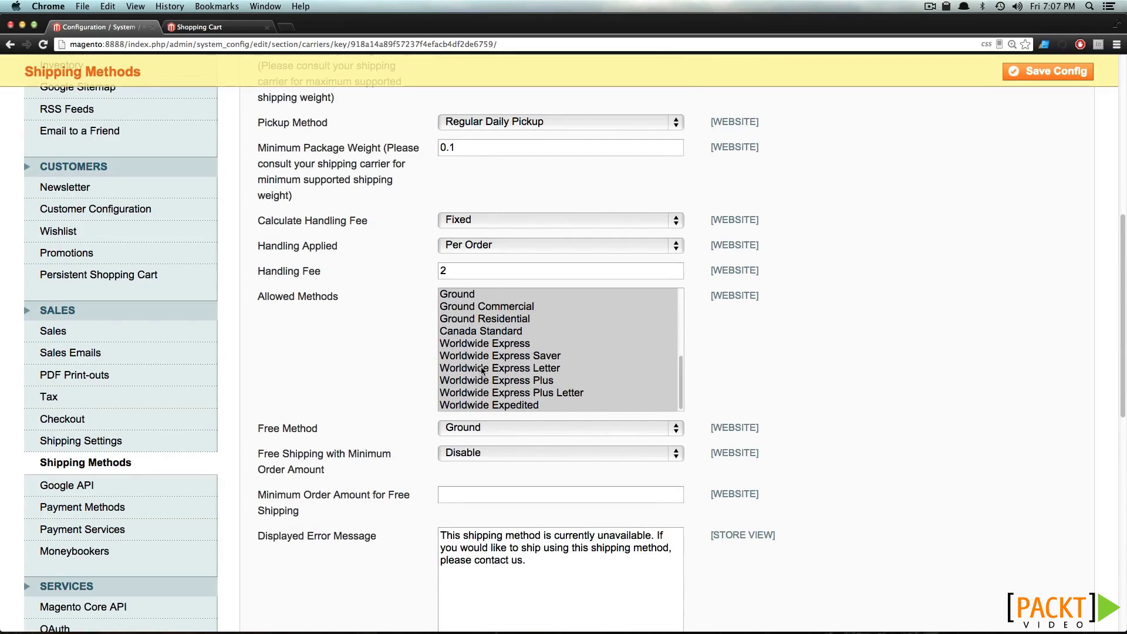
{"action": "left_click", "coordinate": [503, 404]}
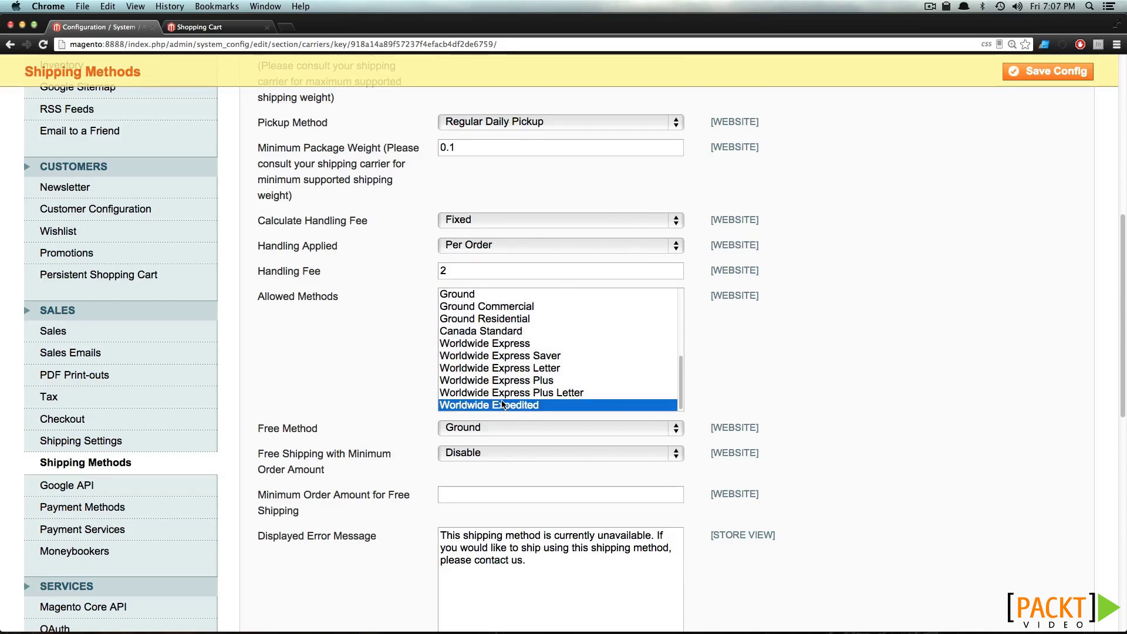
{"action": "scroll", "coordinate": [503, 405], "scroll_direction": "up", "scroll_amount": 10}
{"action": "scroll", "coordinate": [503, 404], "scroll_direction": "down", "scroll_amount": 5}
{"action": "scroll", "coordinate": [502, 429], "scroll_direction": "up", "scroll_amount": 1}
{"action": "left_click", "coordinate": [502, 429], "text": "shift"}
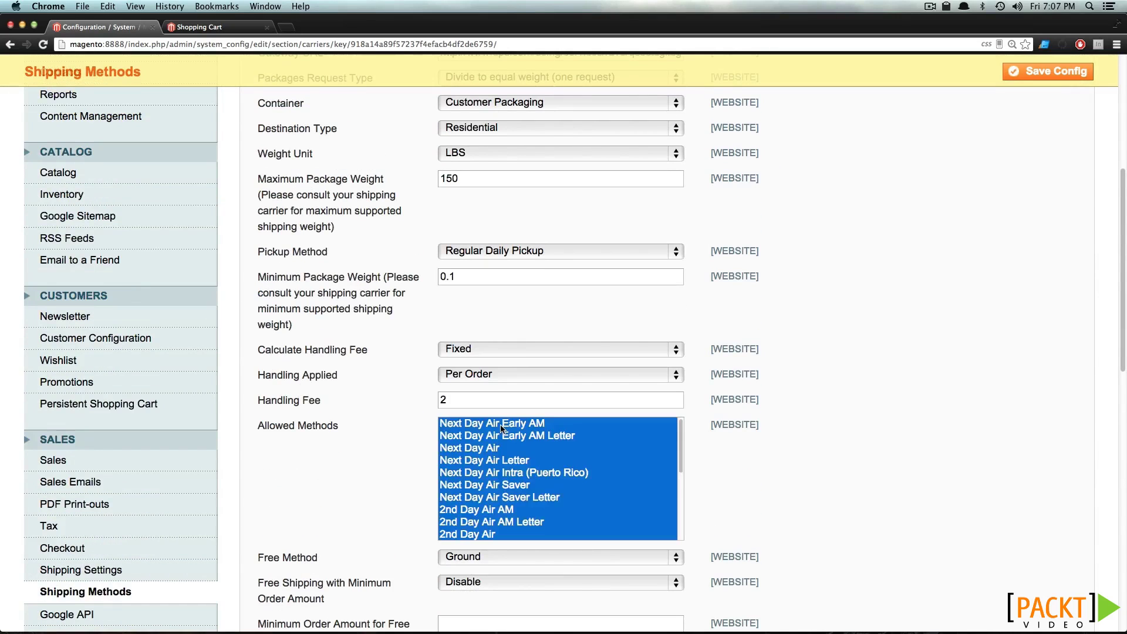
{"action": "scroll", "coordinate": [729, 453], "scroll_direction": "down", "scroll_amount": 5}
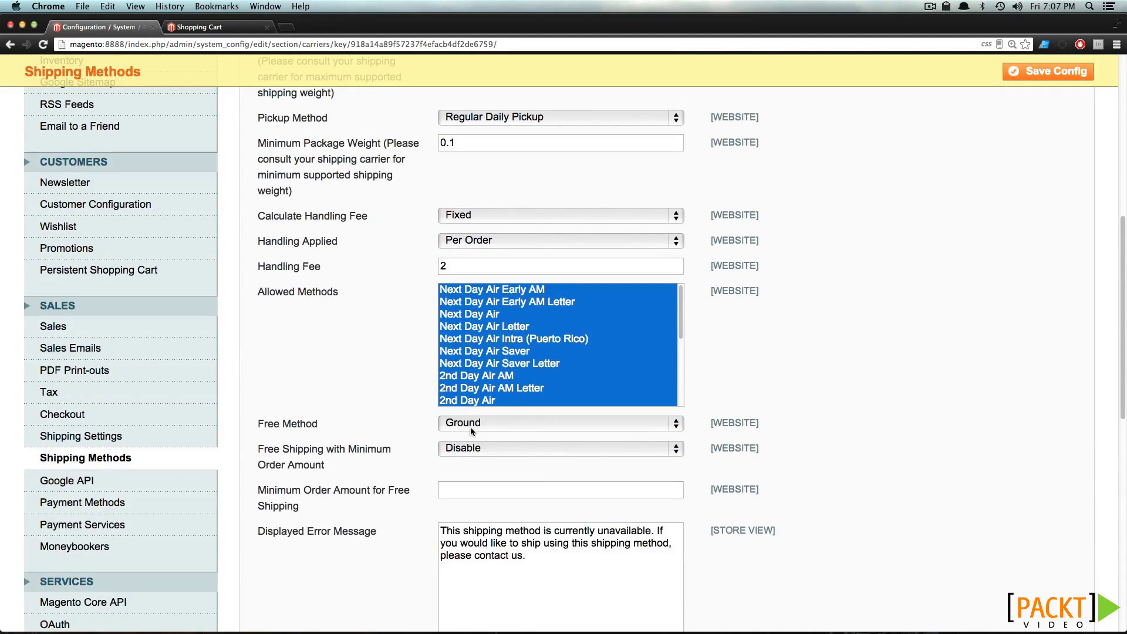
Change the UPS free method from Ground to None
{"action": "left_click", "coordinate": [474, 428]}
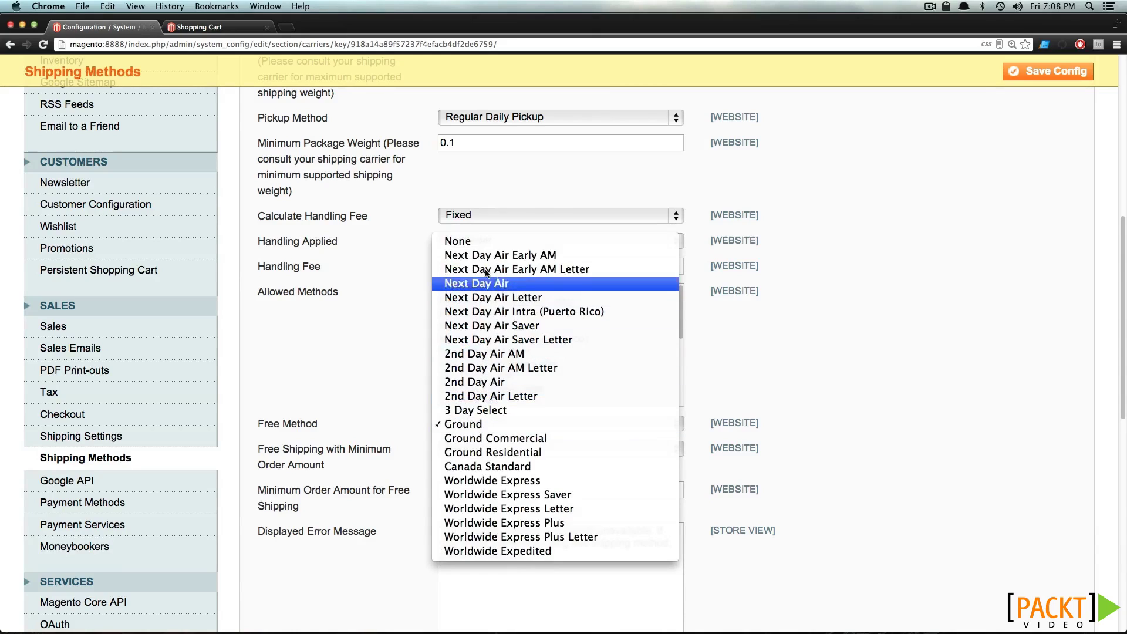
{"action": "left_click", "coordinate": [412, 343]}
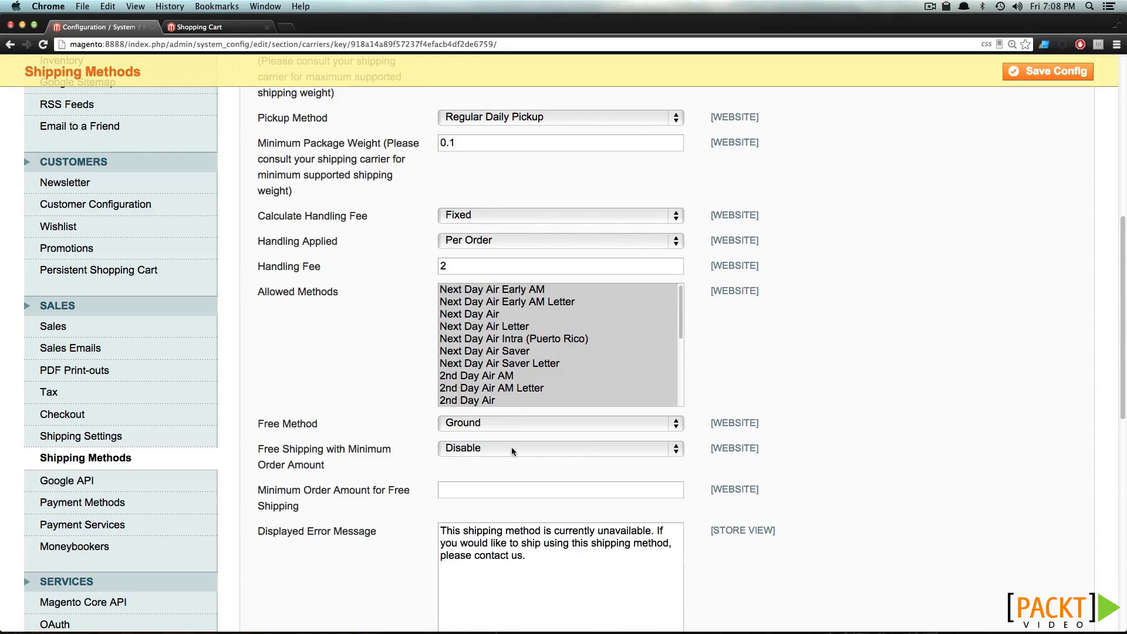
{"action": "left_click", "coordinate": [475, 428]}
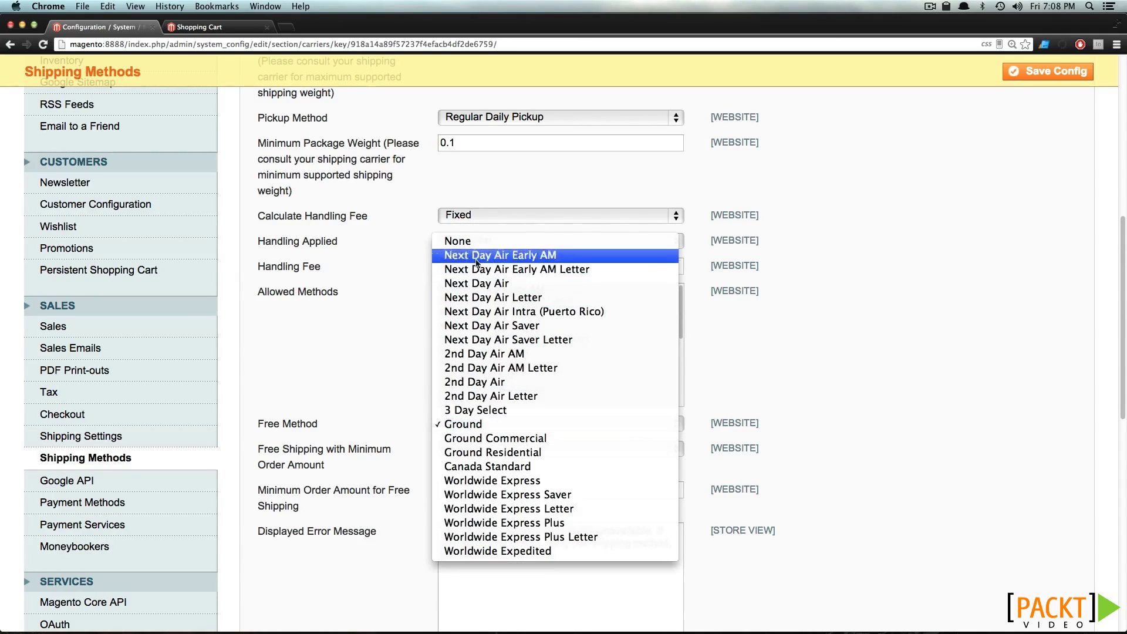
{"action": "left_click", "coordinate": [470, 241]}
{"action": "scroll", "coordinate": [334, 362], "scroll_direction": "down", "scroll_amount": 2}
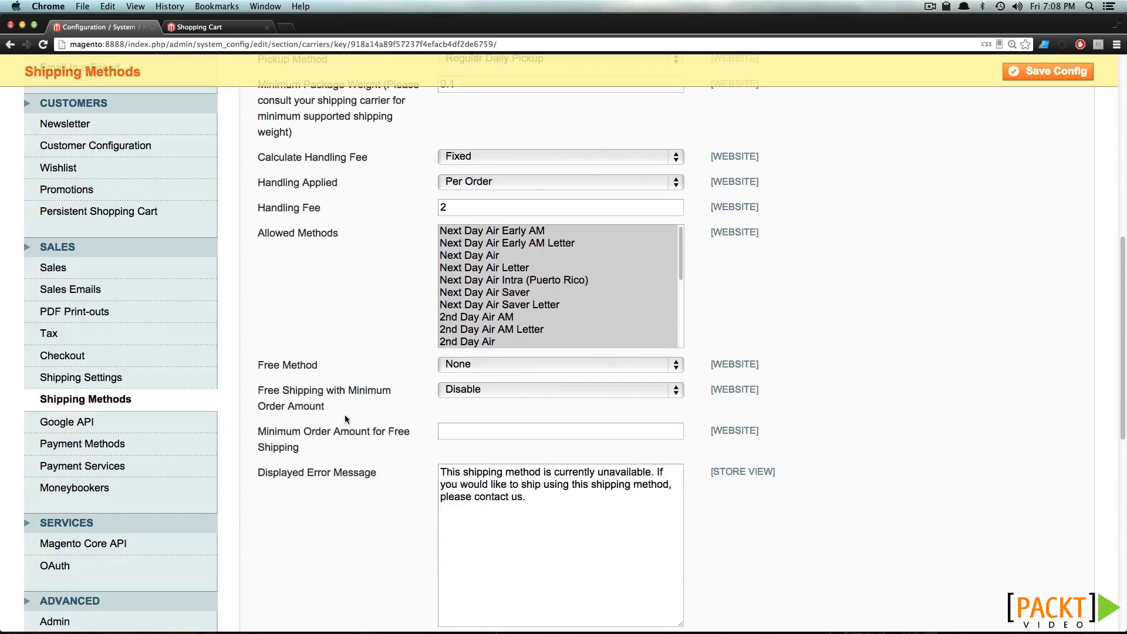
{"action": "left_click", "coordinate": [466, 435]}
Enter 2 as the UPS sort order and save the shipping configuration
{"action": "scroll", "coordinate": [466, 434], "scroll_direction": "down", "scroll_amount": 3}
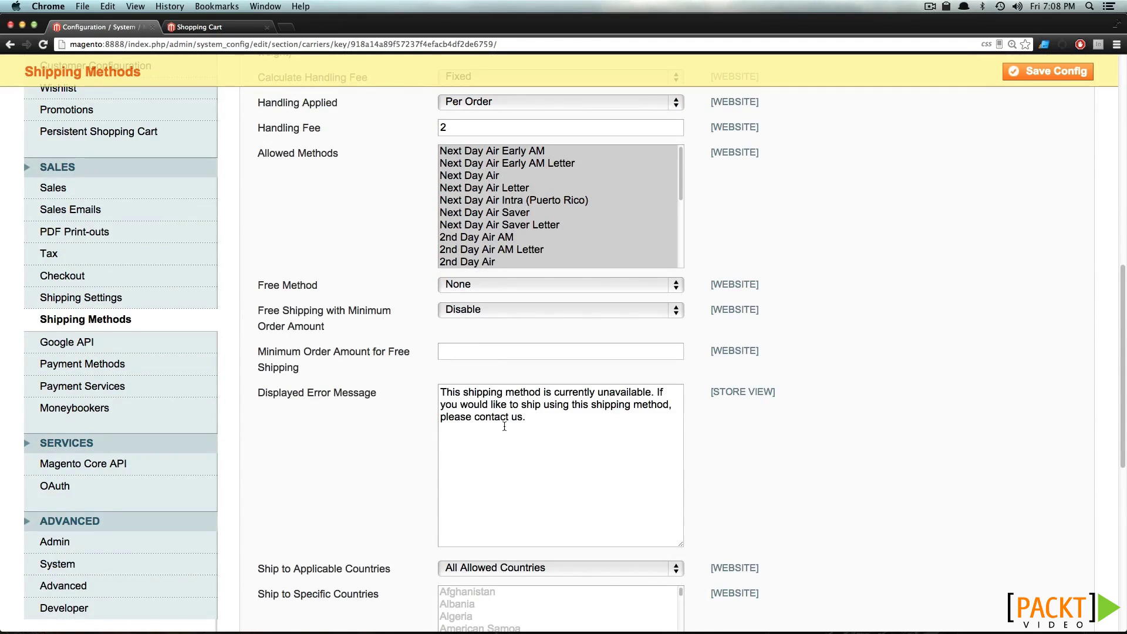
{"action": "key", "text": "super+a"}
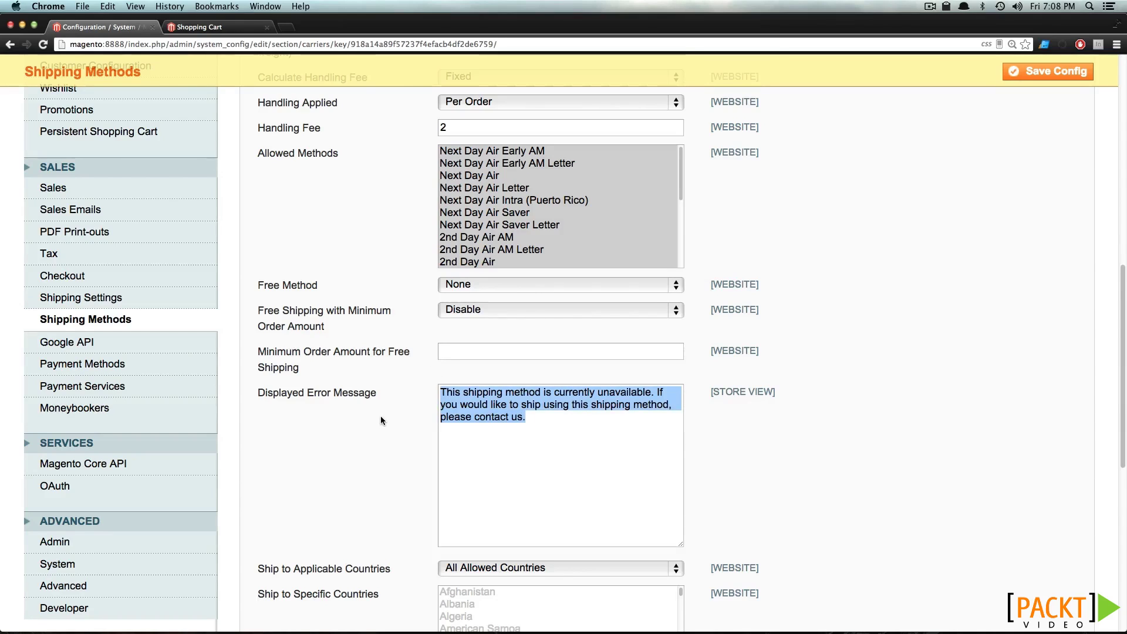
{"action": "scroll", "coordinate": [381, 418], "scroll_direction": "down", "scroll_amount": 4}
{"action": "scroll", "coordinate": [381, 418], "scroll_direction": "down", "scroll_amount": 2}
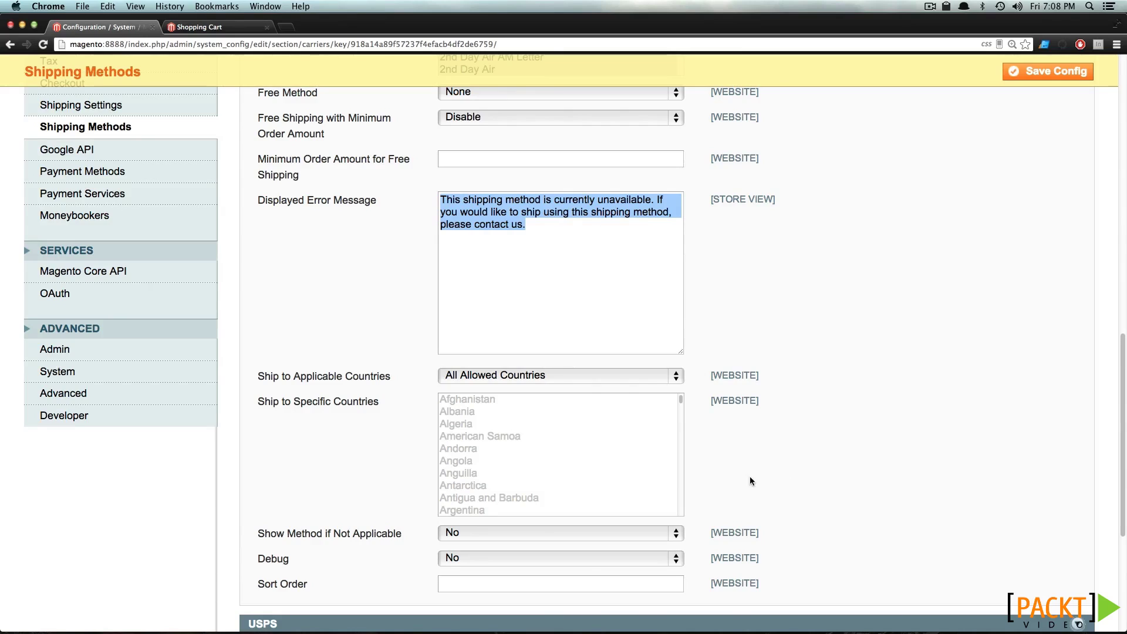
{"action": "scroll", "coordinate": [746, 476], "scroll_direction": "down", "scroll_amount": 1}
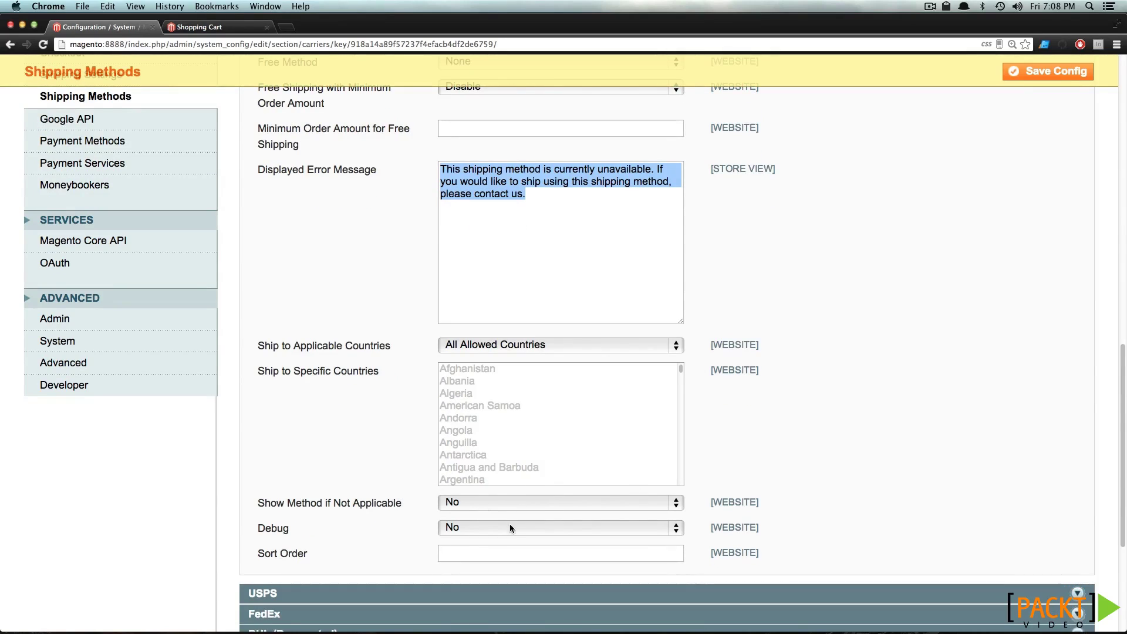
{"action": "left_click", "coordinate": [500, 555]}
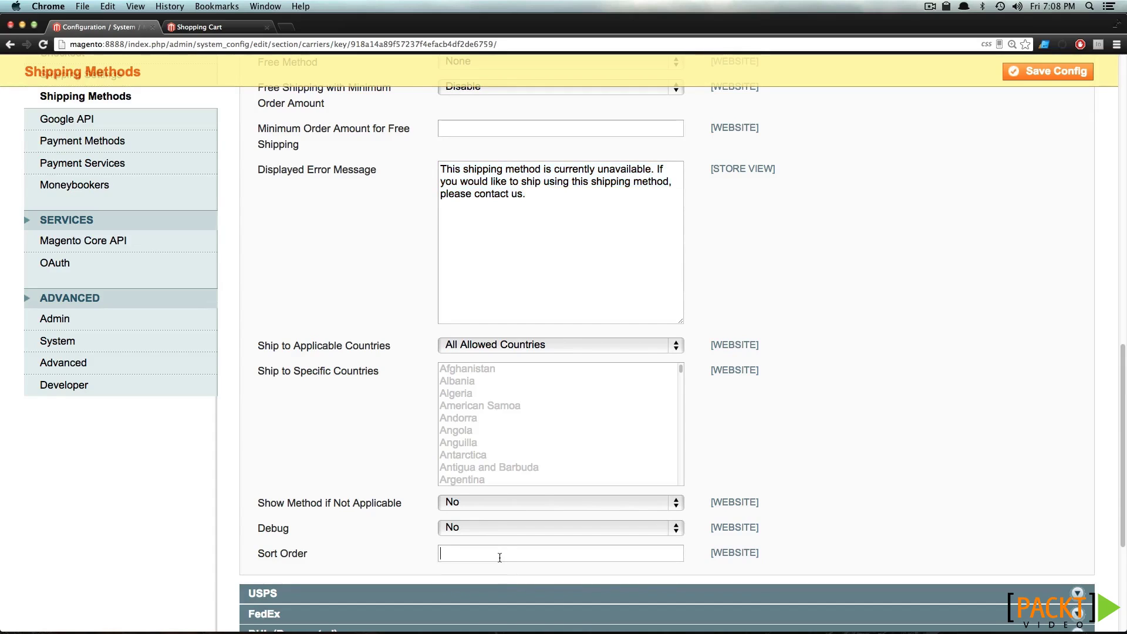
{"action": "type", "text": "2"}
{"action": "left_click", "coordinate": [1077, 81]}
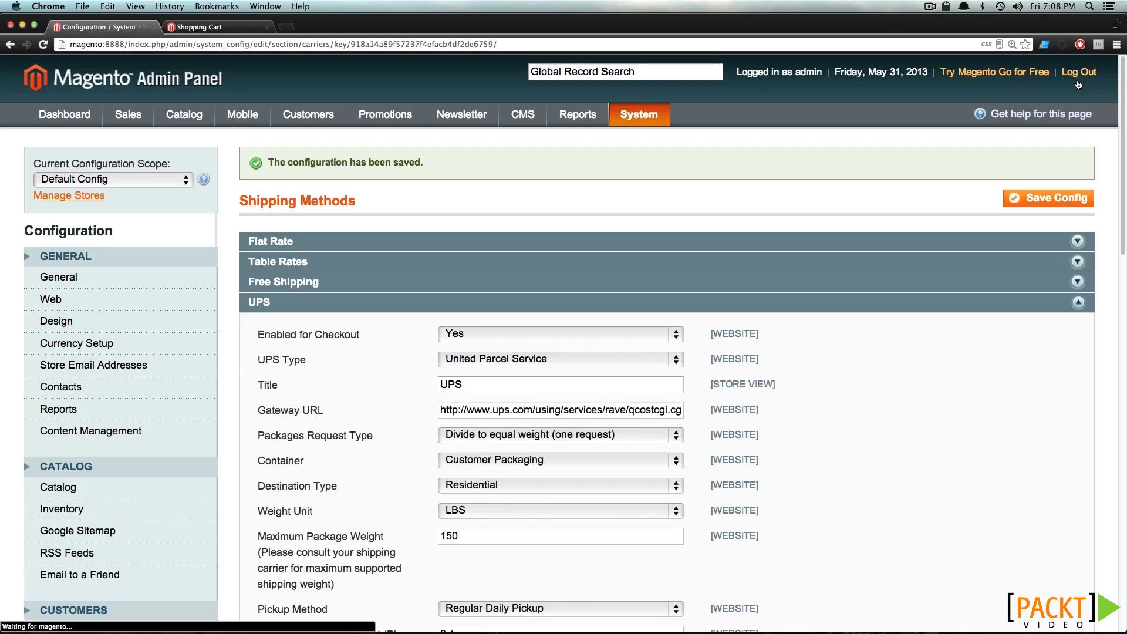
{"action": "left_click", "coordinate": [202, 30]}
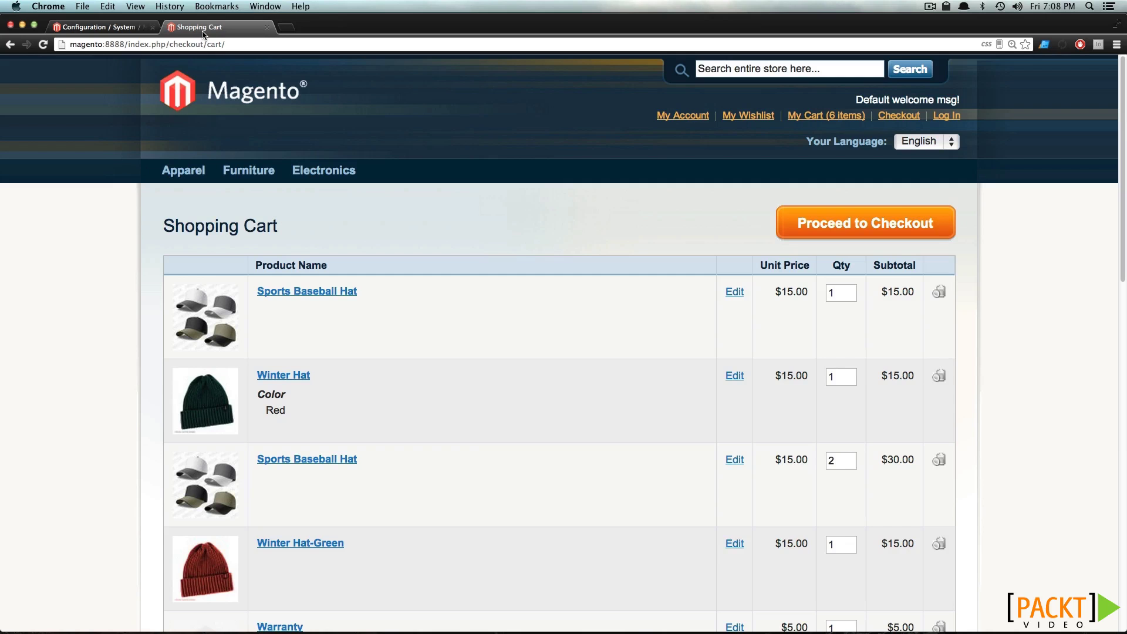
{"action": "left_click", "coordinate": [38, 44]}
{"action": "scroll", "coordinate": [688, 332], "scroll_direction": "down", "scroll_amount": 10}
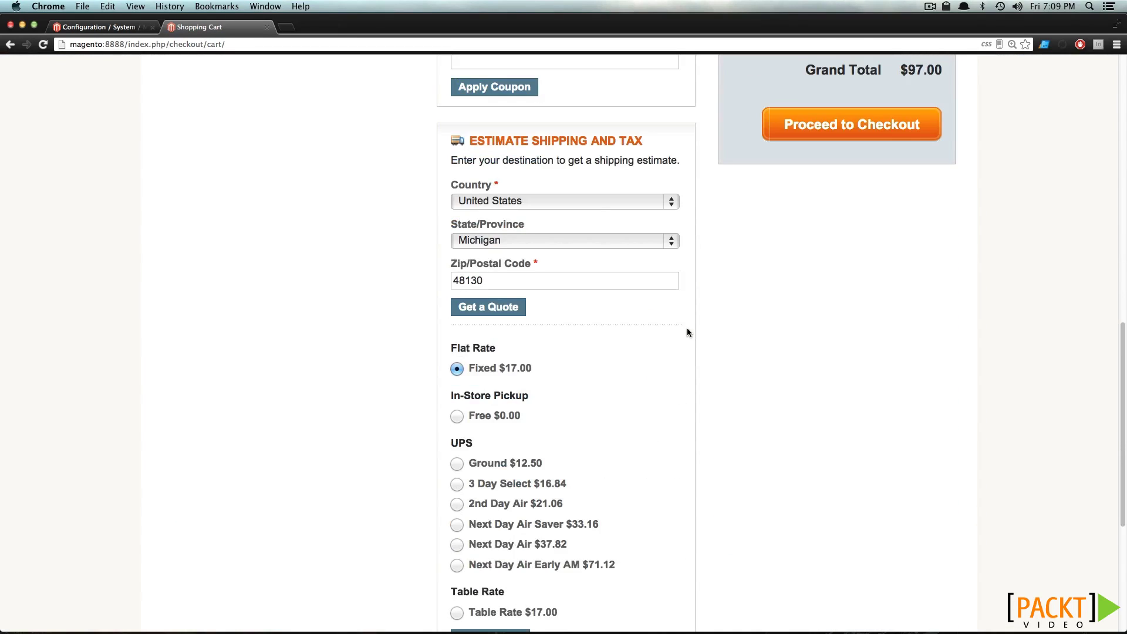
{"action": "scroll", "coordinate": [688, 333], "scroll_direction": "down", "scroll_amount": 2}
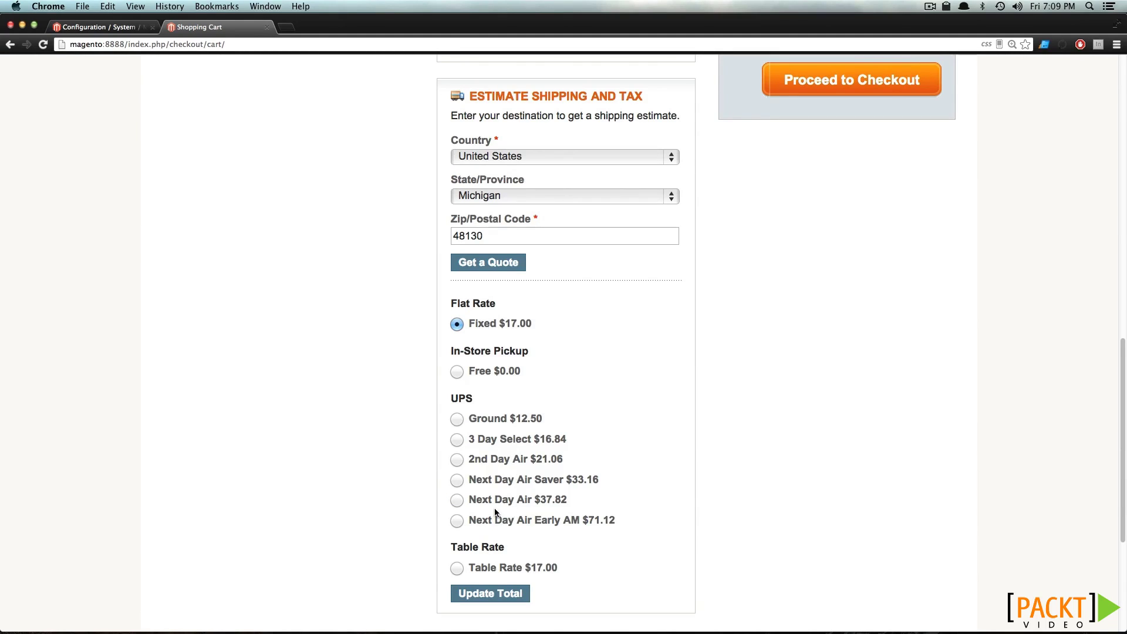
{"action": "left_click", "coordinate": [96, 27]}
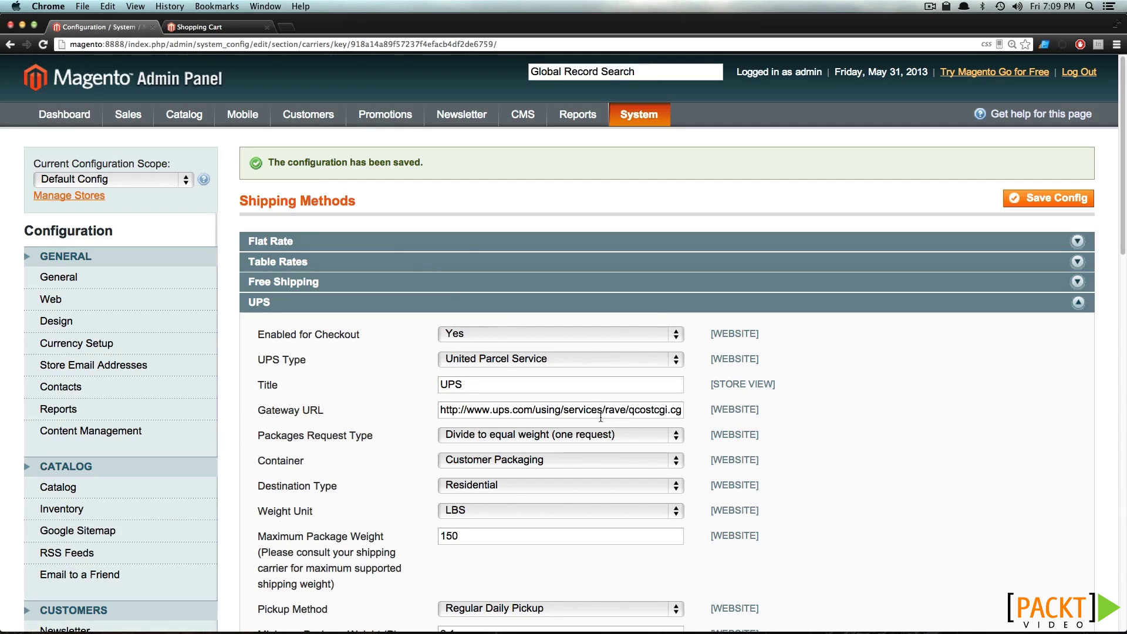
Open the Shipping Settings section from the configuration sidebar
{"action": "scroll", "coordinate": [231, 369], "scroll_direction": "down", "scroll_amount": 10}
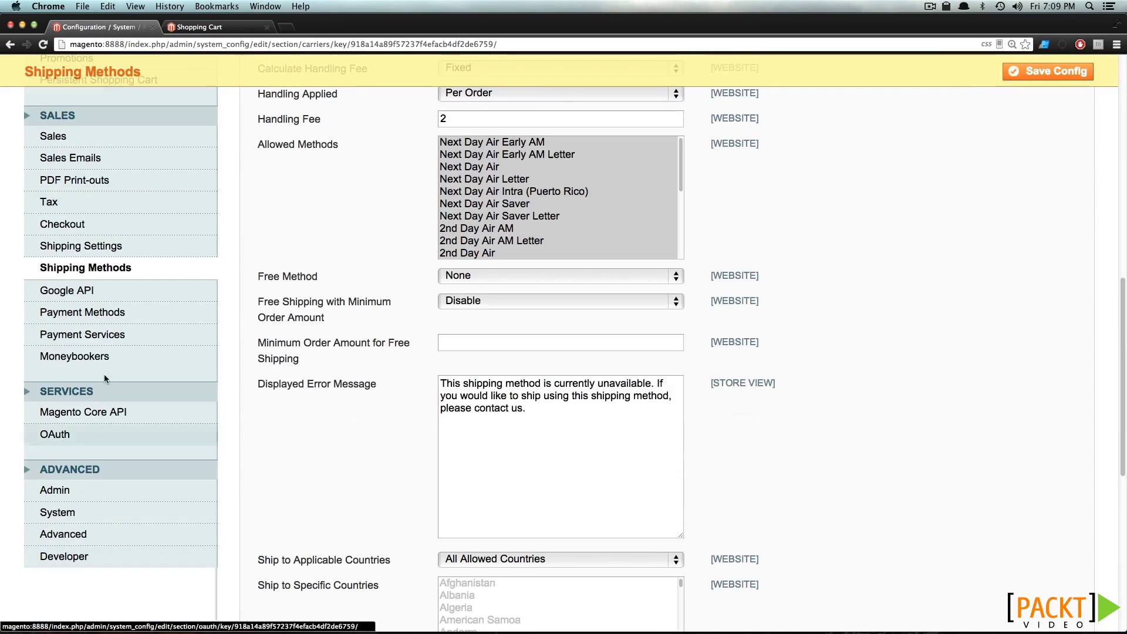
{"action": "left_click", "coordinate": [81, 245]}
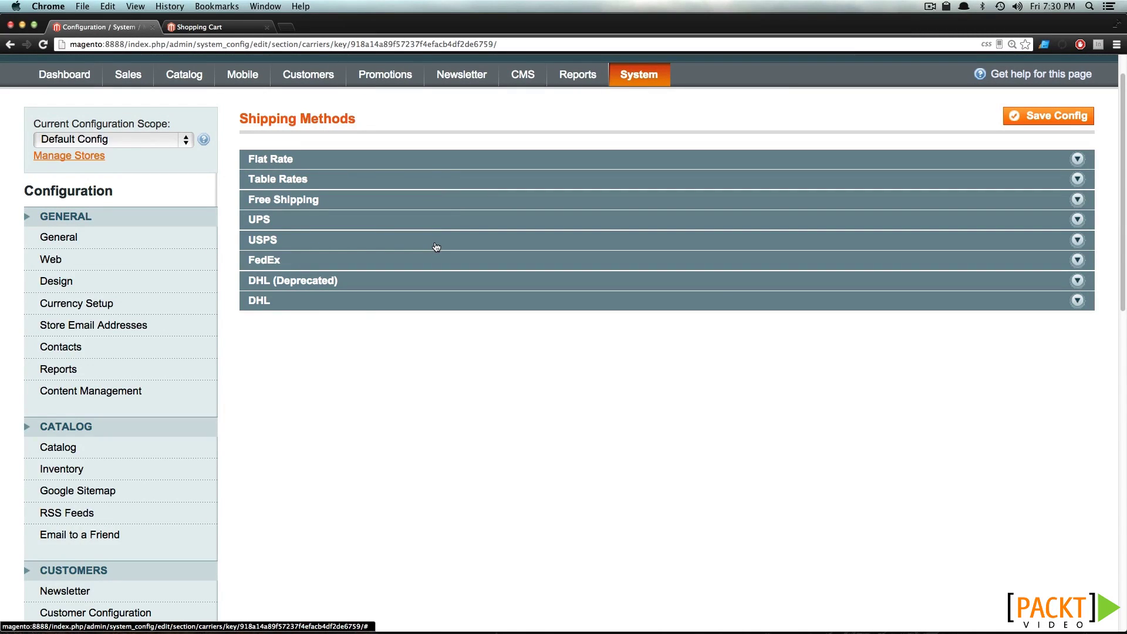
Expand the USPS carrier settings and set Enabled for Checkout to Yes
{"action": "left_click", "coordinate": [436, 247]}
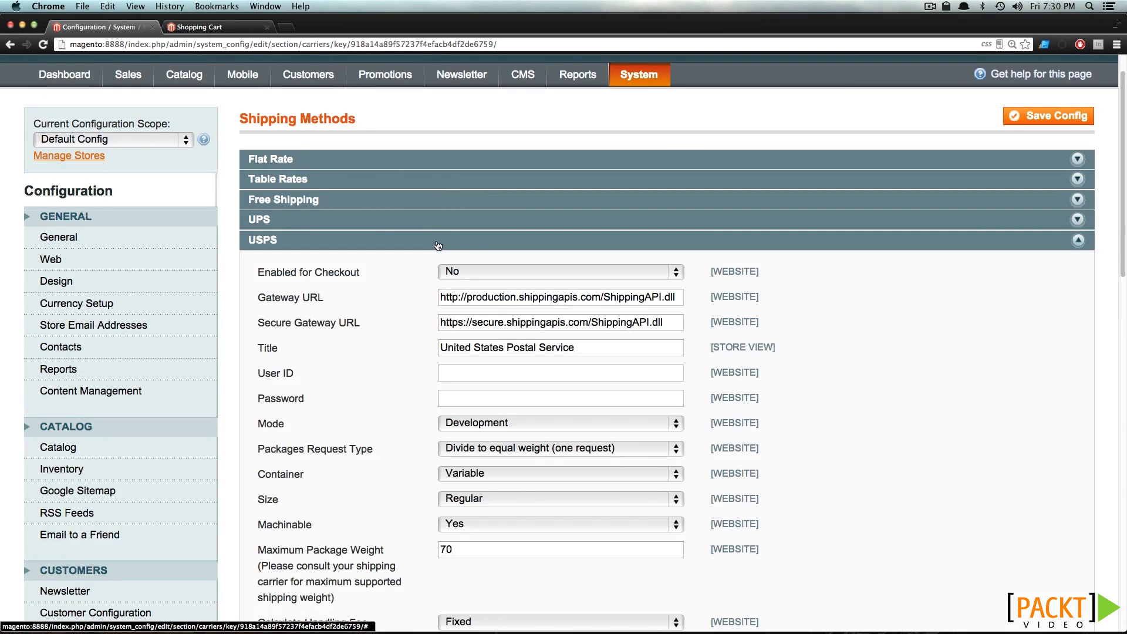
{"action": "left_click", "coordinate": [471, 275]}
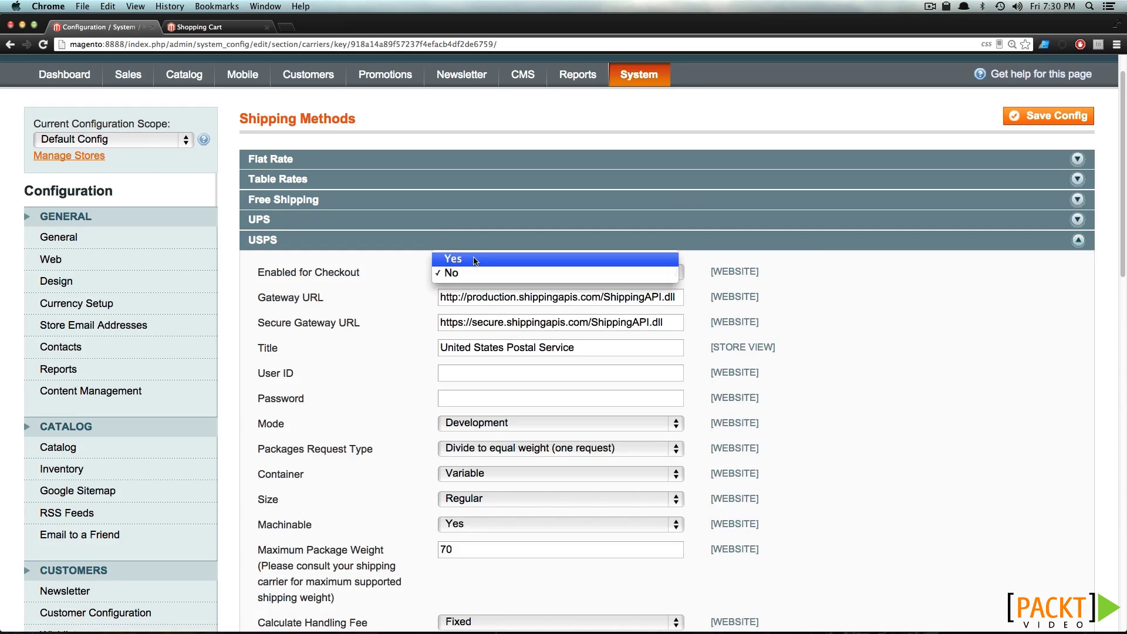
{"action": "left_click", "coordinate": [475, 262]}
Enter a USPS handling fee of 2 and review the remaining USPS fields
{"action": "scroll", "coordinate": [475, 262], "scroll_direction": "down", "scroll_amount": 2}
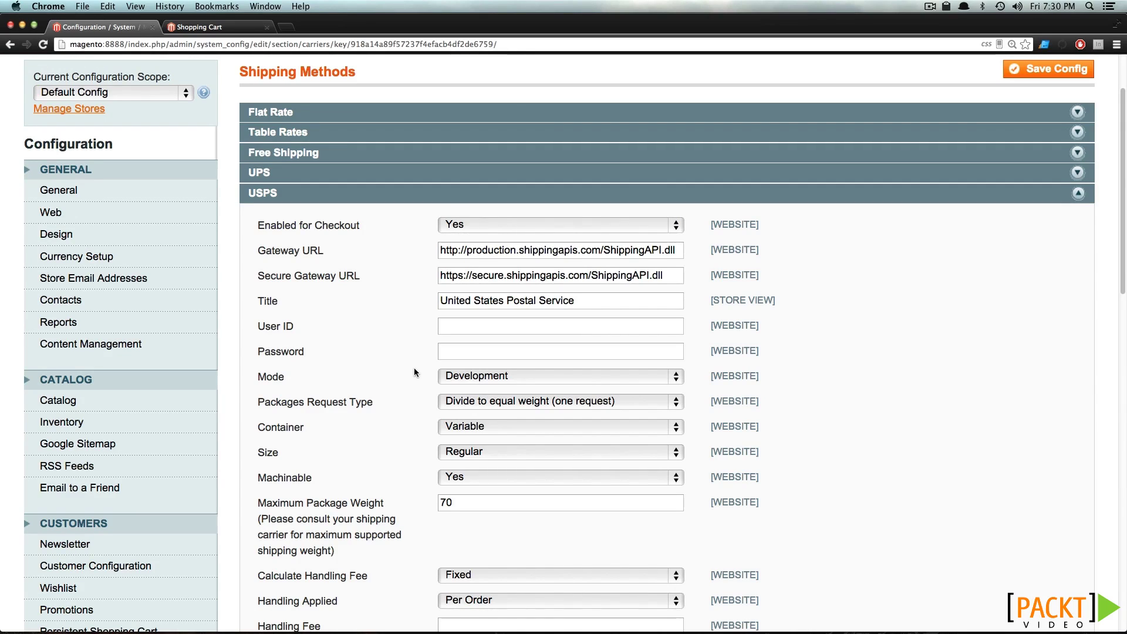
{"action": "scroll", "coordinate": [414, 372], "scroll_direction": "down", "scroll_amount": 3}
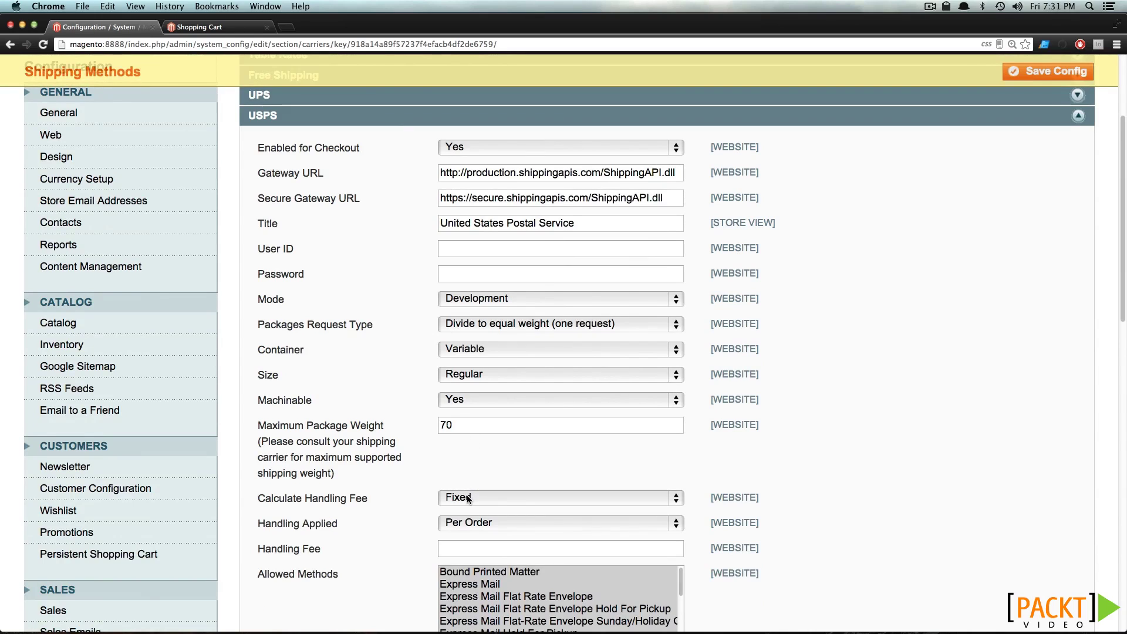
{"action": "left_click", "coordinate": [456, 548]}
{"action": "type", "text": "2"}
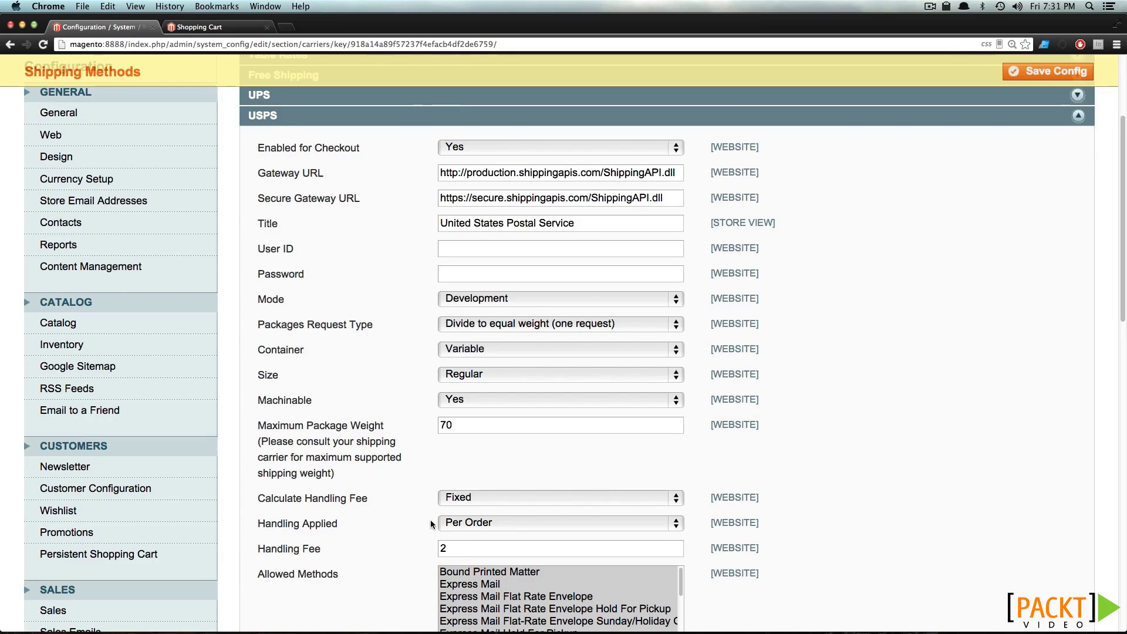
{"action": "scroll", "coordinate": [432, 524], "scroll_direction": "down", "scroll_amount": 4}
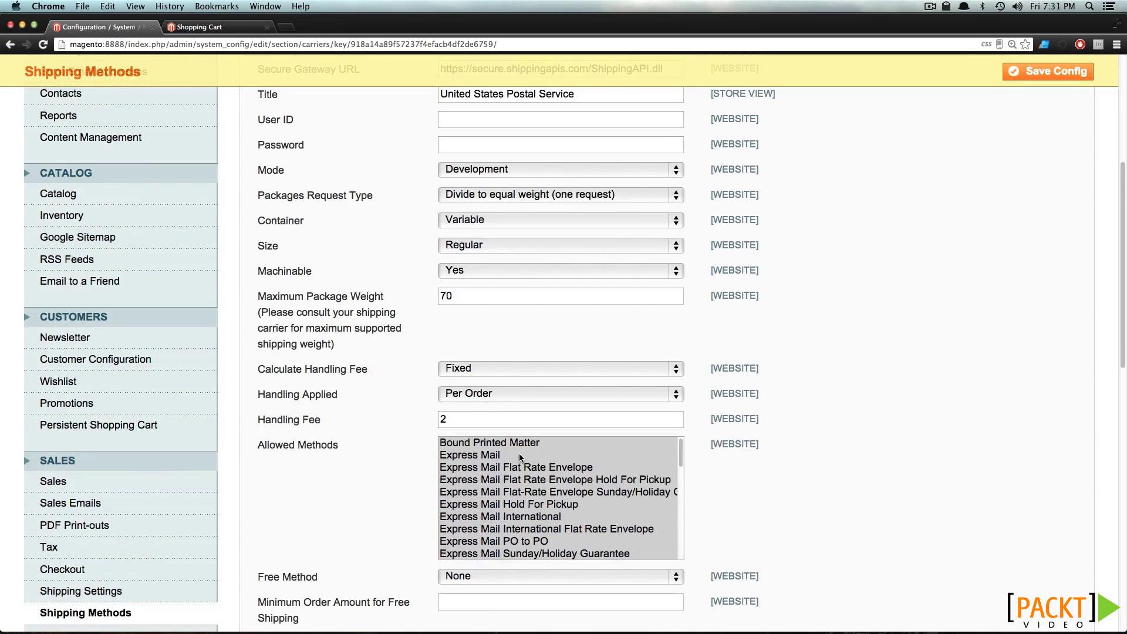
{"action": "scroll", "coordinate": [430, 494], "scroll_direction": "down", "scroll_amount": 5}
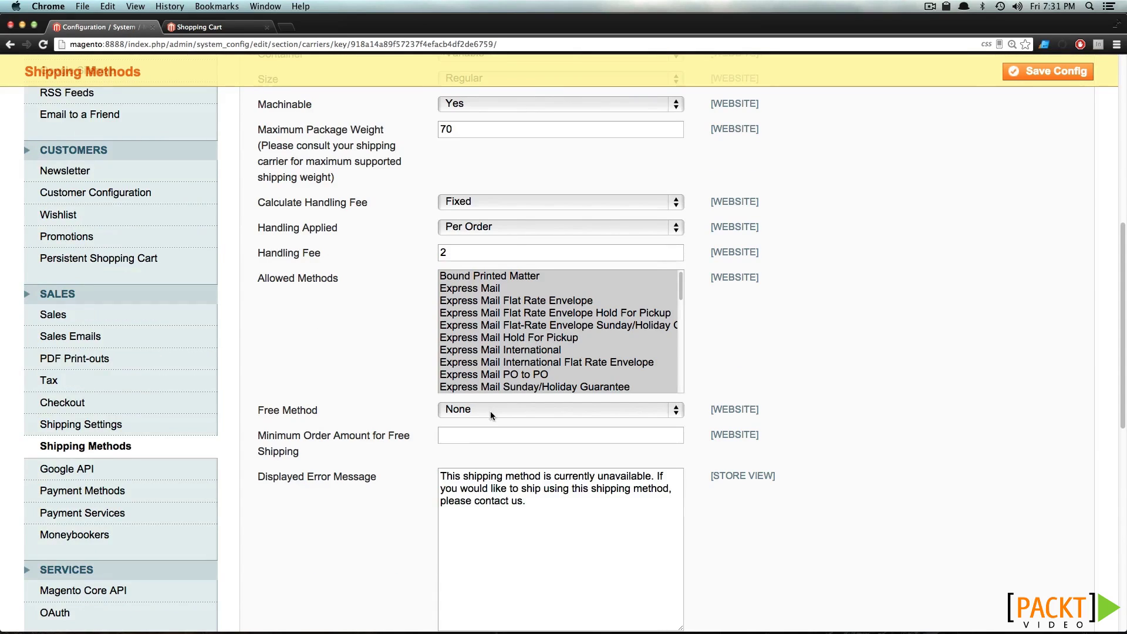
{"action": "scroll", "coordinate": [430, 463], "scroll_direction": "down", "scroll_amount": 6}
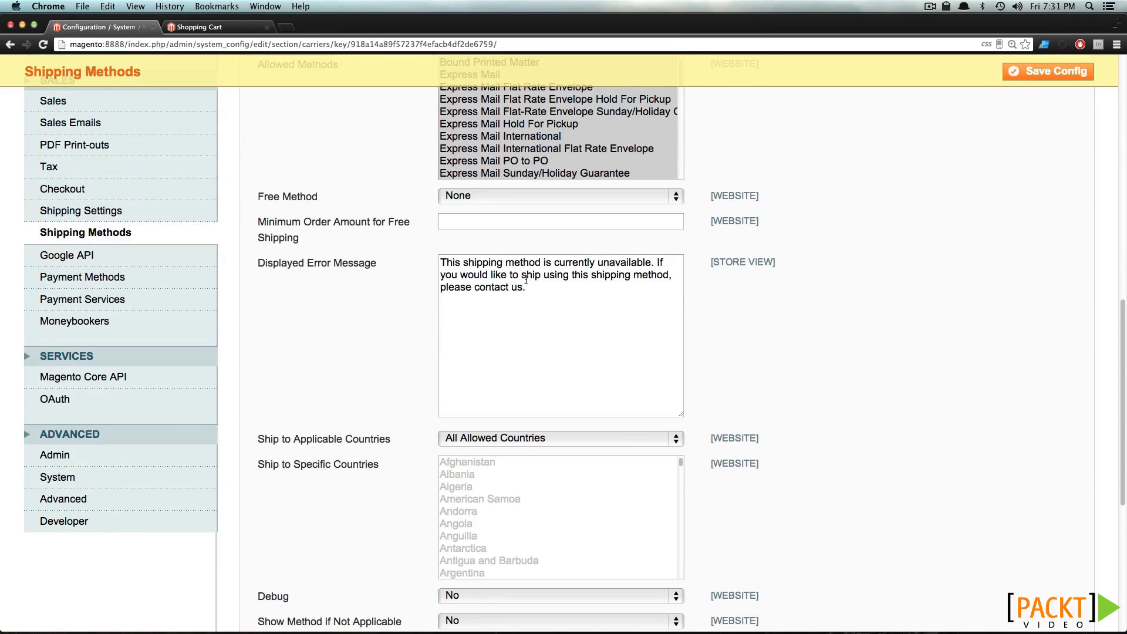
{"action": "scroll", "coordinate": [527, 283], "scroll_direction": "down", "scroll_amount": 2}
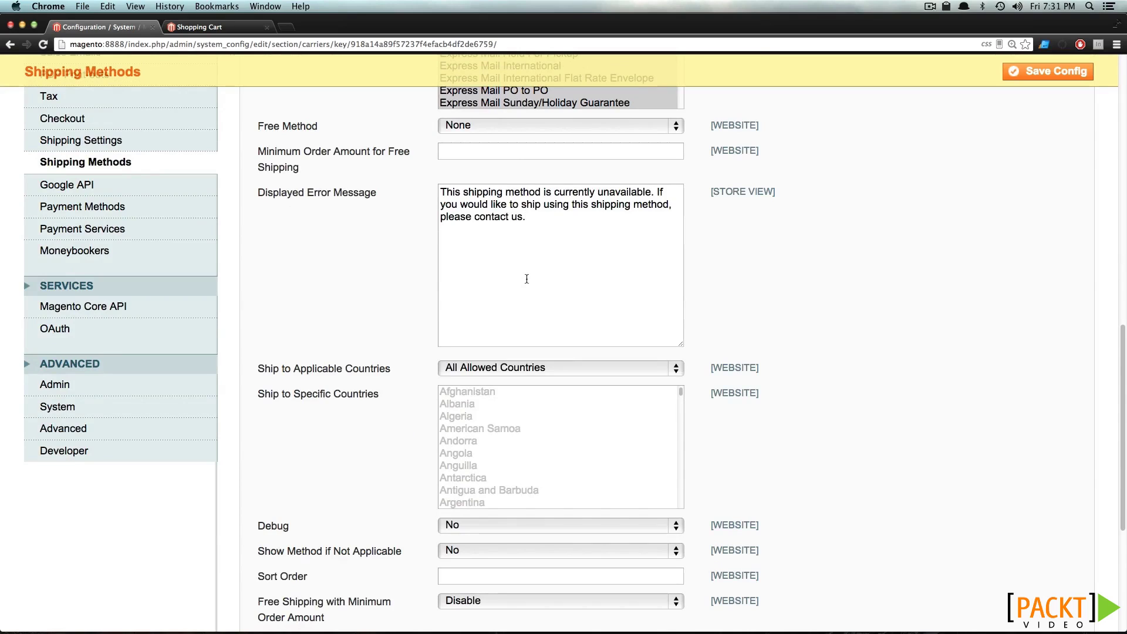
{"action": "scroll", "coordinate": [372, 301], "scroll_direction": "up", "scroll_amount": 12}
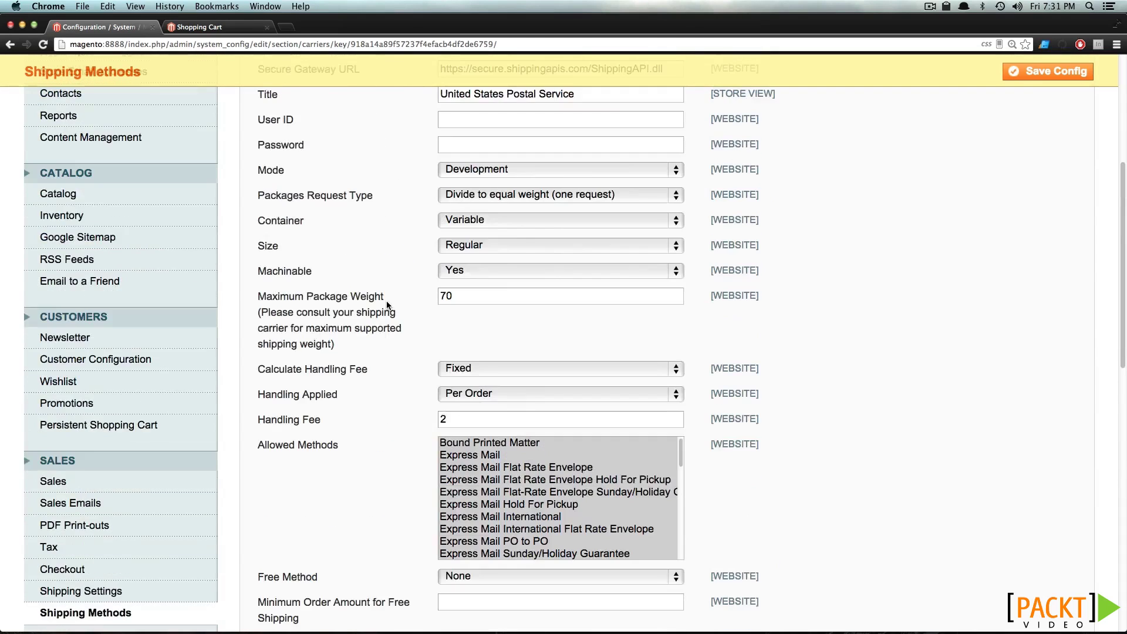
{"action": "scroll", "coordinate": [388, 300], "scroll_direction": "up", "scroll_amount": 5}
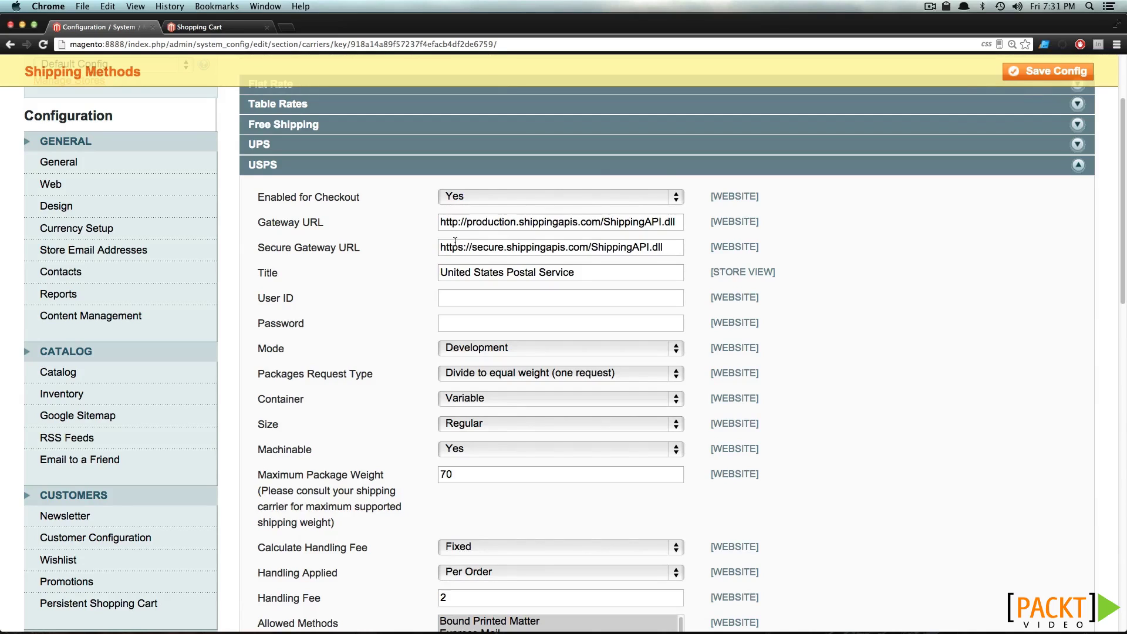
Change the USPS title to 'USPS', check the Password field, and return to the admin
{"action": "left_click_drag", "start_coordinate": [584, 274], "coordinate": [352, 275]}
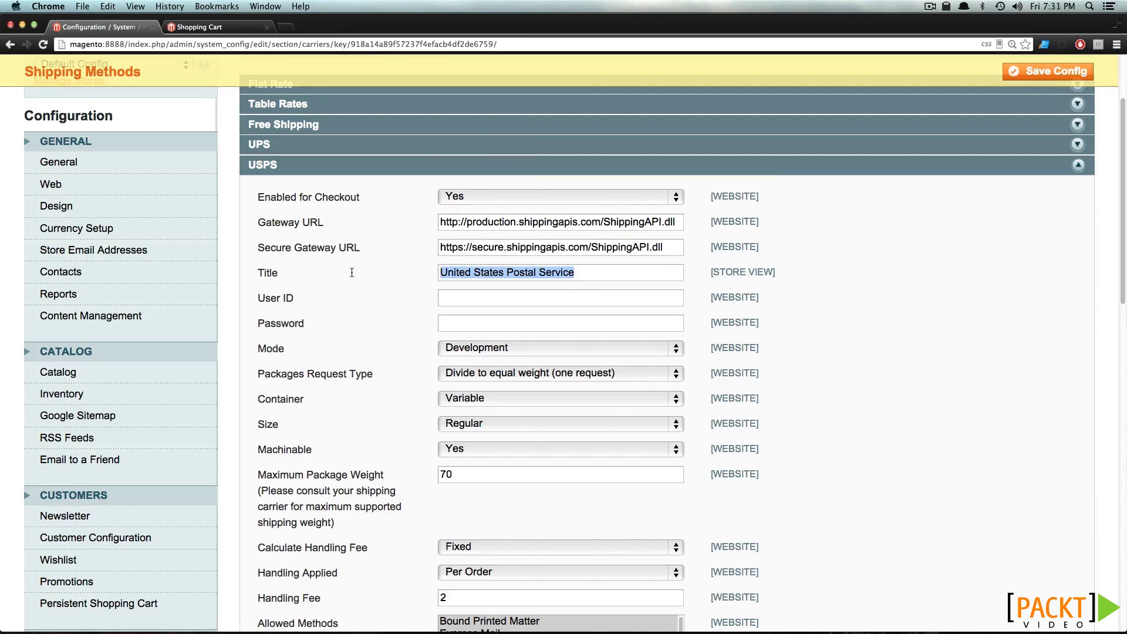
{"action": "type", "text": "USPS"}
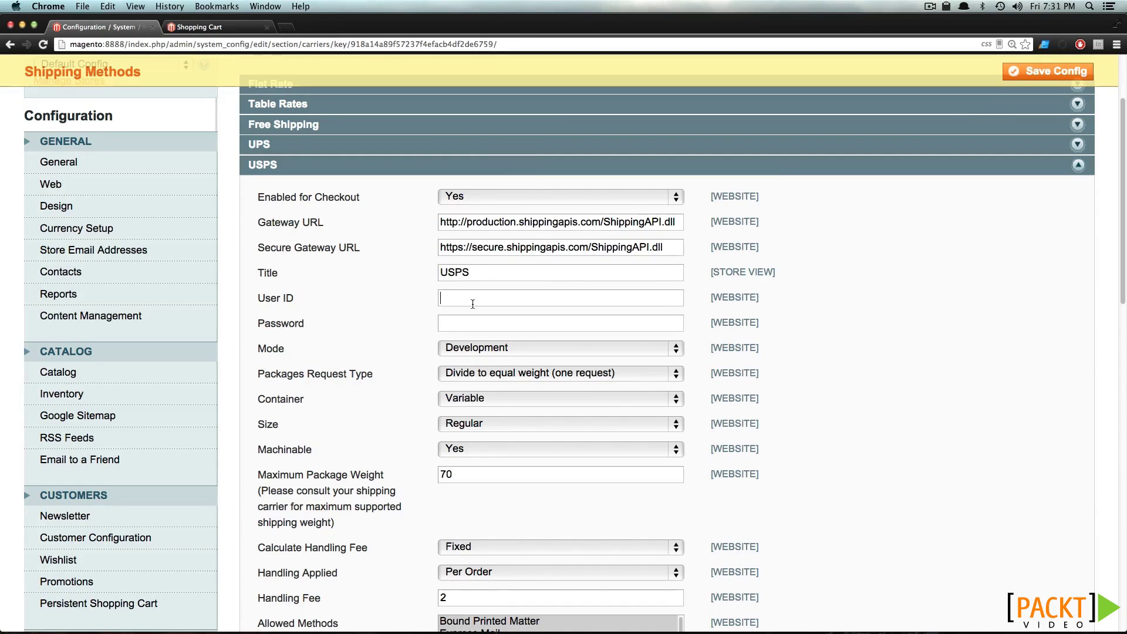
{"action": "left_click", "coordinate": [502, 324]}
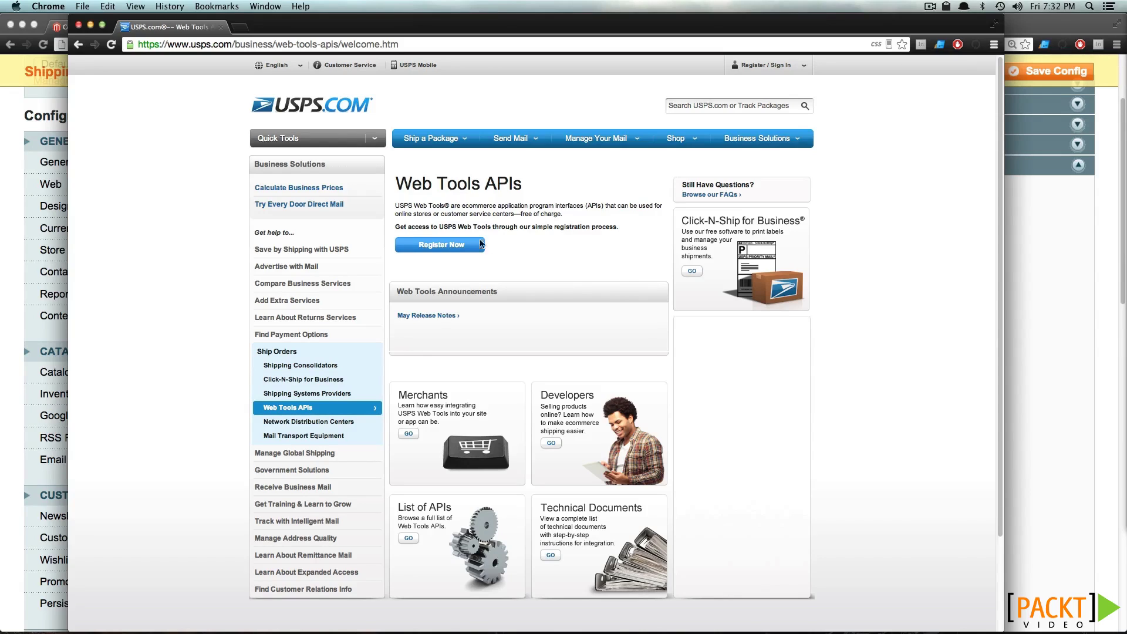
{"action": "left_click", "coordinate": [1086, 220]}
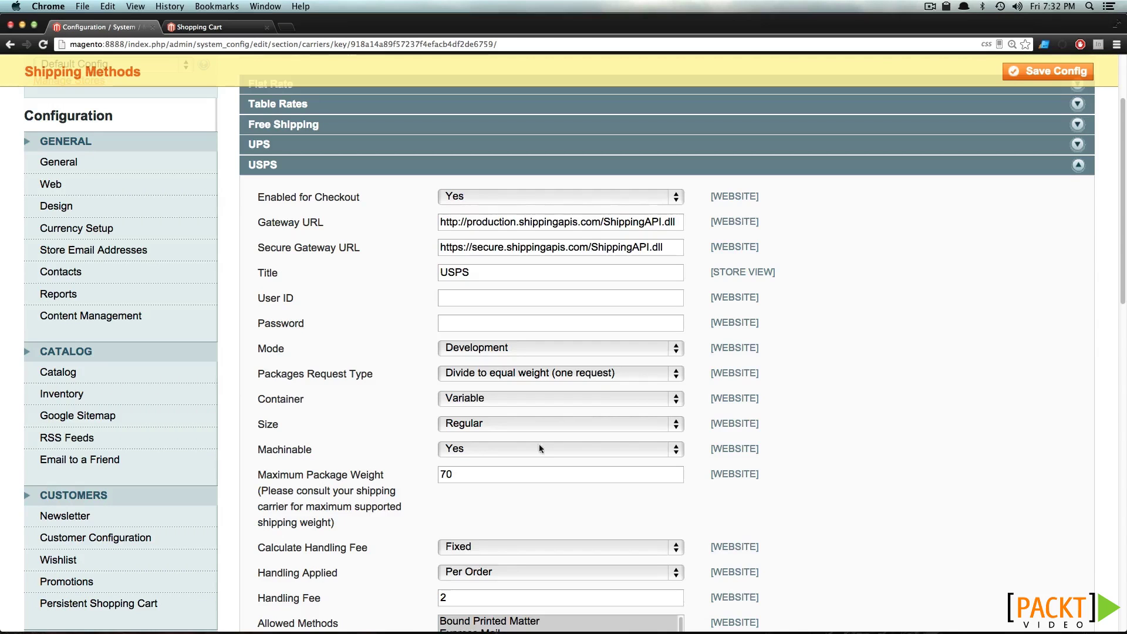
Set the USPS mode to Live, passing through the User ID and Password fields
{"action": "left_click", "coordinate": [536, 298]}
{"action": "left_click", "coordinate": [516, 348]}
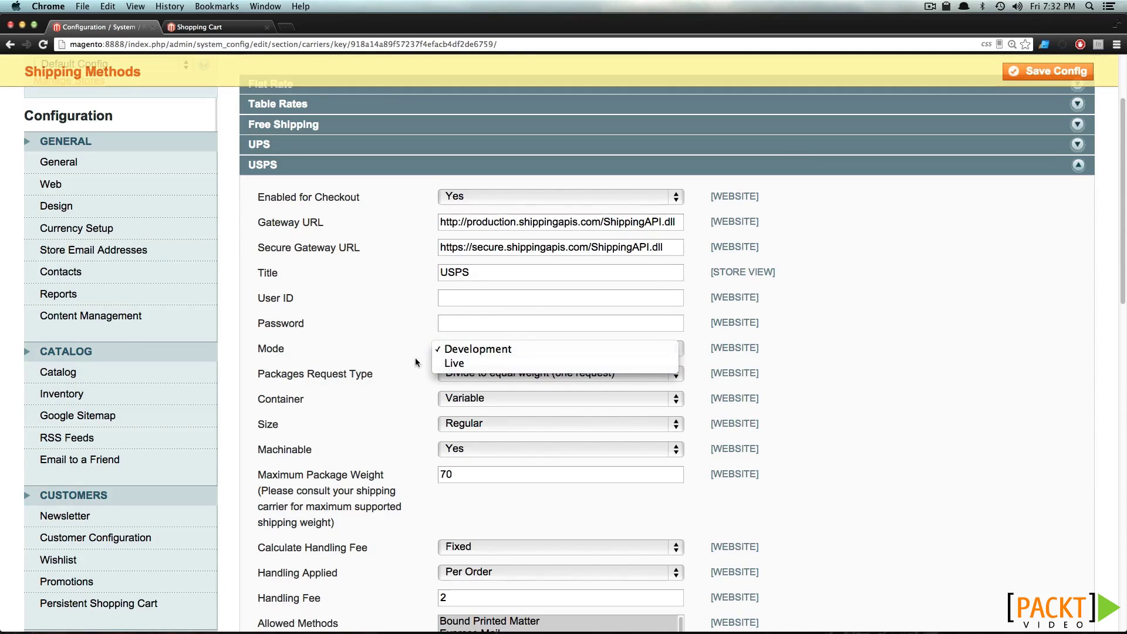
{"action": "left_click", "coordinate": [444, 363]}
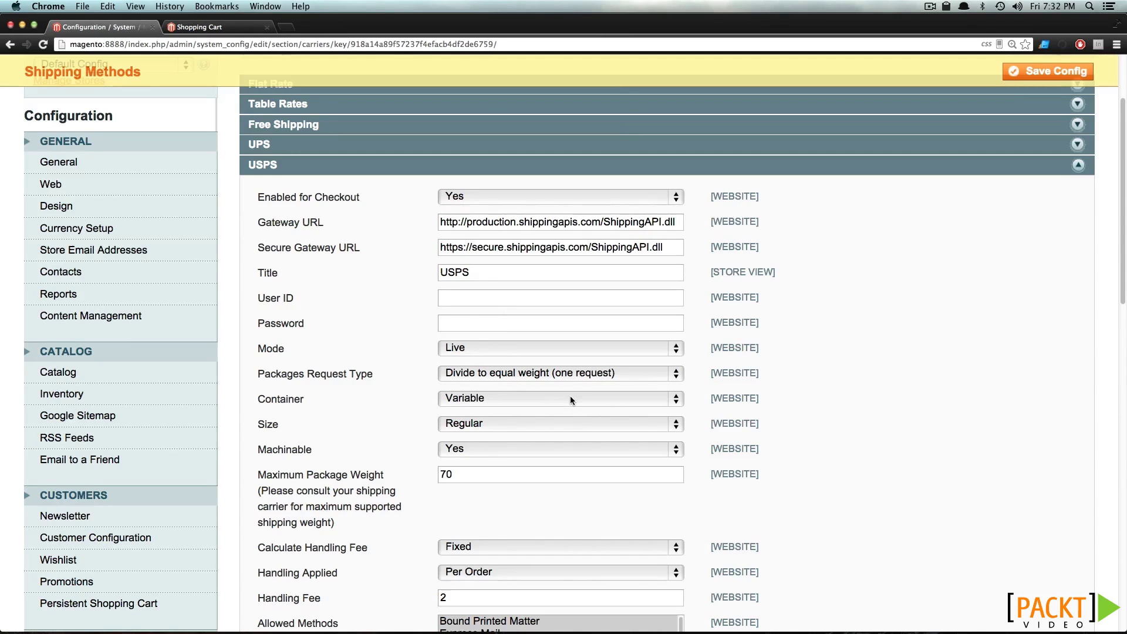
{"action": "left_click", "coordinate": [500, 324]}
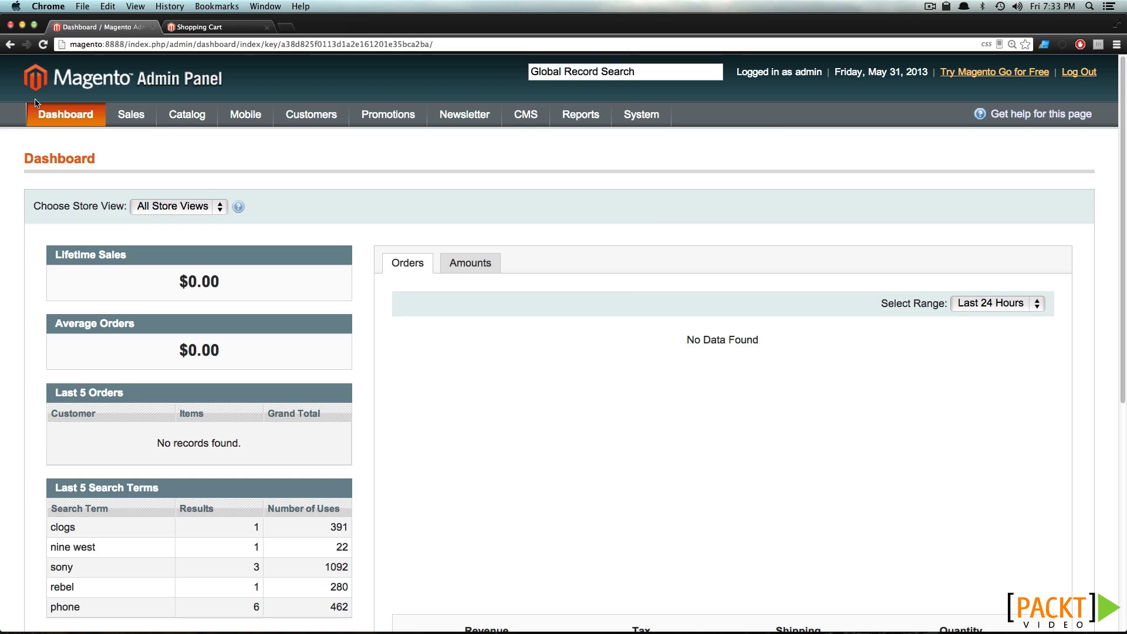
Go to System > Configuration and open Payment Methods under Sales
{"action": "mouse_move", "coordinate": [651, 116]}
{"action": "left_click", "coordinate": [656, 473]}
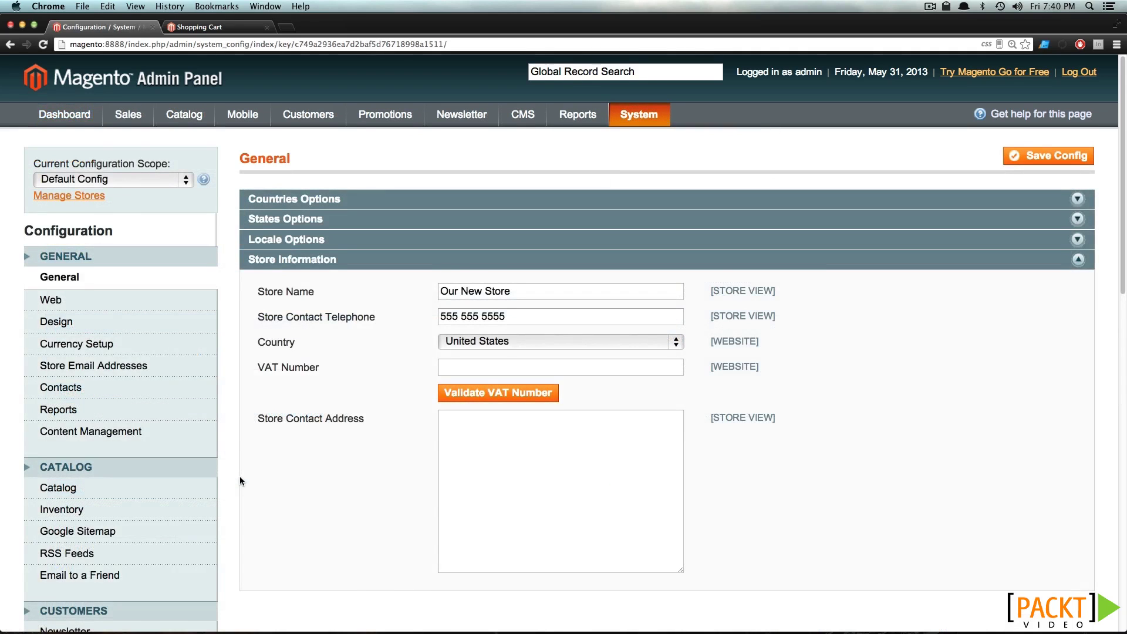
{"action": "scroll", "coordinate": [240, 477], "scroll_direction": "down", "scroll_amount": 10}
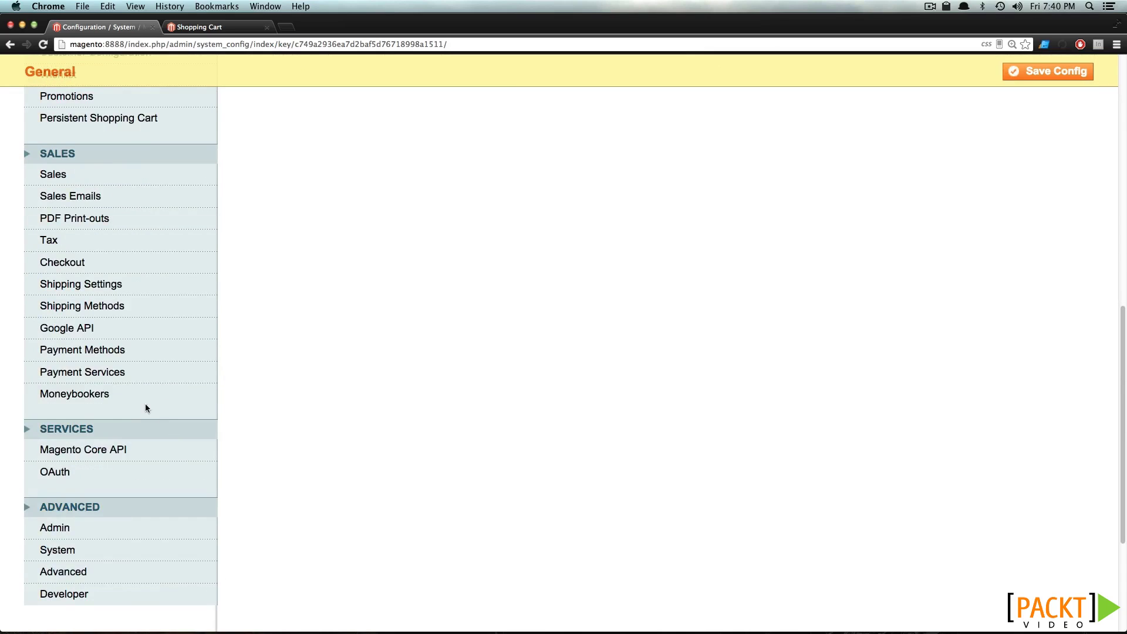
{"action": "left_click", "coordinate": [115, 358]}
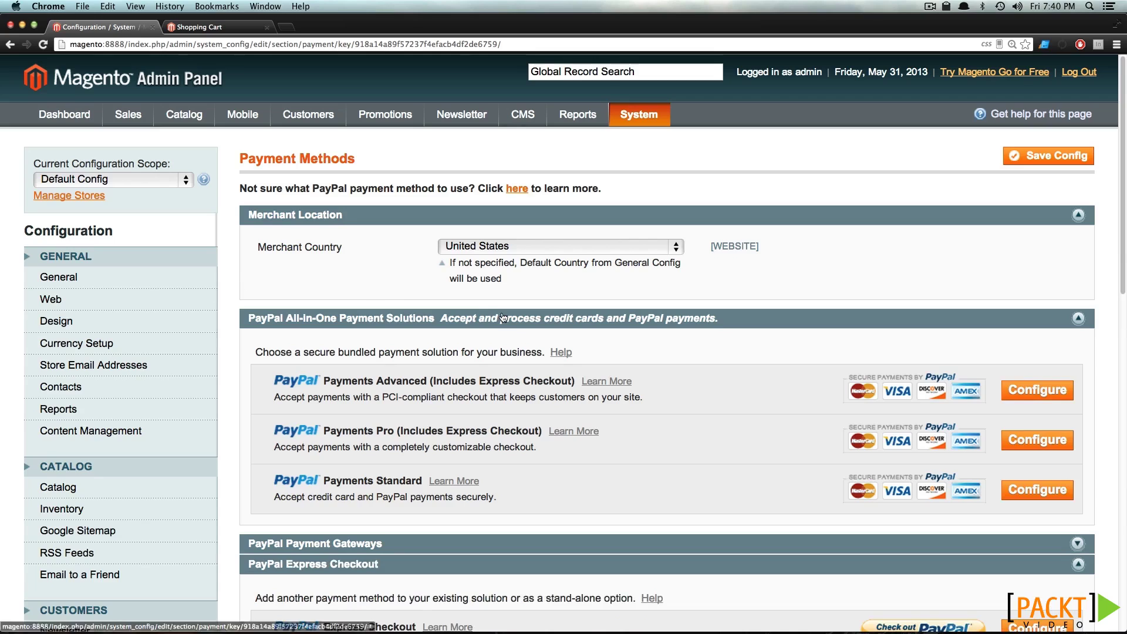
Collapse PayPal All-in-One and Express Checkout, review Saved CC, then inspect Check / Money Order
{"action": "left_click", "coordinate": [501, 318]}
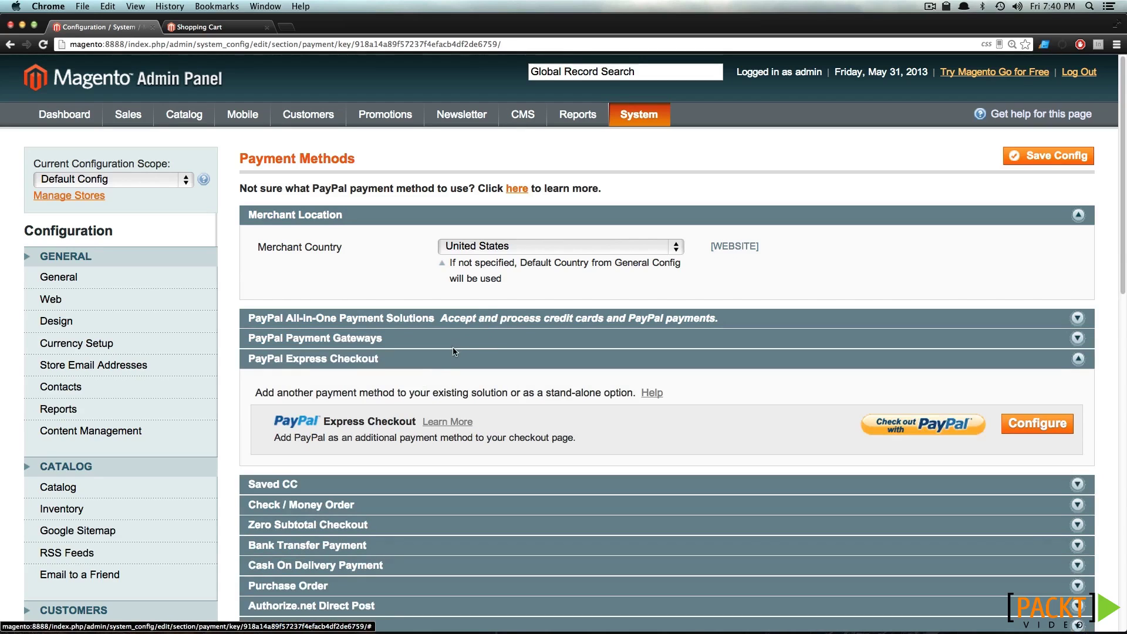
{"action": "left_click", "coordinate": [434, 362]}
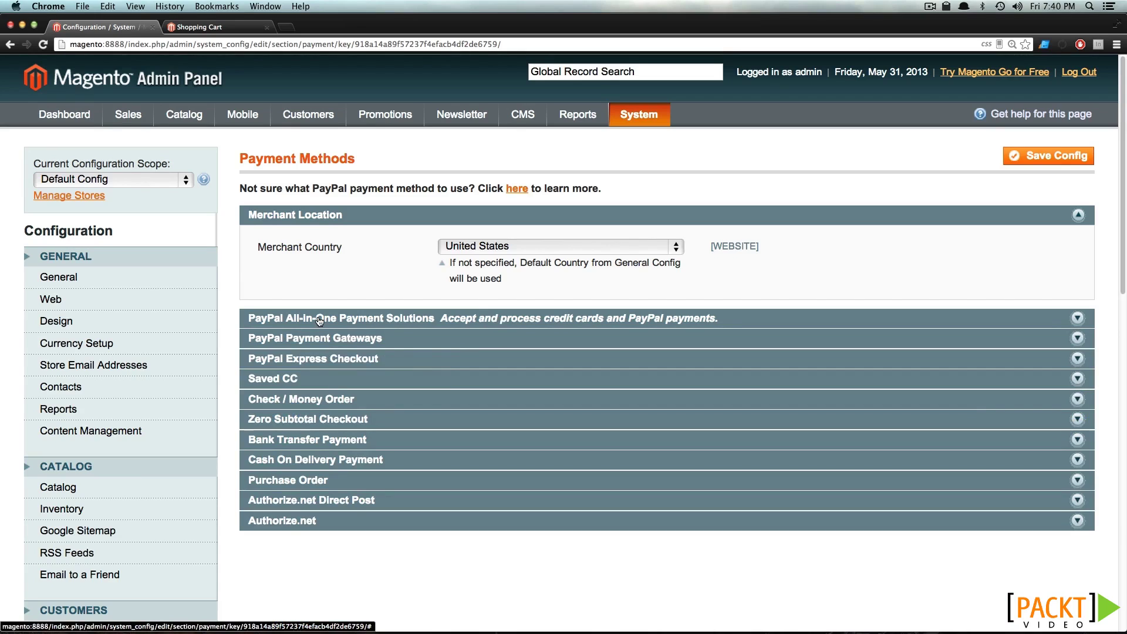
{"action": "left_click", "coordinate": [322, 380]}
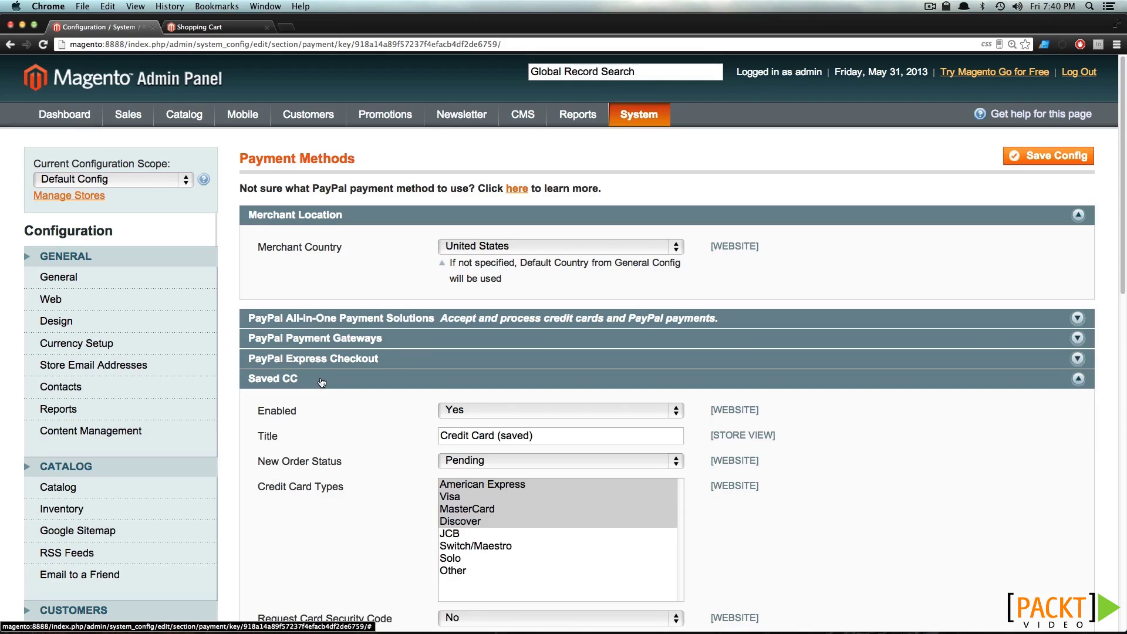
{"action": "scroll", "coordinate": [322, 378], "scroll_direction": "down", "scroll_amount": 5}
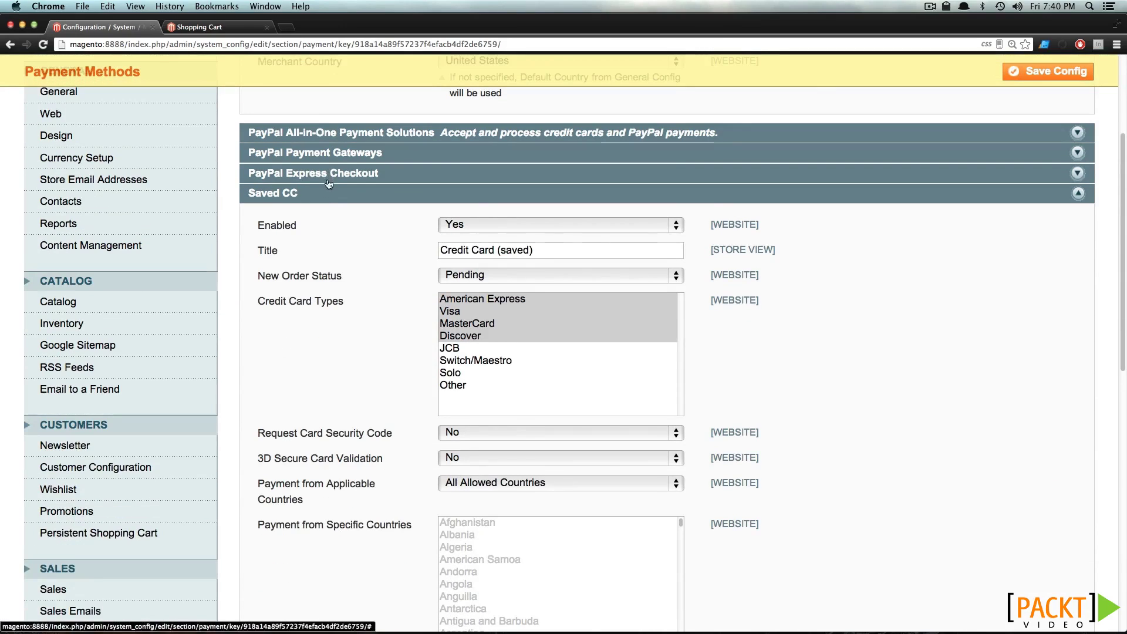
{"action": "scroll", "coordinate": [326, 191], "scroll_direction": "down", "scroll_amount": 5}
{"action": "scroll", "coordinate": [315, 399], "scroll_direction": "down", "scroll_amount": 3}
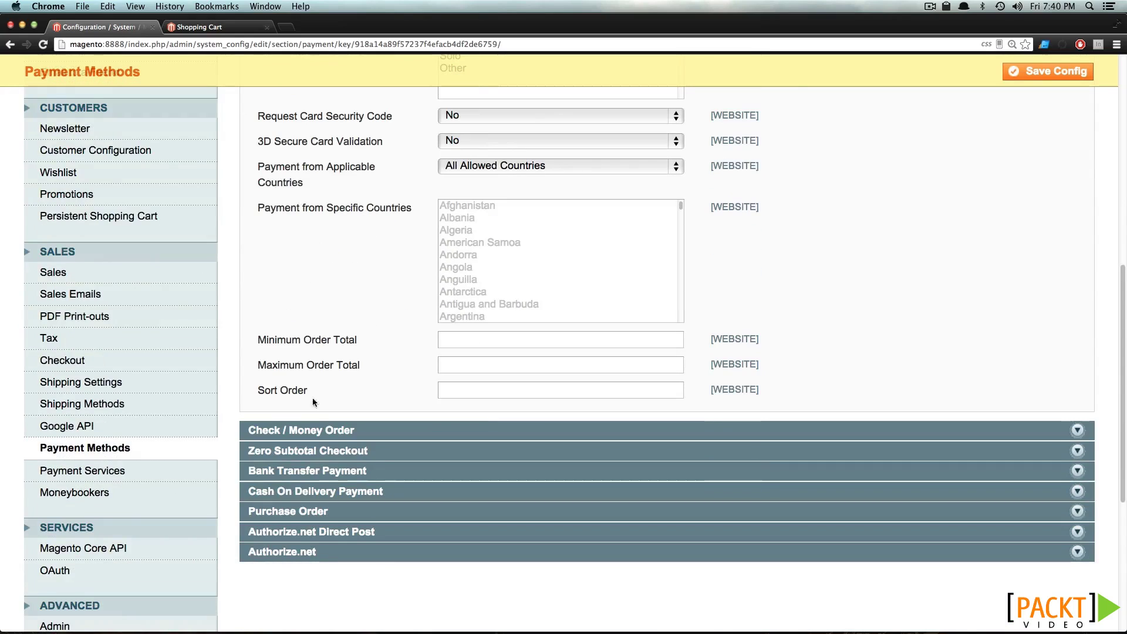
{"action": "scroll", "coordinate": [350, 315], "scroll_direction": "up", "scroll_amount": 10}
{"action": "left_click", "coordinate": [339, 234]}
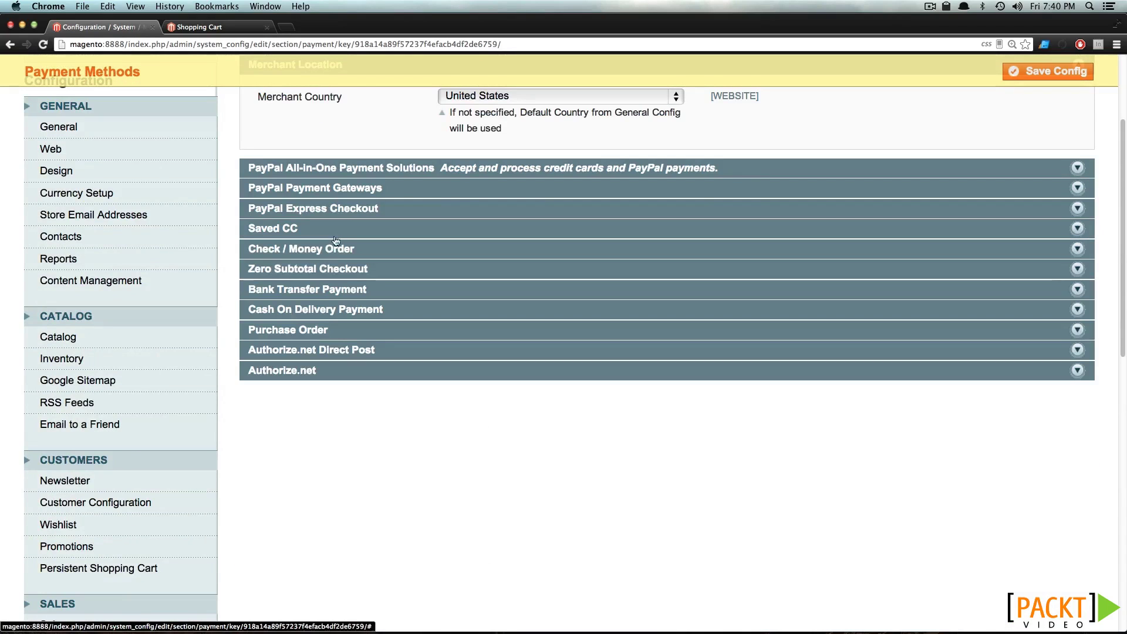
{"action": "left_click", "coordinate": [330, 252]}
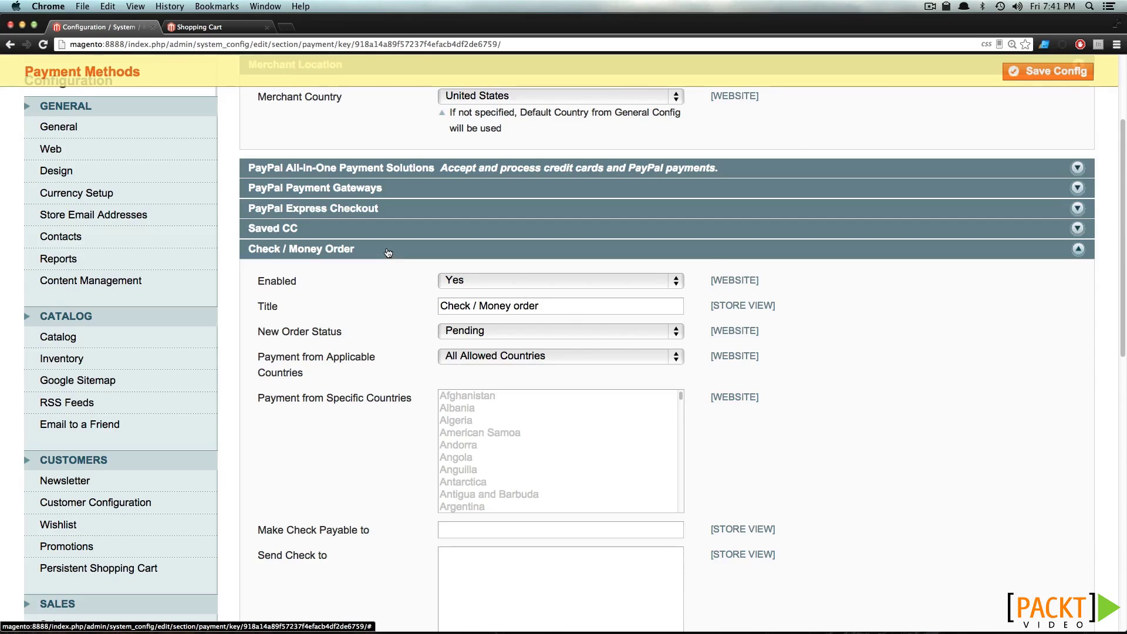
{"action": "left_click", "coordinate": [388, 252]}
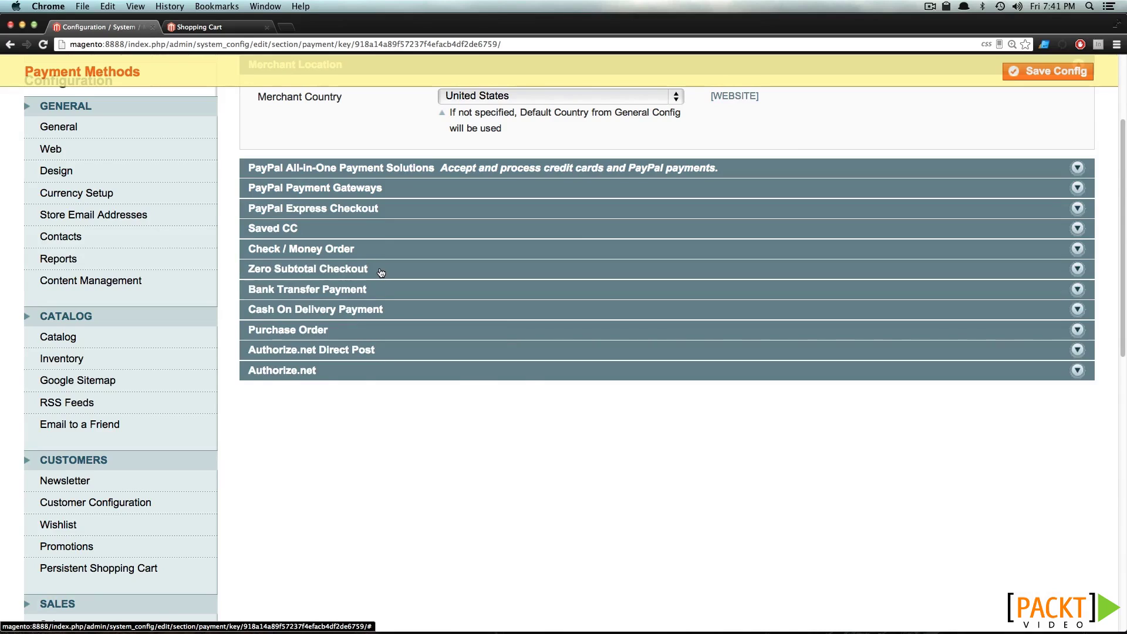
Expand Zero Subtotal Checkout, review its Title, then collapse it again
{"action": "left_click", "coordinate": [381, 271]}
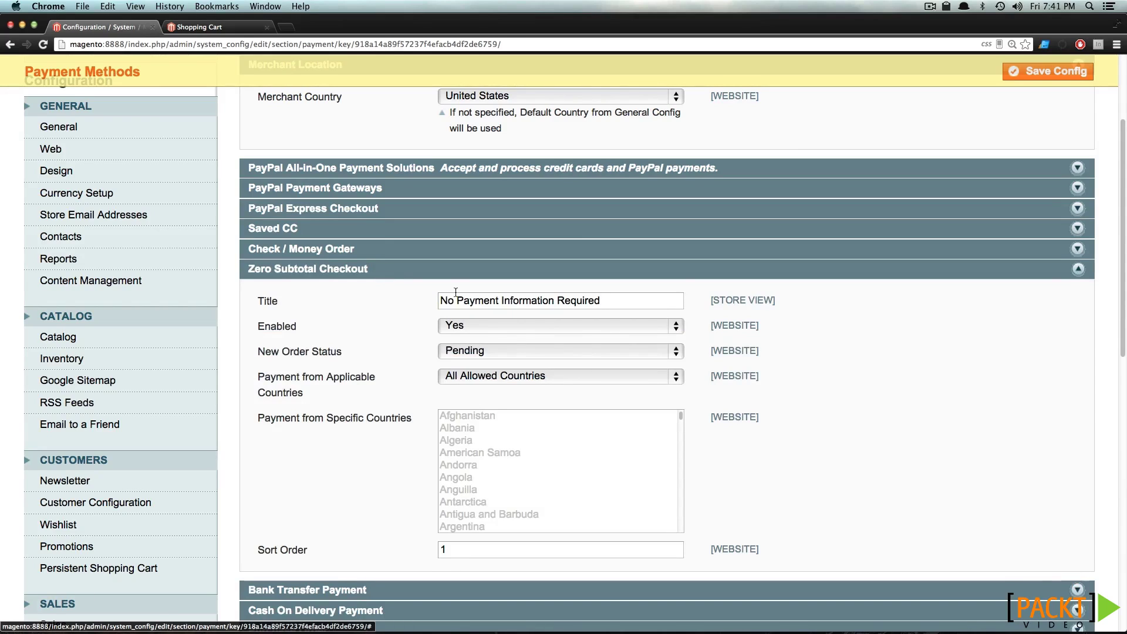
{"action": "left_click_drag", "start_coordinate": [456, 296], "coordinate": [572, 300]}
{"action": "left_click", "coordinate": [572, 300]}
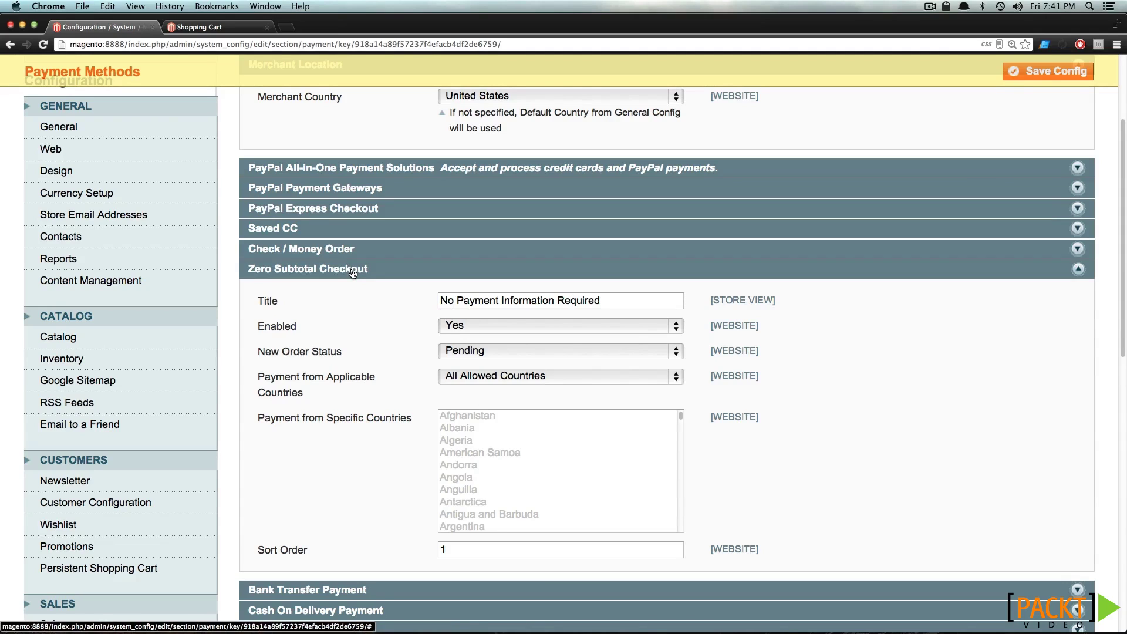
{"action": "left_click", "coordinate": [352, 271]}
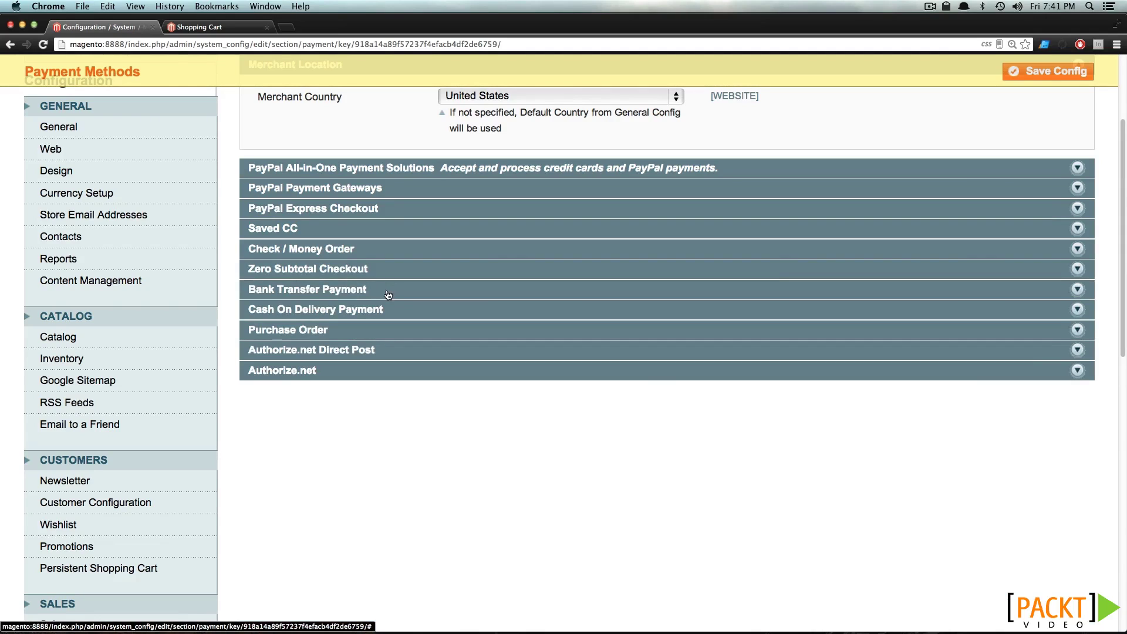
Review Bank Transfer Payment, disabled with Pending as new order status, then collapse it
{"action": "left_click", "coordinate": [388, 294]}
{"action": "scroll", "coordinate": [387, 293], "scroll_direction": "down", "scroll_amount": 8}
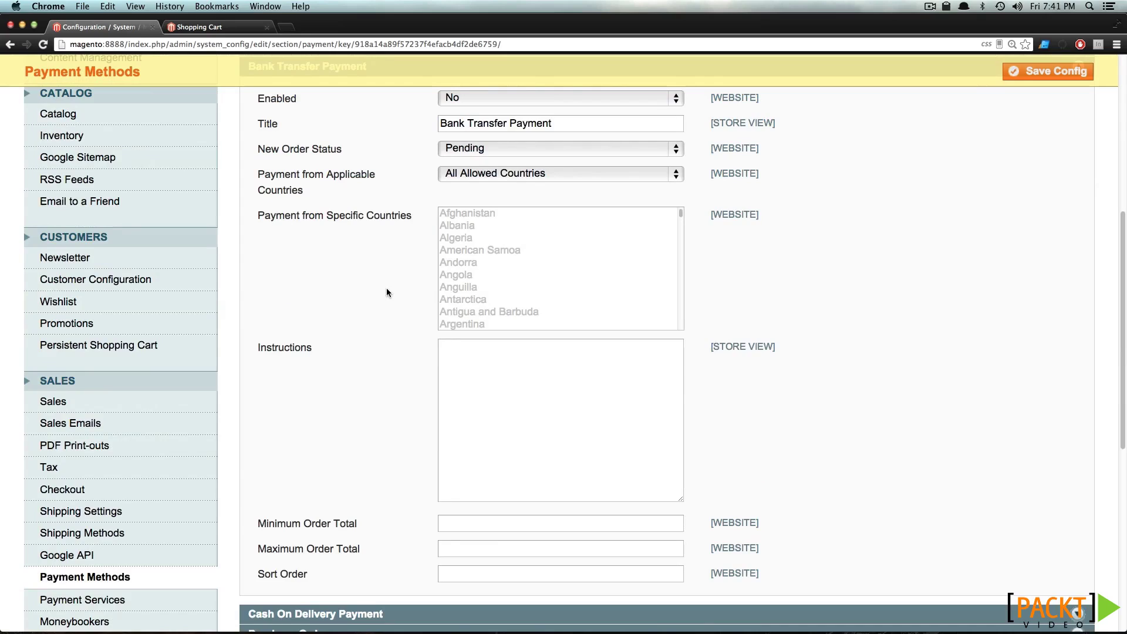
{"action": "scroll", "coordinate": [386, 292], "scroll_direction": "up", "scroll_amount": 4}
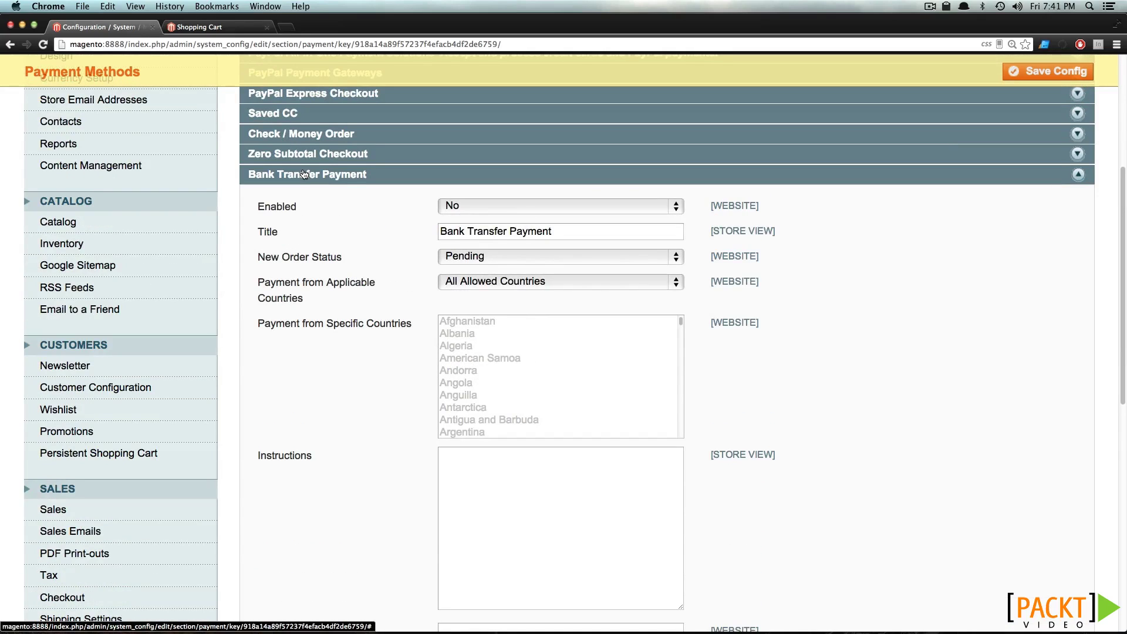
{"action": "left_click", "coordinate": [304, 174]}
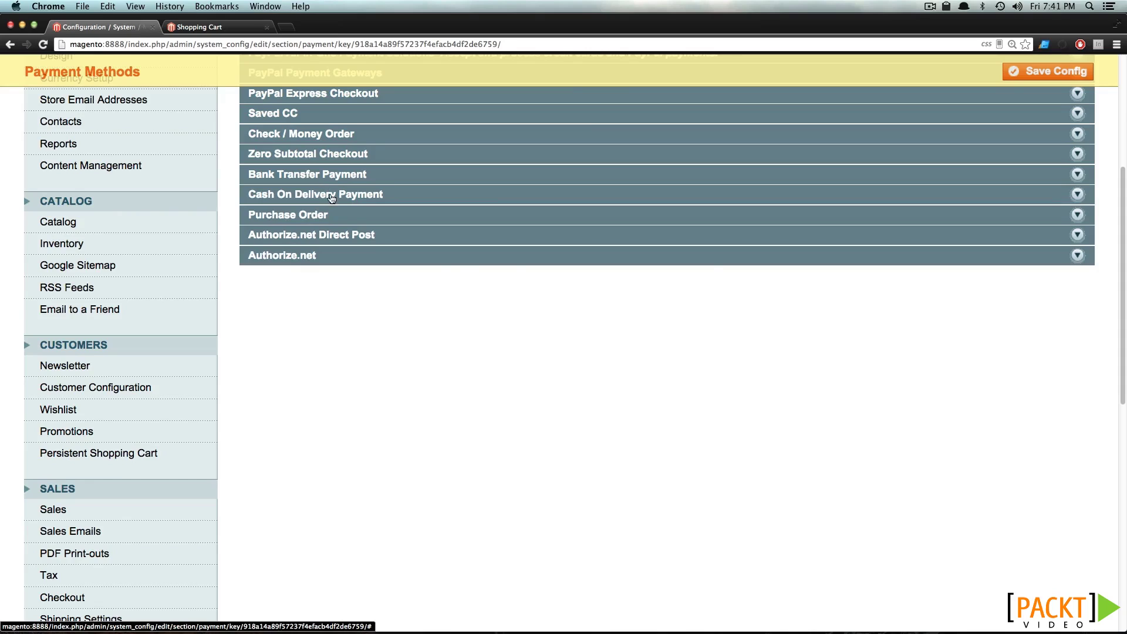
Restrict Cash On Delivery to Specific Countries with only United States selected, then collapse it
{"action": "left_click", "coordinate": [331, 197]}
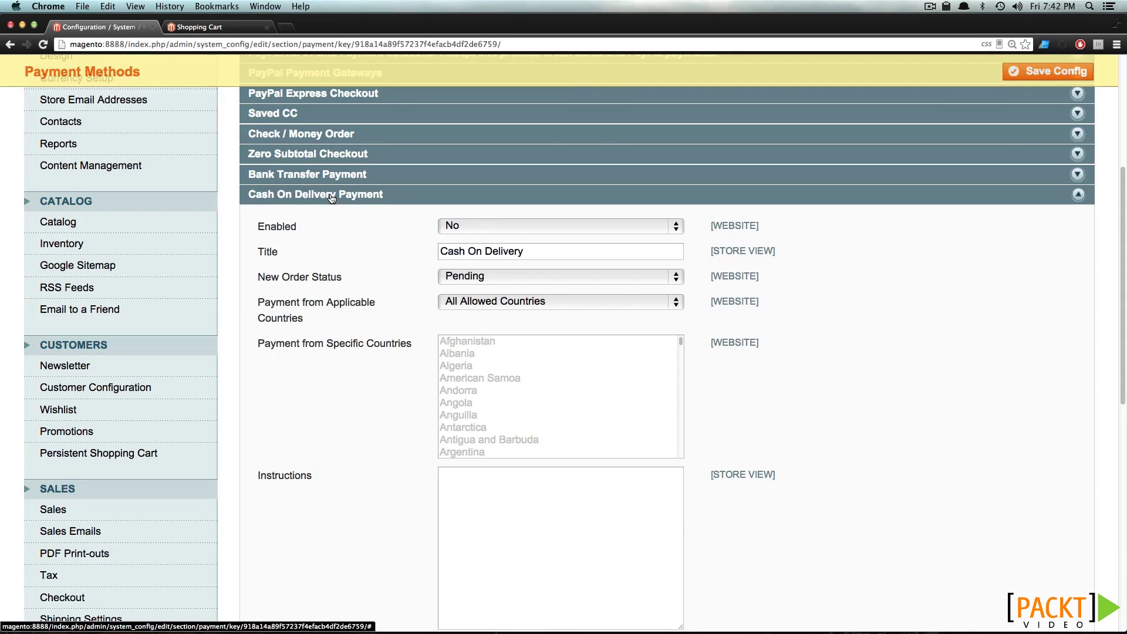
{"action": "scroll", "coordinate": [381, 239], "scroll_direction": "down", "scroll_amount": 5}
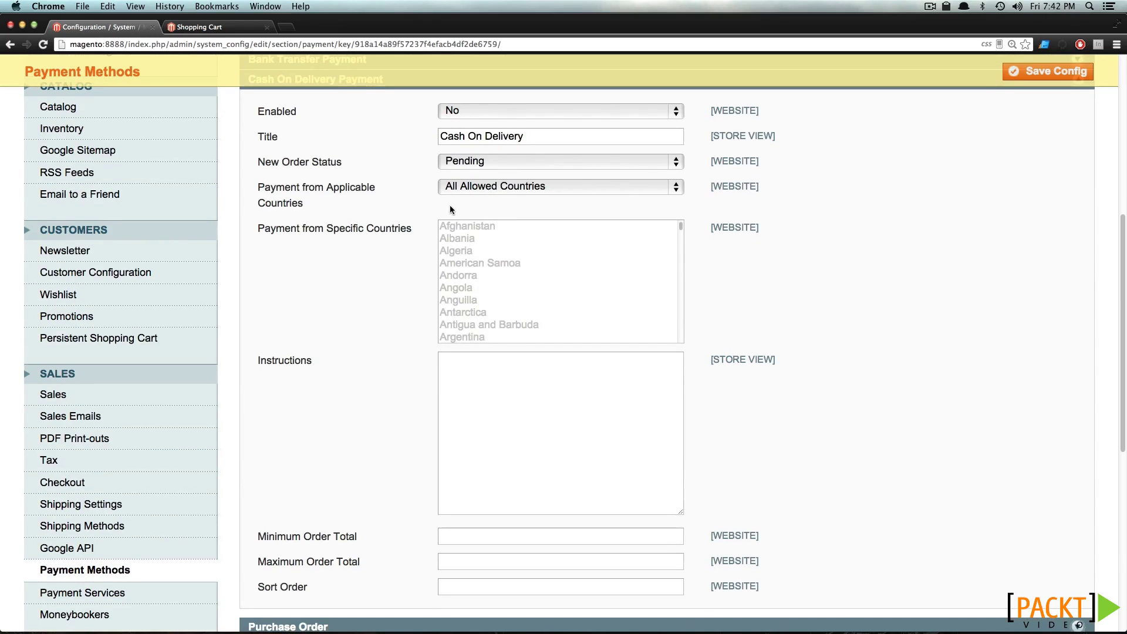
{"action": "left_click", "coordinate": [506, 188]}
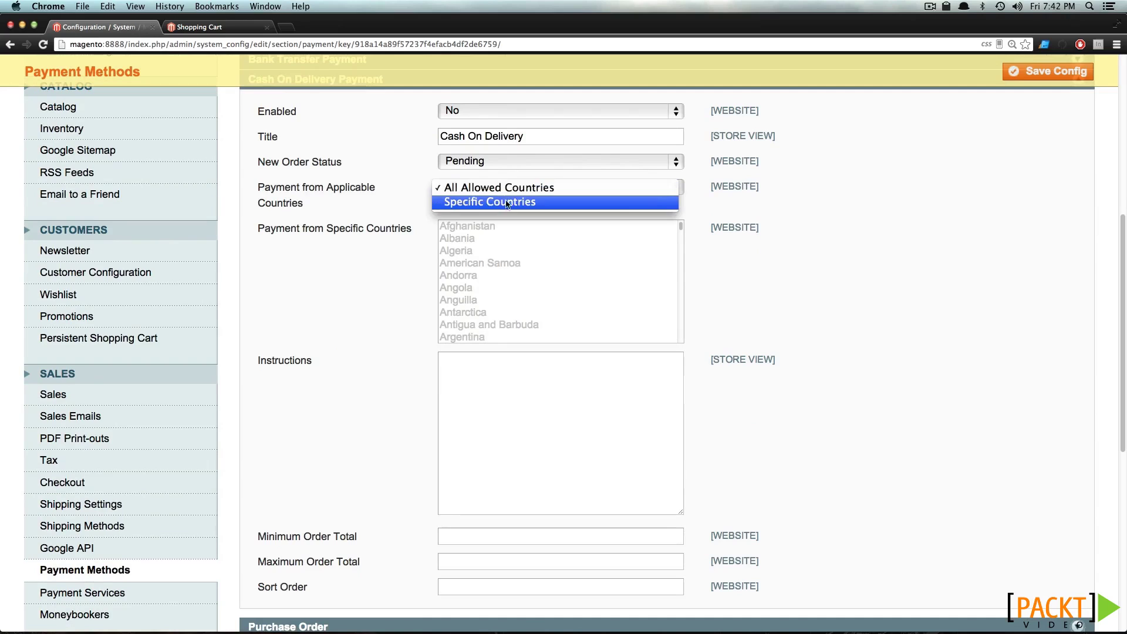
{"action": "left_click", "coordinate": [508, 201]}
{"action": "scroll", "coordinate": [555, 310], "scroll_direction": "down", "scroll_amount": 20}
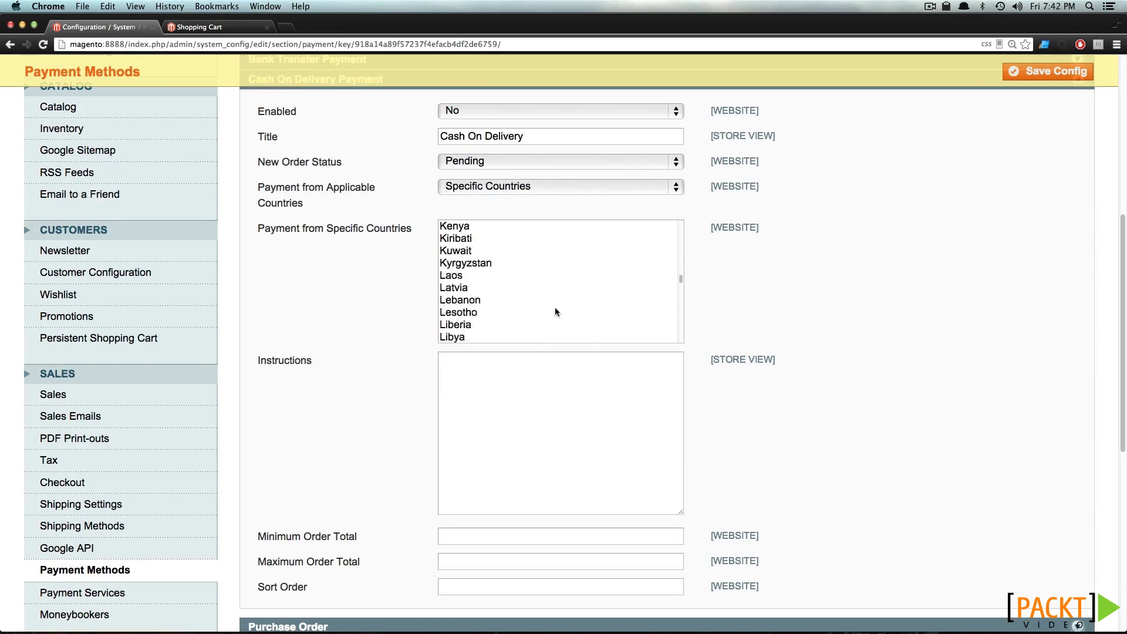
{"action": "scroll", "coordinate": [552, 306], "scroll_direction": "down", "scroll_amount": 8}
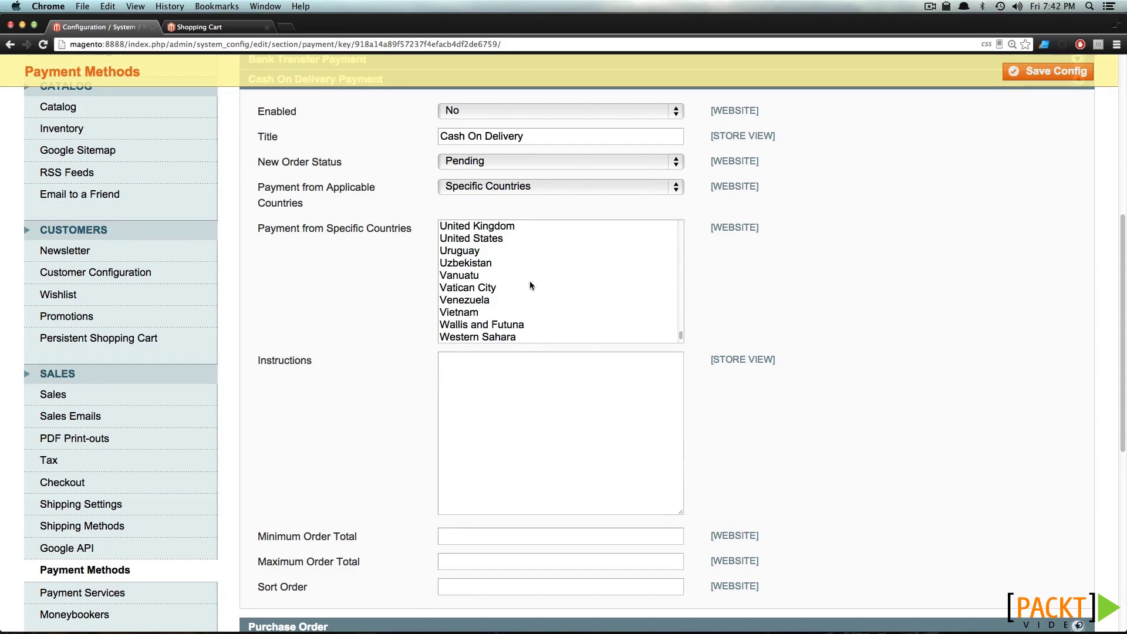
{"action": "left_click", "coordinate": [503, 239]}
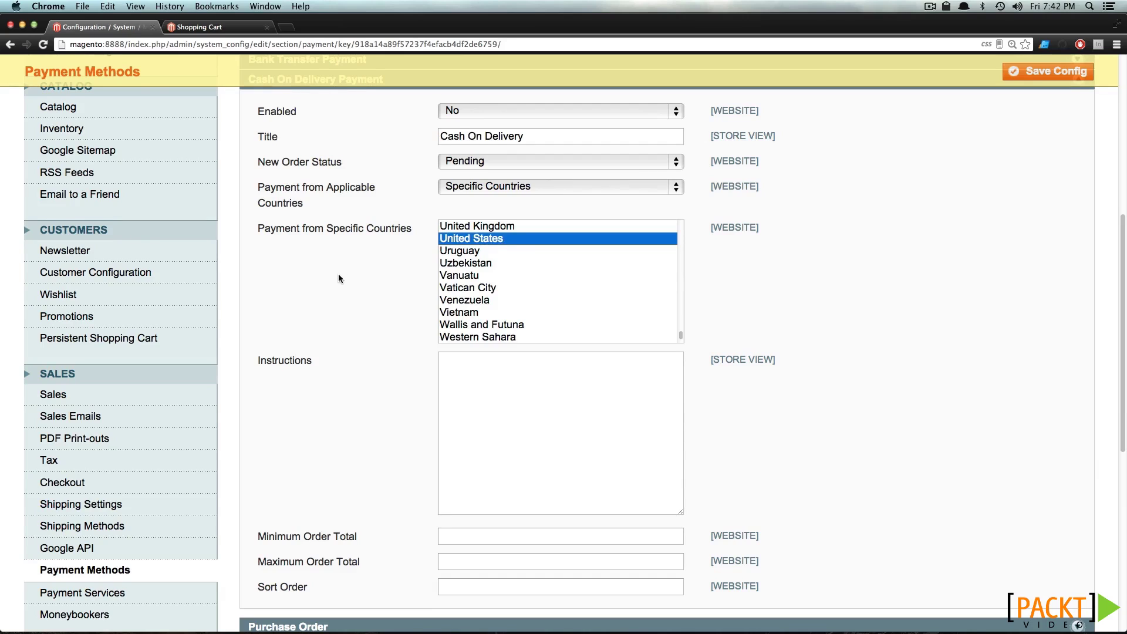
{"action": "scroll", "coordinate": [339, 274], "scroll_direction": "down", "scroll_amount": 1}
{"action": "scroll", "coordinate": [339, 274], "scroll_direction": "up", "scroll_amount": 2}
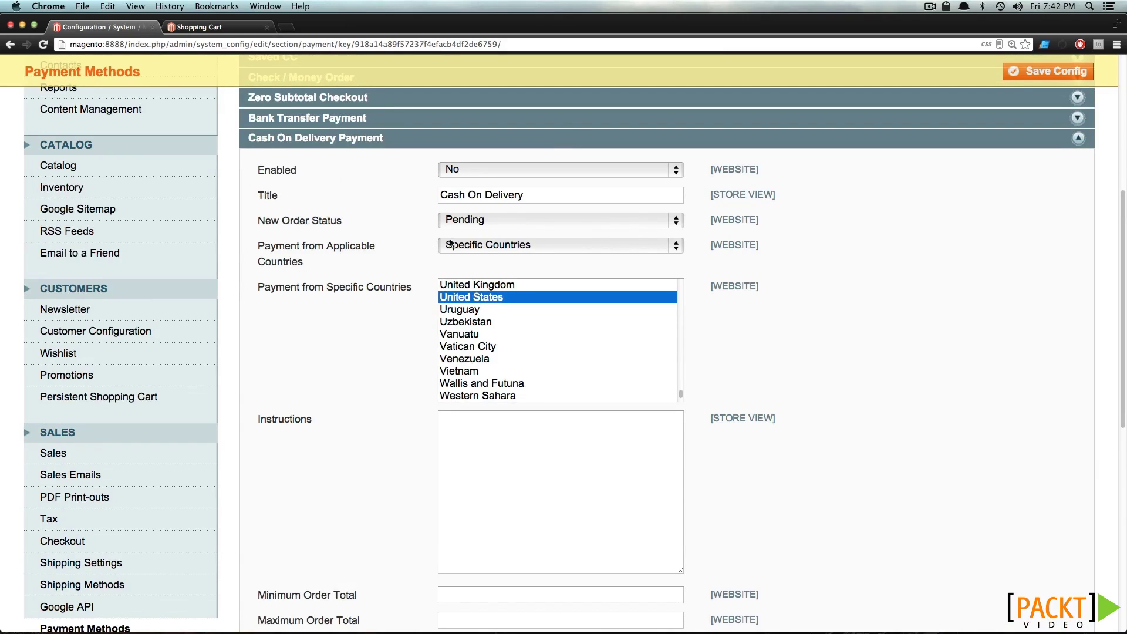
{"action": "left_click", "coordinate": [344, 142]}
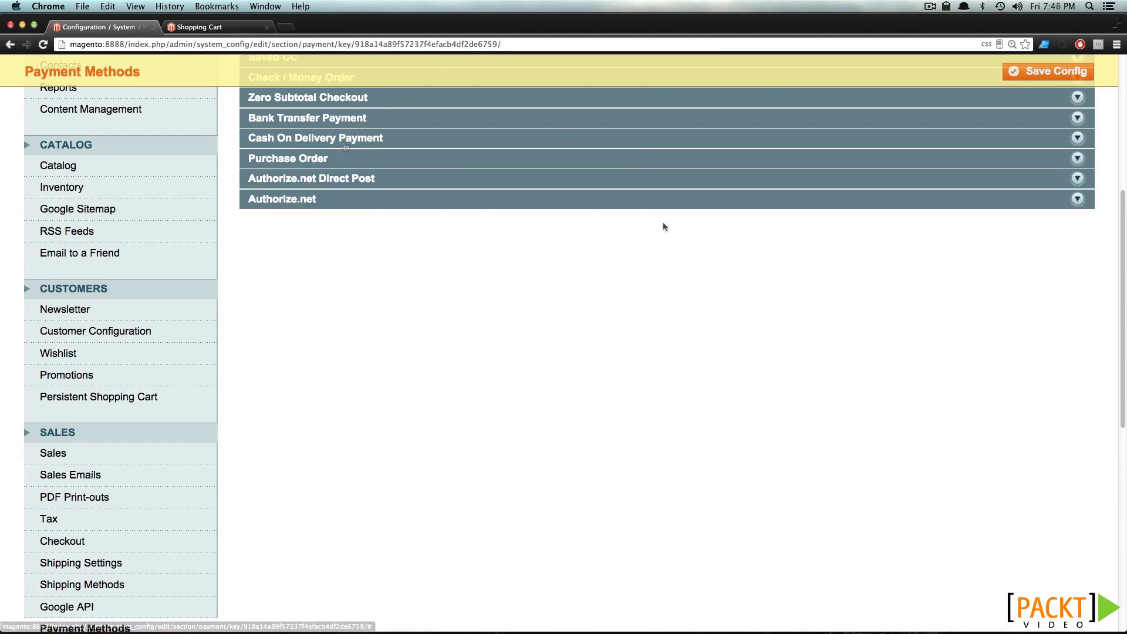
Review the Authorize.net Direct Post and Authorize.net settings, then collapse Authorize.net
{"action": "left_click", "coordinate": [510, 183]}
{"action": "left_click", "coordinate": [510, 183]}
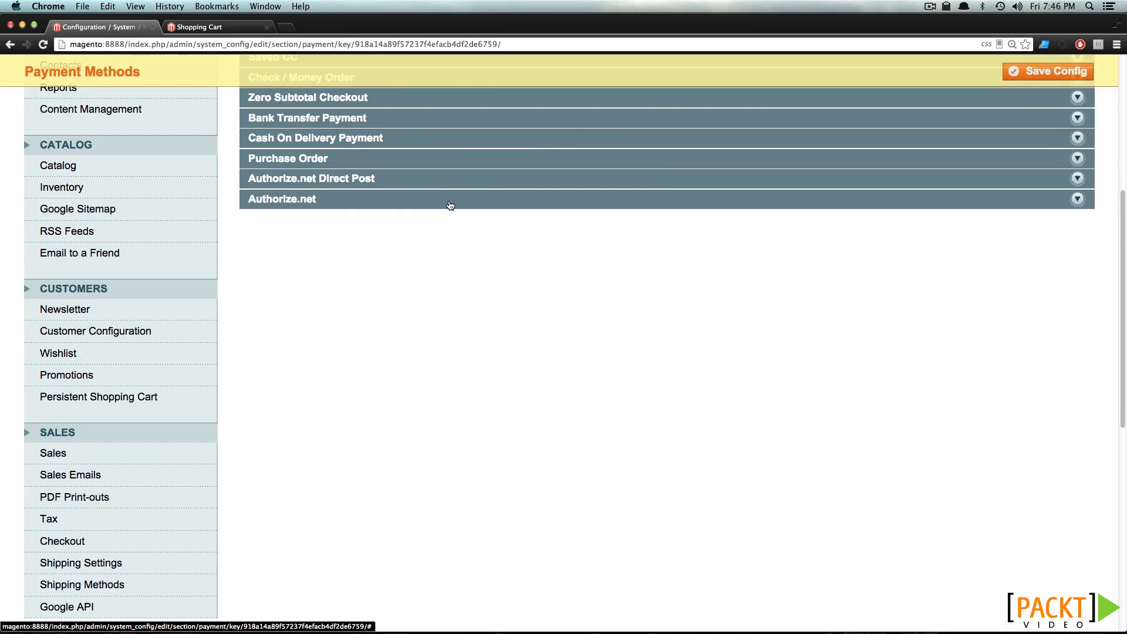
{"action": "left_click", "coordinate": [450, 203]}
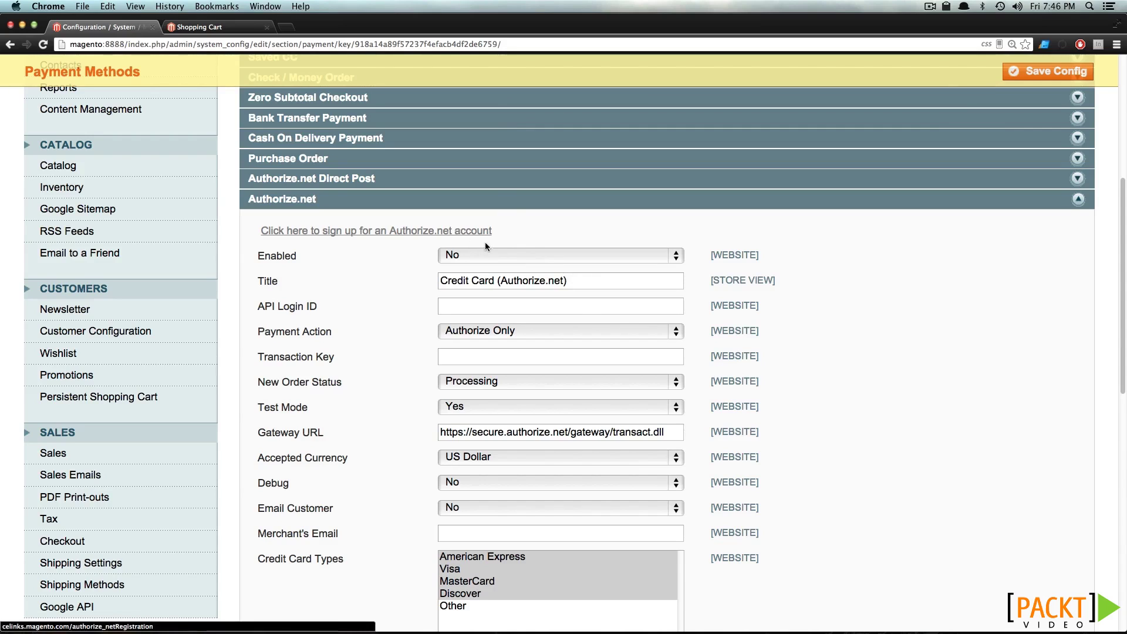
{"action": "scroll", "coordinate": [488, 258], "scroll_direction": "down", "scroll_amount": 5}
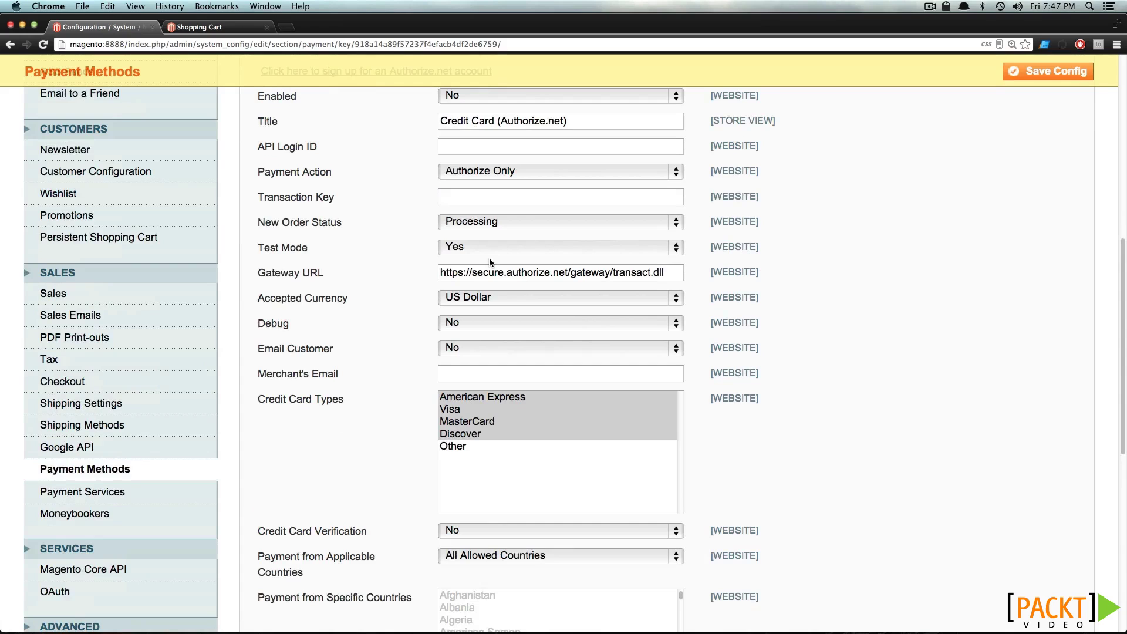
{"action": "scroll", "coordinate": [488, 258], "scroll_direction": "up", "scroll_amount": 10}
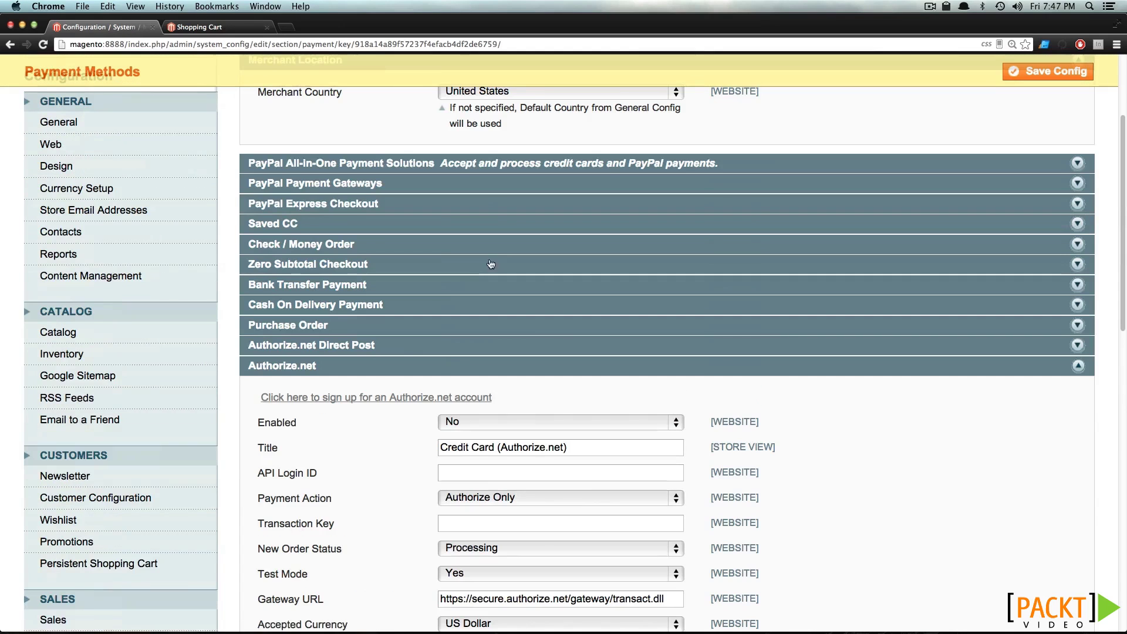
{"action": "left_click", "coordinate": [369, 369]}
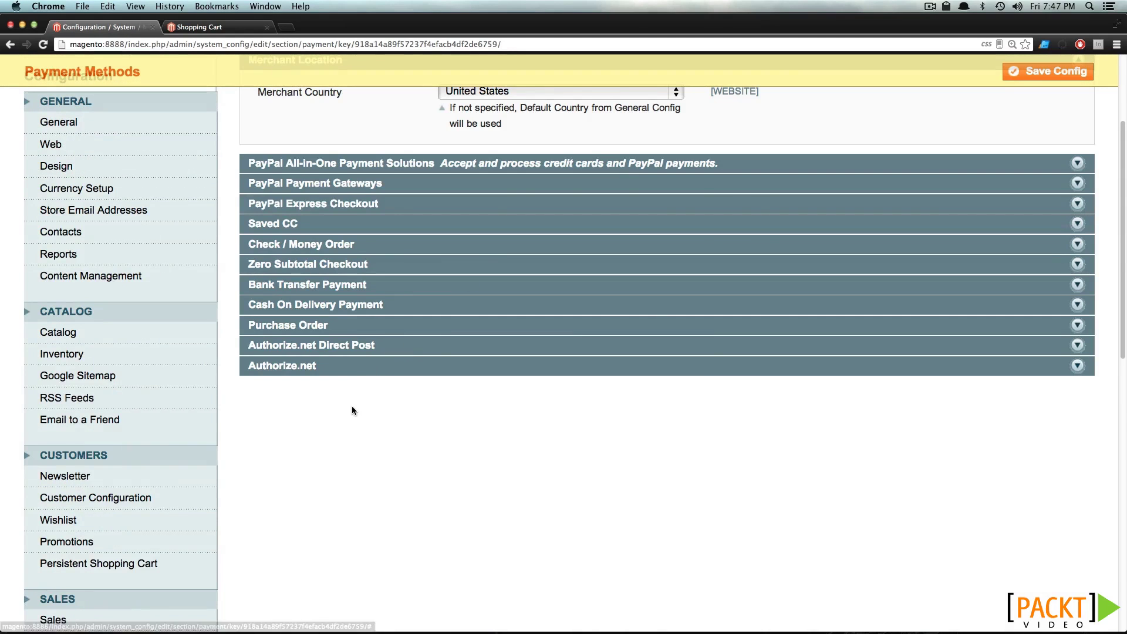
Go to the Payment Services configuration page from the left menu
{"action": "scroll", "coordinate": [351, 404], "scroll_direction": "down", "scroll_amount": 4}
{"action": "scroll", "coordinate": [122, 470], "scroll_direction": "down", "scroll_amount": 4}
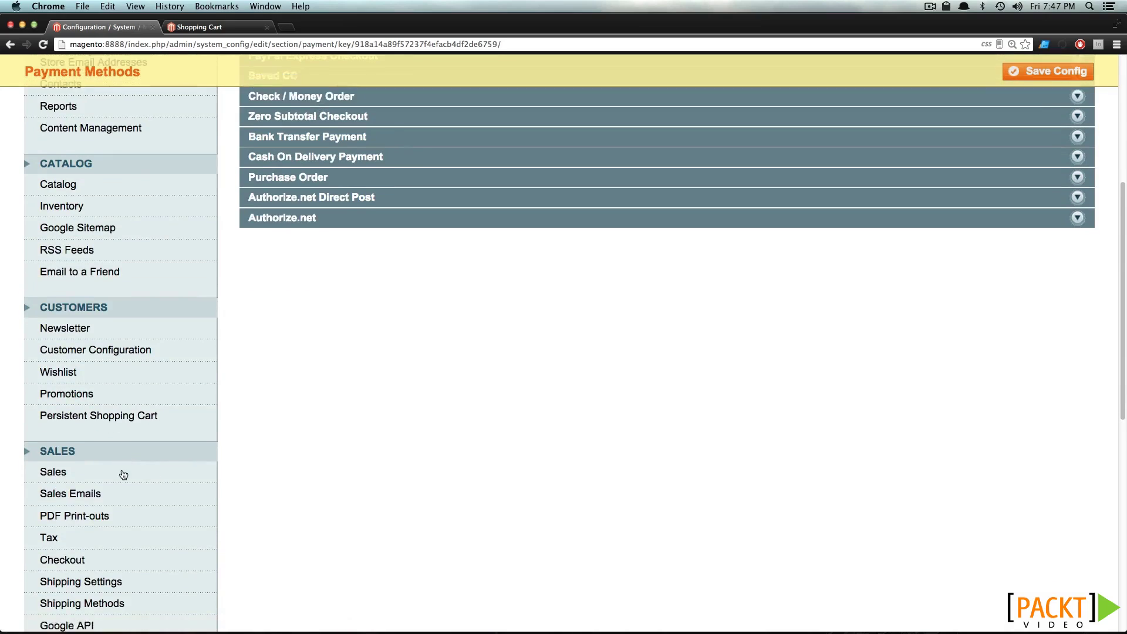
{"action": "left_click", "coordinate": [107, 548]}
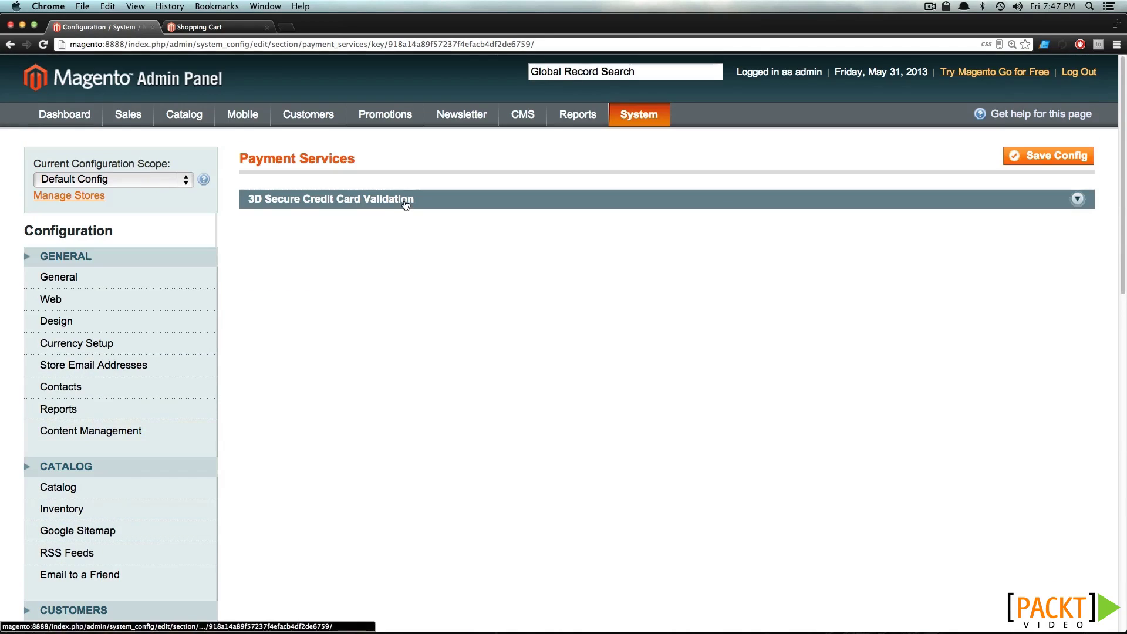
Expand 3D Secure Credit Card Validation, then bring up options for the PayPal 'here' link
{"action": "left_click", "coordinate": [407, 200]}
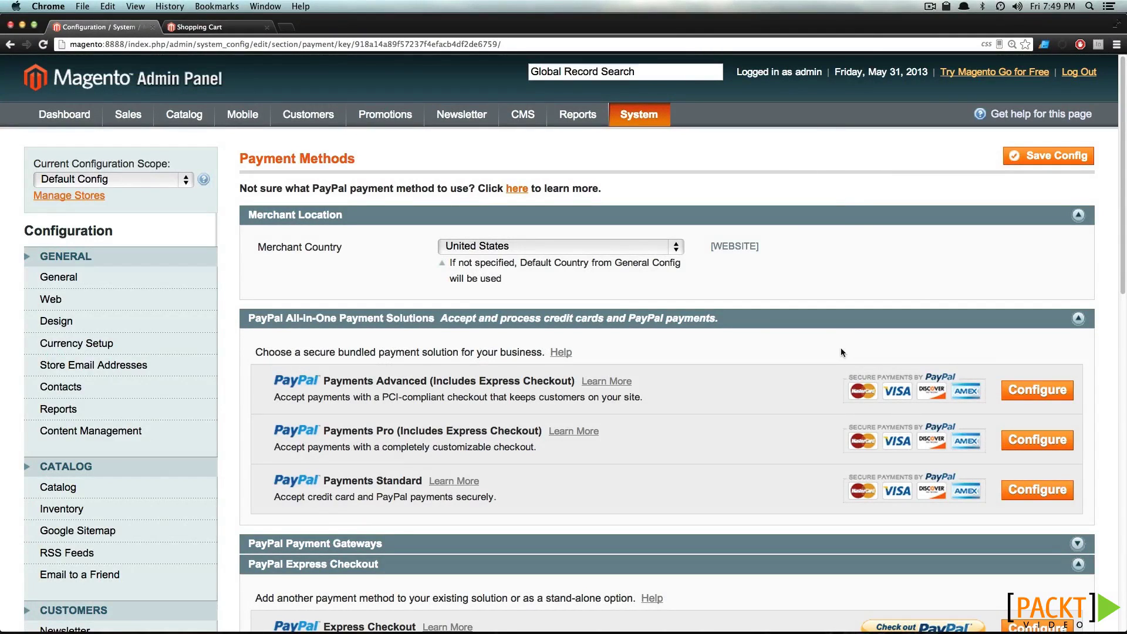
{"action": "right_click", "coordinate": [526, 189]}
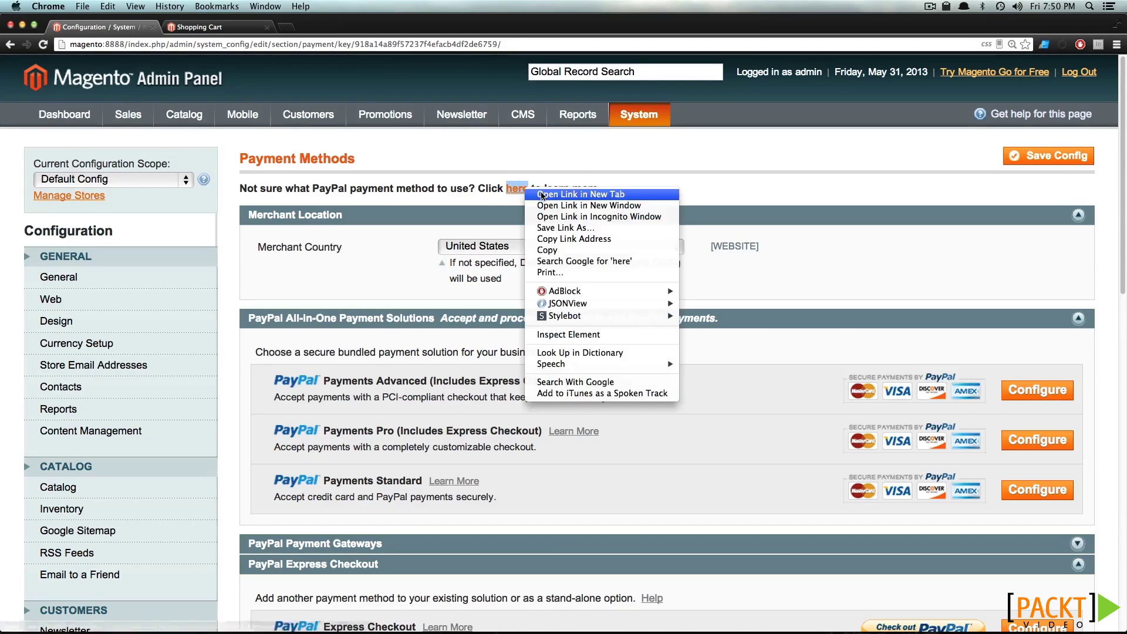
Open the PayPal help link in a new tab, view it, and return to Magento
{"action": "left_click", "coordinate": [542, 194]}
{"action": "left_click", "coordinate": [216, 28]}
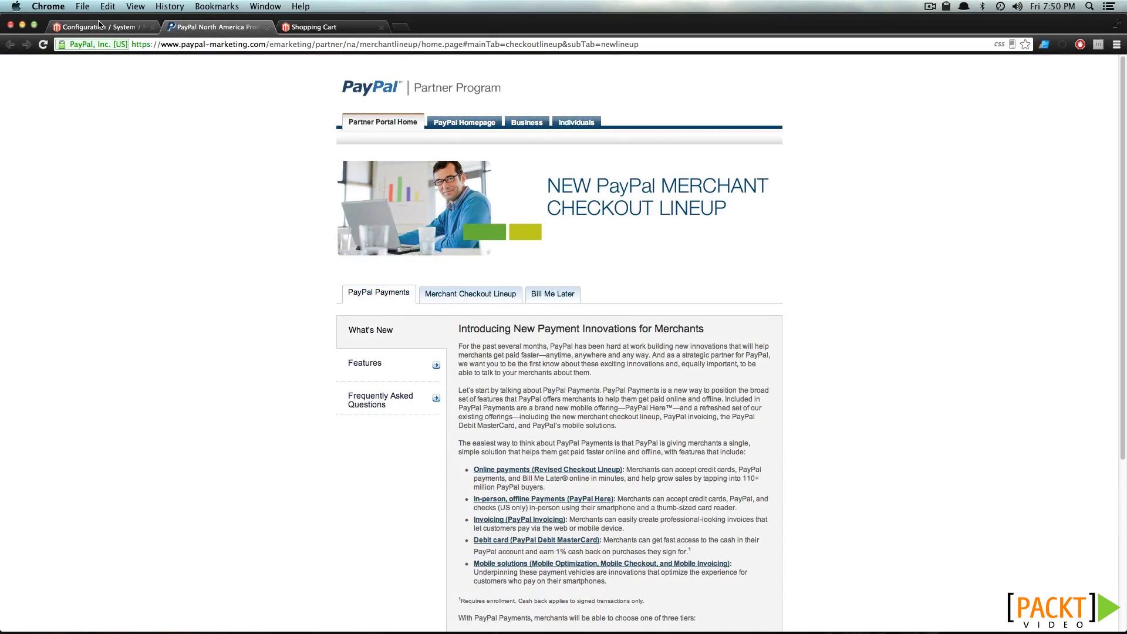
{"action": "left_click", "coordinate": [100, 24]}
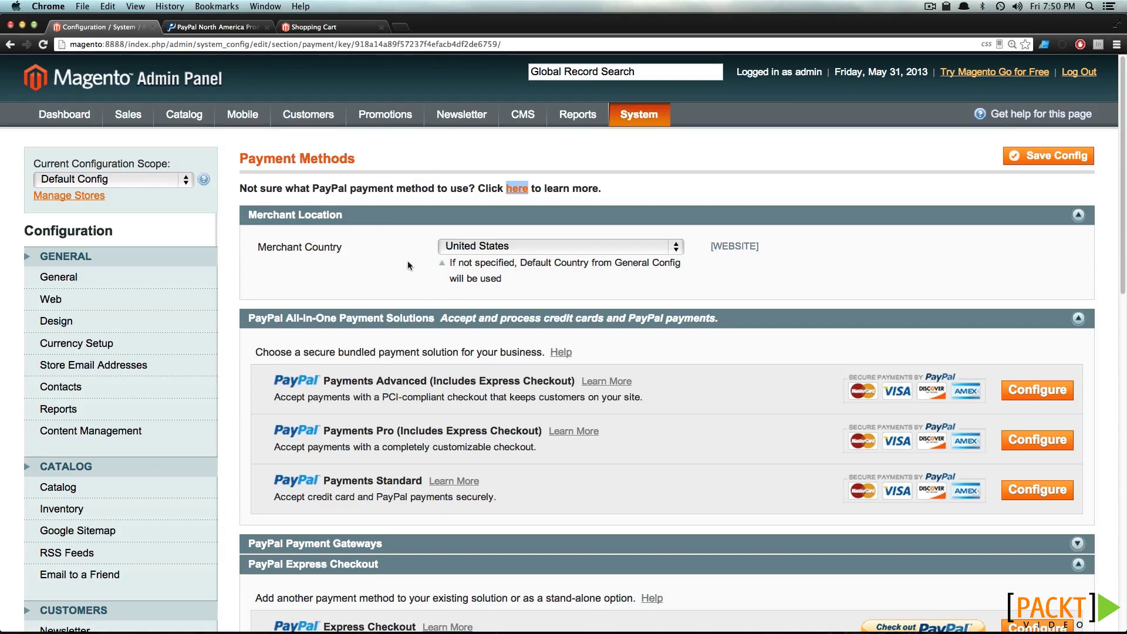
Collapse PayPal All-in-One Payment Solutions and Payment Gateways, leaving Express Checkout expanded
{"action": "left_click", "coordinate": [413, 321]}
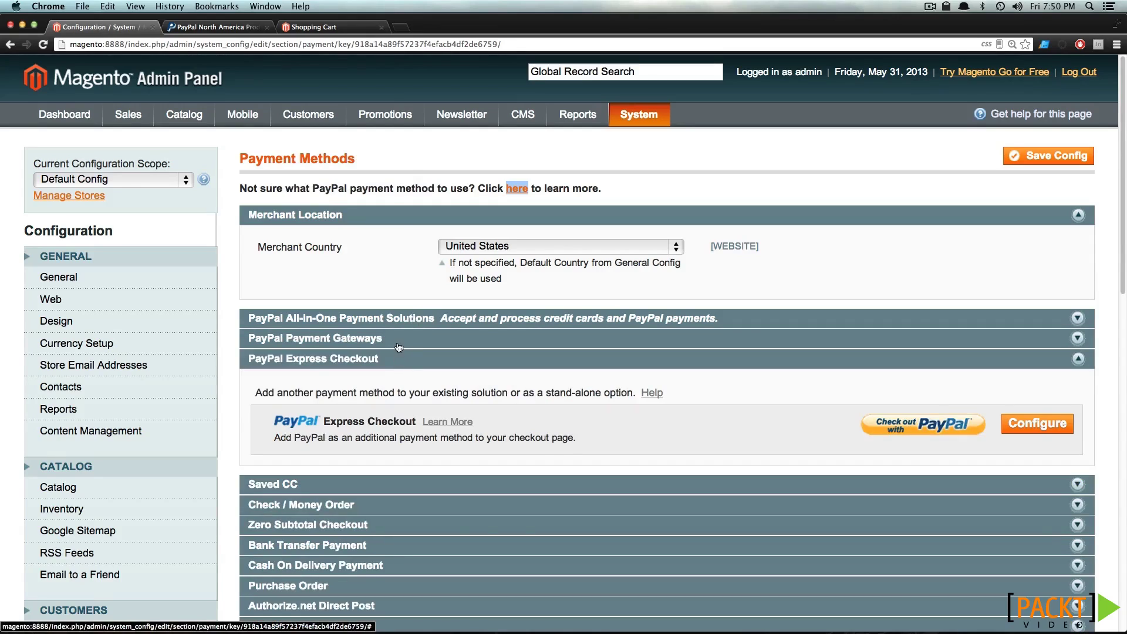
{"action": "left_click", "coordinate": [399, 344]}
{"action": "left_click", "coordinate": [409, 346]}
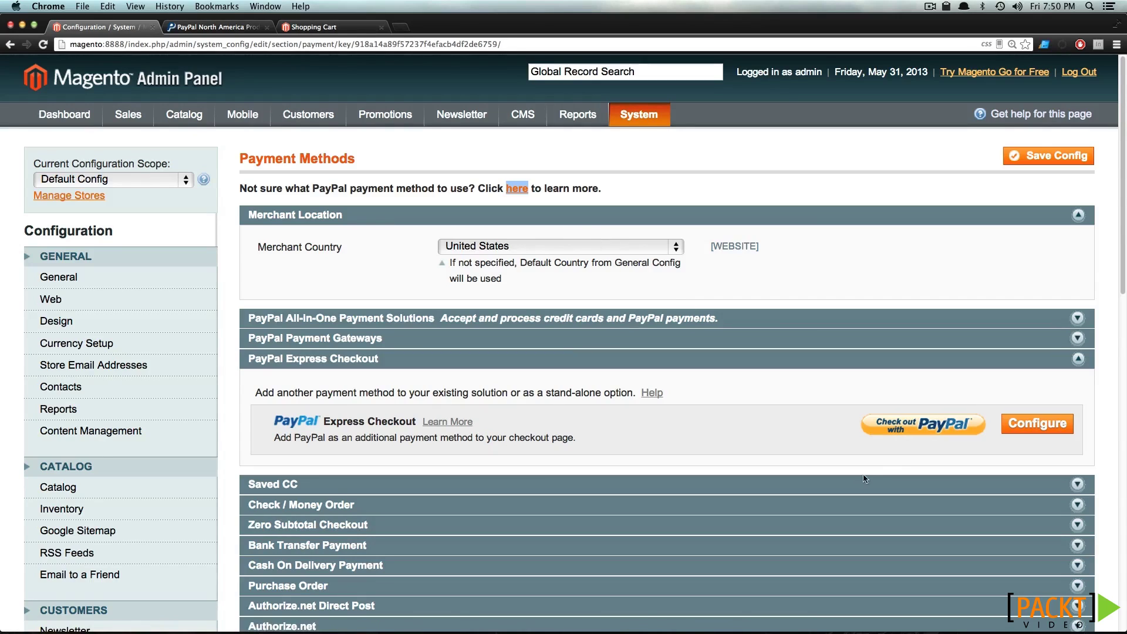
Open the PayPal Express Checkout configuration and request API credentials from PayPal
{"action": "left_click", "coordinate": [1027, 431]}
{"action": "scroll", "coordinate": [1025, 432], "scroll_direction": "down", "scroll_amount": 2}
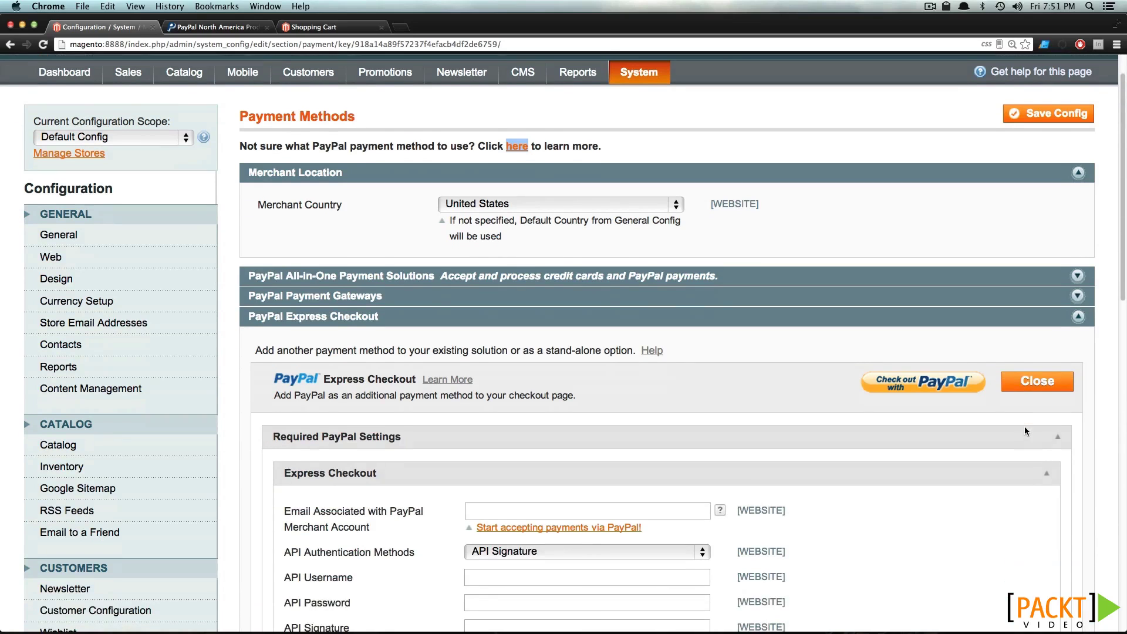
{"action": "scroll", "coordinate": [1023, 426], "scroll_direction": "down", "scroll_amount": 10}
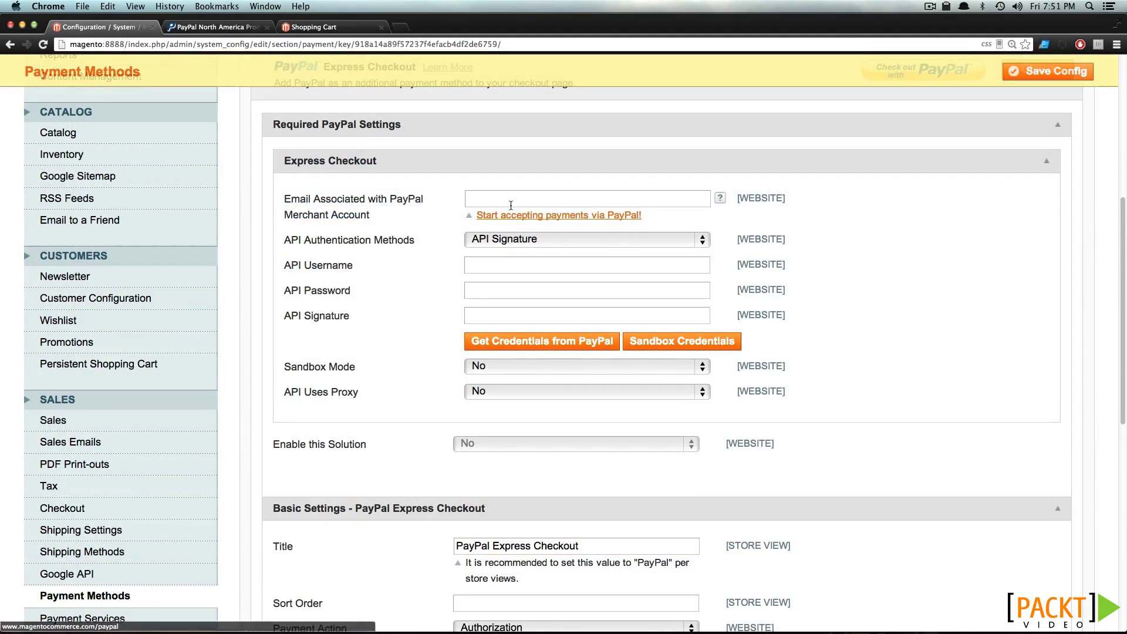
{"action": "left_click", "coordinate": [550, 350]}
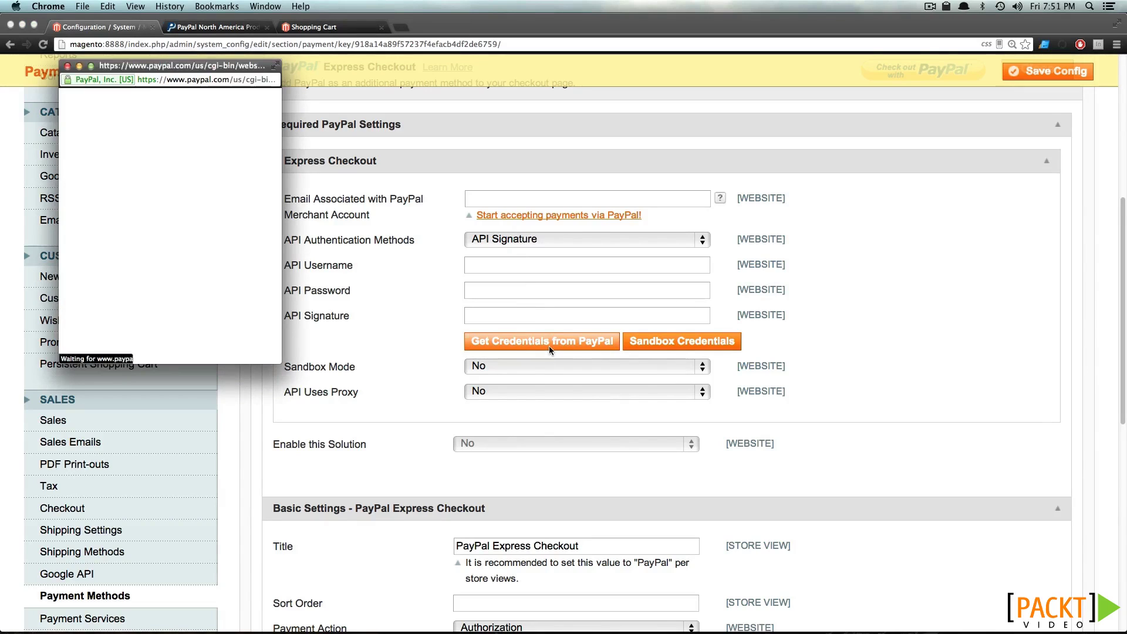
Log in to PayPal with the account email and password to fetch the credentials
{"action": "left_click", "coordinate": [118, 173]}
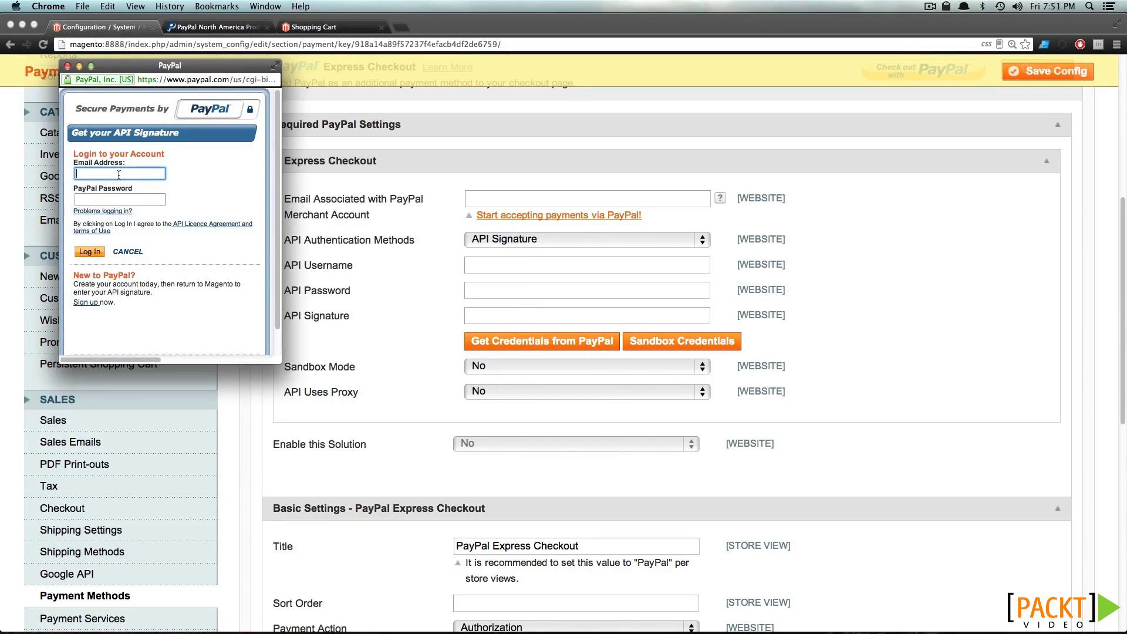
{"action": "type", "text": "scot"}
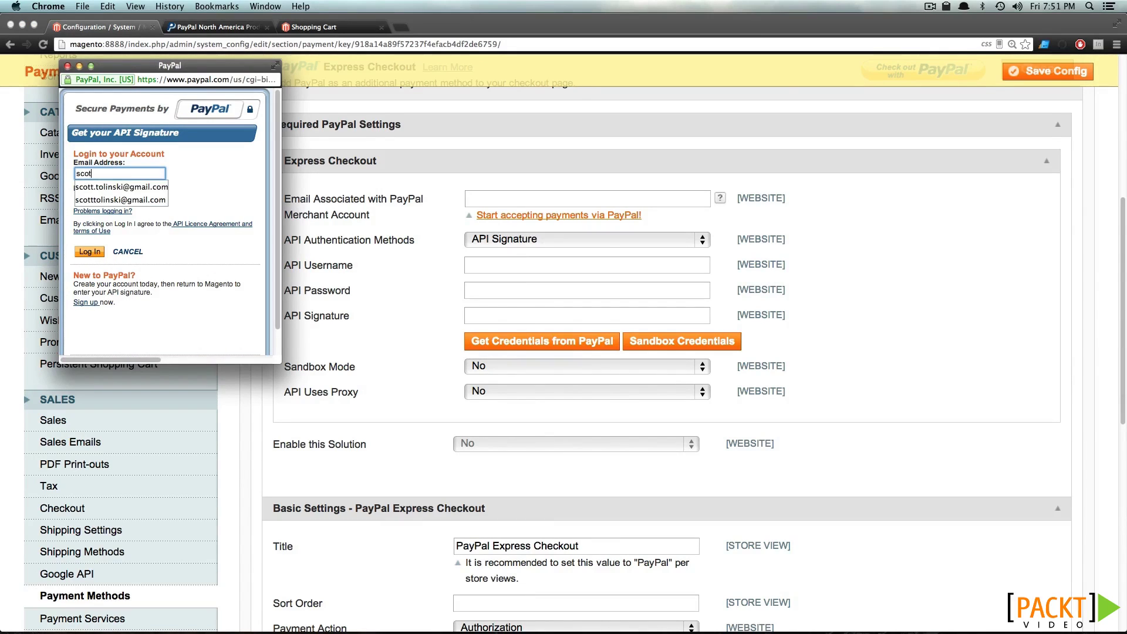
{"action": "key", "text": "Down"}
{"action": "key", "text": "Tab"}
{"action": "type", "text": "•••••••••"}
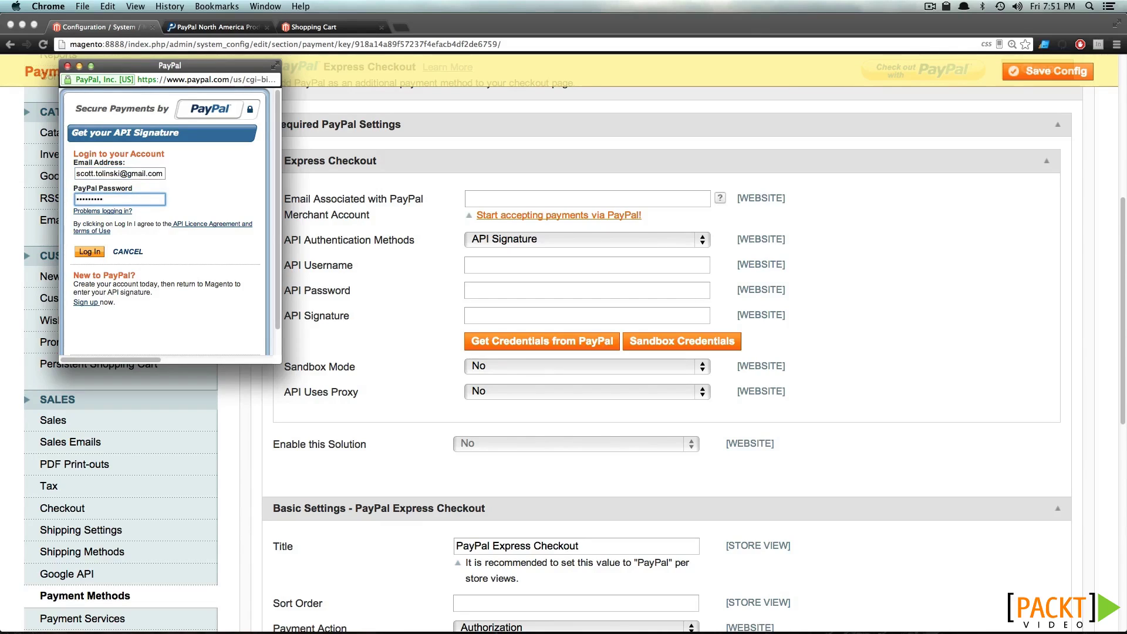
{"action": "left_click", "coordinate": [103, 257]}
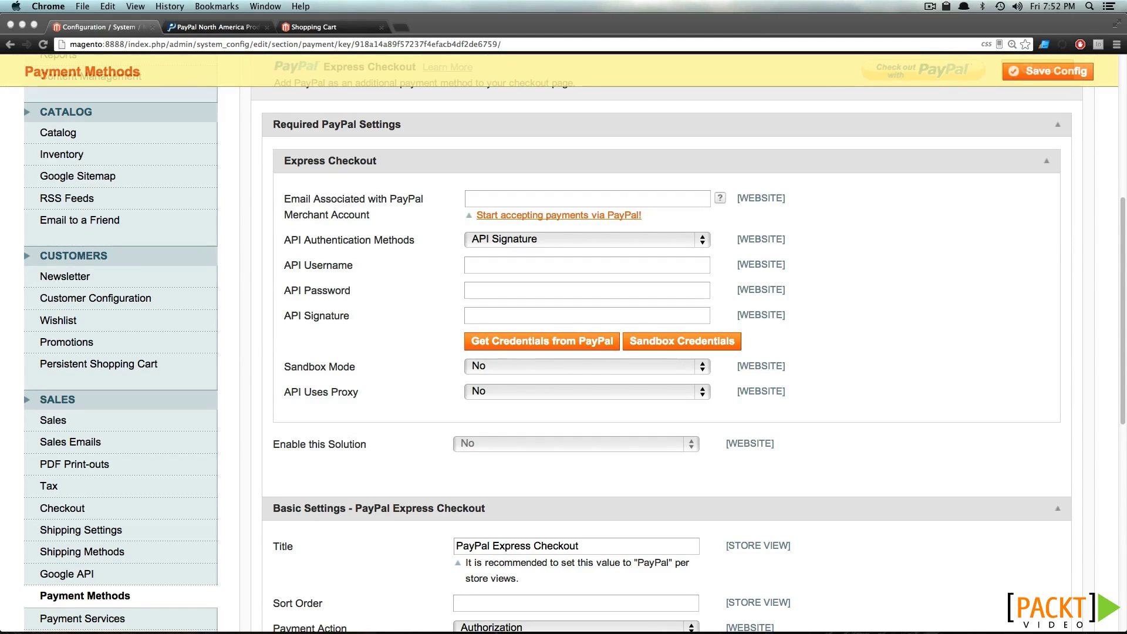
Set the Express Checkout title to 'PayPal', sort order 0, payment action Authorization
{"action": "left_click", "coordinate": [525, 312]}
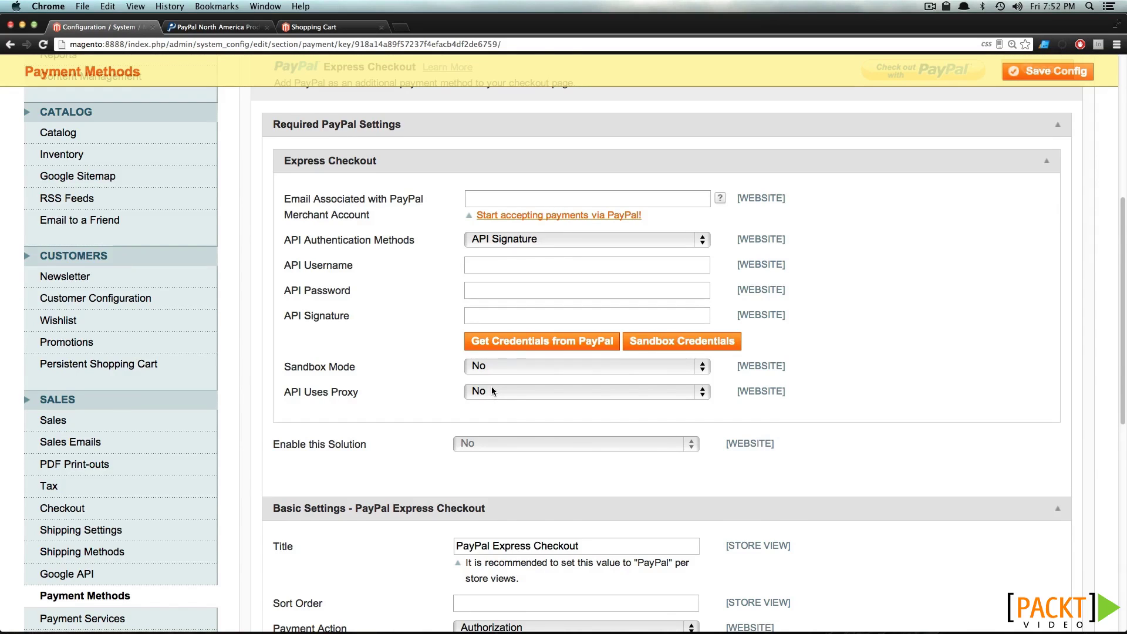
{"action": "scroll", "coordinate": [493, 391], "scroll_direction": "down", "scroll_amount": 5}
{"action": "left_click_drag", "start_coordinate": [605, 393], "coordinate": [488, 393]}
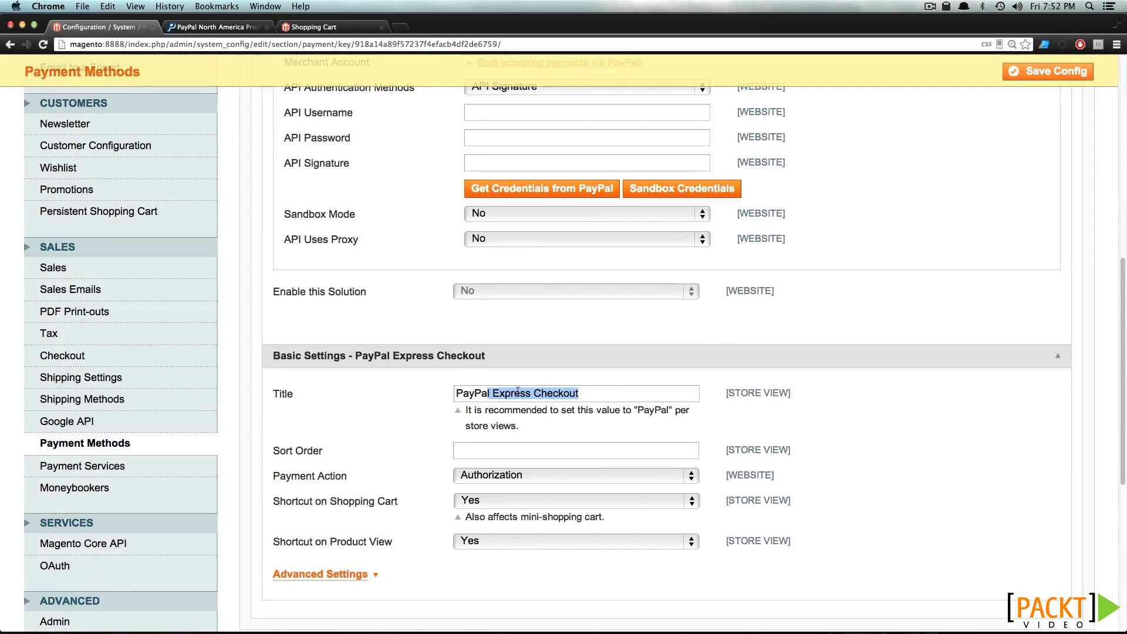
{"action": "key", "text": "BackSpace"}
{"action": "left_click", "coordinate": [508, 446]}
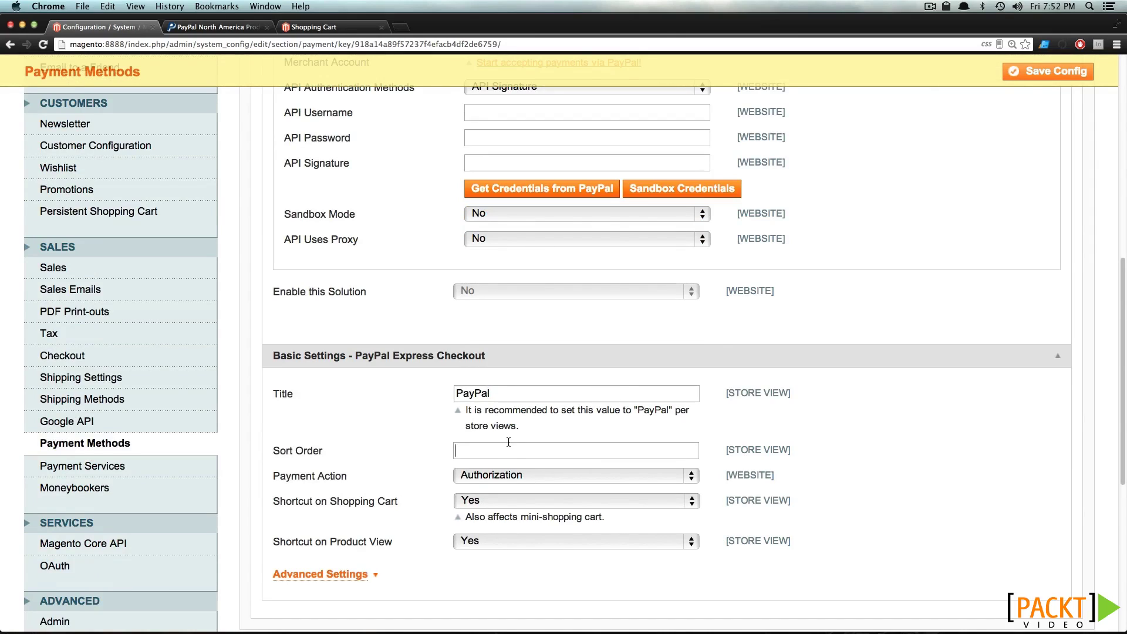
{"action": "type", "text": "0"}
{"action": "left_click", "coordinate": [522, 477]}
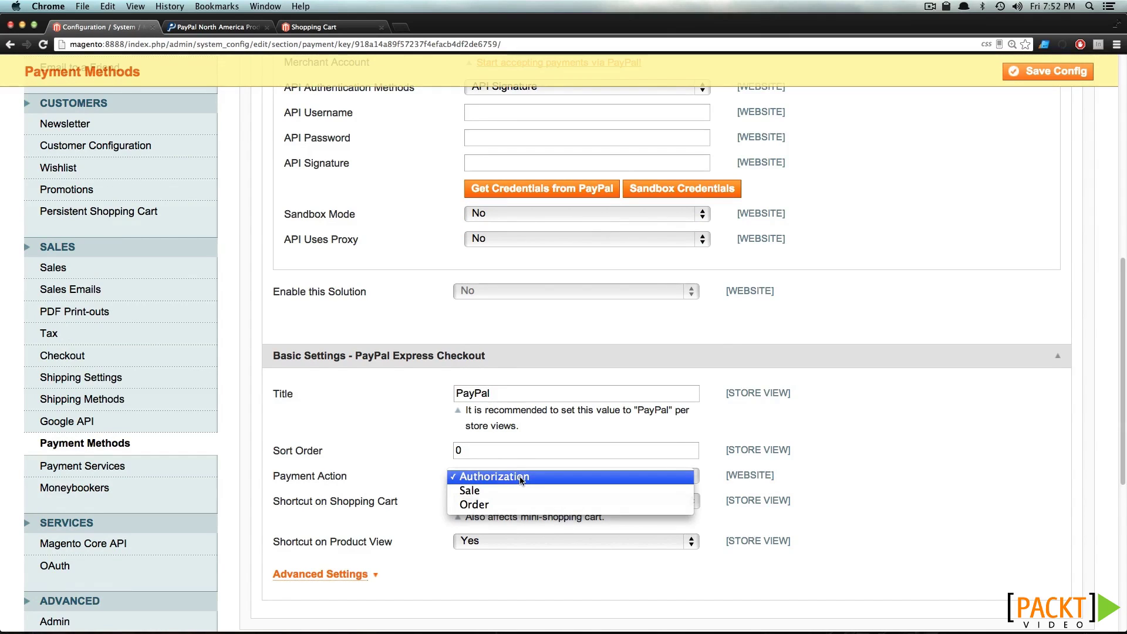
{"action": "left_click", "coordinate": [520, 477]}
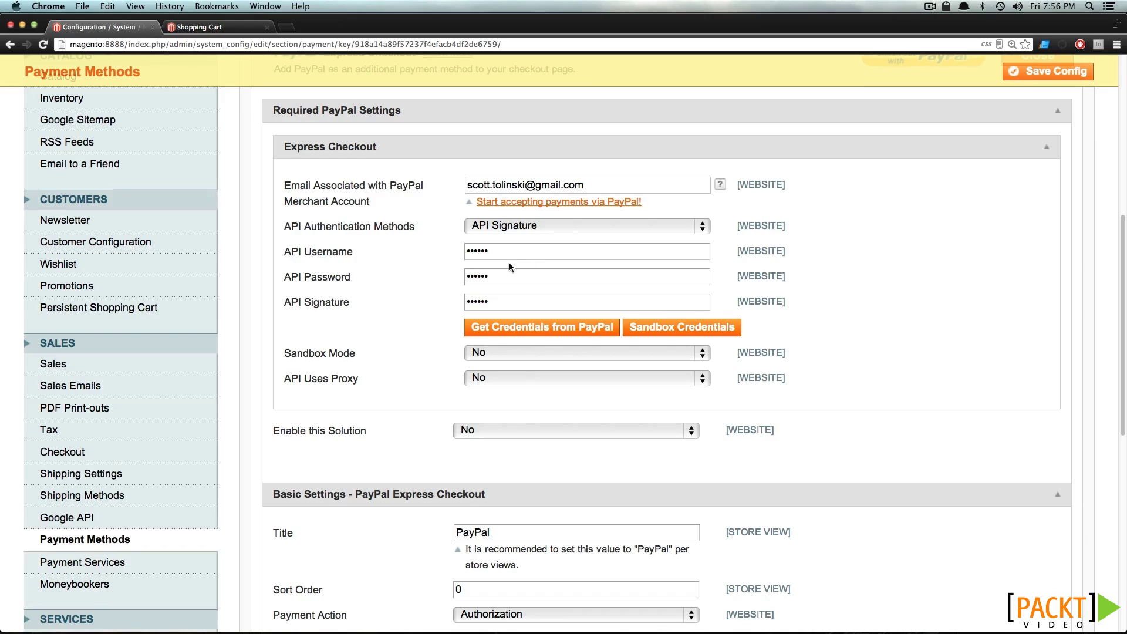
Set Enable this Solution to Yes and save the configuration
{"action": "left_click", "coordinate": [519, 434]}
{"action": "left_click", "coordinate": [515, 421]}
{"action": "left_click", "coordinate": [1073, 71]}
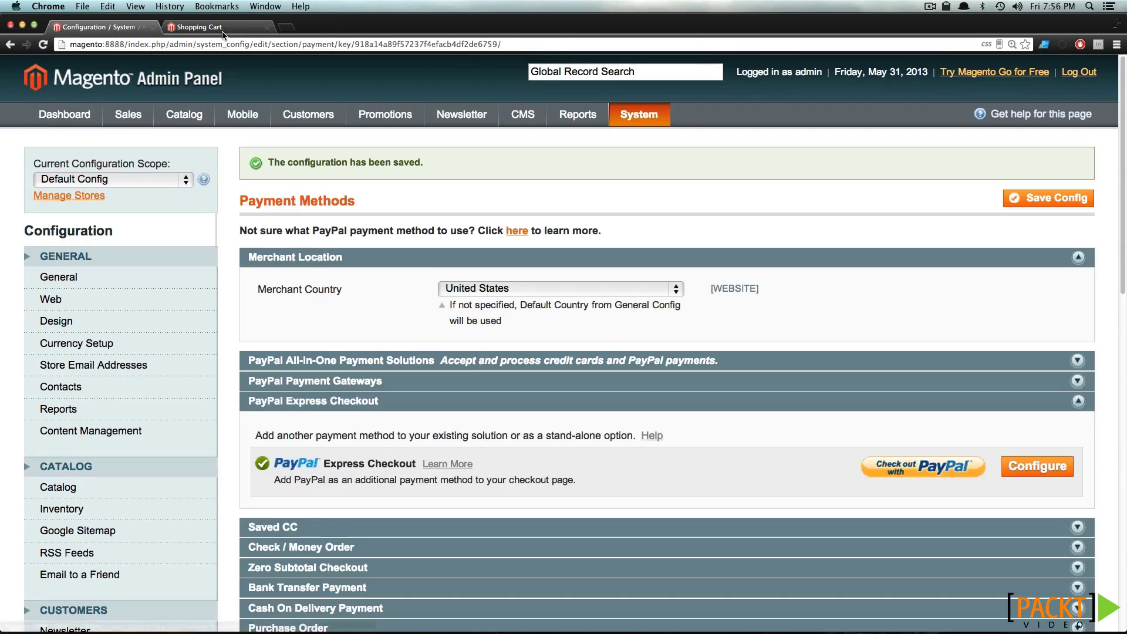
{"action": "left_click", "coordinate": [221, 30]}
Reload the cart and attempt PayPal checkout, which returns a gateway rejection error
{"action": "left_click", "coordinate": [42, 43]}
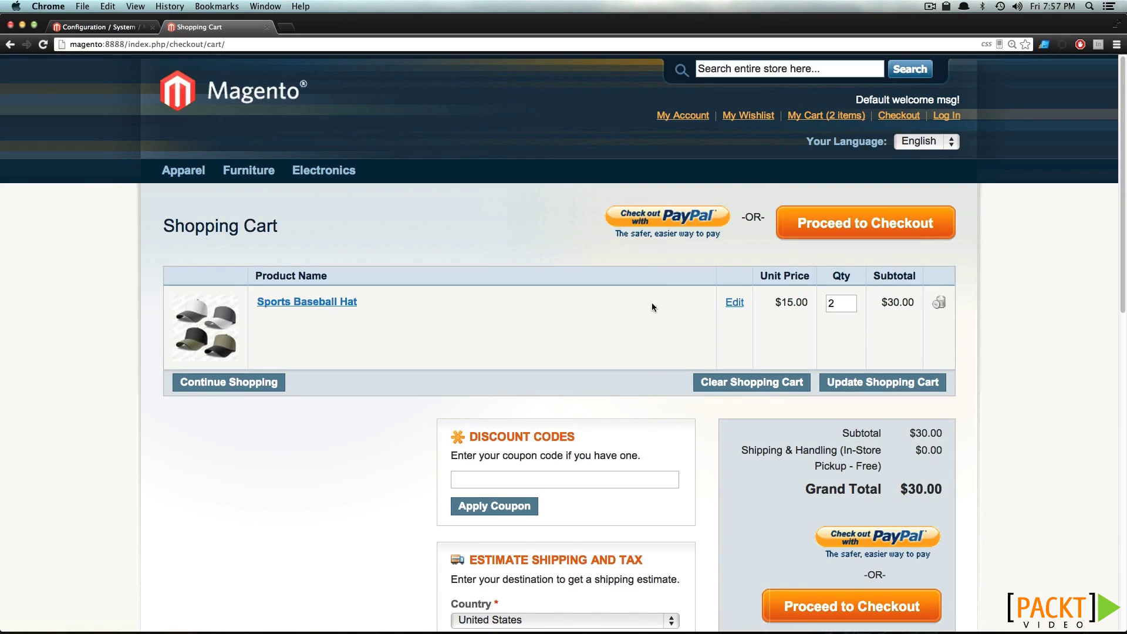
{"action": "left_click", "coordinate": [704, 216]}
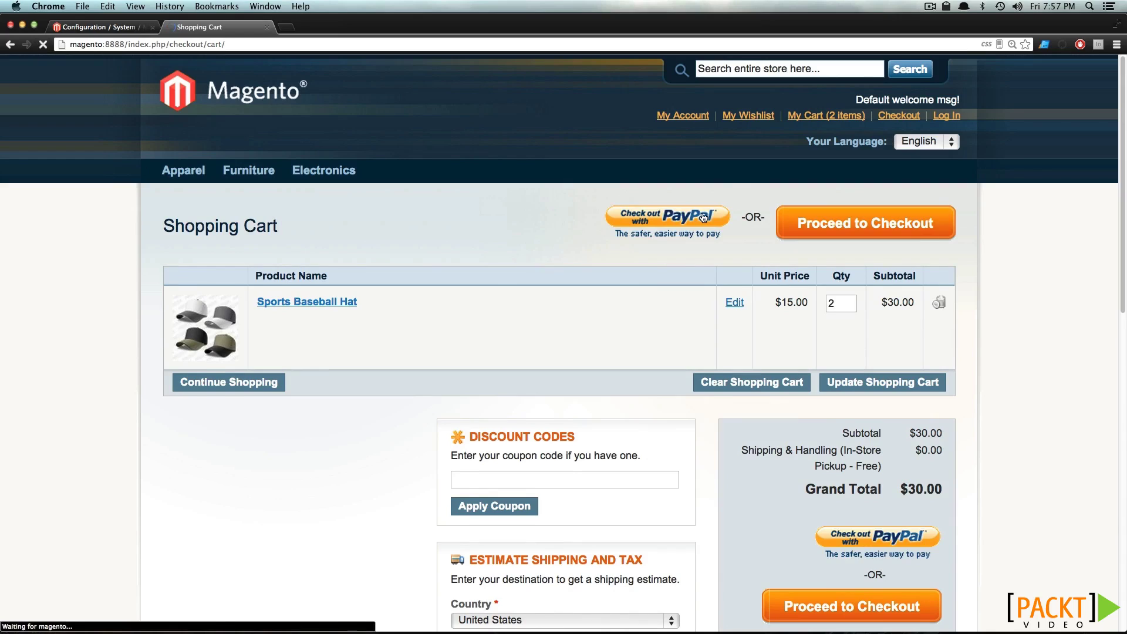
{"action": "left_click_drag", "start_coordinate": [319, 280], "coordinate": [566, 281]}
{"action": "left_click", "coordinate": [566, 280]}
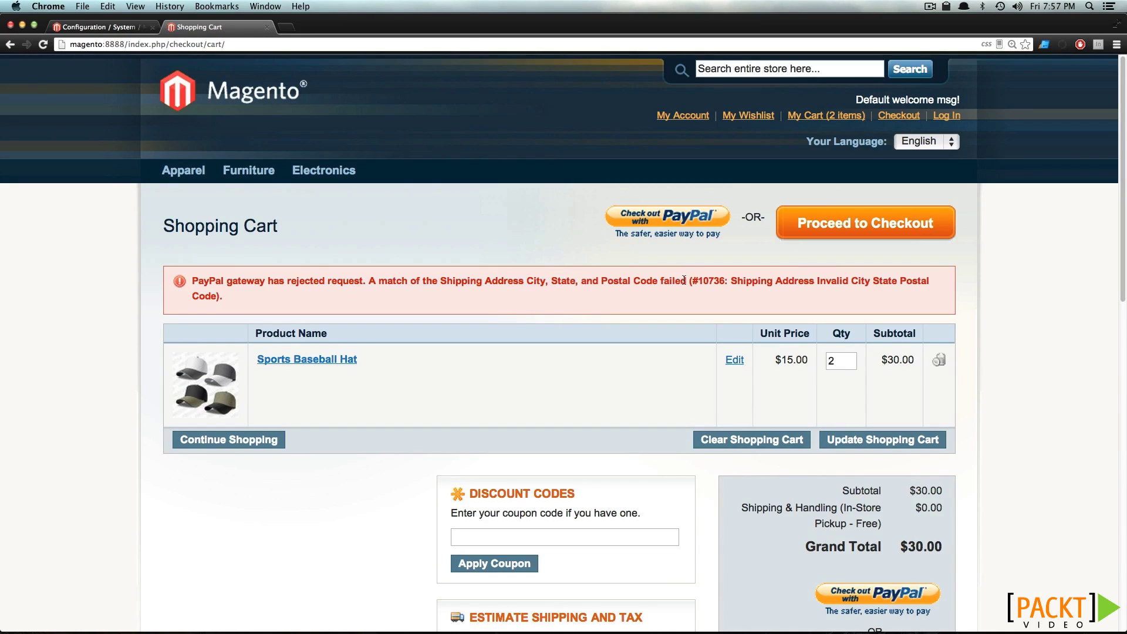
{"action": "scroll", "coordinate": [684, 280], "scroll_direction": "down", "scroll_amount": 6}
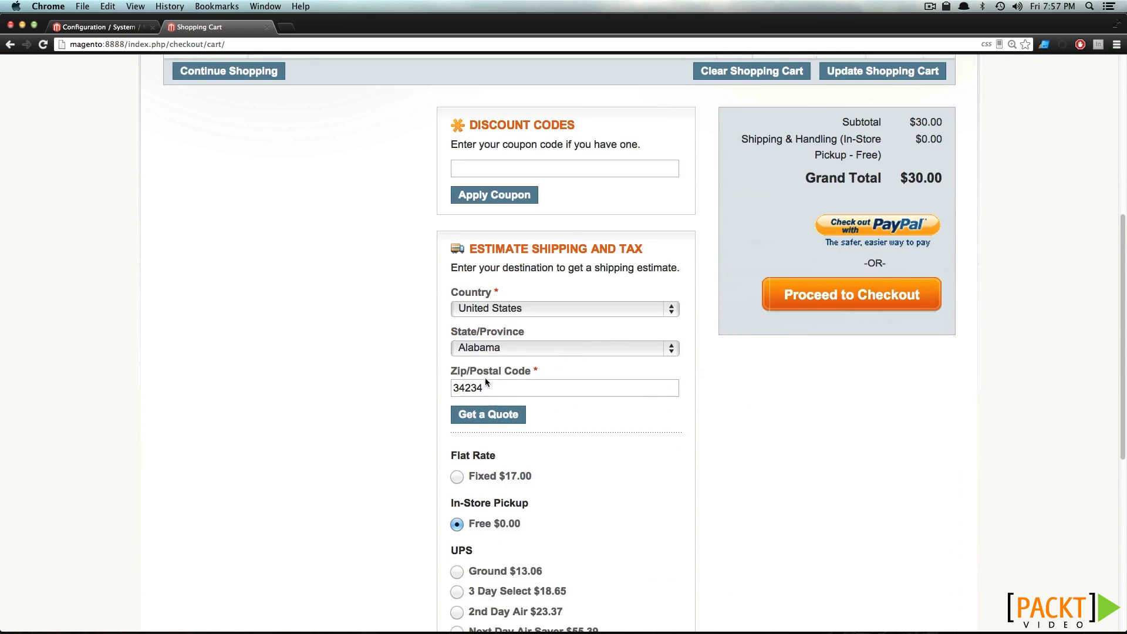
Estimate shipping with state Michigan and zip code 48130, and get a quote
{"action": "left_click", "coordinate": [529, 348]}
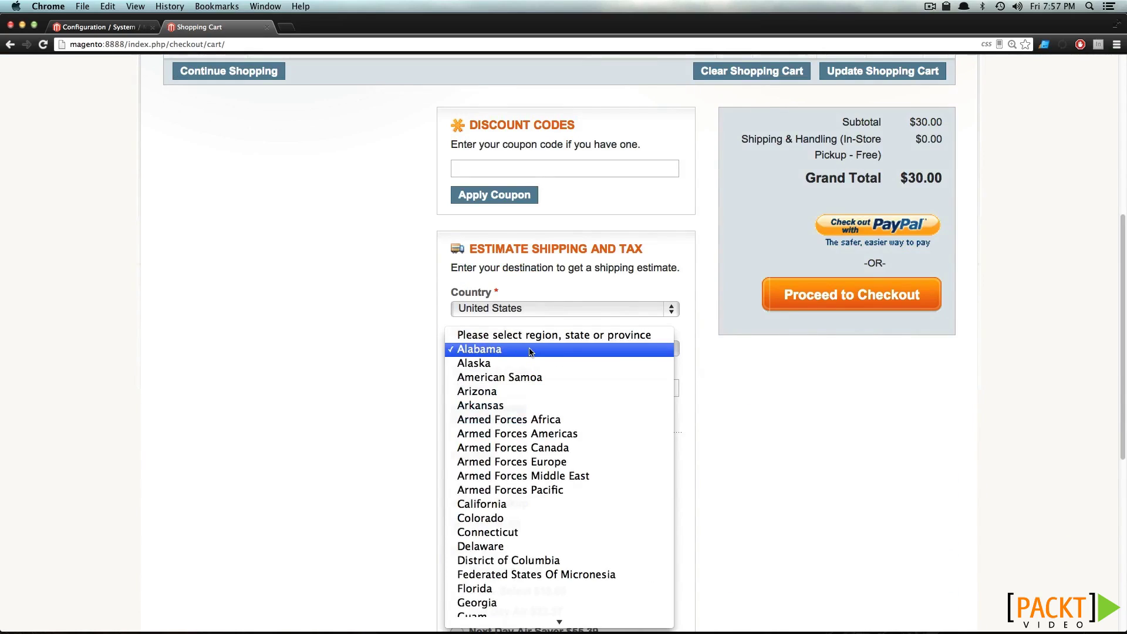
{"action": "type", "text": "mi"}
{"action": "key", "text": "Return"}
{"action": "left_click", "coordinate": [530, 382]}
{"action": "key", "text": "BackSpace"}
{"action": "key", "text": "BackSpace"}
{"action": "key", "text": "BackSpace"}
{"action": "key", "text": "BackSpace"}
{"action": "key", "text": "BackSpace"}
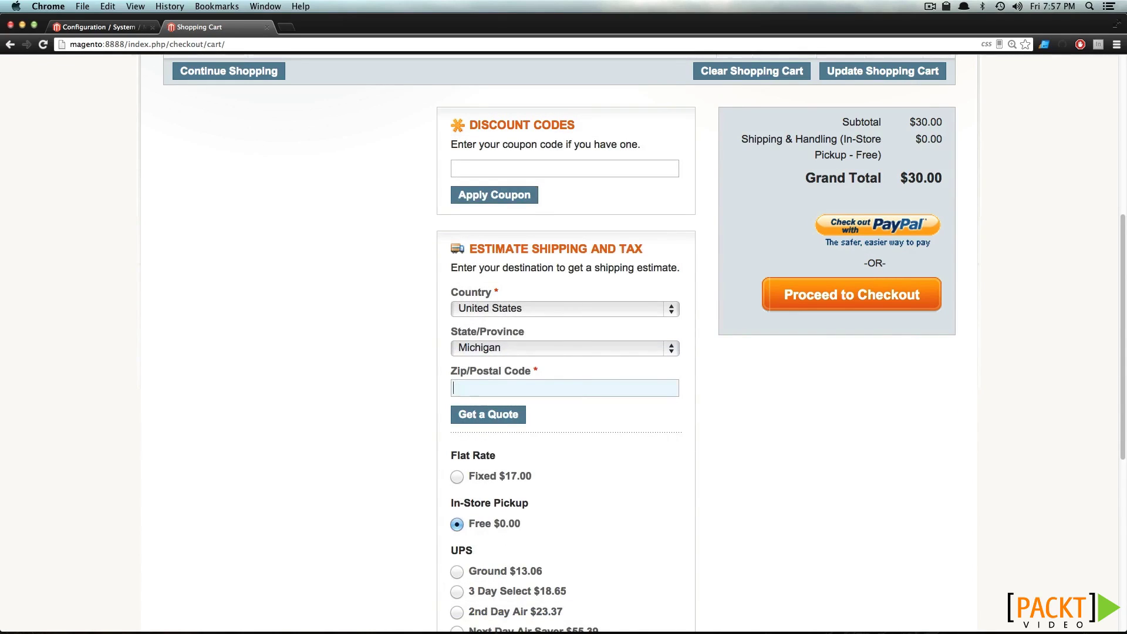
{"action": "type", "text": "48130"}
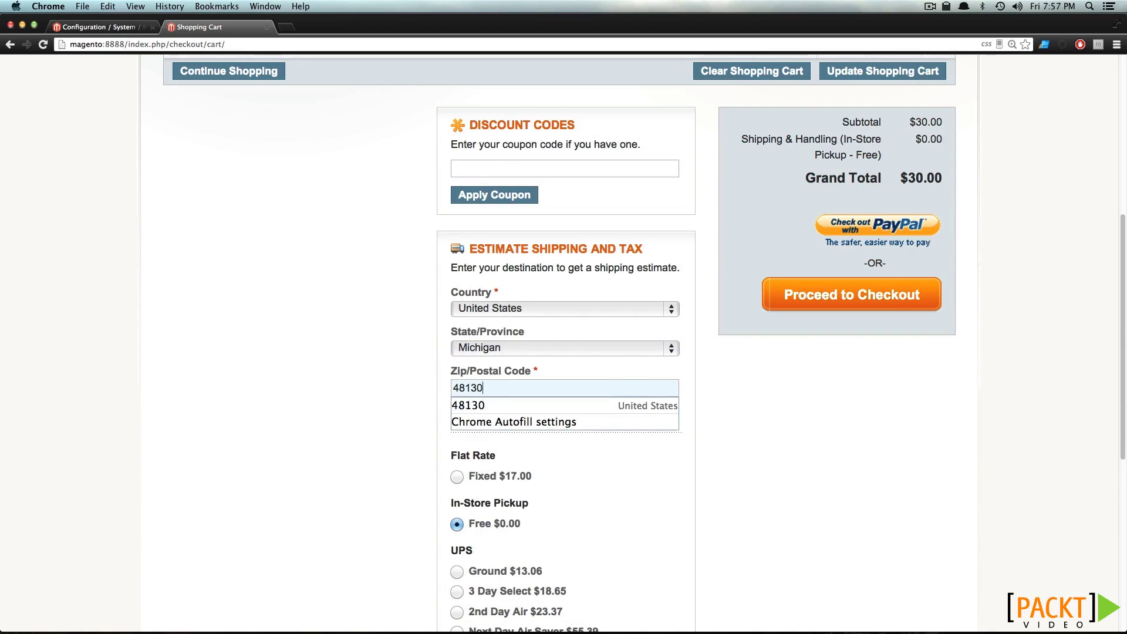
{"action": "scroll", "coordinate": [346, 327], "scroll_direction": "up", "scroll_amount": 1}
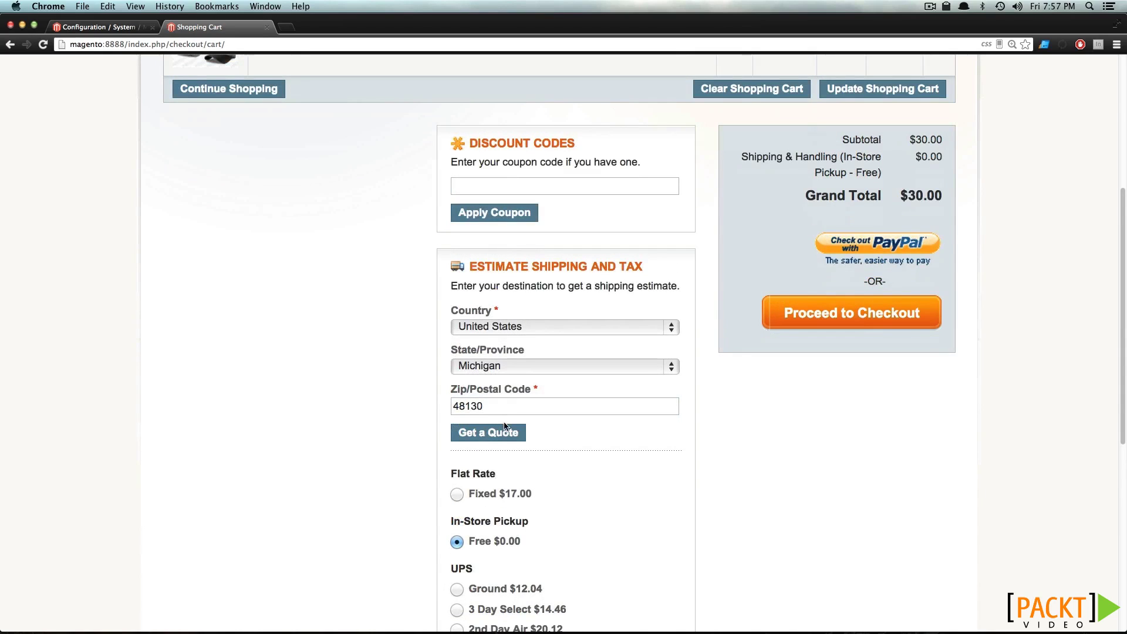
{"action": "left_click", "coordinate": [500, 438]}
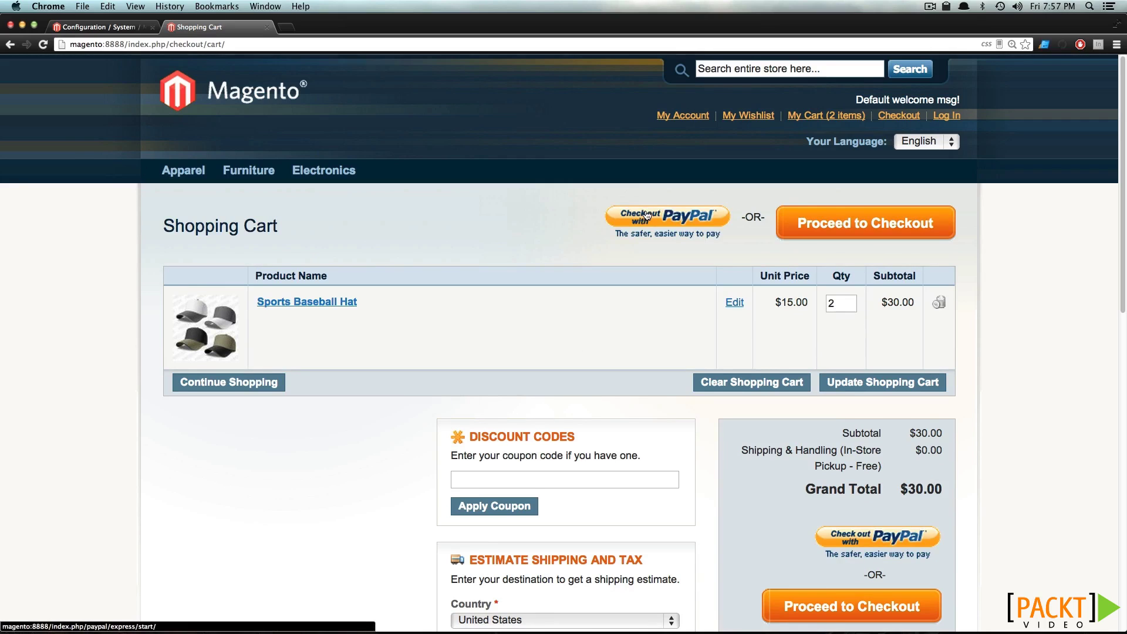
Try PayPal checkout, return to the cart, and start the store's own checkout
{"action": "left_click", "coordinate": [647, 217]}
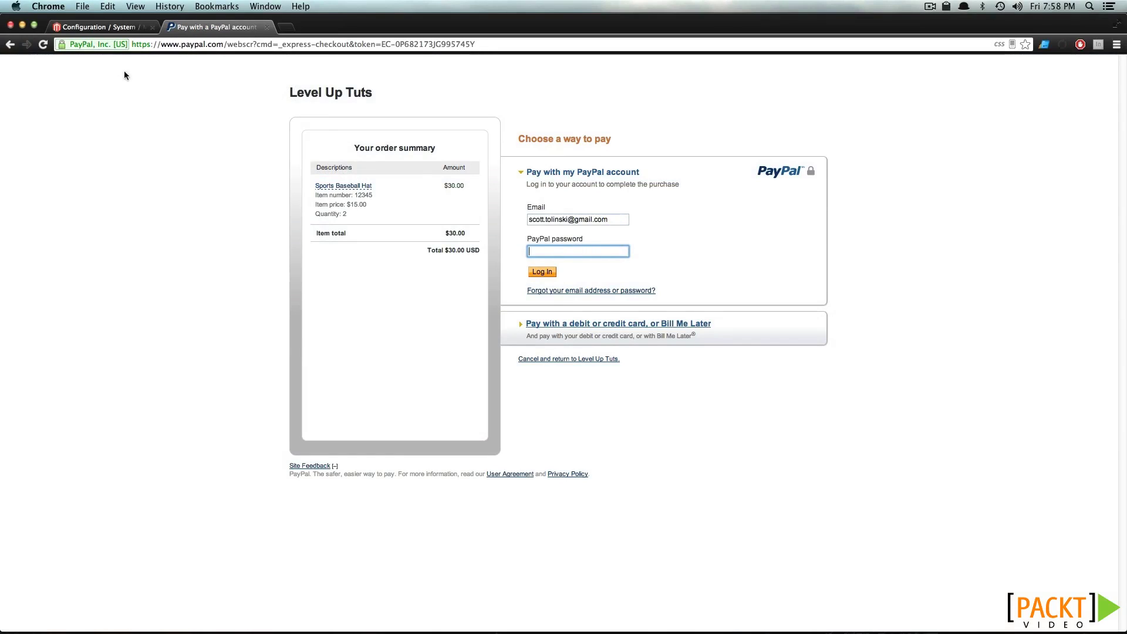
{"action": "left_click", "coordinate": [463, 243]}
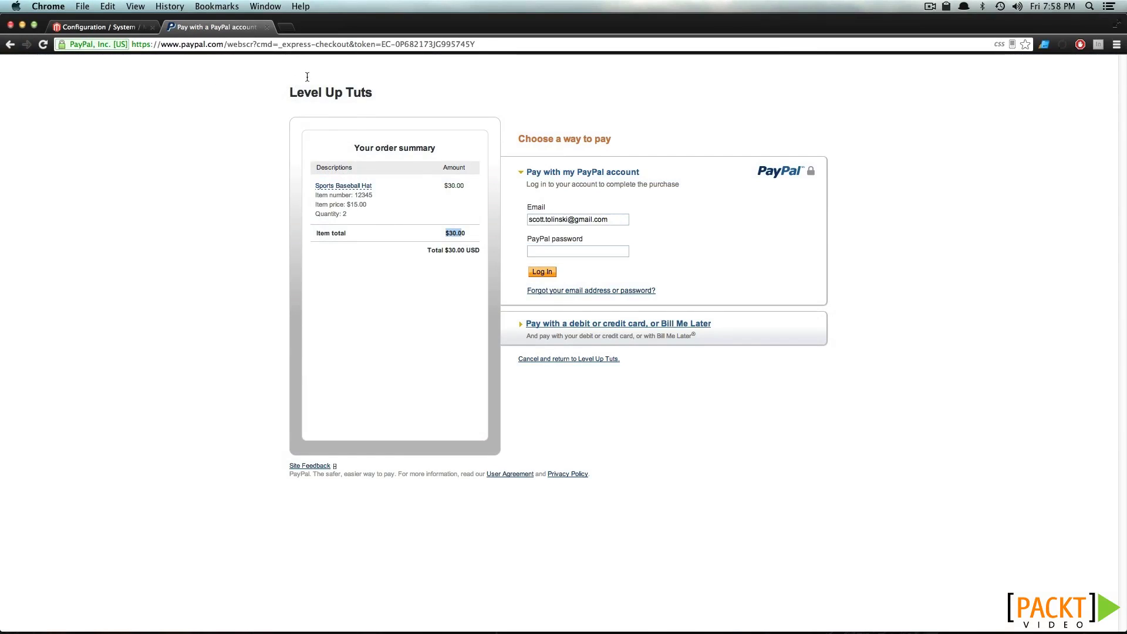
{"action": "left_click", "coordinate": [5, 50]}
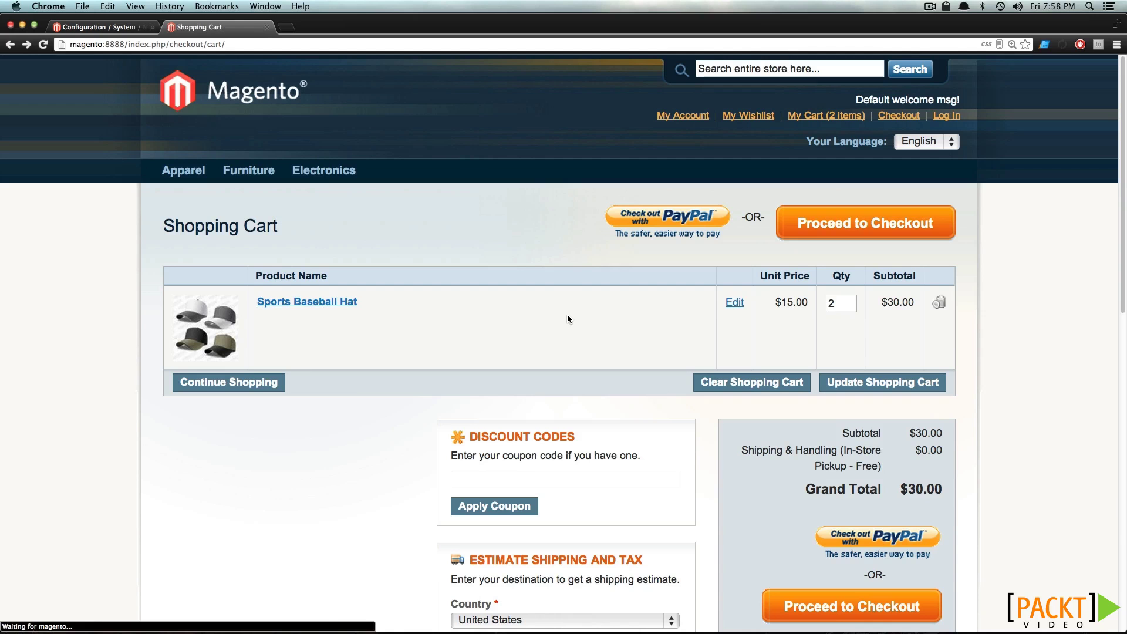
{"action": "left_click", "coordinate": [821, 235]}
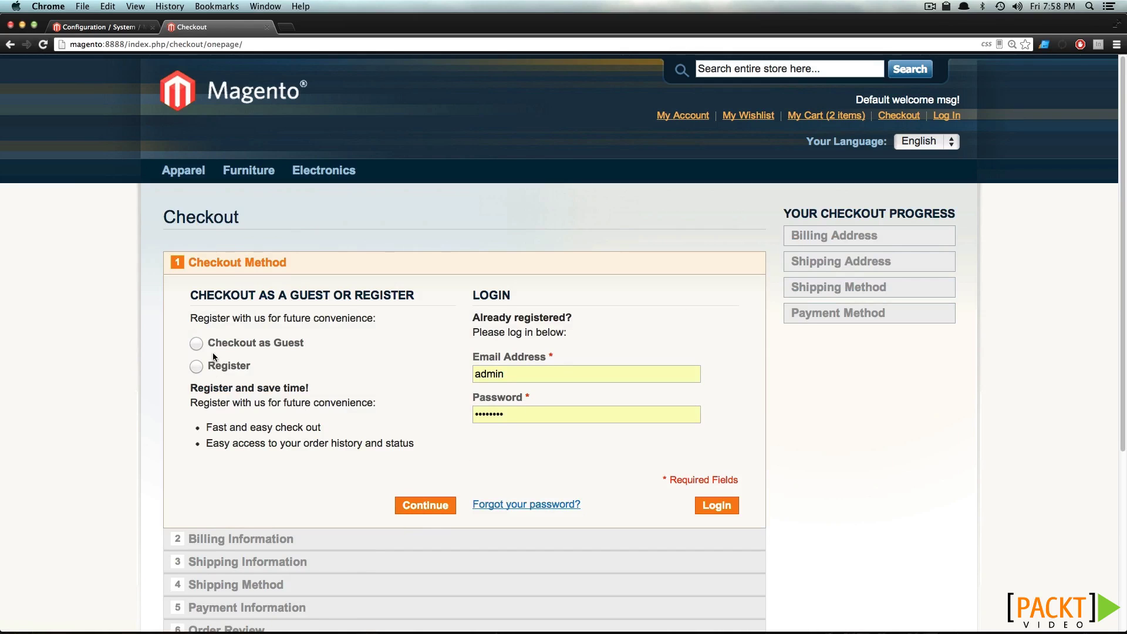
{"action": "left_click", "coordinate": [437, 508]}
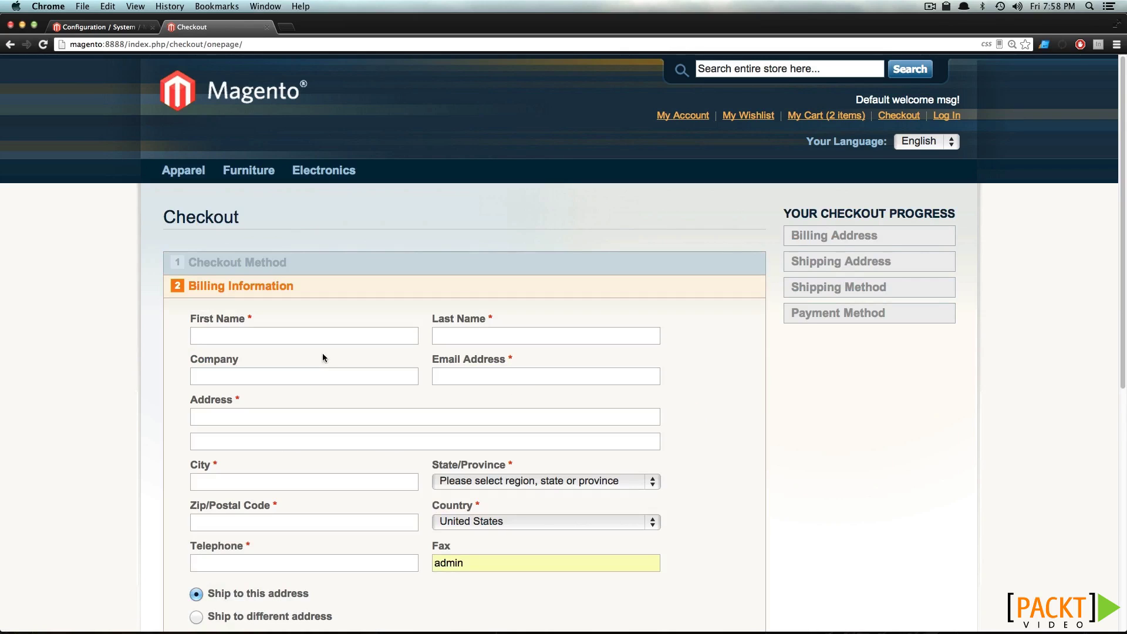
Enter the customer's first name, last name and email as billing information, and continue
{"action": "left_click", "coordinate": [306, 335]}
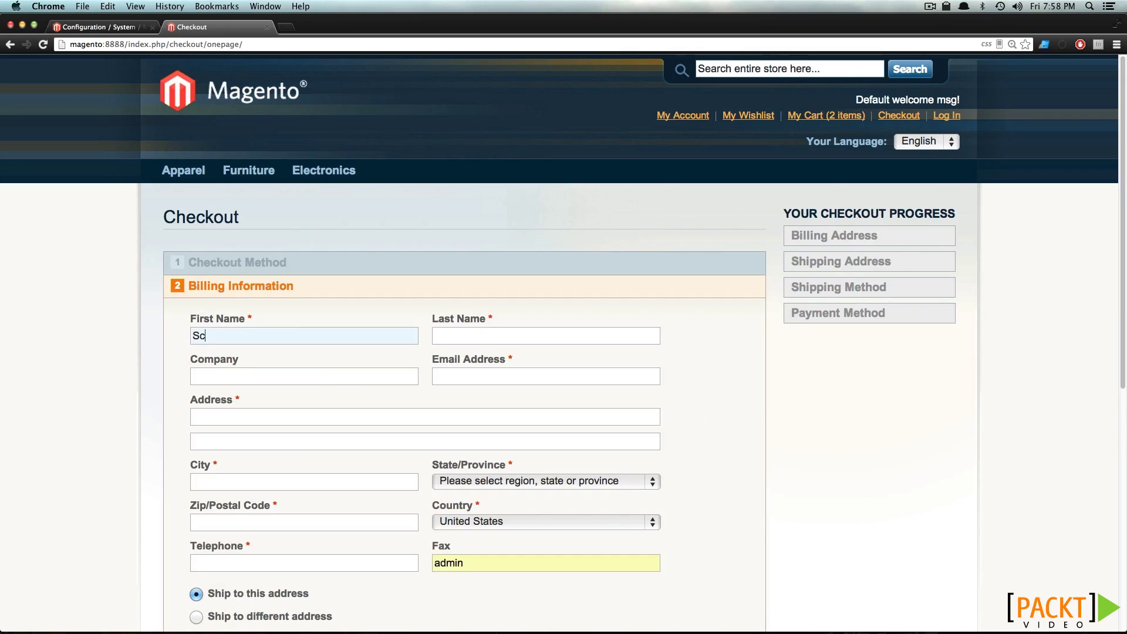
{"action": "key", "text": "Tab"}
{"action": "key", "text": "Tab"}
{"action": "key", "text": "Tab"}
{"action": "type", "text": "scot"}
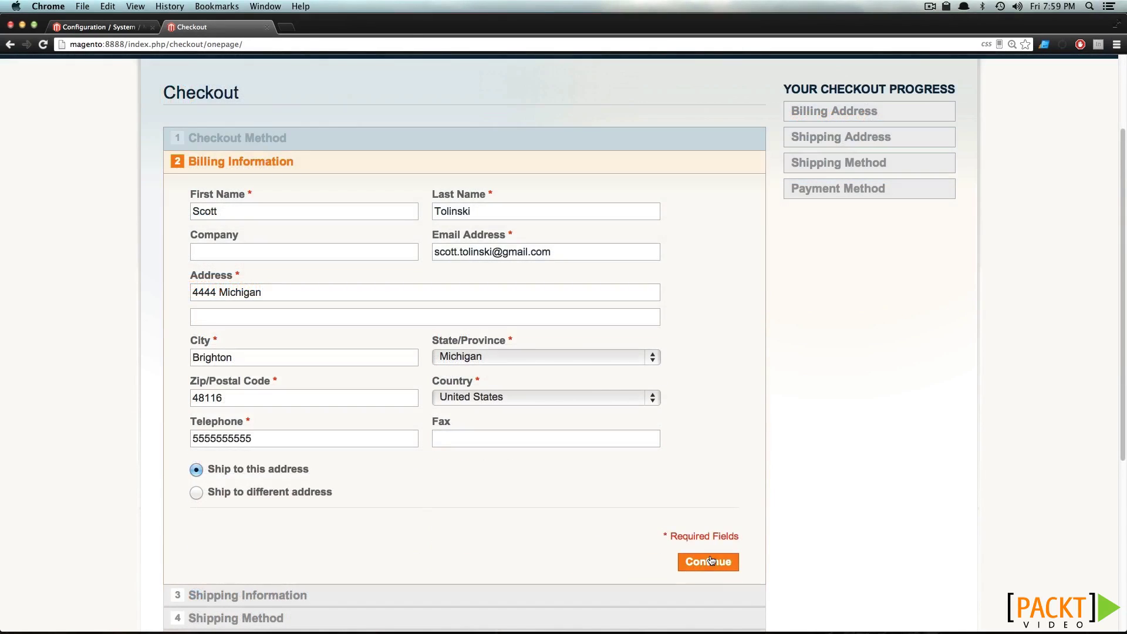
{"action": "left_click", "coordinate": [711, 561]}
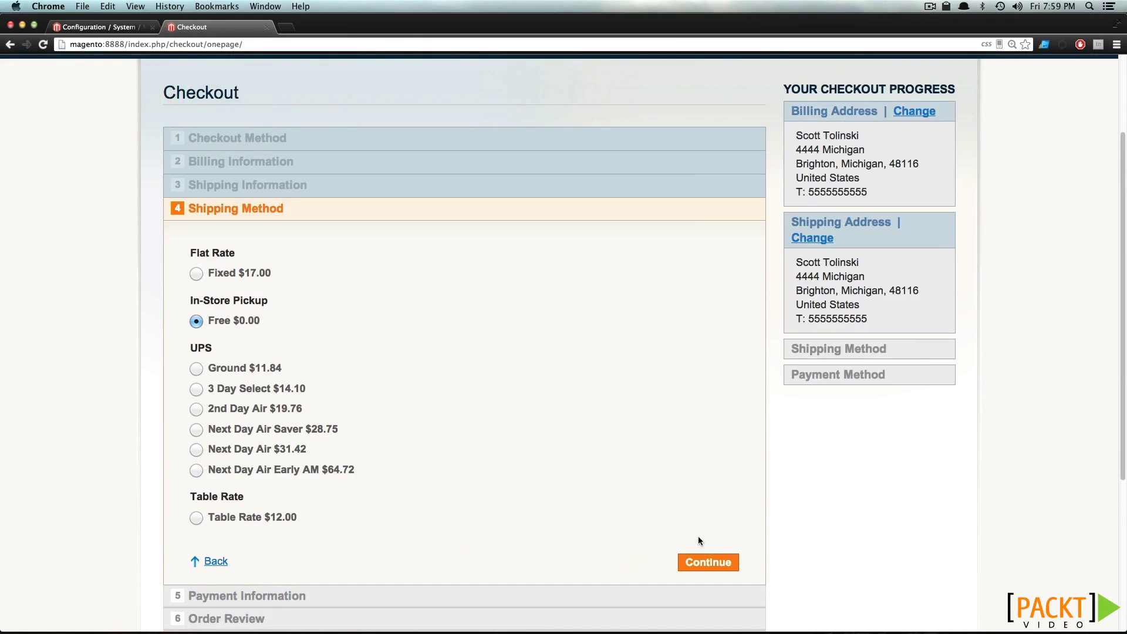
Keep In-Store Pickup shipping, choose PayPal as payment, continue, then switch to the admin
{"action": "left_click", "coordinate": [699, 562]}
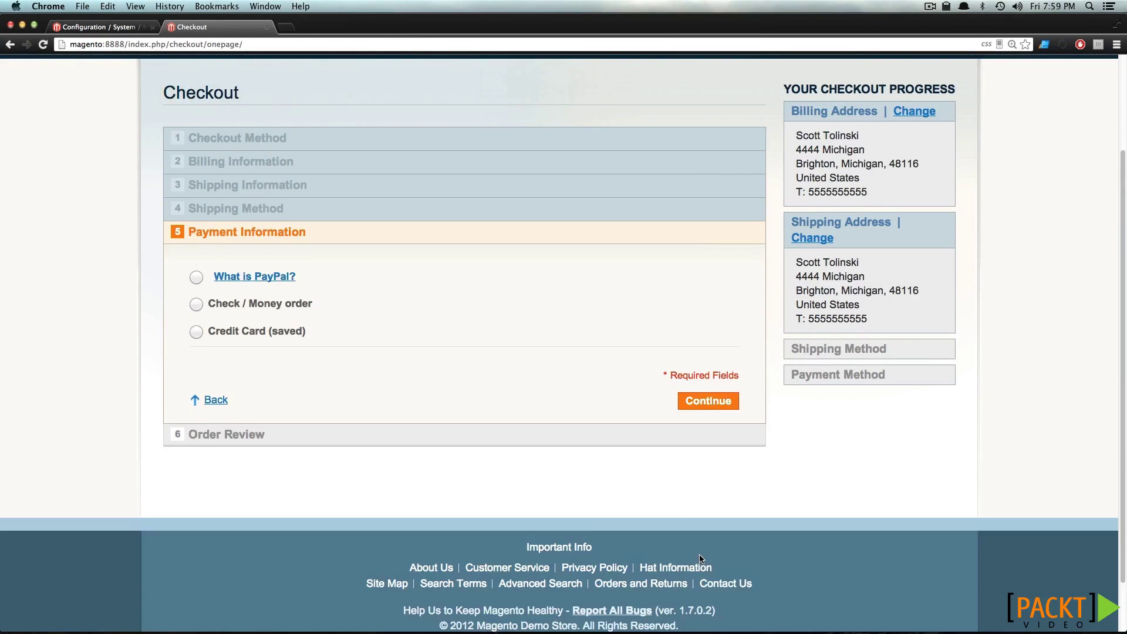
{"action": "left_click", "coordinate": [195, 284]}
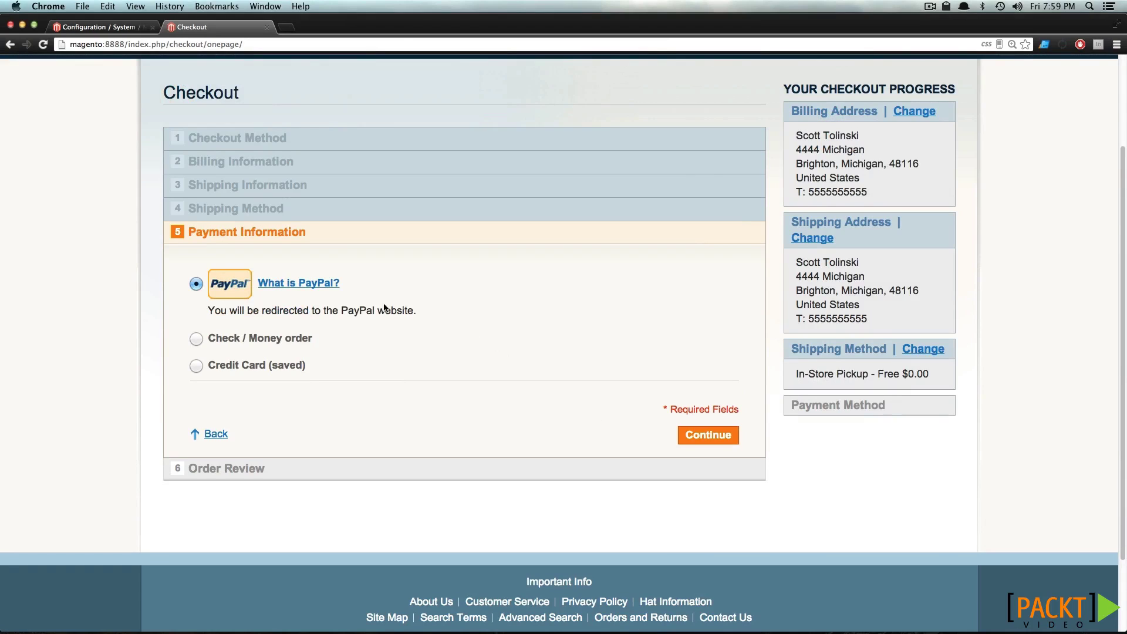
{"action": "left_click", "coordinate": [701, 442]}
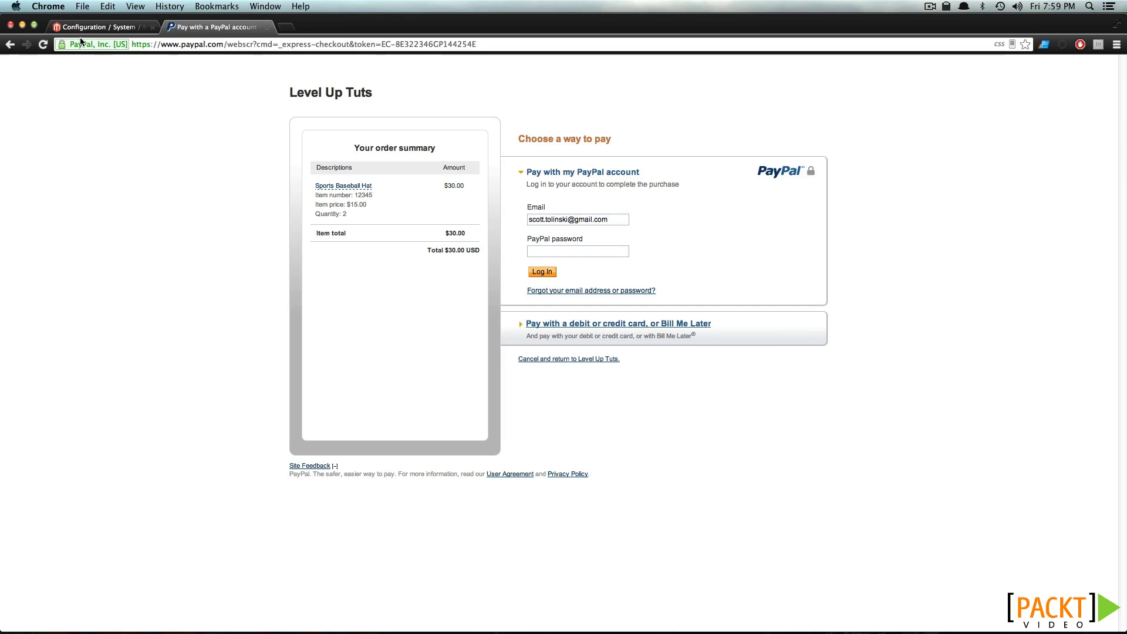
{"action": "left_click", "coordinate": [95, 29]}
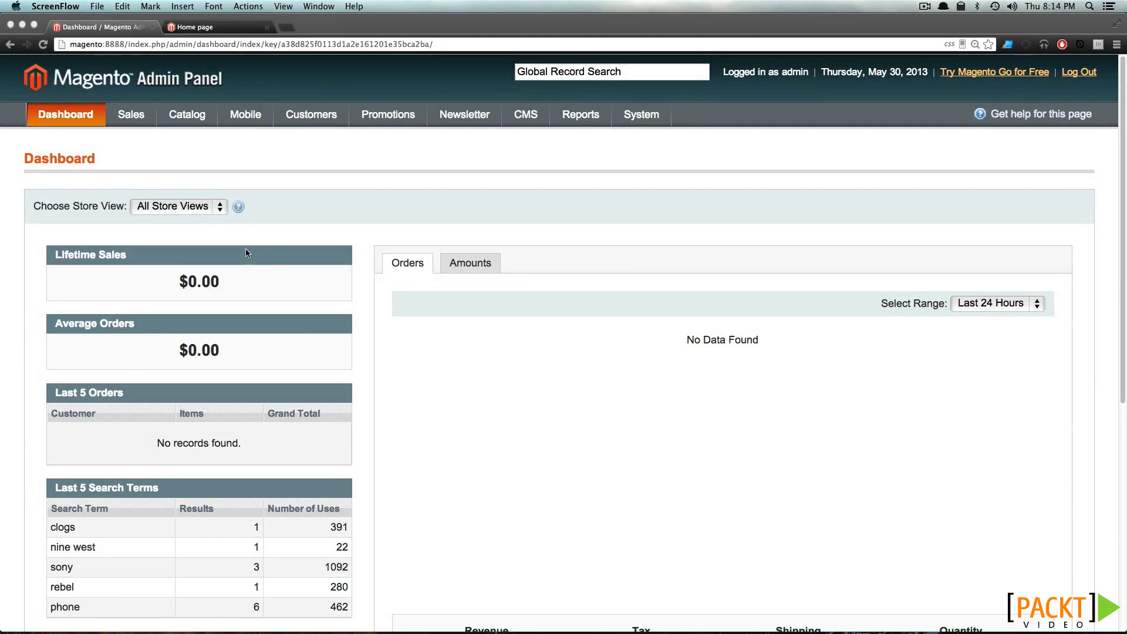
Export tax rates to CSV from Sales > Tax > Import / Export Tax Rates
{"action": "left_click", "coordinate": [183, 154]}
{"action": "mouse_move", "coordinate": [146, 113]}
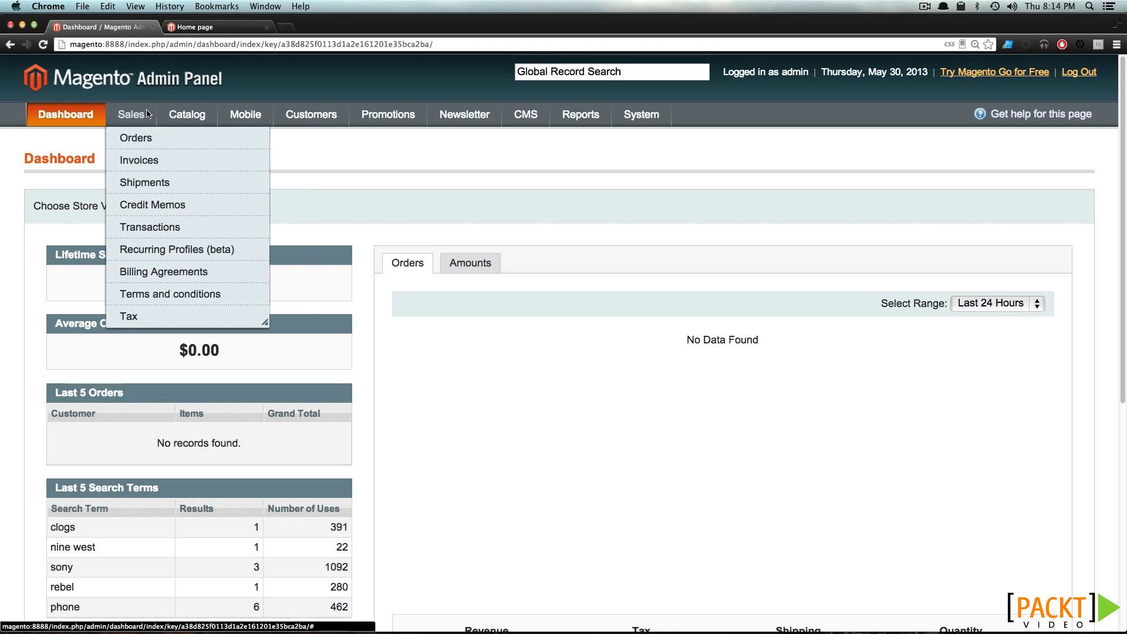
{"action": "mouse_move", "coordinate": [163, 317]}
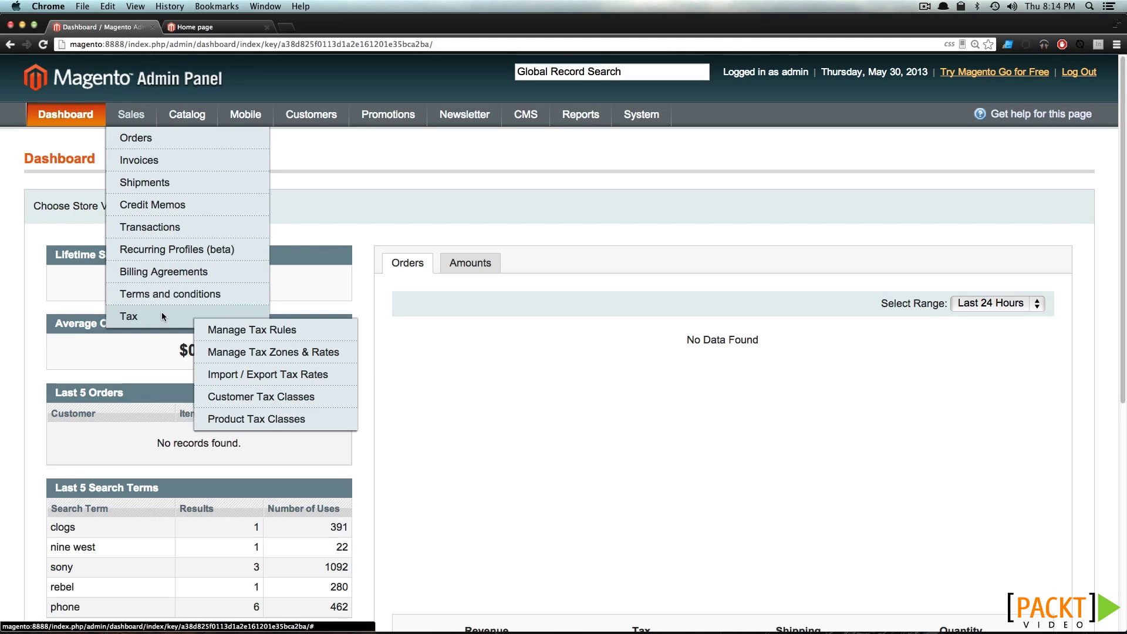
{"action": "left_click", "coordinate": [251, 375]}
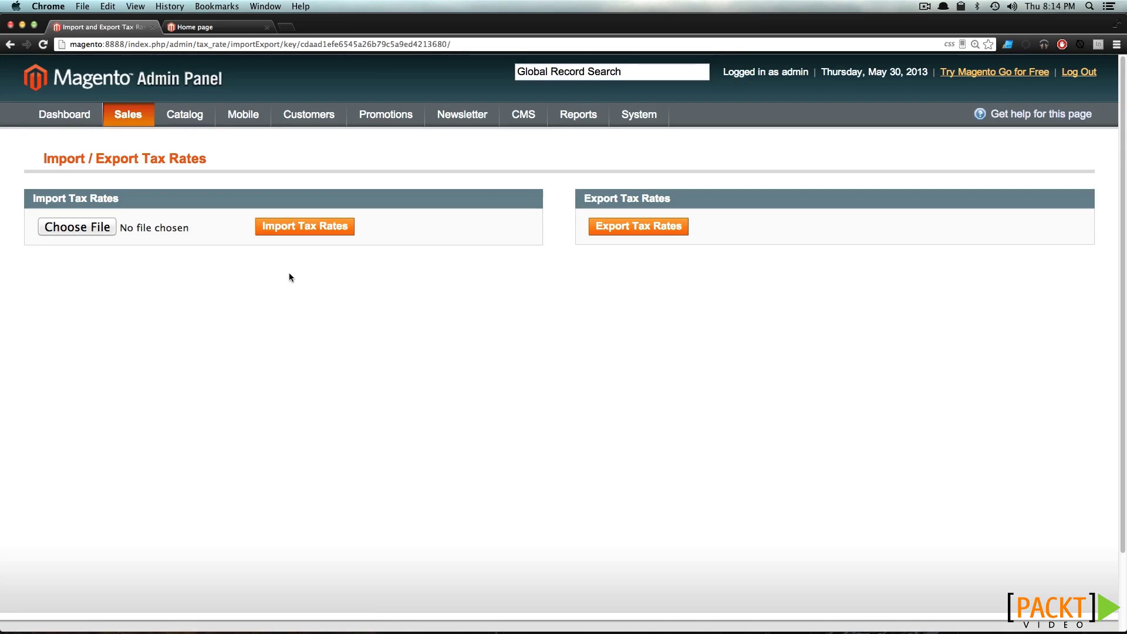
{"action": "left_click", "coordinate": [658, 229]}
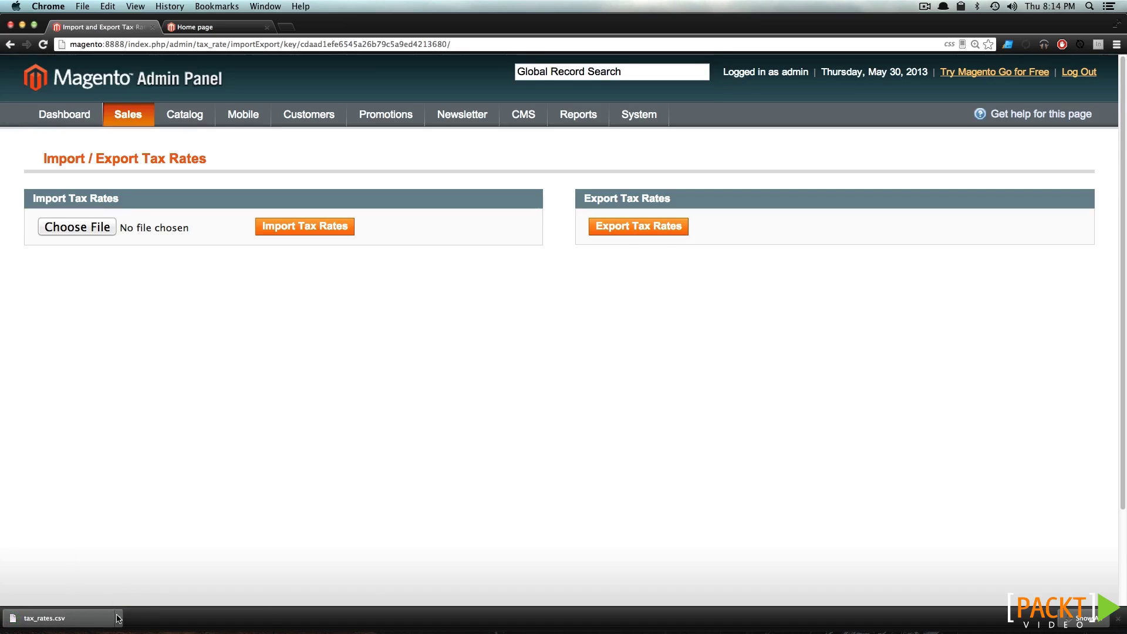
Preview tax_rates.csv in Finder showing CA 8.25 and NY 8.375, then close it
{"action": "left_click", "coordinate": [118, 618]}
{"action": "left_click", "coordinate": [143, 602]}
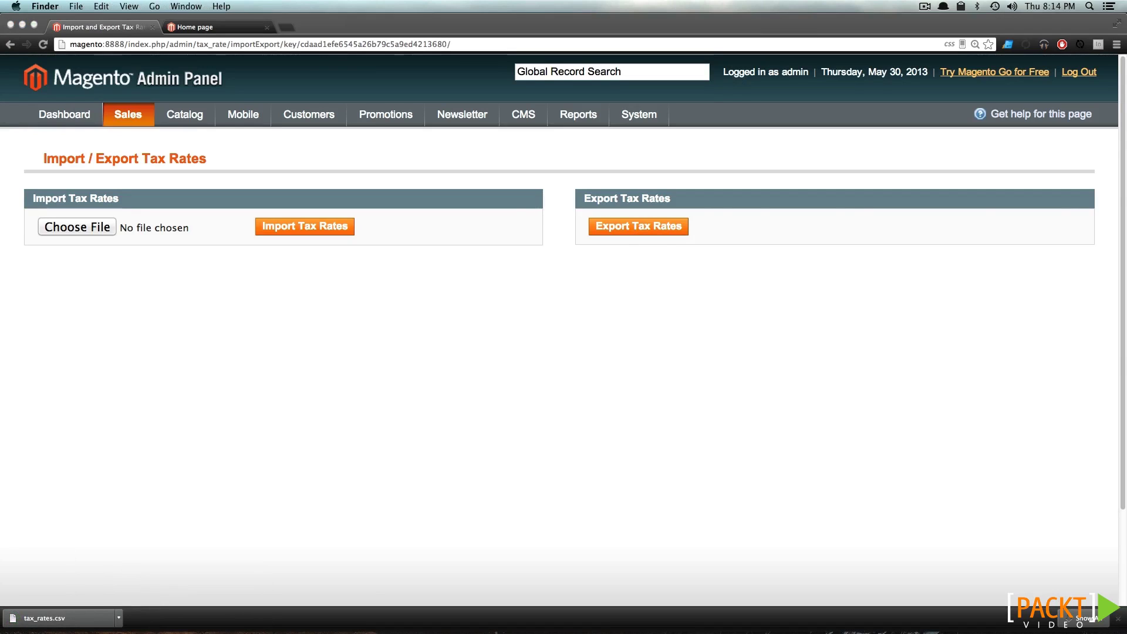
{"action": "key", "text": "space"}
{"action": "left_click_drag", "start_coordinate": [524, 164], "coordinate": [415, 184]}
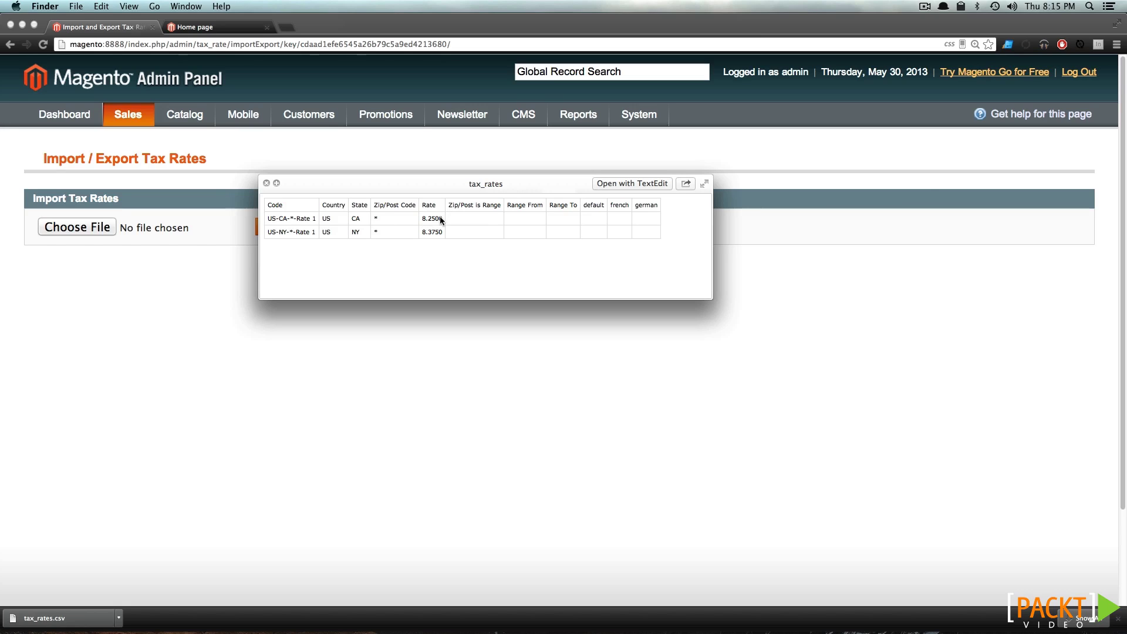
{"action": "key", "text": "space"}
{"action": "left_click", "coordinate": [460, 185]}
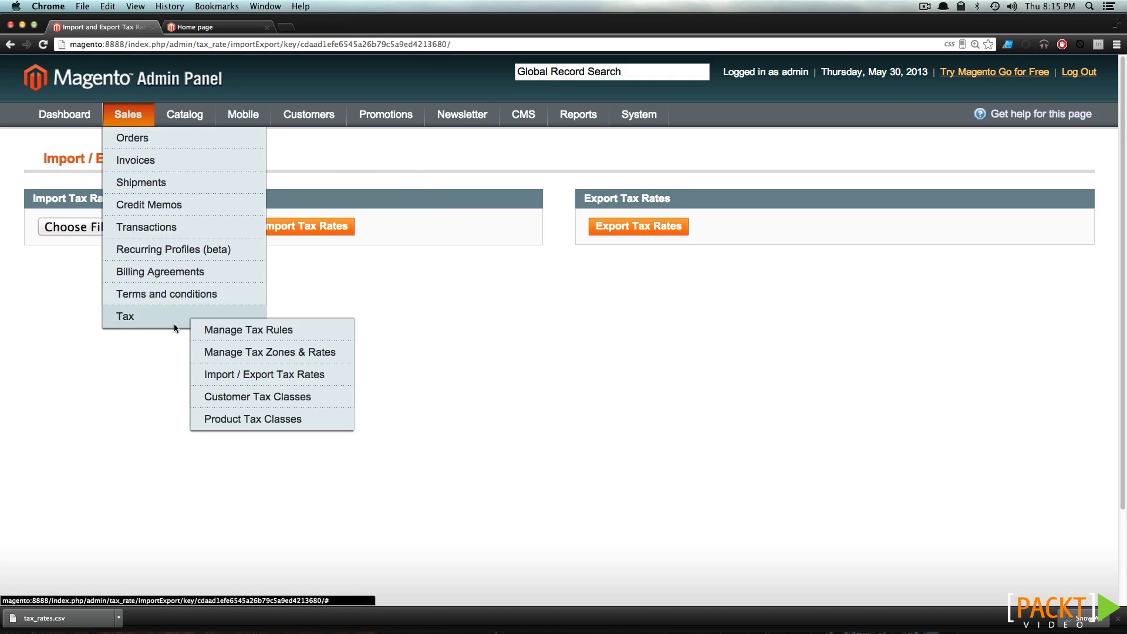
Start a new tax rate with identifier 'Michigan' and state Michigan (MI)
{"action": "left_click", "coordinate": [262, 354]}
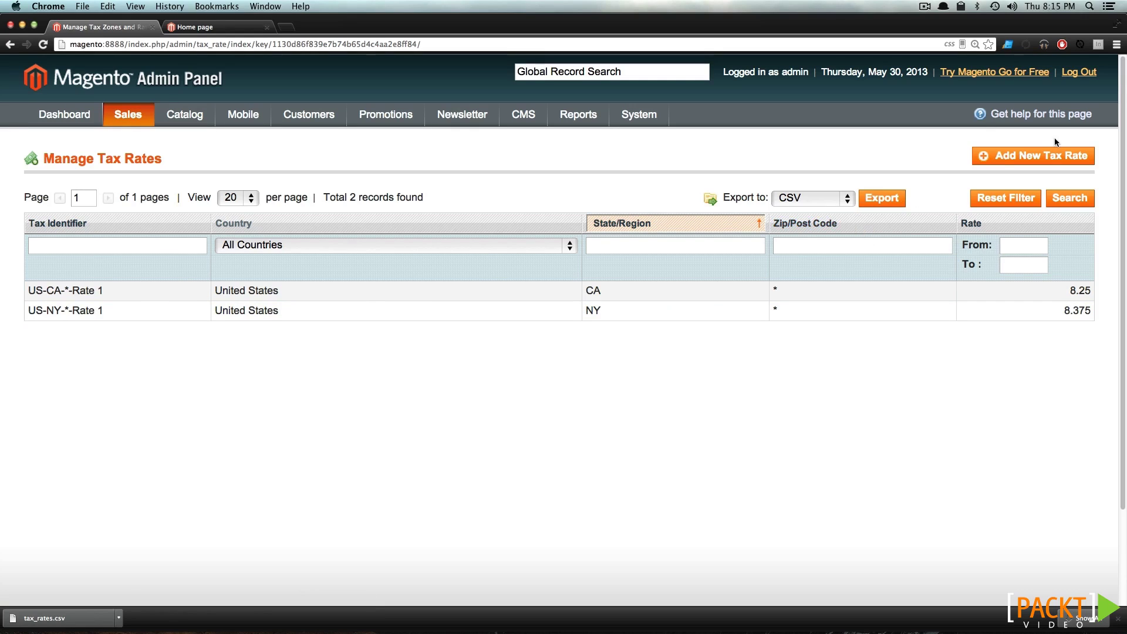
{"action": "left_click", "coordinate": [1051, 154]}
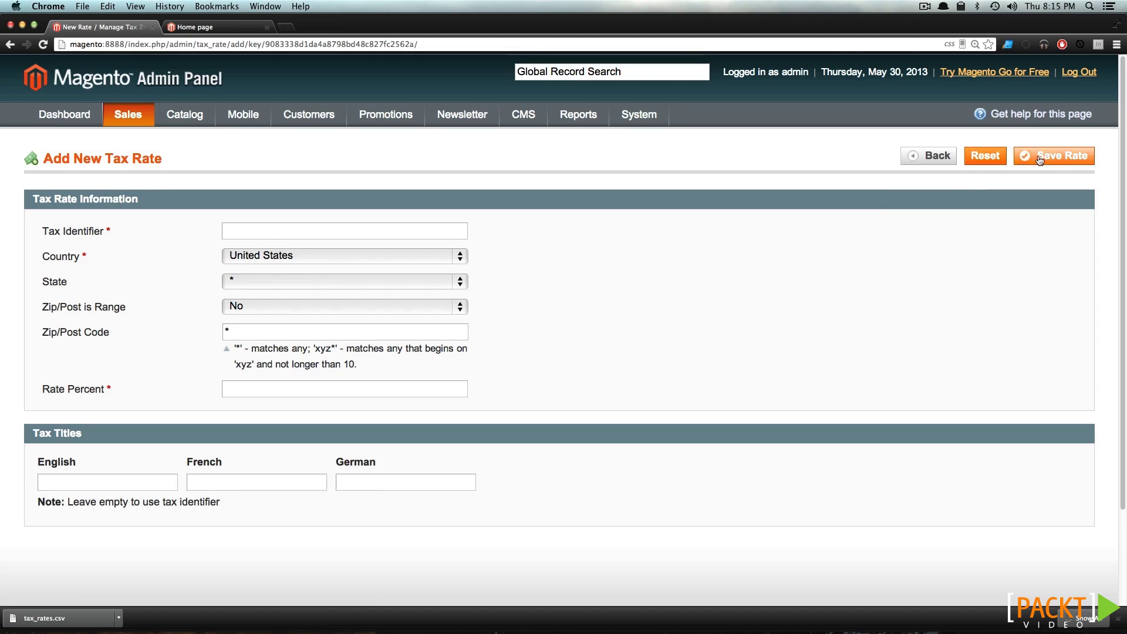
{"action": "left_click", "coordinate": [262, 231]}
{"action": "type", "text": "Michigan"}
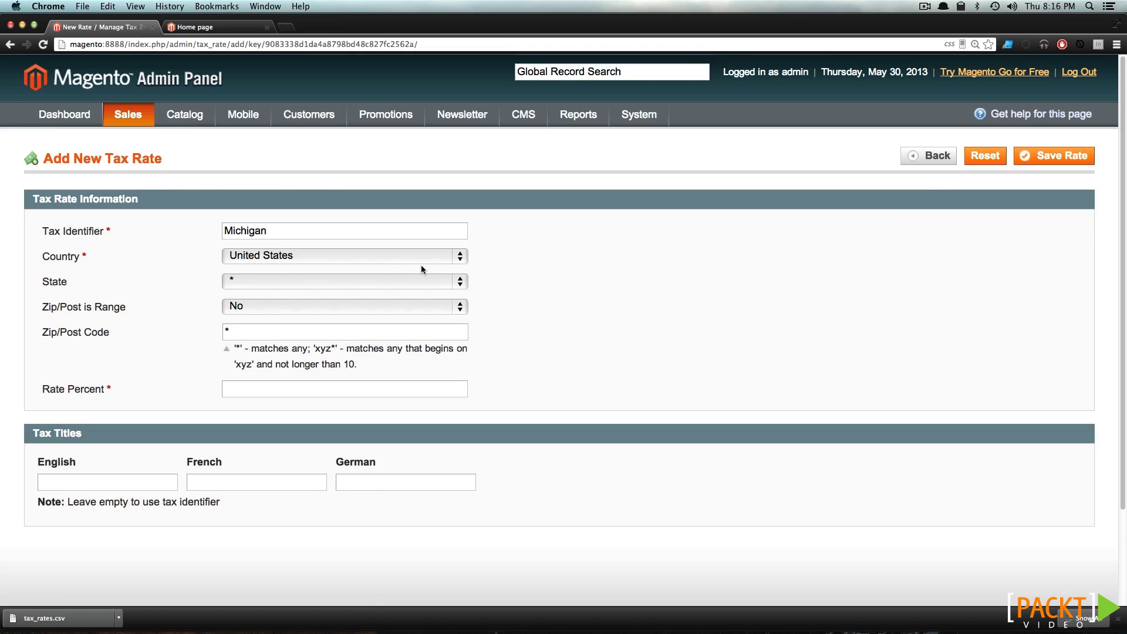
{"action": "left_click", "coordinate": [382, 282]}
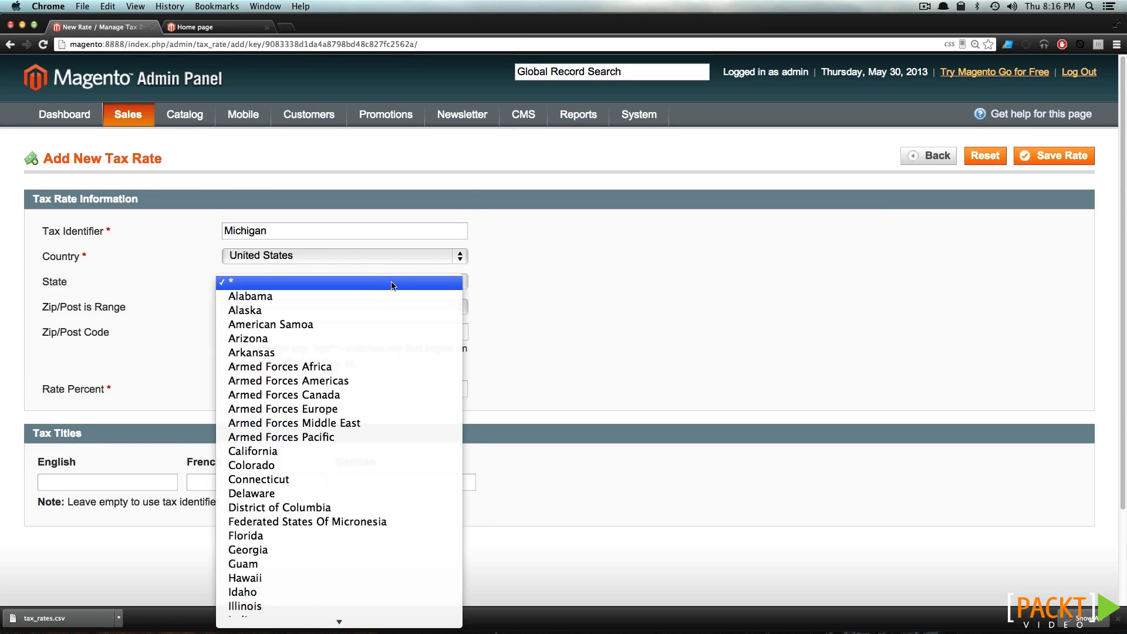
{"action": "scroll", "coordinate": [393, 317], "scroll_direction": "down", "scroll_amount": 5}
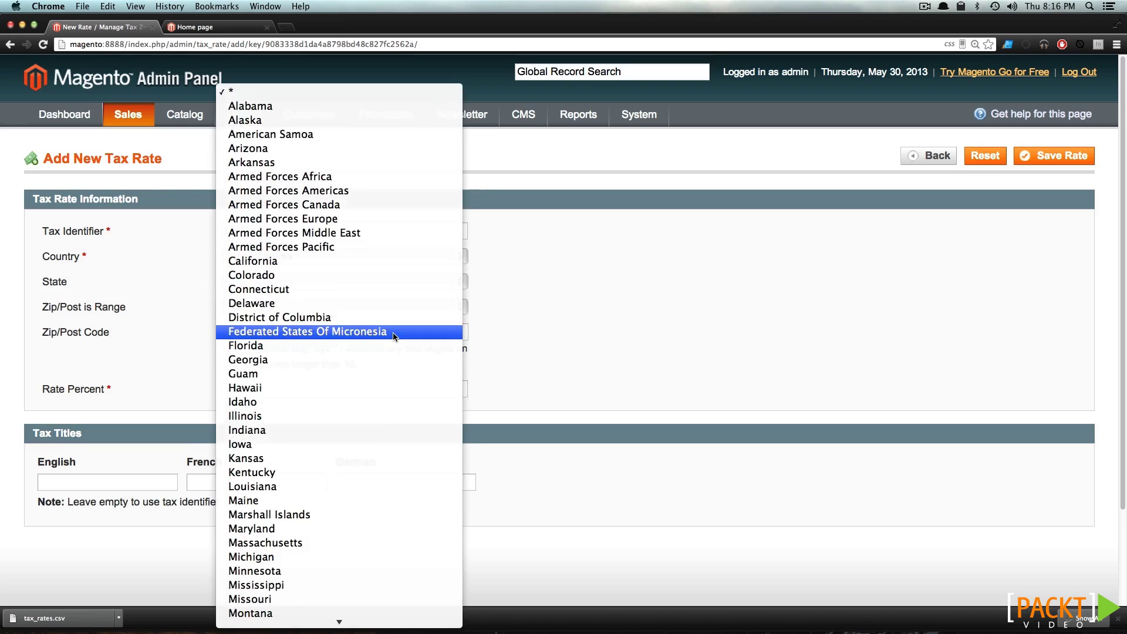
{"action": "left_click", "coordinate": [321, 557]}
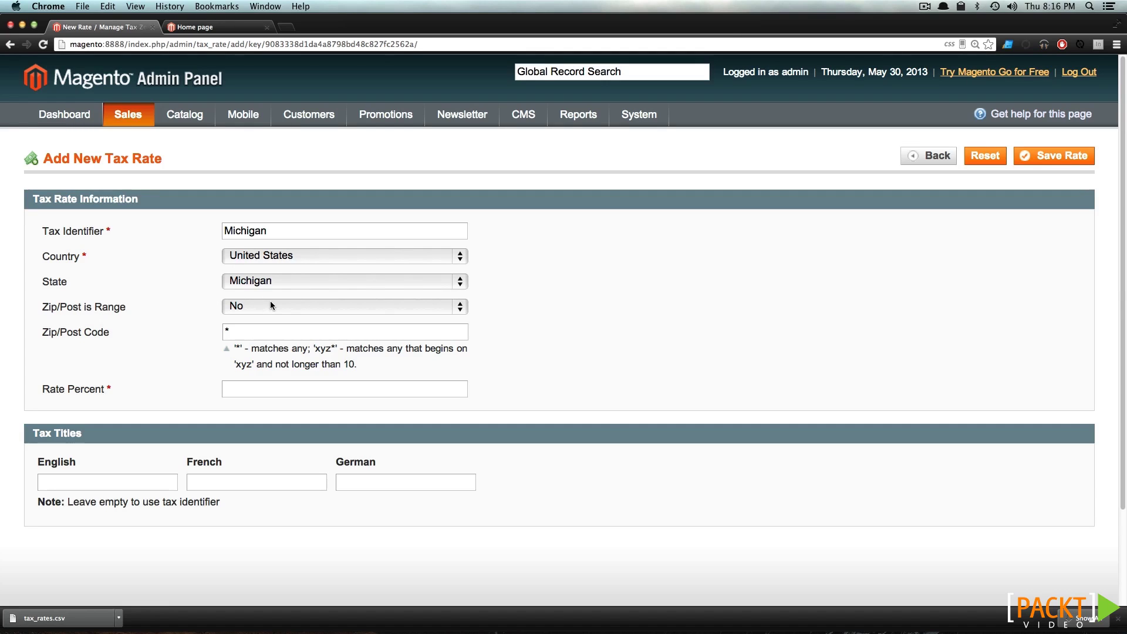
Keep the zip code as '*', set the rate to 6 percent, and save it
{"action": "left_click_drag", "start_coordinate": [258, 330], "coordinate": [206, 333]}
{"action": "left_click", "coordinate": [325, 330]}
{"action": "left_click", "coordinate": [289, 387]}
{"action": "type", "text": "6"}
{"action": "left_click", "coordinate": [1047, 156]}
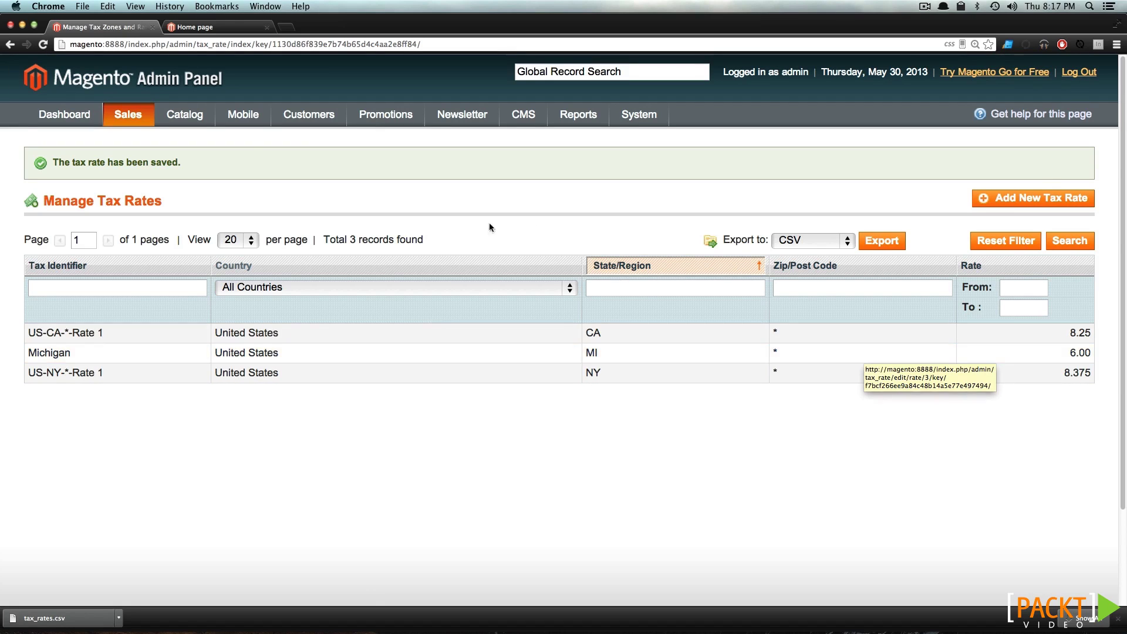
Begin a tax rule named 'General Tax' for Retail Customer and the default product class
{"action": "mouse_move", "coordinate": [146, 124]}
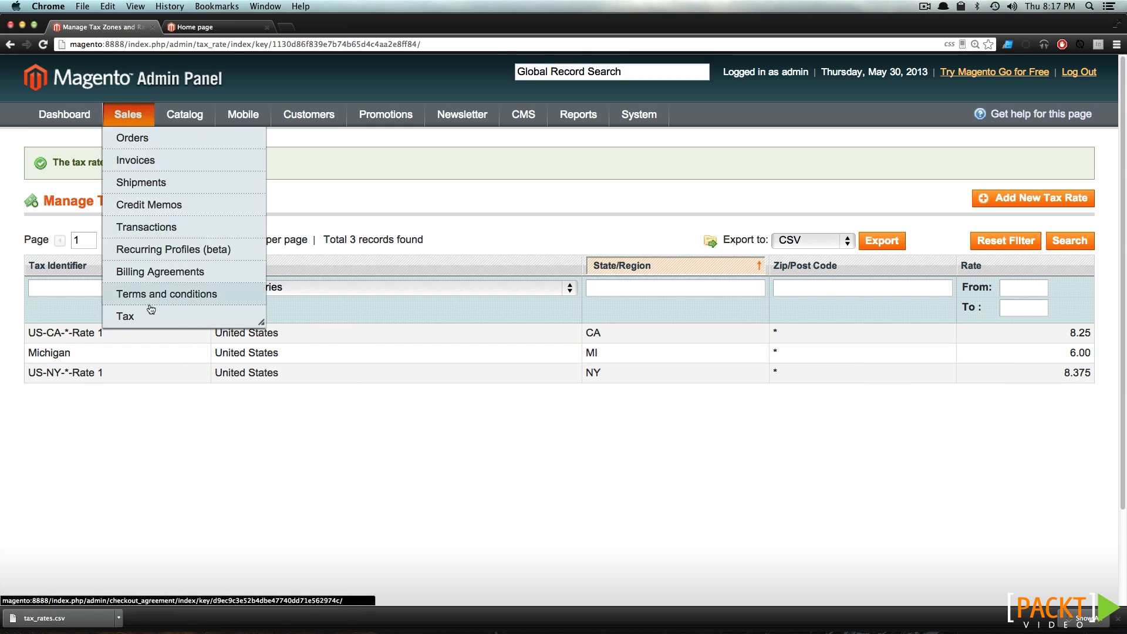
{"action": "mouse_move", "coordinate": [149, 311]}
{"action": "left_click", "coordinate": [246, 329]}
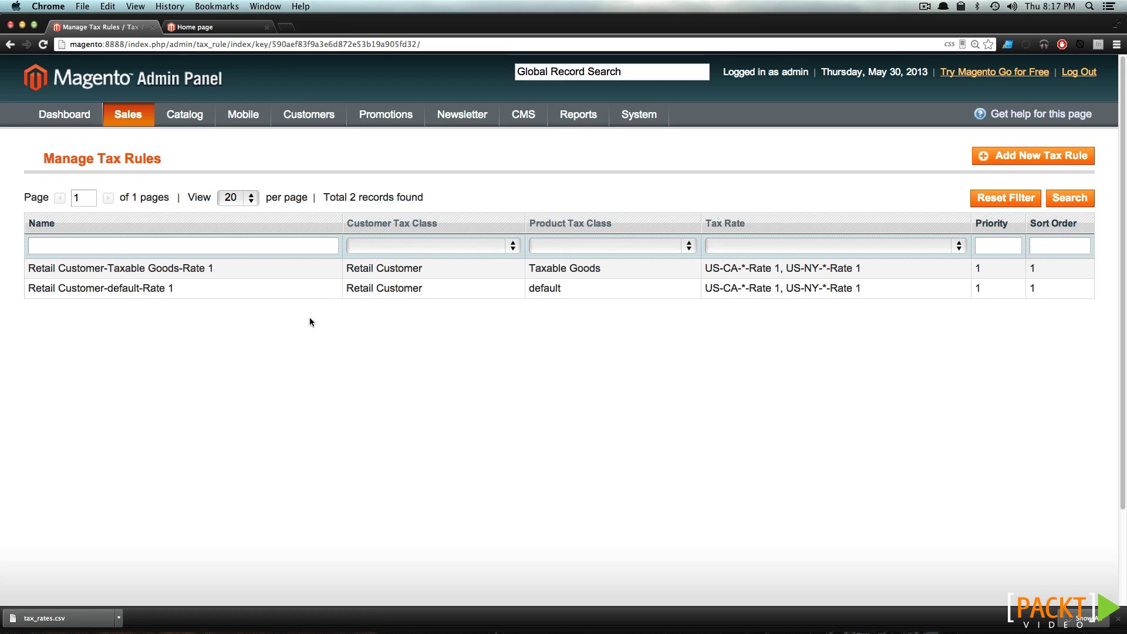
{"action": "left_click", "coordinate": [1055, 159]}
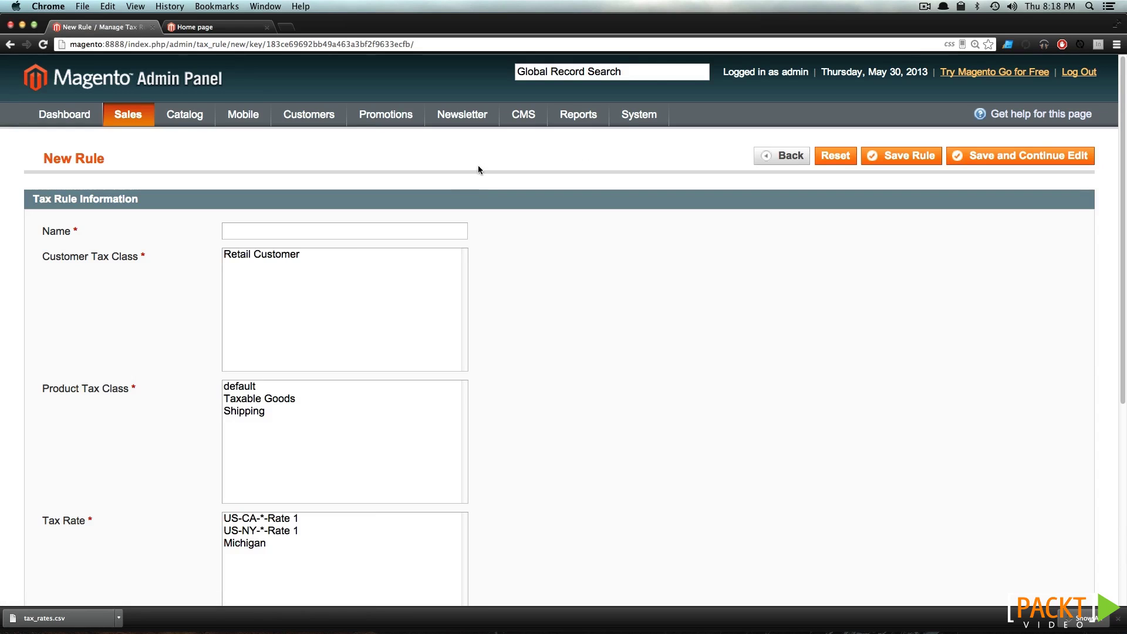
{"action": "type", "text": "General Tax"}
{"action": "scroll", "coordinate": [174, 204], "scroll_direction": "down", "scroll_amount": 3}
{"action": "left_click", "coordinate": [251, 177]}
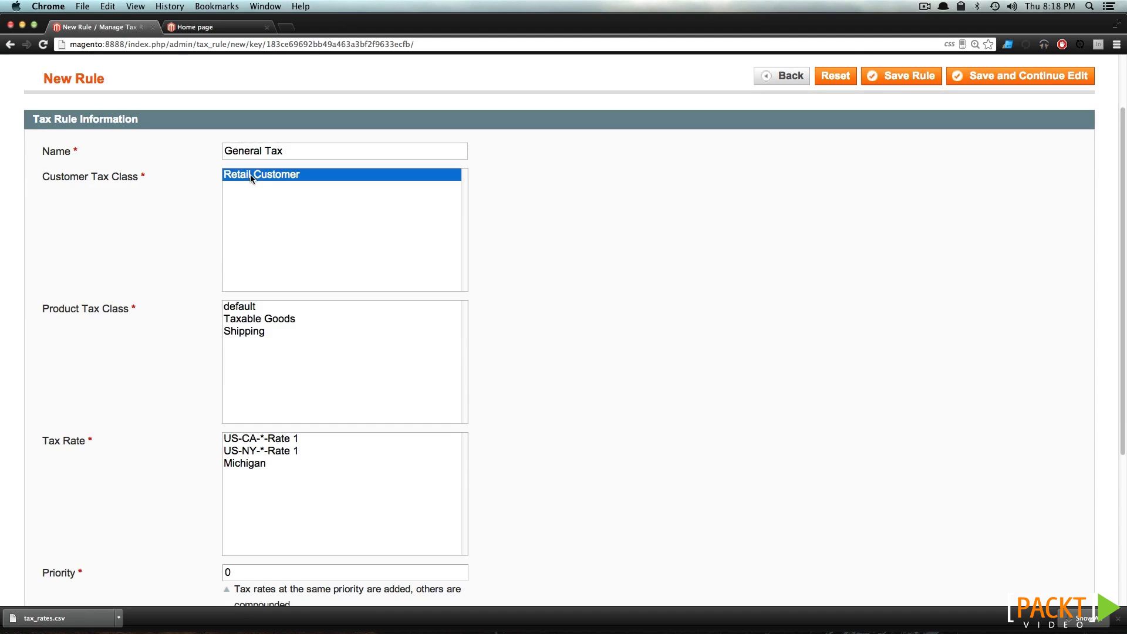
{"action": "left_click", "coordinate": [234, 308]}
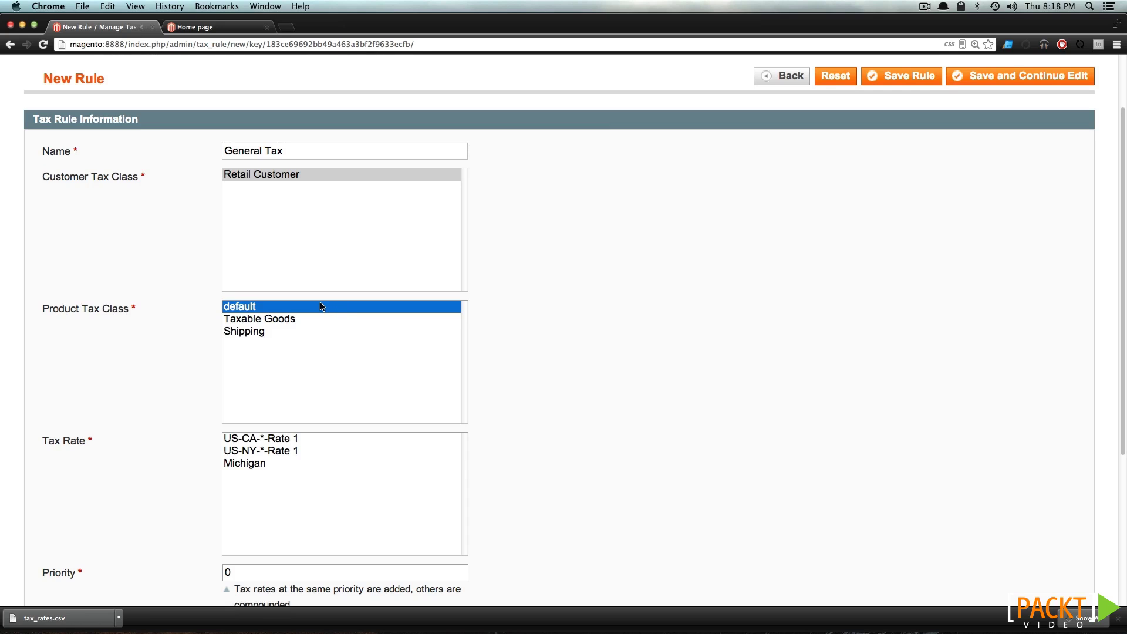
Assign the Michigan rate with priority 0 and save the General Tax rule
{"action": "scroll", "coordinate": [131, 395], "scroll_direction": "down", "scroll_amount": 3}
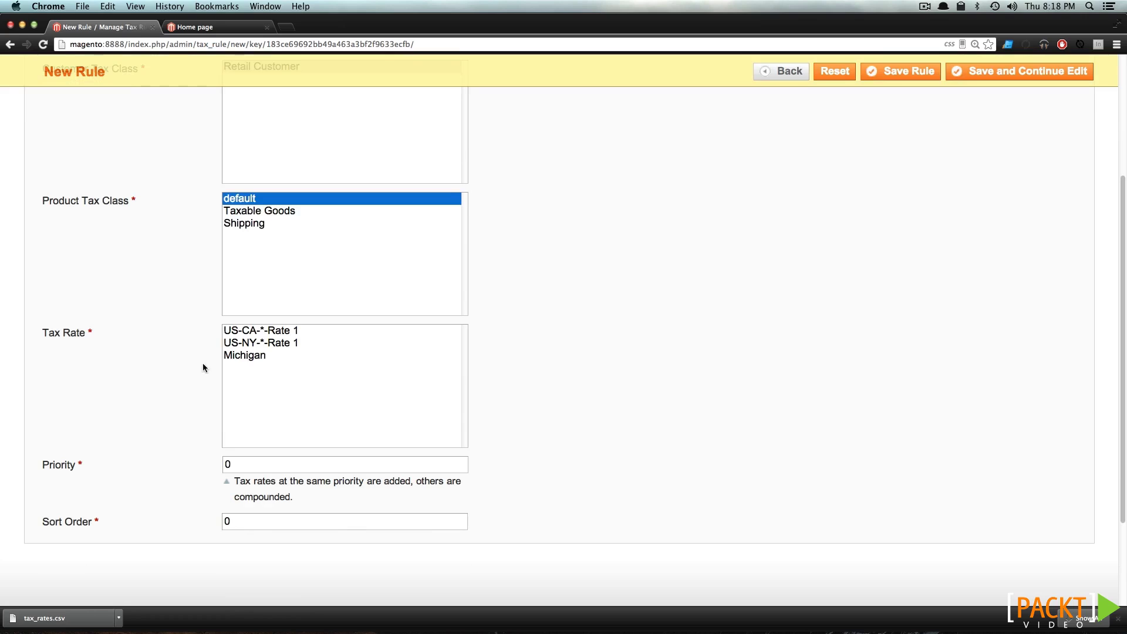
{"action": "left_click", "coordinate": [262, 356]}
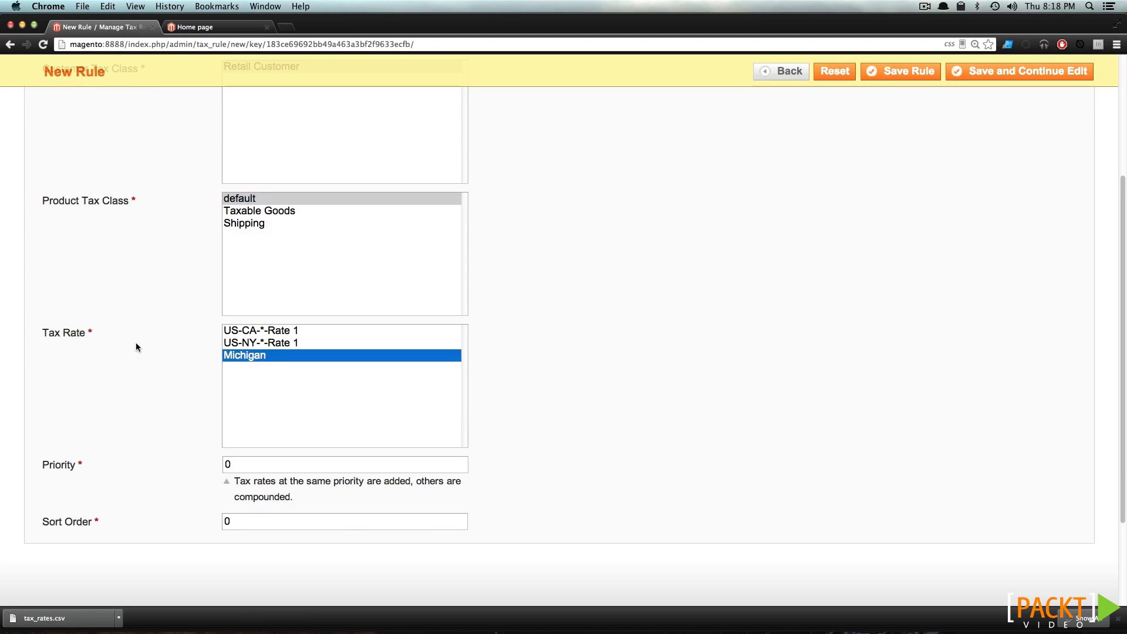
{"action": "double_click", "coordinate": [237, 465]}
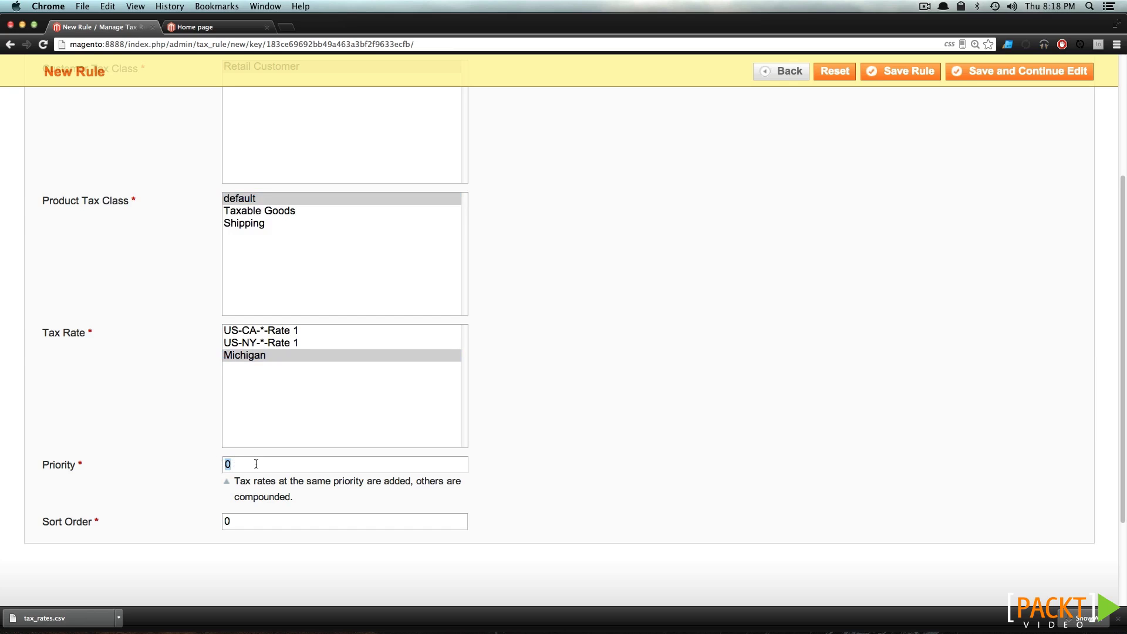
{"action": "left_click_drag", "start_coordinate": [298, 480], "coordinate": [407, 481]}
{"action": "left_click", "coordinate": [580, 493]}
{"action": "scroll", "coordinate": [631, 443], "scroll_direction": "up", "scroll_amount": 4}
{"action": "left_click", "coordinate": [898, 158]}
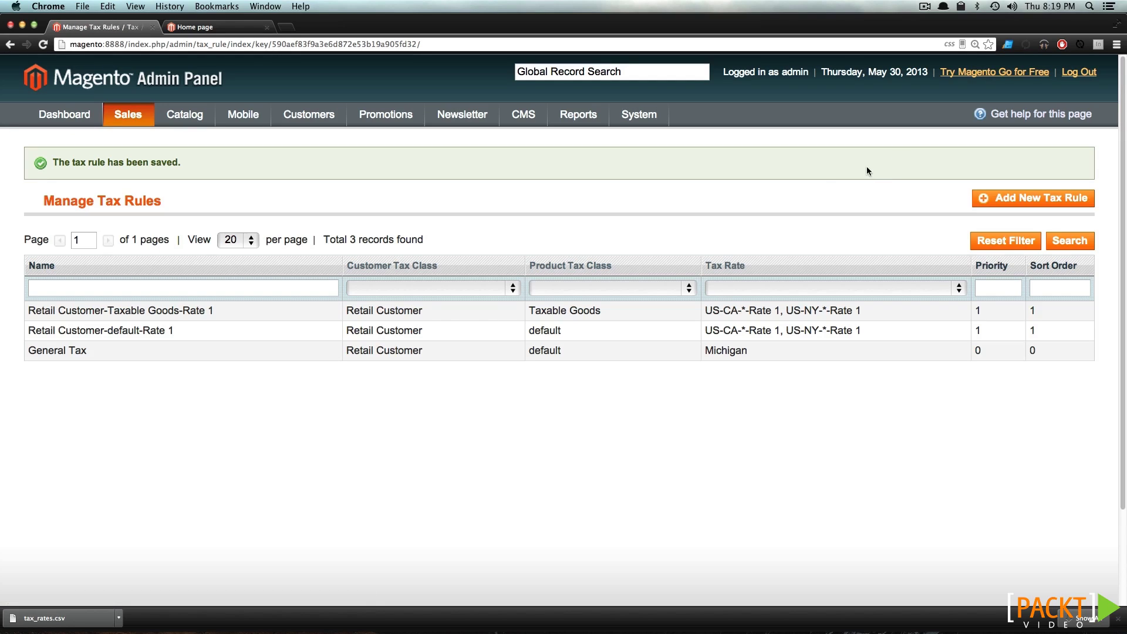
Delete the Retail Customer-default-Rate 1 and Taxable Goods-Rate 1 rules, then view the storefront
{"action": "left_click", "coordinate": [174, 330]}
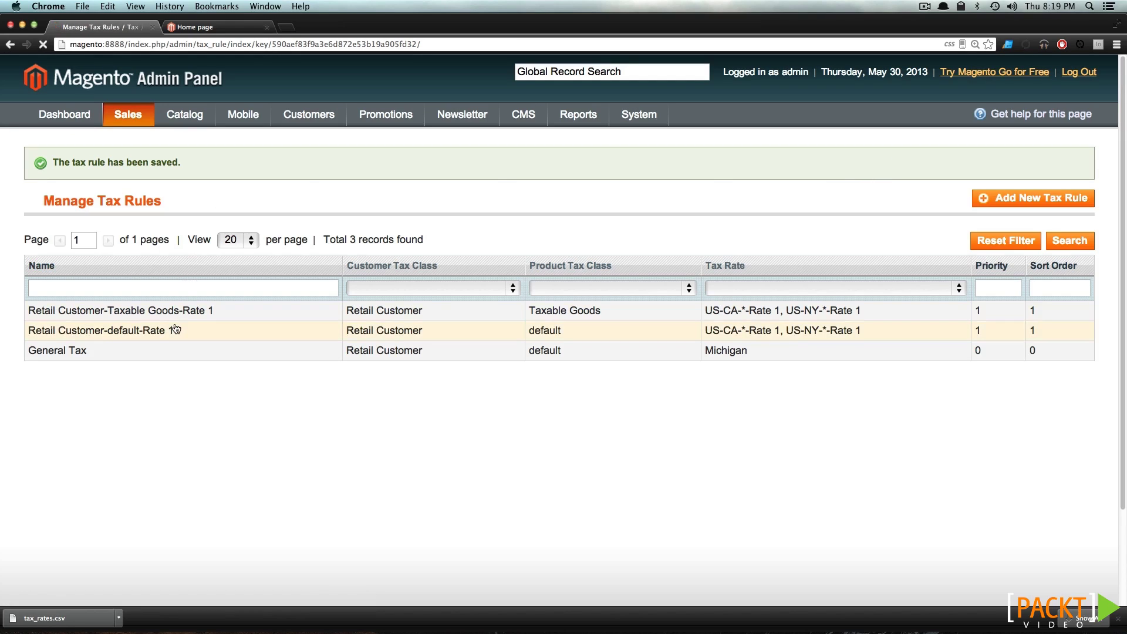
{"action": "left_click", "coordinate": [815, 155]}
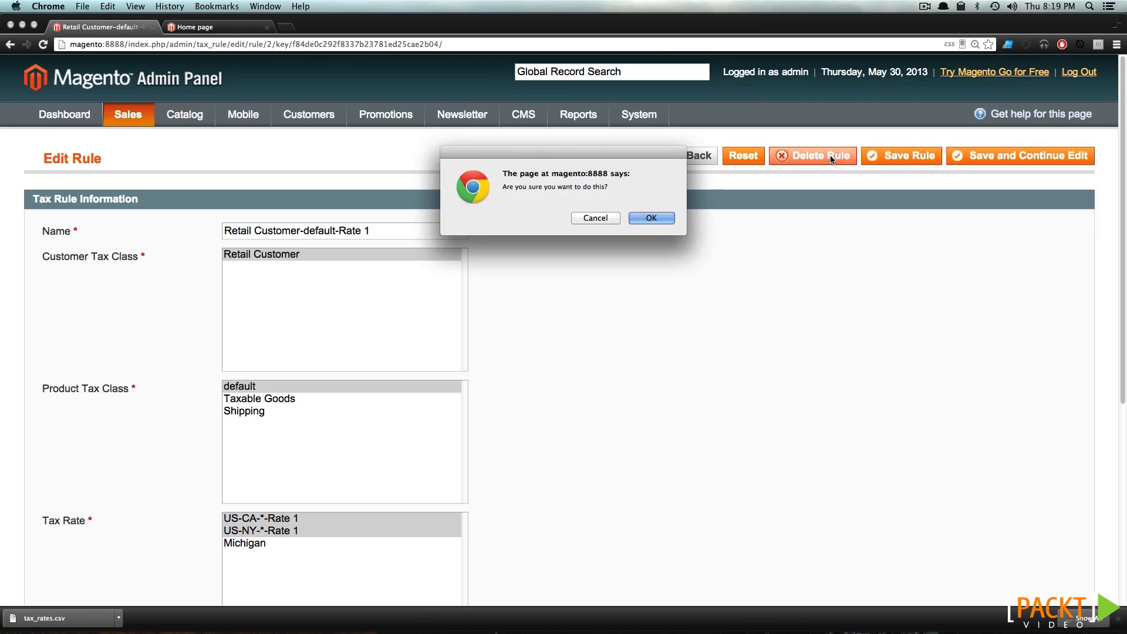
{"action": "left_click", "coordinate": [650, 216]}
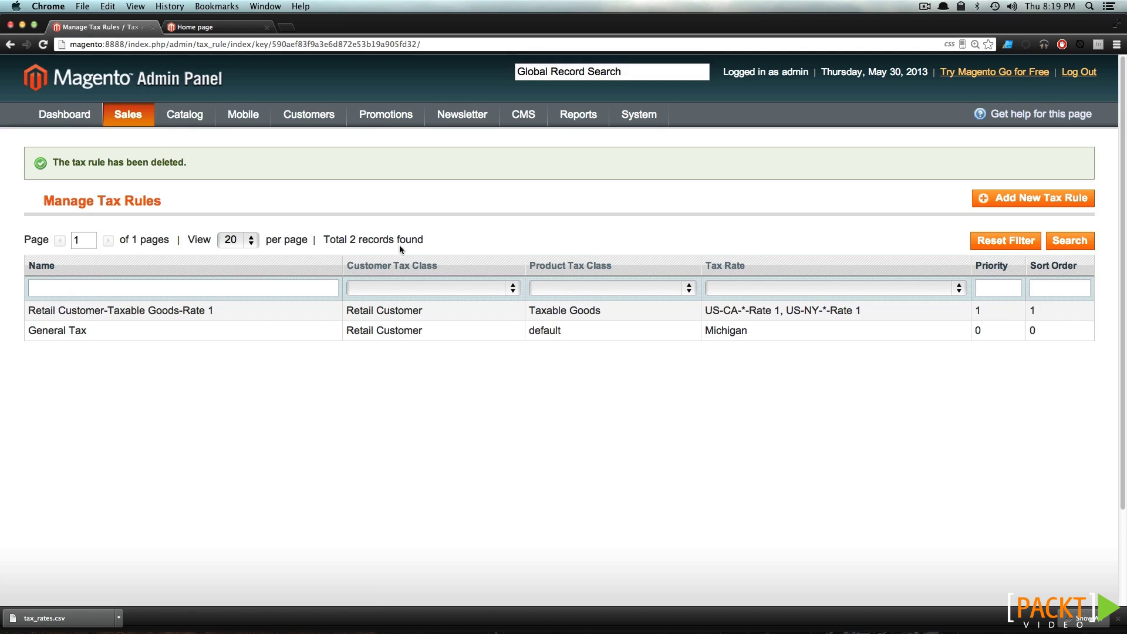
{"action": "left_click", "coordinate": [327, 310]}
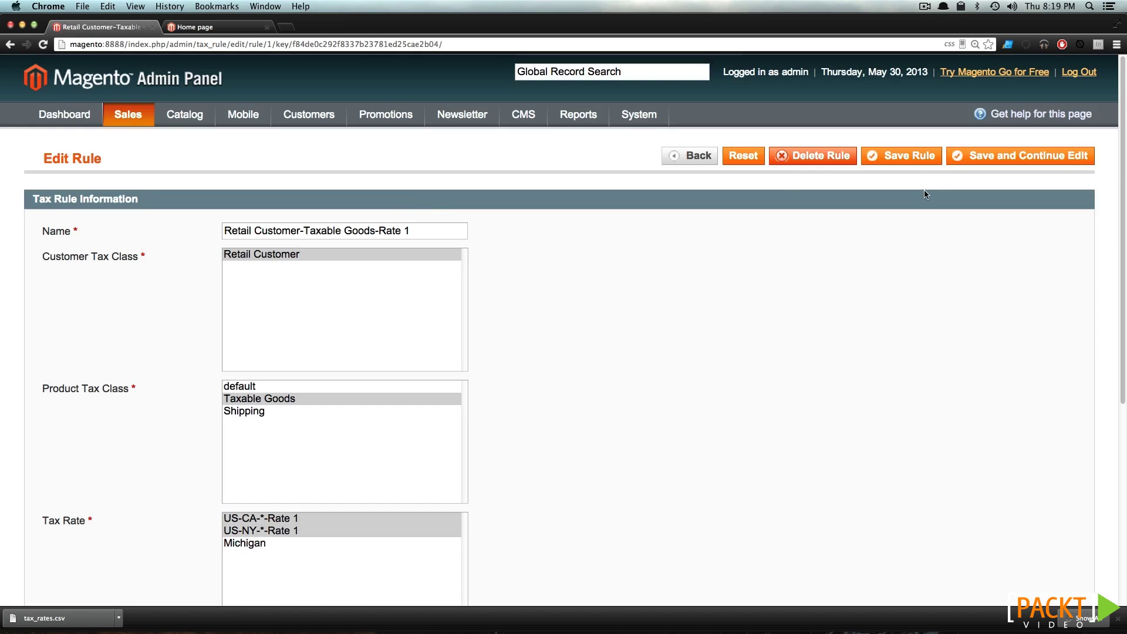
{"action": "left_click", "coordinate": [847, 157]}
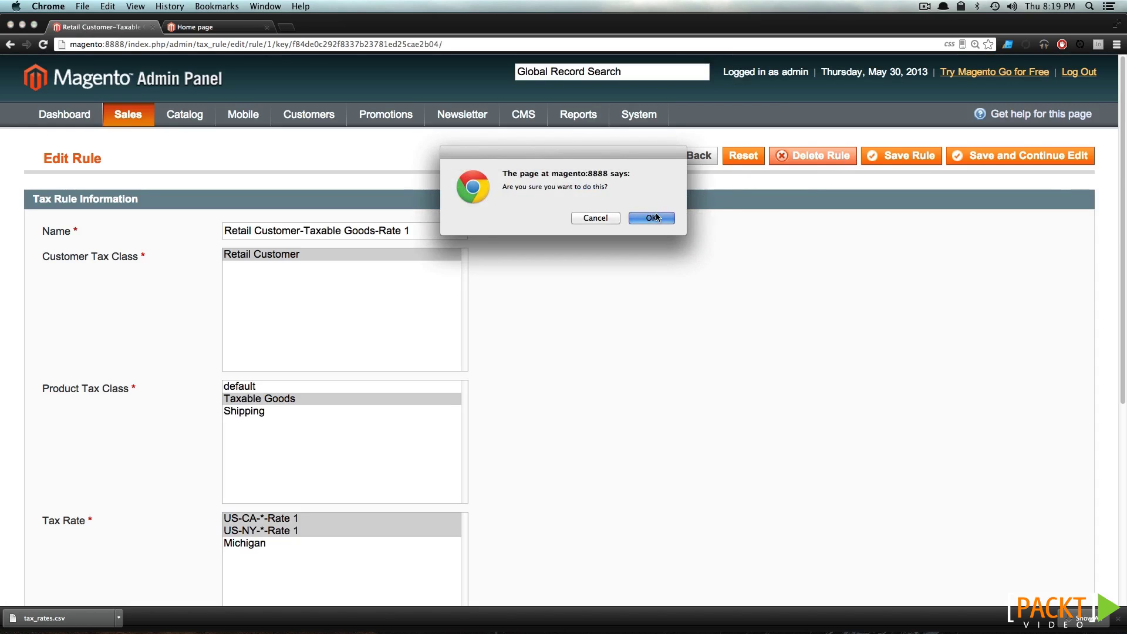
{"action": "left_click", "coordinate": [649, 216]}
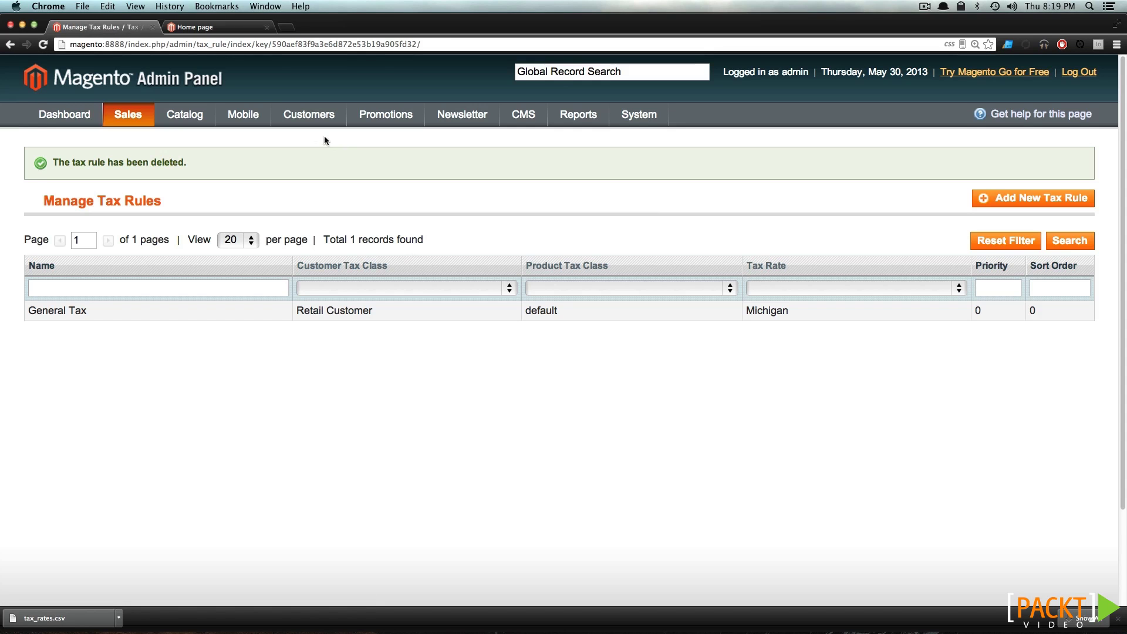
{"action": "left_click", "coordinate": [193, 27]}
{"action": "scroll", "coordinate": [566, 493], "scroll_direction": "down", "scroll_amount": 2}
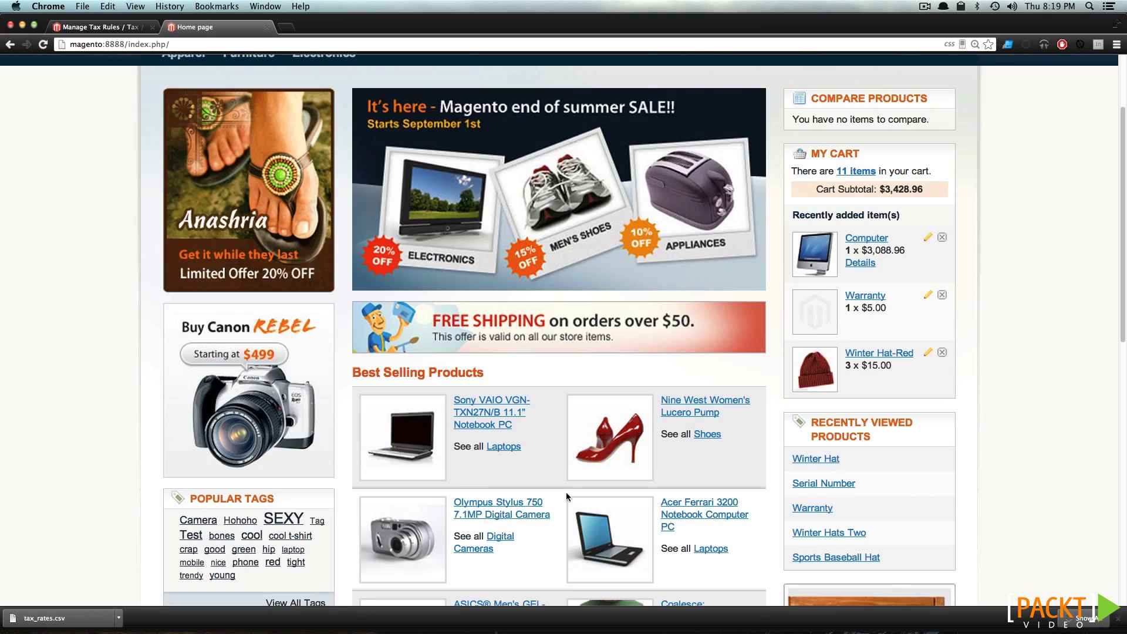
Add the Nine West Lucero Pump in size 3 to the cart
{"action": "left_click", "coordinate": [684, 413]}
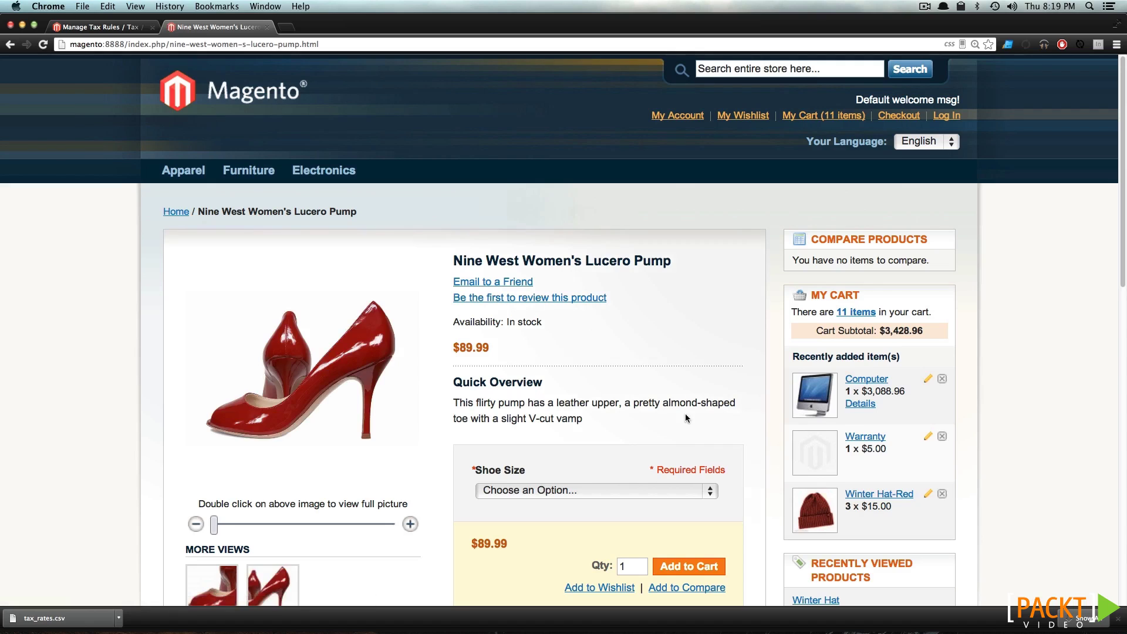
{"action": "scroll", "coordinate": [685, 413], "scroll_direction": "down", "scroll_amount": 4}
{"action": "left_click", "coordinate": [622, 282]}
{"action": "left_click", "coordinate": [616, 298]}
{"action": "left_click", "coordinate": [675, 363]}
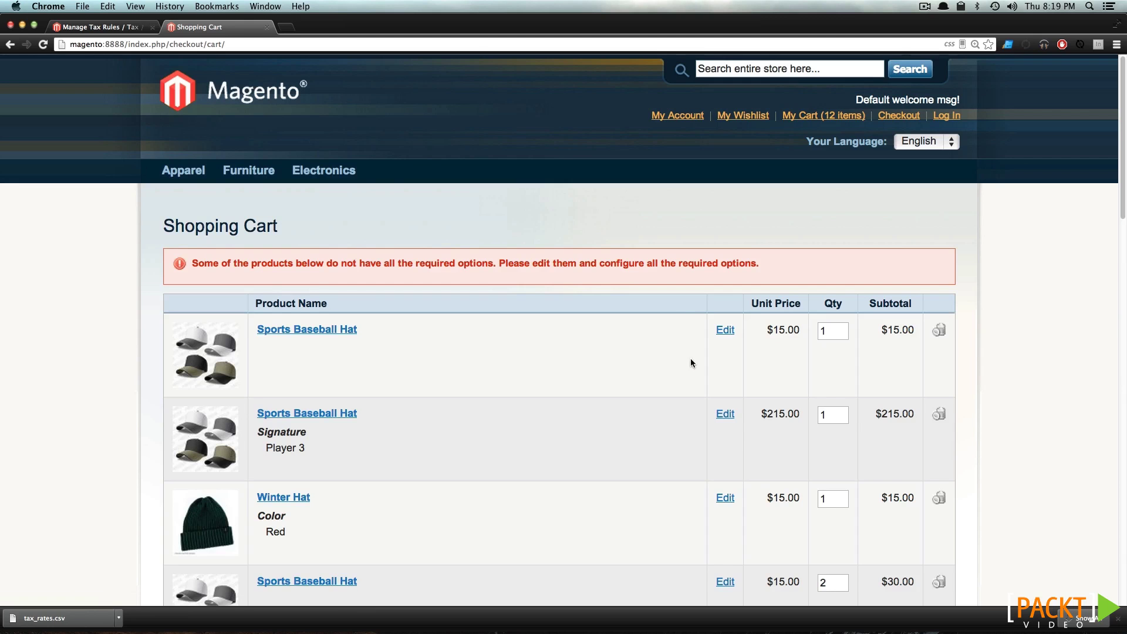
Estimate shipping and tax for Michigan, zip 48130, revealing the $164.94 tax line
{"action": "scroll", "coordinate": [678, 374], "scroll_direction": "down", "scroll_amount": 15}
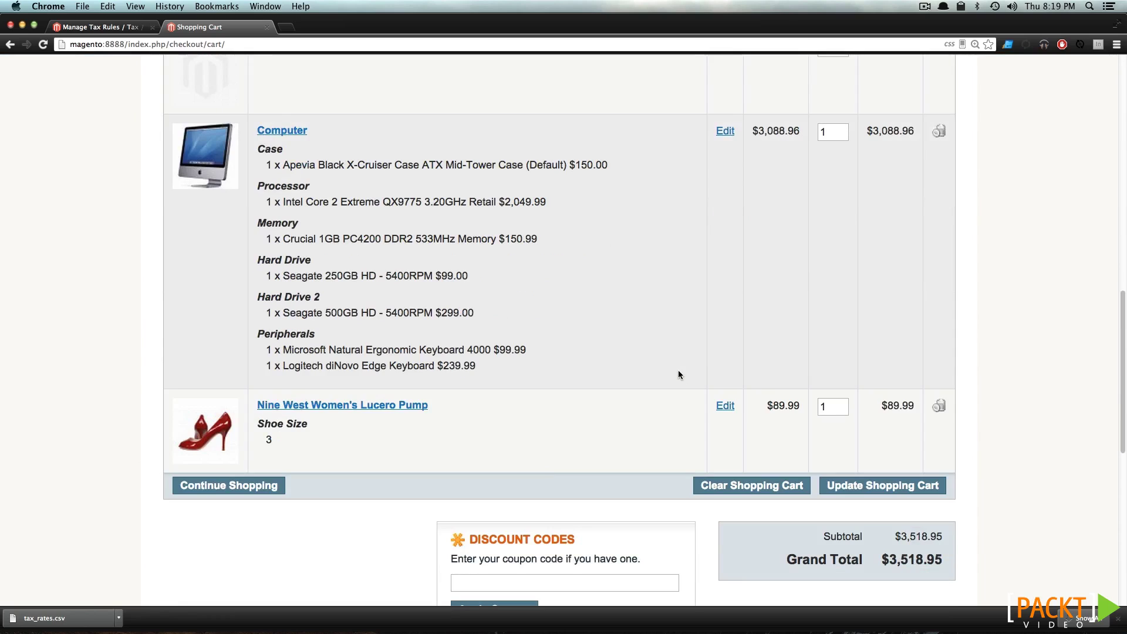
{"action": "scroll", "coordinate": [722, 436], "scroll_direction": "down", "scroll_amount": 4}
{"action": "scroll", "coordinate": [563, 399], "scroll_direction": "down", "scroll_amount": 3}
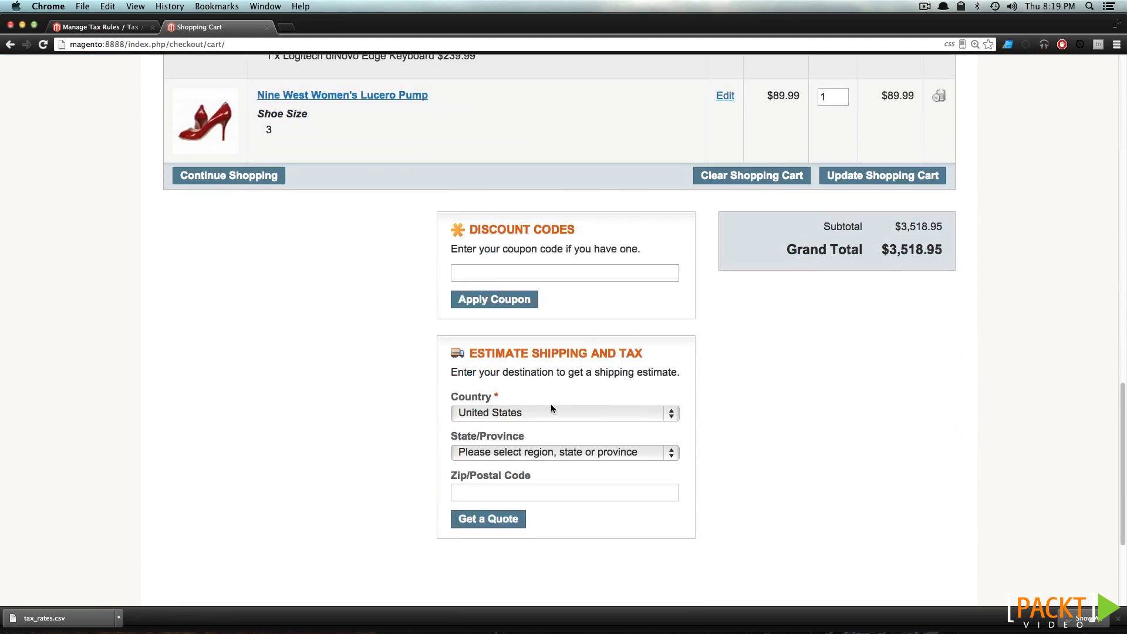
{"action": "left_click", "coordinate": [515, 395]}
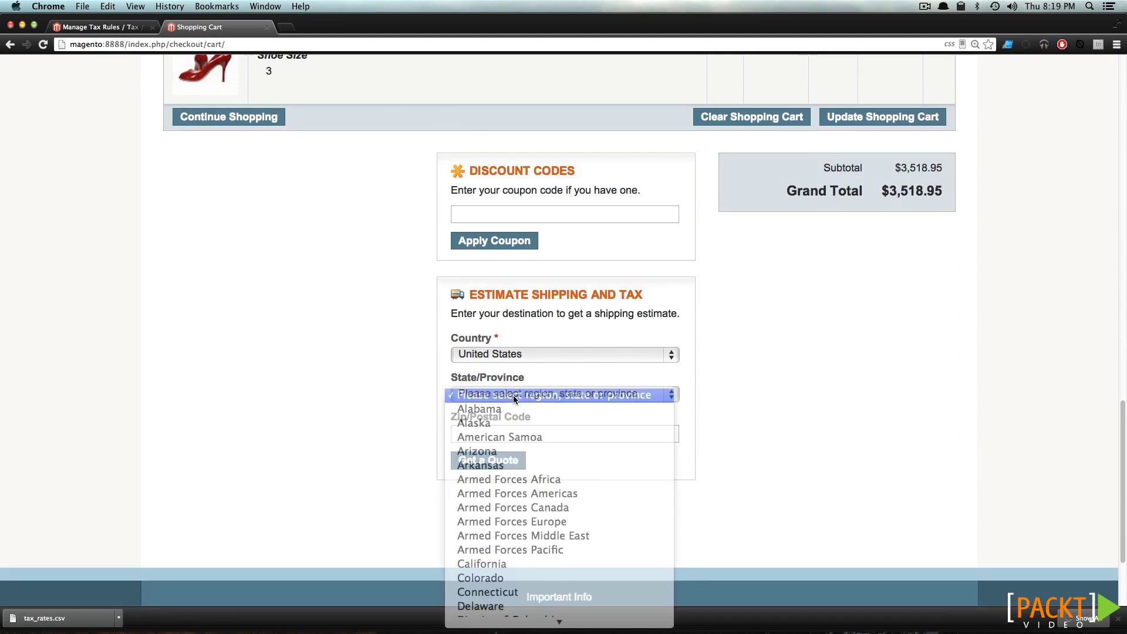
{"action": "type", "text": "mi"}
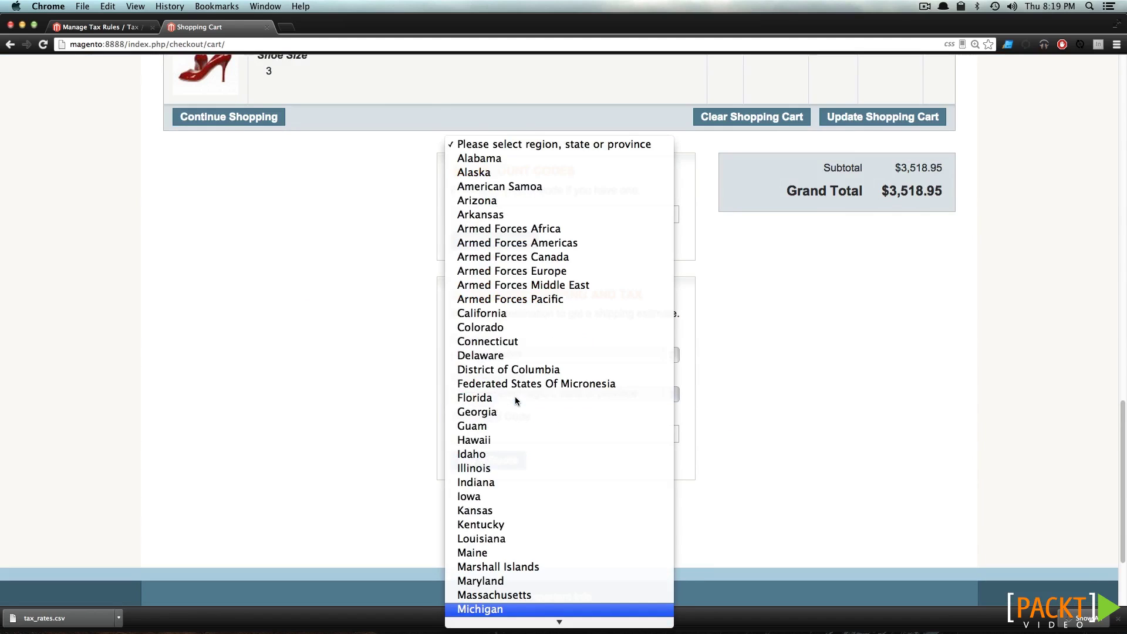
{"action": "left_click", "coordinate": [493, 610]}
{"action": "left_click", "coordinate": [577, 435]}
{"action": "type", "text": "48130"}
{"action": "left_click", "coordinate": [728, 448]}
{"action": "left_click", "coordinate": [479, 463]}
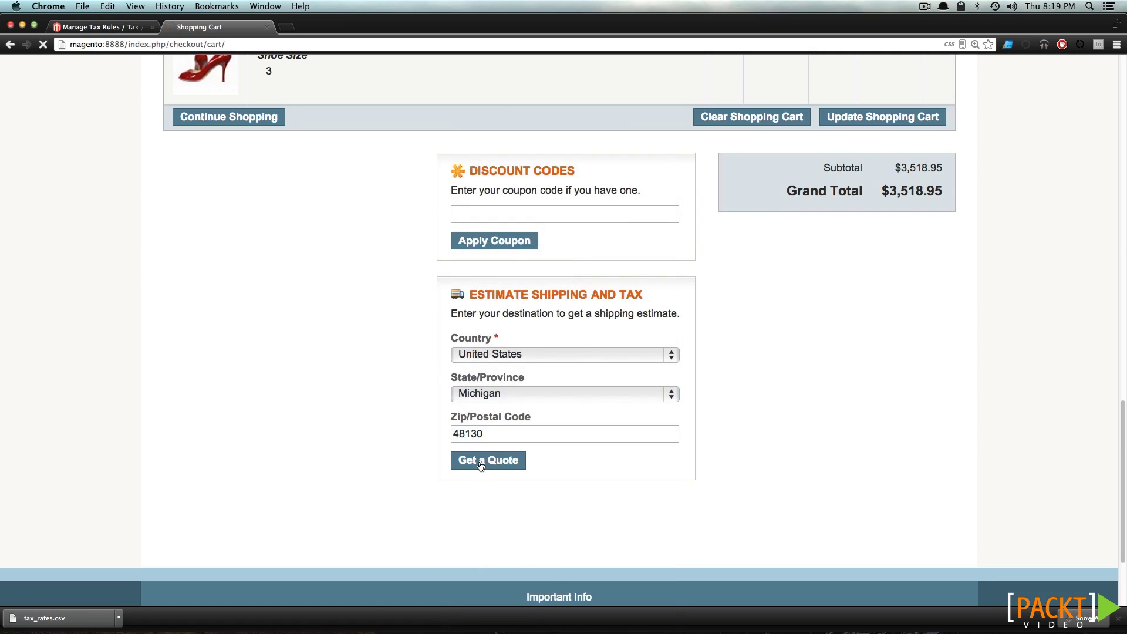
{"action": "scroll", "coordinate": [558, 446], "scroll_direction": "down", "scroll_amount": 15}
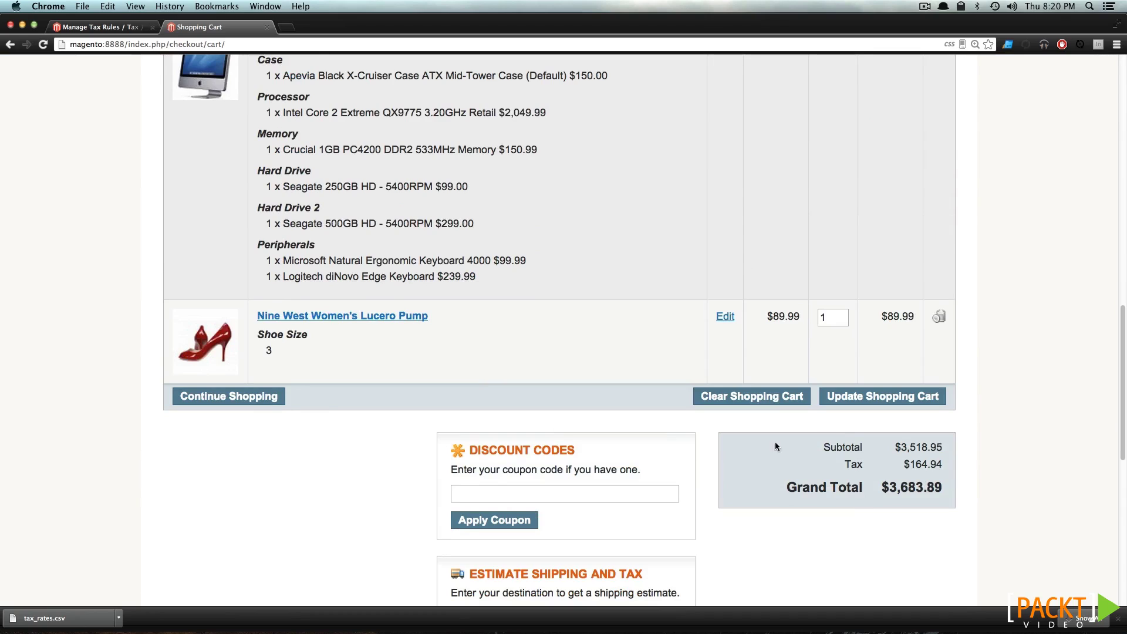
{"action": "double_click", "coordinate": [854, 464]}
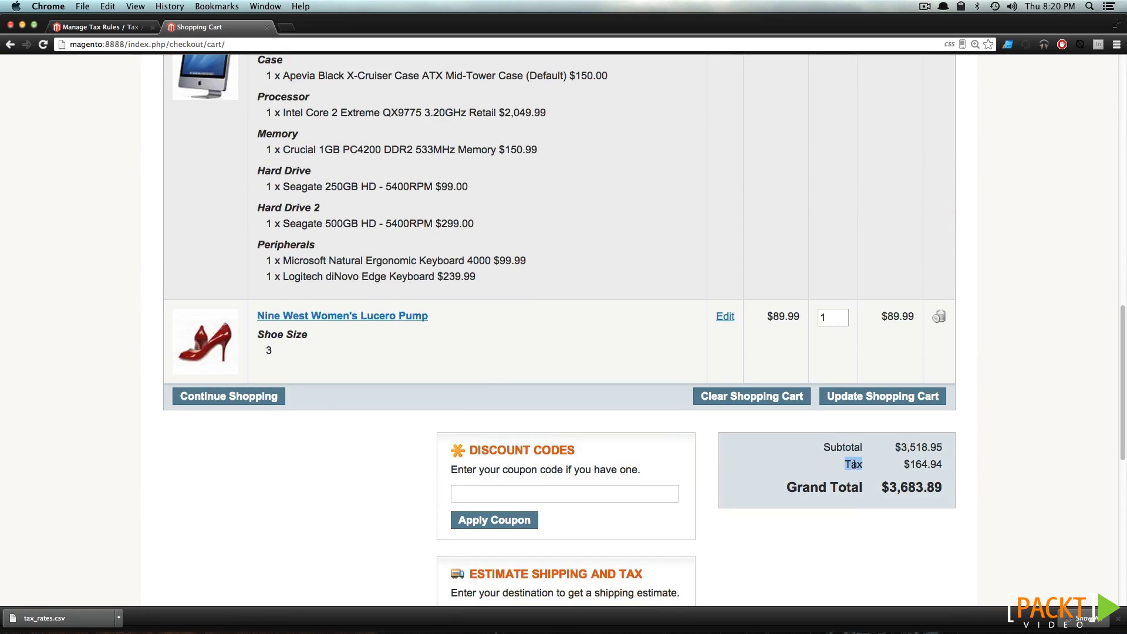
{"action": "left_click", "coordinate": [945, 463]}
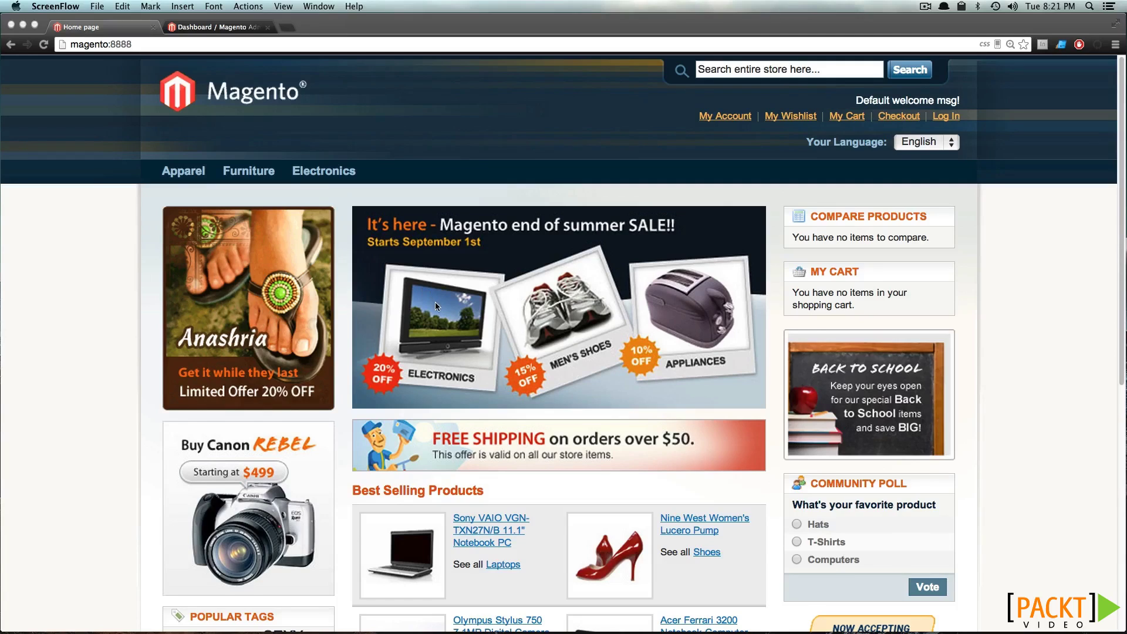
Check the shopping cart, then browse to the Apparel > Hats category
{"action": "scroll", "coordinate": [436, 301], "scroll_direction": "down", "scroll_amount": 2}
{"action": "scroll", "coordinate": [436, 302], "scroll_direction": "down", "scroll_amount": 1}
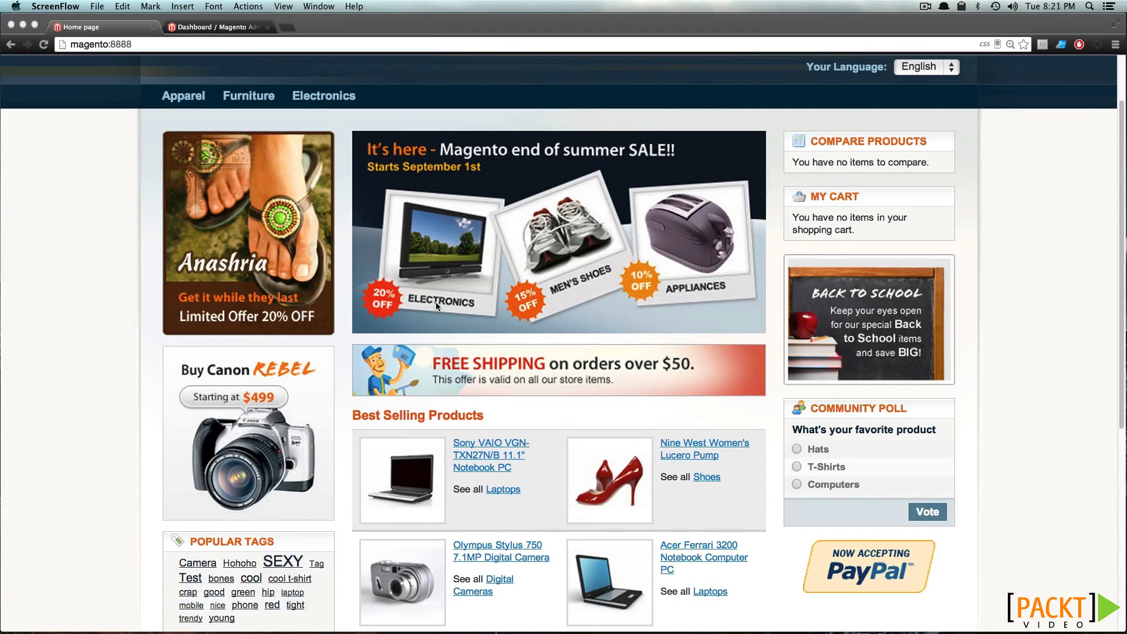
{"action": "scroll", "coordinate": [436, 301], "scroll_direction": "up", "scroll_amount": 3}
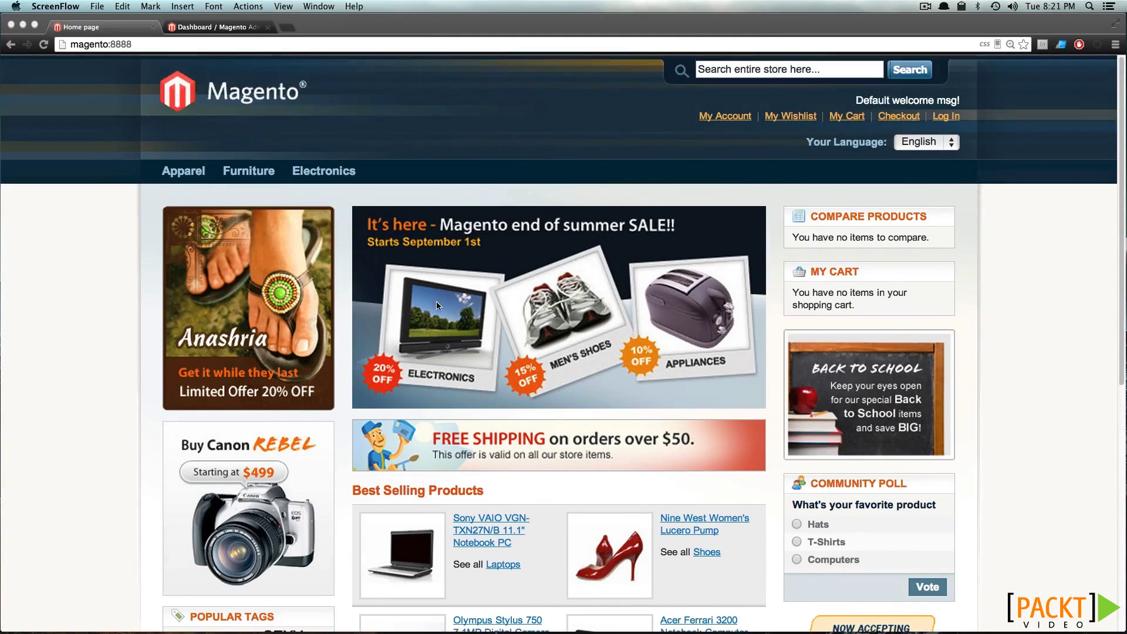
{"action": "left_click", "coordinate": [844, 117]}
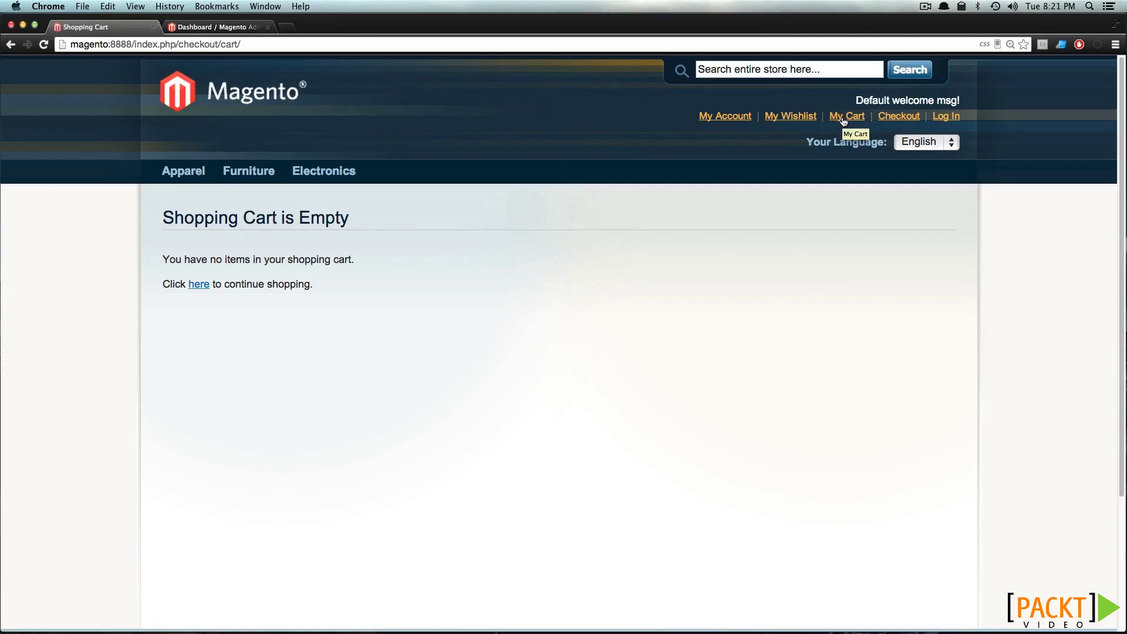
{"action": "right_click", "coordinate": [421, 160]}
{"action": "left_click", "coordinate": [152, 203]}
{"action": "mouse_move", "coordinate": [178, 178]}
{"action": "left_click", "coordinate": [203, 202]}
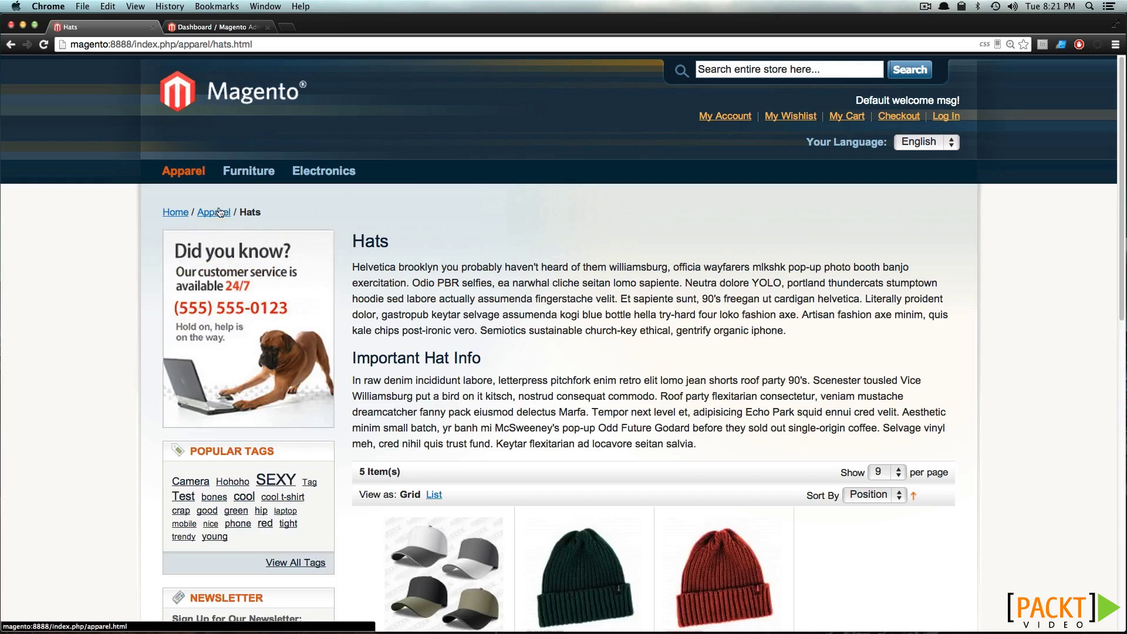
Add one Sports Baseball Hat from Winter Hats Two to the cart and proceed to checkout
{"action": "scroll", "coordinate": [578, 462], "scroll_direction": "down", "scroll_amount": 5}
{"action": "left_click", "coordinate": [717, 430]}
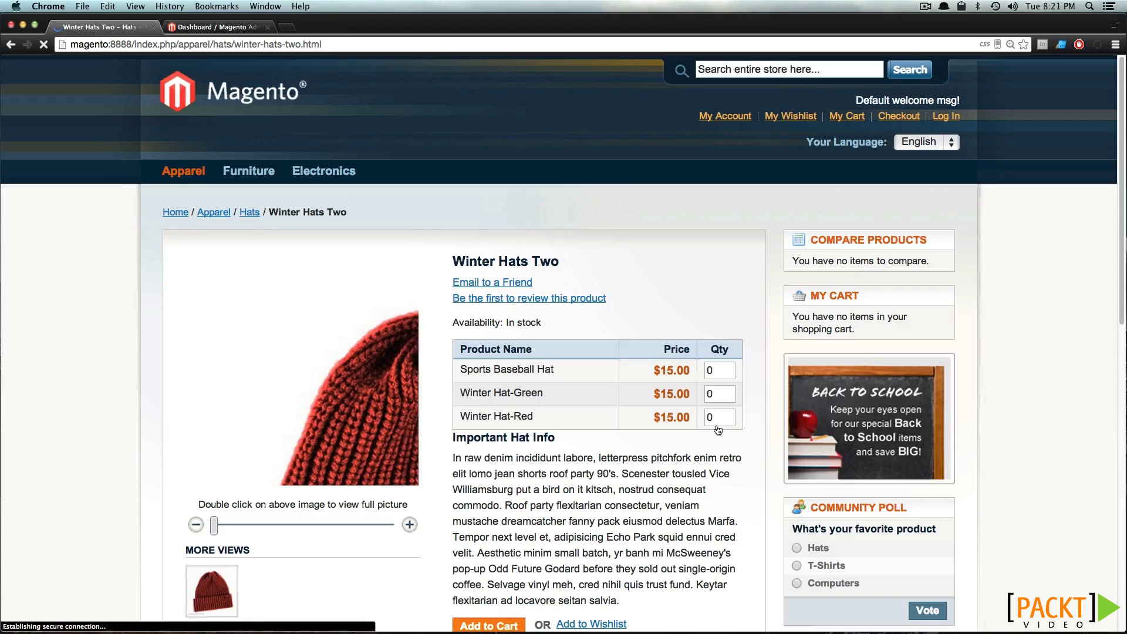
{"action": "left_click_drag", "start_coordinate": [714, 369], "coordinate": [699, 370]}
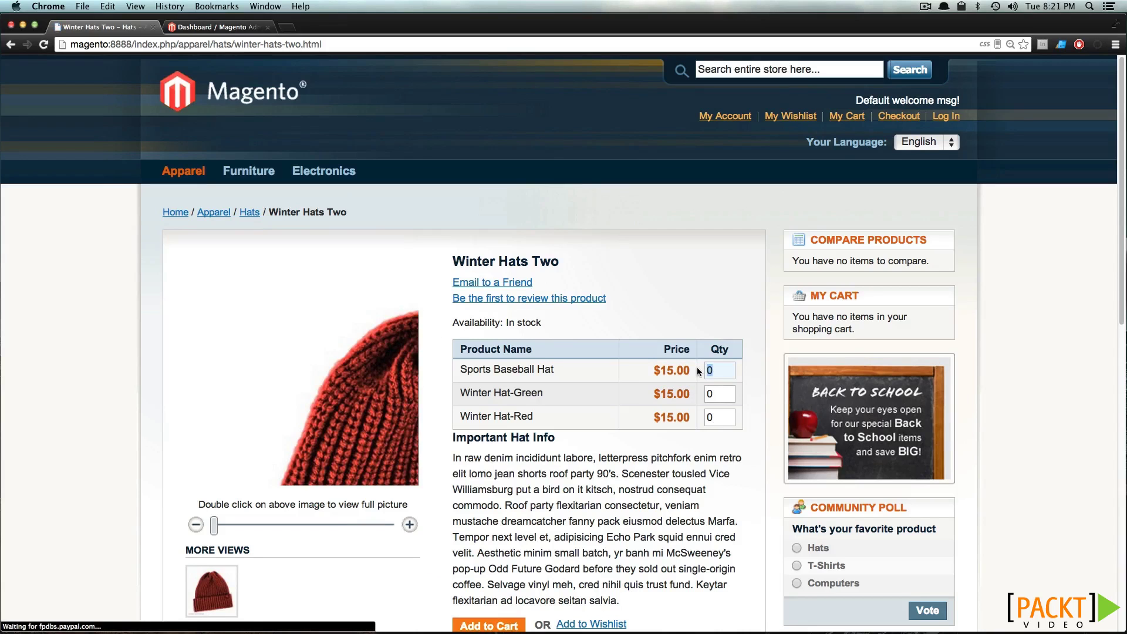
{"action": "type", "text": "1"}
{"action": "scroll", "coordinate": [649, 308], "scroll_direction": "down", "scroll_amount": 3}
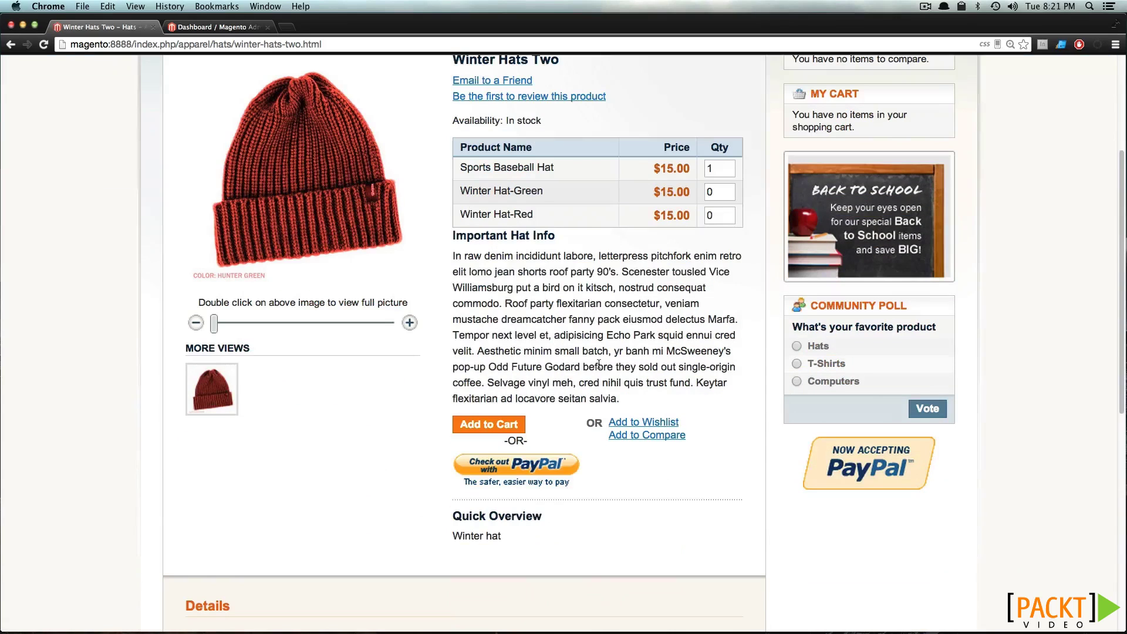
{"action": "left_click", "coordinate": [493, 432]}
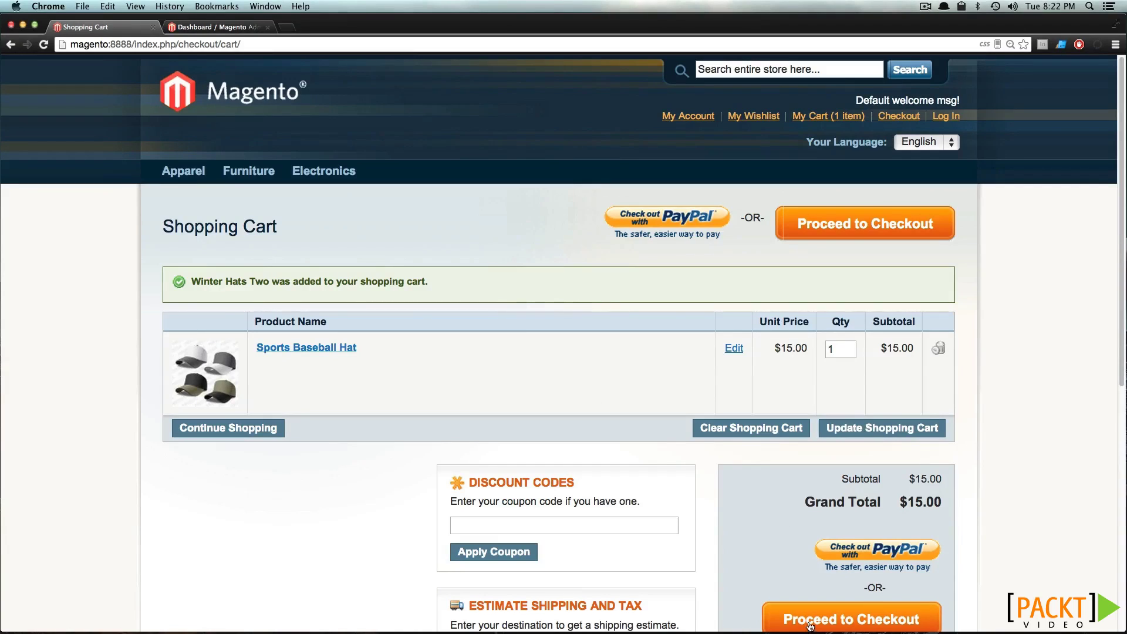
{"action": "scroll", "coordinate": [770, 530], "scroll_direction": "down", "scroll_amount": 1}
{"action": "left_click", "coordinate": [863, 580]}
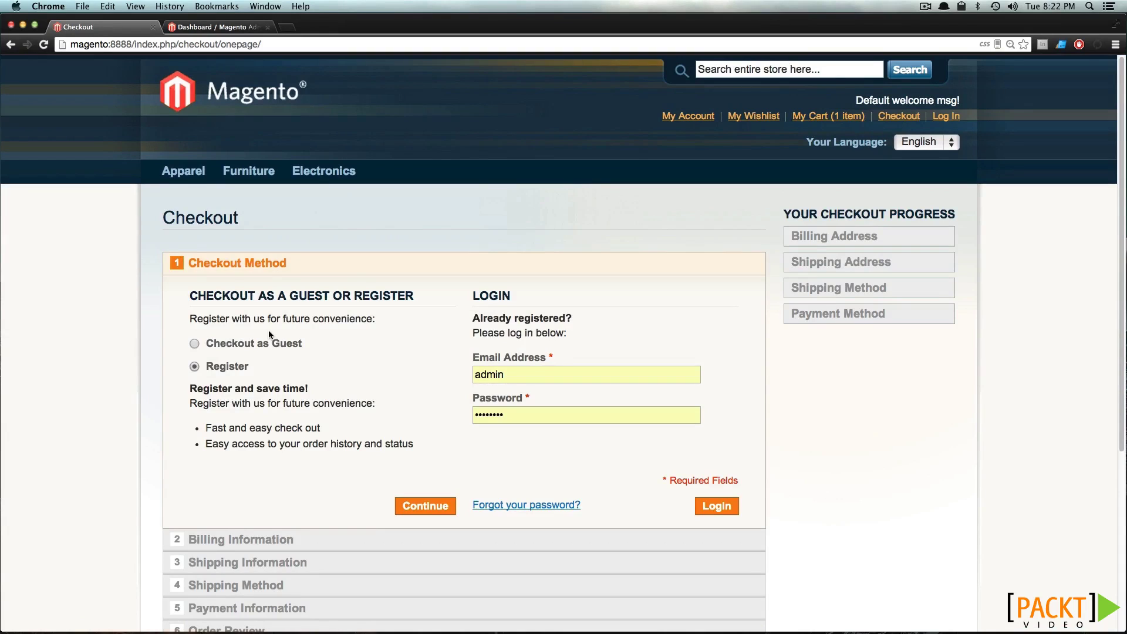
Register at checkout and submit billing information, shipping to a different address
{"action": "double_click", "coordinate": [526, 374]}
{"action": "left_click", "coordinate": [642, 329]}
{"action": "left_click", "coordinate": [438, 508]}
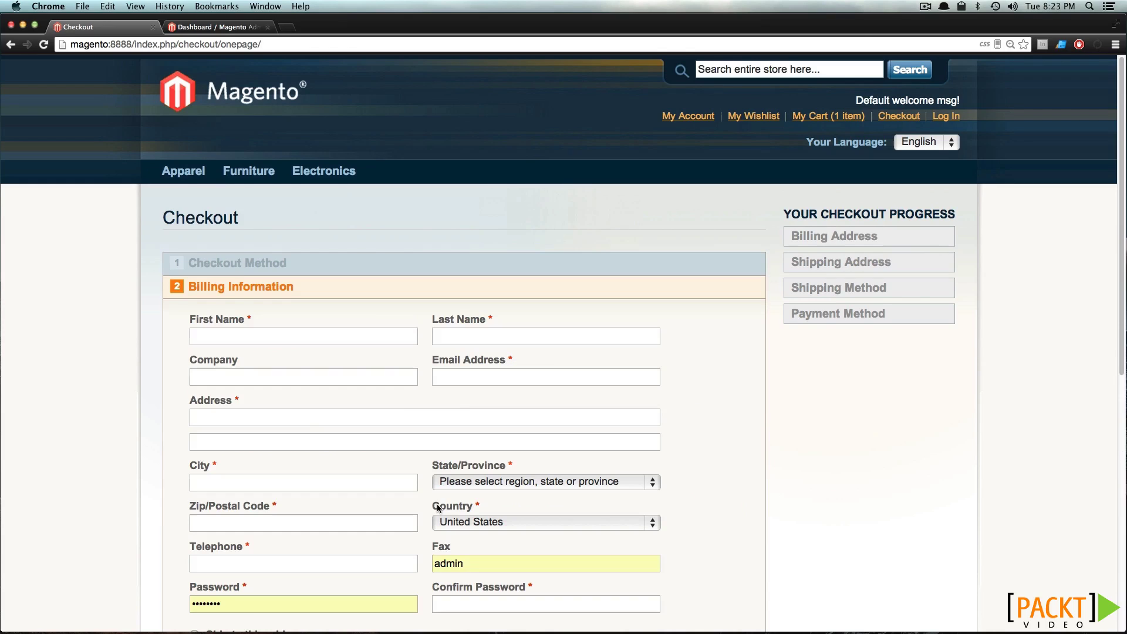
{"action": "left_click", "coordinate": [260, 343]}
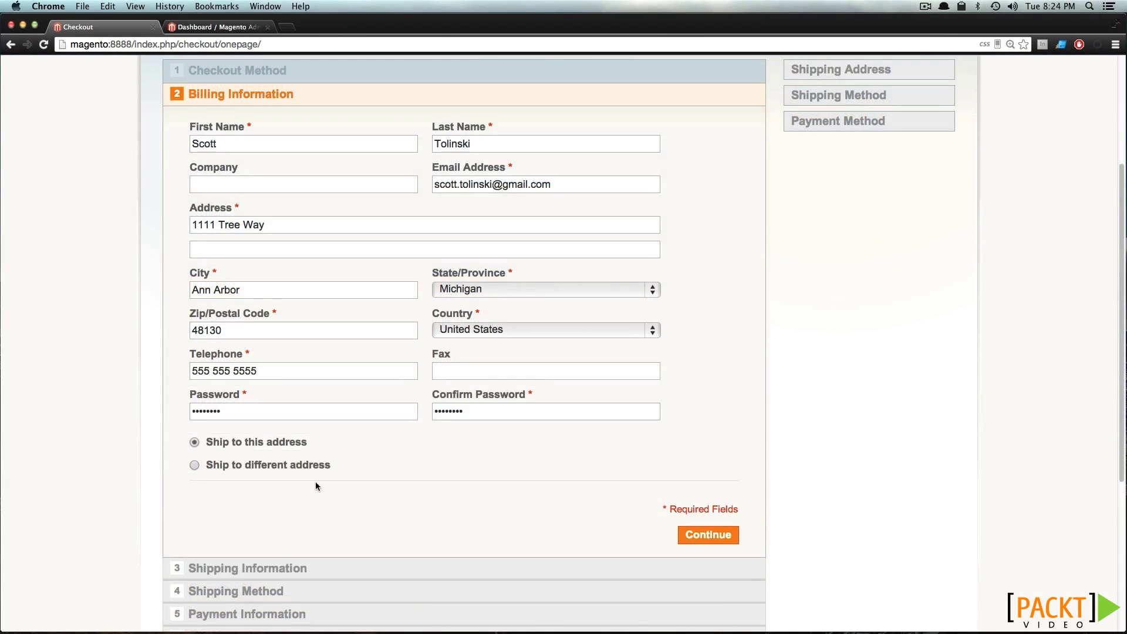
{"action": "left_click", "coordinate": [214, 466]}
{"action": "left_click", "coordinate": [702, 539]}
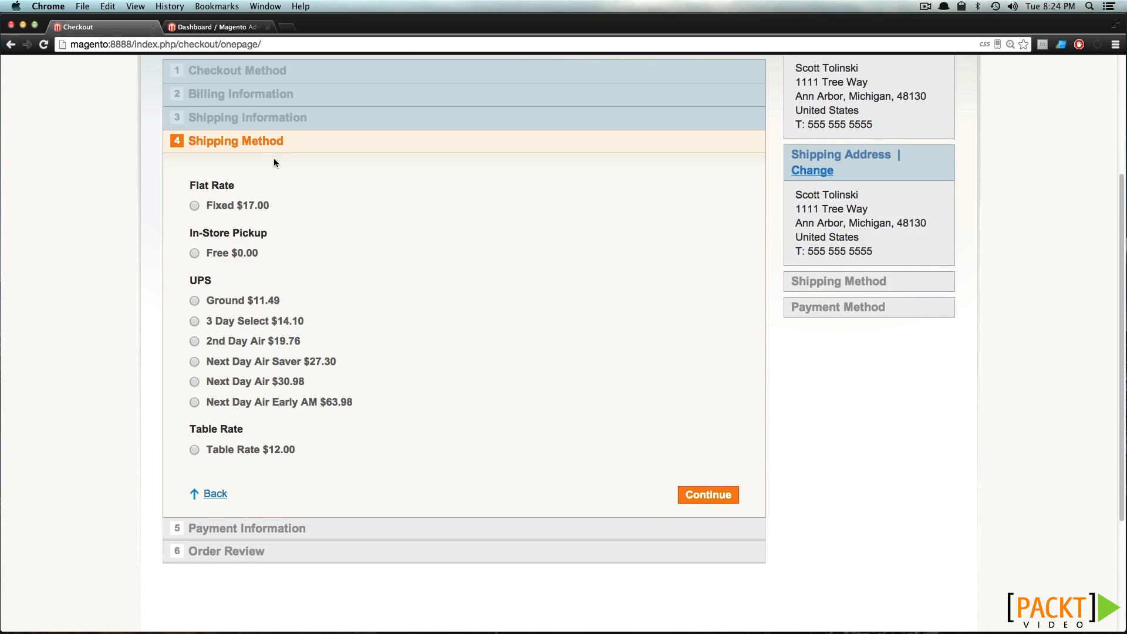
Choose free In-Store Pickup, keep Check / Money order payment, and place the order
{"action": "left_click", "coordinate": [194, 253]}
{"action": "left_click", "coordinate": [705, 497]}
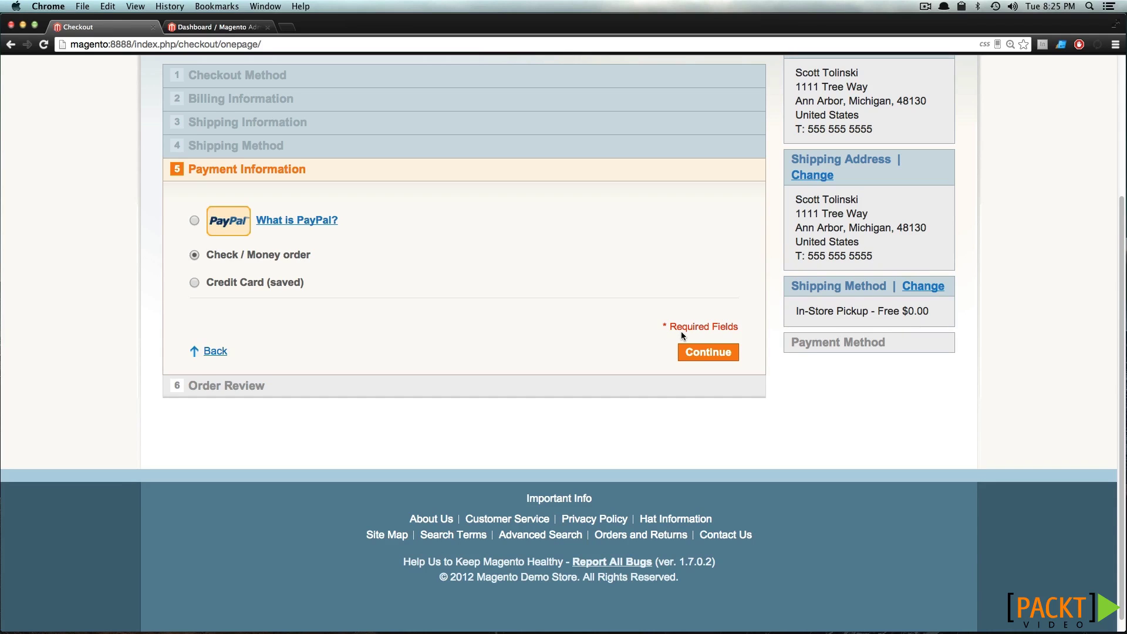
{"action": "left_click", "coordinate": [692, 352]}
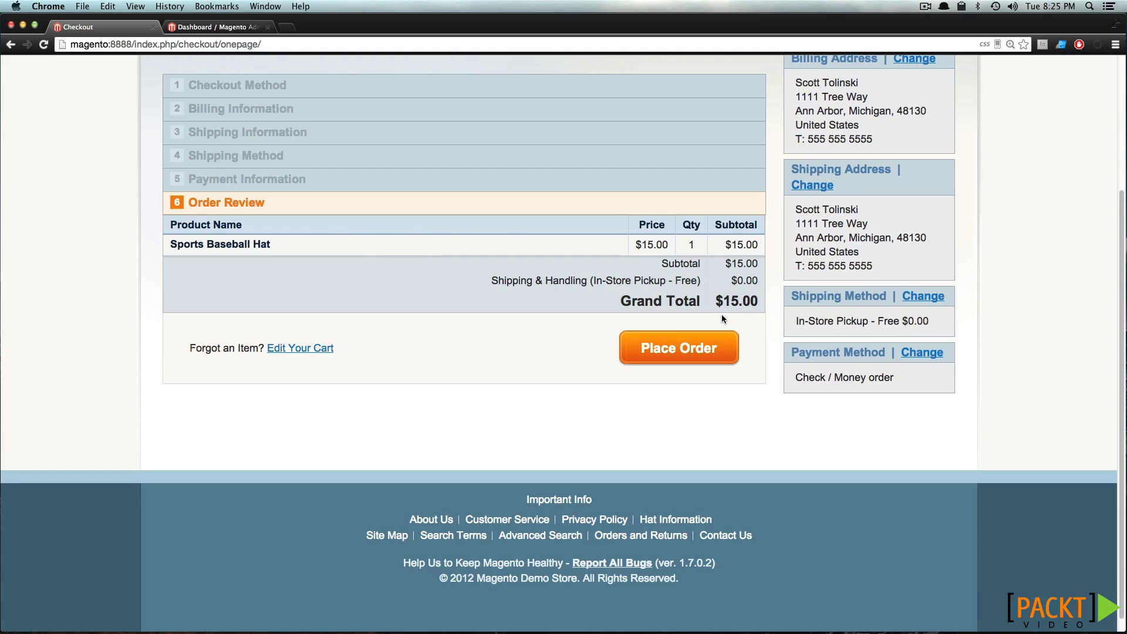
{"action": "left_click", "coordinate": [694, 350]}
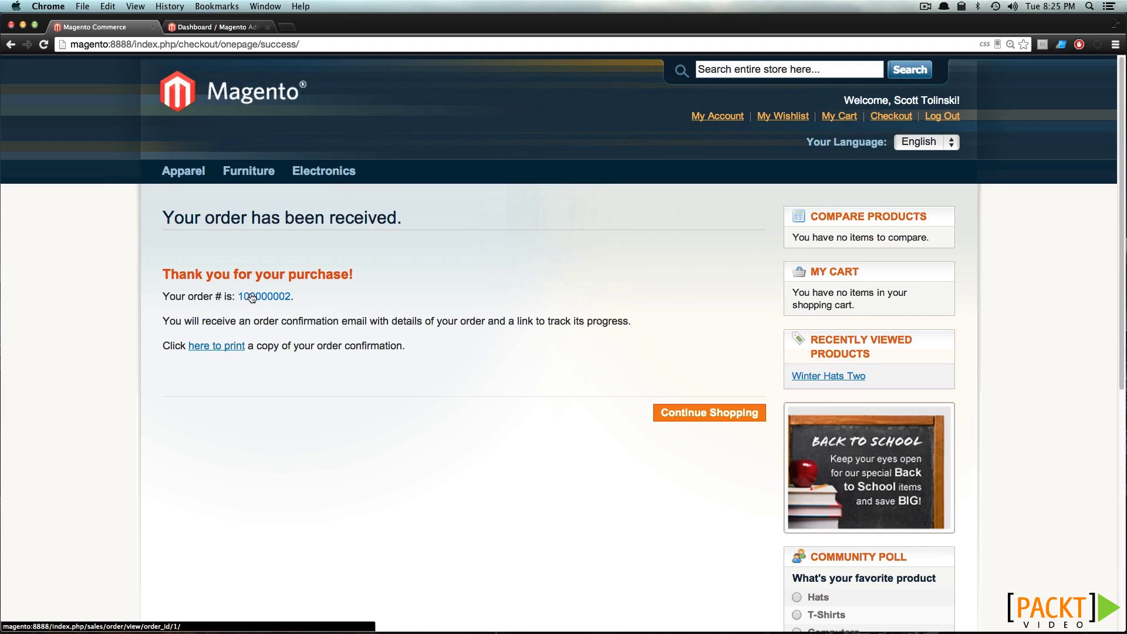
Open the printable order copy, cancel printing, close it, and return to the store home page
{"action": "left_click", "coordinate": [214, 347]}
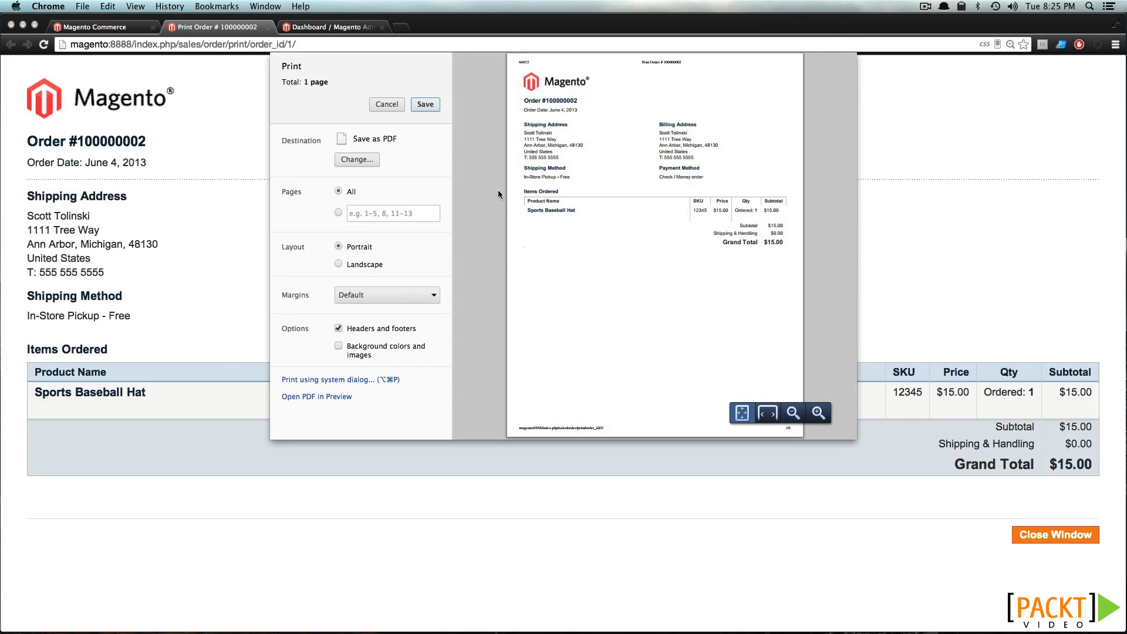
{"action": "left_click", "coordinate": [392, 104]}
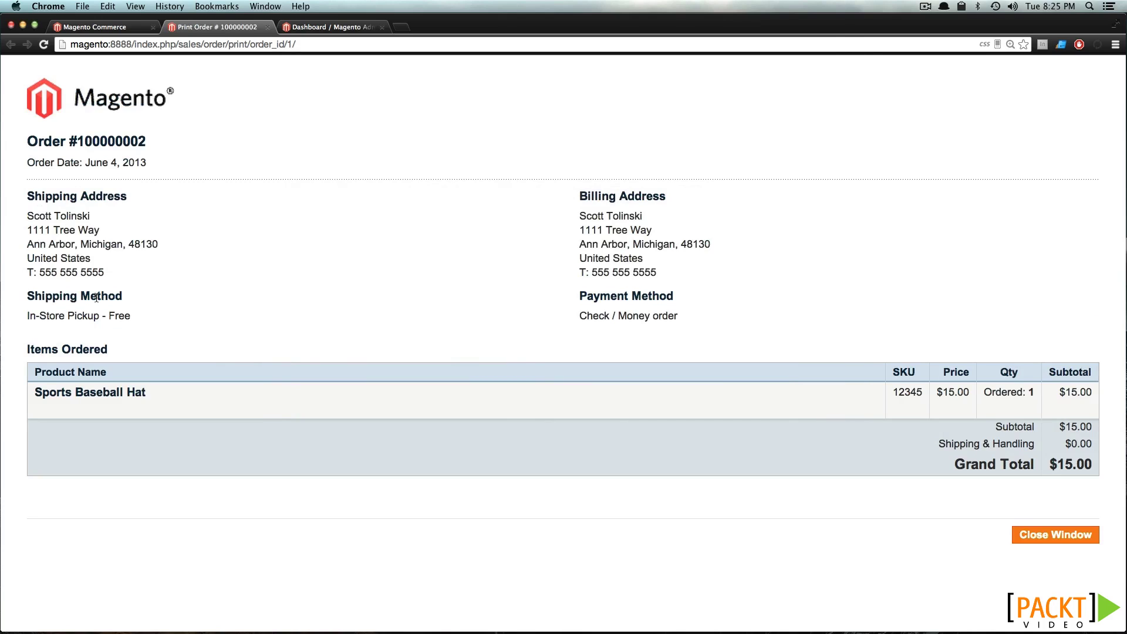
{"action": "left_click", "coordinate": [267, 27]}
{"action": "left_click", "coordinate": [660, 413]}
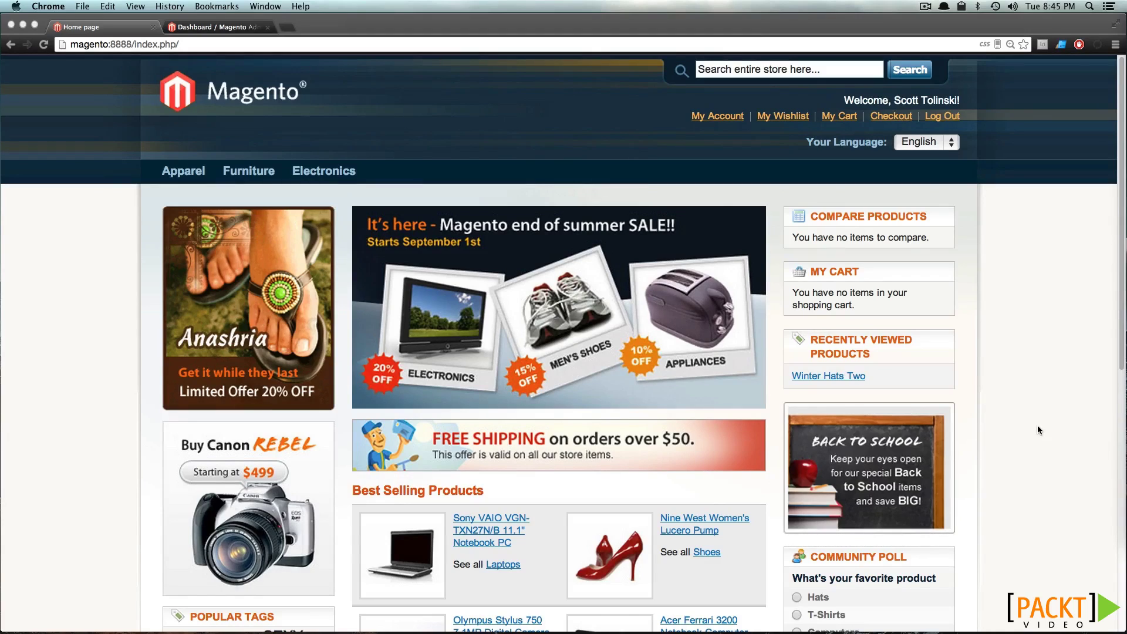
{"action": "left_click", "coordinate": [485, 131]}
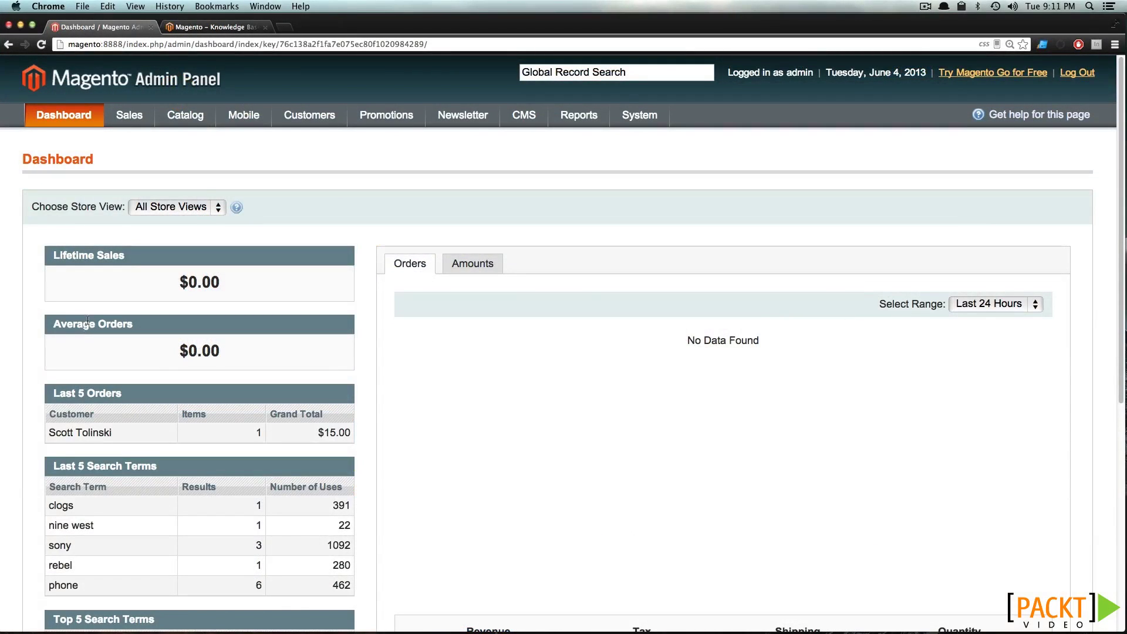
From the Dashboard, go to Sales > Orders to see the pending $15.00 order
{"action": "left_click_drag", "start_coordinate": [123, 433], "coordinate": [48, 429]}
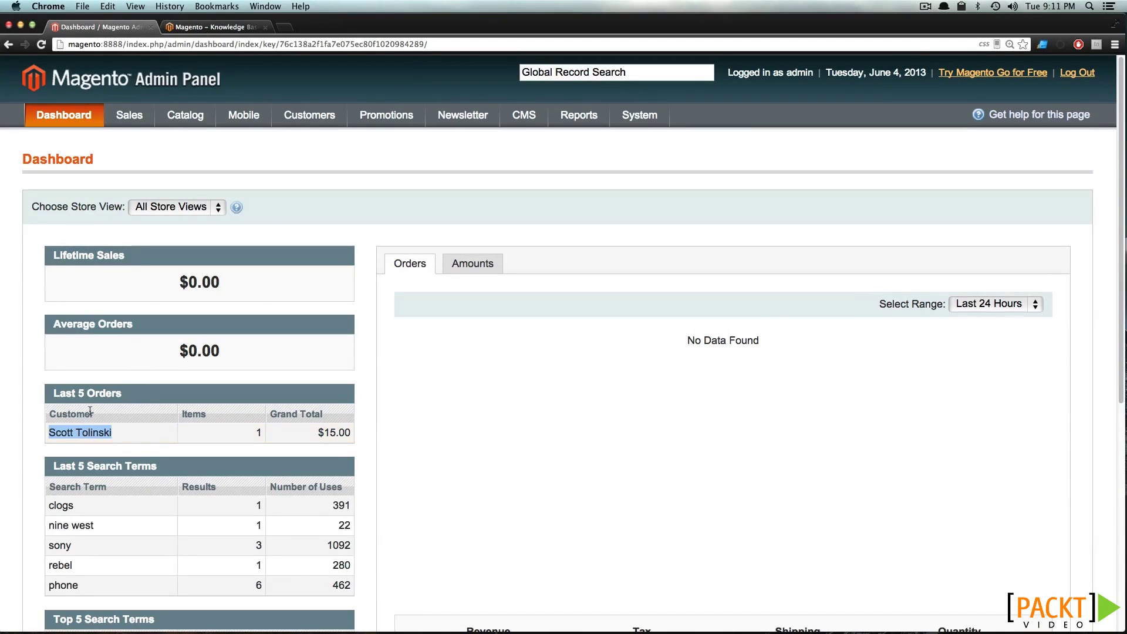
{"action": "left_click", "coordinate": [363, 419]}
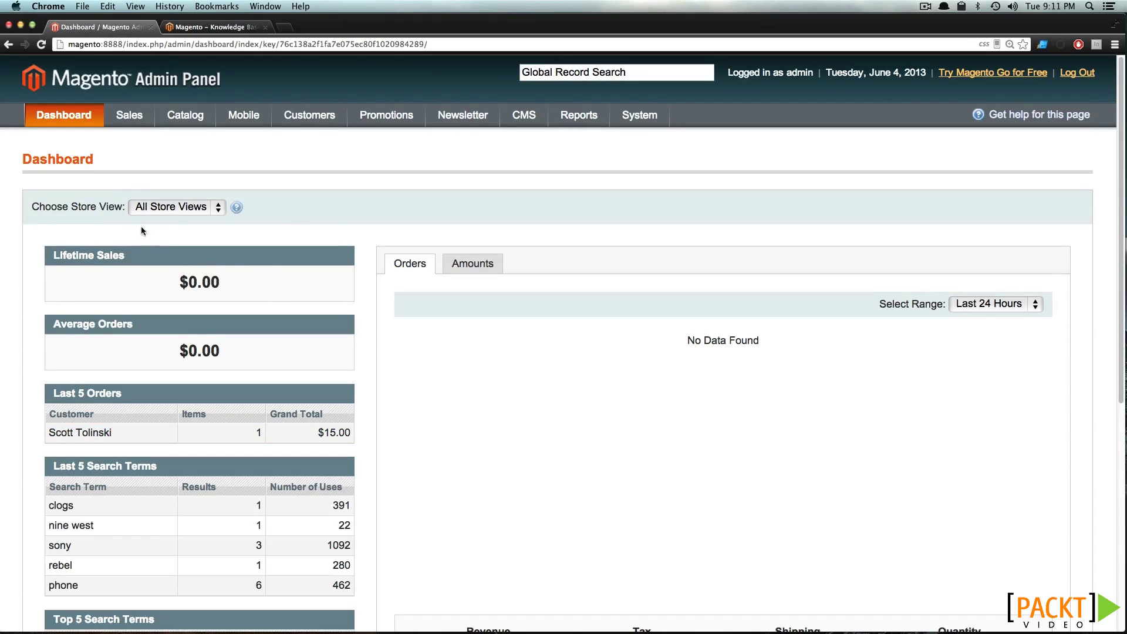
{"action": "mouse_move", "coordinate": [129, 115]}
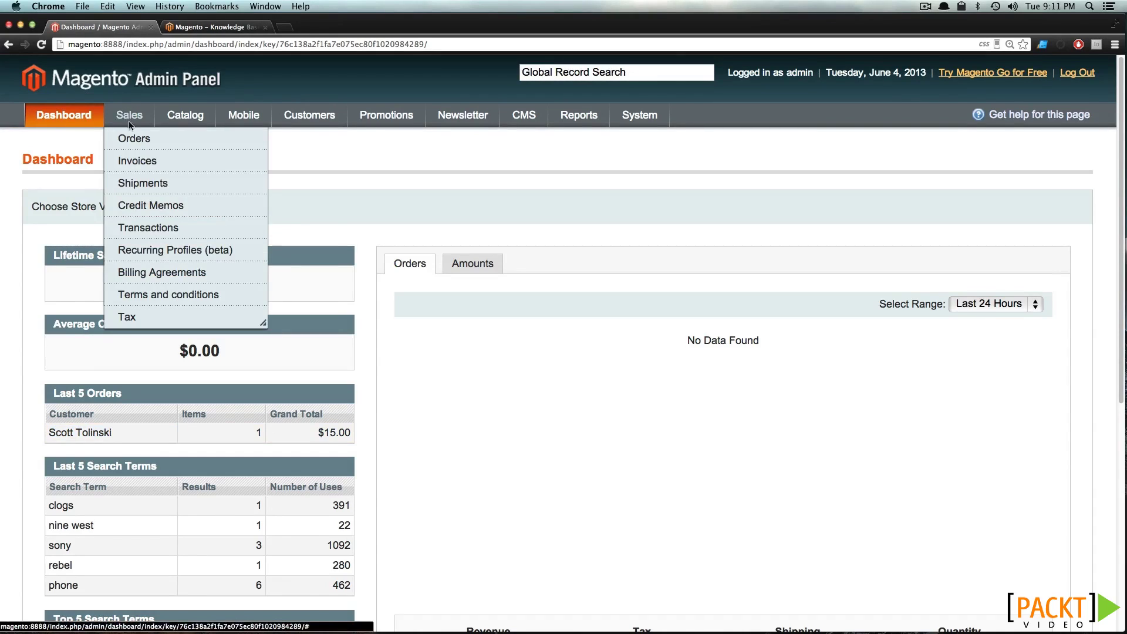
{"action": "left_click", "coordinate": [134, 138]}
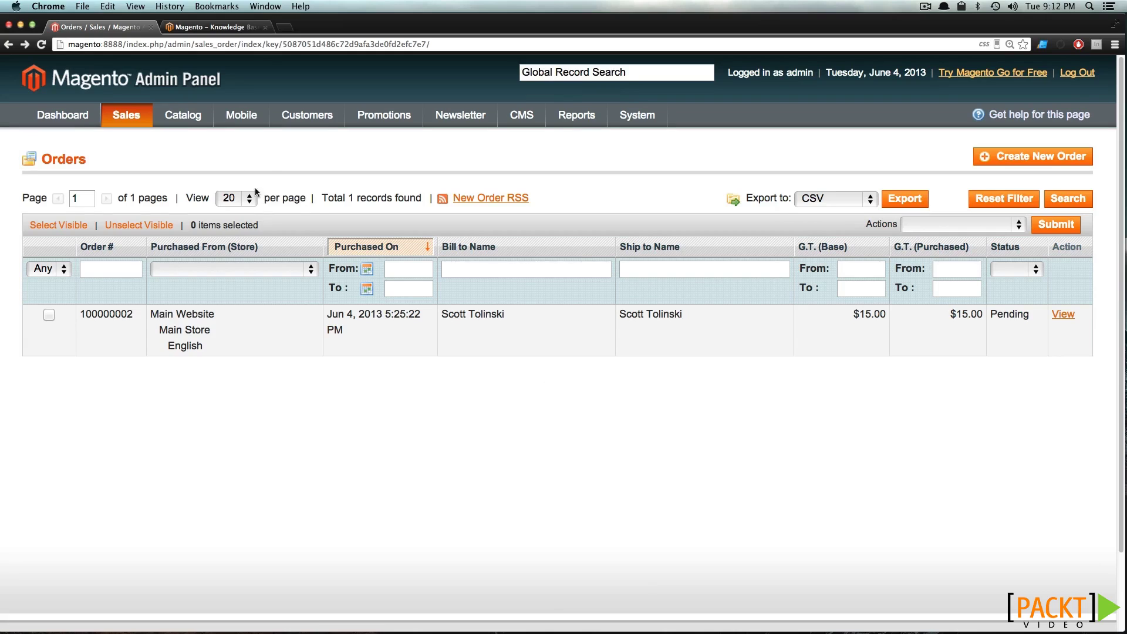
Look over the Invoices and Shipments grids, then start a new order from Orders
{"action": "mouse_move", "coordinate": [140, 114]}
{"action": "left_click", "coordinate": [152, 162]}
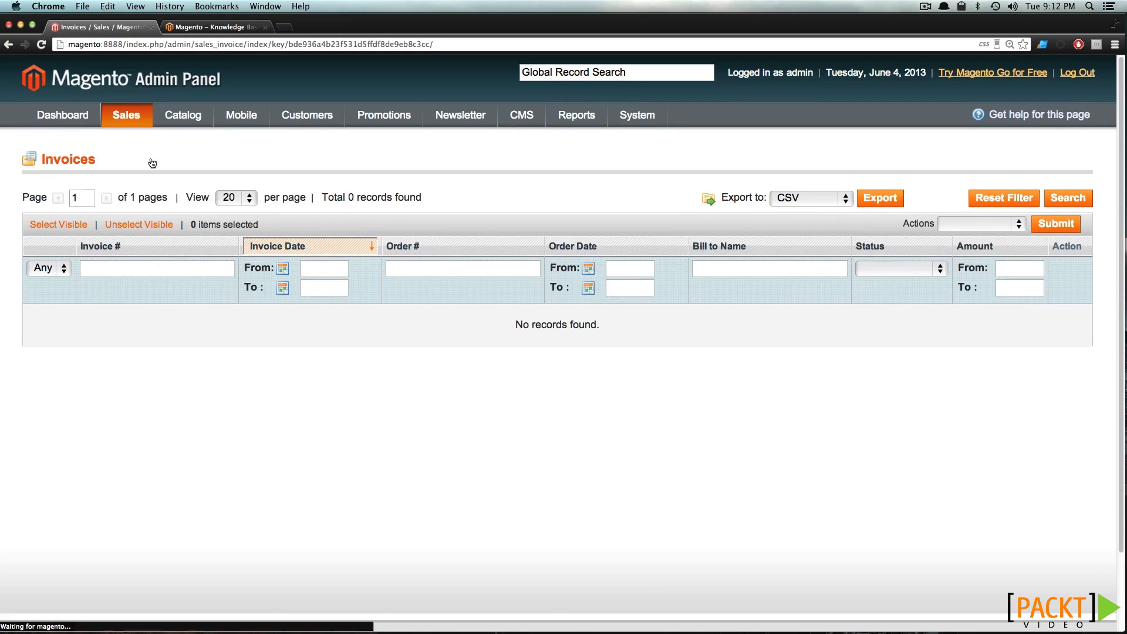
{"action": "left_click", "coordinate": [141, 181]}
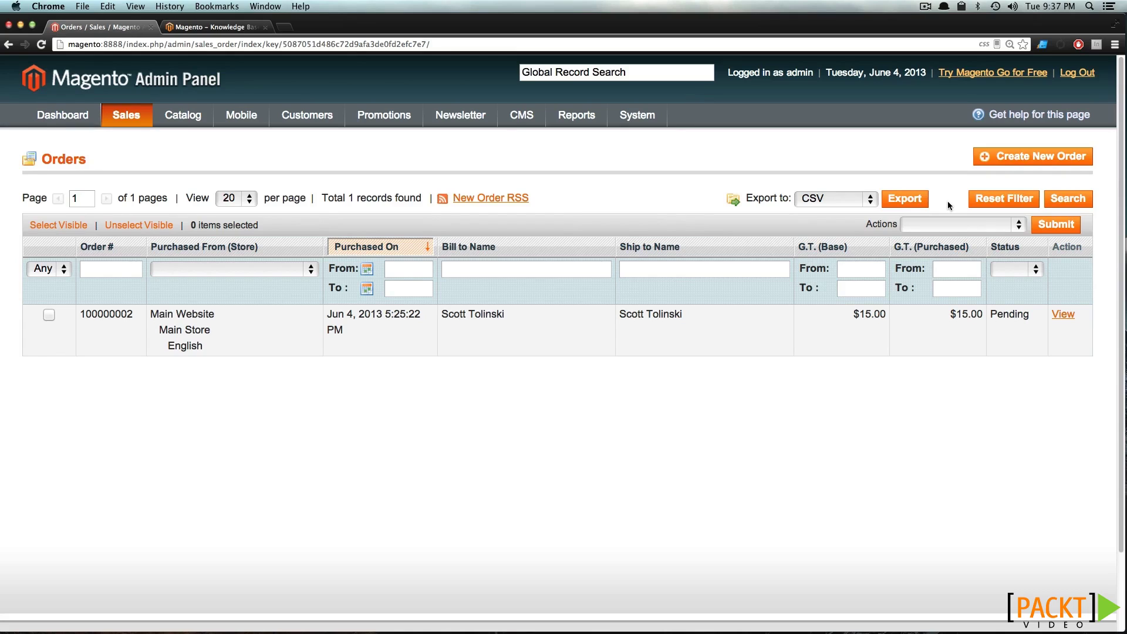
{"action": "left_click", "coordinate": [991, 157]}
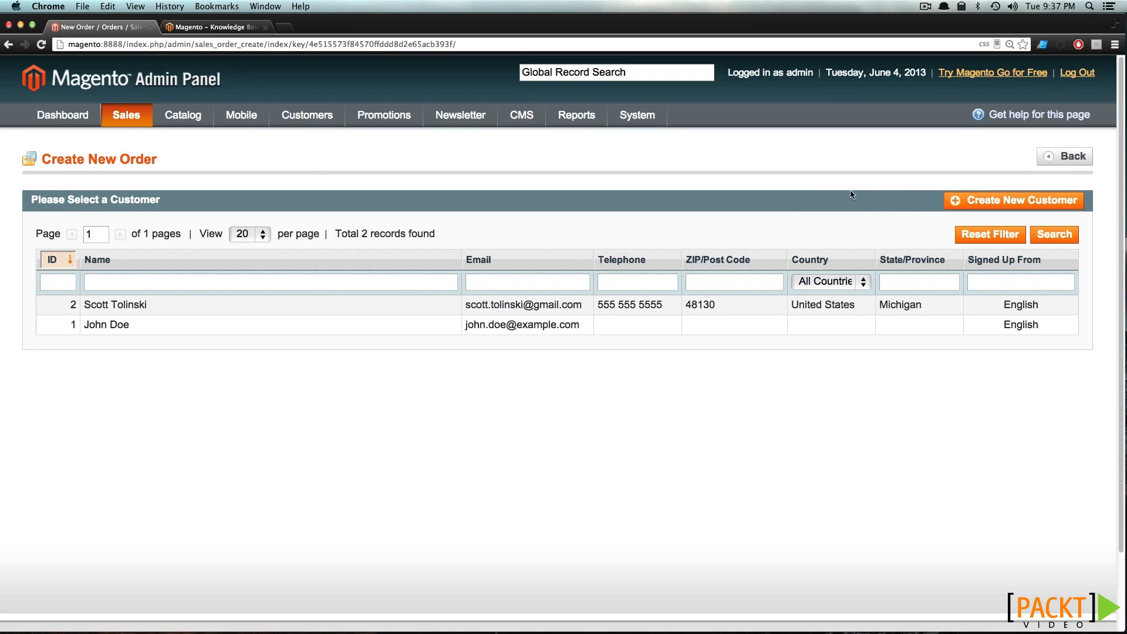
For the first customer in the English store, add two Winter Hat-Green items to the order
{"action": "left_click", "coordinate": [310, 310]}
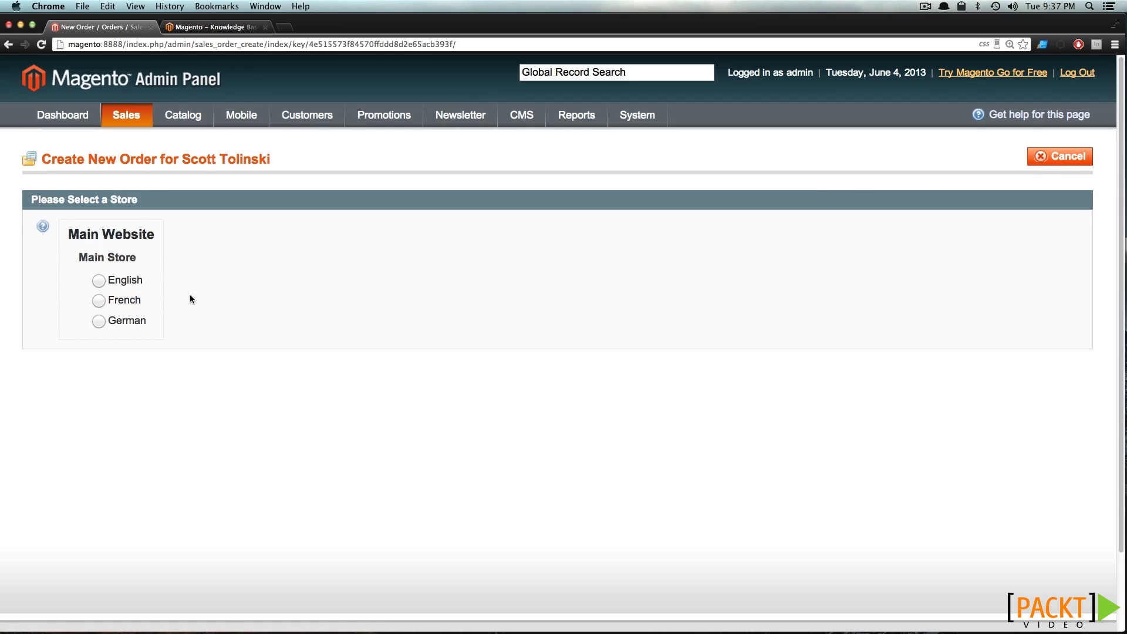
{"action": "left_click", "coordinate": [97, 280]}
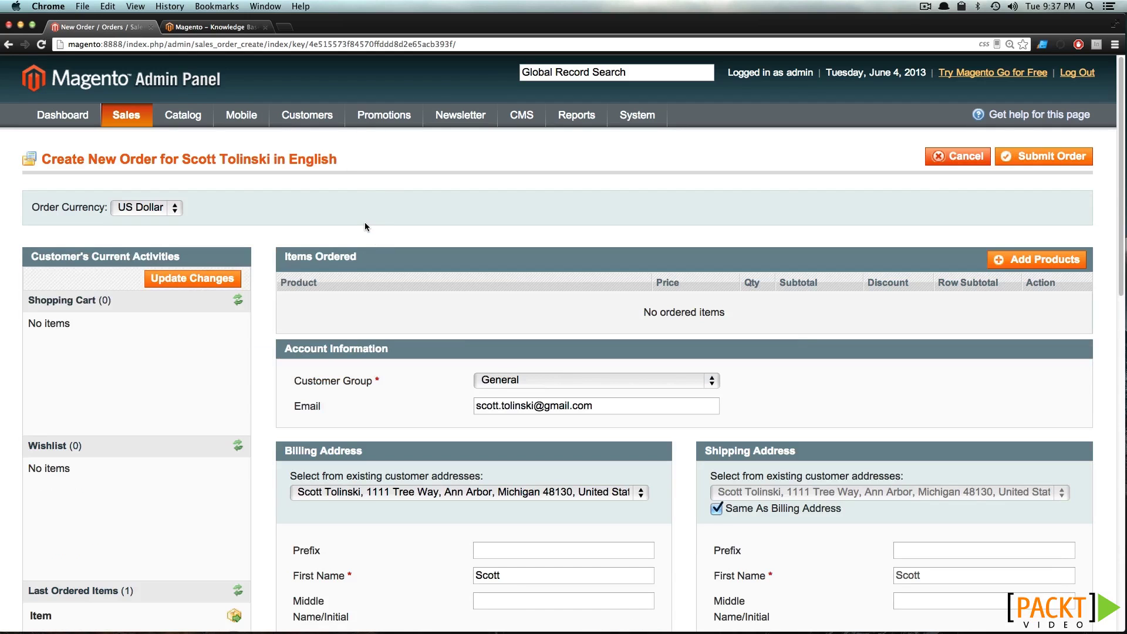
{"action": "left_click", "coordinate": [1058, 269]}
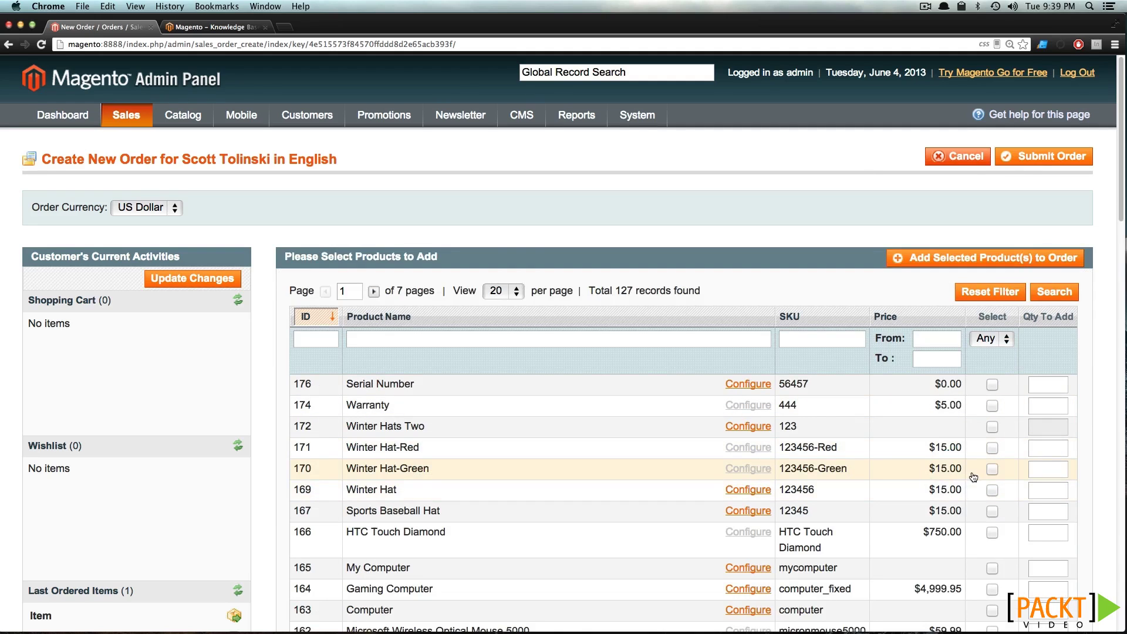
{"action": "left_click", "coordinate": [991, 471]}
{"action": "type", "text": "2"}
{"action": "left_click", "coordinate": [945, 260]}
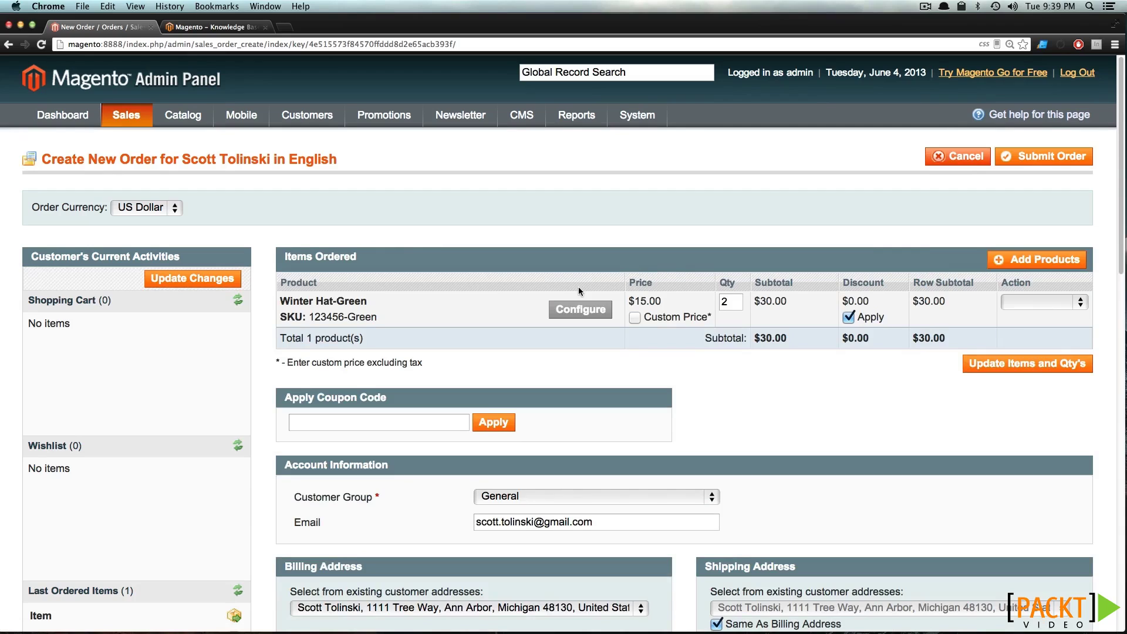
Revert the hat line to its regular $15.00 price, leaving the item action unchanged
{"action": "left_click", "coordinate": [635, 318]}
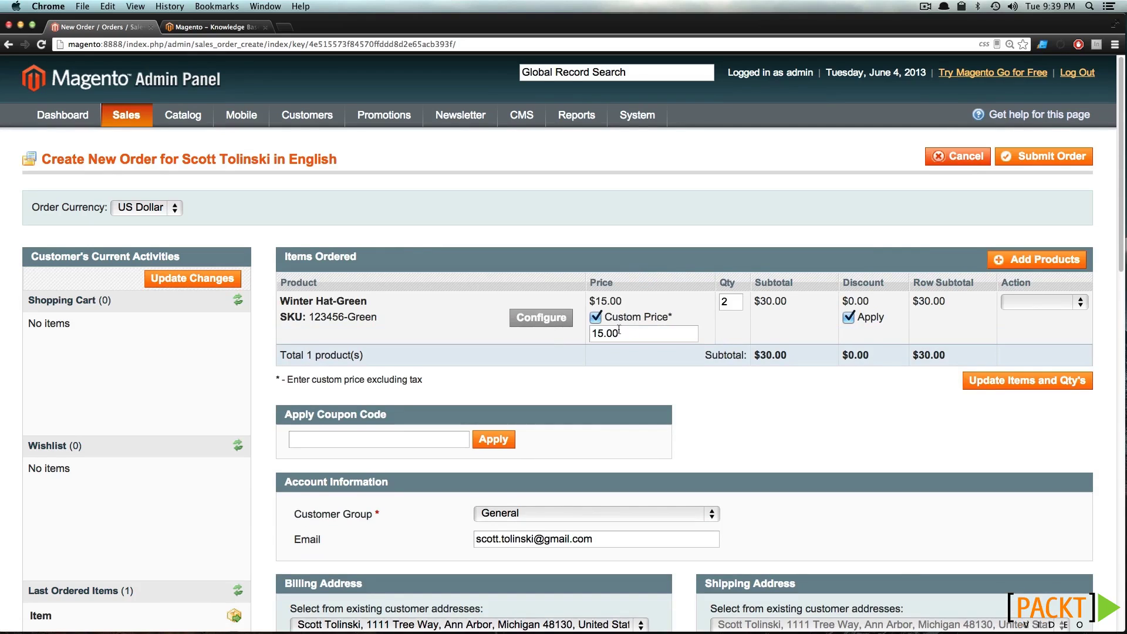
{"action": "left_click", "coordinate": [595, 317]}
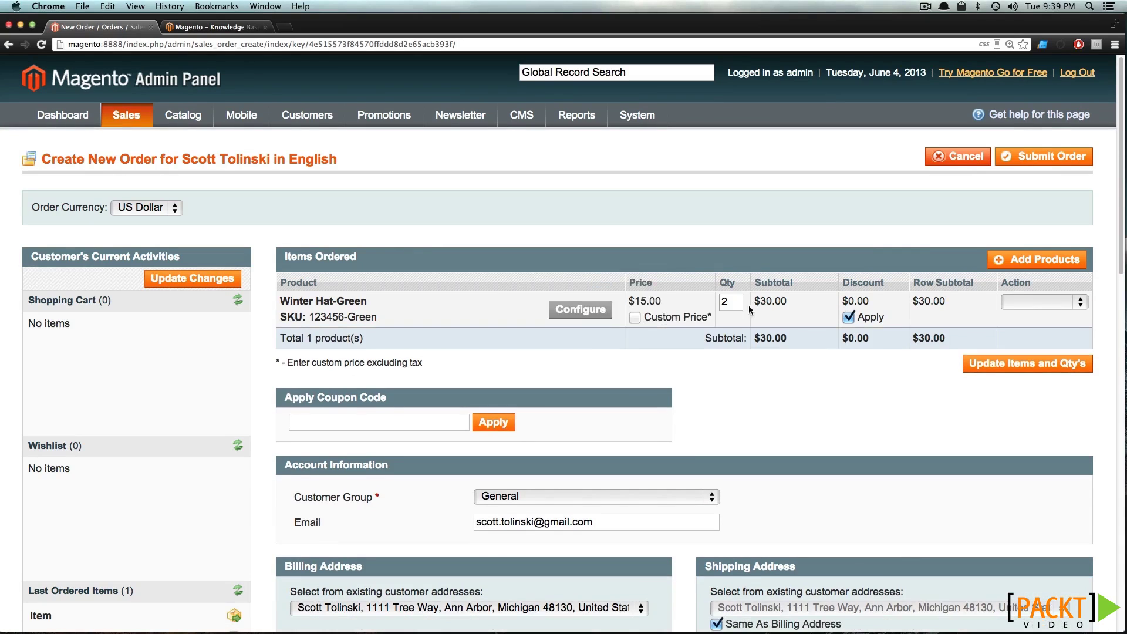
{"action": "double_click", "coordinate": [723, 303]}
{"action": "left_click", "coordinate": [1020, 303]}
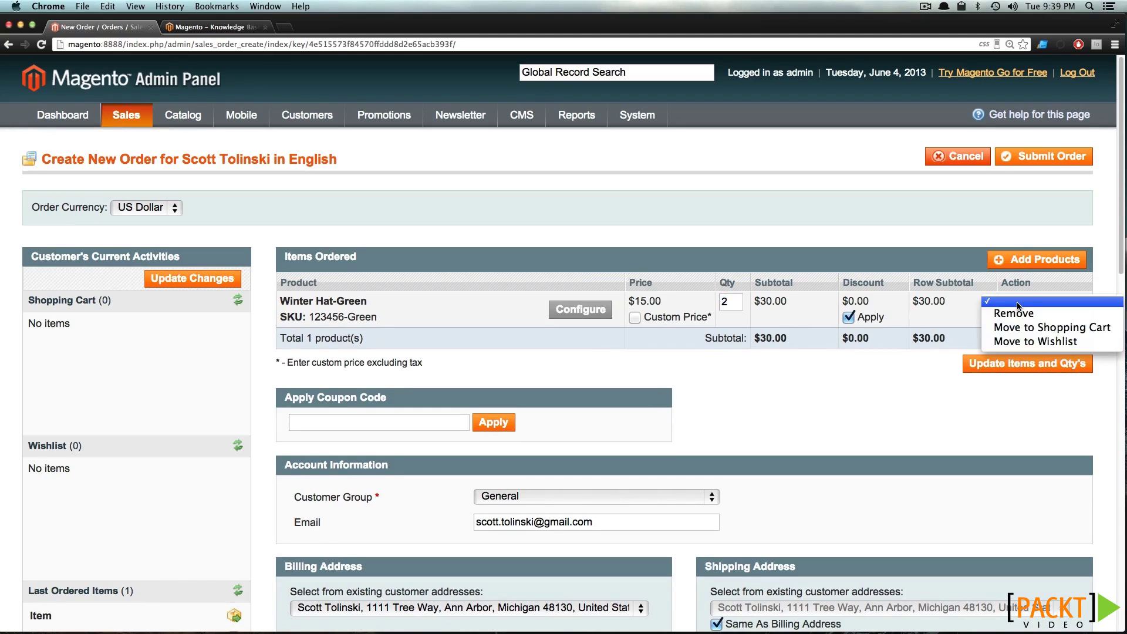
{"action": "left_click", "coordinate": [906, 256]}
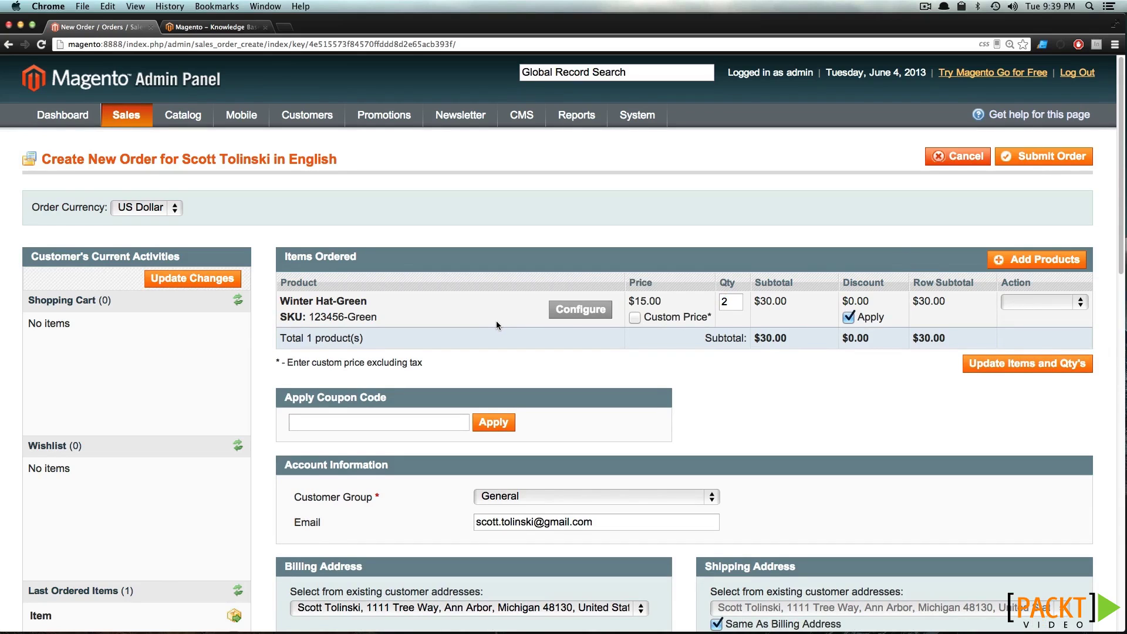
Load shipping rates and choose Check / Money order payment with free In-Store Pickup
{"action": "scroll", "coordinate": [498, 325], "scroll_direction": "down", "scroll_amount": 5}
{"action": "scroll", "coordinate": [498, 325], "scroll_direction": "down", "scroll_amount": 2}
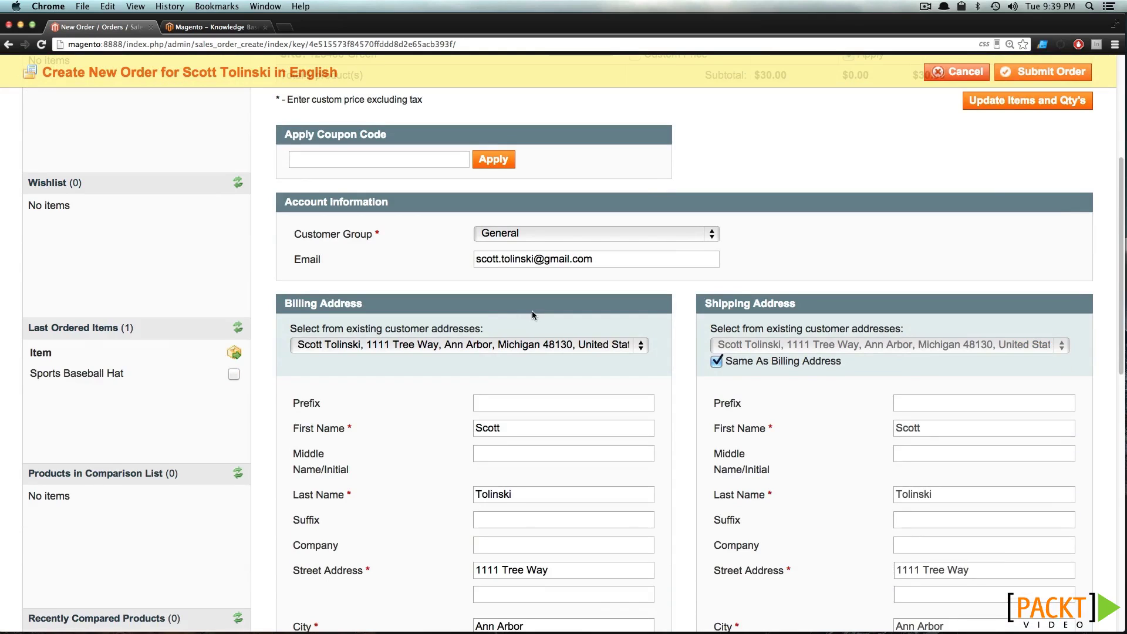
{"action": "scroll", "coordinate": [532, 315], "scroll_direction": "down", "scroll_amount": 8}
{"action": "scroll", "coordinate": [529, 316], "scroll_direction": "down", "scroll_amount": 5}
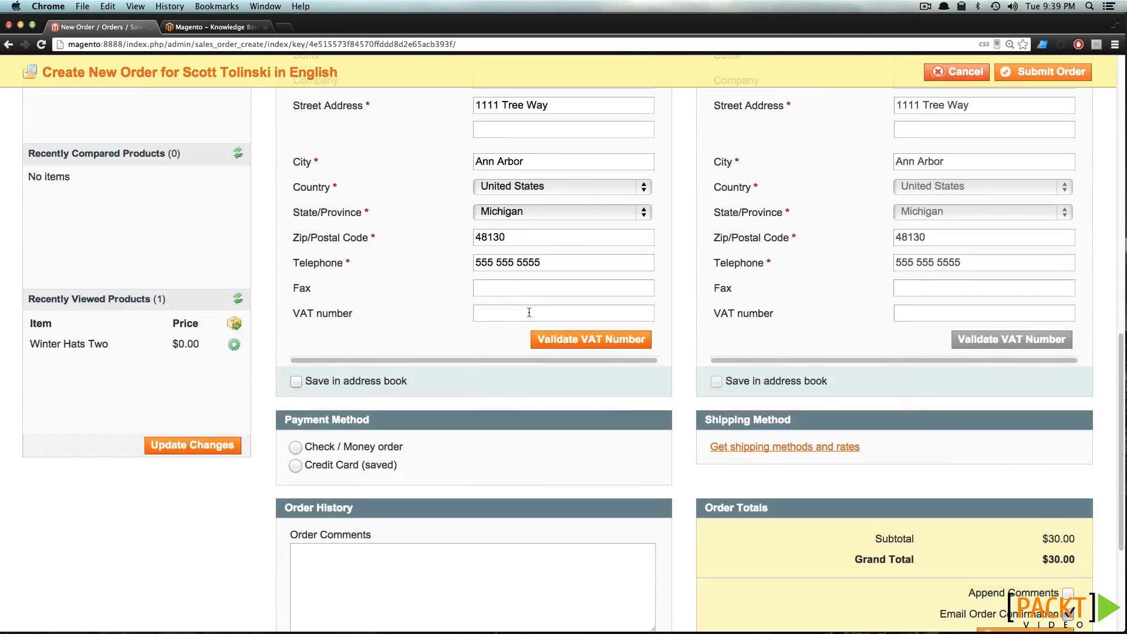
{"action": "left_click", "coordinate": [749, 447]}
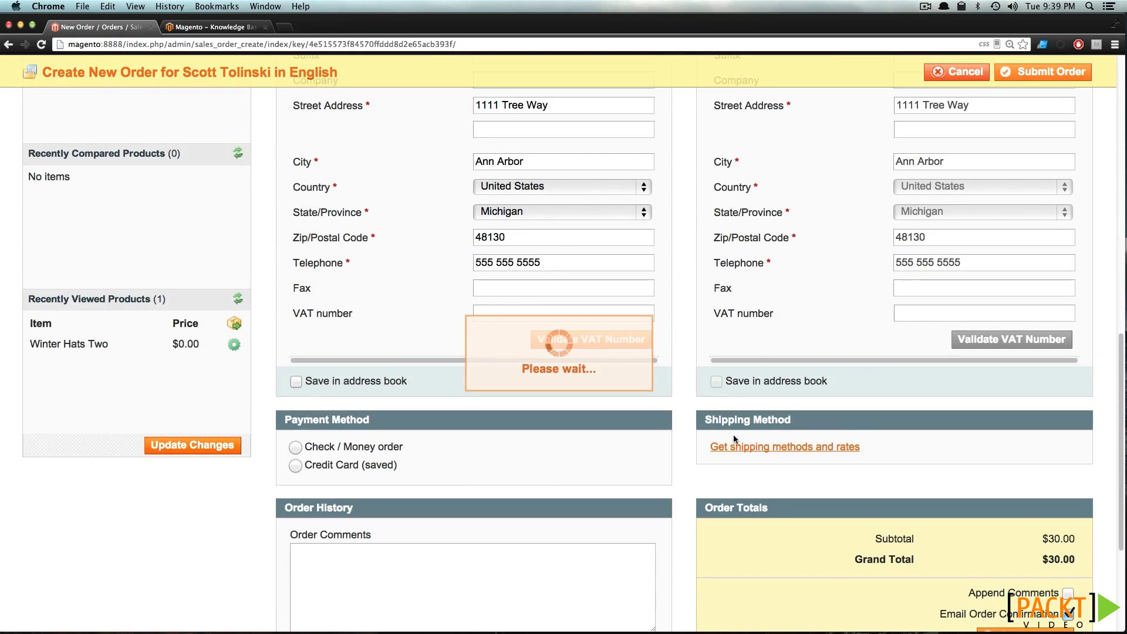
{"action": "scroll", "coordinate": [190, 326], "scroll_direction": "down", "scroll_amount": 3}
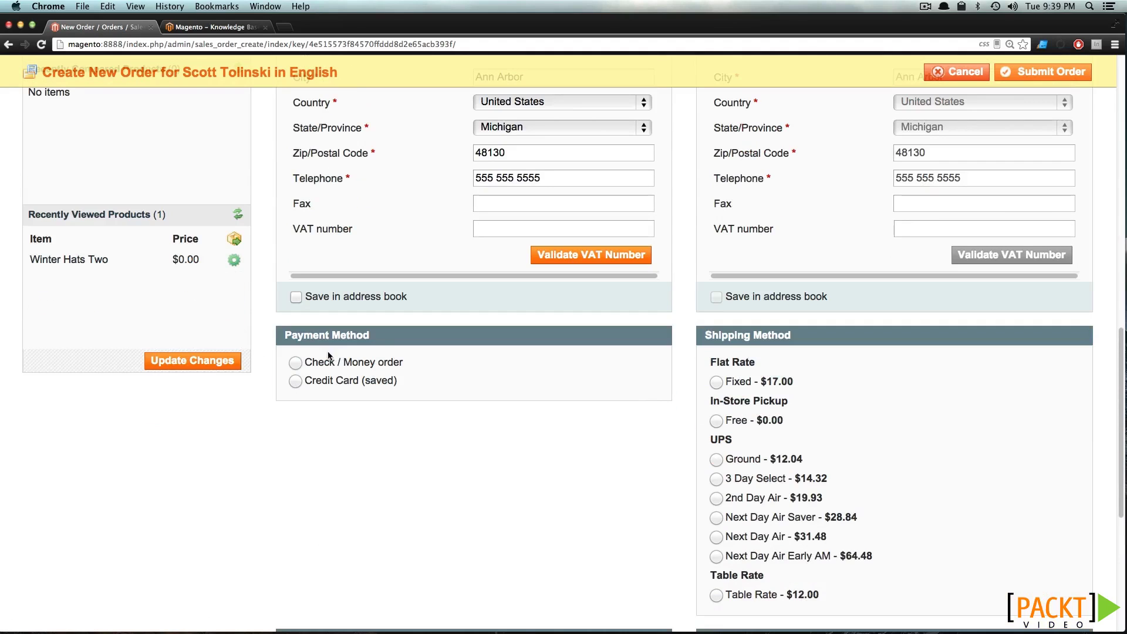
{"action": "left_click", "coordinate": [295, 362]}
{"action": "left_click", "coordinate": [715, 421]}
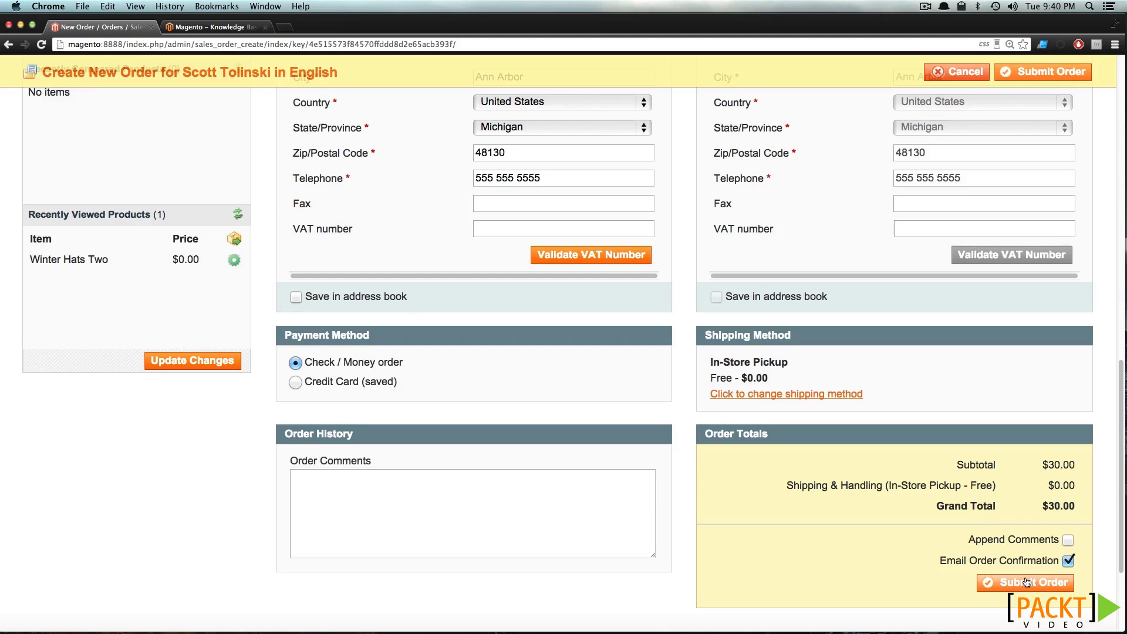
Submit order #100000003, confirm the warning, and view it in the Sales > Orders grid
{"action": "left_click", "coordinate": [1026, 581]}
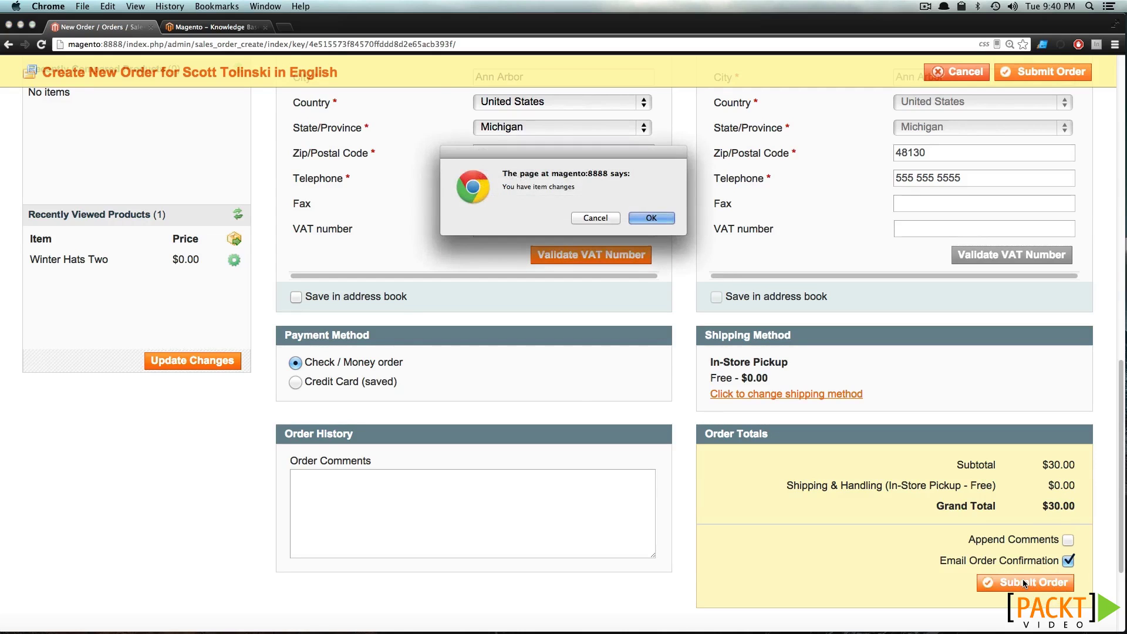
{"action": "left_click", "coordinate": [644, 219]}
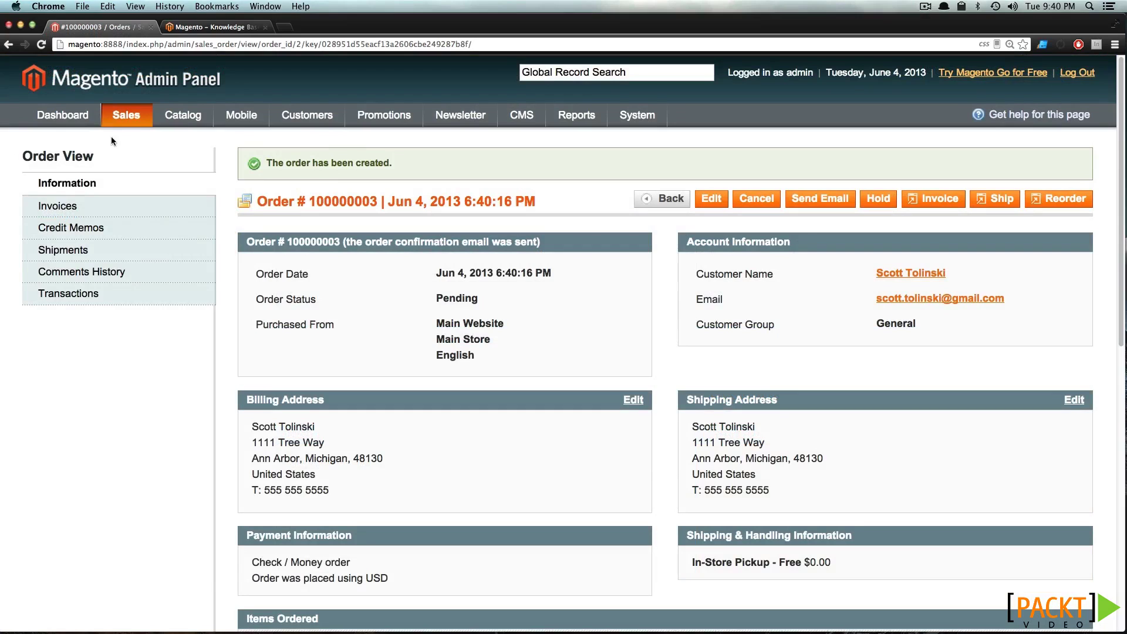
{"action": "mouse_move", "coordinate": [126, 117]}
{"action": "left_click", "coordinate": [137, 136]}
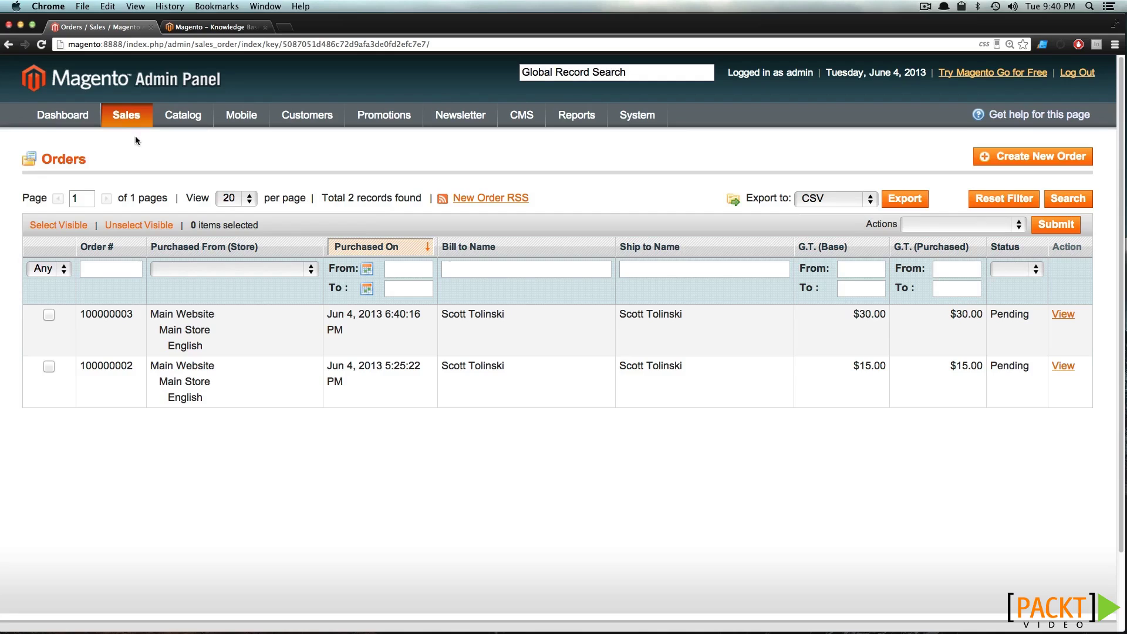
View order 100000003's details, then go back to the Orders list
{"action": "mouse_move", "coordinate": [108, 121]}
{"action": "left_click", "coordinate": [286, 347]}
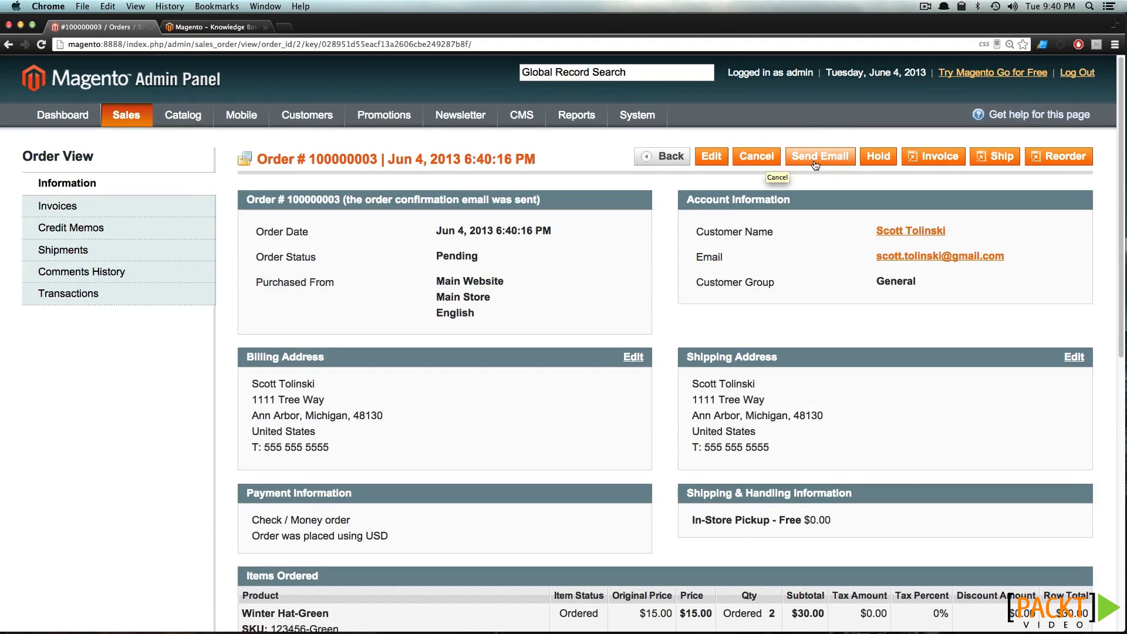
{"action": "left_click", "coordinate": [8, 44]}
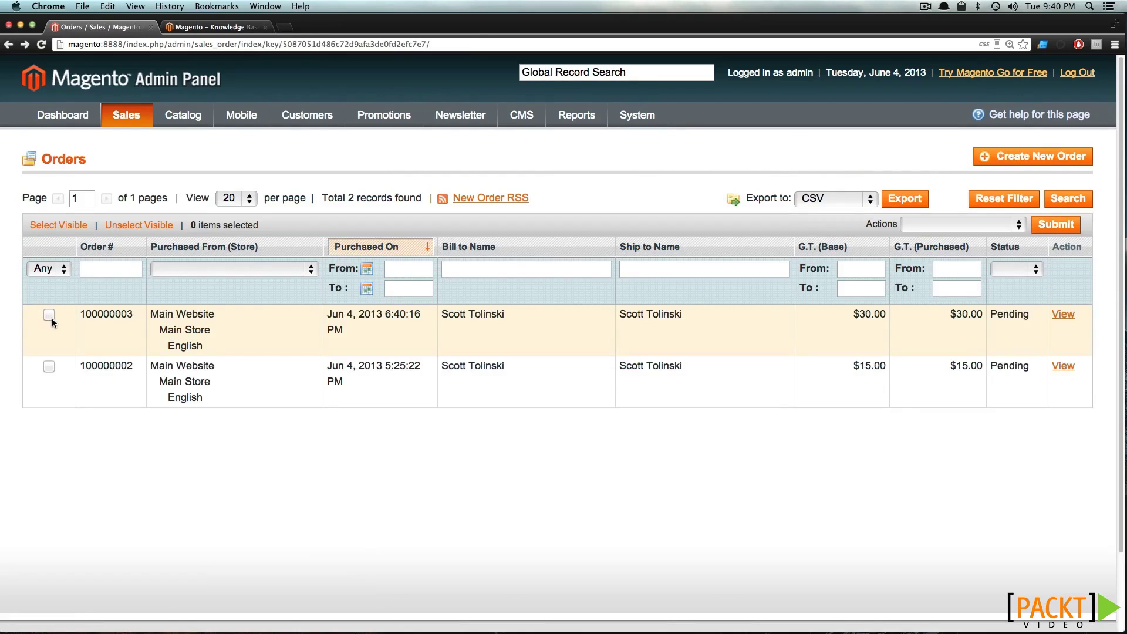
Cancel order 100000003 with the grid's Actions > Cancel bulk action
{"action": "left_click", "coordinate": [48, 316]}
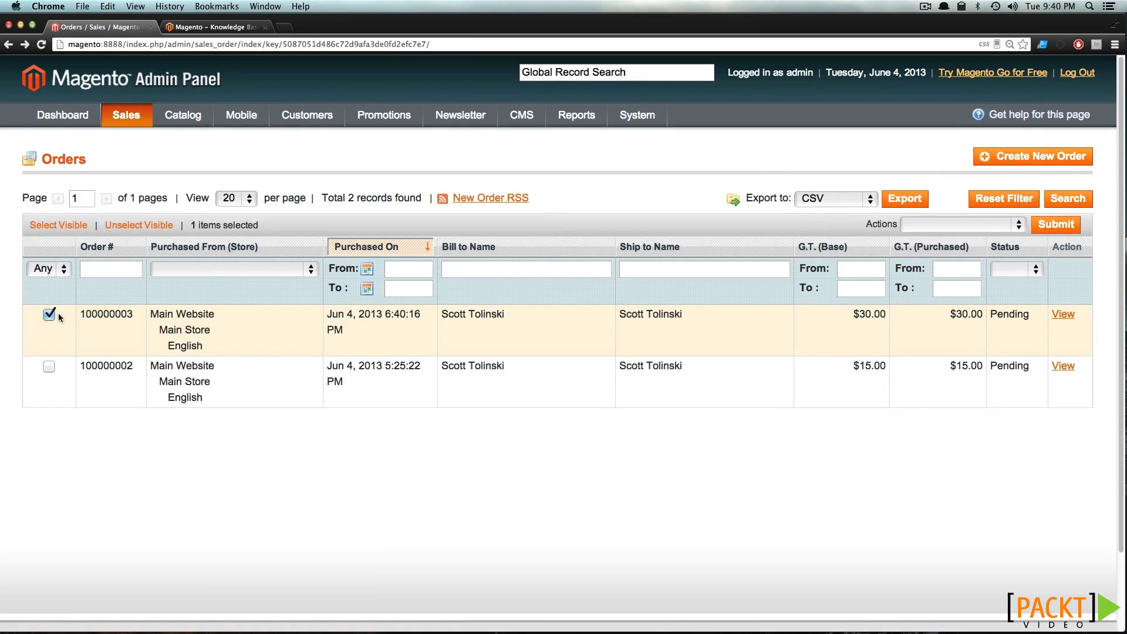
{"action": "left_click", "coordinate": [943, 227]}
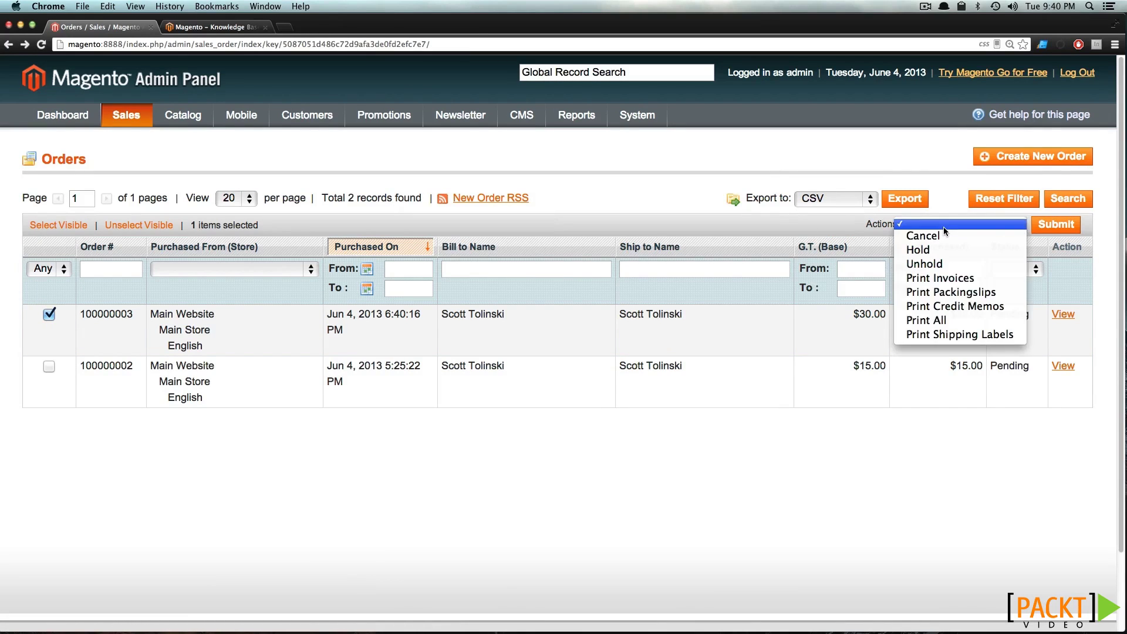
{"action": "left_click", "coordinate": [943, 237]}
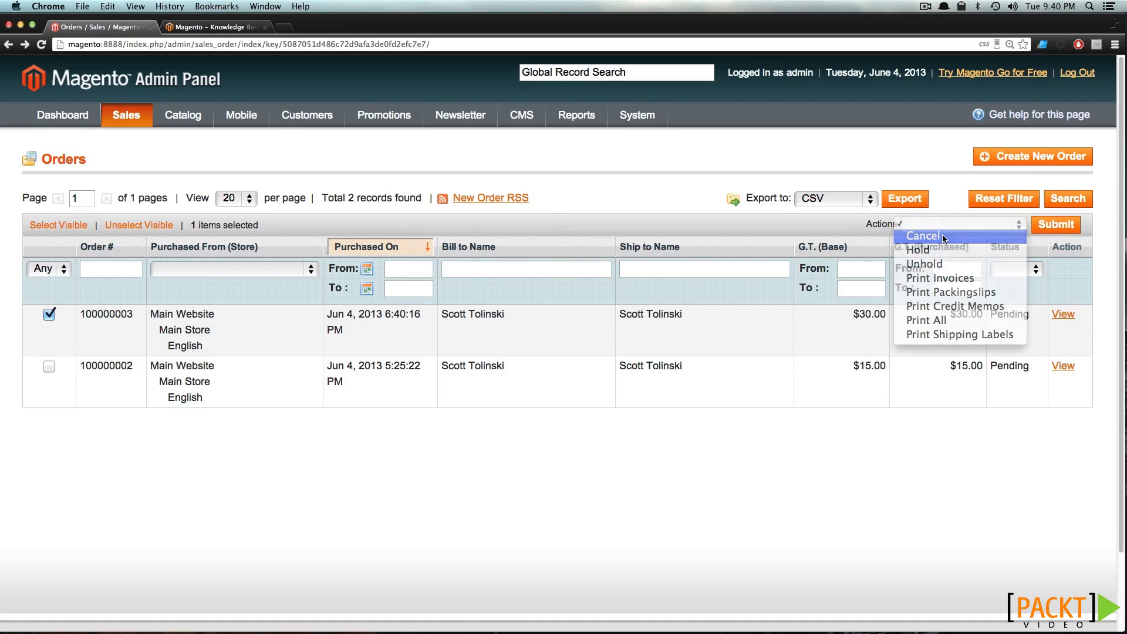
{"action": "left_click", "coordinate": [1059, 225]}
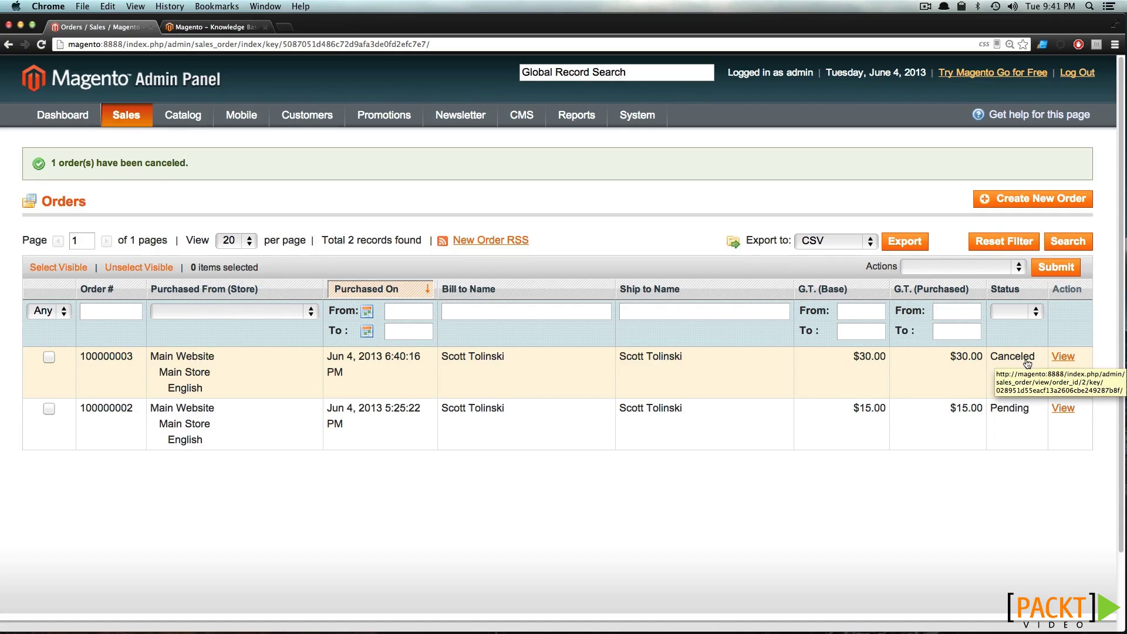
Filter the Orders grid to Pending status, then clear the status filter and reset all filters
{"action": "left_click", "coordinate": [1013, 316]}
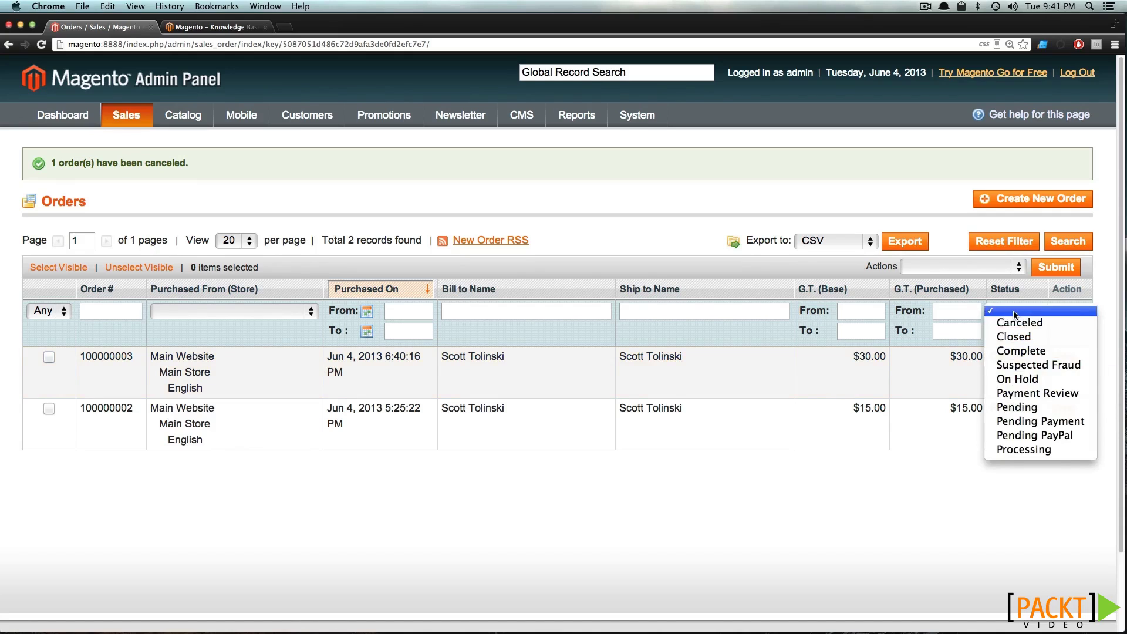
{"action": "left_click", "coordinate": [1010, 300]}
{"action": "left_click", "coordinate": [1013, 313]}
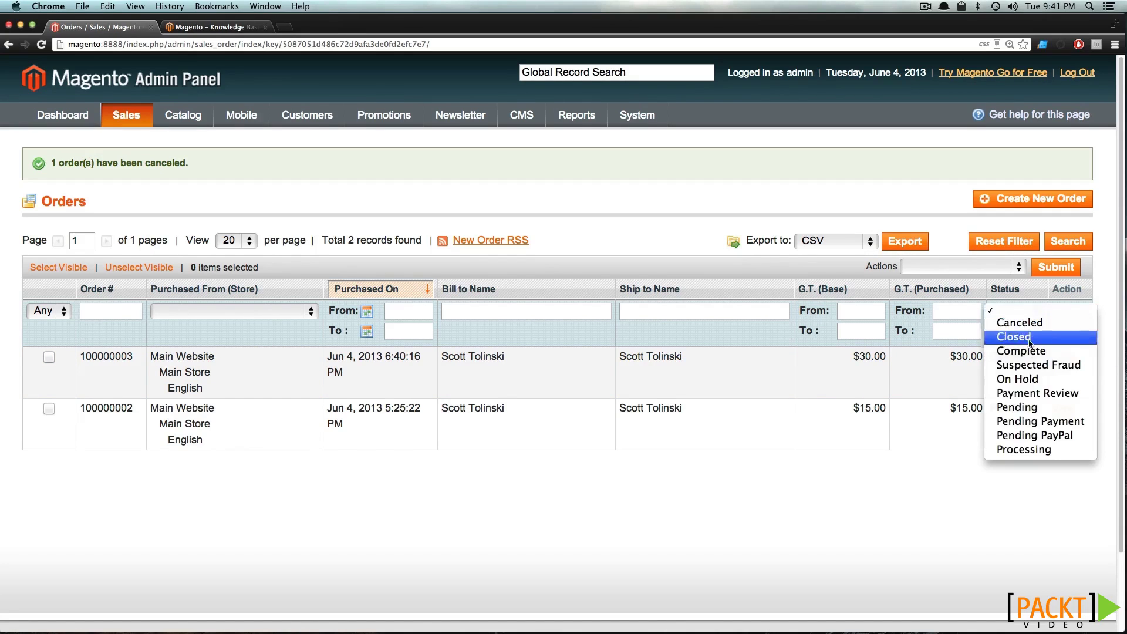
{"action": "left_click", "coordinate": [1032, 411]}
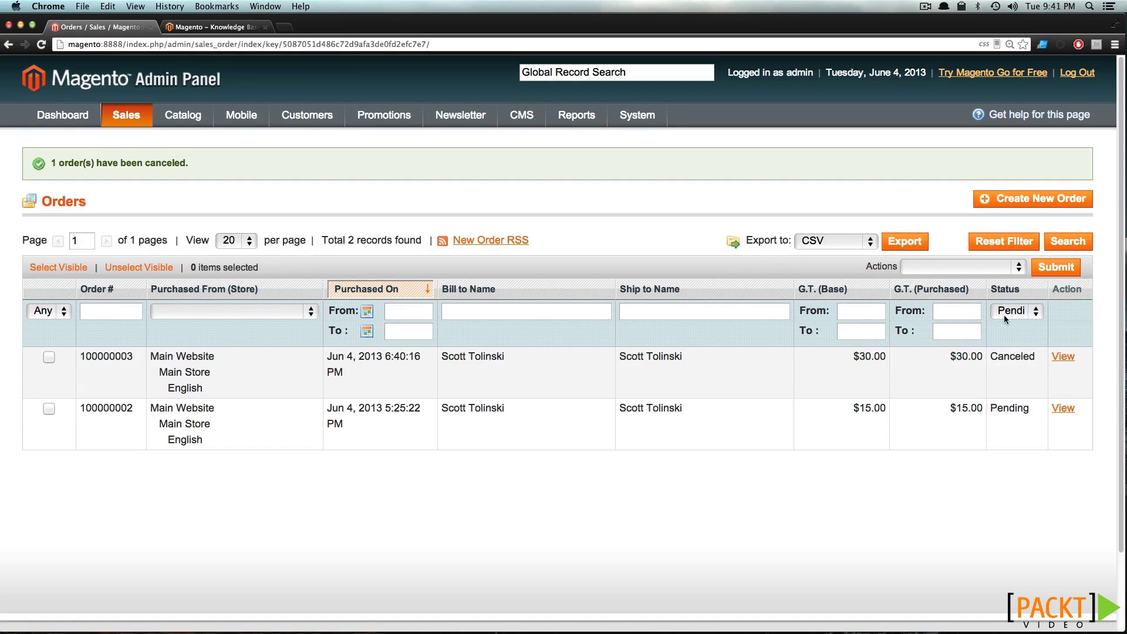
{"action": "left_click", "coordinate": [1051, 241]}
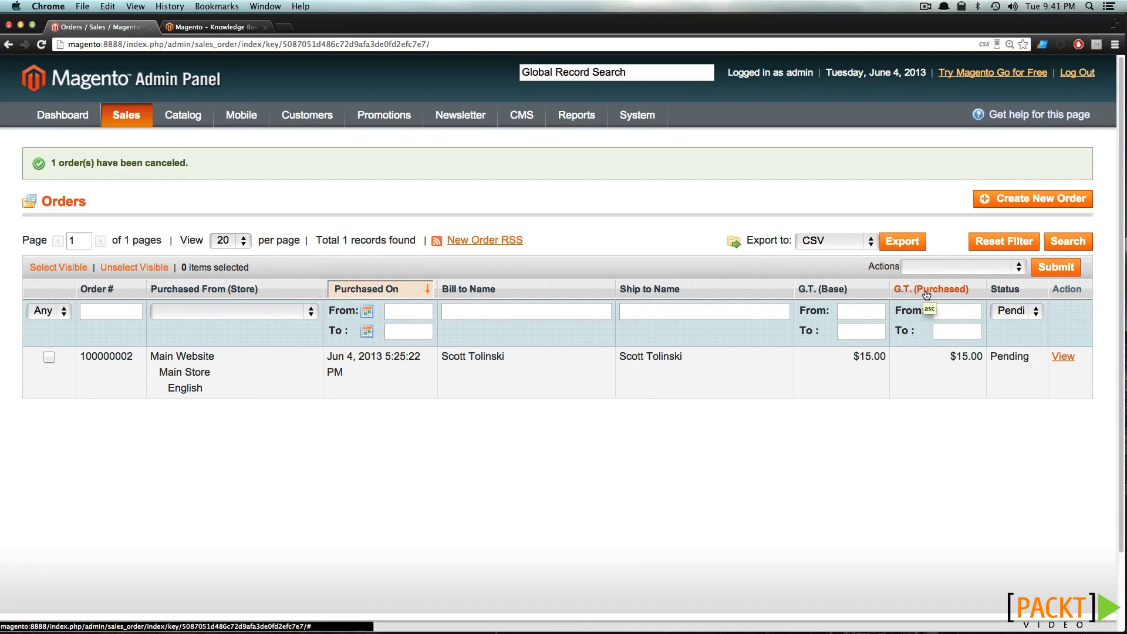
{"action": "left_click", "coordinate": [1000, 315]}
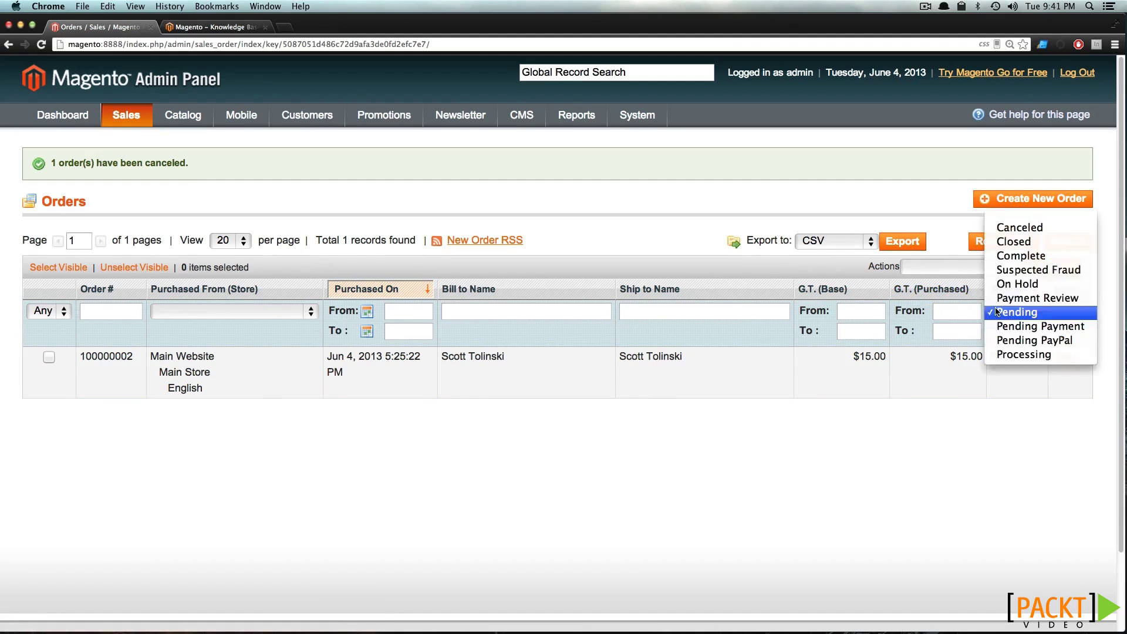
{"action": "left_click", "coordinate": [995, 218]}
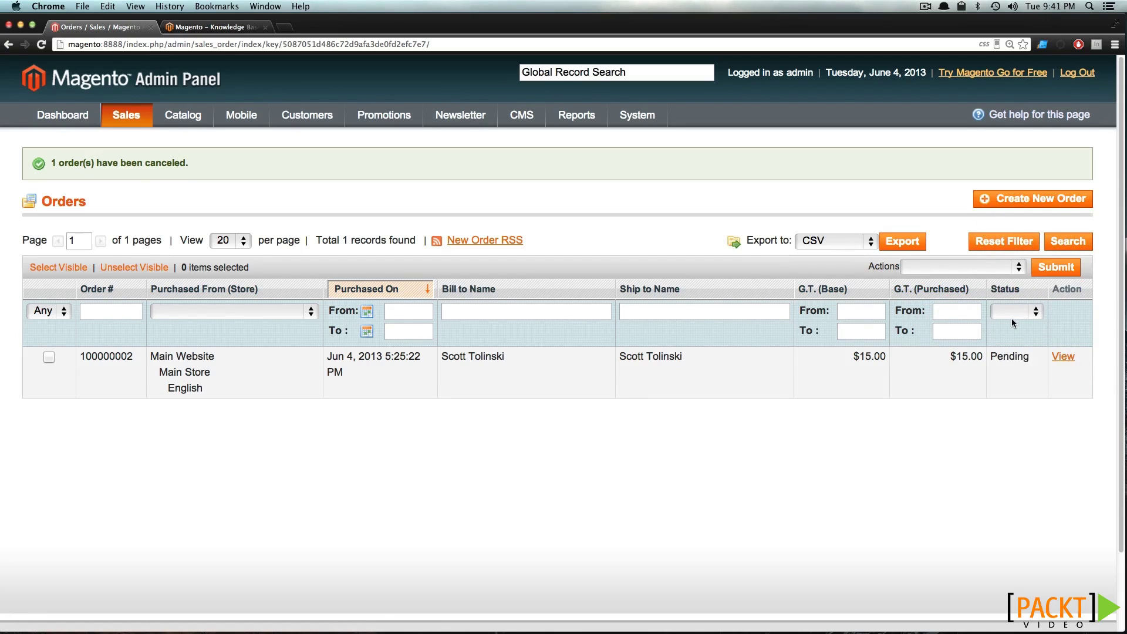
{"action": "left_click", "coordinate": [1004, 247]}
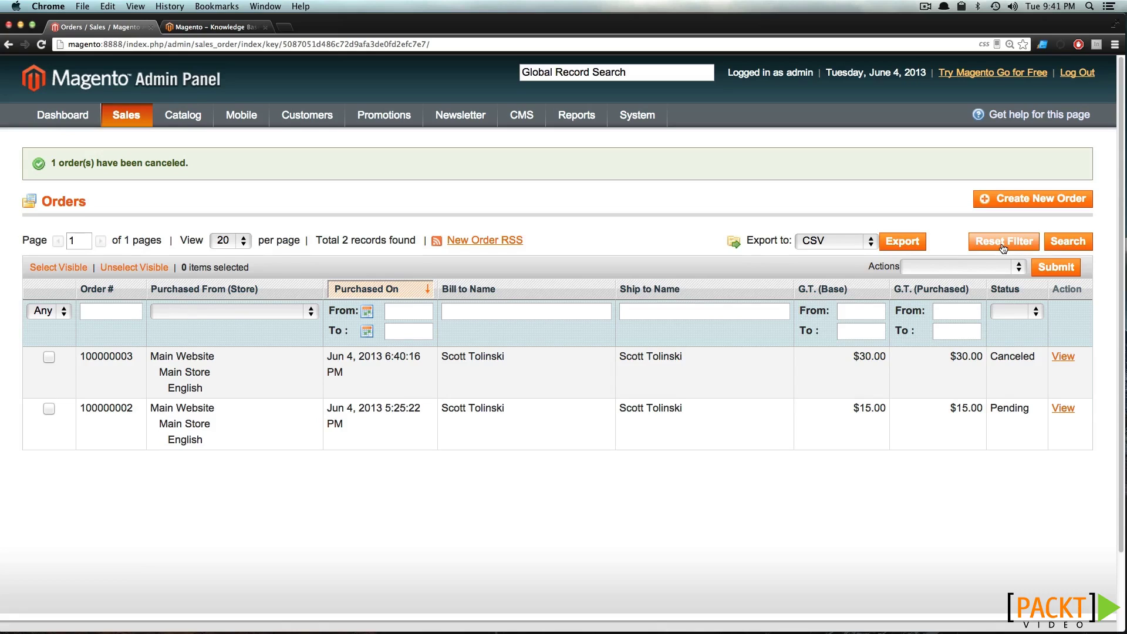
Sort the Orders grid by Status, then by Order # descending
{"action": "left_click", "coordinate": [1016, 291]}
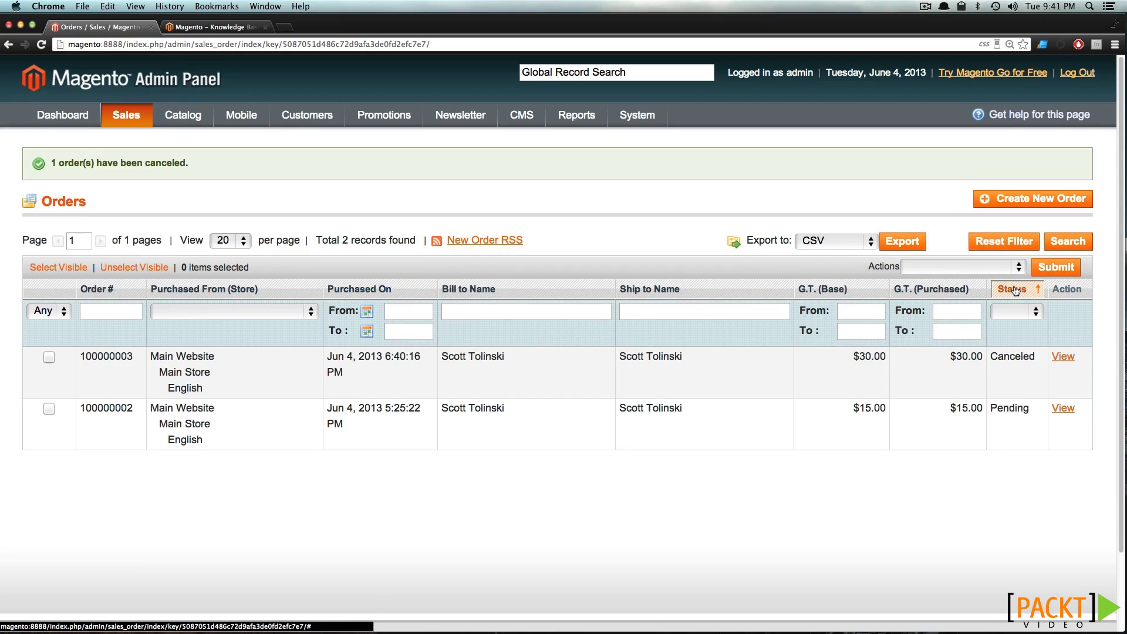
{"action": "left_click", "coordinate": [1015, 291]}
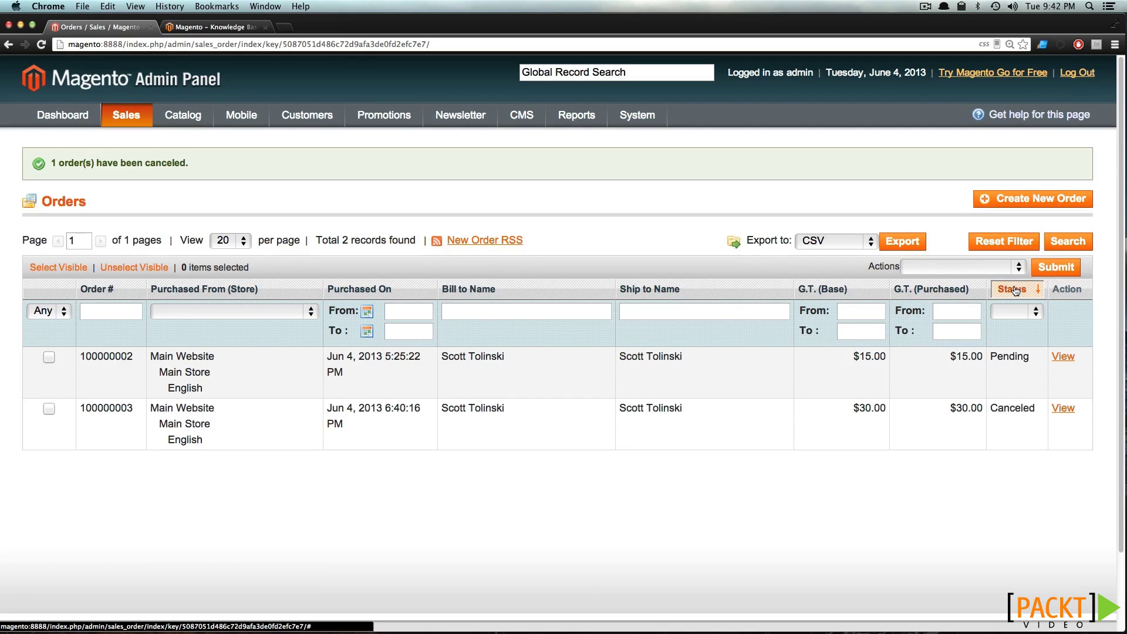
{"action": "left_click", "coordinate": [133, 288]}
{"action": "left_click", "coordinate": [132, 288]}
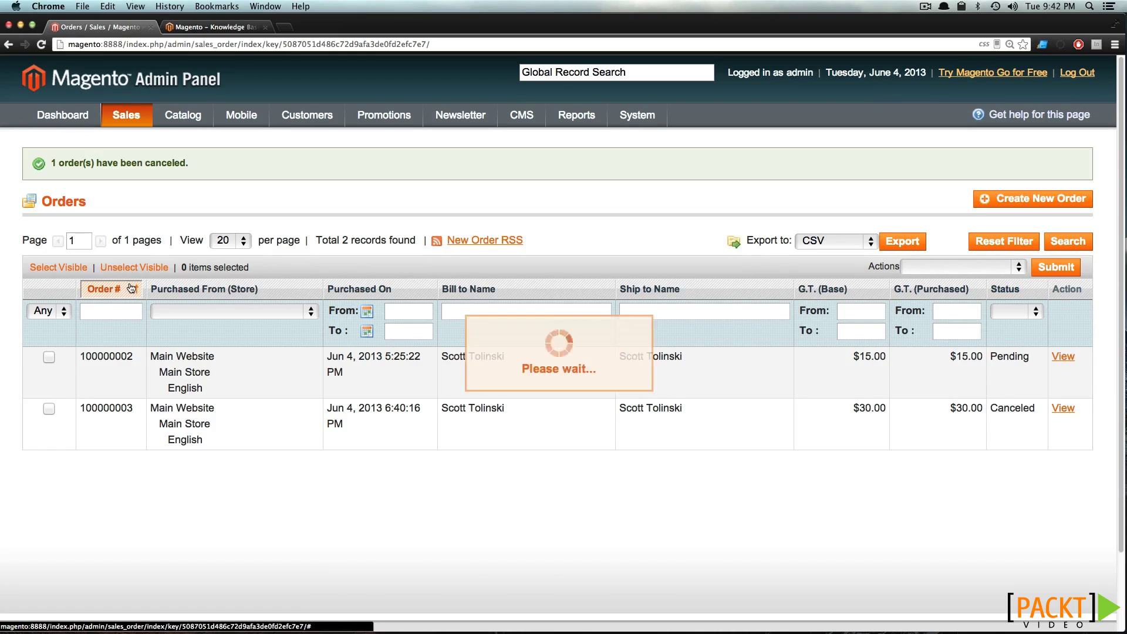
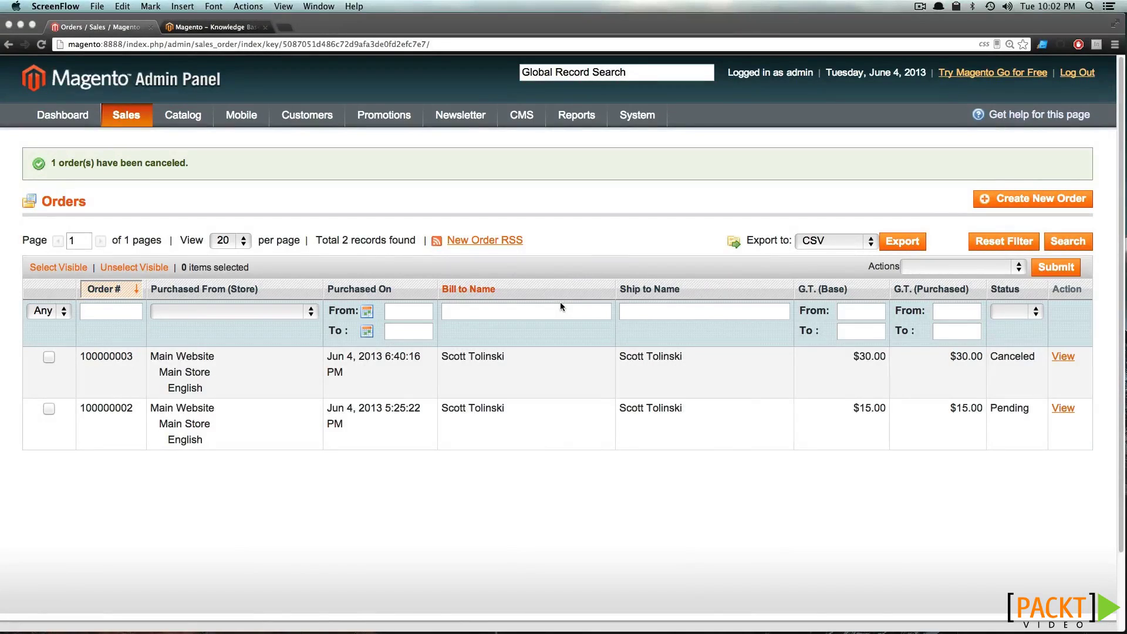
Open order 100000002 and confirm editing it, accepting that it will be canceled and recreated
{"action": "left_click", "coordinate": [398, 505]}
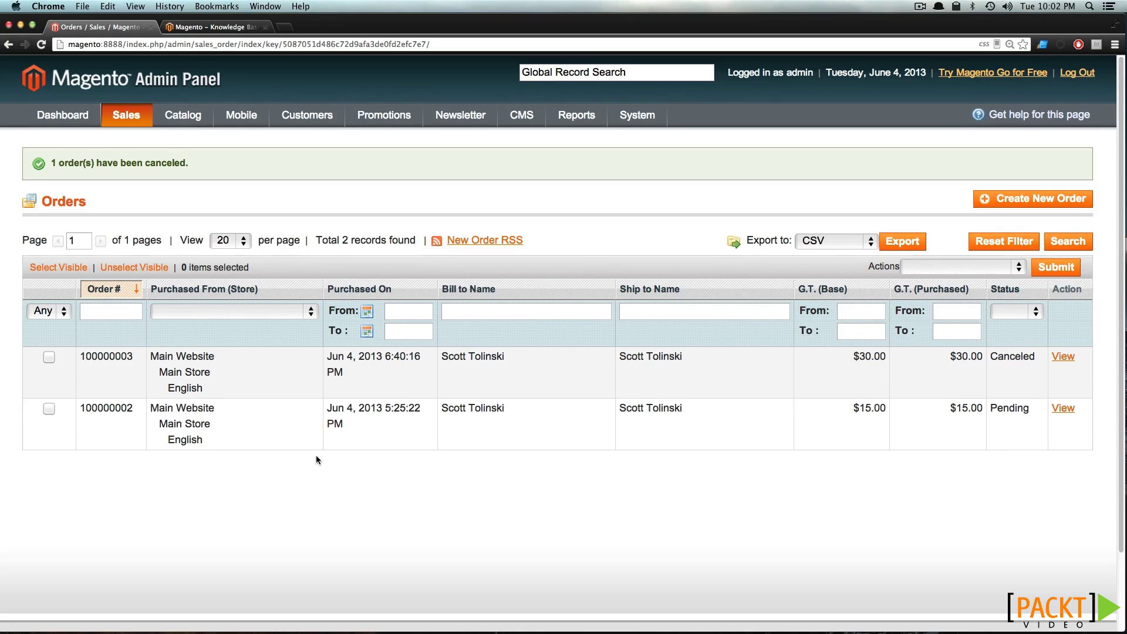
{"action": "left_click", "coordinate": [269, 437]}
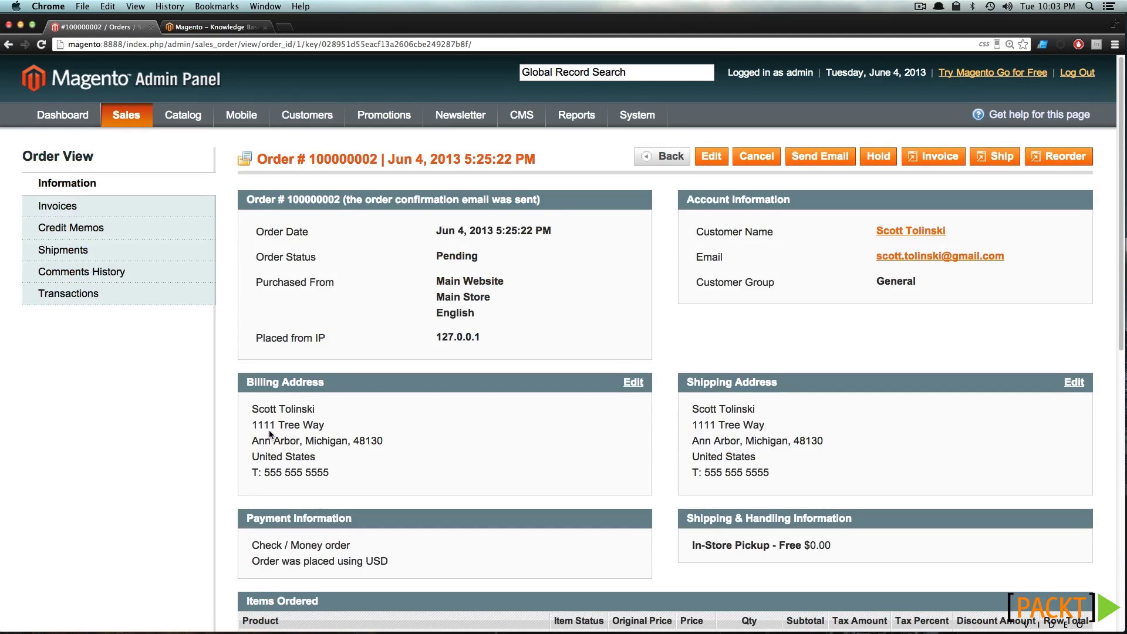
{"action": "scroll", "coordinate": [273, 433], "scroll_direction": "down", "scroll_amount": 2}
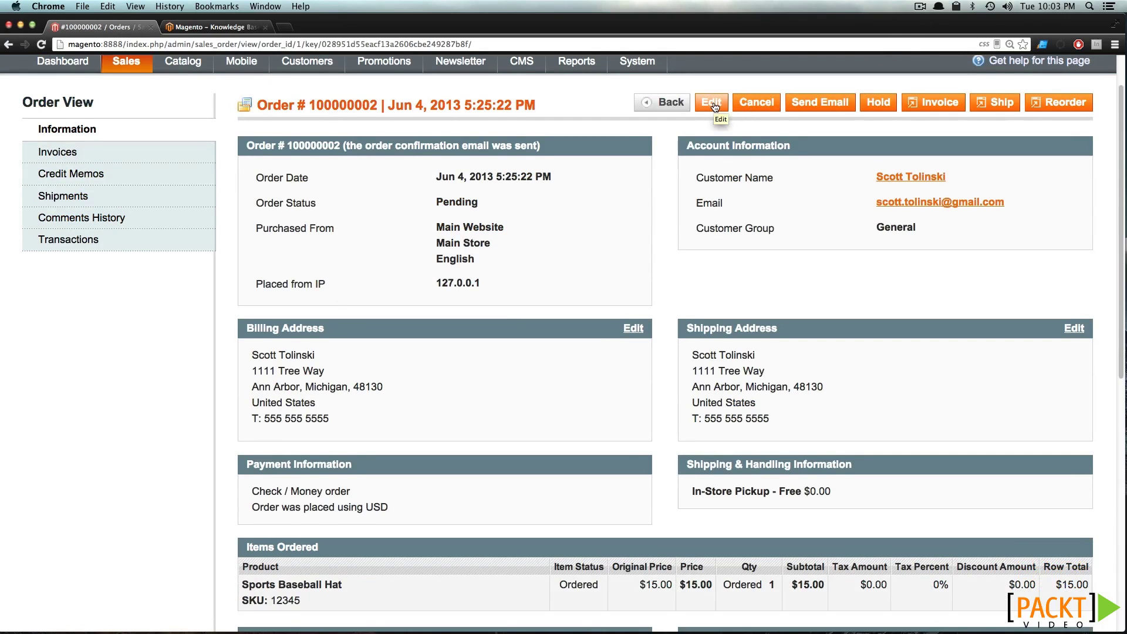
{"action": "scroll", "coordinate": [712, 105], "scroll_direction": "down", "scroll_amount": 8}
{"action": "scroll", "coordinate": [713, 104], "scroll_direction": "up", "scroll_amount": 10}
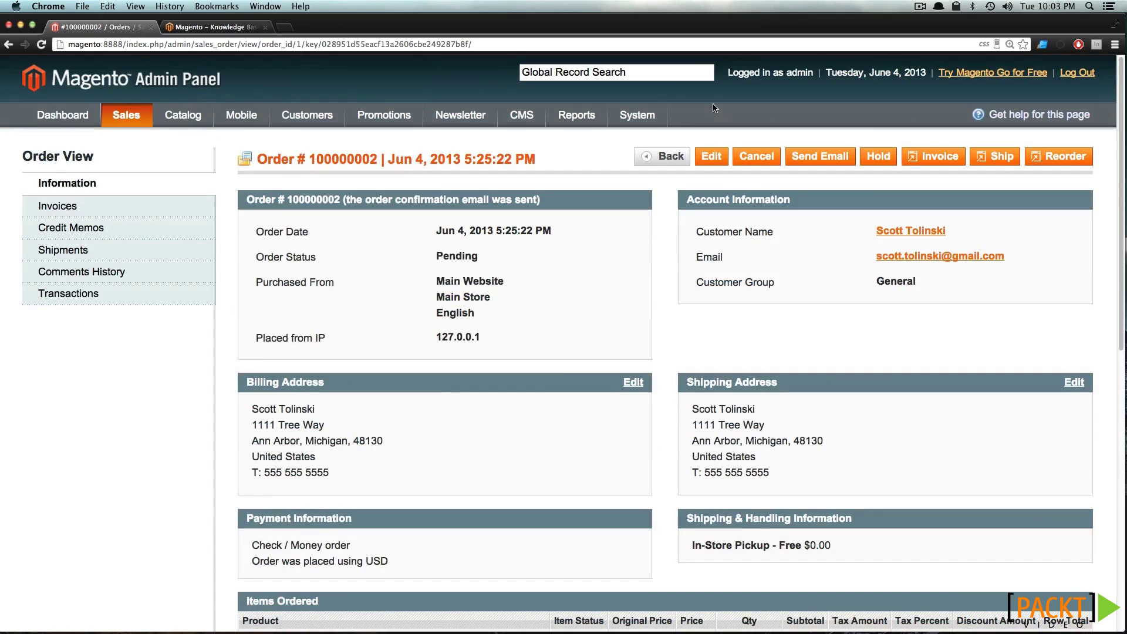
{"action": "left_click", "coordinate": [718, 157]}
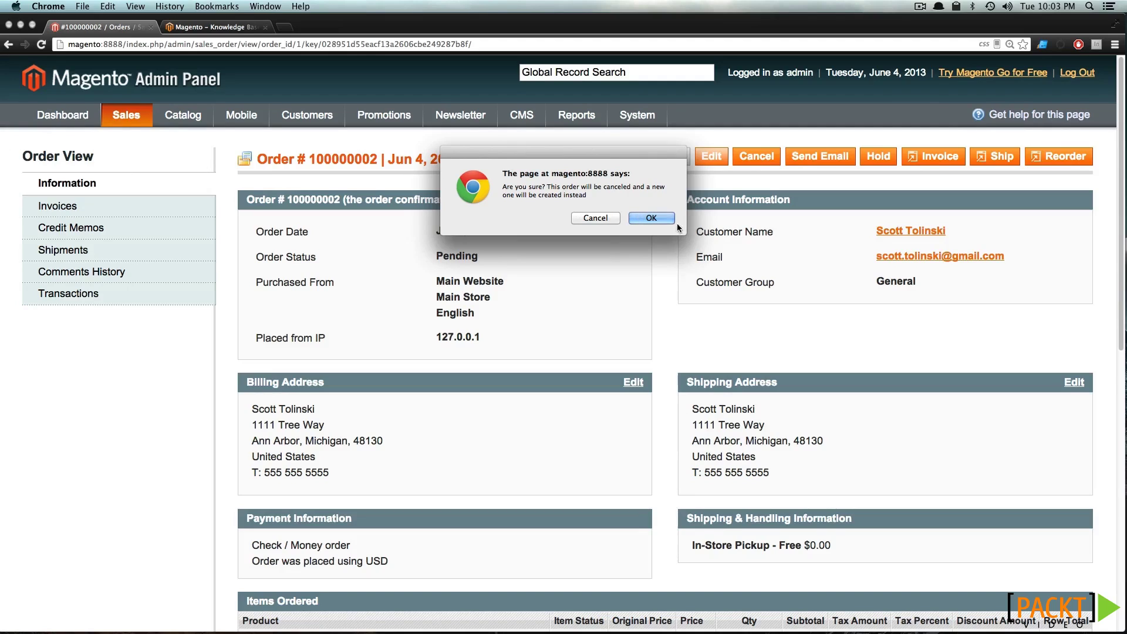
{"action": "left_click", "coordinate": [641, 219]}
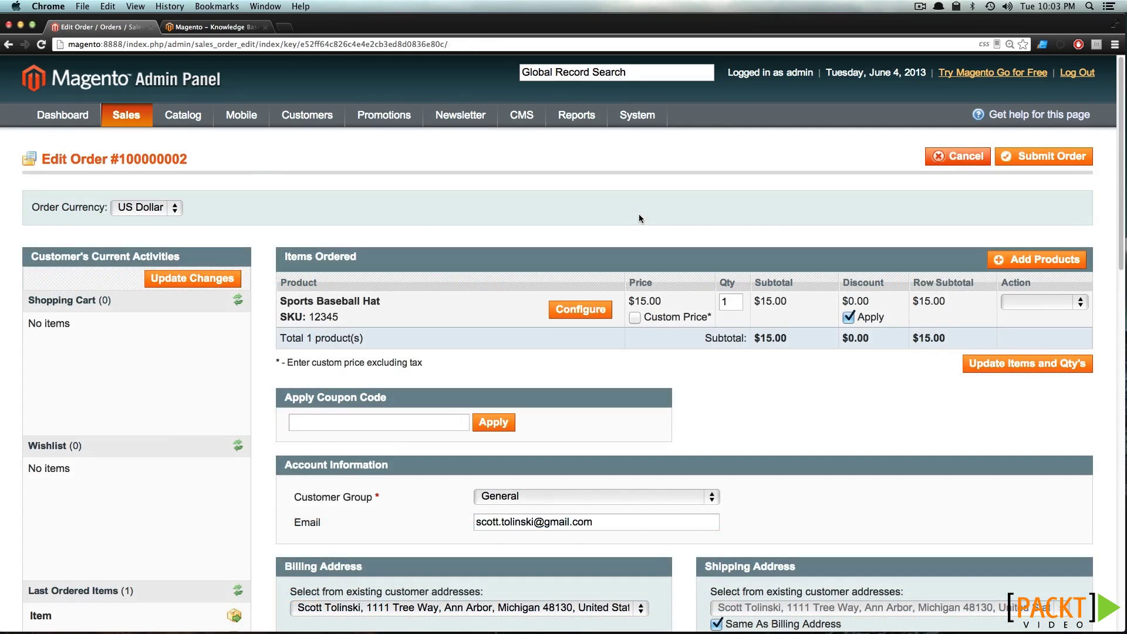
Change the Sports Baseball Hat quantity to 2 and update the items
{"action": "left_click_drag", "start_coordinate": [733, 301], "coordinate": [710, 299]}
{"action": "type", "text": "2"}
{"action": "left_click", "coordinate": [1009, 364]}
Add one green Winter Hat to the order, bringing the subtotal to $45.00
{"action": "left_click", "coordinate": [1004, 263]}
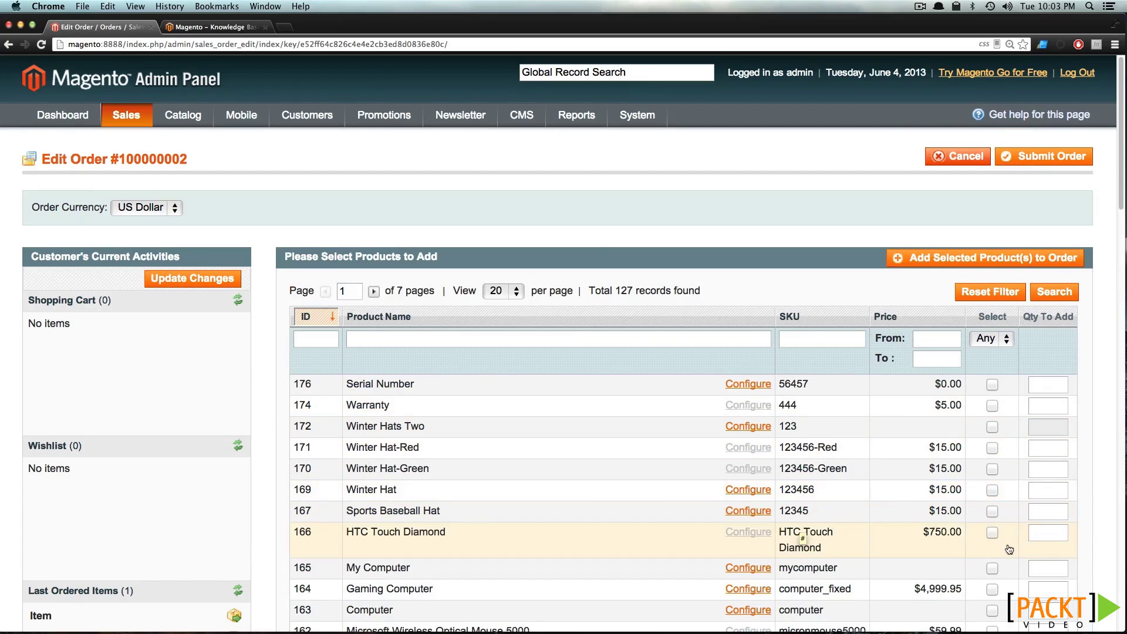
{"action": "left_click", "coordinate": [992, 491]}
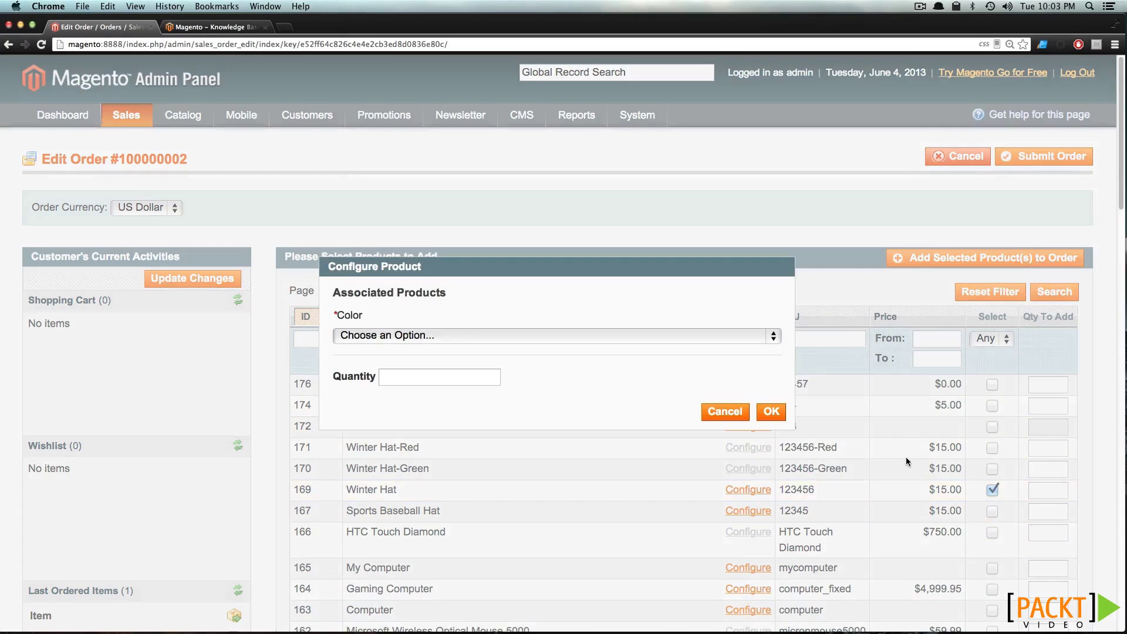
{"action": "left_click", "coordinate": [487, 376]}
{"action": "type", "text": "1"}
{"action": "left_click", "coordinate": [518, 335]}
{"action": "left_click", "coordinate": [512, 351]}
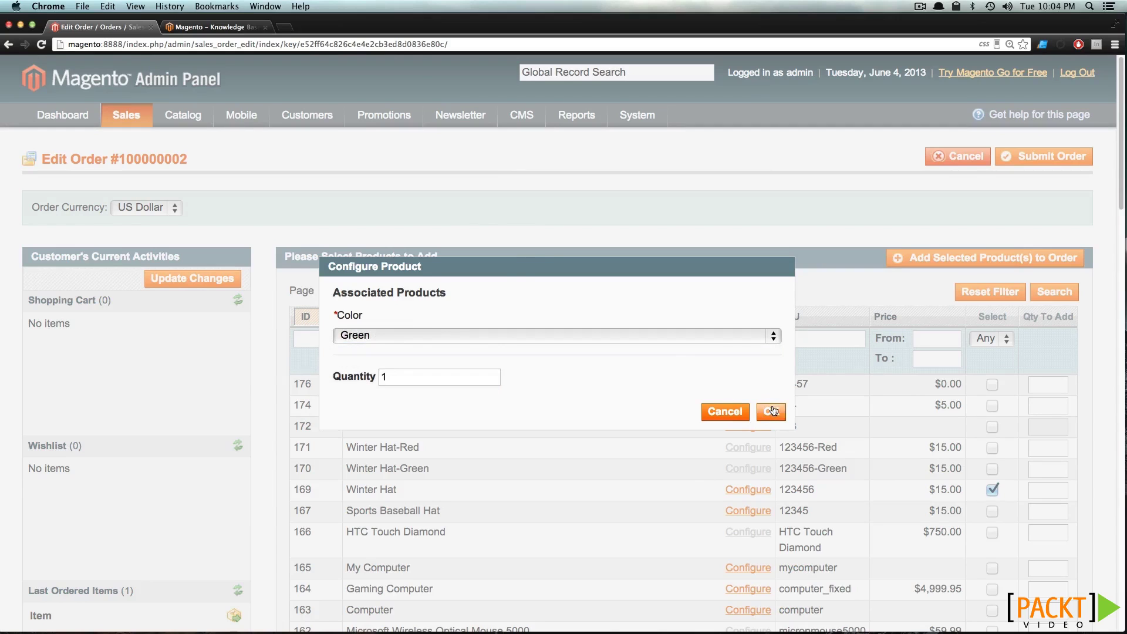
{"action": "left_click", "coordinate": [771, 412]}
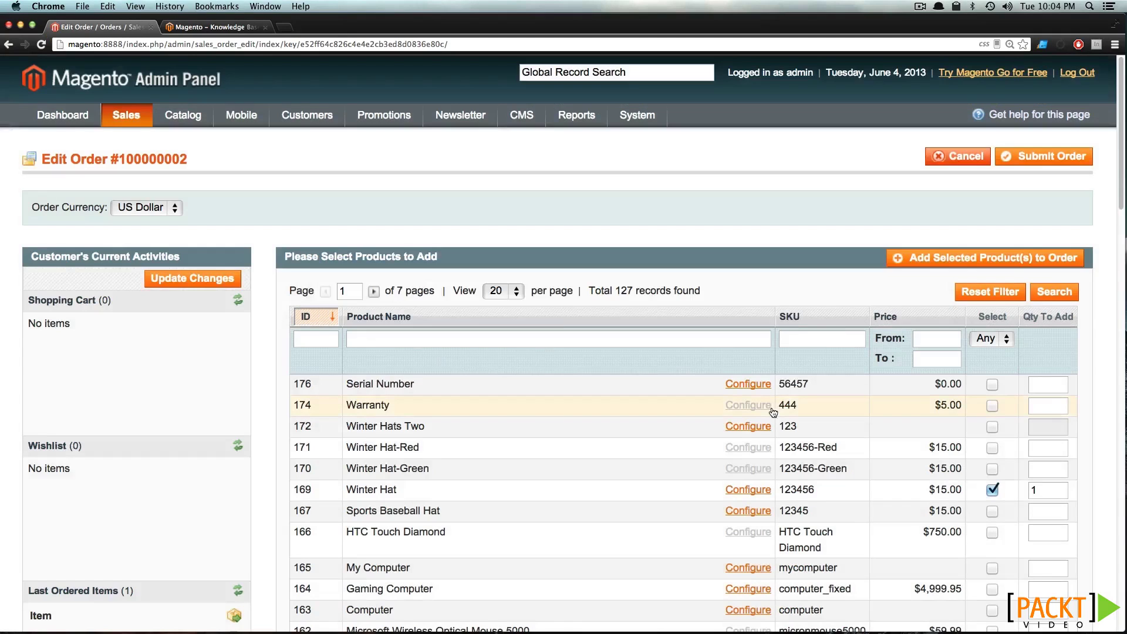
{"action": "left_click", "coordinate": [930, 259]}
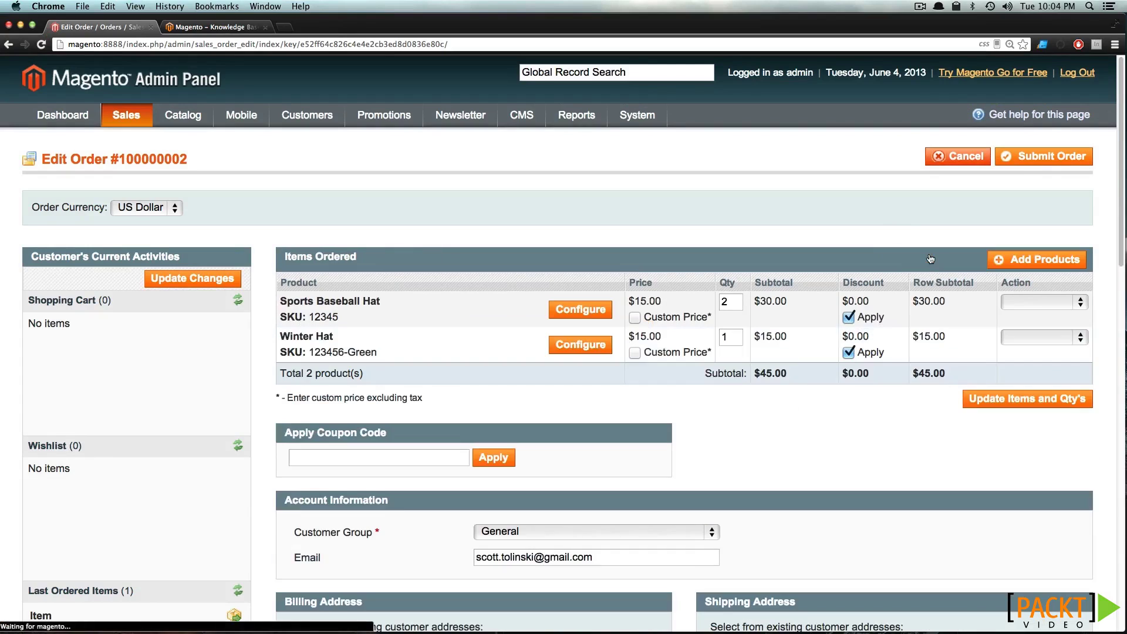
{"action": "left_click_drag", "start_coordinate": [913, 379], "coordinate": [945, 376]}
{"action": "left_click", "coordinate": [906, 404]}
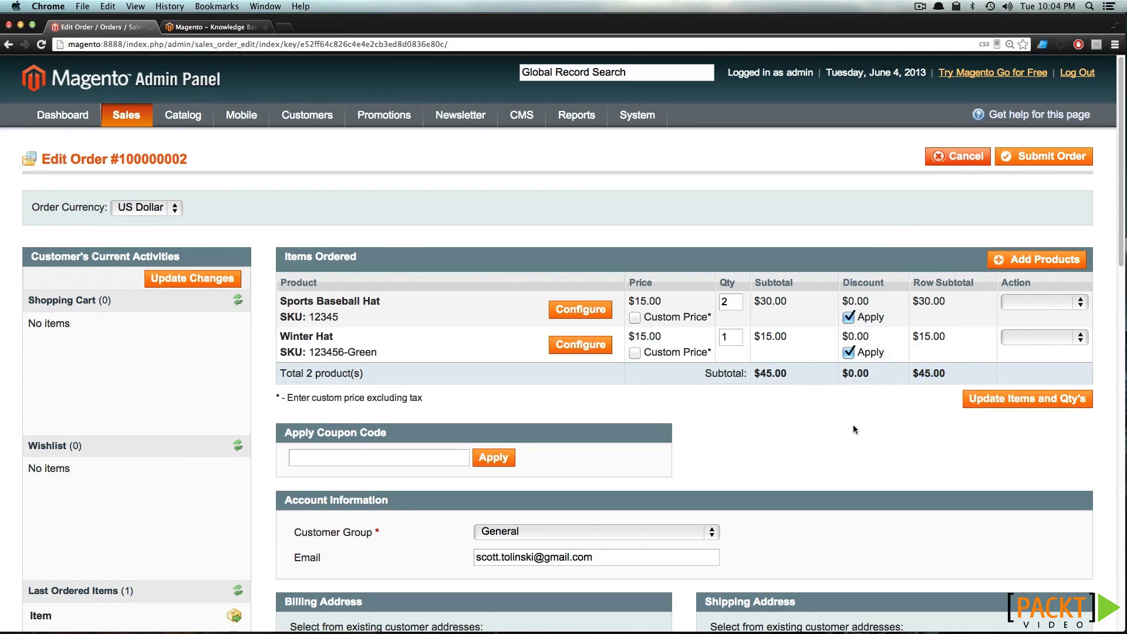
Toggle Same As Billing Address off and back on for the shipping address
{"action": "left_click", "coordinate": [356, 458]}
{"action": "scroll", "coordinate": [360, 458], "scroll_direction": "down", "scroll_amount": 5}
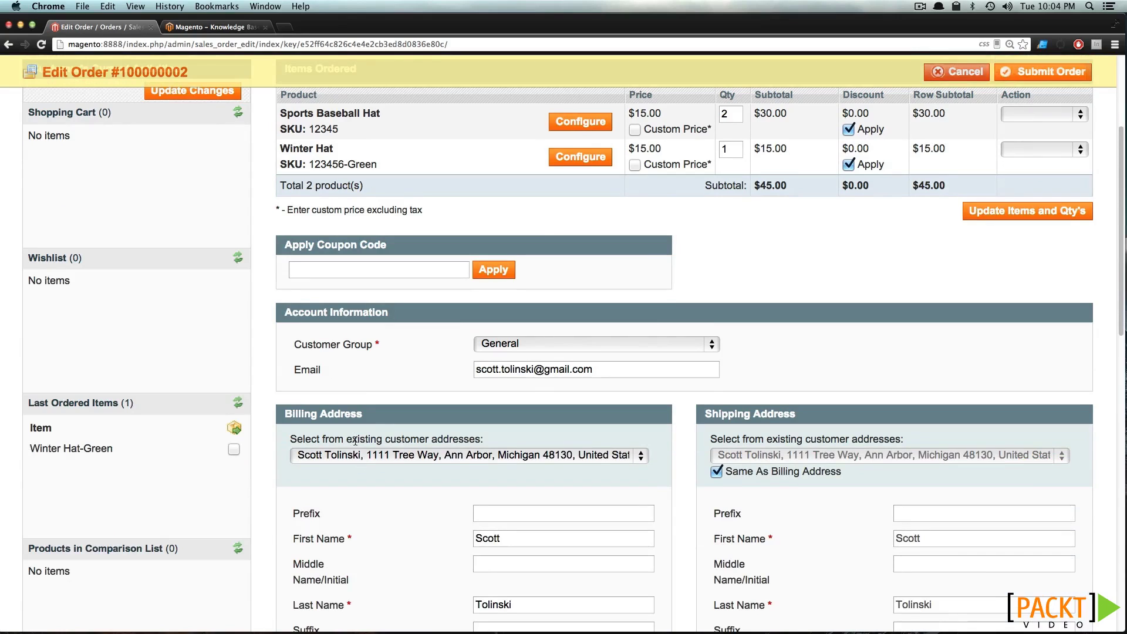
{"action": "scroll", "coordinate": [352, 446], "scroll_direction": "down", "scroll_amount": 9}
{"action": "scroll", "coordinate": [394, 351], "scroll_direction": "up", "scroll_amount": 1}
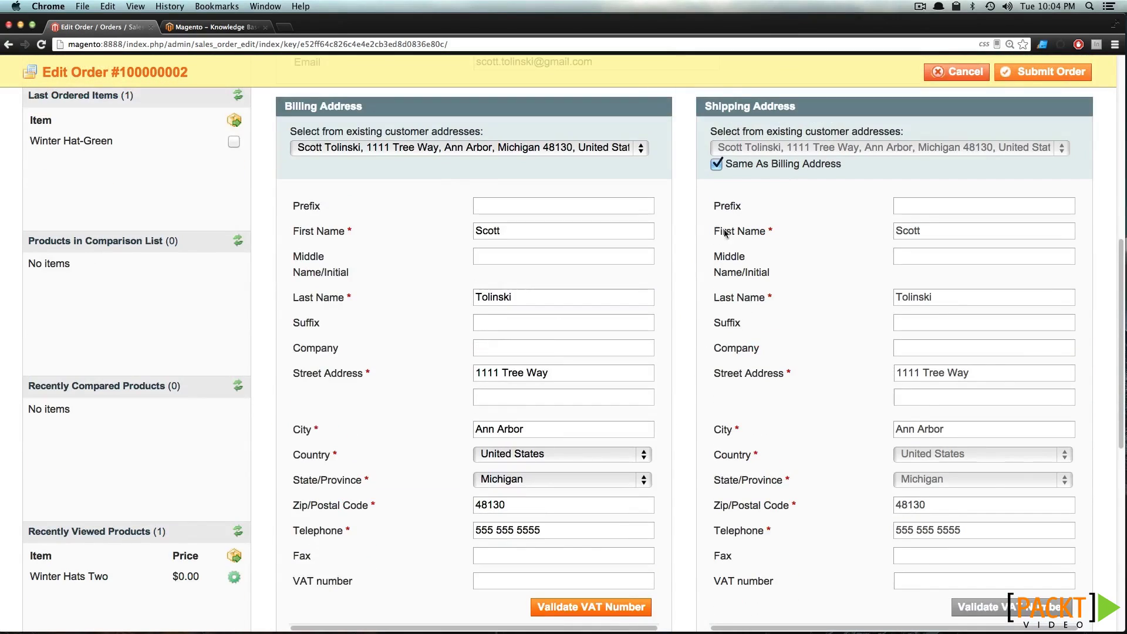
{"action": "left_click", "coordinate": [716, 164]}
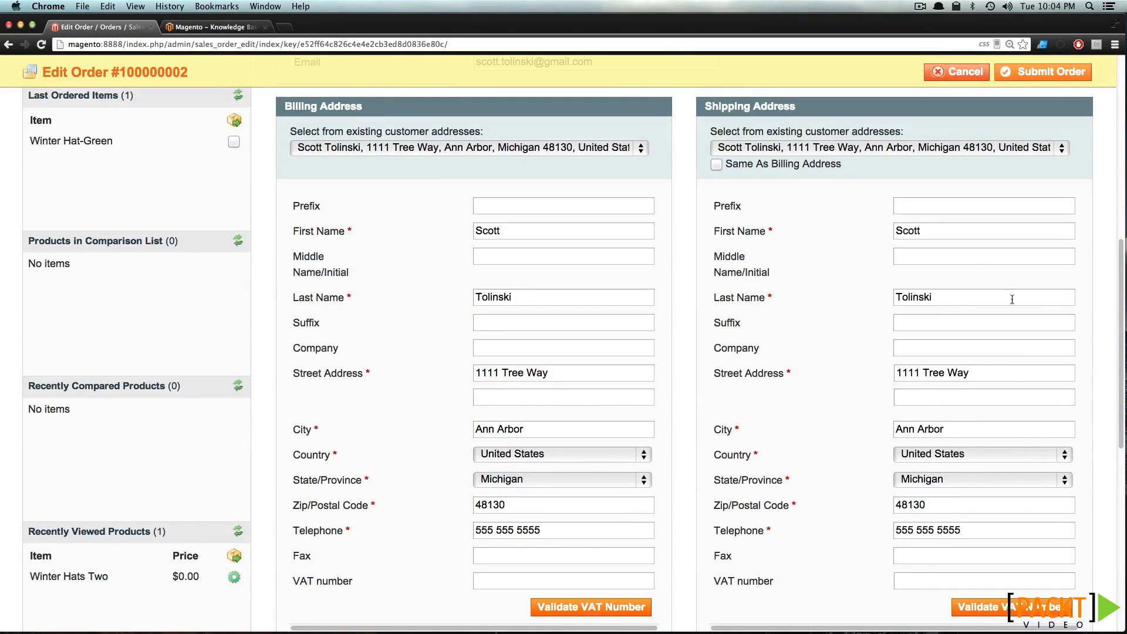
{"action": "left_click", "coordinate": [716, 165]}
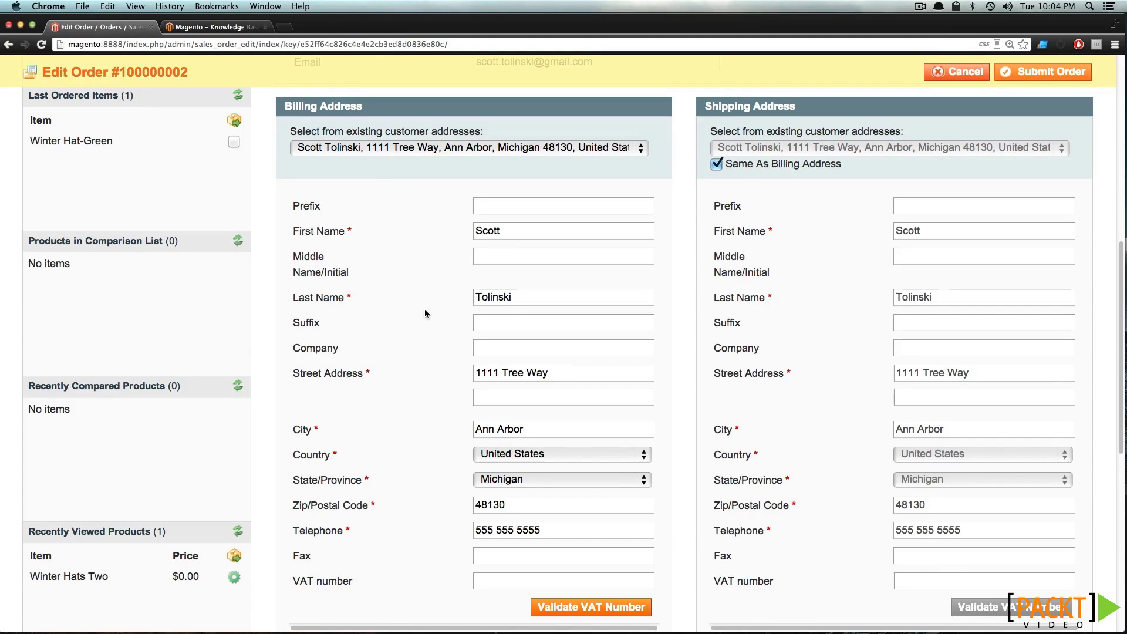
Load the shipping rates and choose free In-Store Pickup
{"action": "scroll", "coordinate": [426, 313], "scroll_direction": "down", "scroll_amount": 4}
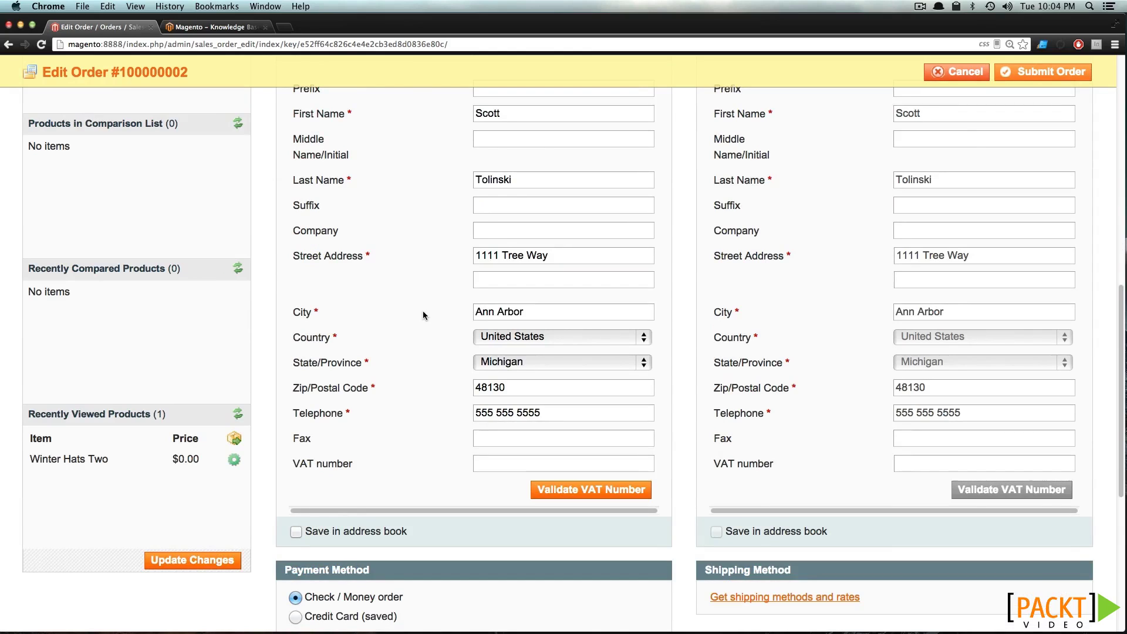
{"action": "scroll", "coordinate": [424, 315], "scroll_direction": "down", "scroll_amount": 4}
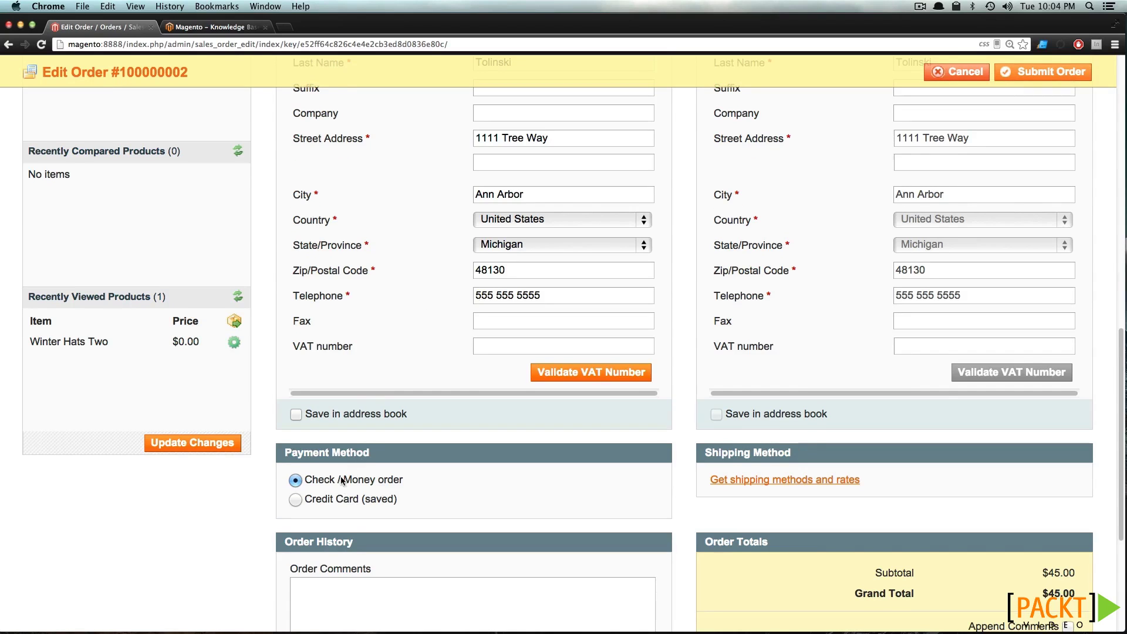
{"action": "left_click", "coordinate": [827, 481]}
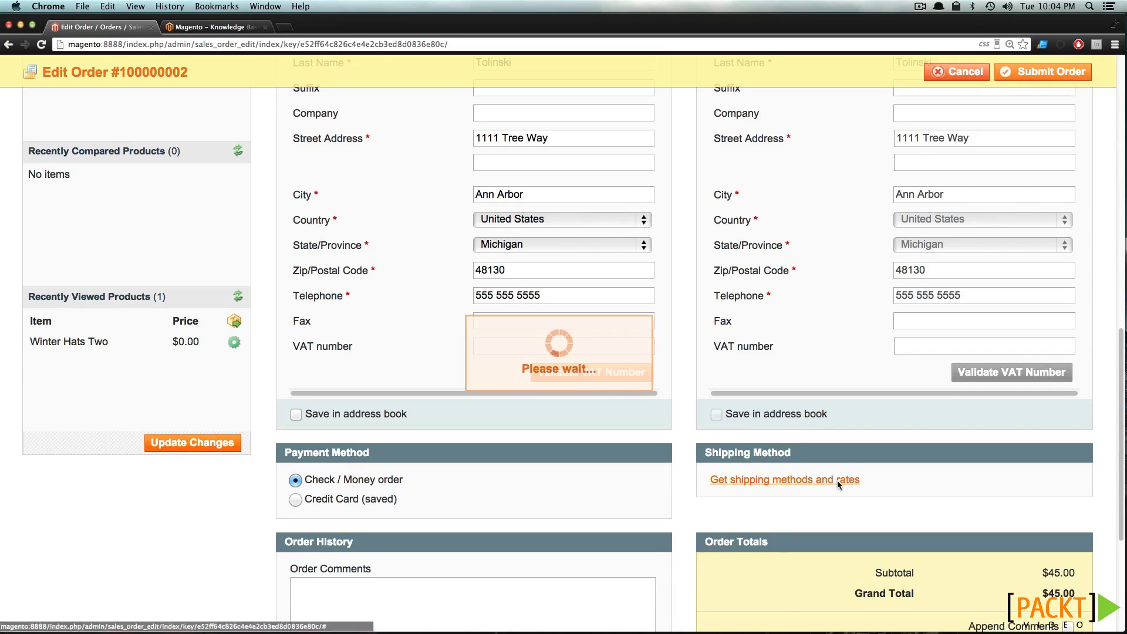
{"action": "left_click", "coordinate": [715, 538]}
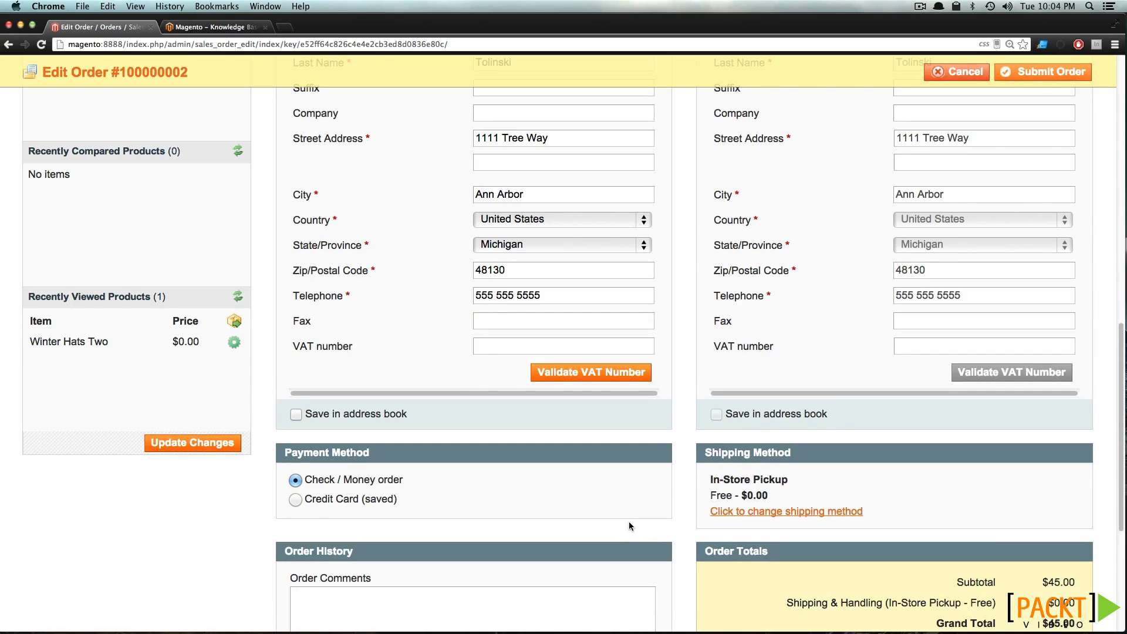
Add the order comment 'Needed additional goods.'
{"action": "scroll", "coordinate": [587, 493], "scroll_direction": "down", "scroll_amount": 3}
{"action": "left_click", "coordinate": [532, 454]}
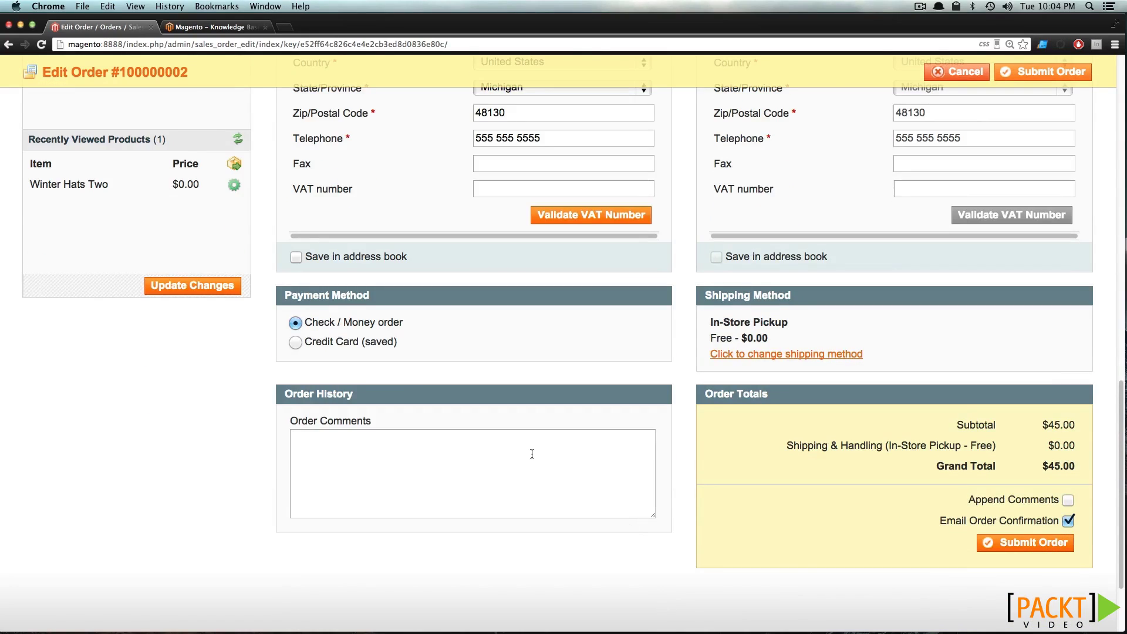
{"action": "type", "text": "Needed additional goods."}
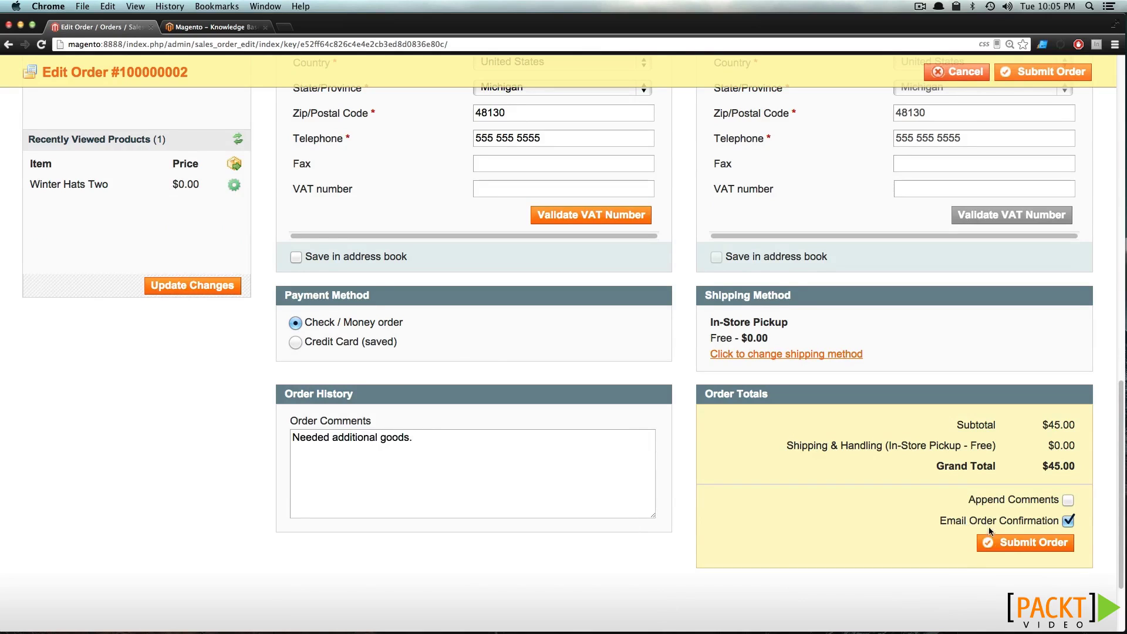
Submit the edited order and return to the Sales > Orders grid's status filter
{"action": "left_click", "coordinate": [994, 545]}
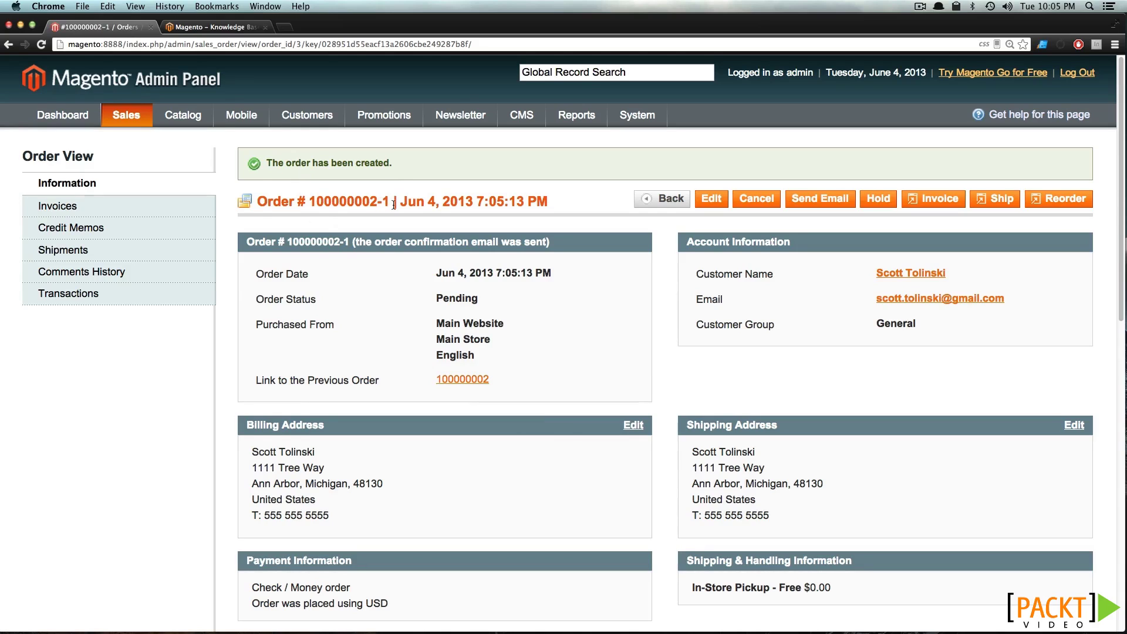
{"action": "mouse_move", "coordinate": [128, 117]}
{"action": "left_click", "coordinate": [140, 146]}
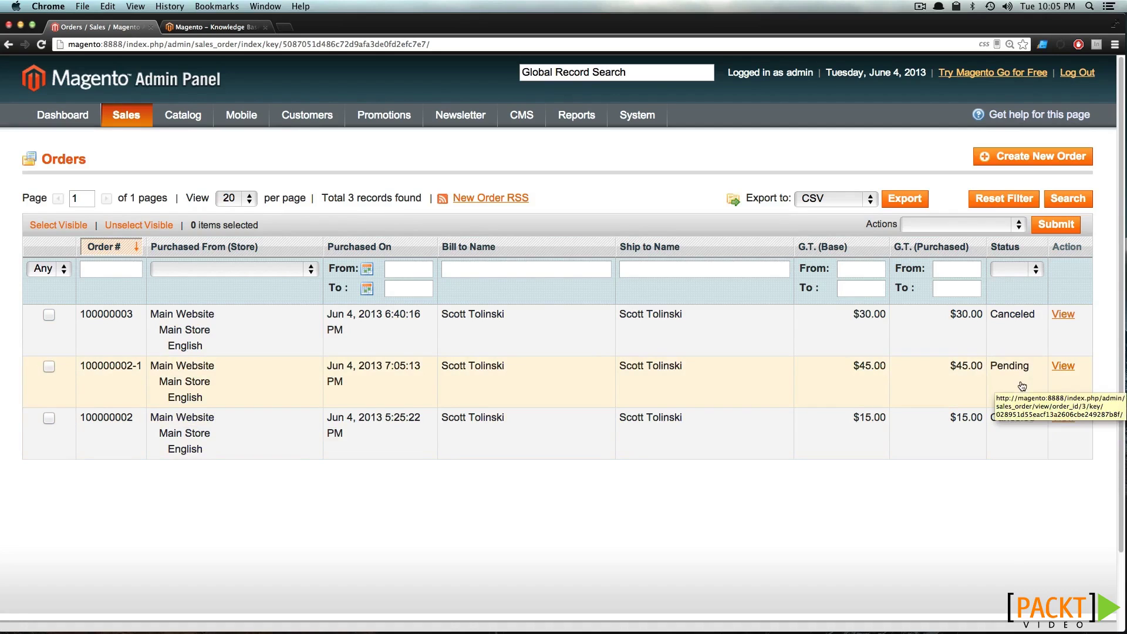
{"action": "left_click", "coordinate": [1030, 270]}
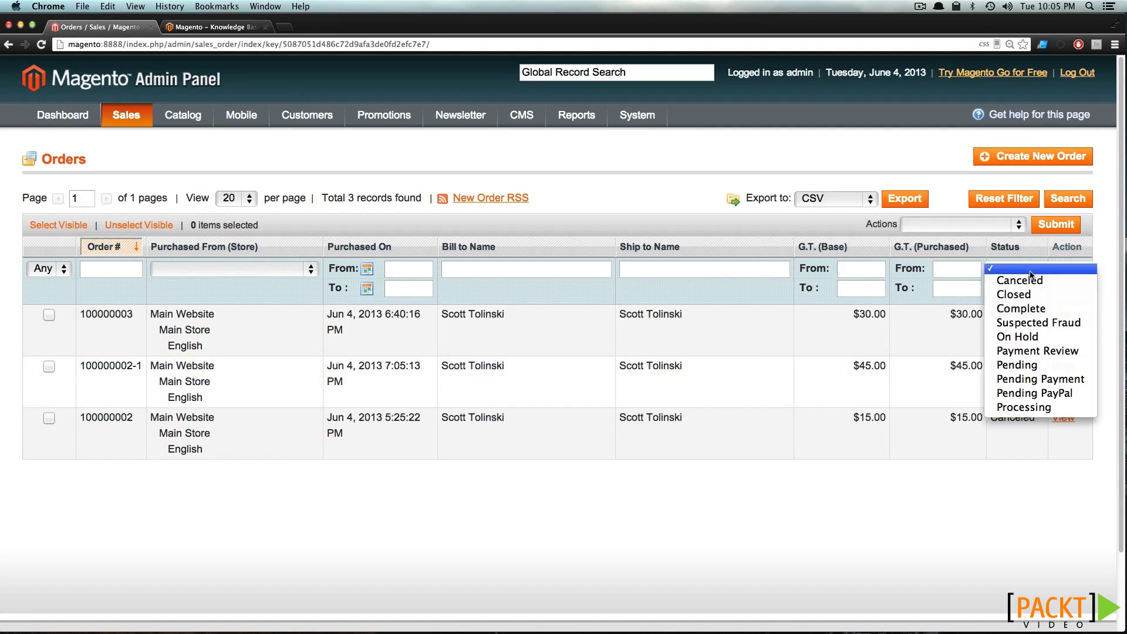
{"action": "left_click", "coordinate": [1060, 365]}
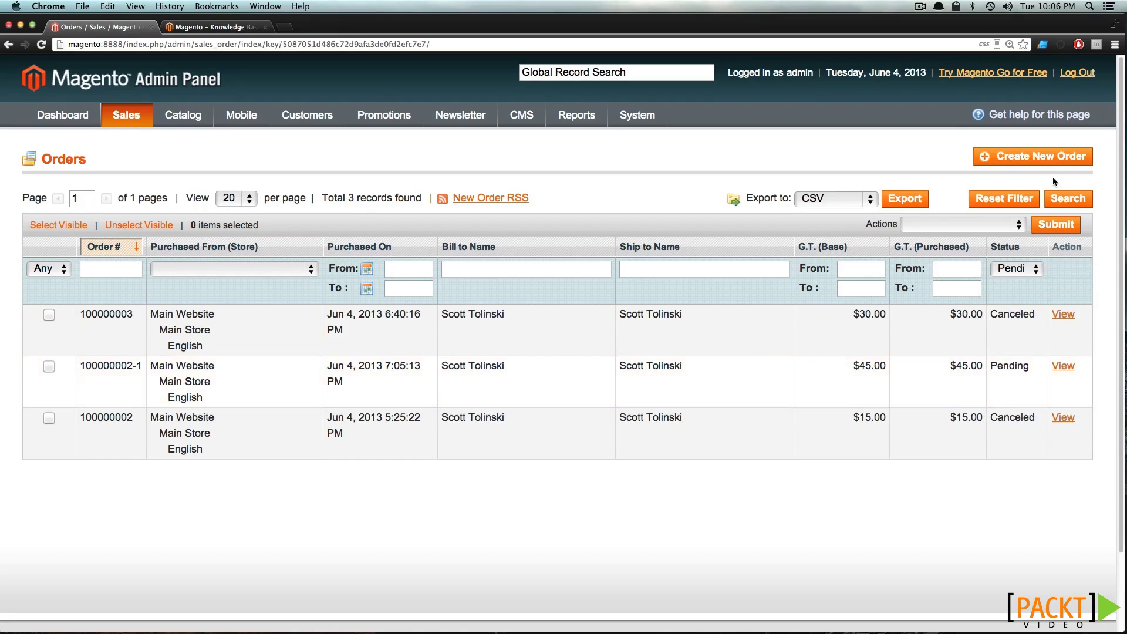
{"action": "left_click", "coordinate": [1048, 200]}
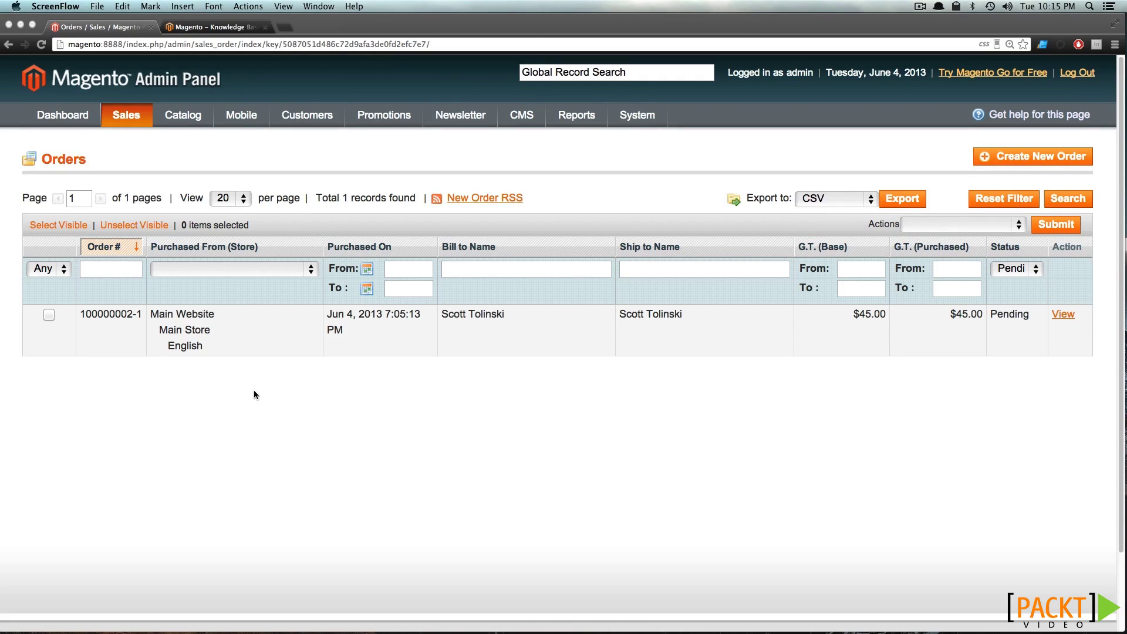
{"action": "left_click", "coordinate": [250, 327]}
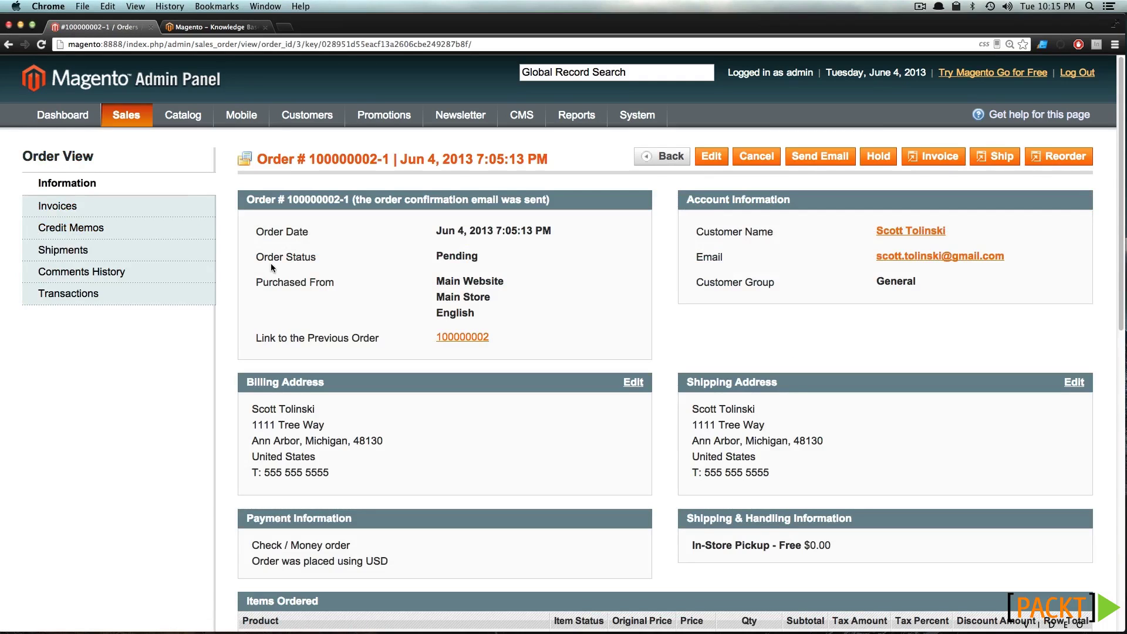
Browse the order's Invoices, Credit Memos, Shipments, Comments History and Transactions tabs, then Information
{"action": "left_click", "coordinate": [177, 211]}
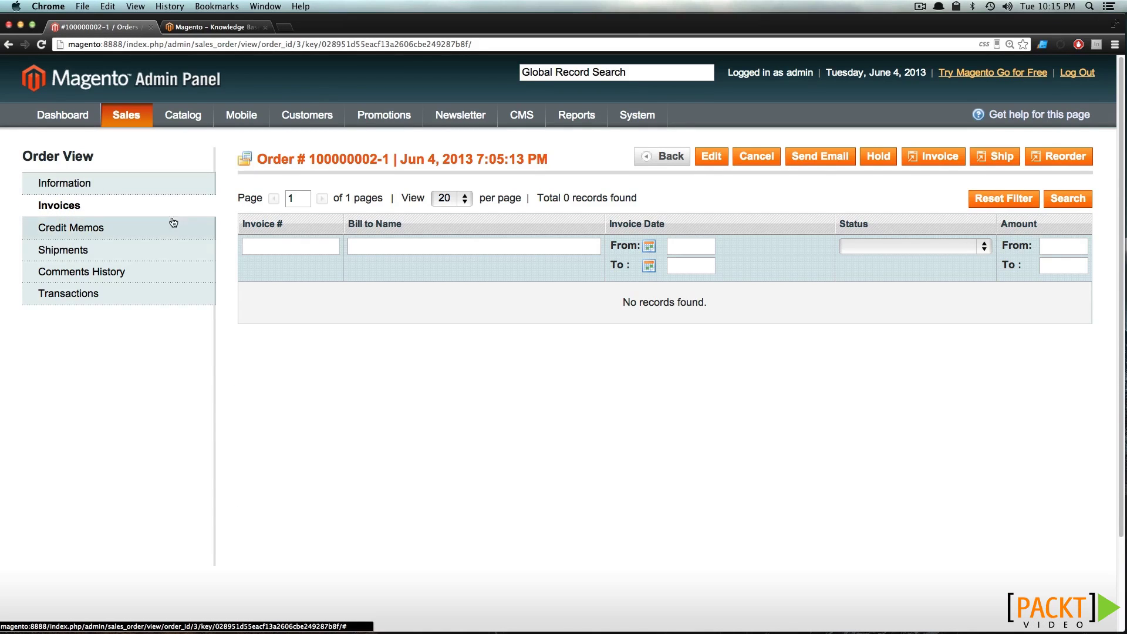
{"action": "left_click", "coordinate": [170, 227]}
{"action": "left_click", "coordinate": [166, 256]}
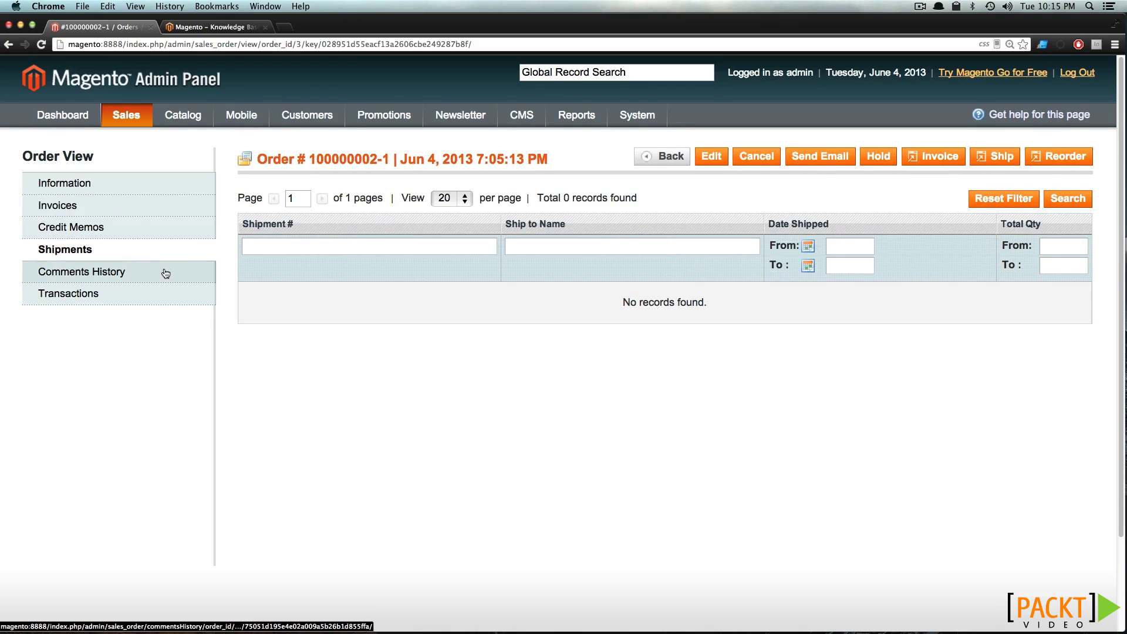
{"action": "left_click", "coordinate": [164, 271]}
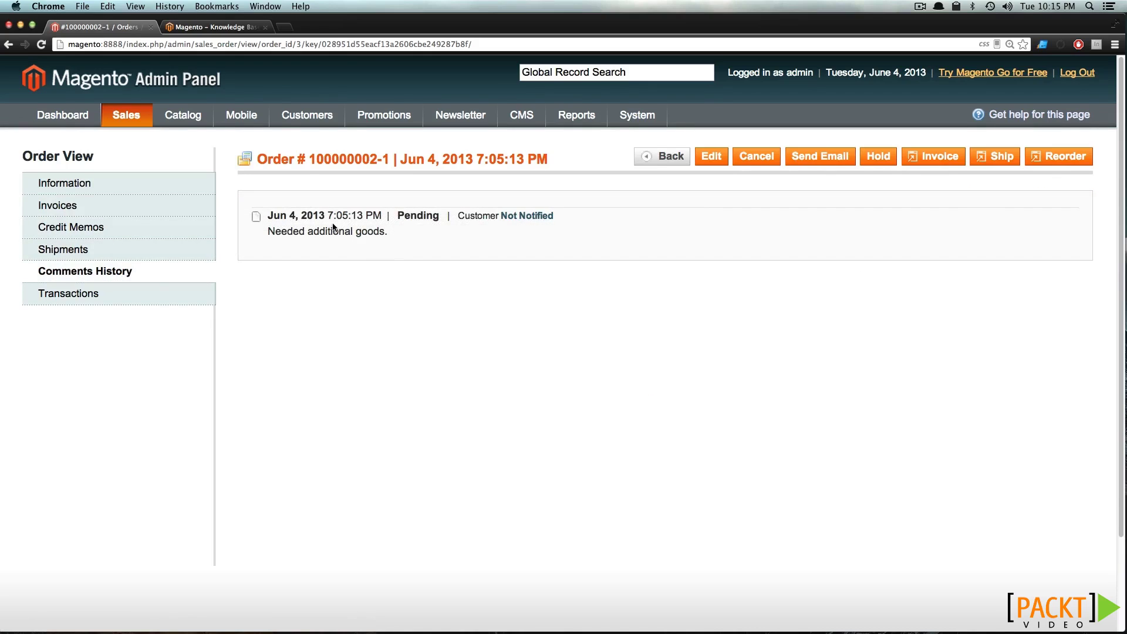
{"action": "left_click", "coordinate": [126, 292]}
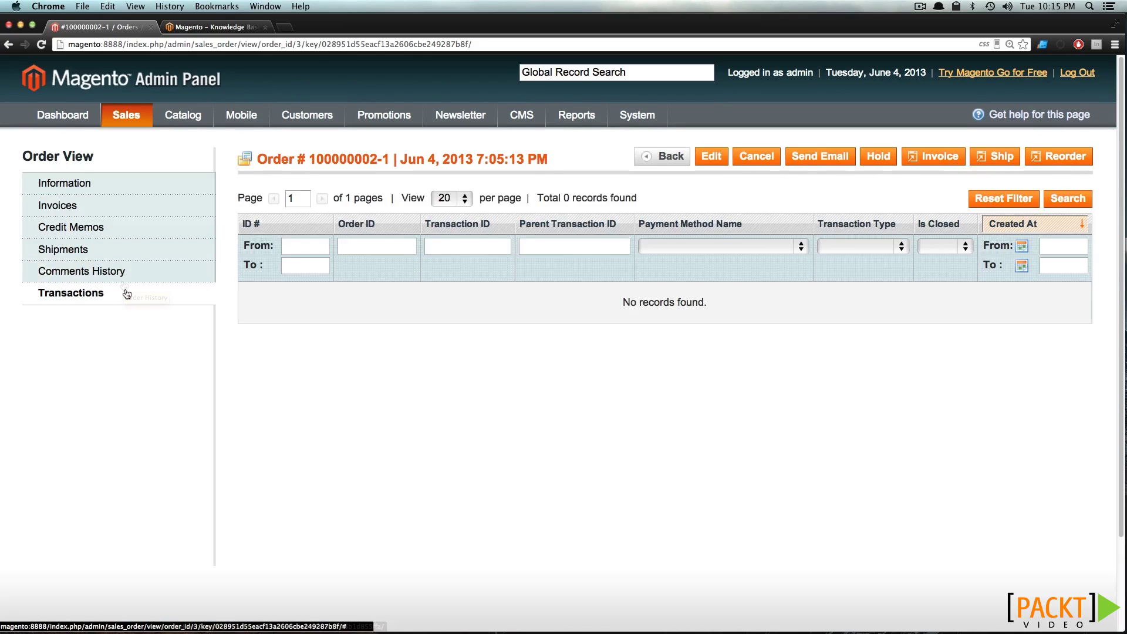
{"action": "left_click", "coordinate": [145, 185]}
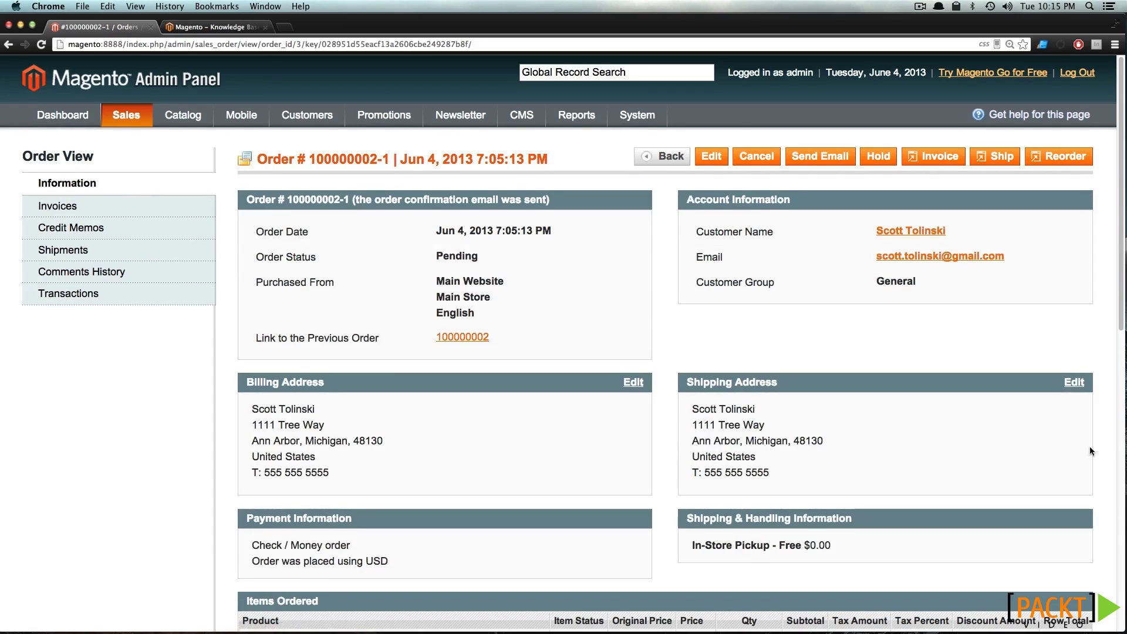
Review the order details and start a new invoice
{"action": "scroll", "coordinate": [1088, 447], "scroll_direction": "down", "scroll_amount": 4}
{"action": "scroll", "coordinate": [1087, 452], "scroll_direction": "down", "scroll_amount": 4}
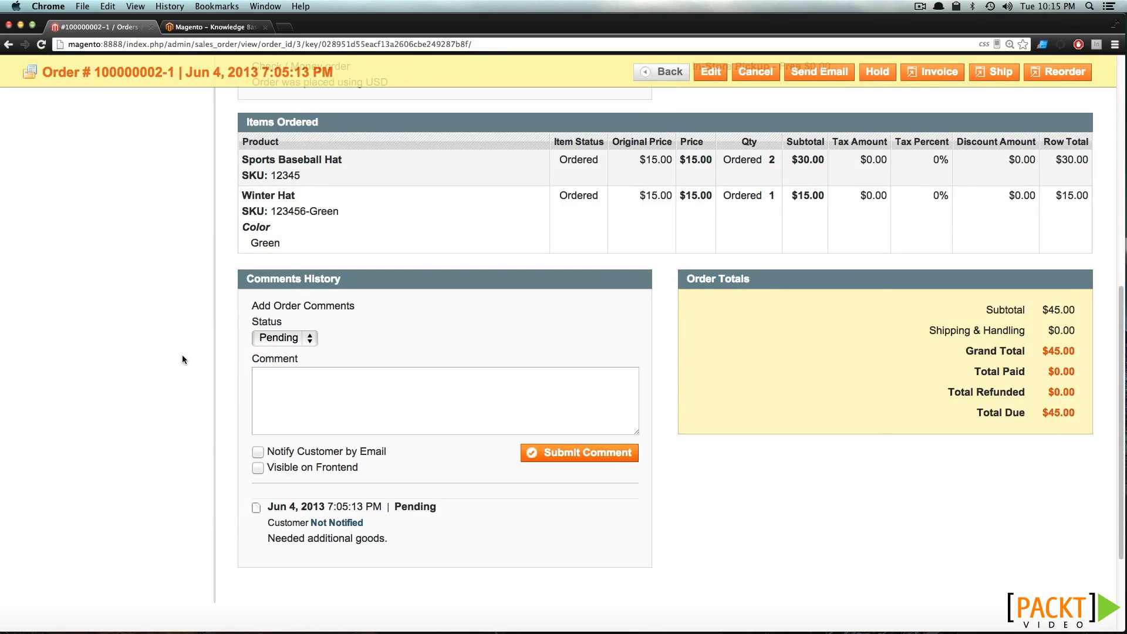
{"action": "scroll", "coordinate": [181, 355], "scroll_direction": "up", "scroll_amount": 8}
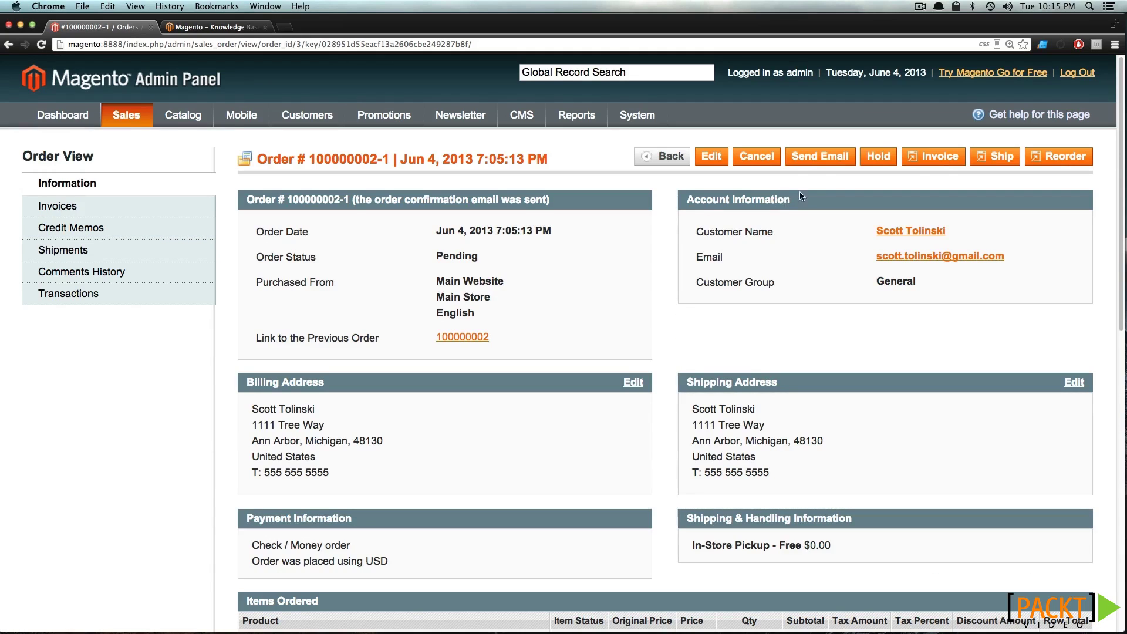
{"action": "left_click", "coordinate": [913, 158]}
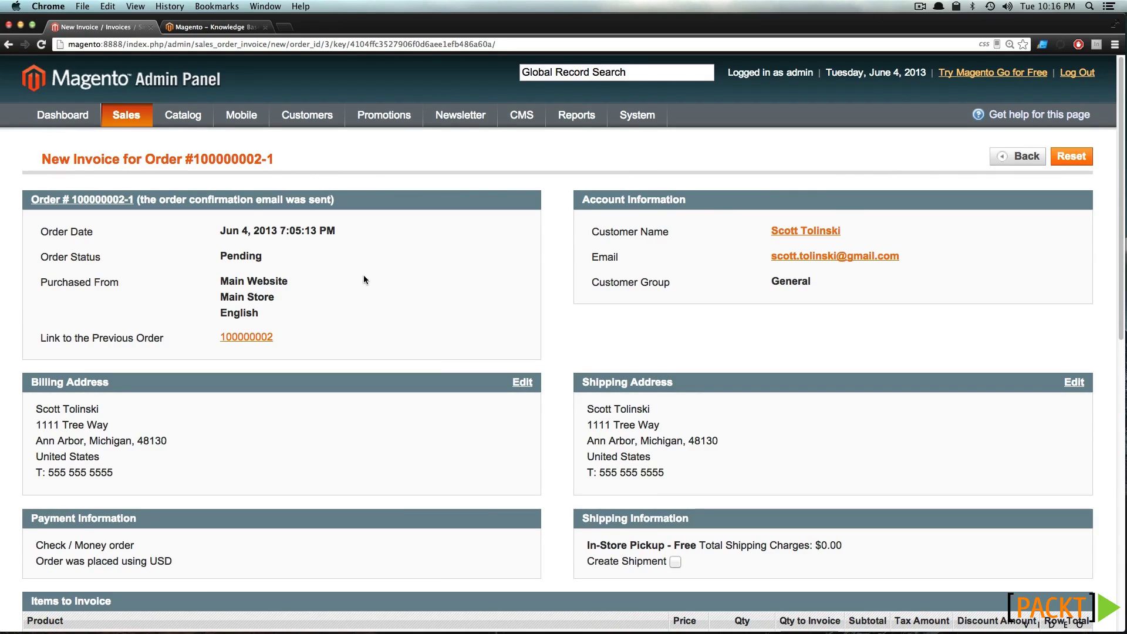
Submit the $45.00 invoice with Email Copy of Invoice ticked
{"action": "scroll", "coordinate": [364, 279], "scroll_direction": "down", "scroll_amount": 2}
{"action": "scroll", "coordinate": [363, 279], "scroll_direction": "down", "scroll_amount": 5}
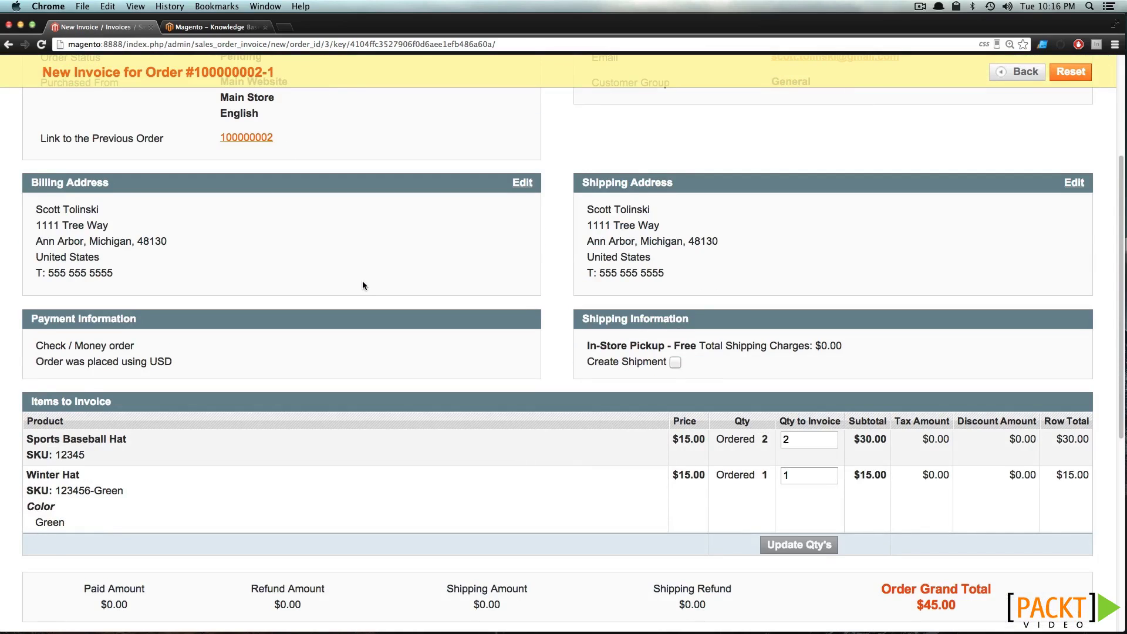
{"action": "scroll", "coordinate": [361, 281], "scroll_direction": "down", "scroll_amount": 5}
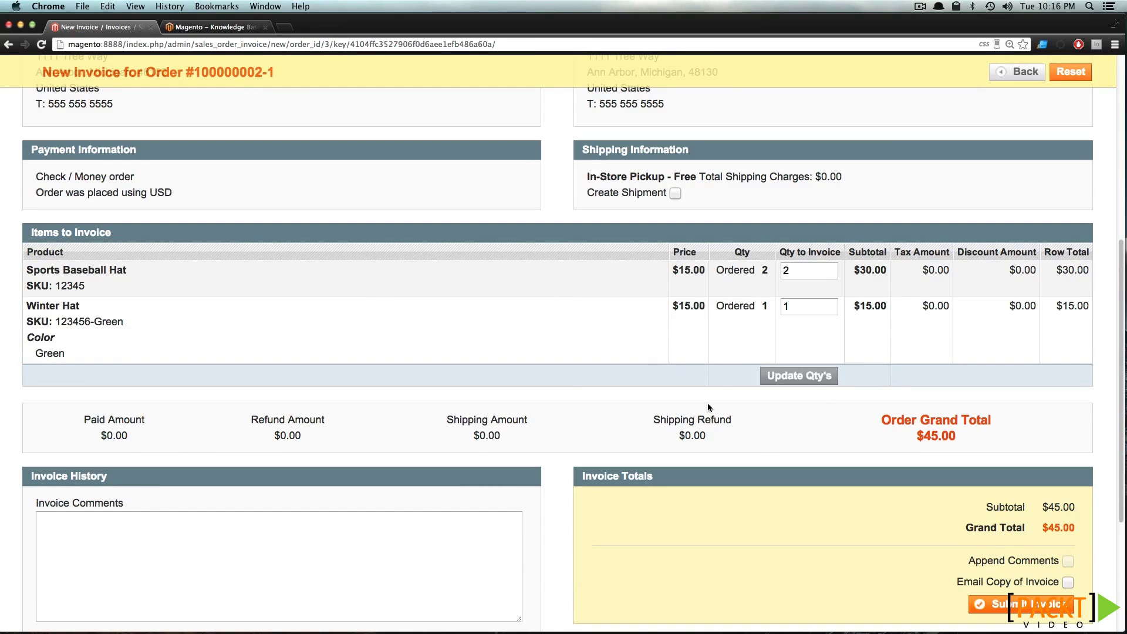
{"action": "scroll", "coordinate": [626, 426], "scroll_direction": "down", "scroll_amount": 1}
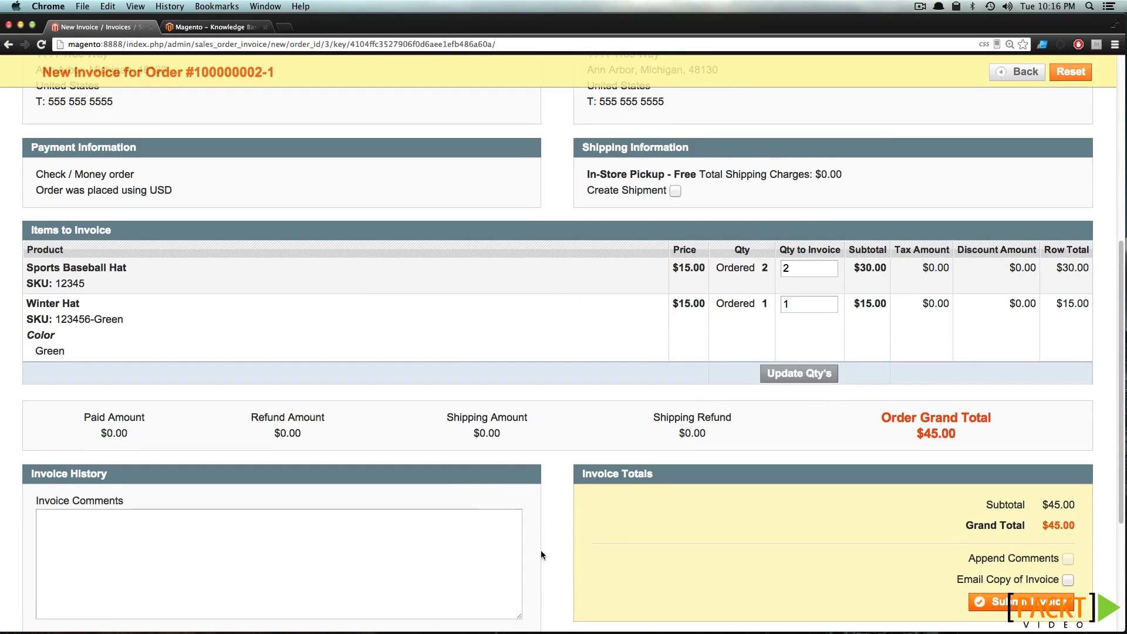
{"action": "scroll", "coordinate": [541, 554], "scroll_direction": "down", "scroll_amount": 5}
{"action": "left_click", "coordinate": [1068, 406]}
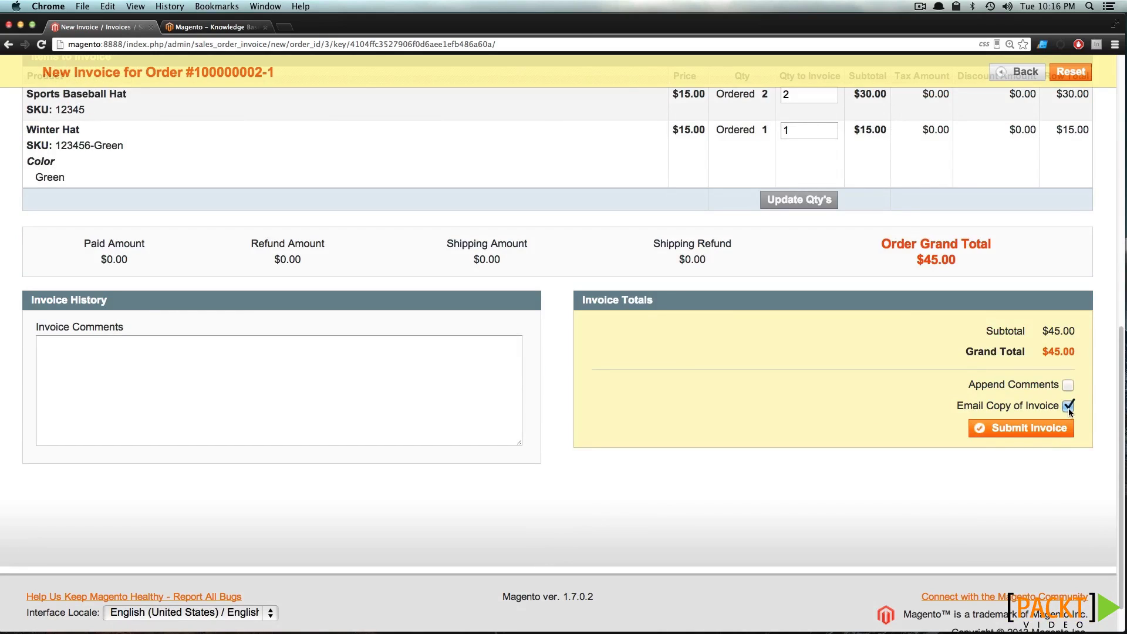
{"action": "left_click", "coordinate": [1050, 433]}
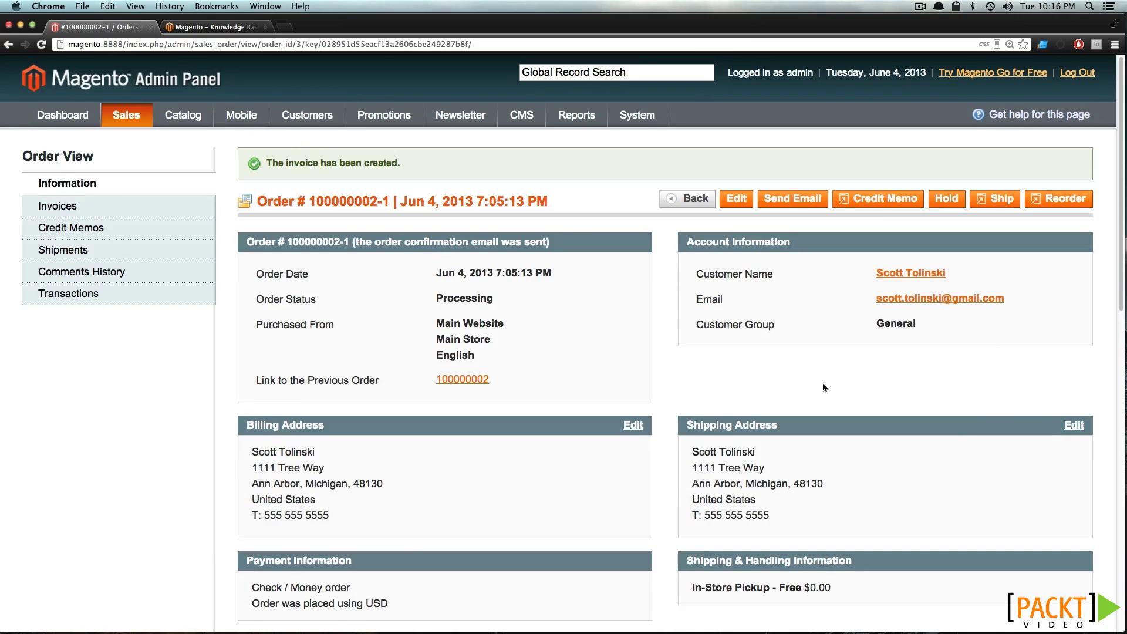
Open paid invoice 100000001 from the order's Invoices tab and print it to PDF
{"action": "left_click", "coordinate": [97, 211]}
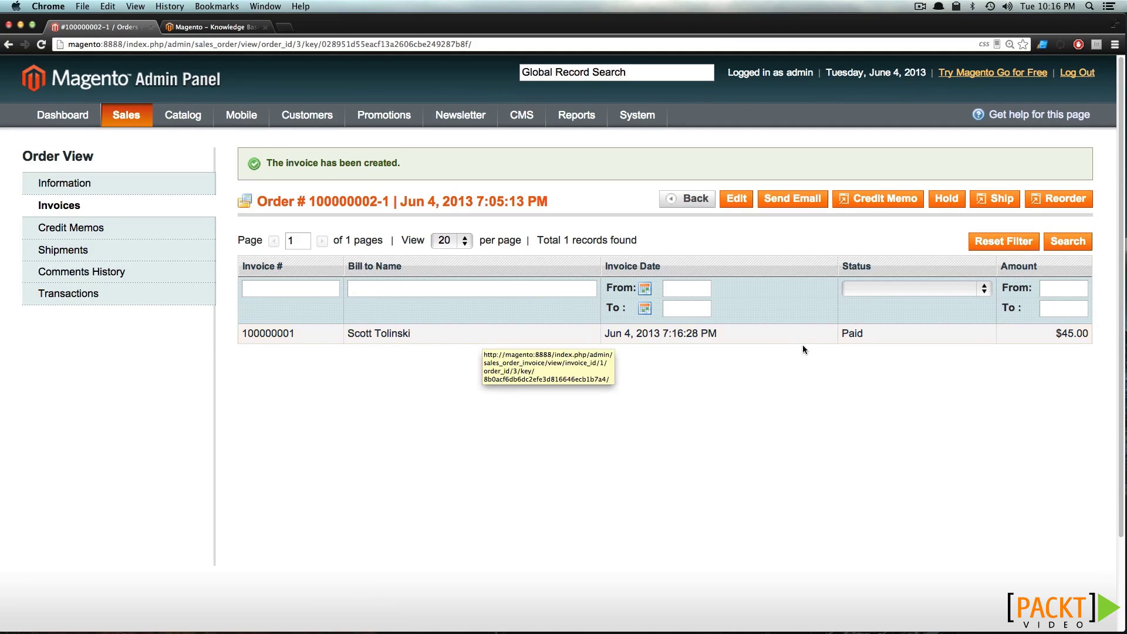
{"action": "left_click", "coordinate": [900, 342]}
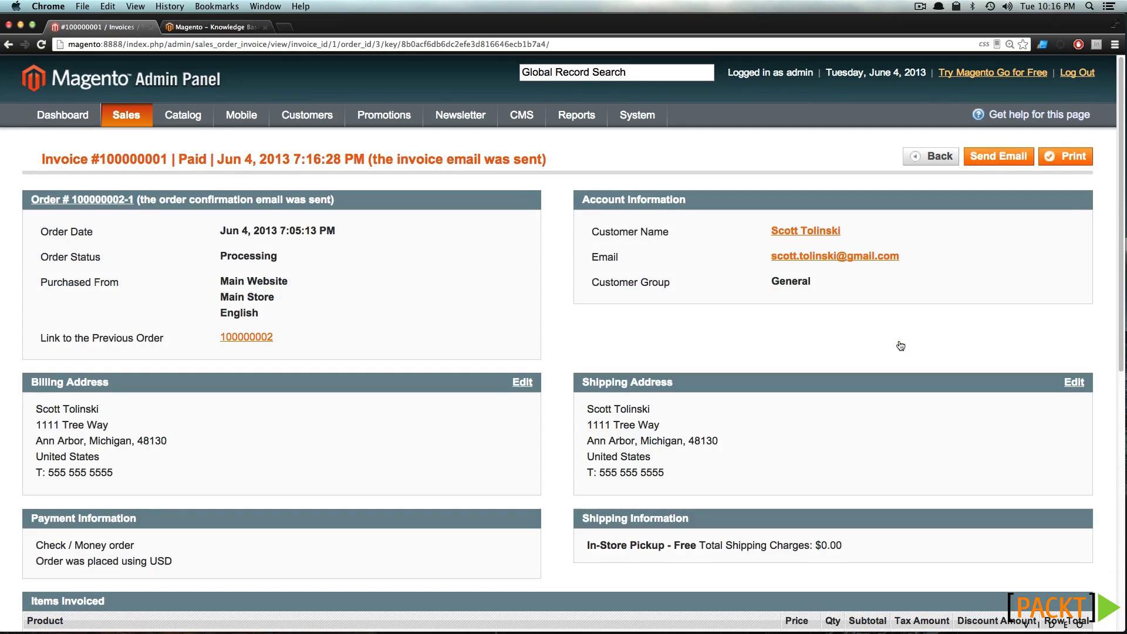
{"action": "scroll", "coordinate": [900, 345], "scroll_direction": "down", "scroll_amount": 8}
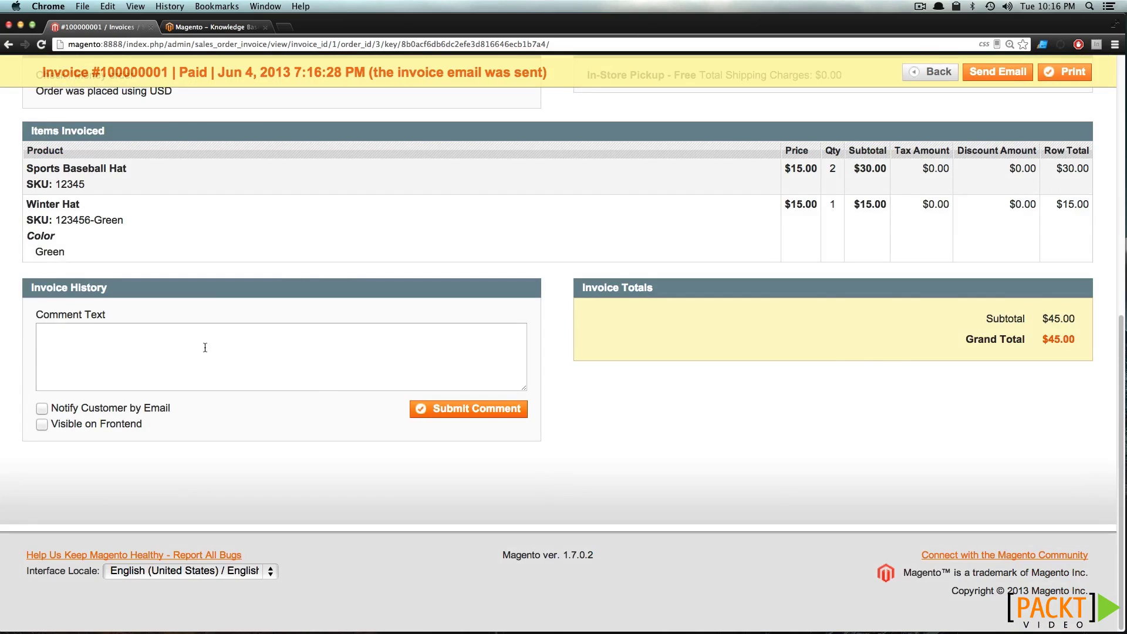
{"action": "scroll", "coordinate": [205, 347], "scroll_direction": "up", "scroll_amount": 8}
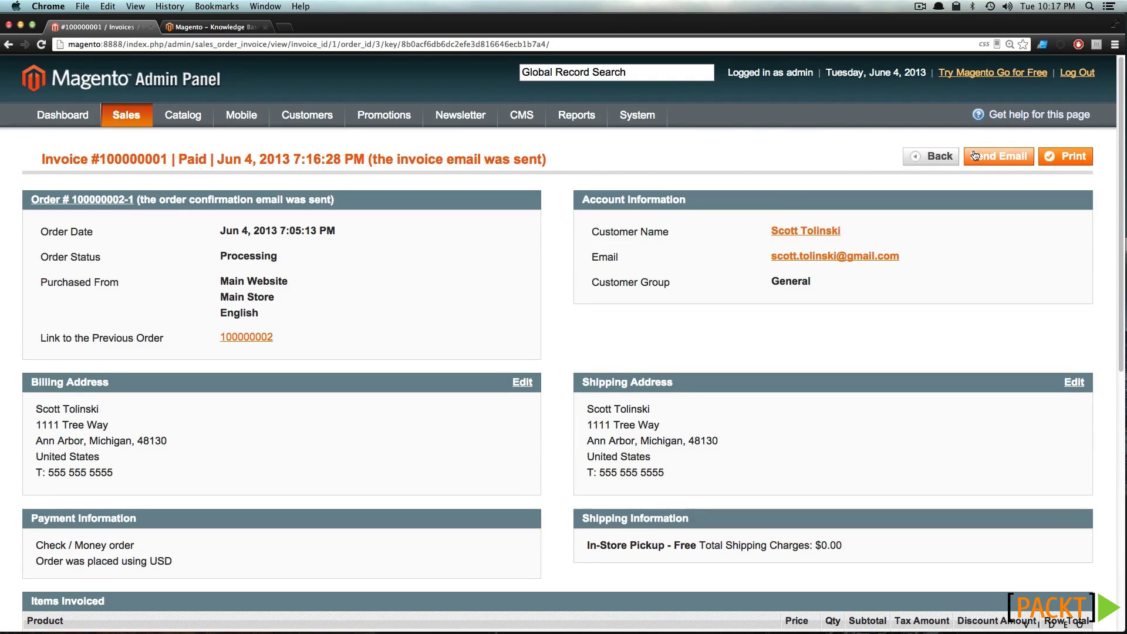
{"action": "left_click_drag", "start_coordinate": [552, 161], "coordinate": [352, 162]}
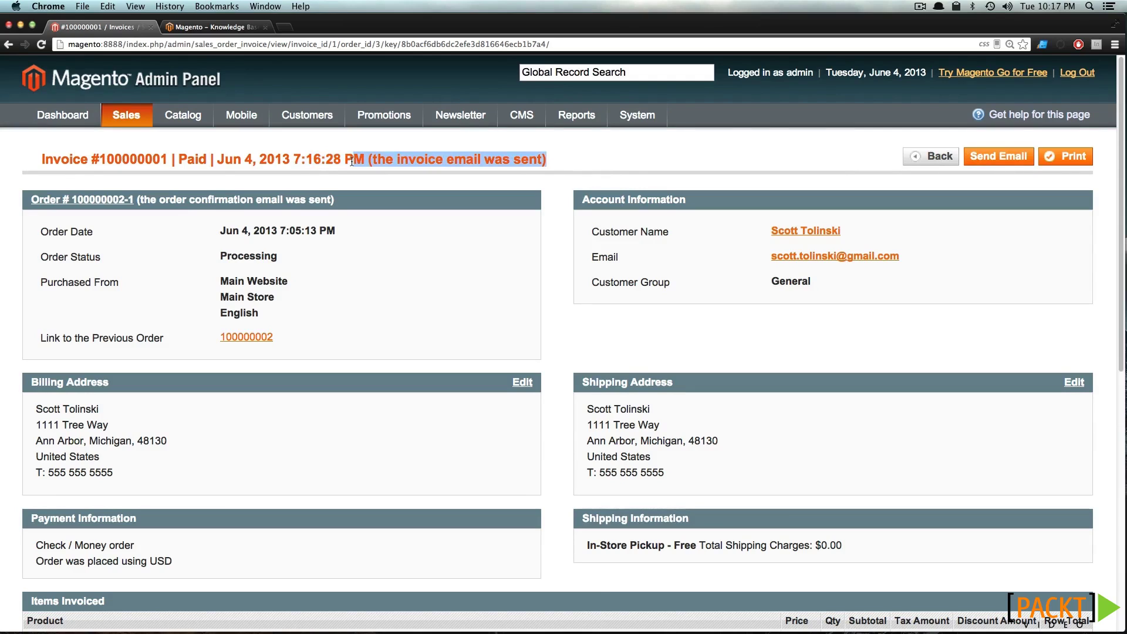
{"action": "left_click", "coordinate": [385, 179]}
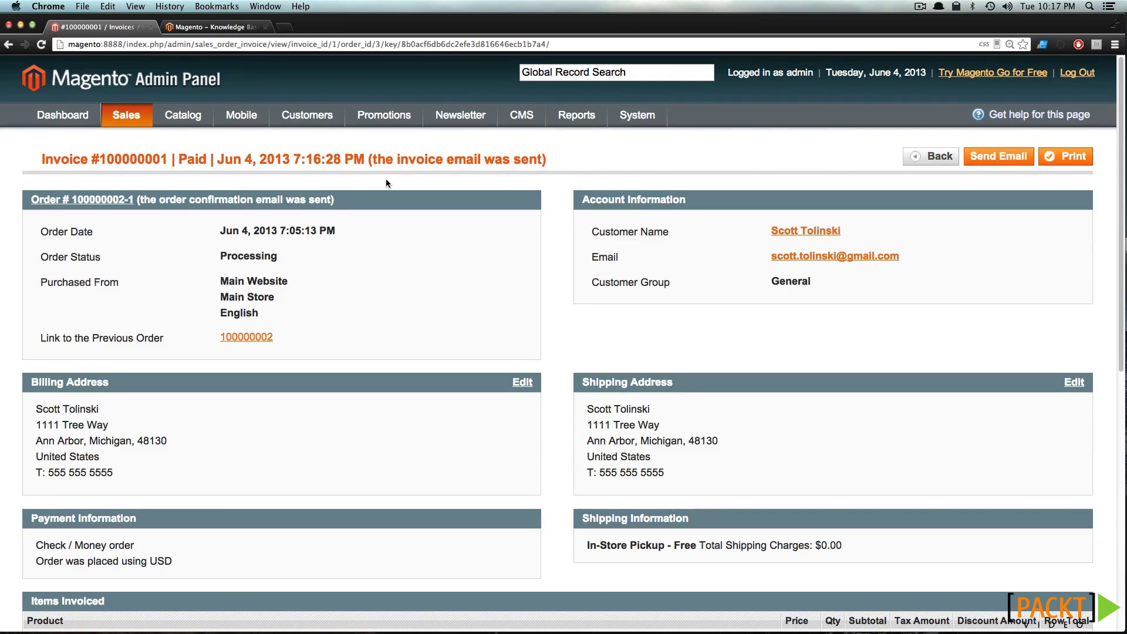
{"action": "left_click", "coordinate": [1065, 156]}
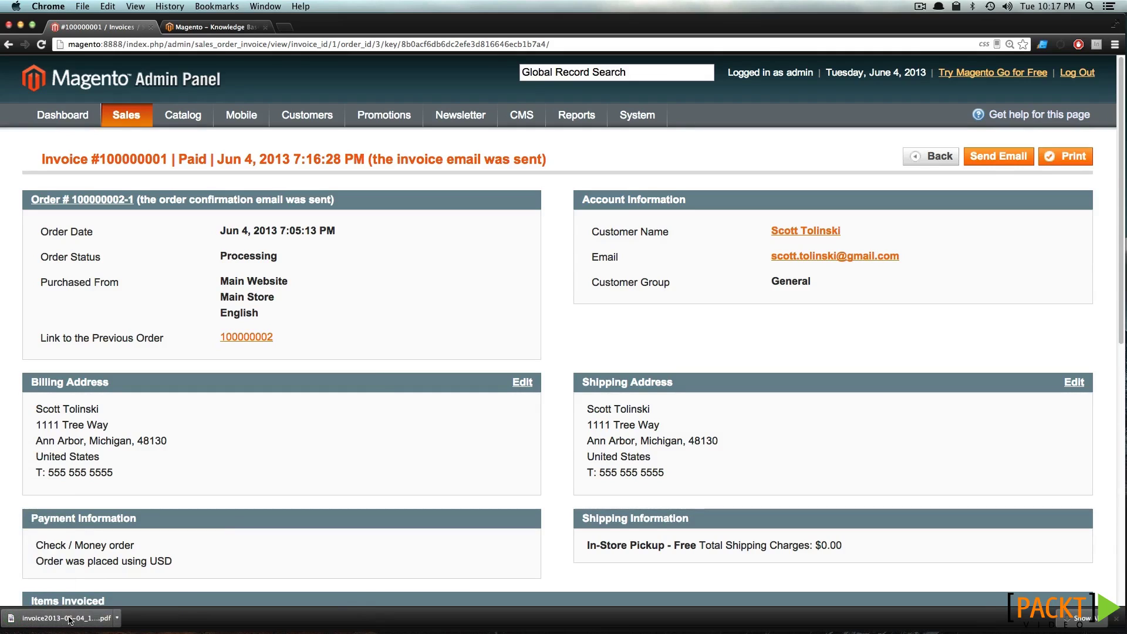
Open the downloaded invoice PDF in Preview, check its product lines, and close it
{"action": "left_click", "coordinate": [69, 618]}
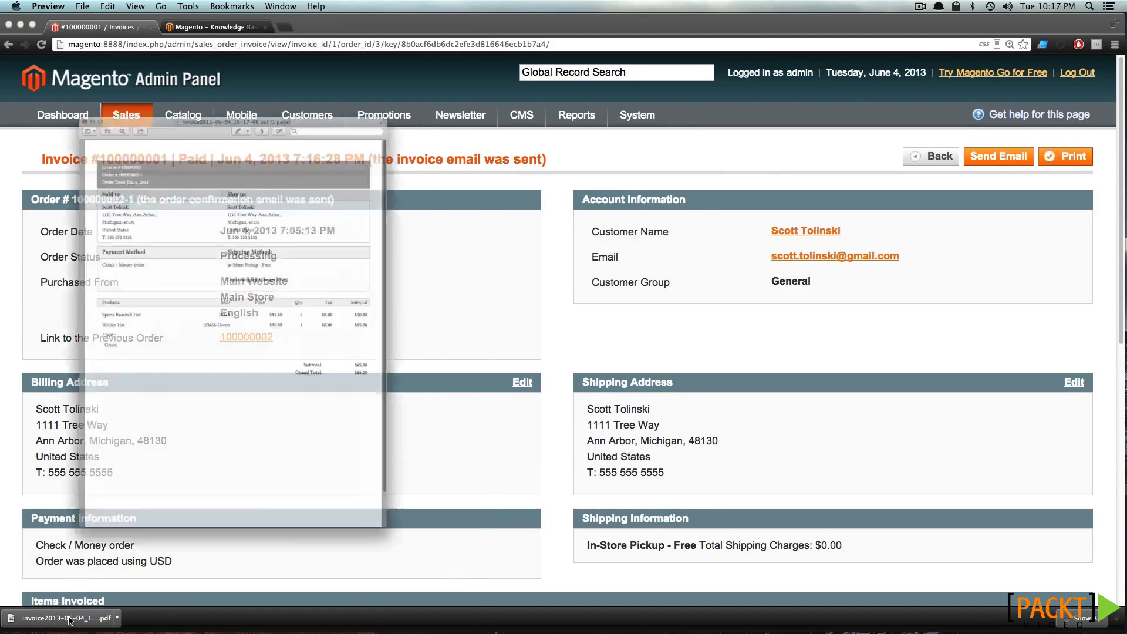
{"action": "left_click_drag", "start_coordinate": [169, 21], "coordinate": [535, 19]}
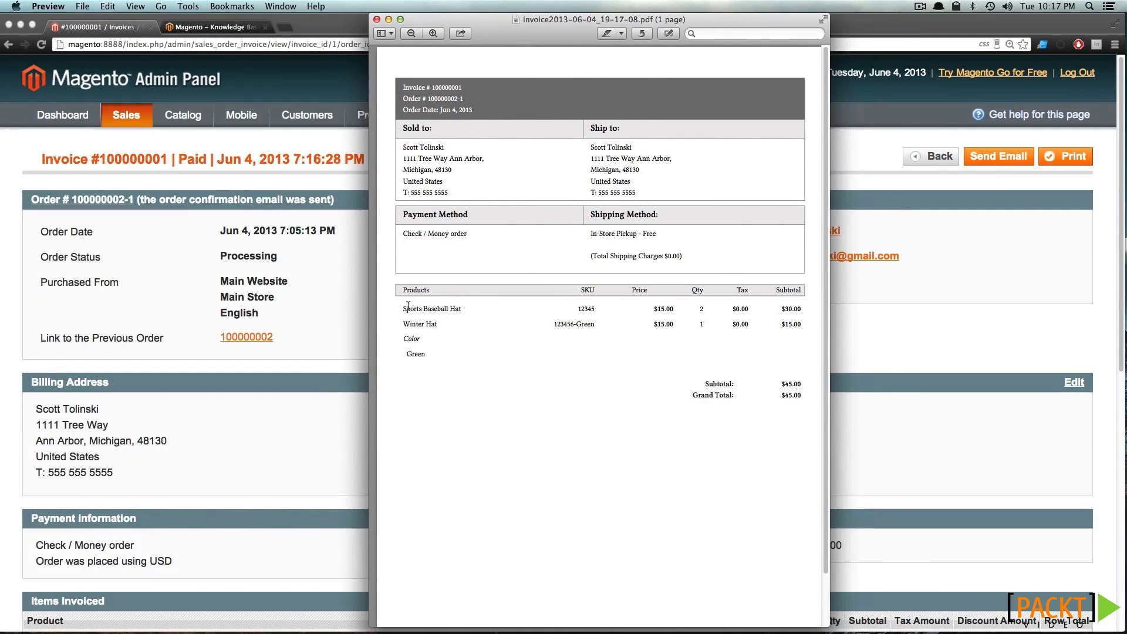
{"action": "left_click_drag", "start_coordinate": [421, 308], "coordinate": [638, 336]}
{"action": "left_click", "coordinate": [638, 336]}
{"action": "left_click", "coordinate": [377, 20]}
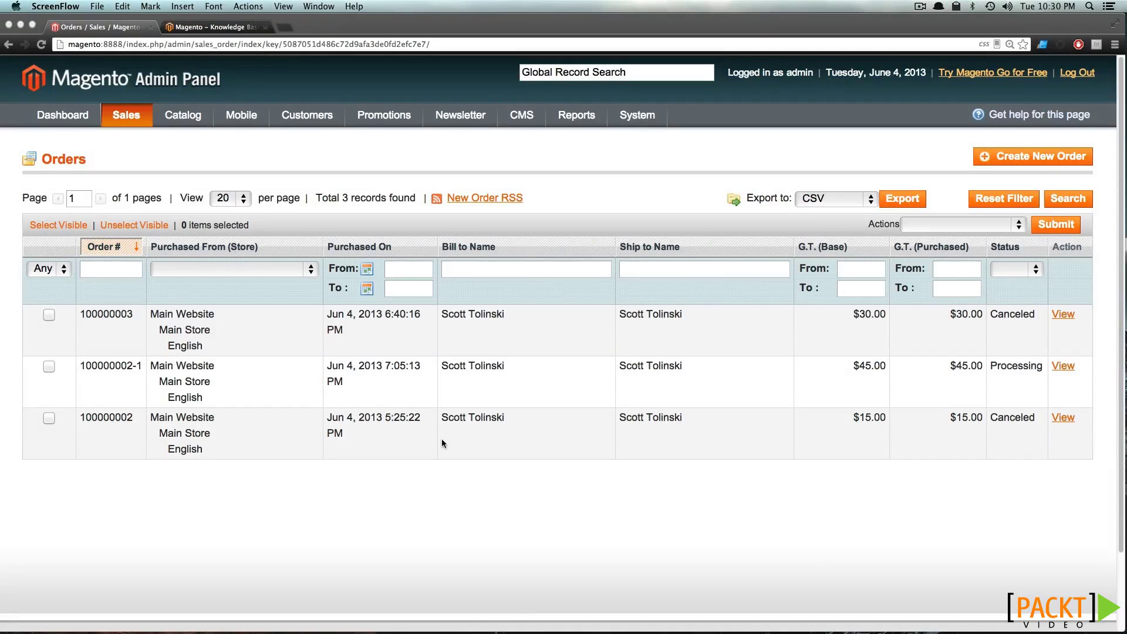
{"action": "left_click", "coordinate": [139, 136]}
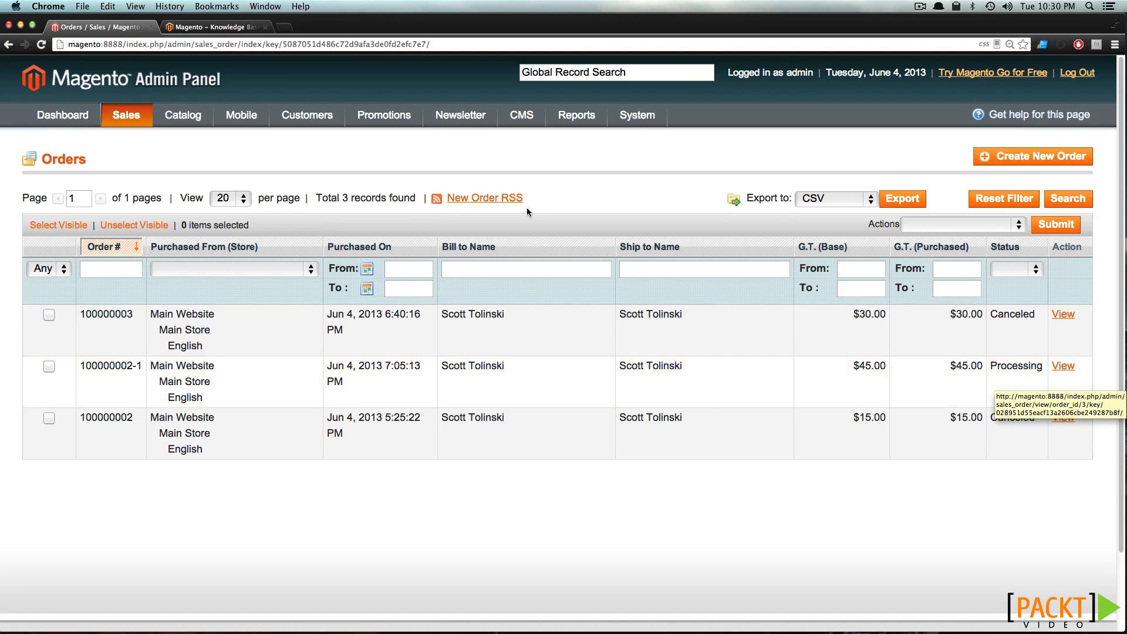
{"action": "mouse_move", "coordinate": [140, 112]}
{"action": "left_click", "coordinate": [140, 162]}
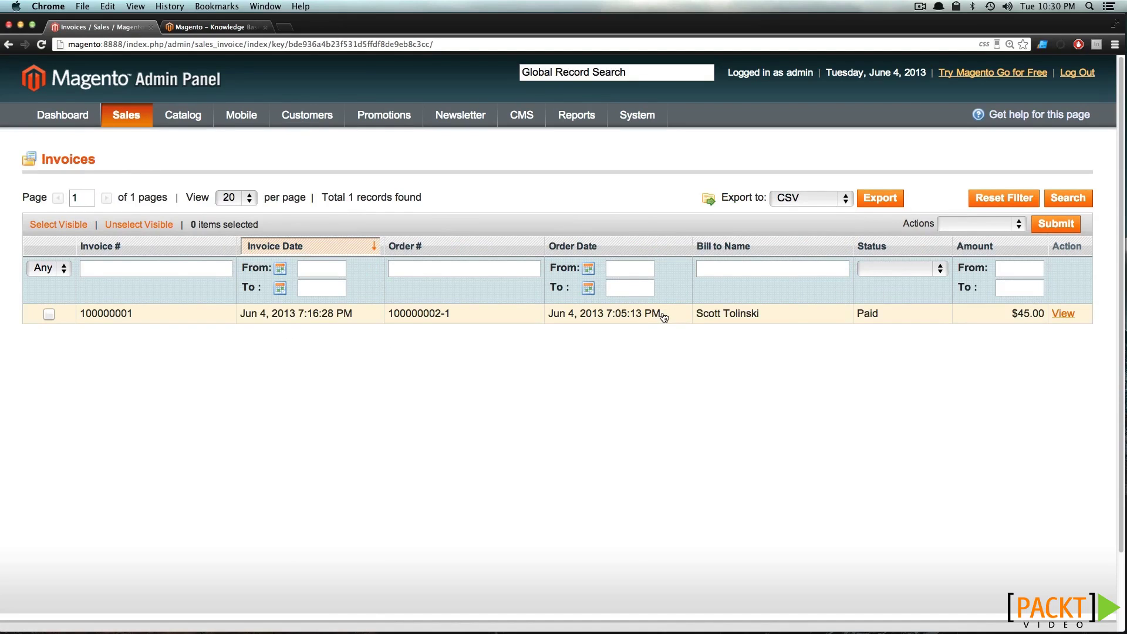
{"action": "mouse_move", "coordinate": [123, 115]}
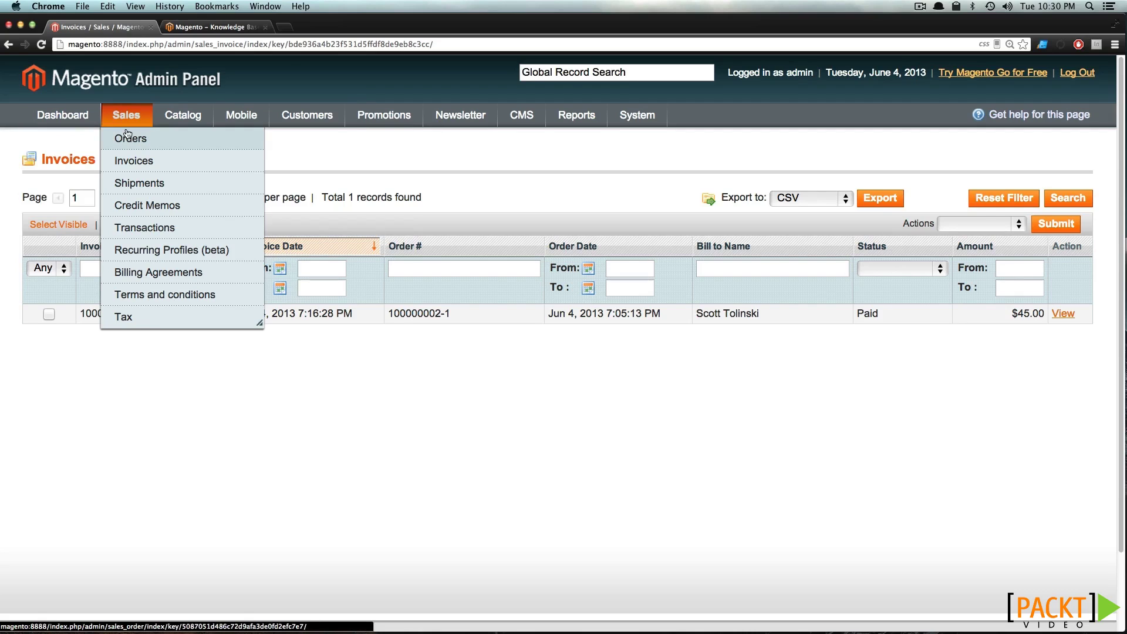
{"action": "left_click", "coordinate": [127, 136]}
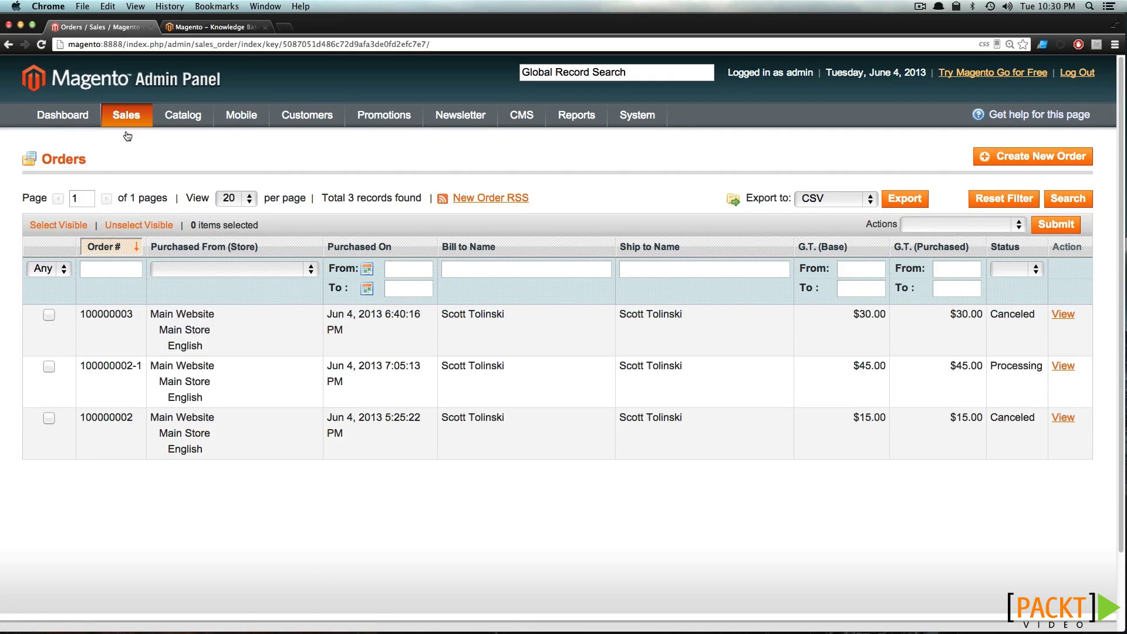
{"action": "left_click", "coordinate": [232, 398]}
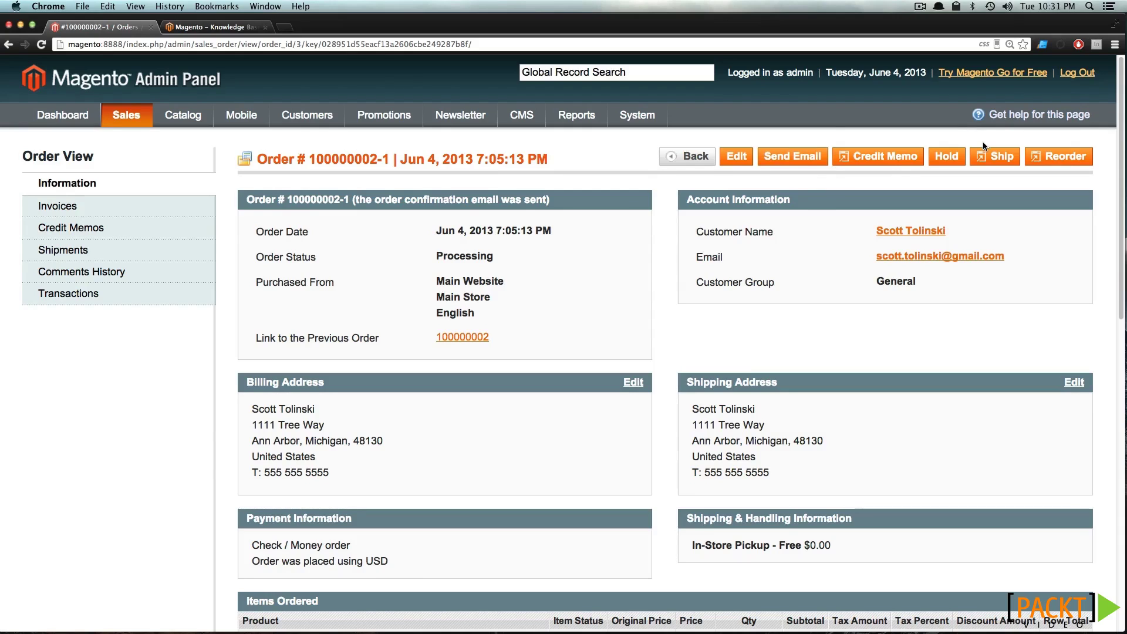
Start a shipment for the order, adding and then removing an empty Custom Value tracking row
{"action": "left_click", "coordinate": [990, 158]}
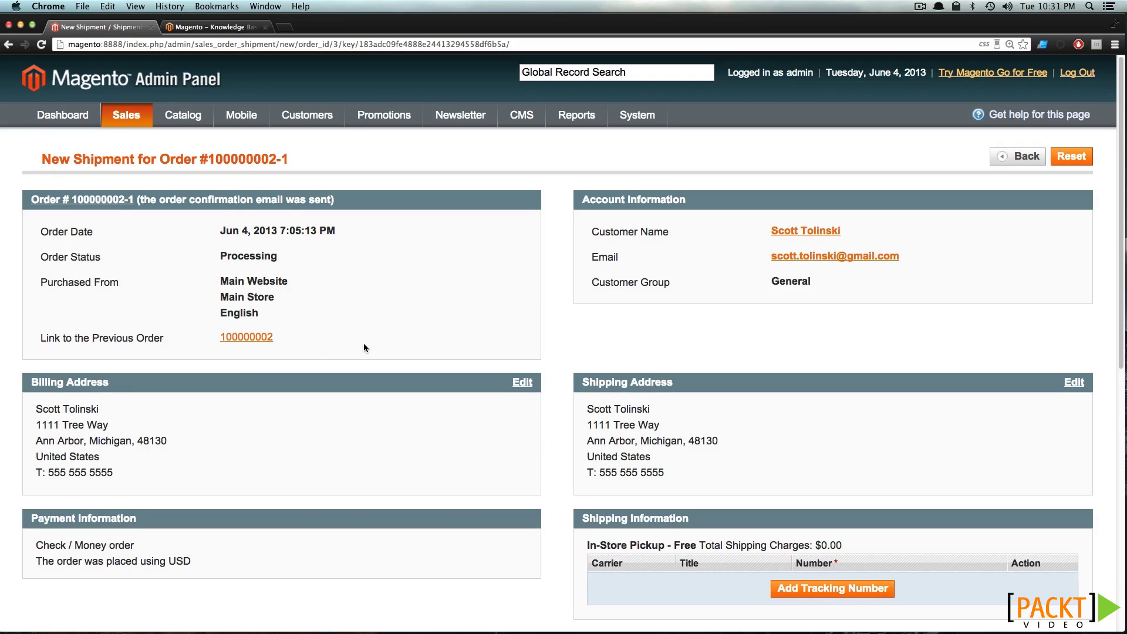
{"action": "scroll", "coordinate": [364, 338], "scroll_direction": "down", "scroll_amount": 5}
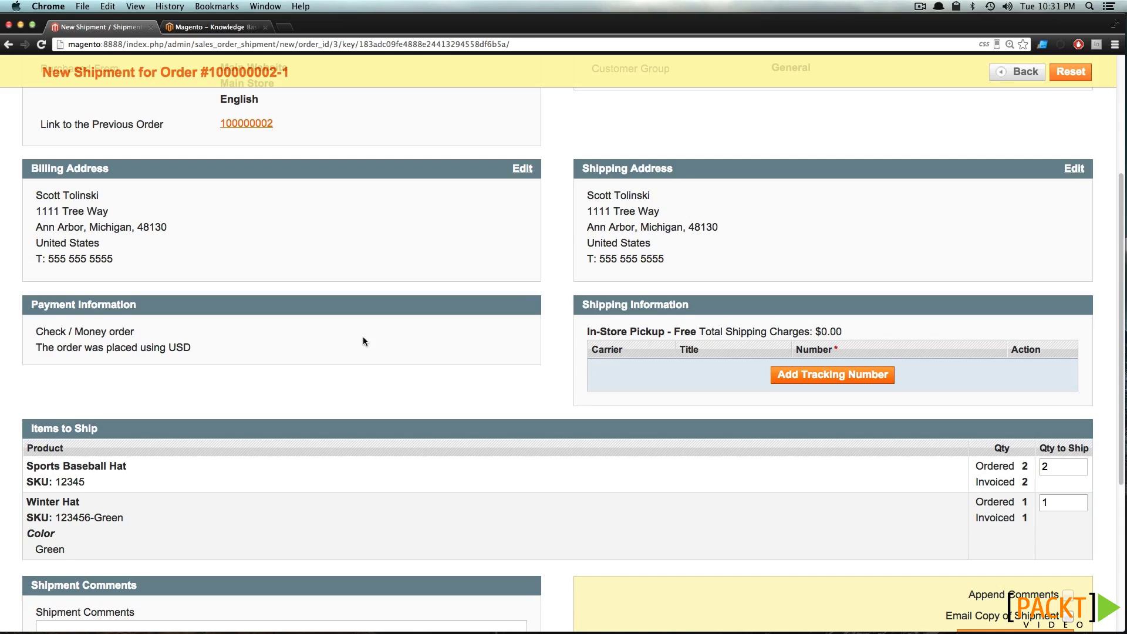
{"action": "left_click", "coordinate": [793, 376]}
{"action": "left_click", "coordinate": [633, 370]}
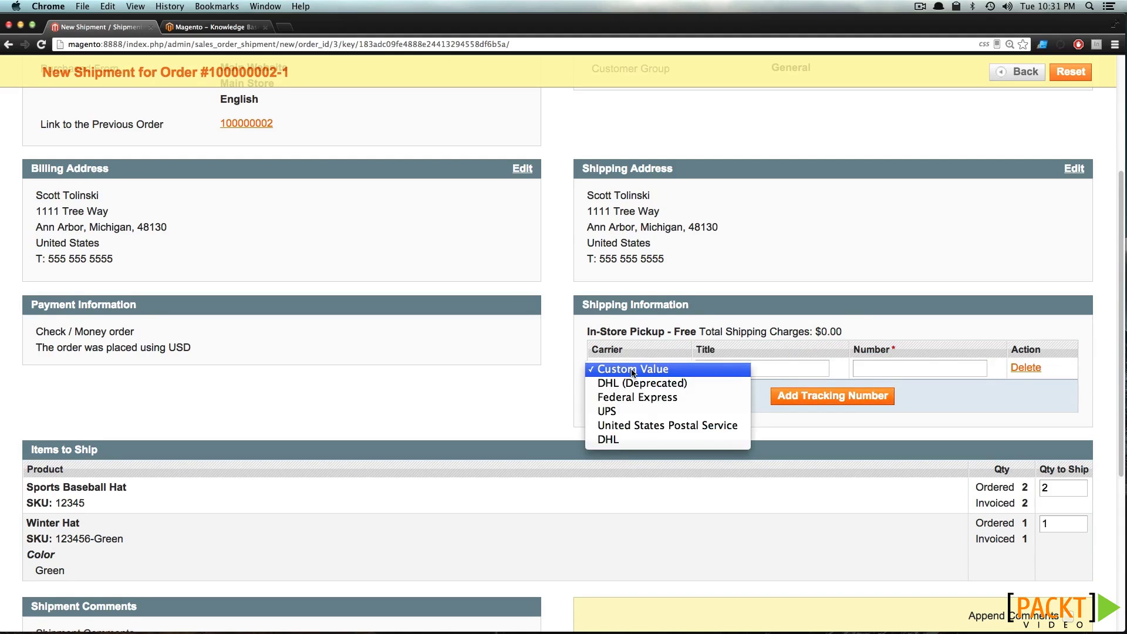
{"action": "left_click", "coordinate": [666, 371]}
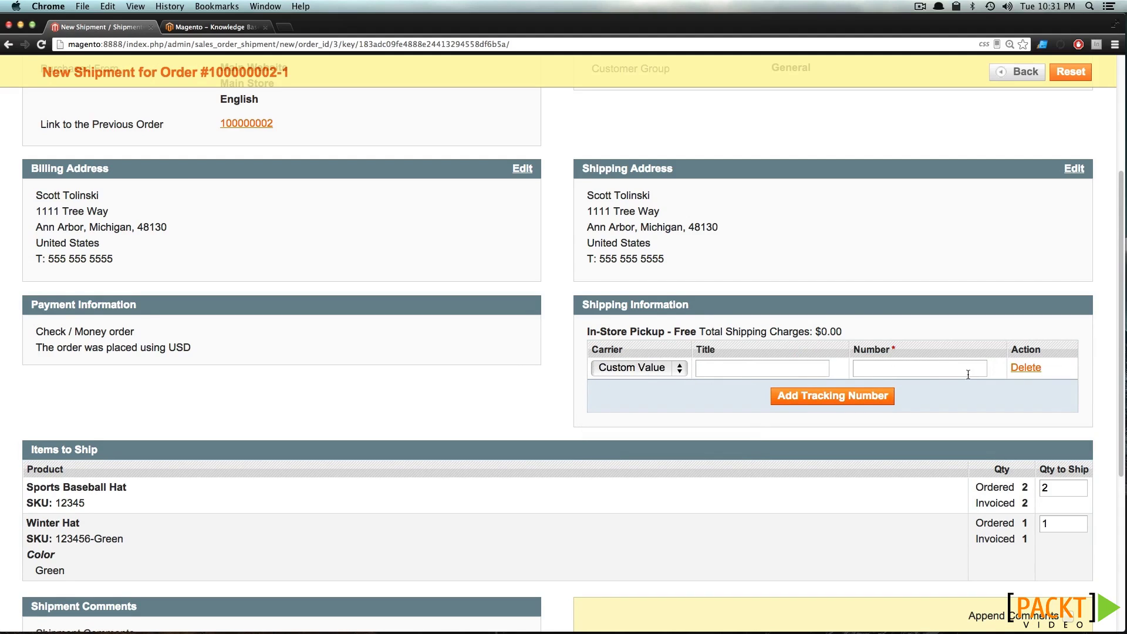
{"action": "left_click", "coordinate": [1026, 368]}
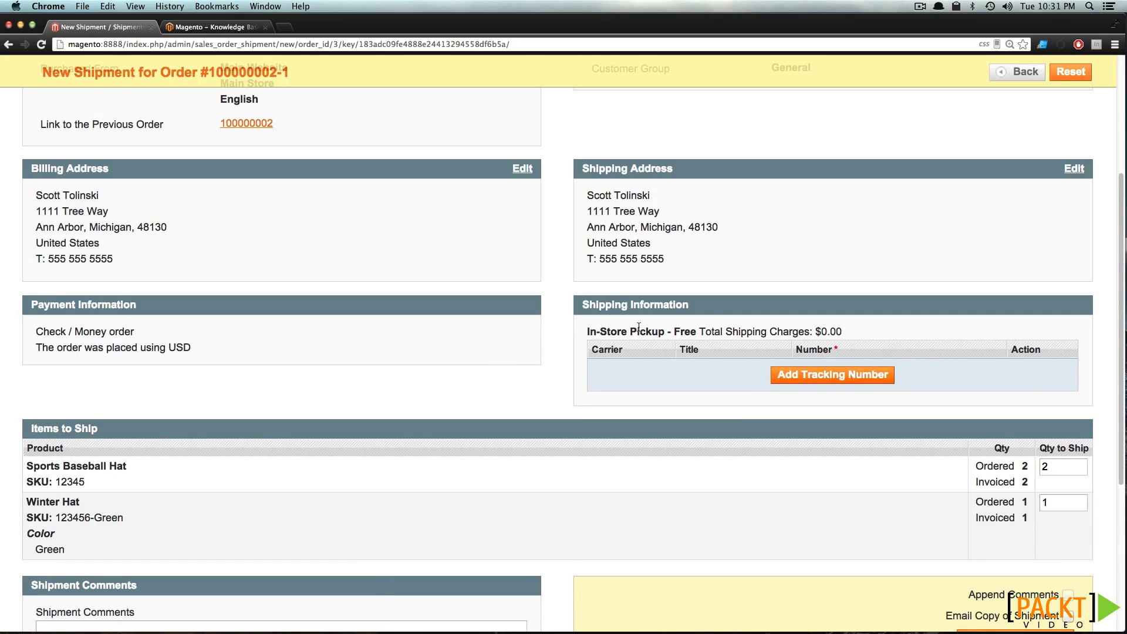
Check the In-Store Pickup method and hat quantity, request a shipment e-mail copy, and submit
{"action": "left_click_drag", "start_coordinate": [637, 329], "coordinate": [693, 334]}
{"action": "left_click", "coordinate": [531, 379]}
{"action": "scroll", "coordinate": [531, 380], "scroll_direction": "down", "scroll_amount": 5}
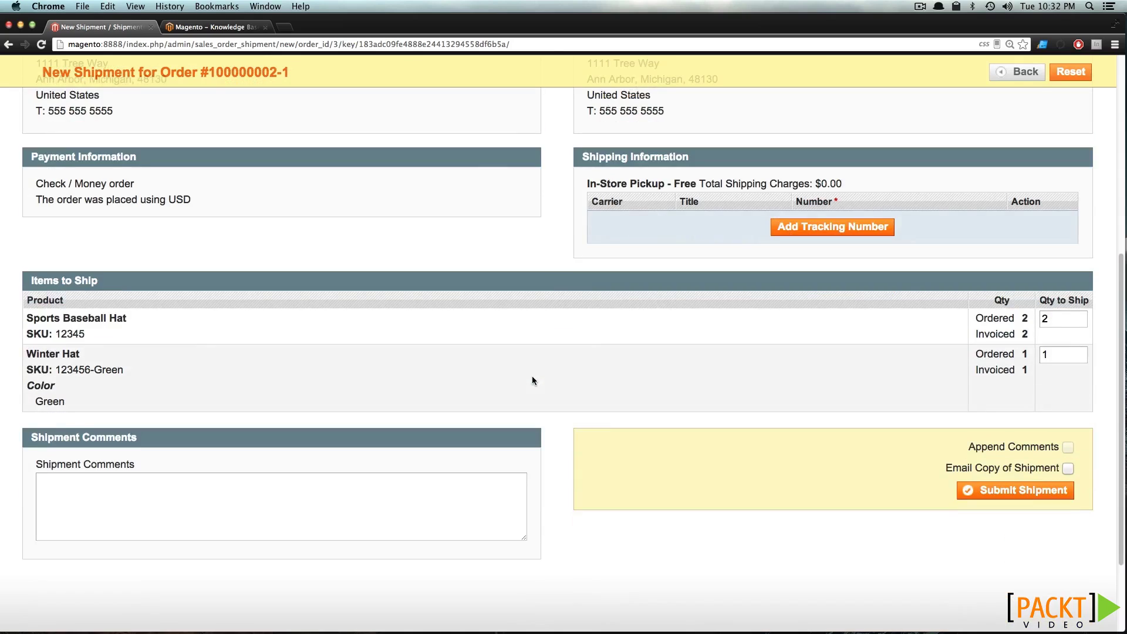
{"action": "left_click_drag", "start_coordinate": [1050, 321], "coordinate": [1010, 318]}
{"action": "left_click", "coordinate": [894, 342]}
{"action": "left_click", "coordinate": [1068, 469]}
{"action": "left_click", "coordinate": [968, 492]}
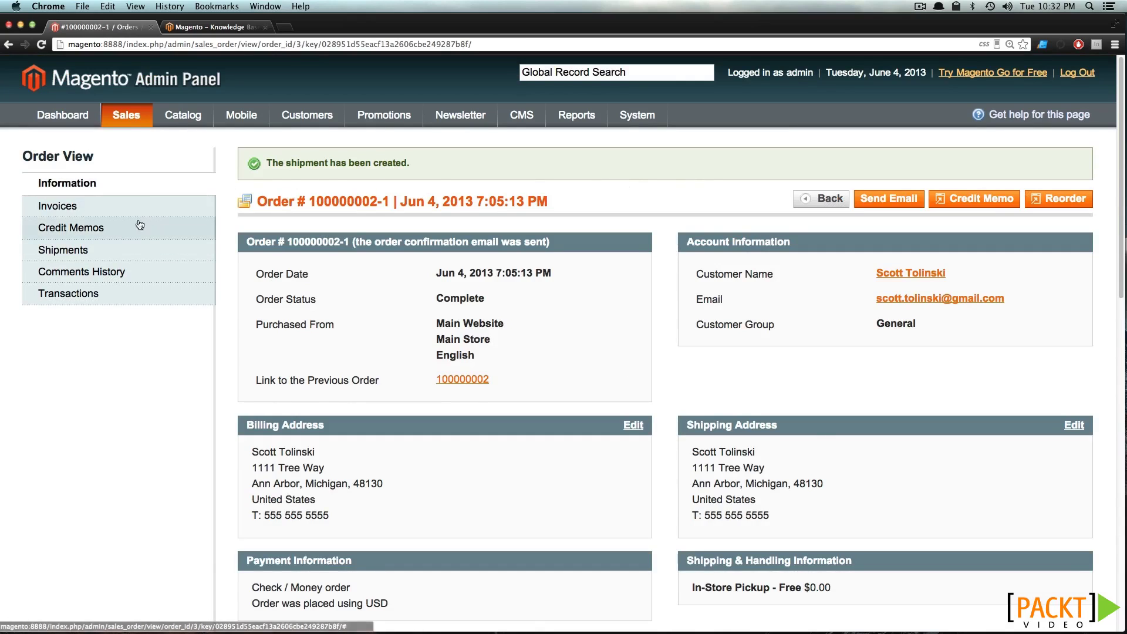
Open shipment 100000001 from the order's Shipments tab and download its packing slip PDF
{"action": "left_click", "coordinate": [117, 253]}
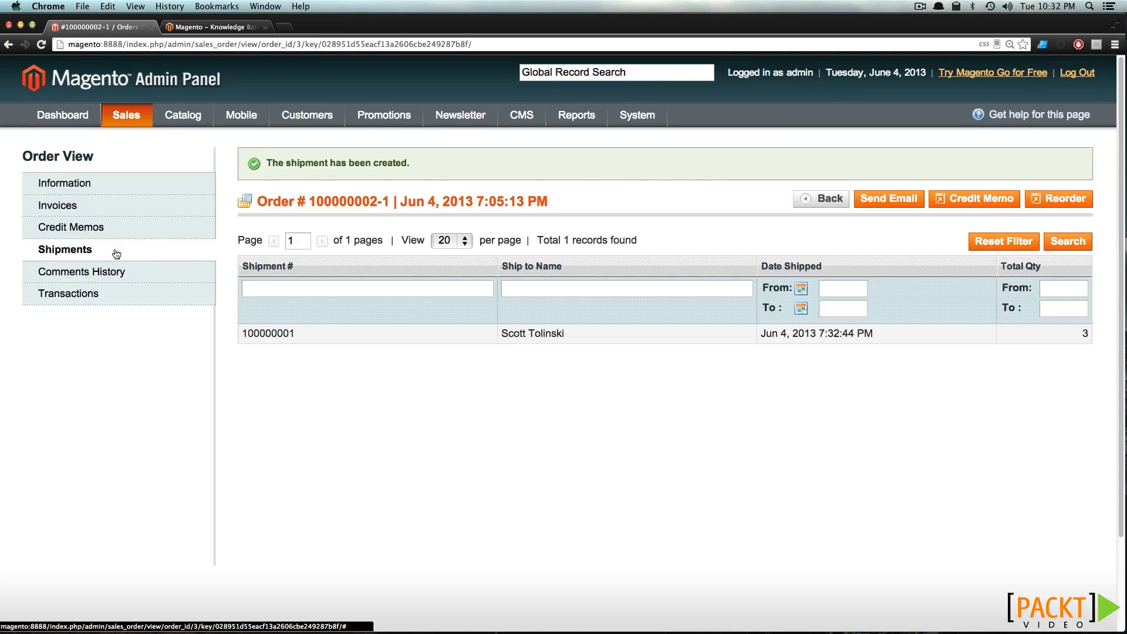
{"action": "left_click", "coordinate": [419, 334]}
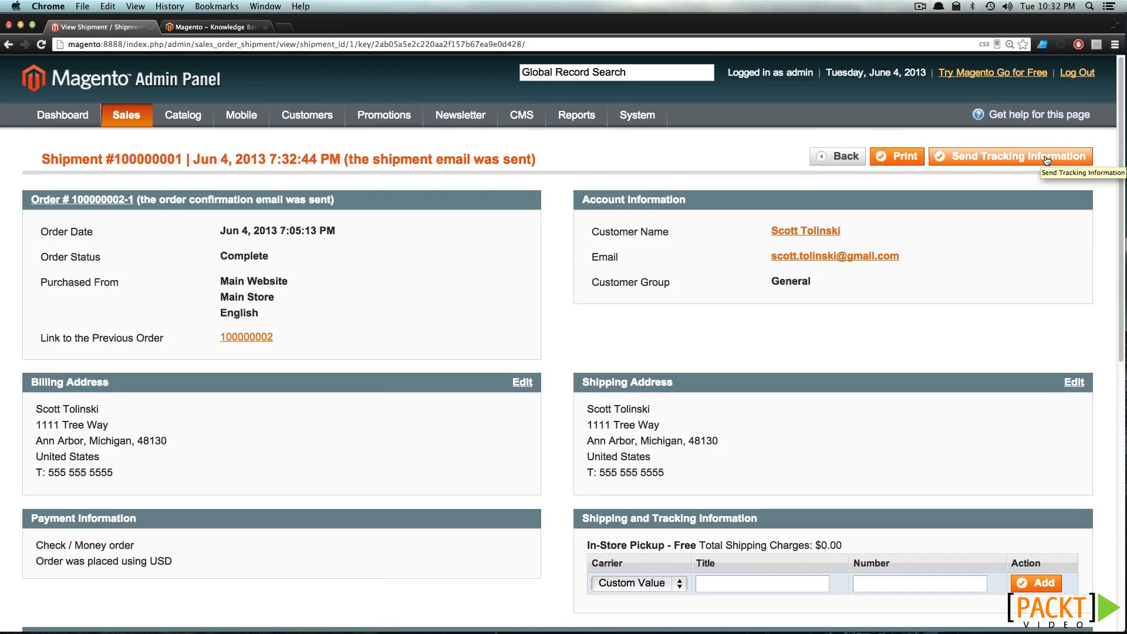
{"action": "left_click", "coordinate": [887, 159]}
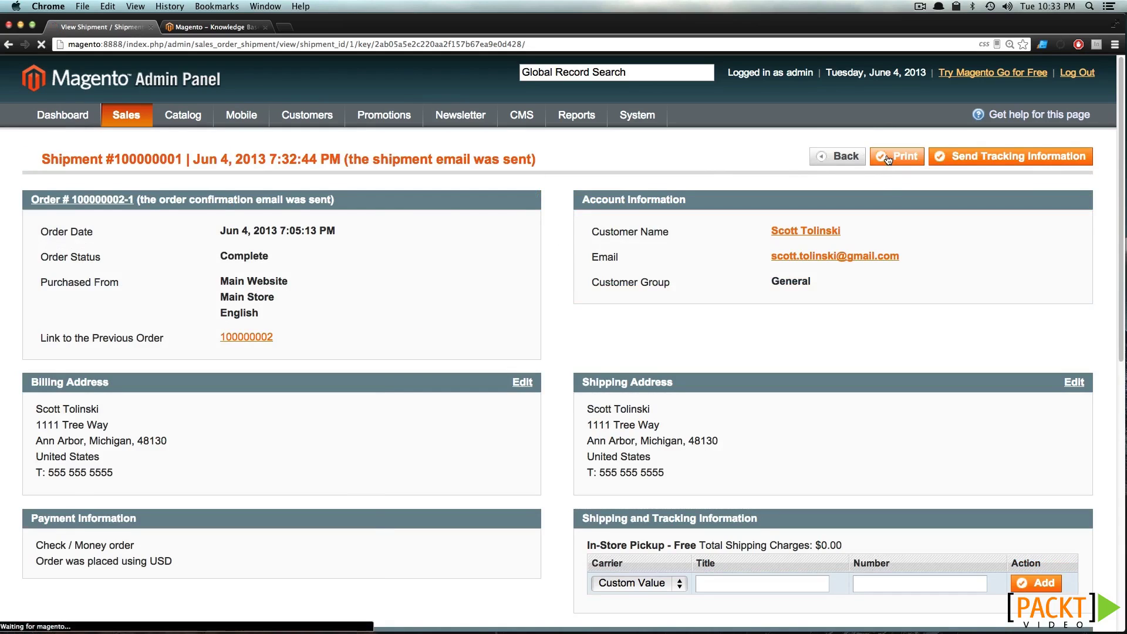
{"action": "left_click", "coordinate": [64, 619]}
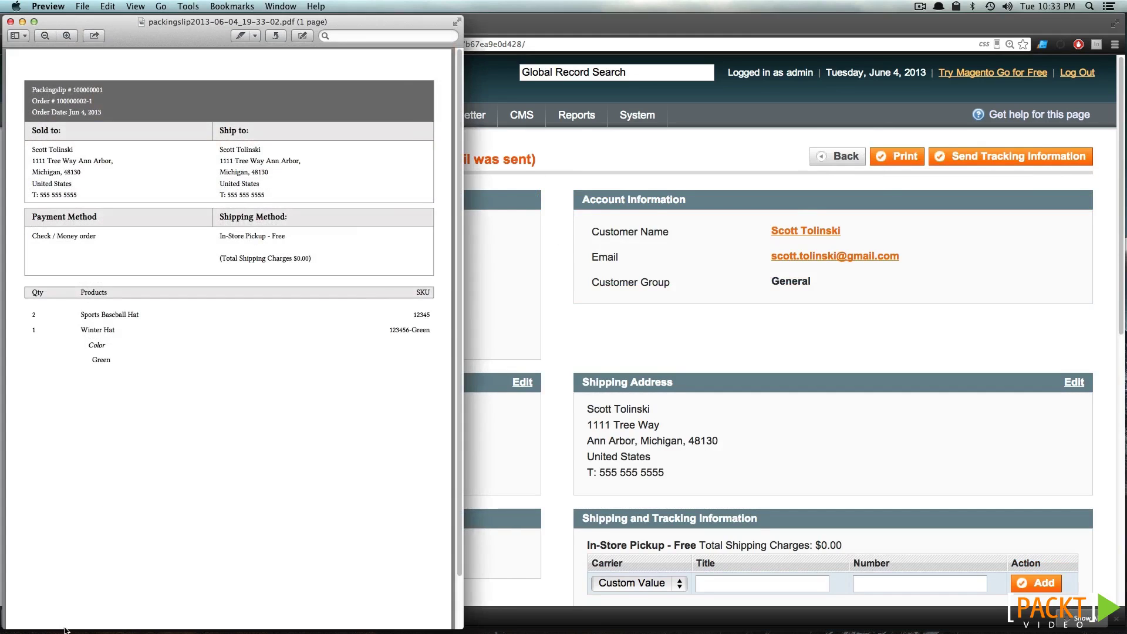
{"action": "left_click_drag", "start_coordinate": [136, 14], "coordinate": [597, 12]}
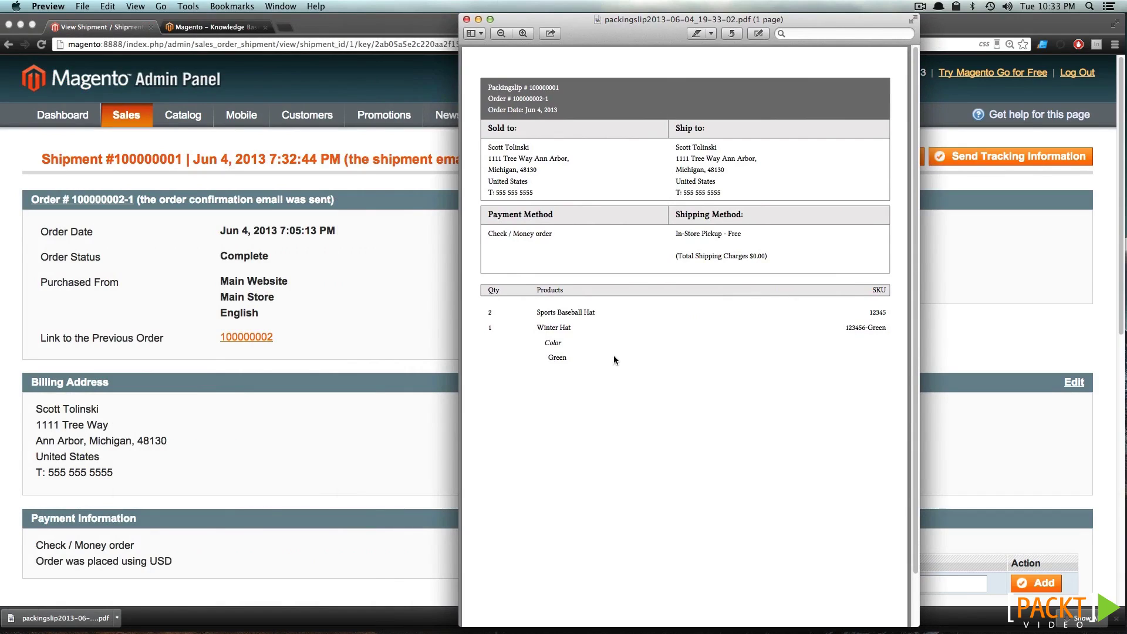
{"action": "scroll", "coordinate": [626, 352], "scroll_direction": "down", "scroll_amount": 2}
{"action": "scroll", "coordinate": [626, 352], "scroll_direction": "up", "scroll_amount": 2}
{"action": "left_click", "coordinate": [467, 20]}
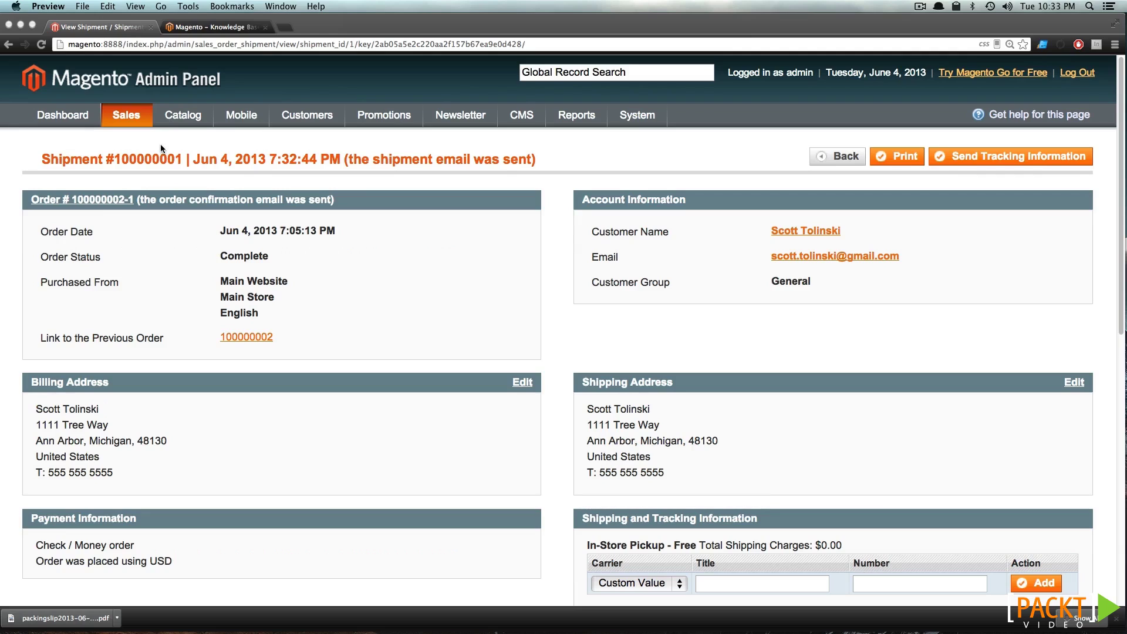
Review the orders list, then check the Dashboard's $45.00 sales and Customers and New Customers tabs
{"action": "left_click", "coordinate": [129, 121]}
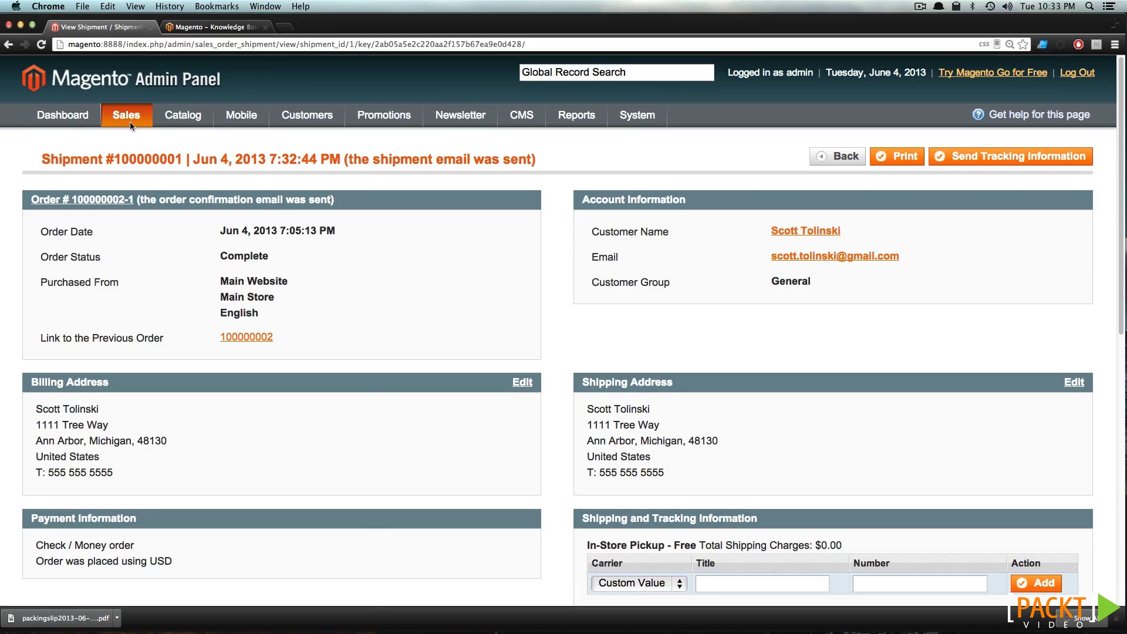
{"action": "left_click", "coordinate": [139, 140]}
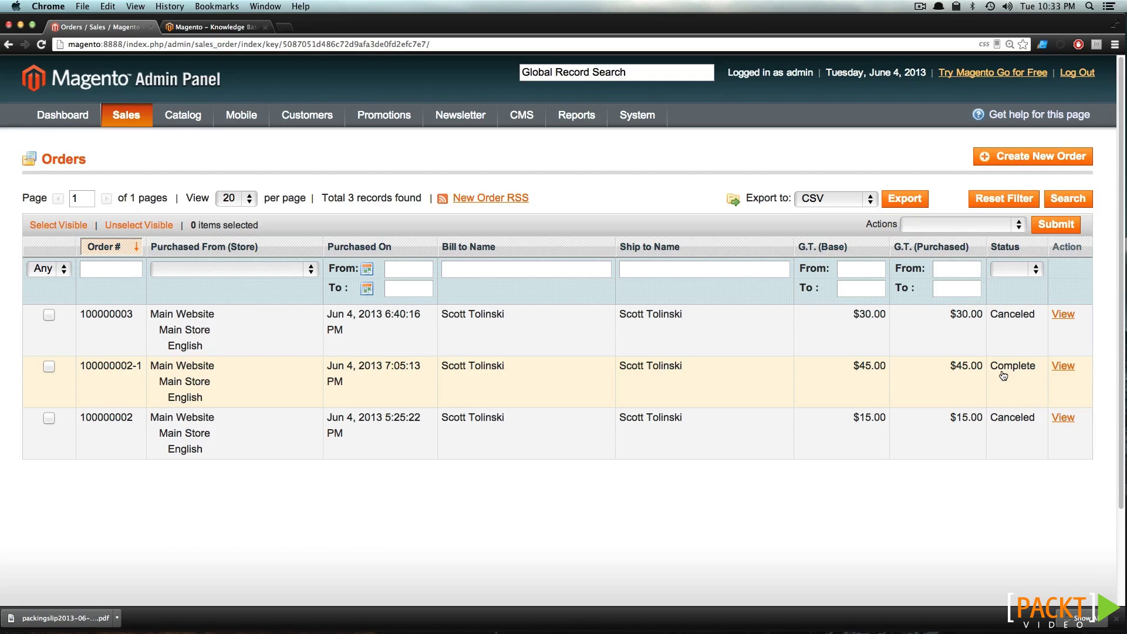
{"action": "left_click", "coordinate": [82, 123]}
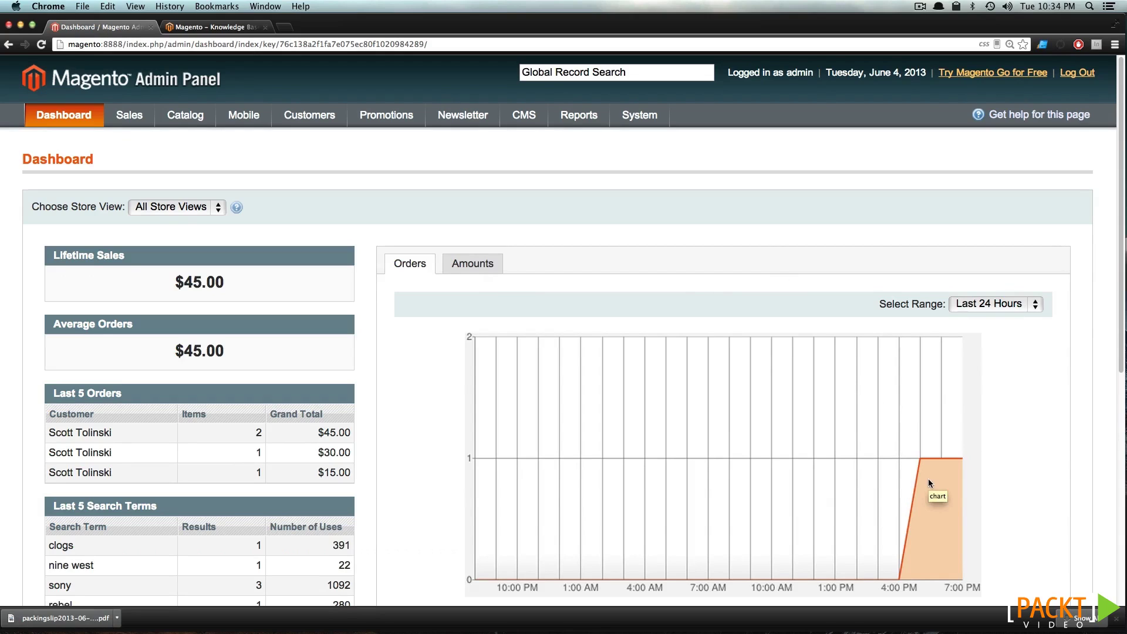
{"action": "scroll", "coordinate": [928, 478], "scroll_direction": "down", "scroll_amount": 3}
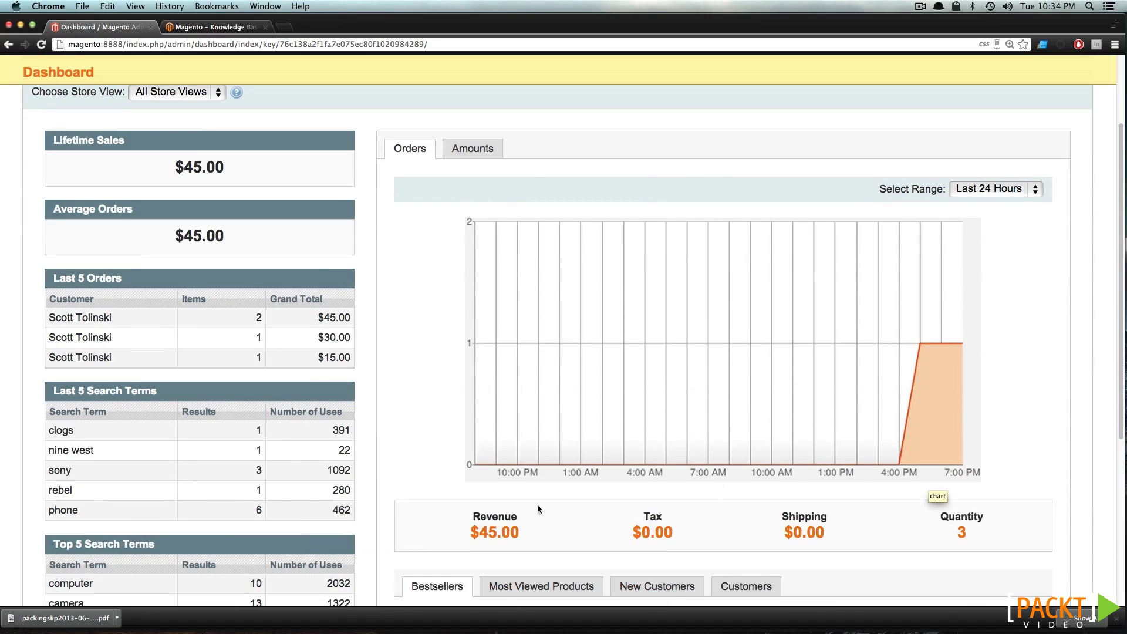
{"action": "left_click_drag", "start_coordinate": [480, 530], "coordinate": [546, 530]}
{"action": "left_click", "coordinate": [547, 530]}
{"action": "scroll", "coordinate": [546, 530], "scroll_direction": "down", "scroll_amount": 5}
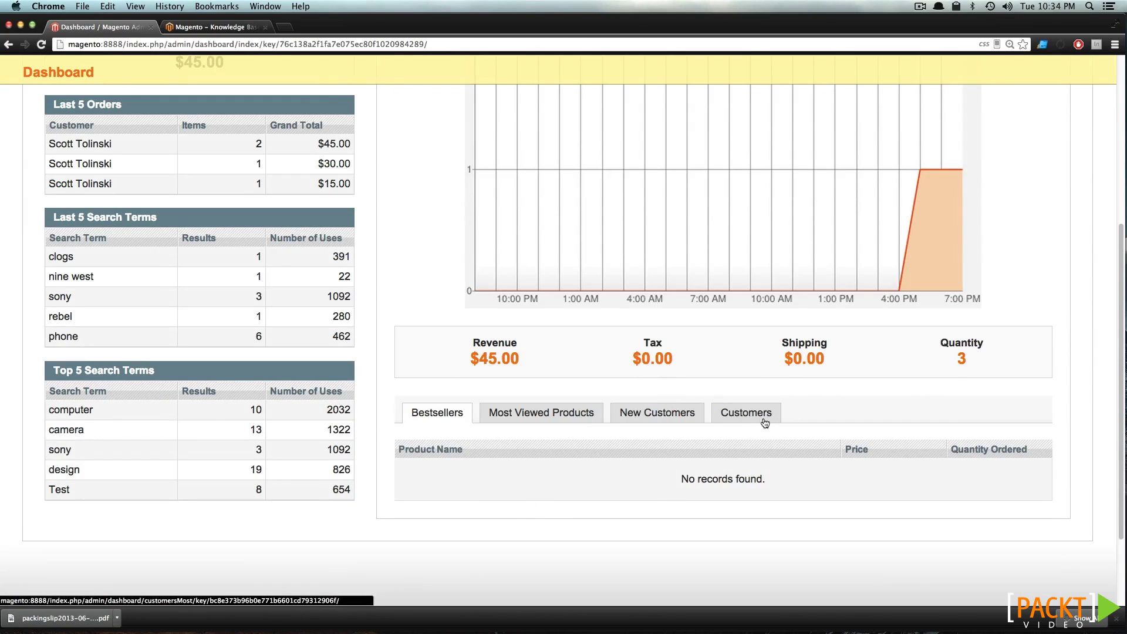
{"action": "left_click", "coordinate": [762, 419]}
{"action": "left_click", "coordinate": [679, 413]}
{"action": "scroll", "coordinate": [439, 406], "scroll_direction": "up", "scroll_amount": 8}
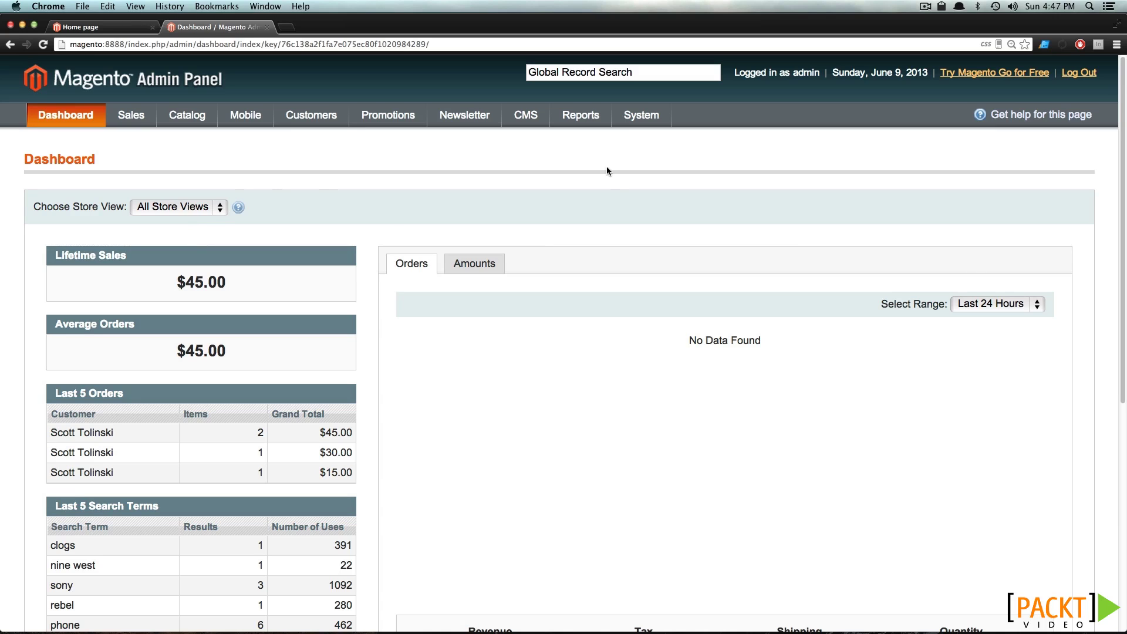
Open the second customer, expand Recent Orders and Shopping Cart, and view Account Information
{"action": "mouse_move", "coordinate": [299, 108]}
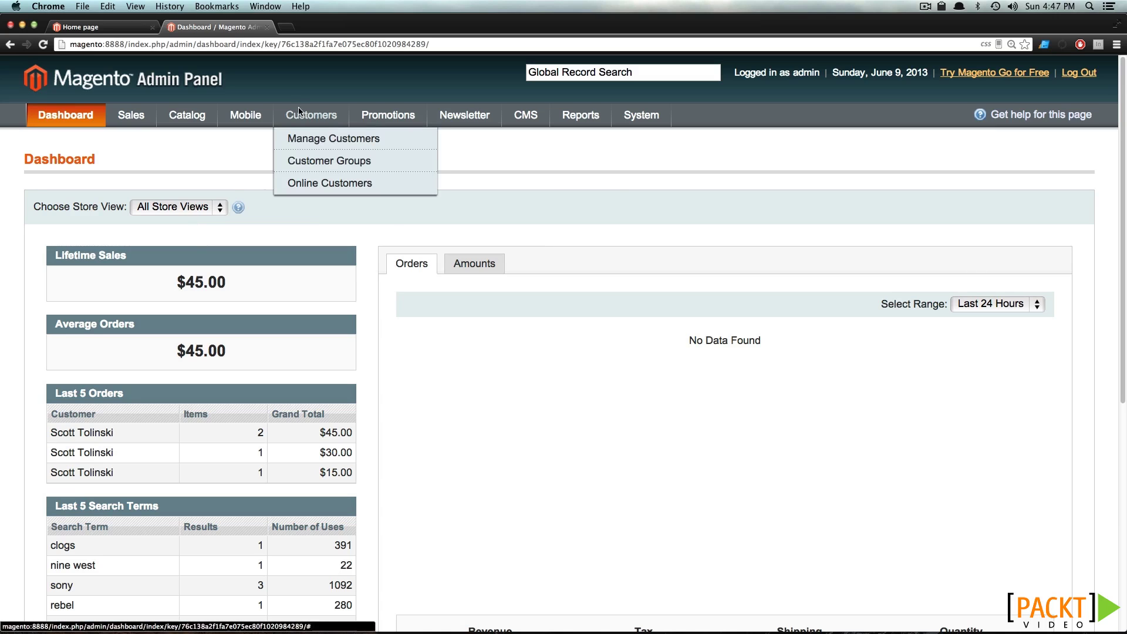
{"action": "left_click", "coordinate": [333, 145]}
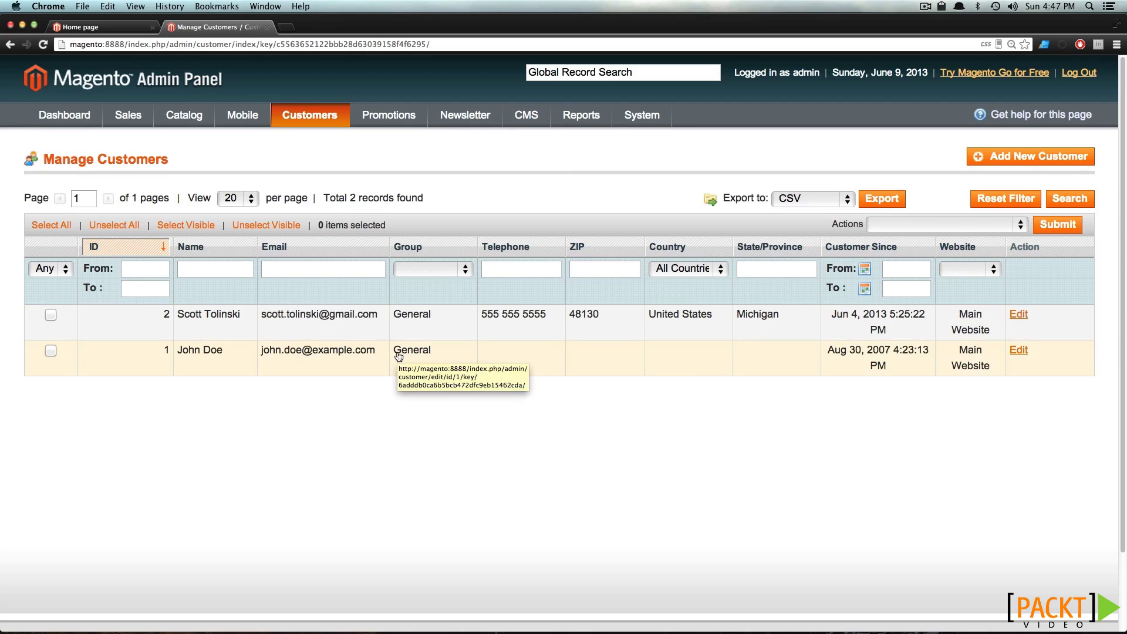
{"action": "left_click", "coordinate": [428, 351]}
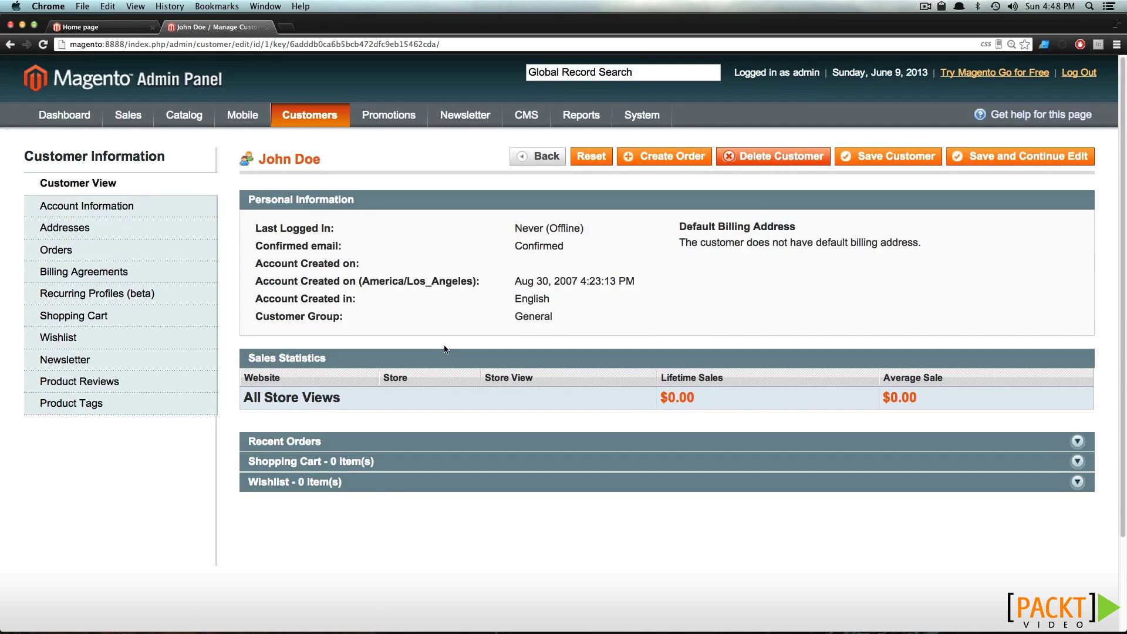
{"action": "left_click", "coordinate": [347, 448]}
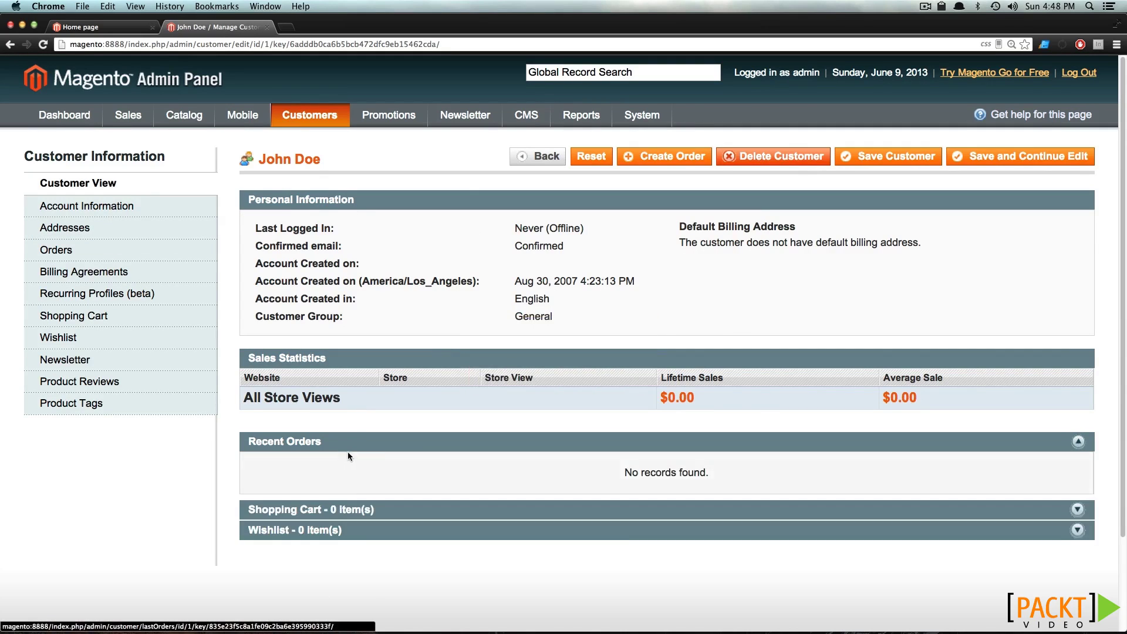
{"action": "left_click", "coordinate": [393, 512]}
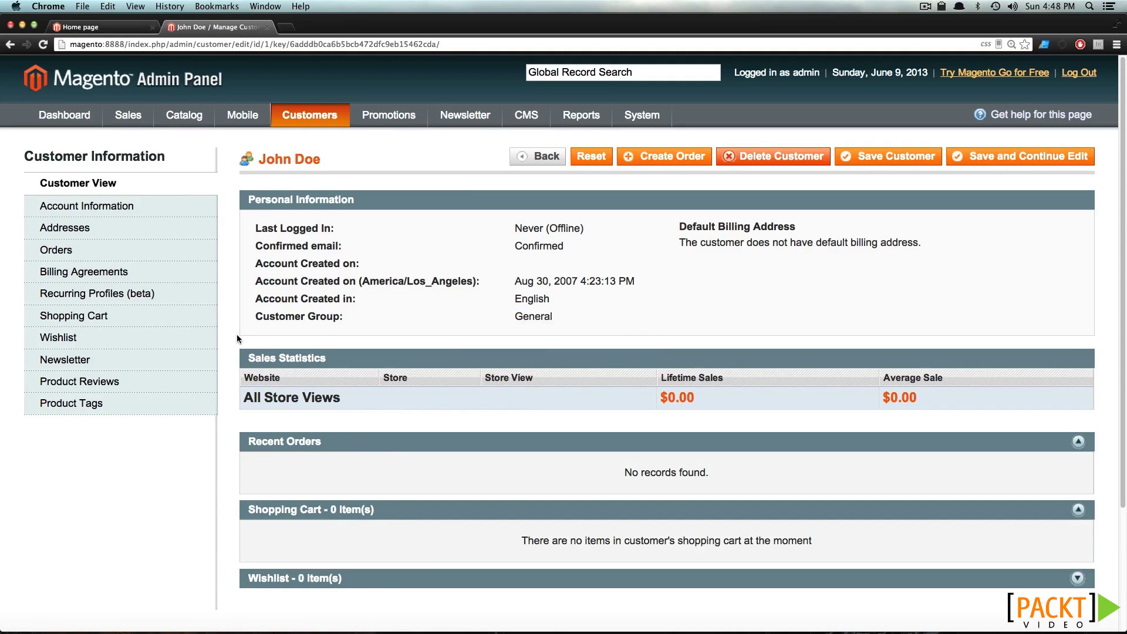
{"action": "left_click", "coordinate": [82, 206]}
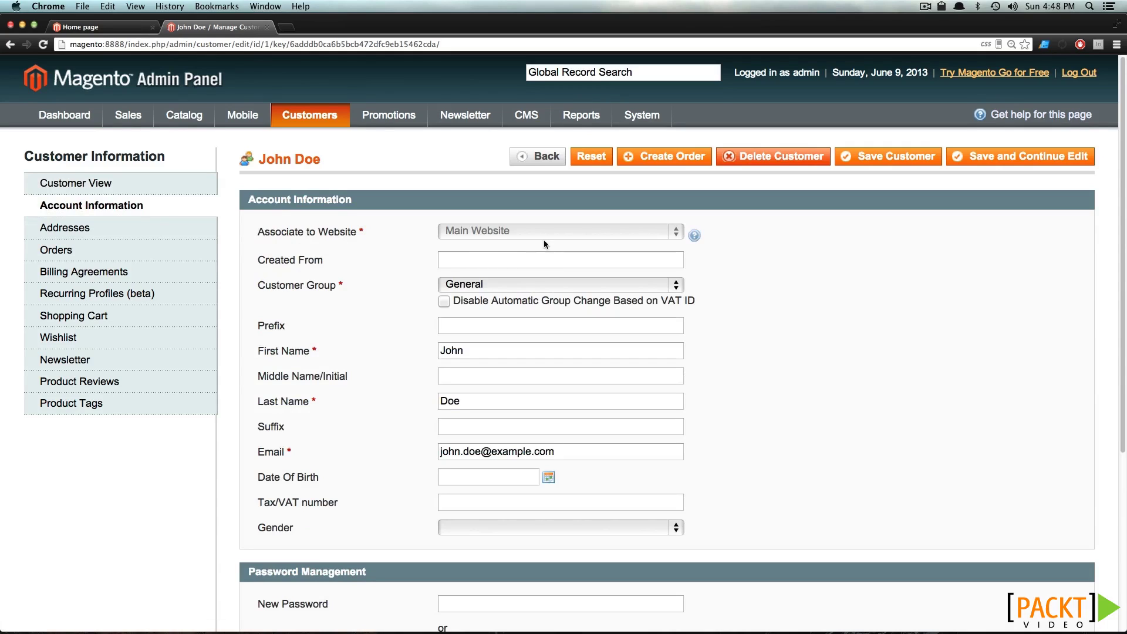
Delete the extra letter from the customer's first name and e-mail, then Save and Continue Edit
{"action": "scroll", "coordinate": [178, 260], "scroll_direction": "down", "scroll_amount": 2}
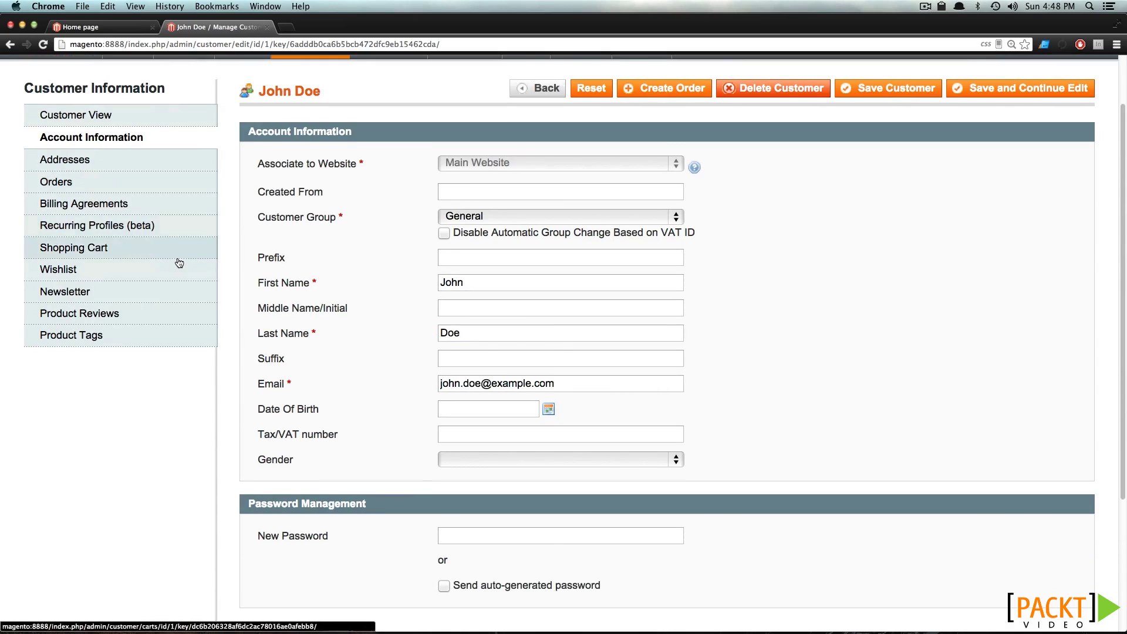
{"action": "left_click_drag", "start_coordinate": [477, 289], "coordinate": [424, 284]}
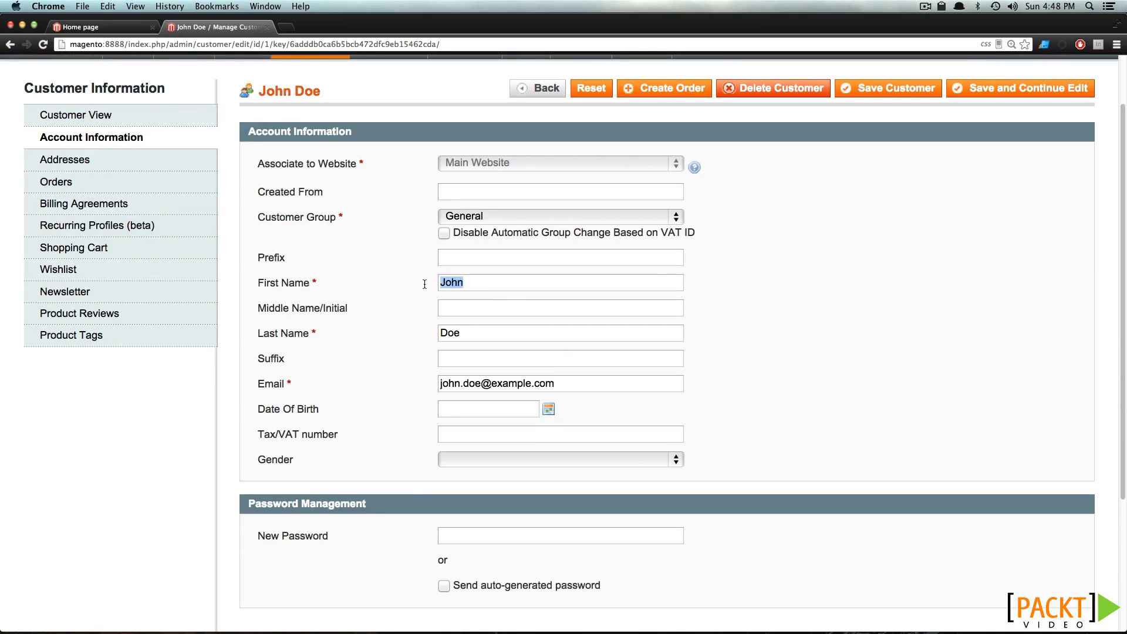
{"action": "left_click", "coordinate": [459, 282]}
{"action": "key", "text": "BackSpace"}
{"action": "left_click", "coordinate": [442, 333]}
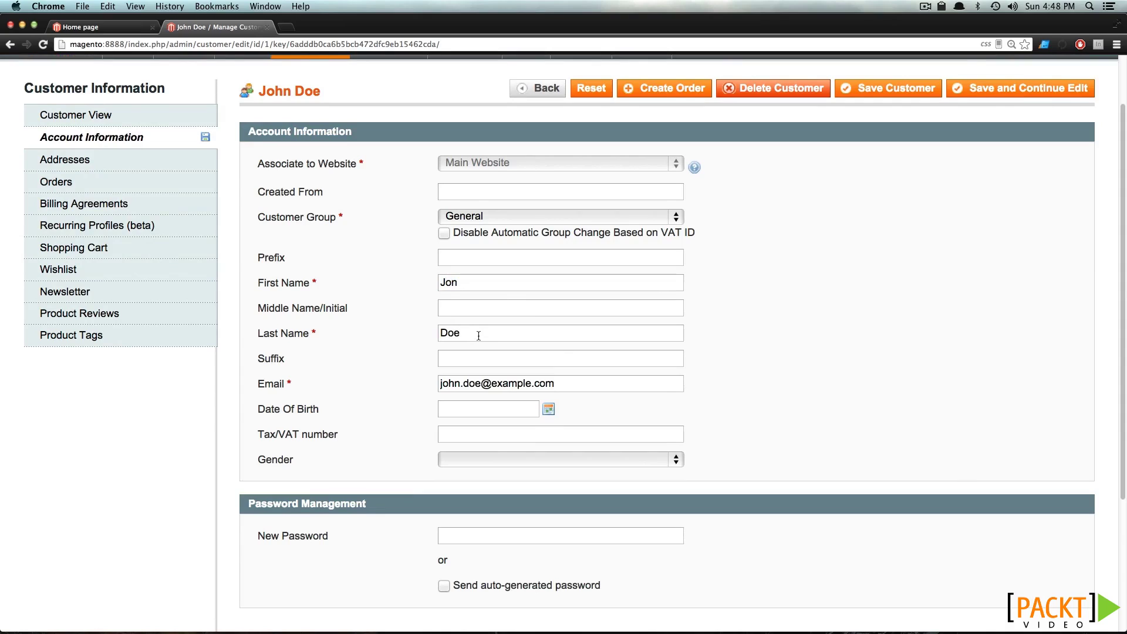
{"action": "left_click", "coordinate": [451, 385]}
{"action": "key", "text": "BackSpace"}
{"action": "left_click", "coordinate": [989, 92]}
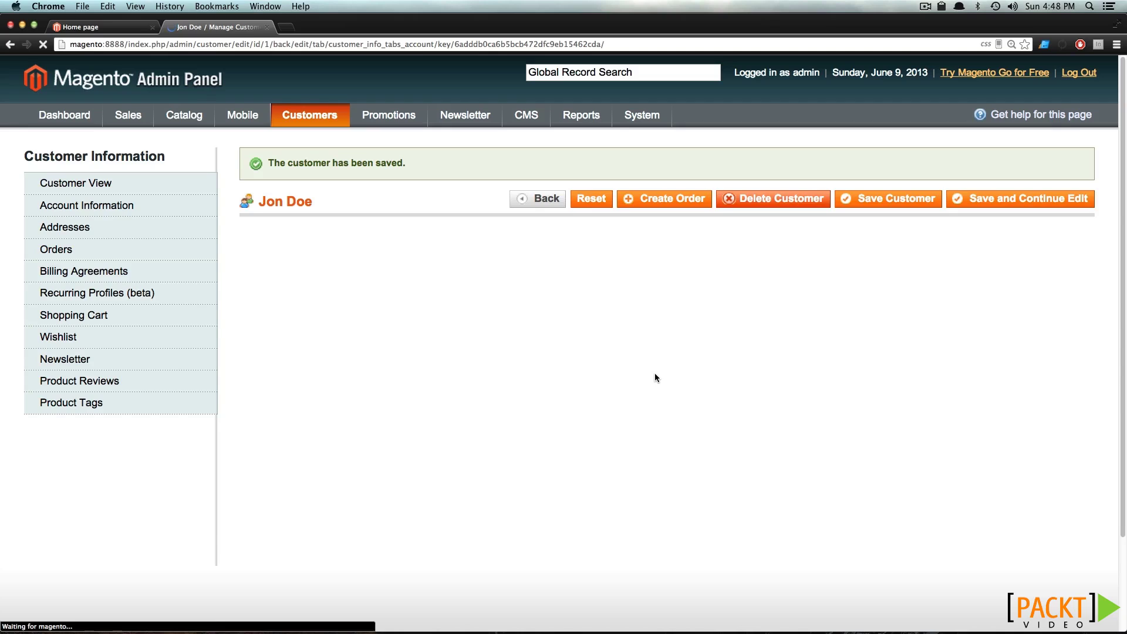
{"action": "scroll", "coordinate": [547, 366], "scroll_direction": "down", "scroll_amount": 5}
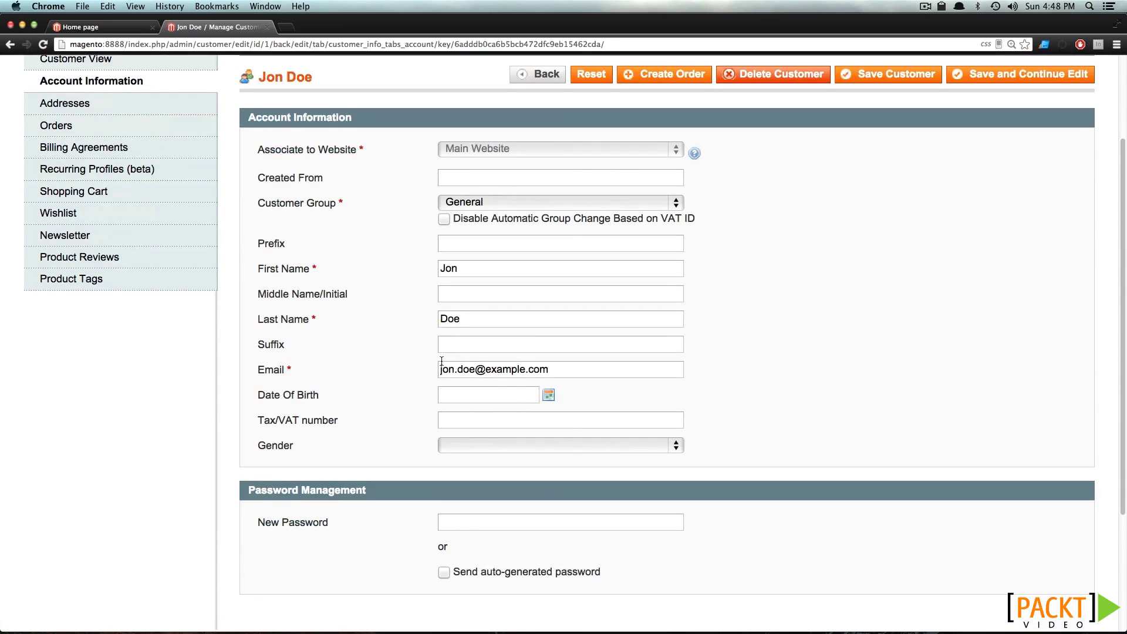
{"action": "scroll", "coordinate": [323, 226], "scroll_direction": "up", "scroll_amount": 5}
Browse the customer's Addresses, Orders, Billing Agreements, Recurring Profiles, Shopping Cart, Wishlist and Newsletter tabs
{"action": "left_click", "coordinate": [125, 235]}
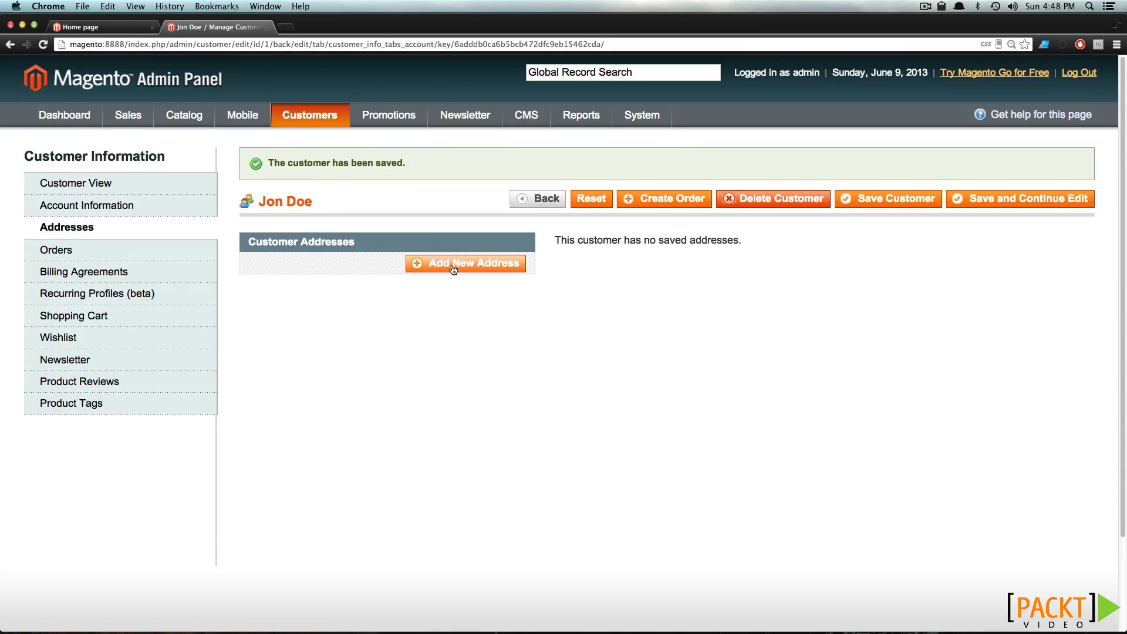
{"action": "left_click", "coordinate": [143, 253]}
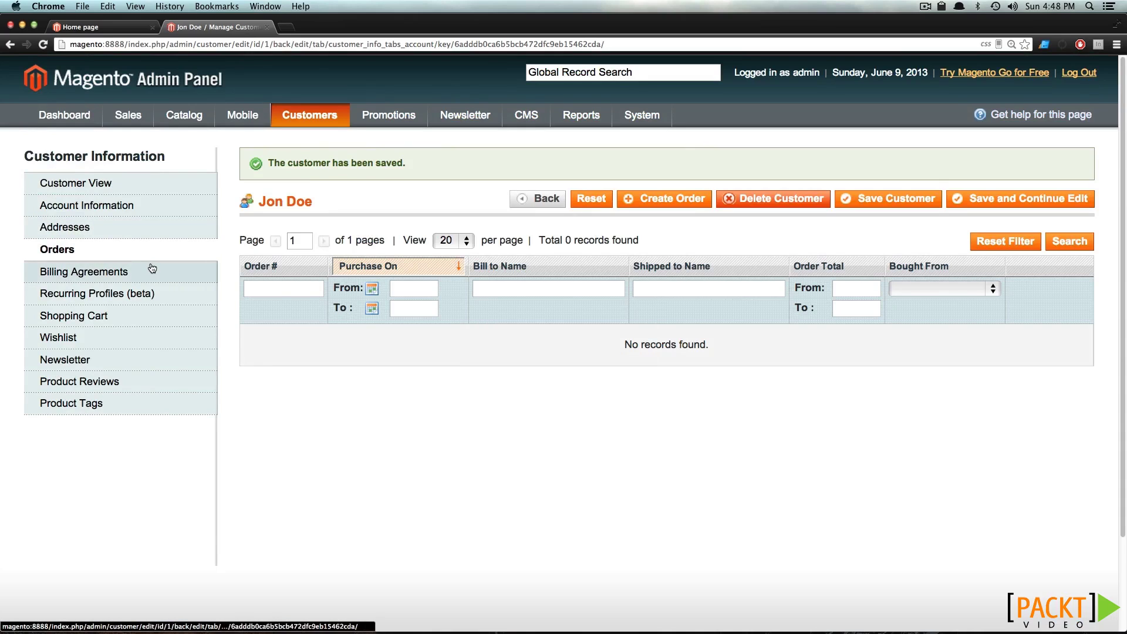
{"action": "left_click", "coordinate": [151, 271]}
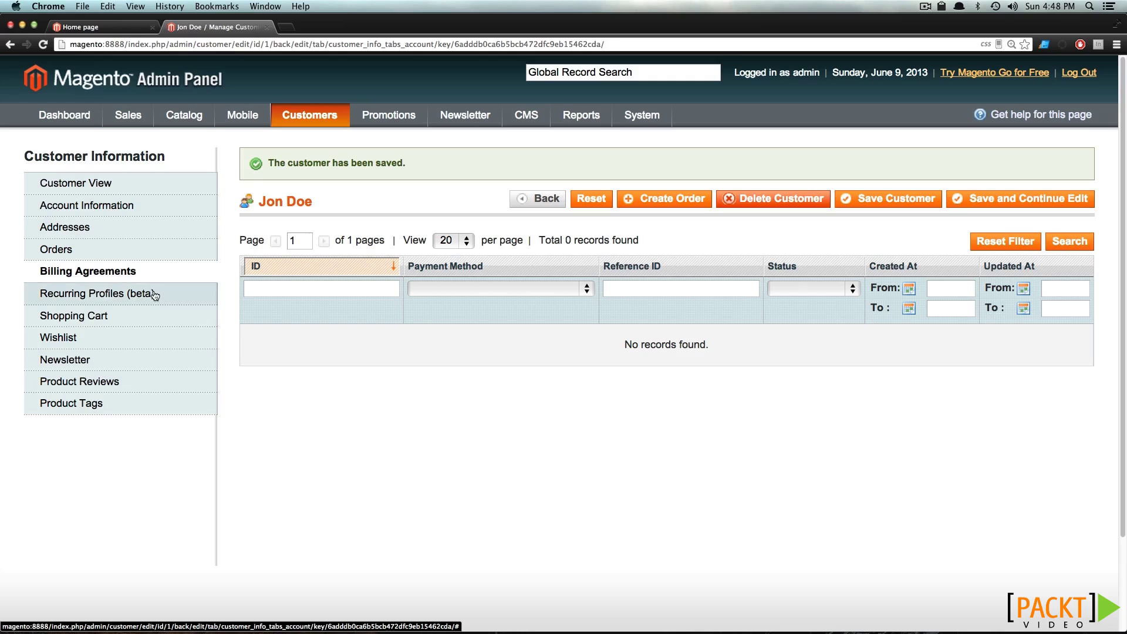
{"action": "left_click", "coordinate": [181, 299]}
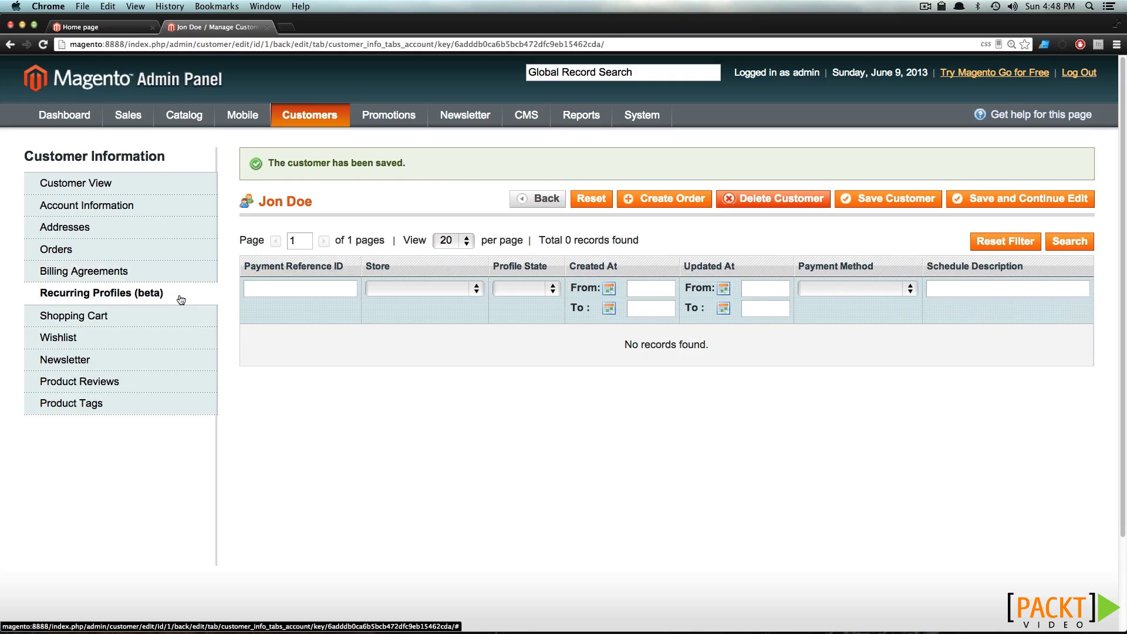
{"action": "left_click", "coordinate": [175, 320]}
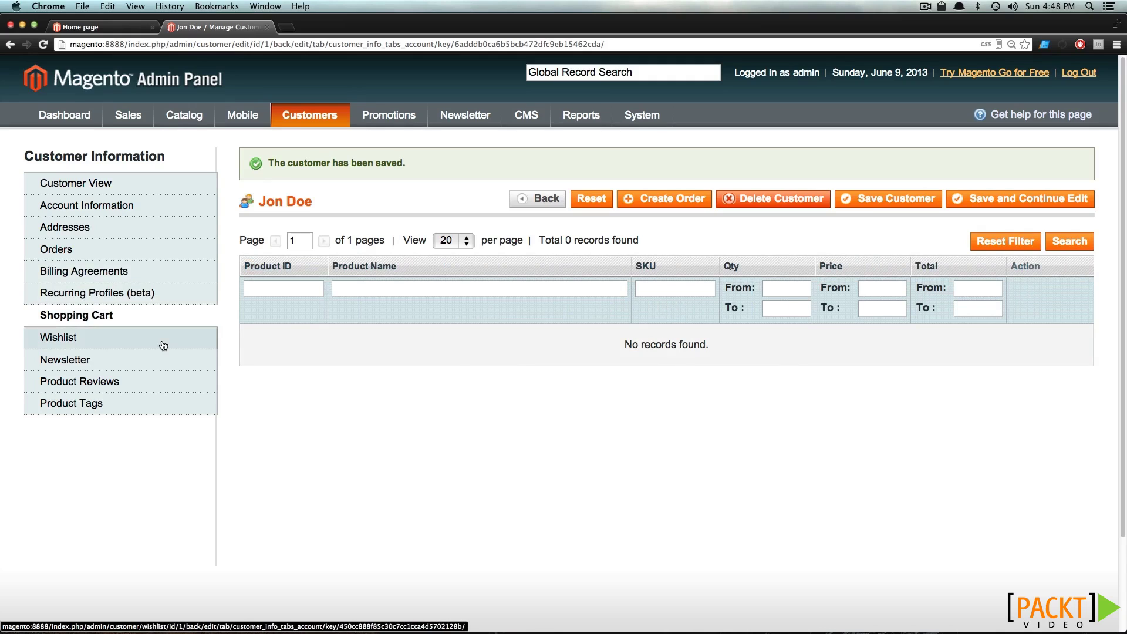
{"action": "left_click", "coordinate": [159, 346]}
{"action": "left_click", "coordinate": [147, 364]}
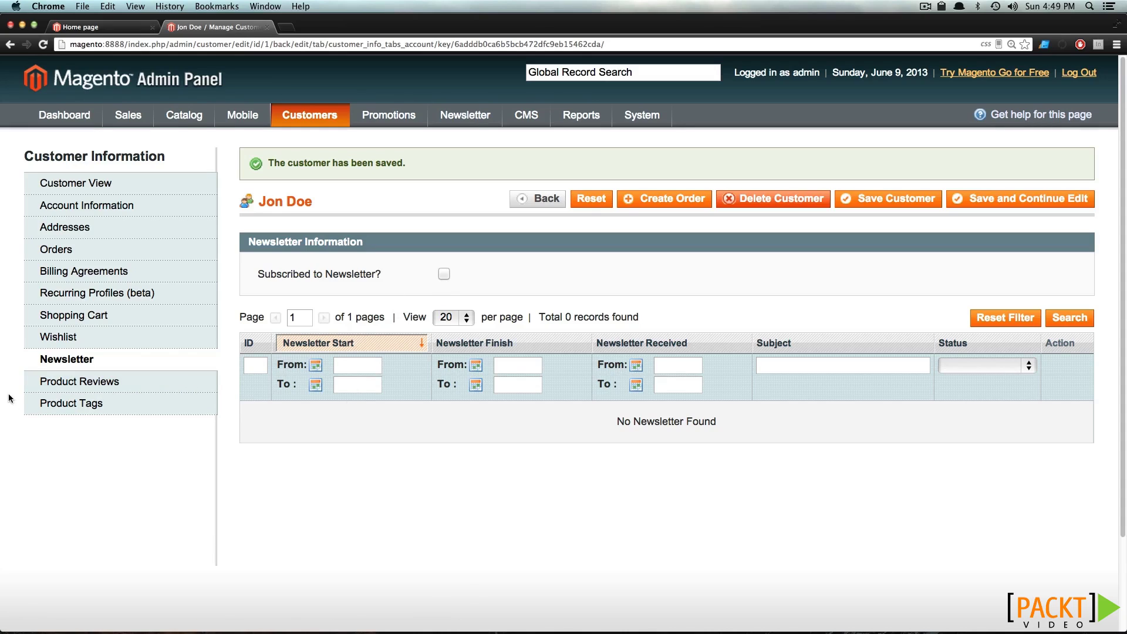
Check the customer's Product Reviews and Product Tags, then return to Customer View
{"action": "left_click", "coordinate": [60, 381]}
{"action": "left_click", "coordinate": [66, 400]}
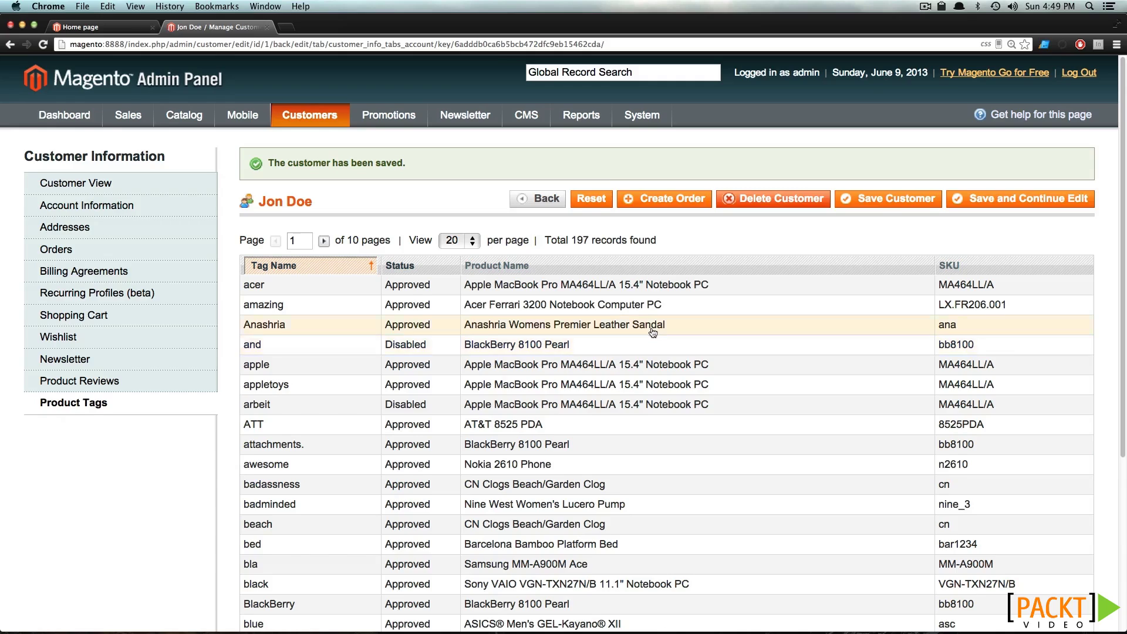
{"action": "scroll", "coordinate": [652, 336], "scroll_direction": "down", "scroll_amount": 5}
{"action": "scroll", "coordinate": [653, 332], "scroll_direction": "up", "scroll_amount": 5}
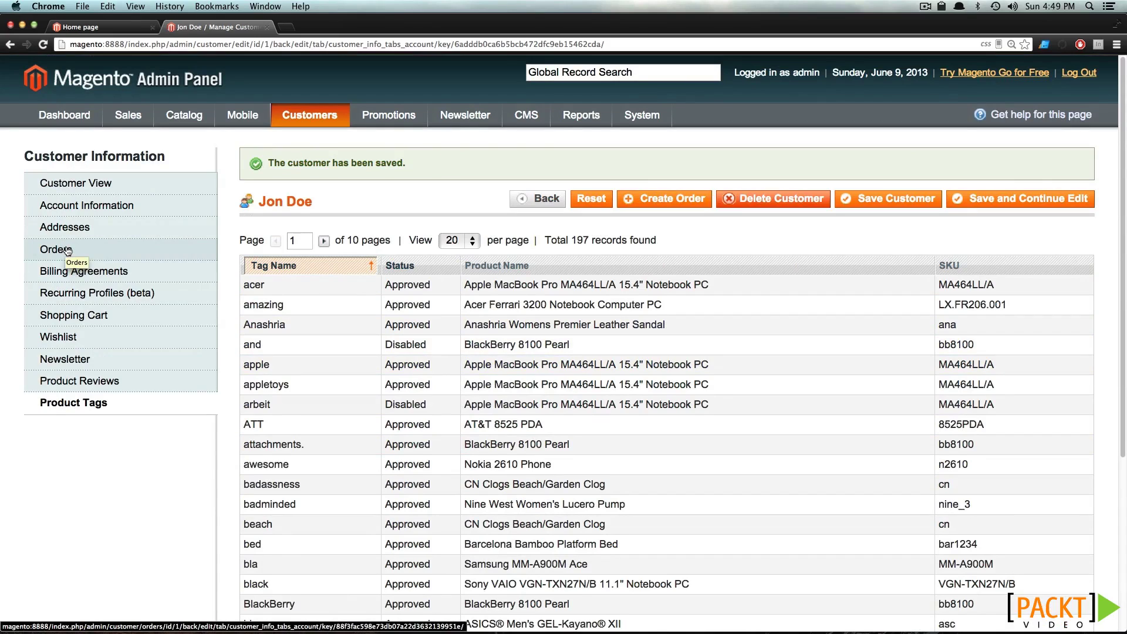
{"action": "mouse_move", "coordinate": [126, 116]}
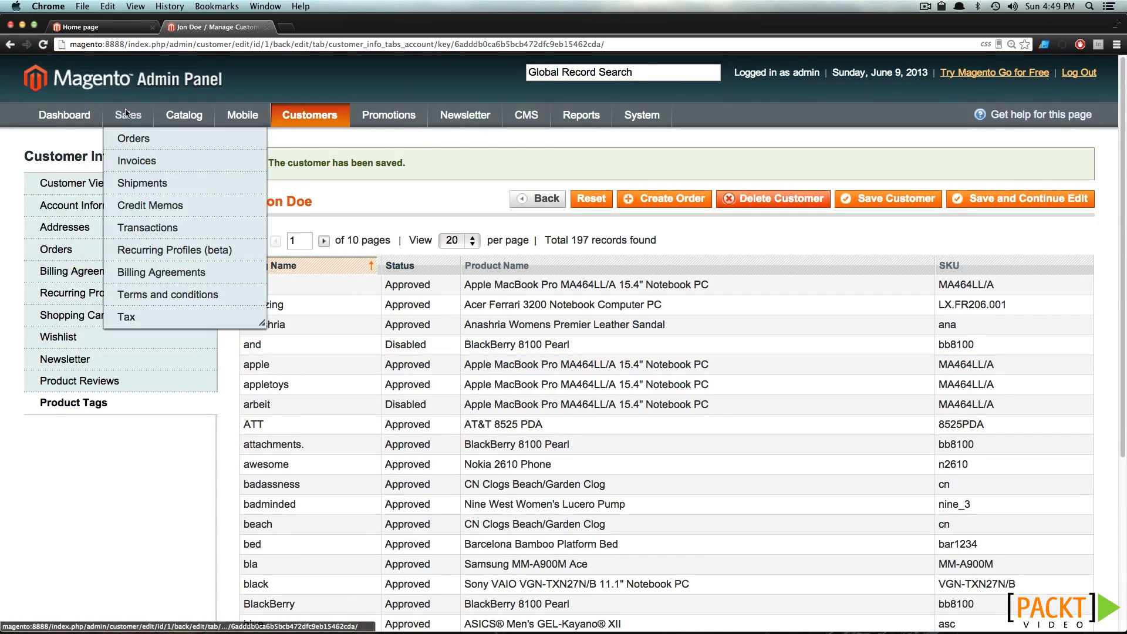
{"action": "left_click", "coordinate": [79, 193]}
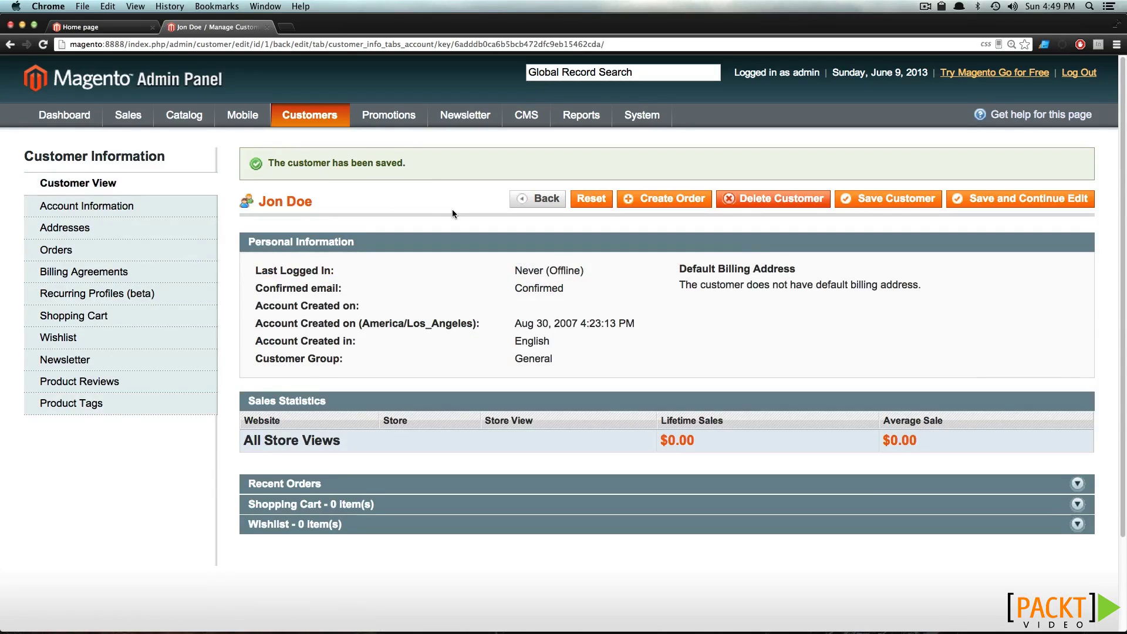
Start a new order for the customer in the English store view, then open Customer Groups
{"action": "left_click", "coordinate": [674, 206]}
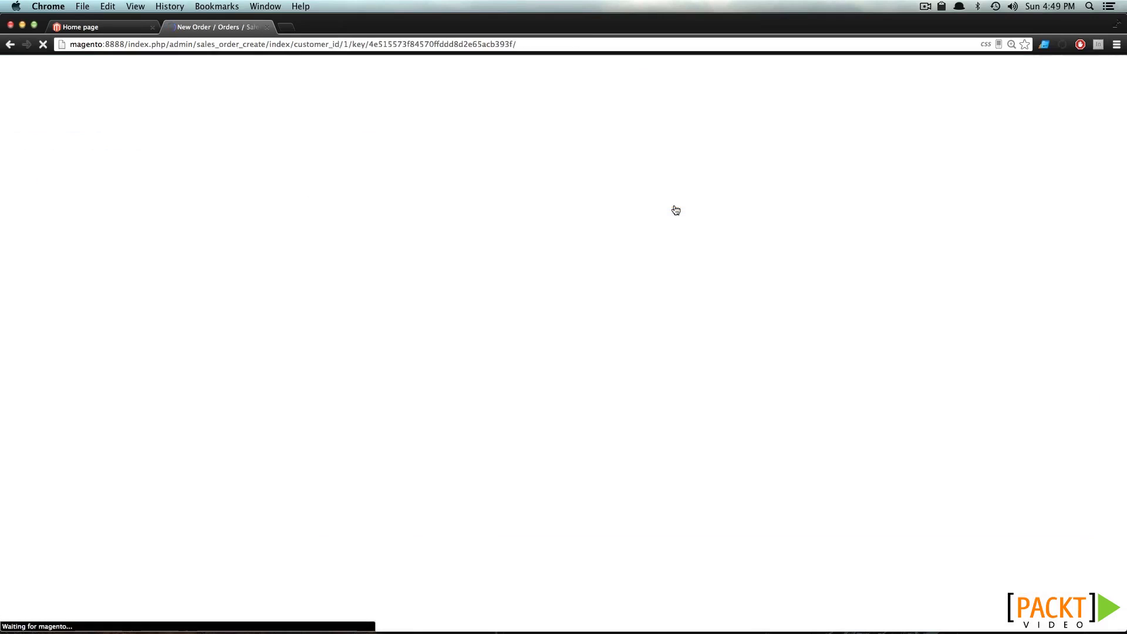
{"action": "left_click", "coordinate": [101, 282]}
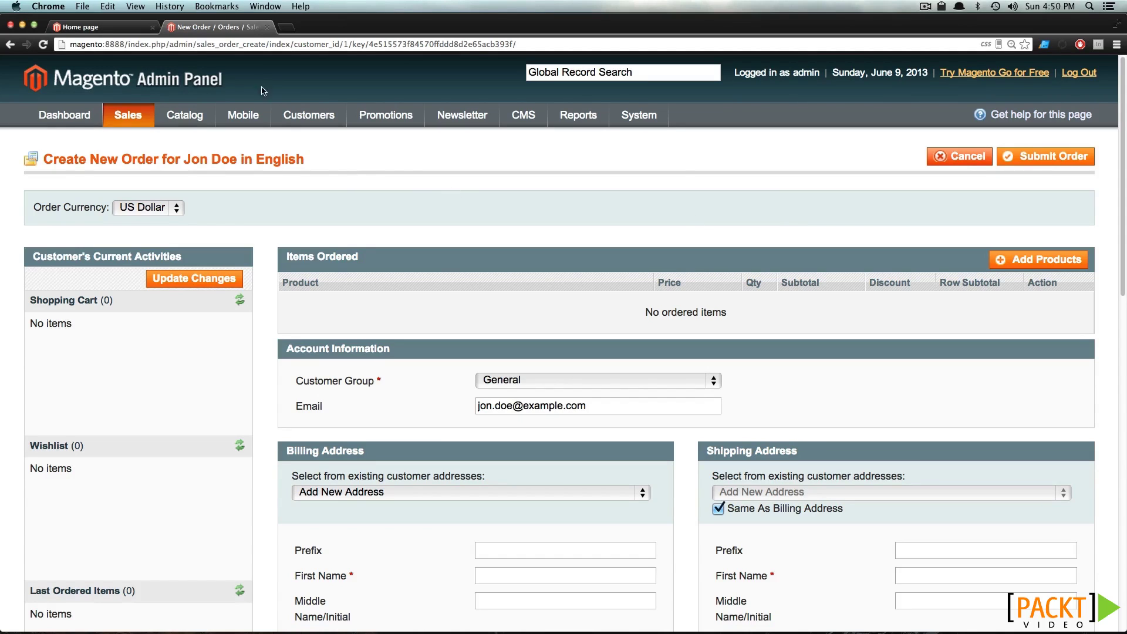
{"action": "mouse_move", "coordinate": [283, 110]}
{"action": "left_click", "coordinate": [324, 164]}
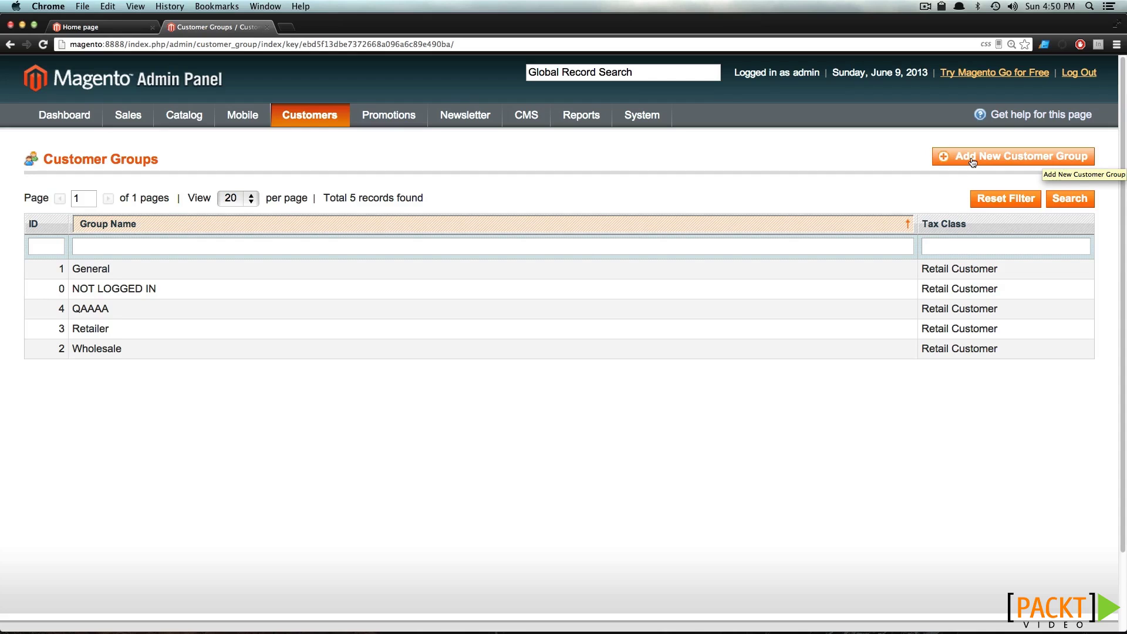
After reviewing the five customer groups, return to the Manage Customers list
{"action": "mouse_move", "coordinate": [309, 118]}
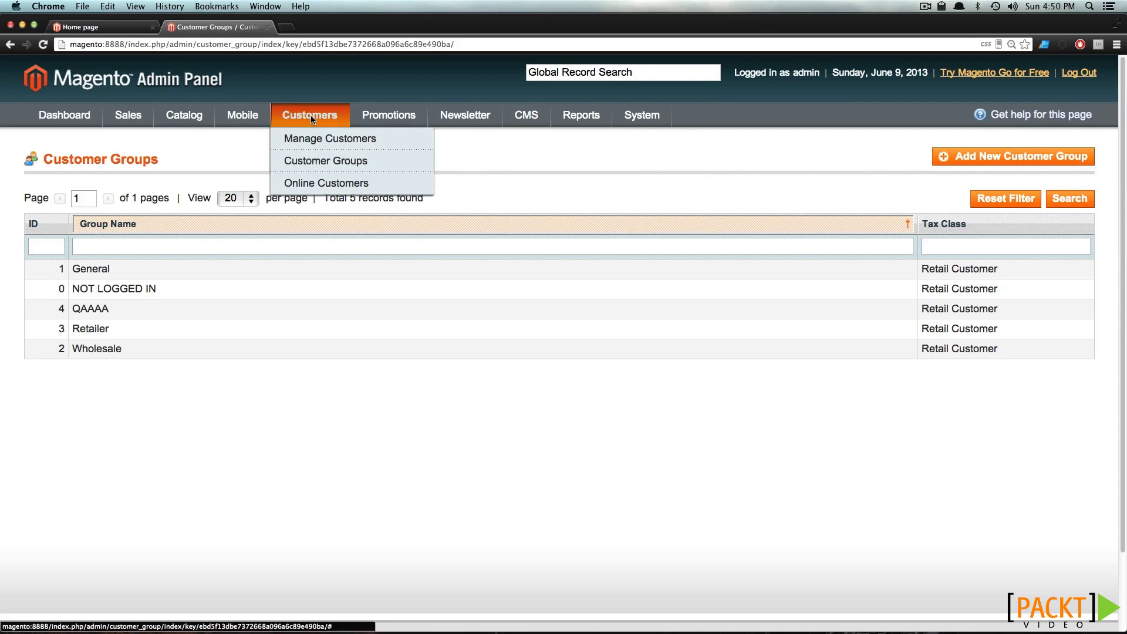
{"action": "left_click", "coordinate": [307, 141]}
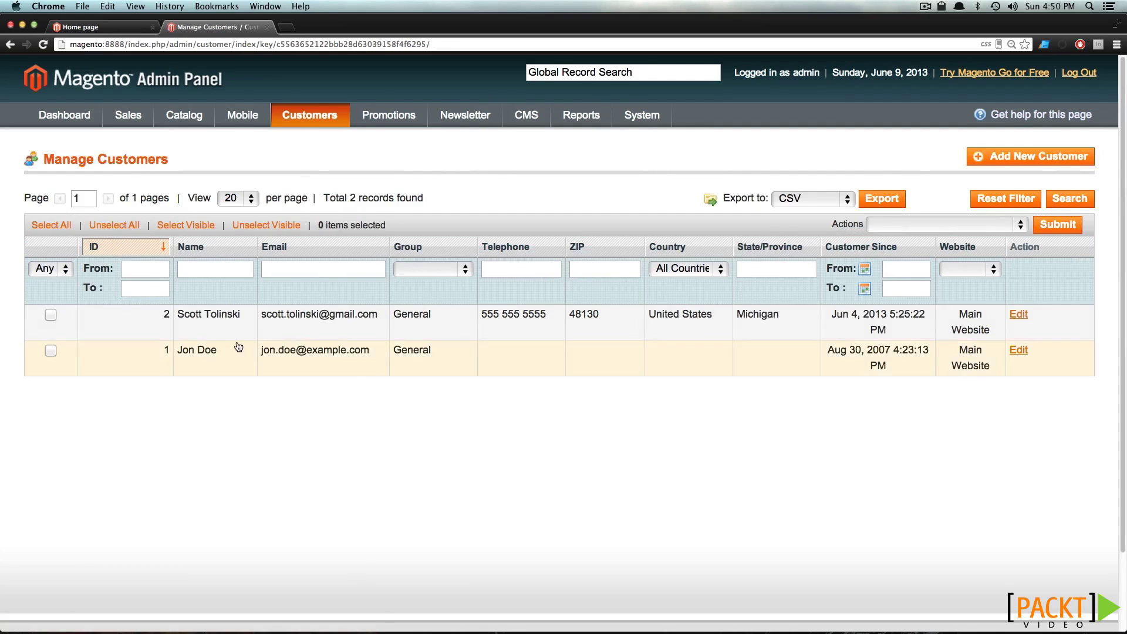
Move the Michigan customer into the Wholesale group and save the customer
{"action": "left_click", "coordinate": [222, 337]}
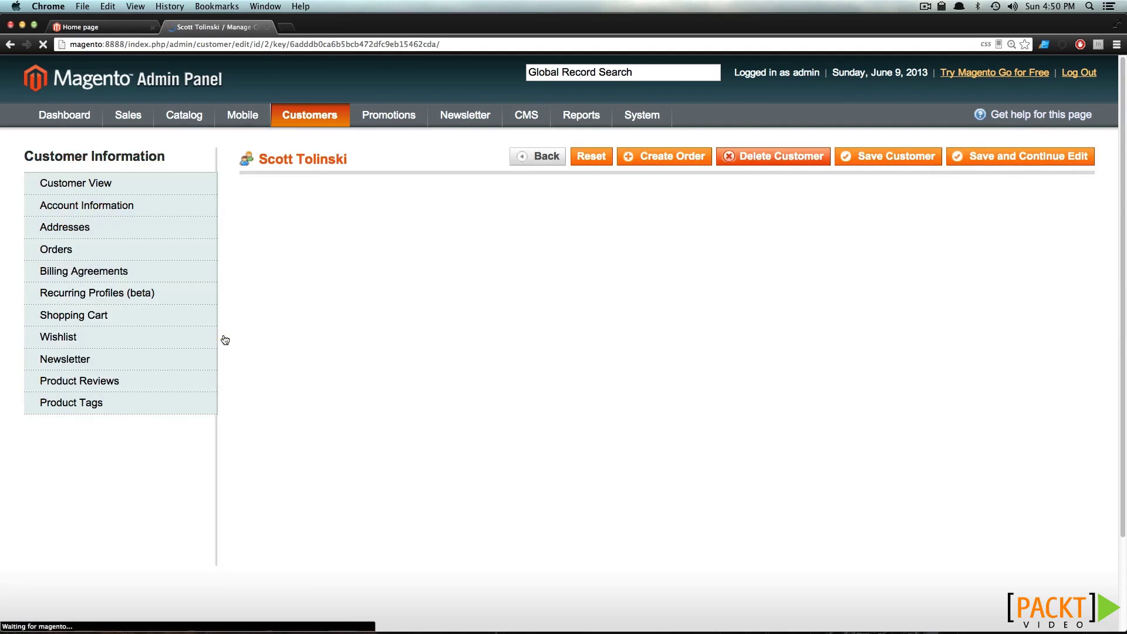
{"action": "left_click", "coordinate": [124, 206]}
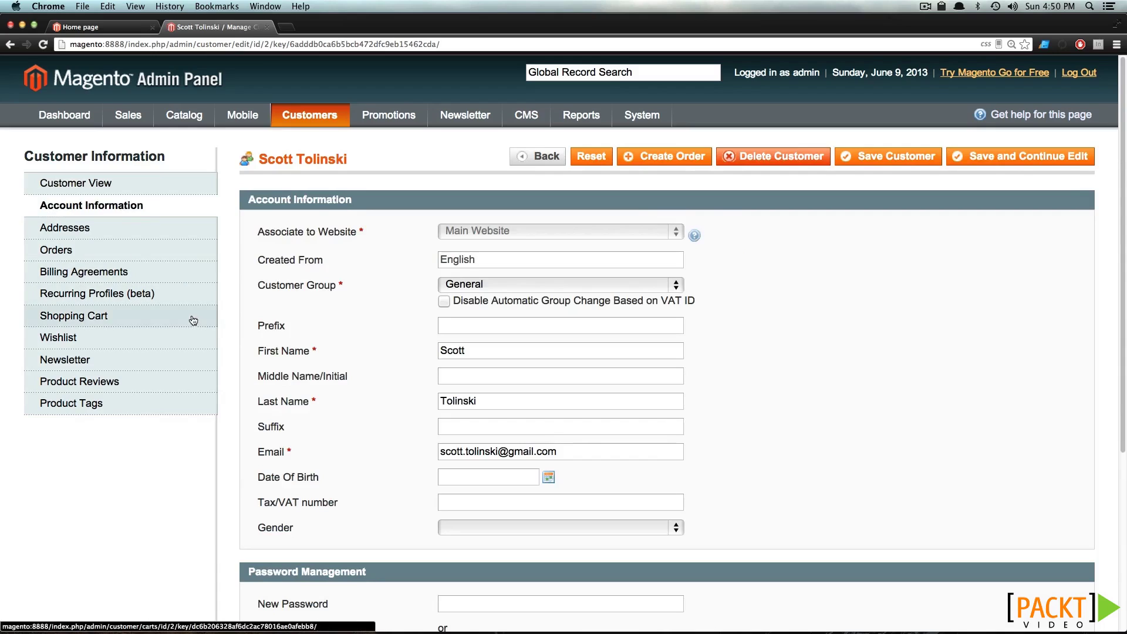
{"action": "scroll", "coordinate": [195, 317], "scroll_direction": "down", "scroll_amount": 4}
{"action": "scroll", "coordinate": [195, 322], "scroll_direction": "up", "scroll_amount": 4}
{"action": "left_click", "coordinate": [632, 286]}
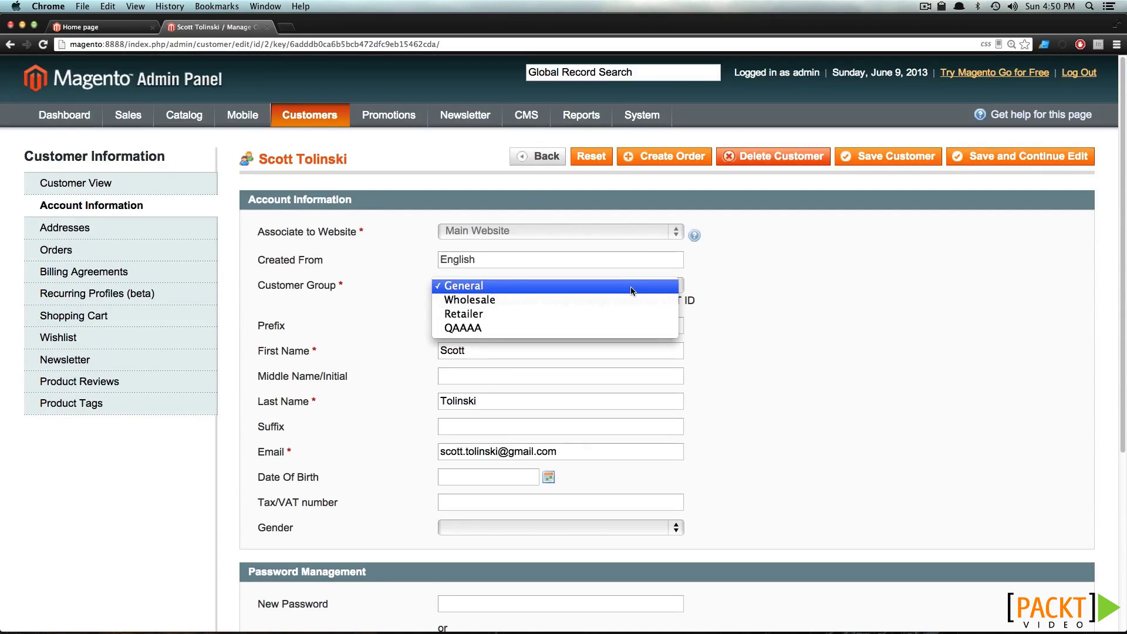
{"action": "left_click", "coordinate": [566, 301]}
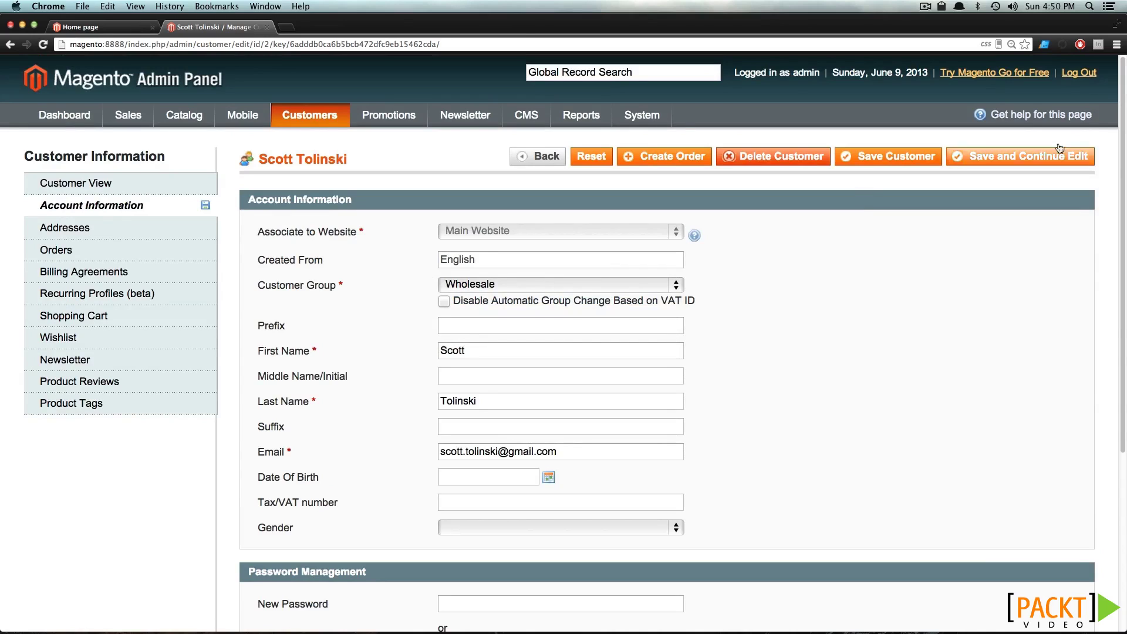
{"action": "left_click", "coordinate": [880, 161]}
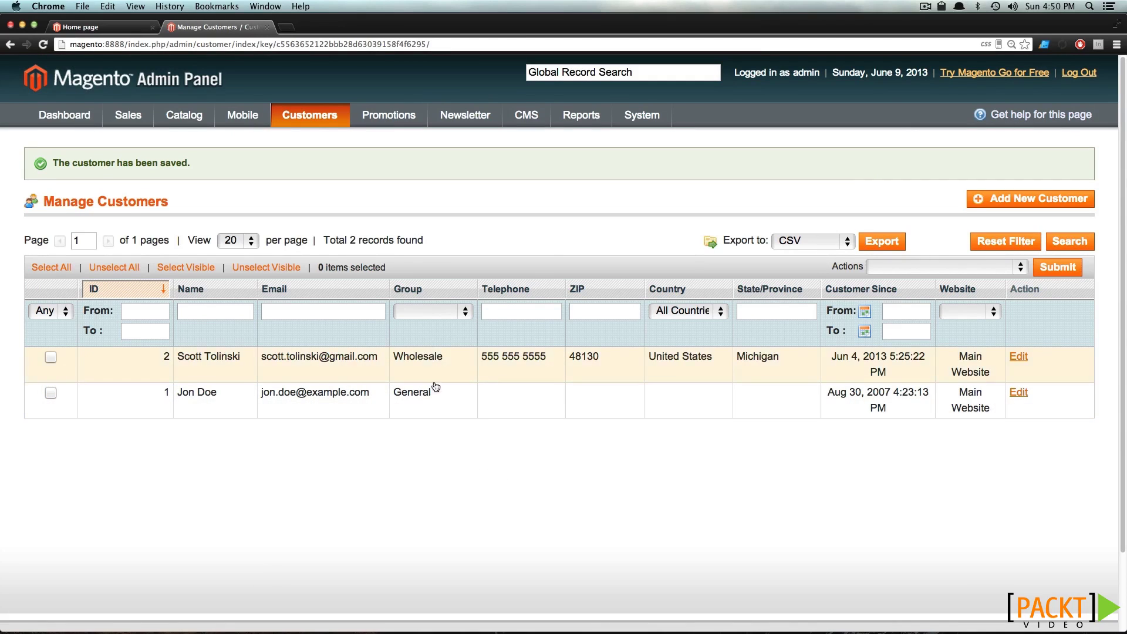
Filter the customer grid by the Wholesale group, showing one record
{"action": "left_click", "coordinate": [434, 312]}
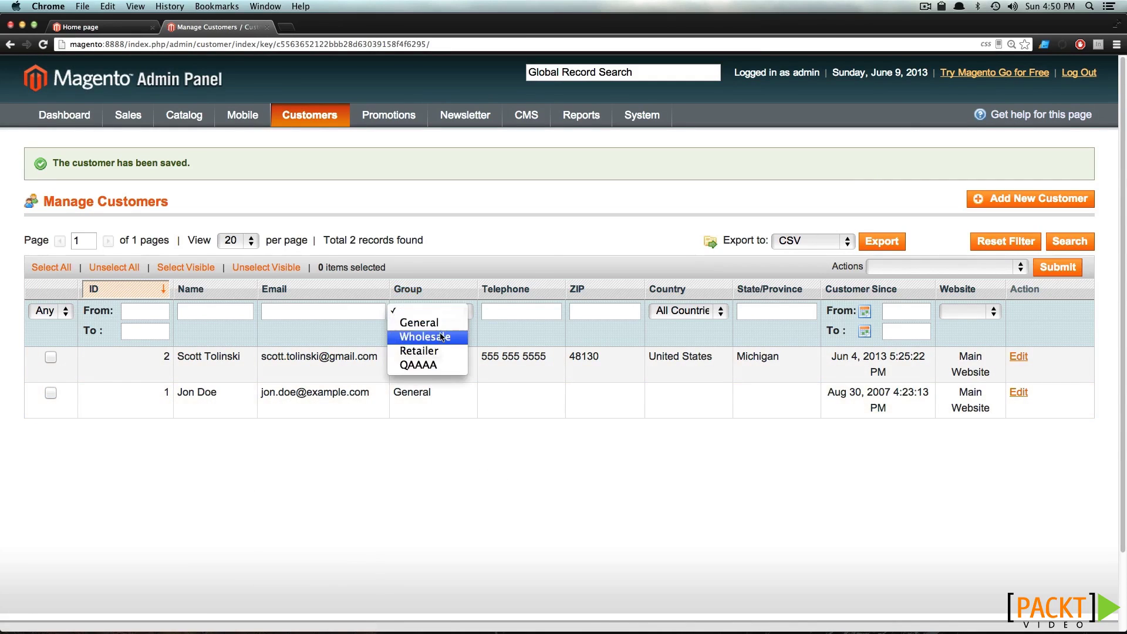
{"action": "left_click", "coordinate": [427, 337]}
{"action": "left_click", "coordinate": [1068, 241]}
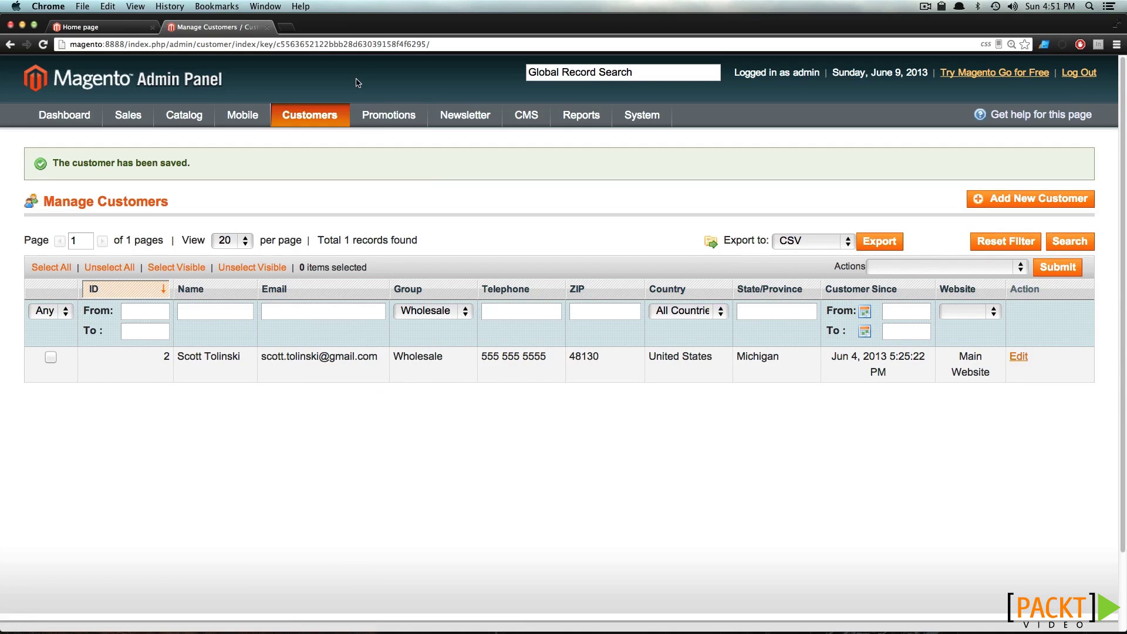
{"action": "mouse_move", "coordinate": [319, 112]}
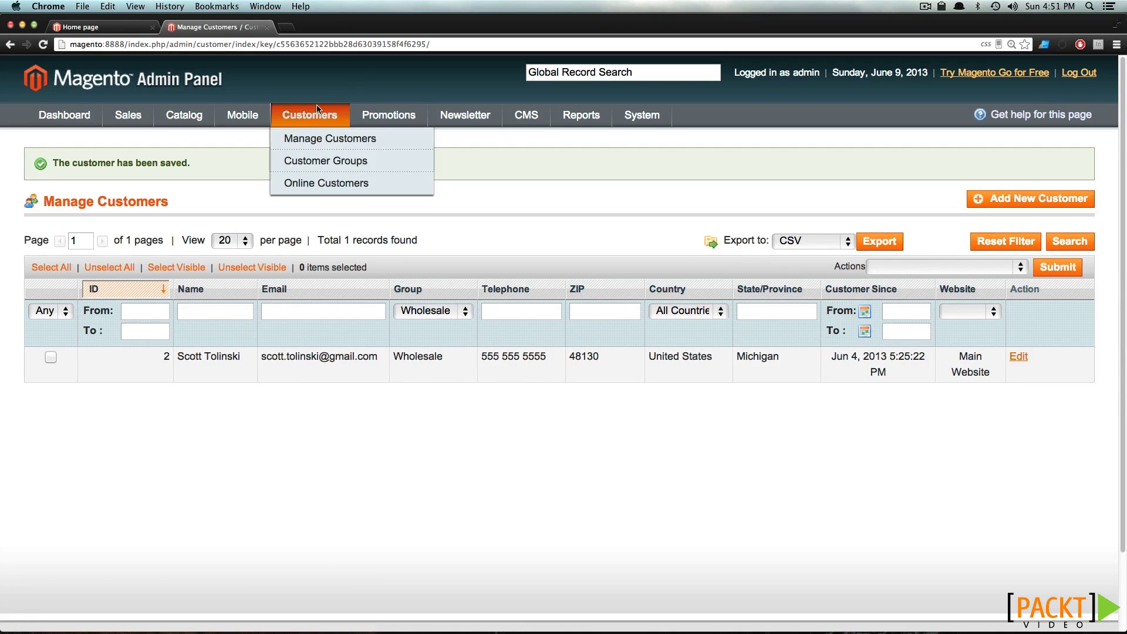
{"action": "left_click", "coordinate": [308, 185]}
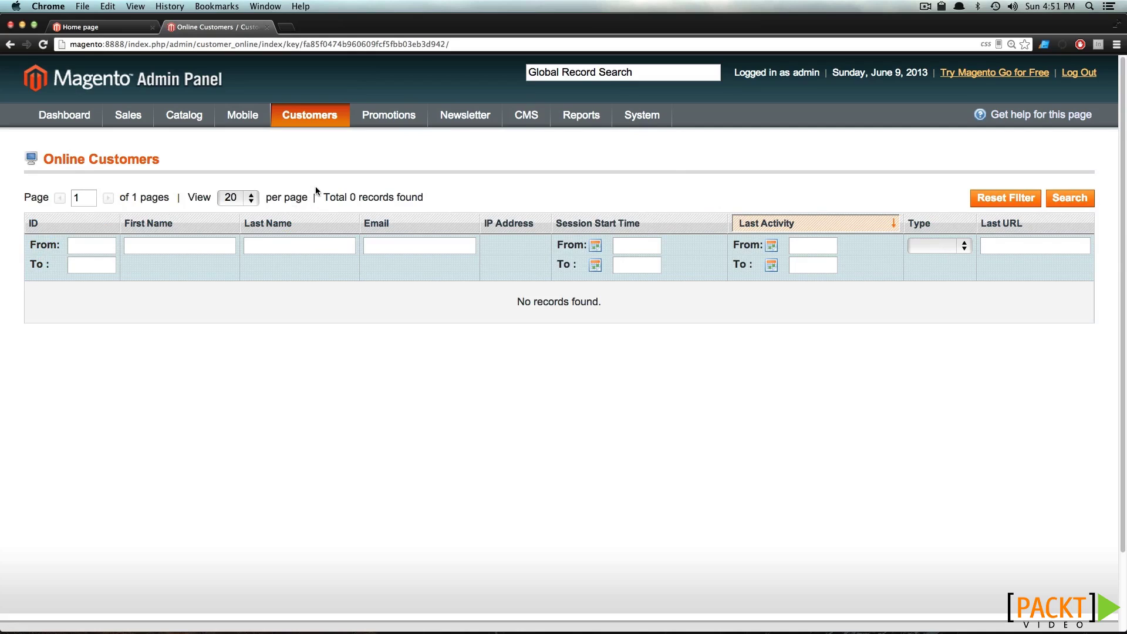
{"action": "mouse_move", "coordinate": [592, 106]}
{"action": "mouse_move", "coordinate": [272, 115]}
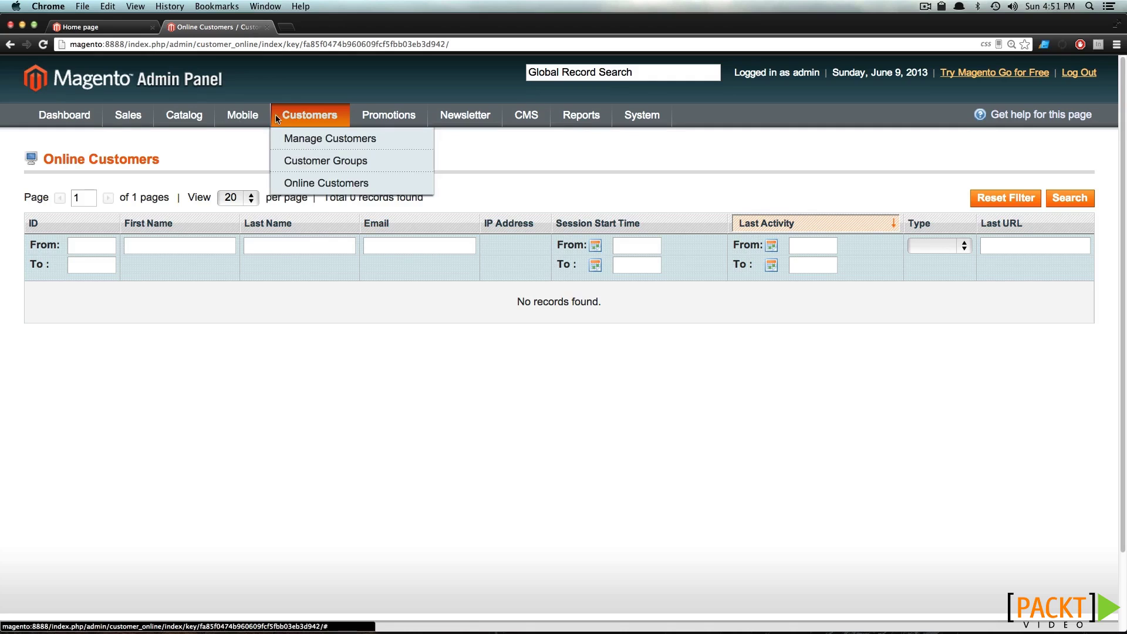
{"action": "left_click", "coordinate": [297, 141]}
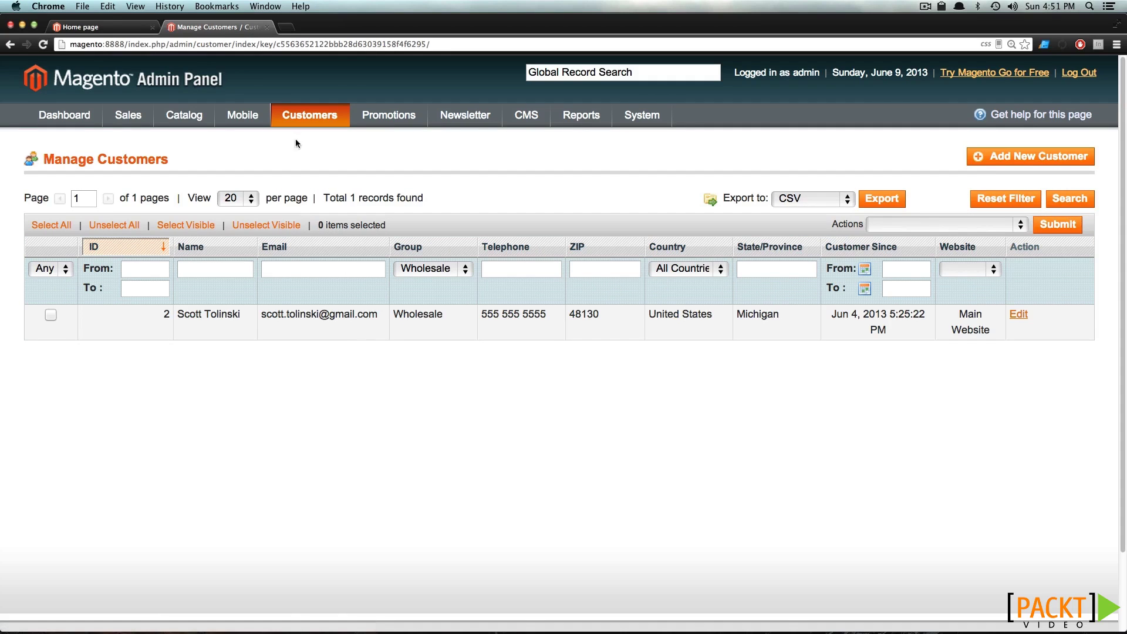
Reset the grid filter and delete the General-group sample customer, confirming with OK
{"action": "left_click", "coordinate": [1006, 199]}
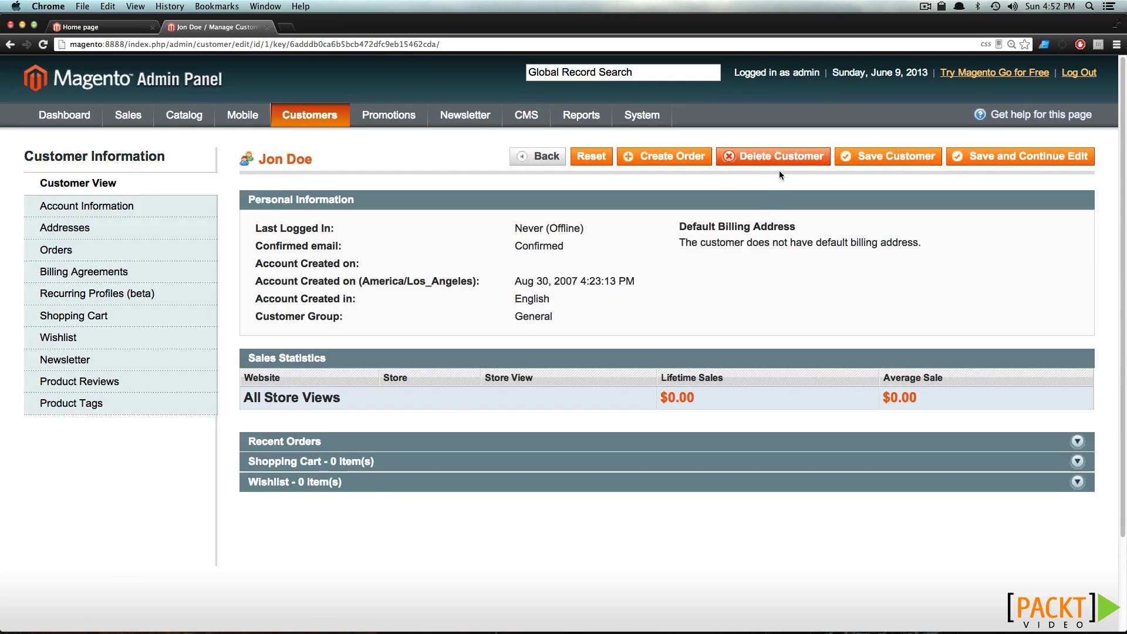
{"action": "left_click", "coordinate": [769, 157]}
{"action": "left_click", "coordinate": [639, 217]}
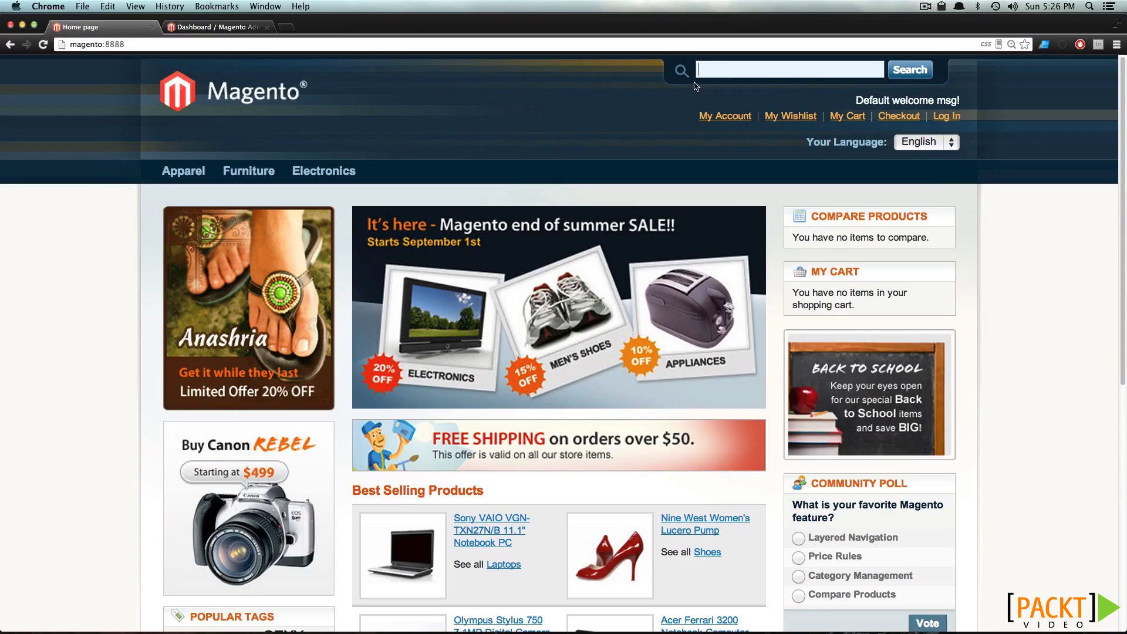
Search the store for 'Blue' and open the BlackBerry 8100 Pearl product page
{"action": "type", "text": "Blue"}
{"action": "key", "text": "Return"}
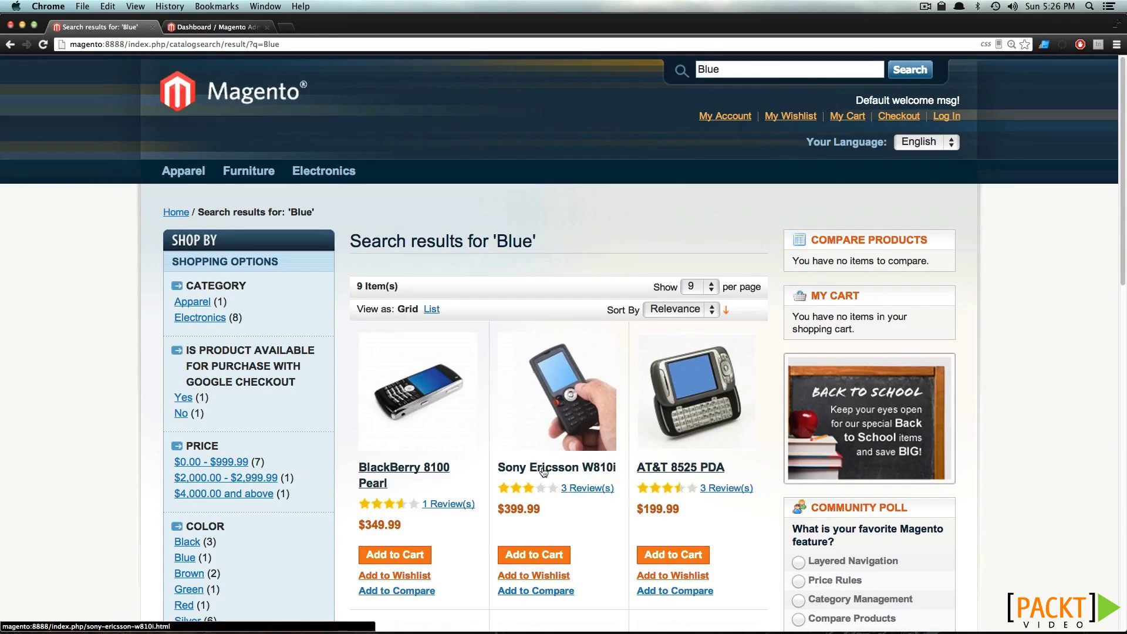
{"action": "scroll", "coordinate": [544, 472], "scroll_direction": "down", "scroll_amount": 5}
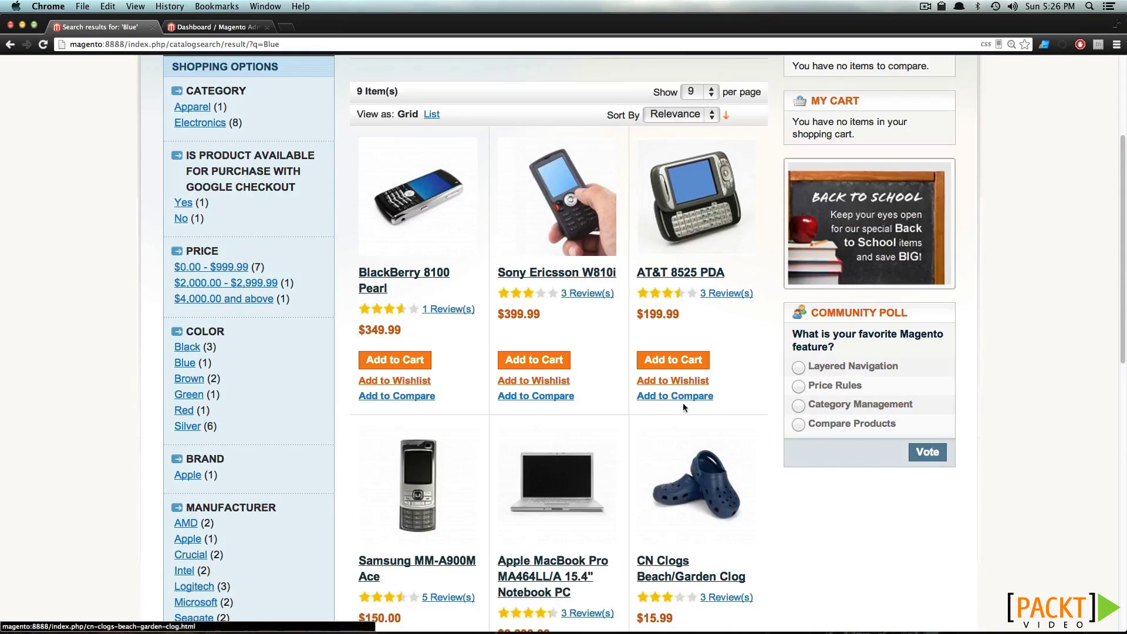
{"action": "scroll", "coordinate": [668, 385], "scroll_direction": "down", "scroll_amount": 12}
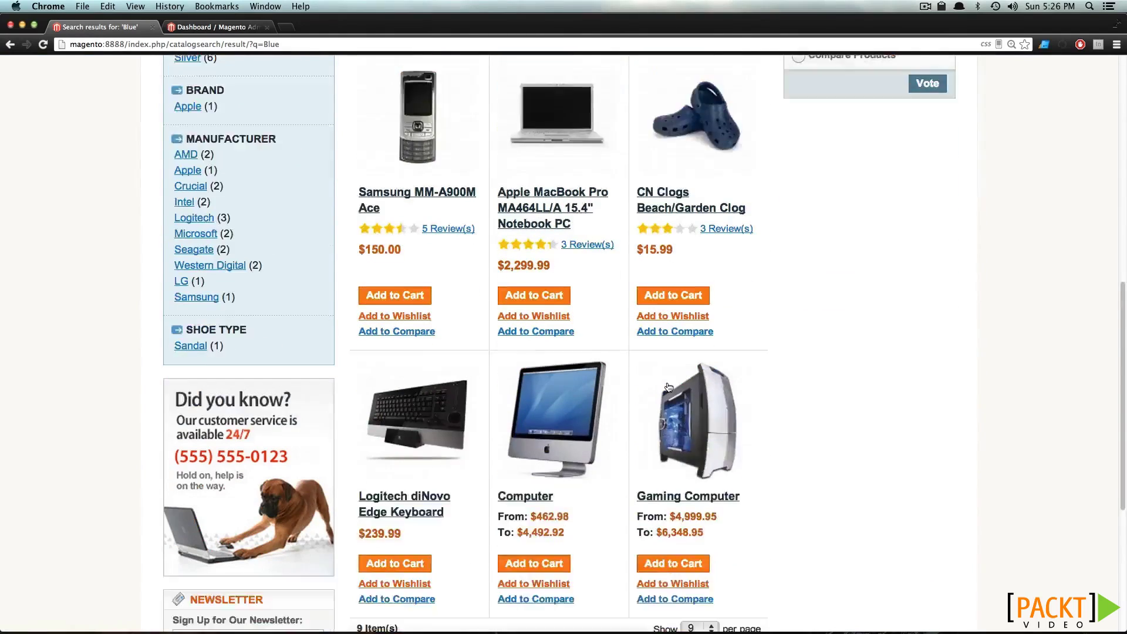
{"action": "scroll", "coordinate": [650, 385], "scroll_direction": "up", "scroll_amount": 5}
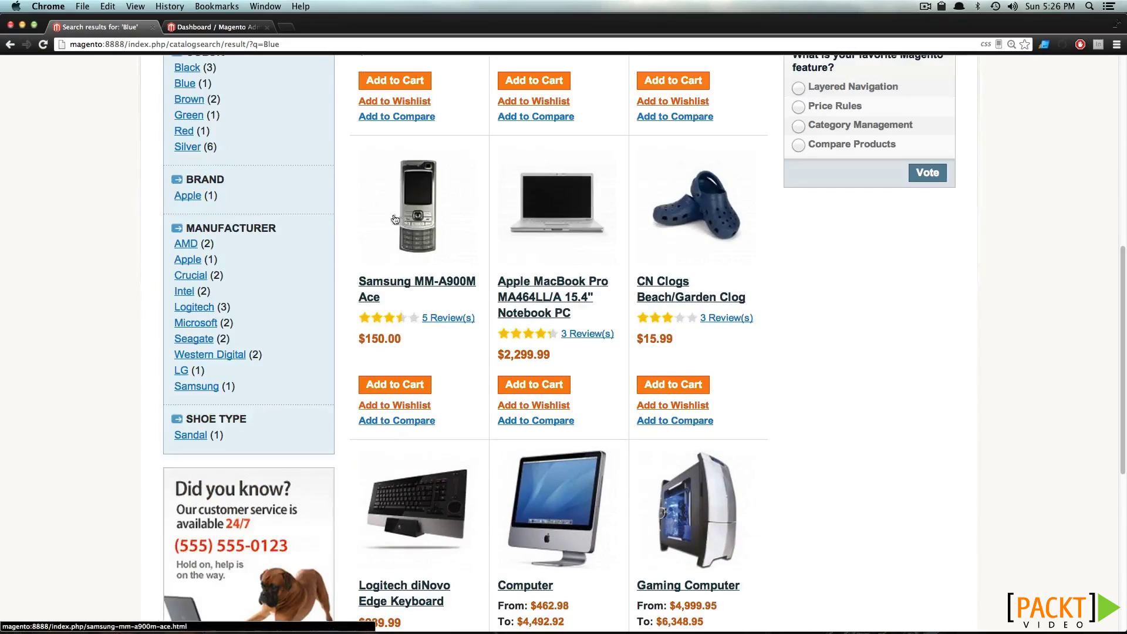
{"action": "scroll", "coordinate": [400, 271], "scroll_direction": "up", "scroll_amount": 7}
{"action": "left_click", "coordinate": [402, 290]}
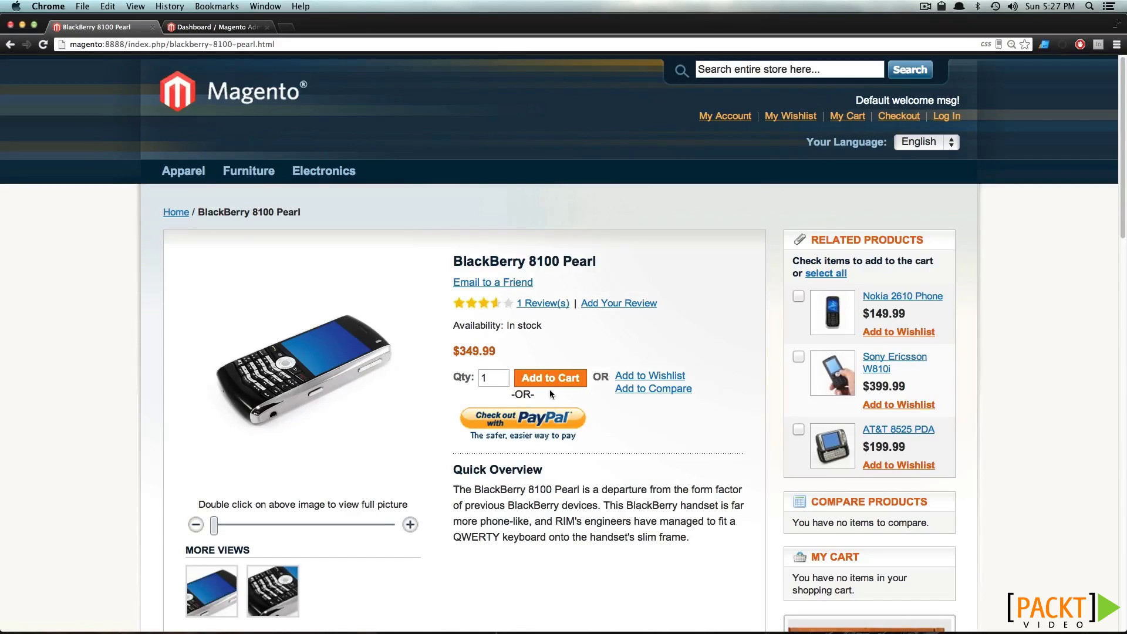
Find 'blue' on the page, inspect the In Depth row's Bluetooth text, and return to the admin dashboard
{"action": "key", "text": "super+f"}
{"action": "type", "text": "blue"}
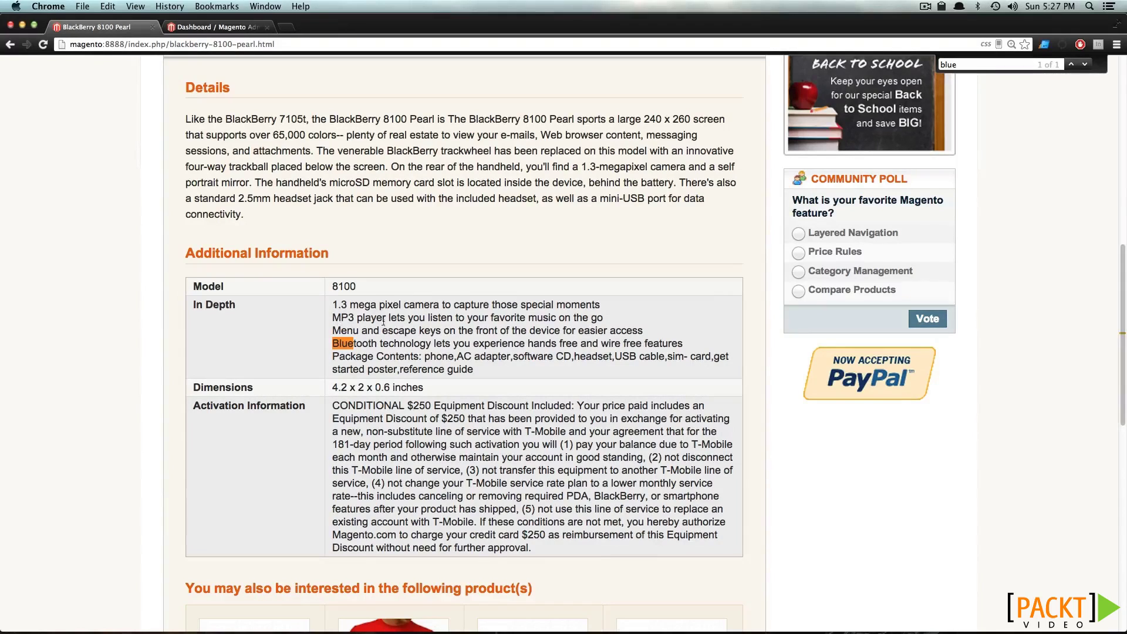
{"action": "double_click", "coordinate": [401, 325]}
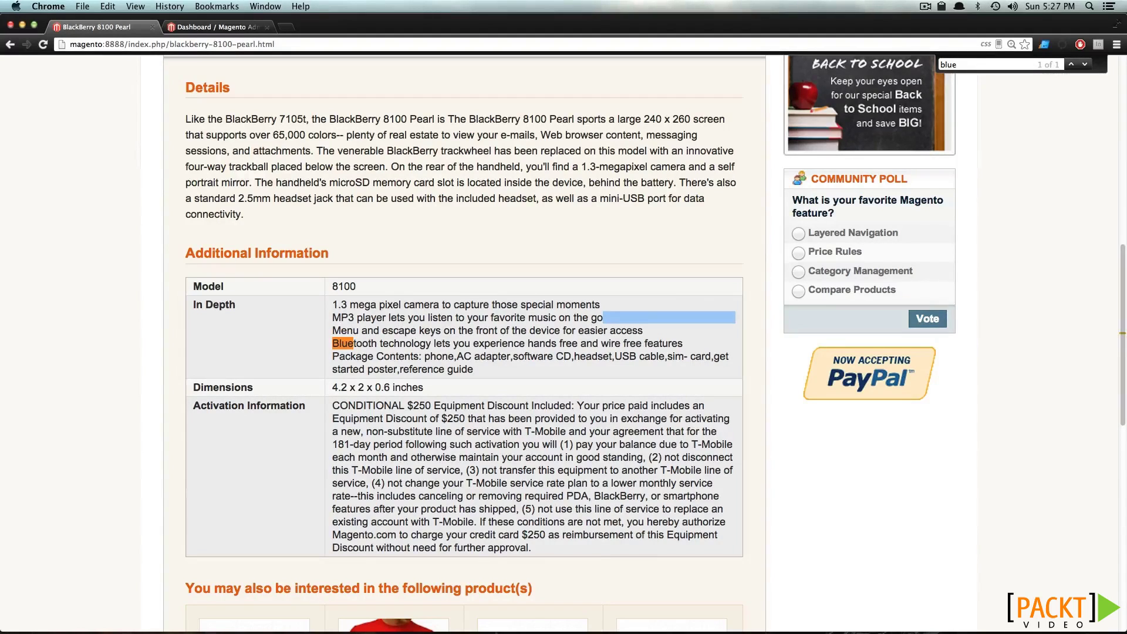
{"action": "left_click_drag", "start_coordinate": [433, 343], "coordinate": [405, 343]}
{"action": "left_click", "coordinate": [407, 340]}
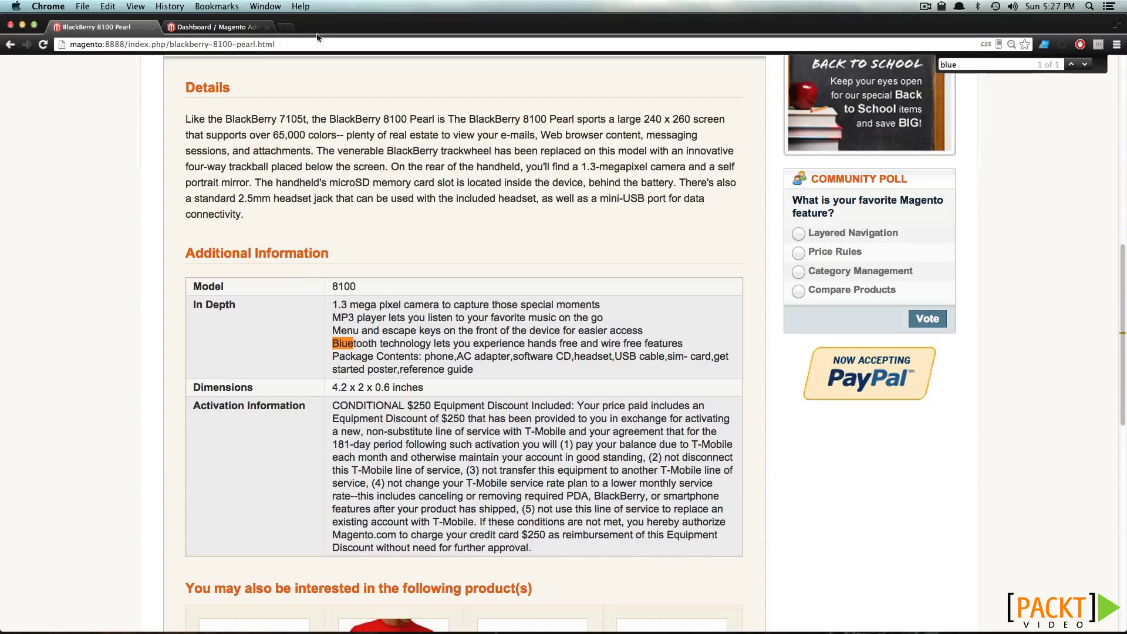
{"action": "left_click", "coordinate": [223, 28]}
{"action": "mouse_move", "coordinate": [200, 115]}
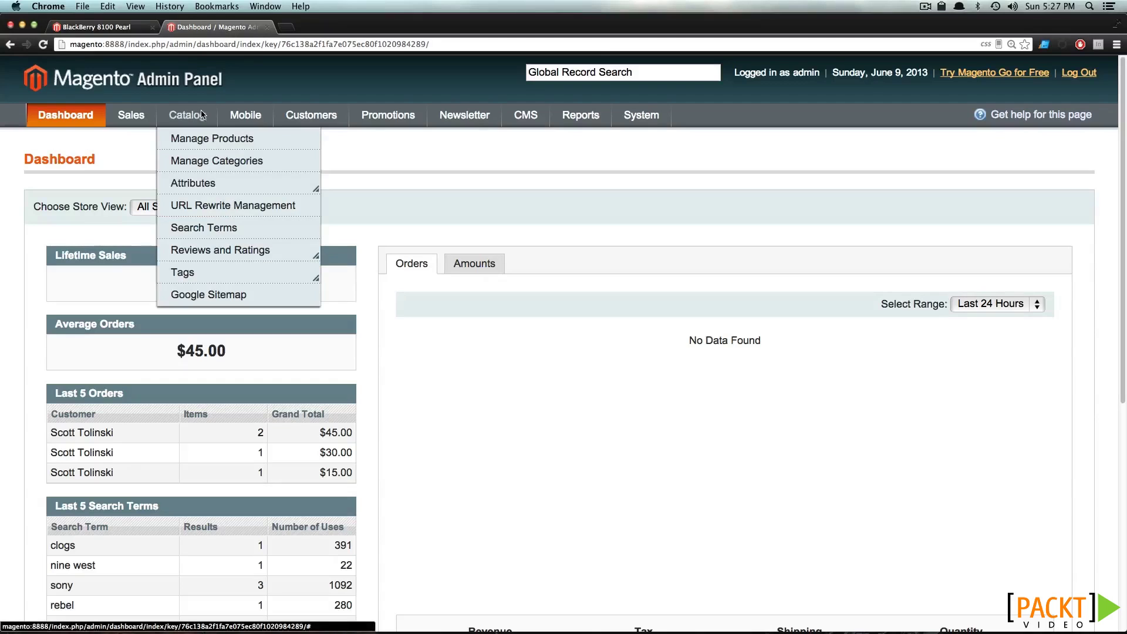
Filter product attributes by label 'in' and open the In Depth attribute
{"action": "mouse_move", "coordinate": [203, 182]}
{"action": "left_click", "coordinate": [344, 202]}
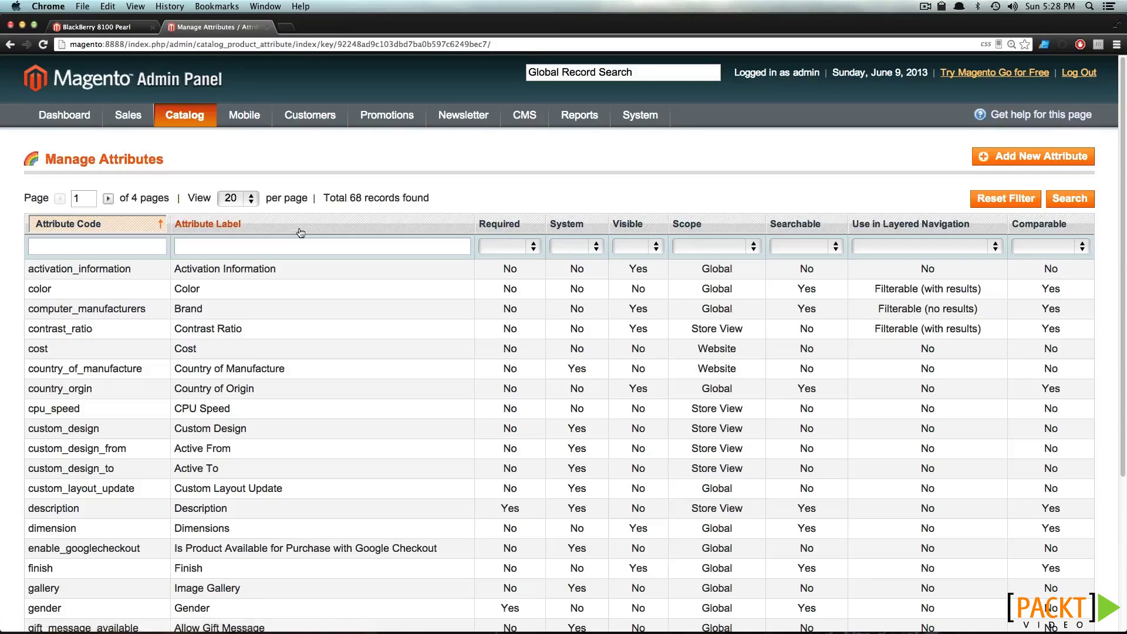
{"action": "left_click", "coordinate": [278, 246]}
{"action": "type", "text": "in"}
{"action": "key", "text": "Return"}
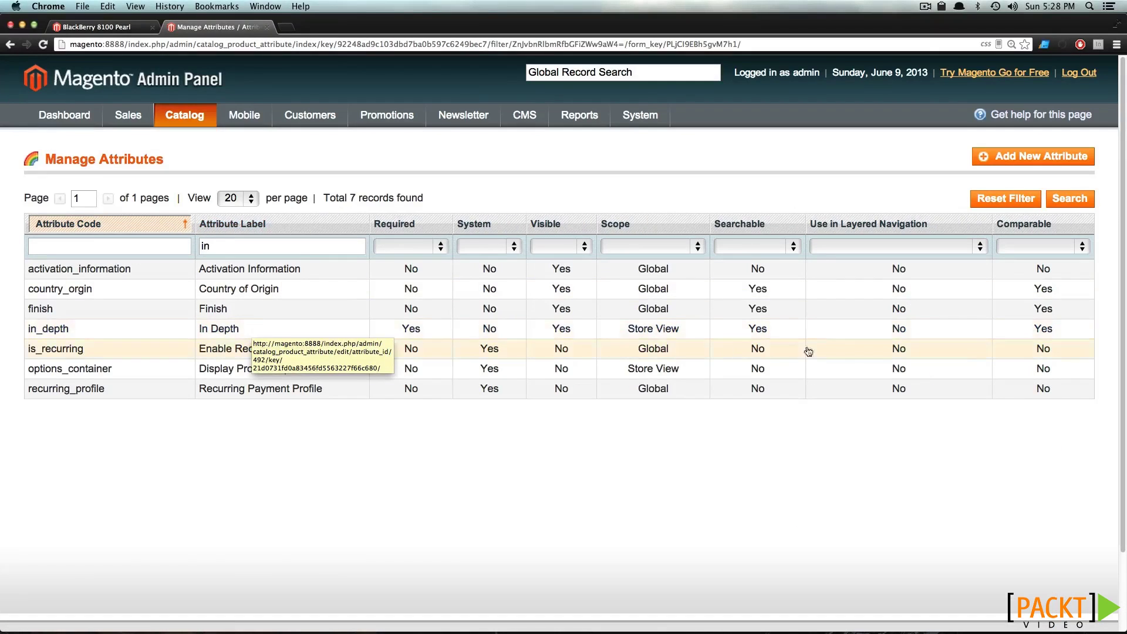
{"action": "left_click", "coordinate": [769, 335]}
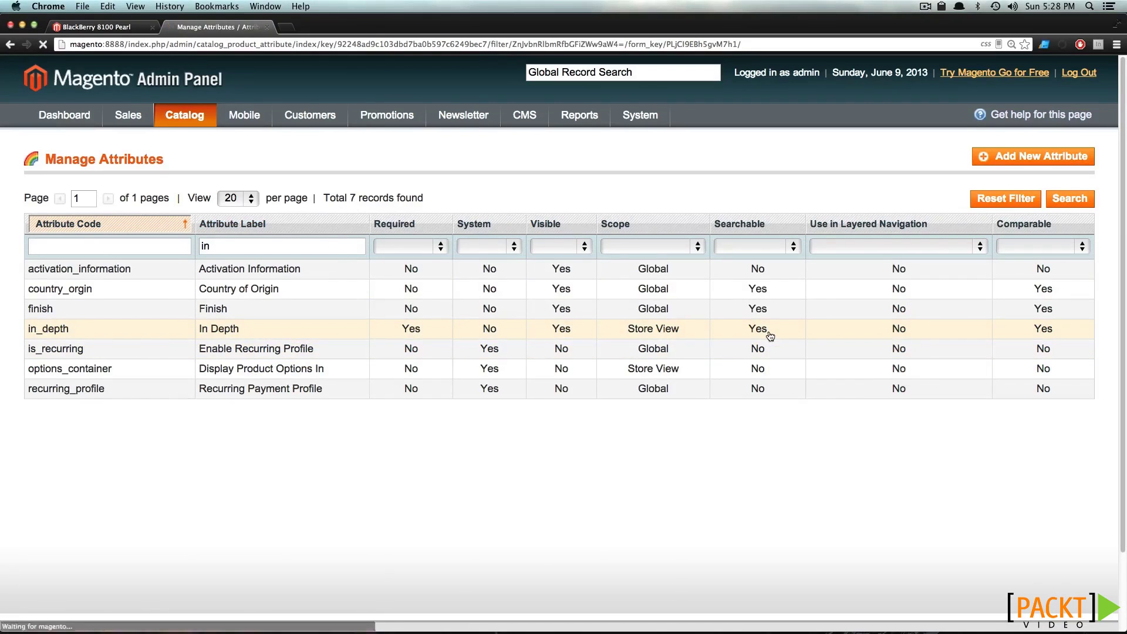
Set In Depth's Use in Quick Search to No, save the attribute, and go to Index Management
{"action": "scroll", "coordinate": [355, 370], "scroll_direction": "down", "scroll_amount": 3}
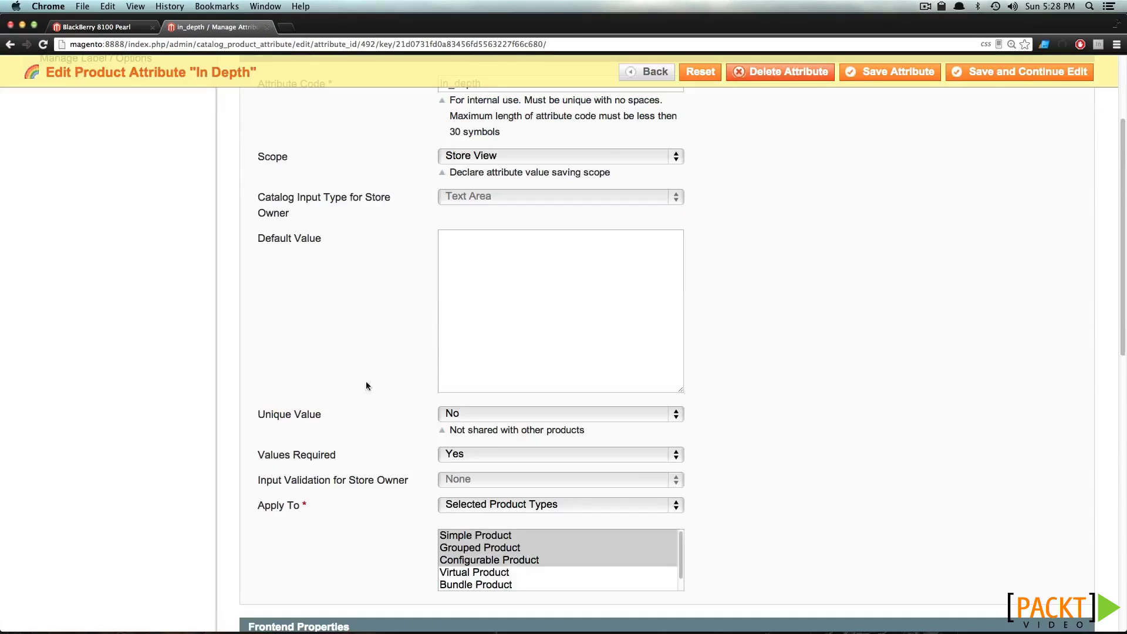
{"action": "scroll", "coordinate": [393, 437], "scroll_direction": "down", "scroll_amount": 5}
{"action": "scroll", "coordinate": [391, 436], "scroll_direction": "down", "scroll_amount": 3}
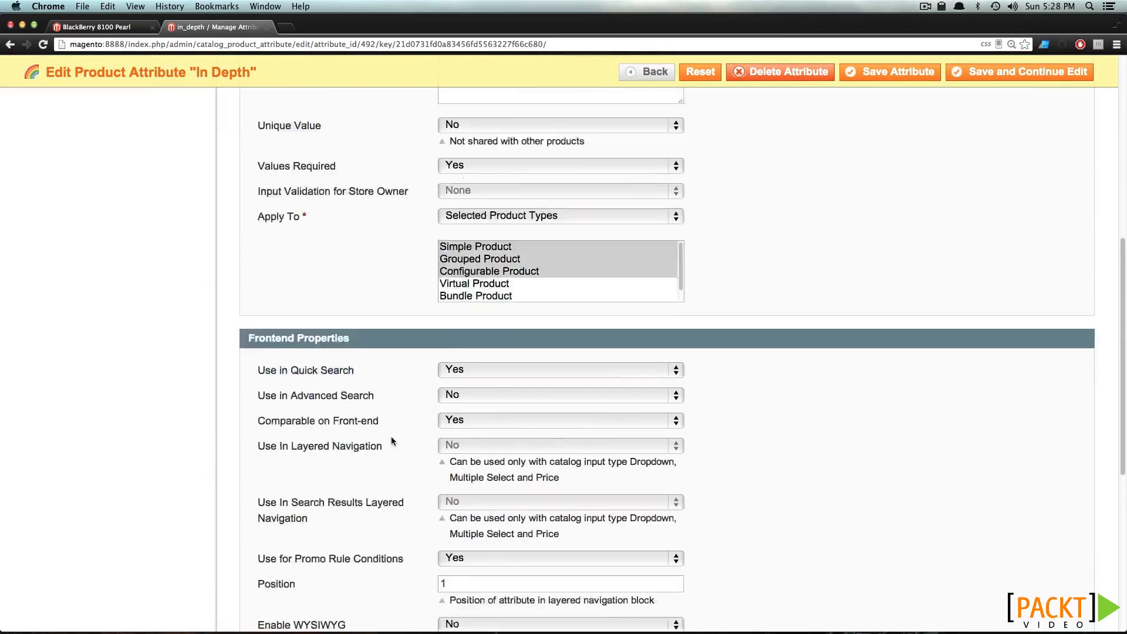
{"action": "left_click", "coordinate": [456, 306]}
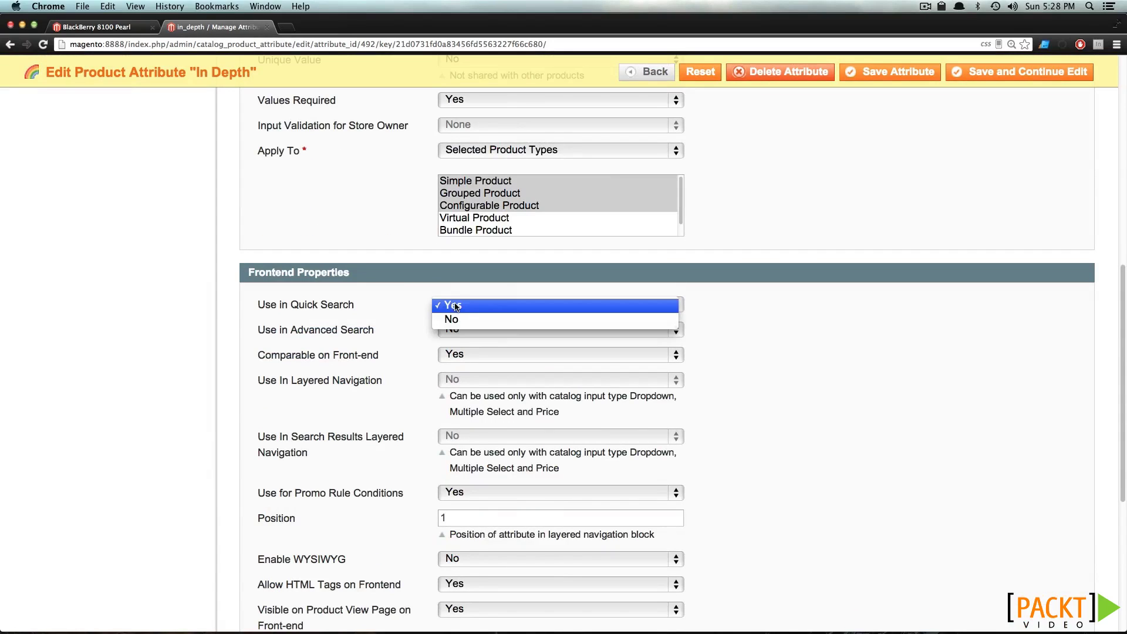
{"action": "left_click", "coordinate": [473, 322]}
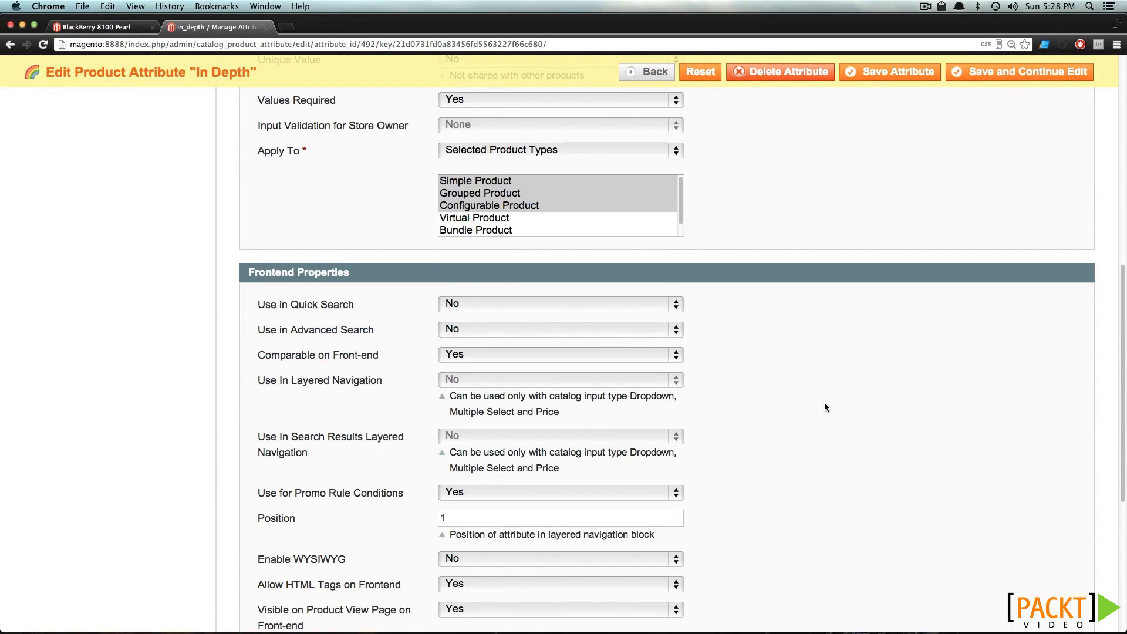
{"action": "scroll", "coordinate": [833, 402], "scroll_direction": "down", "scroll_amount": 3}
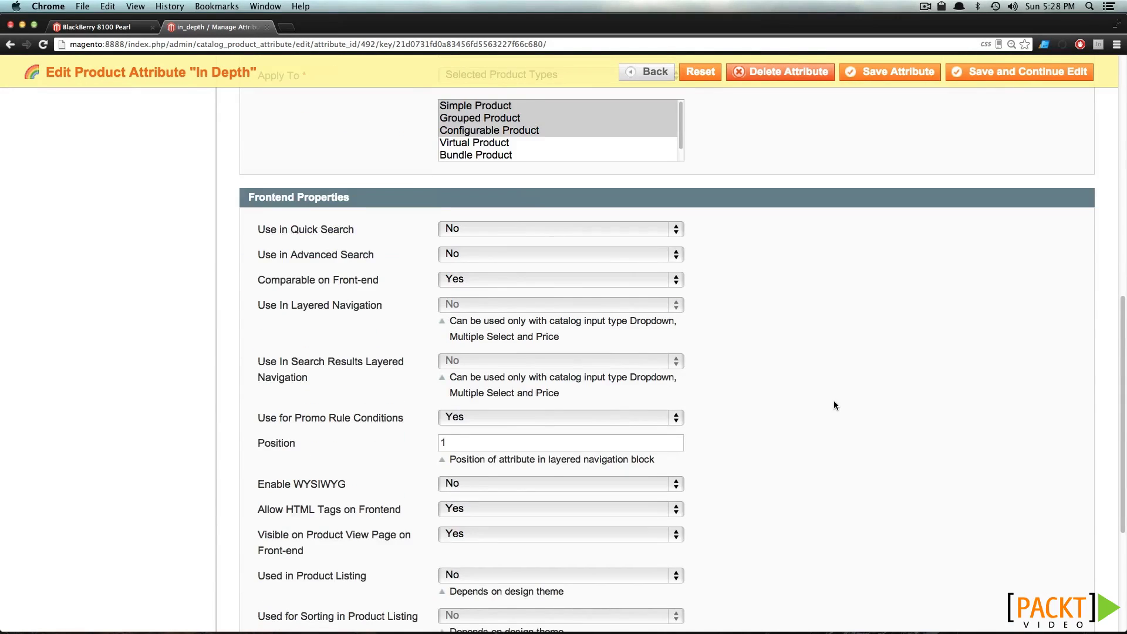
{"action": "left_click", "coordinate": [884, 72]}
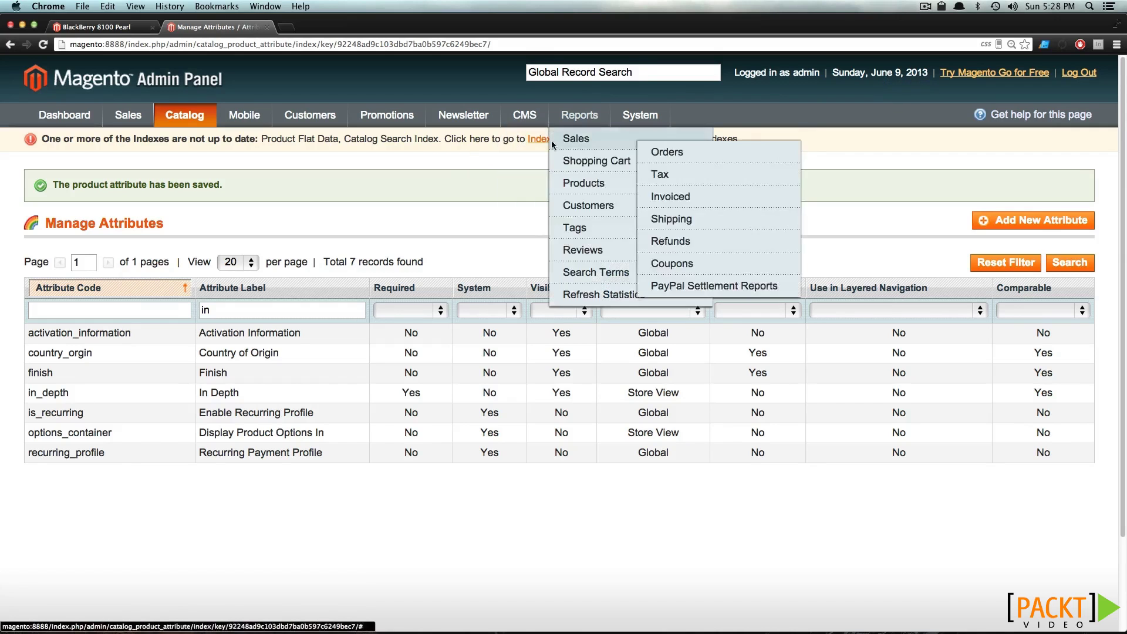
{"action": "left_click", "coordinate": [544, 140]}
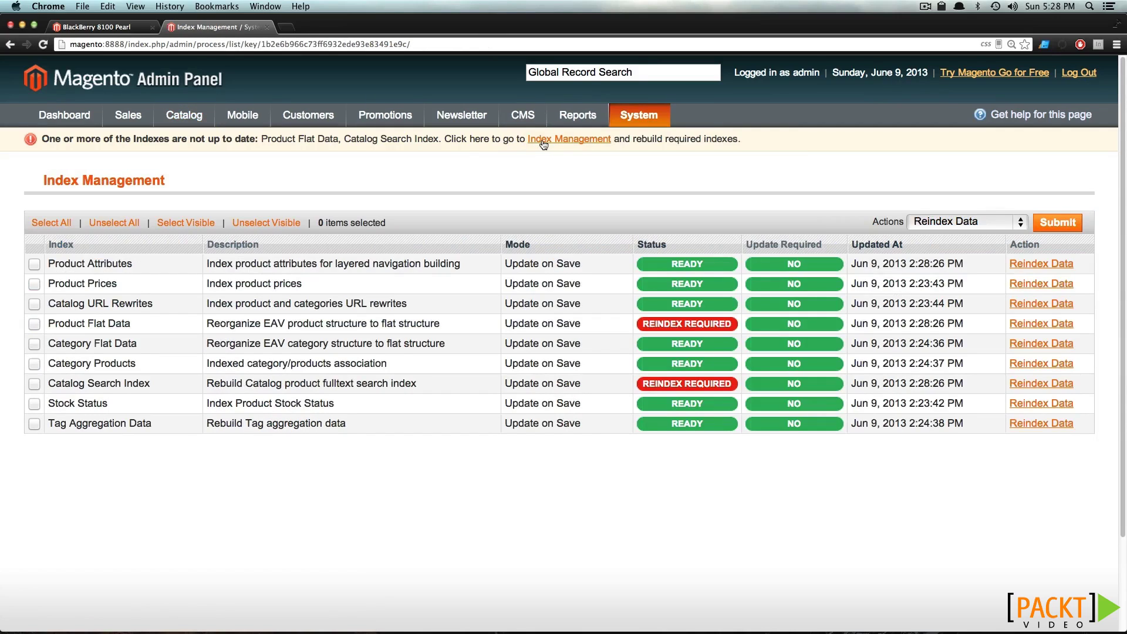
Reindex Product Flat Data and Catalog Search Index
{"action": "left_click", "coordinate": [34, 324]}
{"action": "left_click", "coordinate": [33, 383]}
{"action": "left_click", "coordinate": [1075, 225]}
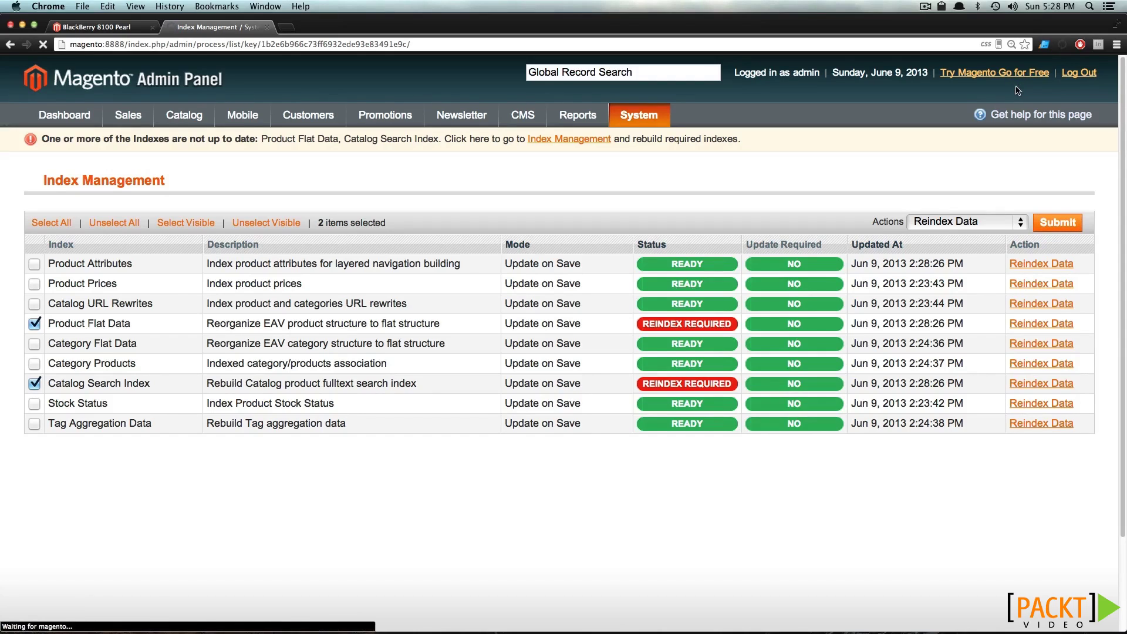
Check that the BlackBerry page's In Depth row still lists Bluetooth, then return to Index Management
{"action": "left_click", "coordinate": [117, 26]}
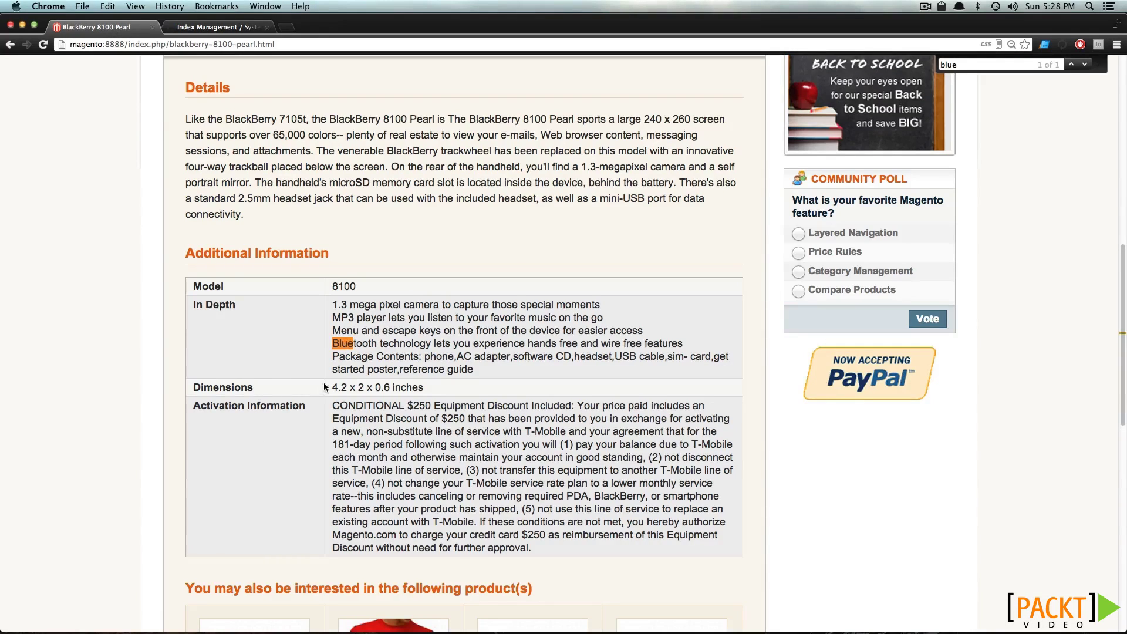
{"action": "left_click_drag", "start_coordinate": [377, 343], "coordinate": [332, 343]}
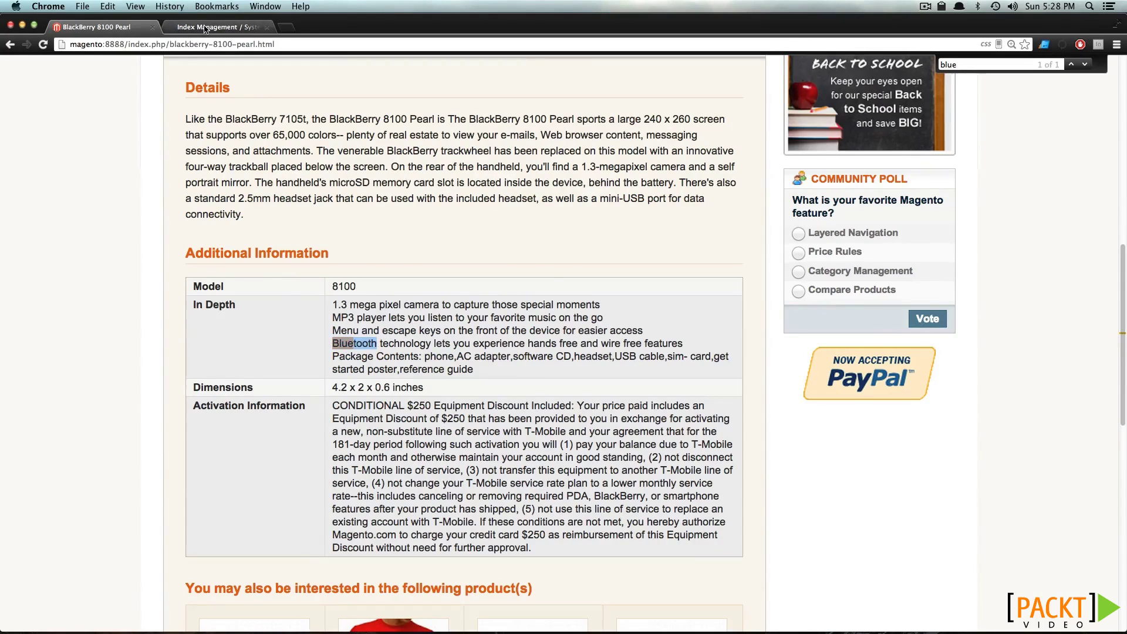
{"action": "left_click", "coordinate": [205, 27]}
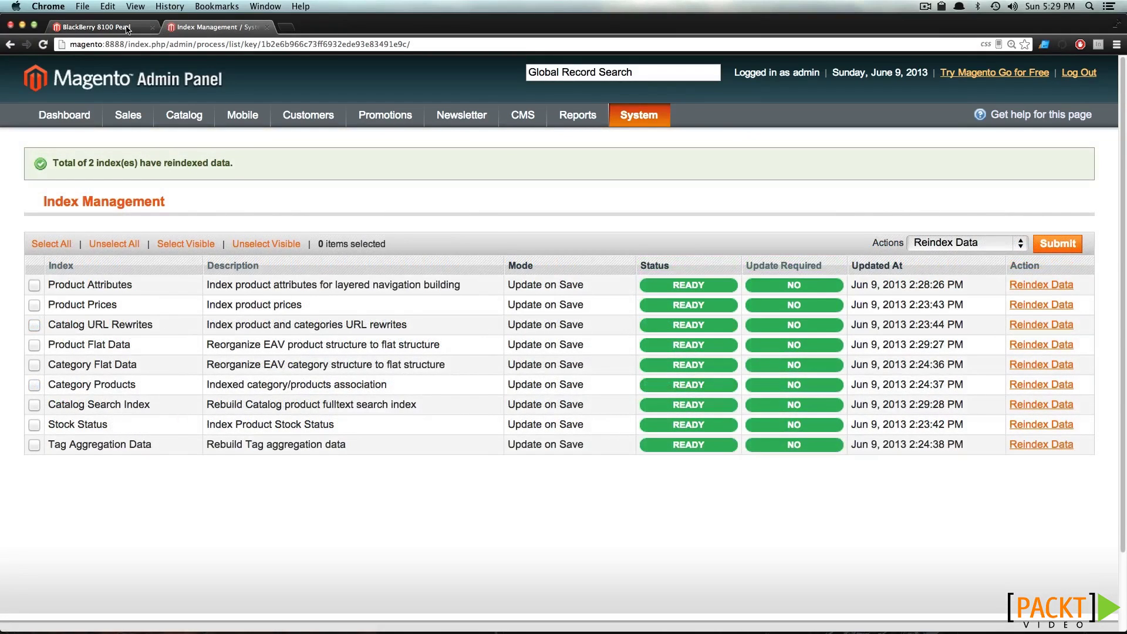
Reload the BlackBerry page, search the store for 'Blue' (5 results, no BlackBerry), and return to Index Management
{"action": "left_click", "coordinate": [97, 27]}
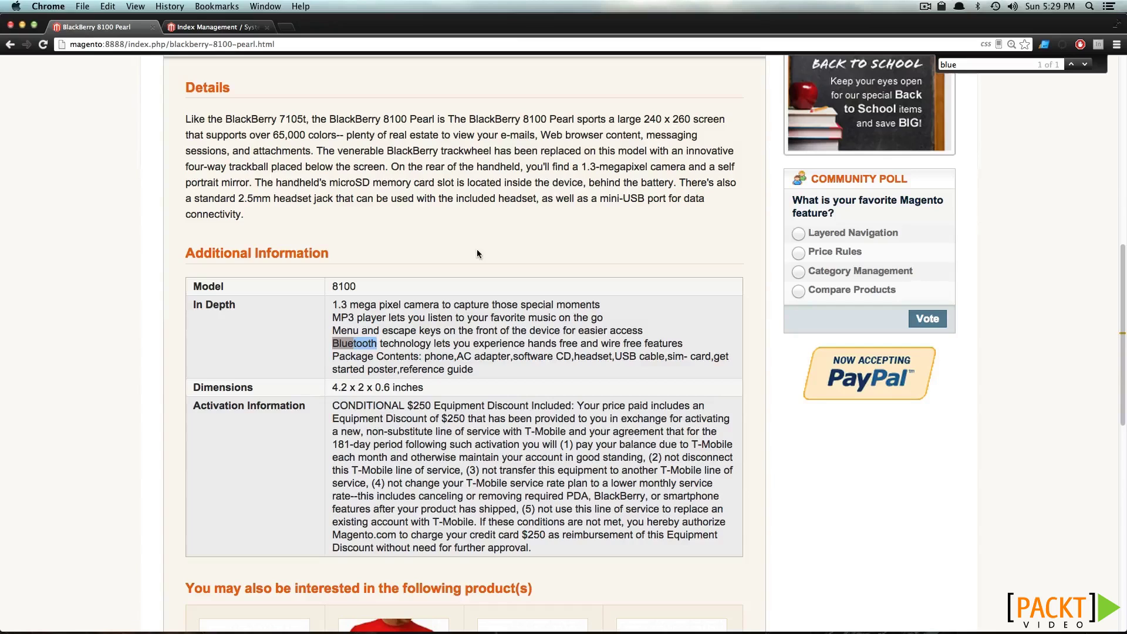
{"action": "key", "text": "super+r"}
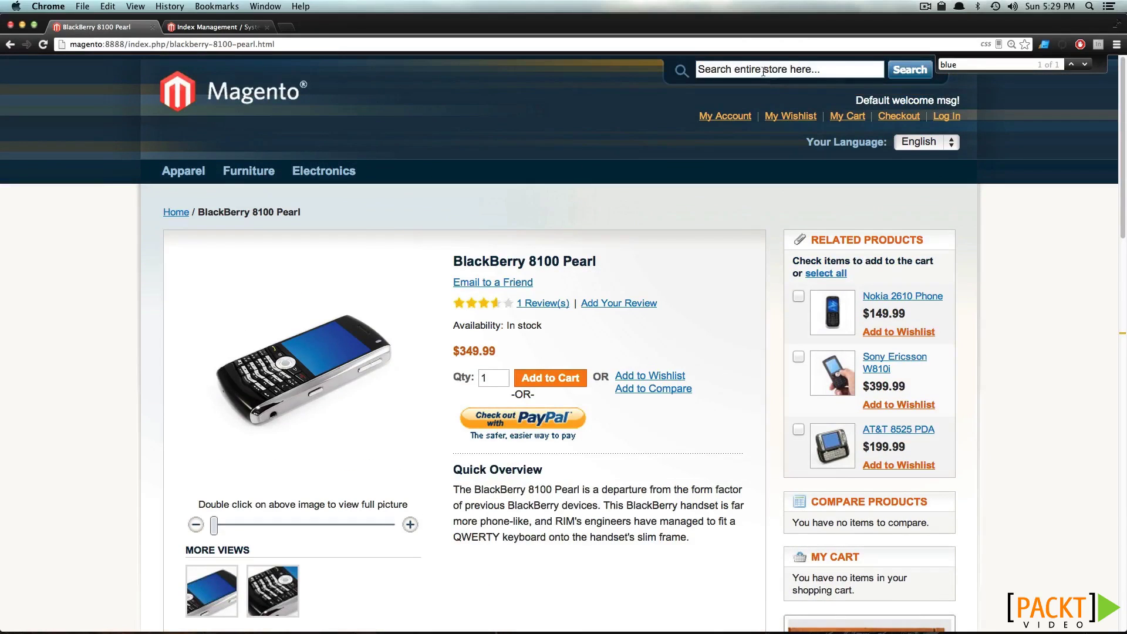
{"action": "left_click", "coordinate": [763, 71]}
{"action": "type", "text": "Blue"}
{"action": "key", "text": "Return"}
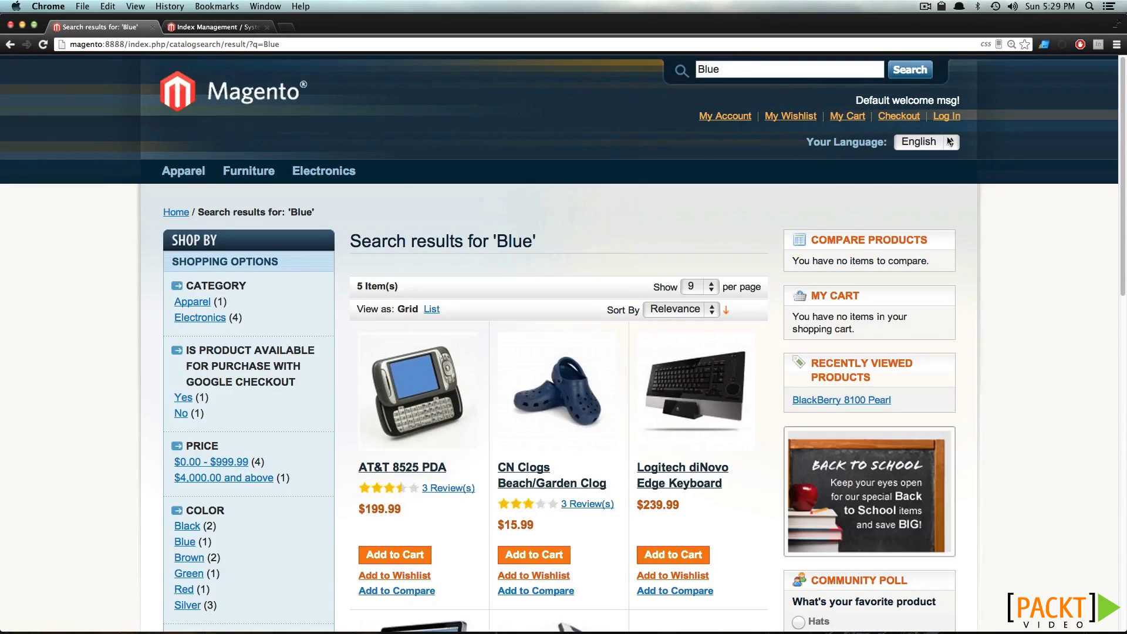
{"action": "scroll", "coordinate": [461, 430], "scroll_direction": "down", "scroll_amount": 5}
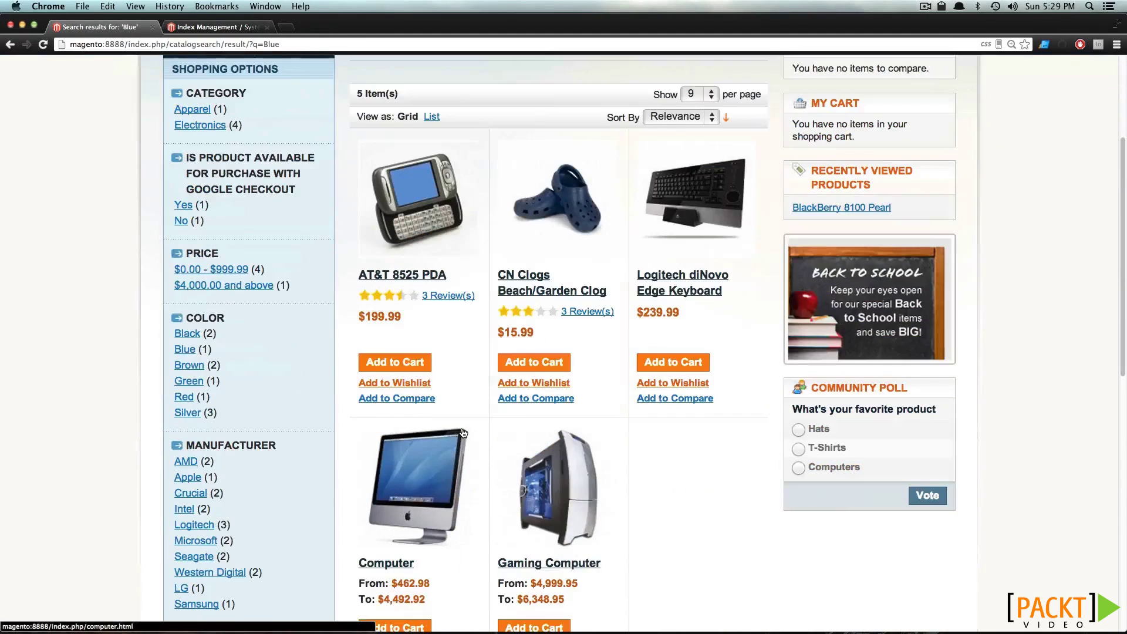
{"action": "scroll", "coordinate": [462, 433], "scroll_direction": "down", "scroll_amount": 2}
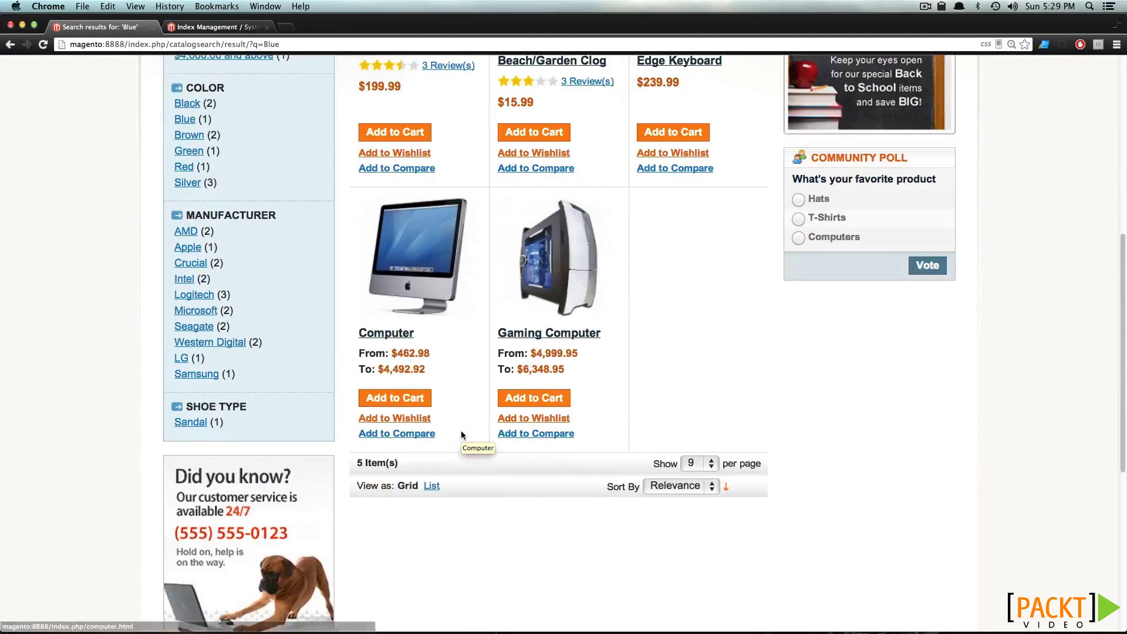
{"action": "scroll", "coordinate": [461, 435], "scroll_direction": "up", "scroll_amount": 6}
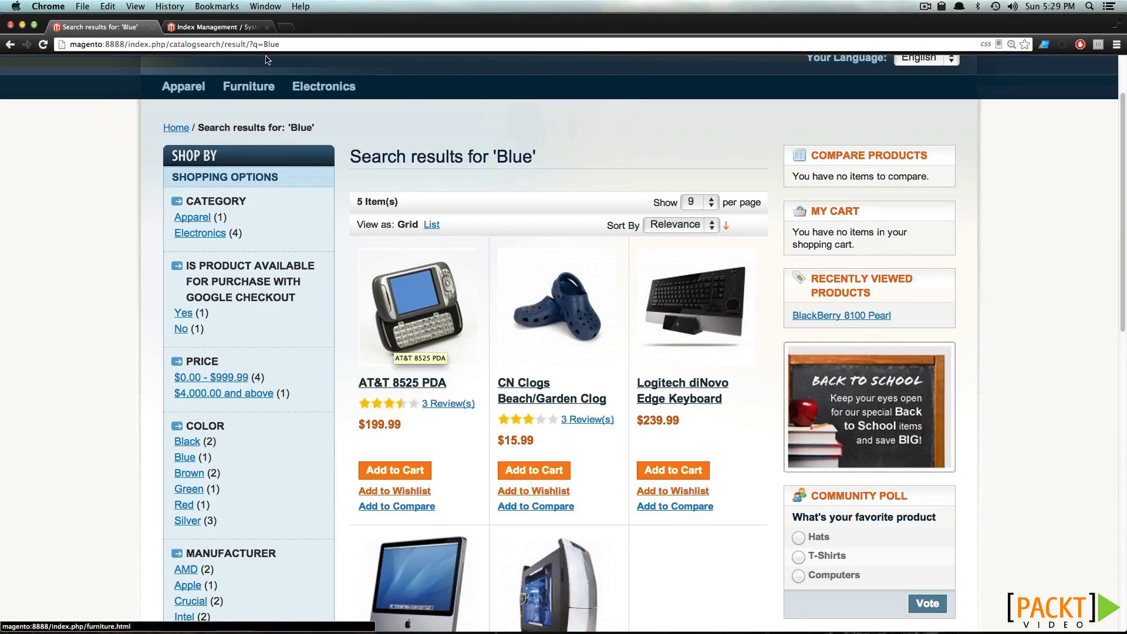
{"action": "left_click", "coordinate": [238, 27]}
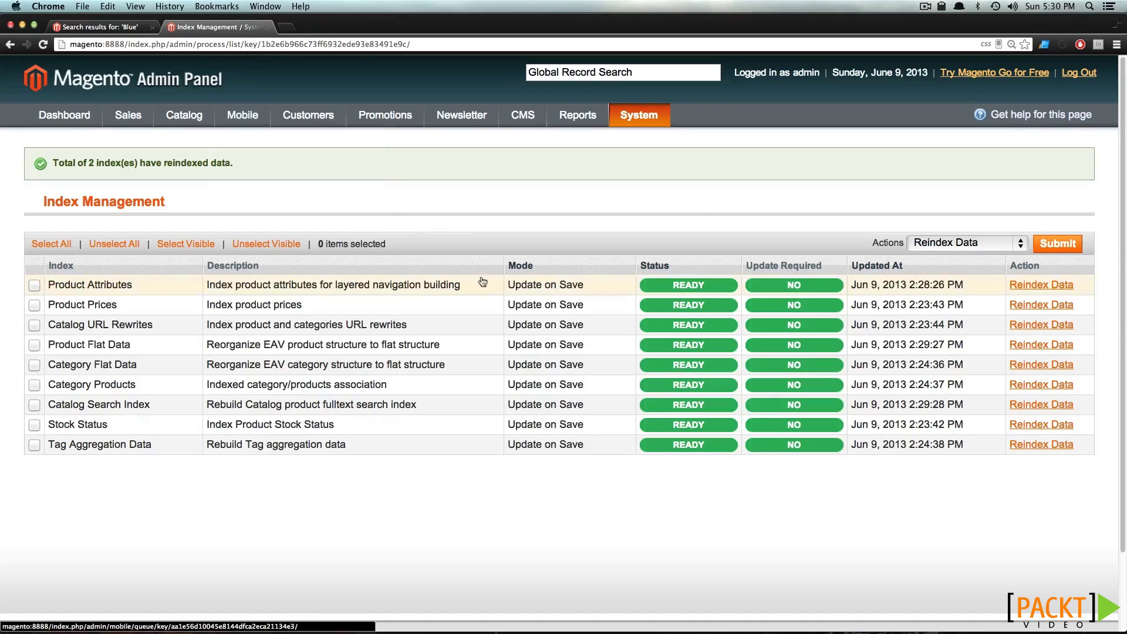
{"action": "mouse_move", "coordinate": [191, 118]}
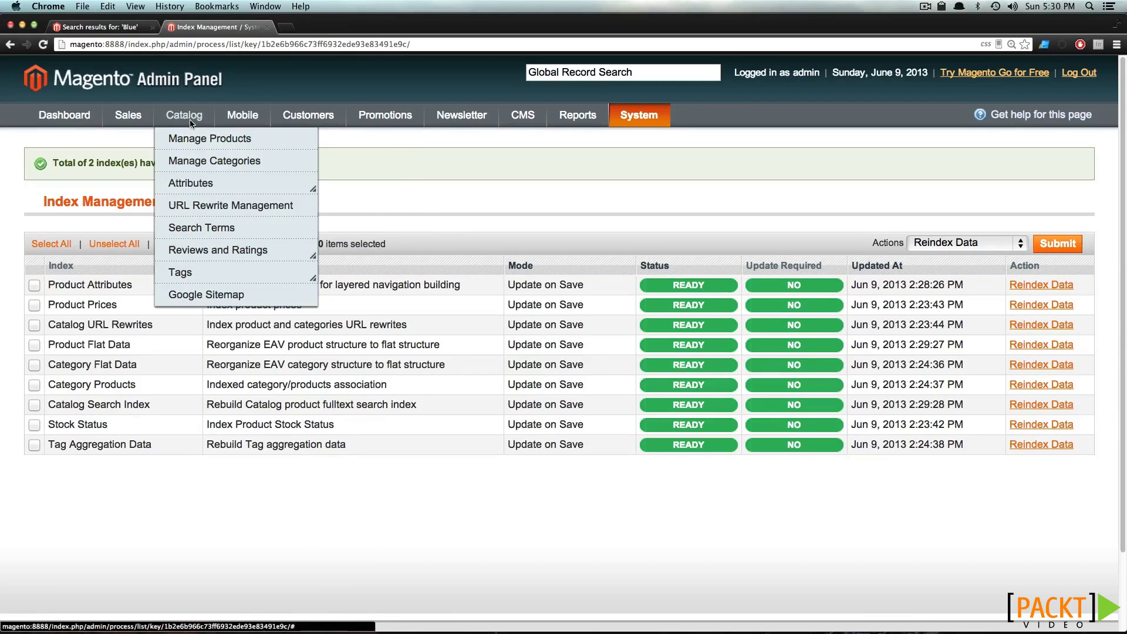
Open Search Terms sorted by Number of Uses, rerun the 'Blue' store search, and reload the list
{"action": "left_click", "coordinate": [217, 227]}
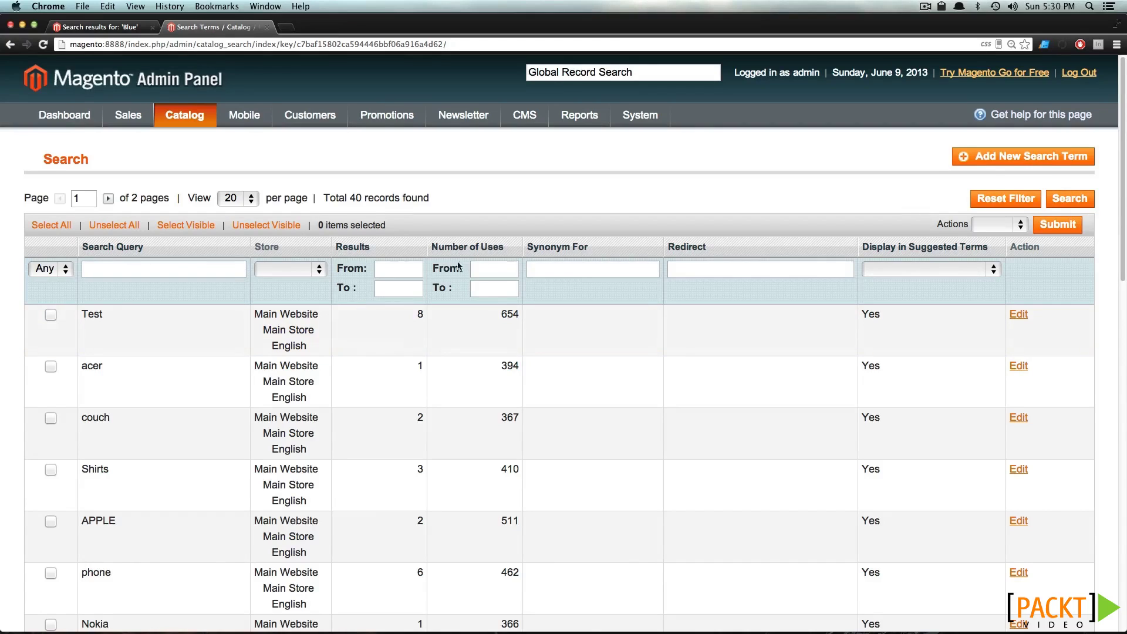
{"action": "left_click", "coordinate": [493, 250]}
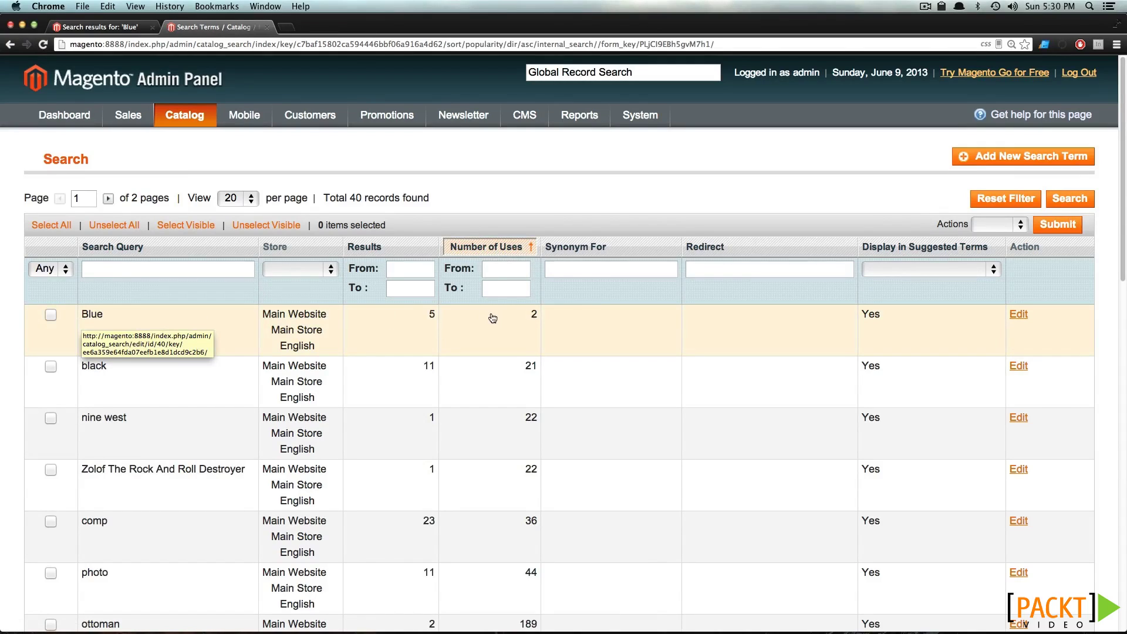
{"action": "left_click", "coordinate": [100, 27]}
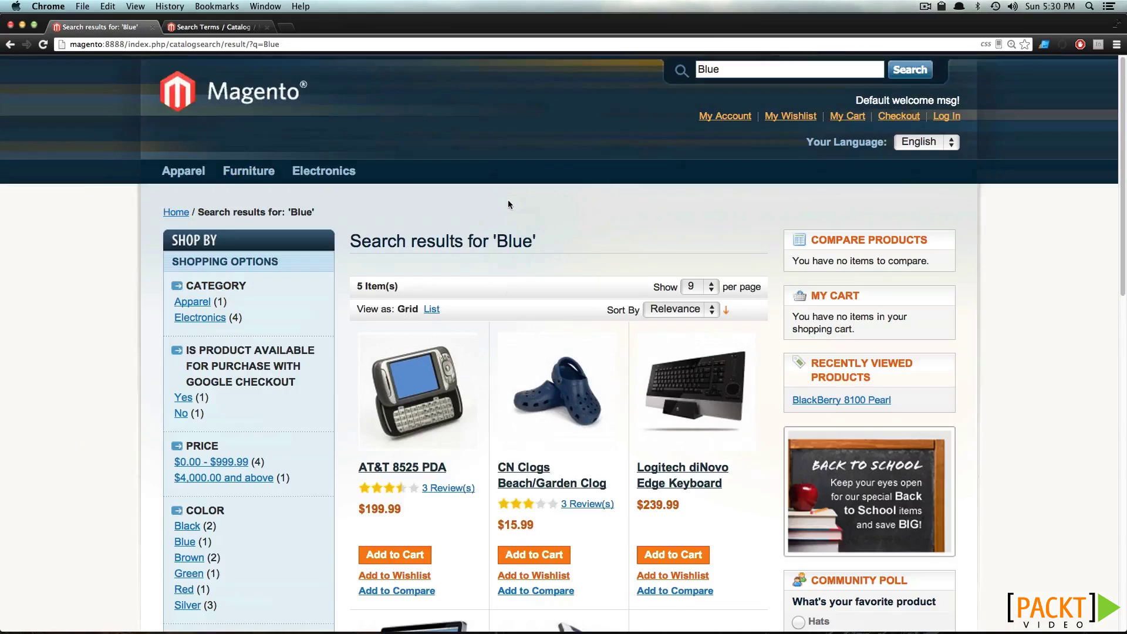
{"action": "left_click", "coordinate": [43, 44]}
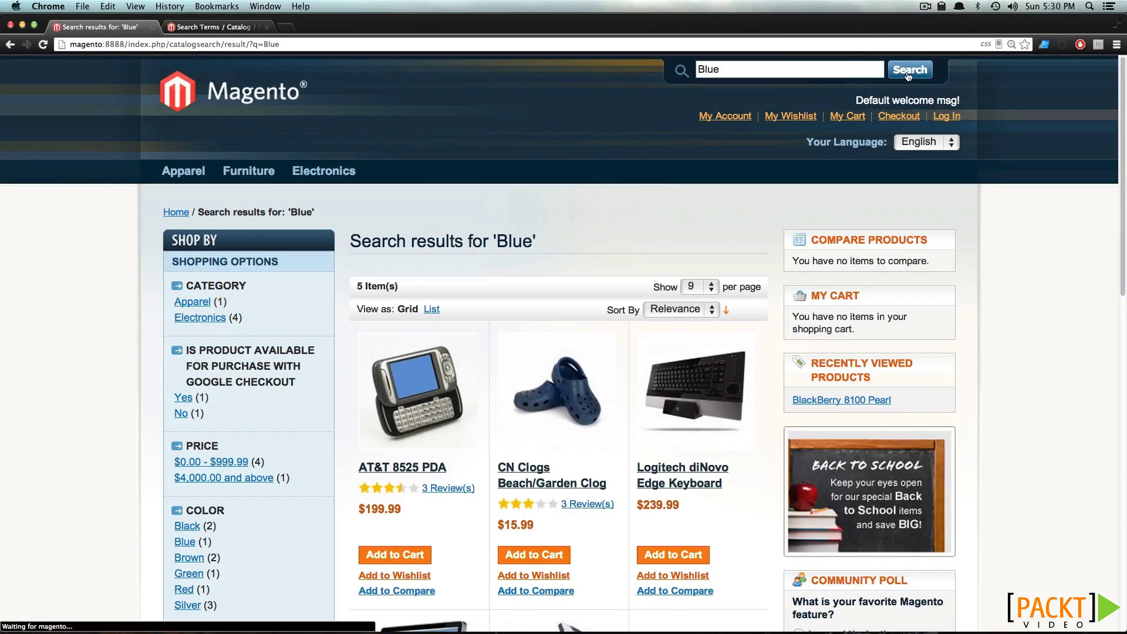
{"action": "left_click", "coordinate": [183, 28]}
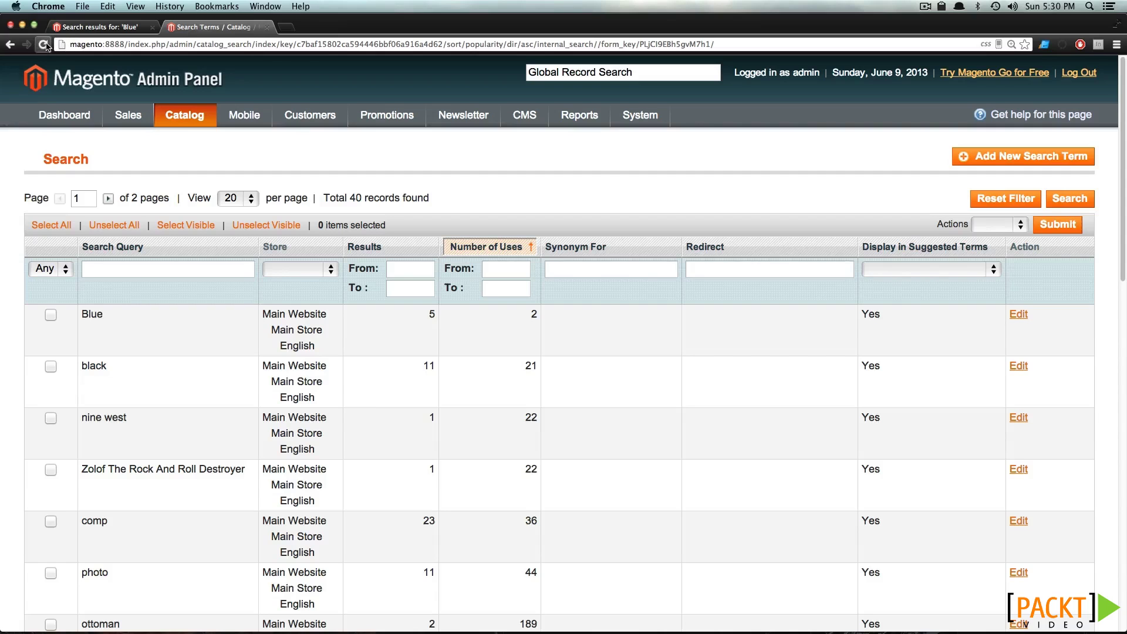
{"action": "left_click", "coordinate": [43, 44]}
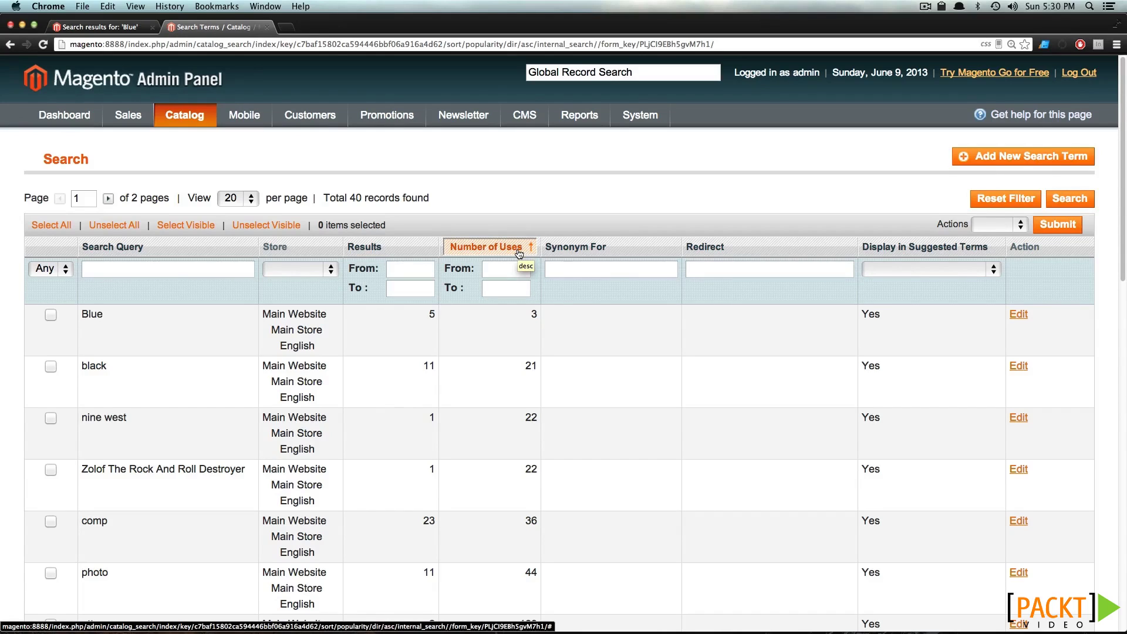
Sort search terms by most uses and open 'red' (20 results, 596 uses) for editing
{"action": "left_click", "coordinate": [519, 251]}
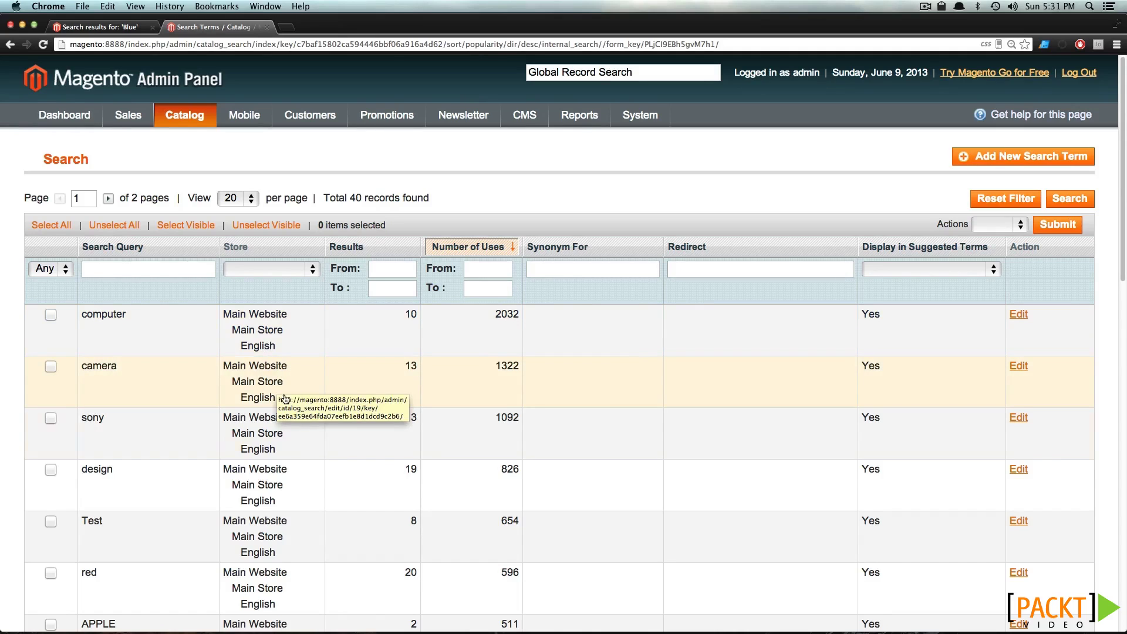
{"action": "scroll", "coordinate": [235, 446], "scroll_direction": "down", "scroll_amount": 2}
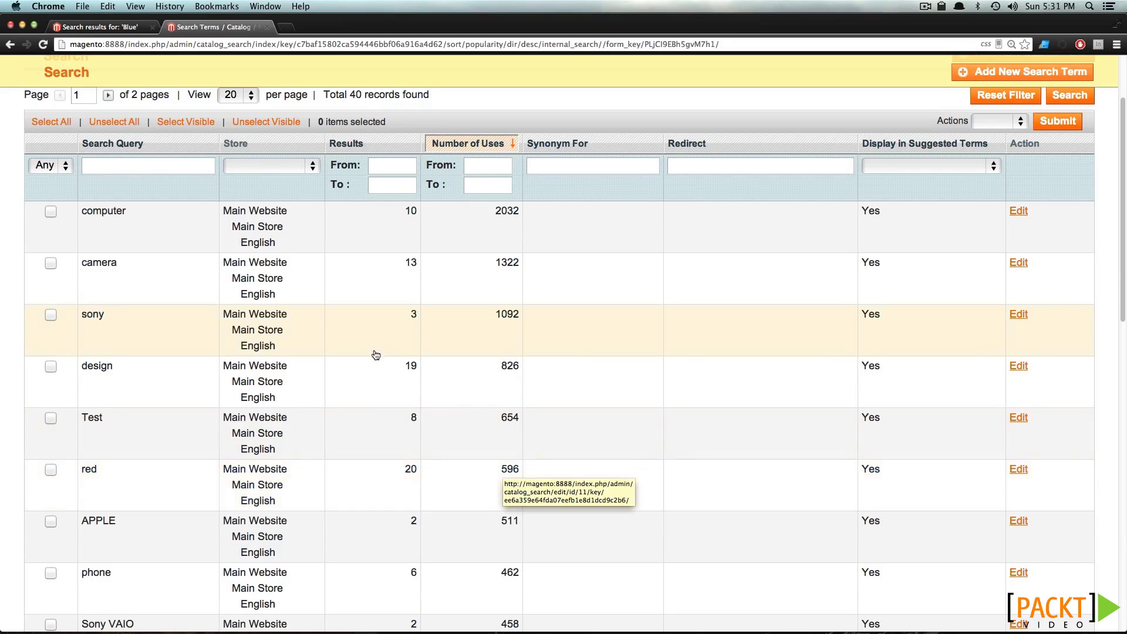
{"action": "left_click", "coordinate": [382, 483]}
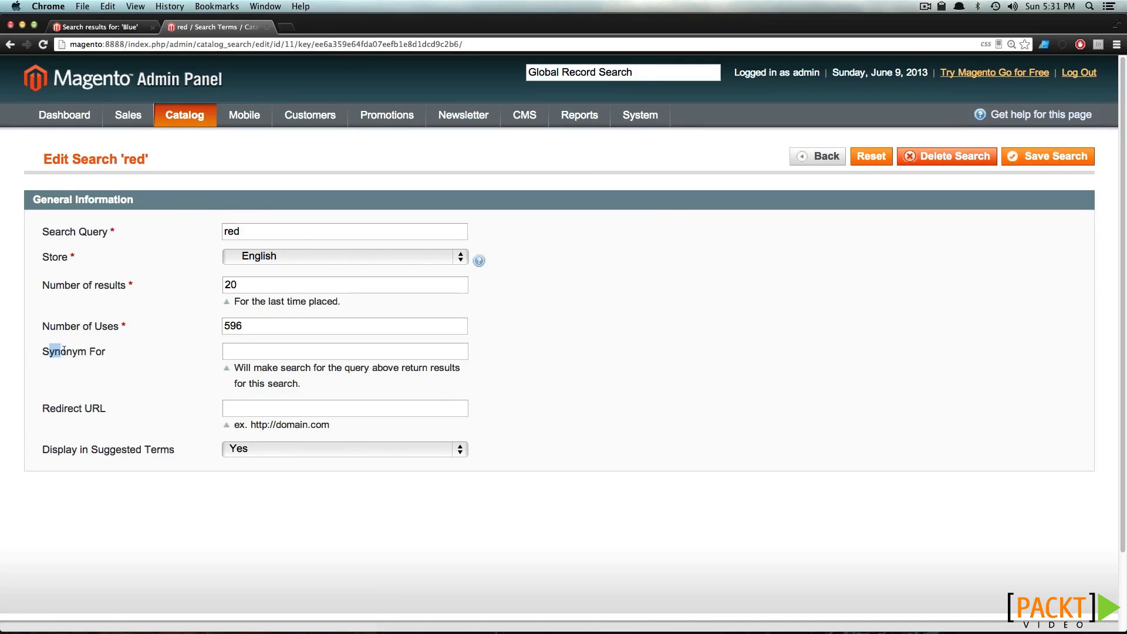
Type 'bluetooth' as a synonym for 'red', then delete it so the field stays empty
{"action": "left_click", "coordinate": [224, 355]}
{"action": "type", "text": "bluetooth"}
{"action": "double_click", "coordinate": [249, 351]}
{"action": "key", "text": "BackSpace"}
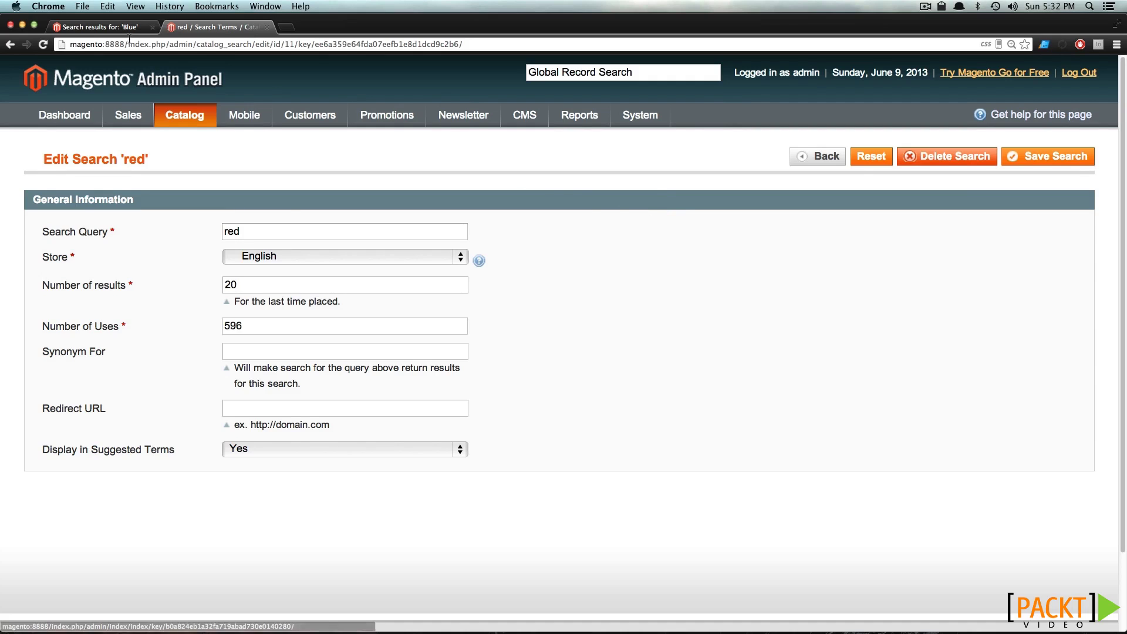
Search the storefront for 'red' in place of the previous 'Blue' query
{"action": "left_click", "coordinate": [100, 27]}
{"action": "left_click", "coordinate": [733, 70]}
{"action": "key", "text": "super+a"}
{"action": "type", "text": "red"}
{"action": "key", "text": "Return"}
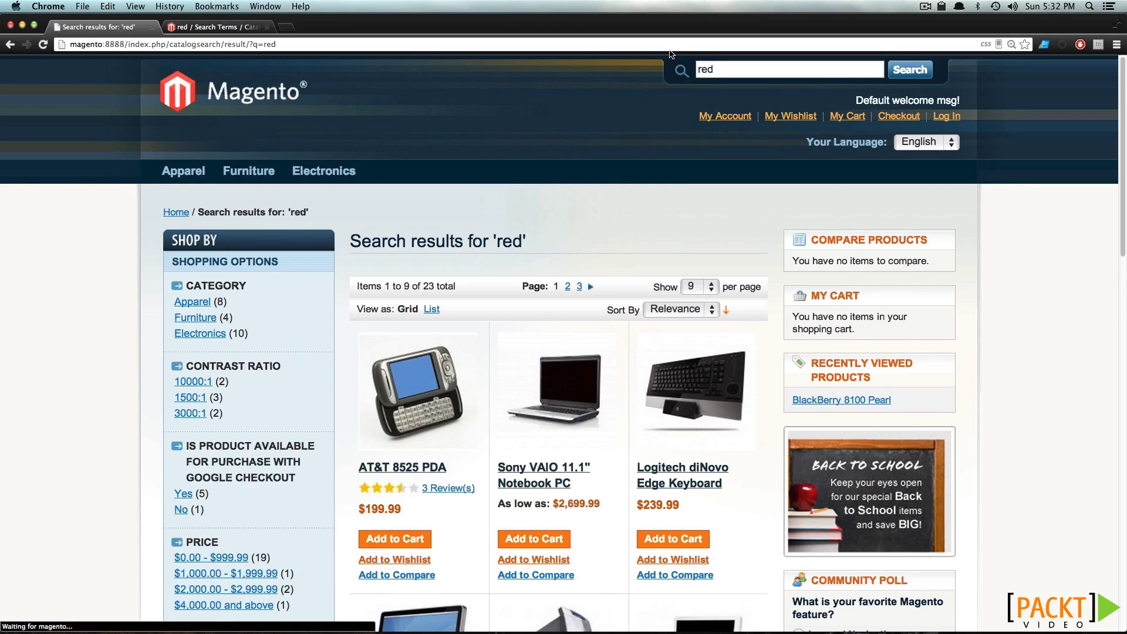
Open the AT&T 8525 PDA result, find 'red' on its page, and return to Index Management
{"action": "scroll", "coordinate": [422, 367], "scroll_direction": "down", "scroll_amount": 1}
{"action": "left_click", "coordinate": [421, 367]}
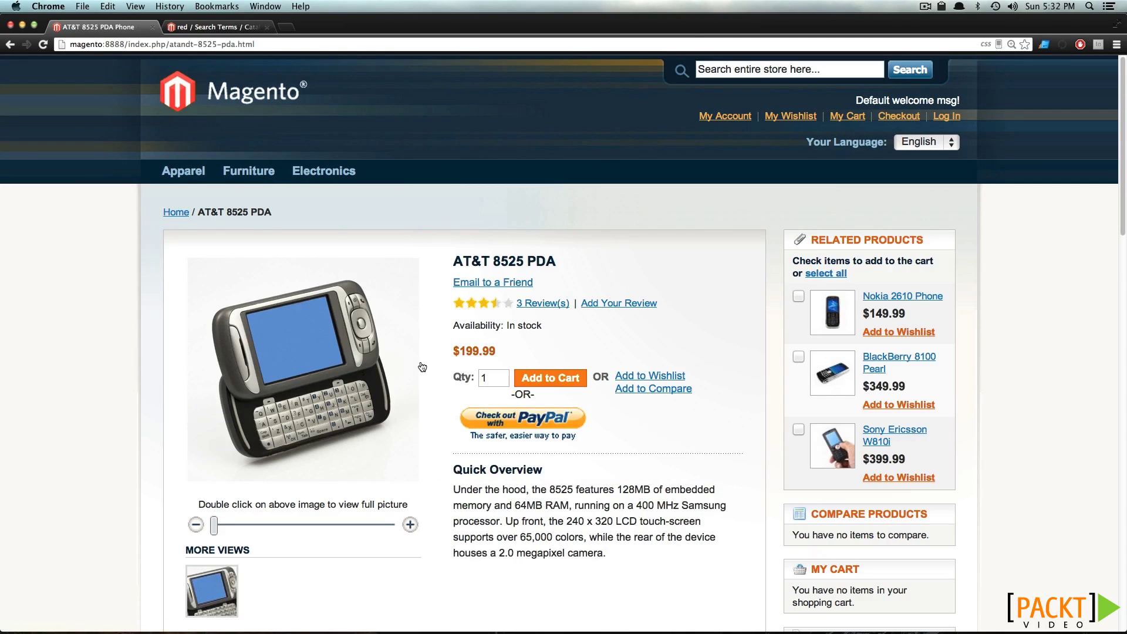
{"action": "key", "text": "super+f"}
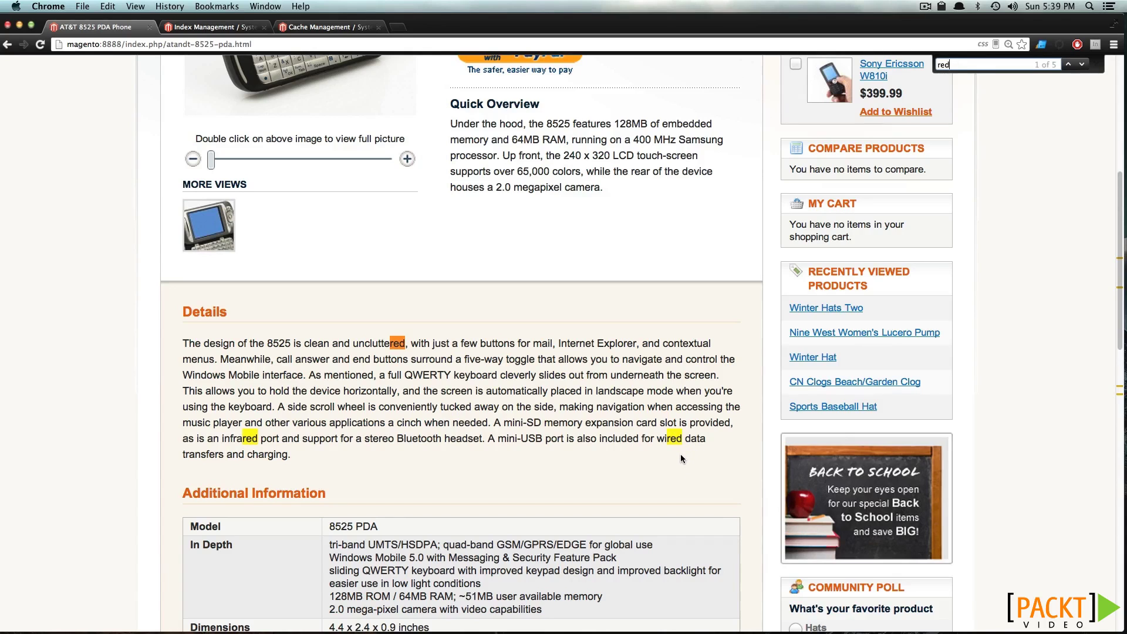
{"action": "left_click", "coordinate": [238, 27]}
Change the Catalog Search type from Combine to Fulltext, save the configuration, and go to Index Management
{"action": "mouse_move", "coordinate": [636, 115]}
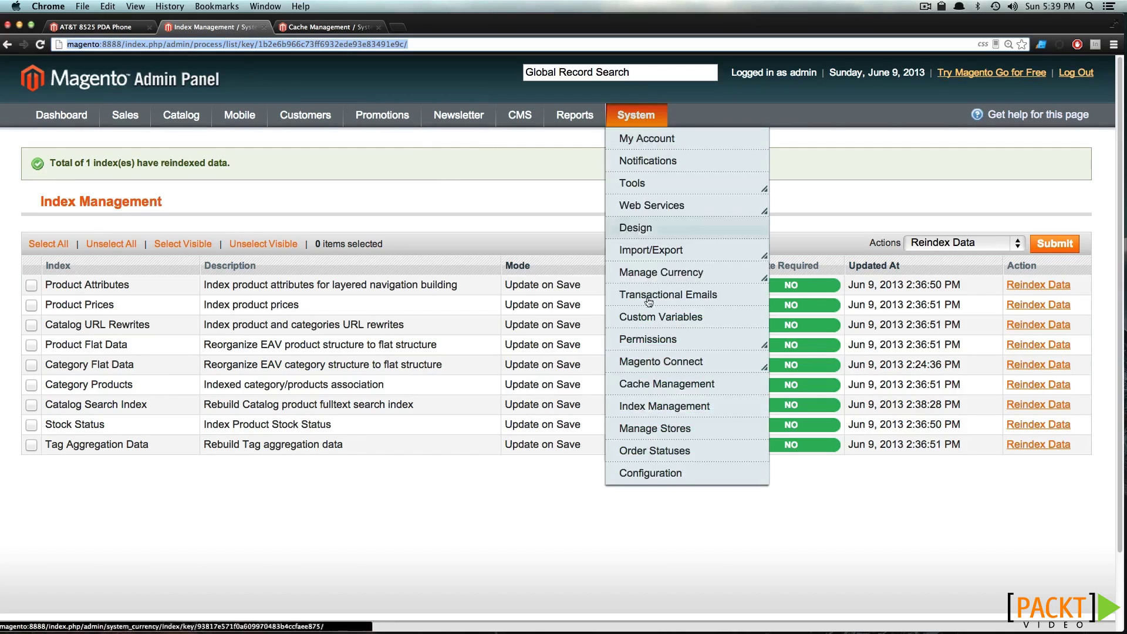
{"action": "left_click", "coordinate": [651, 474]}
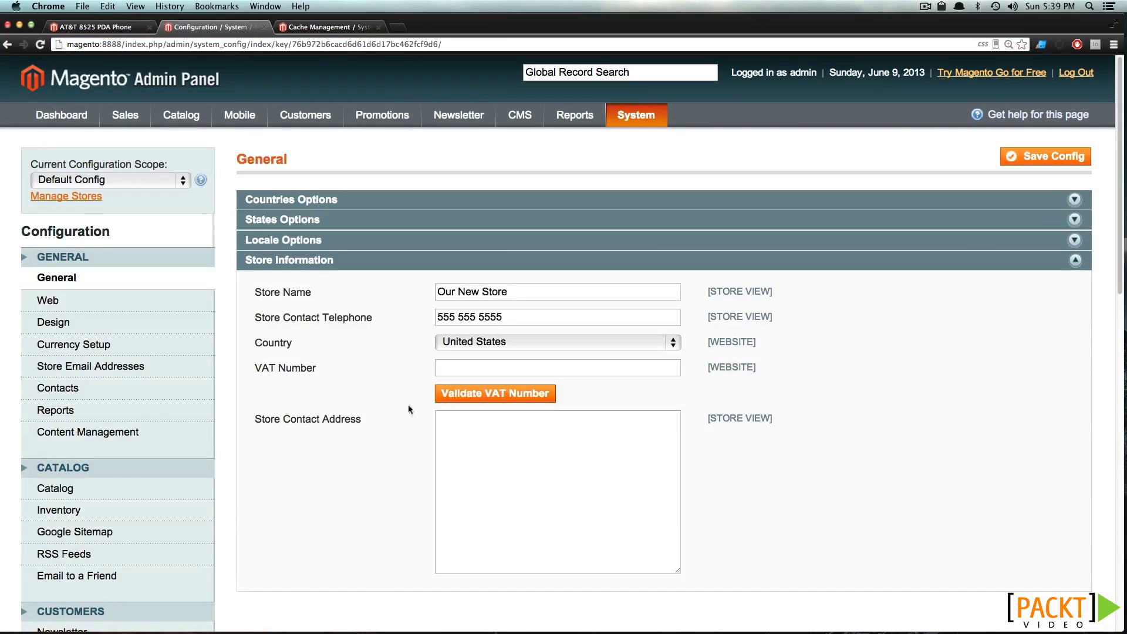
{"action": "left_click", "coordinate": [83, 489]}
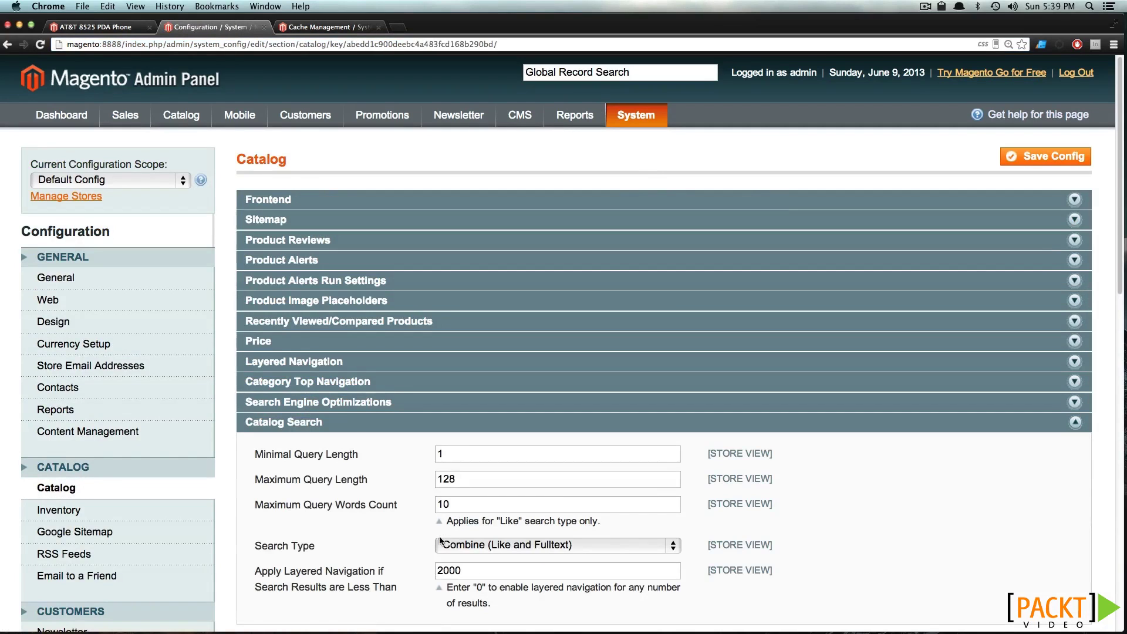
{"action": "scroll", "coordinate": [393, 529], "scroll_direction": "down", "scroll_amount": 3}
{"action": "left_click", "coordinate": [484, 364]}
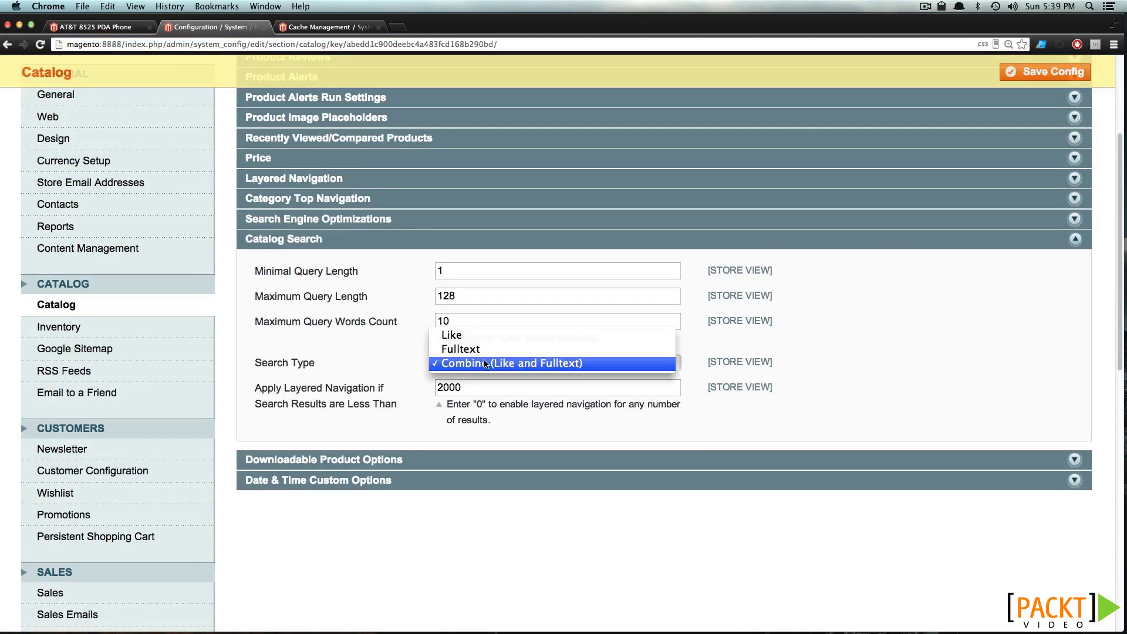
{"action": "left_click", "coordinate": [484, 364]}
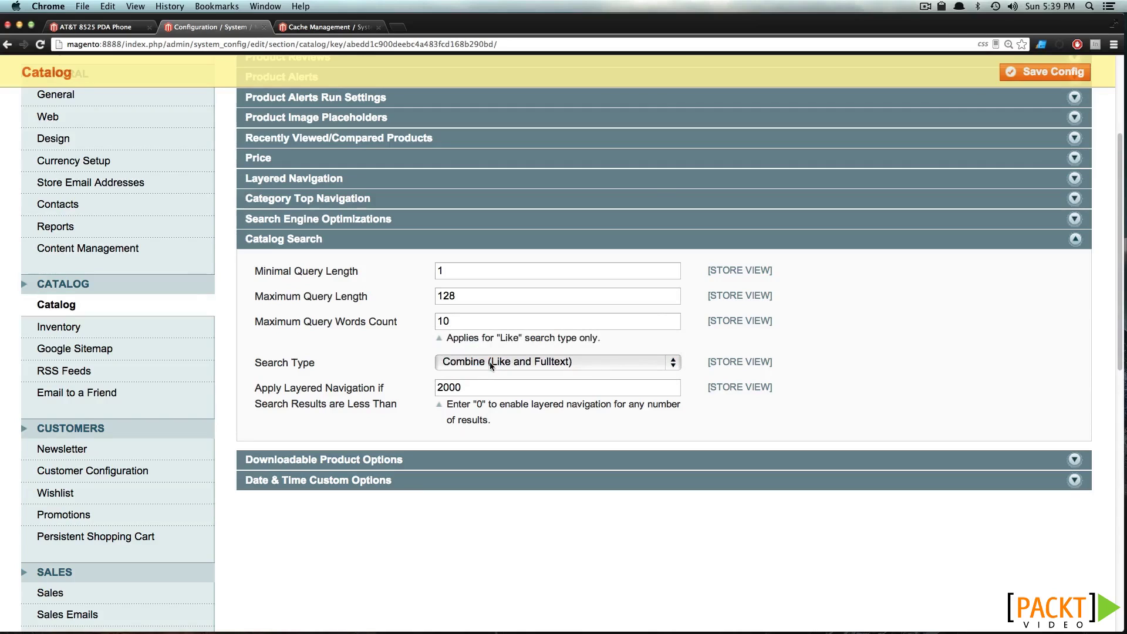
{"action": "left_click", "coordinate": [557, 362]}
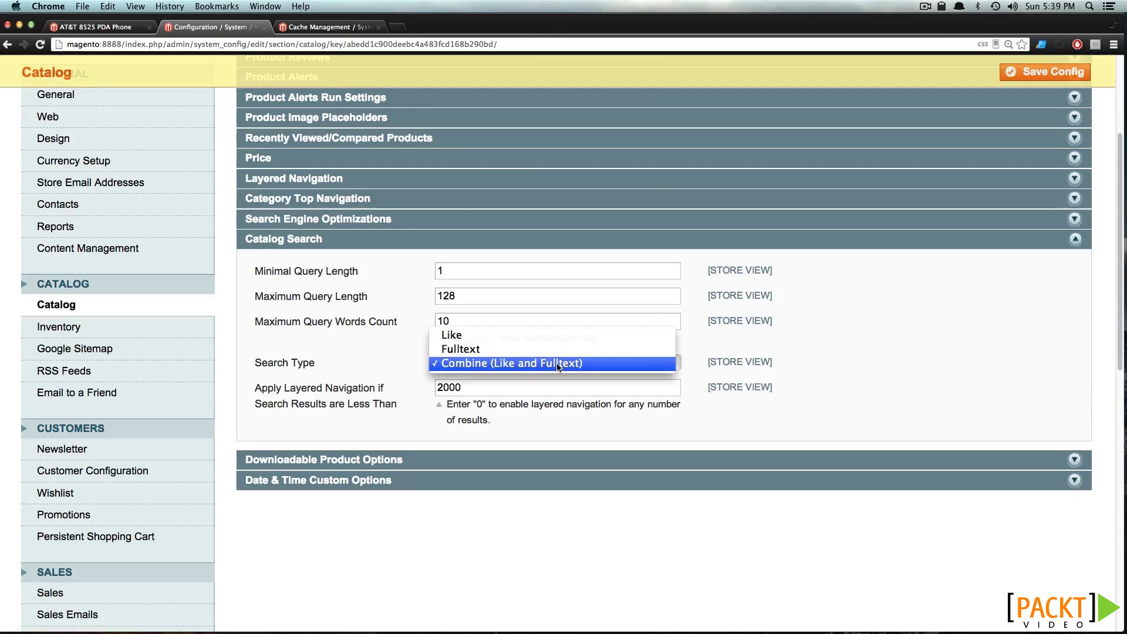
{"action": "left_click", "coordinate": [503, 350]}
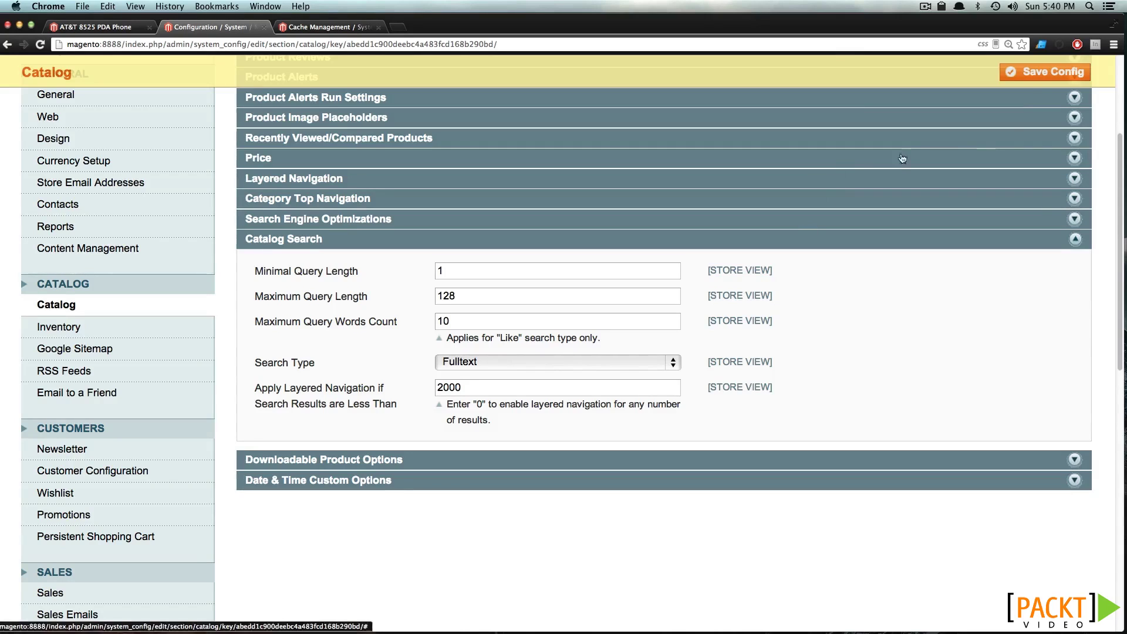
{"action": "left_click", "coordinate": [1028, 78]}
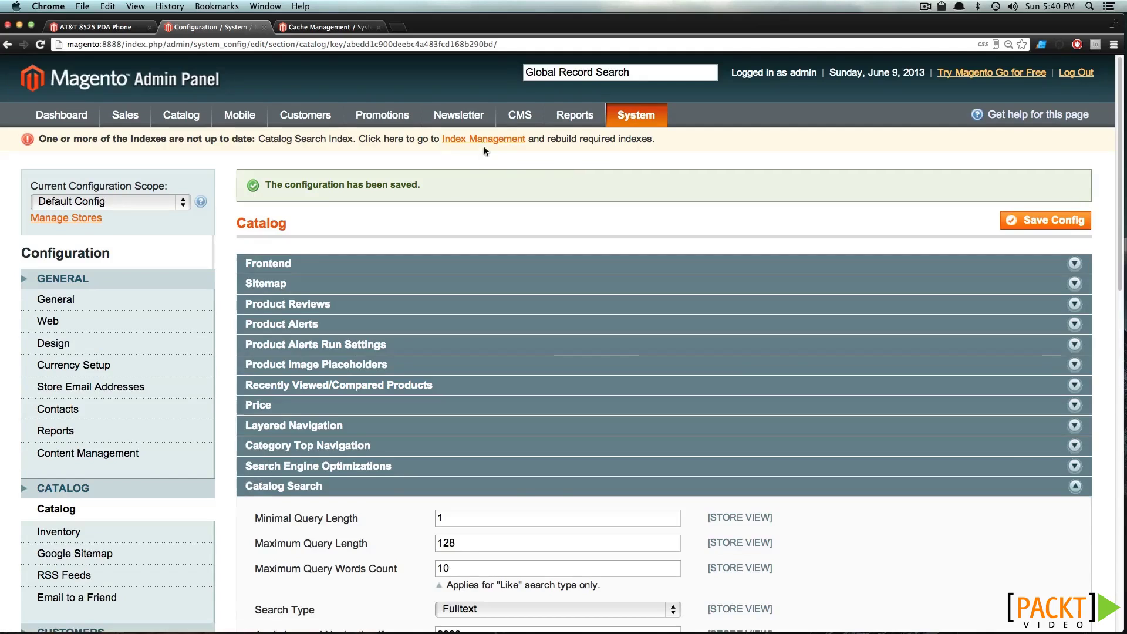
{"action": "left_click", "coordinate": [484, 139]}
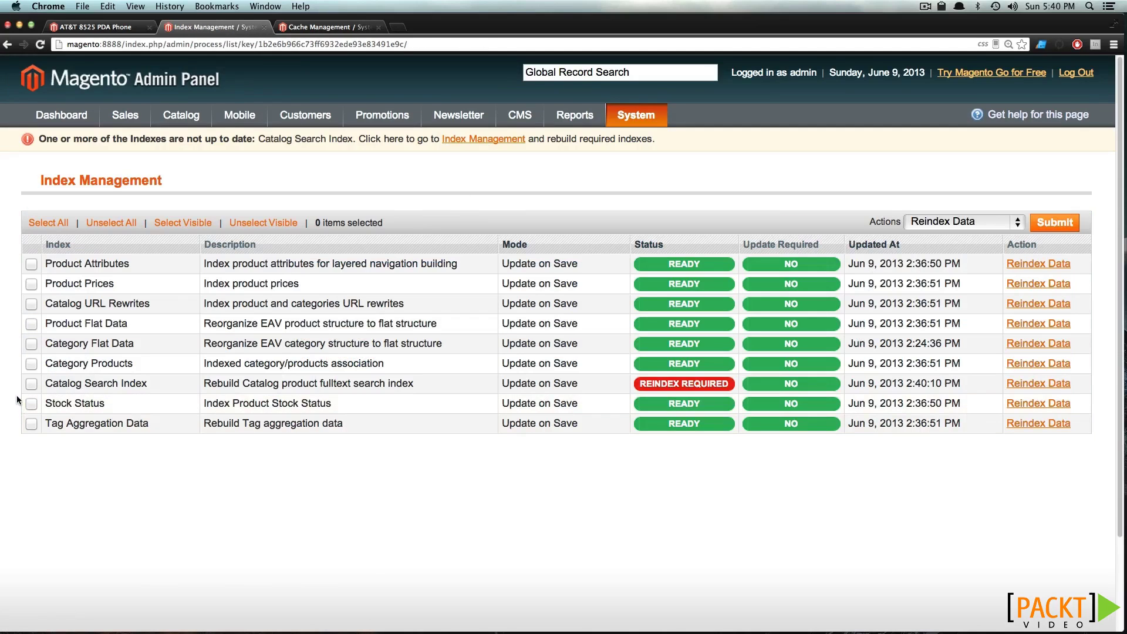
Rebuild the Catalog Search Index and search the storefront for 'Green' (7 items)
{"action": "left_click", "coordinate": [29, 386]}
{"action": "left_click", "coordinate": [1053, 223]}
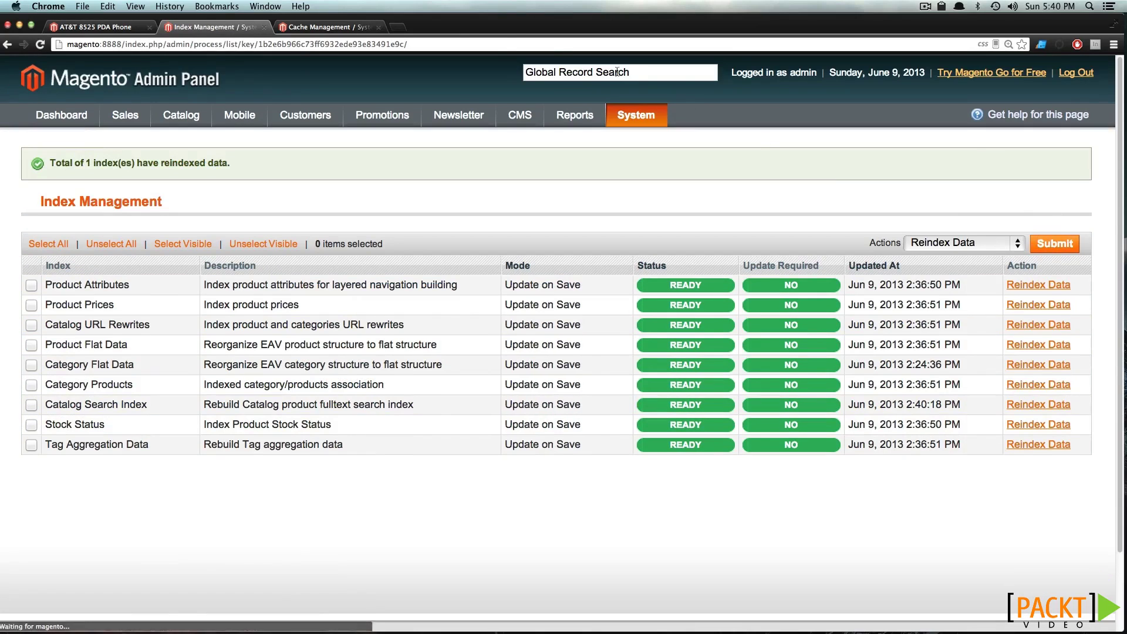
{"action": "scroll", "coordinate": [565, 153], "scroll_direction": "up", "scroll_amount": 10}
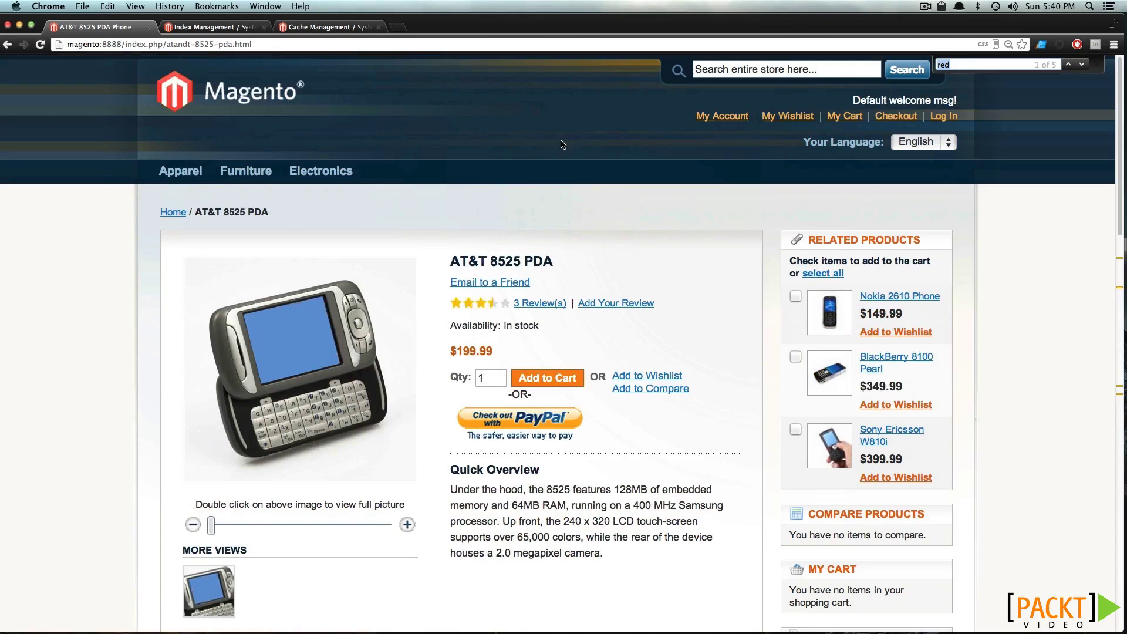
{"action": "left_click", "coordinate": [726, 72]}
{"action": "type", "text": "Green"}
{"action": "key", "text": "Return"}
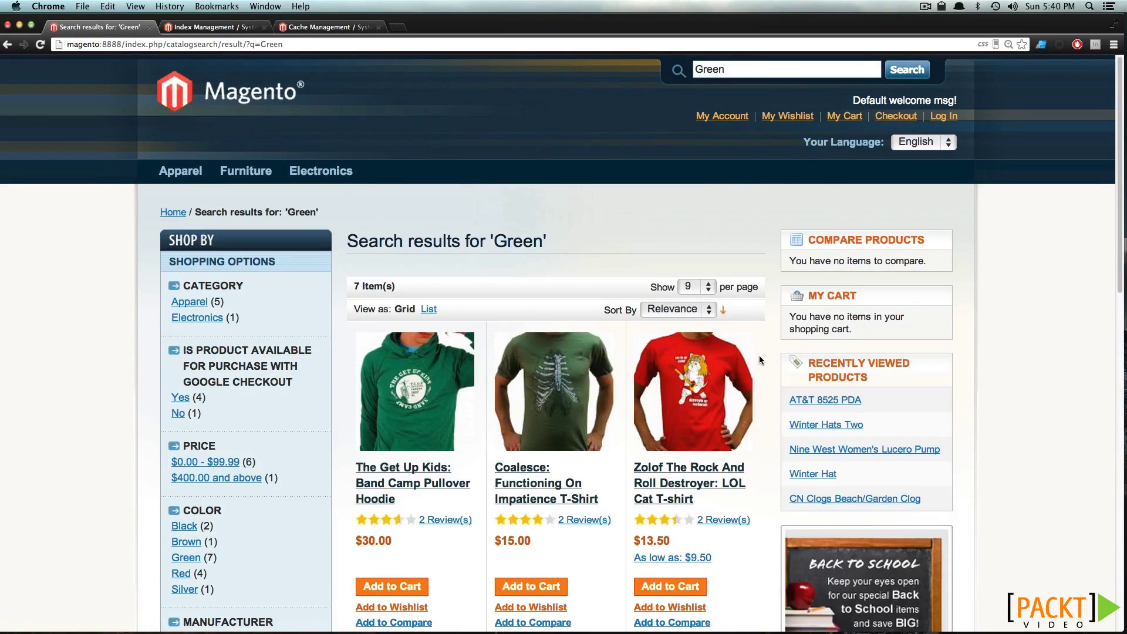
Open the Band Camp Pullover Hoodie, search its page for 'gree', and return to admin
{"action": "scroll", "coordinate": [411, 299], "scroll_direction": "down", "scroll_amount": 5}
{"action": "left_click", "coordinate": [450, 182]}
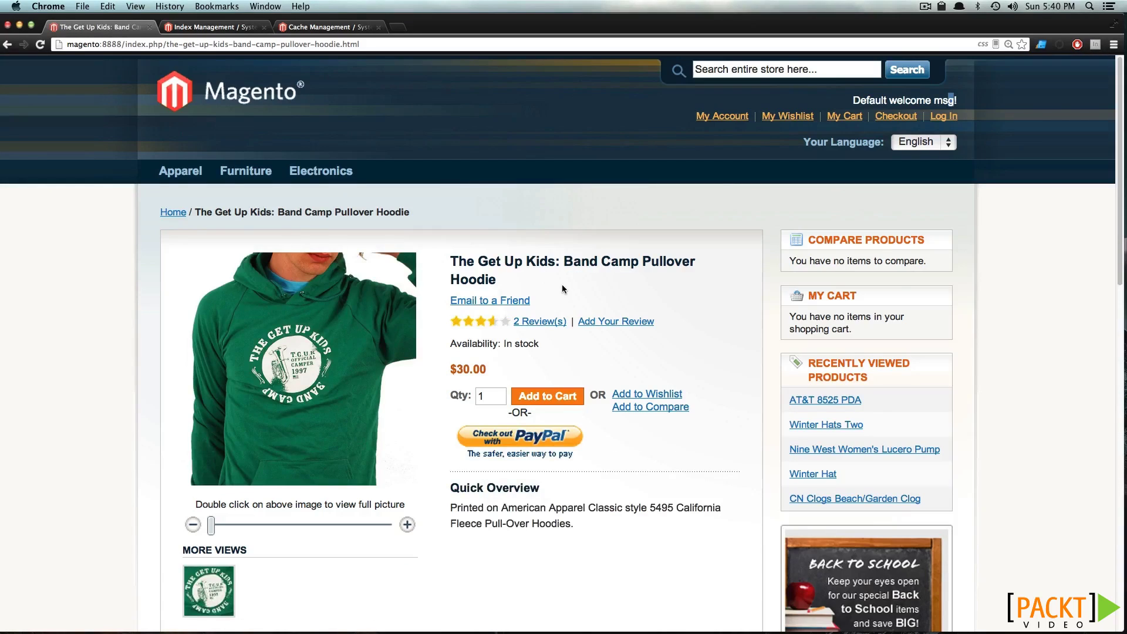
{"action": "key", "text": "super+f"}
{"action": "type", "text": "gree"}
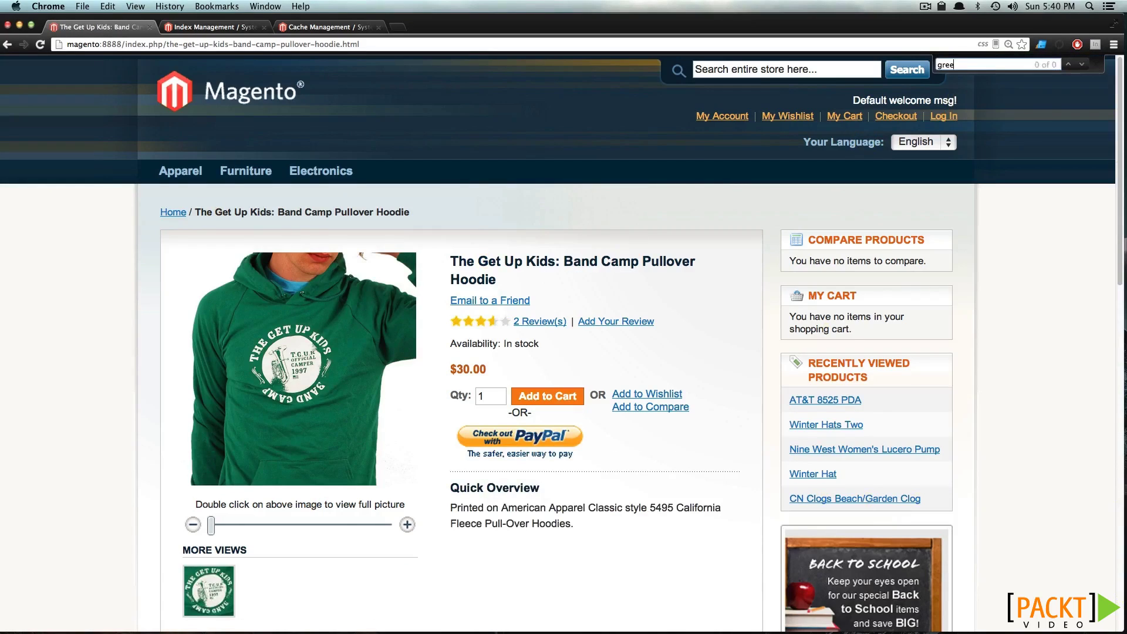
{"action": "key", "text": "Escape"}
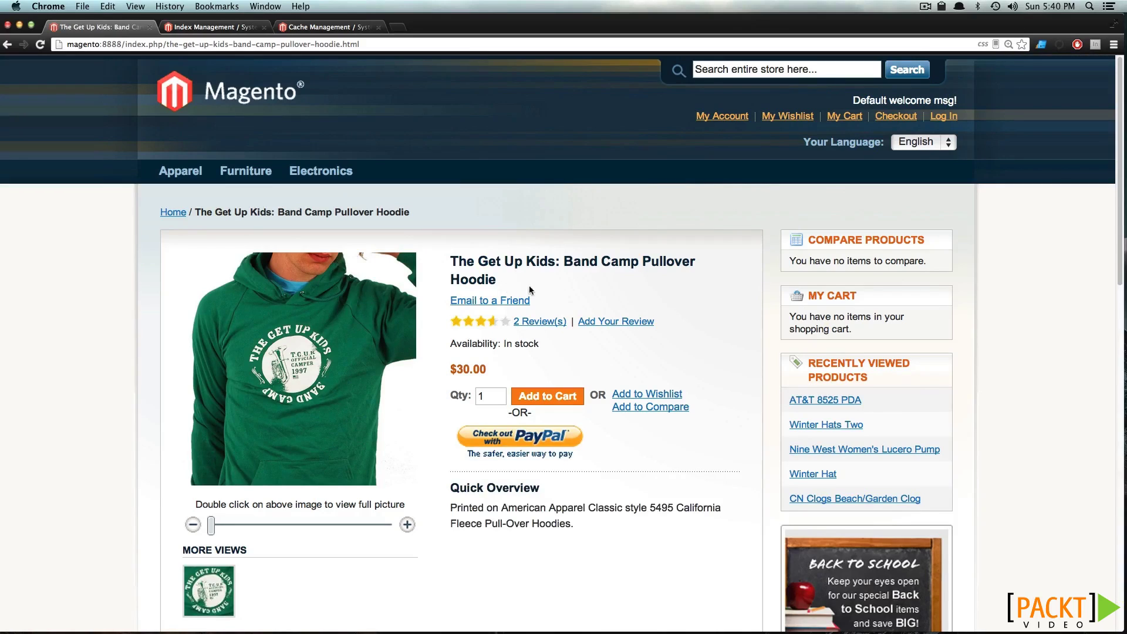
{"action": "left_click_drag", "start_coordinate": [553, 259], "coordinate": [449, 262]}
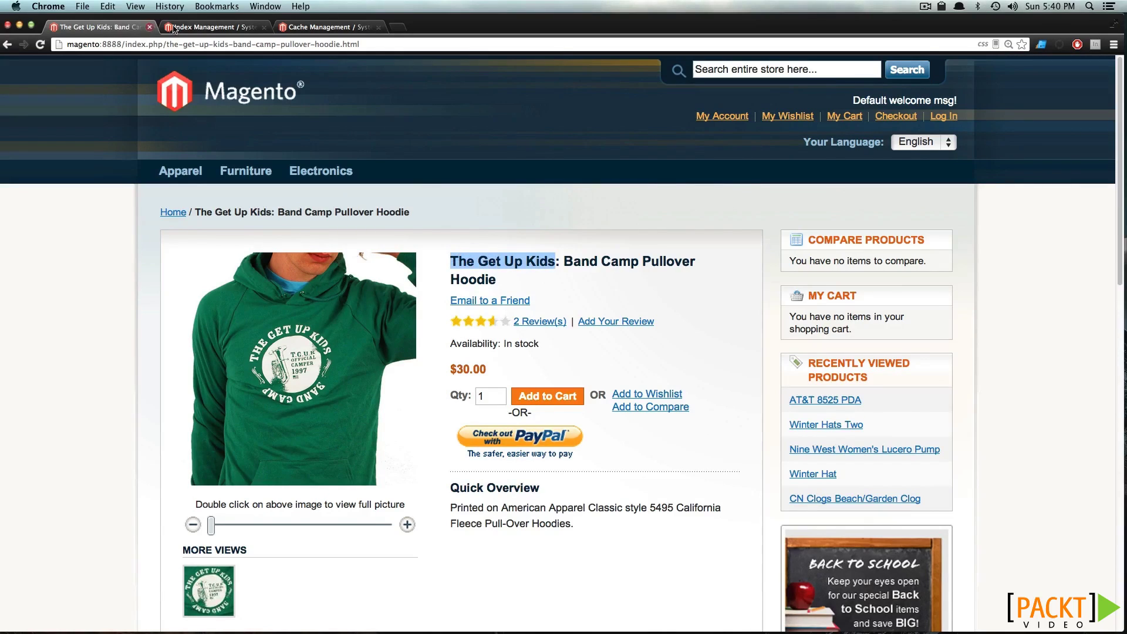
{"action": "left_click", "coordinate": [200, 28]}
{"action": "mouse_move", "coordinate": [181, 113]}
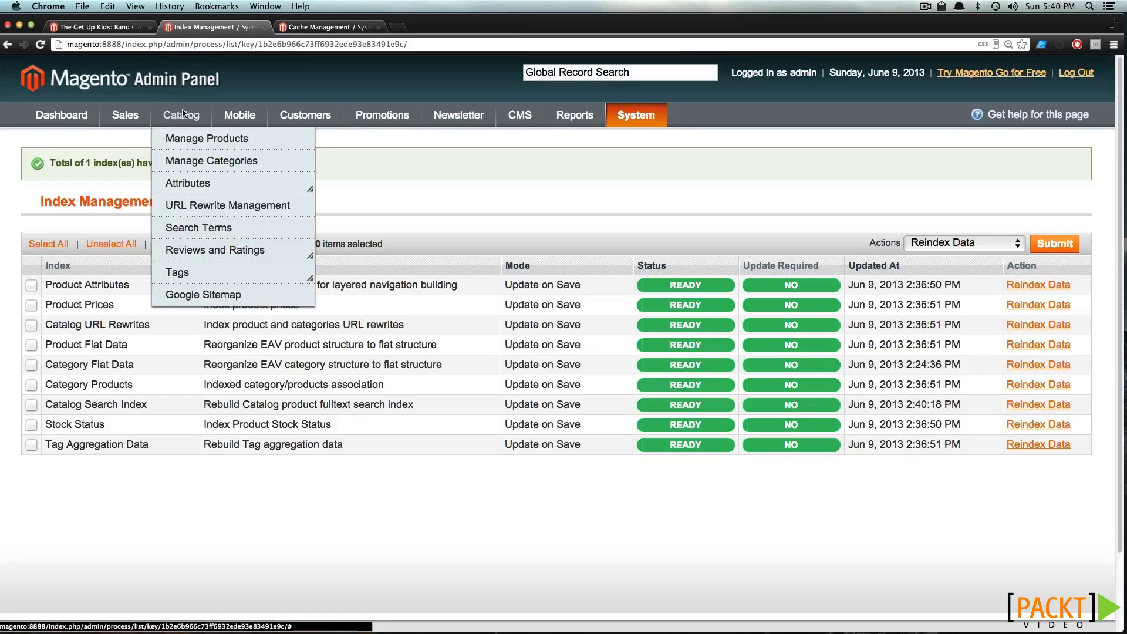
Filter the product grid by 'The Get Up Kids' and open the hoodie's edit page
{"action": "left_click", "coordinate": [199, 143]}
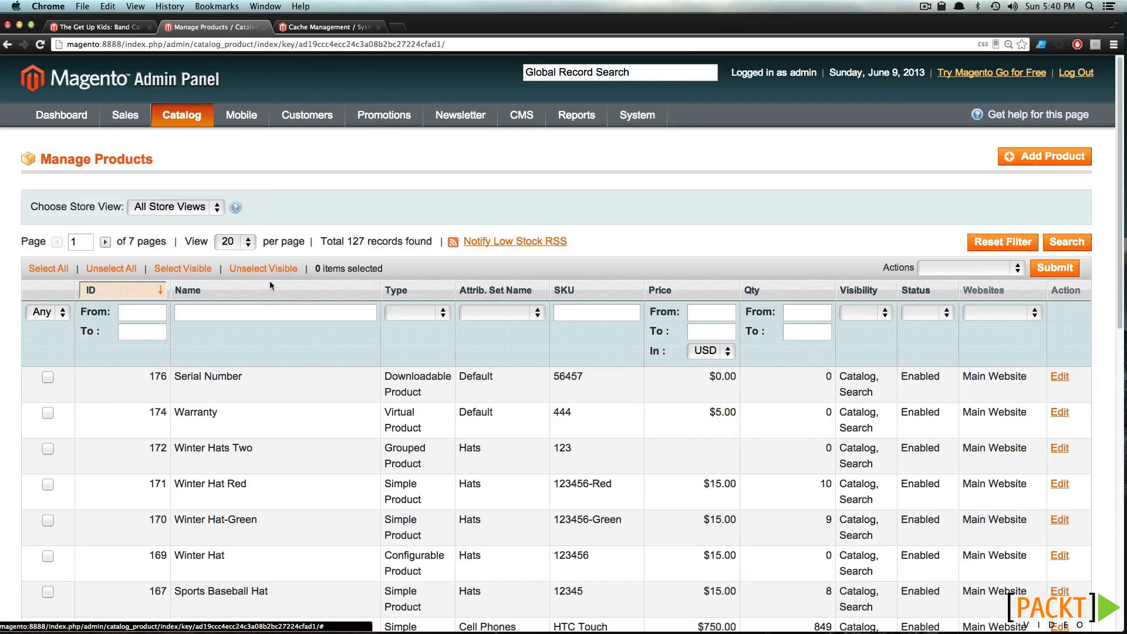
{"action": "left_click", "coordinate": [262, 317]}
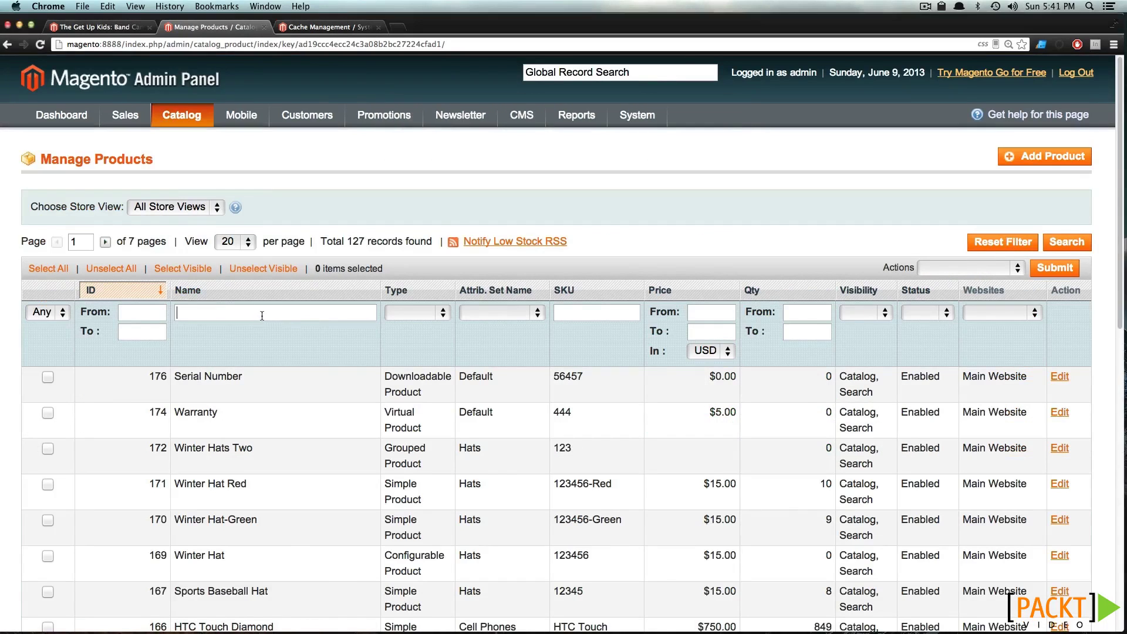
{"action": "type", "text": "The Get Up Kids"}
{"action": "key", "text": "Return"}
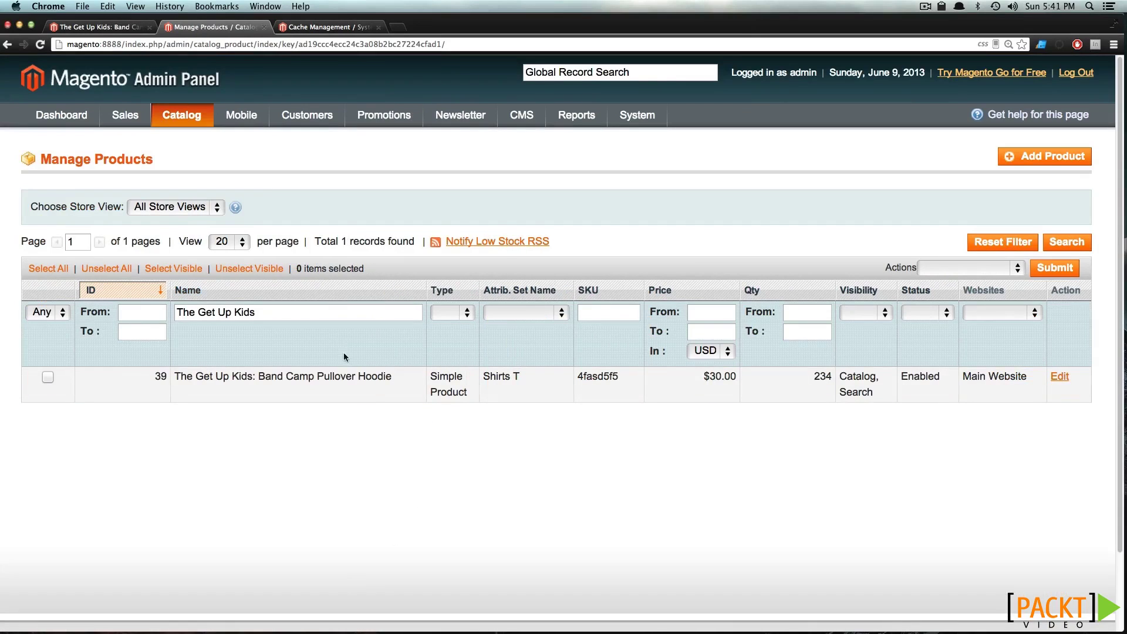
{"action": "left_click", "coordinate": [345, 382]}
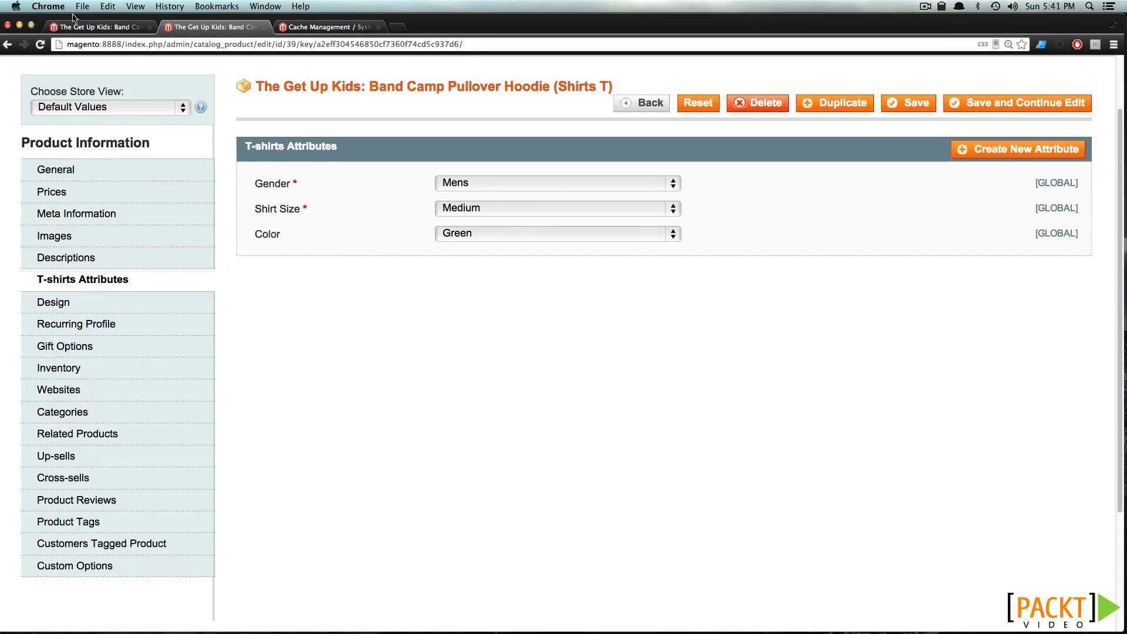
Check the storefront hoodie page, then open Catalog > Attributes > Manage Attributes
{"action": "left_click", "coordinate": [116, 27]}
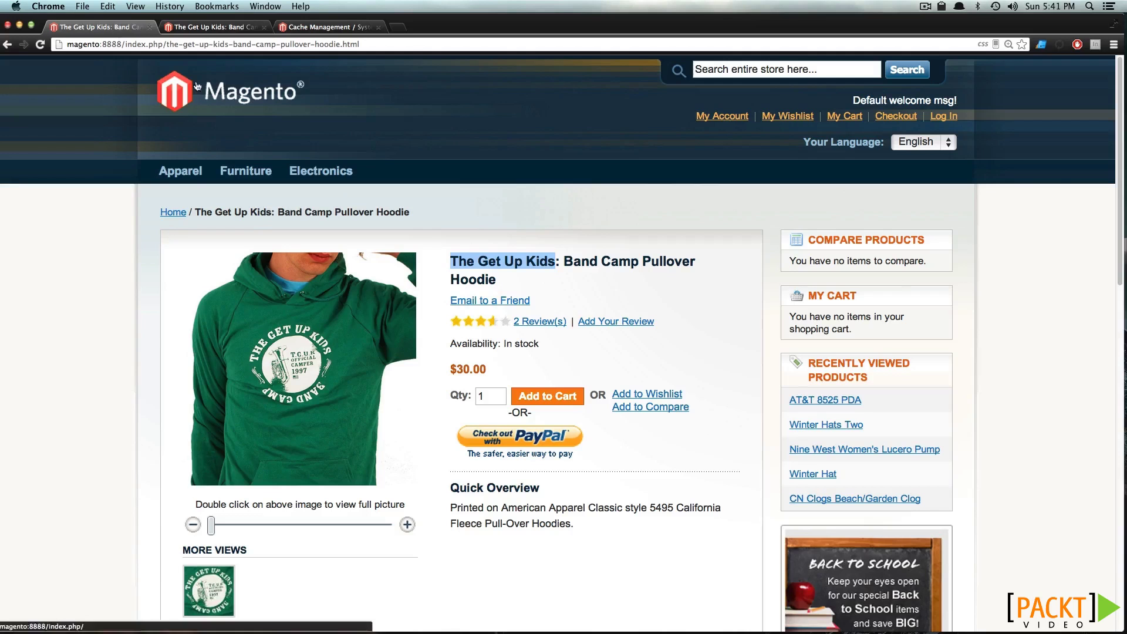
{"action": "left_click", "coordinate": [203, 28]}
{"action": "mouse_move", "coordinate": [156, 110]}
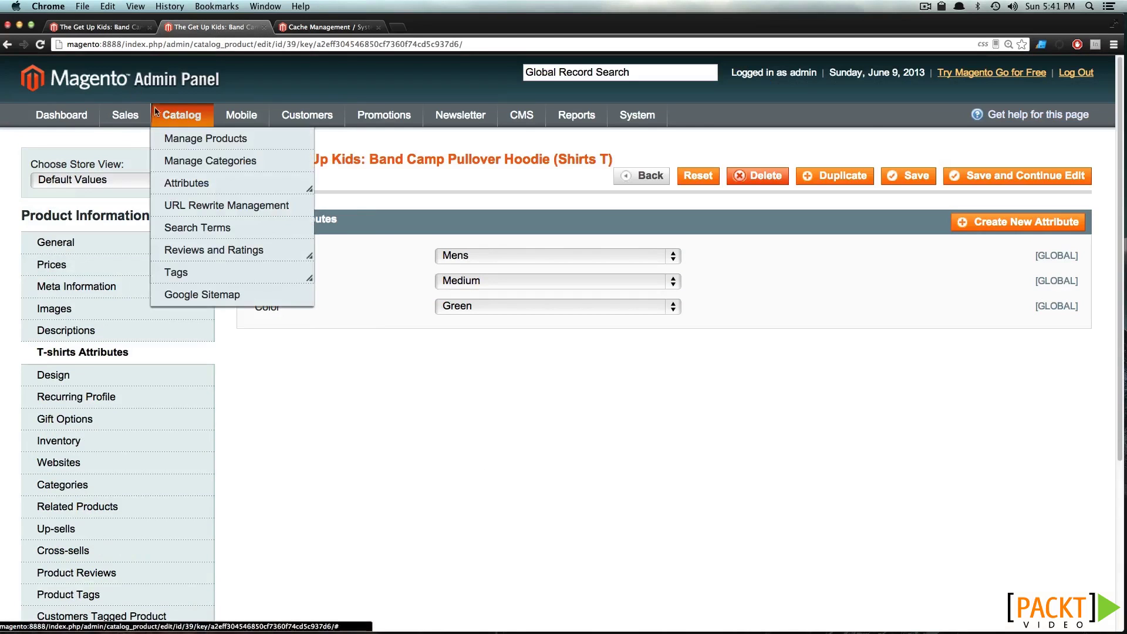
{"action": "mouse_move", "coordinate": [272, 176]}
{"action": "left_click", "coordinate": [291, 194]}
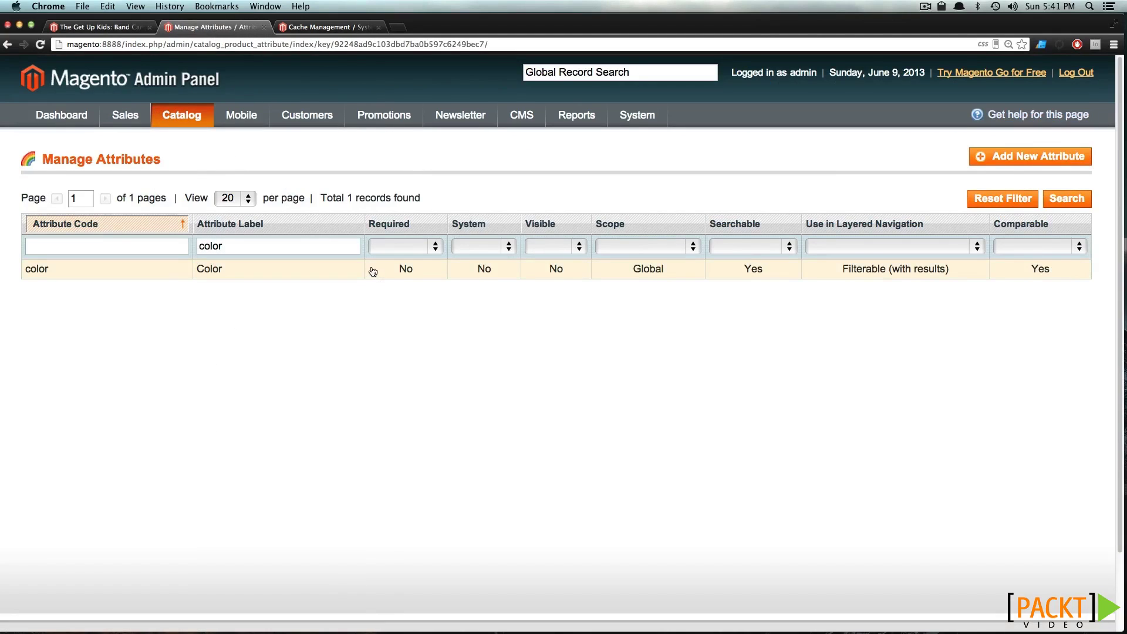
Open the Color attribute and review its Frontend Properties settings
{"action": "left_click", "coordinate": [373, 271]}
{"action": "scroll", "coordinate": [387, 272], "scroll_direction": "down", "scroll_amount": 6}
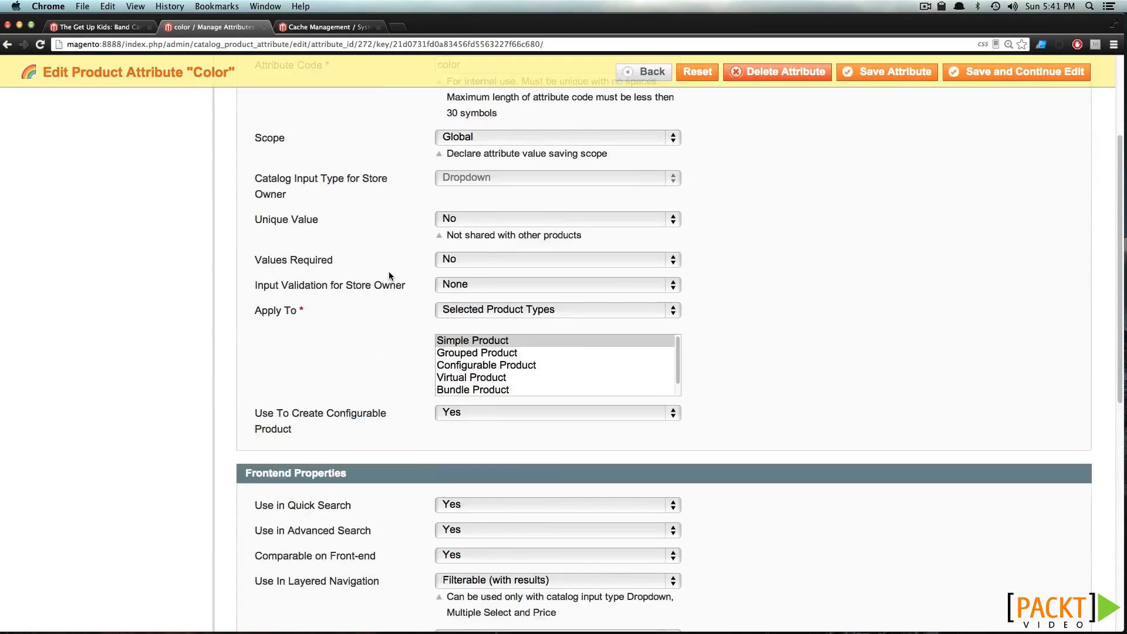
{"action": "scroll", "coordinate": [388, 274], "scroll_direction": "down", "scroll_amount": 3}
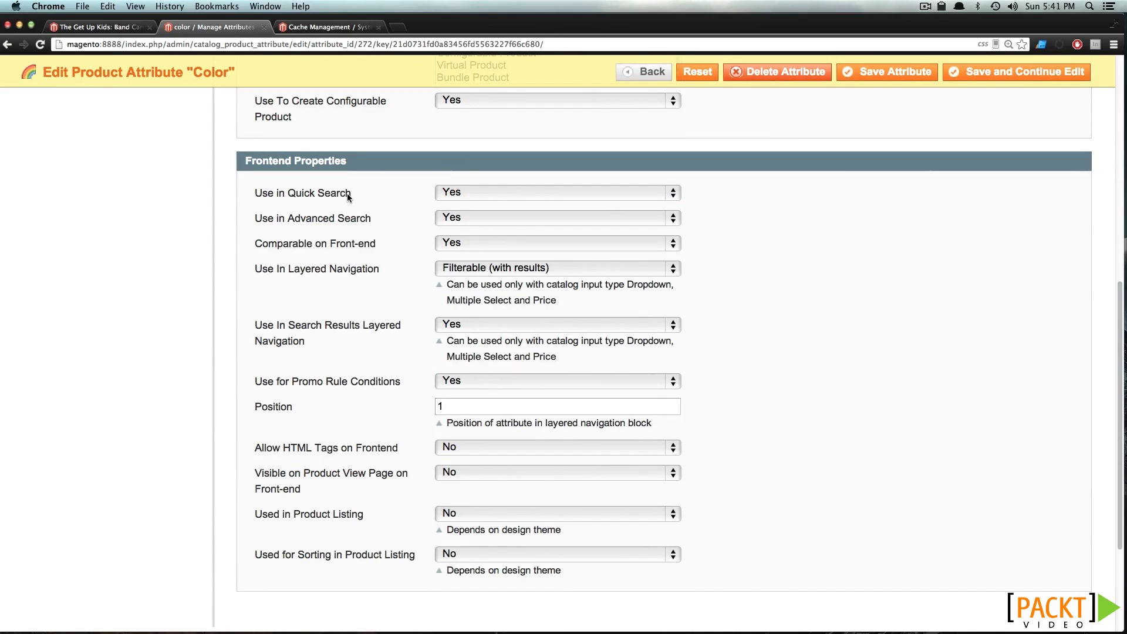
Compare against the storefront hoodie page, then return to the Manage Attributes list
{"action": "left_click", "coordinate": [120, 27]}
{"action": "left_click", "coordinate": [558, 374]}
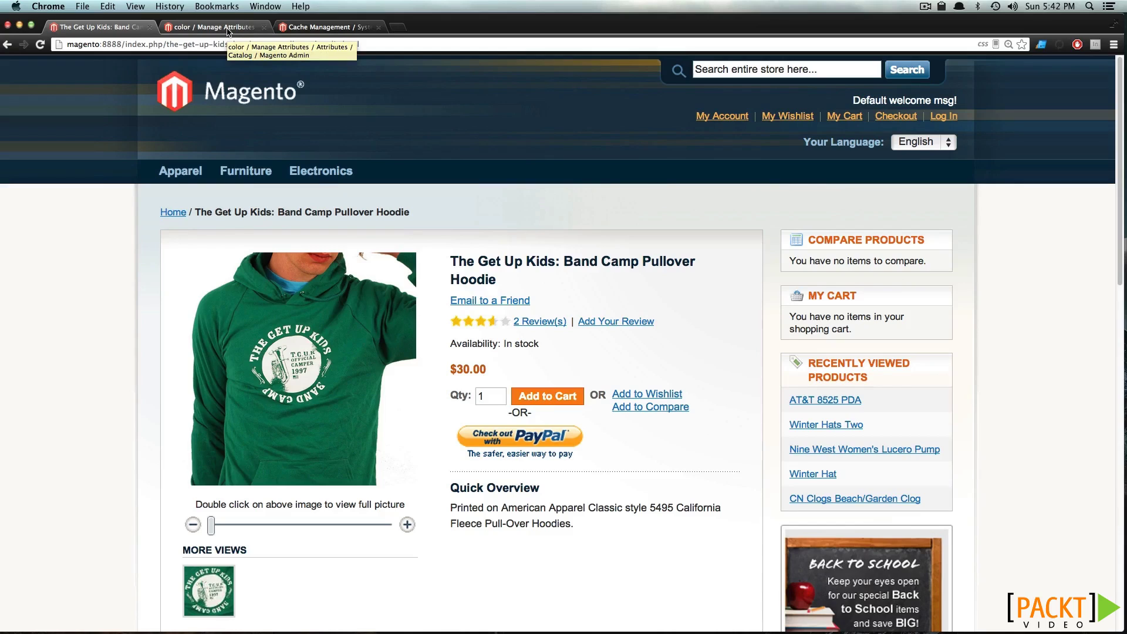
{"action": "left_click", "coordinate": [228, 27]}
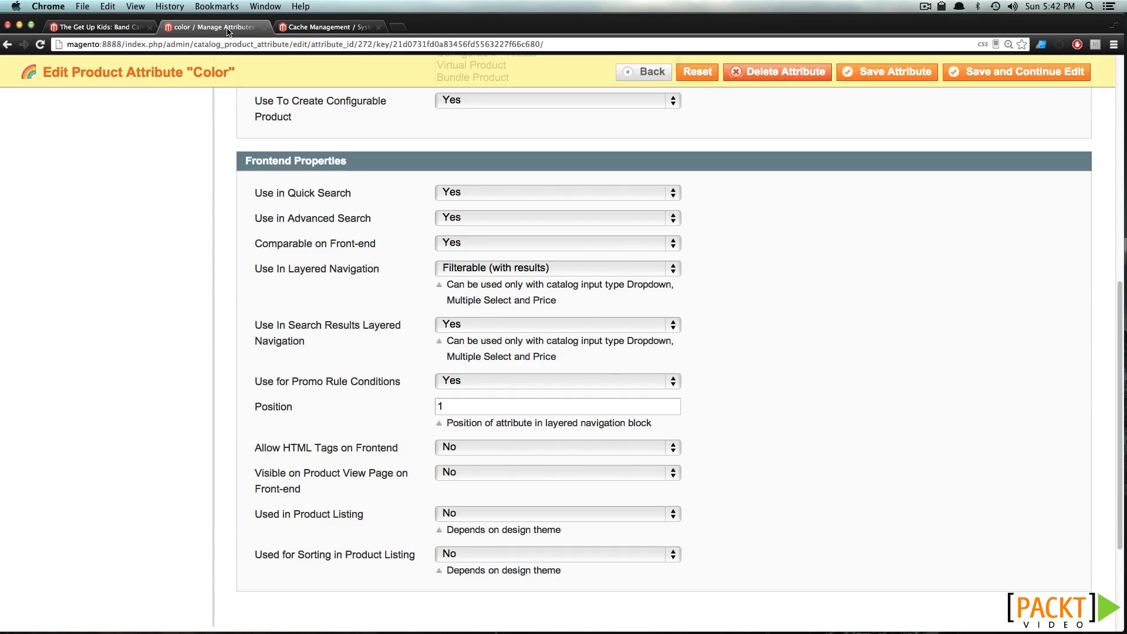
{"action": "scroll", "coordinate": [240, 190], "scroll_direction": "up", "scroll_amount": 10}
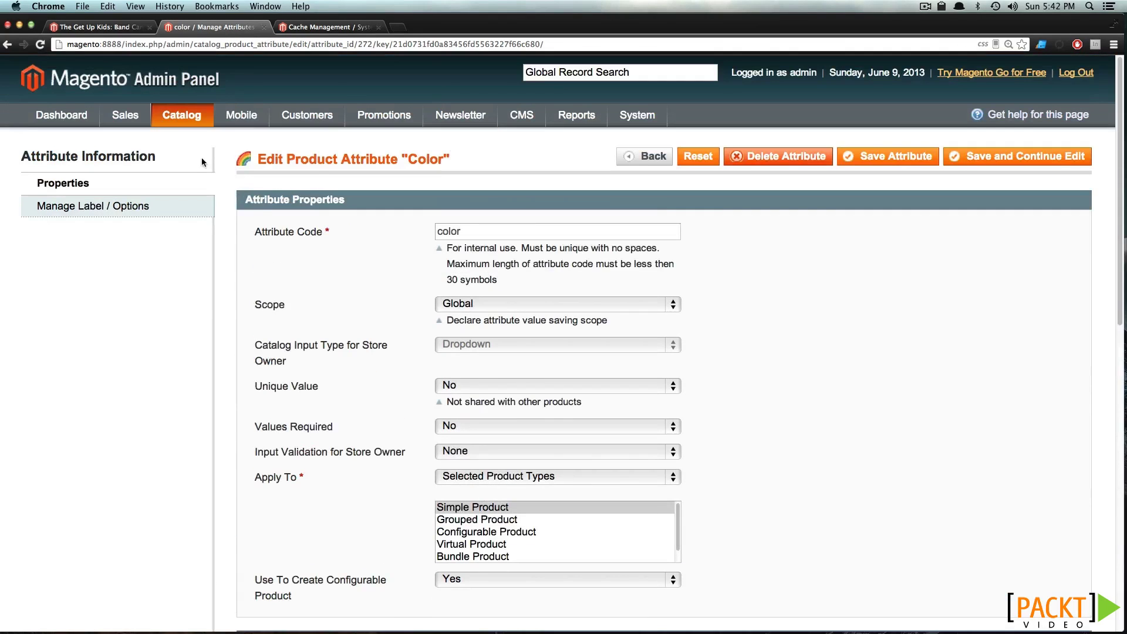
{"action": "mouse_move", "coordinate": [194, 123]}
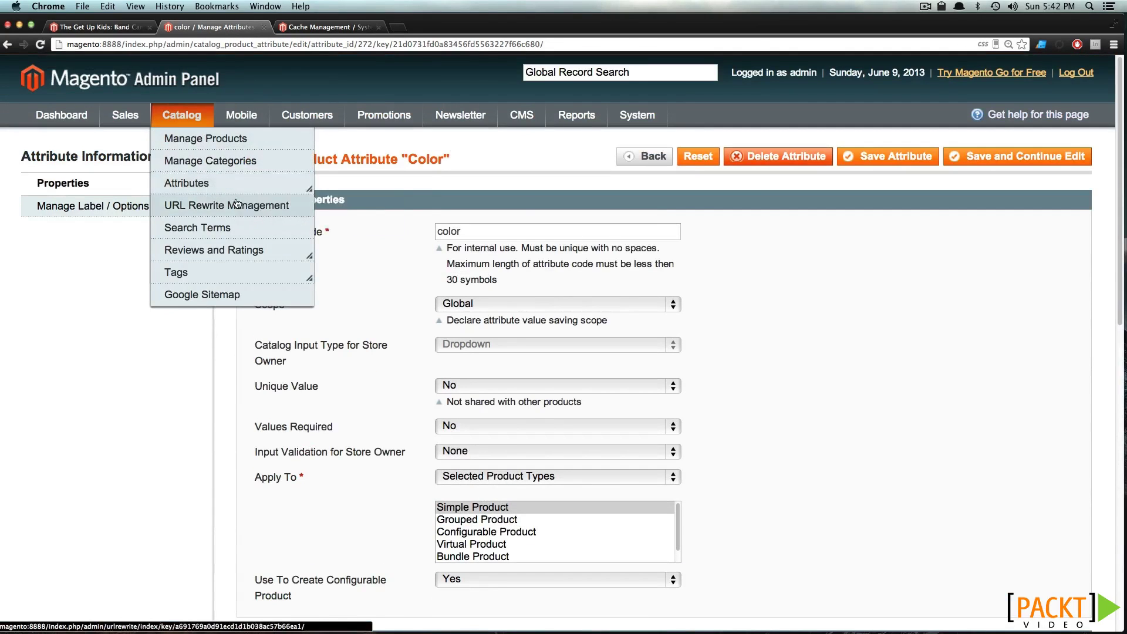
{"action": "mouse_move", "coordinate": [247, 183]}
{"action": "left_click", "coordinate": [304, 201]}
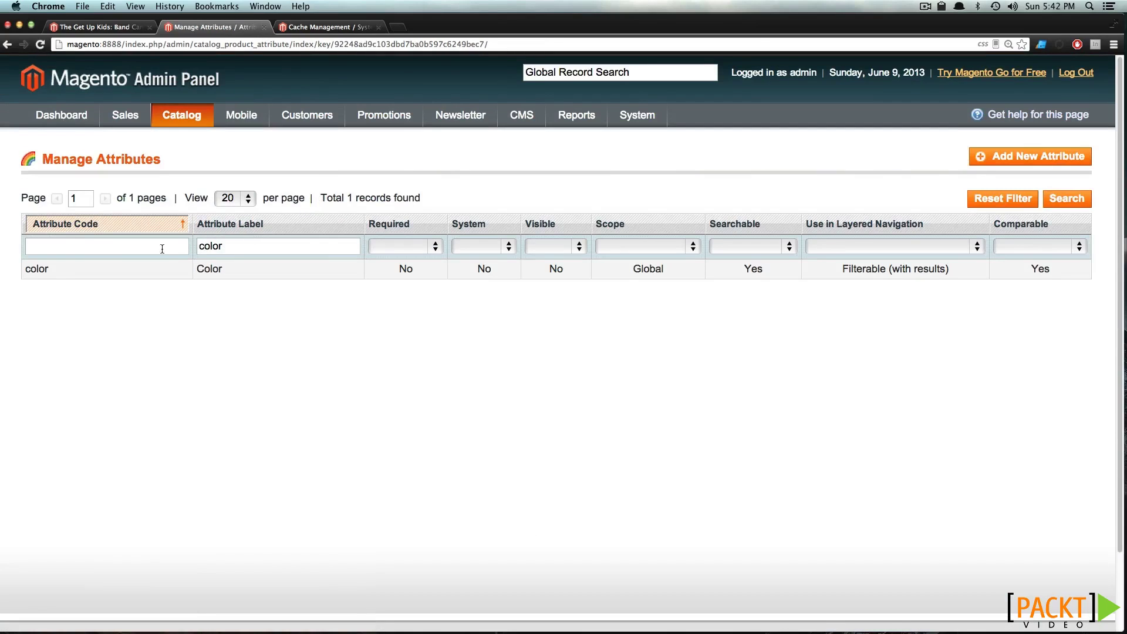
Filter attributes by label 'meta', then go to Catalog > Search Terms
{"action": "double_click", "coordinate": [242, 245]}
{"action": "type", "text": "meta"}
{"action": "key", "text": "Return"}
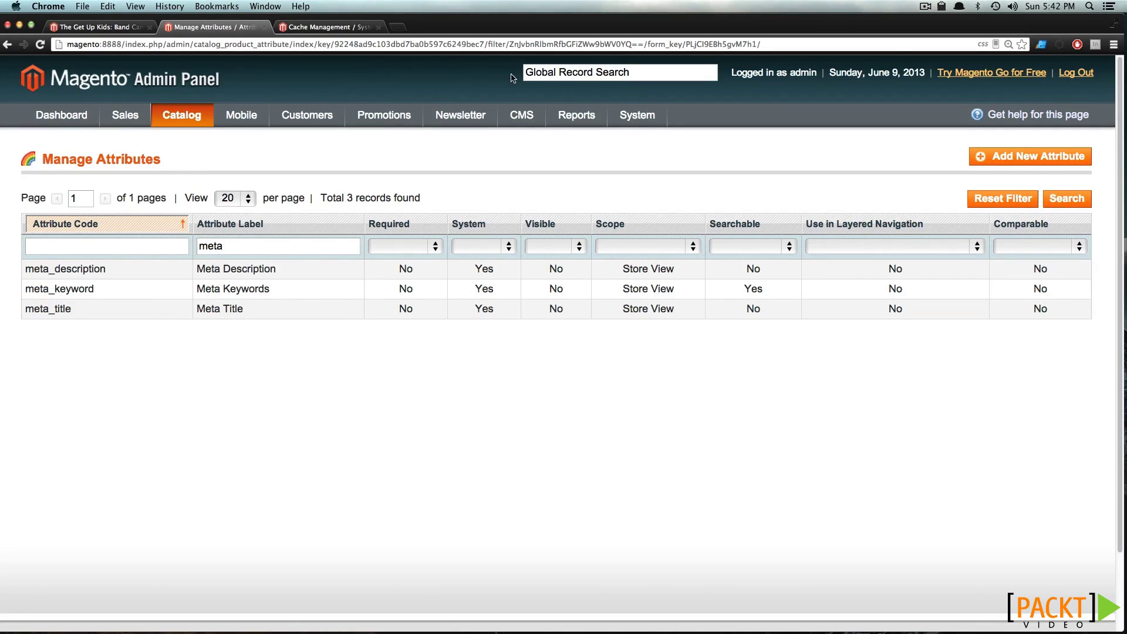
{"action": "mouse_move", "coordinate": [167, 117]}
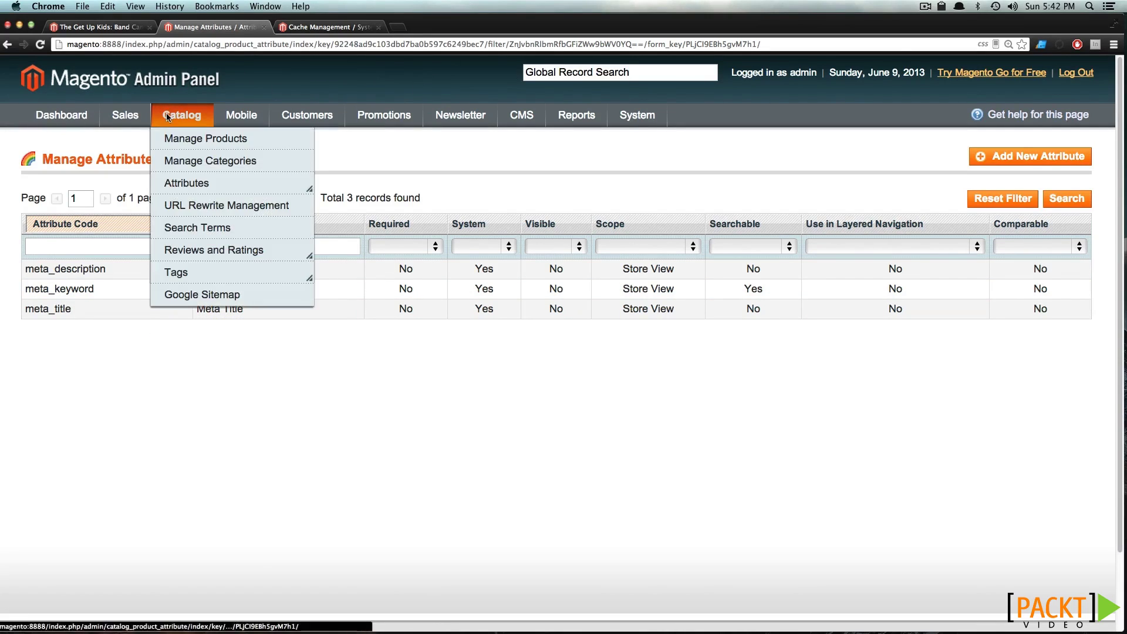
{"action": "left_click", "coordinate": [222, 232]}
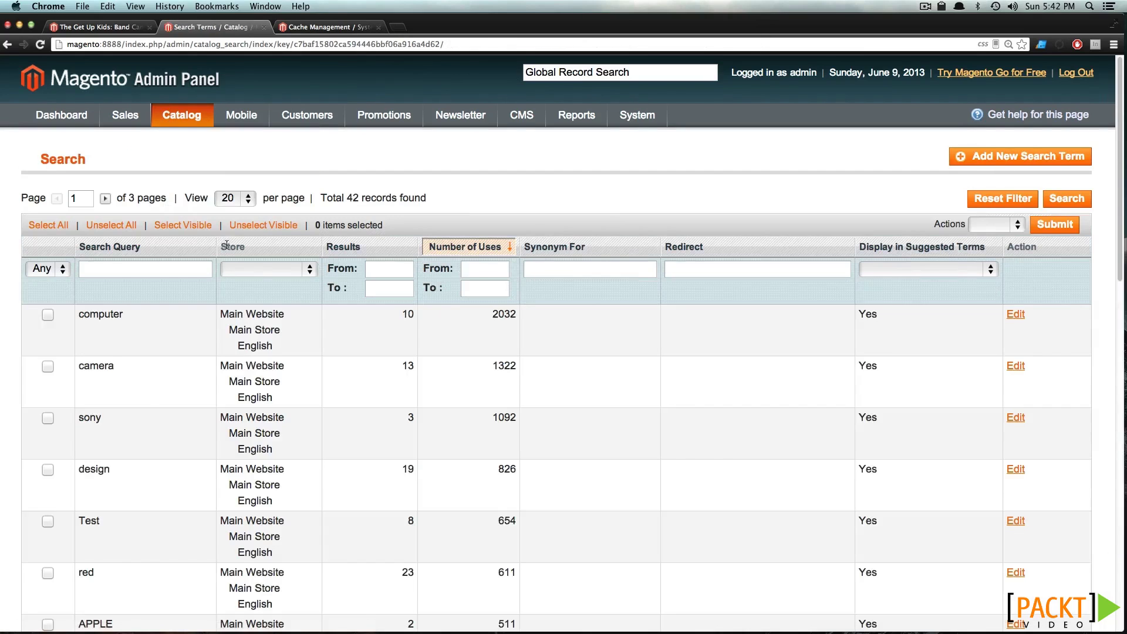
{"action": "scroll", "coordinate": [309, 369], "scroll_direction": "down", "scroll_amount": 3}
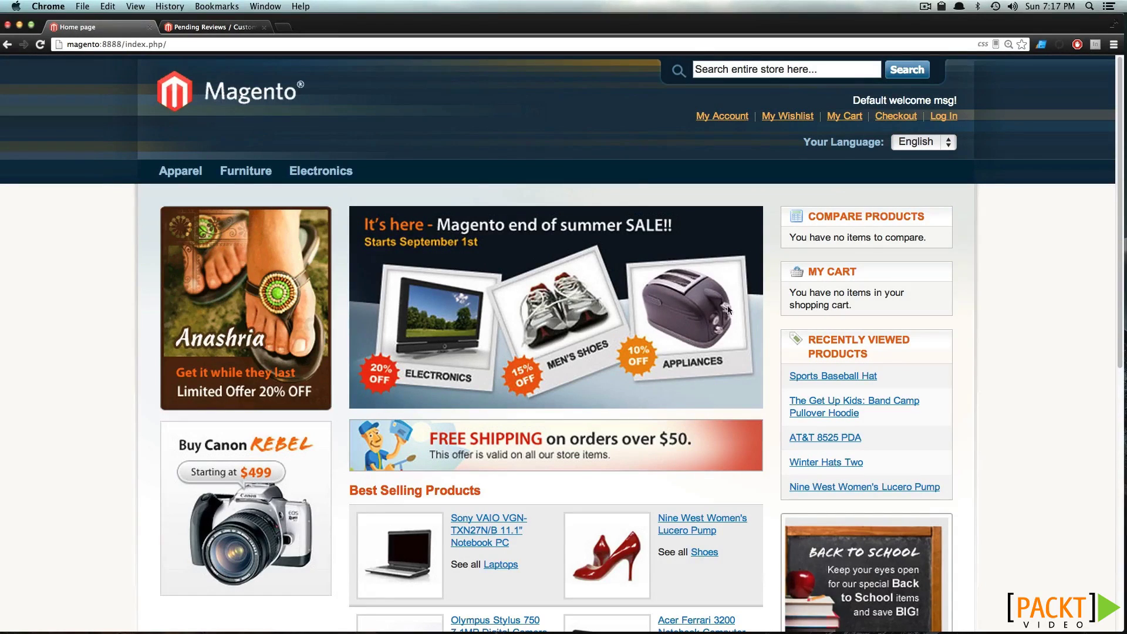
Open the Band Camp Pullover Hoodie from Recently Viewed and view its 2 reviews
{"action": "left_click", "coordinate": [820, 409]}
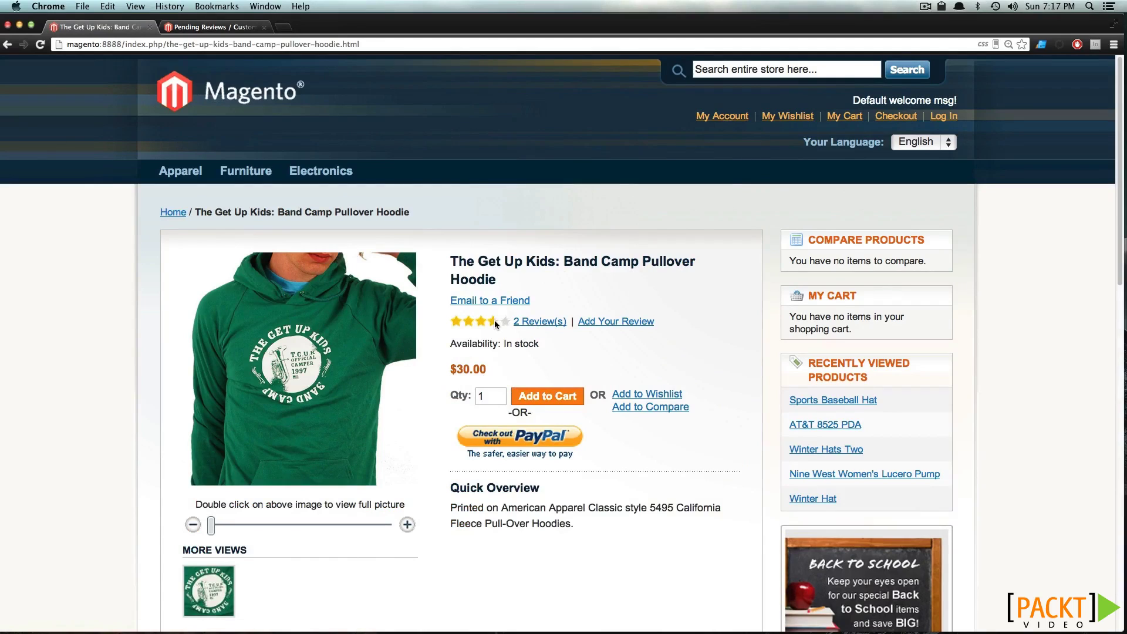
{"action": "left_click", "coordinate": [528, 321]}
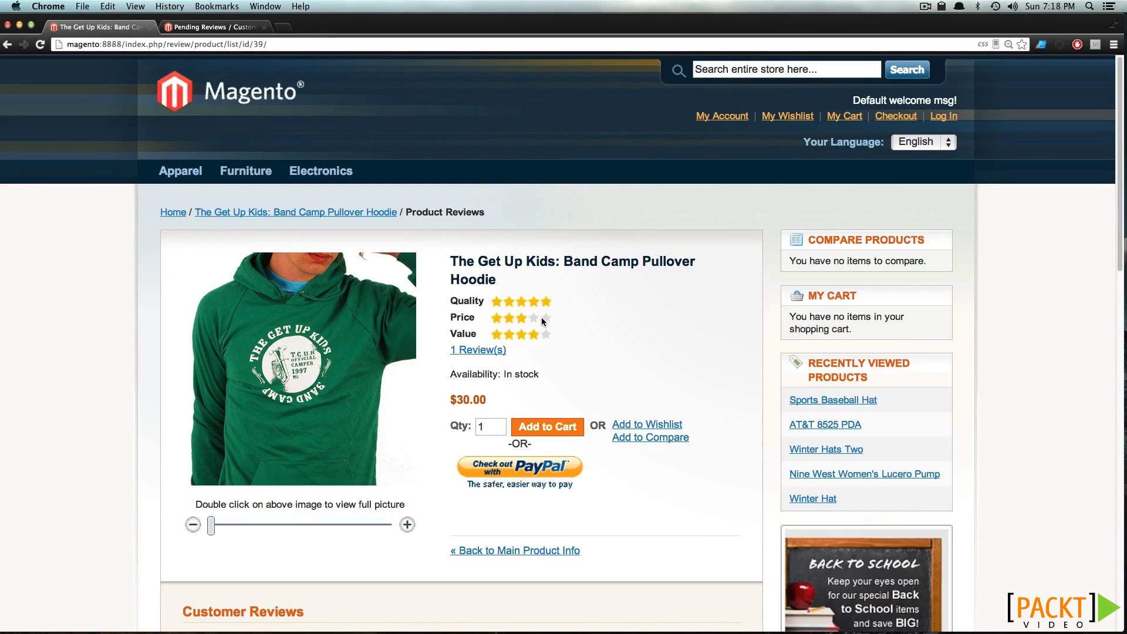
On the hoodie review form, rate Quality 3 and Price 4 stars, then go to the admin tab
{"action": "scroll", "coordinate": [583, 329], "scroll_direction": "down", "scroll_amount": 3}
{"action": "scroll", "coordinate": [581, 327], "scroll_direction": "down", "scroll_amount": 5}
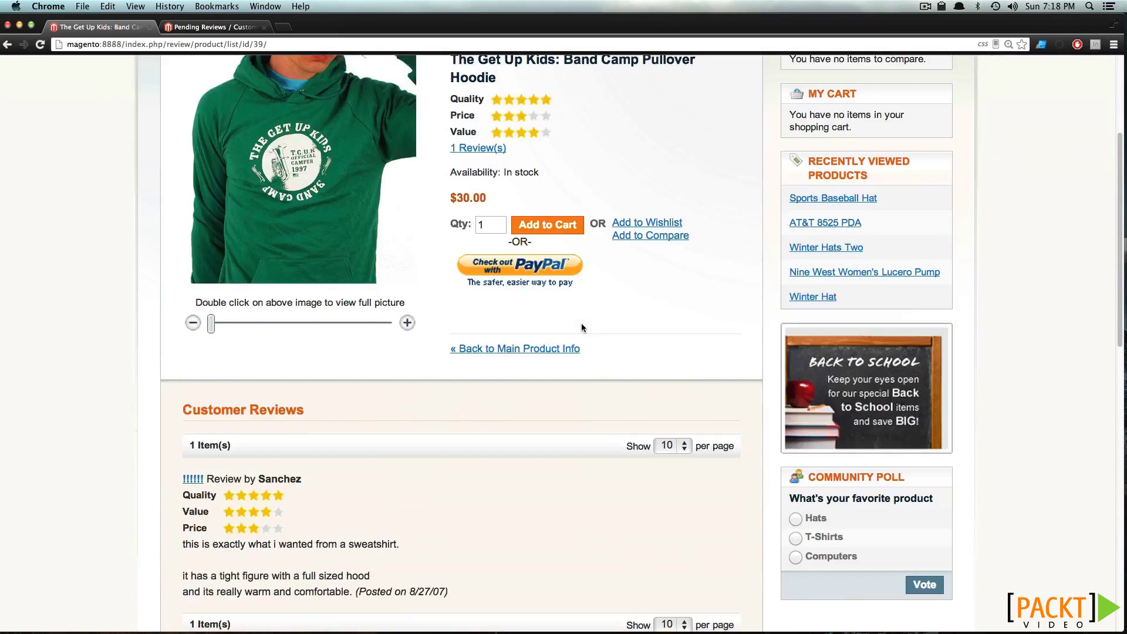
{"action": "scroll", "coordinate": [536, 324], "scroll_direction": "down", "scroll_amount": 4}
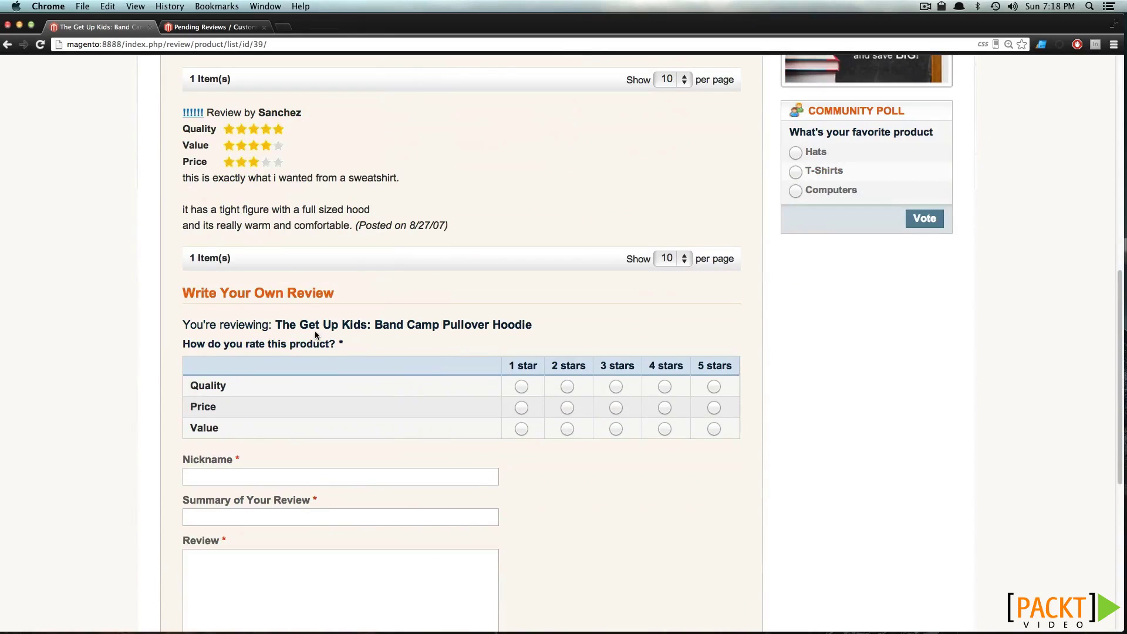
{"action": "left_click_drag", "start_coordinate": [275, 293], "coordinate": [334, 296]}
{"action": "left_click", "coordinate": [319, 357]}
{"action": "left_click", "coordinate": [616, 387]}
{"action": "left_click", "coordinate": [664, 408]}
{"action": "scroll", "coordinate": [480, 303], "scroll_direction": "up", "scroll_amount": 1}
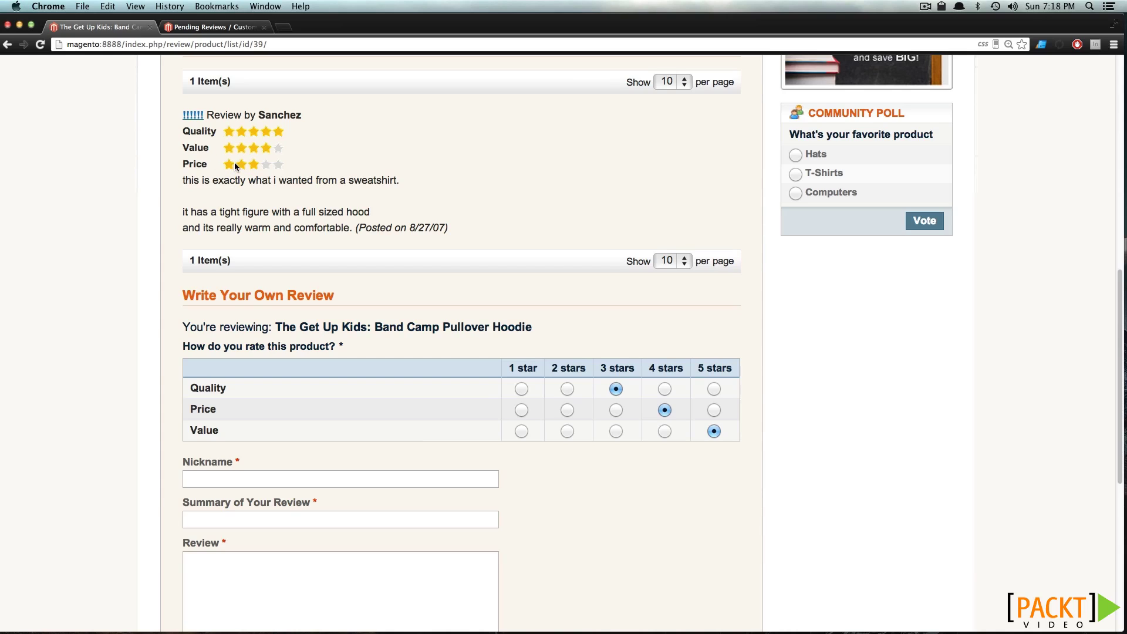
{"action": "left_click", "coordinate": [159, 28]}
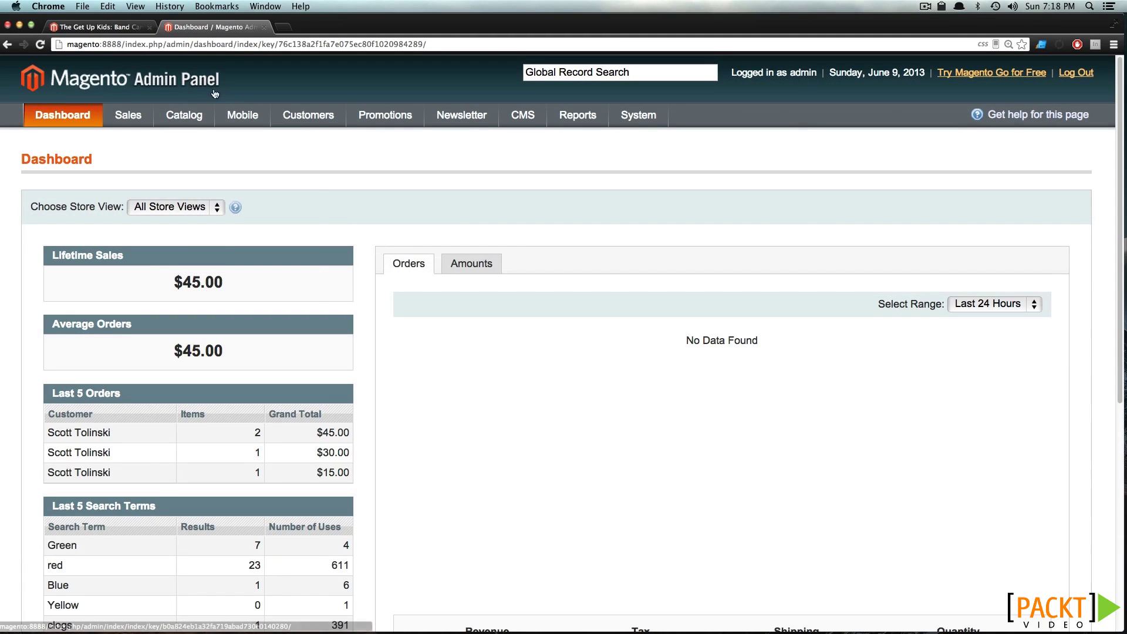
Go to Reviews and Ratings > Manage Ratings and start adding a new rating
{"action": "mouse_move", "coordinate": [183, 115]}
{"action": "mouse_move", "coordinate": [205, 250]}
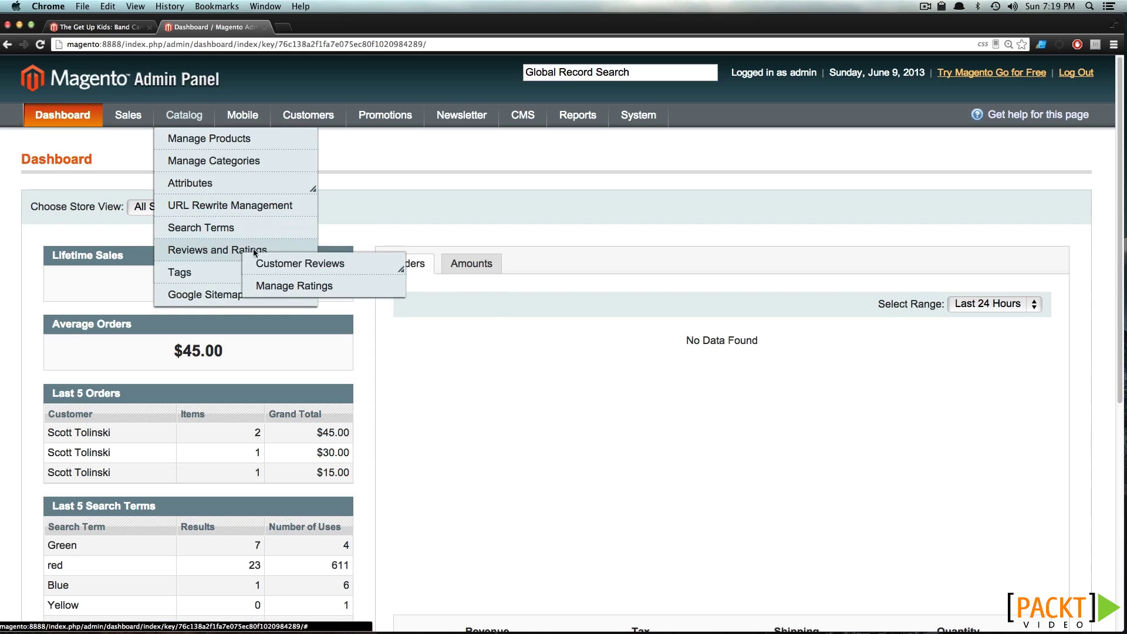
{"action": "left_click", "coordinate": [280, 288]}
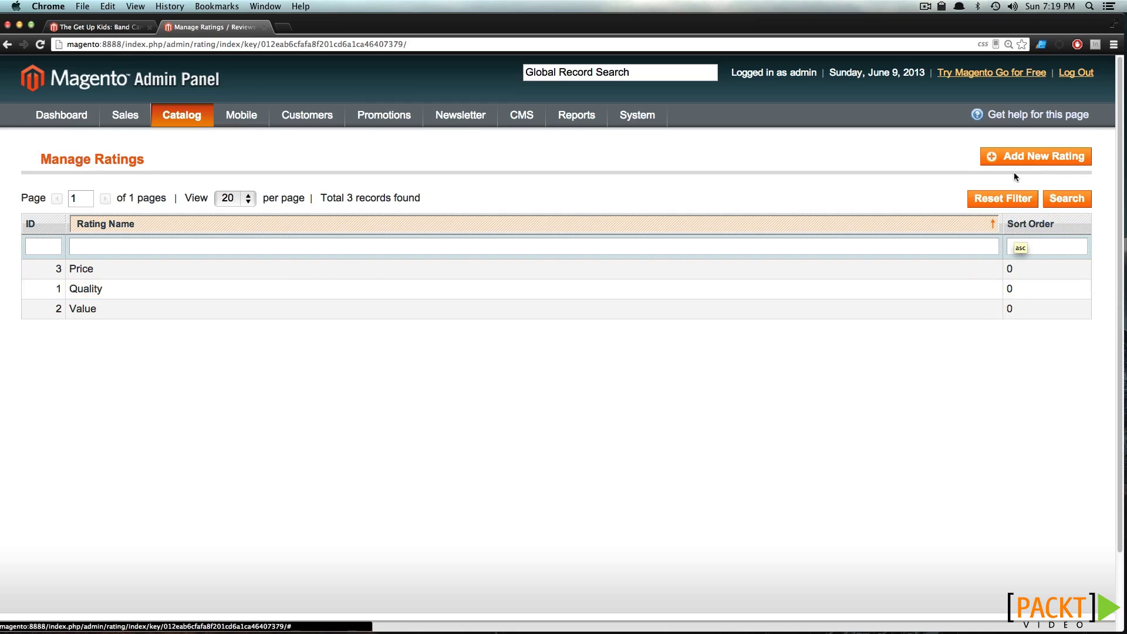
{"action": "left_click", "coordinate": [1014, 157]}
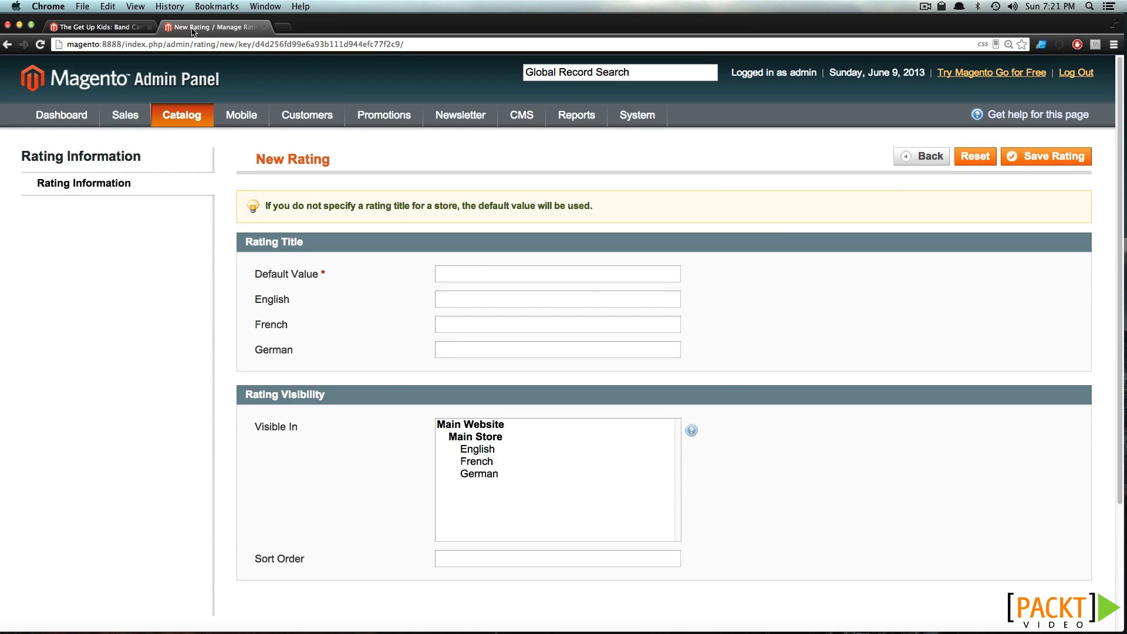
Save an 'Ease of Use' rating visible in English, French and German, sort order 0; reload the storefront
{"action": "type", "text": "Ease of Use"}
{"action": "left_click", "coordinate": [513, 297]}
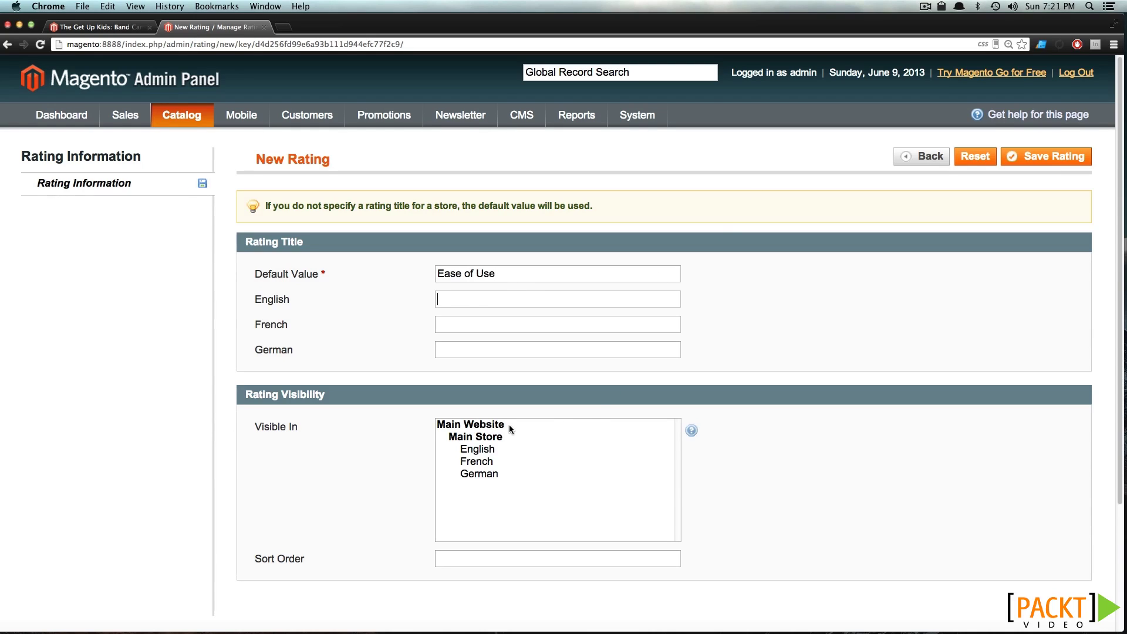
{"action": "left_click", "coordinate": [476, 449]}
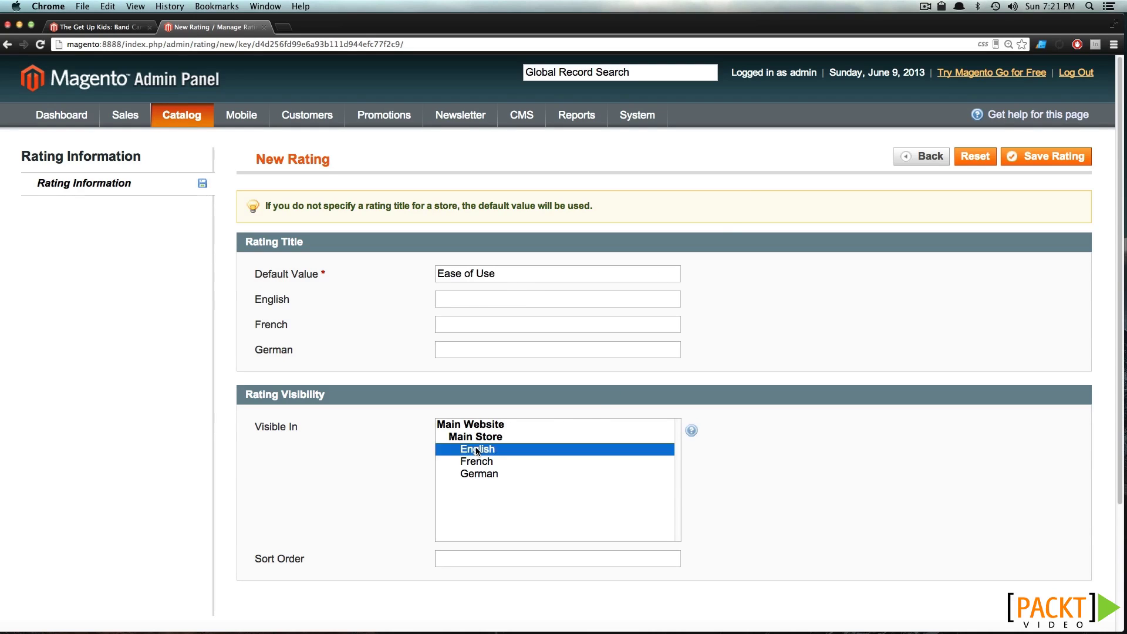
{"action": "left_click", "coordinate": [484, 478], "text": "shift"}
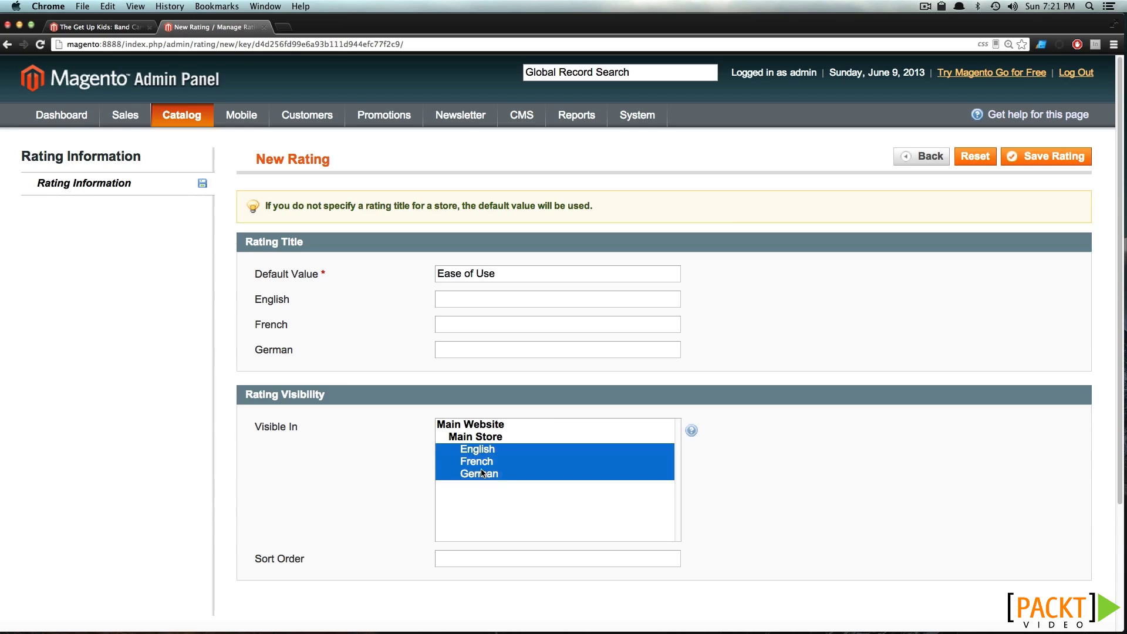
{"action": "left_click", "coordinate": [491, 558]}
{"action": "type", "text": "0"}
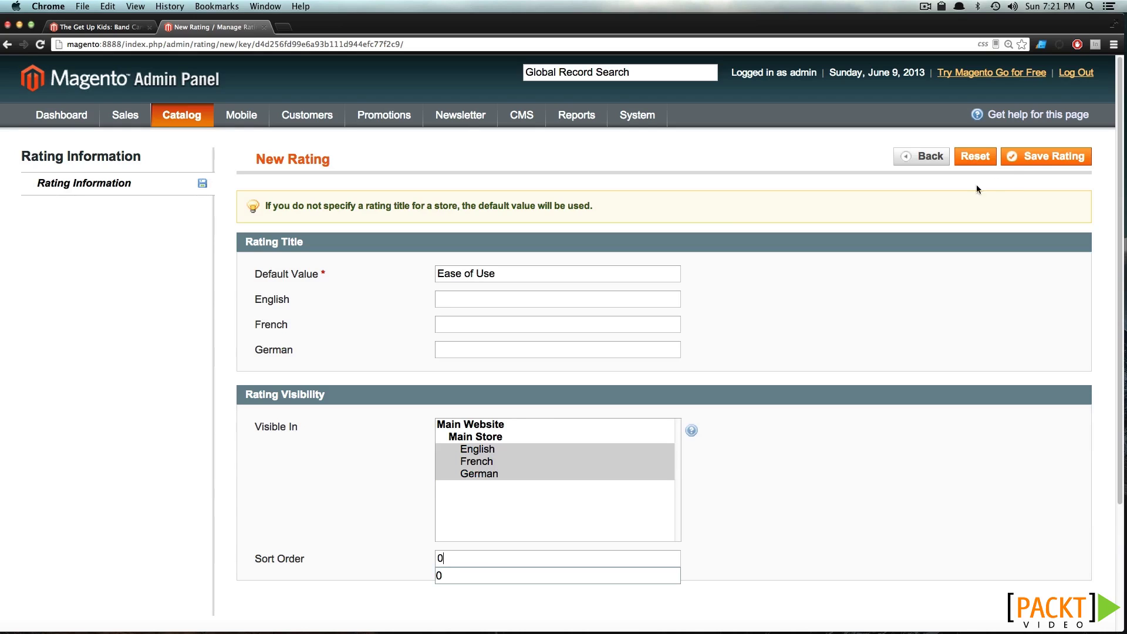
{"action": "left_click", "coordinate": [1014, 158]}
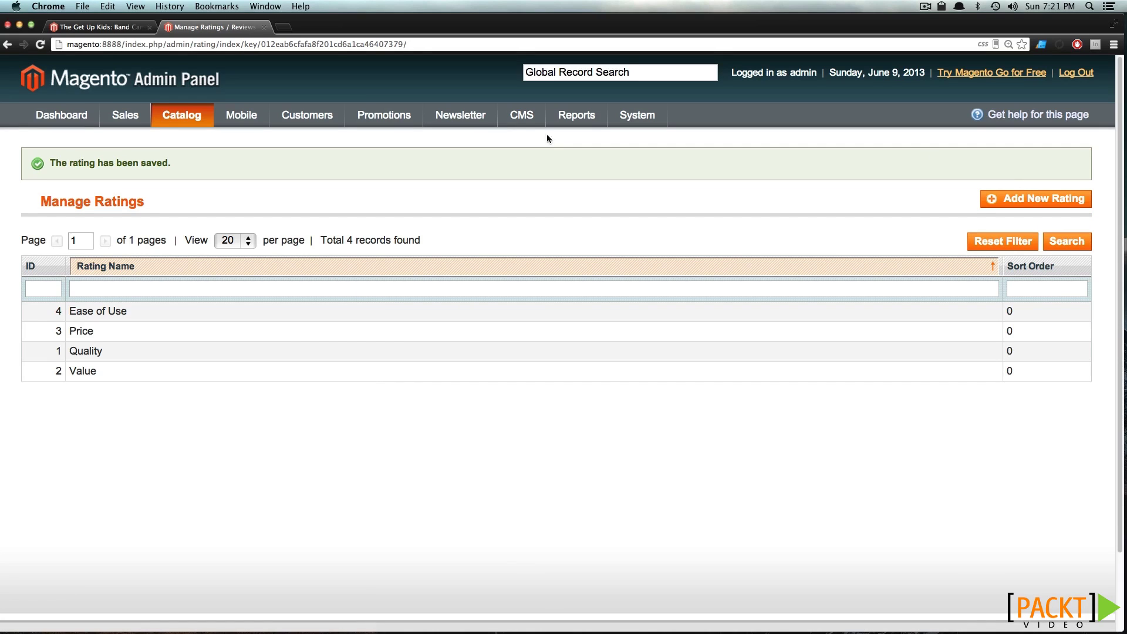
{"action": "left_click", "coordinate": [72, 30]}
{"action": "key", "text": "super+r"}
Rate the hoodie Ease of Use 5, Quality 4 and Price 3 stars
{"action": "scroll", "coordinate": [229, 104], "scroll_direction": "down", "scroll_amount": 10}
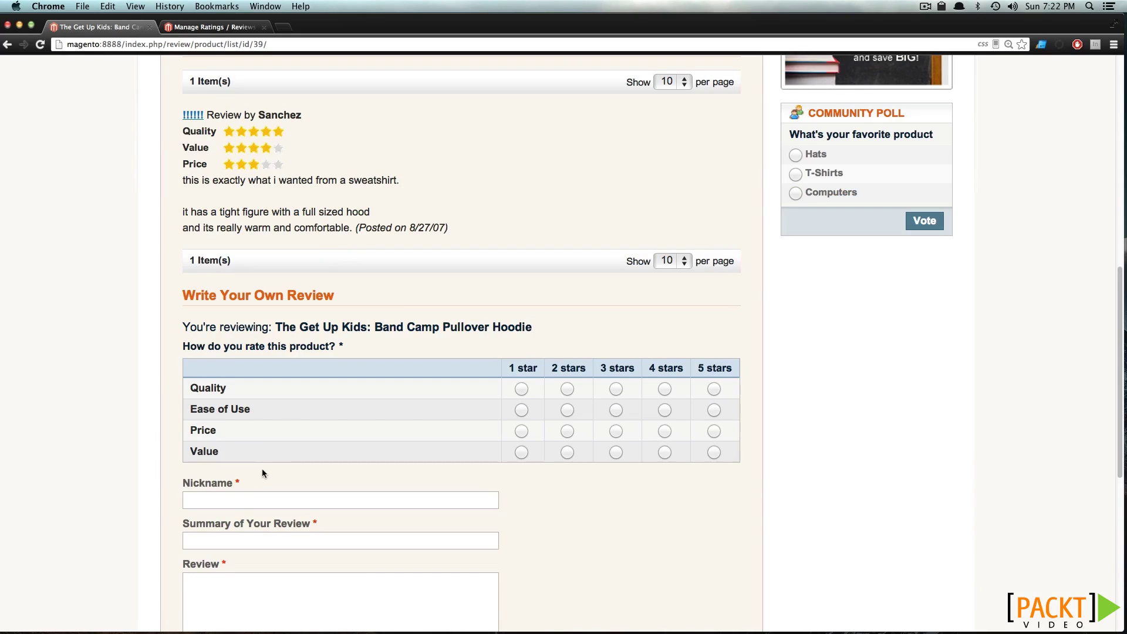
{"action": "left_click_drag", "start_coordinate": [239, 409], "coordinate": [200, 404]}
{"action": "left_click", "coordinate": [616, 410]}
{"action": "left_click", "coordinate": [714, 388]}
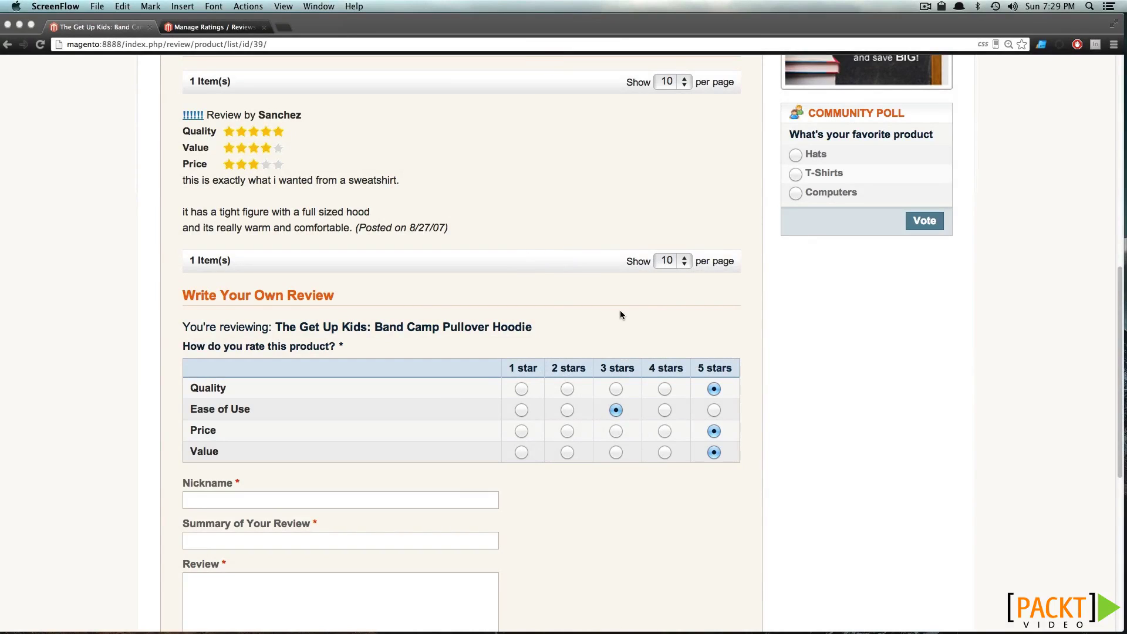
{"action": "left_click", "coordinate": [720, 414]}
{"action": "left_click", "coordinate": [718, 413]}
{"action": "left_click", "coordinate": [664, 389]}
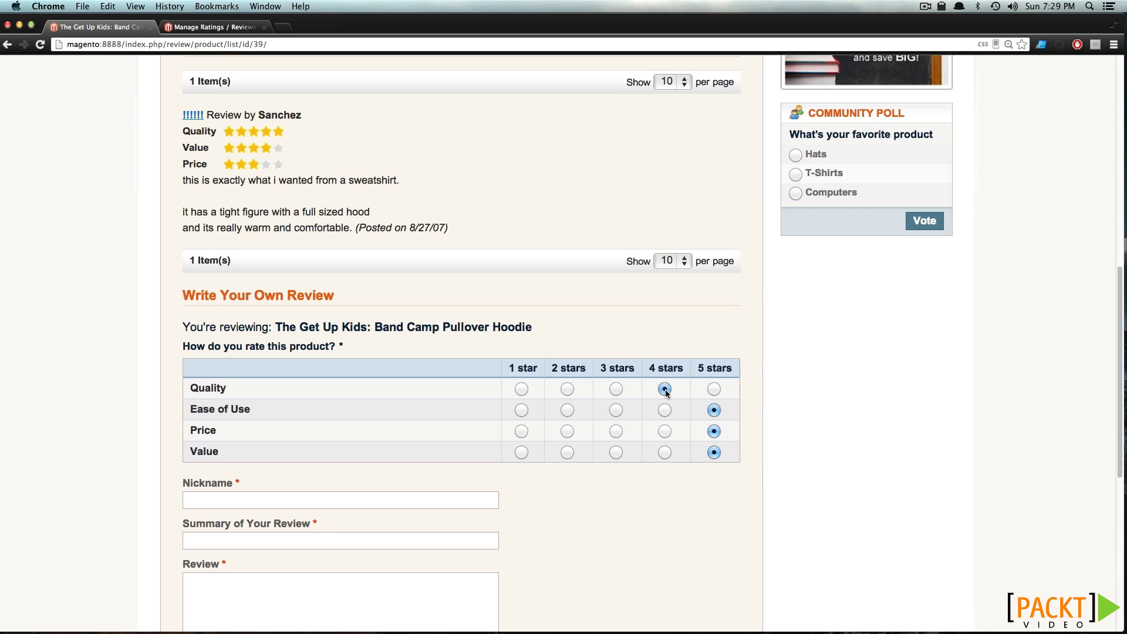
{"action": "left_click", "coordinate": [615, 432]}
{"action": "scroll", "coordinate": [362, 493], "scroll_direction": "down", "scroll_amount": 6}
{"action": "scroll", "coordinate": [234, 212], "scroll_direction": "up", "scroll_amount": 4}
Fill in nickname Good Start, summary 'Great new product' and text 'Nice new store, product was wonderful.'
{"action": "left_click", "coordinate": [251, 358]}
{"action": "left_click", "coordinate": [252, 358]}
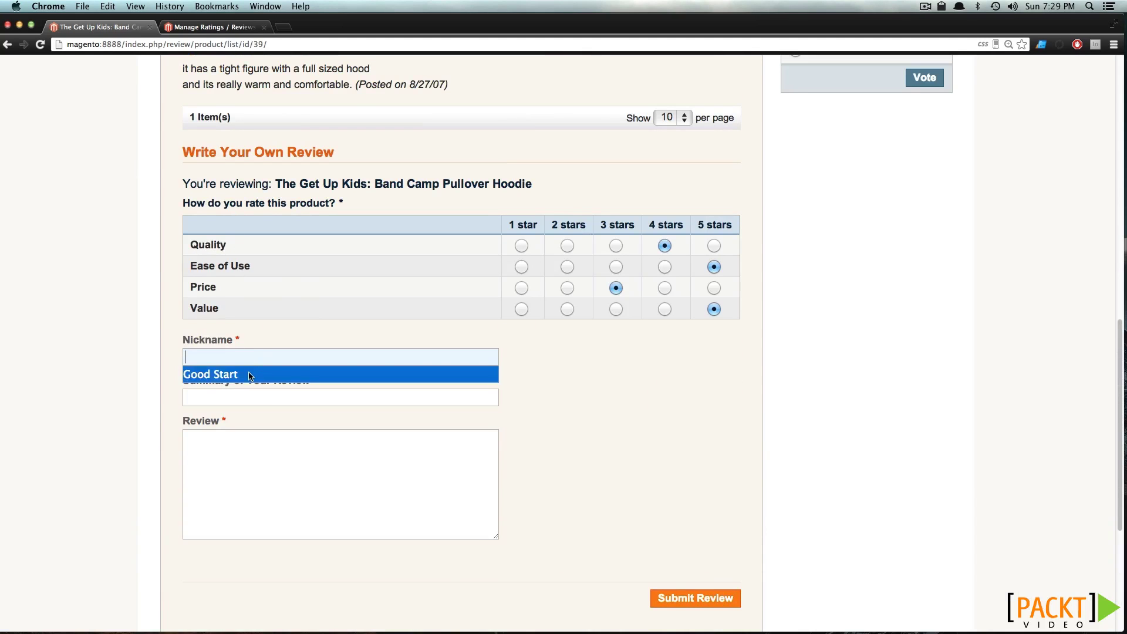
{"action": "left_click", "coordinate": [248, 374]}
{"action": "left_click", "coordinate": [315, 400]}
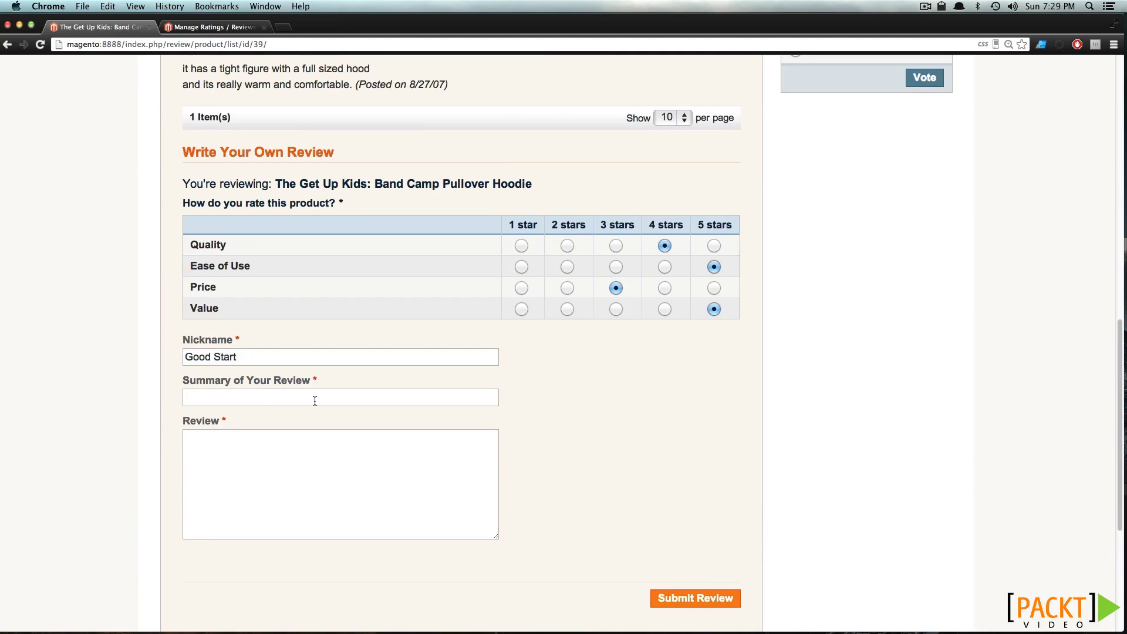
{"action": "left_click", "coordinate": [314, 401]}
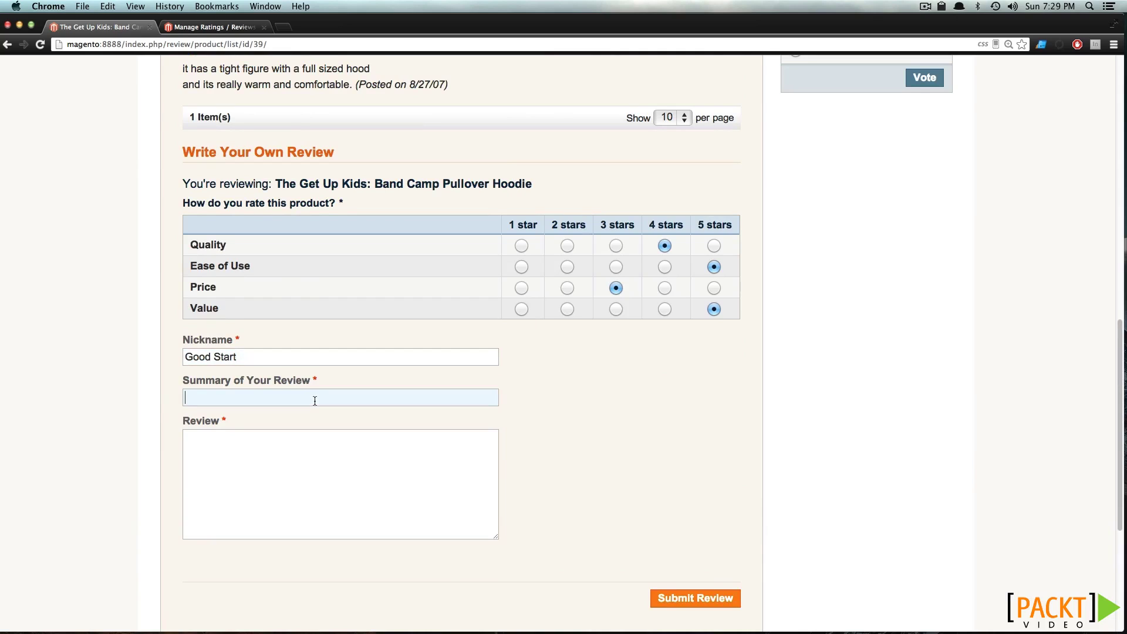
{"action": "type", "text": "Great new product"}
{"action": "key", "text": "Tab"}
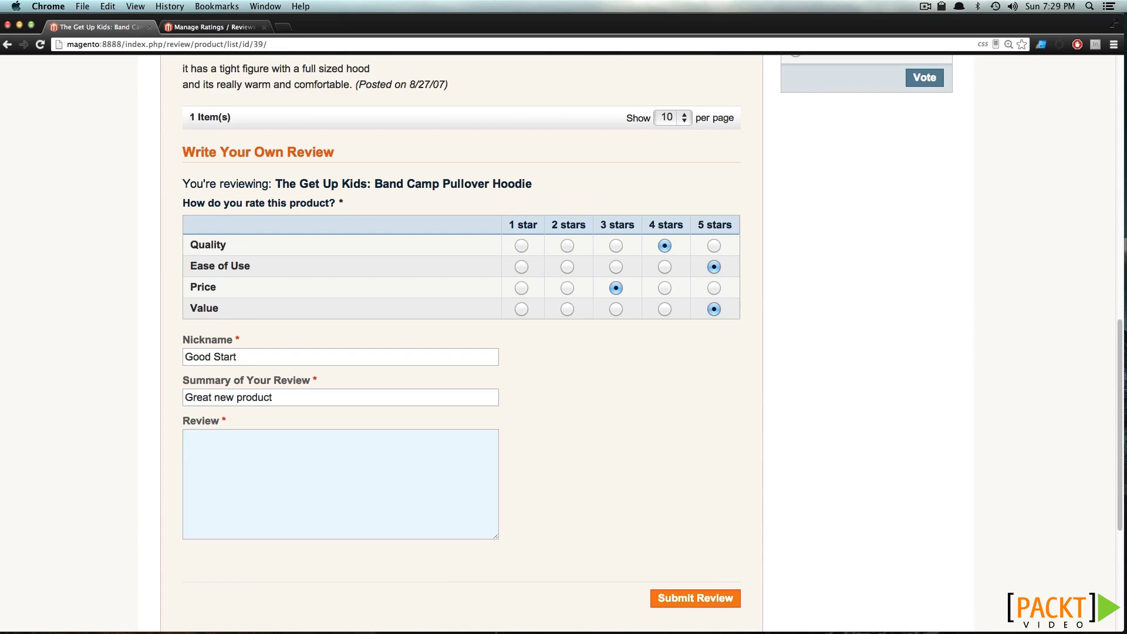
{"action": "type", "text": "Nice new store, product was wonderful."}
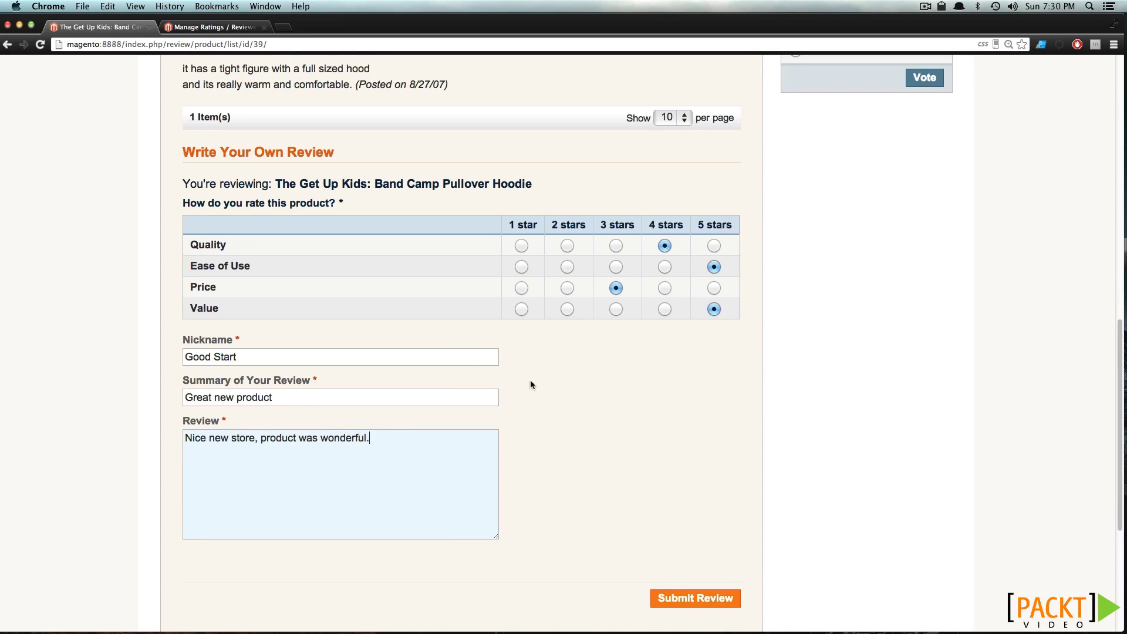
Submit the hoodie review and return to the admin ratings page
{"action": "left_click", "coordinate": [694, 599]}
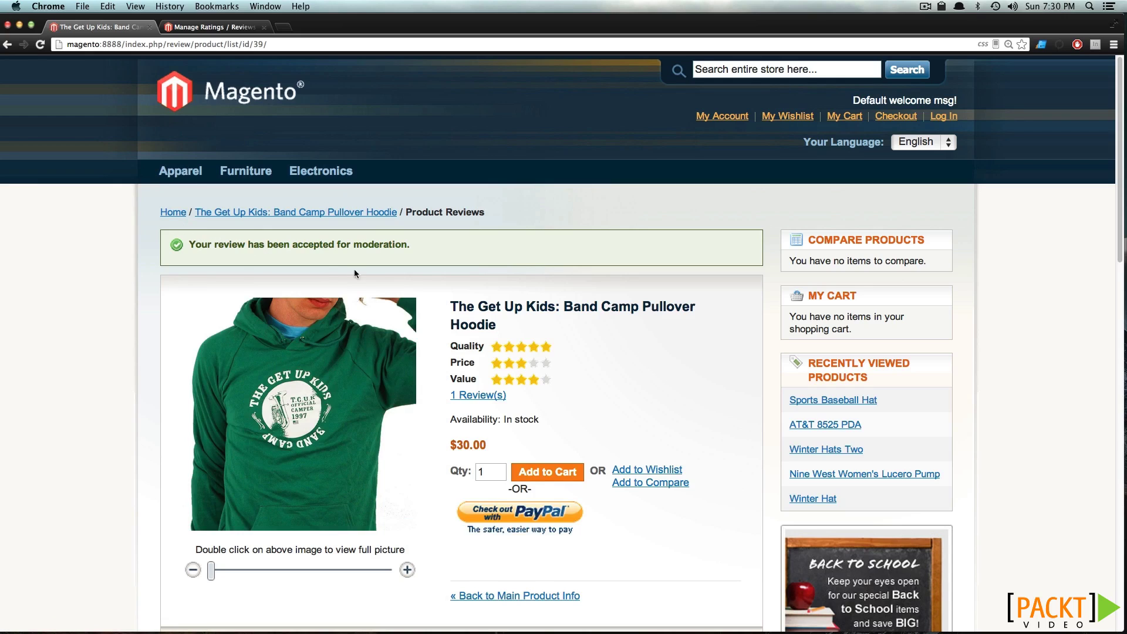
{"action": "scroll", "coordinate": [391, 264], "scroll_direction": "down", "scroll_amount": 10}
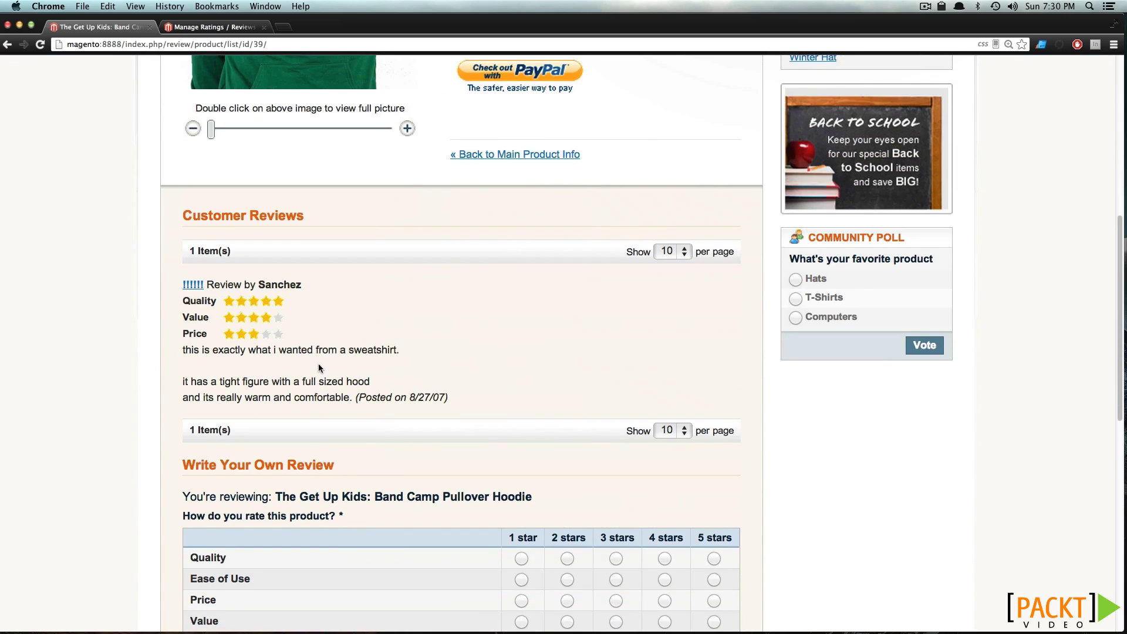
{"action": "left_click", "coordinate": [230, 30]}
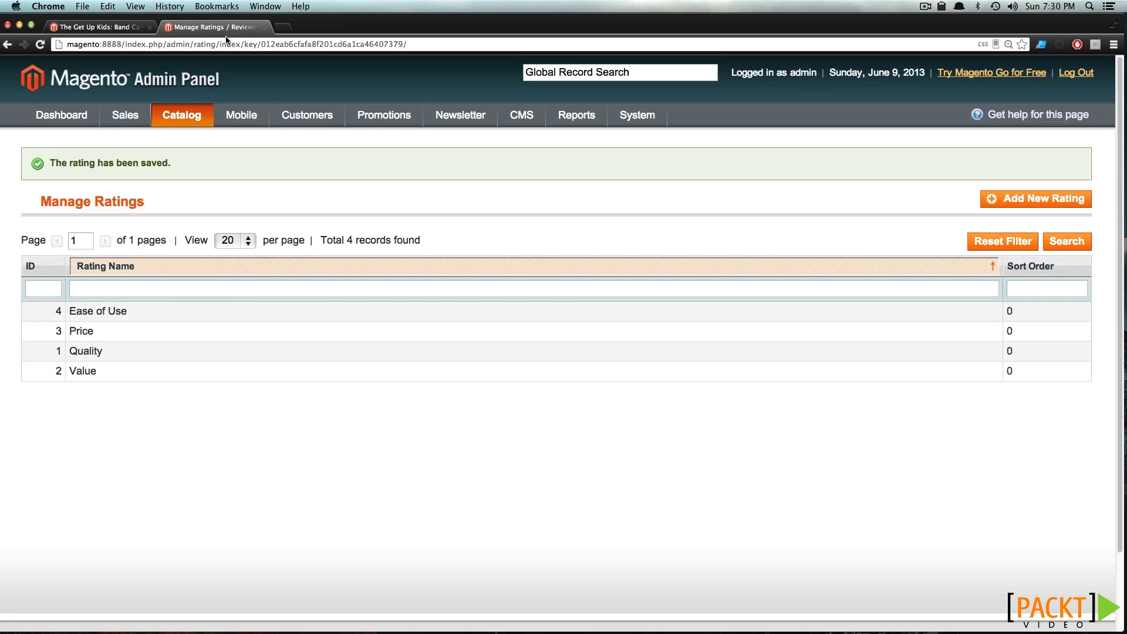
Open Customer Reviews > Pending Reviews under Reviews and Ratings
{"action": "mouse_move", "coordinate": [198, 111]}
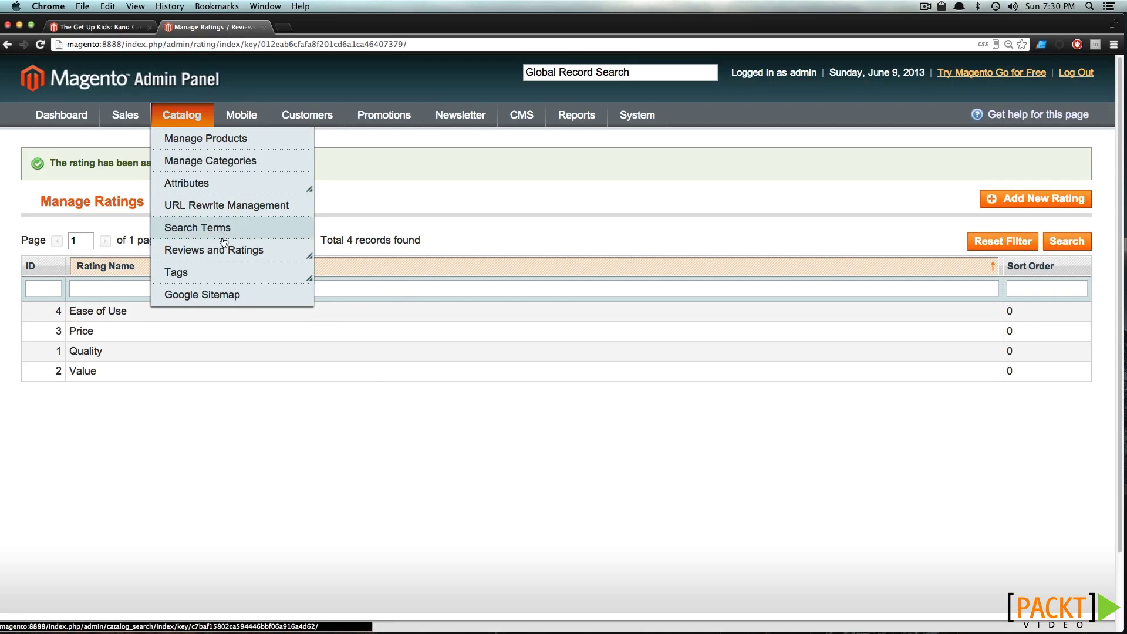
{"action": "mouse_move", "coordinate": [223, 249]}
{"action": "mouse_move", "coordinate": [270, 260]}
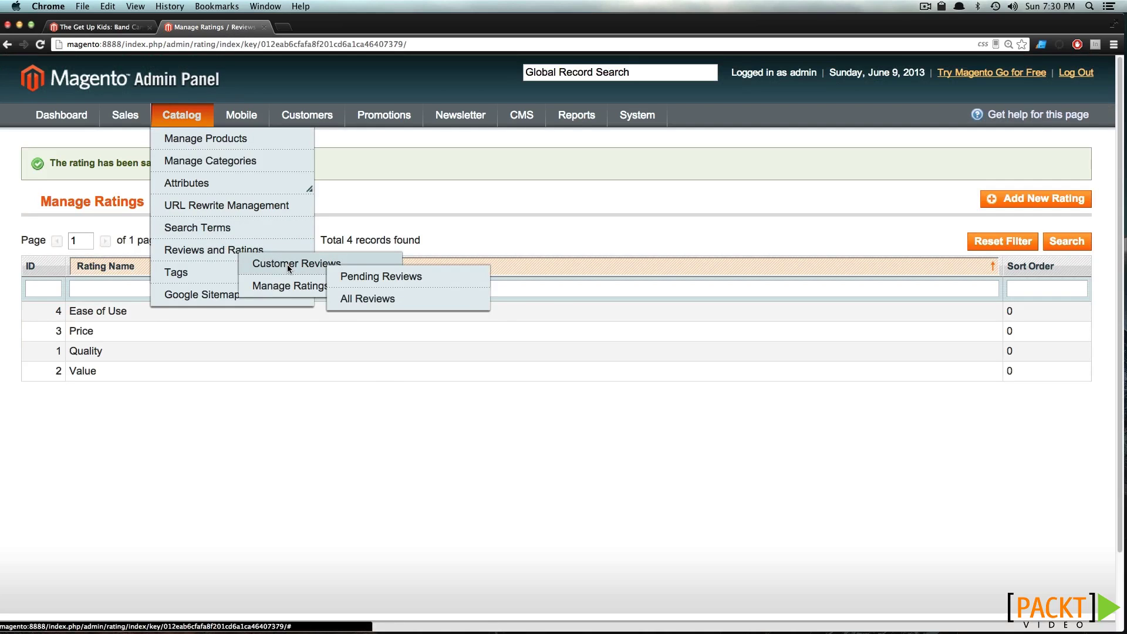
{"action": "left_click", "coordinate": [360, 282]}
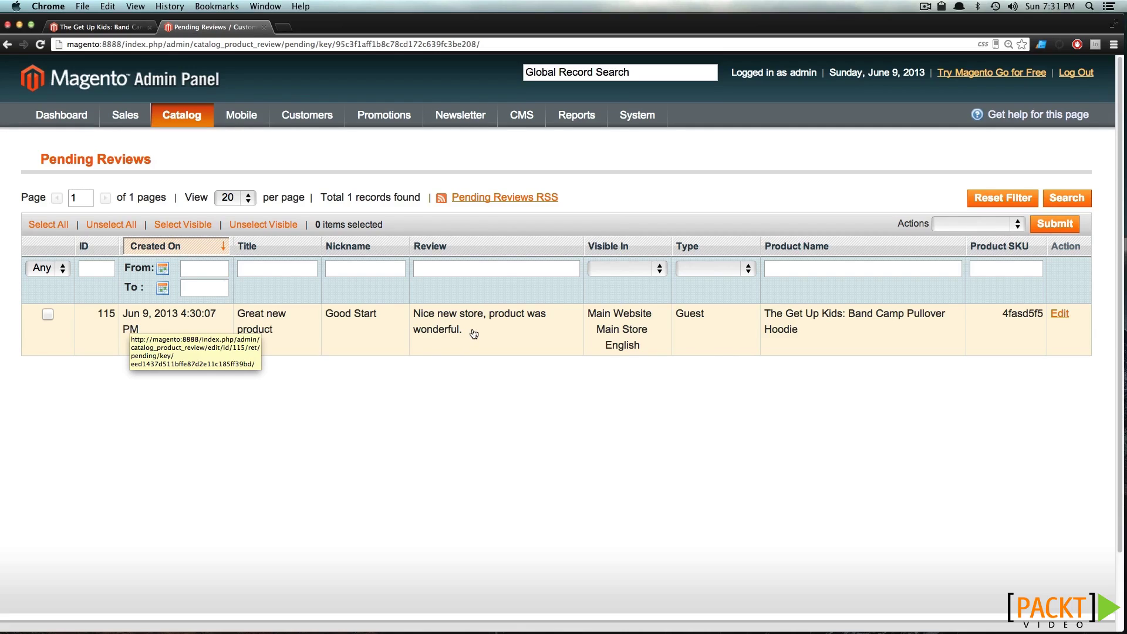
Open the 'Great new product' review, look it over, and save it unchanged
{"action": "left_click", "coordinate": [218, 326]}
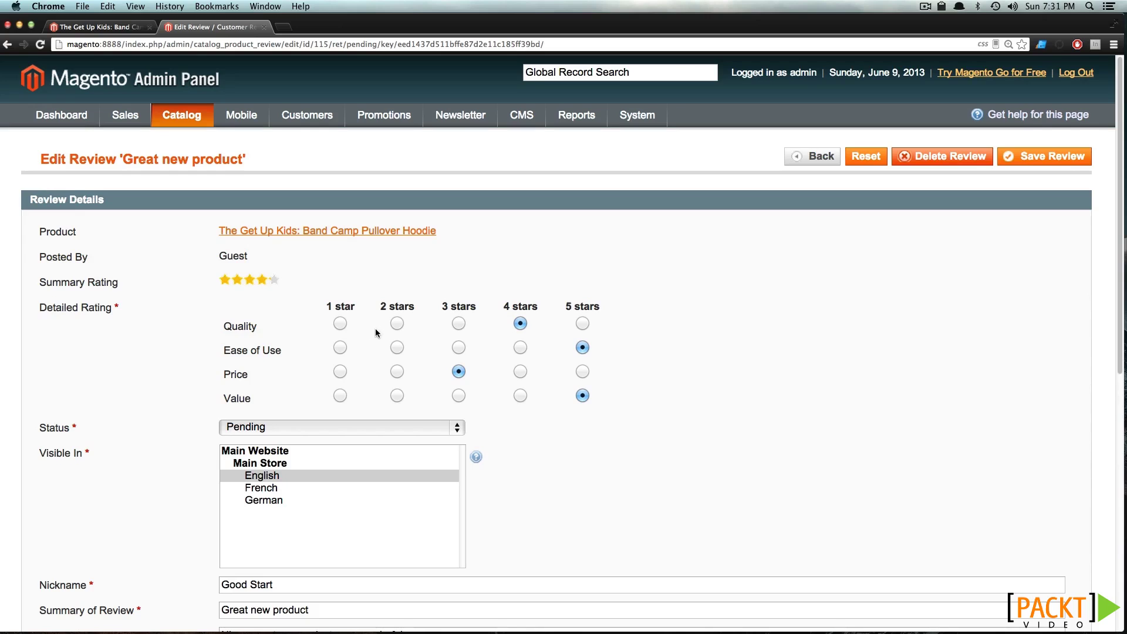
{"action": "scroll", "coordinate": [353, 373], "scroll_direction": "down", "scroll_amount": 5}
{"action": "scroll", "coordinate": [508, 424], "scroll_direction": "down", "scroll_amount": 5}
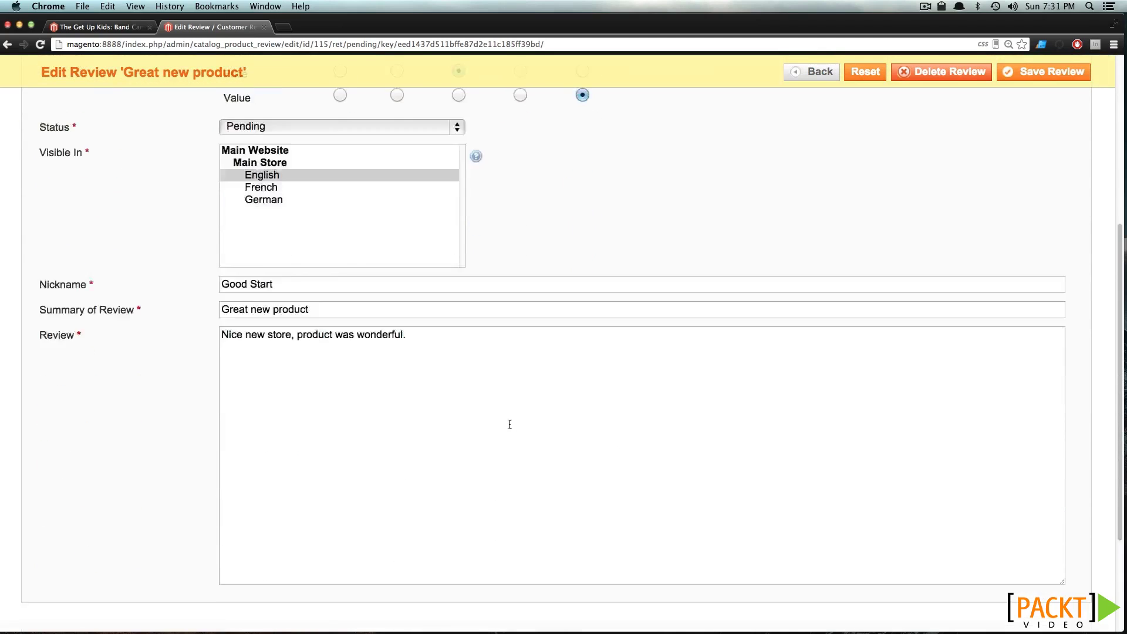
{"action": "scroll", "coordinate": [509, 425], "scroll_direction": "up", "scroll_amount": 9}
{"action": "scroll", "coordinate": [509, 424], "scroll_direction": "up", "scroll_amount": 2}
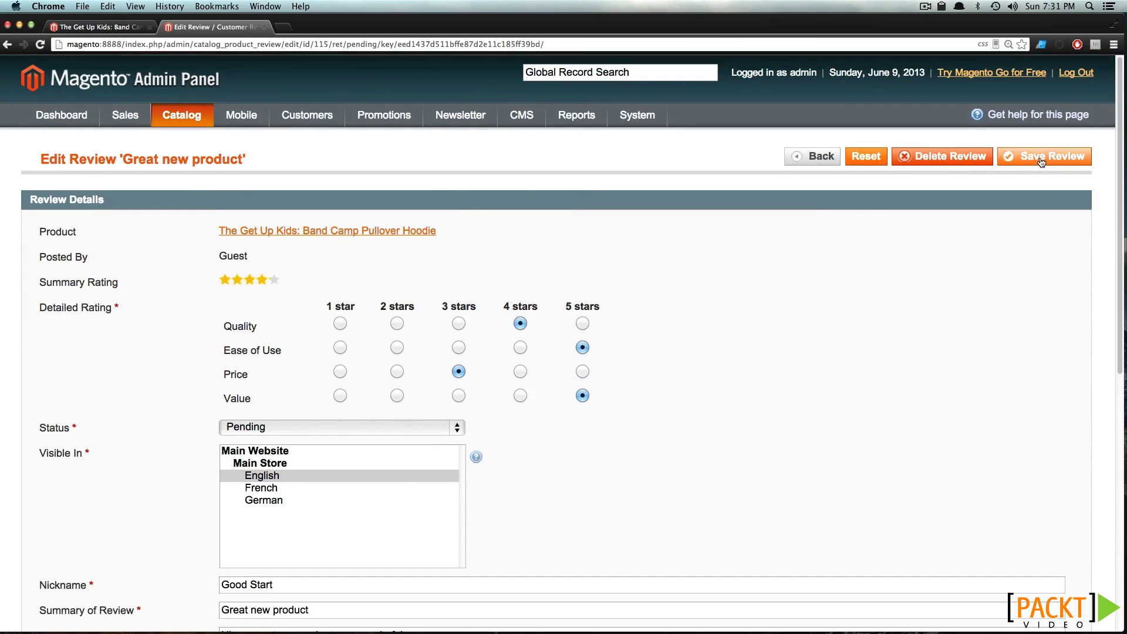
{"action": "left_click", "coordinate": [1040, 157]}
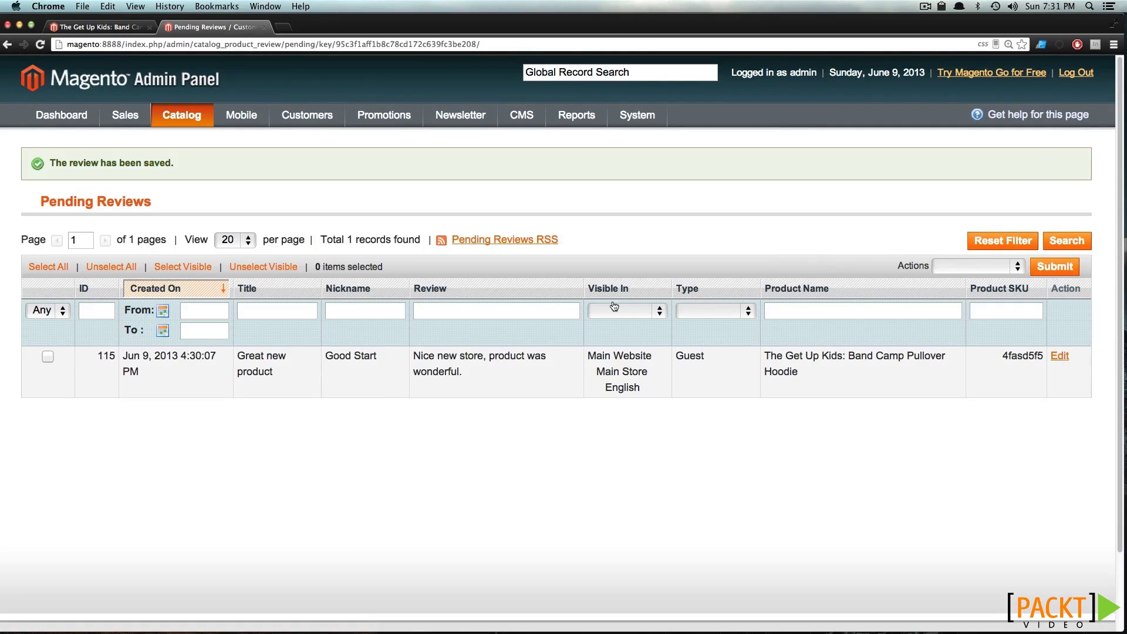
Set the 'Great new product' review's status to Approved through the Update Status action
{"action": "left_click", "coordinate": [48, 357]}
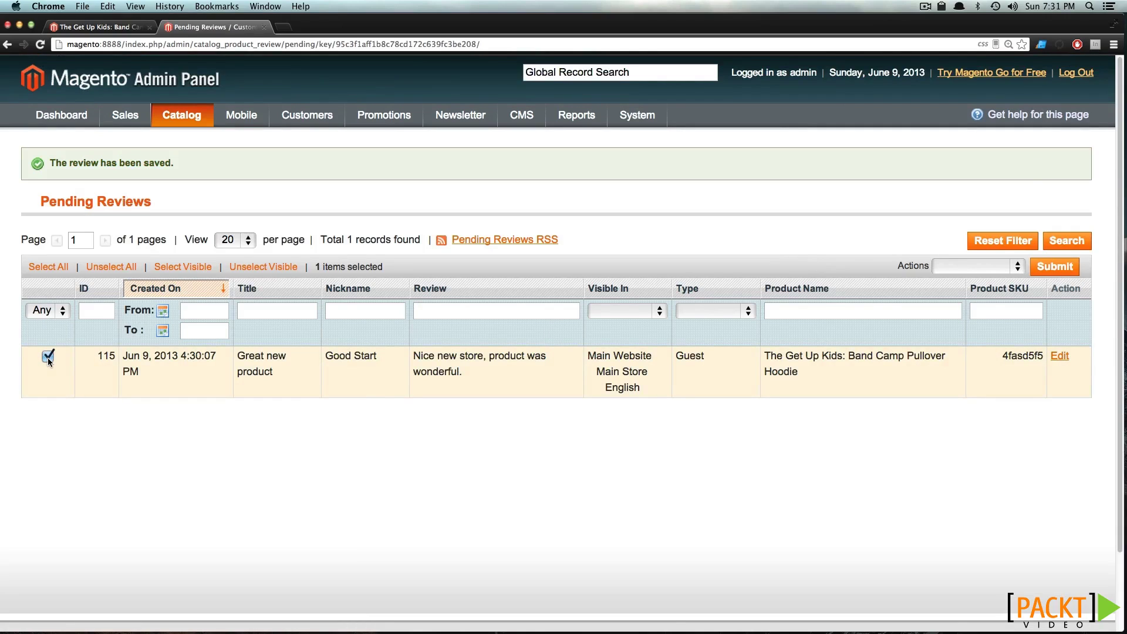
{"action": "left_click", "coordinate": [946, 266]}
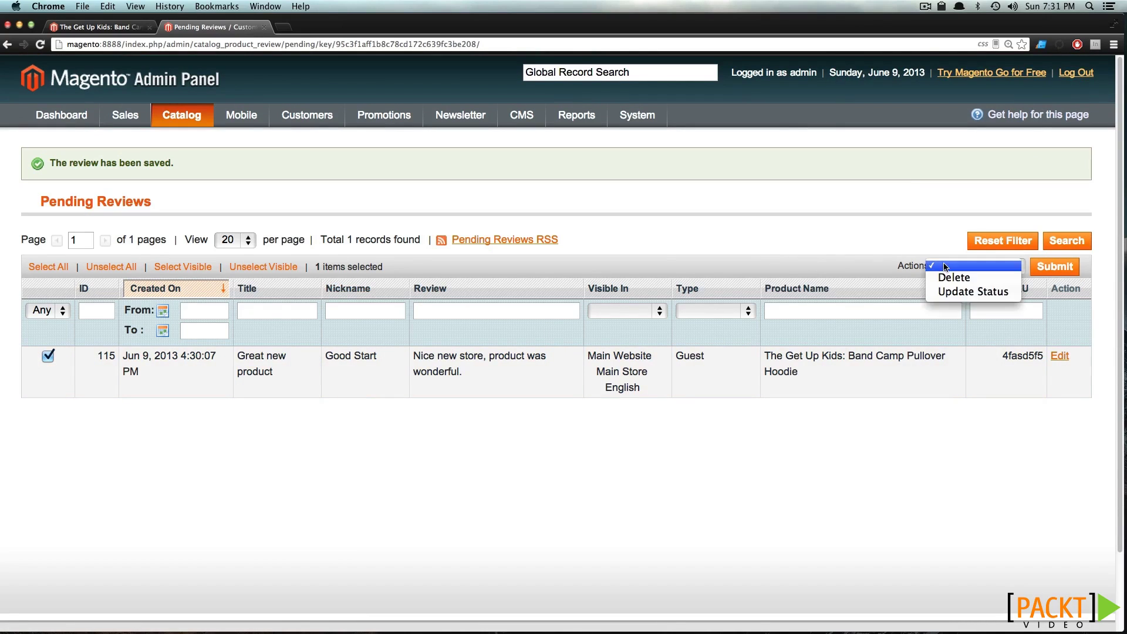
{"action": "left_click", "coordinate": [957, 291]}
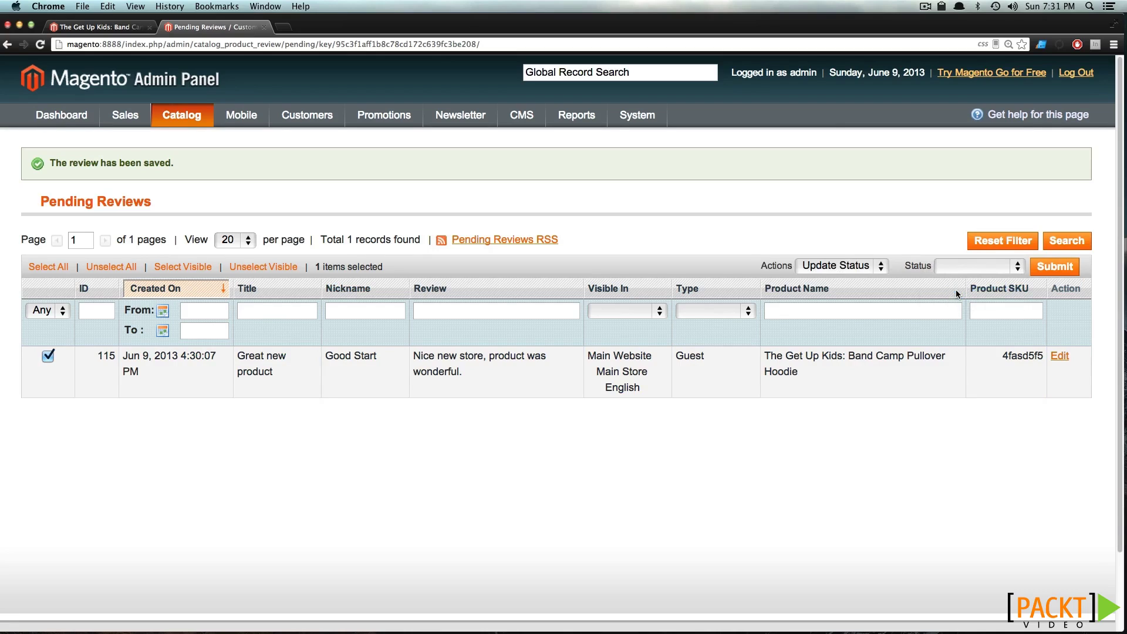
{"action": "left_click", "coordinate": [977, 263]}
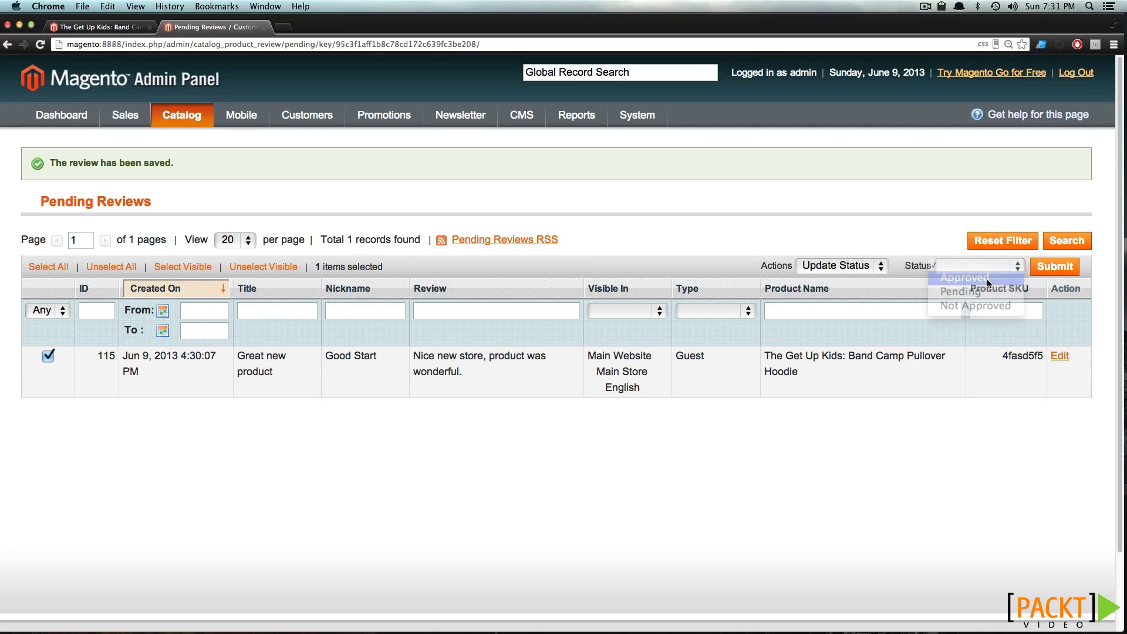
{"action": "left_click", "coordinate": [988, 280]}
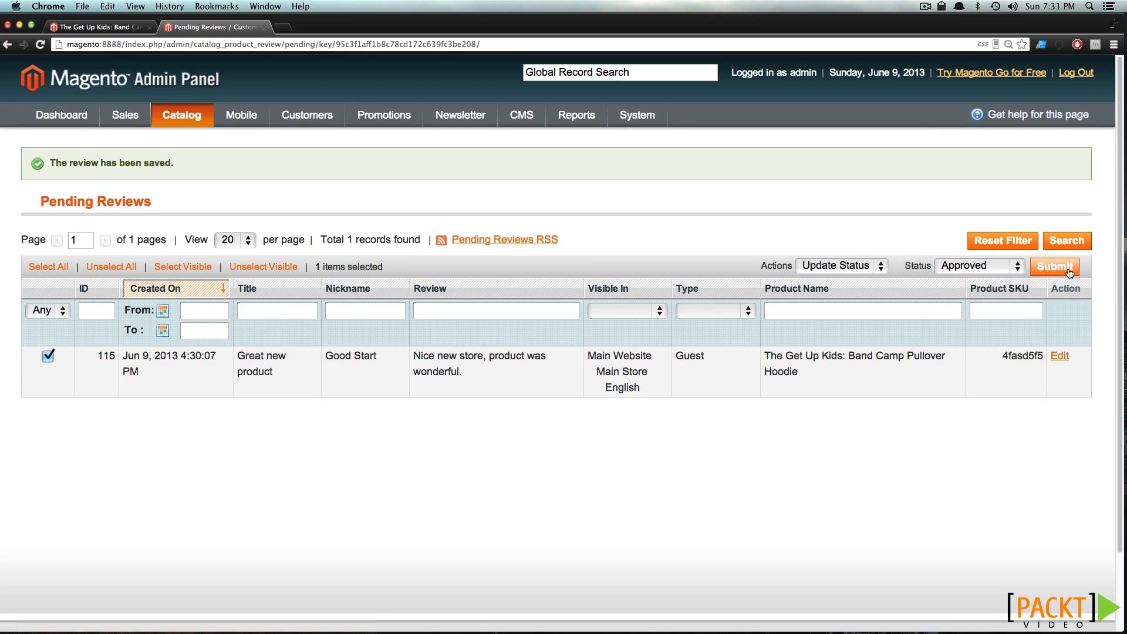
{"action": "left_click", "coordinate": [1051, 271]}
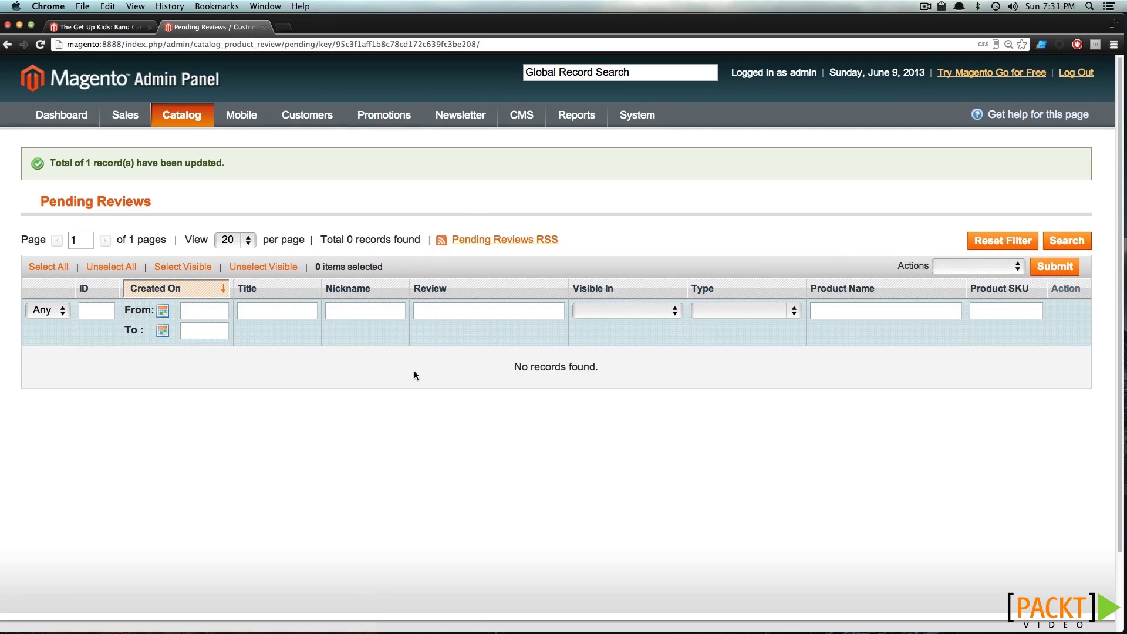
Open Customer Reviews > All Reviews to confirm the approved review
{"action": "mouse_move", "coordinate": [167, 122]}
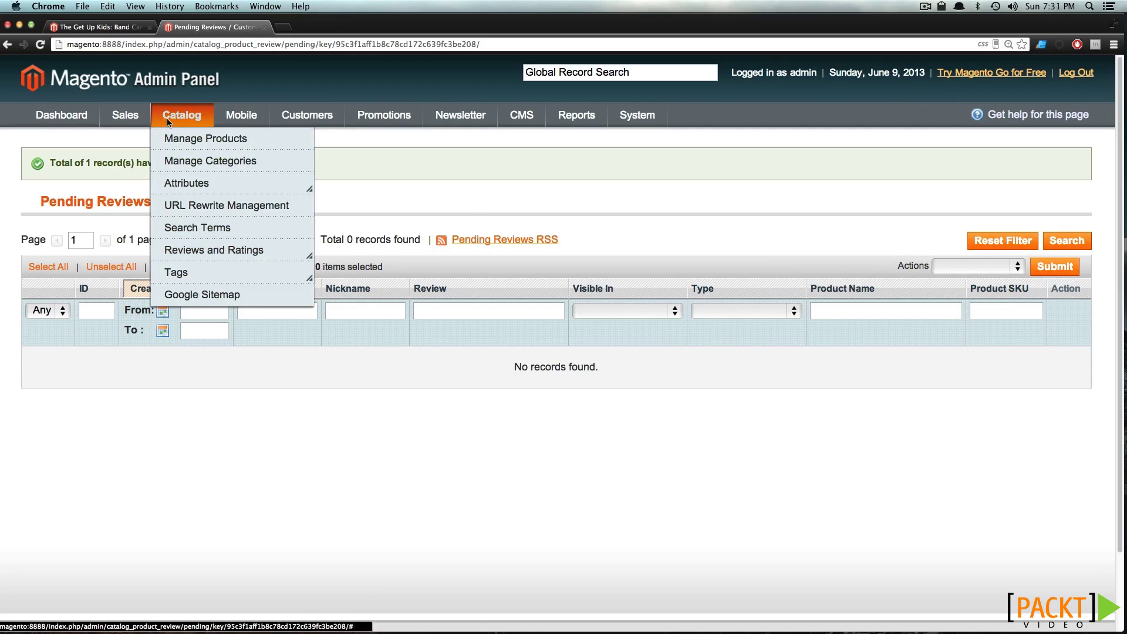
{"action": "mouse_move", "coordinate": [191, 250]}
{"action": "mouse_move", "coordinate": [329, 273]}
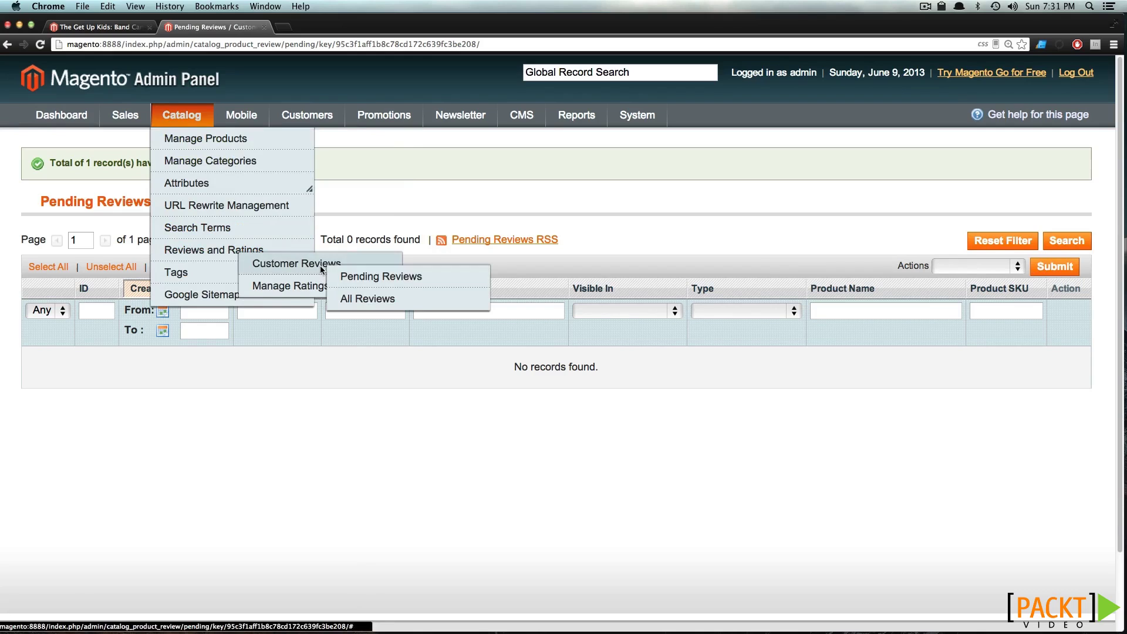
{"action": "left_click", "coordinate": [397, 298]}
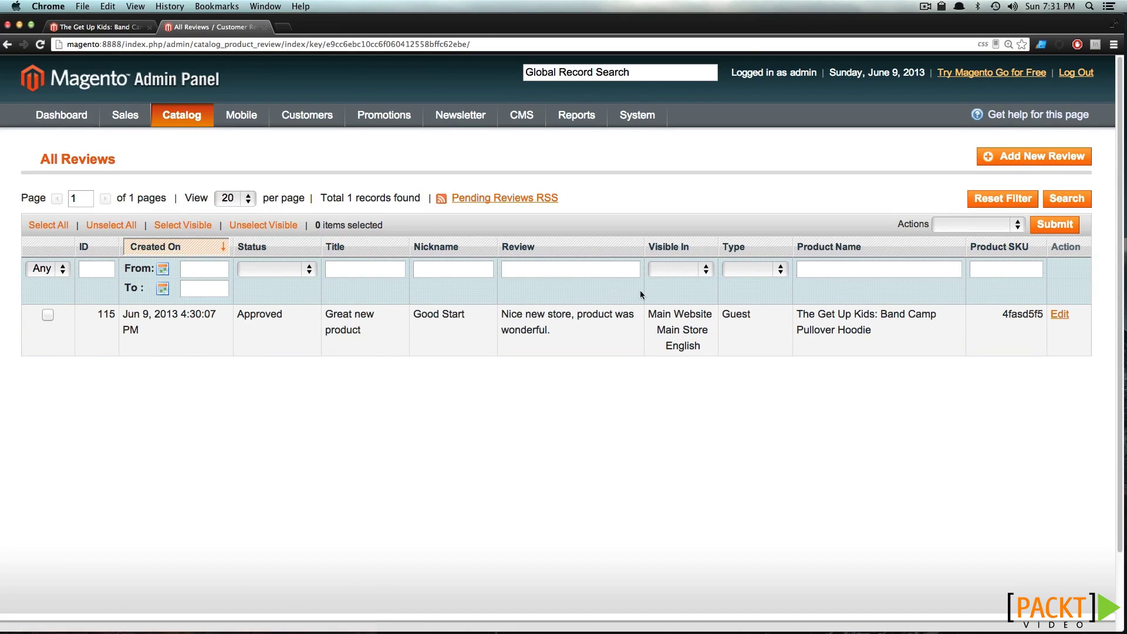
Reload the hoodie's storefront reviews to confirm 2 reviews, then view the 'Great new product' review
{"action": "left_click", "coordinate": [91, 28]}
{"action": "left_click", "coordinate": [38, 46]}
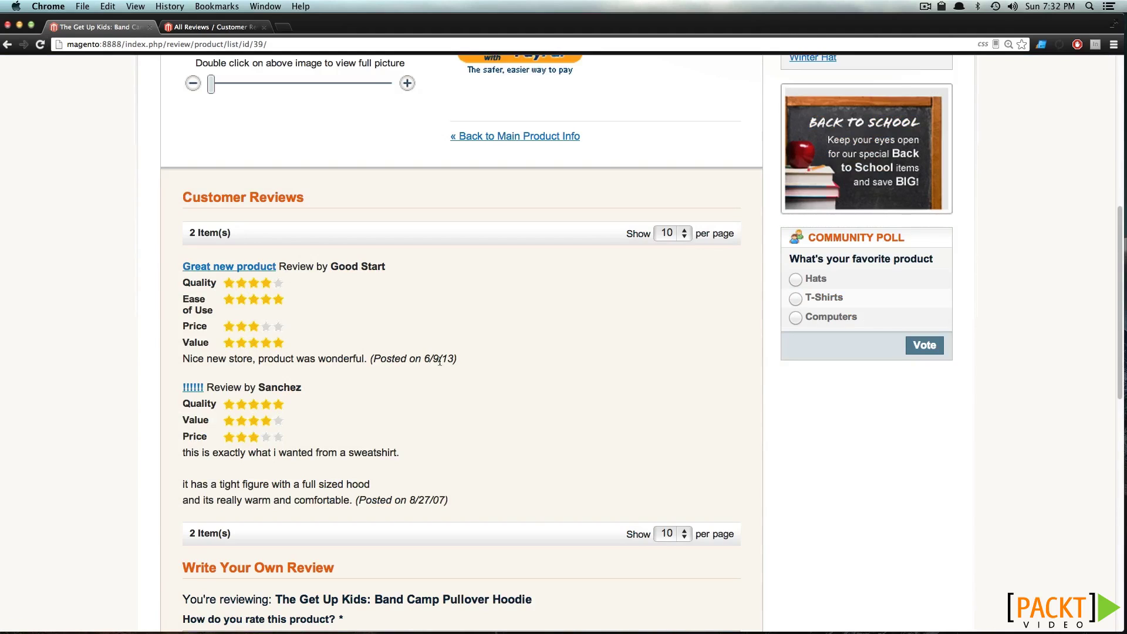
{"action": "left_click_drag", "start_coordinate": [444, 359], "coordinate": [409, 358]}
{"action": "left_click", "coordinate": [402, 328]}
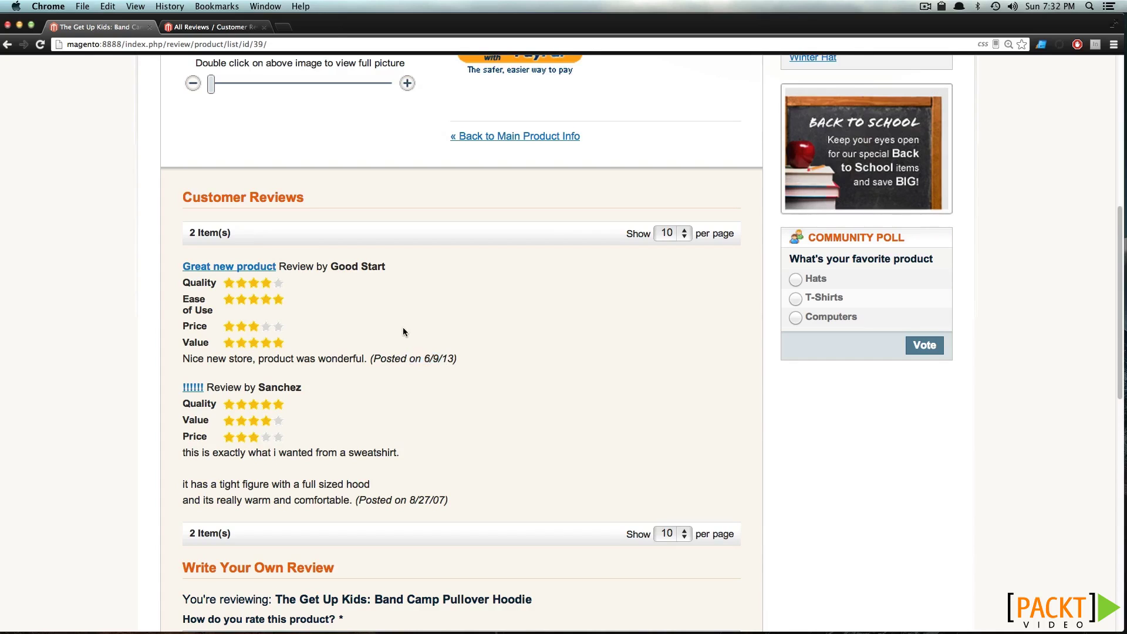
{"action": "left_click", "coordinate": [264, 268]}
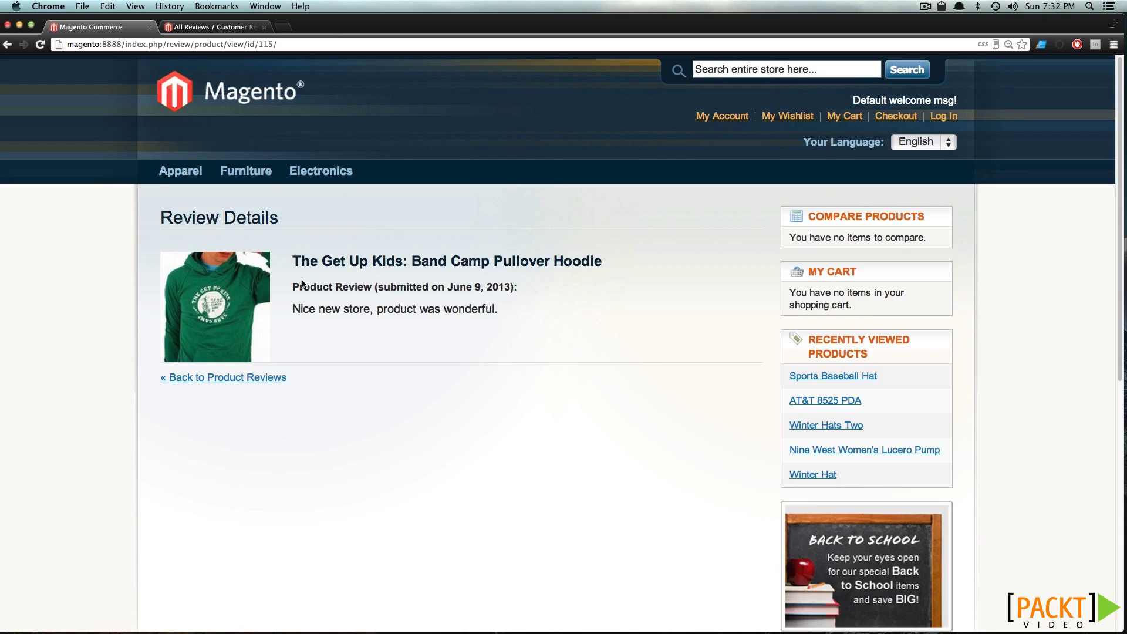
{"action": "left_click", "coordinate": [252, 382]}
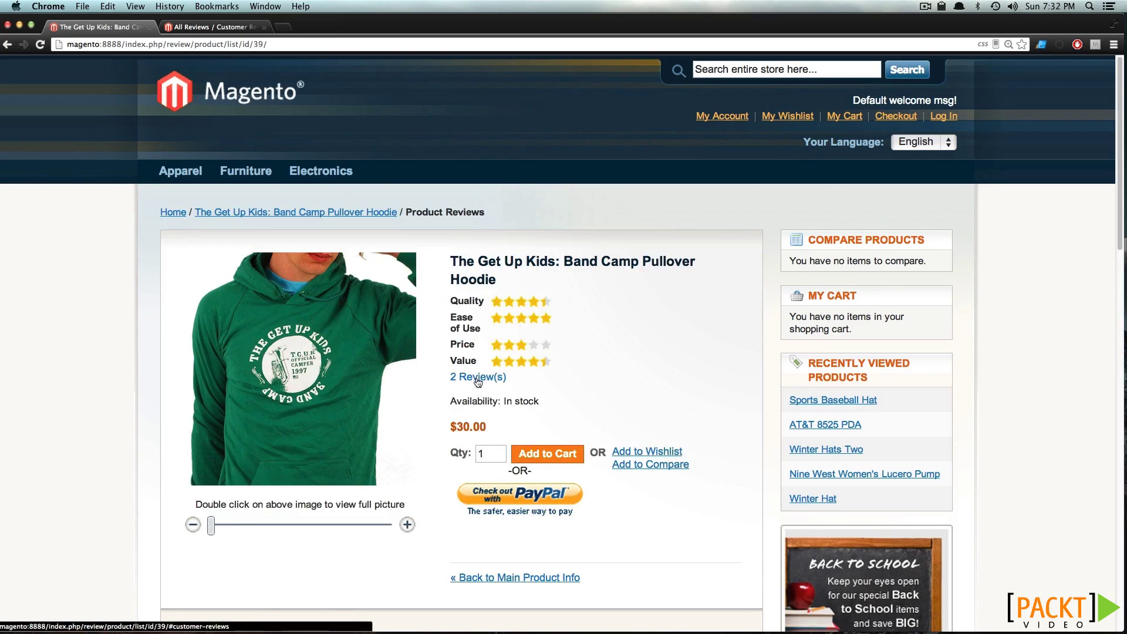
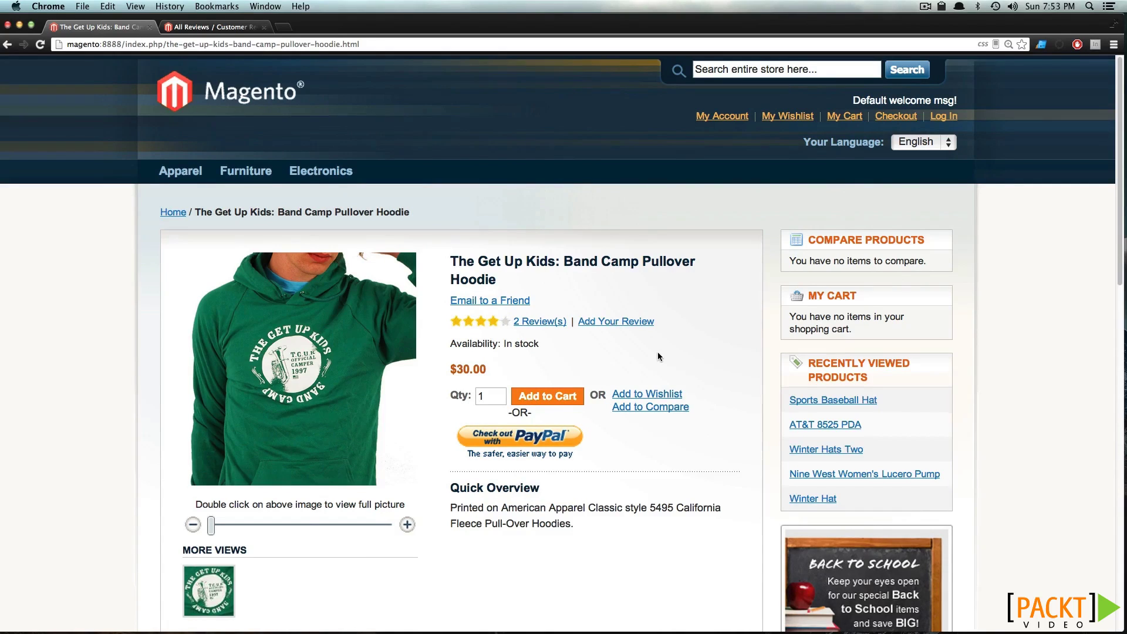
Enter the tags music winter green hoodie 'the get up kids' in the hoodie's Add Your Tags field
{"action": "scroll", "coordinate": [657, 355], "scroll_direction": "down", "scroll_amount": 7}
{"action": "scroll", "coordinate": [655, 354], "scroll_direction": "down", "scroll_amount": 5}
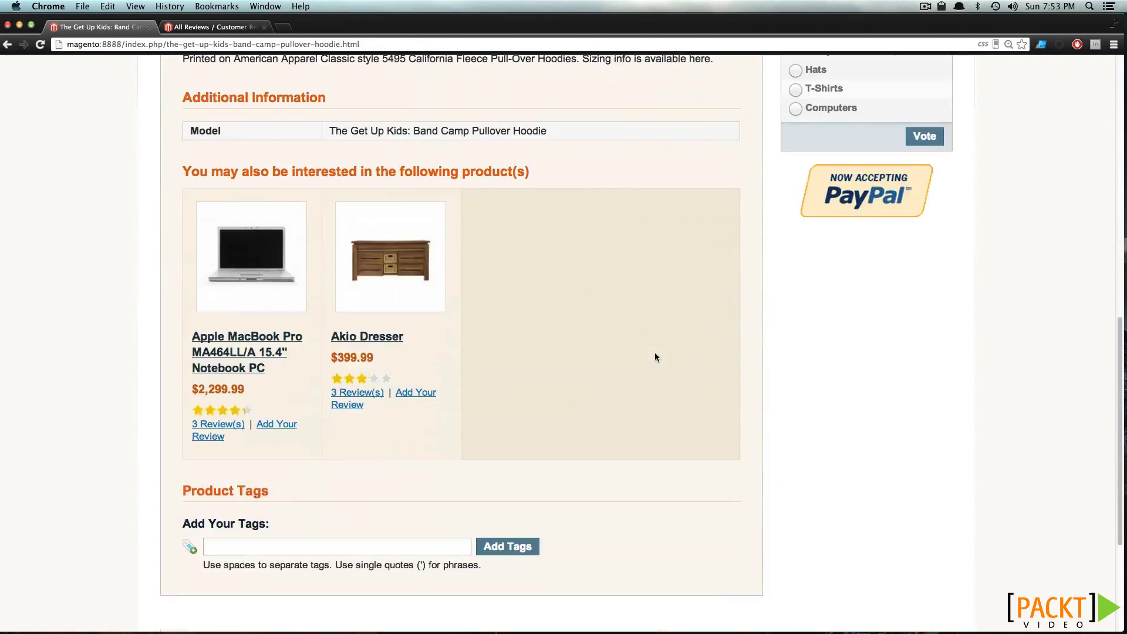
{"action": "left_click", "coordinate": [312, 493]}
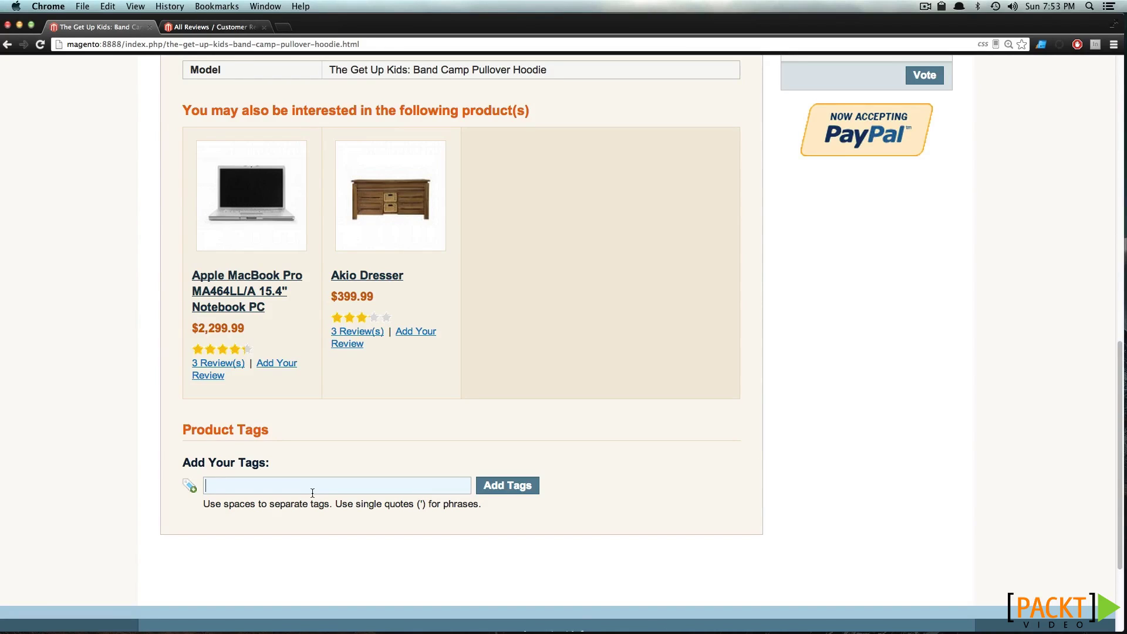
{"action": "type", "text": "music winter green hoodie"}
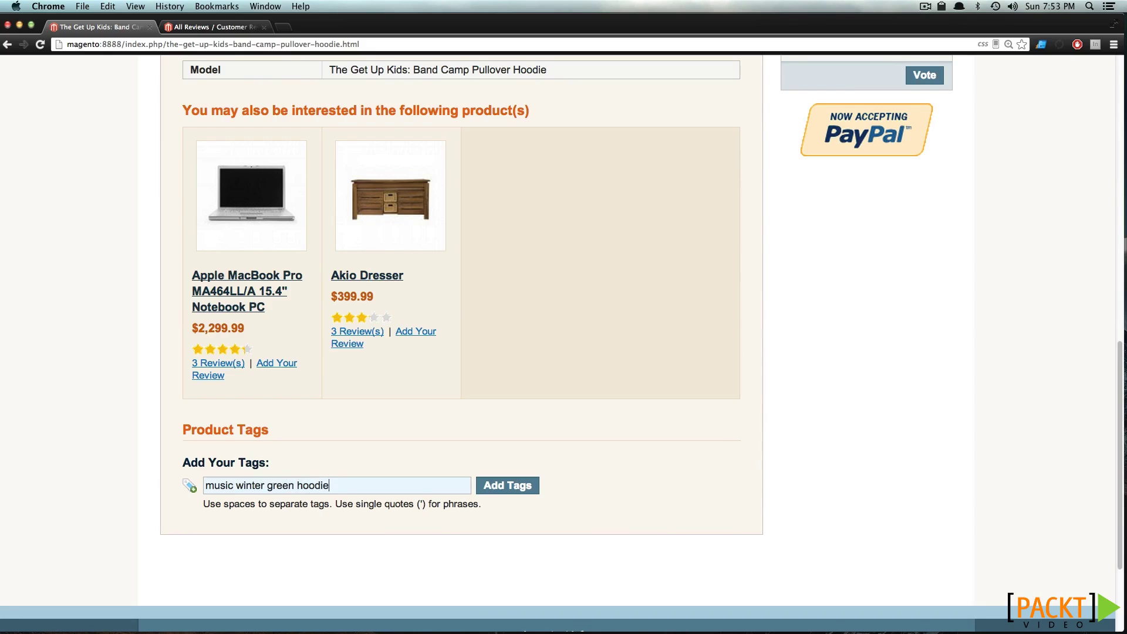
{"action": "type", "text": " 'the get up kids'"}
Submit the tags, signing in with the customer's e-mail and password, and review the moderation confirmation
{"action": "left_click", "coordinate": [524, 487]}
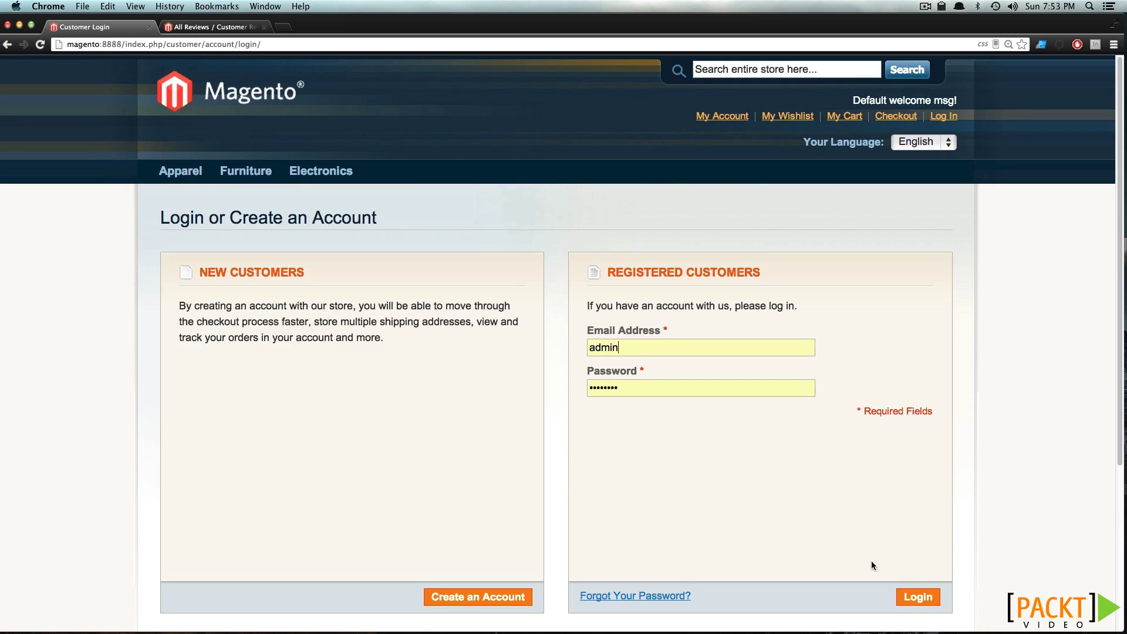
{"action": "double_click", "coordinate": [653, 346]}
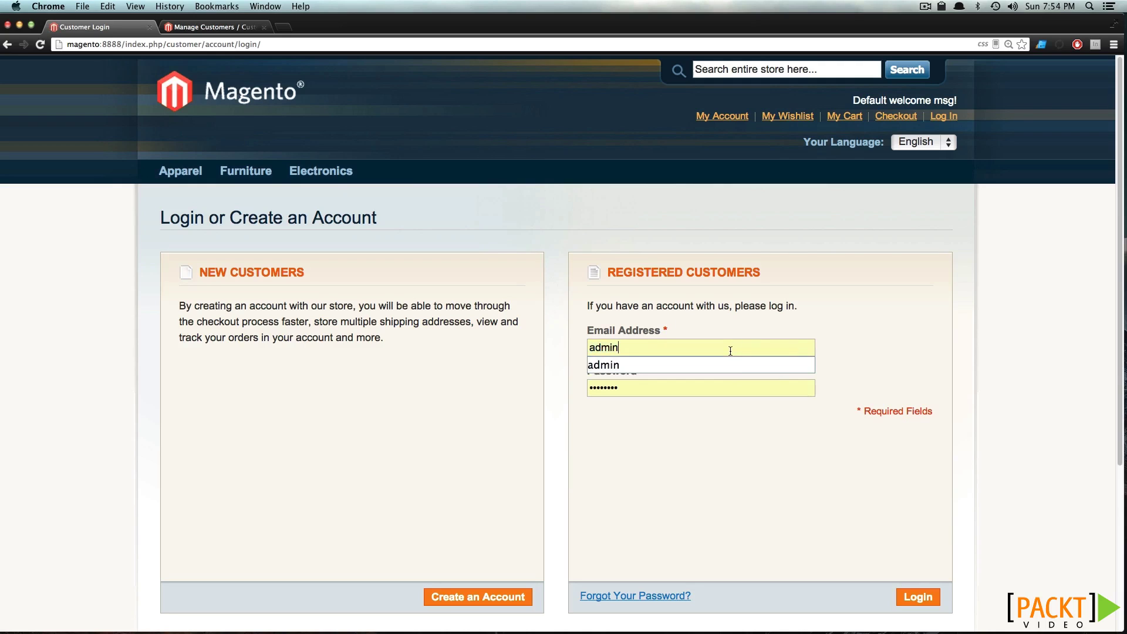
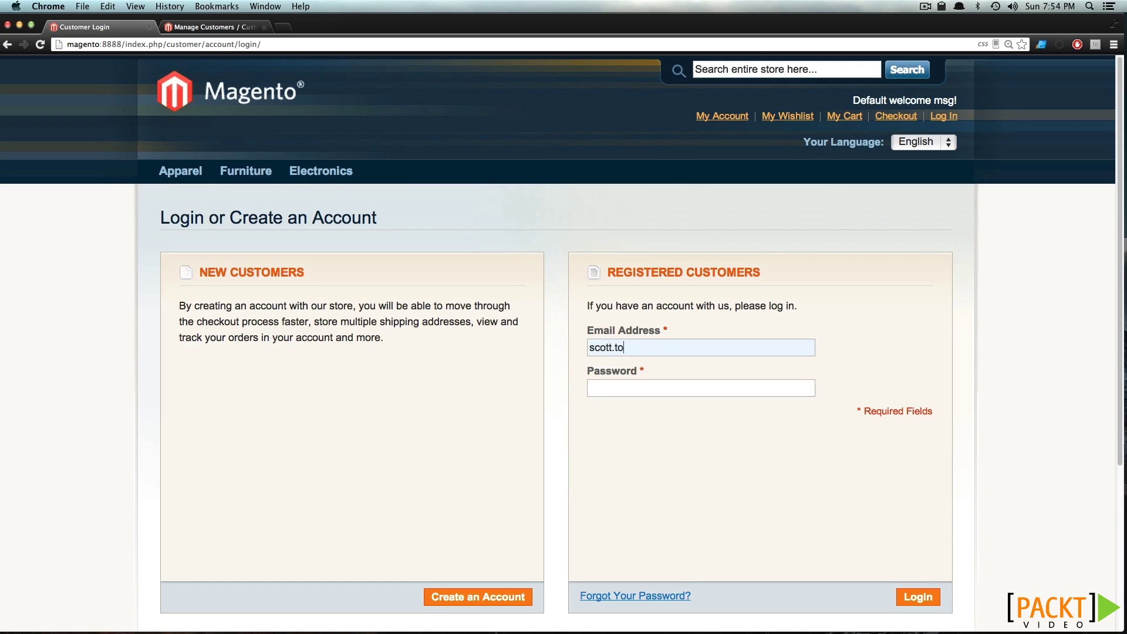
{"action": "key", "text": "Tab"}
{"action": "type", "text": "••••••••"}
{"action": "key", "text": "Return"}
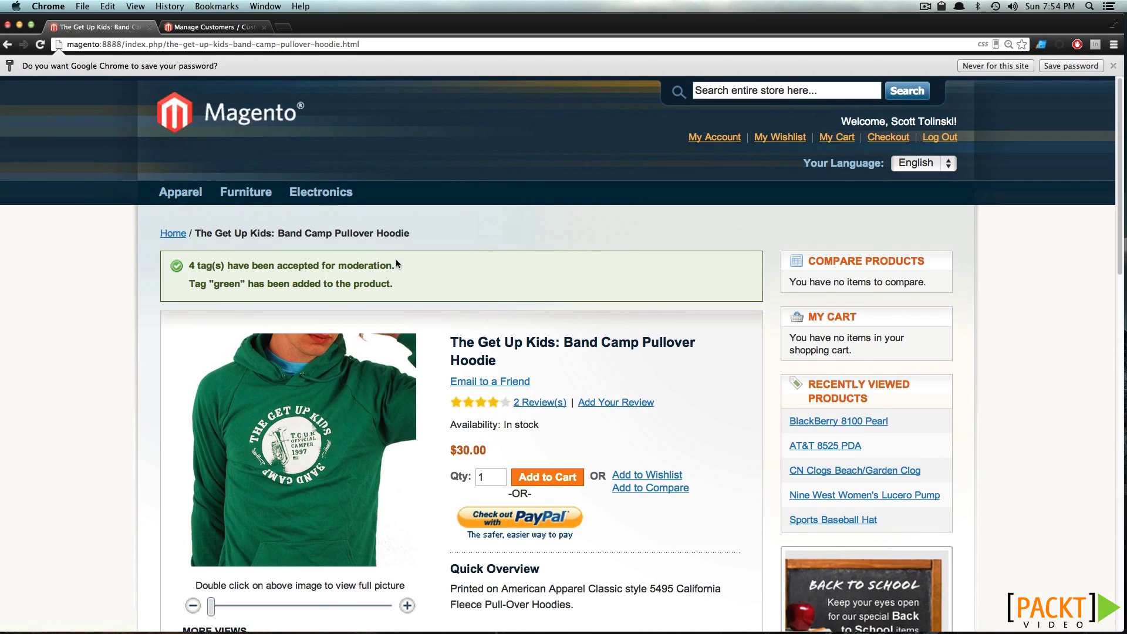
{"action": "double_click", "coordinate": [217, 284]}
{"action": "left_click", "coordinate": [302, 281]}
Open the Band Camp Pullover Hoodie from Catalog > Manage Products and view its Product Tags list
{"action": "left_click", "coordinate": [237, 28]}
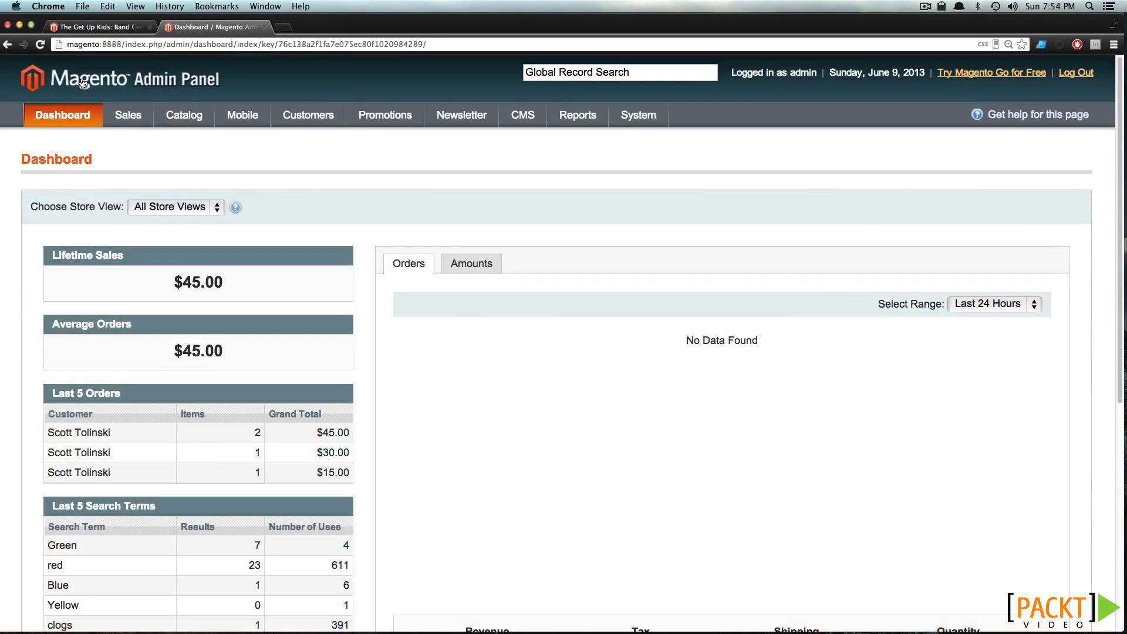
{"action": "mouse_move", "coordinate": [185, 112]}
{"action": "left_click", "coordinate": [196, 141]}
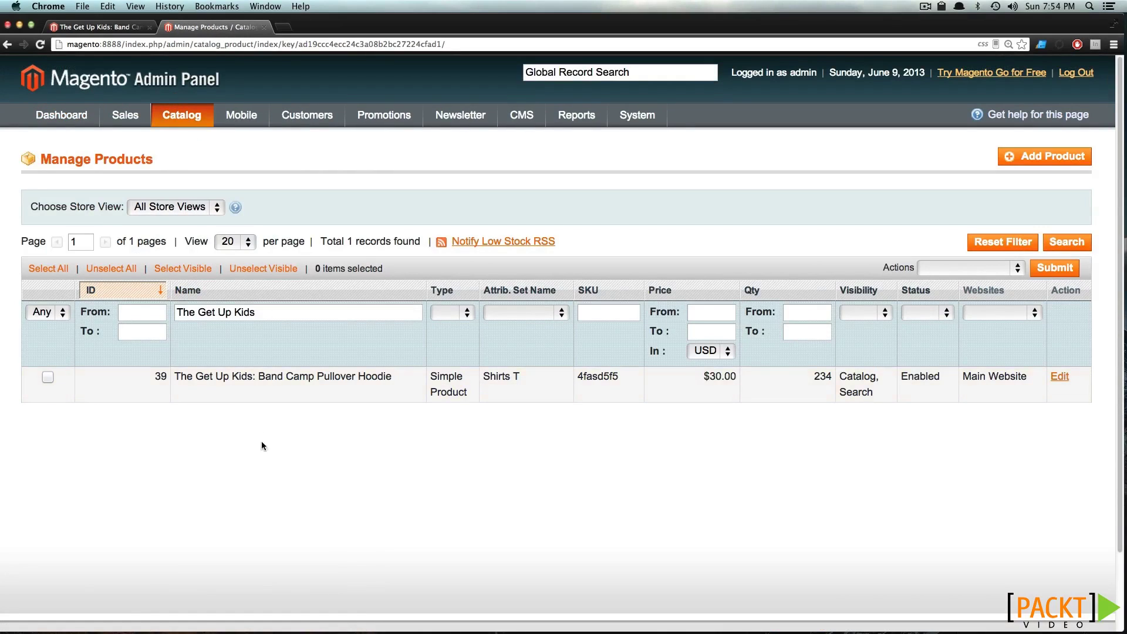
{"action": "left_click", "coordinate": [269, 399]}
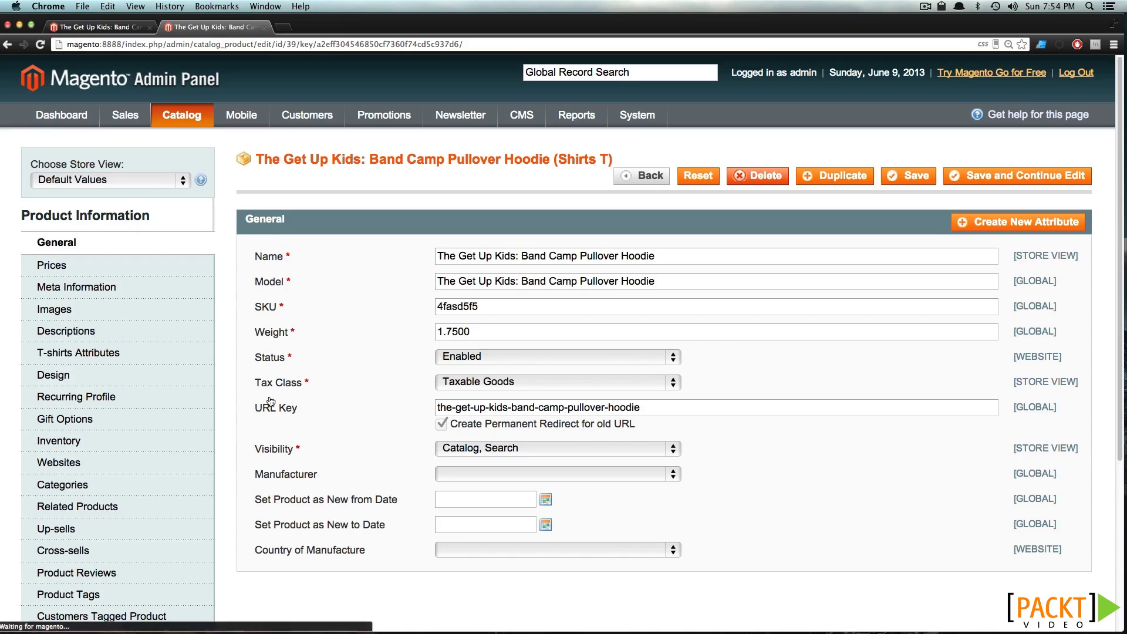
{"action": "scroll", "coordinate": [268, 394], "scroll_direction": "down", "scroll_amount": 3}
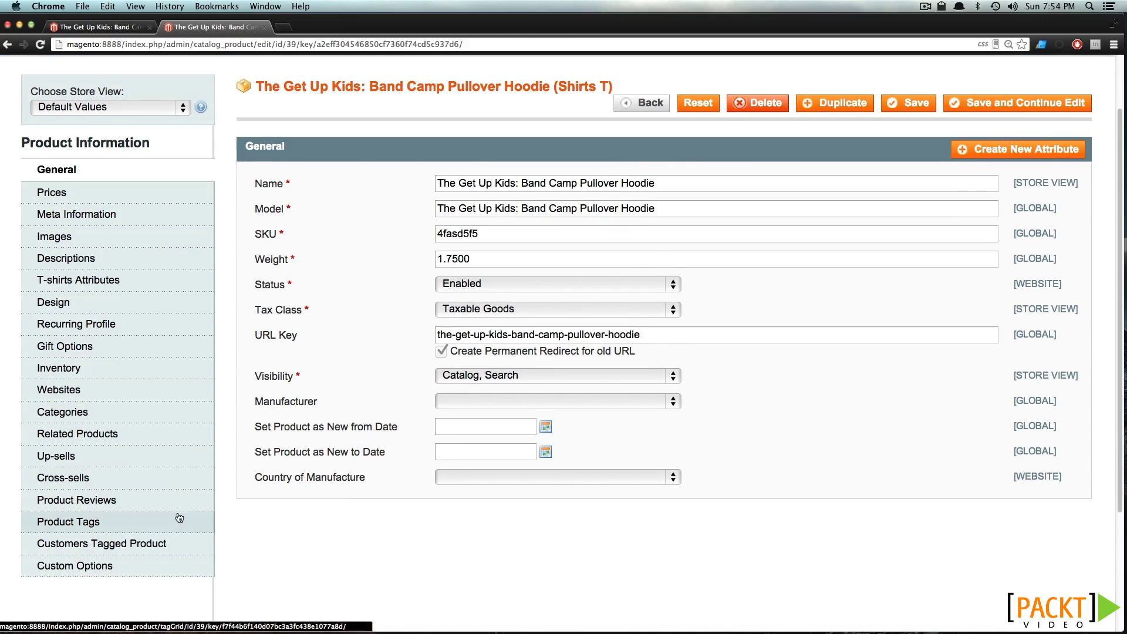
{"action": "left_click", "coordinate": [179, 518]}
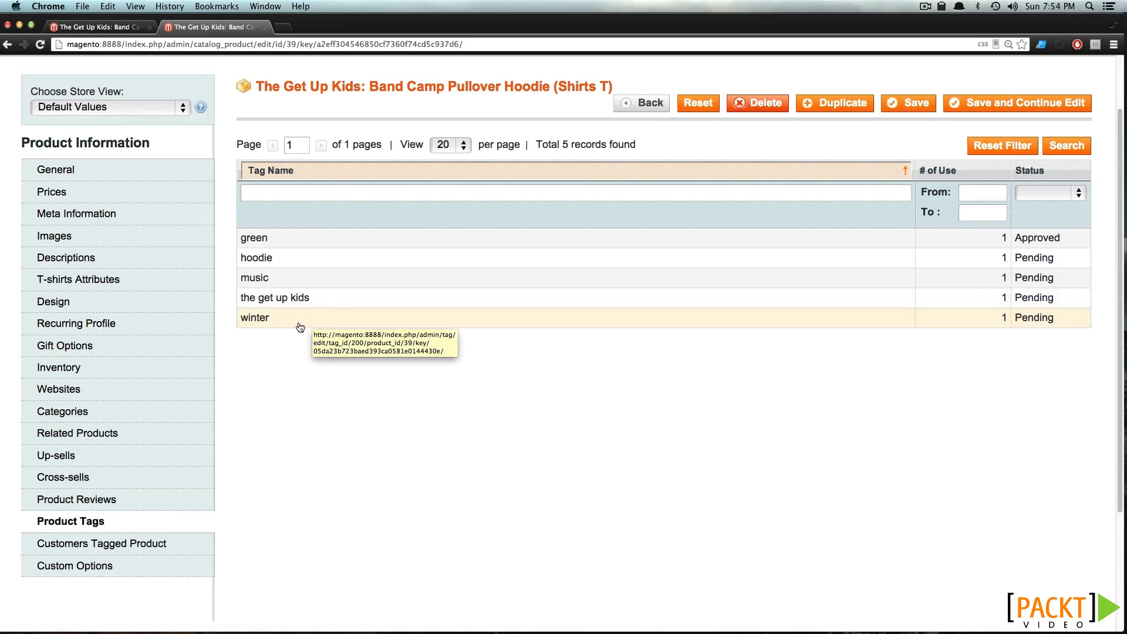
{"action": "scroll", "coordinate": [300, 327], "scroll_direction": "up", "scroll_amount": 2}
Set the hoodie tag's status to Approved and save it
{"action": "left_click", "coordinate": [326, 339]}
{"action": "left_click", "coordinate": [329, 302]}
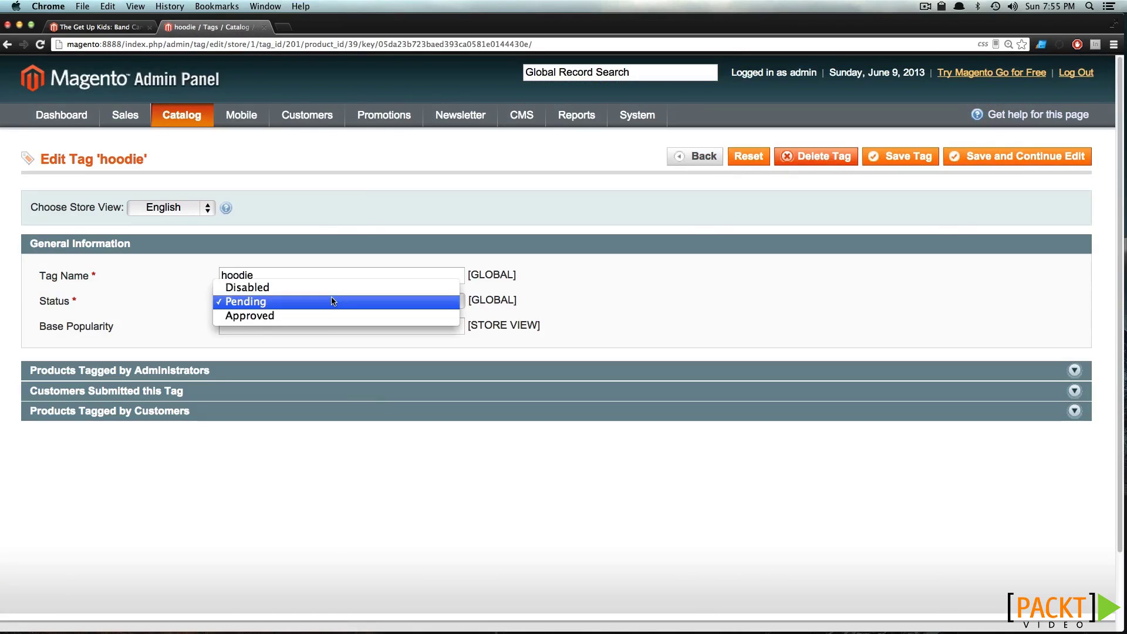
{"action": "left_click", "coordinate": [322, 319]}
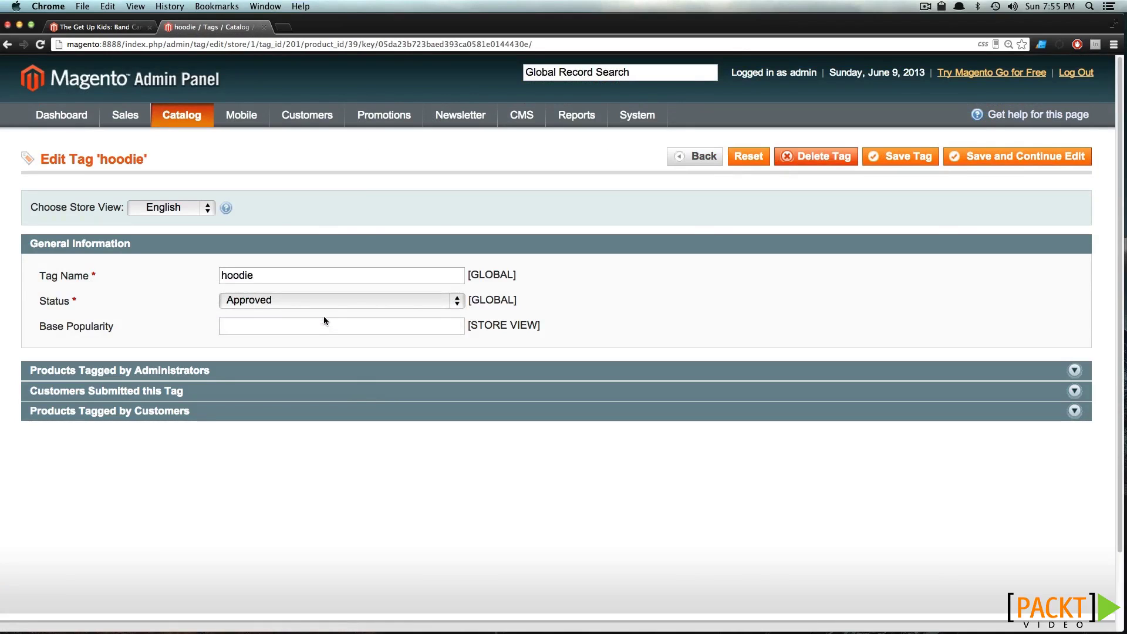
{"action": "left_click", "coordinate": [892, 157]}
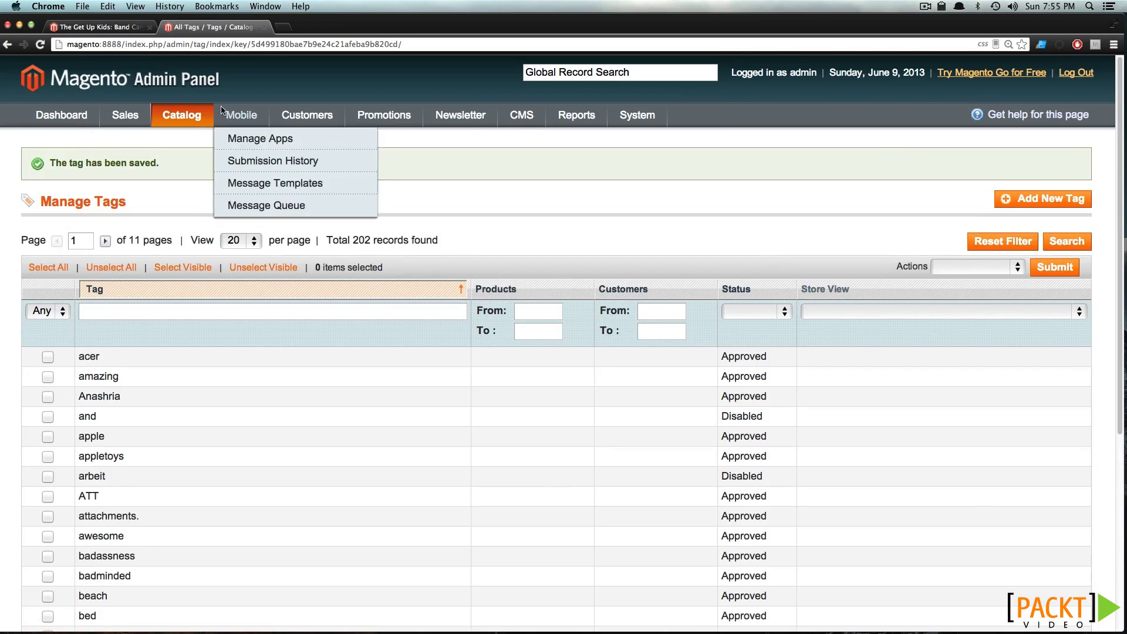
Return to the hoodie product's Product Tags to confirm green and hoodie are approved
{"action": "left_click_drag", "start_coordinate": [8, 45], "coordinate": [19, 61]}
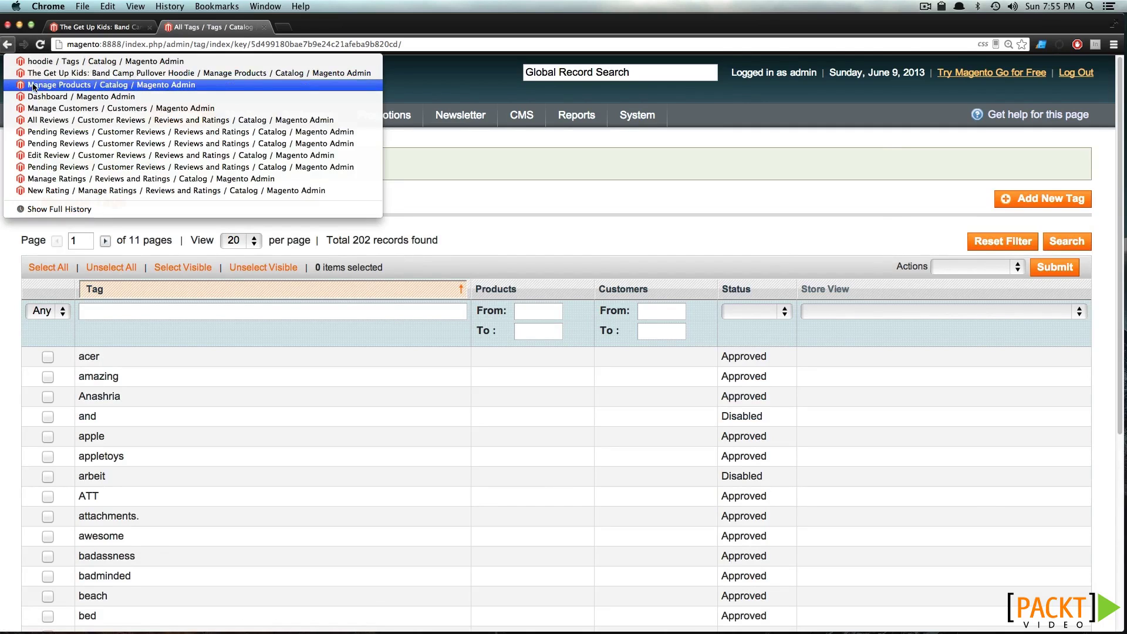
{"action": "left_click", "coordinate": [39, 76]}
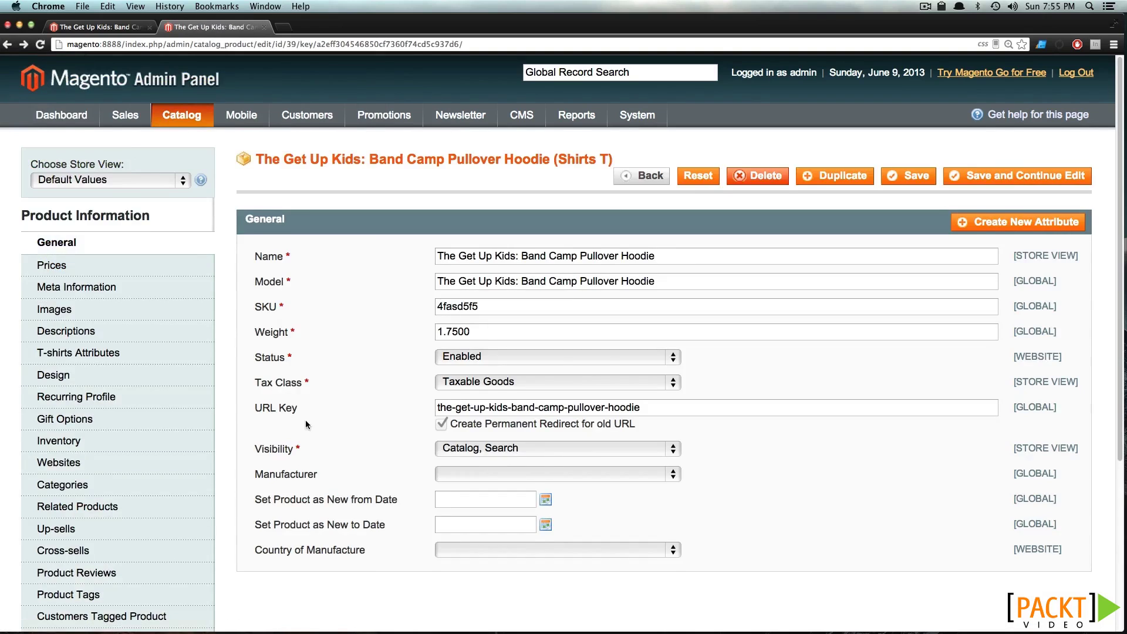
{"action": "scroll", "coordinate": [306, 424], "scroll_direction": "down", "scroll_amount": 5}
{"action": "left_click", "coordinate": [67, 432]}
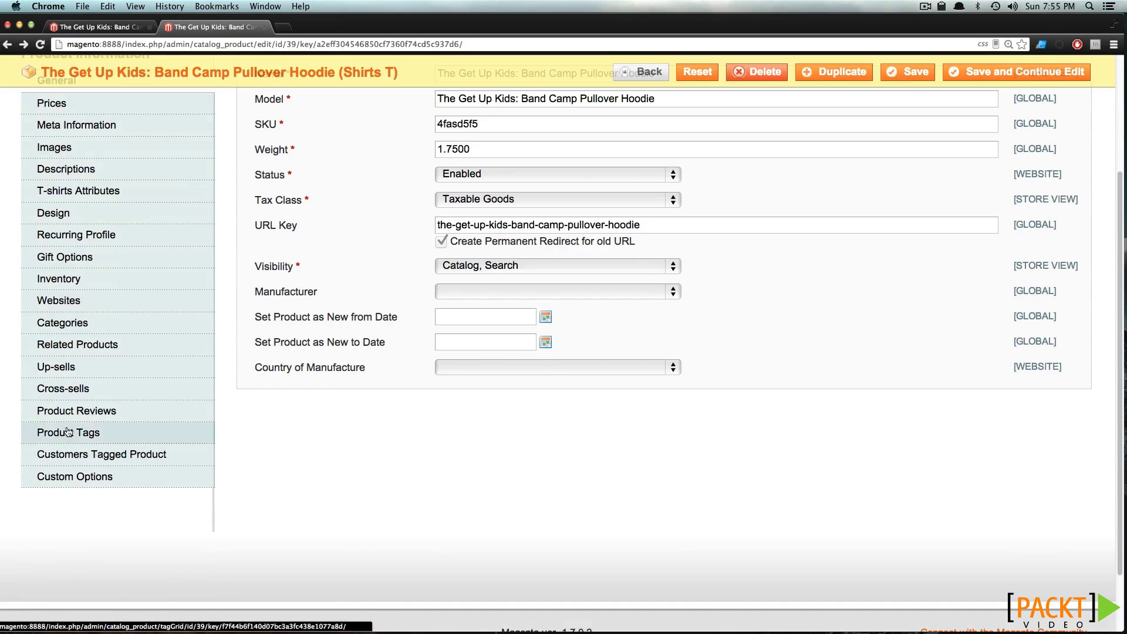
{"action": "scroll", "coordinate": [327, 283], "scroll_direction": "up", "scroll_amount": 5}
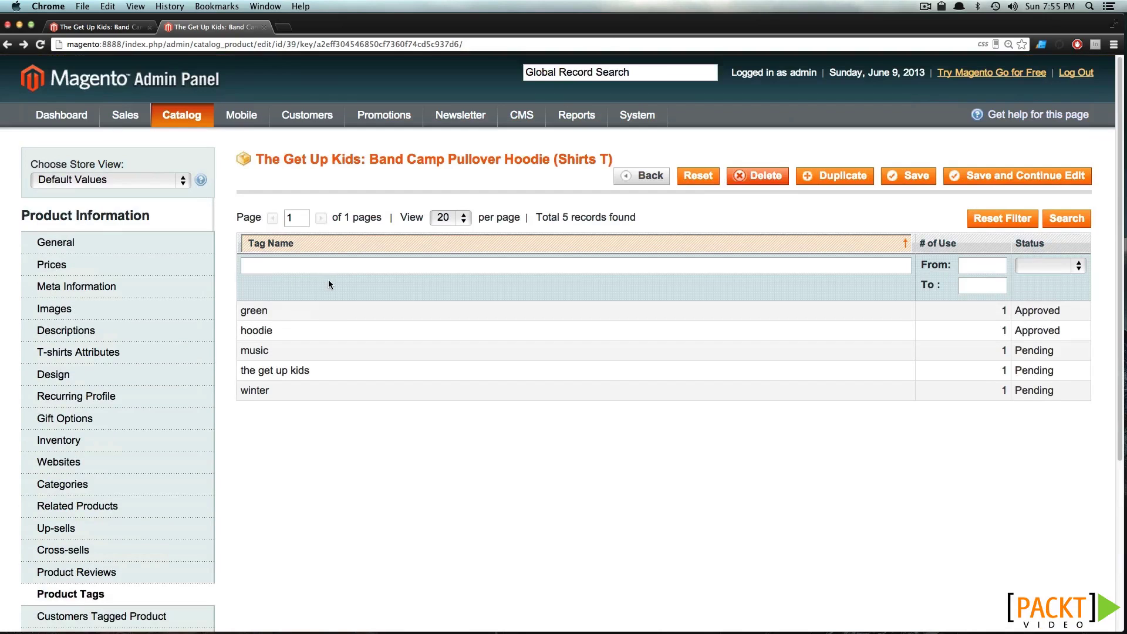
Disable and delete the winter tag
{"action": "left_click", "coordinate": [1005, 393]}
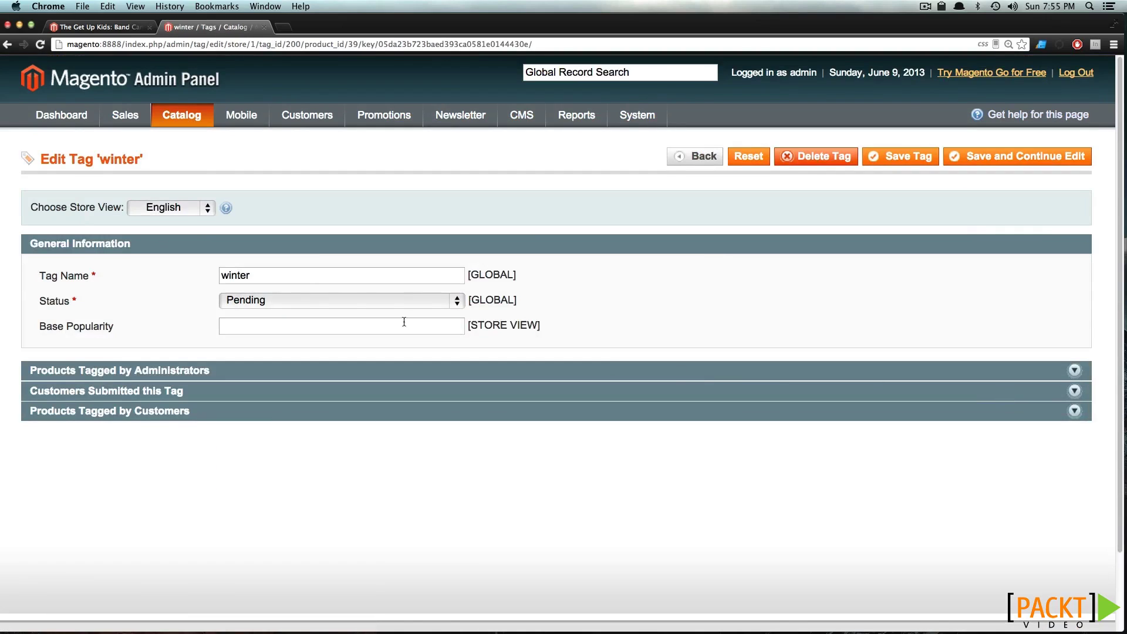
{"action": "left_click", "coordinate": [389, 301]}
{"action": "left_click", "coordinate": [377, 288]}
{"action": "left_click", "coordinate": [836, 163]}
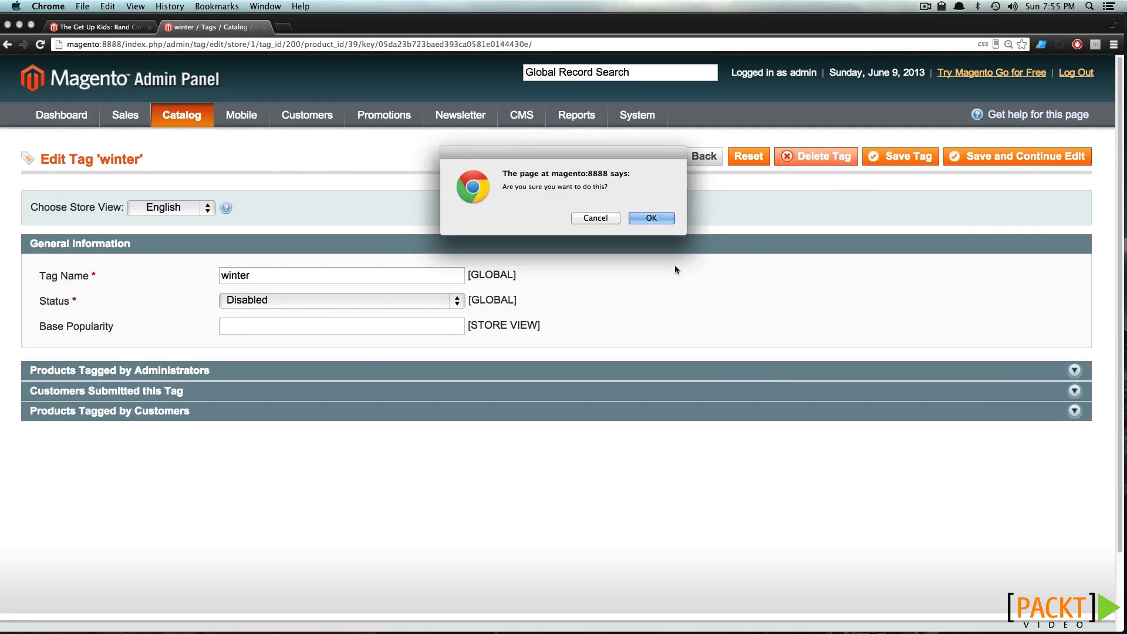
{"action": "left_click", "coordinate": [651, 218]}
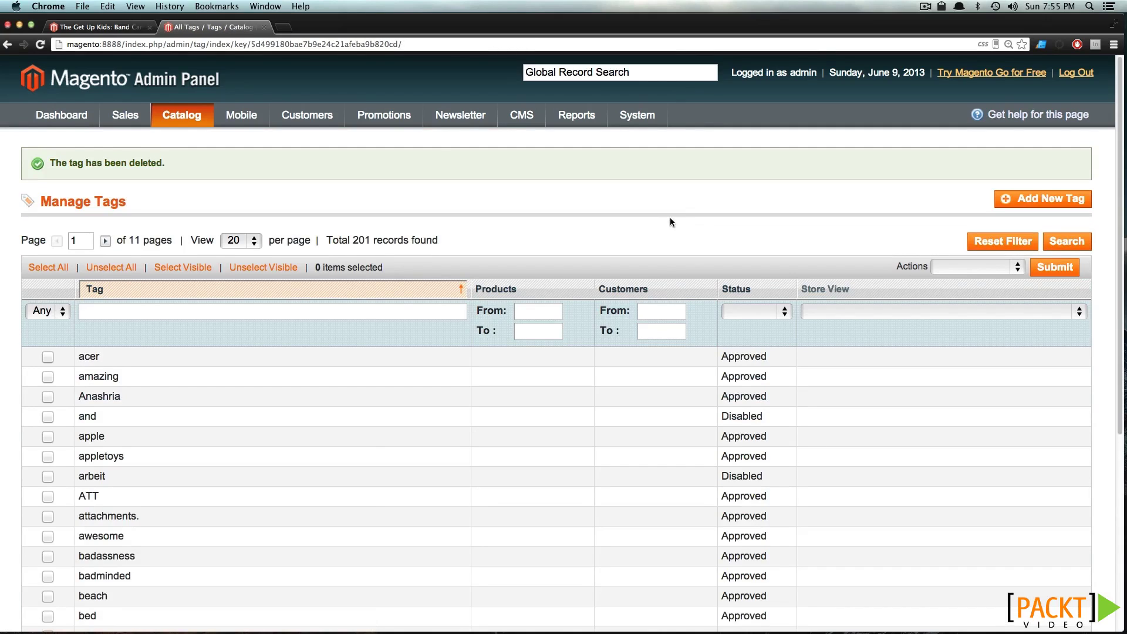
Go back to the hoodie product's Product Tags to check its four remaining tags
{"action": "left_click_drag", "start_coordinate": [8, 45], "coordinate": [40, 79]}
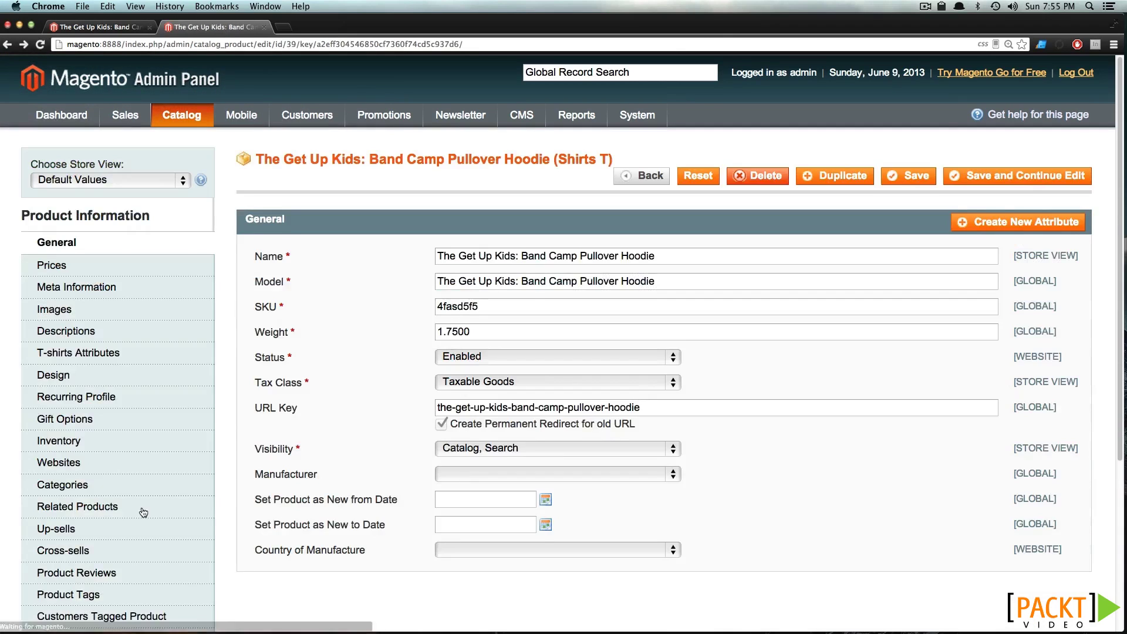
{"action": "scroll", "coordinate": [76, 530], "scroll_direction": "down", "scroll_amount": 2}
{"action": "left_click", "coordinate": [82, 537]}
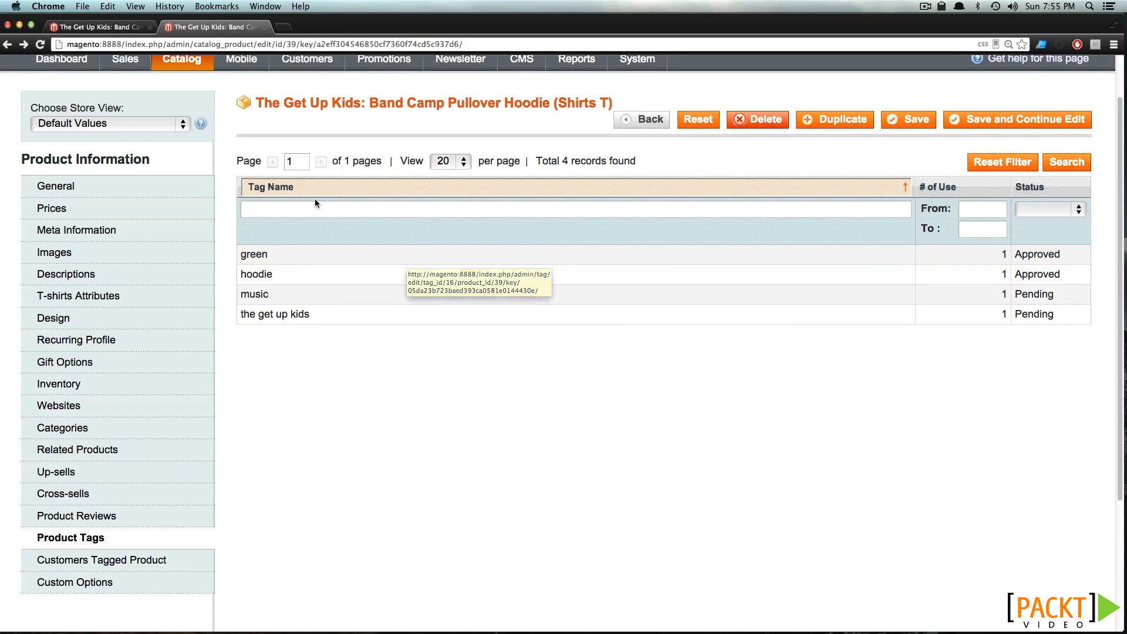
{"action": "scroll", "coordinate": [320, 202], "scroll_direction": "up", "scroll_amount": 1}
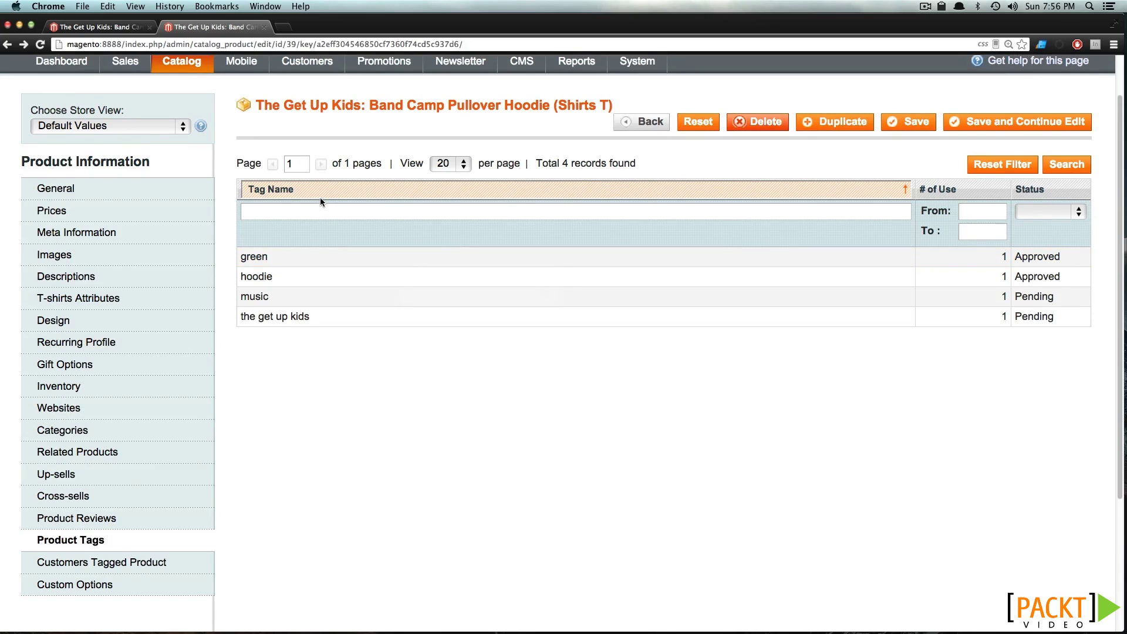
{"action": "scroll", "coordinate": [319, 197], "scroll_direction": "up", "scroll_amount": 3}
Open the full tag list via Catalog > Tags > All Tags
{"action": "mouse_move", "coordinate": [185, 115]}
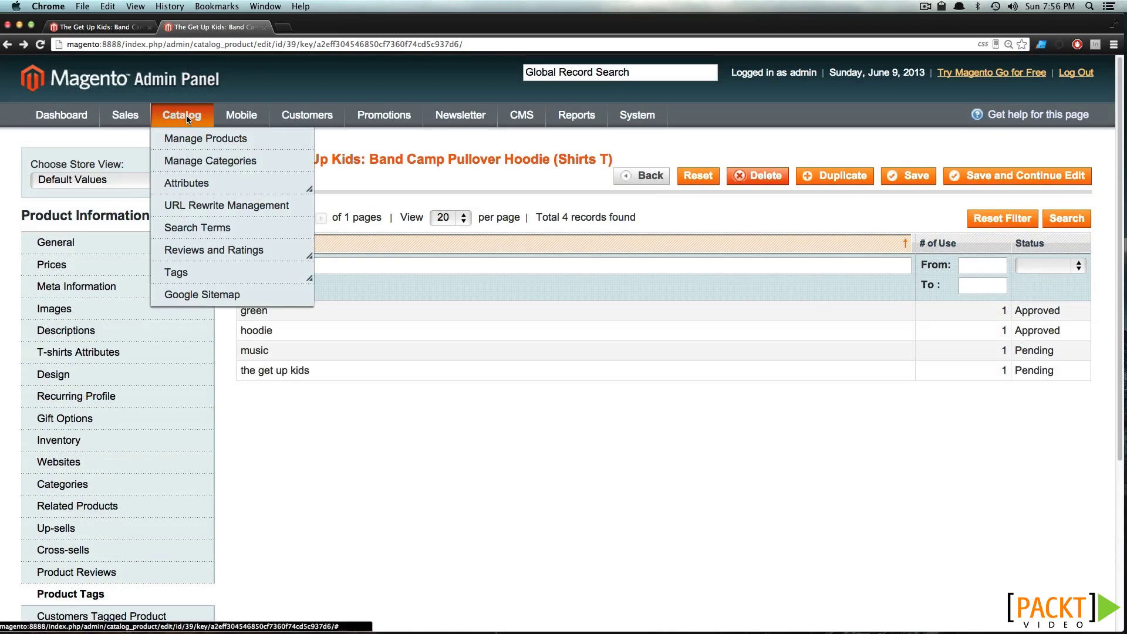
{"action": "mouse_move", "coordinate": [214, 273]}
{"action": "left_click", "coordinate": [262, 288]}
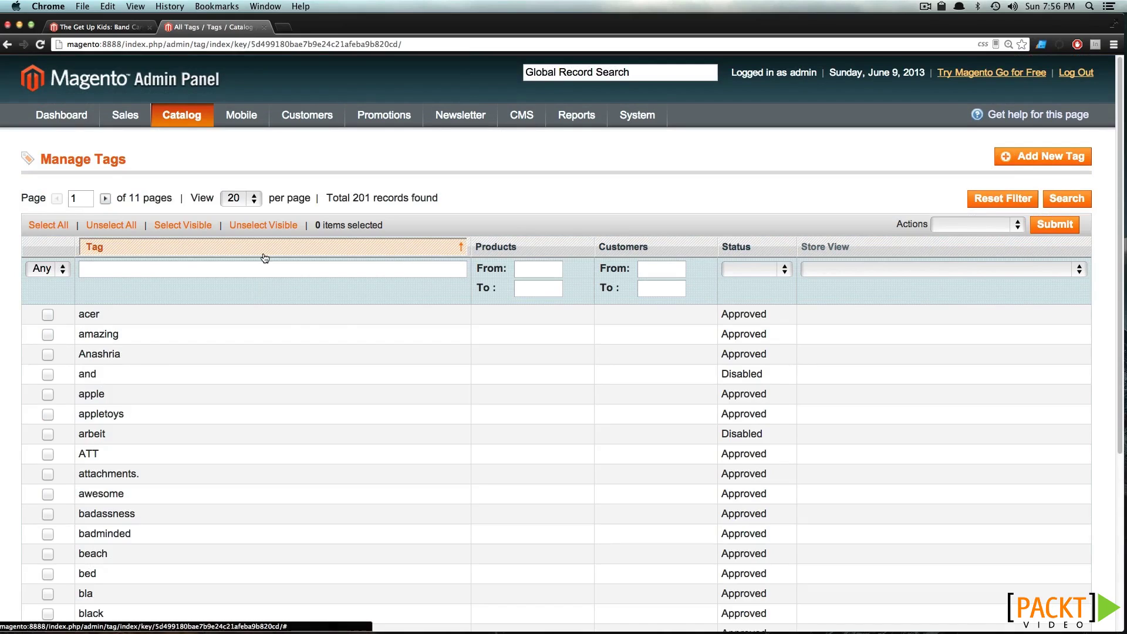
Show 50 tags per page in the Manage Tags grid
{"action": "scroll", "coordinate": [249, 325], "scroll_direction": "down", "scroll_amount": 3}
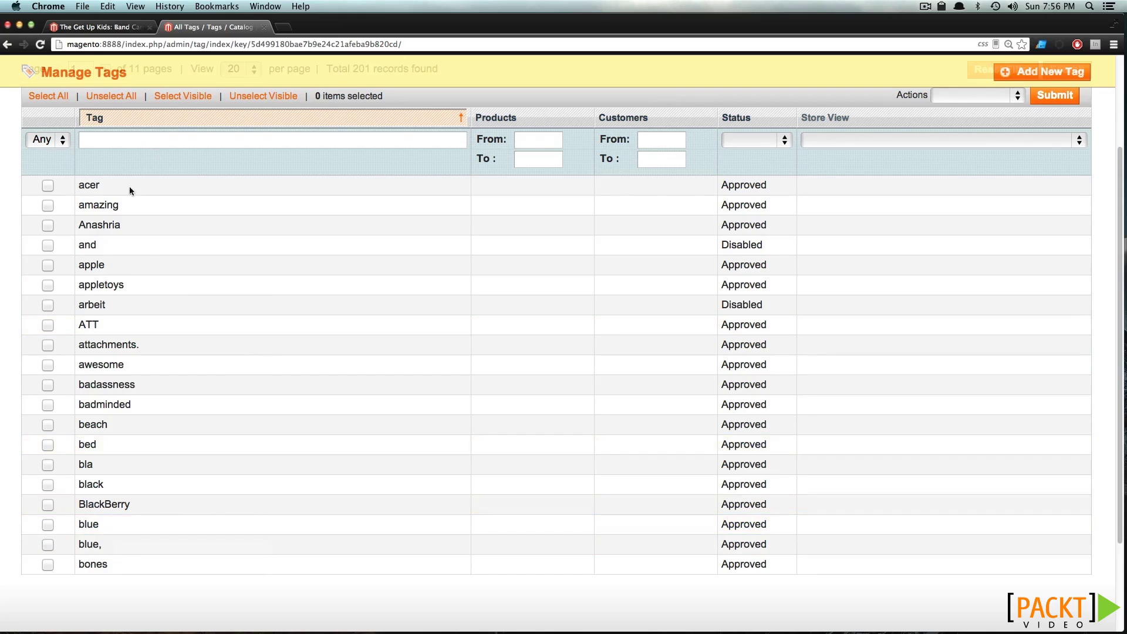
{"action": "scroll", "coordinate": [943, 168], "scroll_direction": "up", "scroll_amount": 3}
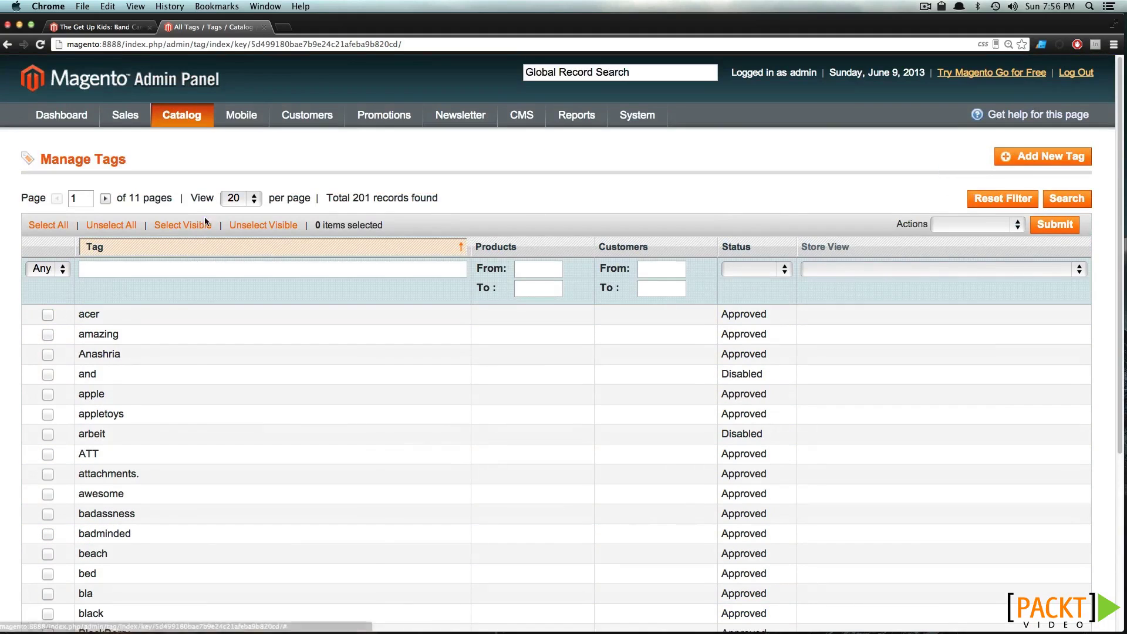
{"action": "left_click", "coordinate": [227, 201]}
{"action": "left_click", "coordinate": [233, 227]}
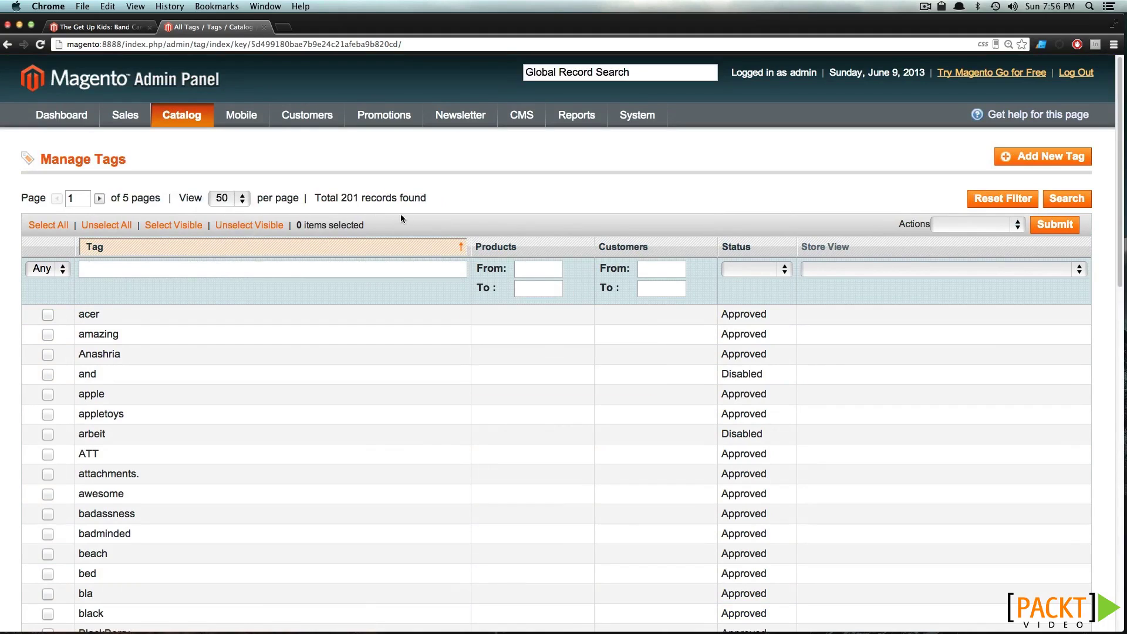
Scroll through the tag list, then return to the hoodie's storefront page showing only green
{"action": "scroll", "coordinate": [397, 317], "scroll_direction": "down", "scroll_amount": 10}
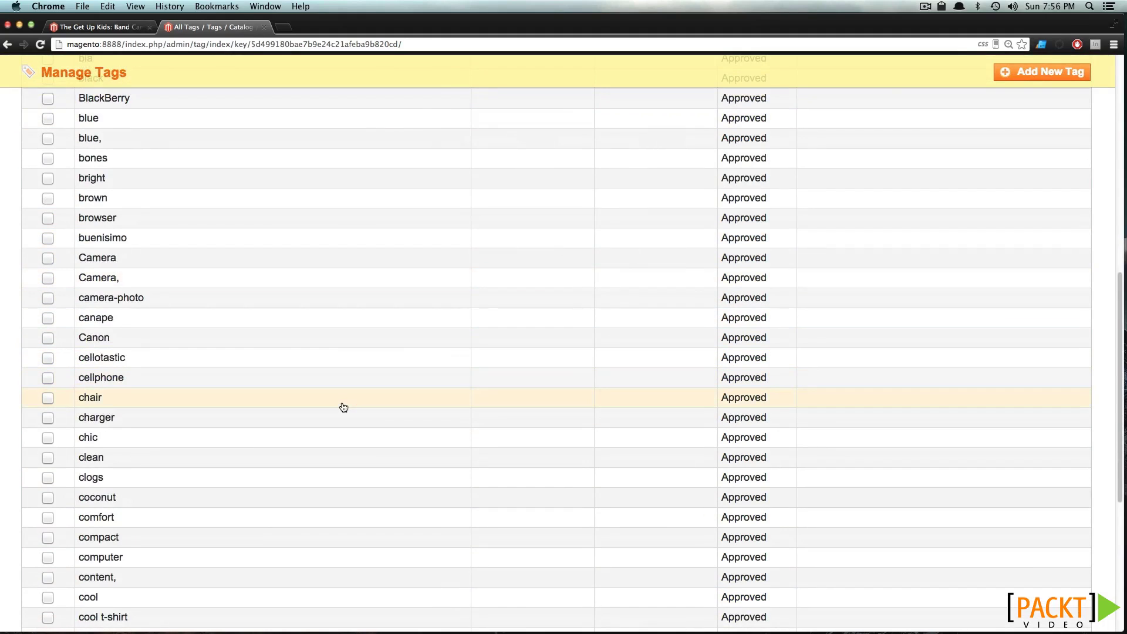
{"action": "scroll", "coordinate": [343, 405], "scroll_direction": "down", "scroll_amount": 2}
{"action": "scroll", "coordinate": [247, 517], "scroll_direction": "down", "scroll_amount": 2}
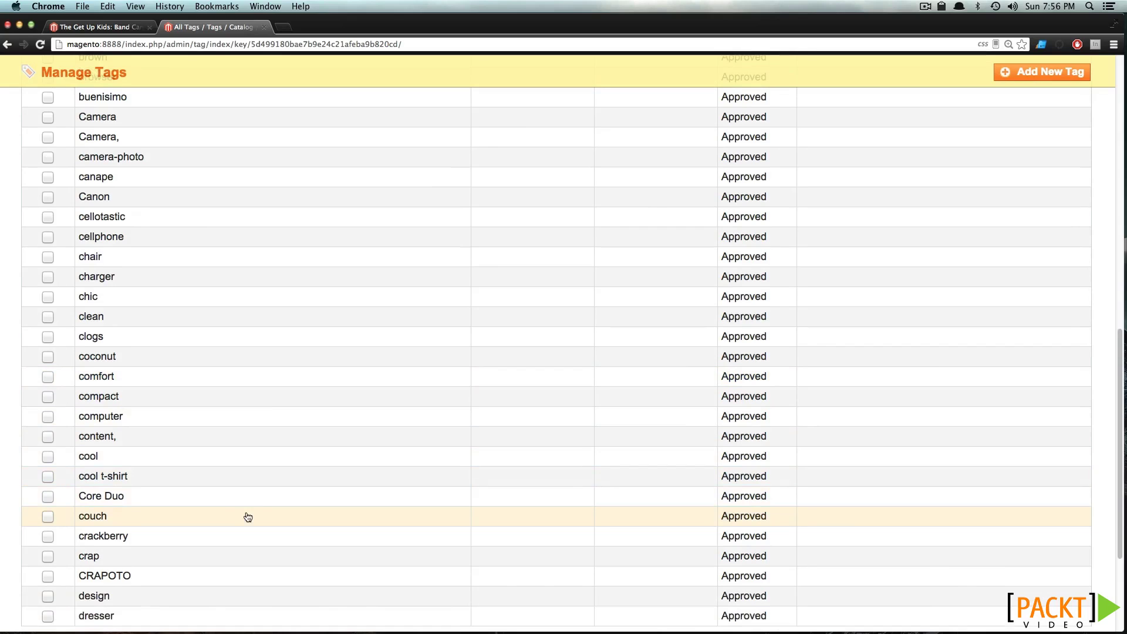
{"action": "scroll", "coordinate": [246, 515], "scroll_direction": "down", "scroll_amount": 5}
{"action": "scroll", "coordinate": [247, 514], "scroll_direction": "up", "scroll_amount": 10}
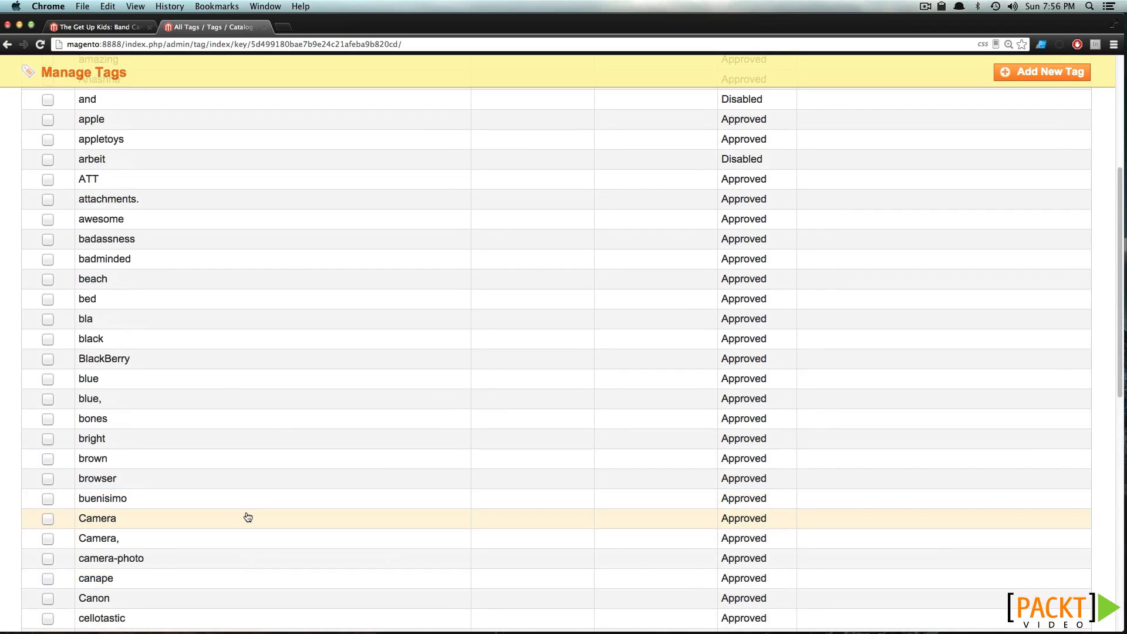
{"action": "scroll", "coordinate": [246, 515], "scroll_direction": "up", "scroll_amount": 3}
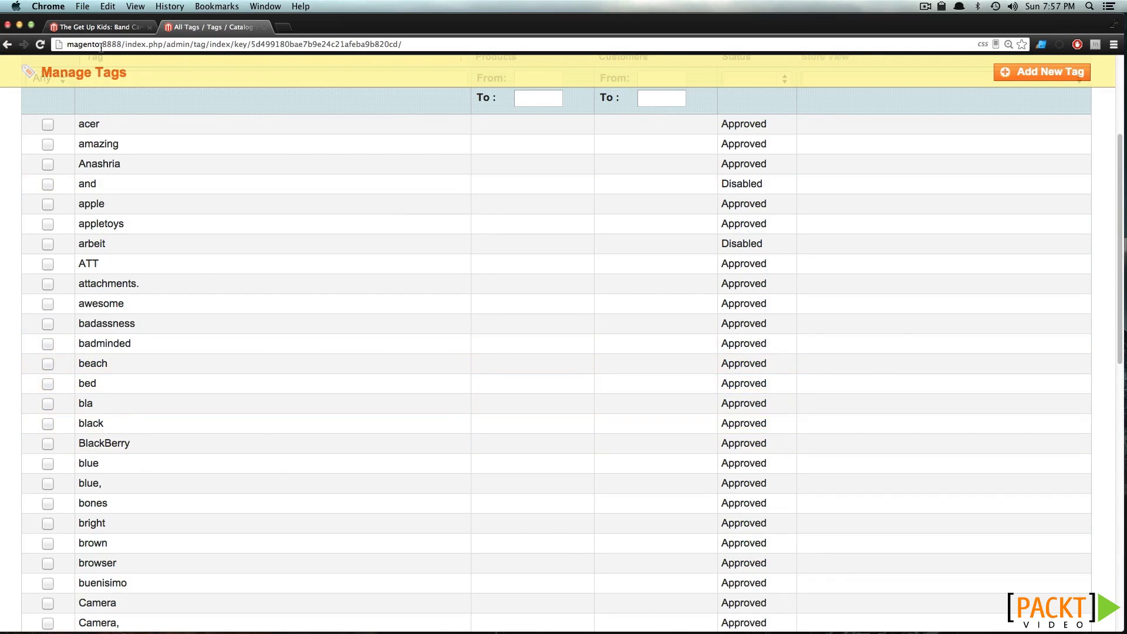
{"action": "left_click", "coordinate": [97, 27]}
{"action": "scroll", "coordinate": [283, 315], "scroll_direction": "down", "scroll_amount": 15}
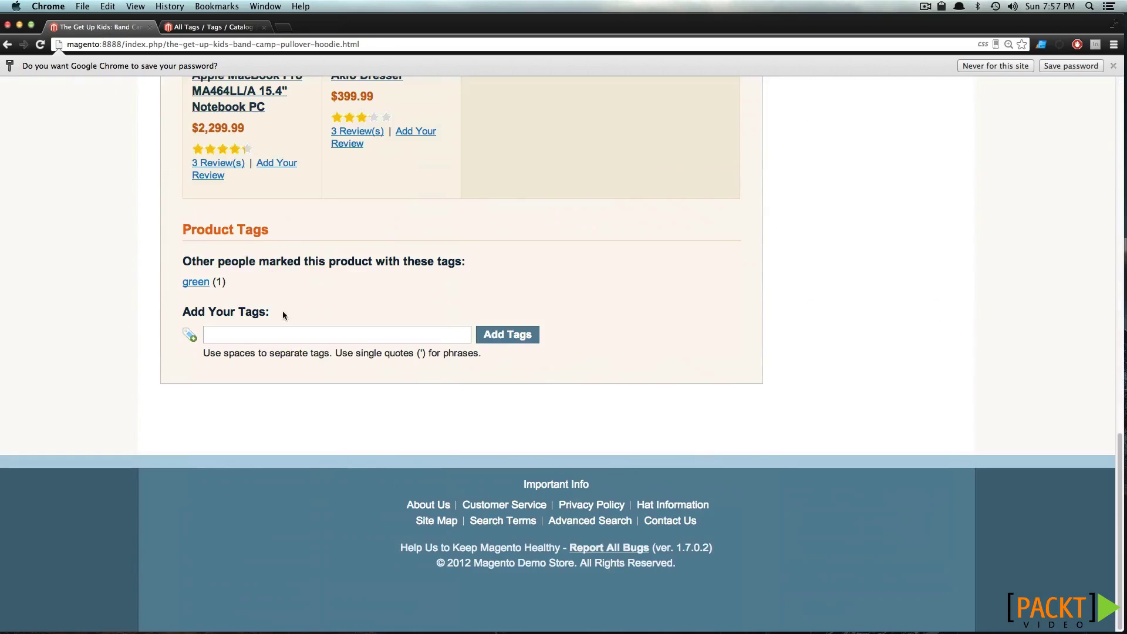
Add the tag 'beach' to the hoodie from the storefront and return to the admin tag list
{"action": "left_click", "coordinate": [243, 335]}
{"action": "type", "text": "beach"}
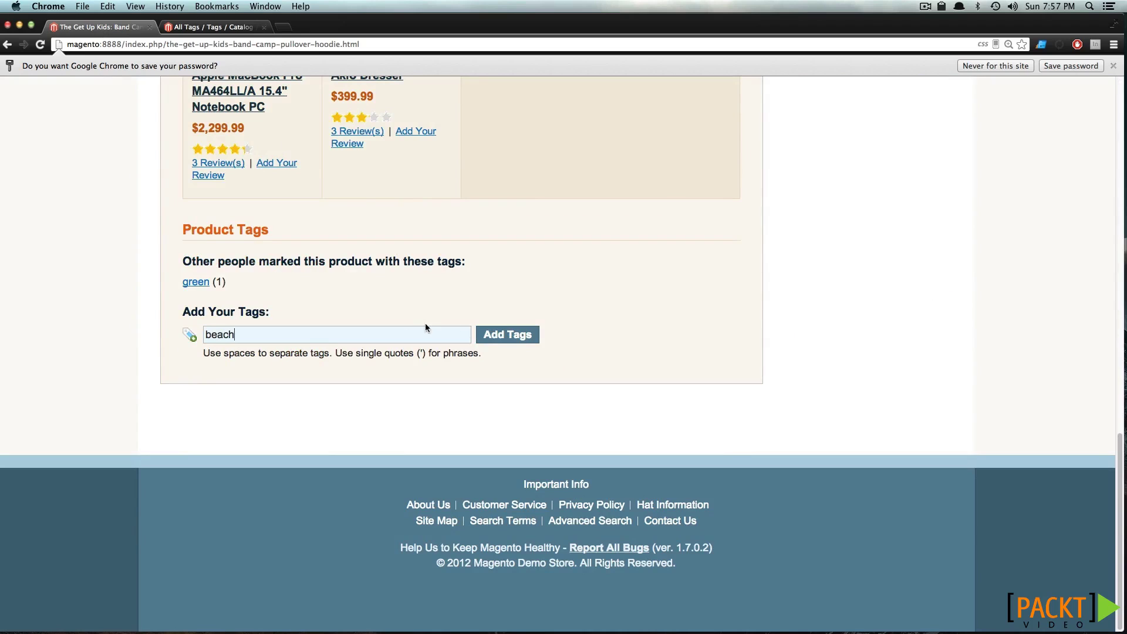
{"action": "left_click", "coordinate": [512, 335]}
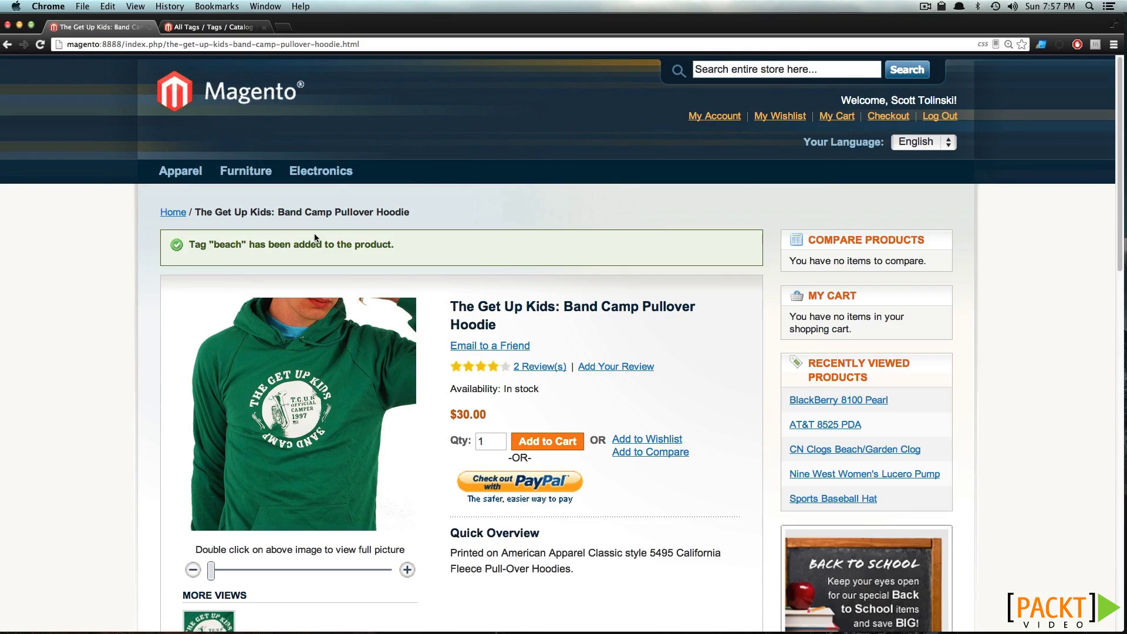
{"action": "left_click", "coordinate": [200, 27]}
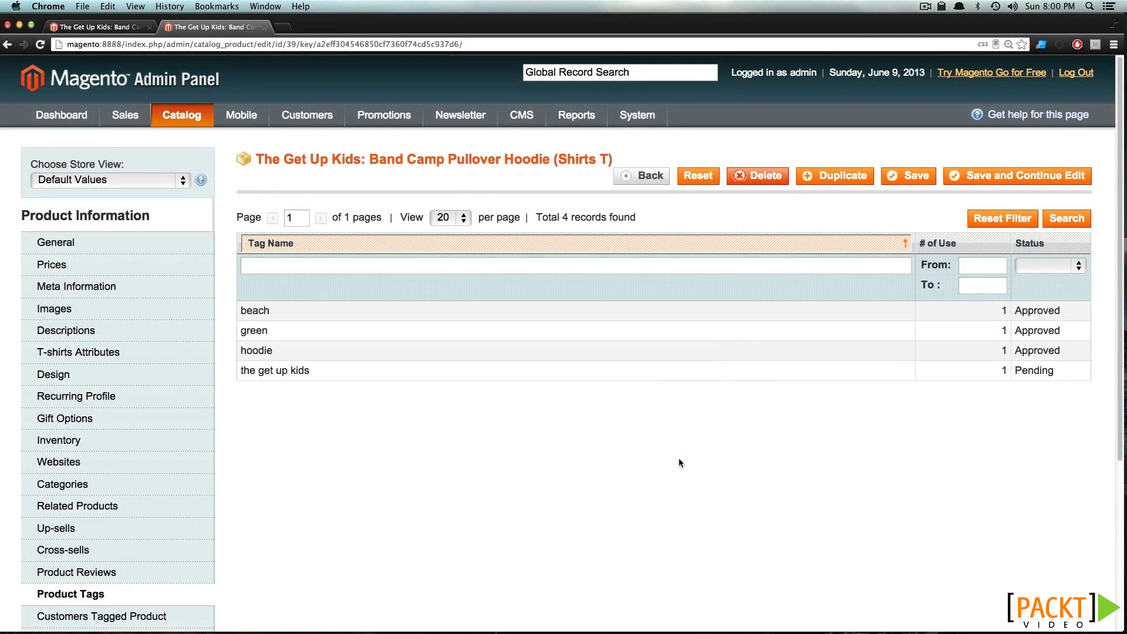
Set the beach tag to Disabled and delete it, leaving 200 tags in Manage Tags
{"action": "left_click", "coordinate": [435, 318]}
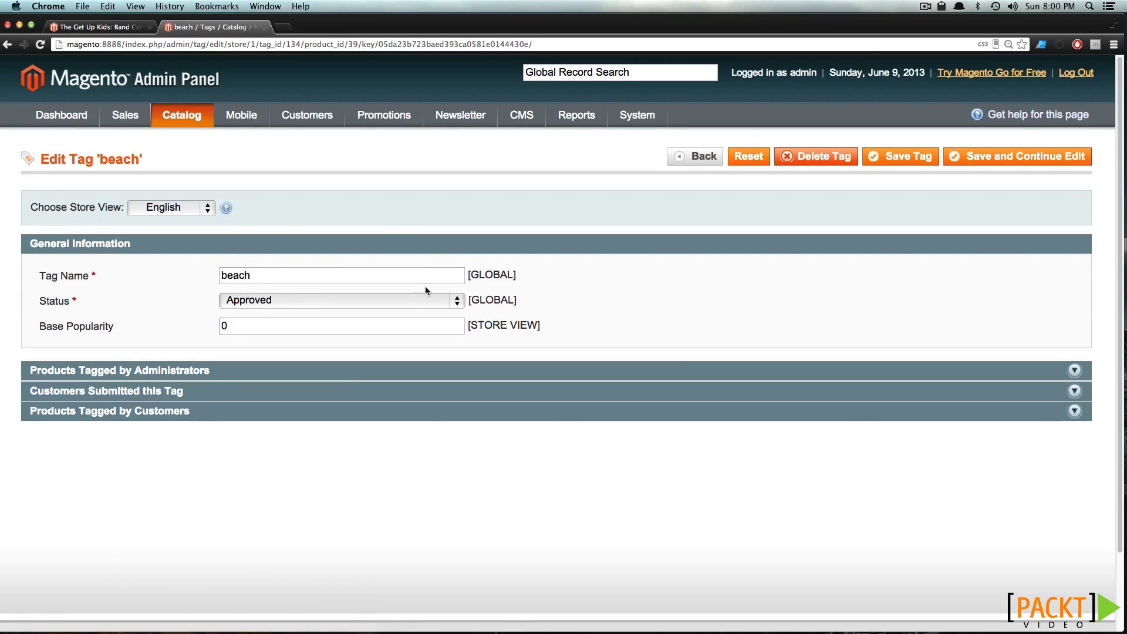
{"action": "left_click", "coordinate": [421, 295]}
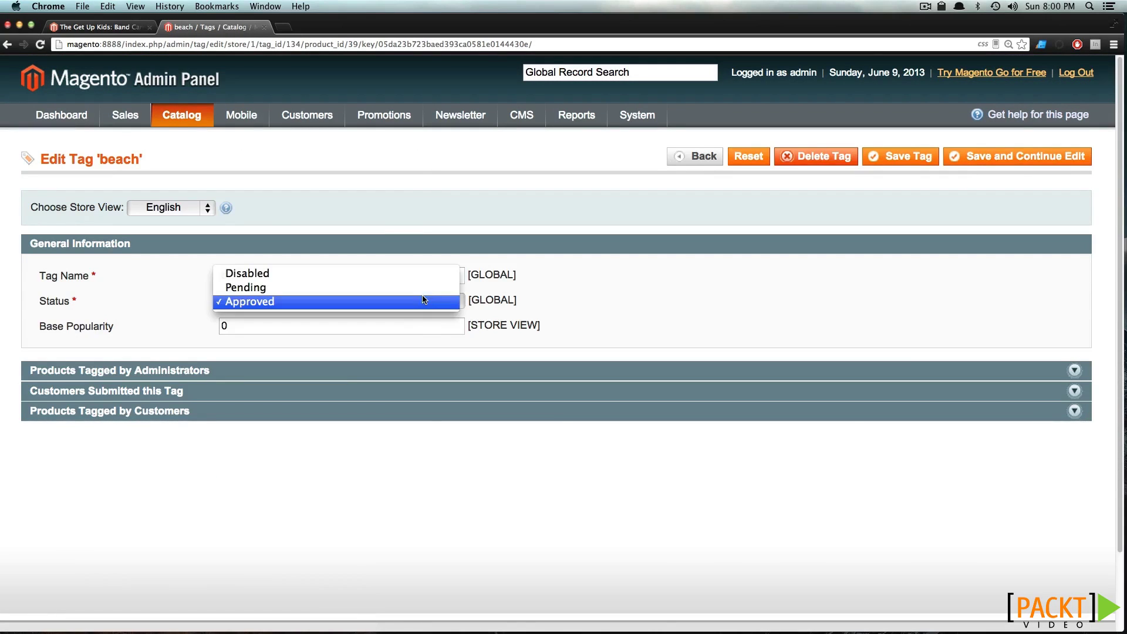
{"action": "left_click", "coordinate": [539, 300]}
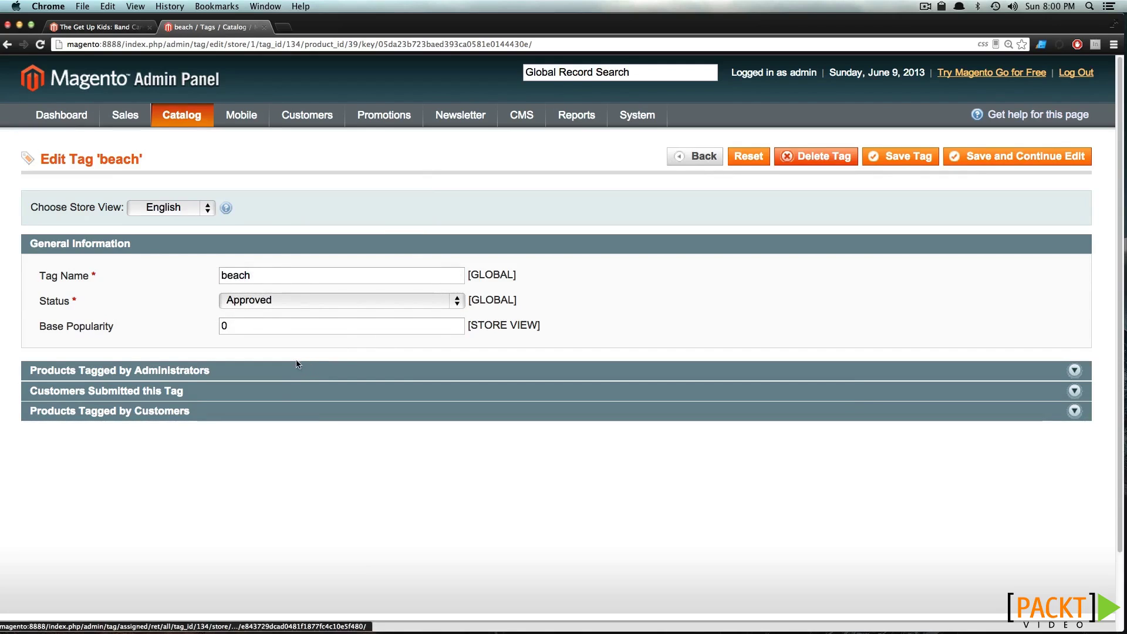
{"action": "left_click", "coordinate": [301, 297]}
{"action": "left_click", "coordinate": [353, 281]}
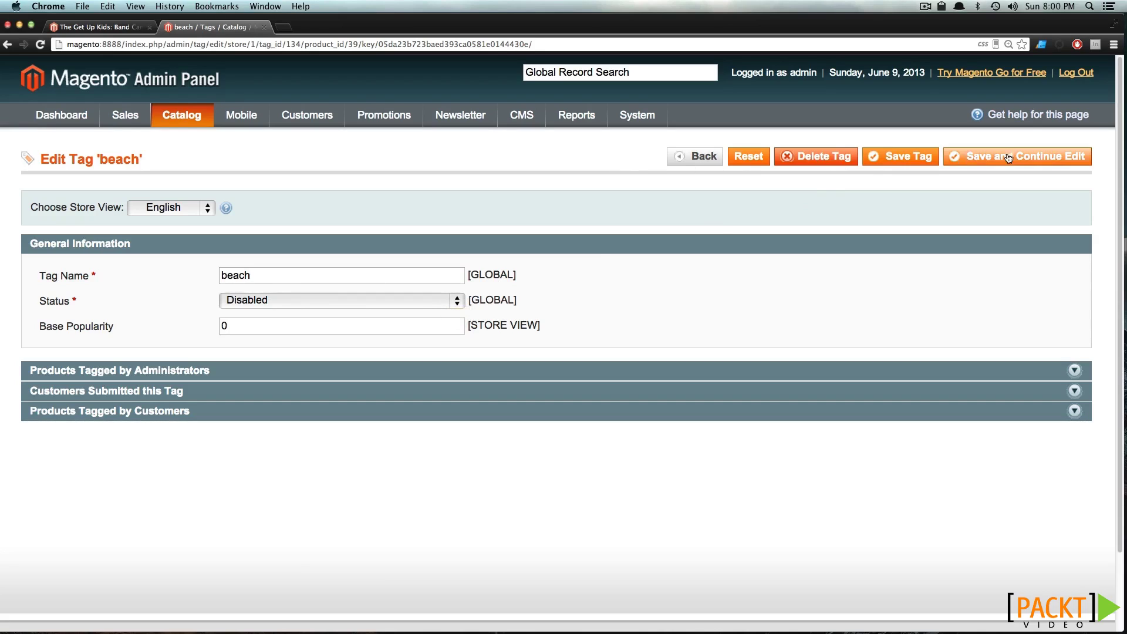
{"action": "left_click", "coordinate": [841, 159]}
{"action": "left_click", "coordinate": [650, 214]}
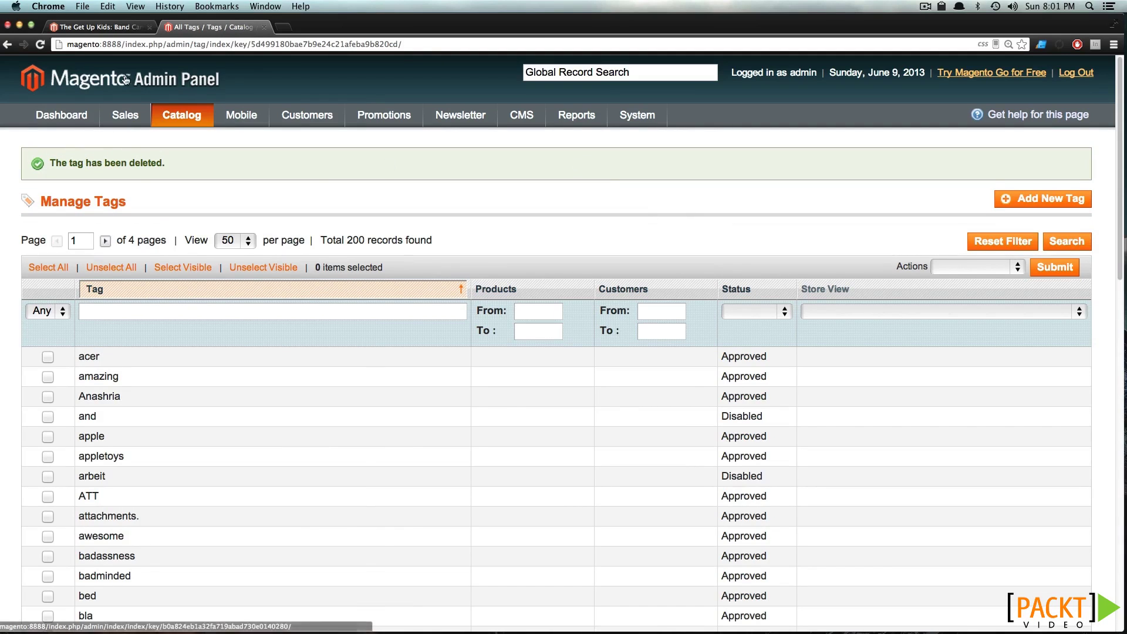
Bulk-change the pending tags music and the get up kids to Approved in Pending Tags
{"action": "mouse_move", "coordinate": [181, 115]}
{"action": "mouse_move", "coordinate": [232, 272]}
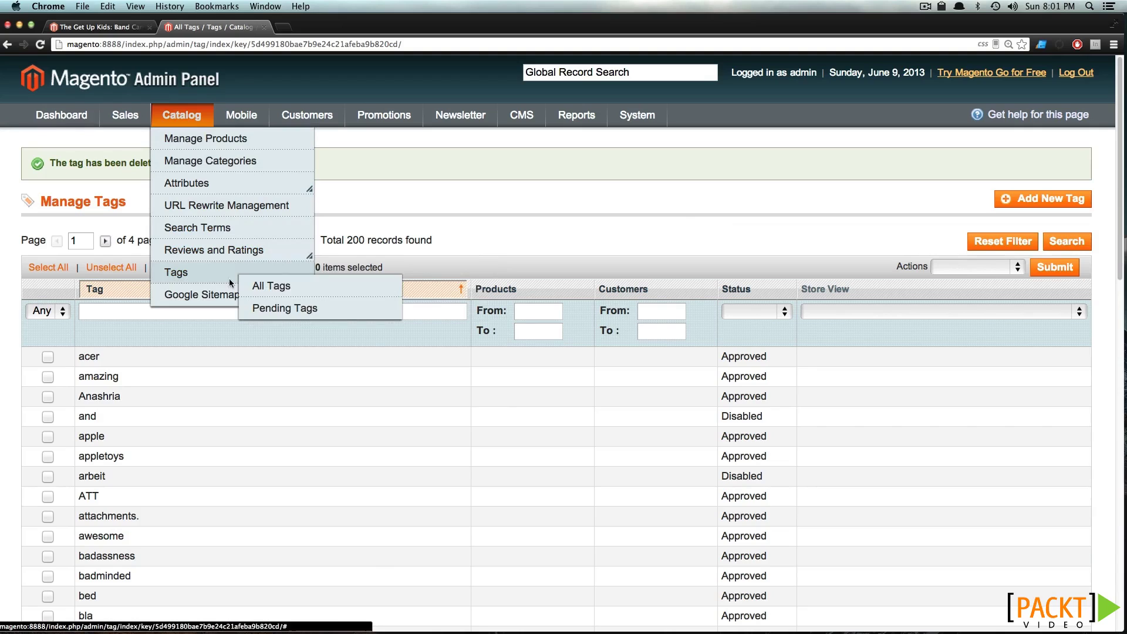
{"action": "left_click", "coordinate": [283, 315]}
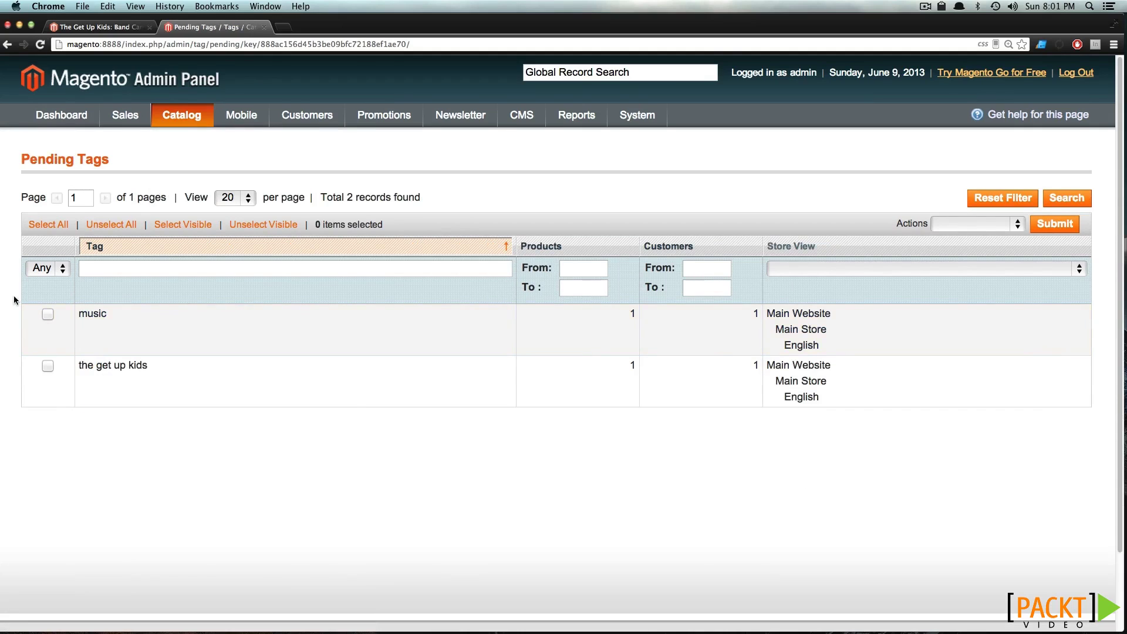
{"action": "left_click", "coordinate": [48, 314]}
{"action": "left_click", "coordinate": [48, 366]}
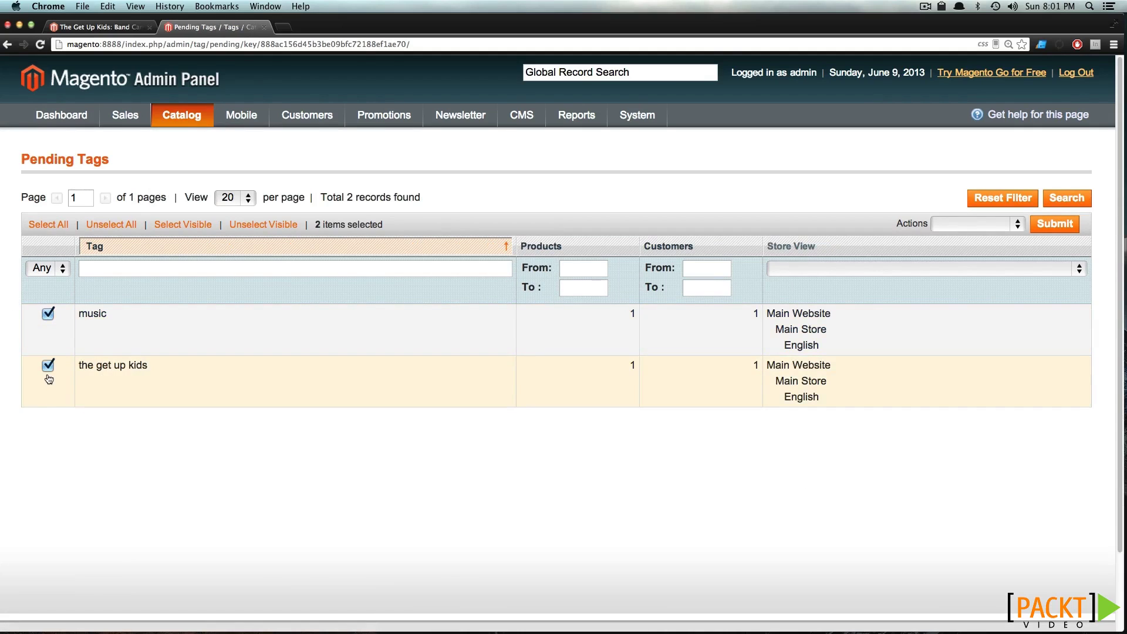
{"action": "left_click", "coordinate": [1019, 225]}
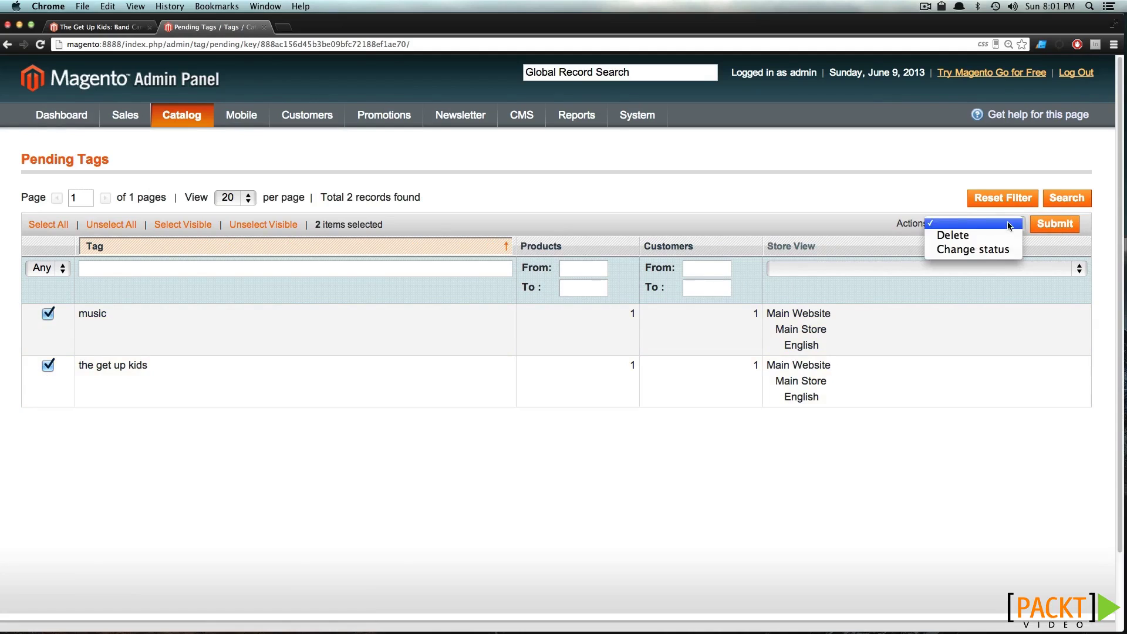
{"action": "left_click", "coordinate": [996, 250]}
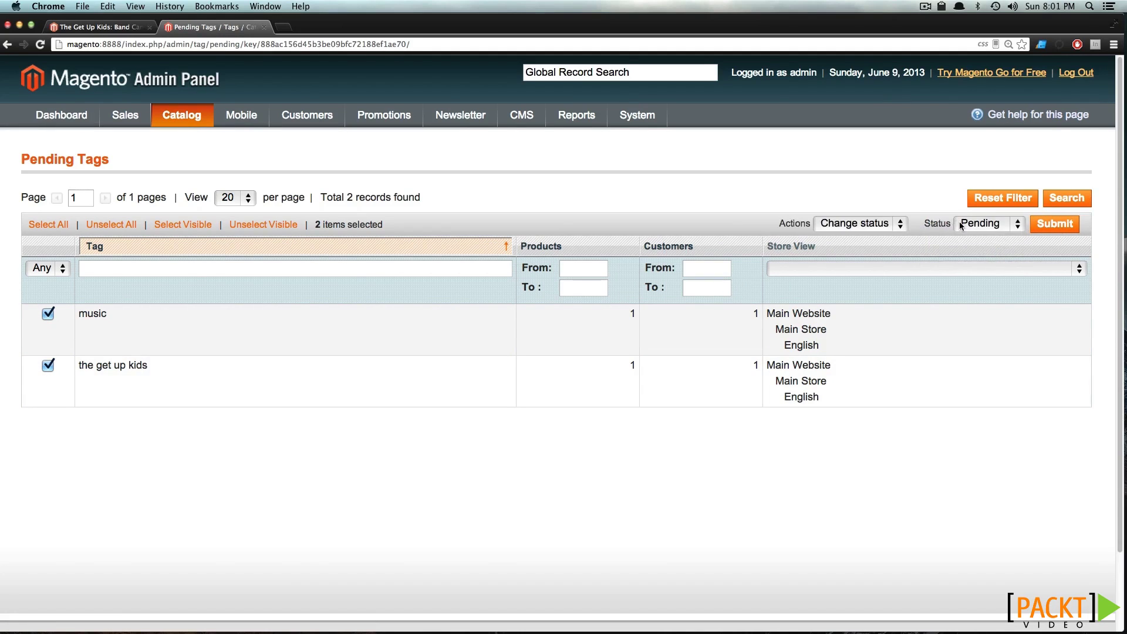
{"action": "left_click", "coordinate": [991, 225]}
{"action": "left_click", "coordinate": [992, 239]}
{"action": "left_click", "coordinate": [1055, 223]}
{"action": "left_click", "coordinate": [96, 27]}
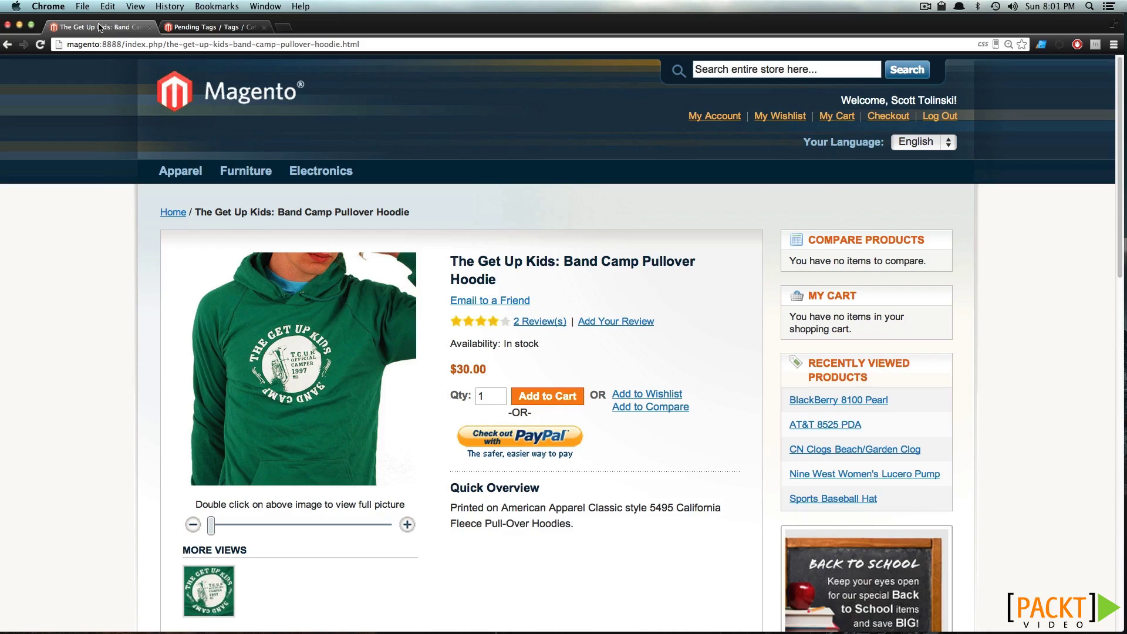
Reload the hoodie page and check its tags: green, hoodie and the get up kids
{"action": "left_click", "coordinate": [40, 44]}
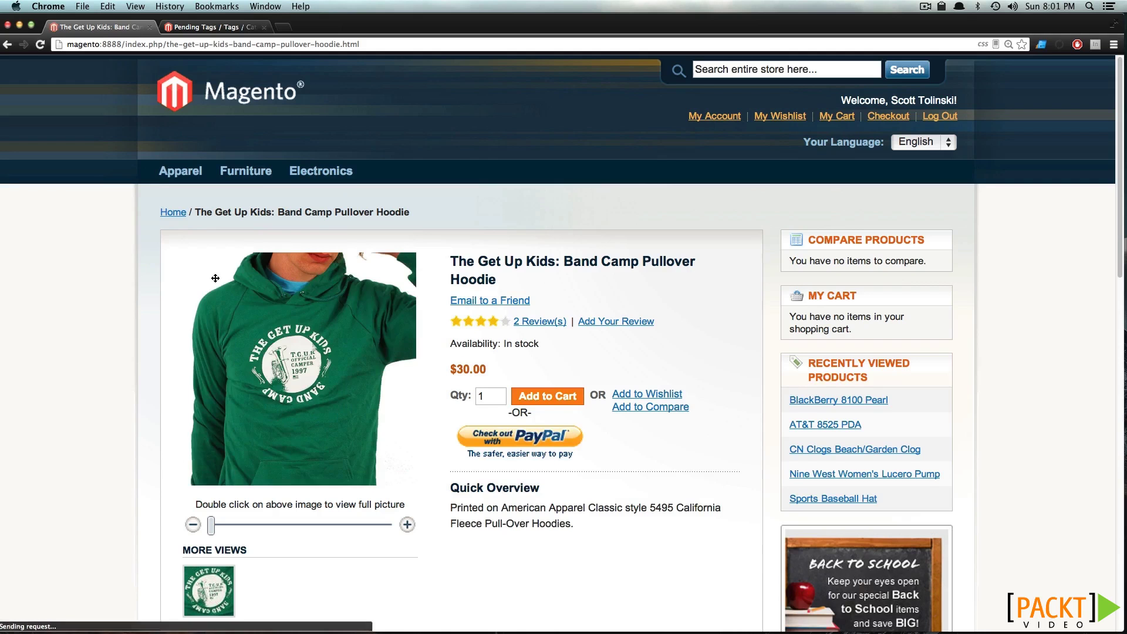
{"action": "scroll", "coordinate": [213, 276], "scroll_direction": "down", "scroll_amount": 12}
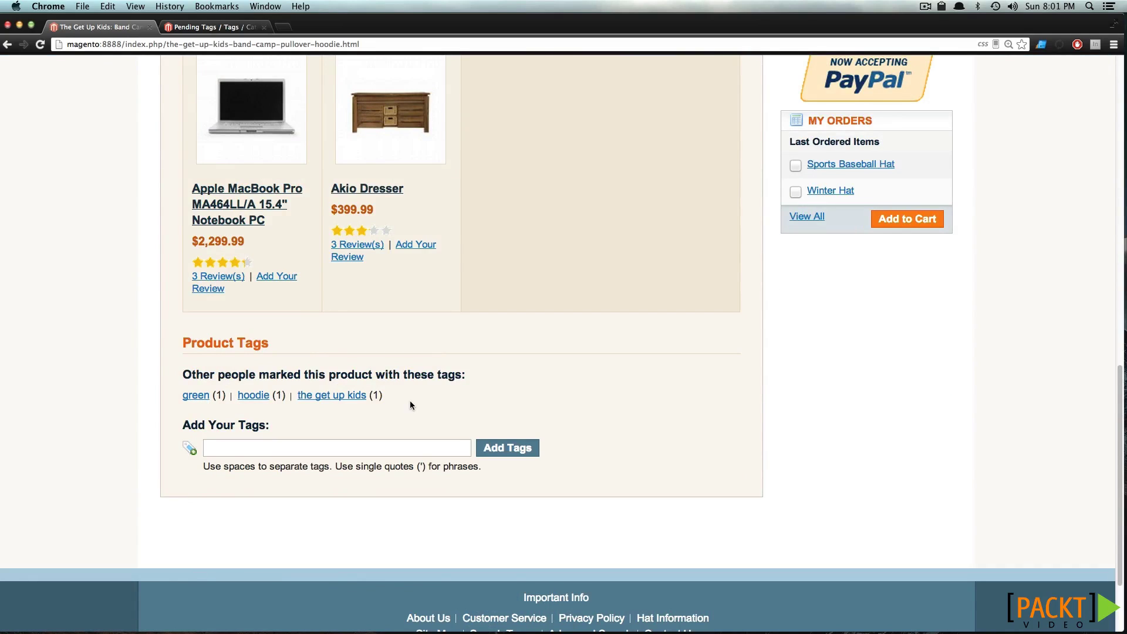
{"action": "scroll", "coordinate": [410, 404], "scroll_direction": "up", "scroll_amount": 3}
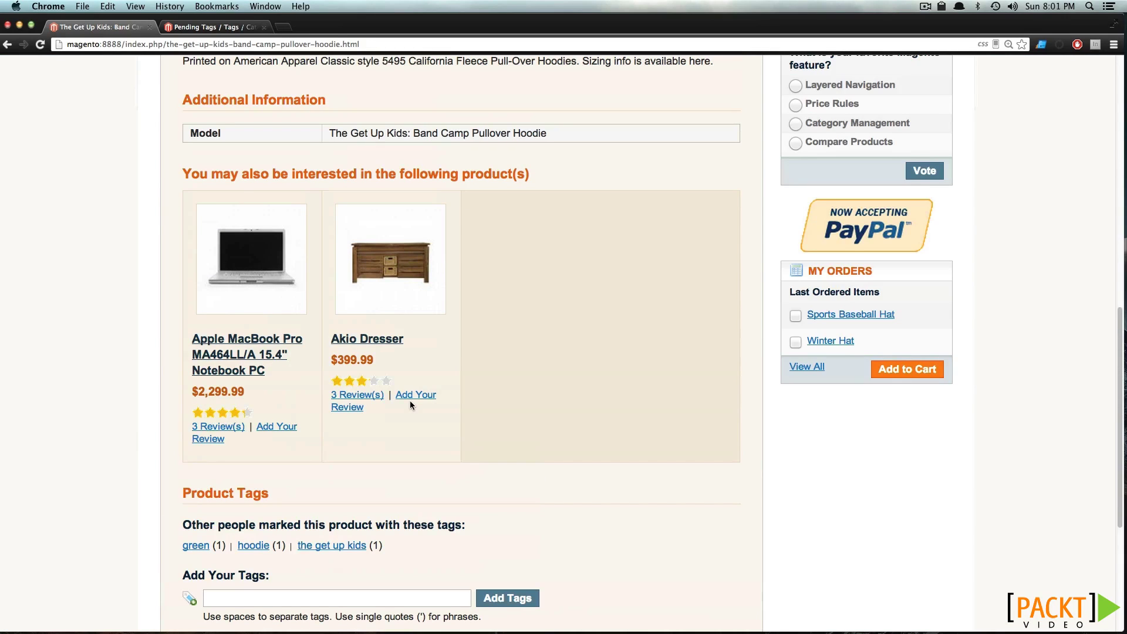
{"action": "scroll", "coordinate": [410, 401], "scroll_direction": "up", "scroll_amount": 12}
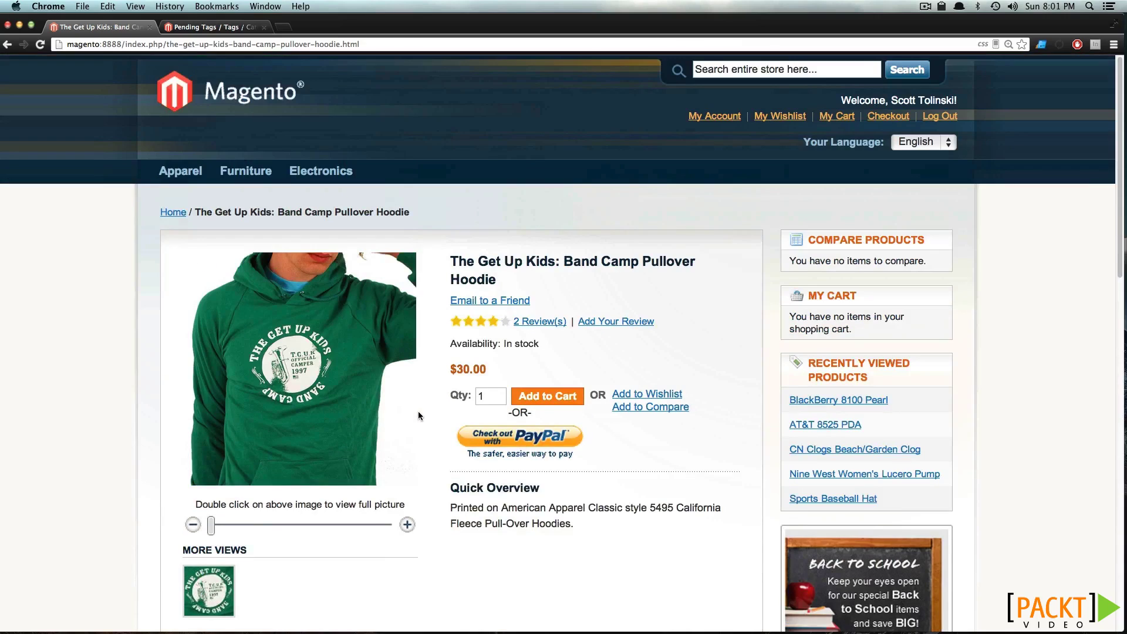